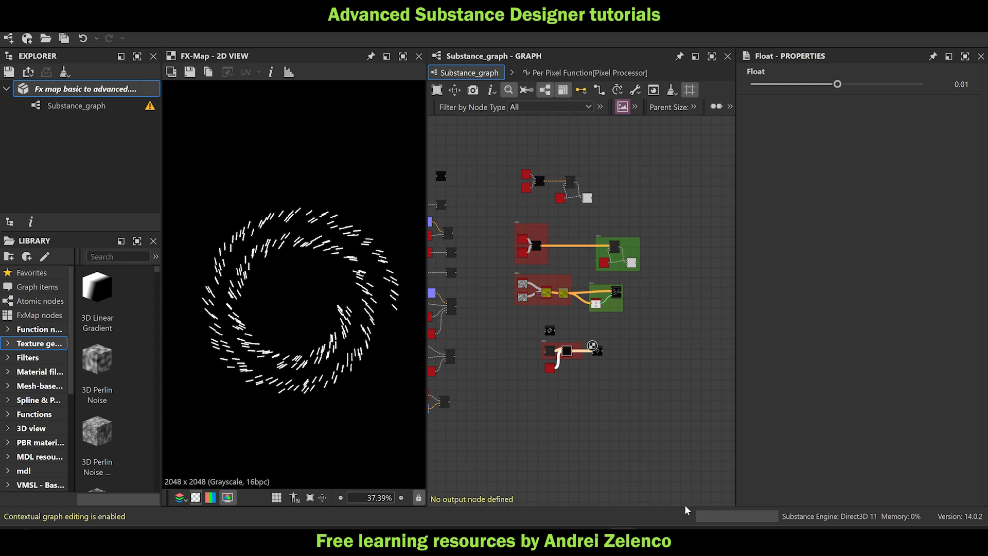
click(680, 538)
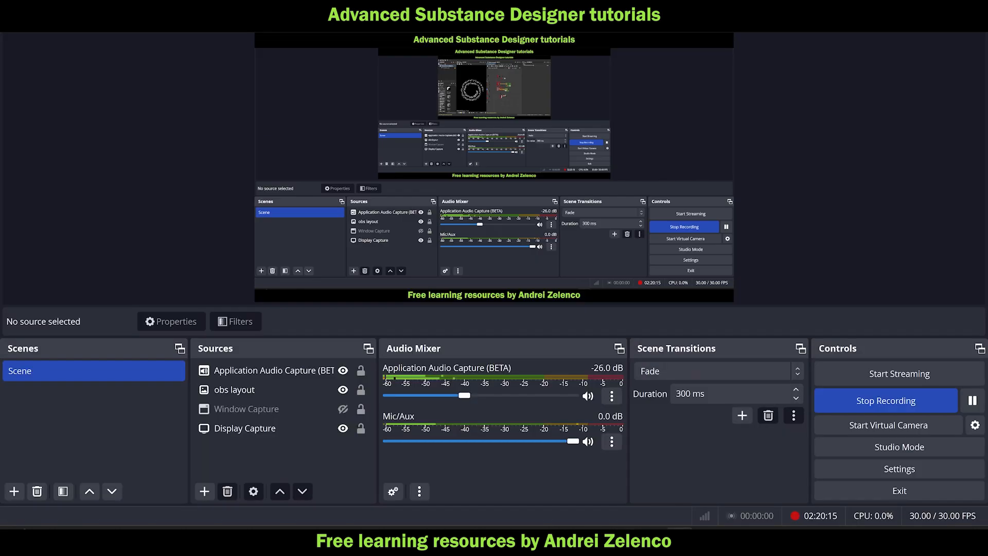
click(875, 404)
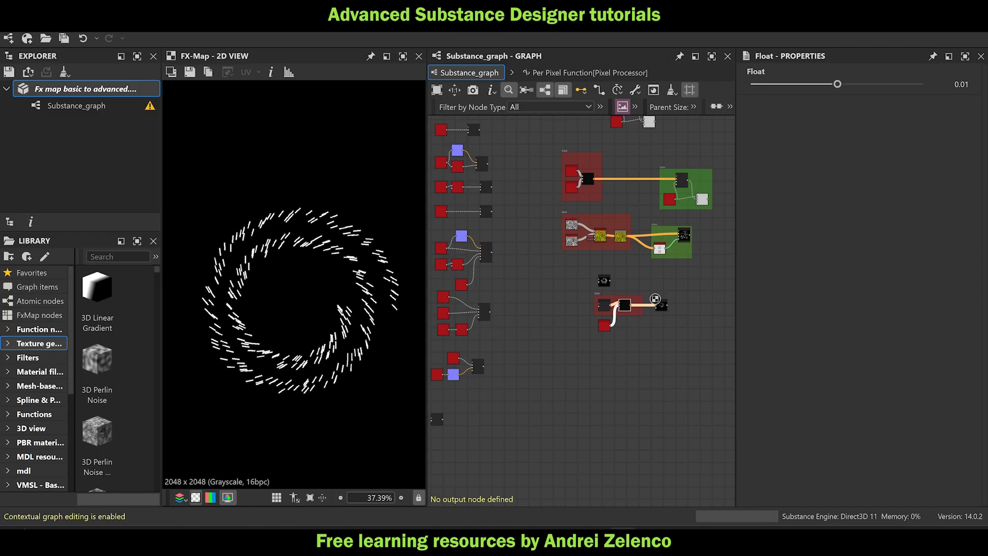
Add an FX-Map node in an empty area of the graph and set its color mode to Grayscale.
scroll(622, 349, down, 2)
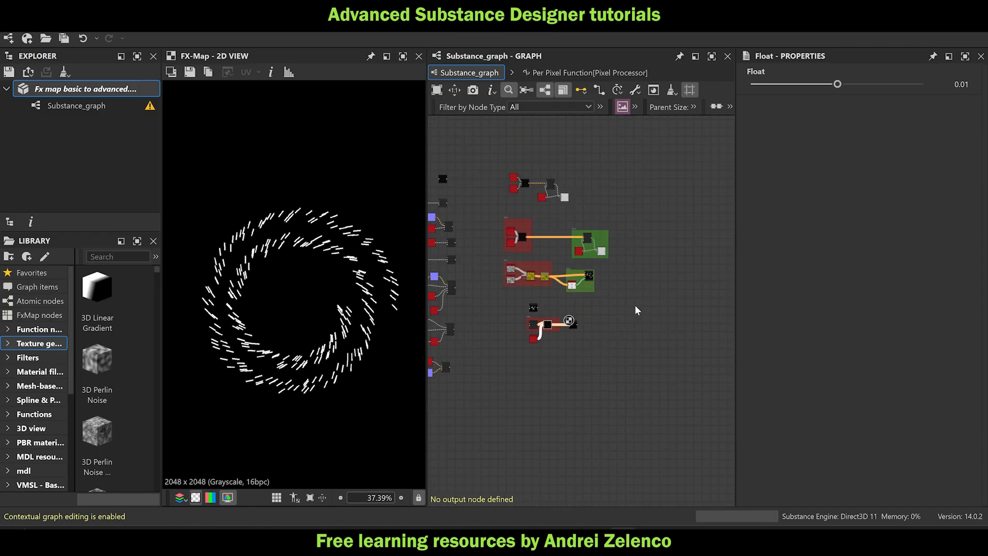
middle_drag(644, 337, 534, 300)
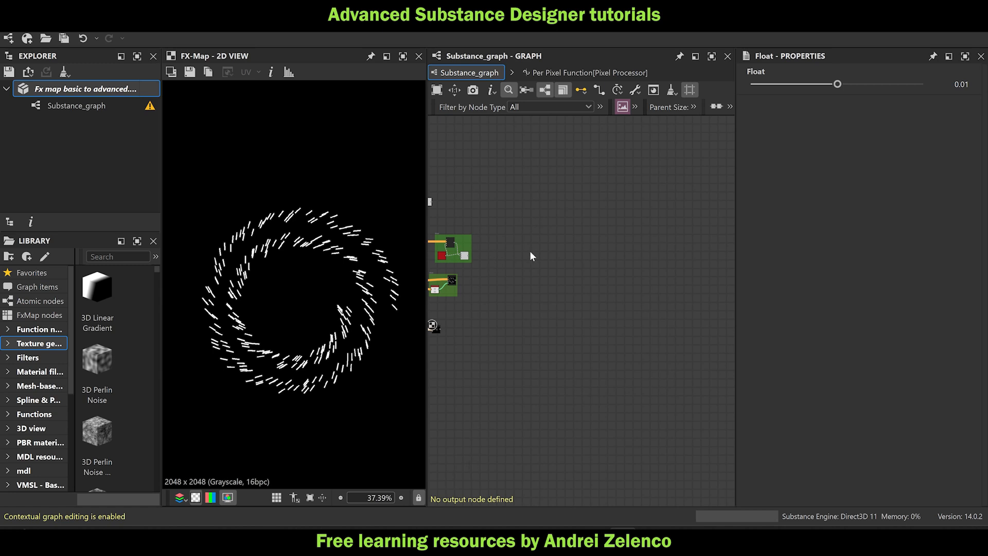
scroll(557, 221, up, 2)
key(space)
text(fx)
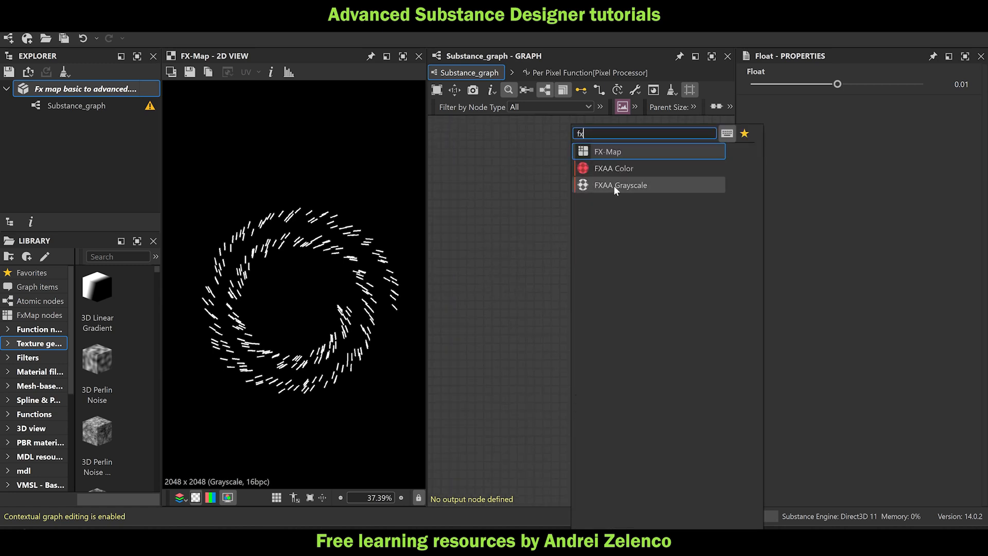
click(607, 151)
drag(576, 239, 593, 253)
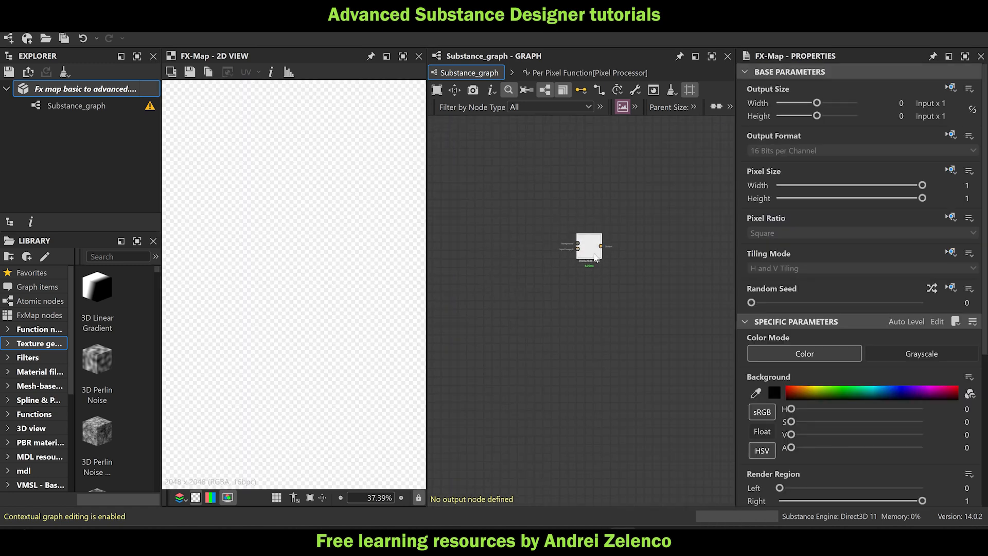
click(902, 354)
scroll(307, 294, down, 5)
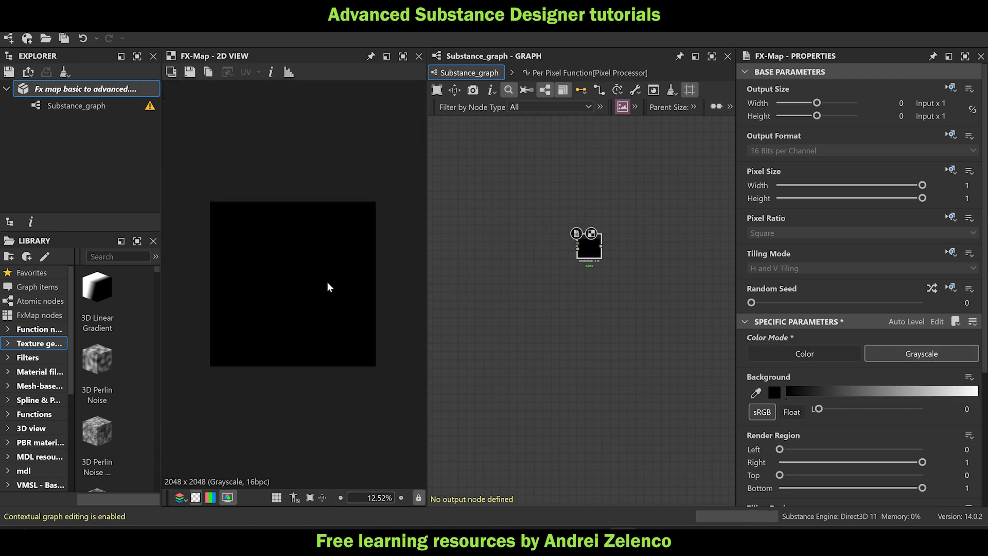
Open the FX-Map node's inner graph and set the Quadrant's blending mode to Max.
double_click(588, 249)
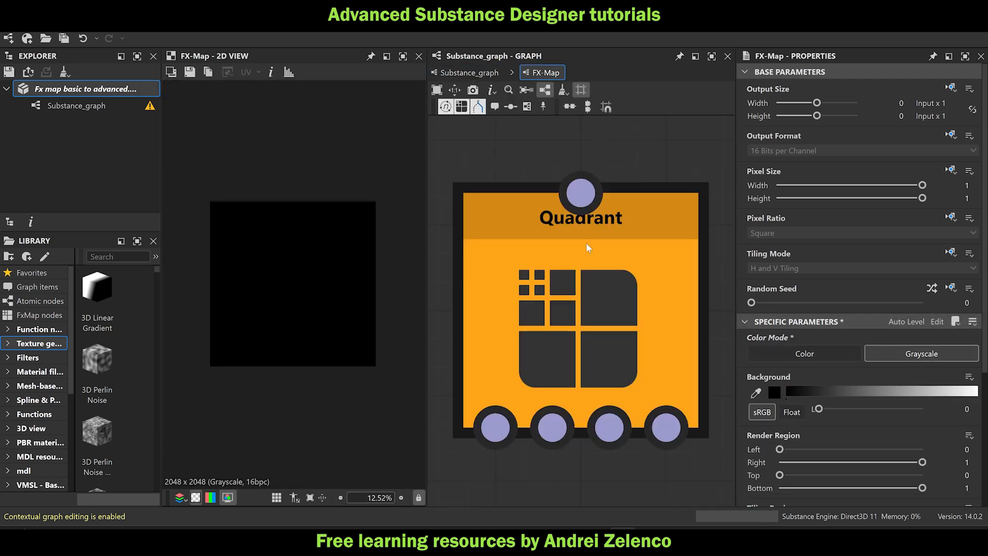
click(587, 247)
click(788, 403)
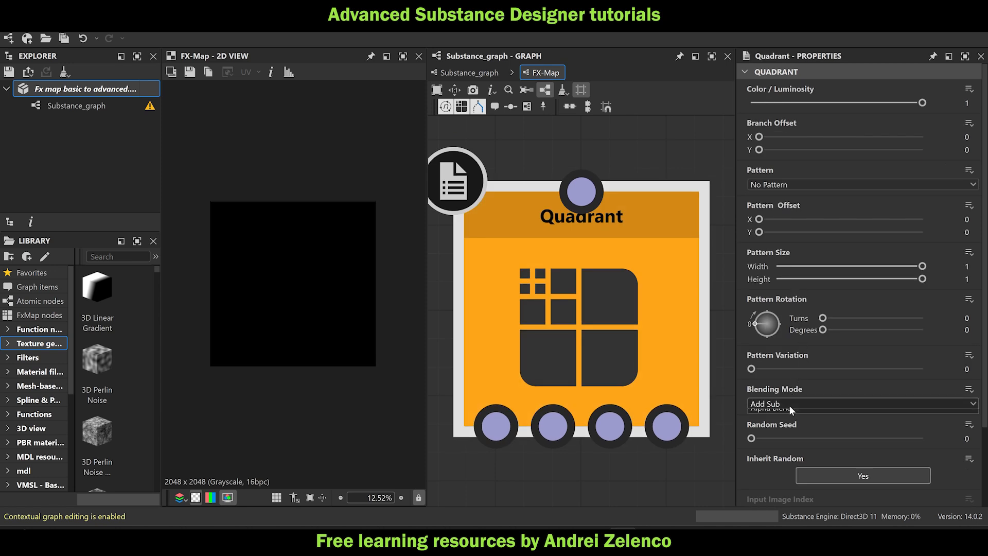
click(768, 424)
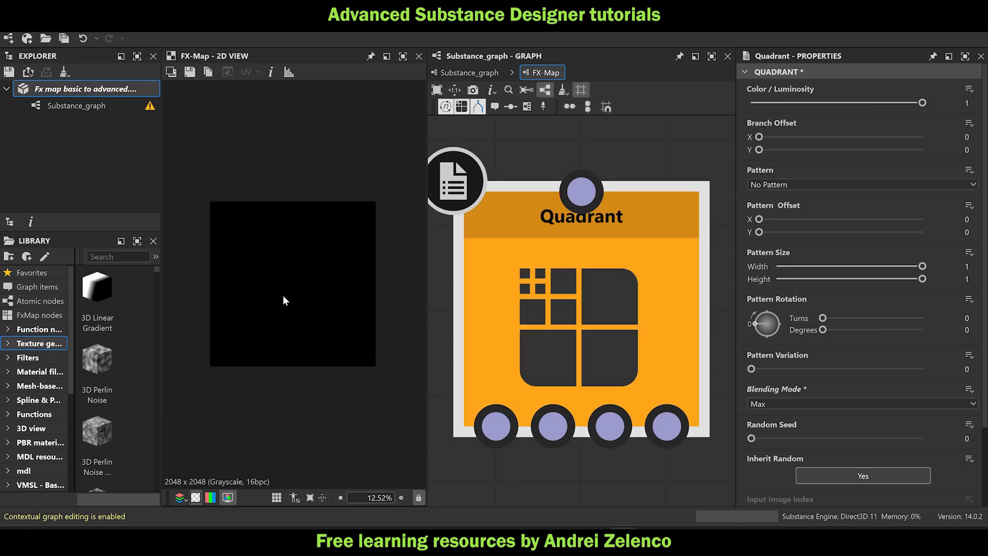
Set the Quadrant's pattern to Disc.
scroll(607, 350, down, 4)
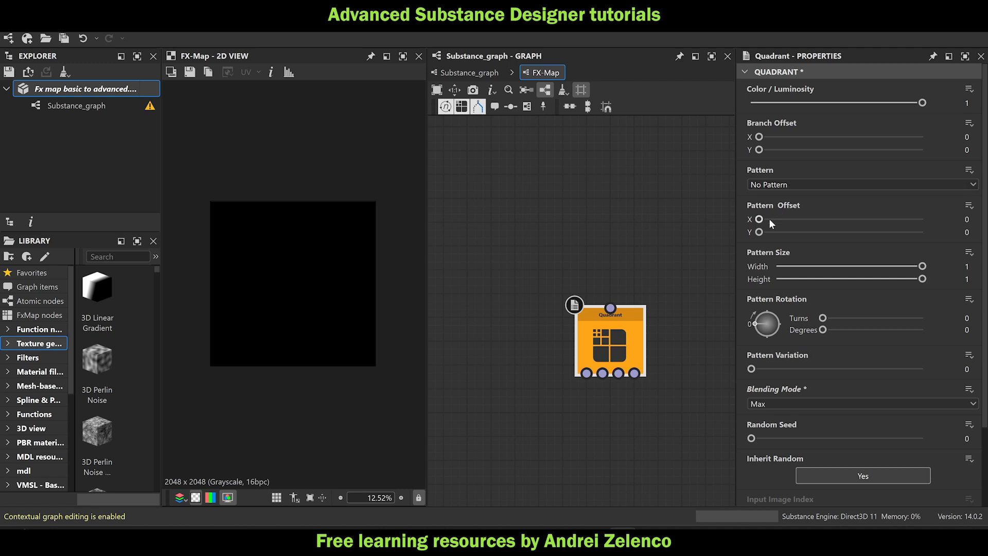
click(808, 184)
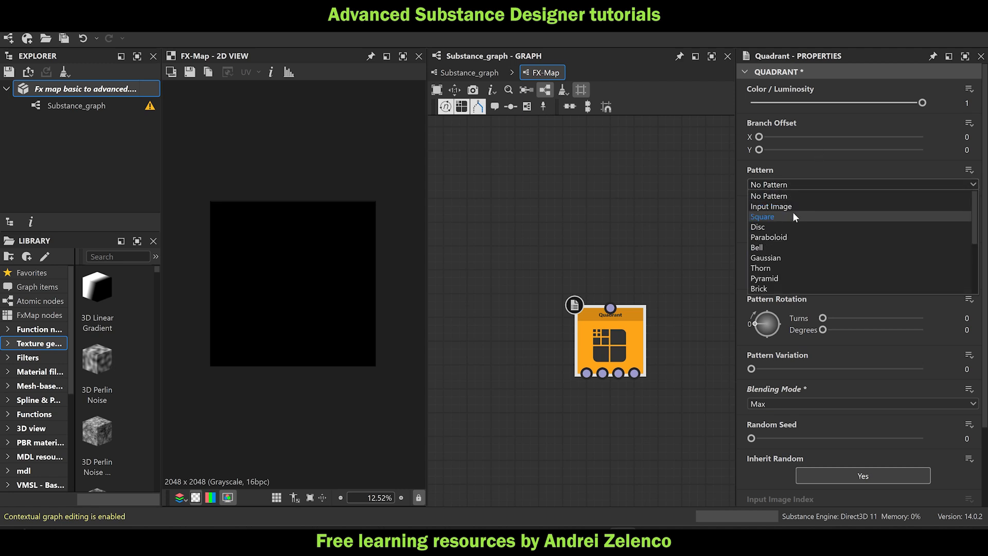
click(785, 224)
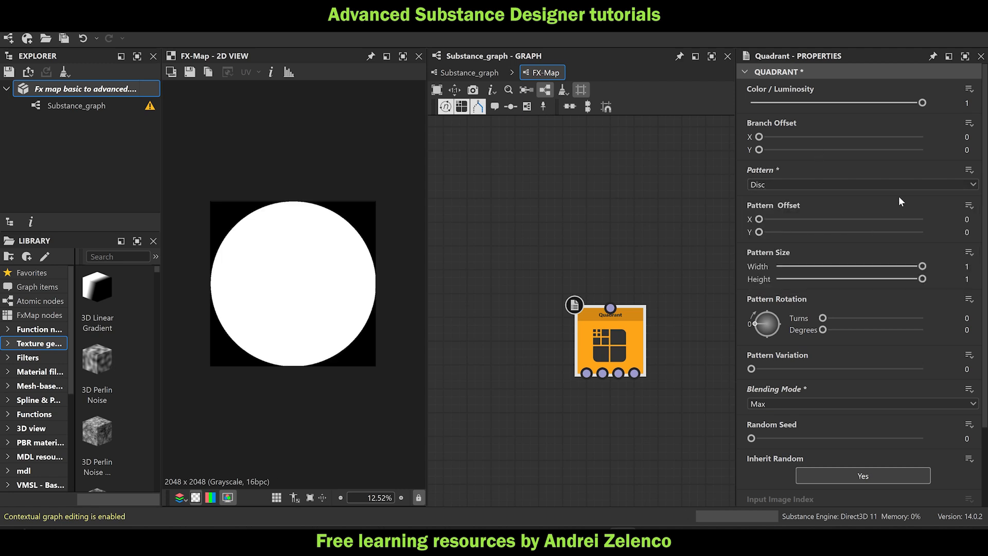
Set the Quadrant's pattern width to 0.05.
click(967, 266)
text(0.05)
key(Return)
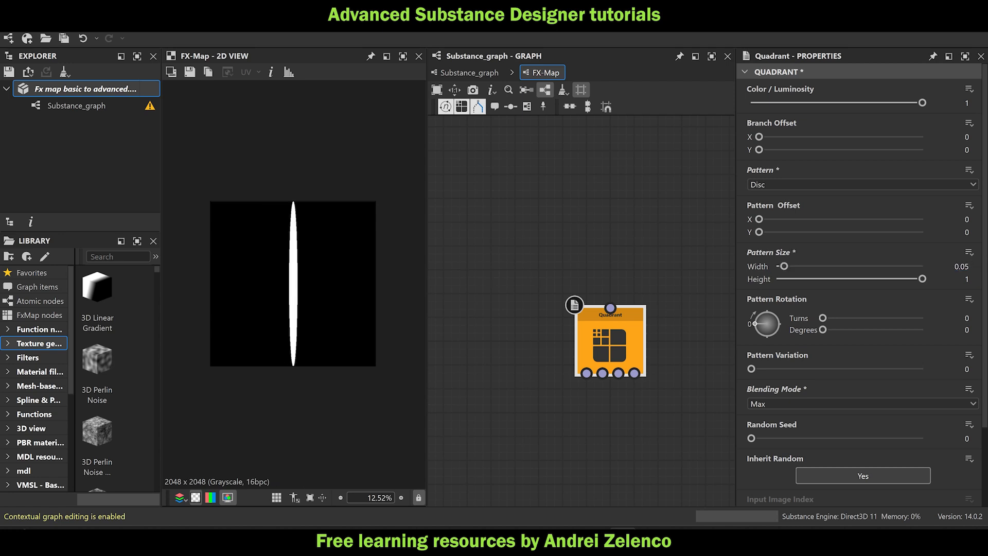
Set both the width and the height of the Quadrant's pattern size to 0.005.
click(962, 266)
text(0.005)
key(Return)
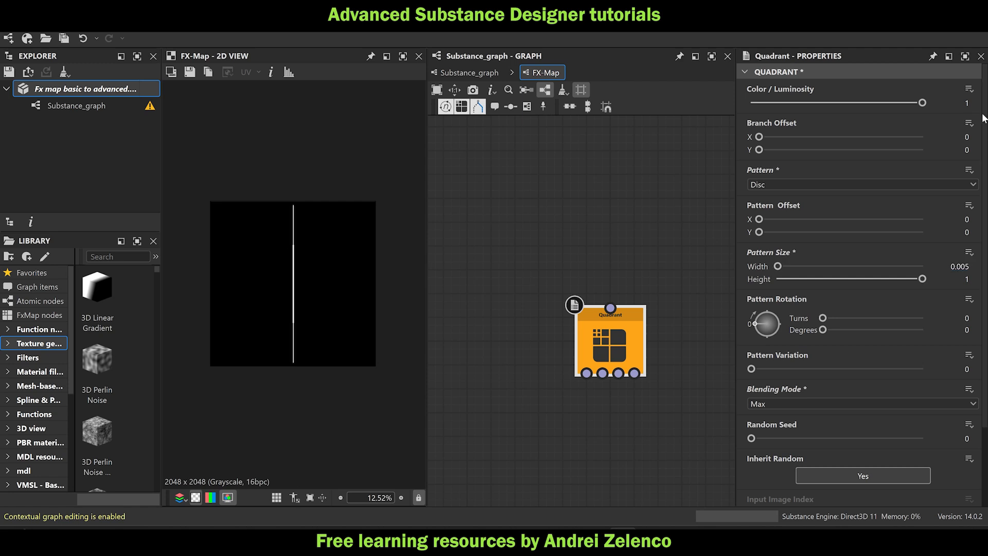
click(956, 281)
key(BackSpace)
text(0.00)
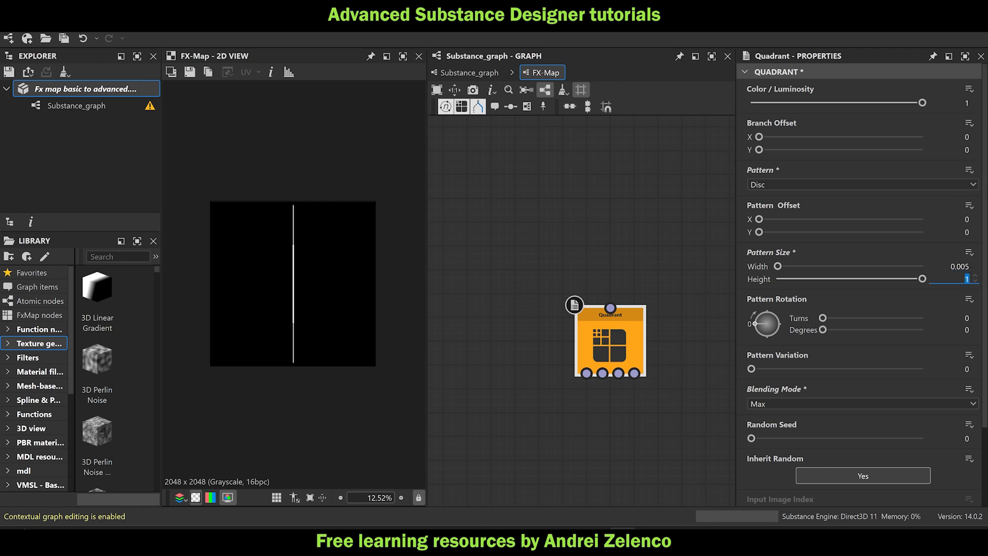
text(5)
key(Return)
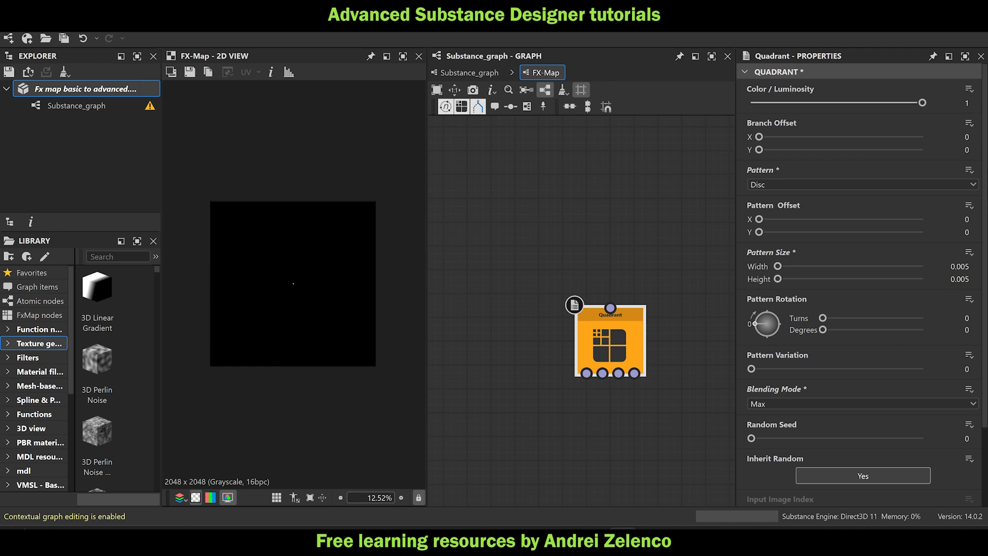
Add an Iterate node above the Quadrant and save the package.
click(98, 90)
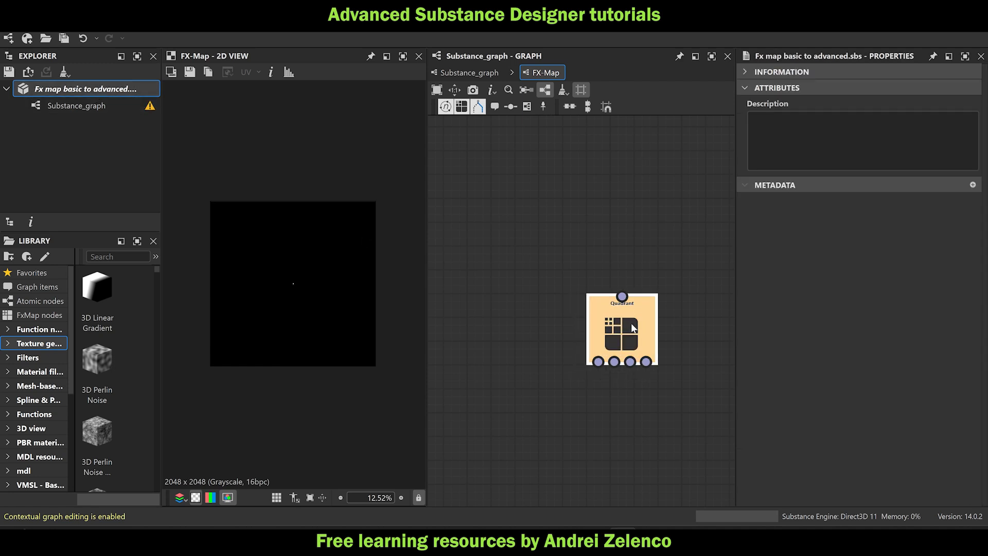
scroll(627, 249, up, 2)
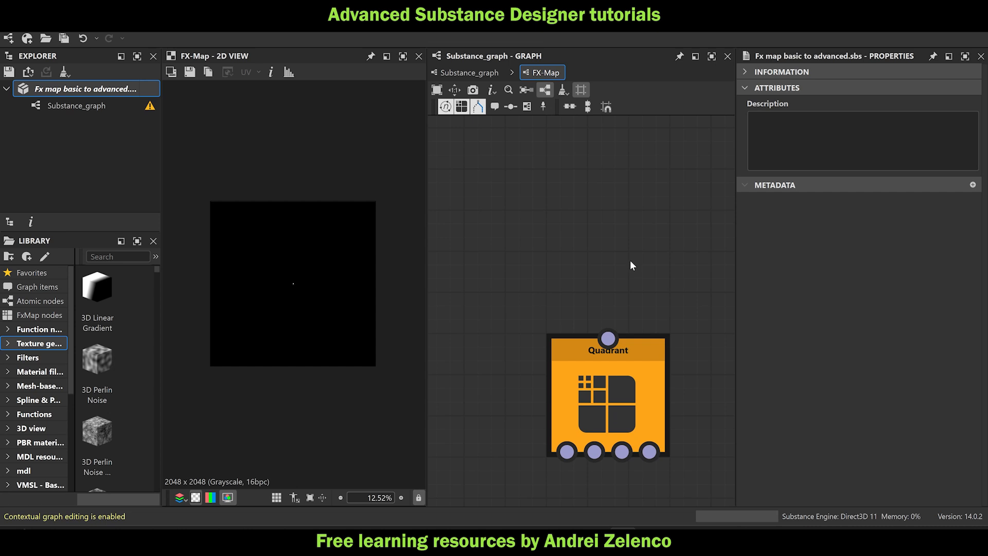
key(space)
click(695, 152)
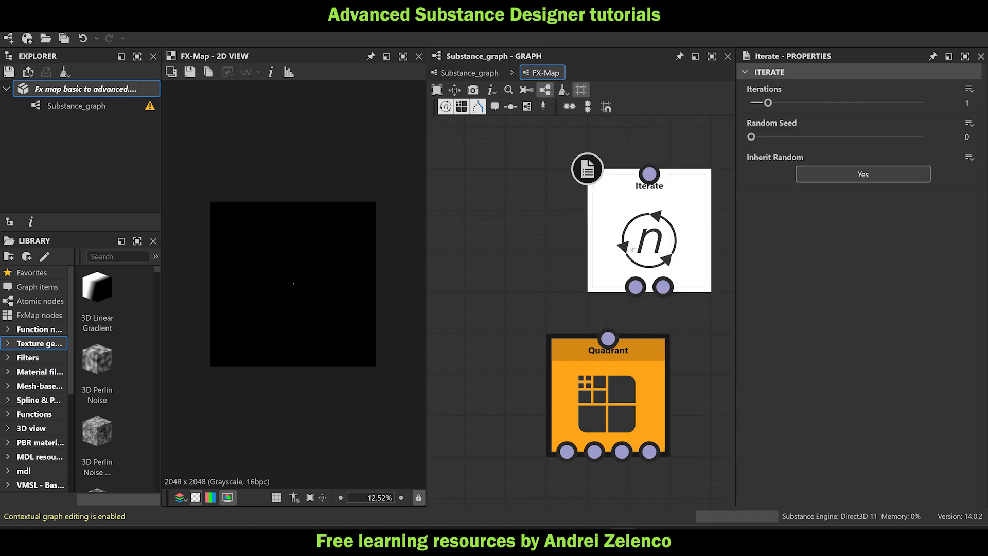
click(80, 88)
key(ctrl+s)
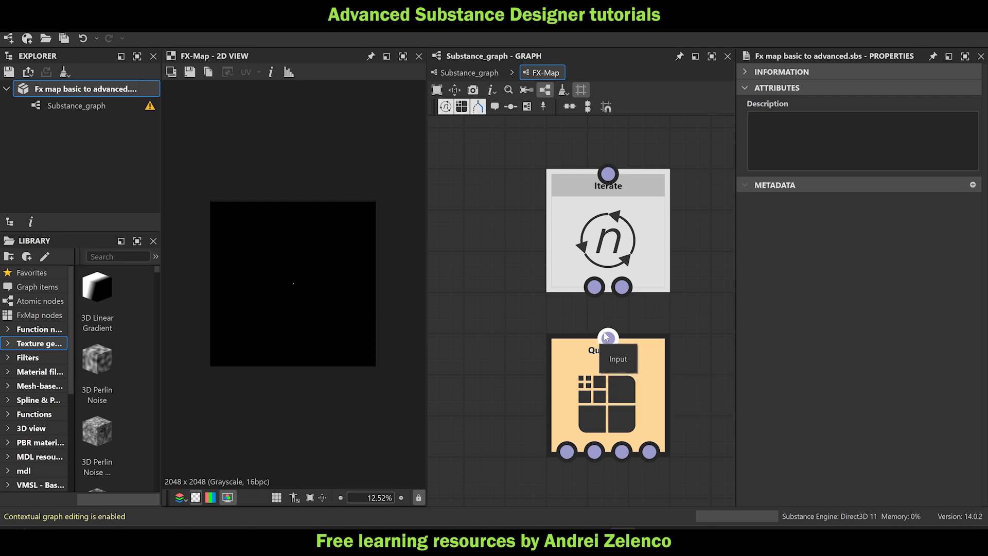
Connect the Quadrant's input to the Iterate node's second output and make Iterate the root node.
click(608, 341)
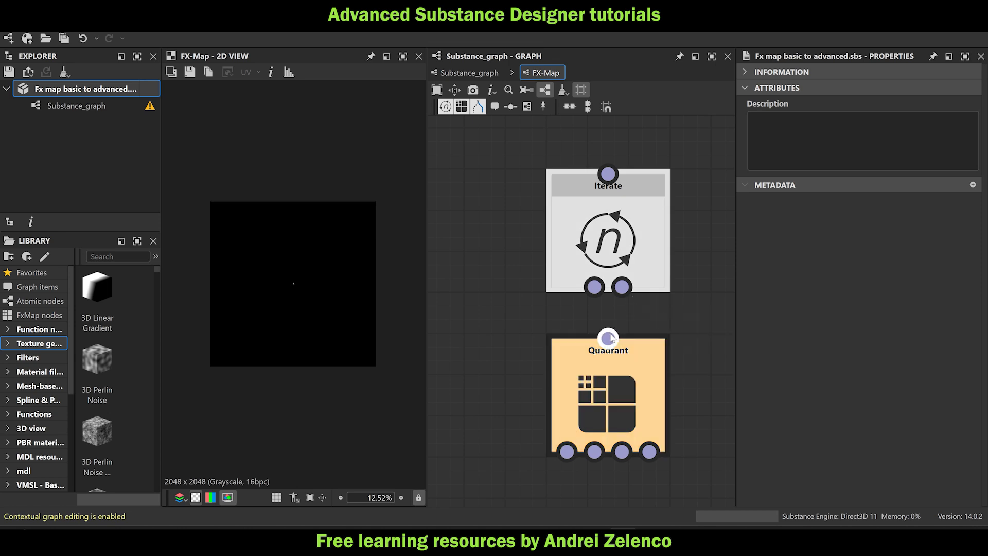
drag(610, 337, 621, 286)
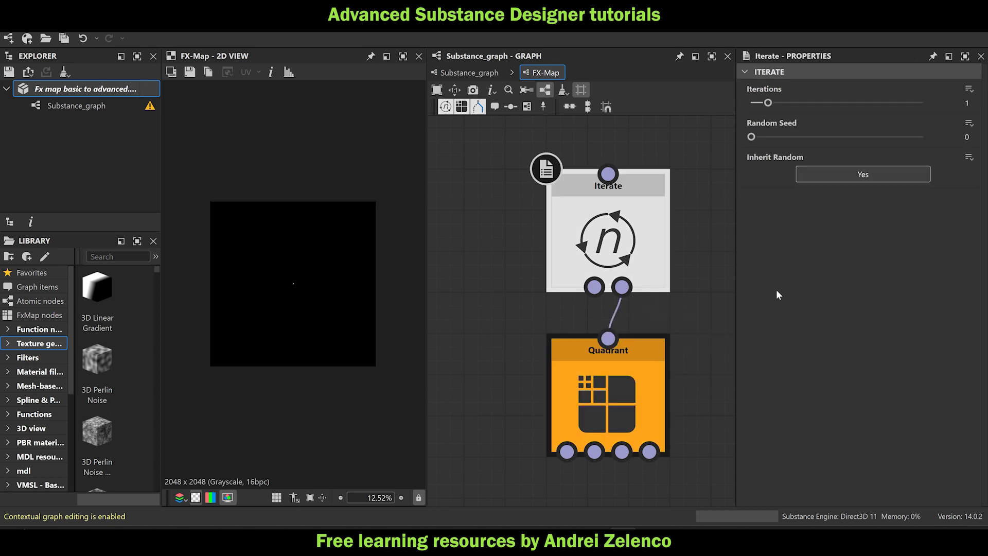
right_click(626, 225)
click(665, 287)
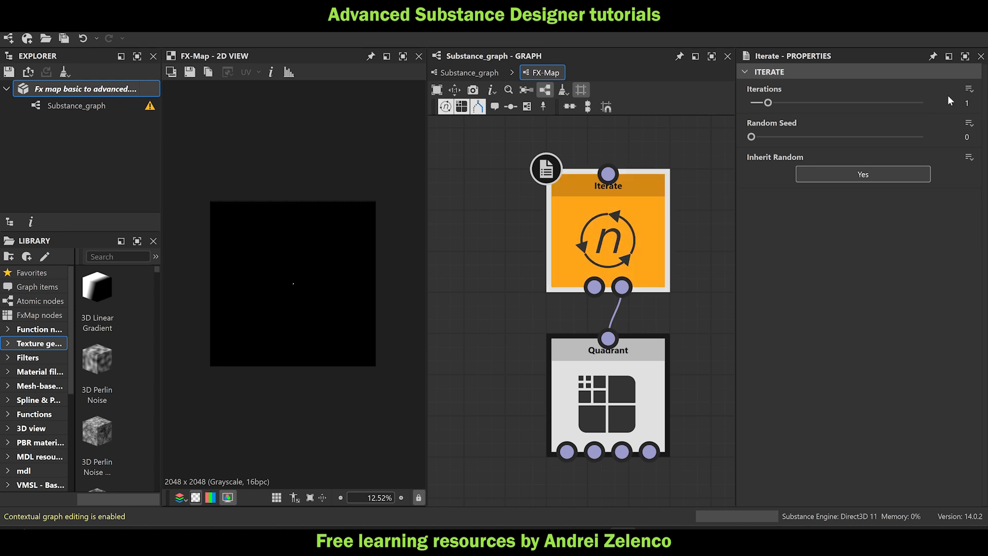
Create an empty function for the Iterate node's Iterations parameter and add a Float node with the value 1024.
click(969, 91)
click(934, 104)
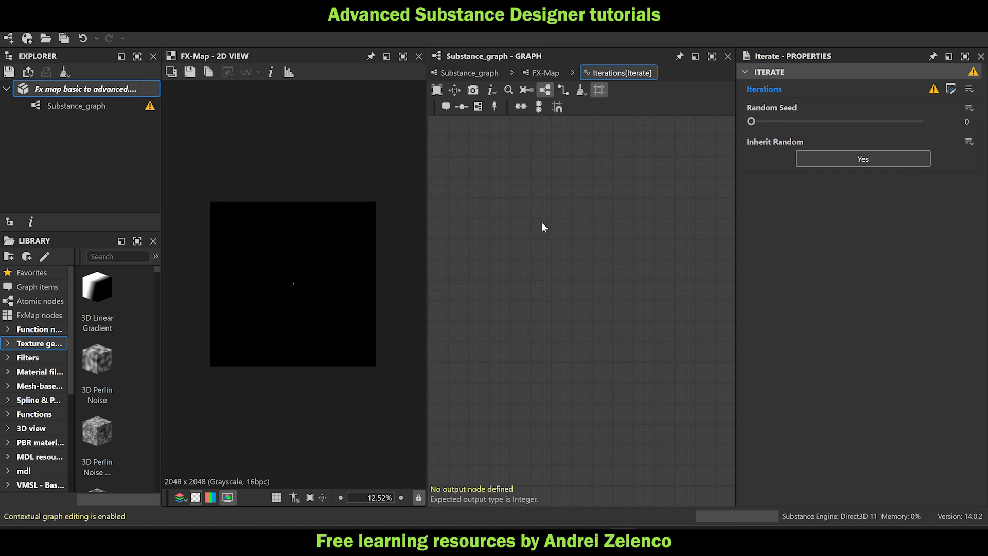
key(space)
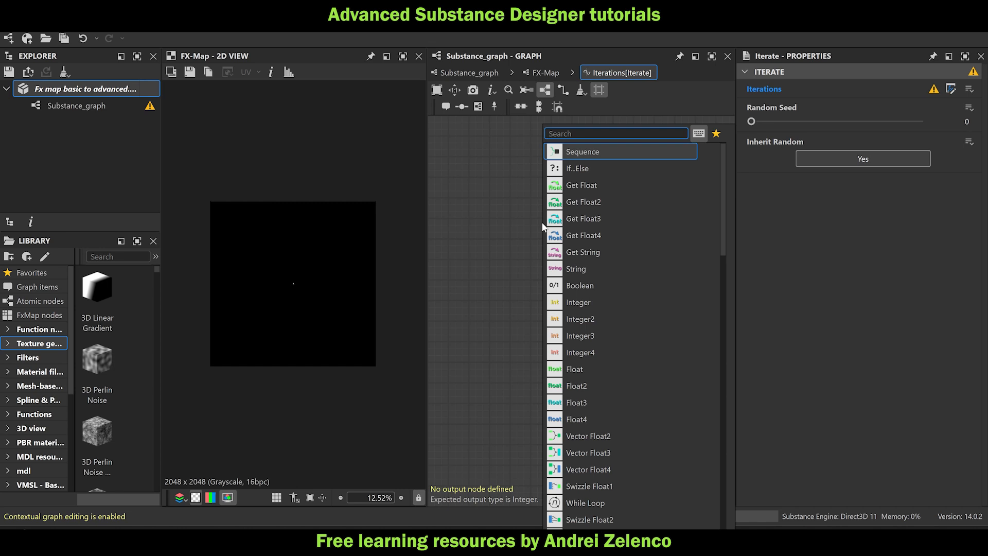
key(space)
text(fl)
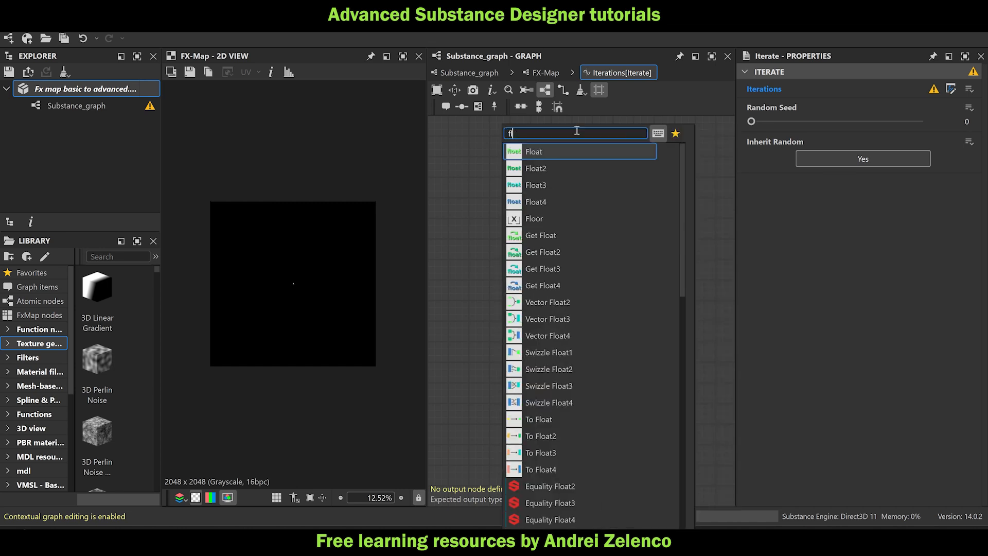
click(575, 156)
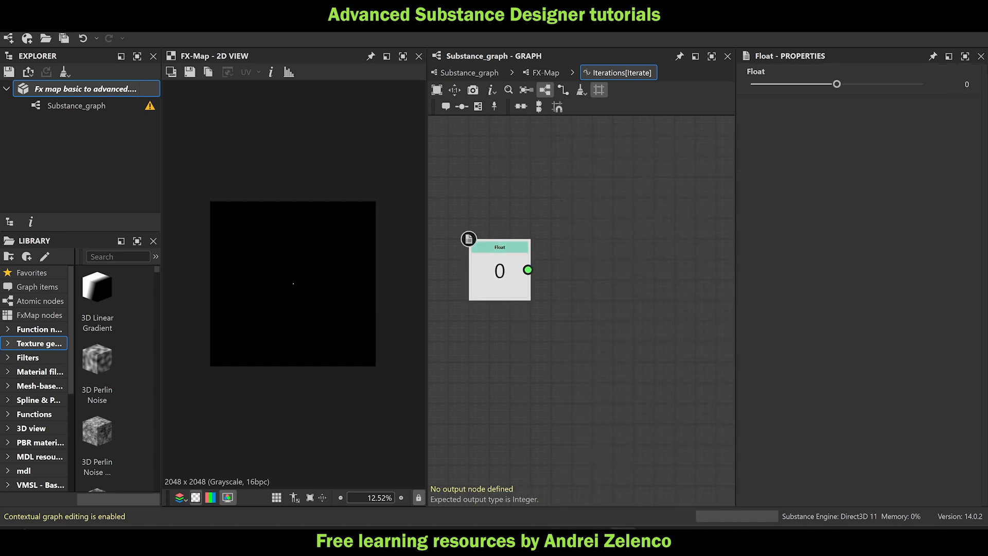
click(967, 84)
text(1024)
key(Return)
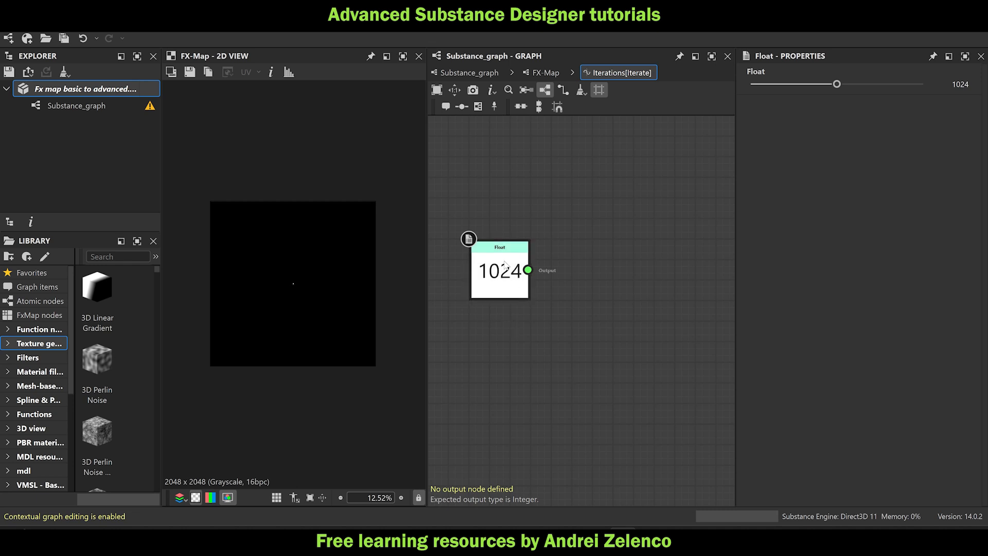
key(space)
text(t)
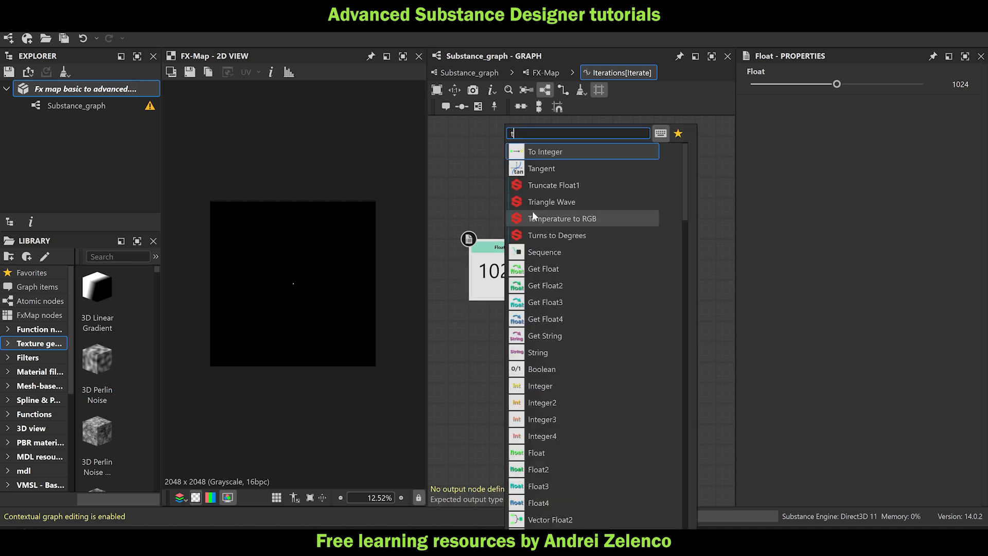
click(463, 313)
click(516, 280)
key(space)
text(t)
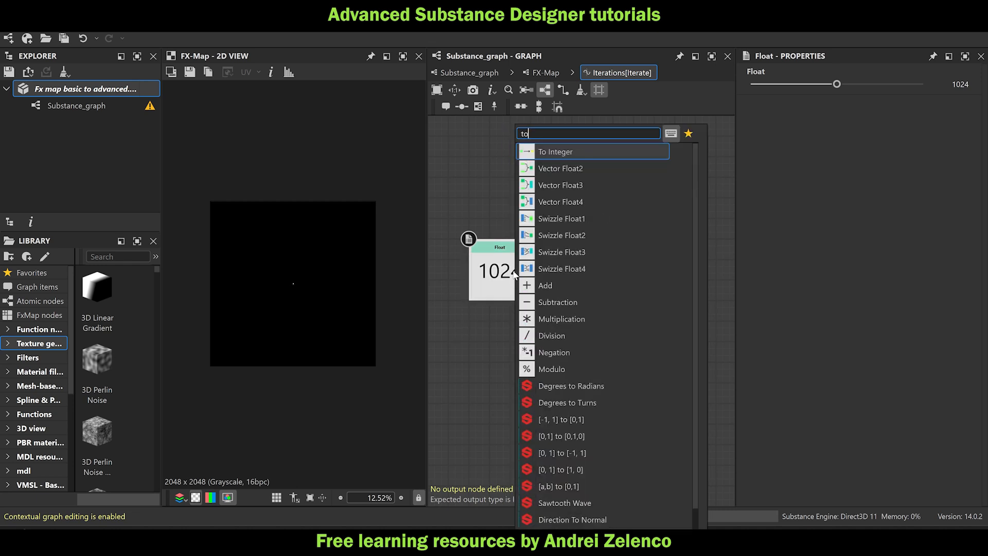
click(465, 324)
Add a Set node fed by the 1024 Float and name its variable numpt0.
click(511, 267)
key(space)
text(set)
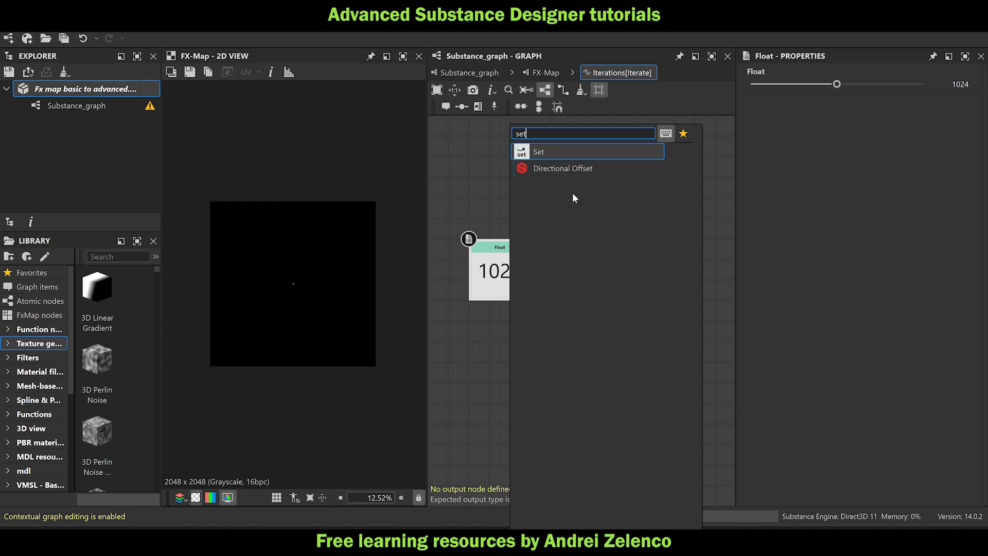
click(579, 147)
click(781, 85)
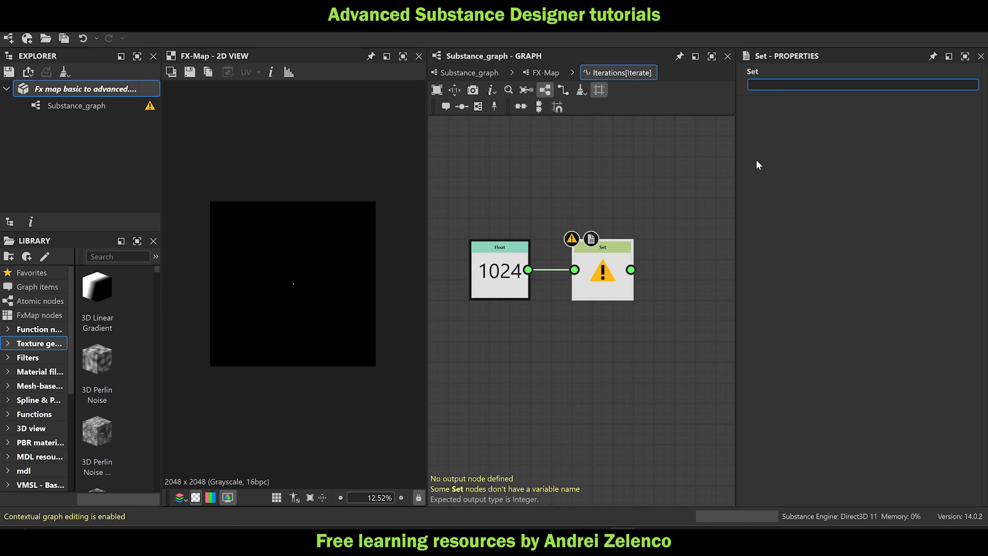
text(numpt0)
key(Return)
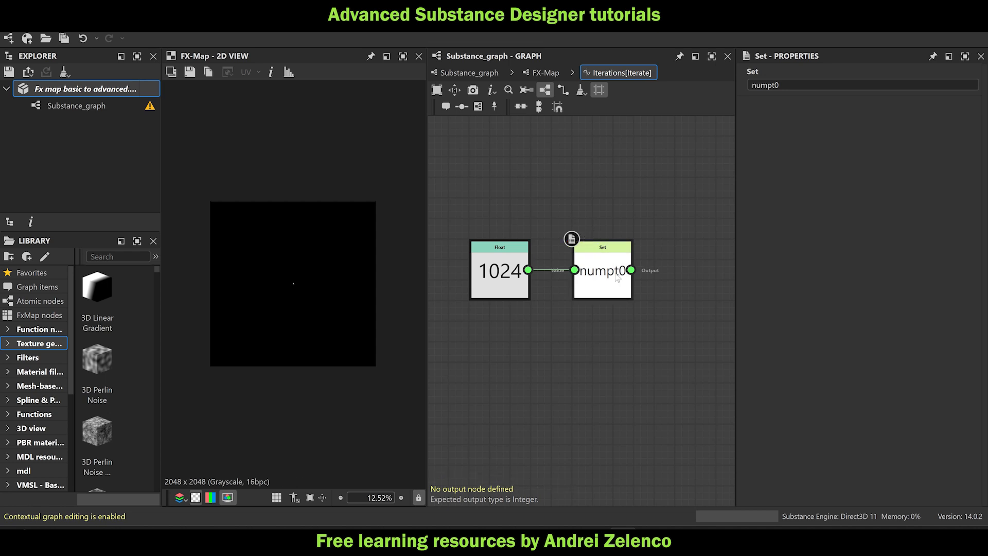
Add a Sequence node with its In input fed by the numpt0 Set node.
drag(617, 277, 597, 277)
key(space)
text(seq)
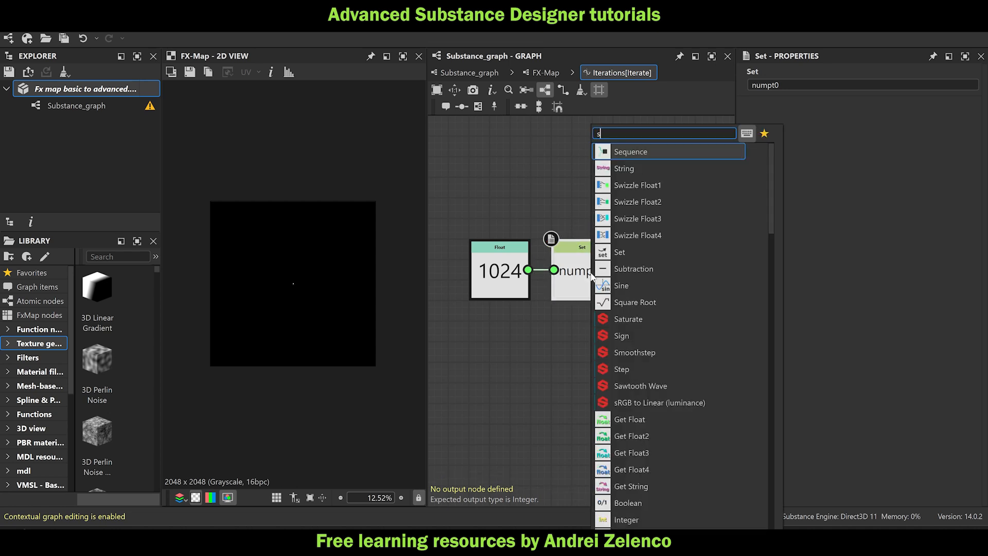
click(689, 155)
drag(693, 271, 693, 354)
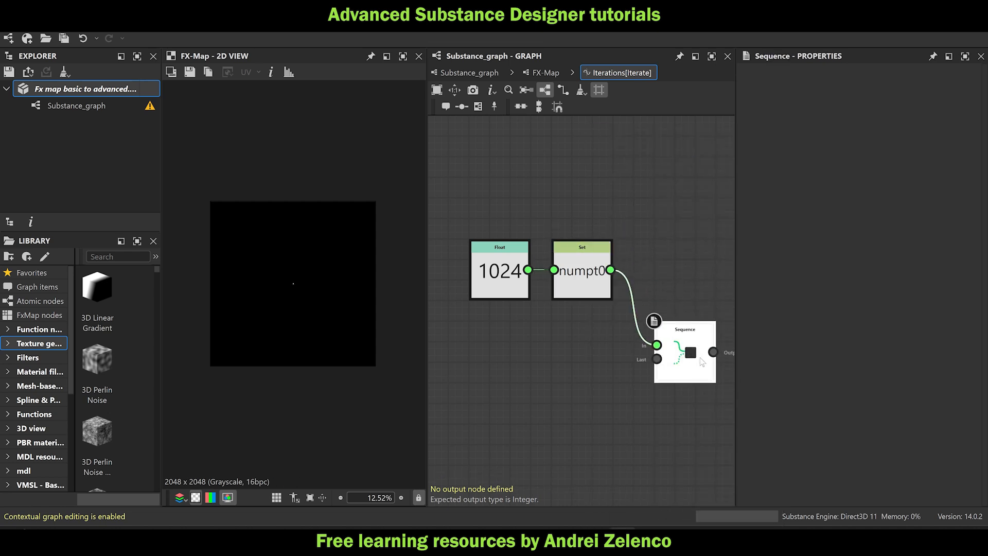
Make room beside the 1024 Float and add a To Integer node below the Set node, fed by that Float.
middle_drag(545, 418, 607, 404)
drag(555, 264, 462, 263)
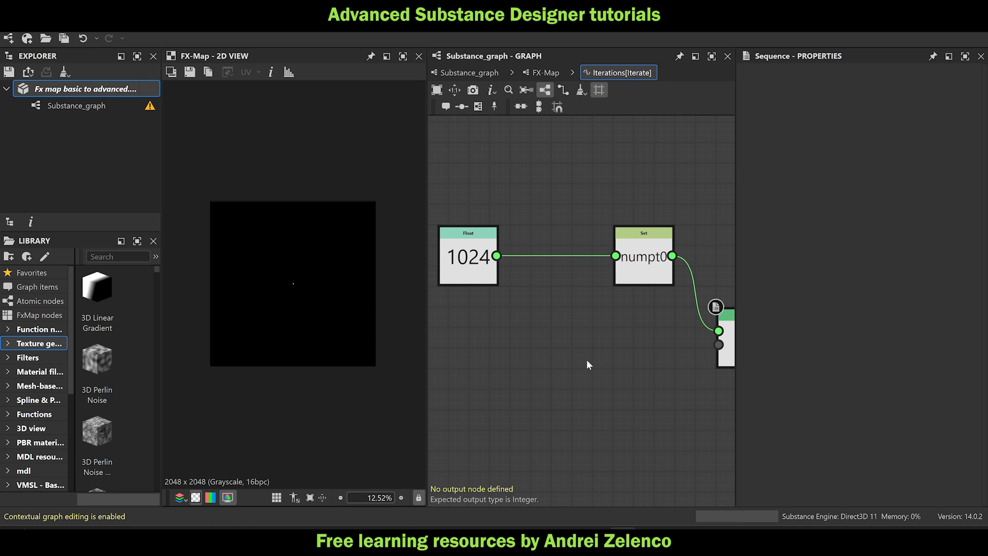
key(space)
text(to)
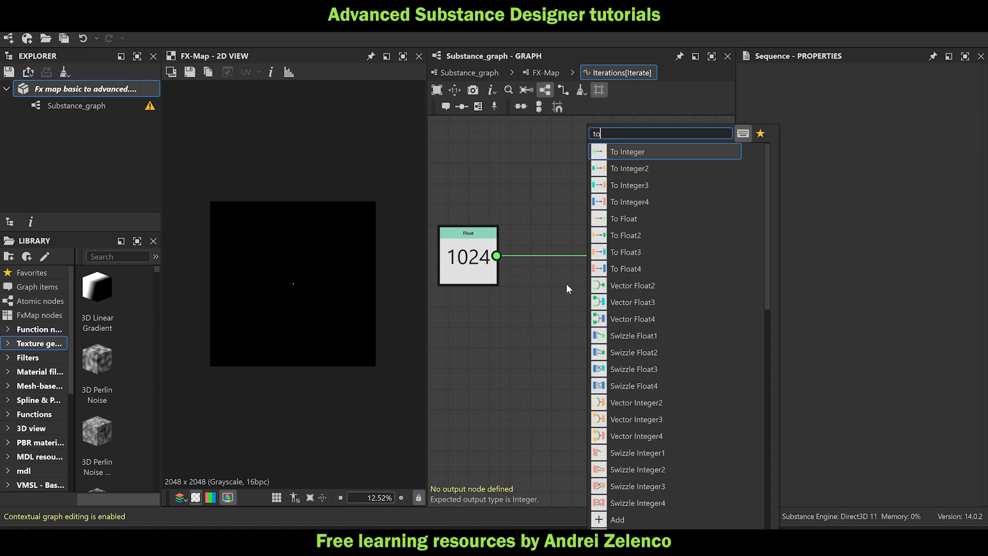
click(643, 152)
drag(496, 256, 553, 358)
middle_drag(569, 397, 518, 416)
drag(531, 390, 592, 390)
scroll(540, 383, down, 2)
middle_drag(527, 385, 571, 387)
Connect the To Integer node's output to the Sequence node's Last input.
click(624, 302)
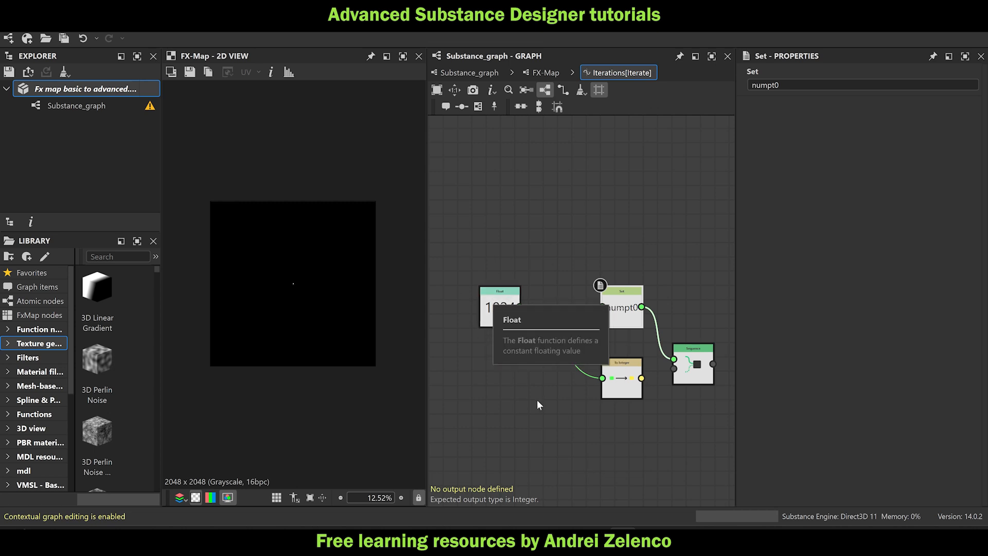
scroll(545, 392, up, 2)
click(535, 349)
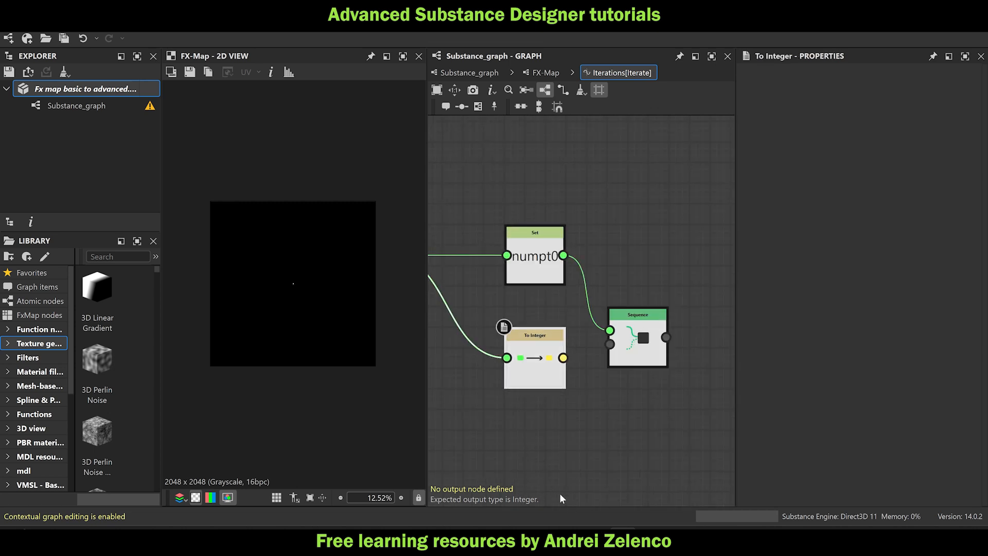
drag(563, 358, 638, 349)
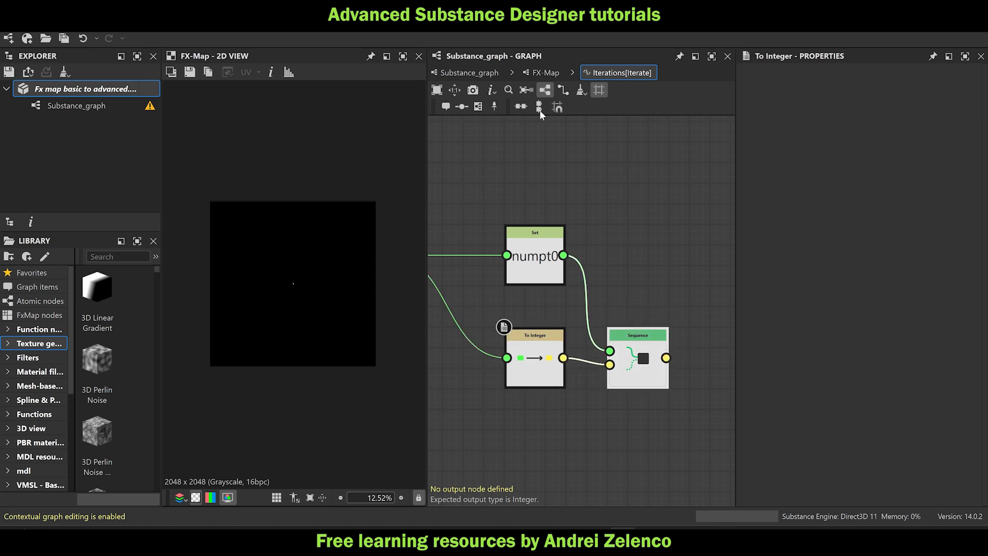
Return to the FX-Map graph, add a second Iterate node and connect its second output to the Quadrant.
click(546, 72)
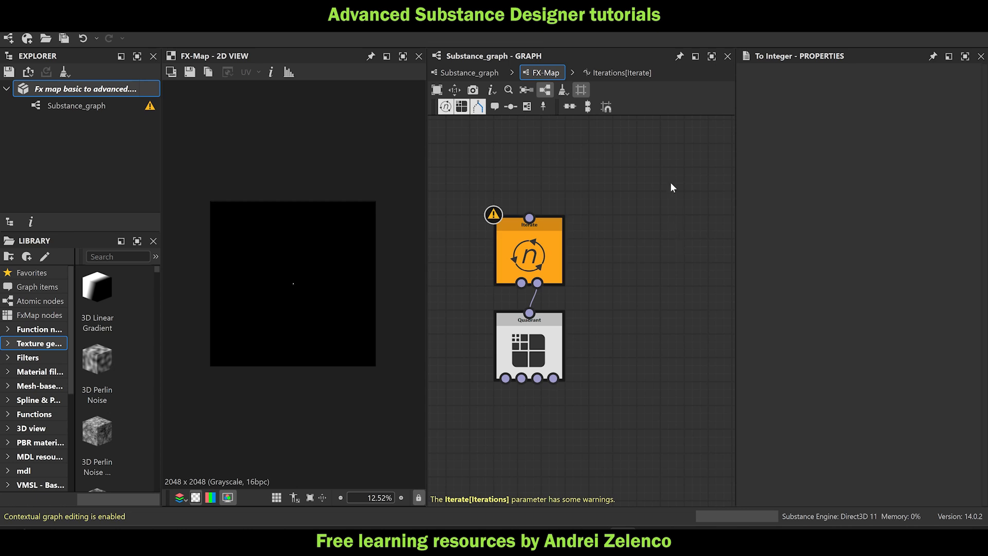
click(549, 218)
key(ctrl+d)
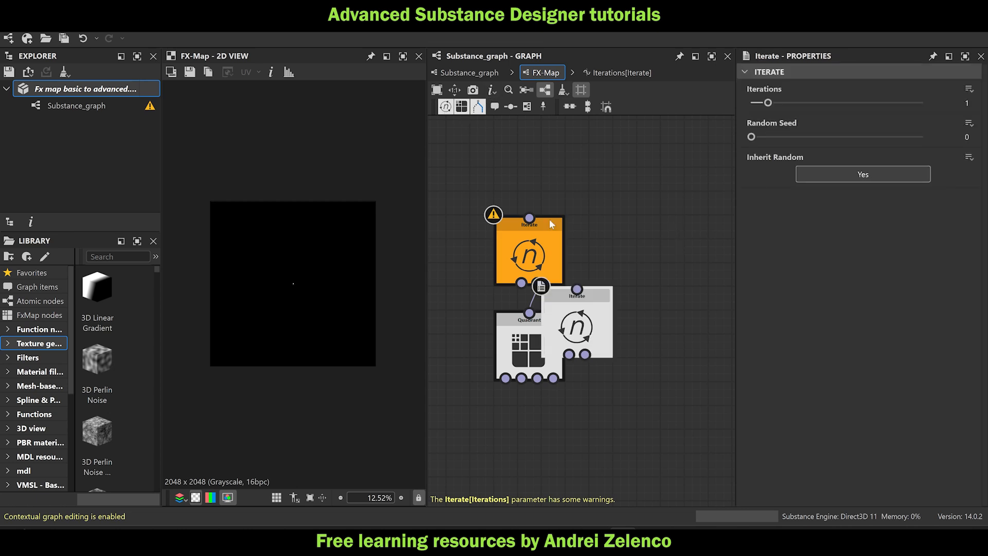
drag(576, 309, 672, 285)
drag(537, 283, 681, 330)
drag(706, 287, 706, 215)
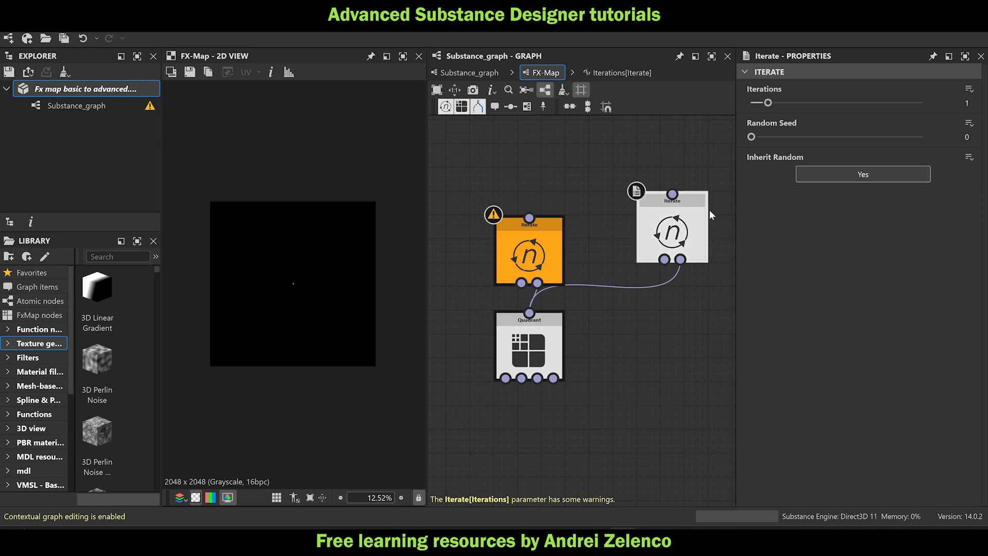
Try a fixed Iterations value of 1024 on the second Iterate node and delete that node.
click(967, 103)
text(024)
click(529, 347)
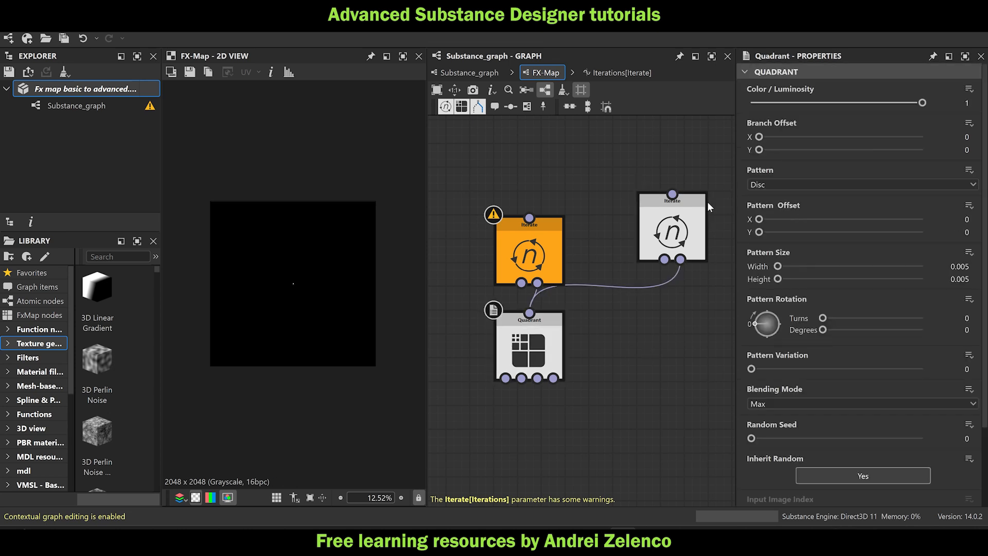
click(689, 226)
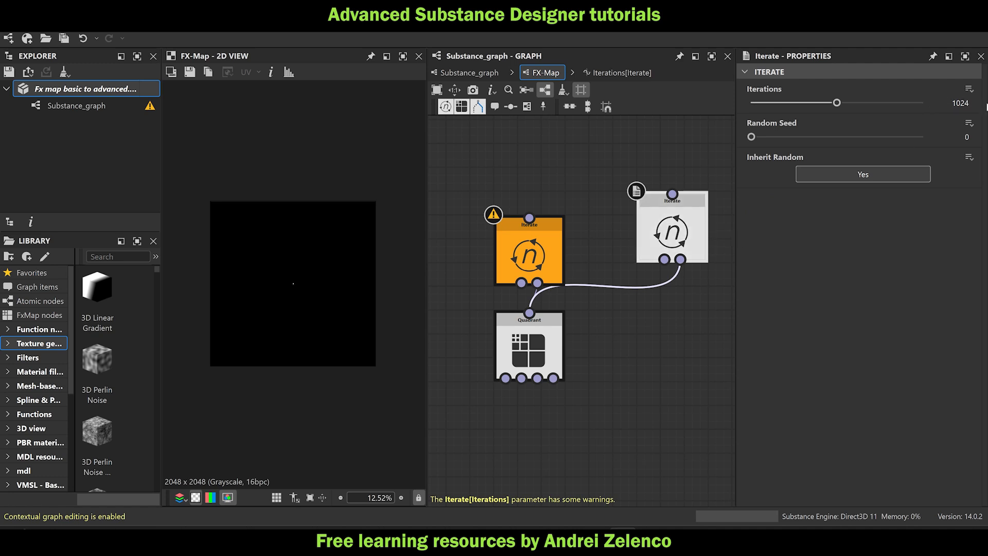
key(Delete)
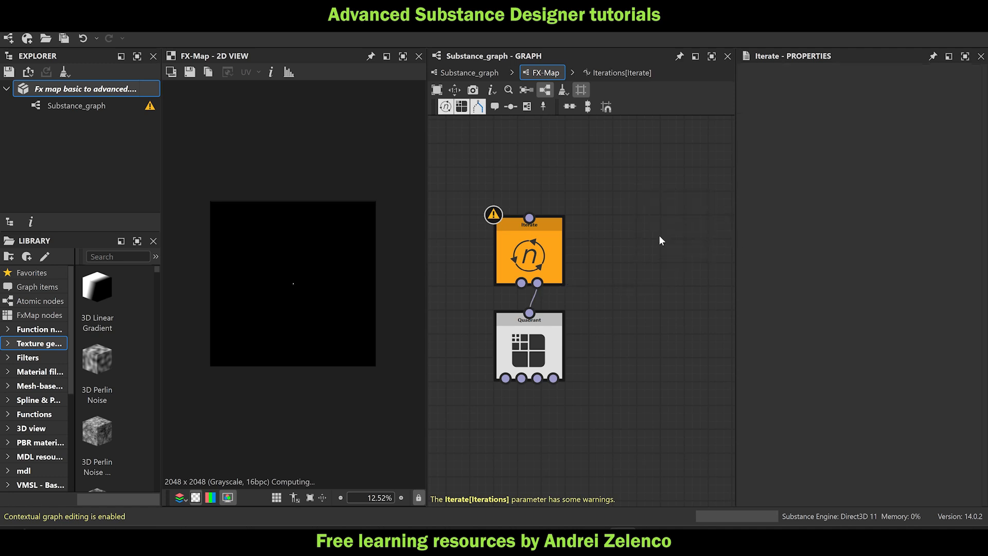
Reopen the Iterate node's Iterations function and set the Sequence node as its output node.
click(529, 254)
click(951, 89)
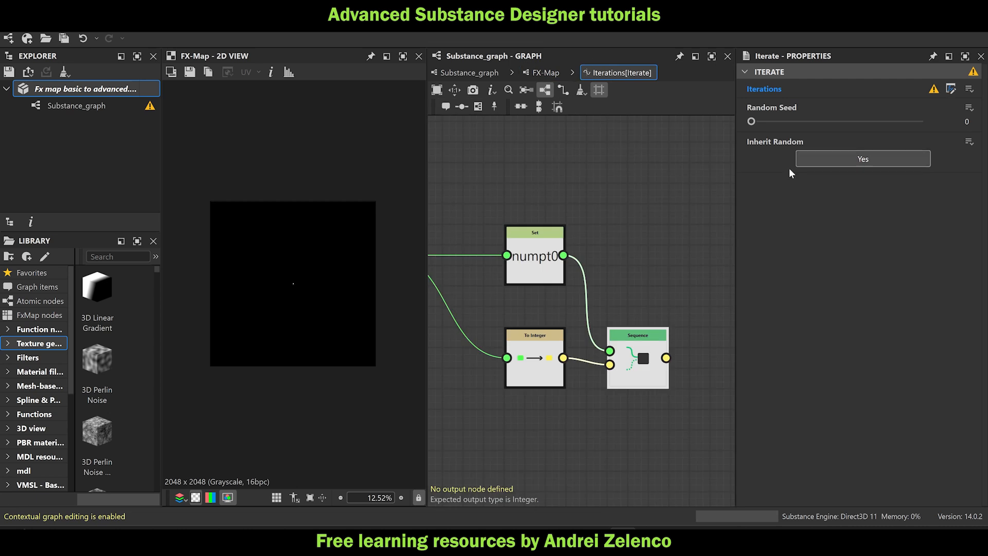
key(f)
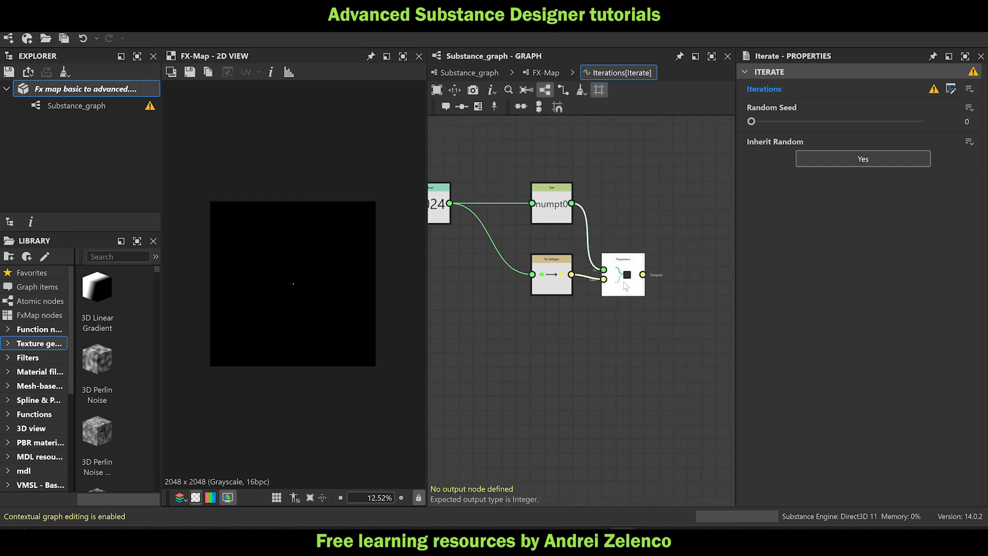
right_click(624, 282)
click(663, 339)
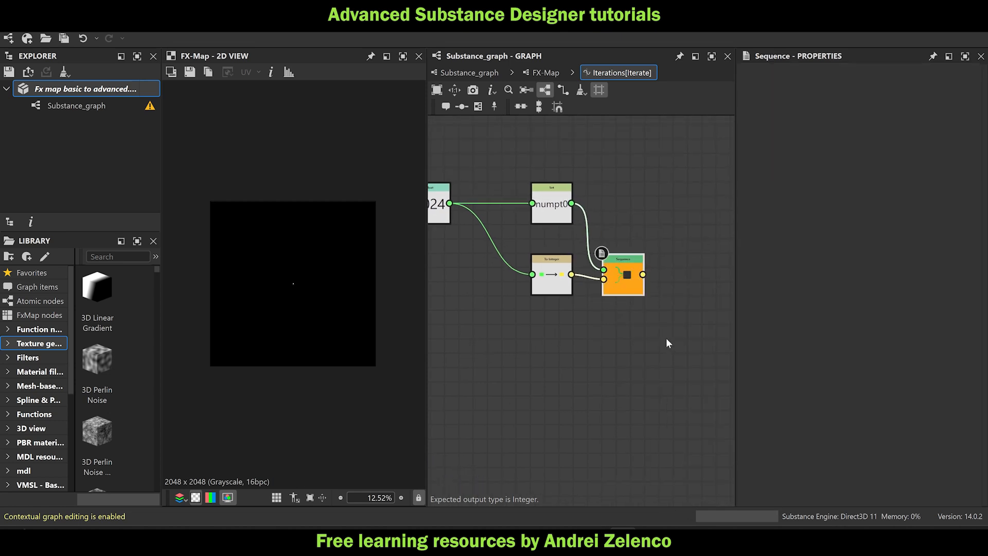
Return to the FX-Map graph and create an empty function for the Quadrant's Pattern Offset.
click(545, 73)
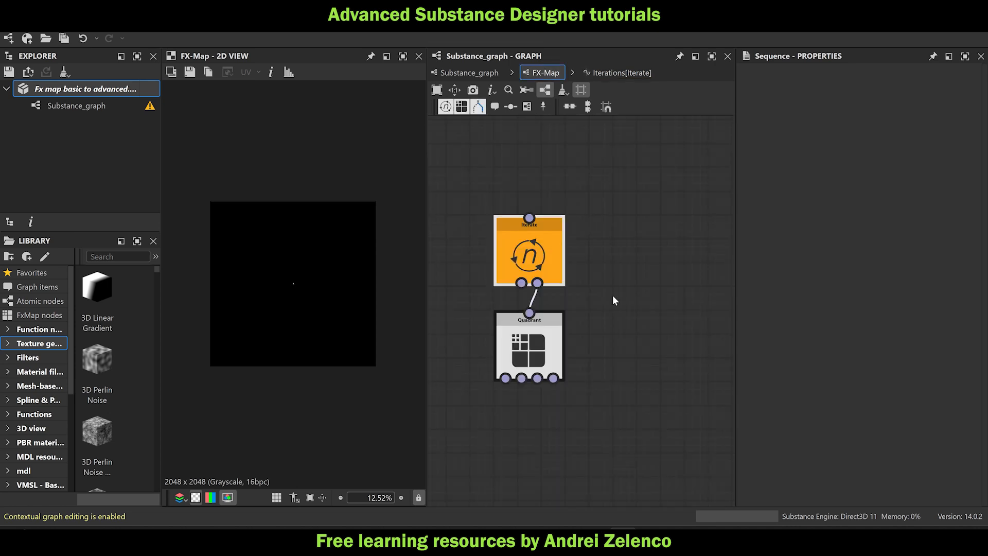
middle_drag(616, 384, 671, 354)
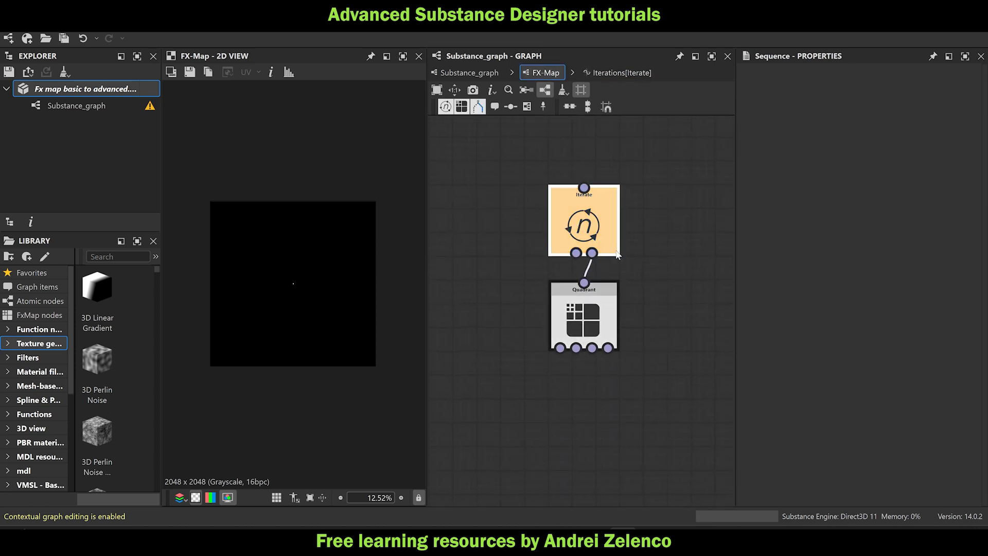
click(584, 309)
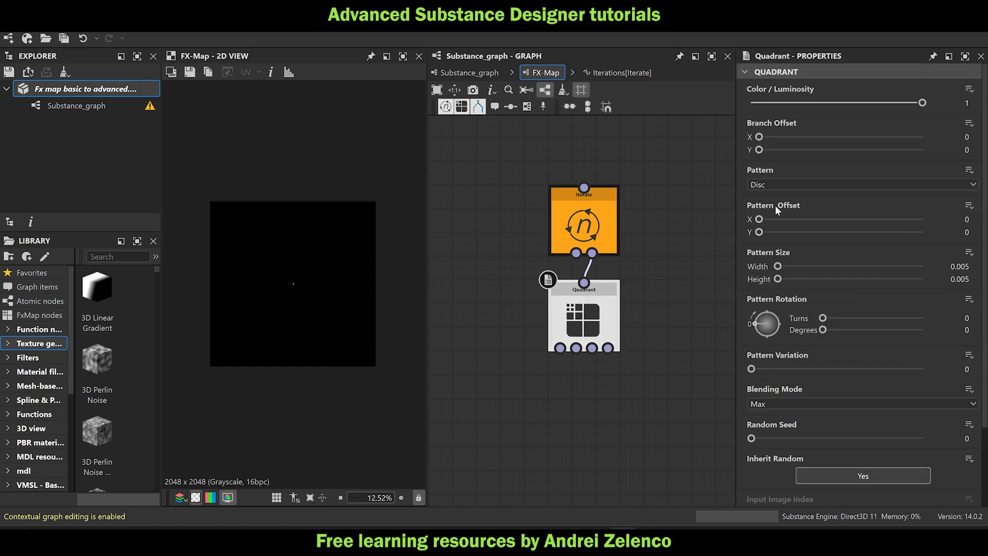
click(969, 205)
click(927, 224)
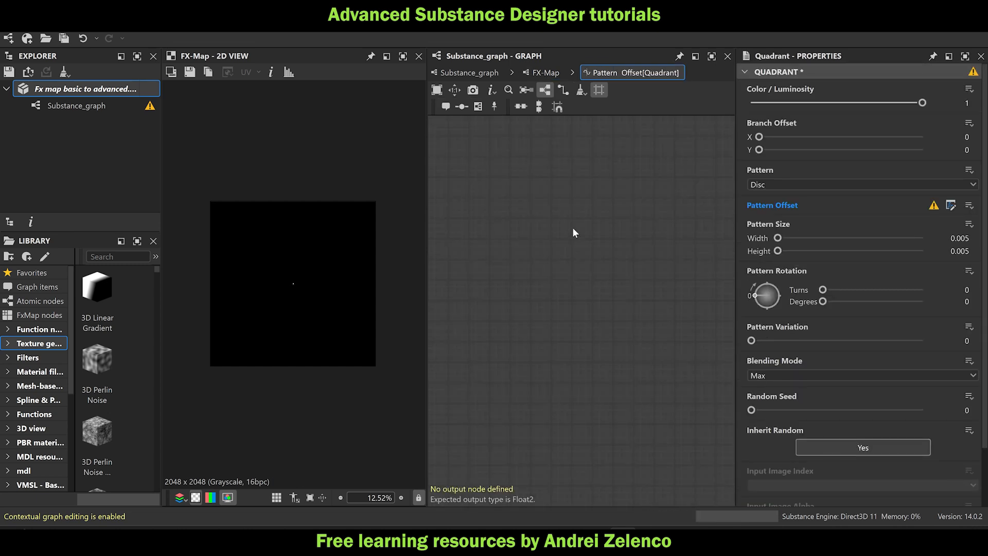
Add a Get Float node to the Pattern Offset function and make it read the $number variable.
key(space)
key(Escape)
key(space)
text(ge)
click(610, 152)
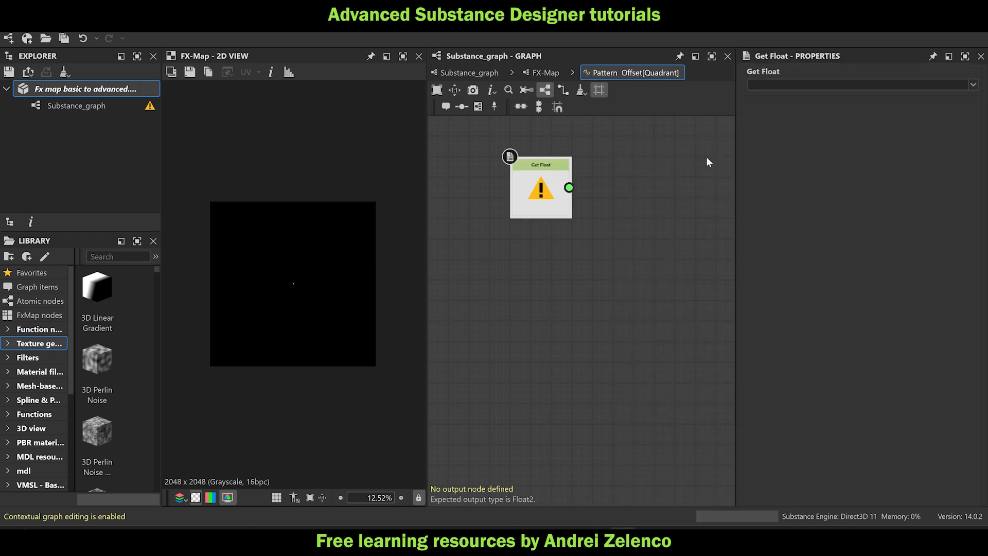
click(905, 85)
click(789, 136)
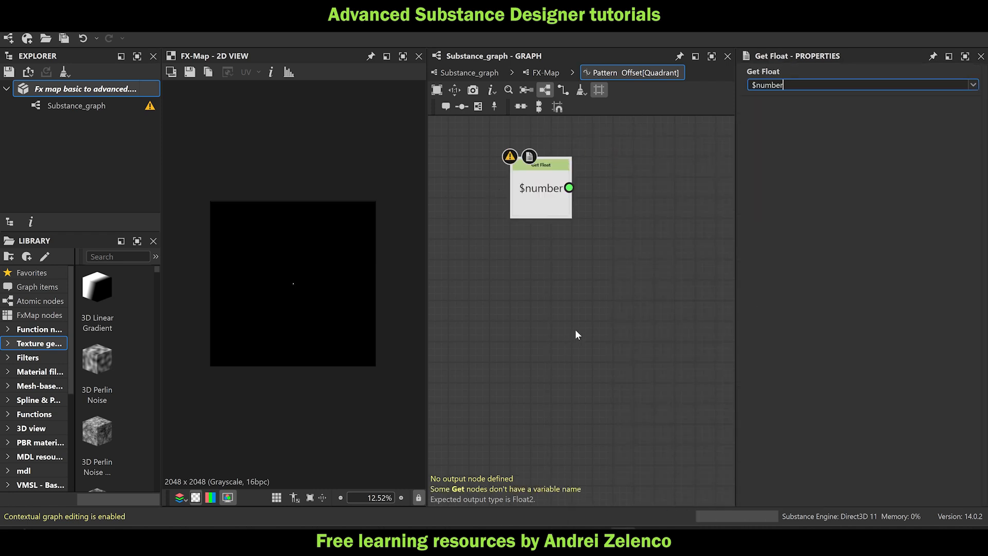
Add a Set node fed by the $number Get Float and name its variable ptnum0.
scroll(577, 327, down, 2)
scroll(570, 307, up, 2)
key(space)
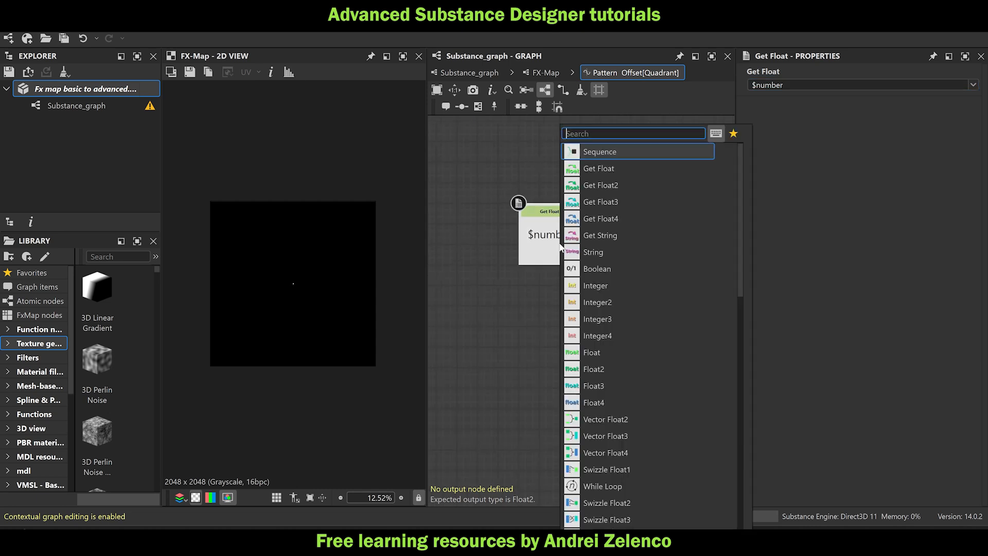
text(set)
click(624, 146)
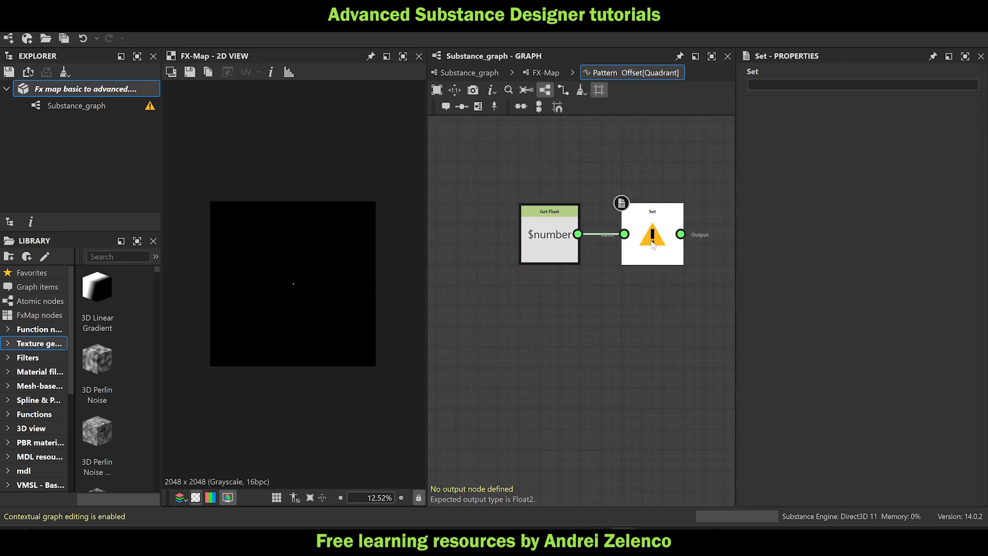
click(747, 79)
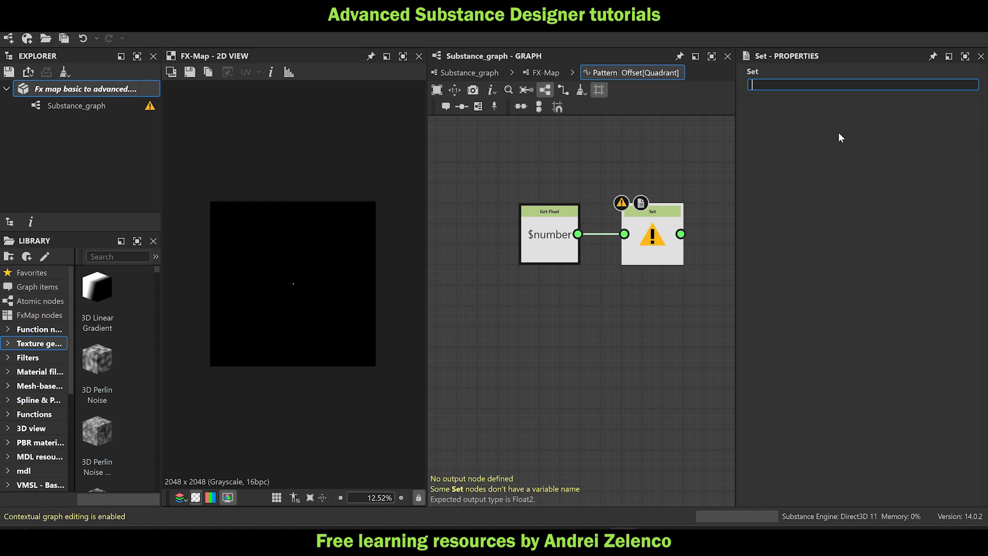
text(ptnum0)
key(Return)
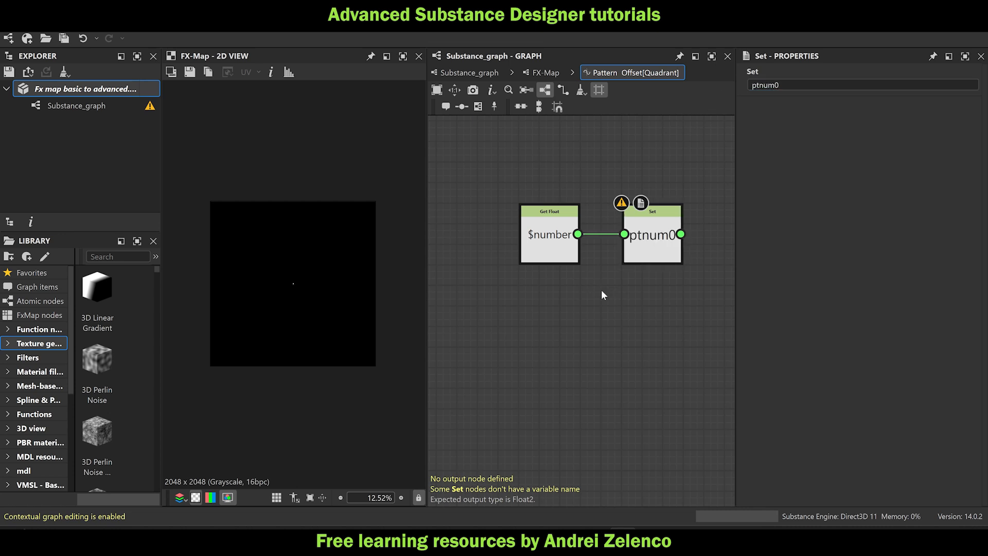
Add a Sequence node fed by the ptnum0 Set node and place it lower in the function graph.
key(space)
text(eq)
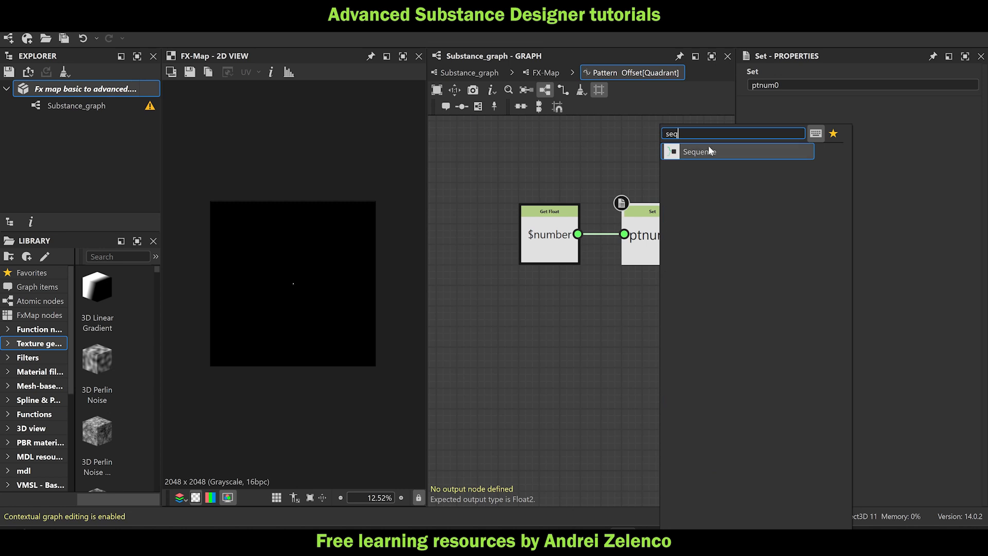
click(708, 150)
scroll(692, 258, down, 4)
middle_drag(669, 290, 616, 262)
drag(678, 216, 698, 263)
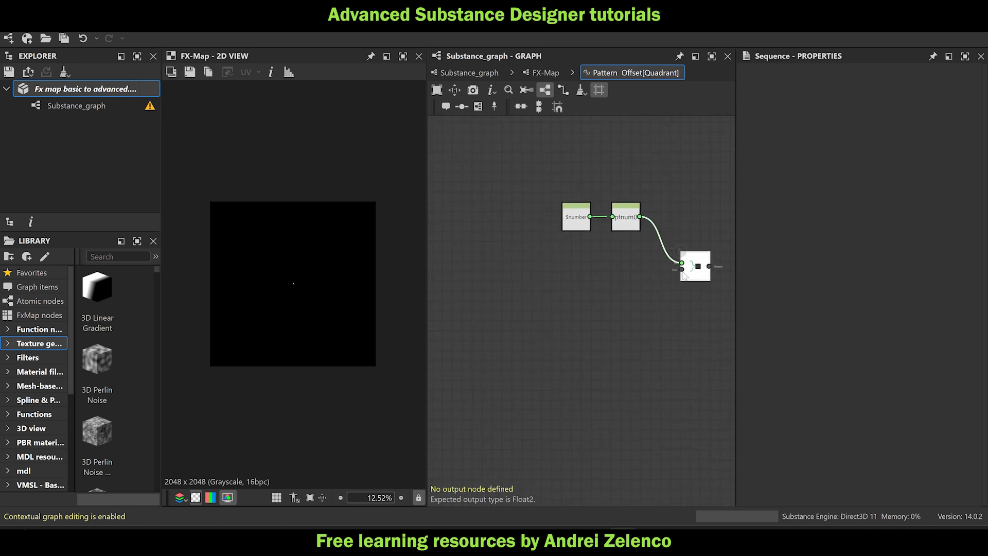
Add a Get Float node reading ptnum0 below the $number node and shift it slightly away from the Sequence node.
scroll(573, 266, up, 2)
key(space)
text(ge)
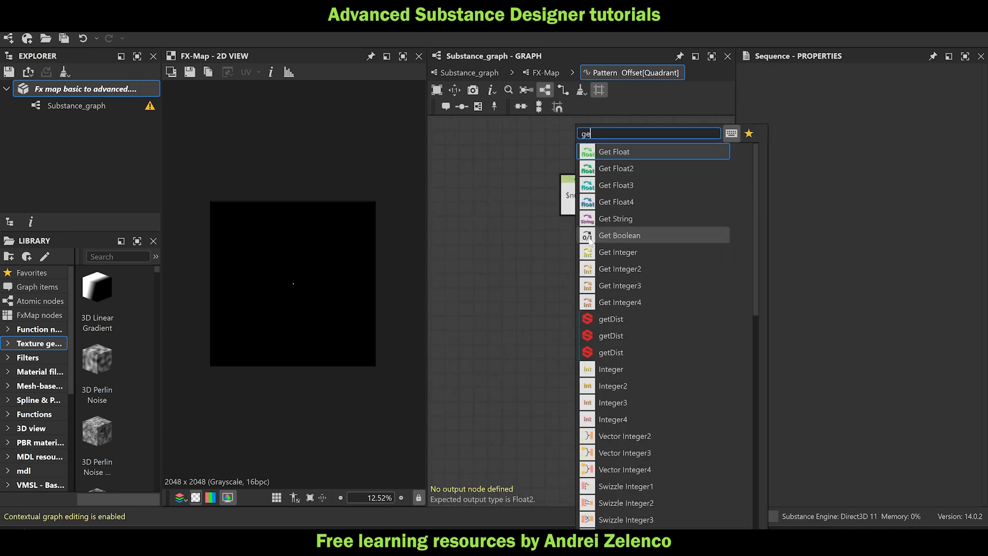
click(603, 155)
click(839, 86)
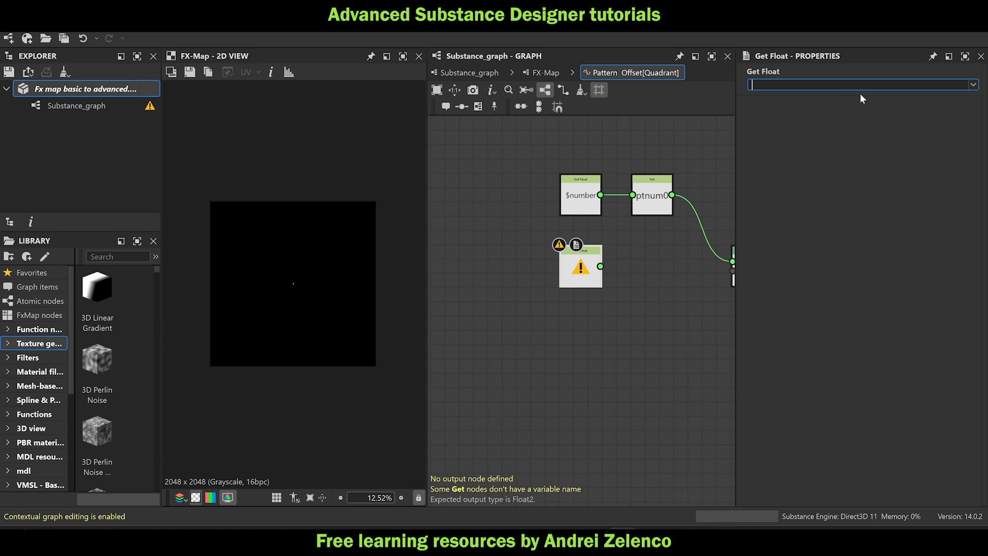
text(ptnum0)
key(Return)
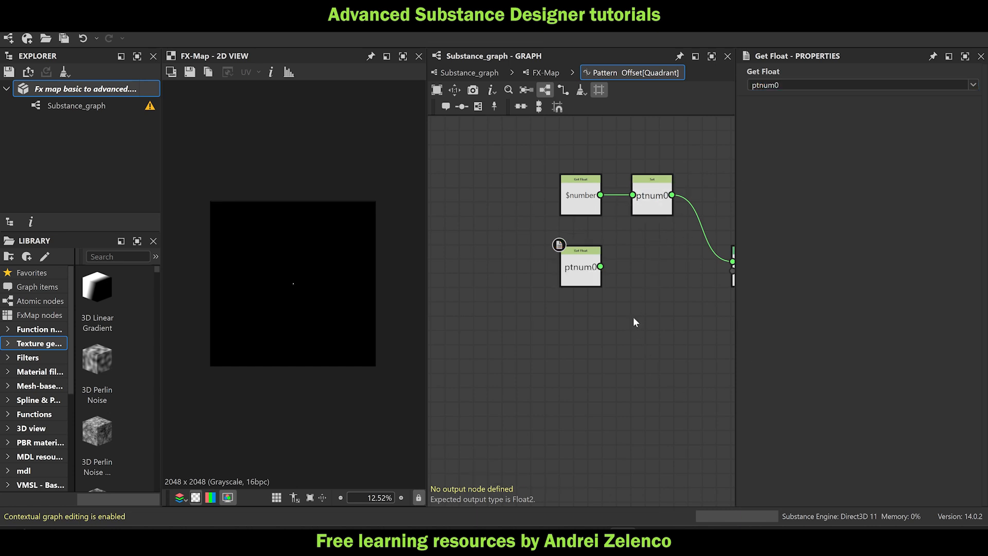
drag(580, 276, 551, 276)
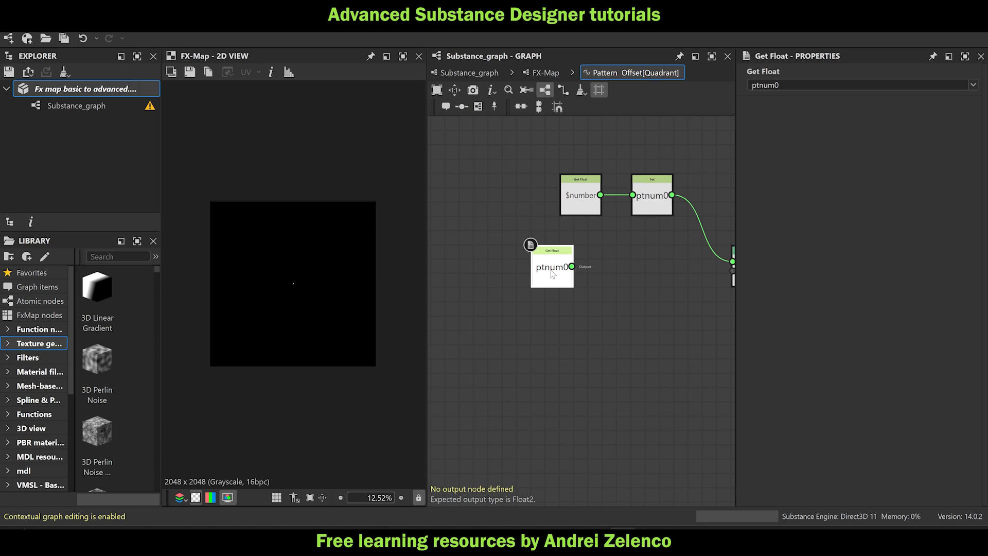
Add a Division node and place it beside and slightly below the ptnum0 Get Float node.
key(space)
text(d)
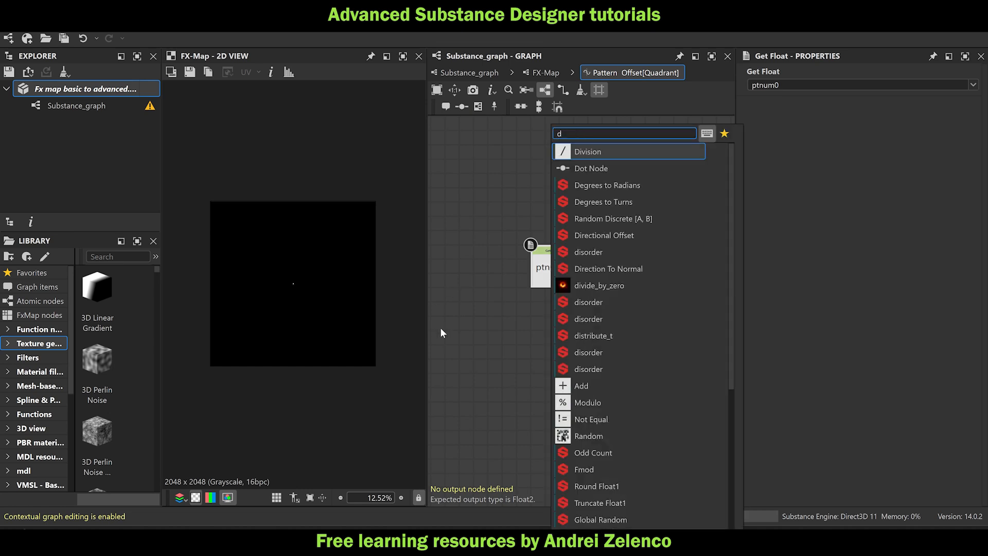
key(Escape)
key(space)
text(div)
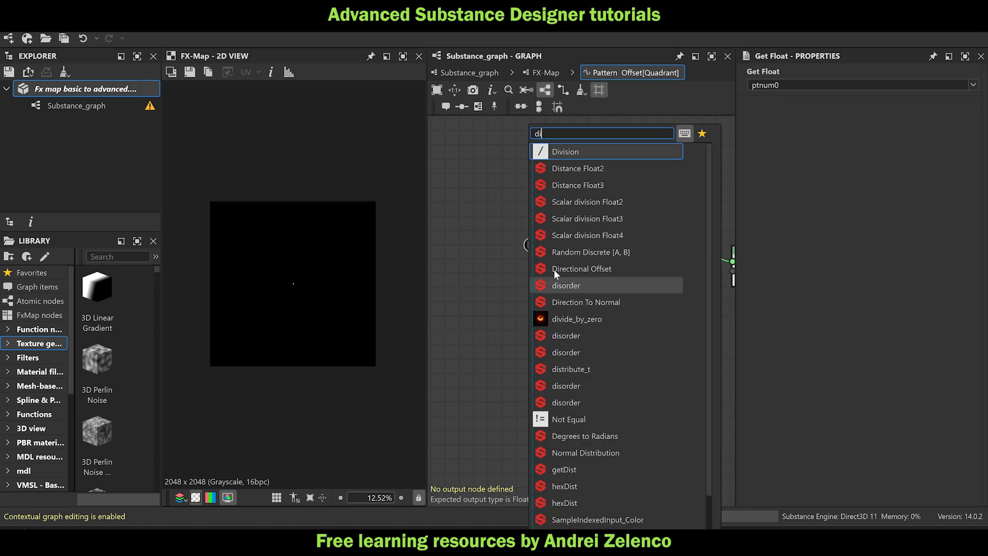
key(Return)
scroll(523, 335, up, 3)
drag(524, 335, 696, 309)
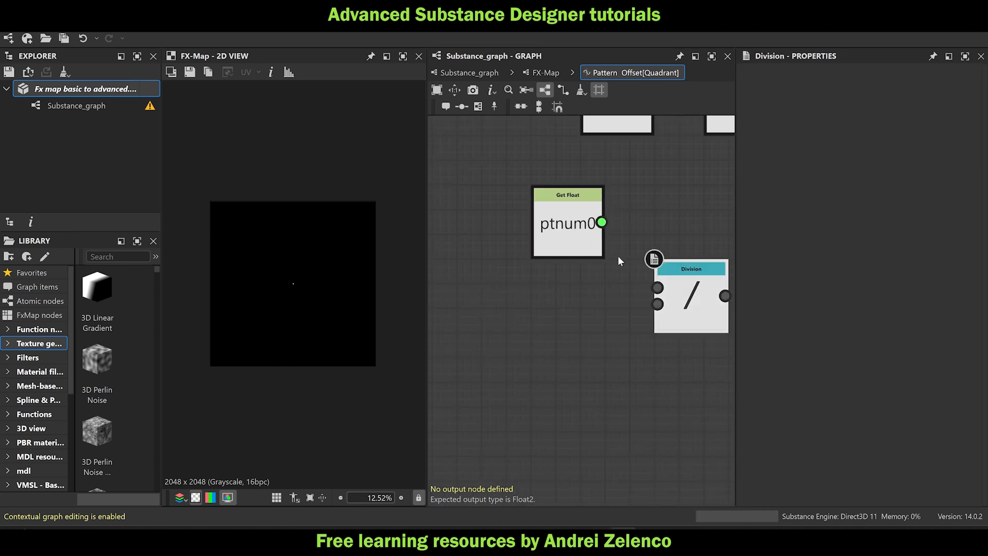
Connect the ptnum0 Get Float to the Division's first input and add a Get Float node reading numpt0, aligned below the ptnum0 node.
drag(601, 222, 657, 287)
key(space)
text(get)
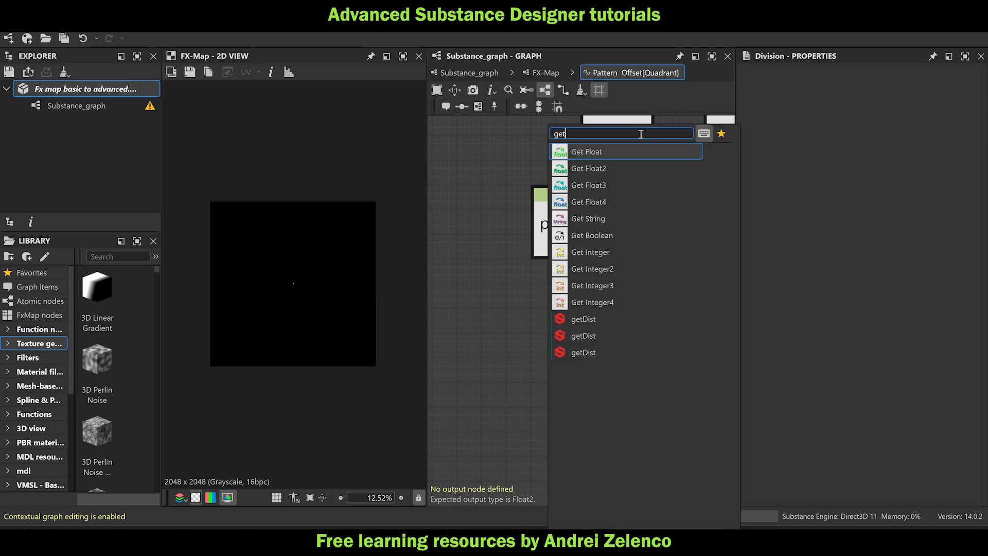
click(638, 154)
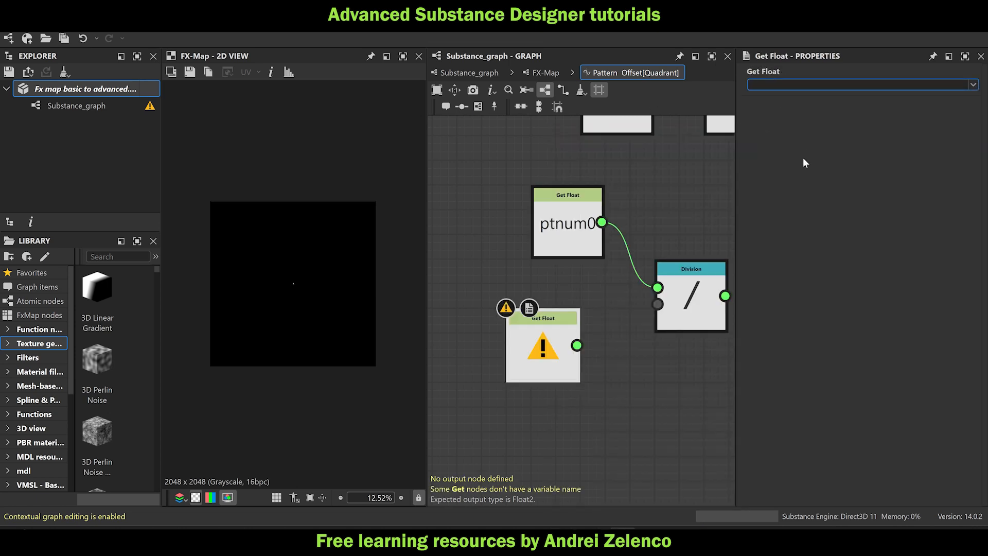
text(numpt0)
click(687, 383)
scroll(647, 373, down, 2)
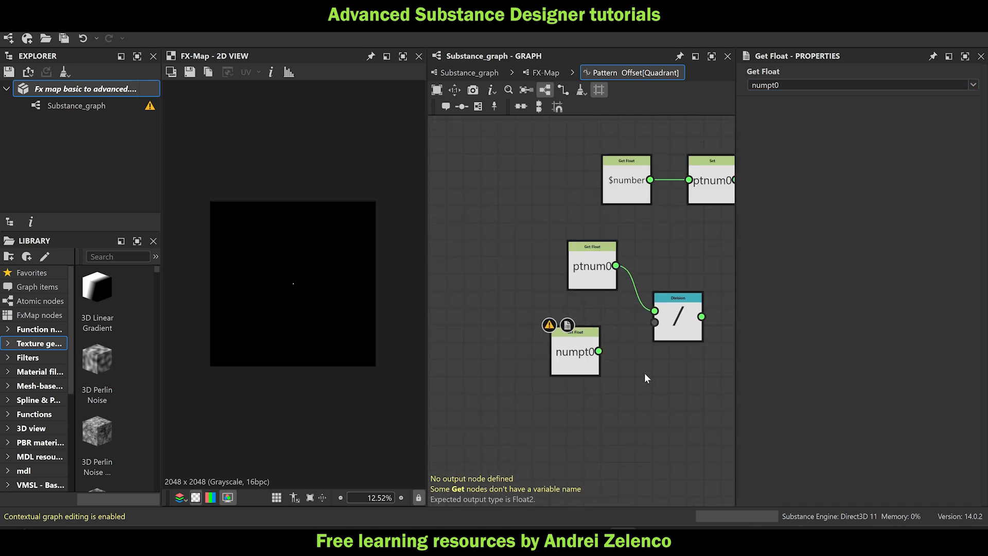
middle_drag(645, 372, 567, 374)
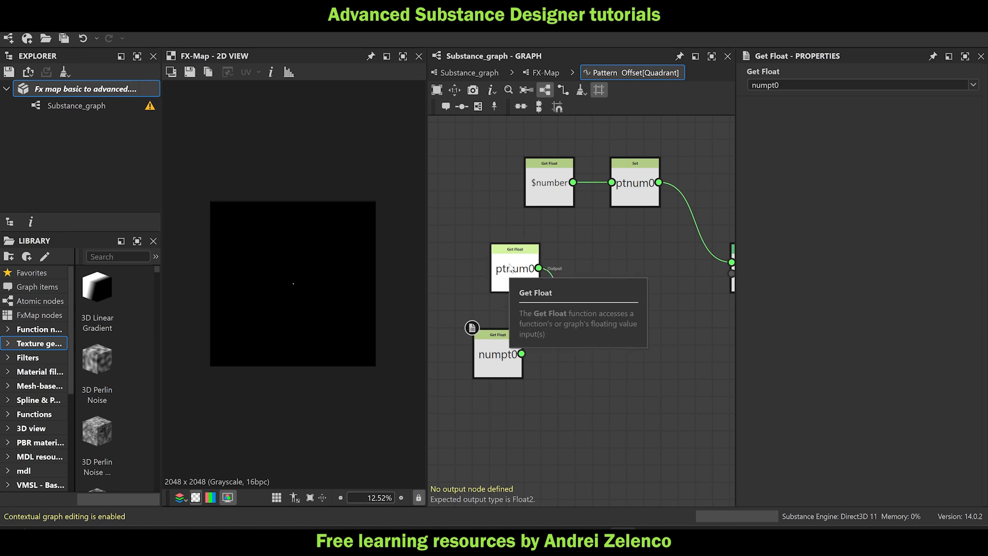
drag(505, 355, 521, 356)
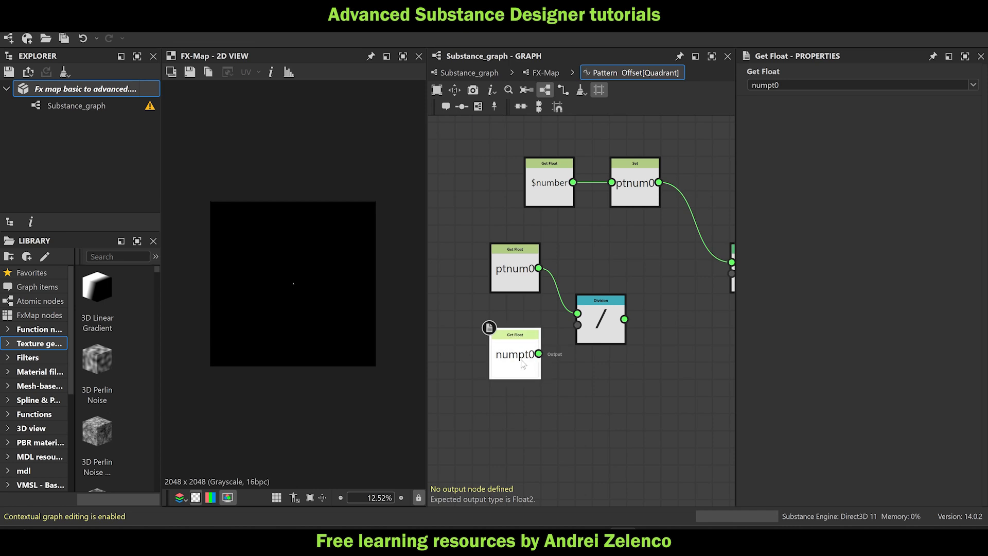
Examine the numpt0 Set node in the Iterate node's Iterations function and return to the Quadrant's Pattern Offset function.
click(553, 78)
click(617, 231)
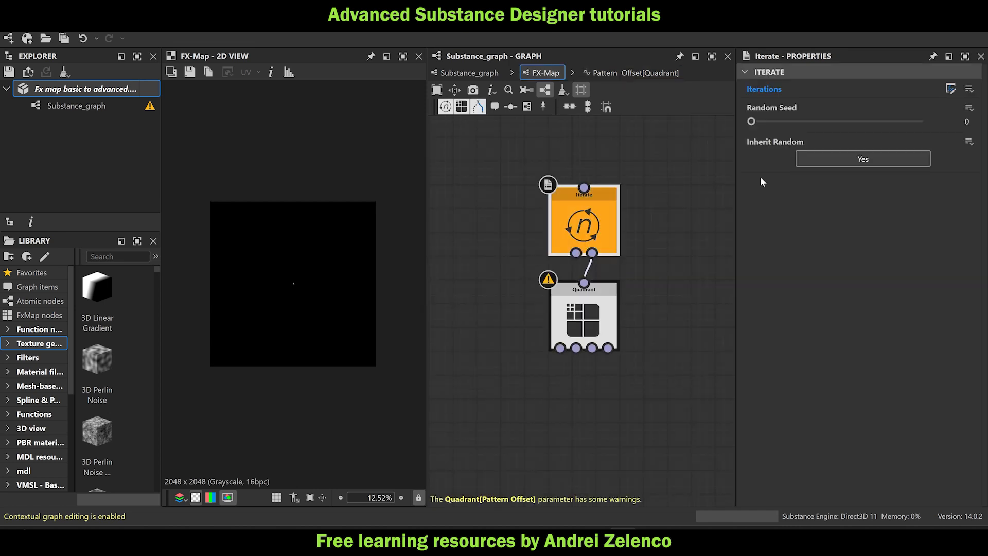
click(950, 89)
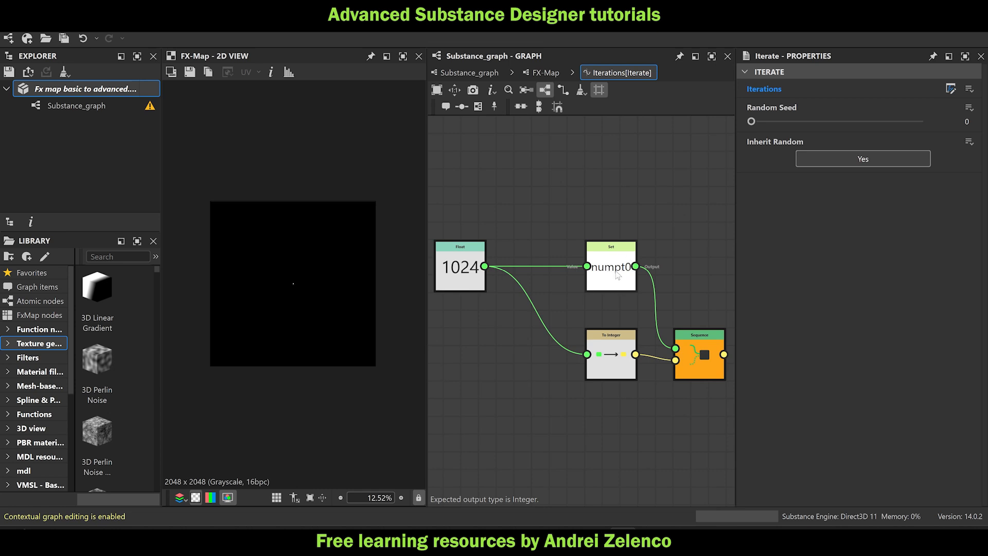
click(546, 73)
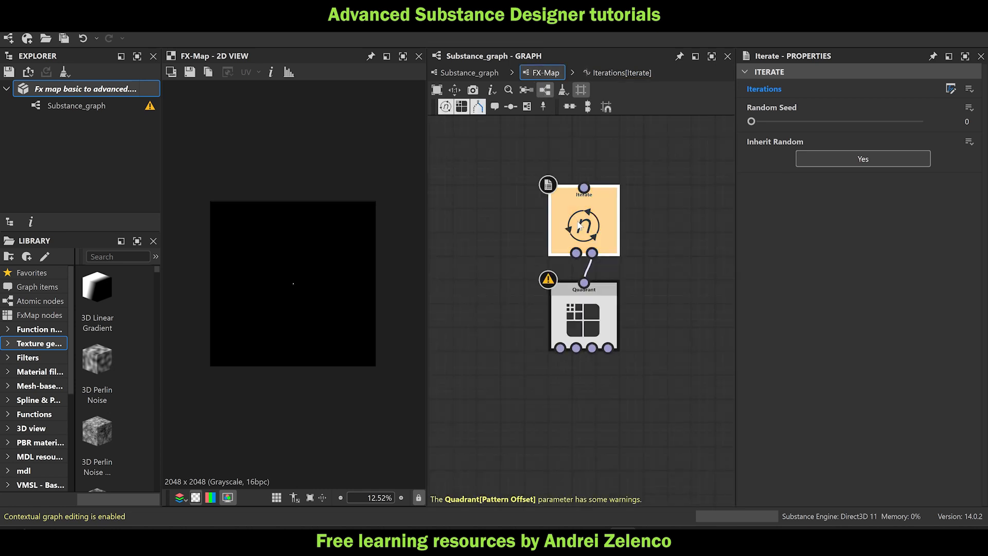
click(584, 317)
click(950, 205)
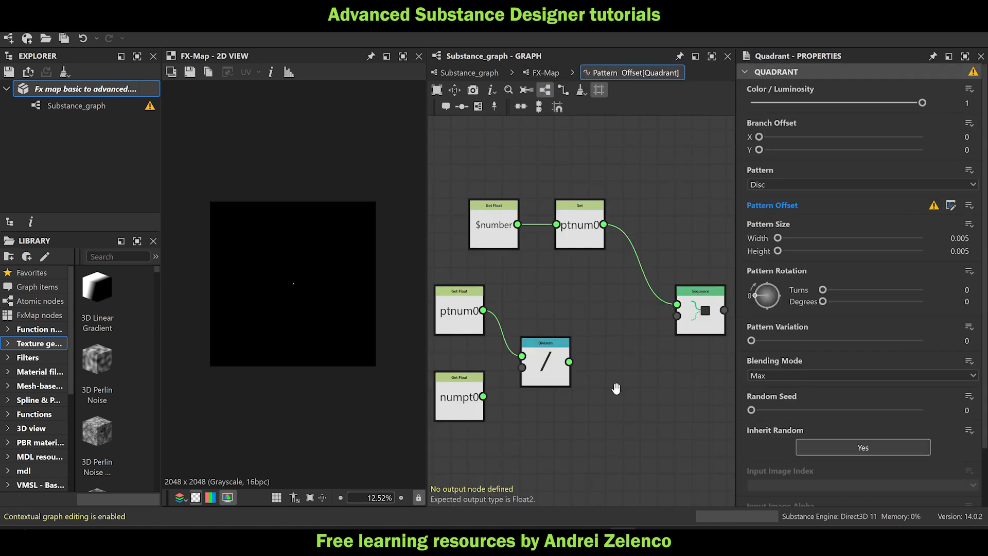
Connect the numpt0 Get Float output to the Division node's second input.
middle_drag(616, 388, 642, 375)
drag(510, 384, 558, 359)
click(558, 359)
Recheck how the Iterations function stores the point count, and reopen the Quadrant's Pattern Offset function.
click(543, 73)
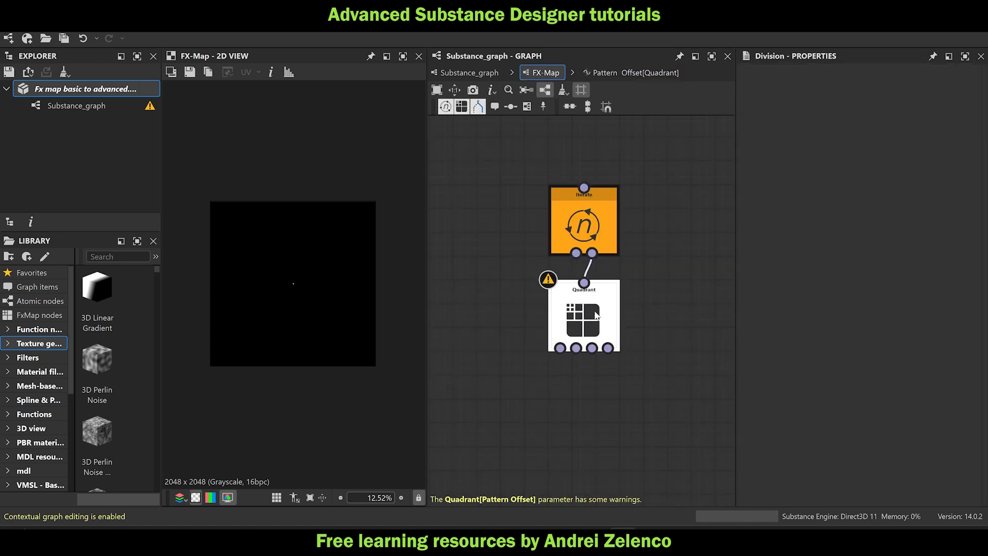
click(583, 226)
click(950, 90)
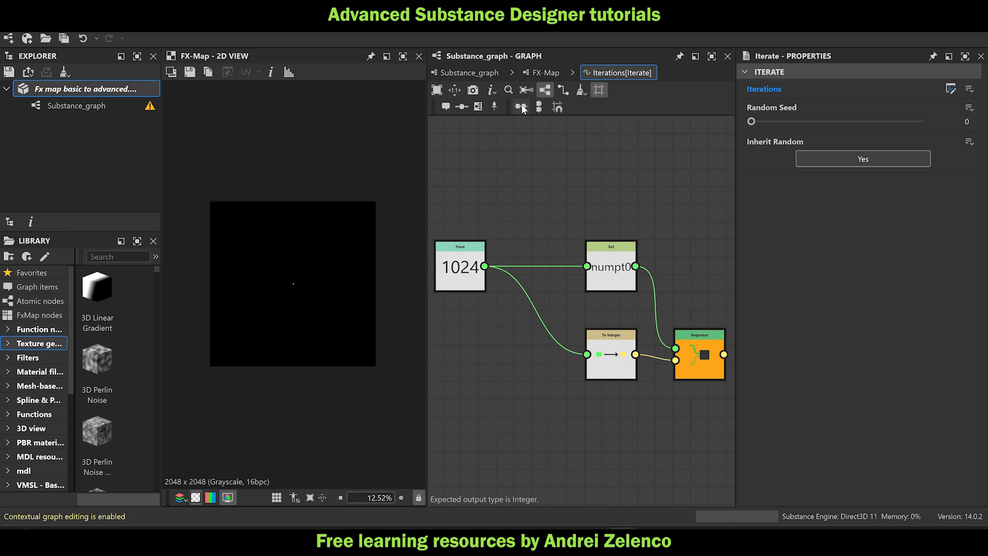
click(543, 72)
click(583, 316)
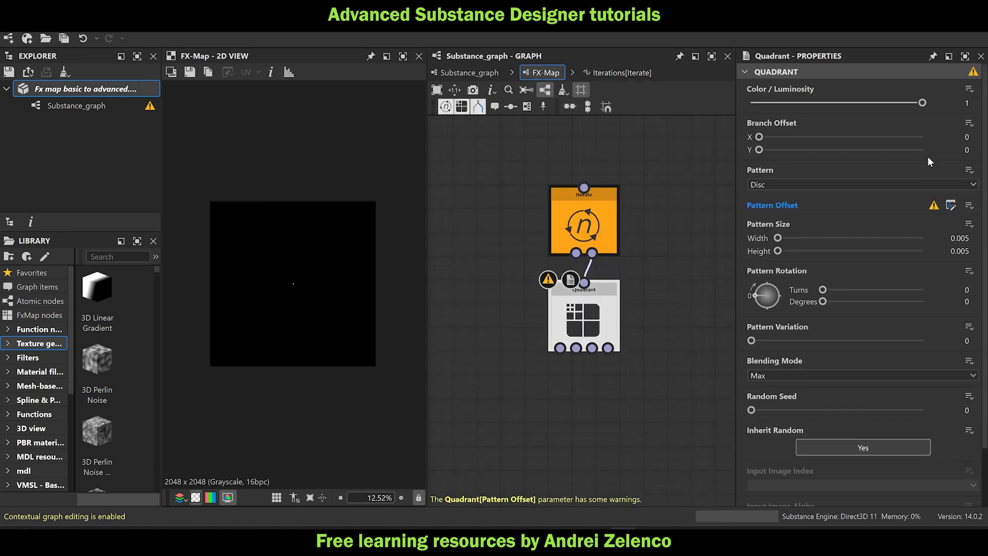
click(951, 205)
middle_drag(559, 421, 614, 392)
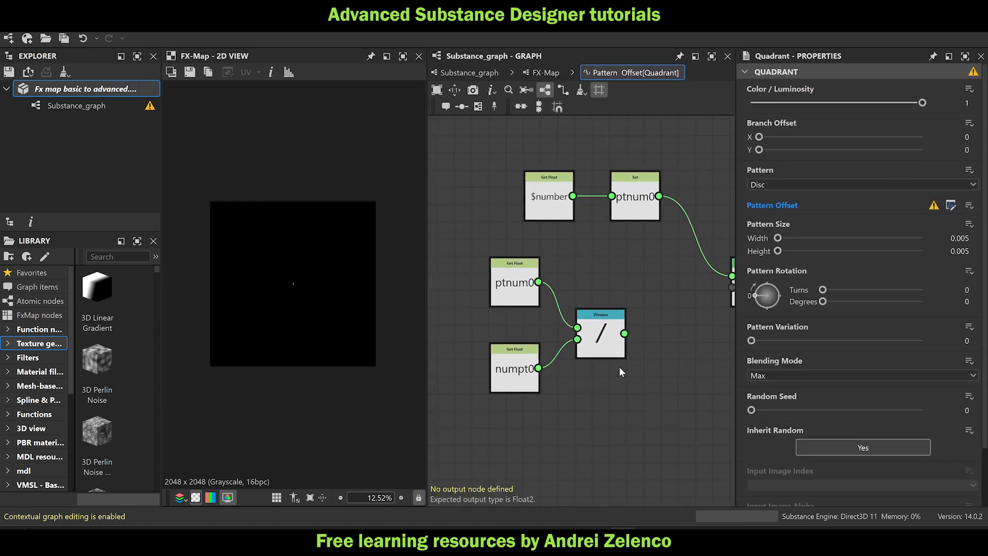
Bring the Division and numpt0 nodes closer to the ptnum0 Get Float, and shift the ptnum0 Set and Sequence nodes farther away.
drag(602, 346, 584, 328)
drag(520, 375, 519, 358)
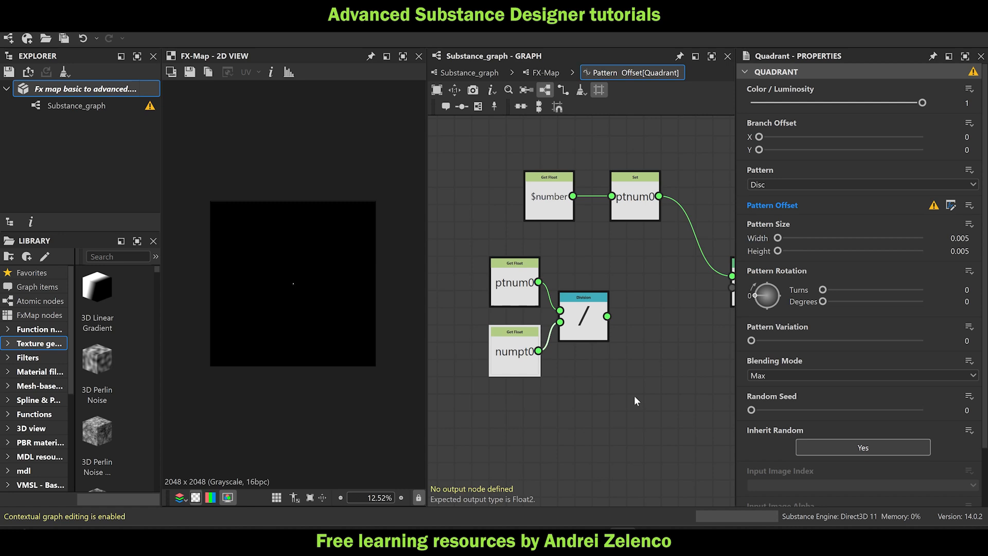
middle_drag(665, 427, 595, 399)
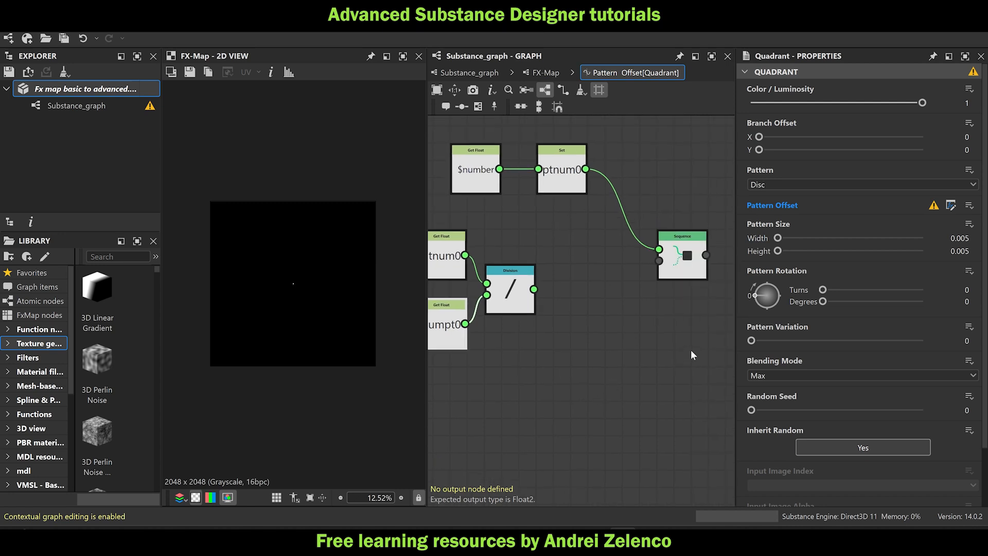
drag(691, 352, 565, 180)
drag(565, 183, 643, 184)
click(629, 279)
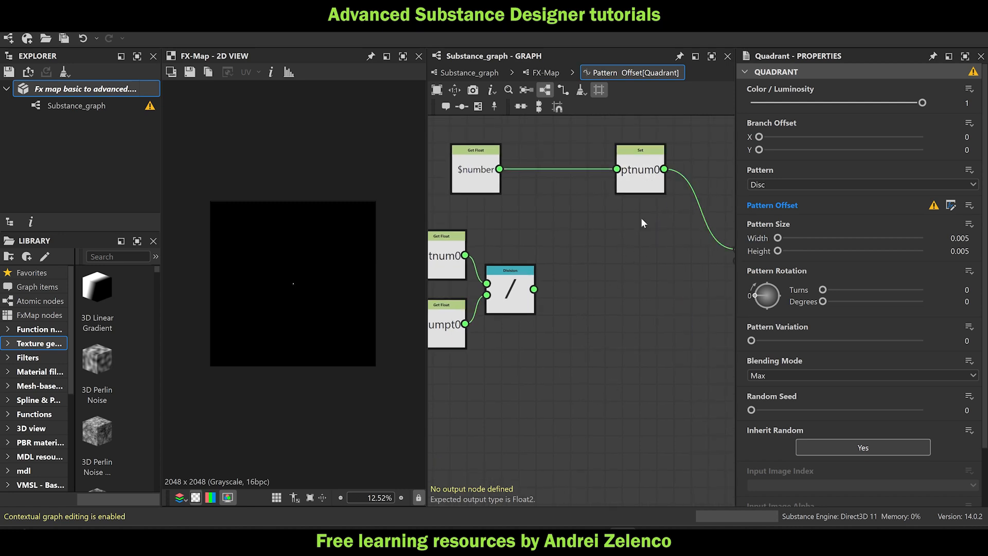
middle_drag(641, 223, 548, 179)
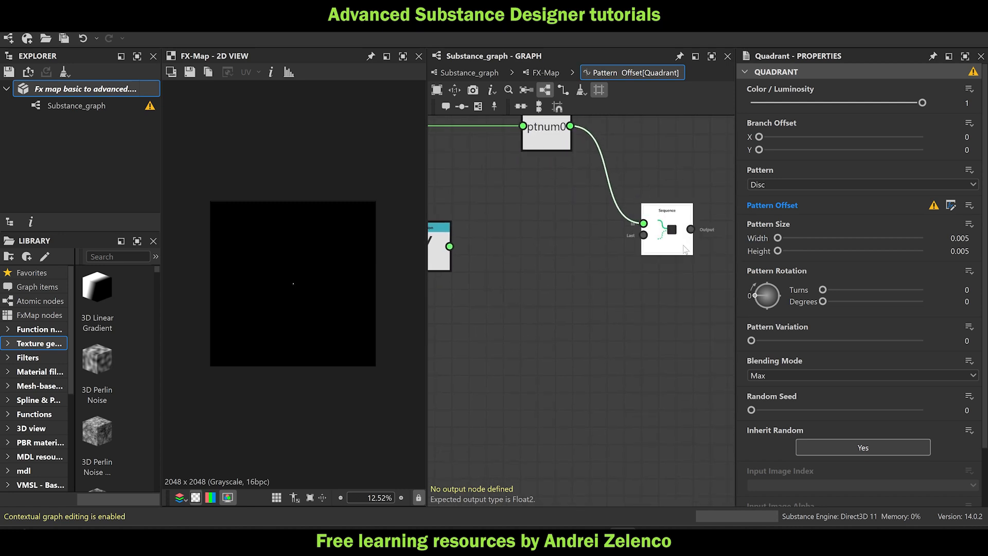
drag(683, 246, 692, 263)
Add a Set node fed by the Division node and name its variable t0.
middle_drag(457, 271, 529, 277)
click(501, 258)
key(space)
text(s)
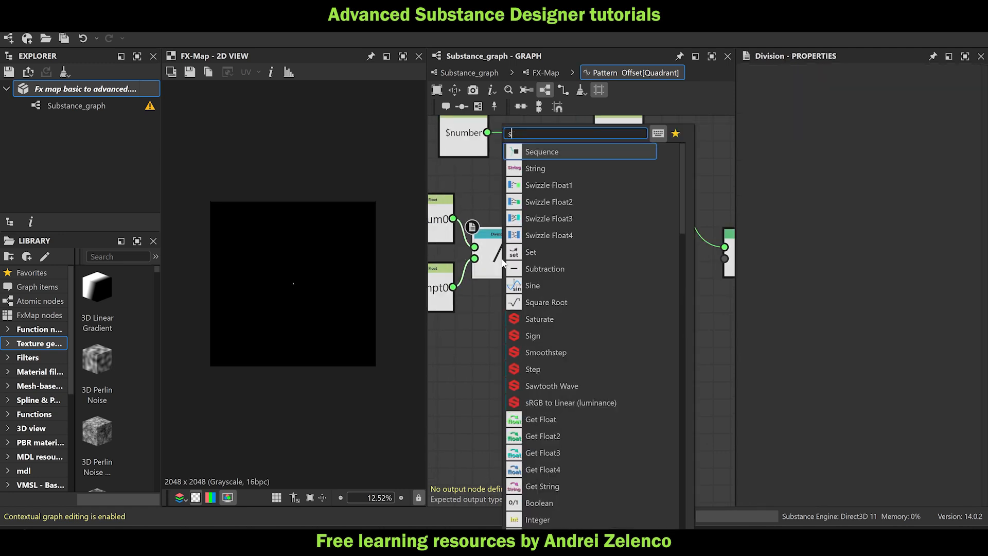
text(et)
click(585, 152)
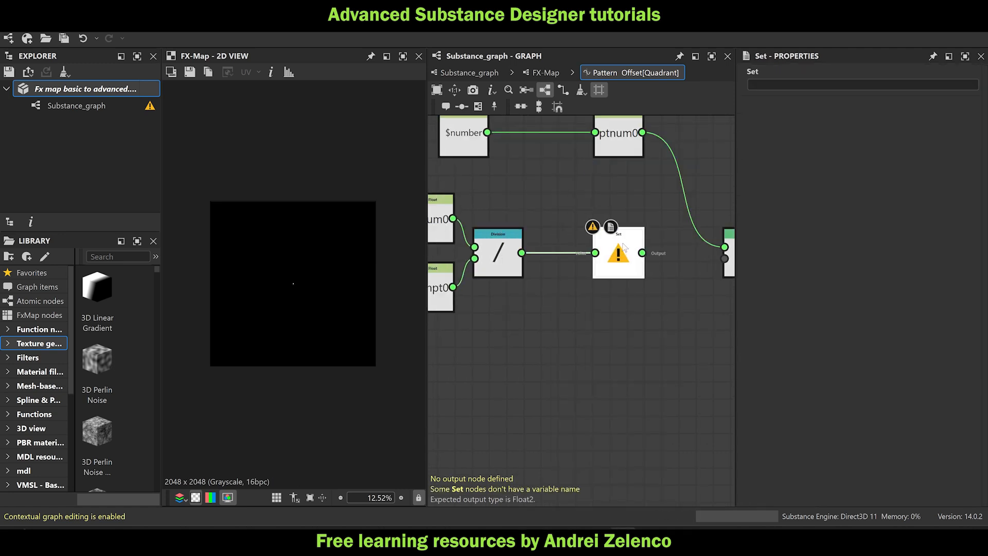
text(t0)
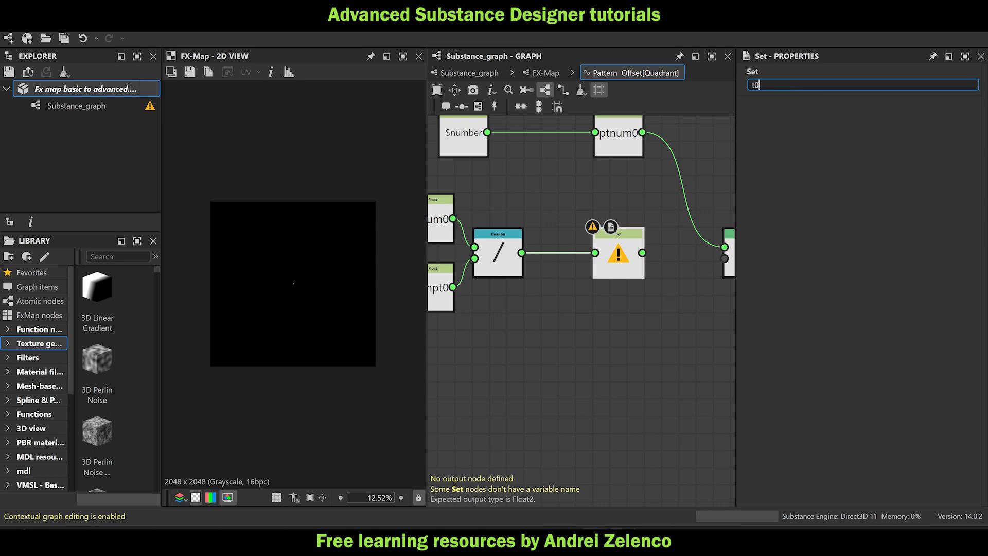
Connect the t0 Set node's output to the Sequence node's Last input.
scroll(556, 402, down, 2)
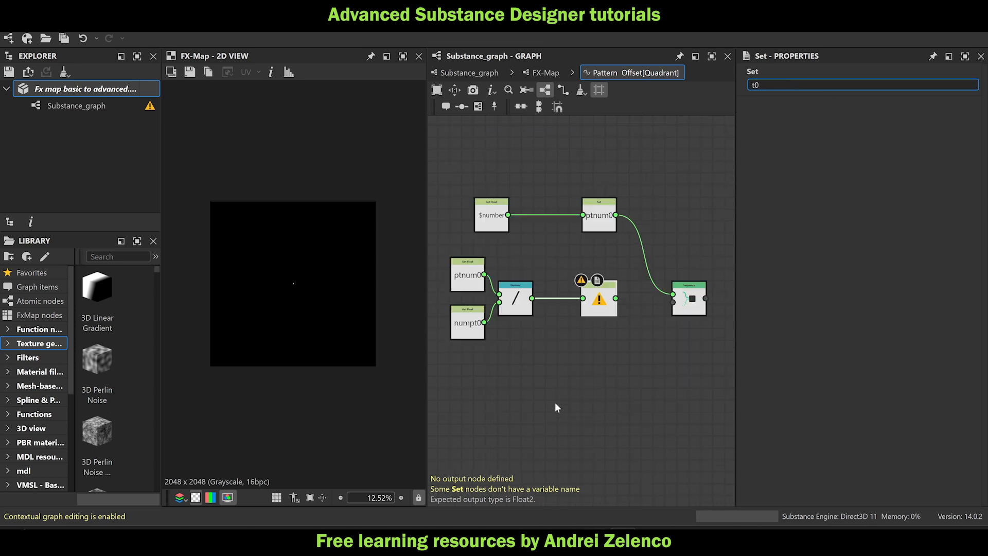
middle_drag(668, 358, 641, 356)
drag(589, 296, 649, 302)
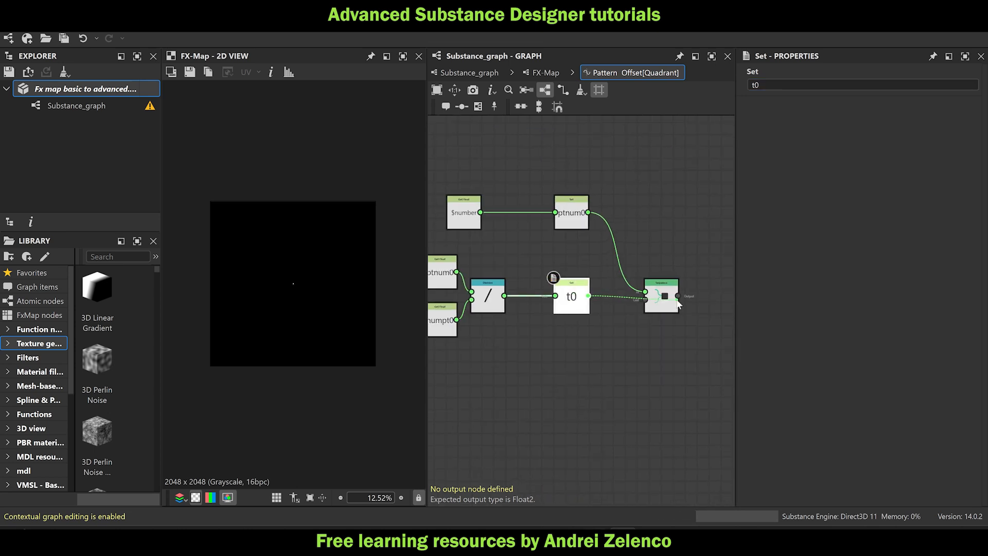
middle_drag(559, 359, 625, 338)
scroll(626, 339, up, 1)
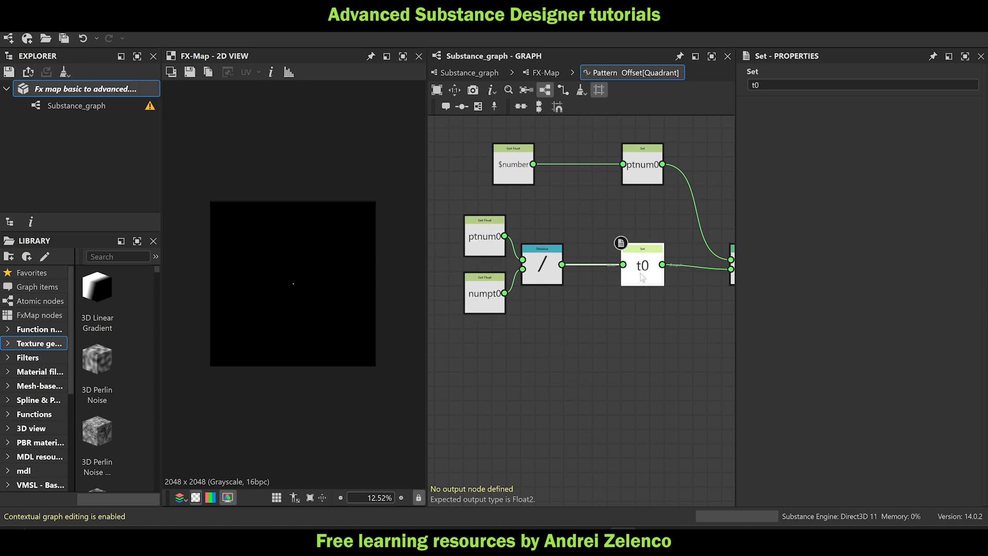
Return to the FX-Map graph and add a comment reading 0 beside the Iterate node.
click(541, 73)
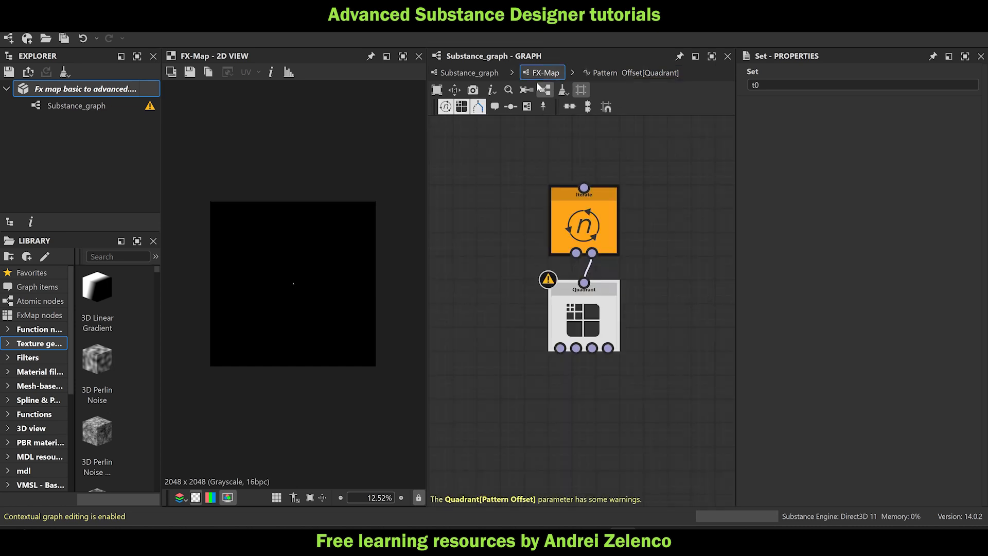
click(562, 208)
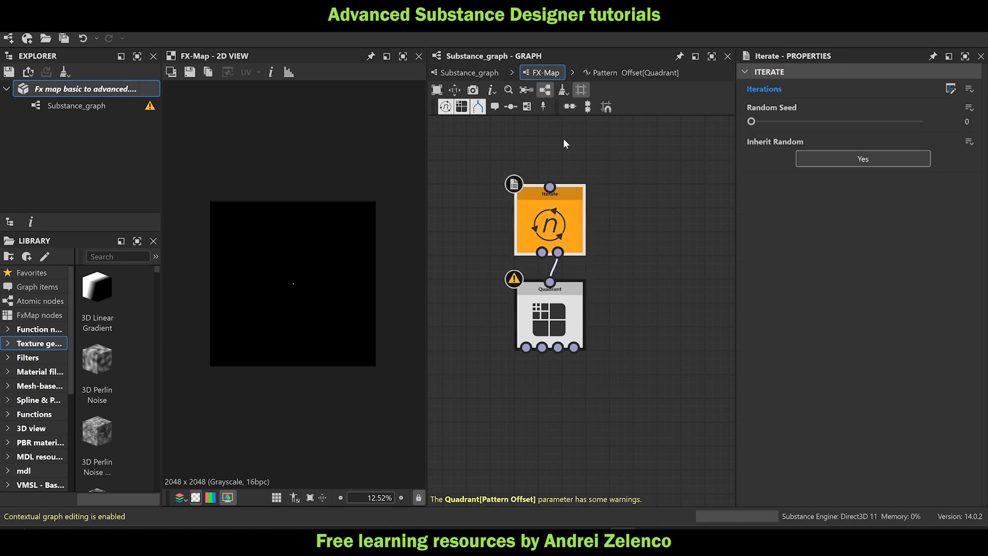
click(495, 107)
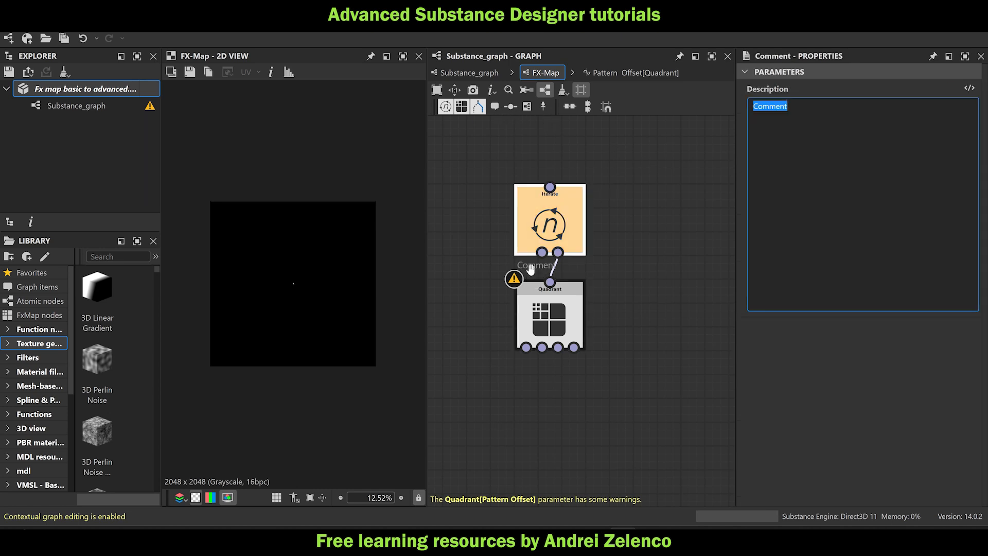
drag(639, 236, 603, 225)
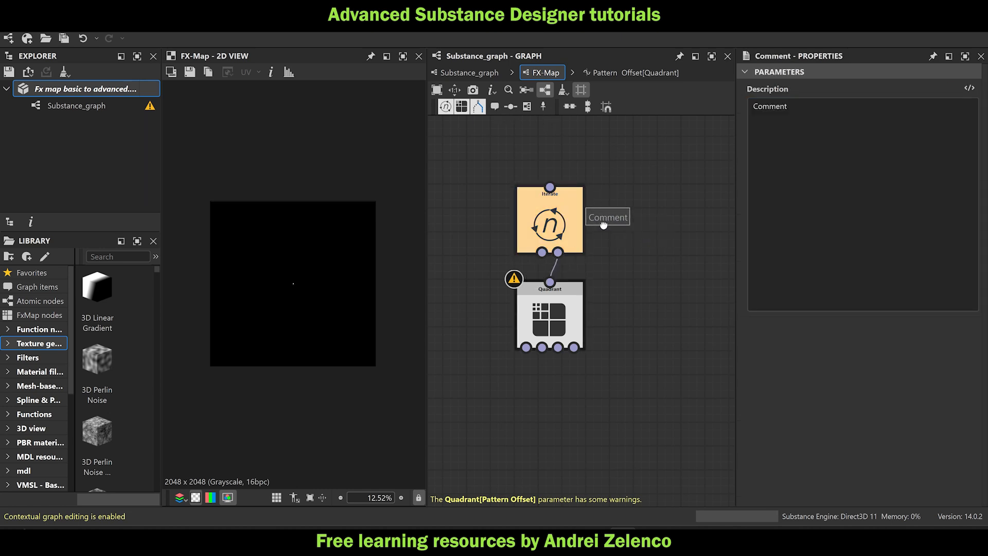
double_click(783, 107)
text(0)
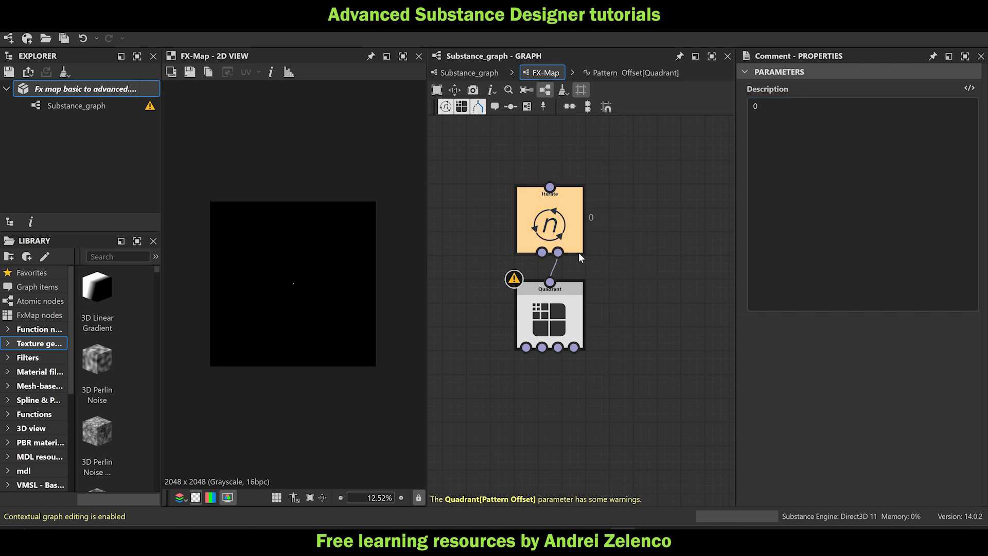
scroll(576, 216, down, 3)
middle_drag(568, 172, 575, 258)
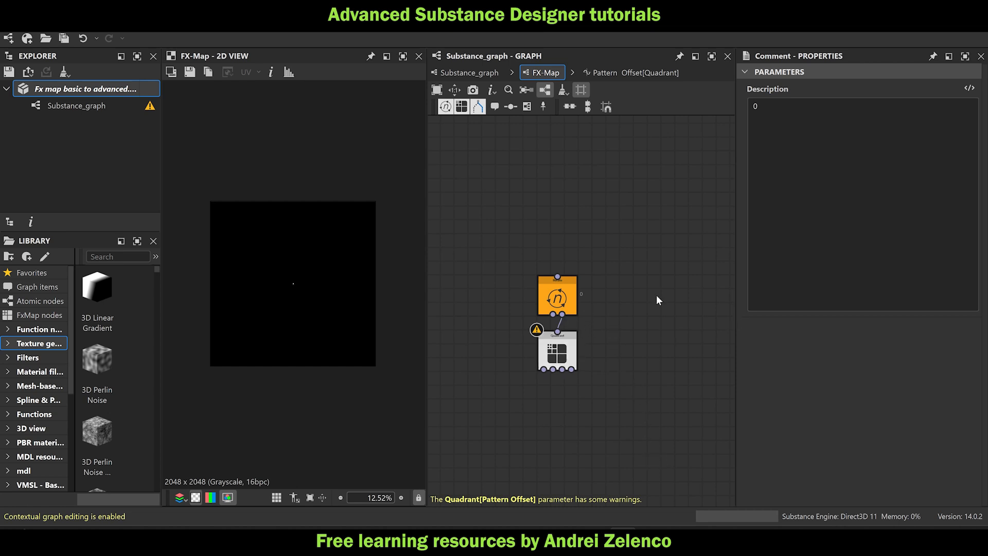
Reopen the Quadrant's Pattern Offset function and add a second Sequence node below the first, fed by the first Sequence's output.
click(569, 354)
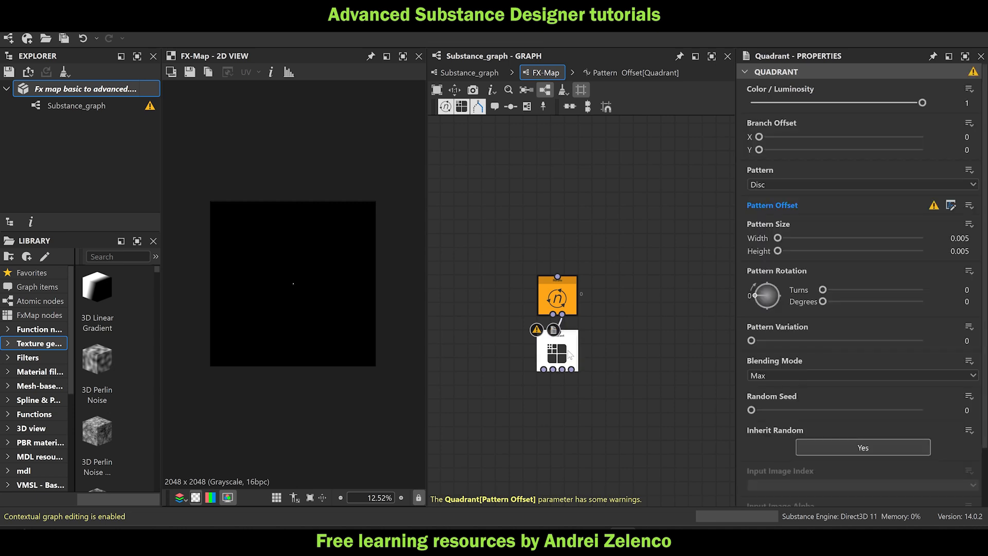
click(950, 204)
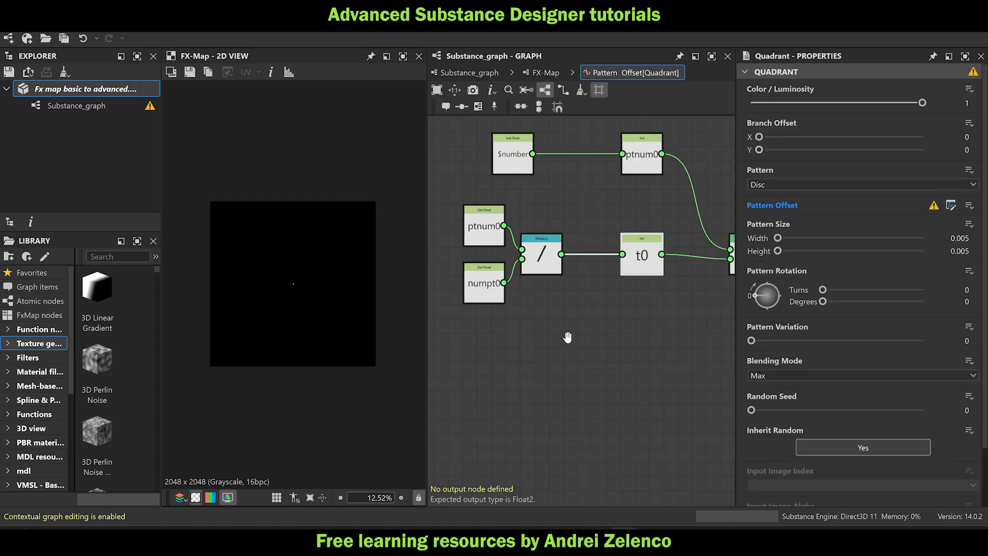
scroll(615, 315, down, 2)
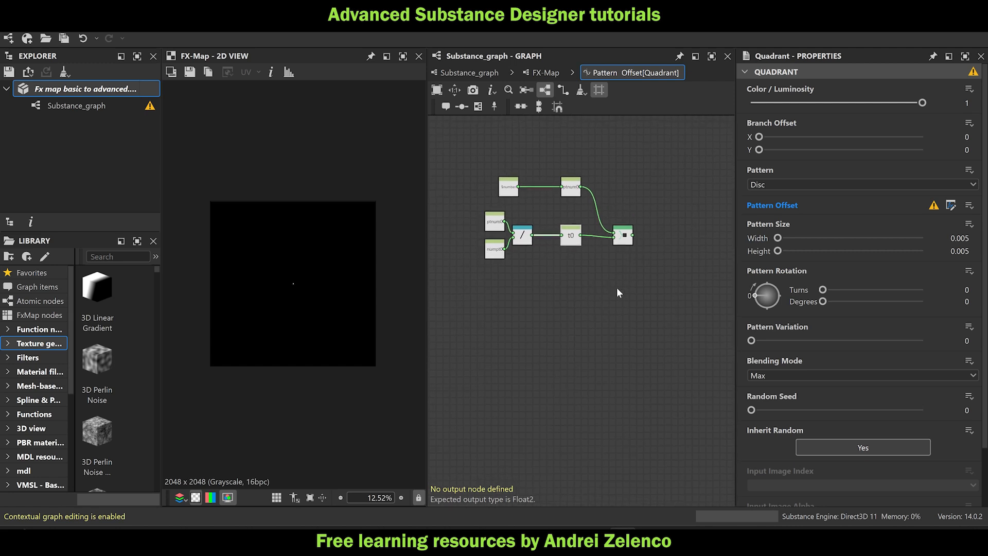
key(space)
text(seq)
key(Return)
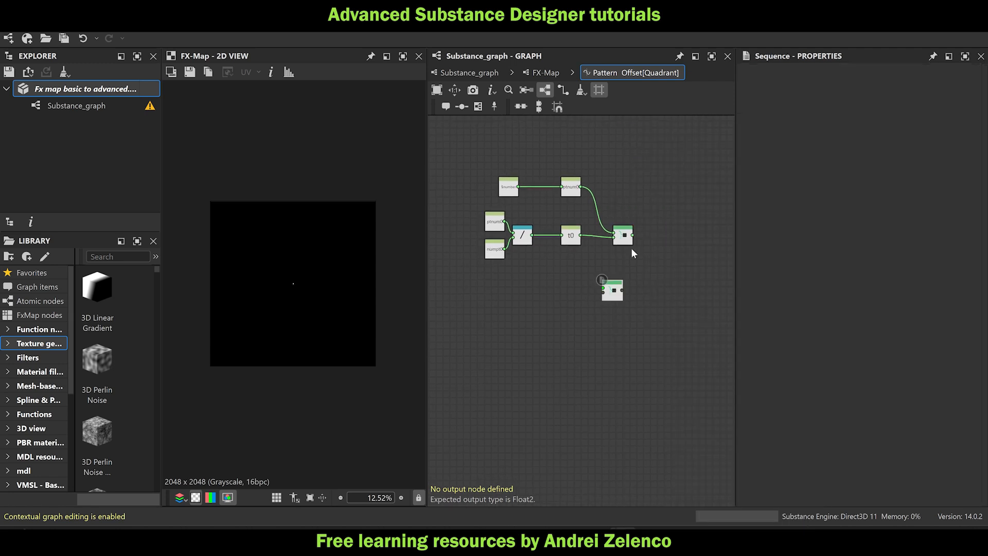
scroll(615, 299, up, 3)
drag(631, 223, 624, 314)
scroll(532, 376, down, 4)
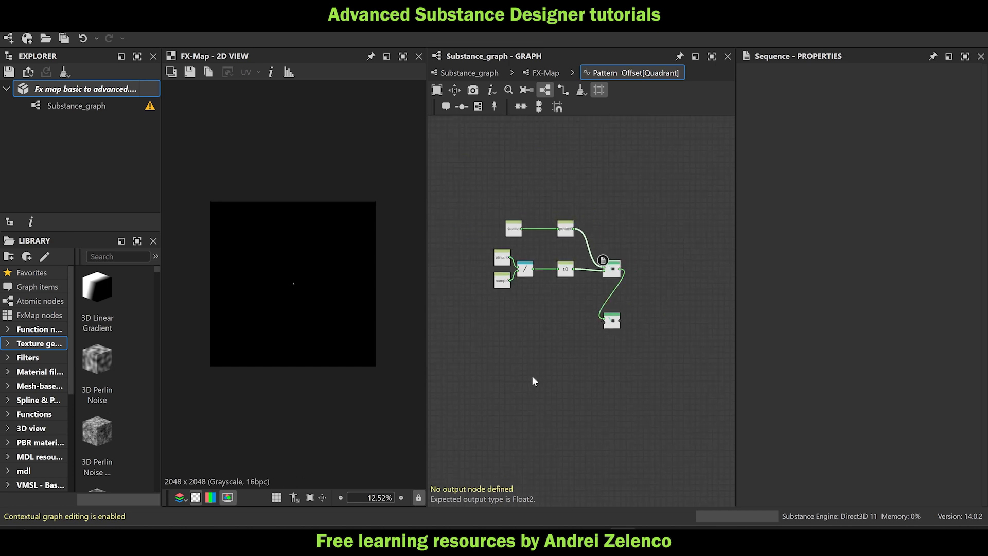
Select the Fx map basic to advanced package and save it.
click(124, 89)
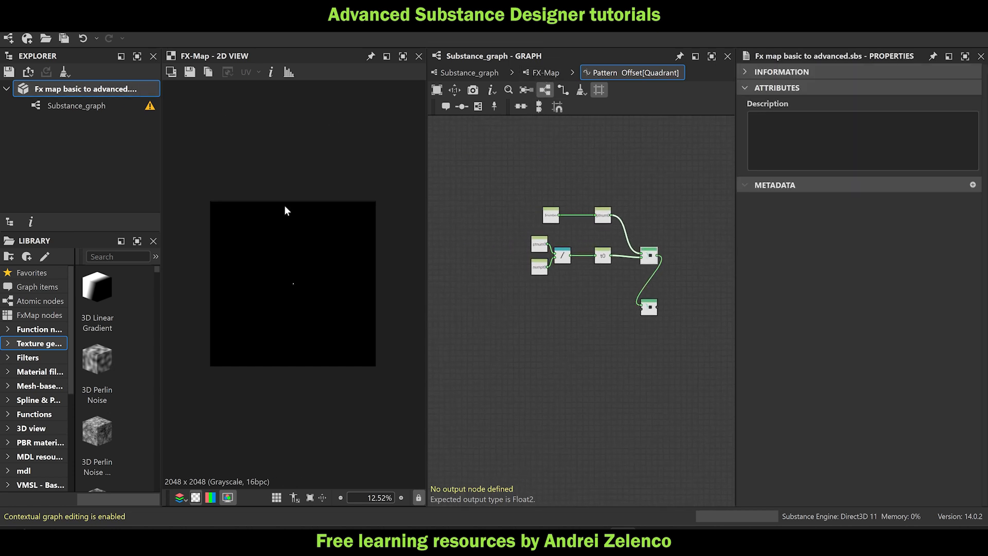
Open the Iterate node's Iterations function and add a Float2 constant node above the 1024 Float node.
scroll(251, 313, up, 2)
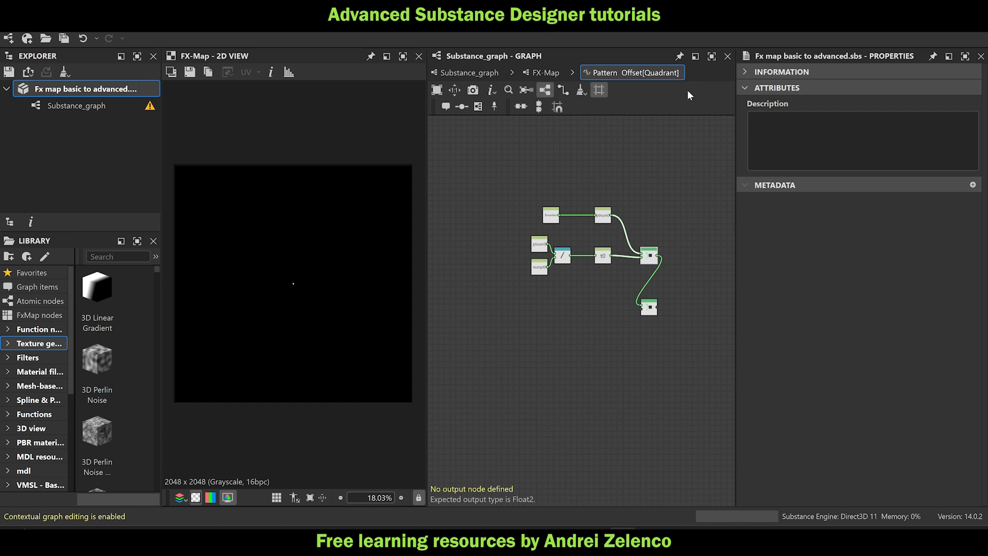
click(545, 73)
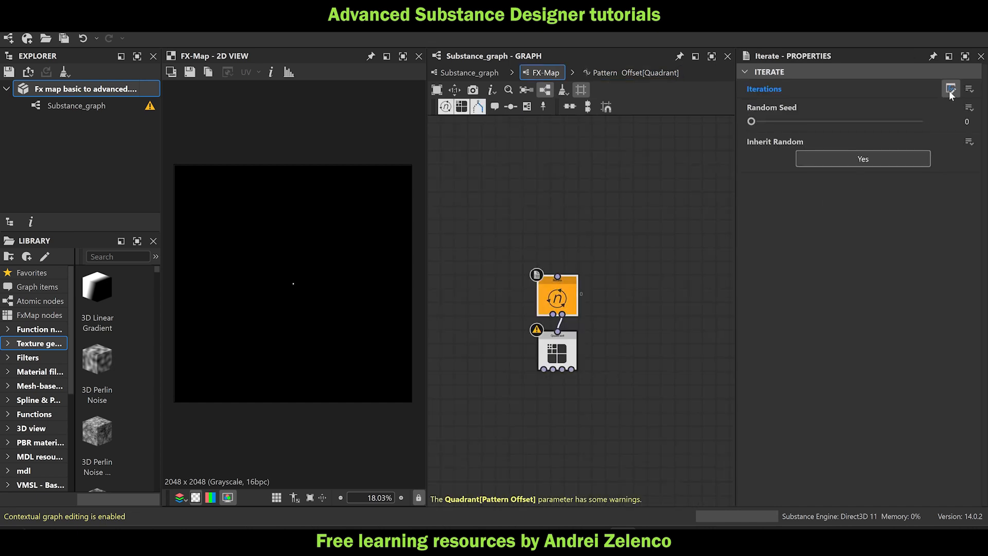
click(950, 89)
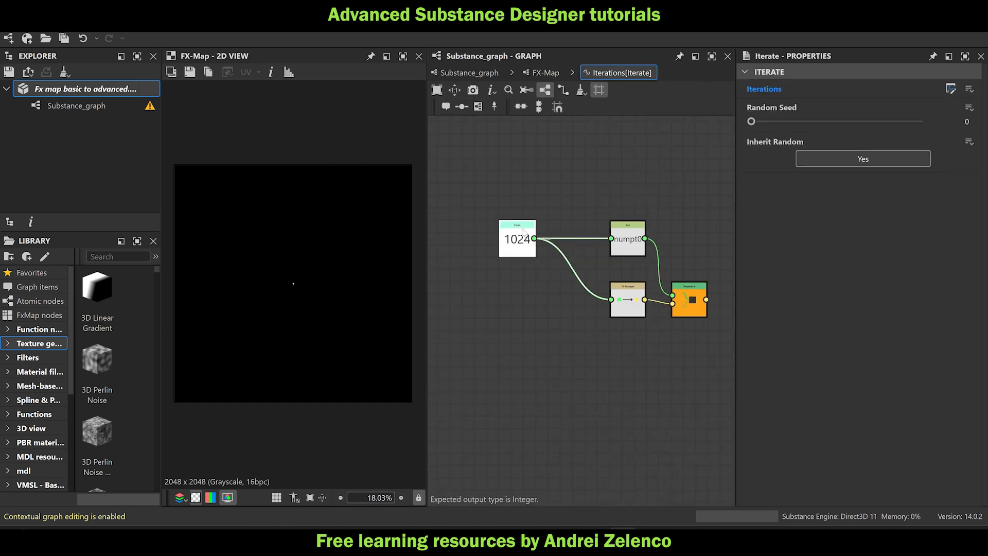
key(space)
text(f)
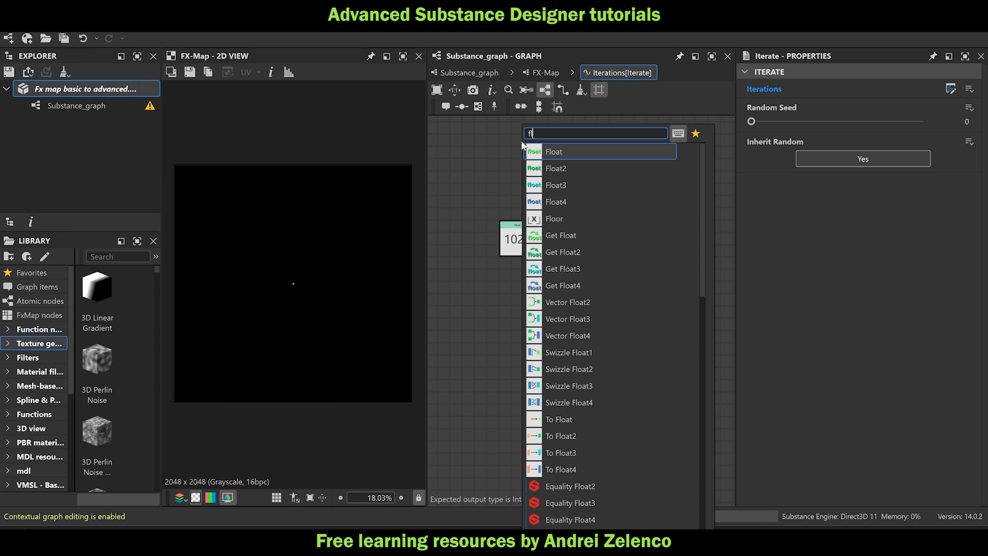
click(561, 168)
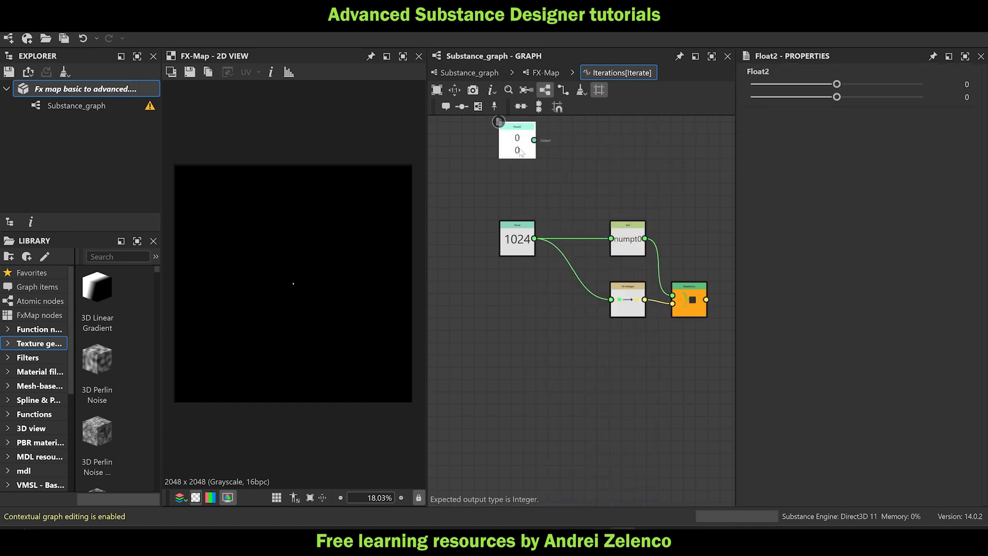
Add a Set node named pos0 fed by the Float2 node and align it above the numpt0 Set node.
key(space)
text(set)
click(557, 148)
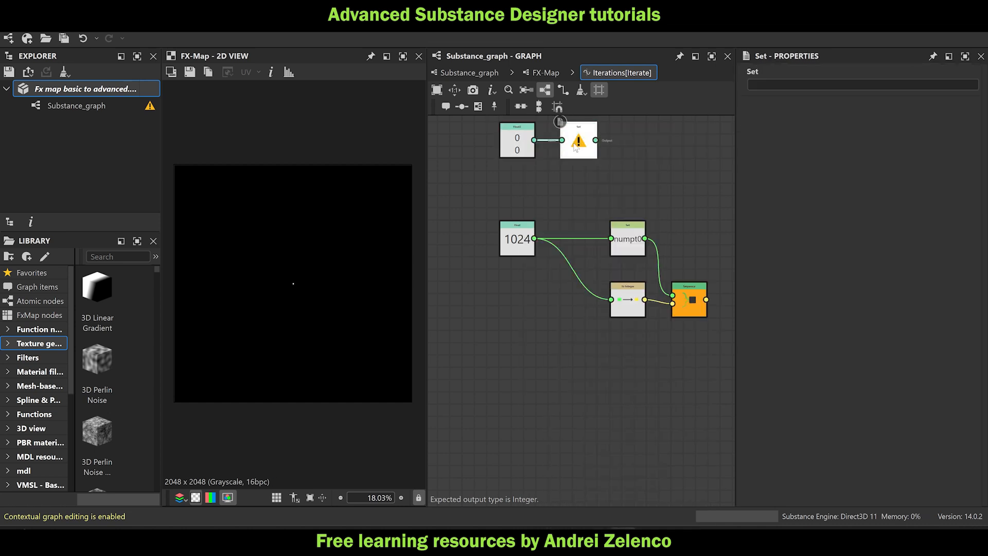
click(769, 85)
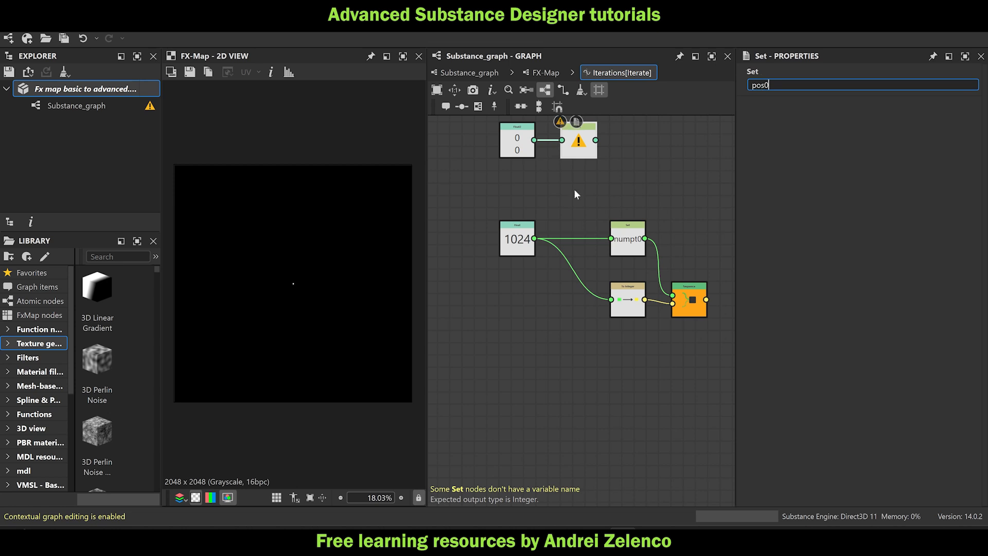
middle_drag(635, 221, 586, 252)
drag(521, 186, 572, 189)
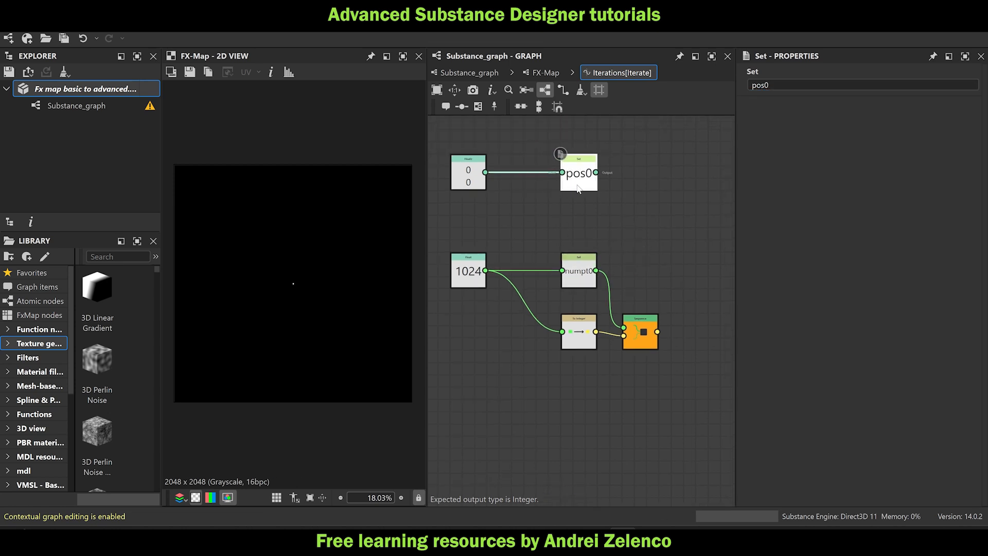
Add a Sequence node taking pos0 first and numpt0 last, and feed it into the output Sequence's first input.
key(space)
text(seq)
key(Return)
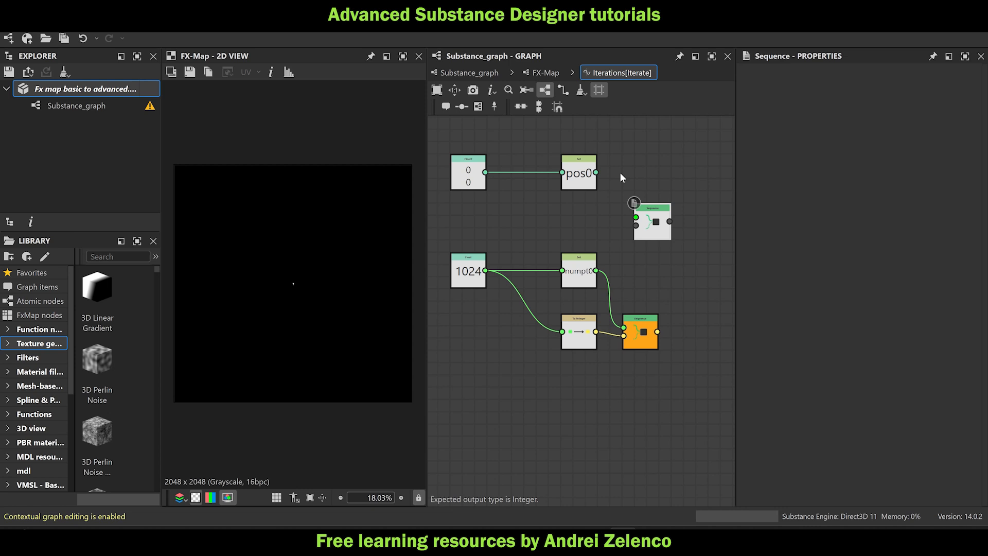
drag(596, 172, 636, 218)
drag(599, 273, 623, 327)
drag(650, 229, 637, 278)
Move the Float2 and pos0 nodes closer to the numpt0 row to tidy the Iterations function.
drag(580, 219, 465, 200)
click(641, 156)
drag(647, 156, 456, 200)
drag(620, 157, 491, 216)
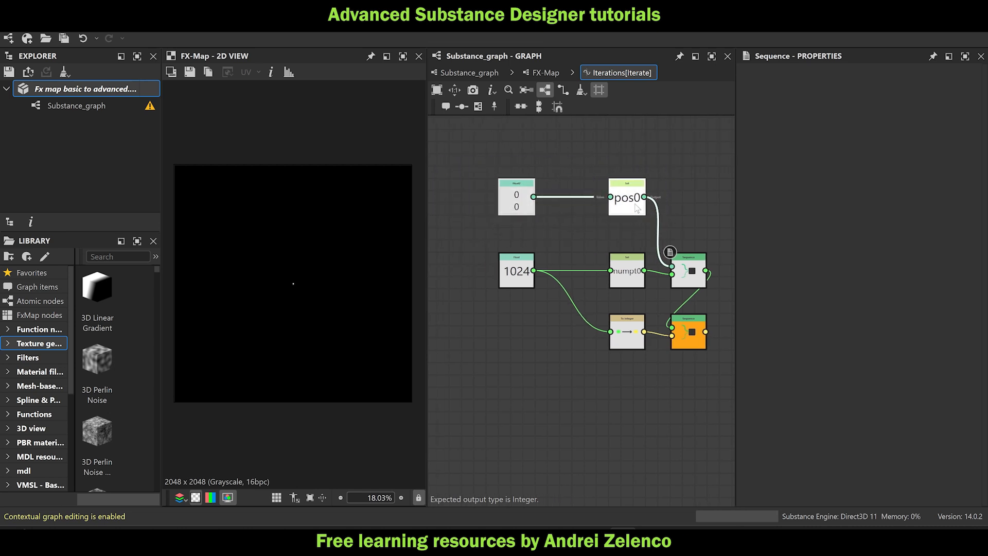
middle_drag(569, 236, 525, 208)
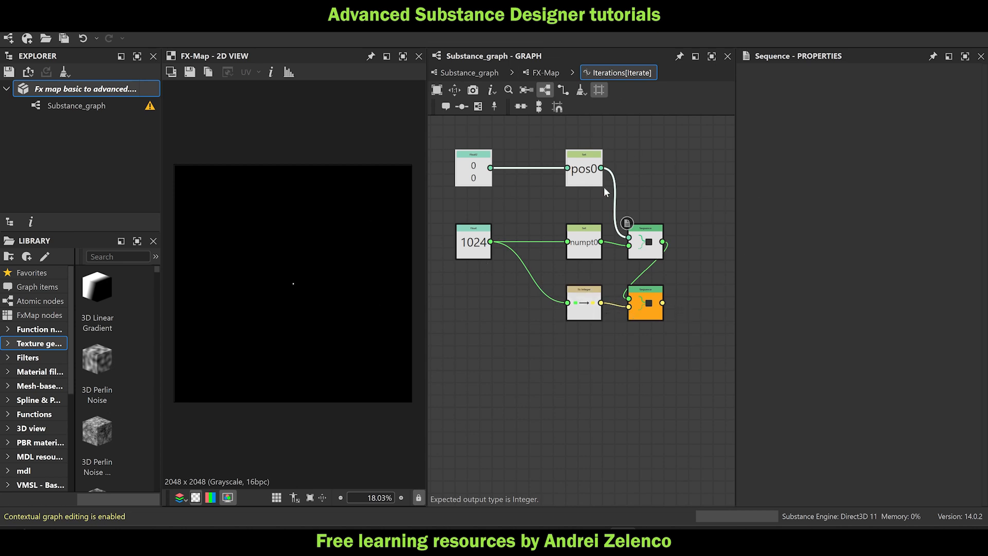
Reopen the Quadrant's Pattern Offset function and add a Get Float2 node below the t0 chain.
click(548, 73)
click(557, 352)
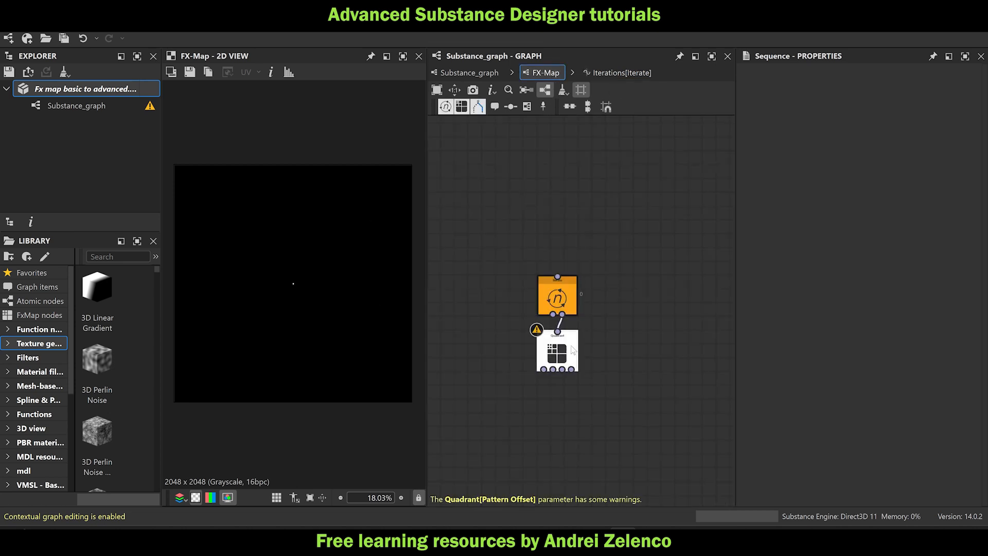
click(951, 205)
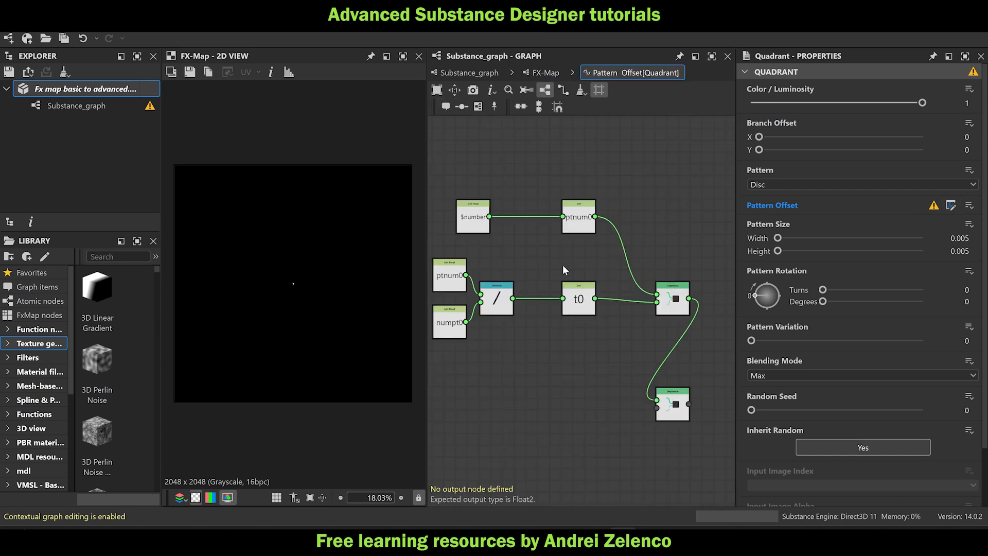
scroll(538, 323, down, 2)
middle_drag(507, 382, 663, 316)
key(space)
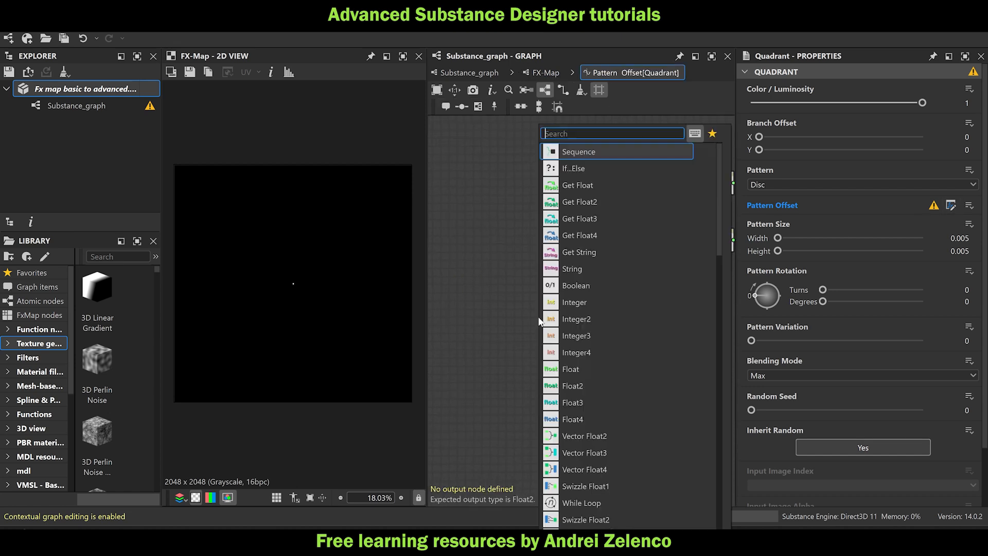
text(ge)
click(614, 168)
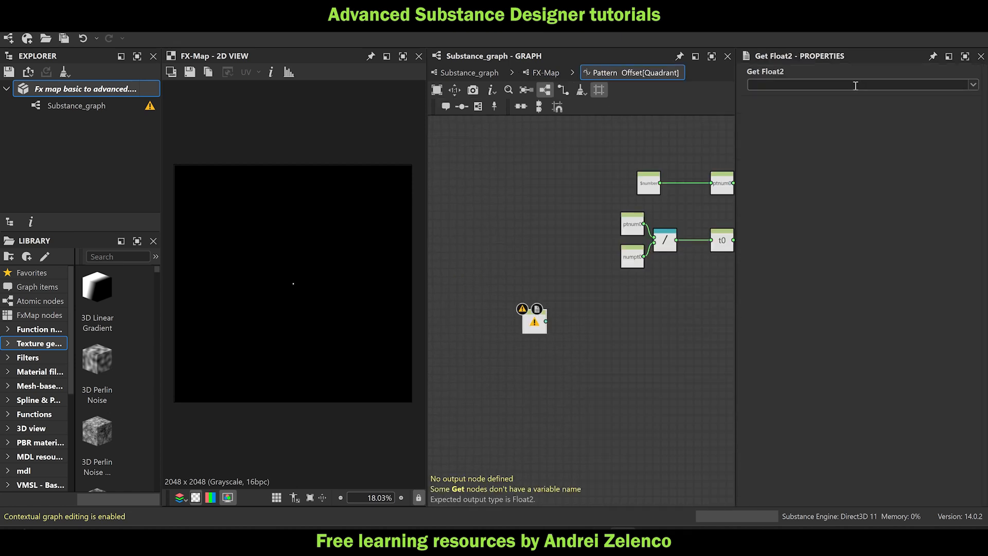
Check the position variable's name in the Iterate node's Iterations function, and return to the Quadrant's Pattern Offset function.
click(559, 75)
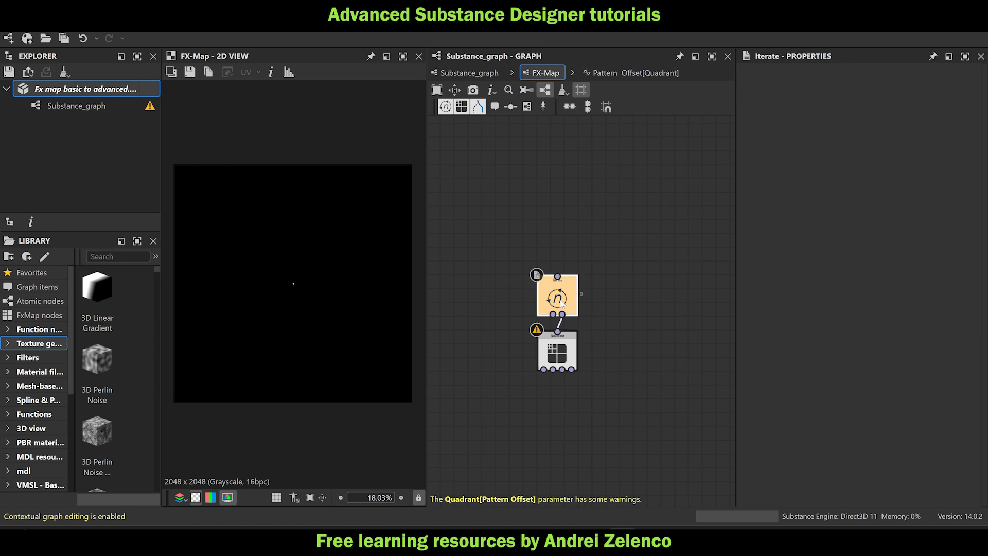
click(951, 89)
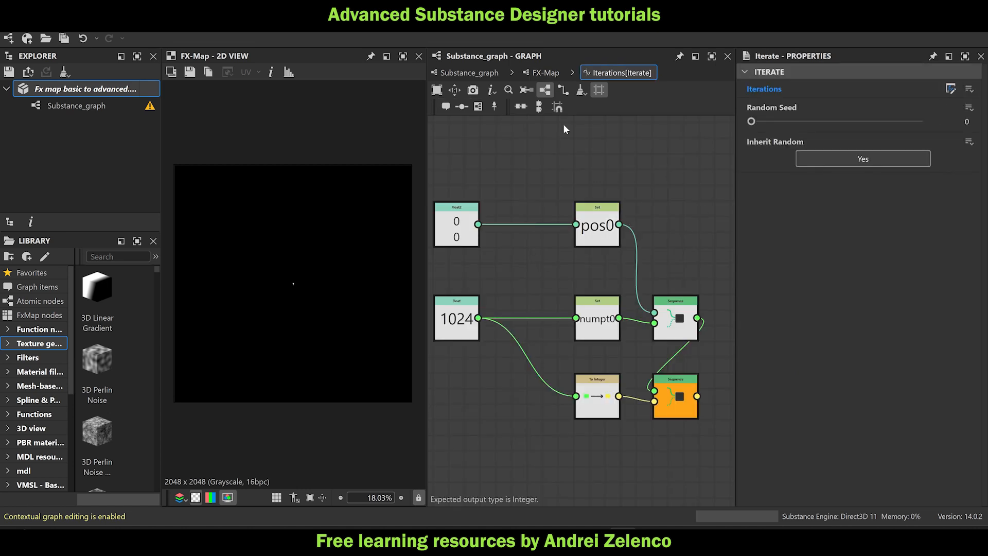
click(545, 72)
click(558, 353)
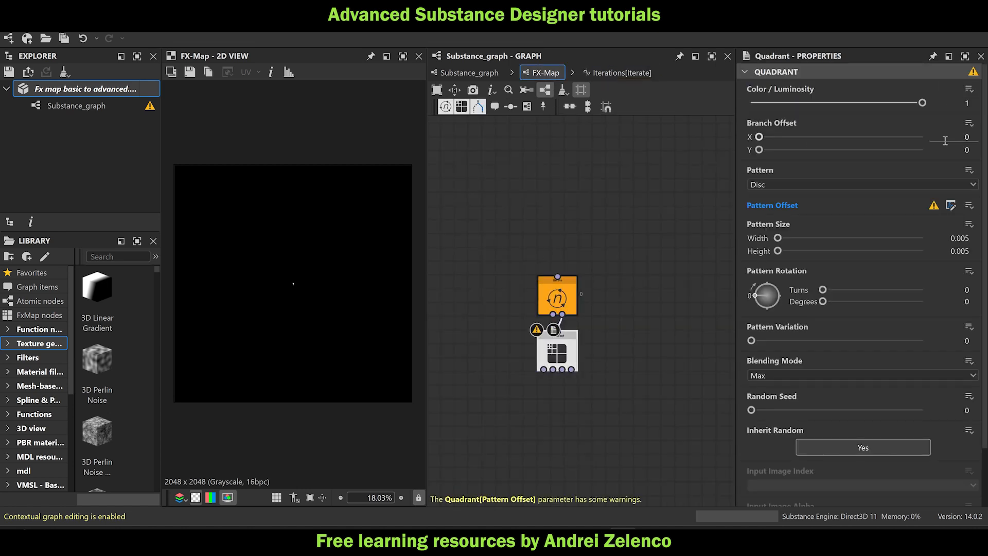
click(950, 206)
Set the Get Float2 node's variable to pos0.
scroll(554, 329, up, 4)
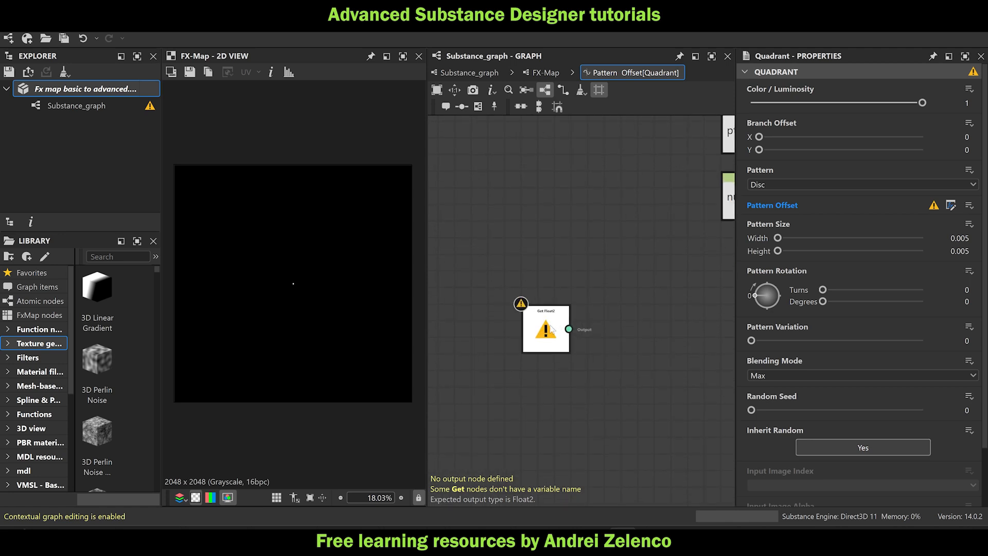
click(547, 332)
click(793, 86)
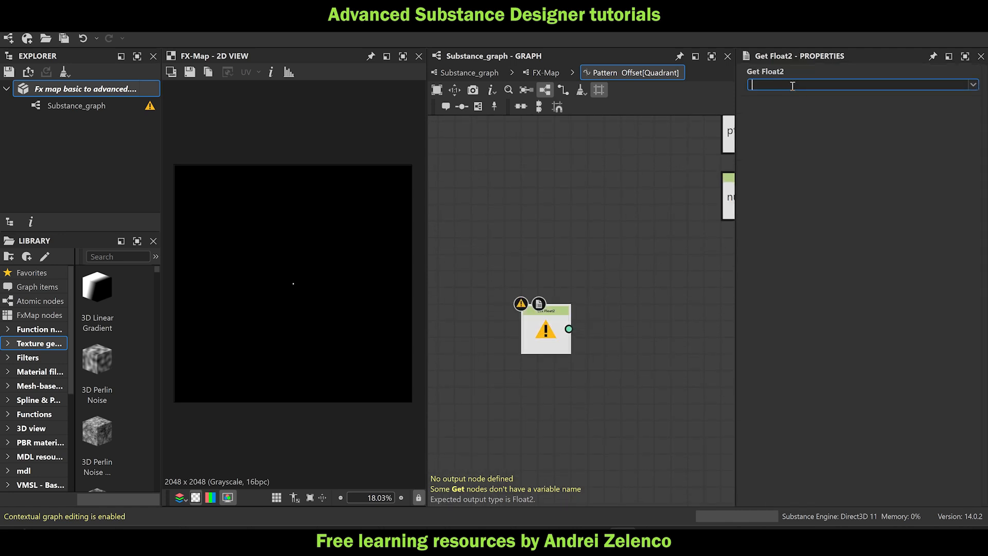
text(pos0)
key(Return)
Insert an Add node fed by the pos0 Get Float2 node.
key(space)
text(add)
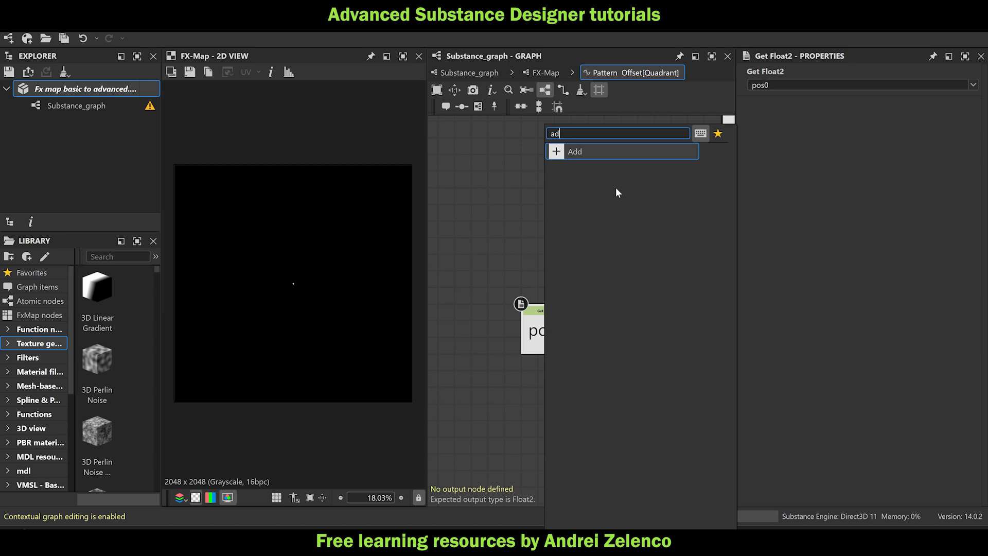
key(Return)
middle_drag(654, 351, 488, 303)
click(487, 302)
Add a Set node after the Add node and name its variable pos0.
key(space)
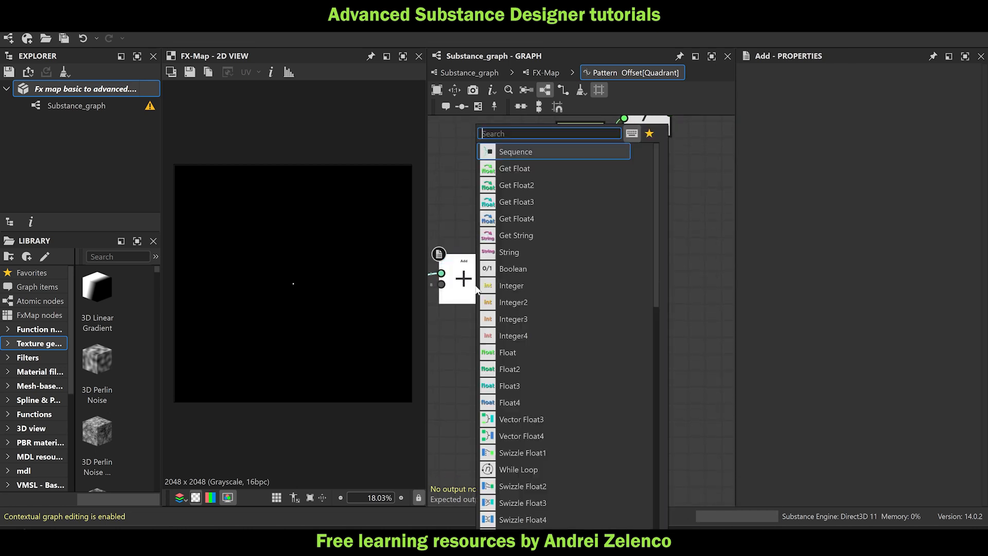
text(set)
click(538, 153)
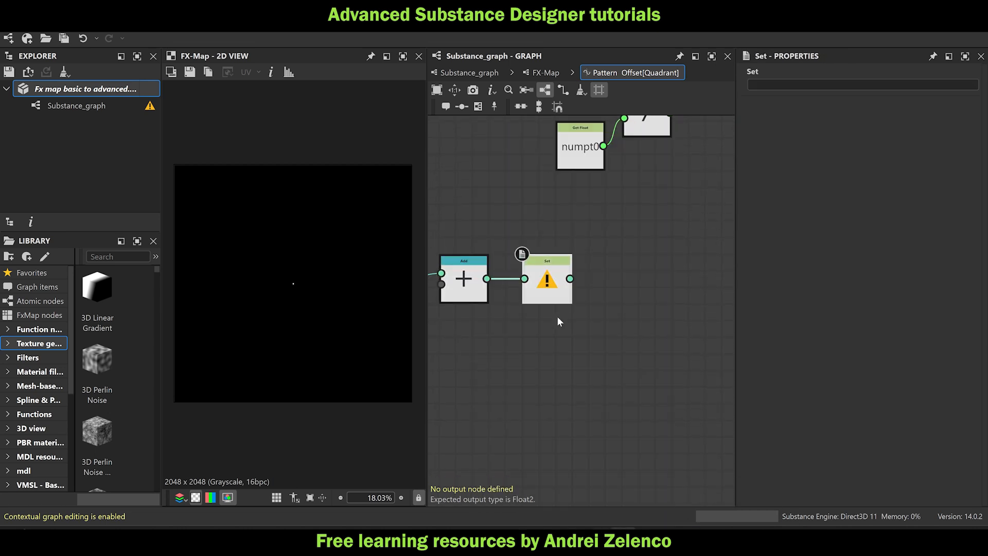
middle_drag(557, 317, 656, 301)
scroll(515, 262, down, 2)
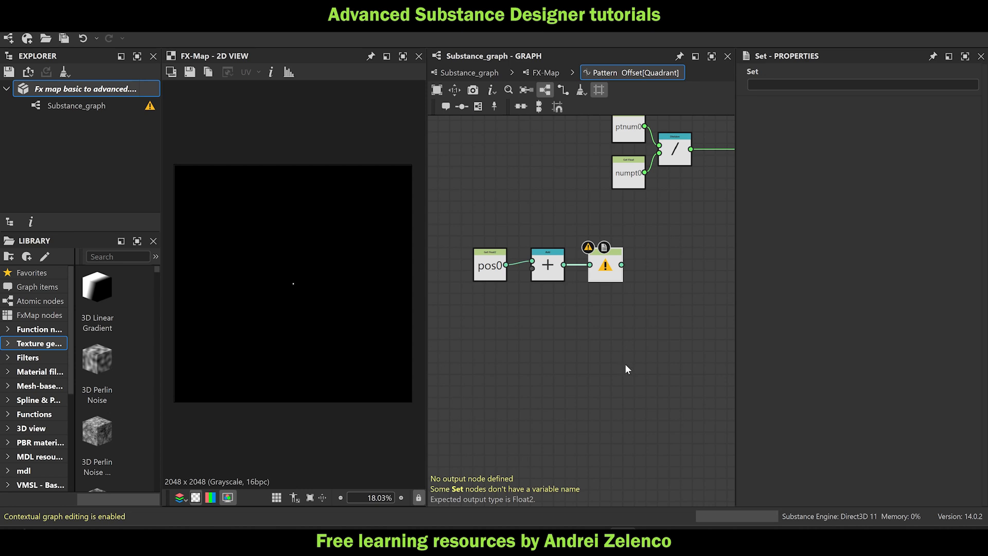
middle_drag(640, 368, 599, 364)
click(881, 85)
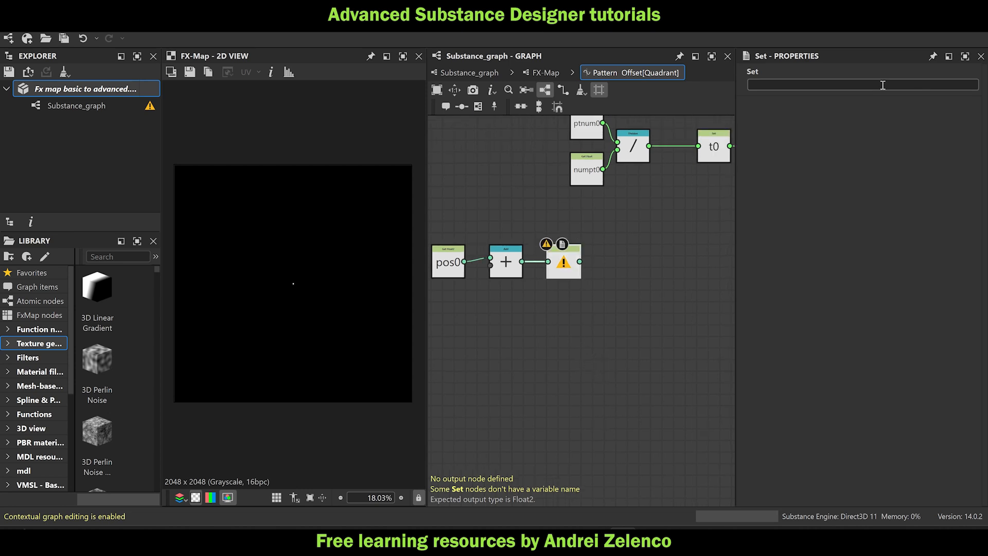
text(pos0)
scroll(554, 341, down, 2)
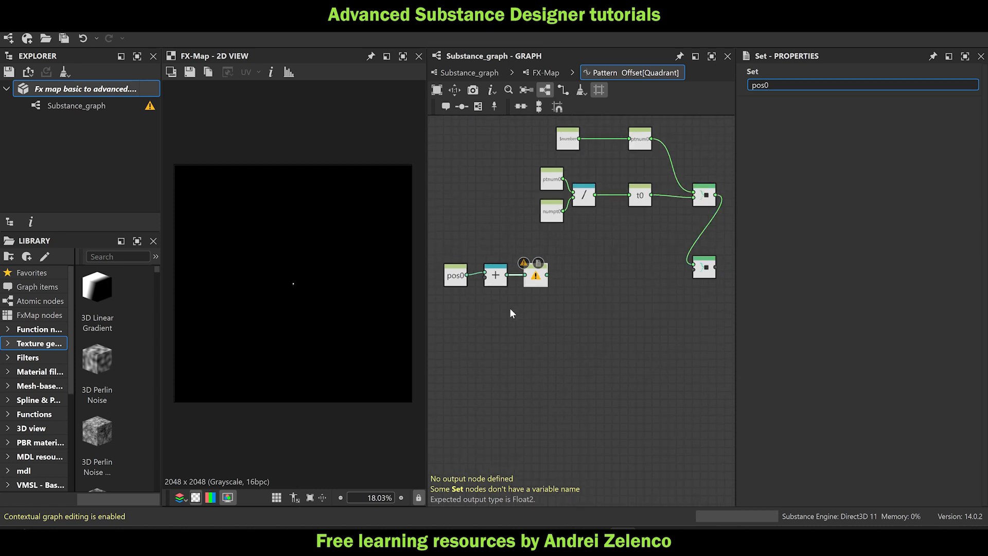
key(Return)
Connect the pos0 Set node to the second Sequence's Last input and make that Sequence the function's output node.
drag(547, 275, 704, 280)
click(703, 280)
right_click(704, 279)
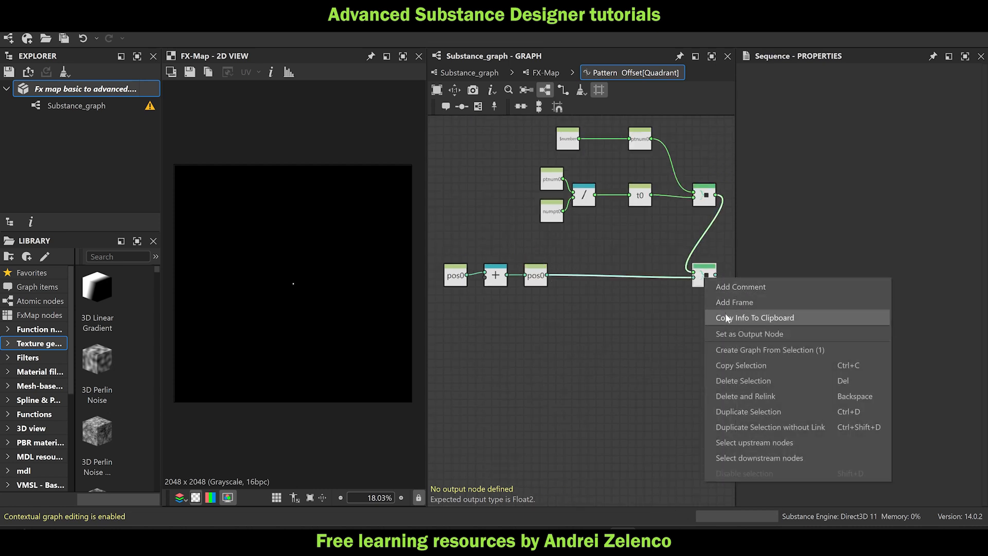
click(734, 334)
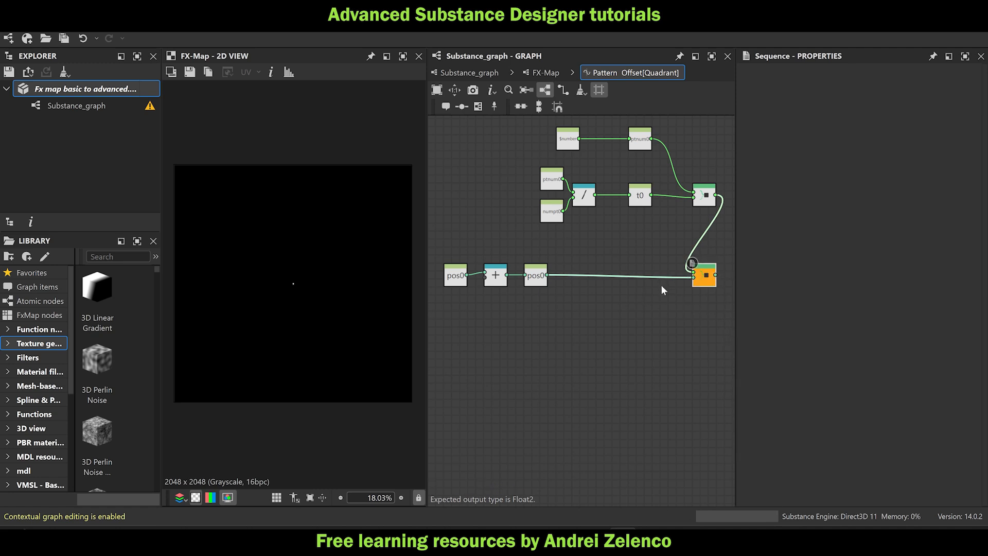
Examine the pos0 addition chain in the Pattern Offset function and return to the FX-Map graph.
middle_drag(590, 341, 656, 298)
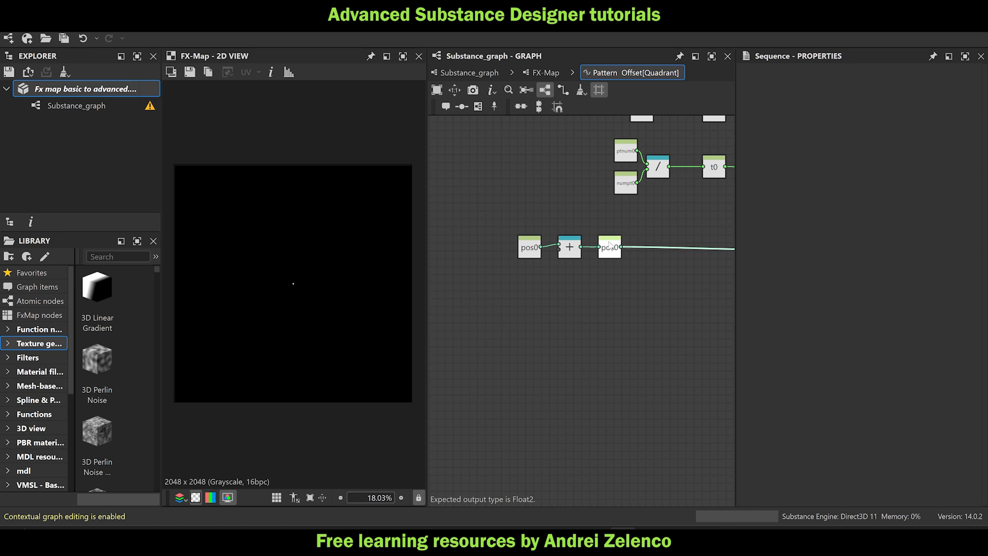
scroll(545, 258, up, 3)
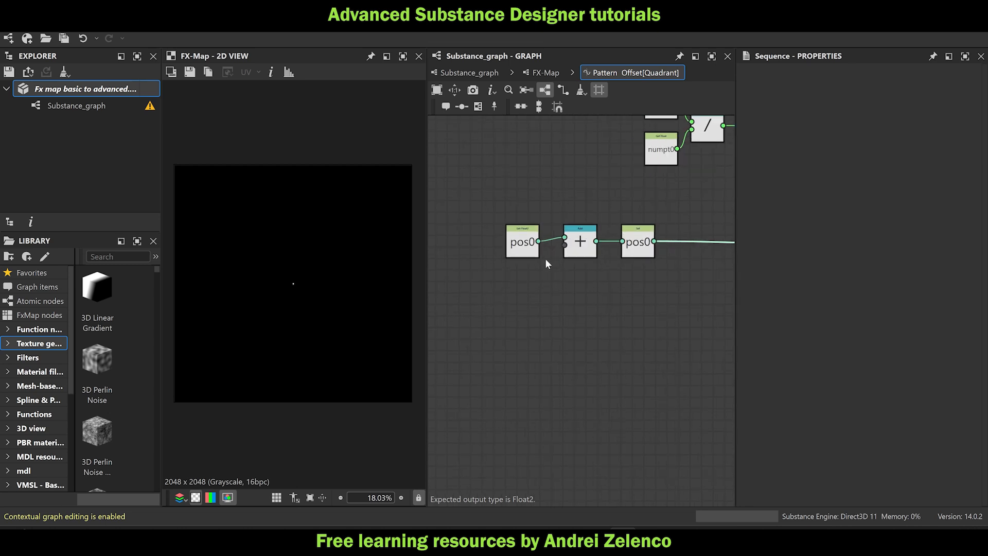
click(569, 242)
scroll(561, 246, down, 5)
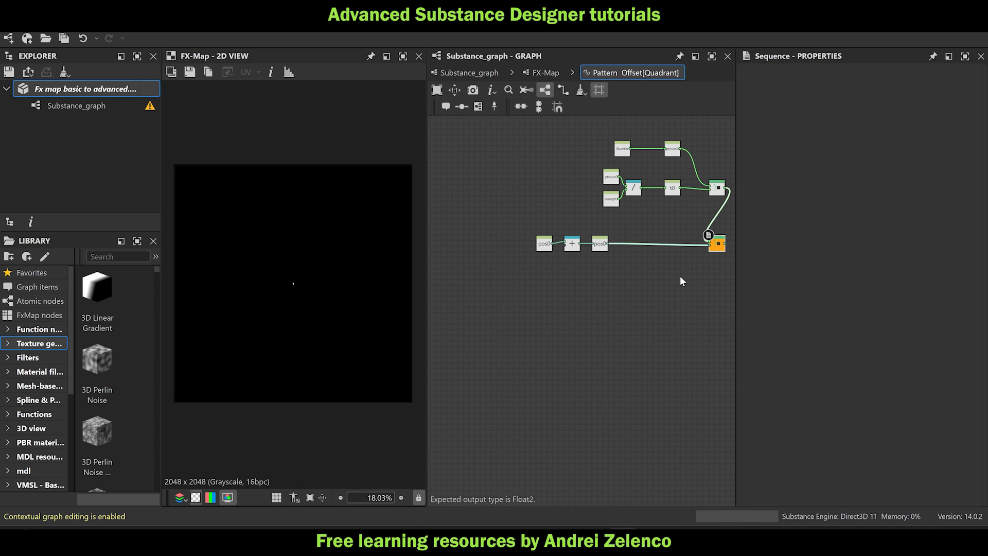
middle_drag(680, 276, 650, 284)
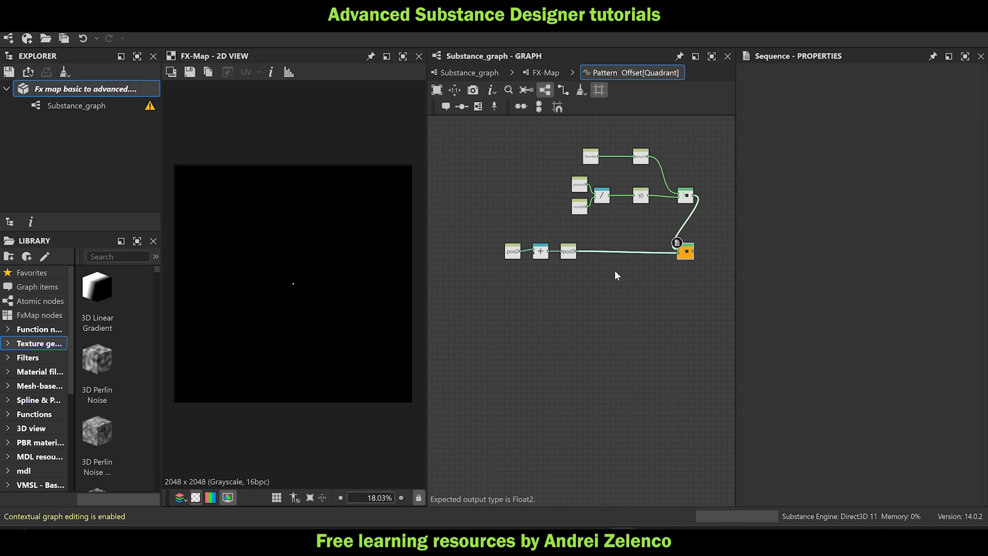
scroll(544, 266, up, 3)
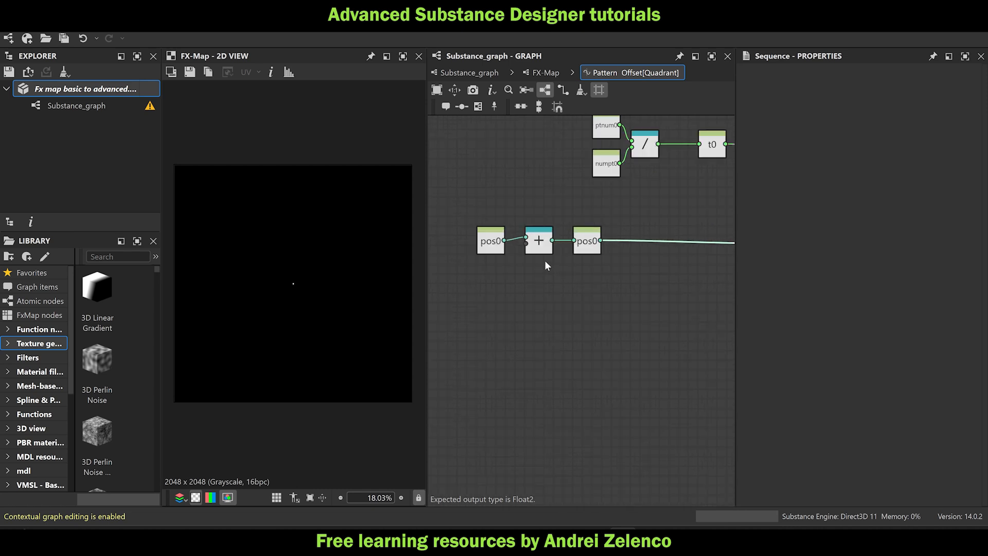
scroll(548, 259, down, 2)
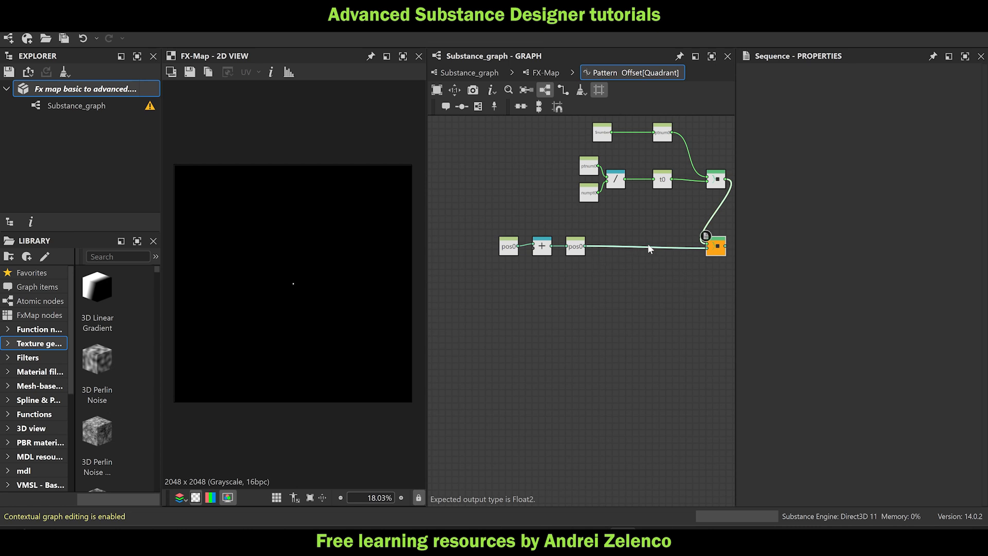
click(548, 73)
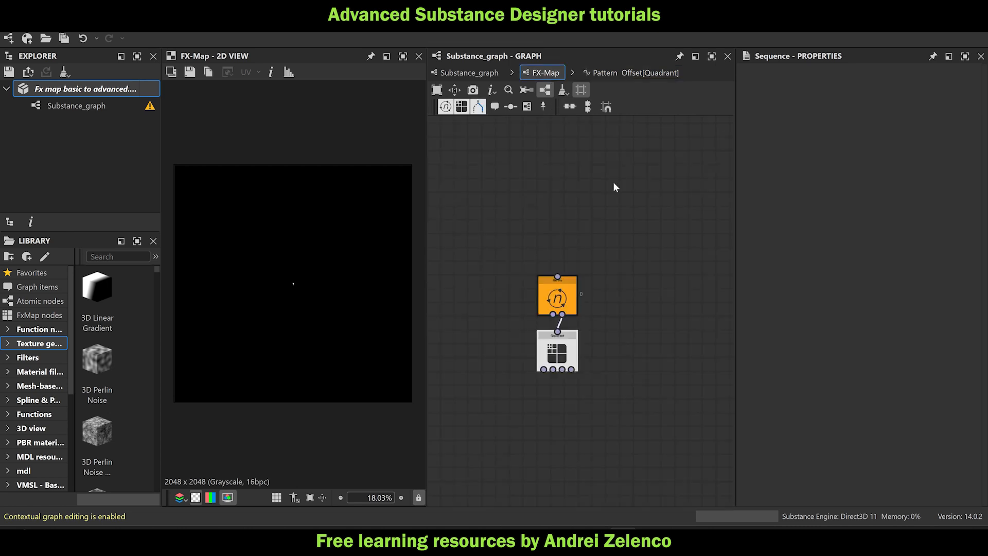
Examine the Iterations function of the Iterate node and return to the Quadrant's Pattern Offset function.
click(478, 72)
click(590, 246)
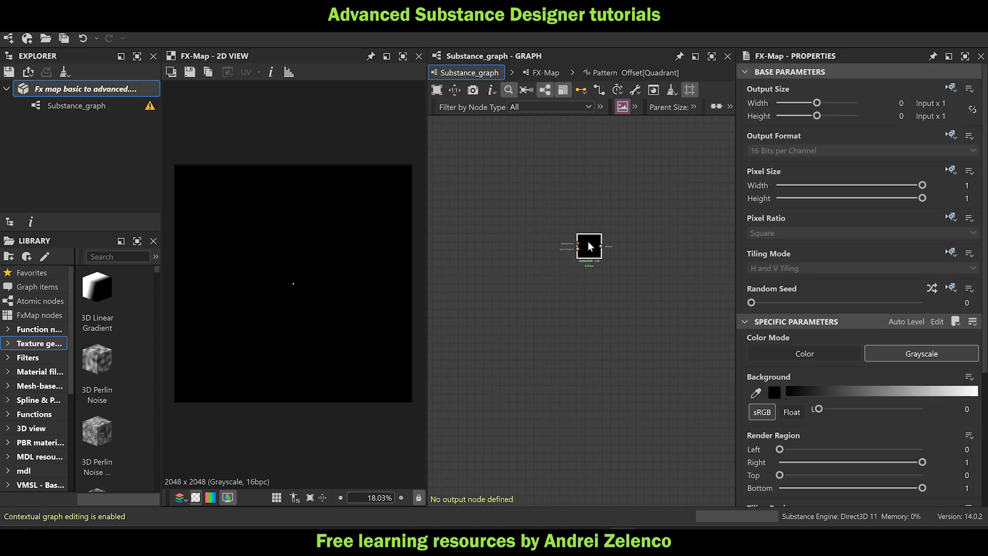
double_click(589, 246)
click(557, 298)
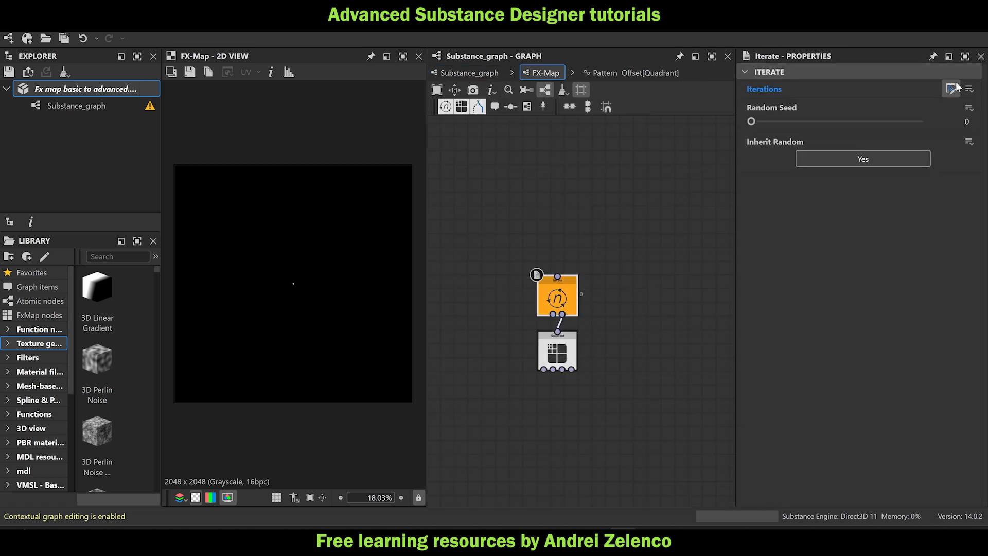
double_click(558, 298)
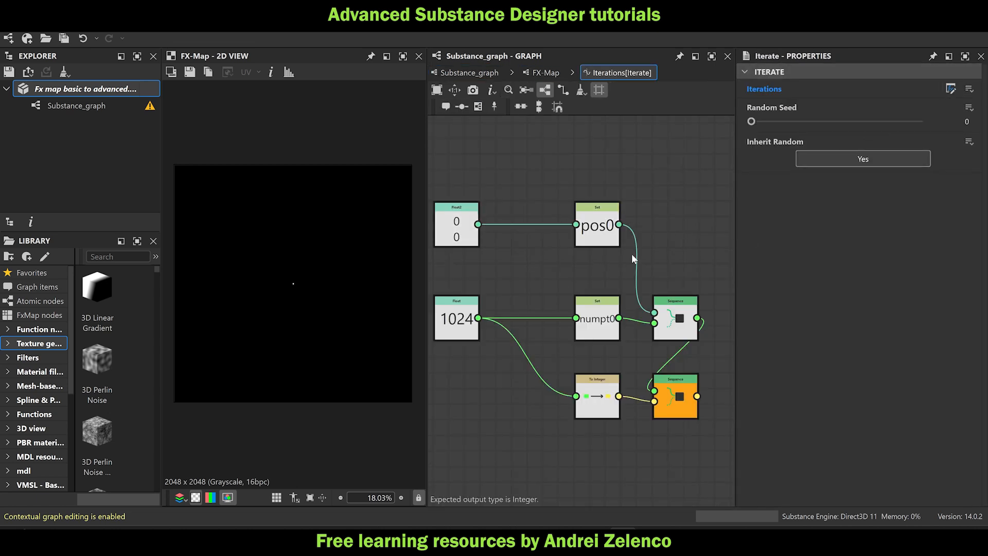
click(546, 72)
click(557, 352)
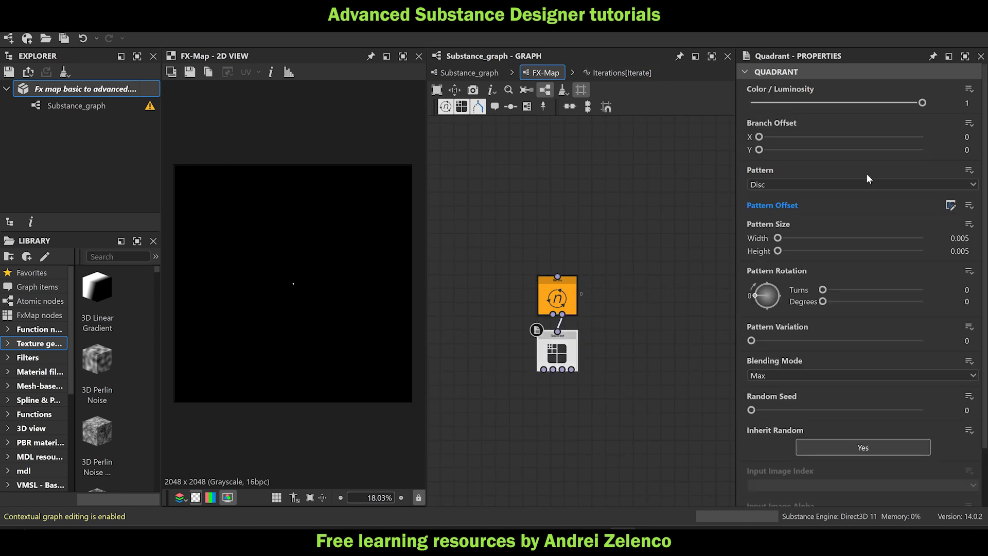
click(950, 205)
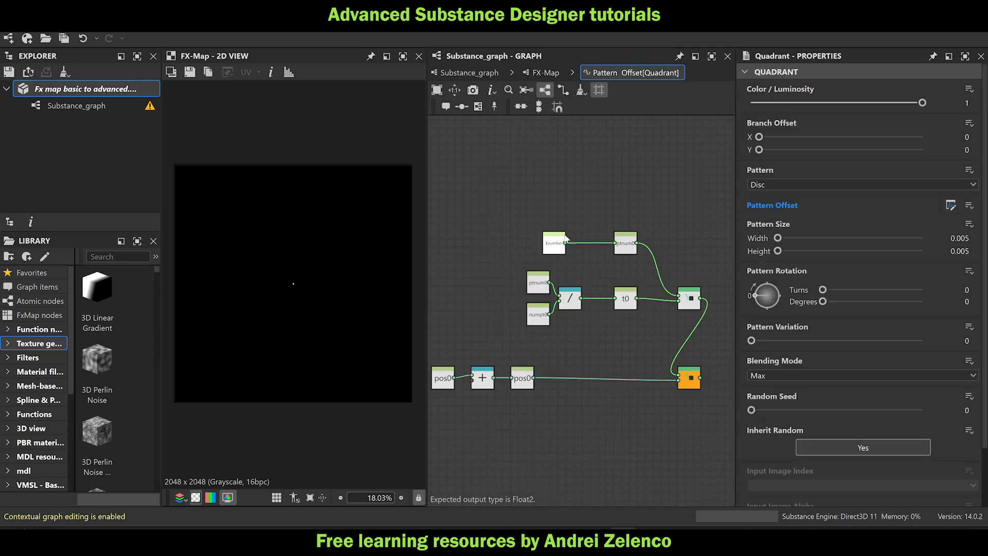
Align the $number Get node with the column of ptnum0 and numpt0 Get nodes below it.
middle_drag(558, 243, 569, 220)
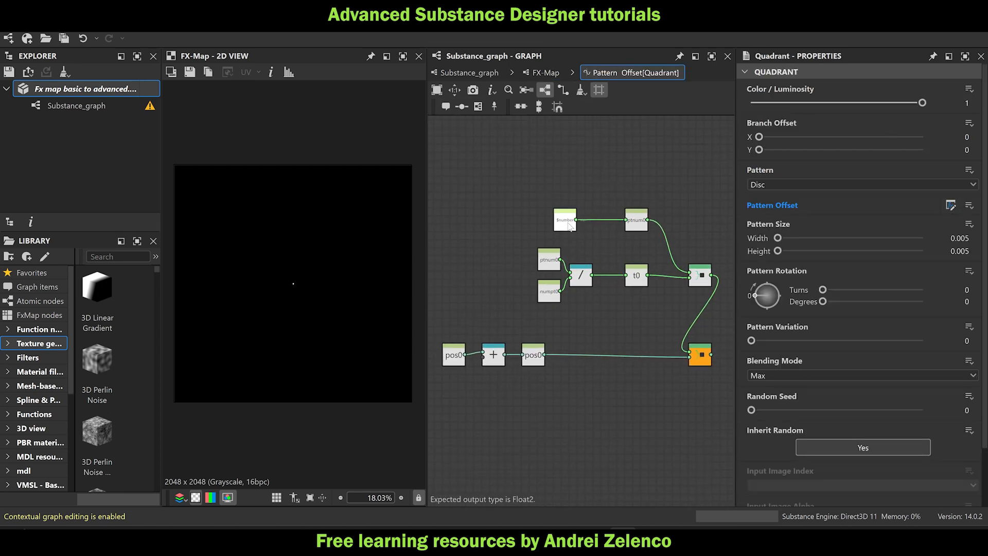
drag(571, 223, 555, 222)
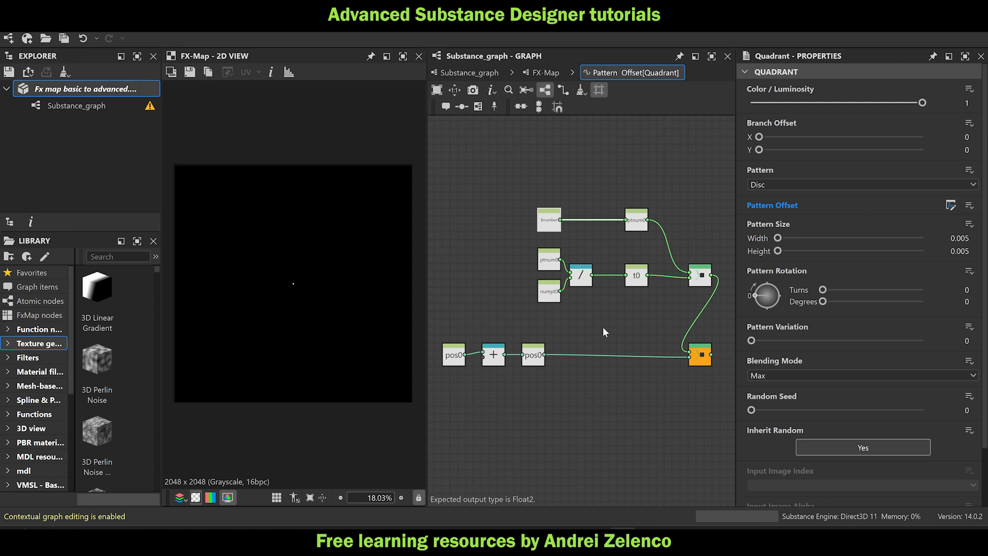
Try a Float2 constant as the second input of the pos0 Add node and delete it again.
scroll(536, 328, up, 5)
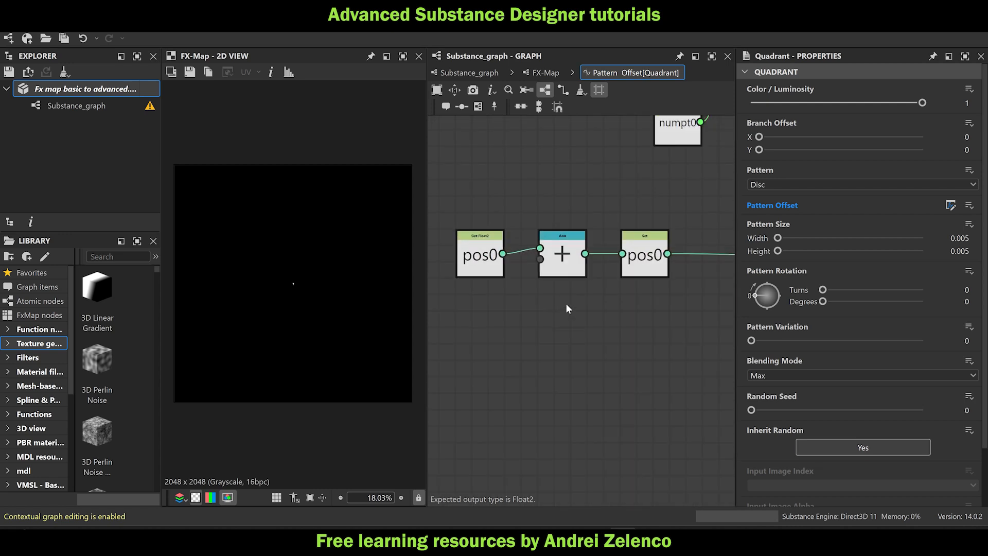
scroll(606, 284, down, 3)
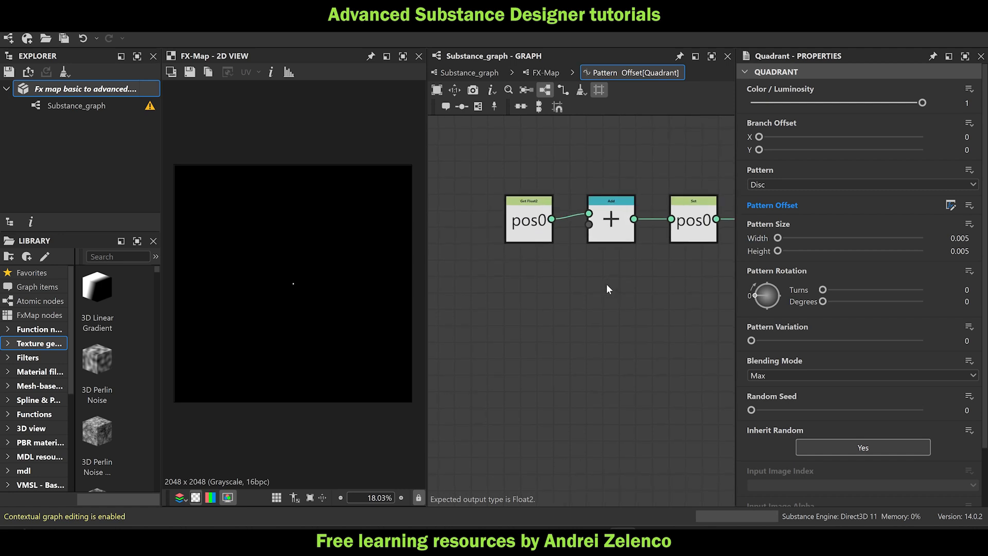
scroll(579, 248, up, 2)
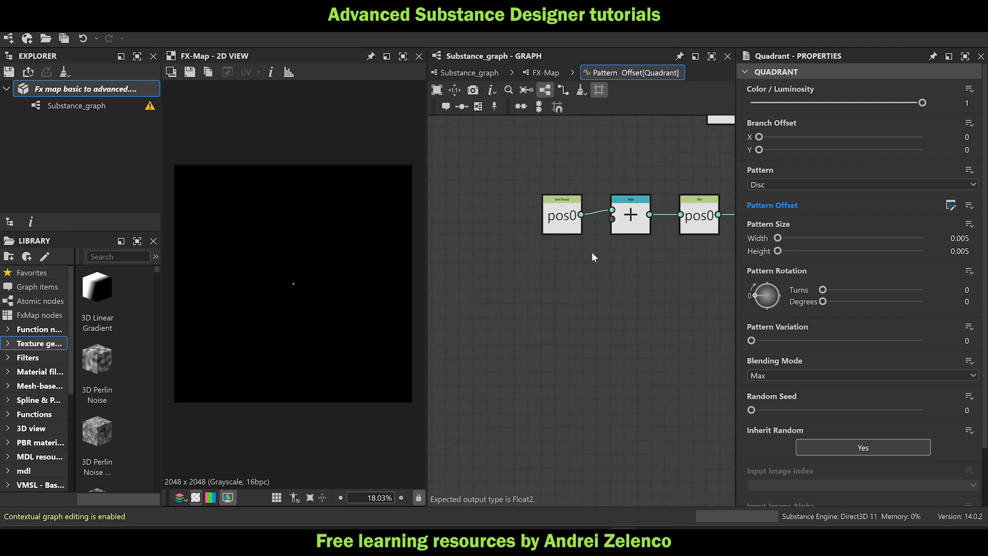
key(space)
text(fl)
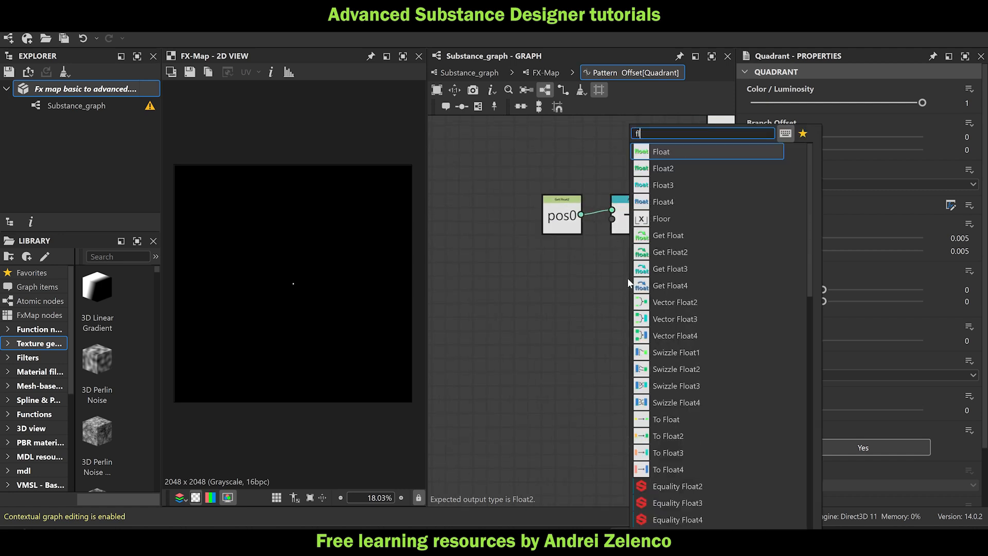
click(669, 169)
drag(651, 282, 612, 219)
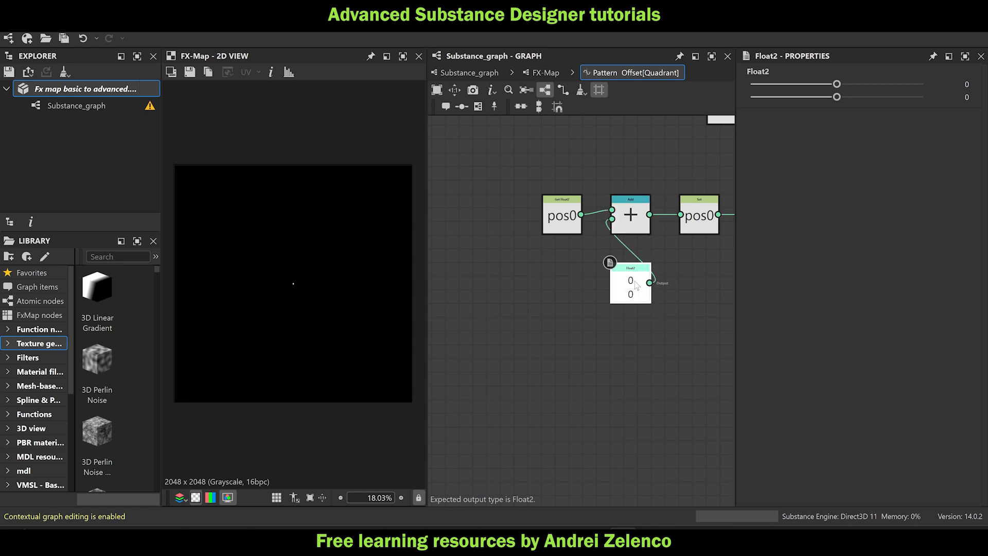
key(Delete)
Insert a Cartesian node and place it directly beneath the pos0 Get Float2 node.
key(space)
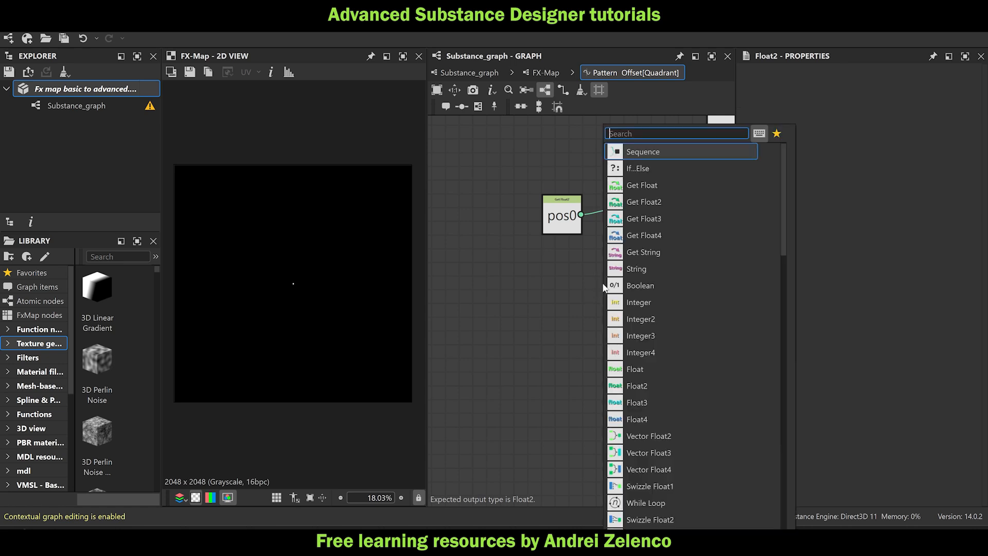
text(ca)
click(650, 150)
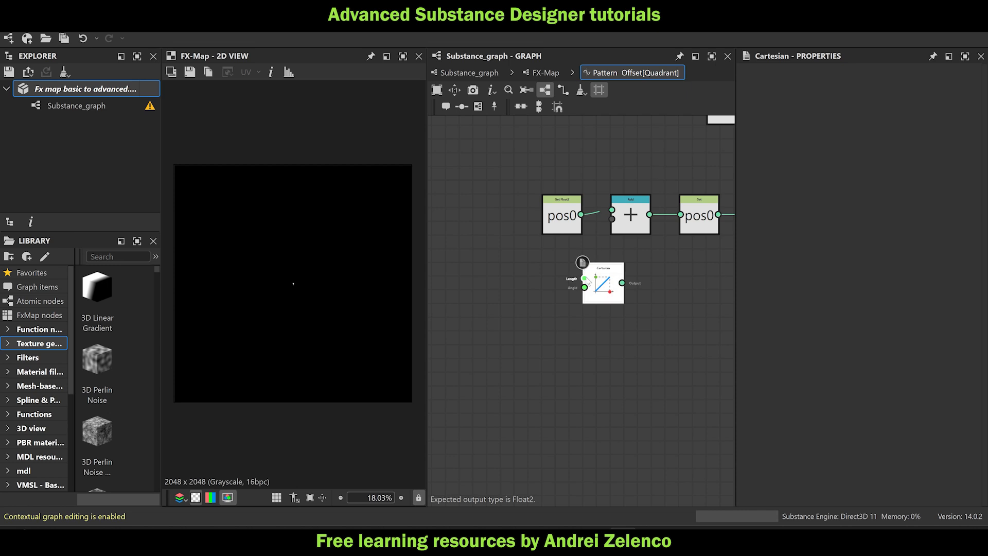
drag(614, 289, 571, 290)
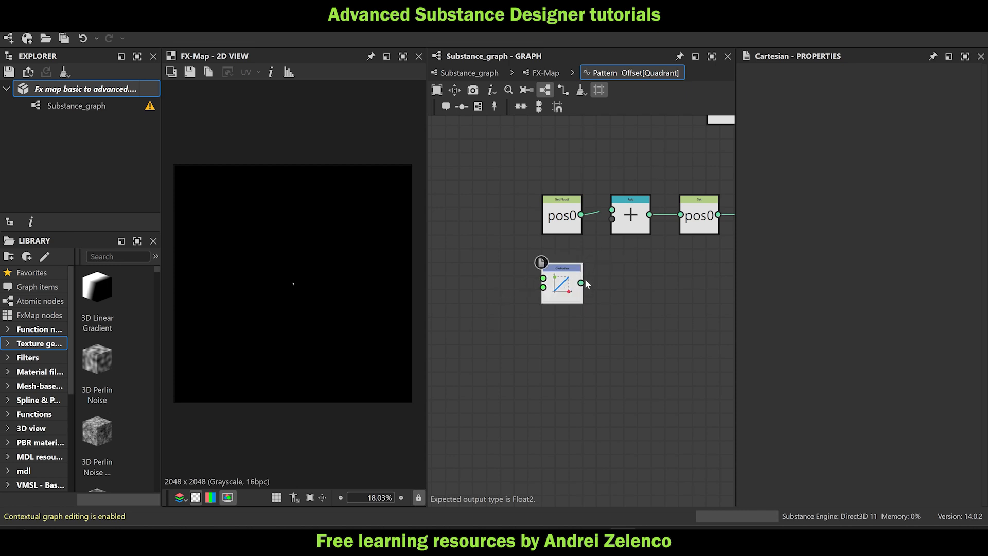
scroll(564, 280, up, 1)
middle_drag(511, 277, 607, 272)
In the Iterate node's Iterations function, add a Get Float2 node reading $size above the Float2 node of the pos0 row.
click(549, 74)
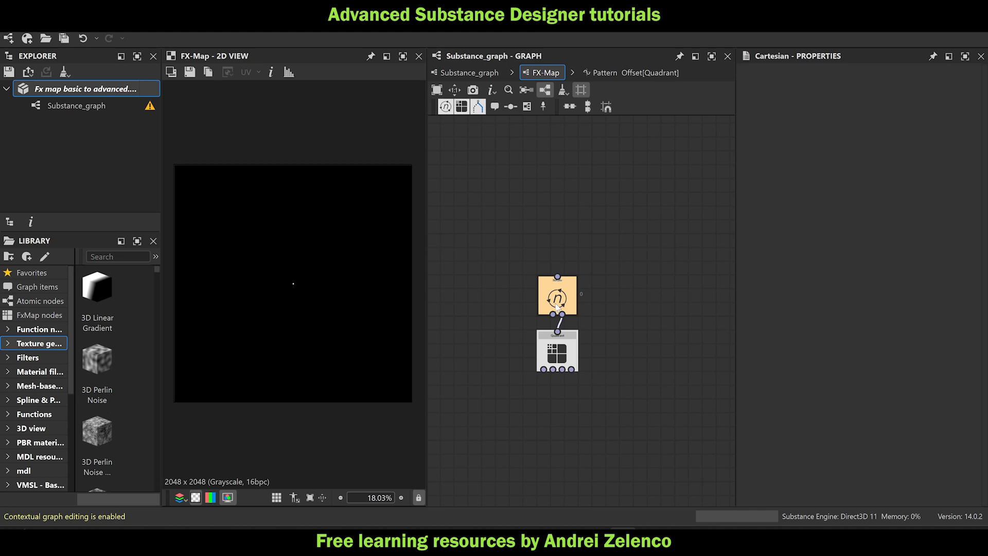
click(946, 90)
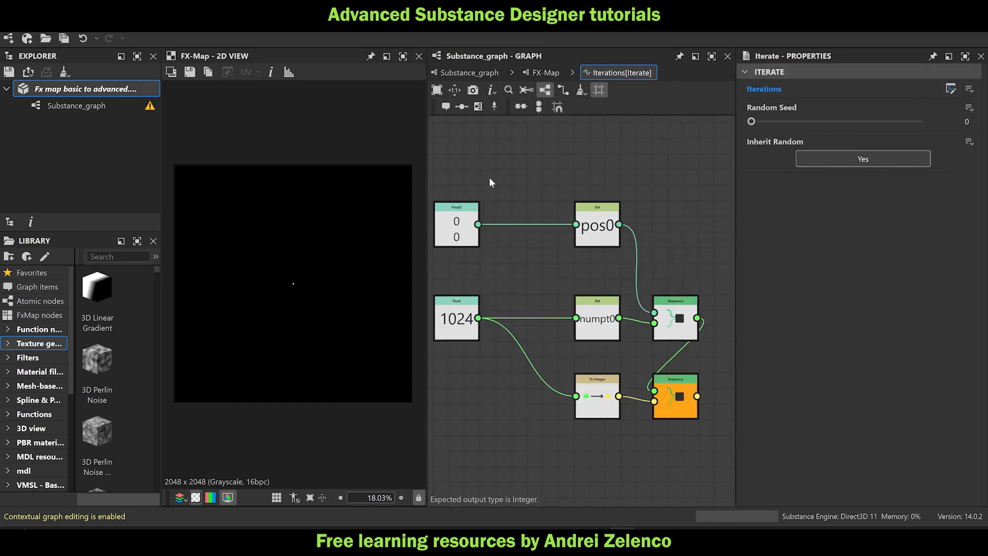
key(space)
text(get)
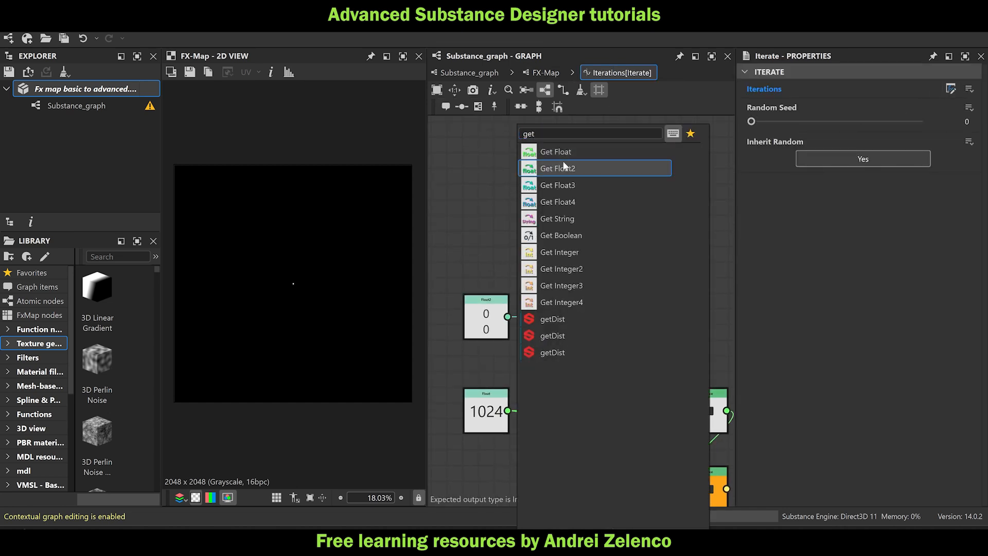
click(537, 169)
click(974, 86)
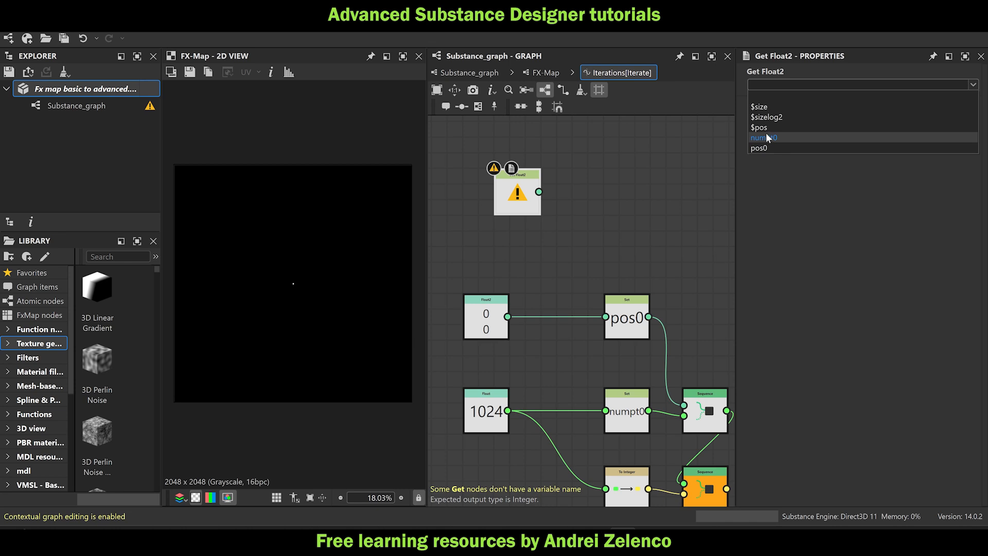
click(782, 107)
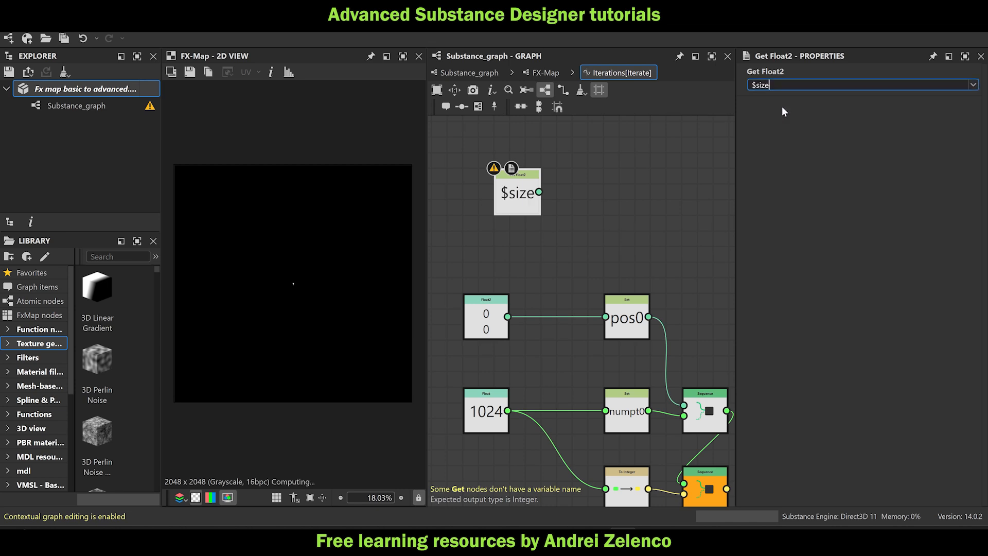
drag(510, 192, 480, 224)
Add a Float2 constant with both values set to 1 and place it above the $size node.
click(611, 195)
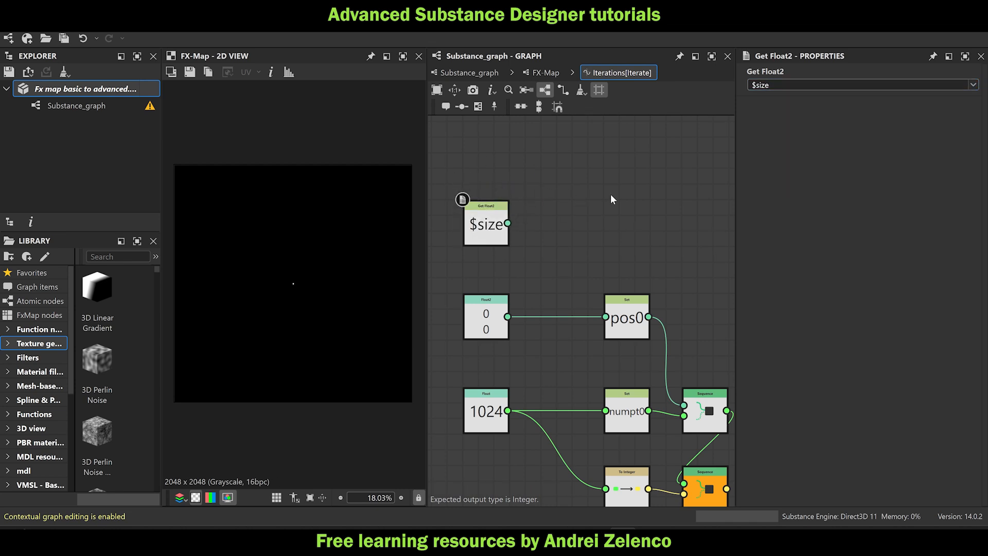
key(space)
click(646, 171)
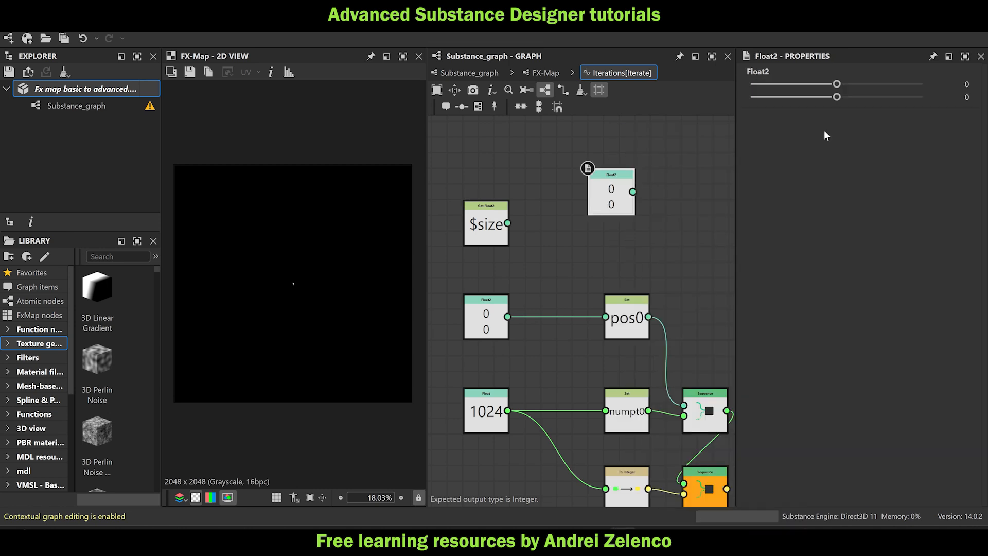
drag(836, 84, 923, 96)
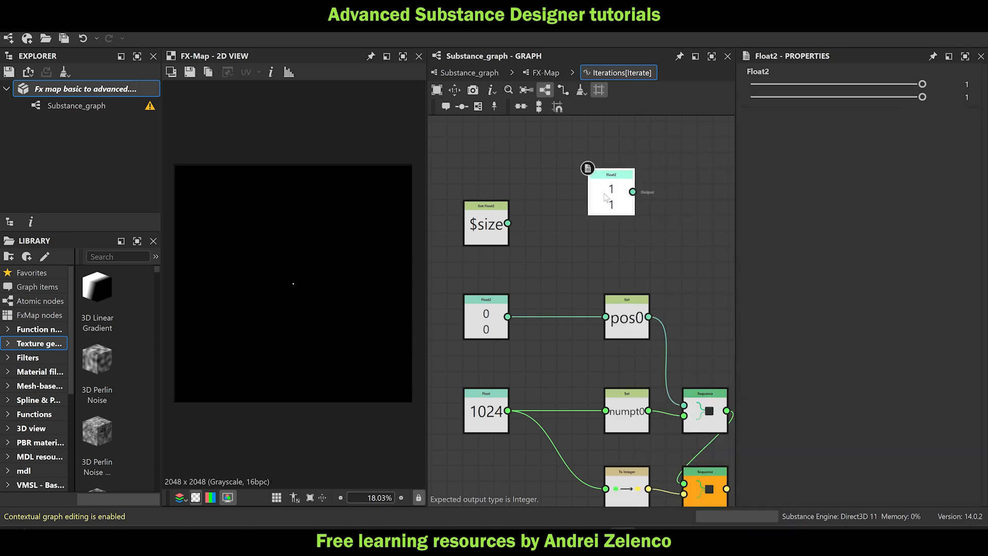
drag(606, 197, 480, 165)
Add a Division node that divides the 1, 1 Float2 constant by $size.
key(space)
text(di)
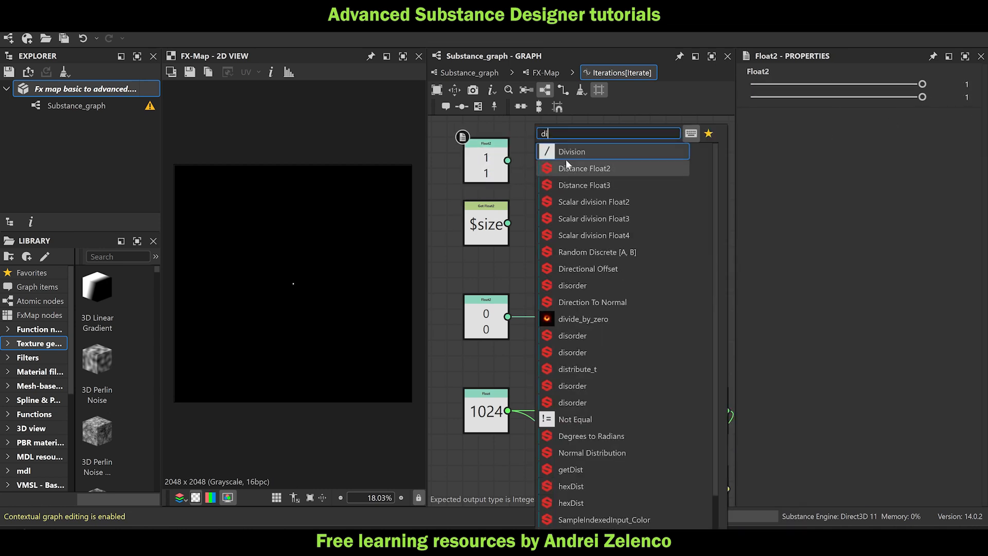
key(Return)
drag(509, 224, 528, 197)
drag(507, 160, 528, 187)
Add a Swizzle Float1 node after the Division node to extract its X component.
key(space)
text(sw)
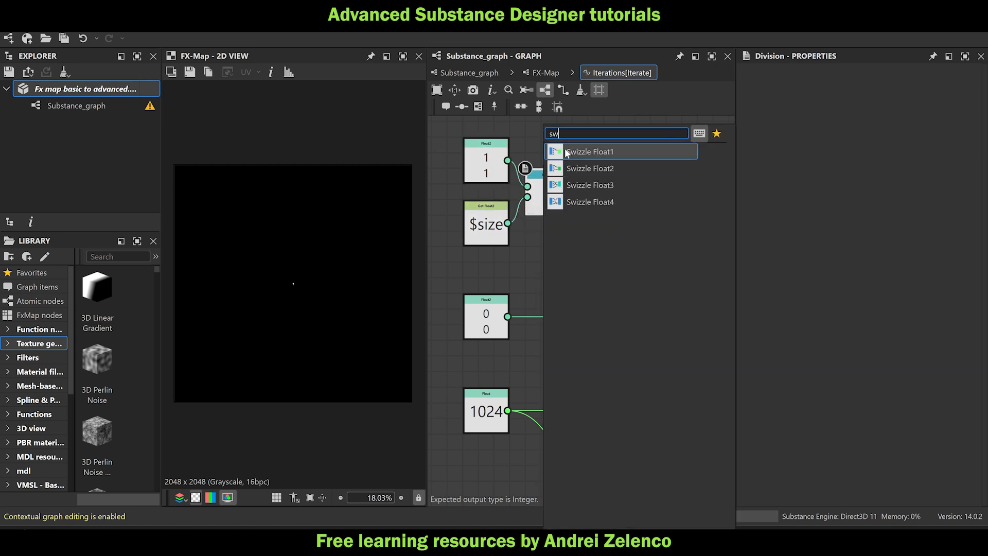
click(582, 150)
Add a Set node after the Swizzle Float1 node and name its variable 1px.
key(space)
text(s)
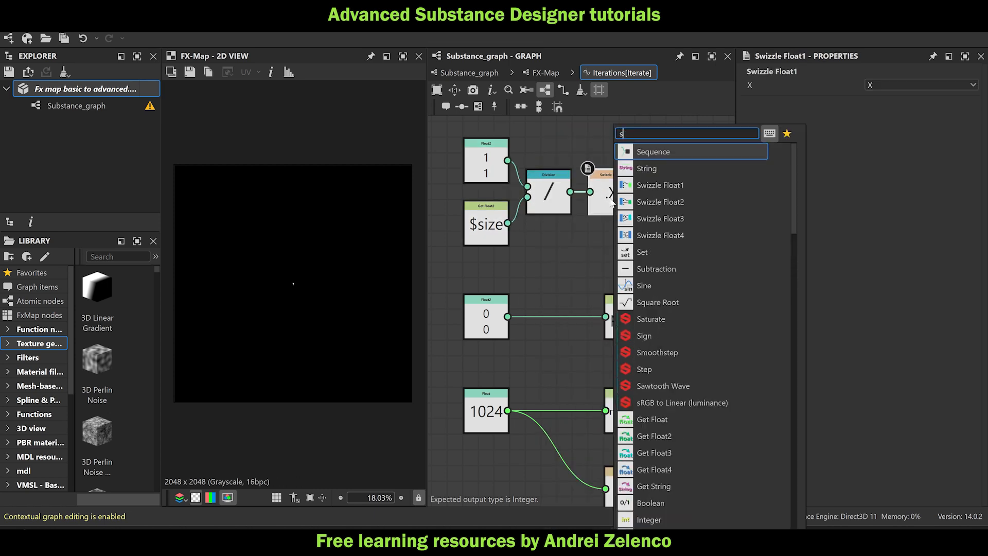
text(et)
click(648, 150)
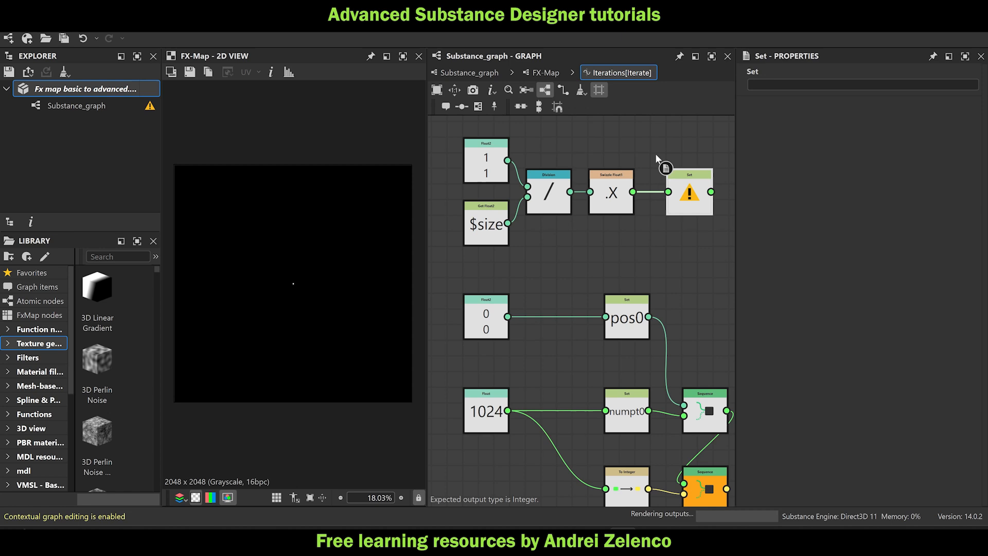
click(793, 86)
text(1px)
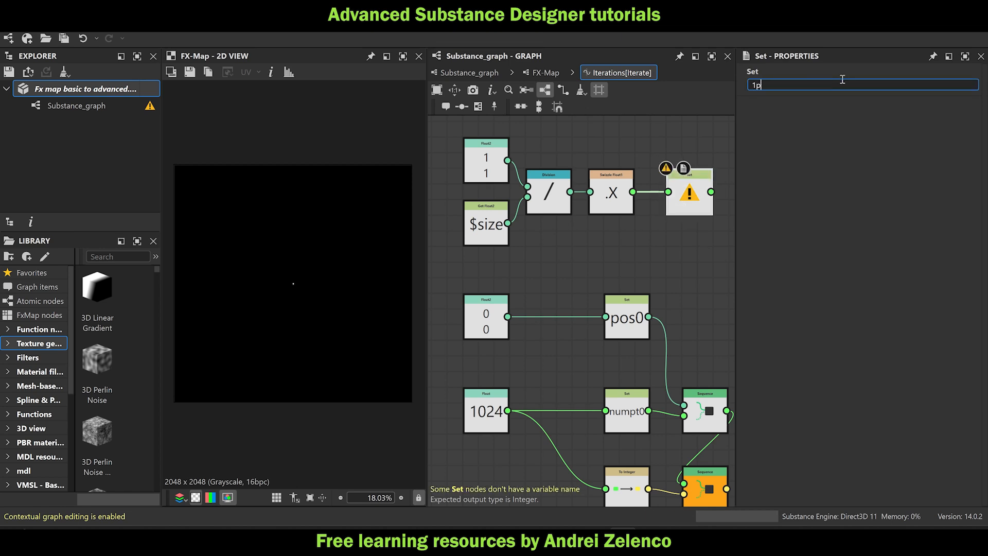
key(Return)
Insert a Sequence node between the 1px and pos0 rows and shift the 1px chain to line up with the pos0 Set node.
middle_drag(680, 237, 606, 226)
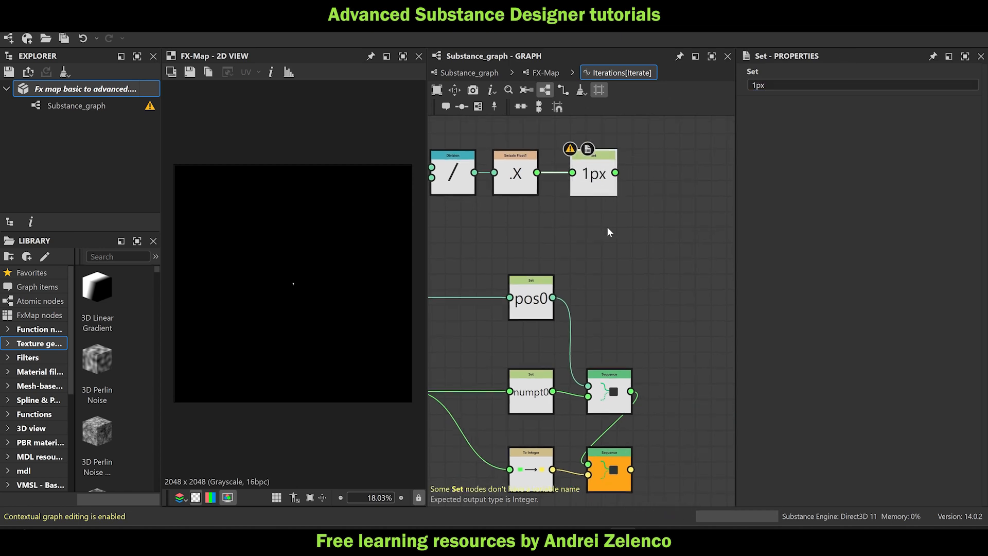
key(space)
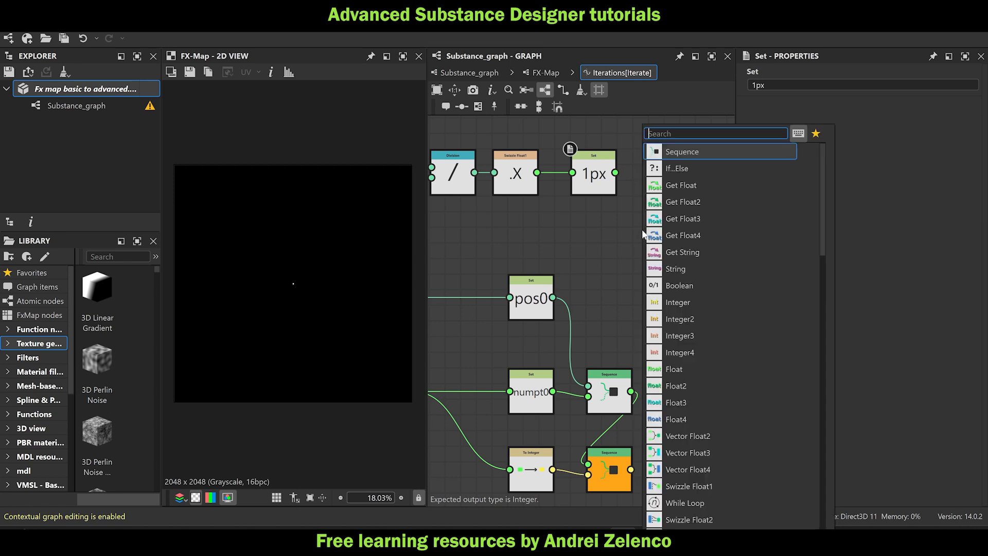
text(seq)
click(679, 156)
scroll(612, 154, down, 3)
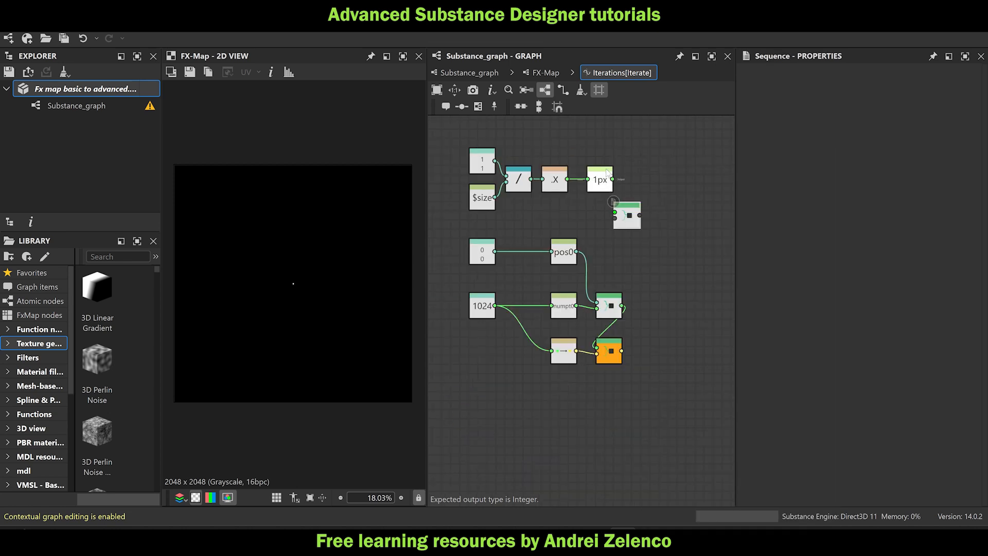
drag(613, 154, 446, 201)
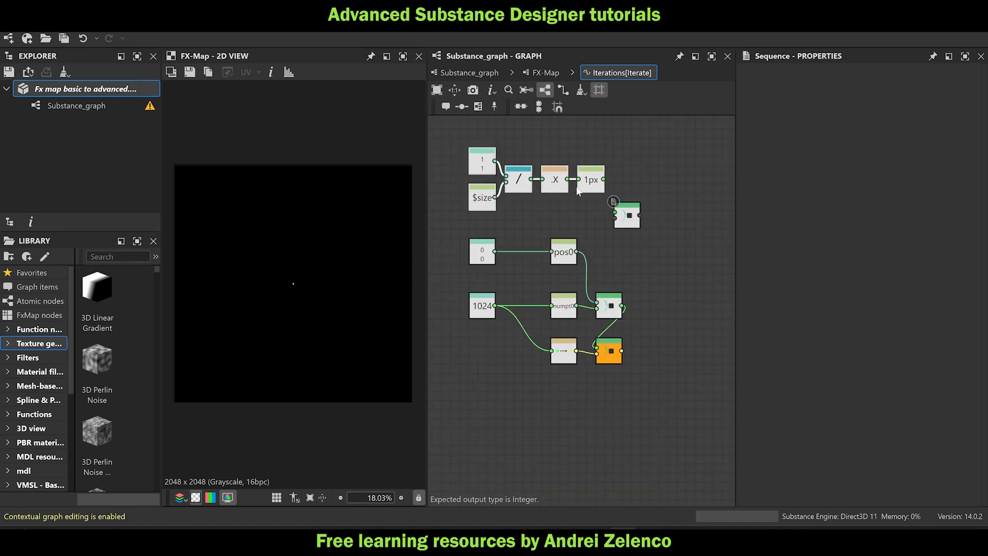
drag(590, 190, 563, 189)
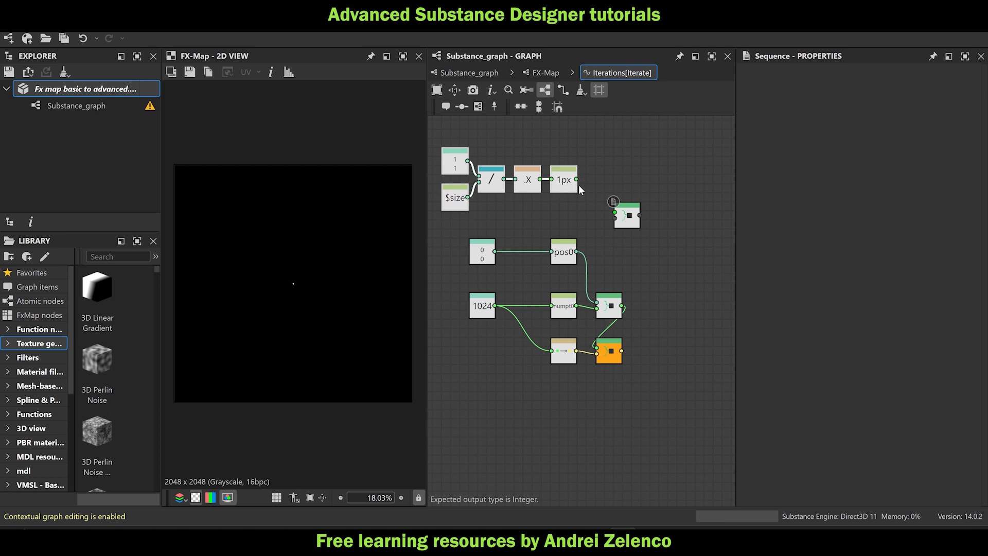
Connect the 1px and pos0 Set nodes to the new Sequence and feed that Sequence into the first input of the numpt0 Sequence.
drag(613, 211, 614, 212)
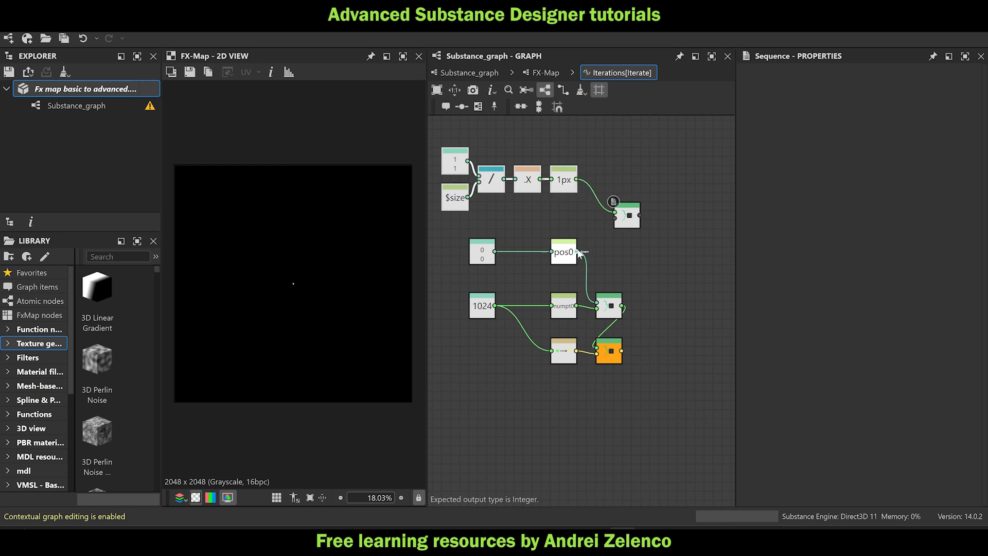
drag(579, 252, 613, 303)
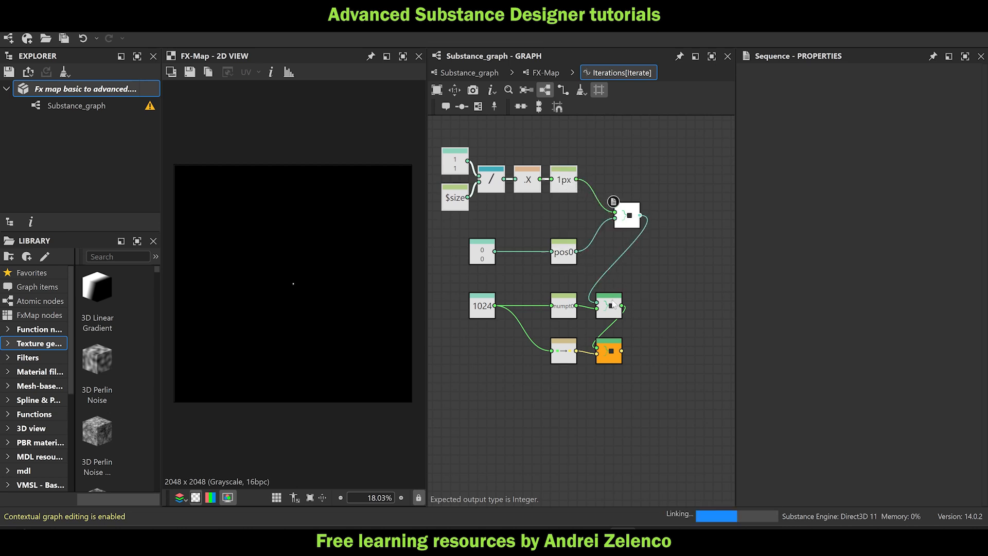
Line up the new Sequence node with the pos0 row and save the package.
drag(629, 216, 610, 252)
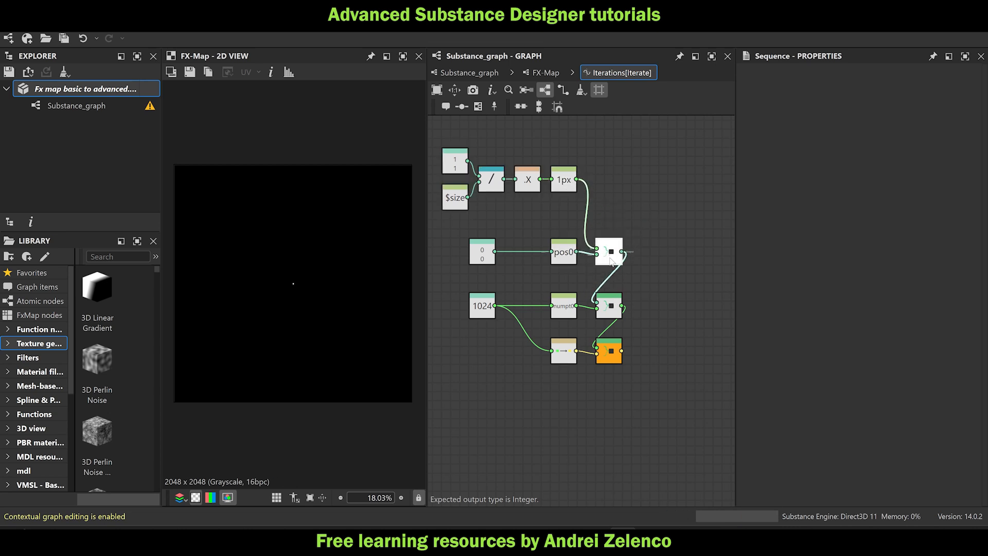
click(73, 89)
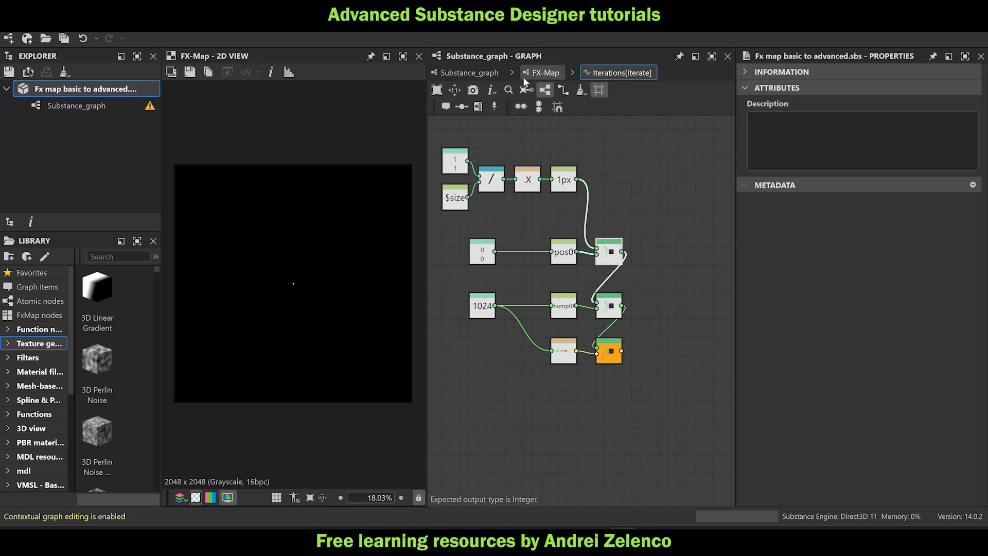
Open the Quadrant's Pattern Offset function and connect the Cartesian output to the second input of the Add node.
click(544, 73)
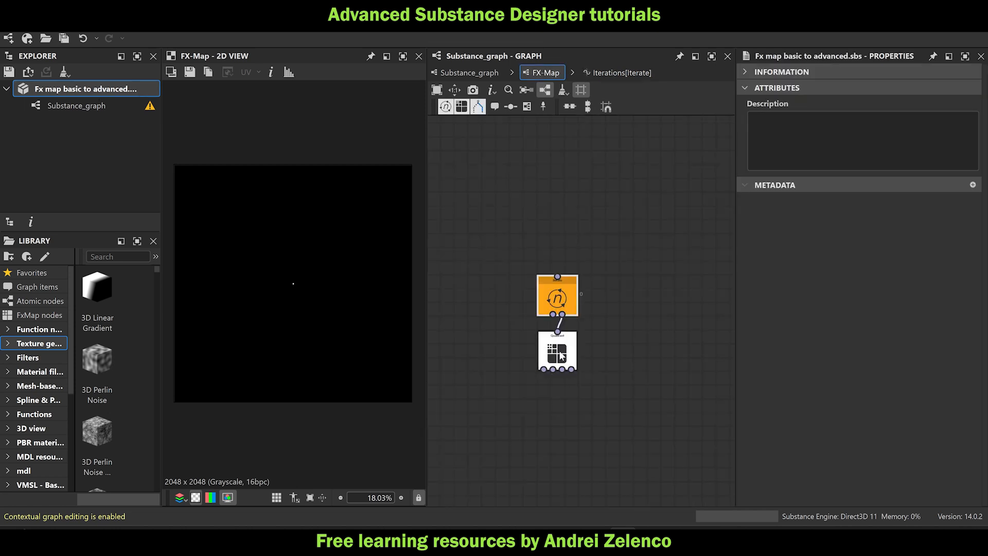
click(562, 356)
click(950, 205)
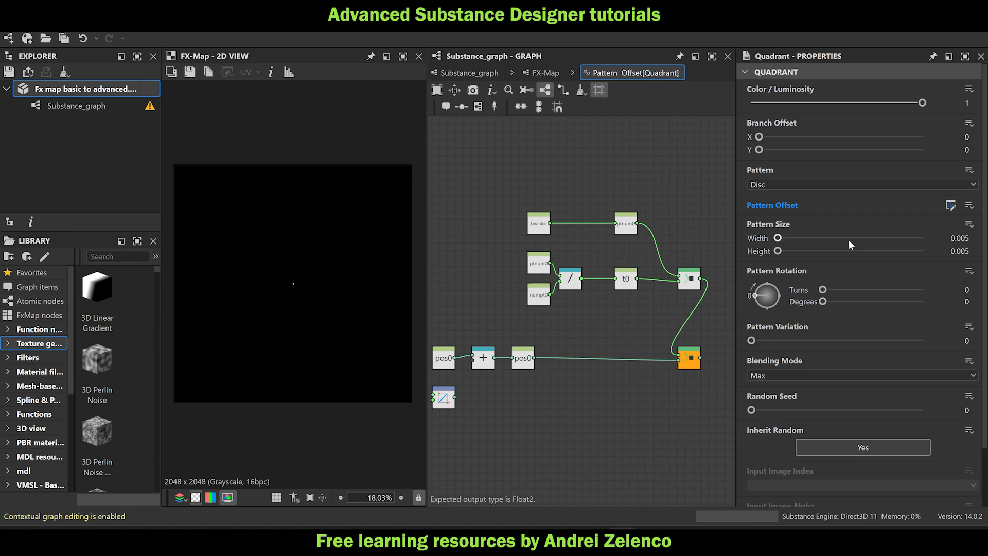
scroll(607, 299, up, 5)
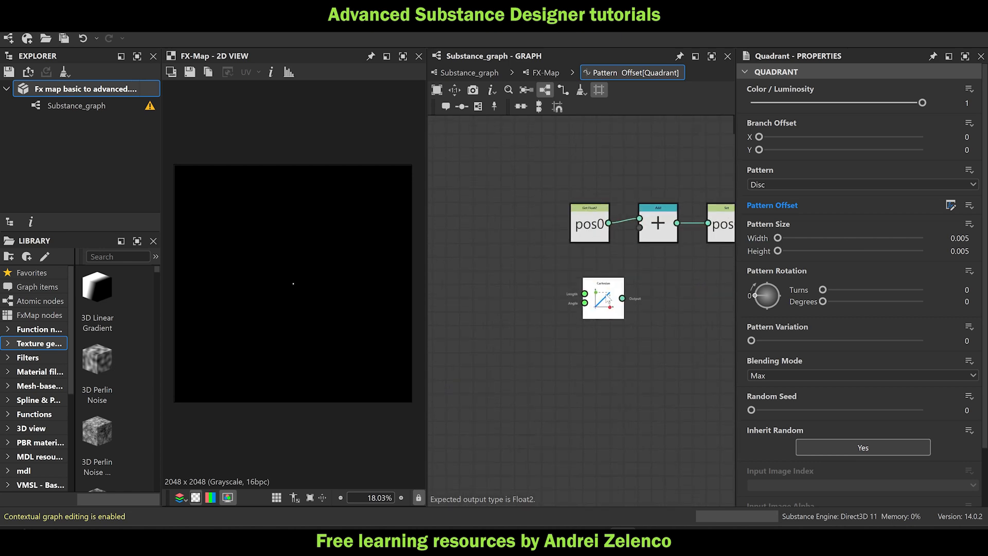
drag(622, 298, 636, 242)
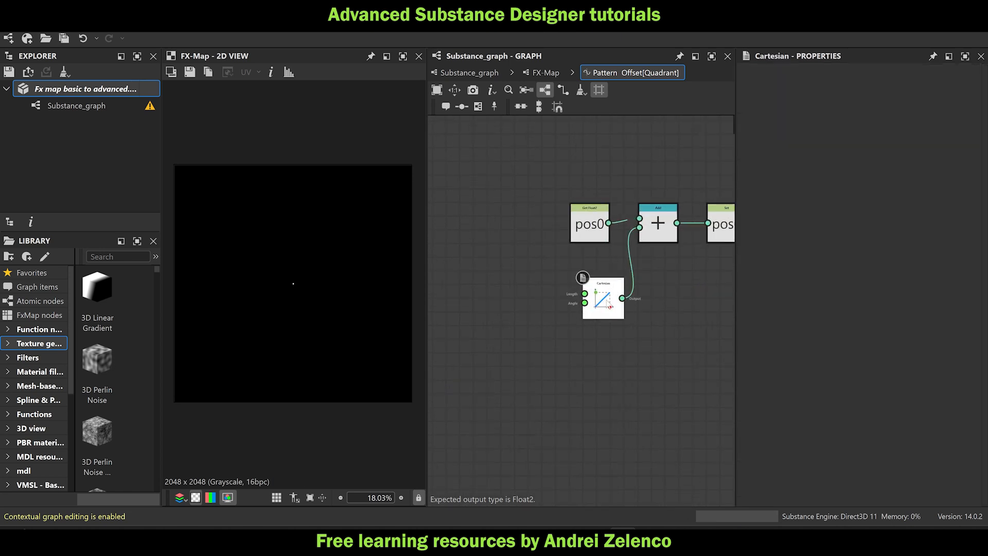
drag(607, 301, 593, 300)
Add a Get Float node beside the Cartesian node and make it read the 1px variable.
middle_drag(486, 295, 520, 296)
key(space)
text(get)
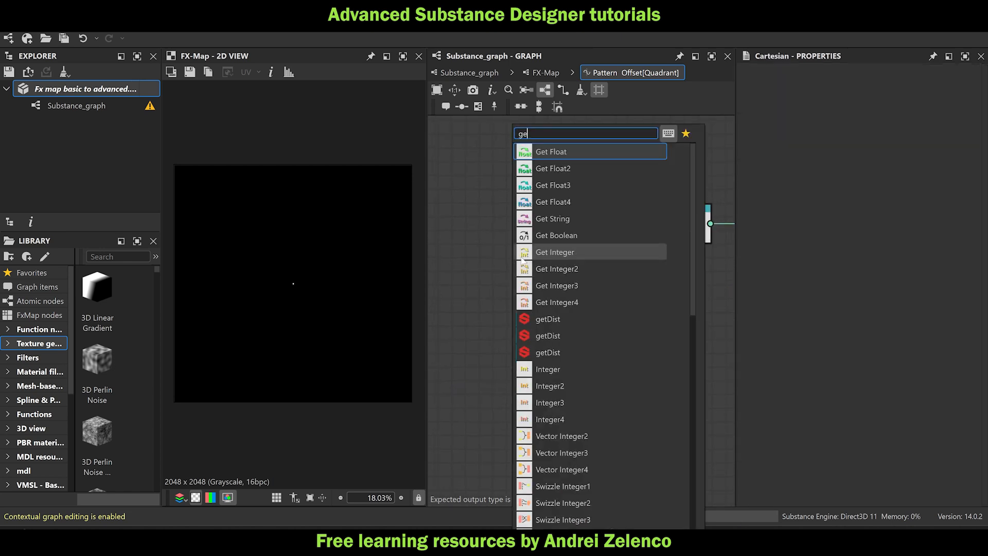
click(566, 149)
click(853, 88)
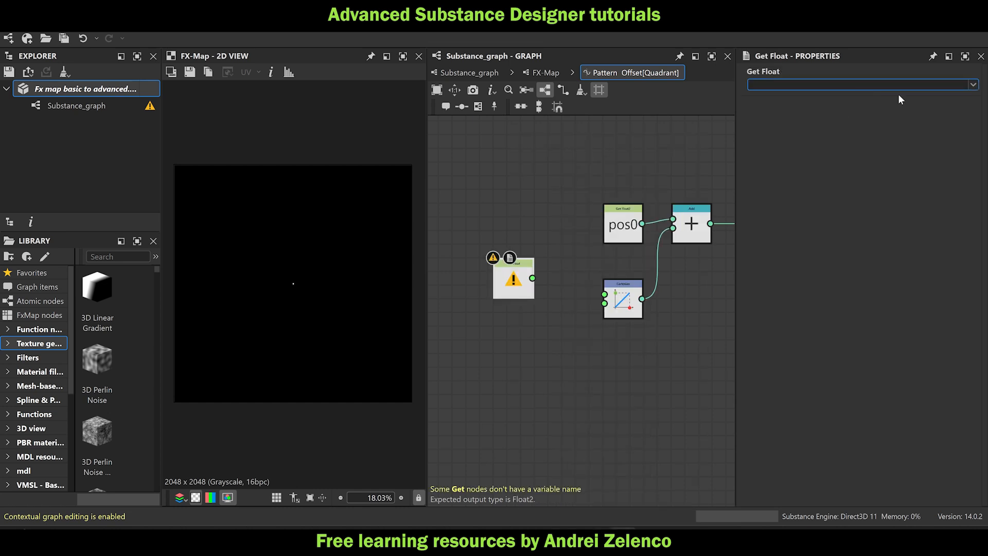
text(1px)
key(Return)
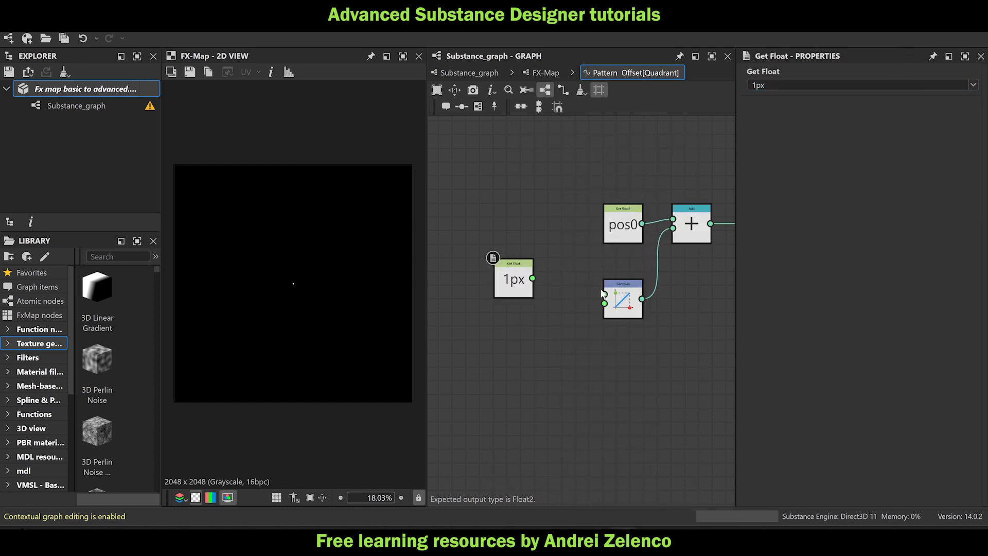
Connect the 1px Get Float node to the Length input of the Cartesian node.
scroll(603, 295, up, 3)
scroll(614, 301, down, 3)
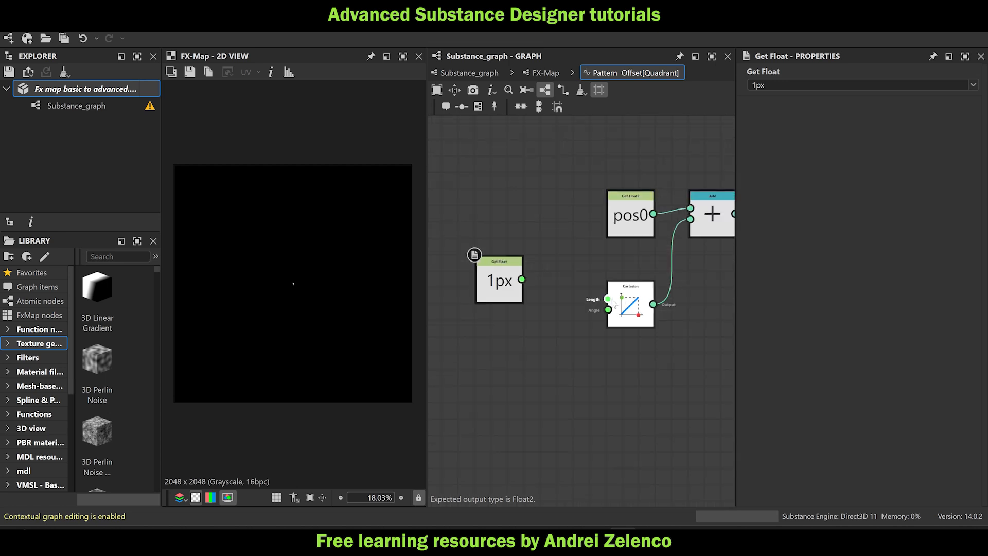
drag(523, 279, 609, 298)
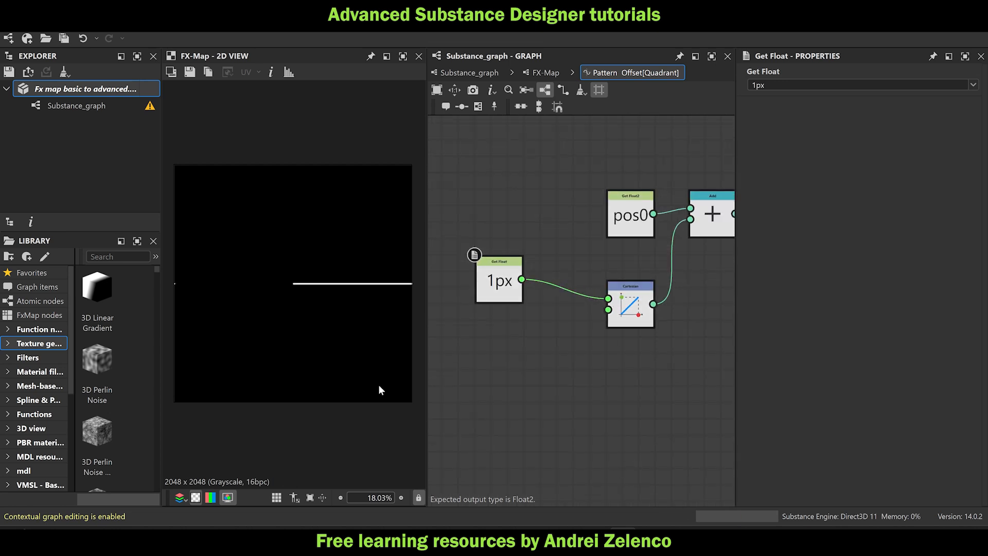
Examine the starting end of the rendered line up close in the 2D preview.
scroll(300, 285, down, 2)
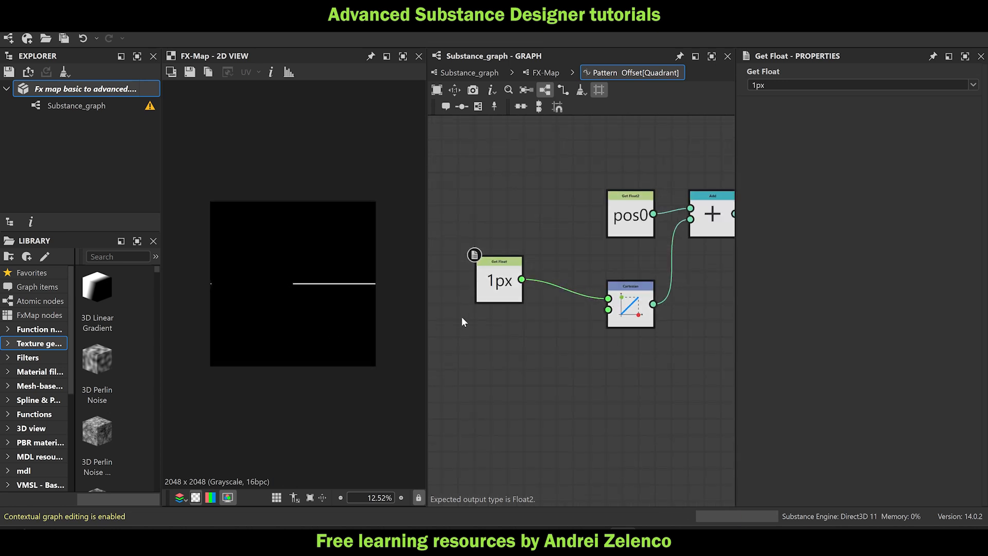
scroll(339, 298, up, 10)
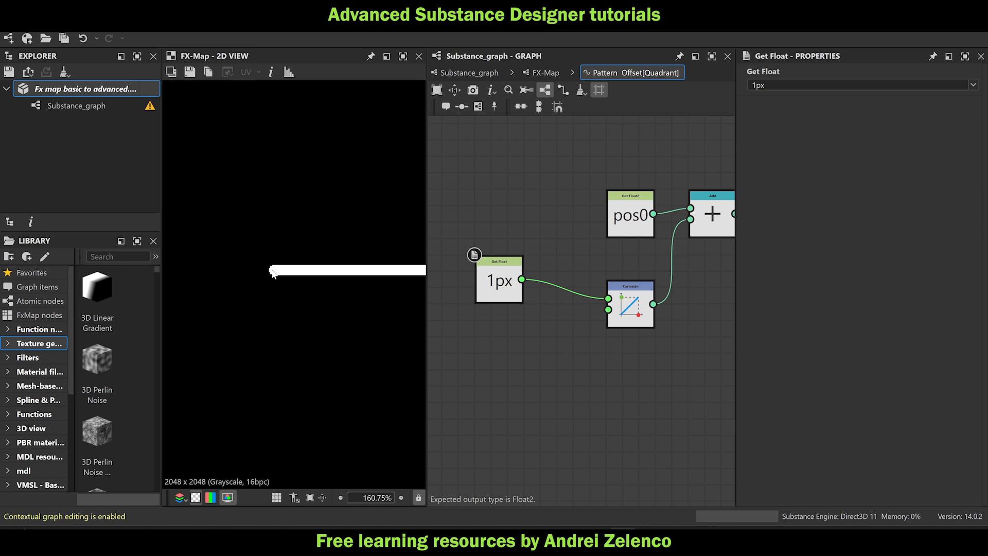
scroll(272, 273, up, 3)
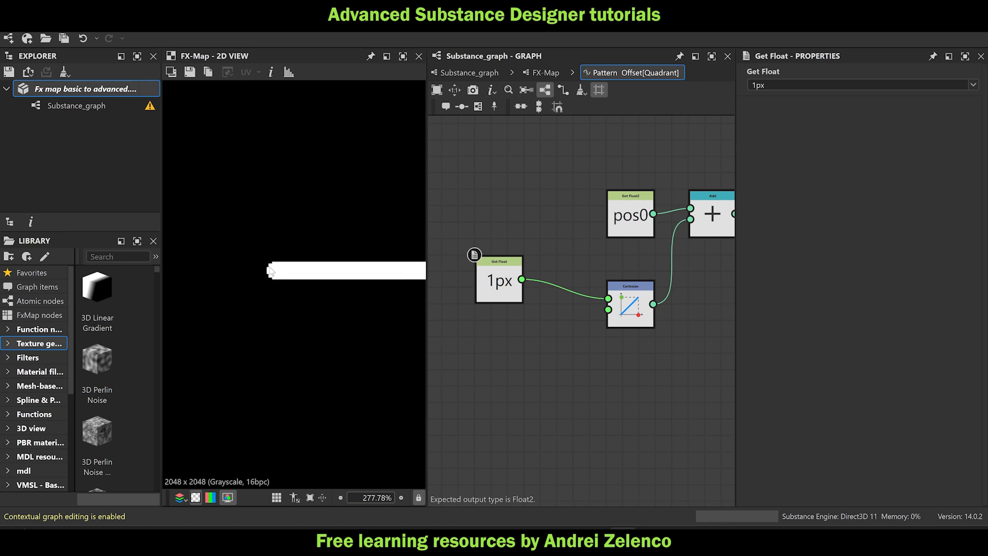
scroll(270, 273, down, 8)
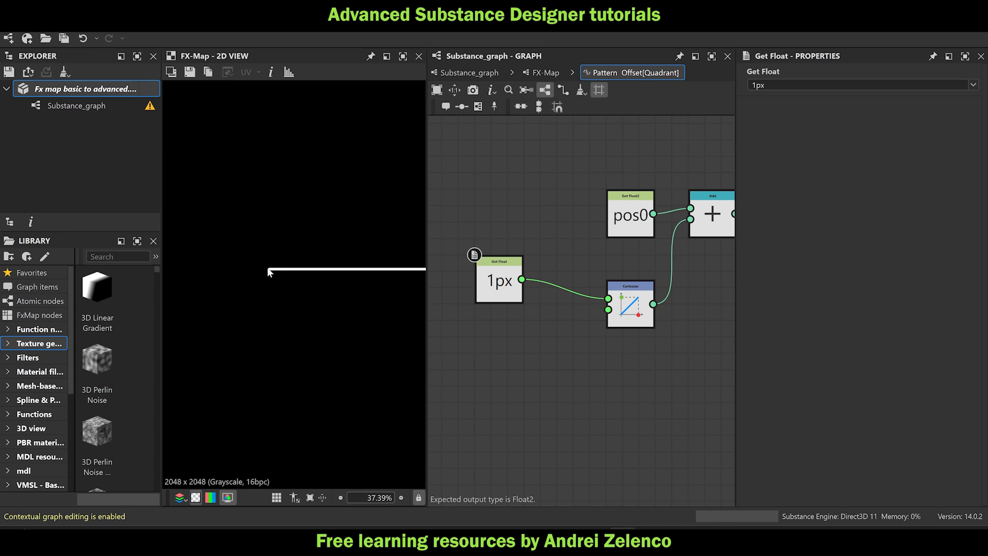
scroll(267, 268, up, 5)
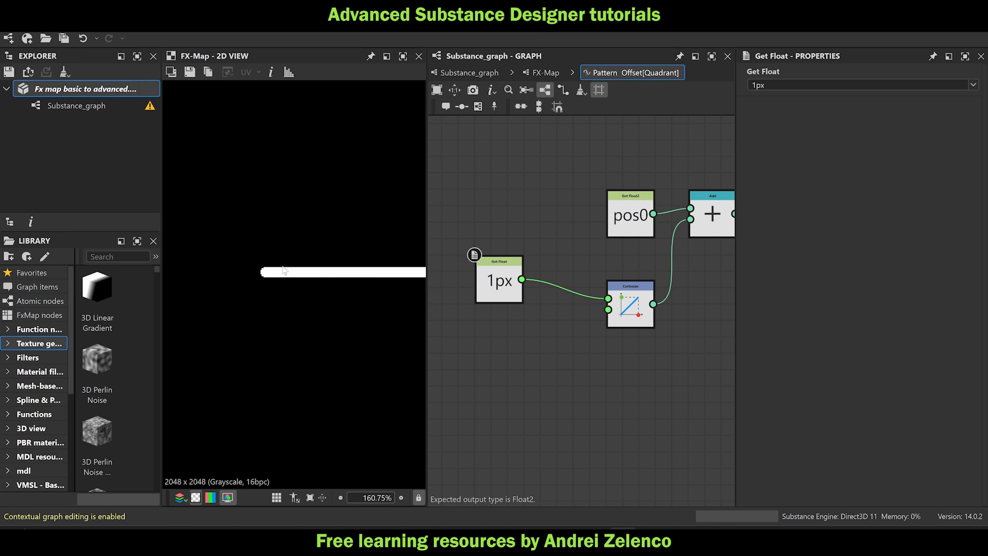
Move the 1px node closer to the Cartesian node and read the Cartesian function's description.
scroll(584, 333, down, 3)
drag(542, 305, 574, 307)
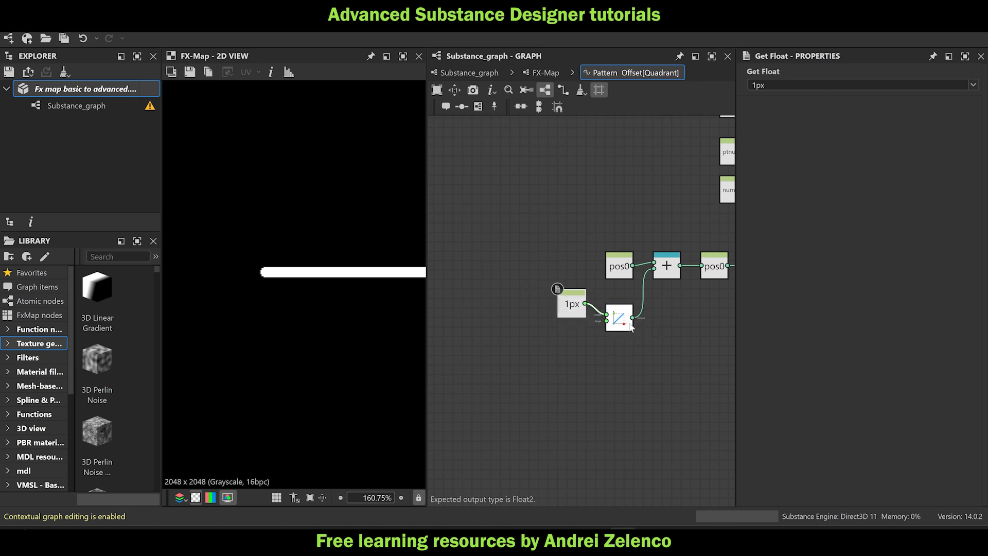
mouse_move(632, 327)
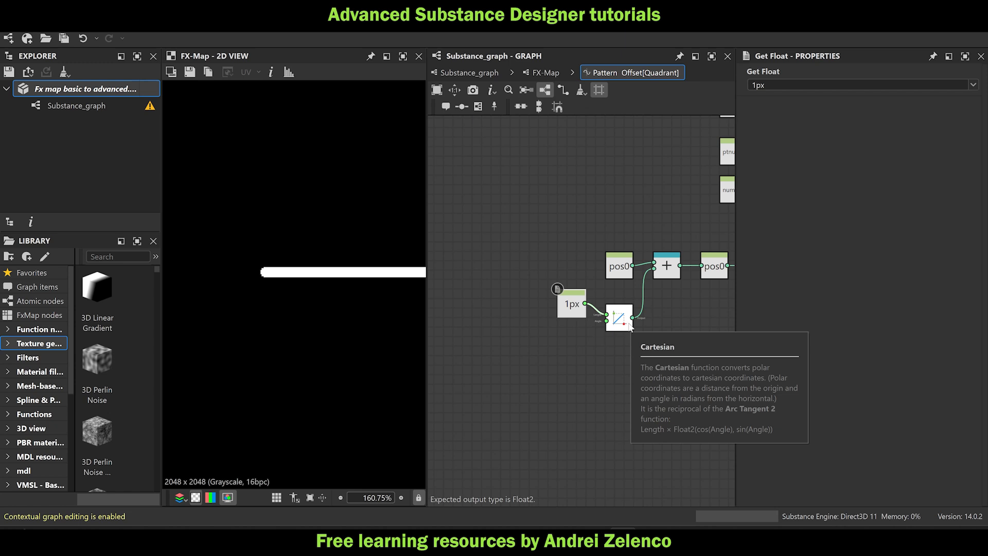
scroll(604, 327, up, 4)
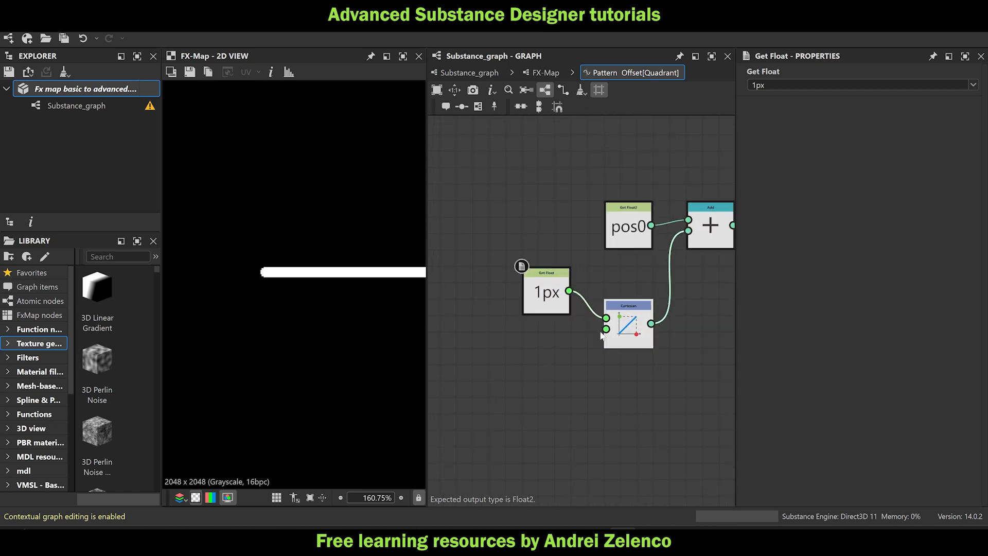
scroll(310, 267, down, 10)
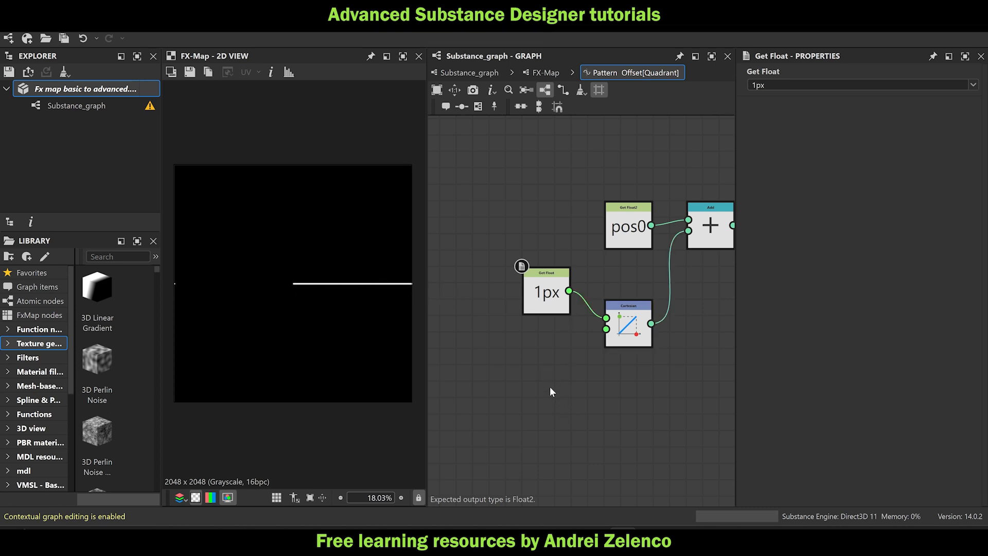
Add a Float node with the value -0.85 and connect it to the Angle input of the Cartesian node.
scroll(548, 380, down, 4)
middle_drag(601, 236, 511, 237)
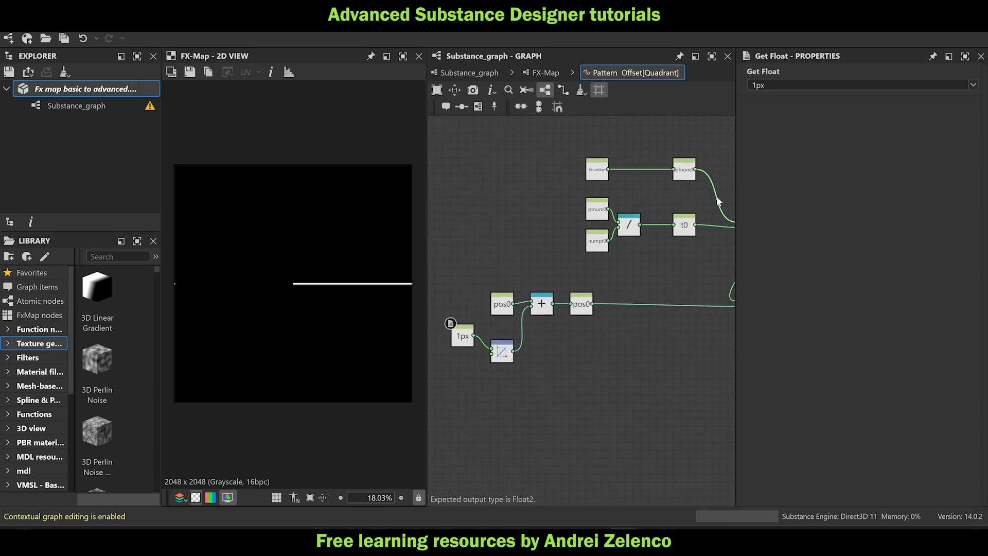
scroll(466, 389, up, 4)
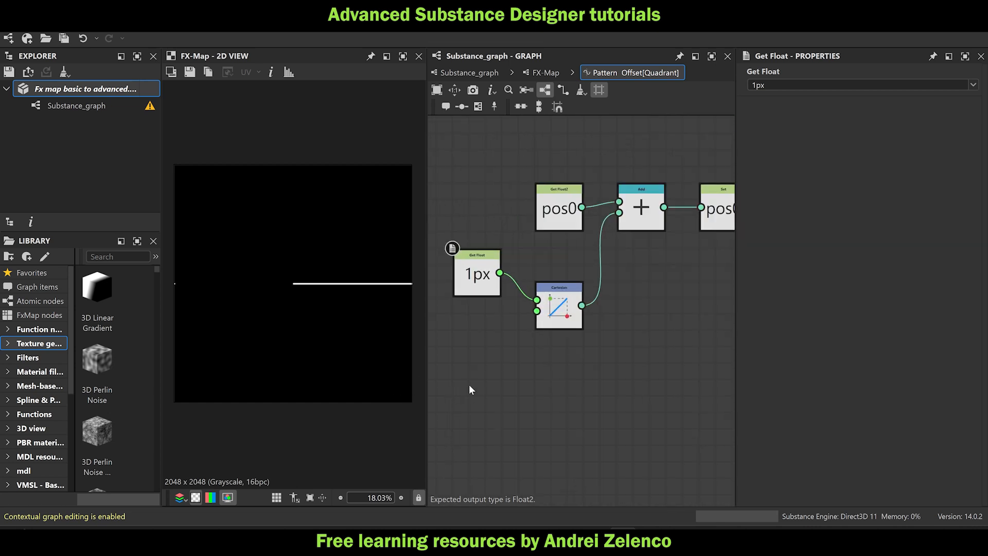
middle_drag(470, 391, 504, 353)
key(space)
text(fl)
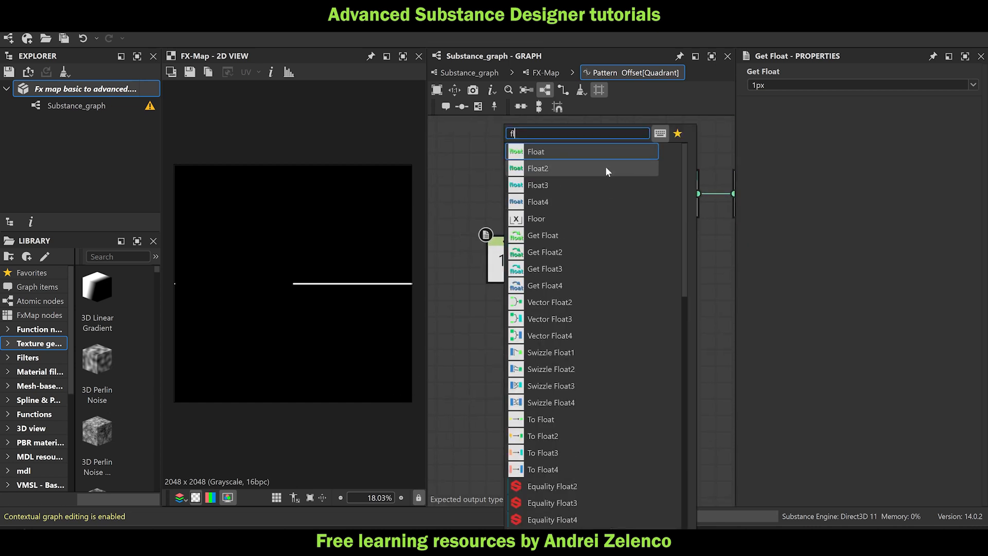
click(586, 153)
drag(533, 340, 570, 298)
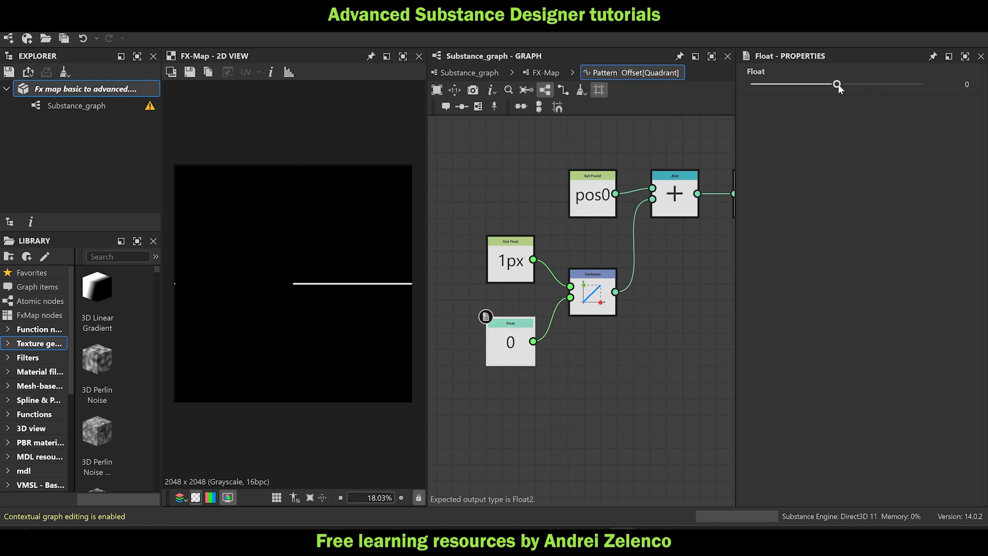
drag(838, 84, 764, 93)
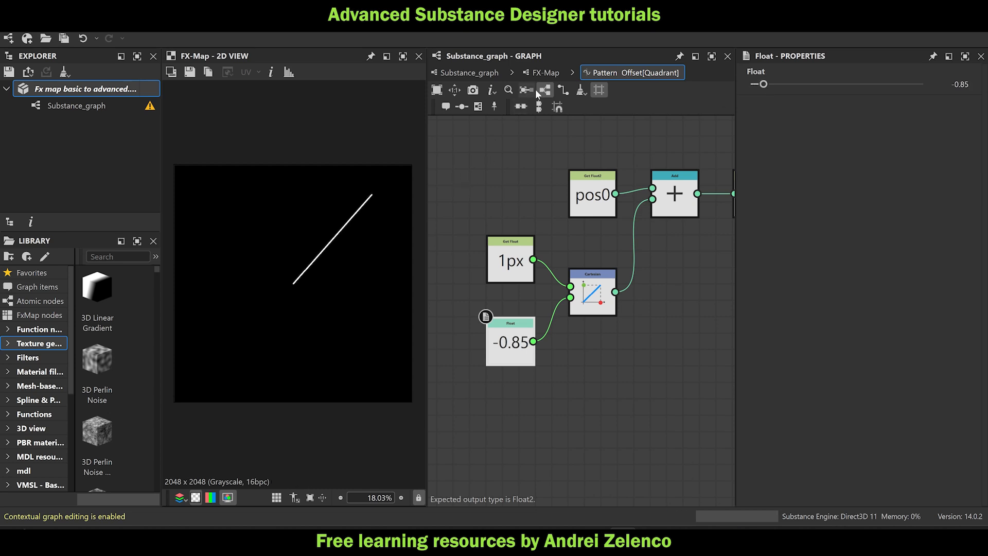
In the Iterate node's Iterations function, set the Float2 feeding pos0 to -0.22 and 0.3.
click(543, 75)
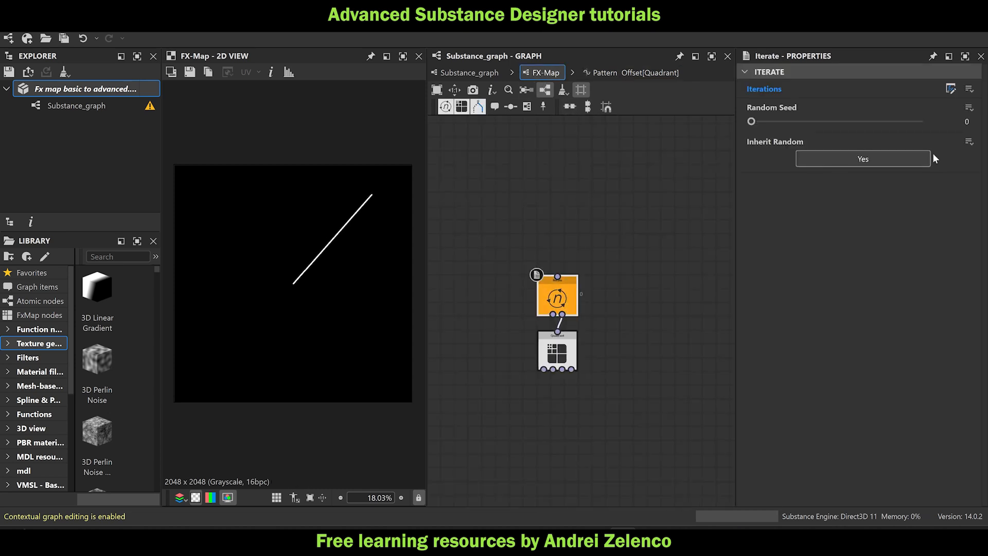
click(951, 89)
middle_drag(532, 245, 598, 205)
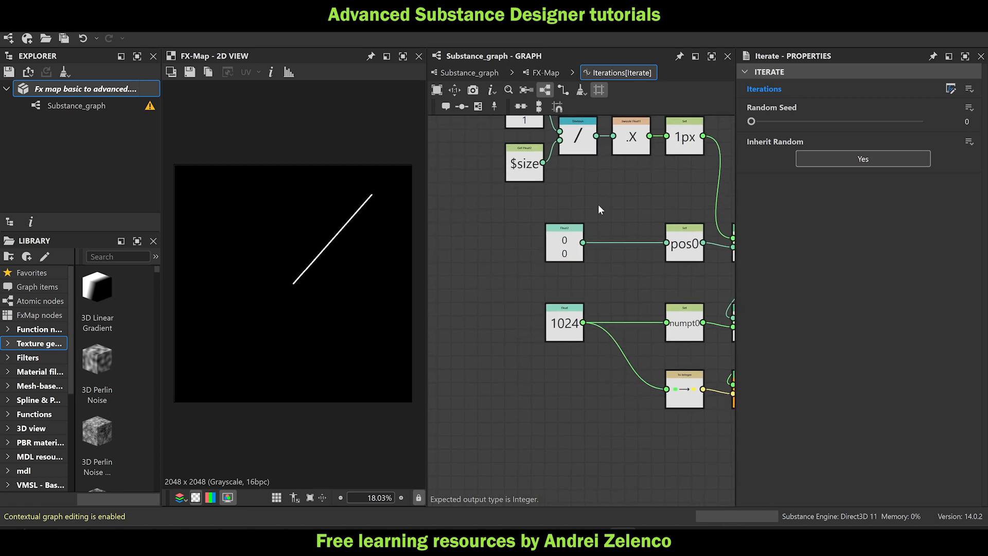
click(554, 256)
drag(836, 97, 818, 85)
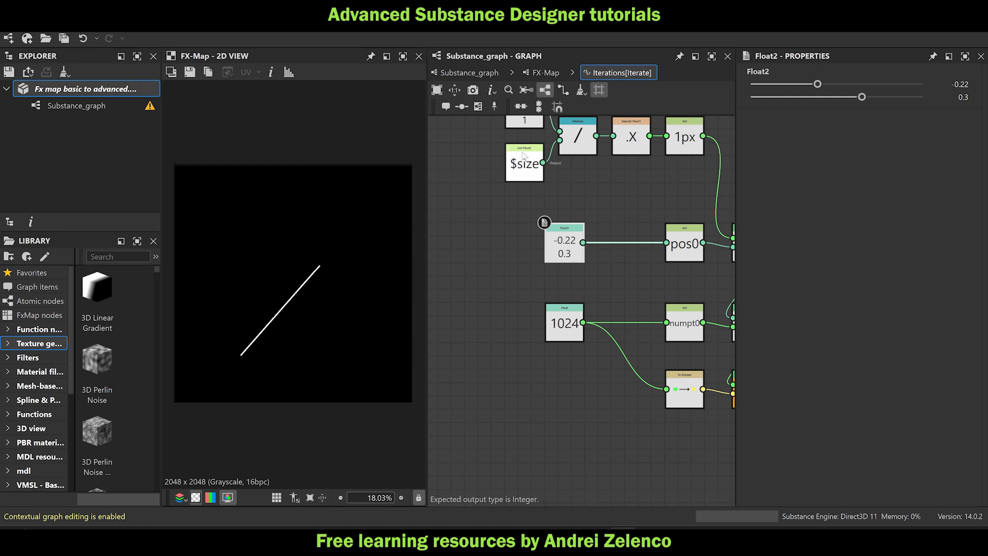
Reopen the Quadrant's Pattern Offset function and move the -0.85 Float node farther away from the Cartesian node.
click(546, 73)
click(563, 365)
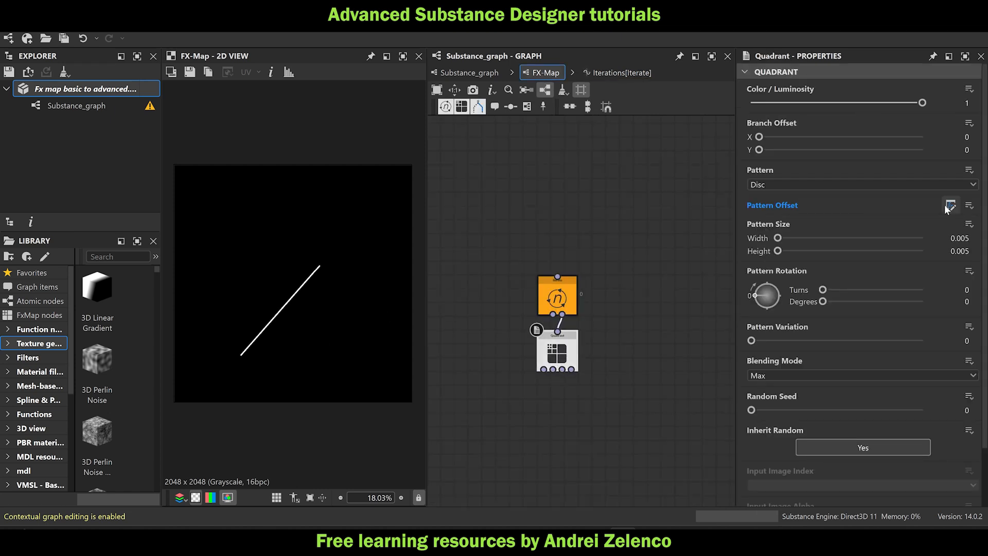
click(950, 205)
scroll(527, 369, up, 5)
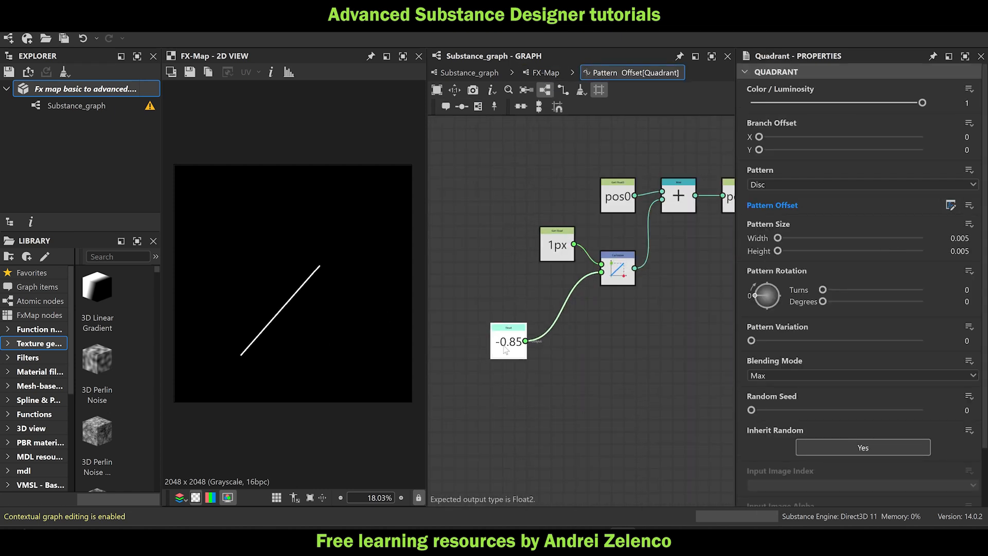
drag(505, 350, 463, 380)
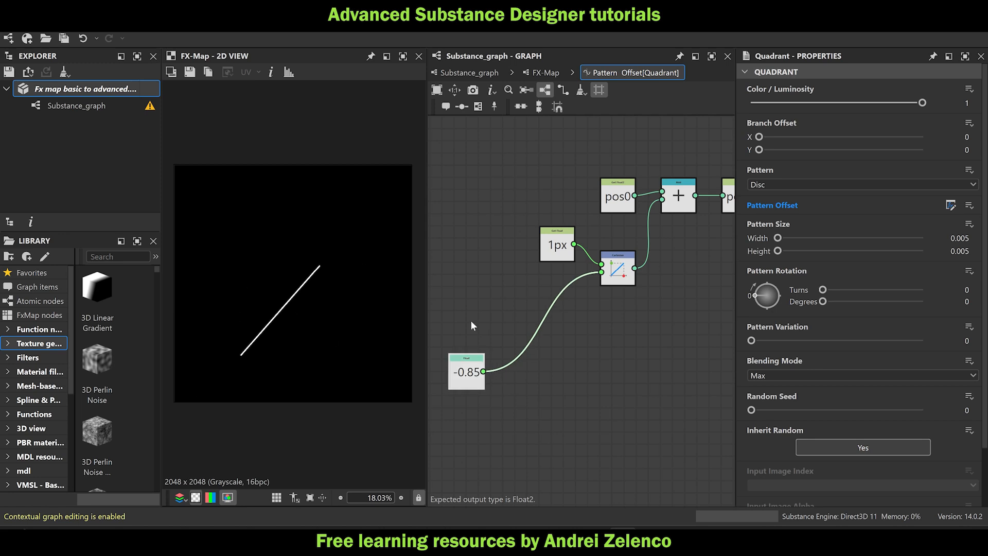
Insert an Add node between the -0.85 Float and the Cartesian Angle input, and arrange the two nodes below the 1px node.
drag(498, 342, 512, 367)
key(space)
text(ad)
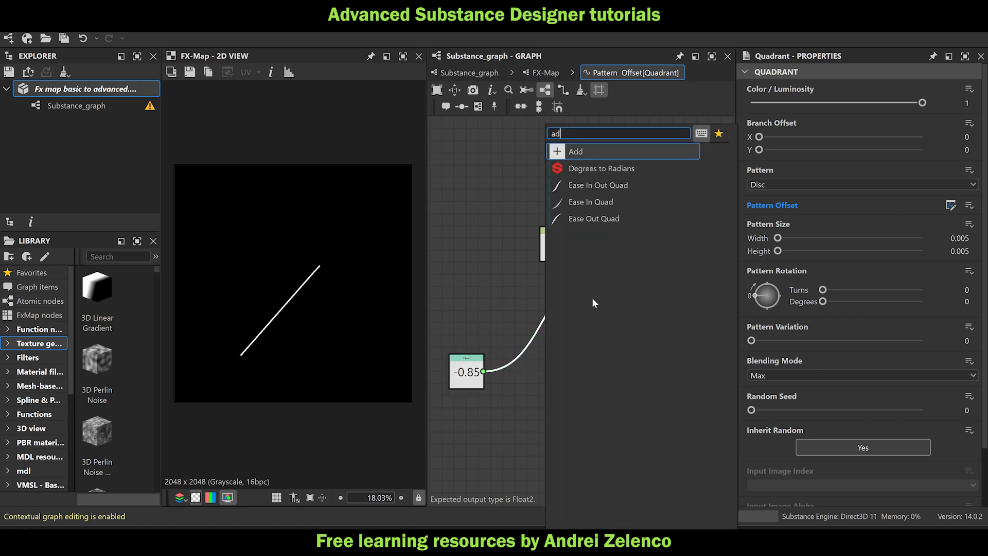
click(602, 152)
drag(539, 322, 554, 371)
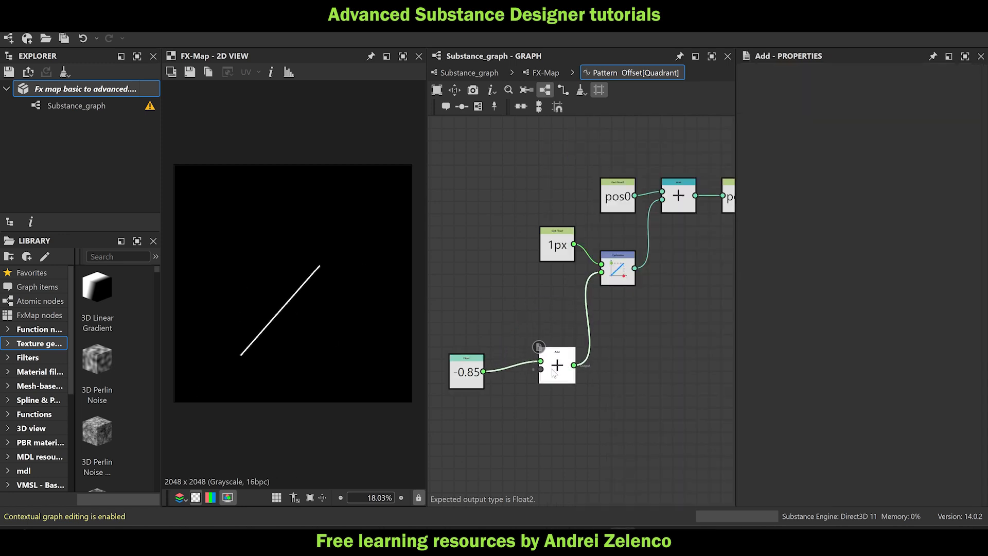
drag(466, 376, 460, 345)
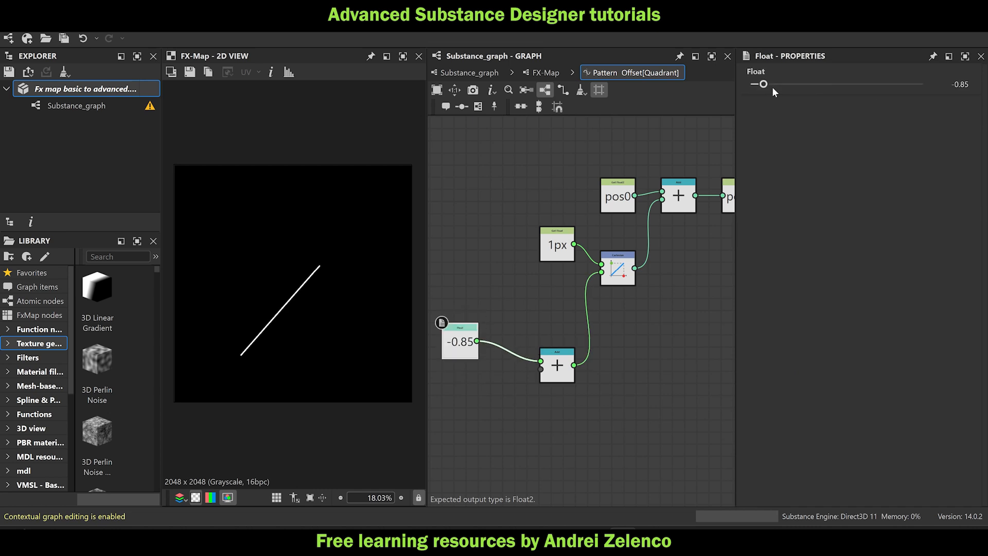
scroll(597, 239, down, 2)
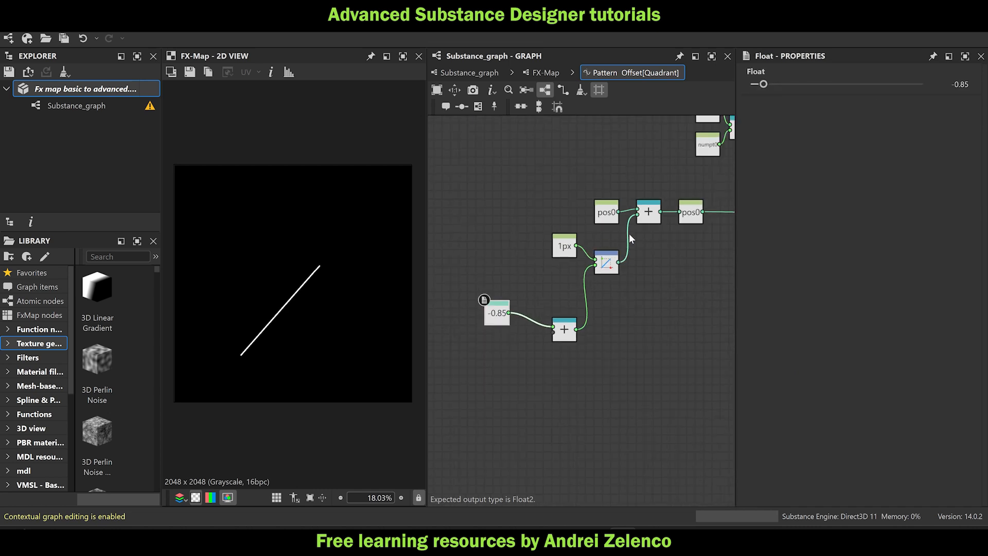
Examine the ptnum0, numpt0, Division and t0 nodes in the Pattern Offset function.
scroll(629, 233, down, 2)
middle_drag(647, 186, 559, 221)
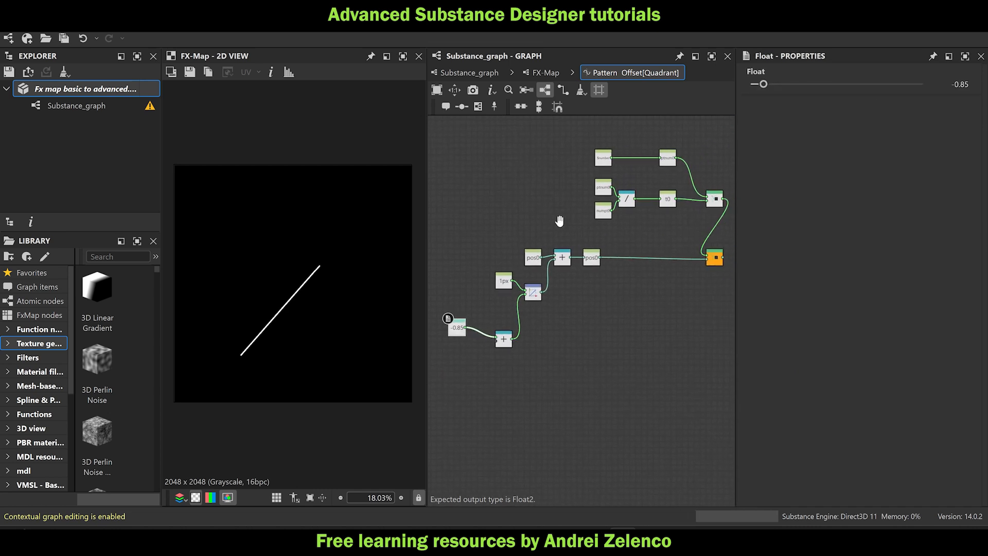
scroll(653, 211, up, 3)
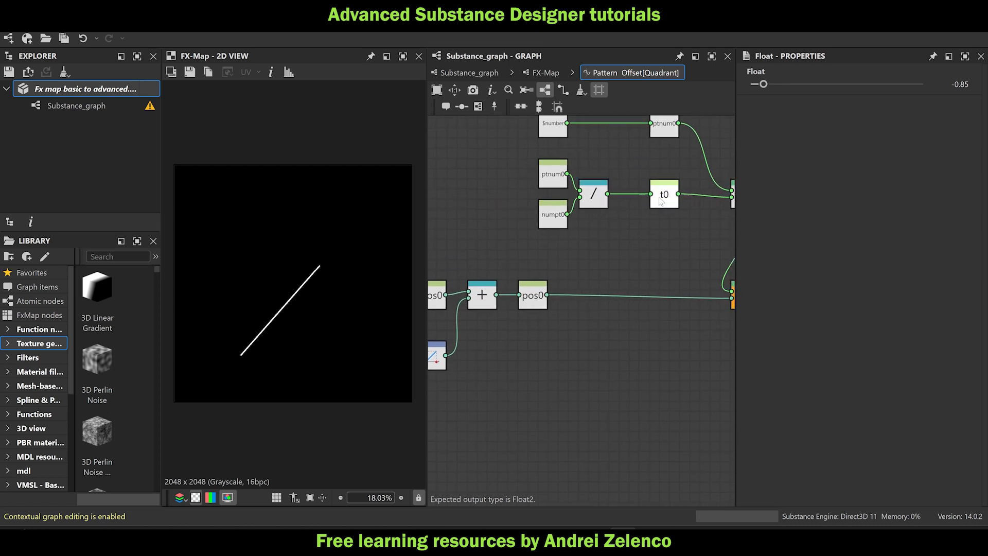
scroll(576, 175, up, 2)
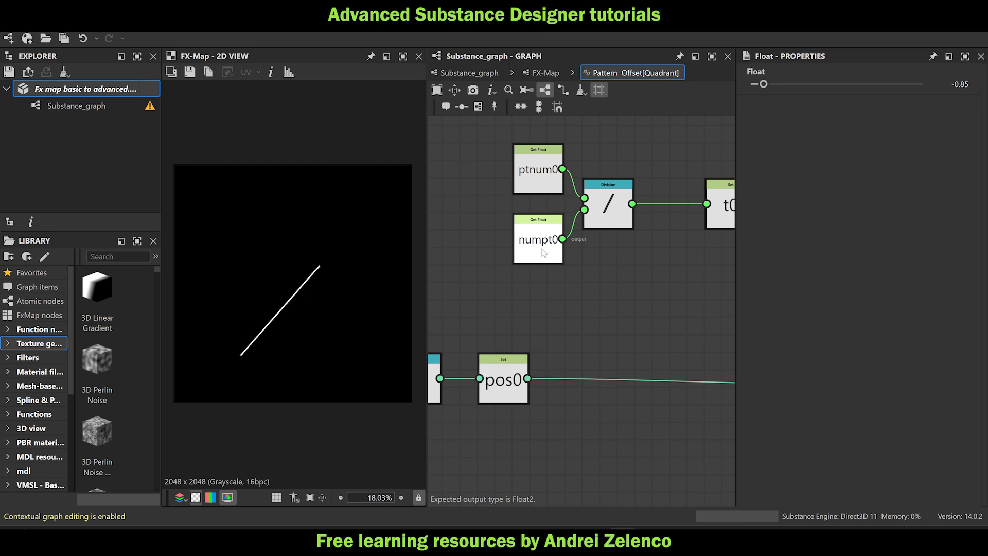
scroll(544, 252, down, 2)
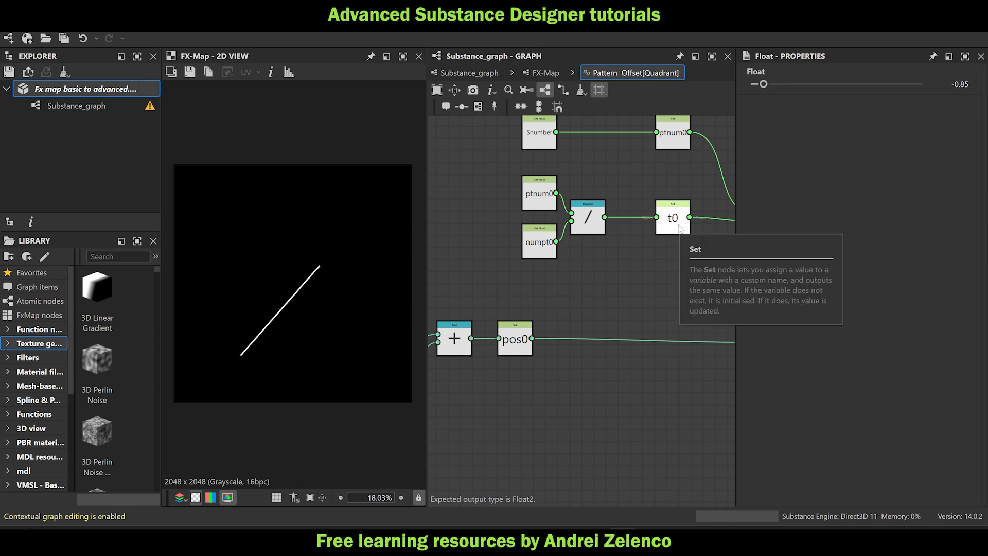
scroll(632, 282, down, 3)
middle_drag(608, 315, 719, 221)
scroll(552, 336, up, 3)
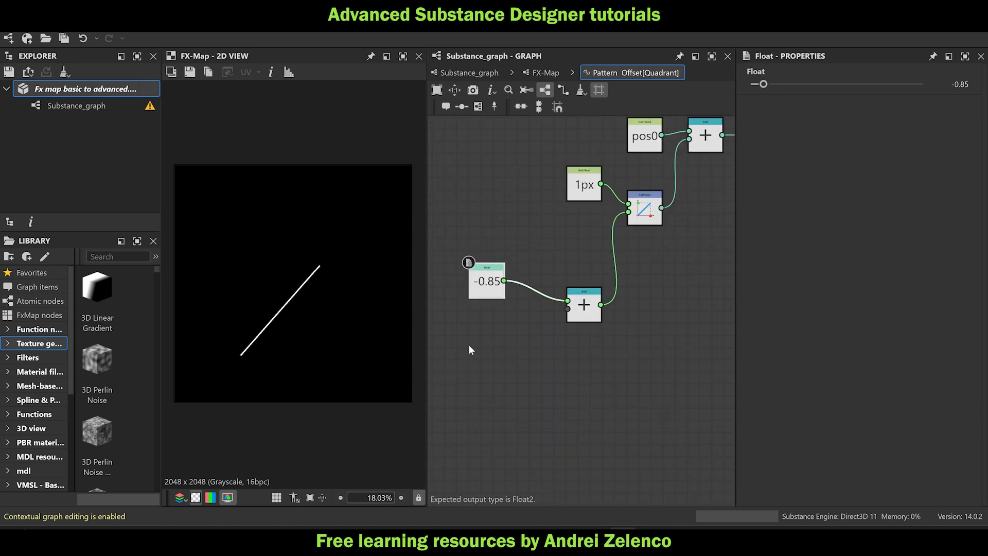
click(477, 335)
key(space)
text(fw)
key(Escape)
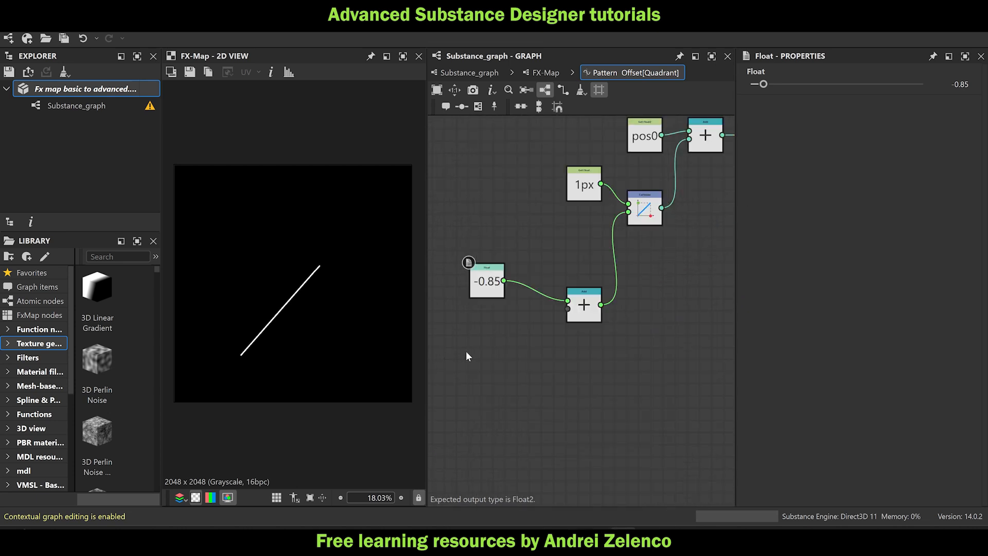
Add a Get Float node reading t0, connect it to the Add node's free input, and place it directly below the -0.85 Float.
key(space)
text(get)
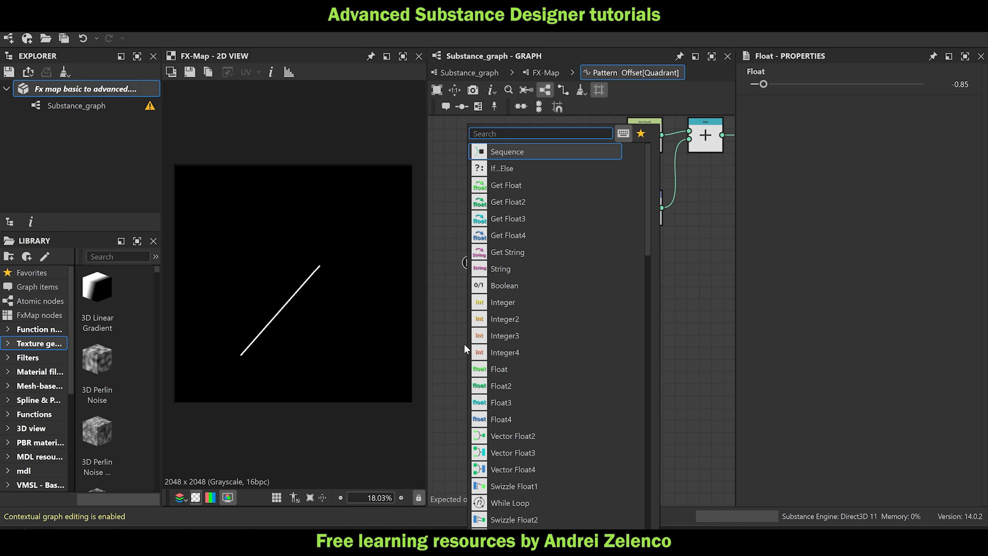
click(540, 149)
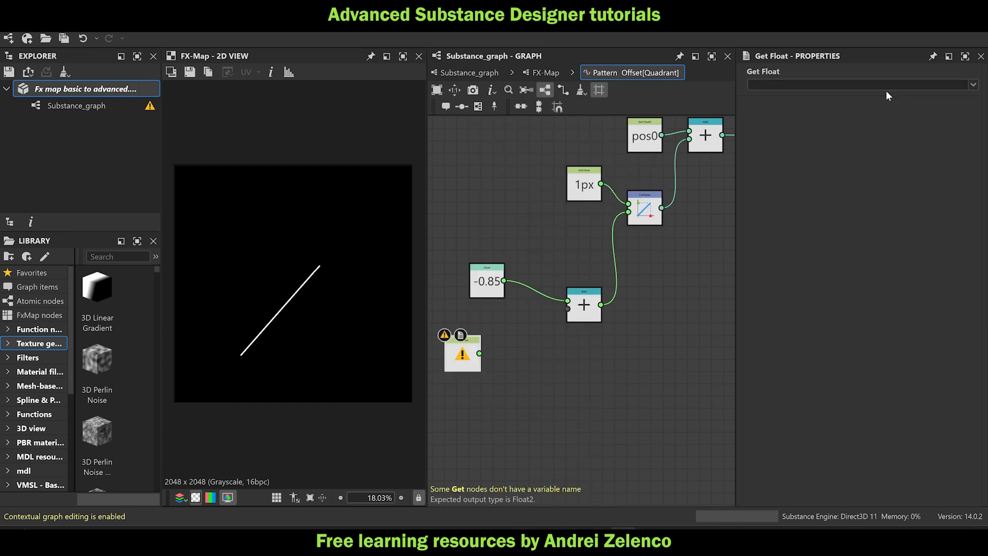
text(t0)
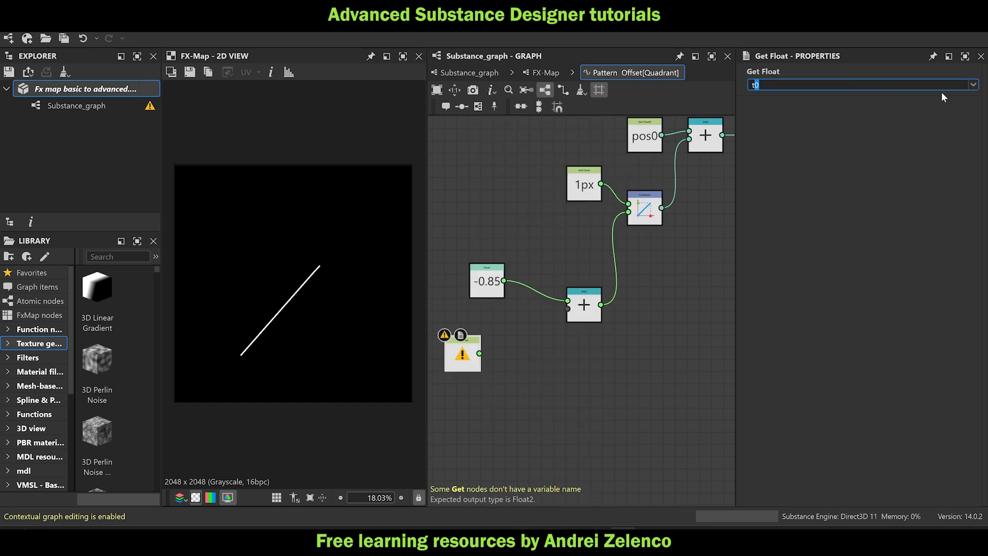
click(973, 85)
key(Return)
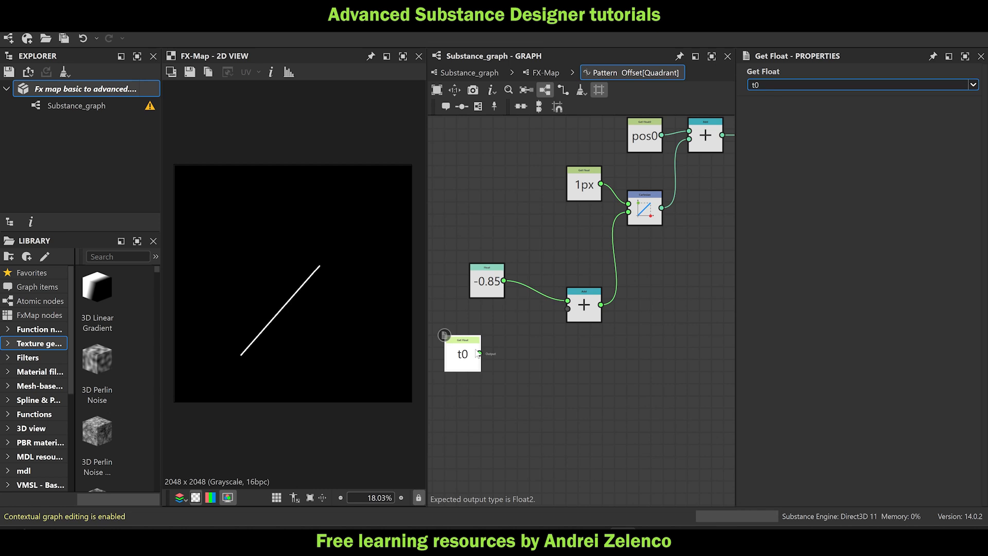
drag(479, 353, 568, 309)
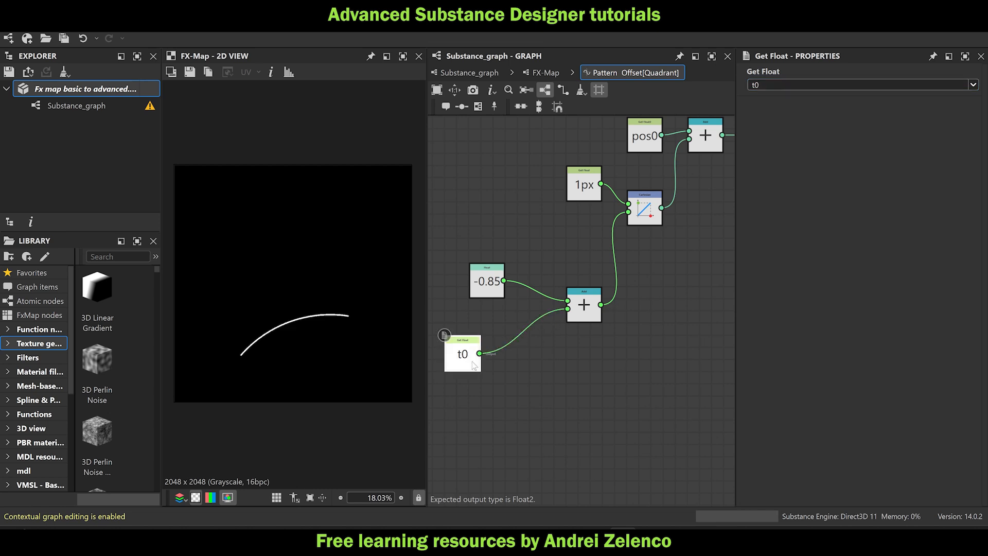
drag(459, 368, 483, 344)
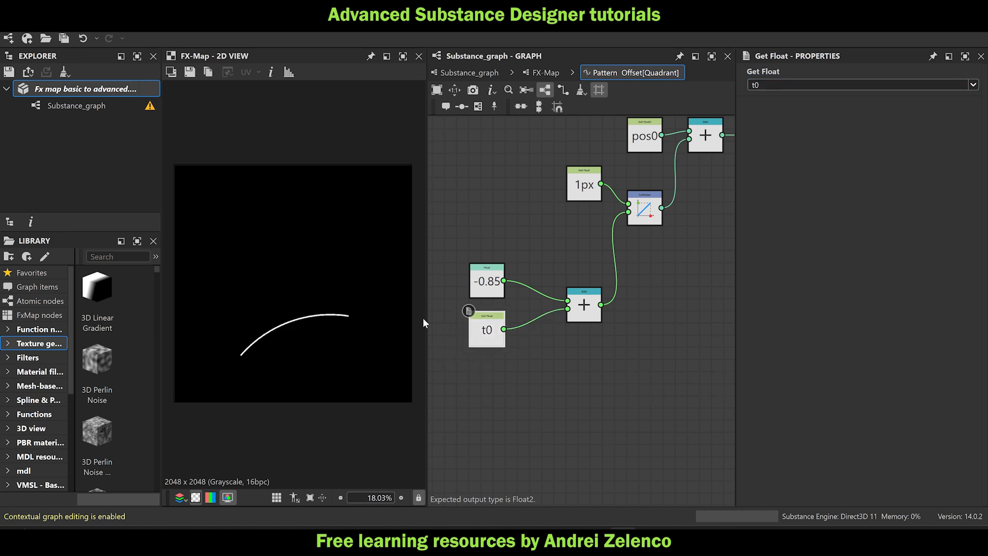
Set the Float node feeding the angle's Add node to -1.38 and move that Add node closer to its two inputs.
click(487, 286)
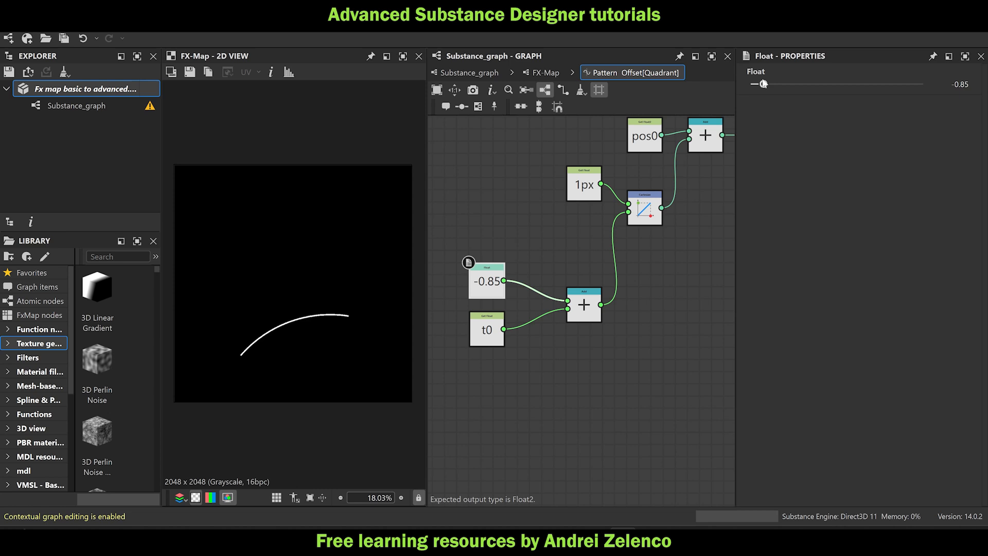
drag(763, 83, 746, 87)
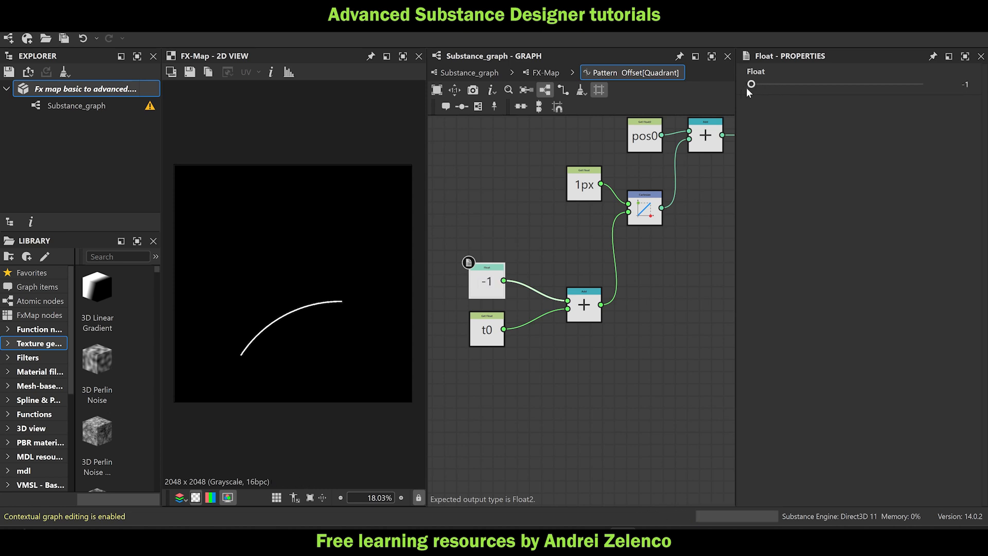
click(974, 88)
drag(837, 86, 820, 86)
drag(584, 306, 536, 306)
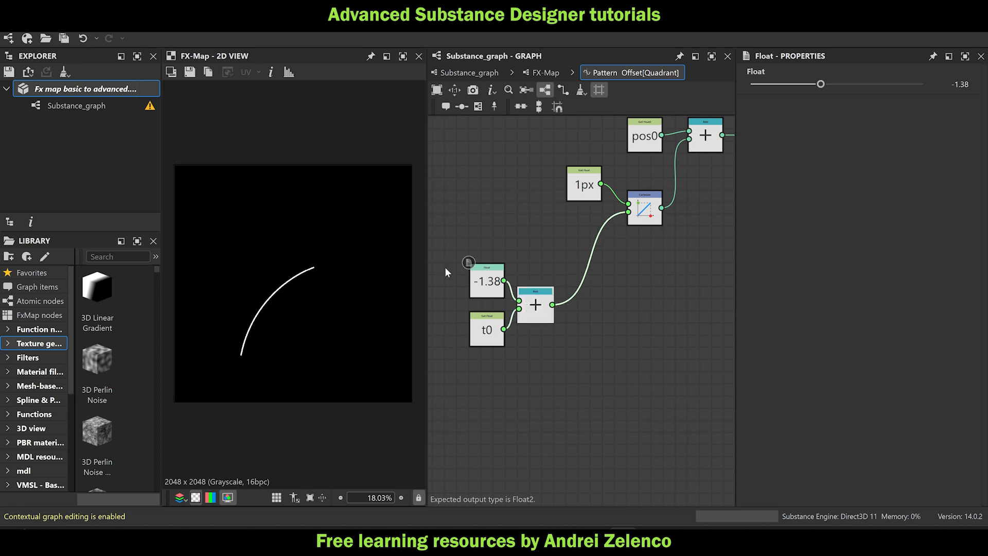
Save the package and inspect the curved line up close in the 2D view.
click(127, 87)
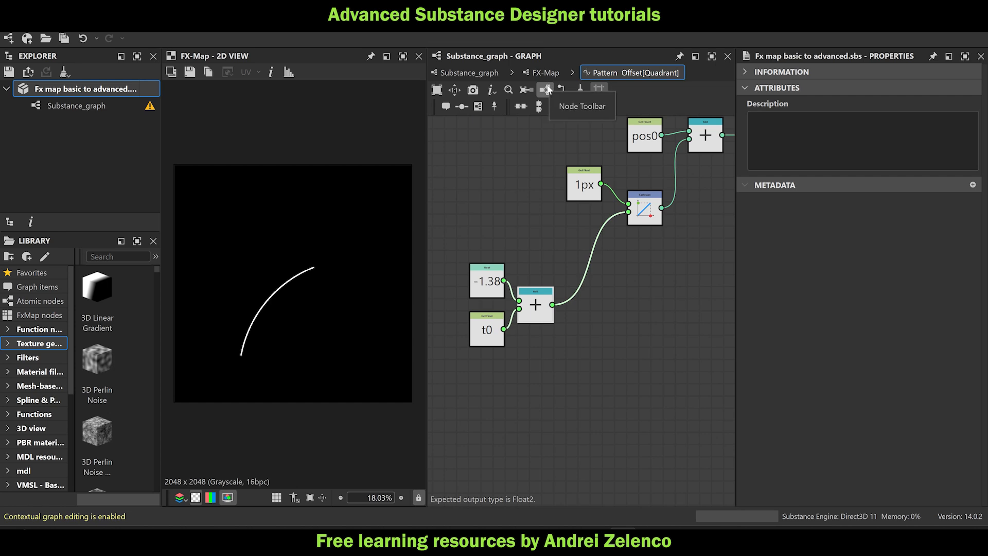
scroll(308, 360, up, 3)
middle_drag(310, 344, 365, 345)
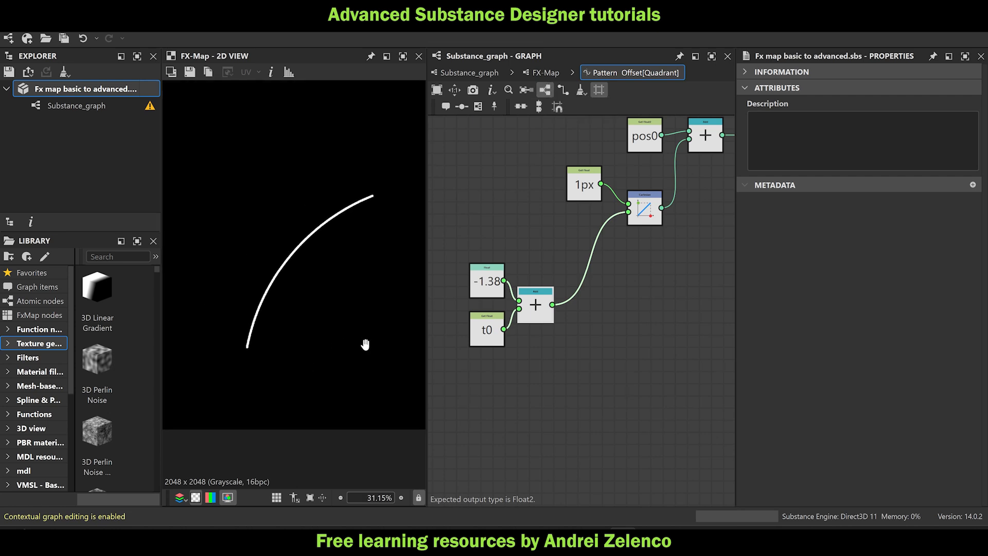
middle_drag(287, 307, 287, 348)
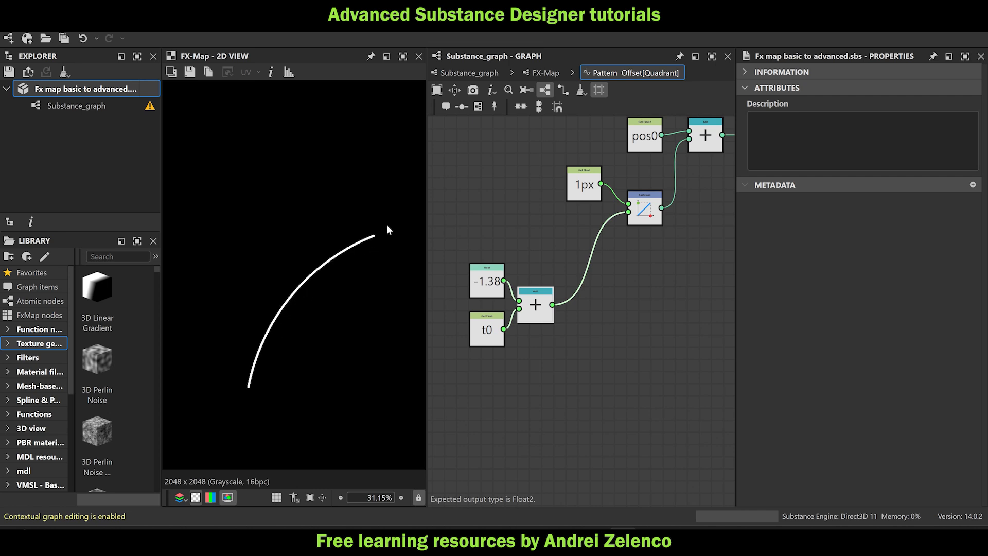
Connect the -1.38 Float directly to the Cartesian node's Angle input and move the Add and t0 nodes well aside.
scroll(582, 311, down, 5)
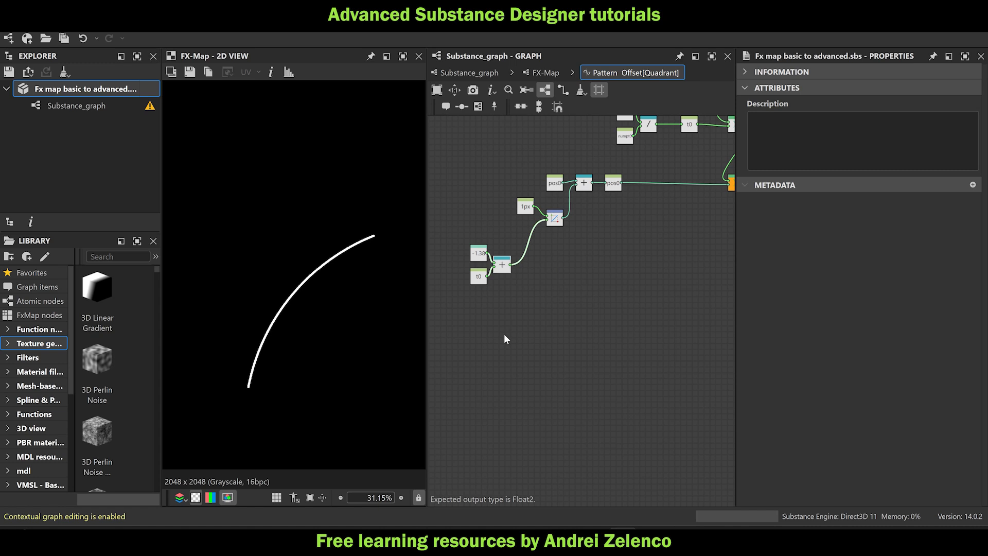
scroll(492, 246, up, 2)
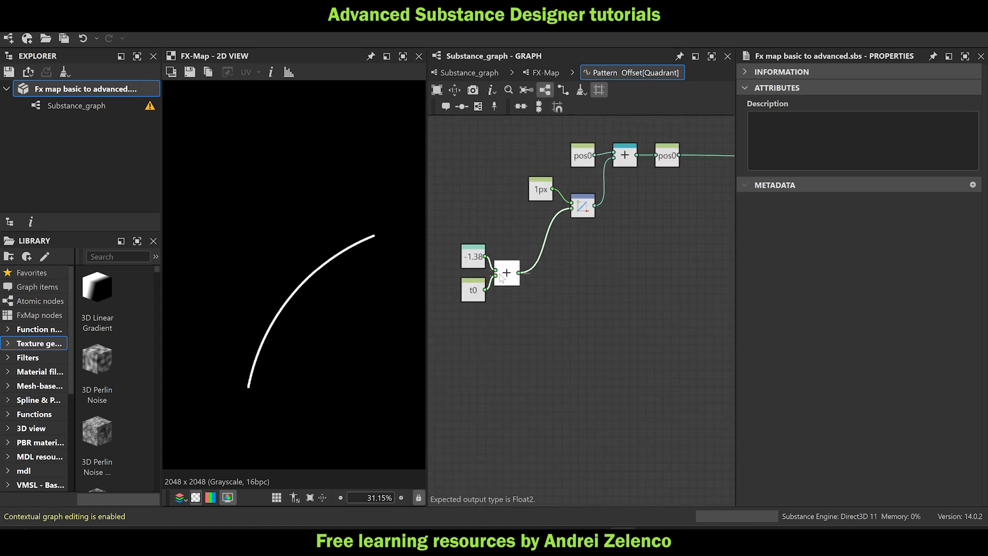
drag(485, 257, 571, 209)
drag(507, 278, 511, 295)
drag(546, 323, 478, 295)
drag(478, 295, 419, 341)
middle_drag(562, 347, 638, 311)
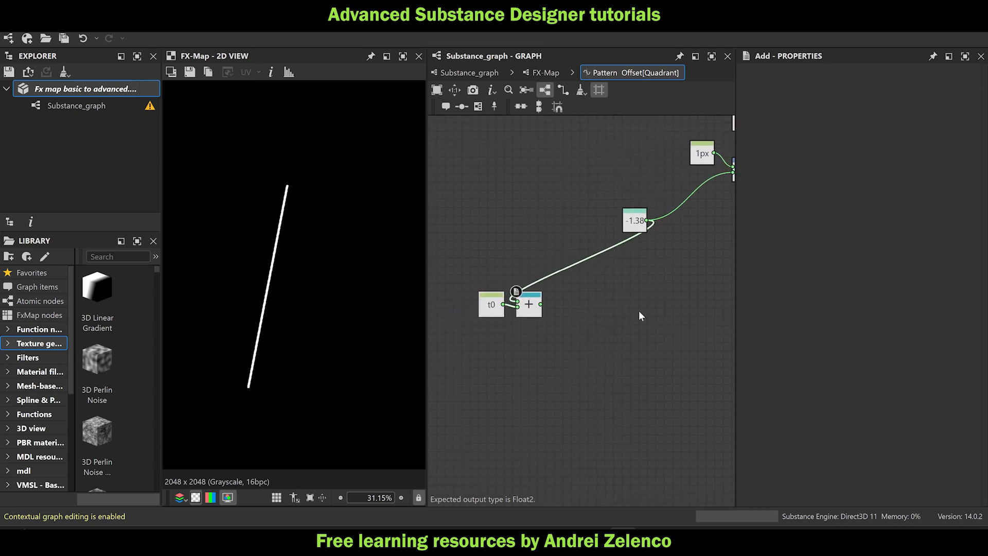
Duplicate the t0 Get Float node, place the copy below the -1.38 Float, and feed it into a new Multiplication node.
click(489, 310)
key(ctrl+v)
drag(680, 415, 638, 355)
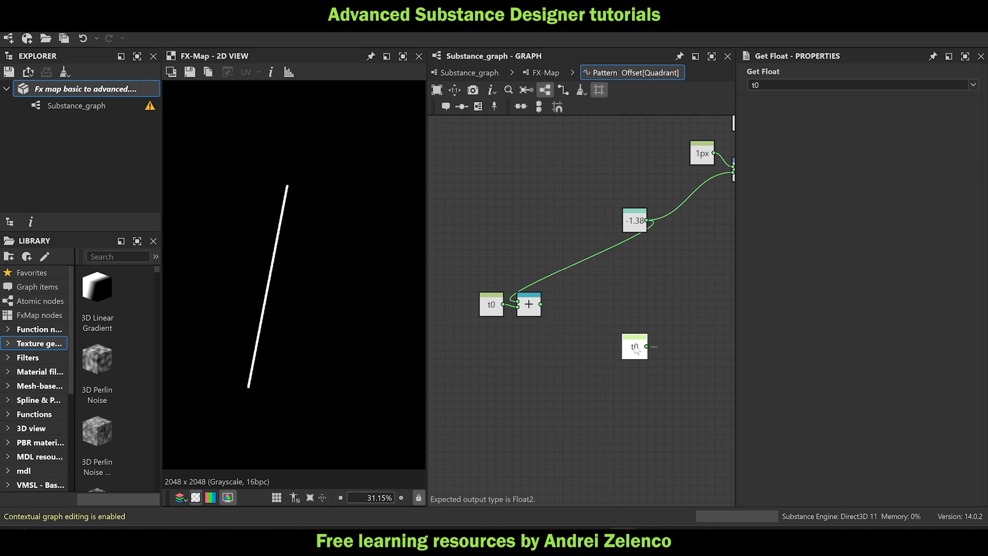
key(space)
text(mu)
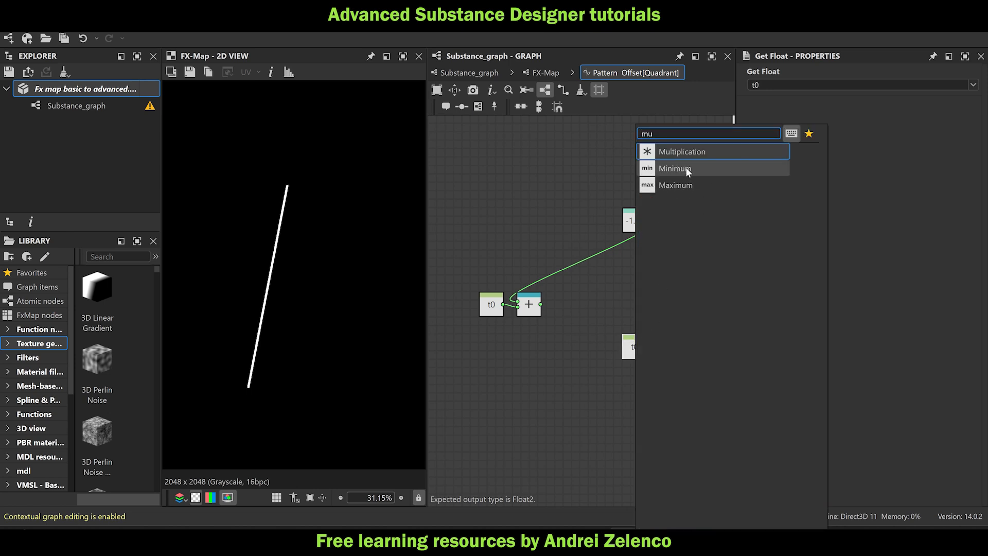
click(695, 152)
middle_drag(638, 376, 611, 359)
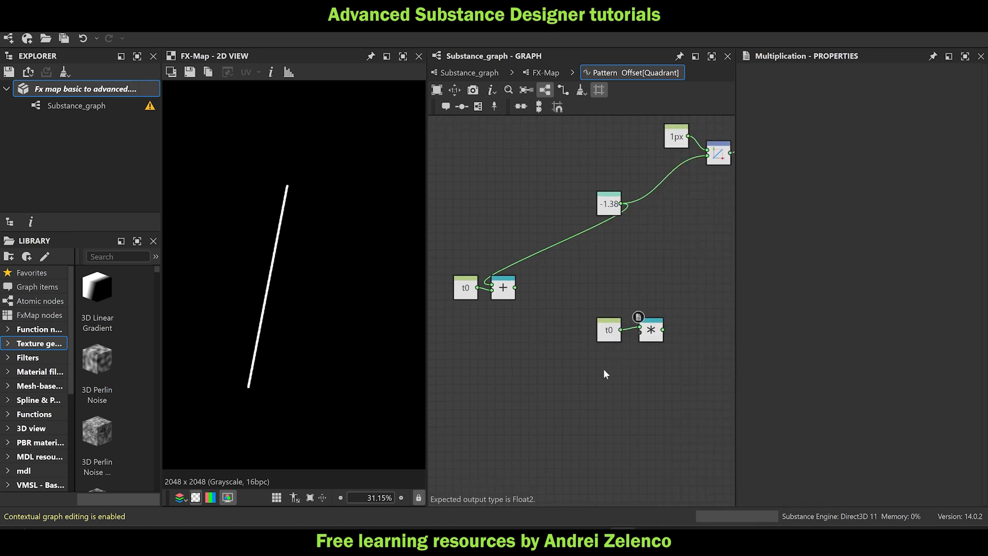
key(space)
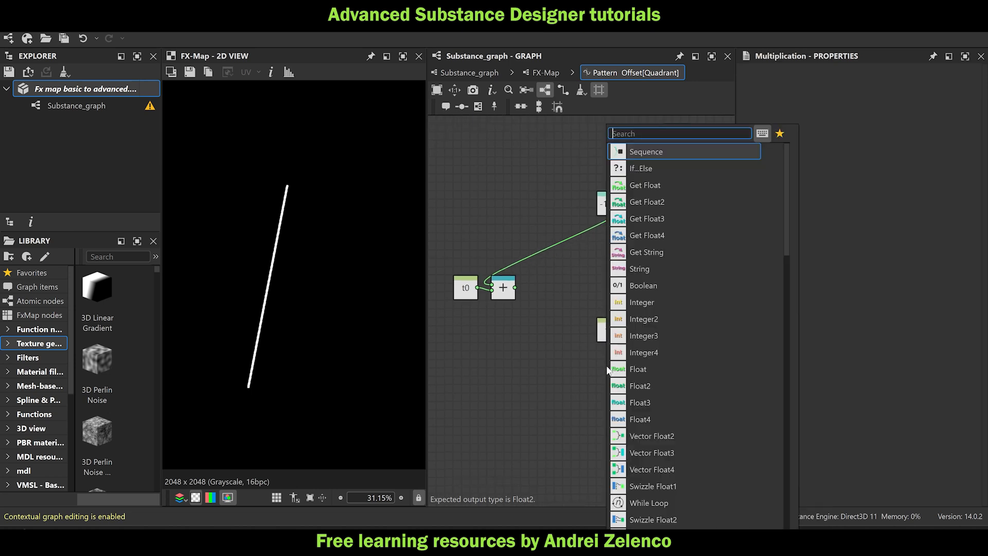
text(18)
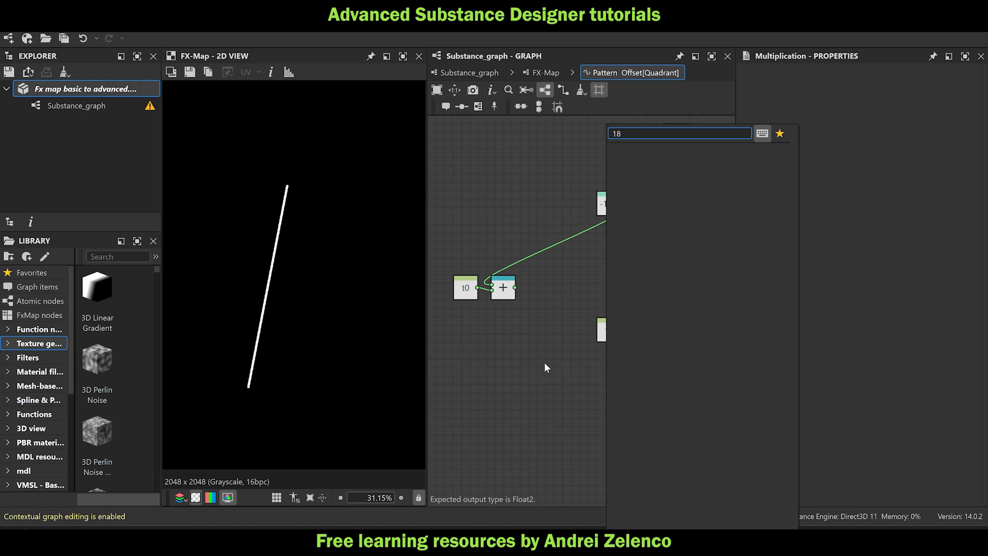
key(Escape)
Add a Float node with the value 18 below the copied t0 node and connect it to the Multiplication node's second input.
key(space)
text(fl)
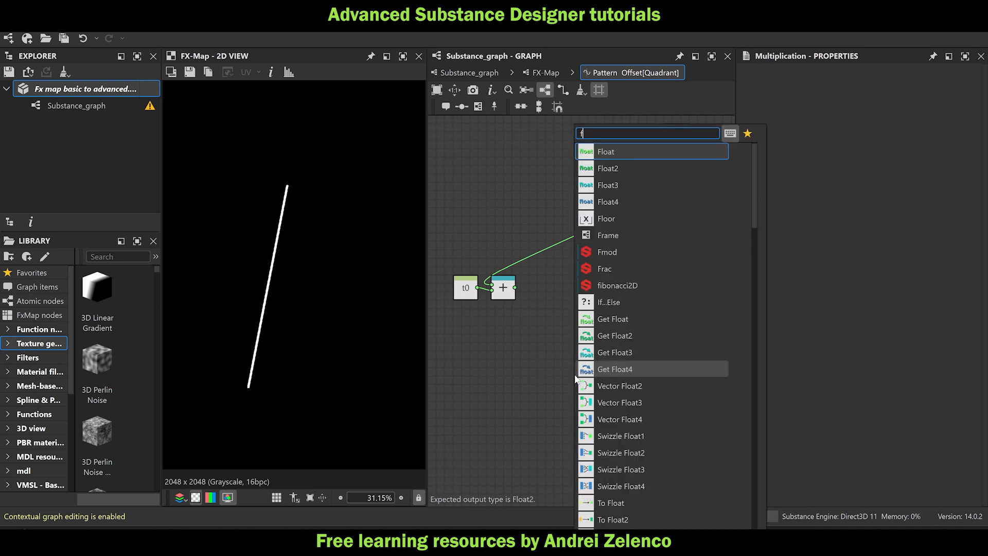
click(668, 151)
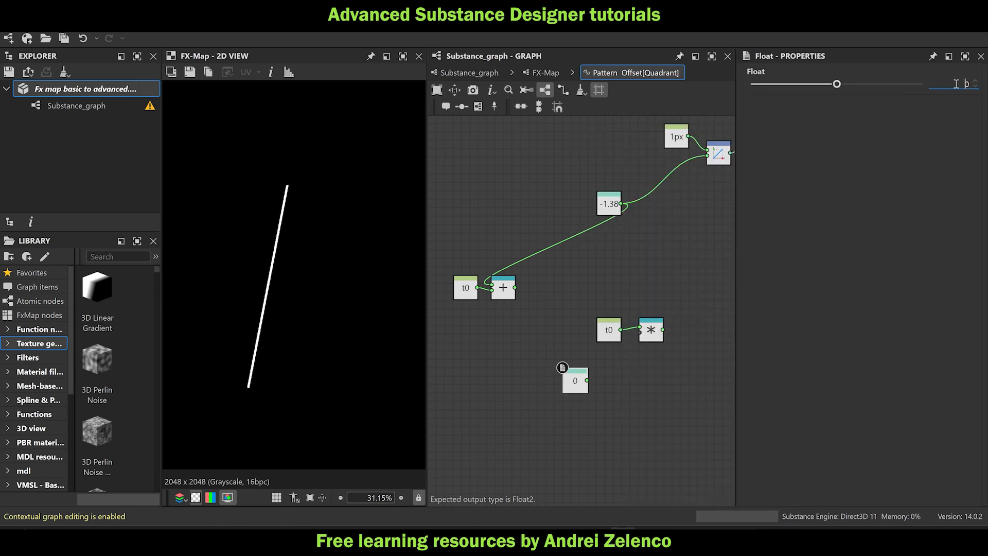
text(18)
key(Return)
scroll(591, 369, up, 3)
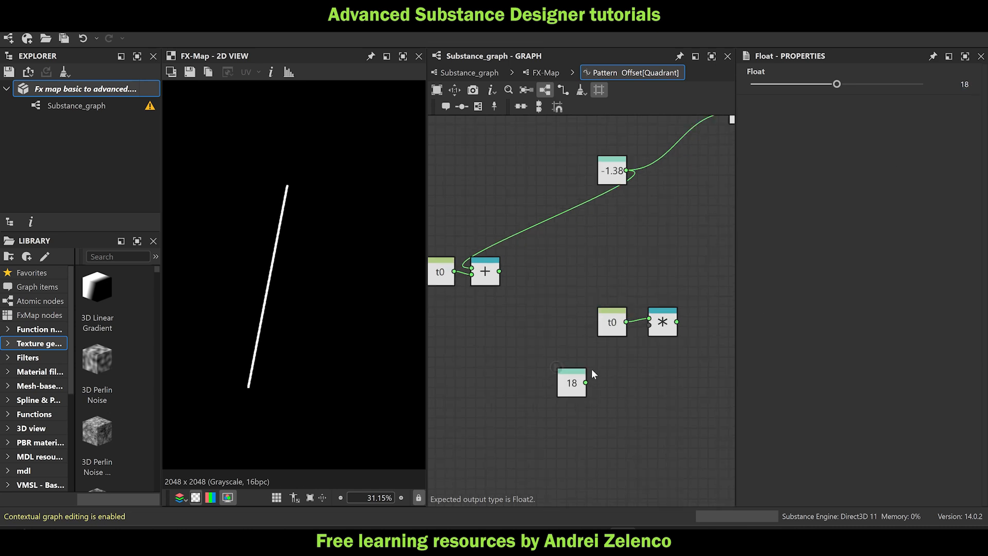
drag(585, 385, 625, 365)
middle_drag(627, 368, 520, 375)
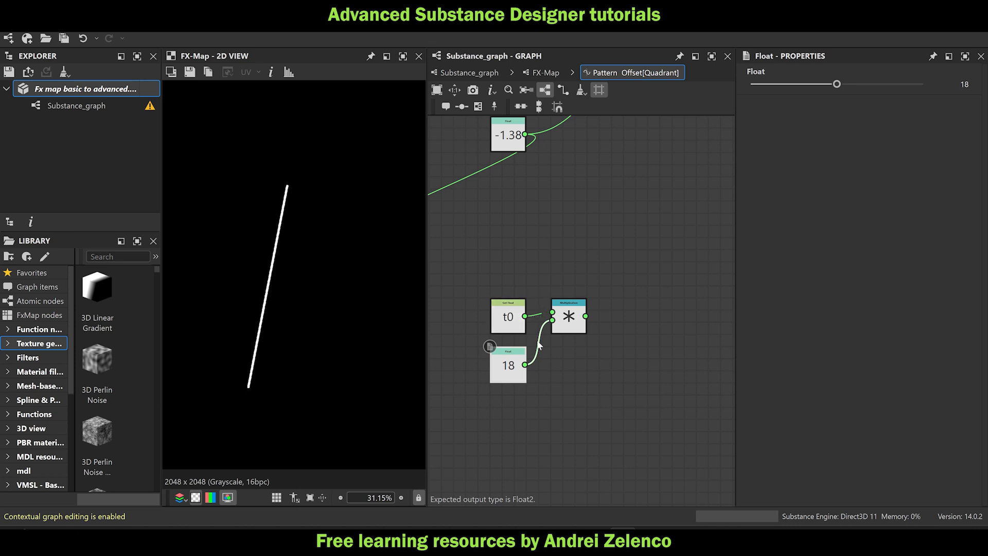
Add a Sine node fed by the output of the Multiplication node.
click(571, 326)
key(space)
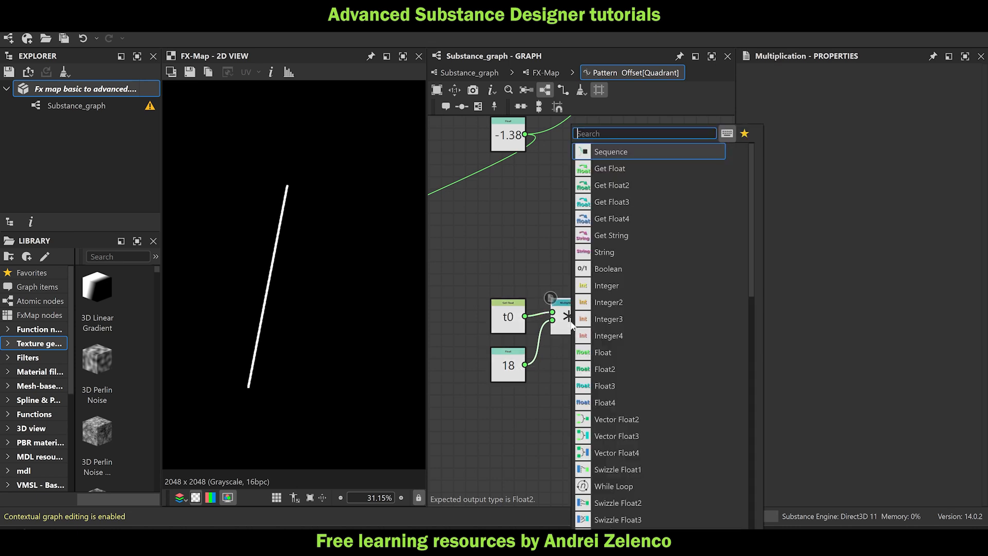
text(si)
click(637, 153)
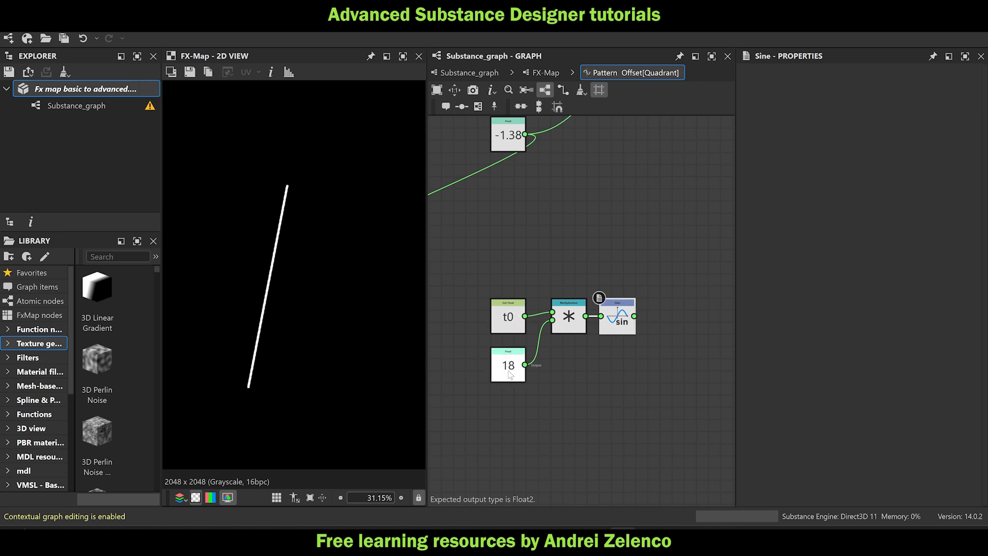
Insert an Add node between the -1.38 Float and the Cartesian node's Angle input, with Sine as its second input.
scroll(631, 344, down, 2)
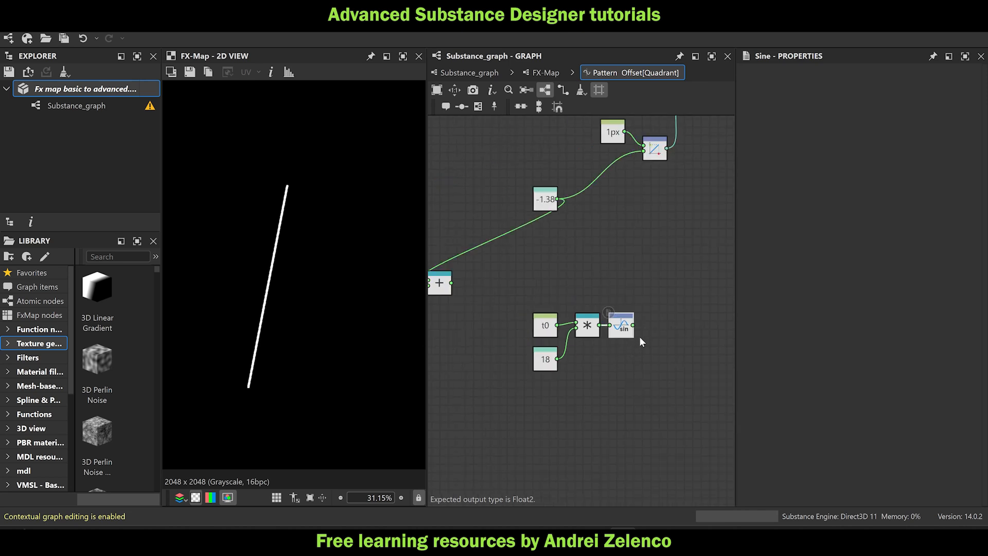
middle_drag(649, 328, 622, 365)
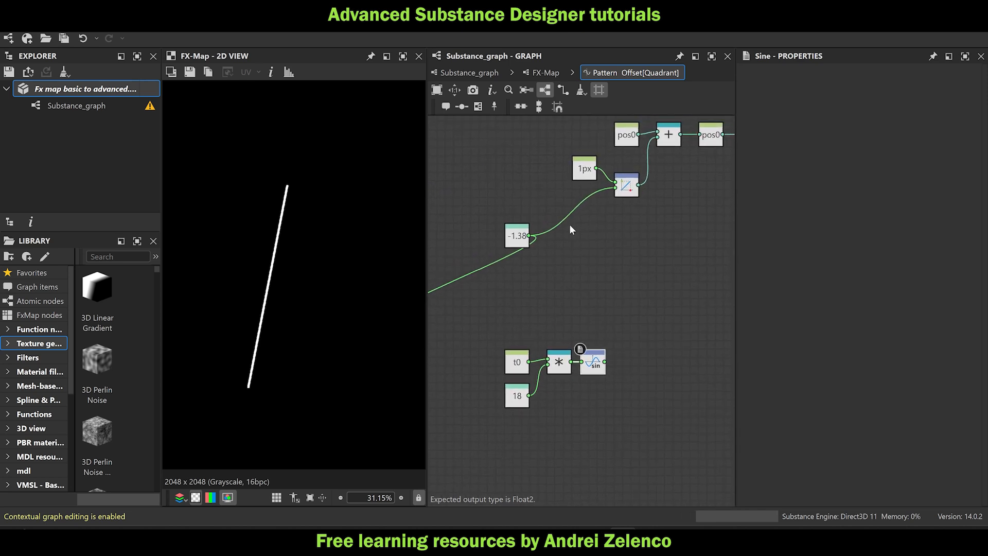
click(586, 212)
key(space)
text(ad)
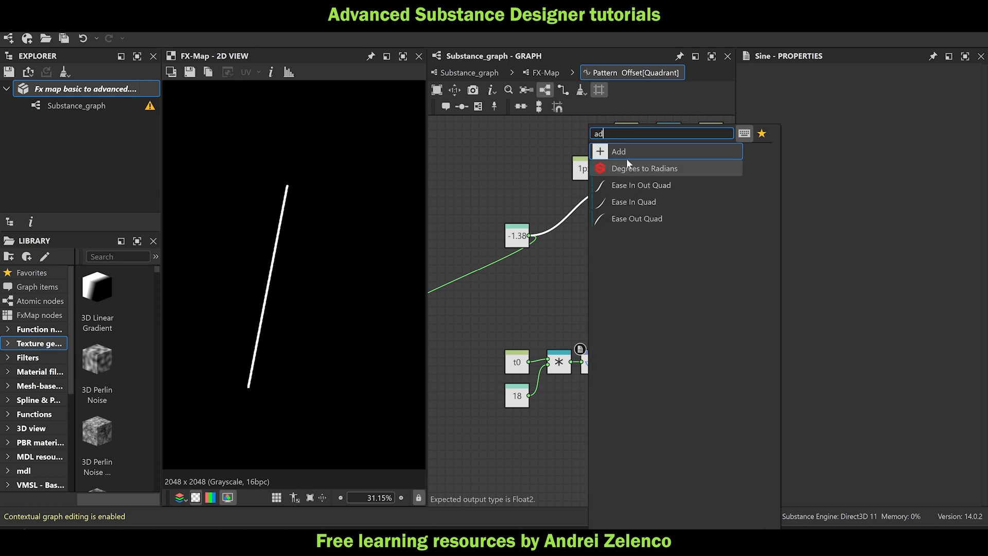
key(Return)
drag(609, 365, 592, 220)
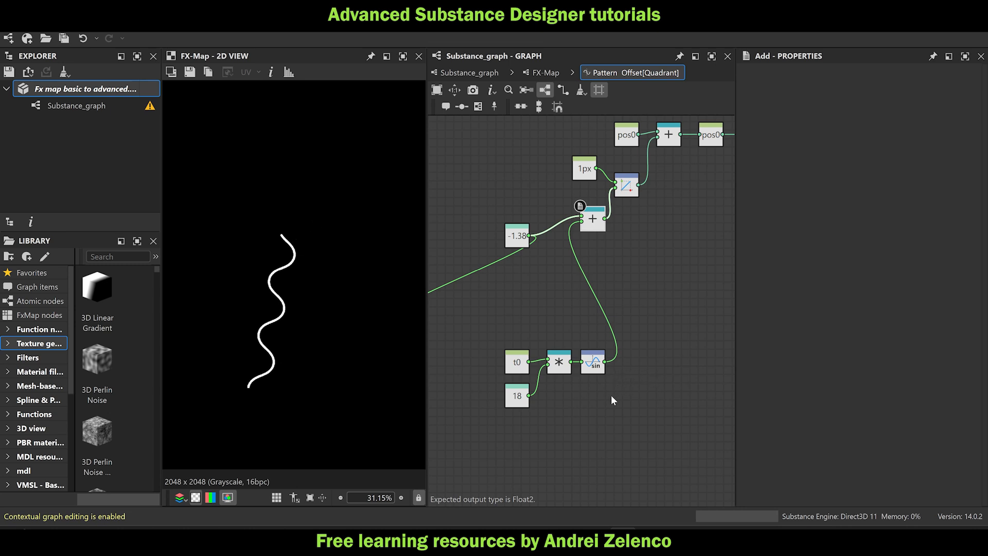
Move the Sine node group aside and feed the earlier t0 Add node into the new Add in place of Sine.
scroll(607, 341, down, 3)
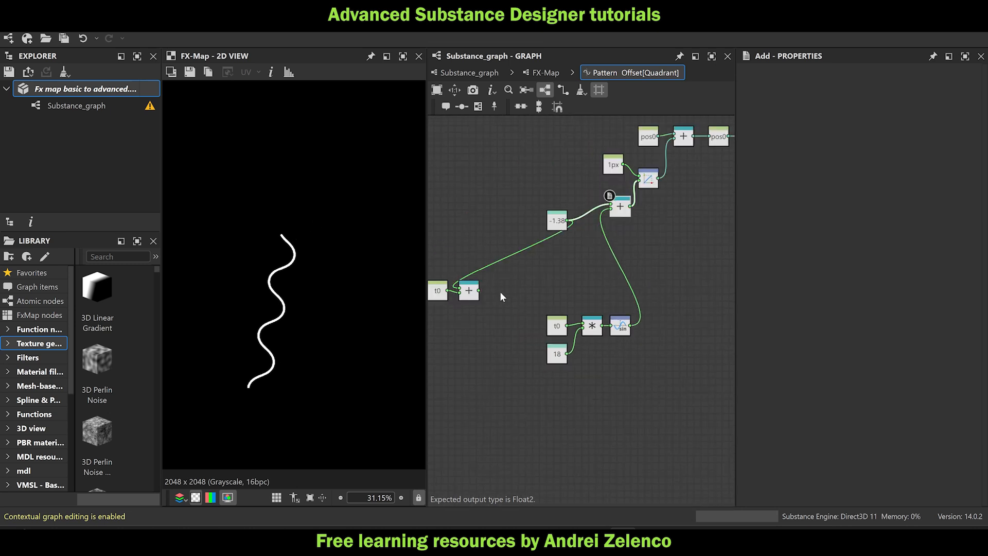
drag(644, 377, 545, 317)
drag(555, 326, 513, 361)
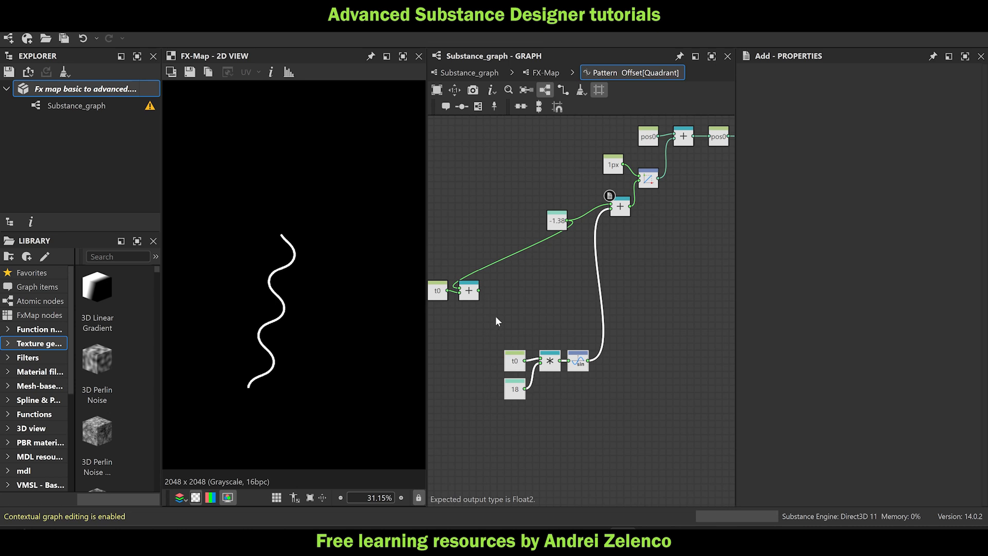
drag(495, 317, 625, 207)
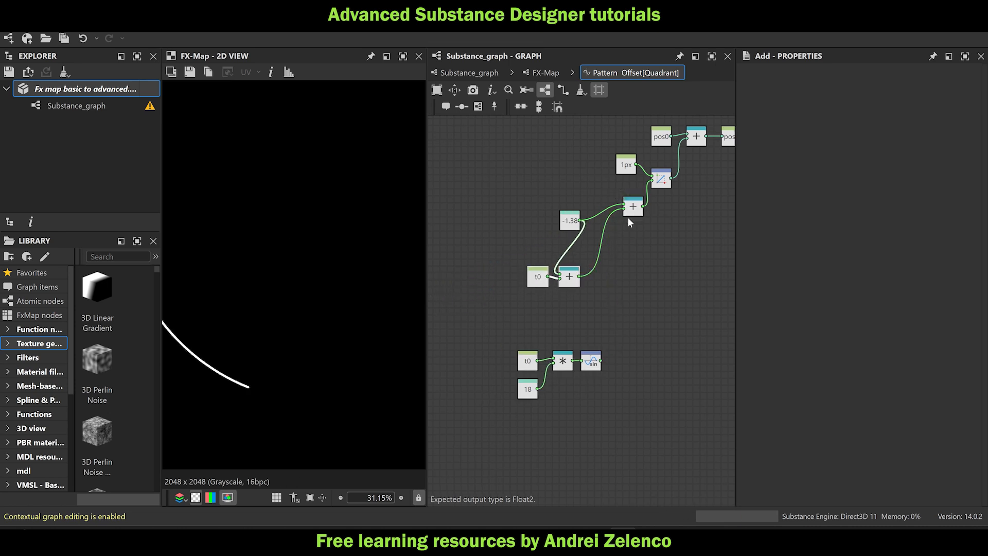
scroll(330, 328, down, 2)
scroll(330, 328, down, 1)
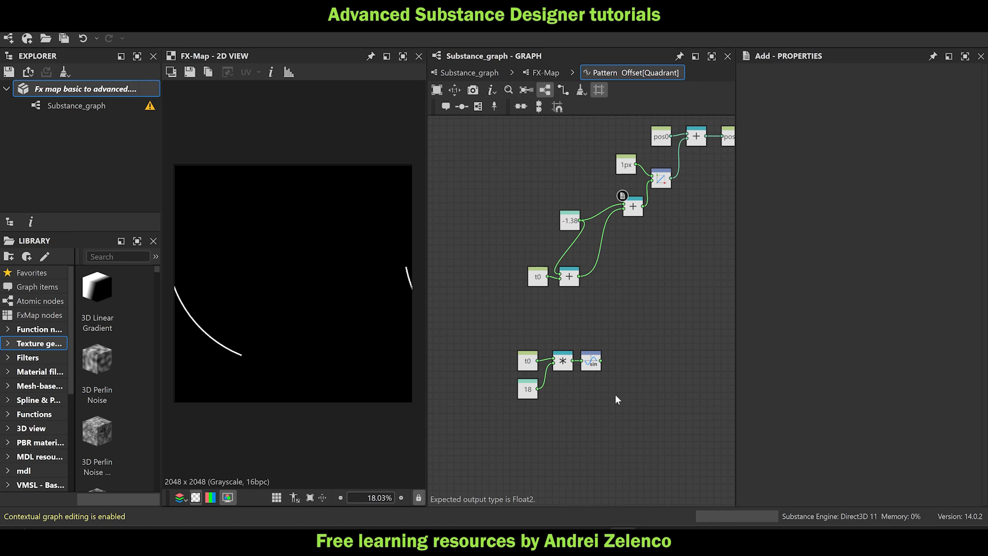
Move the Sine group closer, remove the link from t0 to its Add node, and place t0 above Sine.
drag(582, 369, 577, 323)
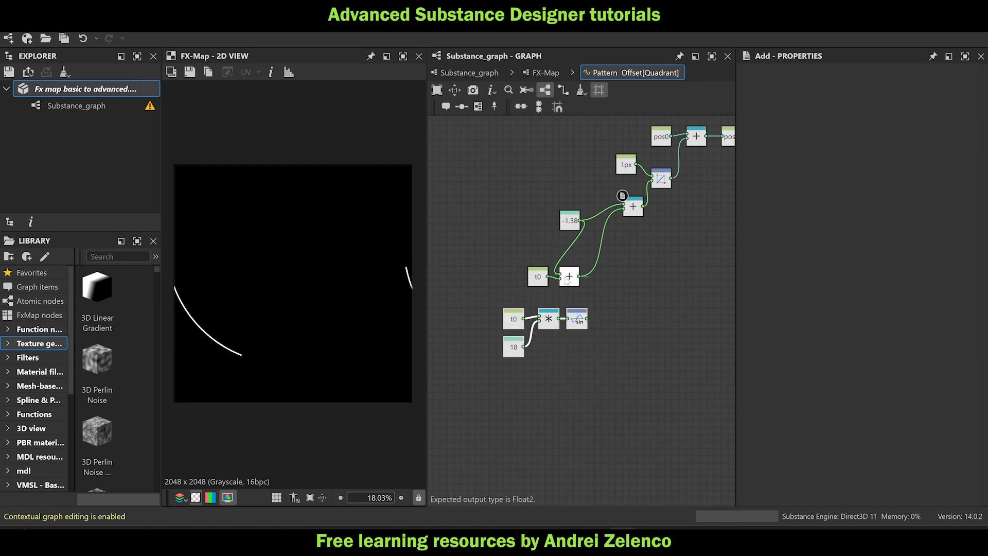
drag(563, 279, 569, 223)
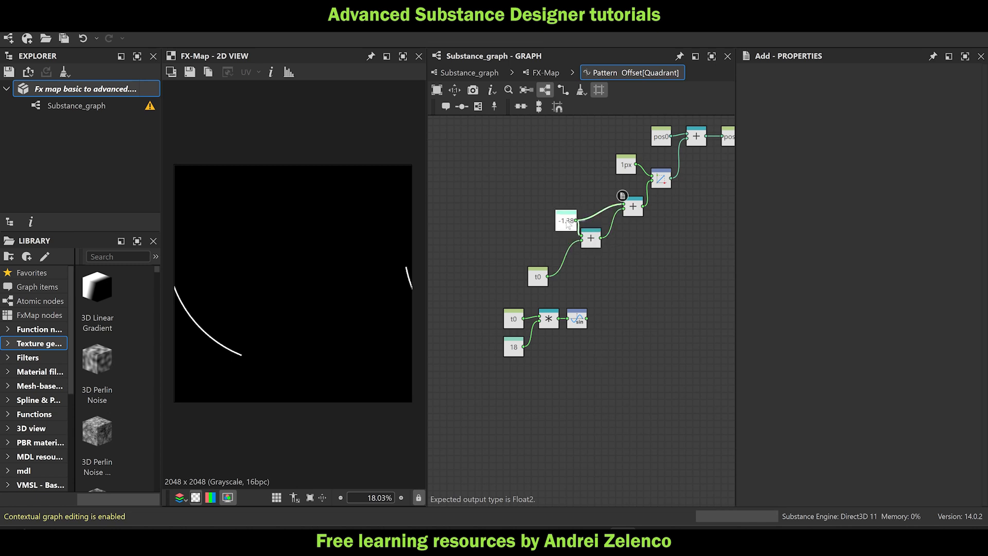
click(572, 256)
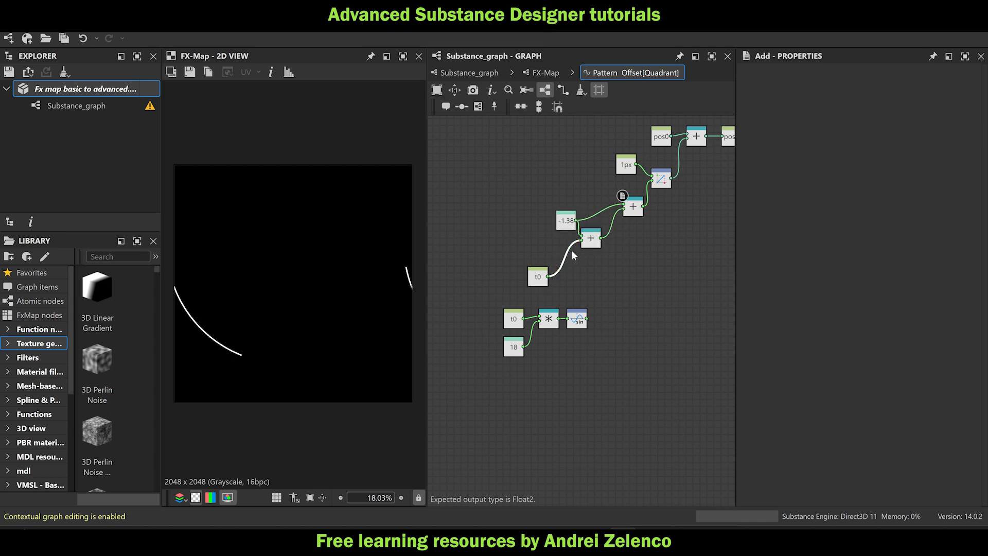
key(Delete)
drag(540, 279, 580, 295)
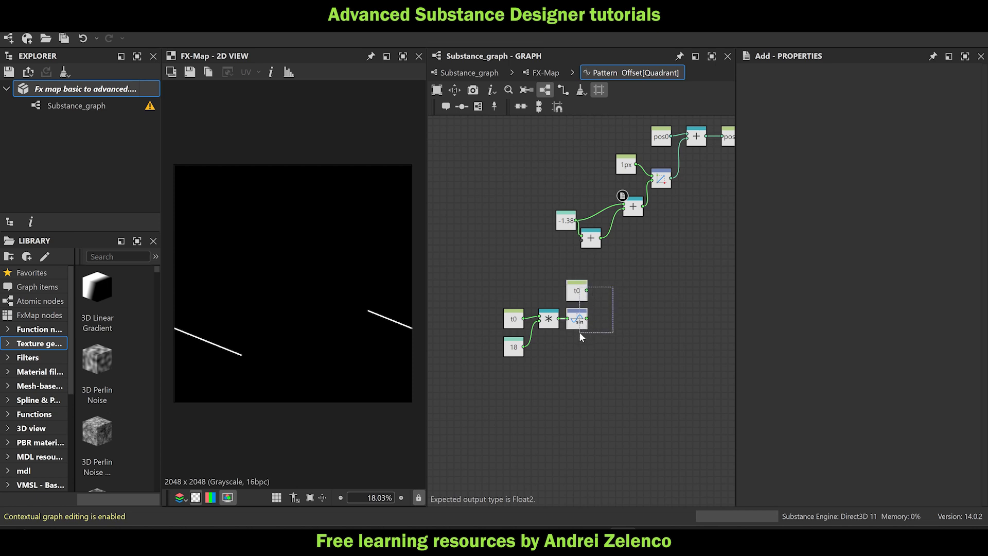
Delete the -1.38 Float and both angle Add nodes, and feed the Cartesian Angle from t0, then from Sine instead.
drag(640, 247, 556, 203)
key(Delete)
drag(588, 291, 652, 181)
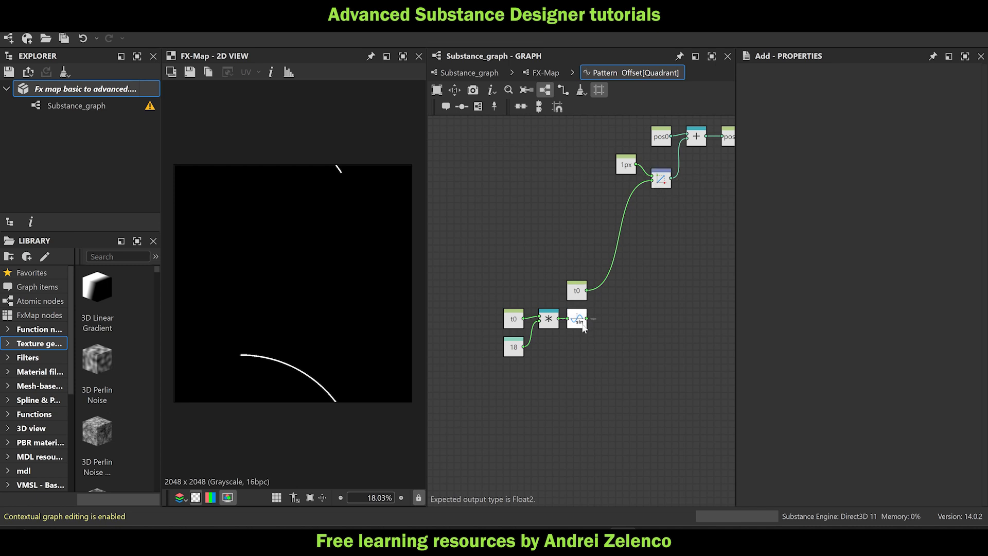
drag(587, 319, 652, 181)
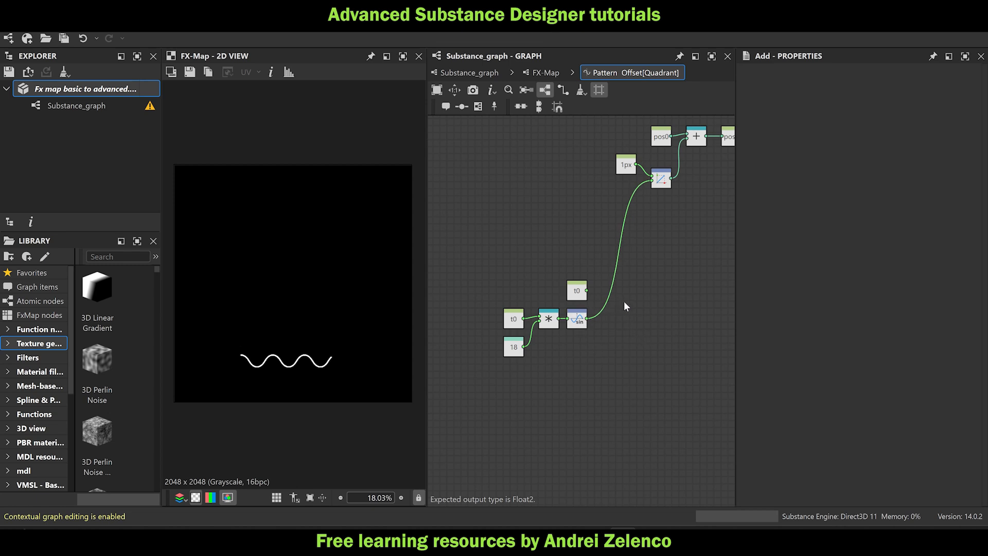
Add a Linear Interpolation node with t0 and Sine as its two inputs, and connect it to the Cartesian Angle input.
scroll(628, 304, up, 2)
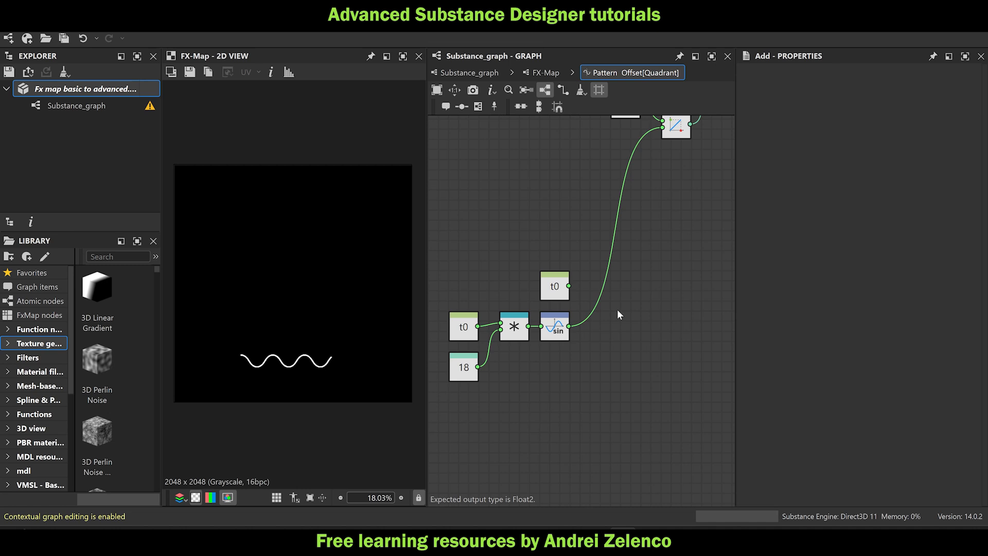
key(space)
text(l)
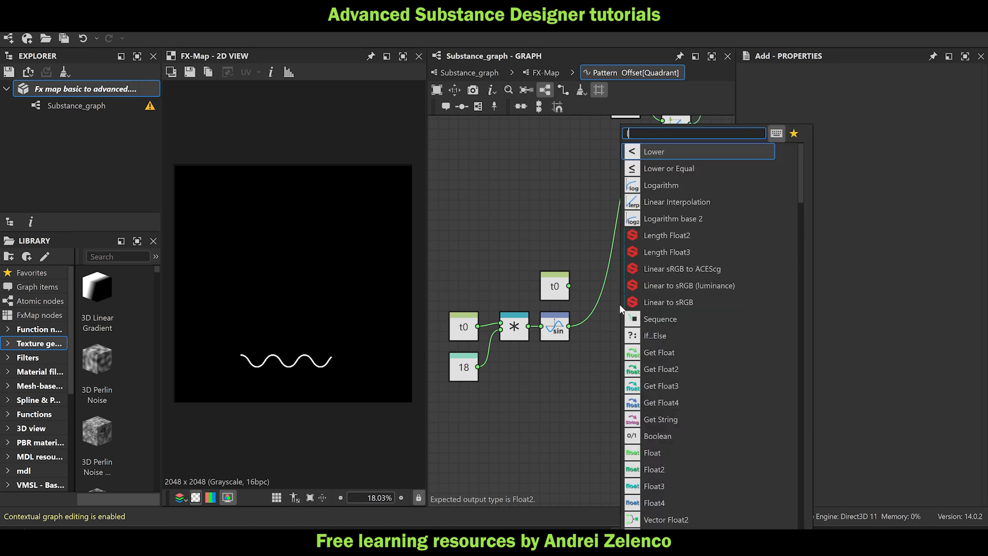
text(erp)
click(675, 149)
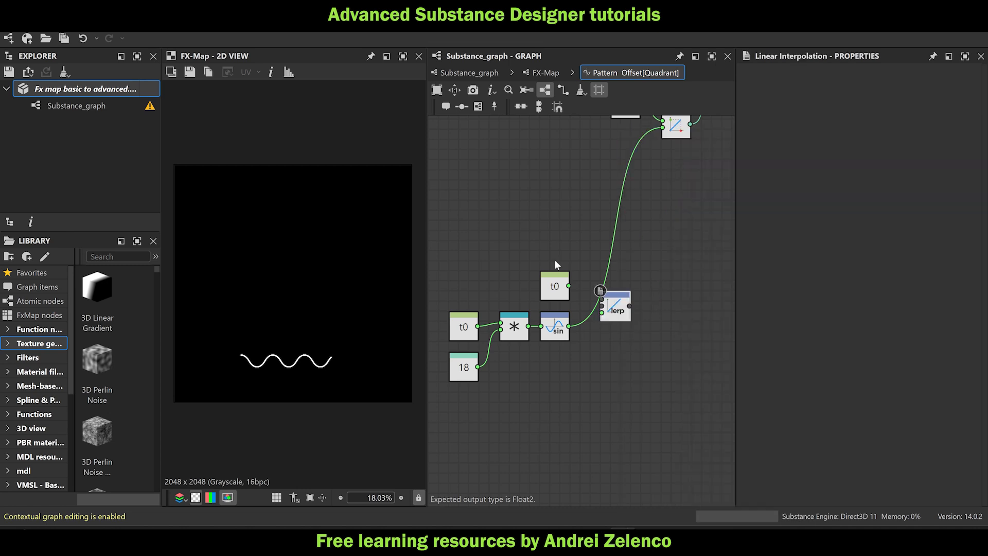
drag(569, 286, 662, 127)
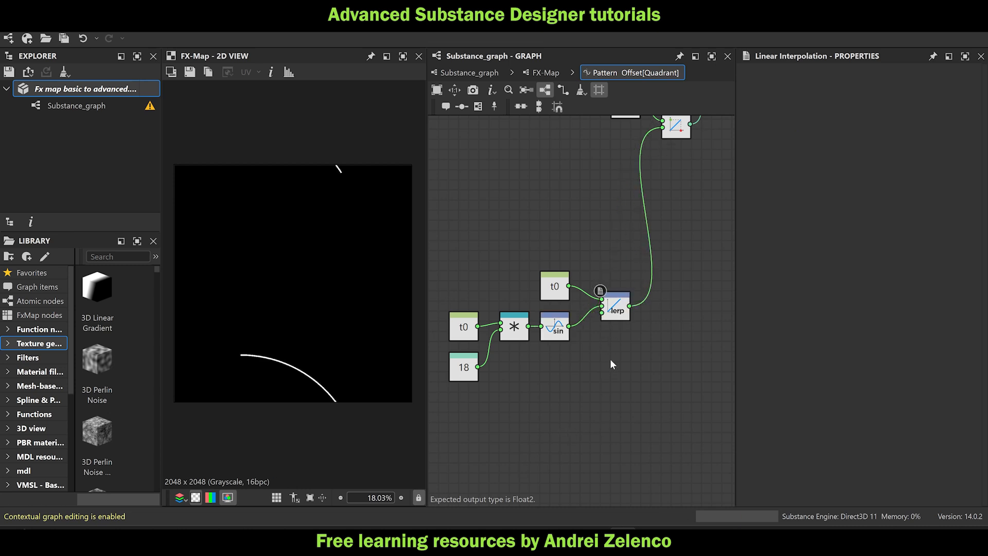
Add a Float node connected to the Linear Interpolation node's x input.
scroll(597, 313, up, 1)
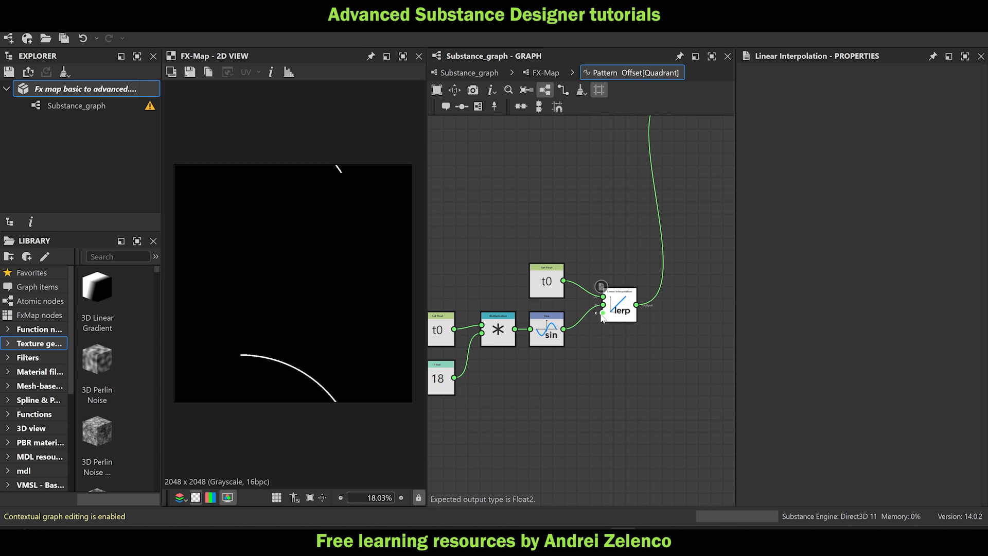
drag(604, 312, 619, 373)
text(fl)
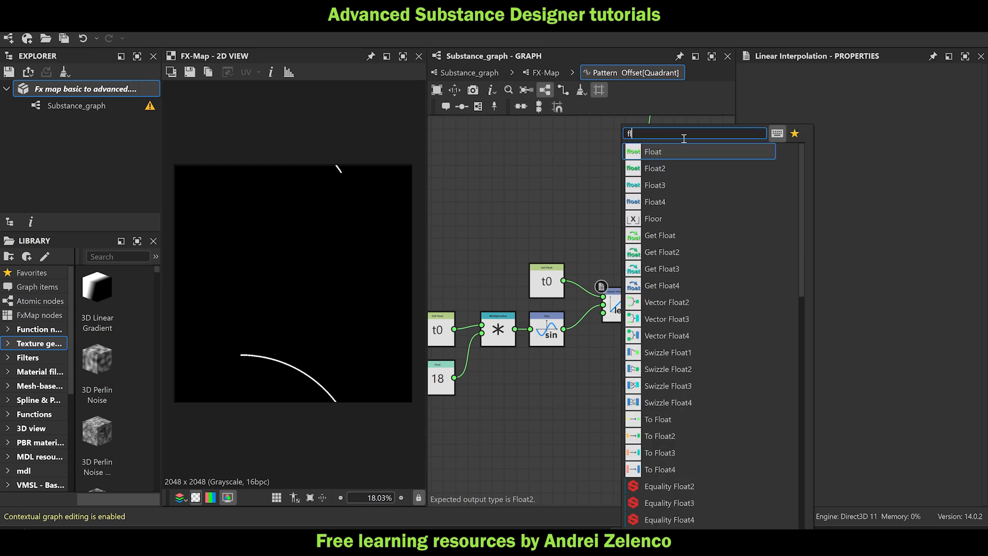
click(682, 152)
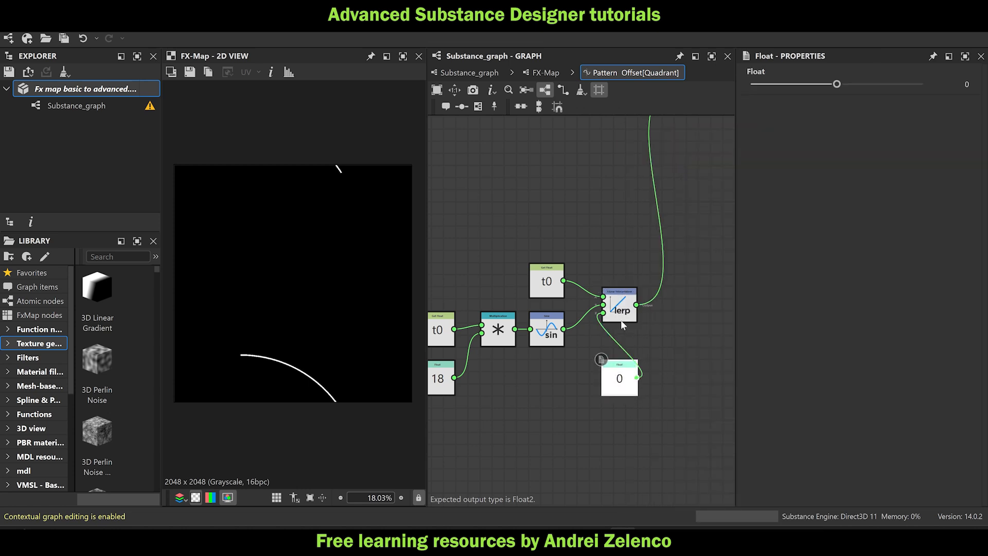
Set the Float controlling the blend between t0 and Sine to 0.27.
scroll(565, 261, down, 1)
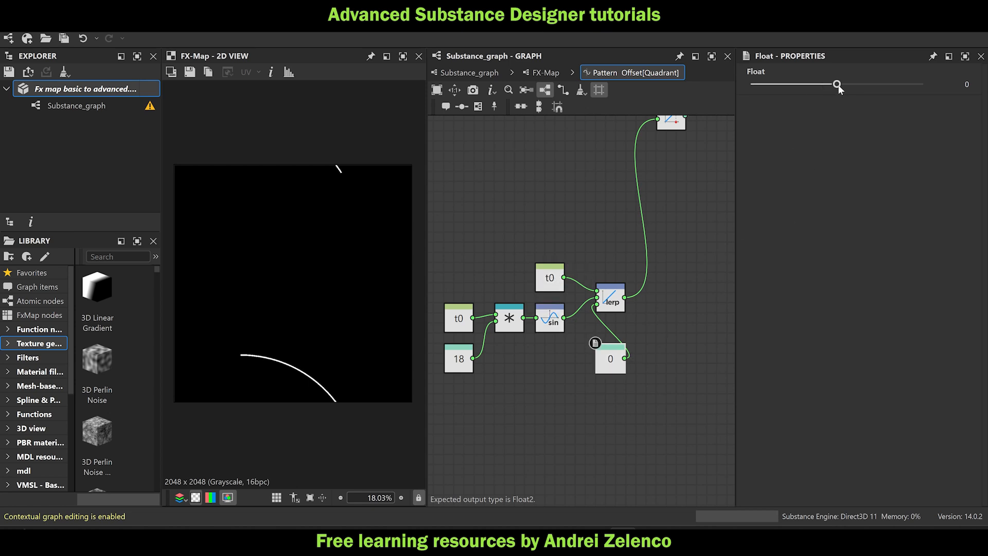
drag(837, 84, 836, 123)
click(558, 272)
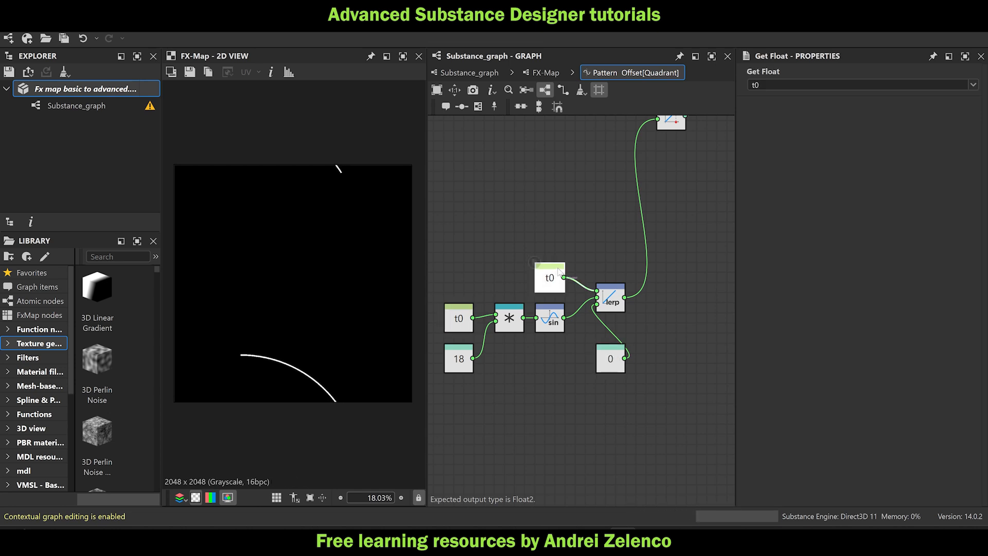
click(552, 322)
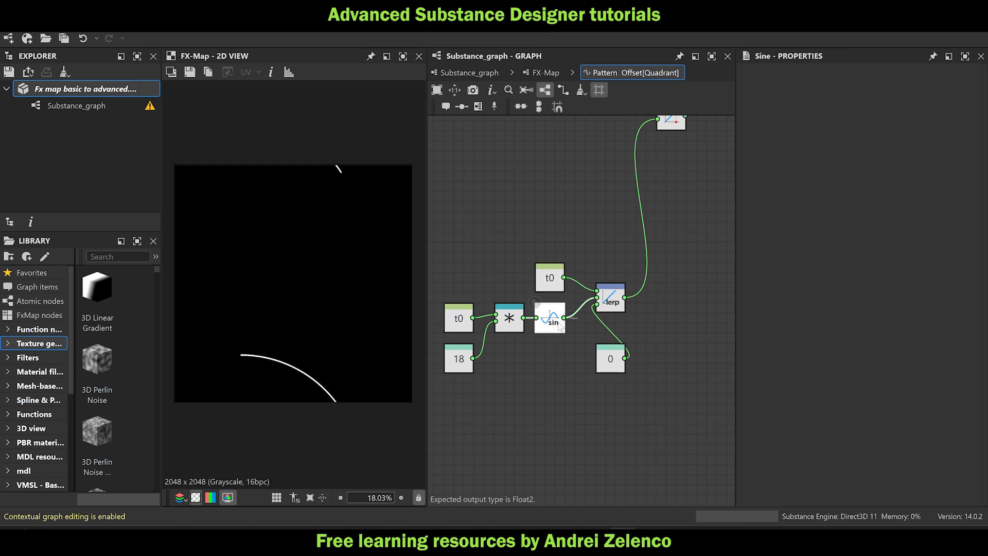
click(611, 360)
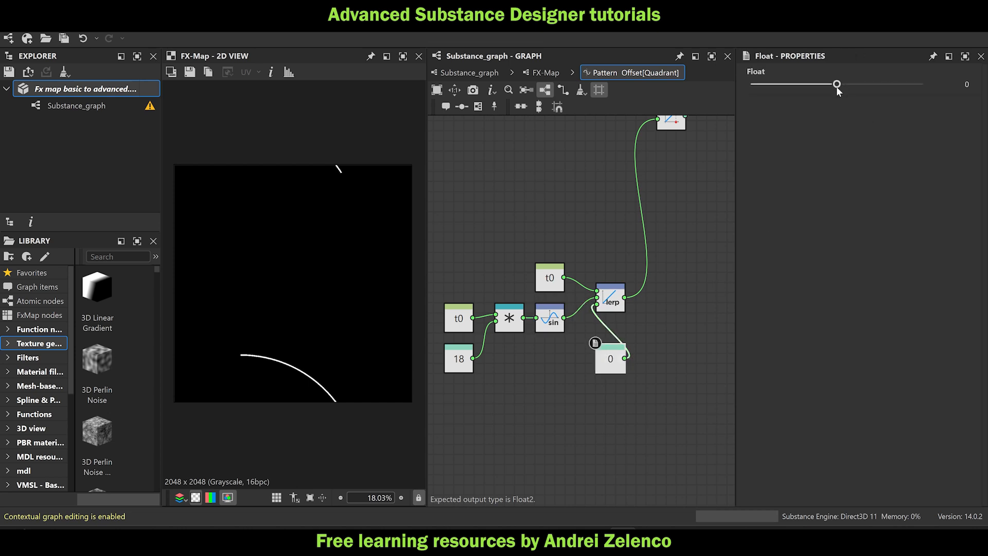
drag(837, 84, 860, 117)
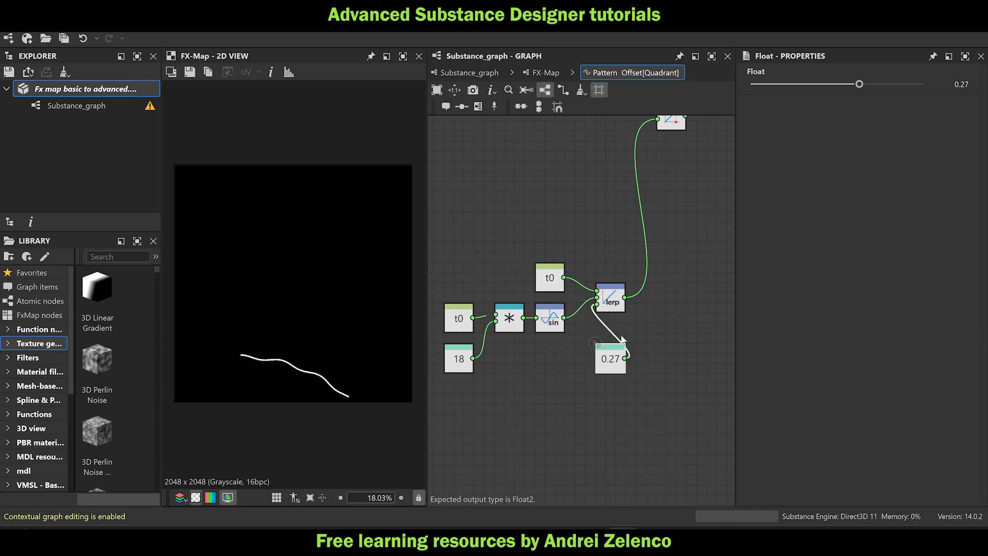
Duplicate the upper t0 node, place the copy below the Linear Interpolation group, and save the package.
click(550, 282)
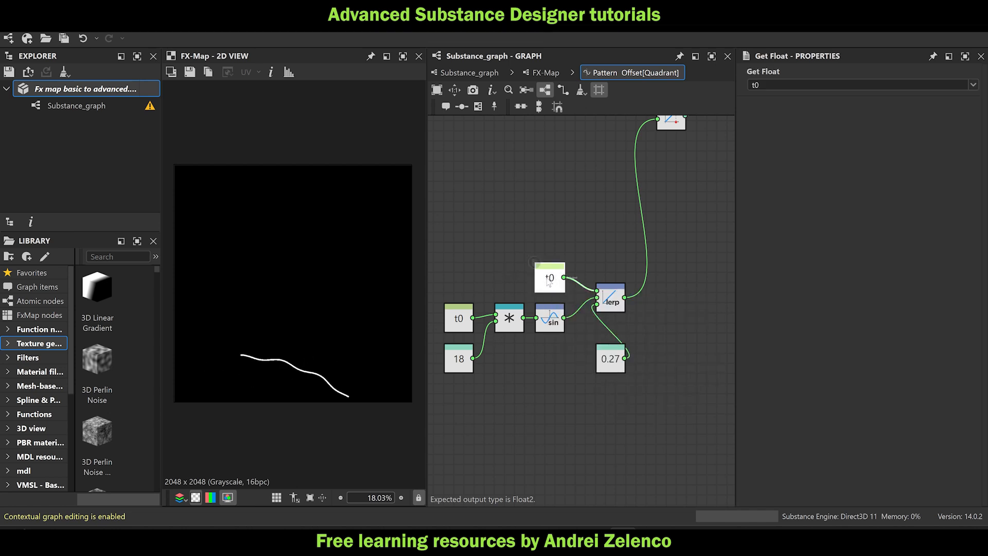
key(ctrl+v)
drag(561, 415, 549, 436)
click(58, 93)
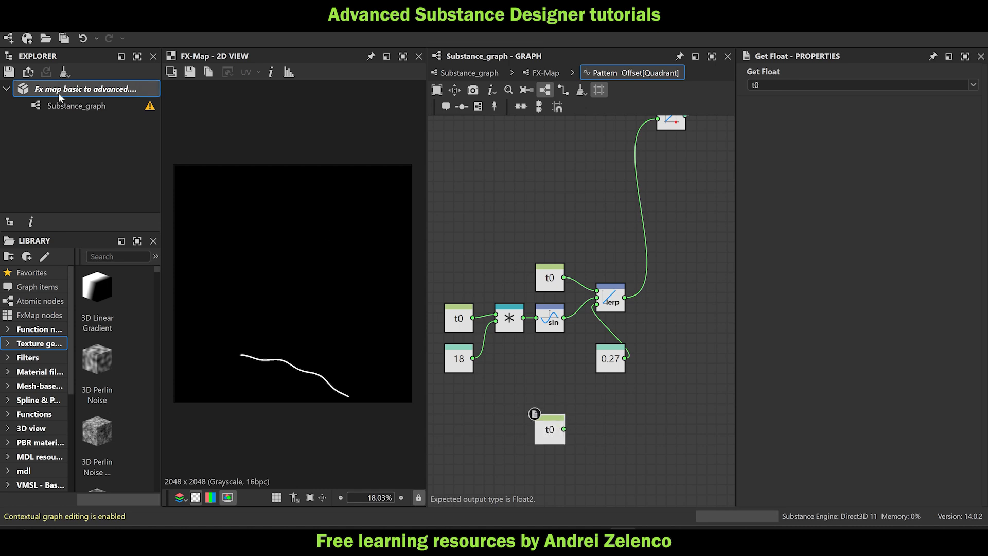
key(ctrl+s)
Move the copied t0 node further down and add a Multiplication node fed by it.
scroll(641, 323, down, 2)
scroll(646, 301, down, 2)
middle_drag(682, 292, 599, 304)
scroll(559, 358, up, 3)
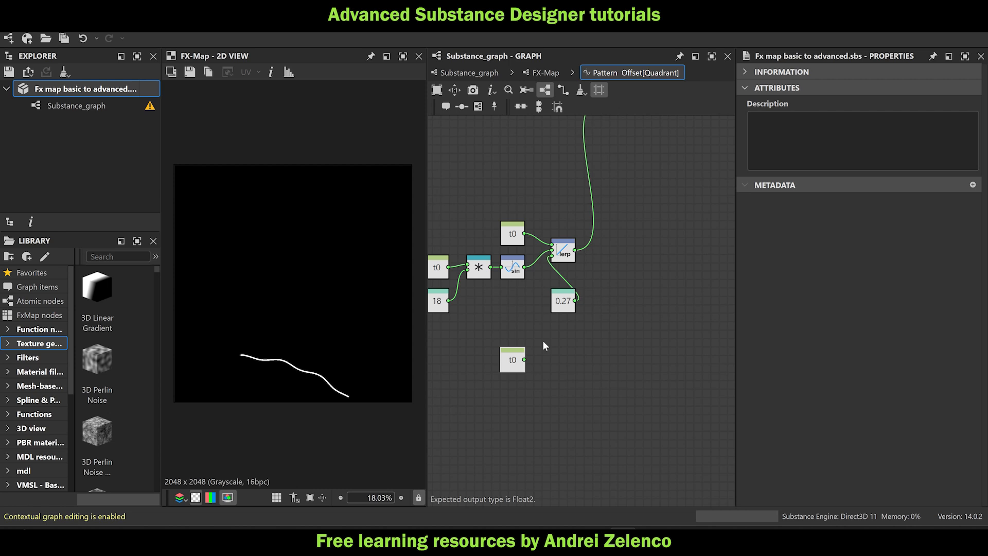
scroll(524, 373, up, 1)
middle_drag(560, 379, 598, 381)
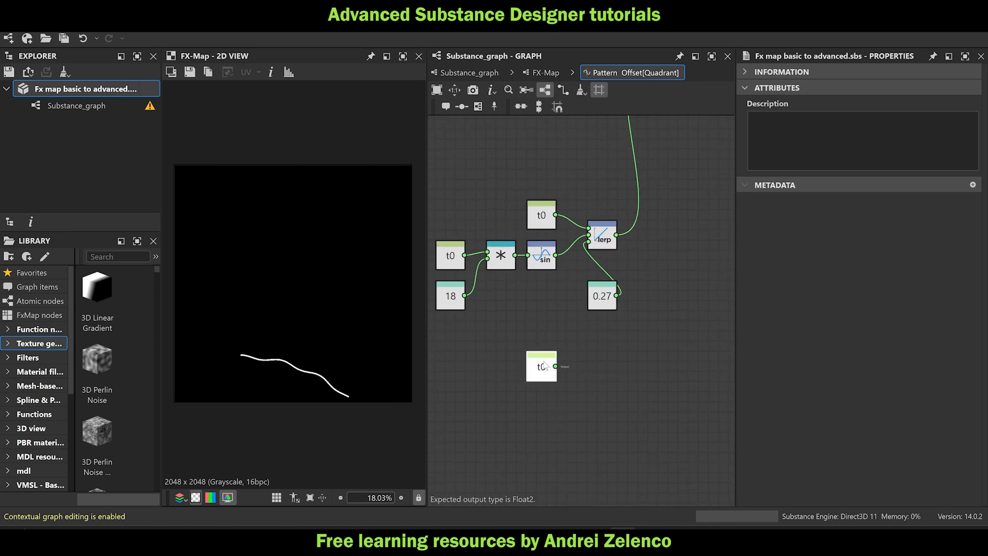
drag(539, 370, 538, 390)
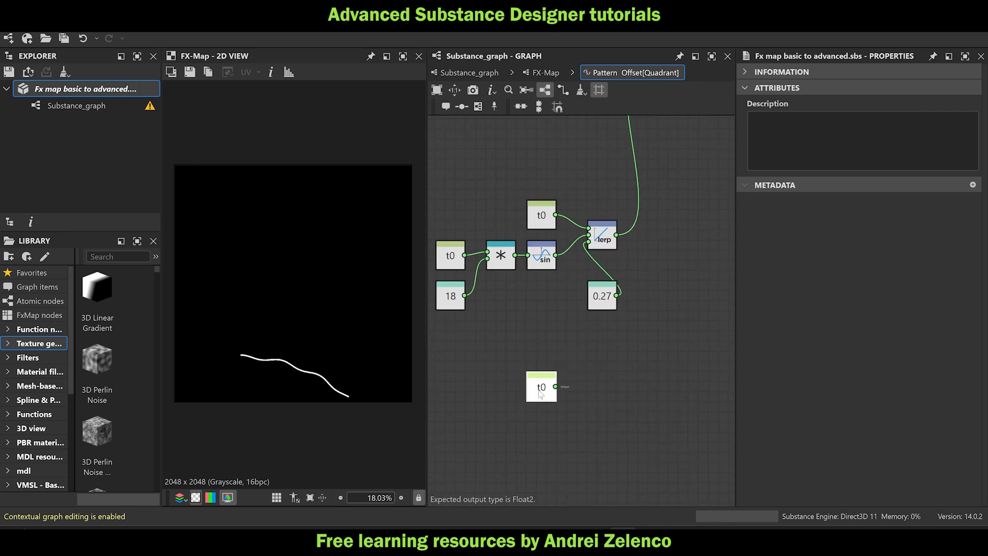
click(543, 390)
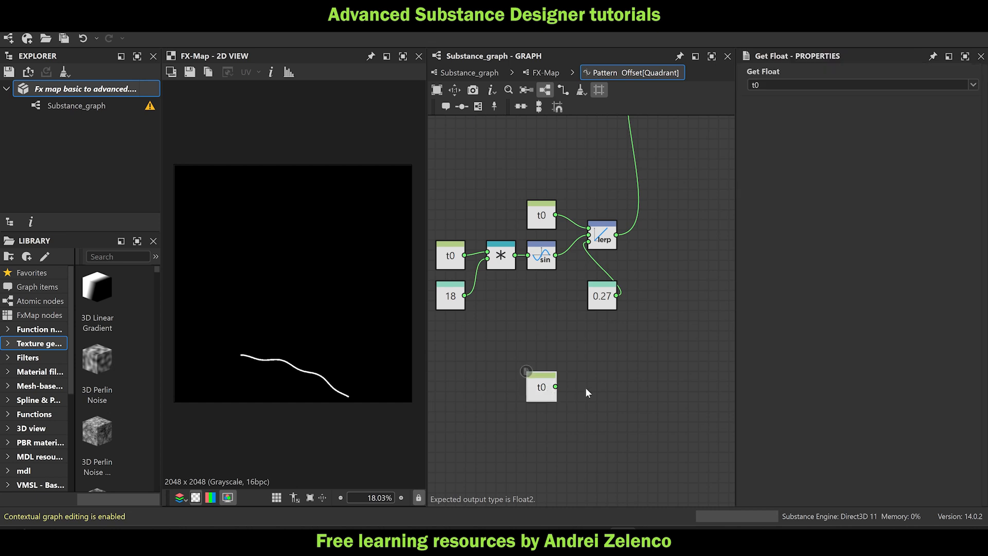
middle_drag(559, 402, 558, 350)
key(space)
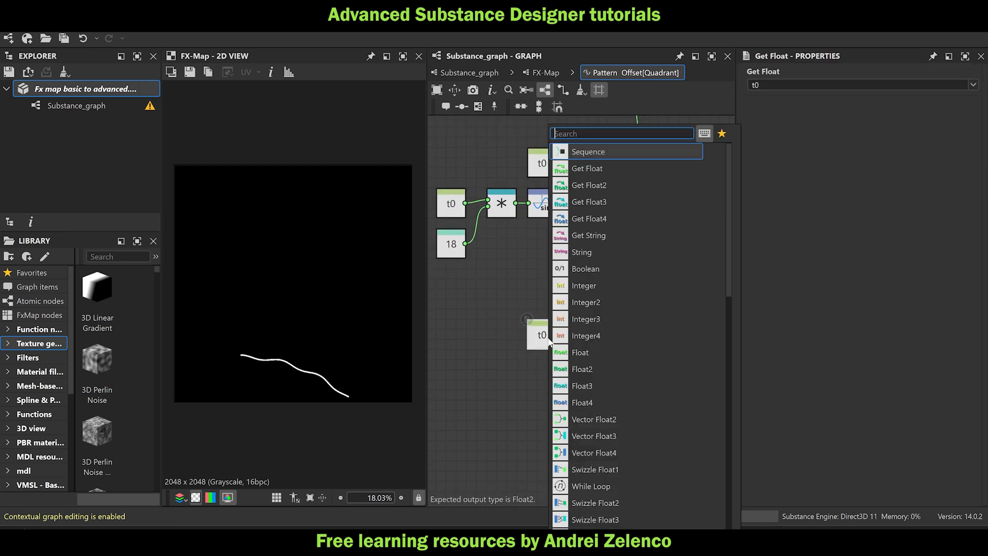
text(mul)
key(Return)
Add a Pi node beneath the lower t0 and connect it to the second input of the new Multiplication node.
key(space)
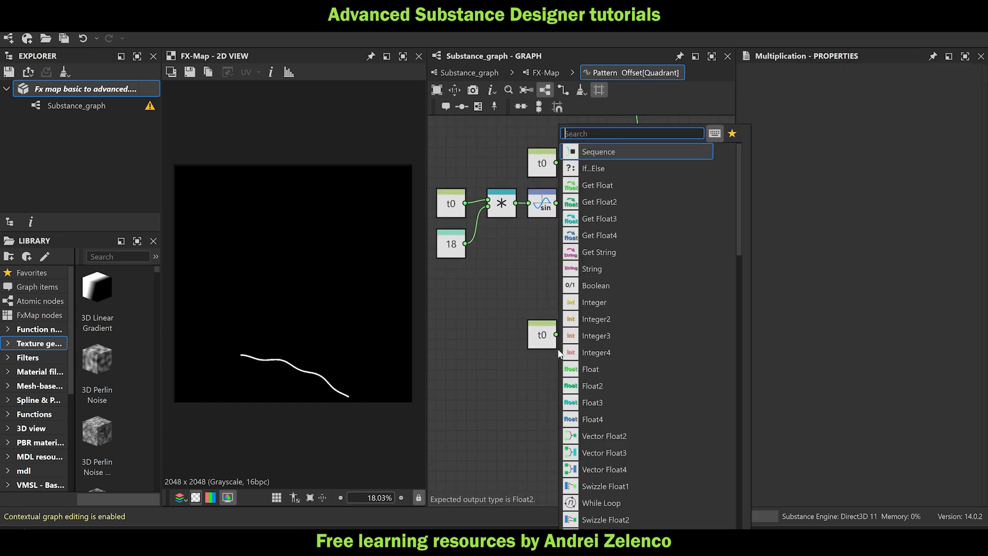
text(pi)
click(587, 152)
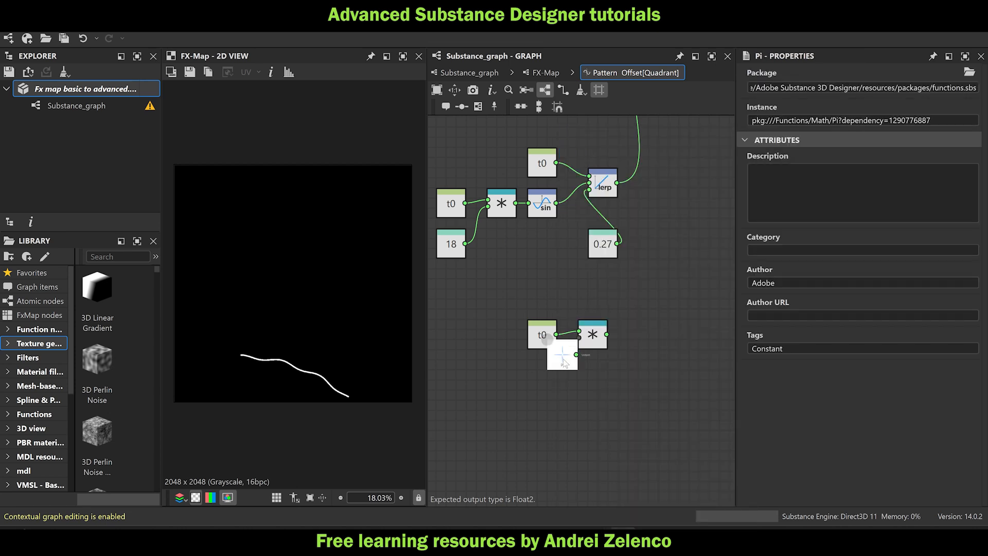
drag(557, 376, 580, 337)
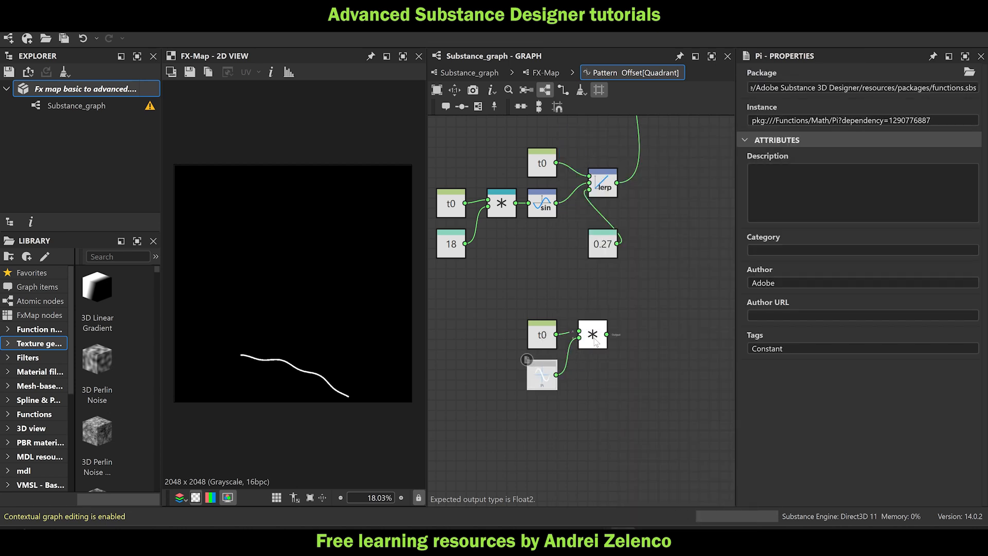
Add a Sine node fed by the lower Multiplication and align both nodes between the t0 and Pi rows.
key(space)
text(si)
click(647, 153)
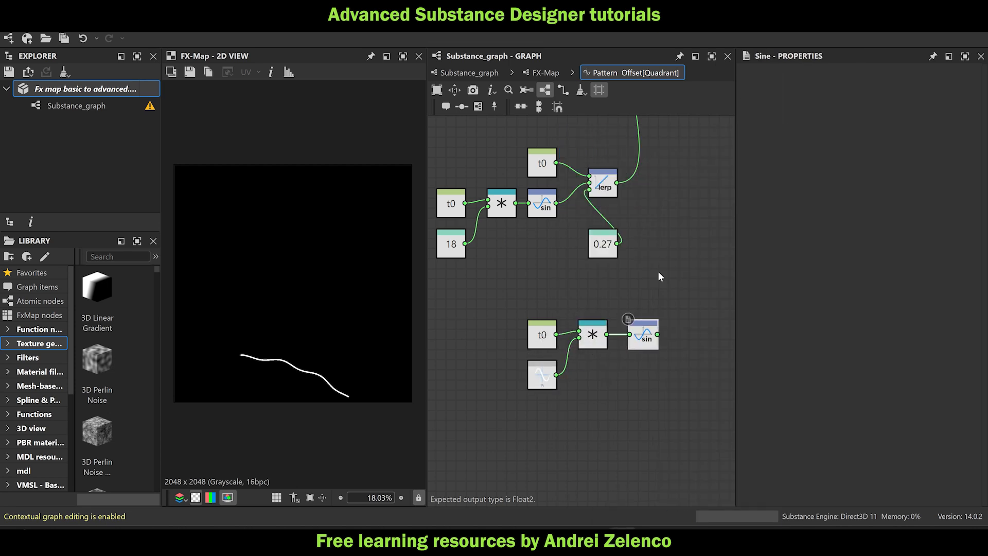
drag(597, 341, 627, 364)
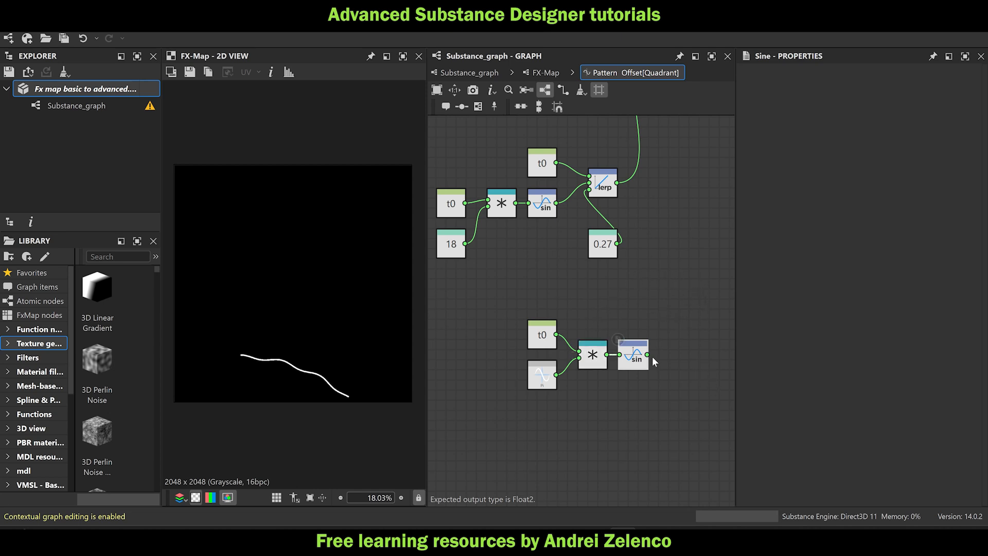
Connect the lower Sine output to the Linear Interpolation's x input and move the 0.27 Float out of the way.
middle_drag(676, 389, 613, 415)
drag(621, 339, 479, 416)
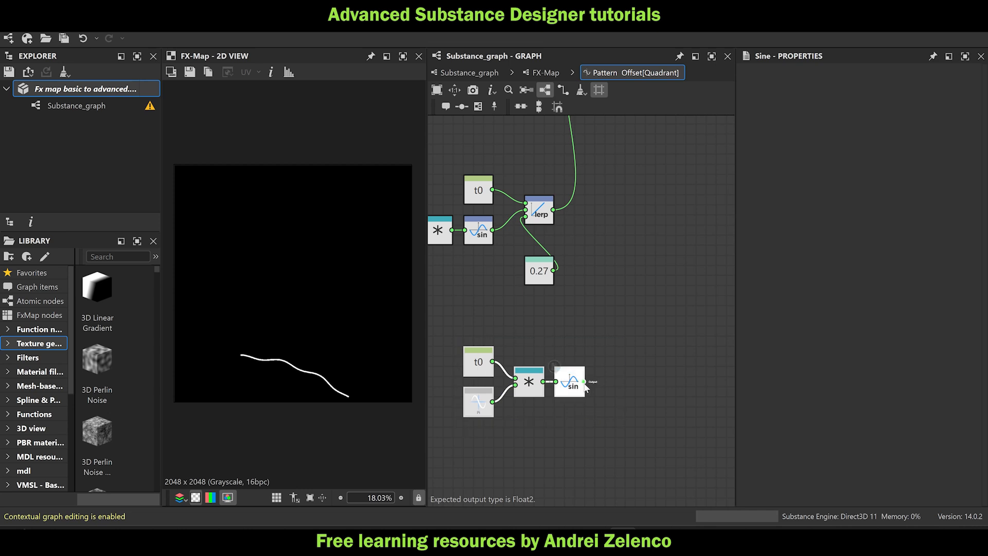
drag(584, 382, 526, 216)
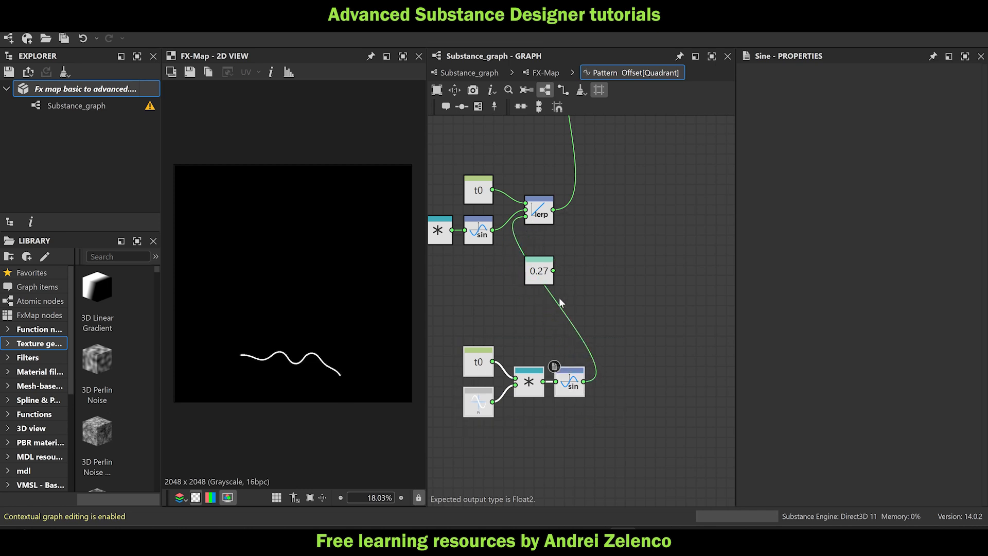
drag(542, 273, 644, 293)
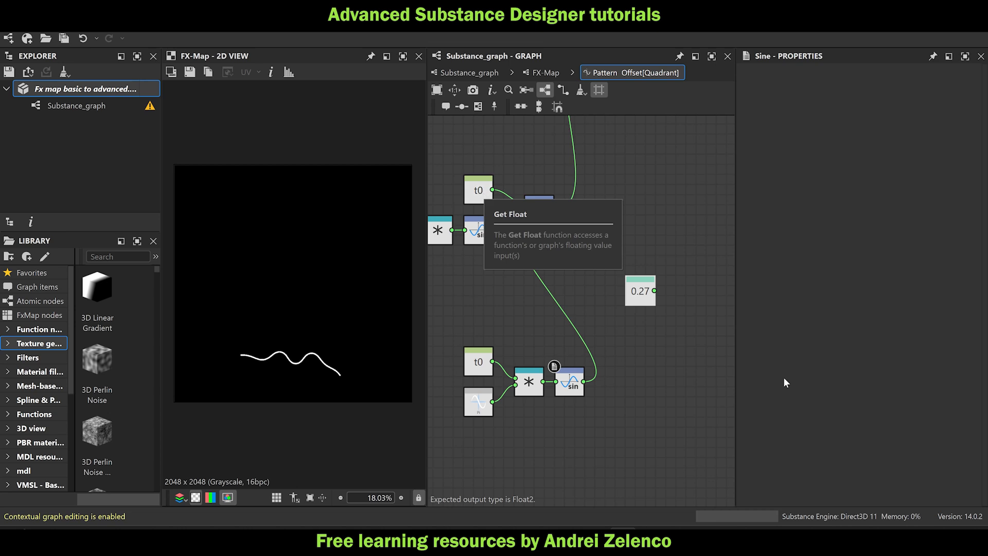
Reposition the lower Pi-based sine group and move the upper sine group further away from the Linear Interpolation node.
drag(608, 425, 431, 352)
middle_drag(531, 281, 608, 307)
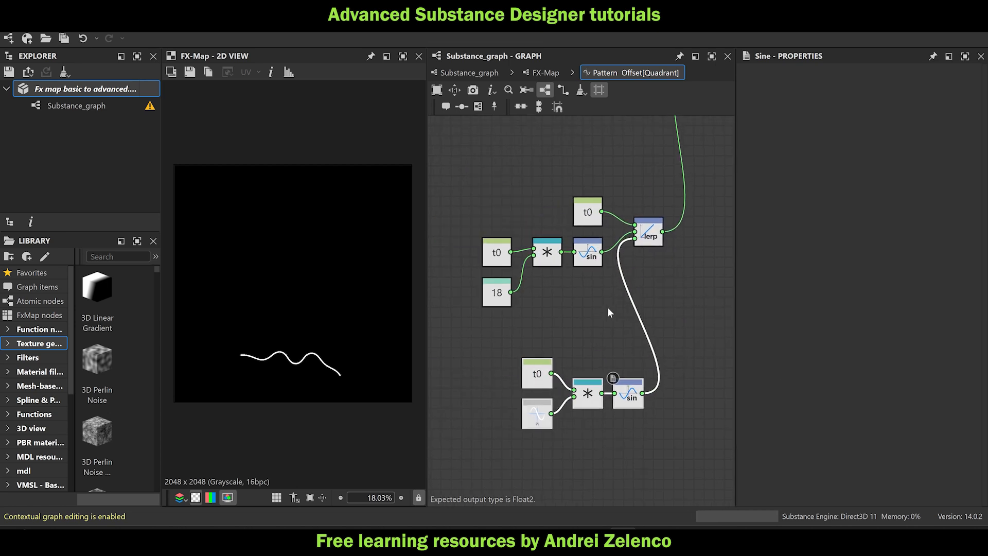
drag(598, 309, 464, 245)
drag(582, 259, 545, 262)
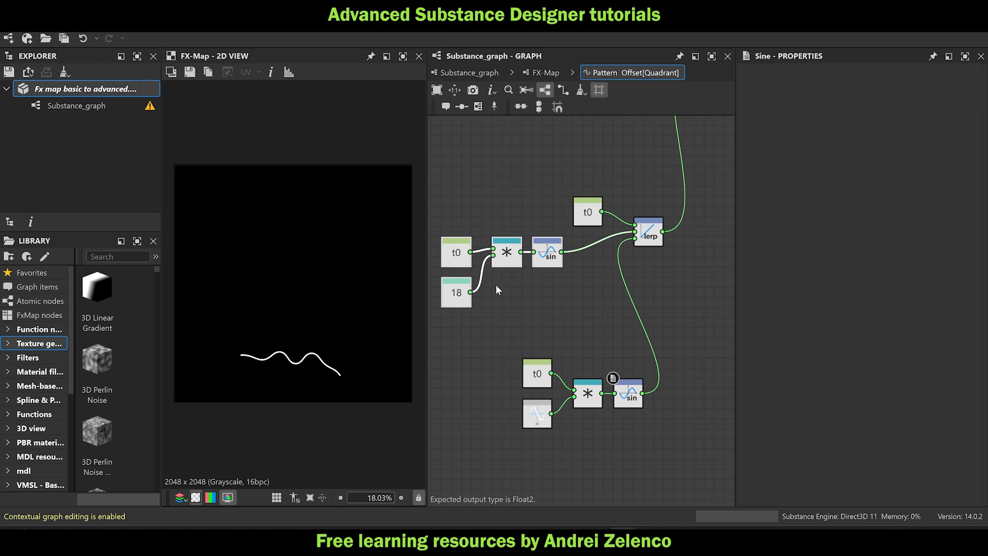
Set the Float multiplying t0 in the upper sine branch to 64.
click(455, 293)
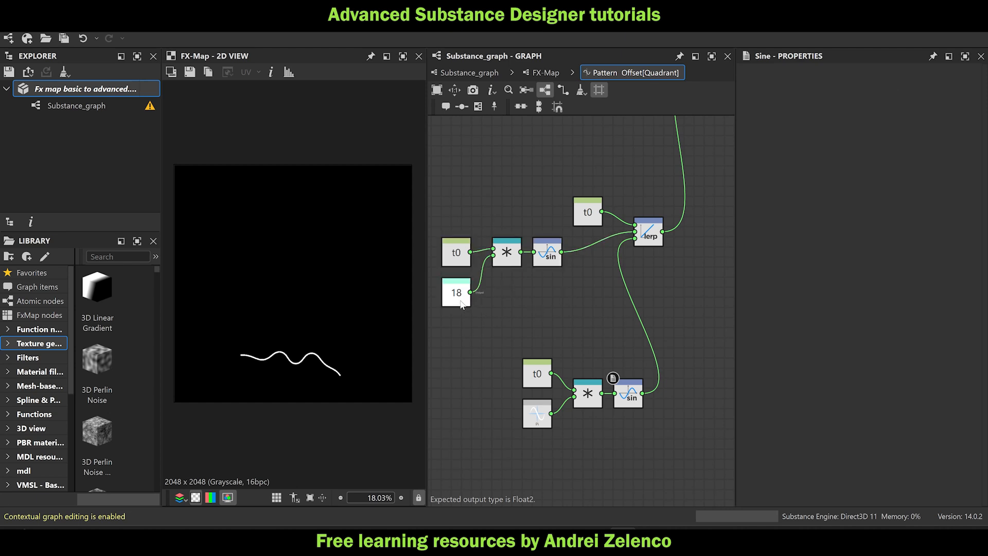
drag(838, 84, 938, 88)
double_click(964, 84)
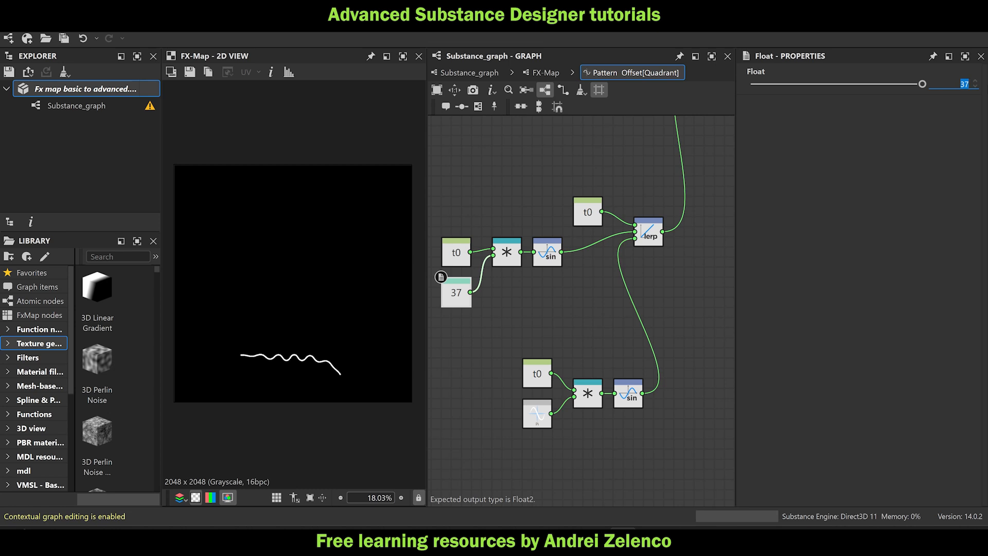
text(64)
key(Return)
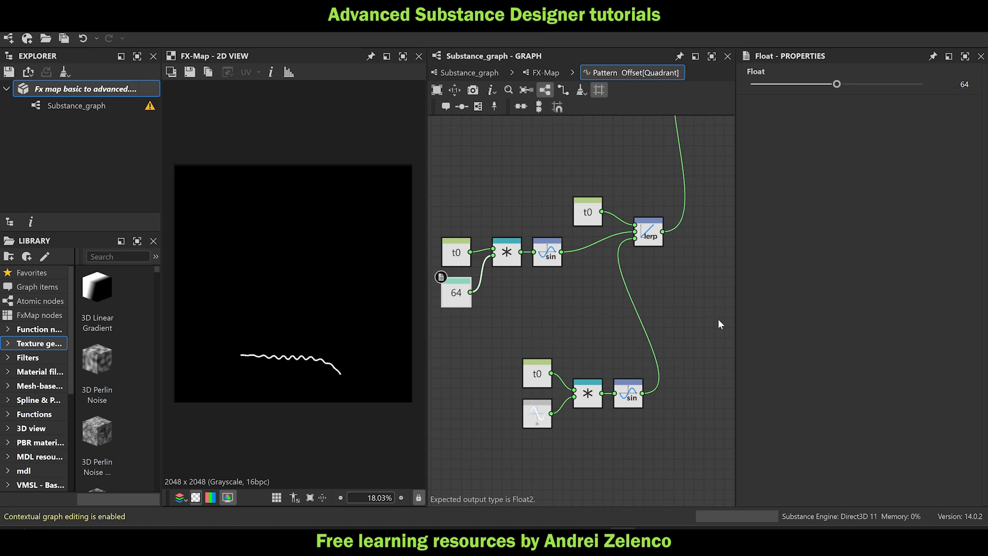
Tidy the spacing of the lower Multiplication and Sine nodes and save the package.
middle_drag(717, 327, 675, 330)
drag(721, 317, 727, 337)
drag(528, 207, 502, 201)
scroll(565, 436, up, 2)
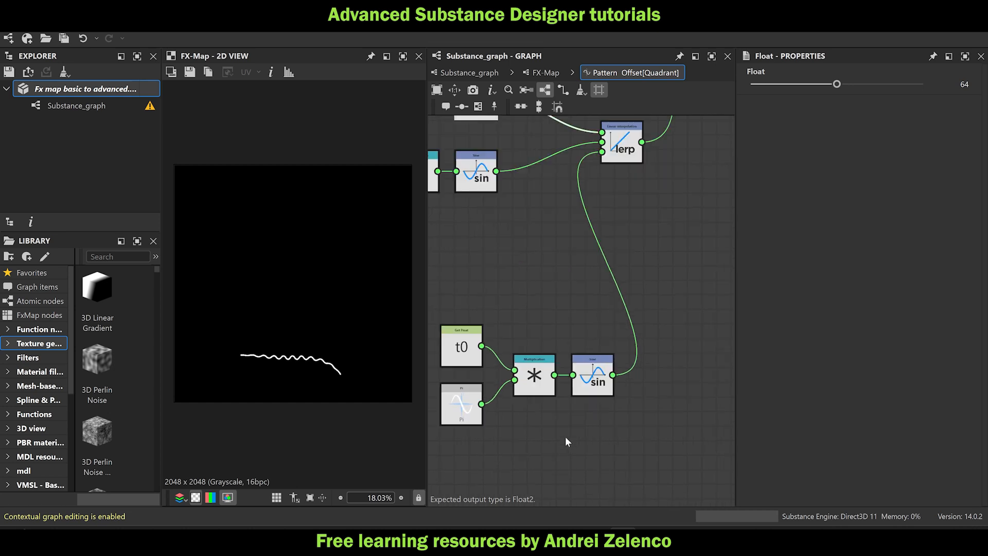
middle_drag(588, 424, 635, 412)
drag(573, 367, 563, 367)
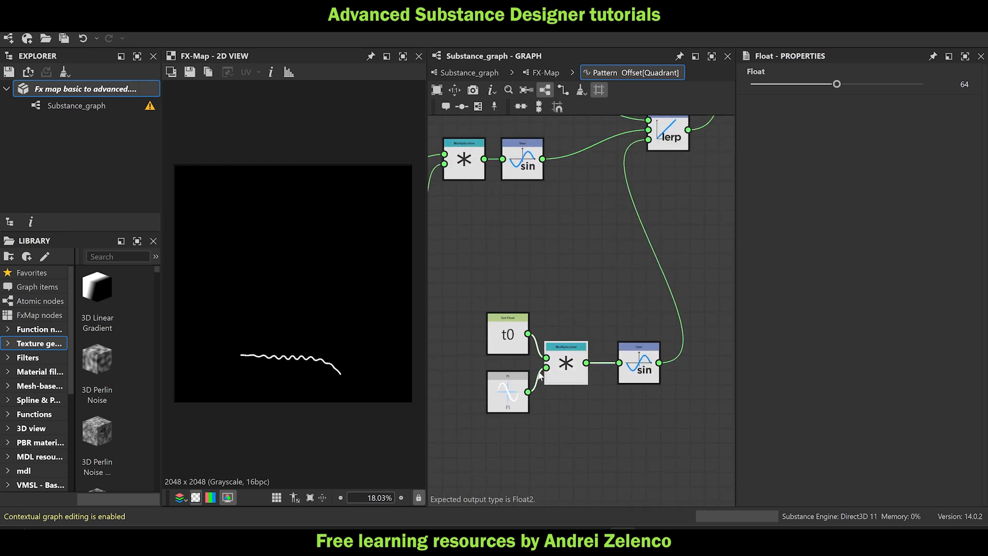
click(577, 421)
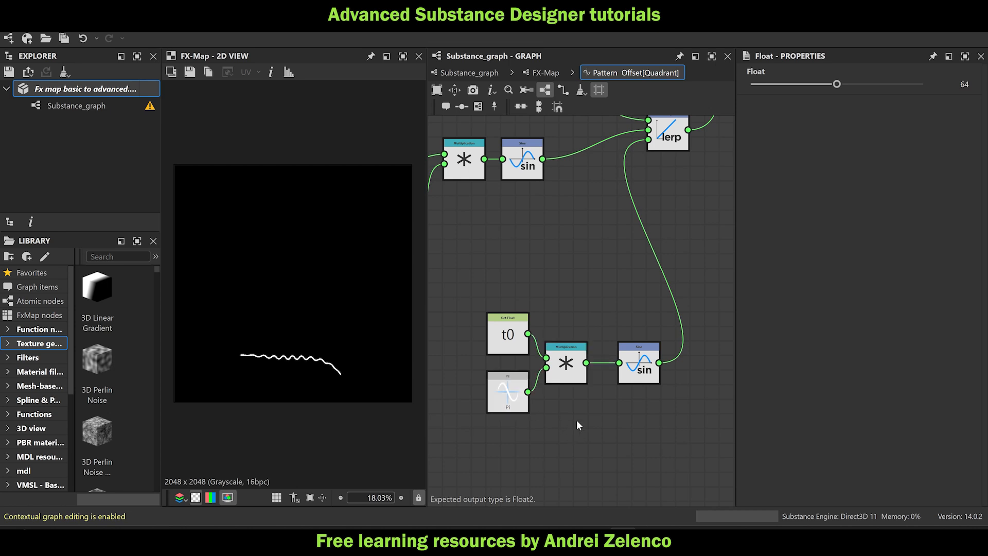
click(66, 90)
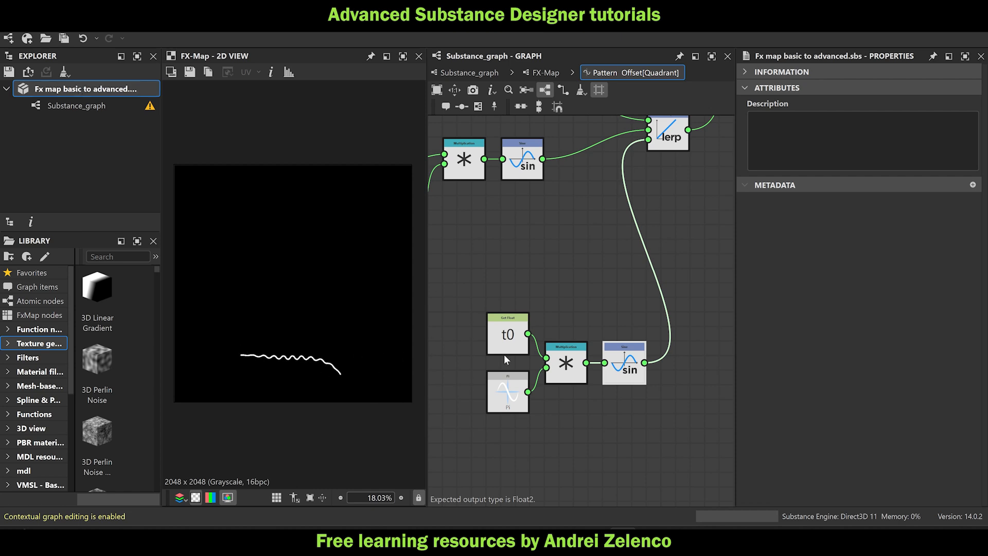
Review the t0 division of ptnum0 by numpt0, and open an empty function for the Quadrant node's Color / Luminosity.
scroll(505, 355, down, 6)
middle_drag(586, 286, 517, 448)
scroll(605, 293, up, 3)
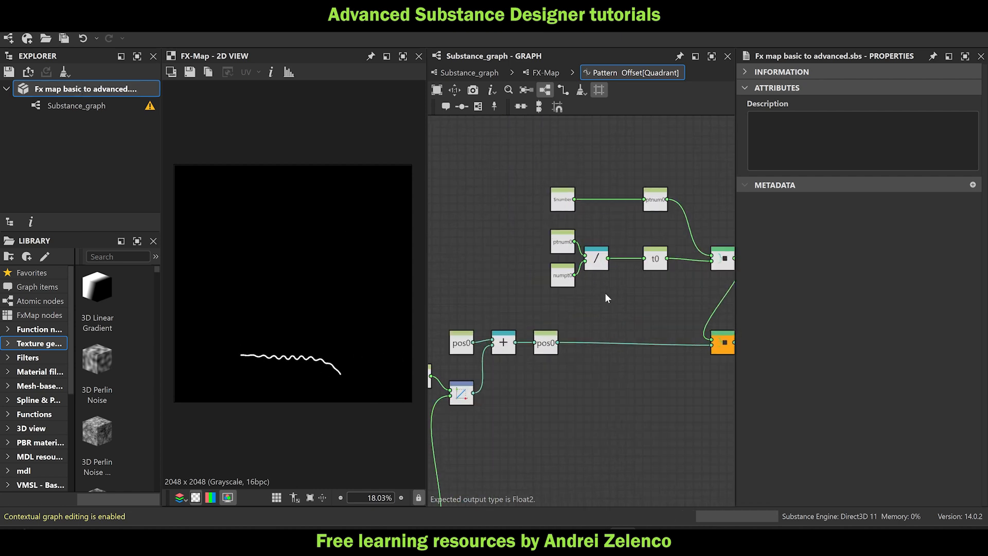
middle_drag(606, 298, 567, 354)
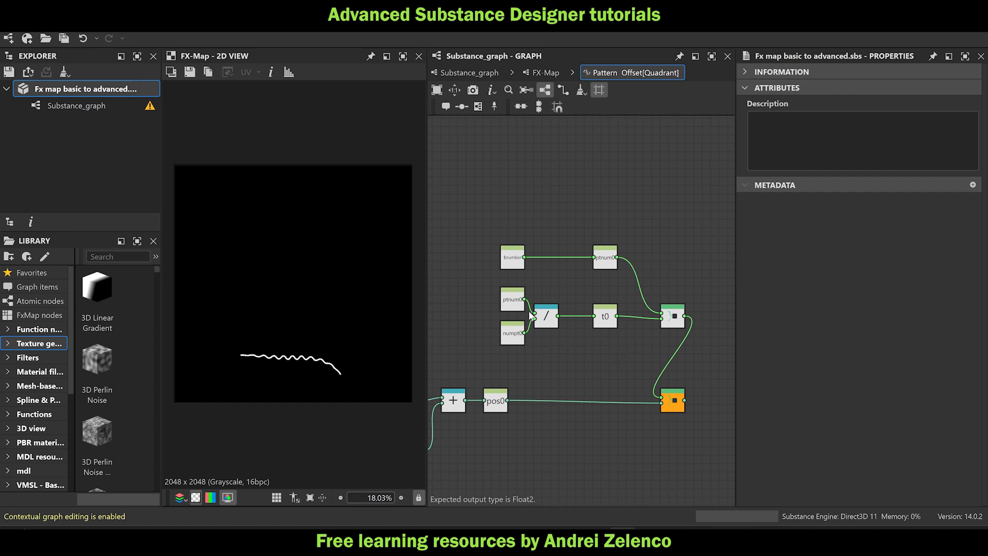
drag(481, 287, 574, 351)
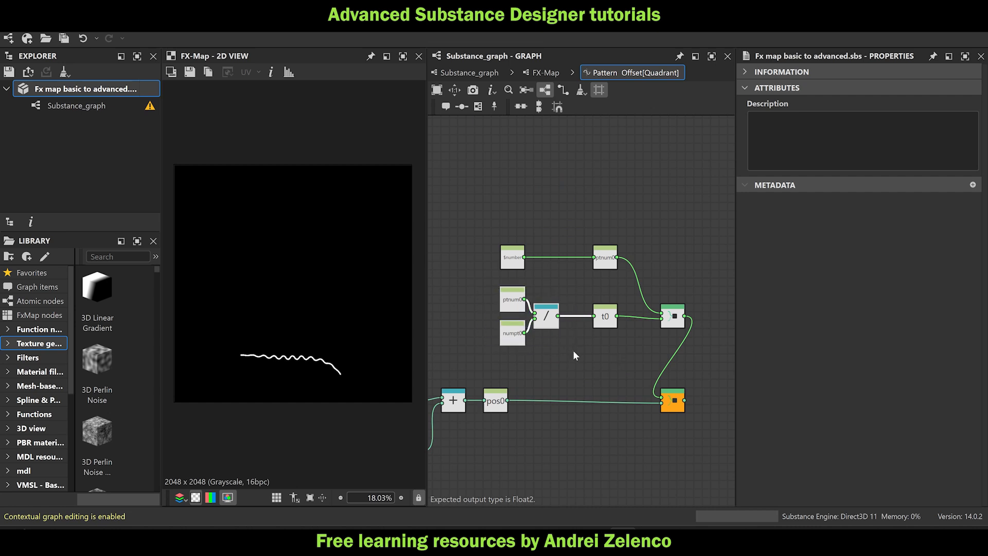
click(546, 73)
click(564, 350)
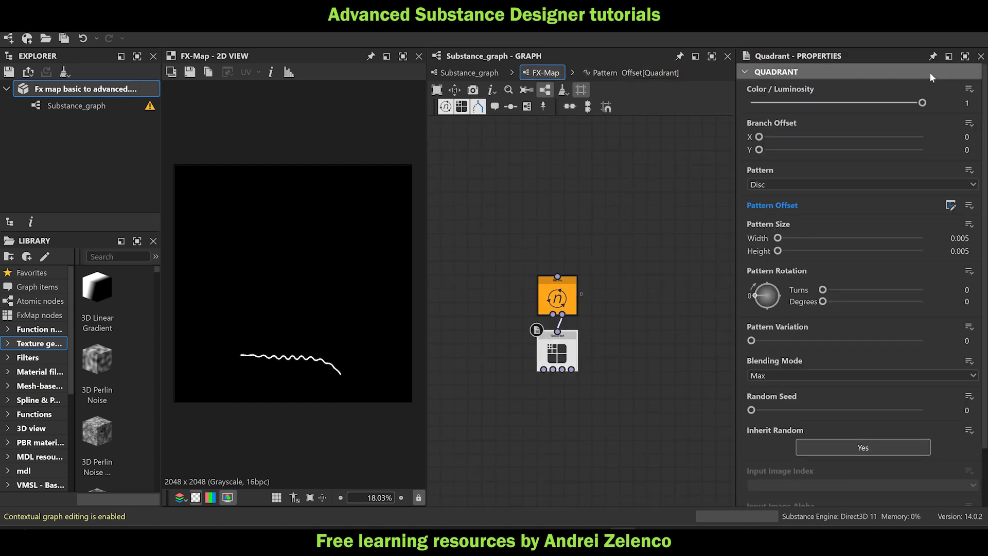
click(969, 89)
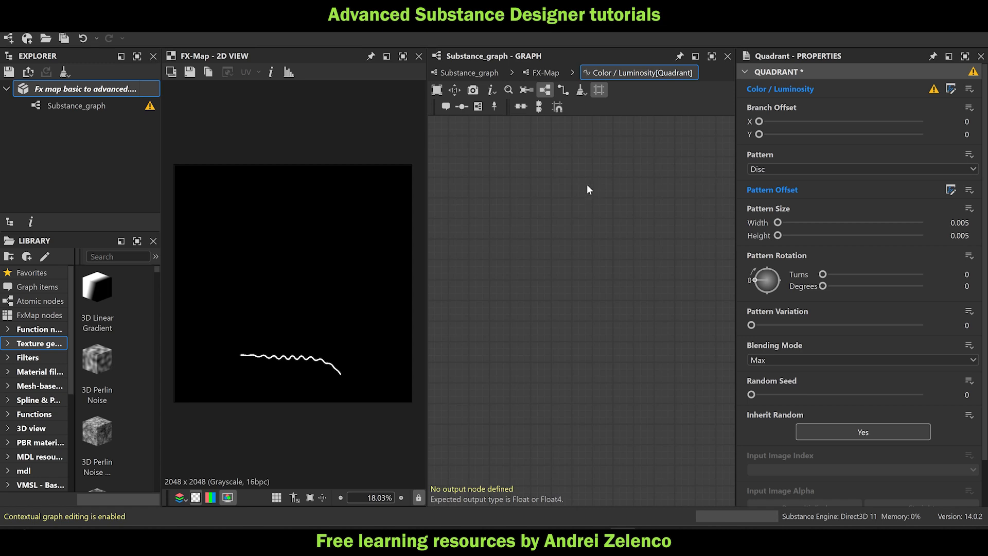
Add a Get Float node reading $number and a Division node fed by it.
key(space)
text(ge)
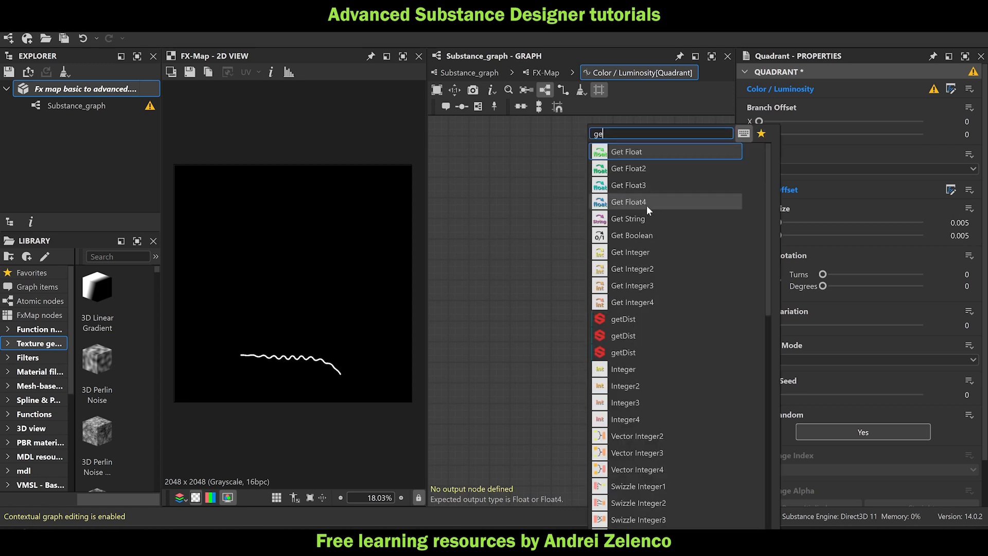
click(642, 151)
click(870, 87)
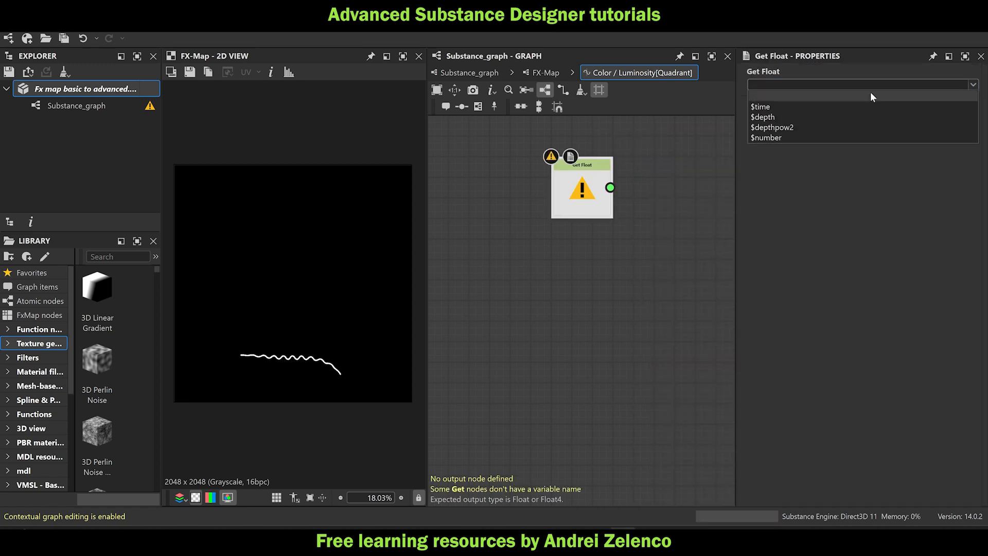
click(795, 137)
key(space)
text(d)
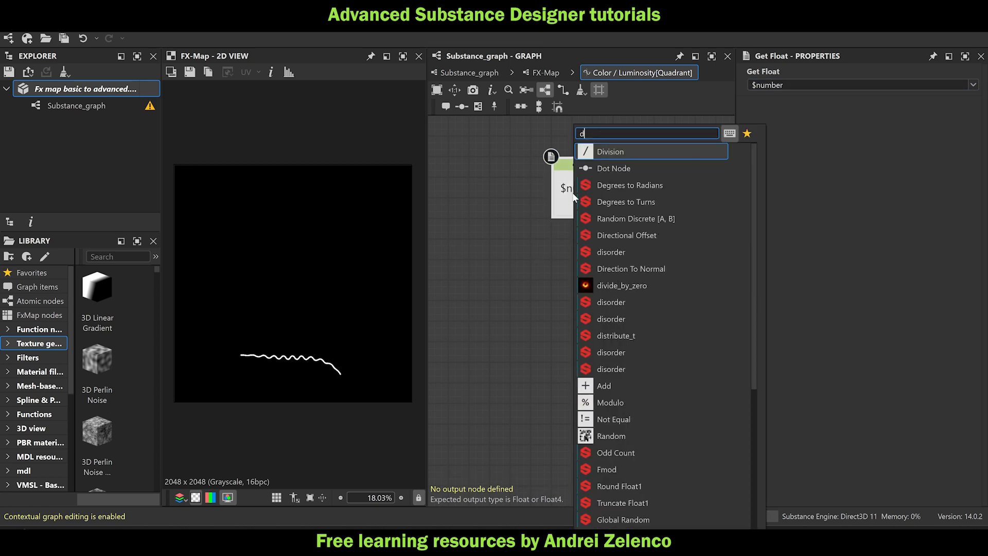
text(i)
click(601, 152)
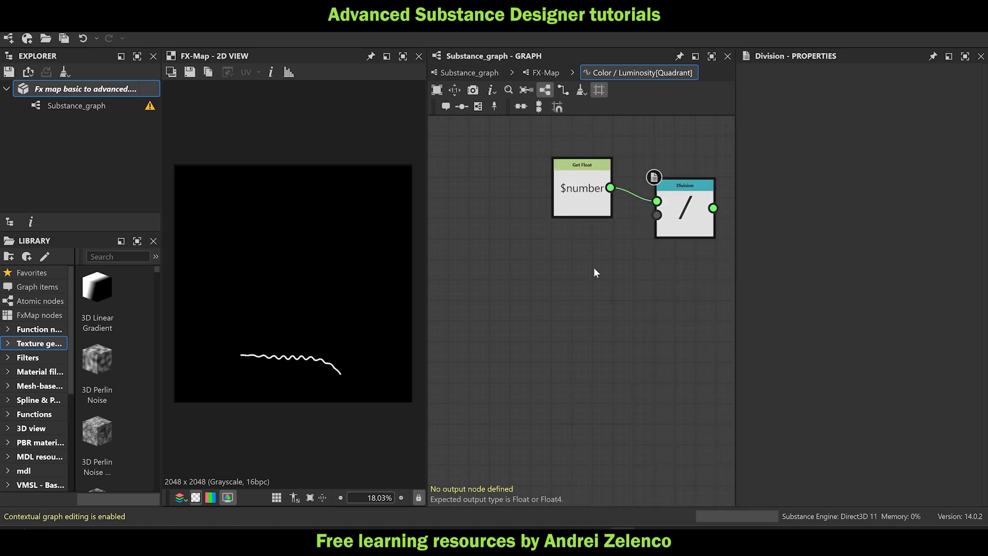
Add a Get Float reading numpt0 as the Division's second input and make the Division the output node.
key(space)
text(get)
click(647, 151)
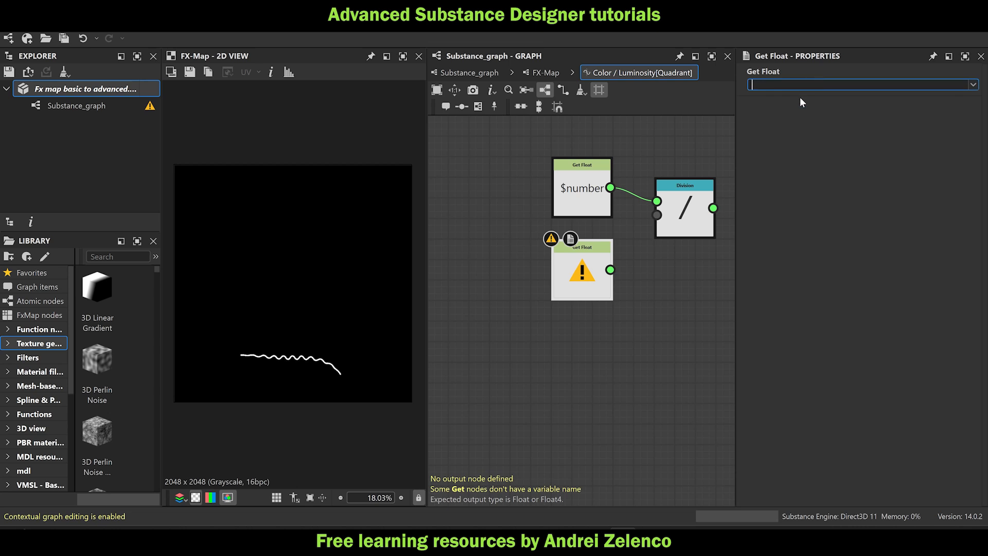
text(numpt0)
key(Return)
drag(610, 270, 674, 229)
right_click(673, 230)
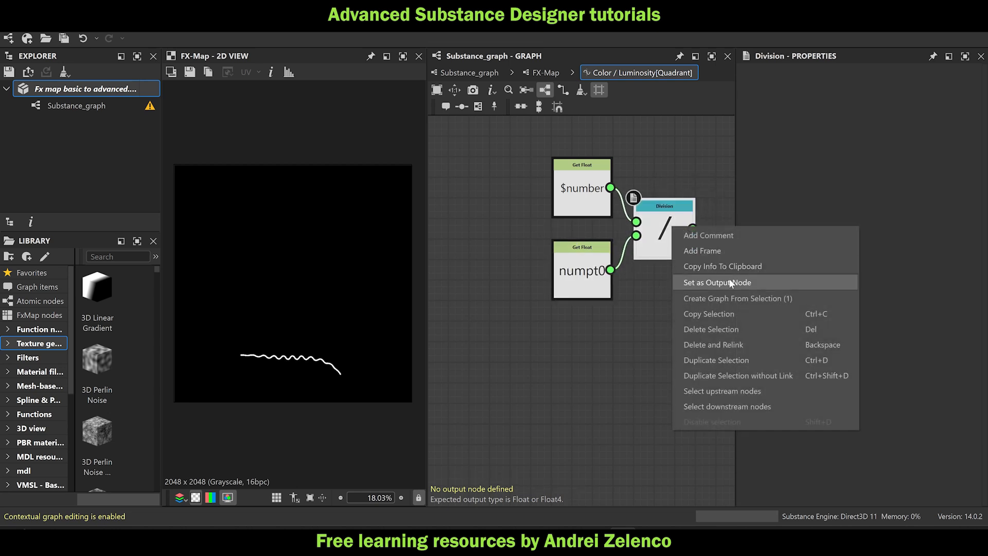
click(729, 279)
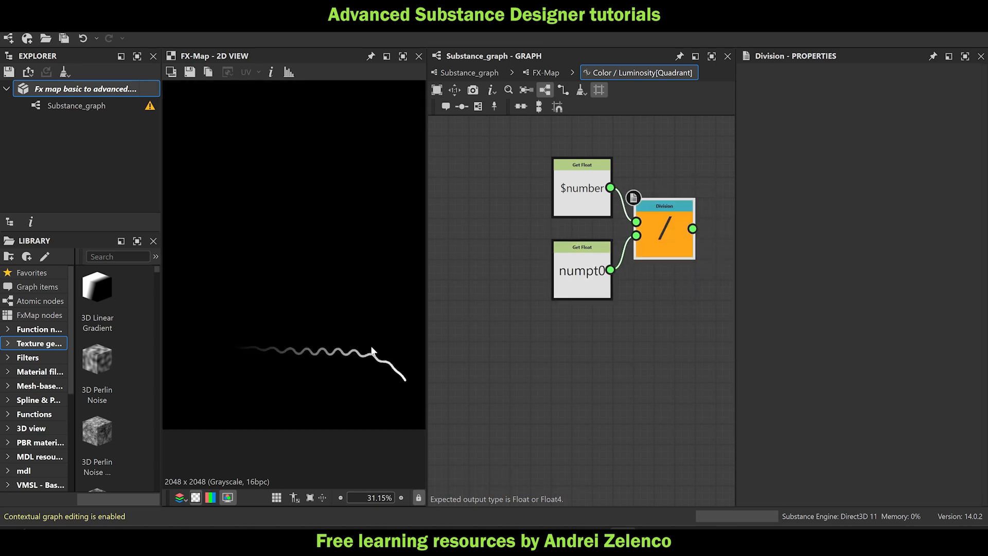
Add a Multiplication node fed by the Division and connect a new Pi node to its second input.
middle_drag(596, 372, 484, 375)
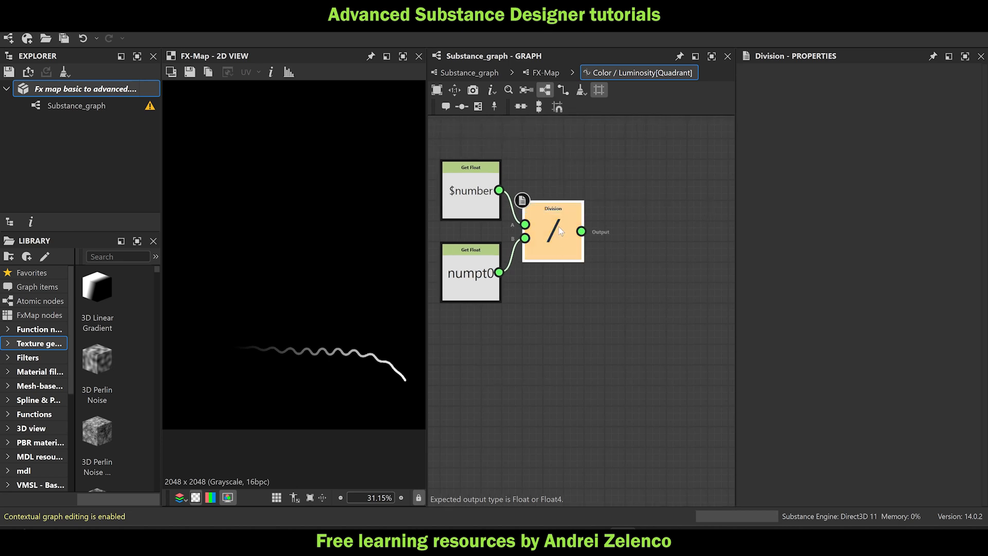
key(space)
text(mul)
click(621, 150)
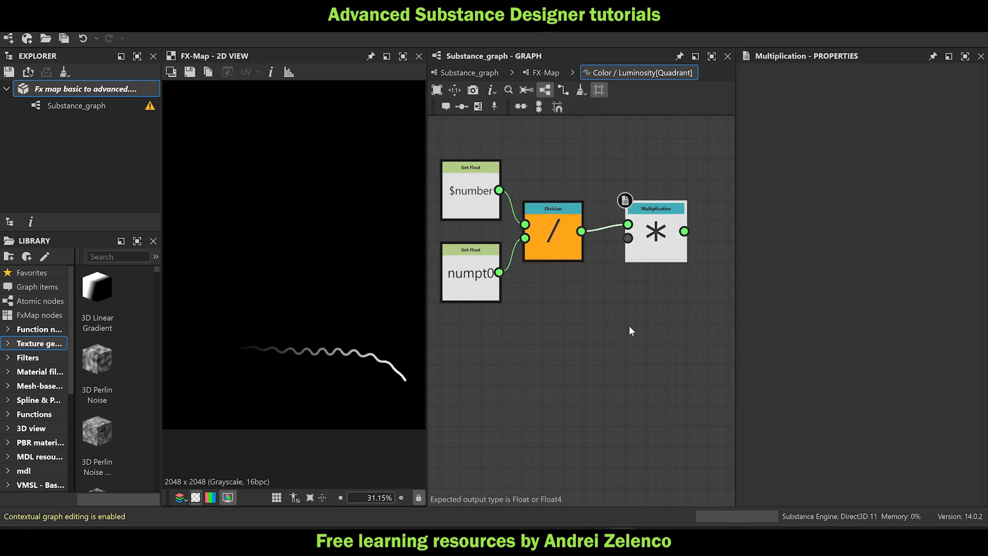
key(space)
text(pi)
click(689, 150)
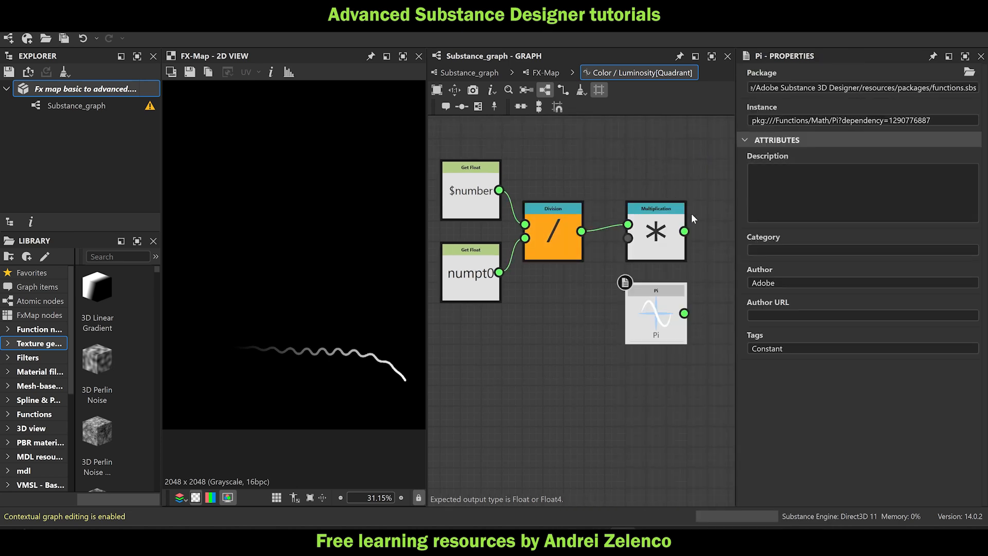
drag(684, 313, 628, 237)
Add a Sine node fed by the Multiplication in the Color / Luminosity function.
middle_drag(656, 249, 568, 259)
click(568, 244)
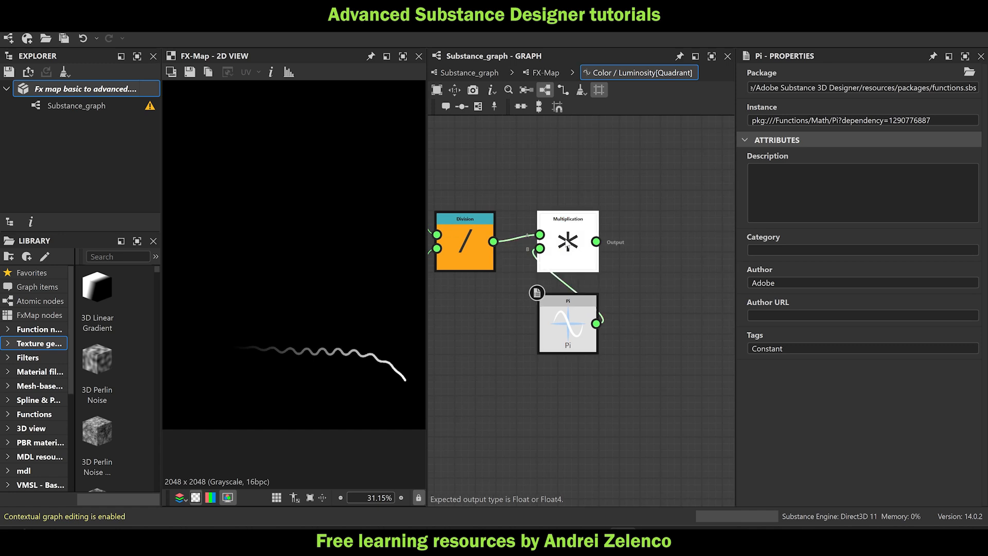
key(space)
text(sin)
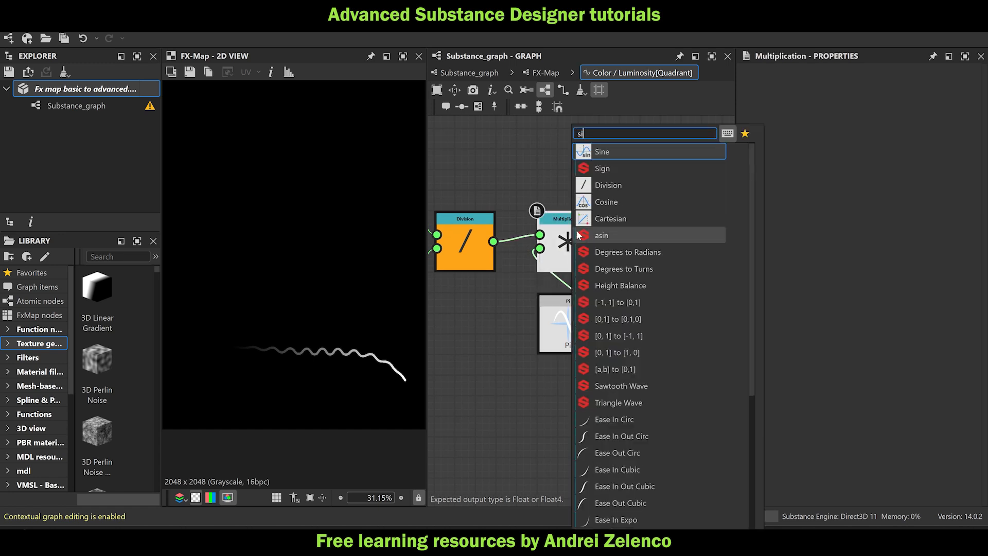
click(635, 149)
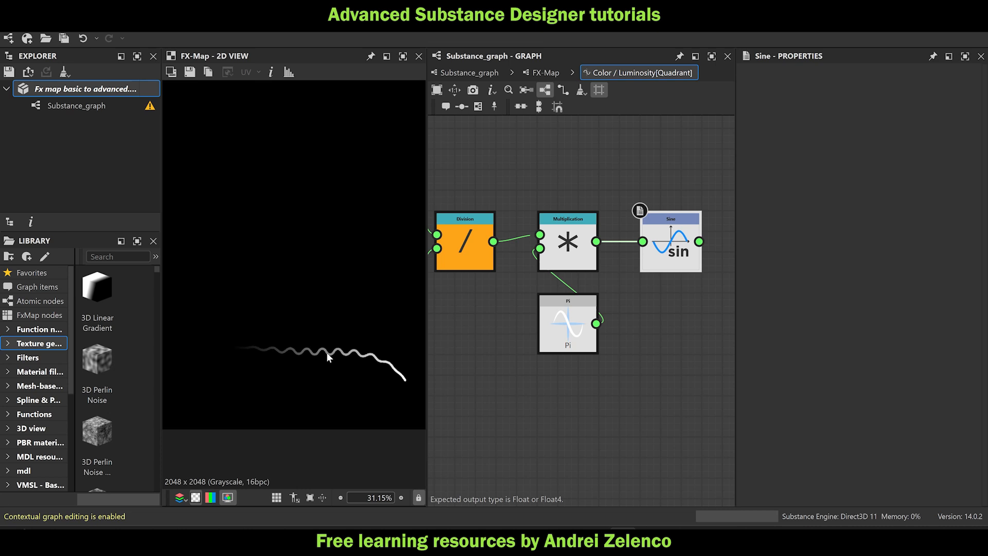
Make the Sine node the output node of the Color / Luminosity function.
middle_drag(622, 389, 526, 389)
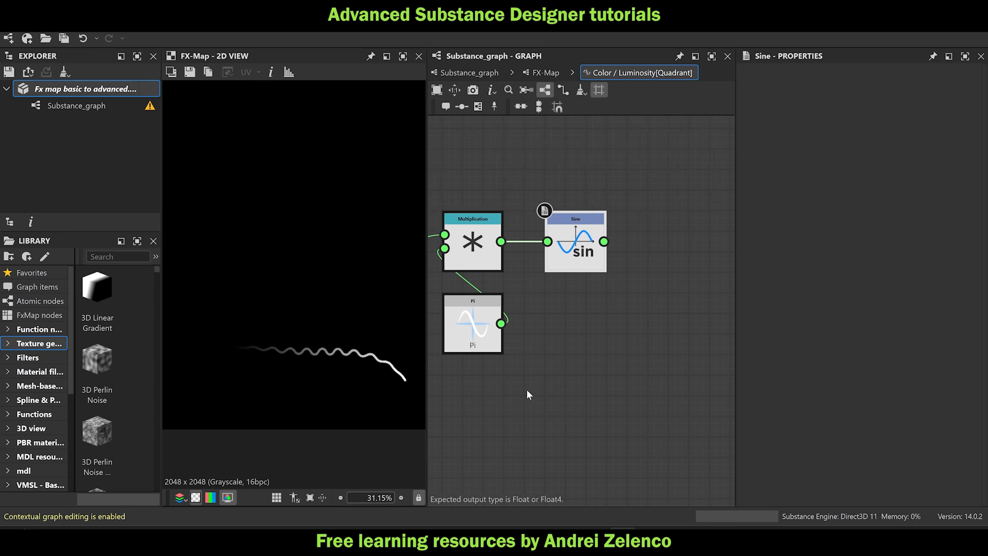
right_click(590, 253)
click(616, 303)
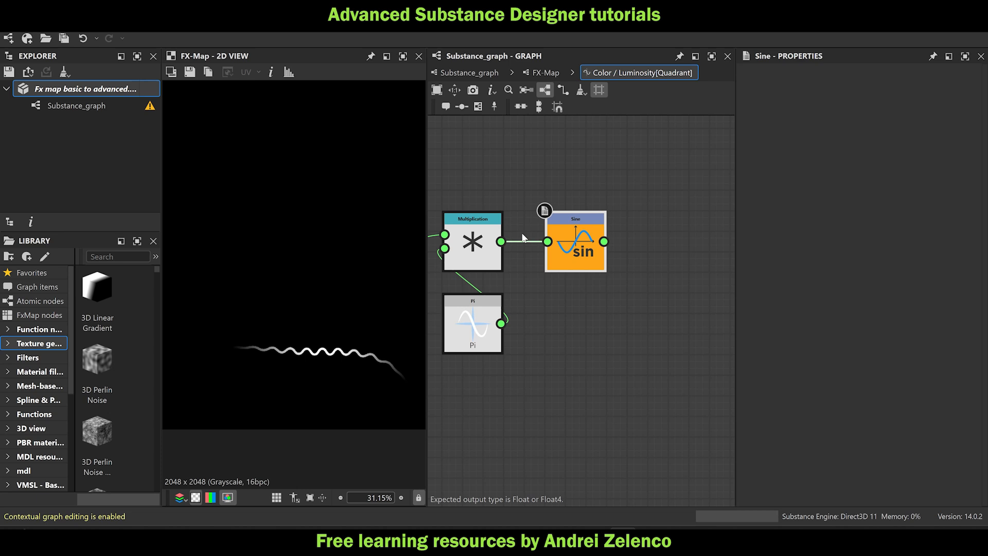
Return to the FX-Map and open the Quadrant's Pattern Offset function.
click(543, 72)
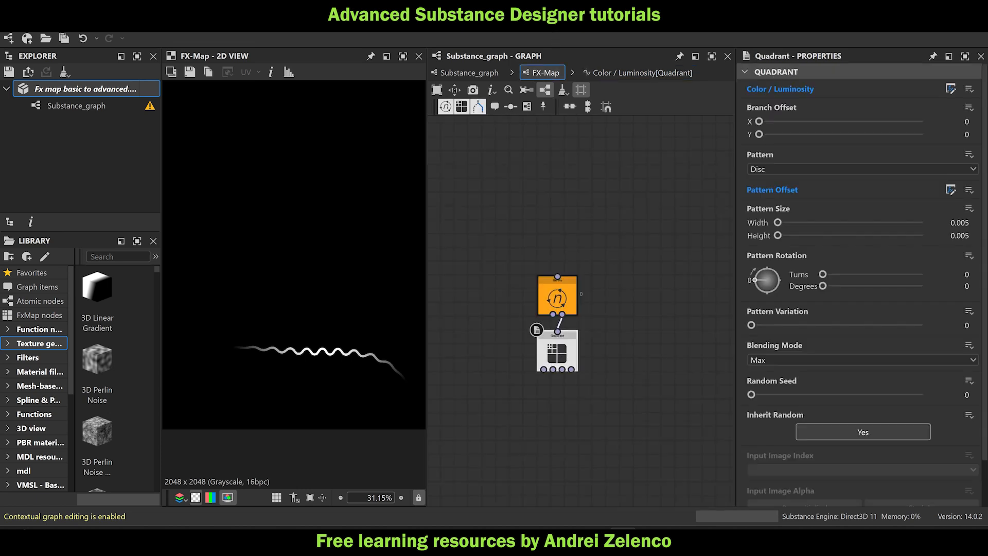
click(950, 190)
scroll(544, 305, up, 3)
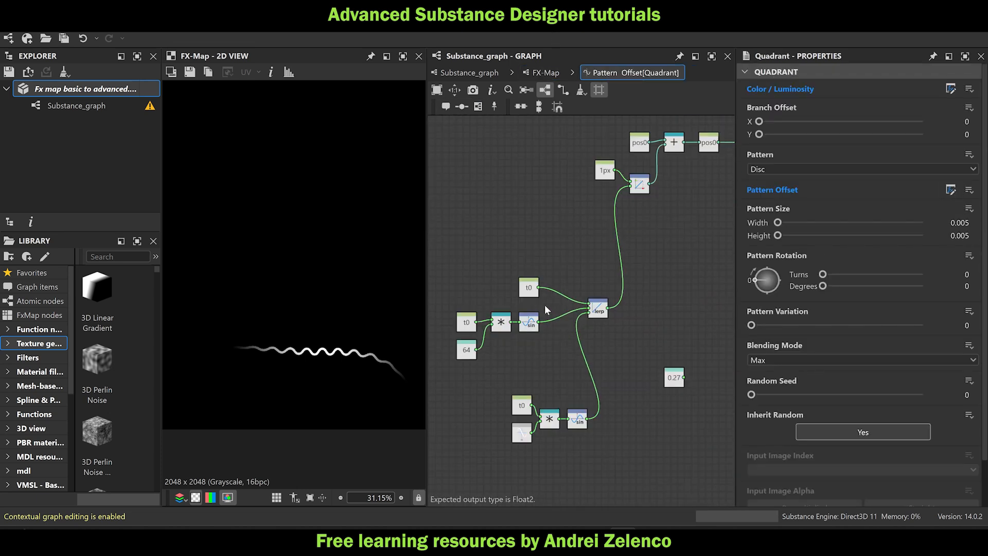
Preview the curve by feeding the Cartesian node's second input from t0, from the upper Sine, and from the Linear Interpolation again.
drag(538, 287, 630, 185)
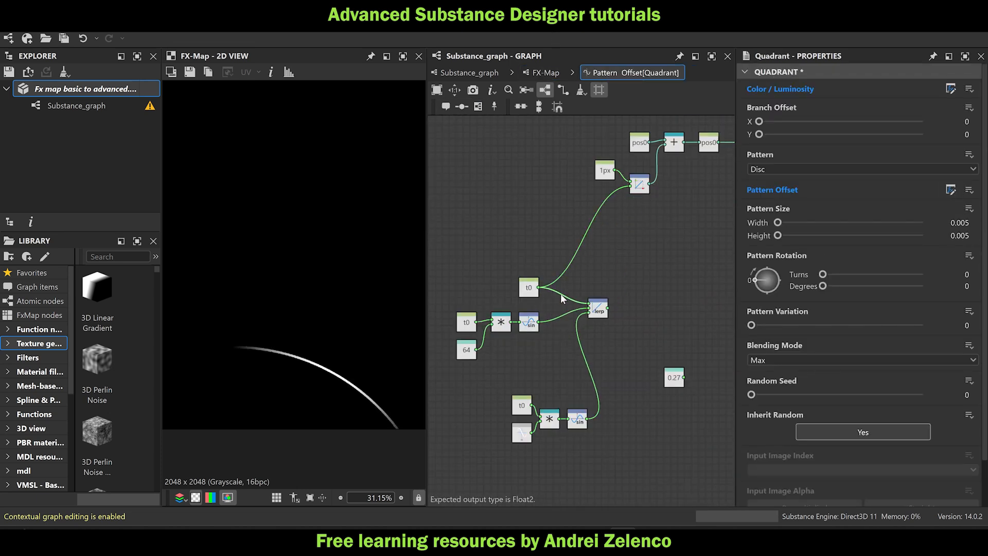
click(537, 326)
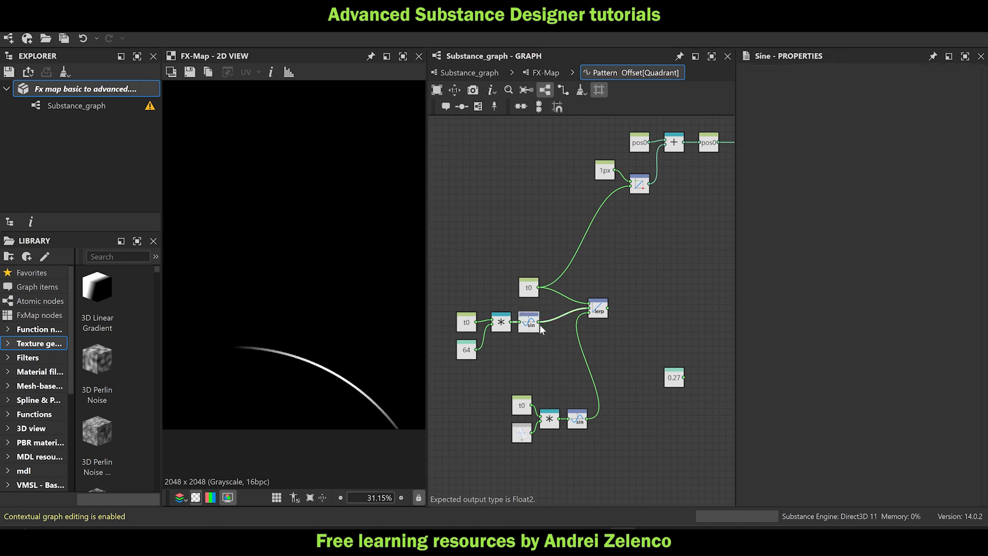
drag(539, 322, 630, 184)
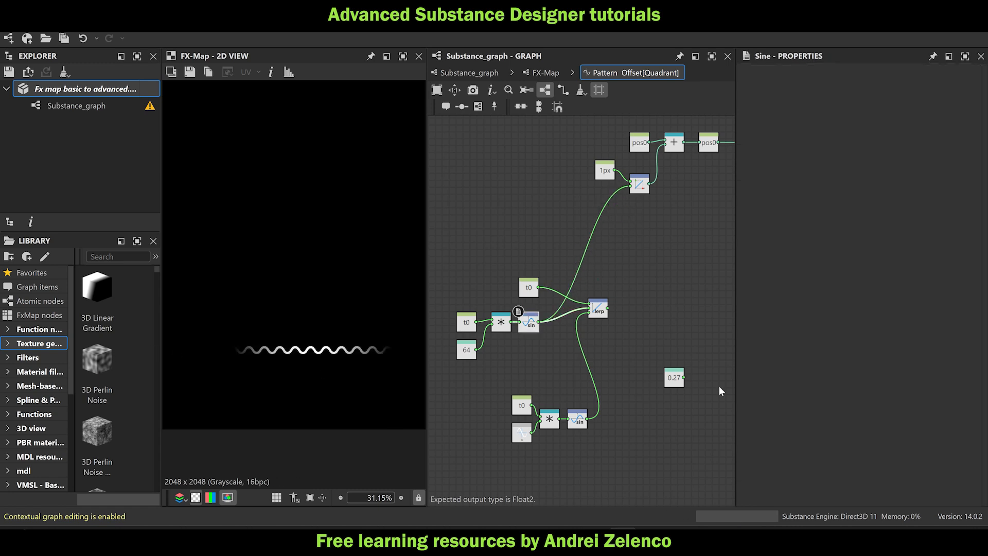
click(599, 311)
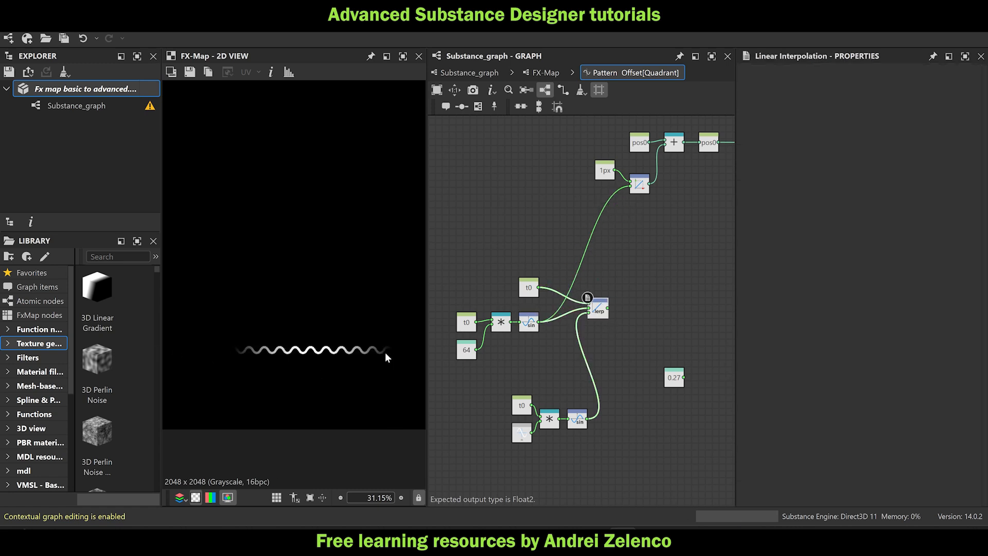
drag(608, 308, 631, 188)
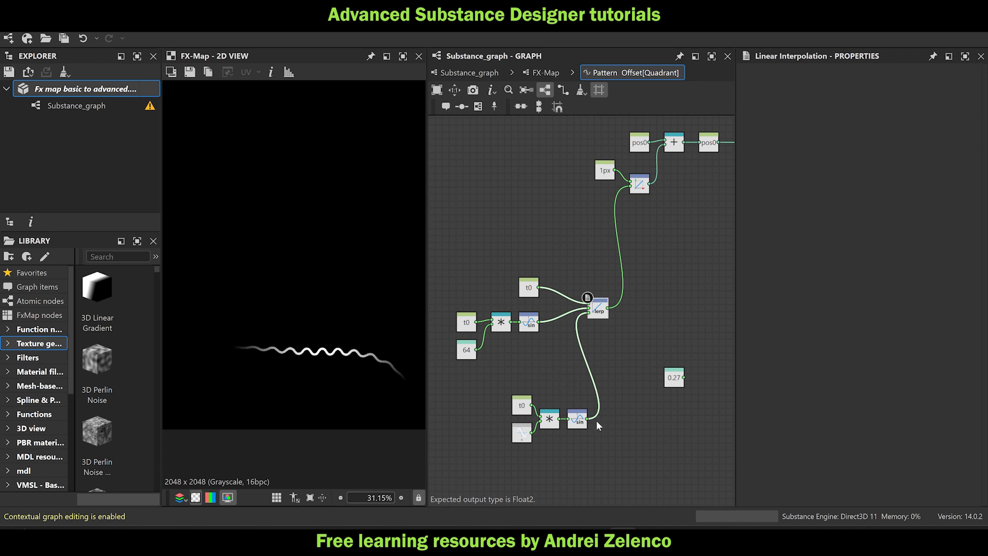
Shift the lower t0 and Pi sine branch and insert a Pow node between its Sine and the Linear Interpolation.
drag(605, 459, 502, 393)
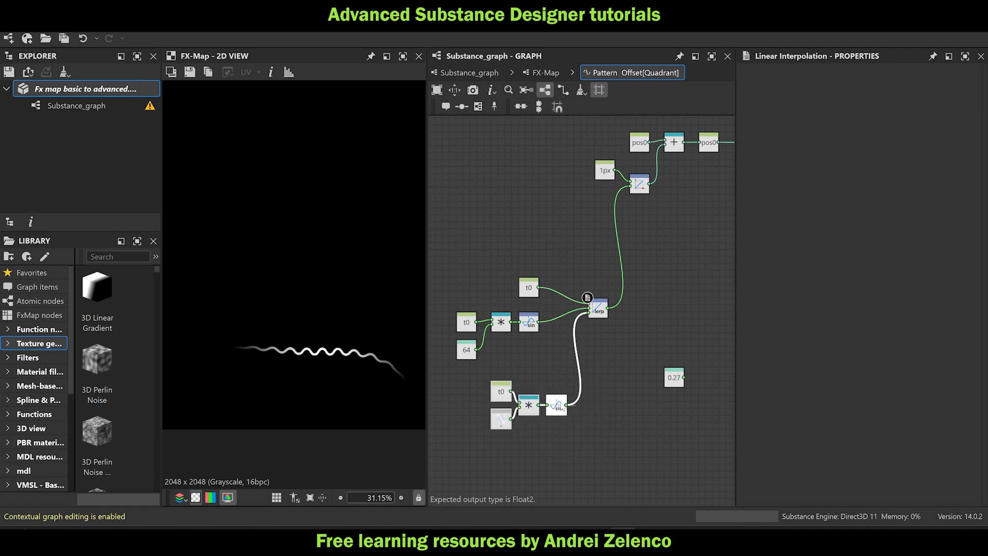
click(562, 408)
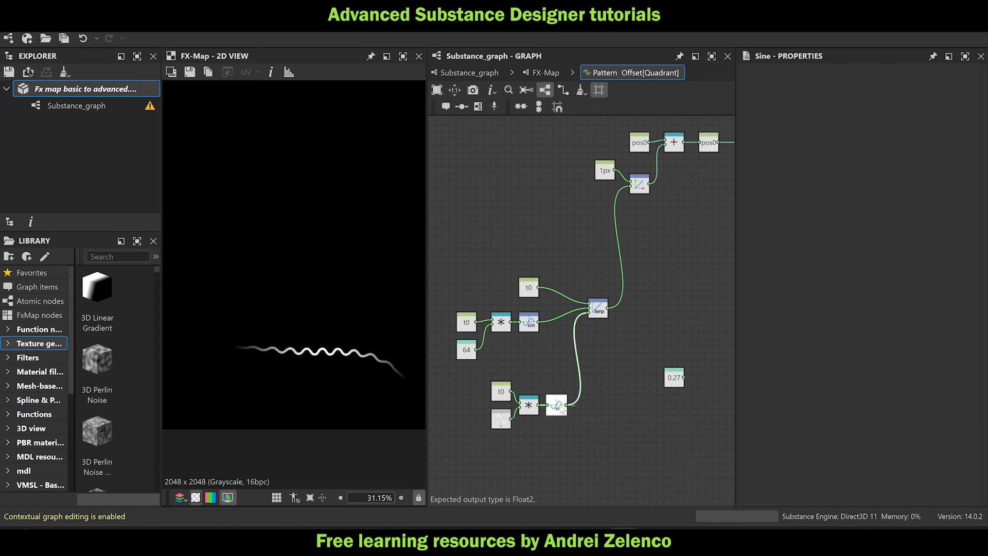
key(space)
text(po)
click(597, 151)
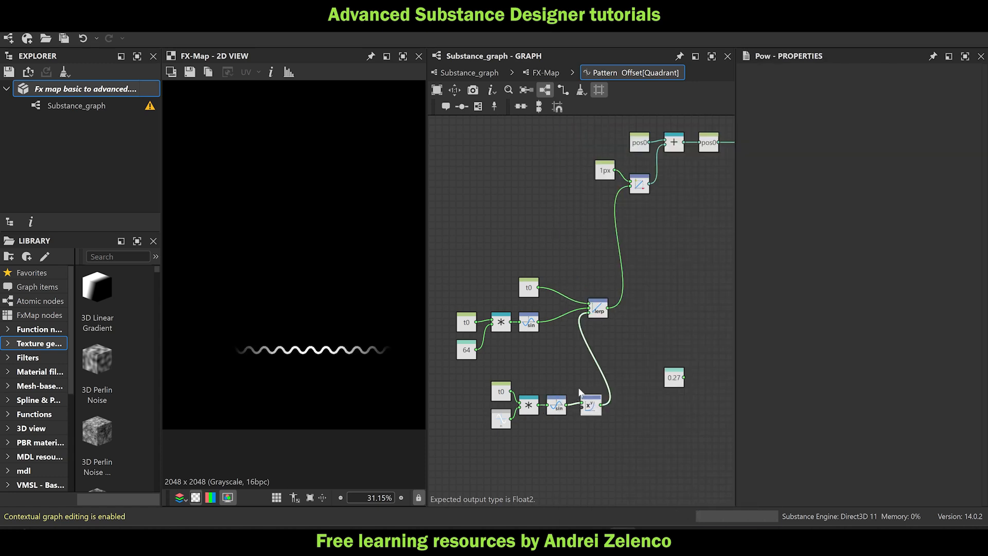
Add a Float node with value 2 and connect it to the Pow node's second input.
key(space)
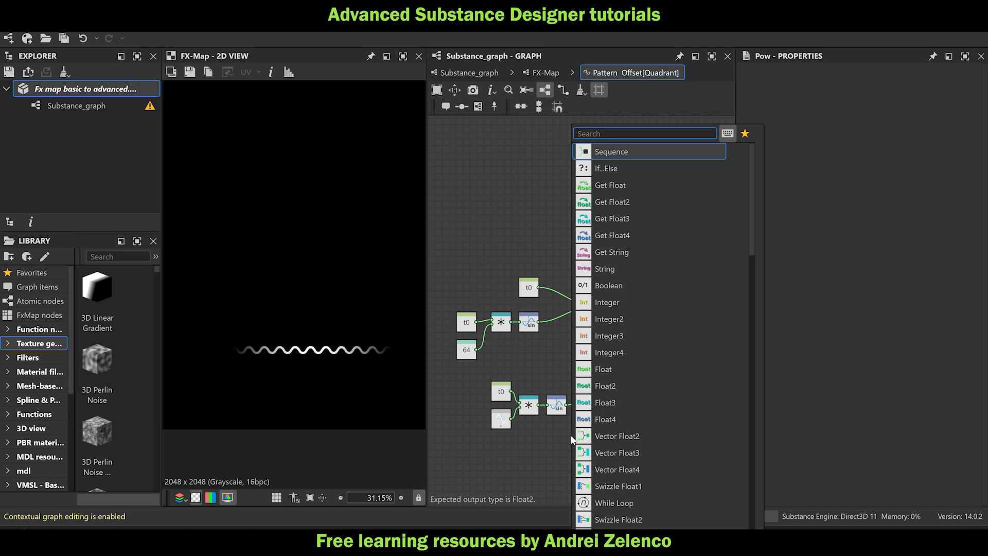
text(f)
click(615, 152)
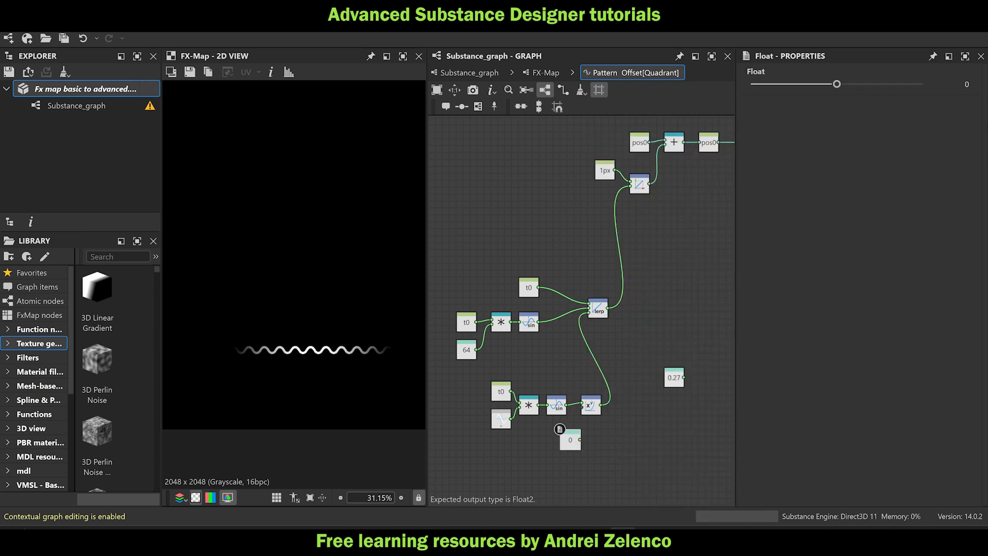
click(956, 89)
text(2)
click(613, 437)
drag(580, 440, 583, 410)
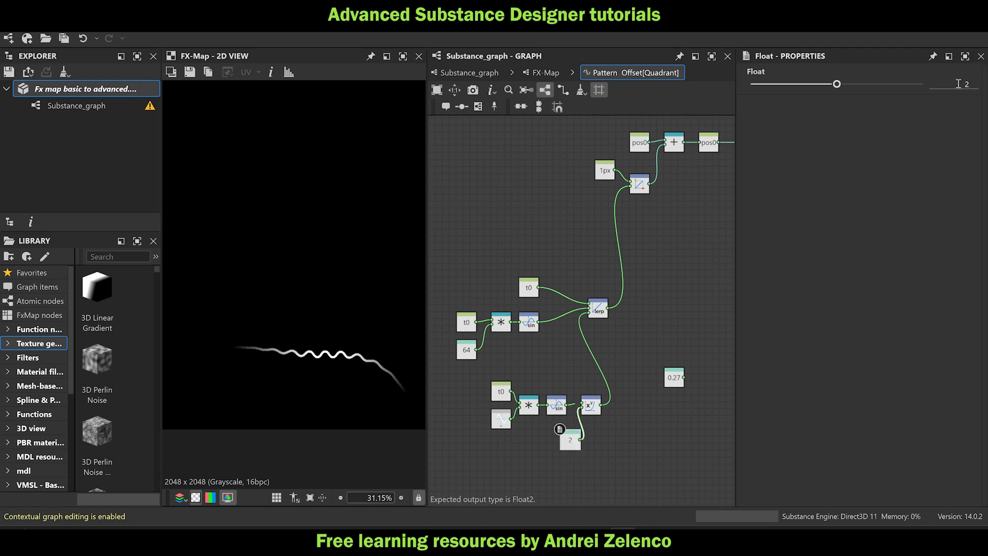
Set the exponent Float feeding the Pow node to 4, and finally to 8.
click(967, 84)
key(Return)
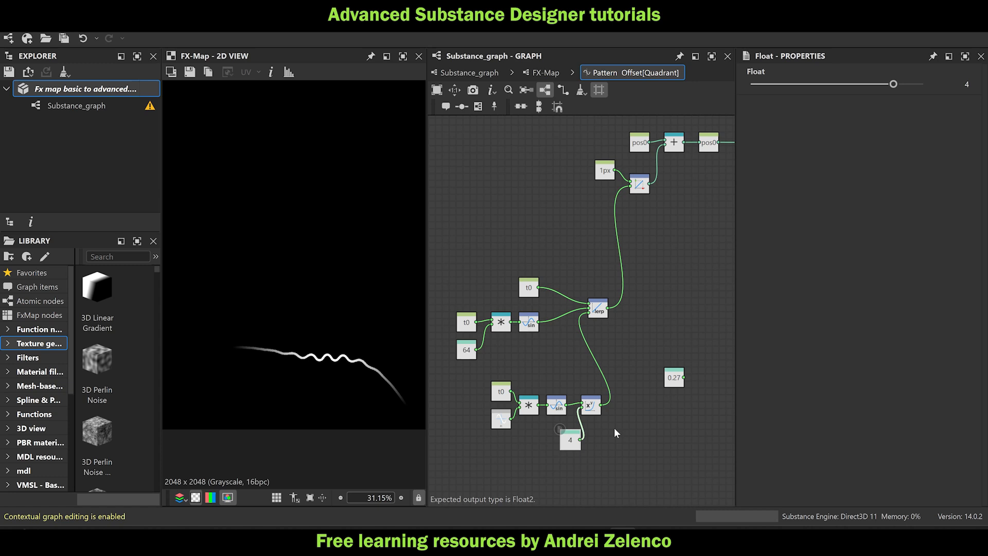
double_click(967, 84)
key(Return)
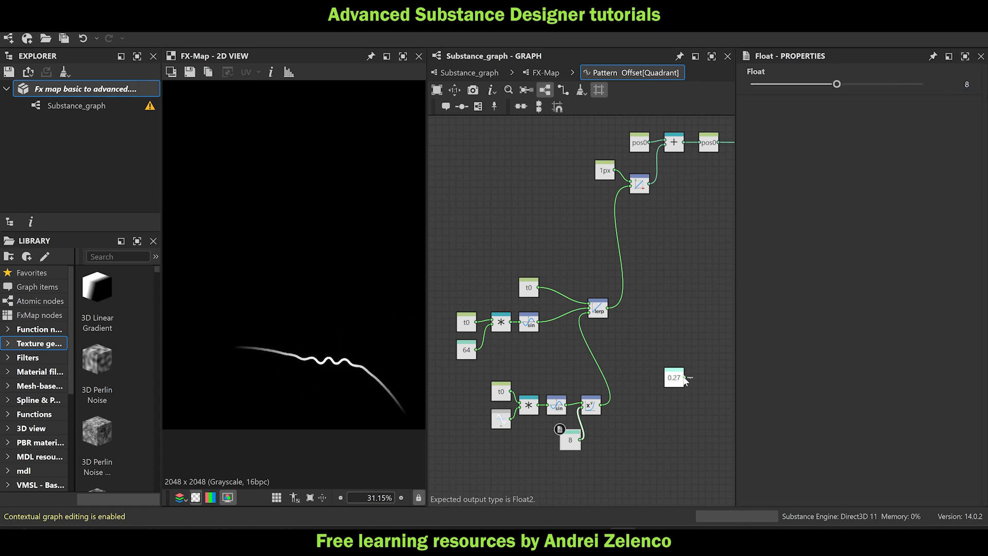
Move the exponent Float directly below the lower Sine and delete the unconnected 0.27 Float.
drag(571, 442, 557, 435)
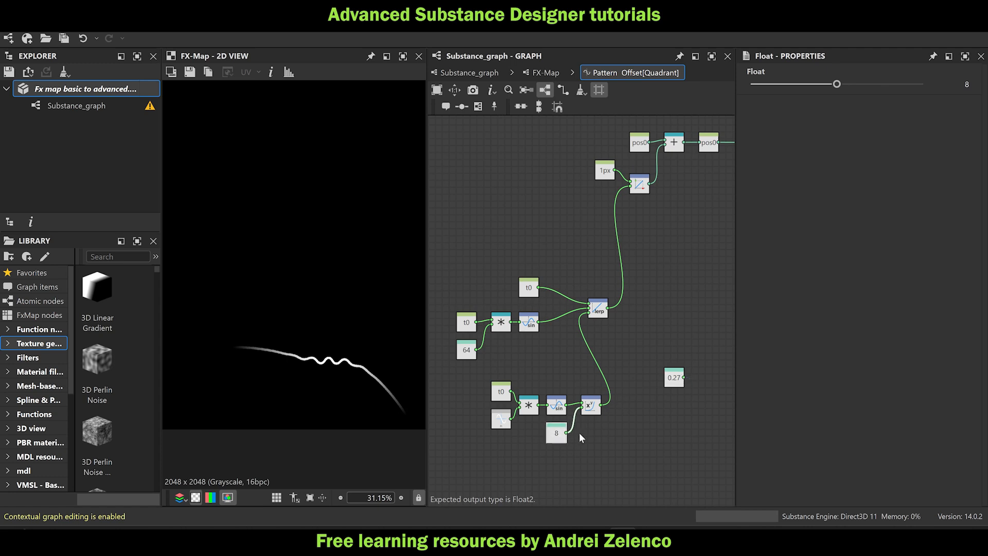
click(676, 381)
key(Delete)
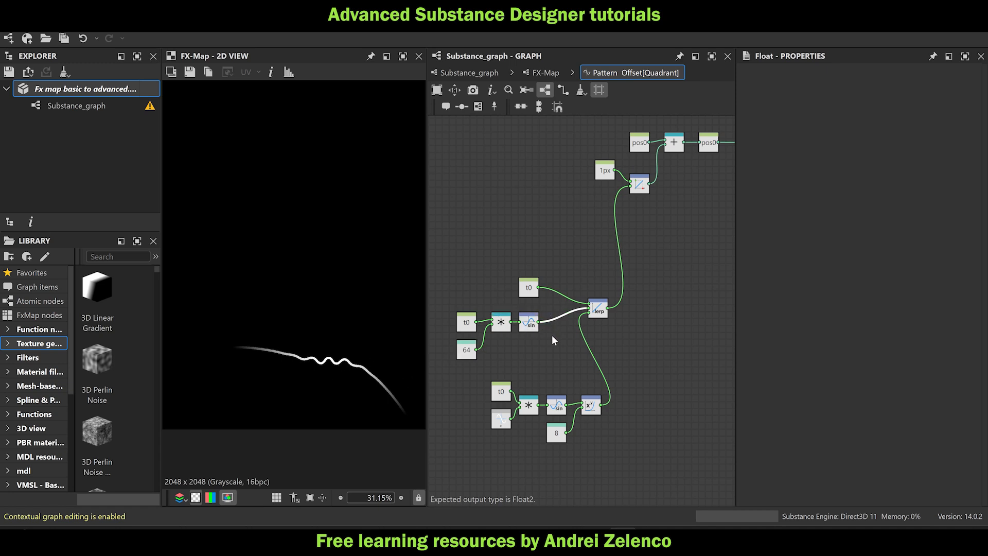
Insert a Multiplication node between the upper Sine and the Linear Interpolation.
key(space)
text(mu)
click(625, 151)
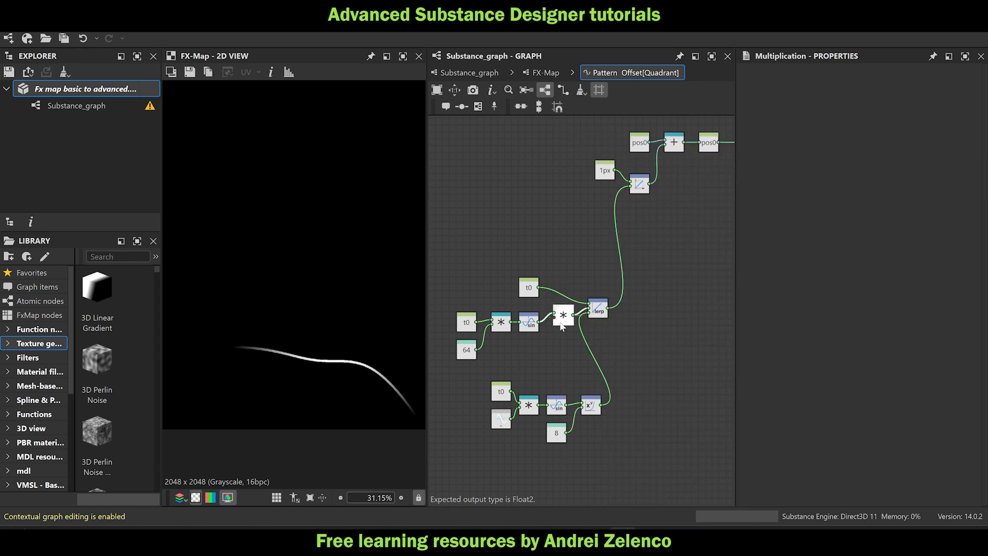
Space out the upper sine branch, place the new Multiplication beside its Sine, and put the exponent Float below the Pow node.
drag(527, 356, 440, 308)
drag(538, 321, 496, 314)
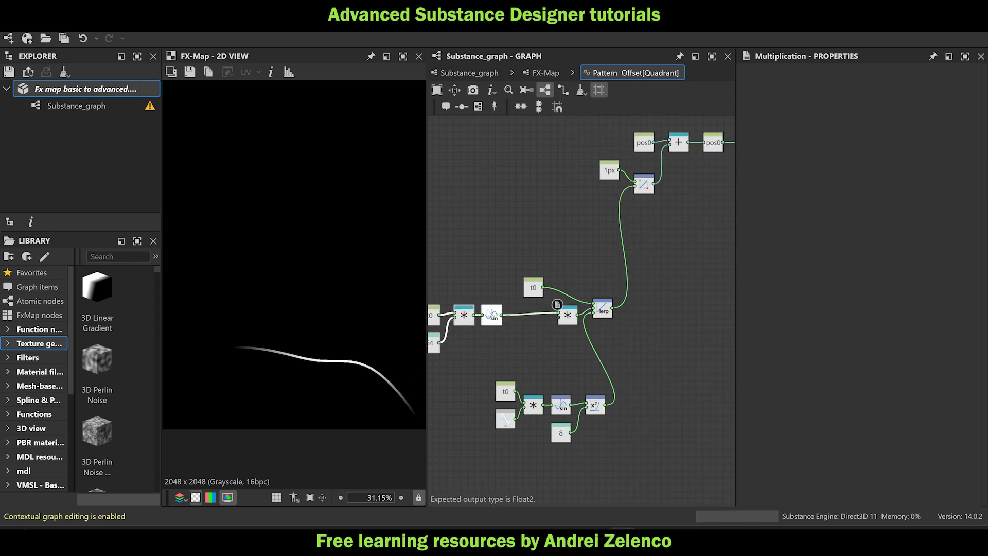
middle_drag(640, 398, 595, 369)
drag(525, 410, 556, 410)
middle_drag(542, 259, 570, 290)
drag(549, 323, 519, 320)
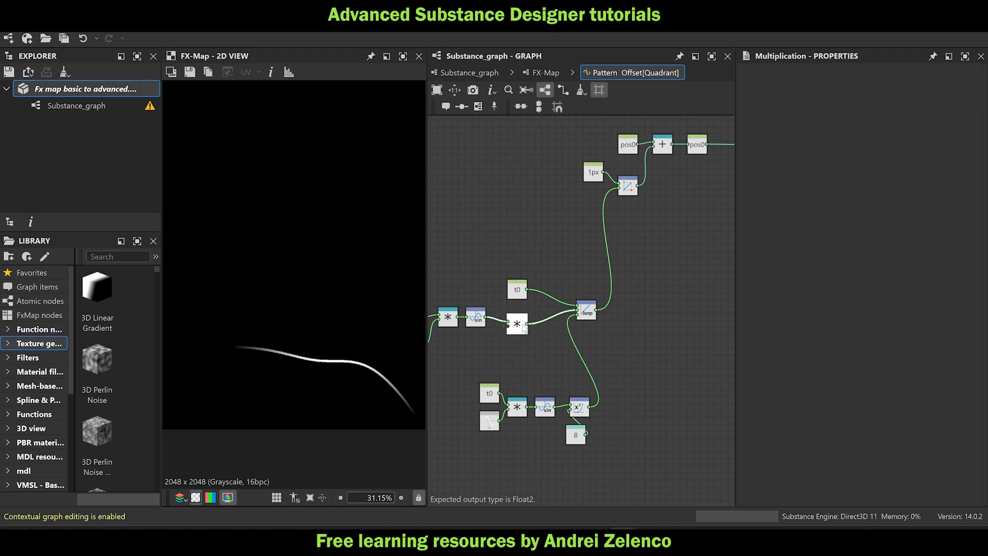
middle_drag(530, 337, 578, 322)
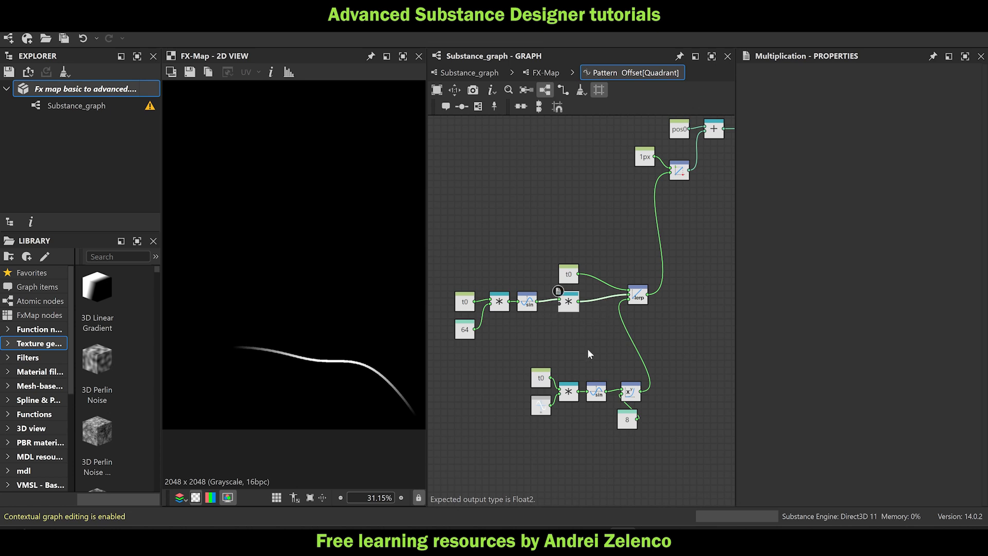
Compare the curve with the Cartesian node fed by the new Multiplication, by t0, and by the Linear Interpolation again.
click(571, 327)
drag(579, 302, 671, 171)
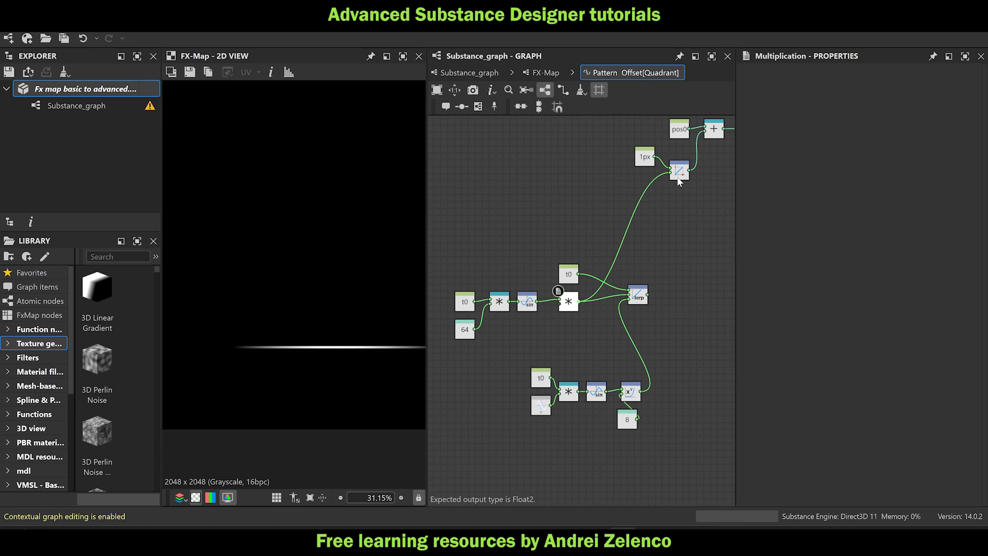
click(498, 307)
scroll(308, 300, down, 1)
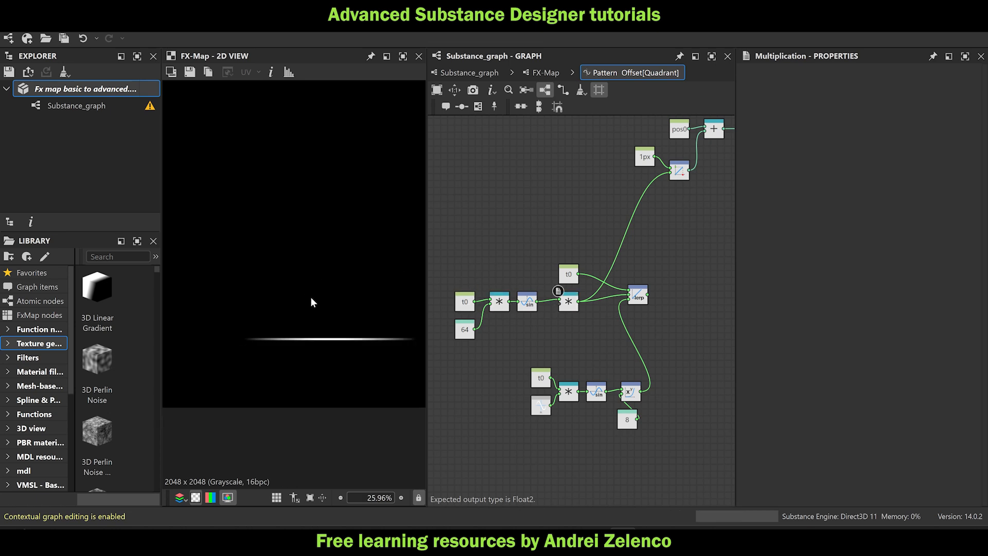
drag(578, 274, 675, 181)
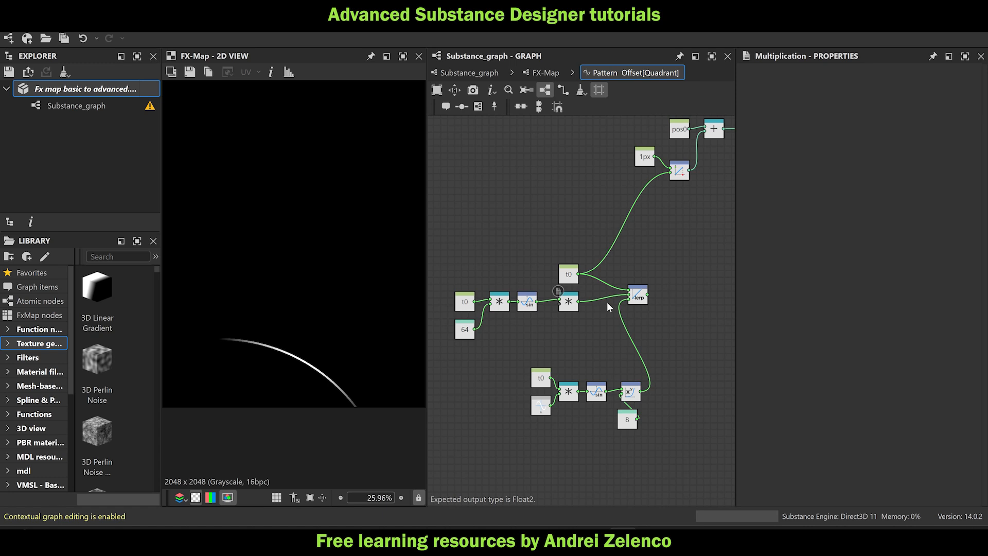
drag(650, 297, 671, 172)
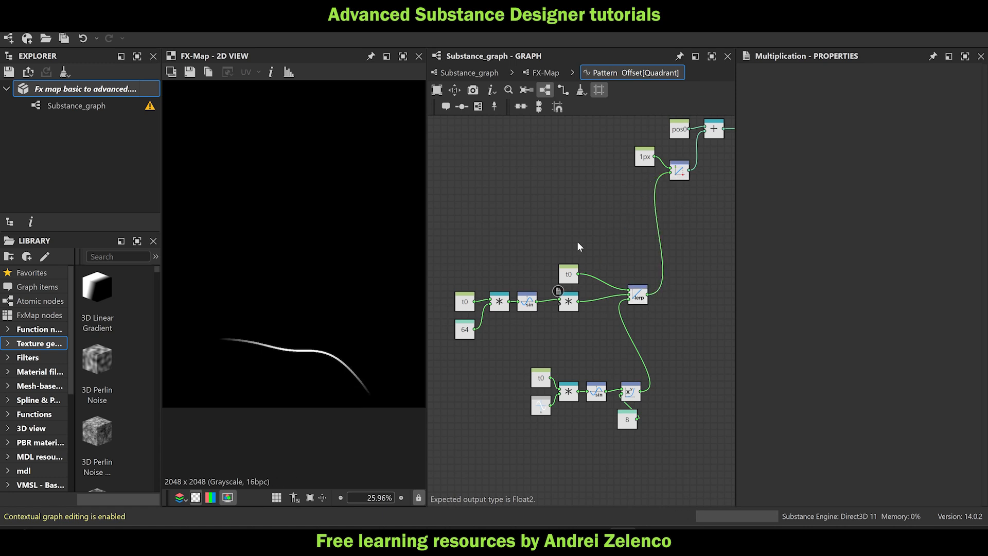
Add a Float node, connect it to the new Multiplication's second input, and set its value to 0.44.
scroll(634, 433, up, 3)
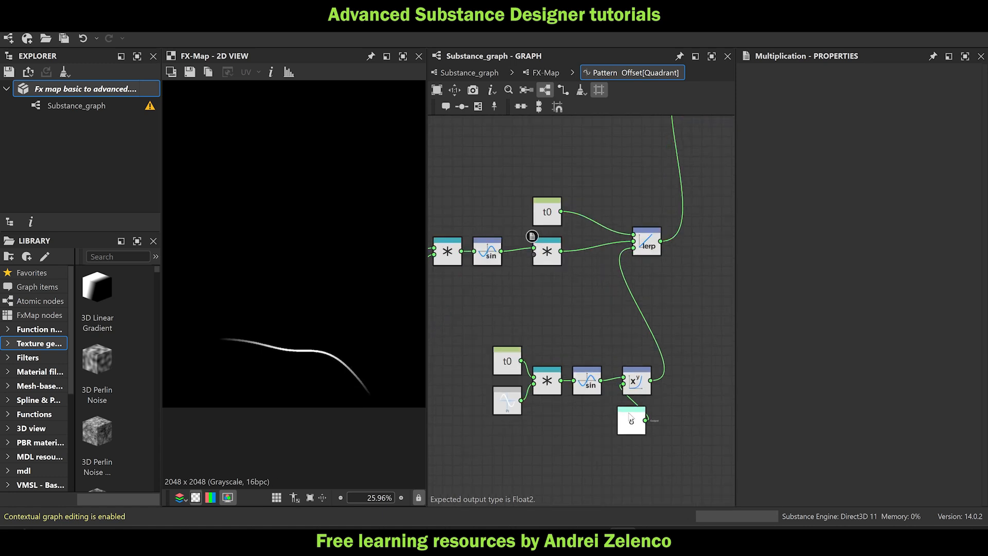
middle_drag(556, 289, 606, 293)
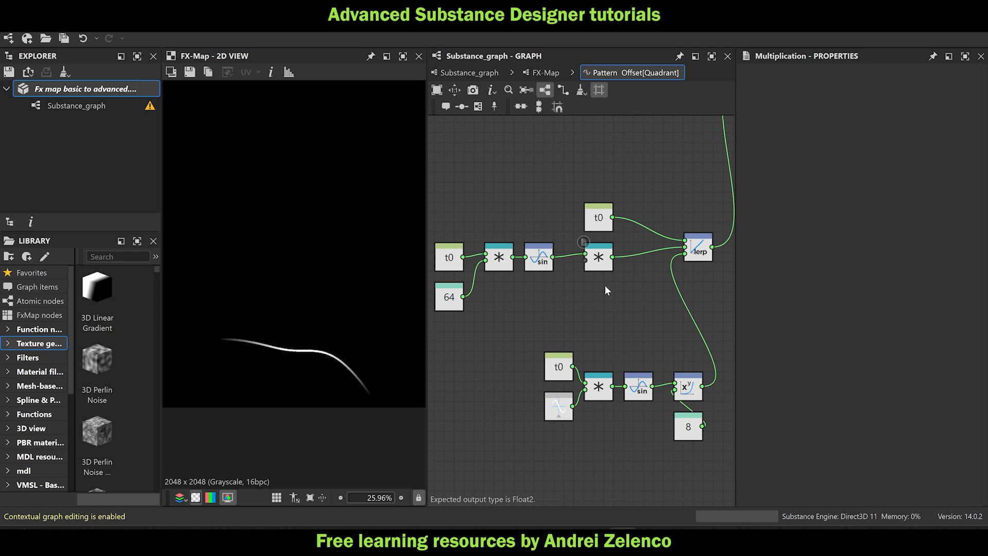
key(space)
text(fl)
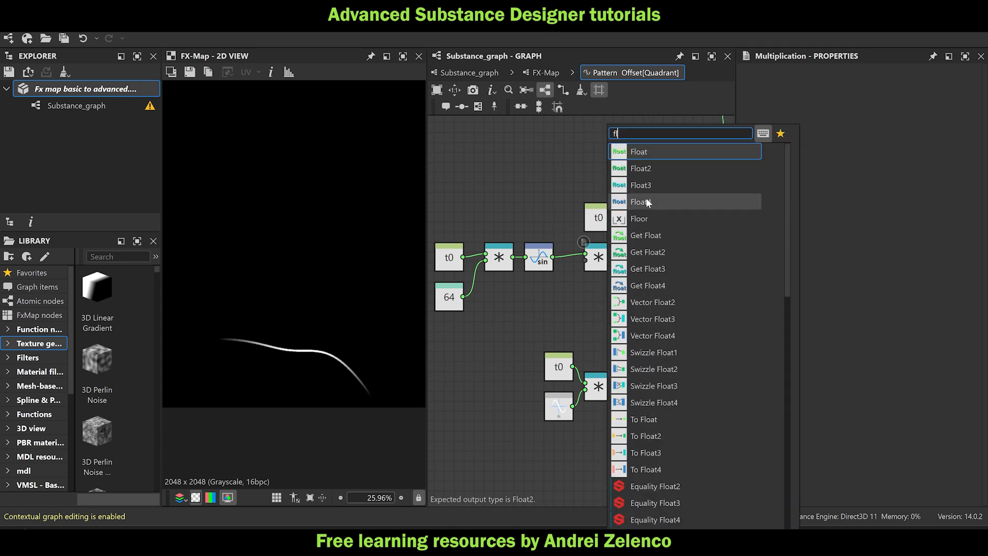
click(650, 151)
drag(598, 291, 585, 260)
drag(842, 83, 872, 92)
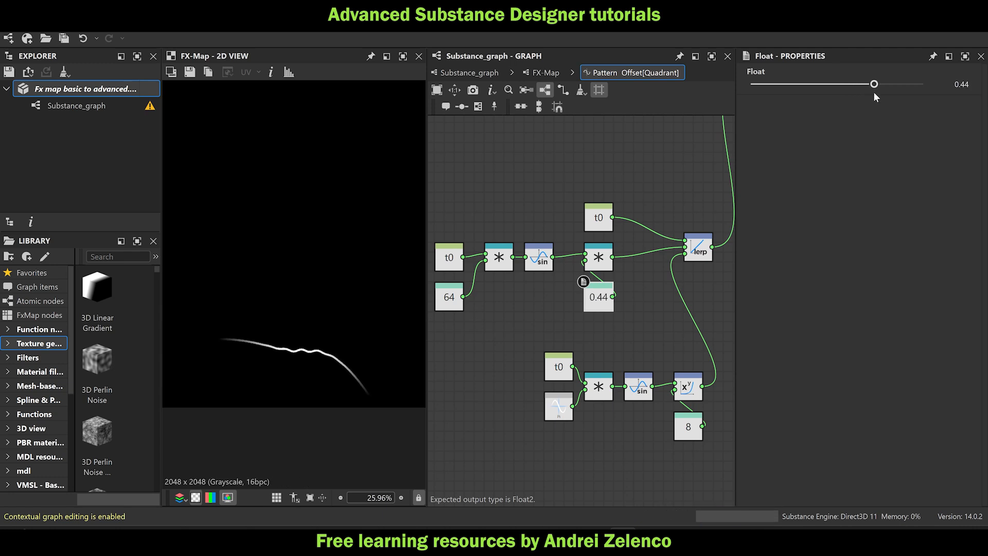
Move the whole upper sine branch, including its 64 and 0.44 Floats, farther away from the Linear Interpolation.
scroll(664, 245, down, 2)
middle_drag(728, 367, 709, 372)
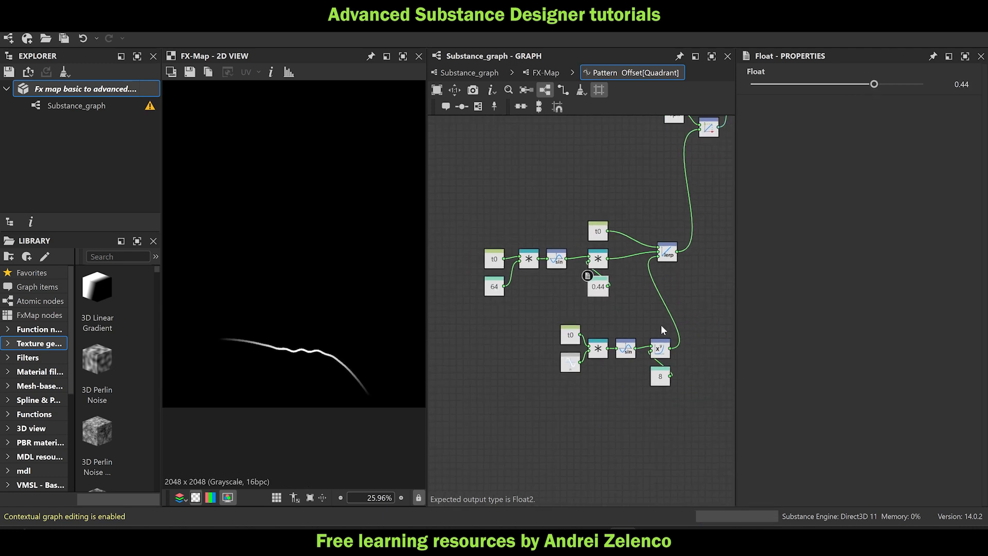
drag(629, 308, 453, 265)
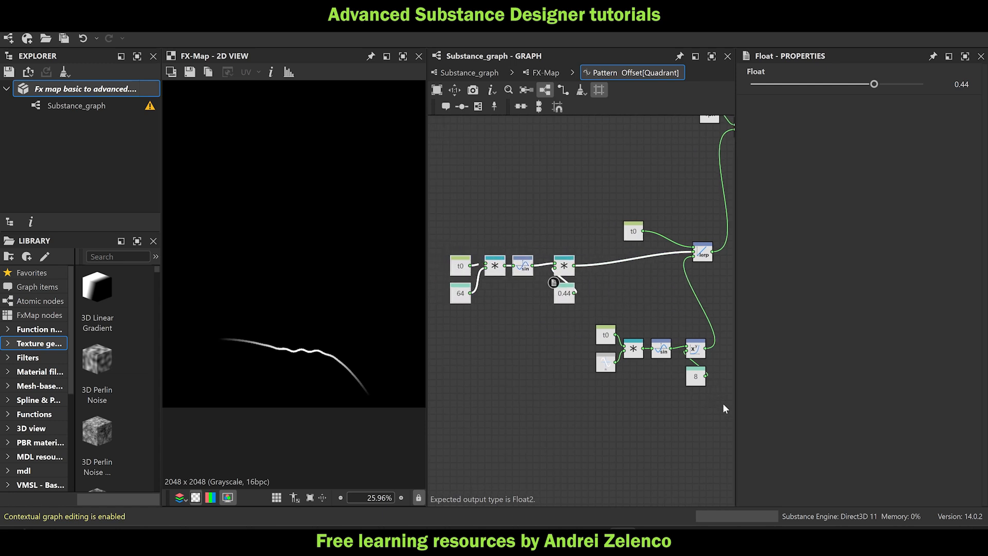
Feed the Cartesian node from the 0.44 Multiplication and move the t0 node closer to the Linear Interpolation.
click(634, 231)
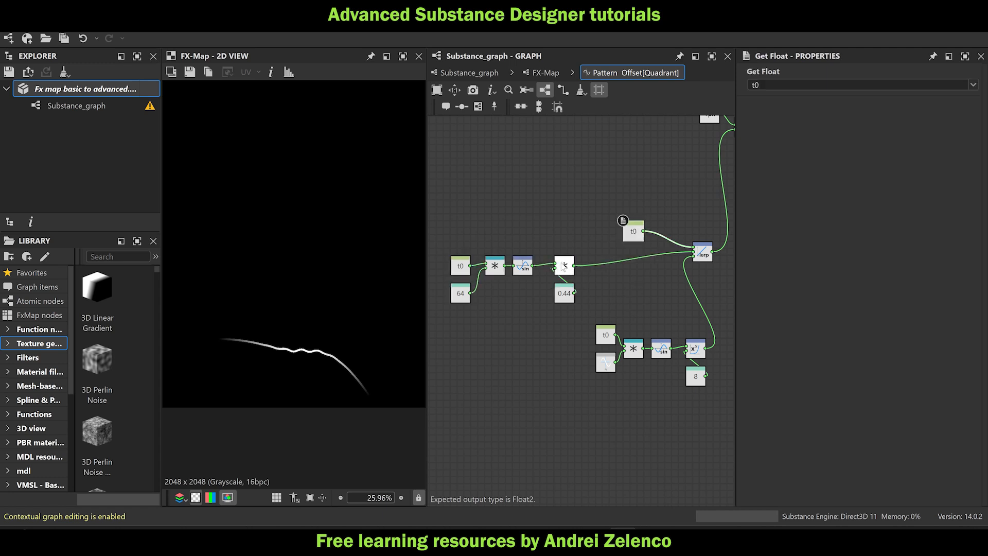
drag(574, 265, 687, 166)
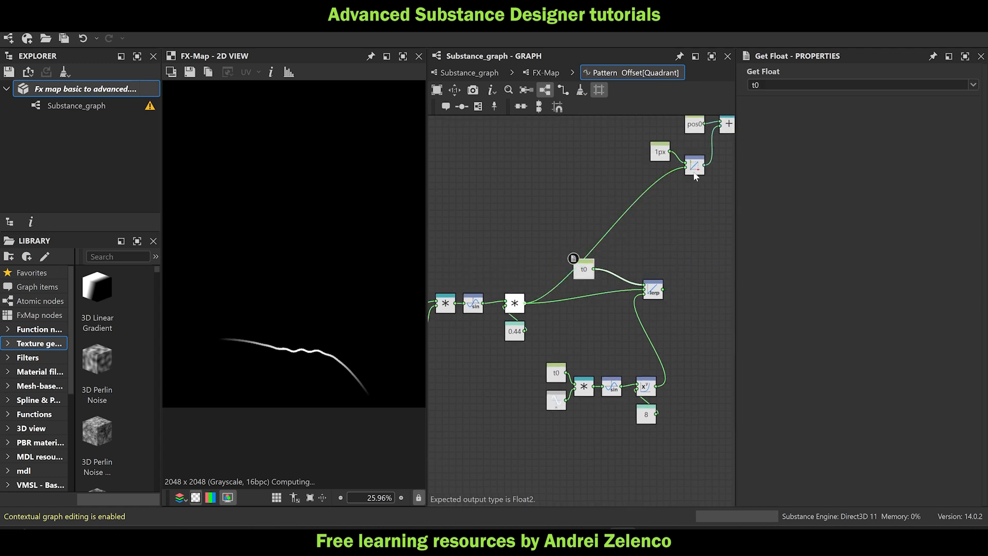
drag(584, 270, 639, 256)
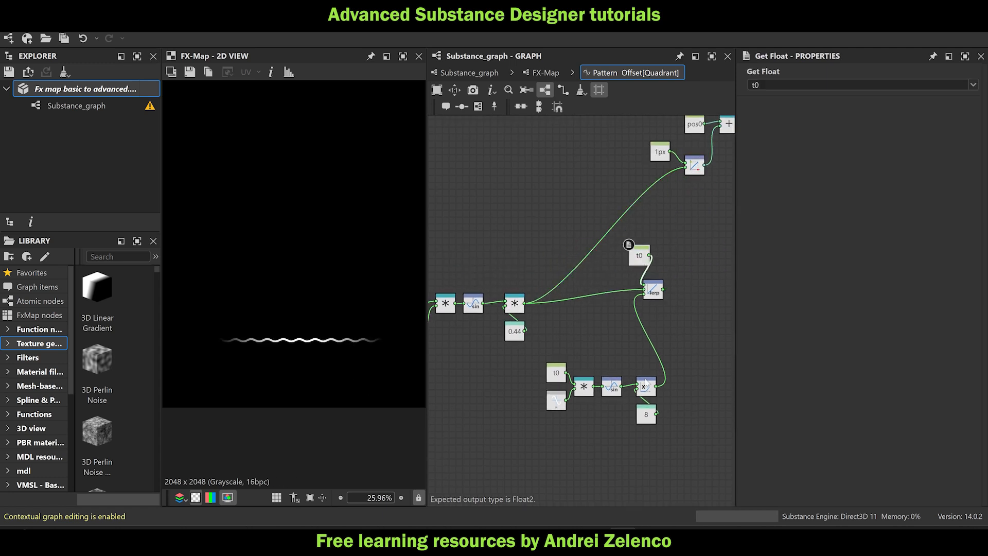
Copy the t0 node of the upper sine branch and place the copy above the 0.44 Multiplication.
middle_drag(591, 319, 666, 325)
click(485, 312)
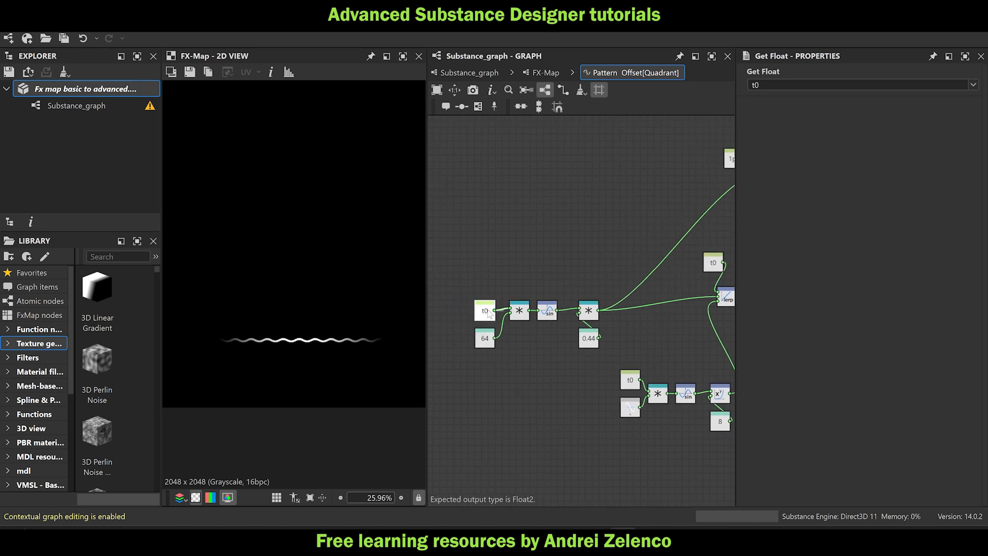
key(ctrl+c)
key(ctrl+v)
drag(490, 312, 587, 279)
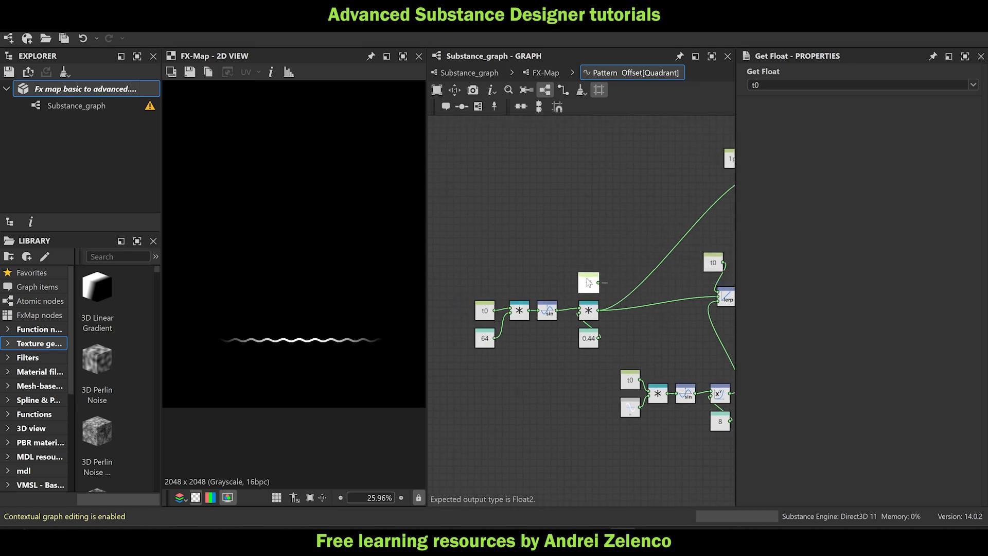
Create an Add node summing the copied t0 and the 0.44 Multiplication, feed it to the Cartesian node, and place it beside its inputs.
key(space)
text(ad)
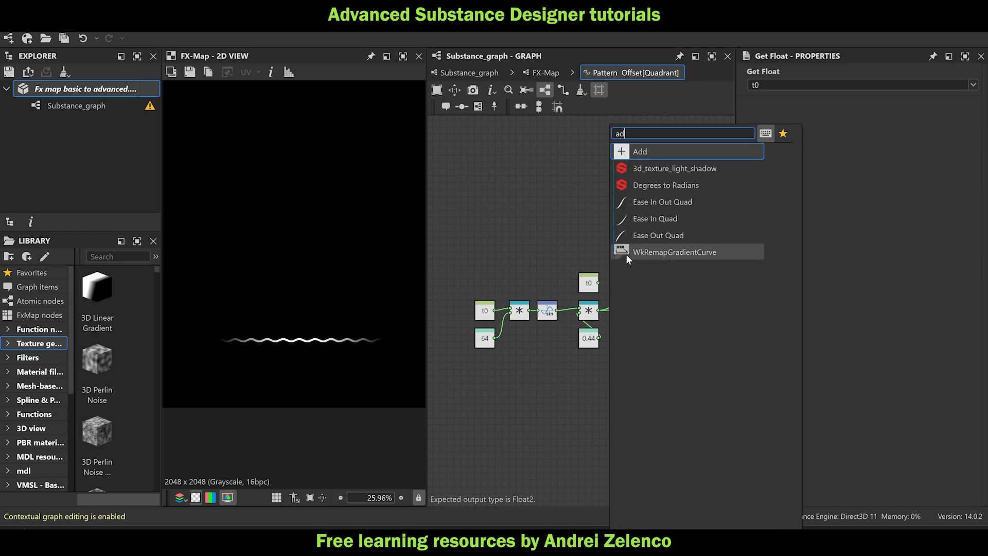
click(669, 150)
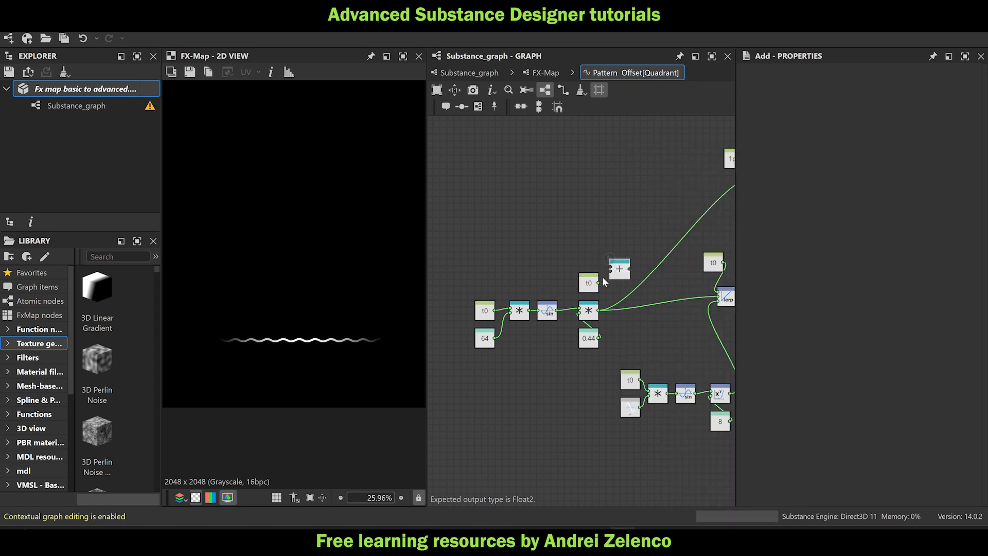
drag(599, 282, 610, 266)
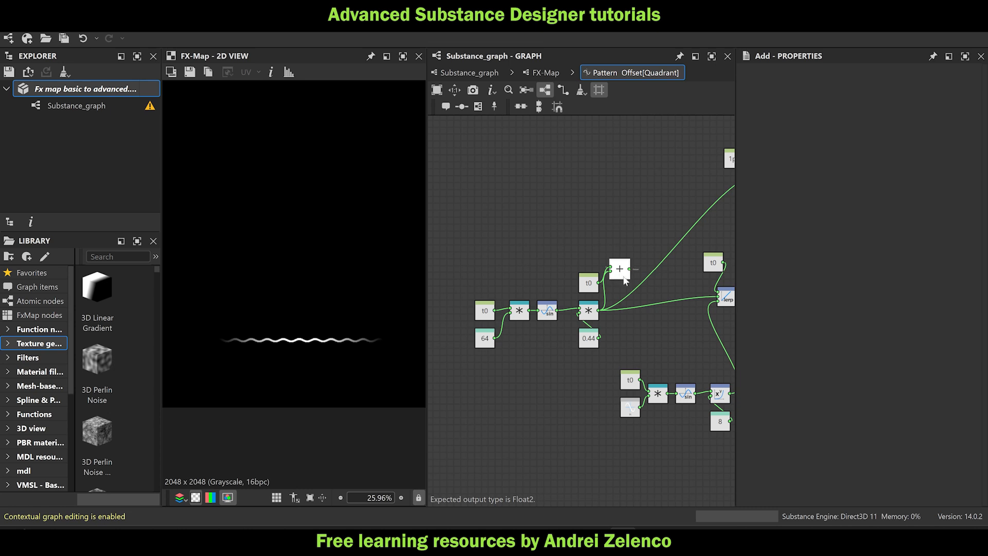
middle_drag(633, 270, 569, 306)
drag(566, 301, 704, 214)
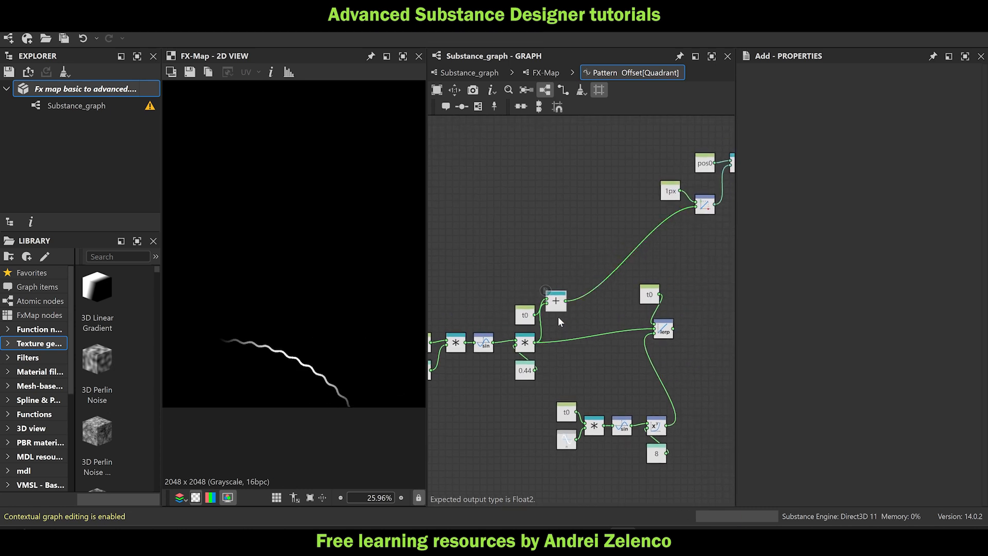
drag(557, 303, 560, 323)
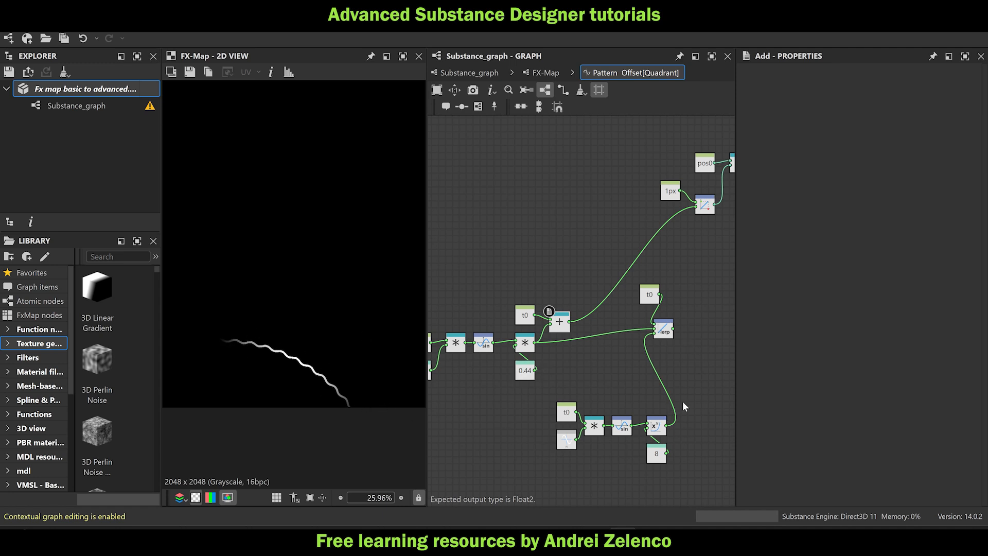
Duplicate the t0 node feeding the Add node and place the duplicate above it.
middle_drag(582, 366, 640, 382)
click(586, 331)
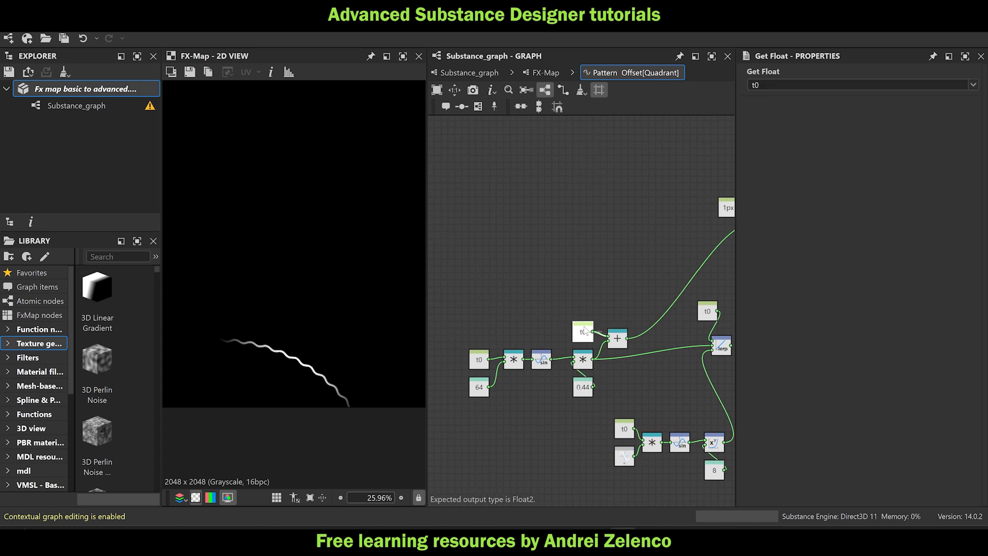
key(ctrl+d)
drag(584, 327, 623, 289)
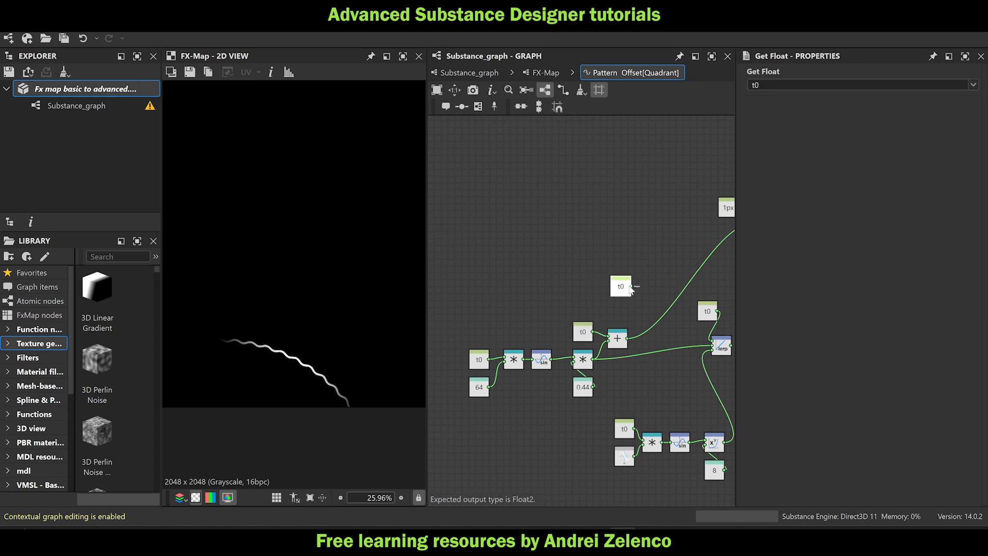
Compare the curve with the Cartesian node fed by the duplicated t0 and by the Add node.
middle_drag(631, 290, 557, 325)
drag(548, 301, 679, 244)
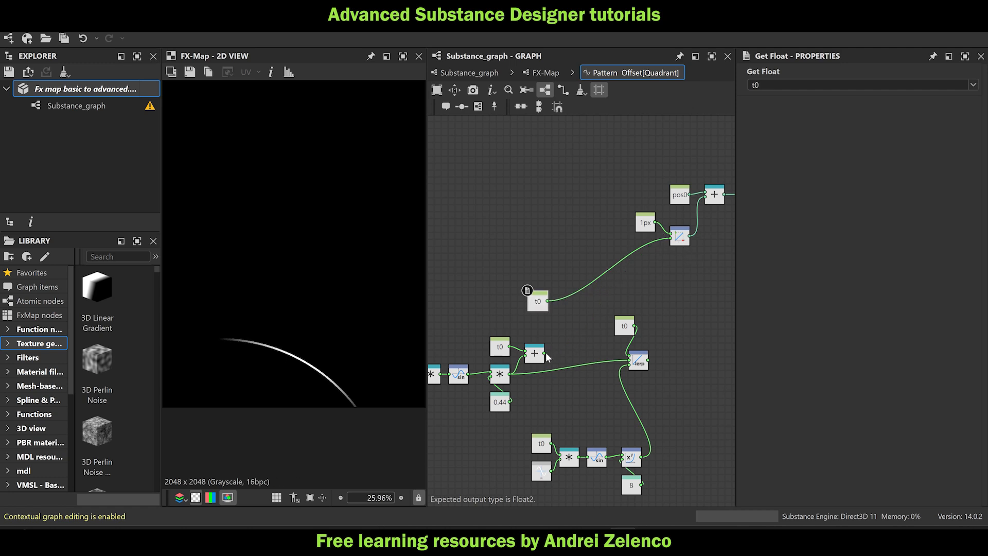
mouse_move(544, 353)
mouse_down()
mouse_move(606, 312)
mouse_move(671, 237)
mouse_up()
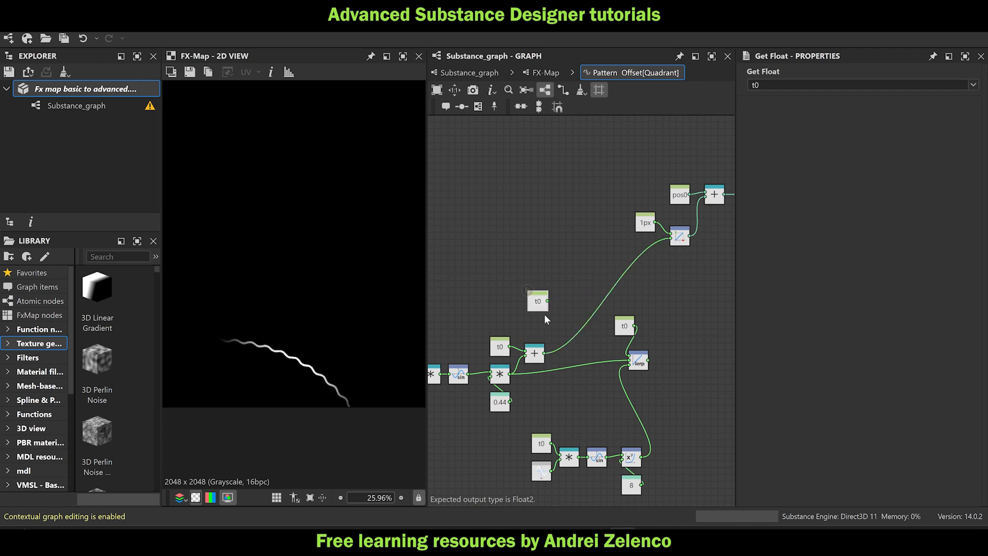
drag(536, 309, 532, 307)
Delete the Linear Interpolation's old t0, wire the duplicated t0 and the Add node as its blend inputs, and feed its output to the Cartesian node.
click(625, 327)
key(Delete)
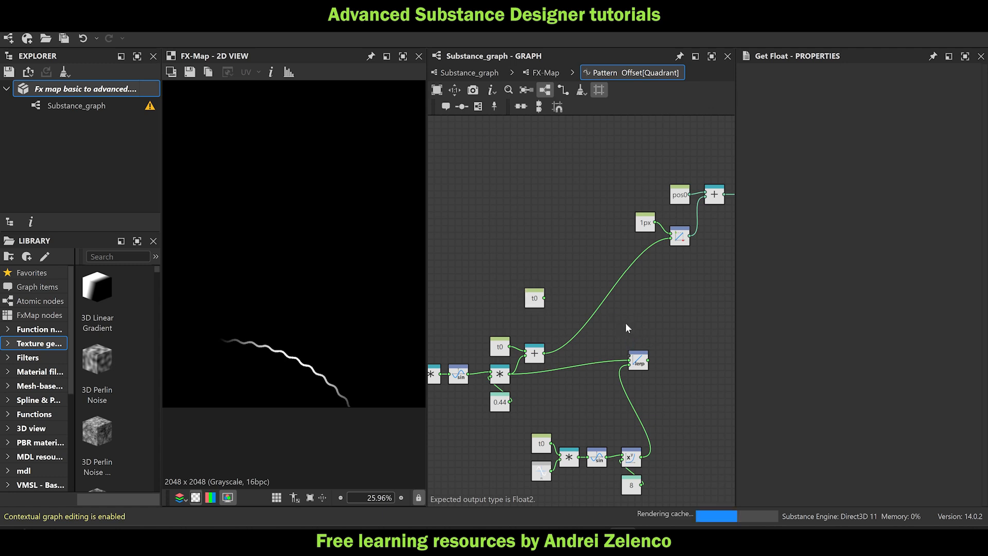
drag(639, 359, 638, 338)
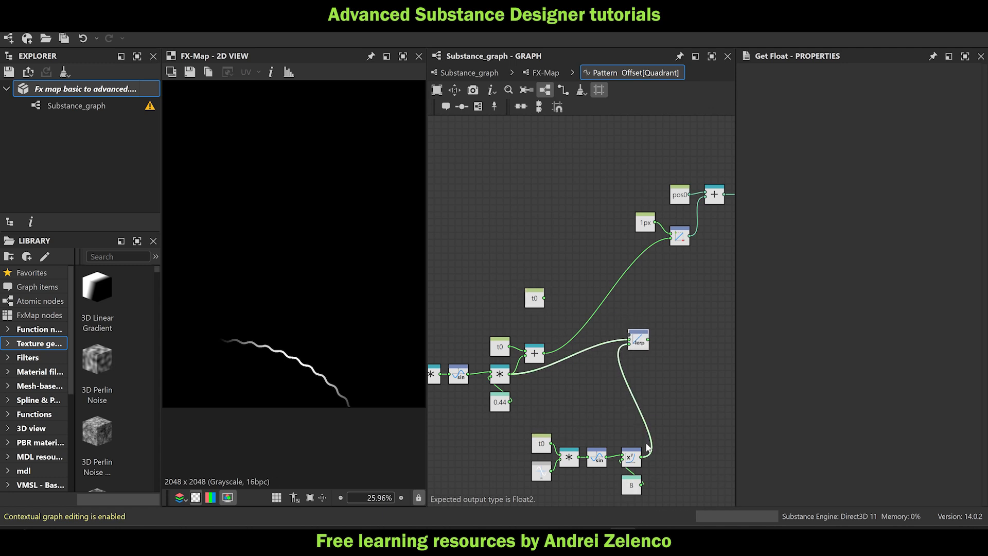
drag(545, 353, 630, 341)
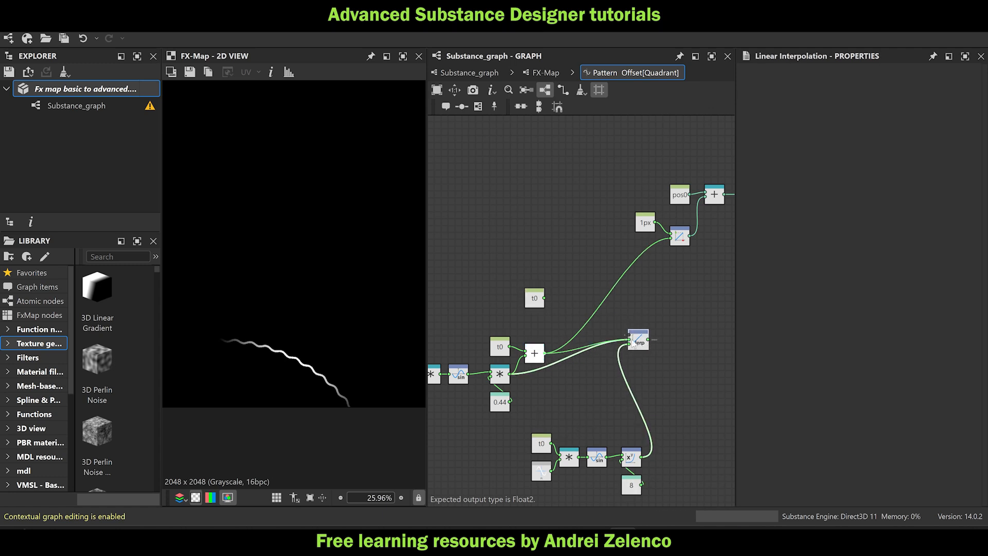
drag(544, 297, 670, 236)
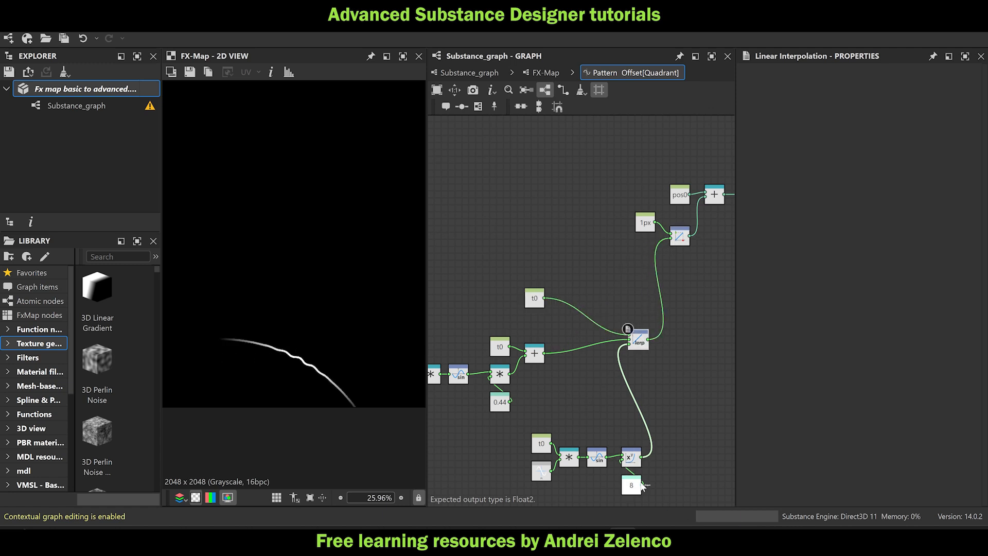
Set the exponent Float of the Pow node to 4.
middle_drag(653, 500, 647, 433)
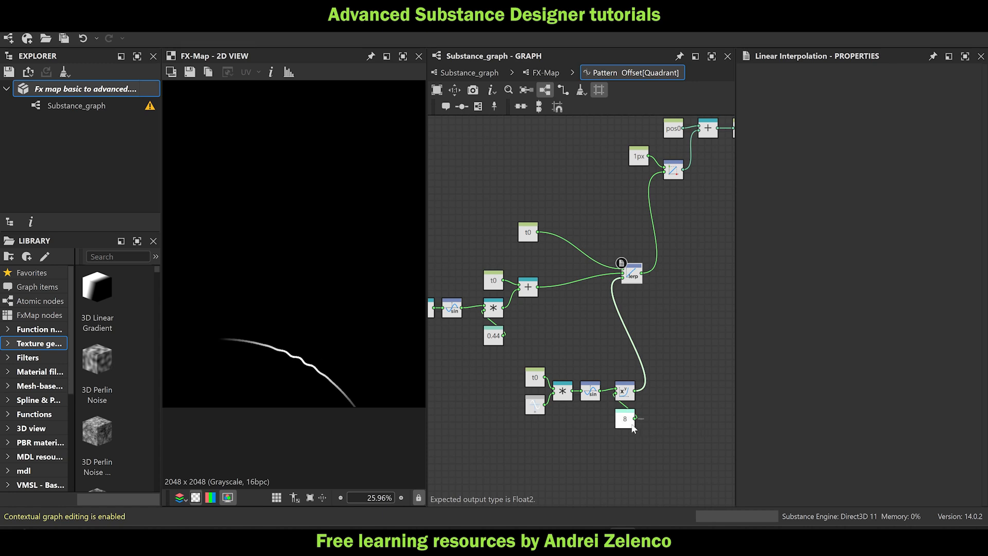
click(625, 418)
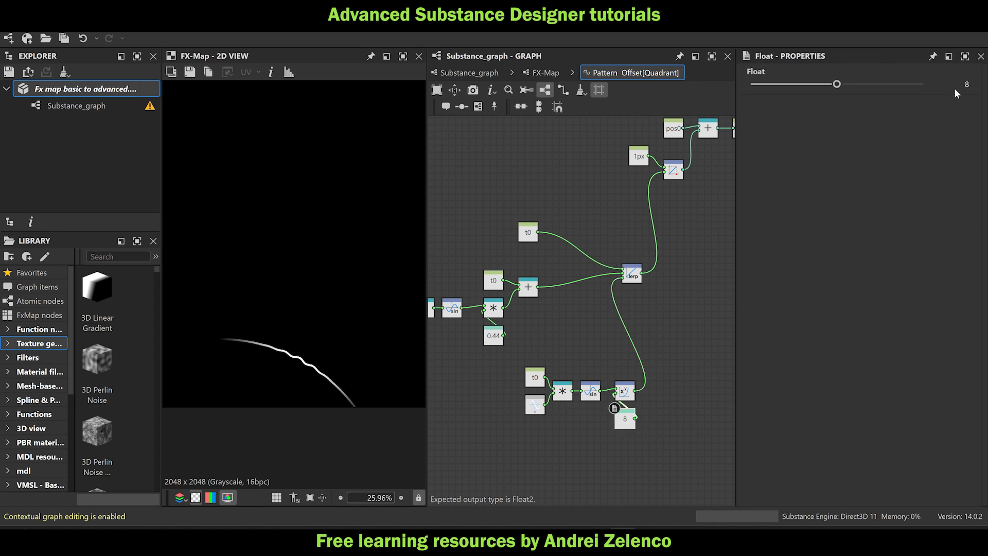
scroll(310, 353, up, 1)
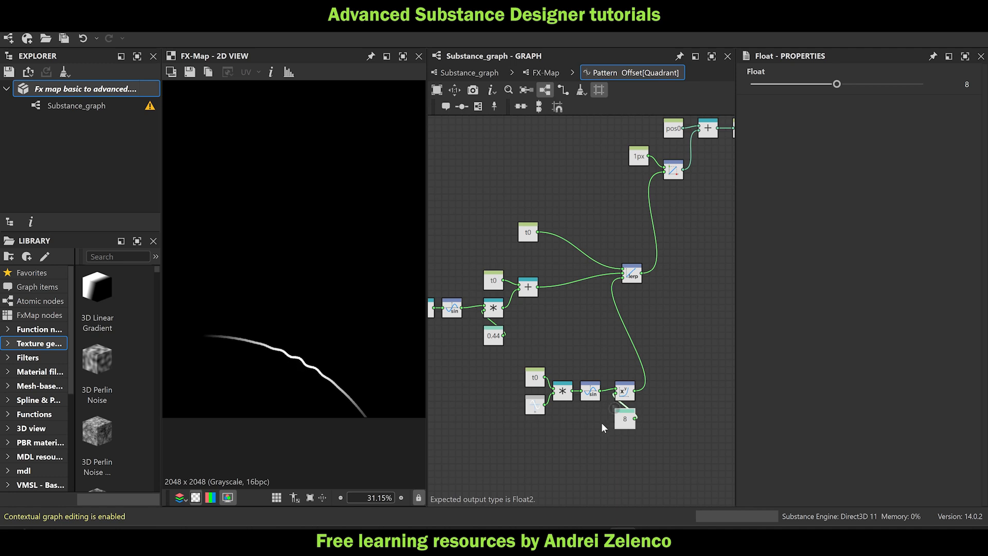
click(979, 86)
key(Return)
Set the upper sine's multiplier Float to 0.72 and shift the powered sine mask branch slightly away from the Linear Interpolation.
click(493, 335)
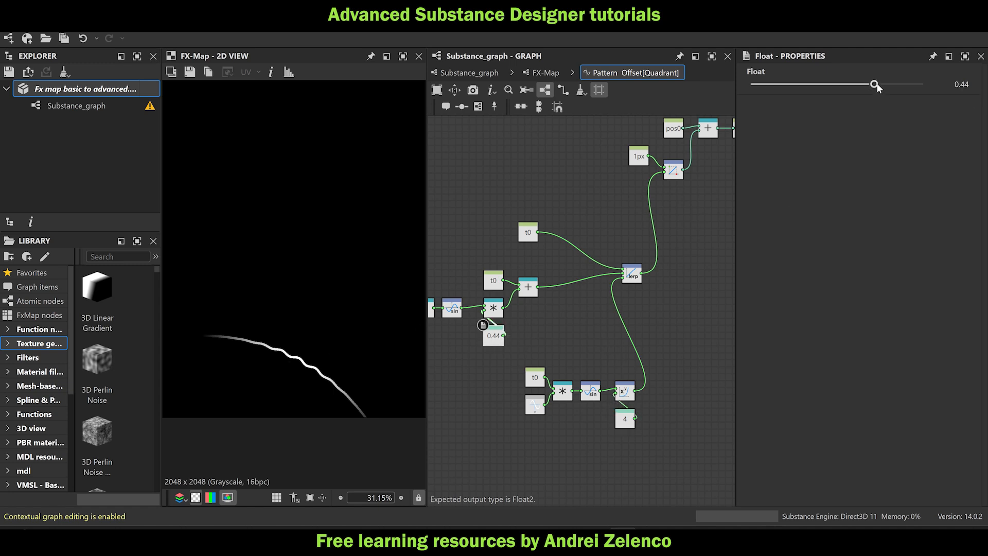
drag(876, 84, 903, 84)
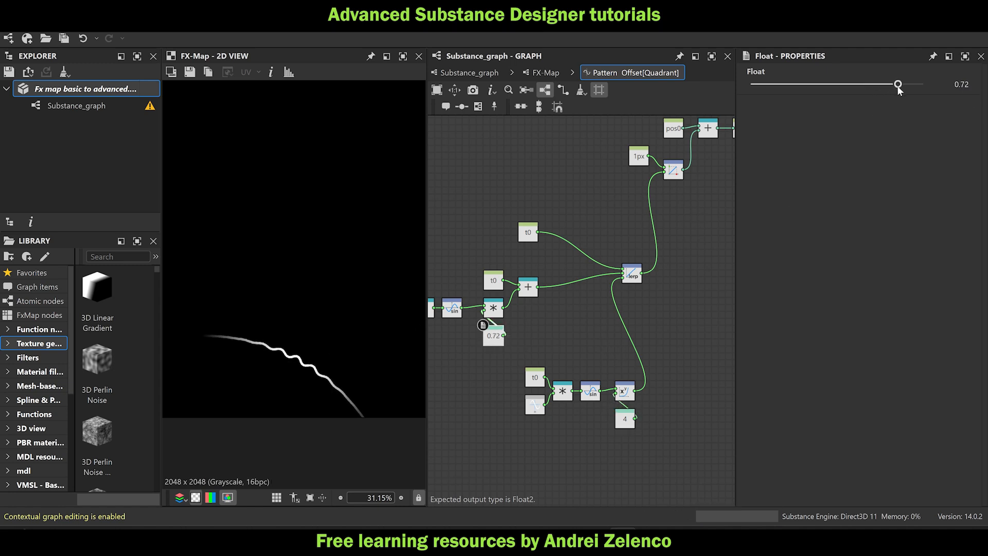
drag(659, 445, 512, 381)
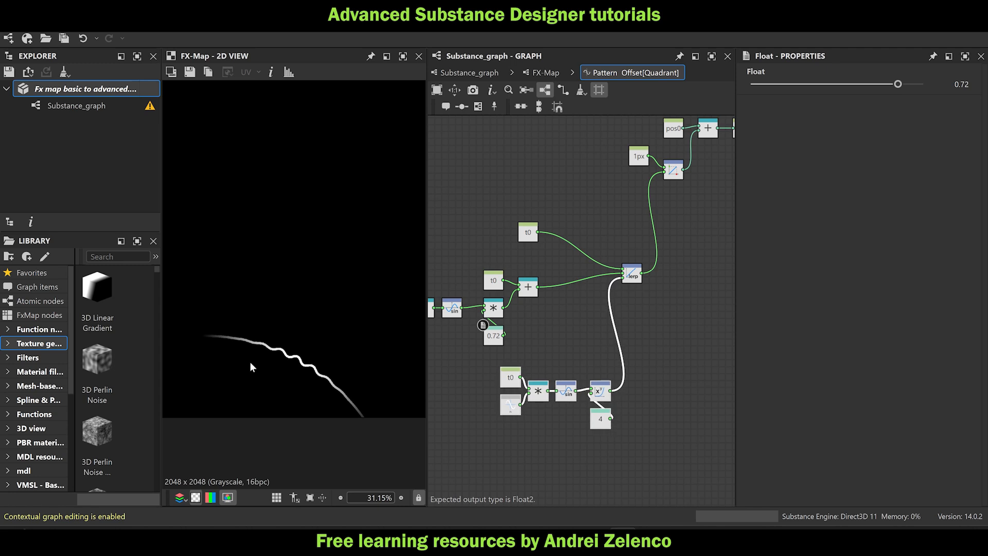
scroll(255, 355, down, 1)
click(632, 276)
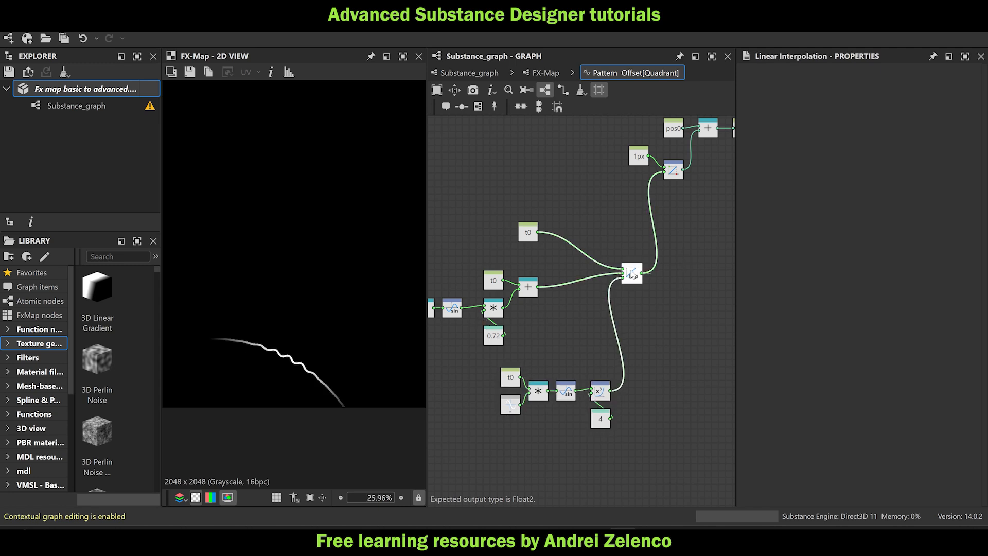
key(space)
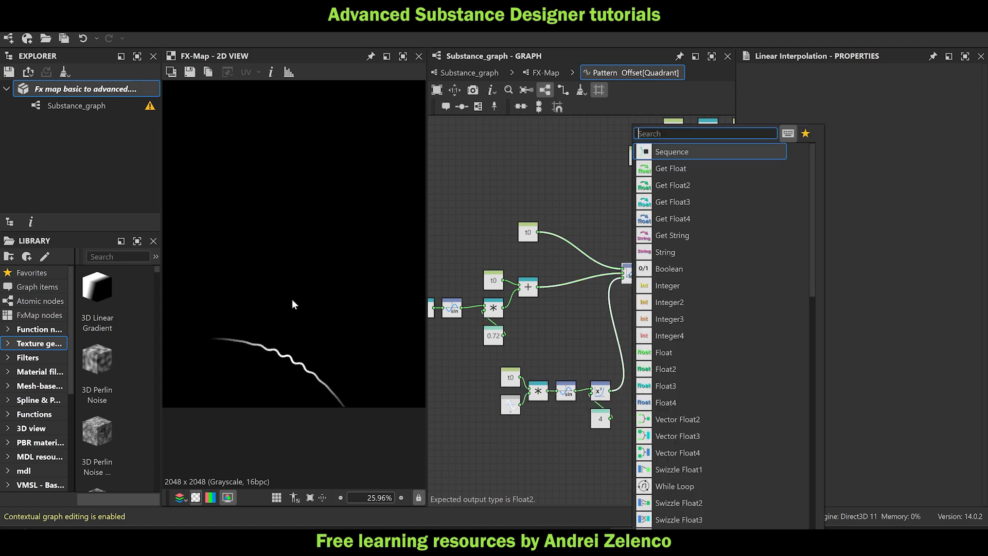
key(Escape)
scroll(288, 314, down, 2)
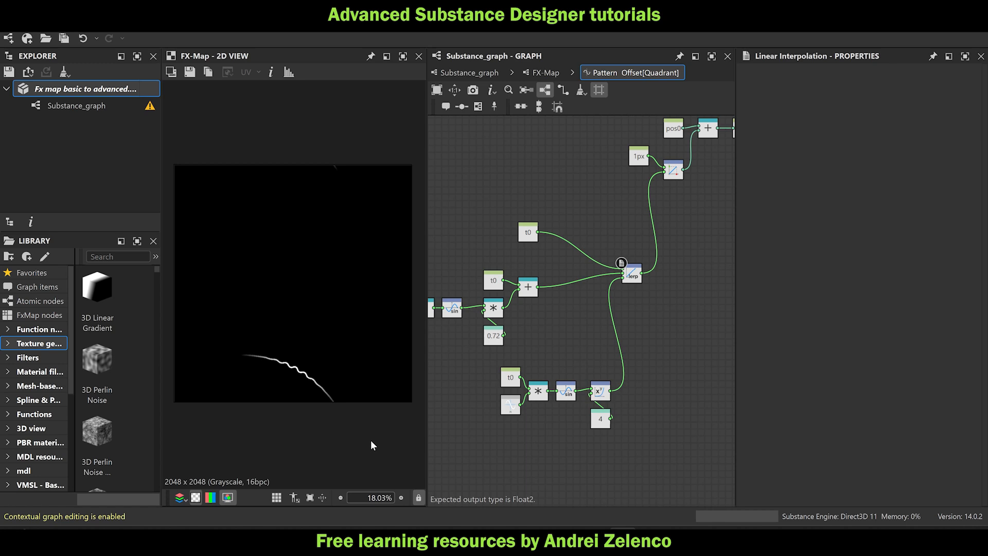
Insert an Add node between the Linear Interpolation and the Cartesian node.
click(634, 280)
key(space)
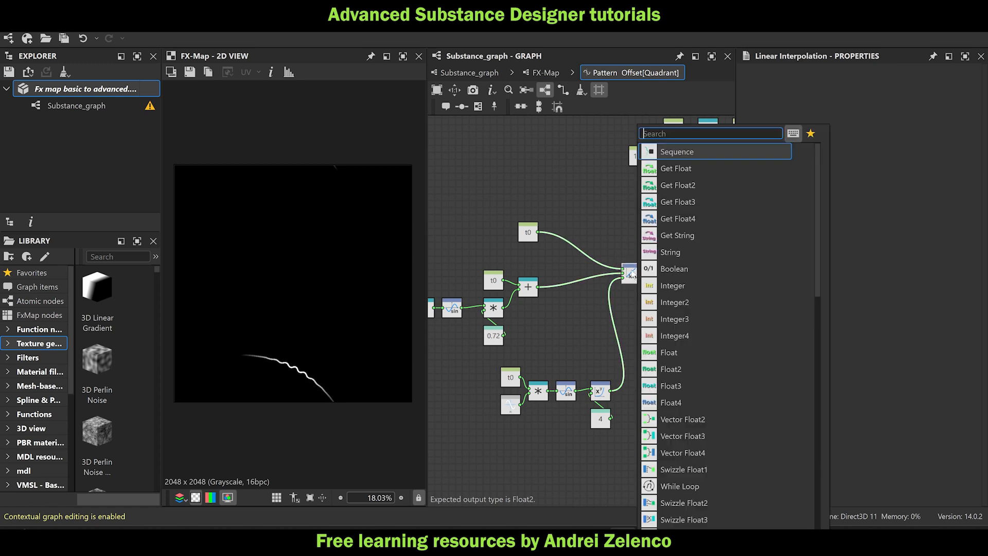
text(ad)
click(681, 155)
Add a Float node to the new Add node's second input, place it below that node, and set its value to -1.
key(space)
text(fl)
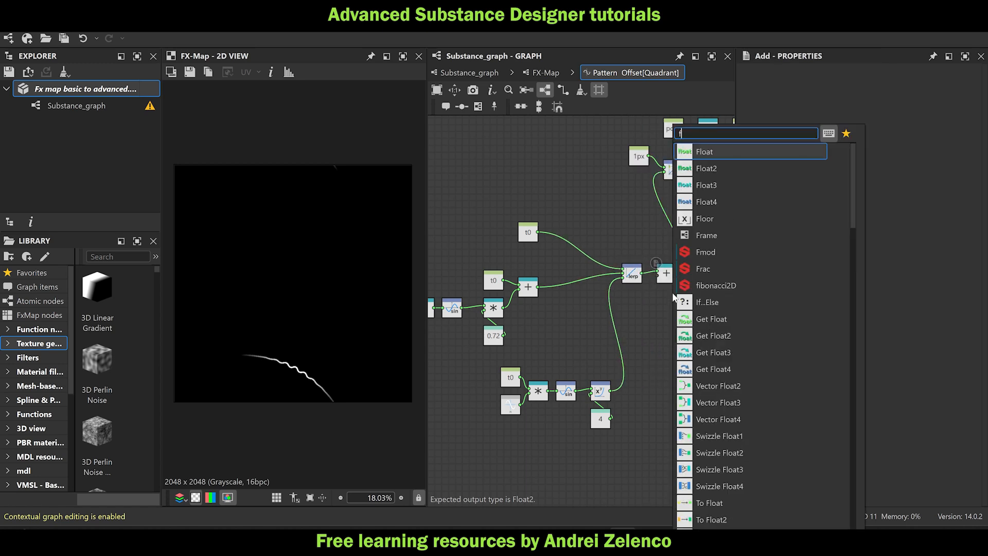
click(707, 153)
scroll(672, 295, up, 2)
drag(675, 298, 664, 313)
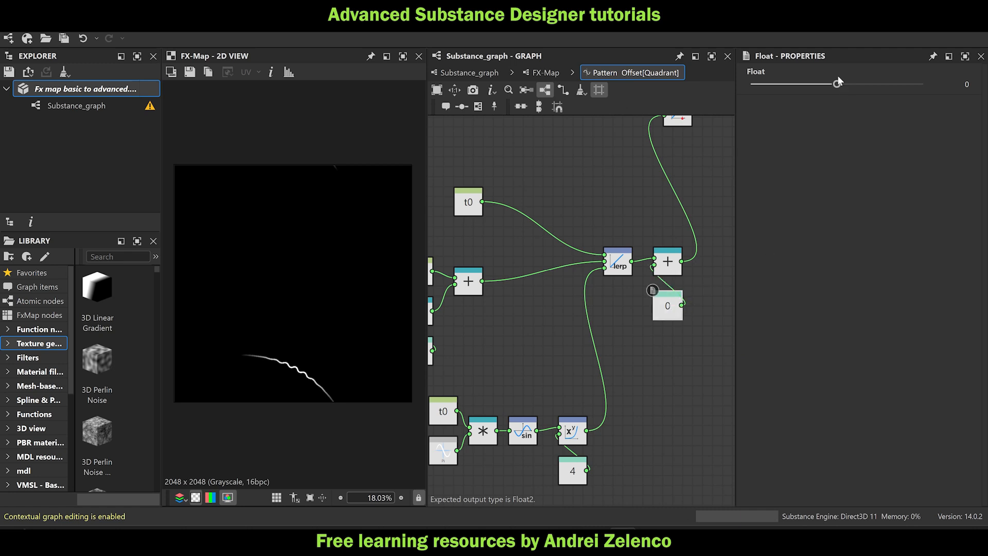
drag(837, 82, 744, 110)
scroll(623, 386, down, 1)
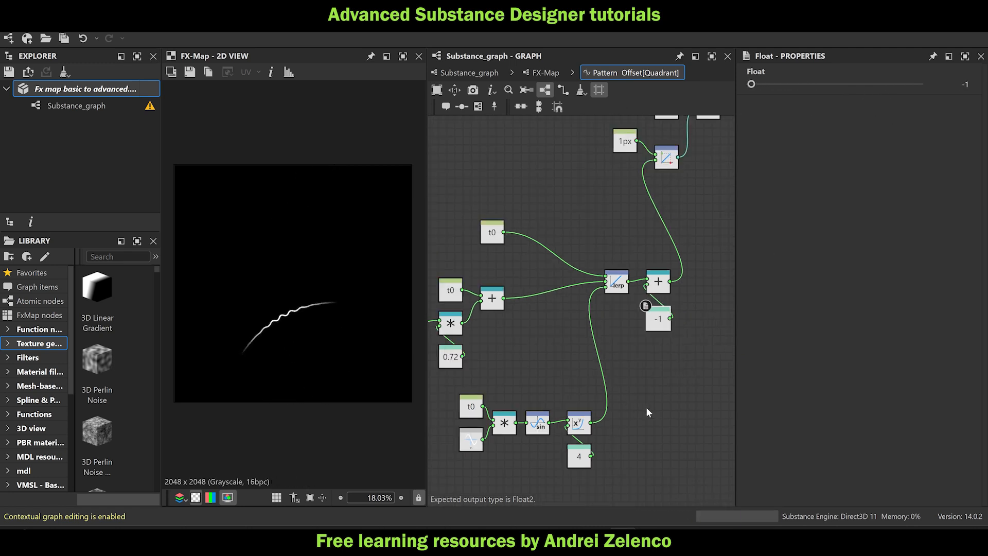
Set the upper sine's multiplier Float to 0.32.
middle_drag(646, 407, 736, 331)
middle_drag(562, 298, 619, 291)
click(601, 273)
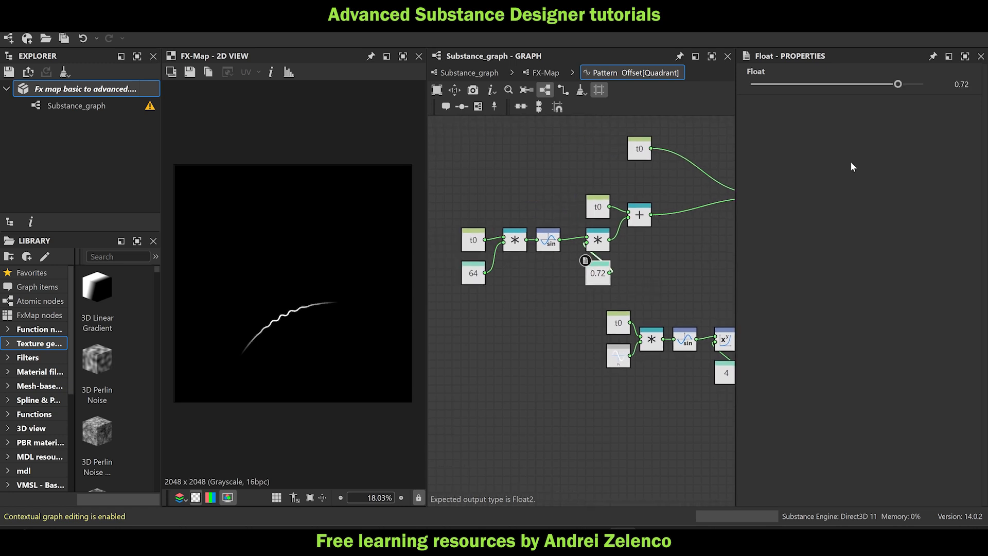
drag(893, 89, 862, 97)
Move the powered sine mask branch farther below the Linear Interpolation and the t0, 64, Multiplication and Sine group closer to the 0.32 Multiplication.
middle_drag(606, 412, 525, 402)
drag(661, 402, 525, 312)
drag(537, 313, 532, 345)
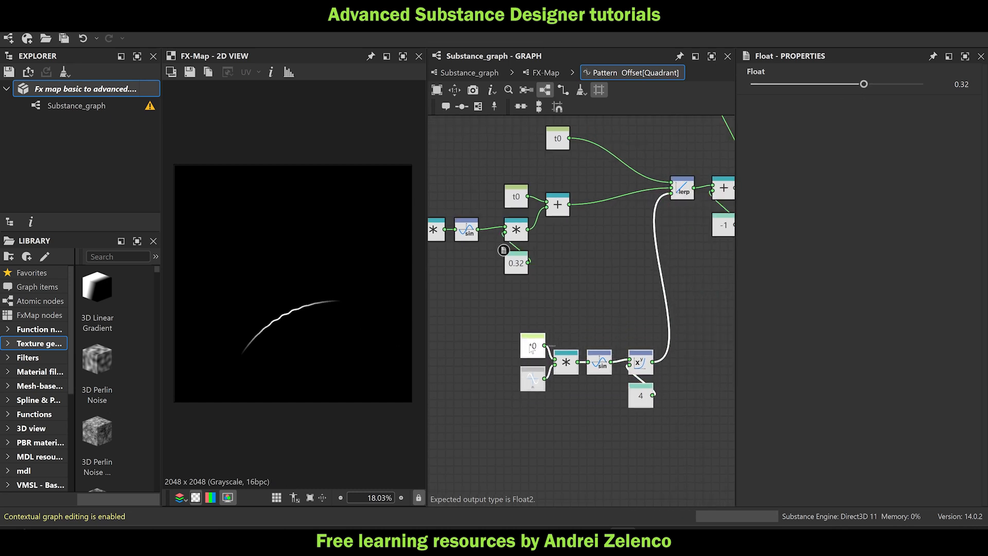
middle_drag(541, 291, 628, 325)
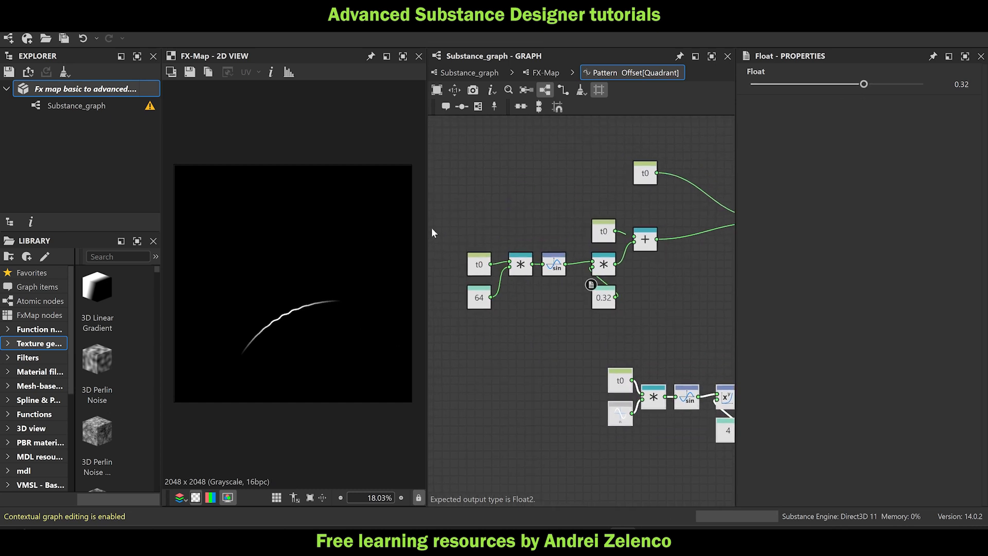
drag(449, 233, 546, 327)
drag(548, 265, 564, 265)
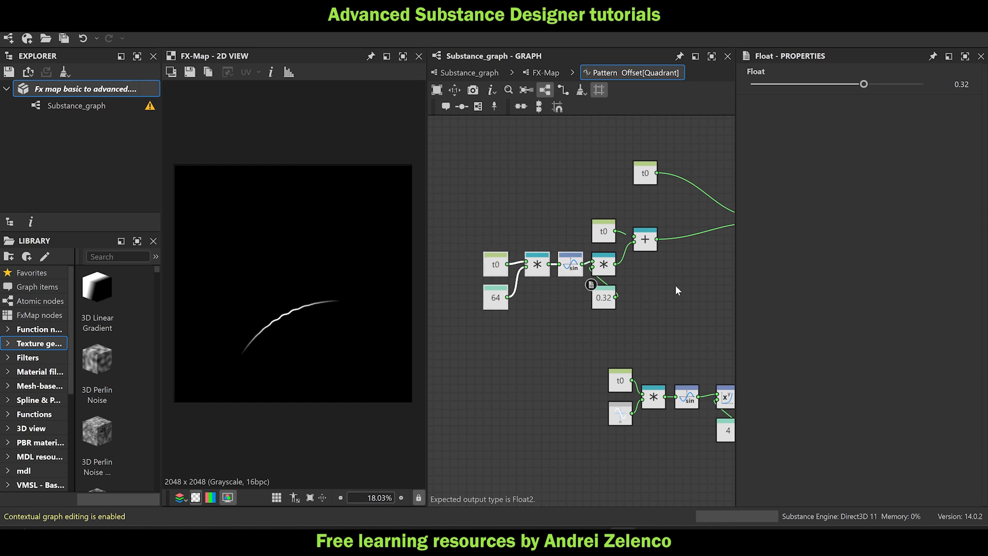
Try driving the Cartesian node's angle with the wave's addition node, the t0 node and the lerp node in turn.
middle_drag(676, 285, 571, 318)
drag(553, 272, 680, 184)
scroll(611, 270, down, 2)
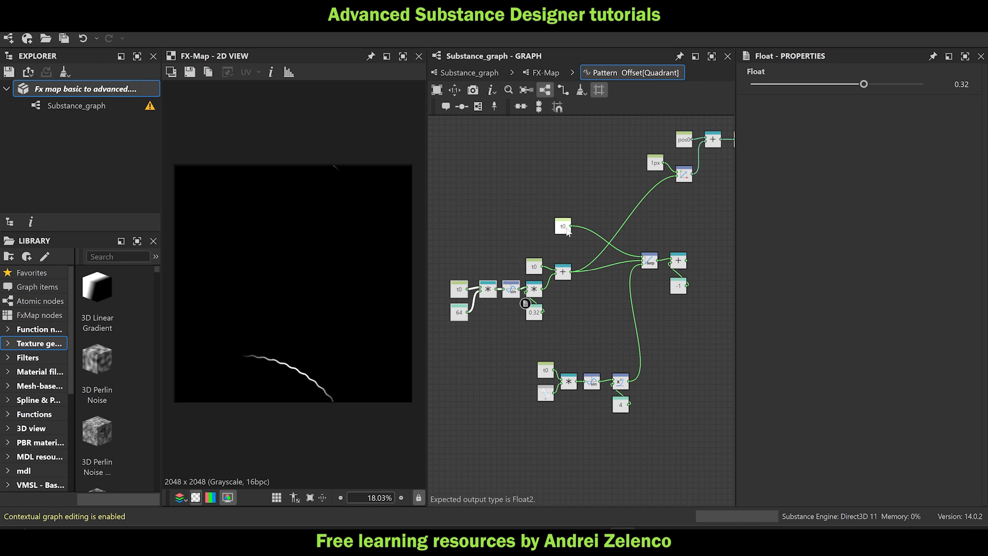
drag(571, 226, 678, 176)
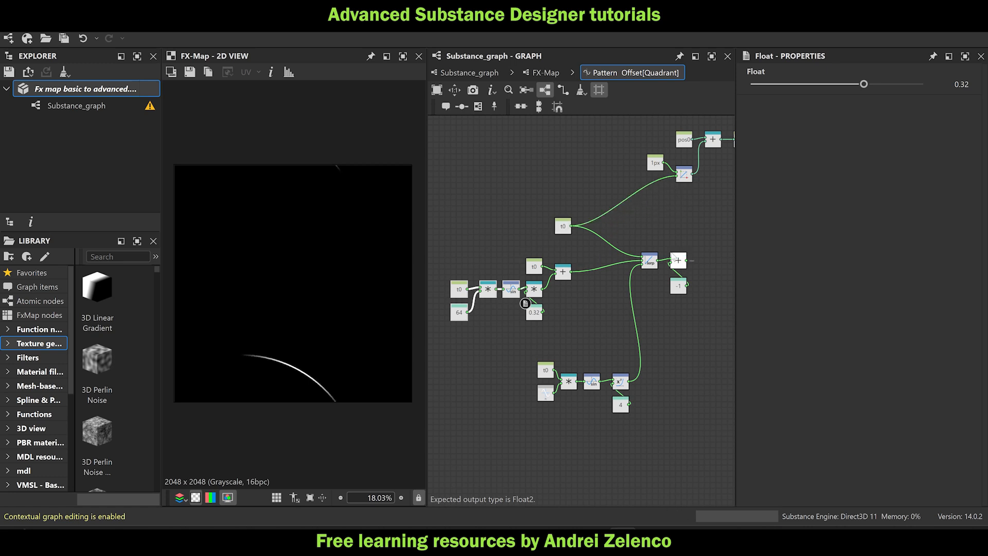
drag(658, 263, 679, 177)
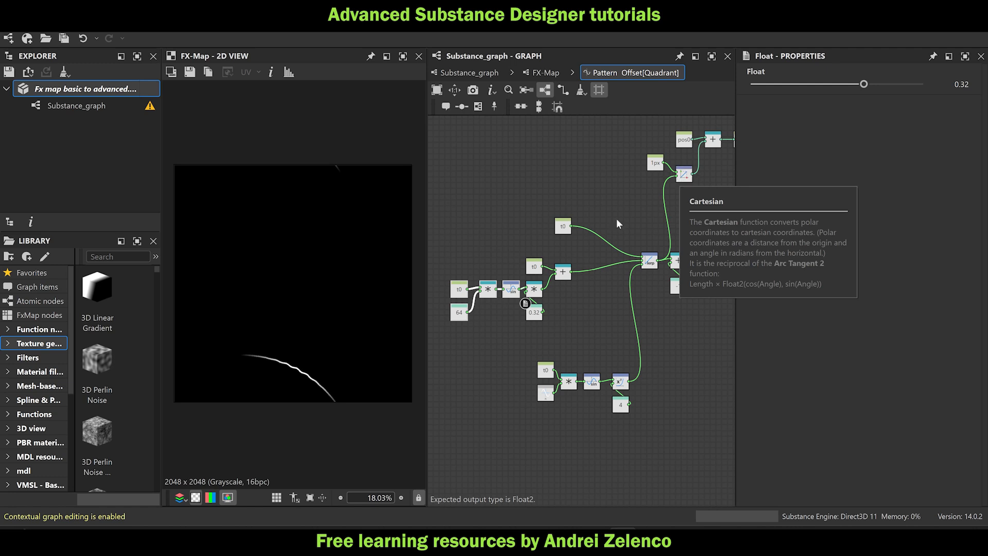
Reconnect the addition node that follows the lerp to the Cartesian node's angle input.
drag(588, 347, 613, 448)
drag(504, 357, 700, 451)
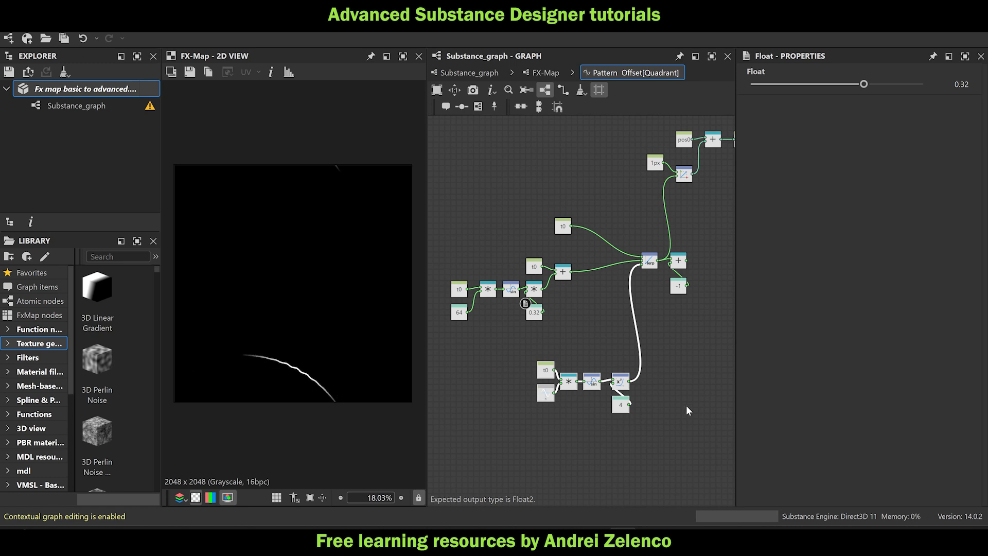
middle_drag(681, 397, 648, 404)
scroll(653, 277, up, 2)
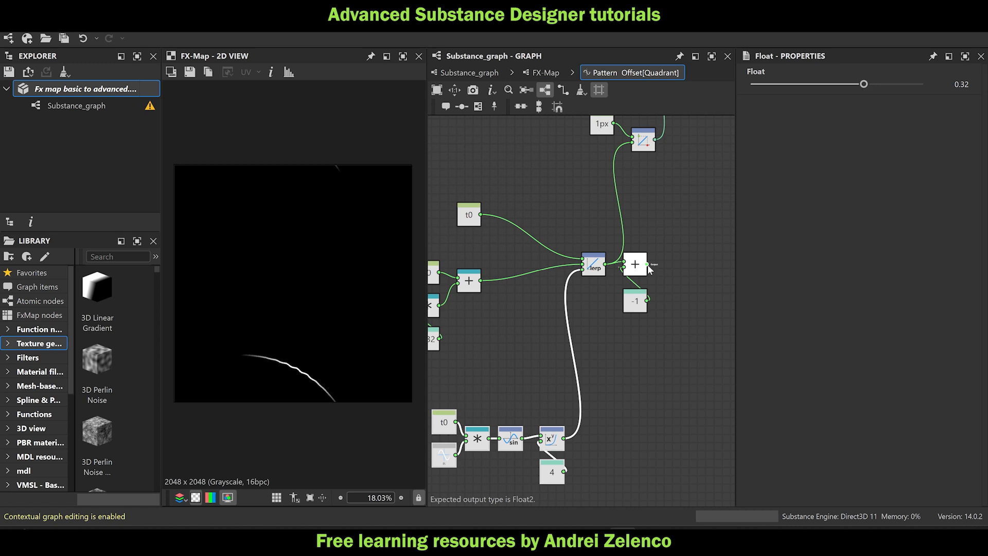
drag(650, 264, 633, 143)
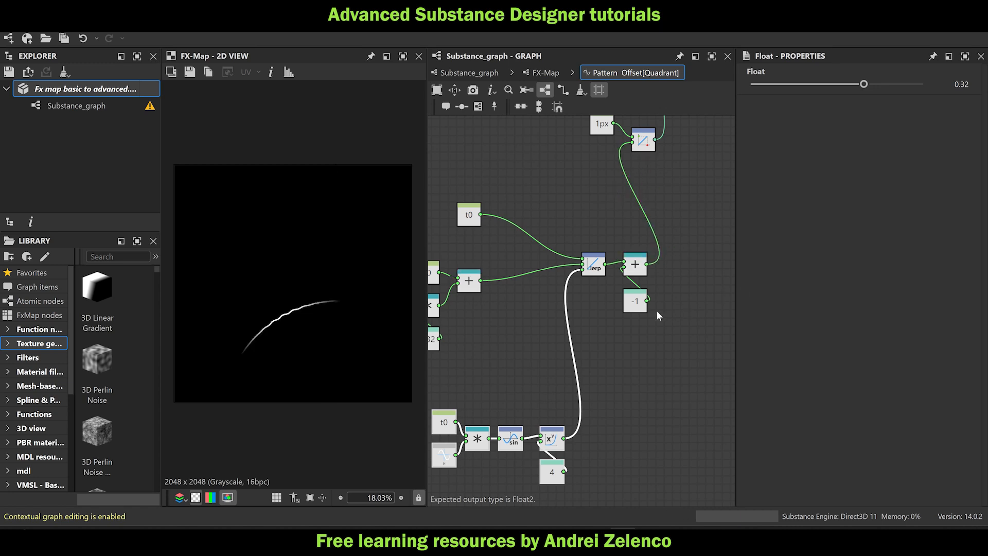
Set the Float constant added to the lerp result to -1.32.
click(636, 304)
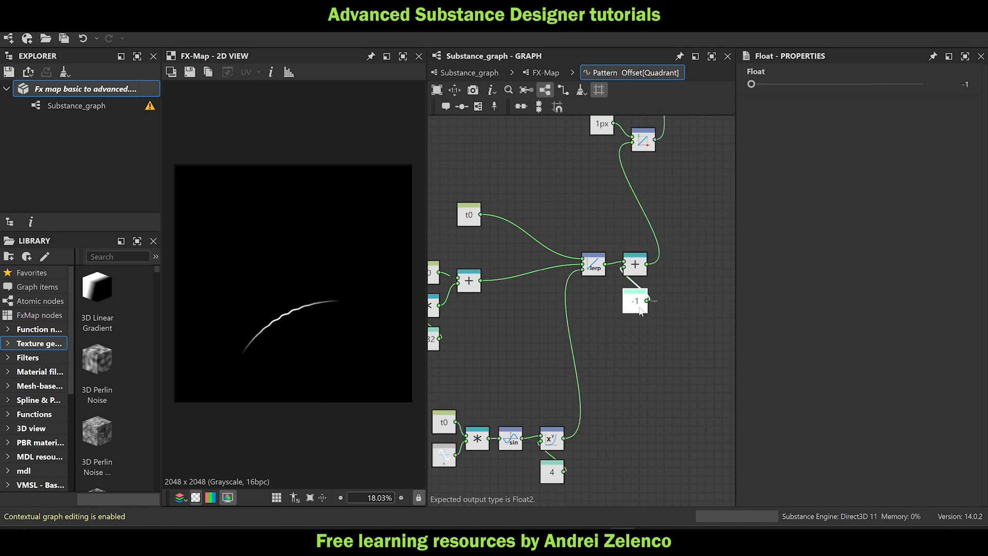
click(974, 87)
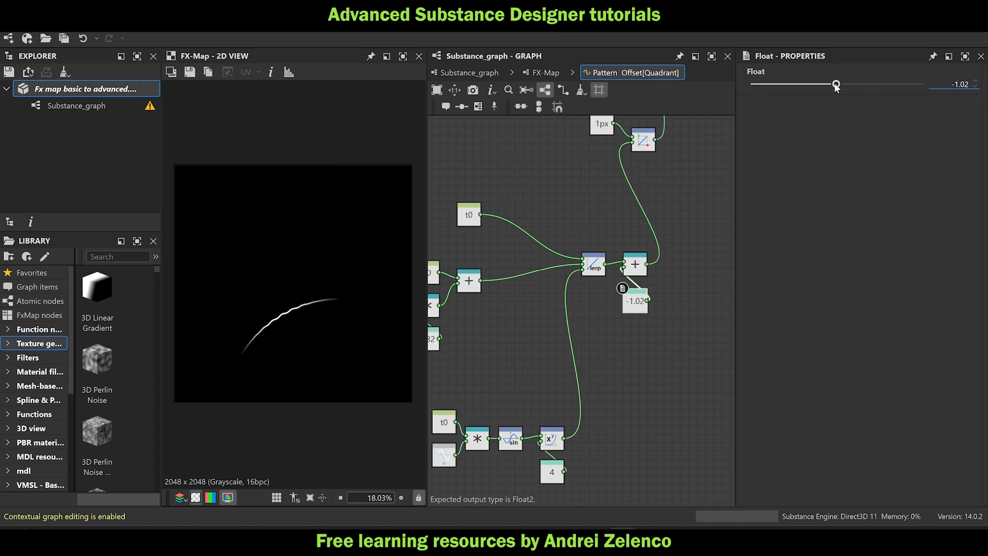
drag(836, 84, 823, 88)
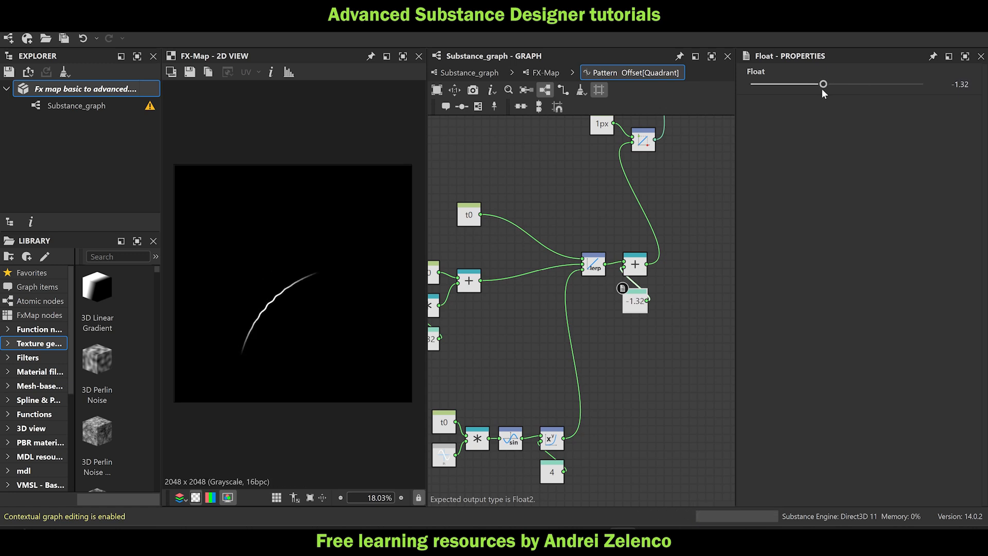
Tidy the graph by moving the sine and power branch up near the wave nodes and nudging the Cartesian node.
scroll(703, 296, down, 2)
scroll(674, 380, down, 2)
drag(654, 432, 560, 359)
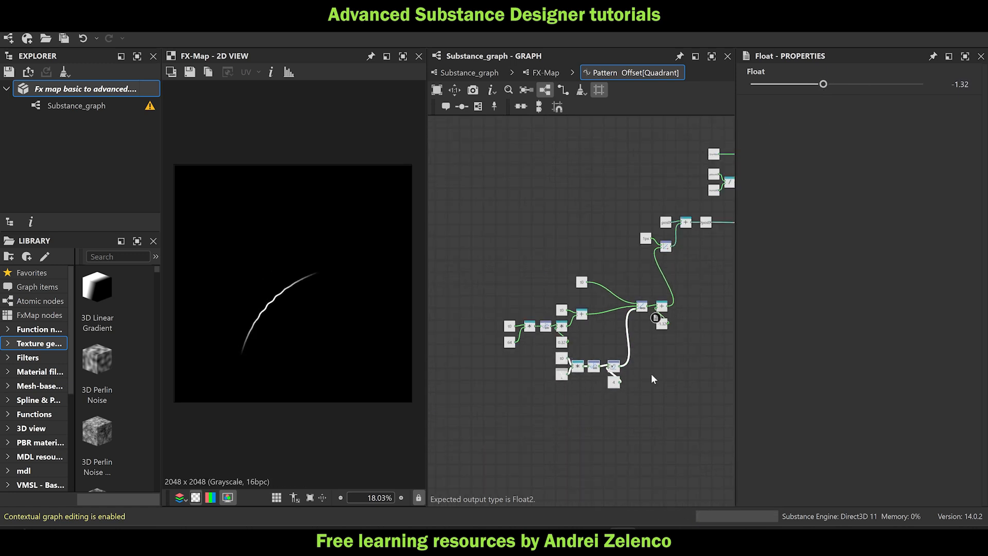
middle_drag(698, 256, 640, 262)
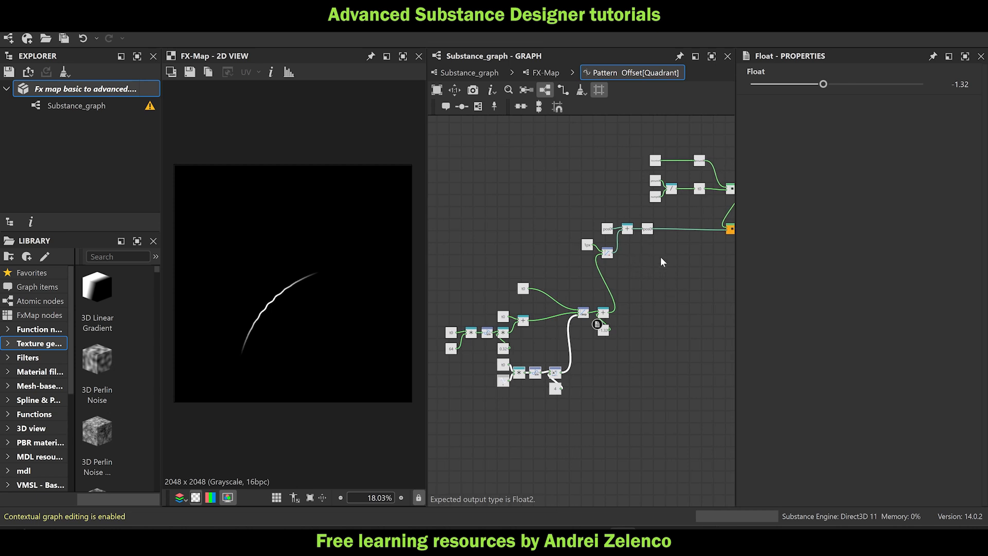
scroll(658, 292, down, 1)
drag(648, 418, 451, 281)
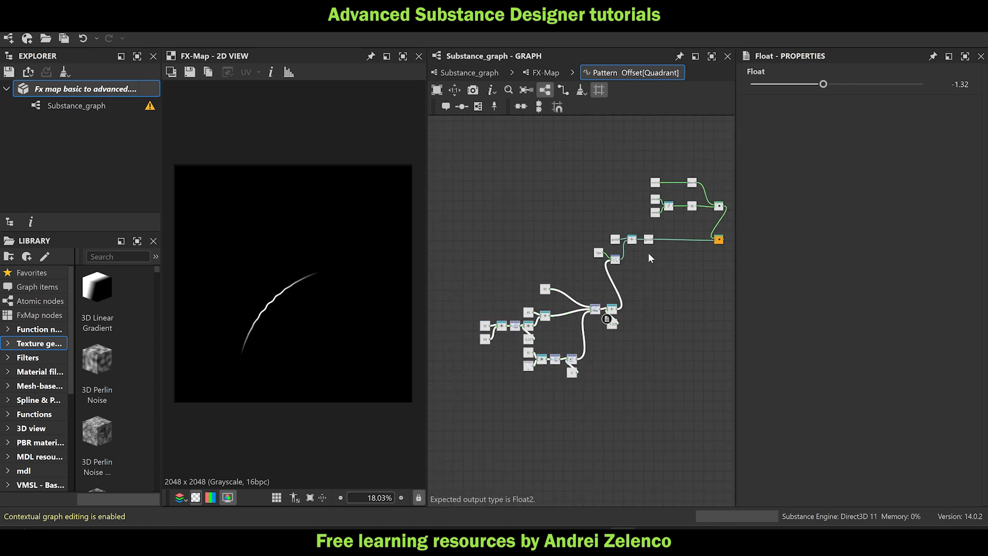
scroll(650, 267, up, 2)
click(615, 271)
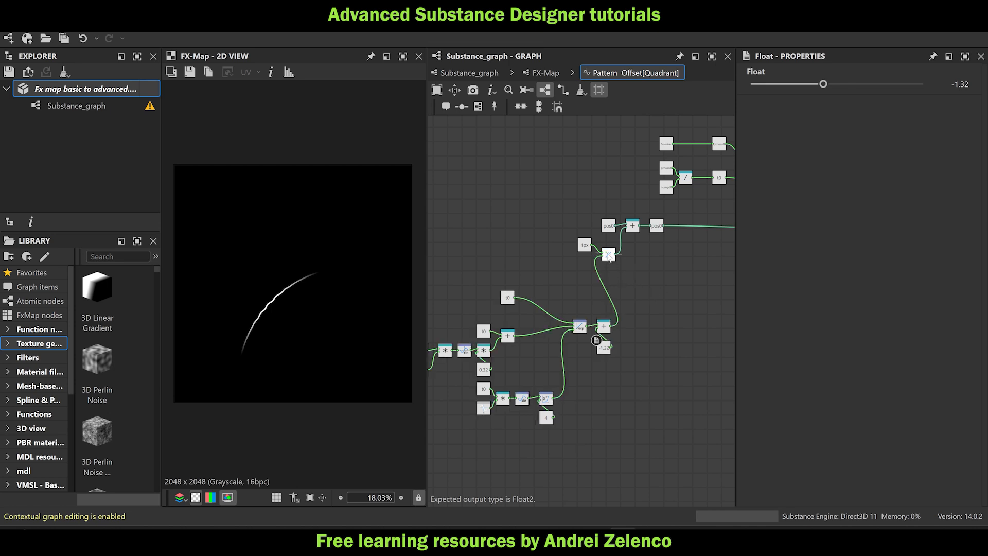
drag(608, 254, 610, 250)
Put a frame around all the nodes that calculate the angle and title it "angle".
middle_drag(618, 335, 656, 267)
drag(667, 381, 437, 216)
click(478, 106)
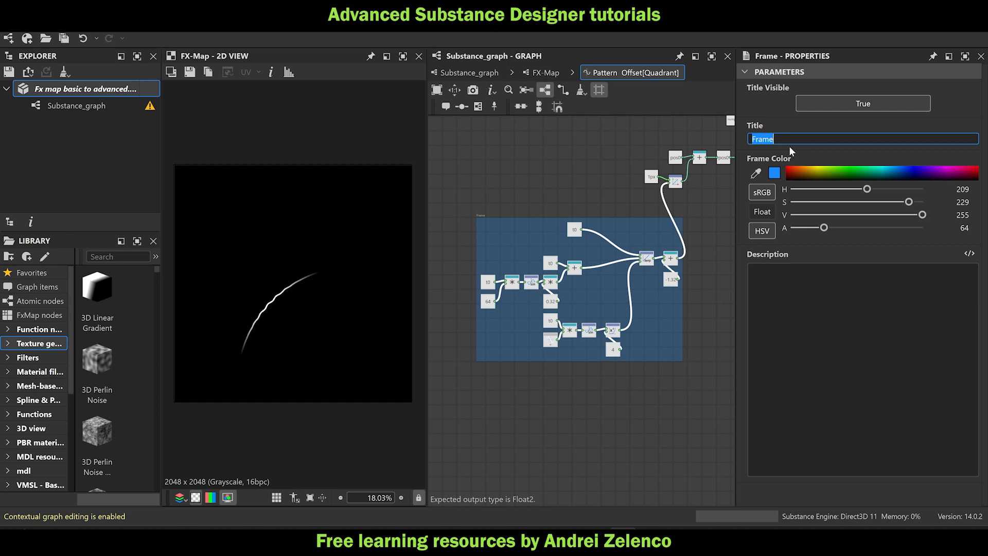
text(angle)
key(Return)
In the Quadrant's Color / Luminosity function, add a Float constant of 1 and set it as the output node.
click(544, 74)
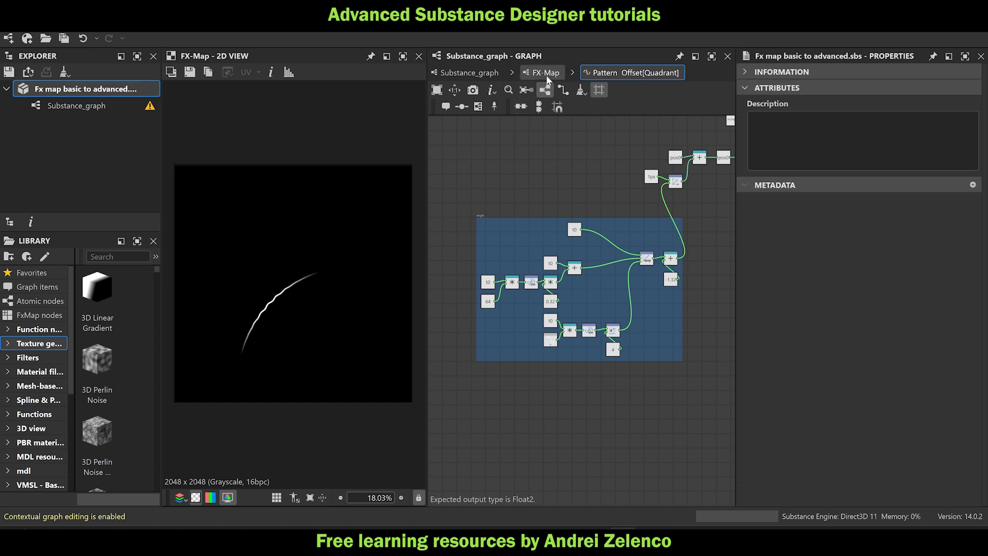
scroll(633, 239, down, 1)
click(568, 334)
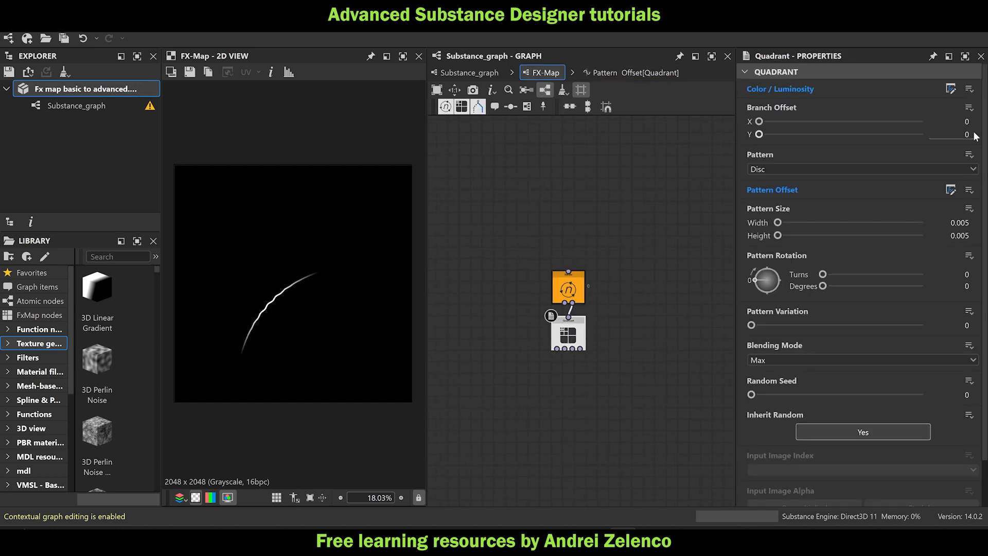
click(951, 89)
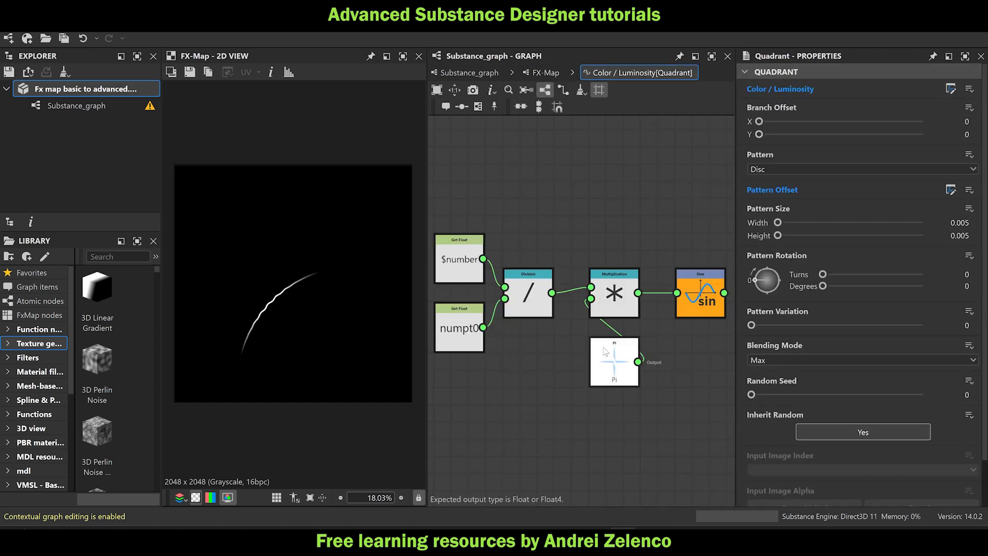
scroll(607, 278, down, 3)
right_click(588, 324)
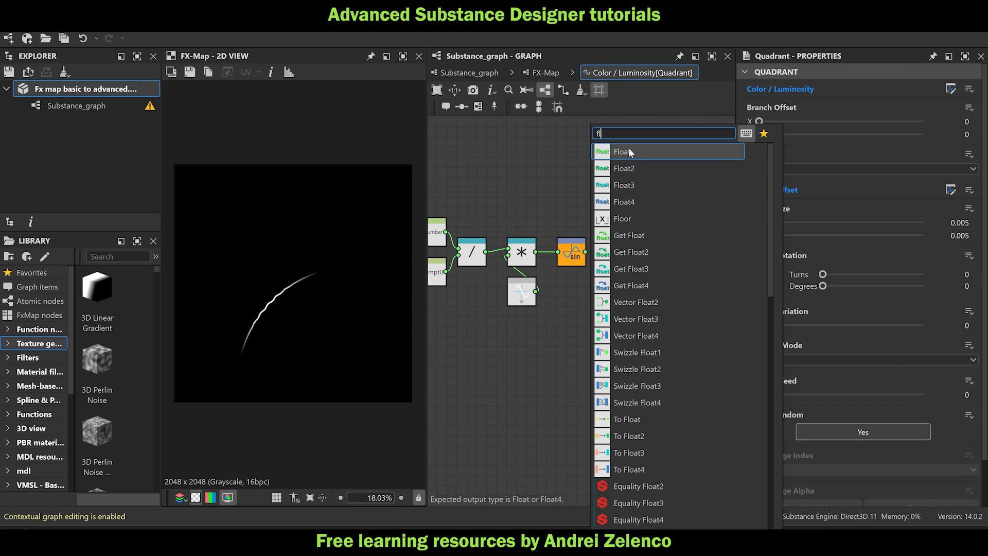
click(635, 154)
drag(836, 84, 922, 84)
right_click(592, 323)
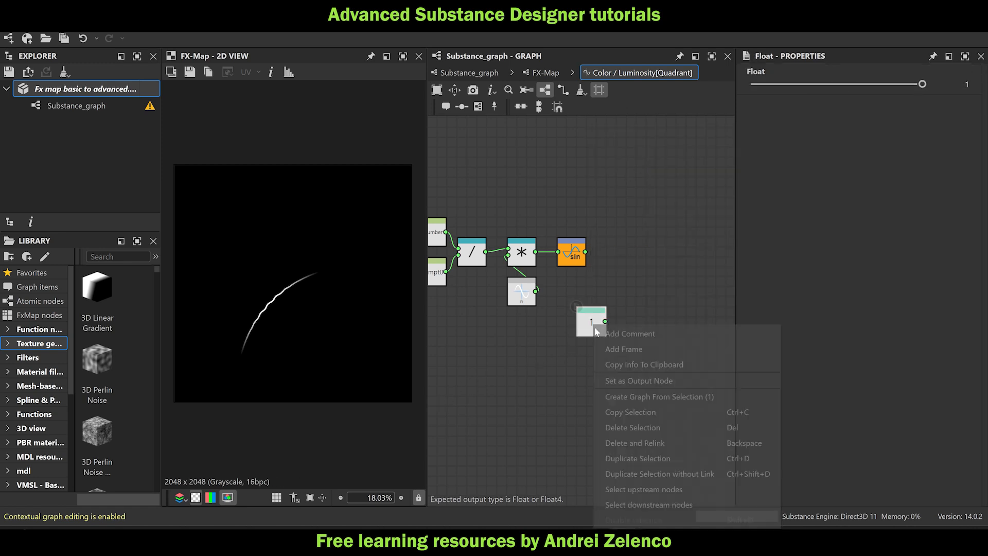
click(619, 380)
Delete the old number, division, multiplication, Pi and sine nodes from the Color / Luminosity function.
middle_drag(577, 252, 667, 274)
drag(696, 204, 605, 301)
key(Delete)
drag(589, 383, 504, 237)
key(Delete)
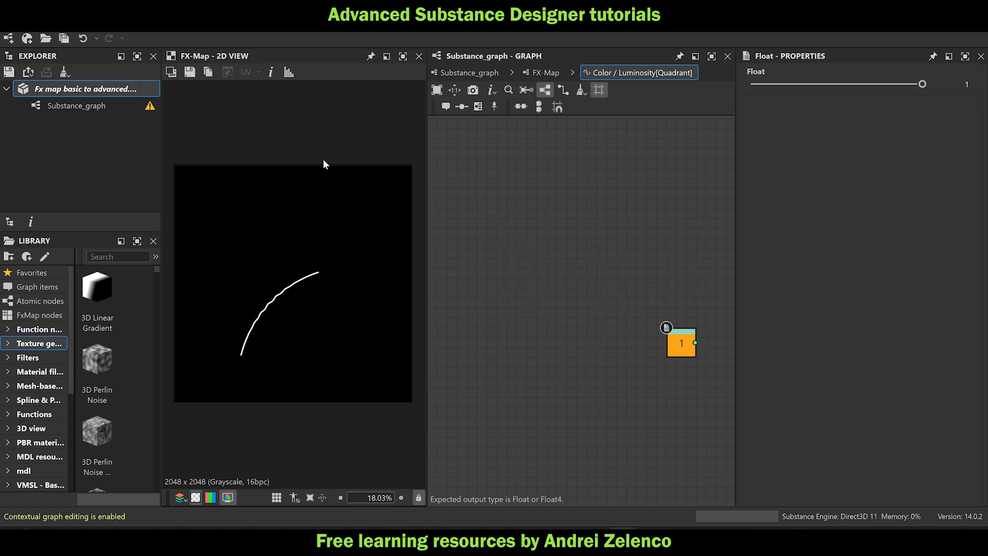
Save the package, inspect the wavy arc up close and return to the FX-Map graph.
click(115, 93)
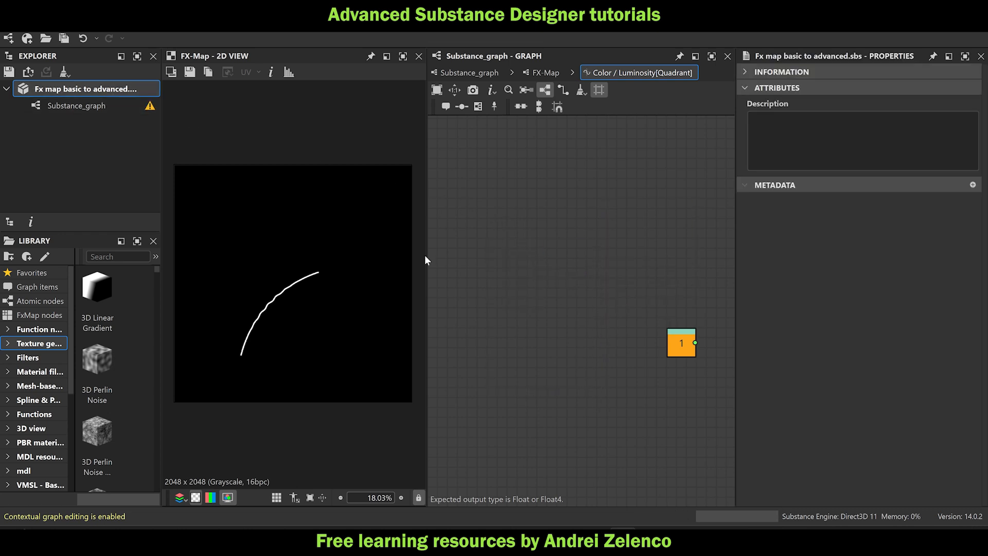
scroll(261, 319, up, 2)
scroll(262, 323, up, 2)
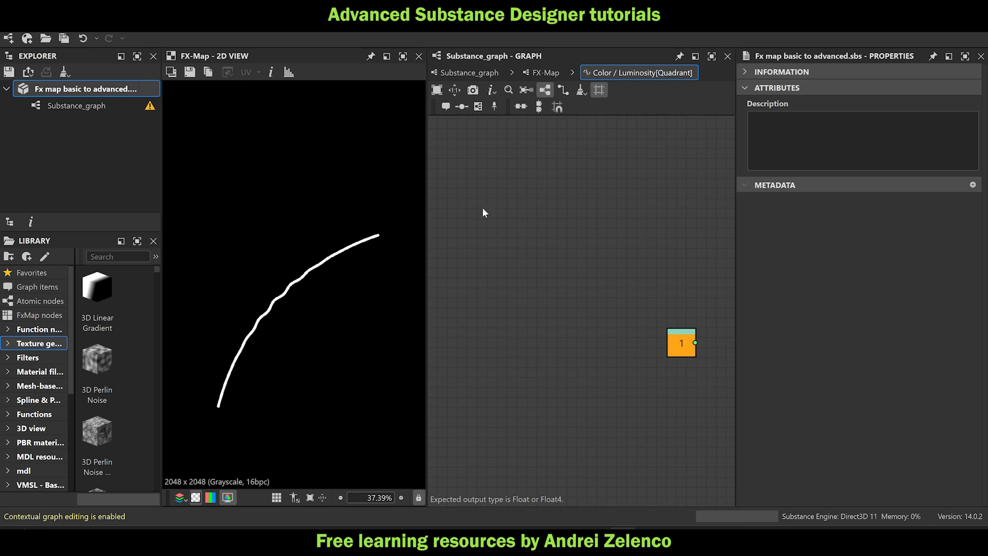
click(554, 70)
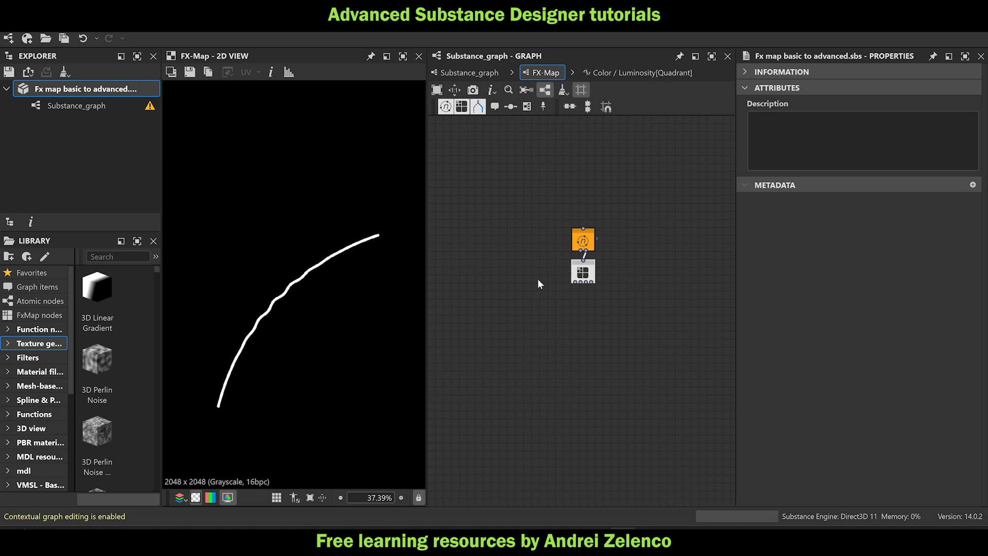
scroll(372, 282, down, 2)
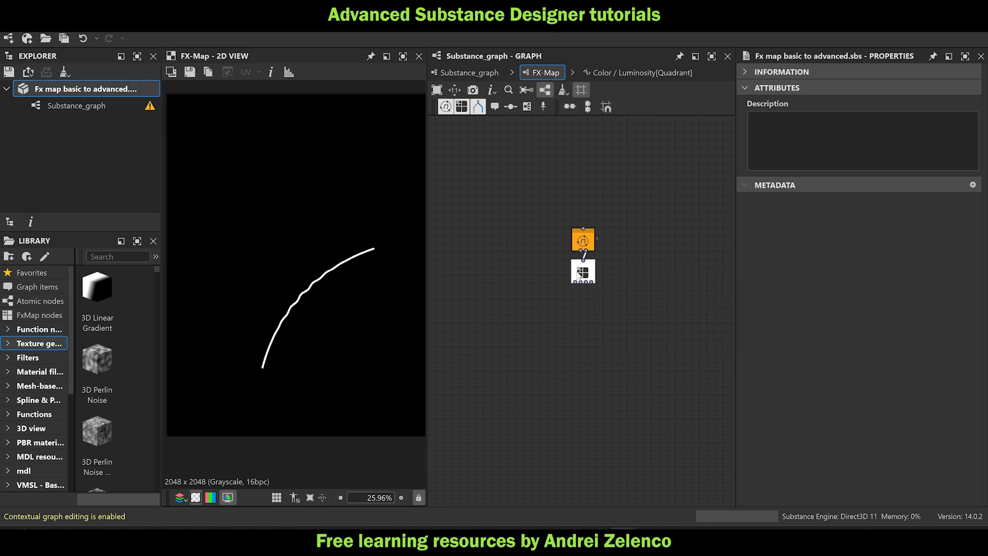
Move the Quadrant node aside and add a Switch node beneath the Iterate node.
drag(583, 271, 539, 310)
click(646, 297)
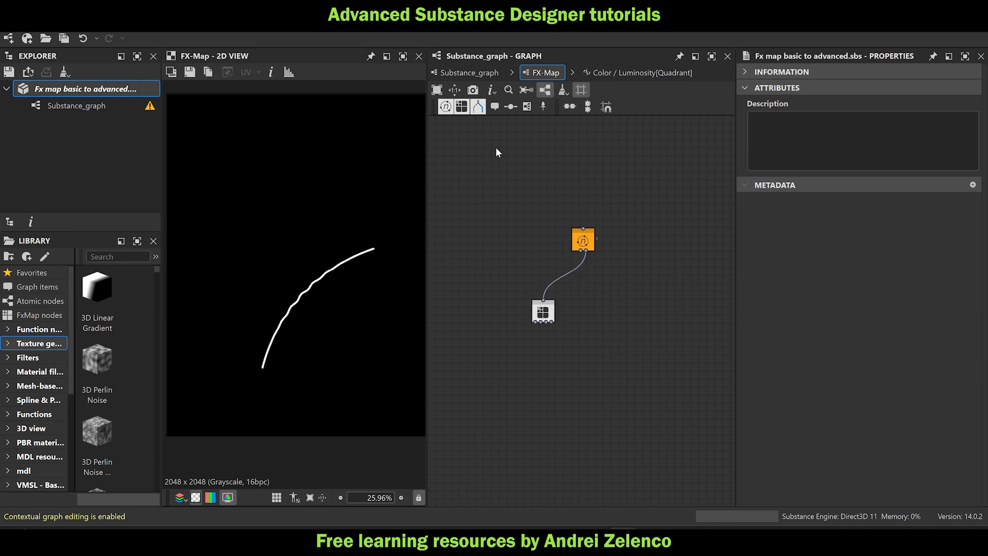
click(478, 105)
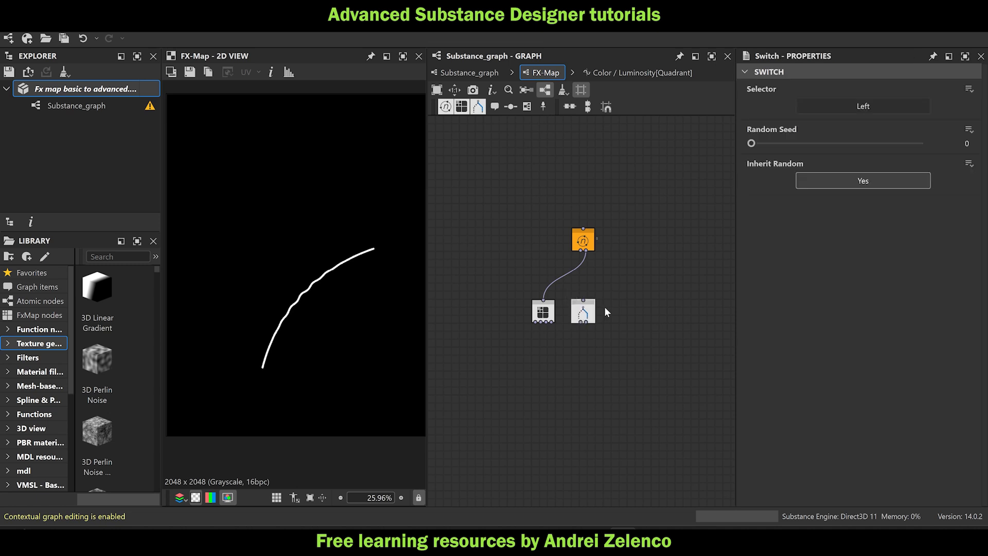
scroll(577, 304, up, 2)
drag(579, 307, 587, 284)
scroll(598, 287, up, 1)
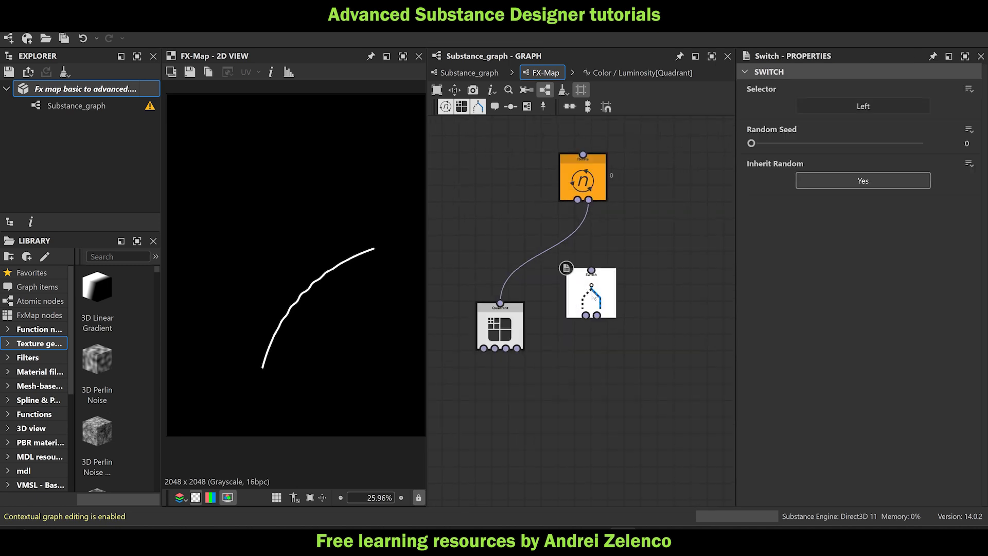
Connect the Iterate node to the Switch and the Switch's left output to the Quadrant, and save the package.
drag(588, 201, 591, 271)
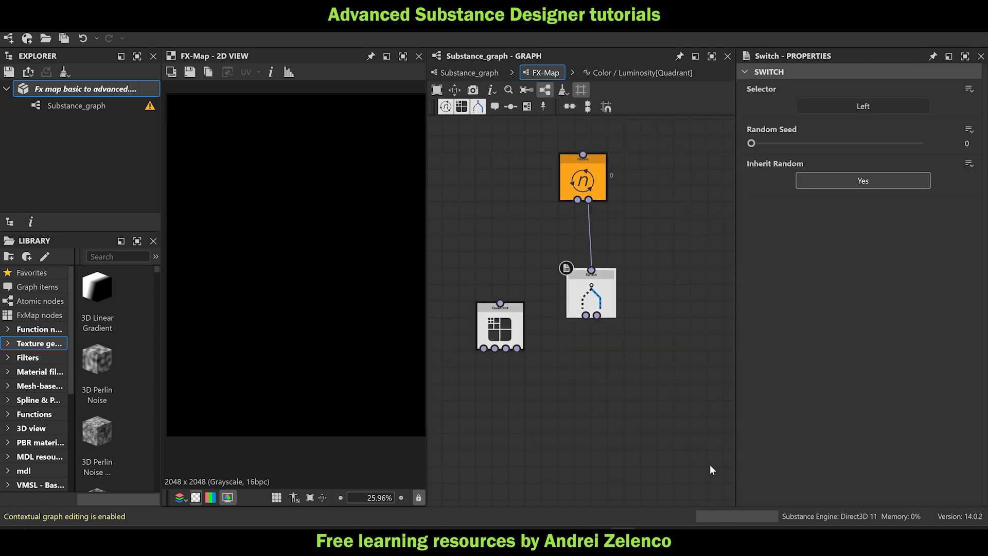
drag(514, 308, 514, 309)
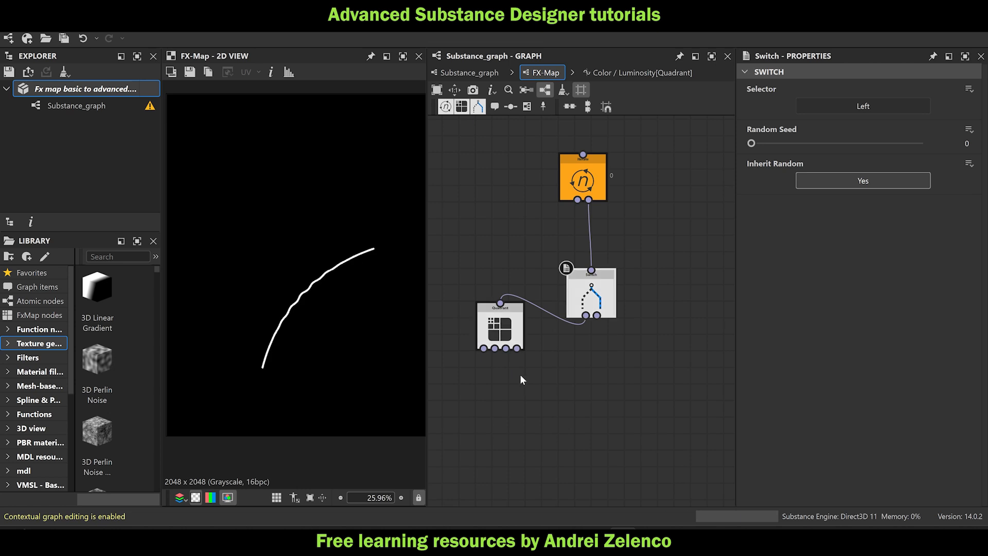
drag(592, 288, 586, 260)
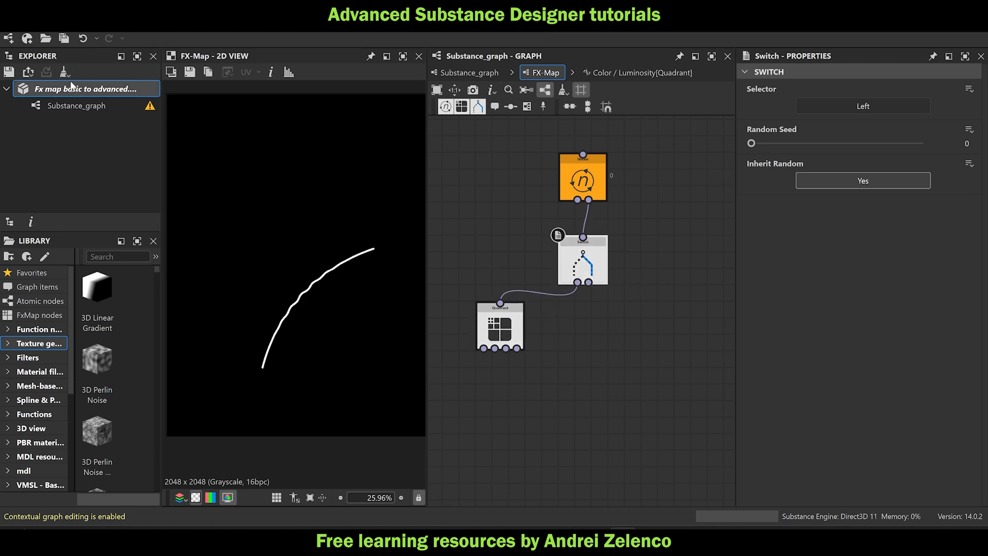
click(71, 87)
Replace the Quadrant's Color / Luminosity function with a plain value of 1 and move the node closer to the Switch.
click(511, 328)
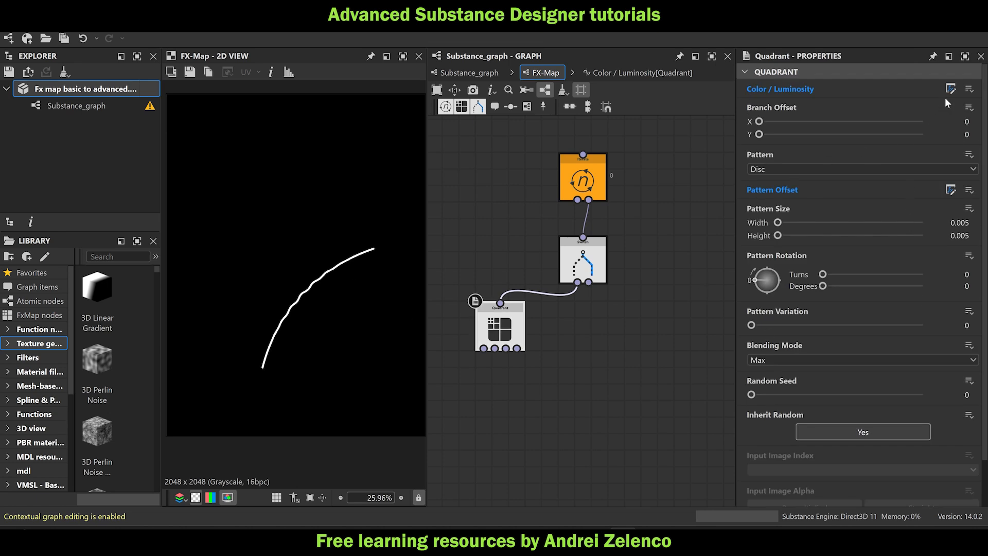
click(969, 88)
click(943, 136)
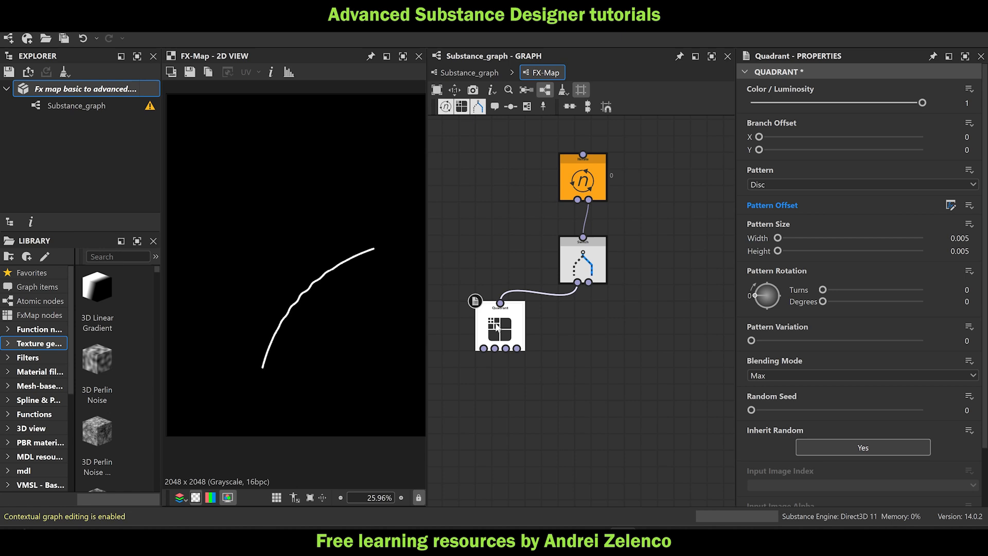
drag(500, 332, 517, 331)
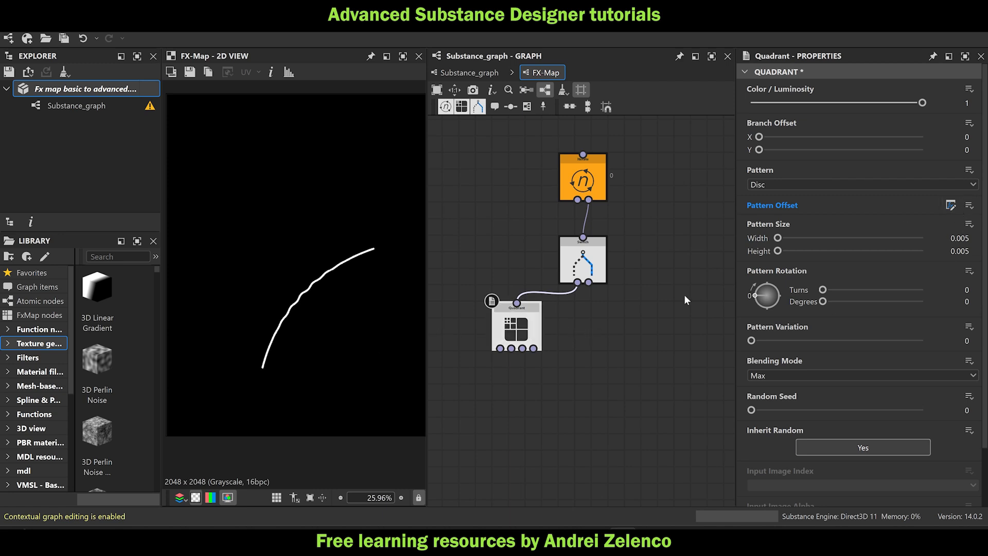
Open the Quadrant's Pattern Offset function and copy all of its nodes, including the framed group.
click(950, 205)
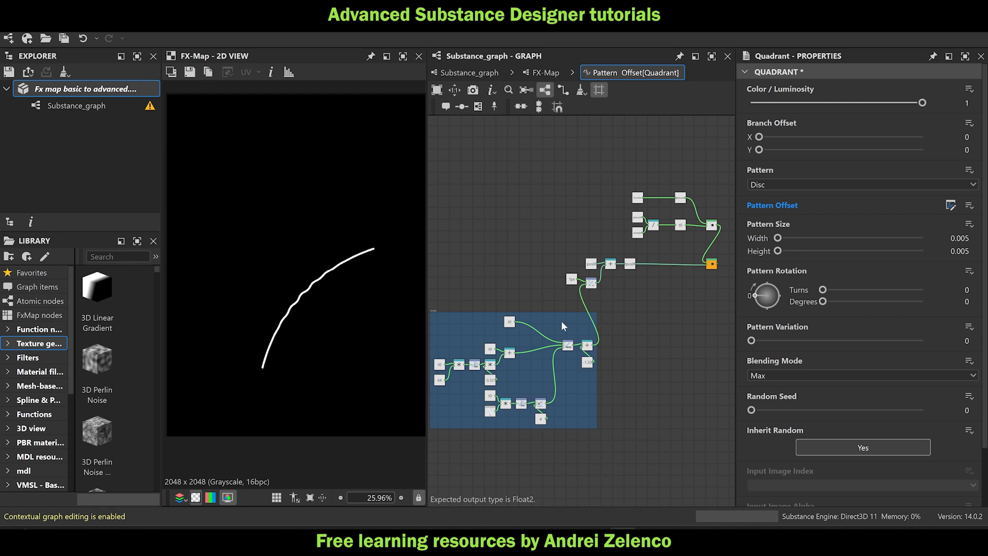
scroll(561, 320, down, 2)
drag(692, 209, 440, 405)
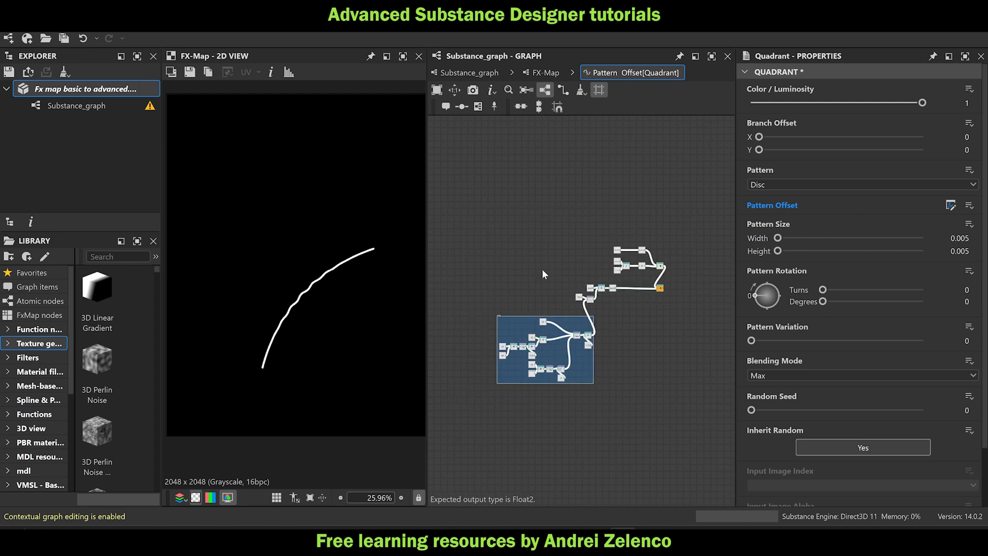
Create an empty function for the Switch's Selector and paste the copied Pattern Offset nodes into it.
click(544, 73)
click(575, 265)
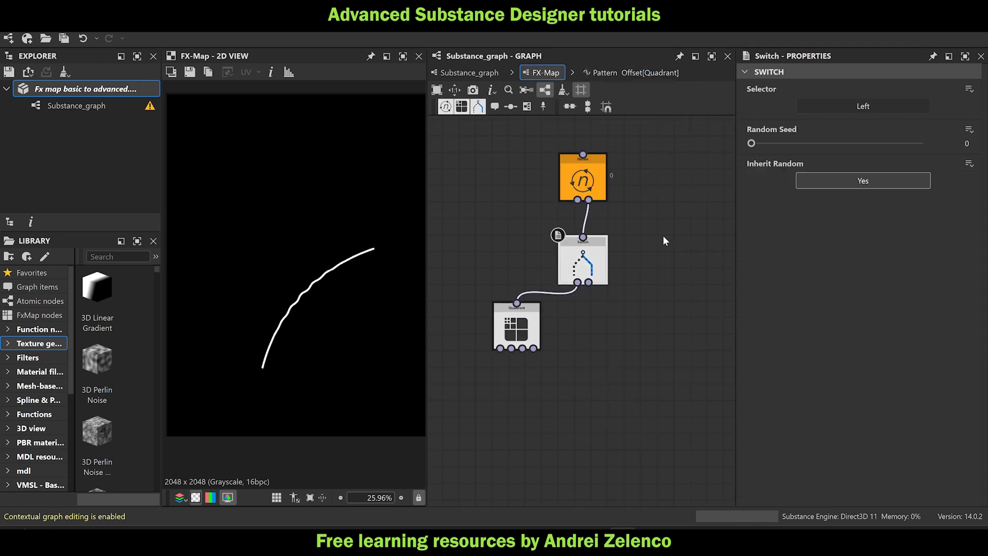
click(970, 89)
click(943, 106)
key(ctrl+v)
scroll(520, 236, down, 5)
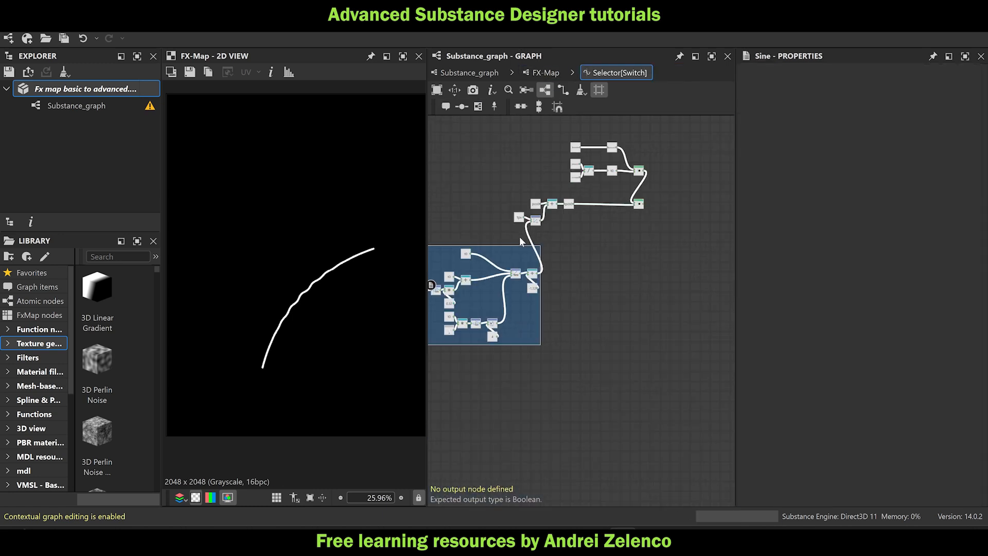
Try to set the pasted graph's final Sequence node as the output of the Selector function.
scroll(638, 204, up, 5)
click(632, 204)
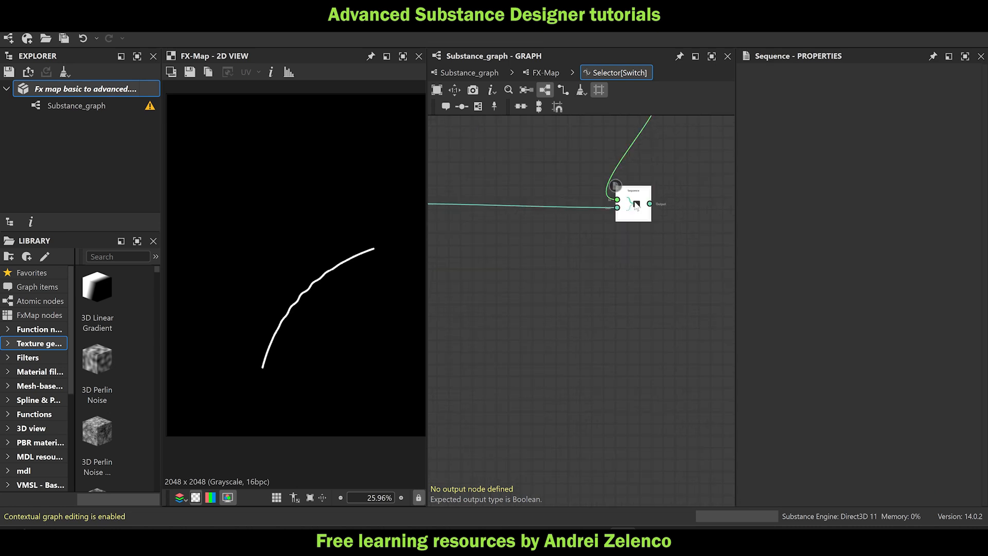
right_click(634, 203)
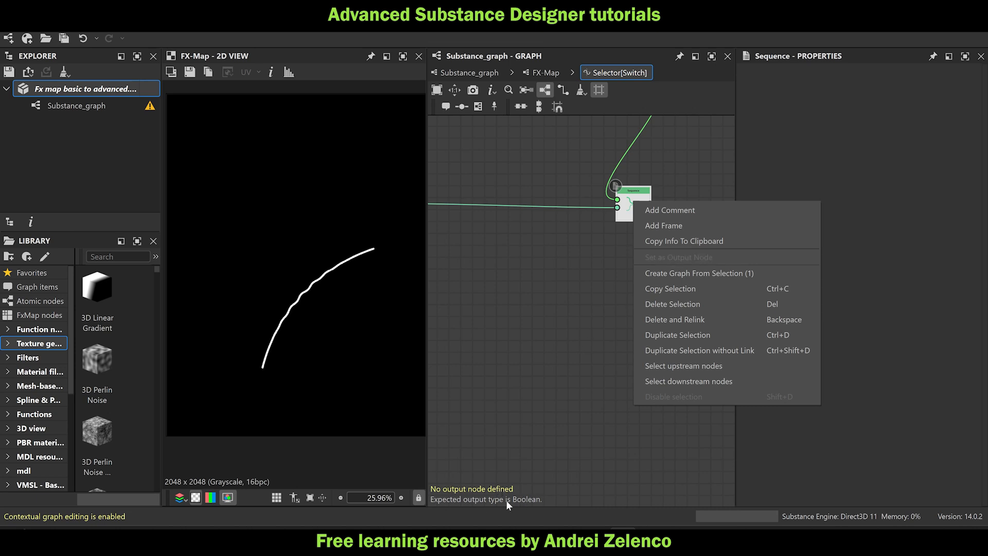
click(549, 439)
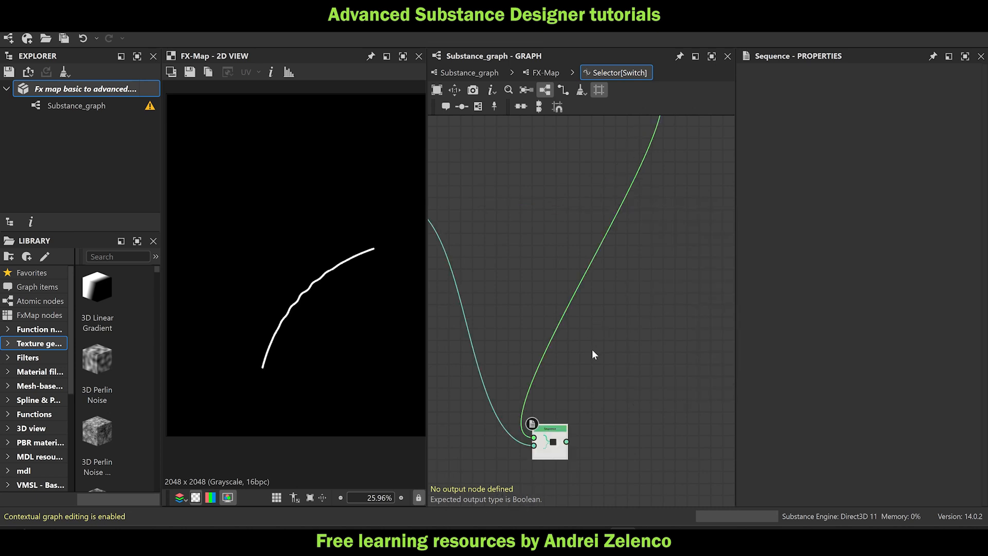
scroll(592, 412, down, 4)
scroll(590, 414, down, 2)
drag(579, 423, 603, 345)
Add a Boolean node set to False and place it below and to the left of the final Sequence node.
middle_drag(567, 375, 569, 321)
scroll(591, 310, up, 2)
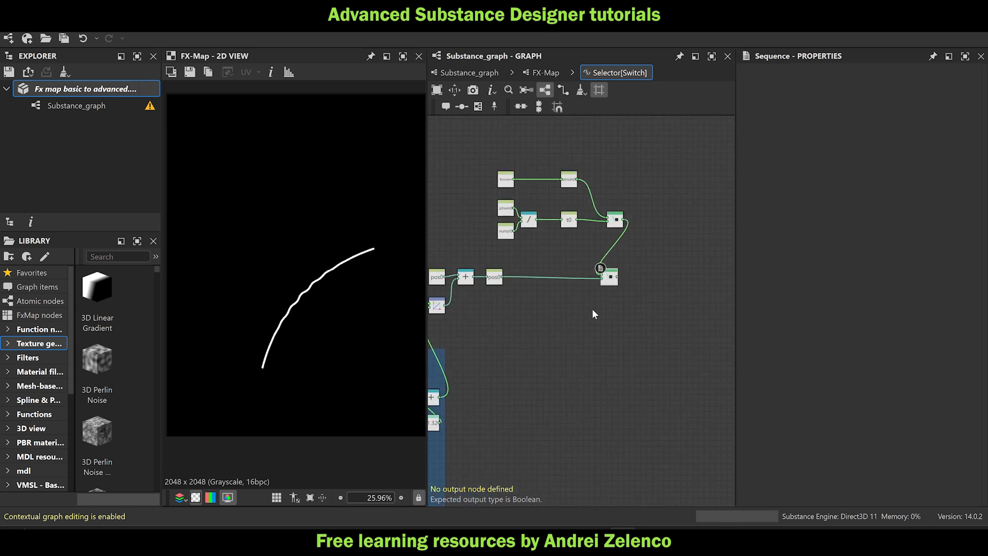
scroll(596, 336, up, 2)
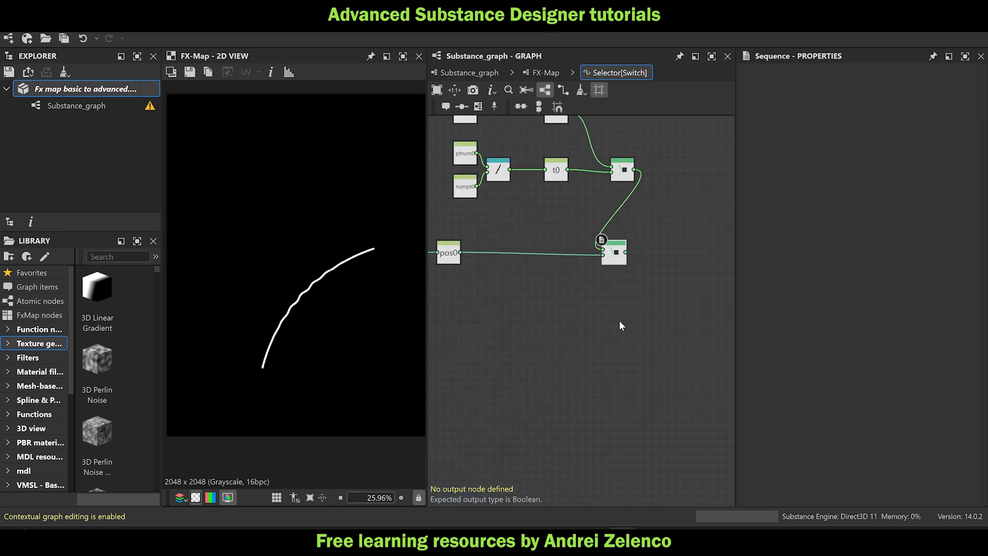
key(space)
text(bool)
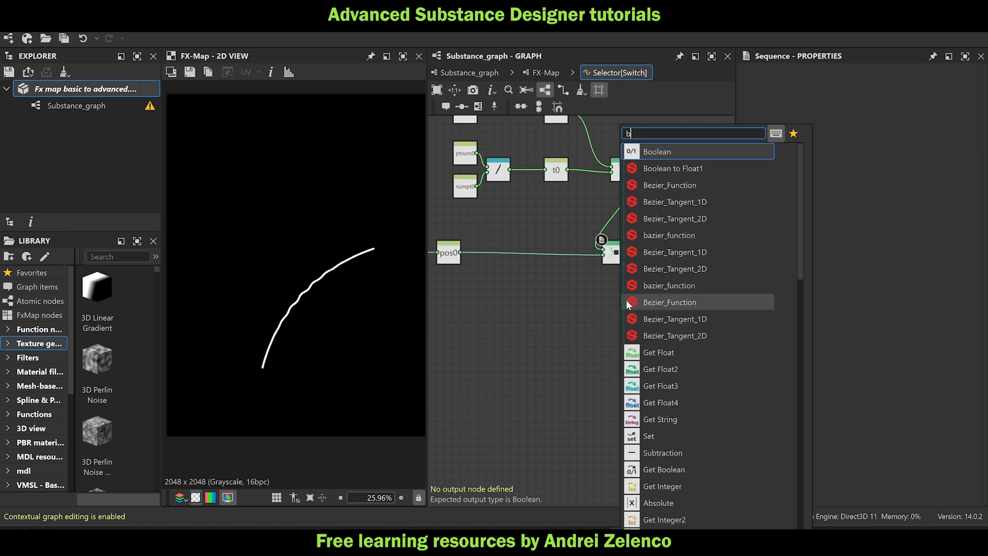
click(669, 152)
scroll(631, 309, up, 2)
drag(631, 309, 624, 321)
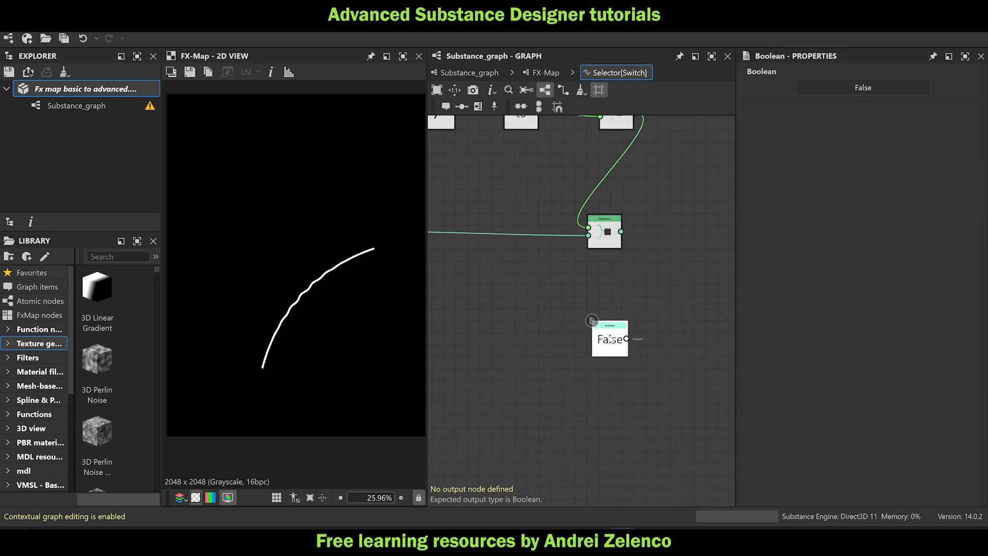
drag(621, 232, 520, 340)
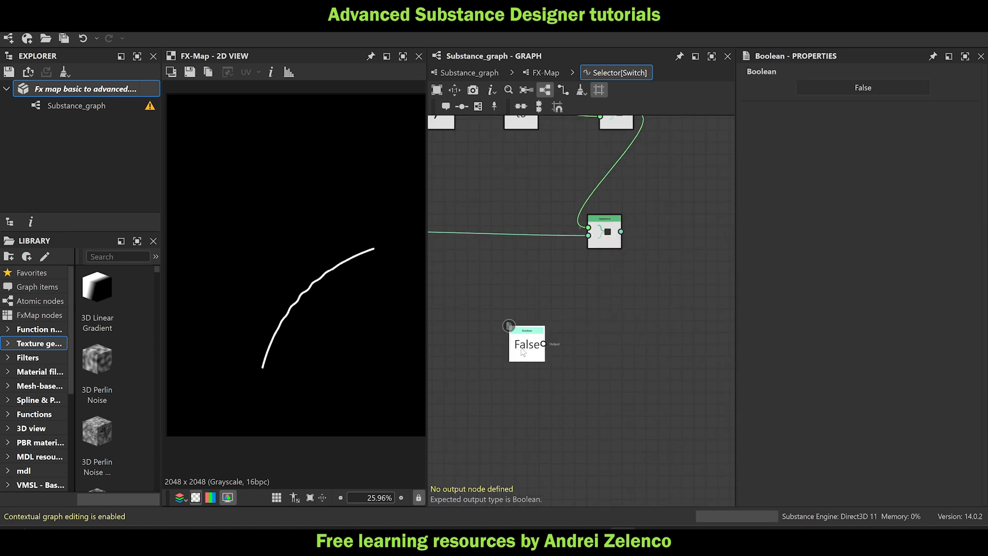
Add another Sequence node beside the Boolean and connect the existing Sequence to its first input and the False Boolean to its last.
key(space)
text(seq)
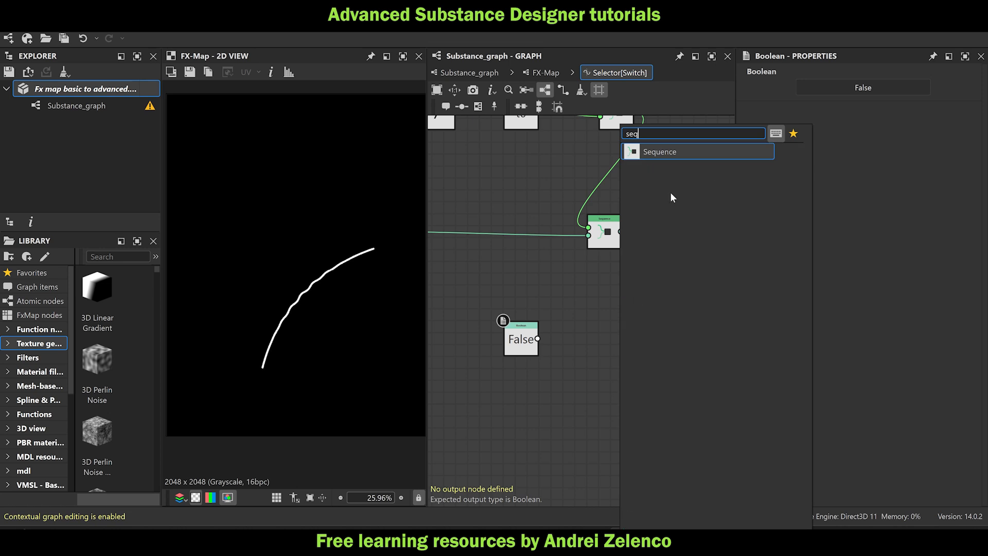
click(675, 153)
drag(619, 328, 608, 345)
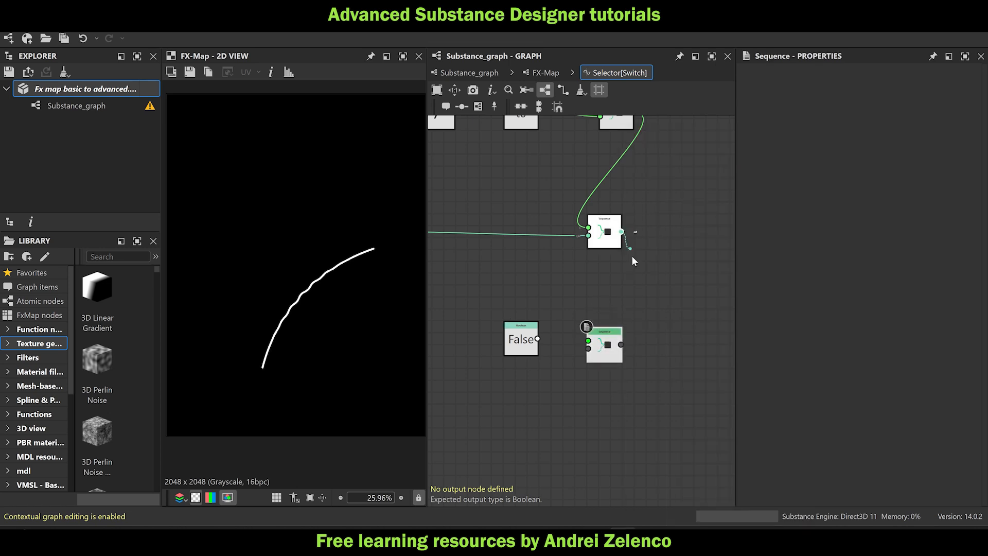
drag(621, 232, 532, 360)
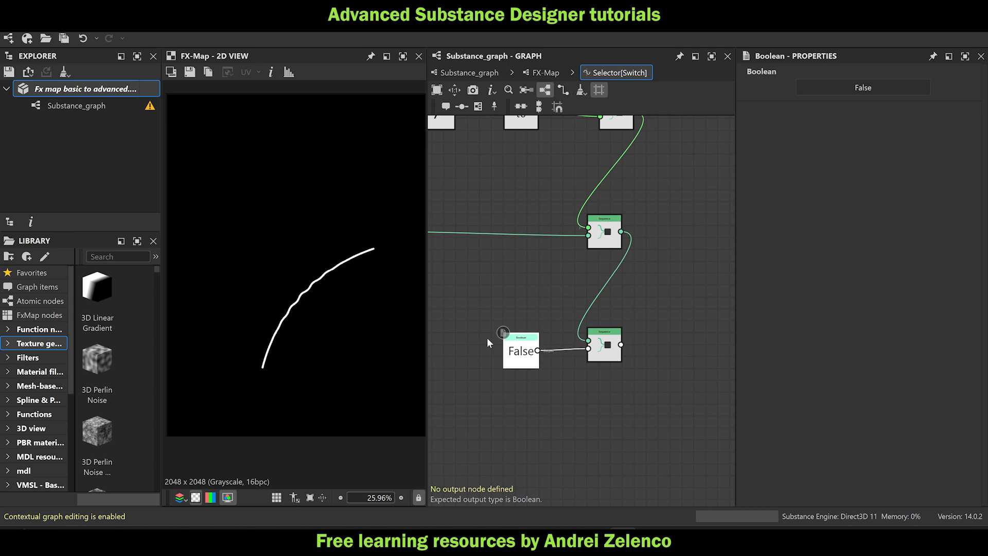
Save the package and return to the FX-Map graph.
click(77, 86)
key(ctrl+s)
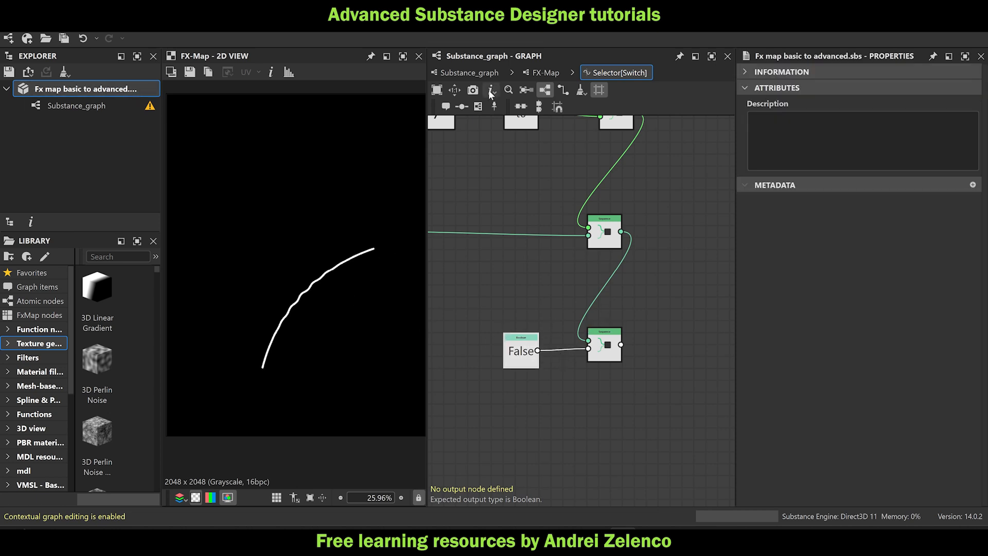
click(543, 73)
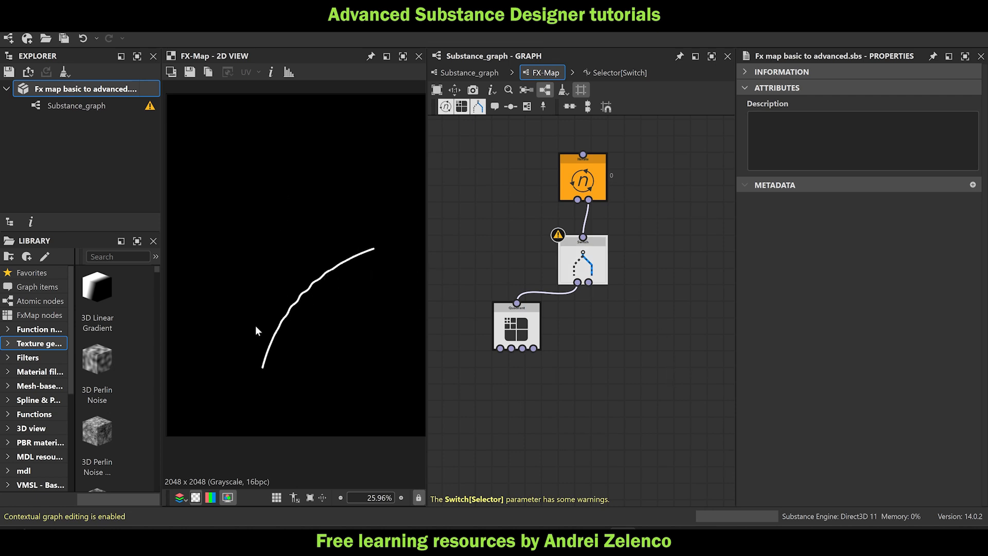
Reopen the Switch's Selector function and set the new Sequence node as its output node.
click(583, 262)
click(950, 89)
click(605, 345)
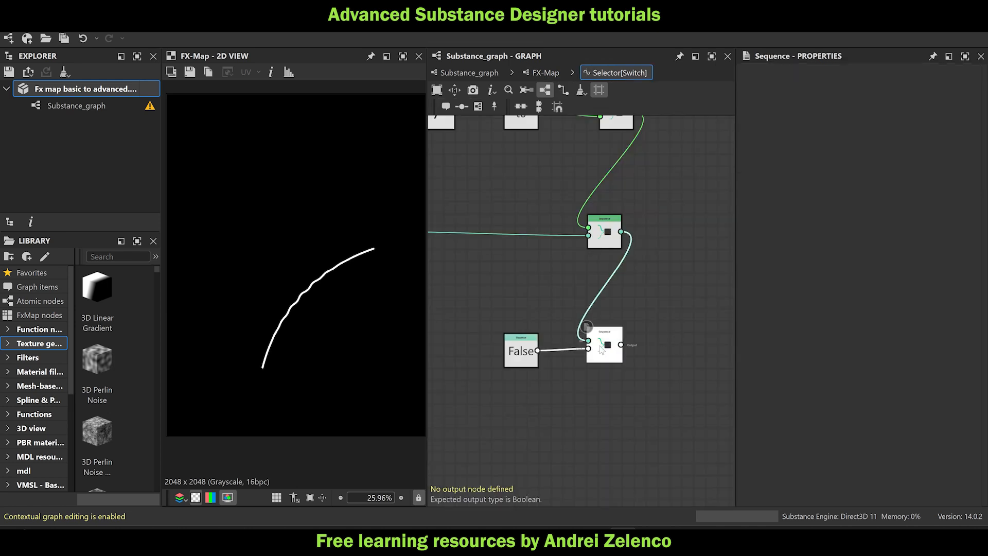
right_click(602, 345)
click(643, 400)
scroll(613, 281, down, 2)
scroll(323, 262, down, 3)
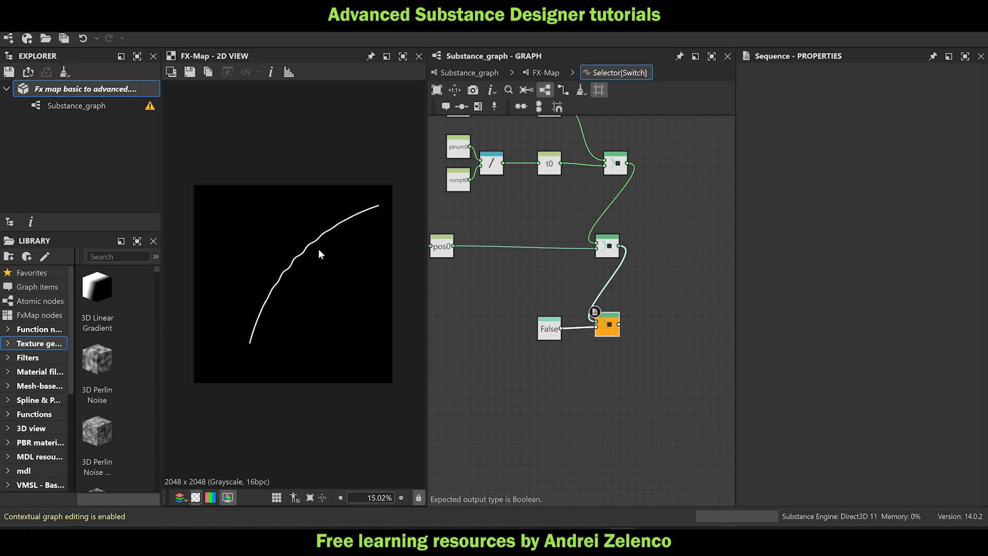
scroll(559, 236, down, 2)
middle_drag(510, 237, 619, 232)
scroll(541, 237, up, 2)
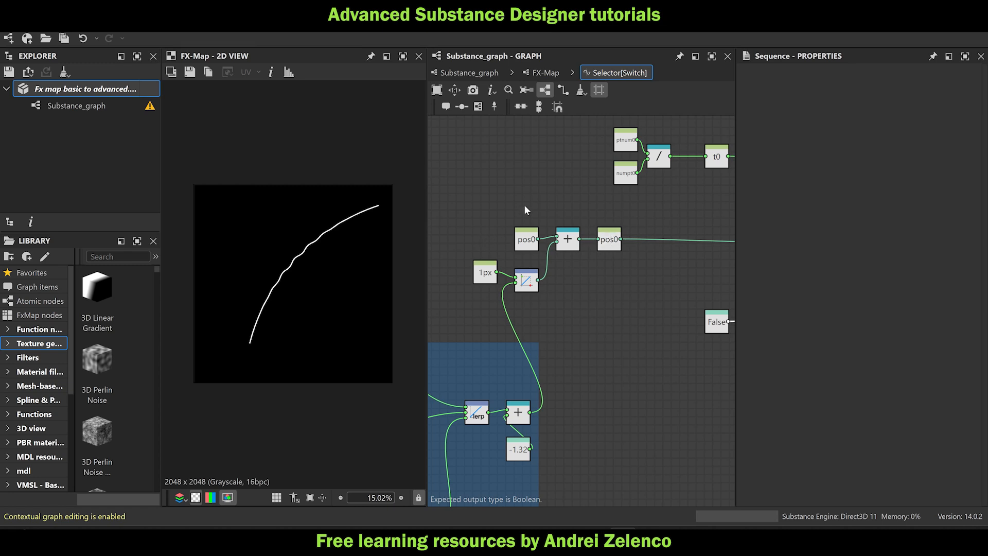
scroll(626, 221, down, 4)
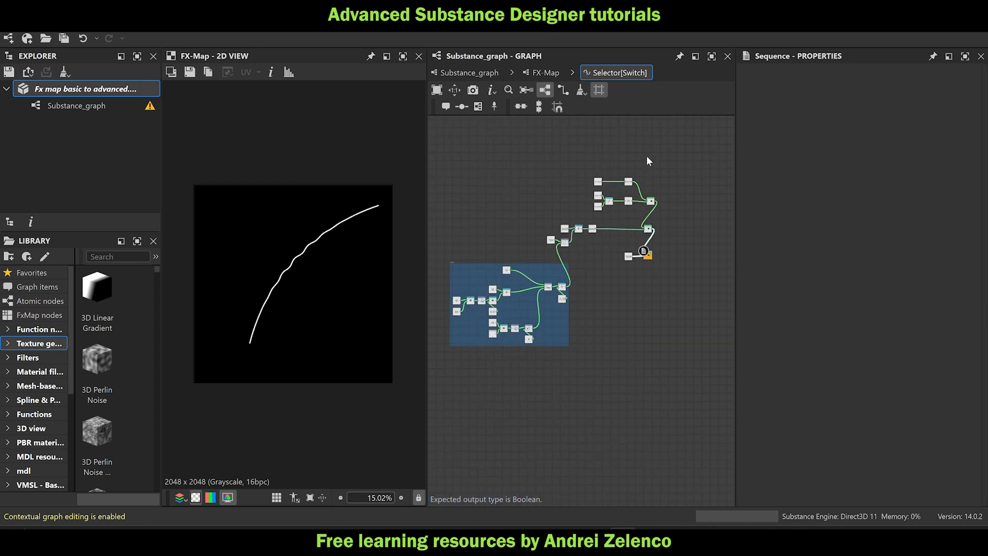
Open the Quadrant's Pattern Offset function and paste a copy of the pos0 Get Float2 node beneath the Sequence nodes.
click(544, 72)
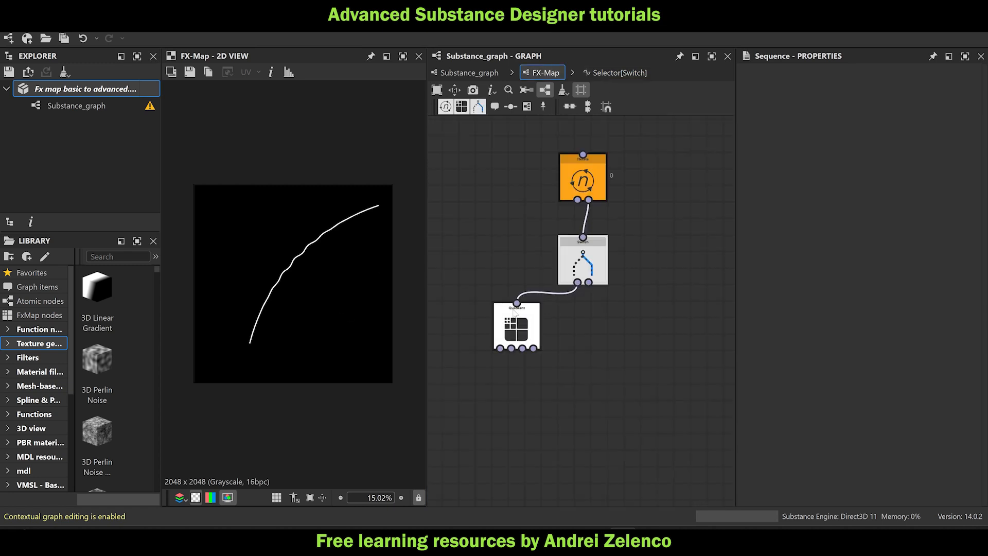
click(505, 334)
click(950, 205)
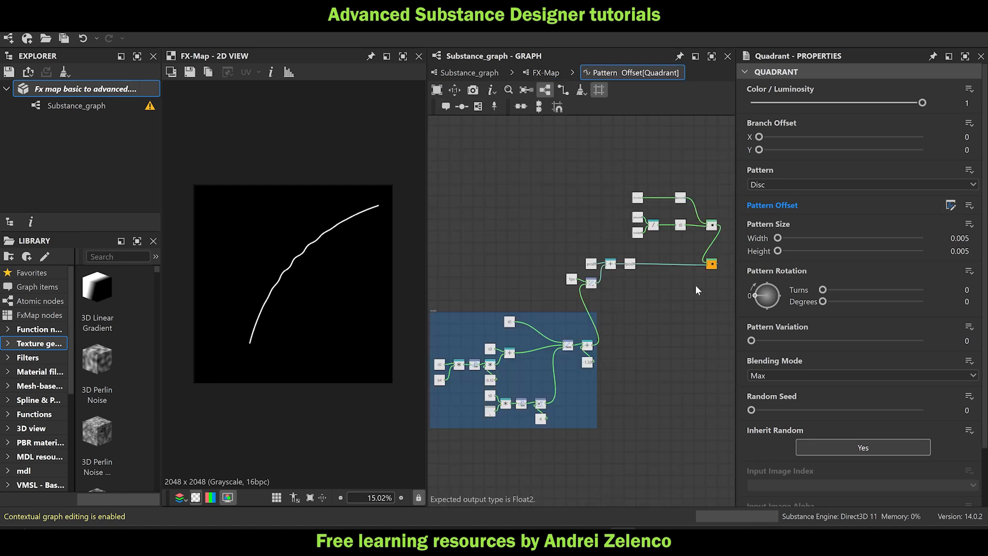
scroll(669, 281, up, 3)
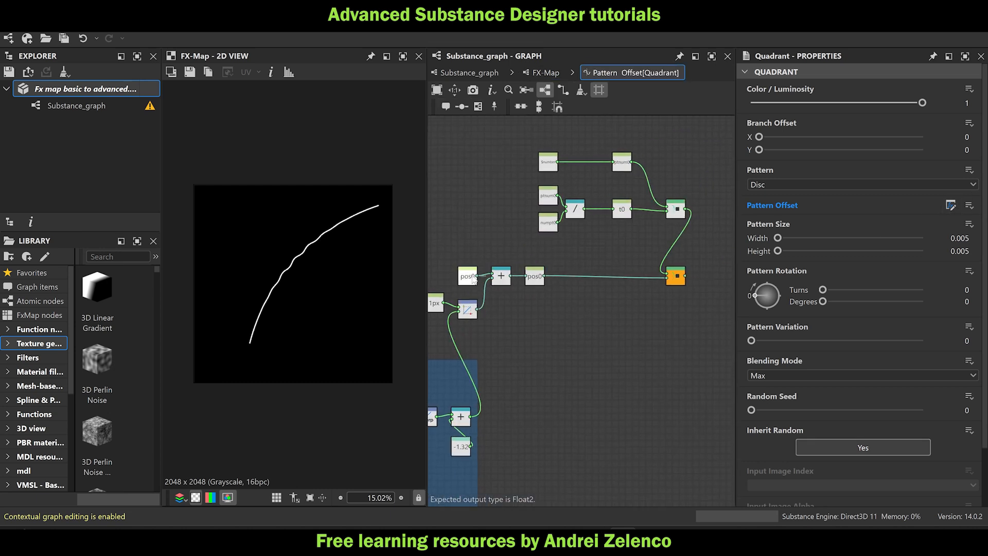
click(468, 278)
key(ctrl+c)
key(ctrl+v)
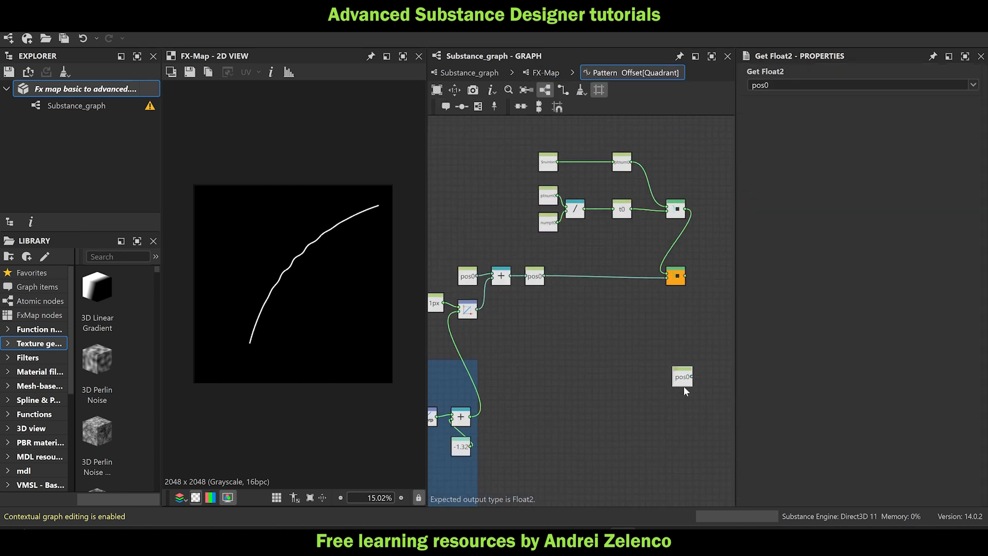
Set the copied pos0 node as the Pattern Offset function's output node and move it slightly lower.
scroll(684, 383, up, 3)
right_click(675, 370)
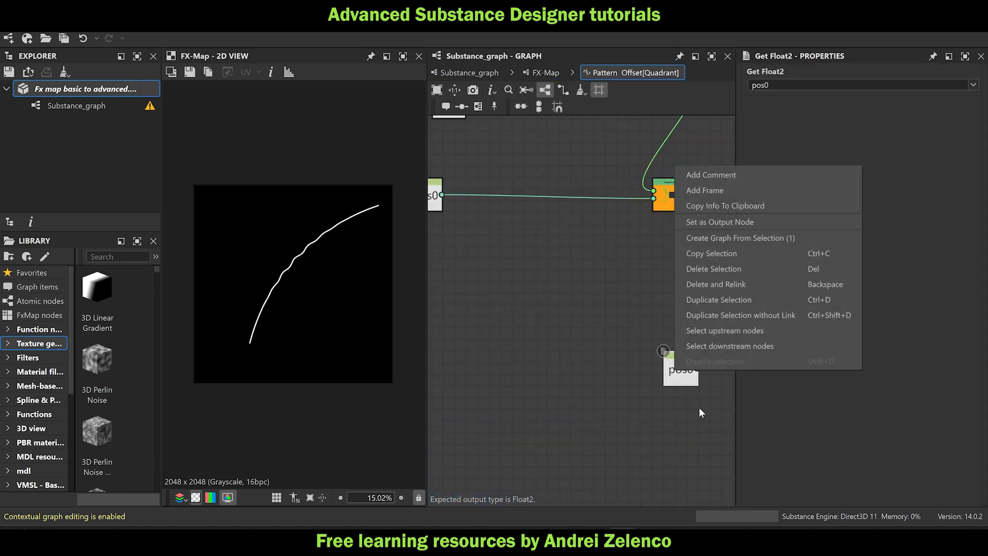
click(715, 222)
drag(684, 360, 684, 381)
scroll(684, 382, down, 3)
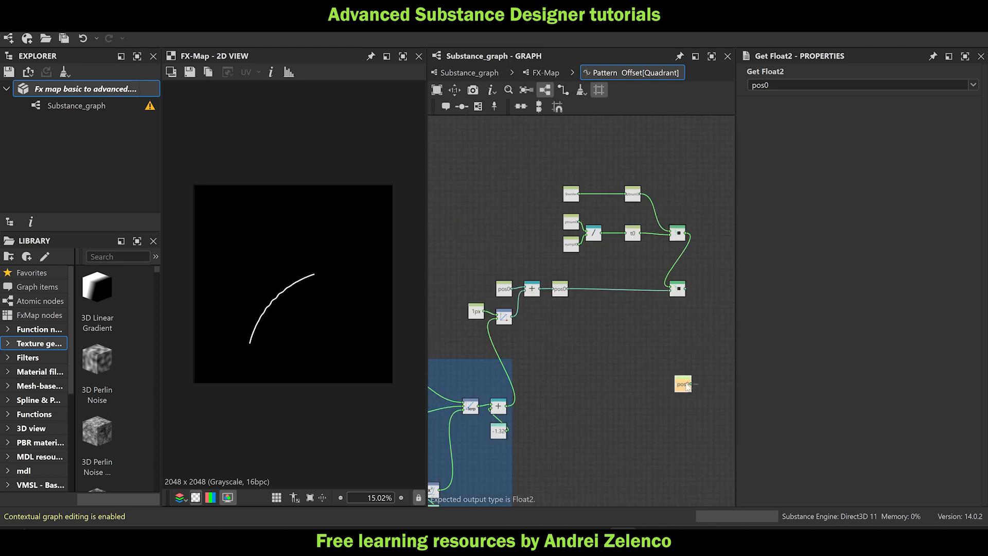
Delete every node in the Quadrant's Pattern Offset function except the pos0 output node, and save the package.
click(545, 73)
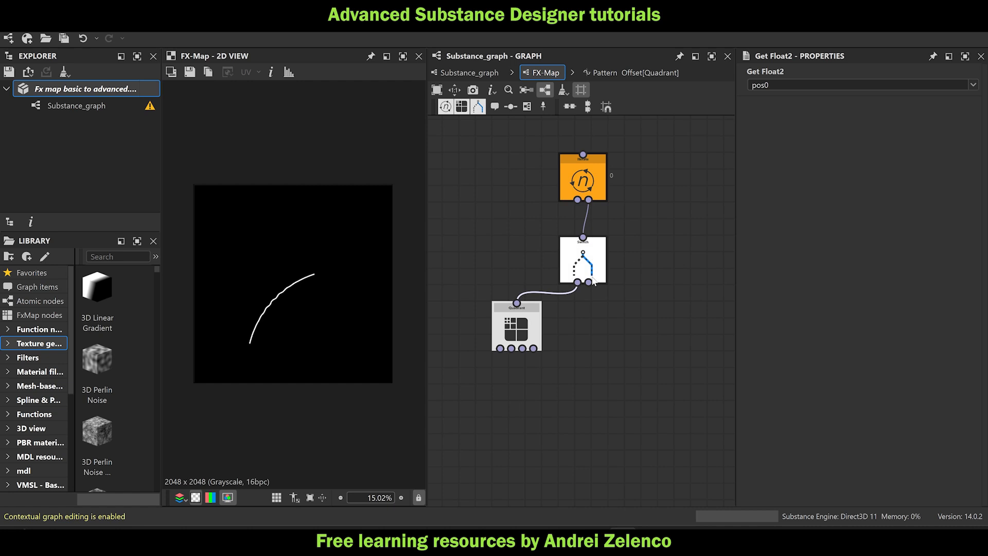
click(522, 320)
click(951, 203)
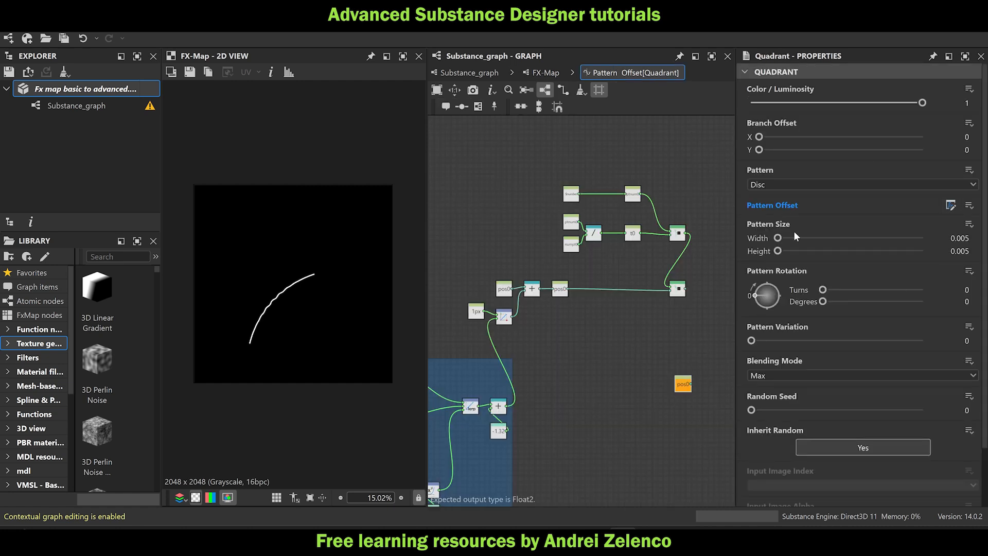
scroll(795, 230, down, 1)
scroll(605, 385, down, 3)
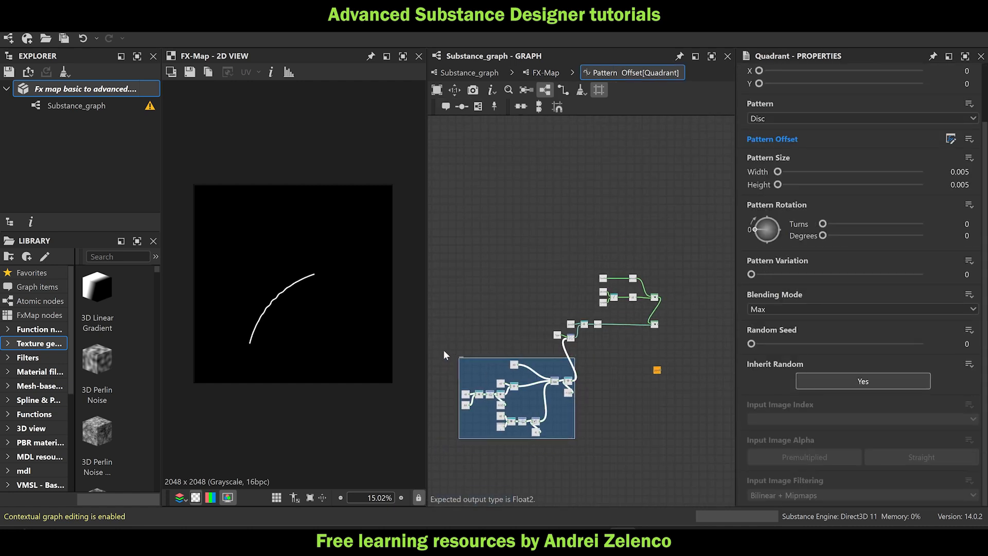
key(Delete)
drag(677, 329, 540, 234)
key(Delete)
drag(594, 358, 487, 290)
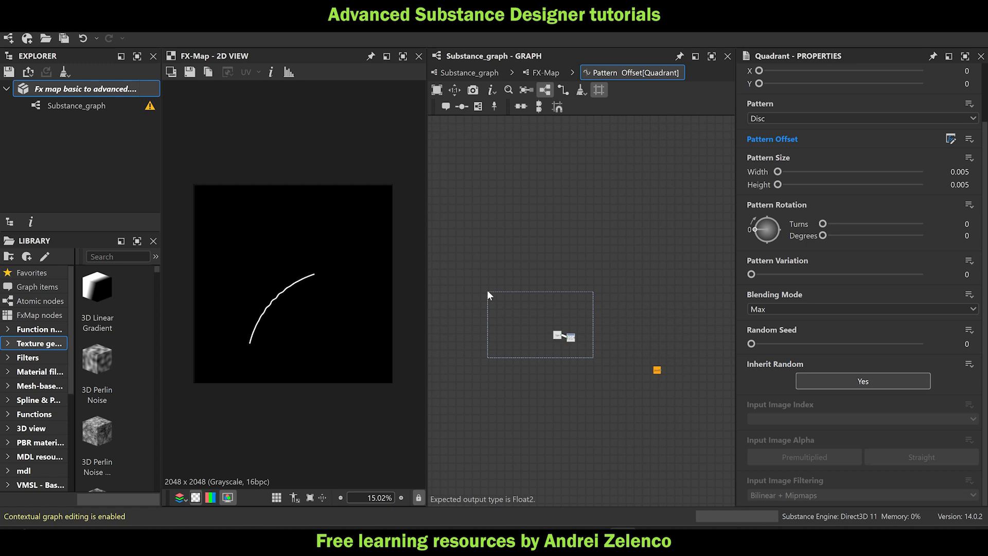
key(Delete)
click(111, 88)
key(ctrl+s)
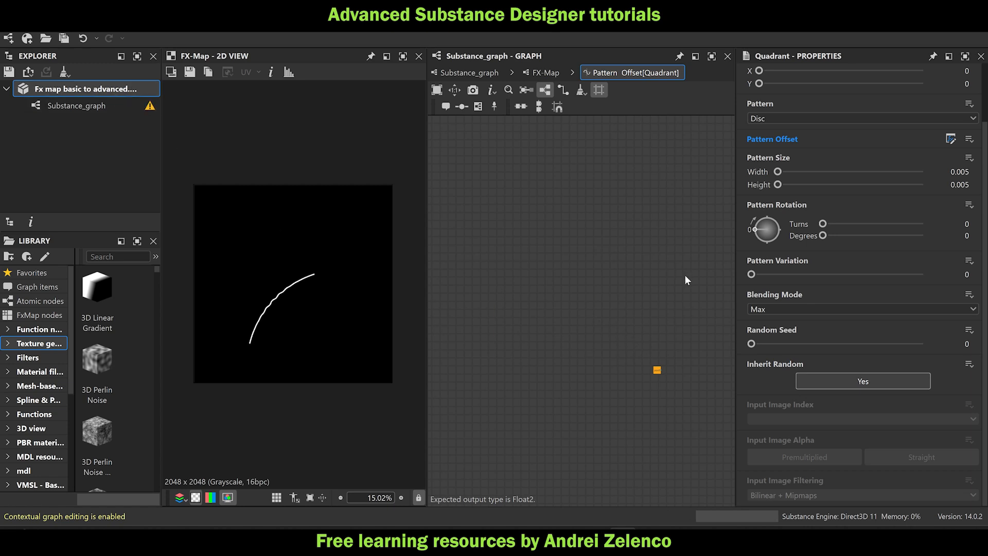
Return to the FX-Map graph and move the Quadrant node slightly further below the Switch.
click(544, 72)
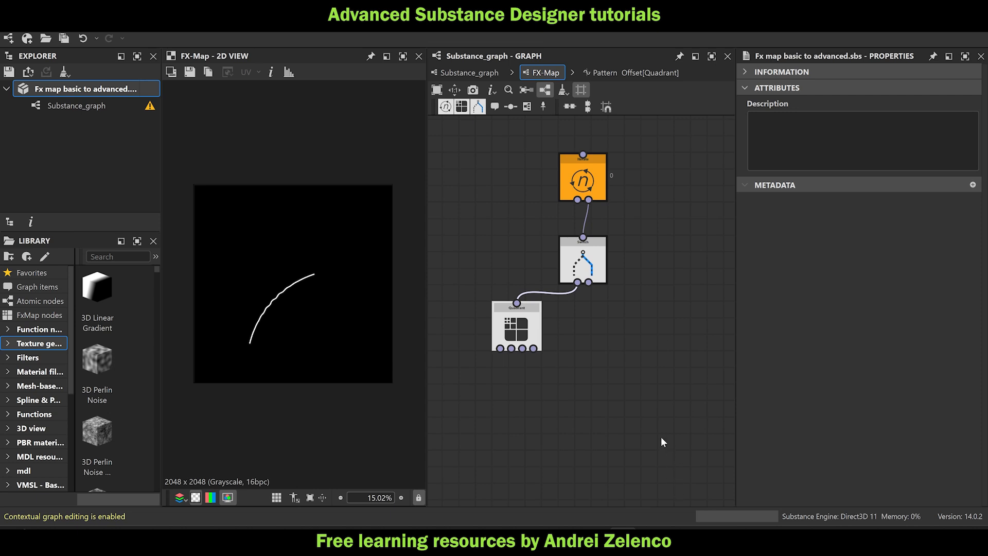
drag(517, 313, 519, 330)
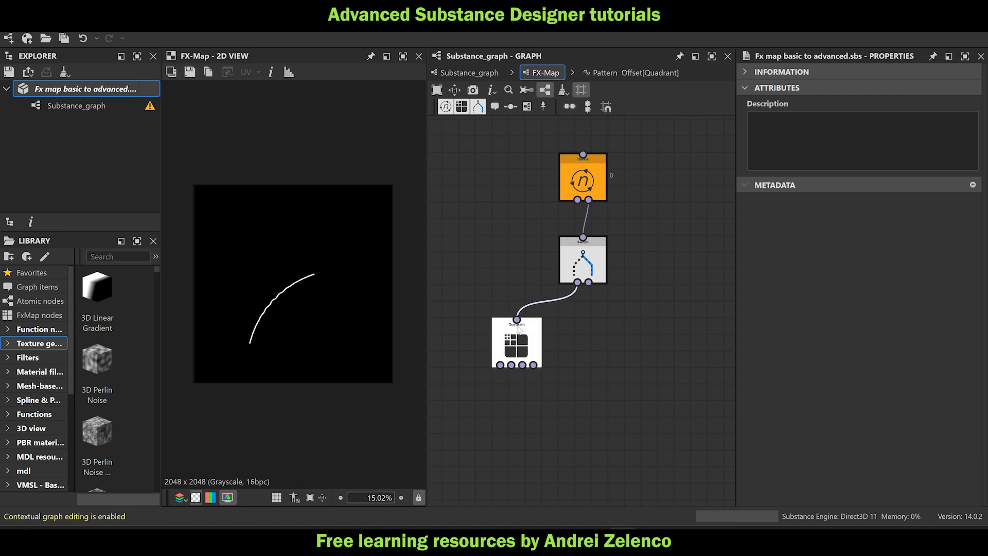
scroll(288, 284, up, 5)
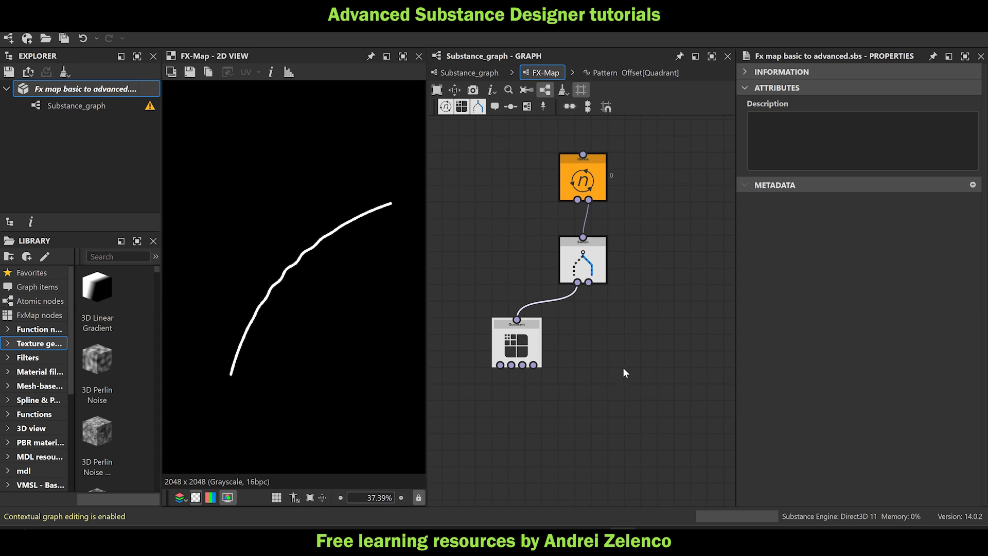
middle_drag(623, 368, 610, 336)
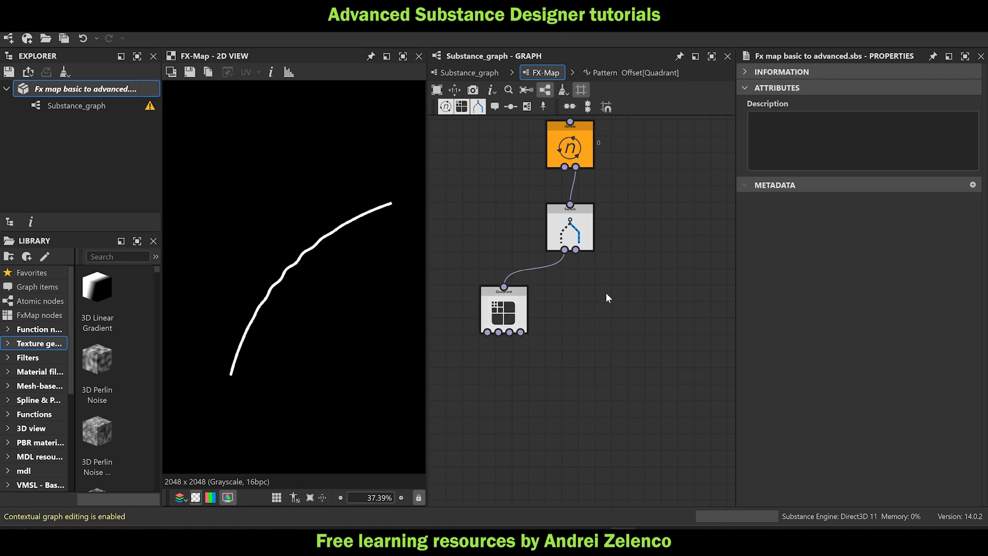
click(506, 309)
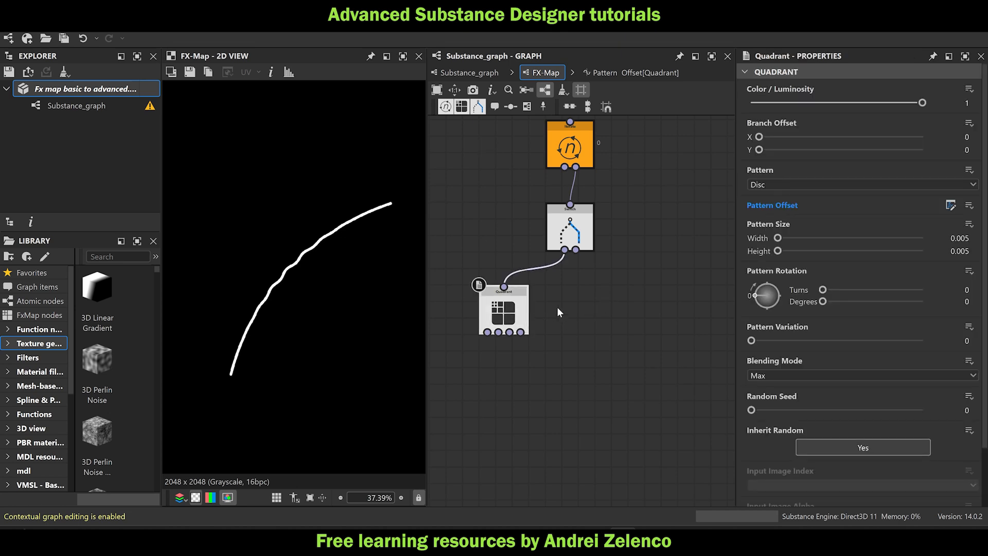
key(ctrl+v)
drag(561, 310, 610, 316)
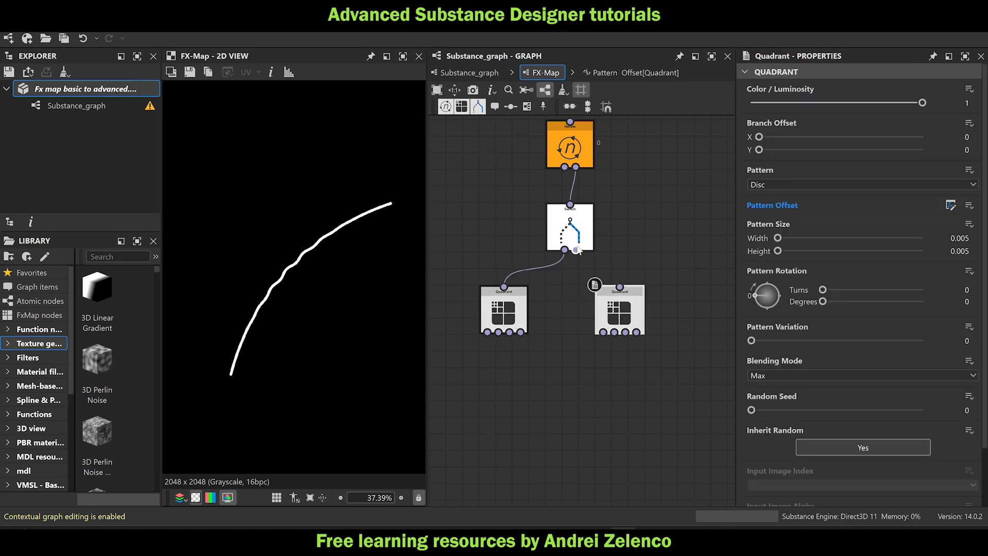
key(Delete)
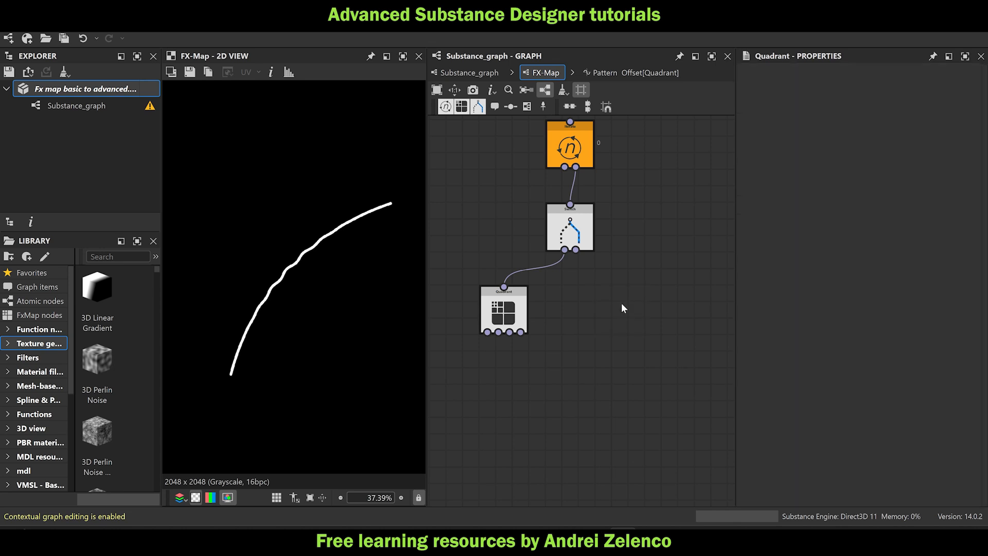
Move the existing Quadrant closer beneath the Switch and paste a copy of it on the Switch's other side.
drag(507, 313, 524, 315)
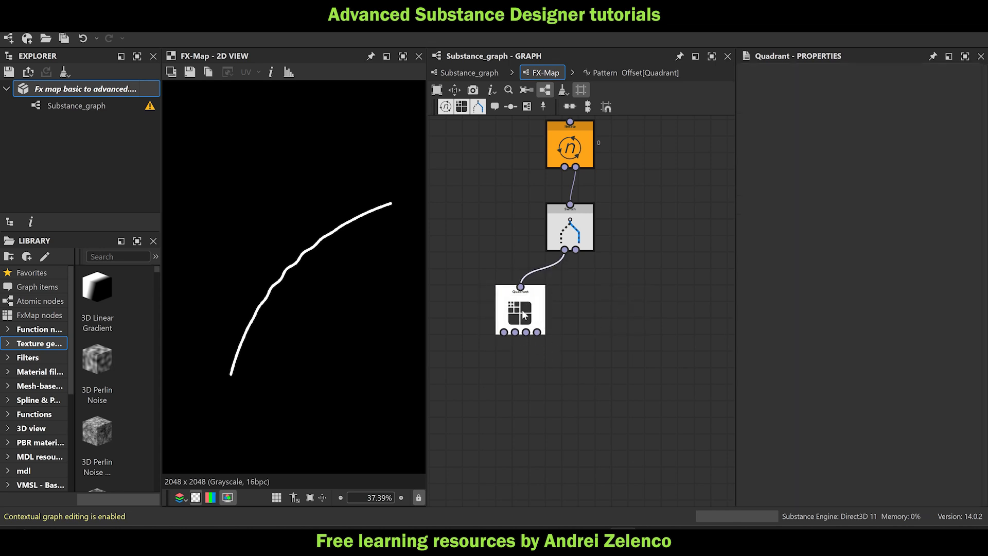
key(ctrl+v)
drag(604, 346, 656, 329)
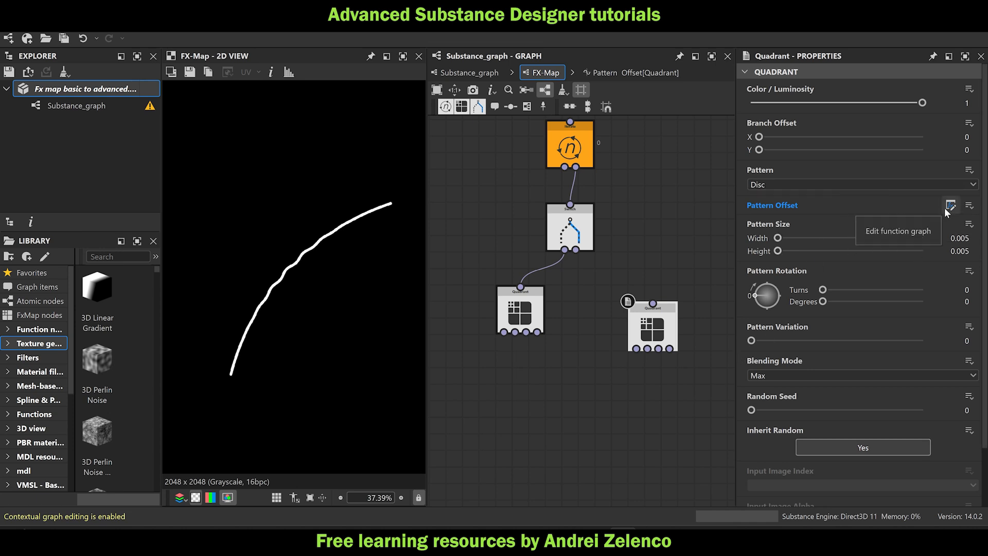
Set the copied Quadrant's Pattern Size to 0.01 in both width and height.
drag(961, 238, 980, 239)
text(1)
key(Tab)
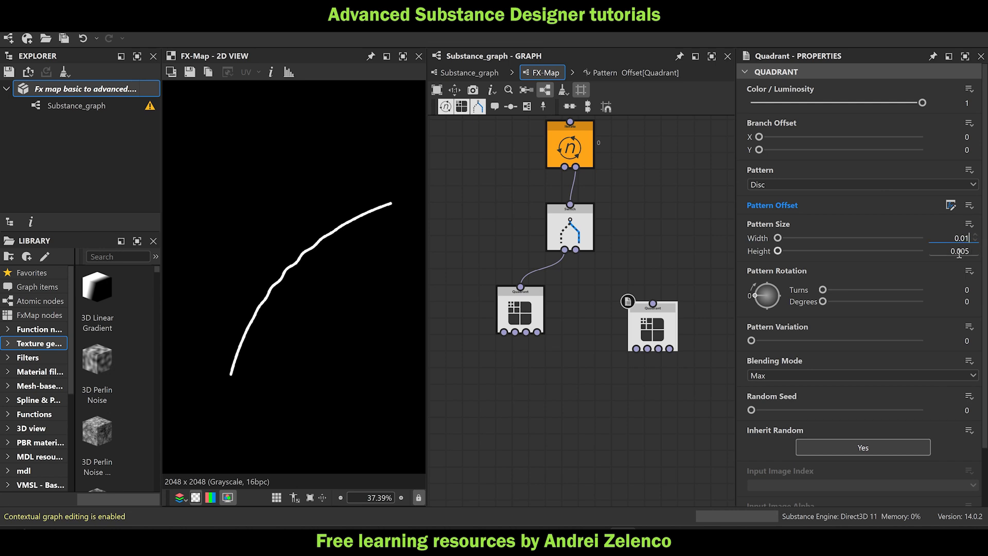
text(0.01)
click(644, 268)
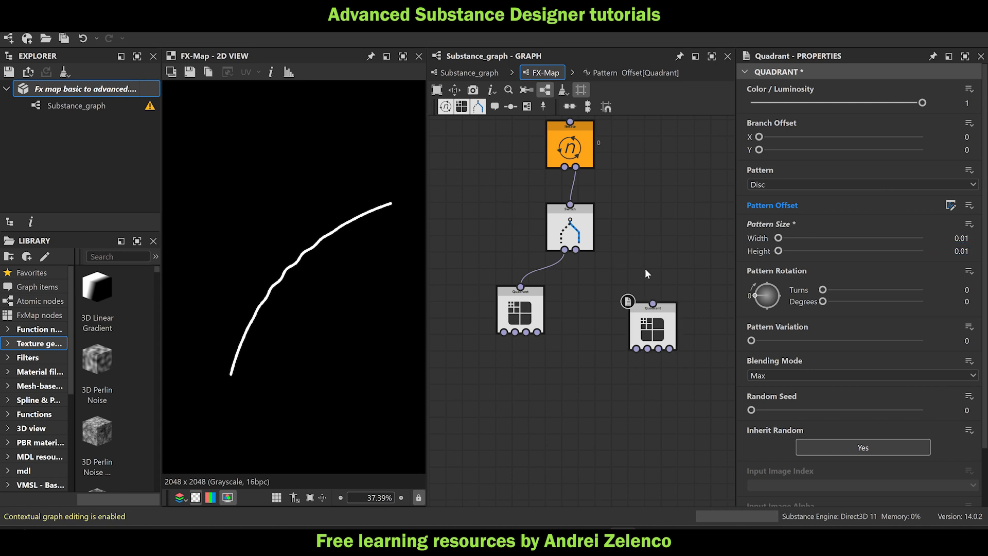
Save the package, connect the Switch's second output to the copied Quadrant, and align it level with the first Quadrant.
drag(654, 322, 654, 313)
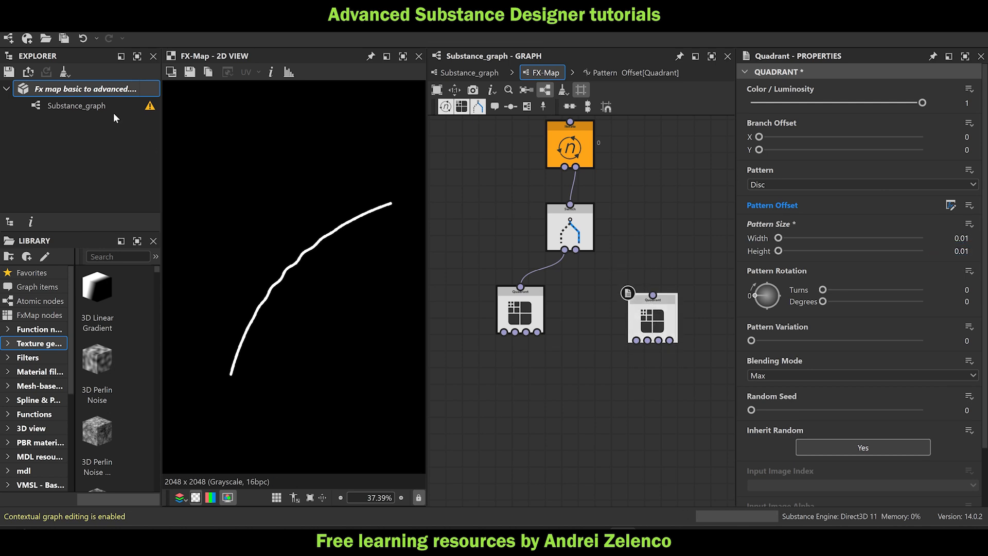
click(94, 88)
click(660, 327)
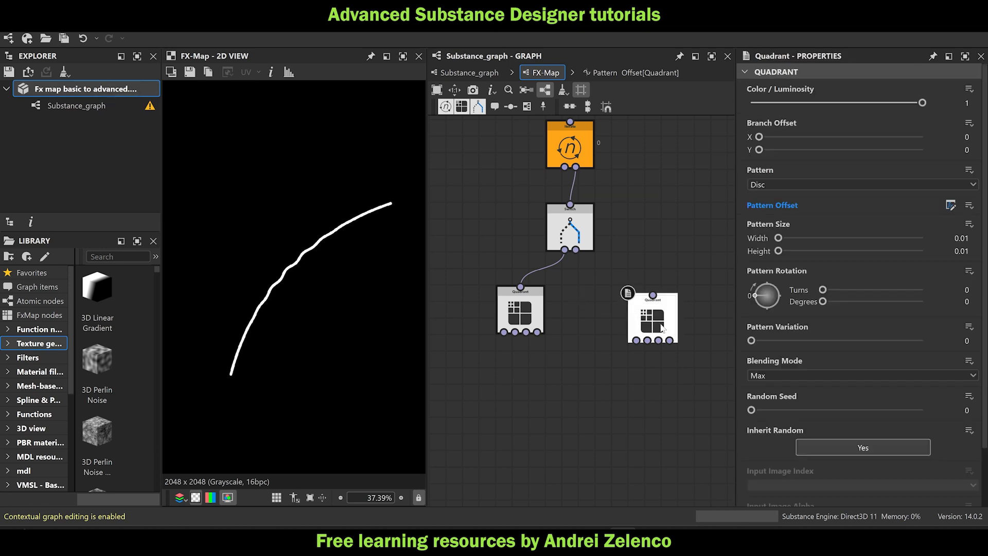
drag(576, 250, 654, 317)
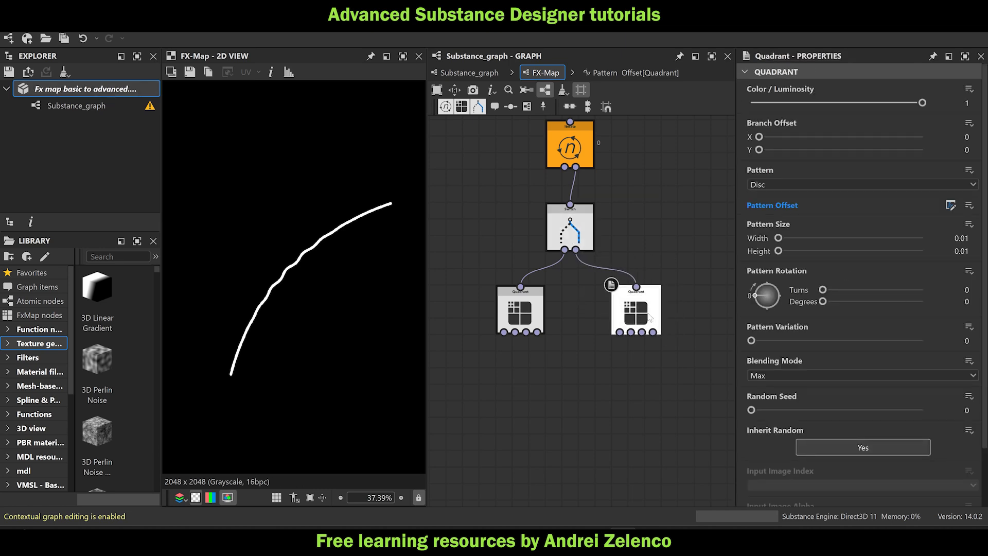
Examine the Switch's Selector function graph and return to the FX-Map graph.
middle_drag(554, 219, 574, 226)
click(574, 227)
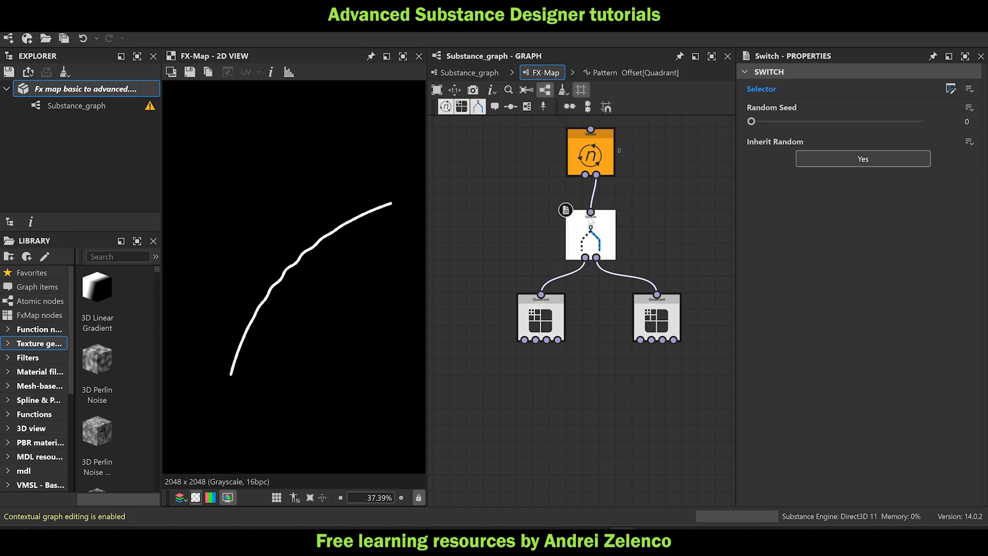
click(949, 89)
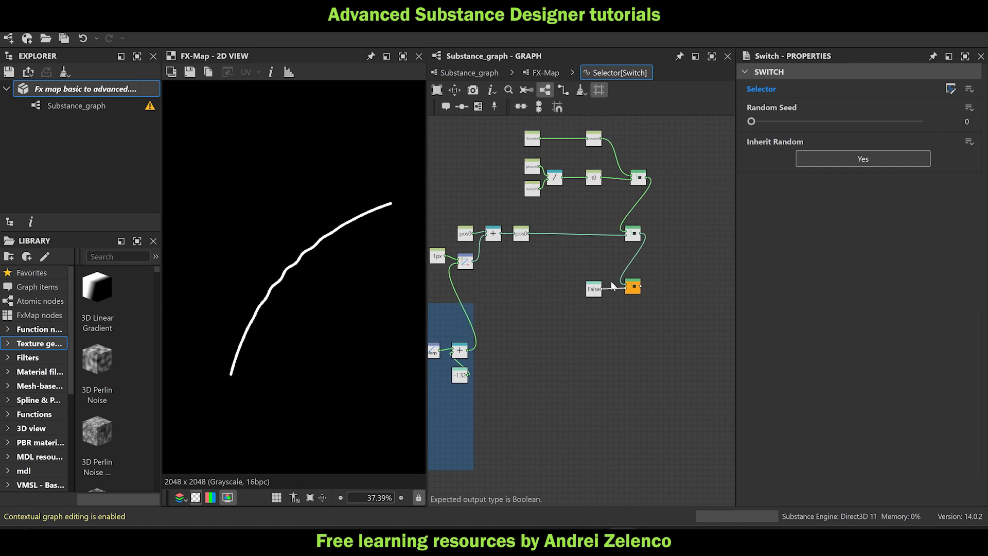
click(544, 73)
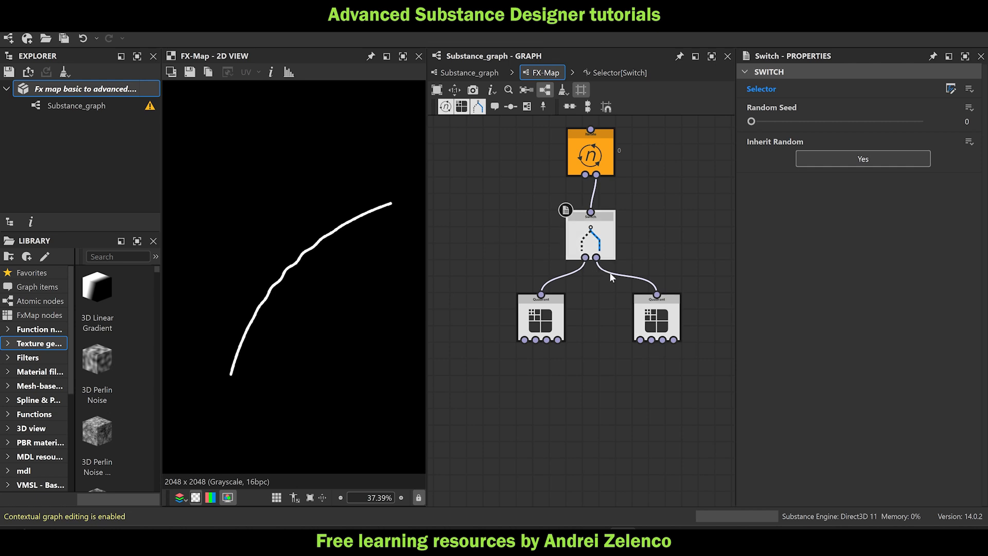
Move the second Quadrant slightly further out and reopen the Switch's Selector function.
drag(643, 320, 666, 314)
click(590, 239)
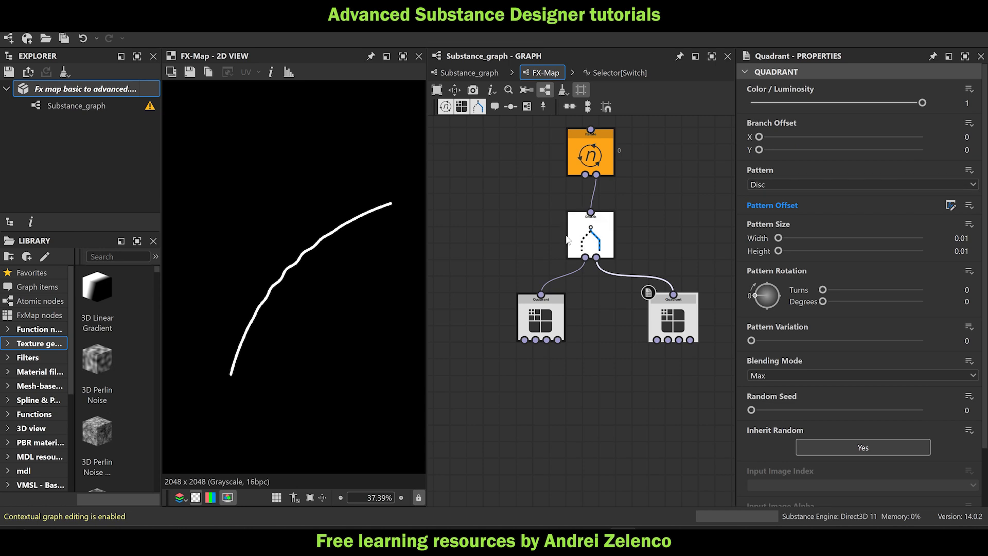
click(950, 90)
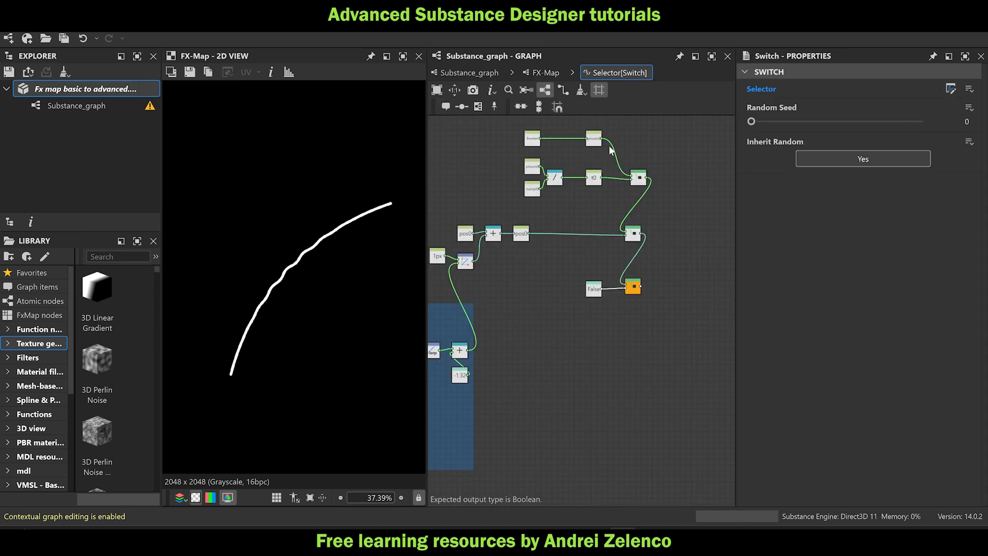
Add a Get Float node reading ptnum0 in the empty area below the False Boolean node.
scroll(595, 140, up, 2)
middle_drag(549, 419, 552, 343)
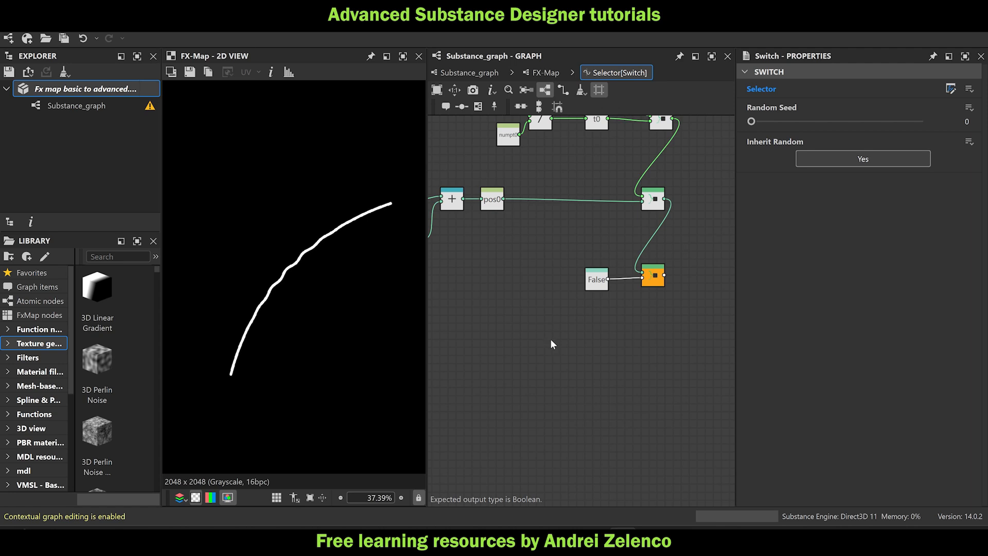
key(space)
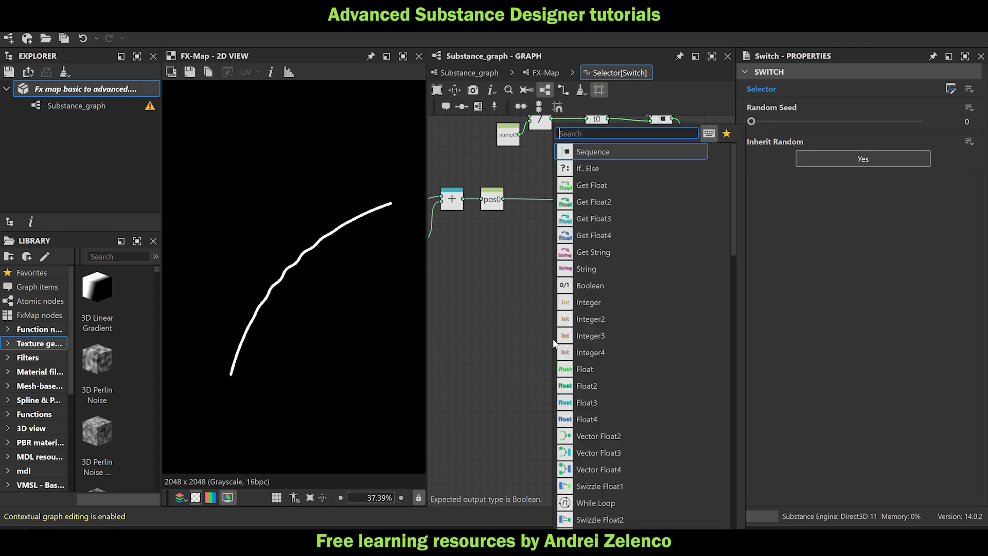
click(505, 364)
key(space)
text(ge)
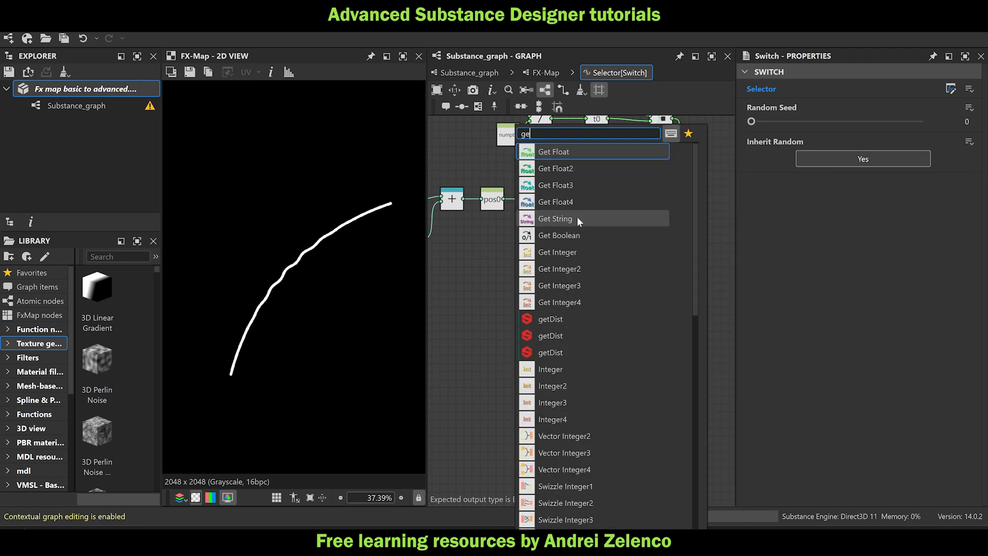
click(563, 150)
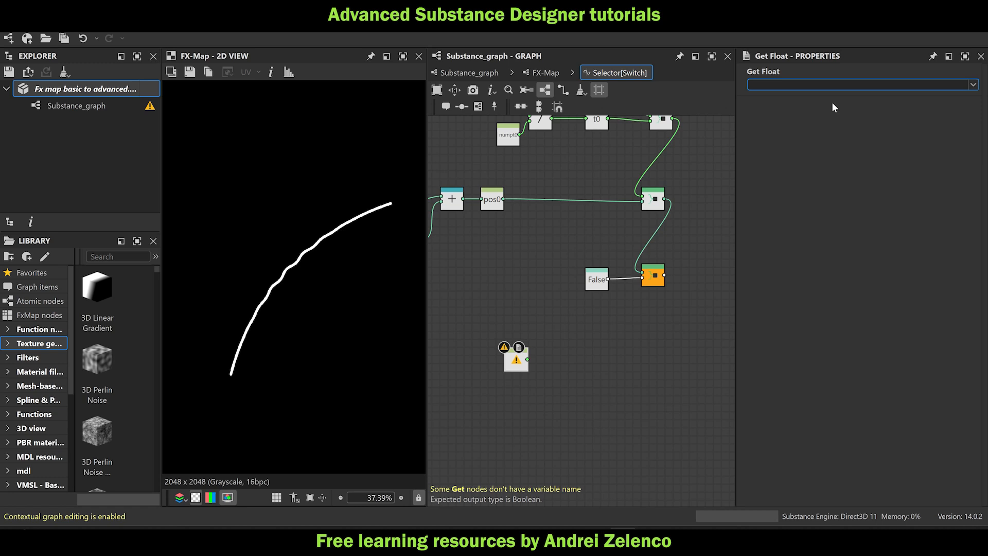
text(ptnum0)
key(Return)
Duplicate the numpt0 Get Float node and place the copy directly below the new ptnum0 node.
middle_drag(525, 167, 538, 211)
click(521, 178)
key(ctrl+c)
key(ctrl+v)
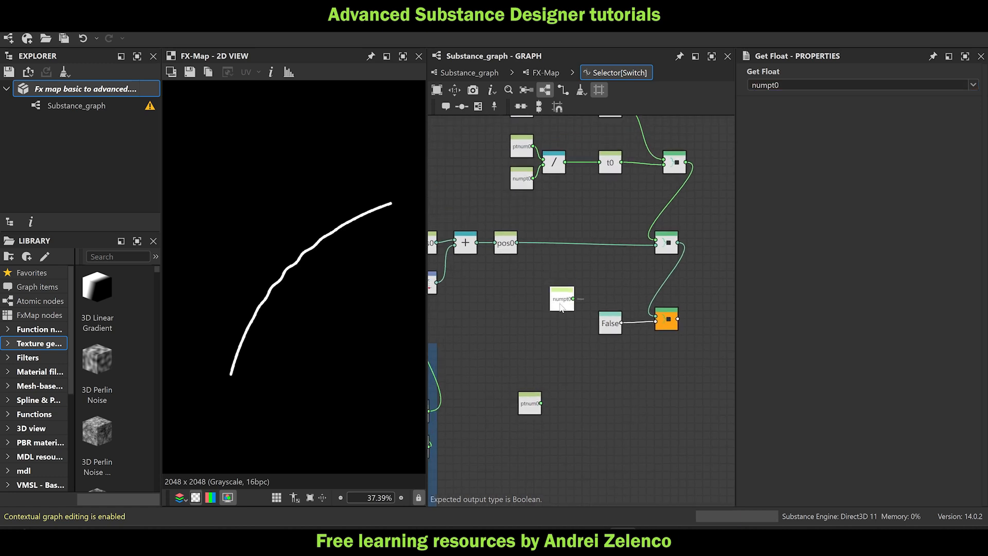
drag(561, 307, 530, 444)
scroll(548, 428, up, 2)
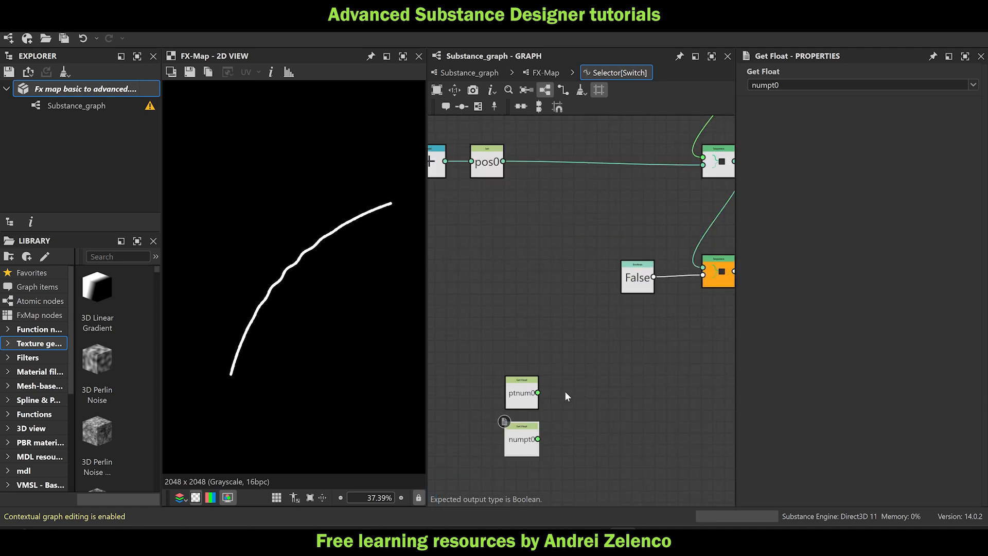
Move the copied numpt0 node aside to the lower left of the new ptnum0 node, and save the package.
click(521, 394)
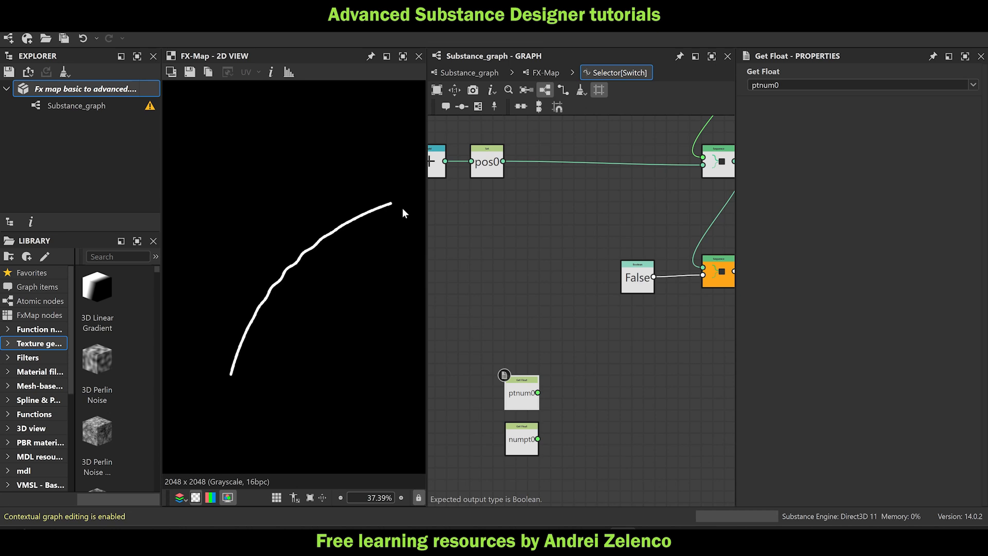
middle_drag(605, 403, 608, 368)
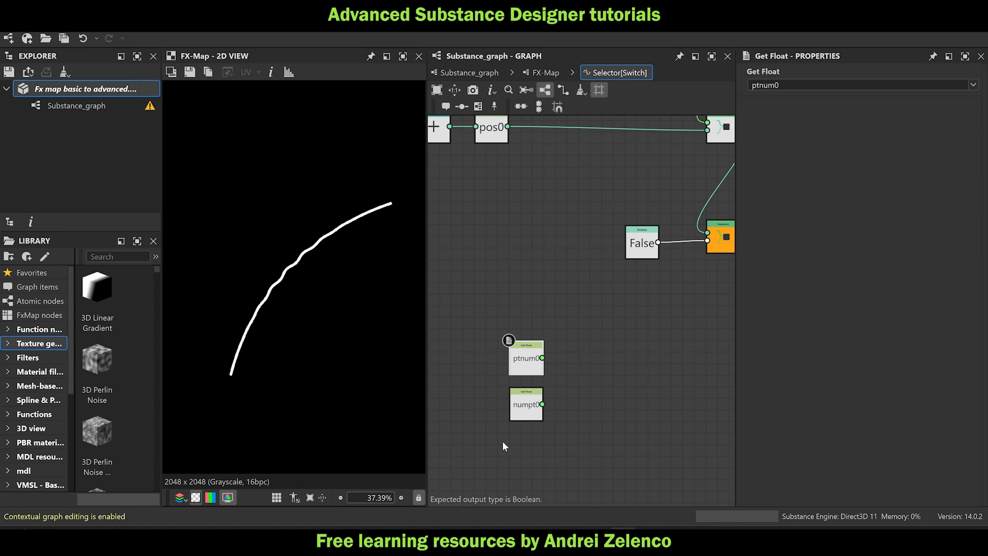
drag(526, 404, 446, 399)
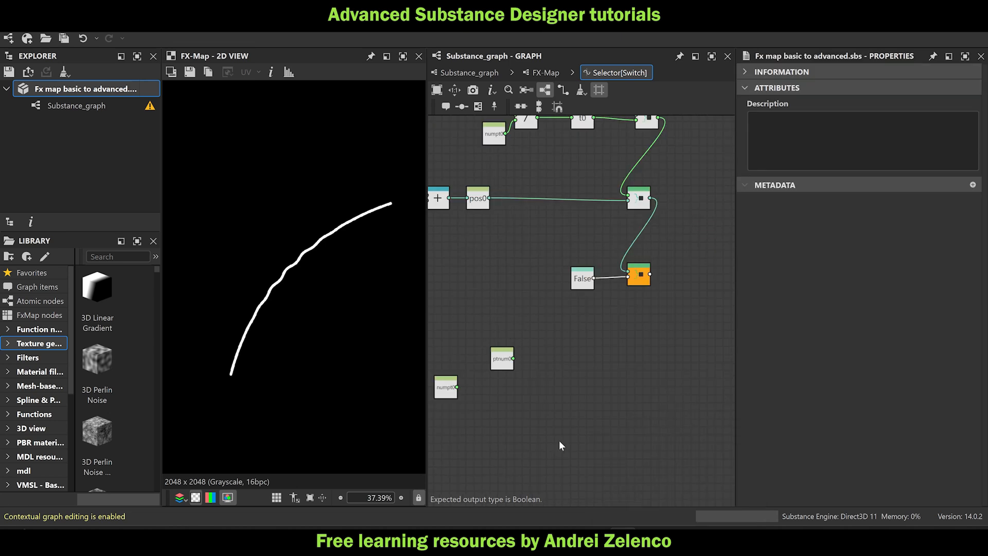
middle_drag(566, 360, 628, 342)
scroll(606, 336, up, 2)
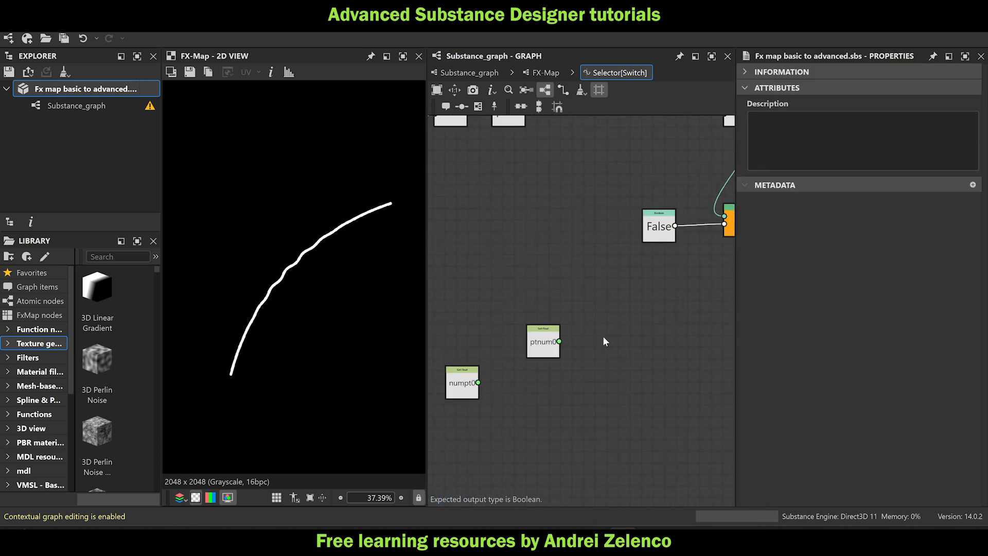
scroll(603, 339, down, 2)
scroll(553, 332, up, 2)
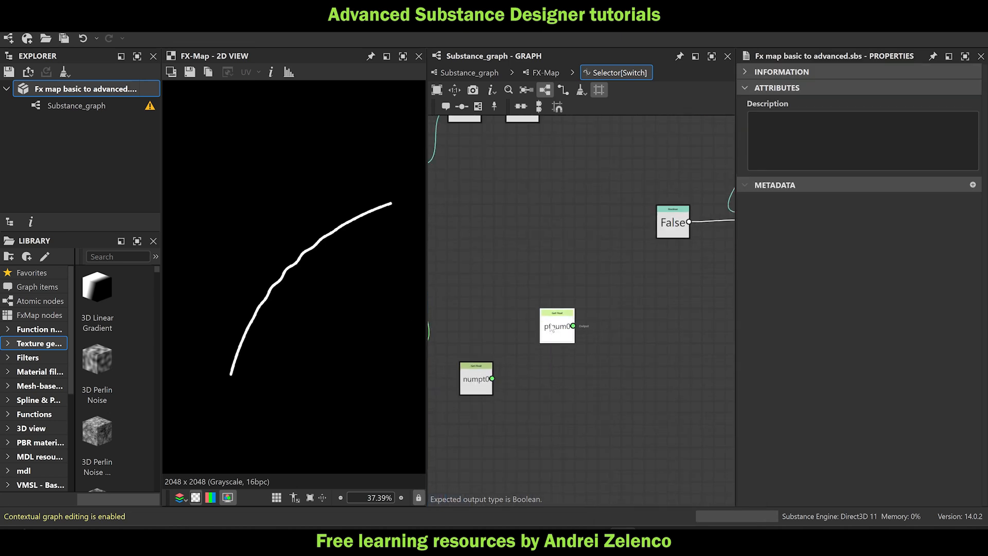
mouse_move(552, 328)
mouse_down()
mouse_move(551, 350)
mouse_move(552, 328)
mouse_up()
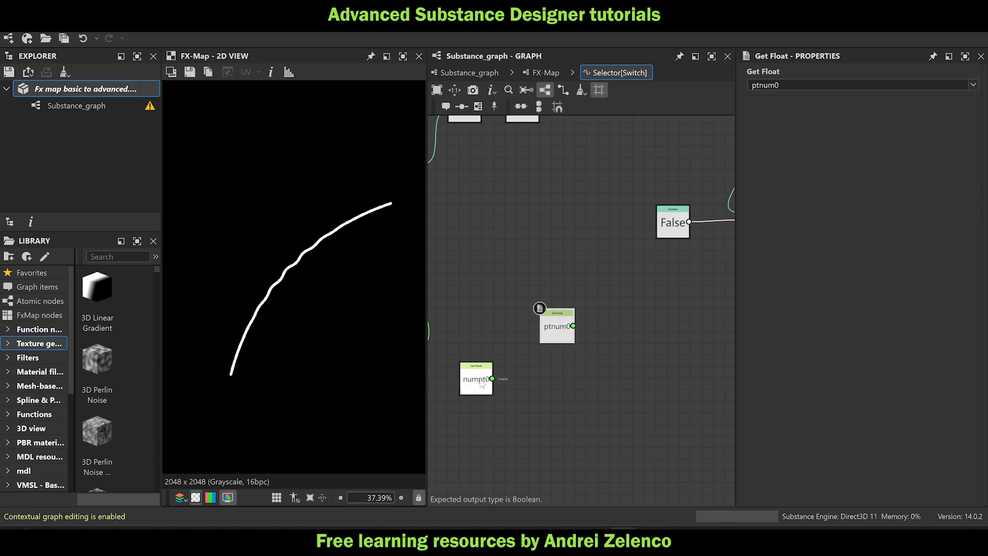
drag(480, 381, 473, 374)
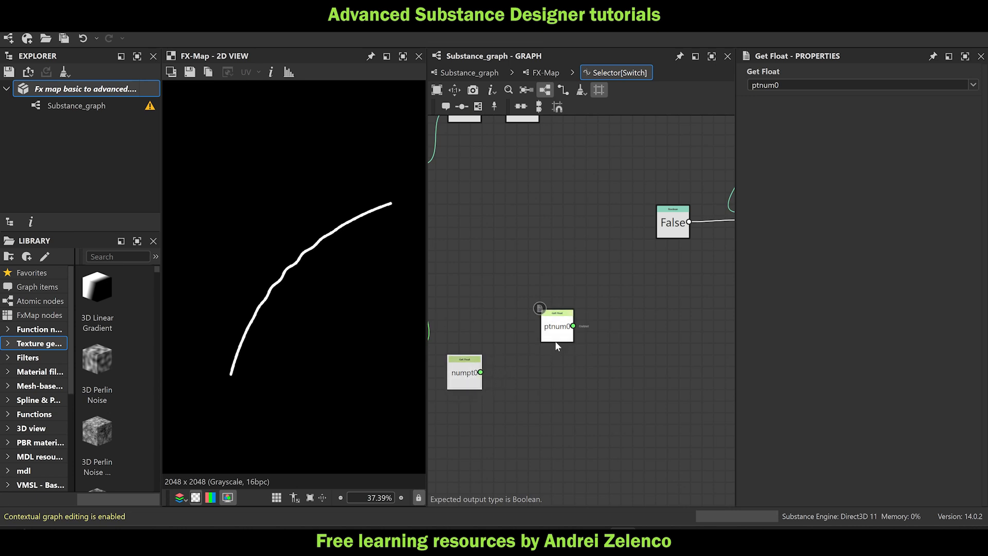
Add a Division node with the new ptnum0 node feeding its first input.
click(546, 335)
key(space)
text(di)
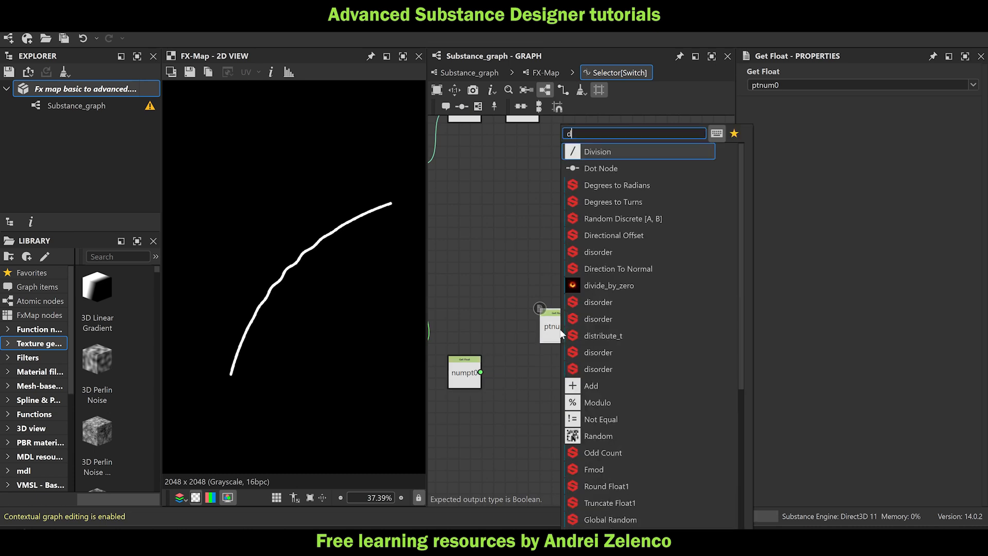
click(615, 149)
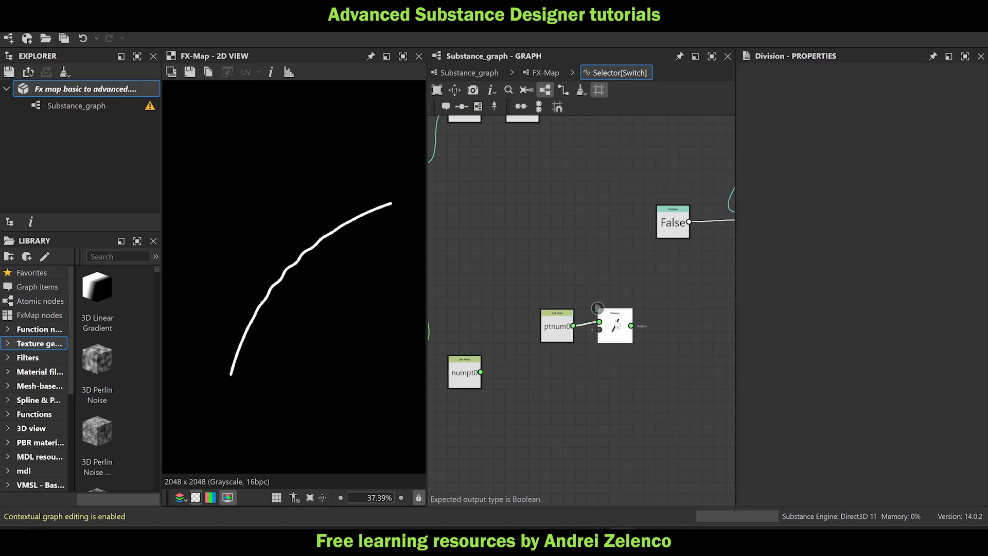
Add a Float node with value 64 below ptnum0 and connect it to the Division node's second input.
key(space)
text(fl)
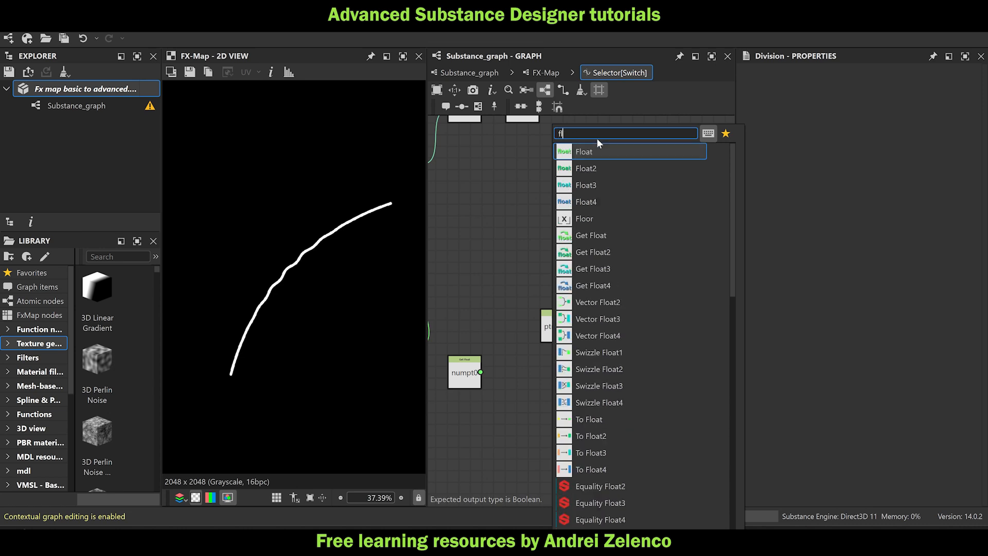
click(601, 152)
double_click(958, 84)
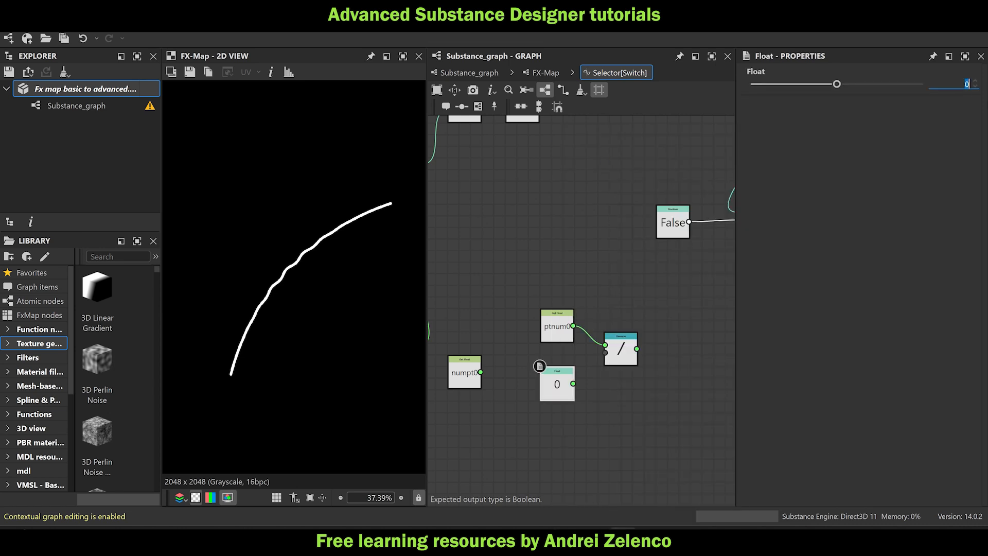
text(64)
key(Return)
drag(573, 383, 611, 391)
Add a Floor node fed by the Division node's output.
key(space)
text(fl)
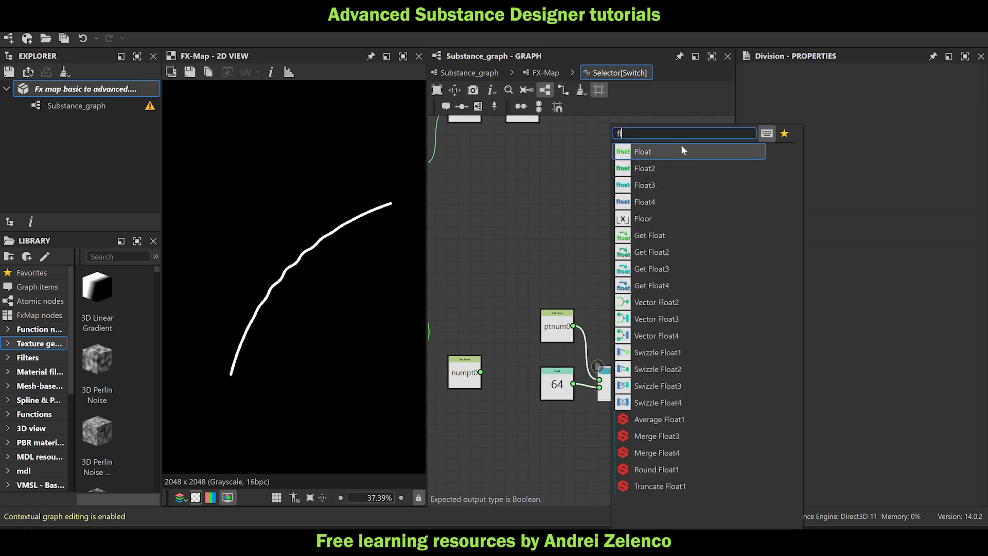
click(669, 218)
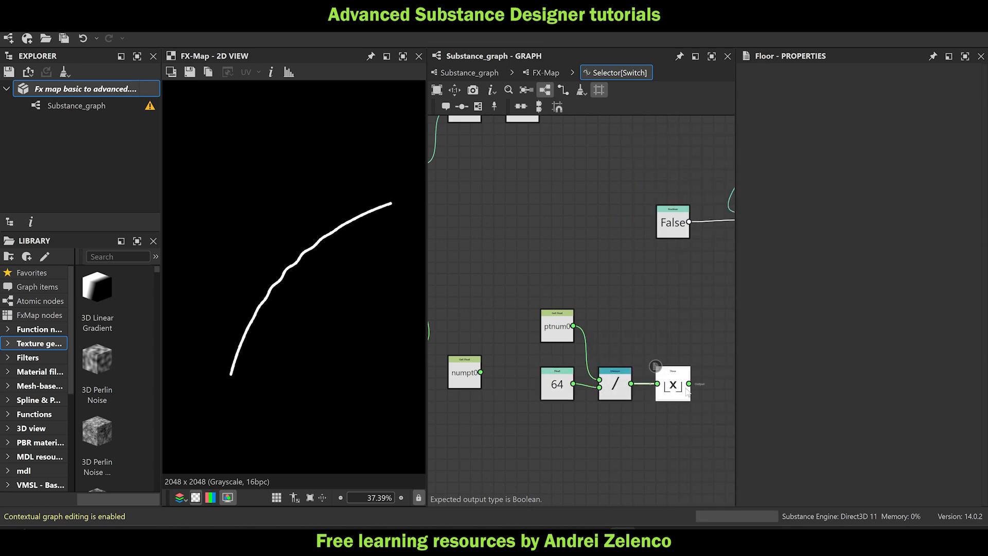
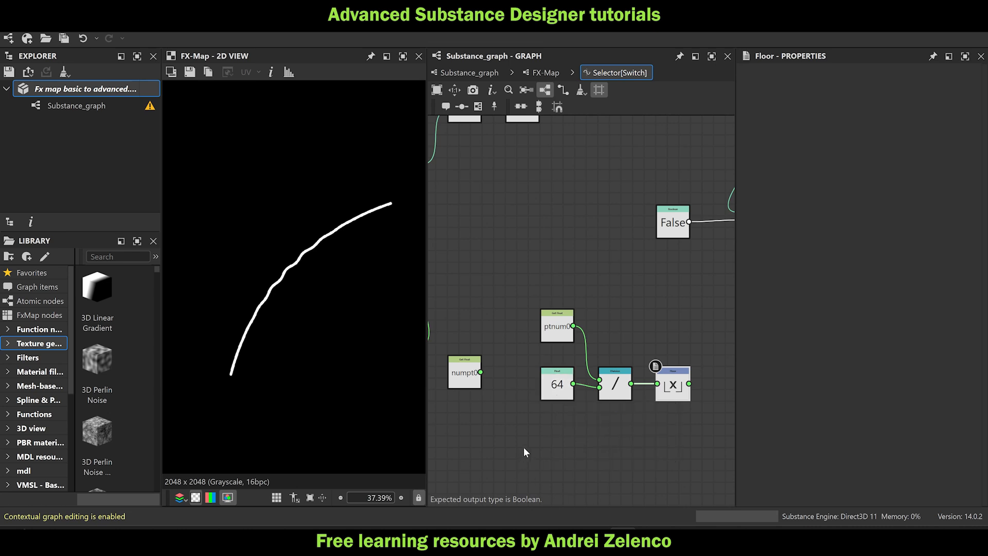
Add a Multiplication node fed by the Floor output and the 64 Float, and move the 64 node lower.
middle_drag(515, 446, 480, 443)
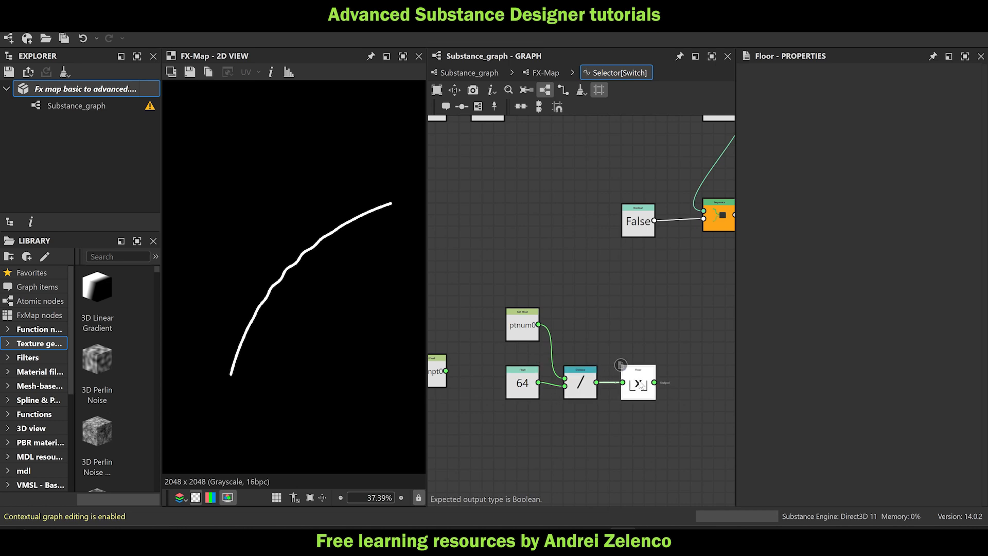
key(space)
text(mu)
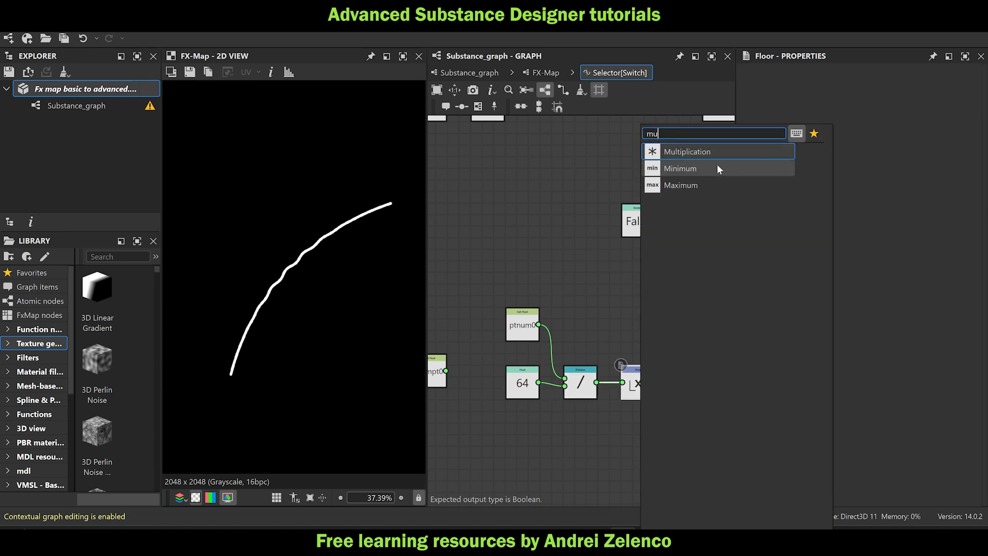
click(728, 154)
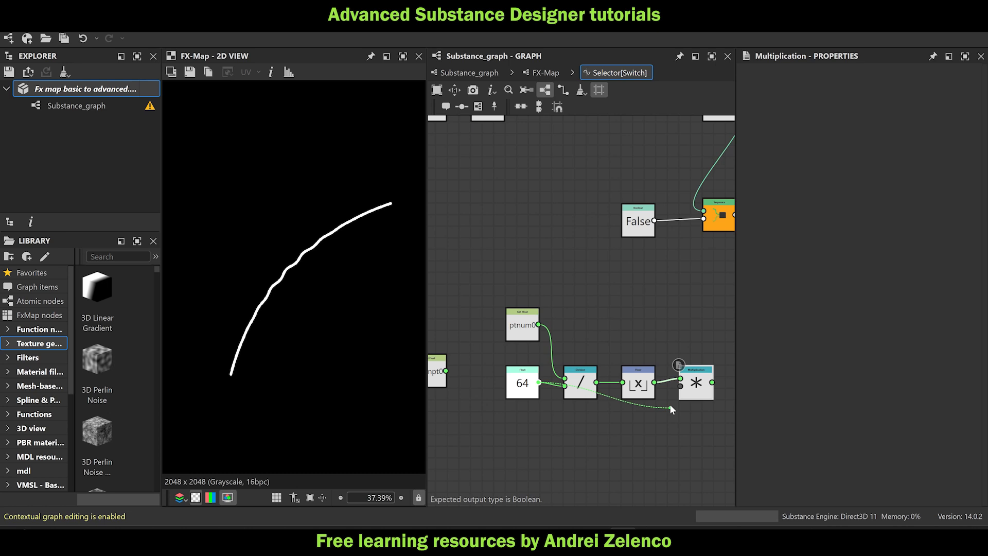
drag(654, 382, 681, 386)
drag(536, 395, 536, 430)
Add an Equal node comparing ptnum0 with the Multiplication node's output.
middle_drag(728, 326, 687, 326)
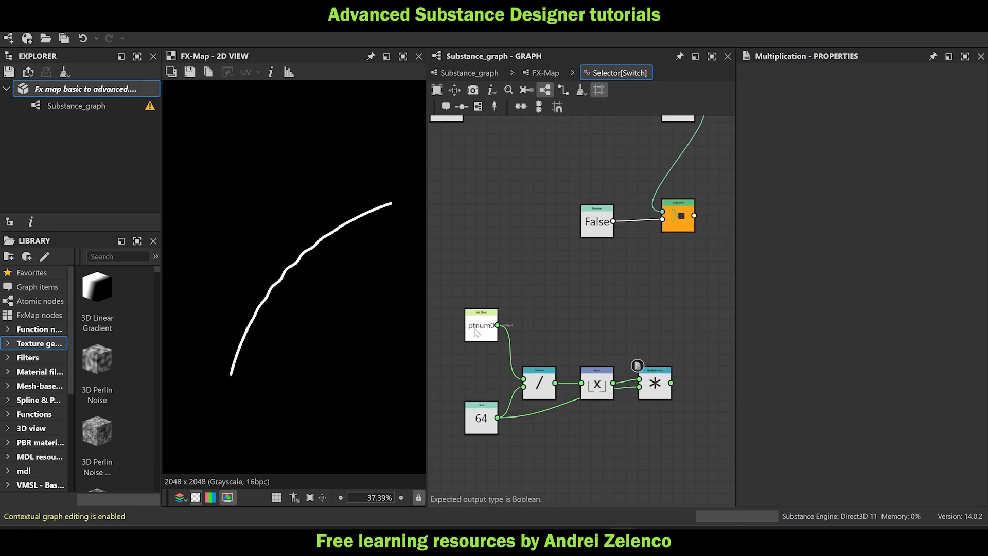
key(space)
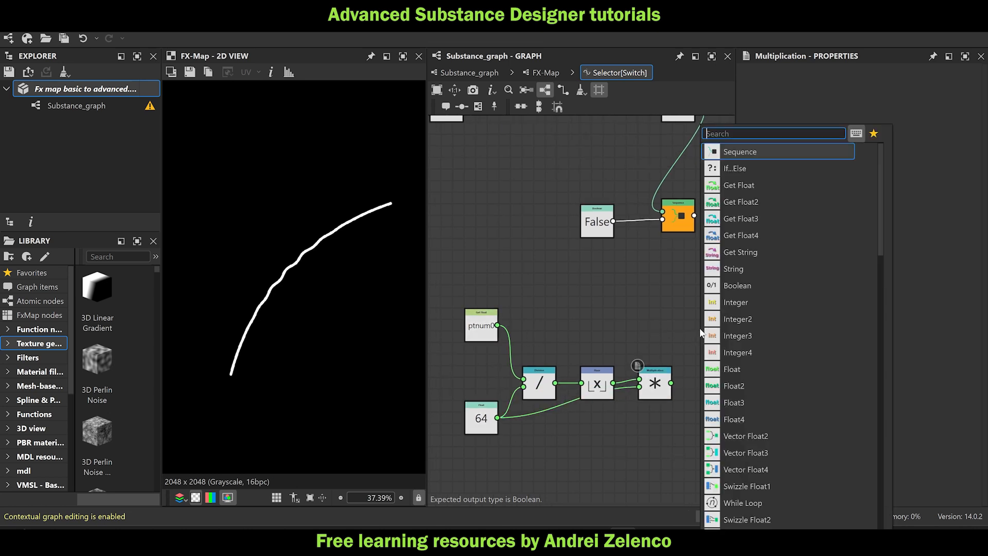
text(eq)
click(758, 157)
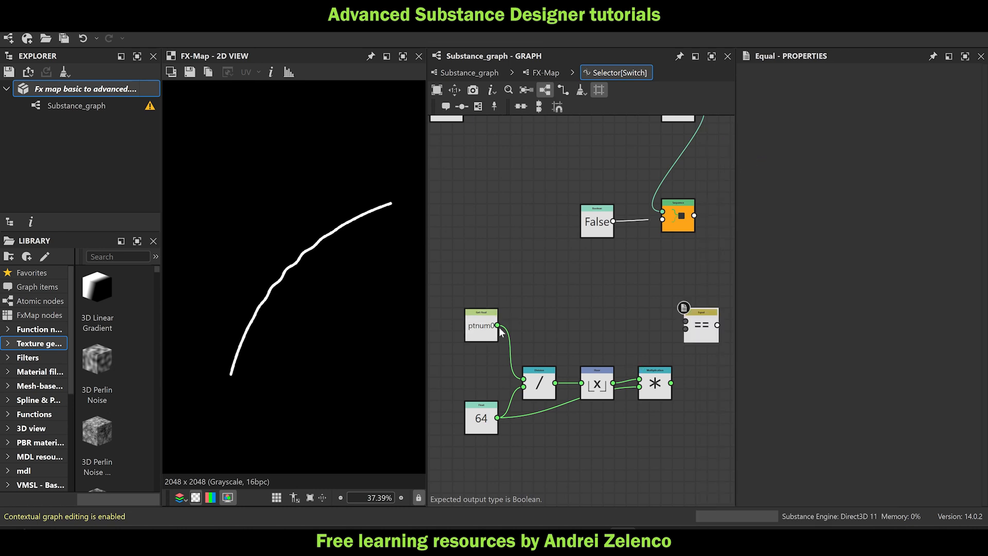
drag(498, 325, 685, 319)
drag(671, 383, 686, 328)
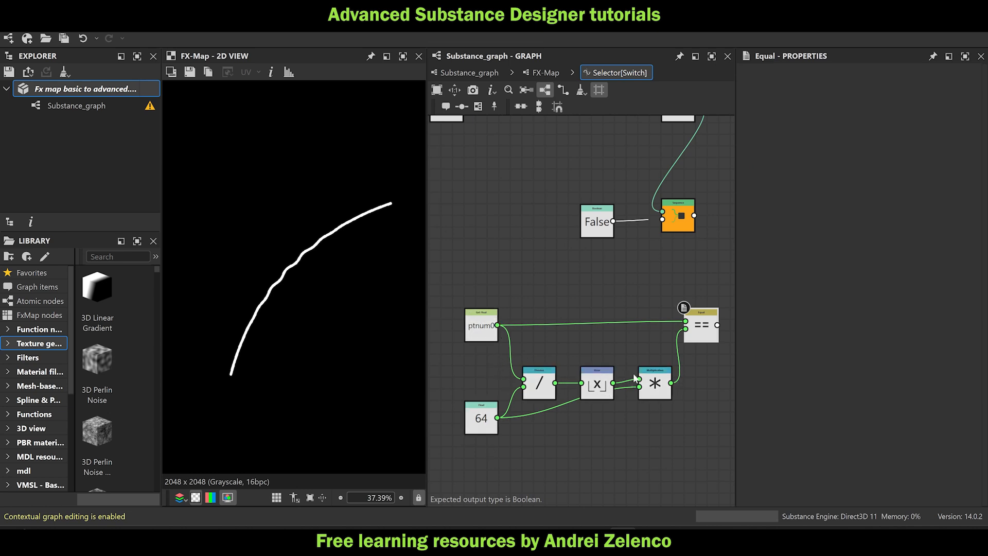
Check the FX-Map's Switch, and connect the Equal output to the final Sequence node's second input in place of False.
middle_drag(681, 379, 655, 409)
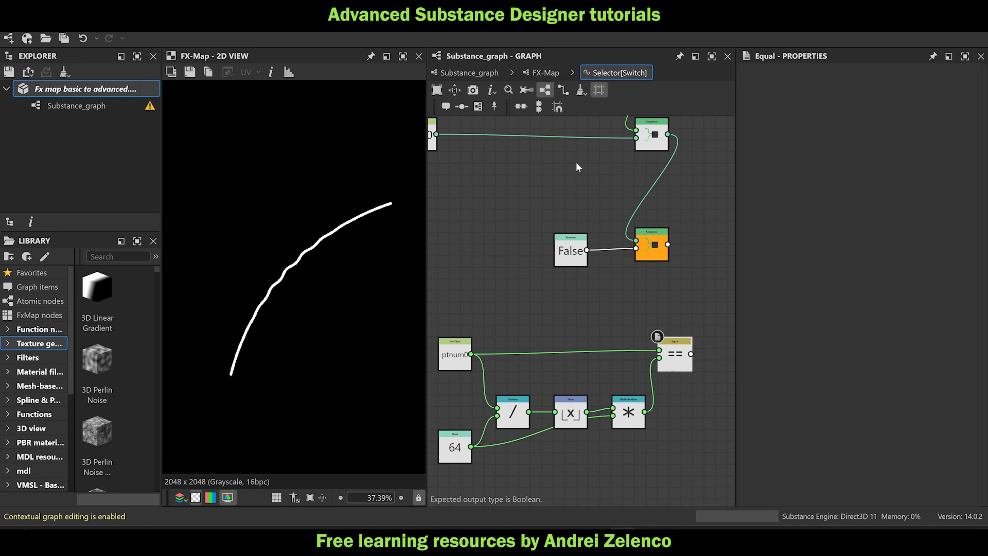
click(546, 72)
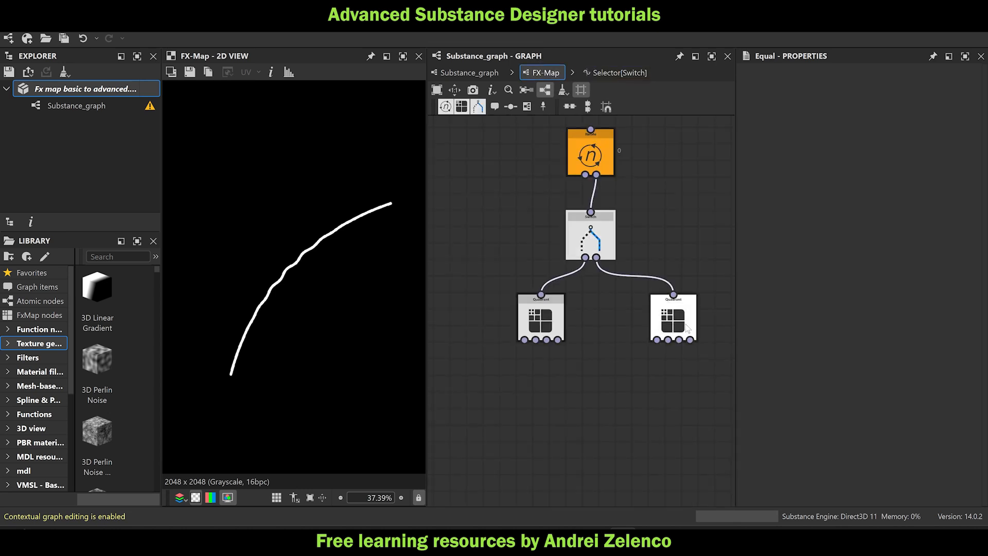
click(576, 229)
click(619, 73)
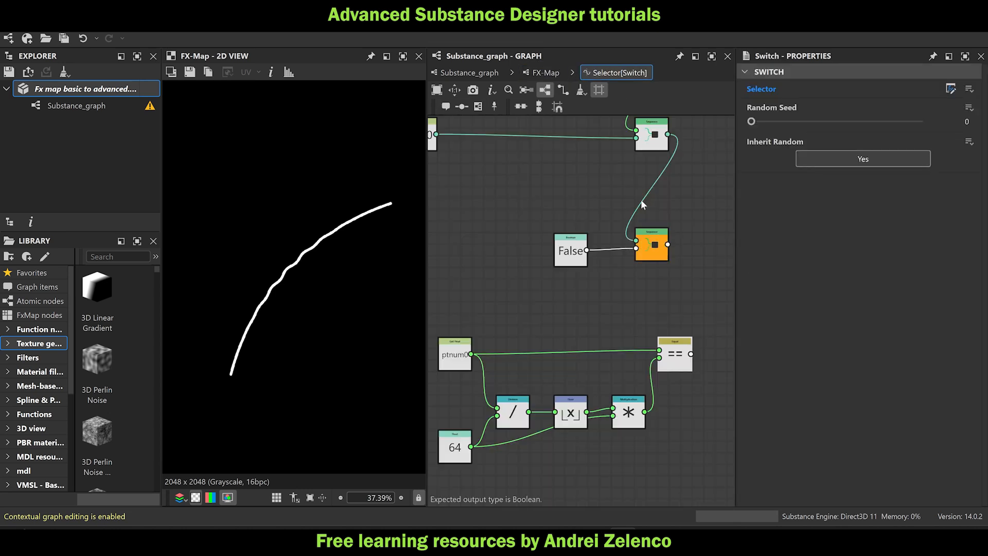
drag(691, 353, 647, 261)
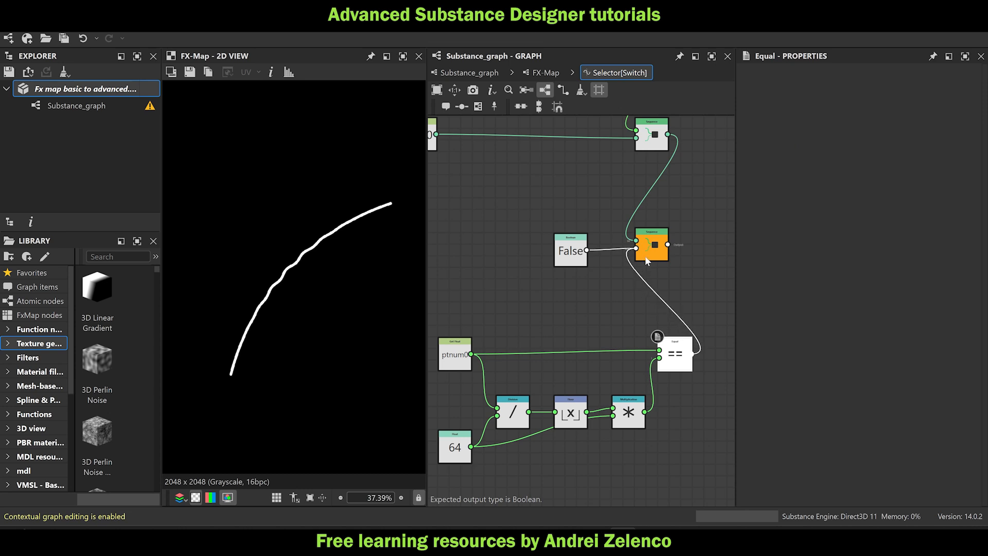
scroll(388, 206, up, 3)
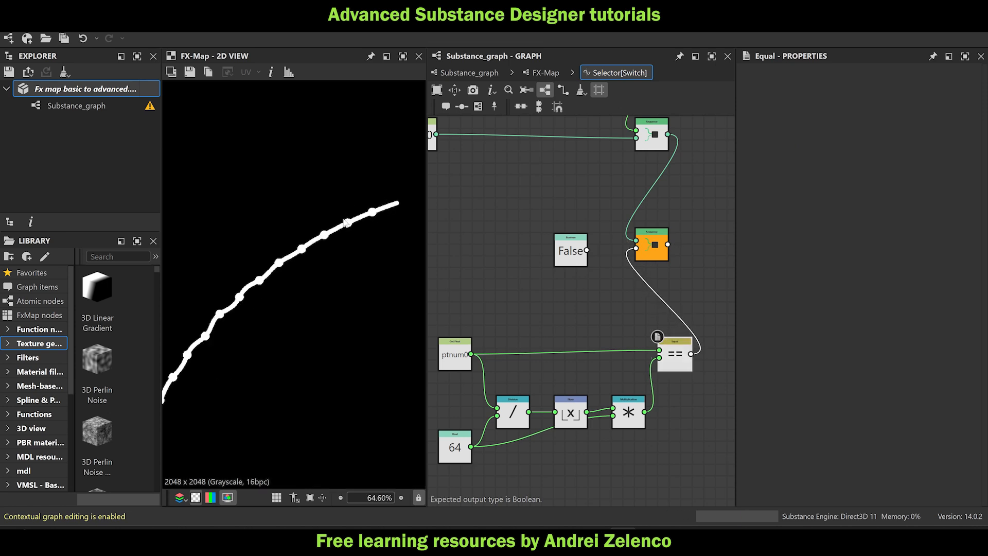
Disconnect the second Quadrant from the Switch's second output and reconnect it to compare the arc in the 2D view.
click(549, 74)
drag(659, 315, 677, 351)
drag(669, 294, 640, 307)
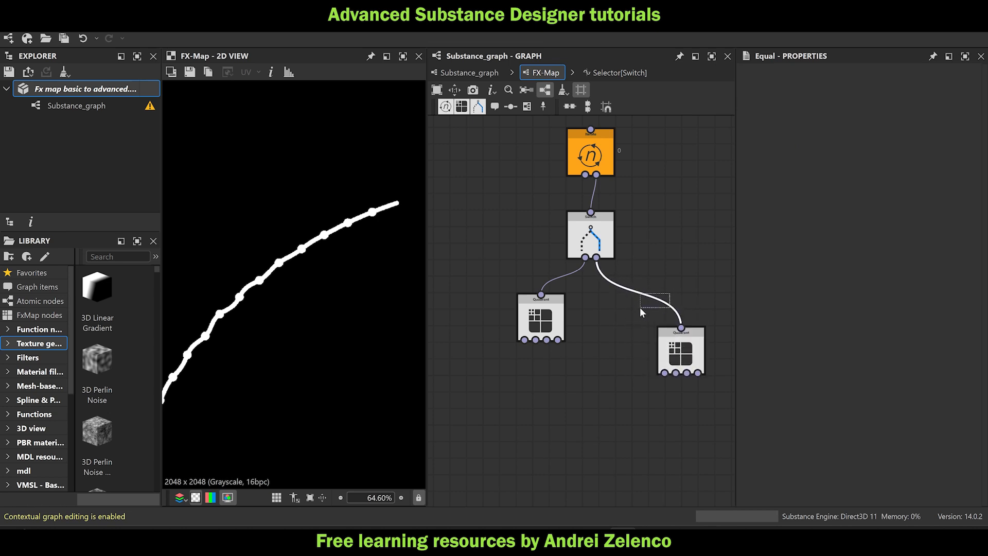
click(641, 305)
click(597, 260)
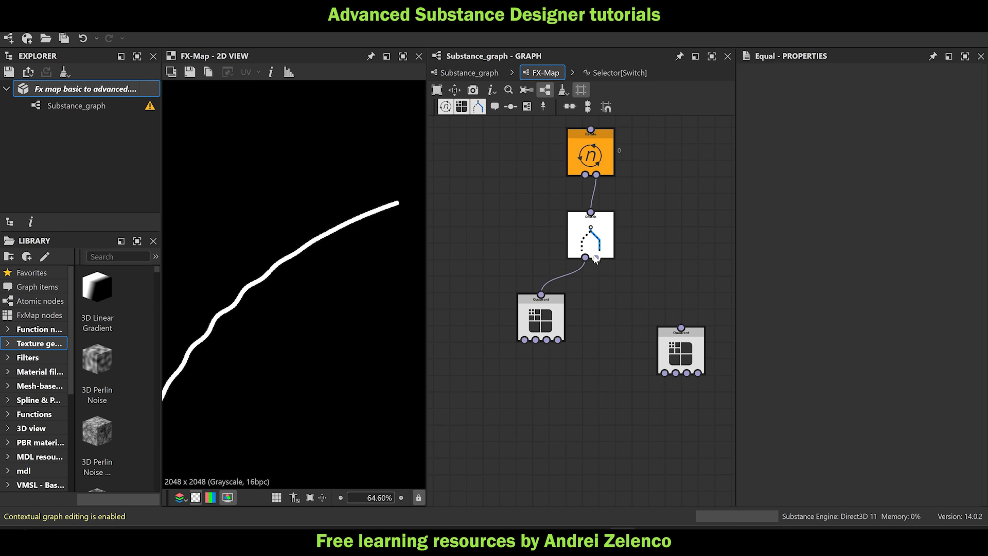
click(697, 337)
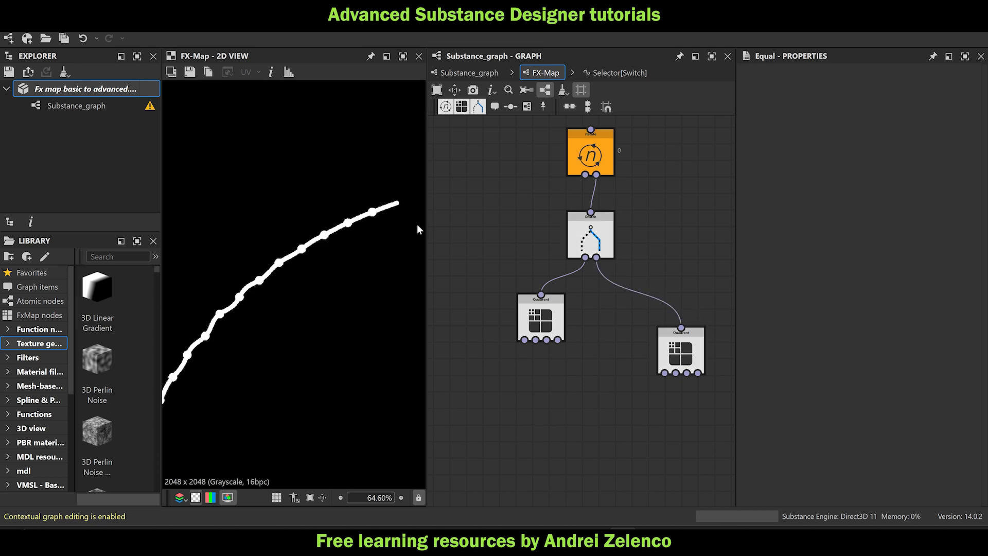
scroll(399, 226, down, 1)
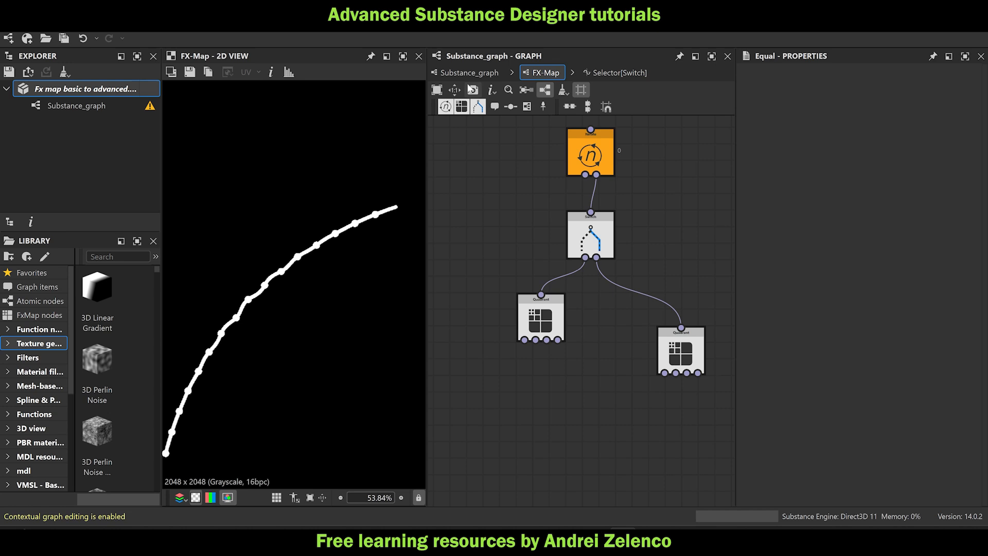
scroll(332, 293, down, 2)
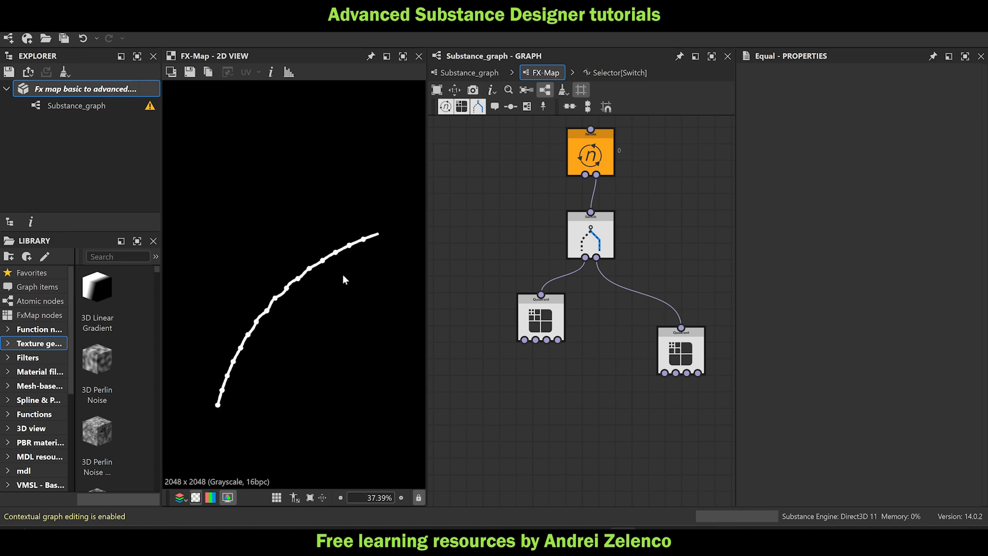
scroll(256, 373, up, 3)
scroll(373, 206, down, 1)
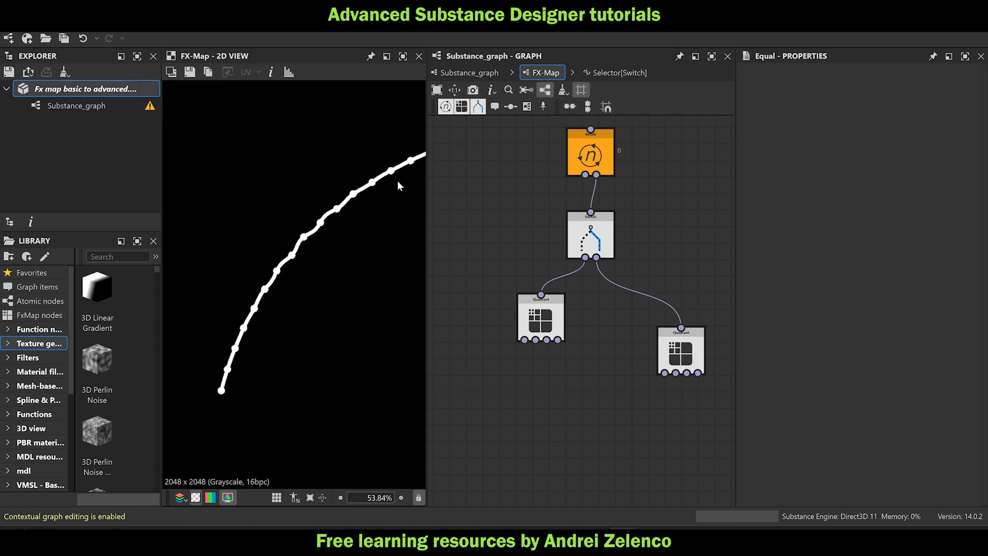
middle_drag(397, 181, 341, 220)
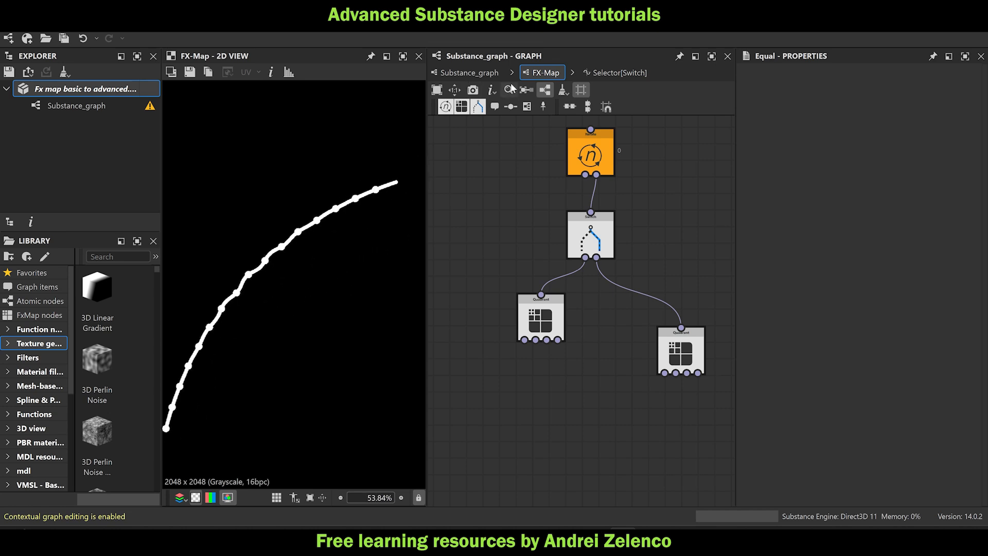
middle_drag(169, 439, 218, 393)
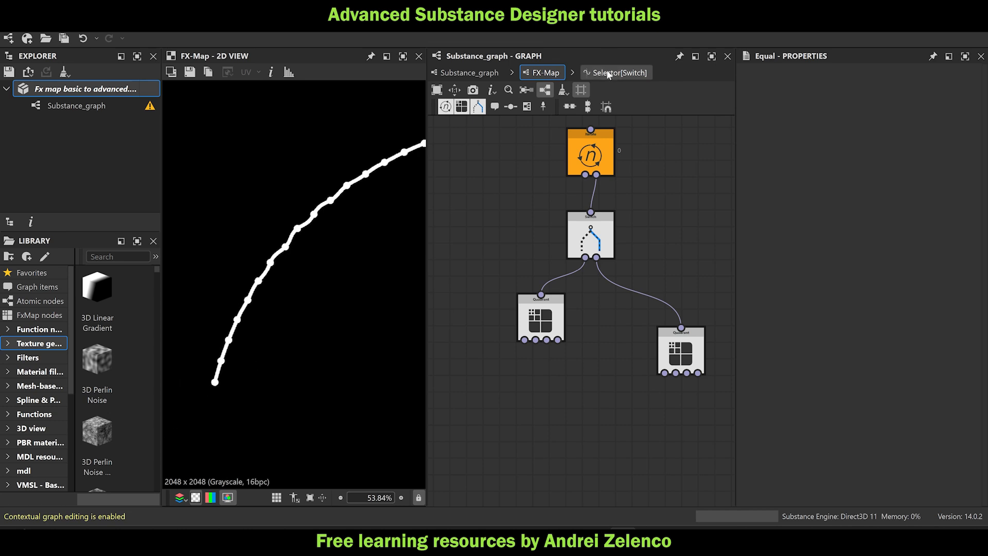
Delete the unused False Boolean node from the Switch's Selector function.
click(638, 73)
middle_drag(574, 287, 599, 216)
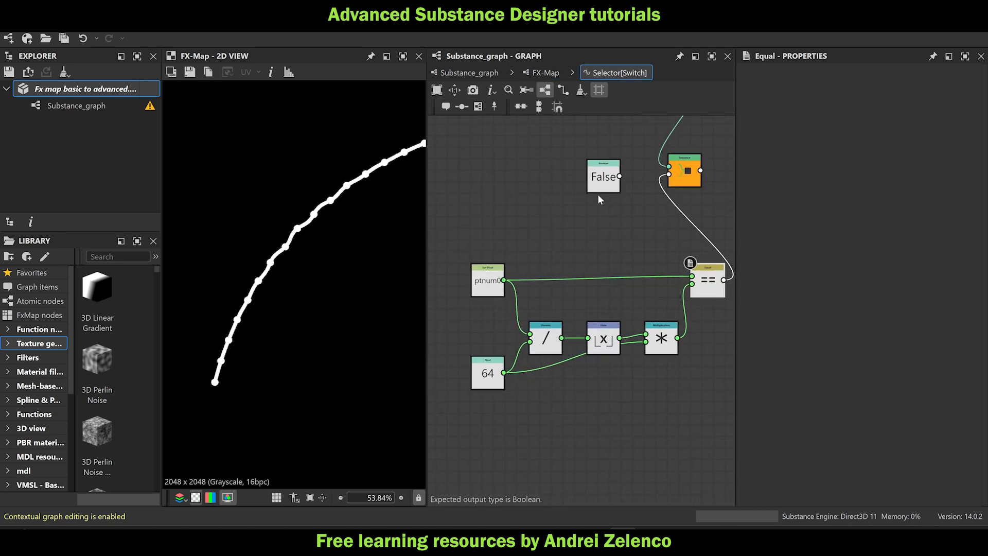
click(606, 178)
key(Delete)
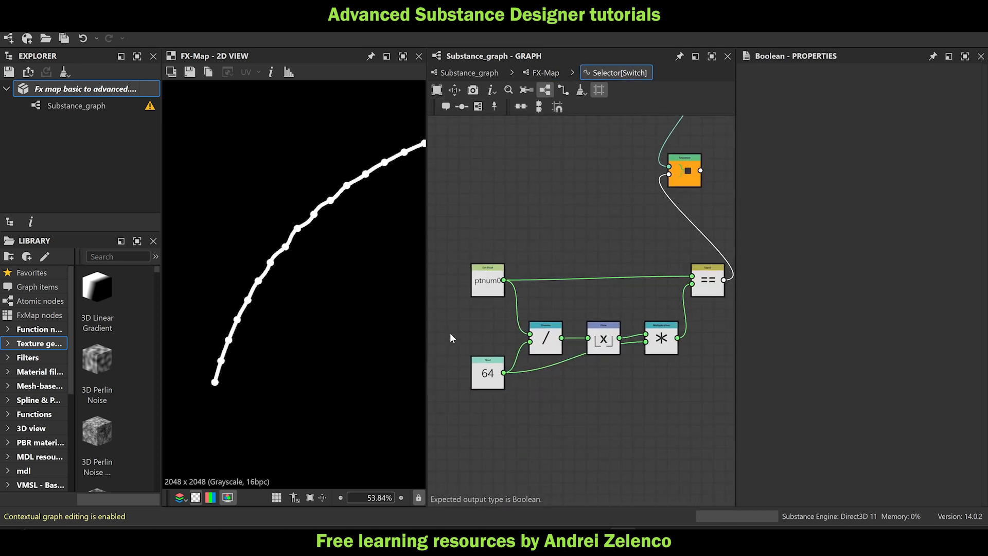
Move the 64 Float node away from the first Division and arrange it directly below the numpt0 node.
middle_drag(460, 373, 528, 339)
scroll(563, 348, down, 1)
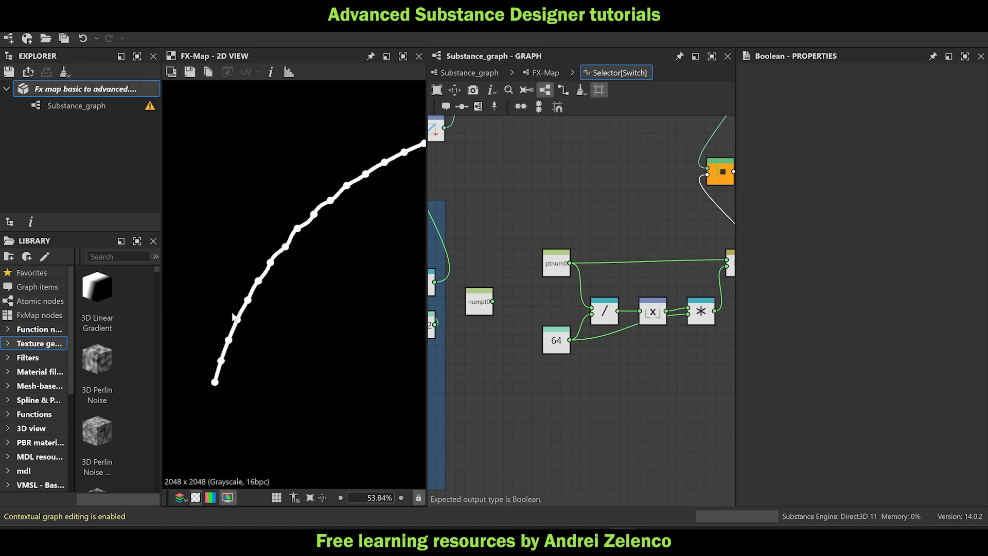
scroll(342, 309, down, 2)
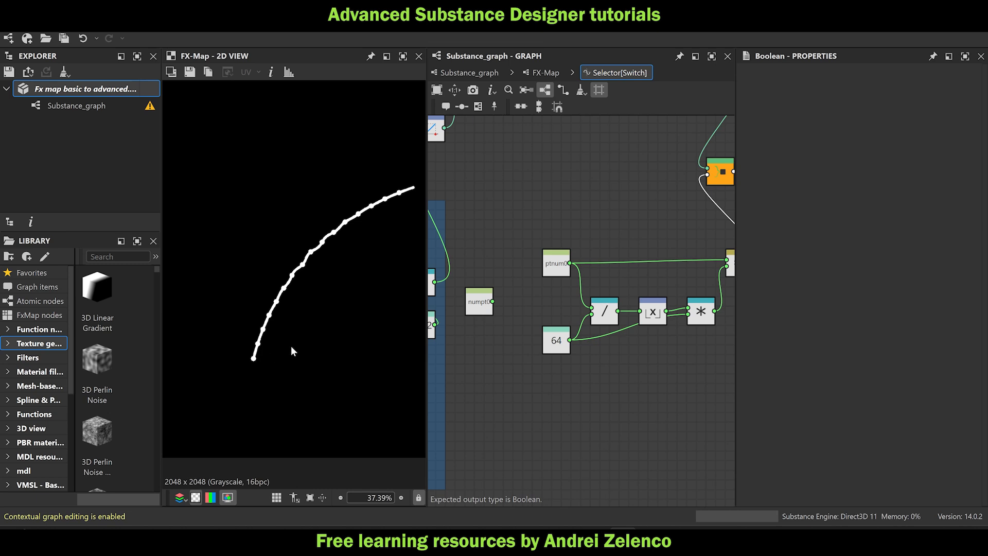
middle_drag(281, 346, 269, 367)
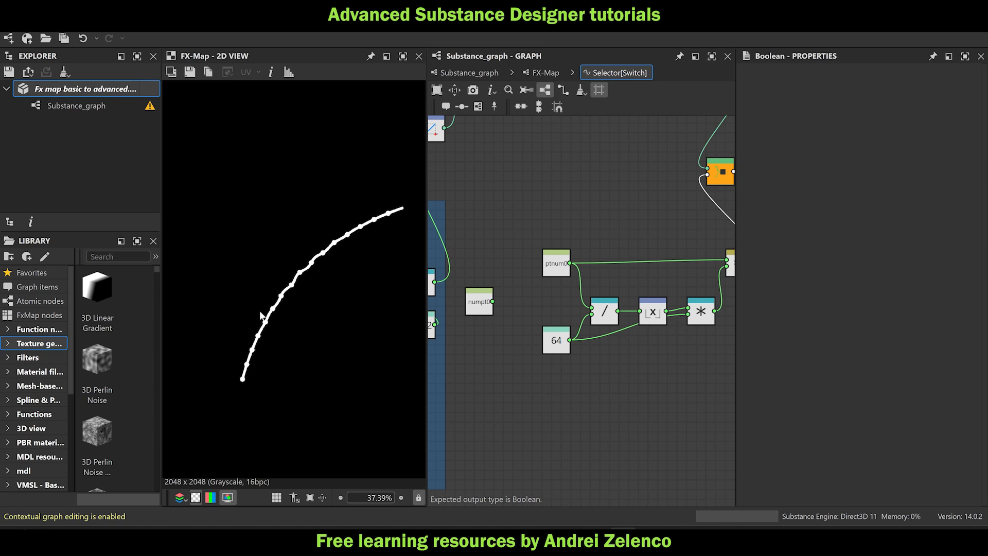
drag(553, 344, 485, 374)
drag(475, 311, 484, 340)
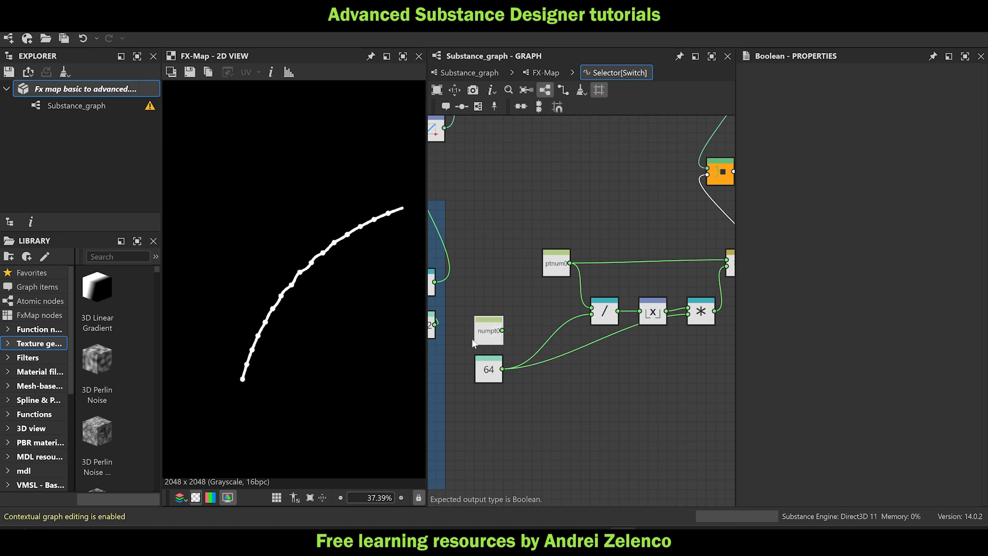
Add a Division node dividing numpt0 by 64, and reroute the 64 node's existing output links to start from it.
scroll(511, 335, up, 3)
click(532, 337)
key(space)
text(di)
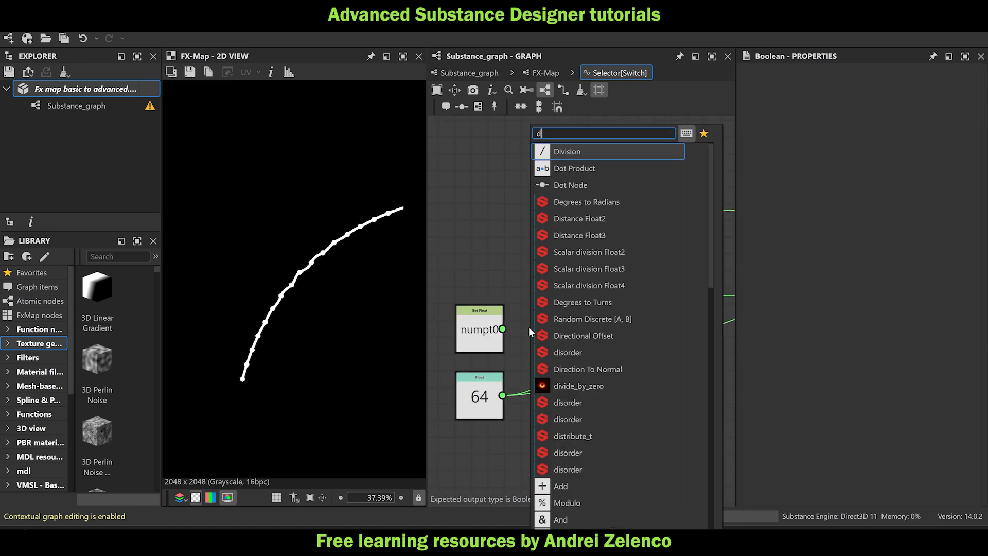
click(592, 151)
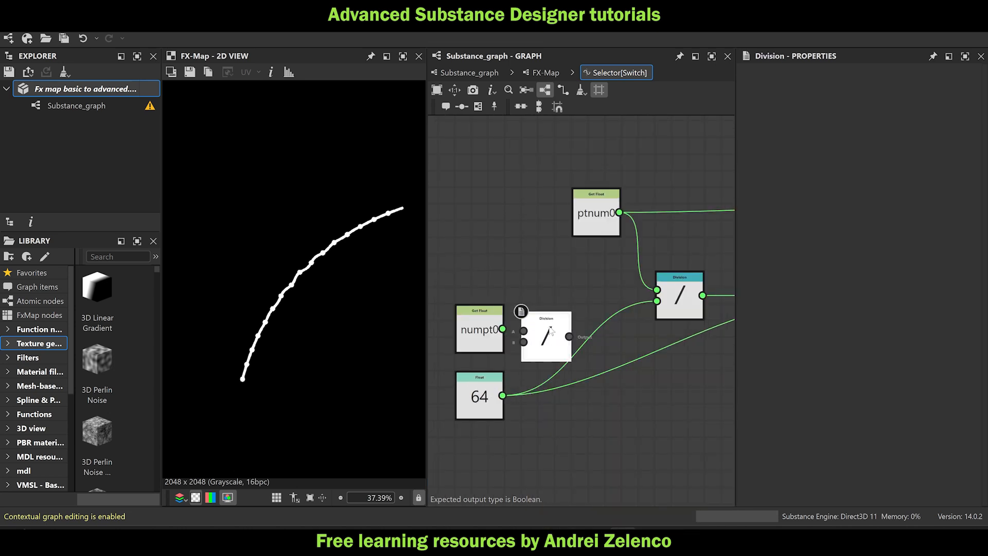
drag(502, 329, 523, 331)
drag(503, 396, 524, 343)
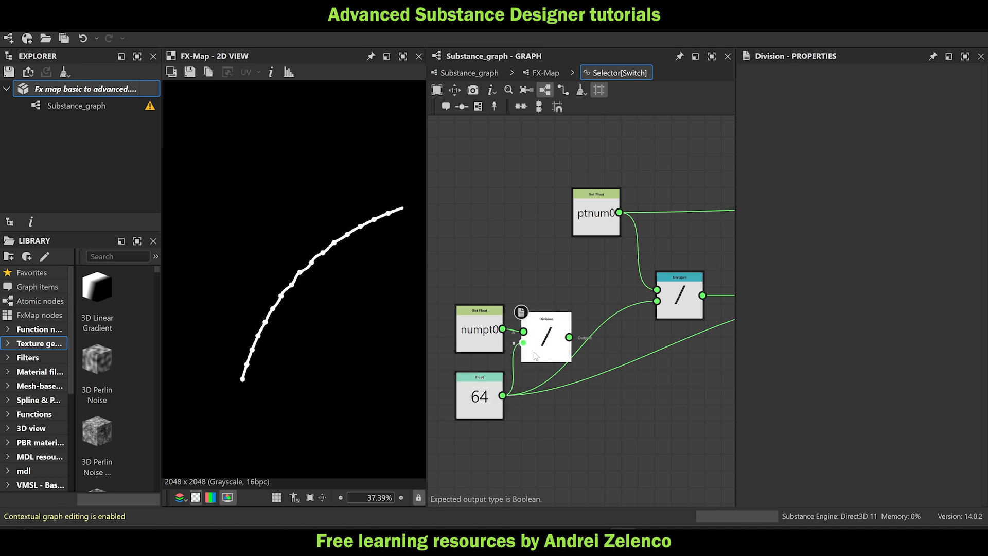
shift+drag(503, 395, 565, 364)
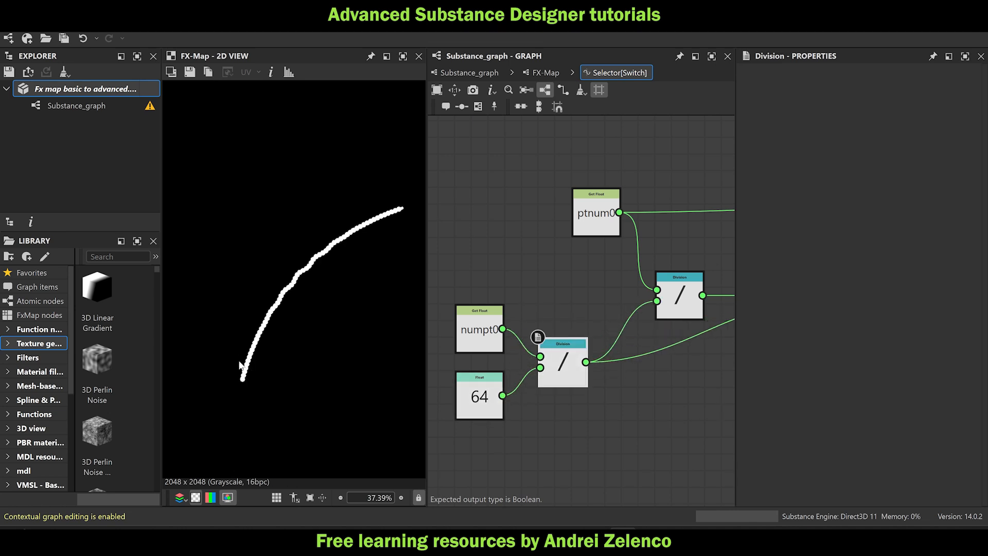
Set the Float node that divides numpt0 to 8.
click(479, 404)
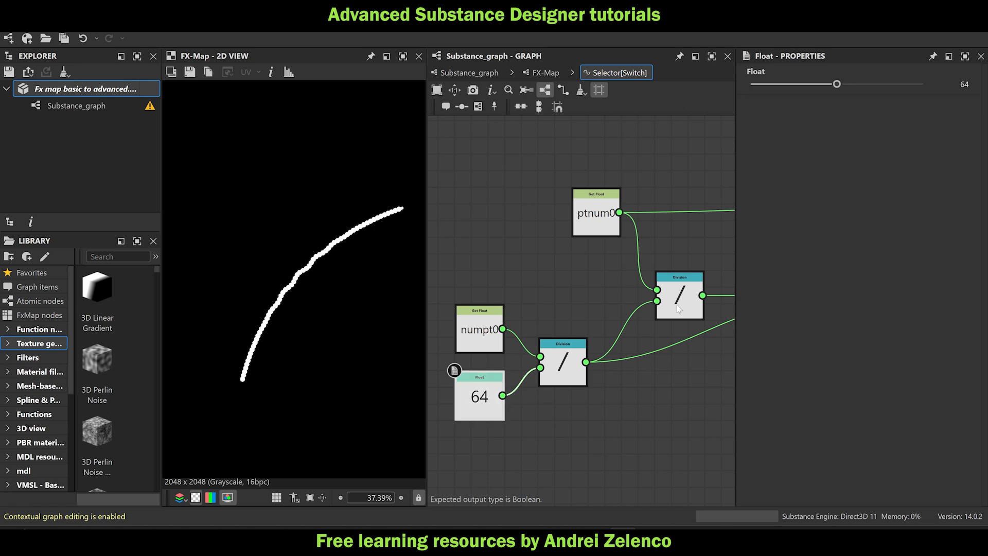
double_click(963, 83)
text(8)
key(Return)
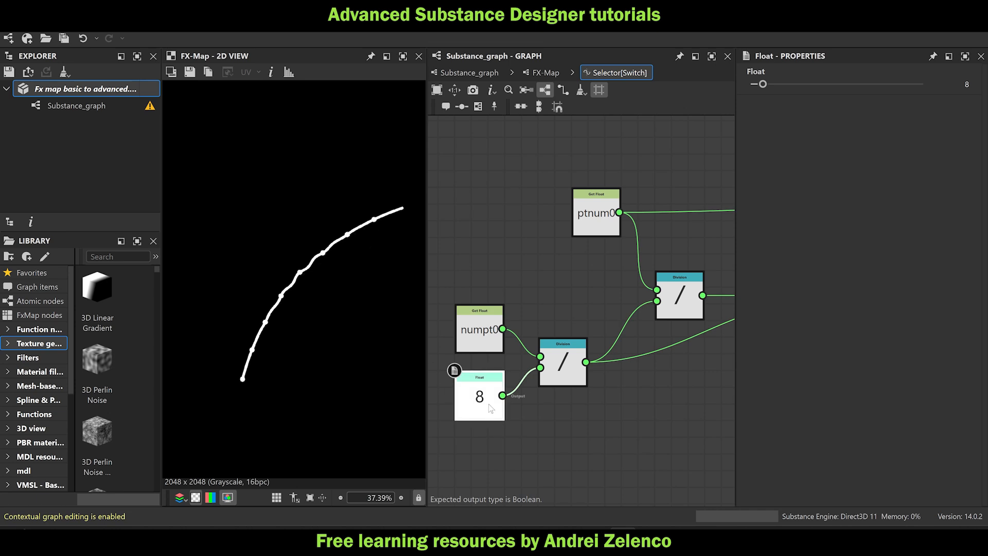
scroll(568, 391, down, 2)
middle_drag(595, 386, 524, 329)
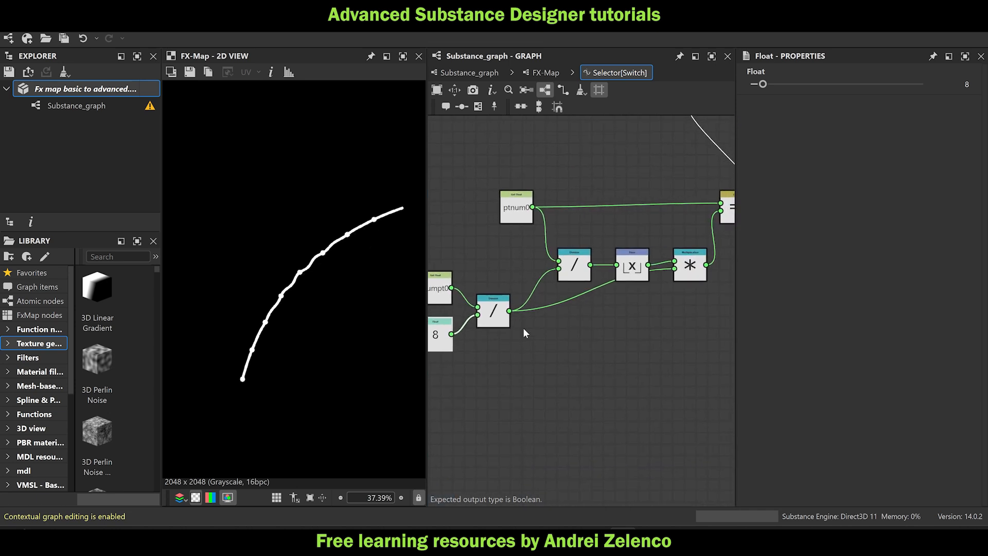
scroll(547, 344, down, 2)
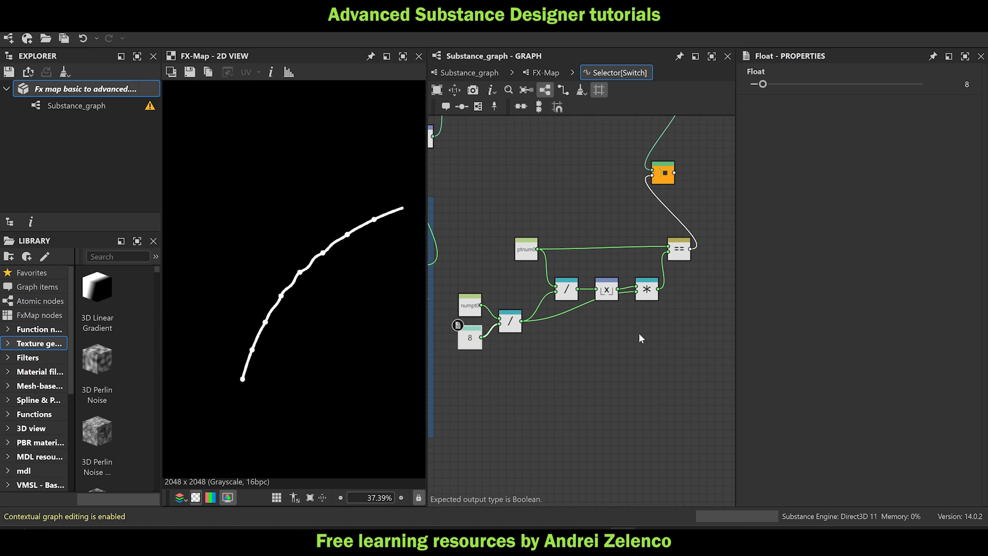
Add a Division node below the existing chain, with the result of numpt0 divided by 8 as its first input.
middle_drag(612, 350, 584, 349)
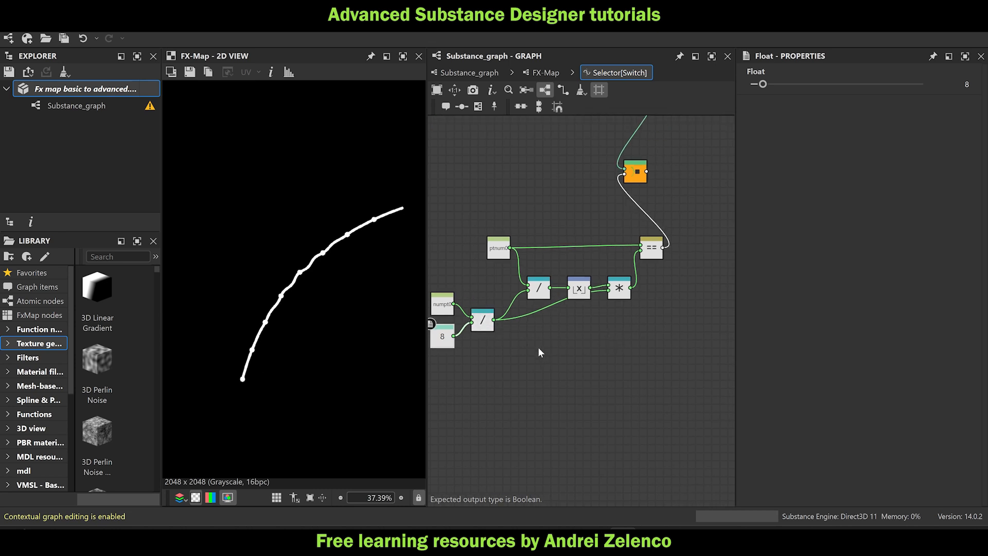
key(space)
text(di)
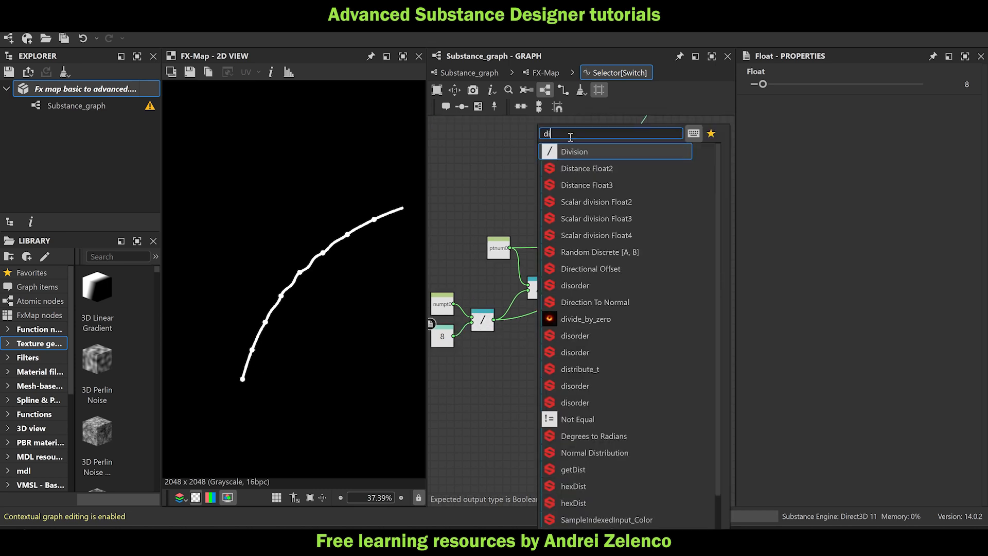
click(568, 152)
drag(494, 320, 528, 332)
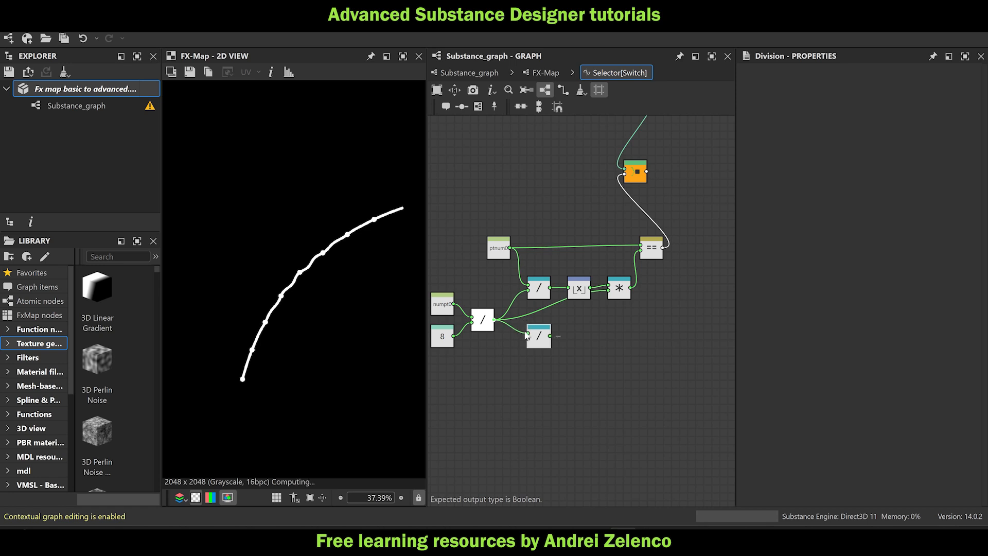
Duplicate the 8 Float node, connect the copy as the new Division's divisor, and set it to 2.
click(443, 342)
key(ctrl+c)
key(ctrl+v)
drag(502, 384, 528, 339)
double_click(967, 85)
text(2)
key(Return)
Insert an Add node between the Multiplication and the Equal node, with the division by 2 as its second input.
drag(651, 250, 676, 250)
click(622, 291)
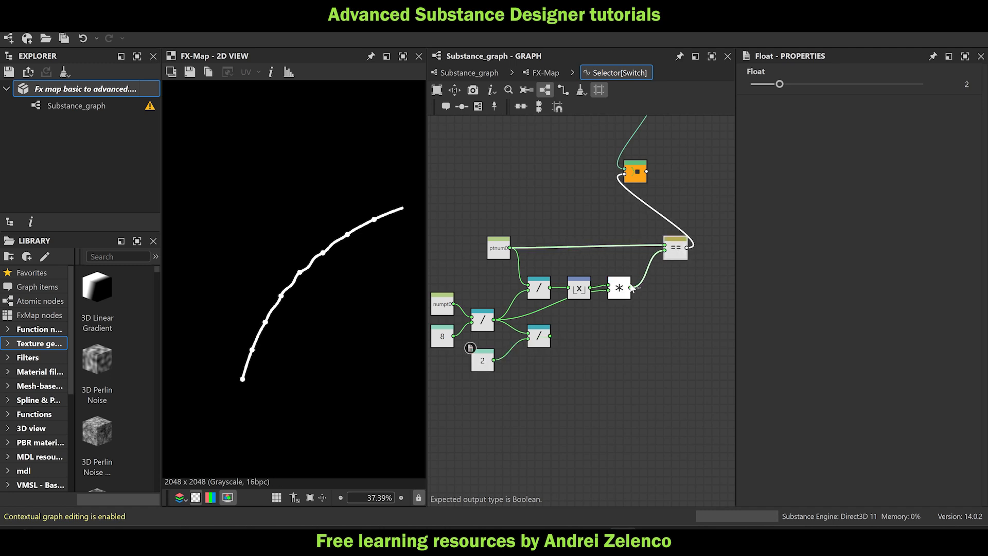
key(space)
text(ad)
key(Return)
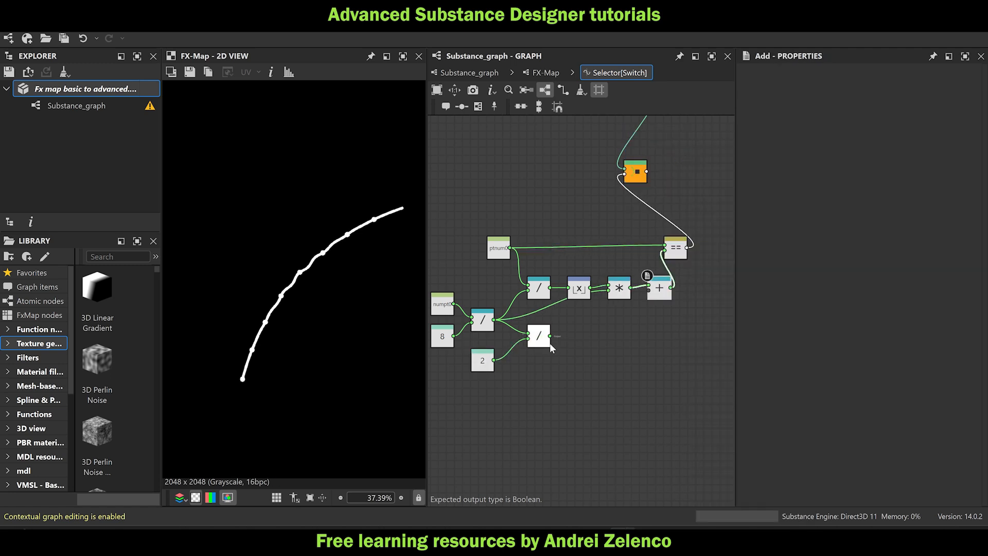
drag(550, 336, 649, 291)
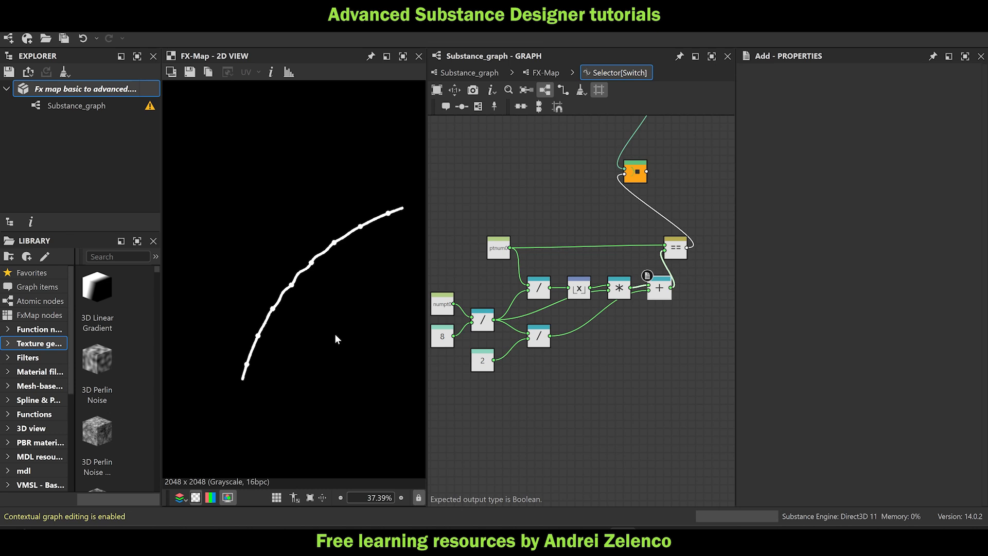
Place the output Sequence node beside the Equal node and the 2 Float node directly below its Division.
scroll(631, 301, down, 3)
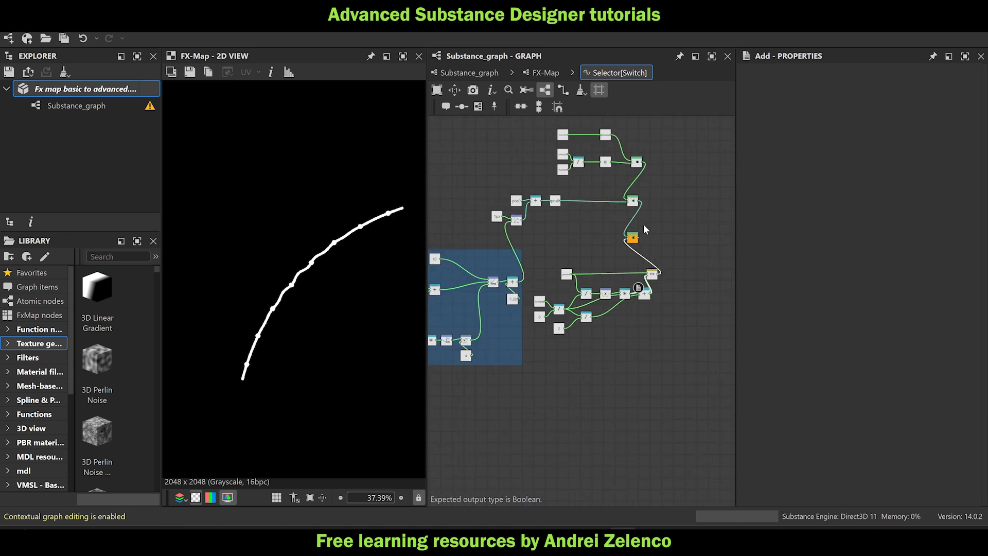
drag(634, 241, 697, 277)
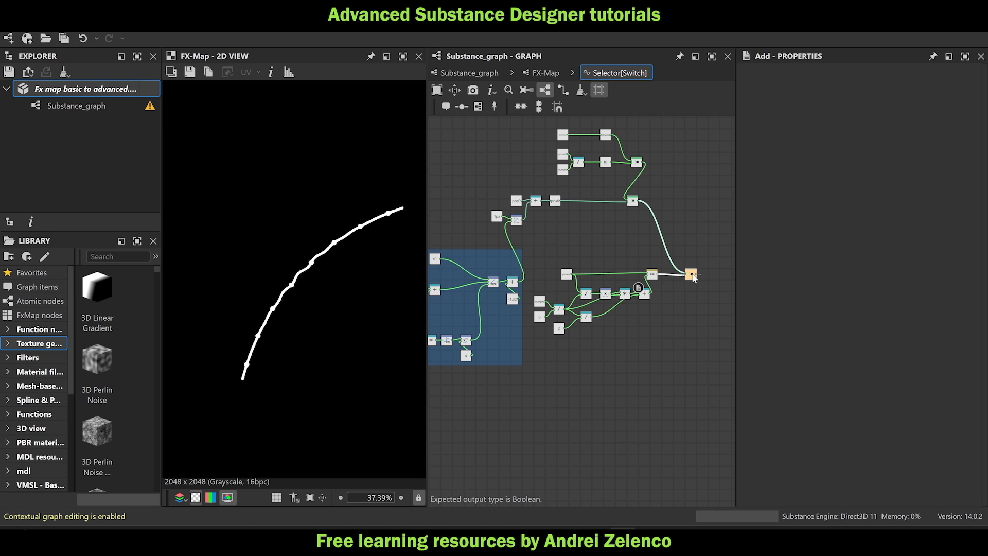
scroll(654, 299, up, 2)
scroll(604, 317, up, 2)
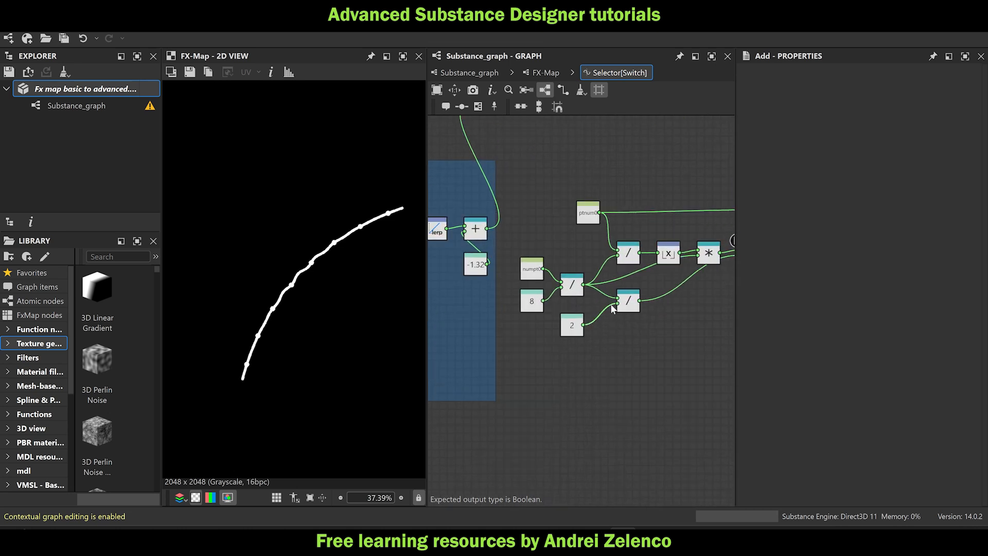
drag(574, 327, 629, 290)
drag(629, 289, 629, 304)
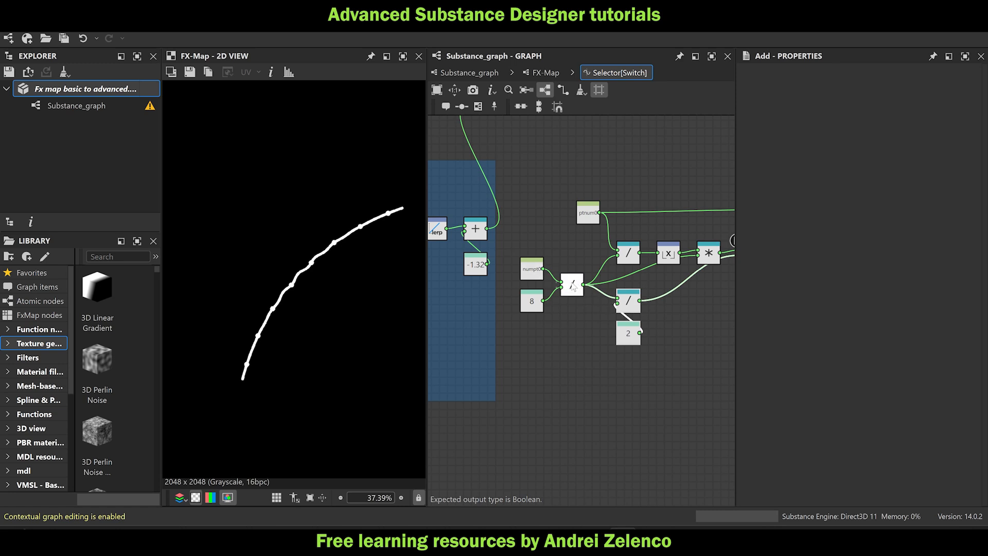
Frame the 8 Float node and title the frame "number of branches".
click(534, 303)
click(479, 106)
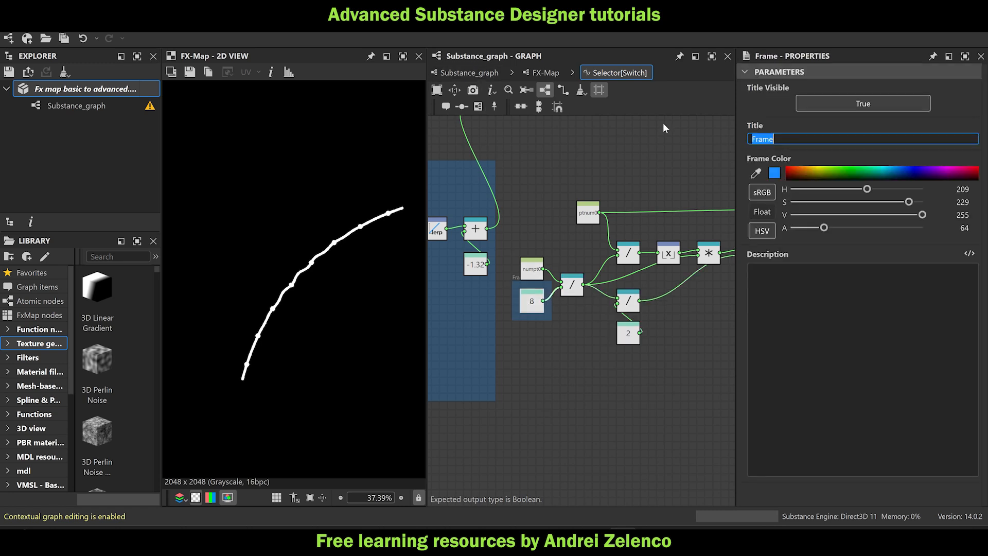
text(number of brancges)
drag(805, 139, 823, 138)
text(ch)
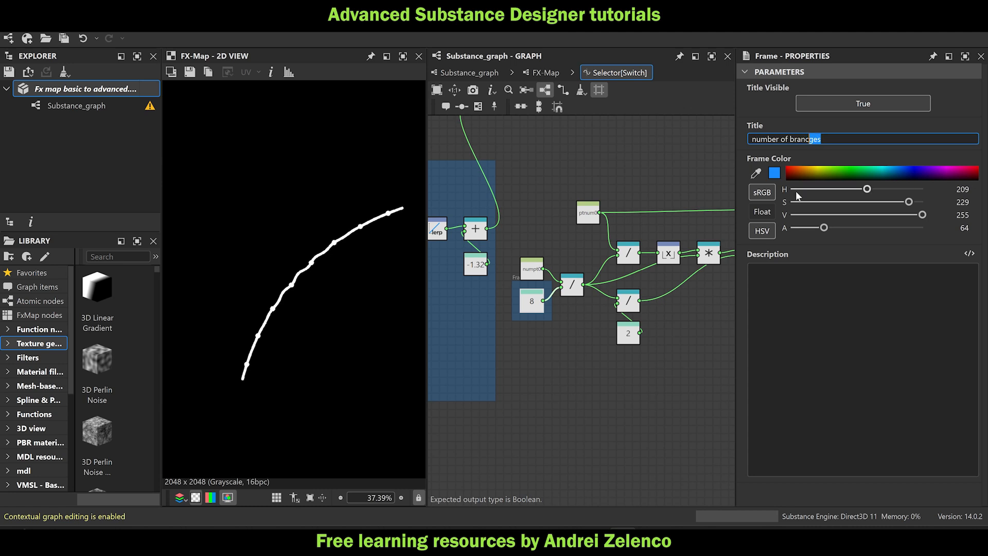
text(es)
click(562, 421)
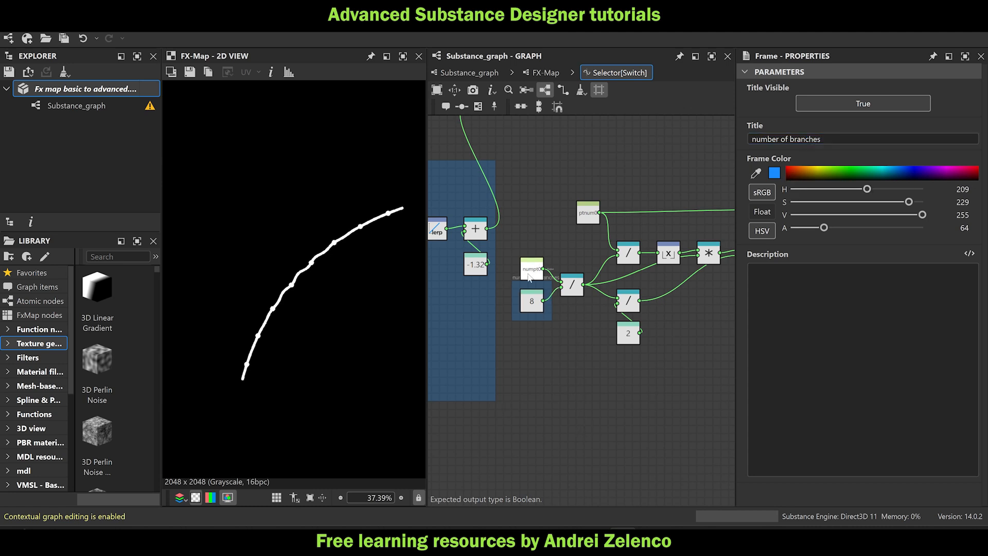
Move the numpt0 node up clear of the frame title and save the package.
drag(532, 269, 532, 253)
click(69, 89)
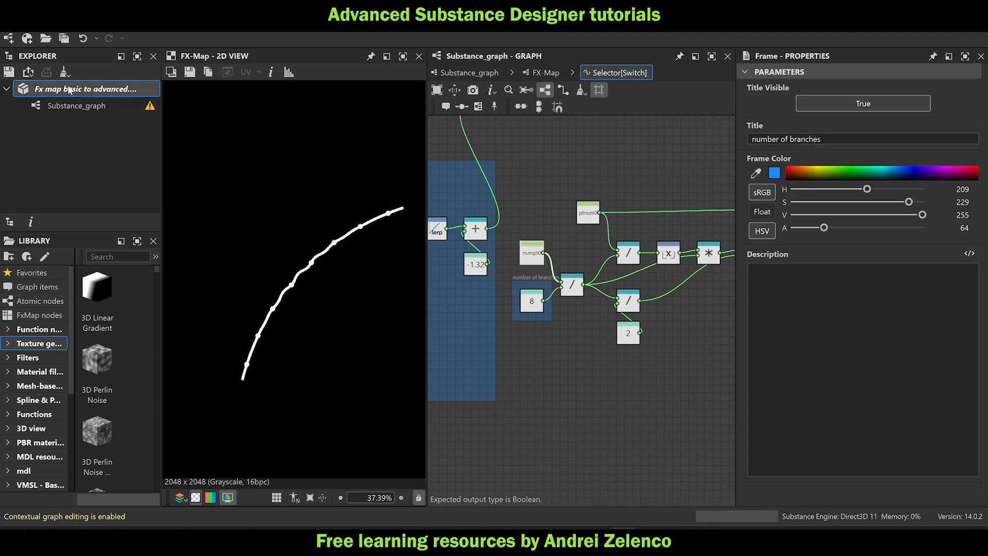
key(ctrl+s)
Move the large blue frame with its nodes away from the number of branches nodes.
scroll(643, 353, down, 4)
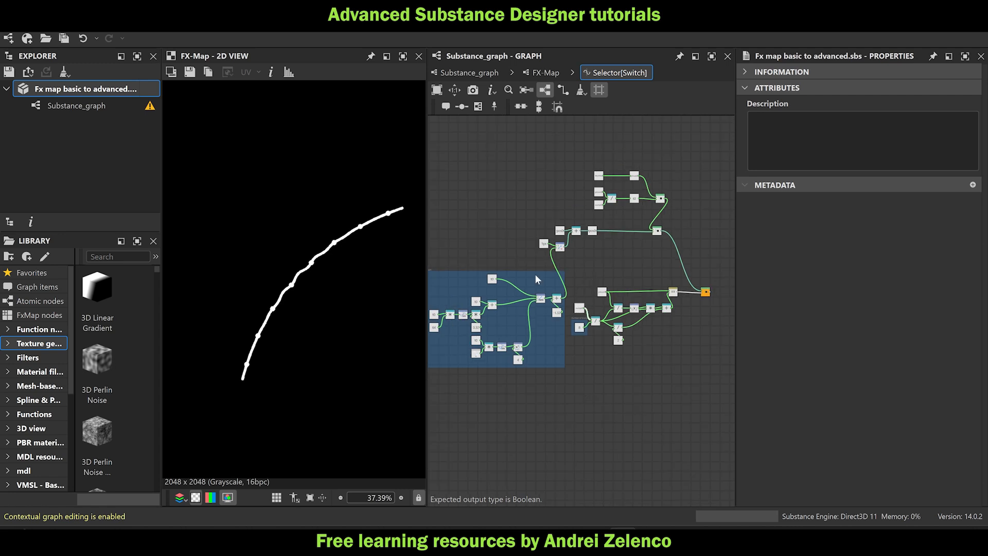
middle_drag(427, 273, 501, 264)
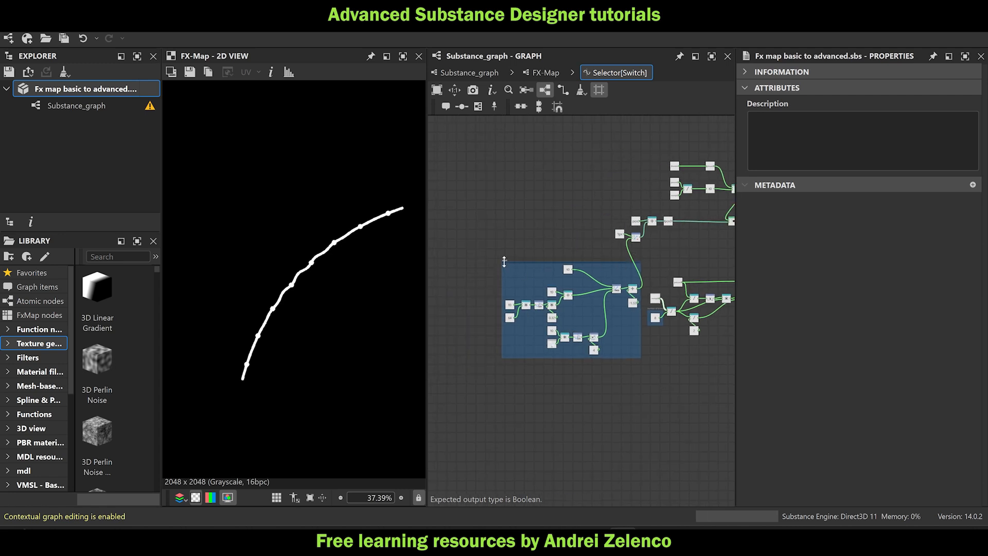
scroll(503, 261, up, 3)
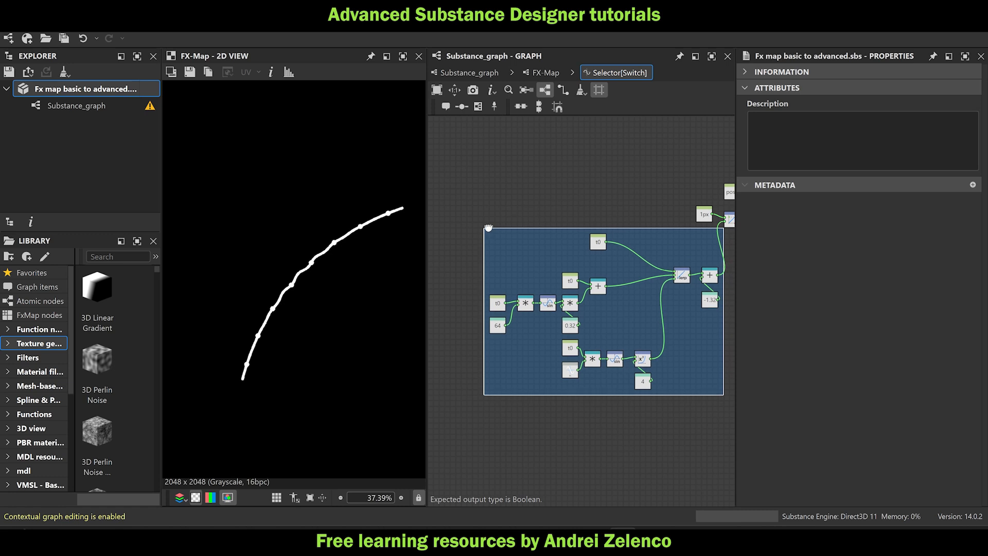
drag(489, 227, 483, 227)
Add a Set node fed by the blue frame's final Add node and name its variable ang0.
middle_drag(485, 239, 342, 225)
middle_drag(630, 271, 563, 233)
scroll(538, 253, up, 3)
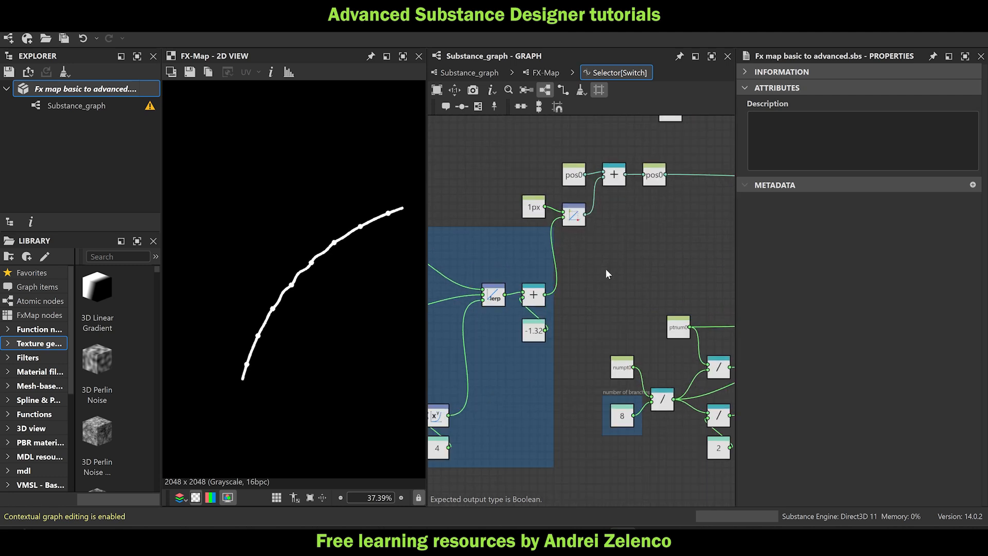
key(space)
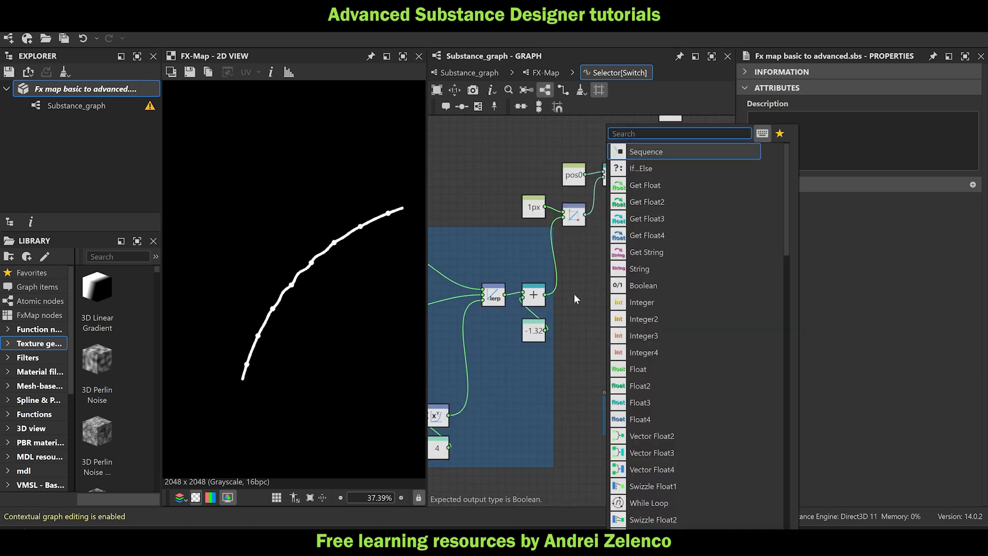
key(Escape)
key(space)
text(set)
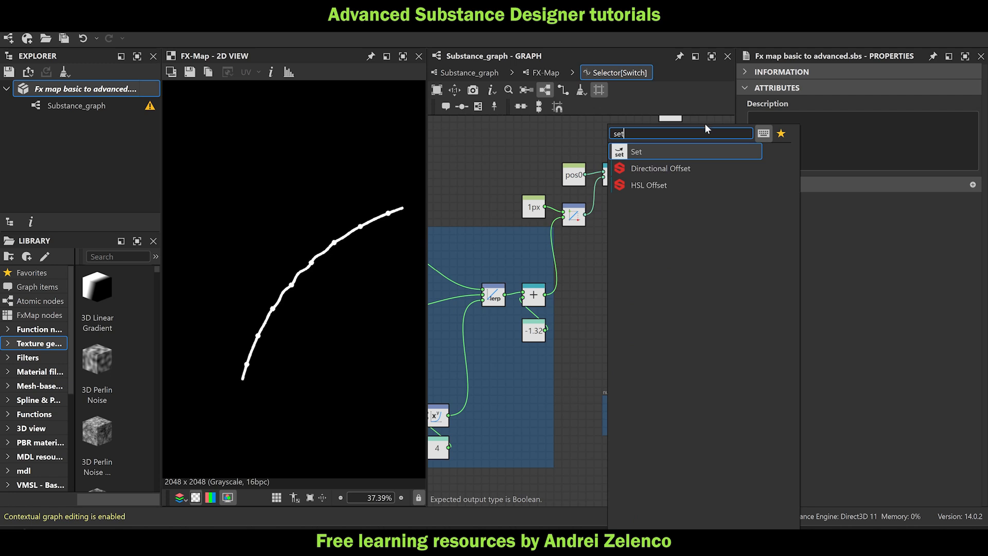
click(696, 151)
drag(546, 294, 656, 222)
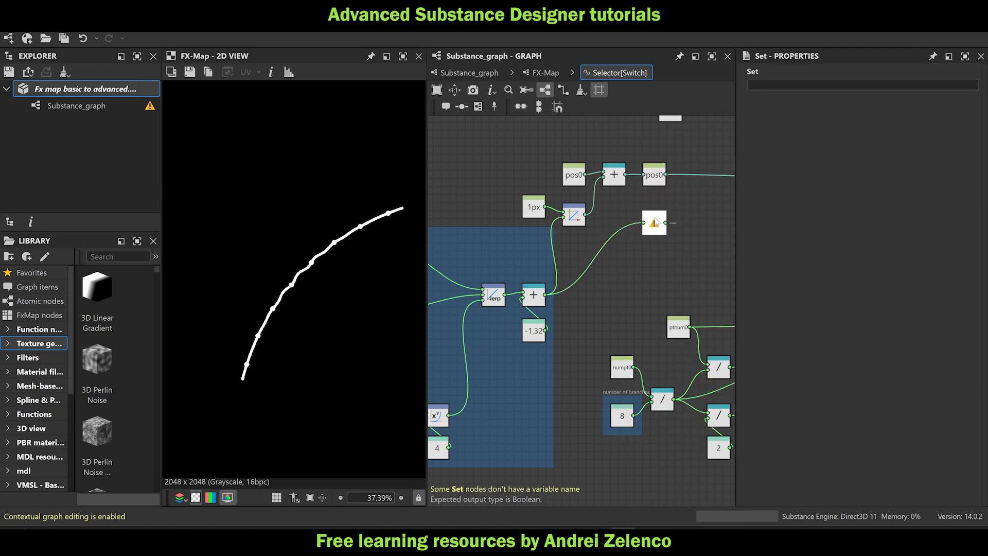
click(766, 85)
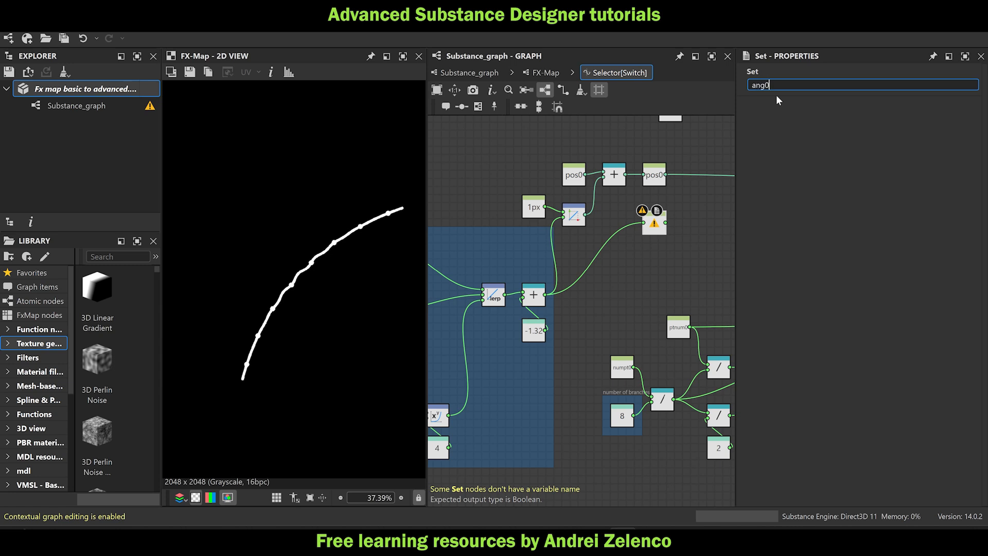
click(681, 260)
Add a Sequence node and place it directly below the Sequence that receives the pos0 Set node.
middle_drag(681, 260, 535, 252)
key(space)
text(se)
click(649, 251)
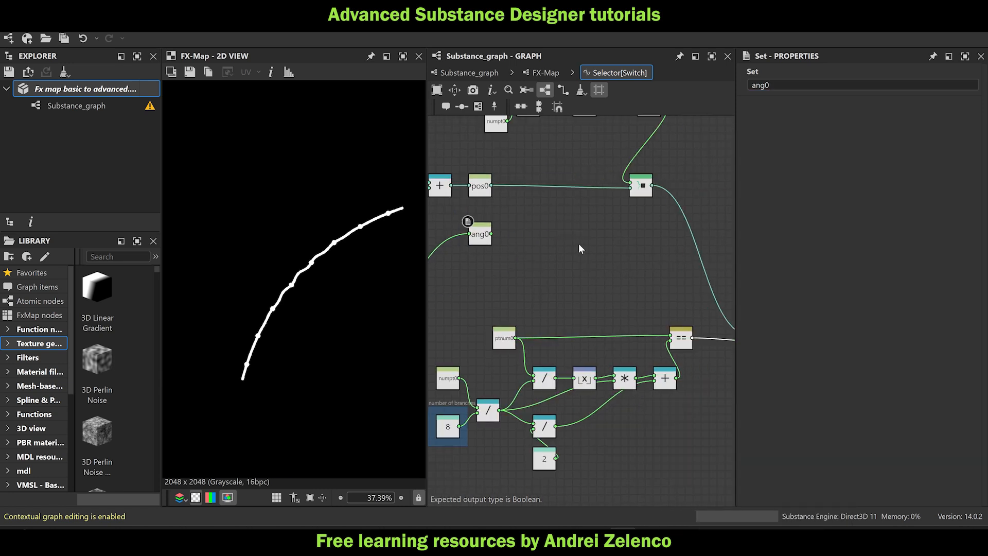
key(space)
text(seq)
click(625, 150)
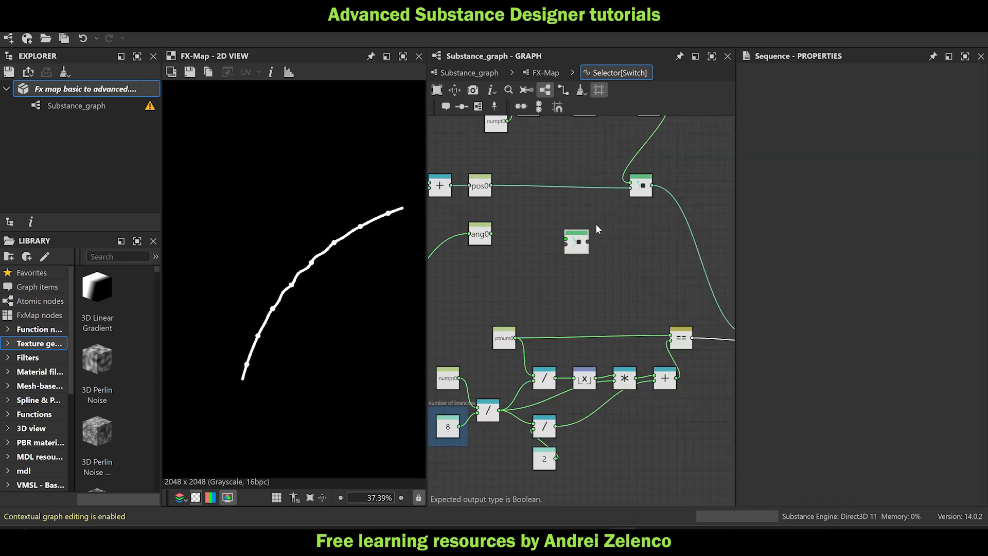
drag(577, 240, 642, 232)
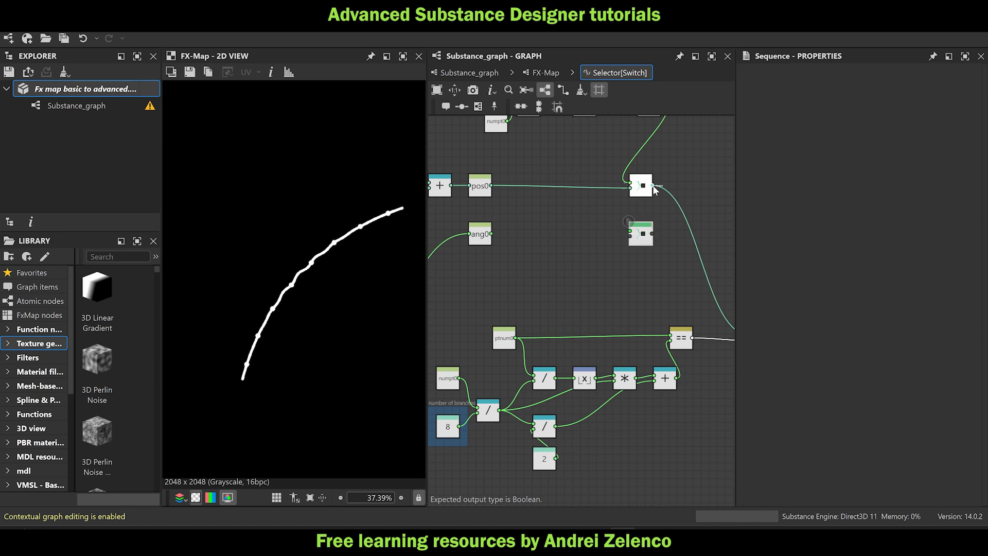
Connect the pos0 Sequence and the ang0 Set node into the new Sequence, and link it to the output Sequence.
drag(652, 185, 629, 228)
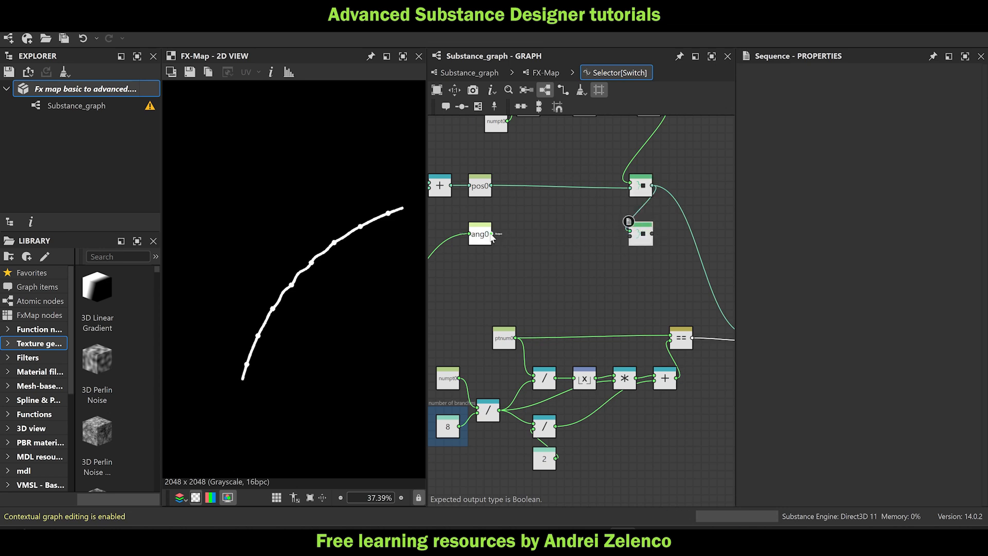
drag(492, 234, 668, 276)
scroll(657, 254, down, 3)
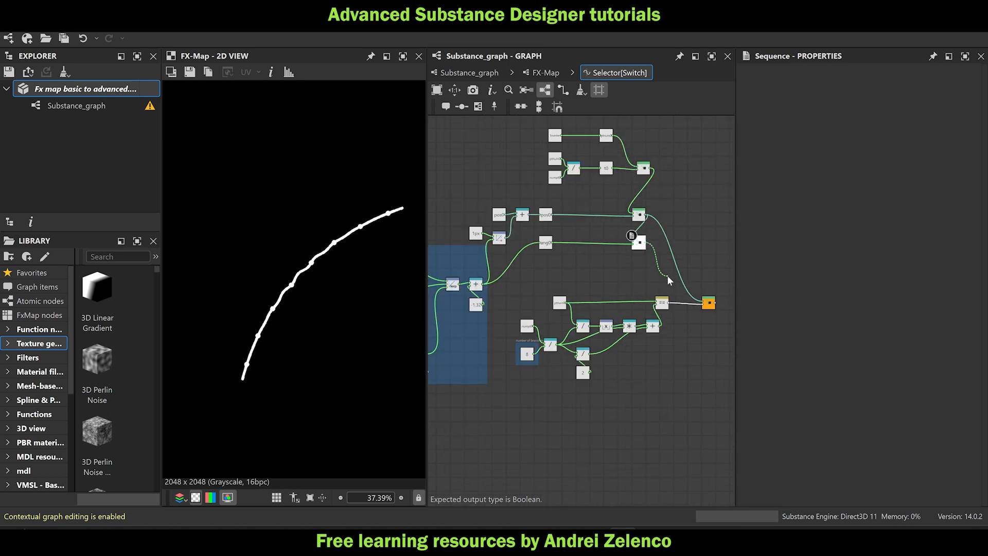
middle_drag(668, 276, 608, 261)
drag(668, 276, 643, 285)
Move the branch-spacing nodes together with the Equal and output Sequence nodes farther below the ang0 row.
drag(678, 366, 453, 273)
scroll(533, 323, down, 2)
middle_drag(546, 335, 690, 275)
drag(662, 246, 607, 309)
click(604, 368)
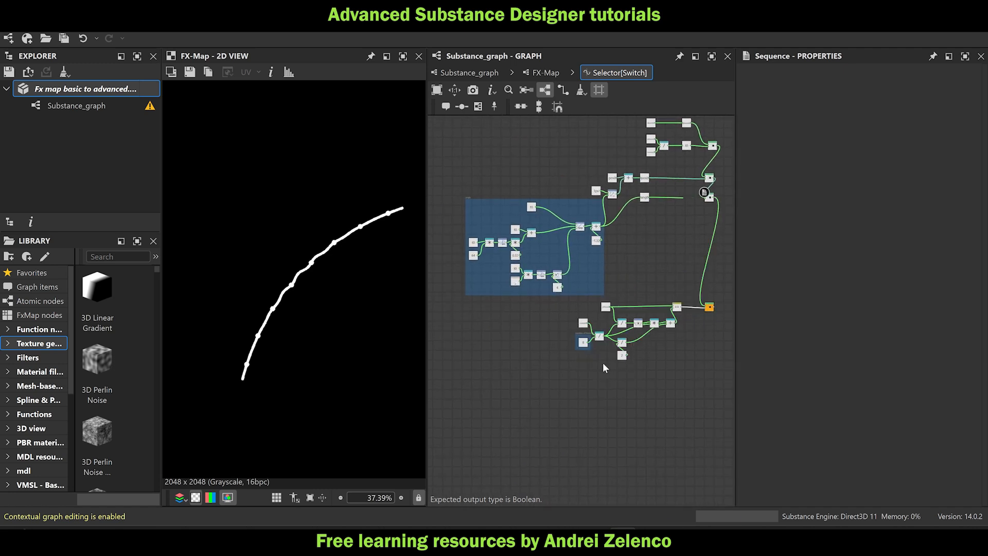
Shift the blue frame aside, align the ang0 node and its Sequence with the frame's output, and save the package.
drag(473, 195, 443, 190)
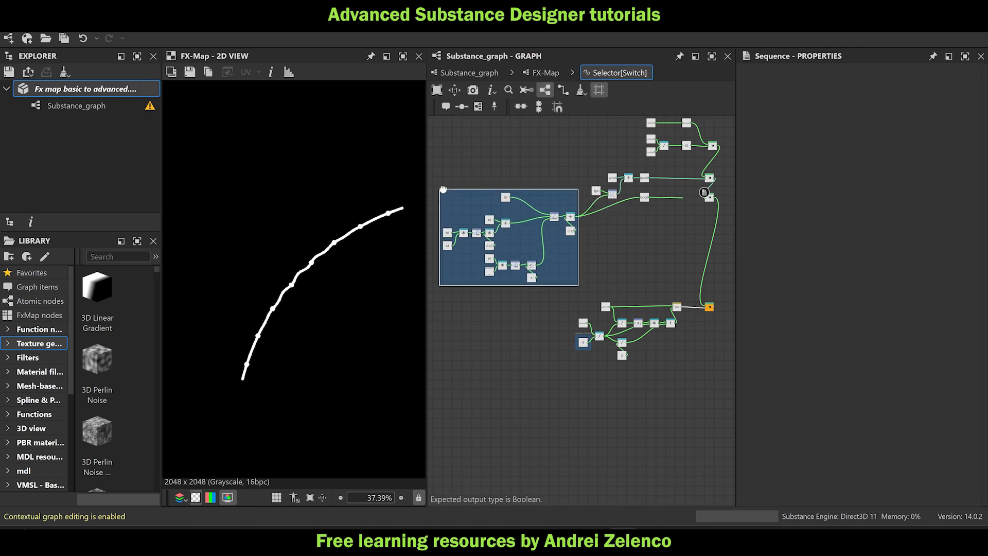
scroll(615, 200, up, 5)
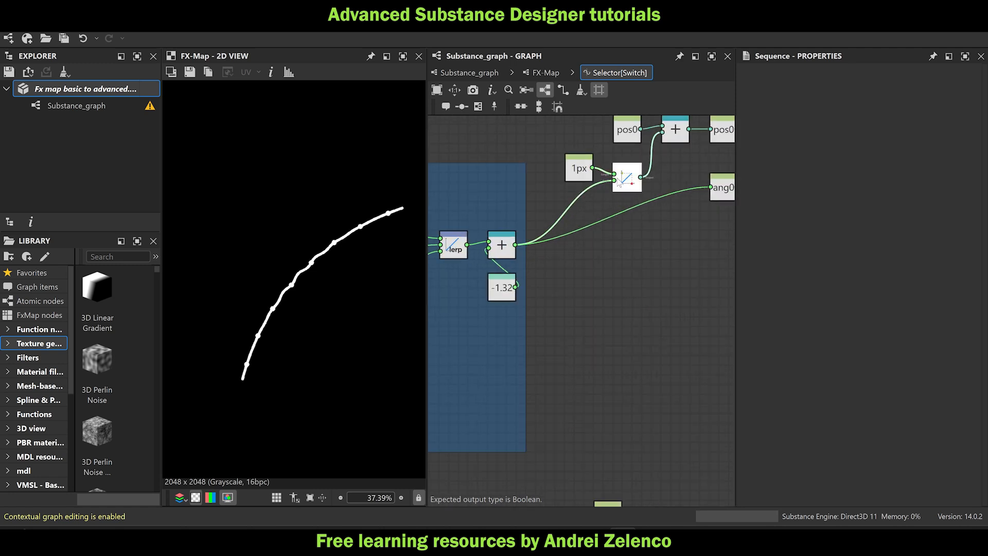
drag(610, 177, 611, 176)
scroll(612, 177, down, 3)
drag(664, 193, 664, 227)
middle_drag(667, 229, 539, 216)
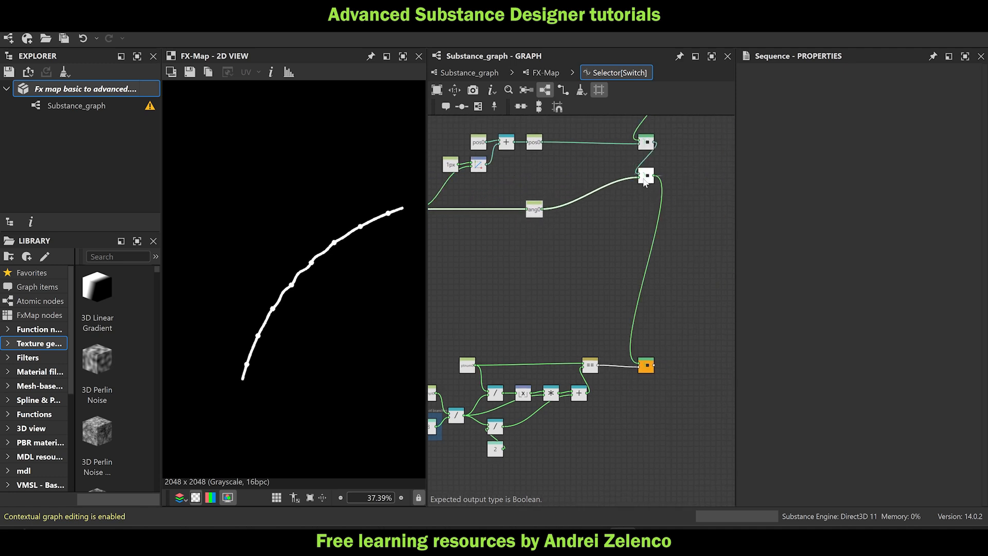
drag(645, 181, 642, 214)
scroll(643, 214, down, 2)
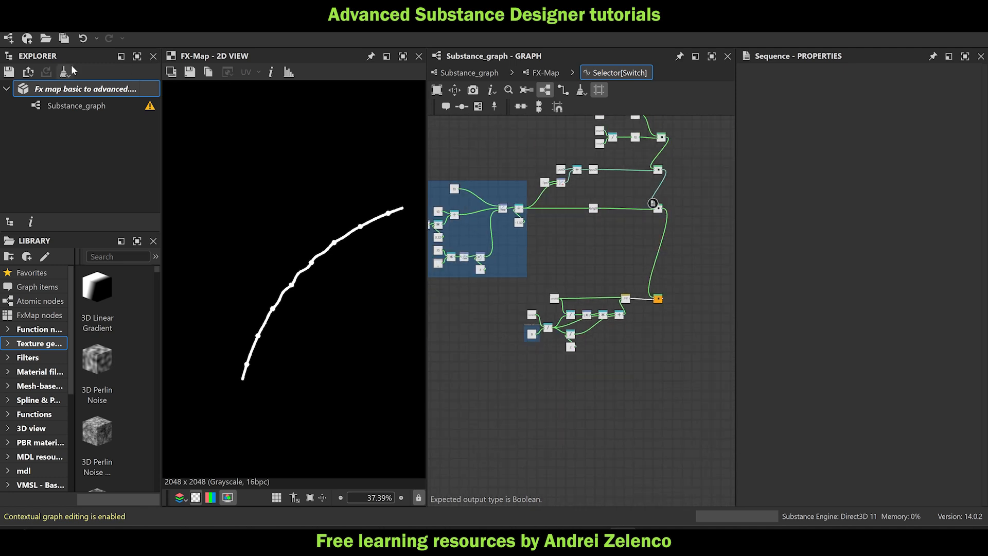
click(87, 91)
middle_drag(506, 285, 572, 291)
middle_drag(662, 240, 637, 285)
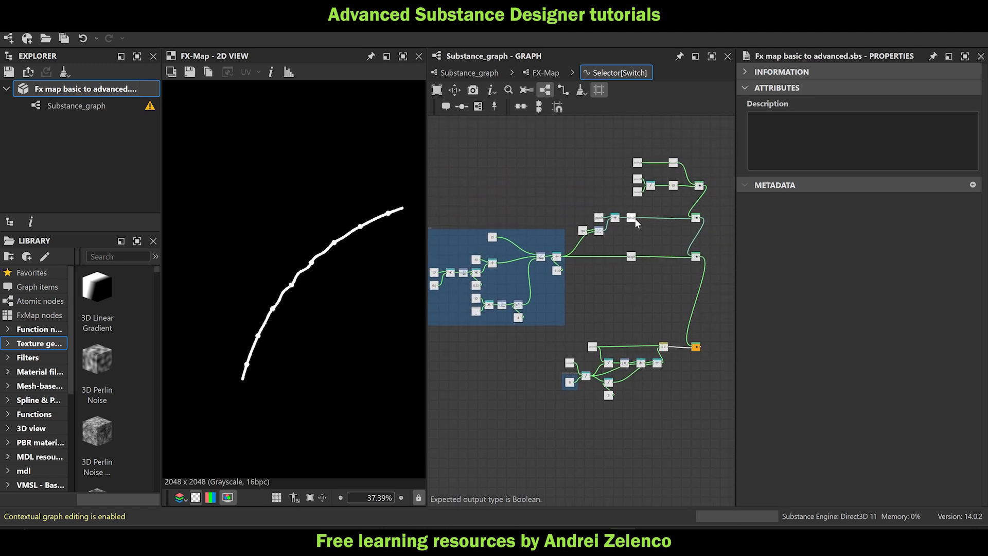
scroll(635, 224, up, 3)
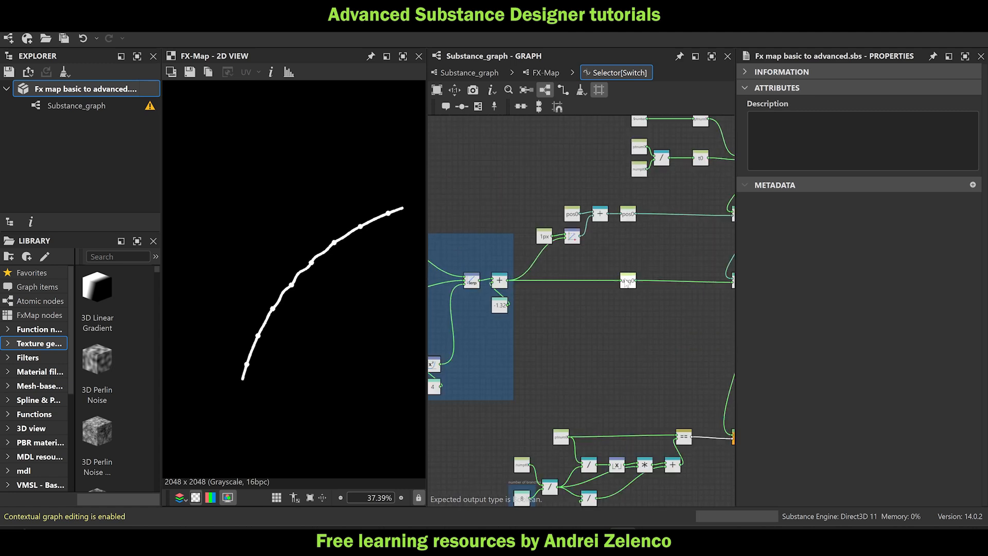
scroll(625, 291, down, 3)
scroll(648, 316, up, 3)
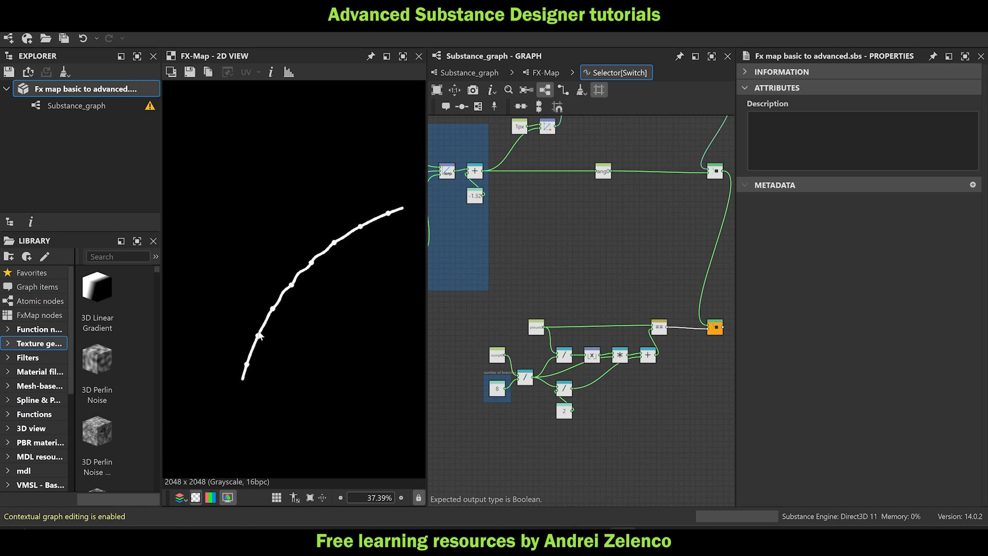
Return to the FX-Map, move the branch Quadrant lower, and add an Iterate node between it and the Switch.
click(545, 73)
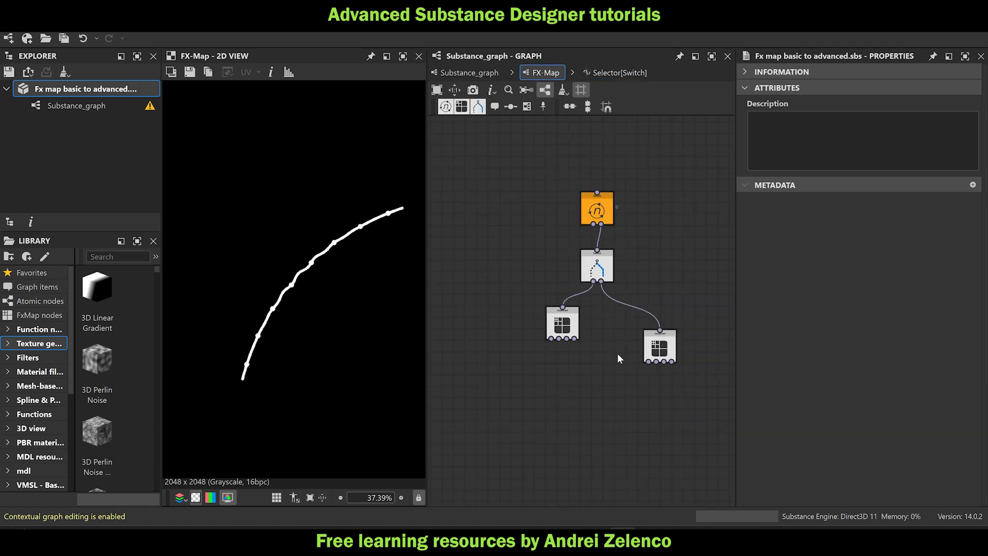
scroll(654, 351, up, 2)
drag(654, 351, 647, 392)
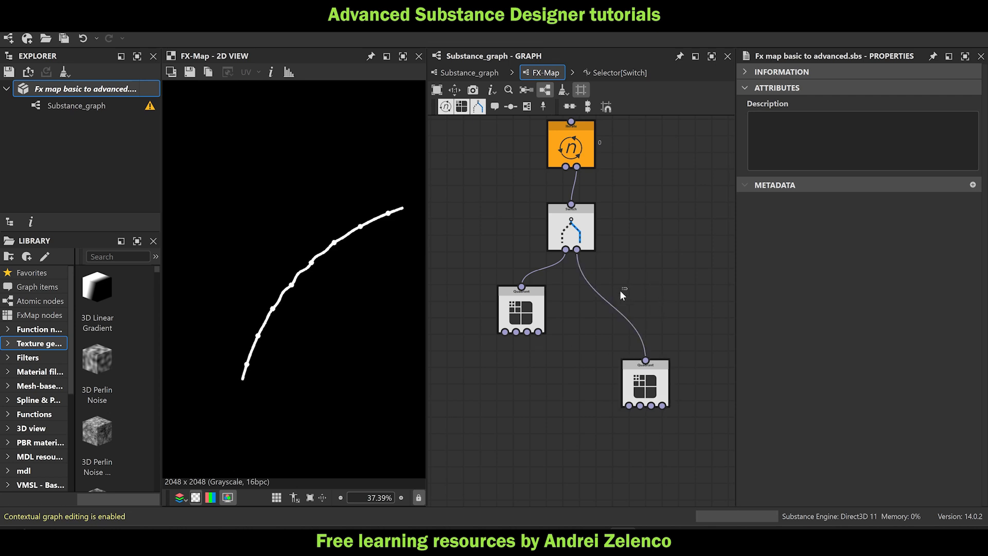
click(625, 323)
click(636, 292)
key(space)
text(i)
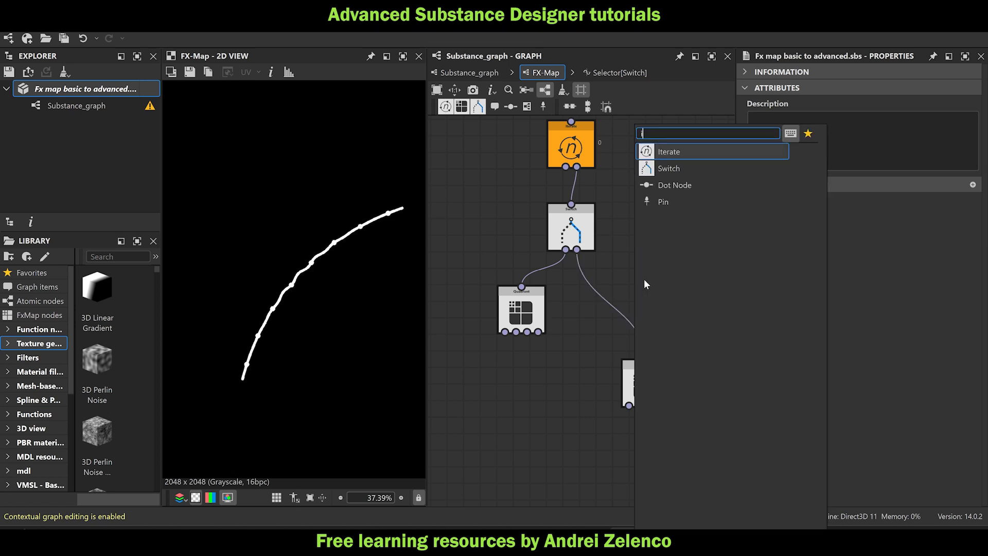
click(674, 153)
Connect the new Iterate between the Switch's second output and the branch Quadrant, align them vertically, and save the package.
drag(576, 249, 637, 270)
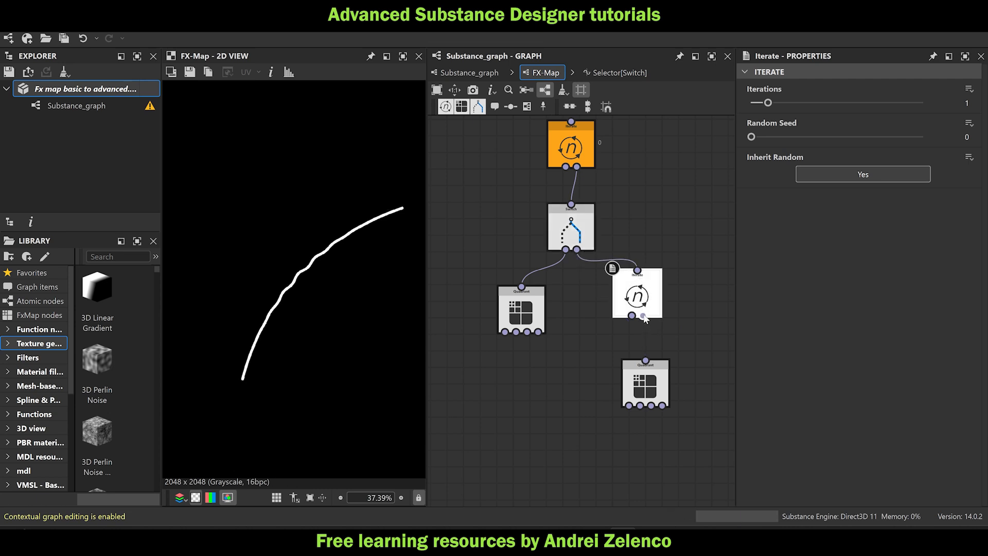
drag(643, 316, 645, 361)
drag(640, 300, 640, 317)
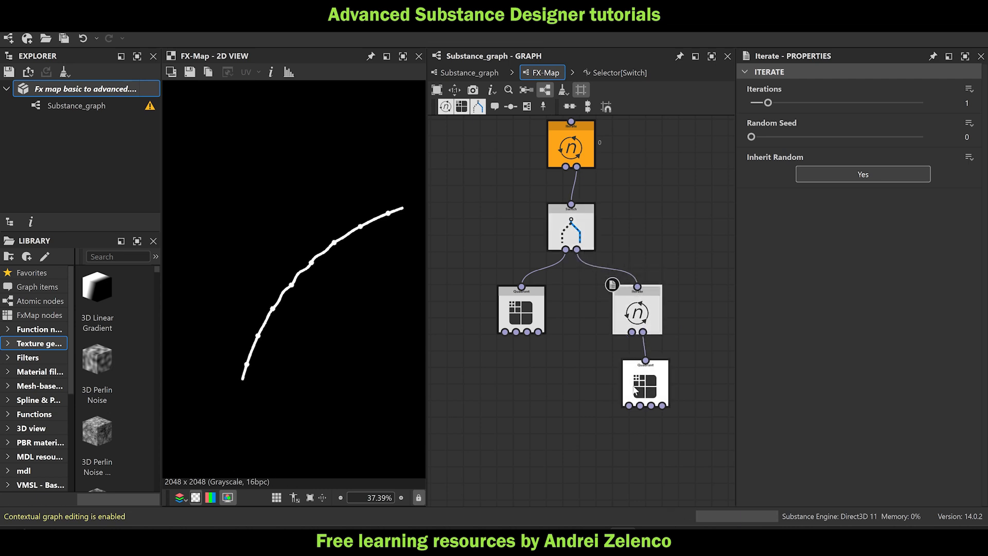
drag(638, 388, 629, 380)
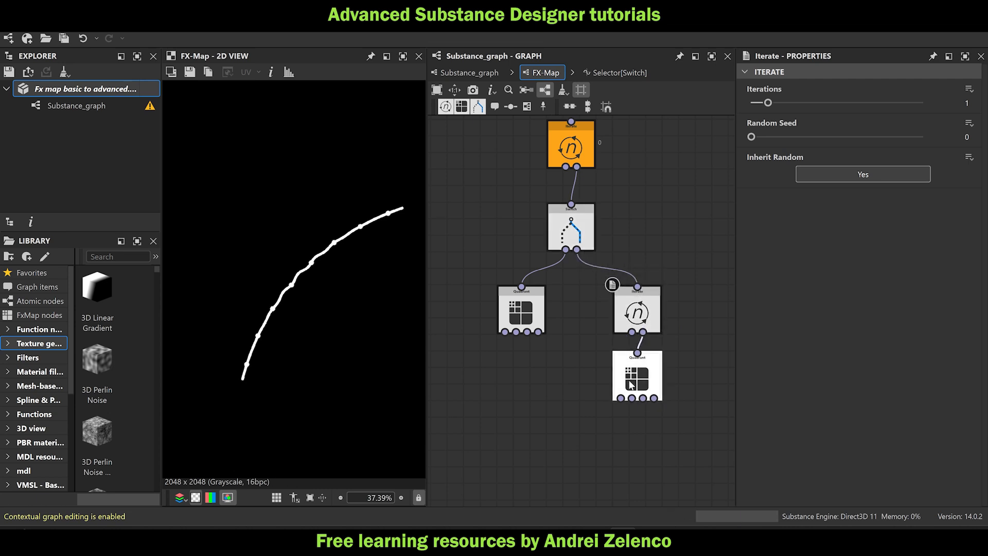
click(66, 92)
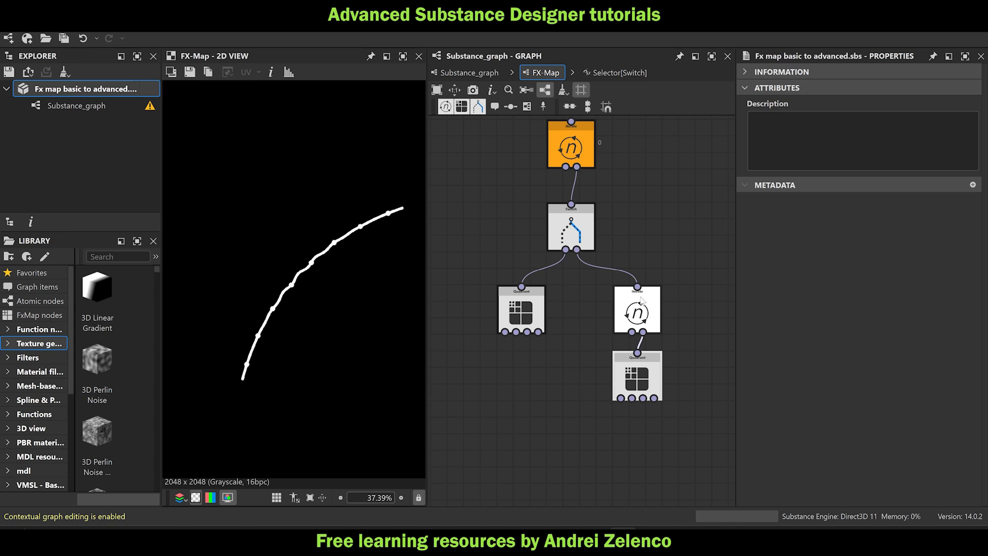
Attach a comment reading 1 to the branch Iterate node, and save the package.
click(647, 313)
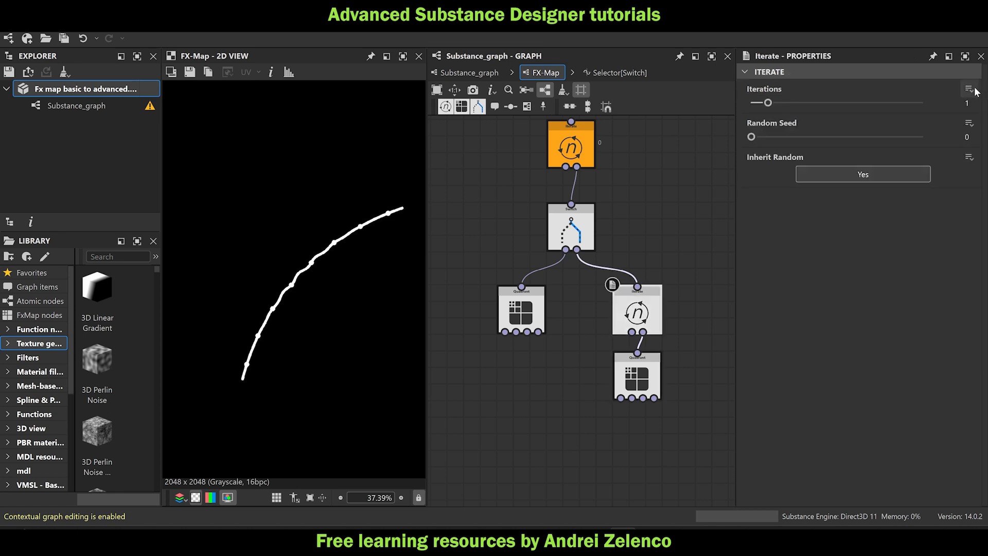
middle_drag(639, 200, 633, 220)
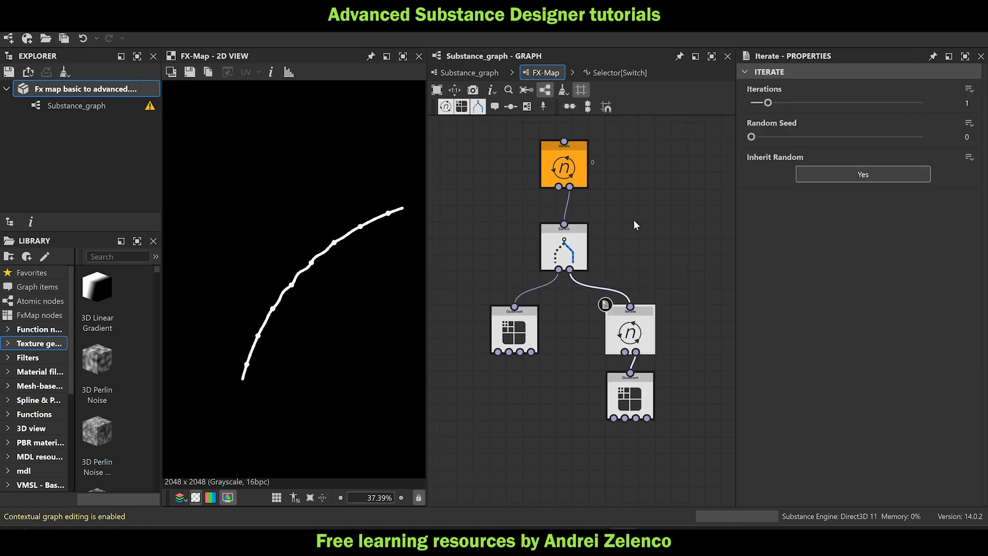
click(561, 161)
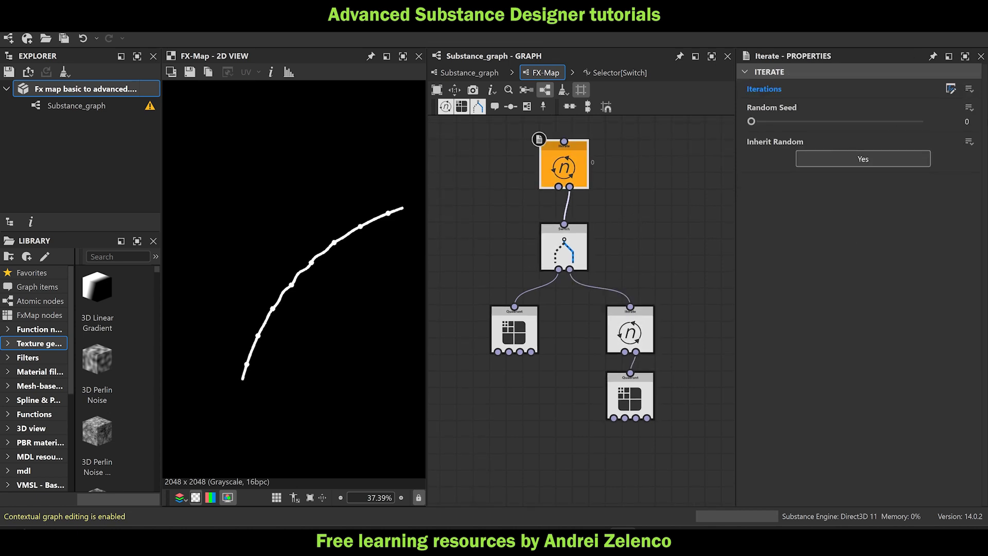
click(637, 340)
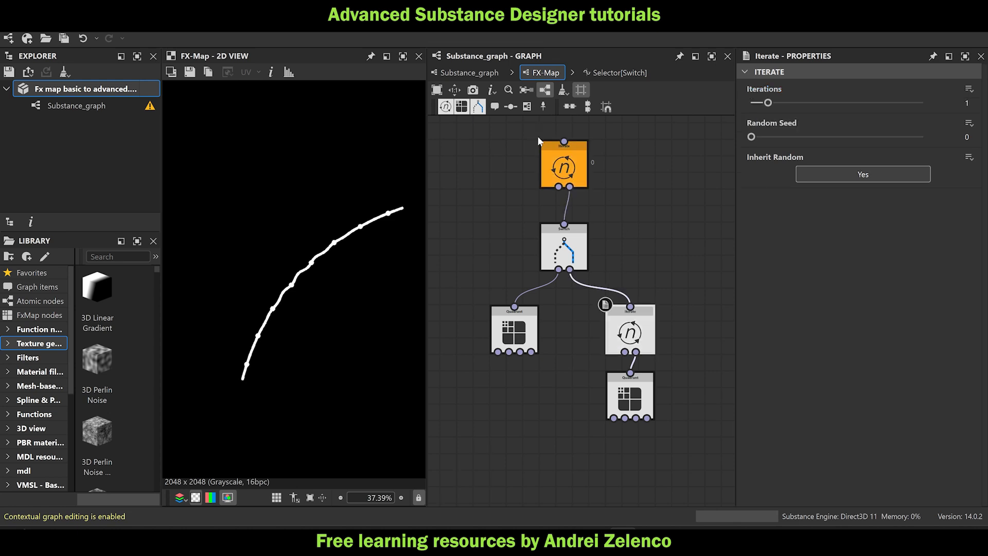
click(495, 107)
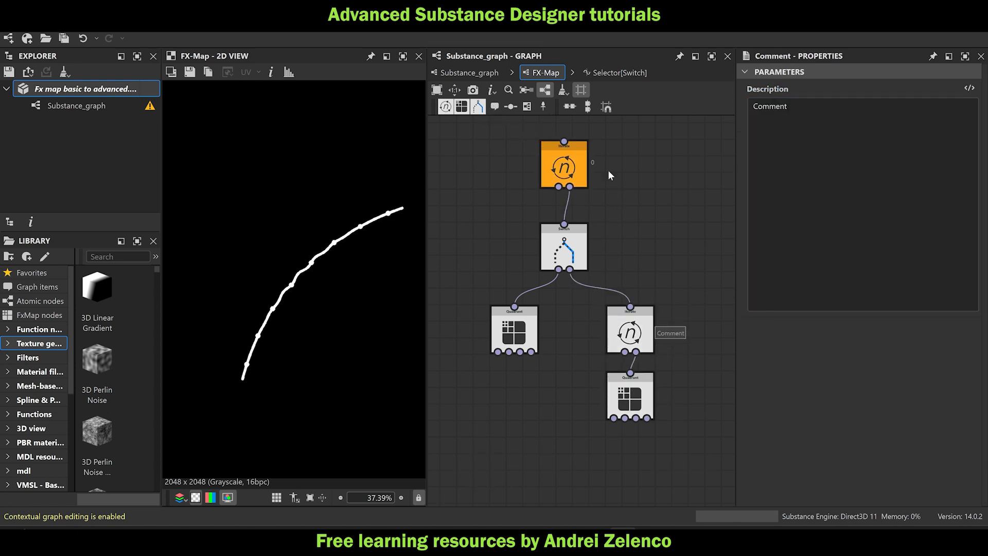
click(831, 130)
double_click(770, 106)
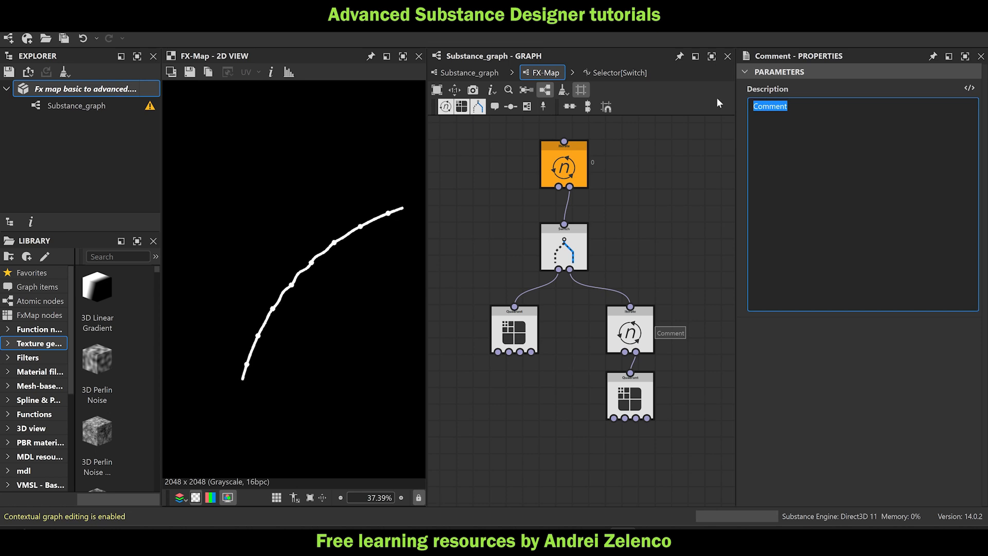
text(1)
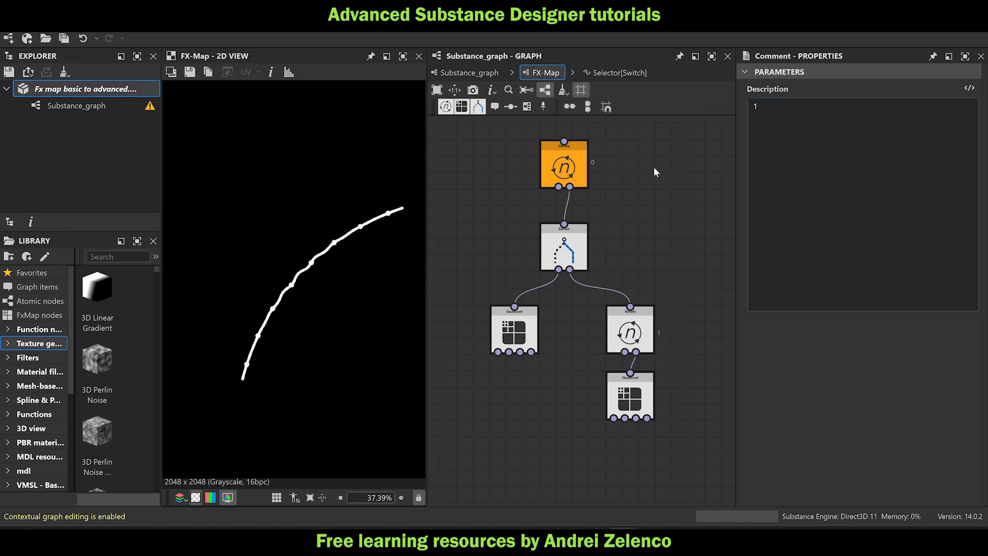
click(110, 90)
Copy the numpt0 and To Integer nodes from the root Iterate's Iterations function into a new Iterations function on the branch Iterate.
click(564, 164)
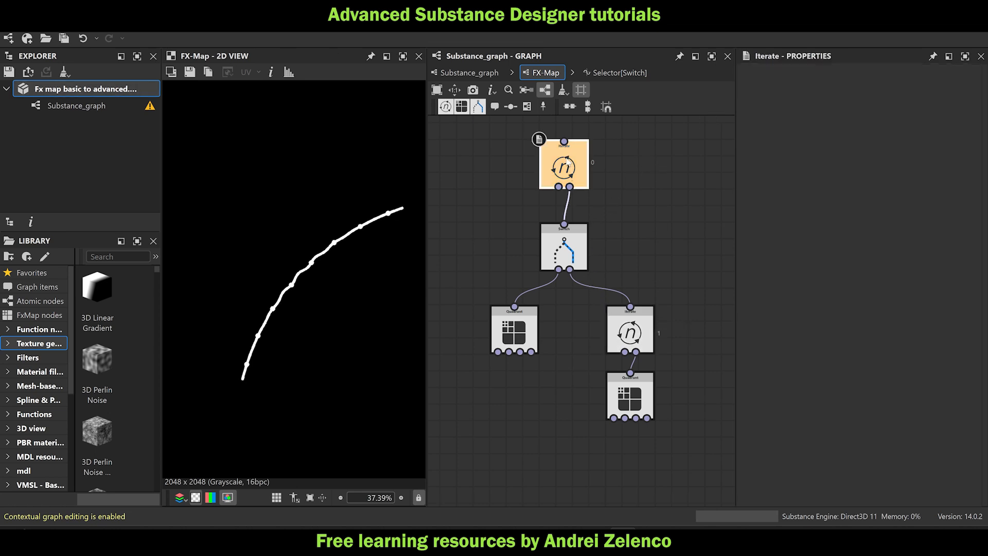
click(950, 89)
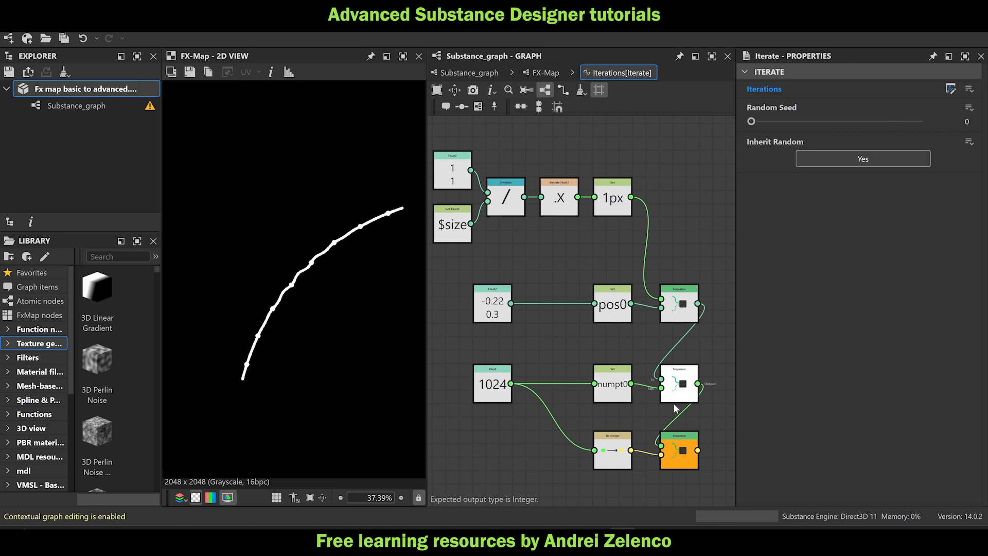
drag(722, 378, 462, 458)
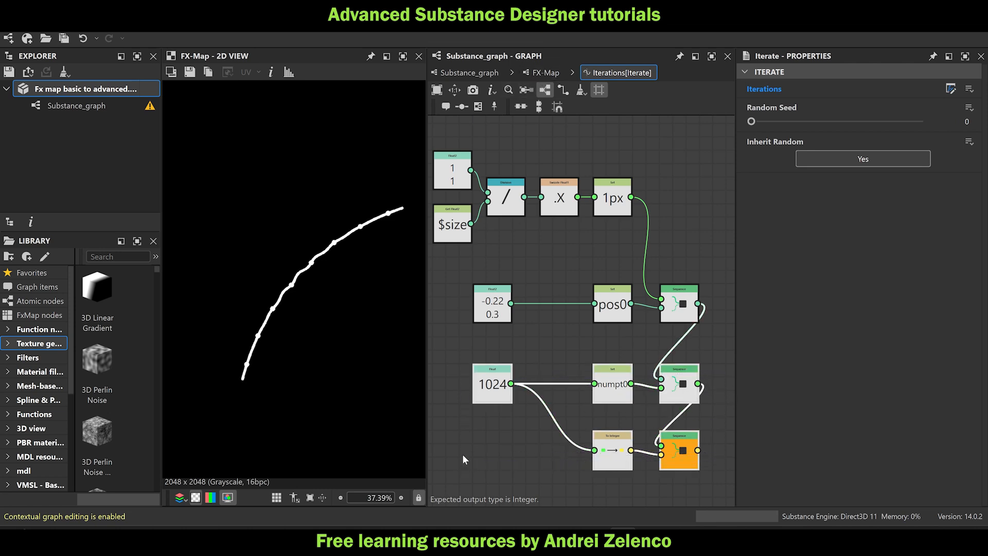
click(546, 73)
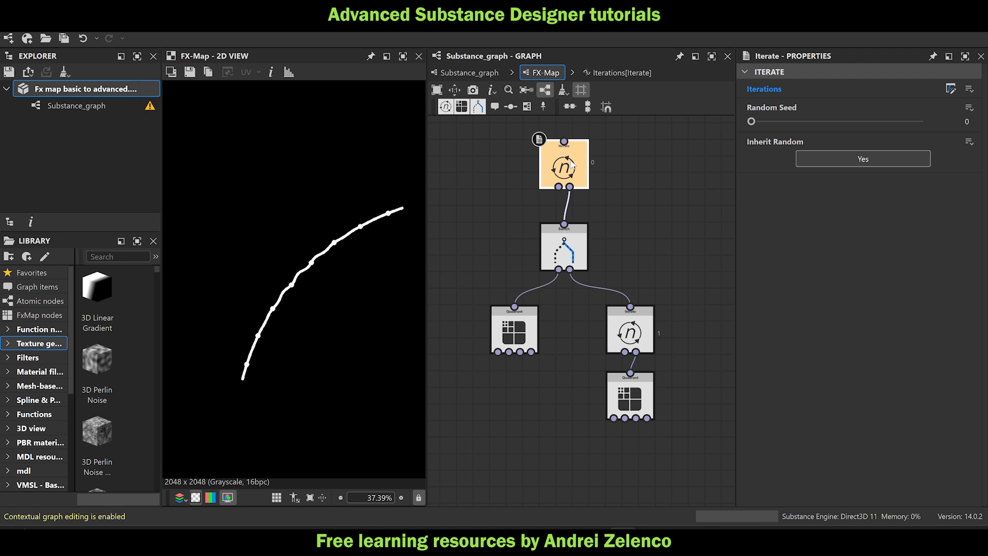
click(623, 333)
click(969, 89)
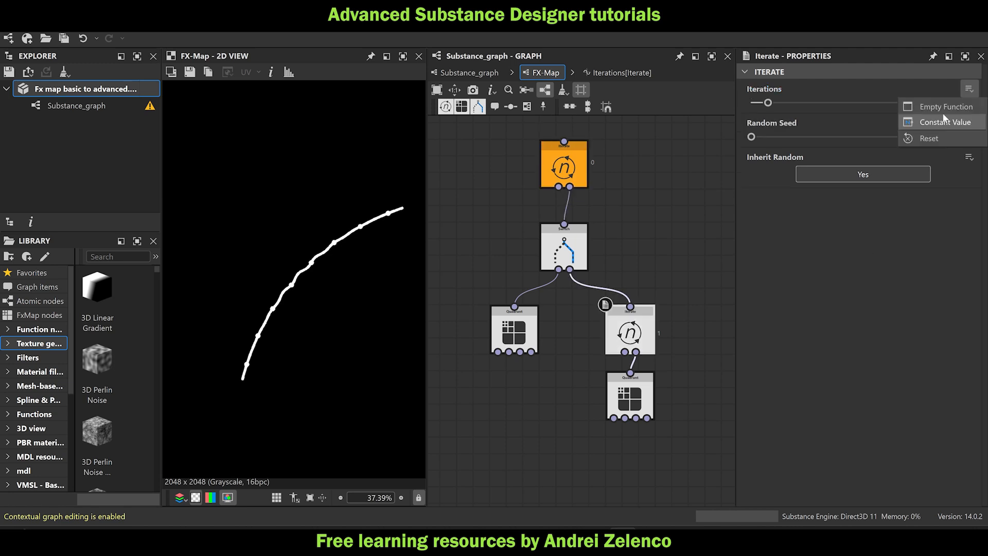
click(939, 104)
key(ctrl+v)
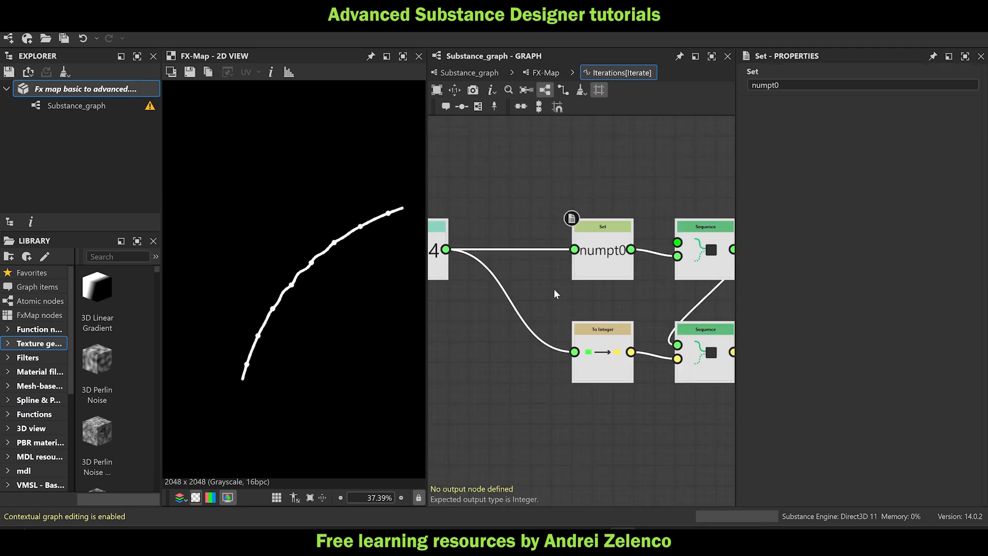
Rename the pasted Set node's variable to numpt1.
scroll(554, 289, down, 3)
scroll(591, 276, up, 2)
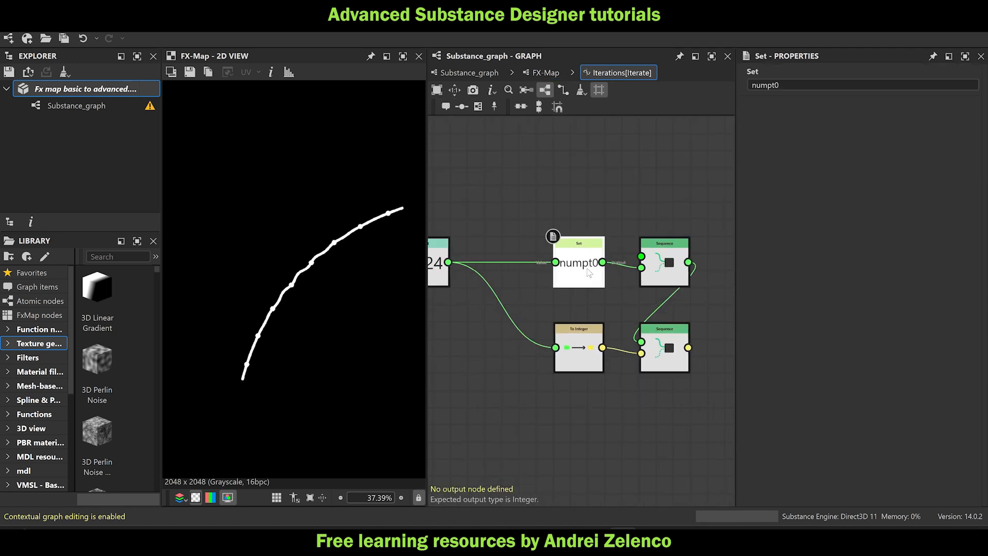
drag(776, 85, 791, 90)
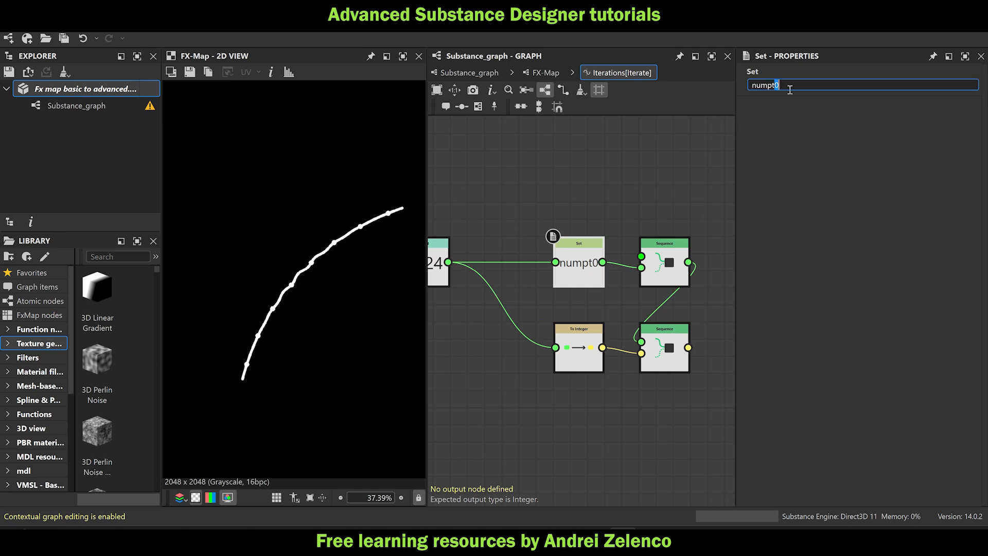
text(1)
click(657, 156)
Add a Get Float2 node above the 1024 Float node and set its variable to pos0.
scroll(658, 158, down, 3)
key(space)
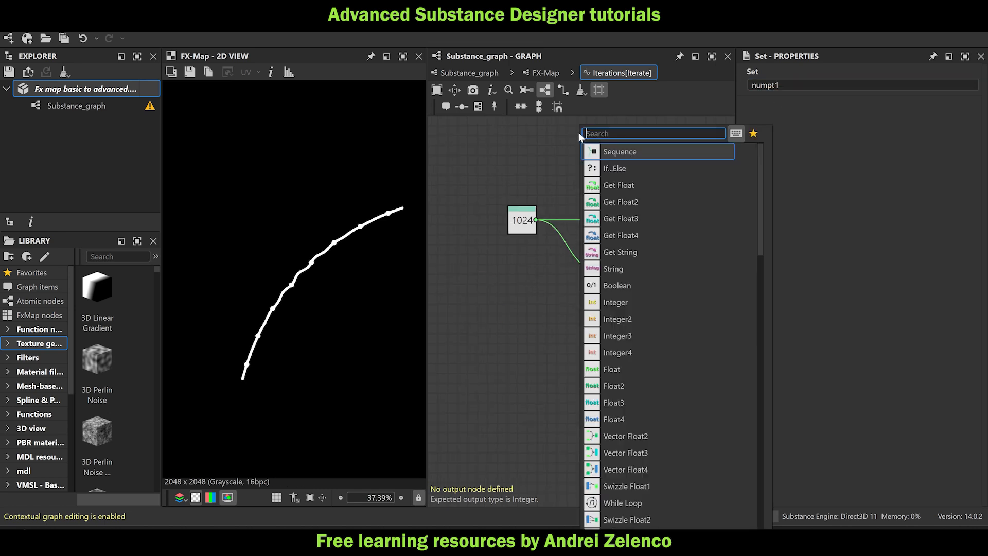
text(get)
click(620, 168)
drag(586, 146, 527, 157)
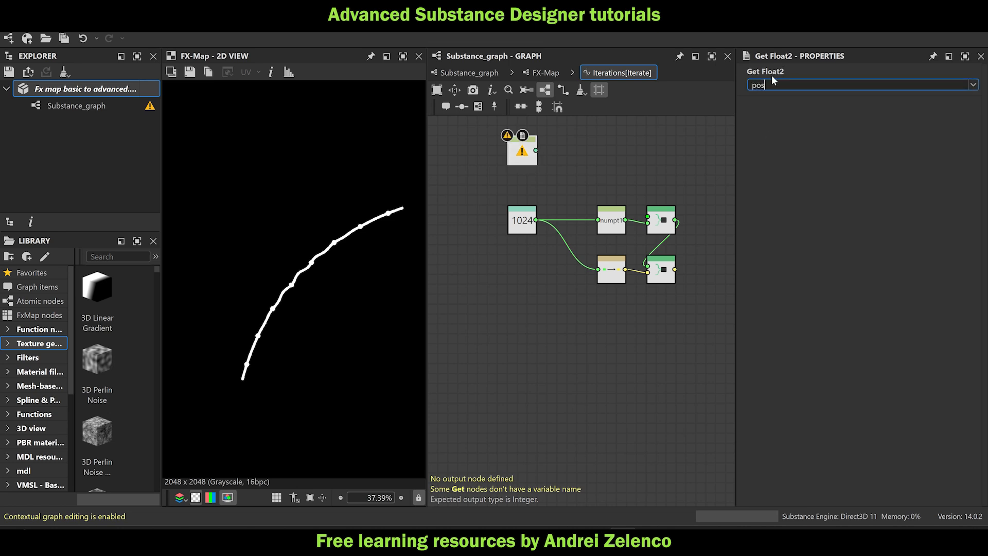
click(547, 190)
scroll(531, 133, up, 5)
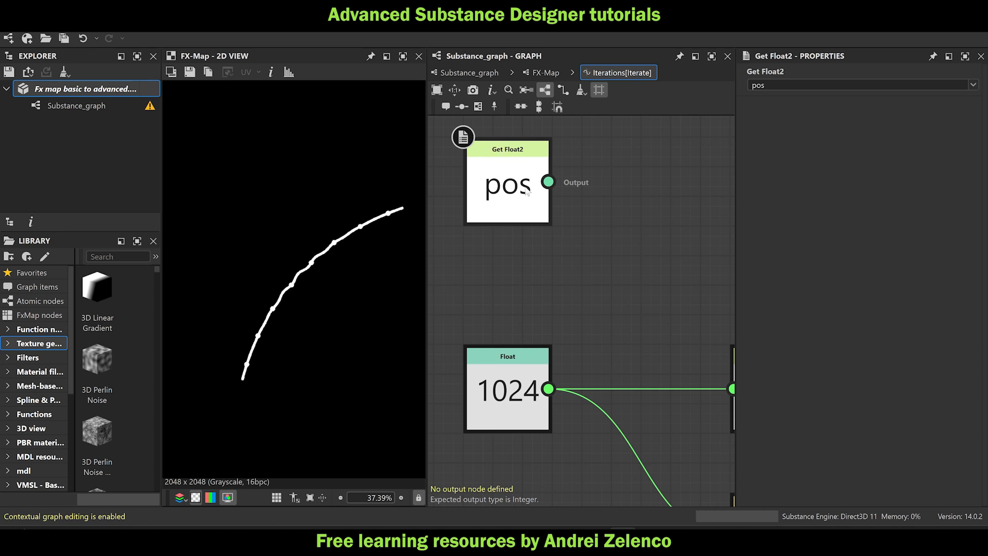
click(492, 153)
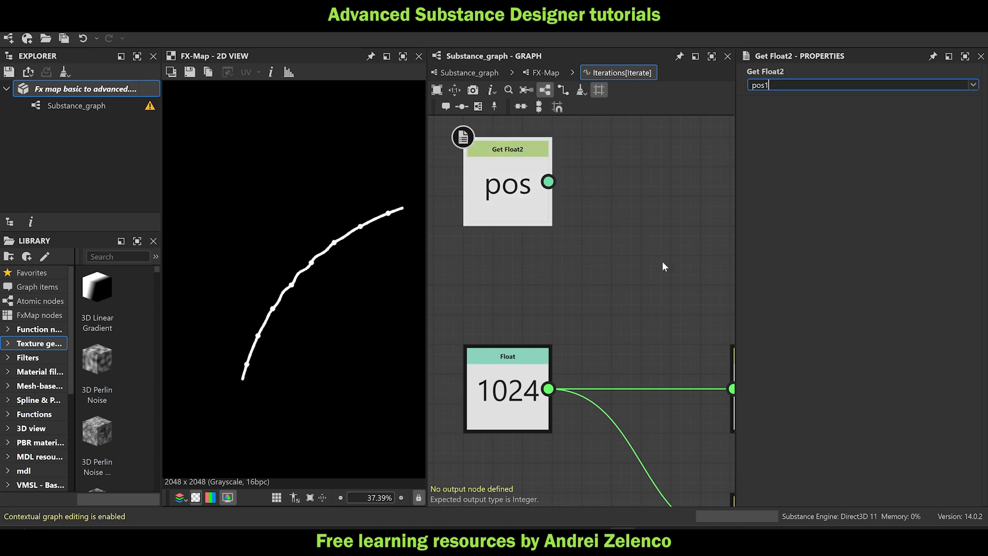
key(BackSpace)
text(0)
key(Return)
Add a Set node fed by the pos0 Get Float2, name its variable pos1, and save the package.
key(space)
text(se)
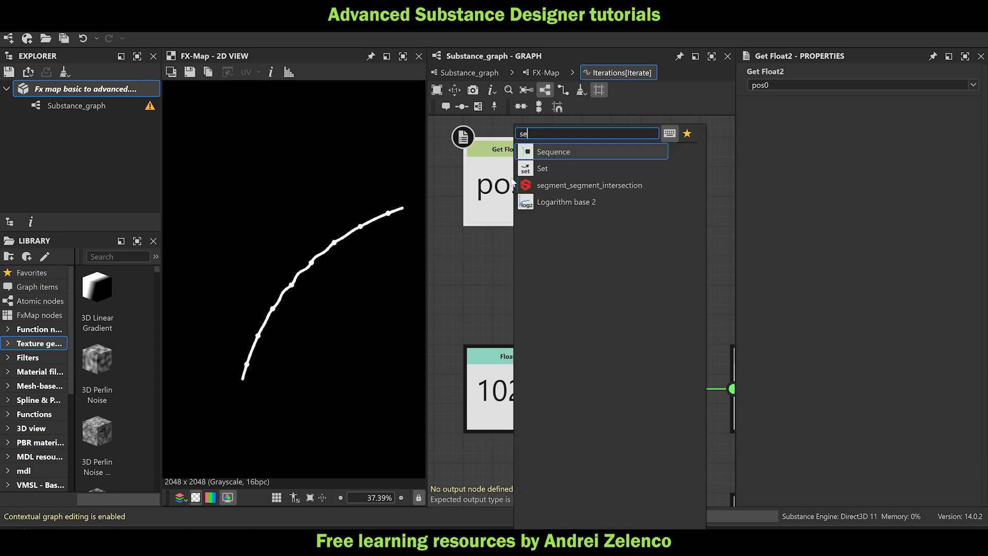
click(563, 165)
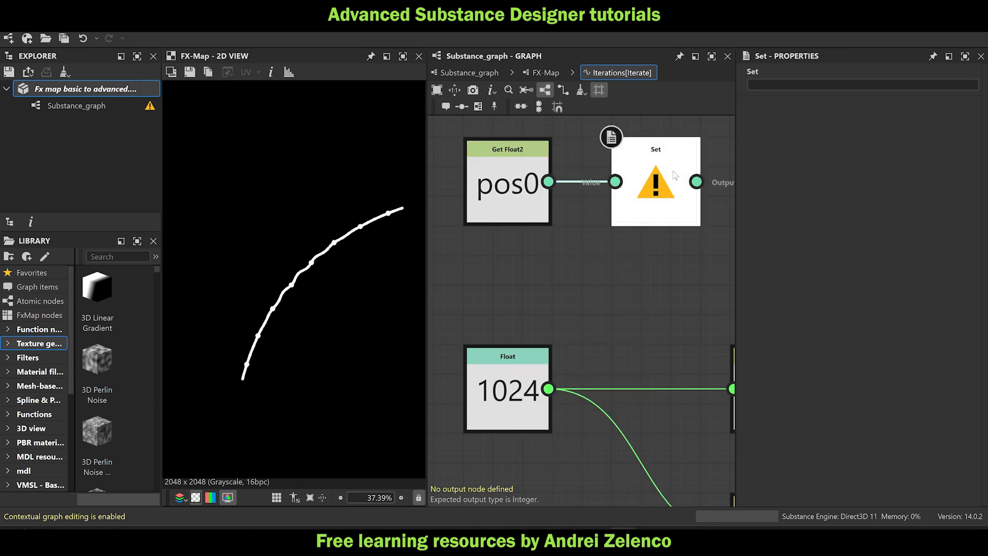
click(784, 86)
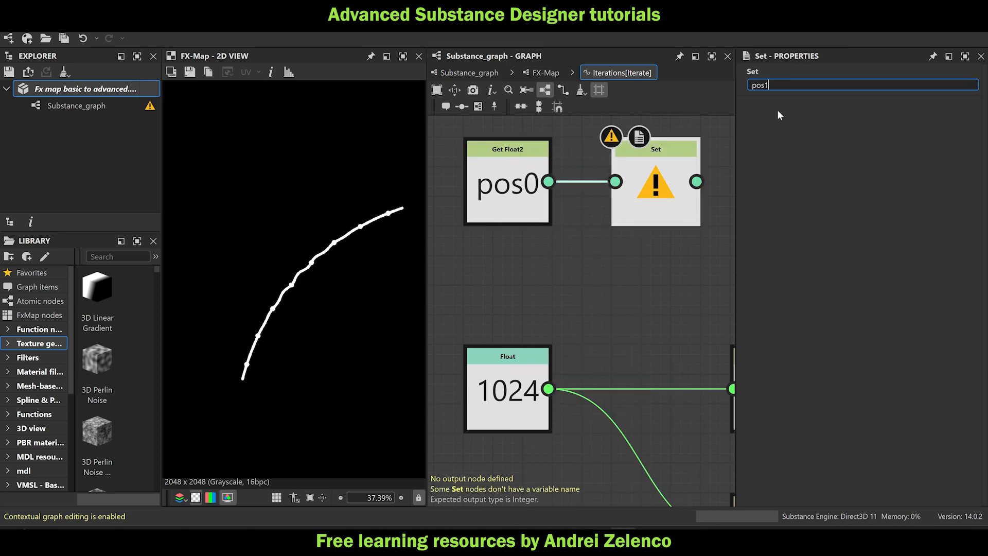
text(pos1)
key(Return)
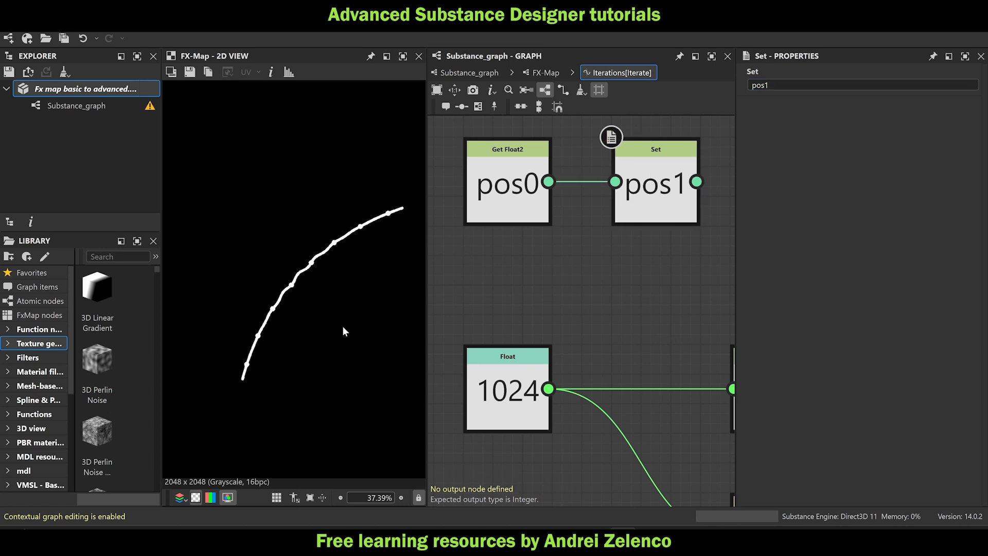
scroll(344, 331, down, 2)
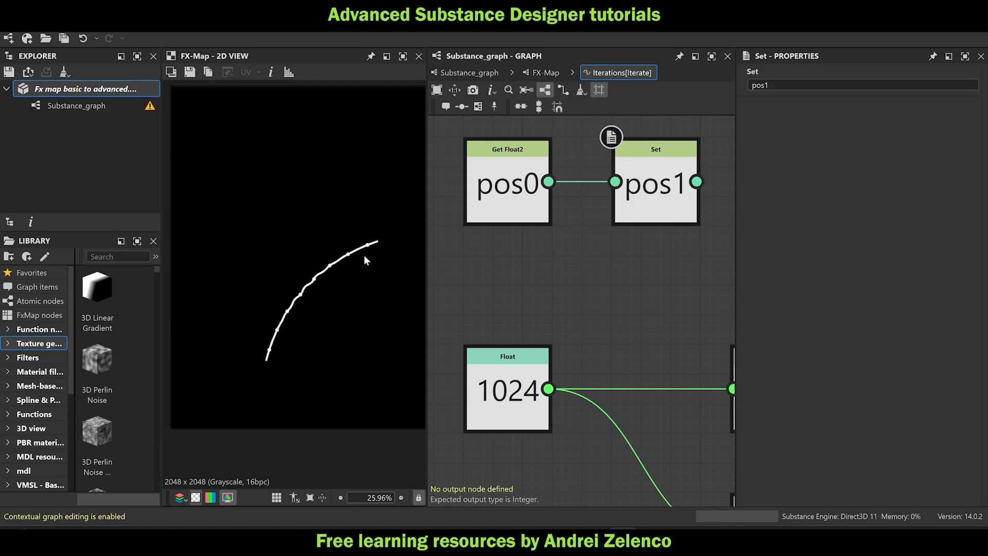
click(50, 91)
Examine the FX-Map node tree and the rendered arc, and reopen the branch Iterate's Iterations function.
scroll(555, 264, down, 2)
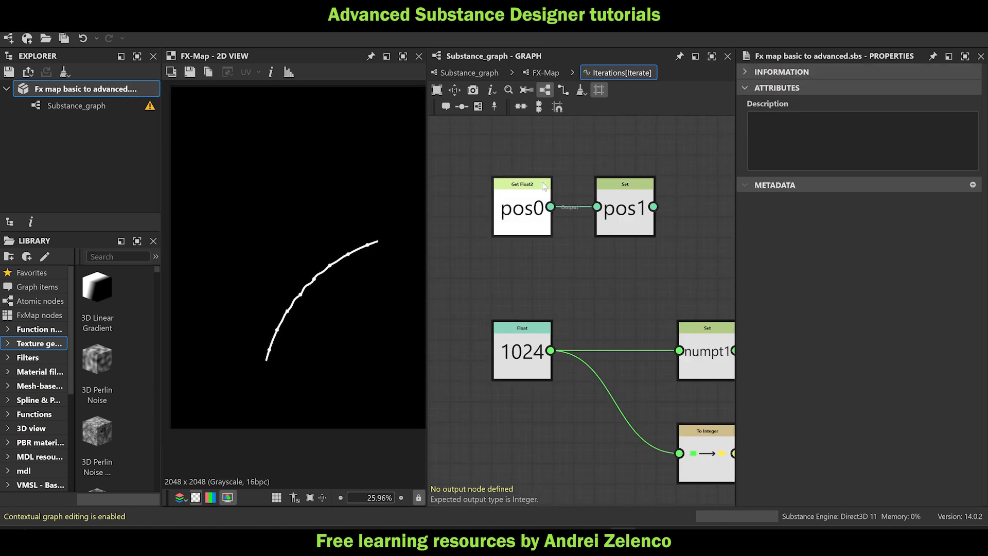
click(545, 72)
scroll(585, 176, down, 2)
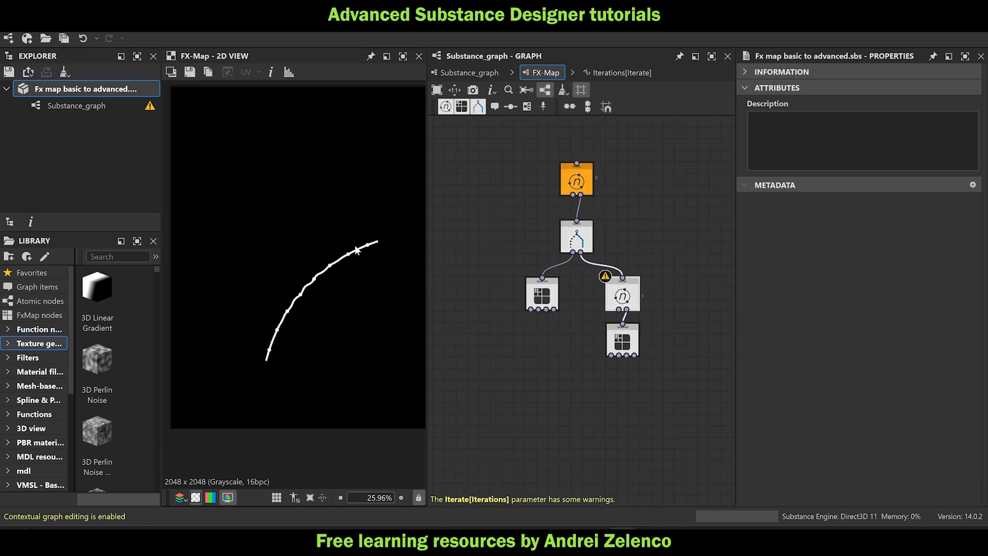
scroll(357, 250, up, 3)
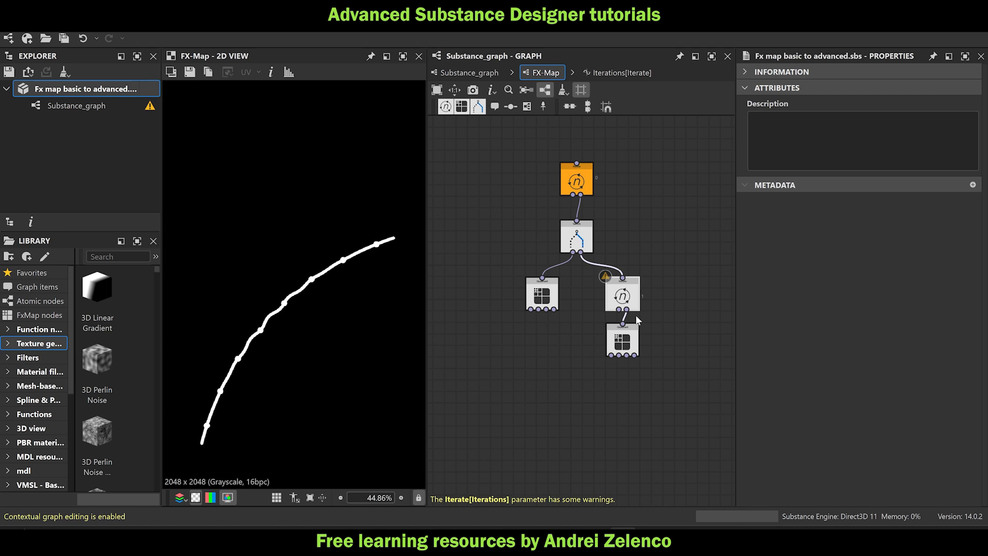
click(622, 297)
click(950, 89)
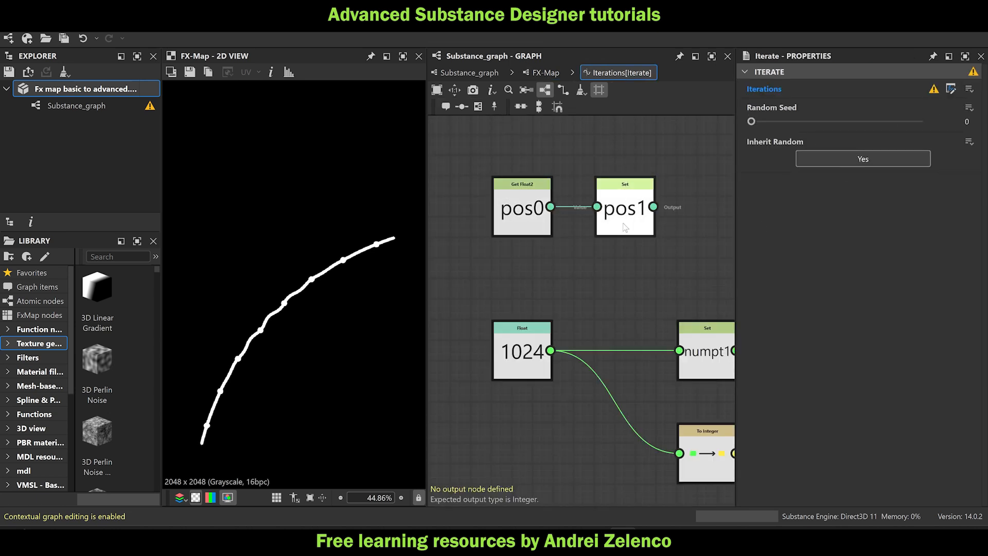
Connect the pos1 Set node to the free input of the upper Sequence, align it above numpt1, and save the package.
mouse_move(625, 224)
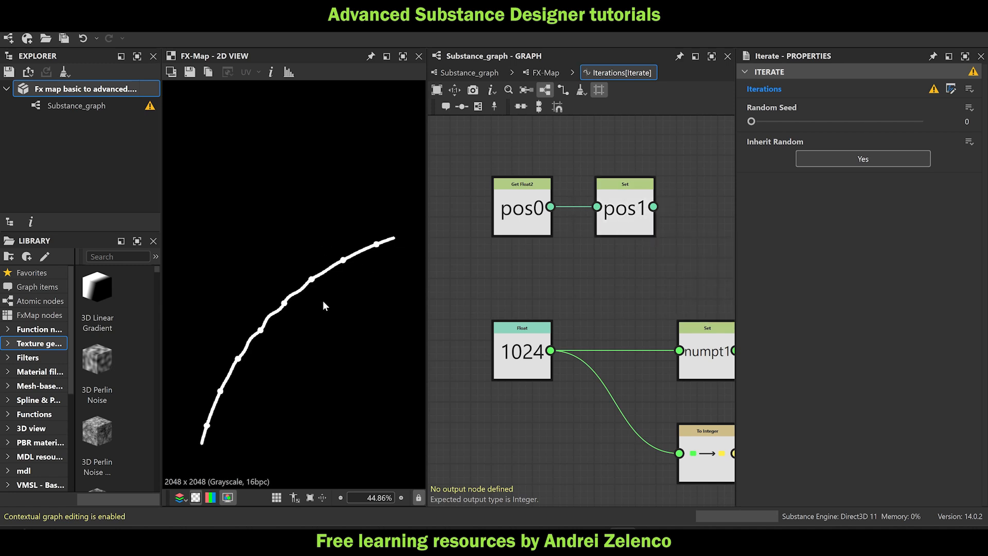
scroll(586, 272, down, 2)
middle_drag(630, 295, 494, 274)
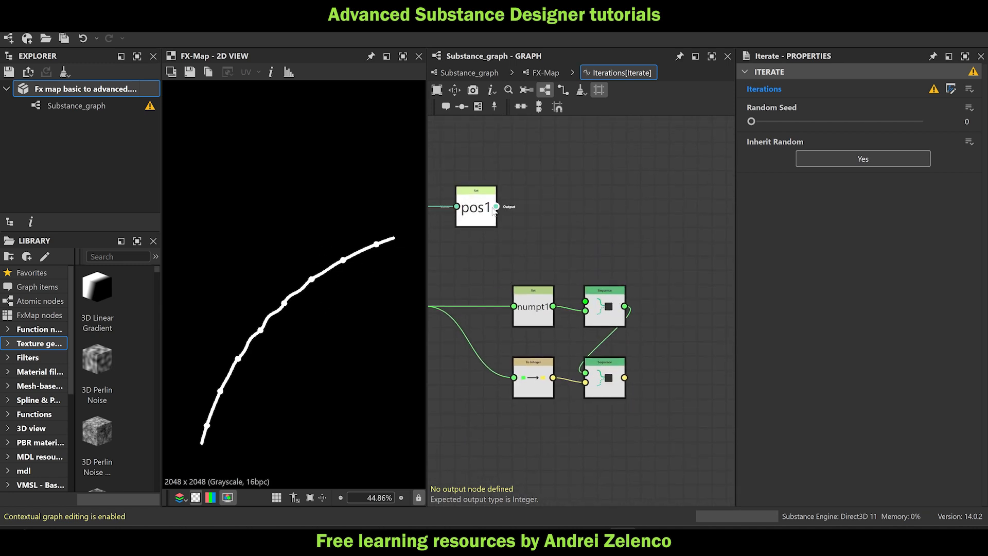
drag(496, 207, 619, 300)
drag(476, 216, 533, 216)
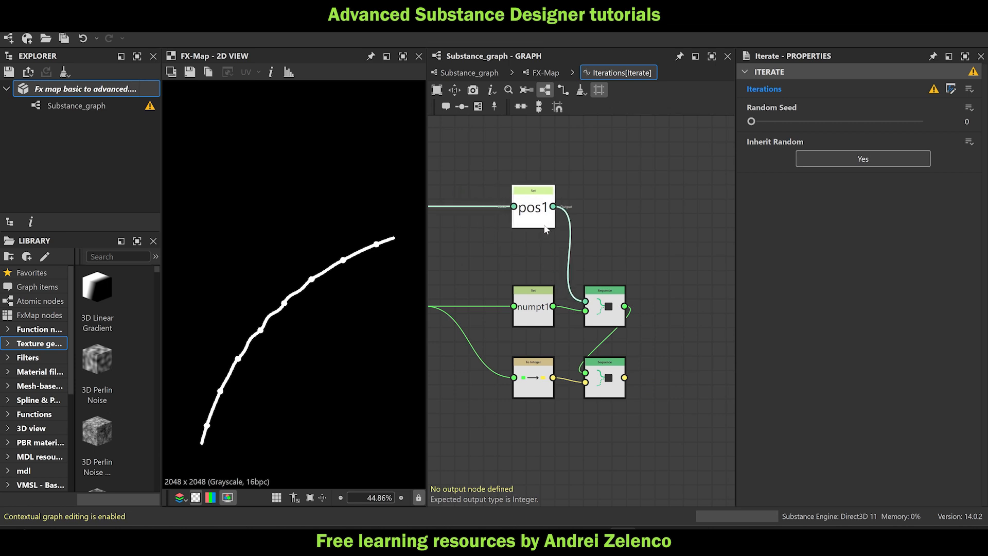
click(46, 90)
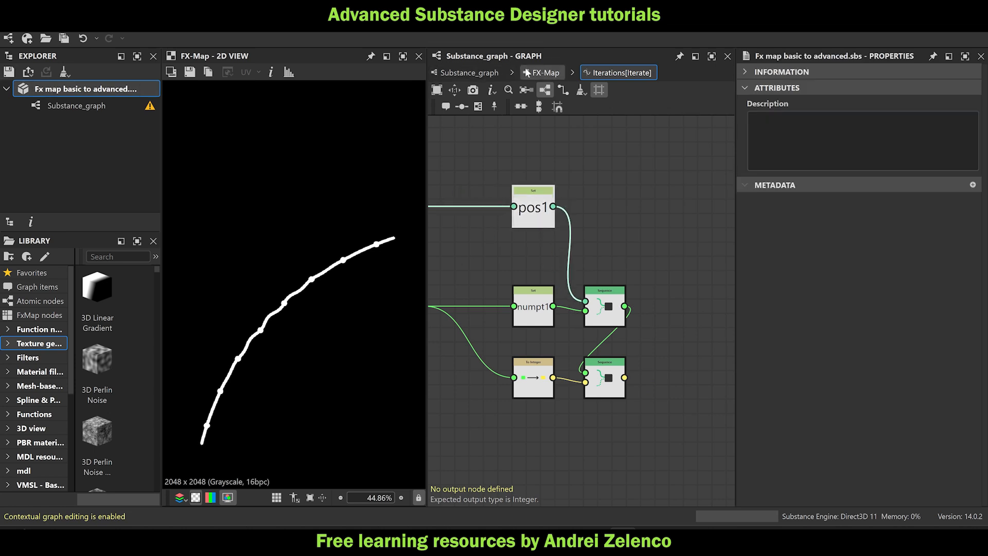
Reopen the branch Iterate's Iterations function and make the final Sequence its output node.
click(545, 73)
click(625, 295)
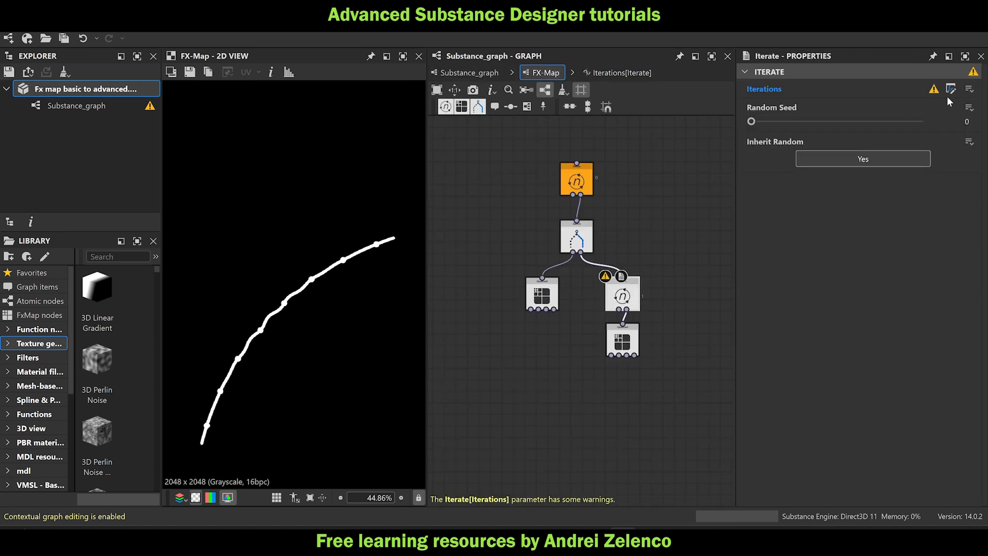
click(950, 89)
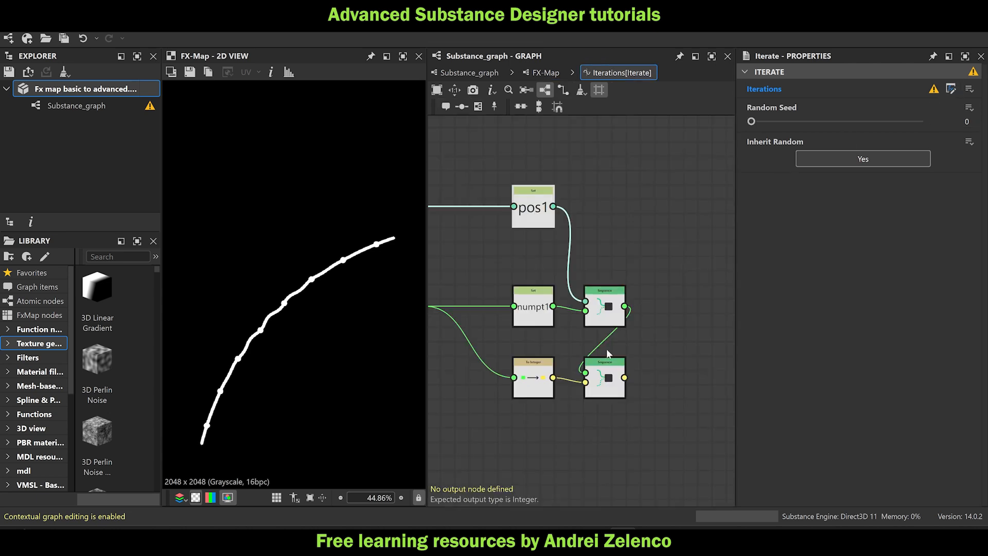
click(608, 381)
right_click(608, 384)
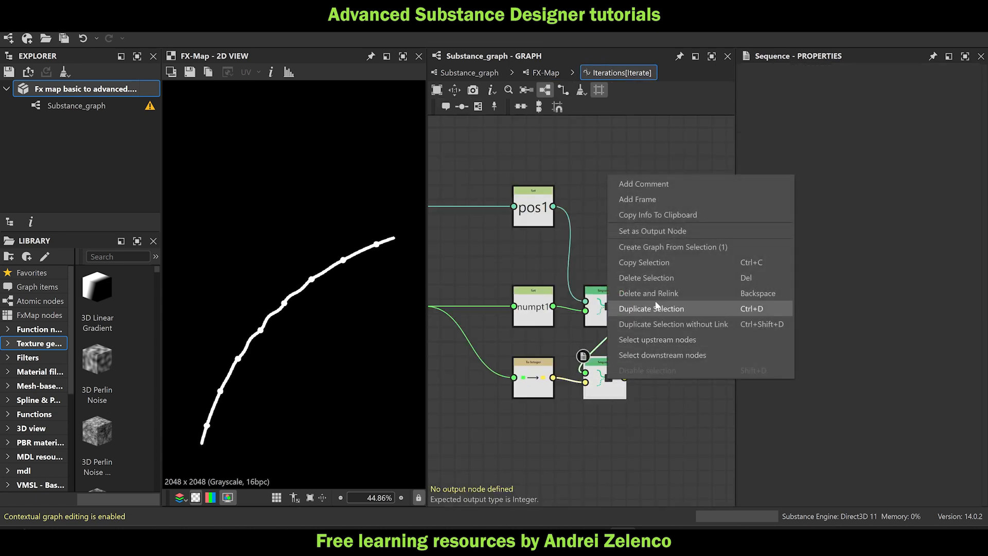
click(679, 232)
Set the Float node feeding numpt1 and To Integer to 512 and save the package.
scroll(620, 355, down, 3)
click(494, 328)
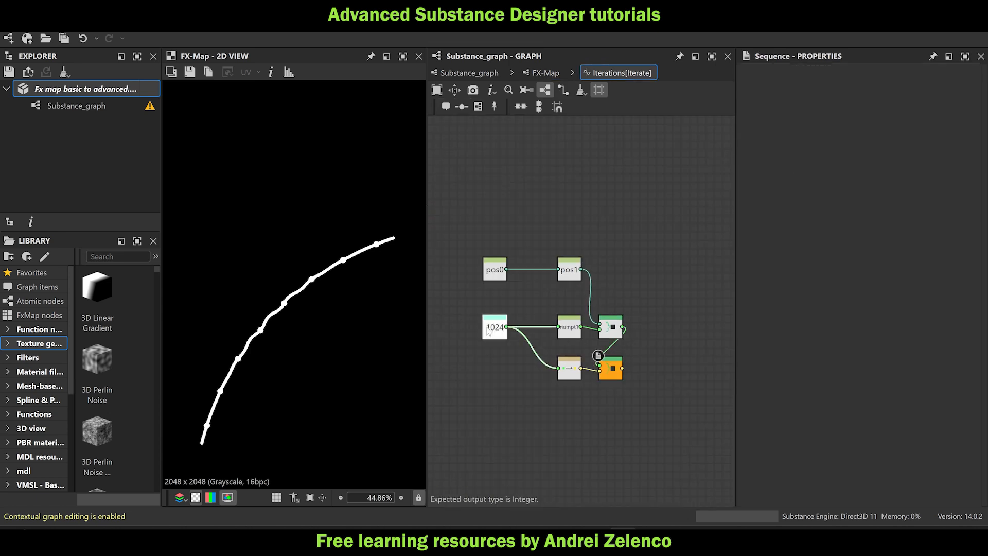
drag(951, 87, 987, 90)
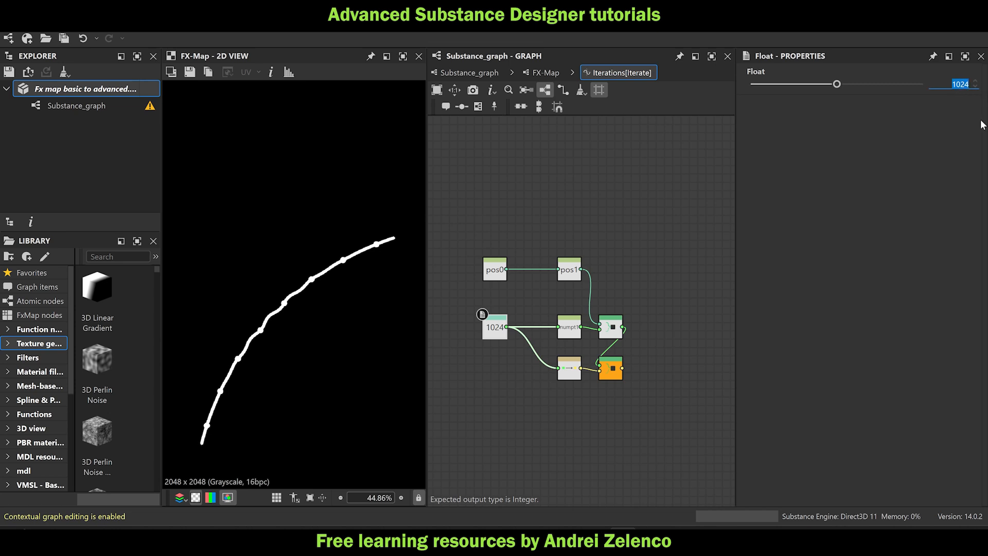
text(512)
key(Return)
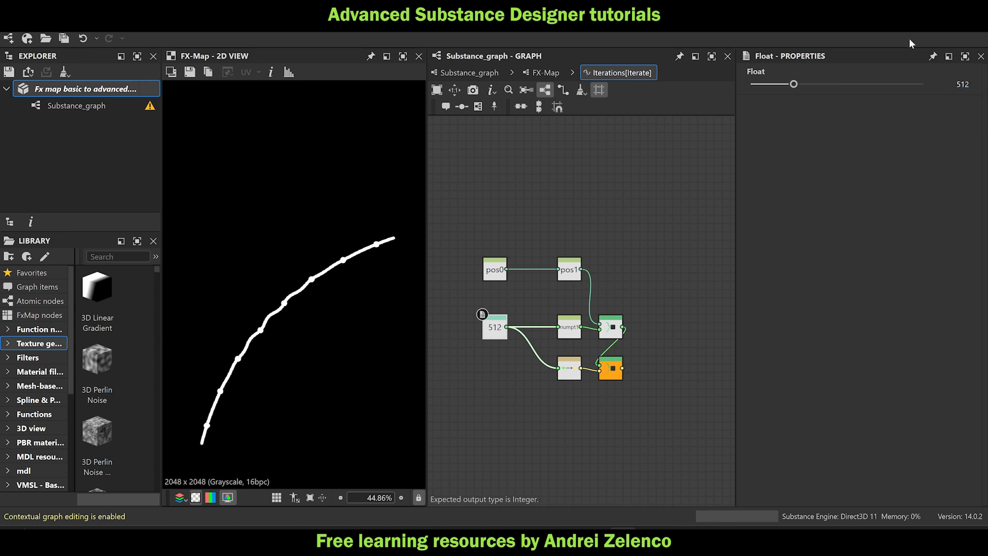
click(109, 92)
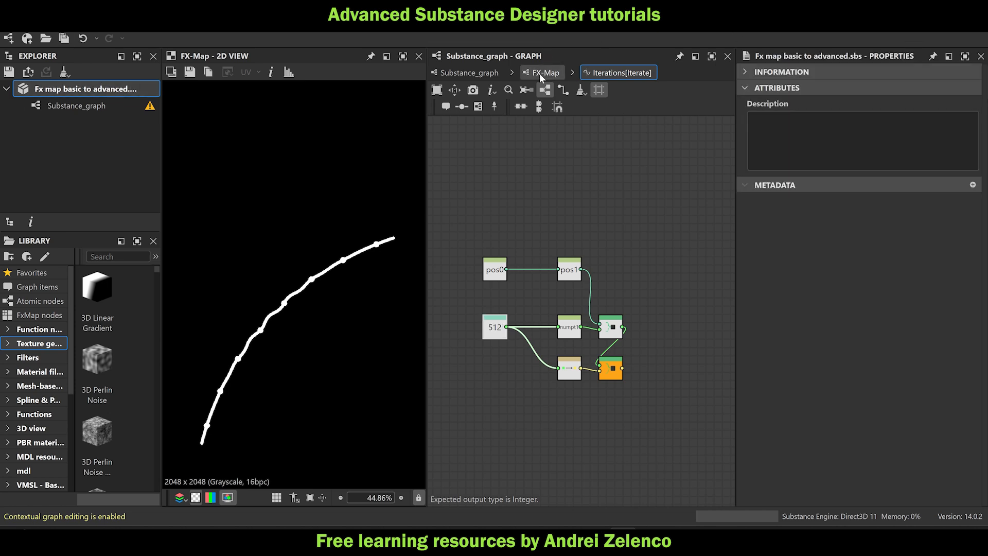
Open the Pattern Offset function of the Quadrant under the branch Iterate and change its Get Float2 variable to pos1.
click(539, 73)
click(622, 340)
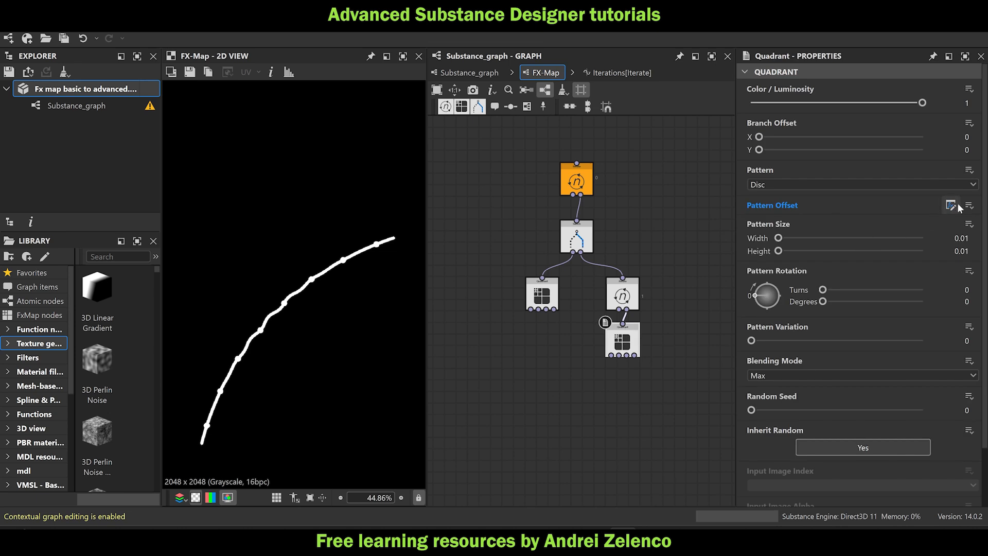
click(958, 206)
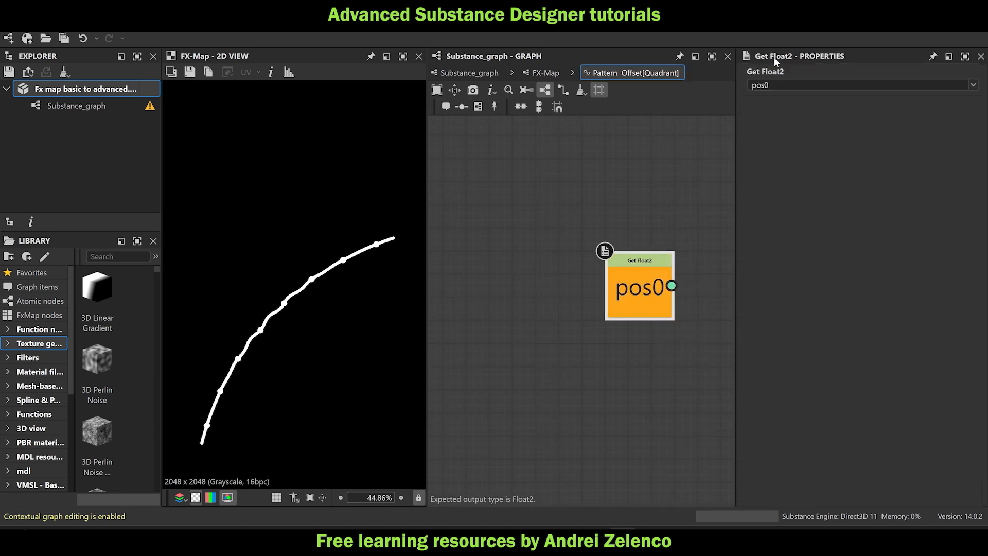
drag(763, 85, 783, 88)
text(1)
key(Return)
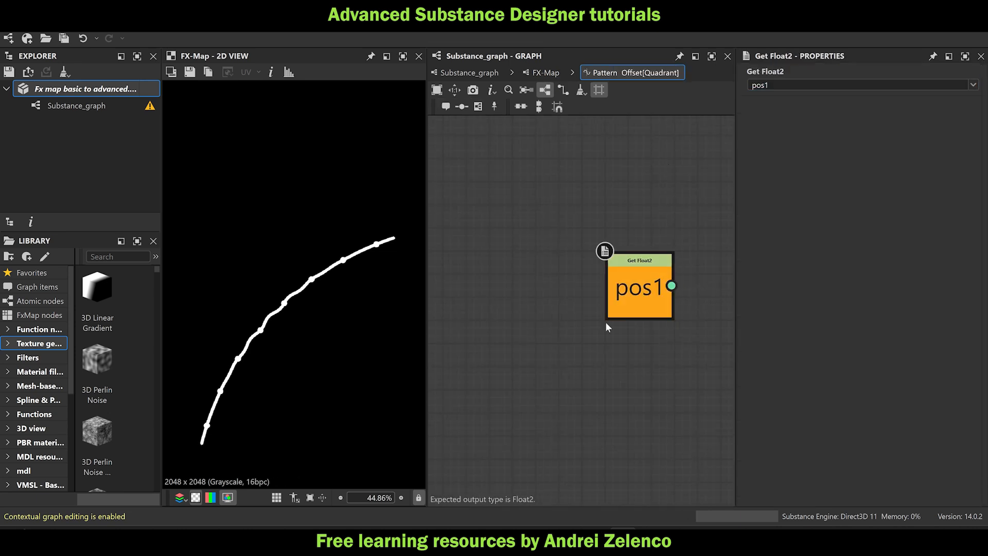
Insert an Add node fed by the pos1 Get Float2 node.
drag(605, 318, 514, 291)
key(space)
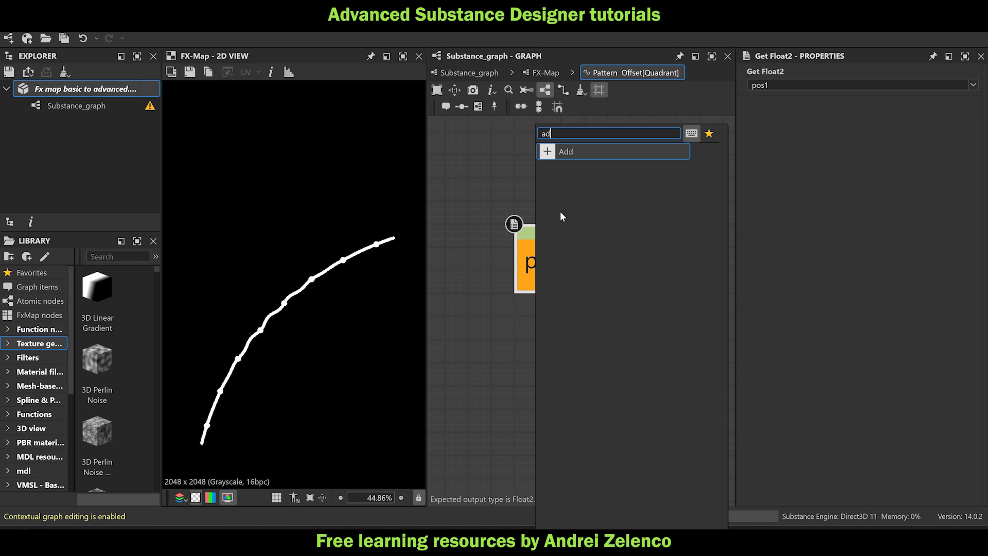
click(587, 148)
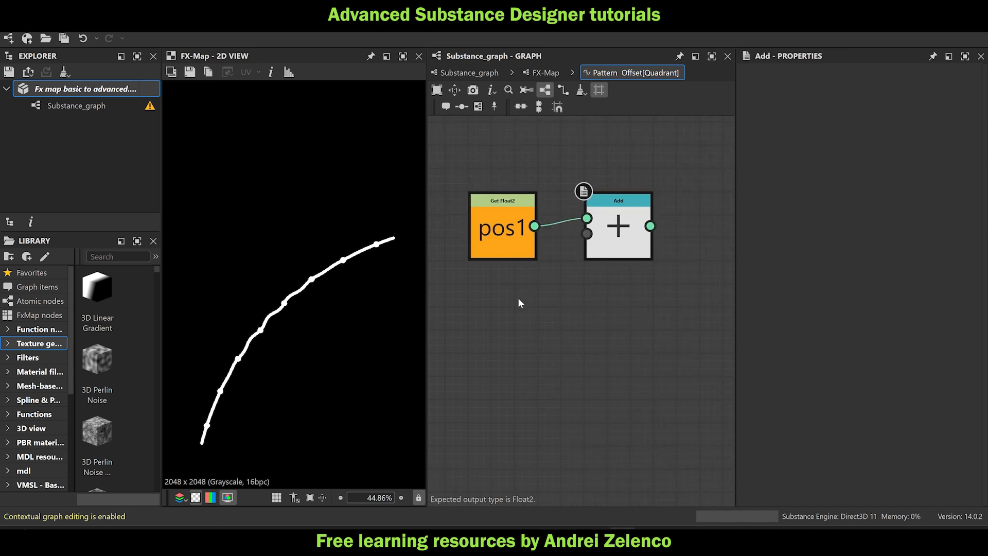
Add a Set node fed by the Add node, name its variable pos1, and save the package.
key(space)
text(set)
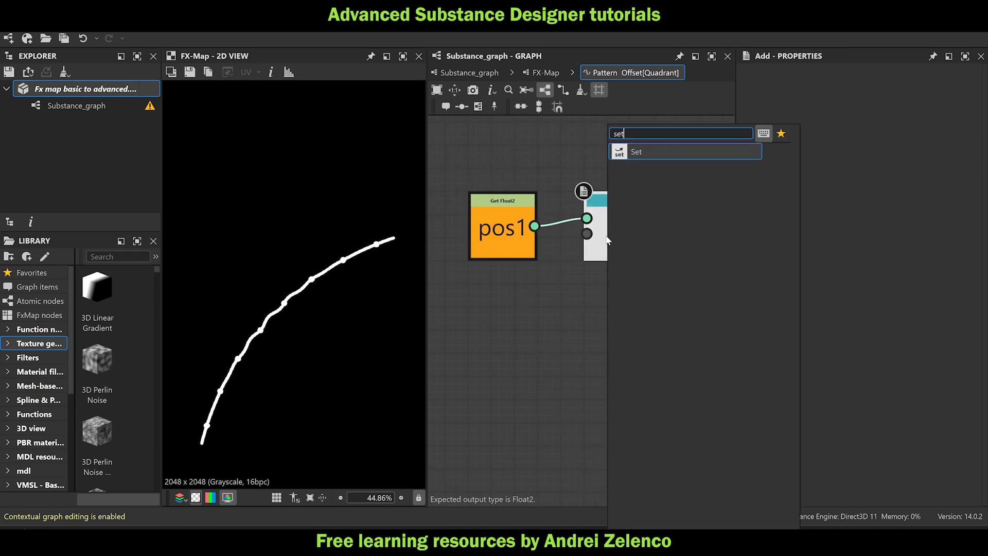
click(636, 151)
middle_drag(707, 248, 637, 274)
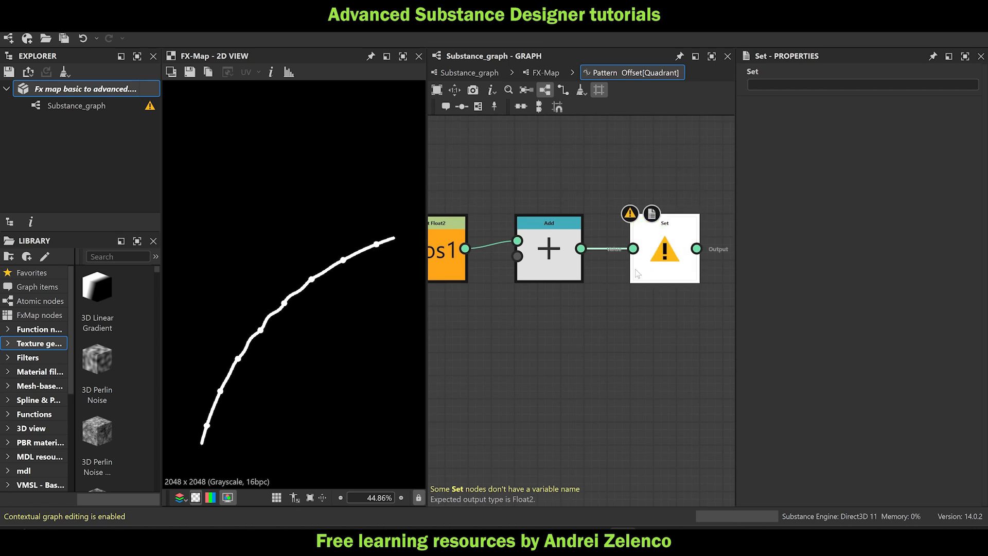
click(784, 84)
text(pos1)
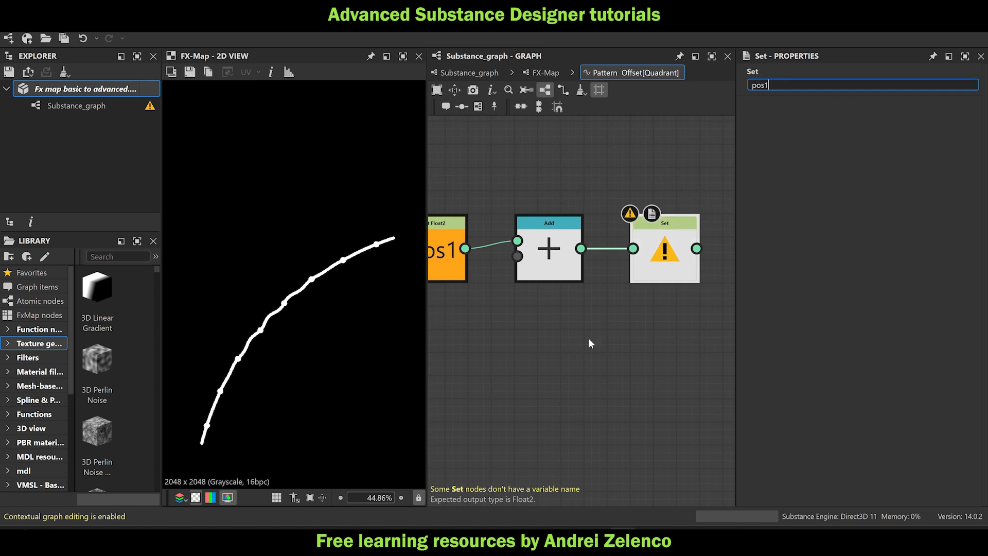
key(Return)
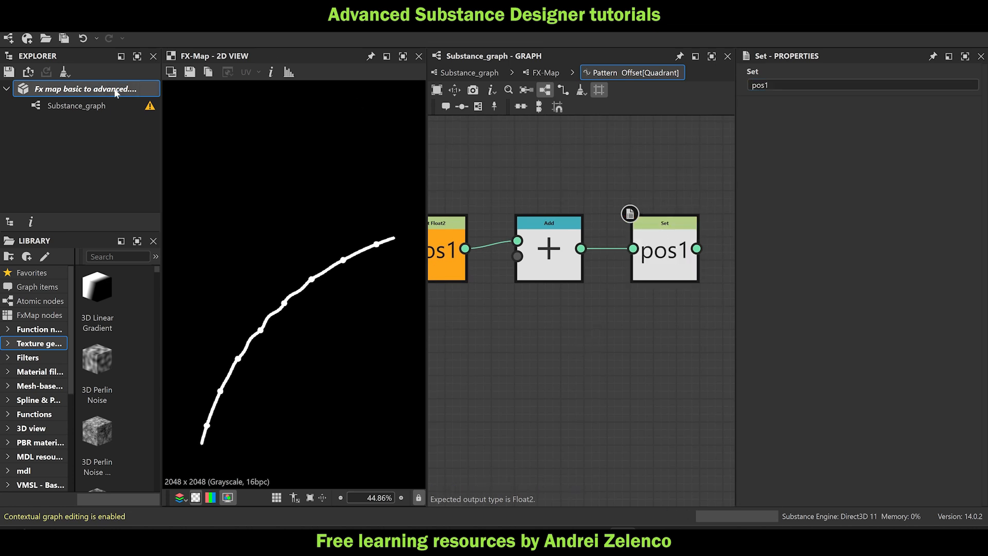
Add a Get Float node reading $number above the pos1 chain in the branch Quadrant's Pattern Offset function.
click(545, 72)
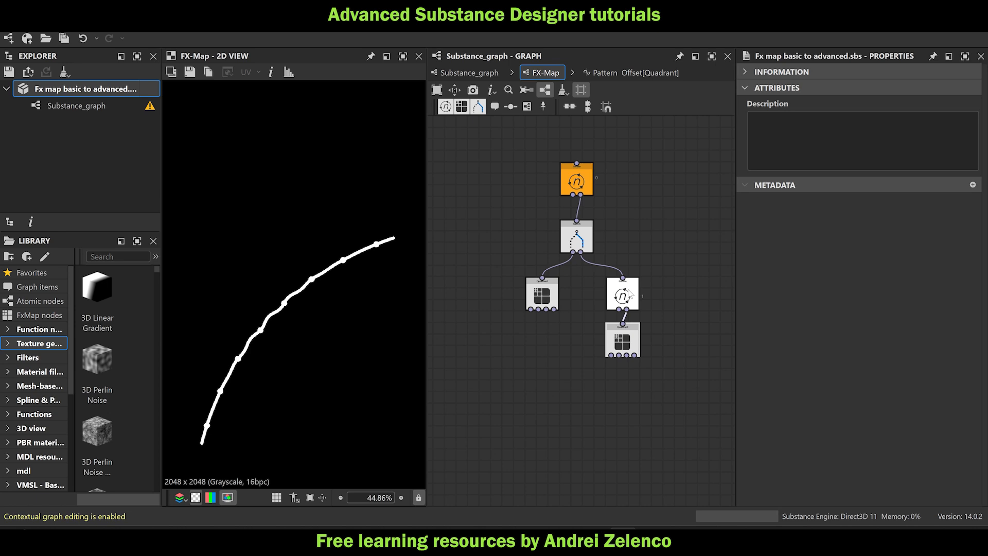
click(624, 296)
click(622, 341)
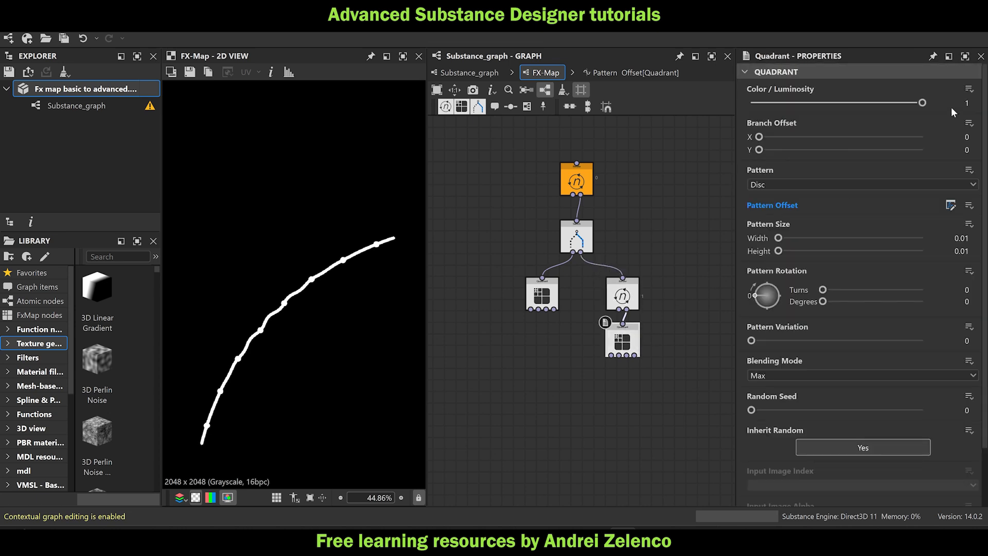
click(951, 205)
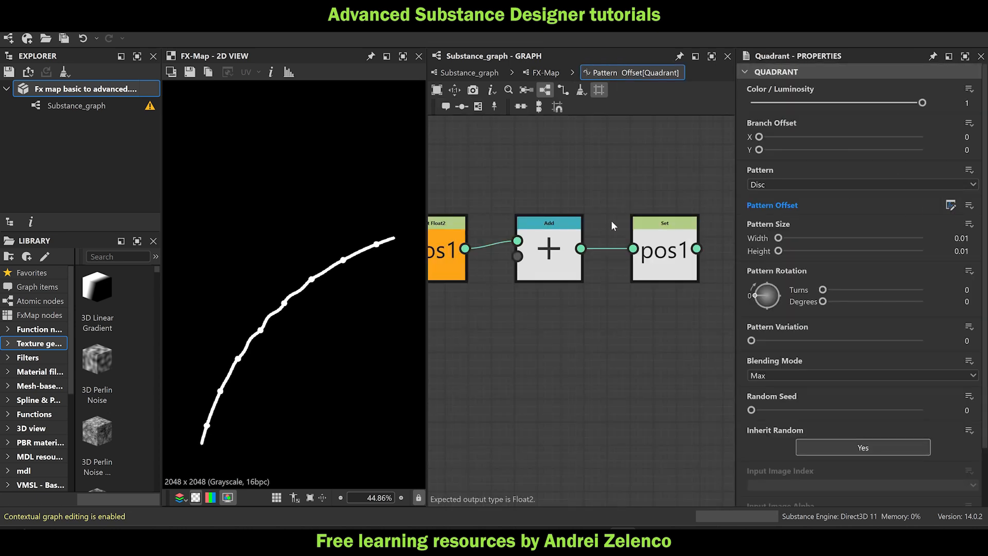
key(space)
text(get)
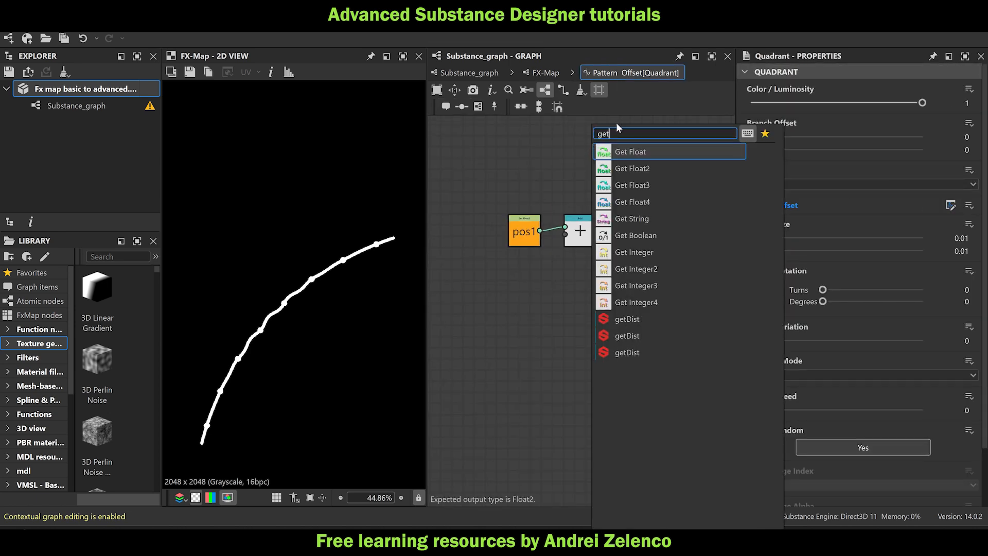
click(636, 151)
click(834, 84)
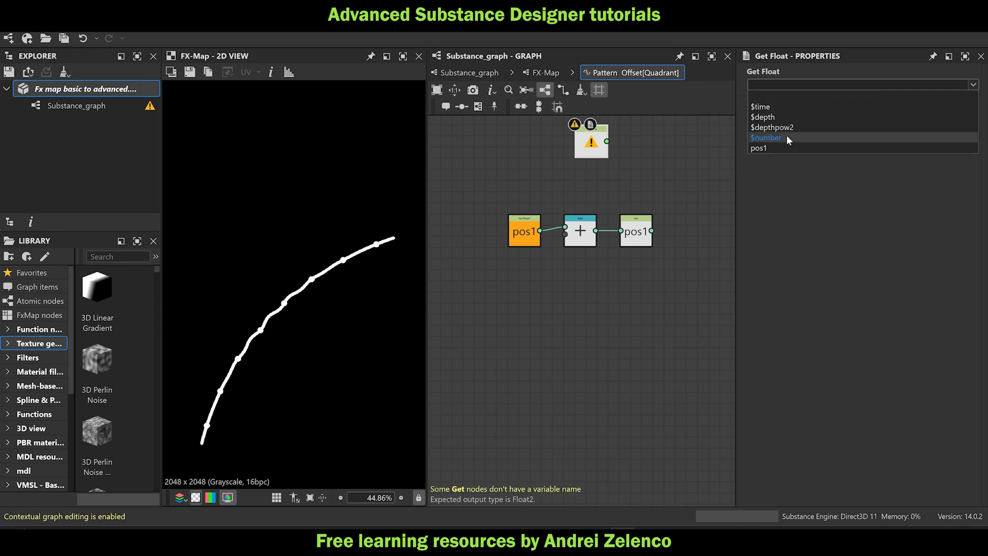
click(818, 137)
middle_drag(586, 156, 570, 232)
drag(570, 232, 558, 188)
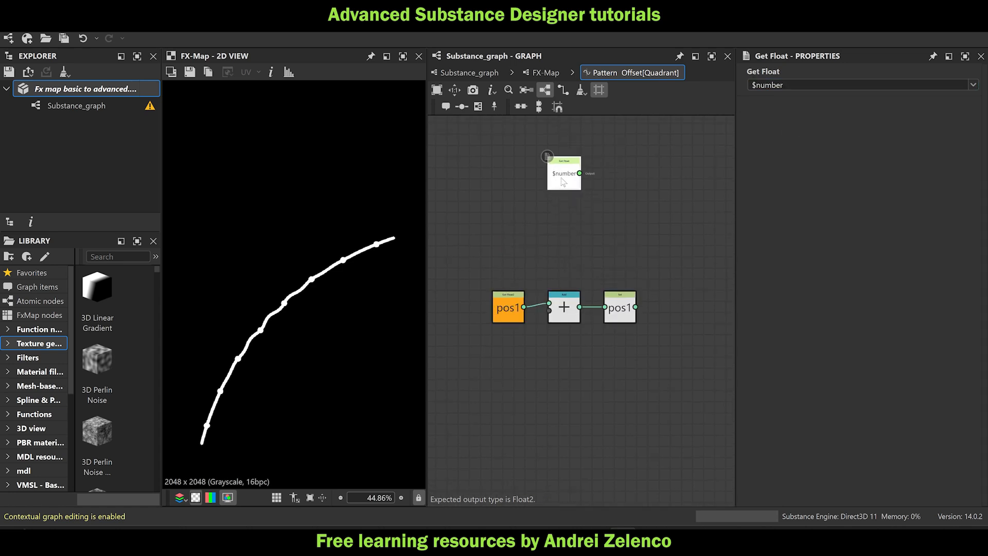
Add a Set node fed by the $number Get Float and name its variable ptnum1.
key(space)
text(set)
click(600, 150)
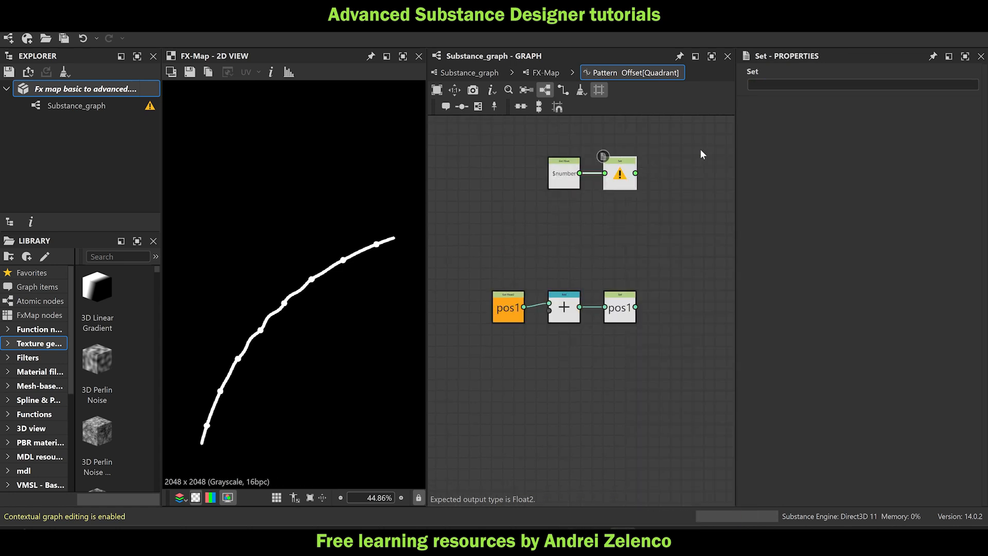
click(764, 85)
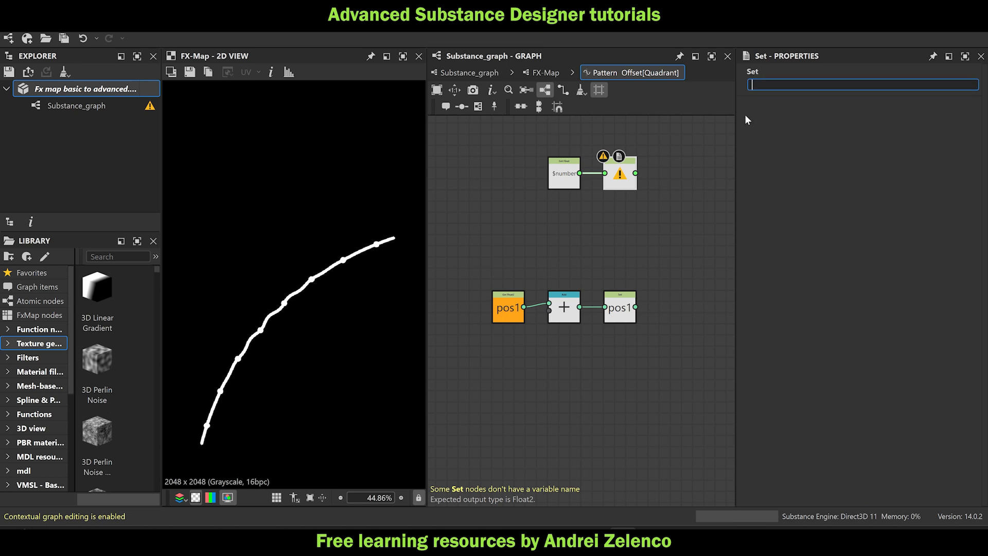
text(ptnum1)
key(Return)
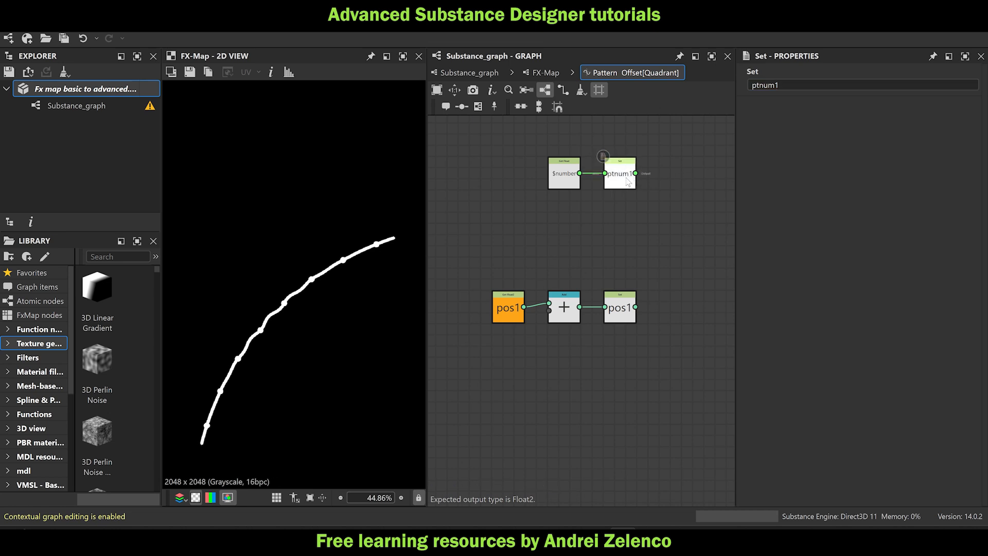
Add a Sequence node fed by the ptnum1 Set, placed below it, and move the $number and ptnum1 nodes higher.
key(space)
text(seq)
click(669, 156)
drag(681, 182, 693, 225)
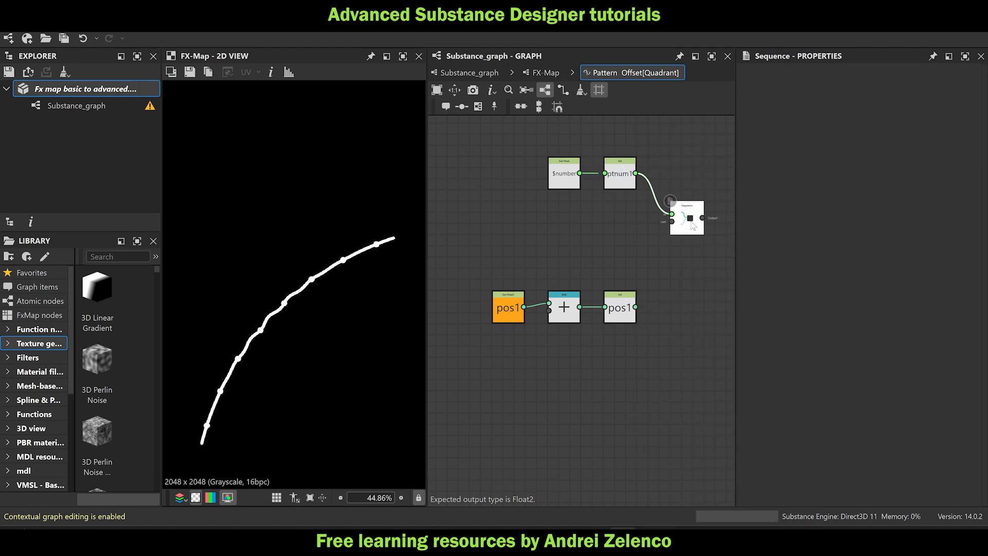
drag(625, 211, 544, 151)
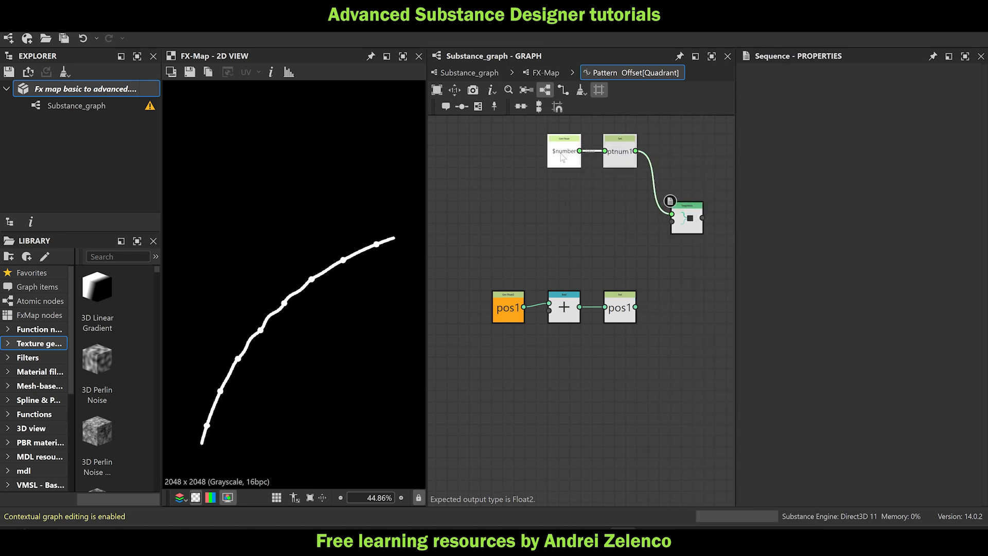
Add a Get Float node between the $number row and the pos1 chain and set its variable to ptnum1.
key(space)
text(get)
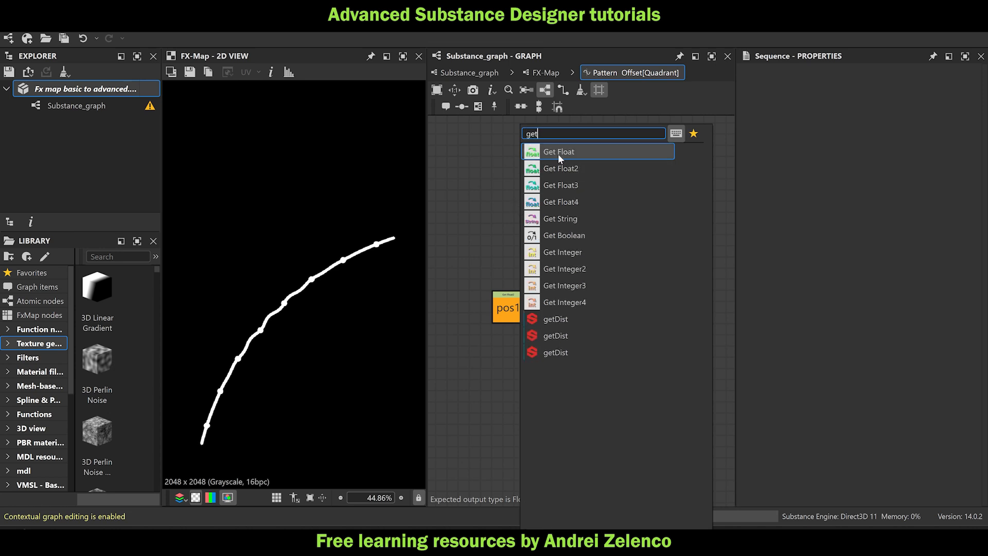
click(558, 153)
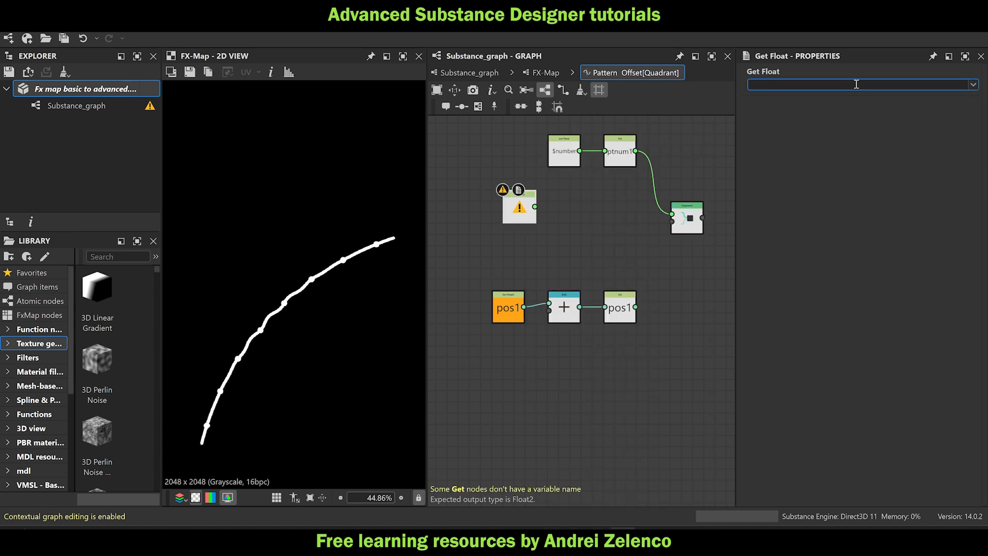
text(ptnum1)
key(Return)
Duplicate the ptnum1 Get Float, place the copy beneath it and set its variable to numpt1.
click(530, 216)
key(ctrl+d)
mouse_move(523, 212)
mouse_down()
mouse_move(512, 254)
mouse_move(519, 244)
mouse_move(507, 210)
mouse_up()
drag(521, 246, 505, 246)
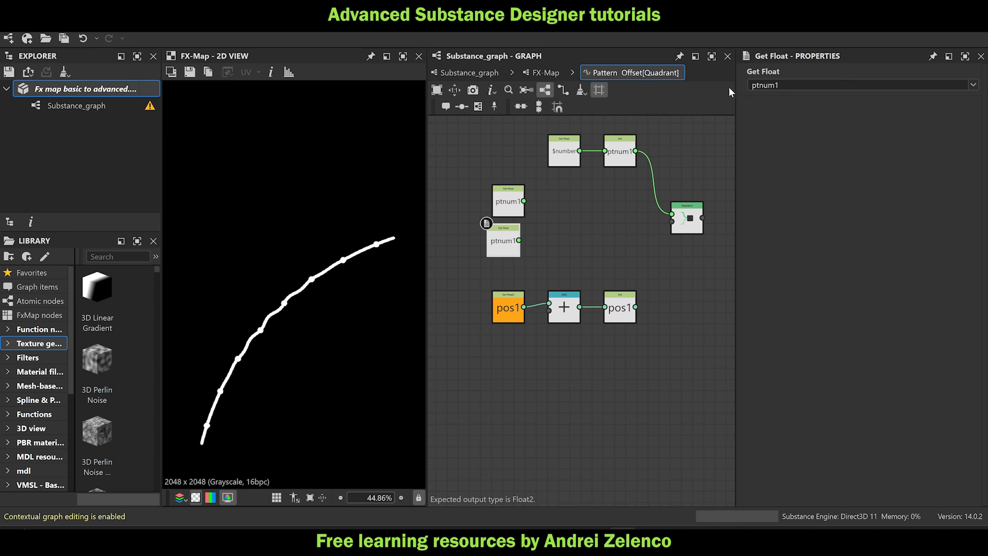
drag(790, 88, 713, 73)
text(num)
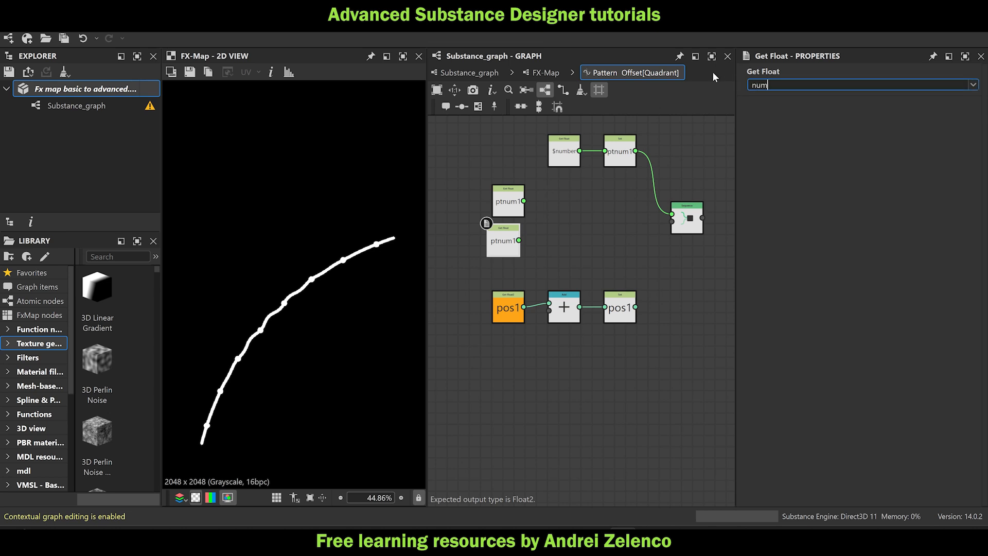
text(pt1)
click(594, 229)
drag(505, 197, 504, 191)
drag(515, 229, 520, 227)
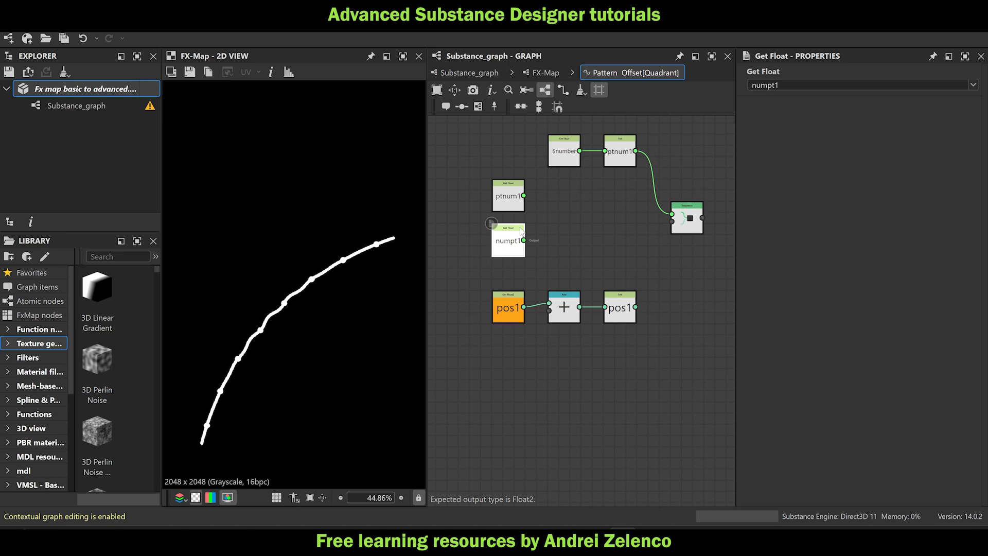
Add a Division node that divides ptnum1 by numpt1.
key(space)
text(div)
key(Return)
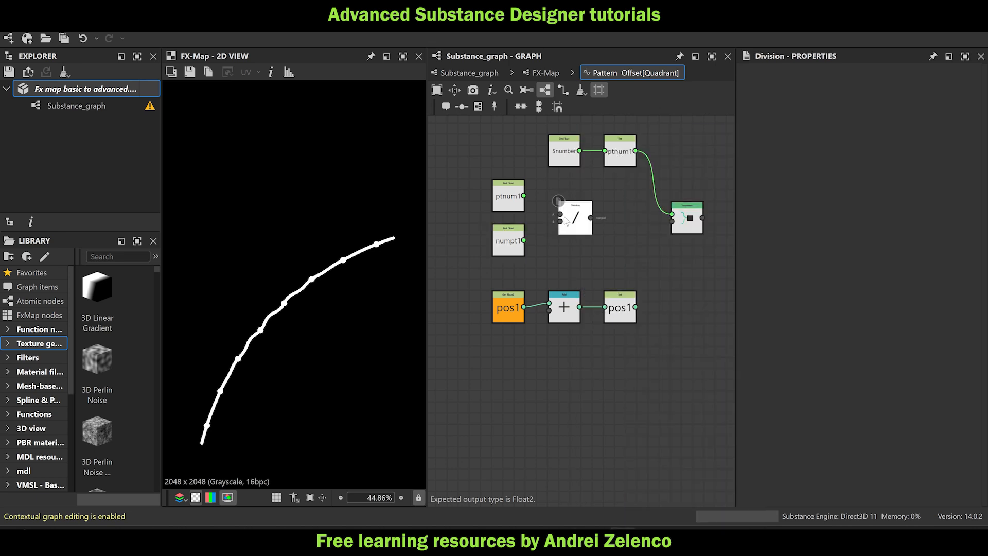
drag(524, 240, 555, 219)
Add a Set node named t1 fed by the Division and connect it to the Sequence's second input.
key(space)
text(s)
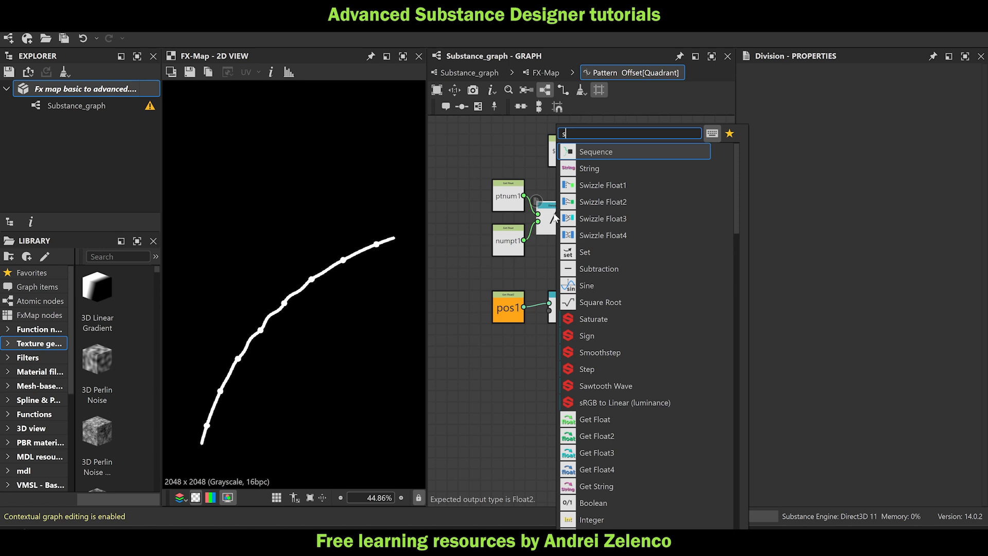
text(et)
key(Return)
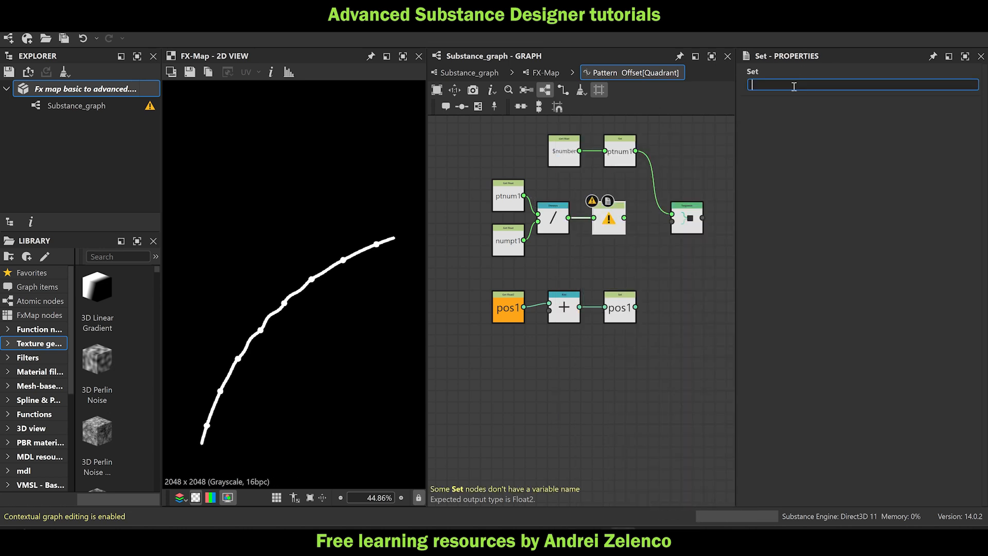
text(t1)
key(Return)
drag(624, 219, 672, 221)
Add a second Sequence beside the pos1 Set, feeding it the first Sequence's output and the pos1 Set.
drag(620, 312, 609, 312)
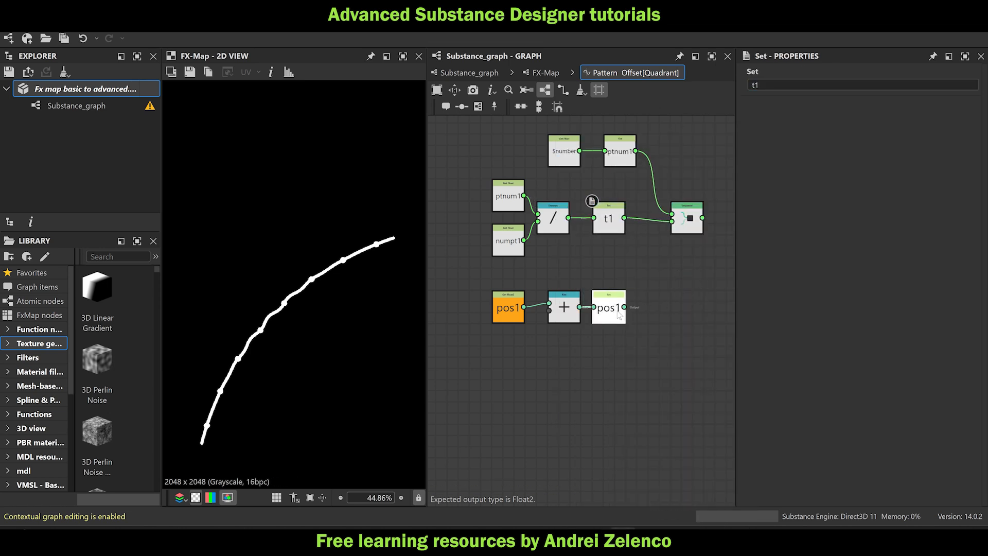
key(space)
text(s)
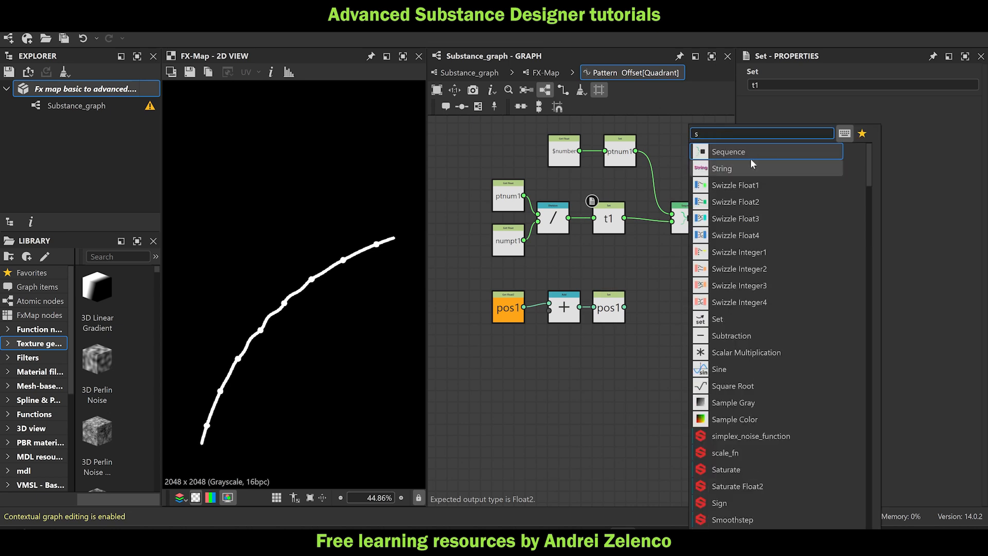
click(635, 272)
middle_drag(690, 300, 654, 296)
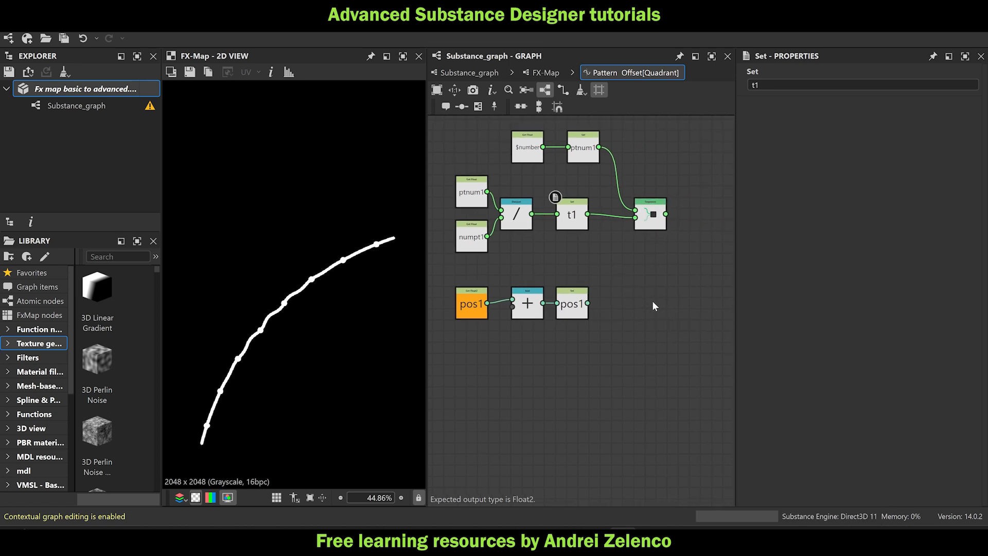
key(space)
text(seq)
click(698, 154)
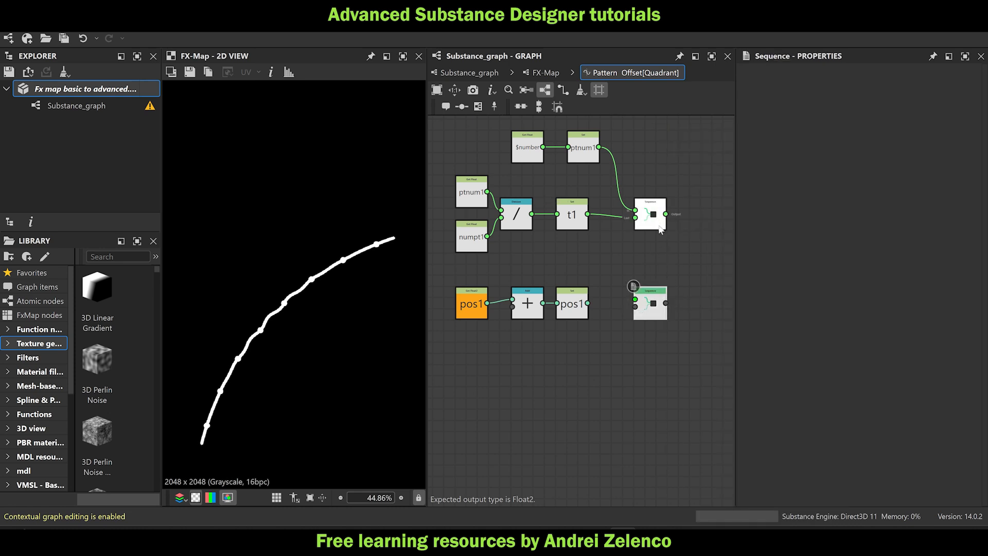
drag(665, 214, 635, 307)
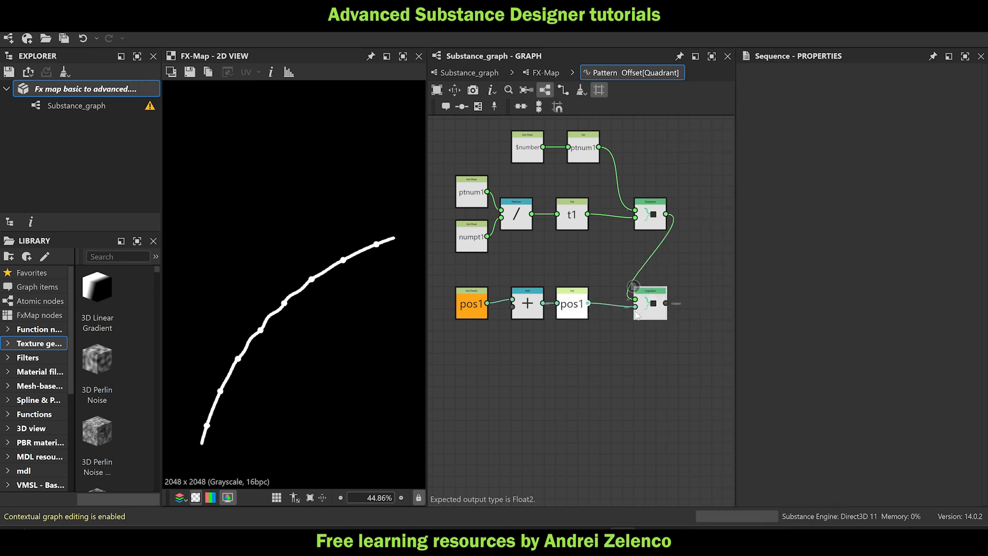
Make the second Sequence the function's output node and save the package.
click(649, 309)
right_click(650, 308)
click(691, 363)
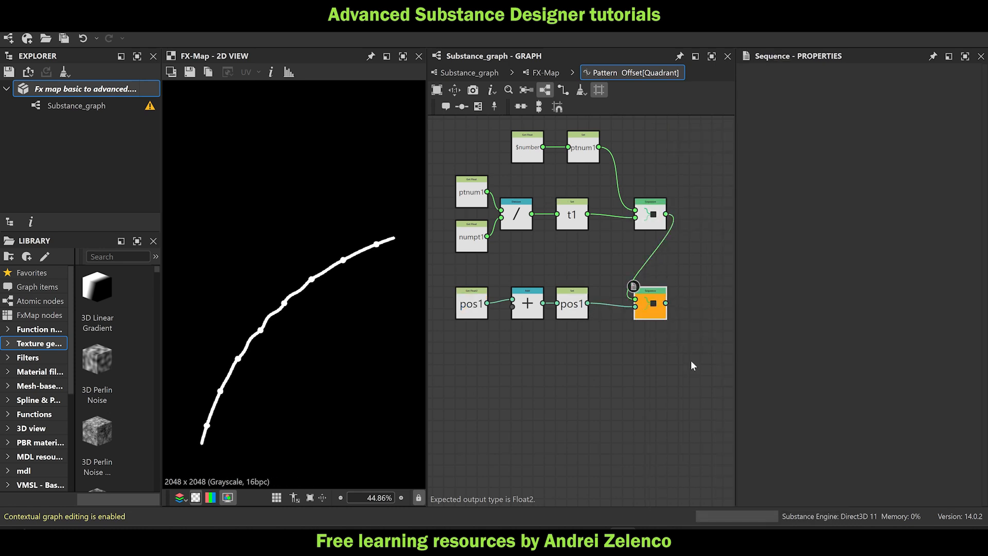
click(94, 86)
Add a Cartesian node below the pos1 Get Float2 and connect it to the Add node's second input.
middle_drag(520, 345, 599, 295)
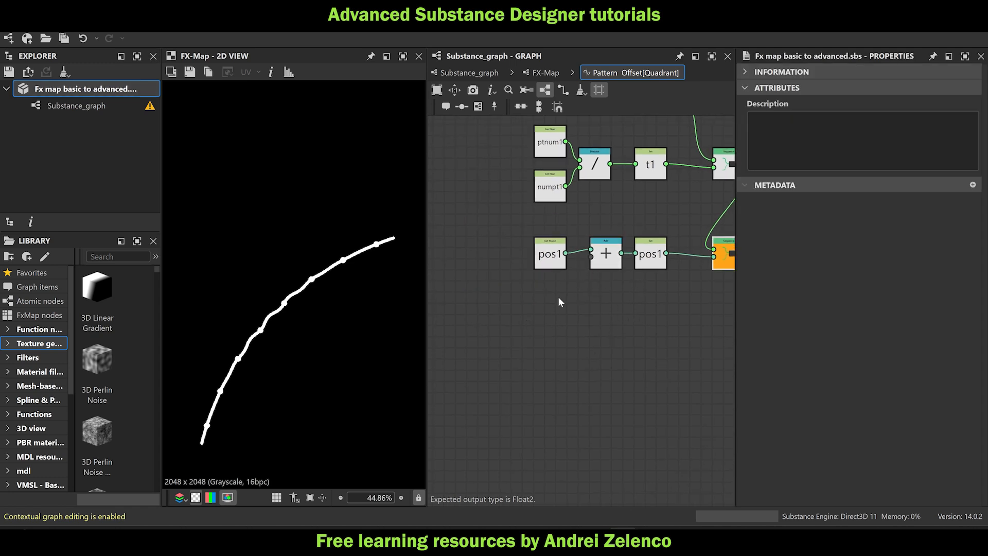
key(space)
text(ca)
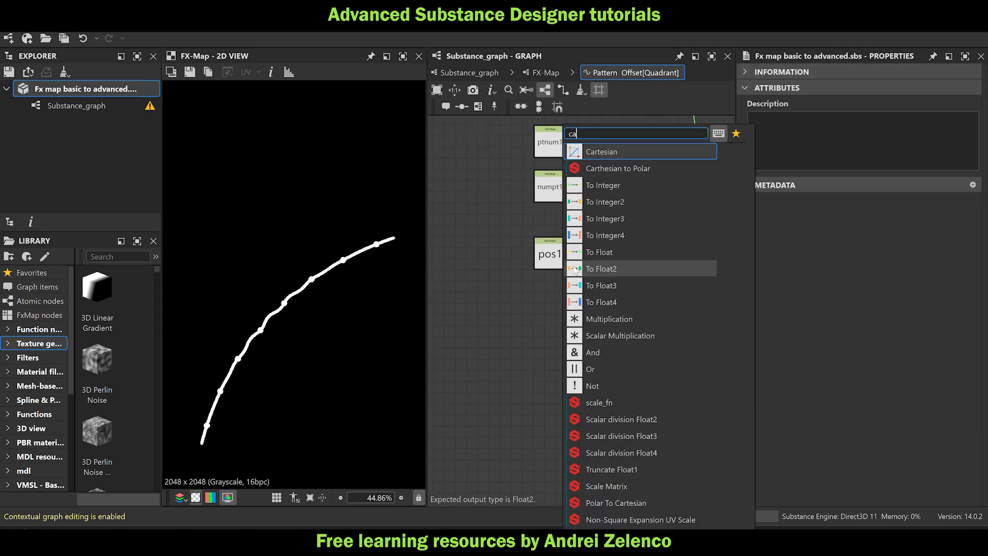
click(612, 151)
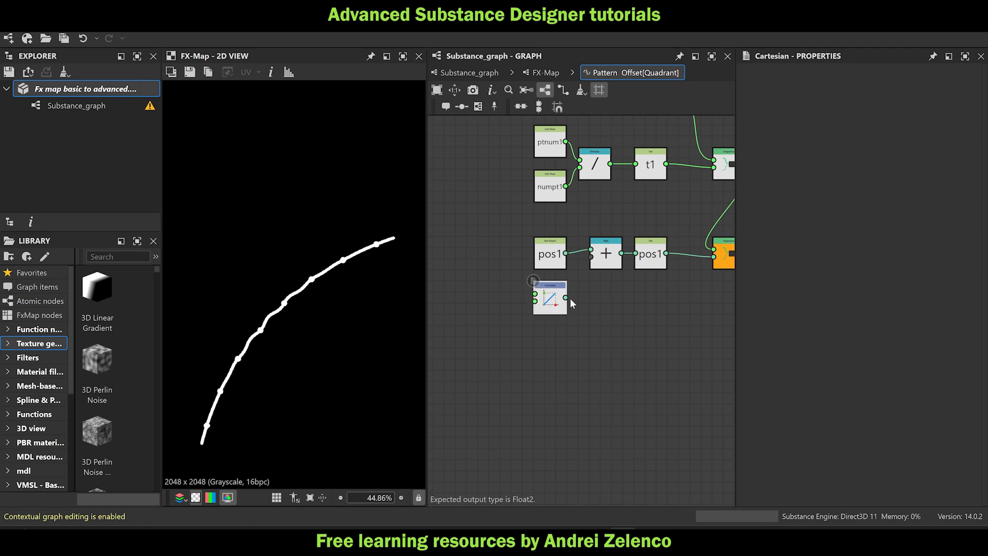
drag(565, 298, 590, 256)
scroll(464, 390, up, 2)
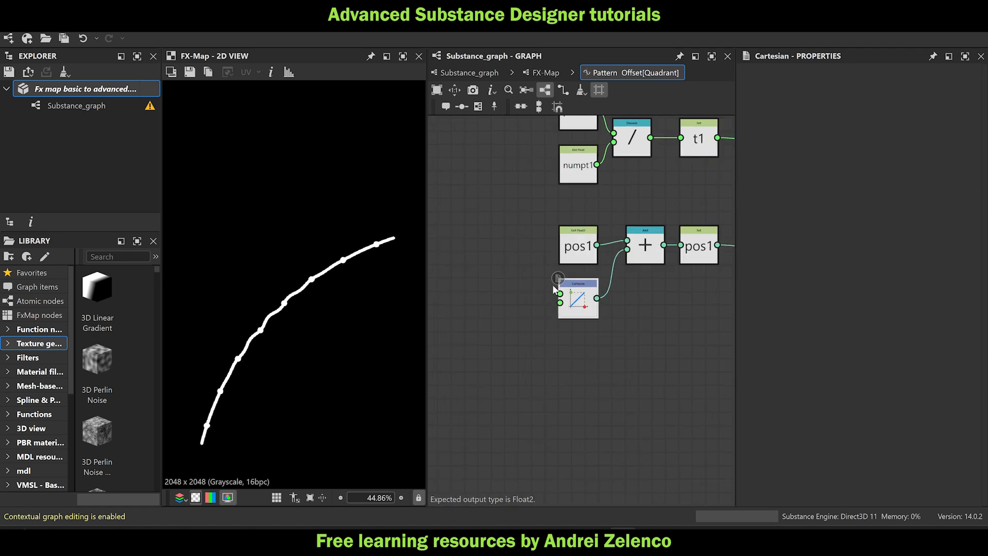
scroll(555, 290, up, 2)
drag(563, 298, 495, 253)
Add a Get Float reading 1px, connect it to the Cartesian node's first input, and save the package.
click(475, 239)
key(space)
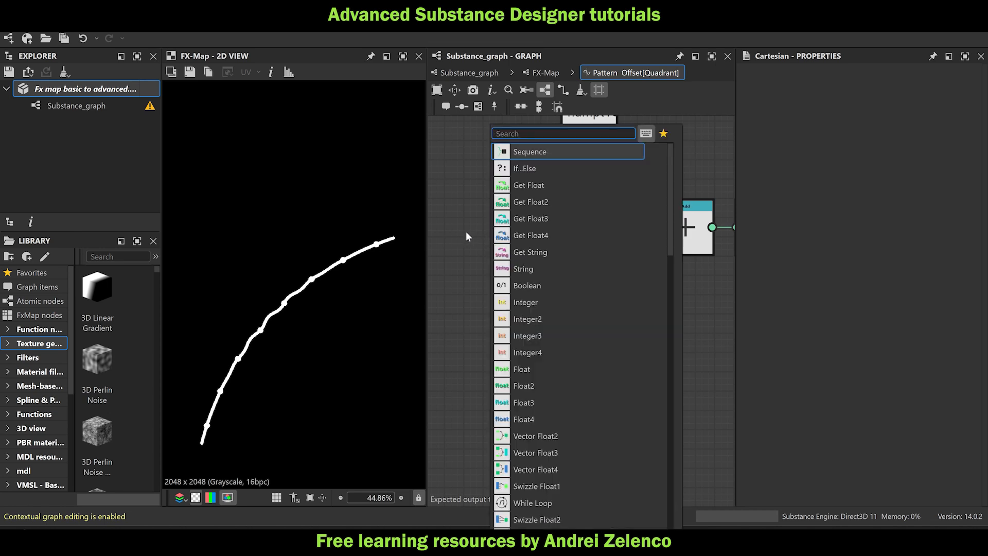
click(466, 235)
key(space)
text(get)
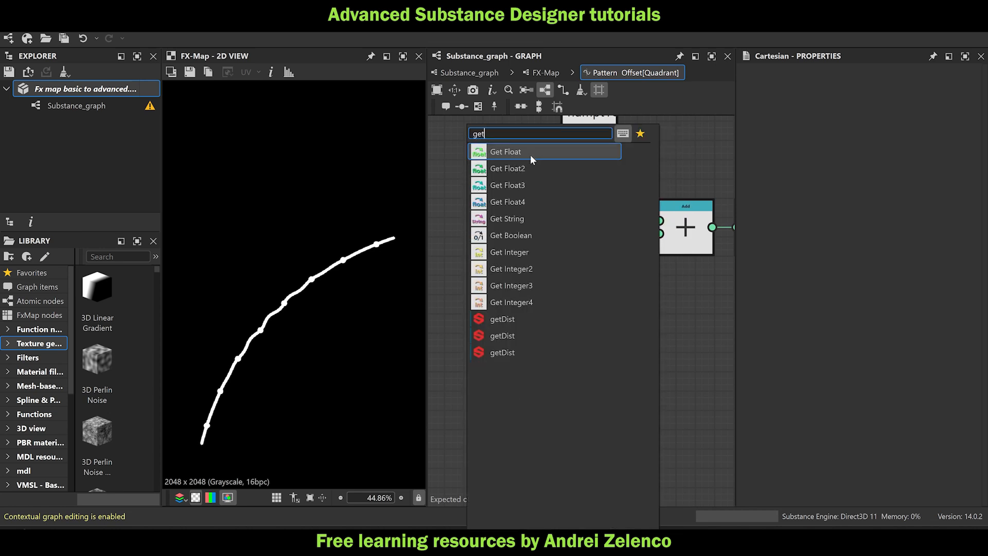
click(534, 154)
text(1)
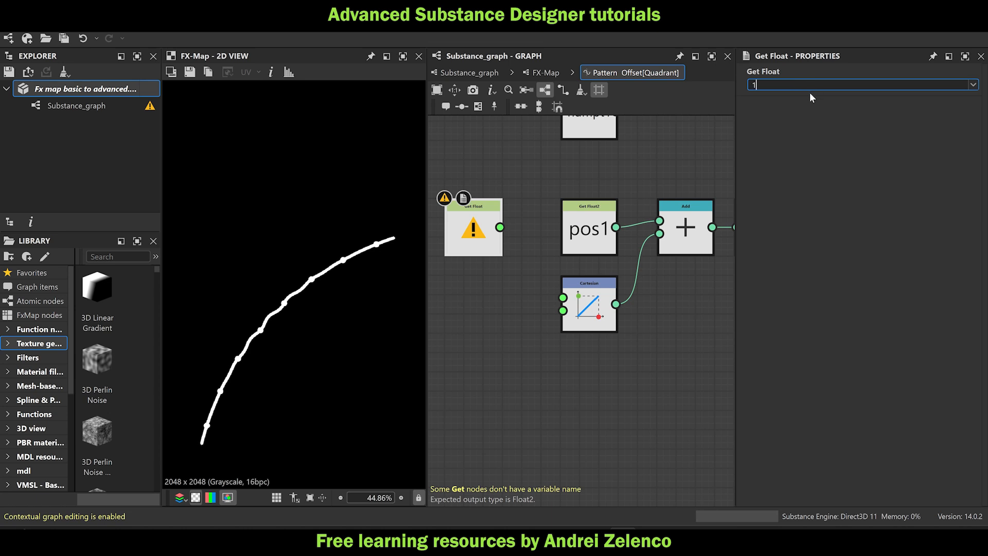
text(px)
key(Return)
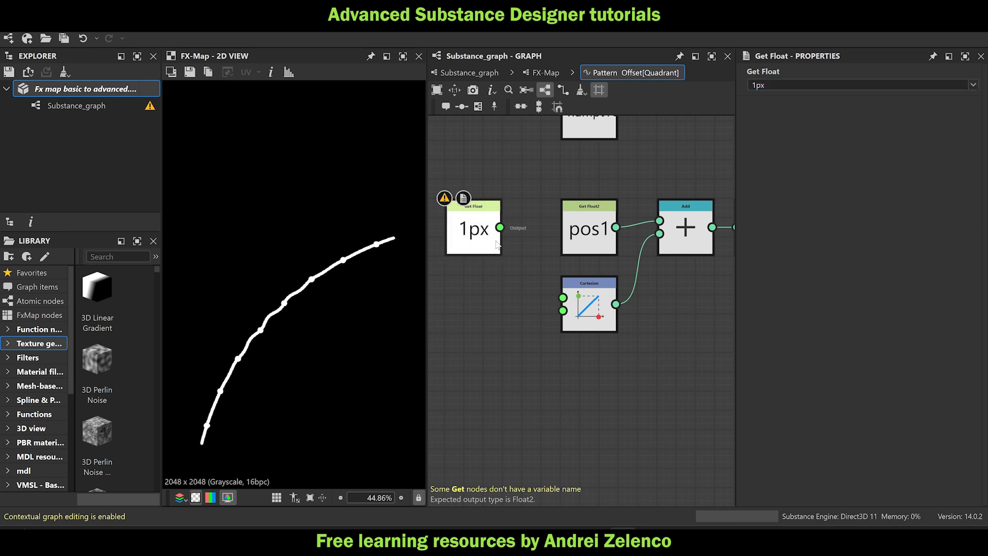
drag(500, 227, 563, 297)
scroll(217, 302, down, 2)
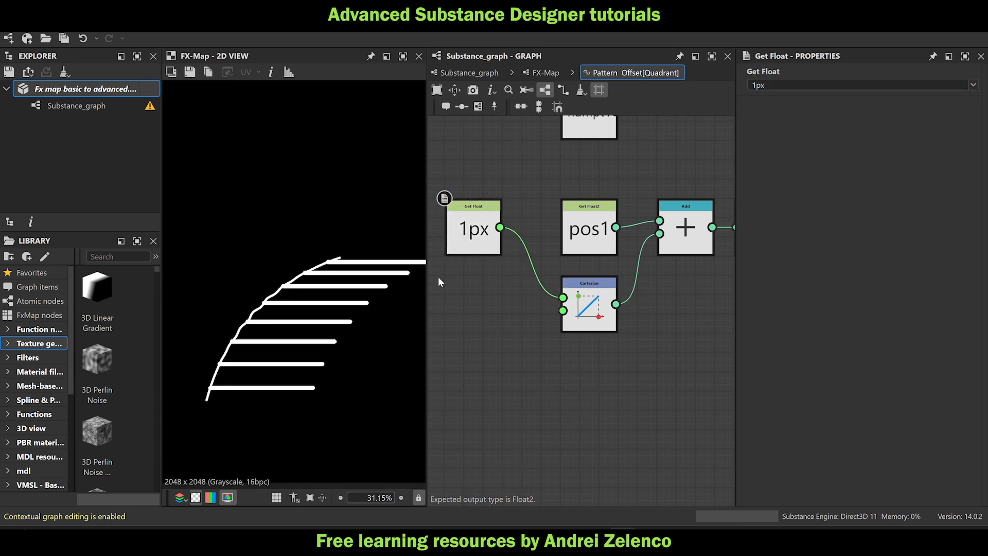
drag(473, 229, 492, 268)
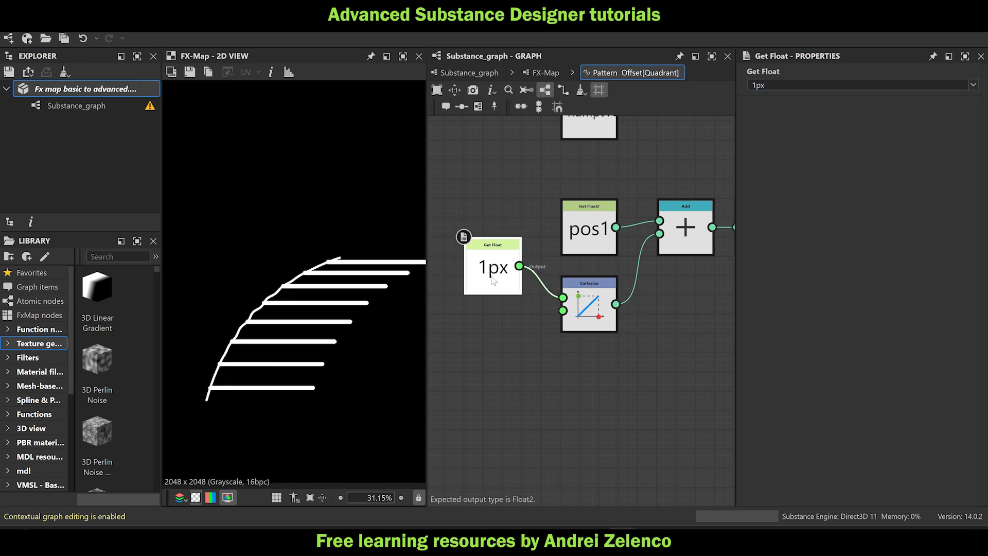
click(80, 89)
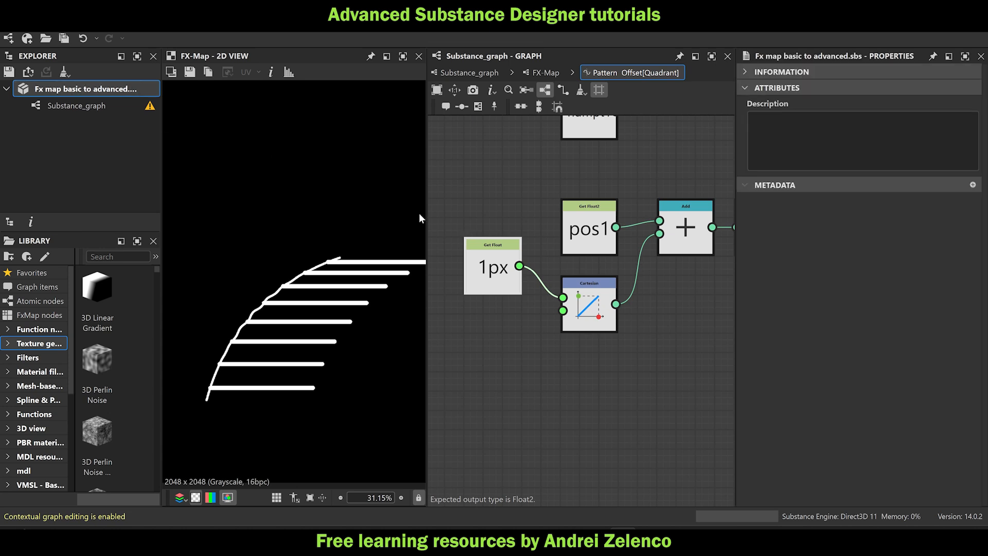
Return to the FX-Map and set the branch Quadrant's Pattern Size to 0.005 in width and height.
click(546, 74)
click(623, 337)
scroll(331, 249, up, 3)
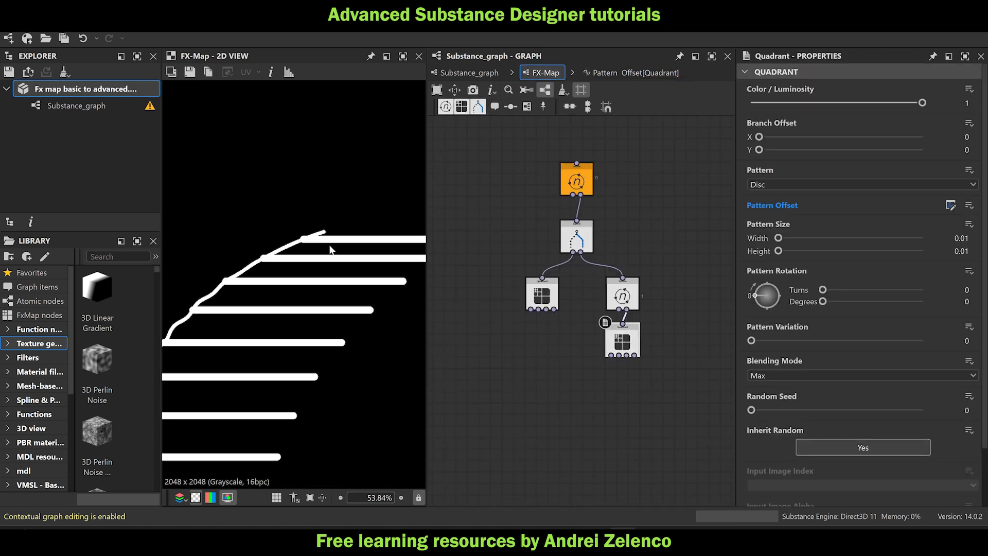
scroll(331, 250, up, 2)
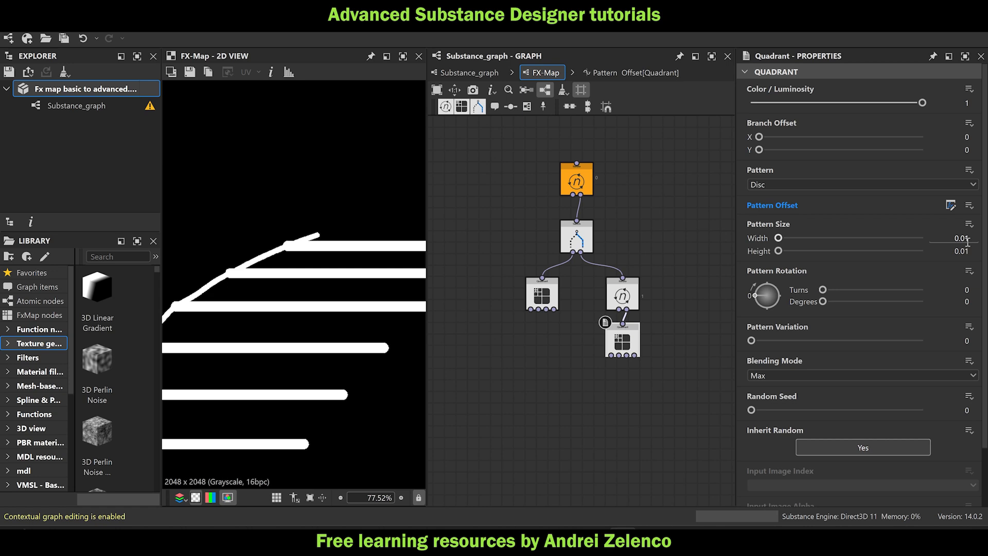
drag(965, 240, 971, 240)
text(05)
key(Tab)
text(0.005)
key(Return)
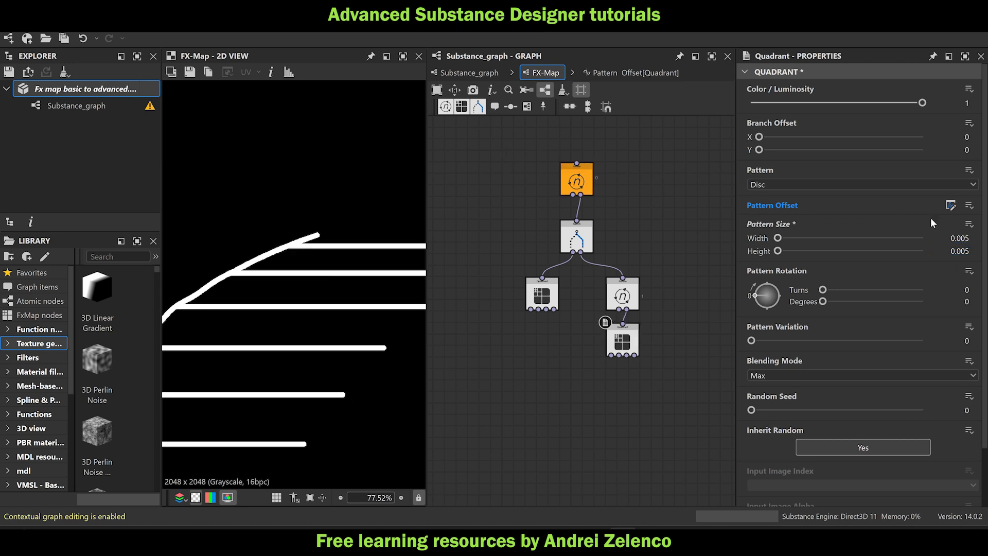
Reduce the branch Quadrant's Pattern Size width and height to 0.0035.
drag(967, 238, 968, 241)
text(35)
click(967, 251)
text(35)
key(Return)
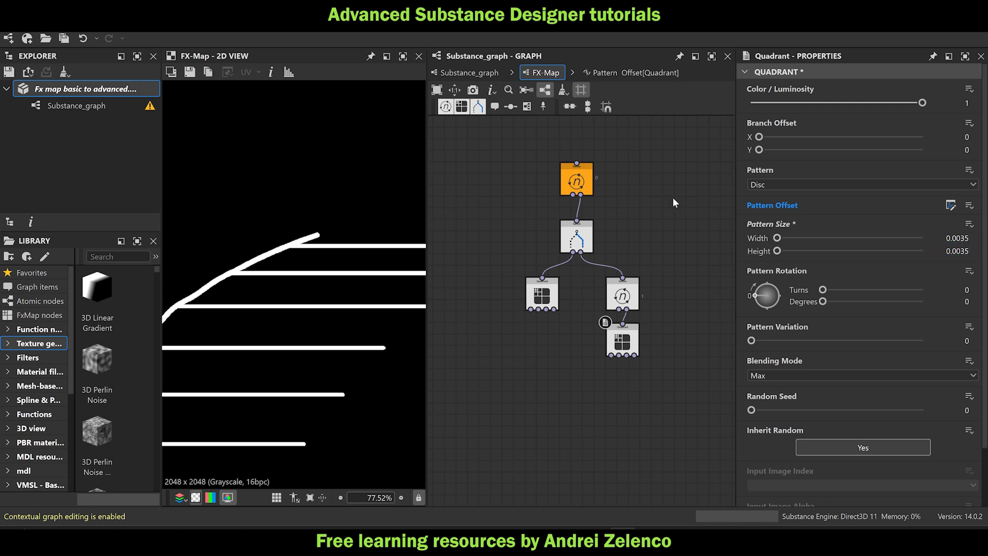
scroll(325, 279, down, 5)
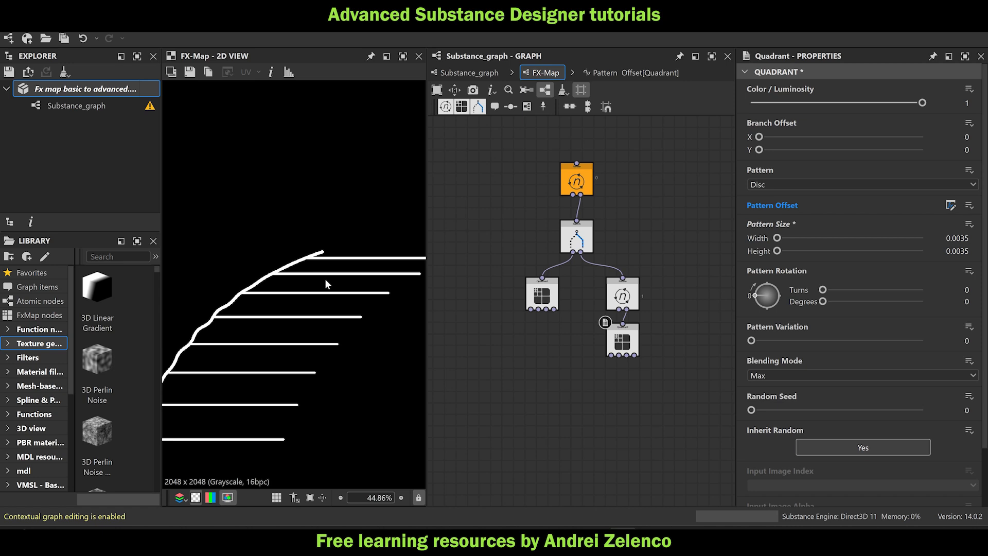
Save the package and move the second Iterate together with its Quadrant slightly closer to the Switch.
click(112, 89)
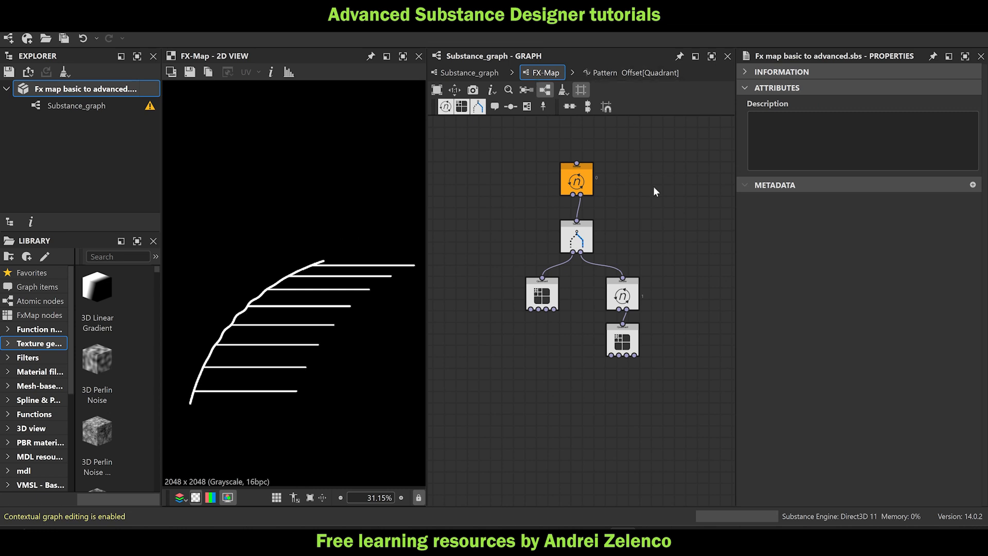
drag(665, 255, 621, 336)
drag(623, 292, 612, 292)
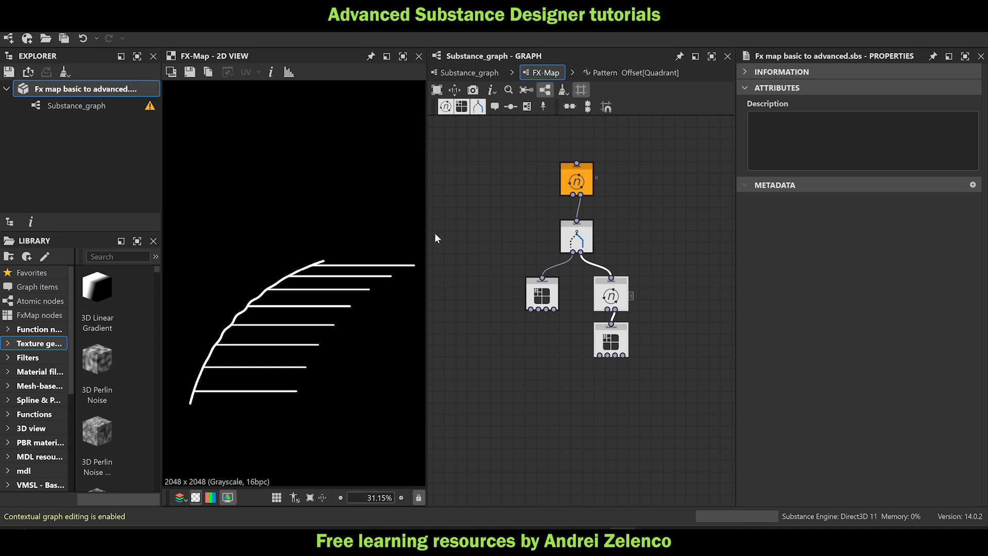
Open the Switch's Selector function and examine the angle calculation and the ang0 Set node it feeds.
click(576, 237)
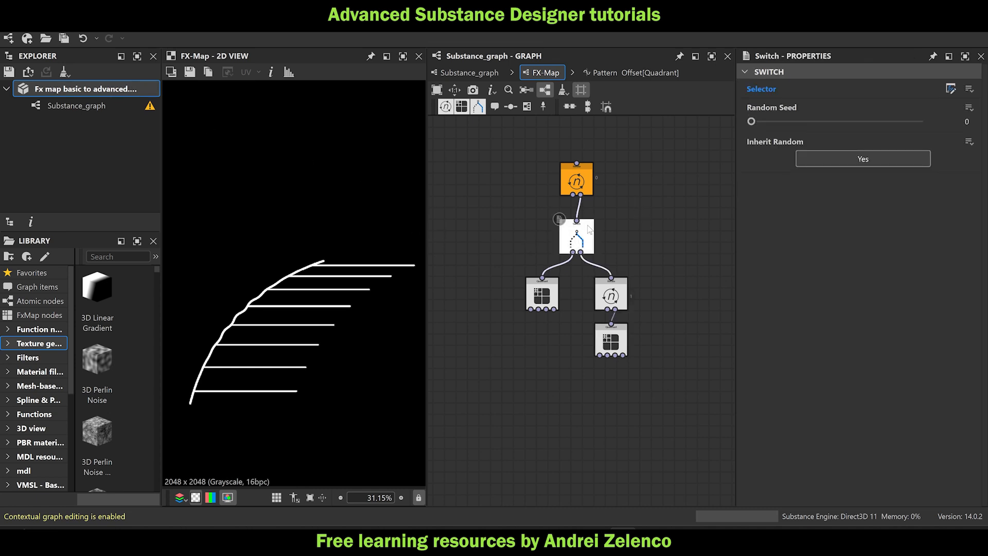
click(951, 88)
scroll(656, 278, up, 4)
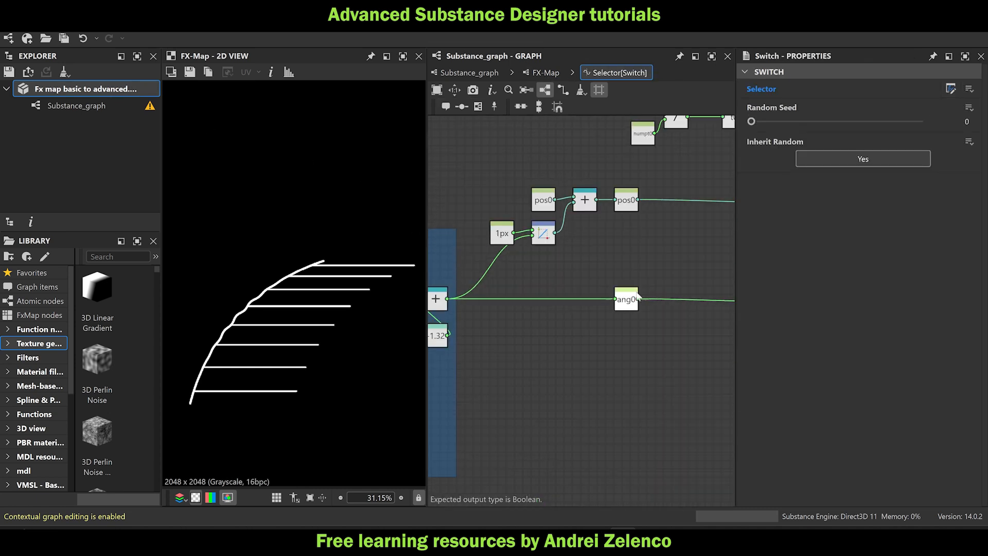
scroll(635, 295, down, 3)
middle_drag(588, 302, 763, 251)
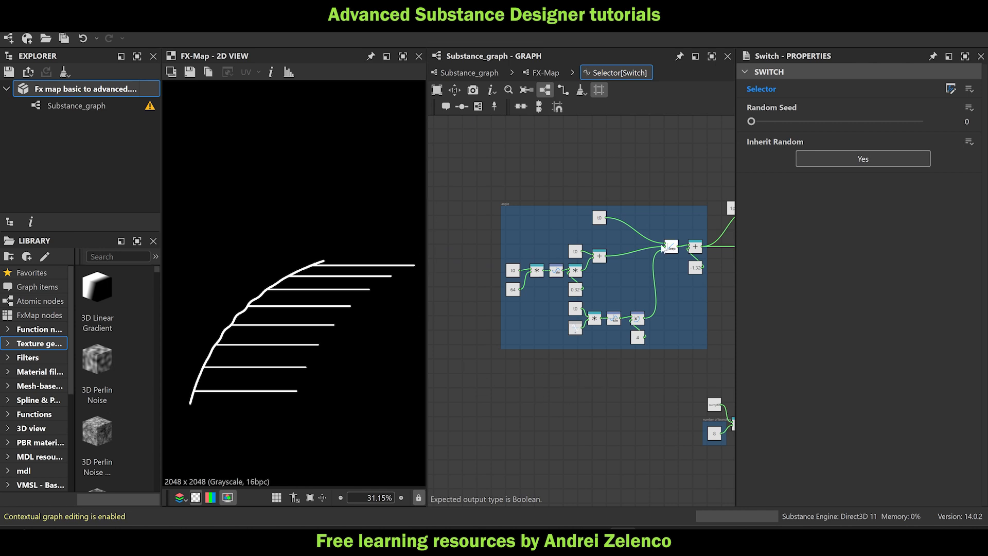
scroll(490, 238, up, 10)
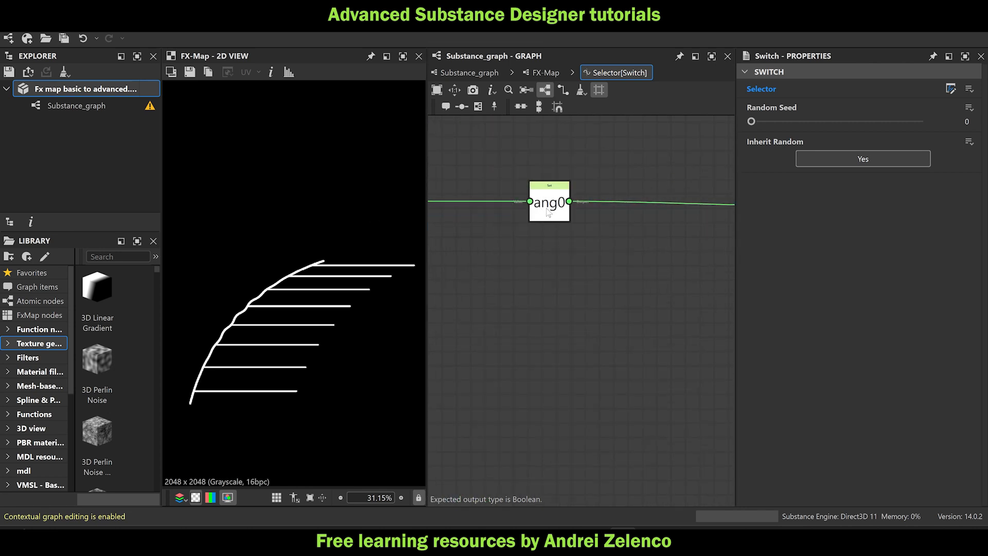
scroll(550, 213, down, 8)
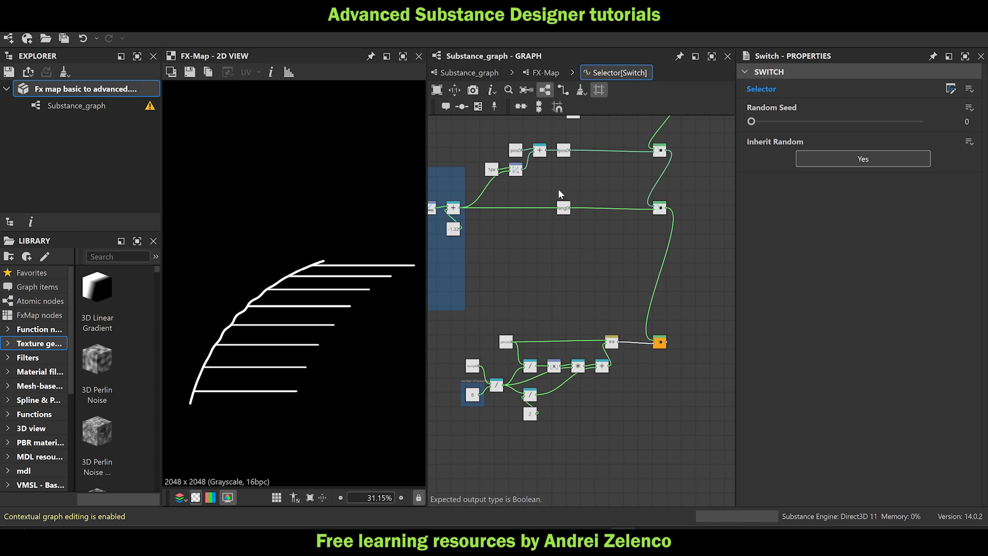
Examine how the branches meet the wavy arc in the 2D view and return to the FX-Map graph.
scroll(206, 406, up, 6)
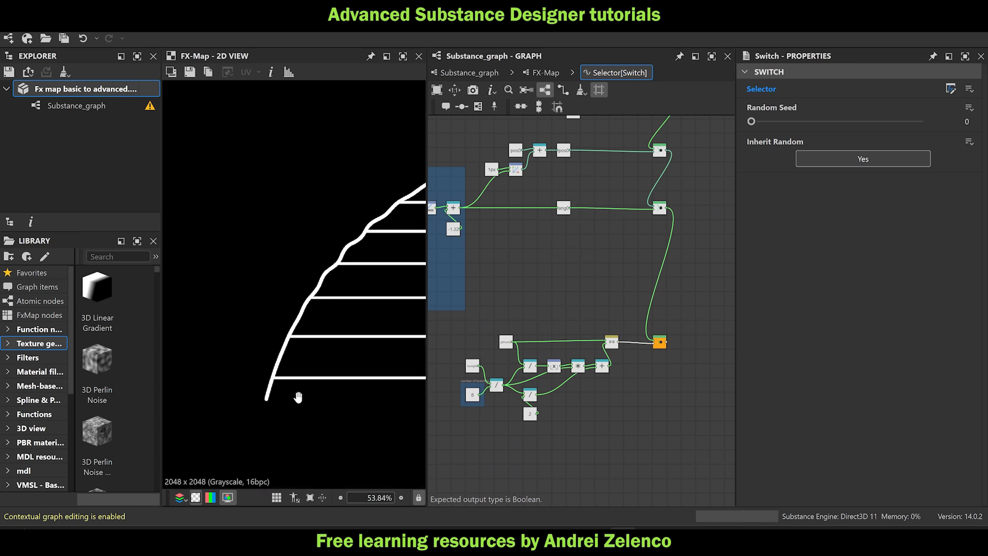
scroll(276, 409, up, 4)
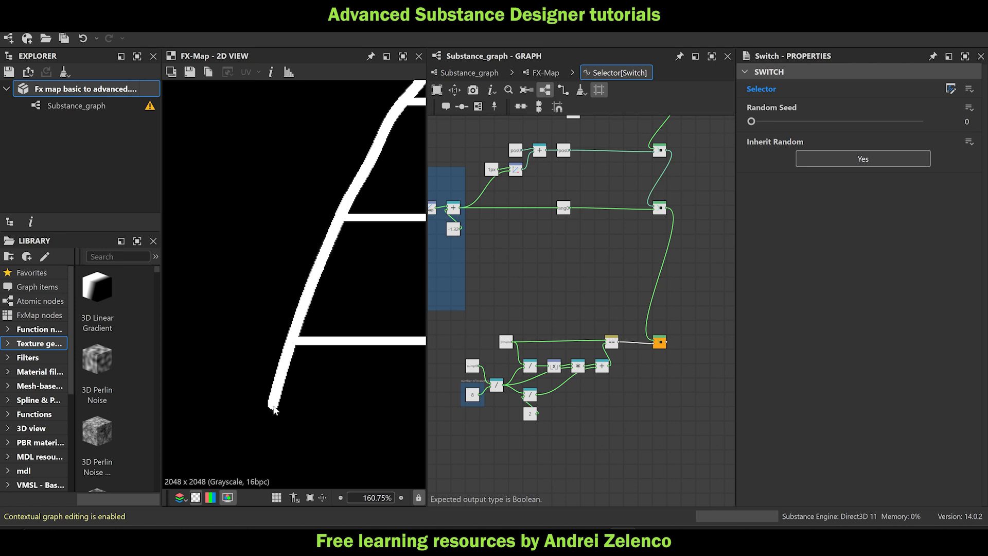
scroll(275, 410, up, 3)
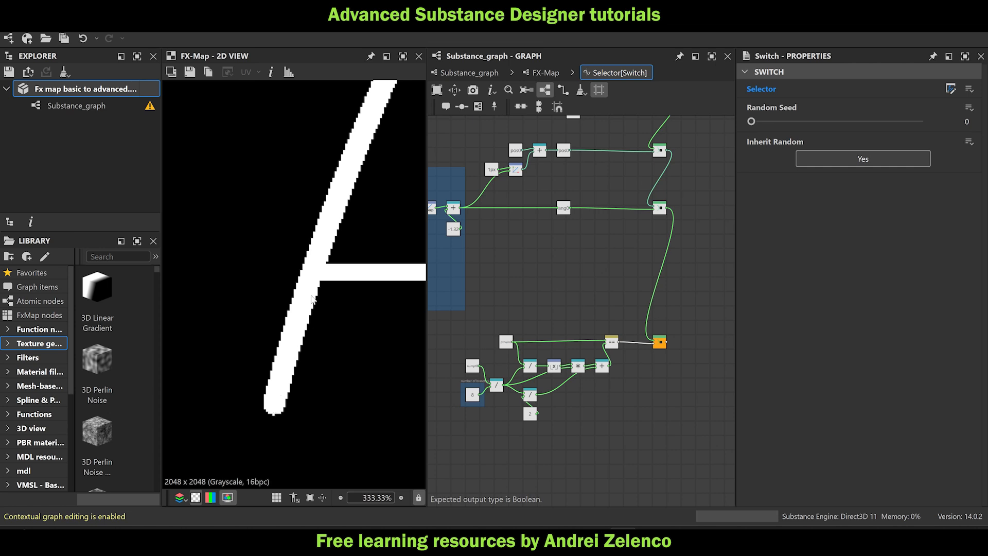
scroll(304, 287, down, 1)
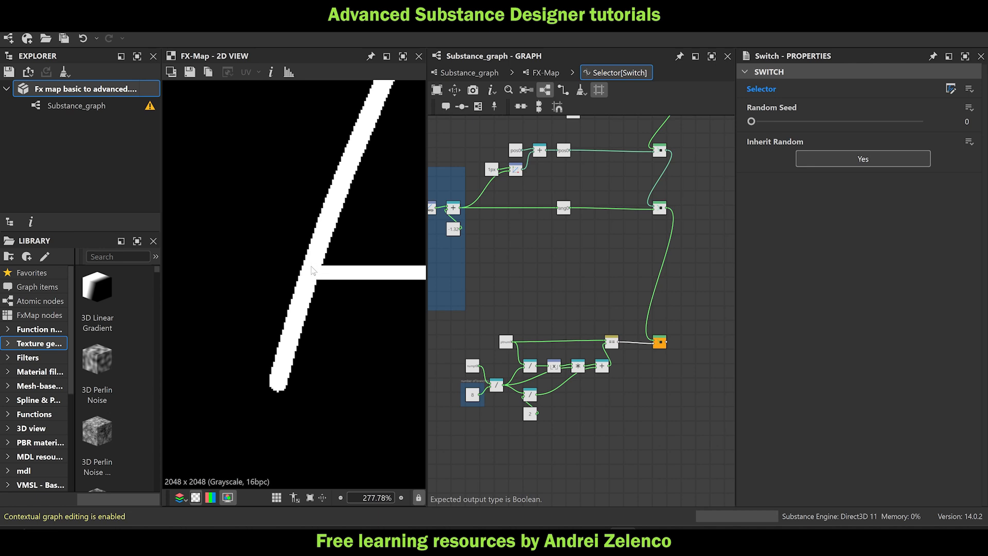
click(546, 73)
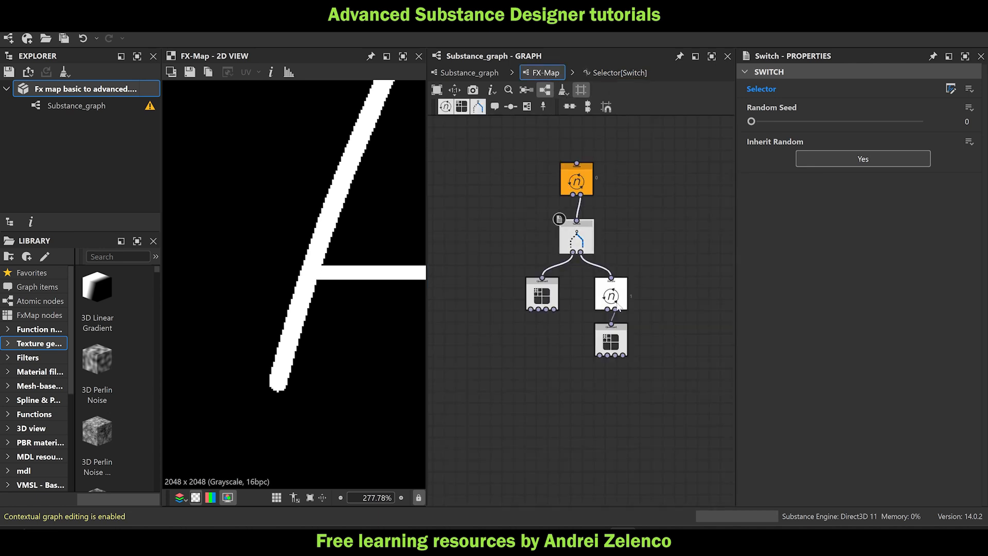
scroll(292, 227, down, 10)
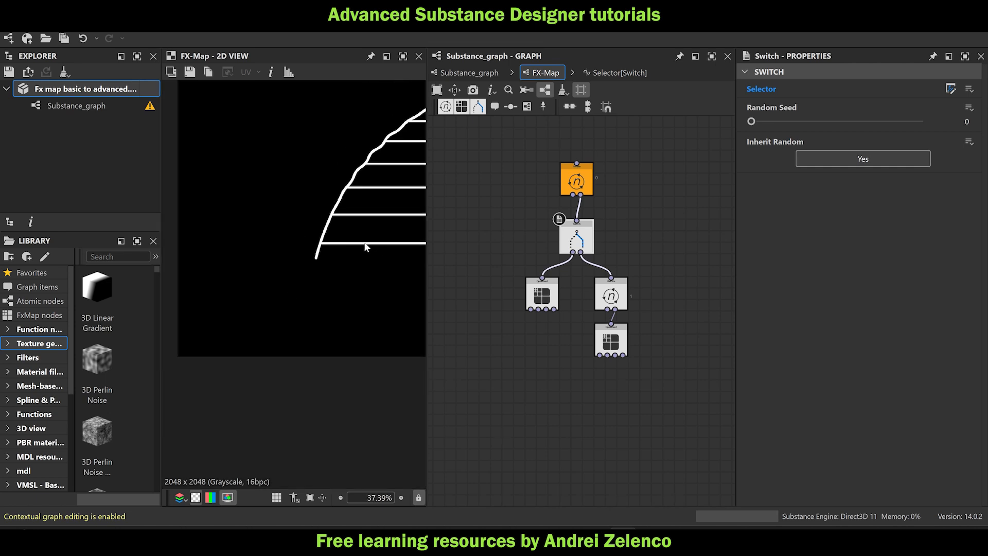
middle_drag(365, 247, 291, 268)
scroll(268, 260, up, 4)
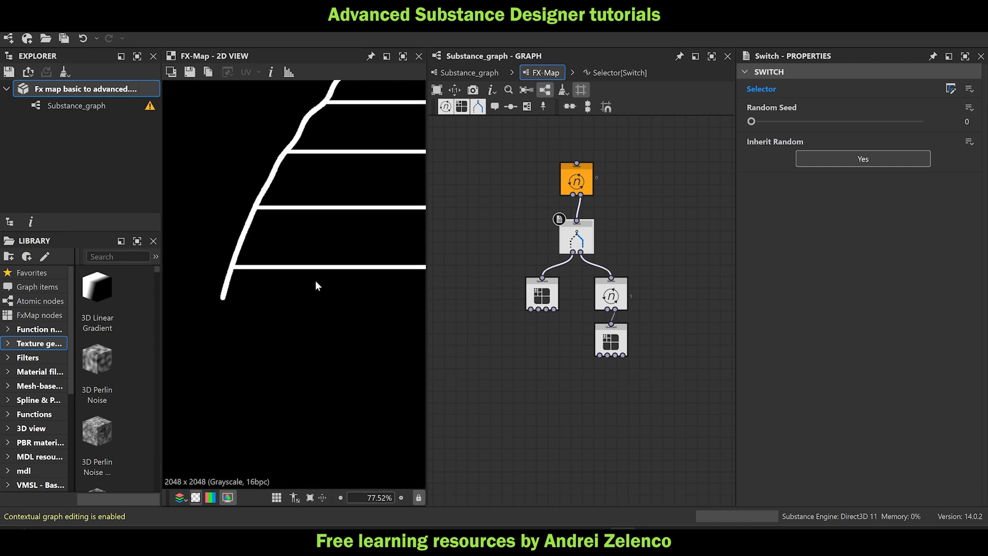
scroll(374, 265, down, 3)
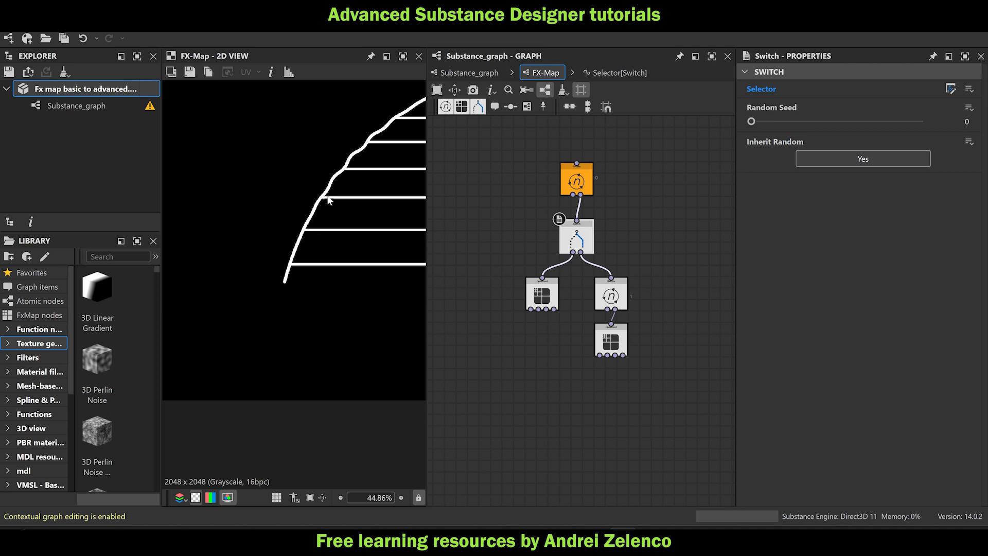
middle_drag(362, 152, 247, 285)
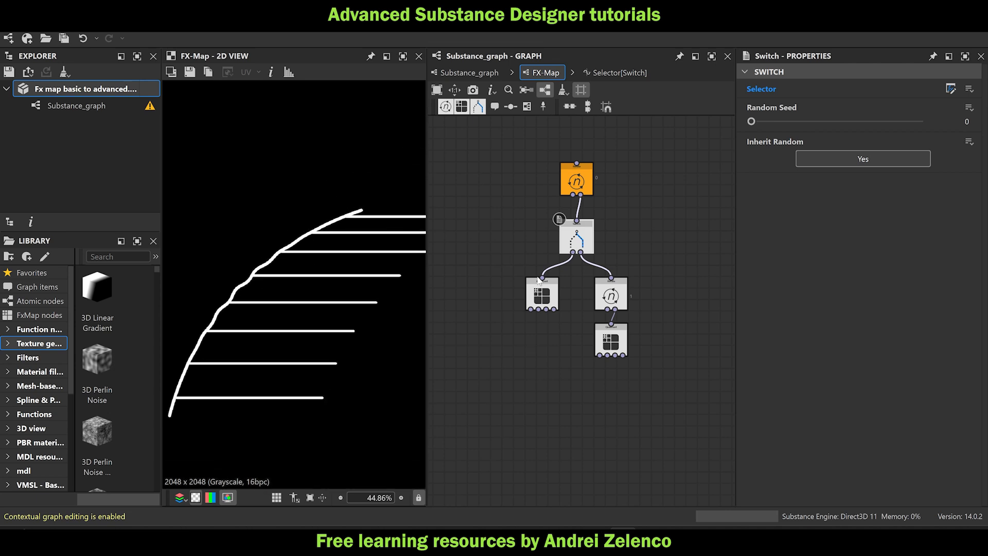
scroll(360, 212, up, 4)
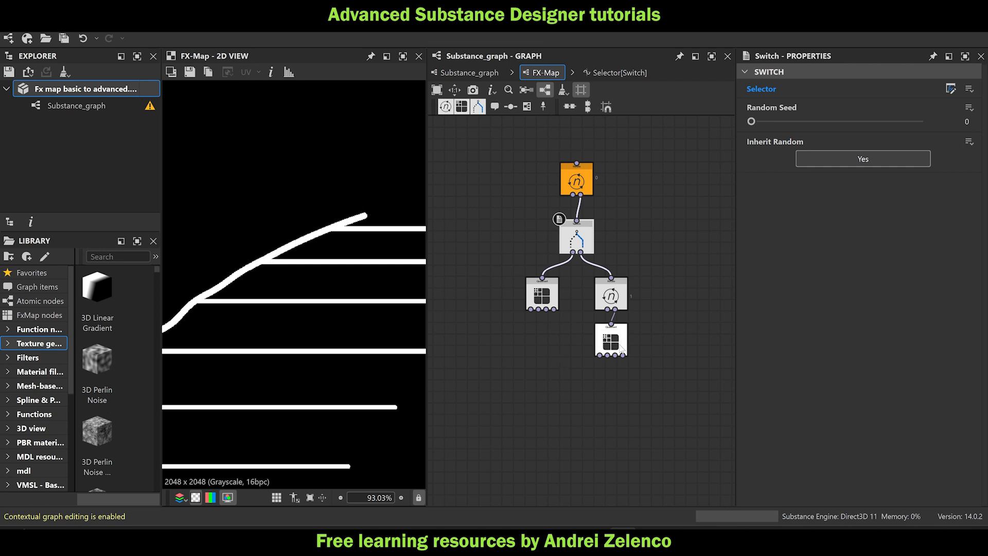
Add a Get Float node reading ang0 below the 1px node in the branch Quadrant's Pattern Offset function.
click(598, 351)
click(950, 205)
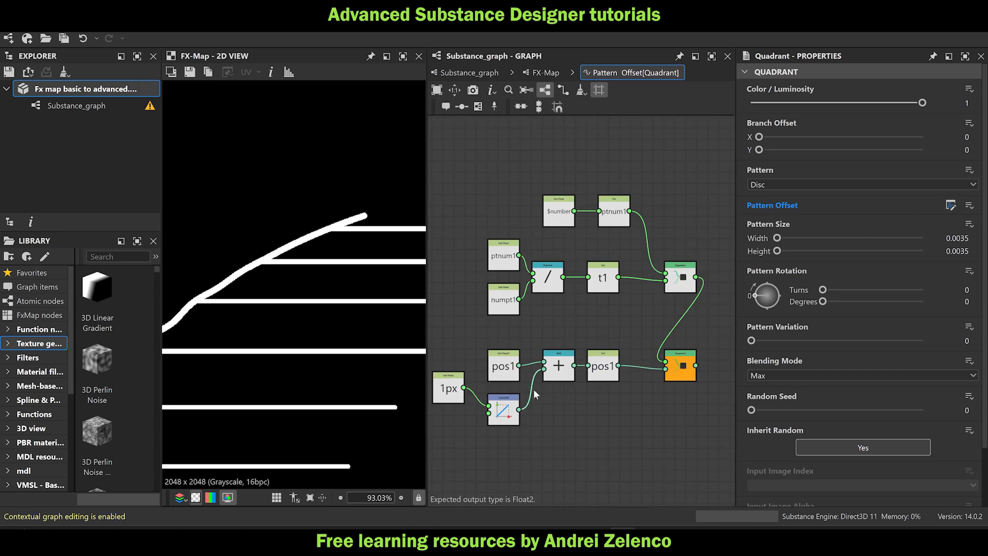
scroll(582, 267, up, 4)
key(space)
text(get)
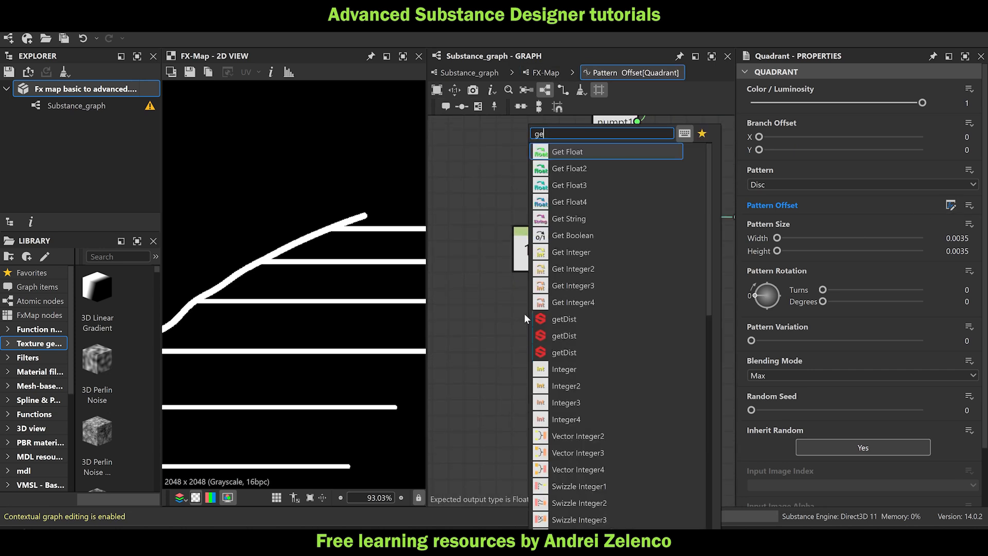
click(566, 150)
click(782, 84)
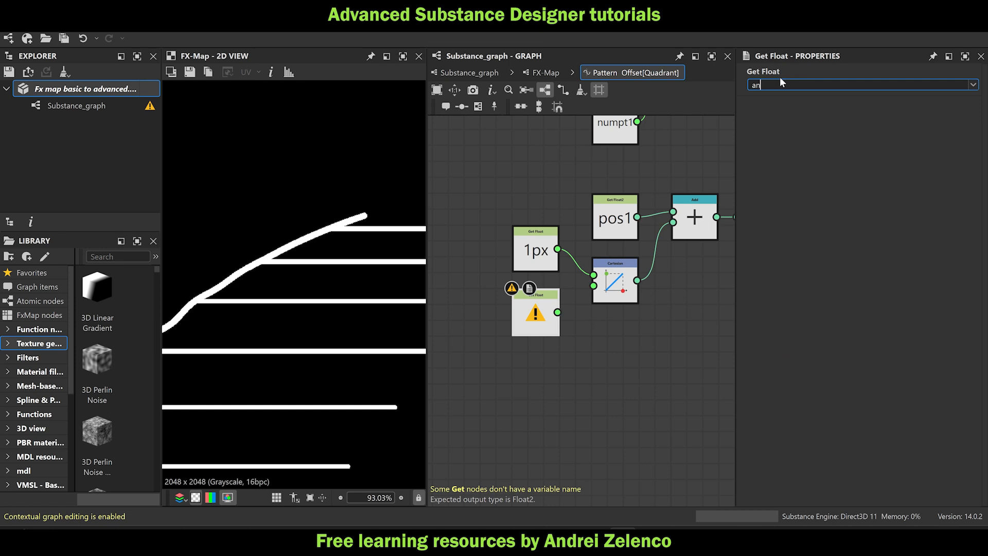
text(ang0)
key(Return)
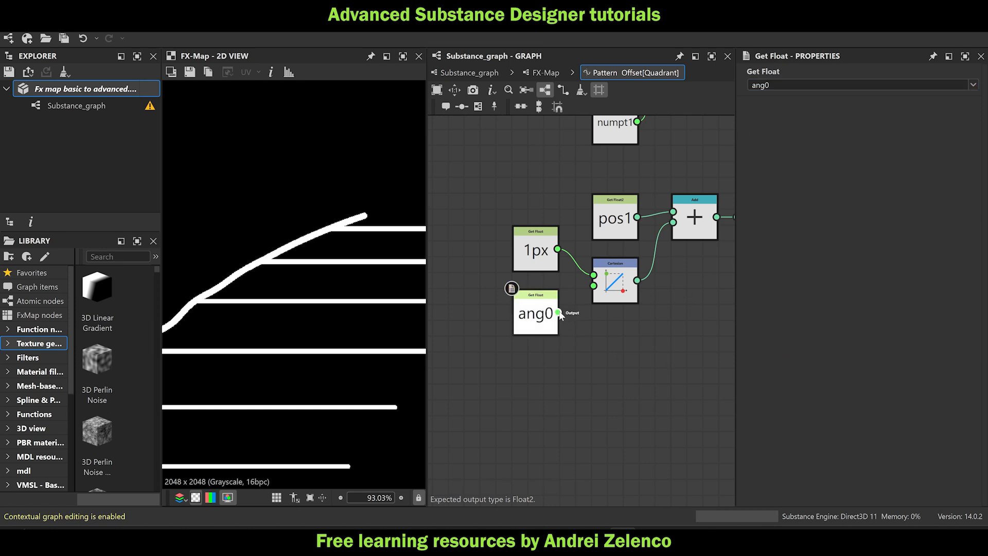
Connect ang0 to the second input of the Cartesian node and save the package.
drag(558, 311, 600, 294)
scroll(312, 288, down, 4)
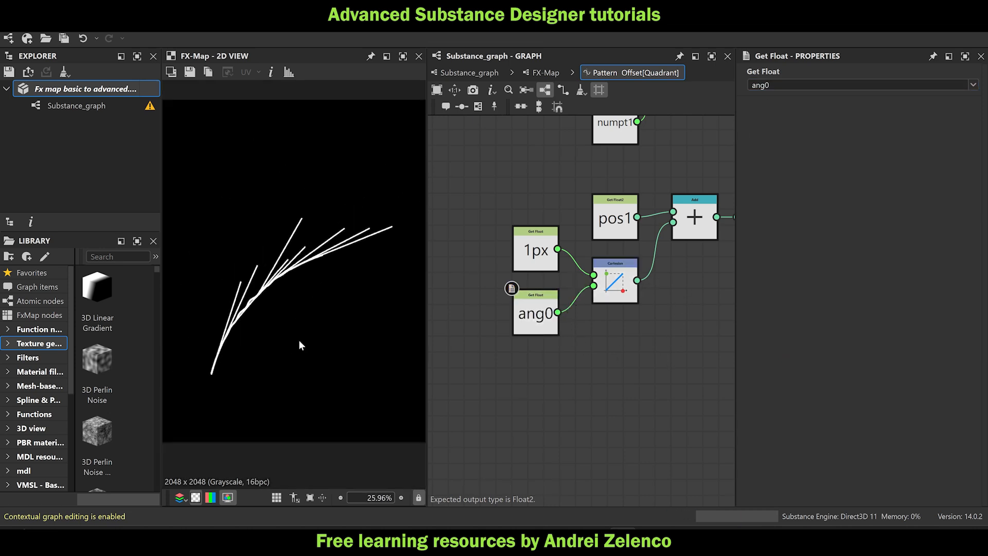
middle_drag(344, 239, 258, 325)
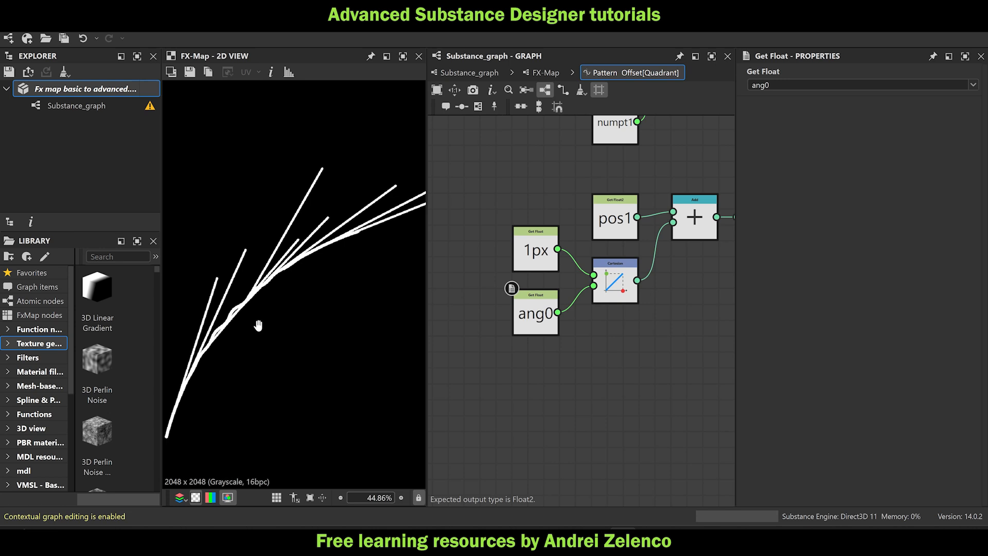
click(72, 89)
Open the second Iterate's Iterations function from the FX-Map and set its Float constant to 64.
click(543, 72)
click(611, 294)
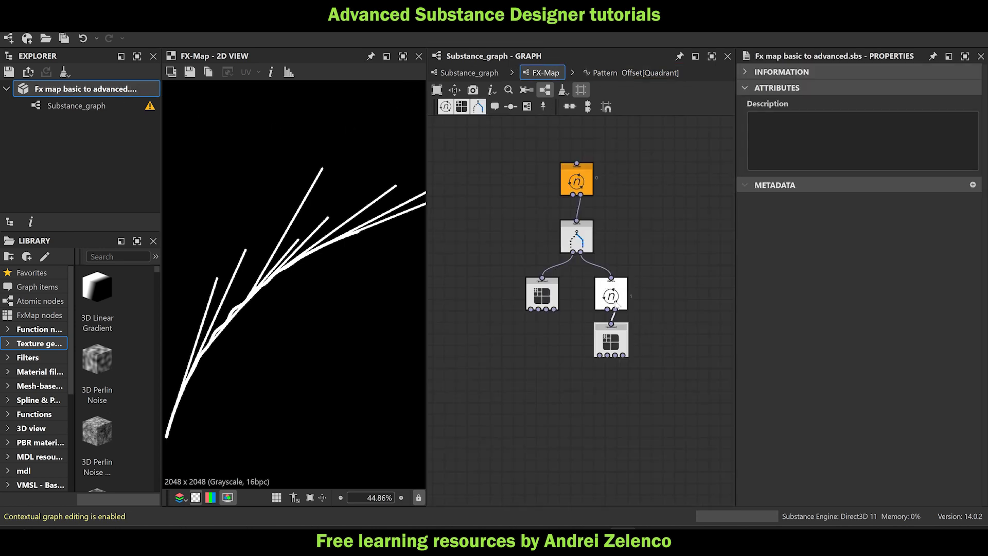
click(950, 89)
click(456, 327)
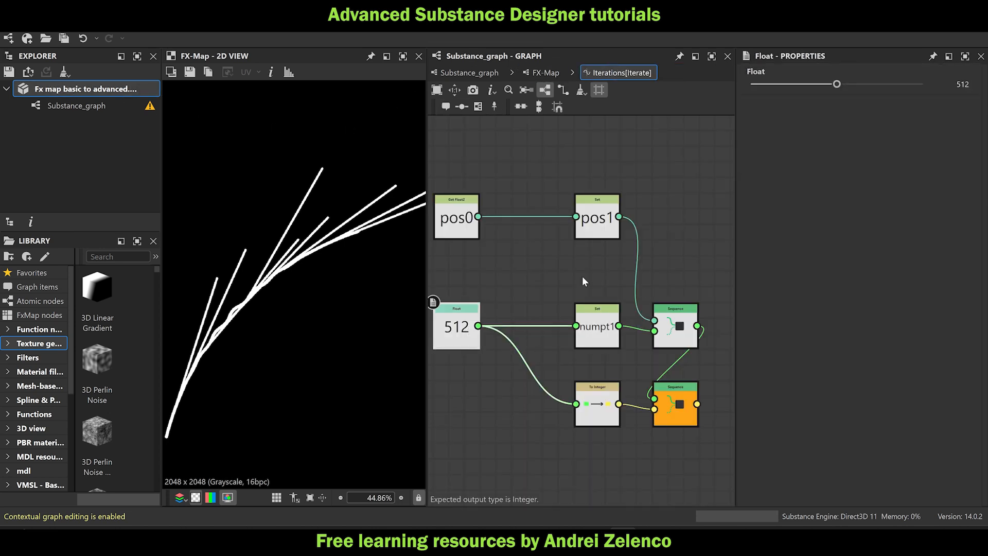
click(962, 84)
text(64)
key(Return)
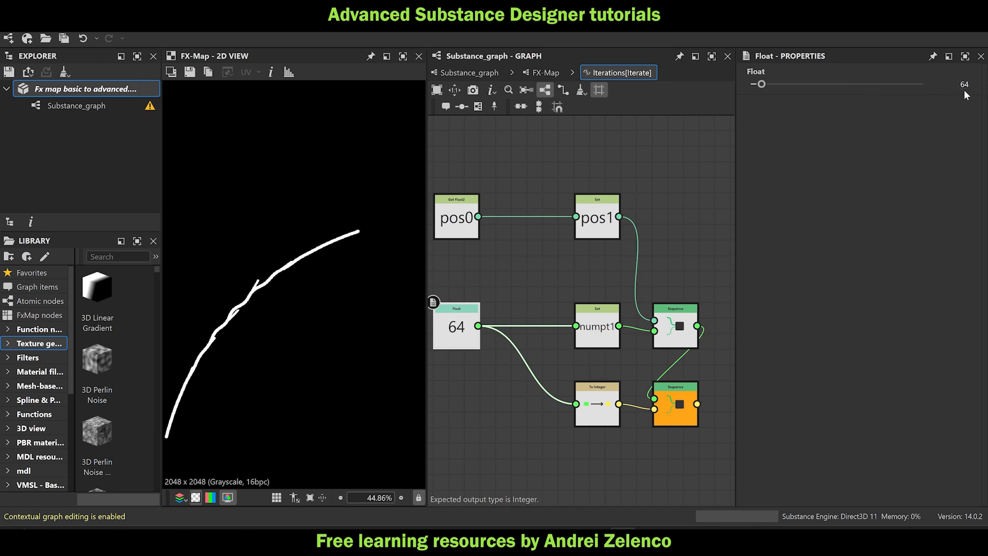
Return to the FX-Map and lower the arc Quadrant's Color / Luminosity to 0.16 so the branches stand out.
click(530, 75)
click(542, 293)
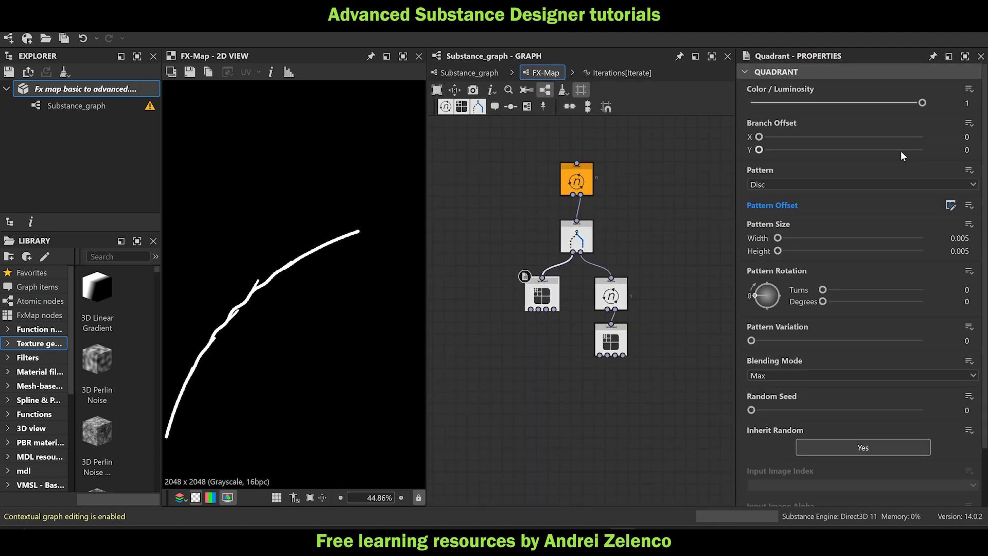
drag(922, 103, 850, 115)
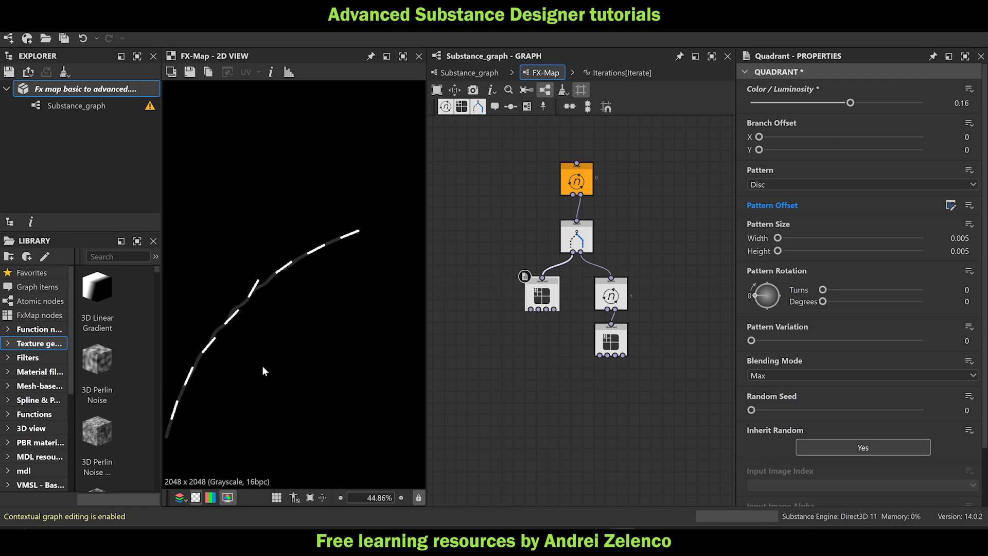
scroll(311, 307, up, 6)
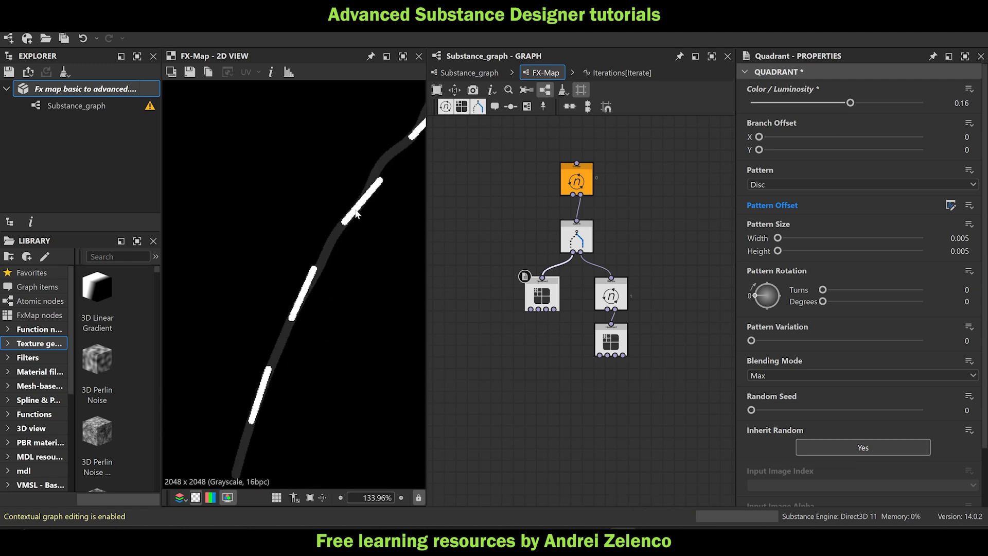
scroll(297, 292, up, 2)
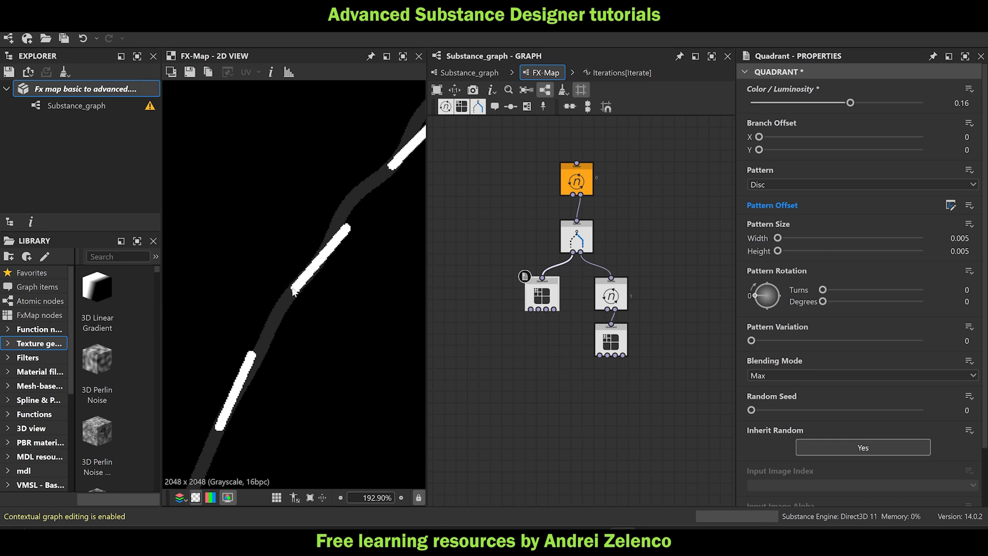
scroll(292, 291, down, 9)
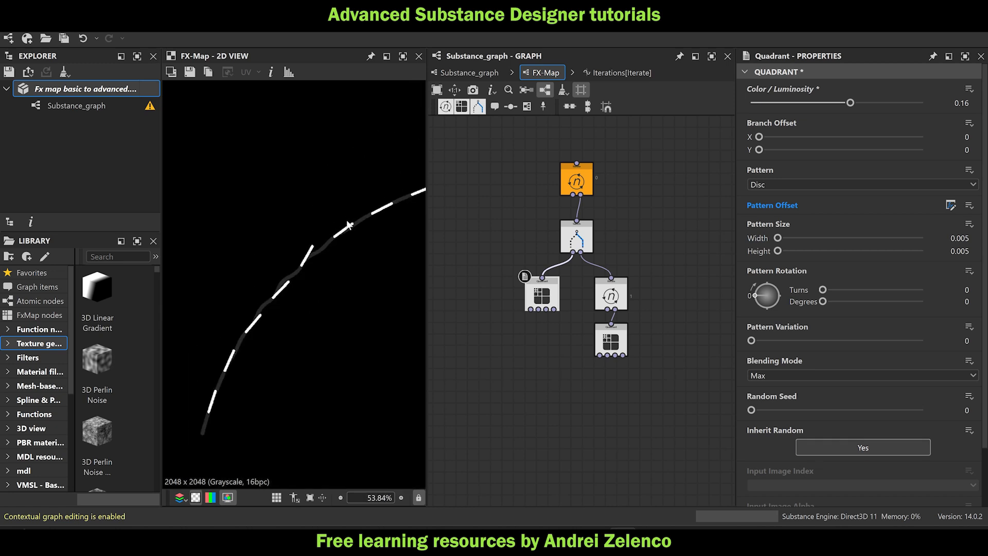
scroll(337, 229, up, 5)
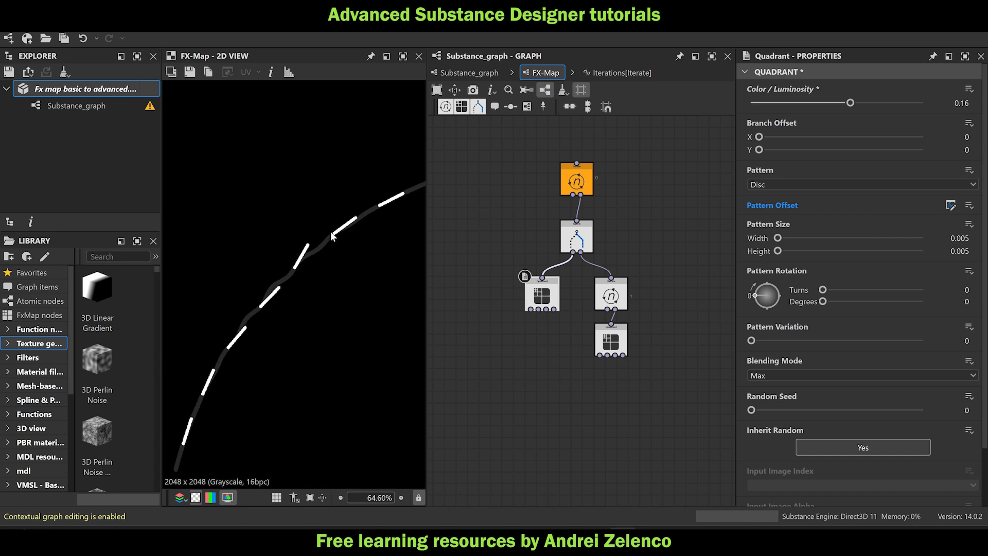
scroll(337, 235, down, 2)
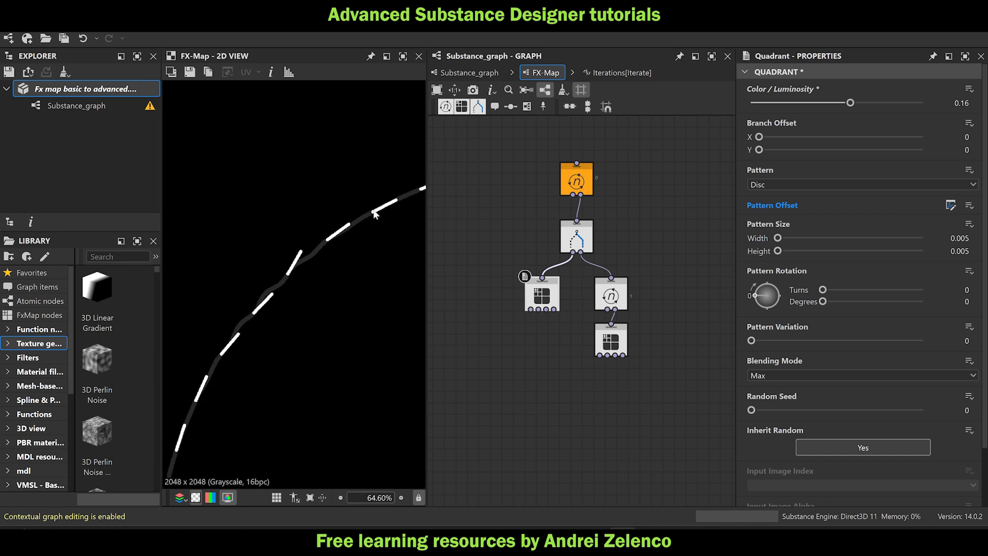
middle_drag(365, 199, 273, 222)
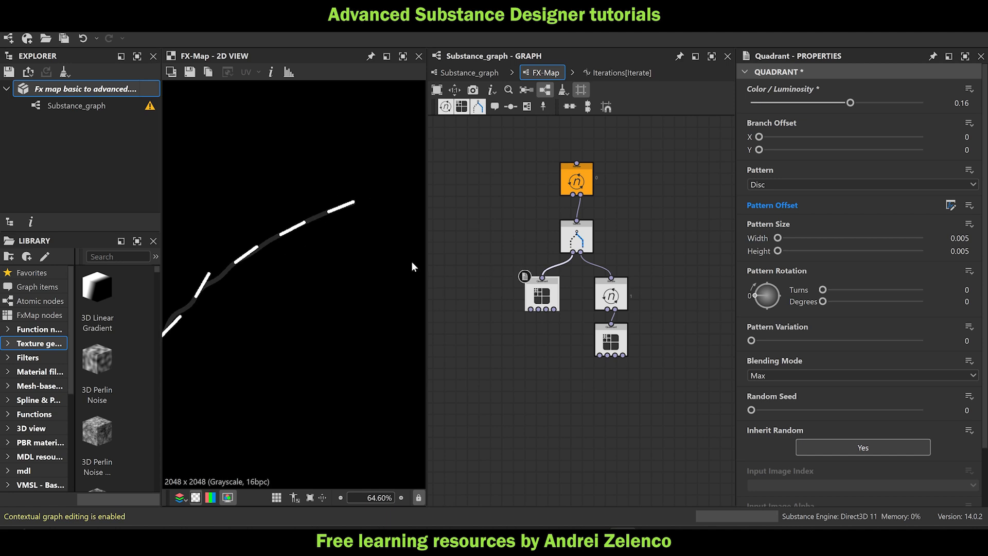
Reopen the branch Quadrant's Pattern Offset function, move ang0 away from the Cartesian node and insert an Add node between them.
click(610, 344)
click(951, 205)
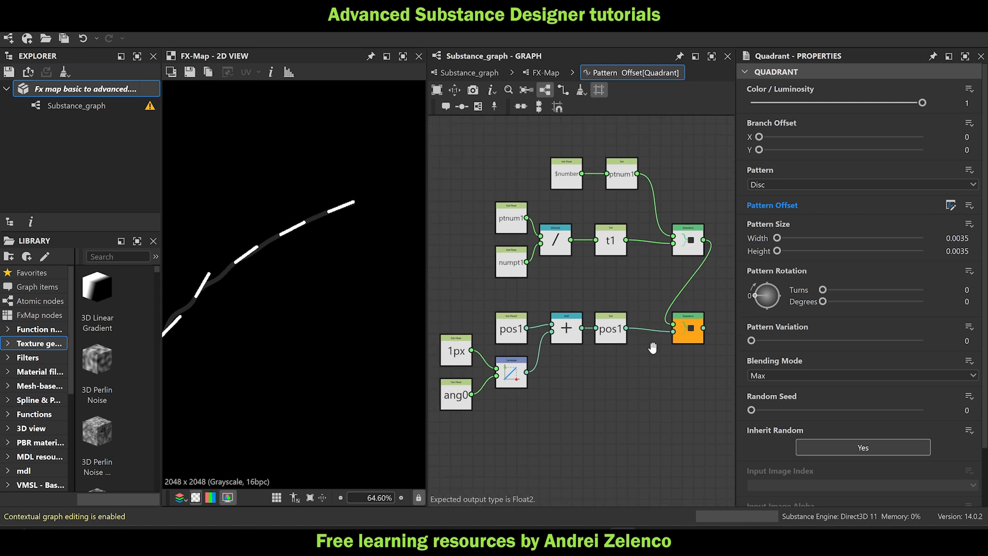
middle_drag(652, 348, 769, 218)
drag(581, 274, 514, 280)
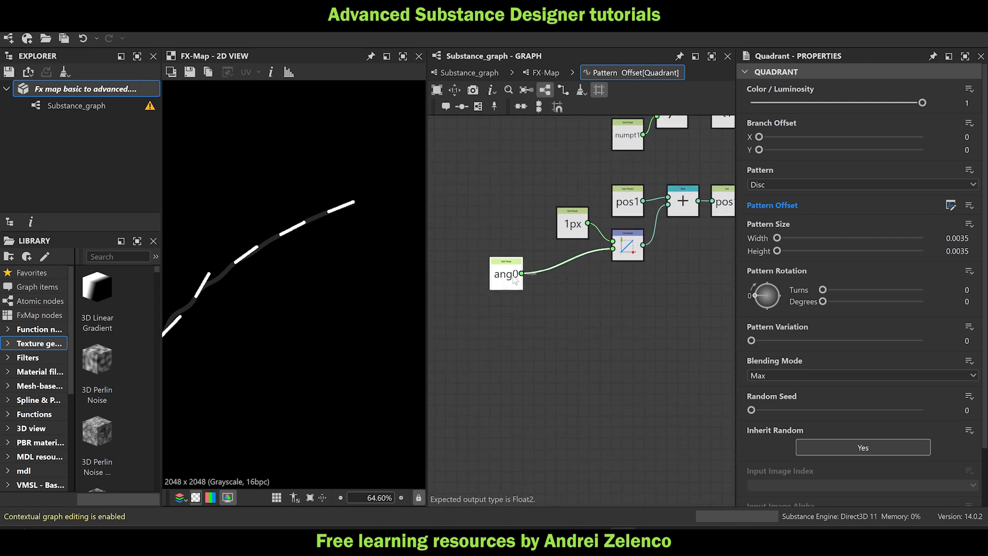
click(514, 279)
key(space)
text(ad)
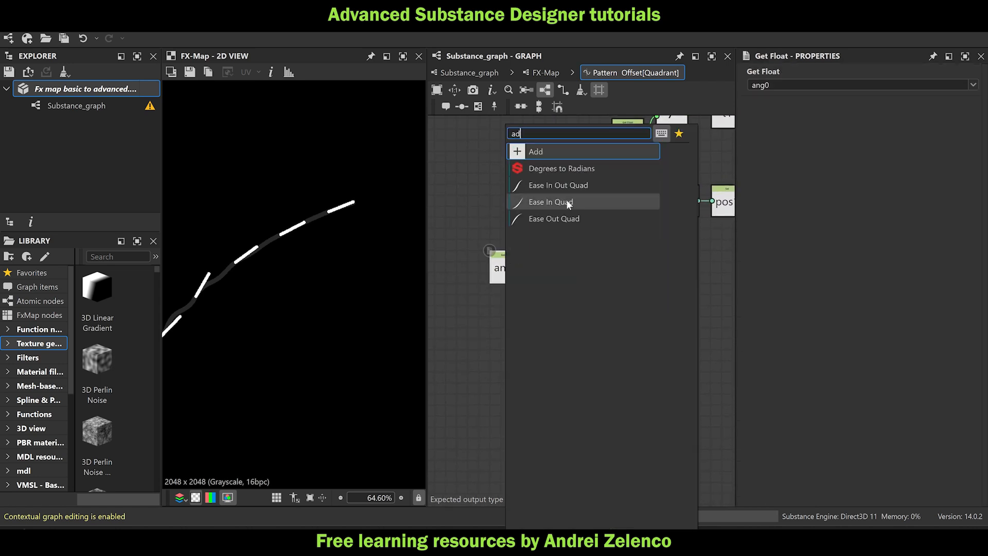
click(567, 151)
Add a Float node, connect it to the Add node's second input and set its value to 0.78.
key(space)
text(fl)
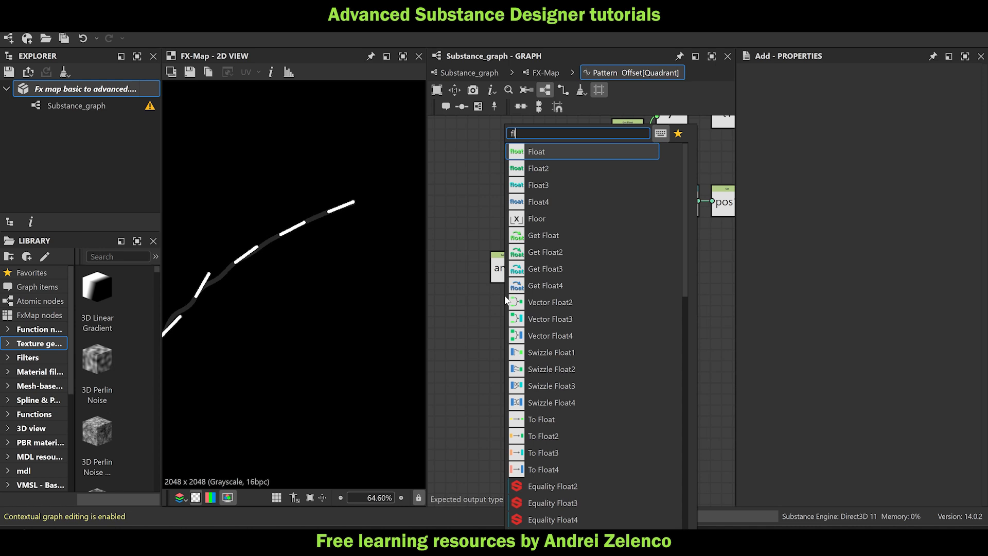
click(549, 152)
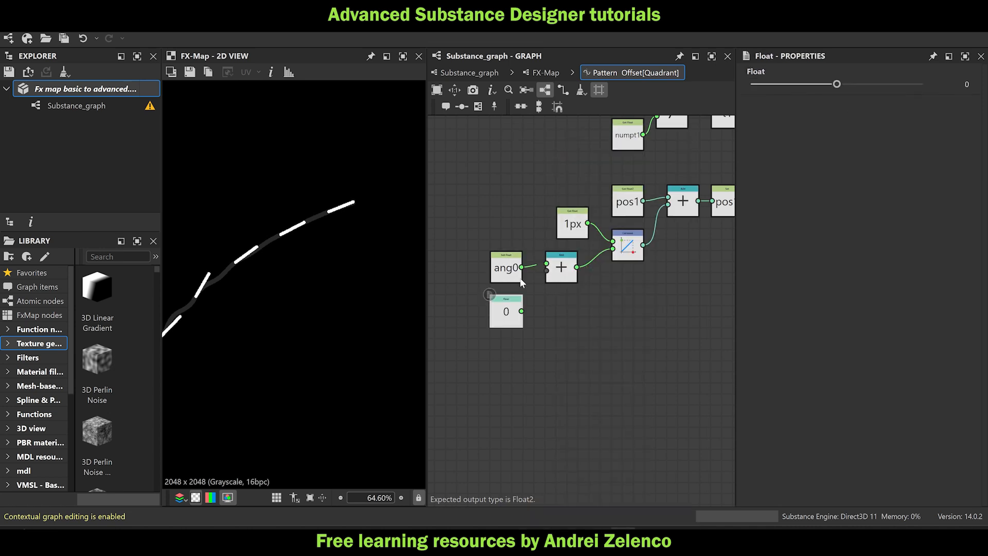
drag(521, 311, 547, 269)
drag(837, 85, 902, 85)
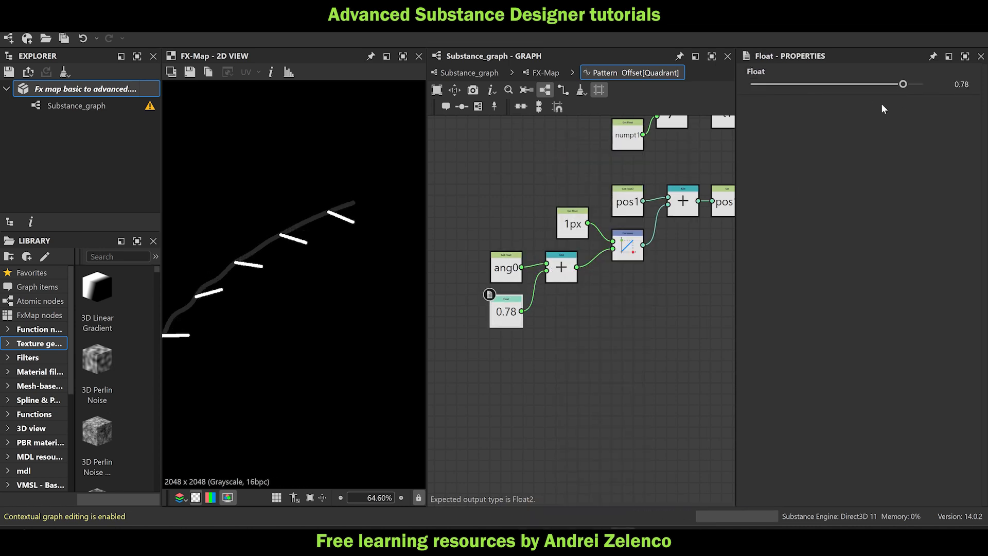
scroll(317, 280, down, 3)
middle_drag(297, 338, 329, 306)
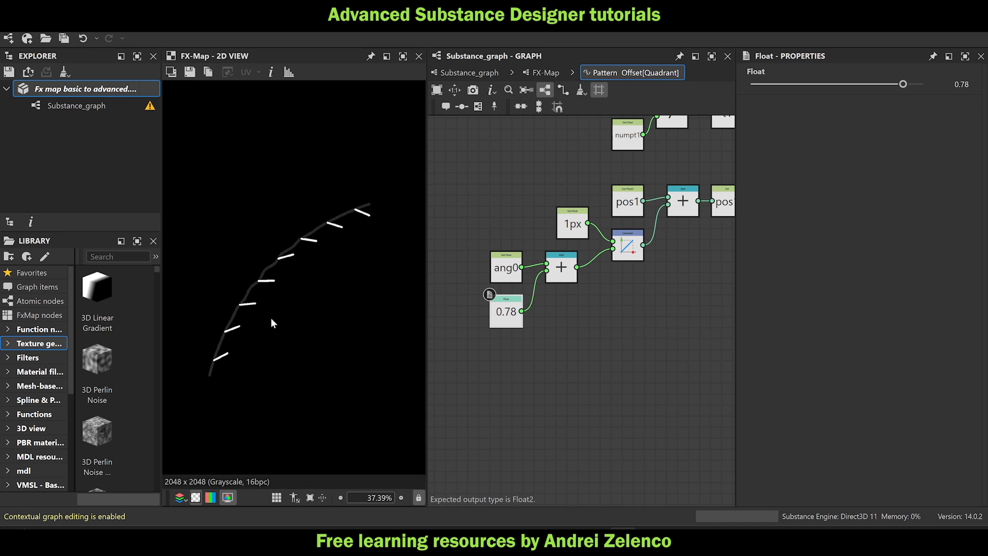
scroll(260, 338, up, 1)
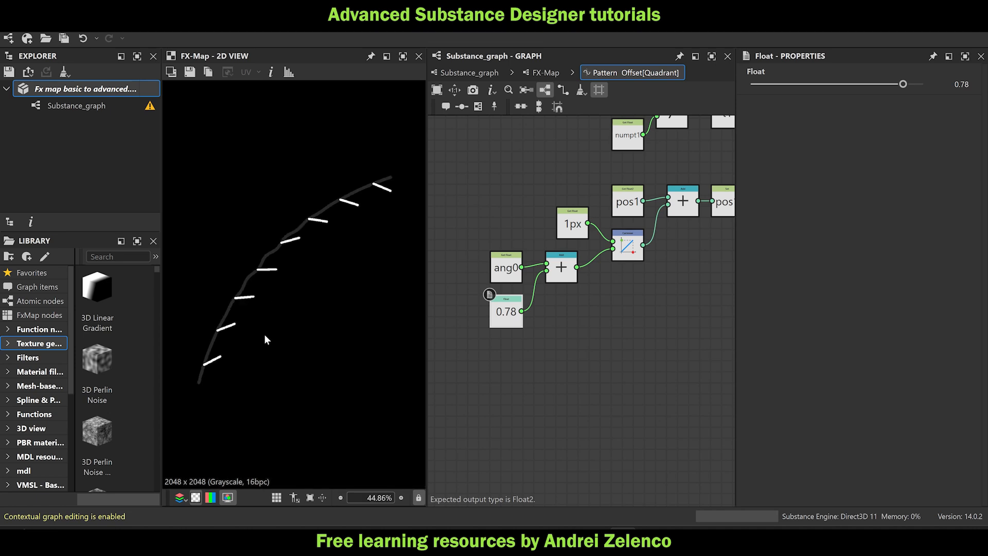
Check the branch strokes along the arc in the 2D view and save the package.
middle_drag(264, 334, 324, 331)
scroll(252, 338, down, 1)
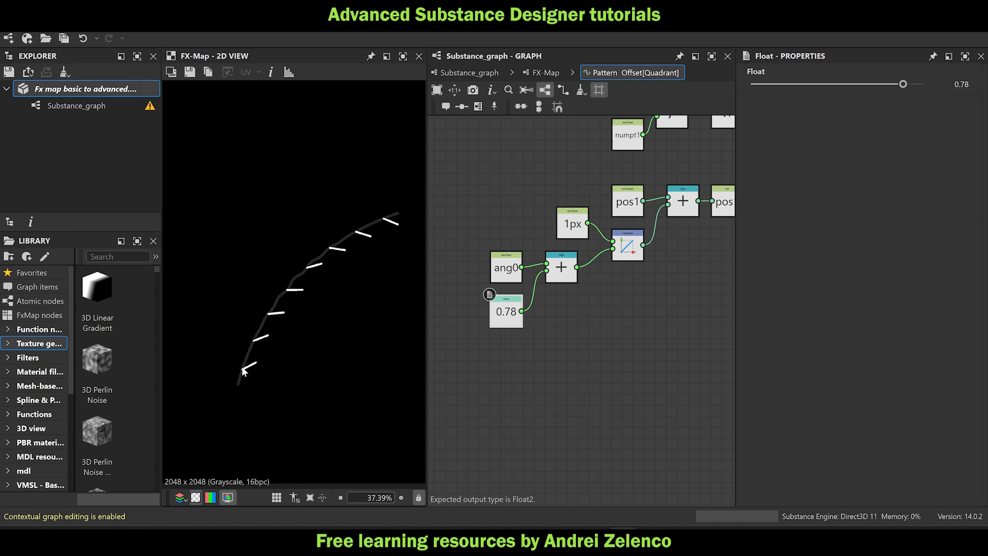
scroll(252, 347, up, 3)
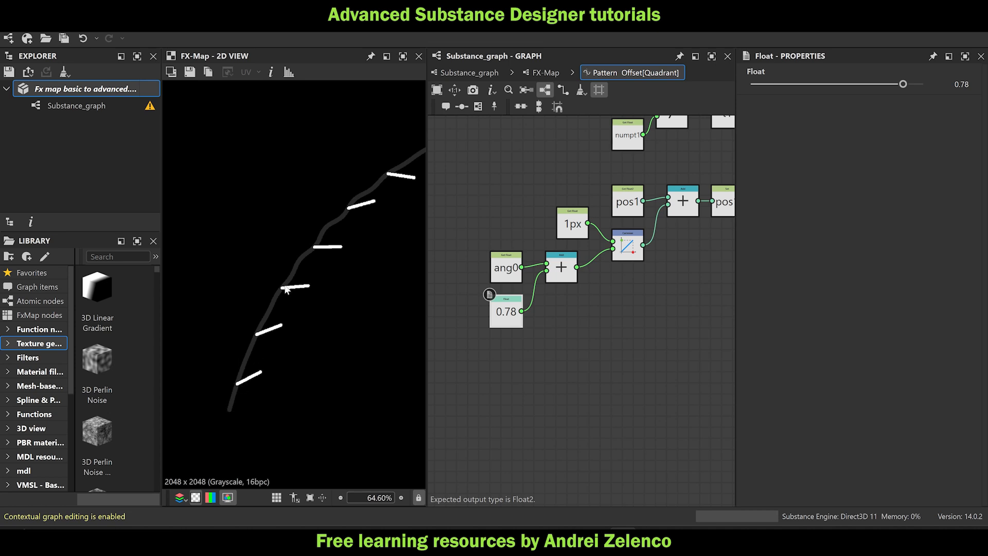
scroll(312, 228, down, 3)
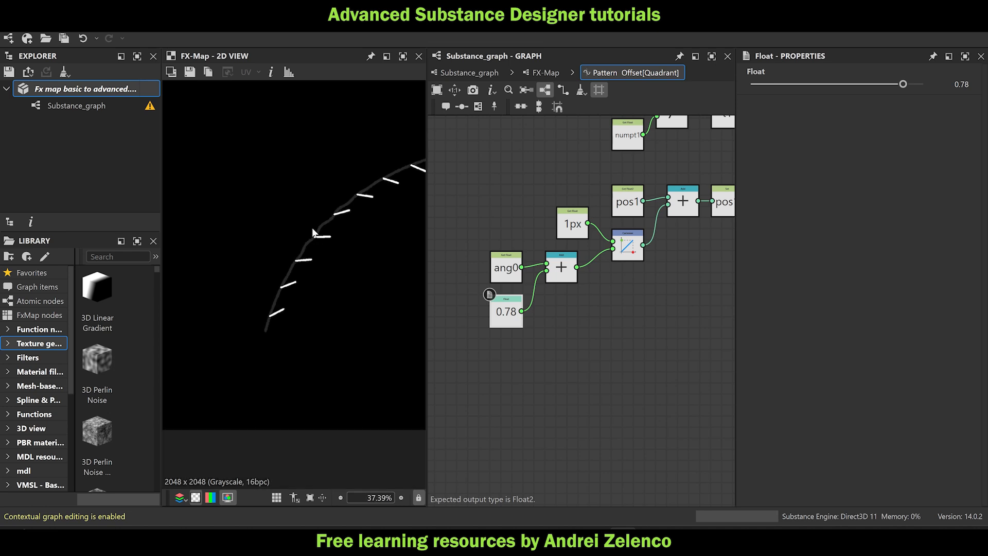
scroll(368, 198, down, 2)
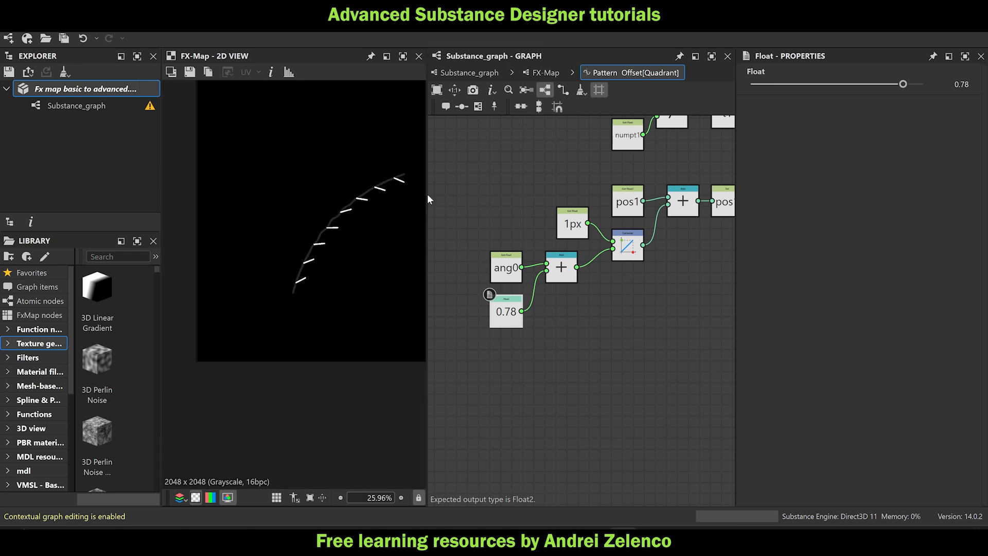
click(125, 88)
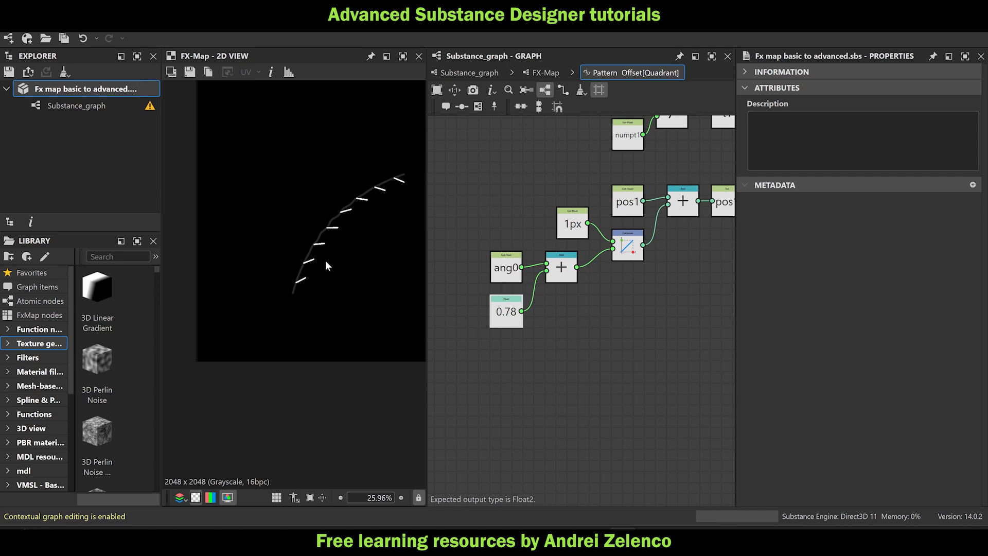
Reposition the top pair of connected nodes in the Pattern Offset function and save the package again.
scroll(325, 263, up, 1)
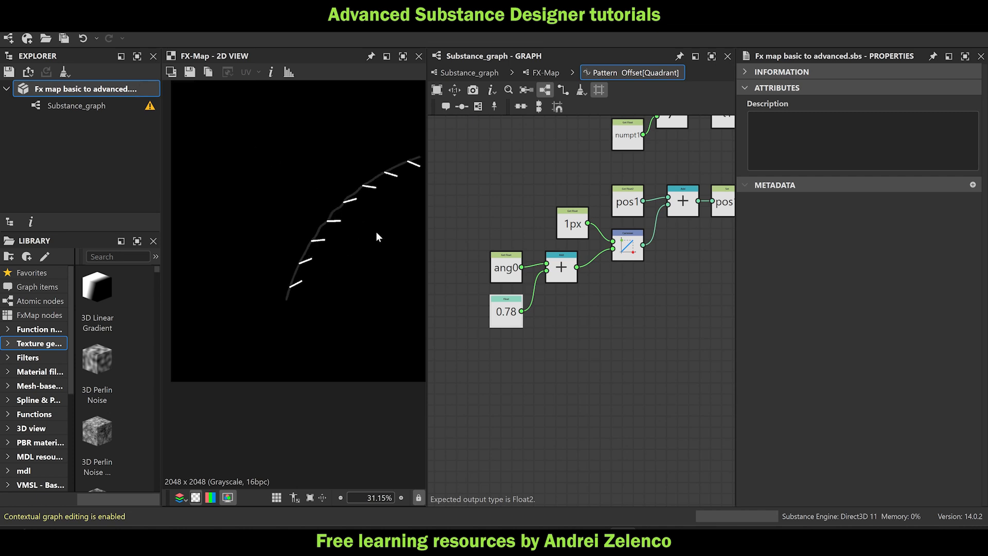
scroll(571, 265, down, 3)
drag(666, 151, 622, 147)
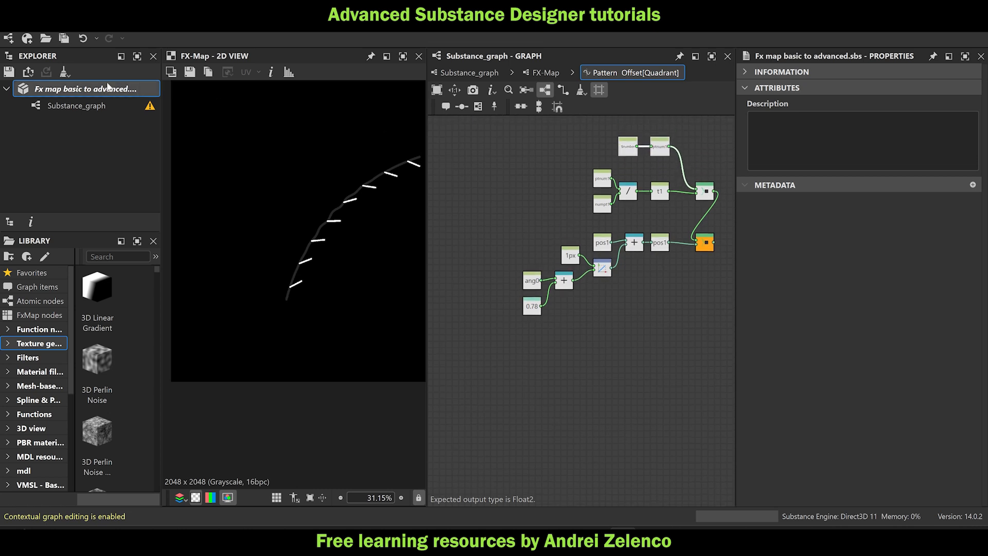
key(ctrl+s)
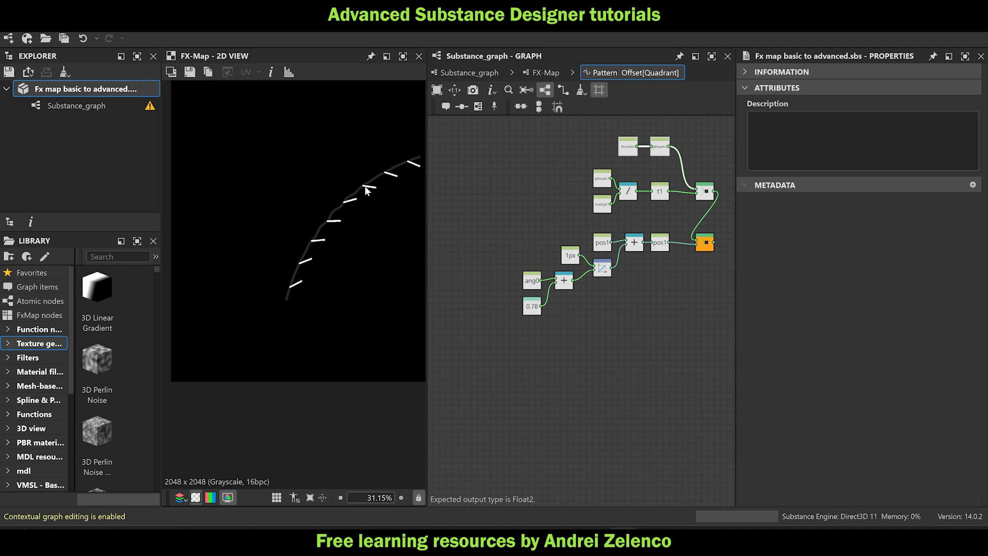
Return to the FX-Map and examine how the Switch routes the first Iterate to the arc Quadrant and the second Iterate.
scroll(355, 172, up, 1)
middle_drag(355, 171, 289, 200)
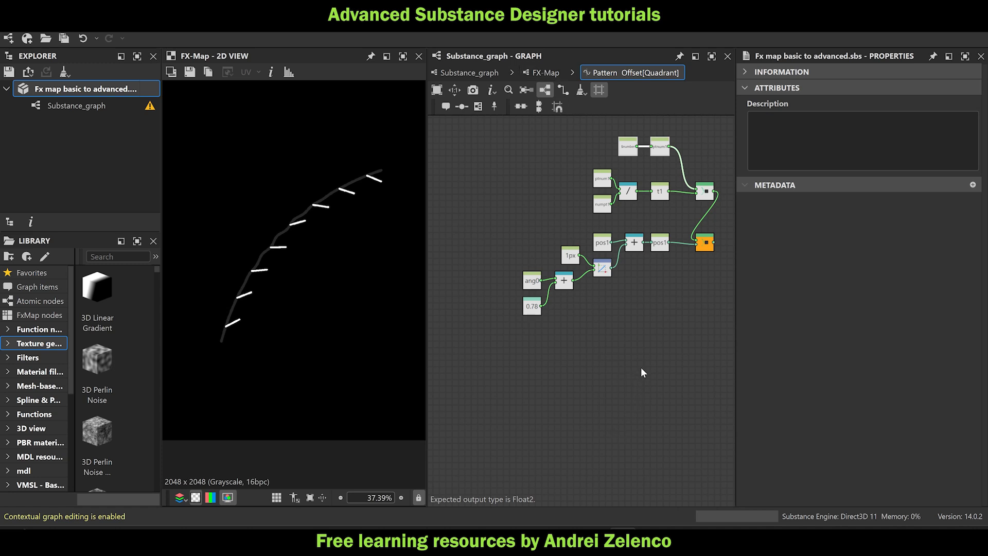
click(543, 75)
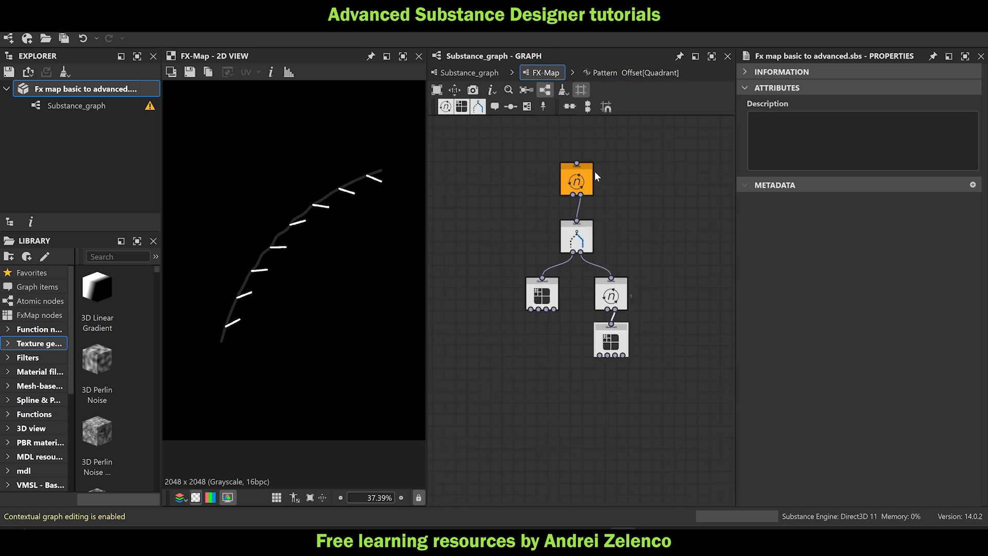
click(577, 236)
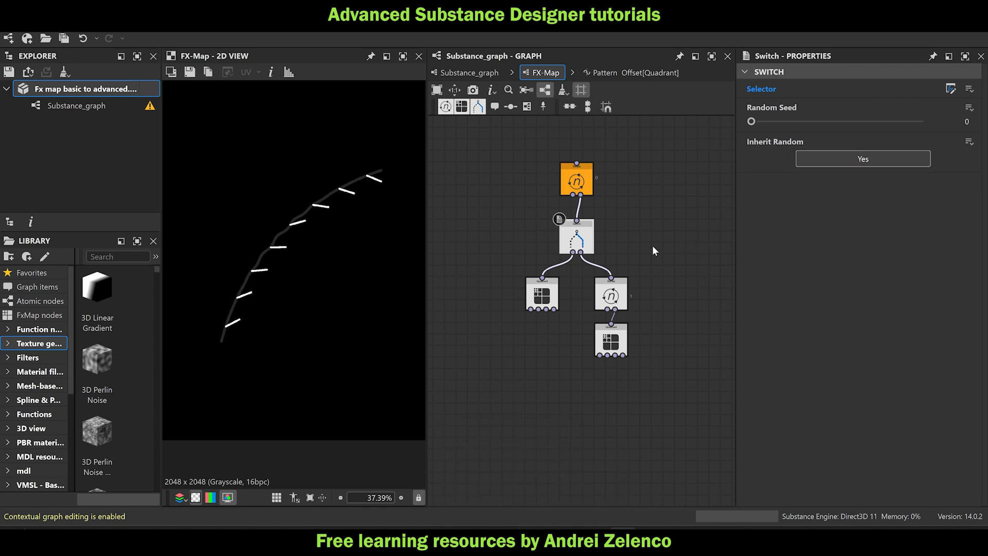
scroll(613, 270, down, 2)
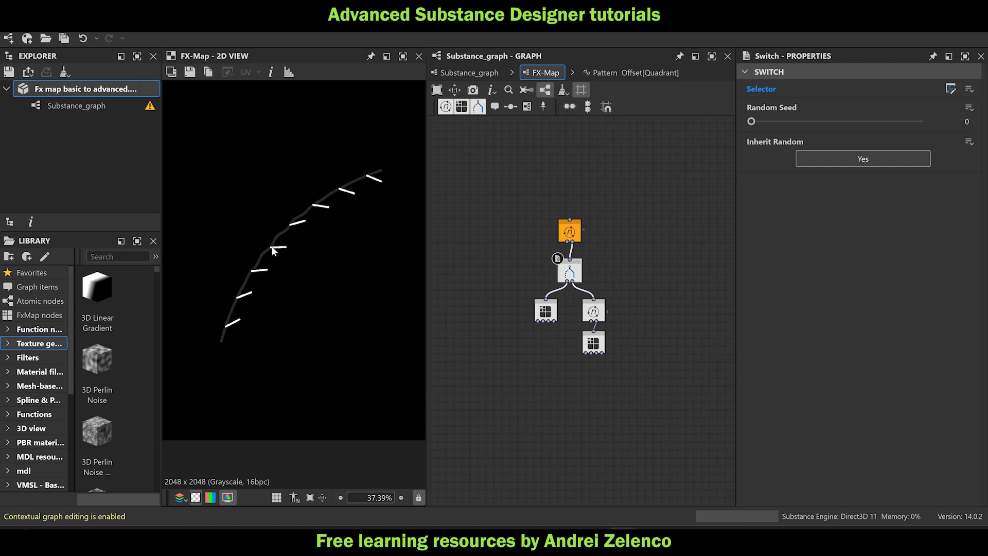
mouse_move(565, 273)
mouse_down()
mouse_move(581, 274)
mouse_move(570, 274)
mouse_up()
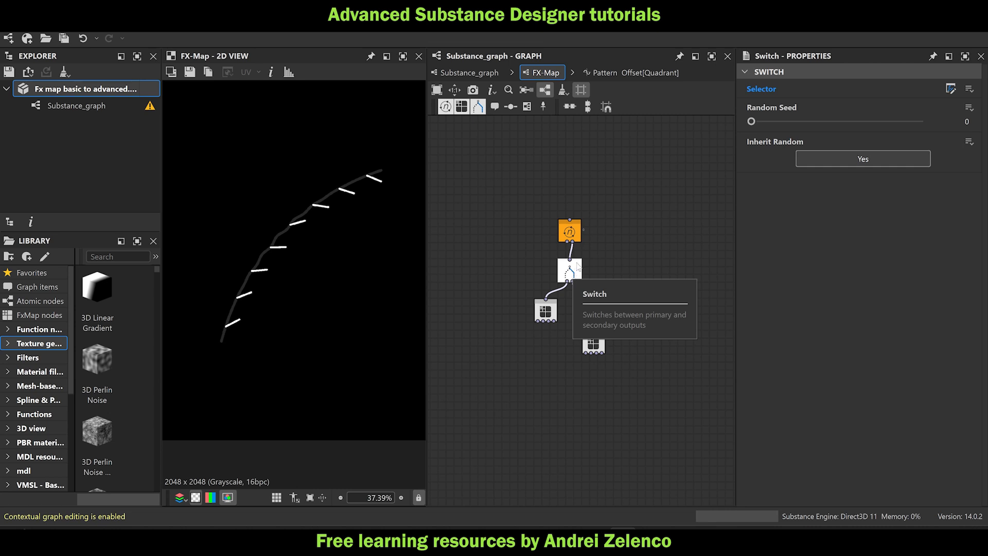
scroll(574, 265, up, 3)
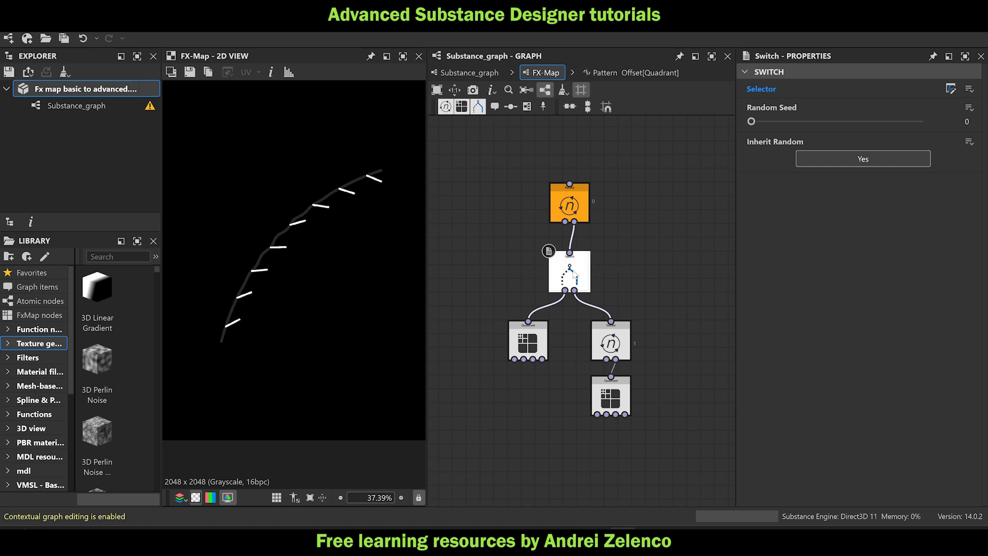
scroll(563, 288, up, 2)
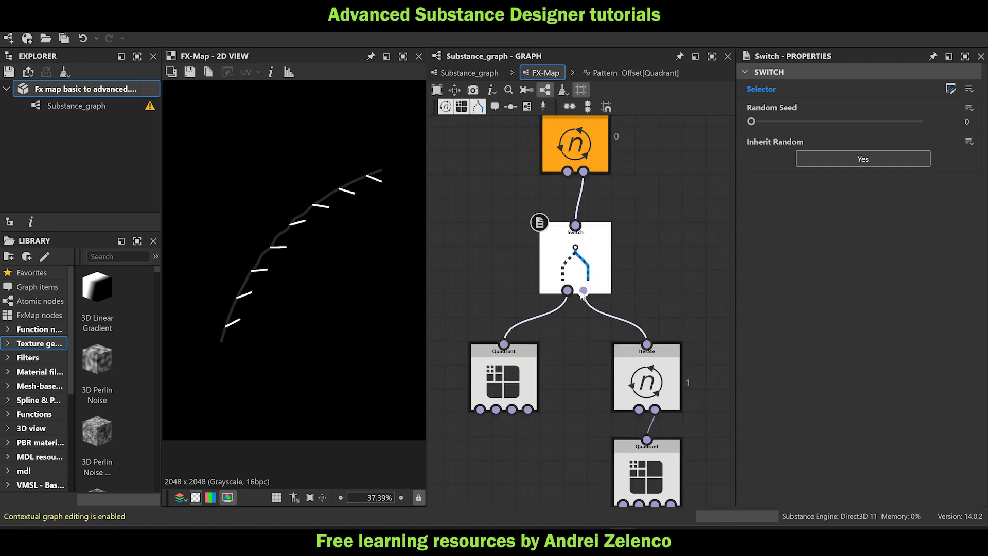
scroll(604, 241, down, 2)
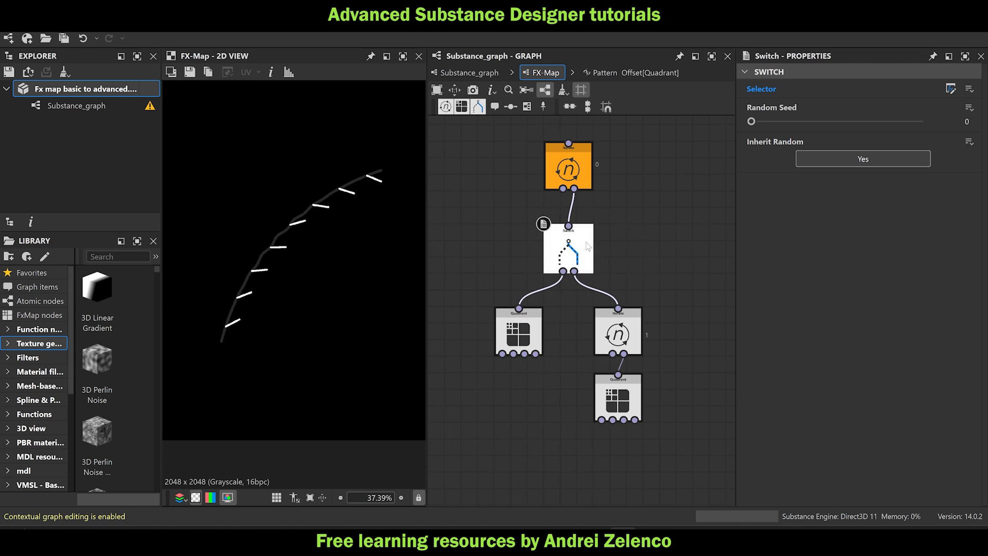
click(547, 169)
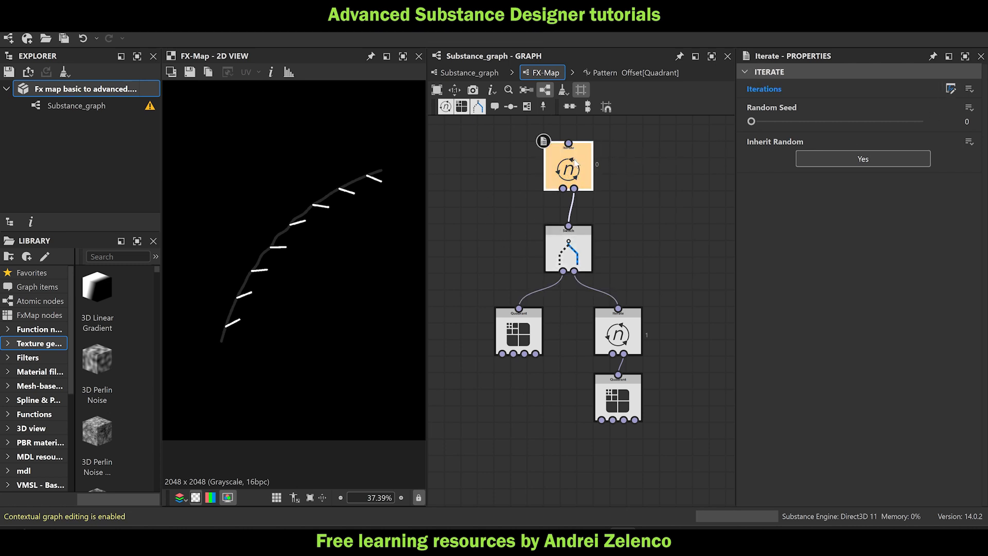
click(569, 250)
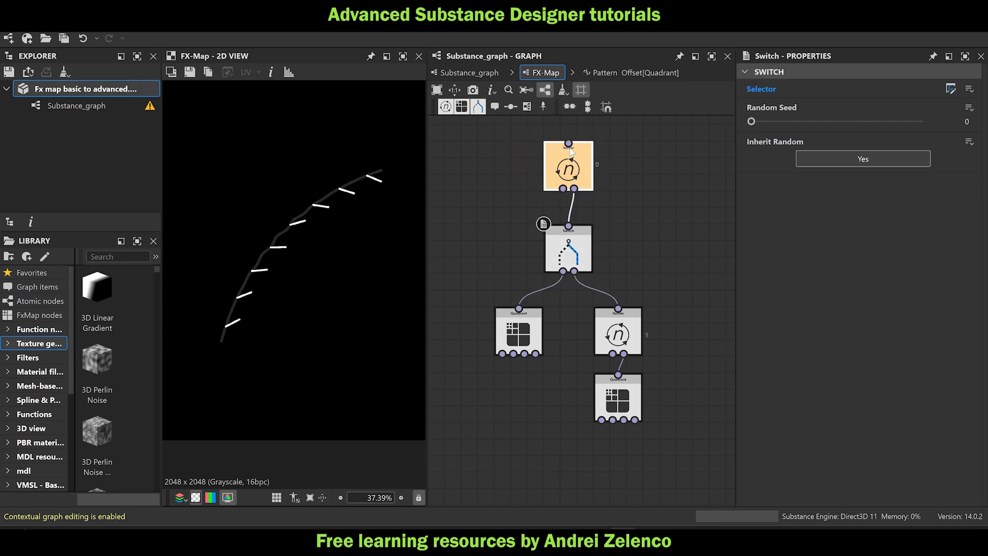
Open the first Iterate's Iterations function and add a Float node with value 0 above the 1px chain.
click(571, 152)
click(950, 89)
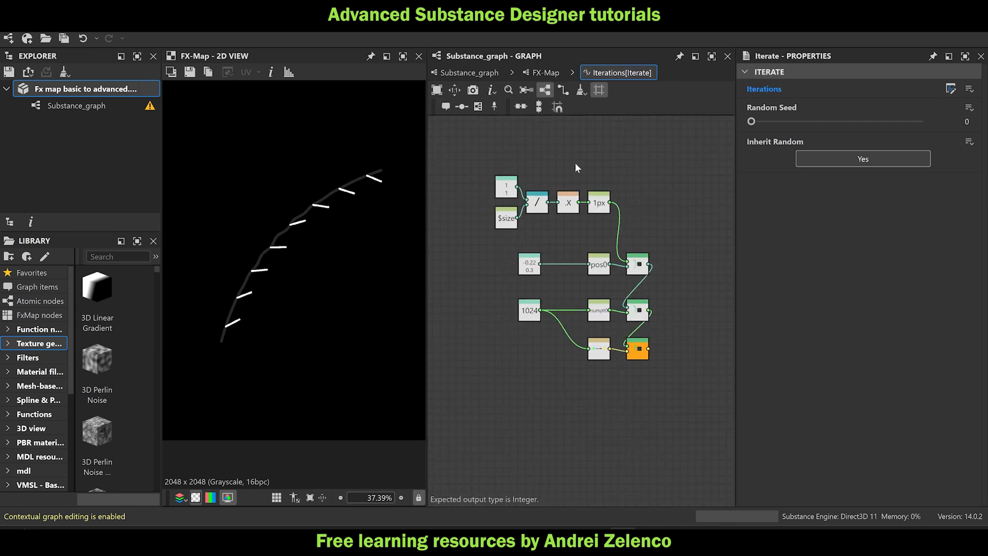
key(space)
text(float)
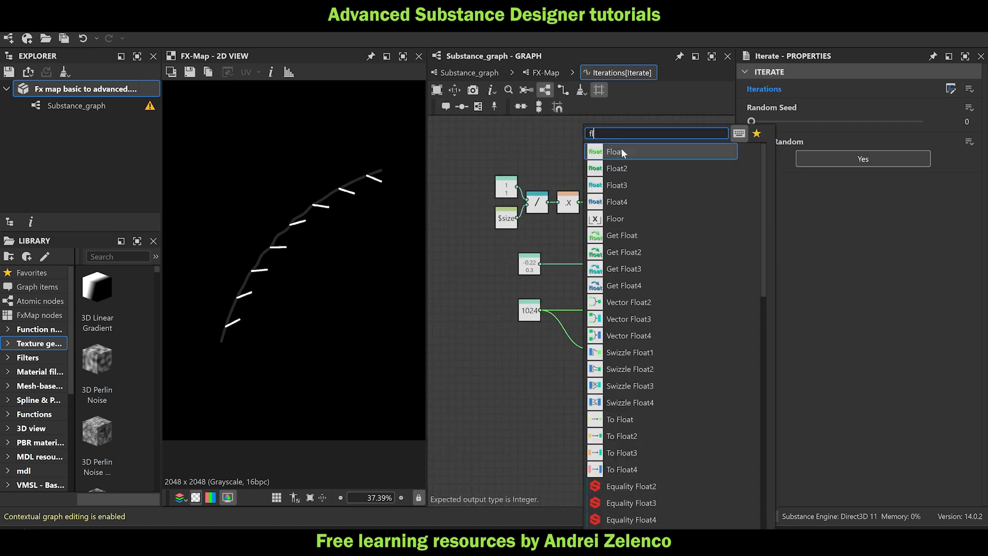
click(621, 148)
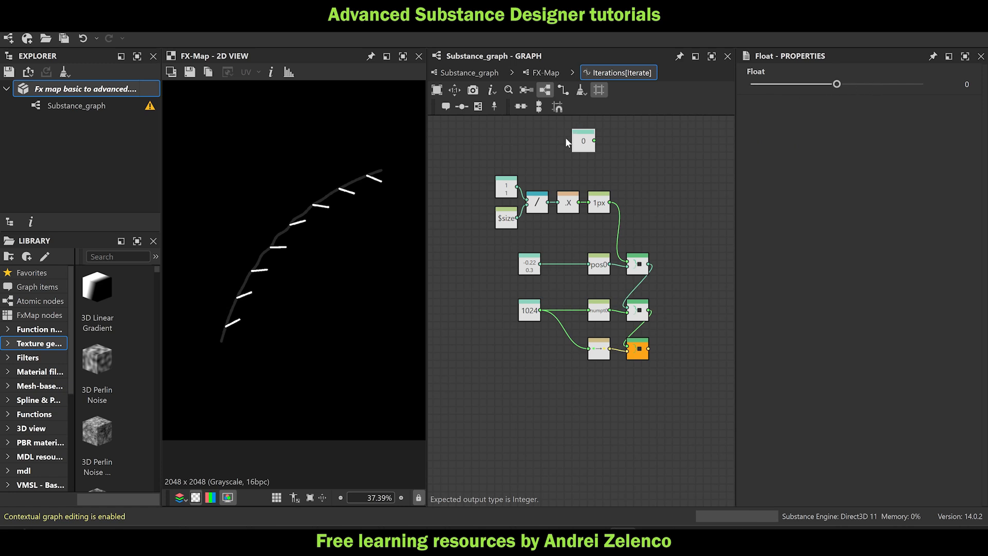
Add a Set node named val0 fed by the new Float and align both nodes above the 1px chain.
key(space)
text(fl)
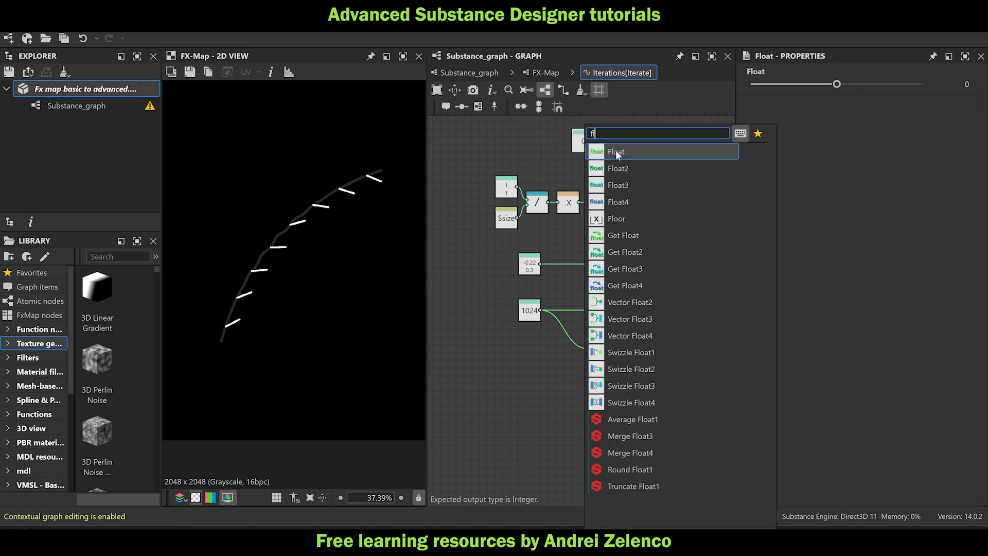
key(Escape)
key(space)
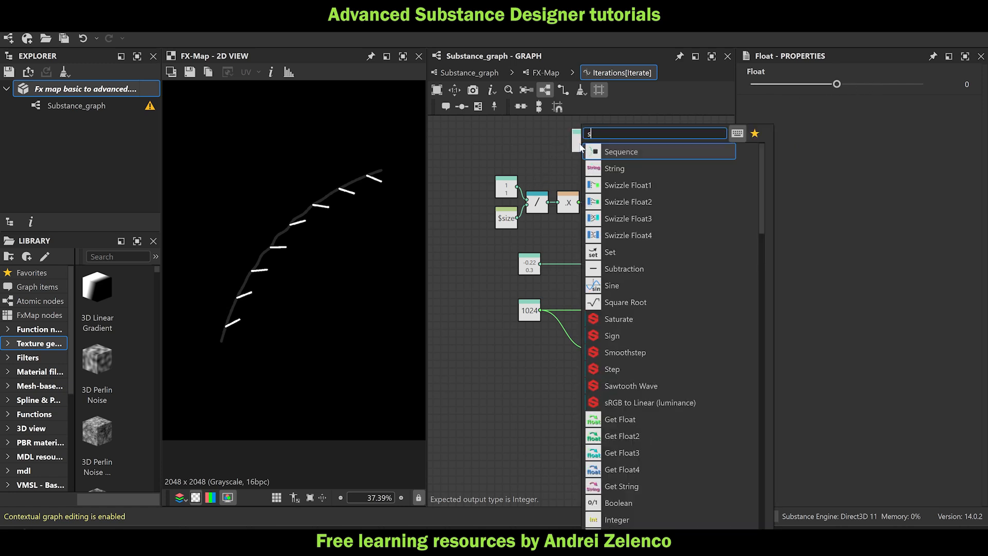
text(set)
click(618, 150)
click(762, 85)
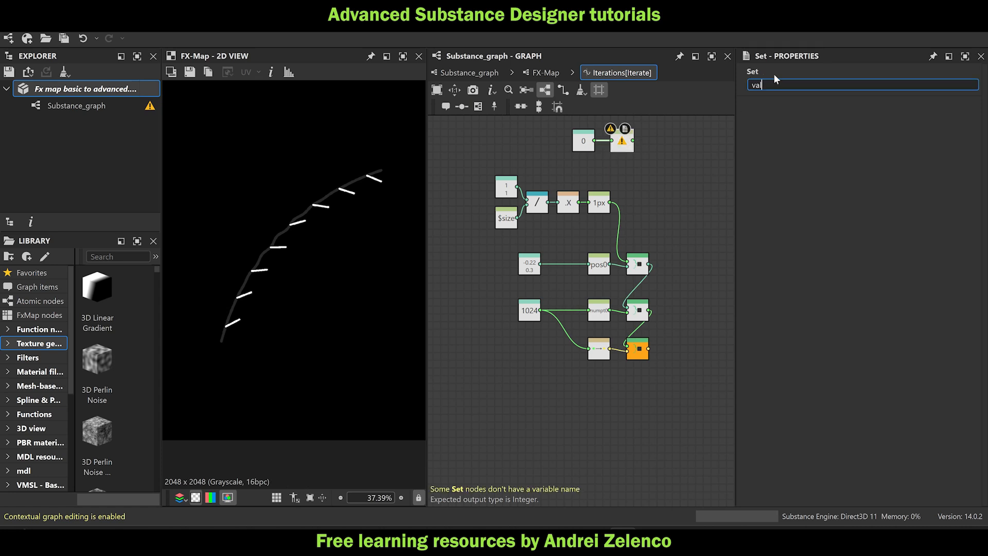
drag(650, 176, 588, 141)
drag(585, 138, 561, 144)
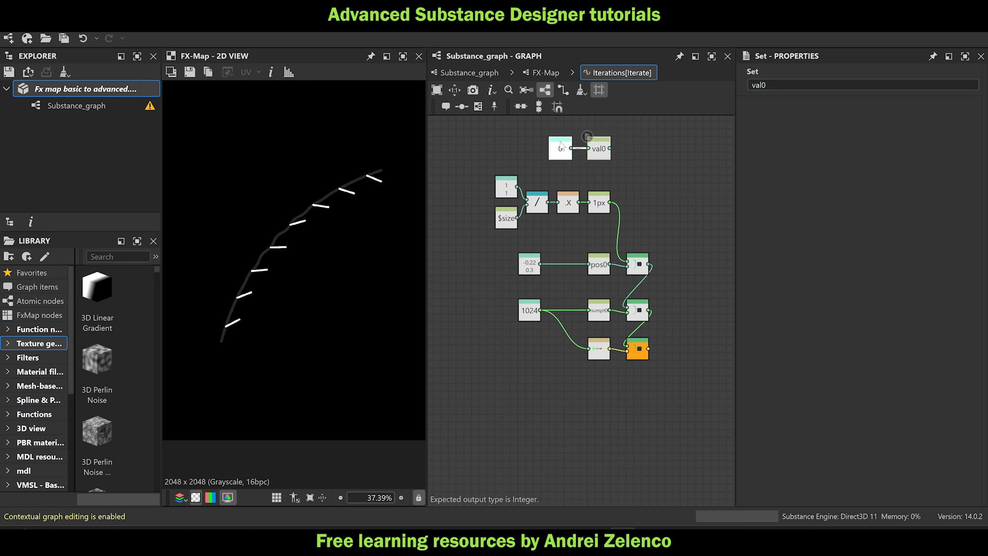
Add a Sequence node joining val0 and 1px, connect it to the pos0 Sequence's first input, and save the package.
click(635, 176)
key(space)
text(seq)
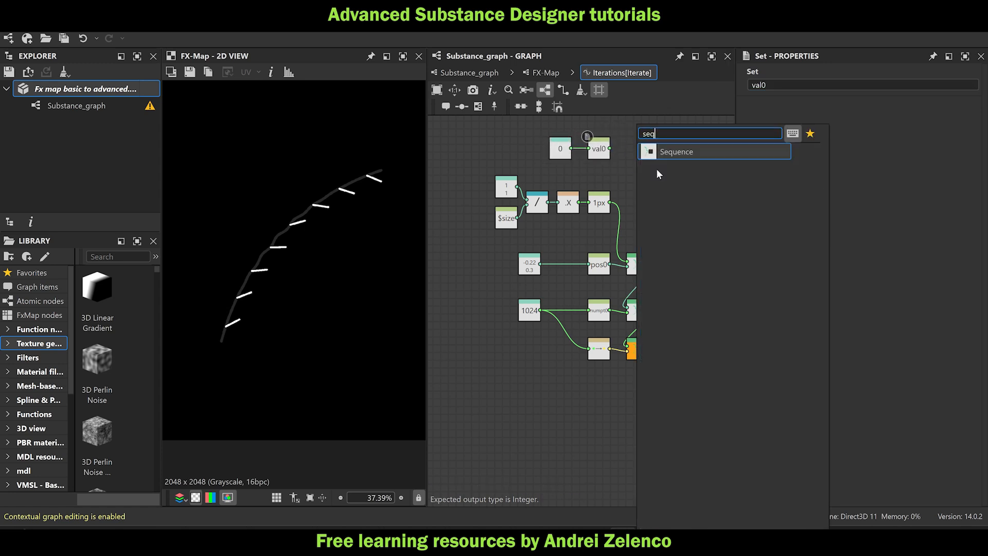
click(714, 153)
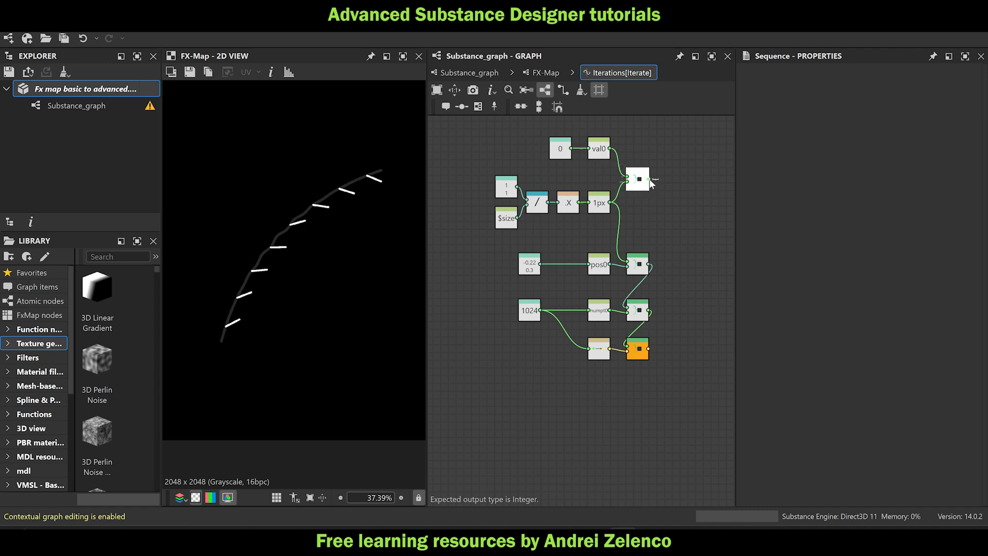
drag(644, 242, 627, 260)
drag(638, 177, 638, 201)
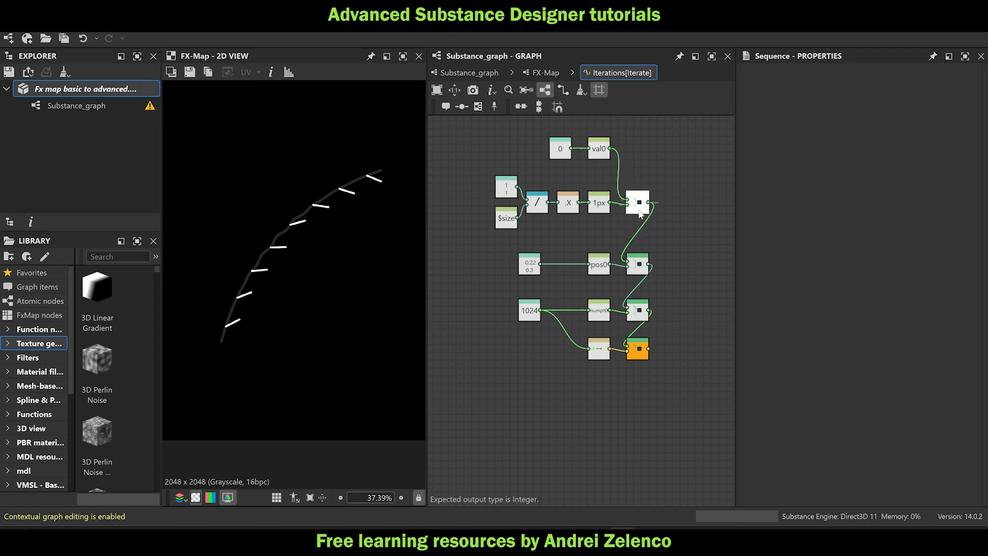
click(88, 88)
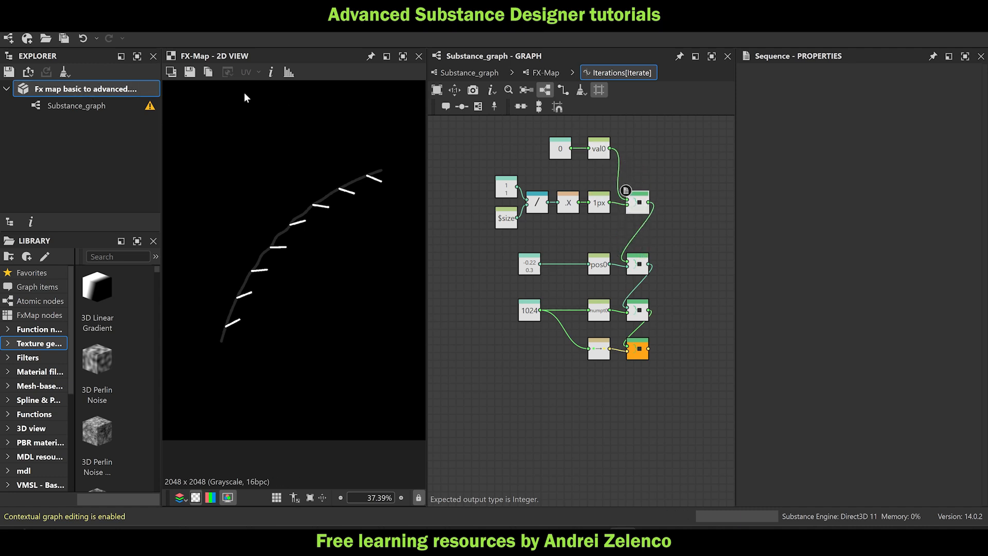
Open the Switch's Selector function from the FX-Map and move the bottom group of branch-condition nodes slightly lower.
click(535, 72)
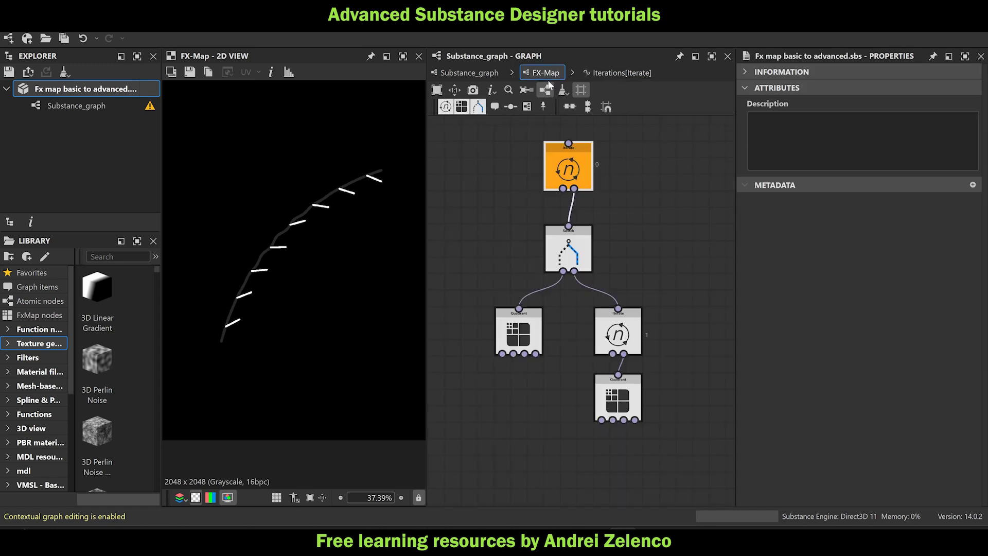
click(570, 165)
click(554, 245)
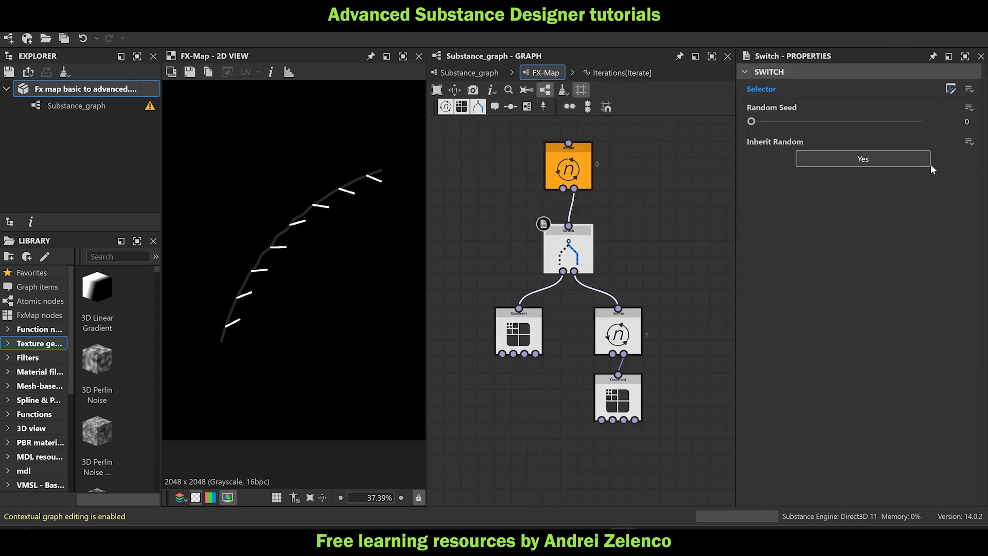
click(950, 89)
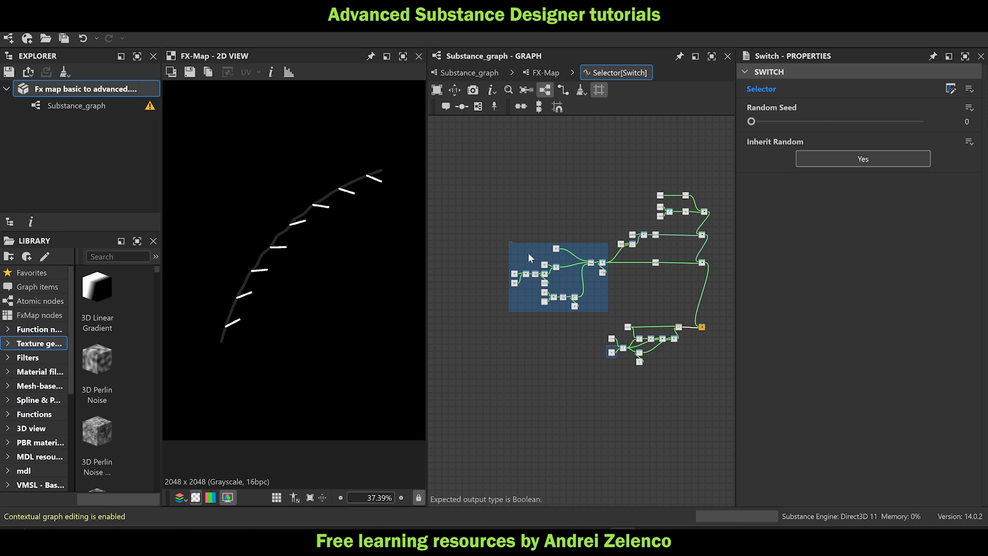
middle_drag(528, 252, 447, 191)
drag(661, 354, 520, 260)
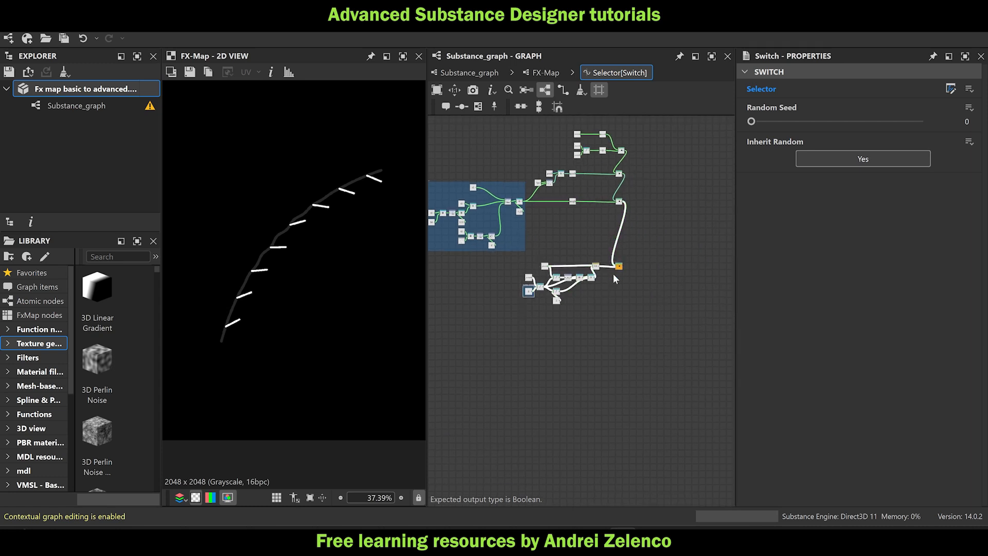
drag(620, 268, 620, 277)
scroll(537, 227, up, 3)
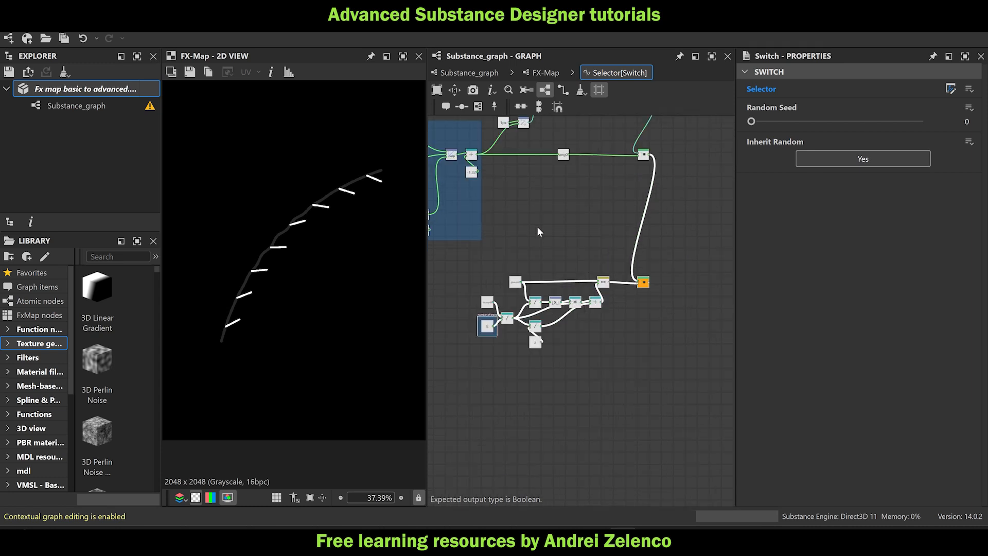
Add a Get Float node reading val0 in the empty area above the branch-condition nodes.
click(540, 226)
scroll(540, 225, up, 2)
key(space)
text(ge)
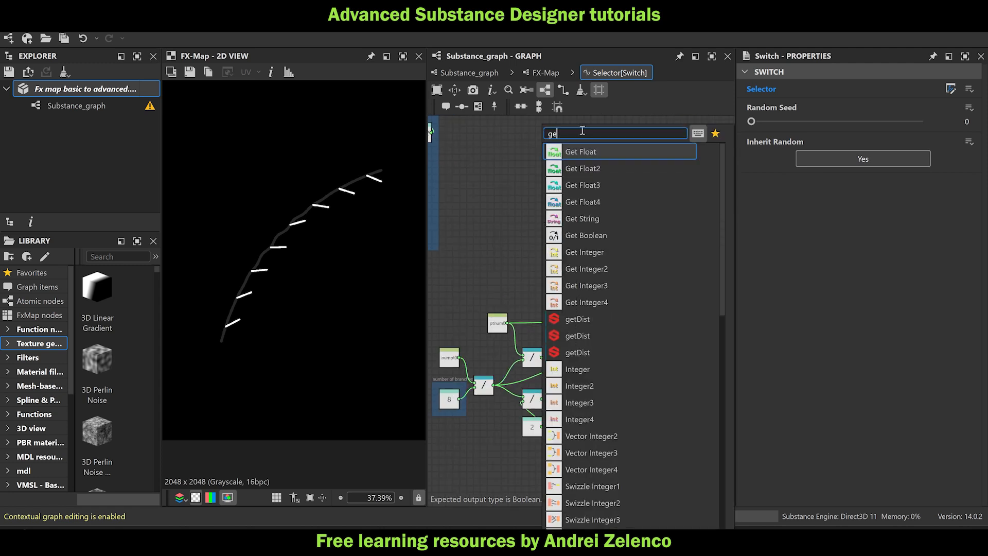
click(590, 152)
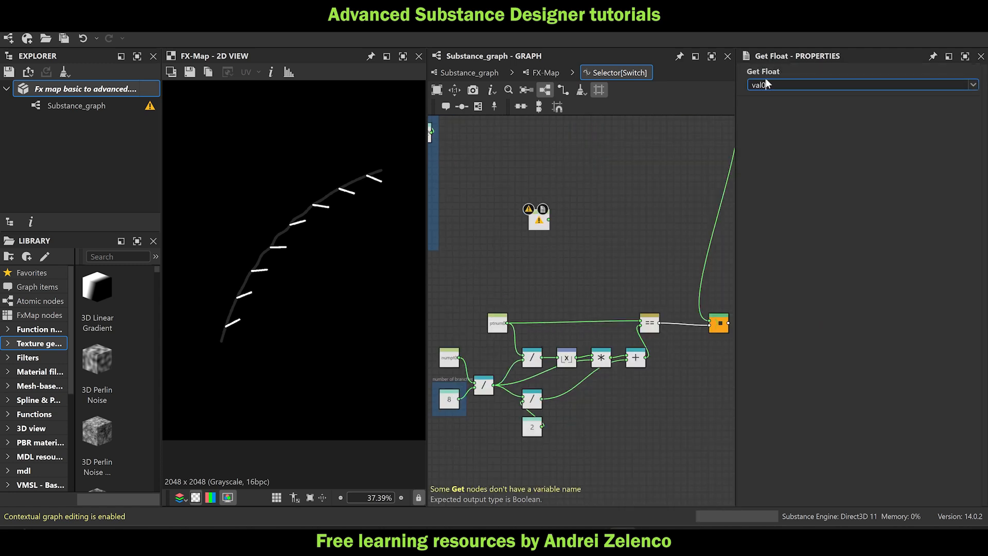
drag(540, 227, 496, 216)
Add an Add node that sums val0 with a new Float node set to 1.
key(space)
text(ad)
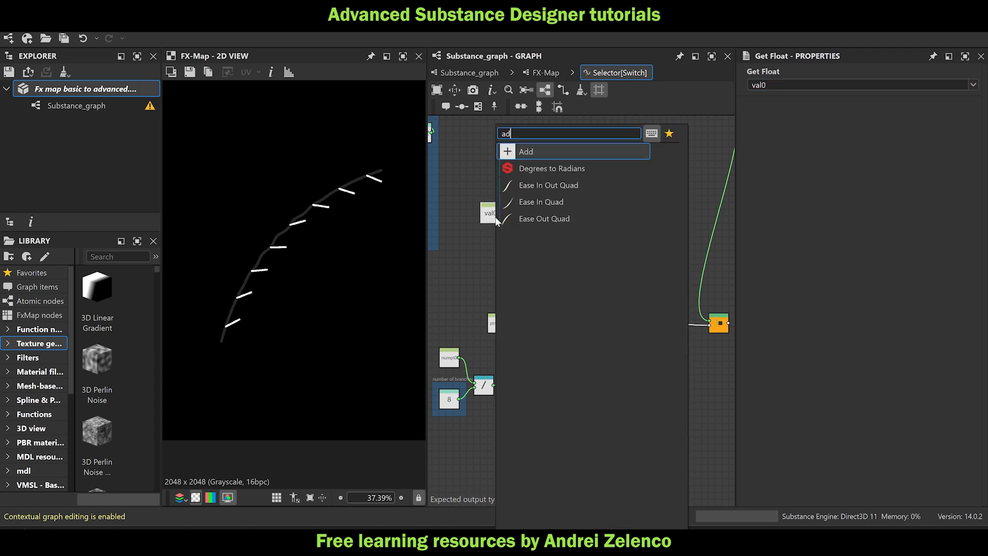
click(529, 154)
key(space)
text(float)
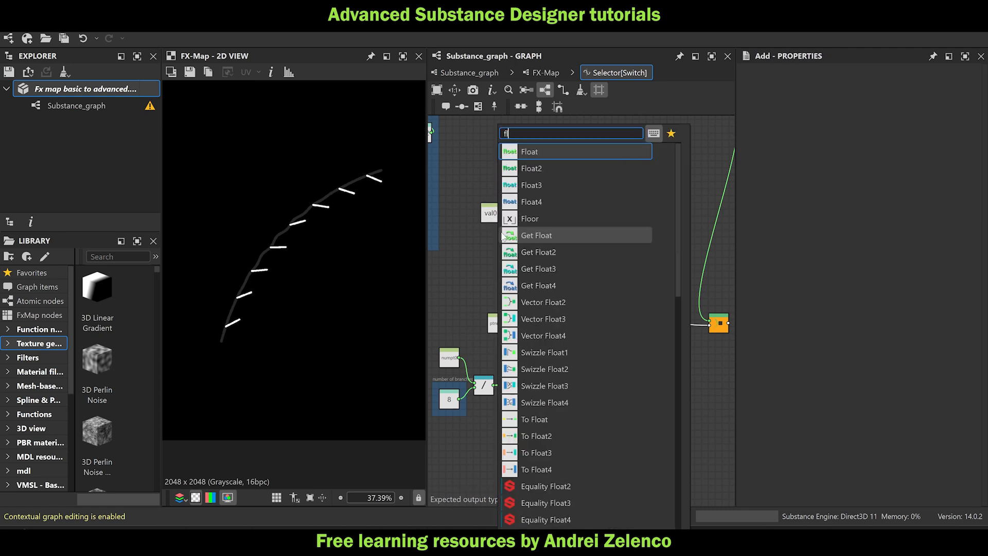
click(542, 148)
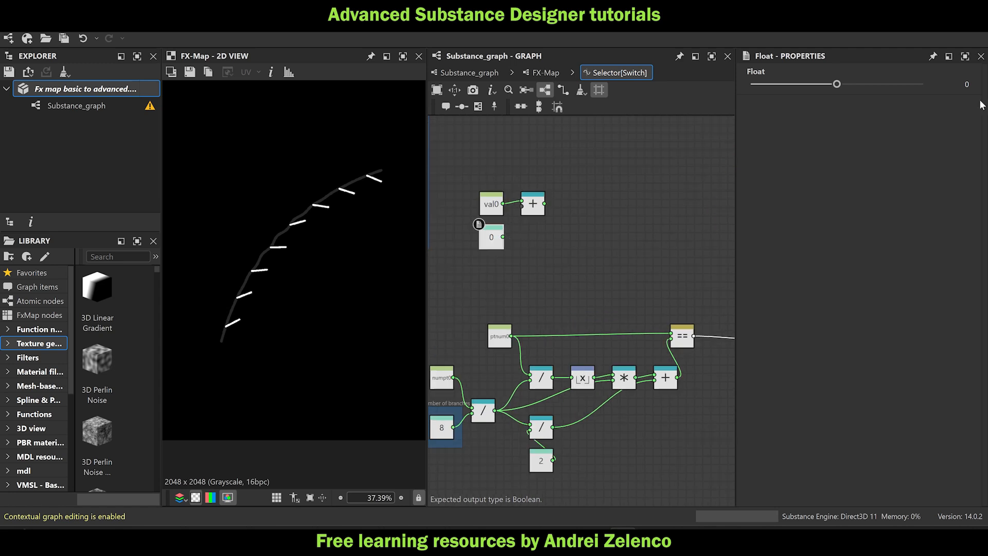
drag(907, 84, 962, 85)
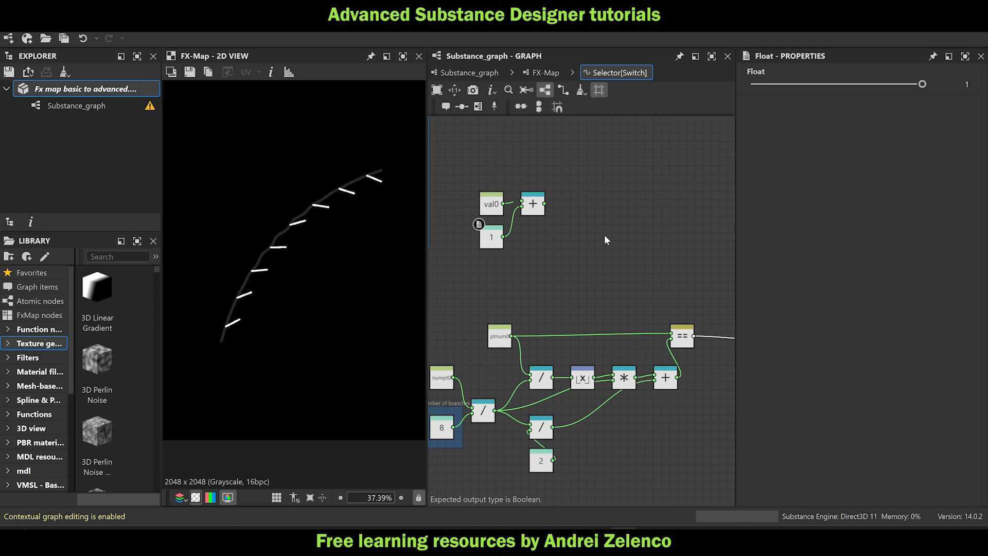
Add an If...Else node with the Equal node as its condition and the val0 plus 1 sum as its true input.
key(space)
text(if)
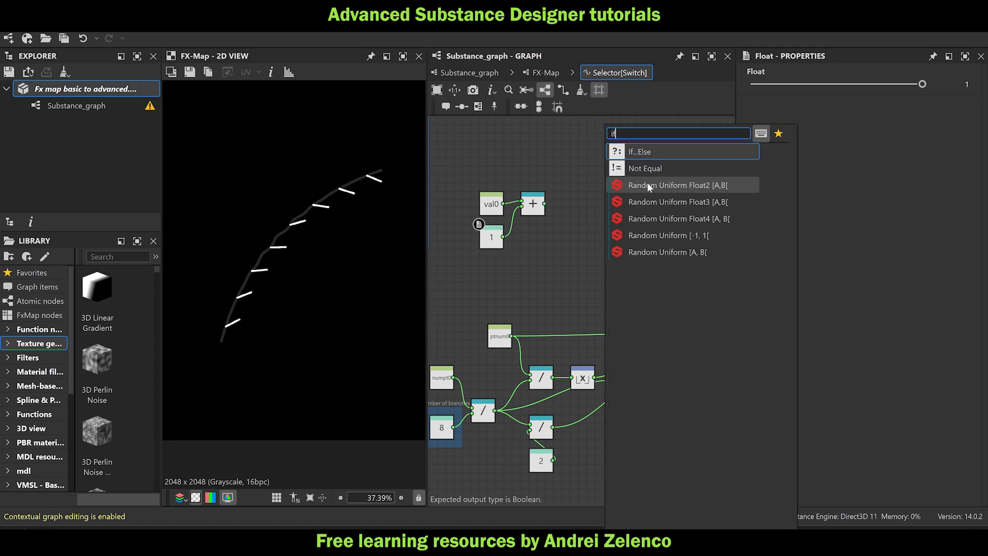
click(654, 150)
drag(616, 231, 678, 205)
drag(695, 338, 663, 198)
scroll(677, 316, down, 3)
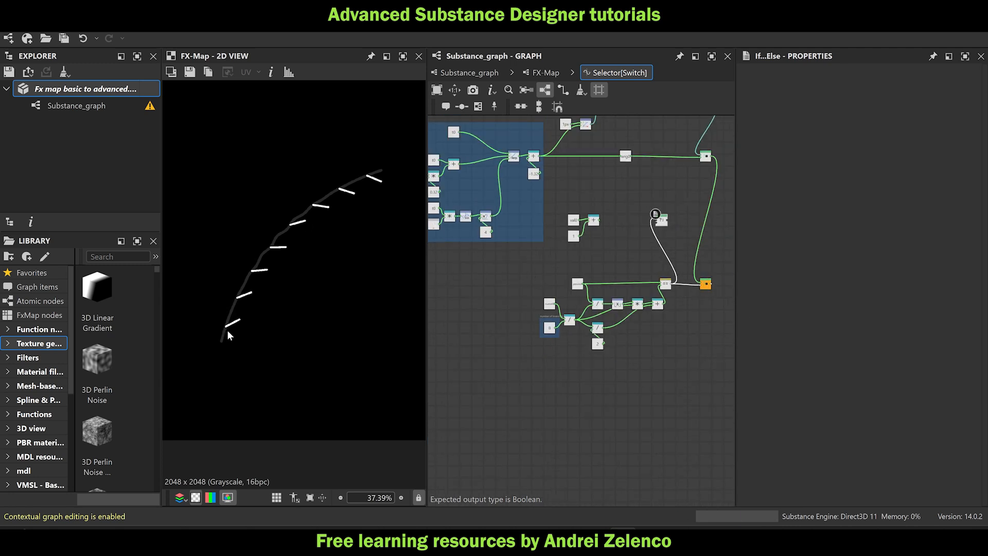
drag(692, 371, 541, 277)
scroll(612, 233, up, 3)
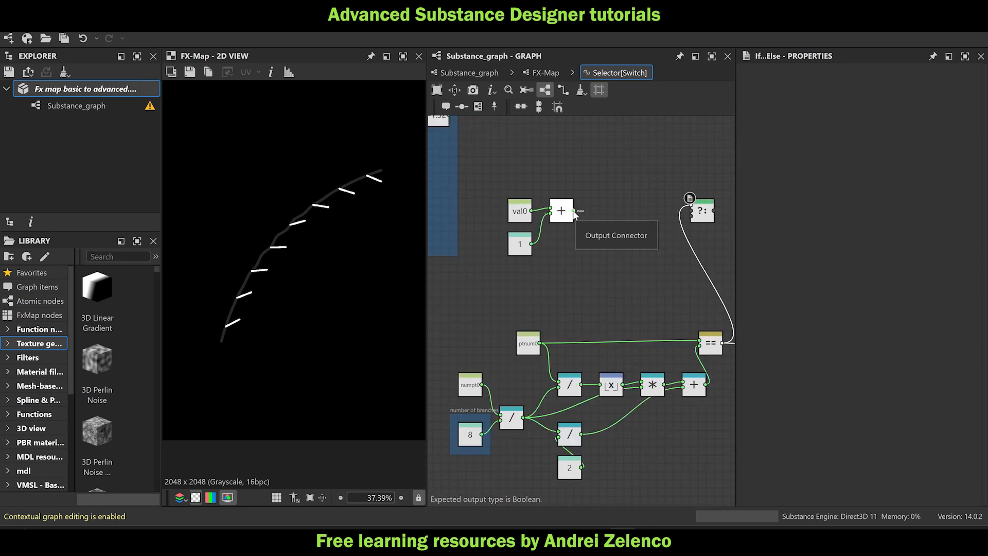
drag(573, 210, 693, 216)
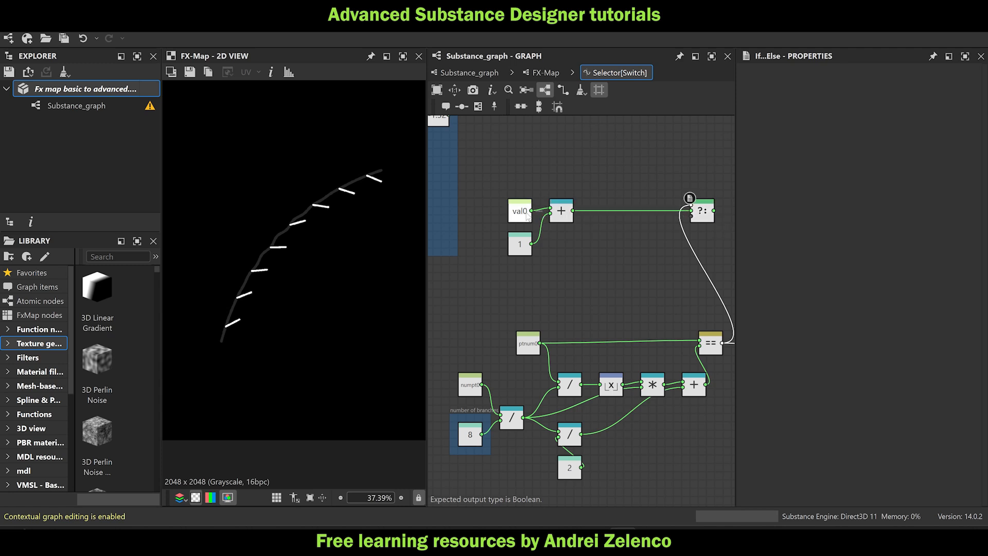
Route the val0 Get Float through two Dot nodes below the Add node into the If...Else node's false input.
scroll(647, 341, down, 3)
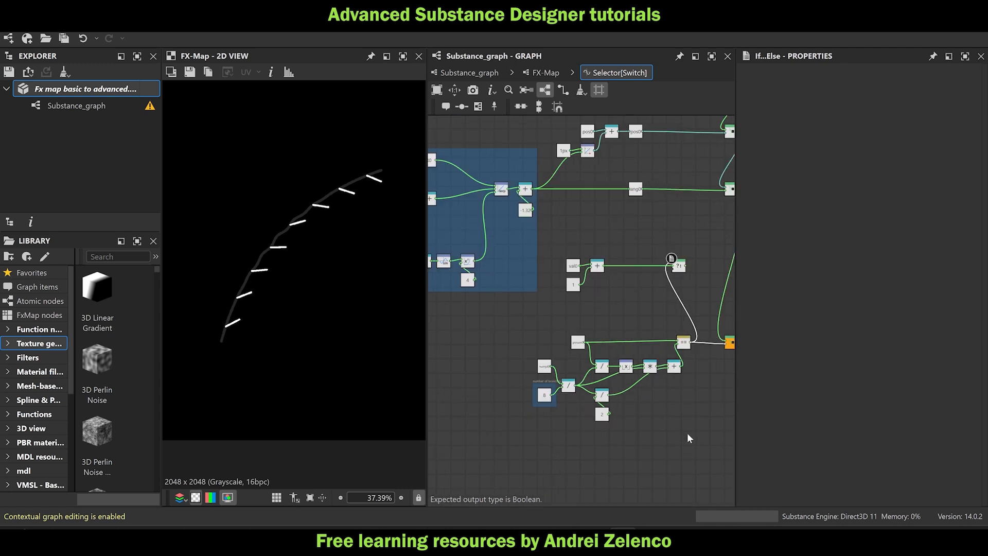
drag(687, 433, 504, 325)
scroll(579, 286, up, 3)
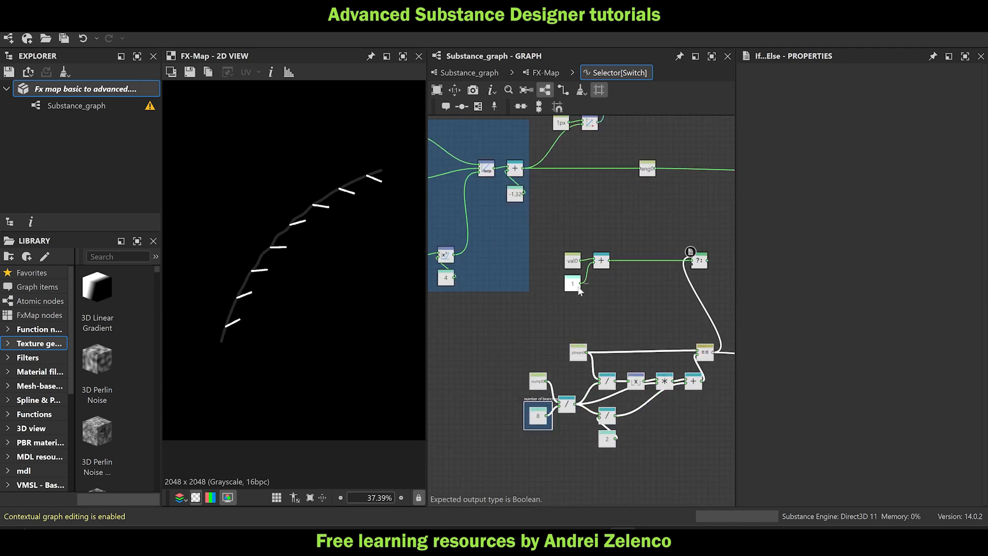
click(609, 276)
middle_drag(650, 282, 579, 276)
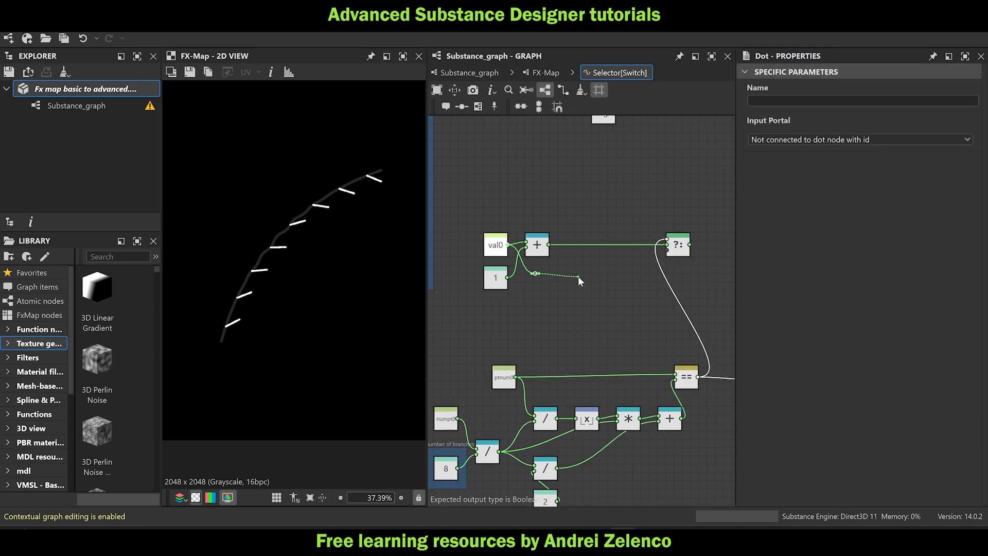
click(634, 279)
click(674, 253)
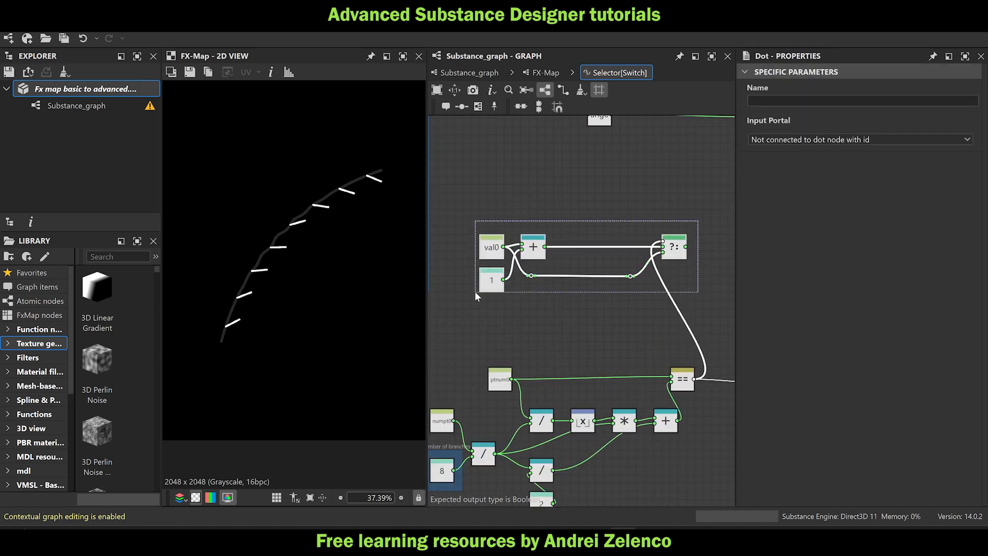
Add a Set node named val0 fed by the If...Else node's output.
middle_drag(650, 279, 601, 286)
click(633, 260)
key(space)
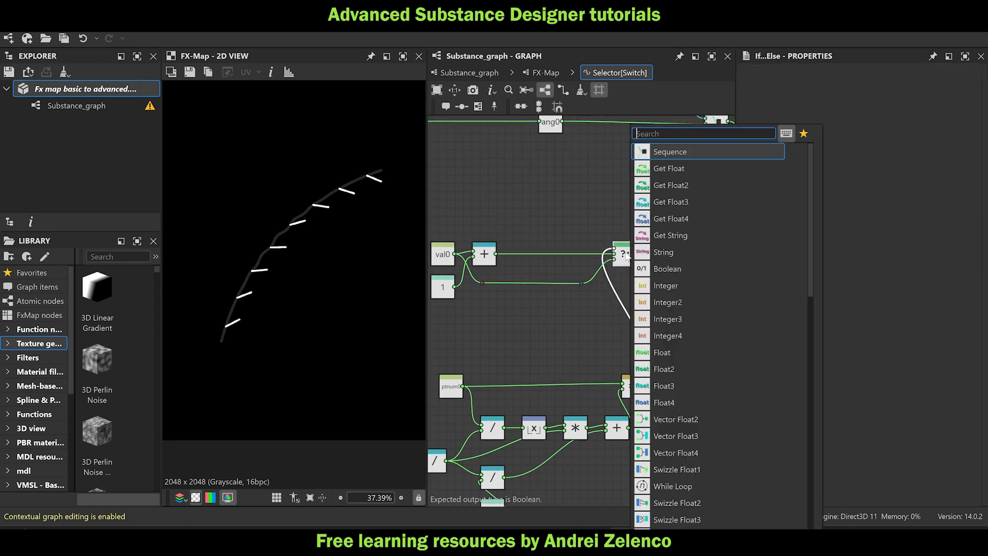
text(set)
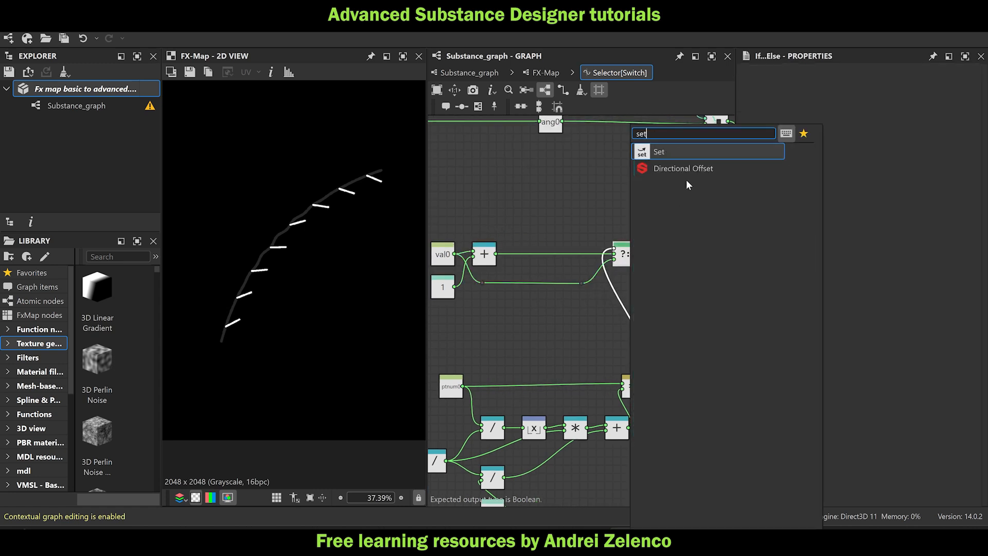
click(678, 153)
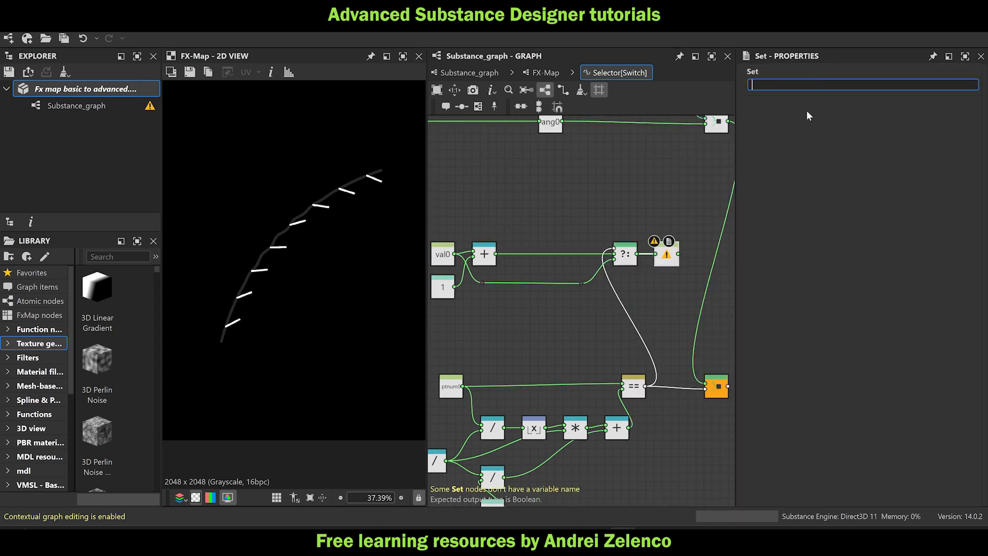
text(val0)
key(Return)
scroll(605, 209, down, 2)
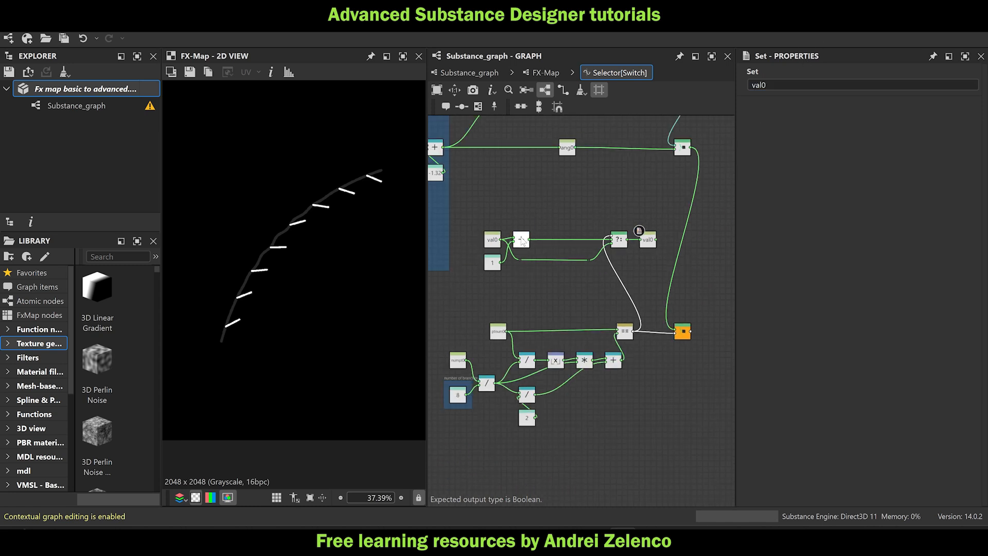
Insert a Sequence node joining the ang0 Sequence and Set val0 before the output Sequence, align it beside val0, and save the package.
drag(649, 315, 449, 437)
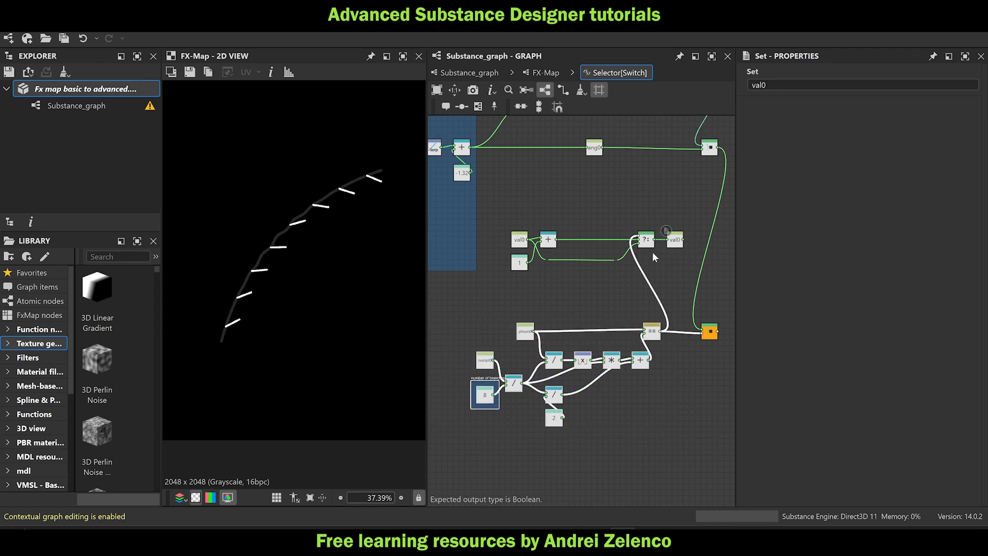
middle_drag(672, 256, 604, 264)
scroll(626, 231, up, 2)
click(626, 209)
key(space)
text(s)
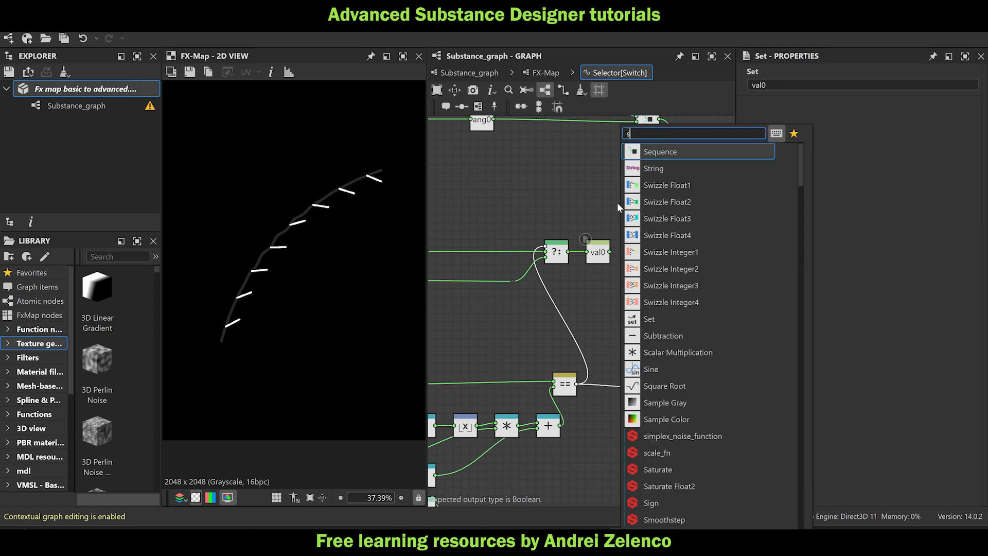
text(eq)
click(675, 152)
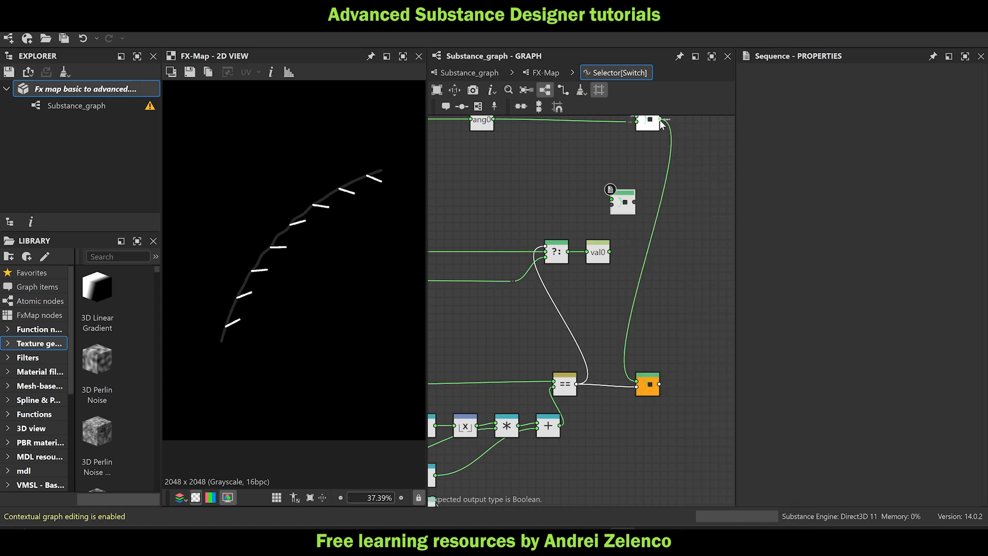
drag(660, 119, 611, 199)
drag(610, 252, 637, 384)
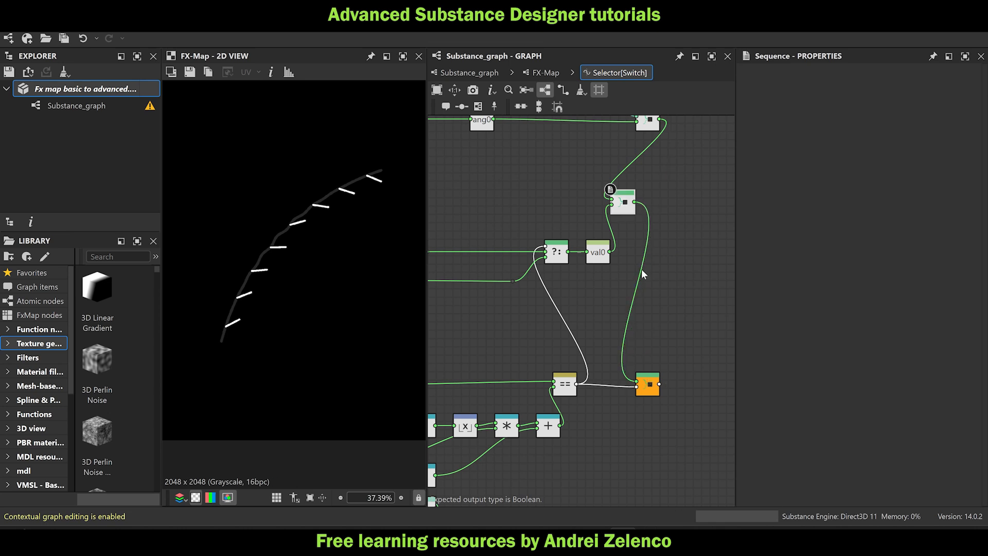
drag(624, 204, 649, 253)
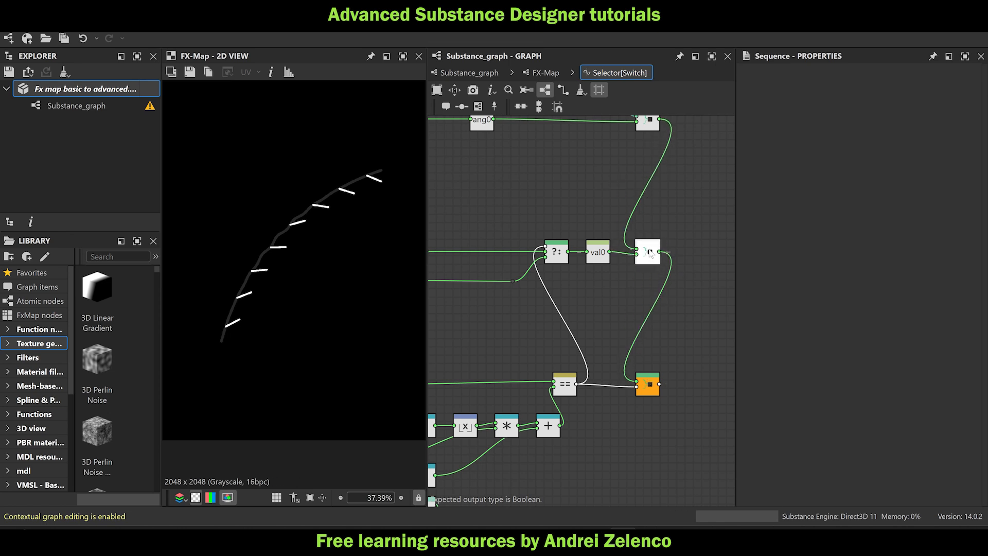
click(103, 89)
scroll(688, 248, down, 5)
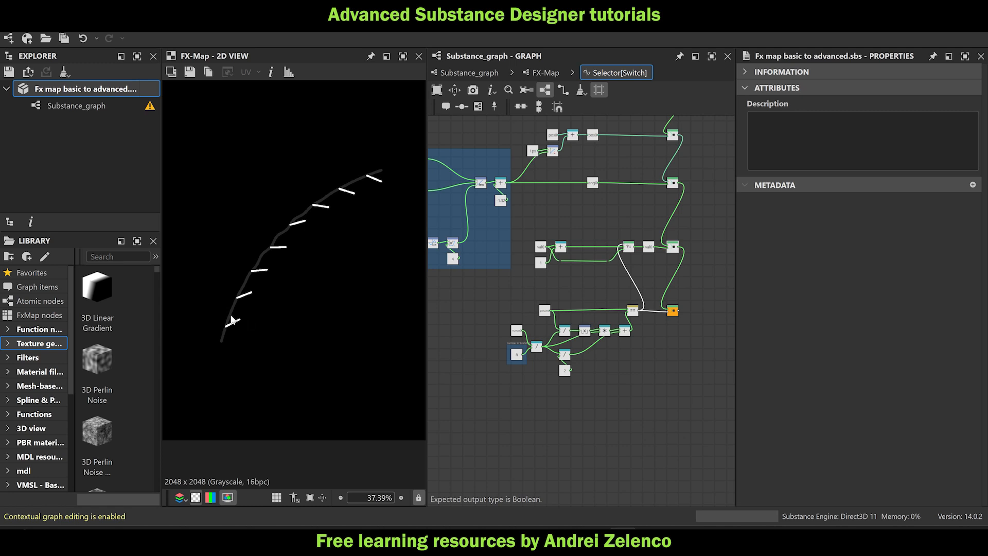
scroll(231, 316, up, 1)
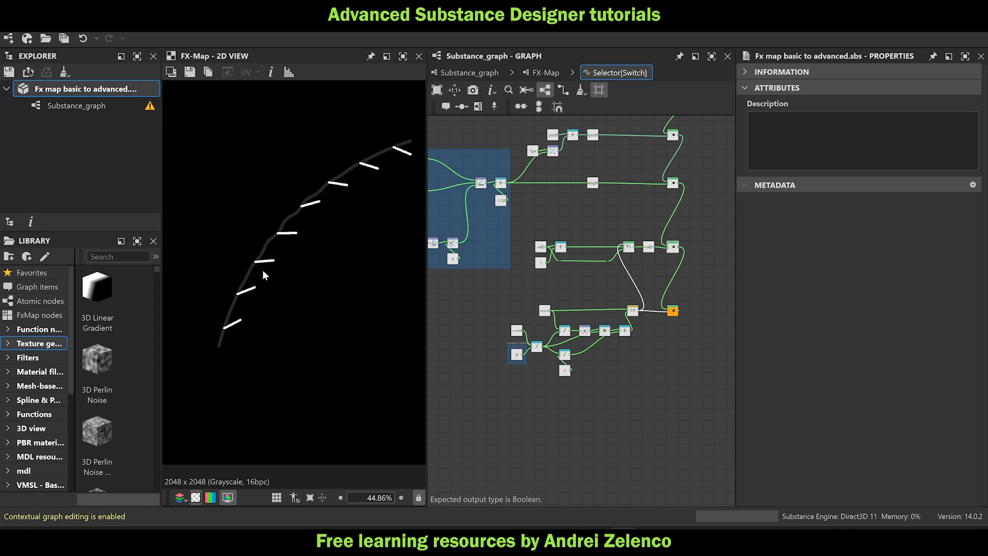
Return to the FX-Map and open the Pattern Offset function of the Quadrant under the second Iterate.
click(533, 73)
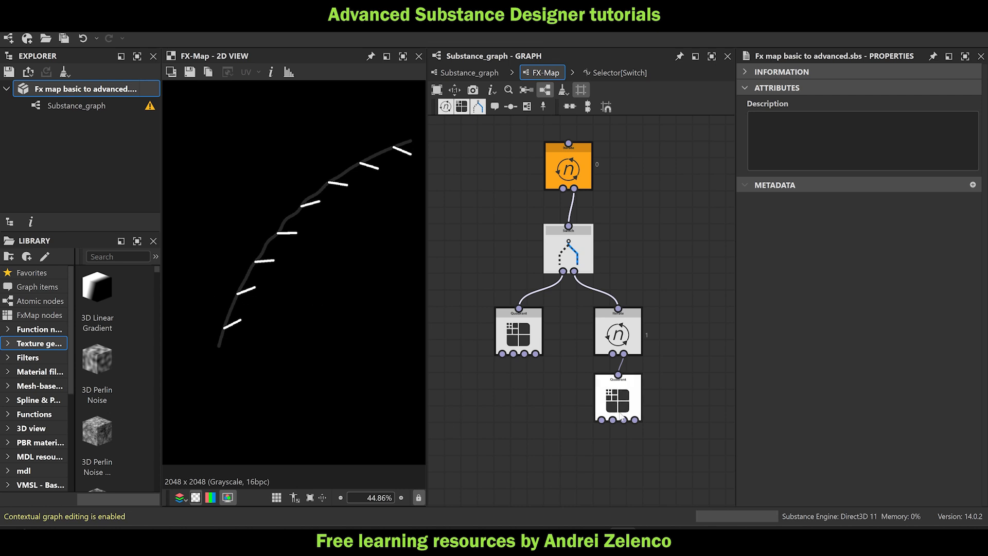
click(618, 399)
click(950, 205)
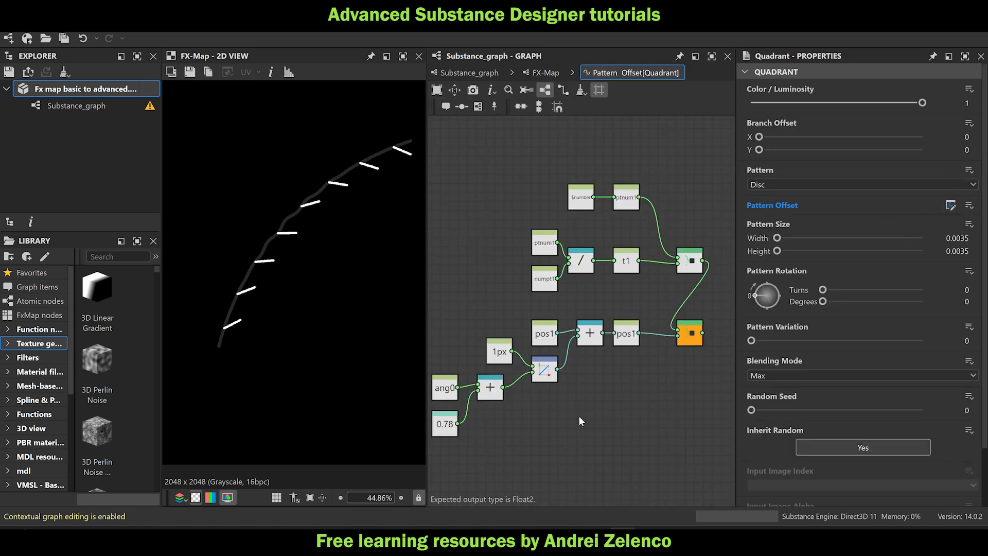
scroll(550, 340, up, 4)
Try -0.78 for the Float added to ang0 and set it back to 0.78.
click(549, 340)
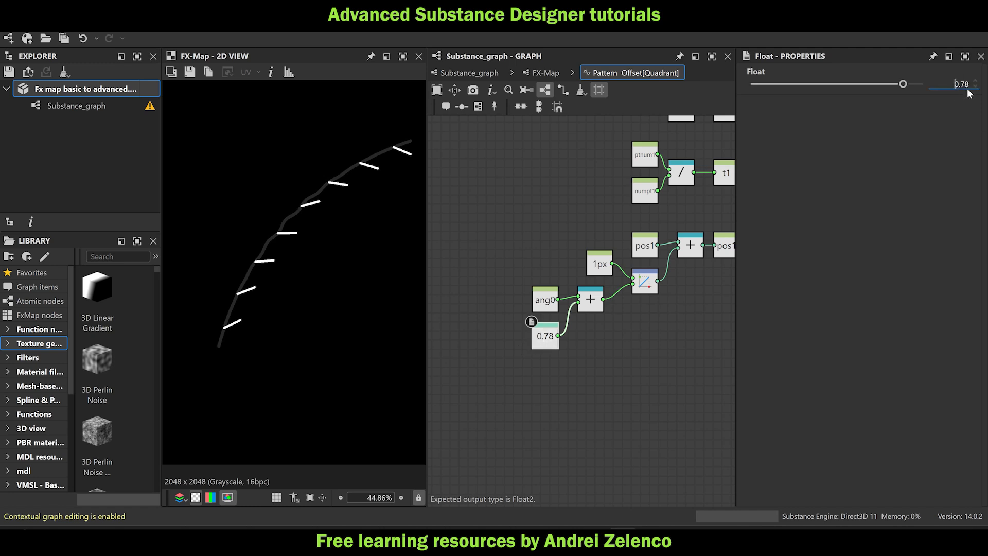
text(-)
key(Return)
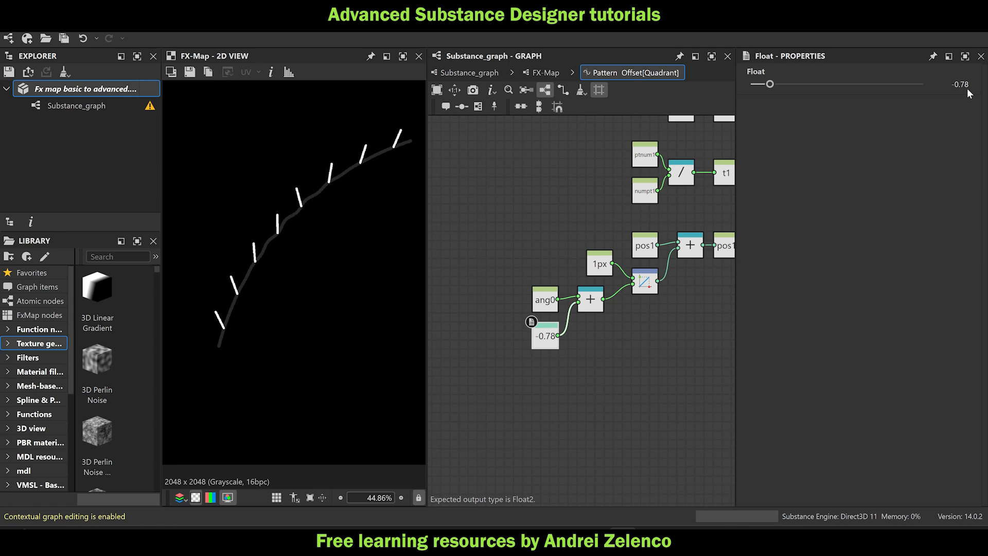
click(967, 85)
key(BackSpace)
key(Return)
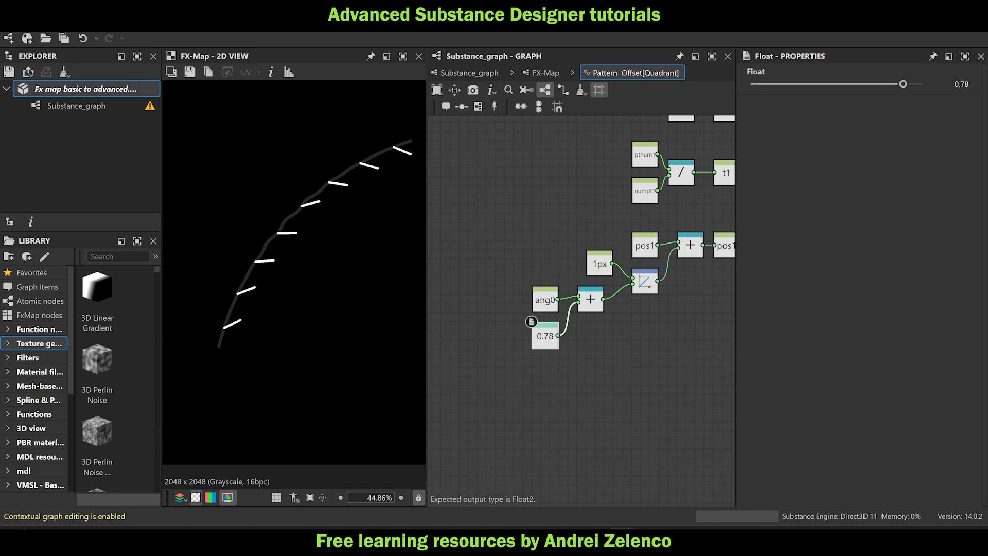
click(550, 341)
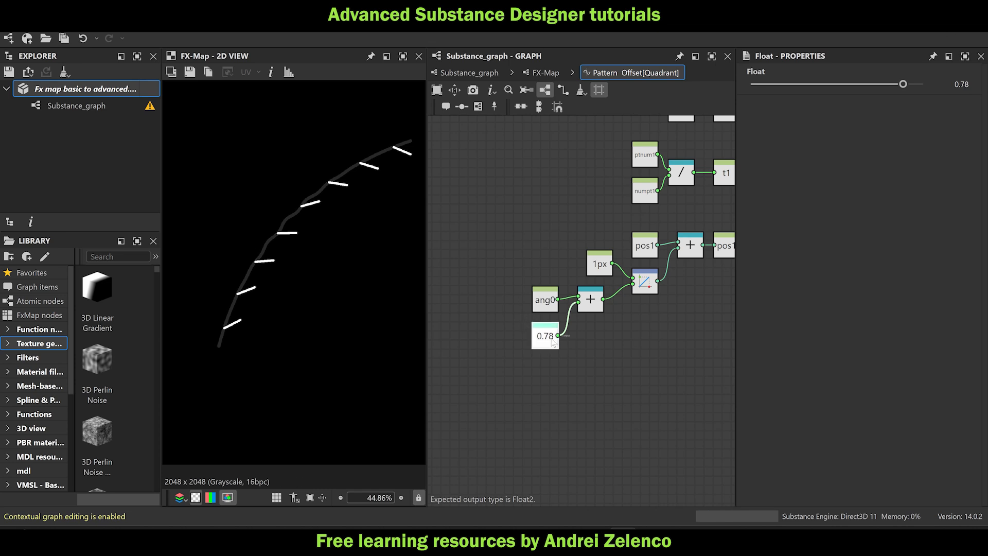
Insert a Negation node between the 0.78 Float and the Add node's second input, placed below the Float.
key(space)
text(ne)
click(610, 154)
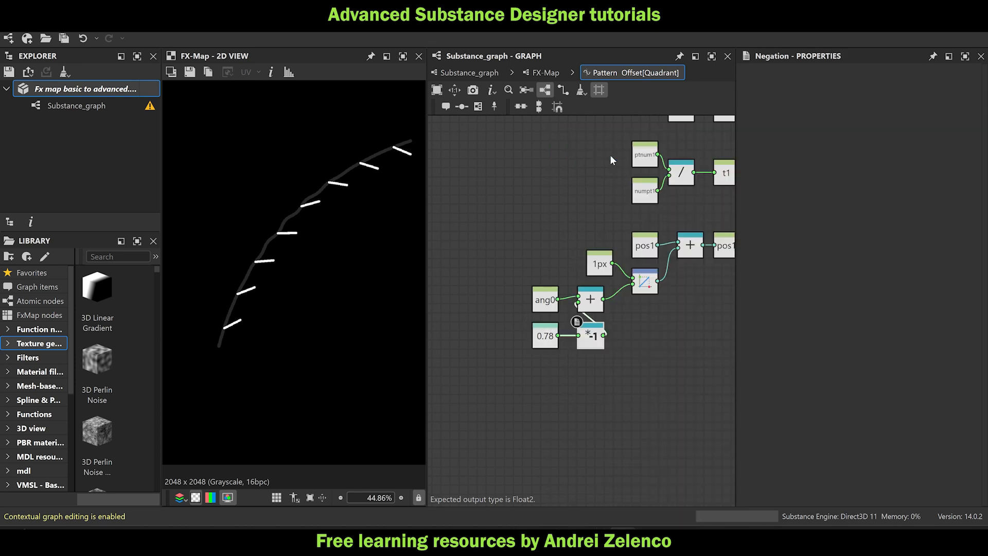
drag(590, 354, 544, 381)
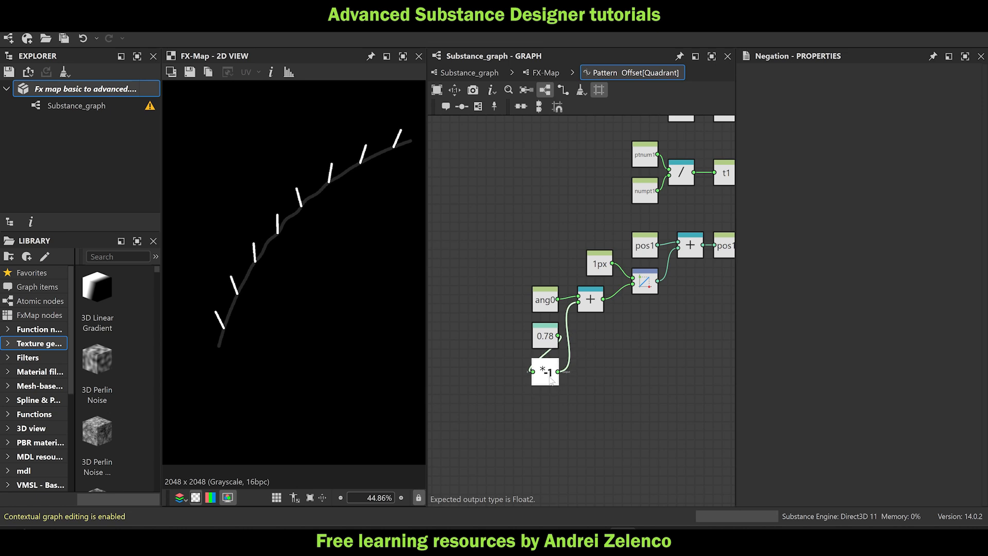
mouse_move(559, 336)
mouse_down()
mouse_move(579, 302)
mouse_move(582, 313)
mouse_up()
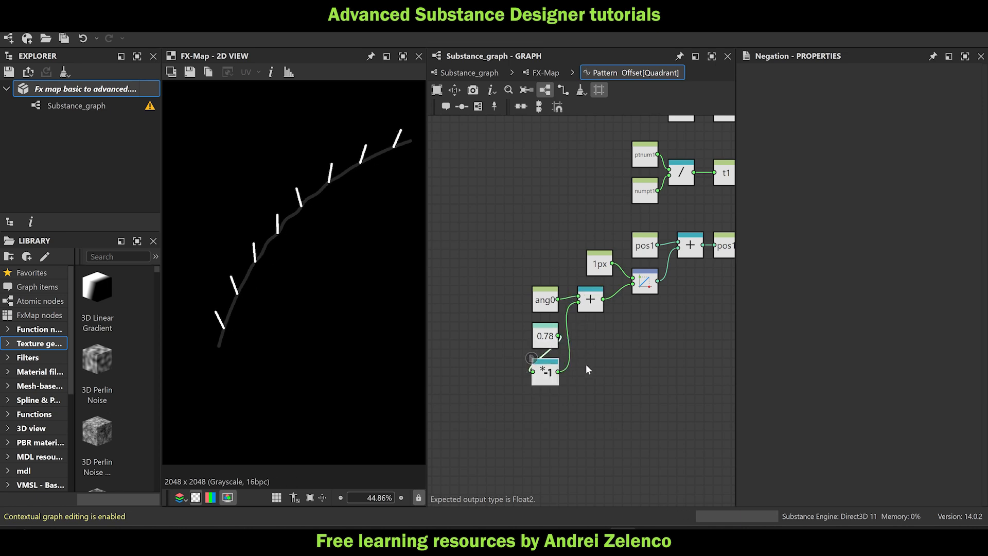
Add a Linear Interpolation node fed by the 0.78 Float and the Negation node, and output it to the ang0 Add node.
scroll(592, 363, up, 2)
click(600, 345)
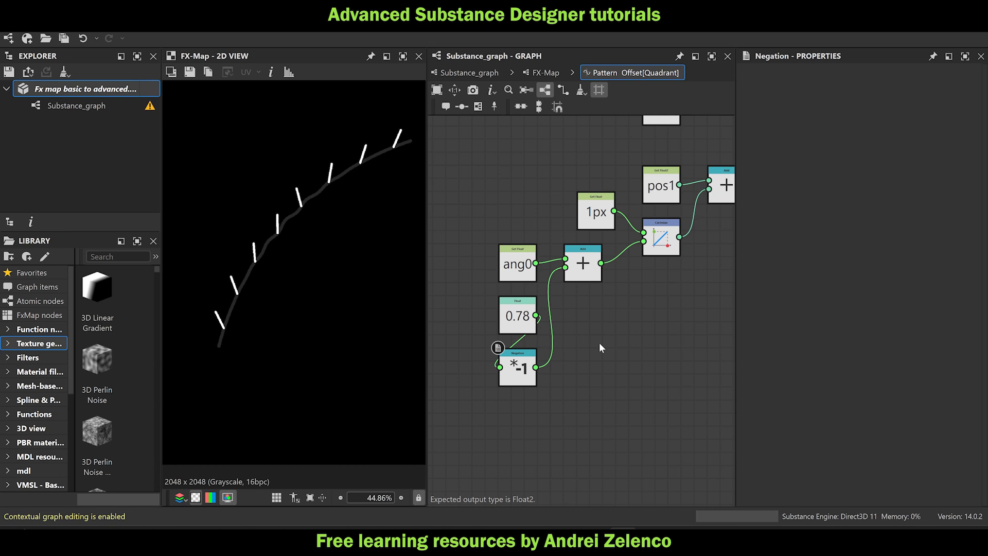
key(space)
text(lel)
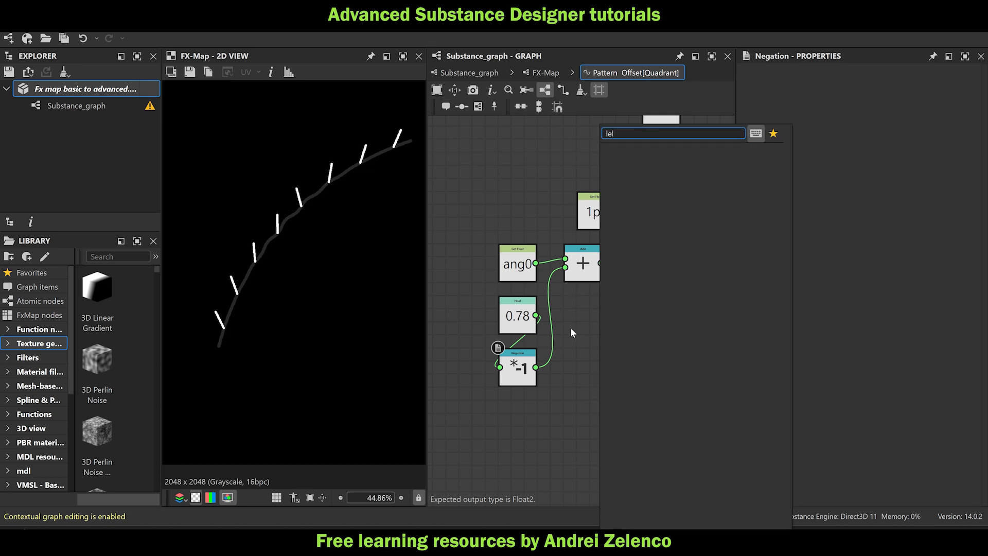
key(Escape)
key(space)
text(le)
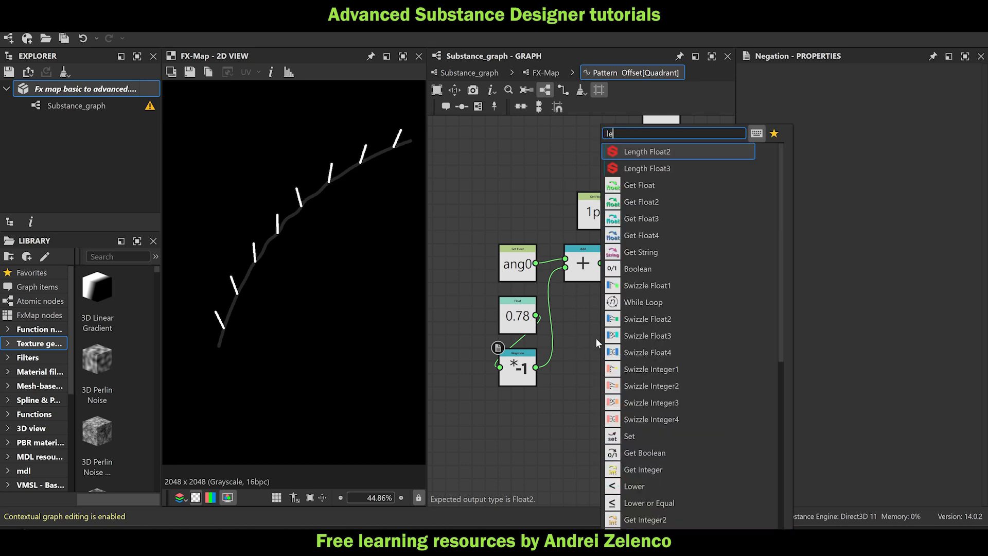
text(rp)
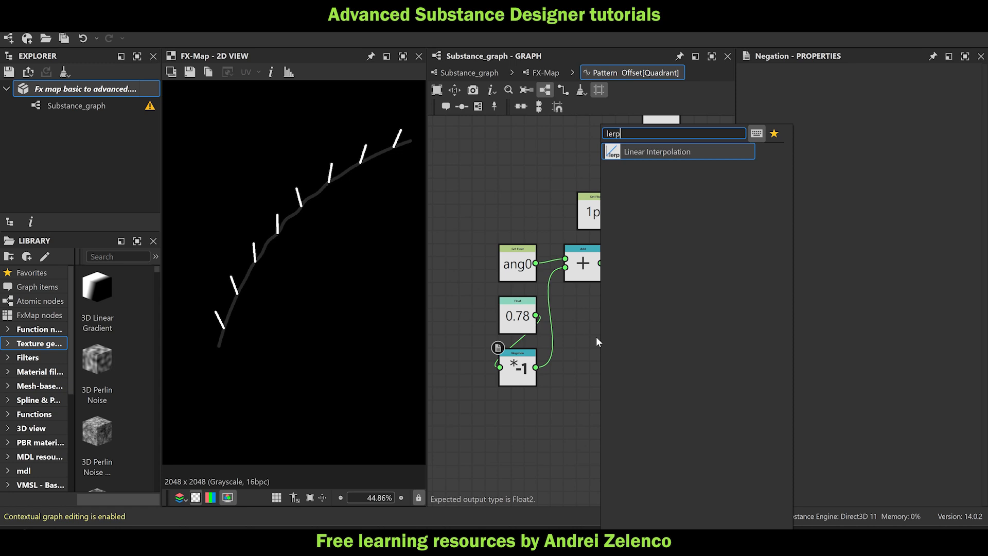
click(665, 149)
drag(535, 315, 578, 332)
drag(536, 367, 565, 267)
Add a Float node set to 1 as the Linear Interpolation's third input and save the package.
key(space)
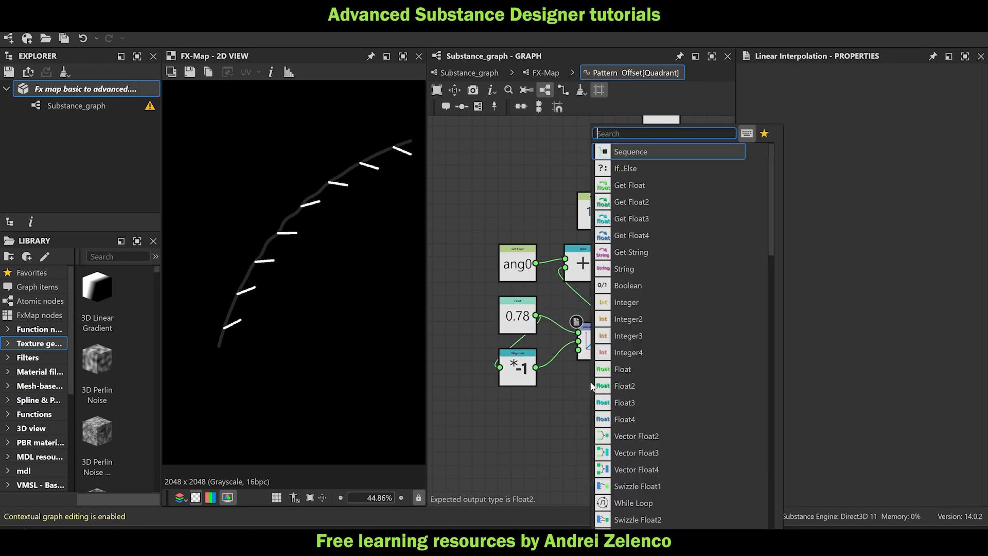
text(fl)
click(667, 154)
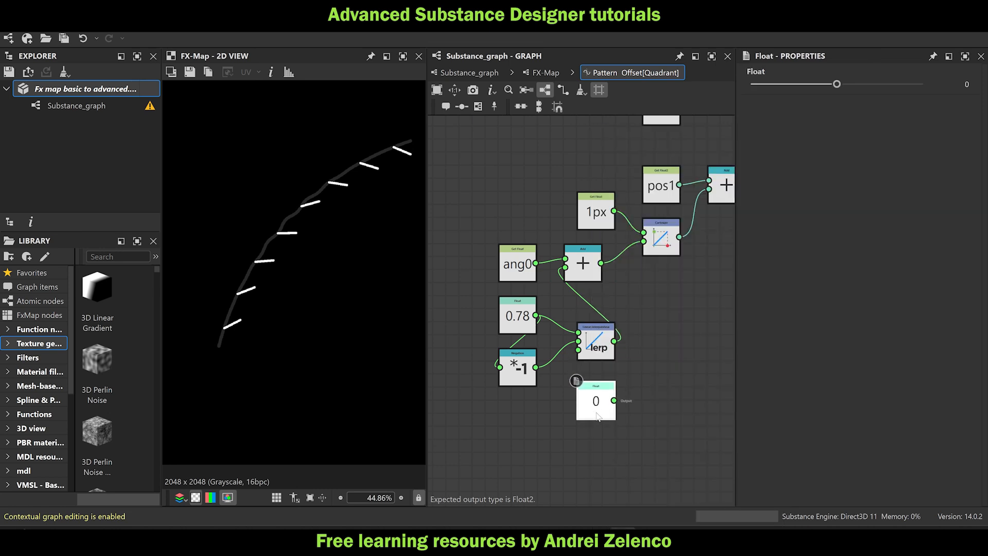
drag(597, 389, 578, 350)
drag(836, 84, 956, 159)
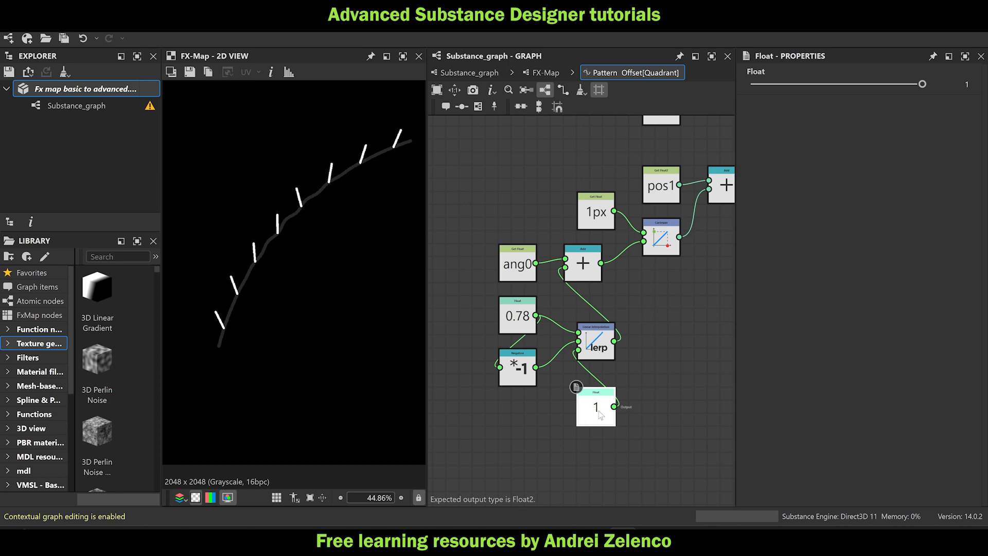
click(88, 88)
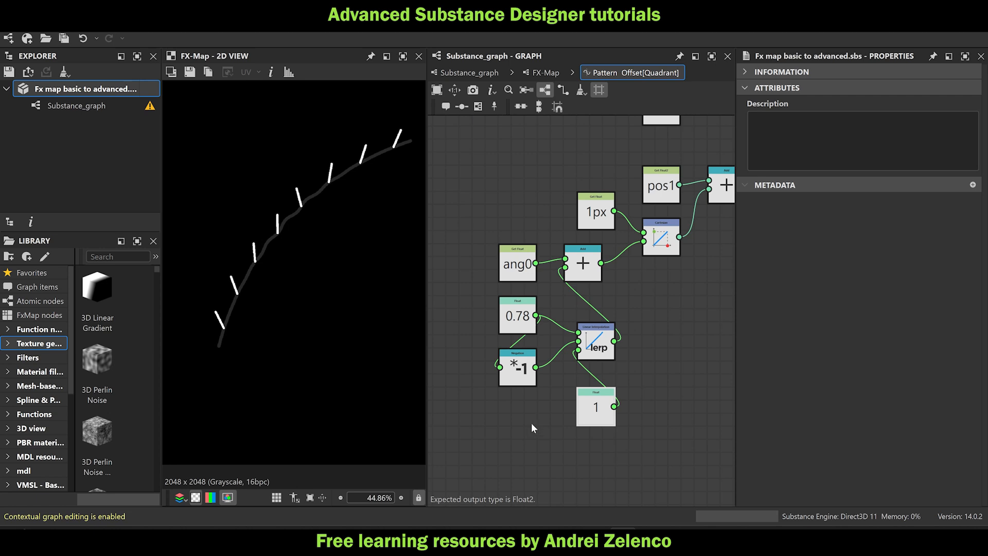
Add a Get Float node that reads the variable val0 below the Negation node, and save the package.
middle_drag(506, 424, 536, 379)
key(space)
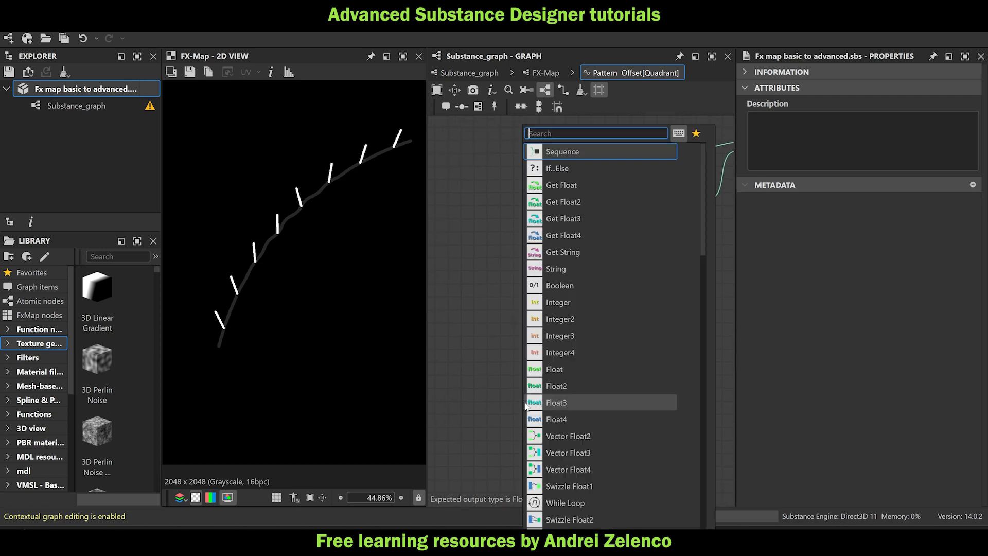
text(ge)
click(588, 154)
click(822, 83)
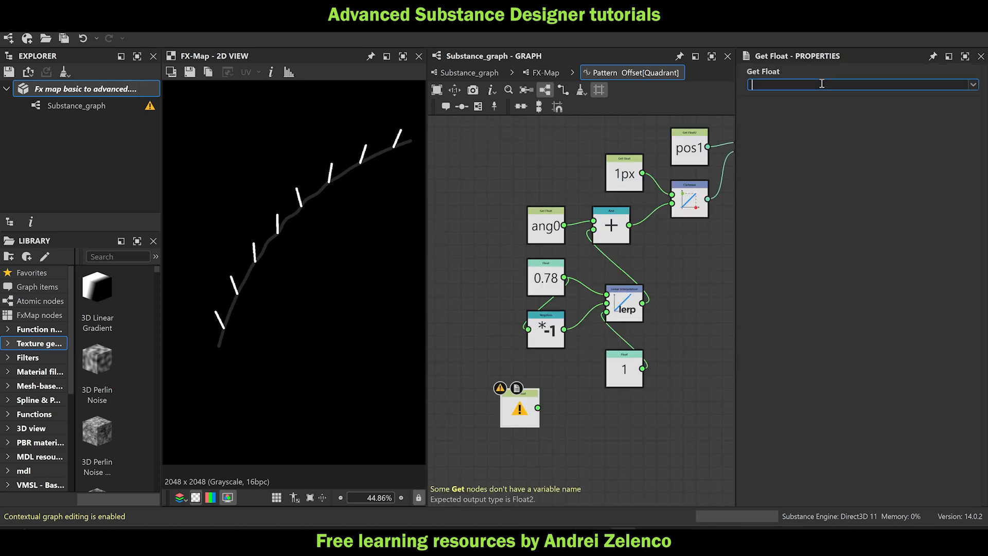
text(val0)
key(Return)
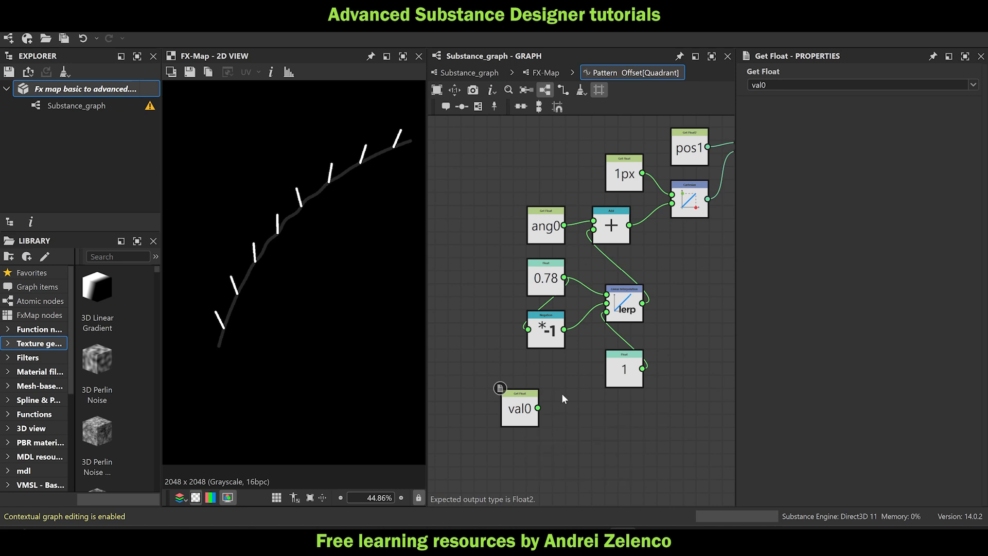
click(64, 90)
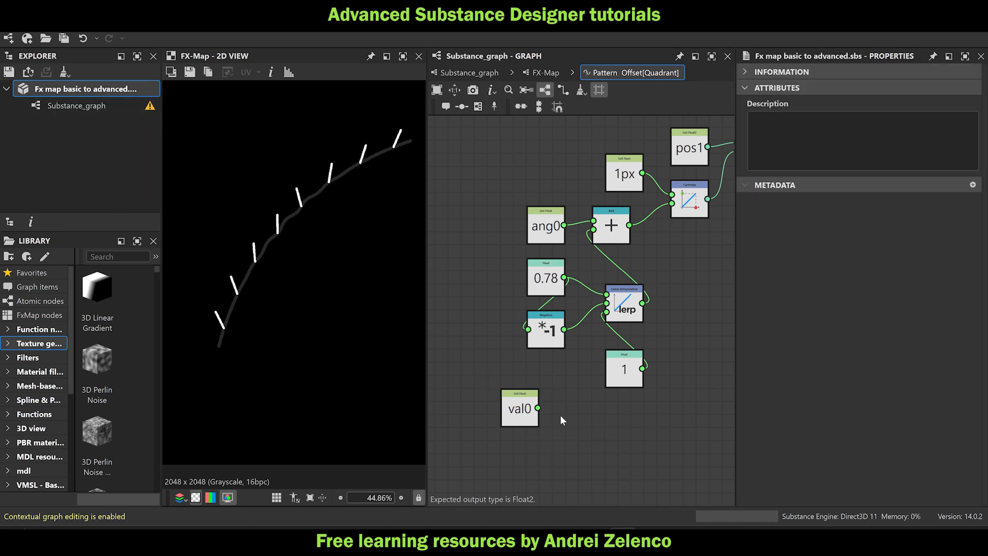
Add a Modulo node with the val0 node as its first input.
middle_drag(538, 416, 530, 358)
click(512, 343)
key(space)
text(mo)
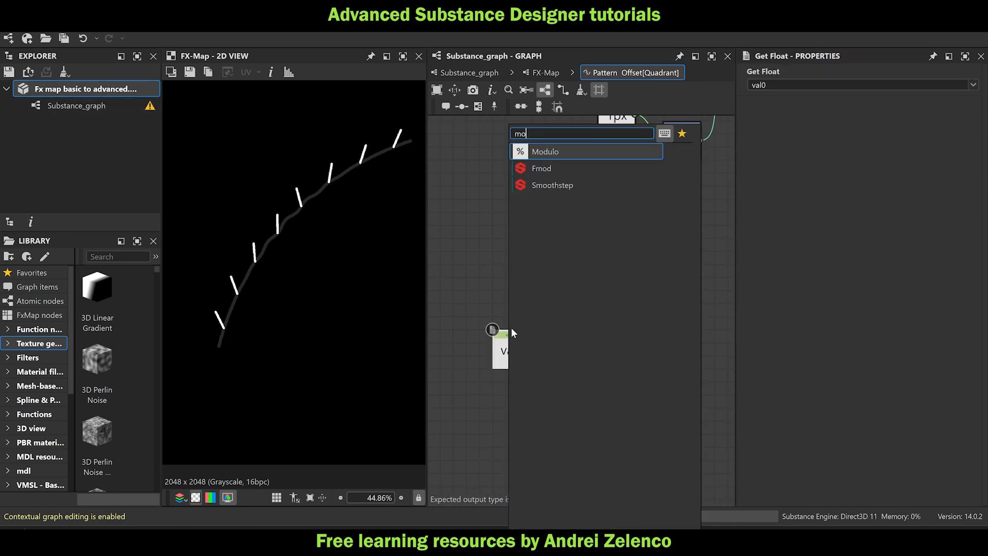
click(562, 151)
Add a Float node set to 2, connect it to the Modulo's second input and save the package.
key(space)
text(fl)
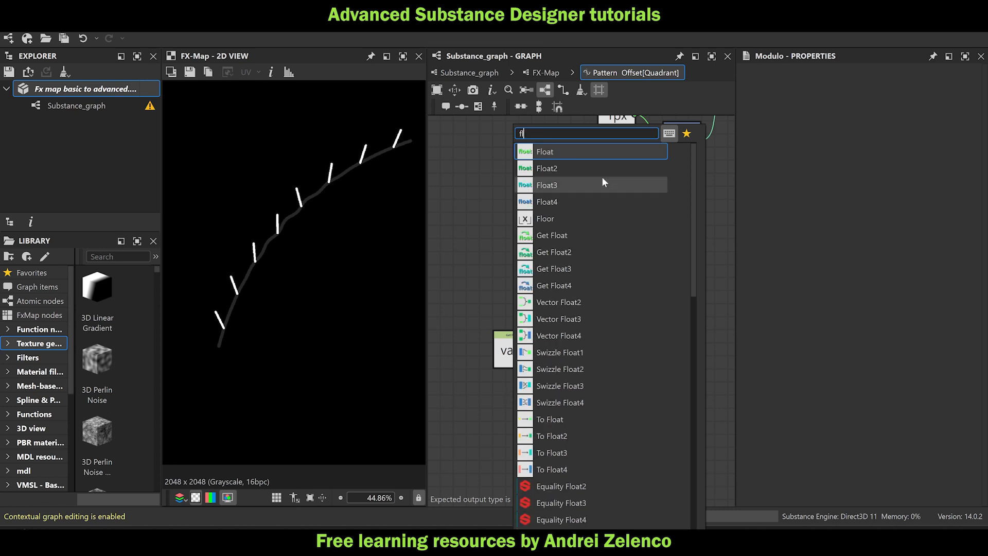
click(604, 151)
click(957, 84)
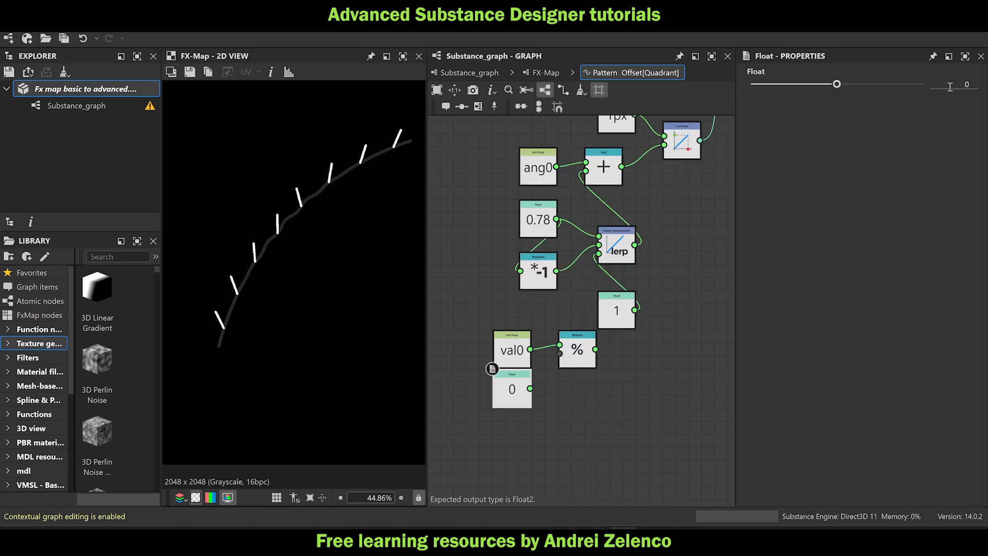
text(2)
click(643, 330)
drag(530, 388, 561, 370)
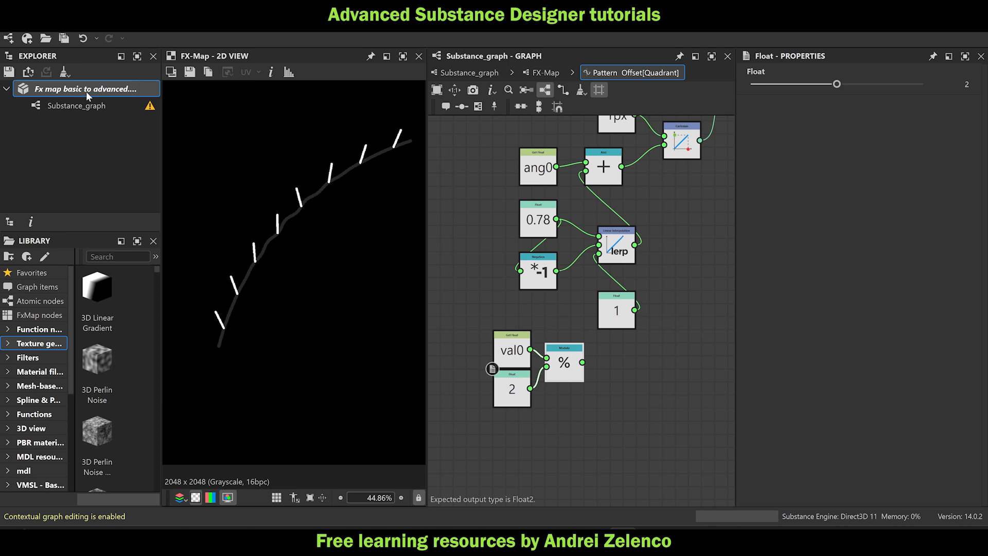
key(ctrl+s)
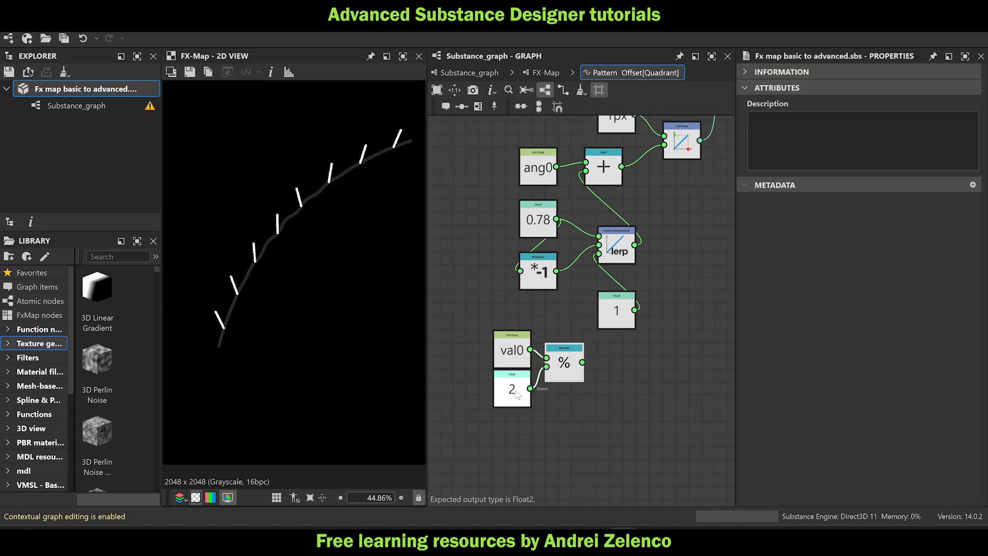
Connect the Modulo output to the Linear Interpolation's third input in place of the Float 1 node, and delete that Float.
drag(517, 395, 517, 408)
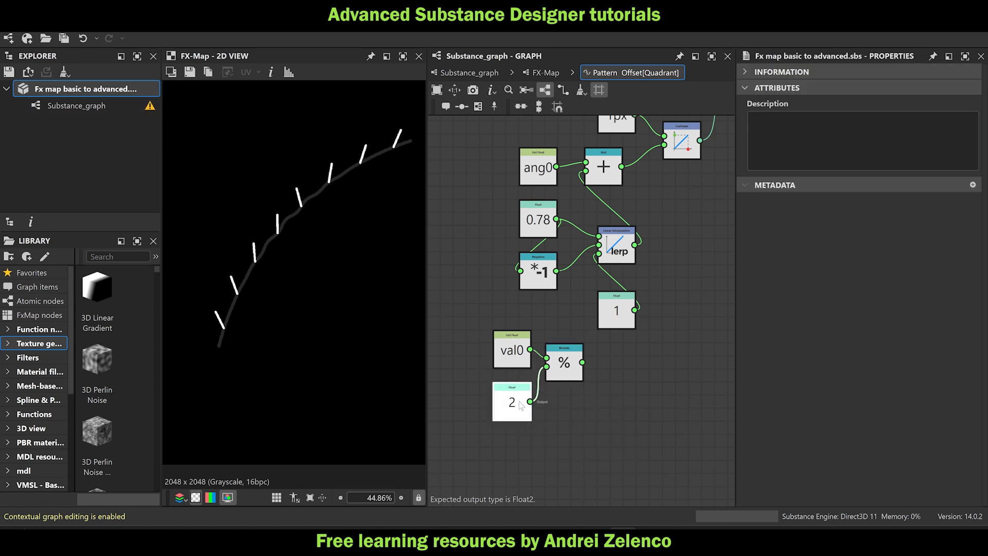
drag(582, 362, 598, 253)
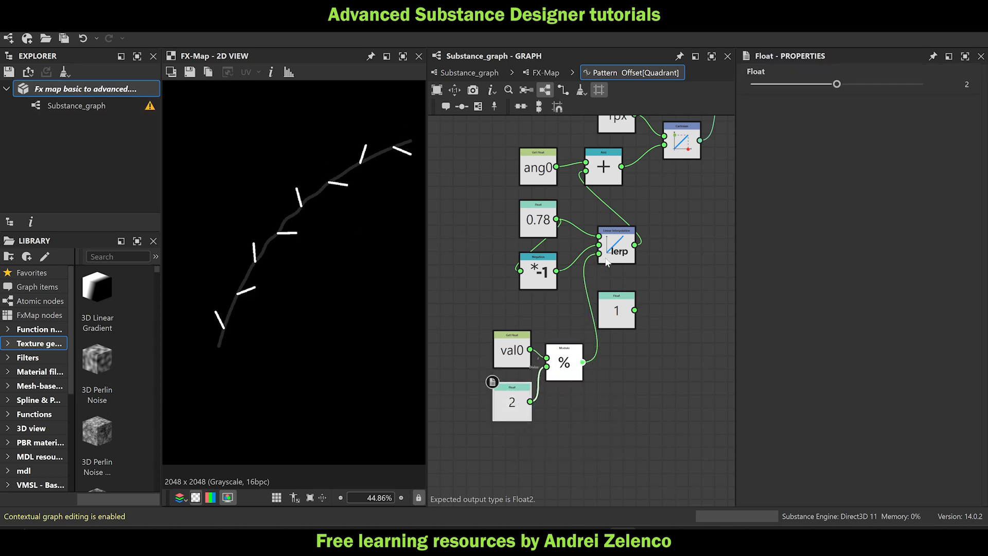
click(617, 315)
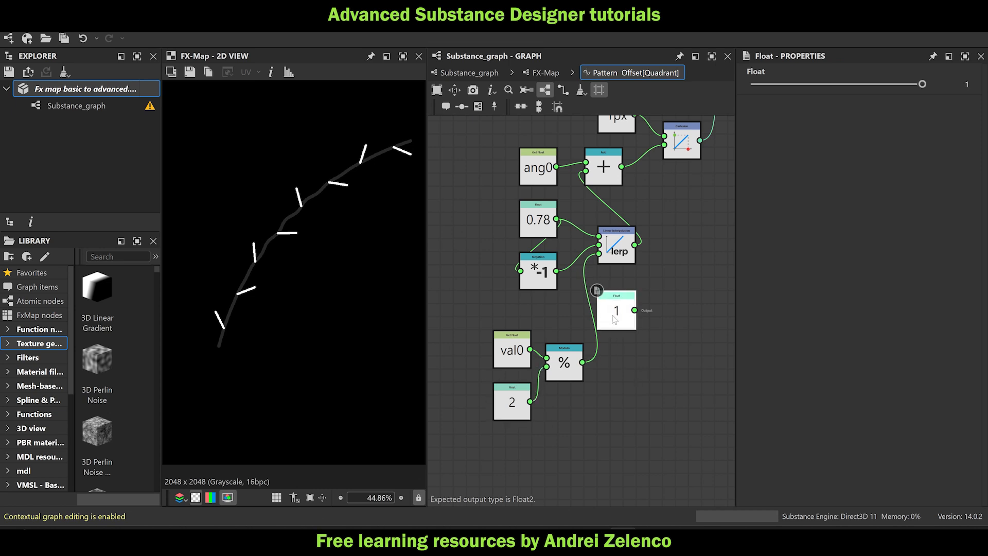
key(Delete)
Move the val0, Float 2 and Modulo nodes together to just beneath the Negation node and save the package.
drag(583, 437, 493, 329)
drag(564, 371, 590, 345)
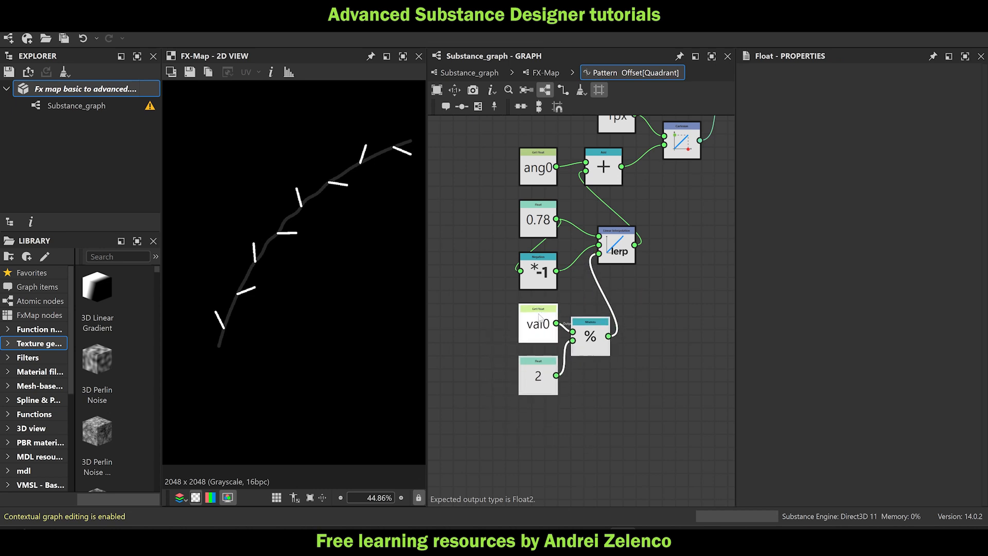
click(98, 90)
Return to the FX-Map graph and examine how the side segments are placed and angled along the curve in the 2D view.
scroll(335, 257, down, 2)
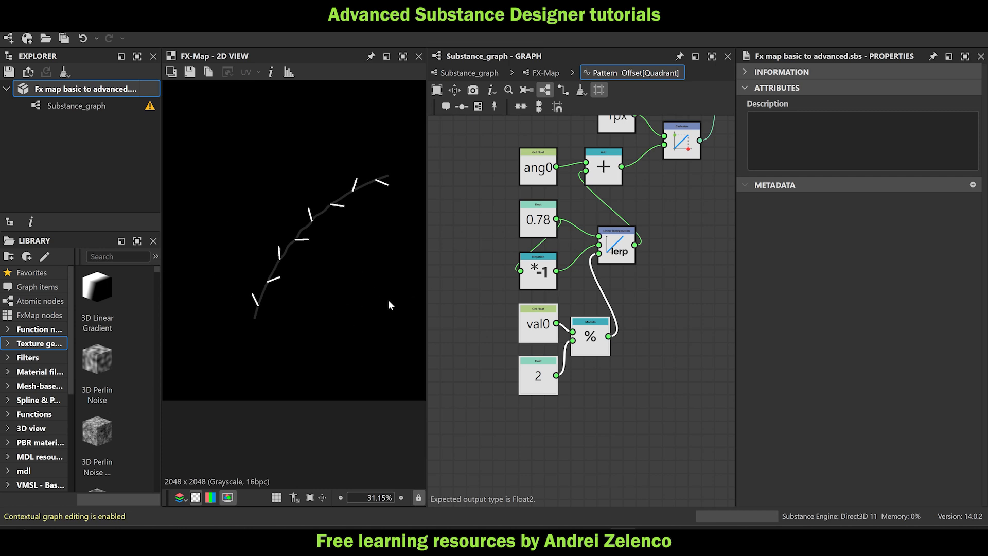
click(543, 72)
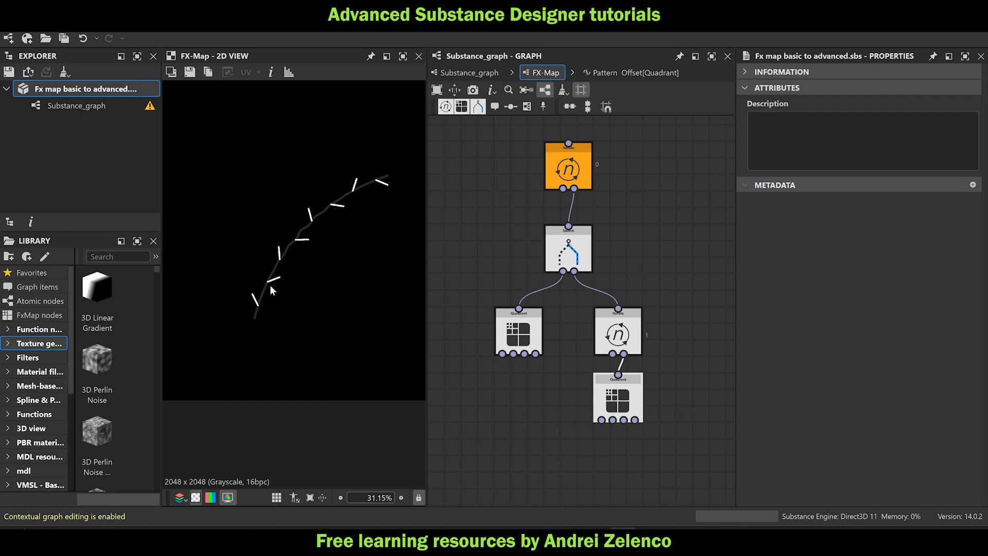
scroll(249, 283, up, 1)
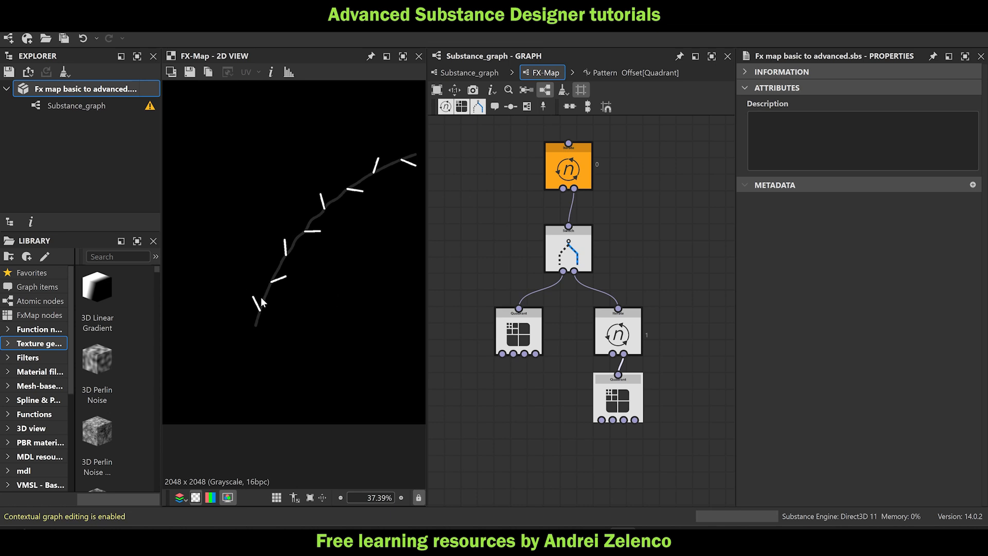
scroll(247, 308, down, 2)
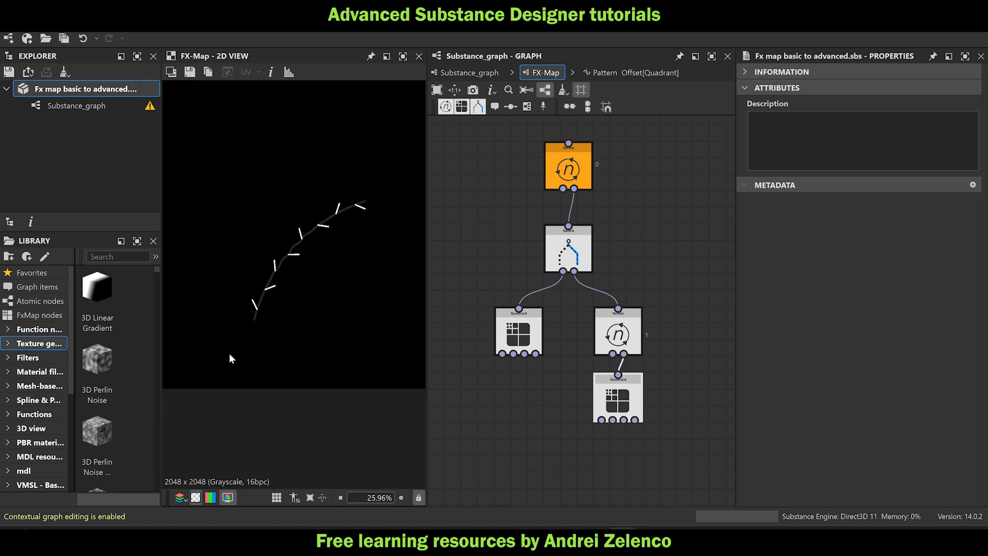
scroll(255, 314, up, 3)
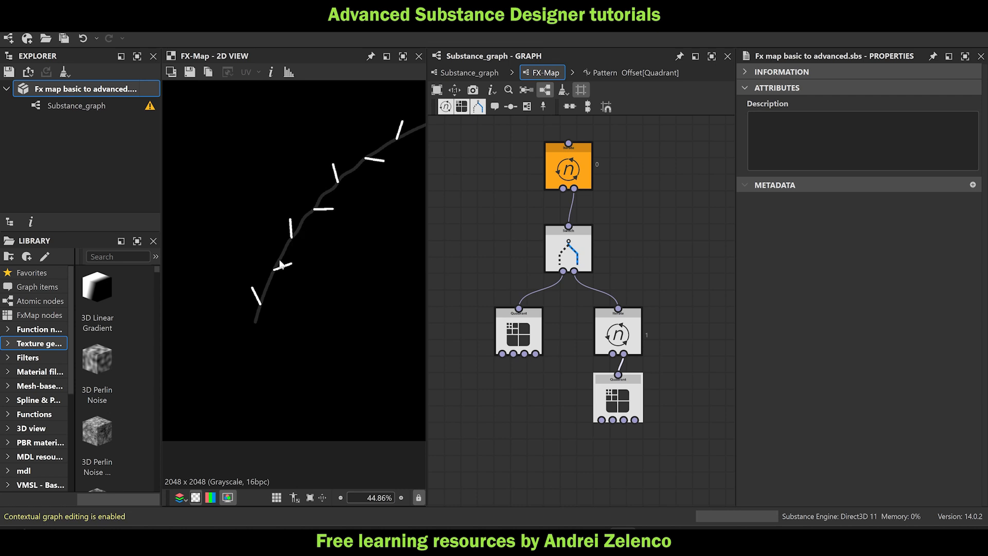
scroll(269, 287, down, 2)
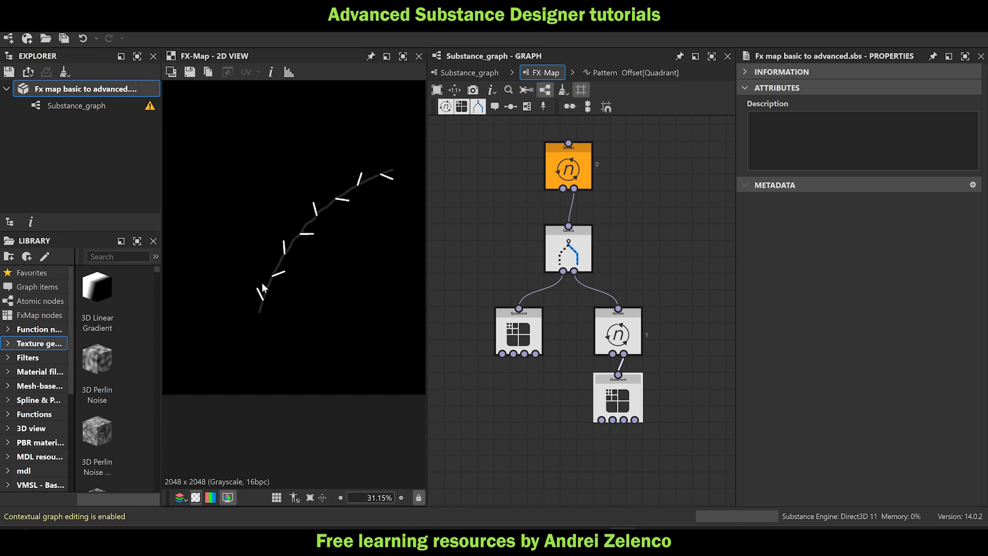
scroll(262, 285, up, 2)
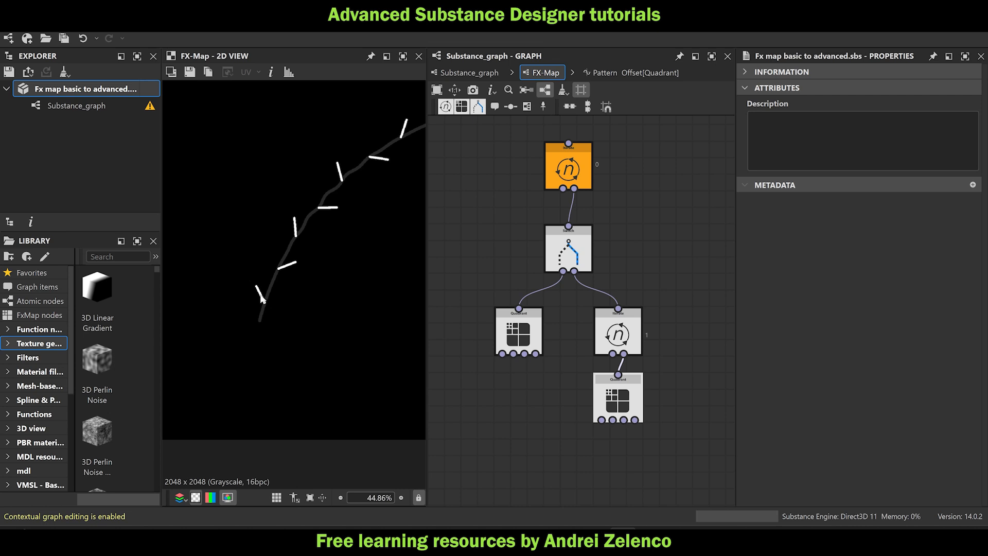
scroll(263, 303, down, 2)
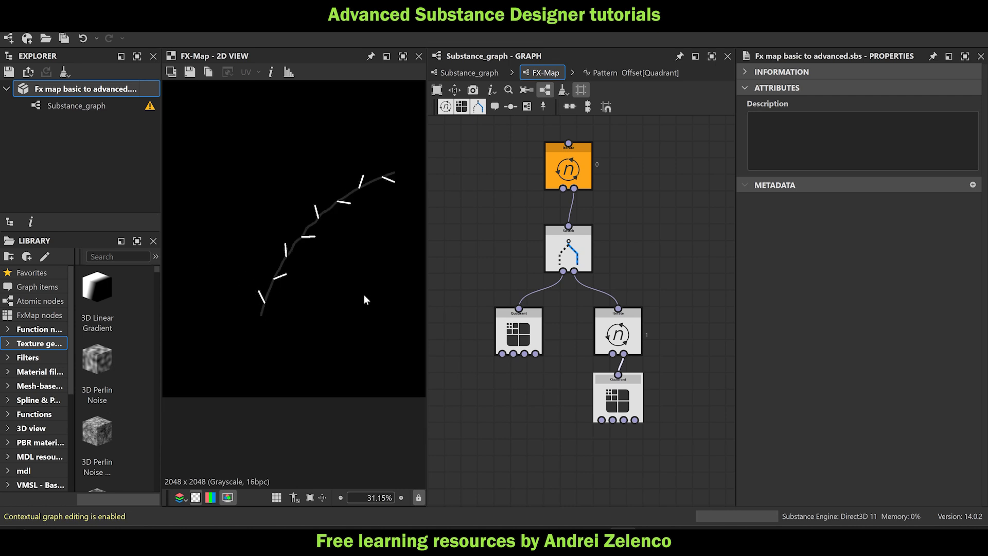
scroll(348, 199, up, 1)
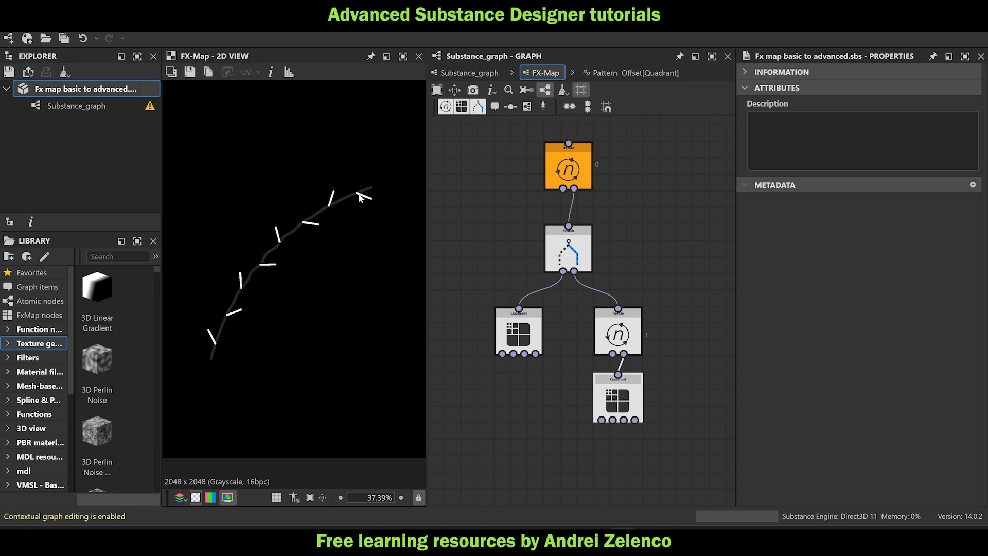
scroll(359, 193, up, 3)
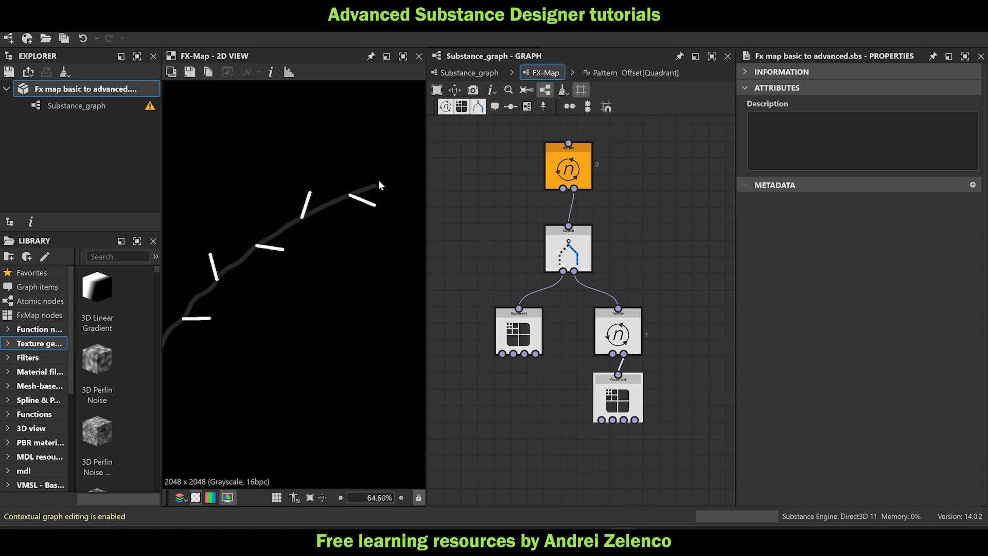
scroll(355, 189, down, 3)
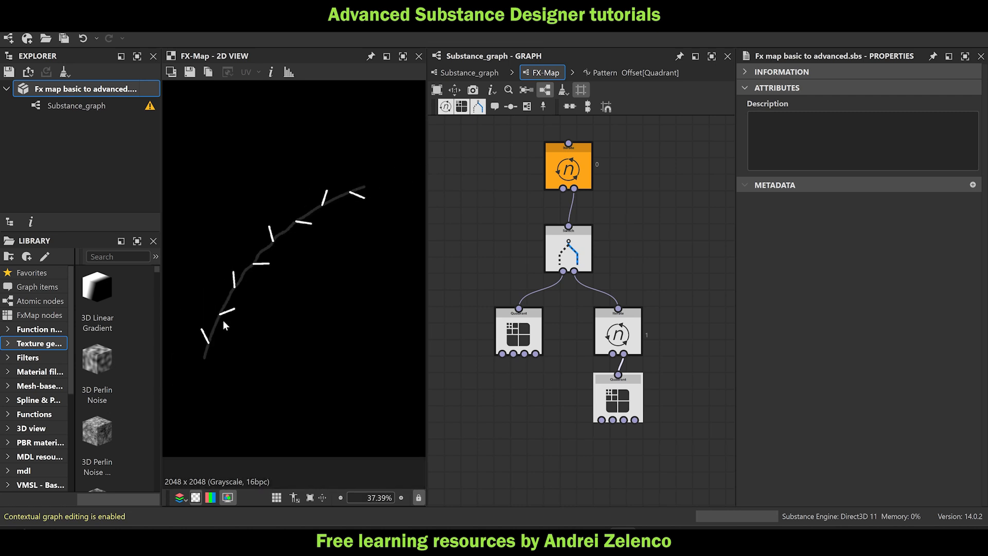
In the Switch node's Selector function, set the number of branches Float to 32 and save the package.
scroll(507, 200, down, 1)
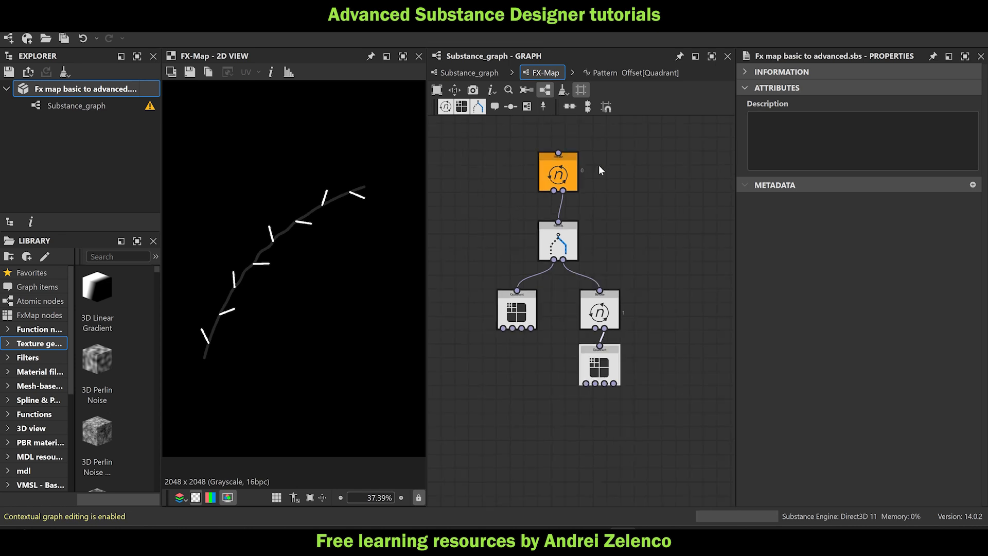
click(558, 240)
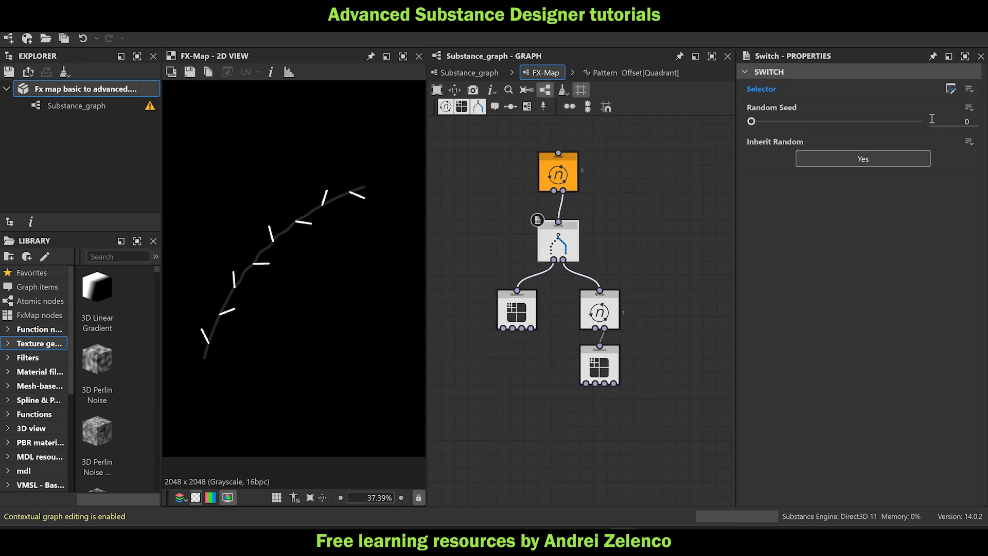
click(951, 88)
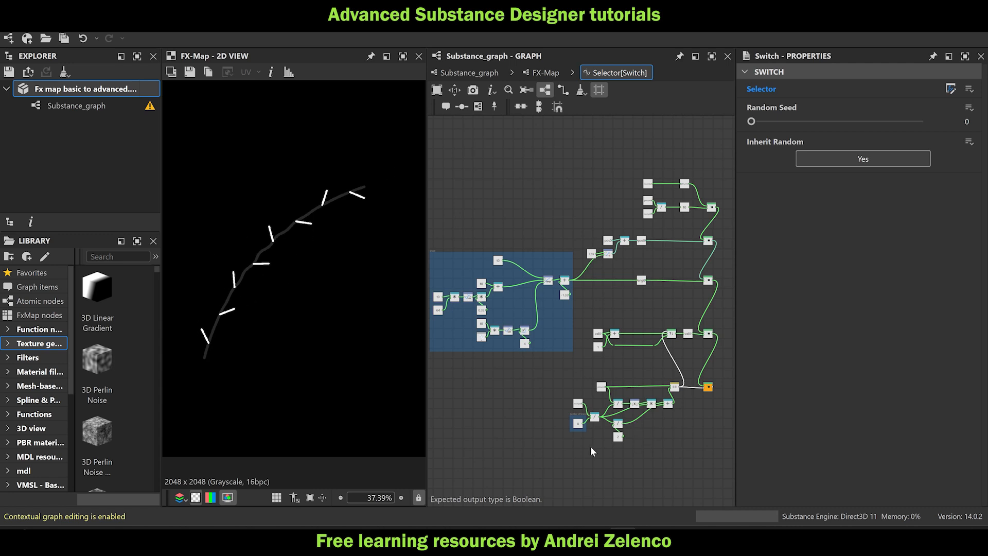
scroll(579, 422, up, 5)
scroll(565, 419, up, 1)
click(566, 406)
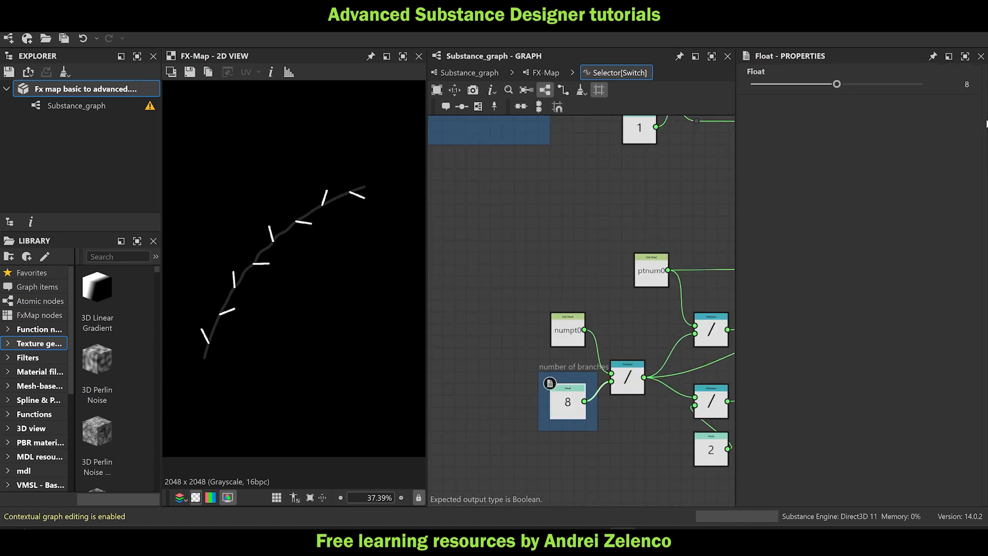
text(32)
key(Return)
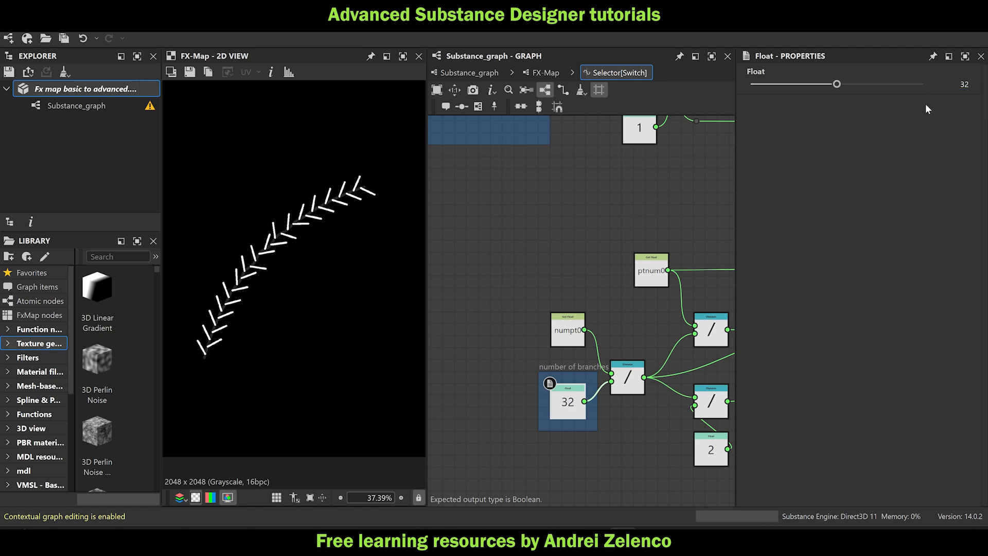
click(108, 85)
Open the Pattern Offset function of the Quadrant beneath the second Iterate node and move its Linear Interpolation node slightly closer to its input nodes.
click(536, 74)
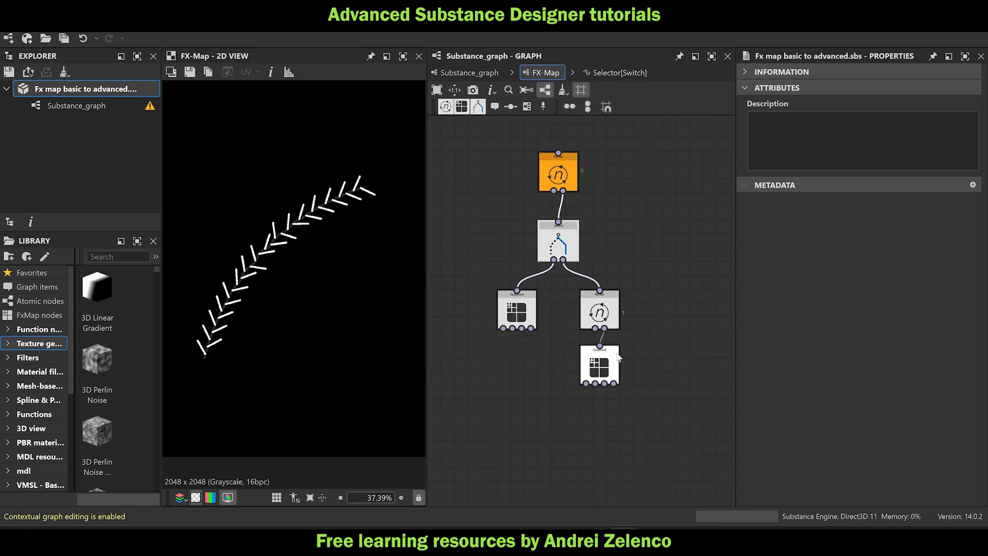
click(605, 368)
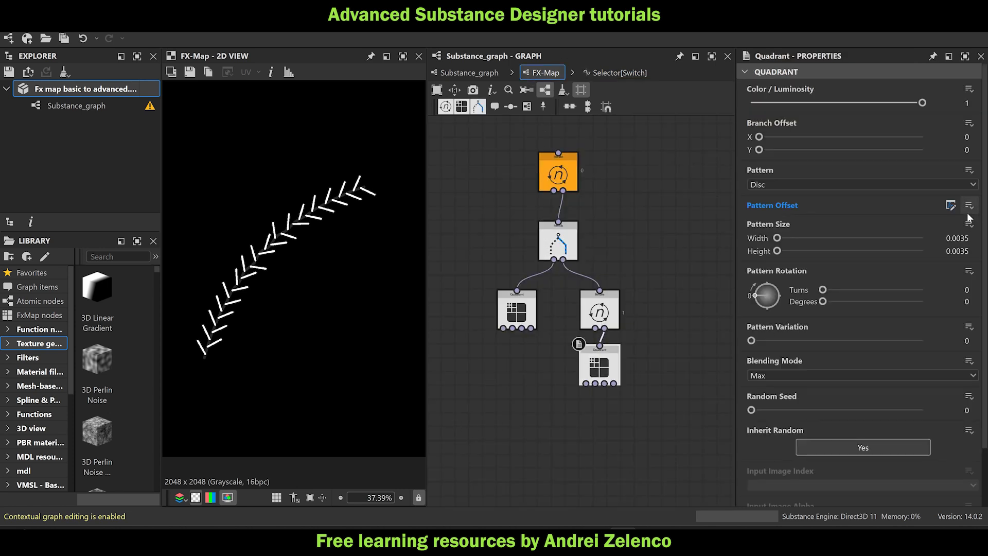
click(950, 205)
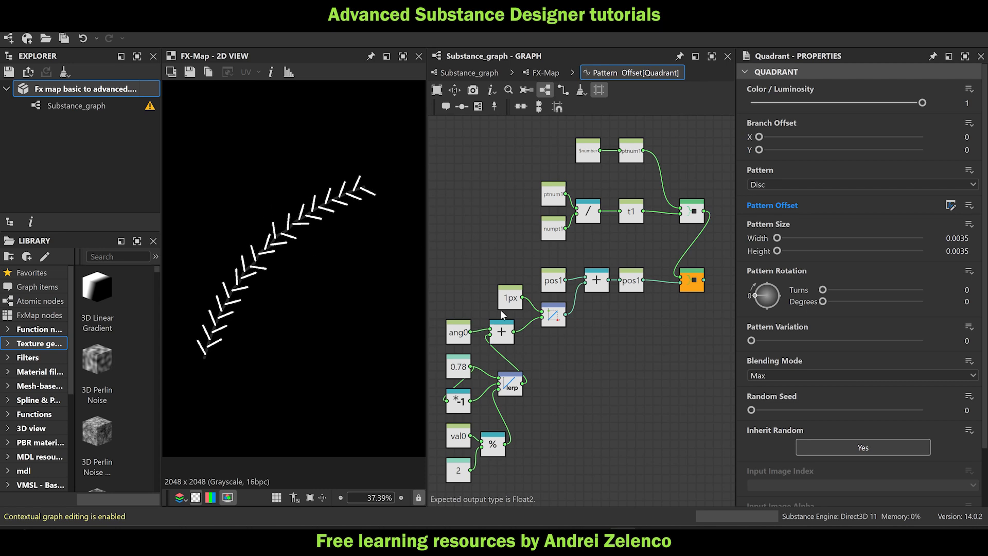
middle_drag(583, 375, 594, 302)
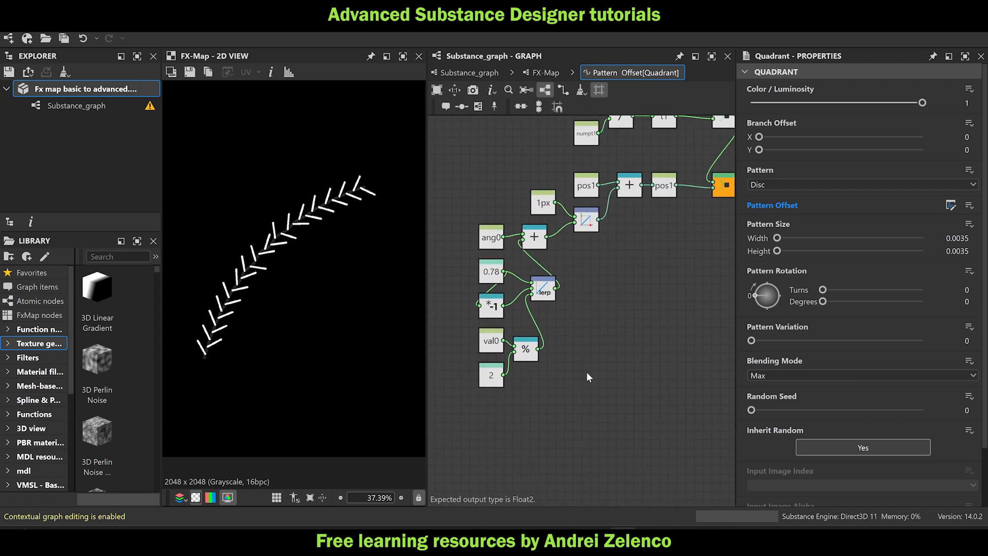
drag(564, 402, 456, 253)
click(551, 309)
click(541, 293)
drag(542, 296, 533, 295)
click(489, 241)
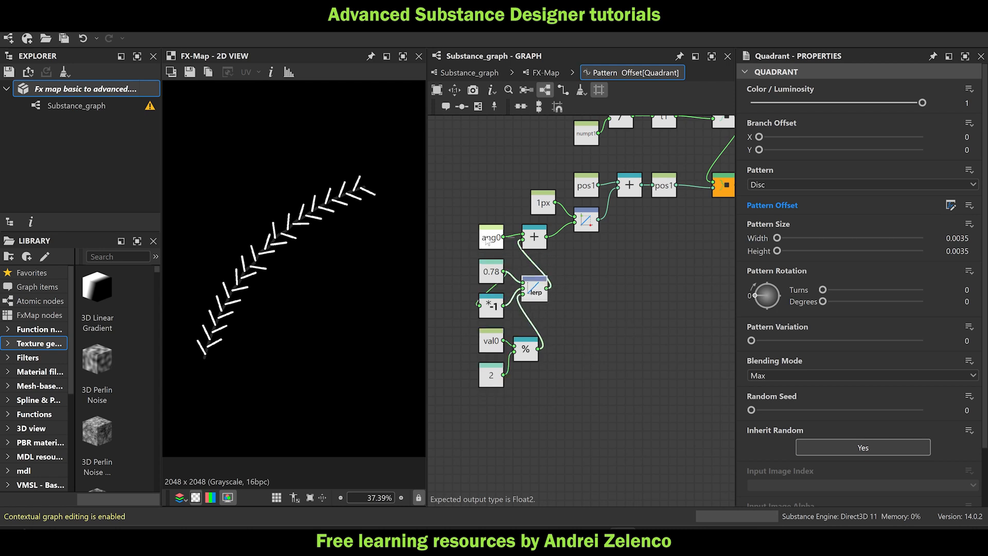
click(559, 435)
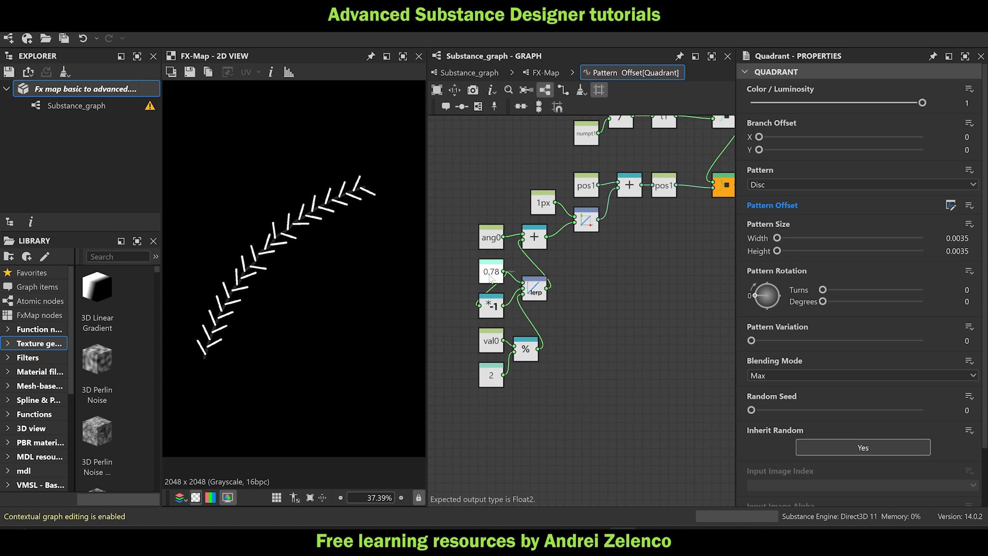
Move the angle Float node away from the Negation node and vary its value, trying 0.17 and 0.81.
click(491, 278)
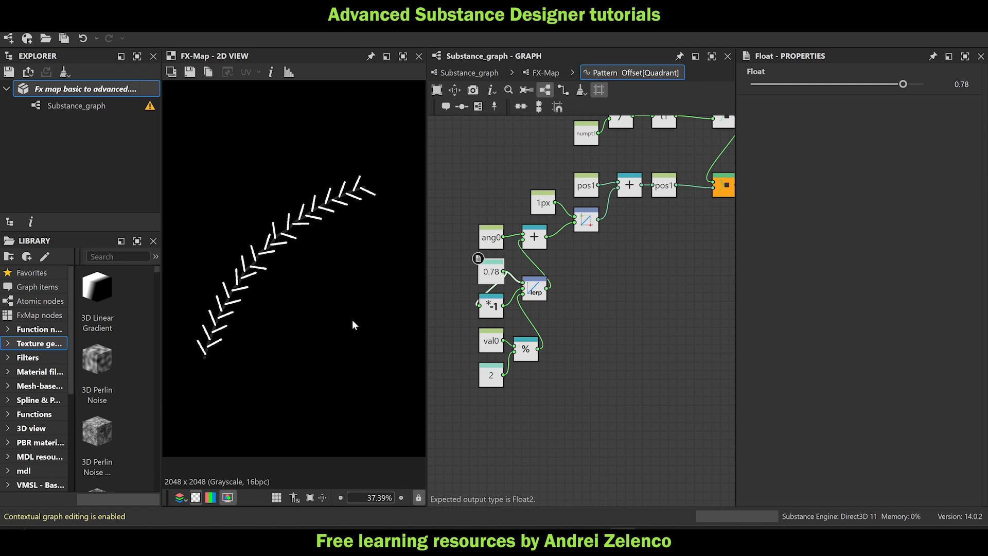
middle_drag(452, 283, 555, 289)
drag(583, 286, 471, 285)
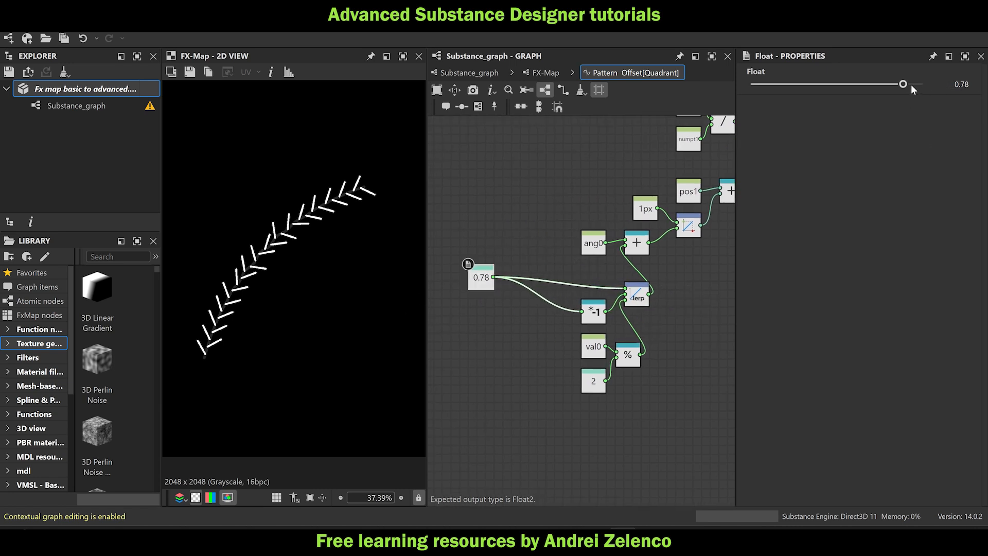
drag(904, 84, 851, 98)
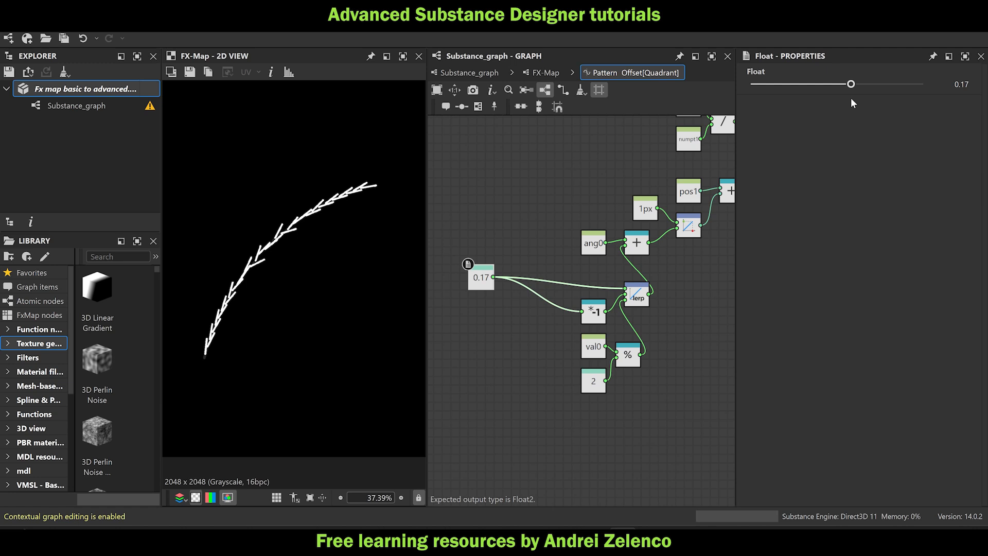
drag(851, 98, 906, 106)
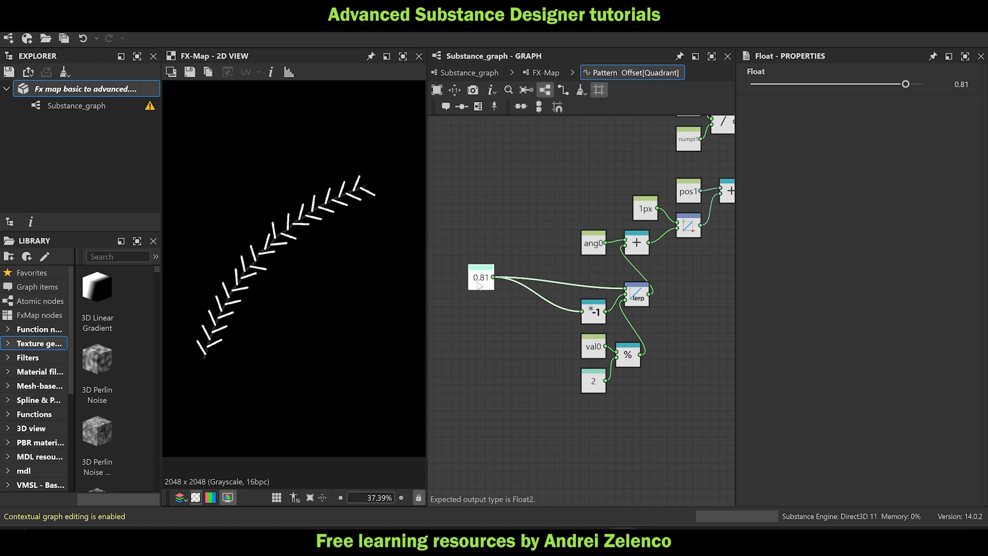
drag(479, 284, 487, 288)
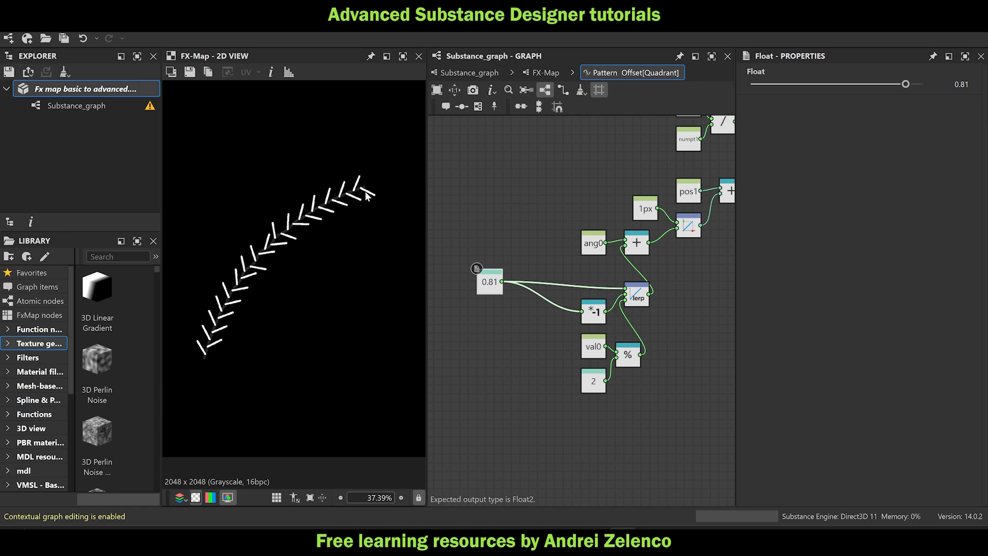
Add a Get Float node beneath the angle Float and set its variable name to t0.
click(487, 325)
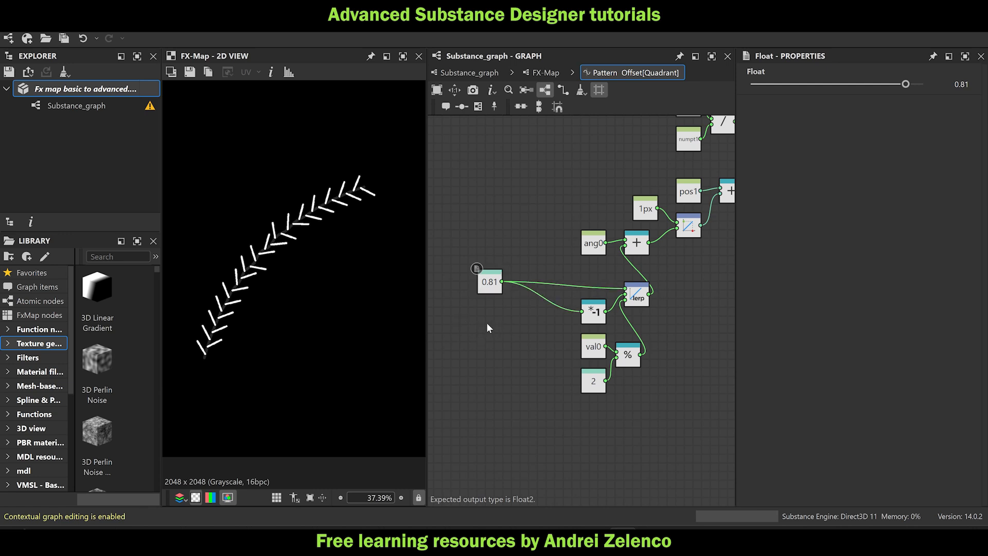
key(space)
text(get)
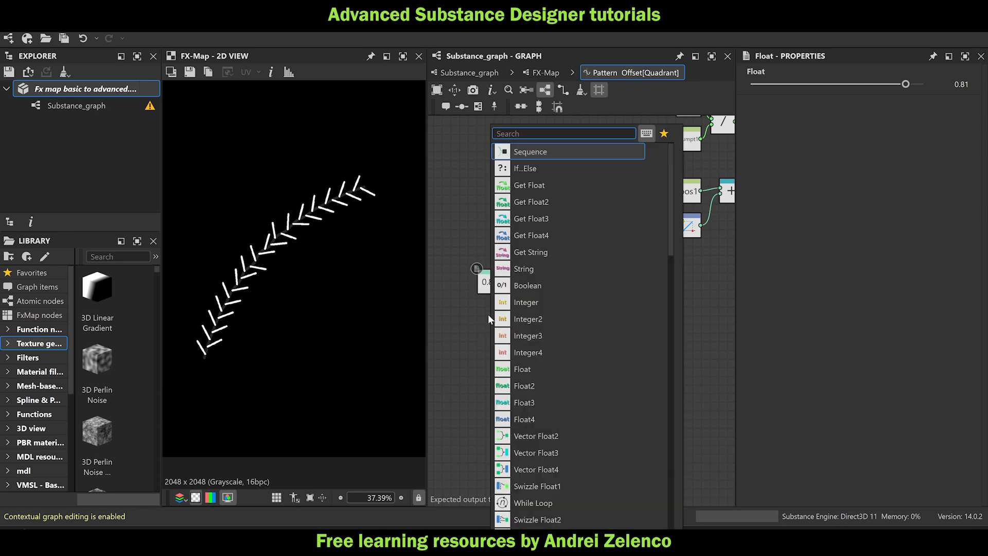
click(563, 150)
click(832, 85)
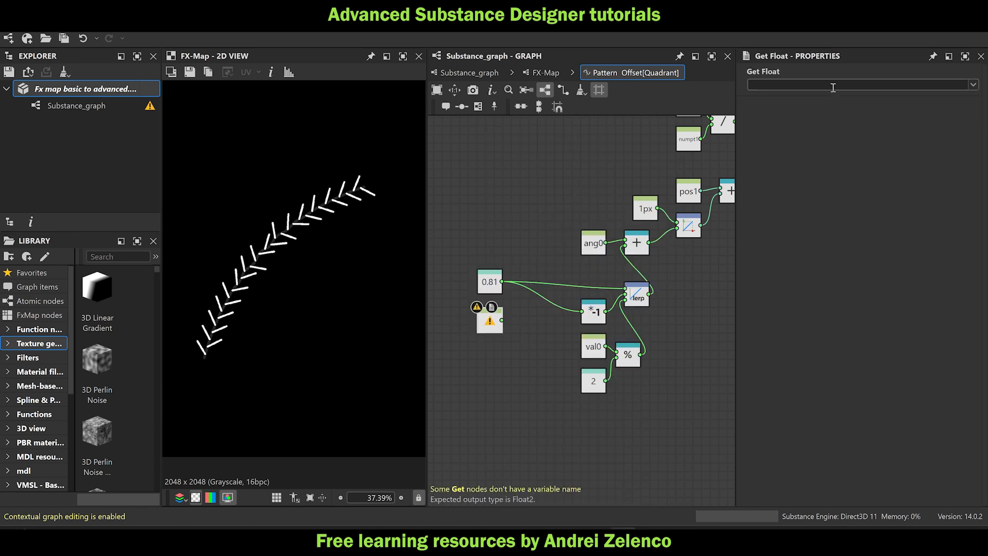
text(to)
key(Return)
drag(783, 82, 749, 86)
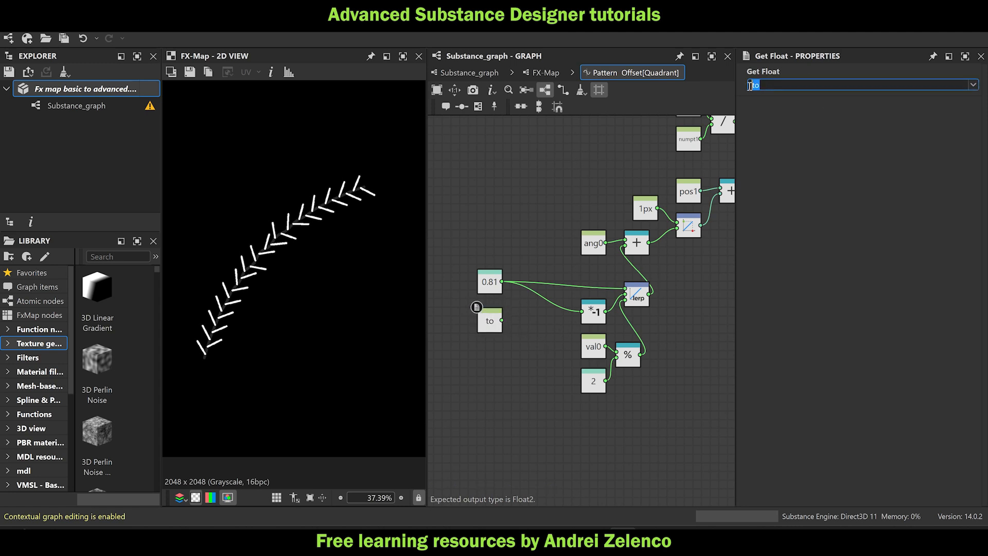
text(t0)
key(Return)
Transfer the angle Float's output connections to the t0 node, delete the Float and move t0 into its place.
shift+drag(502, 282, 501, 321)
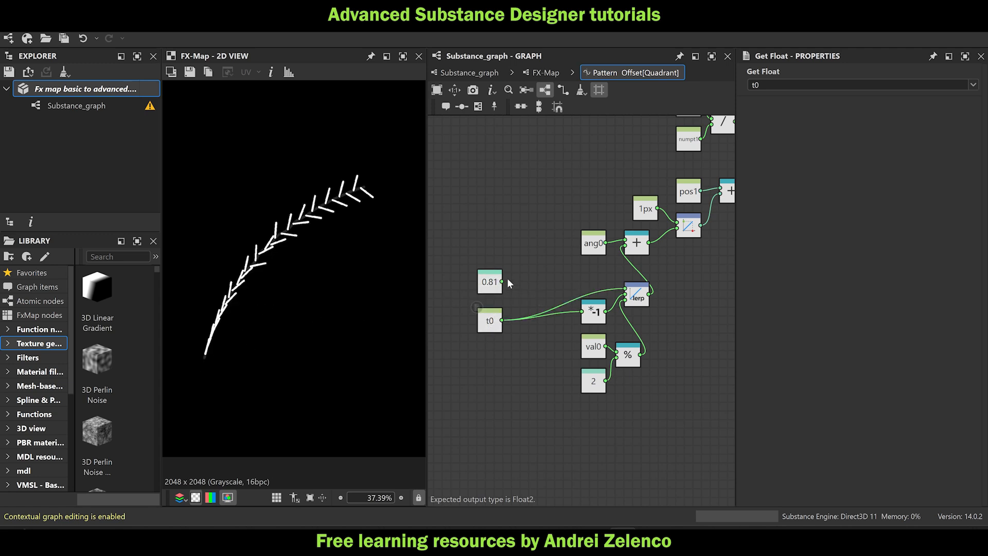
drag(489, 292, 445, 373)
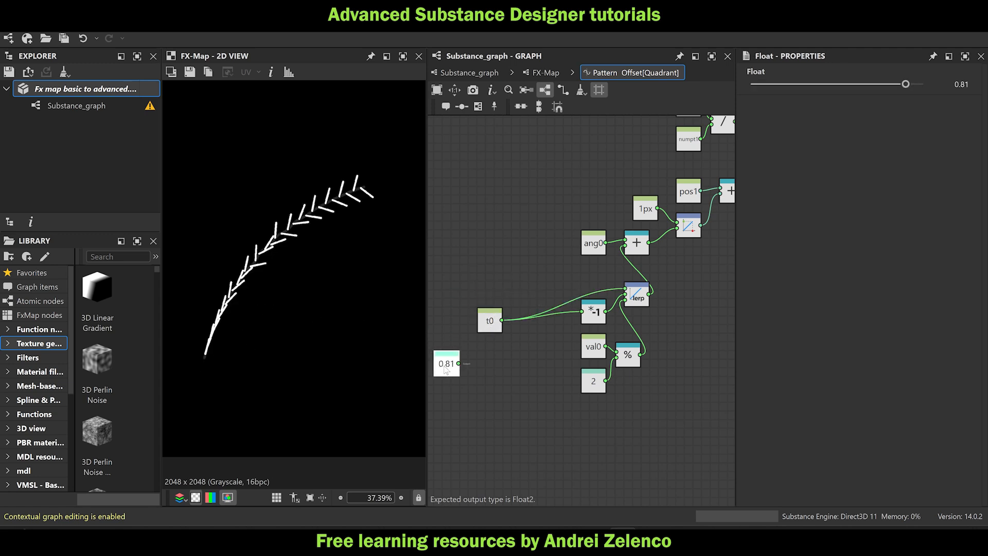
key(Delete)
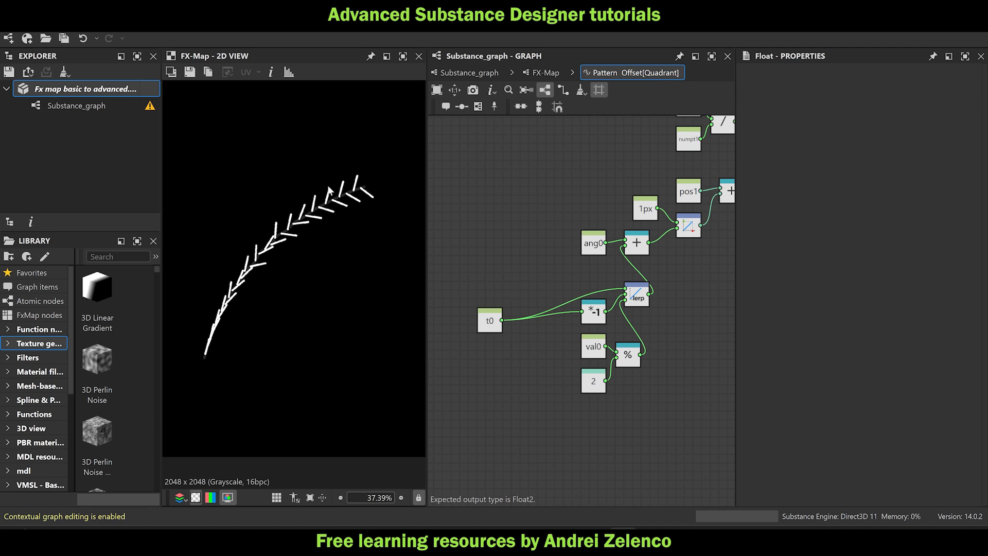
drag(490, 322, 489, 296)
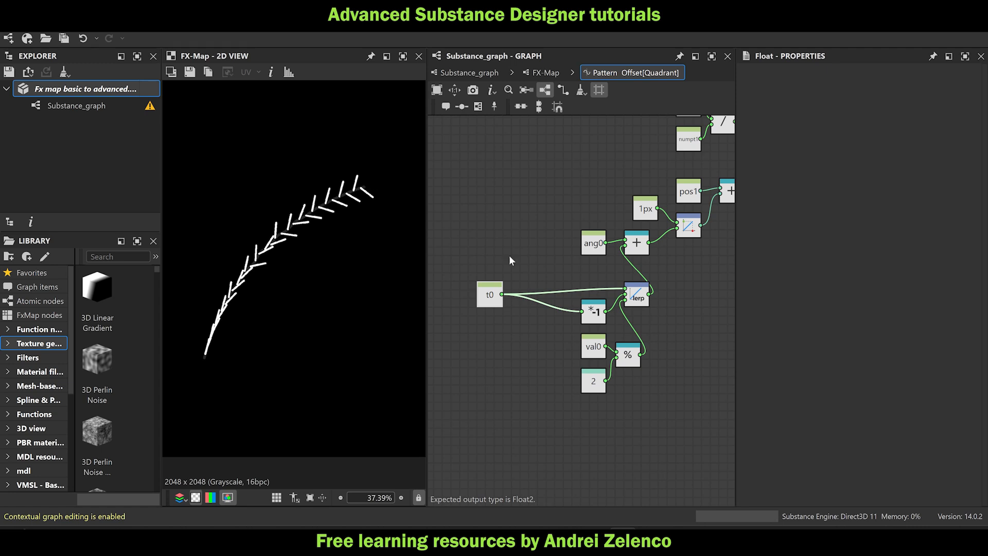
Insert a One Minus node between t0 and the Linear Interpolation and Negation inputs, place it beside t0 and save the package.
drag(484, 297, 460, 290)
key(space)
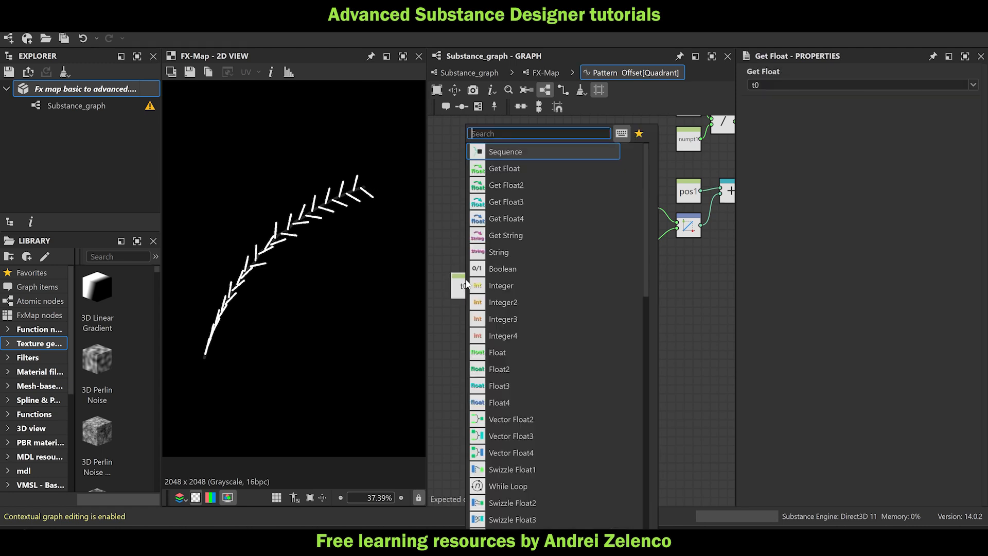
text(1)
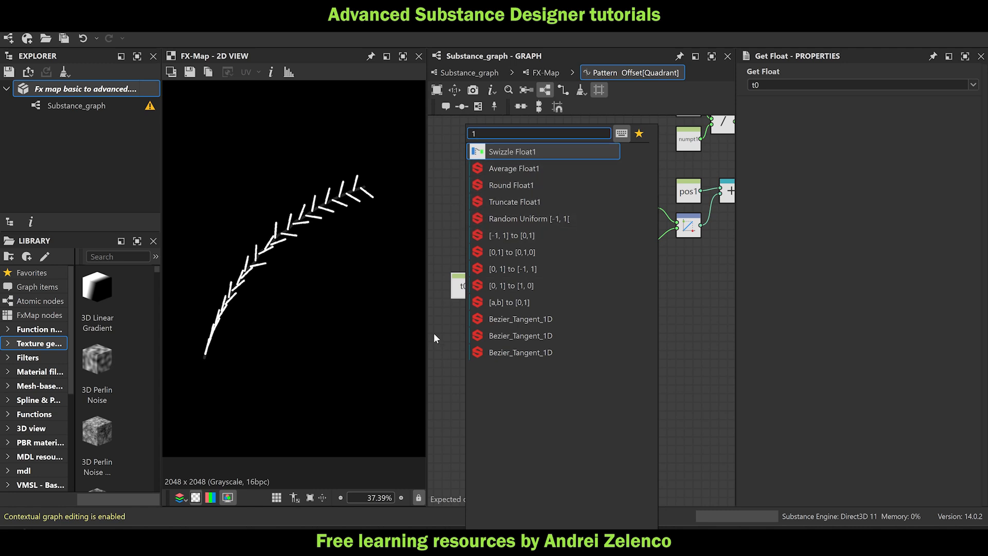
key(BackSpace)
text(on)
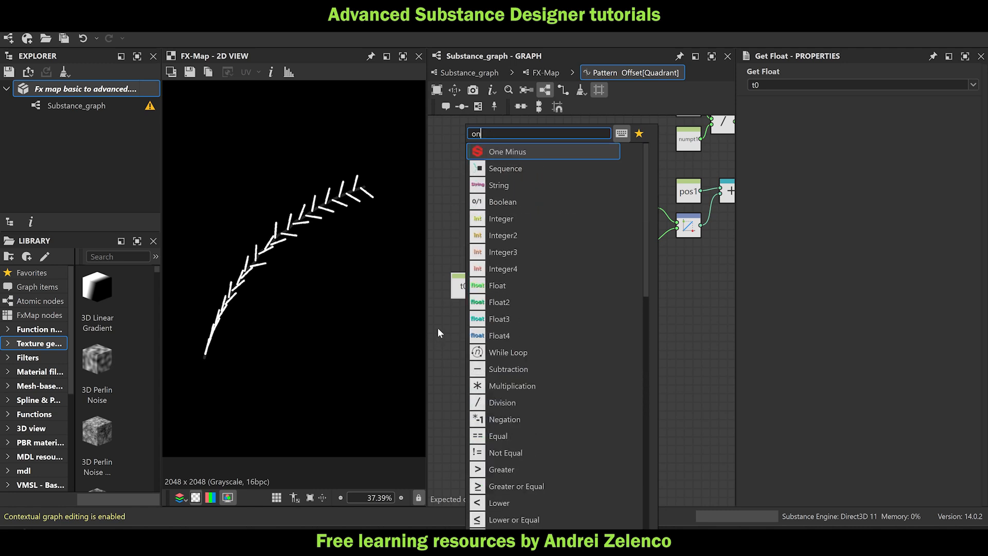
click(494, 152)
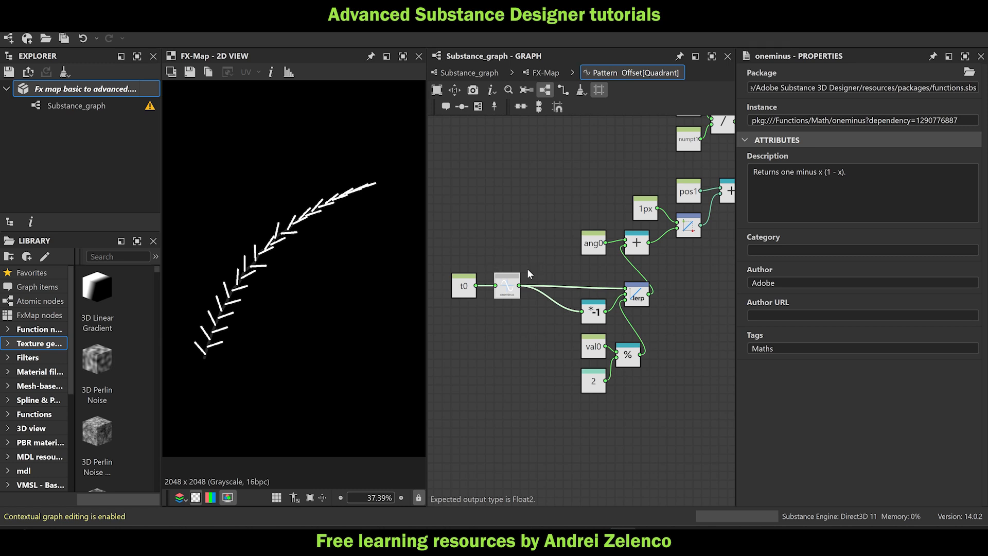
drag(510, 295, 501, 295)
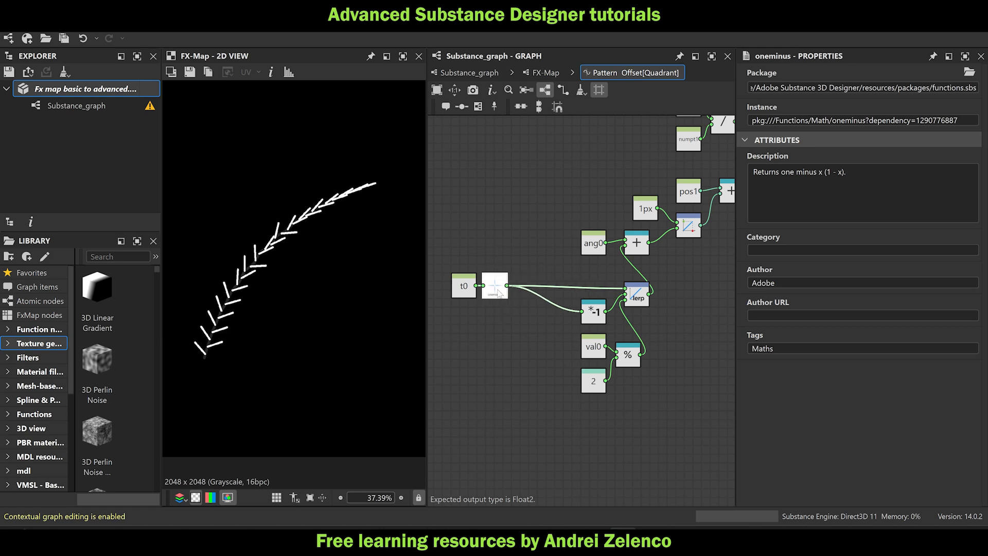
click(116, 89)
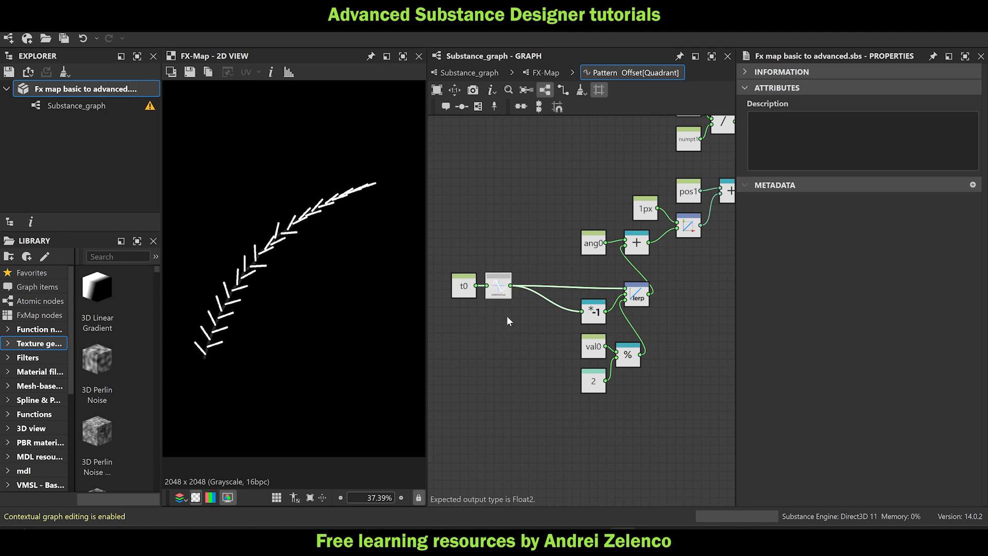
Insert an Add node between the One Minus node and the inputs of Linear Interpolation and Negation.
scroll(495, 296, up, 2)
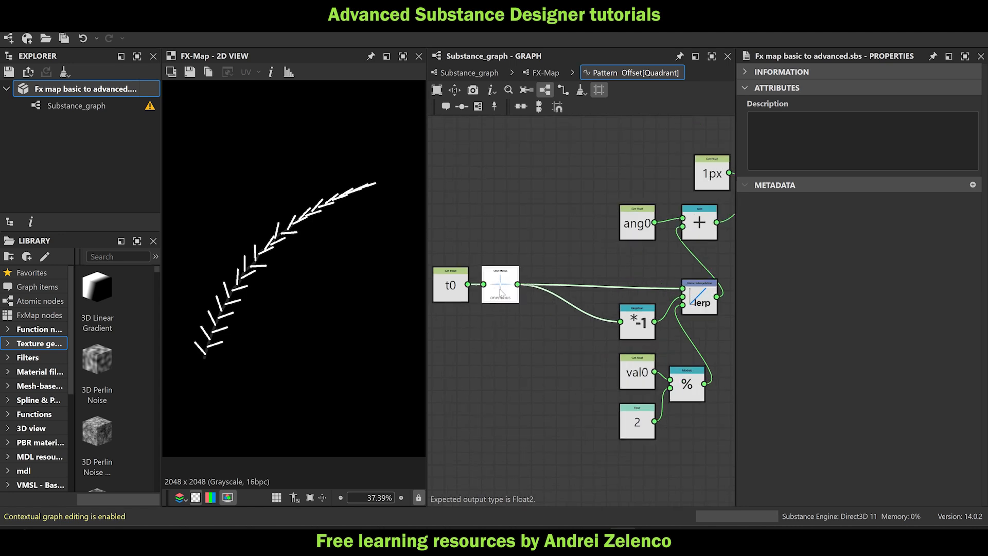
scroll(366, 175, up, 3)
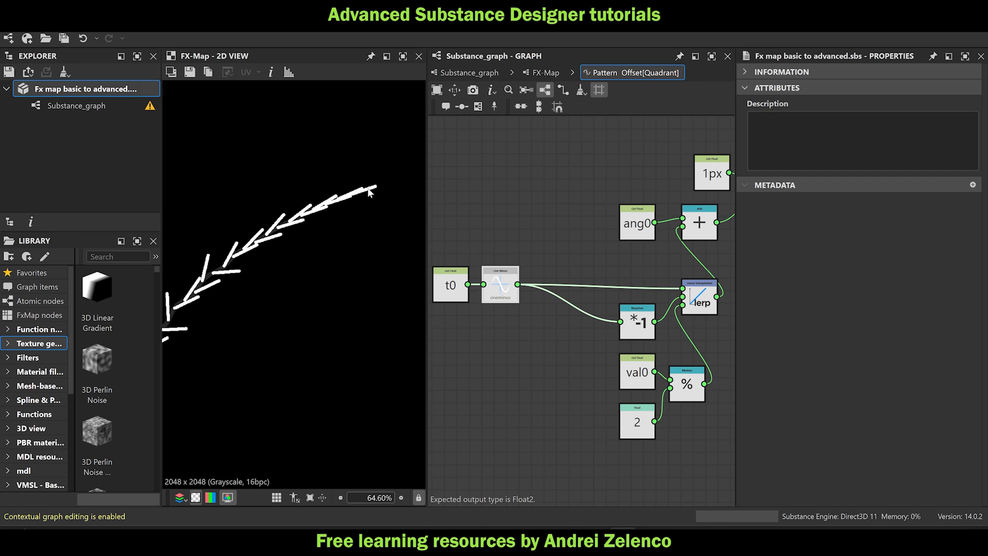
scroll(370, 194, down, 2)
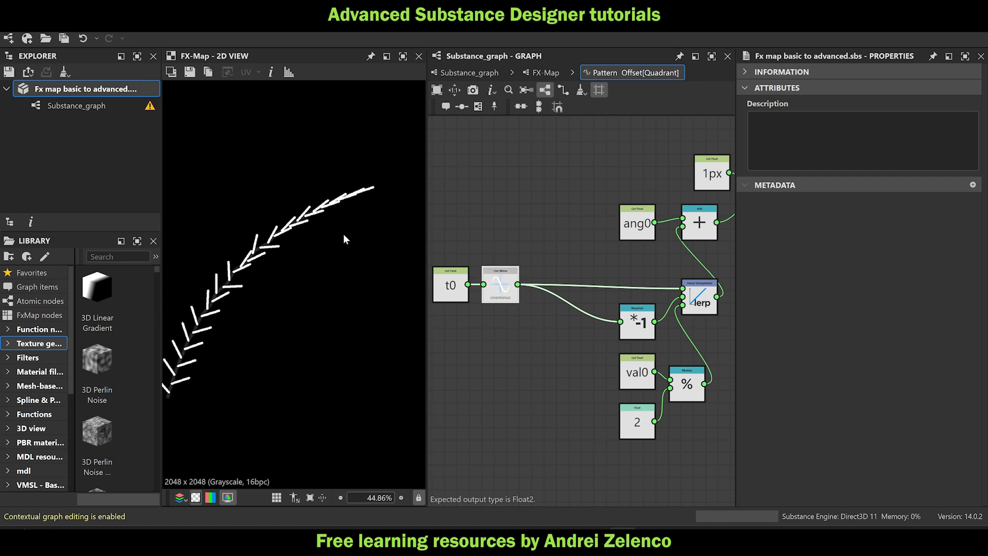
scroll(344, 234, down, 2)
click(502, 288)
key(space)
text(ad)
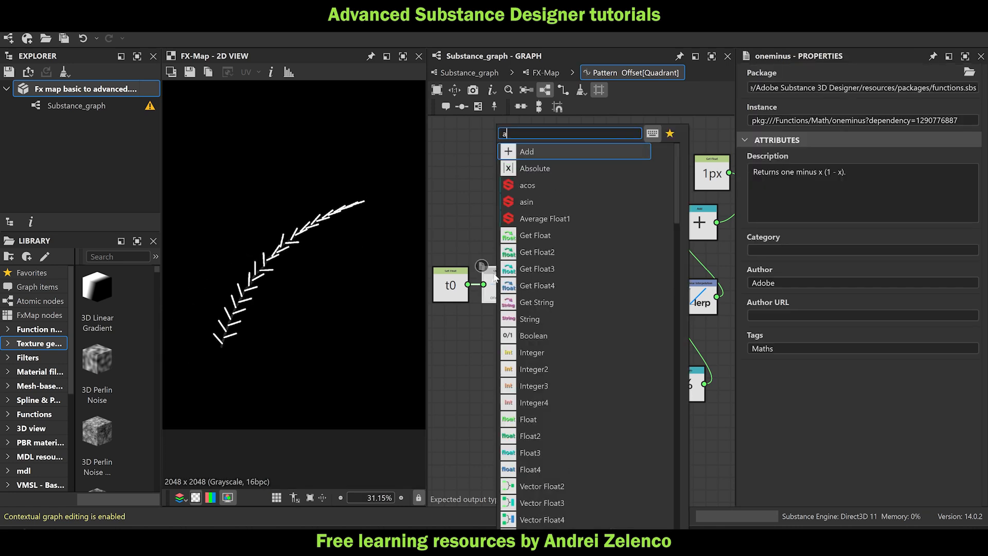
click(538, 152)
Add a Float node as the Add node's second input, set it to 0.21 and save the package.
key(space)
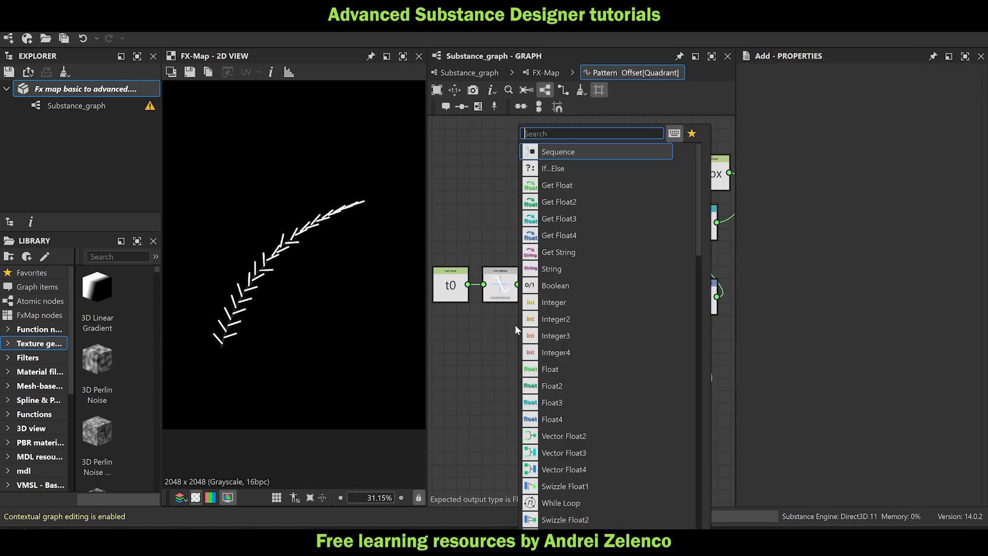
text(fl)
click(570, 151)
drag(516, 329, 546, 290)
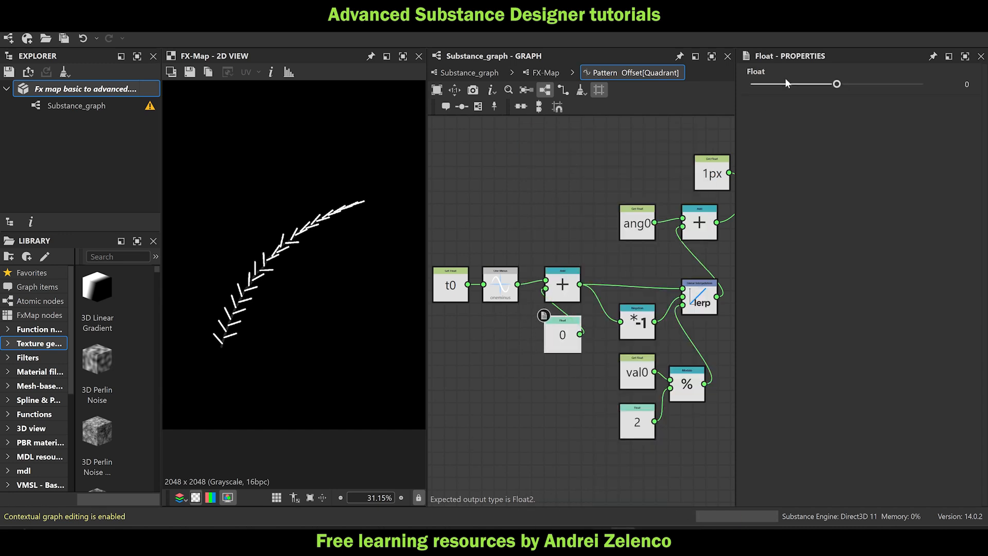
mouse_move(837, 85)
mouse_down()
mouse_move(866, 87)
mouse_move(854, 88)
mouse_up()
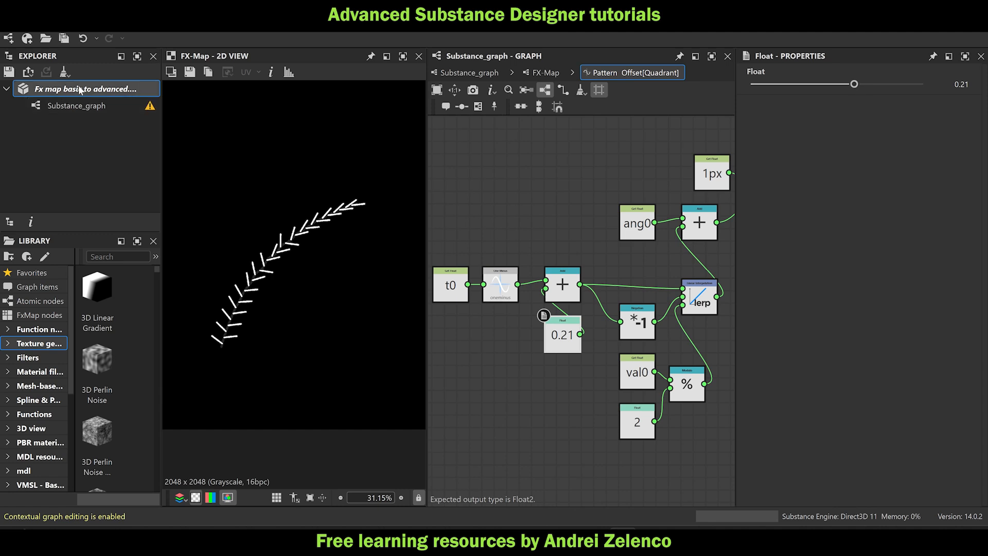
click(526, 396)
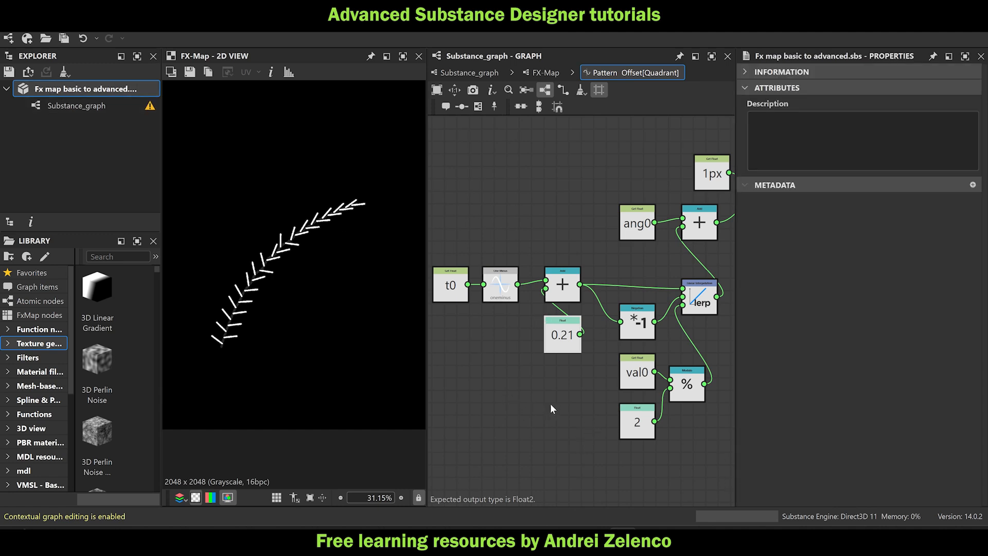
Place the 0.21 Float beneath the One Minus node and align the Add node just beyond the two.
scroll(542, 337, down, 2)
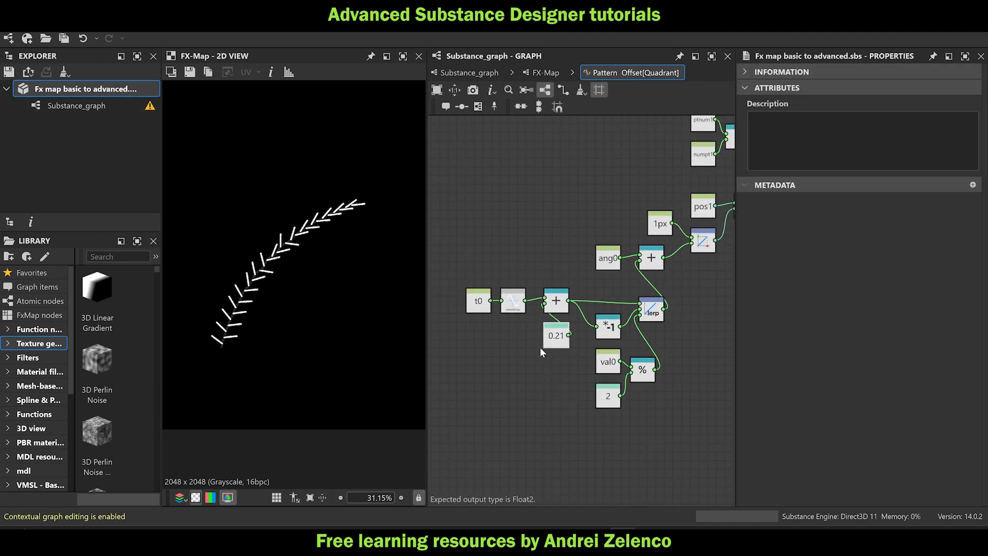
scroll(483, 273, up, 2)
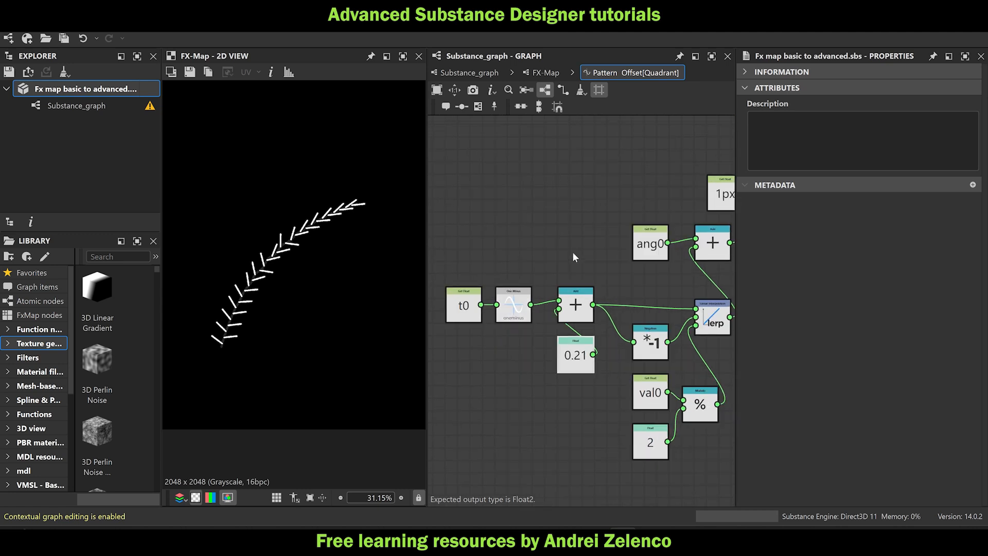
drag(575, 362, 513, 361)
drag(578, 309, 565, 334)
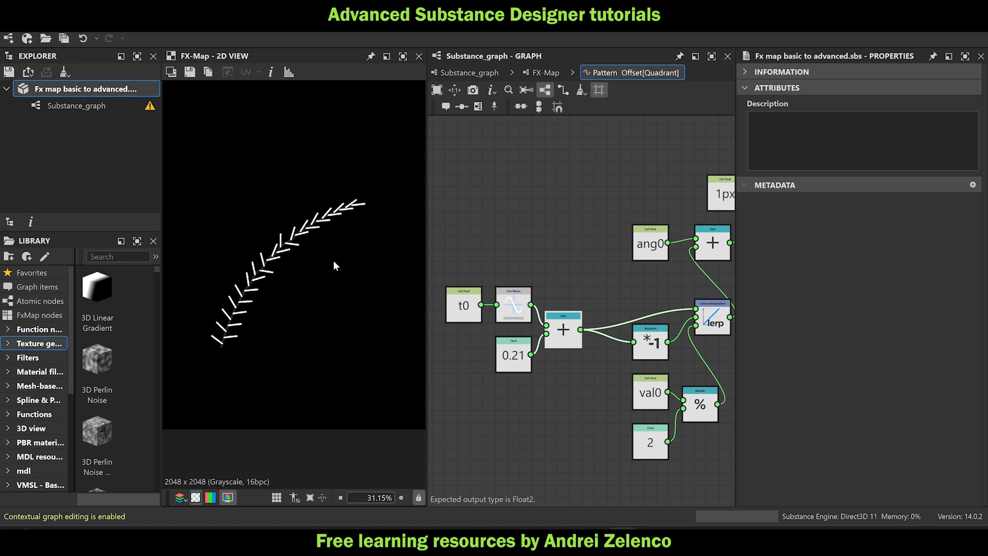
Open the Iterations function of the lower Iterate node in the FX-Map and set its Float to 86.15.
scroll(196, 315, down, 3)
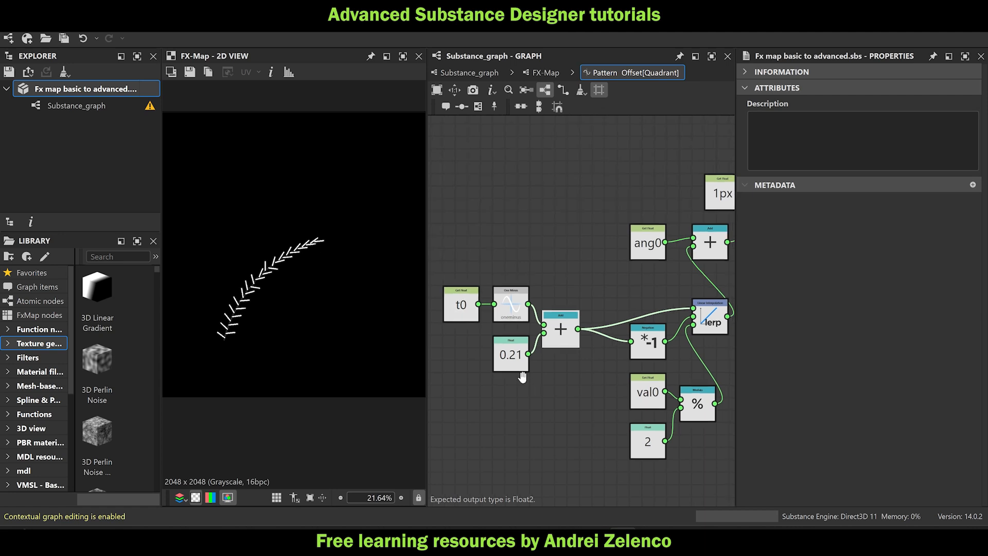
scroll(489, 361, down, 3)
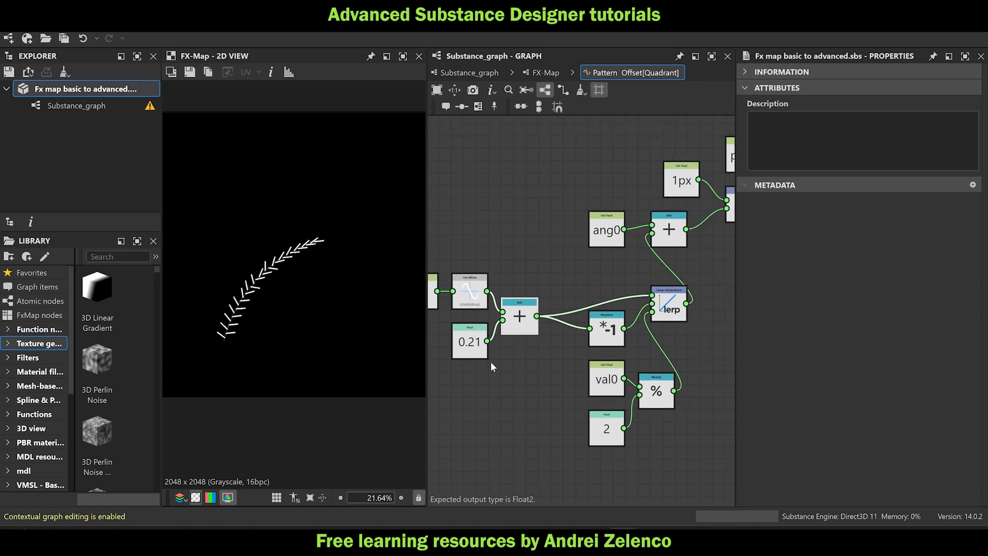
click(543, 72)
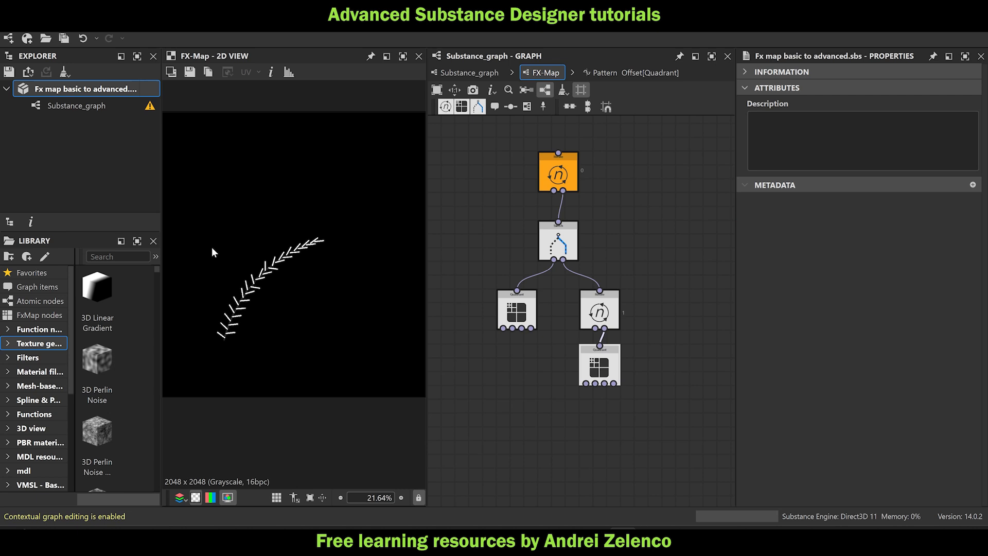
click(609, 315)
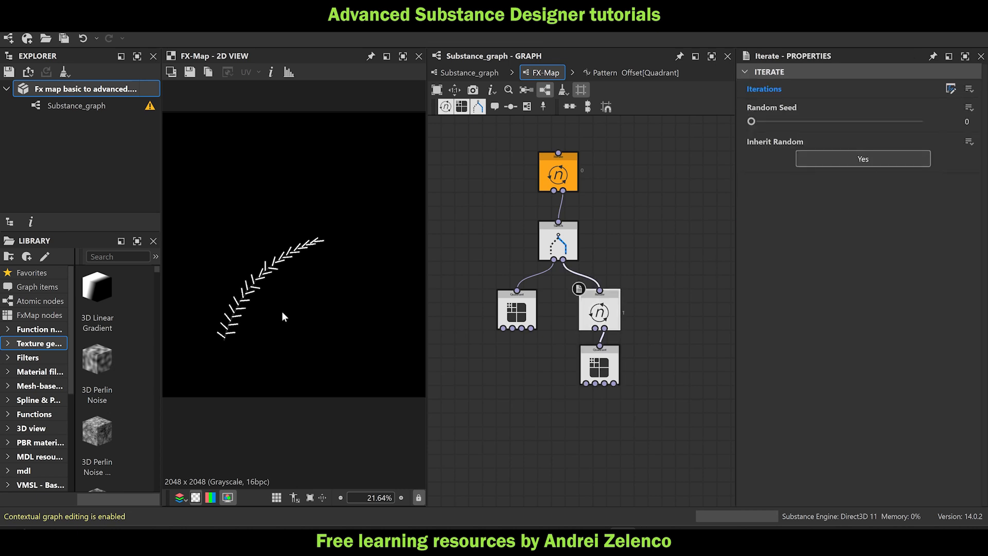
scroll(242, 324, up, 3)
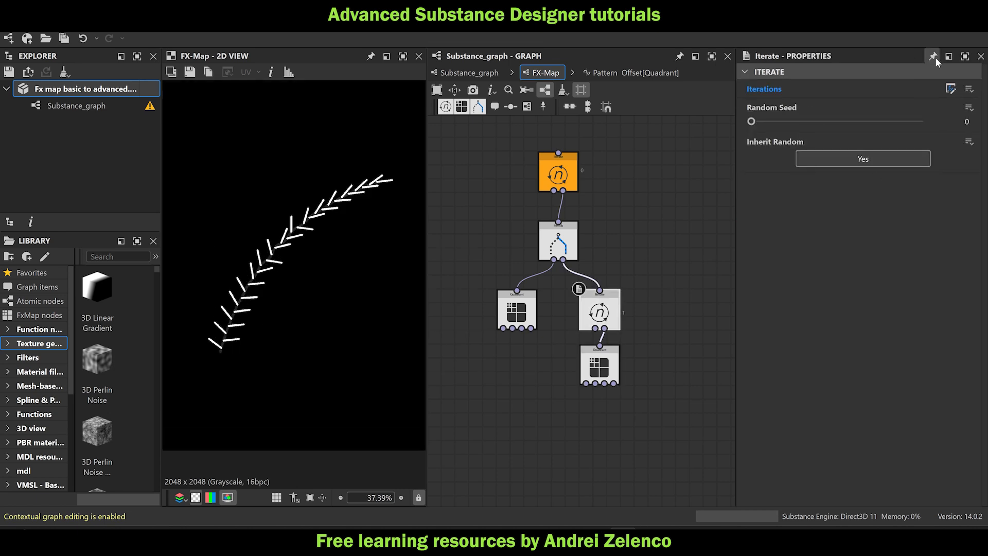
click(951, 89)
click(463, 329)
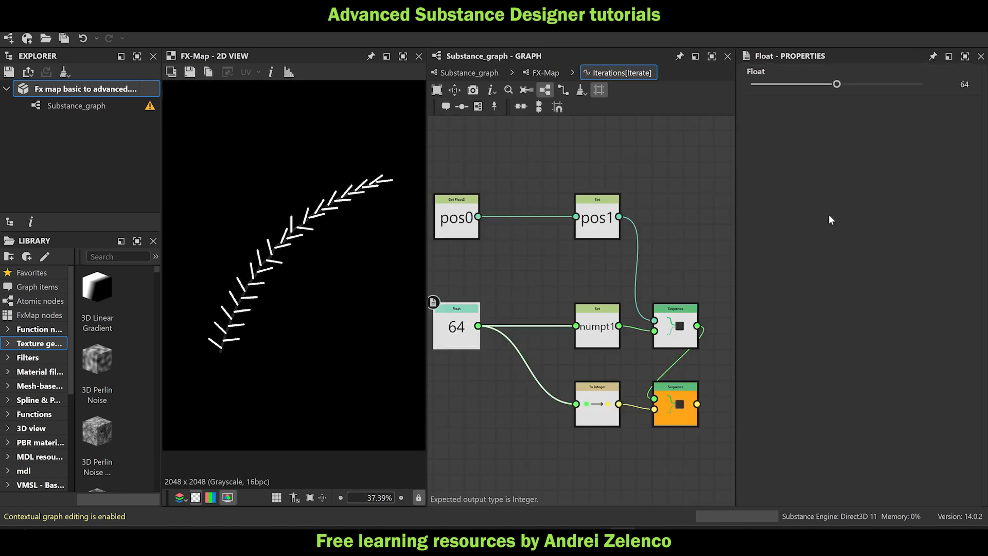
drag(837, 84, 866, 85)
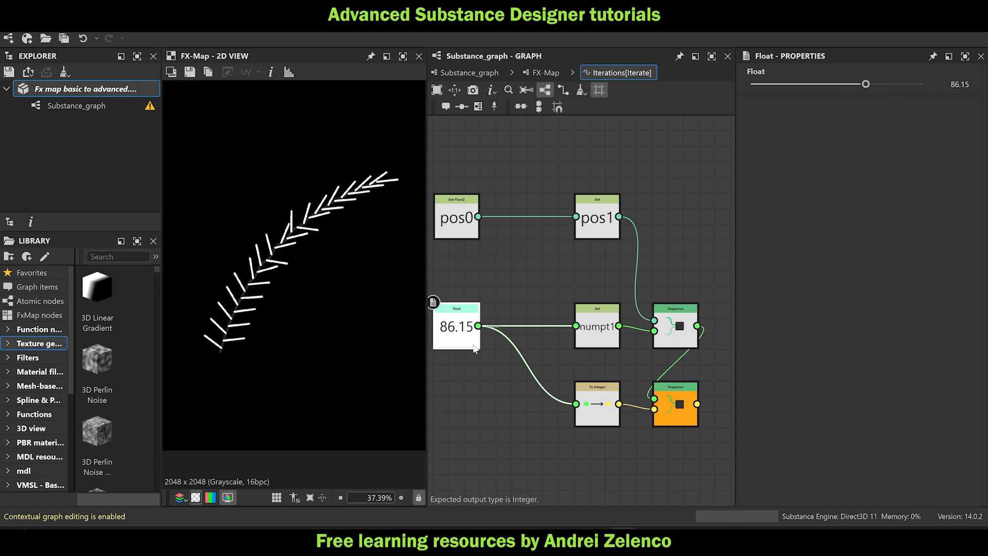
Add a Get Float node with the variable name t0 in free space near the iteration Float and save the package.
middle_drag(474, 349, 532, 304)
middle_drag(527, 356, 602, 323)
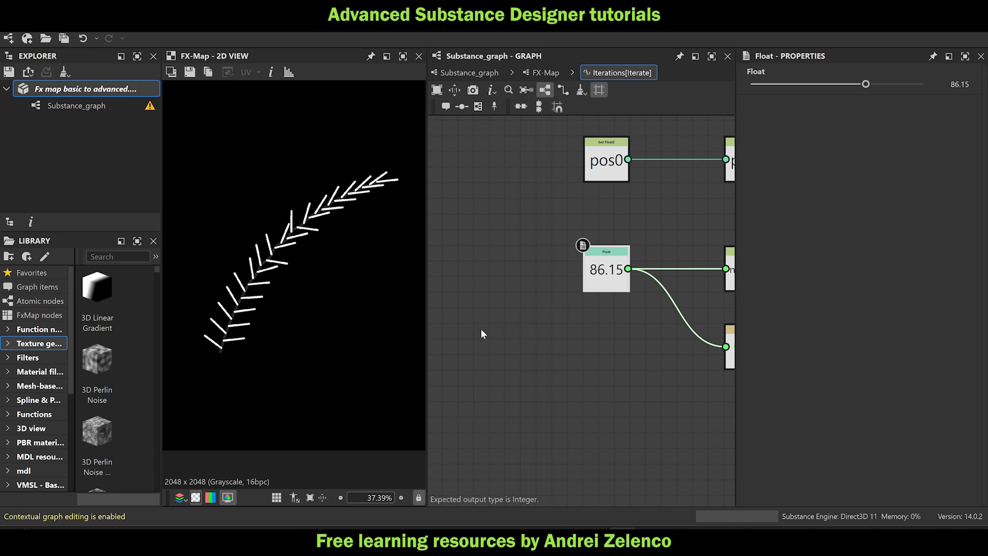
key(space)
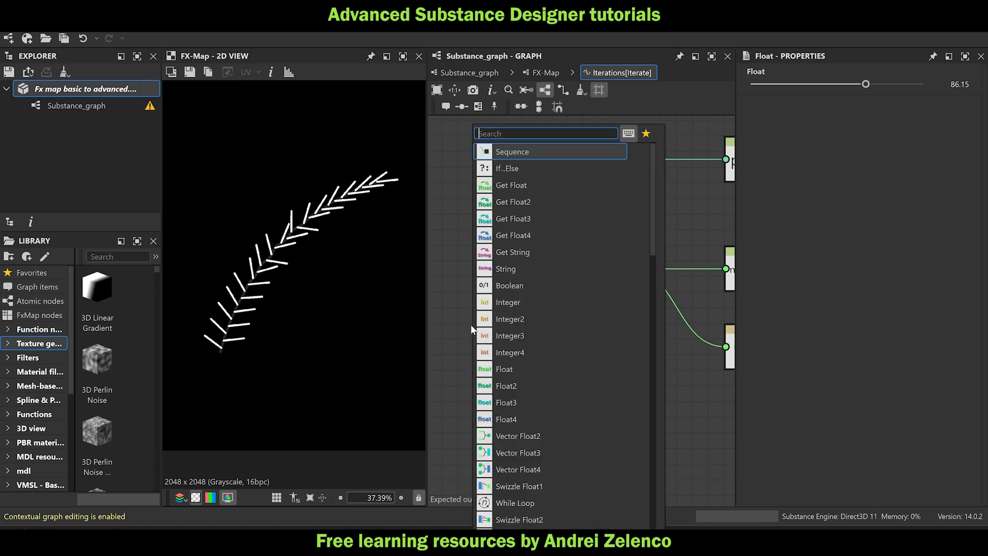
key(Escape)
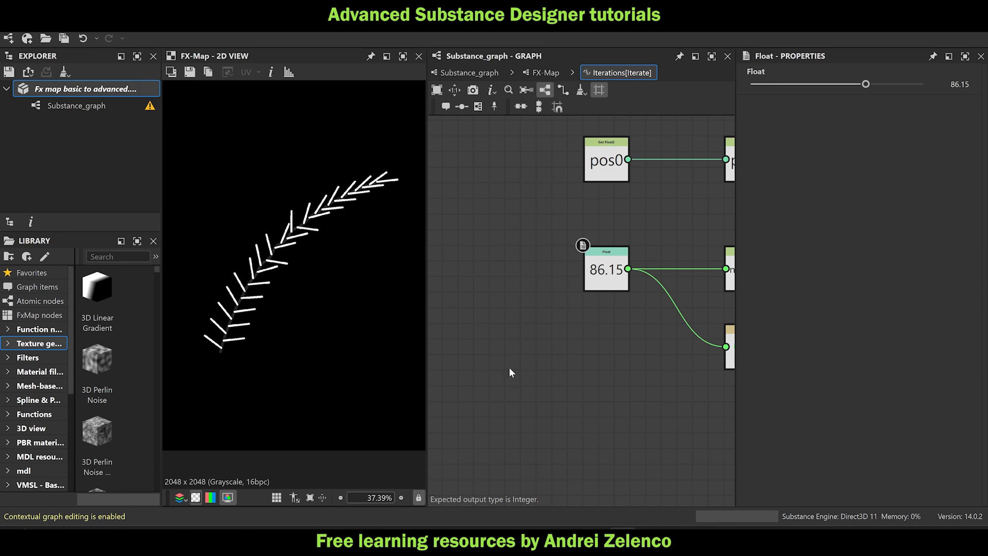
key(space)
text(get)
click(551, 153)
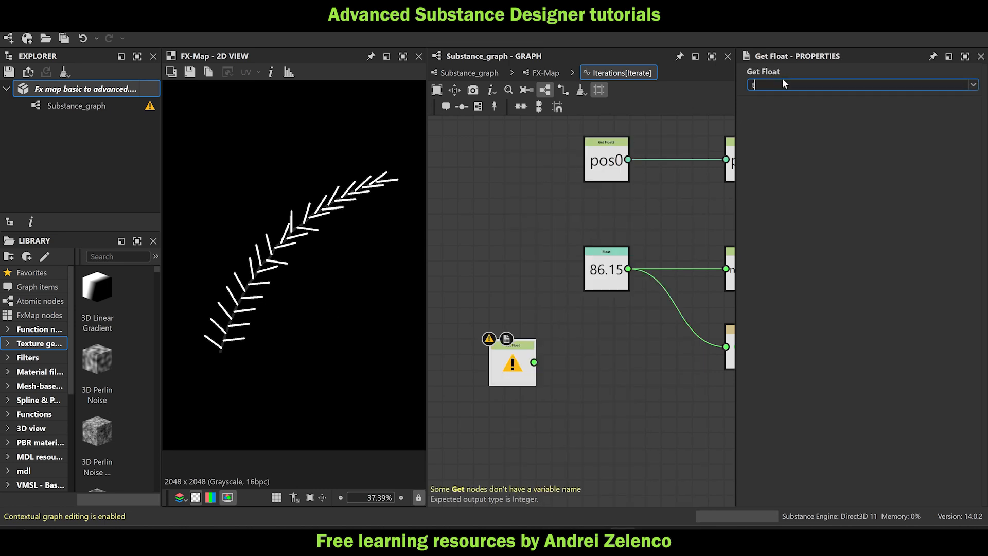
middle_drag(550, 410, 639, 327)
drag(604, 270, 478, 285)
click(88, 90)
key(ctrl+s)
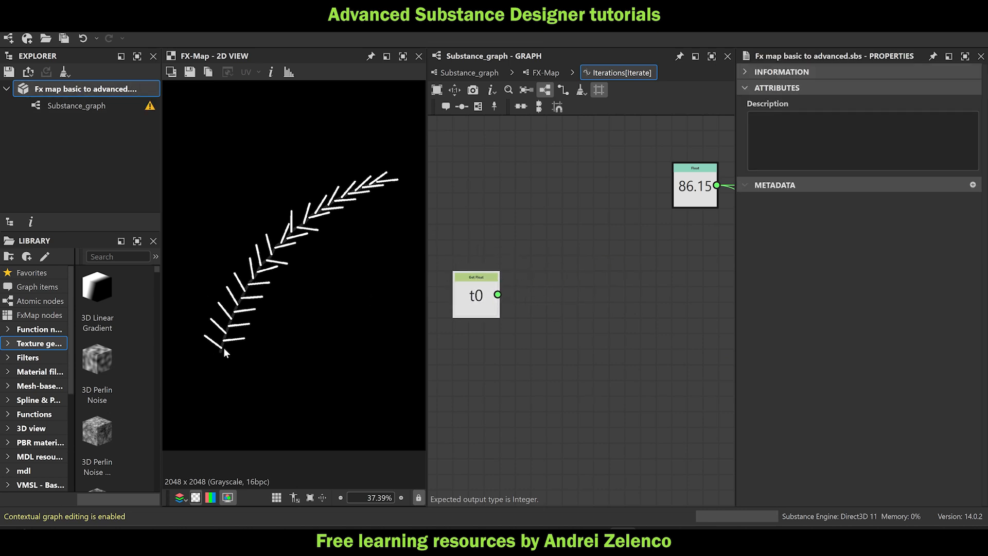
Add a Linear Interpolation node beside t0 and connect t0 to its third input.
click(571, 252)
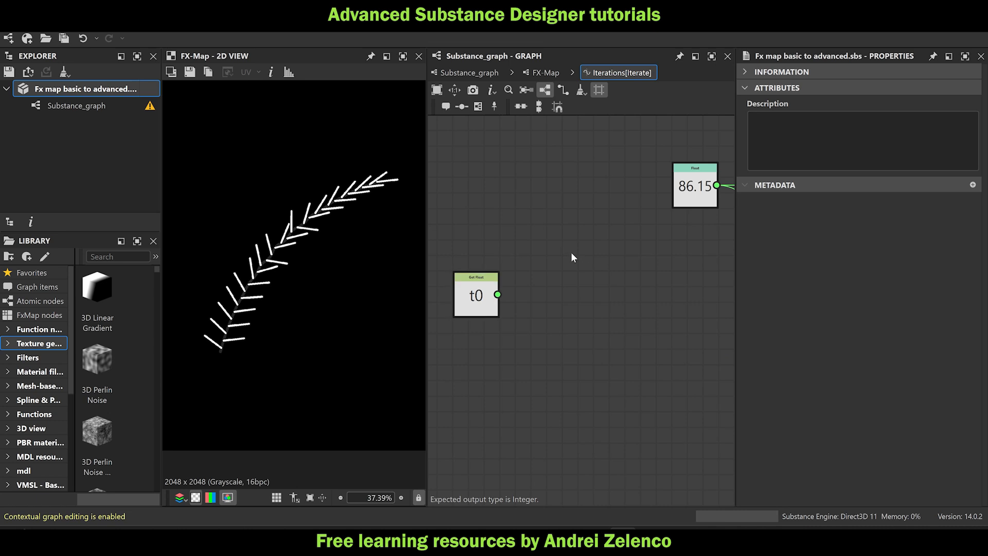
key(space)
text(le)
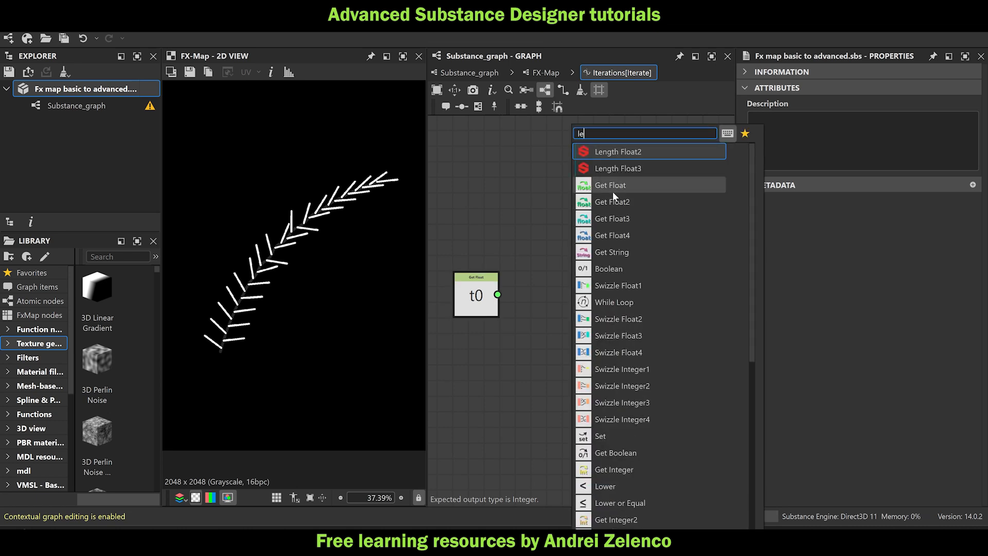
text(rp)
click(627, 151)
drag(497, 294, 549, 258)
Duplicate the iteration-count Float twice and stack the copies above the t0 node.
middle_drag(563, 278, 548, 356)
click(664, 267)
key(ctrl+d)
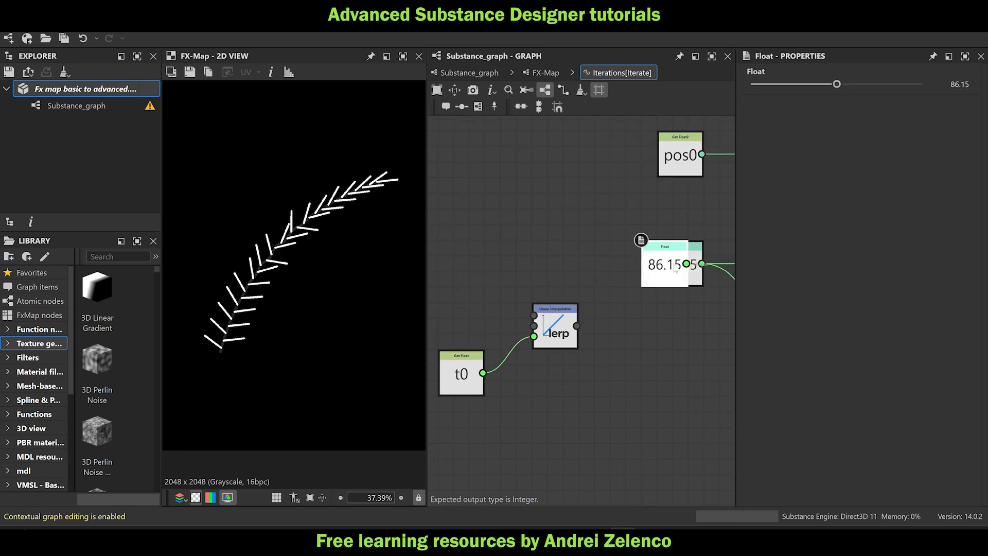
drag(672, 267, 486, 329)
key(ctrl+d)
click(475, 266)
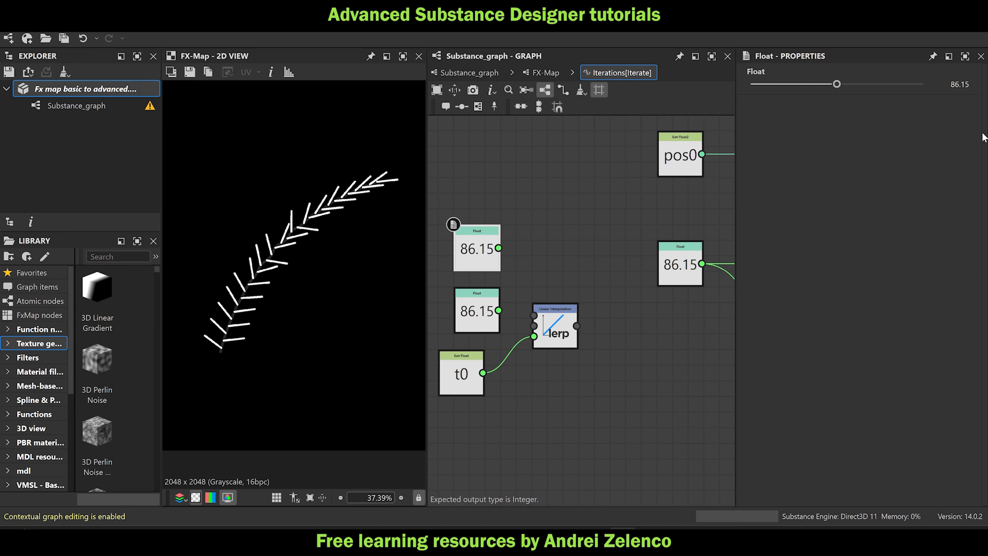
Set the upper Float copy to 64 and the lower Float copy to 256.
click(960, 84)
scroll(644, 316, down, 3)
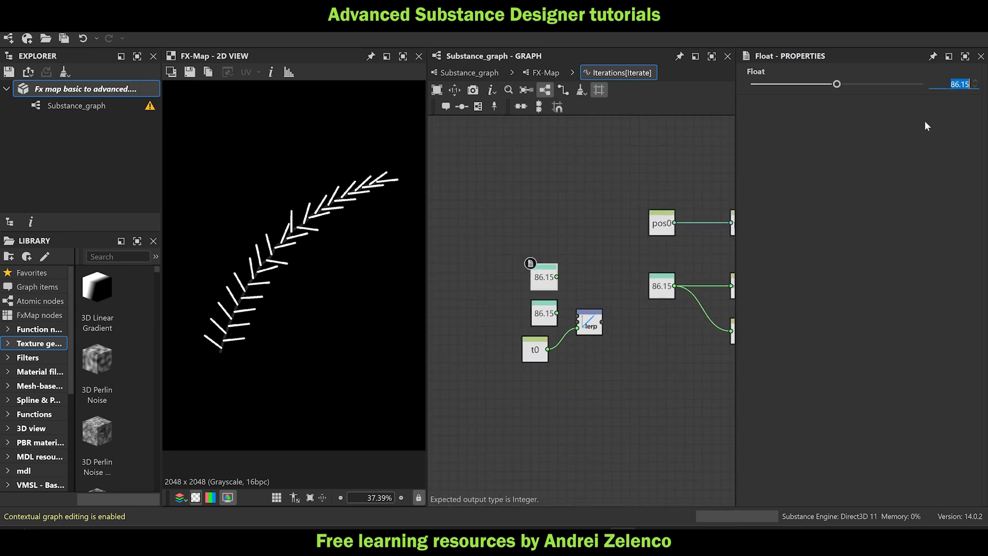
text(64)
key(Return)
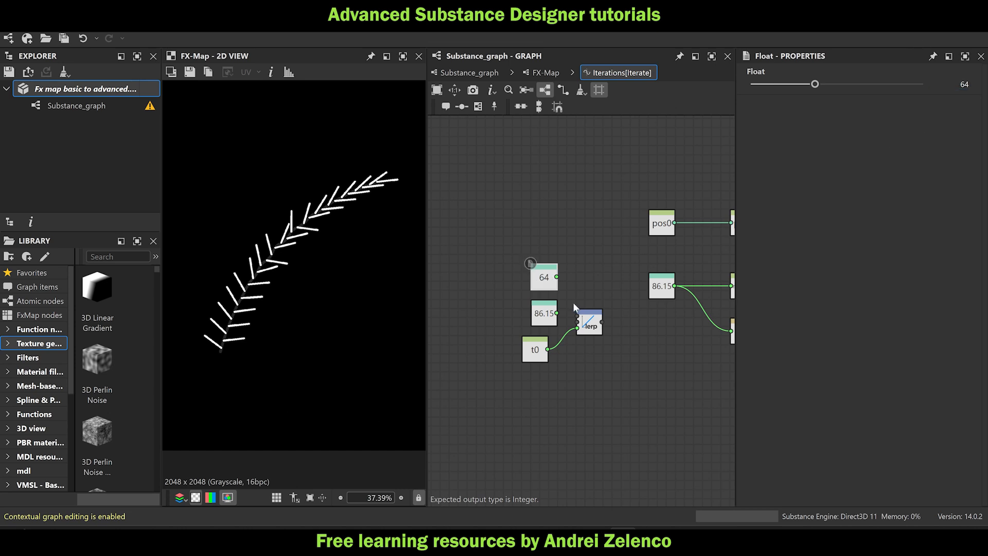
click(538, 317)
drag(941, 84, 985, 88)
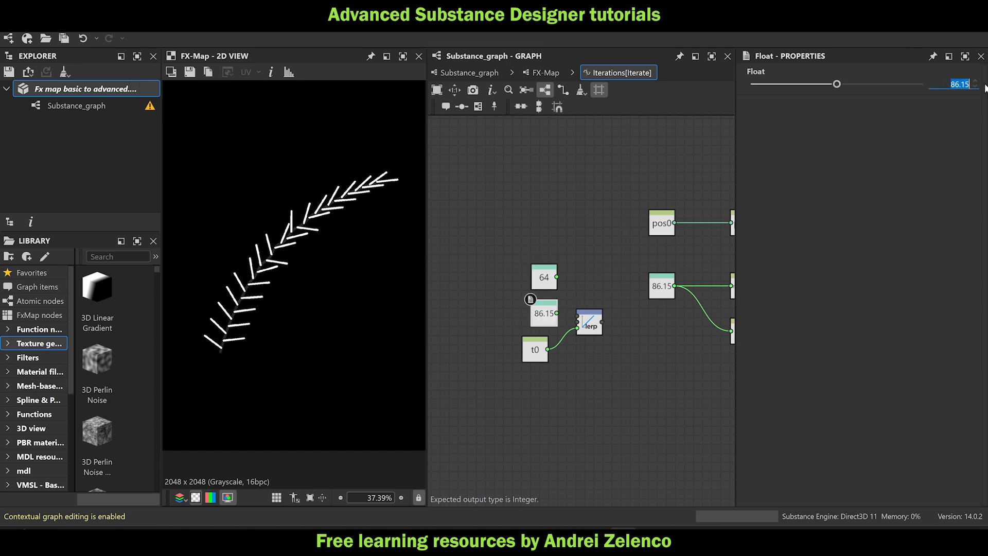
text(256)
key(Return)
Align the 64 and 256 Floats above t0, connect them to the first two Linear Interpolation inputs, and save the package.
scroll(538, 288, up, 3)
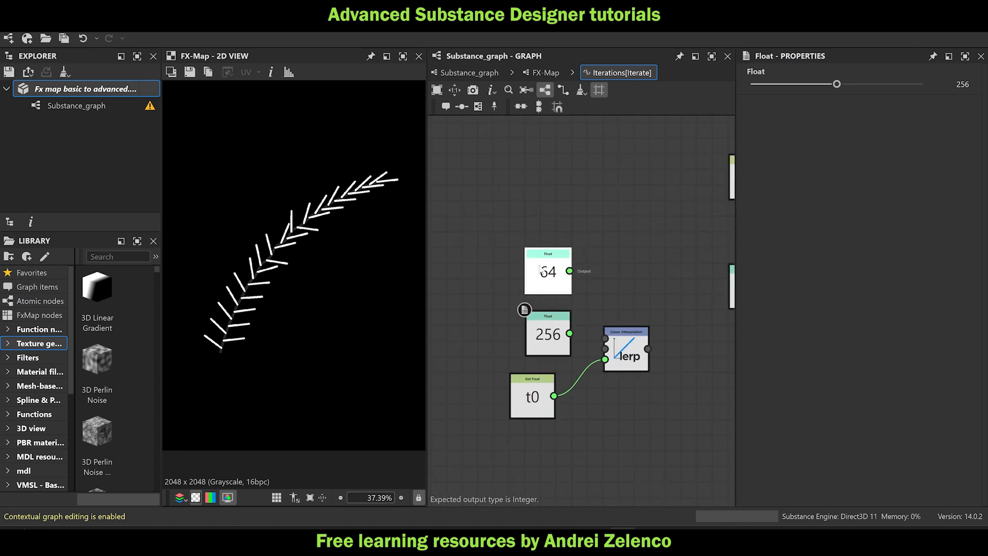
drag(552, 293, 527, 322)
drag(553, 271, 611, 337)
key(ctrl+s)
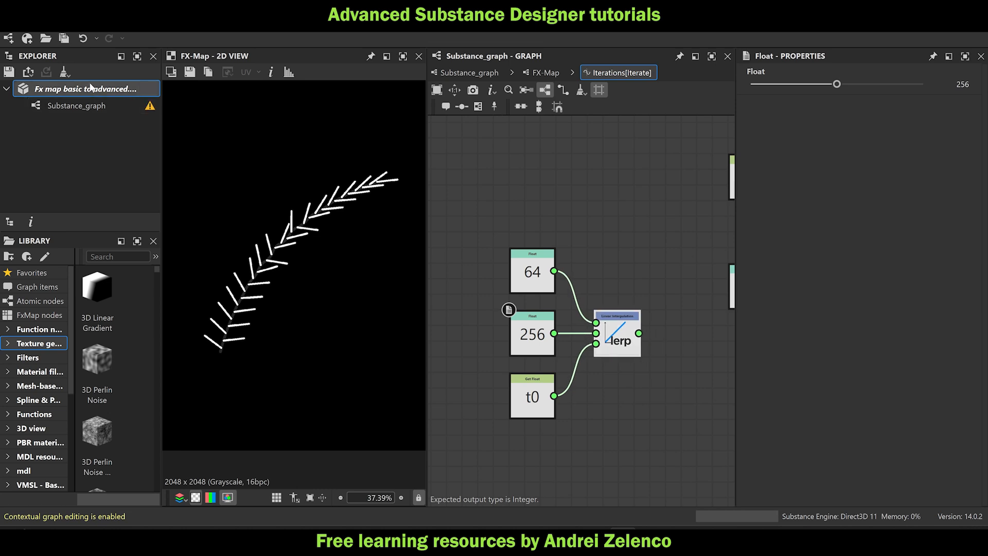
middle_drag(605, 363, 555, 339)
drag(571, 313, 549, 313)
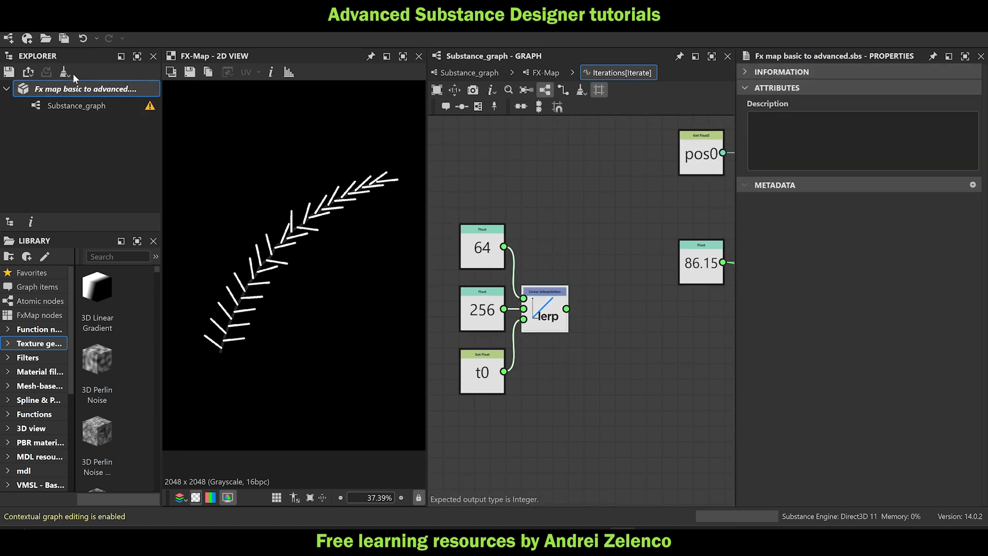
click(543, 314)
key(space)
text(f)
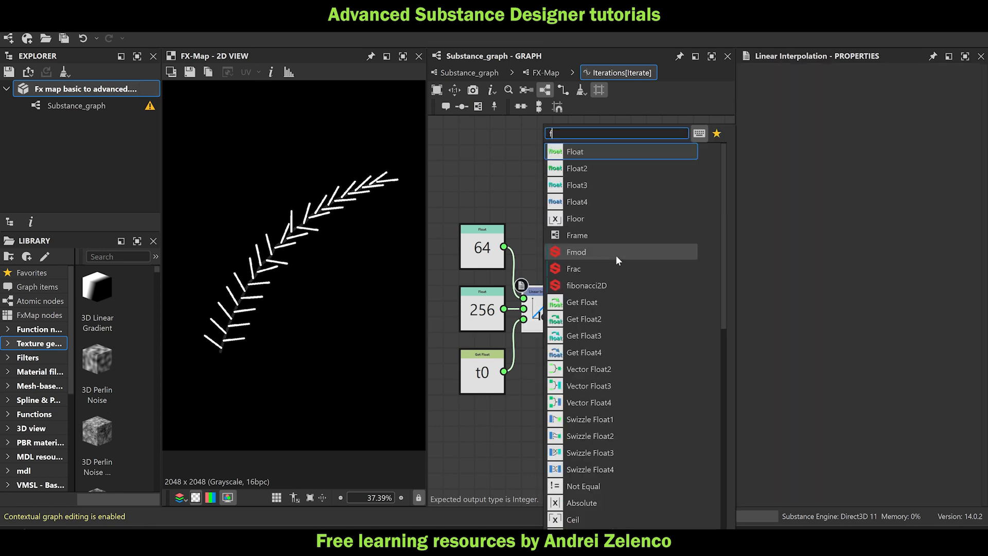
click(484, 144)
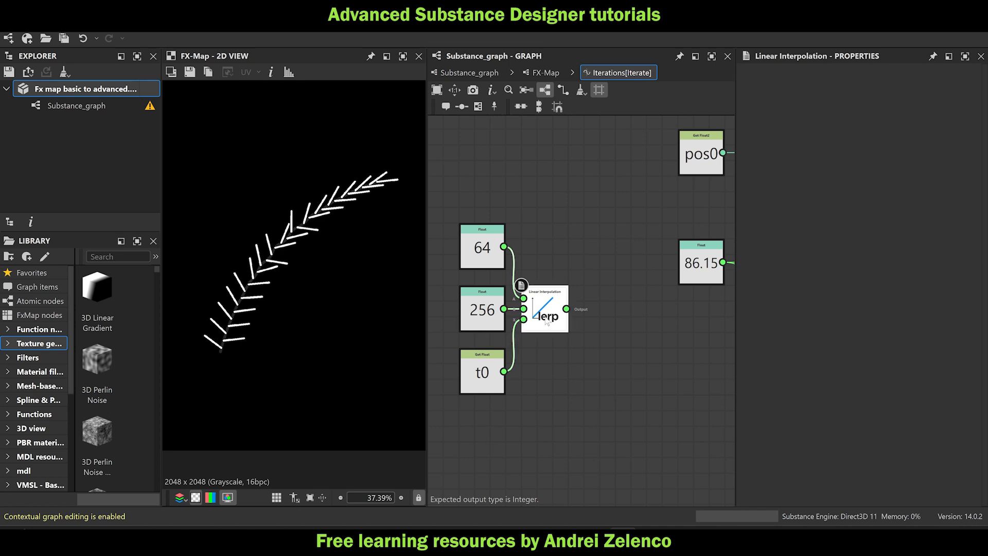
Add a Floor node connected to the output of the Linear Interpolation node.
scroll(545, 323, down, 3)
scroll(515, 329, up, 2)
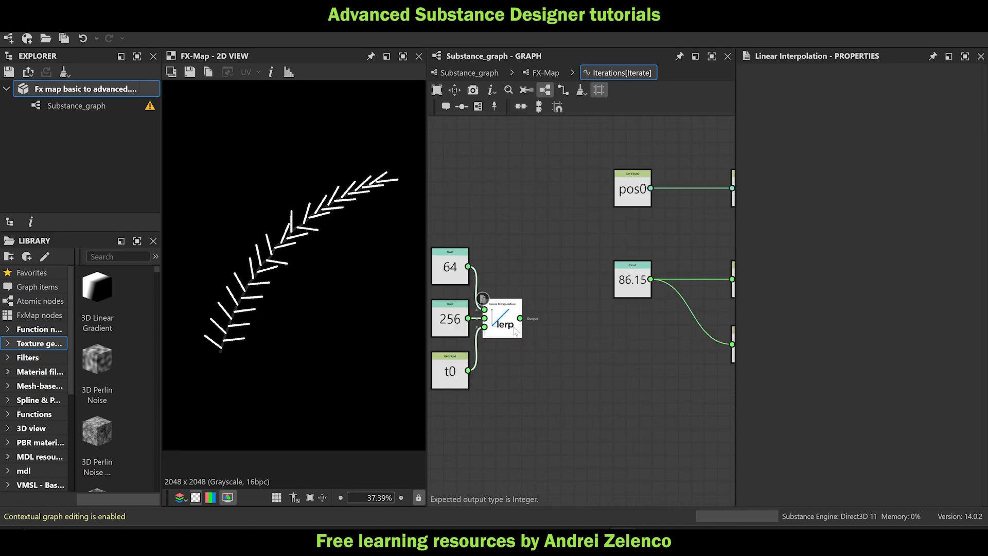
key(space)
text(flo)
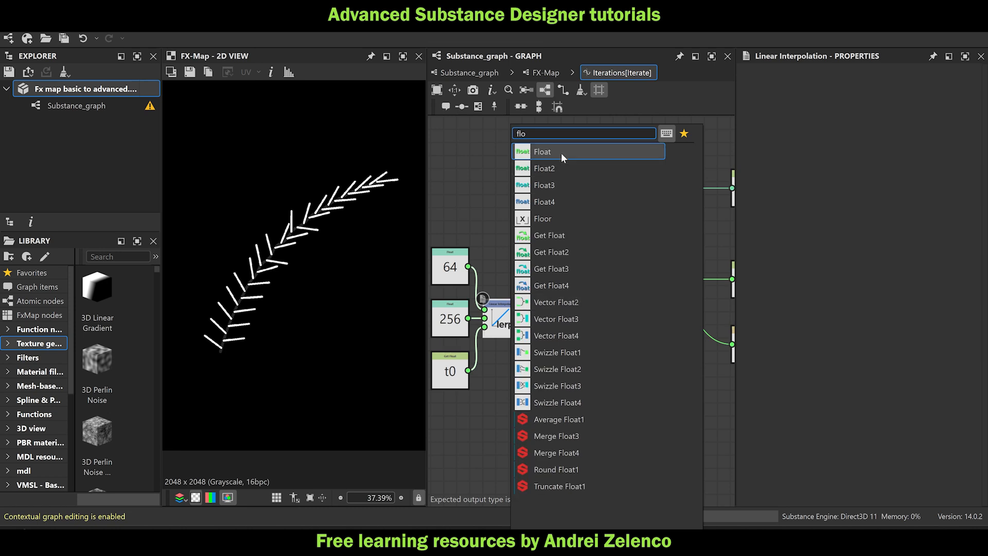
click(564, 218)
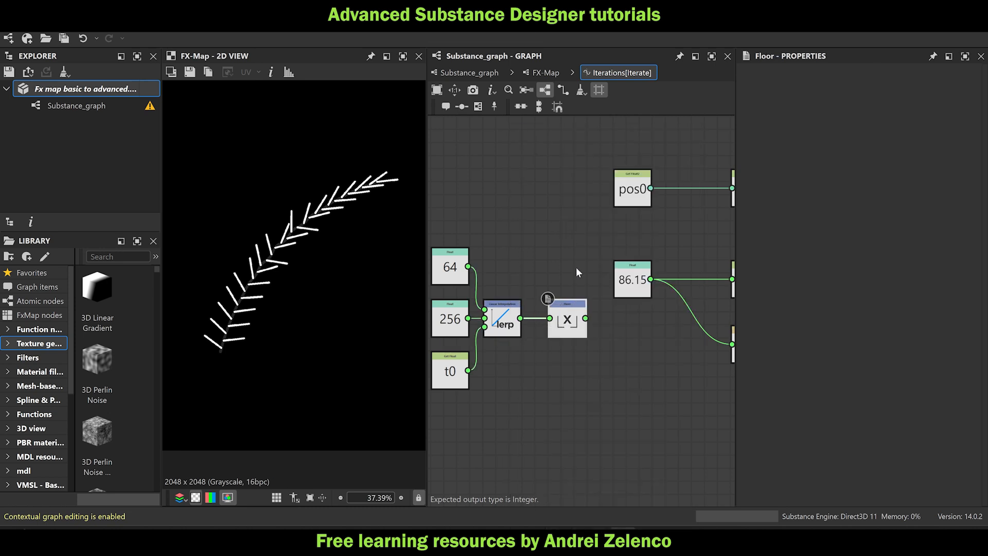
Transfer both outgoing links of the 86.15 Float to the Floor node's output and delete that Float.
shift+drag(650, 279, 588, 316)
click(635, 282)
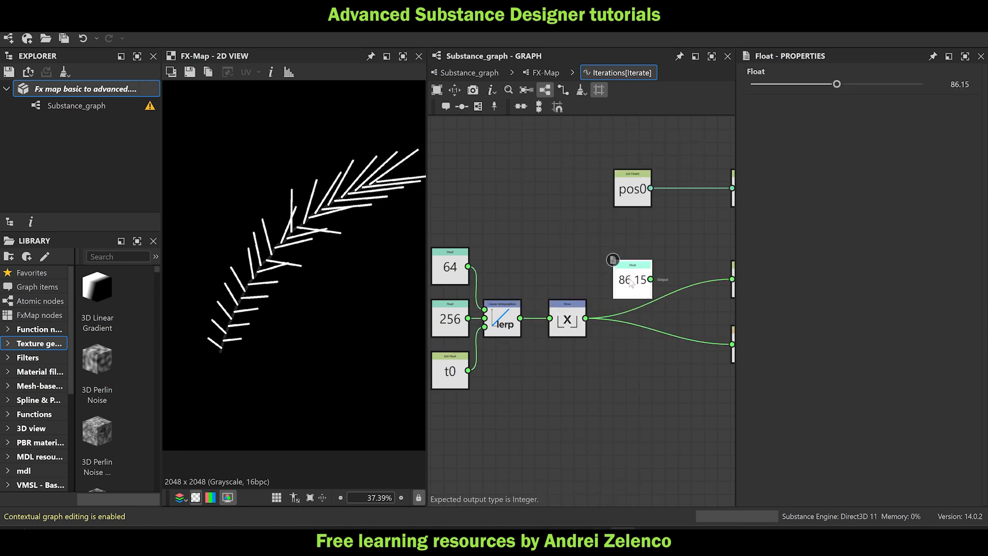
key(Delete)
middle_drag(564, 386, 607, 368)
scroll(333, 305, down, 4)
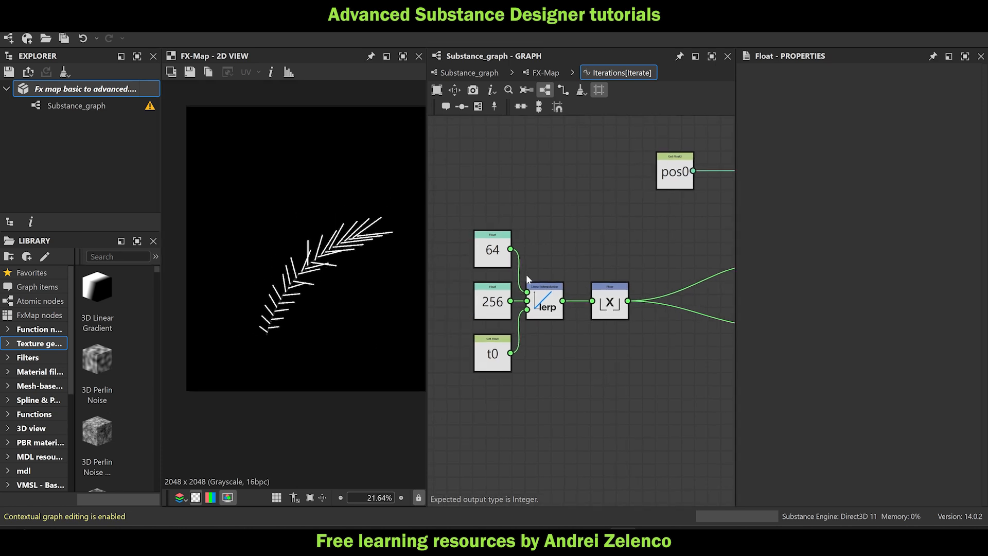
Swap the Linear Interpolation inputs so 256 feeds the first and 64 the second, restack the Floats above t0, and save the package.
scroll(526, 278, up, 2)
drag(477, 309, 446, 309)
drag(478, 242, 417, 236)
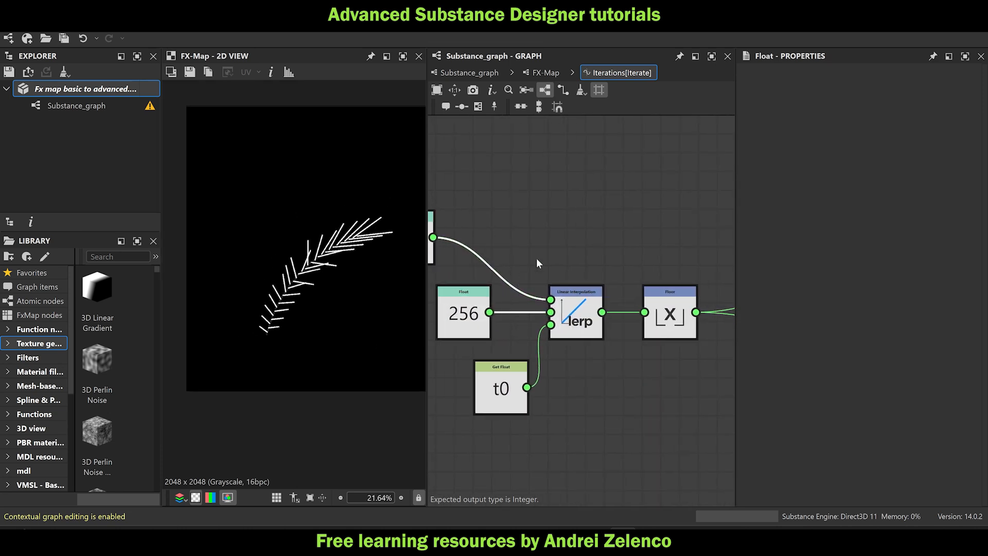
drag(520, 324, 486, 231)
key(x)
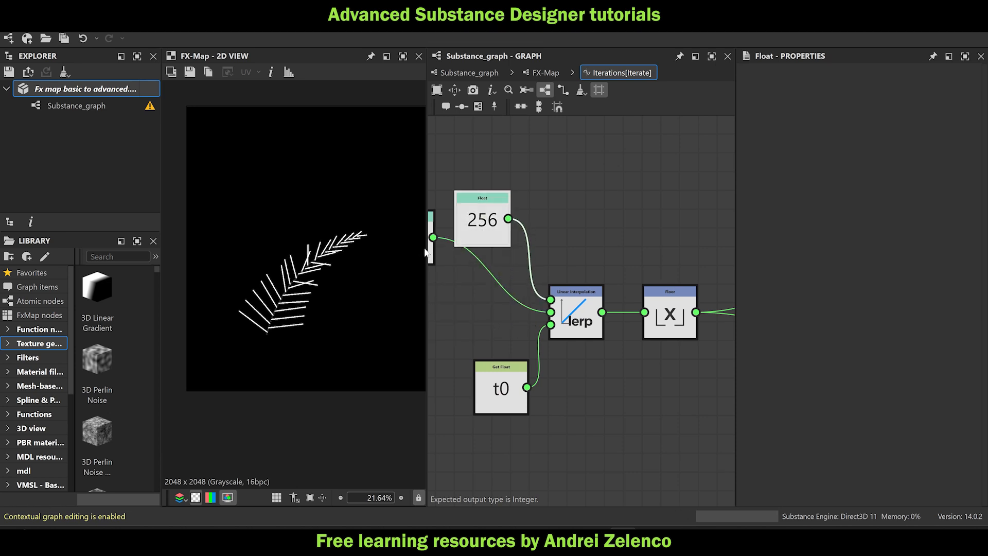
drag(431, 252, 526, 326)
drag(481, 242, 499, 261)
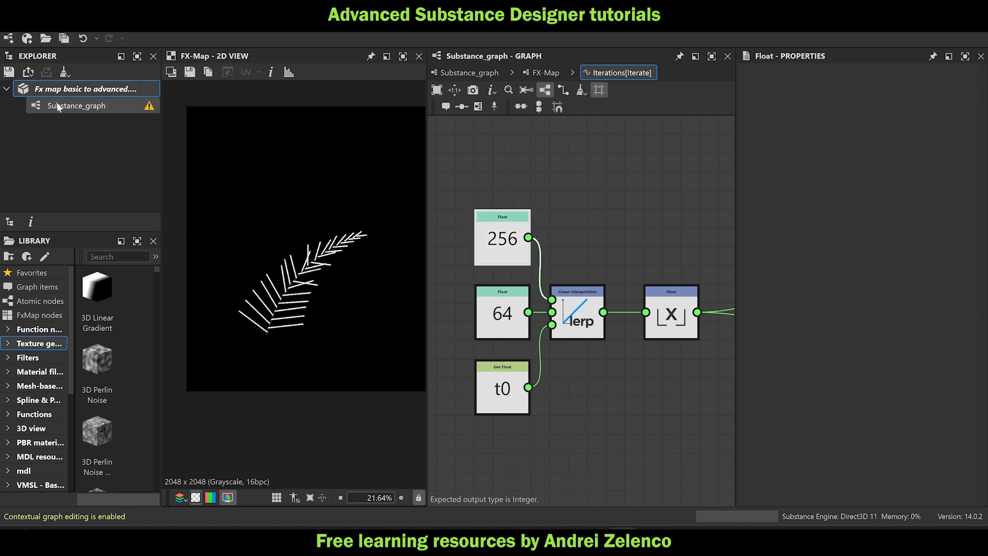
click(85, 90)
scroll(293, 320, up, 2)
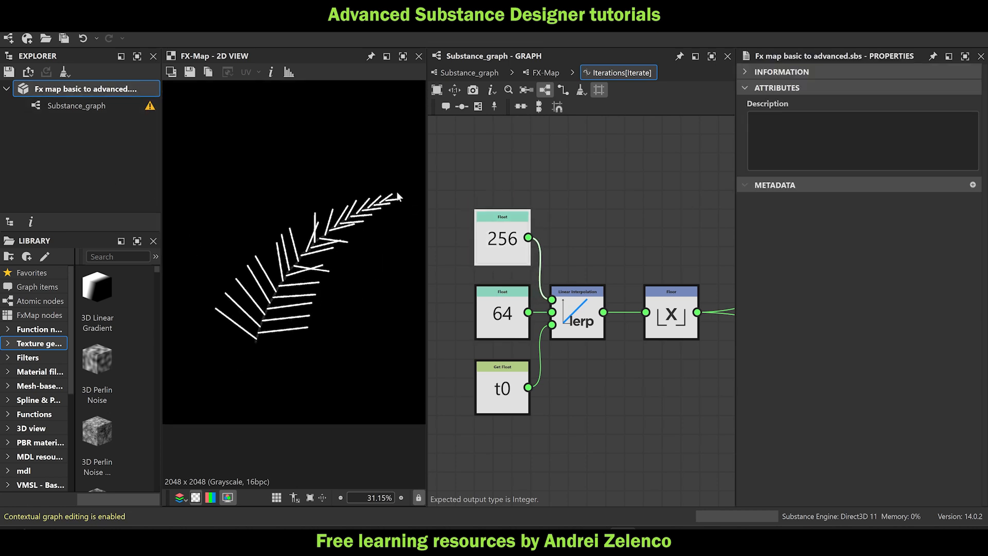
Set the Float feeding the second Linear Interpolation input to 32.
scroll(514, 236, down, 2)
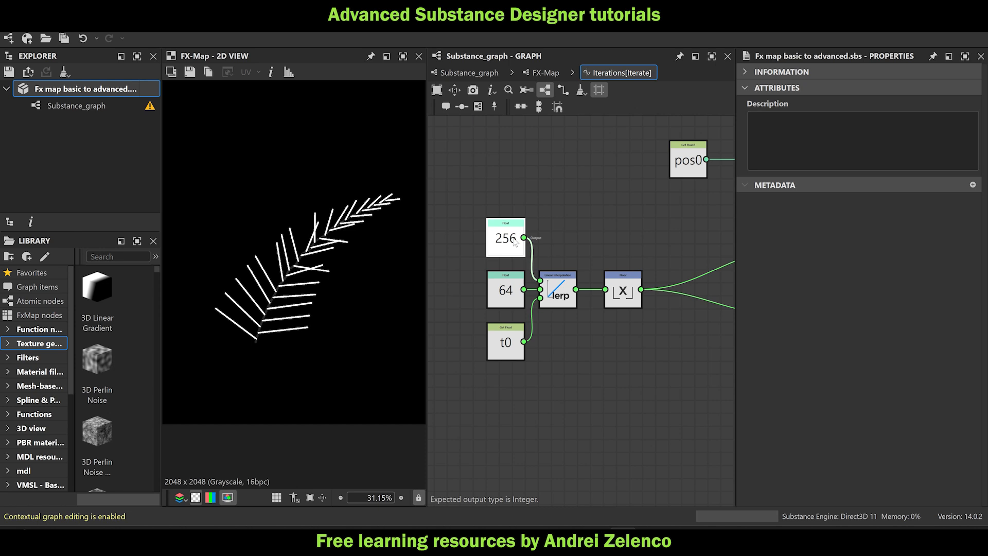
double_click(504, 293)
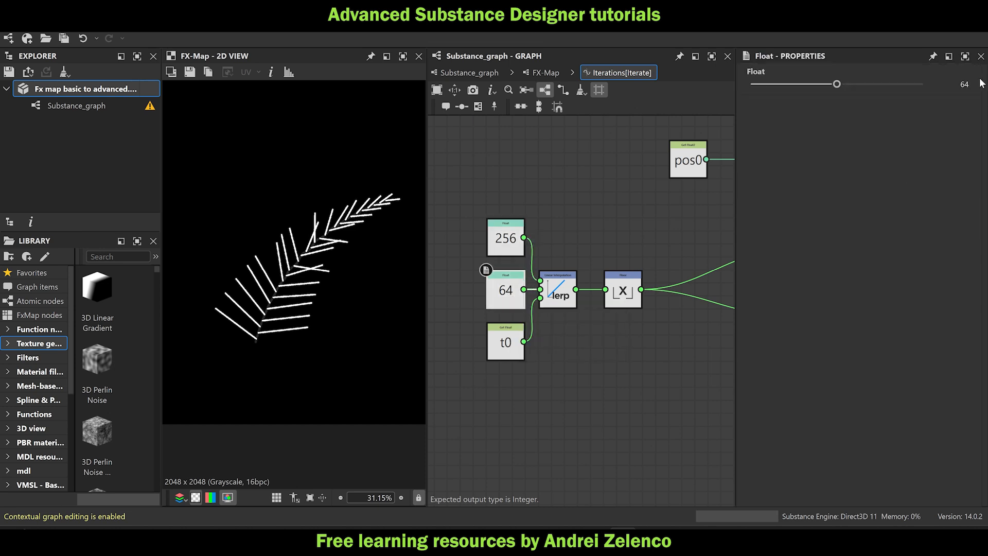
text(32)
key(Return)
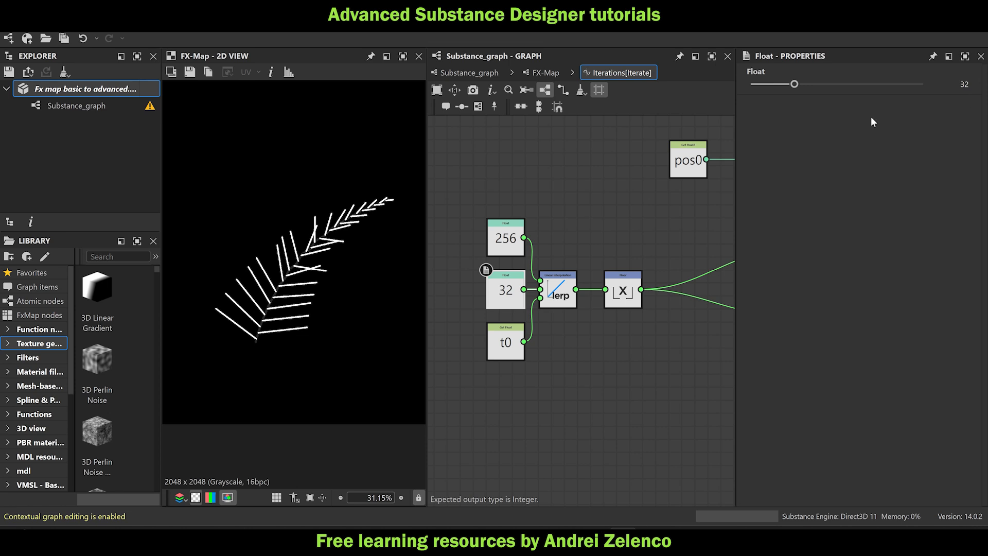
Set the Float feeding the first Linear Interpolation input to 300 and save the package.
click(506, 238)
double_click(964, 85)
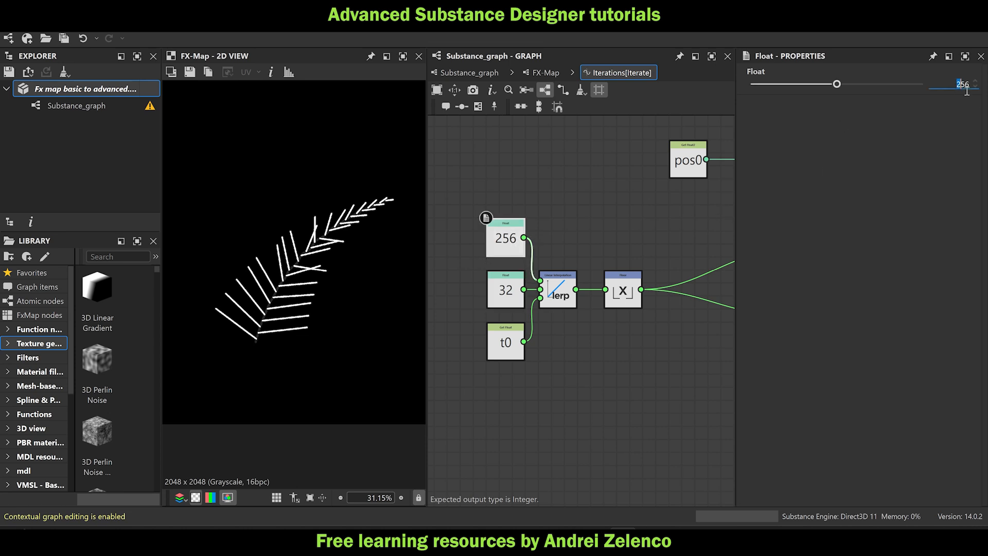
text(300)
key(Return)
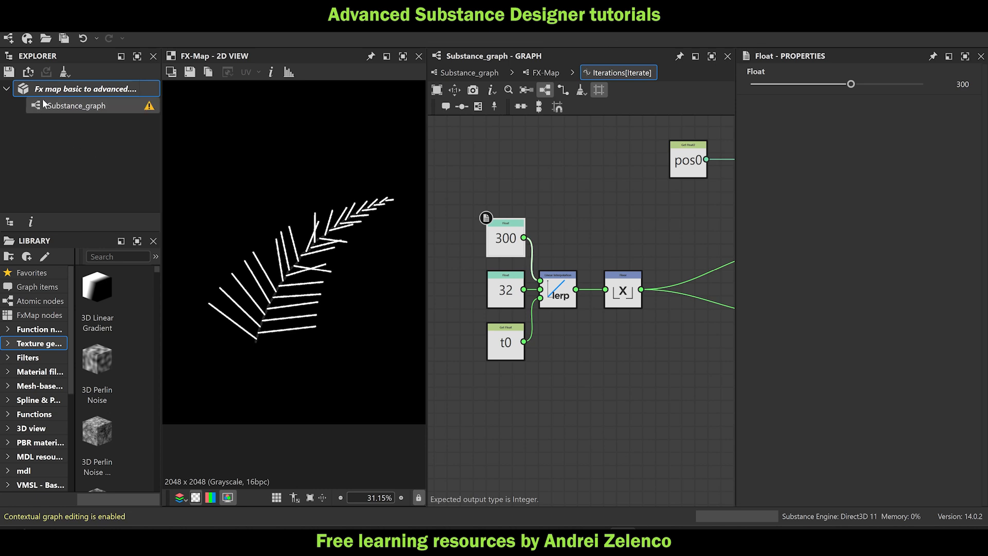
click(87, 89)
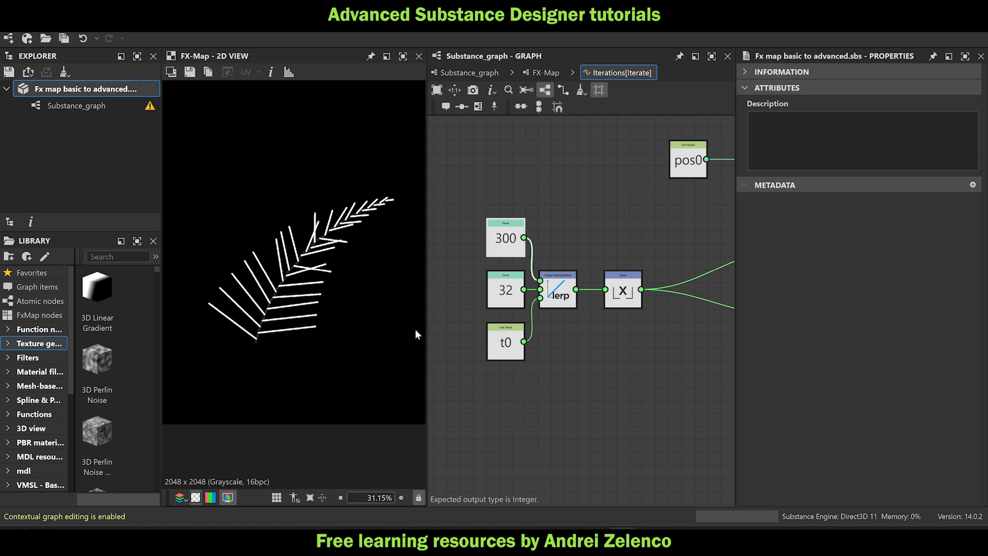
Spread the Floor node and the Linear Interpolation group with its three inputs apart to make room between them.
drag(623, 281, 611, 281)
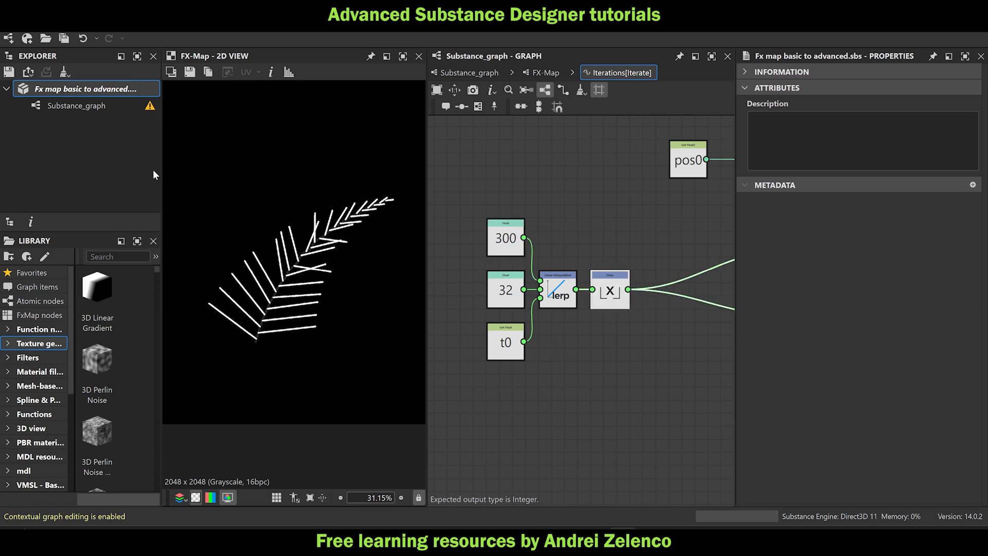
scroll(230, 310, up, 3)
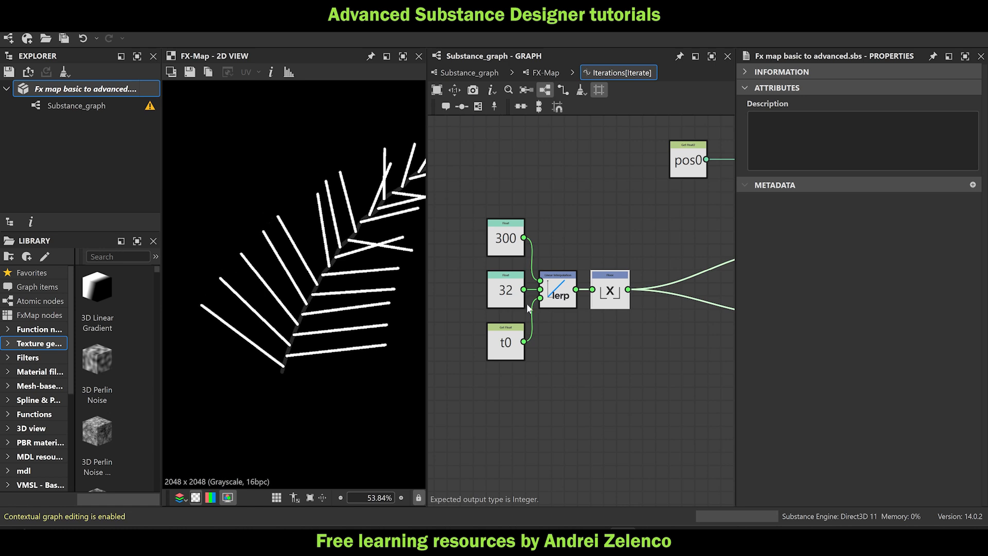
scroll(562, 342, down, 3)
scroll(582, 347, up, 1)
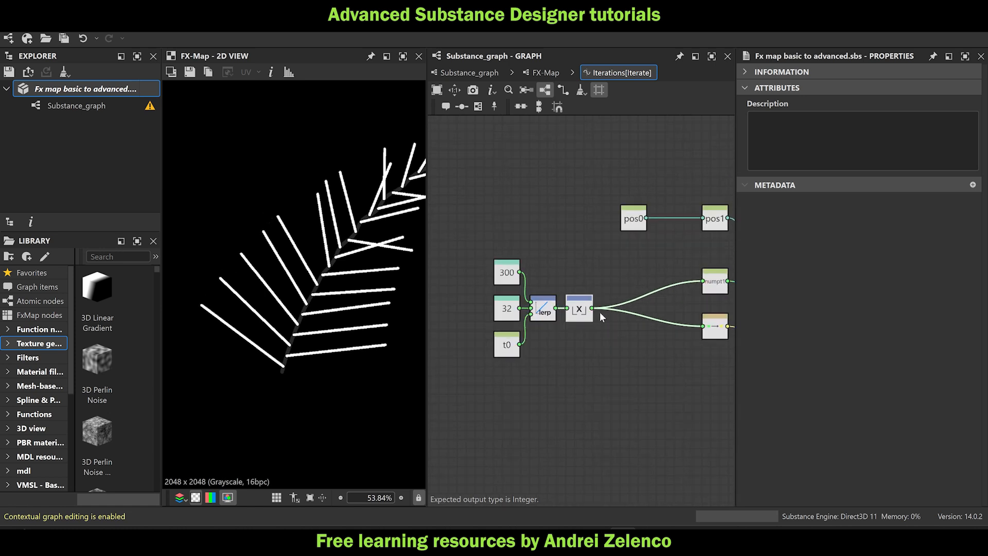
drag(588, 319, 627, 318)
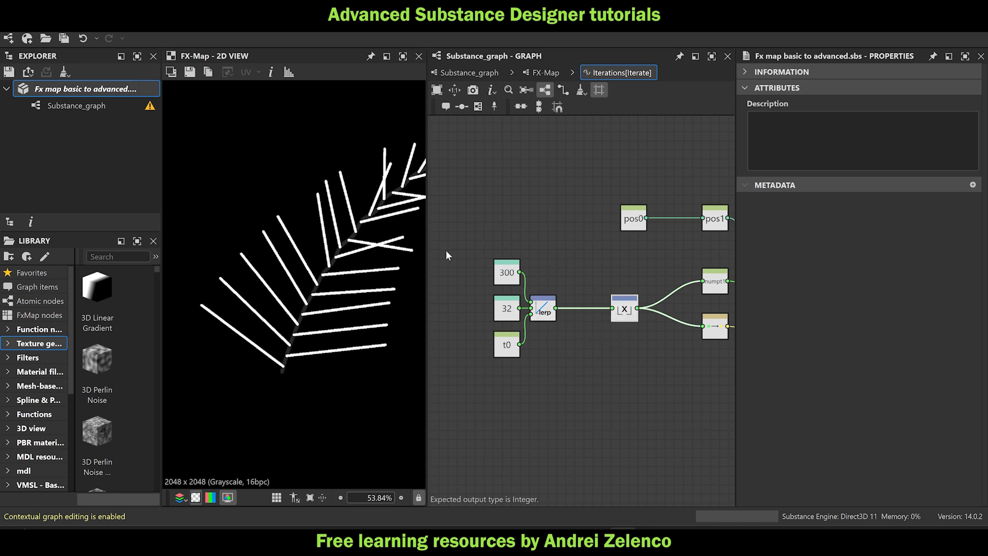
drag(446, 255, 551, 360)
drag(545, 314, 510, 314)
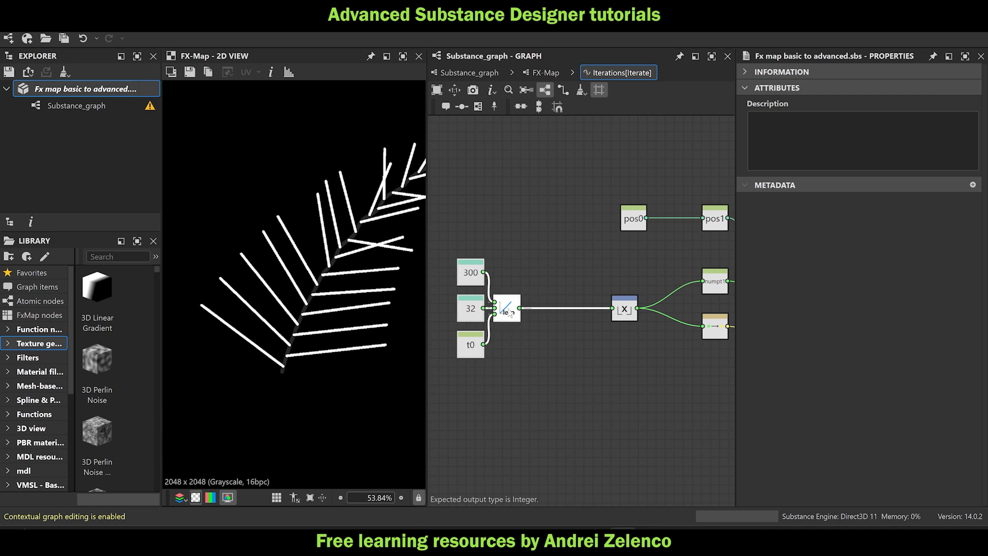
Insert an Add node between Linear Interpolation and Floor, position it beside Floor, and save the package.
click(510, 313)
key(space)
text(ad)
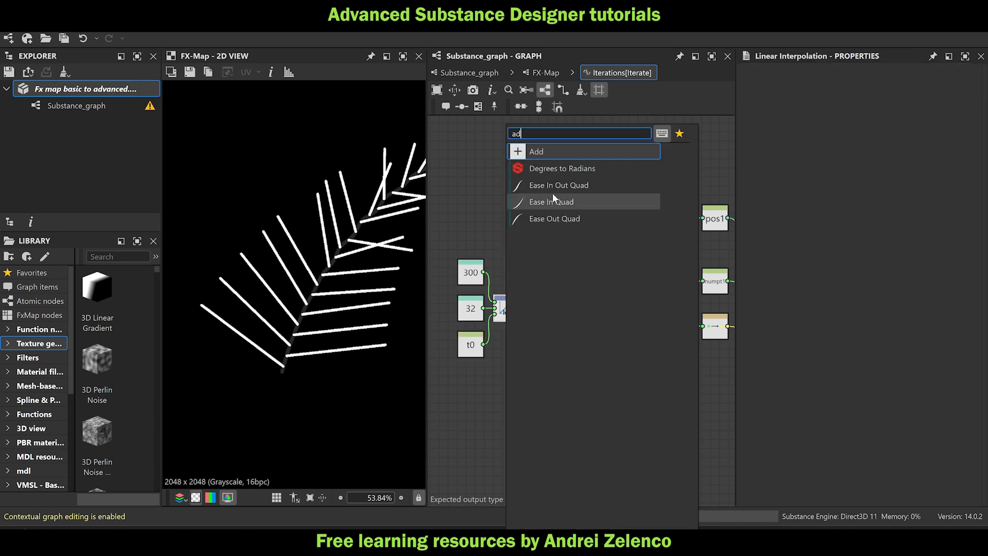
click(551, 151)
drag(553, 320, 577, 320)
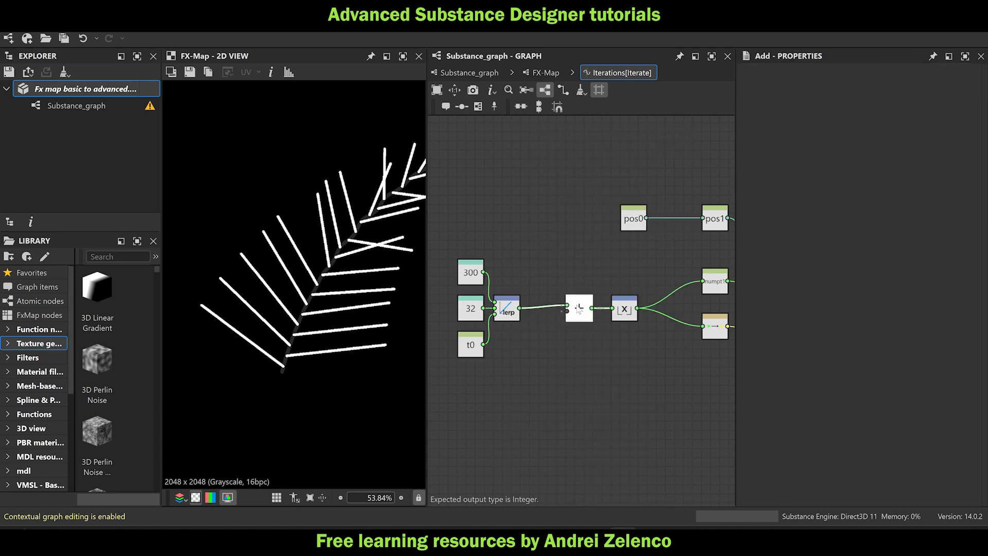
click(97, 91)
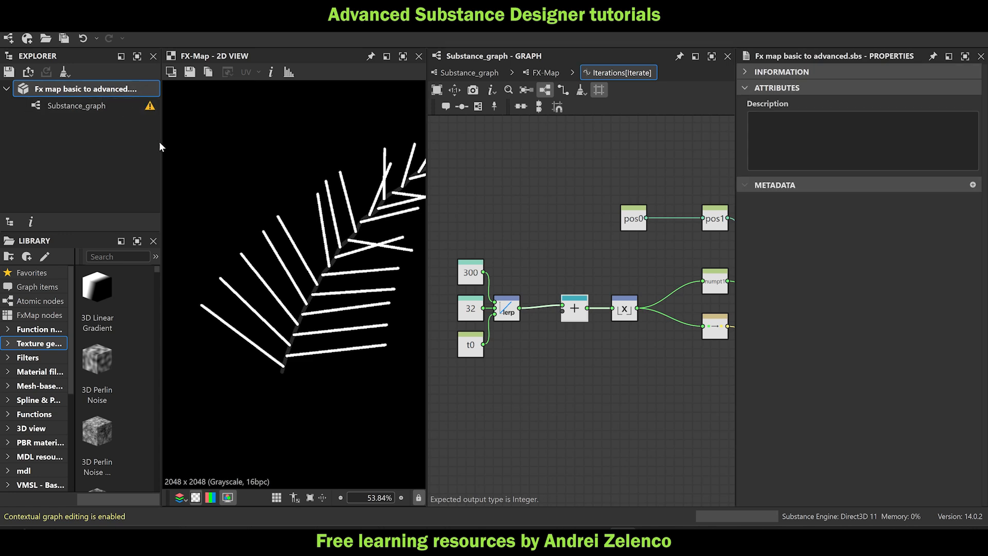
Inspect the lower Iterate node's place in the FX-Map graph and reopen its Iterations function.
click(543, 72)
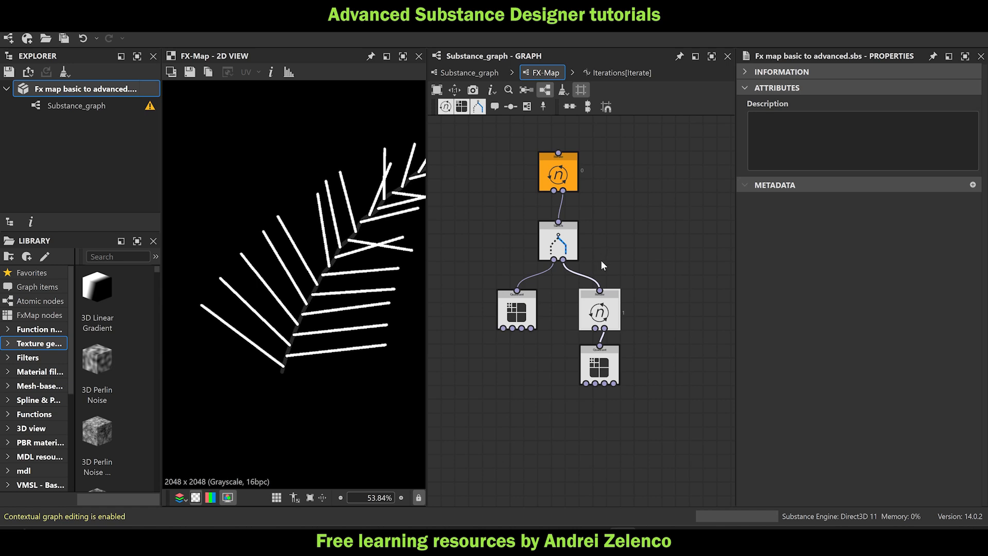
click(600, 317)
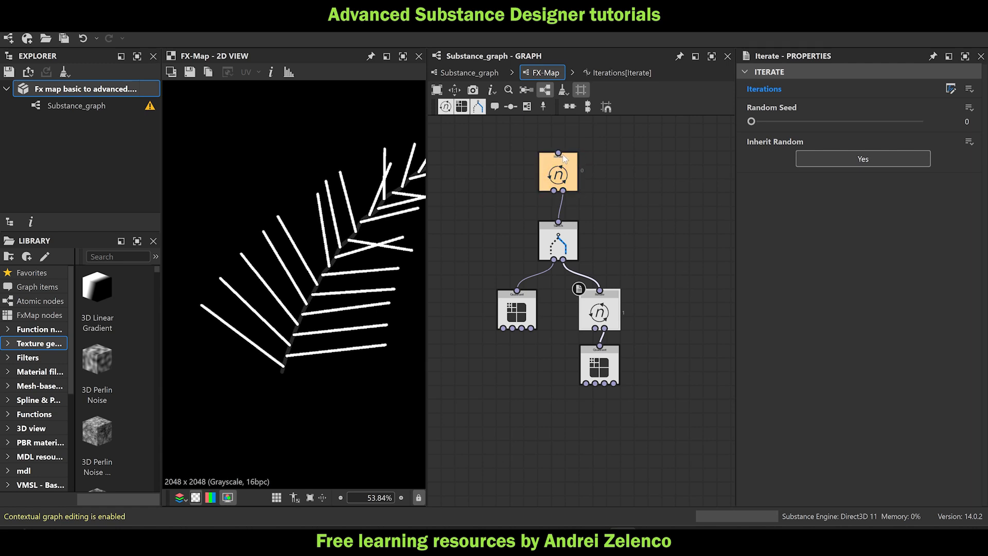
drag(638, 237, 446, 403)
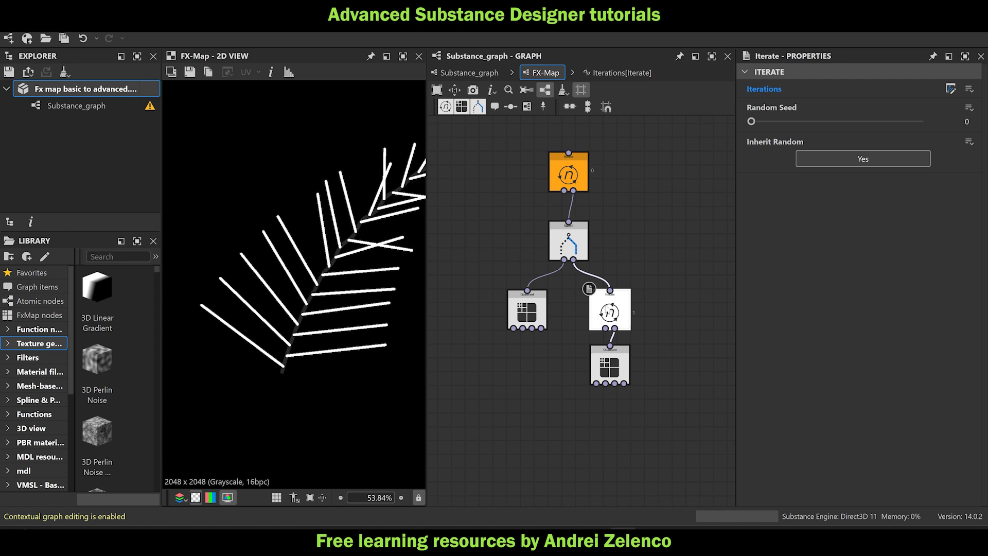
click(951, 88)
Add a Float node below t0 and set its value to 1.
middle_drag(569, 359, 591, 312)
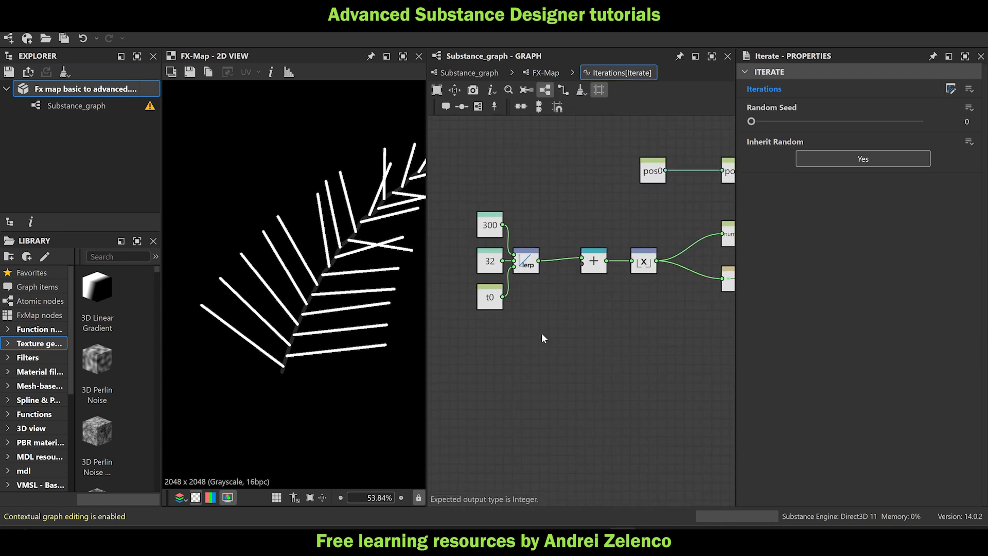
key(space)
text(float)
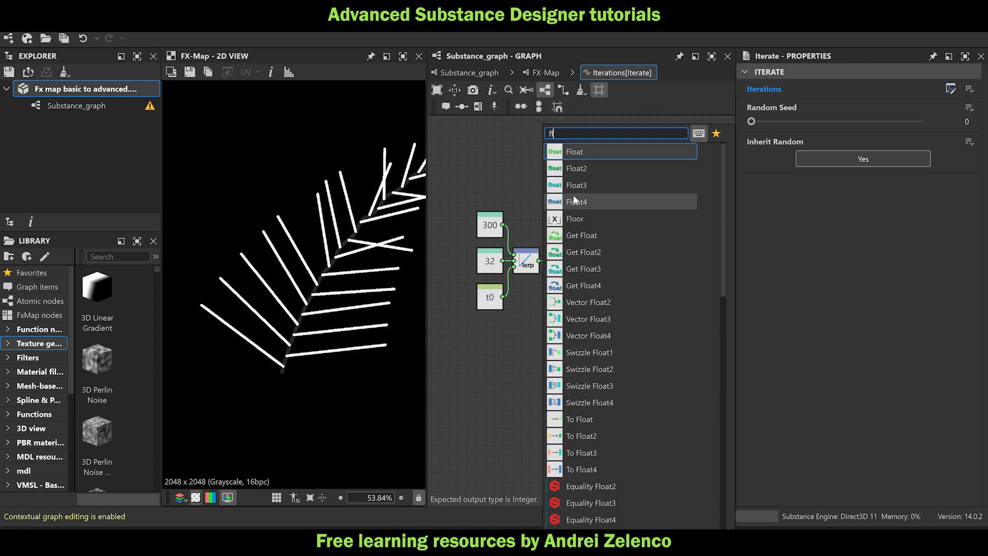
click(580, 154)
drag(836, 84, 922, 83)
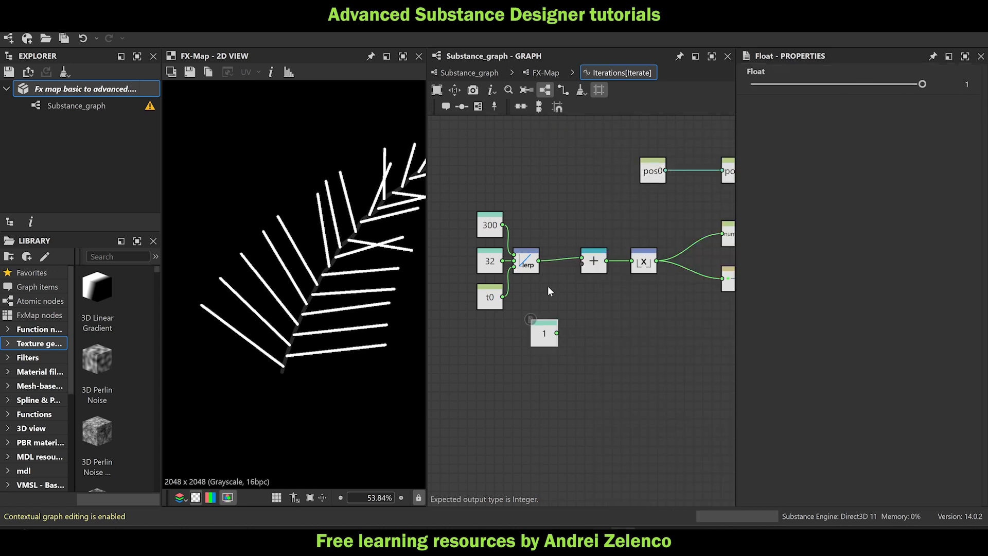
Add a Random node fed by the 1 Float and align the pair below the t0 and Linear Interpolation nodes.
key(space)
text(random)
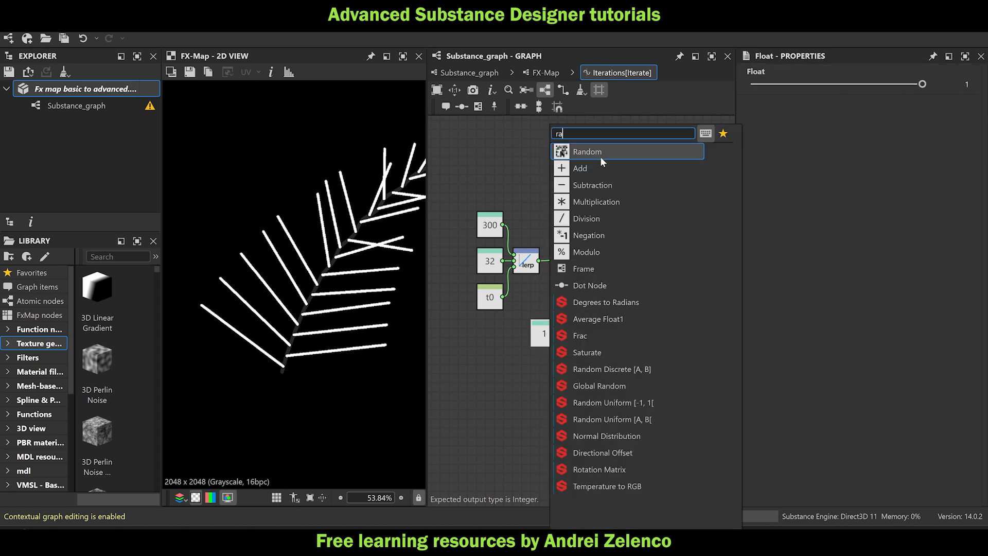
click(600, 153)
drag(543, 339, 489, 339)
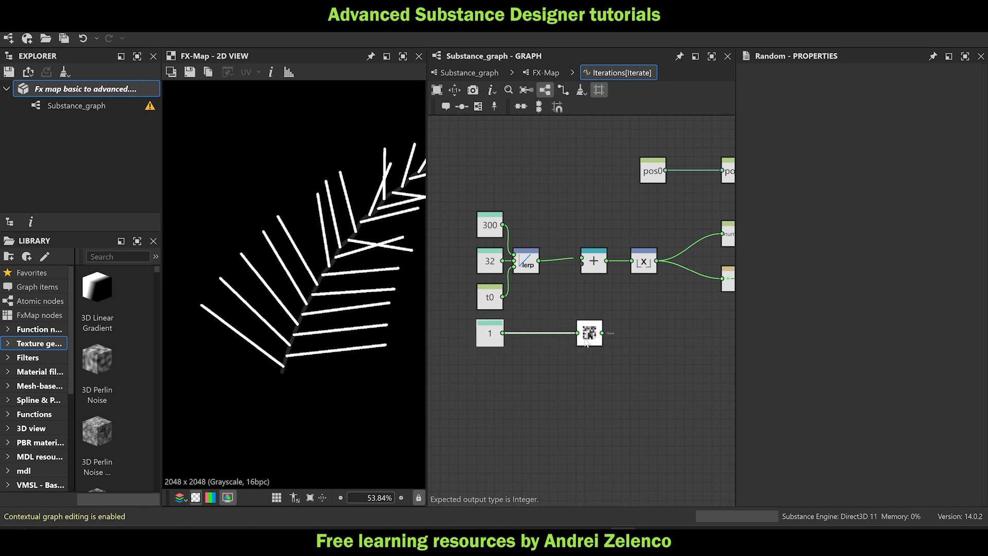
drag(584, 343, 530, 344)
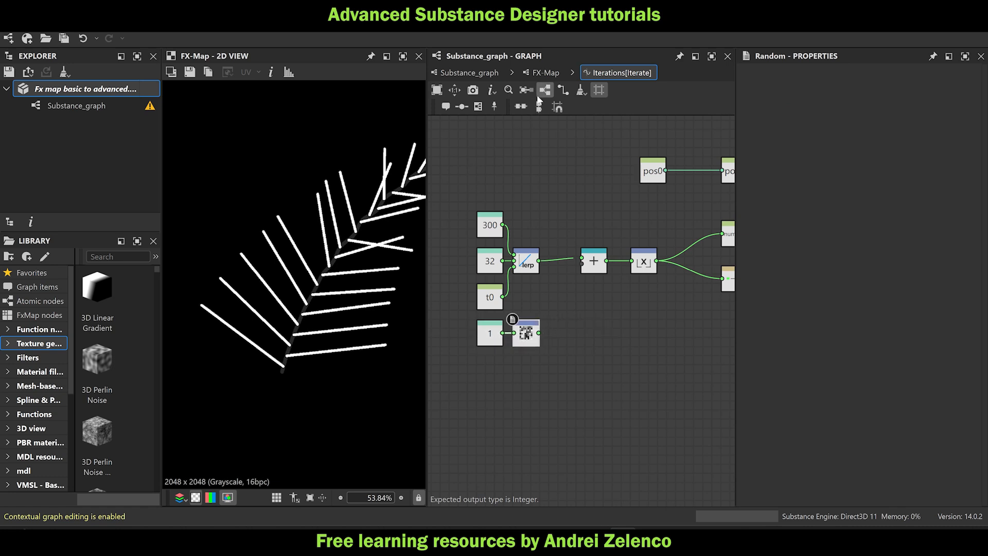
Revisit the FX-Map graph briefly, return to the Iterations function, and save the package.
click(546, 72)
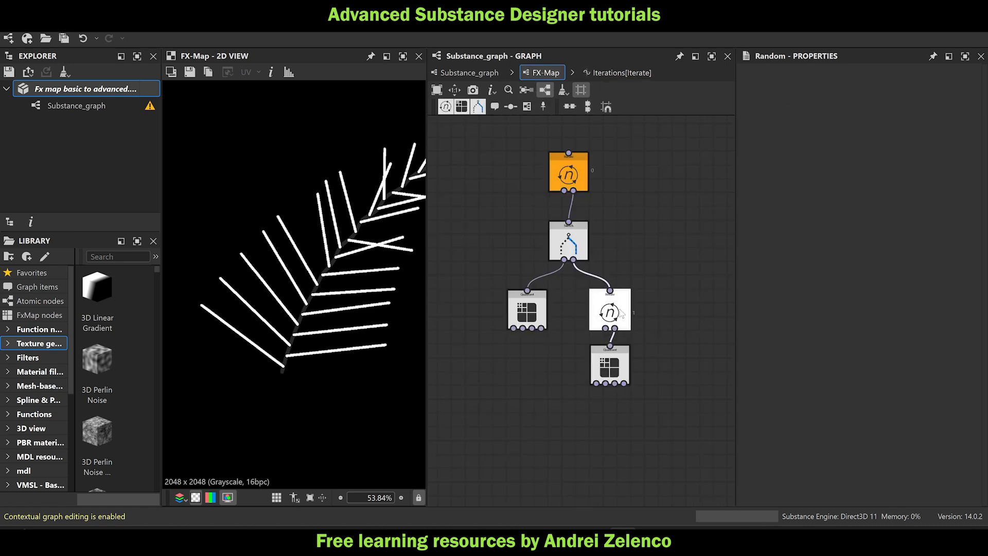
click(612, 72)
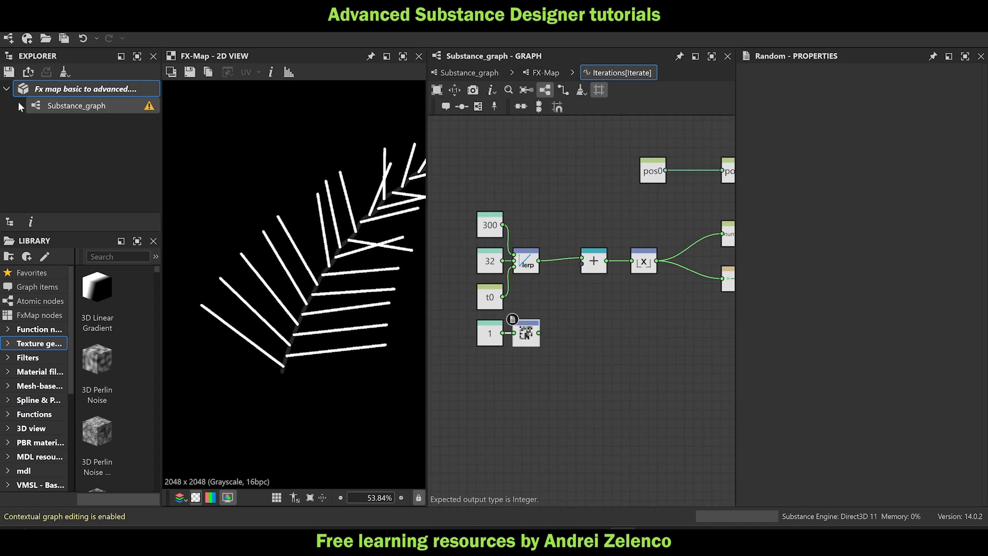
click(77, 88)
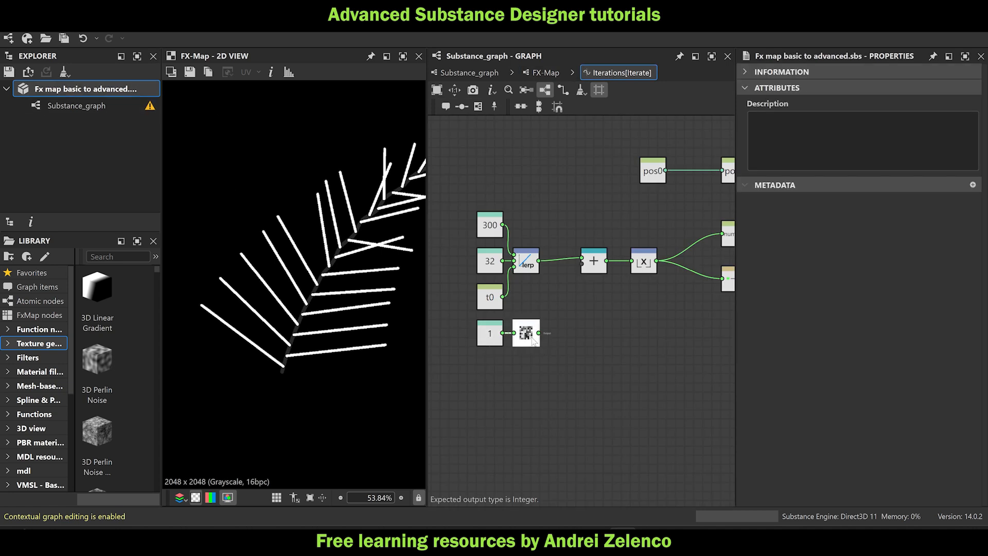
Add a [0, 1] to [-1, 1] range node fed by the Random node and align it directly beside it.
click(525, 333)
key(space)
text(0)
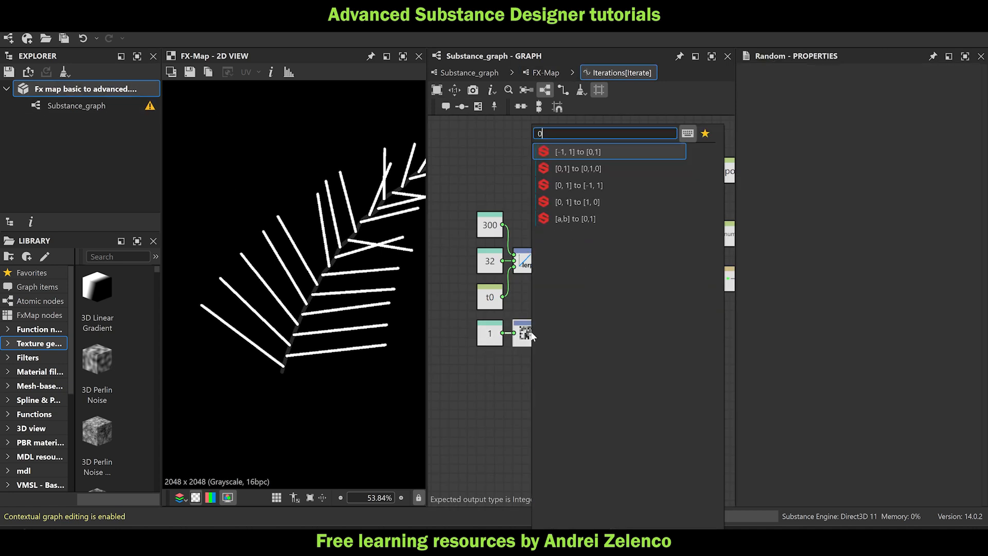
click(607, 184)
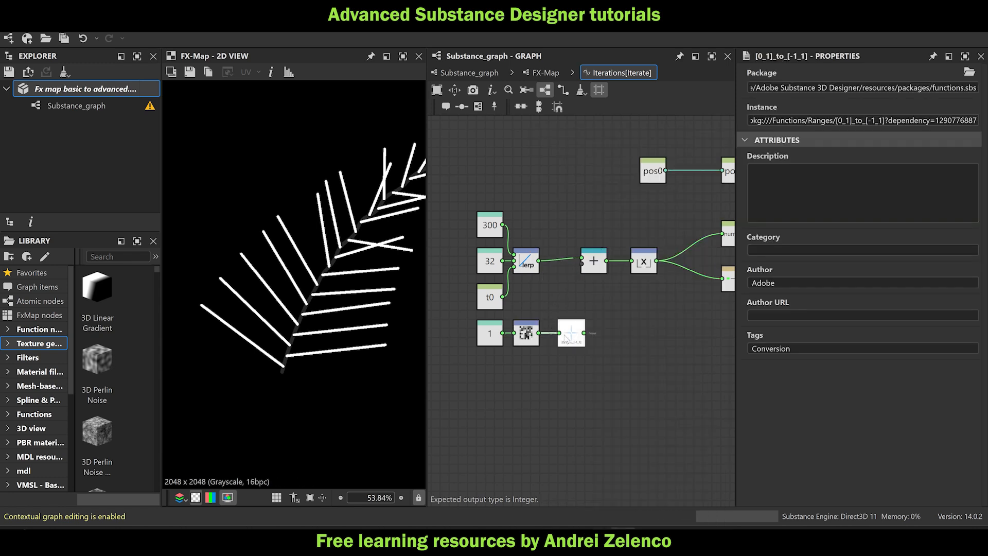
drag(567, 334, 558, 336)
drag(586, 376, 558, 340)
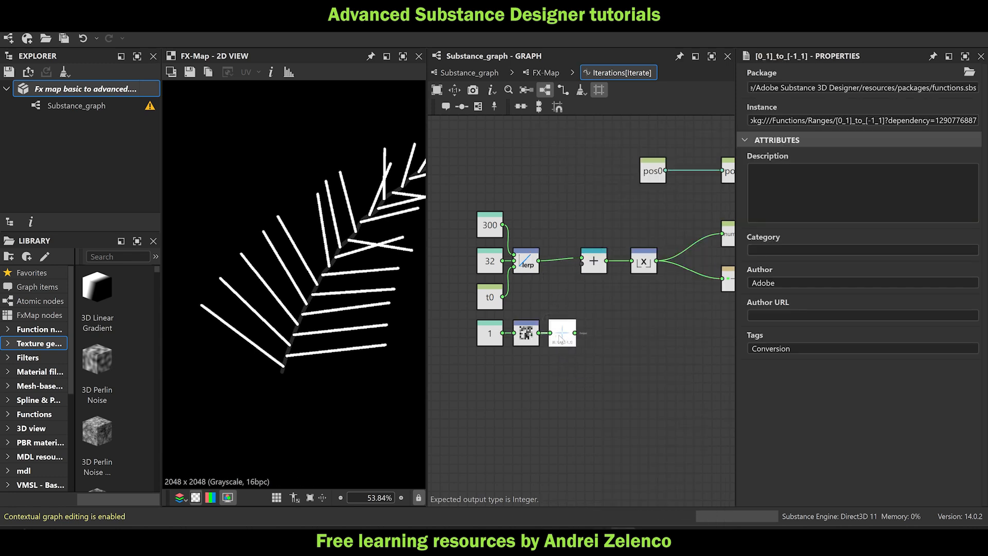
Add a Multiplication node fed by the [0, 1] to [-1, 1] range node.
key(space)
text(mu)
click(603, 153)
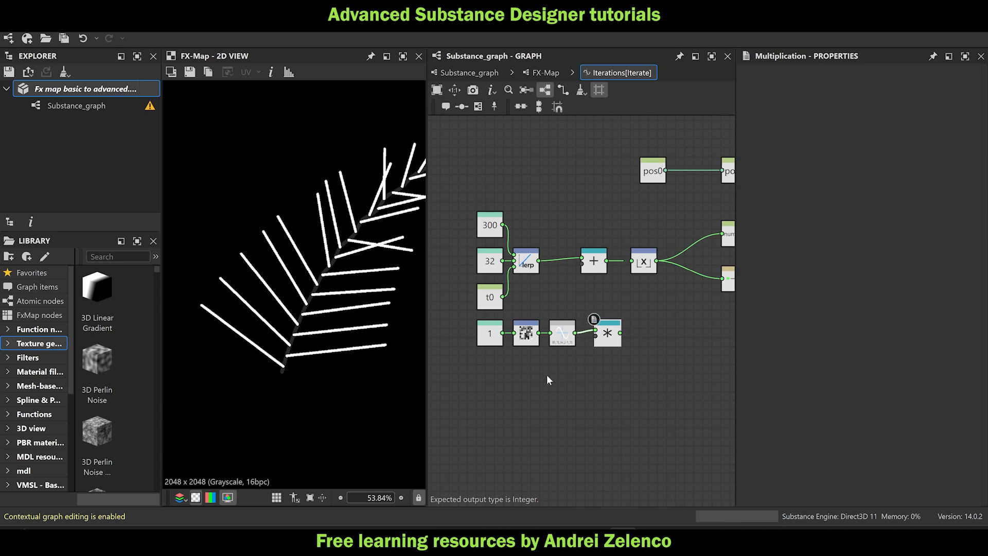
Add a Float node below the [0, 1] to [-1, 1] node and set its value to 16.
key(space)
text(f)
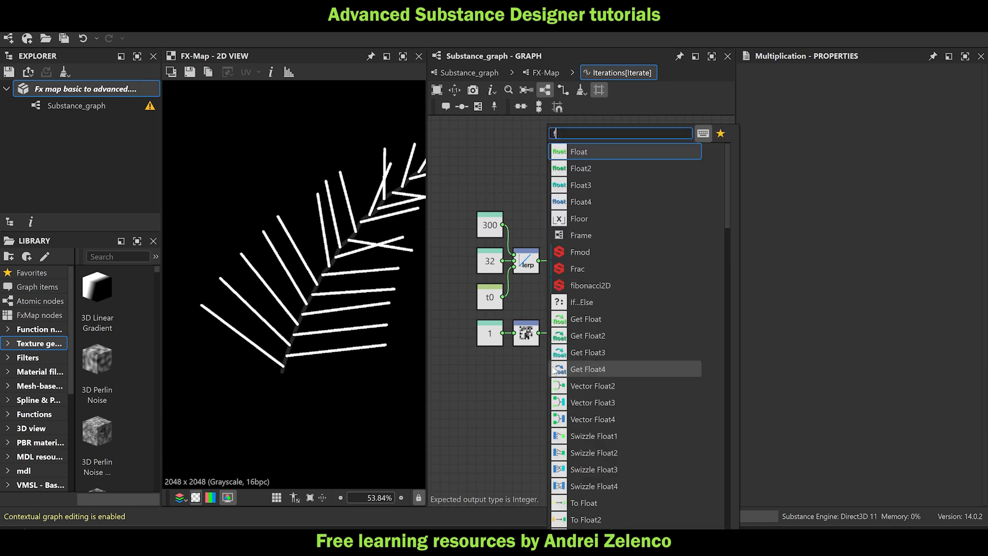
text(l)
click(580, 154)
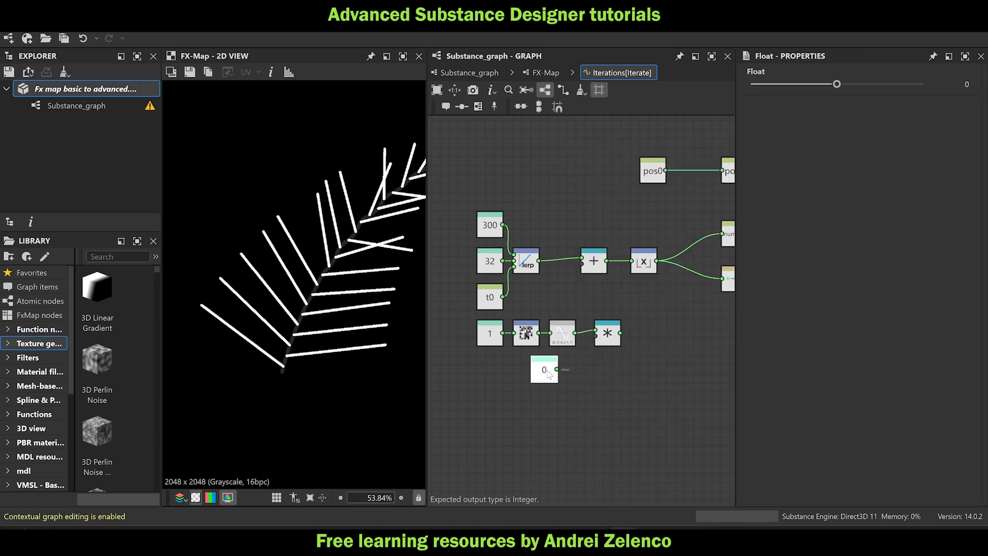
drag(548, 374, 567, 374)
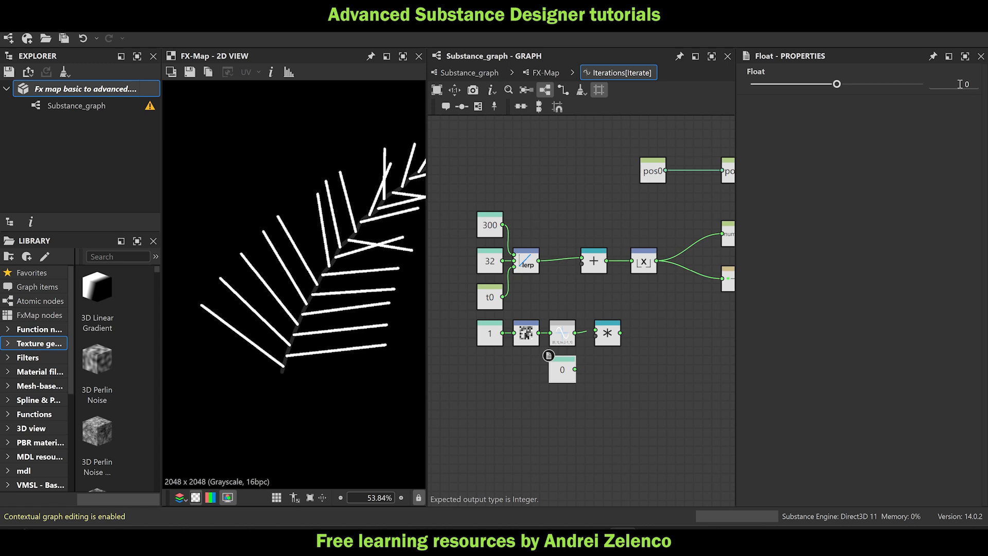
click(960, 84)
text(16)
key(Return)
Connect the 16 Float to the Multiplication node and the Multiplication output to the second input of the Addition node.
drag(575, 370, 585, 269)
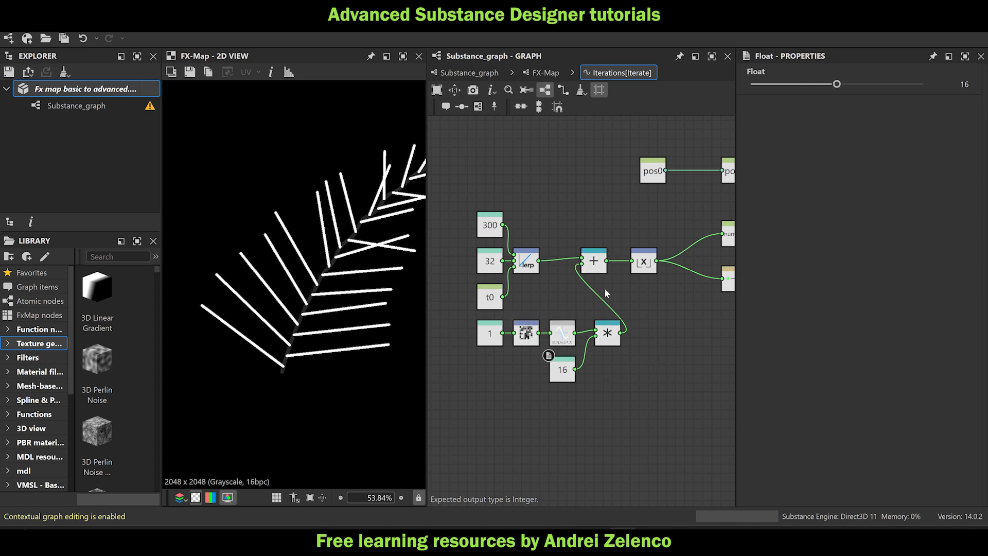
key(Delete)
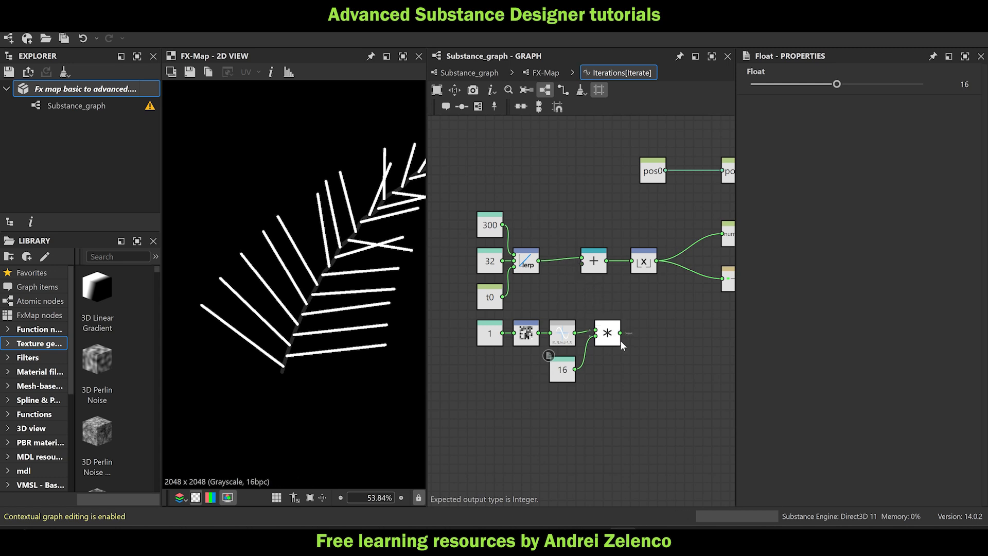
drag(621, 334, 582, 264)
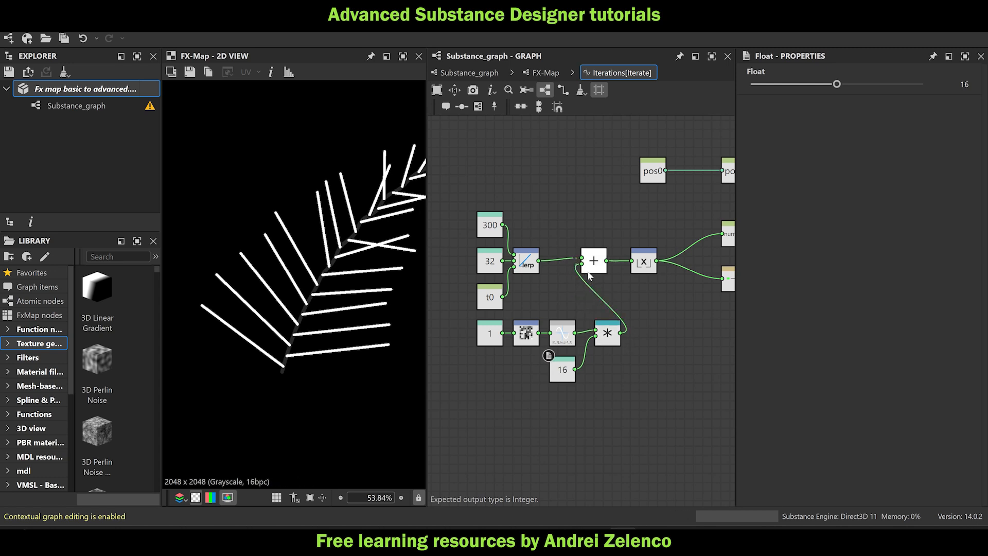
Set the Float feeding the random Multiplication node to 32 and save the package.
click(558, 371)
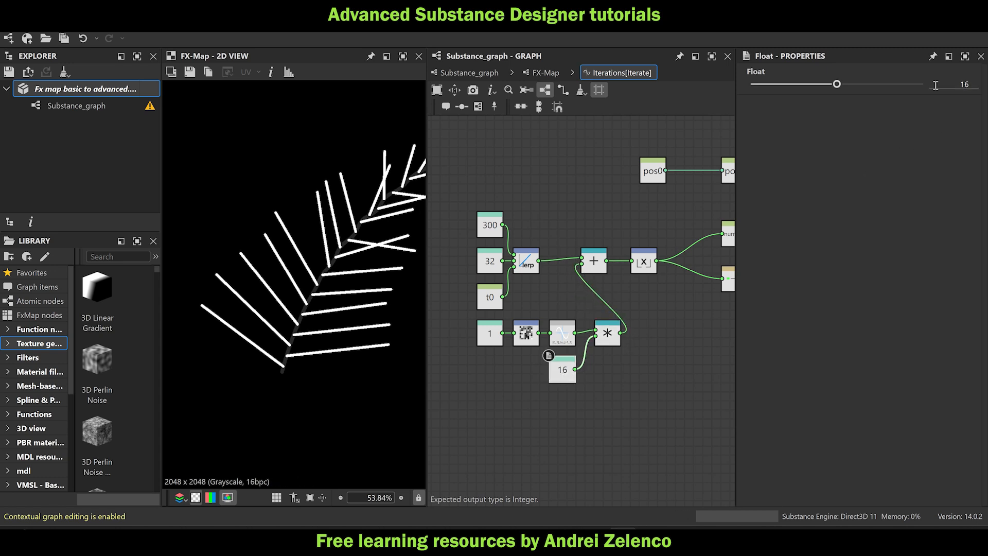
double_click(951, 84)
text(32)
key(Return)
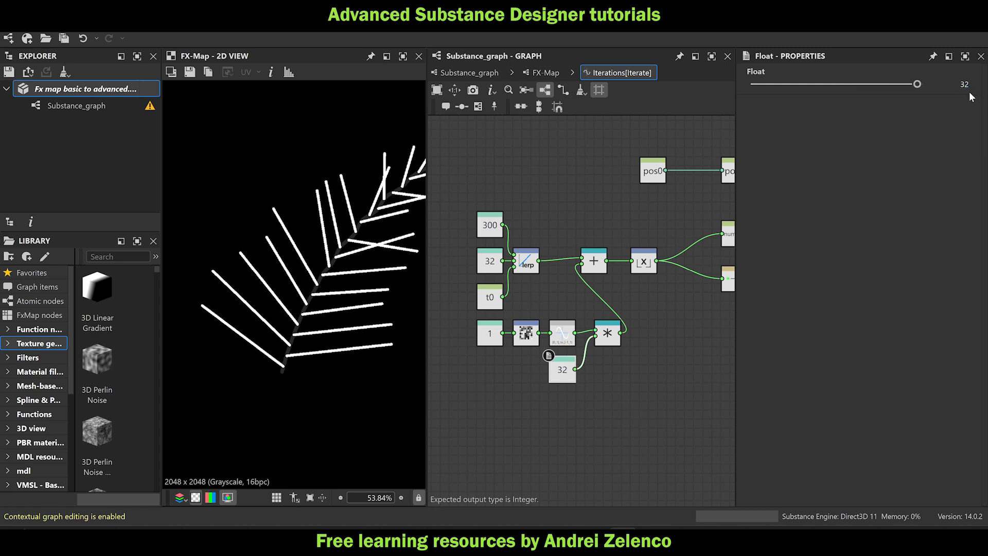
scroll(345, 256, down, 5)
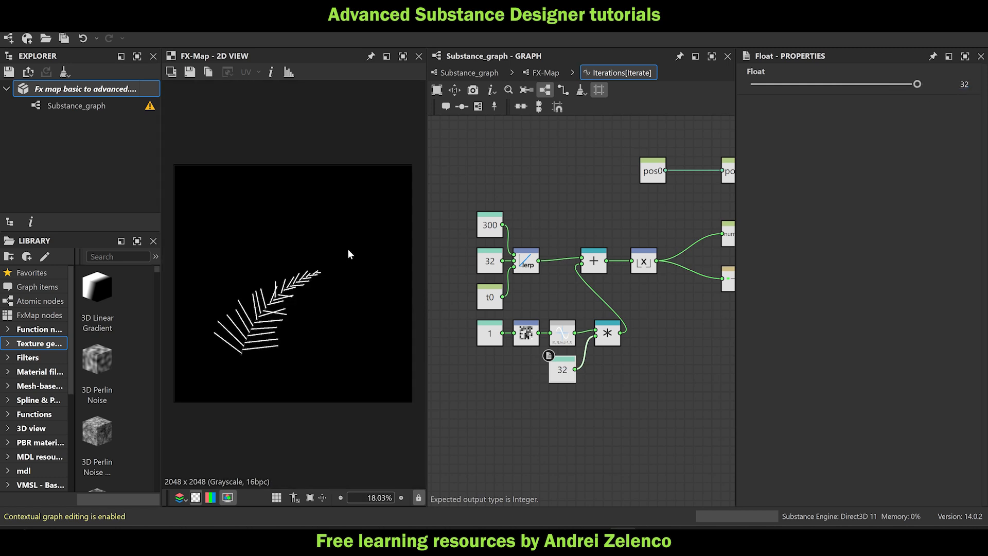
click(97, 91)
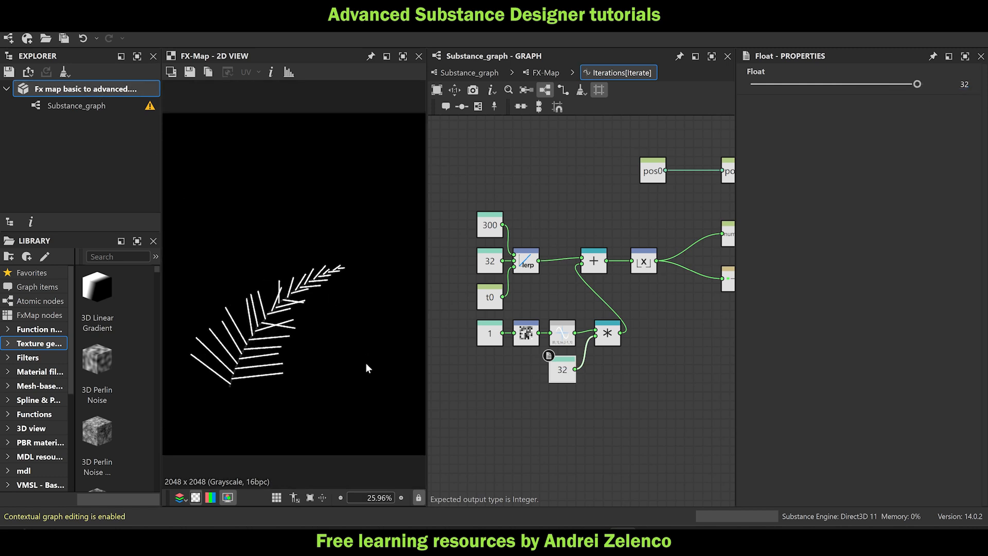
Return to the FX-Map graph and open the Switch node's Selector function at its blue frame.
scroll(291, 279, up, 4)
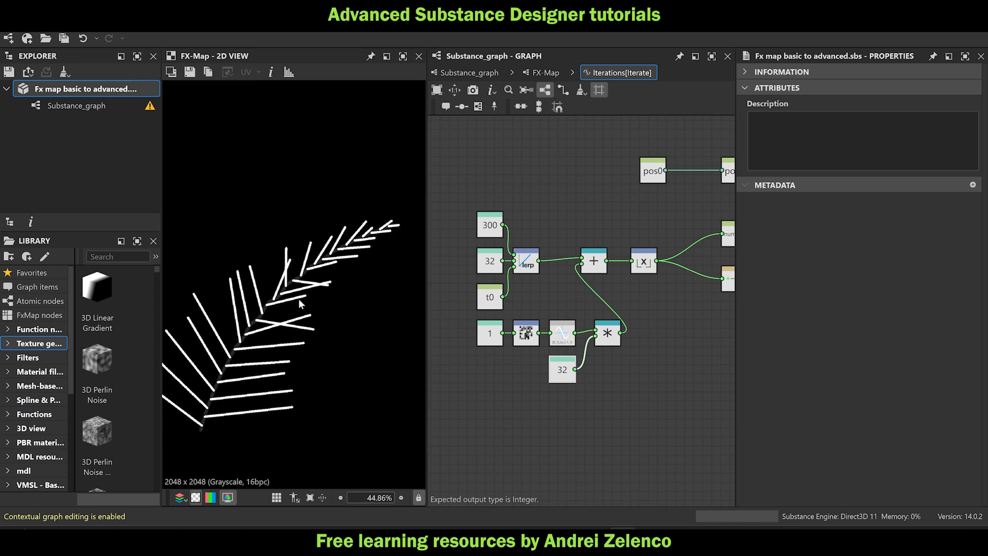
scroll(265, 327, up, 3)
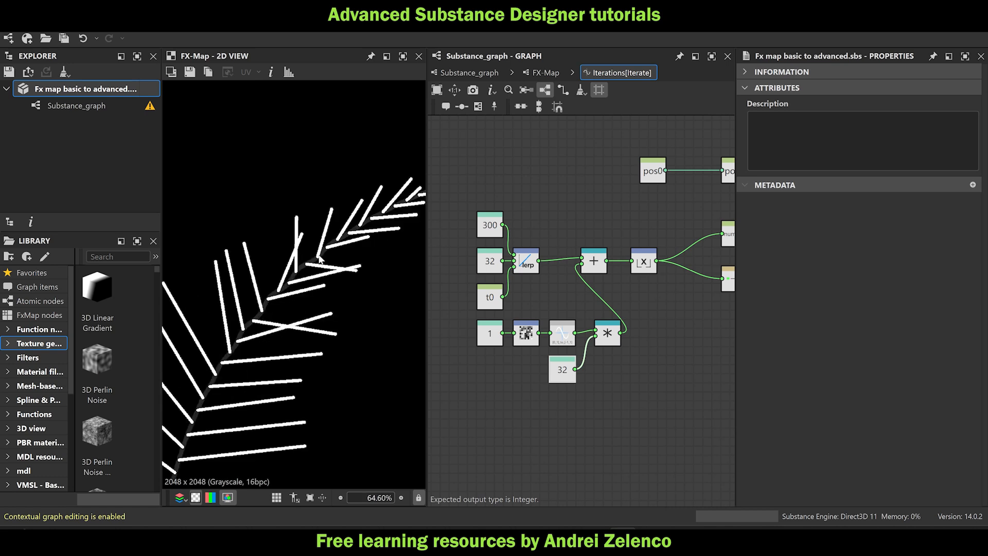
scroll(334, 245, up, 4)
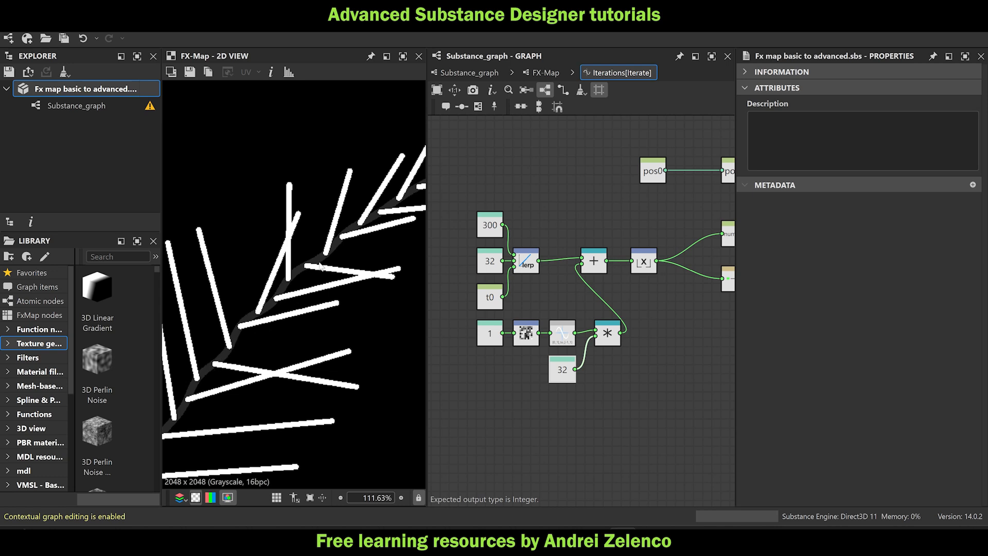
scroll(316, 268, down, 9)
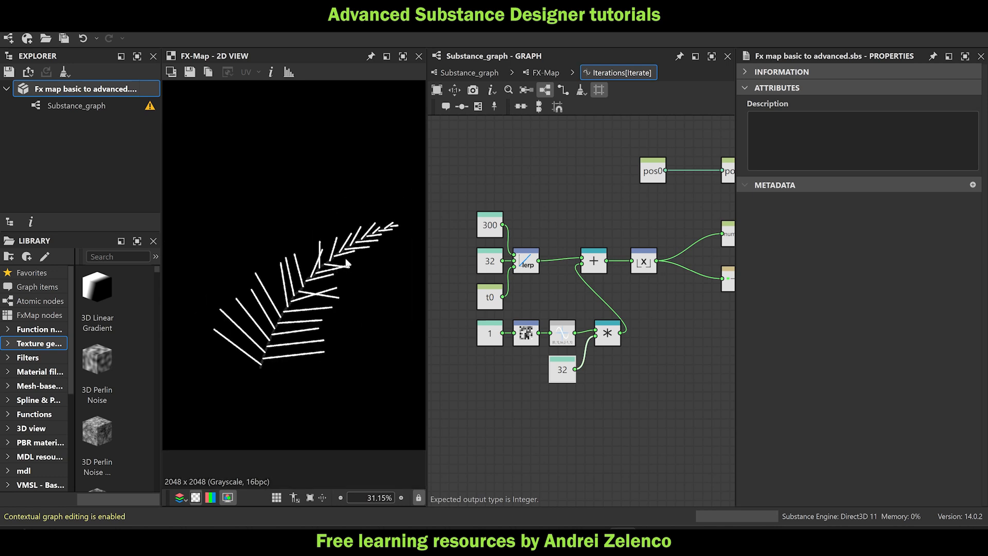
click(541, 77)
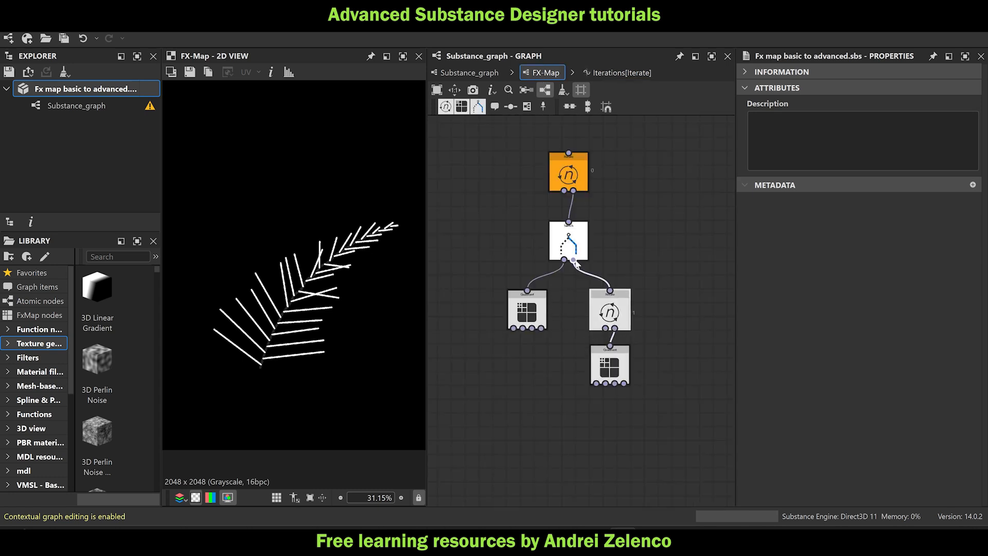
scroll(329, 245, up, 10)
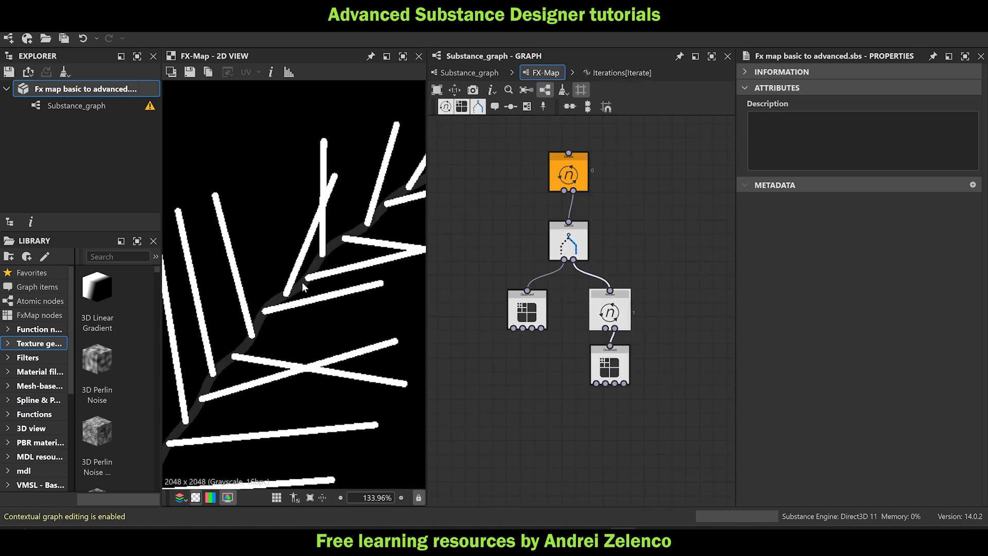
click(579, 245)
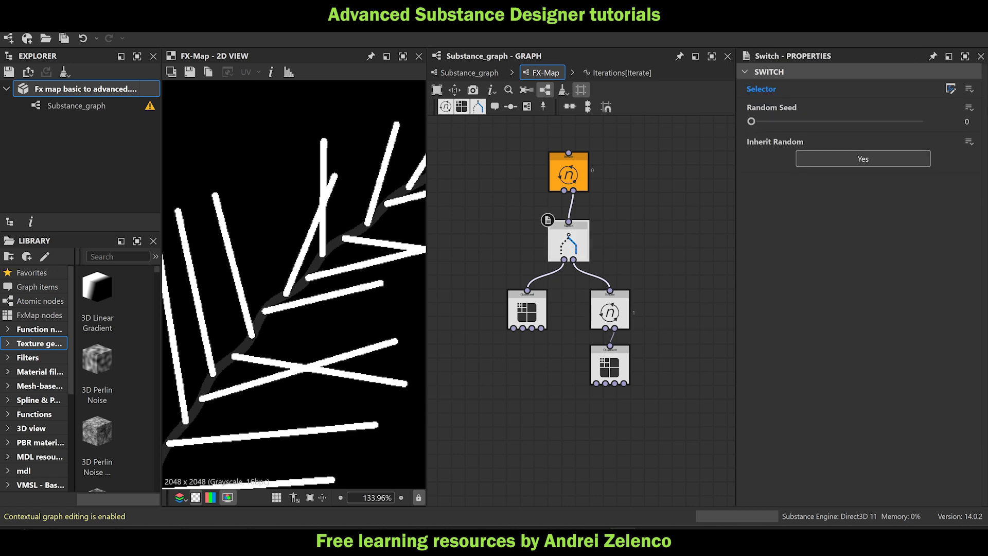
click(951, 89)
scroll(517, 285, up, 5)
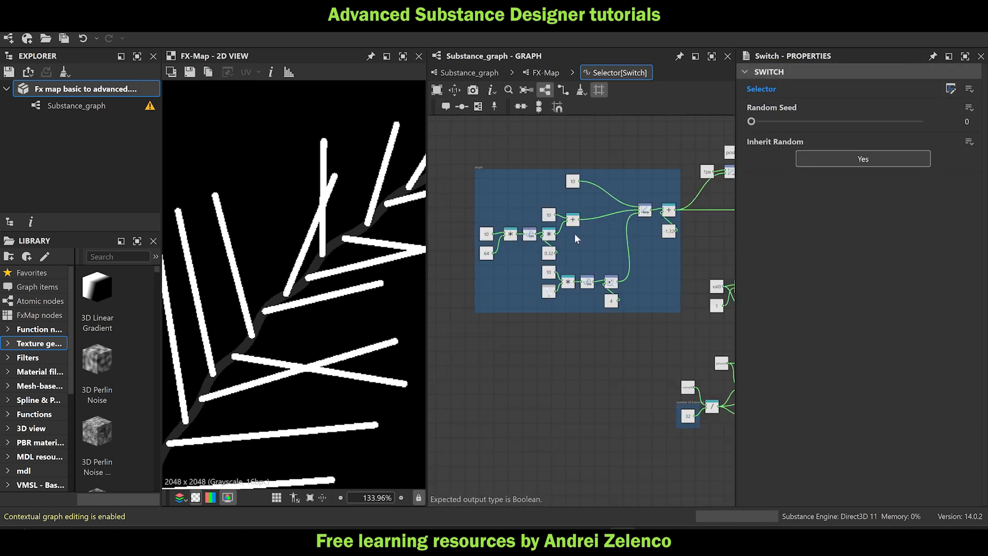
Set the 0.32 Float that multiplies the sine result in the blue frame to 0 and compare the branch preview.
click(539, 281)
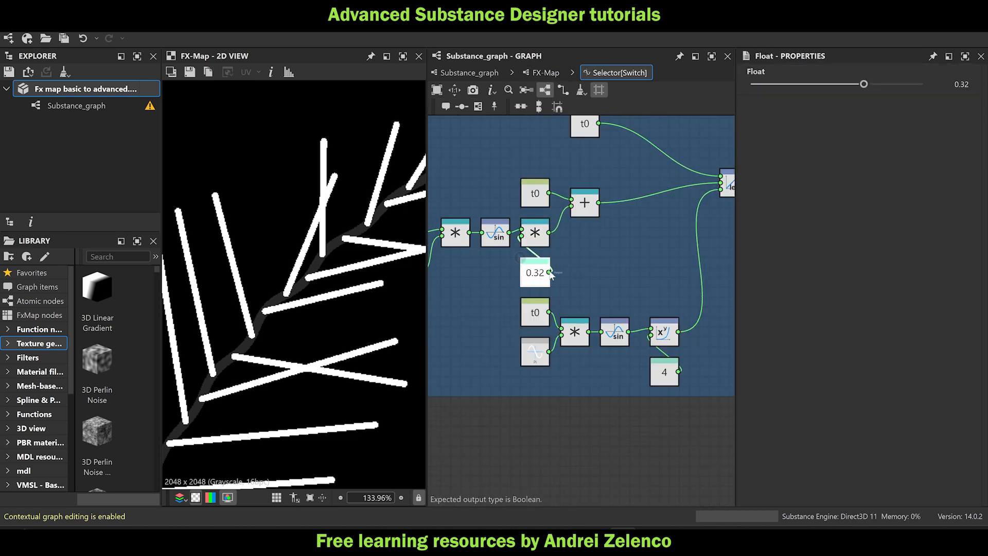
double_click(950, 83)
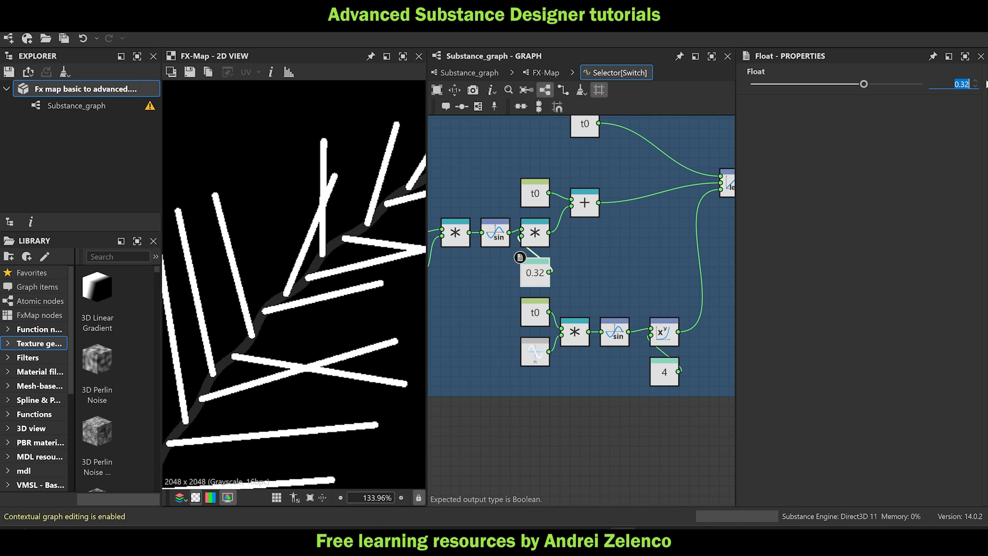
text(0)
key(Return)
scroll(306, 340, down, 8)
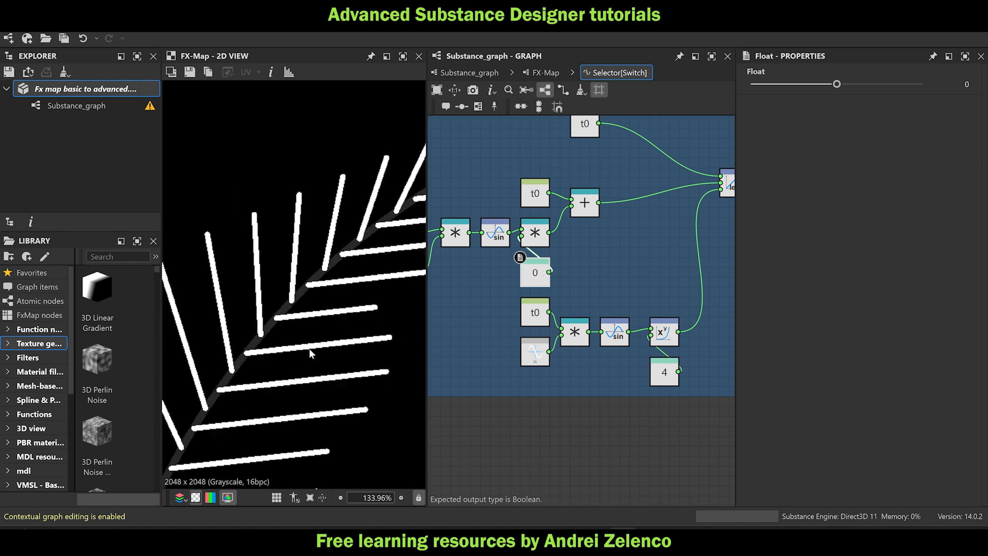
scroll(285, 359, up, 3)
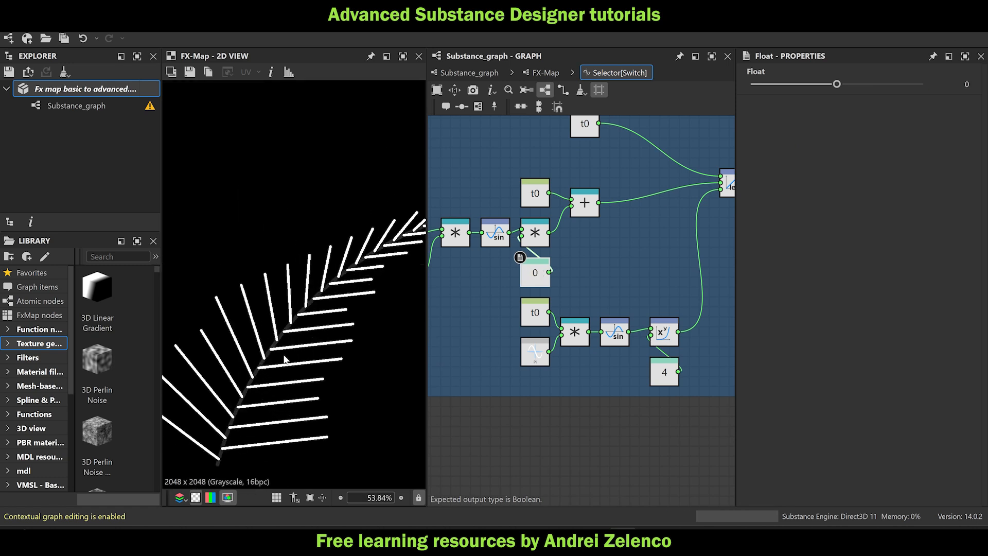
scroll(288, 350, up, 2)
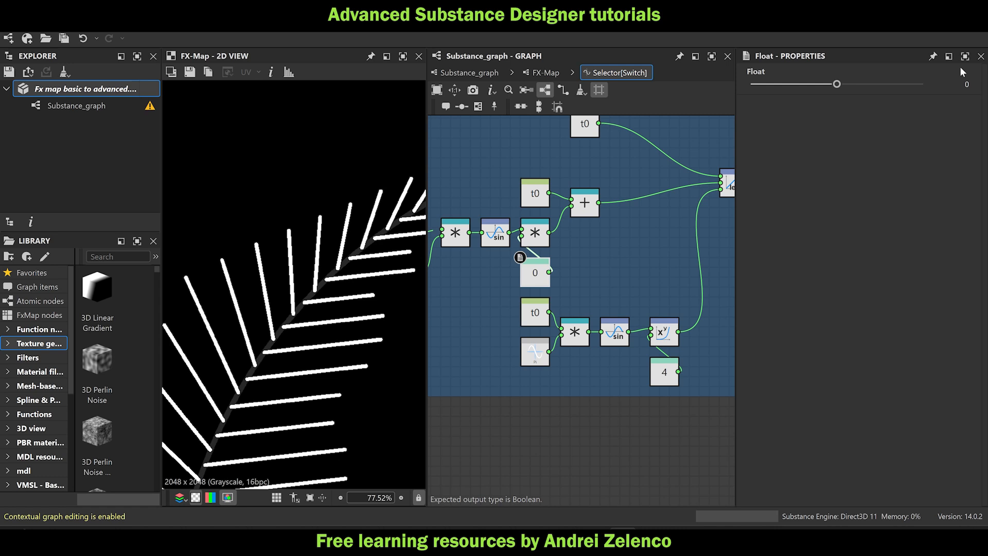
Set the Float multiplying the sine result in the Selector function to 0.1 and save the package.
click(967, 84)
key(Return)
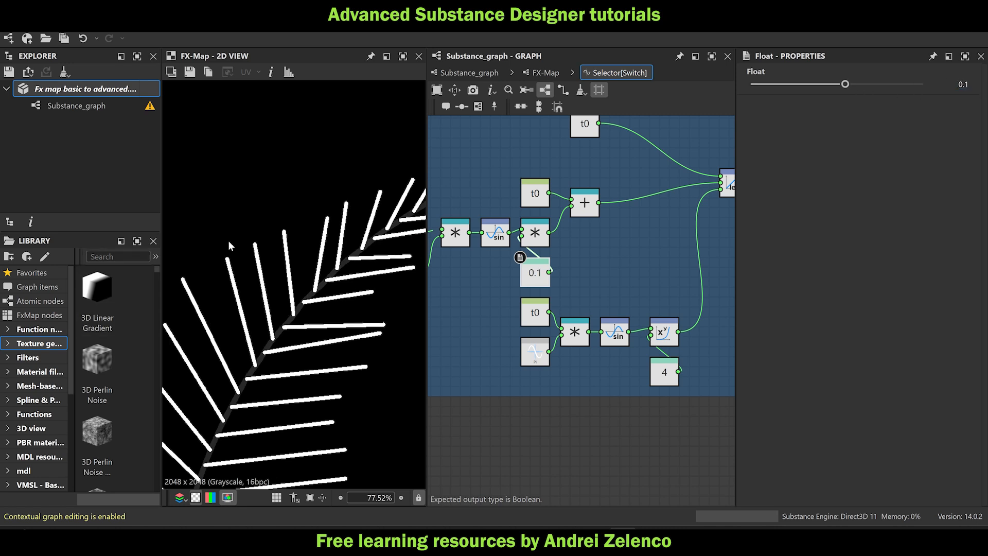
scroll(384, 288, down, 3)
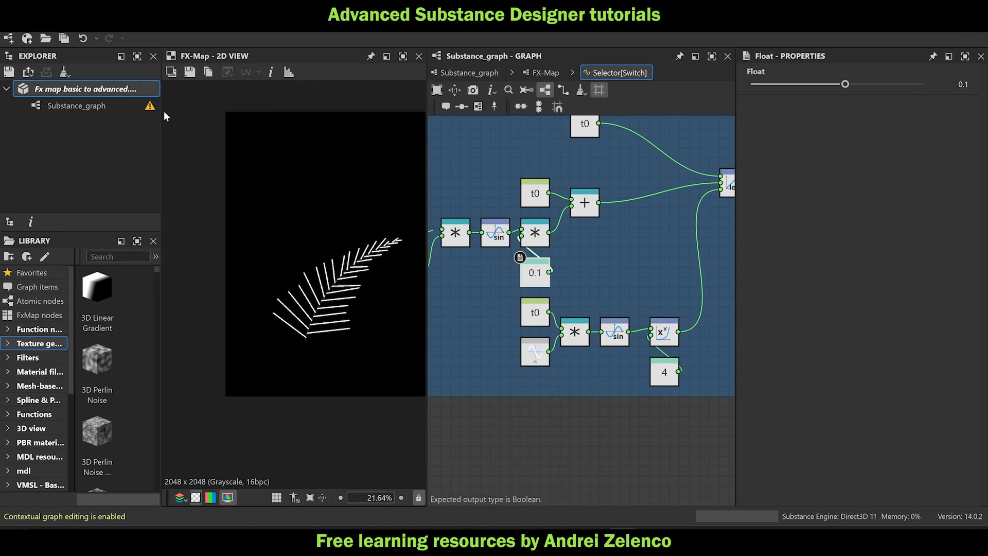
click(108, 88)
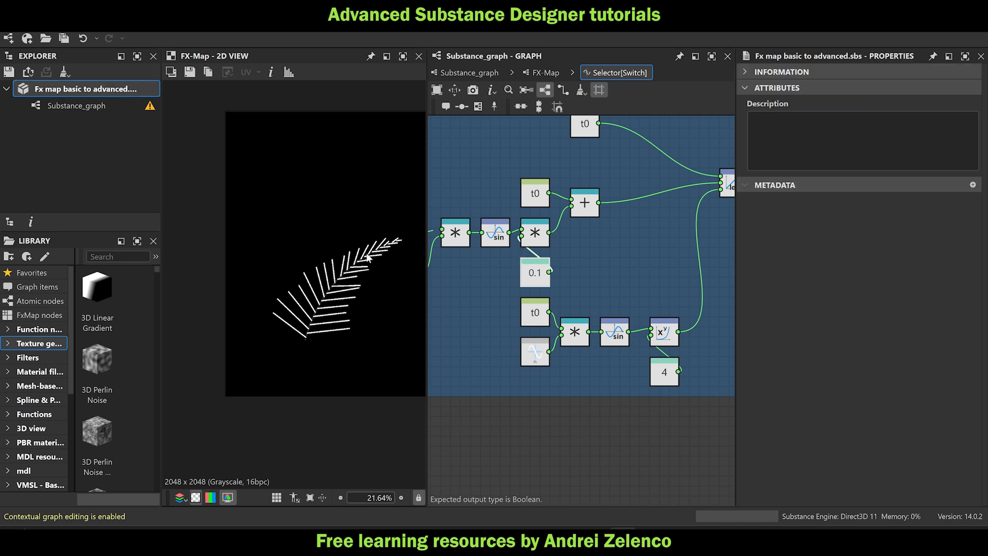
Examine the spacing and angles of the side segments along the main curve in the branch preview.
scroll(313, 342, up, 3)
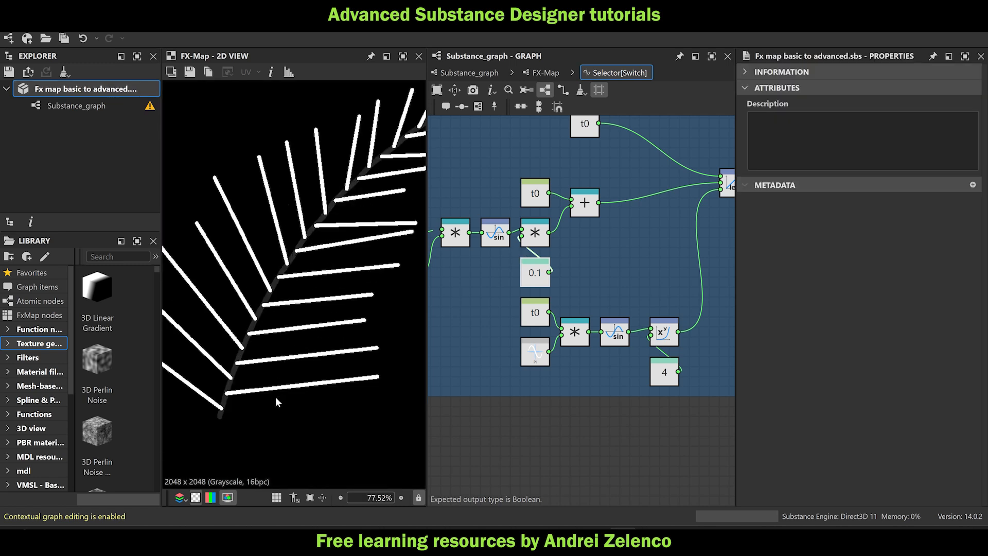
scroll(378, 199, down, 3)
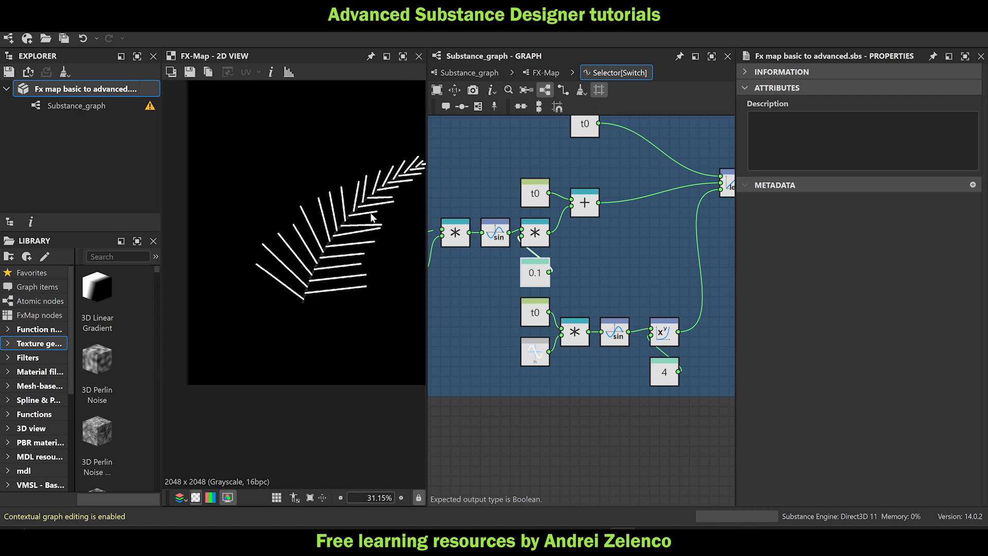
scroll(372, 211, up, 2)
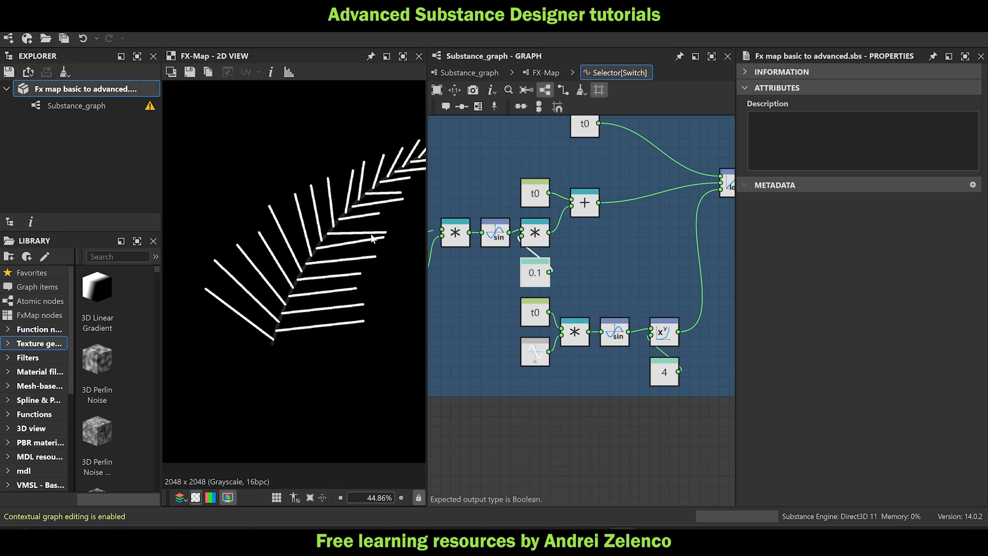
scroll(267, 341, up, 3)
scroll(275, 320, down, 2)
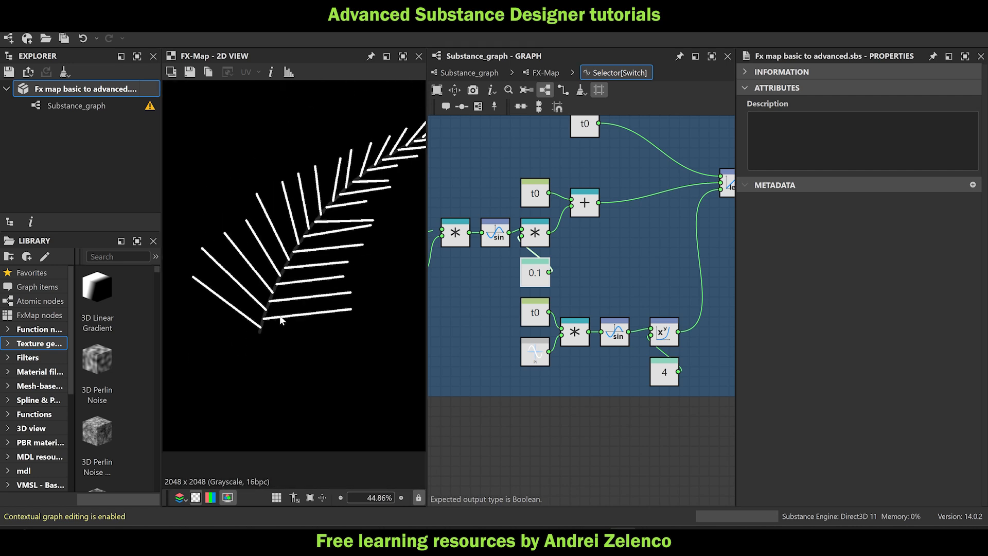
scroll(278, 320, up, 2)
scroll(267, 321, down, 2)
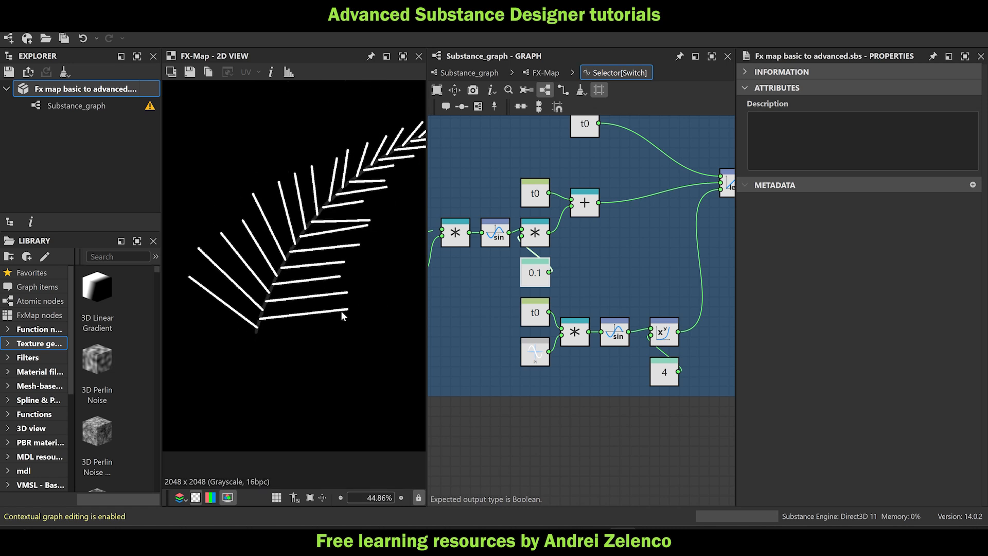
Return to the FX-Map graph, move the lower Quadrant node down and delete its link from the second Iterate node.
scroll(341, 311, down, 1)
scroll(417, 180, up, 3)
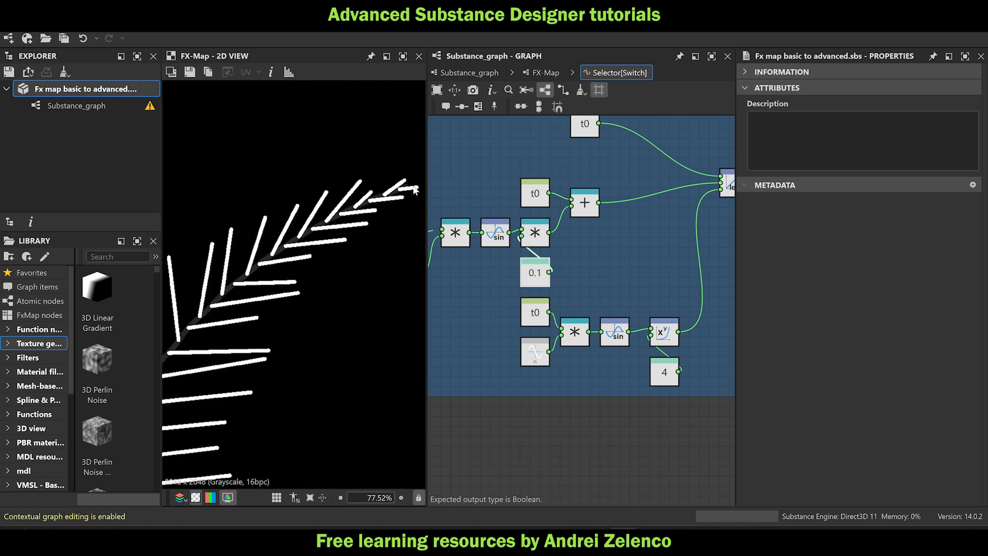
click(542, 73)
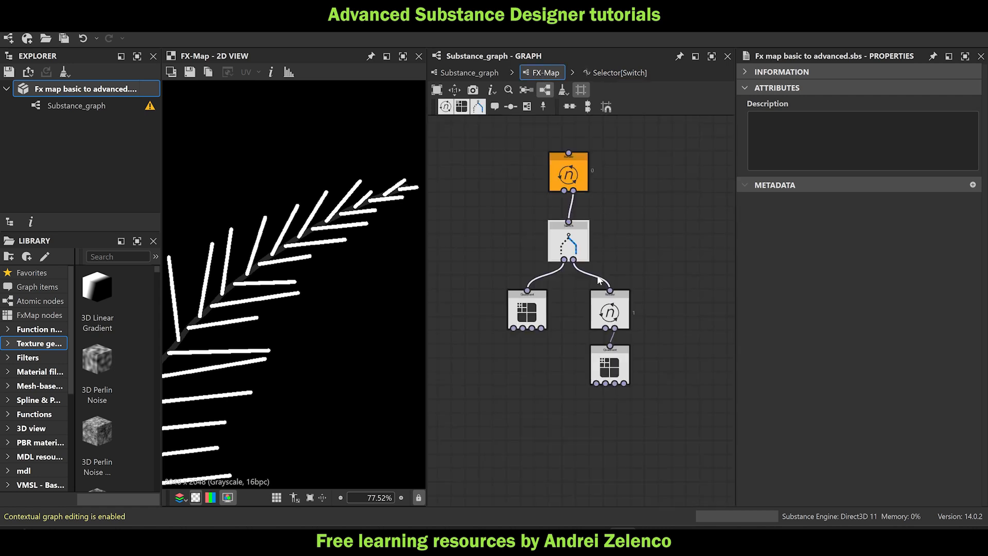
scroll(319, 263, down, 2)
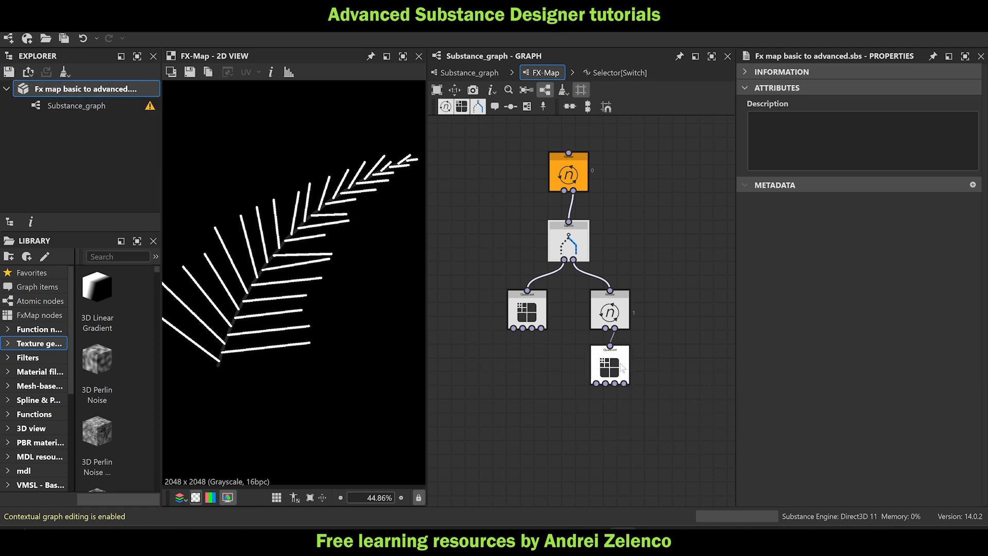
mouse_move(613, 368)
mouse_down()
mouse_move(628, 395)
mouse_move(638, 378)
mouse_move(614, 381)
mouse_up()
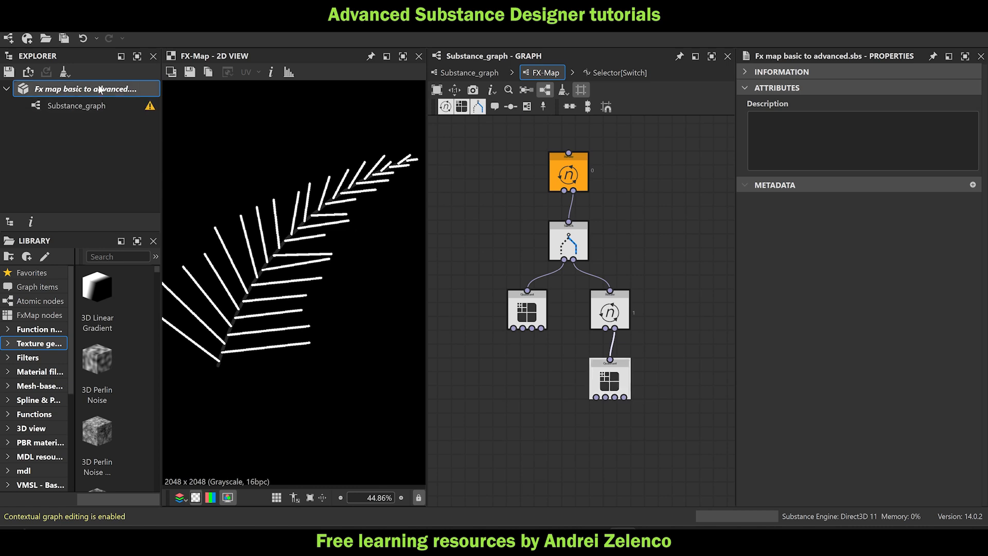
drag(610, 380, 604, 418)
key(Delete)
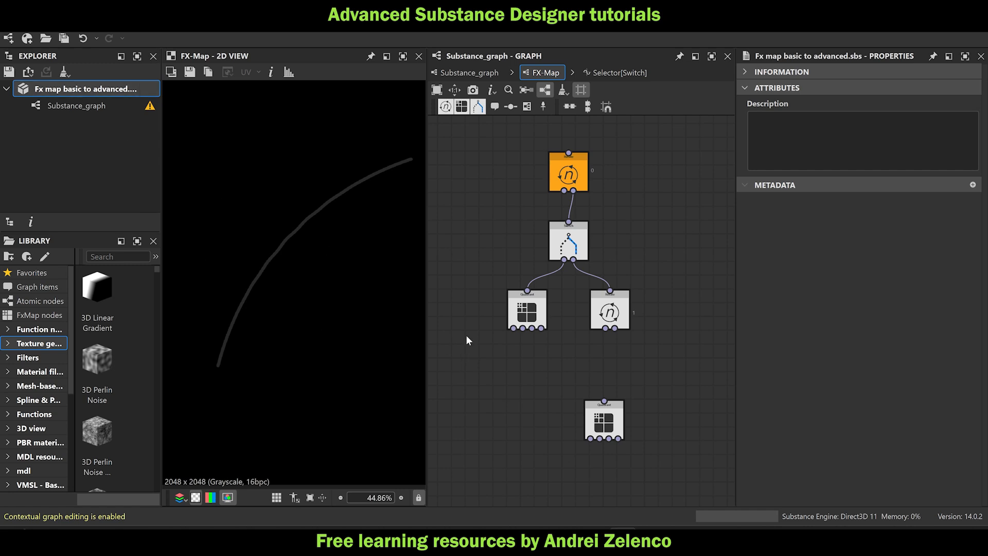
Create an empty function for the disconnected Quadrant's Pattern Size parameter and open it.
click(604, 419)
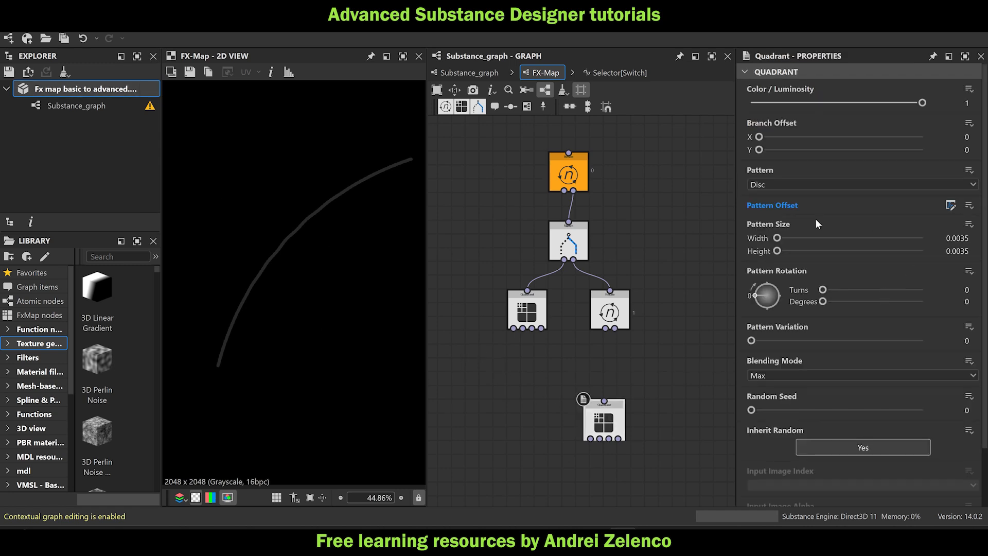
click(970, 224)
click(906, 242)
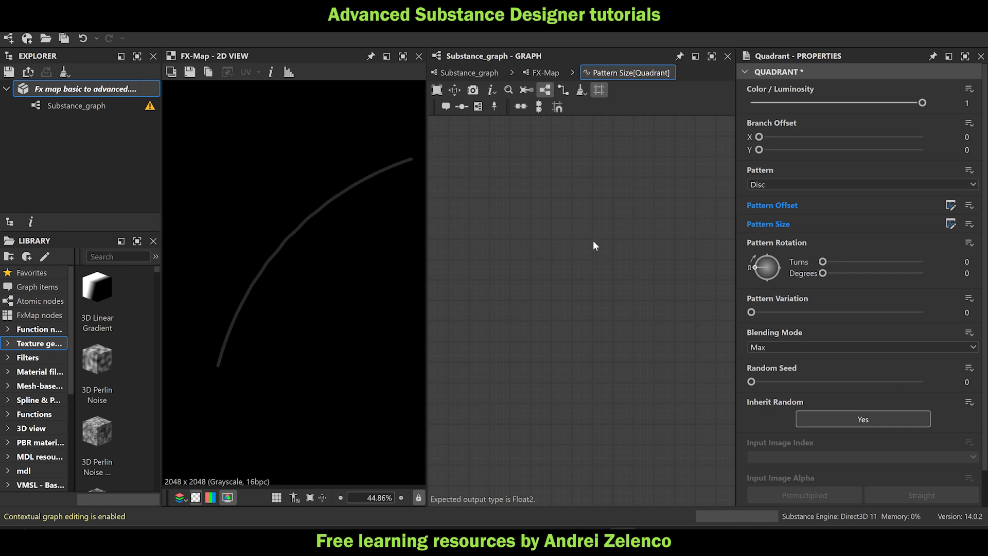
Add a Get Float node to the Pattern Size function that reads the variable t0.
key(space)
text(eg)
click(551, 202)
key(space)
text(get)
click(616, 152)
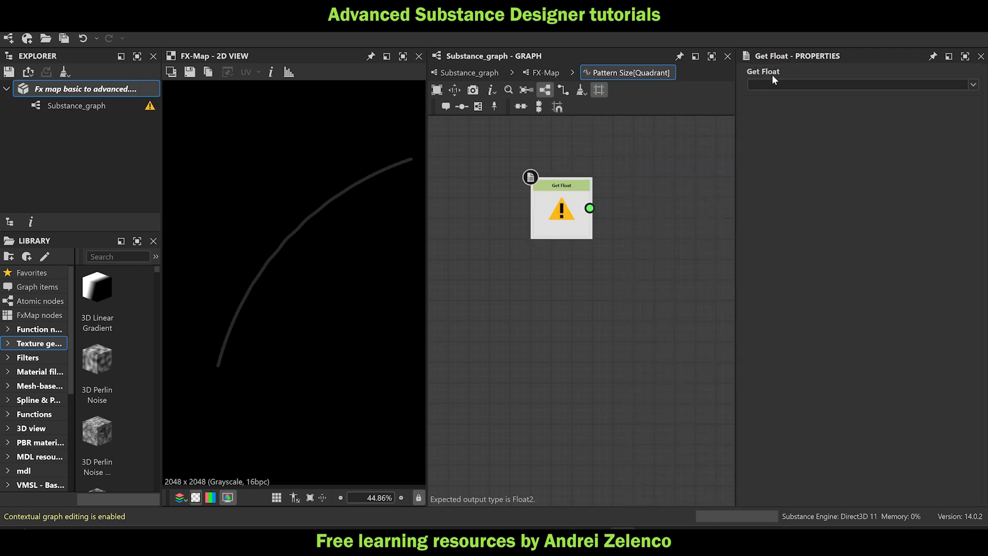
click(753, 87)
text(to)
key(Return)
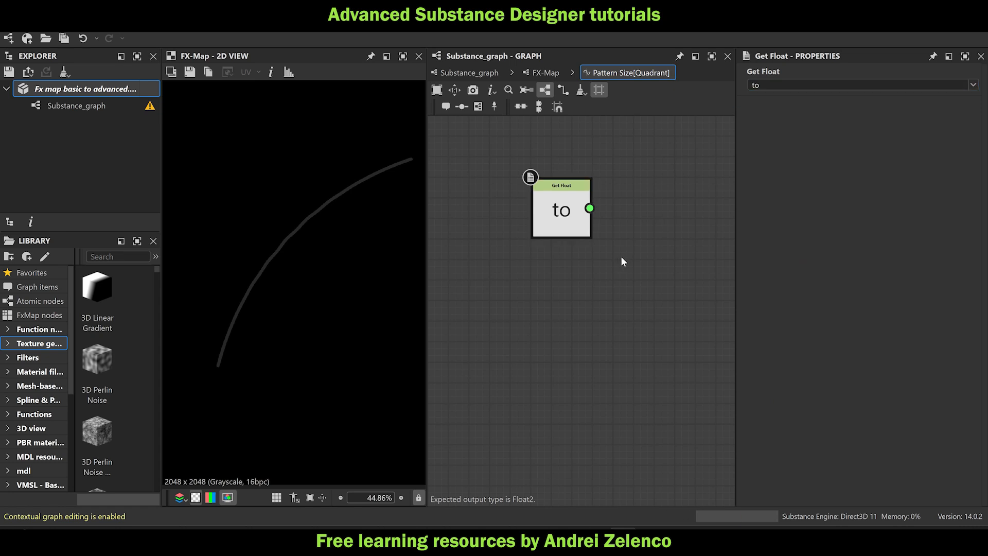
double_click(754, 85)
text(t)
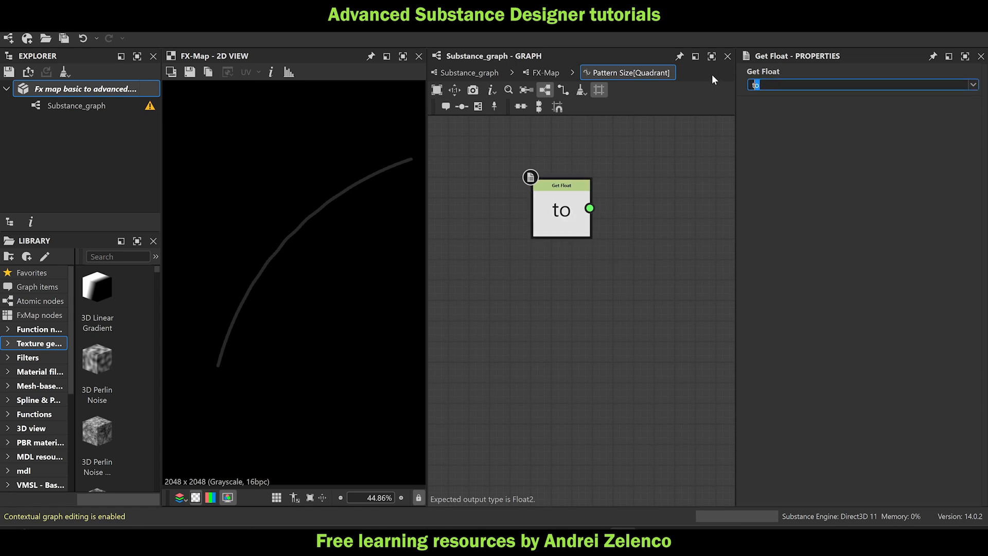
text(0)
key(Return)
Add a Linear Interpolation node and feed the t0 Get Float into its third input only.
key(space)
text(le)
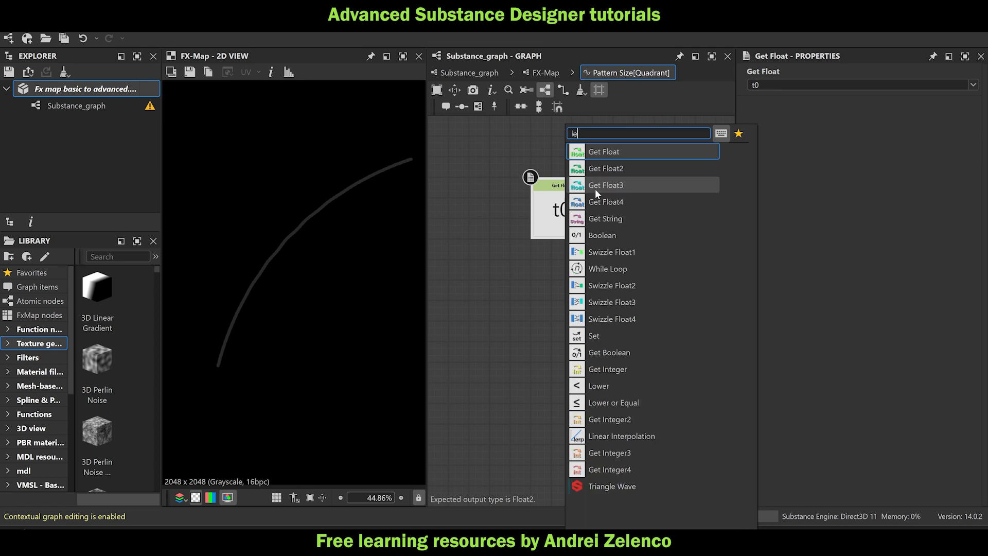
text(rp)
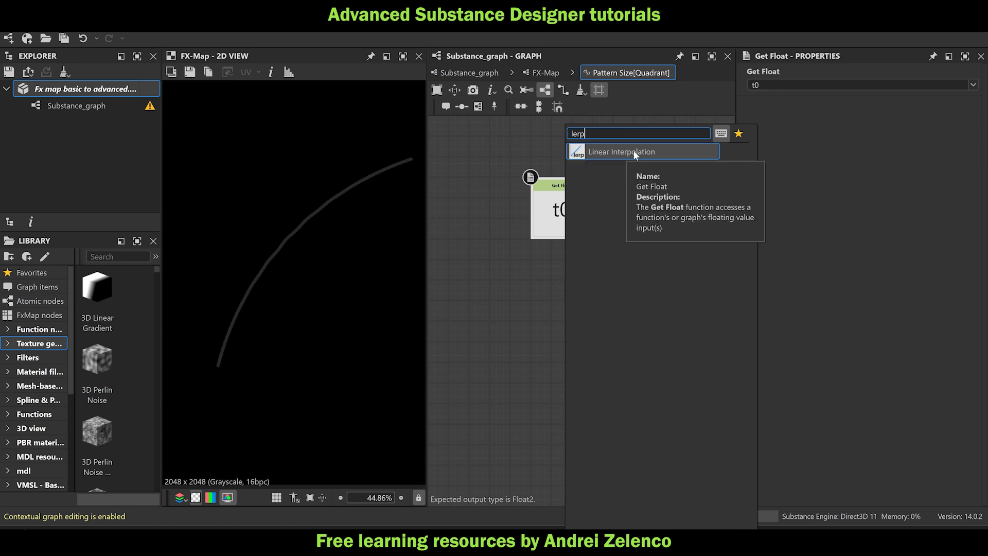
key(Return)
drag(667, 214, 688, 202)
click(623, 198)
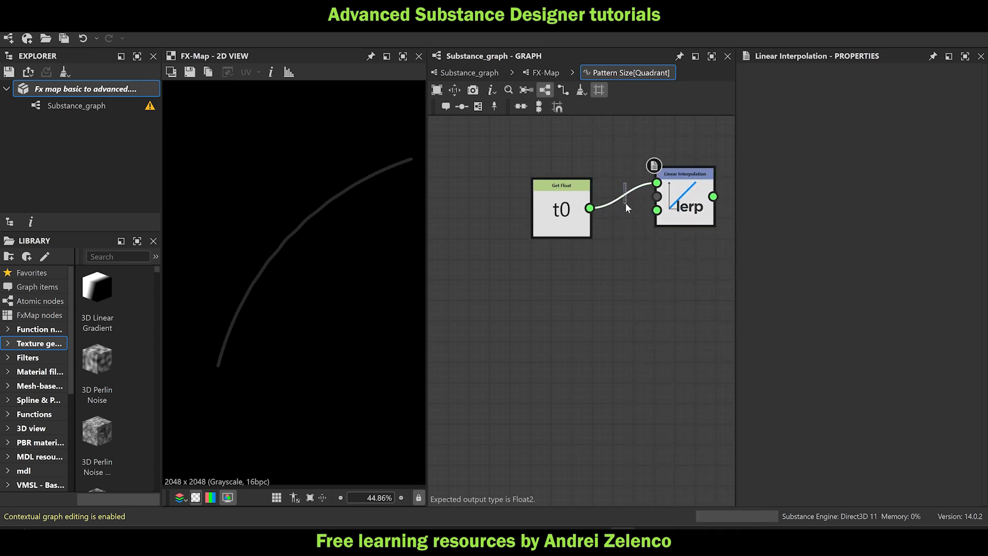
key(Delete)
drag(548, 218, 548, 310)
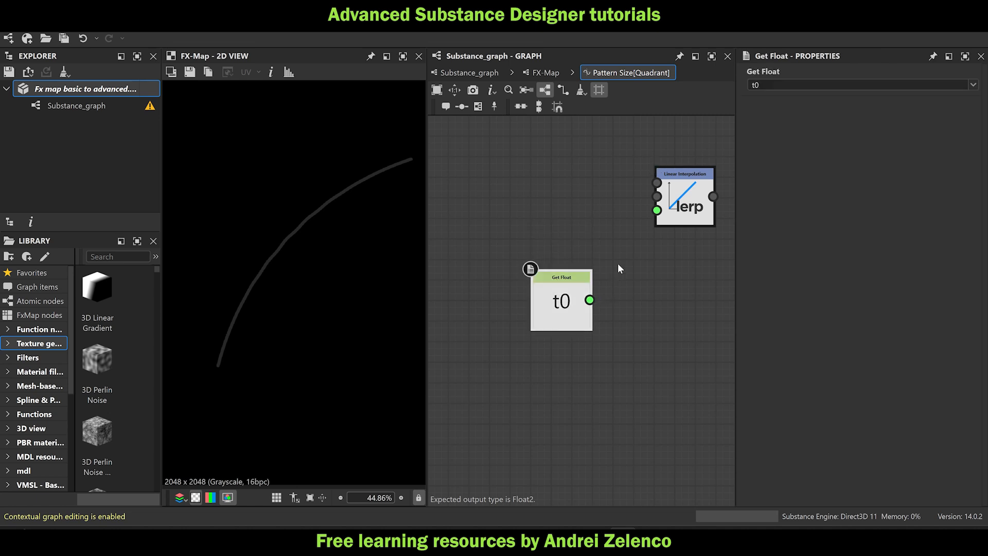
drag(656, 210, 592, 299)
Add a Float constant of 0.0035 and connect it to the first input of the Linear Interpolation node.
middle_drag(576, 221, 553, 337)
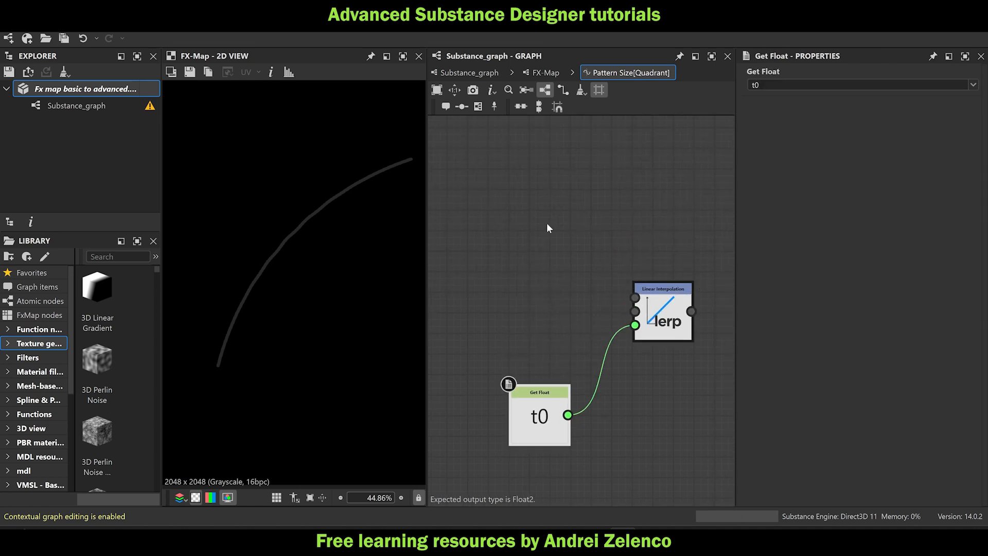
click(559, 218)
key(space)
text(fl)
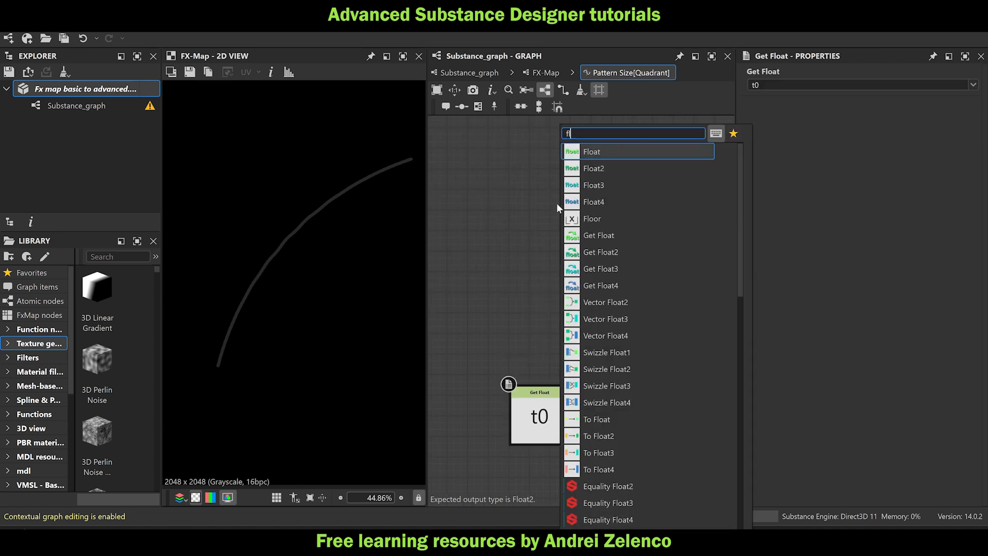
click(616, 150)
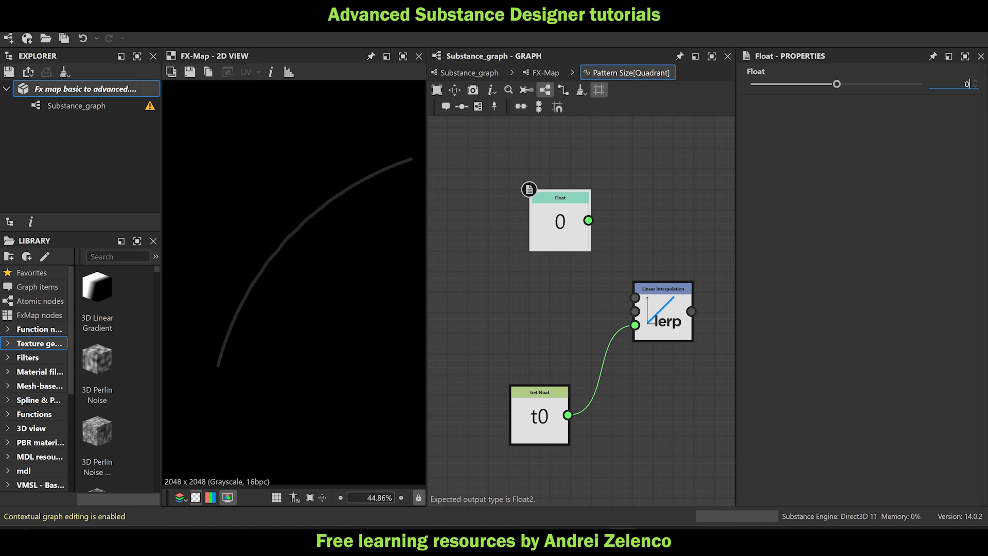
text(.005)
key(Return)
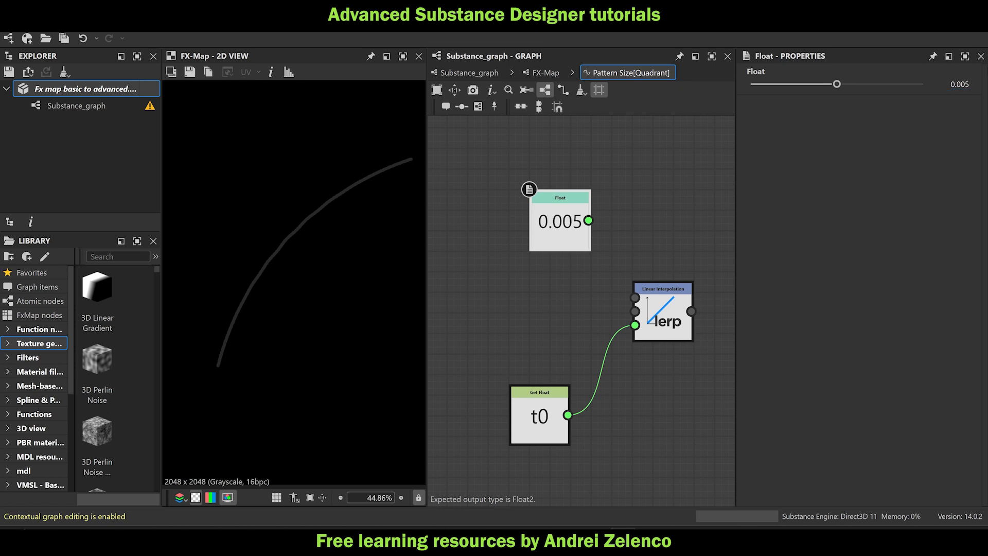
click(966, 87)
text(3)
key(Return)
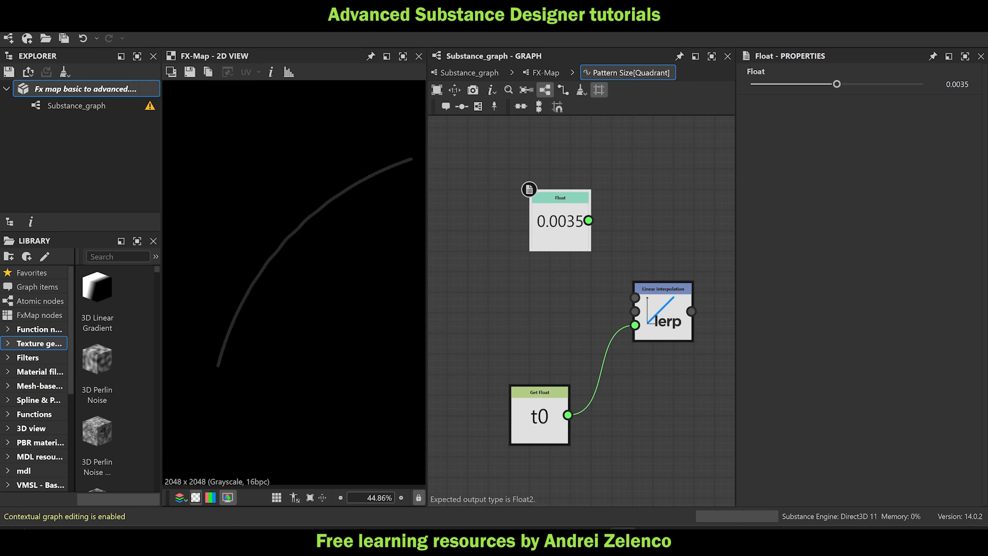
drag(579, 239, 635, 298)
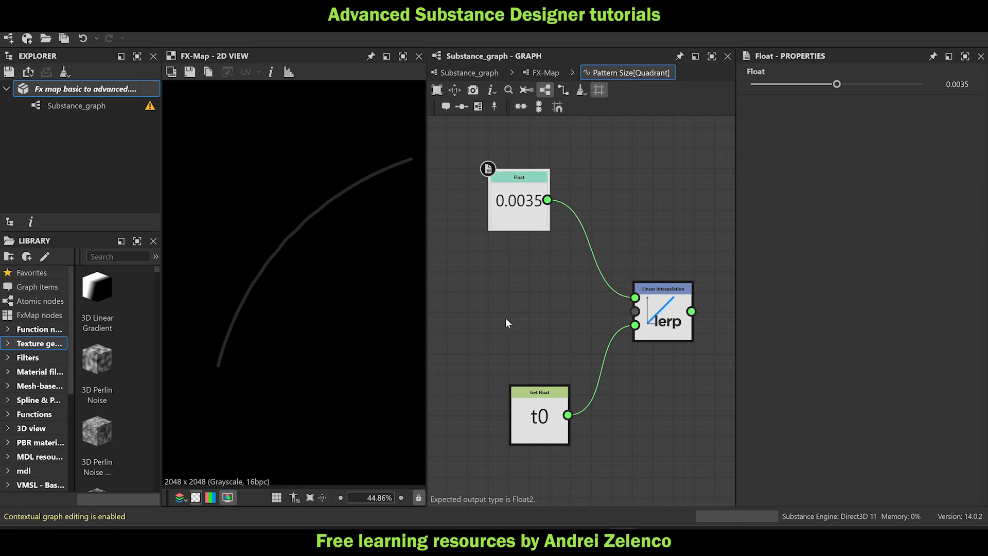
Add a Multiplication node below the 0.0035 Float, with that Float feeding its first input.
middle_drag(517, 214, 556, 200)
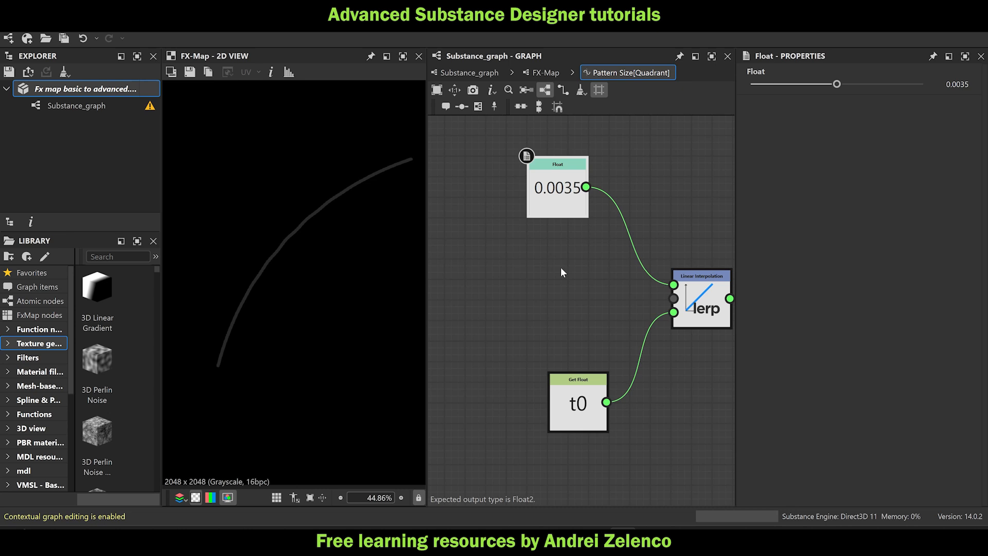
key(ctrl+d)
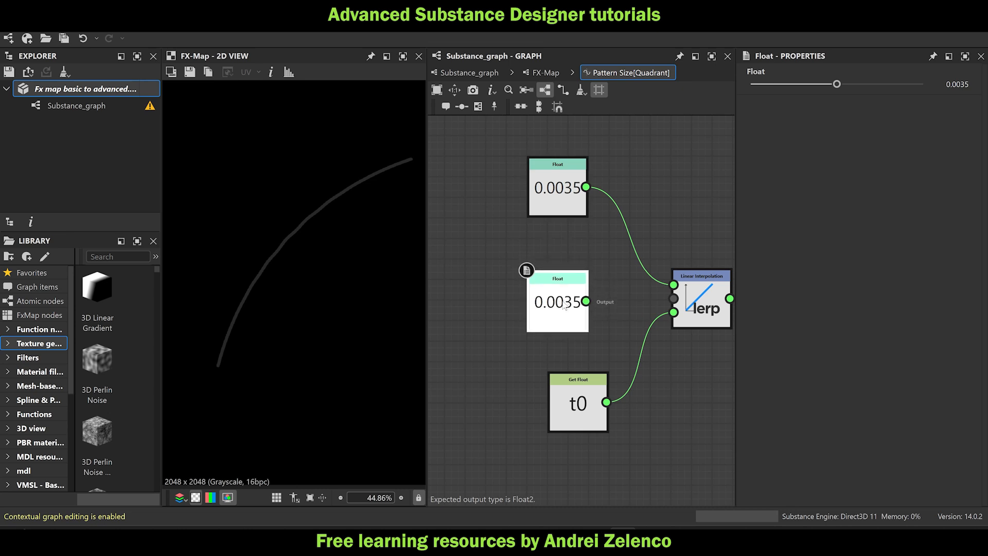
key(Escape)
key(space)
text(mu)
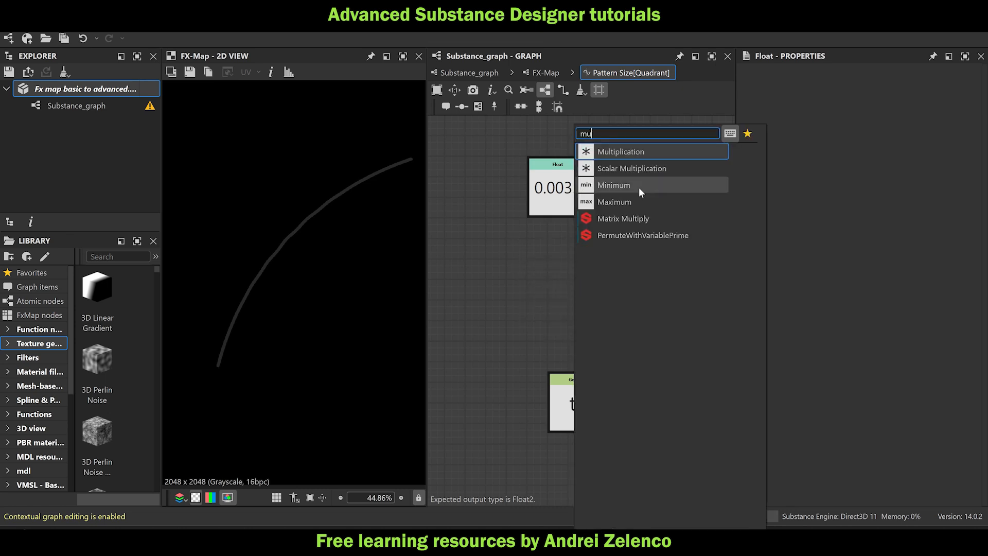
click(640, 153)
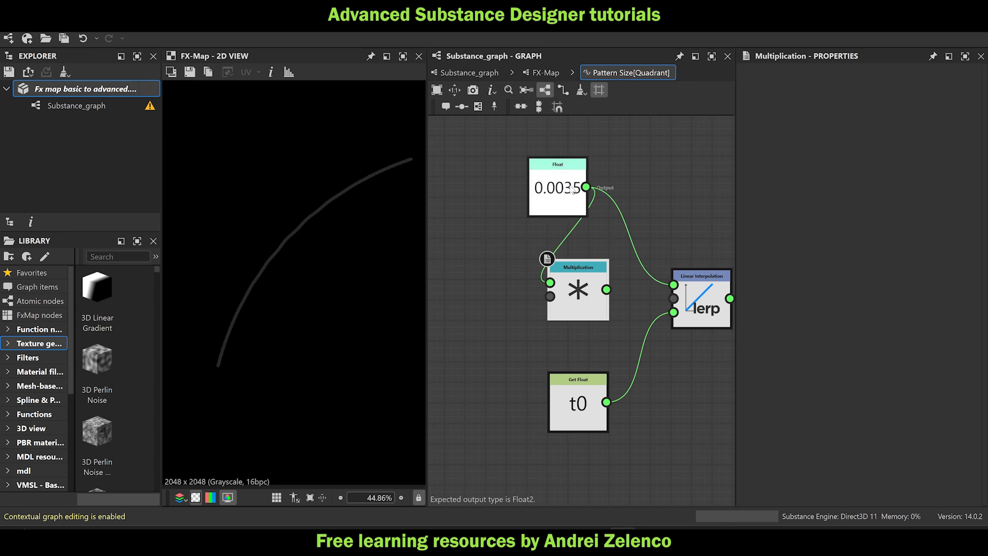
Add a second Float constant of 0.5 beside the Multiplication node.
click(473, 253)
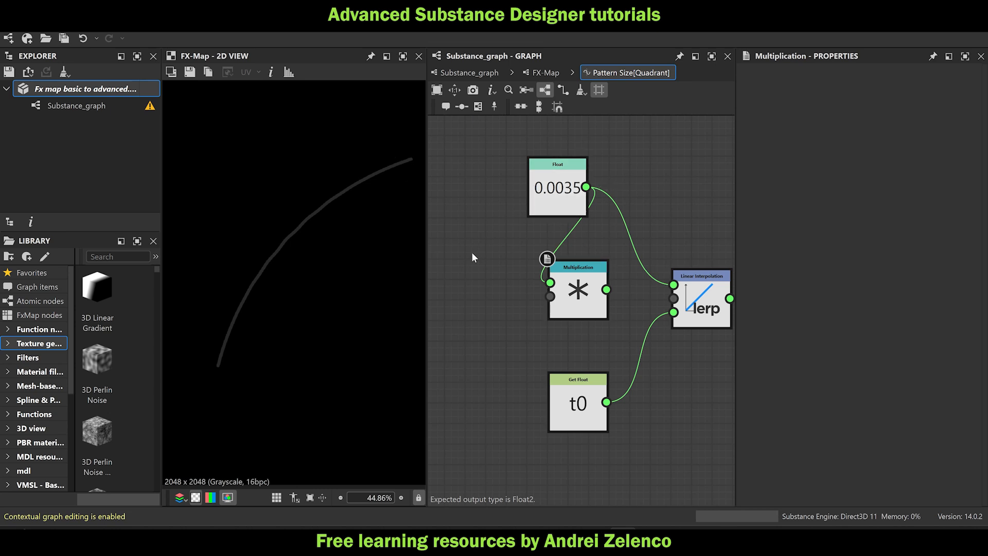
key(space)
click(506, 153)
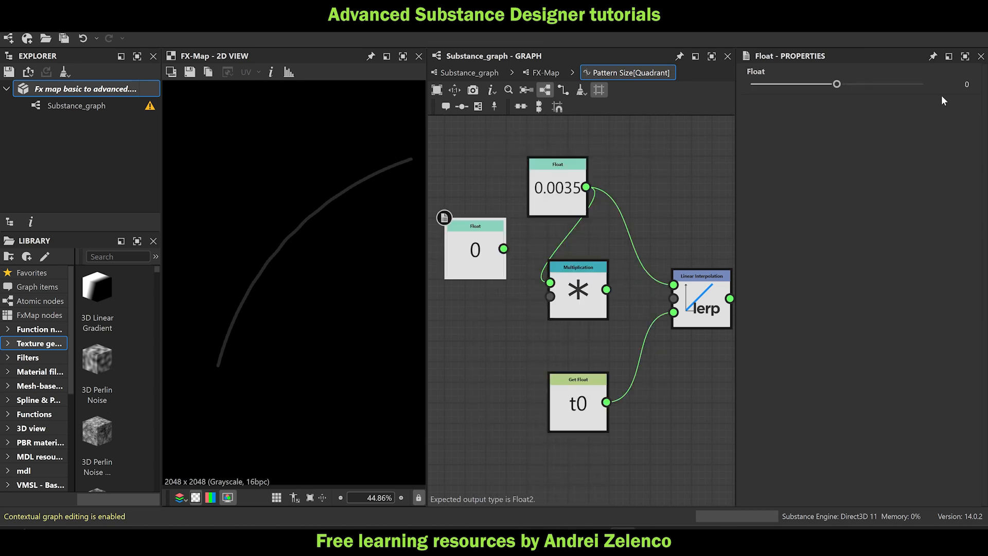
click(966, 84)
text(0.5)
key(Return)
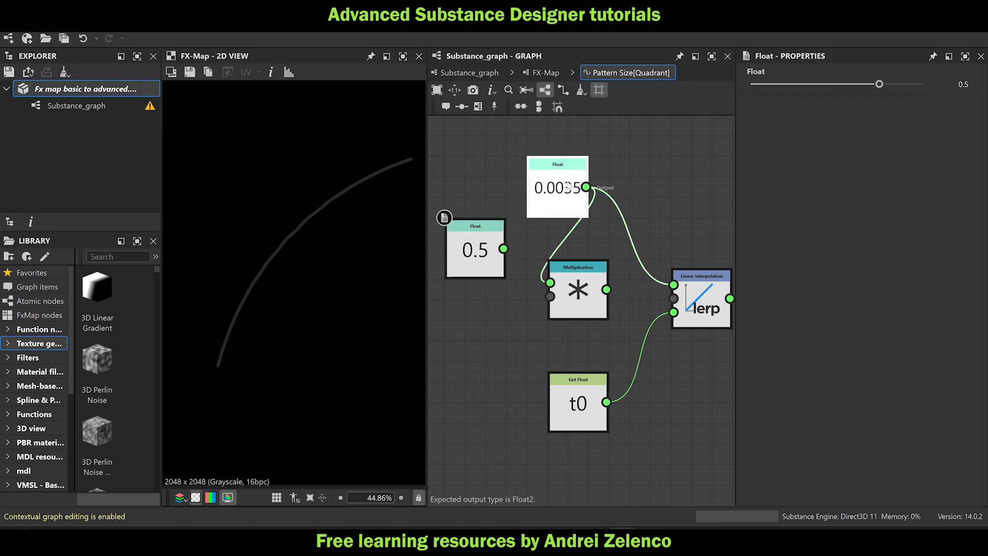
Connect the 0.5 Float to the Multiplication's second input and the product to the Linear Interpolation's second input, then tidy the Floats' placement.
click(571, 203)
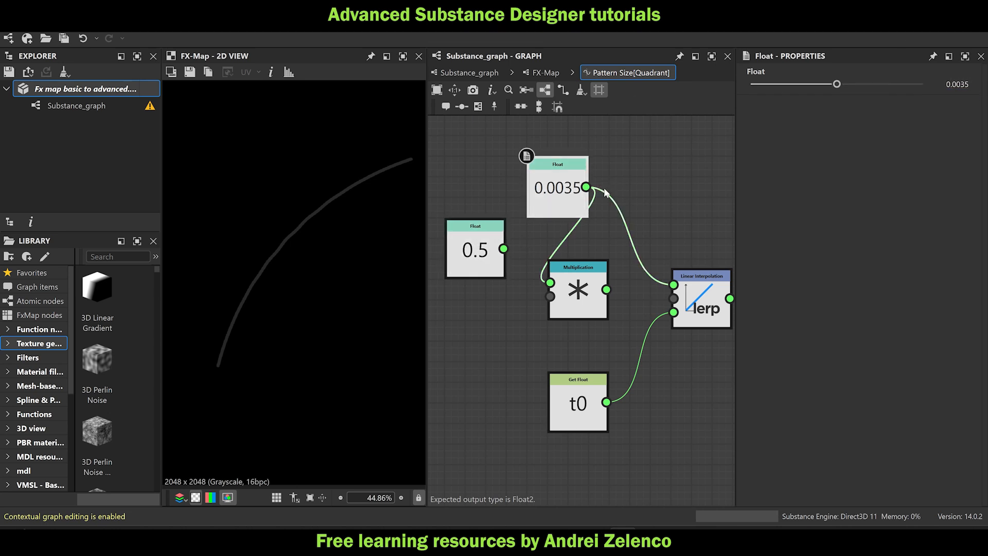
drag(502, 249, 673, 299)
drag(486, 270, 485, 313)
click(540, 207)
drag(538, 205, 447, 225)
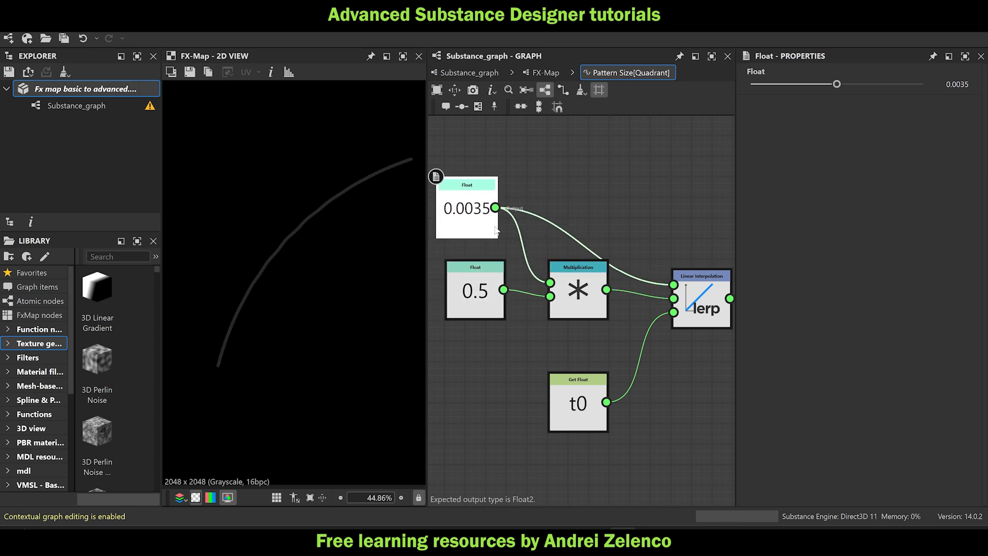
Feed the Linear Interpolation result into both inputs of a new Vector Float2 node and set that node as the function's output.
middle_drag(653, 284, 543, 270)
click(586, 273)
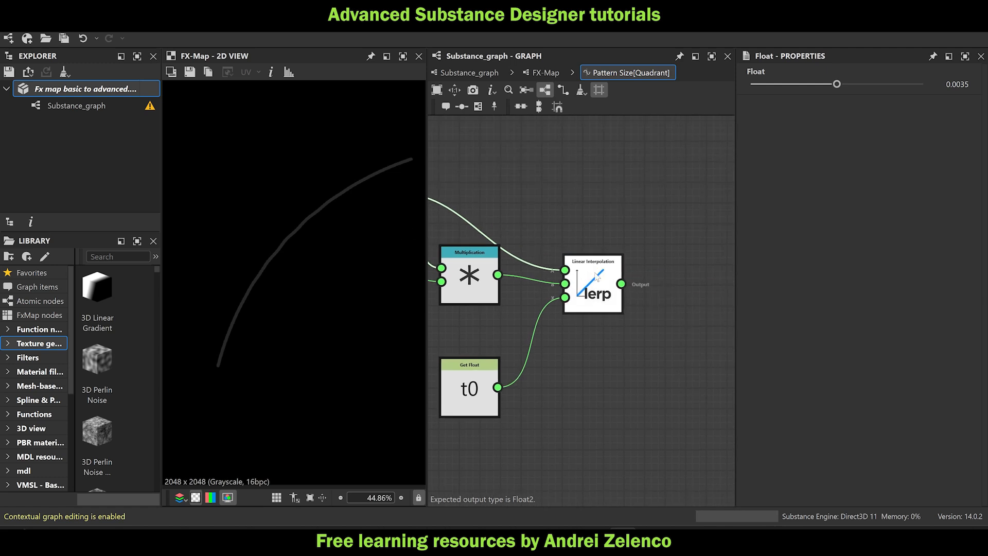
key(space)
text(vec)
click(680, 155)
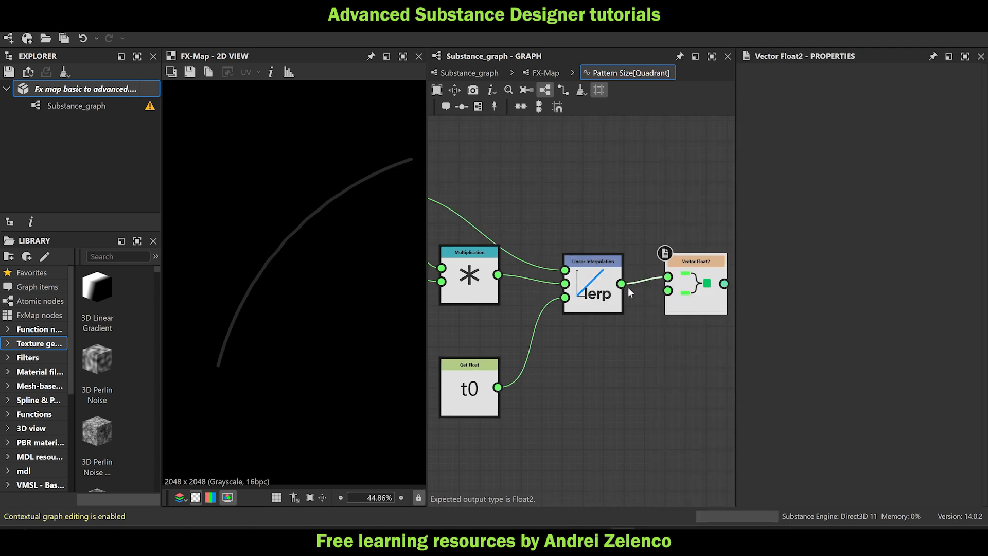
right_click(694, 285)
click(721, 335)
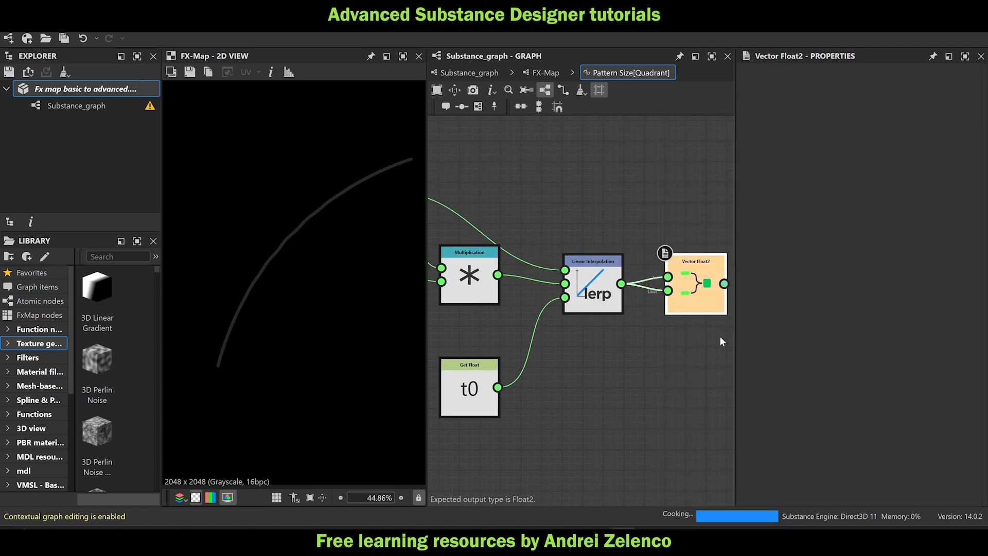
Reconnect the lower Quadrant to the second Iterate node in the FX-Map graph and save the package.
click(546, 72)
drag(604, 401, 610, 328)
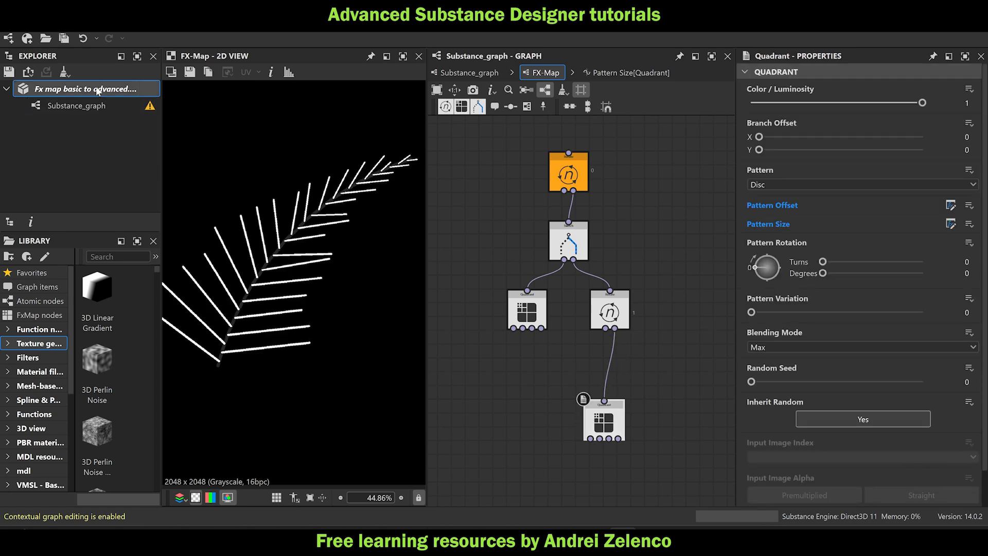
key(ctrl+s)
click(708, 384)
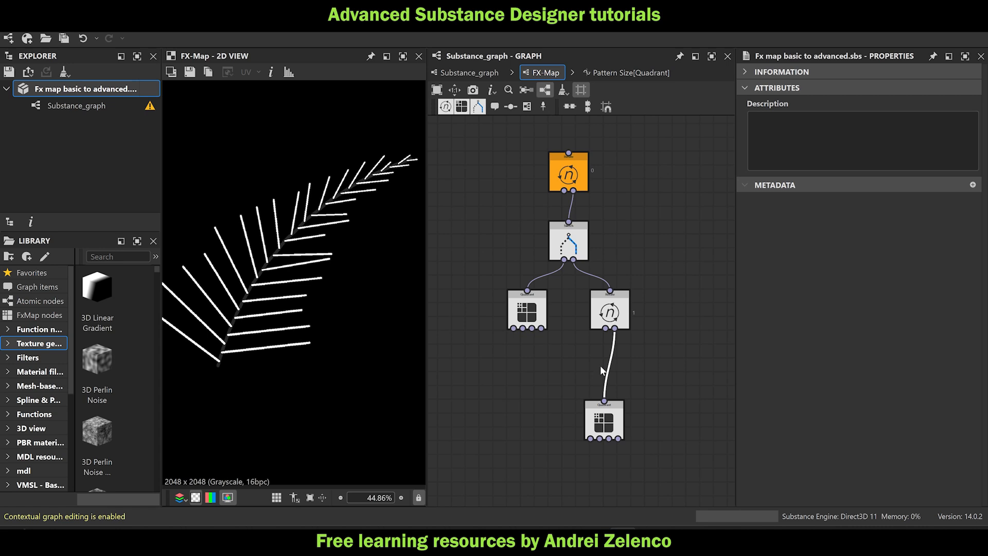
click(624, 417)
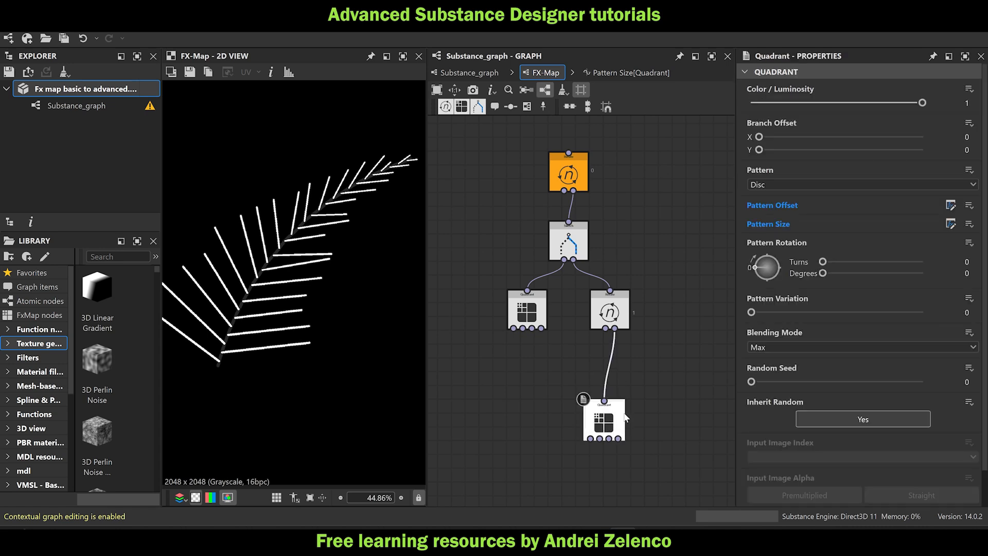
Open the lower Quadrant's Pattern Size function and examine how the side segments' thickness tapers across the whole branch.
click(955, 221)
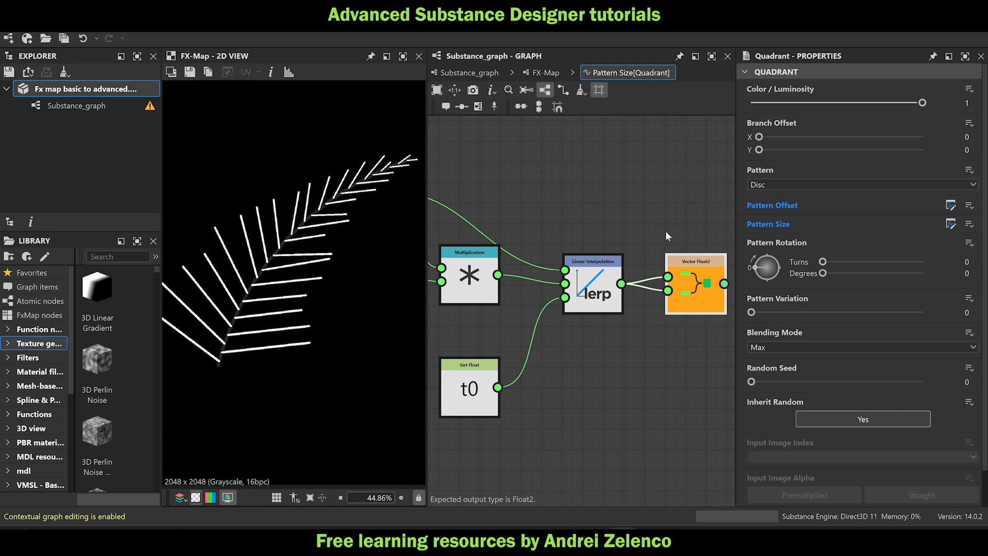
scroll(334, 191, down, 5)
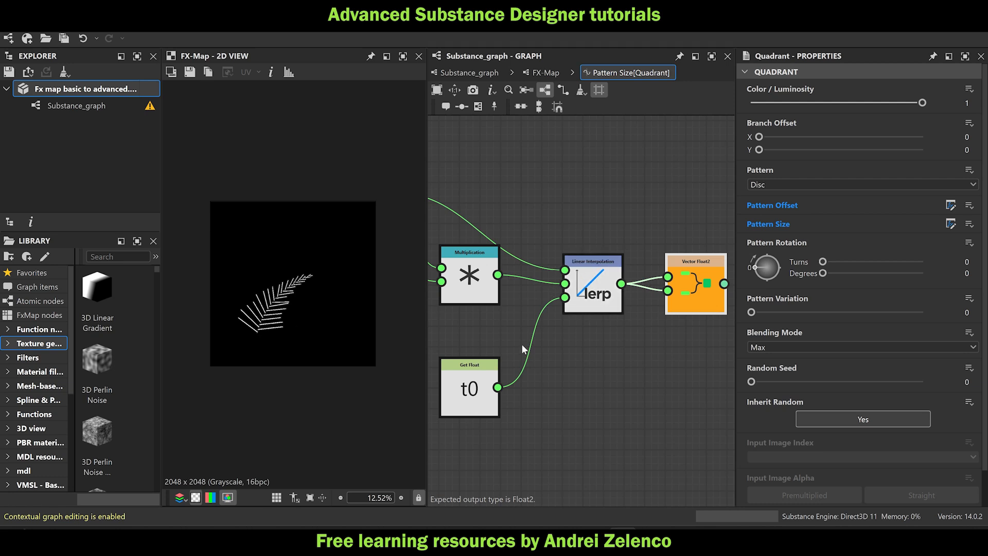
scroll(286, 340, up, 2)
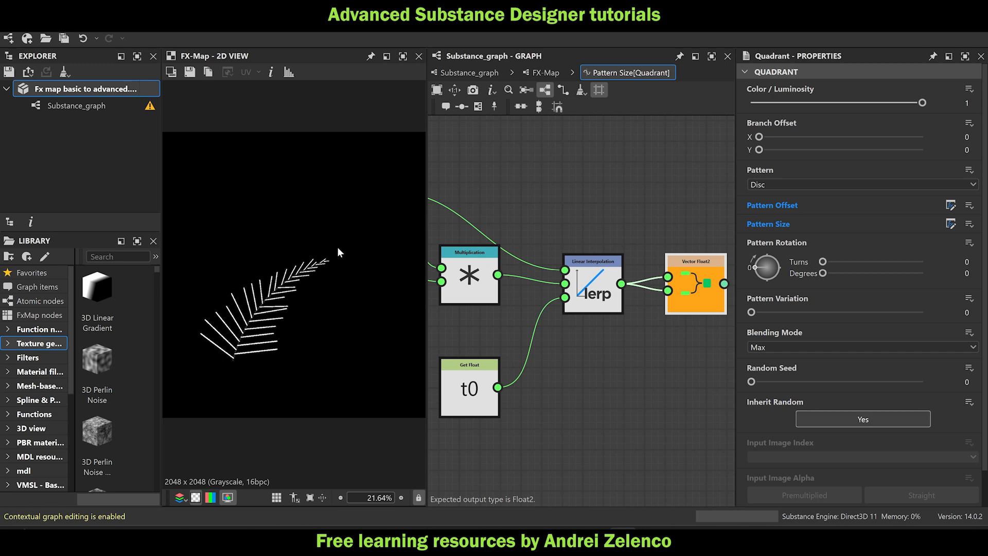
scroll(268, 321, down, 2)
scroll(259, 340, up, 4)
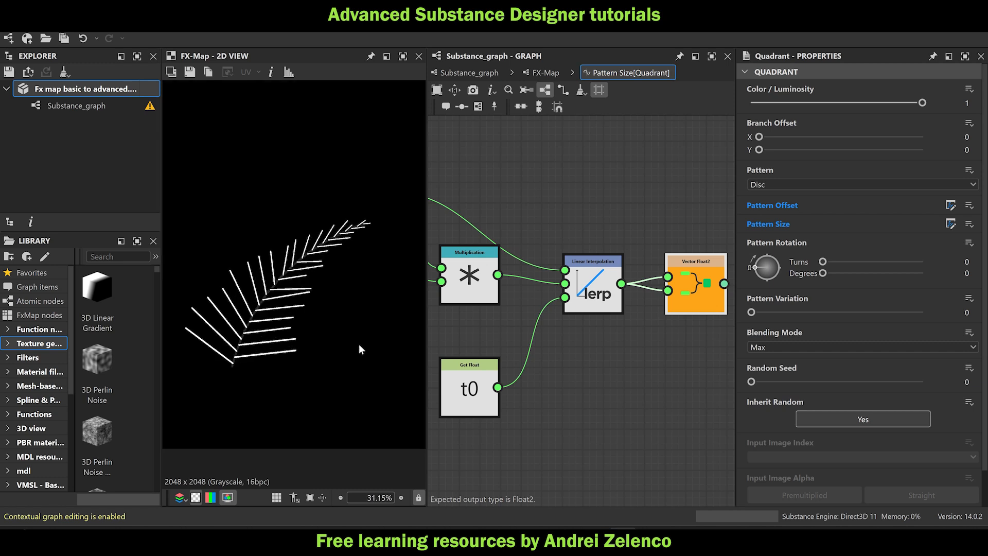
scroll(359, 349, down, 3)
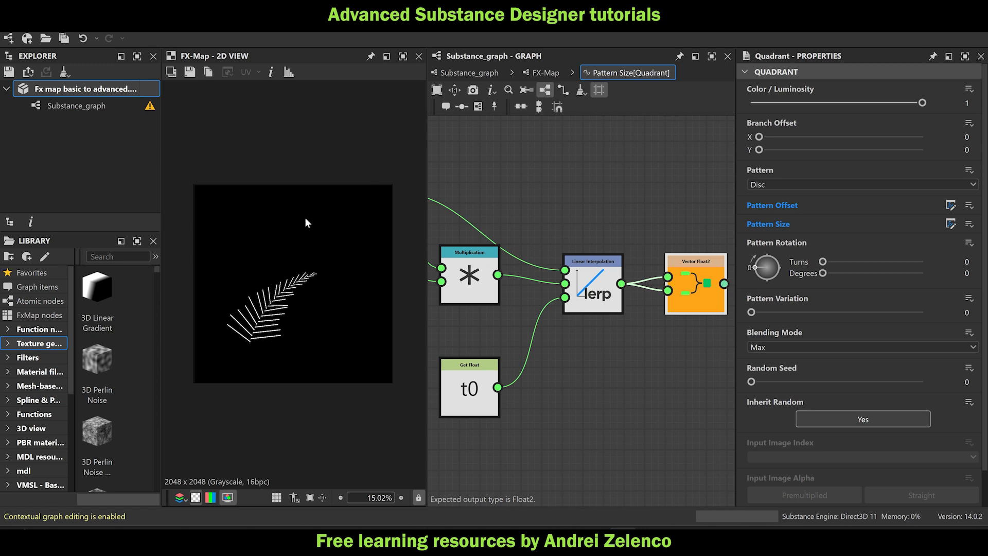
click(101, 91)
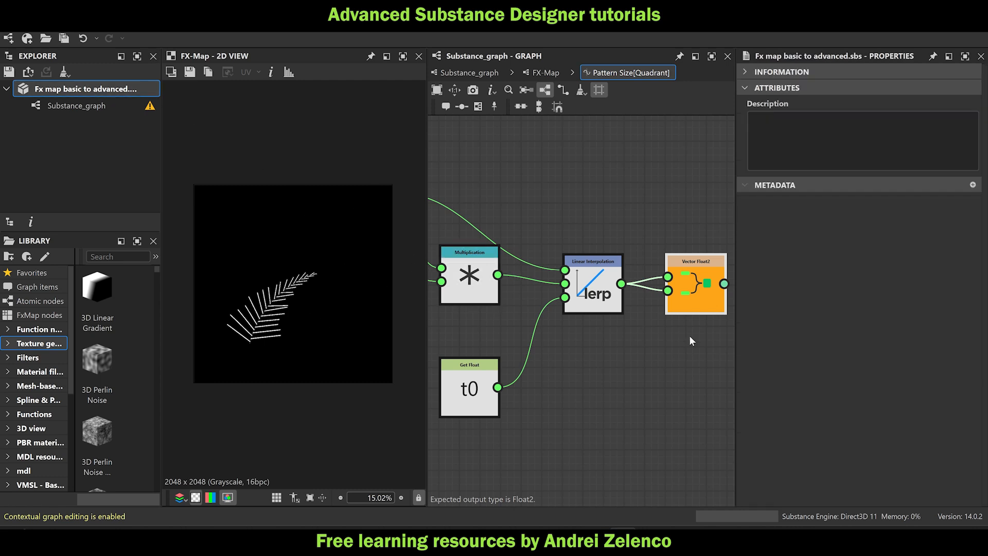
scroll(643, 345, down, 3)
Return to the FX-Map graph and move the lower Quadrant closer to the second Iterate node.
click(545, 73)
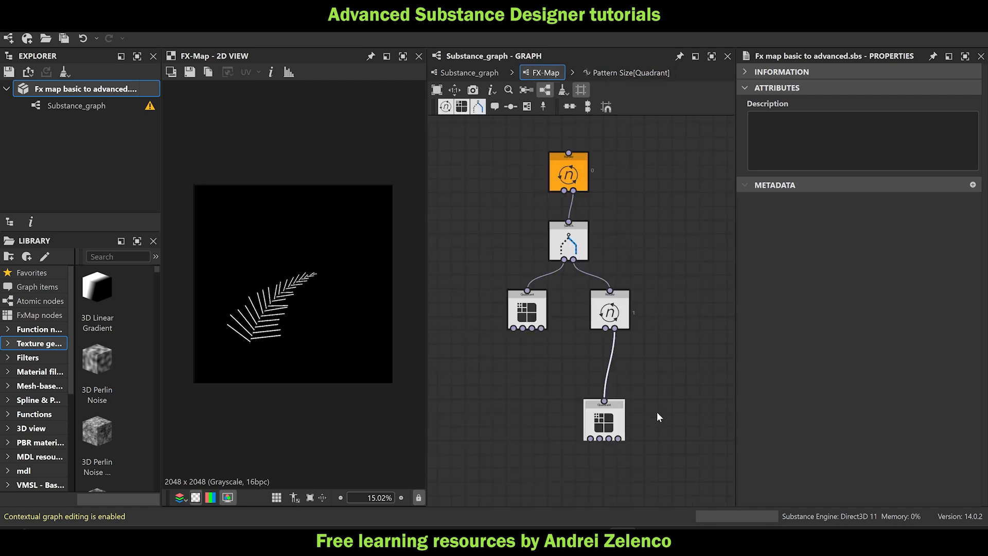
click(599, 420)
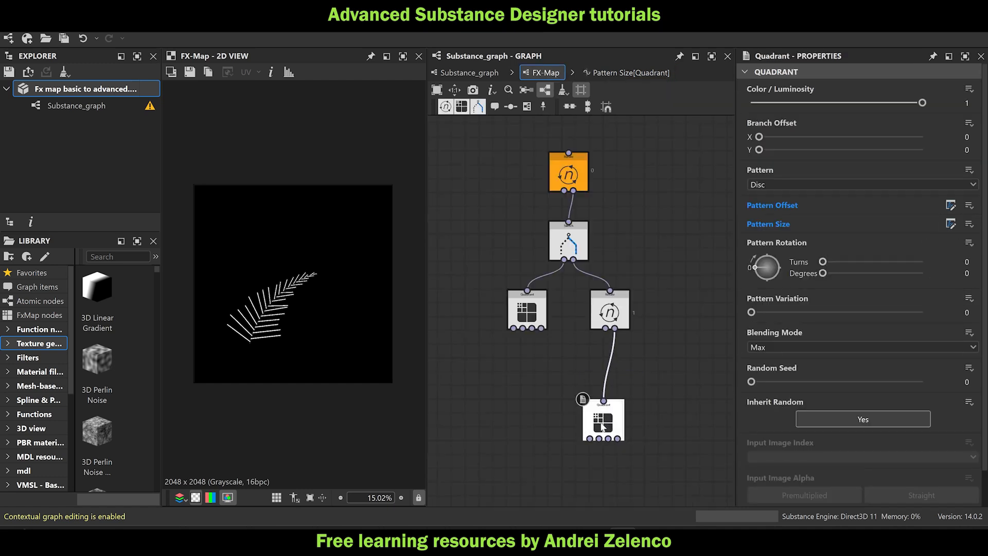
drag(601, 428, 606, 401)
Examine the side segments' thickness and where they meet the main curve, from the branch base to its tip.
scroll(298, 350, up, 7)
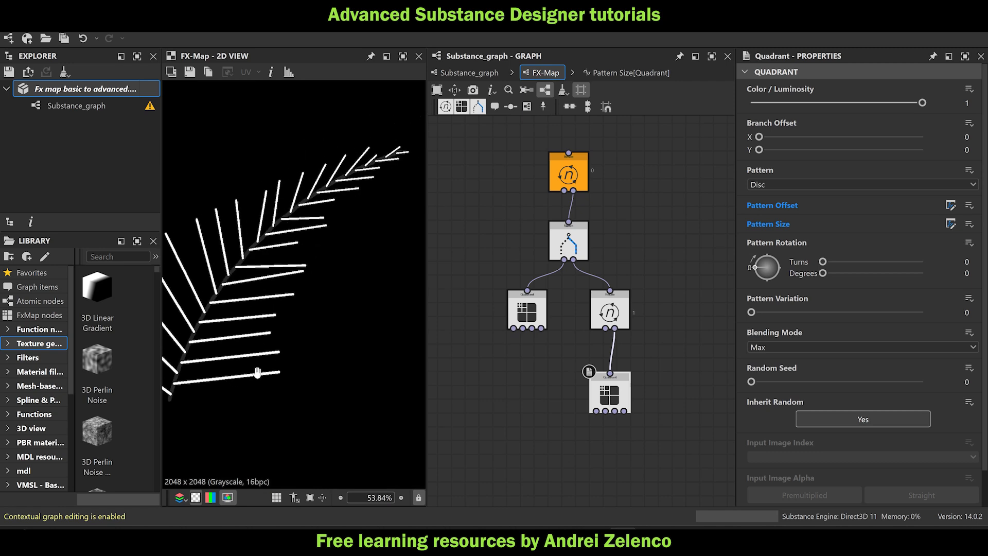
scroll(239, 358, up, 6)
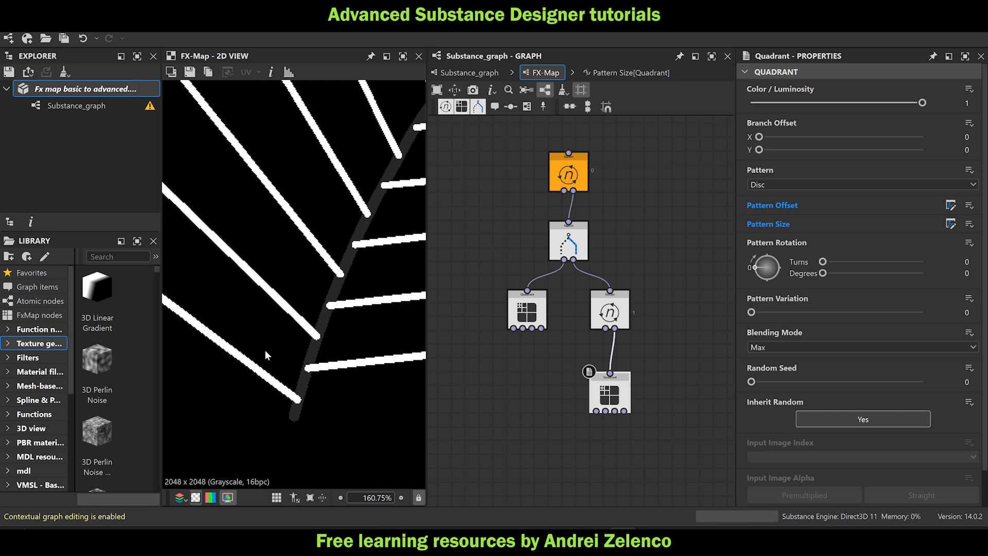
scroll(267, 353, down, 1)
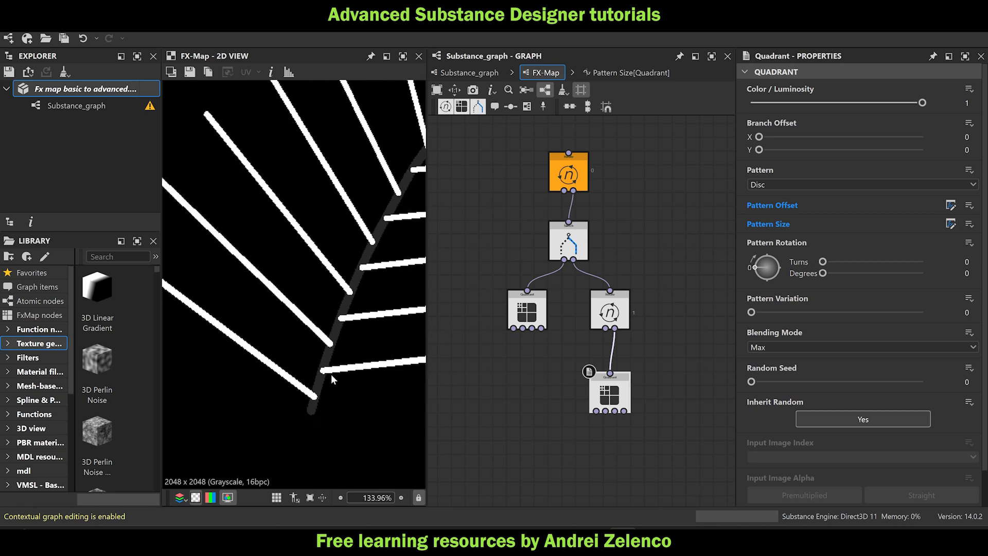
scroll(285, 380, up, 3)
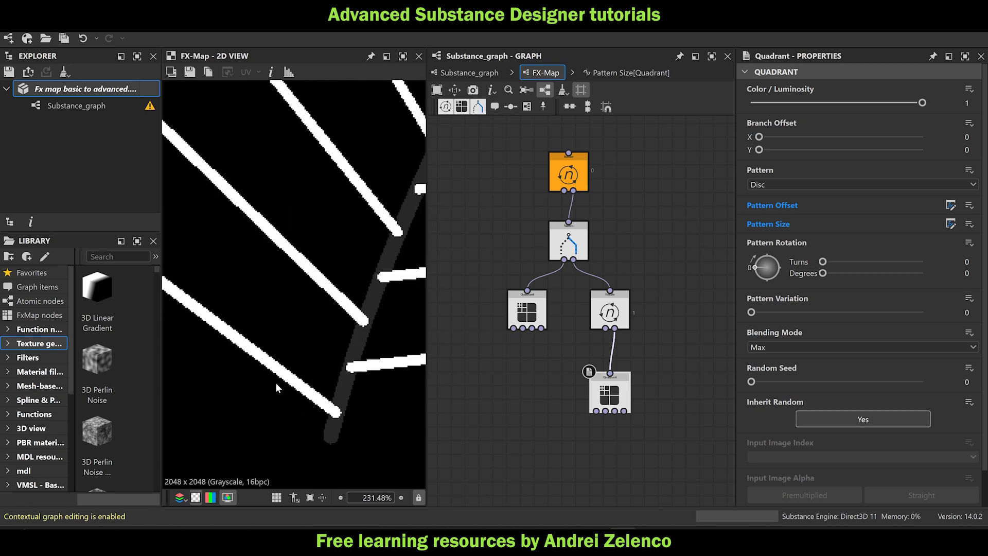
scroll(278, 387, down, 7)
middle_drag(305, 260, 249, 368)
scroll(401, 197, up, 6)
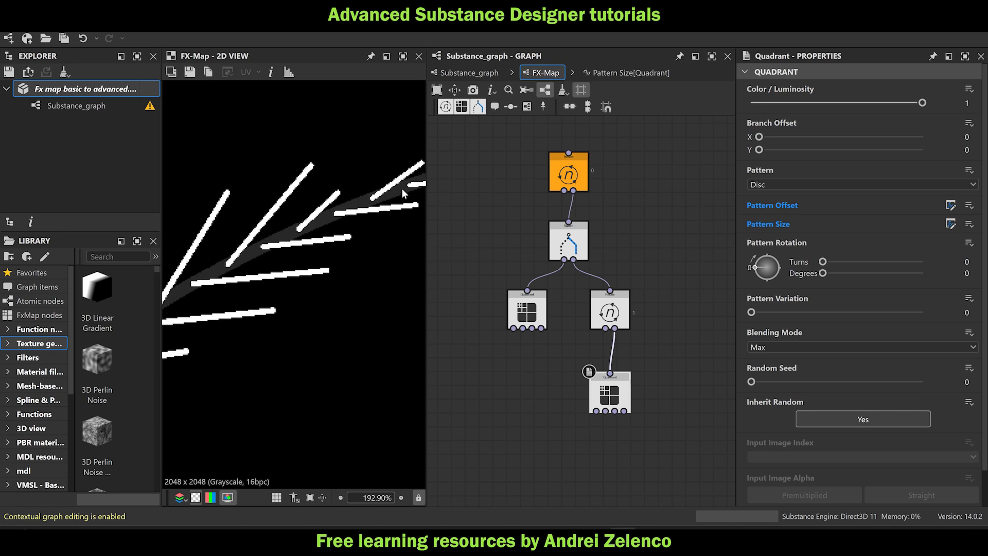
middle_drag(401, 192, 280, 220)
scroll(280, 221, up, 4)
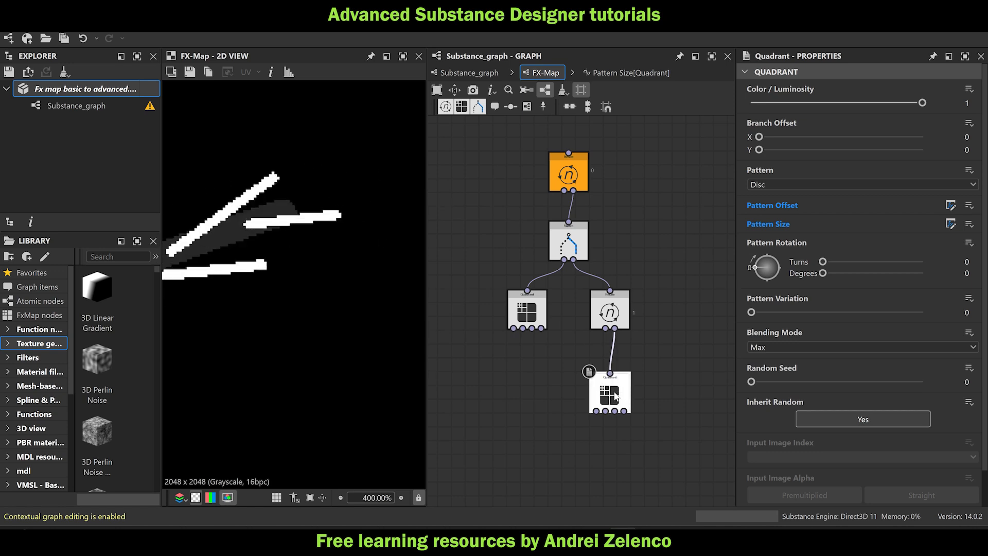
In the Pattern Size function, set the Float feeding the Multiplication's second input to 0.25 and save the package.
click(951, 224)
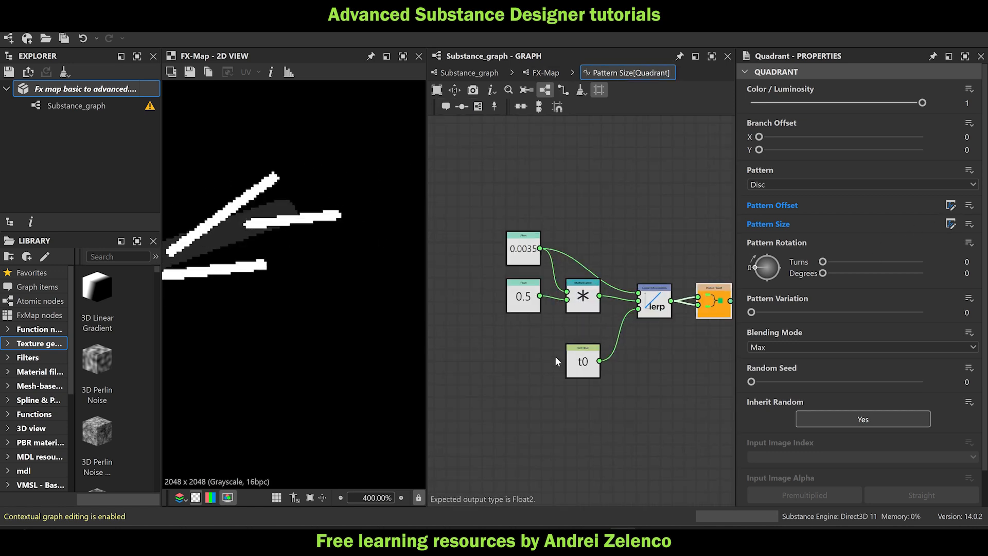
click(523, 298)
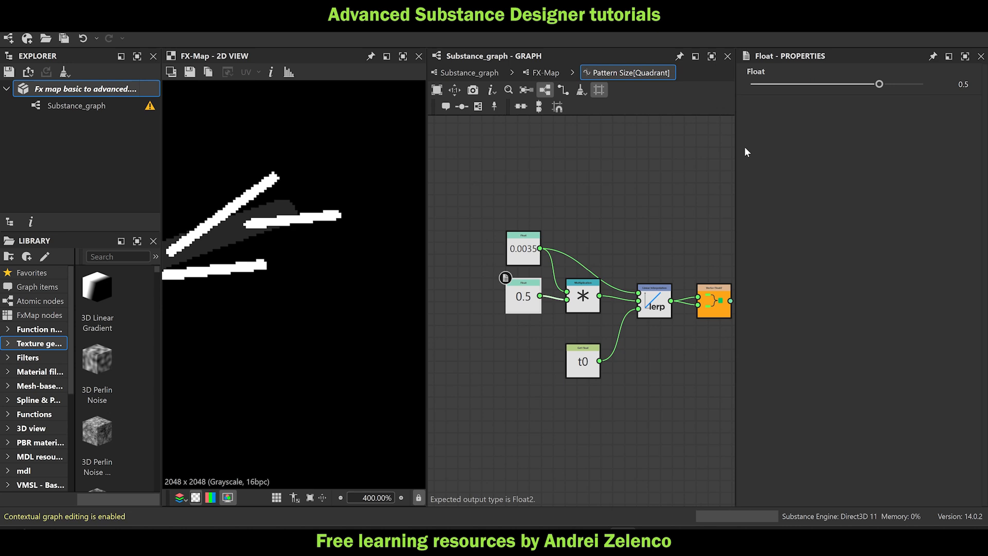
double_click(963, 84)
text(0.25)
key(Return)
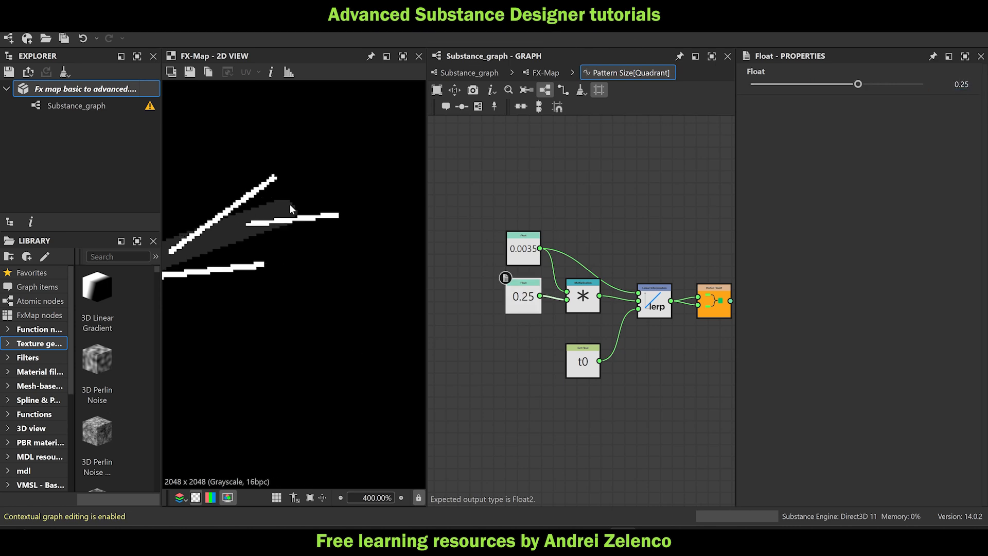
scroll(299, 226, down, 10)
scroll(288, 248, up, 2)
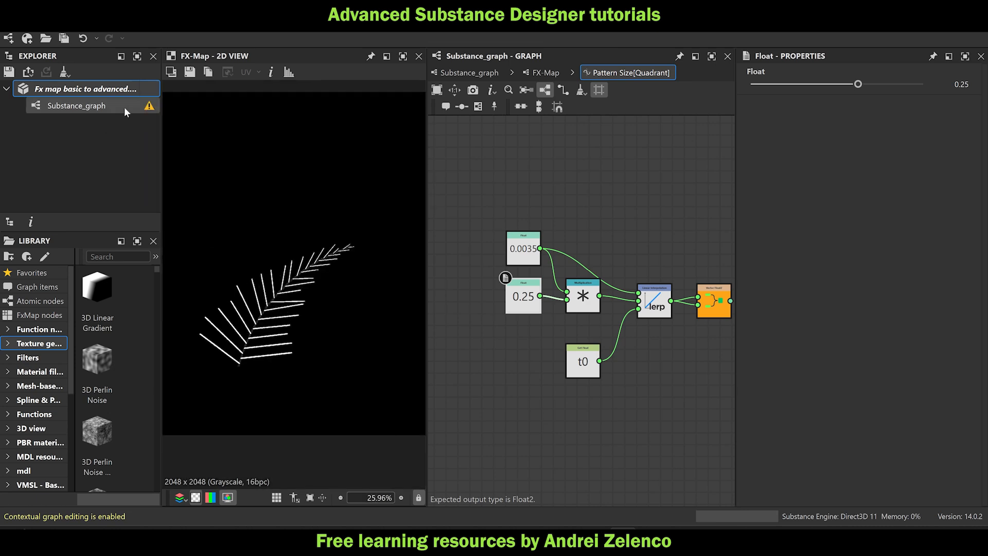
click(44, 87)
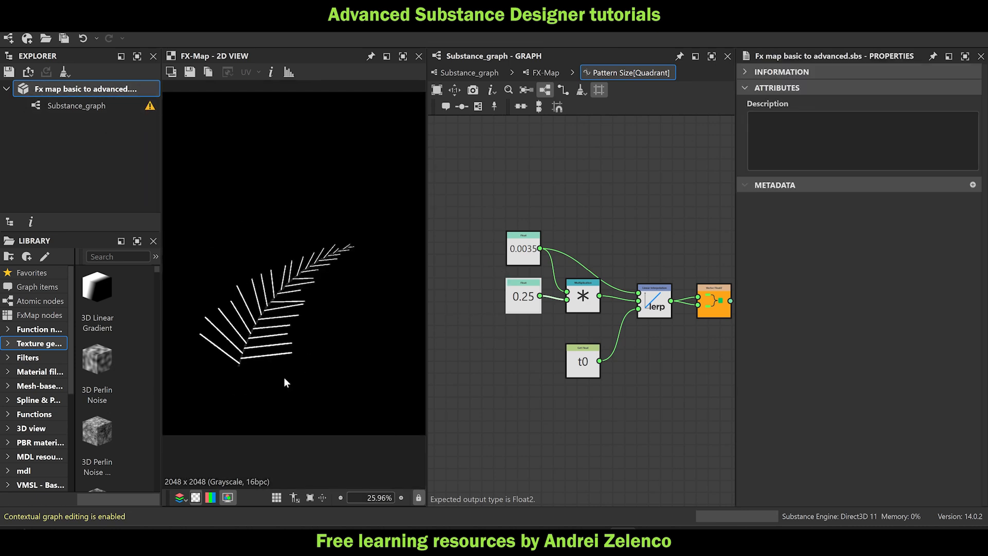
Return to the FX-Map graph and place the lower Quadrant directly beneath the second Iterate node.
scroll(246, 357, up, 2)
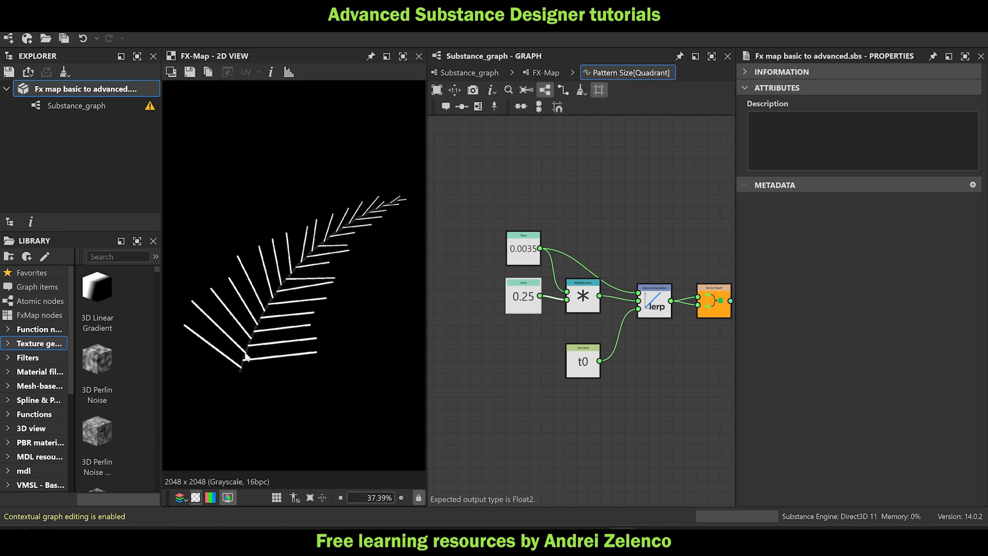
scroll(264, 344, down, 2)
scroll(238, 349, up, 2)
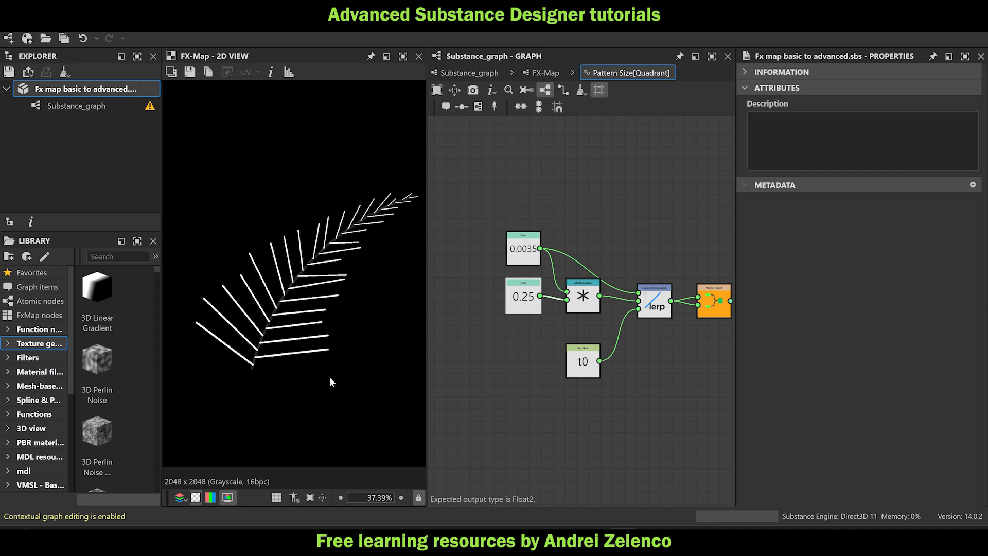
scroll(383, 216, up, 5)
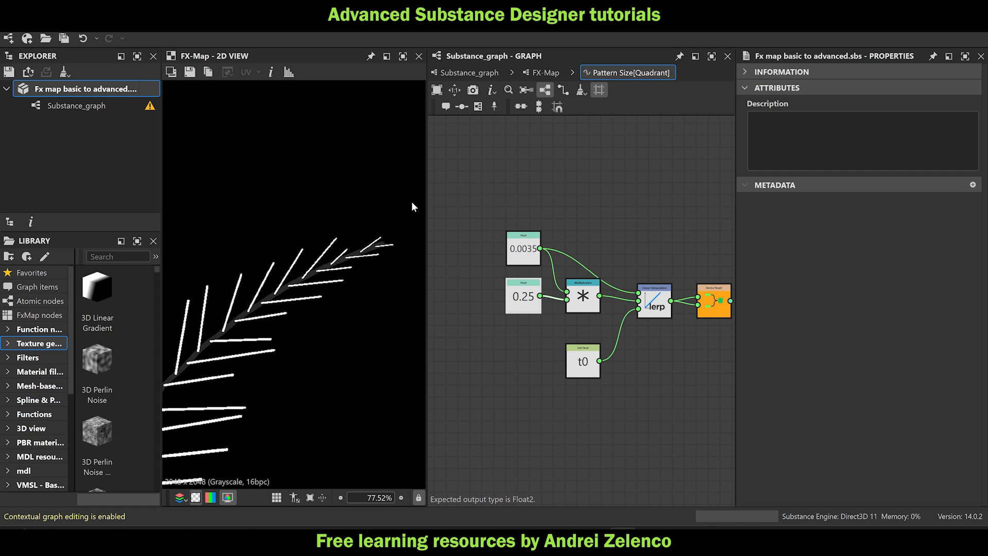
click(533, 75)
scroll(288, 227, down, 5)
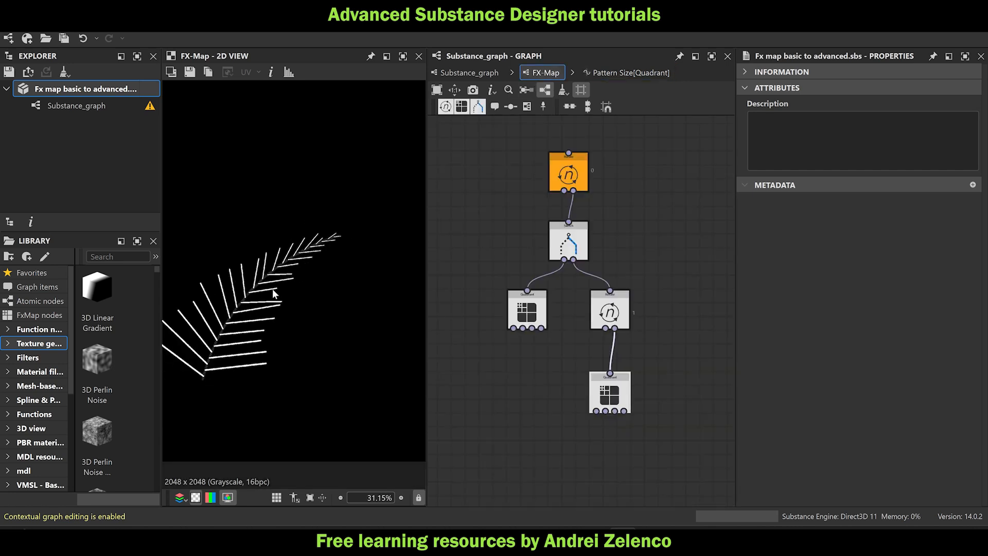
scroll(273, 288, down, 3)
drag(612, 396, 612, 369)
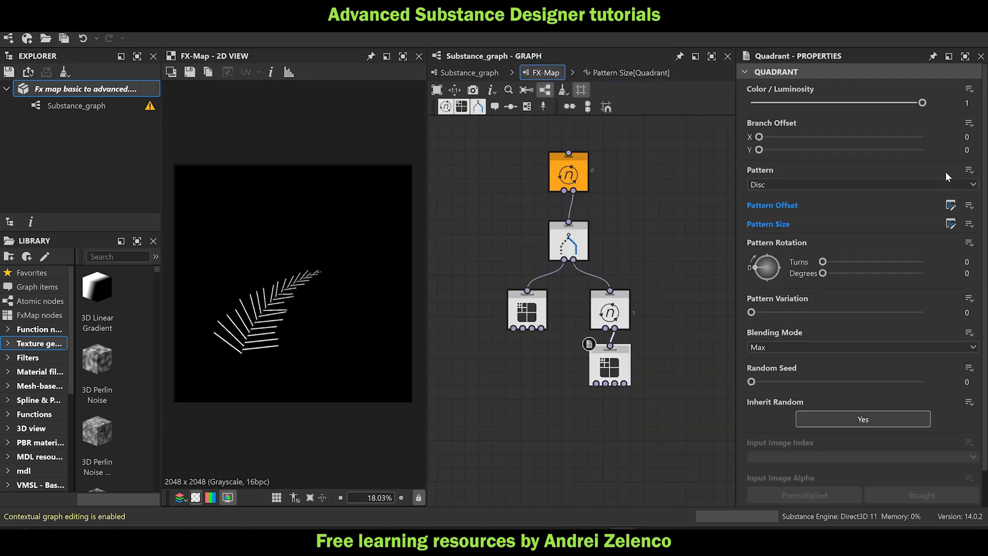
Open the Quadrant's Pattern Offset function and move the whole angle-variation node group, from t0 to the Linear Interpolation, farther from the ang0 Add node.
click(953, 205)
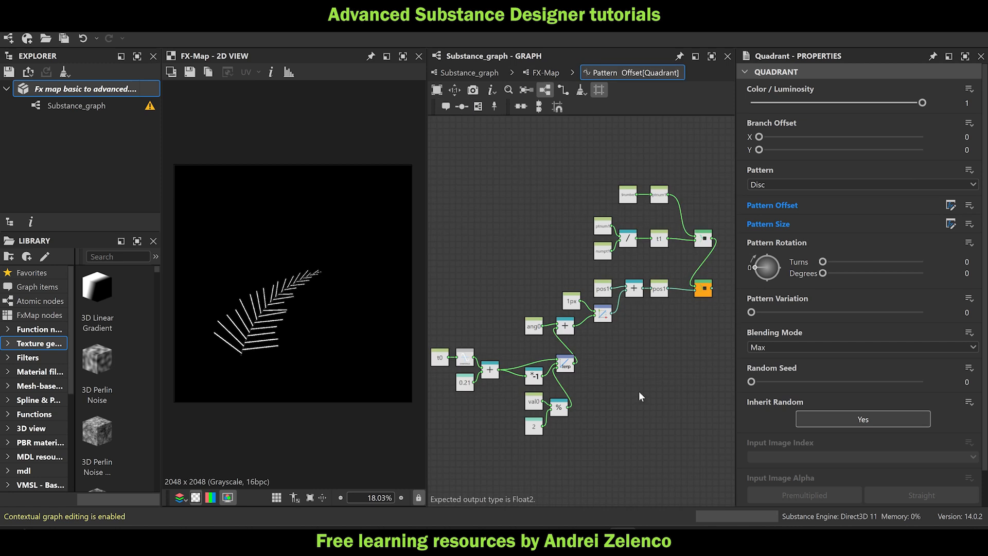
middle_drag(639, 392, 681, 329)
mouse_move(642, 399)
mouse_down()
mouse_move(532, 329)
mouse_move(624, 352)
mouse_up()
scroll(598, 301, up, 1)
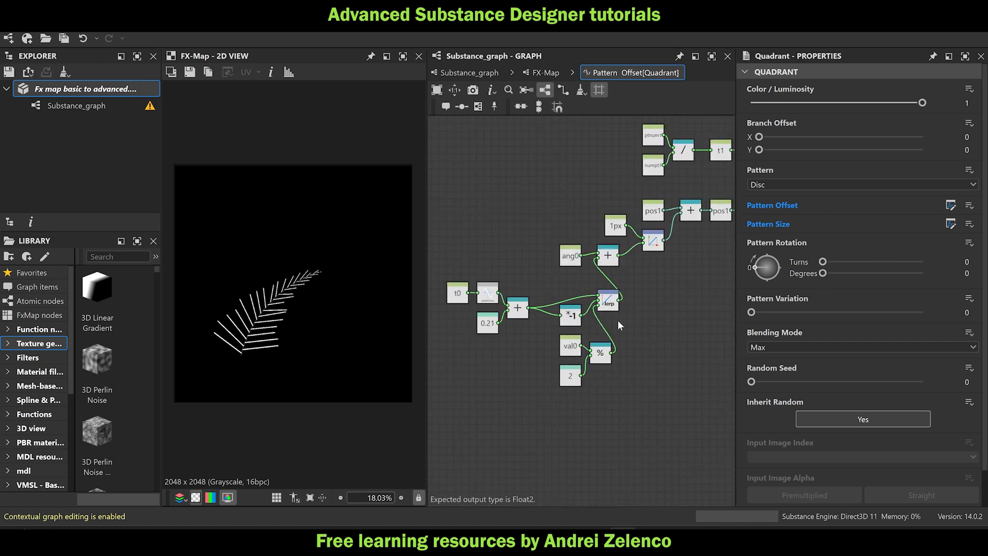
drag(646, 386, 463, 294)
drag(534, 286, 510, 300)
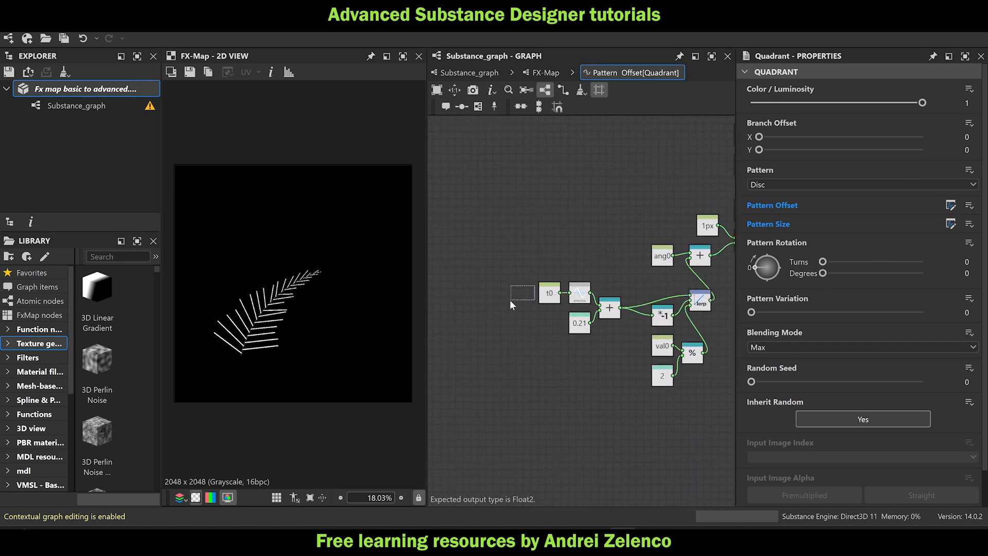
drag(720, 400, 516, 308)
click(495, 381)
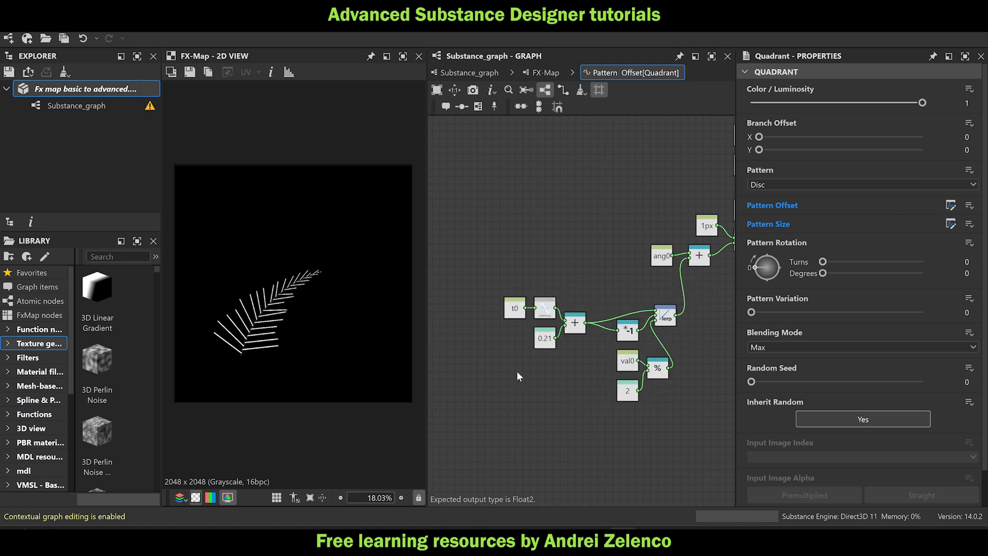
Set the Float feeding the angle group's first Add node to 0.19, move it away below t0, and save the package.
click(550, 342)
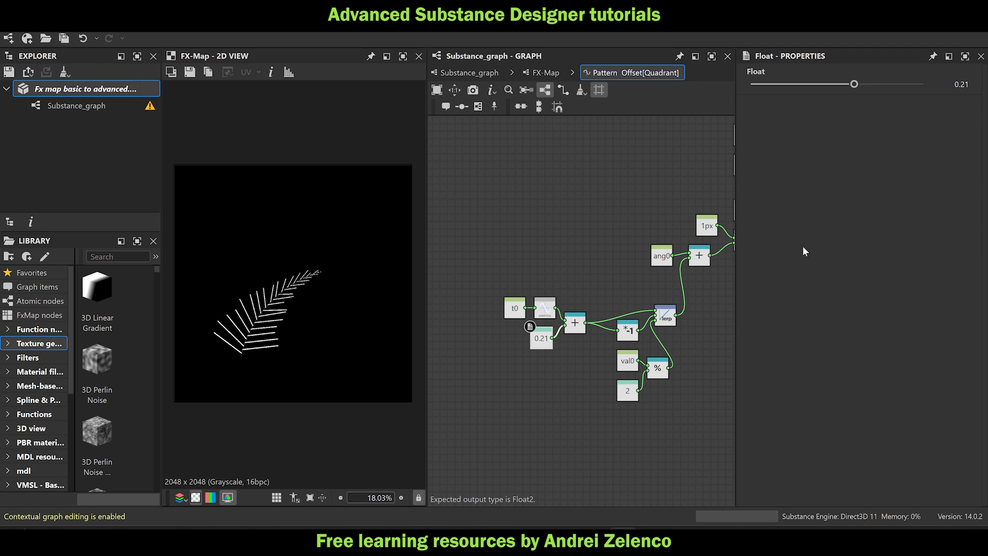
scroll(579, 317, up, 2)
mouse_move(854, 84)
mouse_down()
mouse_move(866, 84)
mouse_move(854, 88)
mouse_up()
middle_drag(545, 380, 596, 311)
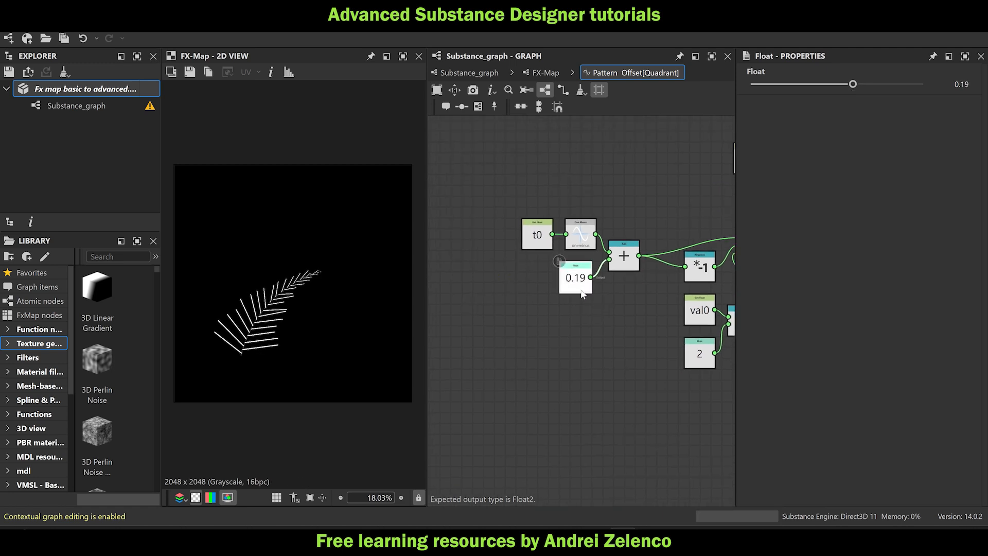
drag(575, 281, 520, 334)
click(90, 87)
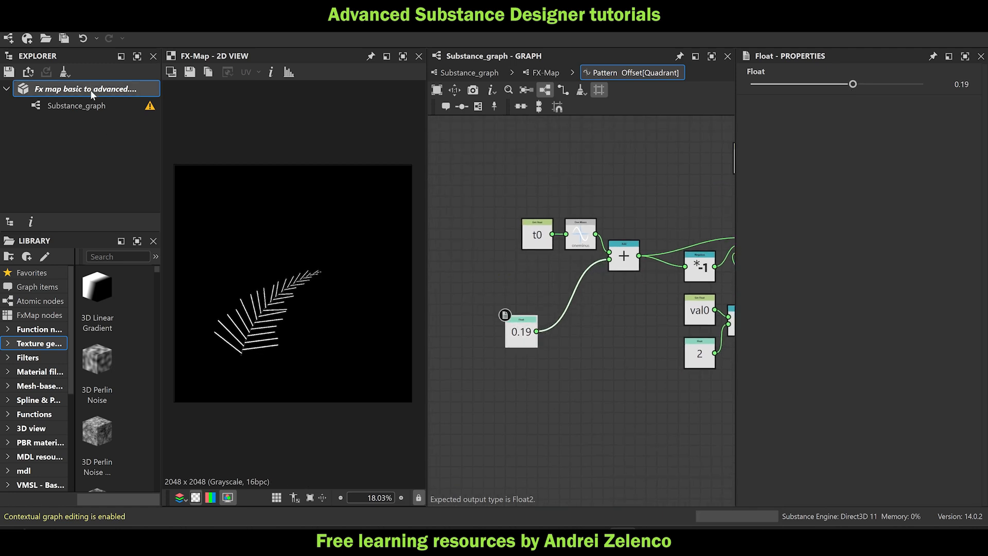
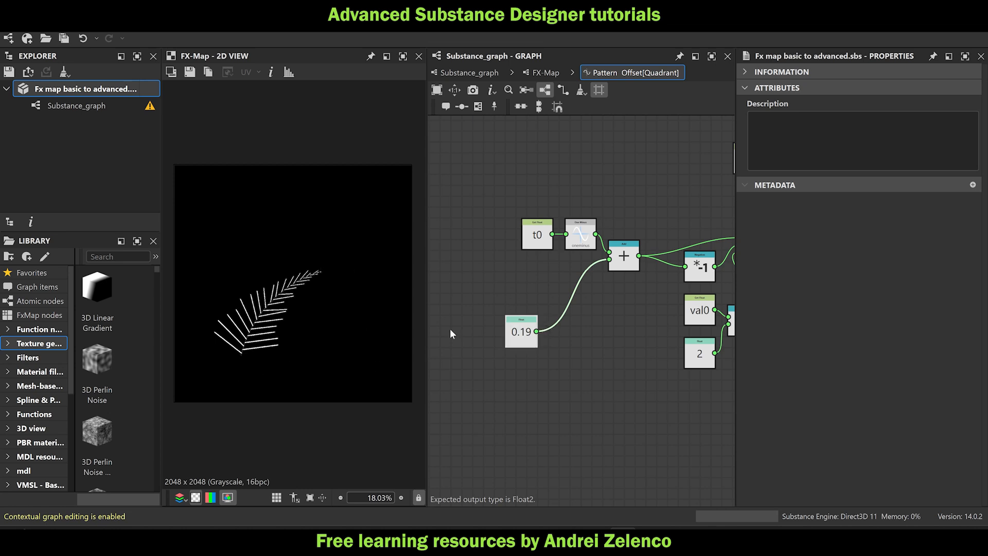
scroll(250, 367, up, 3)
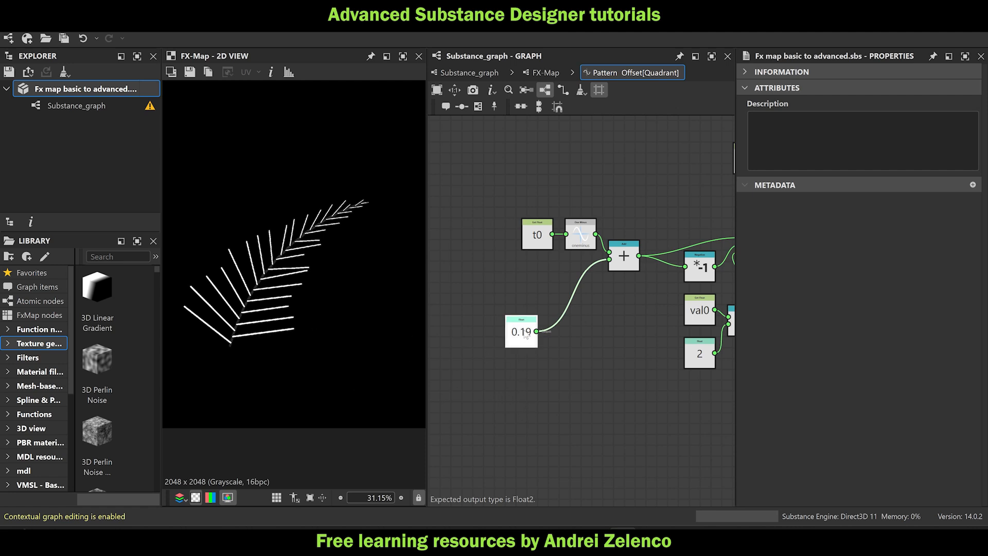
scroll(525, 335, down, 4)
scroll(592, 252, up, 4)
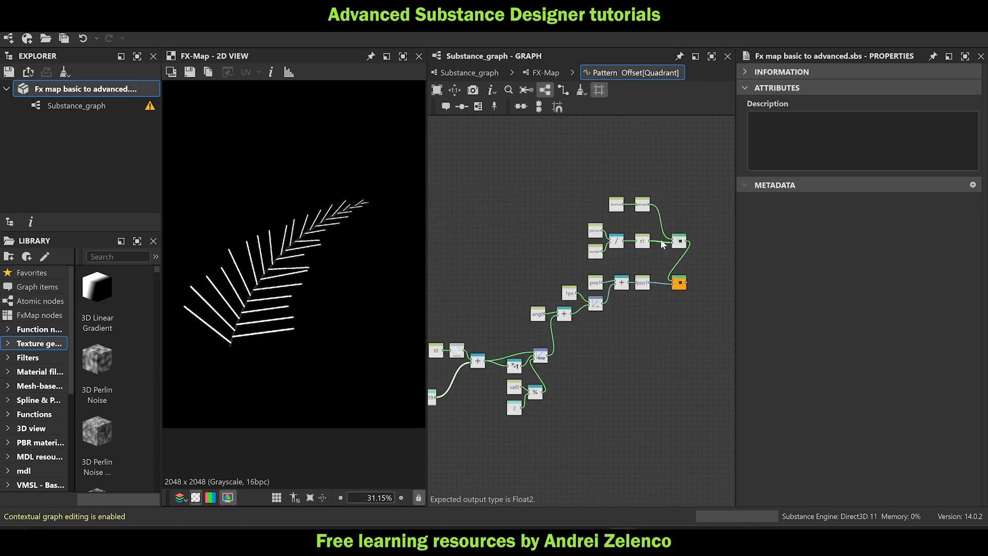
scroll(587, 372, down, 4)
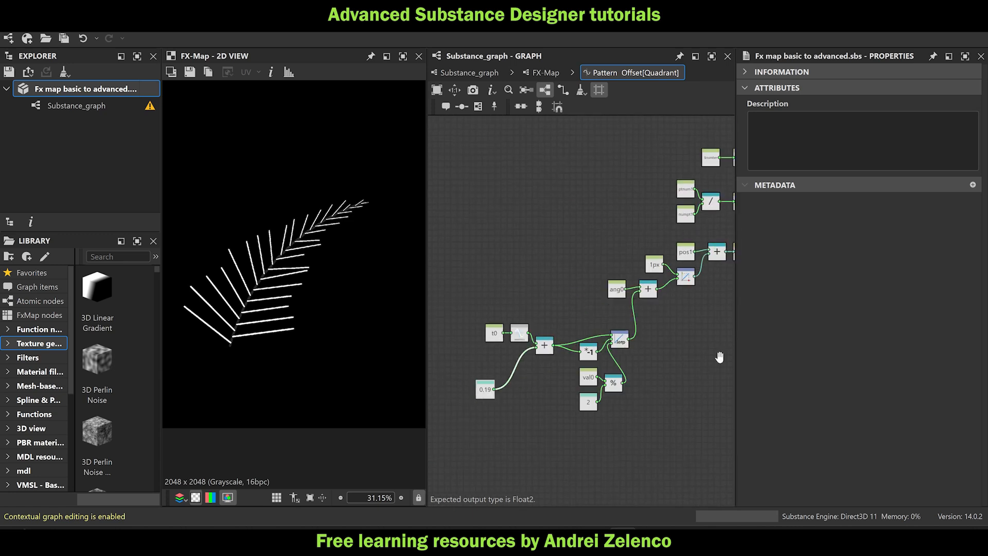
Insert an Add node between the 0.19 Float and the angle group's first Add node.
scroll(549, 354, up, 4)
click(493, 364)
key(space)
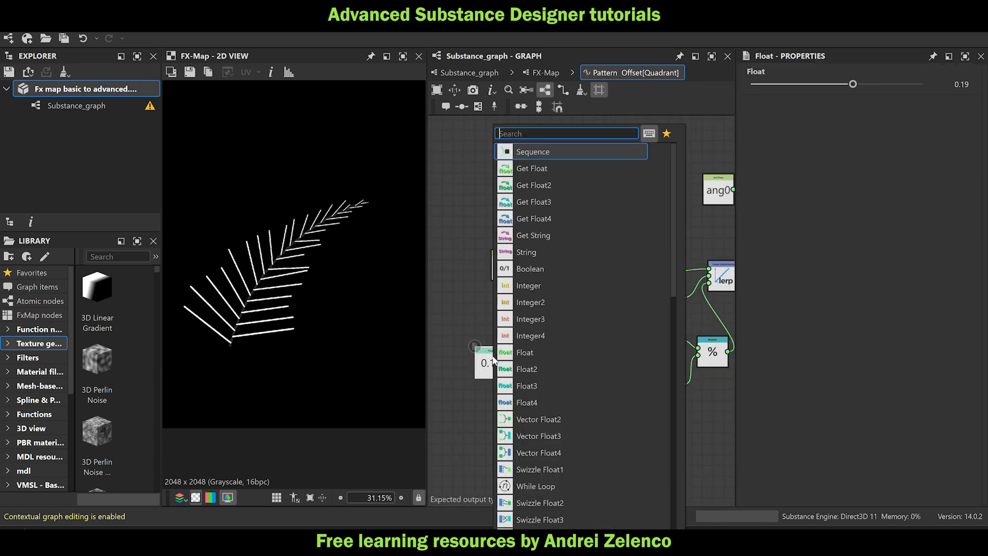
text(ad)
click(566, 152)
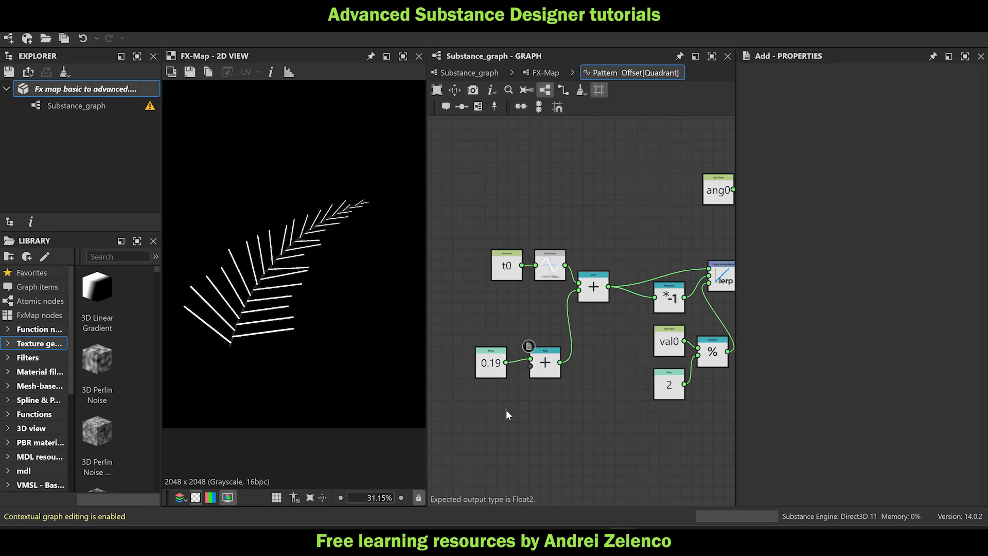
Create a Get Float for t1 beneath the 0.19 Float, connect it to the new Add's second input, and save the package.
key(space)
text(get)
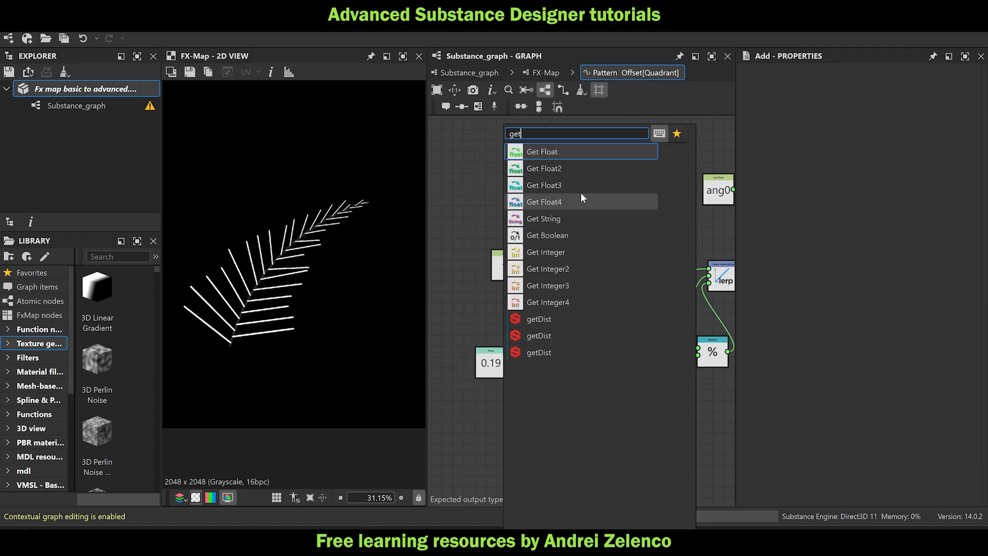
click(579, 155)
click(803, 85)
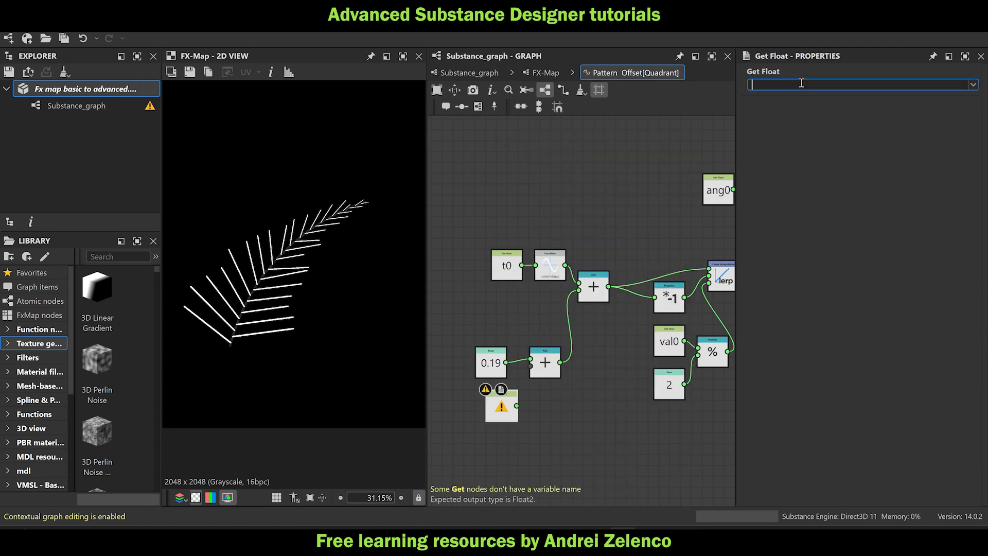
text(t1)
key(Return)
scroll(515, 409, up, 2)
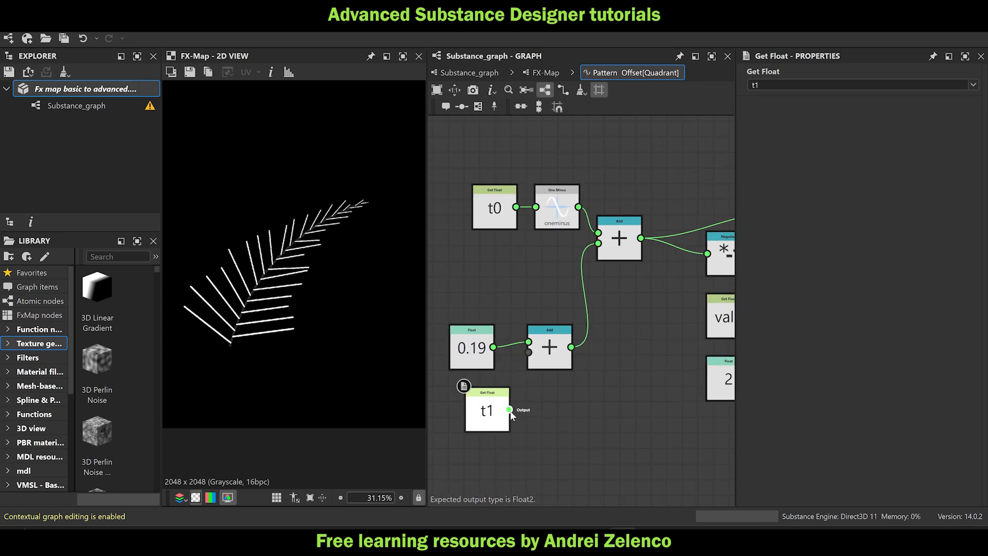
drag(509, 409, 528, 352)
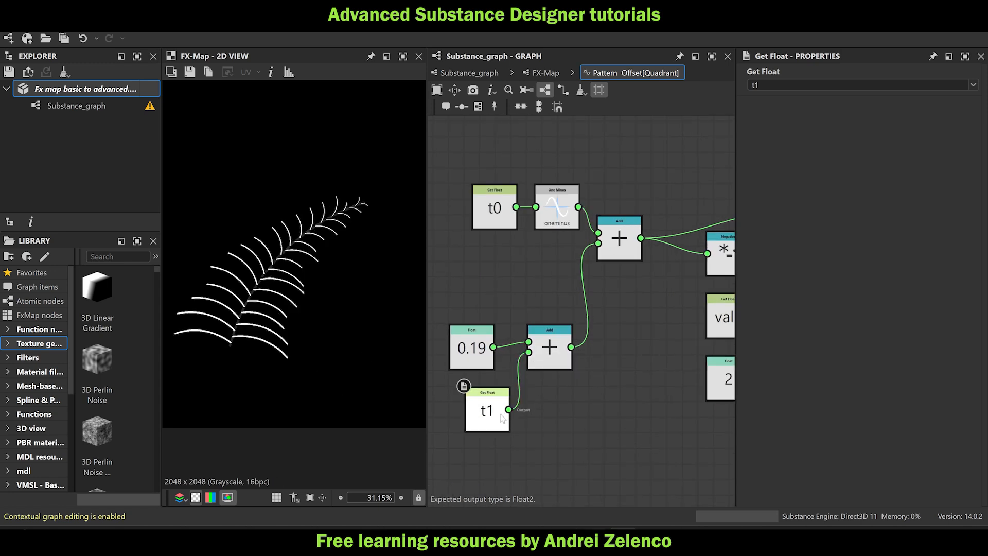
drag(489, 415, 472, 416)
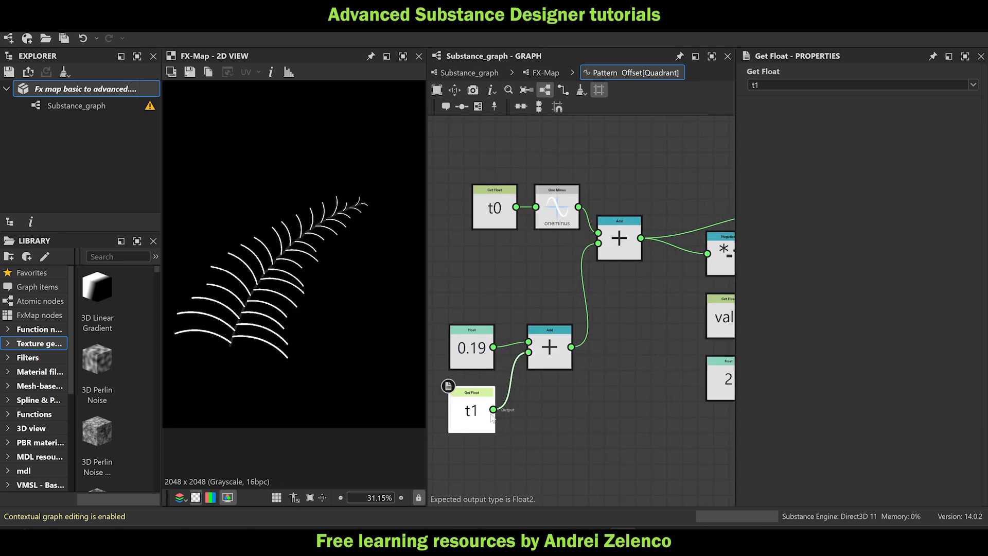
click(112, 90)
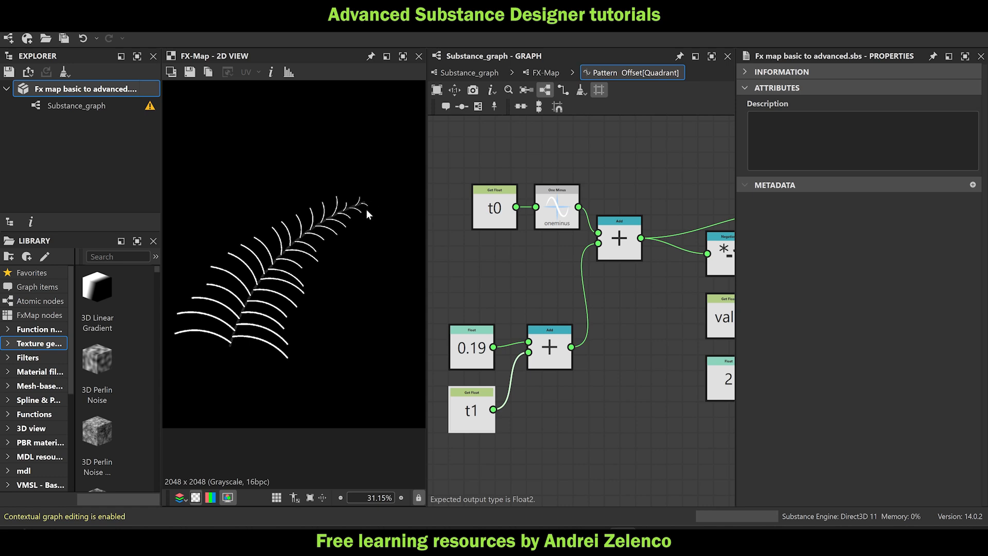
Insert a Negation node between t1 and the new Add node, and place it beneath t1.
click(466, 414)
key(space)
text(neg)
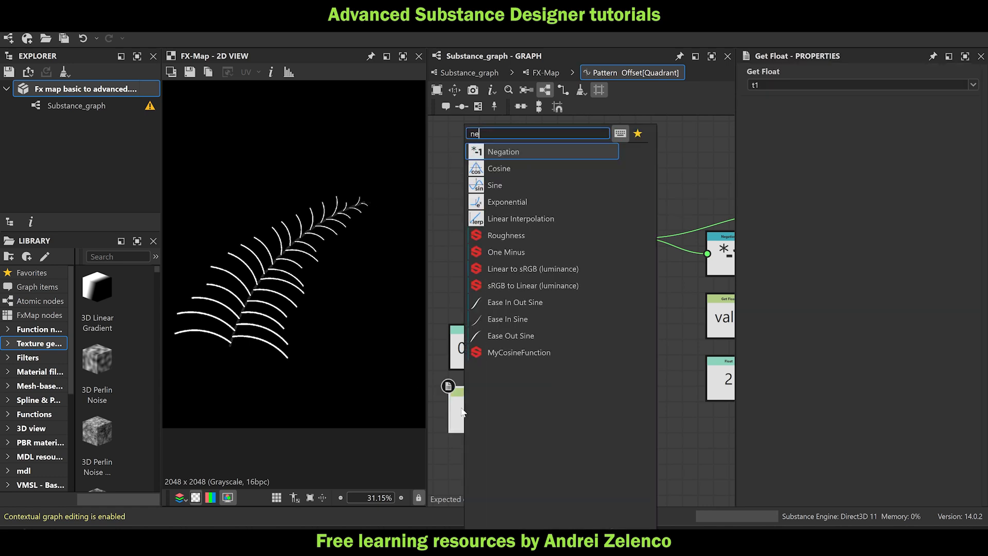
click(514, 151)
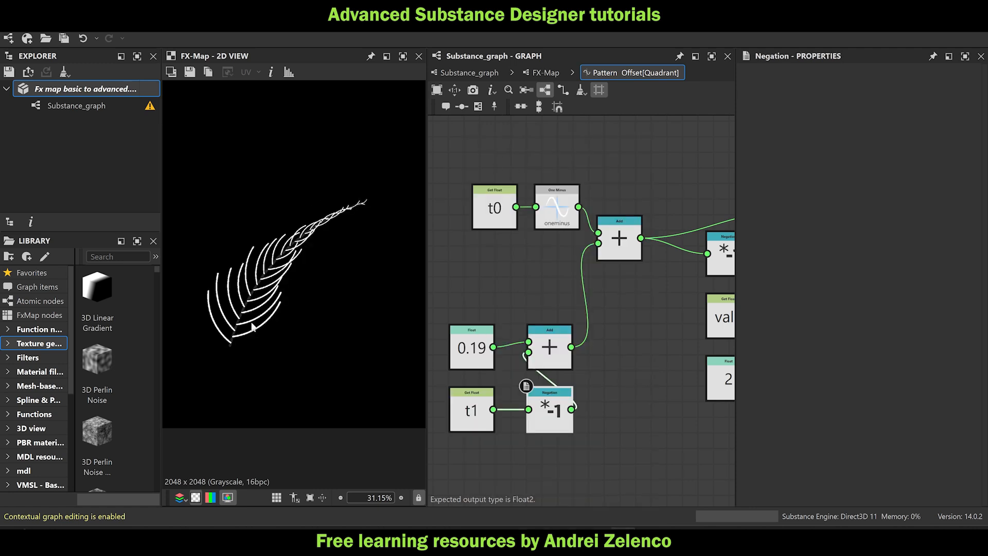
scroll(372, 208, up, 3)
scroll(363, 199, up, 3)
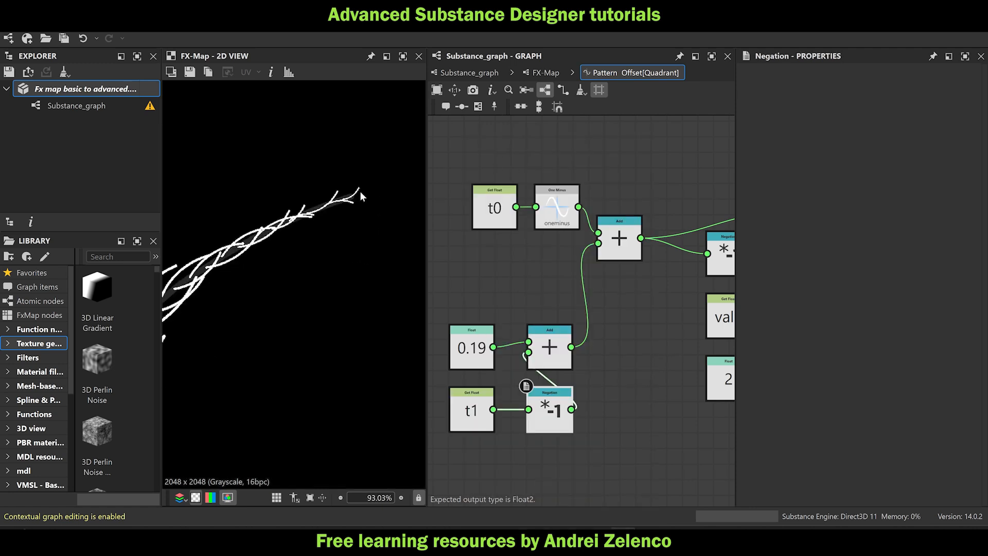
scroll(354, 206, down, 5)
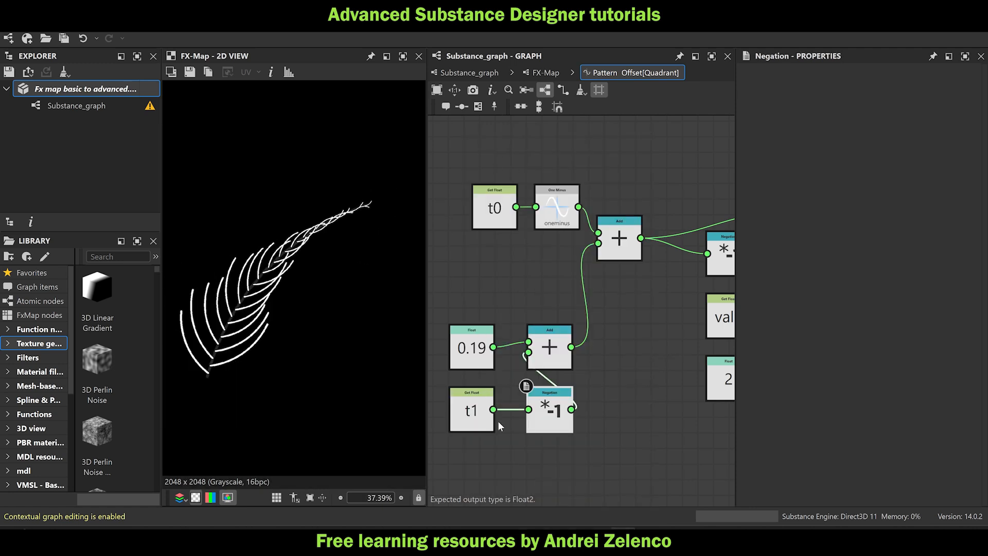
middle_drag(557, 444, 562, 381)
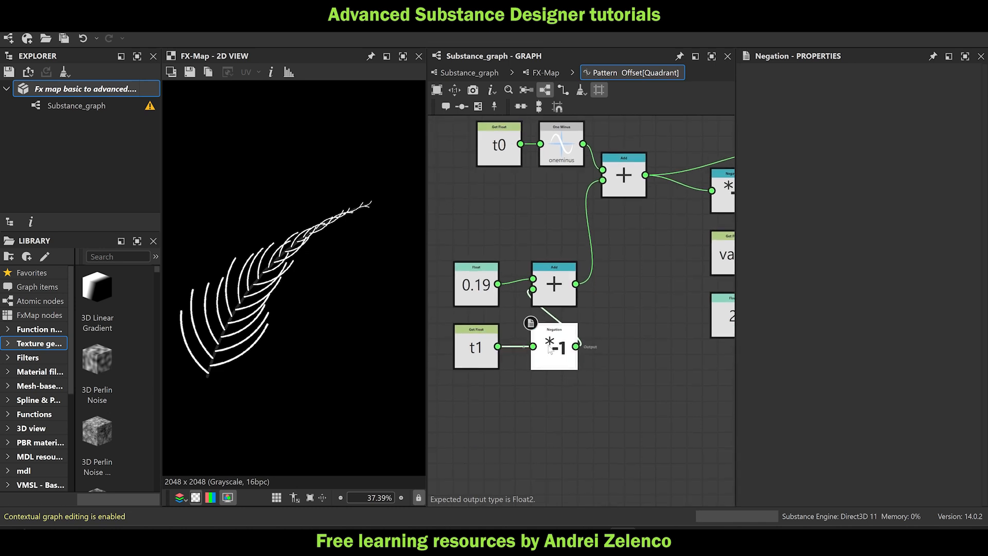
drag(545, 342, 467, 421)
drag(471, 355, 471, 371)
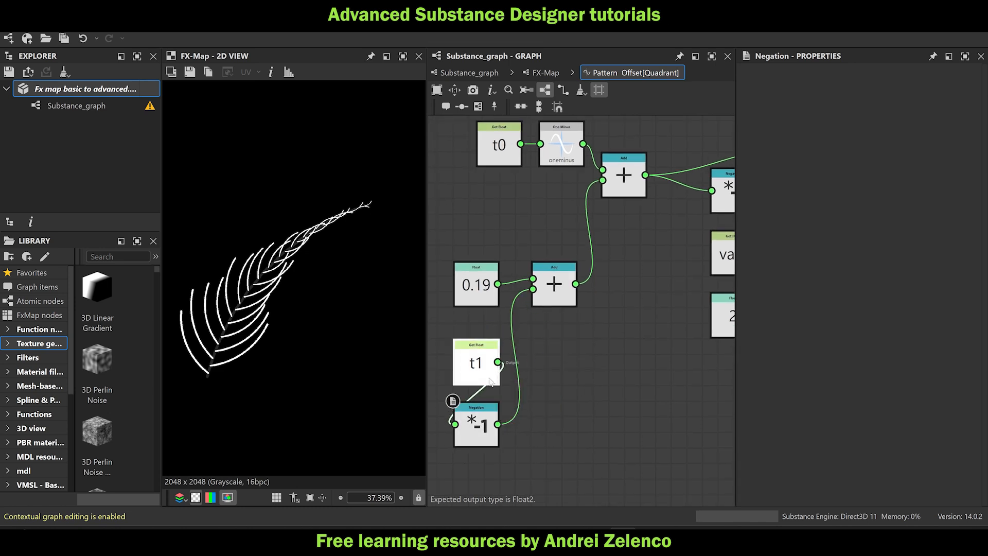
Add a Linear Interpolation node with t1 as its first input and the Negation as its second.
key(space)
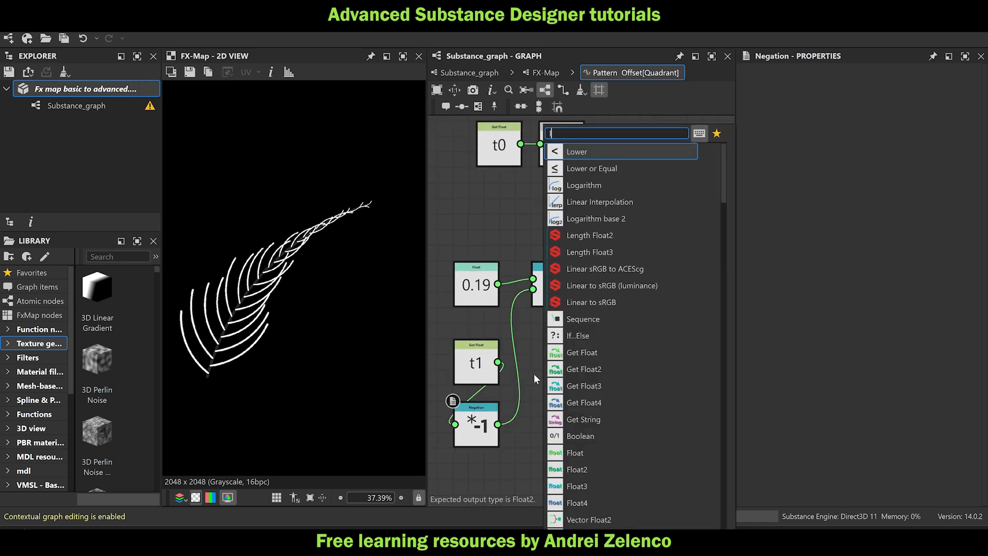
text(lel)
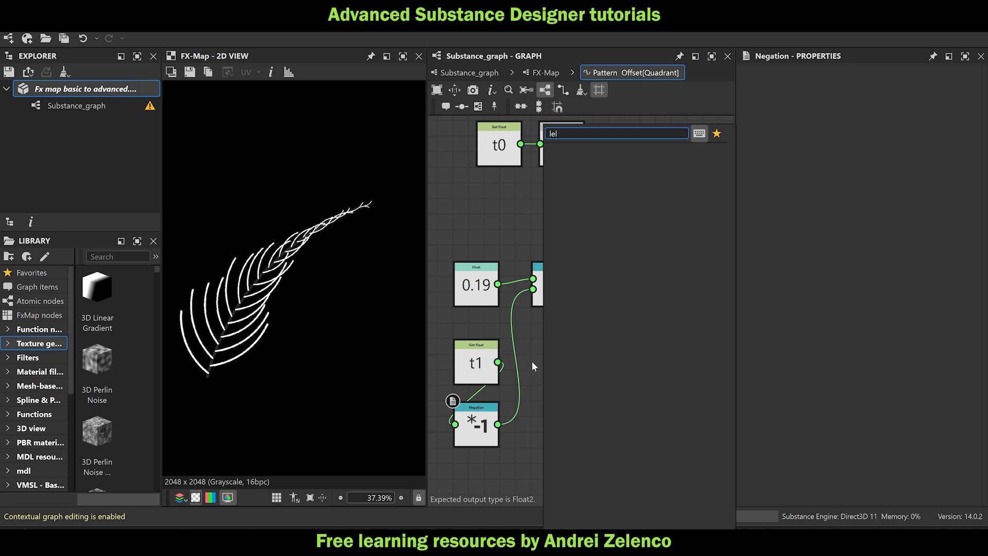
key(Escape)
key(space)
text(ler)
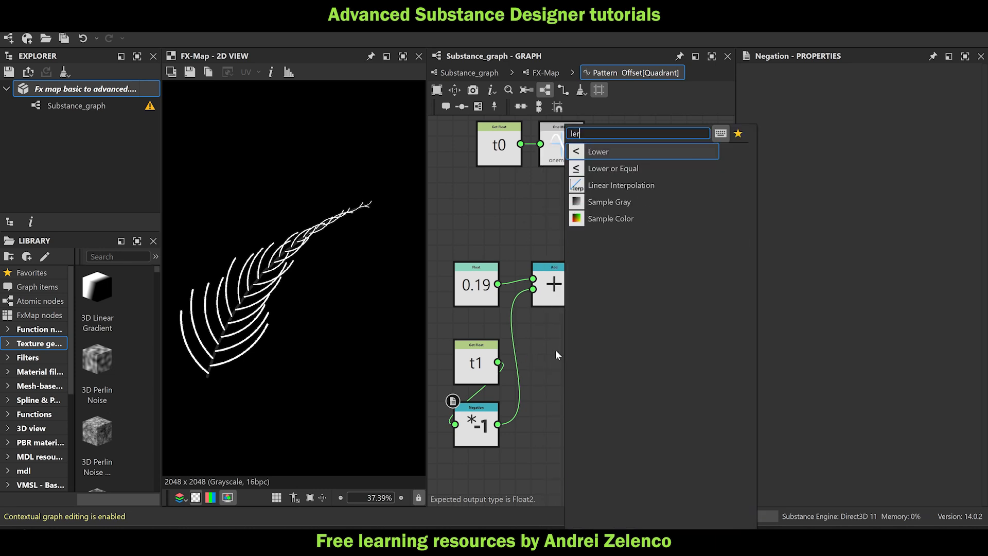
text(p)
click(615, 150)
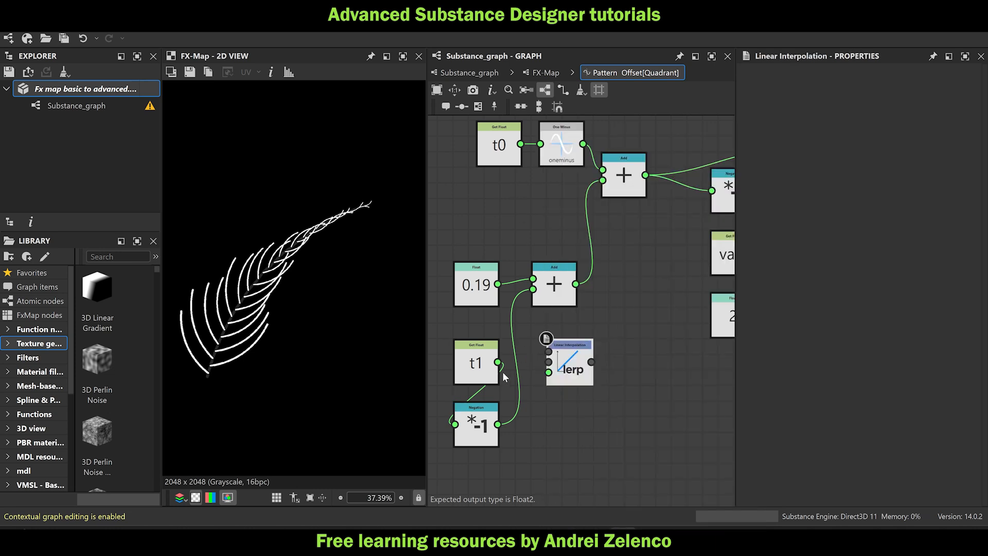
drag(498, 362, 549, 352)
drag(497, 424, 548, 362)
Feed a new Float into the Linear Interpolation's third input, connect its output to the 0.19 Float's Add node, and move that Add farther out.
key(space)
text(fl)
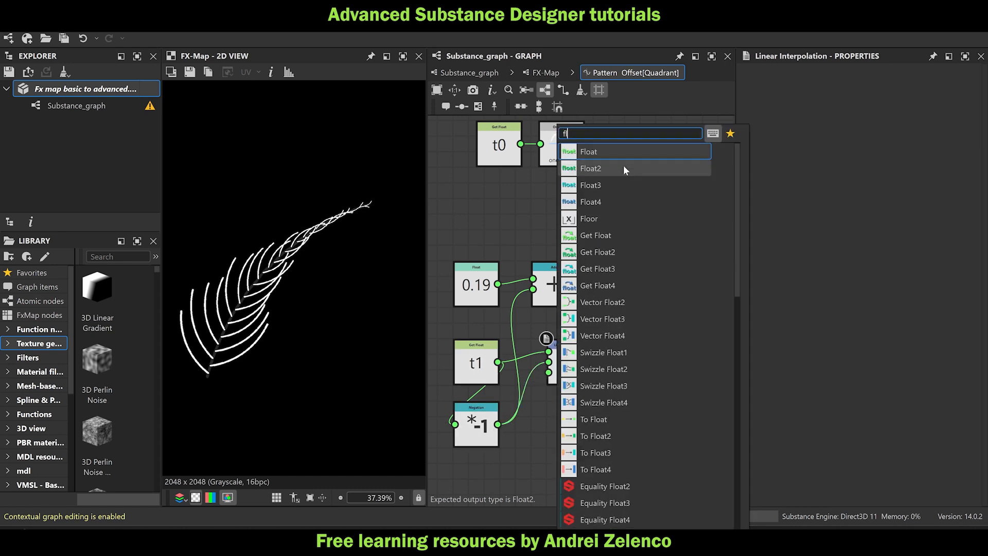
click(619, 153)
drag(553, 414, 534, 290)
click(572, 371)
drag(550, 288, 613, 293)
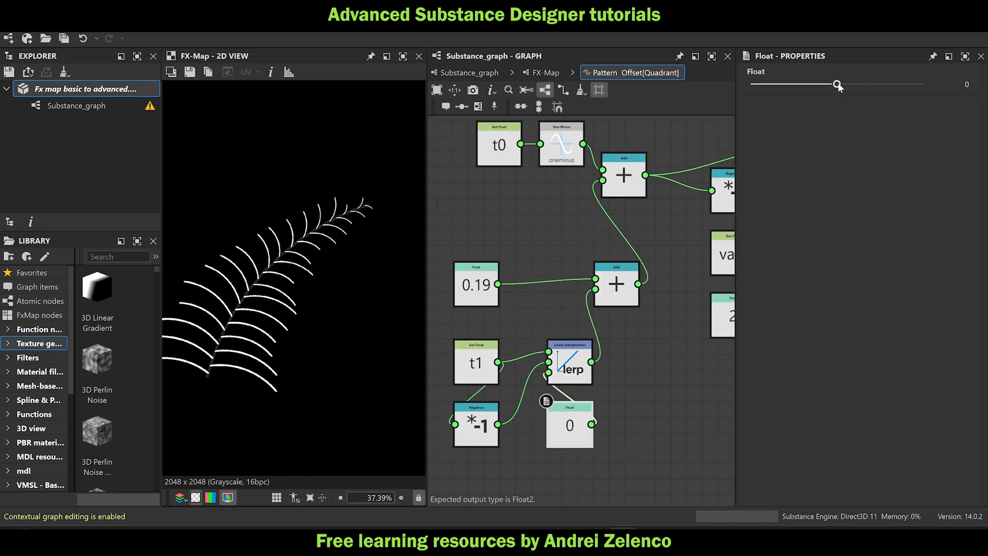
Set the Float feeding the Linear Interpolation to 0.63 and inspect the curved side segments.
drag(837, 84, 890, 109)
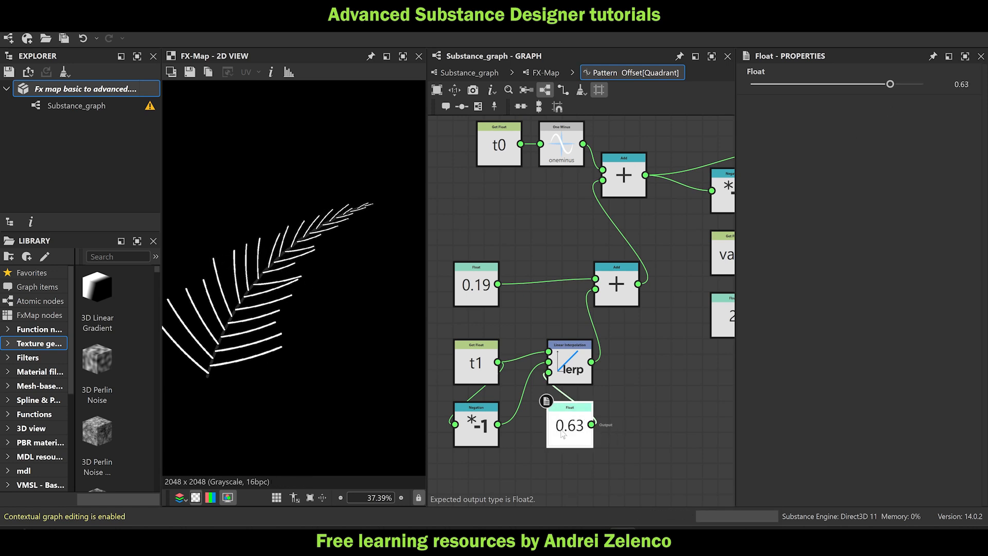
middle_drag(636, 398, 659, 345)
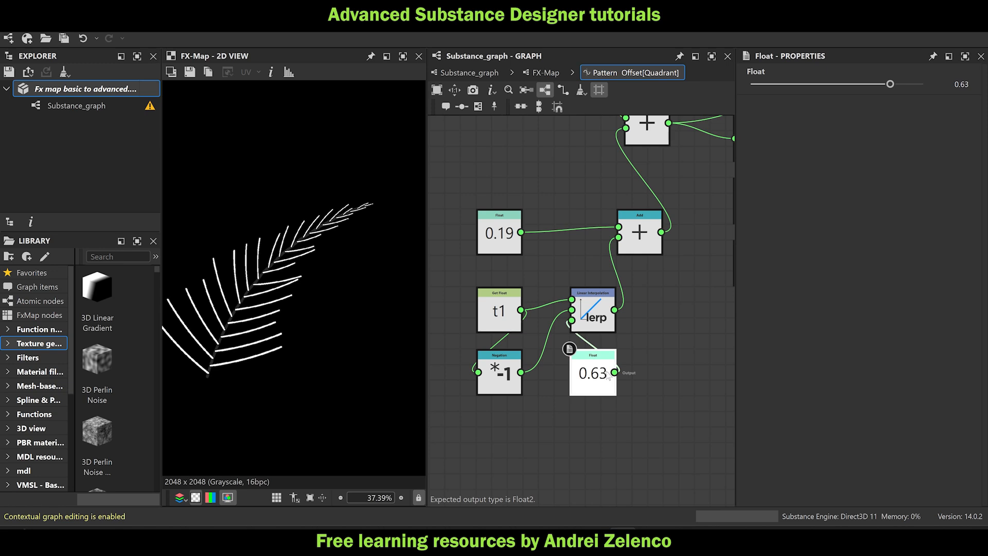
scroll(608, 376, down, 1)
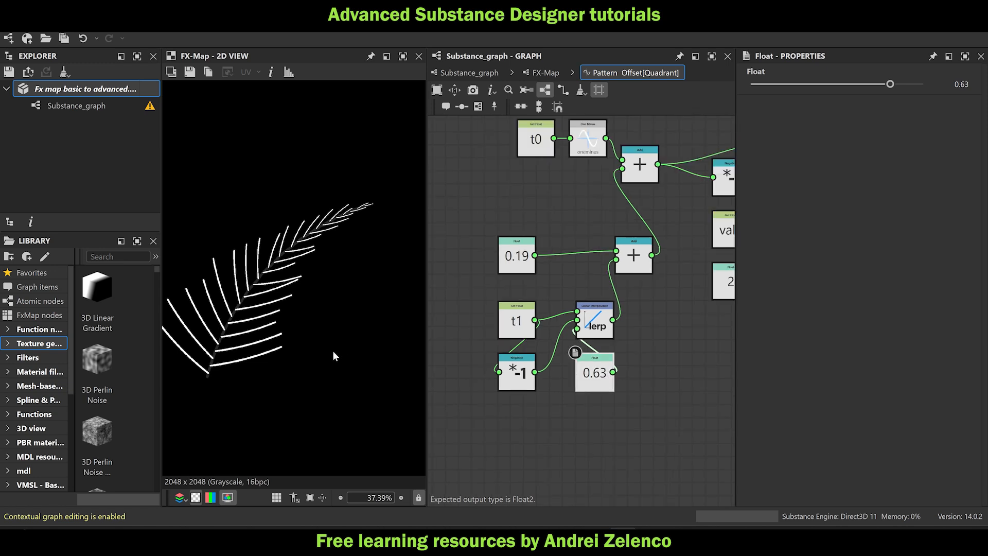
middle_drag(333, 350, 417, 315)
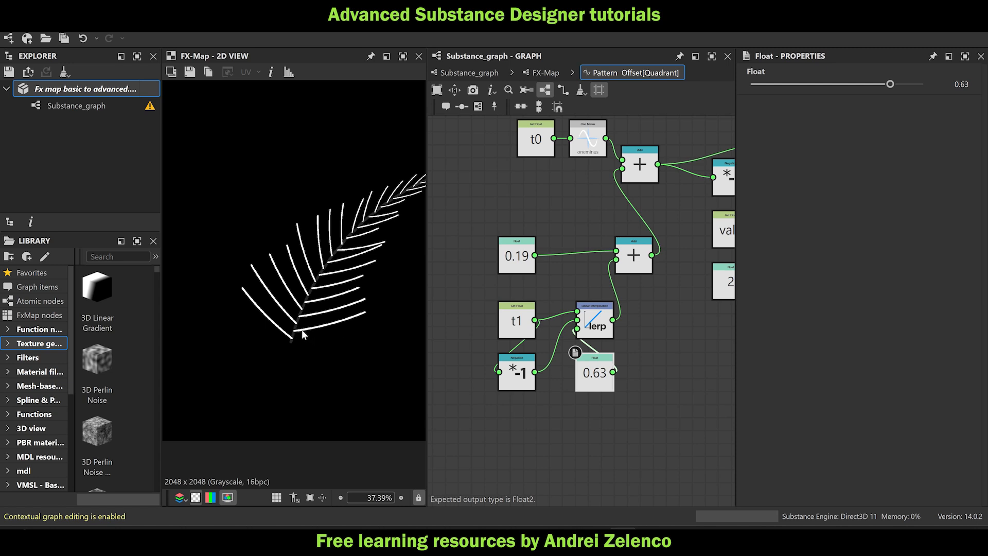
middle_drag(339, 367, 265, 382)
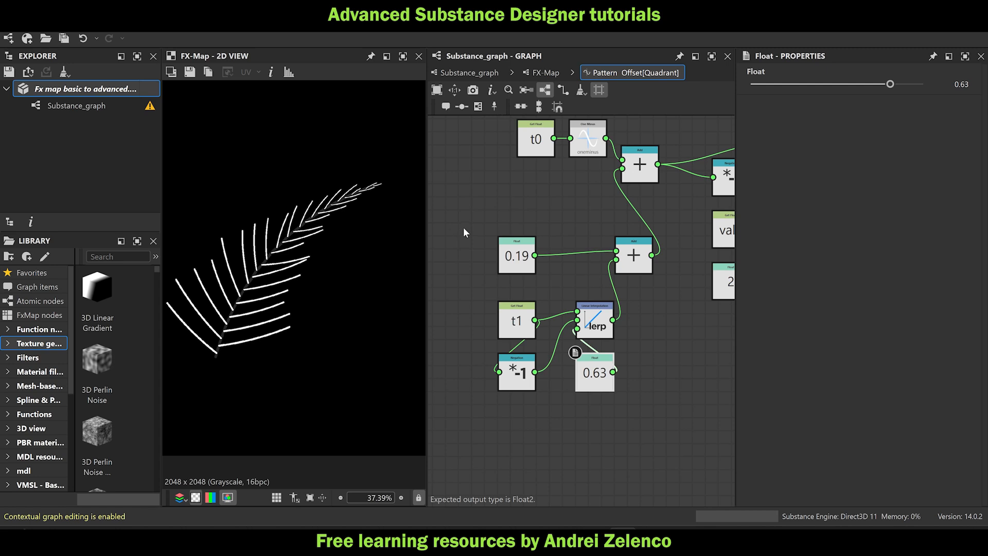
Replace the 0.63 Float on the Linear Interpolation's third input with a copy of the t0 Get Float node.
drag(524, 152, 576, 330)
key(ctrl+c)
key(ctrl+v)
scroll(286, 350, down, 1)
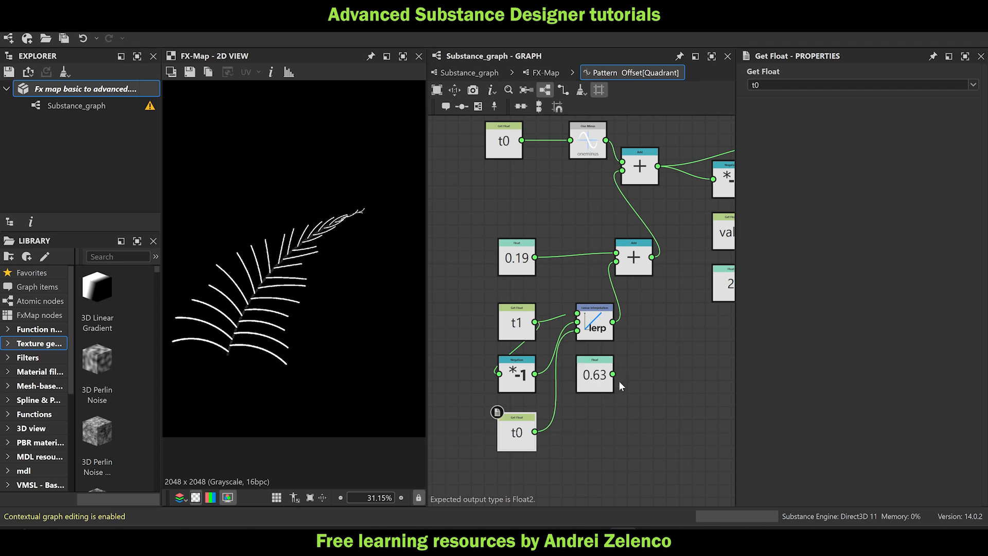
click(596, 378)
key(Delete)
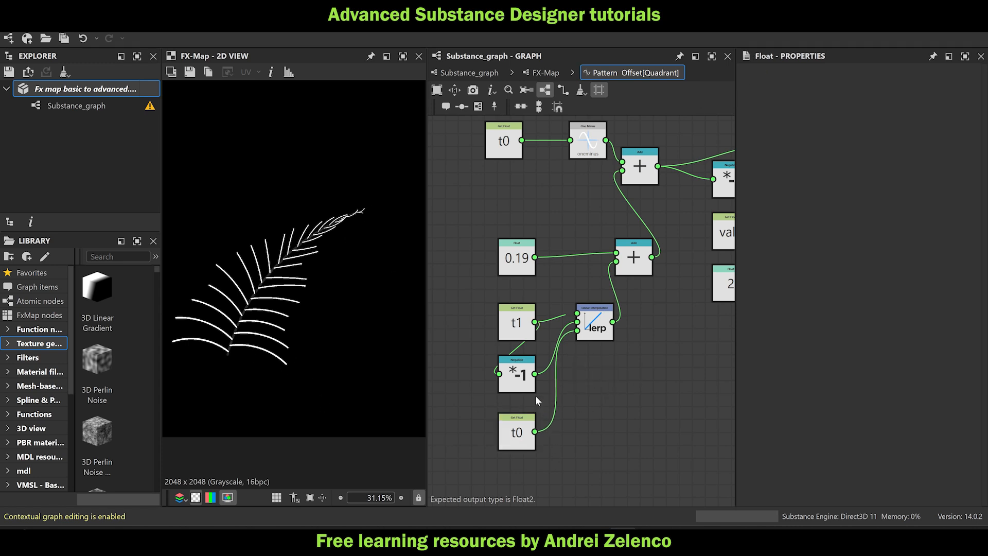
Move t1 farther from the Negation node and place the copied t0 node below the Linear Interpolation.
drag(514, 318, 449, 318)
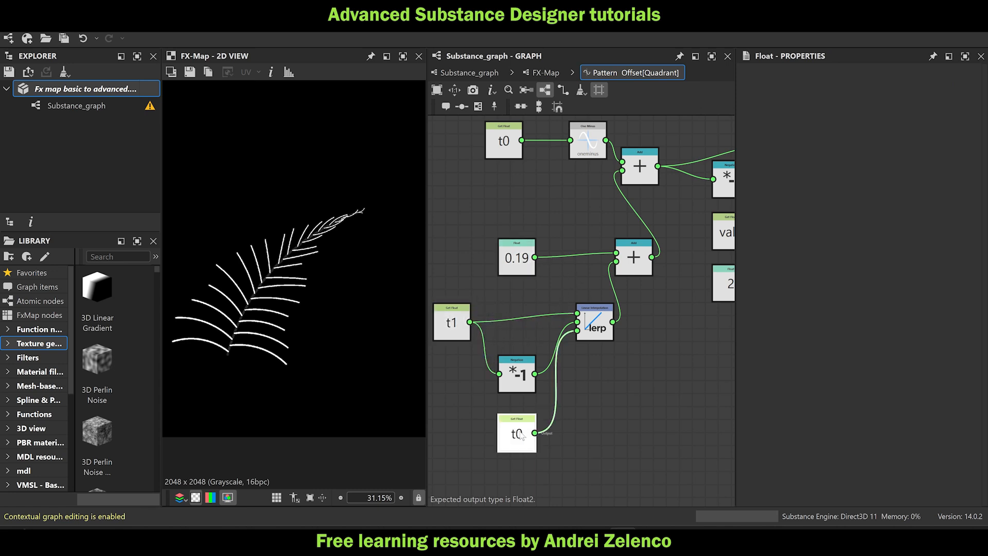
drag(517, 432, 582, 440)
scroll(353, 216, up, 5)
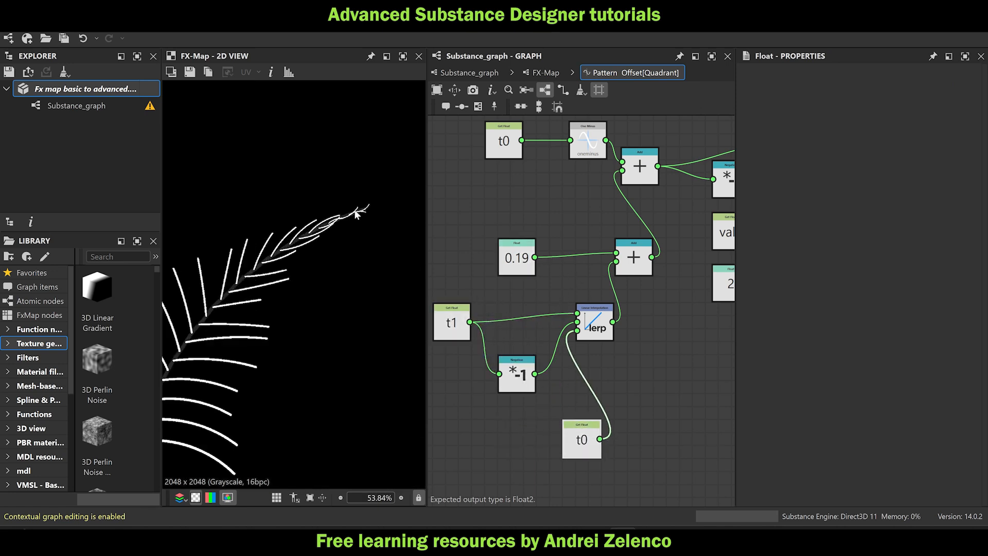
Move the 0.19 Float farther from its Add node, set it to 0.53, and save the package.
click(517, 259)
scroll(308, 257, down, 5)
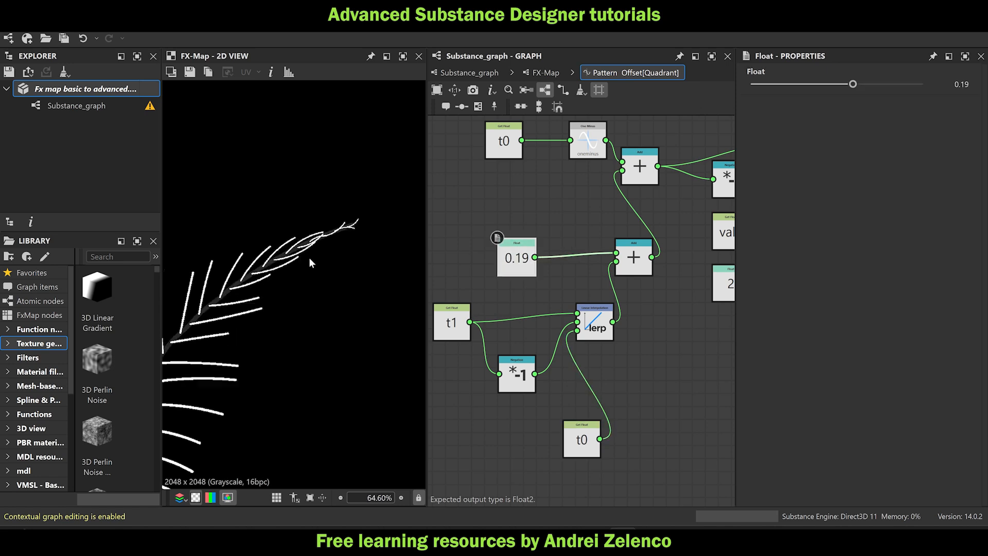
drag(536, 252, 484, 252)
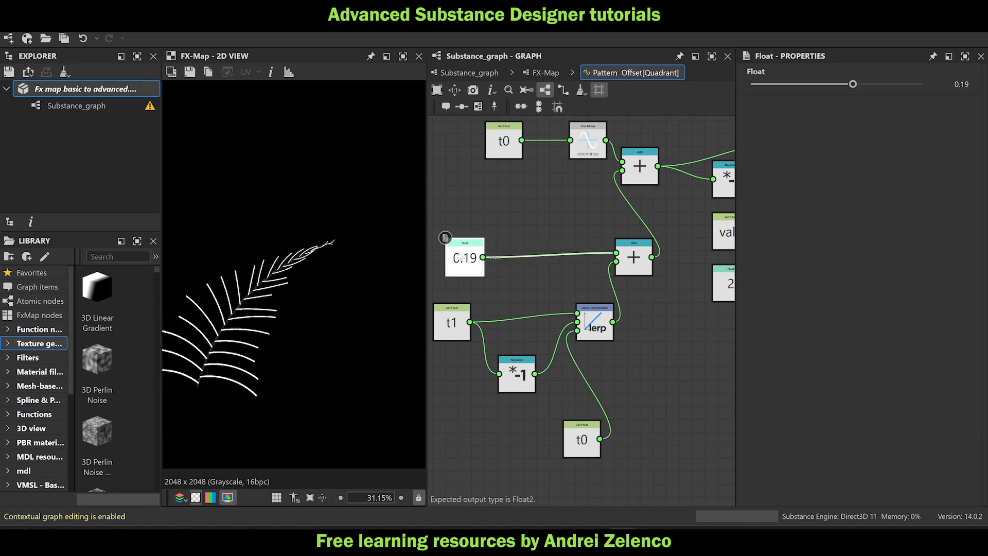
drag(854, 86, 881, 91)
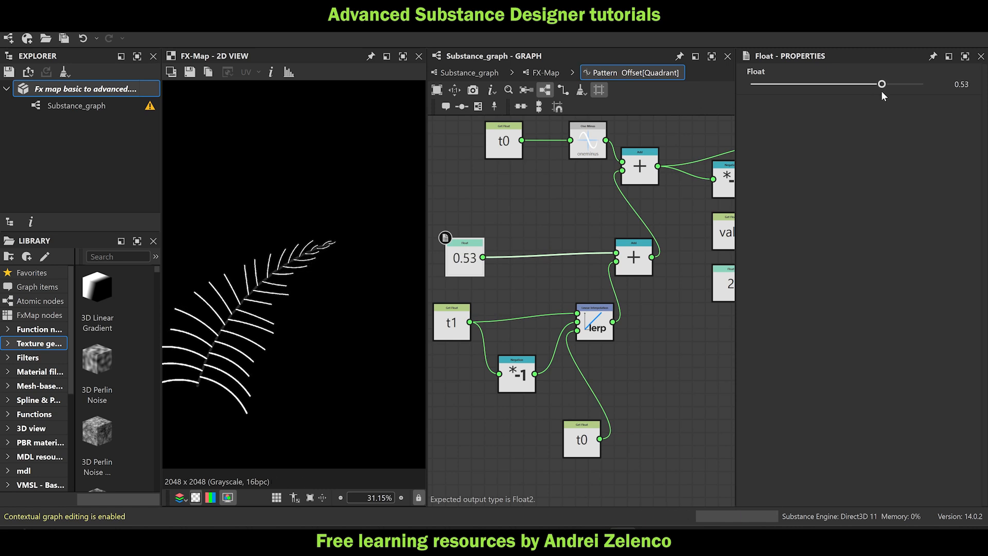
scroll(335, 303, down, 2)
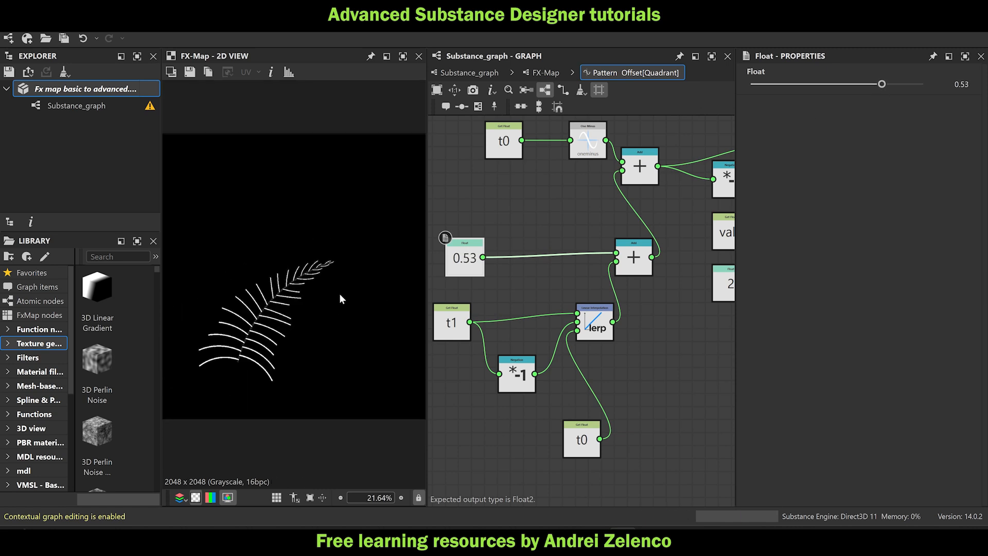
click(77, 90)
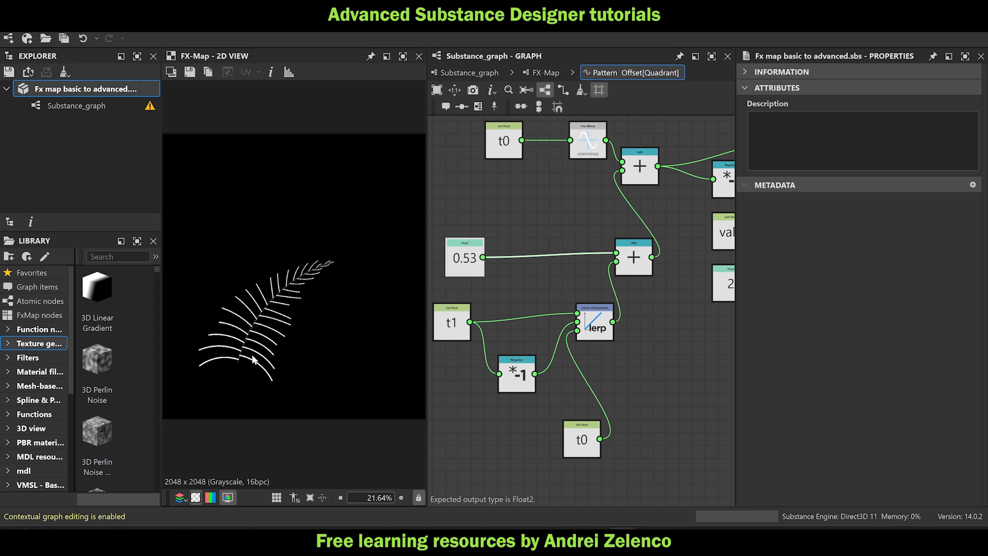
scroll(248, 359, up, 1)
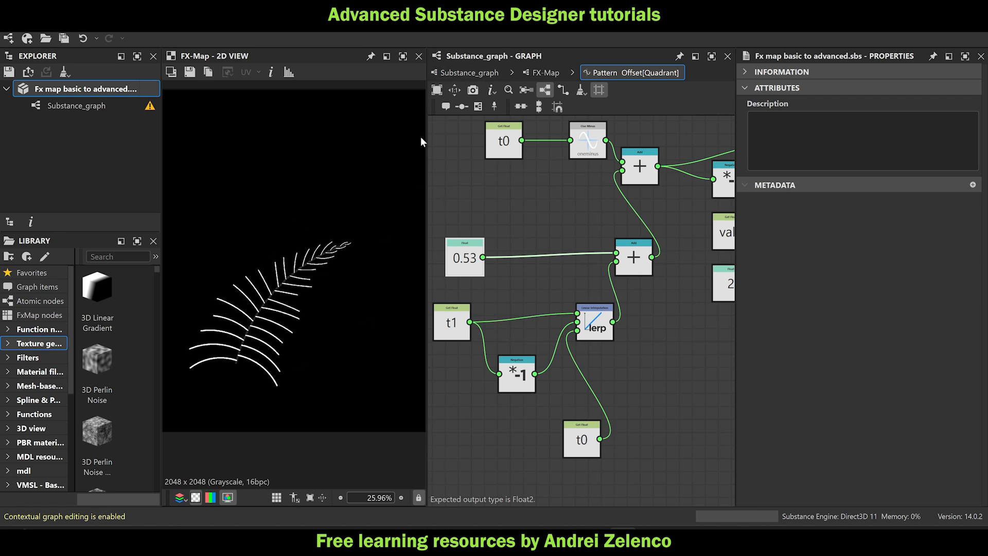
Open the lower Iterate node's Iterations function and move t0 away from the Linear Interpolation node.
click(545, 73)
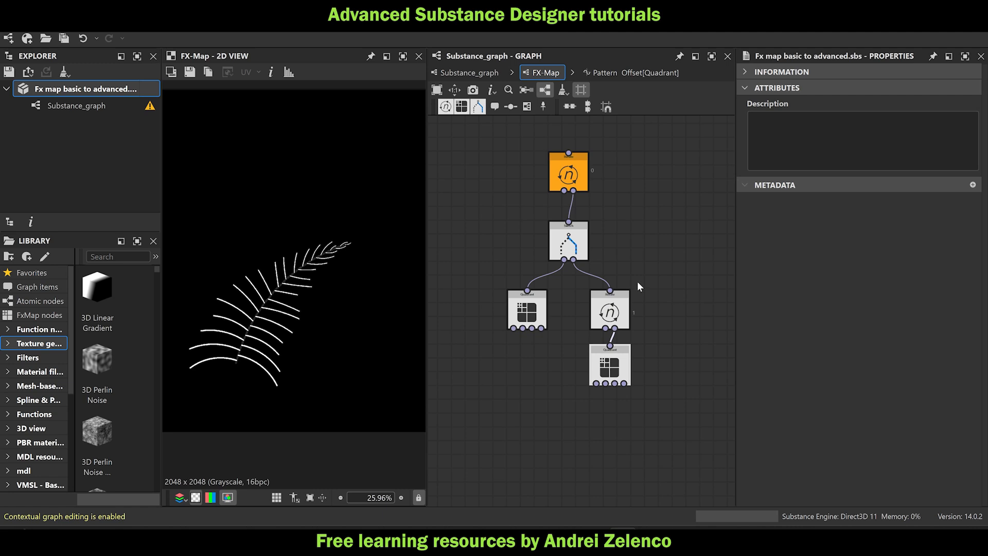
click(624, 322)
click(951, 89)
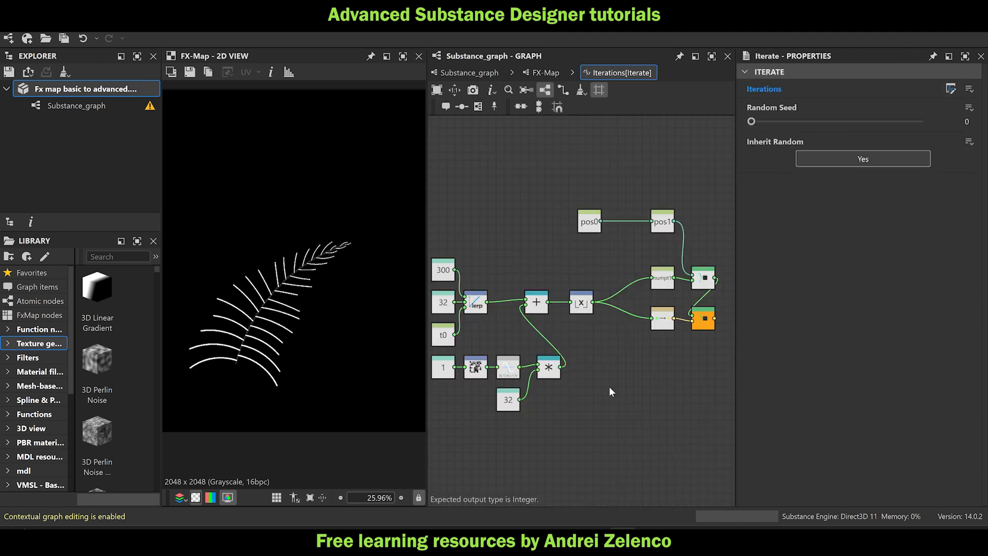
middle_drag(609, 392, 643, 342)
middle_drag(505, 263, 647, 281)
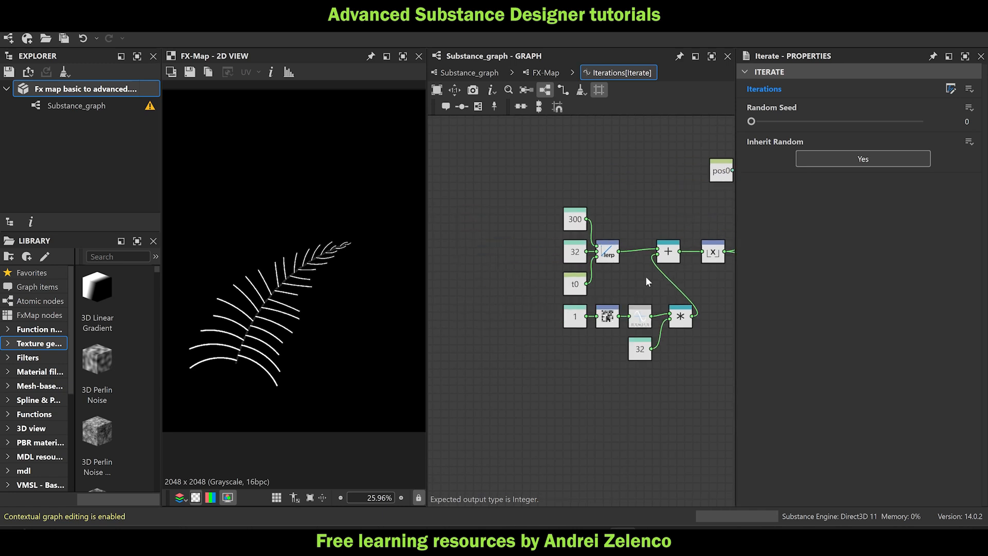
drag(575, 284, 469, 301)
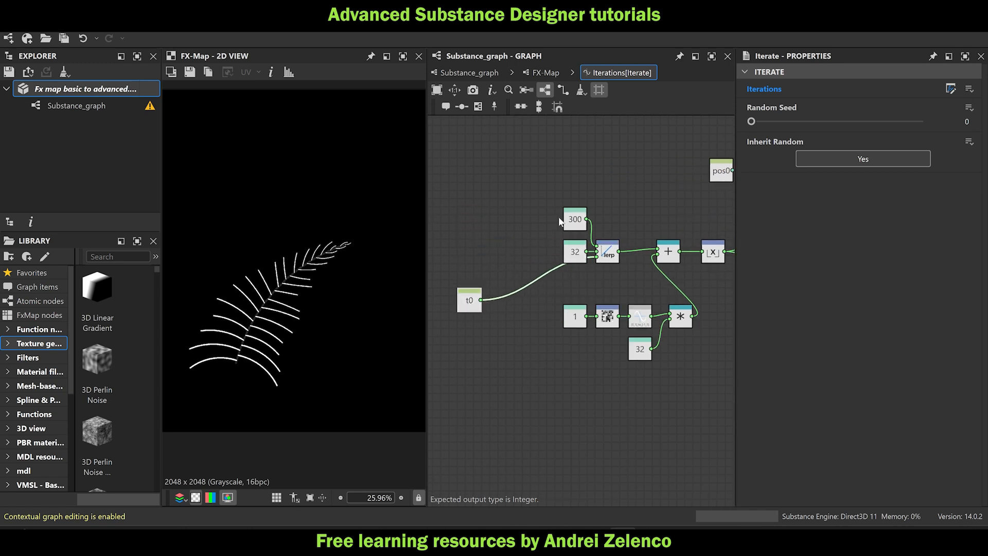
Set the 300 Float to 404.84 and spread both Floats and t0 farther from the Linear Interpolation node.
drag(560, 221, 511, 205)
drag(819, 84, 869, 87)
drag(576, 256, 534, 239)
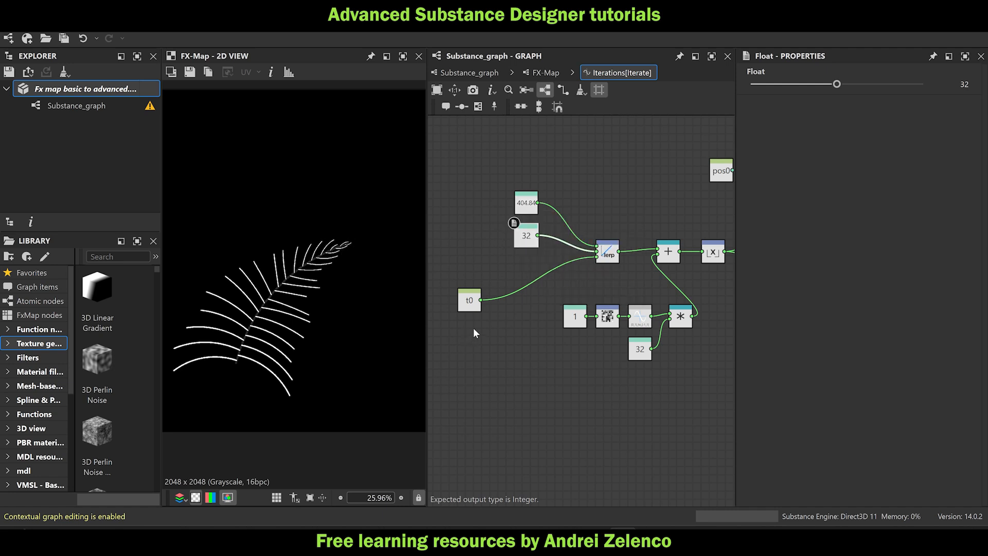
mouse_move(467, 303)
mouse_down()
mouse_move(436, 302)
mouse_move(449, 303)
mouse_up()
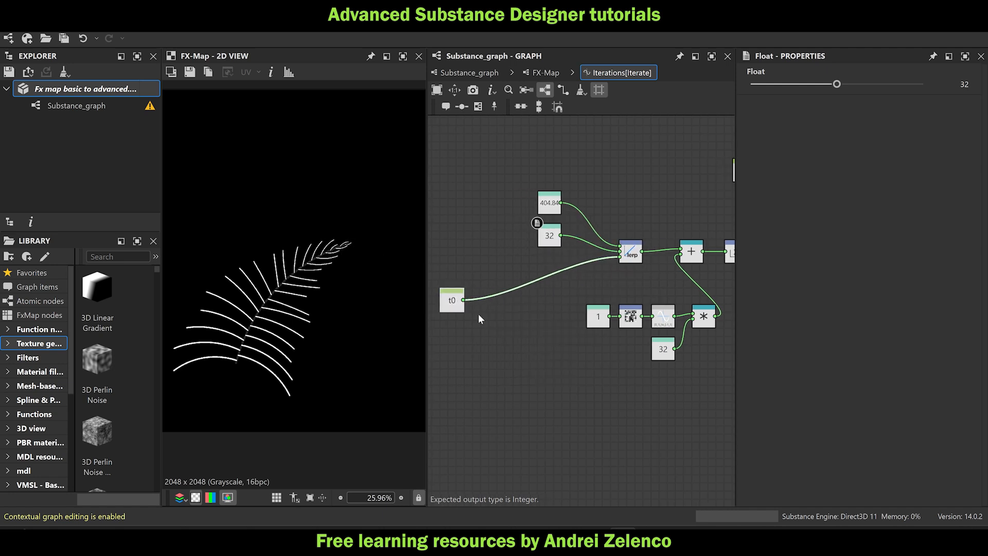
Add a Multiplication node below t0 and feed t0 into its first input.
click(484, 335)
key(space)
text(mu)
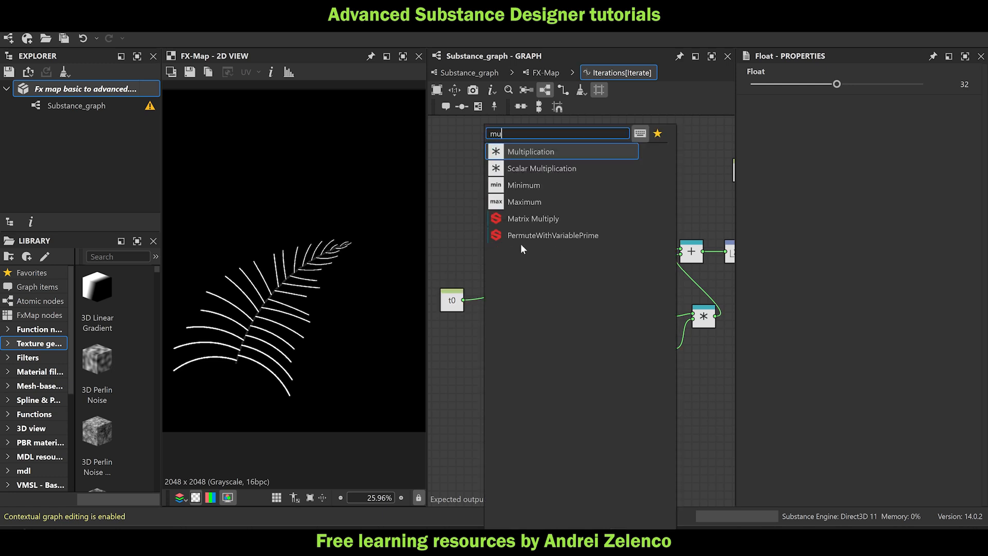
click(533, 151)
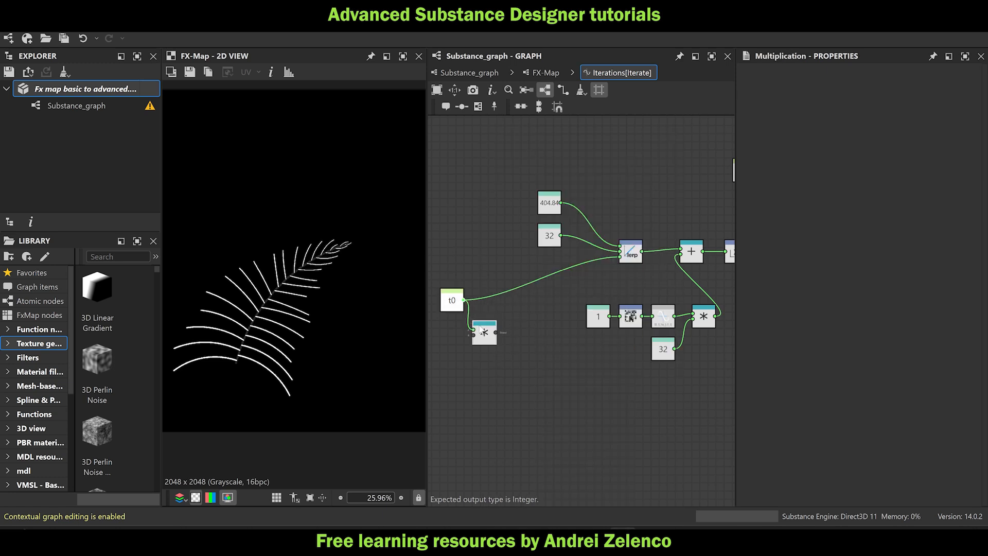
Add a Pi node below t0 and connect it to the new Multiplication node's second input.
click(462, 363)
key(space)
text(pi)
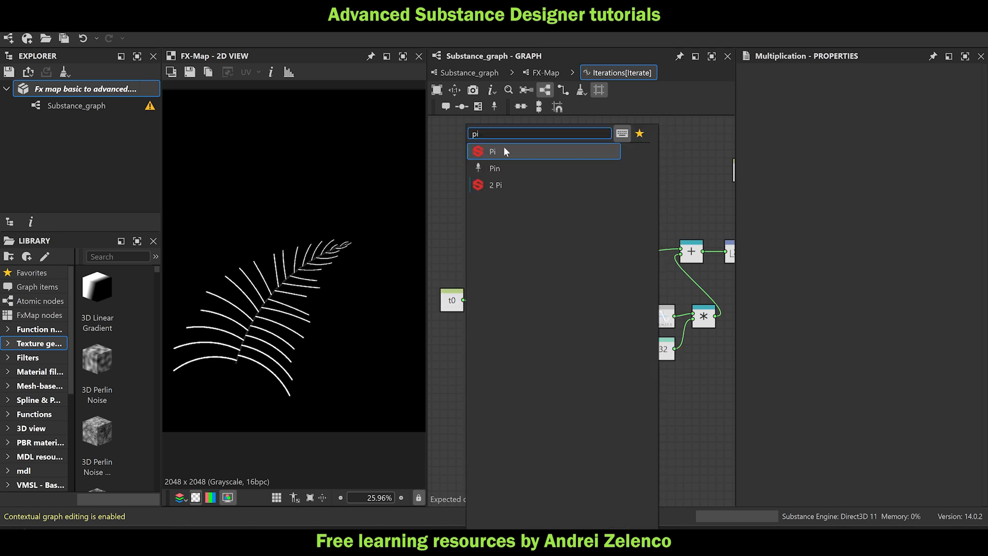
click(504, 148)
scroll(471, 349, up, 1)
drag(468, 368, 474, 332)
Add a Sine node fed by the product of t0 and Pi.
key(space)
text(si)
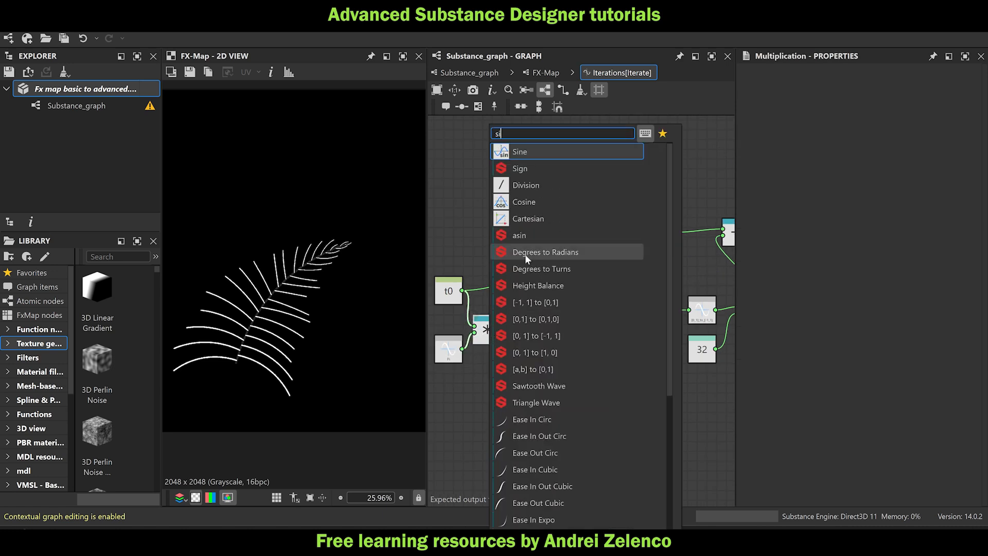
click(531, 152)
scroll(515, 314, down, 1)
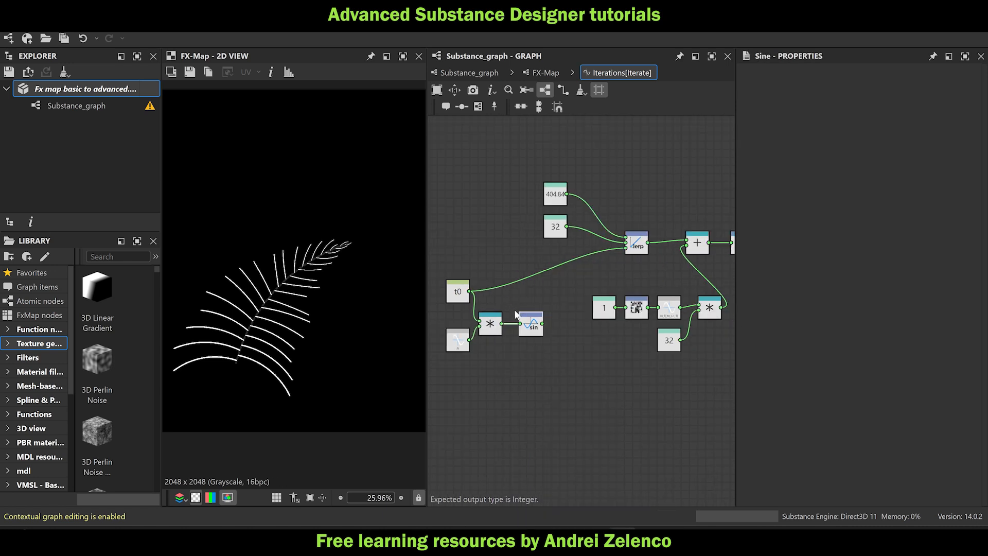
scroll(470, 295, down, 2)
scroll(336, 279, down, 2)
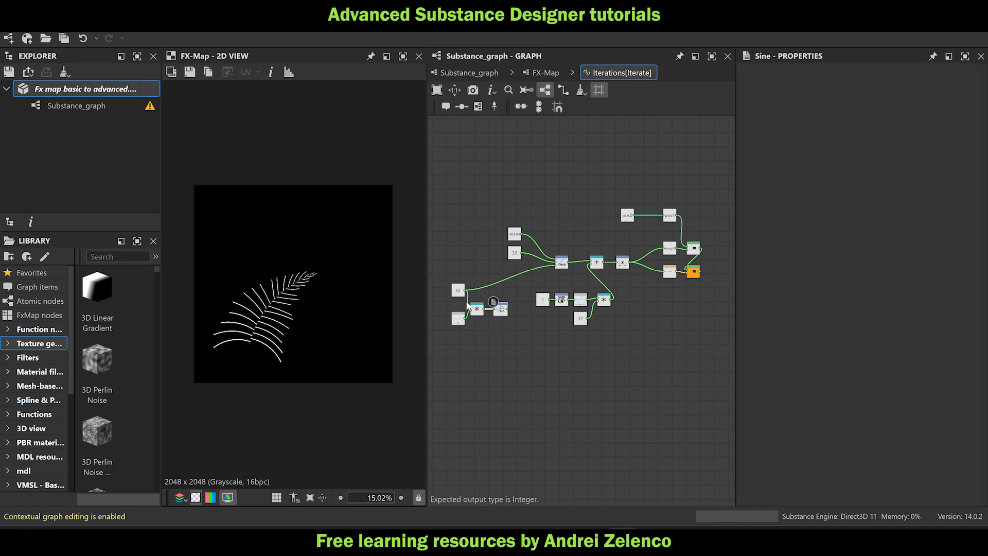
scroll(476, 308, up, 2)
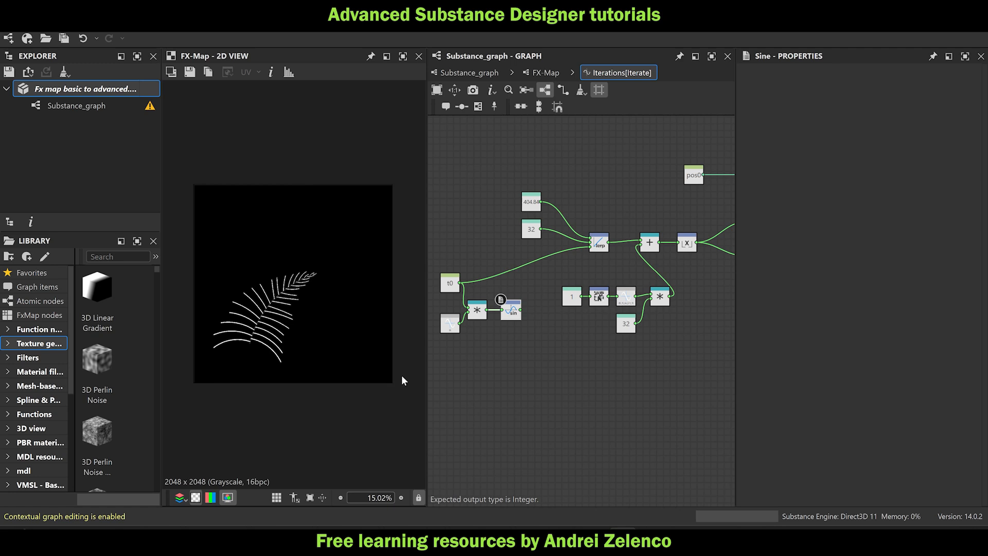
Reposition the t0, Pi, Multiplication and Sine group and connect Sine to the Linear Interpolation's third input in place of t0.
drag(511, 310, 505, 310)
drag(515, 347, 438, 276)
drag(504, 315, 601, 248)
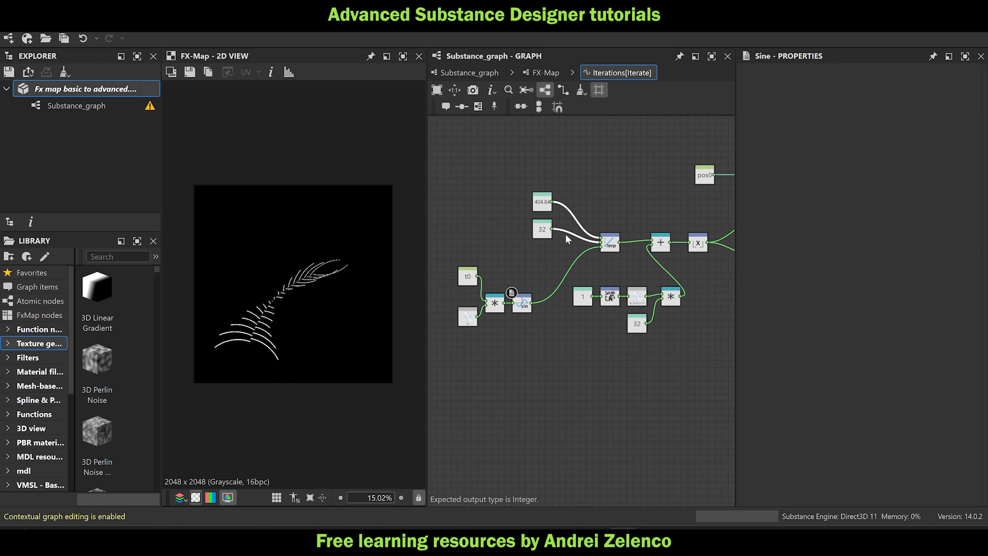
Swap the Linear Interpolation's first two inputs so 32 comes first and 404.84 second, and align the two Floats.
drag(540, 209, 533, 266)
scroll(269, 316, up, 2)
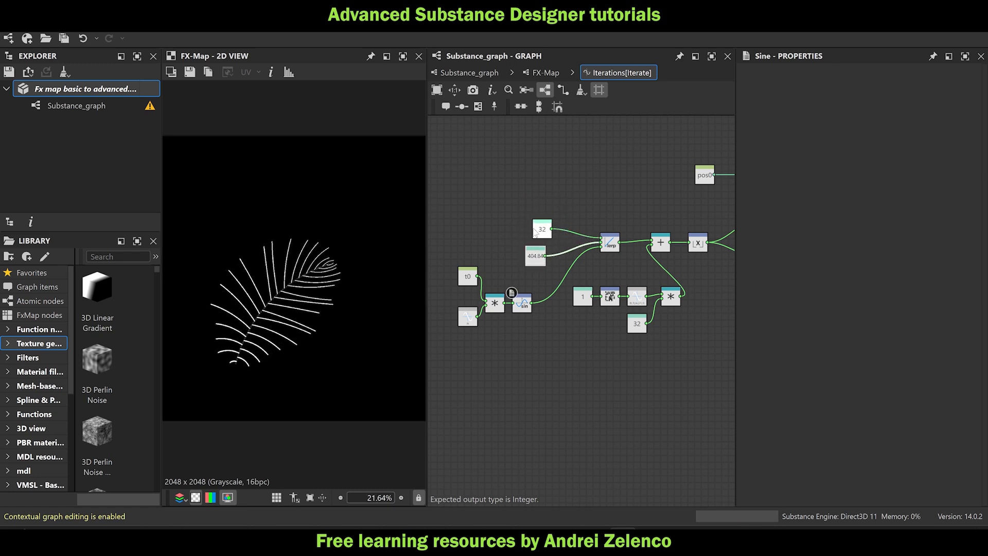
mouse_move(535, 230)
mouse_down()
mouse_move(526, 230)
mouse_move(535, 233)
mouse_up()
Set the Float on the Linear Interpolation's second input to 280 and save the package.
click(535, 255)
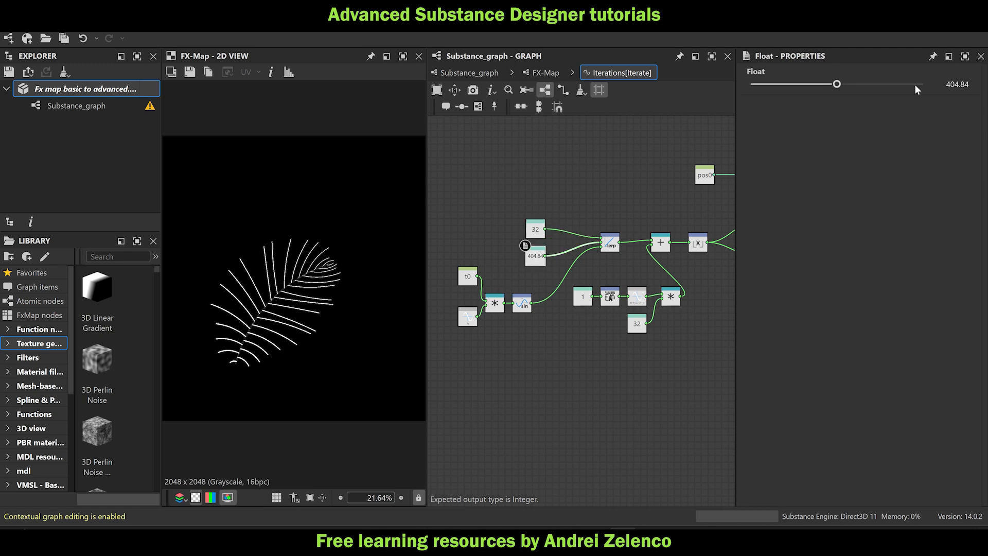
drag(837, 84, 811, 97)
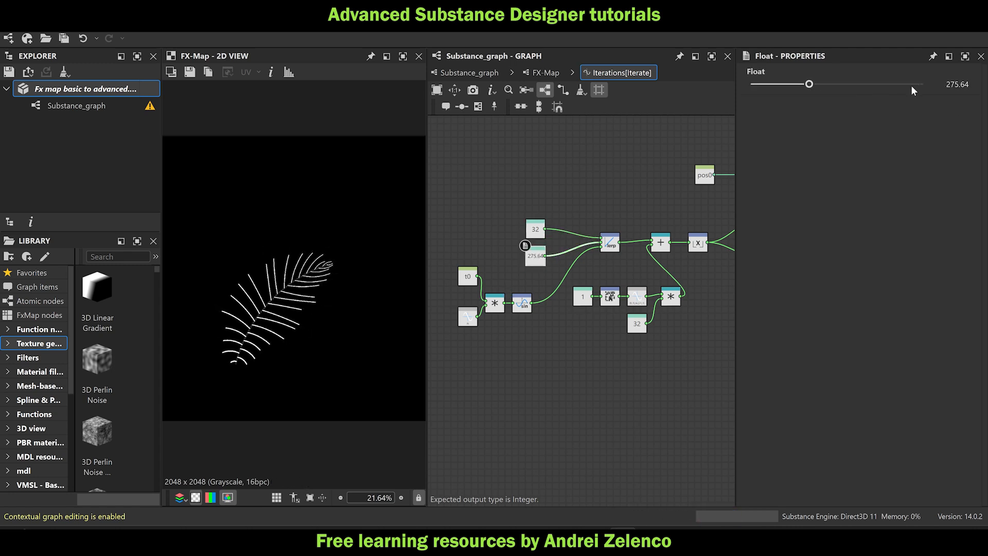
double_click(947, 85)
text(280)
key(Return)
click(76, 94)
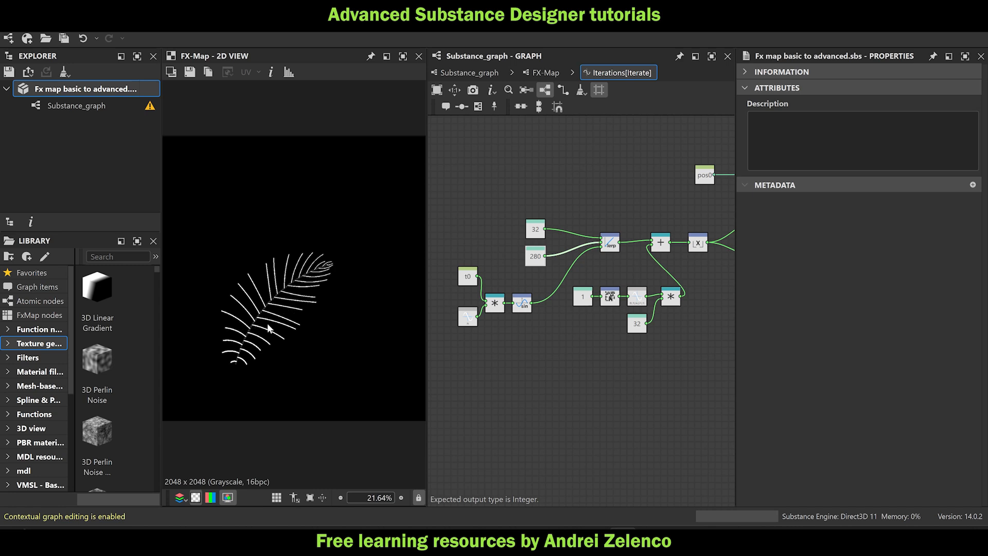
Examine how the side segments' lengths vary along the branch and reopen the lower Iterate node's Iterations function.
scroll(268, 328, up, 1)
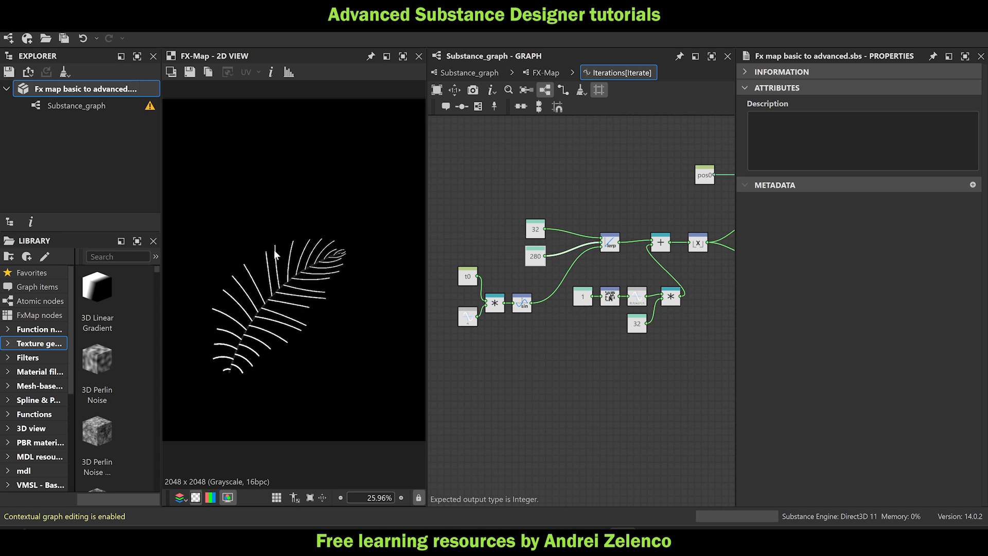
scroll(260, 290, up, 2)
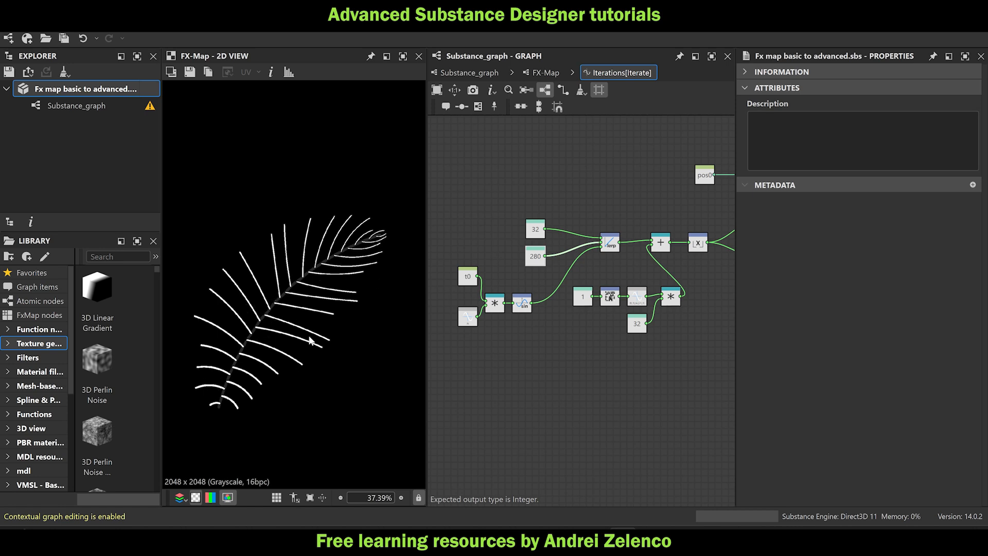
scroll(267, 317, up, 3)
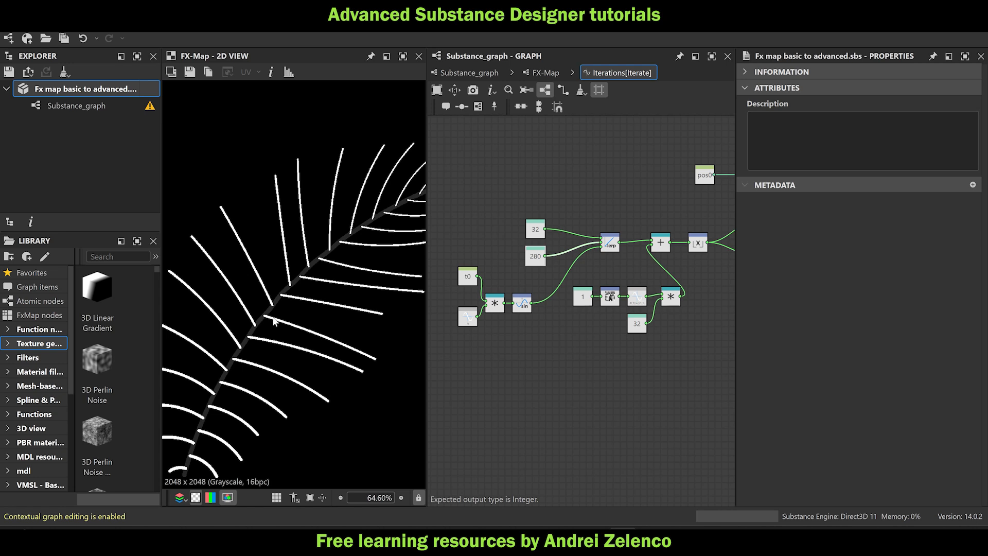
scroll(332, 327, down, 3)
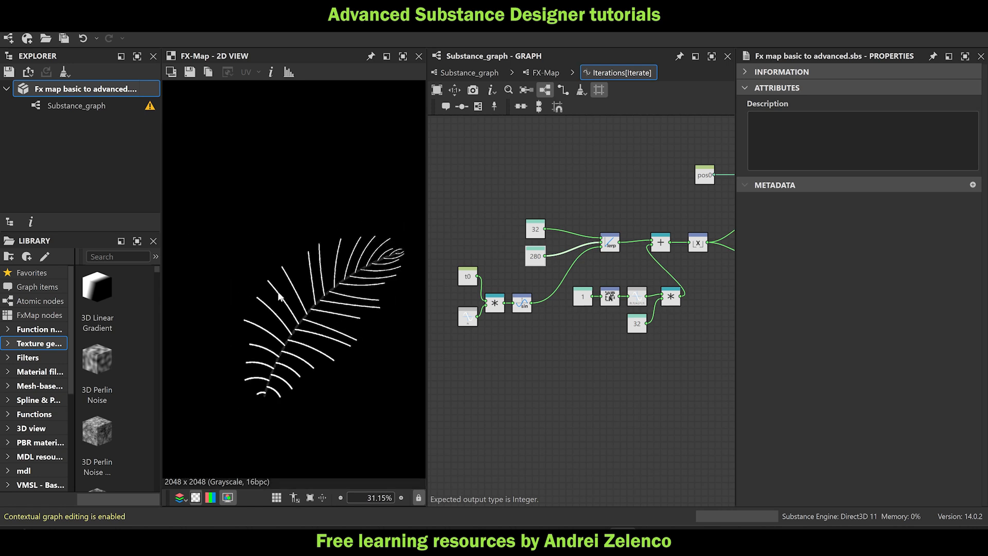
scroll(254, 308, up, 2)
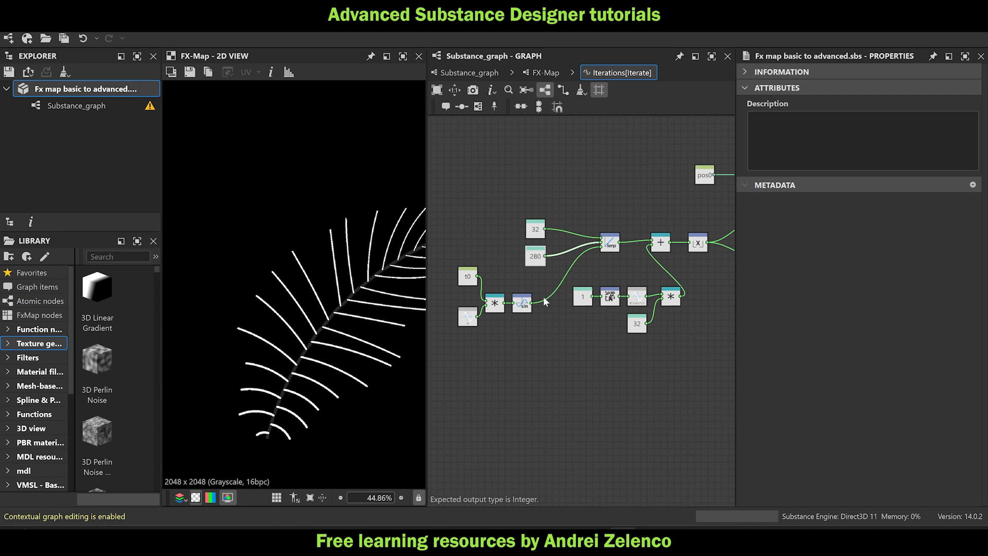
click(542, 73)
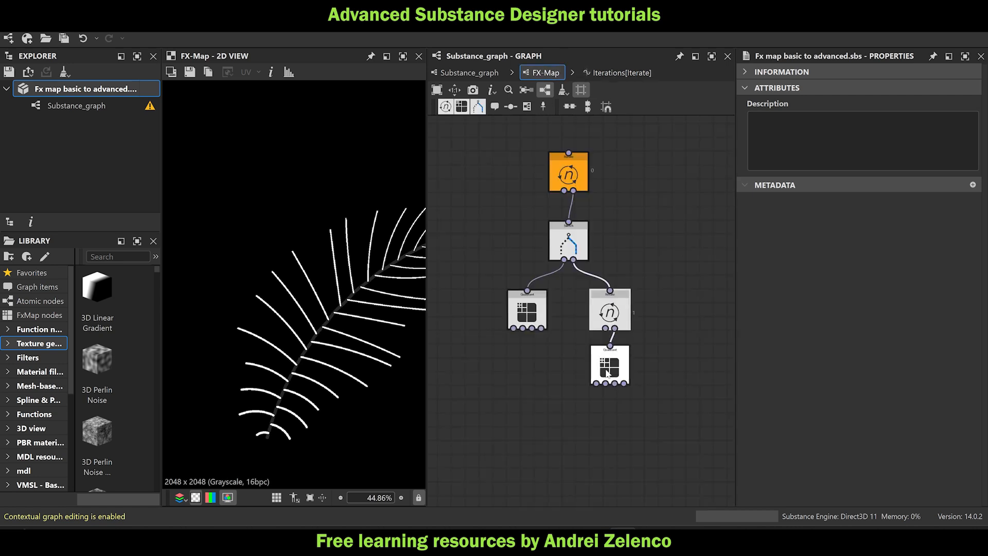
click(618, 323)
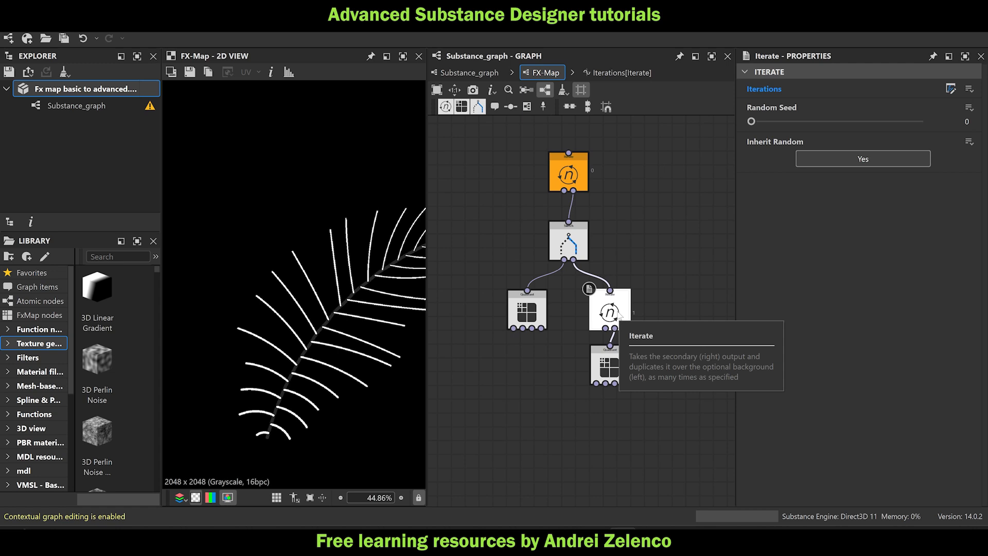
click(950, 89)
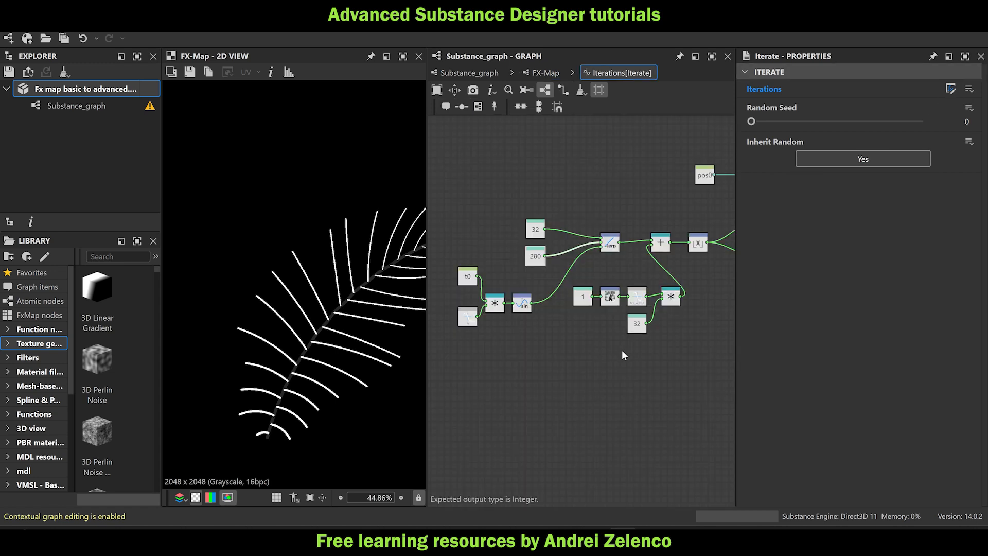
Move the random-offset chain above the Linear Interpolation branch and raise its 1 Float, Random and following node above their Multiplication.
middle_drag(672, 336, 573, 316)
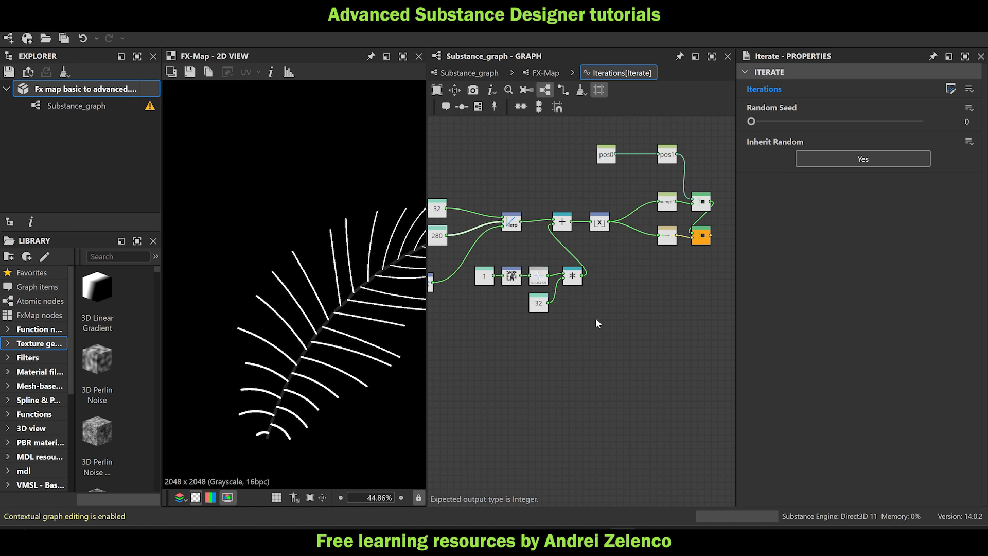
drag(612, 331, 543, 303)
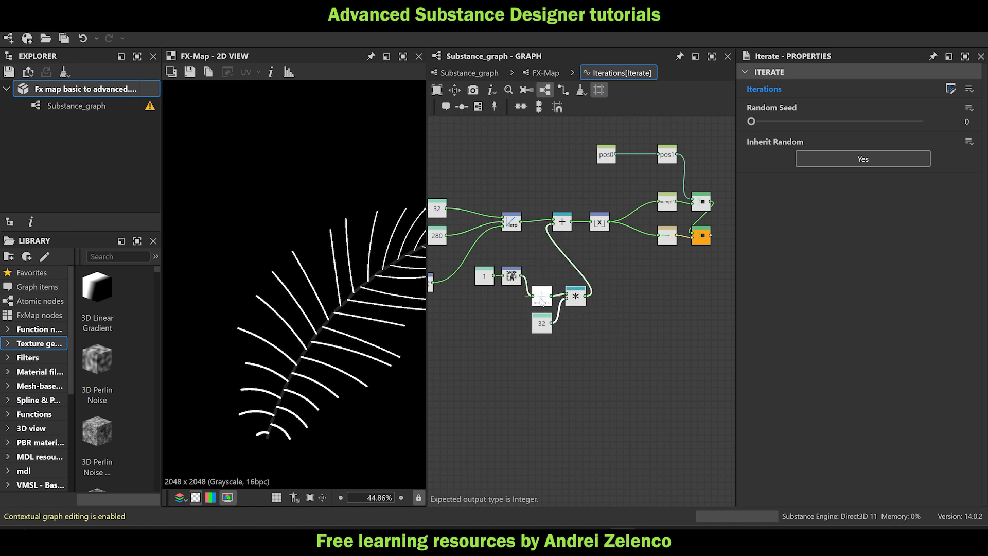
middle_drag(666, 280, 638, 305)
drag(495, 286, 459, 320)
drag(578, 375, 519, 322)
middle_drag(520, 324, 619, 349)
drag(673, 386, 512, 213)
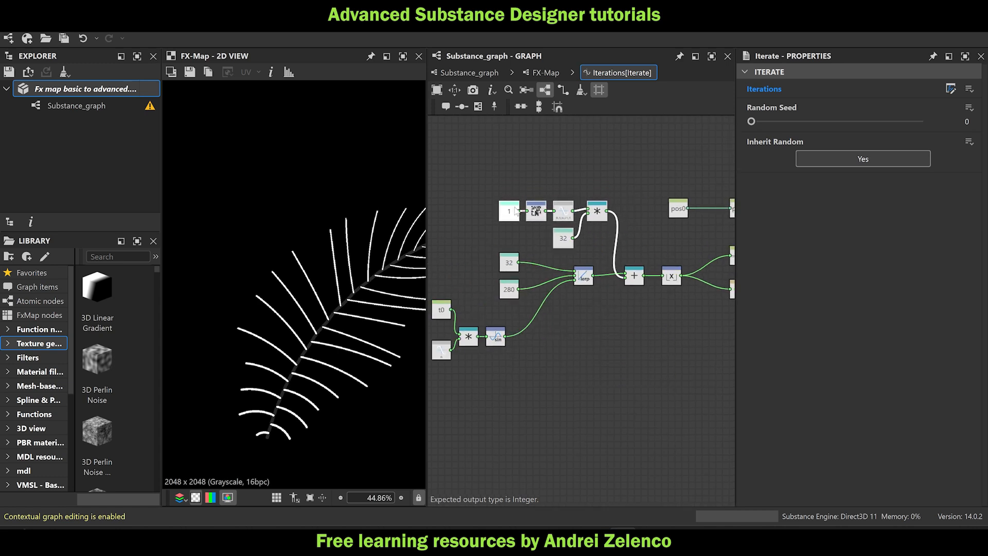
drag(546, 181, 510, 188)
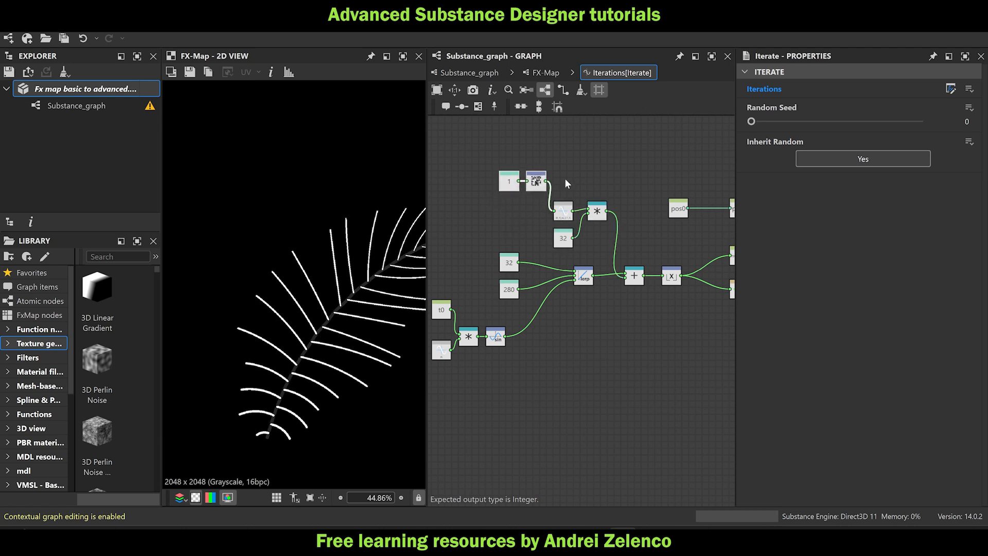
drag(558, 208, 559, 179)
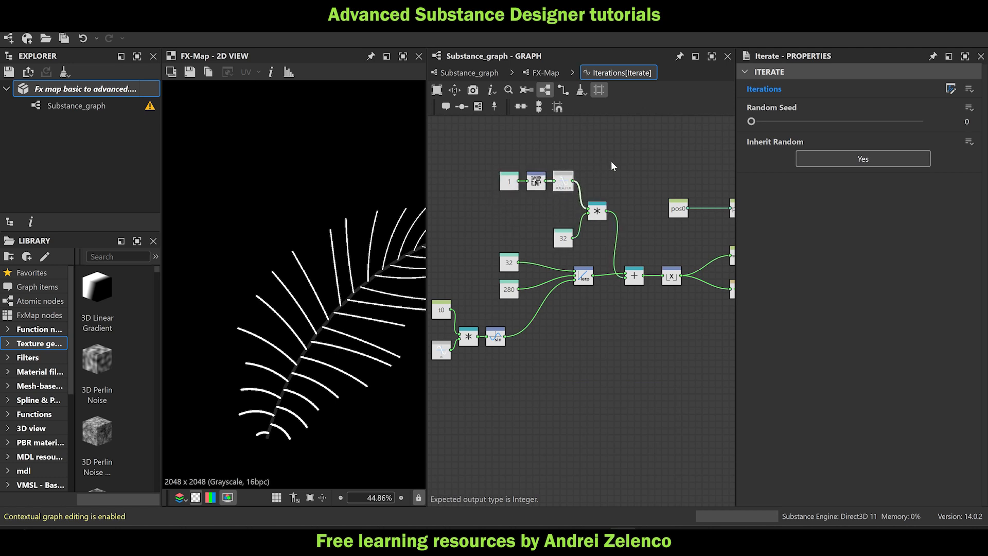
Save the package and add a Set node named r1, fed by the random chain's node that precedes the Multiplication.
middle_drag(611, 160, 551, 149)
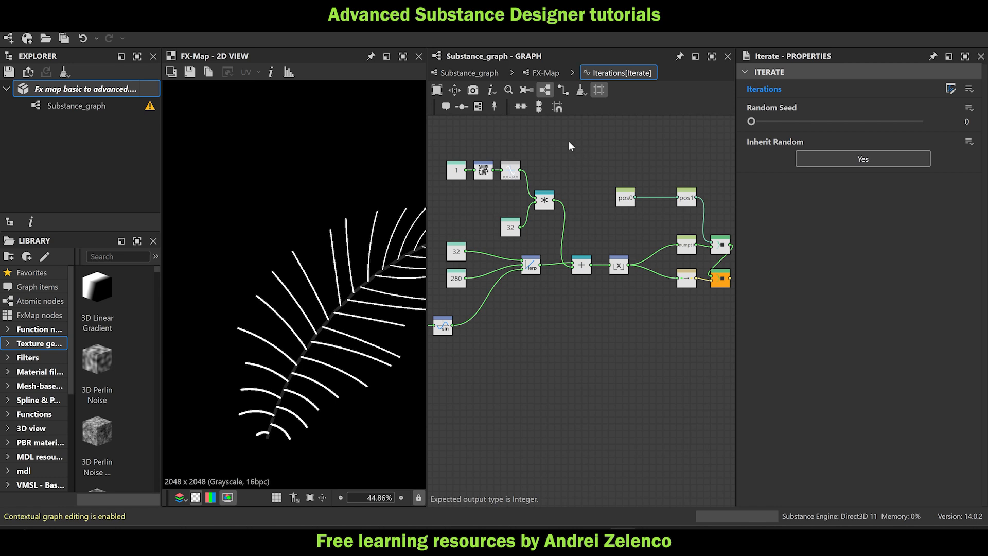
click(575, 159)
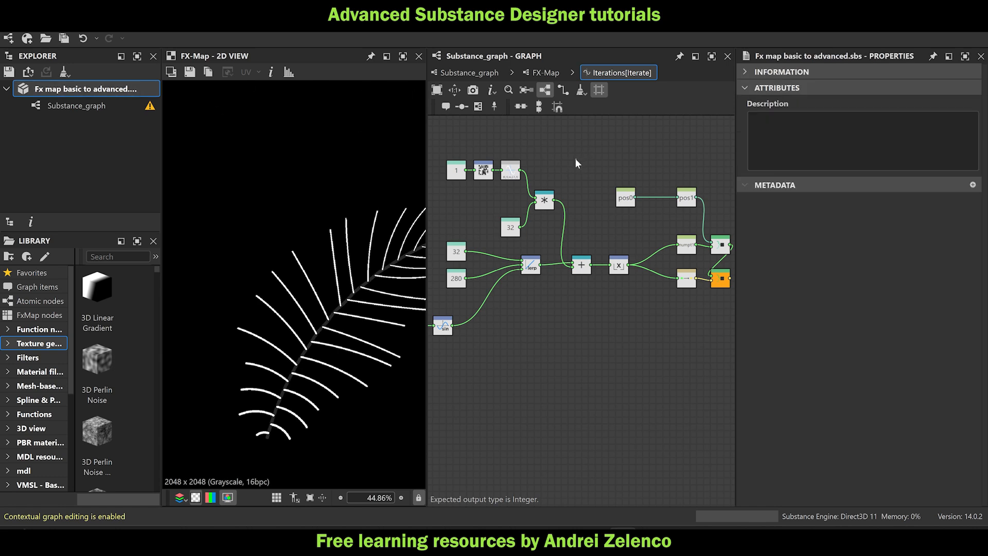
key(space)
text(set)
key(Return)
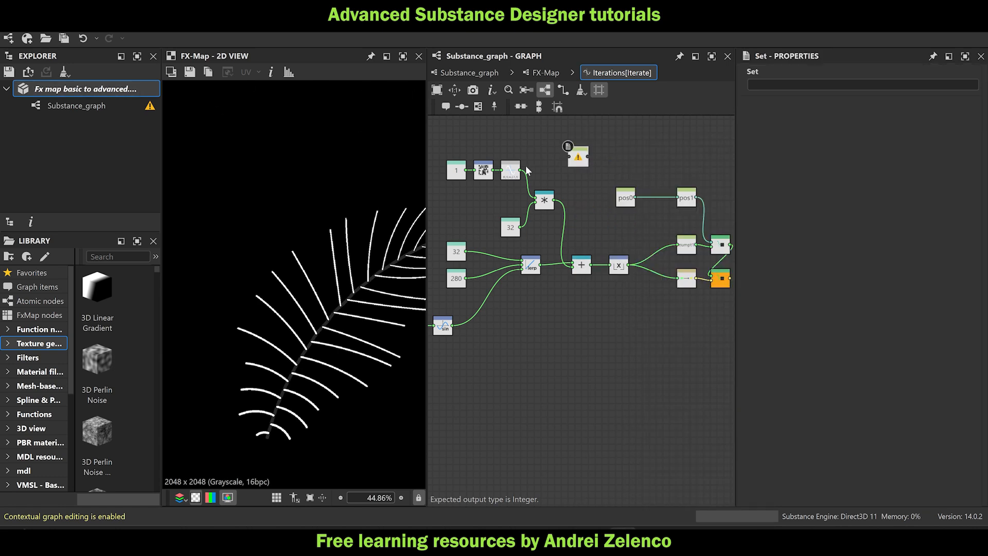
drag(520, 170, 625, 172)
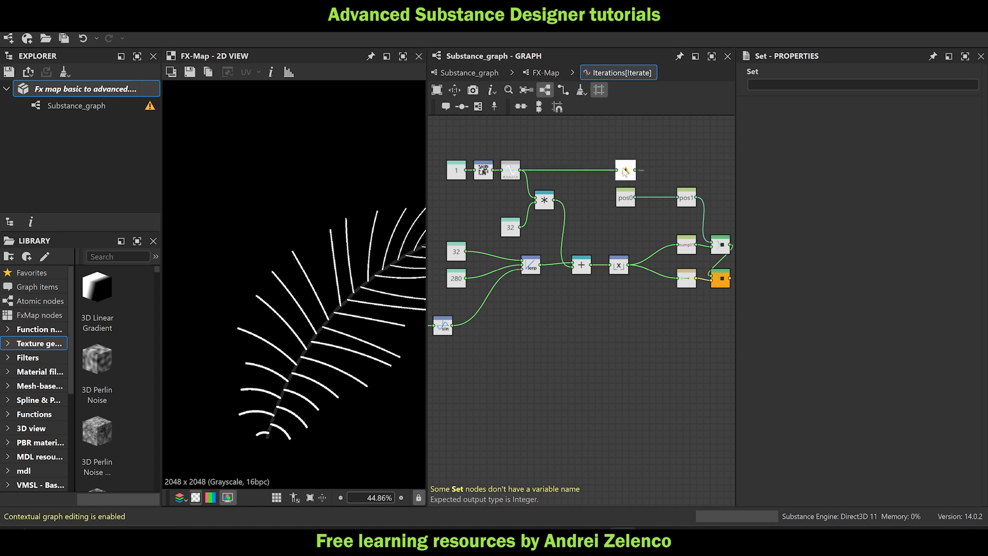
click(796, 84)
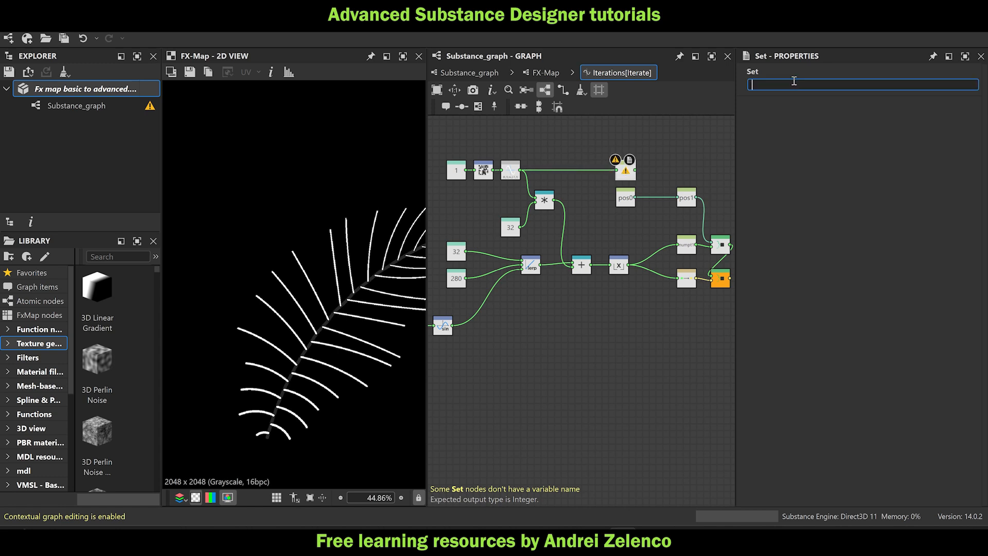
text(r1)
key(Return)
Add a Sequence beside pos1, place r1 above pos1, and route r1 and pos1 through it into the existing Sequence below.
middle_drag(693, 178, 626, 173)
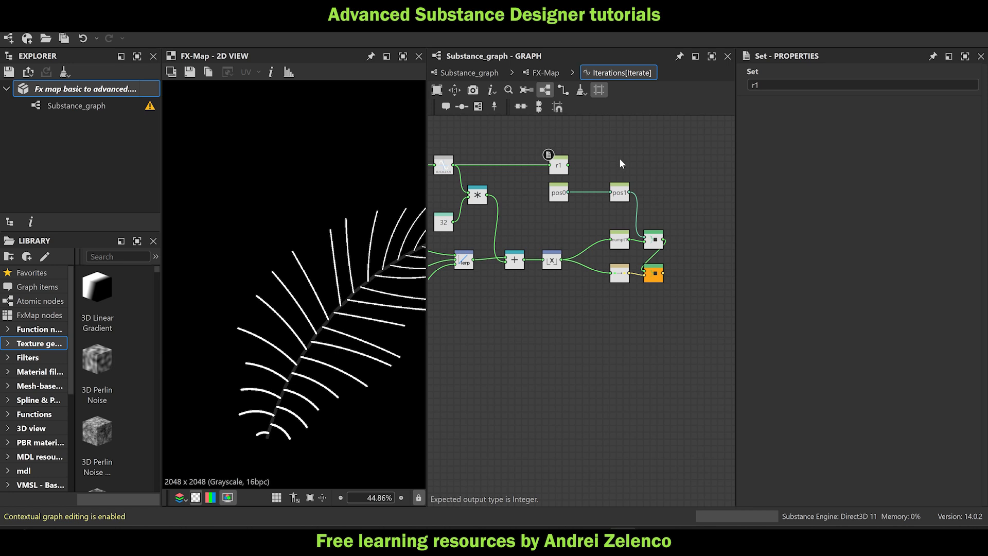
key(space)
text(seq)
click(658, 153)
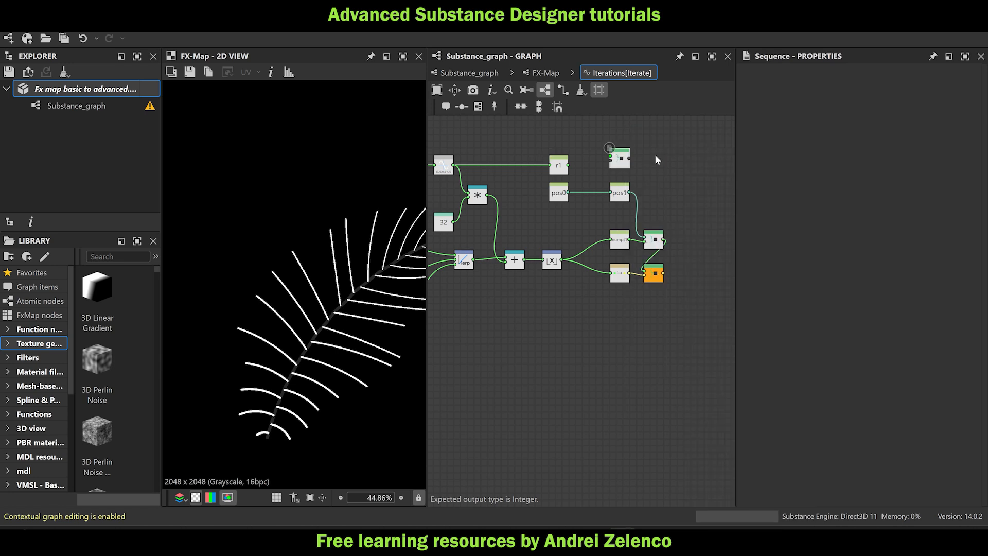
drag(624, 160, 659, 194)
drag(559, 165, 634, 286)
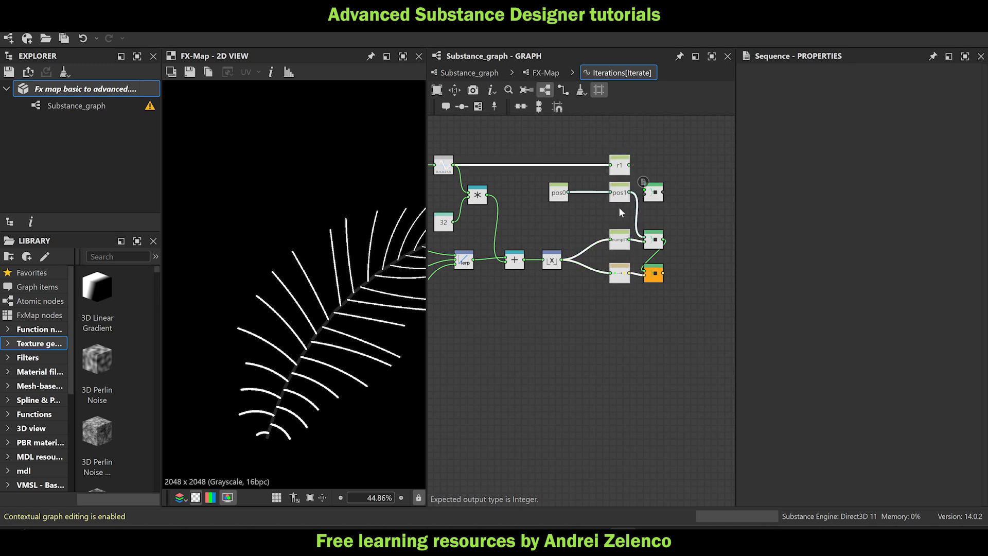
drag(631, 166, 644, 239)
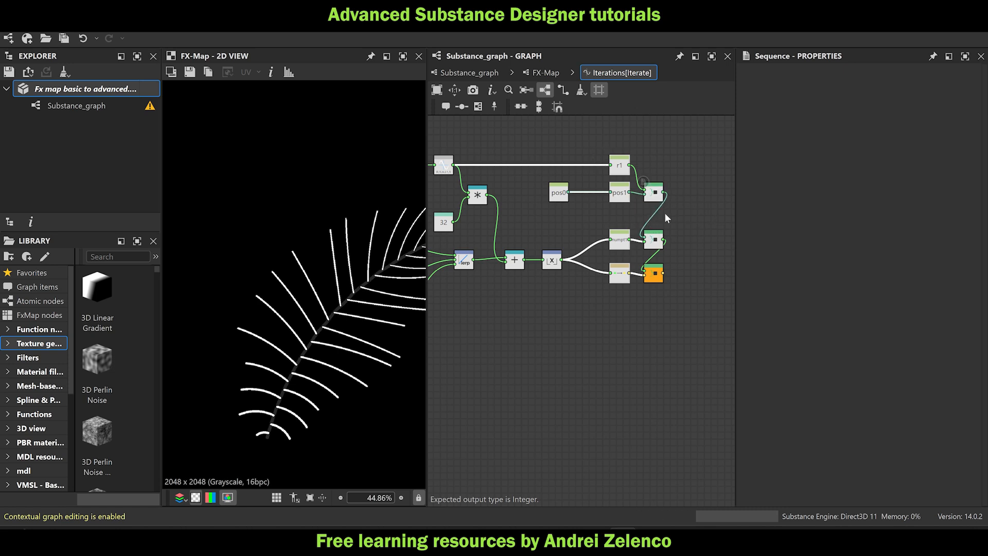
click(103, 90)
Open the lower Quadrant's Pattern Offset function and set its Float angle value to 0.54.
click(546, 73)
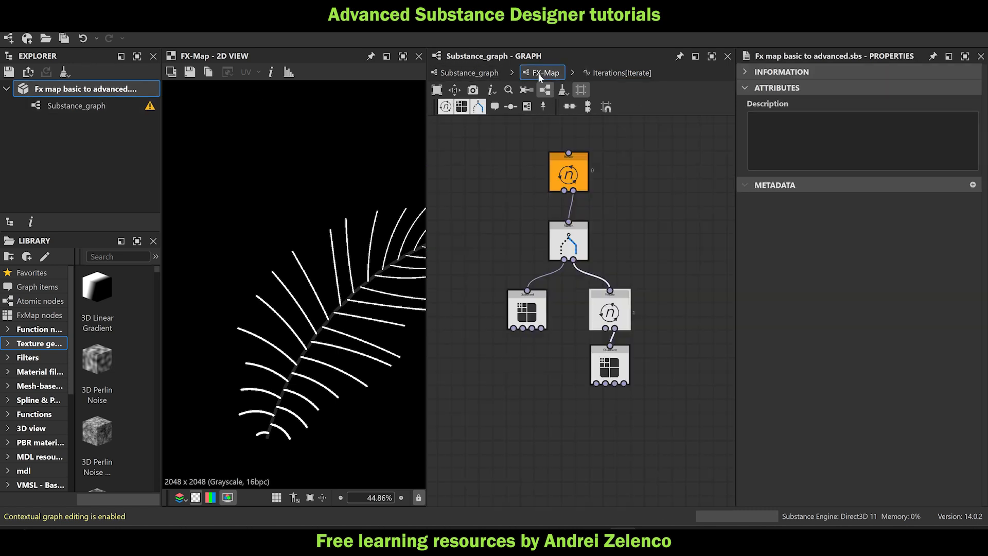
click(621, 366)
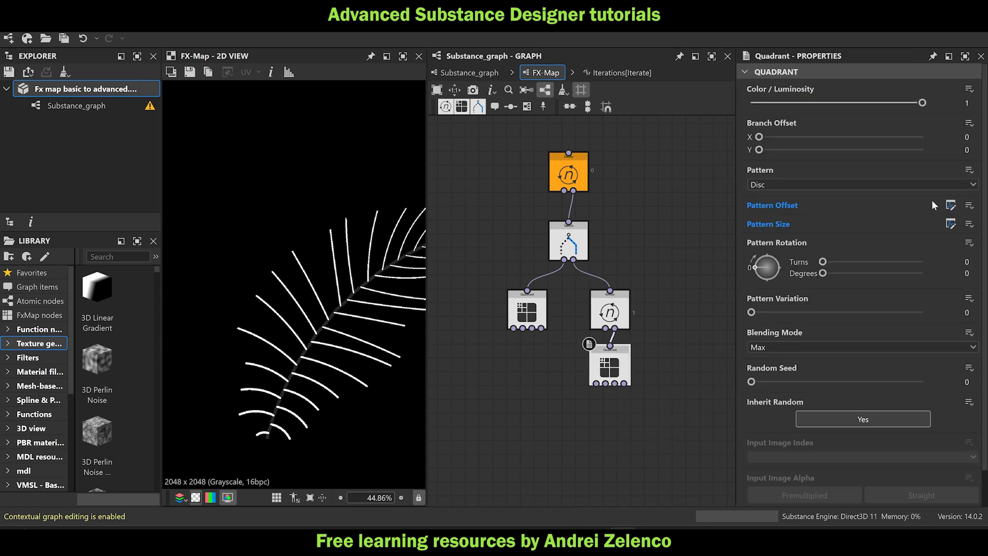
click(951, 205)
middle_drag(639, 350, 742, 309)
scroll(612, 326, up, 2)
drag(511, 320, 504, 319)
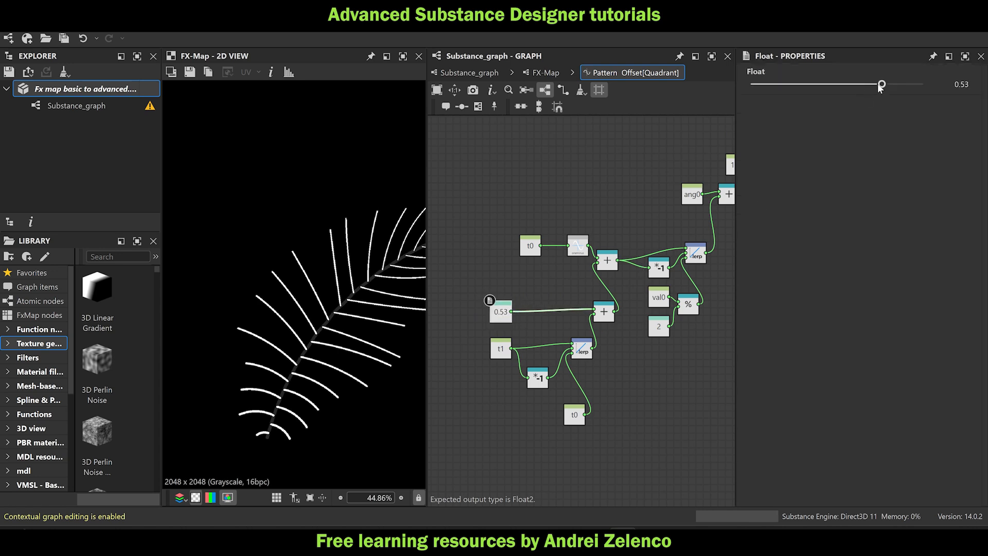
drag(881, 88, 884, 88)
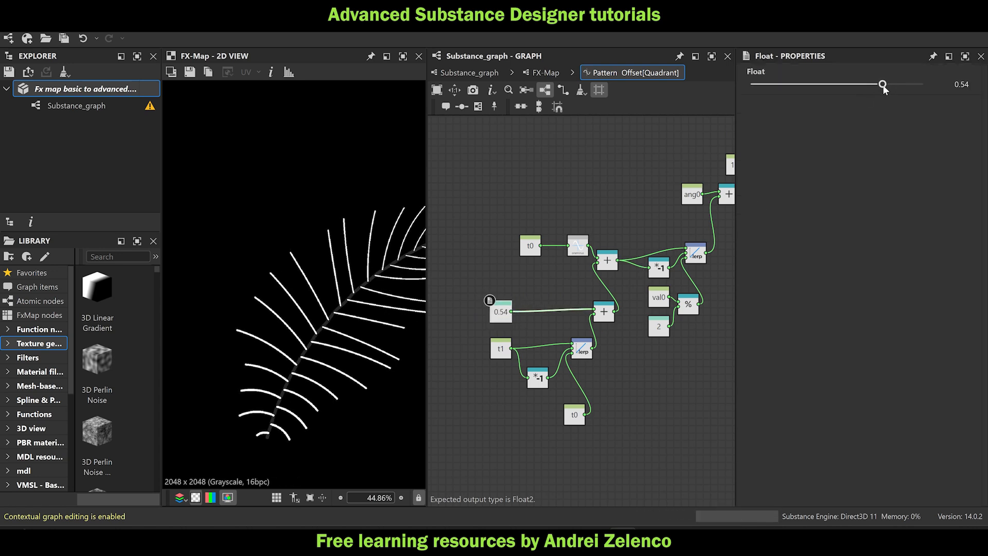
Stack the t1, negation and t0 nodes beside the Linear Interpolation and move the 0.54 Float away to make room.
middle_drag(572, 295, 617, 272)
drag(624, 395, 590, 346)
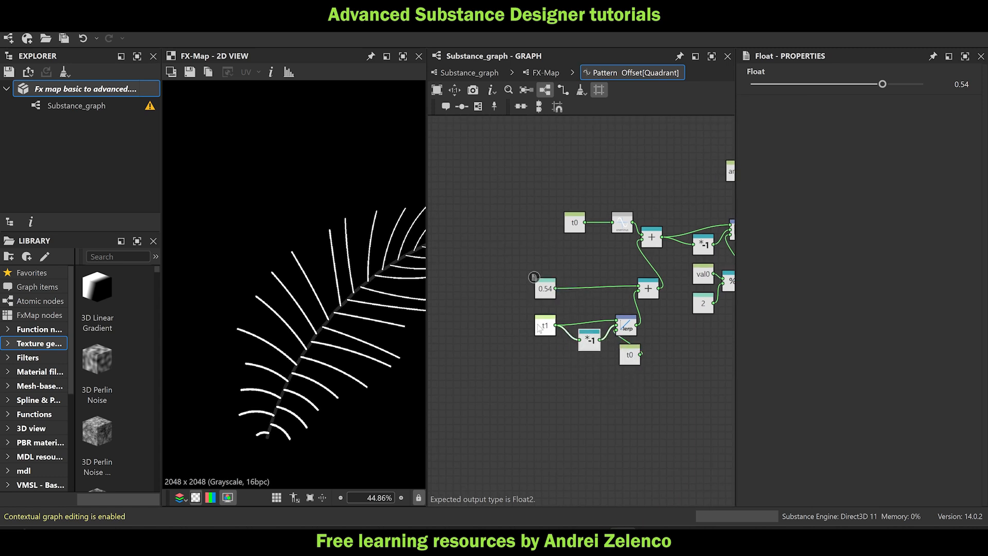
drag(539, 328, 583, 313)
drag(631, 358, 590, 374)
middle_drag(522, 359, 597, 355)
drag(617, 289, 551, 290)
Insert an Add node between the 0.54 Float and the existing Add, close to the Float.
key(space)
text(a)
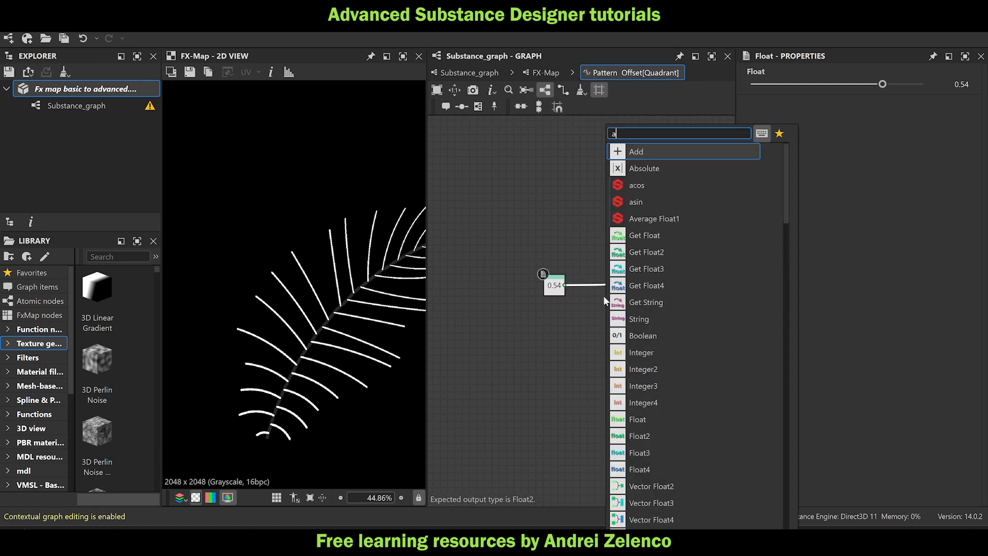
text(dd)
click(643, 152)
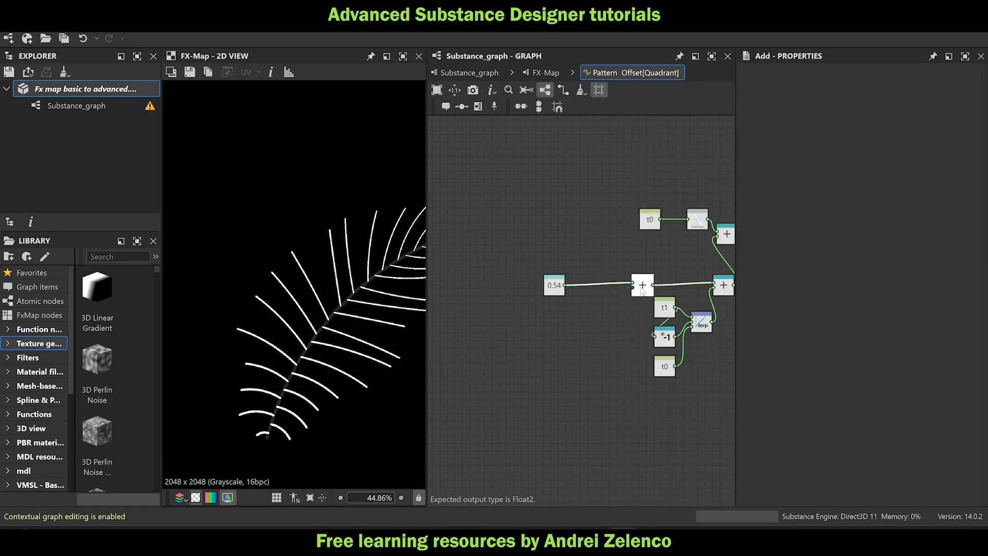
drag(641, 288, 588, 288)
Add a Get Float node reading r1 below the 0.54 Float and connect it to the new Add's second input.
key(space)
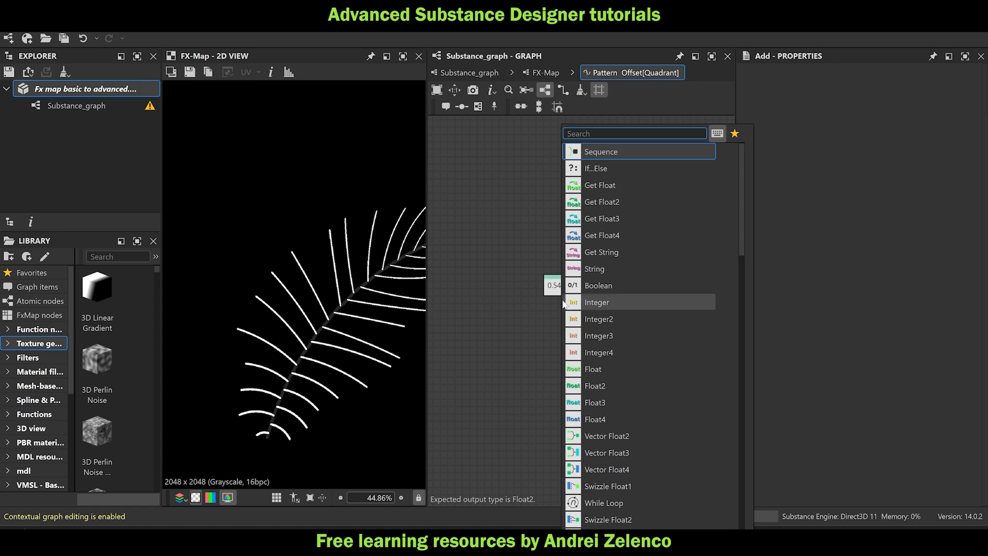
text(get)
click(614, 150)
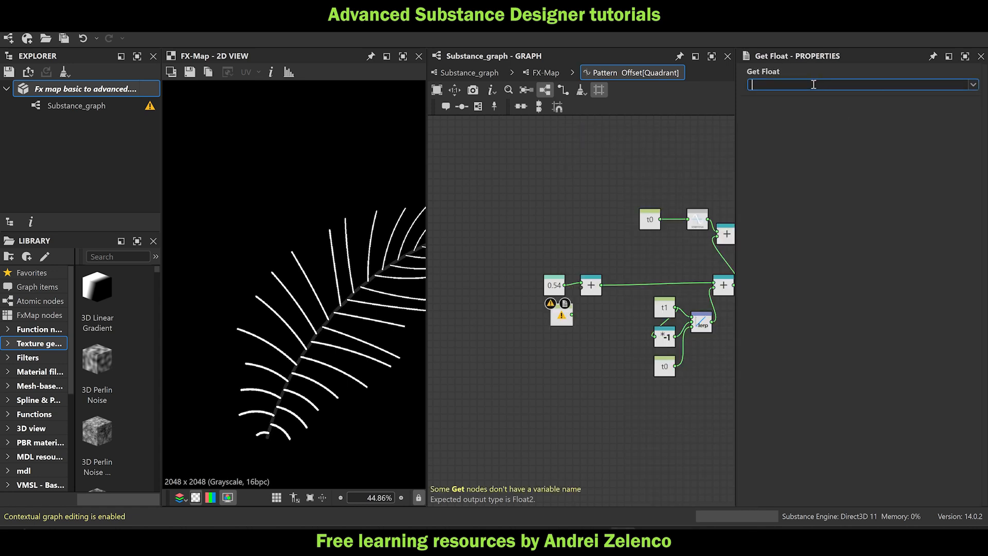
text(r1)
key(Return)
scroll(548, 323, up, 2)
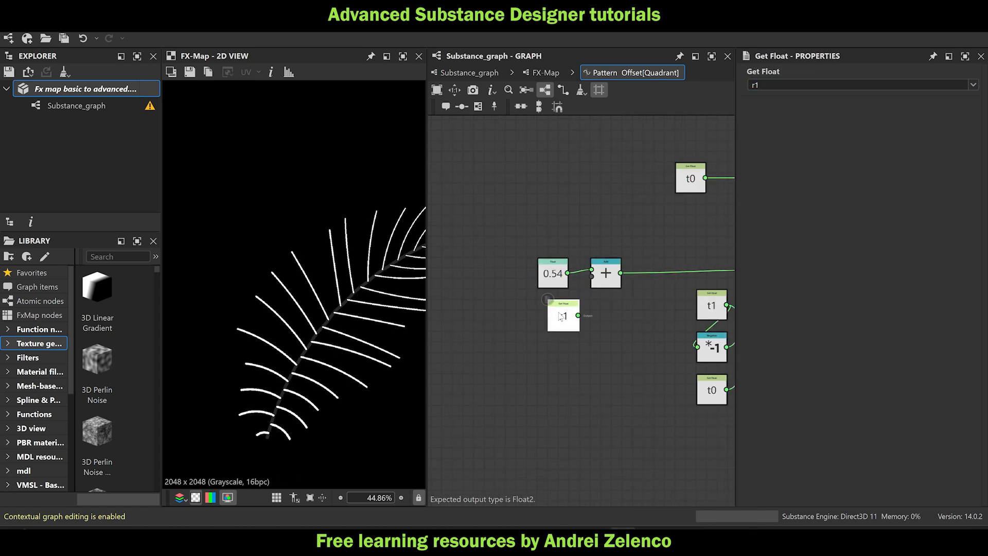
drag(605, 273, 605, 273)
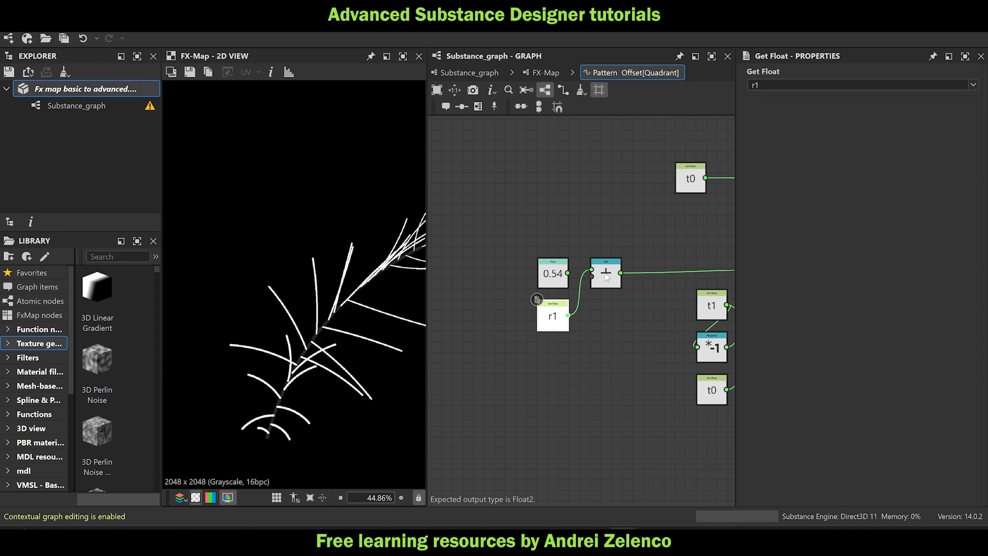
key(ctrl+z)
drag(568, 315, 591, 276)
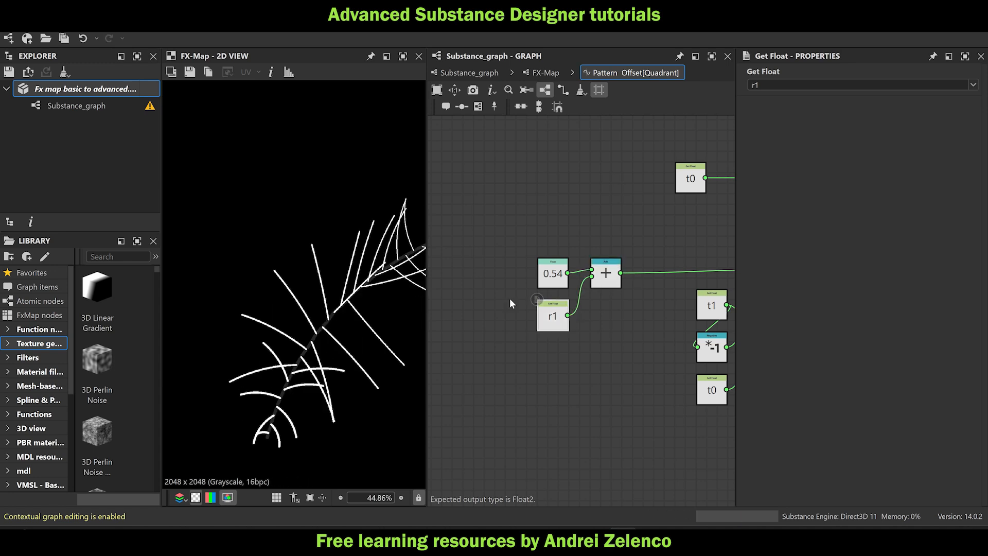
Insert a Multiplication node between the r1 Get Float and the Add.
scroll(266, 332, down, 3)
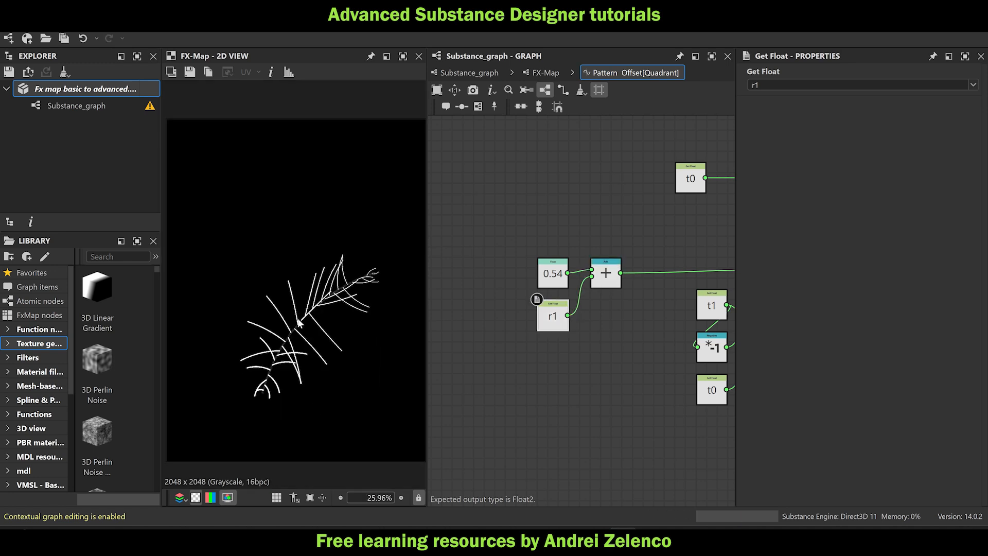
scroll(544, 359, up, 2)
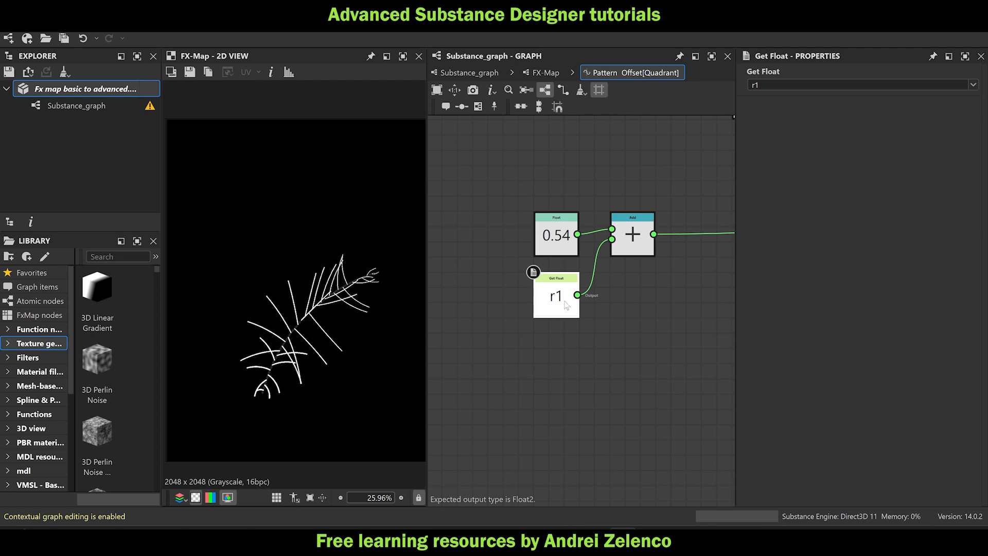
key(space)
text(mu)
click(648, 150)
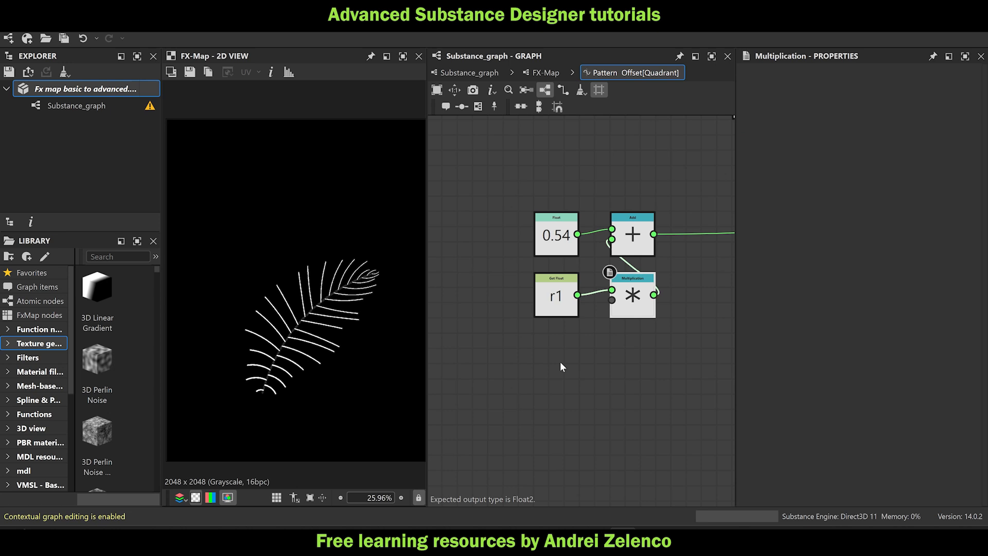
Connect a new Float to the Multiplication's second input, set it to 0.09, and save the package.
key(space)
text(fl)
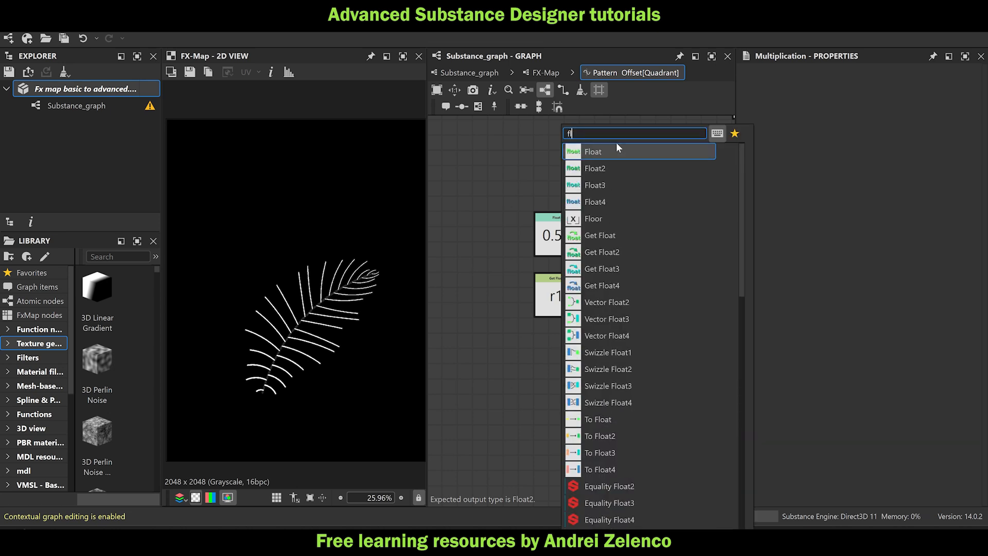
click(616, 143)
drag(578, 355, 611, 300)
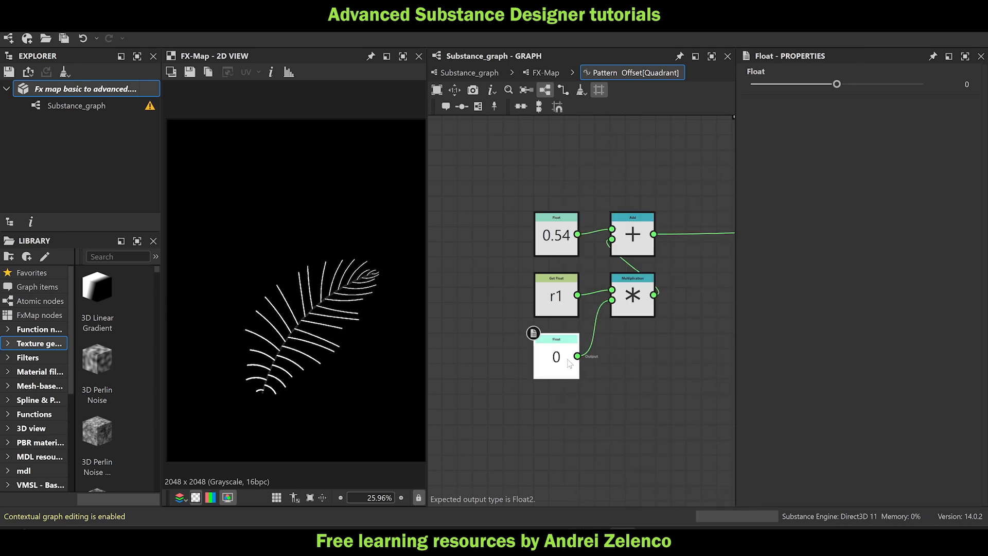
drag(840, 84, 846, 87)
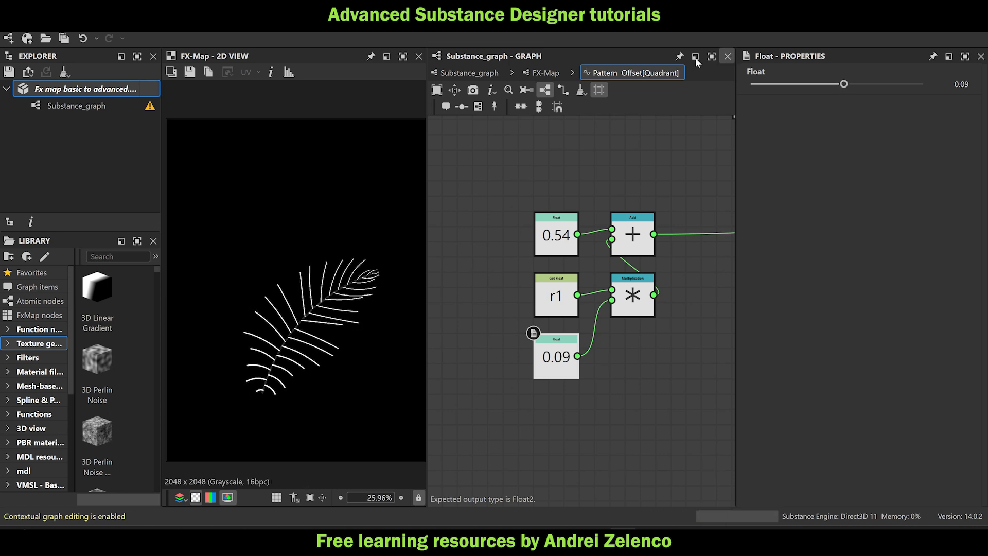
key(ctrl+s)
click(65, 86)
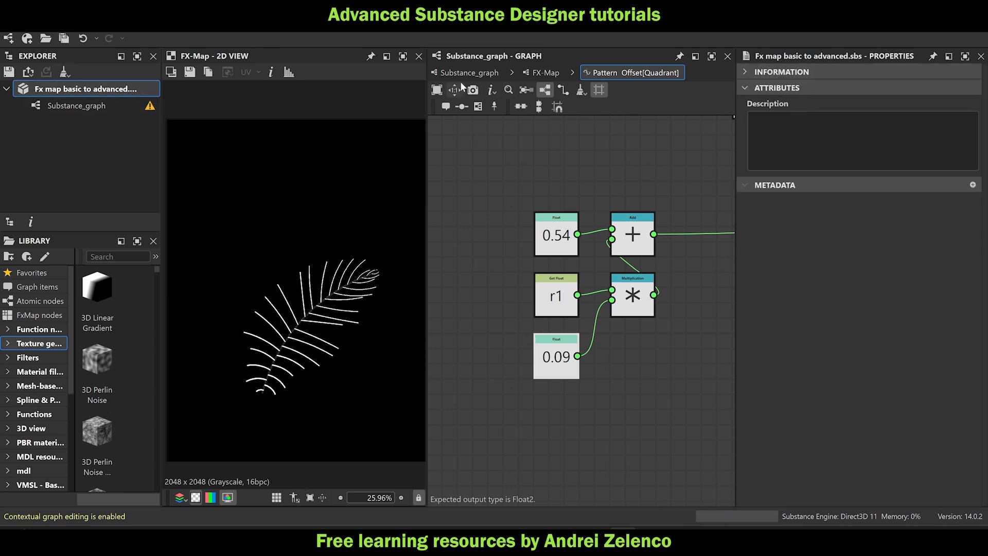
Try Random Seed 3 on the FX-Map node in the main graph and return it to 0.
click(465, 73)
scroll(560, 230, up, 3)
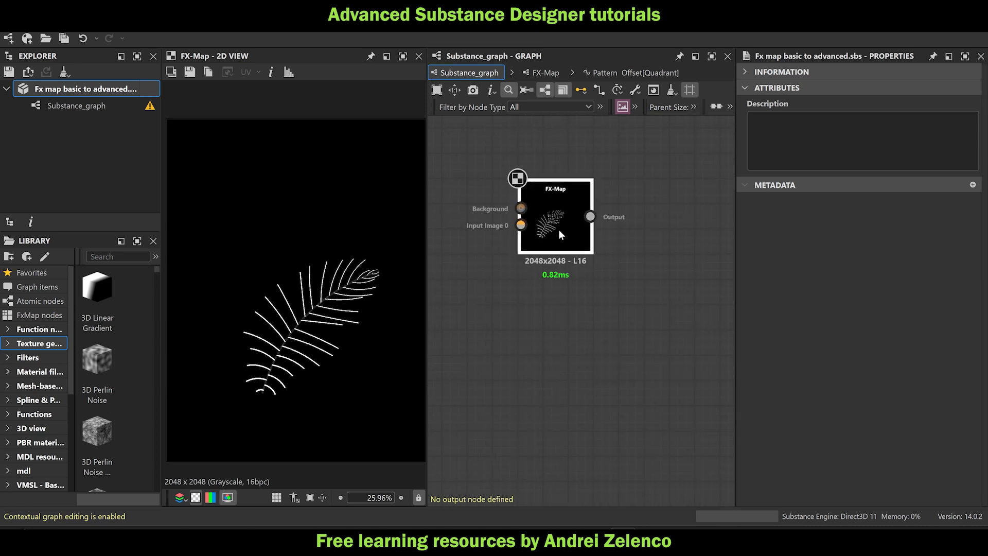
click(558, 229)
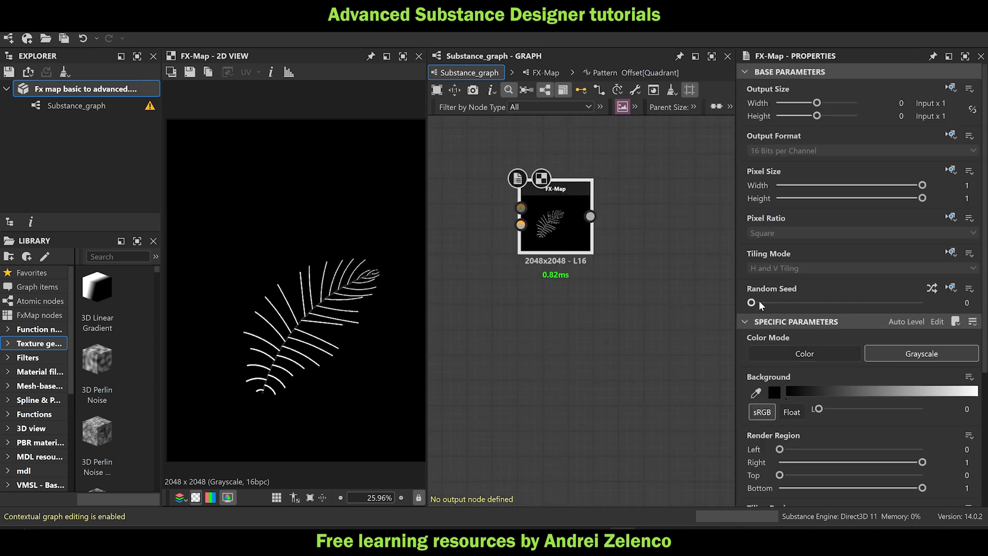
drag(761, 305, 801, 308)
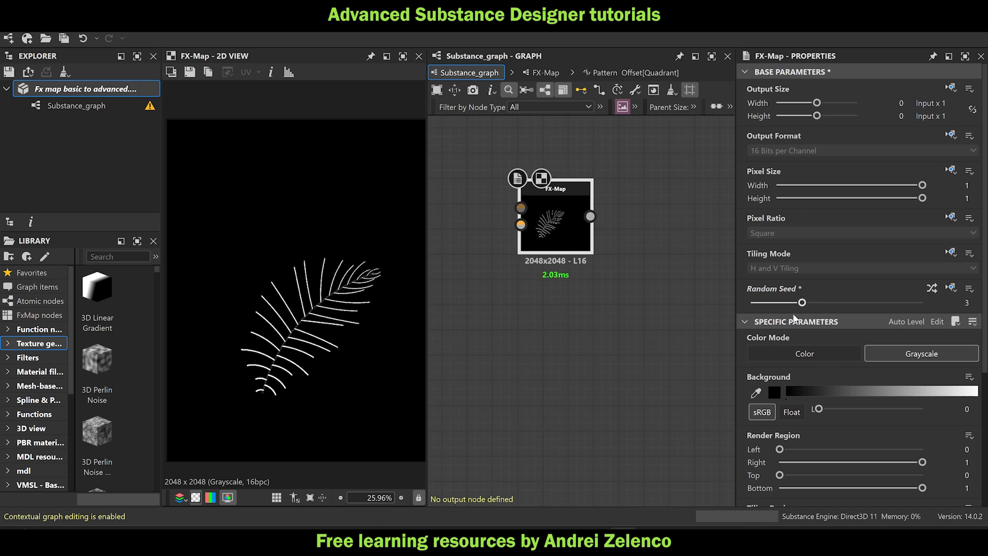
drag(794, 315, 755, 315)
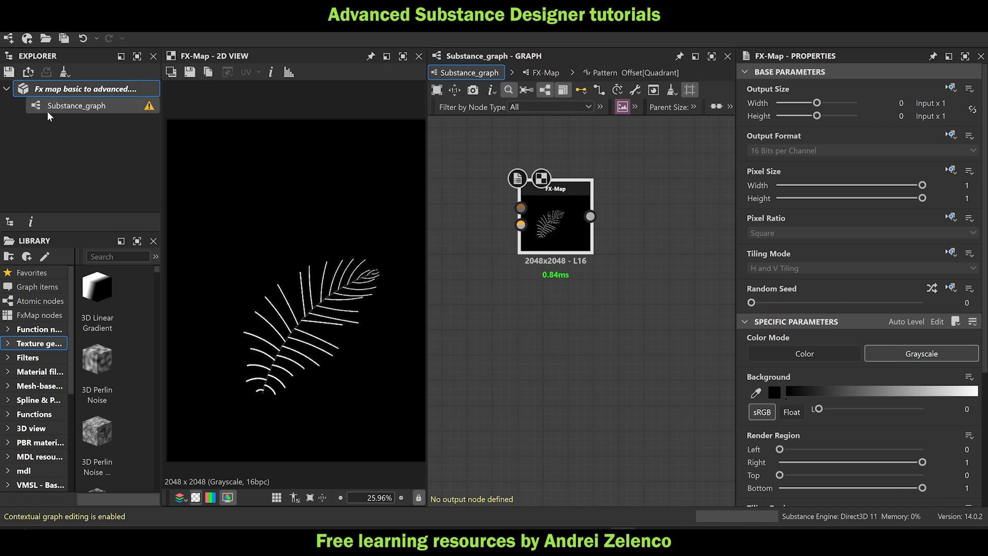
Save the package and inspect the branch pattern up close and as a whole.
click(74, 89)
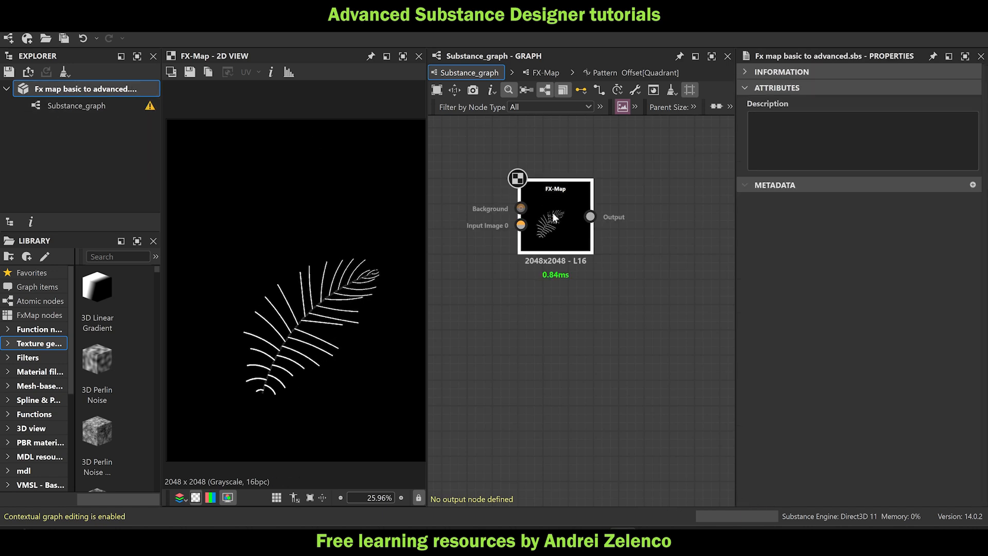
scroll(285, 353, up, 3)
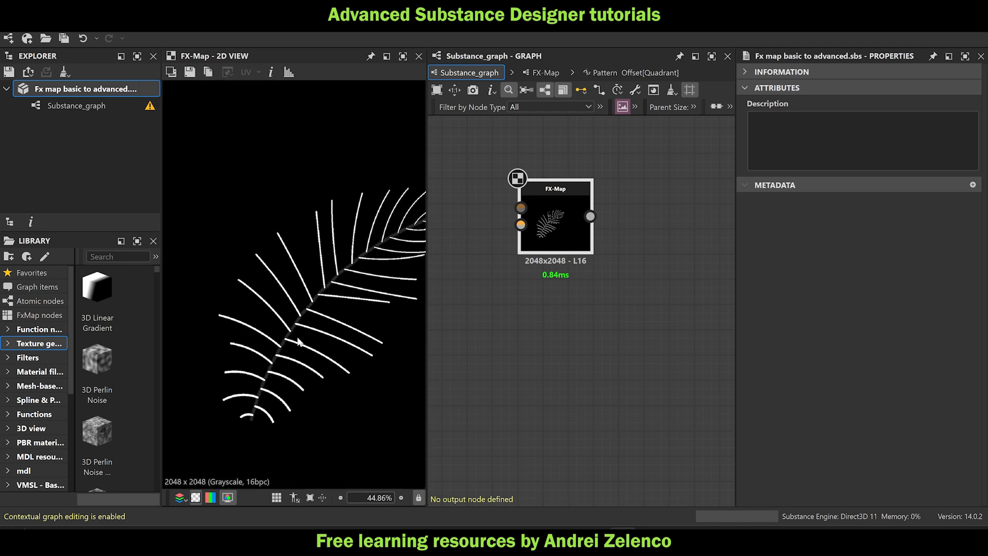
scroll(299, 341, down, 4)
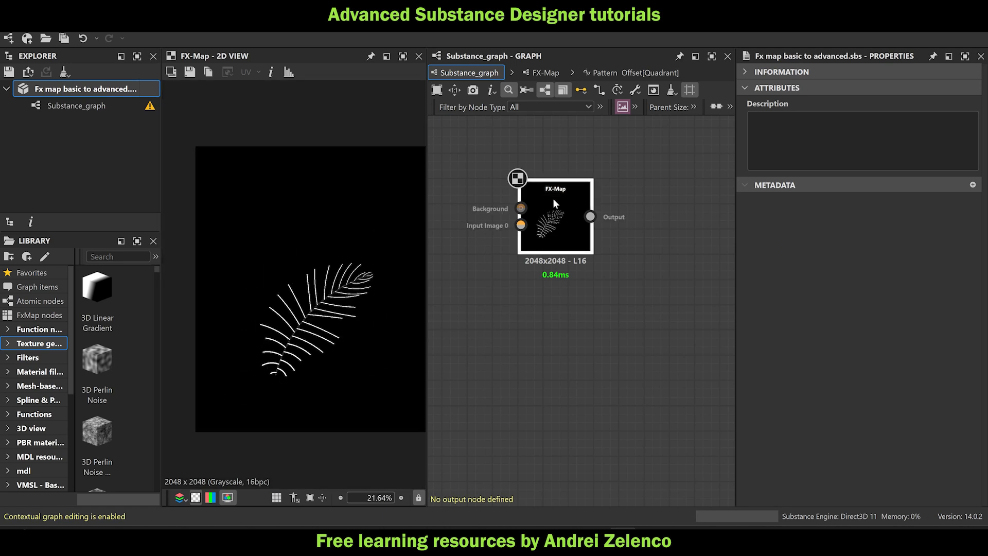
Open the FX-Map's internal graph and move the lower Quadrant away from its Iterate to make room between them.
click(537, 218)
double_click(531, 218)
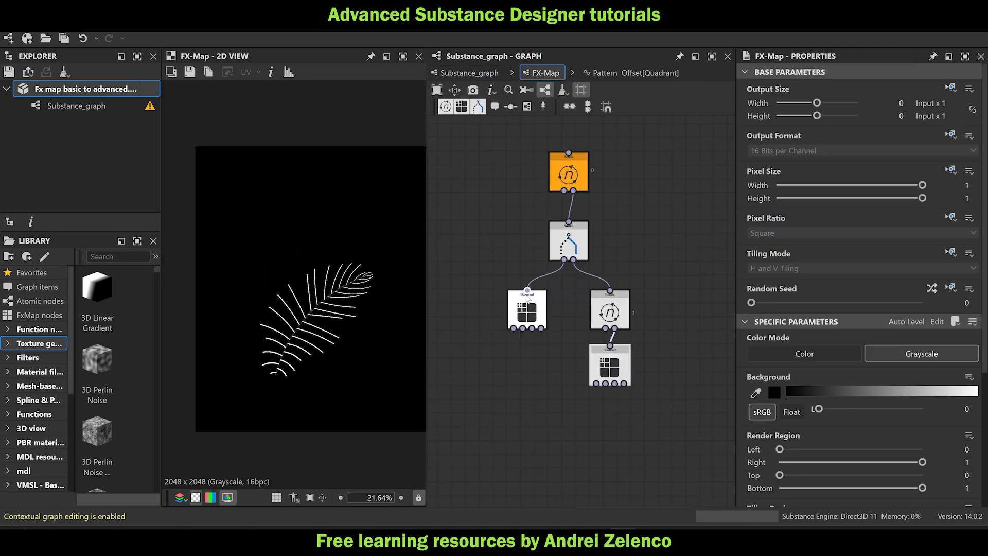
scroll(331, 344, up, 3)
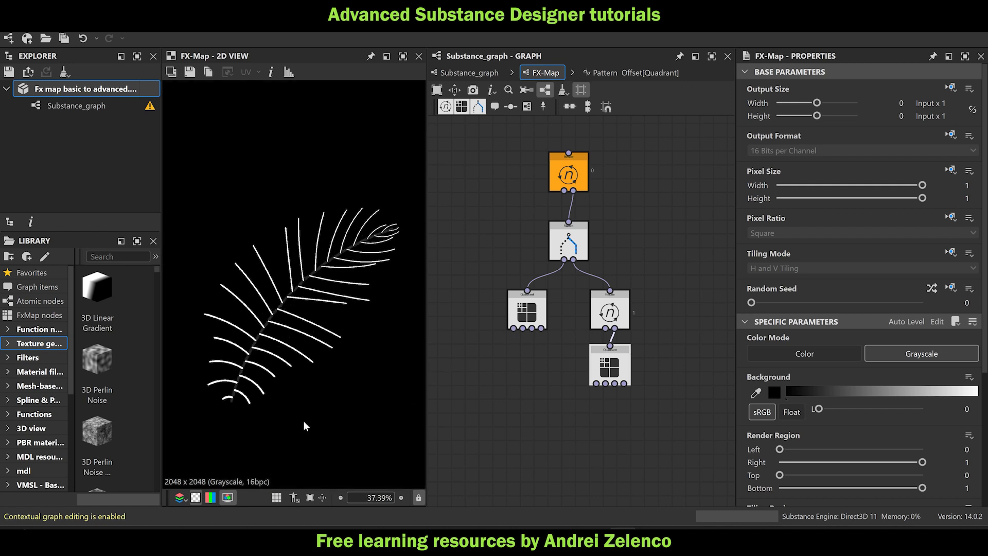
middle_drag(581, 411, 591, 275)
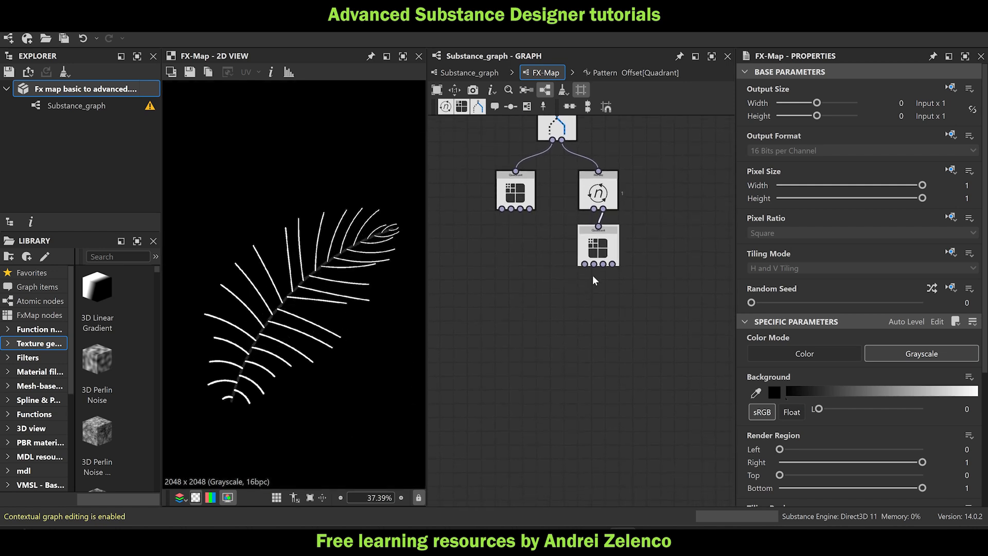
scroll(549, 230, down, 3)
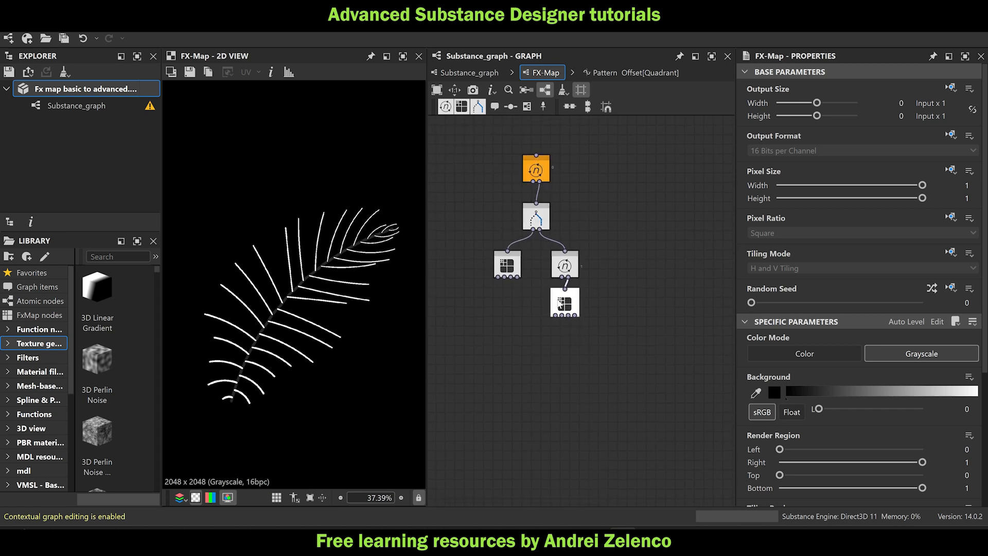
drag(559, 303, 530, 350)
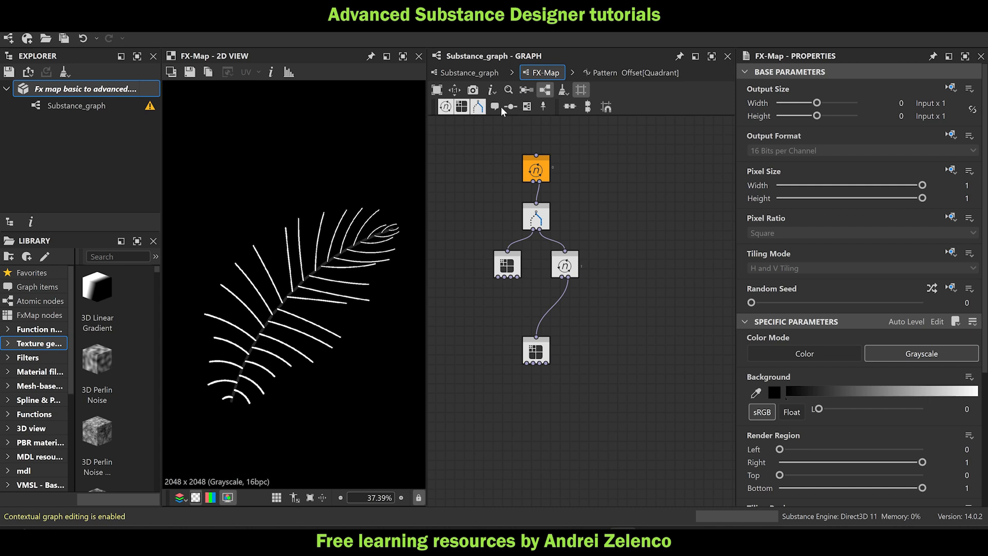
Insert a Switch between the second Iterate and the lower Quadrant, align the nodes and save the package.
click(479, 105)
scroll(575, 311, up, 3)
drag(563, 252, 591, 290)
drag(585, 336, 508, 356)
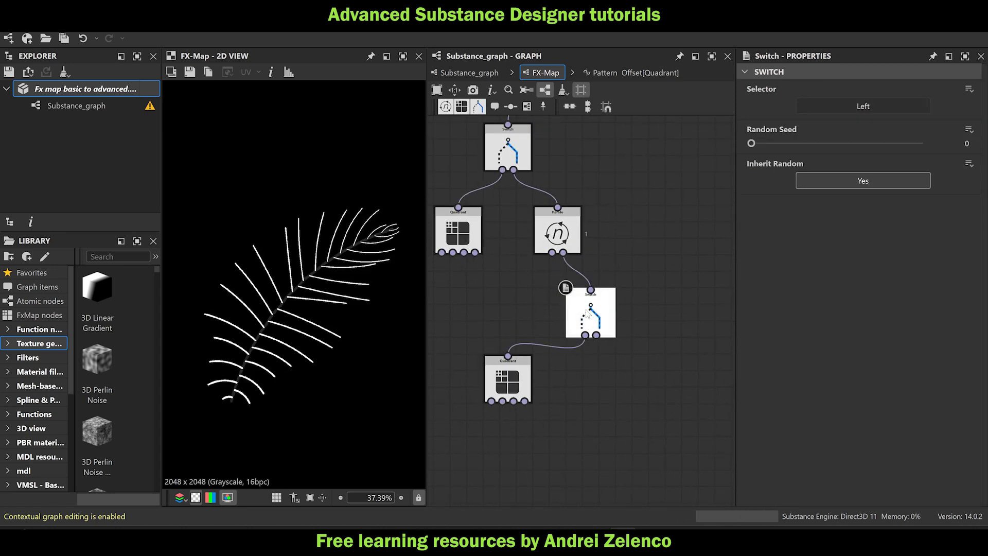
drag(592, 316, 559, 316)
drag(508, 379, 508, 395)
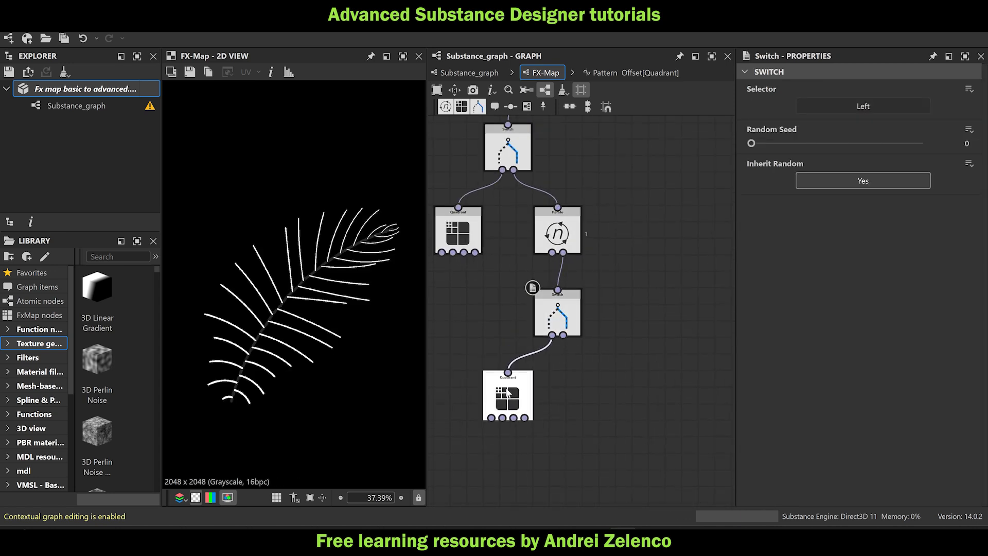
click(99, 82)
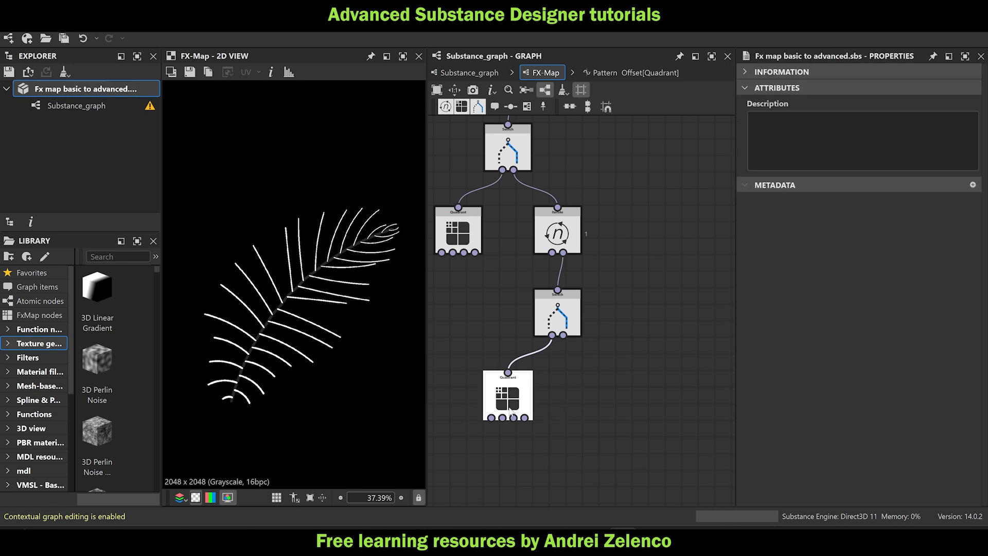
Copy all function nodes from the lower Quadrant's Pattern Offset function and return to the FX-Map graph.
click(528, 404)
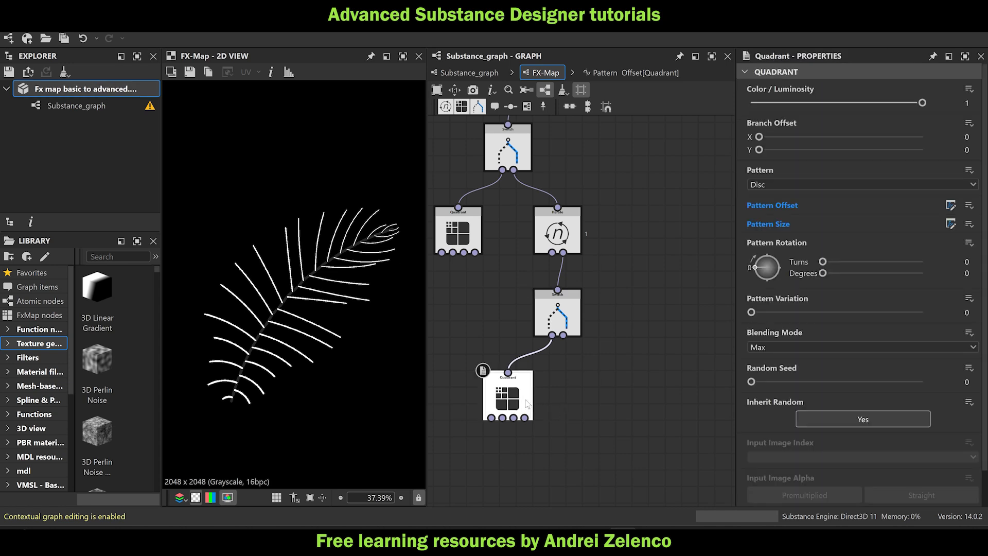
click(949, 206)
scroll(459, 291, down, 6)
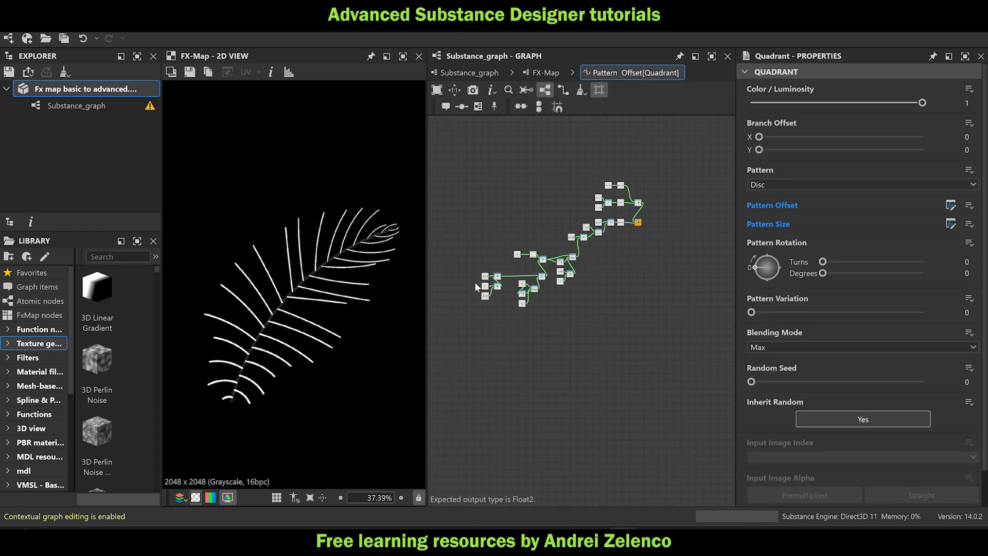
drag(669, 203, 462, 355)
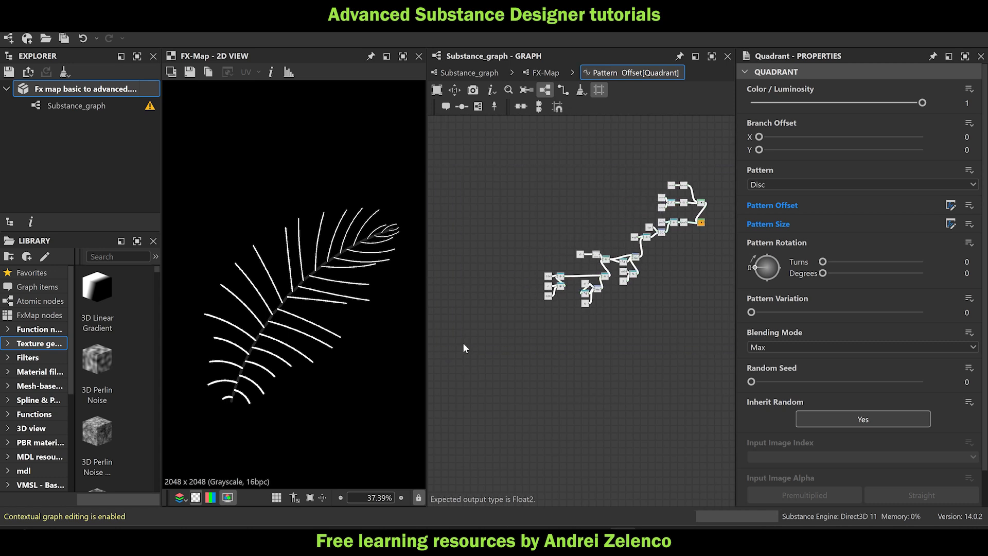
click(543, 75)
Create an empty function for the new Switch's Selector and paste the copied Pattern Offset nodes into it.
scroll(558, 320, up, 3)
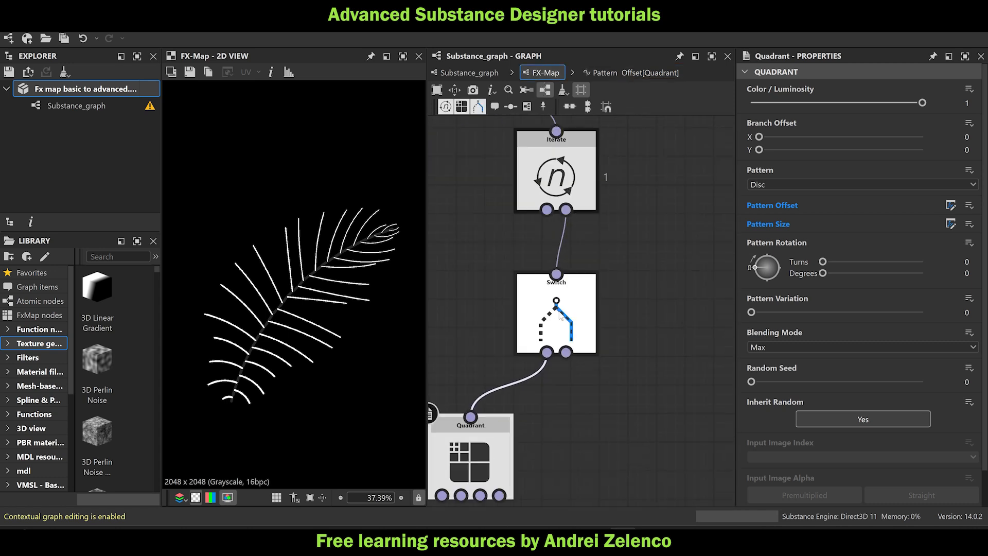
click(564, 322)
scroll(586, 342, down, 3)
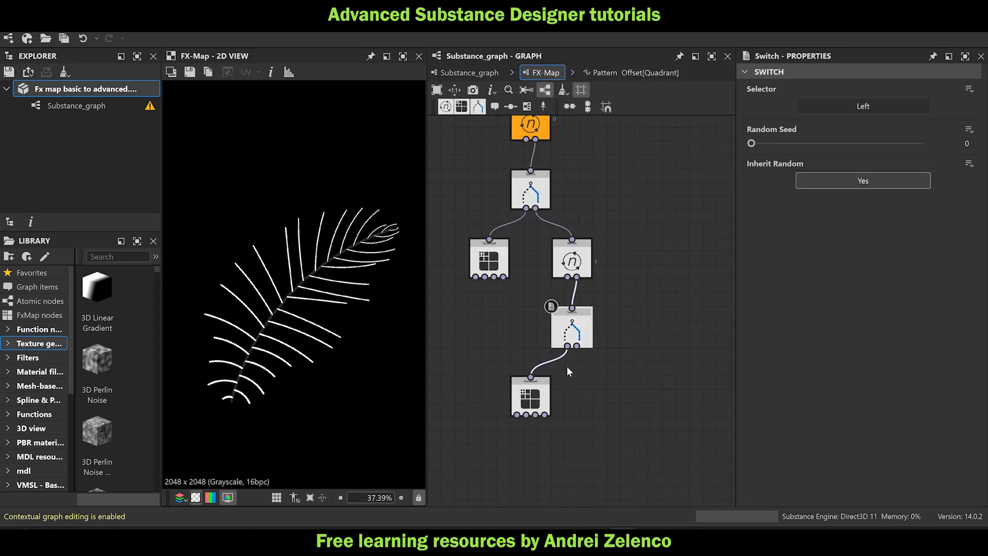
scroll(592, 386, down, 3)
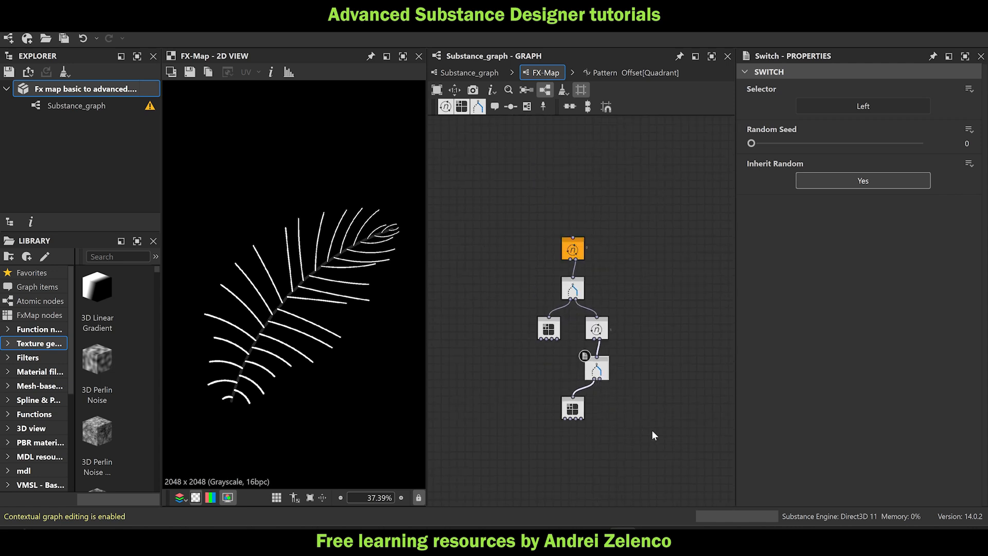
scroll(602, 360, up, 3)
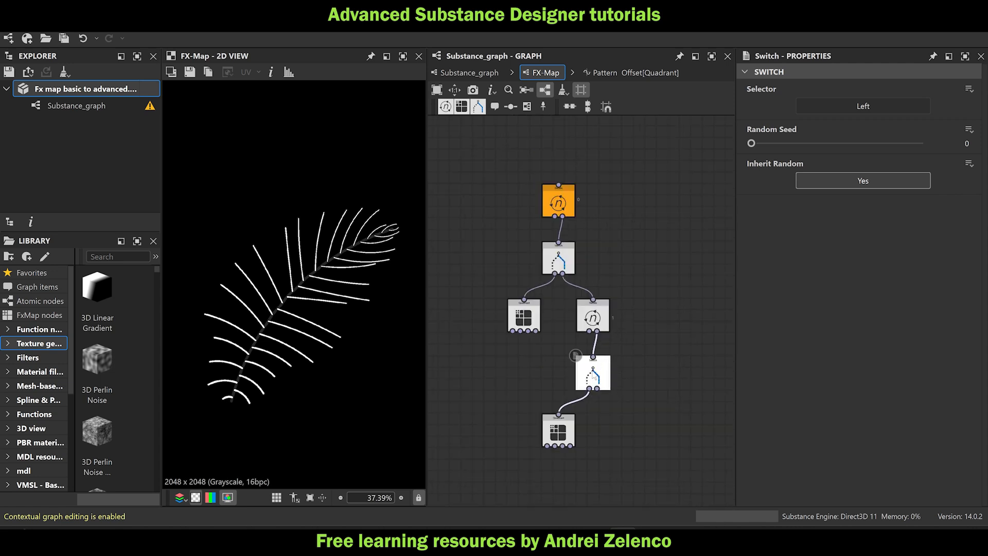
click(969, 89)
click(953, 107)
key(ctrl+v)
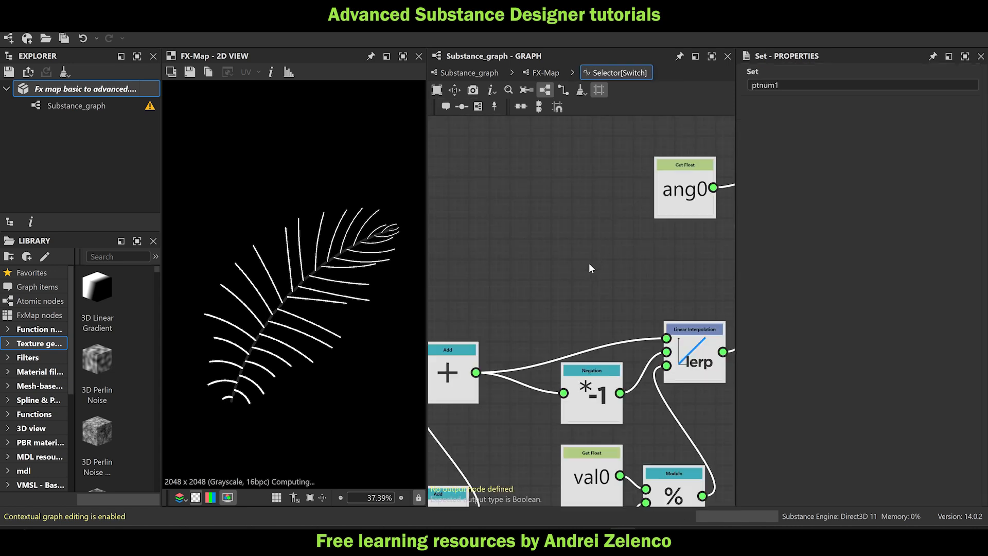
Add a Sequence node below the pasted network and feed the last existing Sequence into its first input.
scroll(551, 276, down, 5)
scroll(551, 277, down, 3)
middle_drag(673, 263, 585, 254)
scroll(591, 252, up, 3)
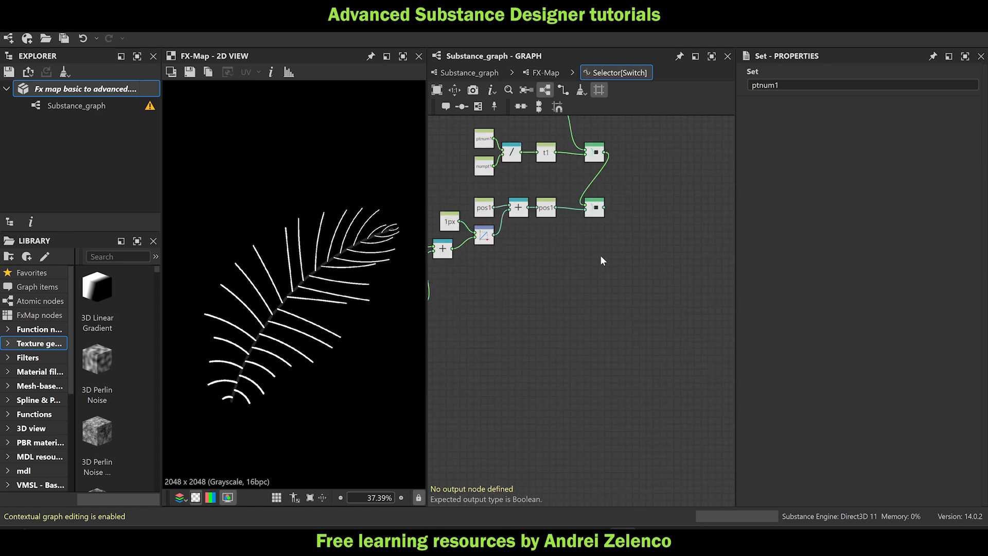
key(space)
text(seq)
click(659, 153)
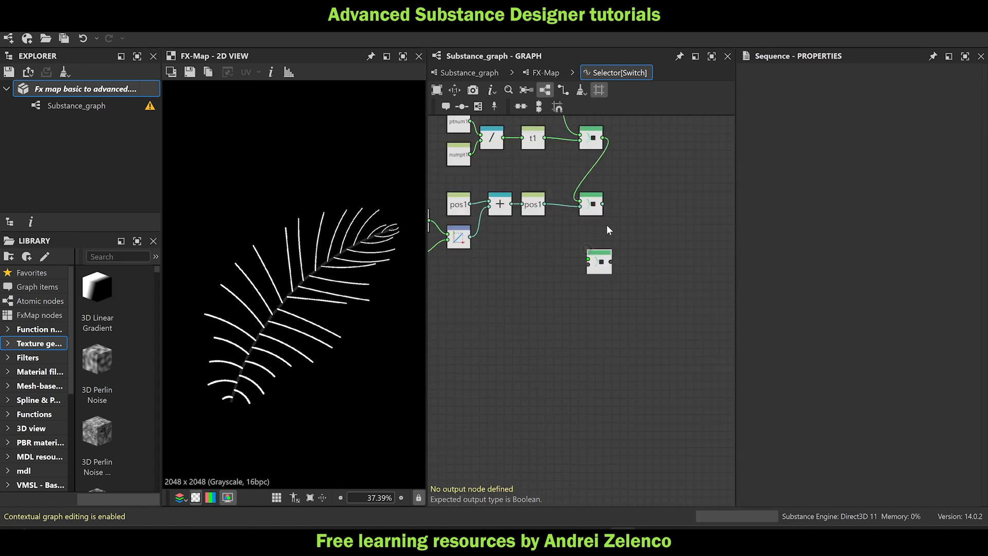
scroll(604, 224, up, 2)
drag(600, 195, 574, 387)
Add a Boolean node set to False and connect it to the new Sequence's second input.
key(space)
text(b)
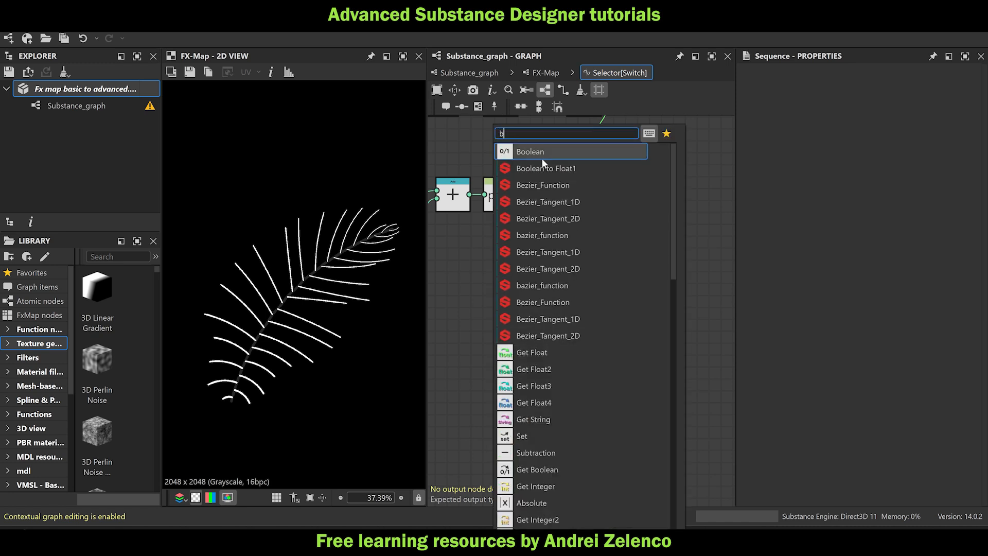
click(541, 153)
scroll(508, 374, up, 2)
drag(508, 371, 568, 380)
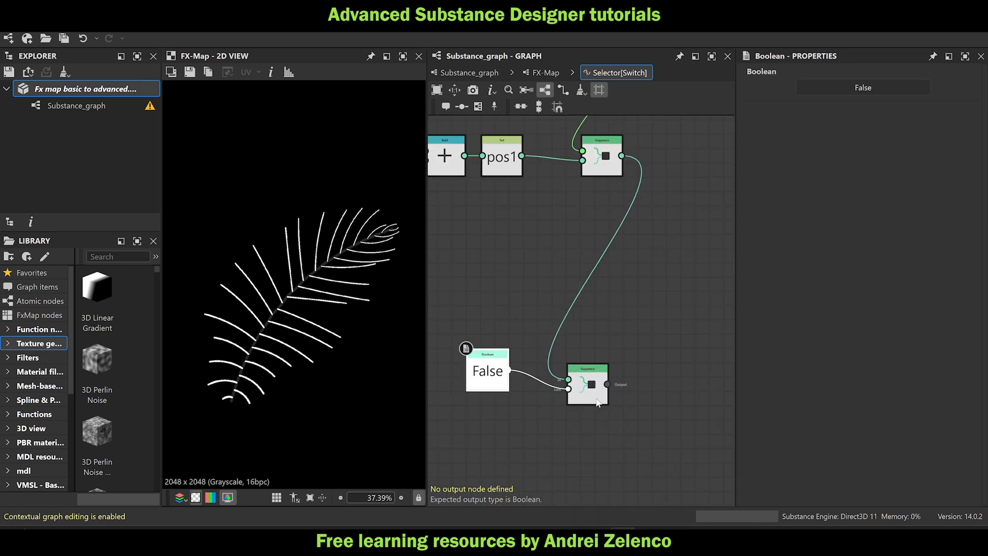
Set the new Sequence as the Selector function's output node and align the Boolean beside it.
click(586, 391)
right_click(586, 387)
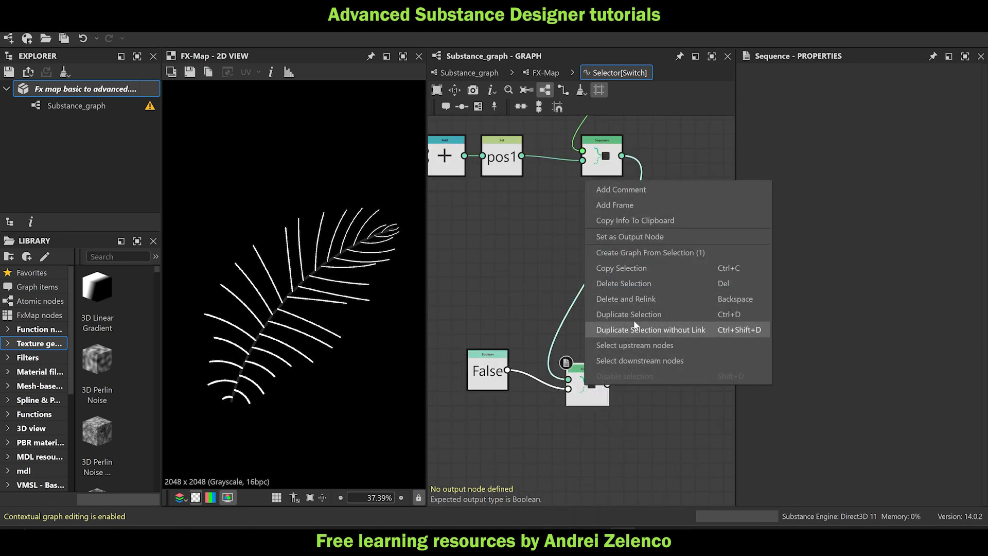
click(656, 237)
drag(476, 380, 490, 394)
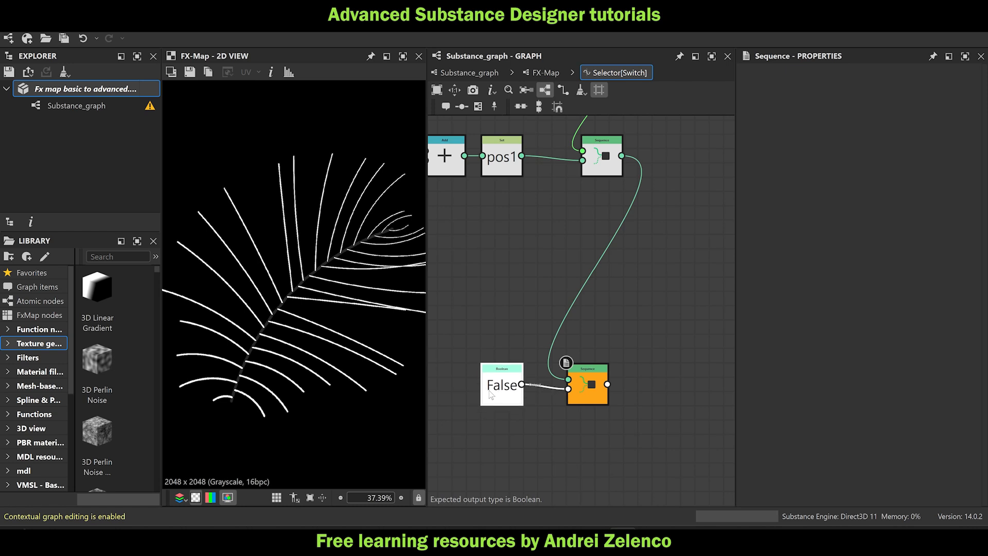
scroll(492, 394, down, 7)
middle_drag(539, 387, 600, 378)
scroll(568, 313, up, 3)
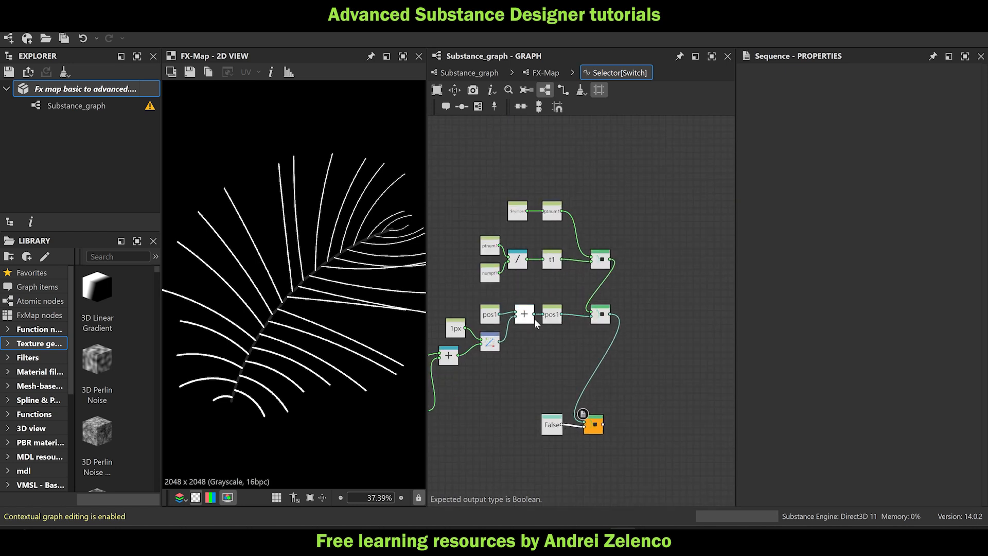
In the lower Quadrant's Pattern Offset function, duplicate the pos1 Get Float2 and set the copy as output node.
click(547, 73)
scroll(571, 373, up, 2)
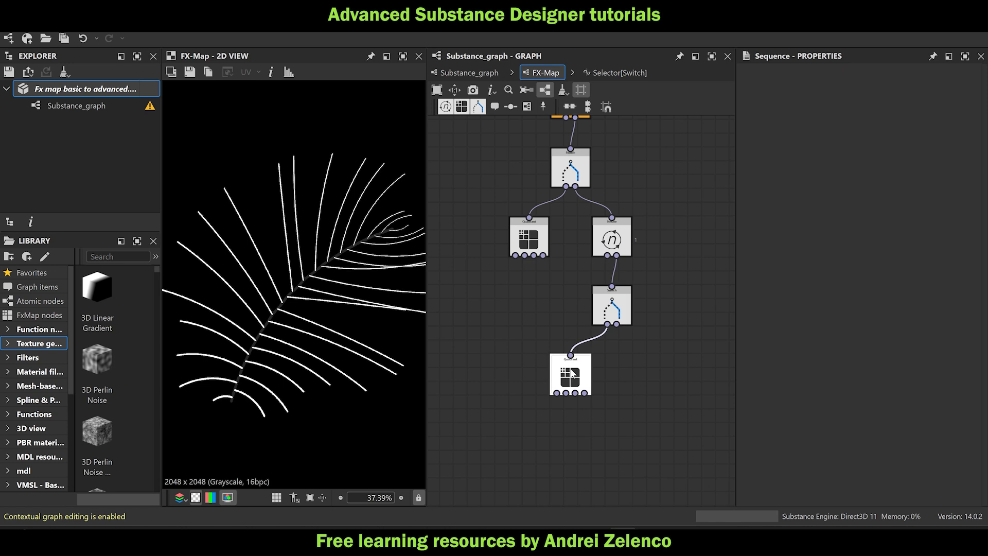
click(573, 374)
click(951, 205)
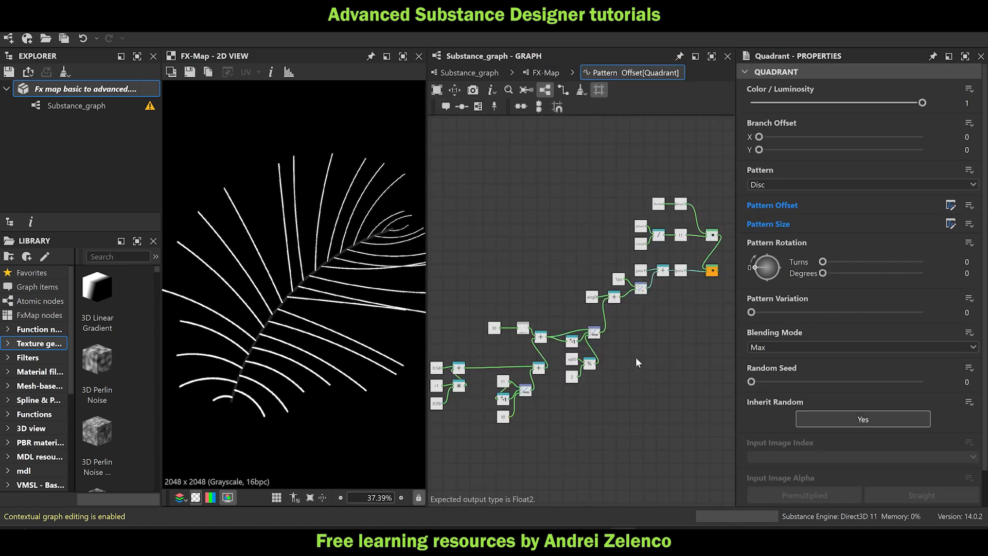
scroll(600, 372, up, 2)
middle_drag(584, 335, 494, 336)
click(569, 230)
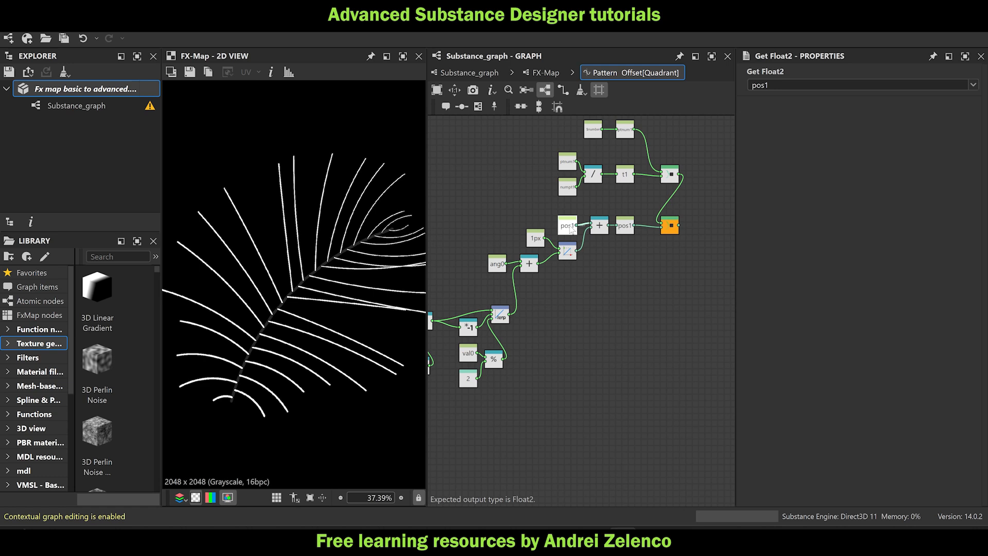
key(ctrl+c)
key(ctrl+v)
right_click(654, 340)
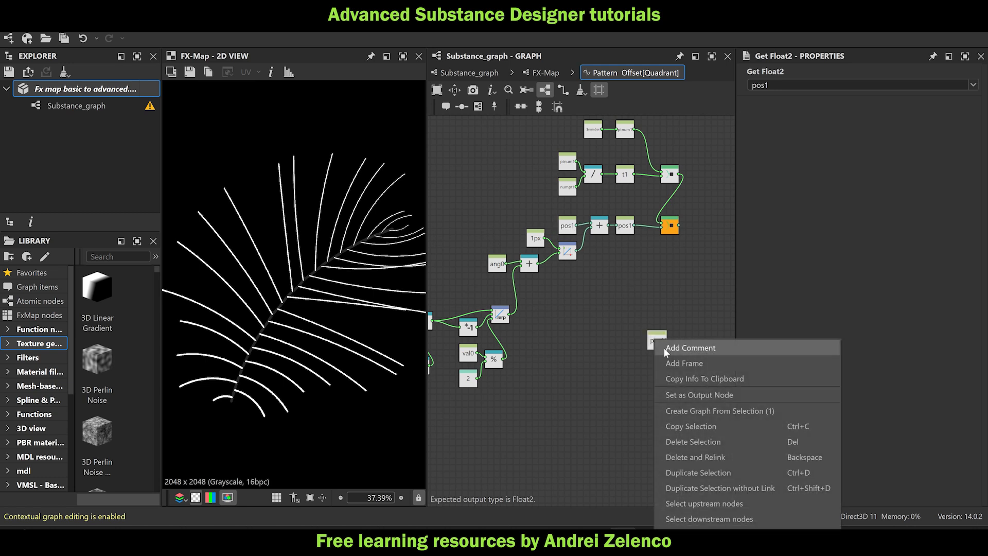
click(695, 394)
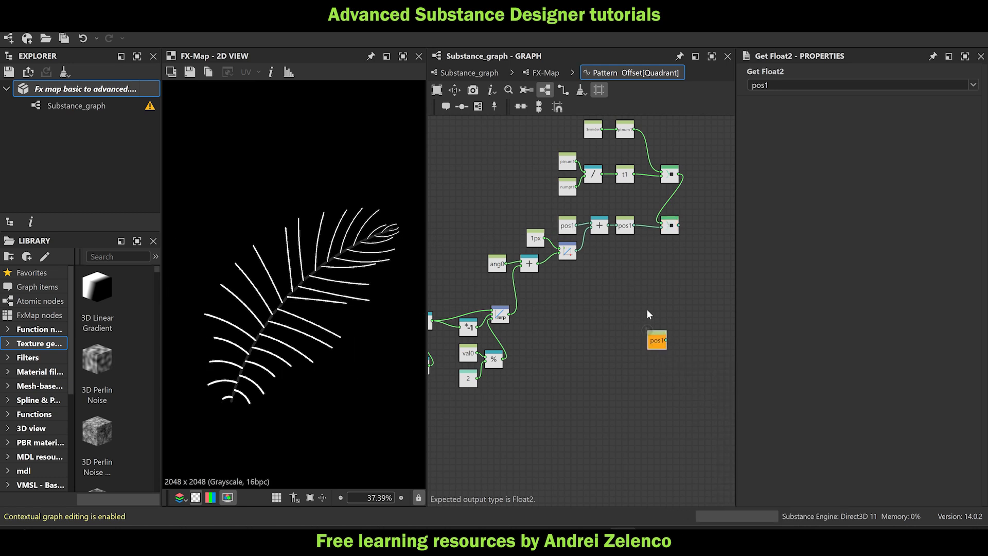
Delete every function node except the pos1 output, save the package and return to the FX-Map graph.
scroll(649, 304, down, 5)
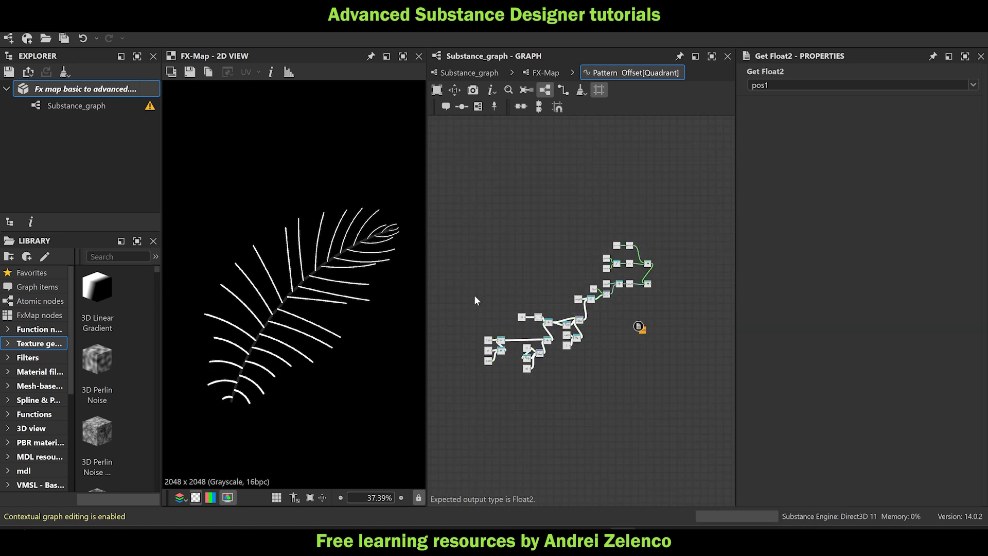
key(Delete)
drag(673, 303, 582, 232)
key(Delete)
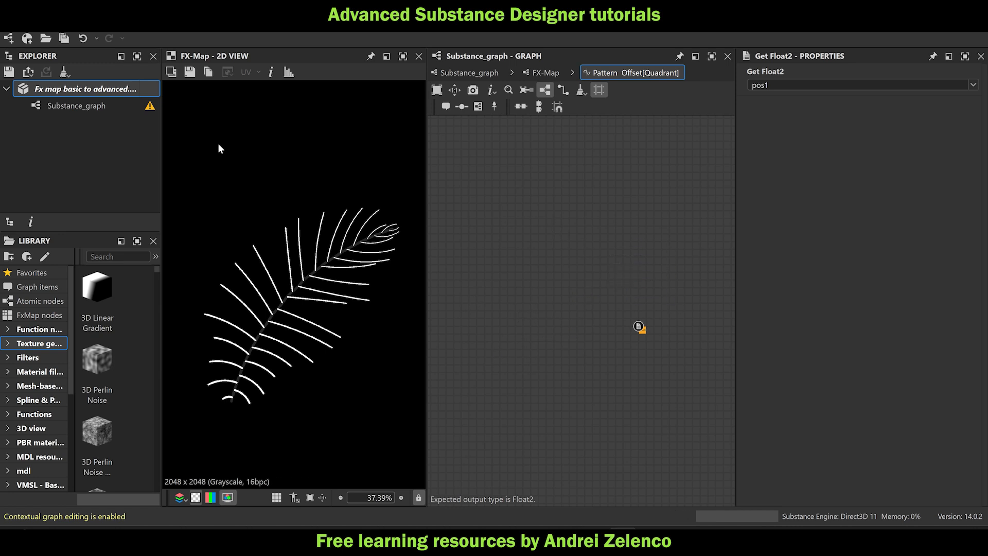
click(57, 92)
click(546, 73)
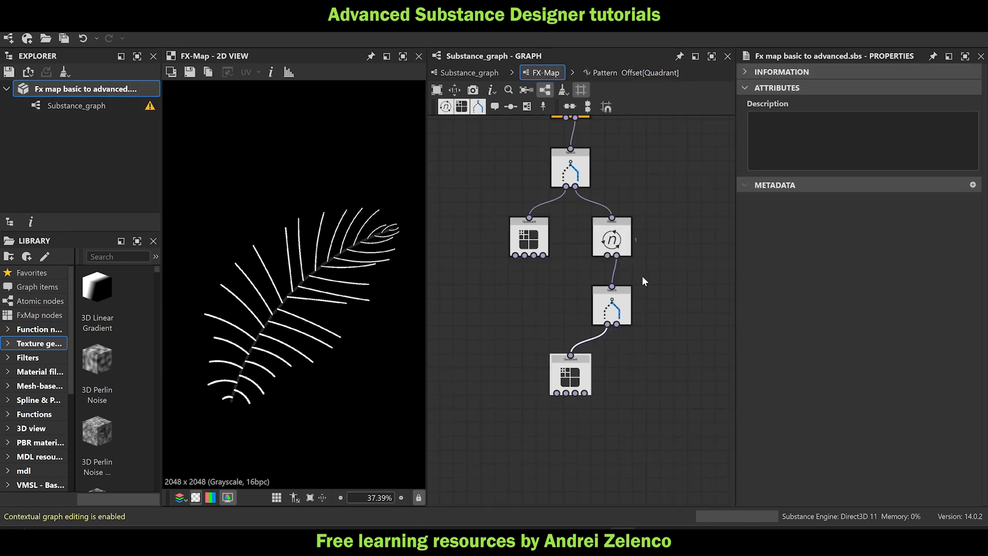
Duplicate the second Iterate and connect the copy to the lower Switch's second output.
middle_drag(647, 409, 632, 417)
drag(617, 244, 535, 286)
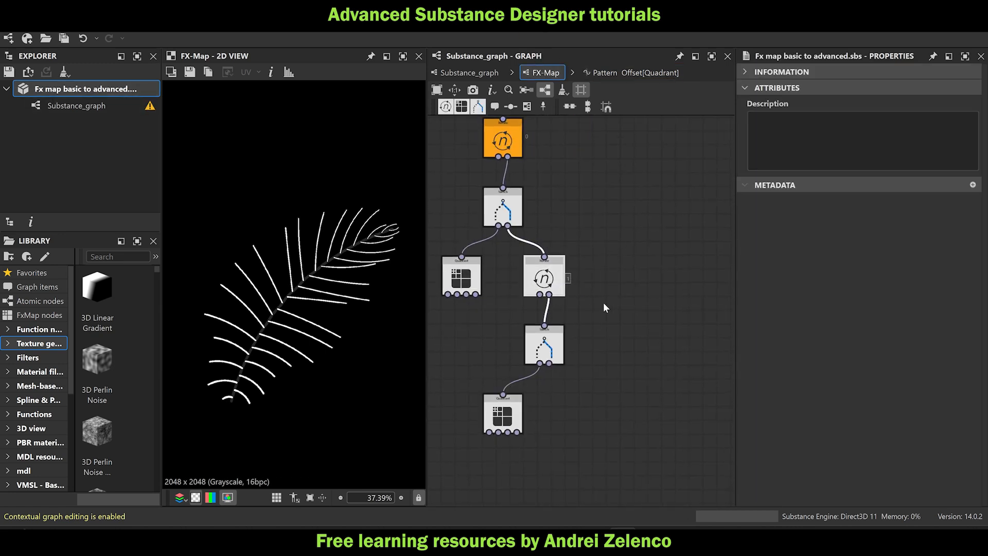
key(ctrl+c)
key(ctrl+v)
drag(615, 300, 619, 359)
key(Delete)
drag(685, 319, 570, 402)
drag(549, 363, 572, 382)
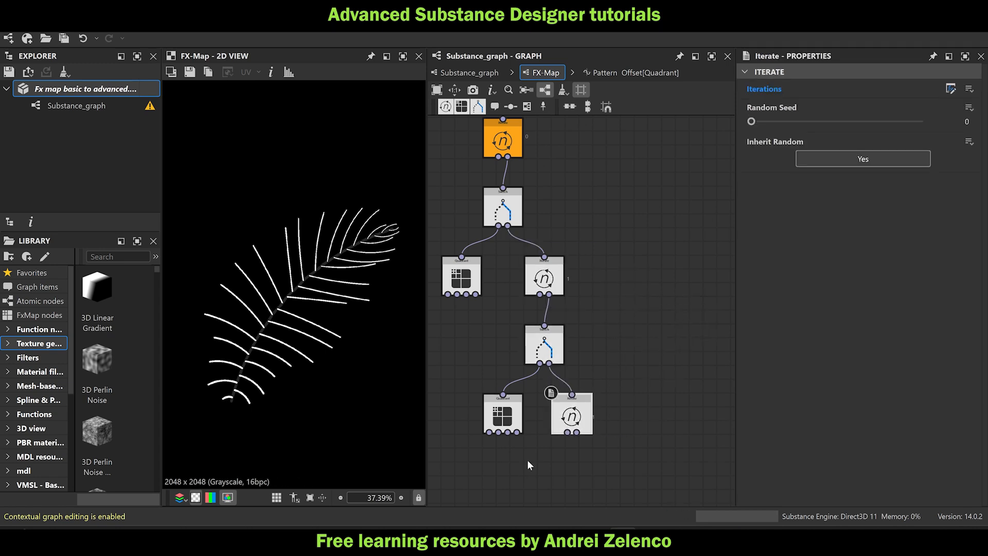
Duplicate the lower Quadrant, attach the copy beneath the new Iterate and save the package.
middle_drag(527, 459, 535, 417)
click(514, 367)
key(ctrl+c)
key(ctrl+v)
mouse_move(552, 424)
mouse_down()
mouse_move(577, 431)
mouse_move(585, 390)
mouse_up()
click(89, 87)
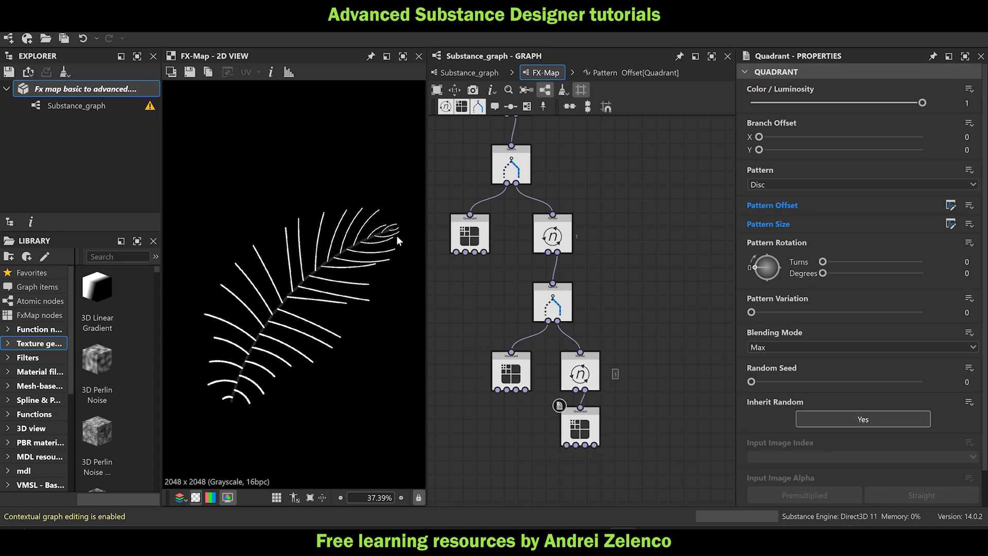
key(ctrl+s)
middle_drag(623, 297, 627, 398)
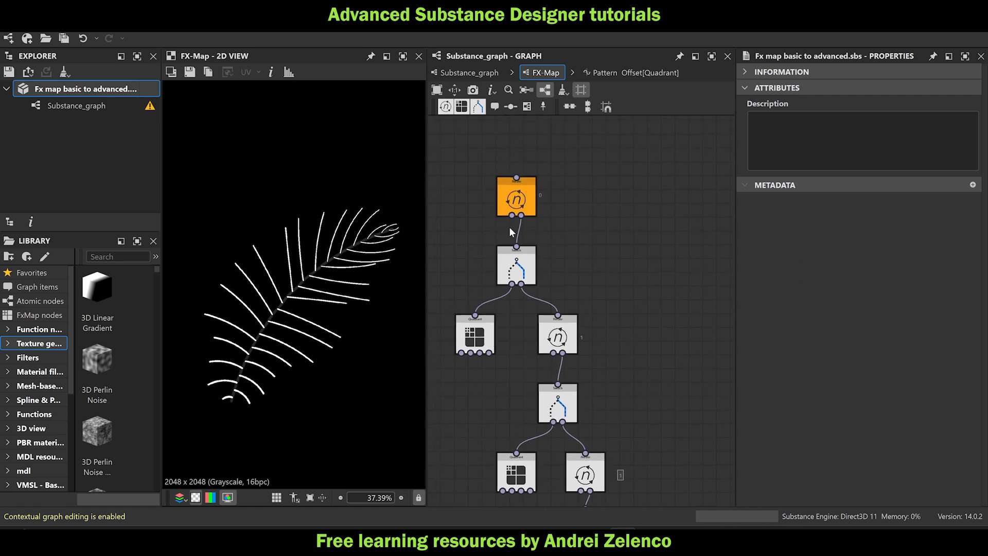
scroll(582, 339, up, 4)
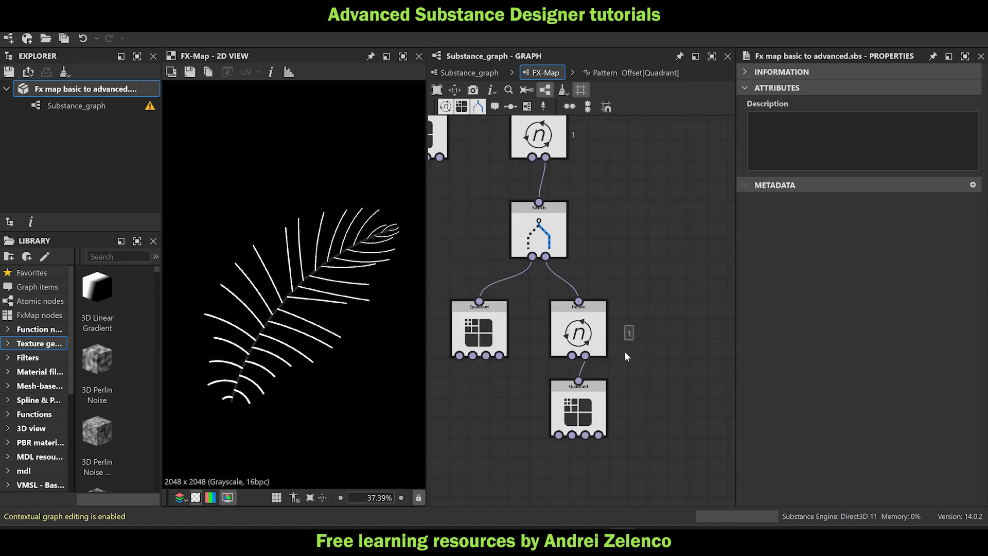
Change the comment beside the lowest Iterate node to 2.
double_click(621, 330)
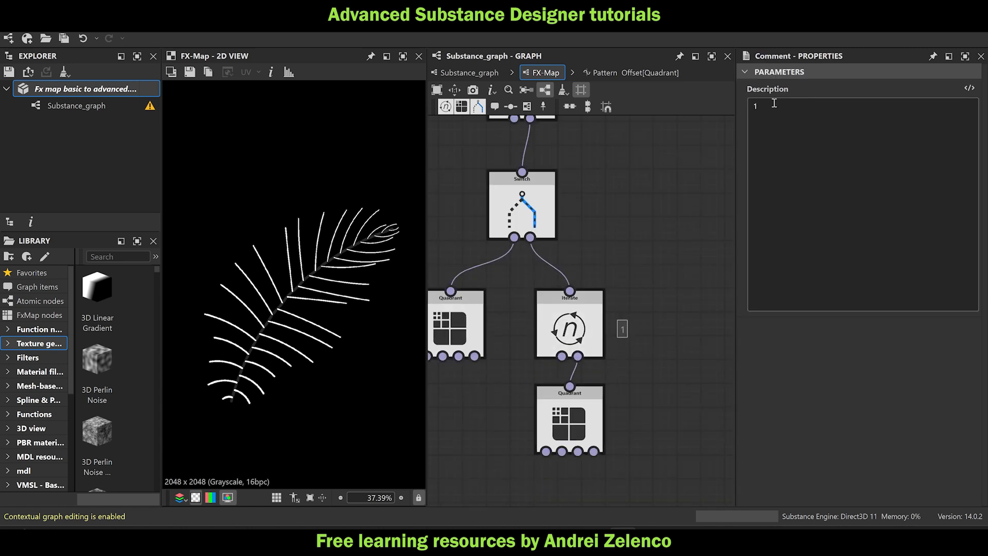
text(2)
click(600, 309)
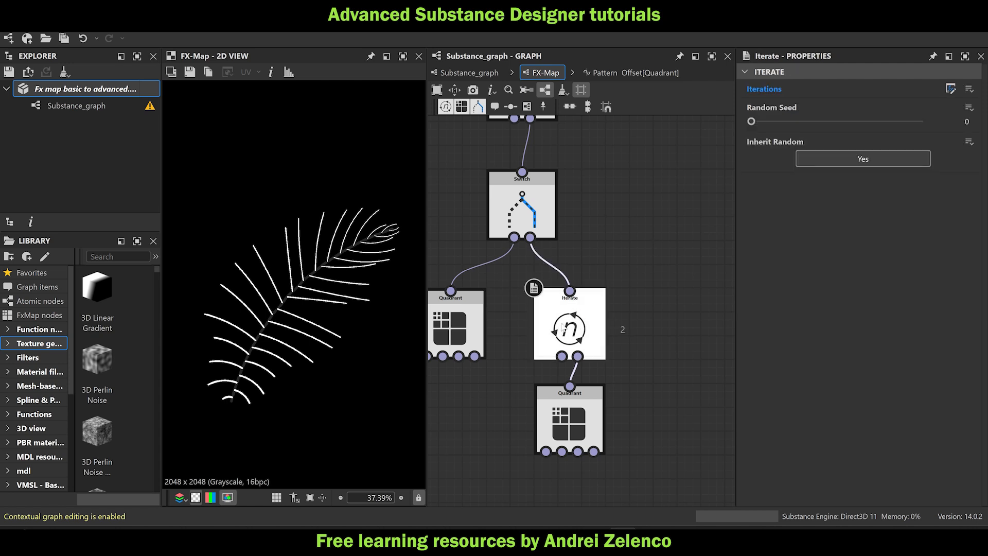
In the Iterations function of the Iterate node marked 2, delete the random r1 chain and the Multiply node.
click(950, 90)
middle_drag(594, 303, 551, 209)
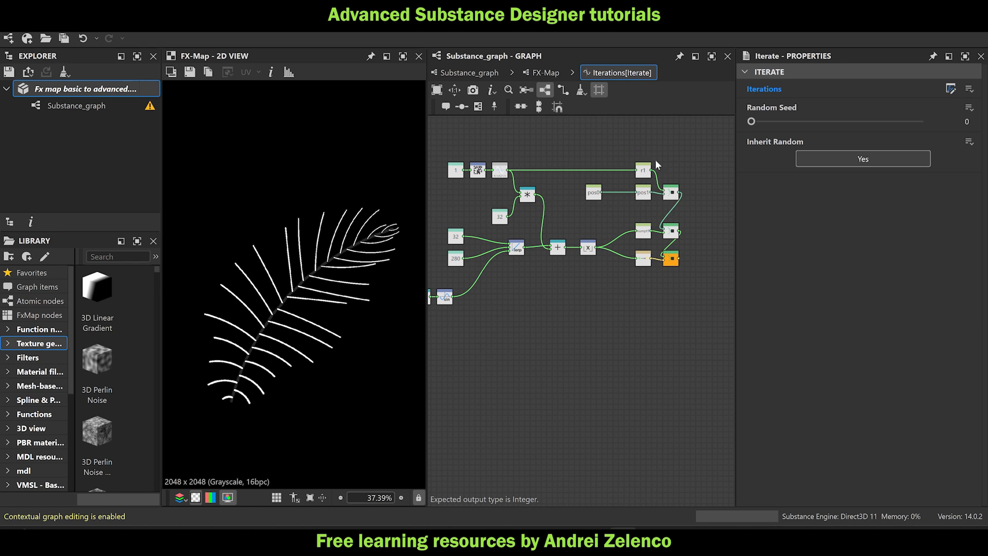
drag(666, 147, 448, 169)
key(Delete)
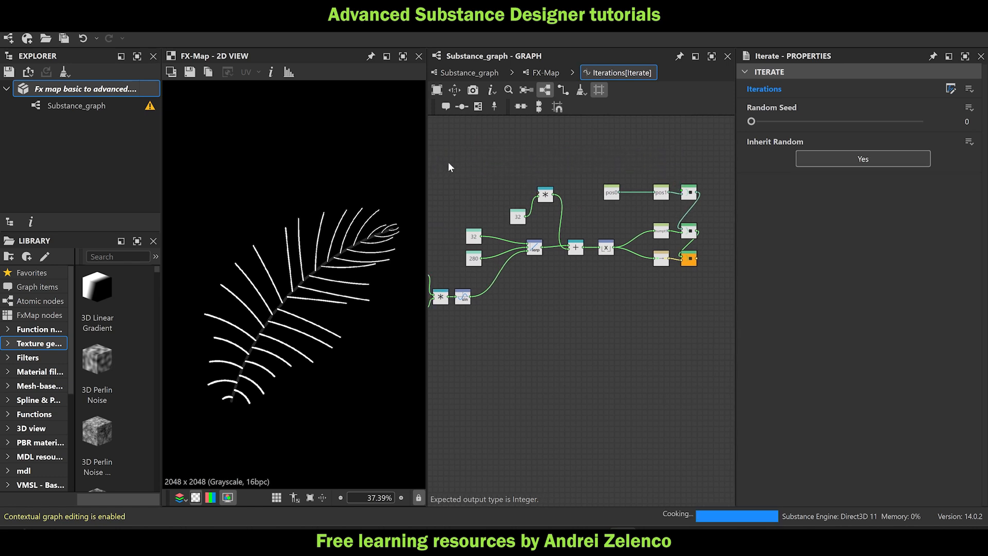
drag(572, 175, 595, 233)
key(Delete)
Feed the 32 constant straight into the Floor node, and delete the Add node and the Lerp branch.
scroll(607, 286, up, 2)
click(538, 228)
key(Delete)
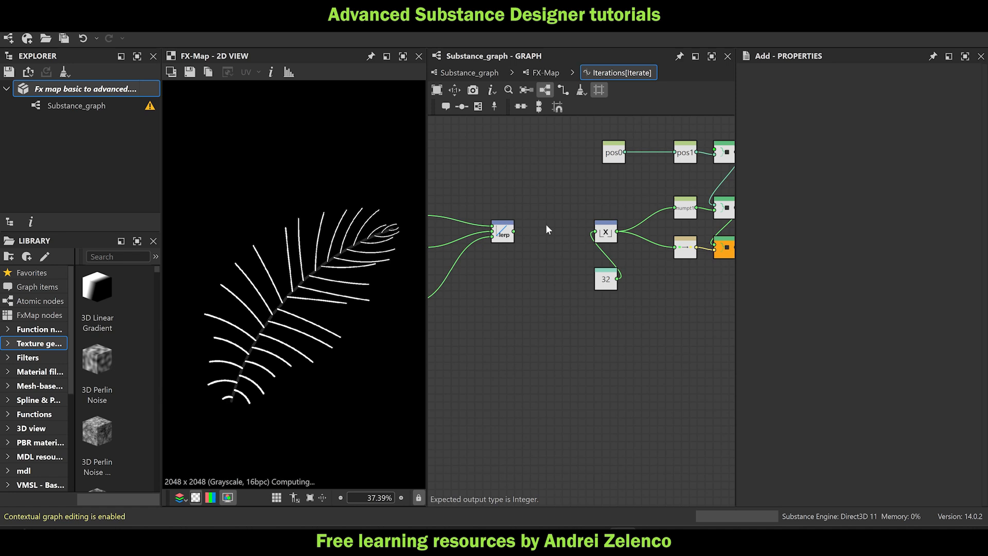
scroll(550, 239, down, 3)
middle_drag(536, 304, 616, 294)
drag(615, 295, 483, 214)
key(Delete)
Place the 32 constant in line before the Floor node and save the package.
scroll(664, 252, up, 2)
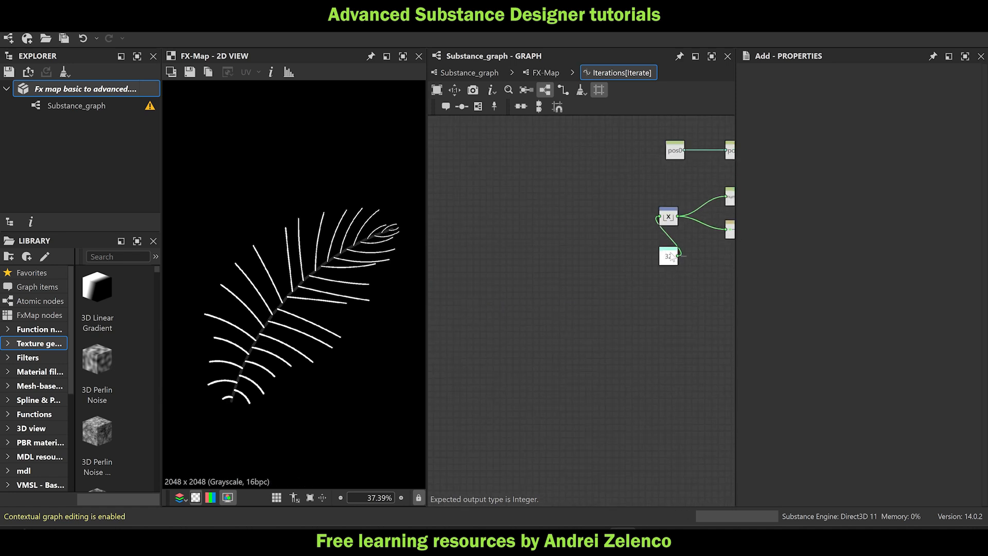
drag(665, 253, 616, 217)
middle_drag(630, 225, 563, 263)
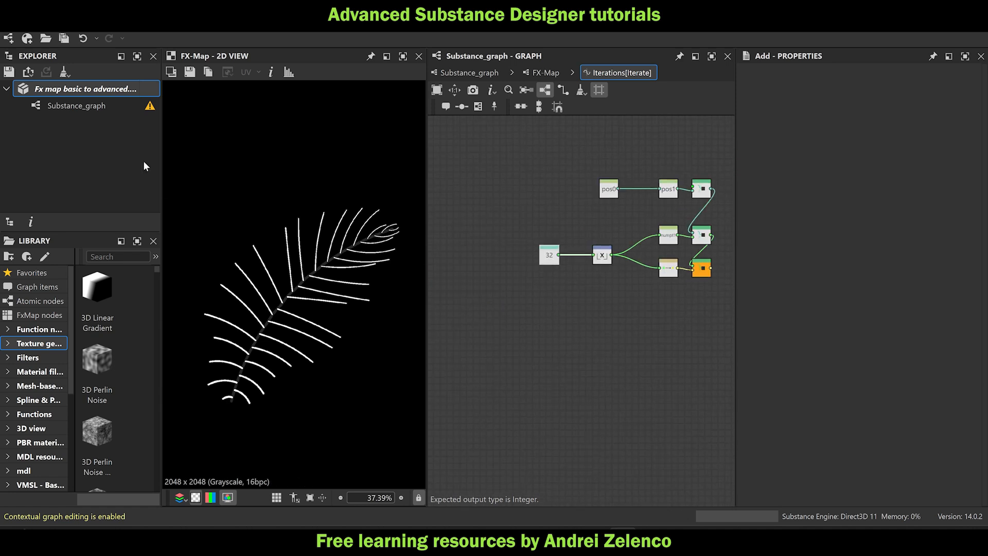
click(89, 83)
key(ctrl+s)
middle_drag(557, 387, 484, 414)
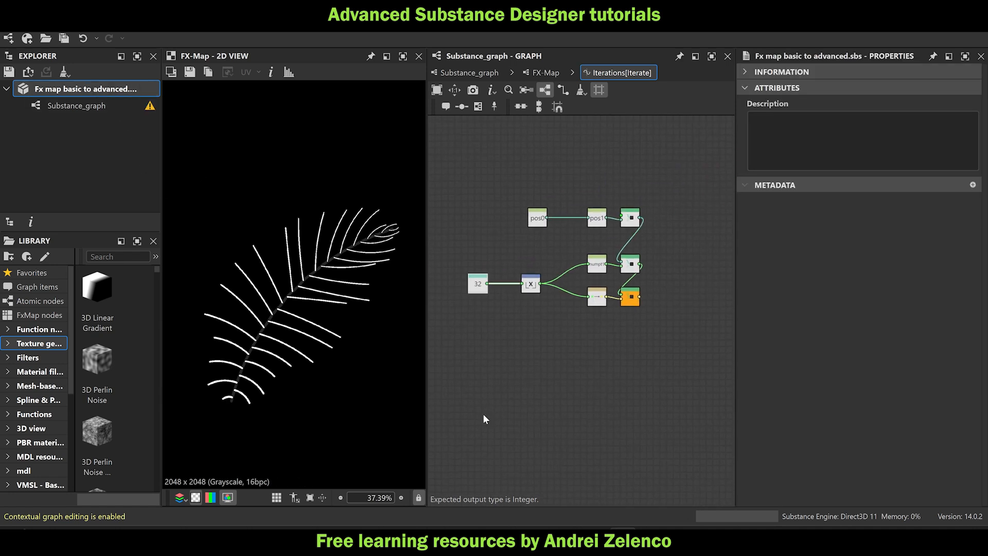
Connect the pos1 Set node directly to the lower Sequence node and delete the upper Sequence node.
scroll(607, 222, up, 1)
drag(606, 214, 624, 267)
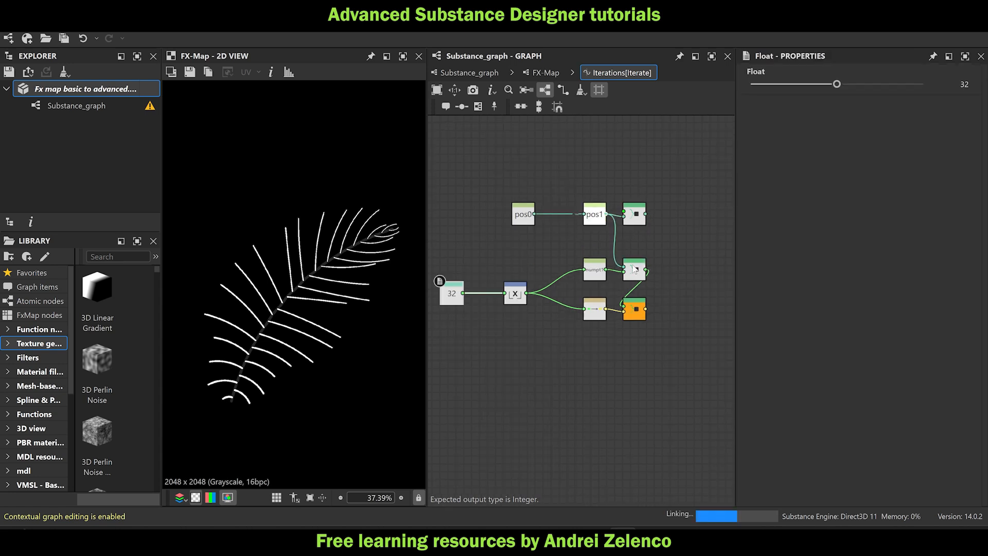
click(636, 217)
key(Delete)
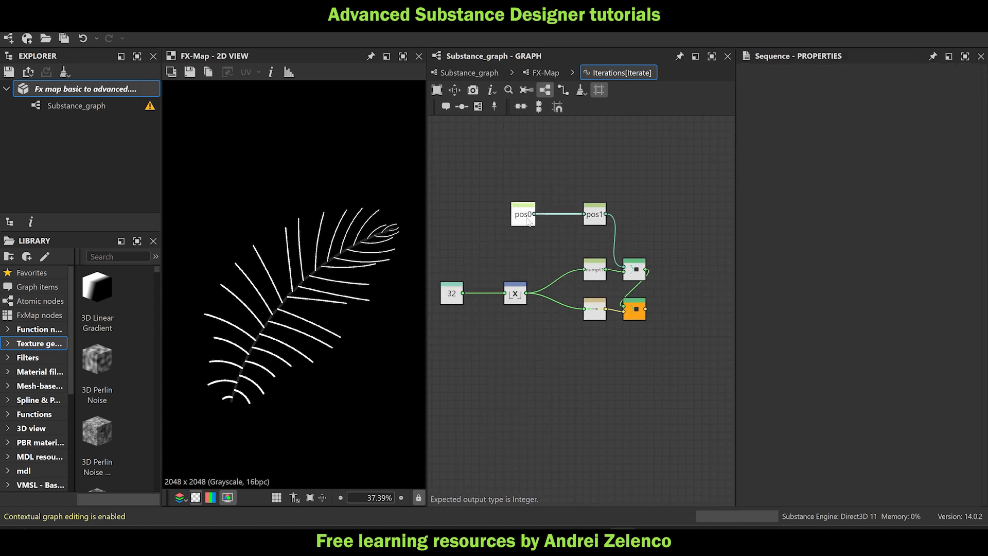
Make the Get Float2 node read the variable pos1.
drag(523, 215, 514, 216)
click(519, 218)
drag(765, 86, 776, 87)
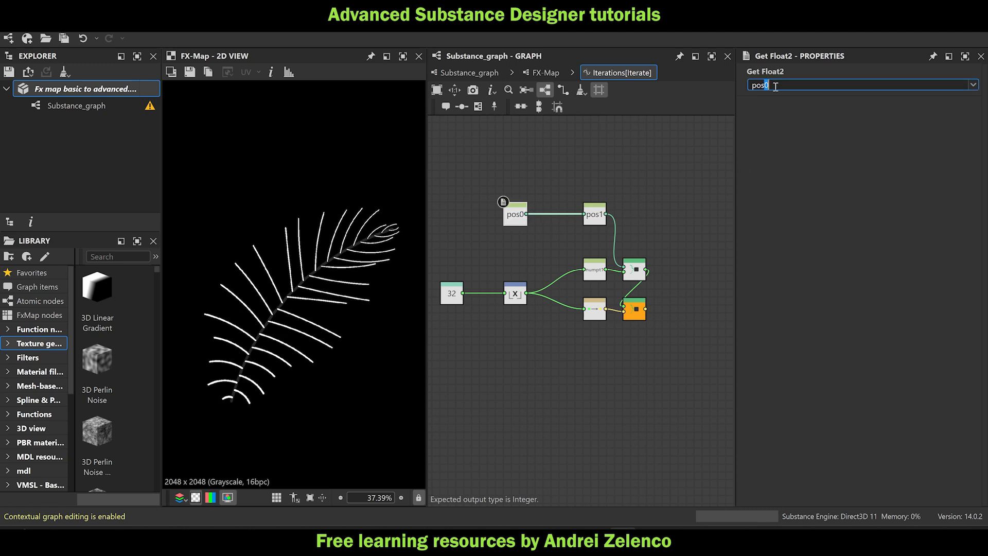
text(1)
key(Return)
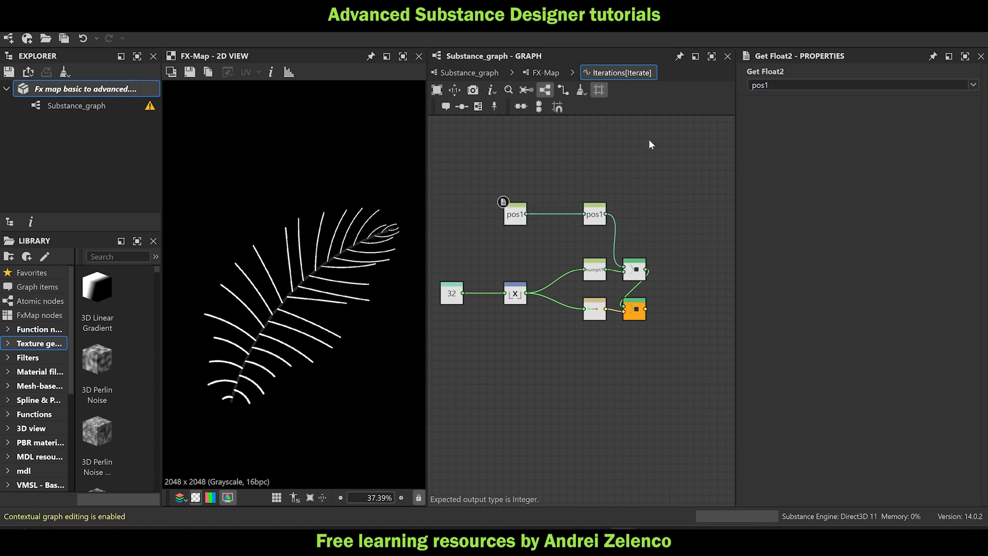
Rename the variable in the Set node fed by Get Float2 to pos2.
click(594, 216)
drag(765, 86, 781, 94)
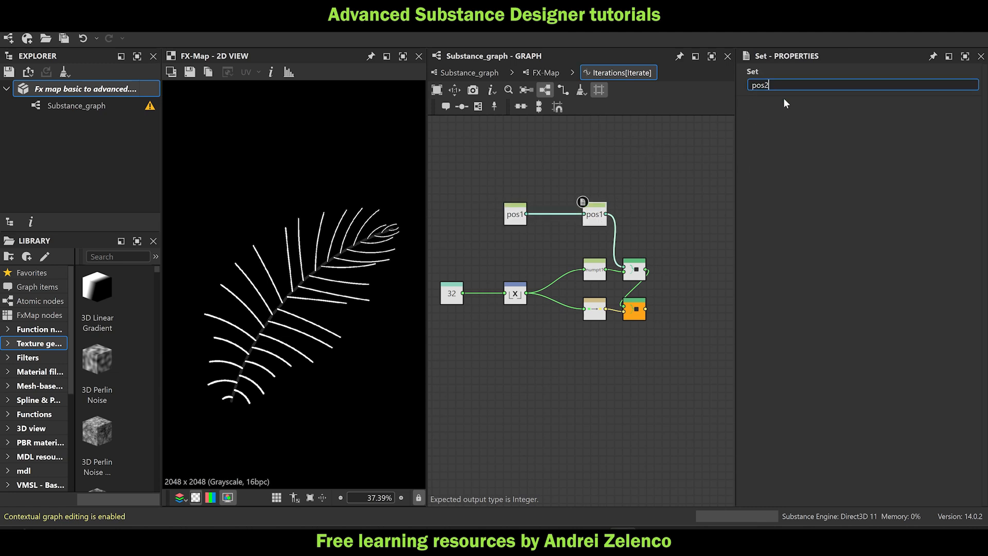
text(2)
click(674, 162)
Rename the variable in the Set node after Floor to numpt2 and save the package.
scroll(581, 280, up, 3)
click(600, 267)
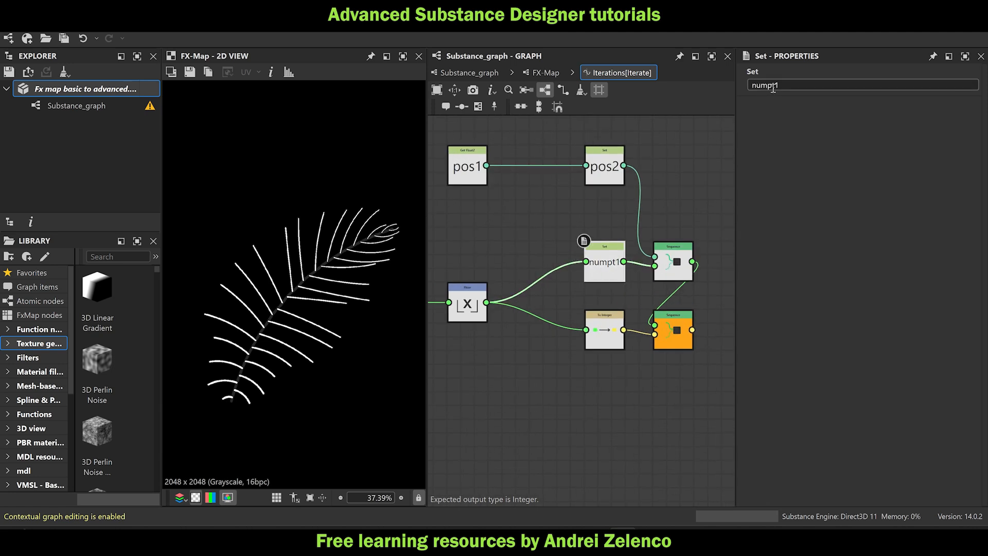
text(2)
key(Return)
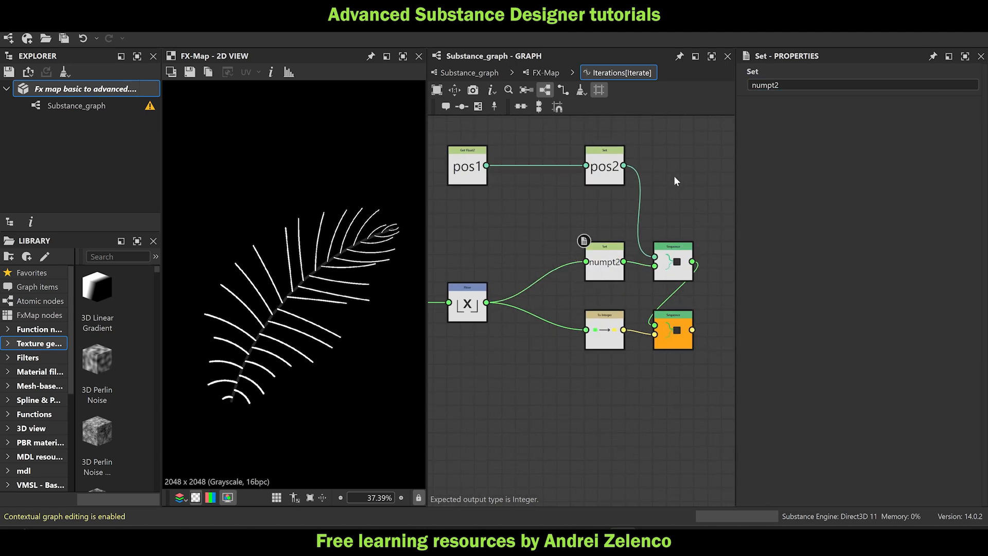
click(108, 90)
key(ctrl+s)
Move the 32 constant slightly closer to the Floor node and save the package.
scroll(636, 325, down, 1)
middle_drag(451, 320, 506, 320)
scroll(507, 319, up, 1)
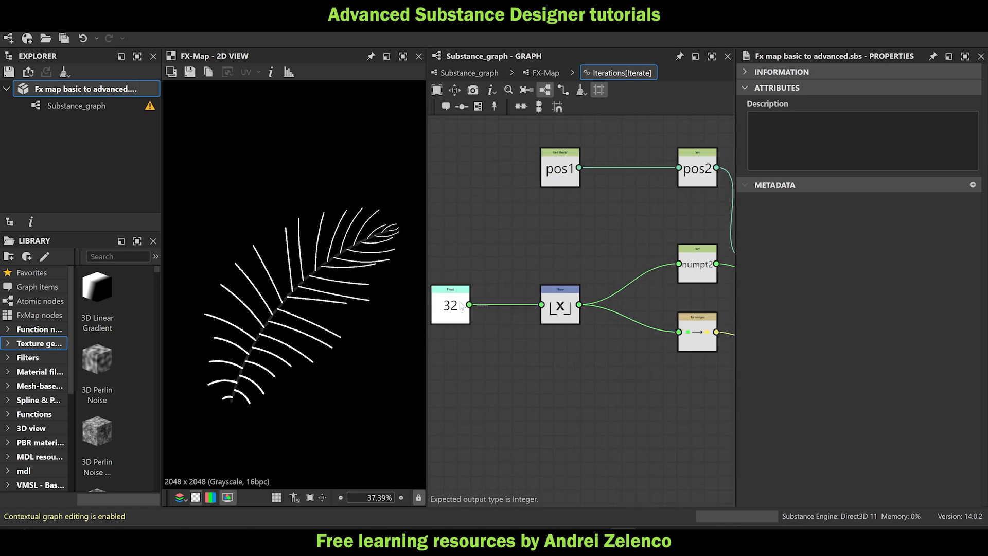
drag(454, 307, 467, 309)
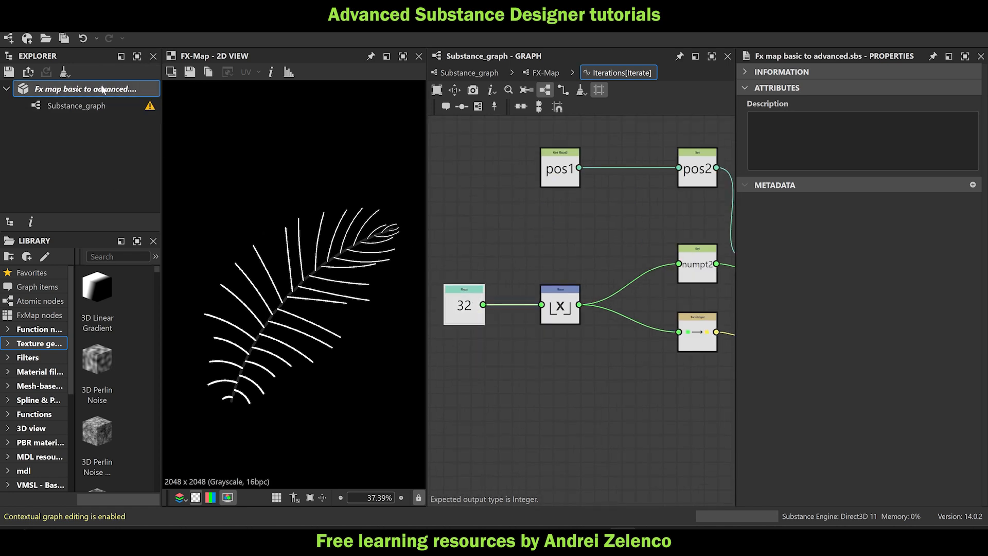
key(ctrl+s)
Return to the FX-Map and remove the Pattern Size function from the lowest Quadrant node.
click(544, 73)
middle_drag(623, 348, 627, 260)
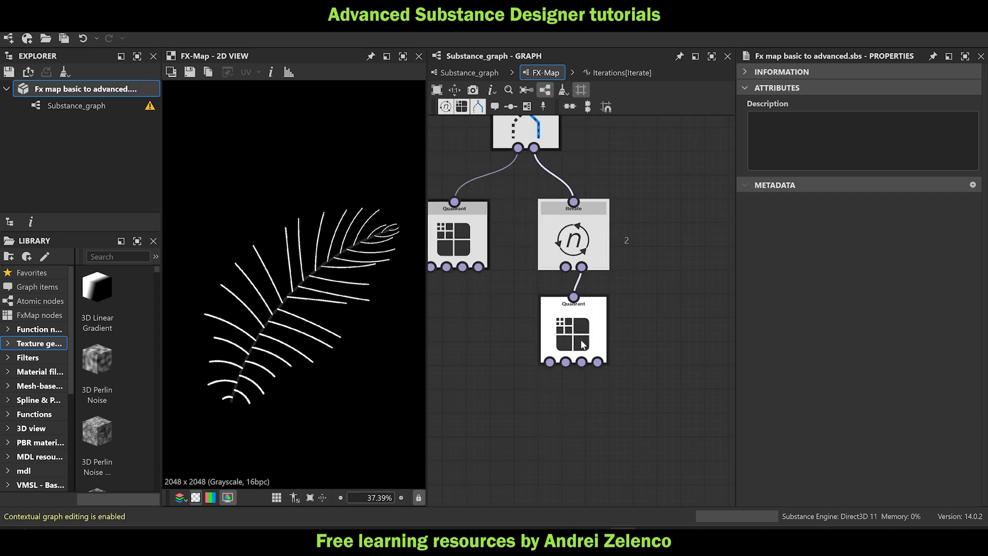
click(573, 329)
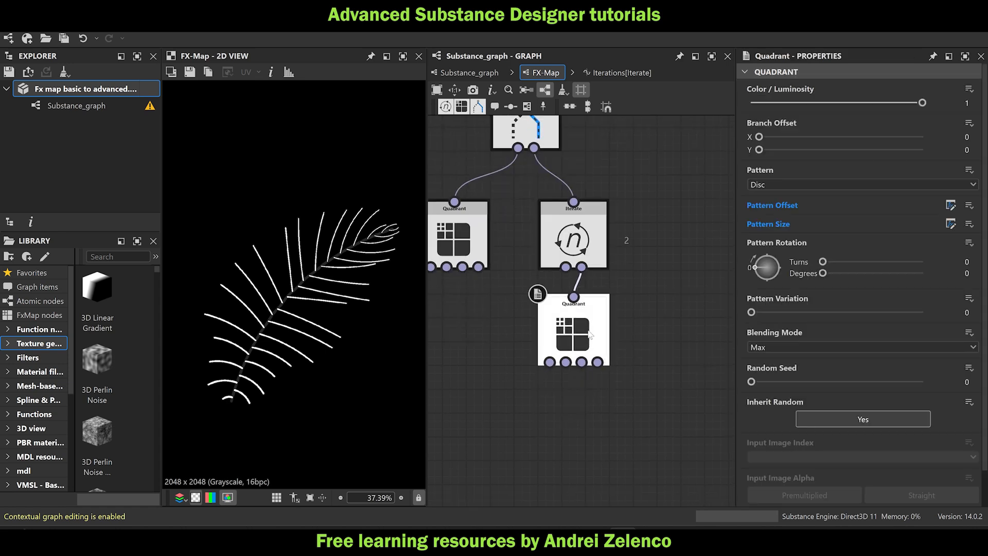
click(969, 225)
click(937, 274)
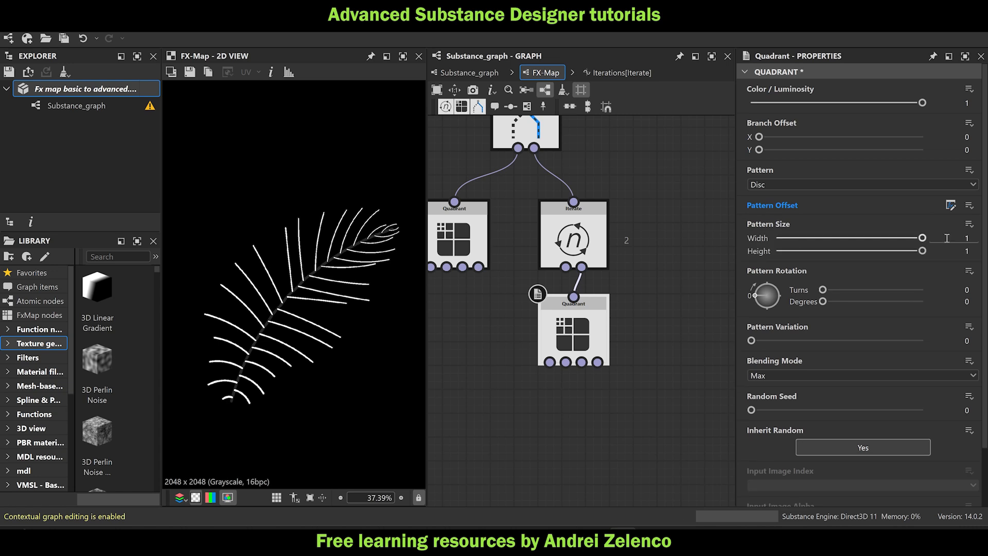
Set the lowest Quadrant's Pattern Size to 0.002 in both width and height.
click(965, 237)
text(0.002)
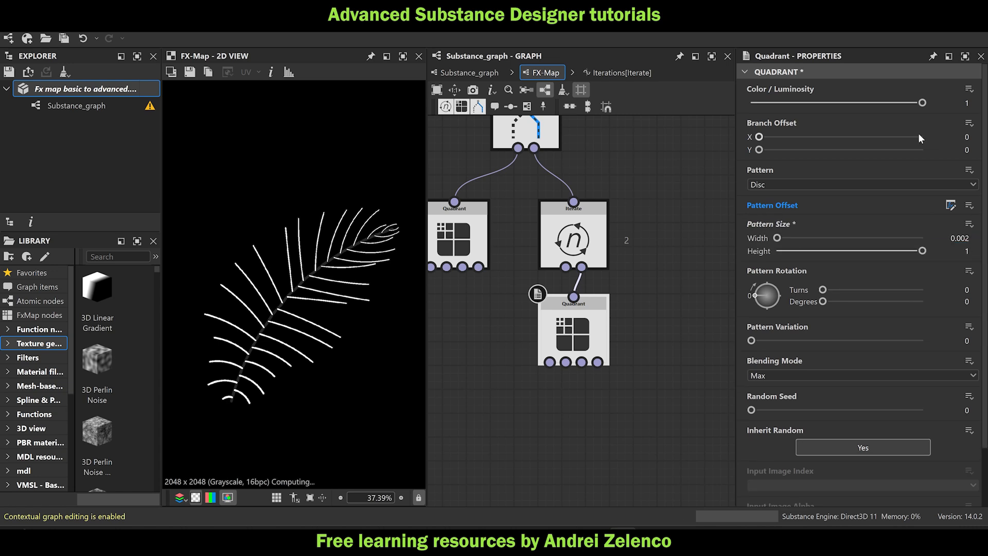
key(Return)
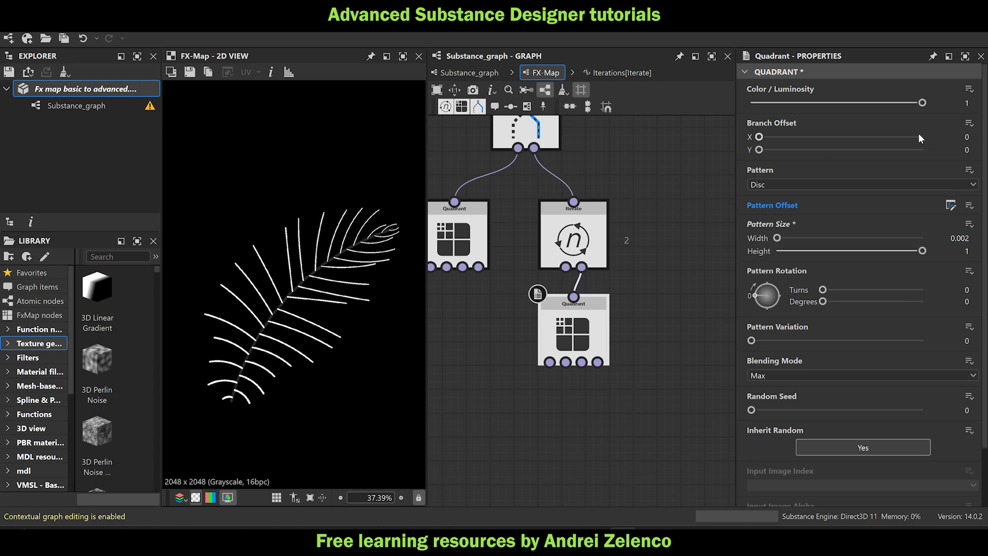
click(959, 249)
text(0.002)
key(Return)
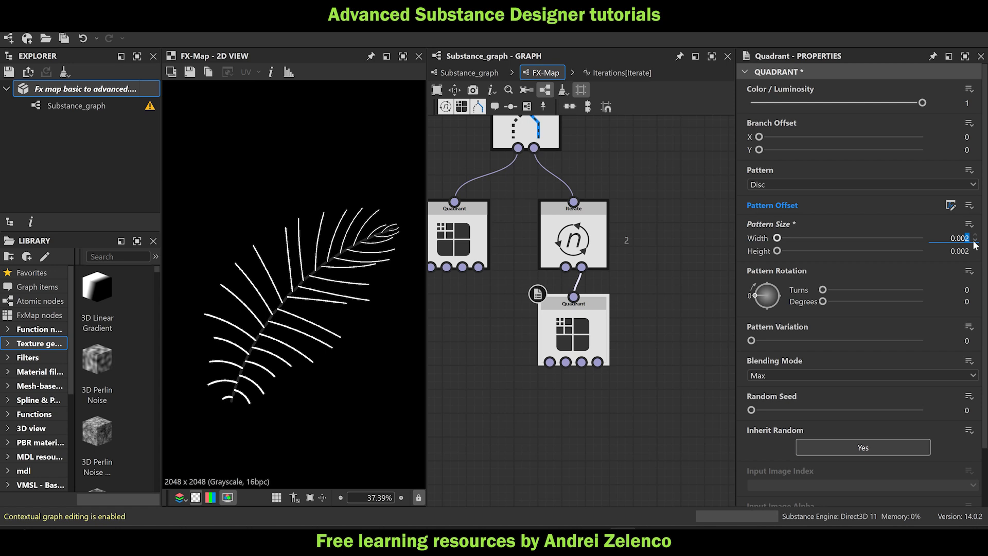
Set the lowest Quadrant's Pattern Size to 0.005 in both width and height.
text(5)
drag(965, 252, 977, 252)
text(5)
key(Return)
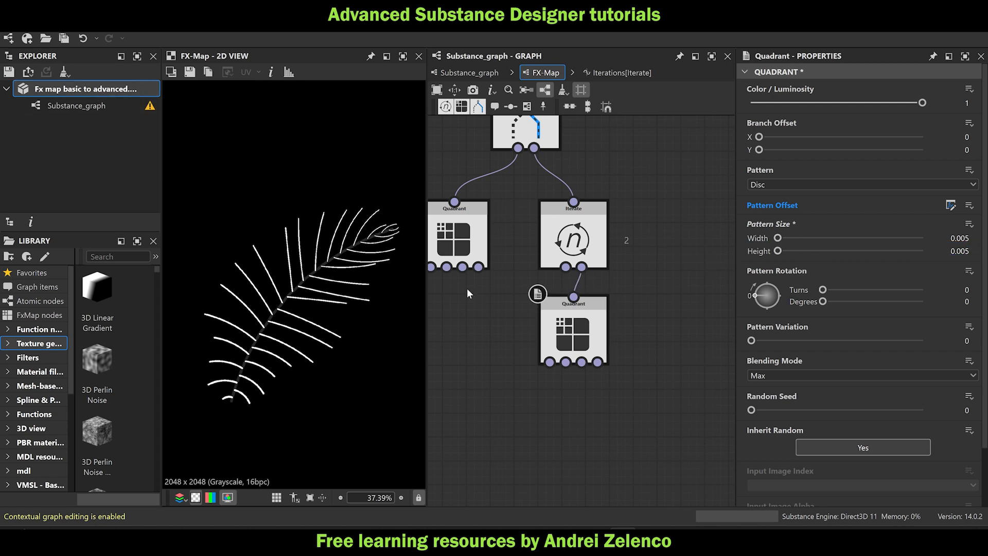
Move the Quadrant node under the lower Switch closer to the neighbouring Iterate node.
click(622, 338)
scroll(621, 338, down, 2)
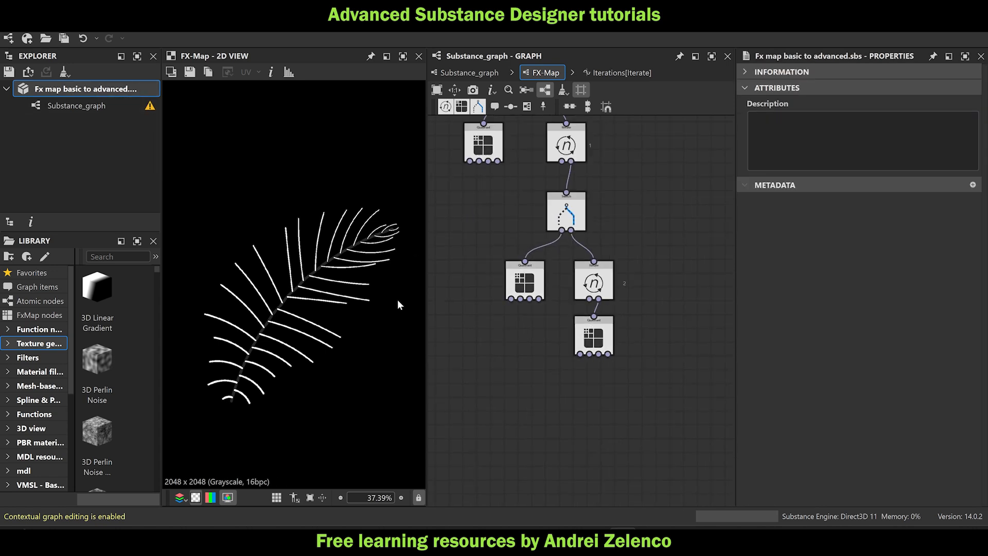
drag(525, 281, 539, 280)
Make the lowest Quadrant's Pattern Offset function read pos2 in its Get Float2 node, and save the package.
click(586, 337)
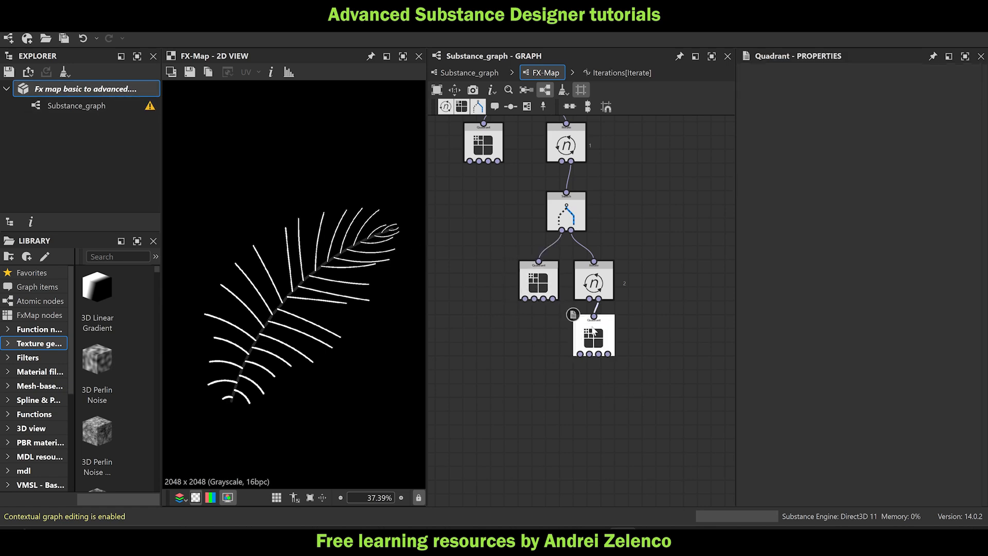
click(951, 205)
click(567, 289)
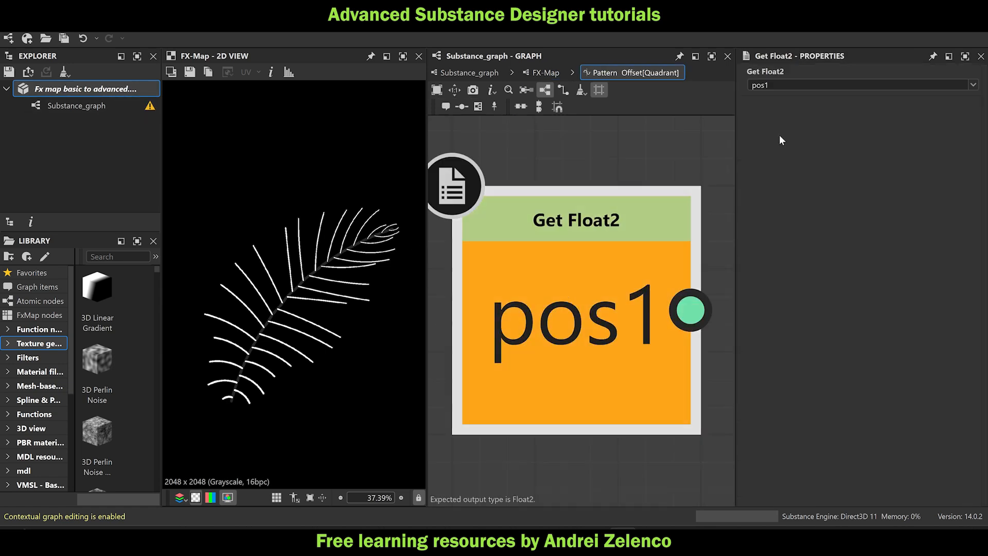
click(589, 175)
click(76, 91)
key(ctrl+s)
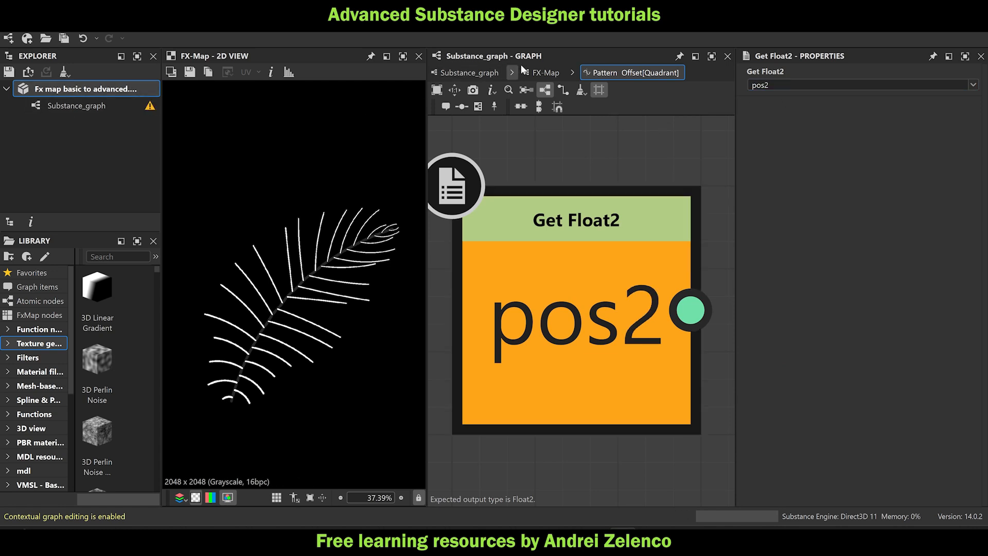
Return to the FX-Map and open the Selector function of the lower Switch node.
click(540, 73)
scroll(616, 242, down, 3)
scroll(595, 241, up, 3)
middle_drag(633, 230, 636, 263)
click(587, 254)
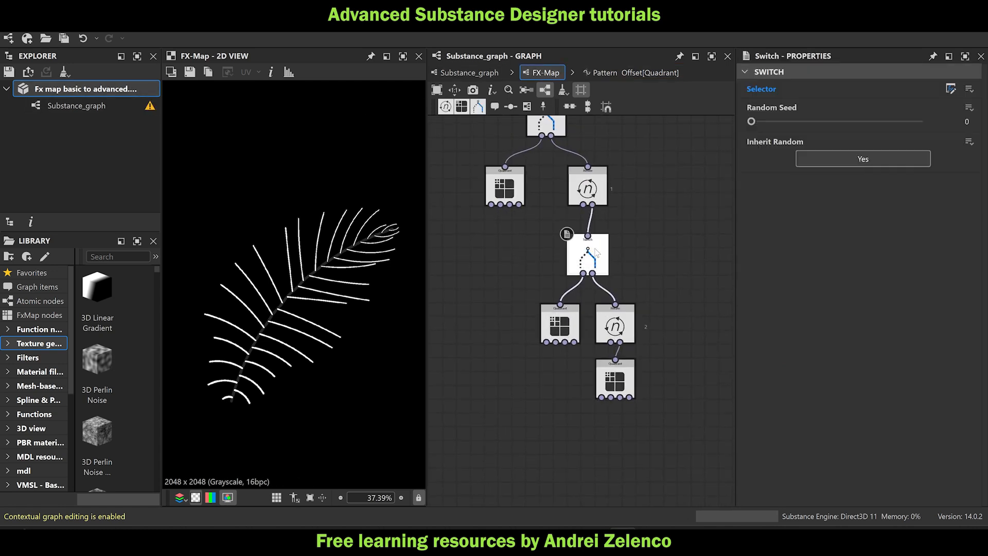
scroll(337, 233, up, 3)
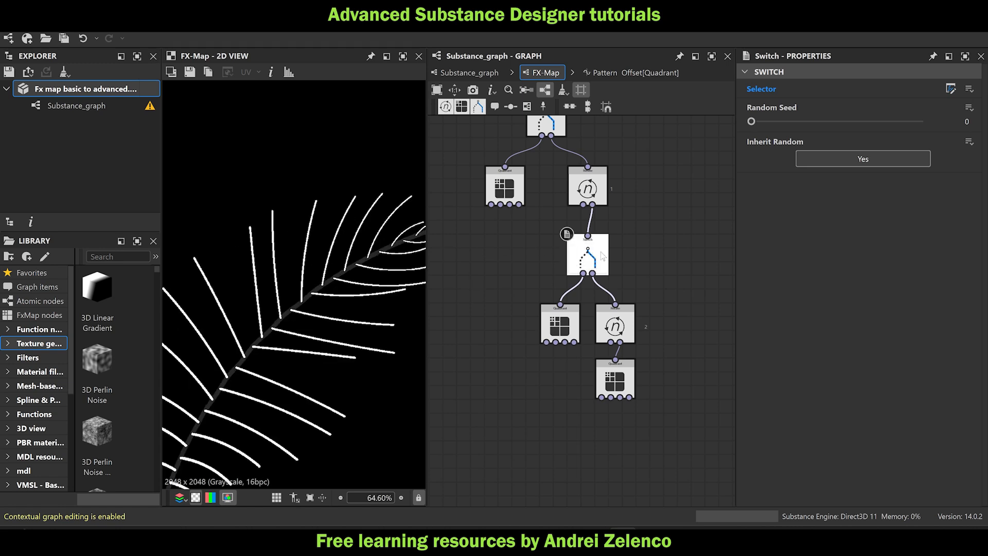
scroll(589, 247, down, 2)
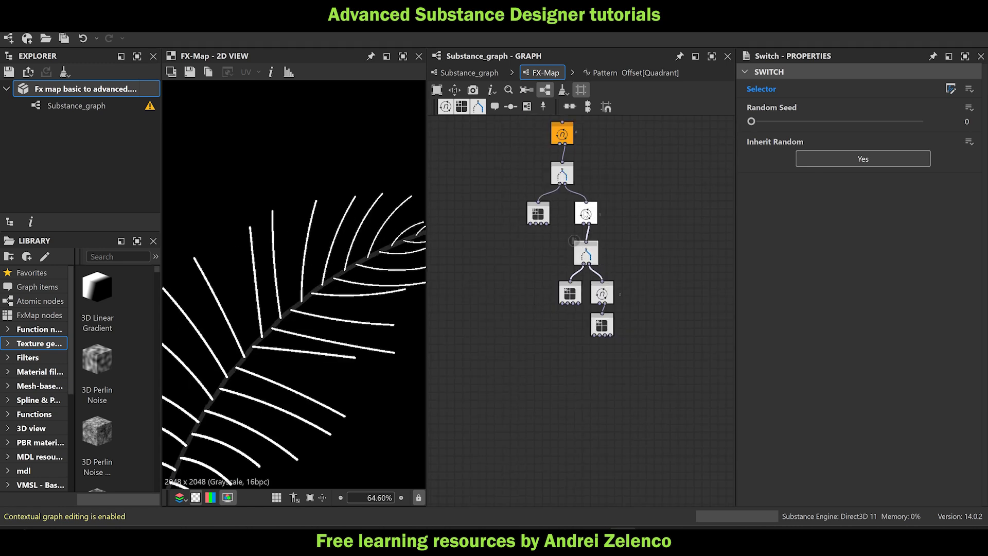
scroll(333, 201, up, 4)
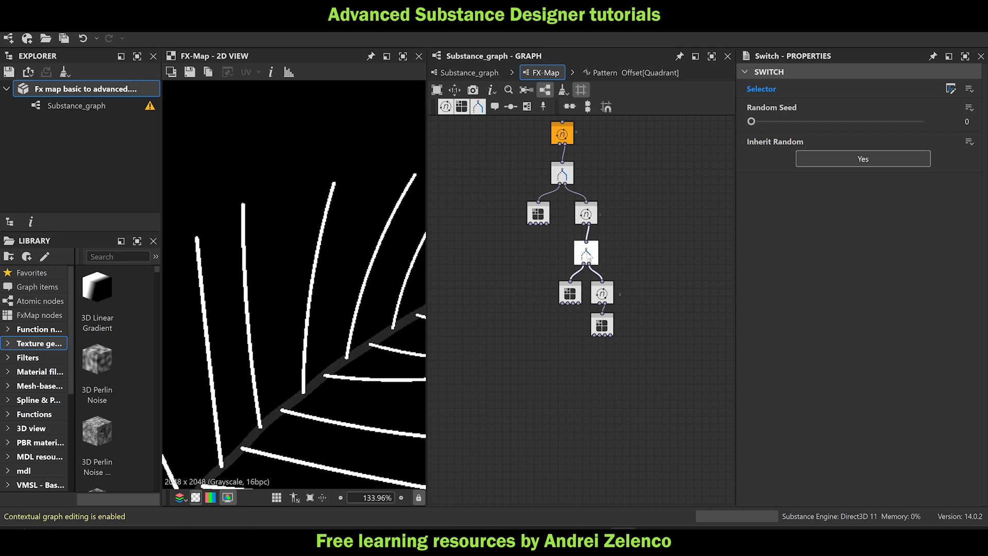
click(950, 88)
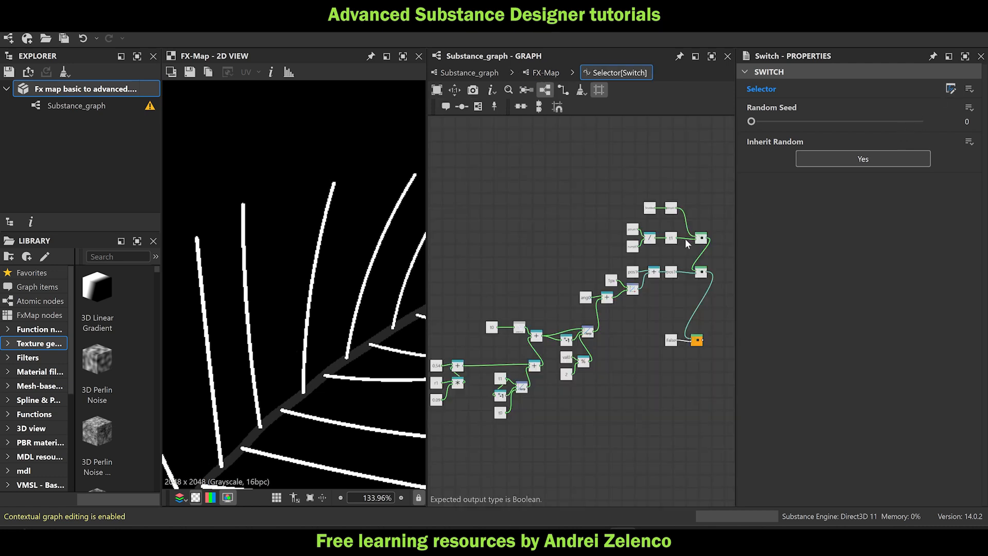
Move the output Sequence node and its False input well below the rest of the Selector function.
scroll(646, 301, down, 2)
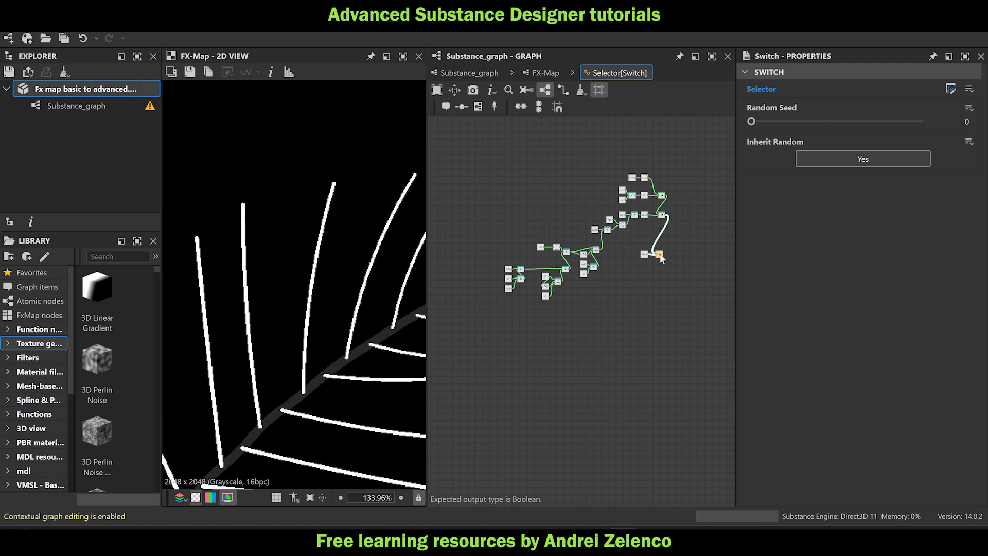
drag(661, 258, 665, 350)
scroll(592, 285, up, 2)
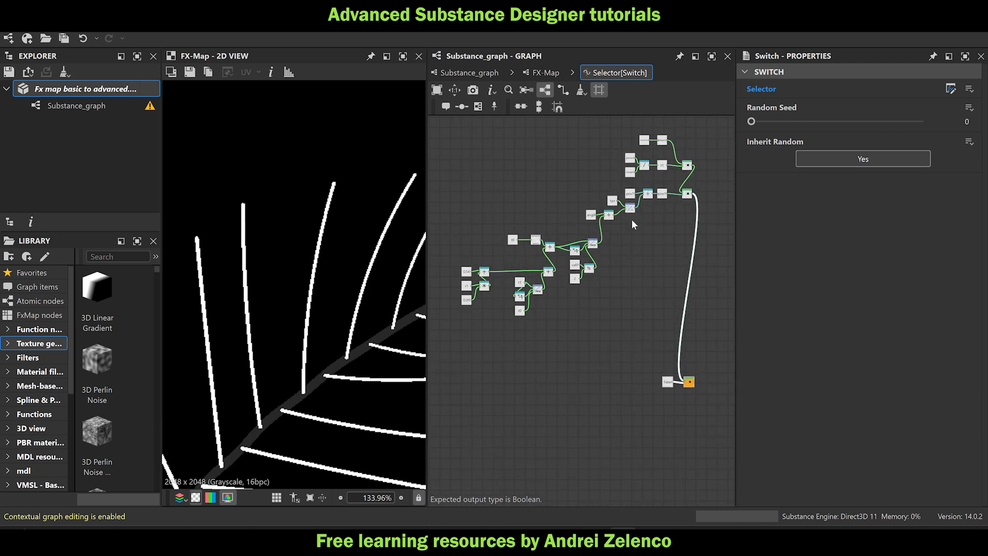
Move the ang0 Add node and its input branch lower, away from the Cartesian node in the Selector function.
scroll(631, 219, up, 2)
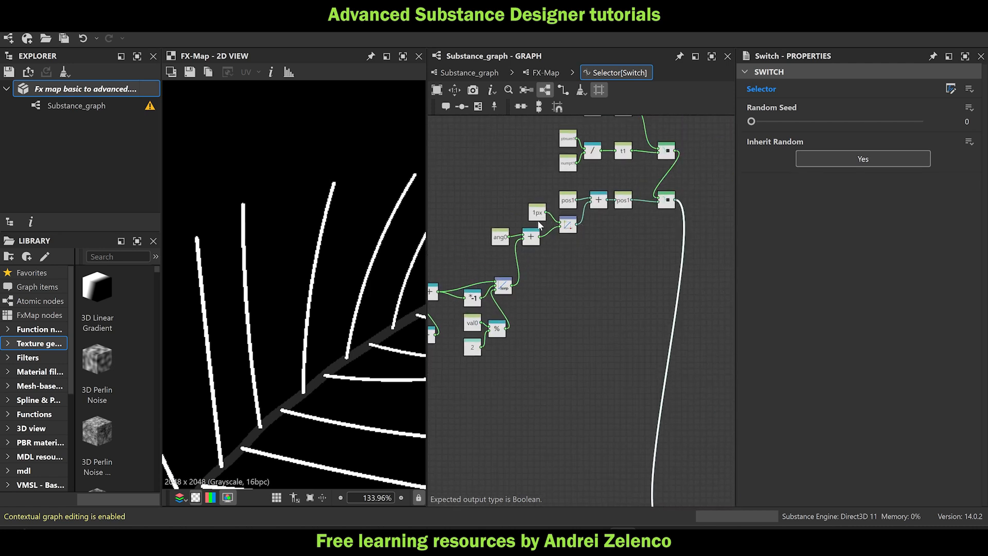
scroll(539, 224, down, 4)
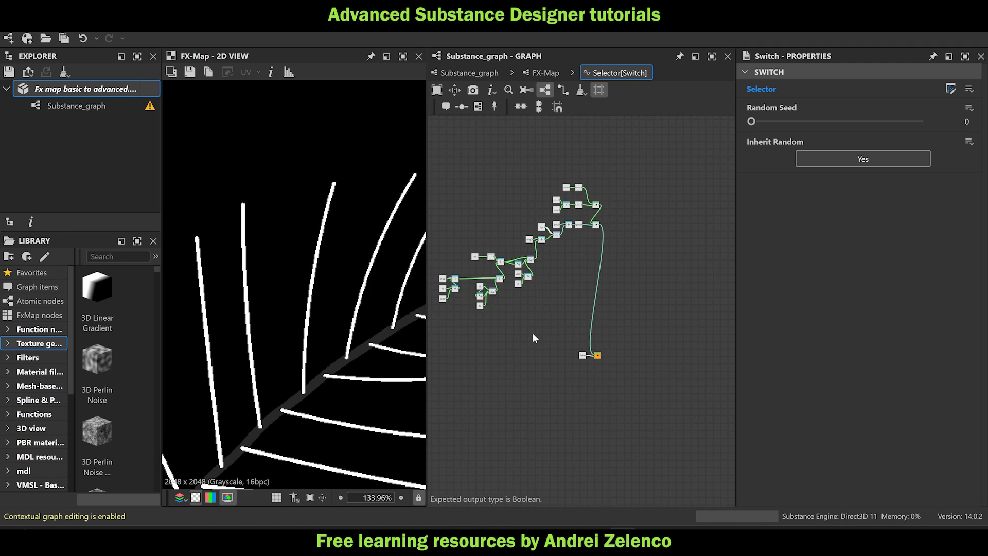
drag(548, 324, 450, 236)
scroll(546, 276, up, 4)
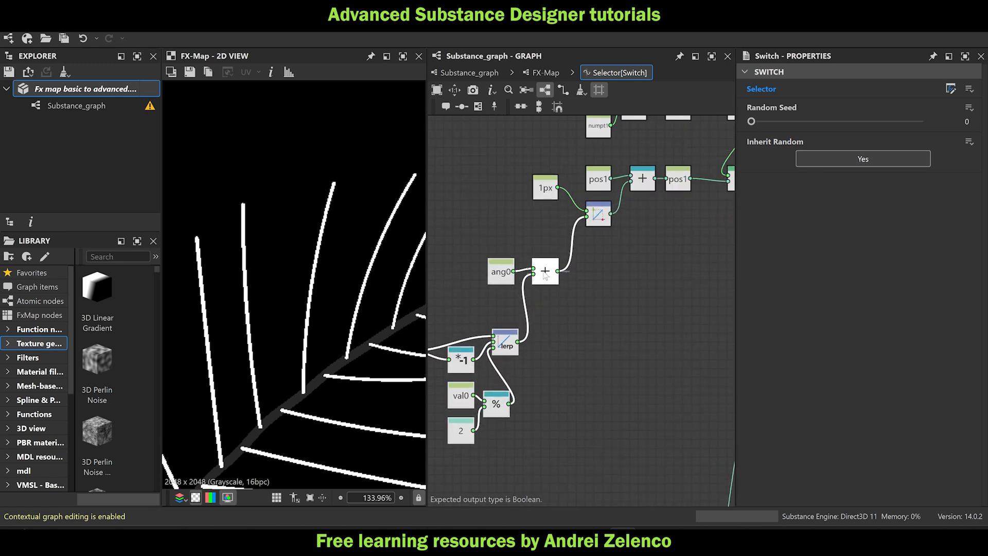
drag(545, 275, 546, 271)
Add a Set node and feed it from the Add node that offsets ang0.
click(594, 289)
key(space)
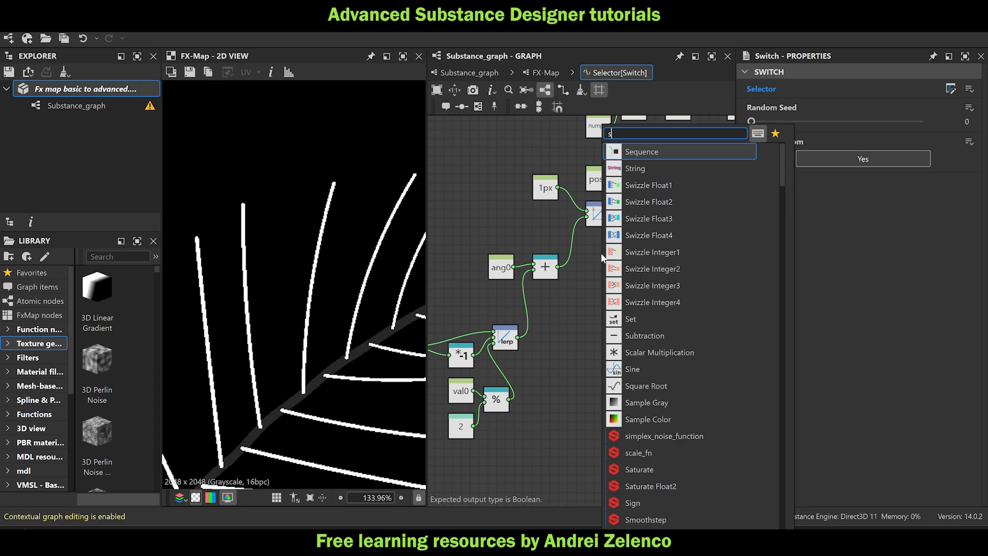
text(set)
click(649, 153)
drag(548, 268, 602, 270)
scroll(608, 221, up, 1)
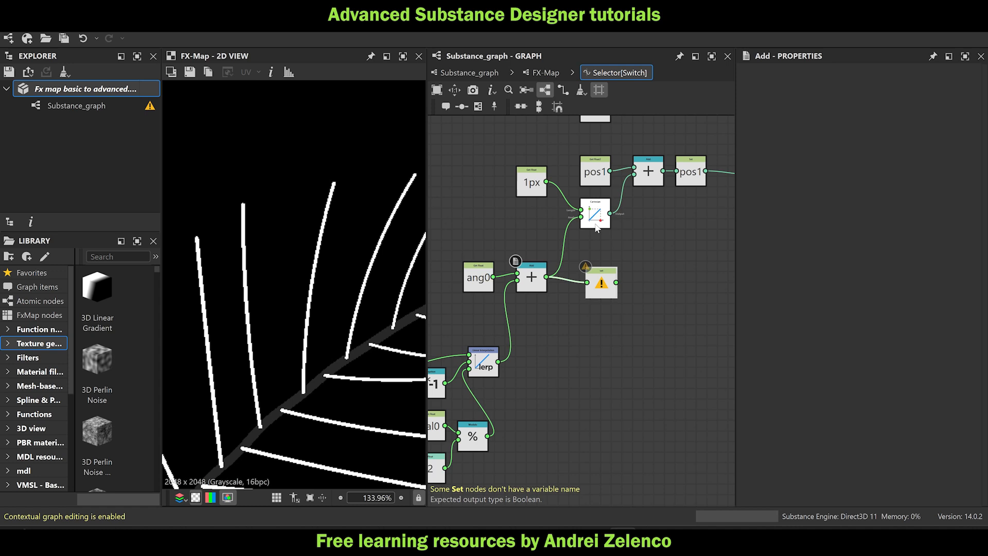
Lower the 1px node, align the new Set node under the pos1 Set node, and name its variable ang1.
drag(531, 185, 531, 216)
scroll(481, 276, up, 2)
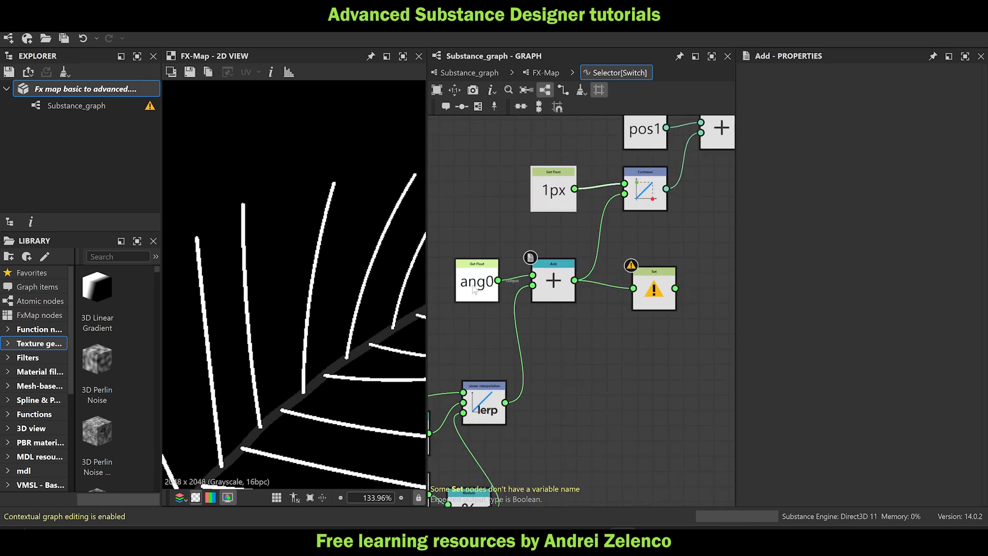
scroll(473, 289, down, 4)
drag(550, 304, 626, 299)
click(626, 296)
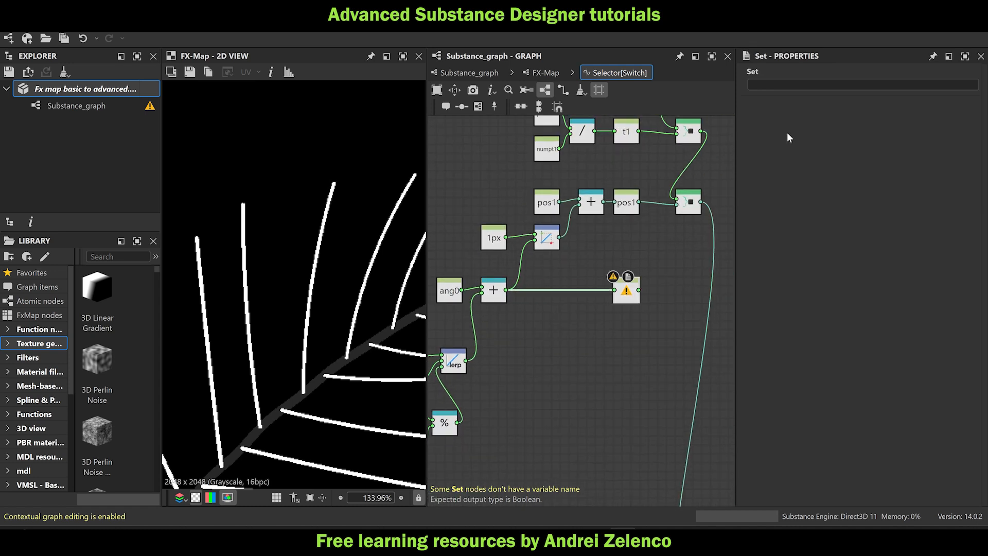
click(787, 84)
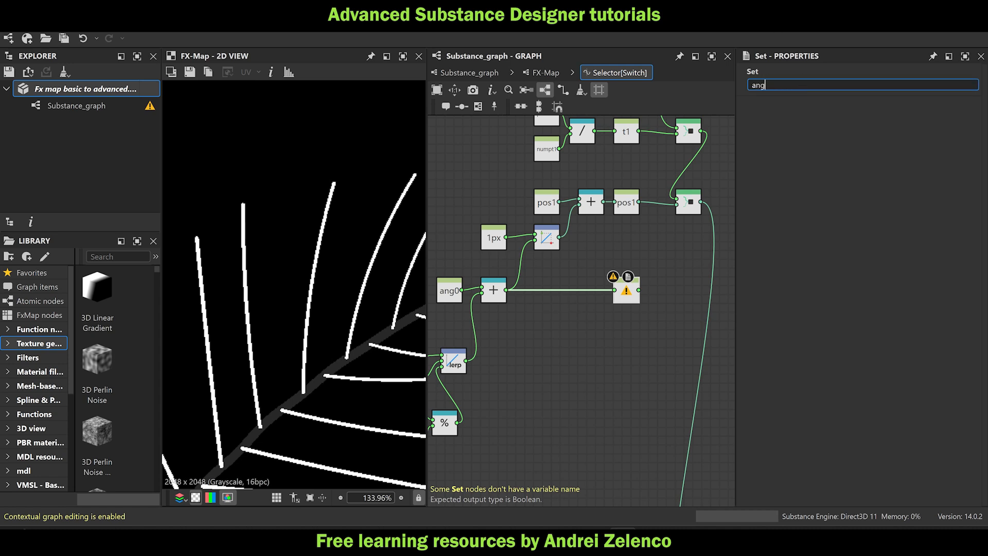
key(Return)
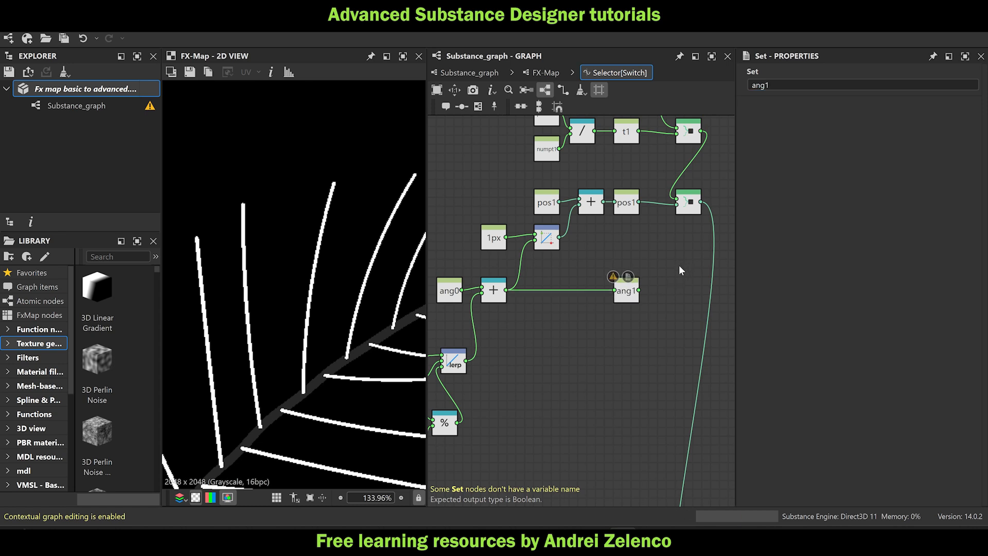
Add a Sequence node for ang1, chained between the pos1 Sequence and the output Sequence node.
key(space)
text(seq)
click(744, 153)
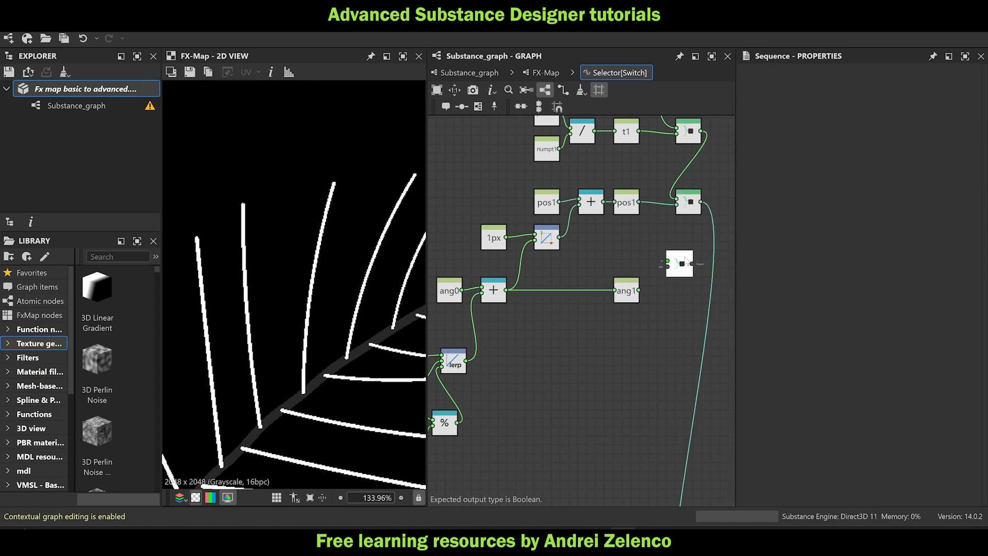
drag(682, 265, 692, 290)
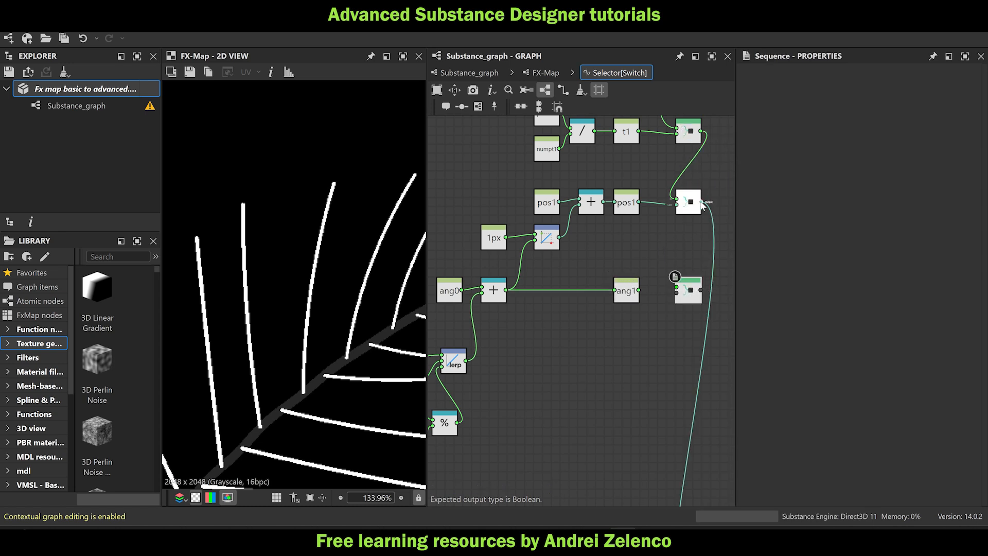
drag(701, 202, 656, 247)
scroll(641, 396, down, 3)
middle_drag(641, 396, 656, 247)
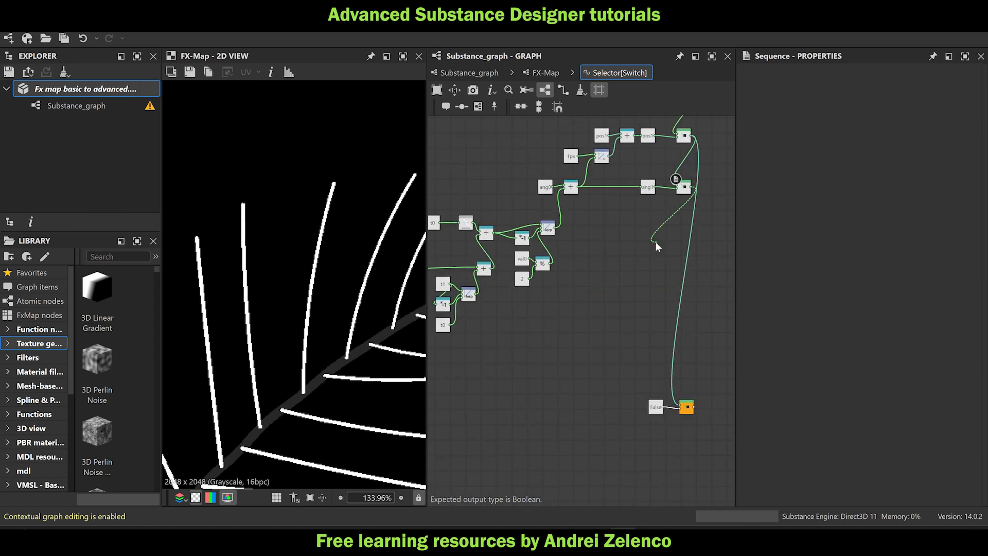
drag(656, 247, 687, 407)
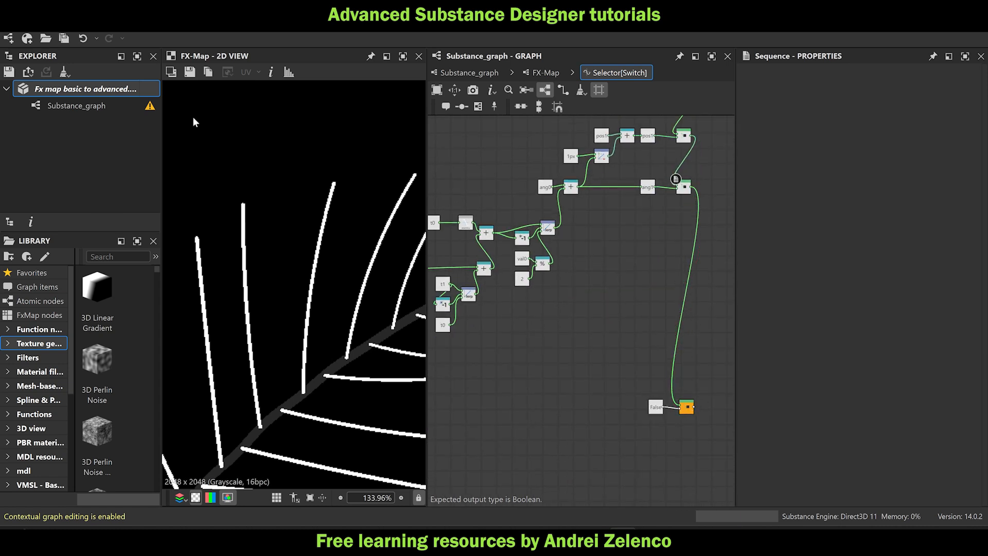
Save the package and inspect the leaf branches in the 2D view.
click(76, 90)
scroll(342, 332, down, 5)
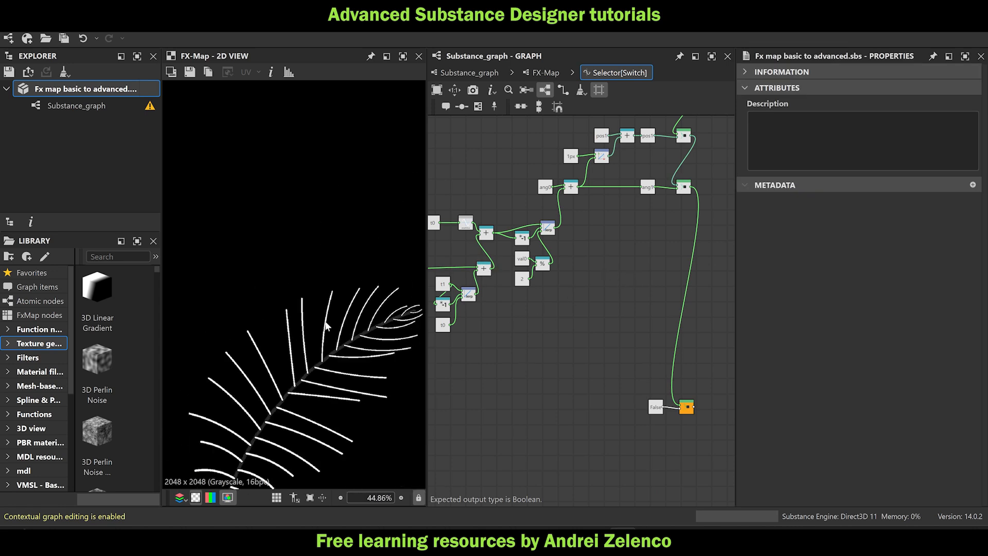
scroll(325, 326, up, 6)
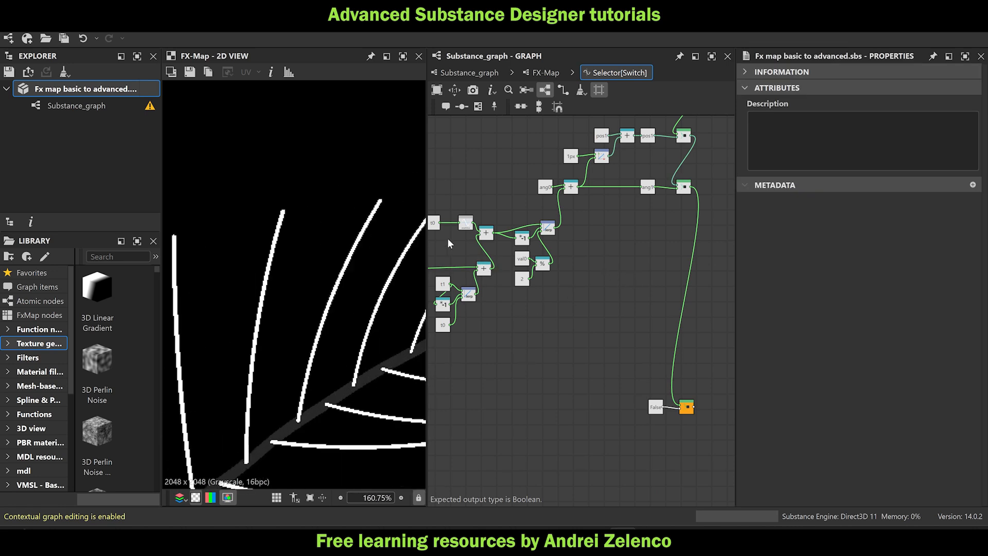
scroll(389, 280, down, 6)
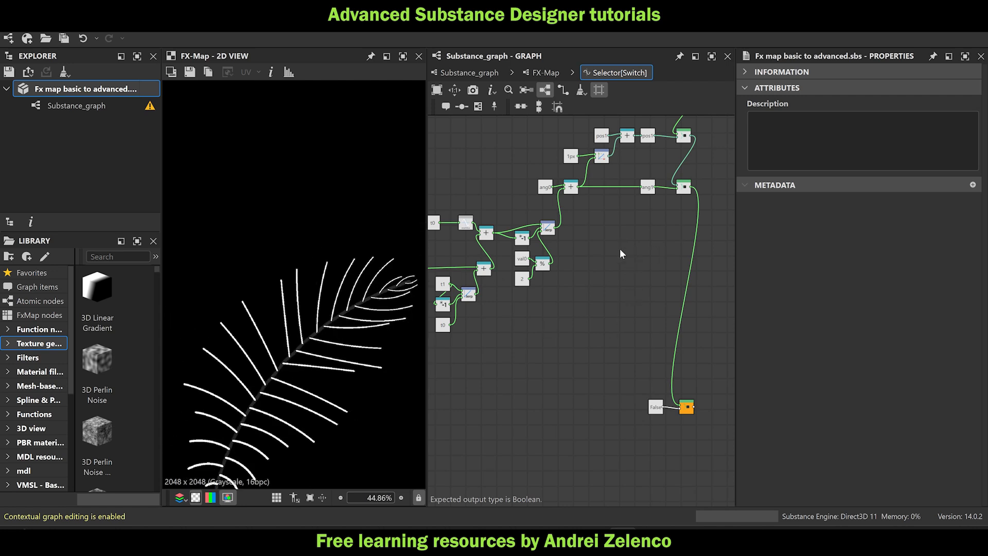
Paste copies of the ptnum1 and numpt1 Get Float nodes into the empty area below the angle calculation.
middle_drag(620, 253, 573, 330)
scroll(551, 162, up, 3)
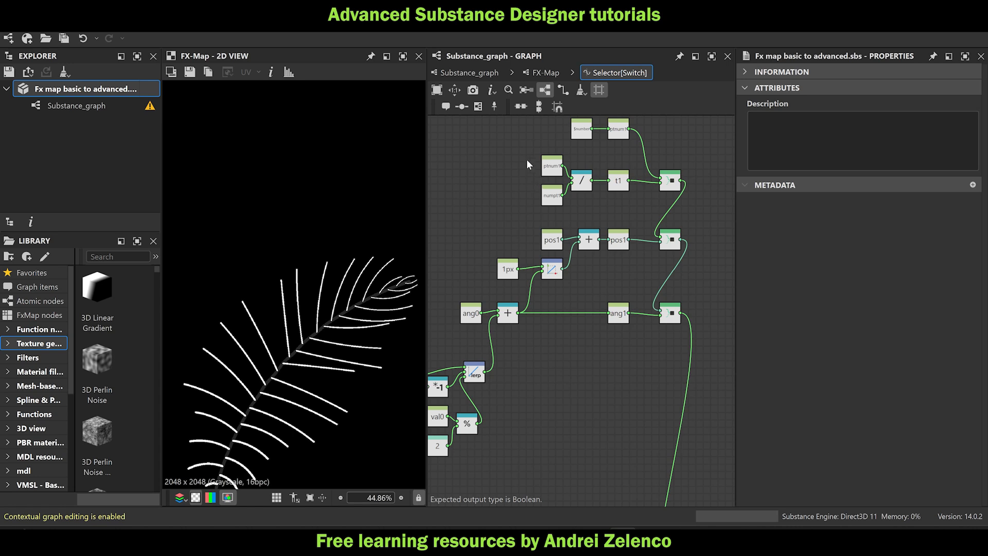
middle_drag(549, 393, 559, 240)
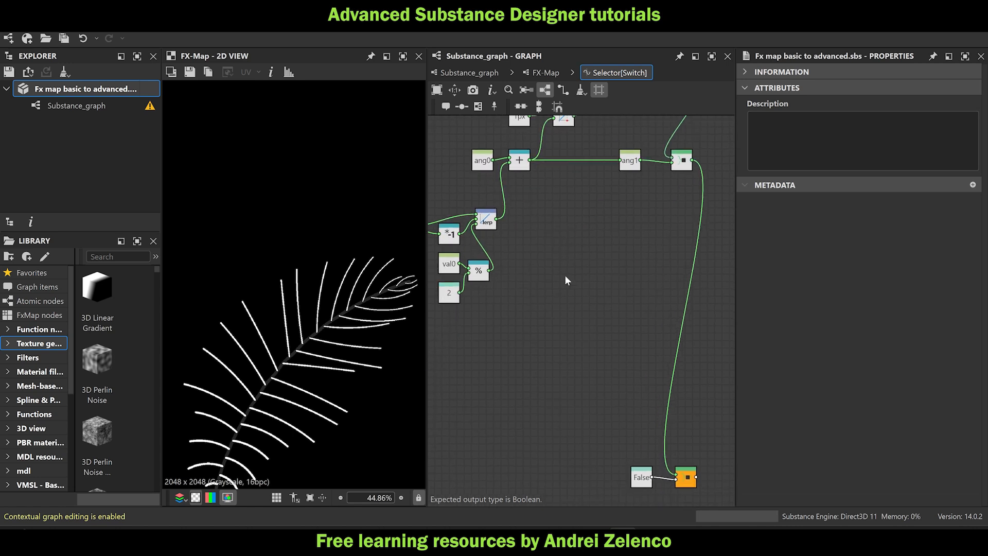
key(ctrl+v)
scroll(575, 327, up, 2)
drag(570, 335, 507, 335)
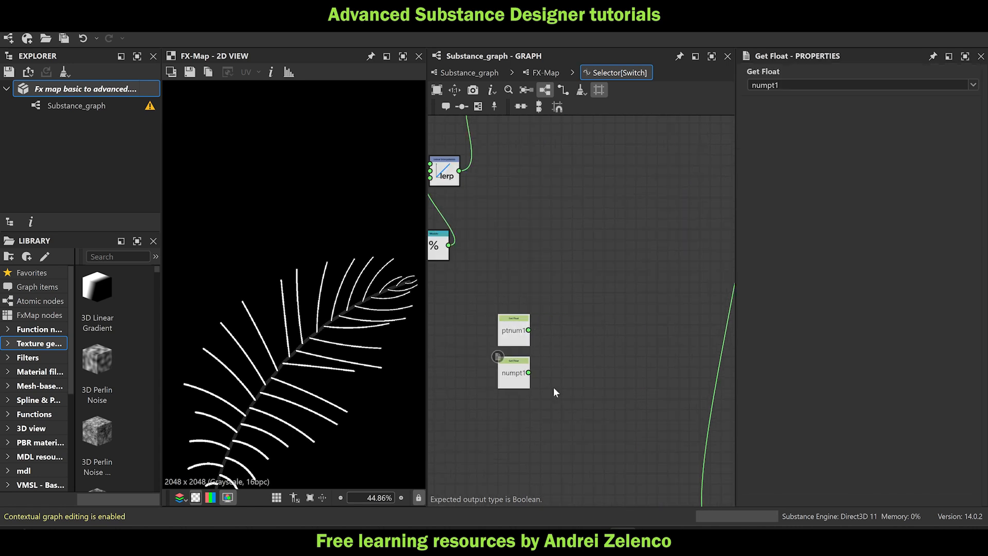
middle_drag(523, 420, 551, 369)
scroll(552, 370, up, 3)
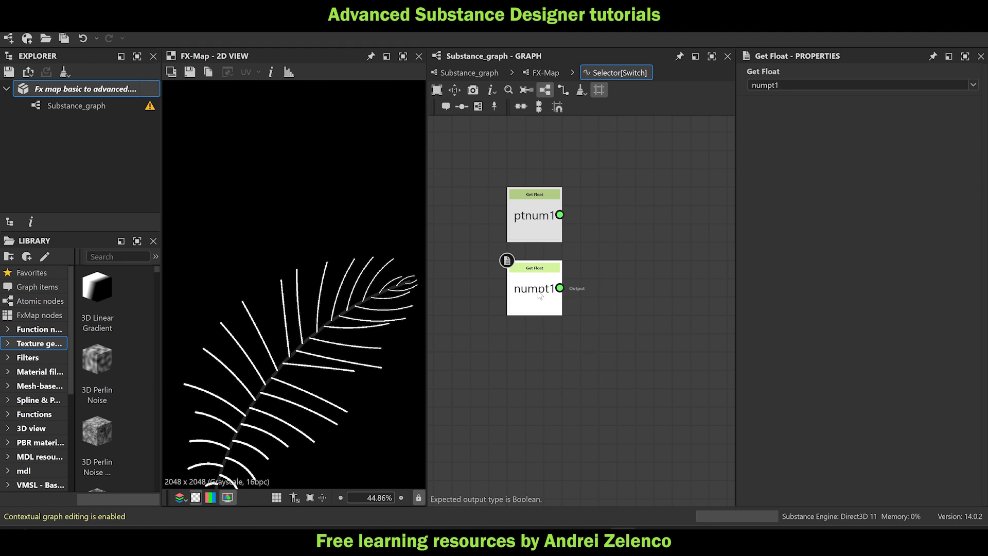
Divide the copied numpt1 by a new Float constant of 16 using a Division node.
key(space)
text(di)
click(592, 154)
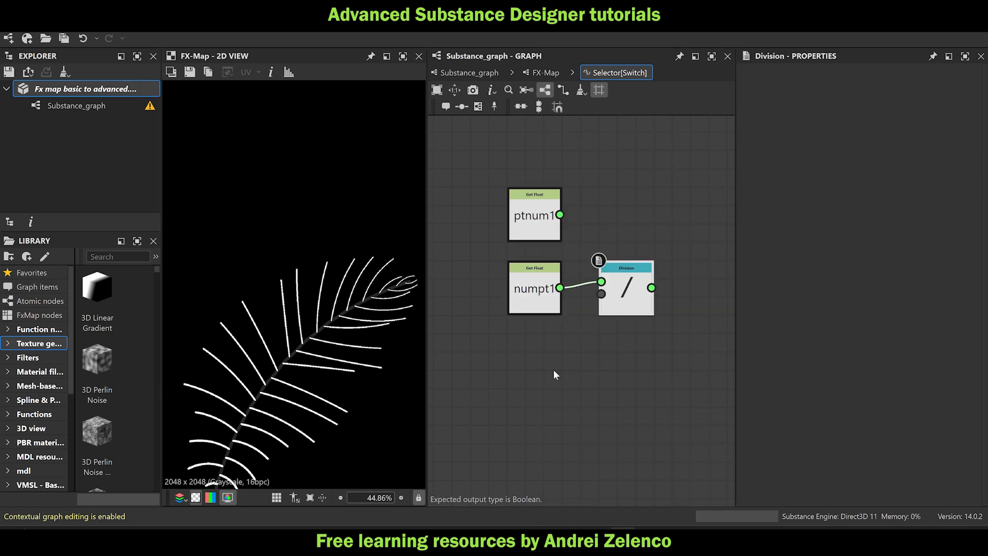
key(space)
text(fl)
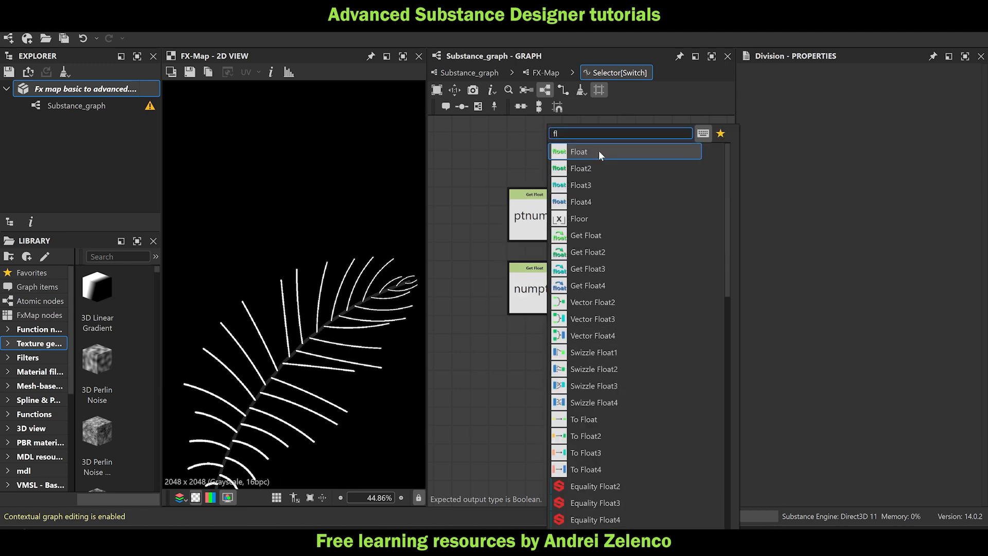
click(598, 151)
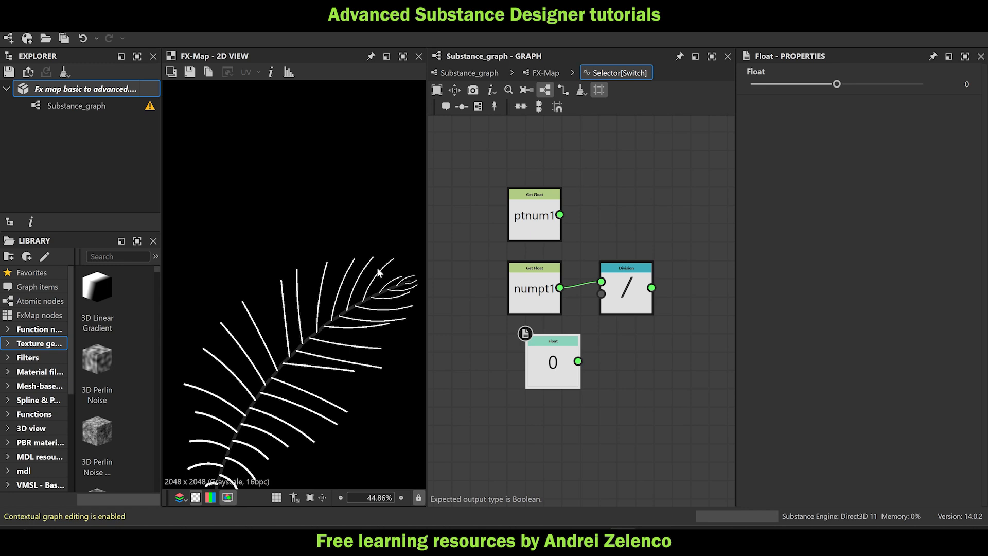
drag(562, 368, 534, 369)
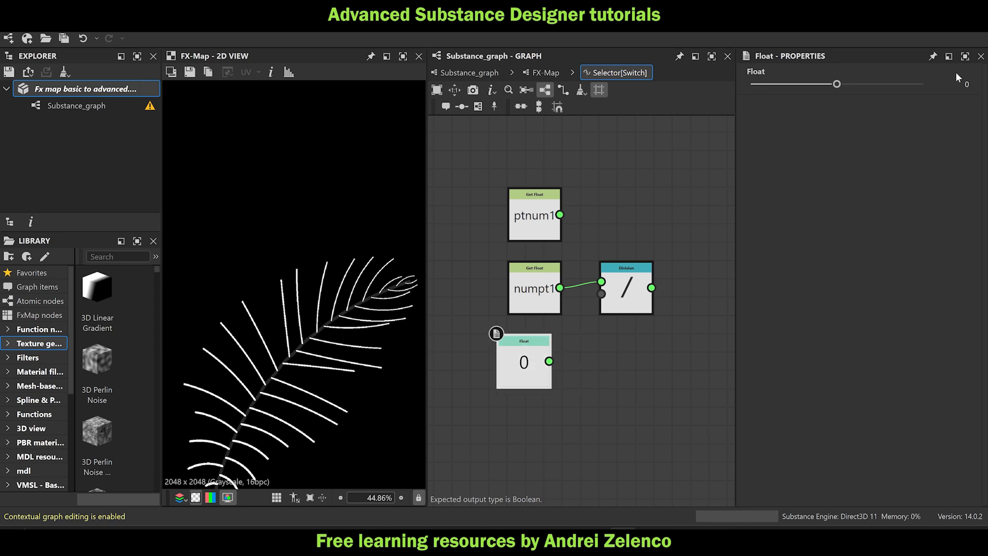
drag(956, 83, 987, 100)
text(16)
key(Return)
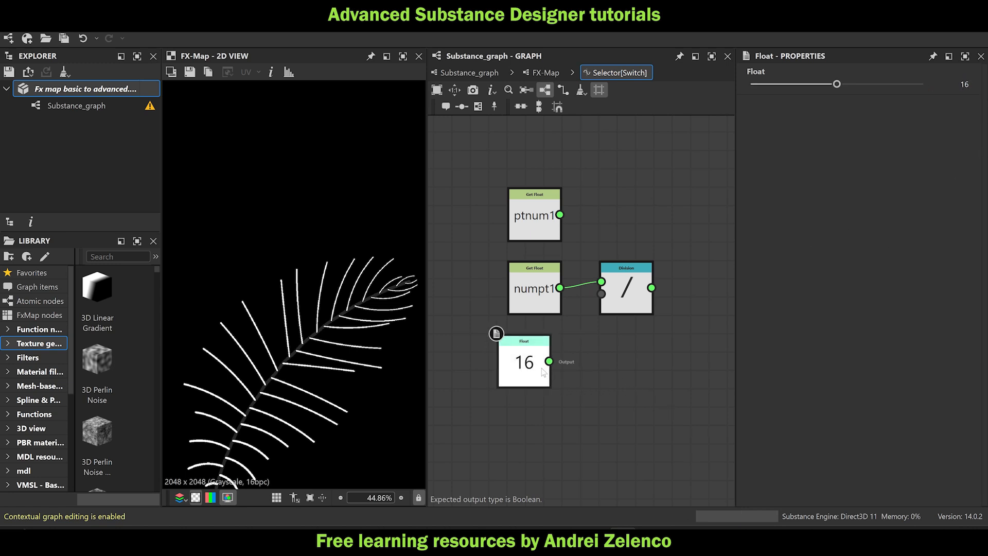
drag(549, 360, 601, 294)
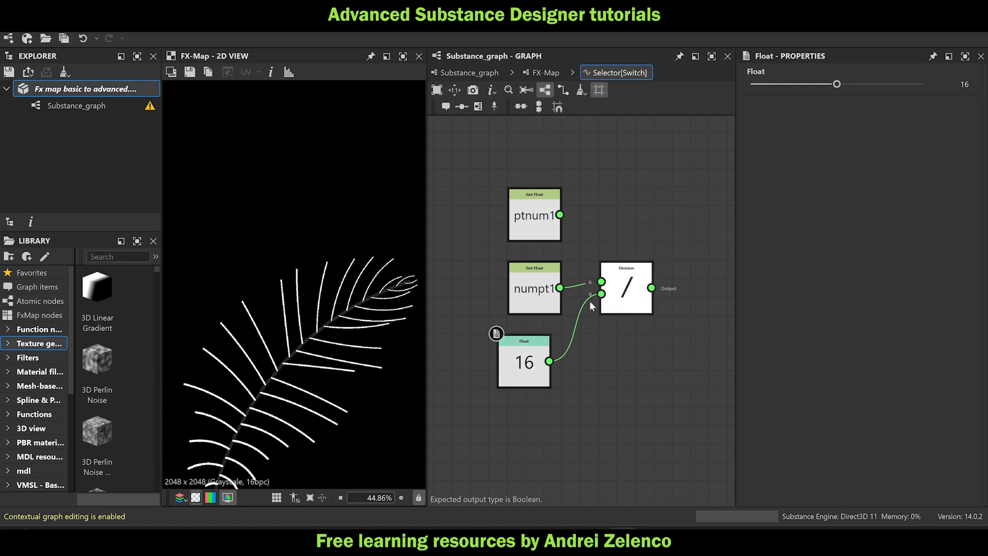
Save the package and take a closer look at the branches in the 2D view.
click(53, 88)
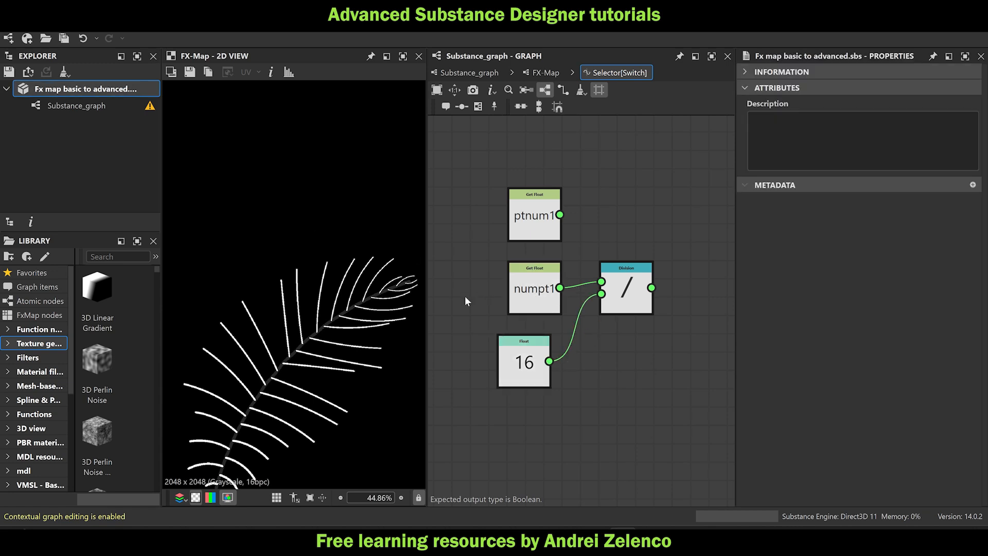
scroll(327, 256, up, 3)
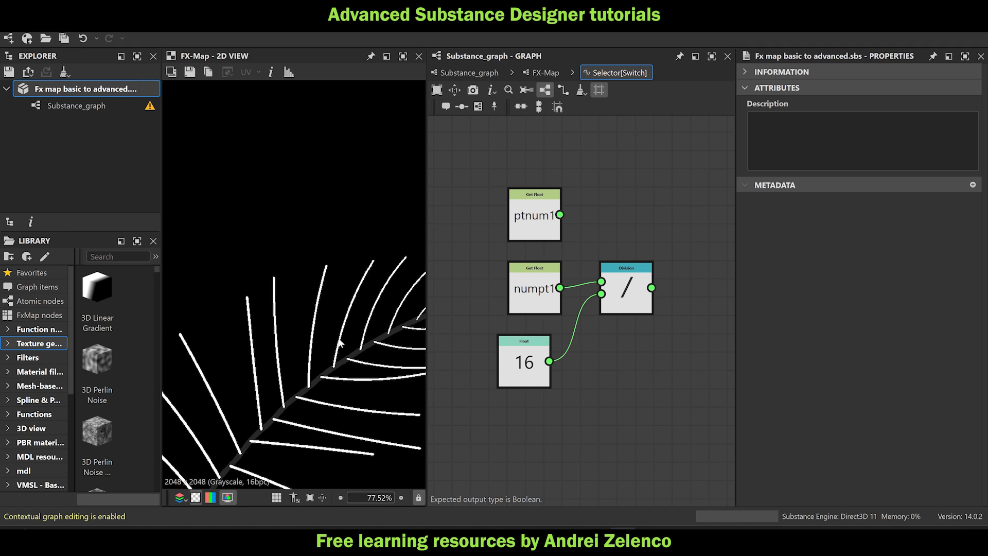
scroll(554, 353, down, 2)
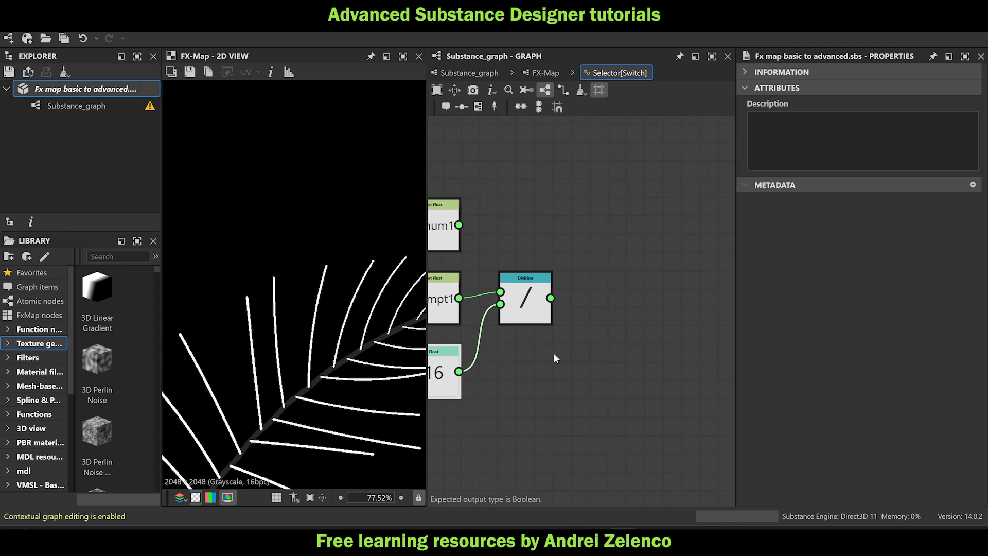
Space out the copied nodes and add a second Division node dividing ptnum1 by the numpt1/16 result.
drag(524, 315, 524, 341)
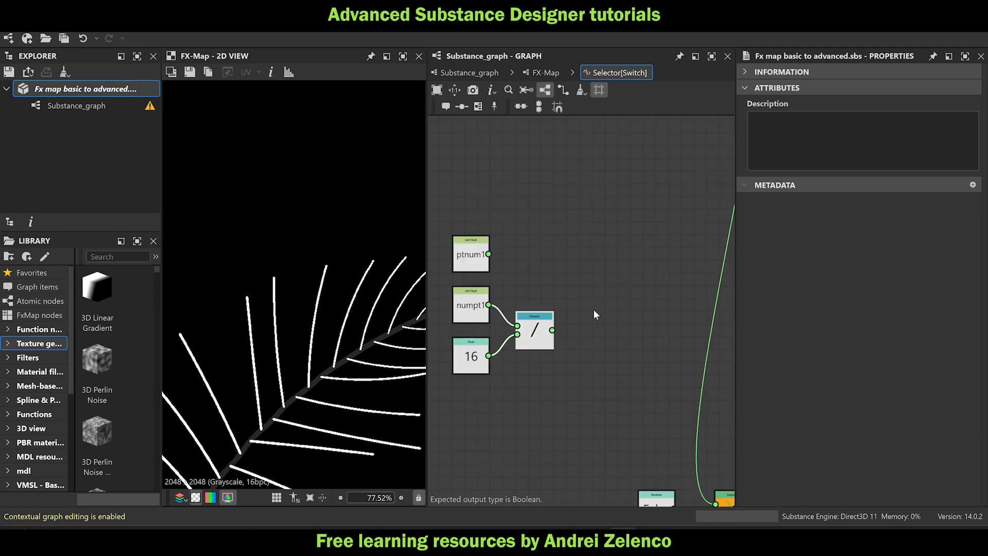
drag(481, 258, 482, 219)
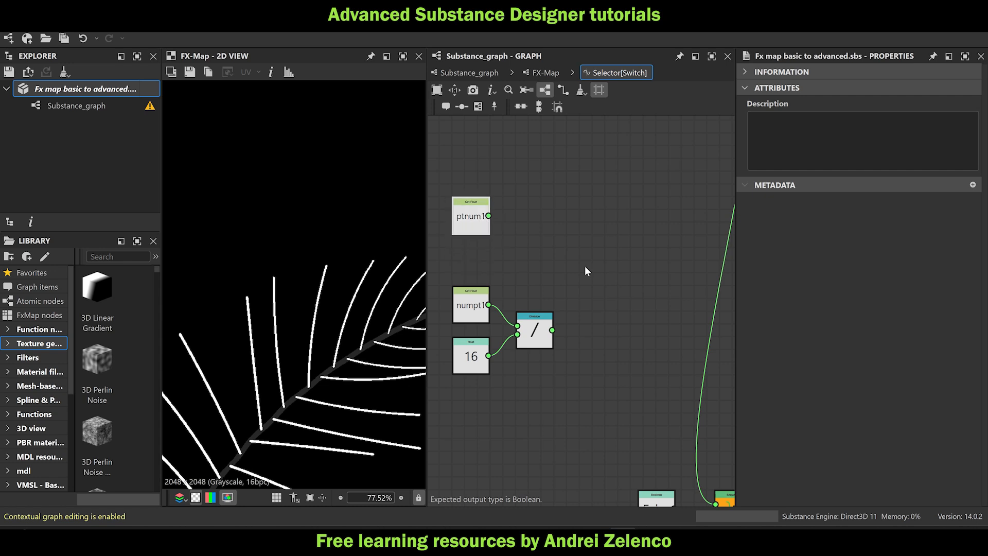
key(space)
text(di)
click(646, 155)
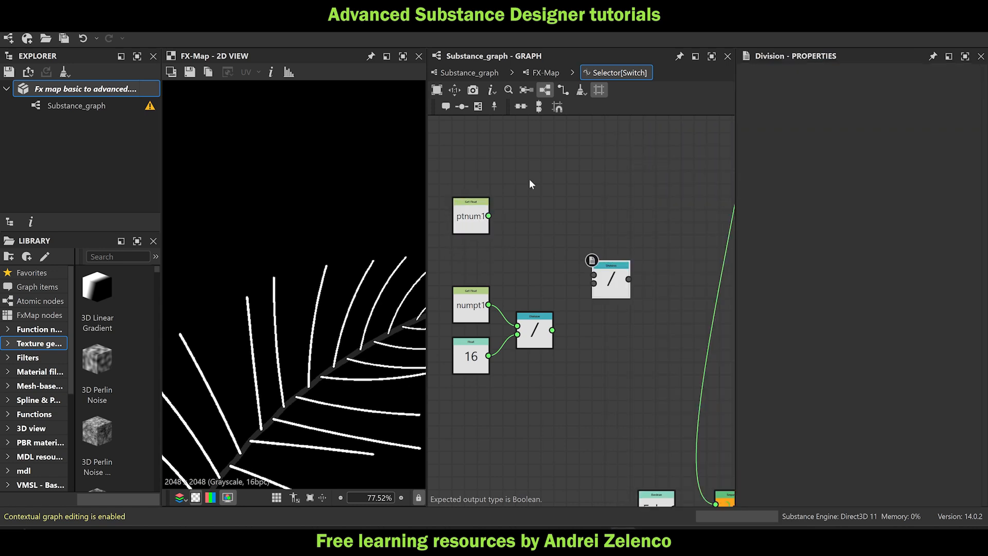
drag(489, 216, 606, 292)
Add a Floor node after the second Division and move both nodes closer to their inputs.
key(space)
text(flo)
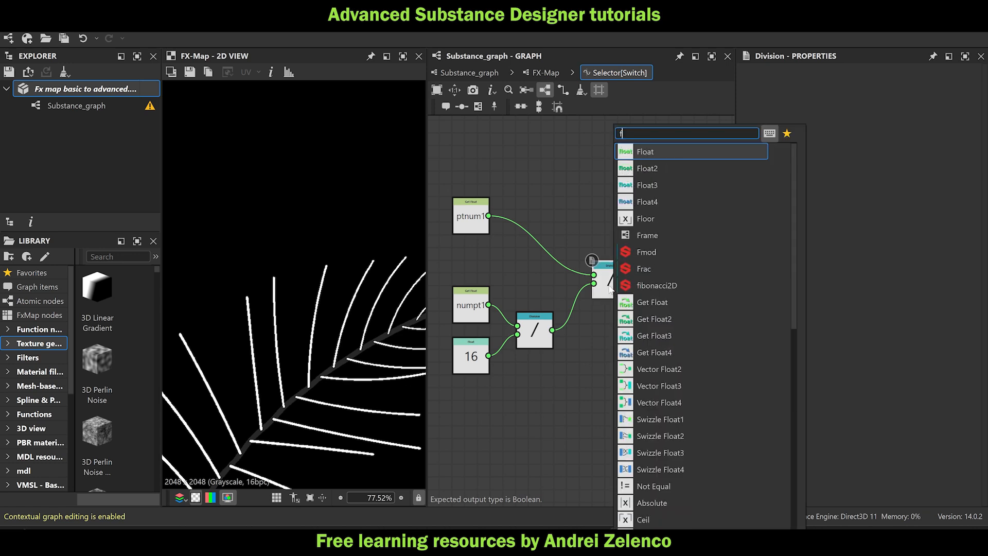
click(647, 219)
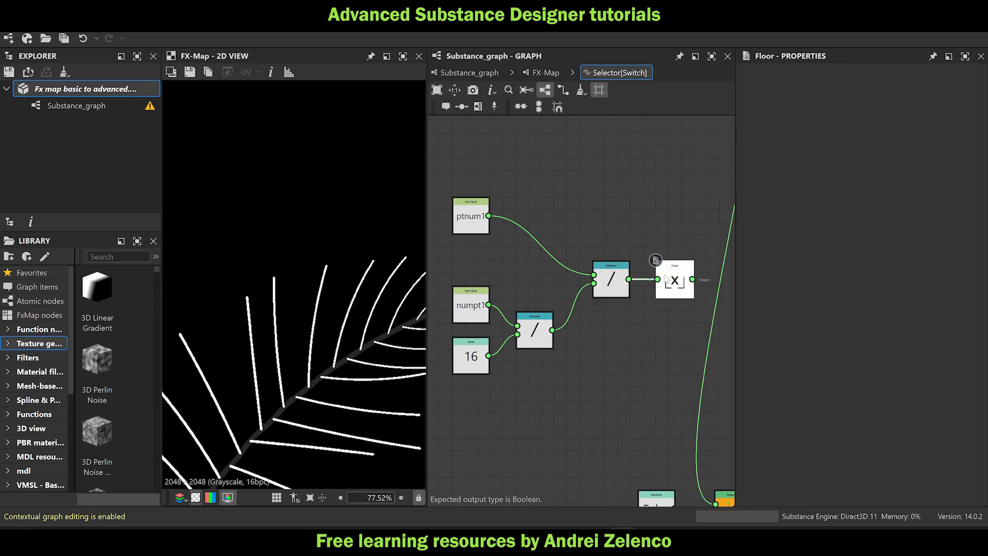
drag(668, 322, 622, 289)
drag(612, 285, 588, 285)
click(640, 339)
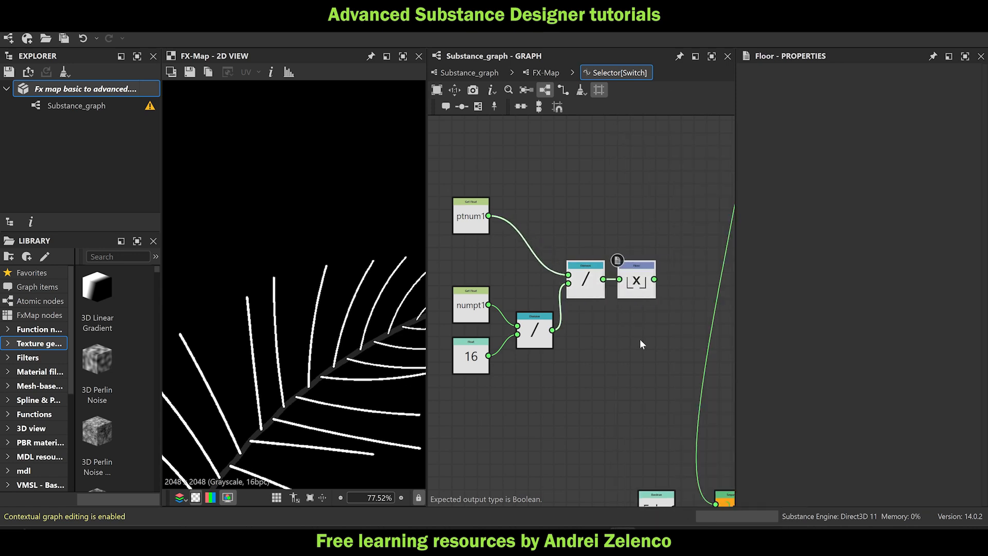
Add a Multiplication node that multiplies the Floor result by the numpt1/16 Division result.
key(space)
text(mu)
click(723, 151)
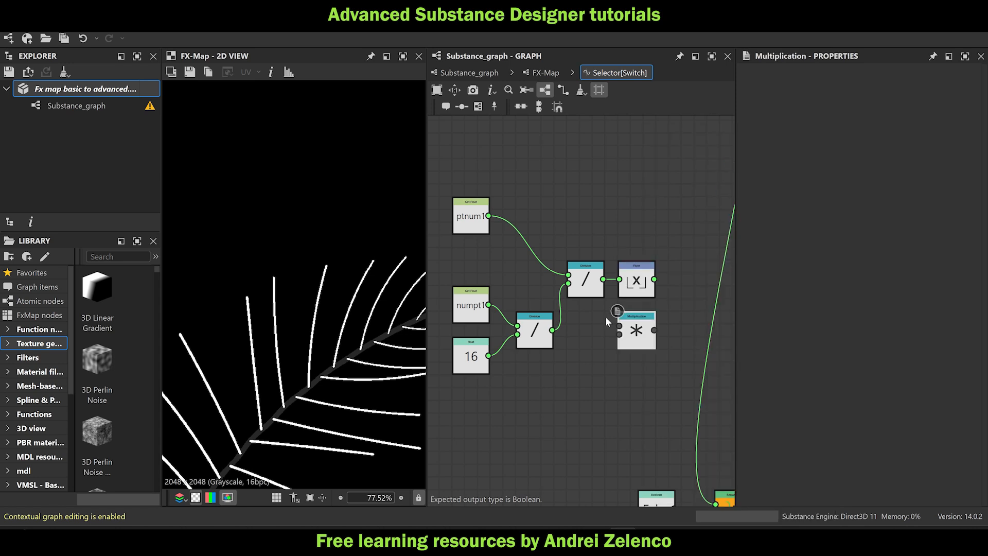
drag(552, 330, 695, 280)
scroll(695, 280, down, 5)
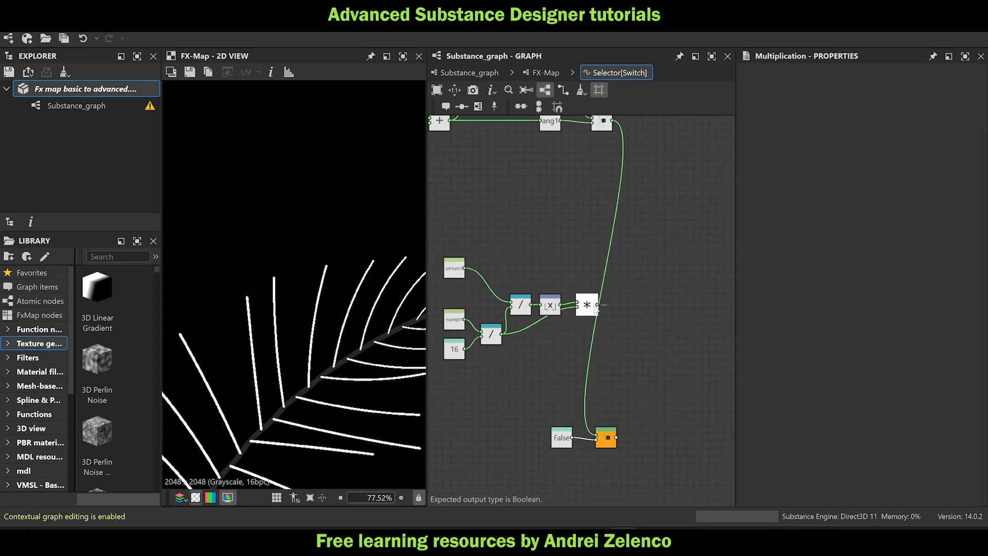
Move the ptnum1, numpt1, 16, Division, Floor and Multiplication nodes lower, level with the final Sequence node.
drag(623, 274, 467, 354)
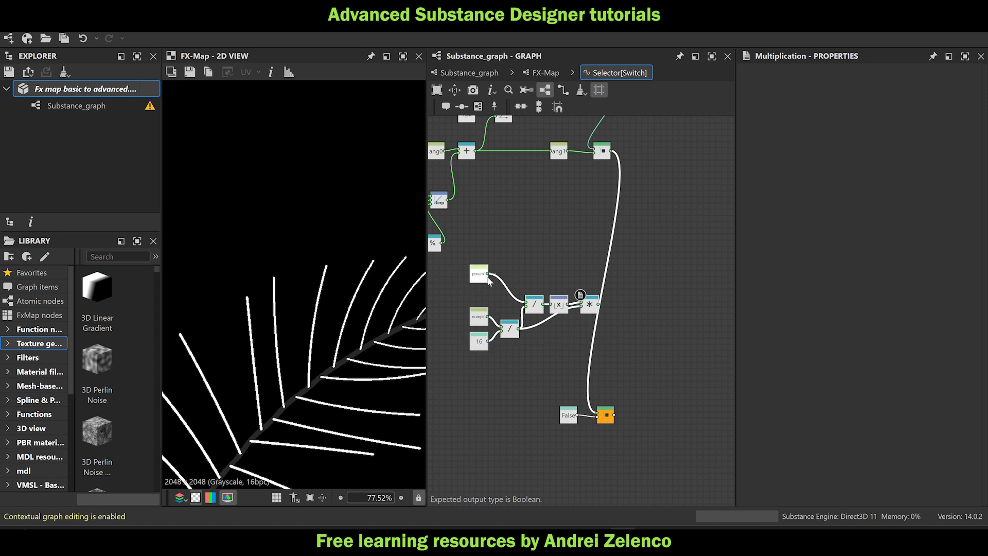
drag(480, 276, 477, 363)
click(485, 360)
drag(596, 430, 534, 394)
drag(534, 404, 535, 410)
Add an Equal node that compares ptnum1 with the Multiplication result.
click(601, 372)
key(space)
text(eq)
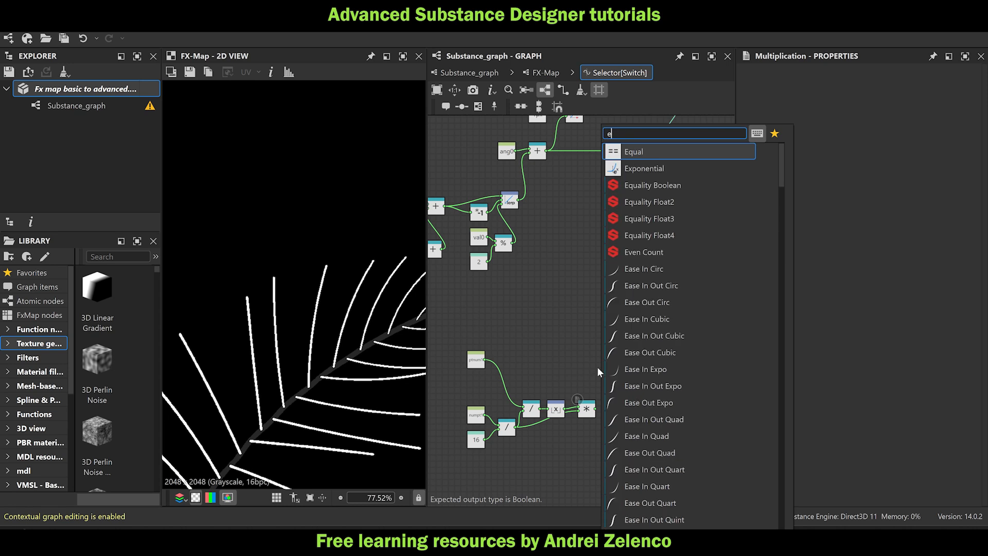
click(657, 152)
scroll(629, 335, up, 2)
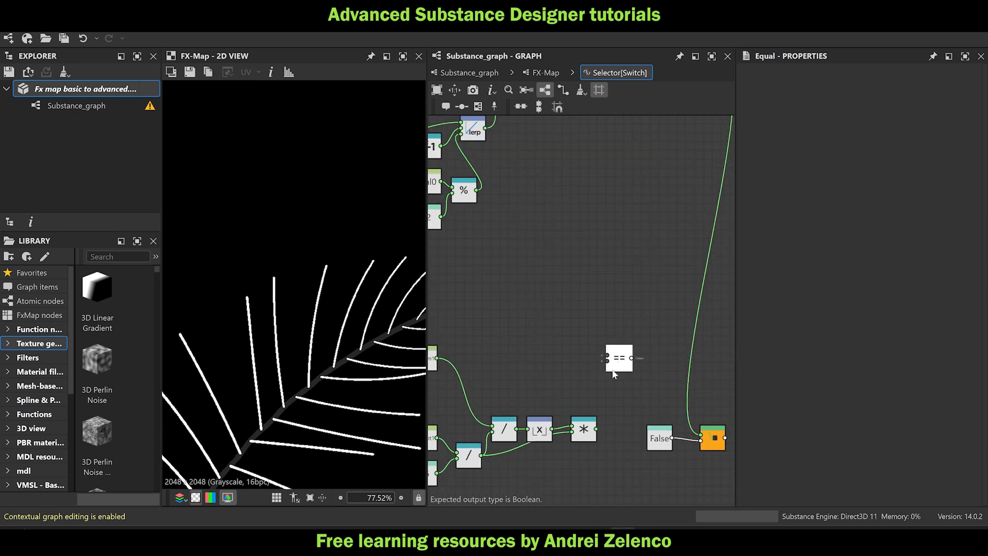
drag(596, 429, 607, 354)
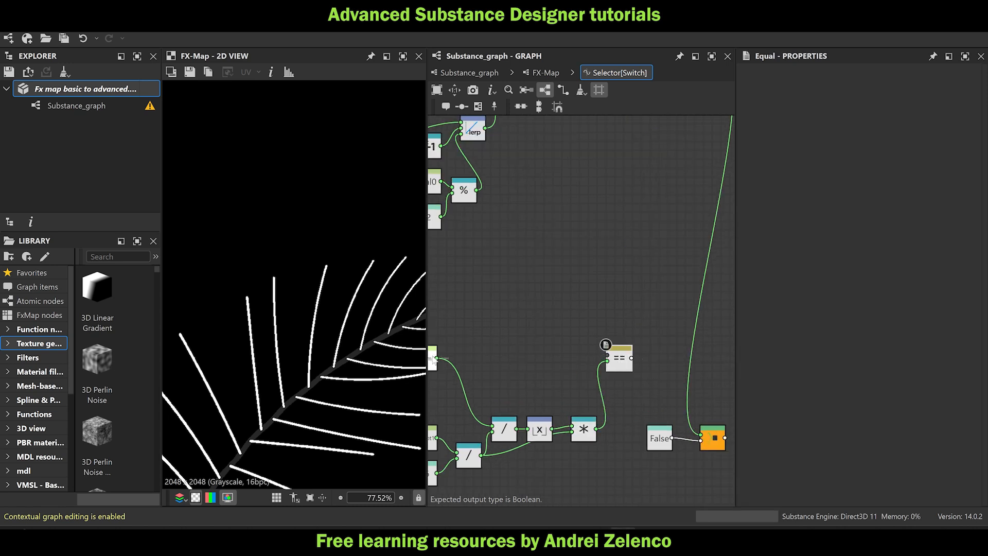
drag(436, 357, 607, 354)
middle_drag(633, 361, 611, 330)
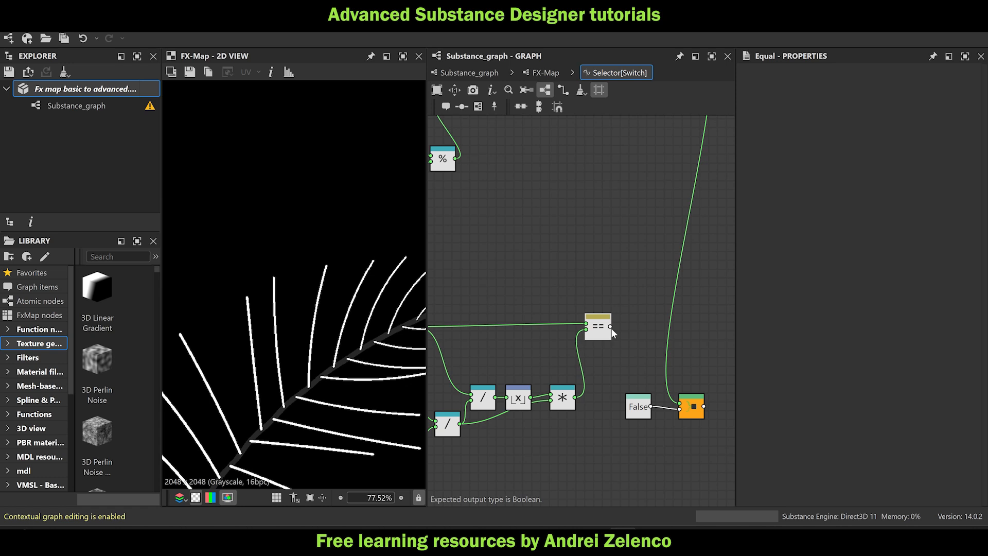
Feed the Equal result into the final Sequence node, delete the False Boolean constant and save the package.
drag(612, 329, 684, 415)
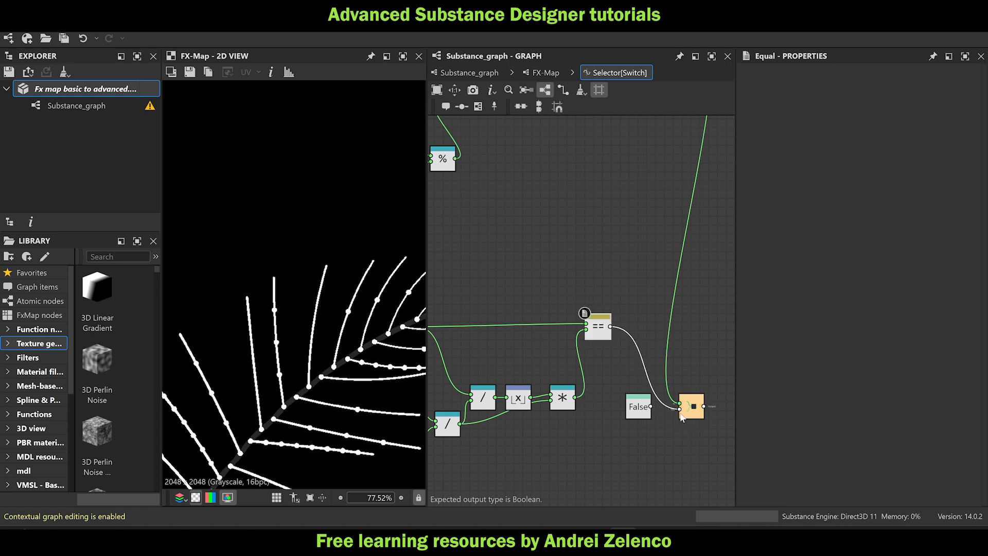
scroll(247, 292, down, 3)
click(638, 407)
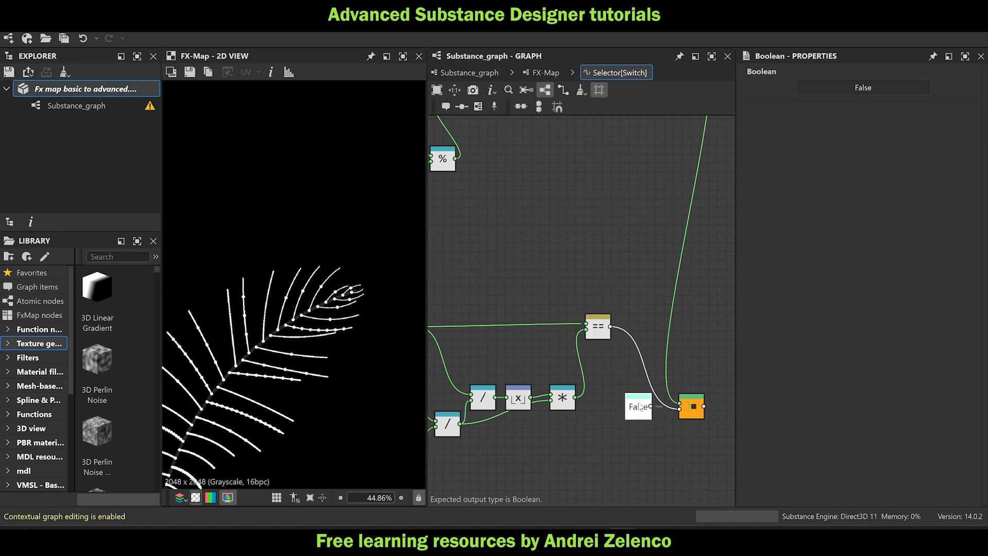
key(Delete)
middle_drag(605, 399, 662, 352)
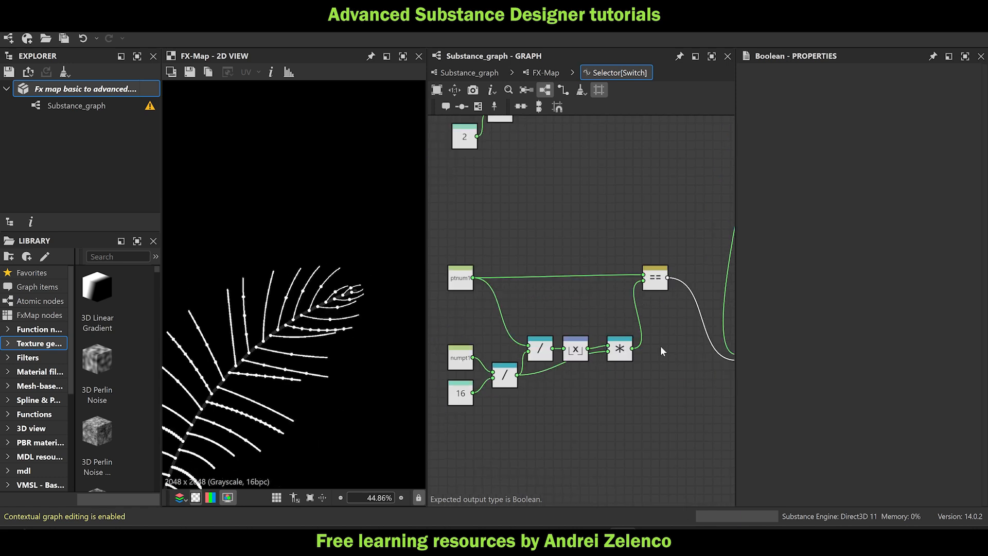
click(86, 91)
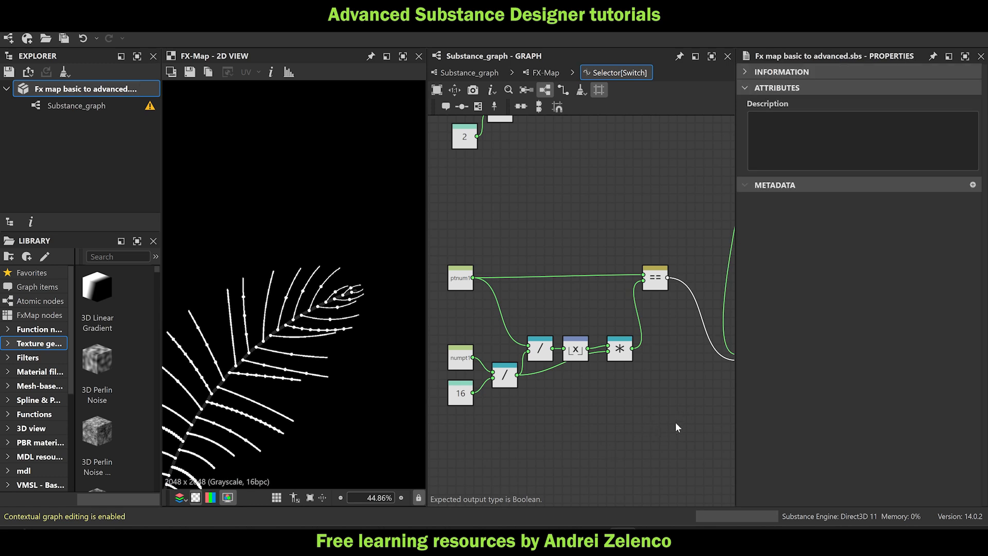
Review the point-comparison nodes and the rest of the Switch's selector function alongside the leaf in the 2D view.
drag(675, 422, 470, 355)
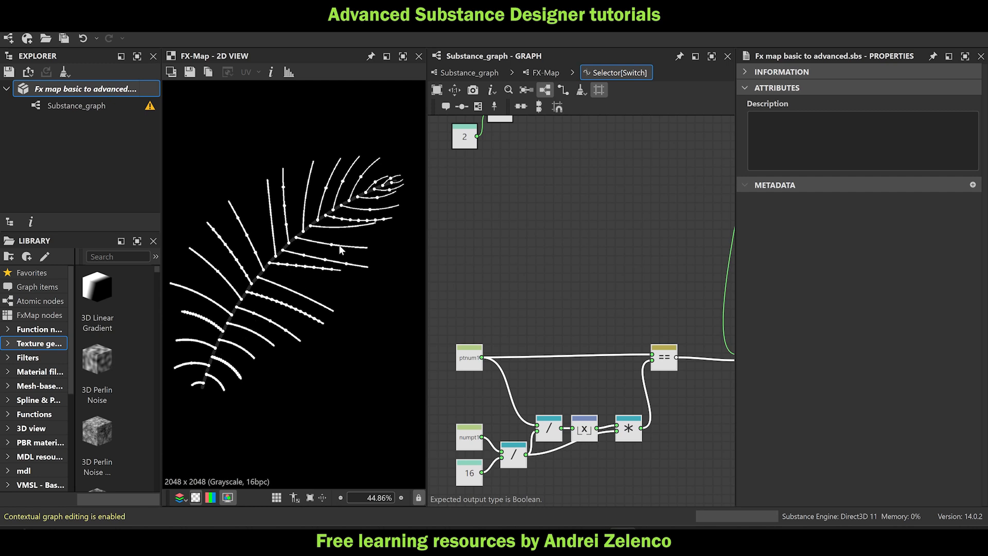
scroll(554, 288, down, 4)
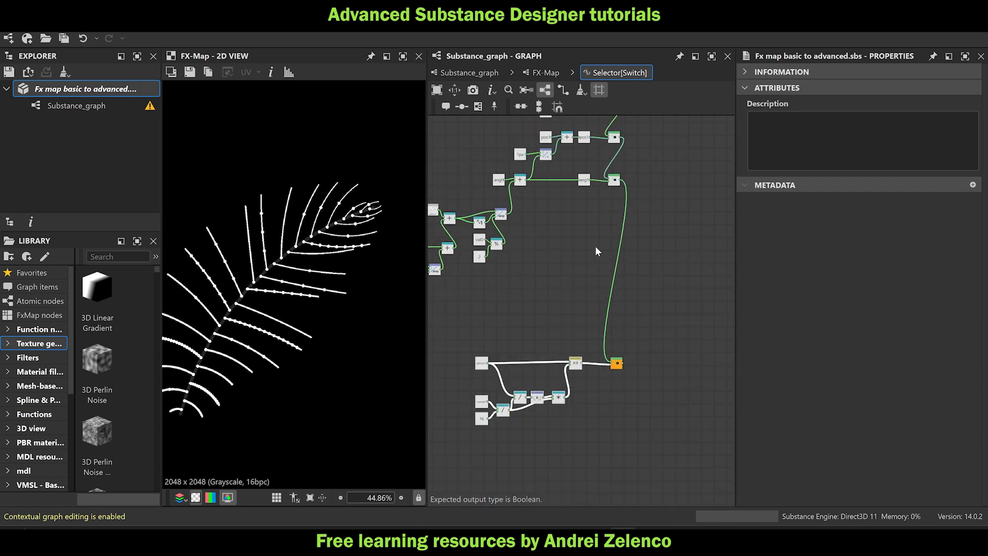
middle_drag(596, 251, 578, 375)
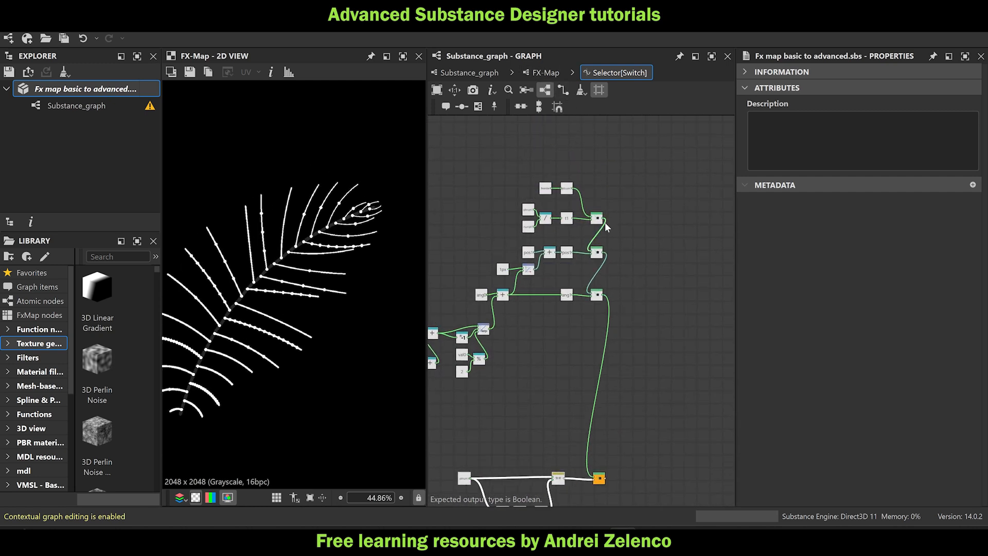
scroll(604, 221, up, 3)
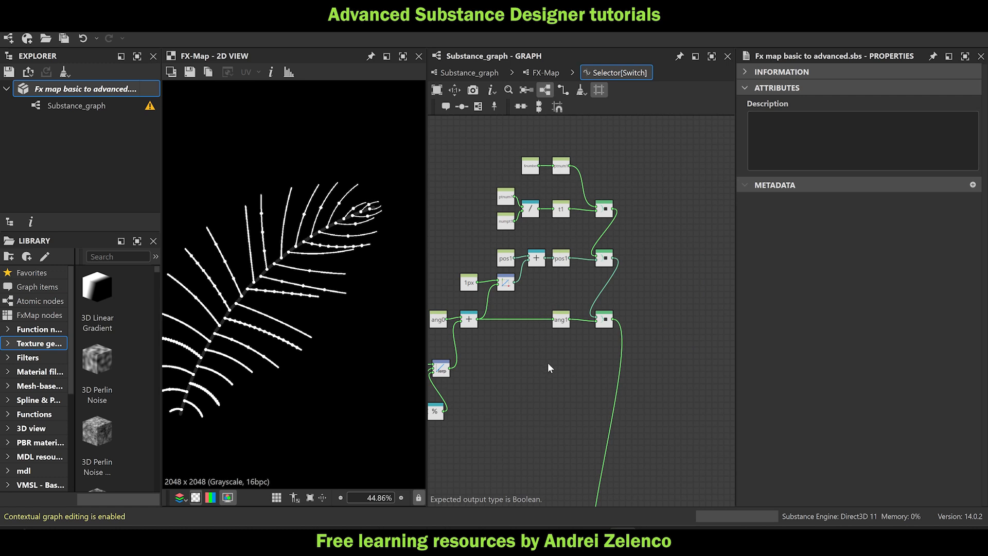
middle_drag(558, 342, 620, 190)
middle_drag(597, 308, 641, 173)
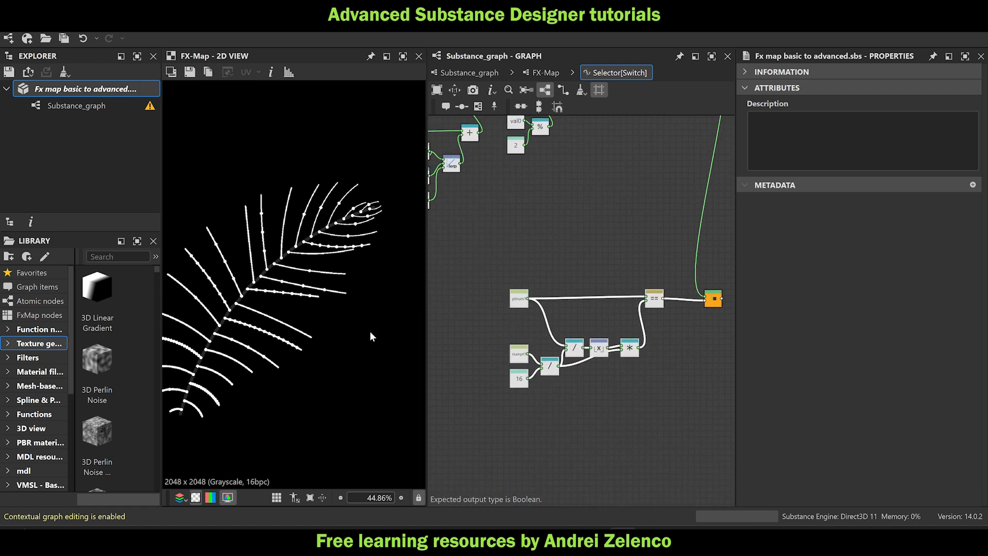
scroll(656, 363, up, 2)
middle_drag(656, 362, 685, 379)
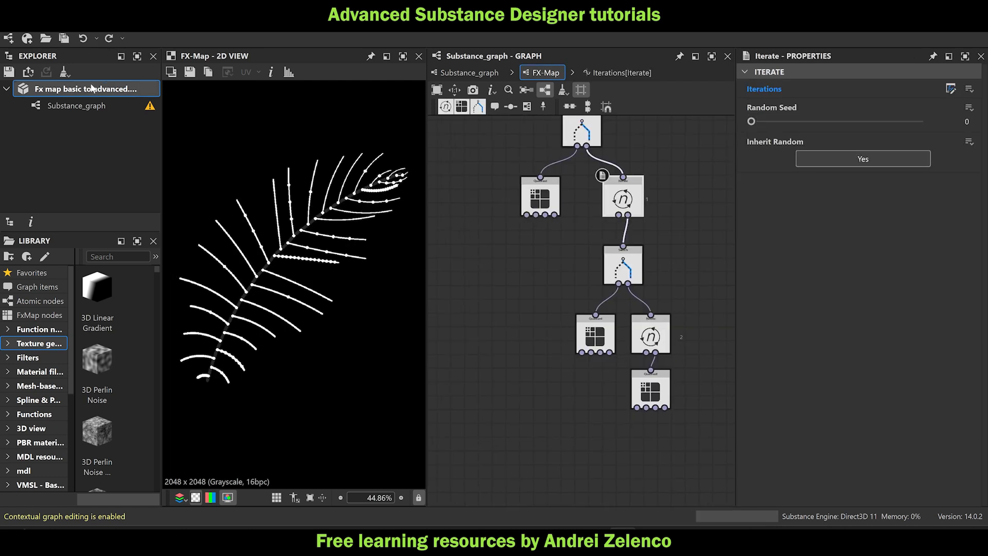
Save the package and reopen the Selector function of the Switch below the first-level Iterate node.
click(91, 89)
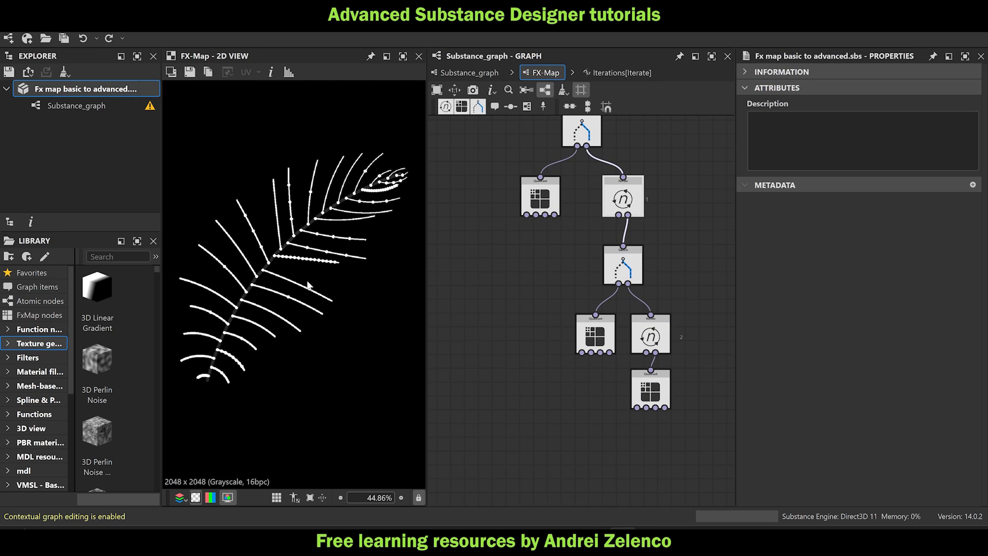
scroll(273, 265, up, 2)
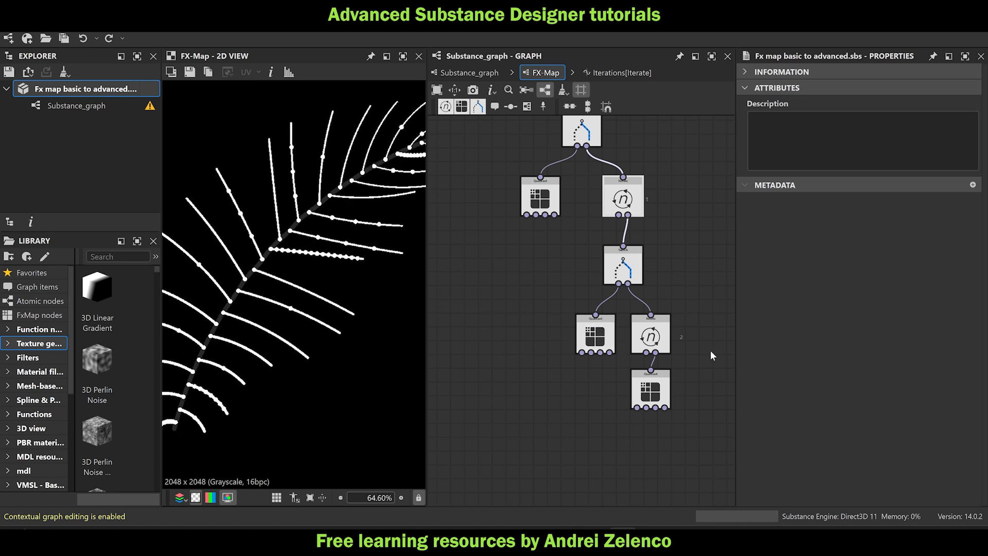
click(634, 269)
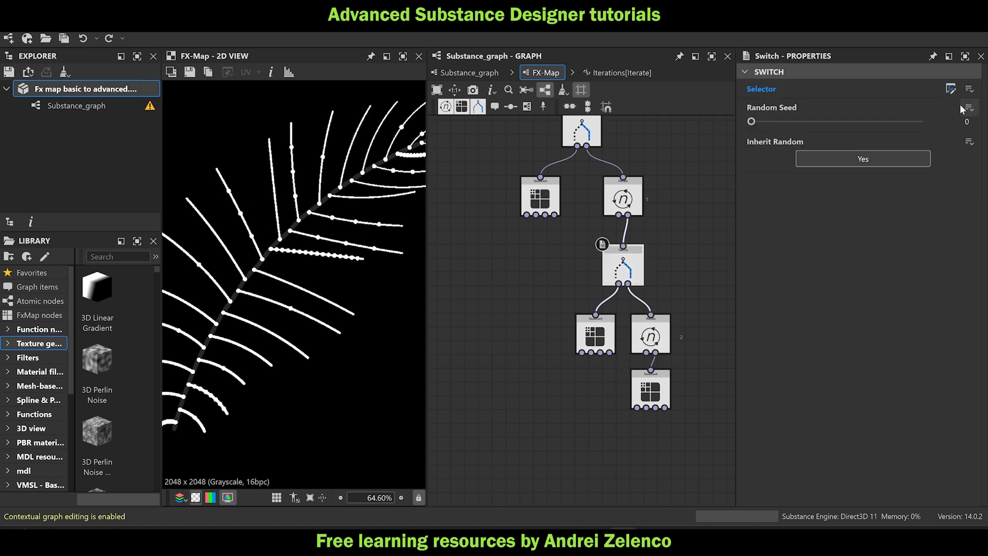
click(950, 89)
middle_drag(603, 385, 577, 299)
scroll(315, 272, down, 1)
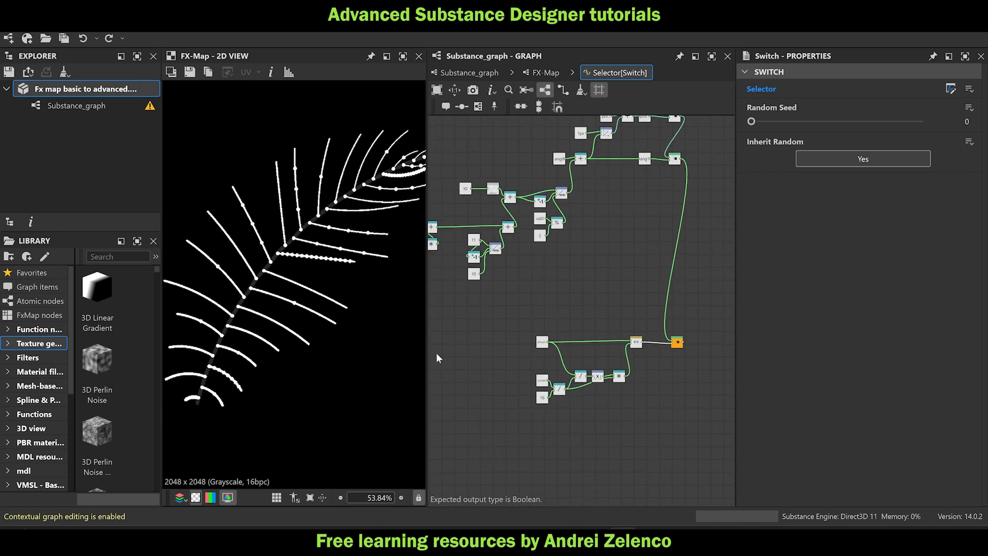
scroll(582, 375, up, 2)
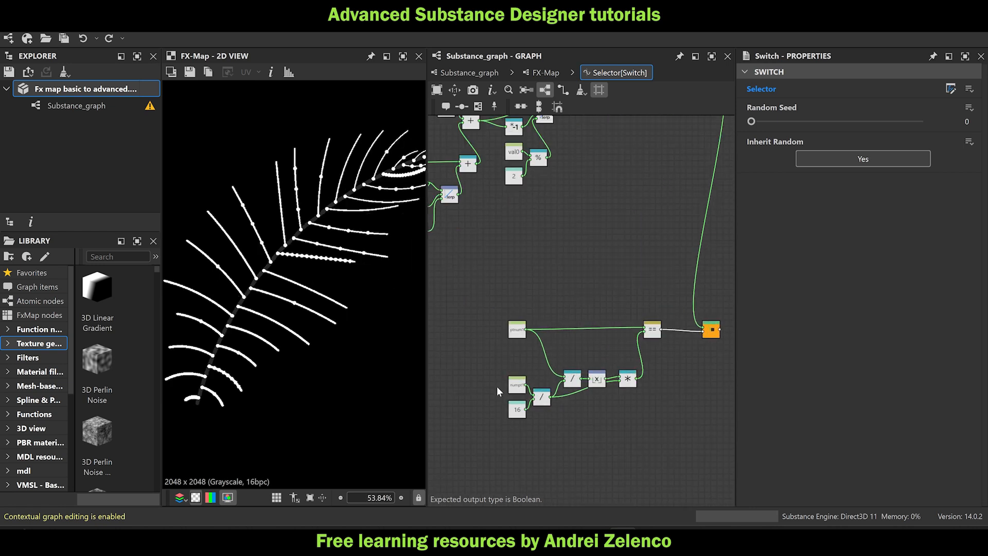
scroll(542, 402, up, 1)
scroll(542, 402, up, 1)
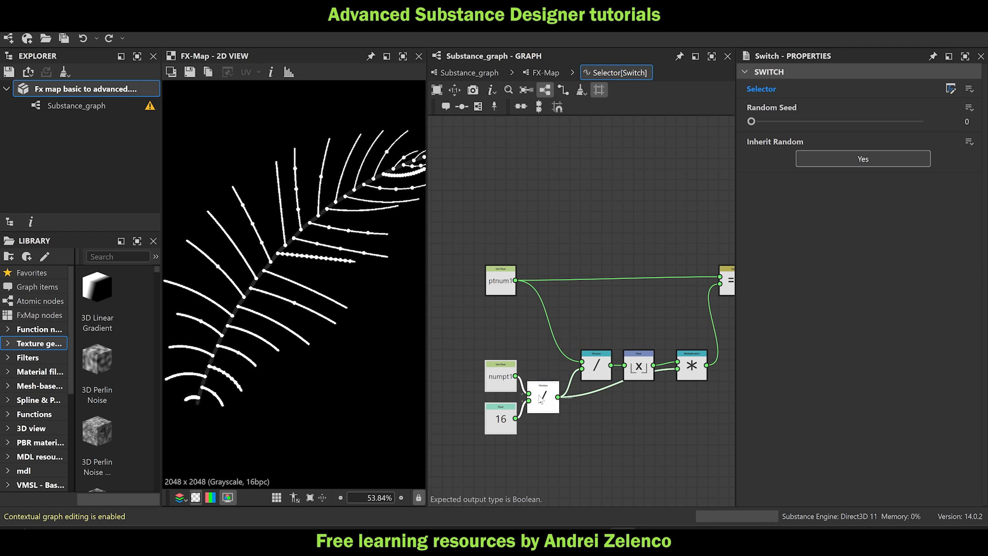
Delete the numpt1 node and its Division so the Float constant 16 feeds the remaining Division and the Multiplication directly.
click(504, 379)
drag(504, 378, 500, 357)
drag(555, 403, 515, 418)
key(Delete)
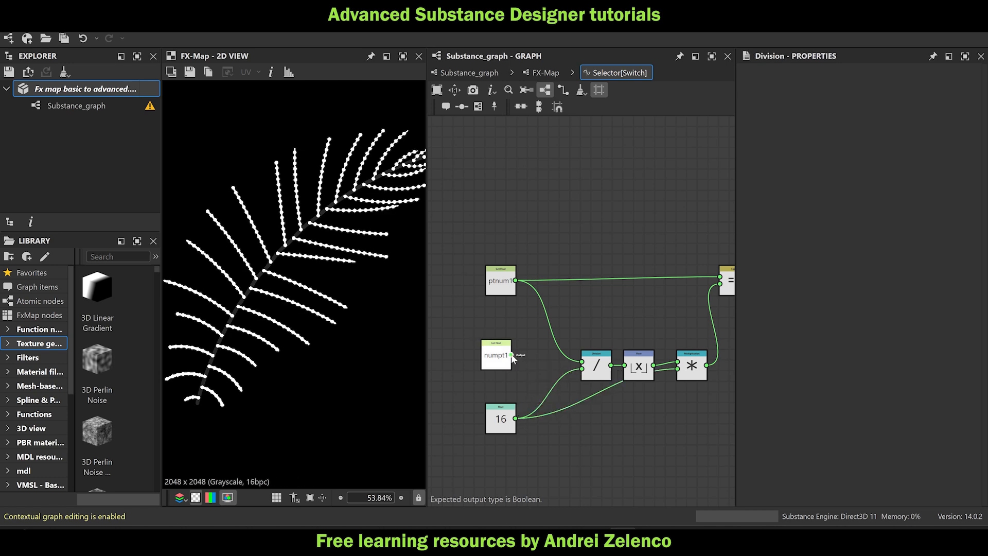
click(499, 355)
key(Delete)
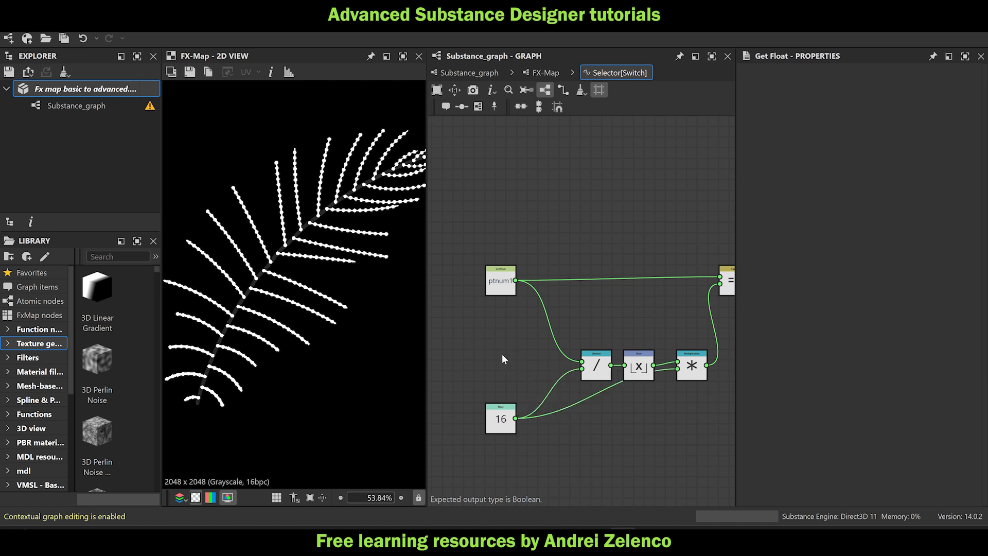
Save the package and move the 16 Float node closer to the Division node.
click(74, 90)
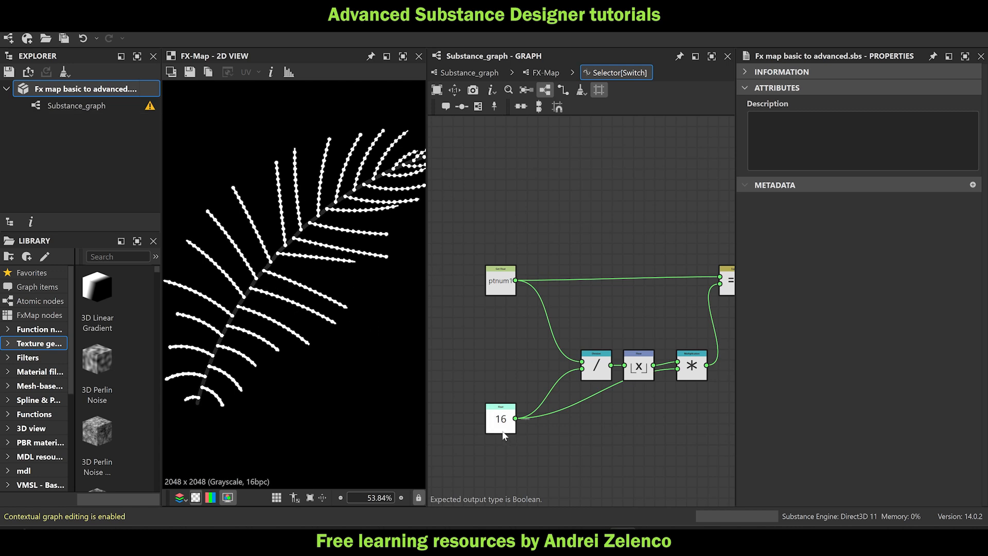
drag(504, 425, 547, 426)
click(544, 425)
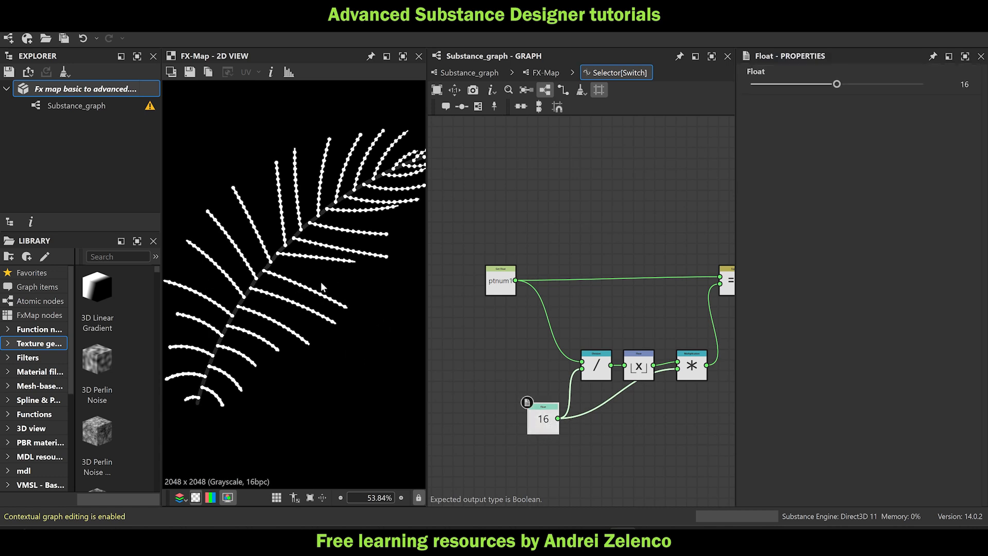
Examine the spacing of the marked points along the branches and near the leaf's base in the 2D view.
scroll(320, 282, up, 3)
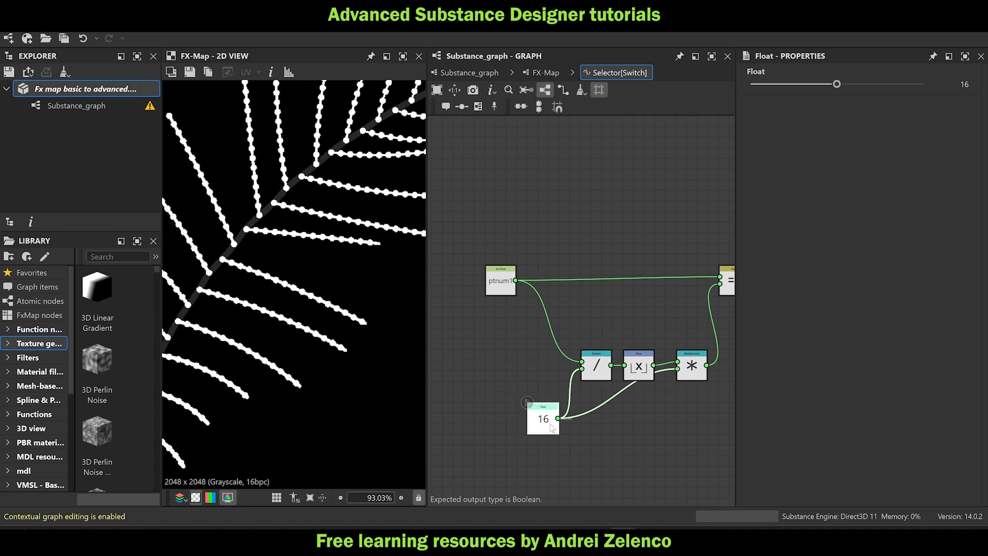
scroll(551, 427, down, 2)
scroll(270, 329, down, 4)
middle_drag(268, 328, 290, 304)
scroll(266, 345, up, 5)
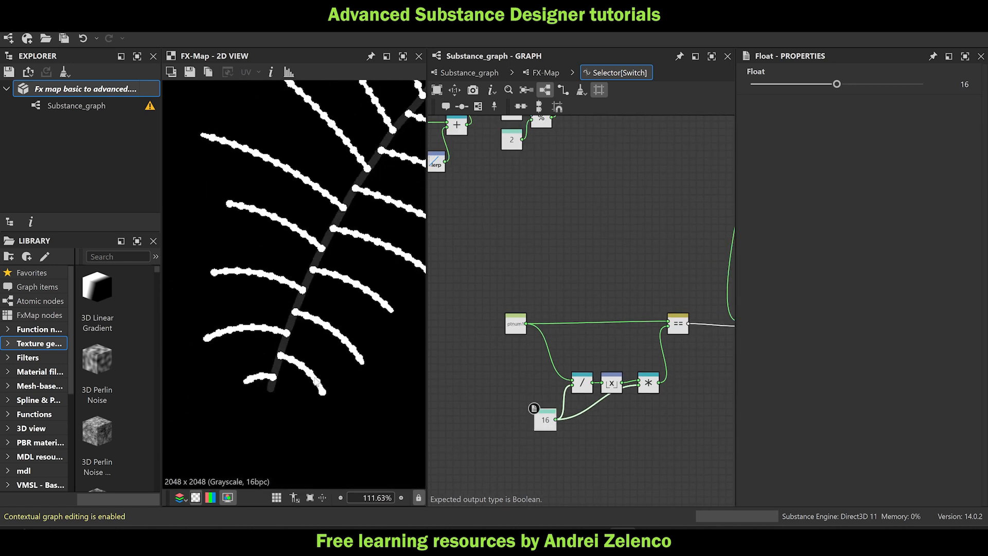
scroll(269, 384, up, 3)
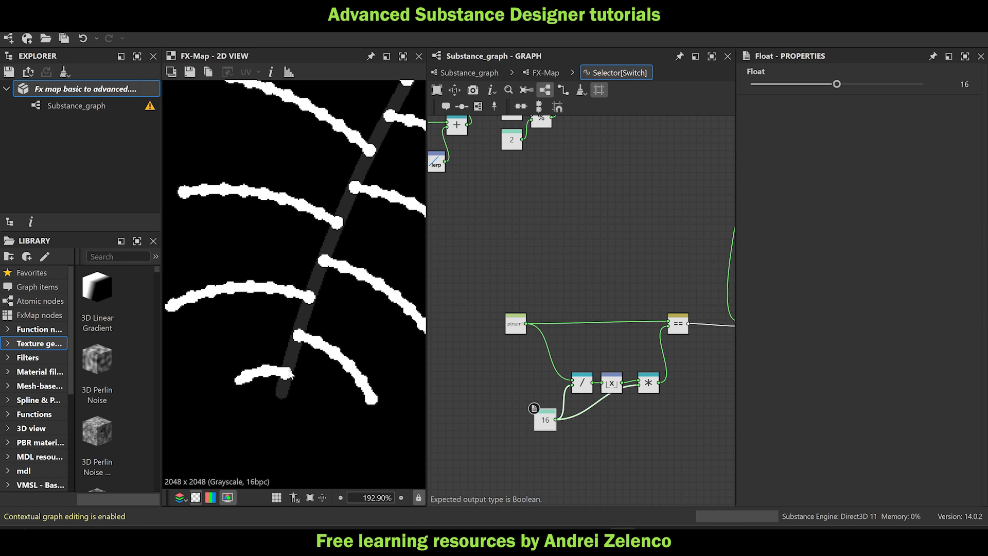
scroll(241, 362, down, 6)
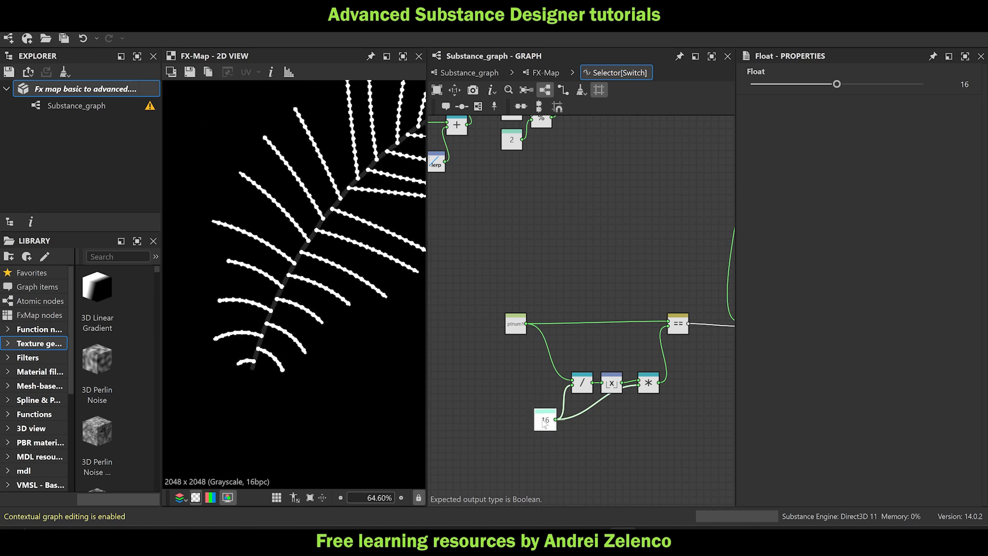
Tidy the selector nodes, moving Division, Floor and Multiplication closer to Equal and the 16 Float directly below ptnum1.
drag(546, 424, 524, 421)
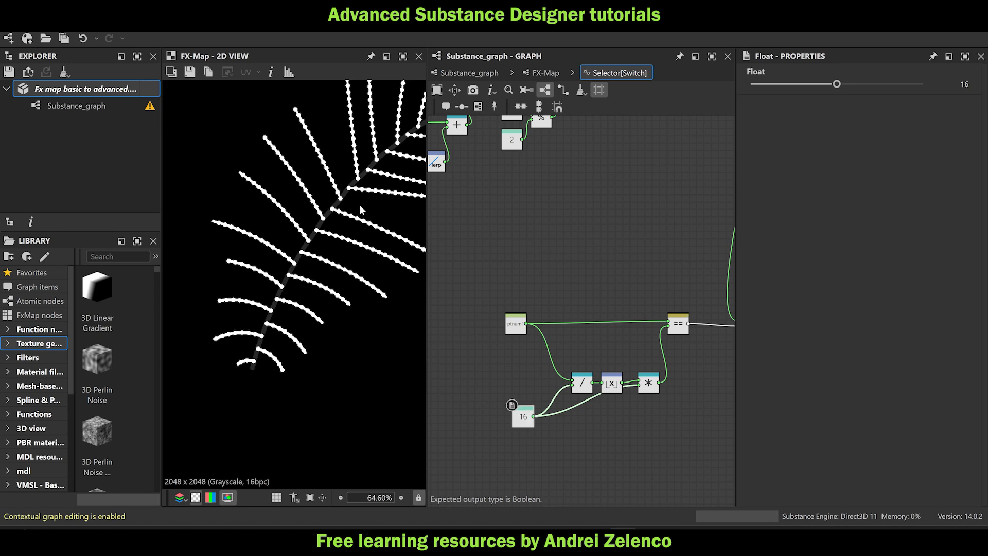
scroll(322, 298, down, 2)
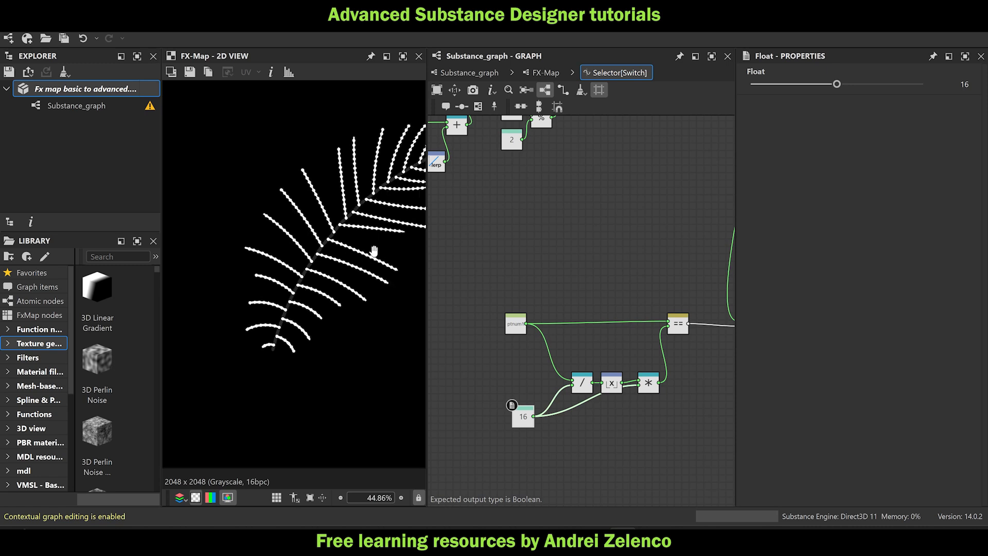
middle_drag(373, 254, 320, 273)
drag(669, 409, 572, 372)
drag(580, 376, 558, 346)
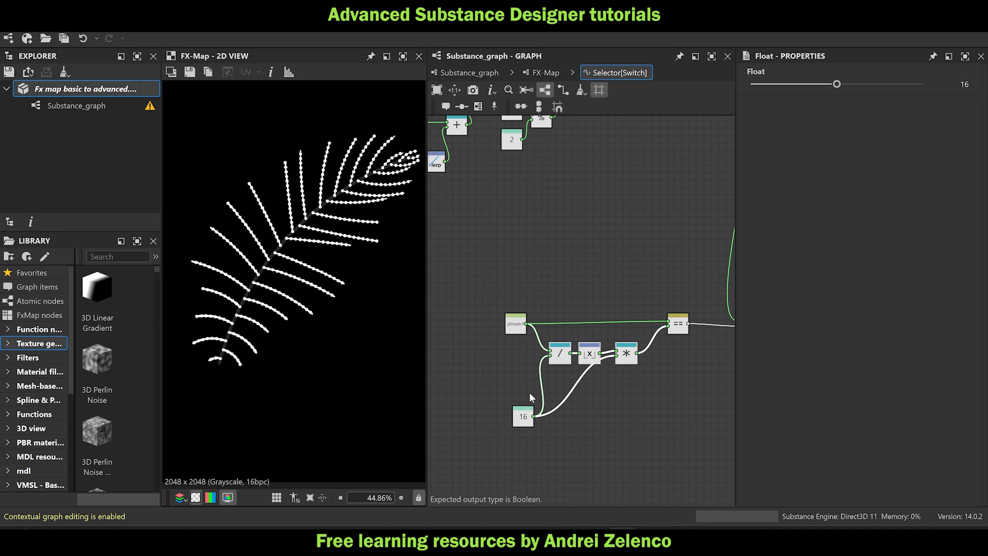
drag(523, 418, 516, 377)
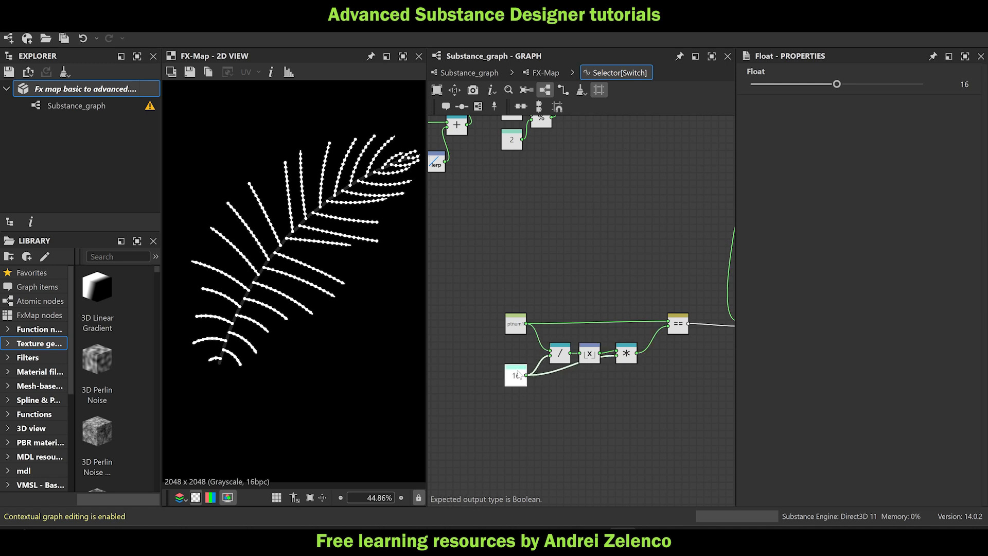
Save the package and open the Pattern Offset function of the Quadrant below the second Iterate node in the FX-Map.
click(75, 87)
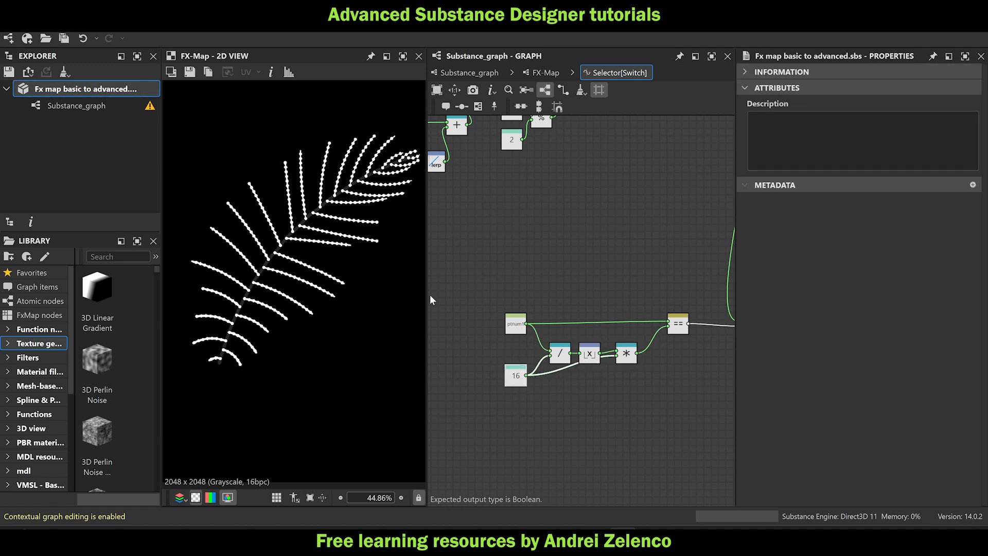
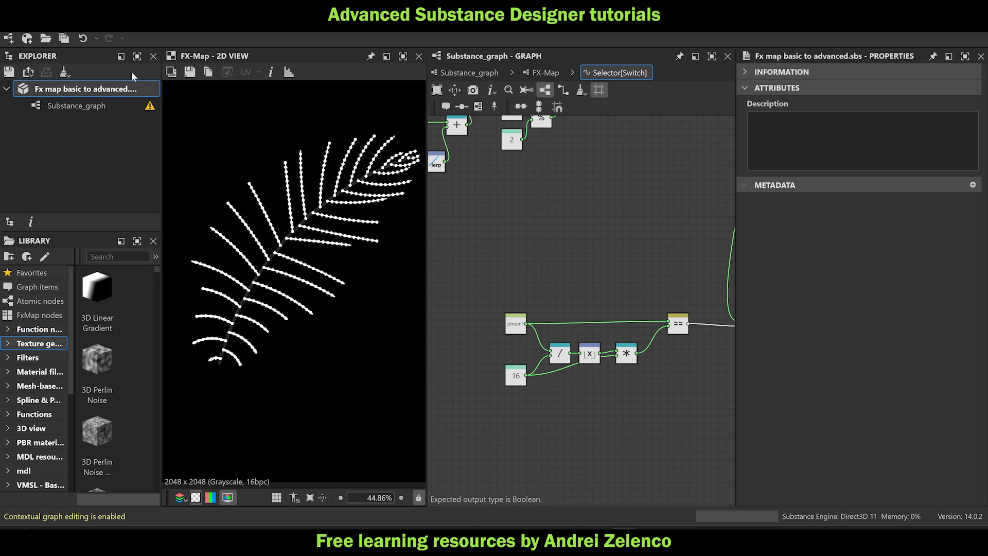
click(545, 72)
middle_drag(592, 417, 514, 371)
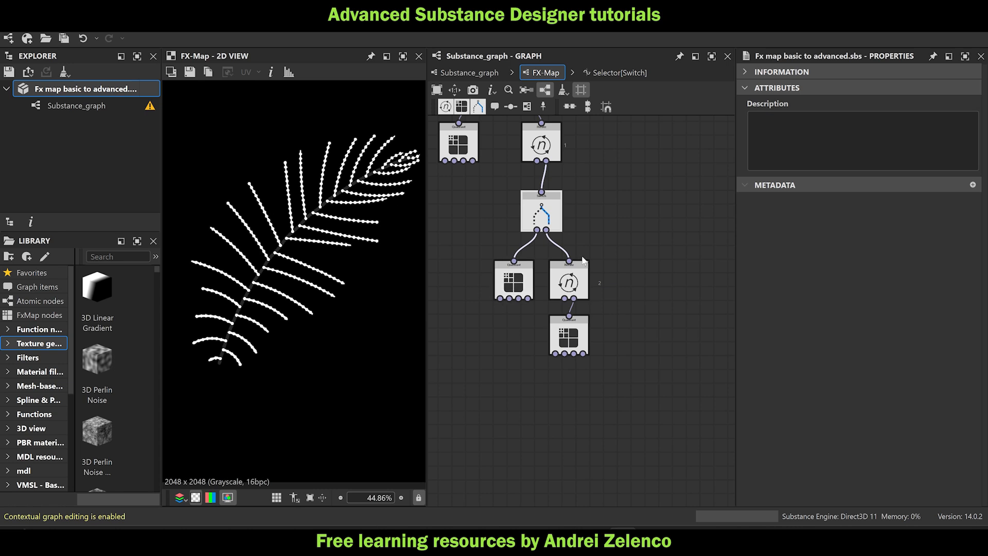
middle_drag(570, 421, 545, 367)
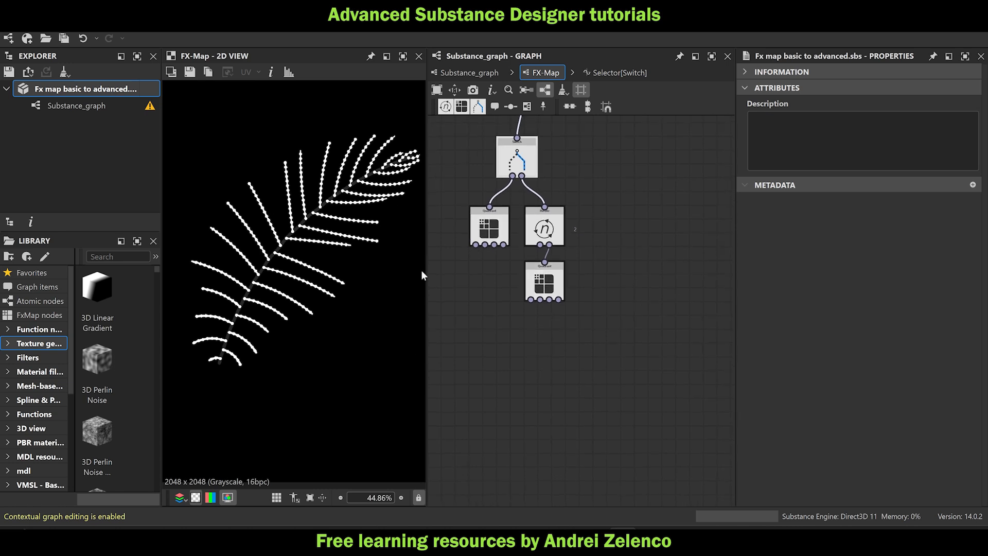
scroll(348, 242, up, 3)
mouse_move(551, 284)
mouse_down()
mouse_move(551, 352)
mouse_move(545, 286)
mouse_up()
click(554, 220)
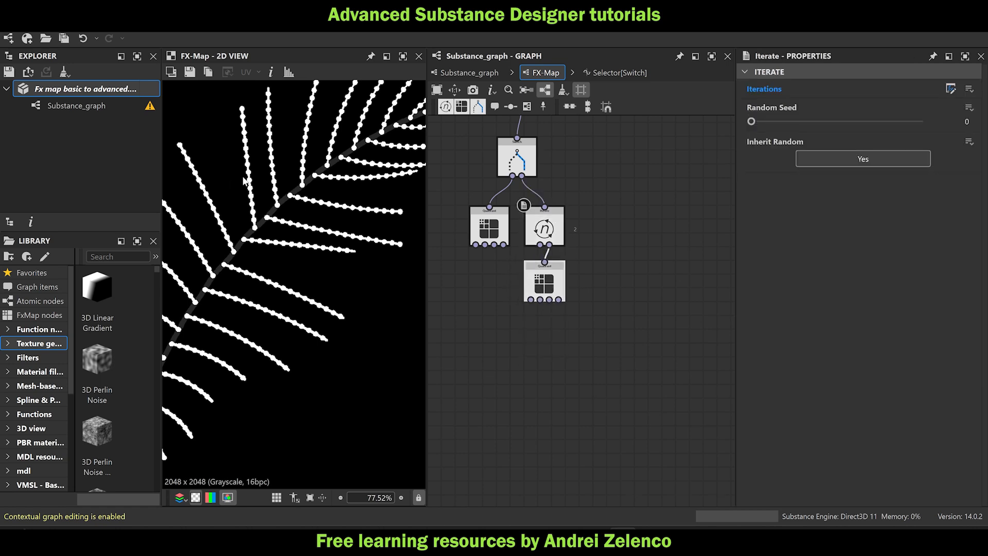
click(558, 285)
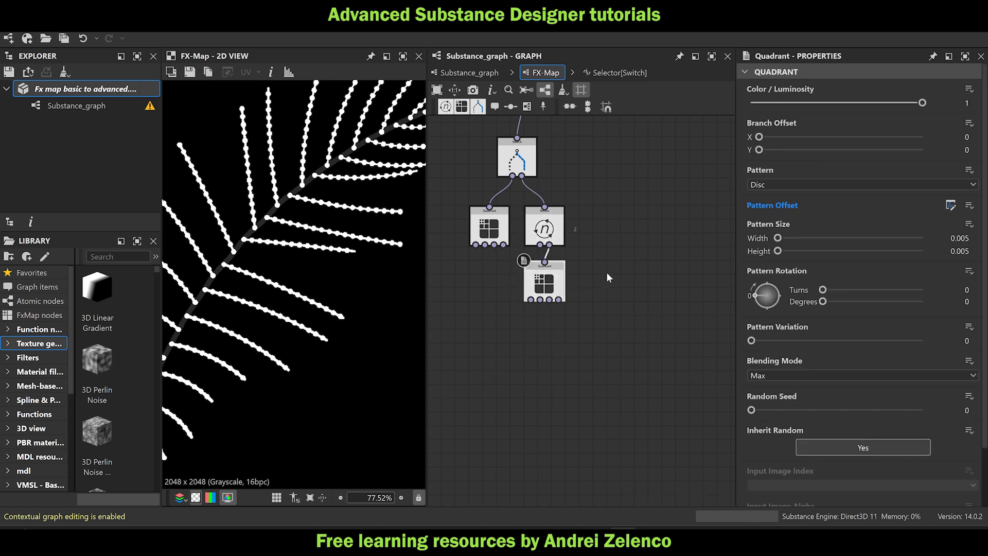
click(951, 205)
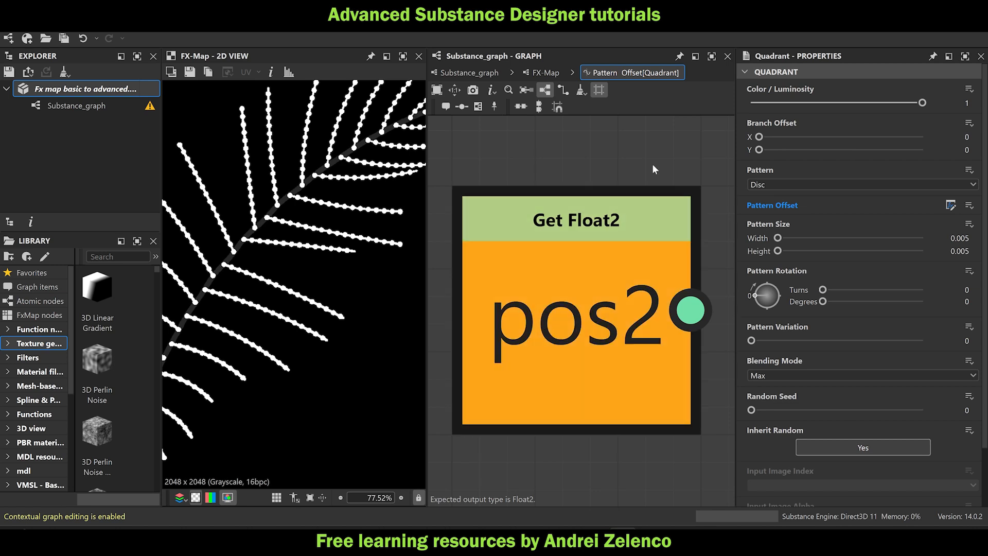
Chain an Add node and a Set node after the pos2 Get Float2 node.
scroll(545, 304, down, 5)
click(544, 301)
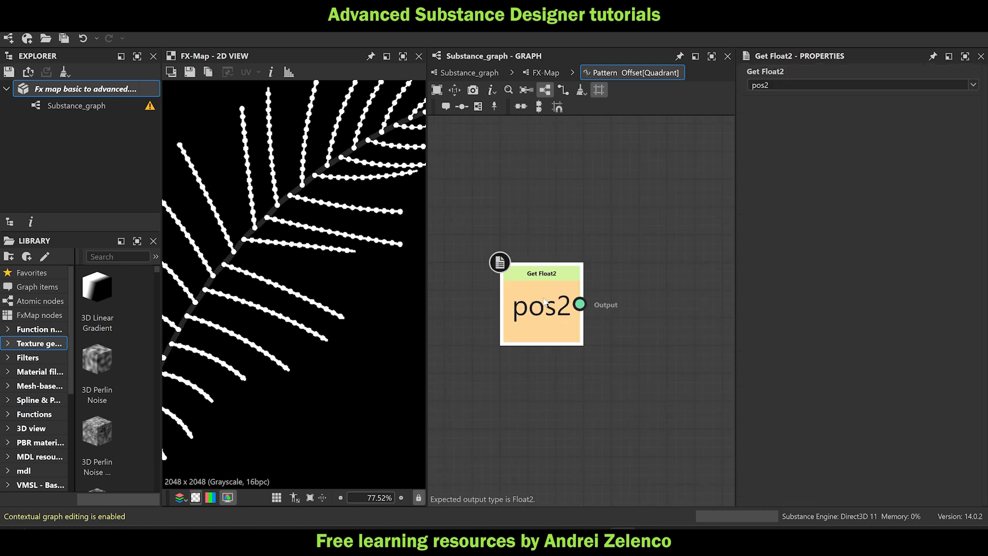
key(space)
text(add)
key(Return)
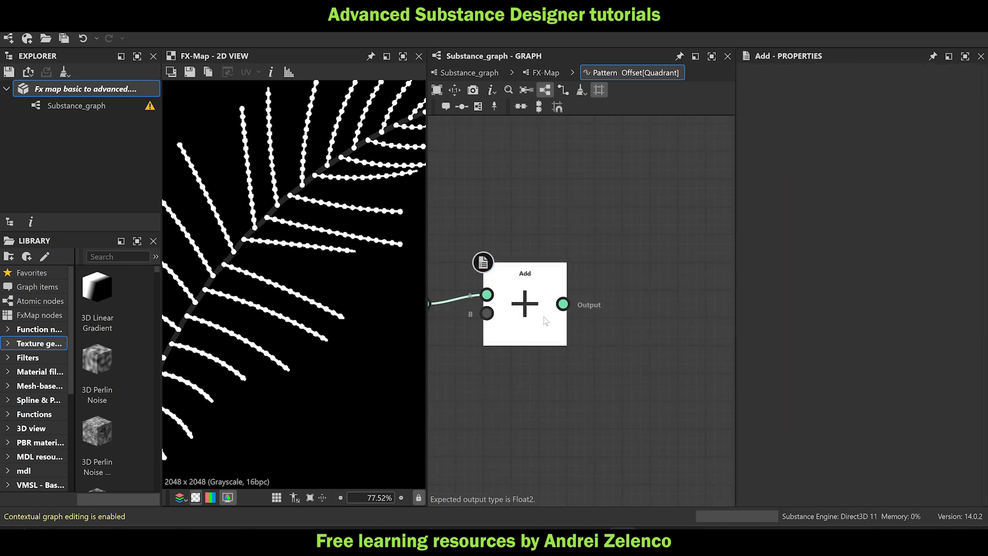
key(space)
text(set)
click(618, 154)
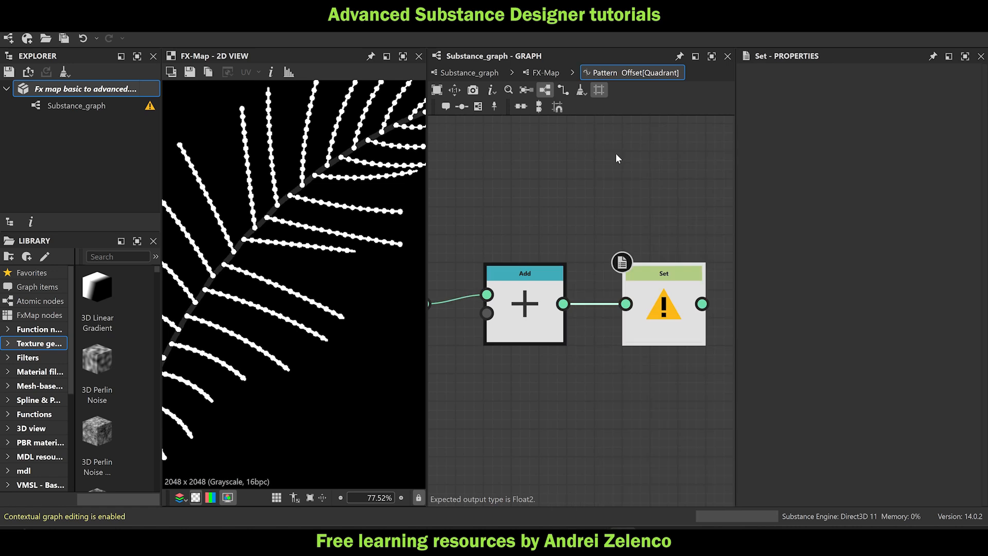
Name the Set node's variable pos2 and make this node the function's output.
click(809, 85)
text(pos)
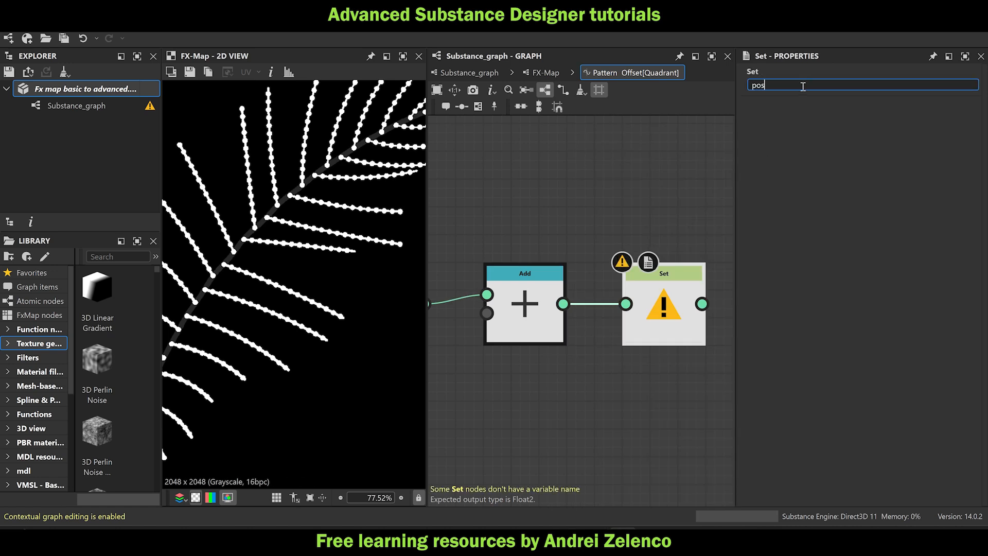
text(2)
key(Return)
right_click(660, 308)
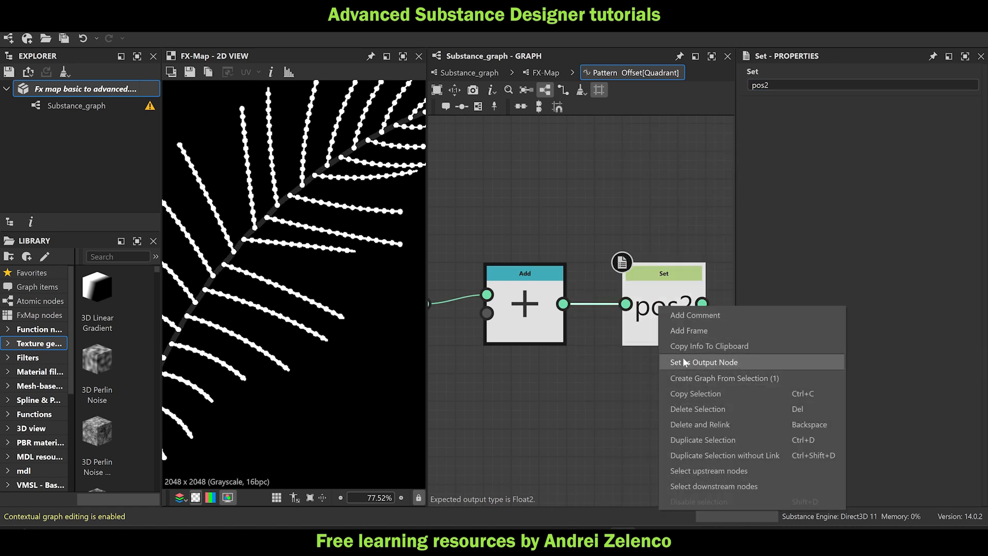
click(685, 362)
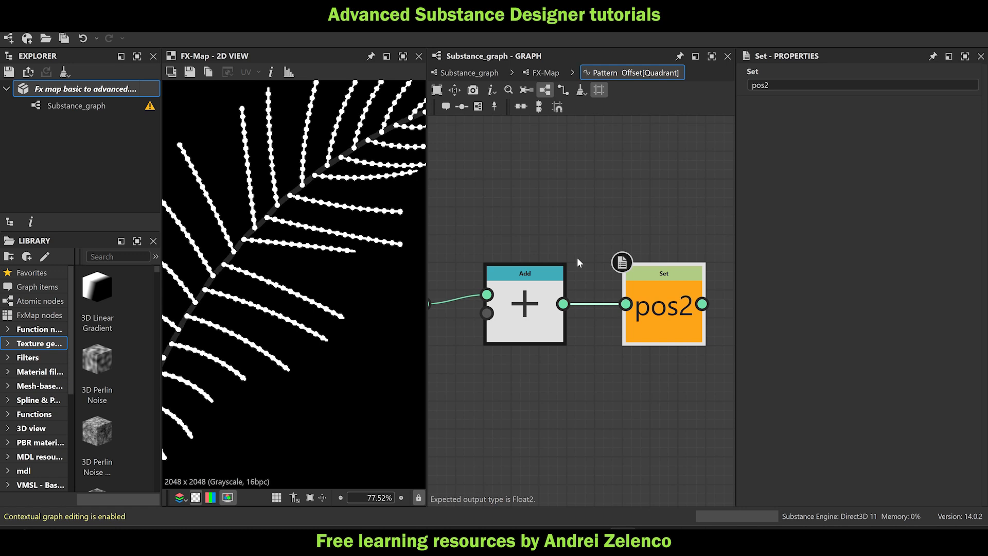
Add a Get Float node reading $number and place it above the pos2 chain.
scroll(579, 261, down, 3)
scroll(631, 241, down, 3)
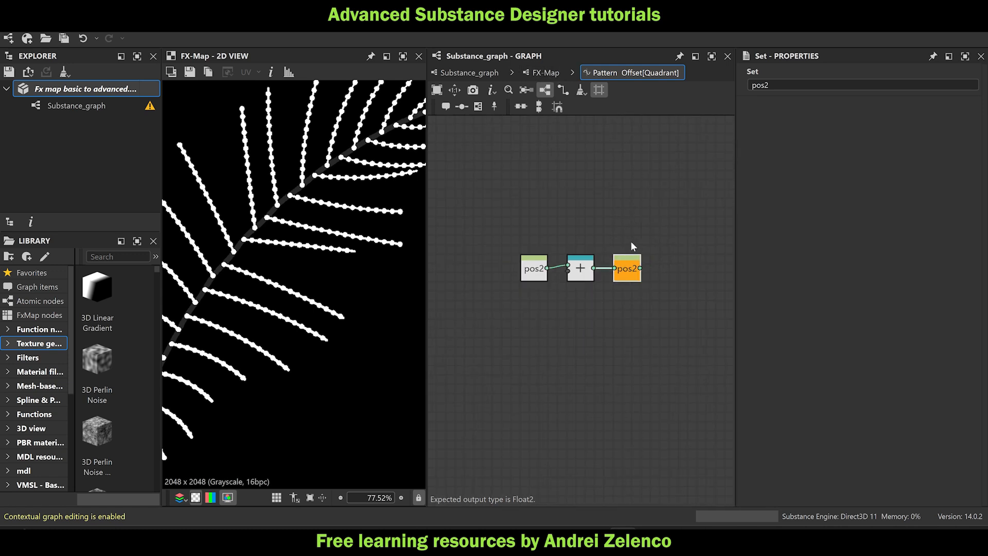
key(space)
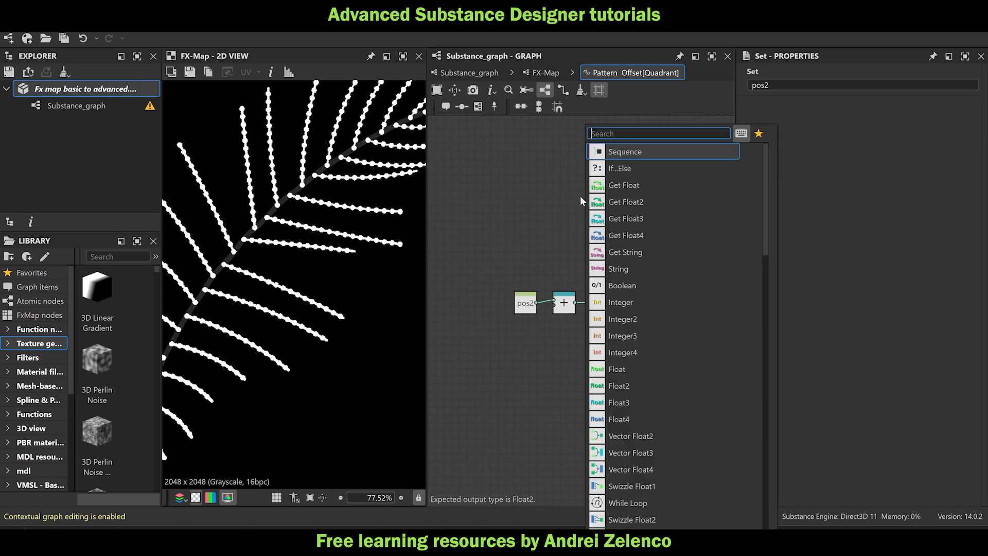
text(ge)
click(640, 154)
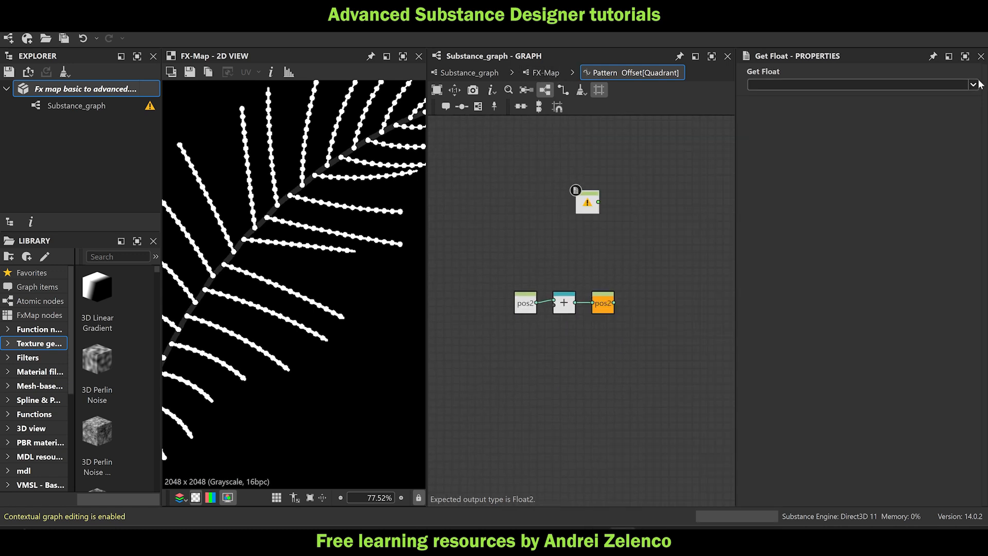
click(823, 85)
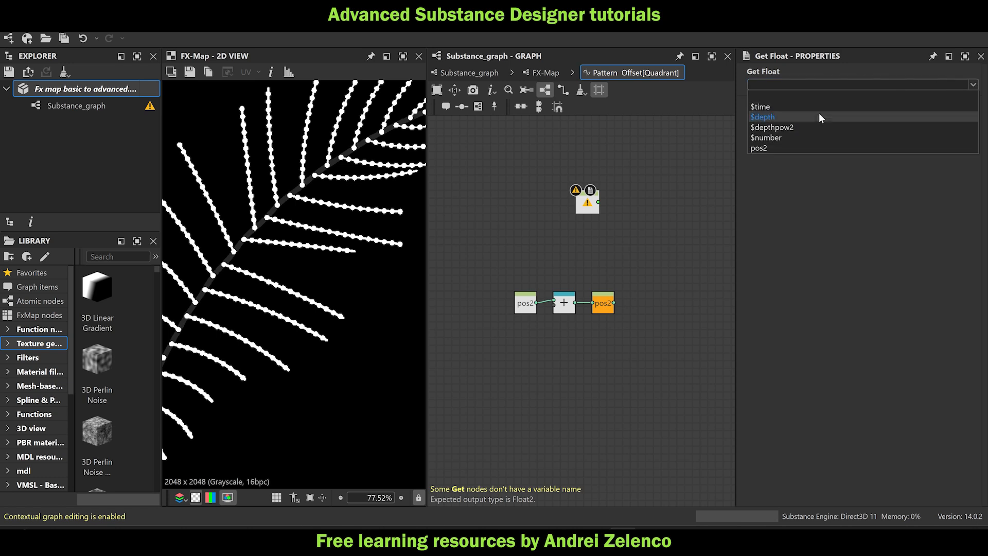
click(806, 138)
drag(589, 206, 559, 211)
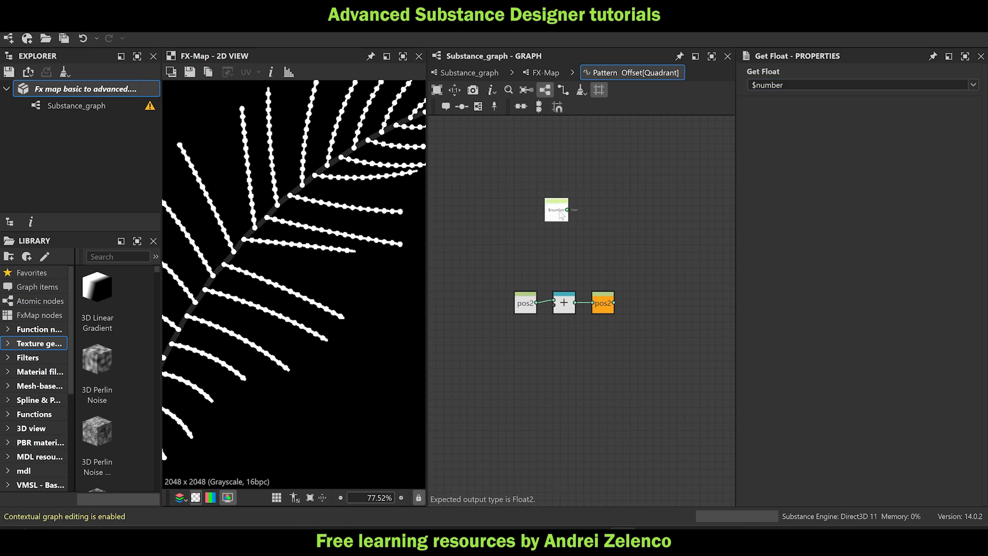
Feed the $number node into a new Set node with the variable name ptnum2.
scroll(561, 214, up, 3)
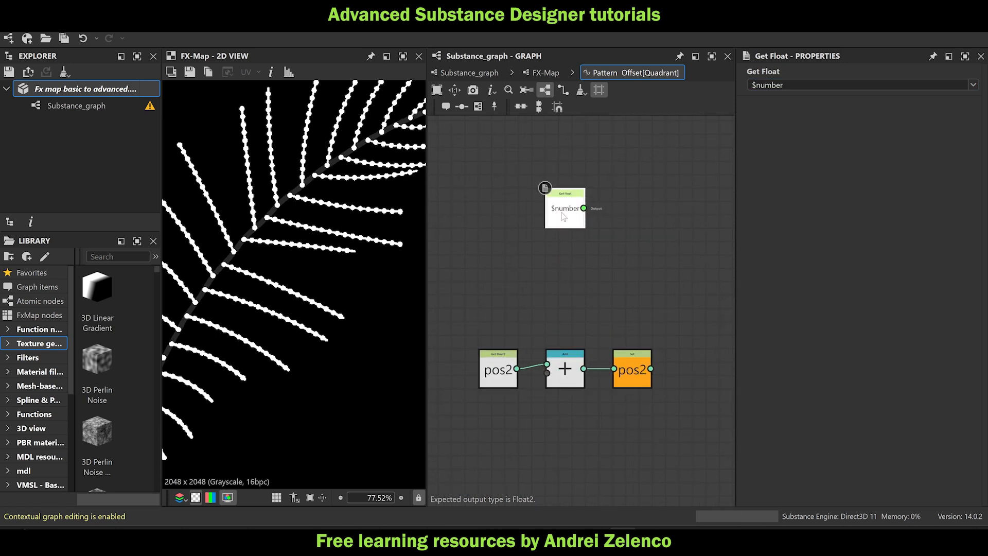
key(space)
text(set)
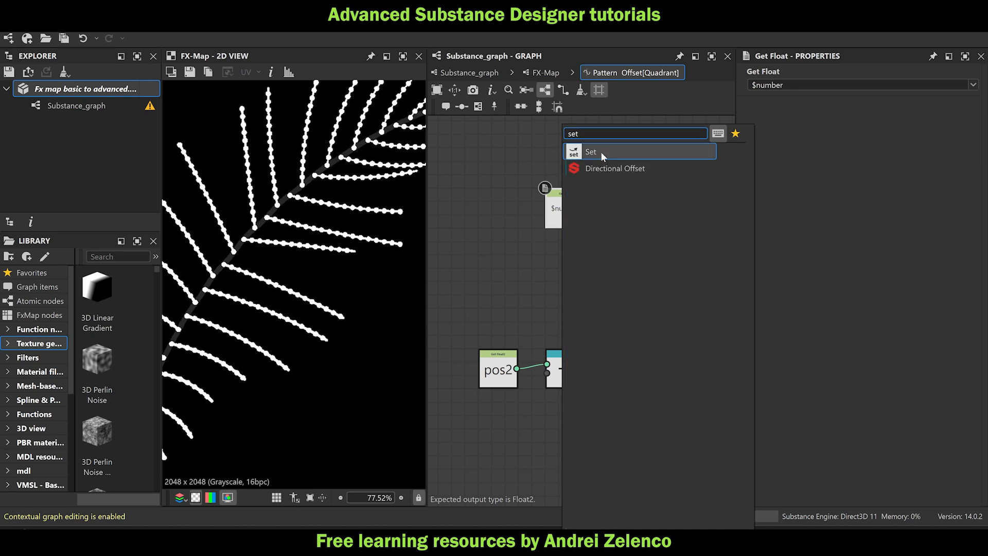
click(601, 152)
click(788, 84)
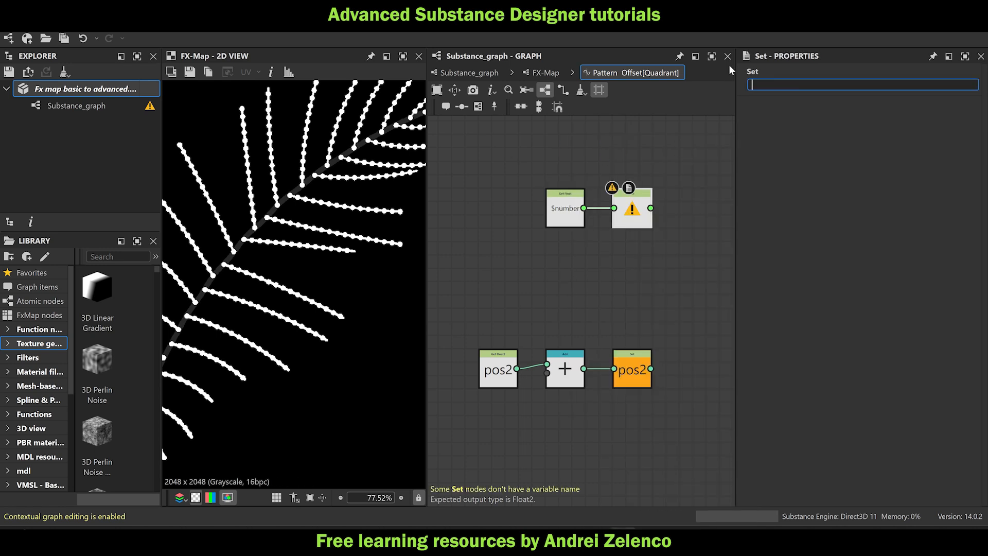
text(ptmnum2)
drag(792, 85, 751, 86)
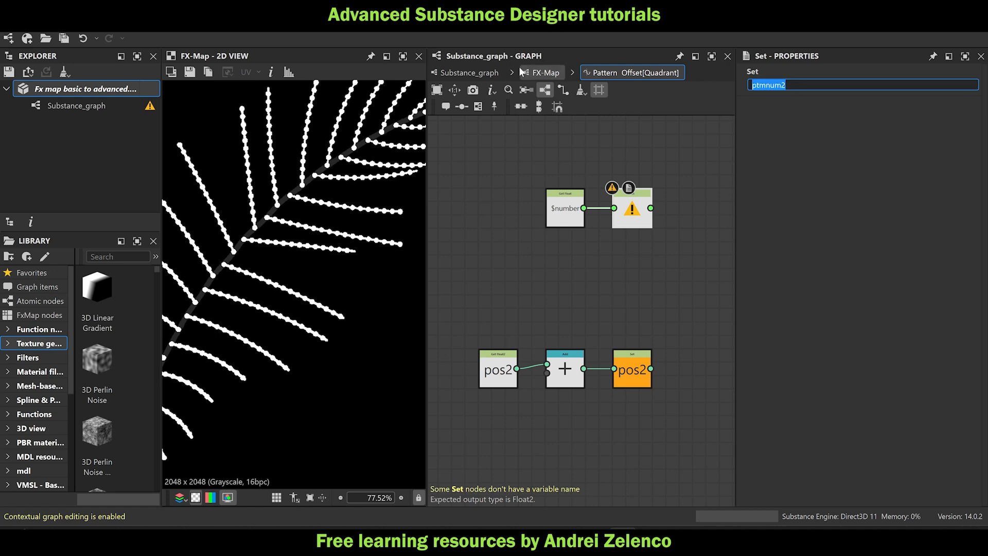
text(ptnum2)
Connect a Sequence node after the ptnum2 Set node and spread the nodes apart, with Sequence well to the right.
click(628, 208)
key(space)
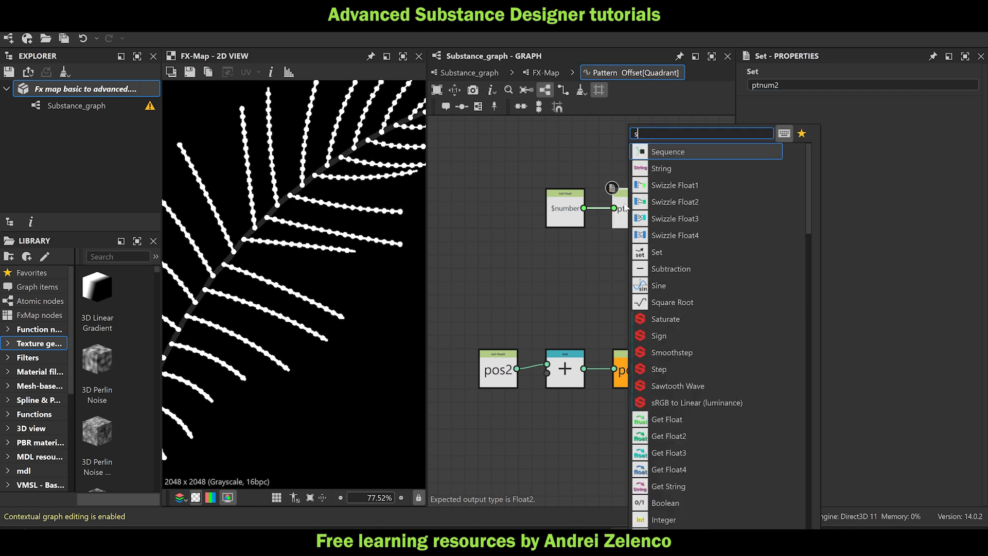
text(seq)
key(Return)
drag(627, 261, 493, 198)
middle_drag(605, 282, 588, 279)
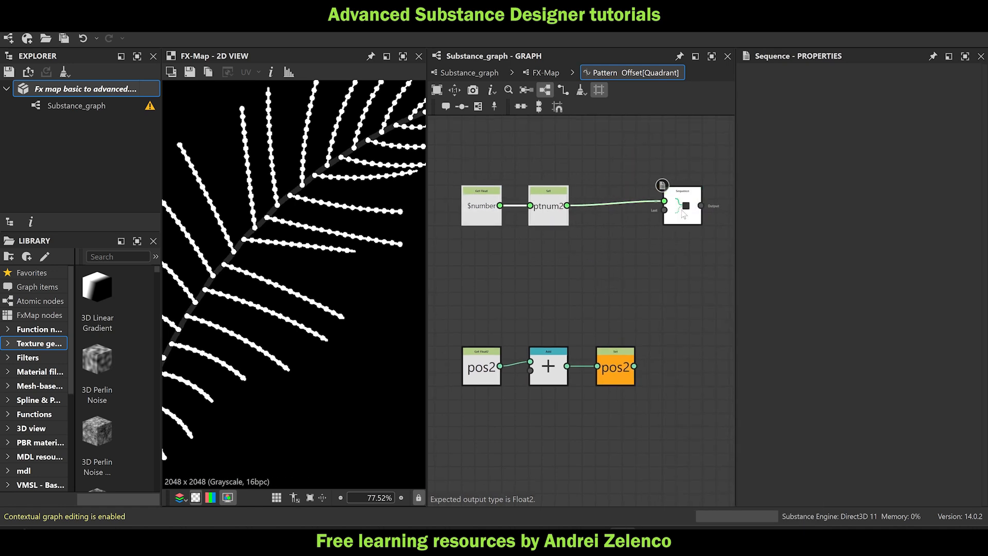
drag(686, 208, 692, 248)
Add a Get Float node below the $number chain and place a duplicate directly beneath it.
click(515, 271)
key(space)
text(get)
click(588, 157)
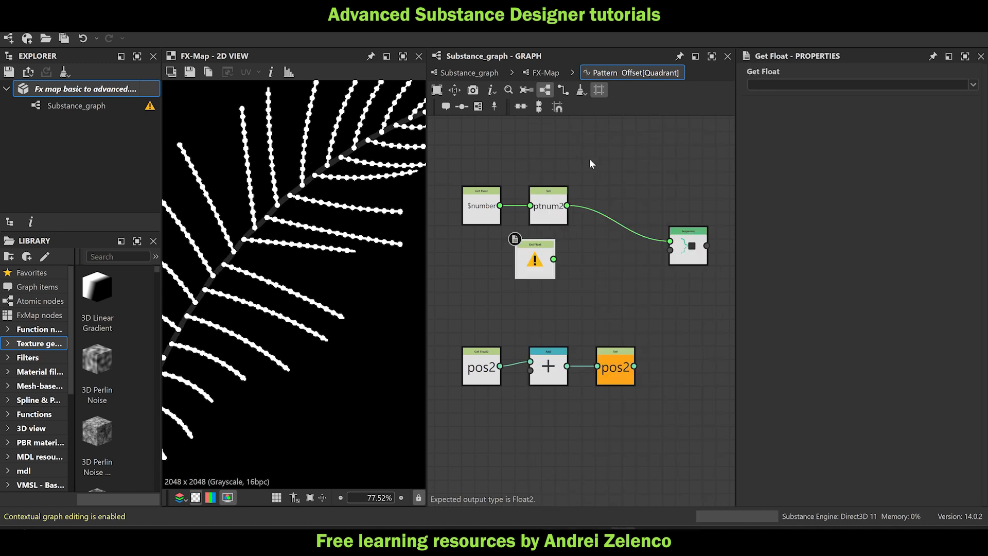
click(547, 257)
key(ctrl+d)
drag(538, 280, 537, 307)
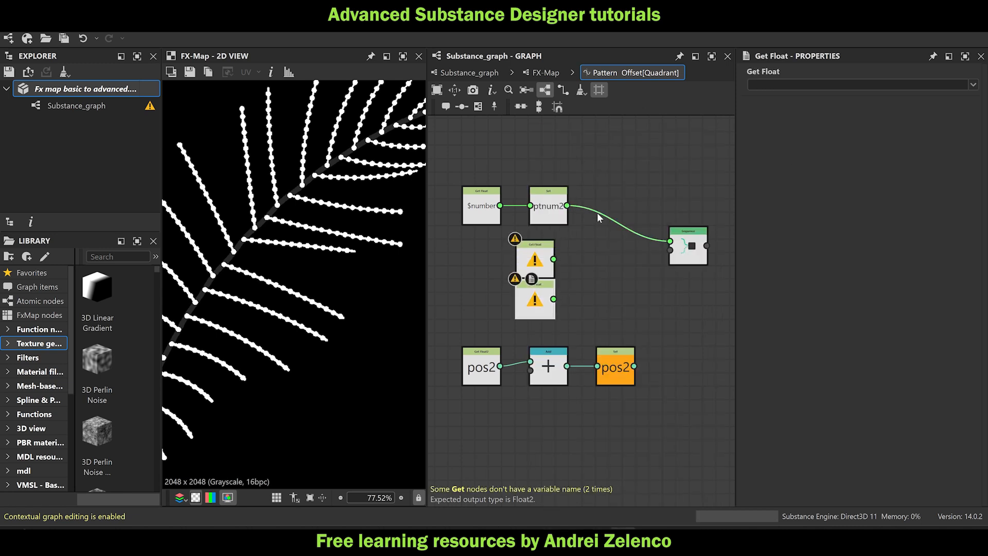
Assign the variable ptnum2 to the upper new Get Float node and numpt2 to the lower one.
click(536, 260)
click(974, 87)
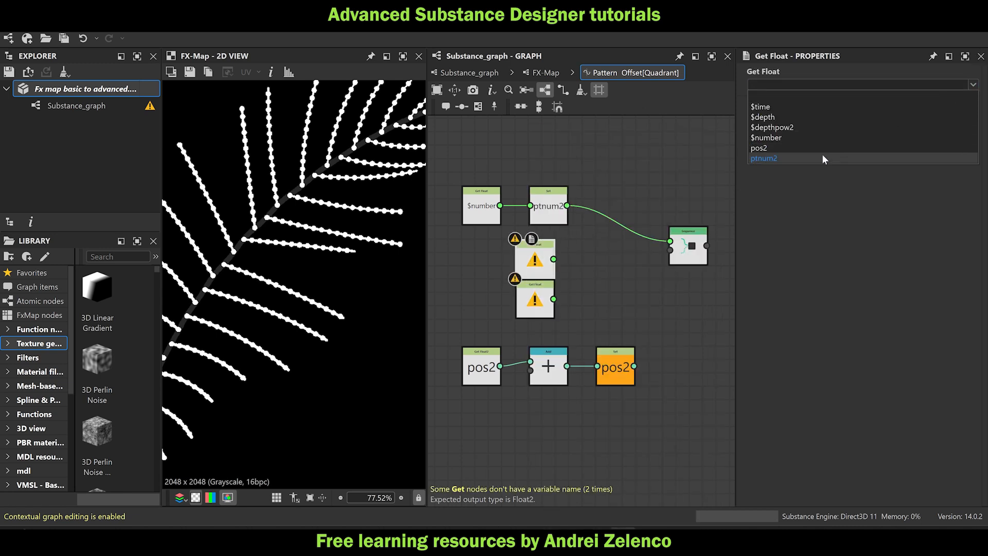
click(823, 159)
click(538, 299)
click(769, 84)
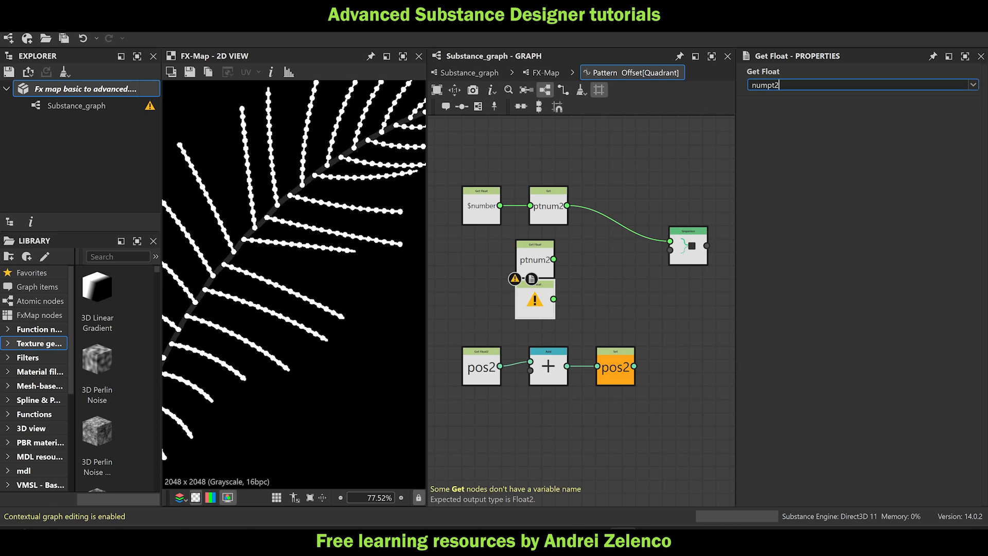
click(607, 292)
Add a Division node that divides ptnum2 by numpt2.
key(space)
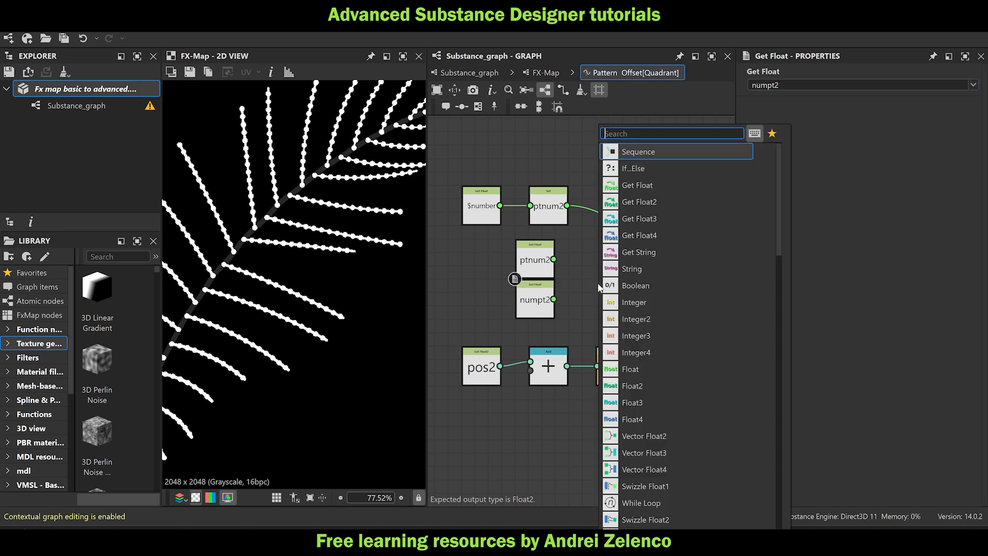
text(s)
click(587, 309)
key(space)
text(di)
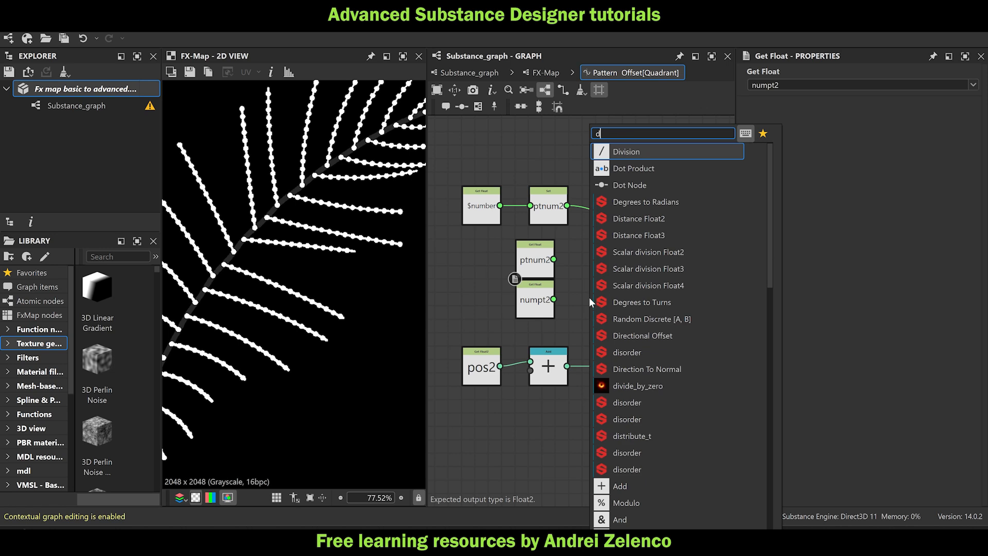
click(646, 151)
drag(554, 299, 570, 303)
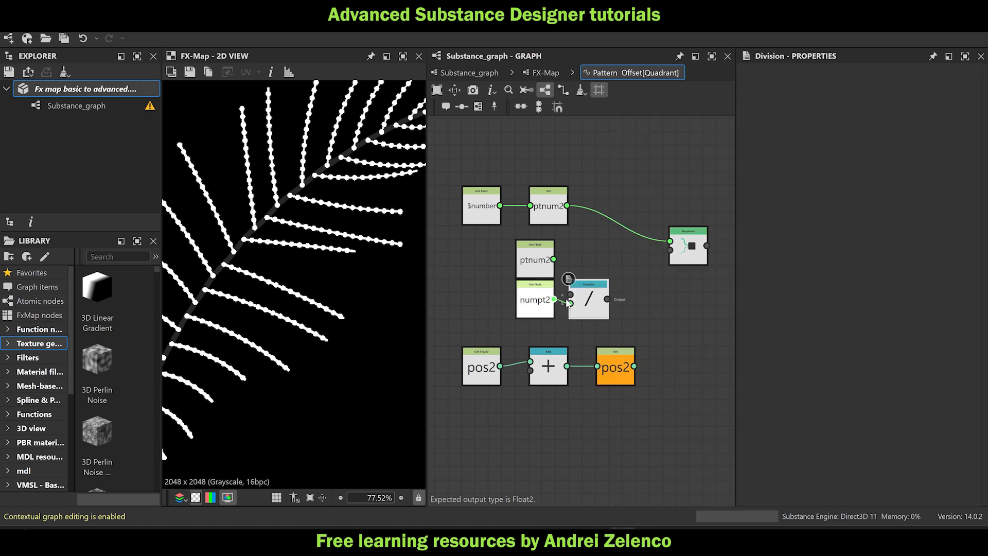
drag(553, 259, 572, 294)
Align the ptnum2 and numpt2 Get Float nodes under $number and move the Division node beside them.
drag(487, 254, 539, 298)
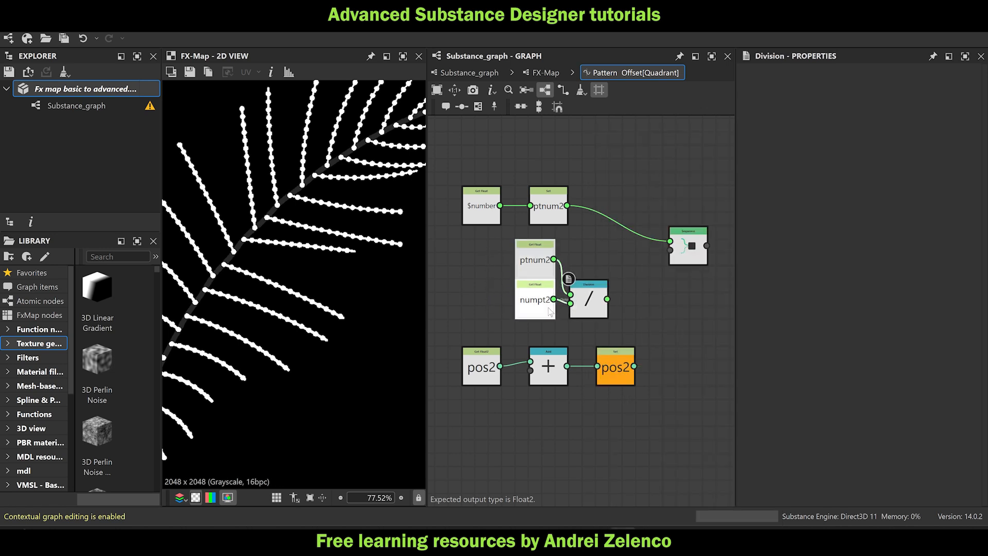
drag(540, 254, 487, 252)
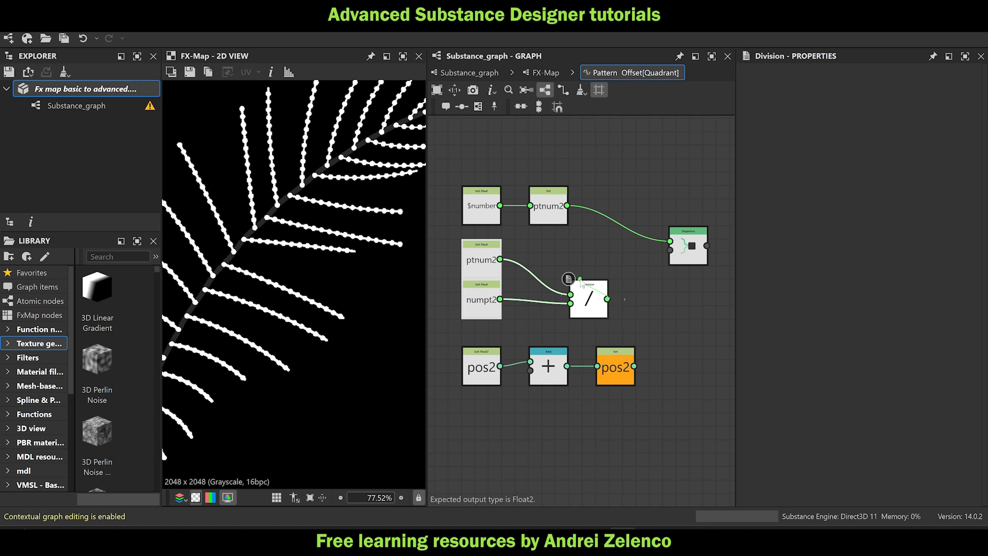
key(space)
click(592, 307)
drag(590, 304, 550, 281)
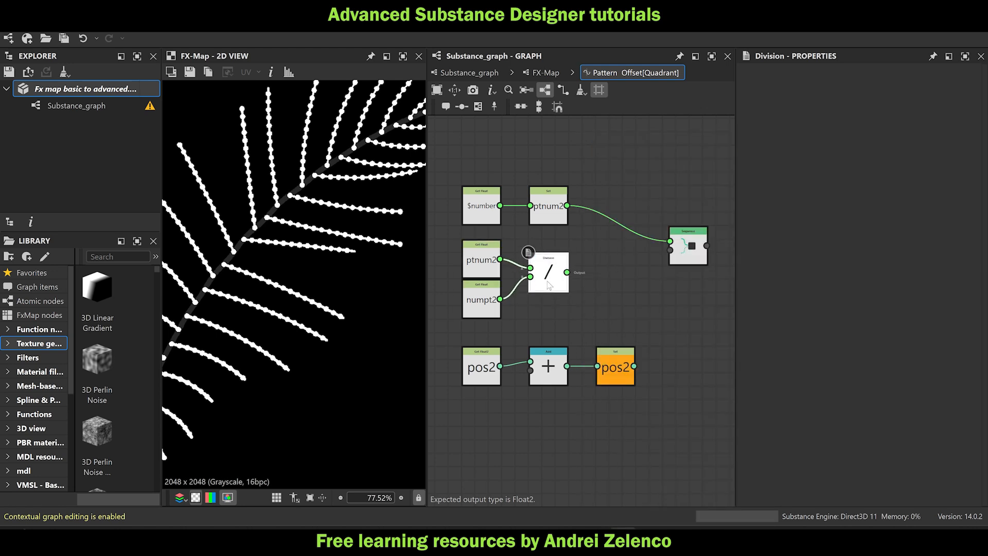
Add a Set node named t2 after the Division node and connect it to the Sequence node's last input.
key(space)
text(set)
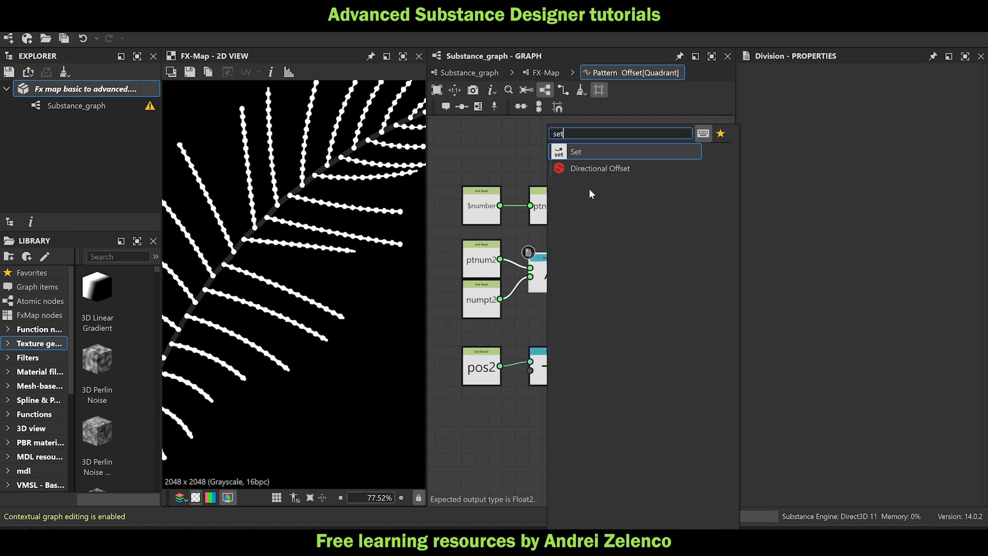
key(Return)
click(757, 83)
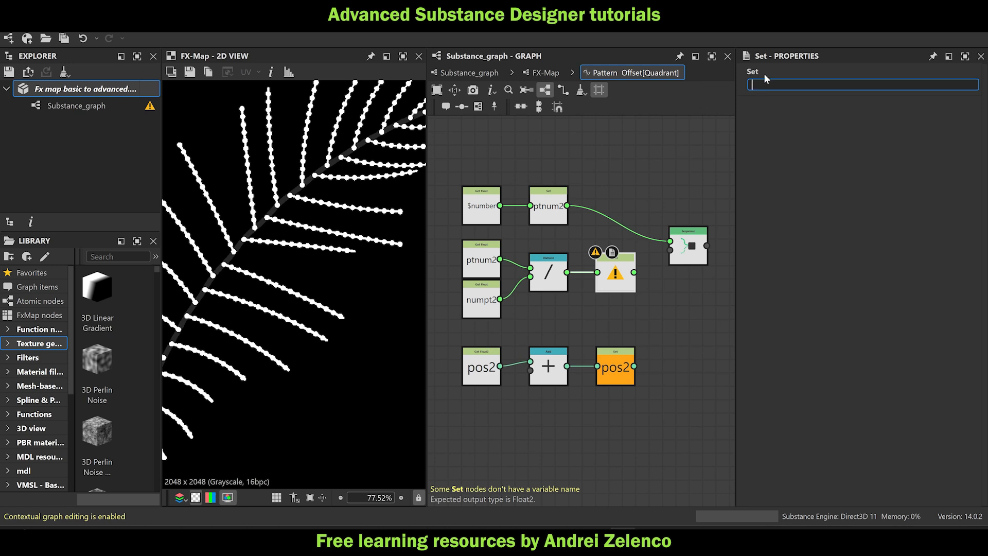
click(681, 329)
drag(689, 250, 709, 277)
drag(634, 272, 691, 277)
Add a second Sequence node fed by the first Sequence and the pos2 Set node, and save the package.
middle_drag(697, 347, 641, 331)
click(640, 330)
key(space)
text(seq)
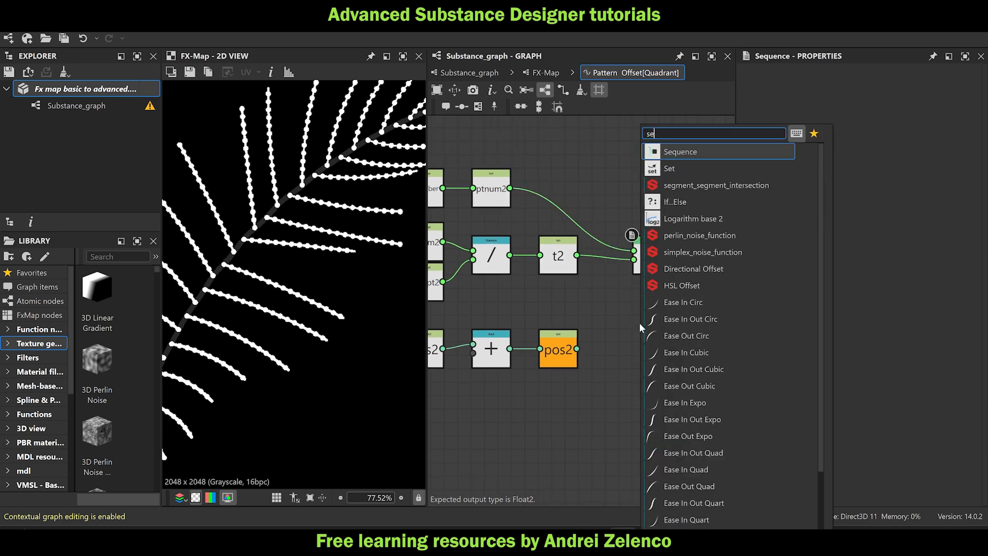
click(712, 152)
drag(628, 339, 641, 367)
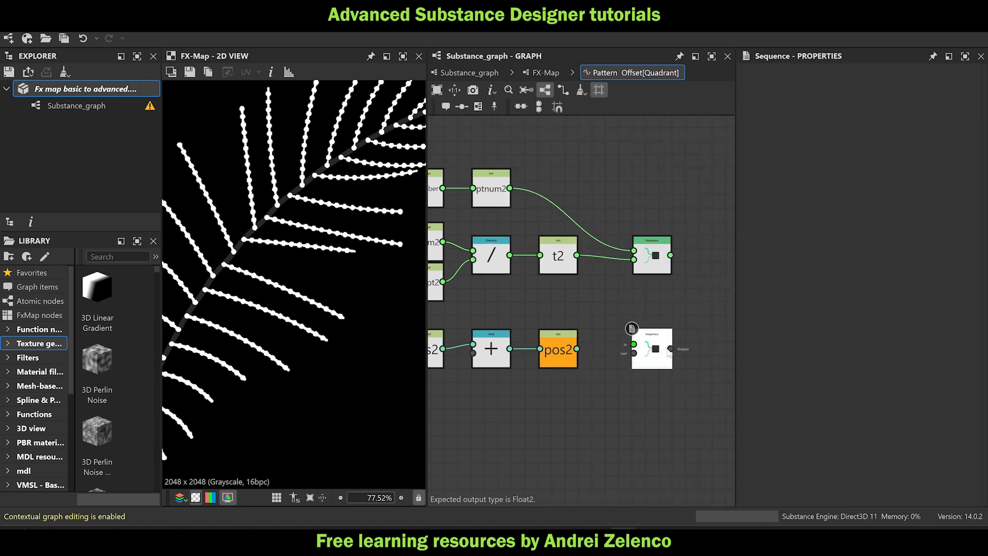
drag(670, 255, 634, 353)
click(589, 354)
click(89, 89)
key(ctrl+s)
Make the second Sequence node the output node of the Pattern Offset function.
scroll(600, 300, down, 3)
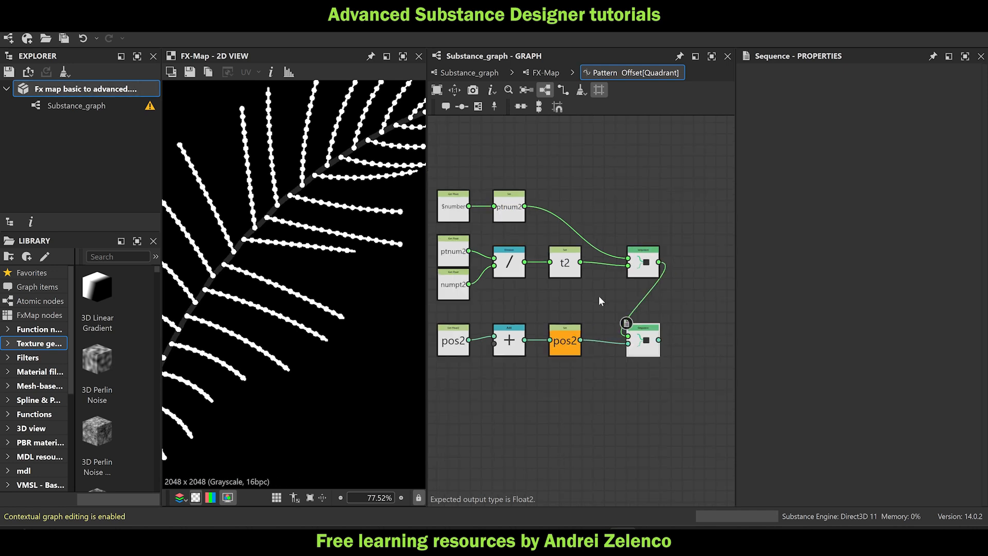
middle_drag(589, 375, 628, 354)
scroll(674, 322, up, 3)
click(670, 303)
right_click(669, 302)
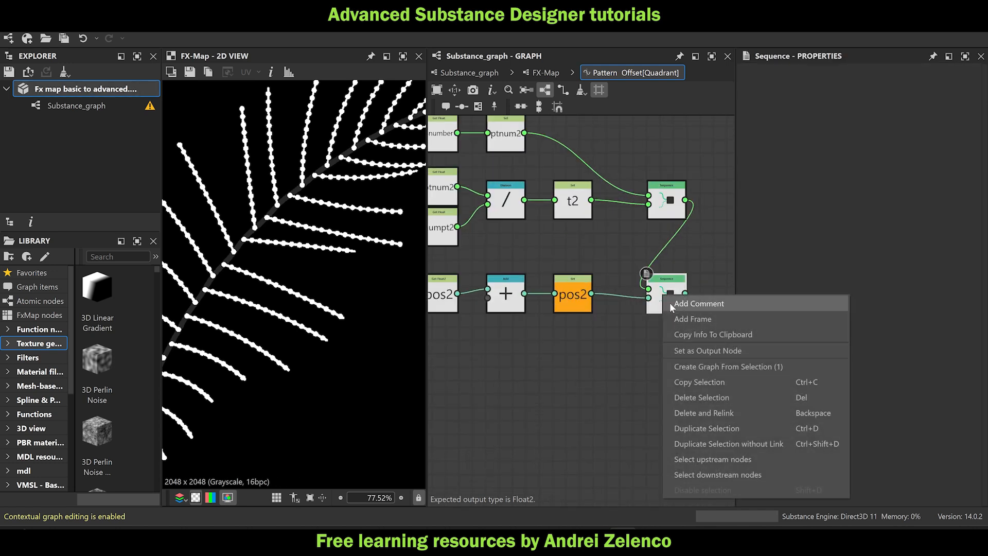
click(708, 350)
Add a Cartesian node below the pos2 Get Float2 node and connect it to the Add node's second input.
scroll(645, 327, down, 3)
middle_drag(550, 391, 627, 320)
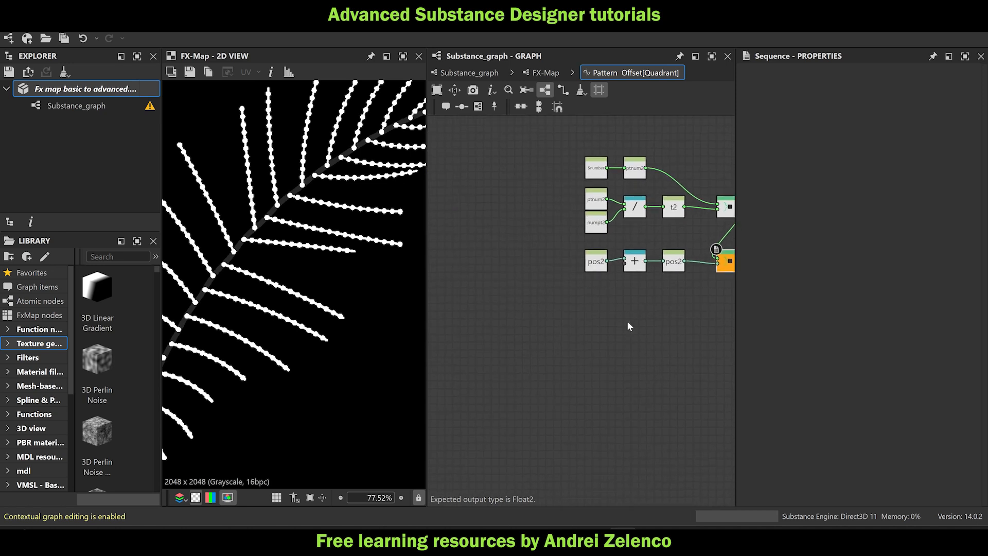
scroll(648, 275, up, 2)
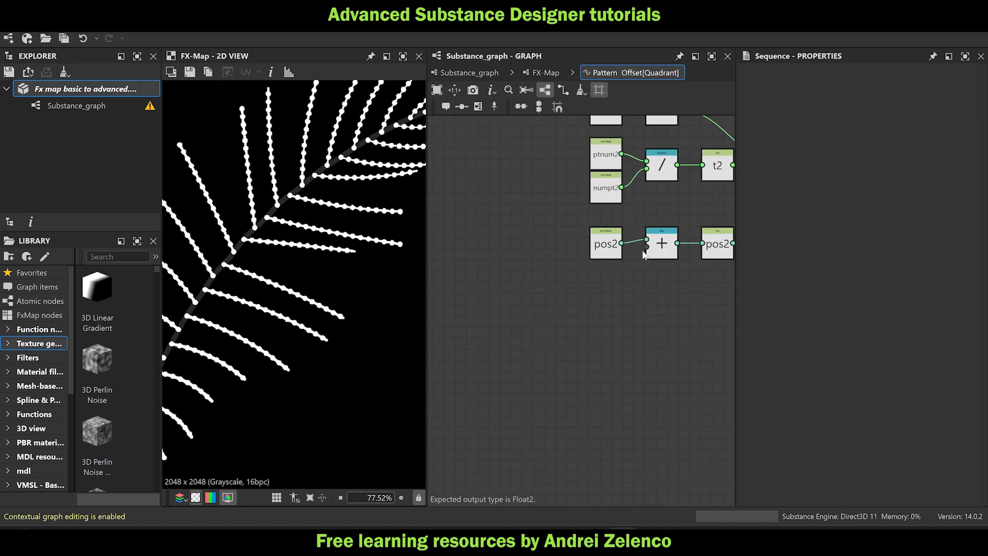
key(space)
text(cat)
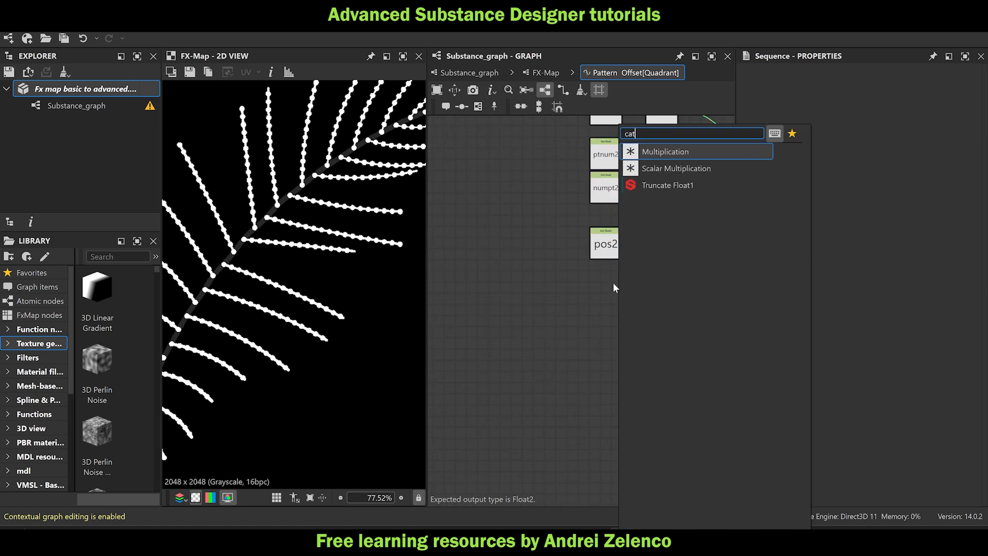
click(668, 169)
key(space)
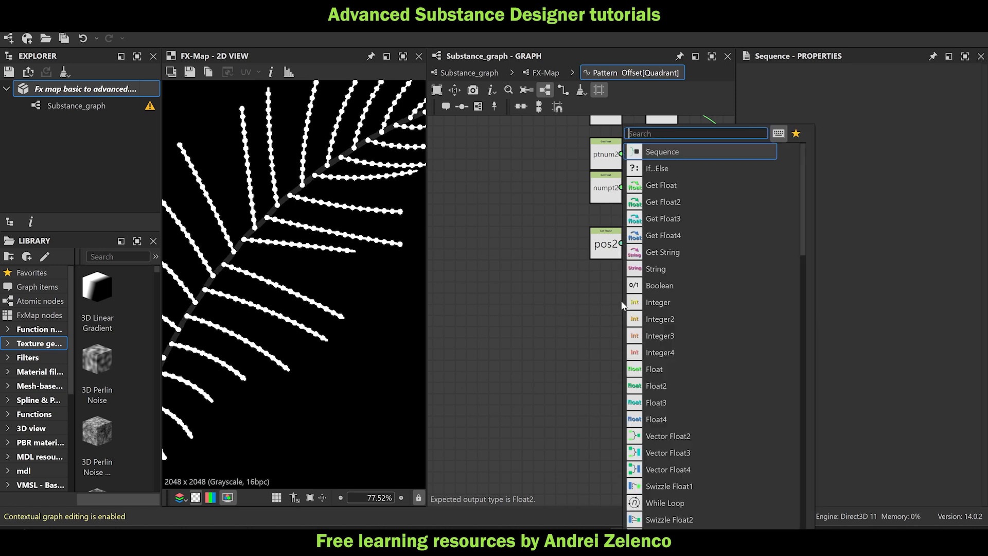
text(car)
click(672, 153)
drag(620, 297, 646, 247)
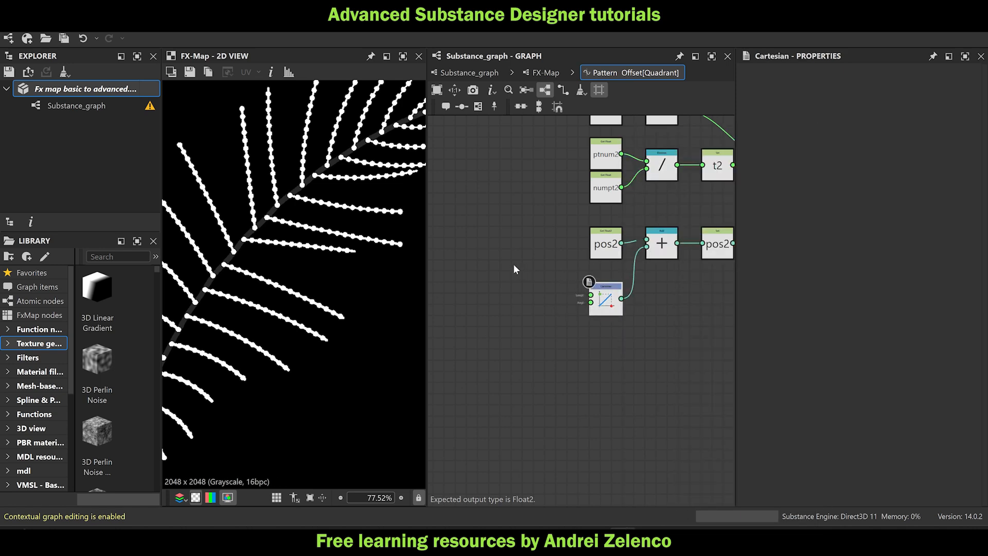
Add a Get Float node reading 1px, connect it to the Cartesian node's first input, and save the package.
drag(514, 268, 593, 298)
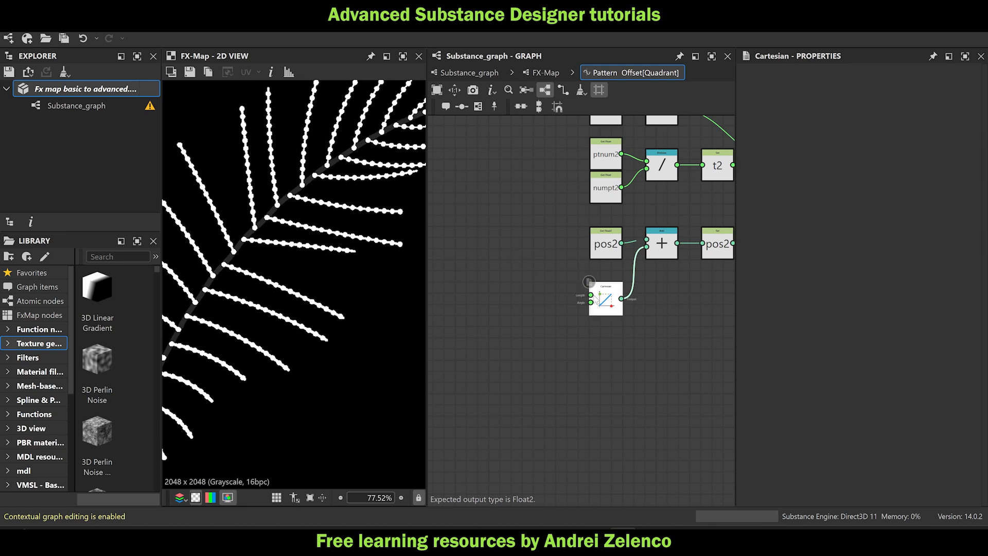
scroll(593, 296, up, 3)
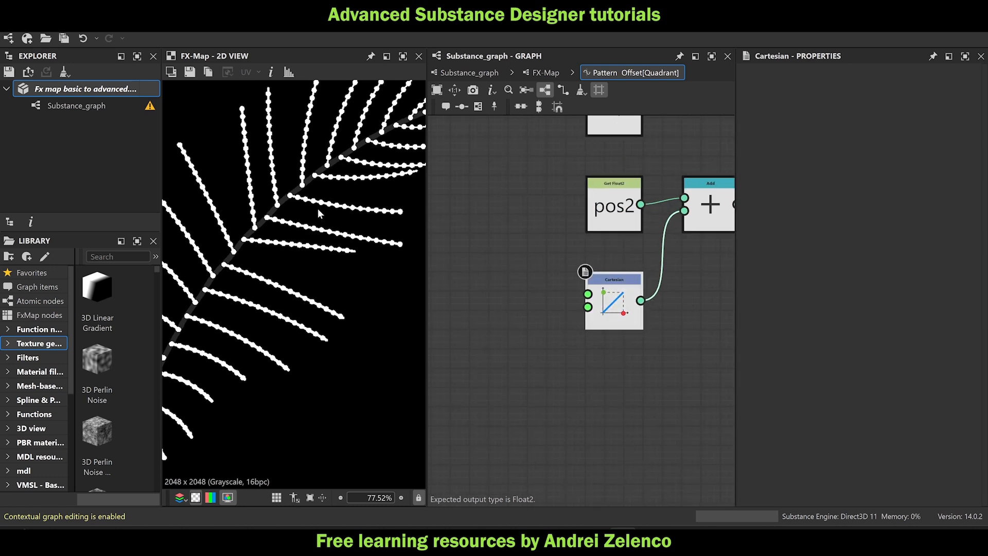
scroll(319, 214, down, 3)
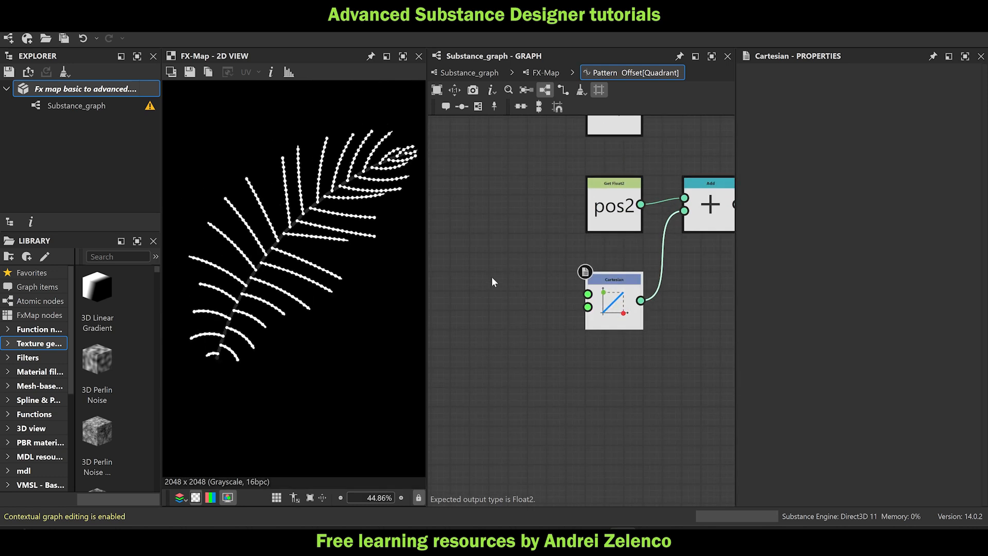
click(521, 282)
key(space)
text(get)
click(570, 153)
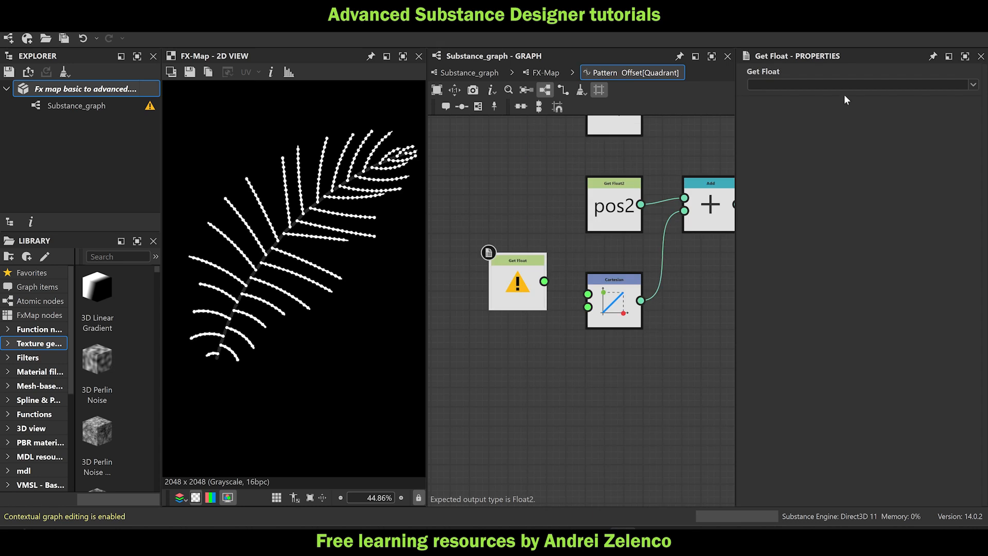
click(816, 85)
text(1px)
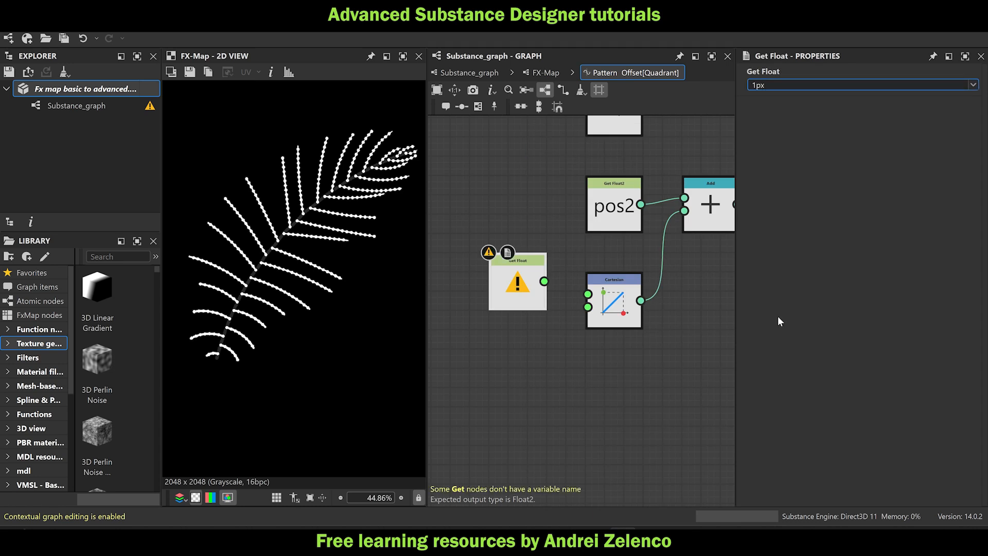
key(Return)
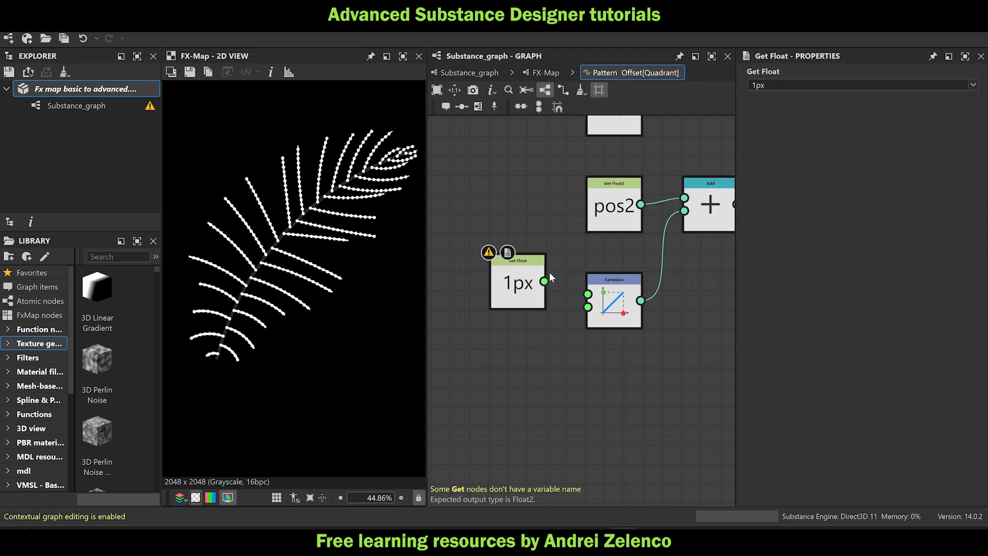
drag(544, 281, 587, 294)
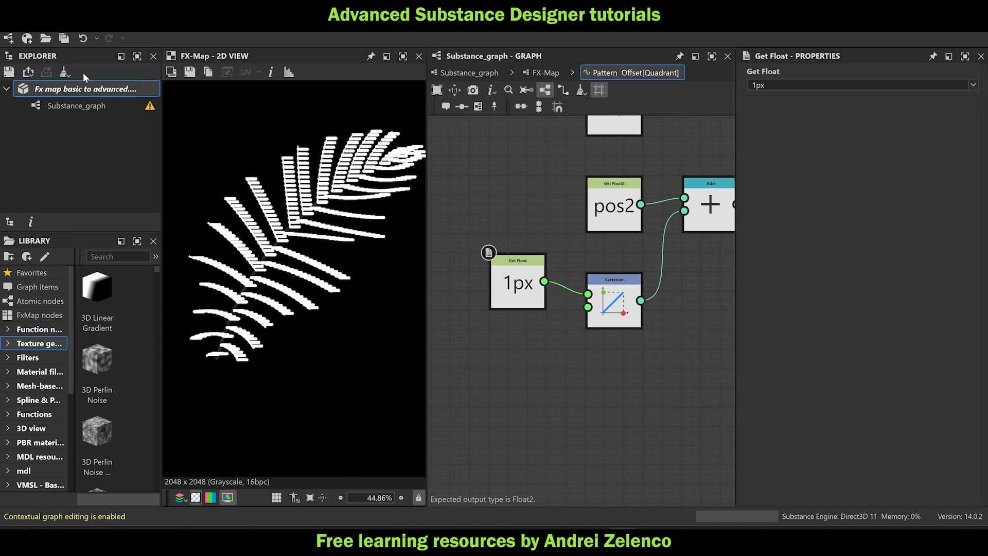
click(76, 89)
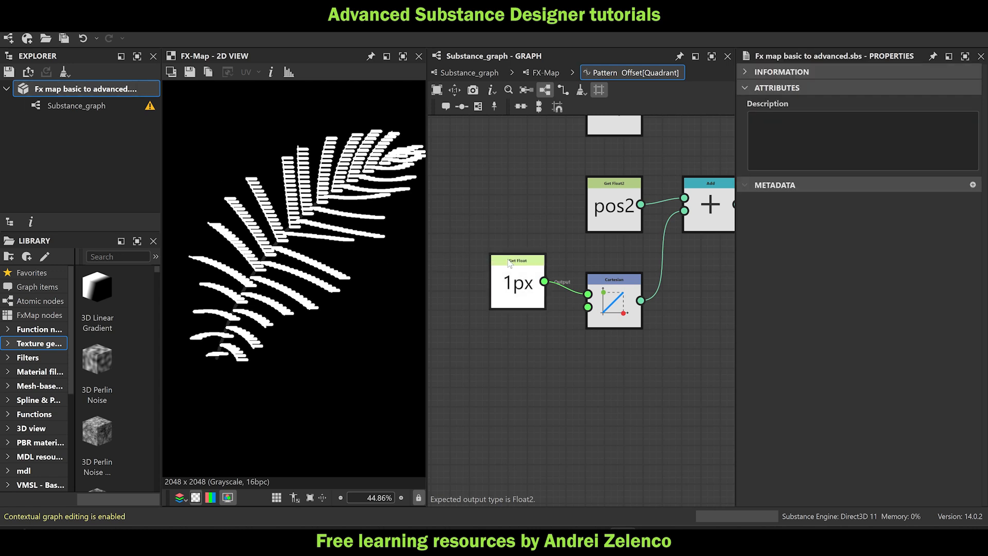
Return to the FX-Map graph, set the Pattern Size of the Quadrant under the last Iterate to 0.00125 by 0.00125, and save.
click(545, 73)
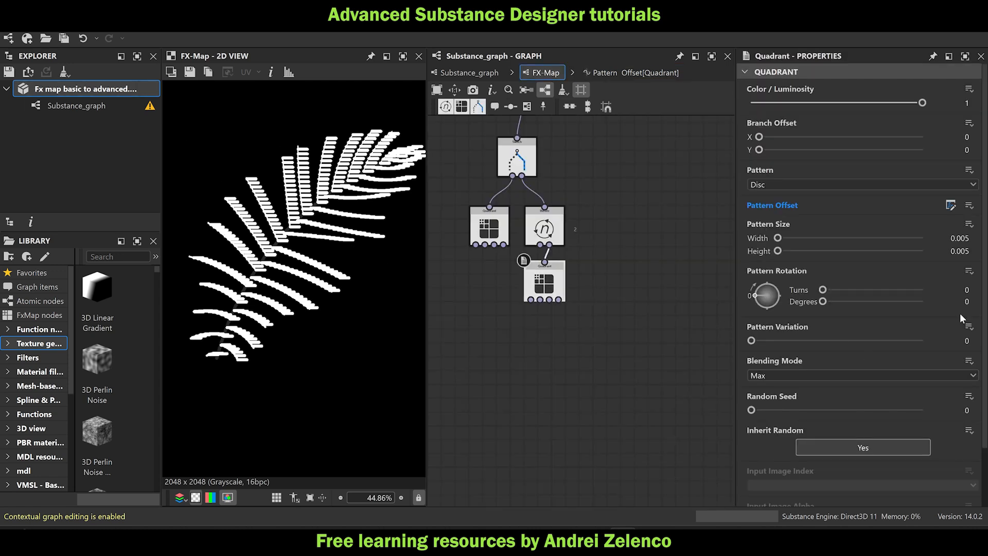
text(/4)
key(Return)
click(957, 251)
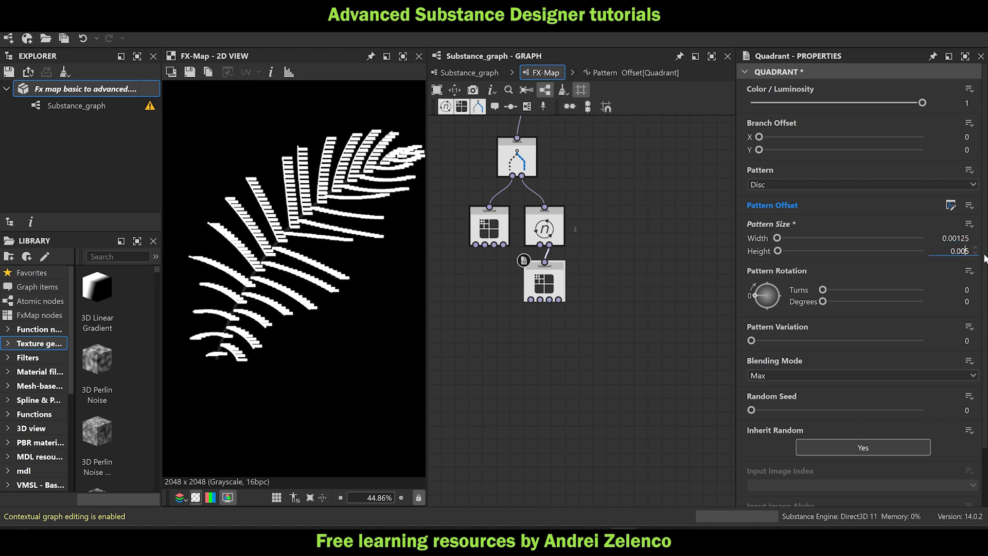
text(/4)
key(Return)
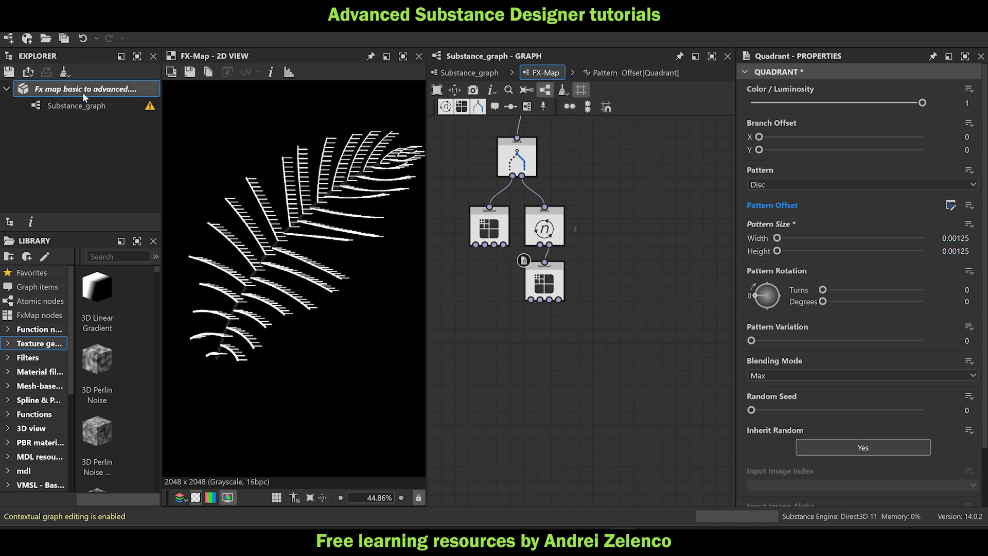
click(55, 90)
Set the Color / Luminosity of the Quadrant directly under the lower Switch node to 0.31 and save the package.
middle_drag(671, 212, 713, 258)
click(534, 278)
scroll(521, 275, up, 2)
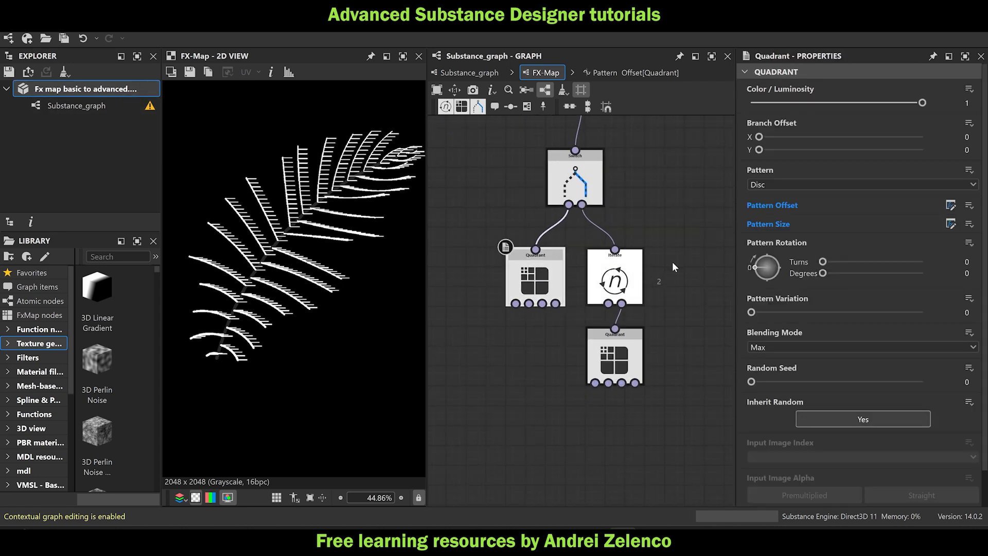
drag(922, 103, 863, 119)
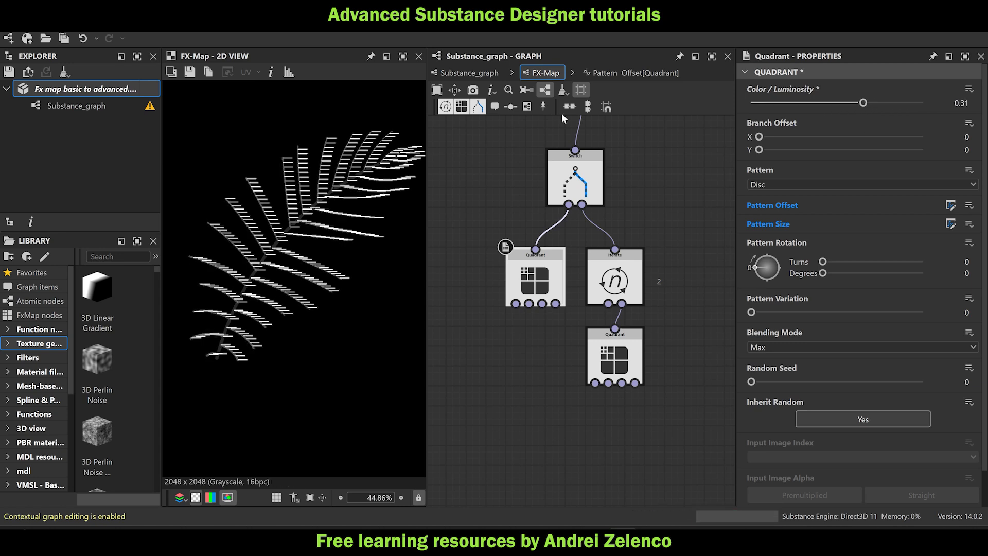
click(126, 91)
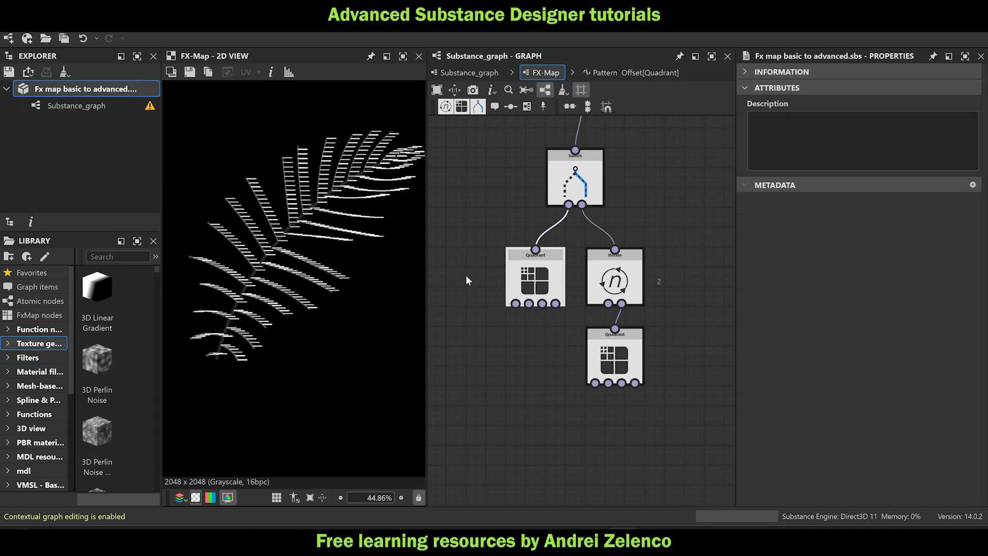
Examine in the 2D view how the new small strokes sit along the leaf's side branches.
scroll(331, 176, up, 3)
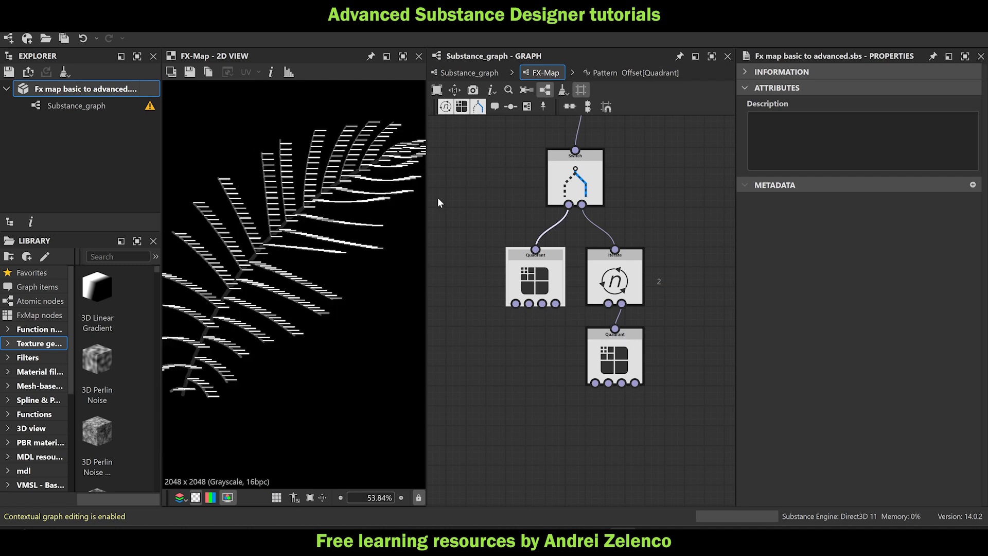
scroll(546, 226, down, 2)
scroll(289, 237, down, 5)
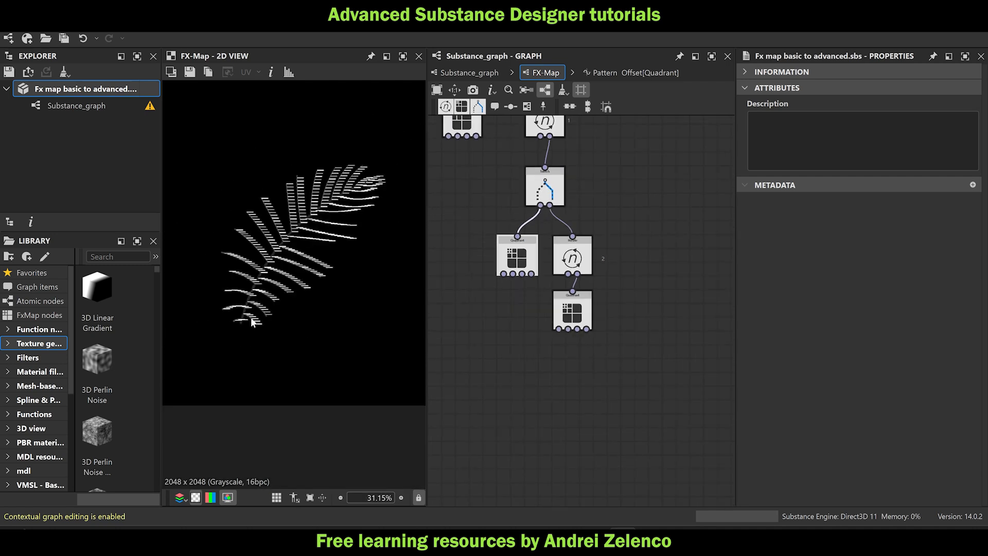
scroll(252, 316, up, 5)
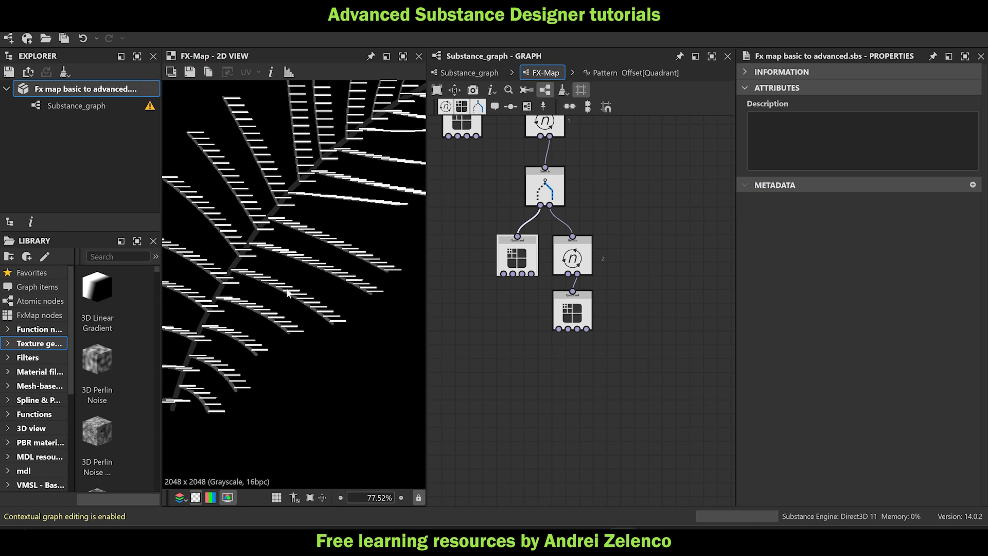
middle_drag(242, 238, 308, 255)
scroll(306, 210, up, 3)
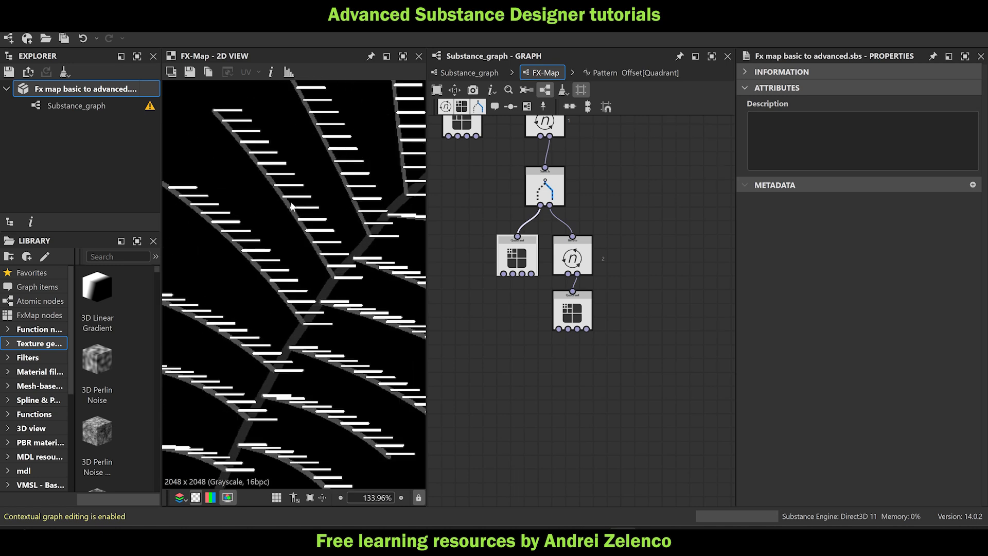
middle_drag(279, 178, 304, 236)
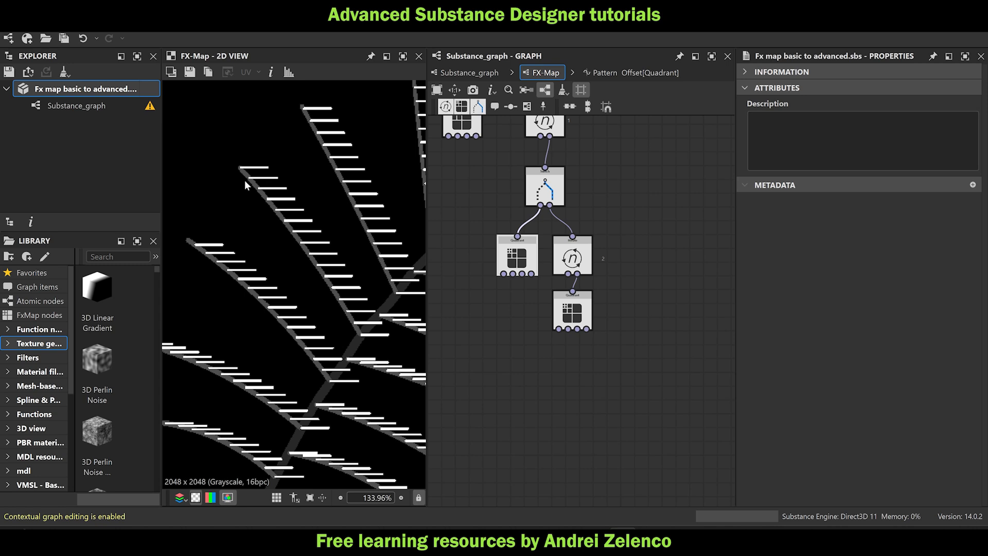
scroll(245, 184, up, 3)
scroll(249, 179, down, 3)
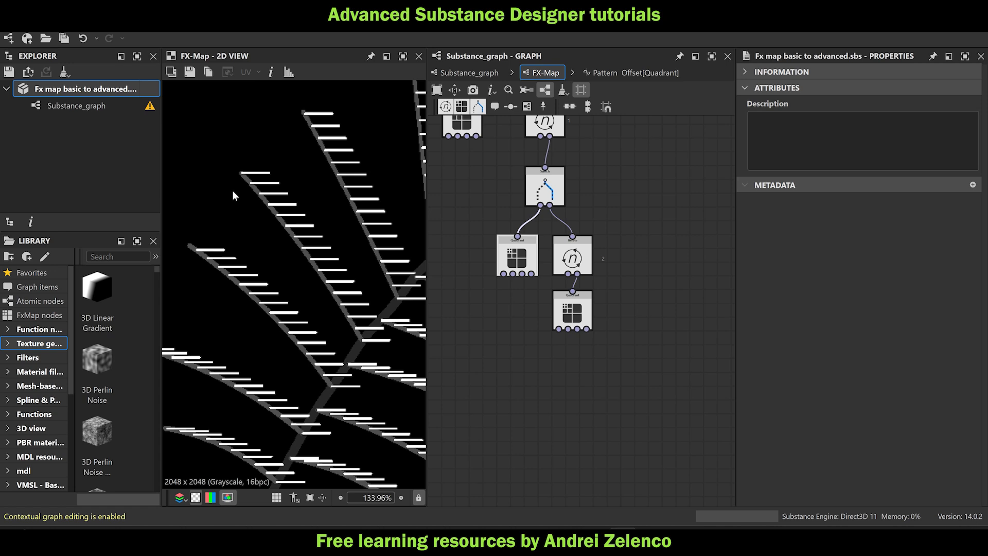
scroll(242, 177, up, 4)
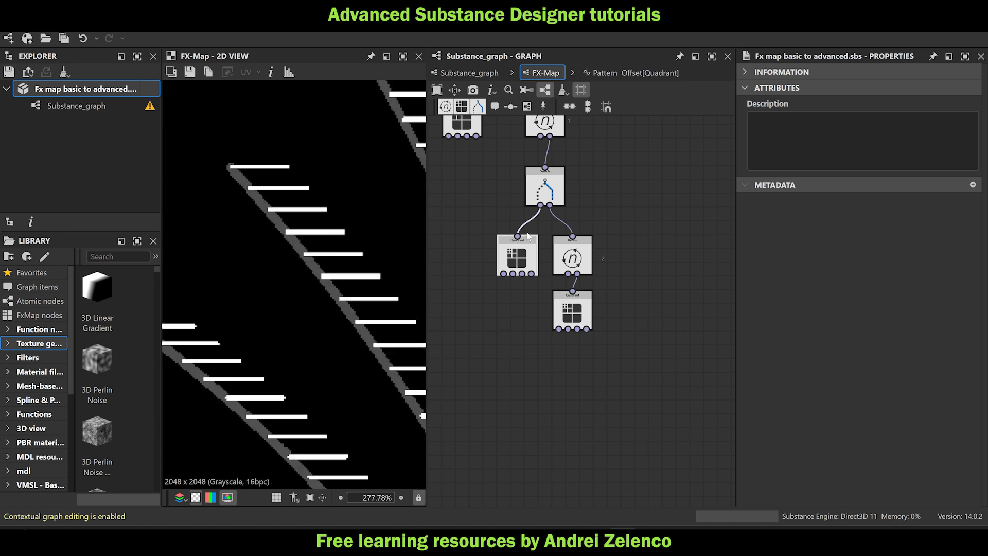
scroll(532, 229, down, 2)
Move the last Iterate node together with its Quadrant further down below the lower Switch node.
scroll(289, 279, down, 6)
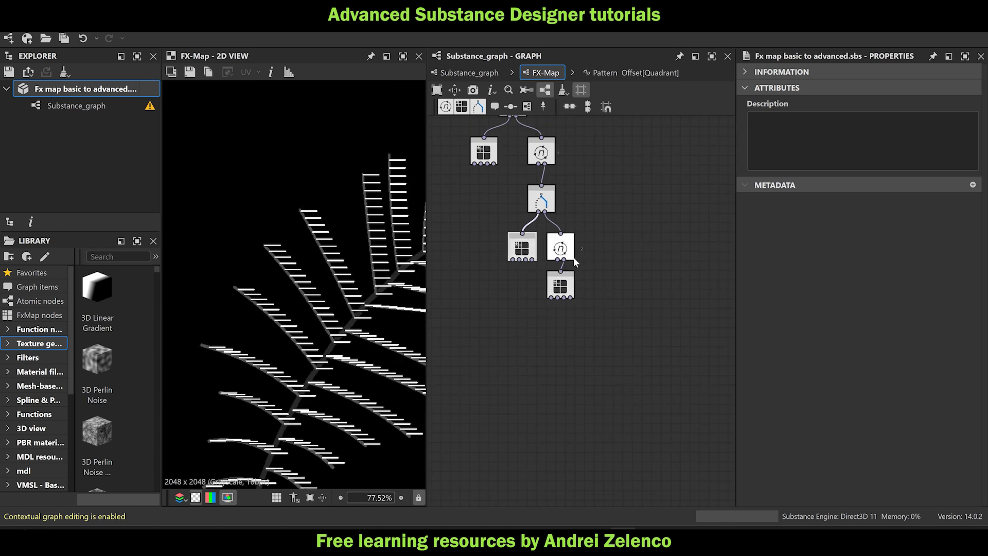
drag(620, 320, 567, 247)
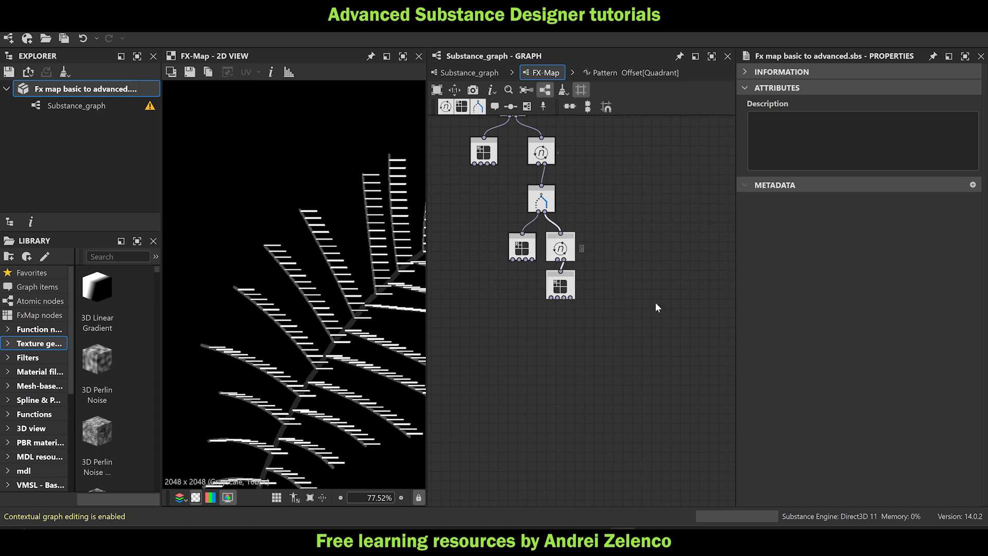
drag(576, 254, 578, 283)
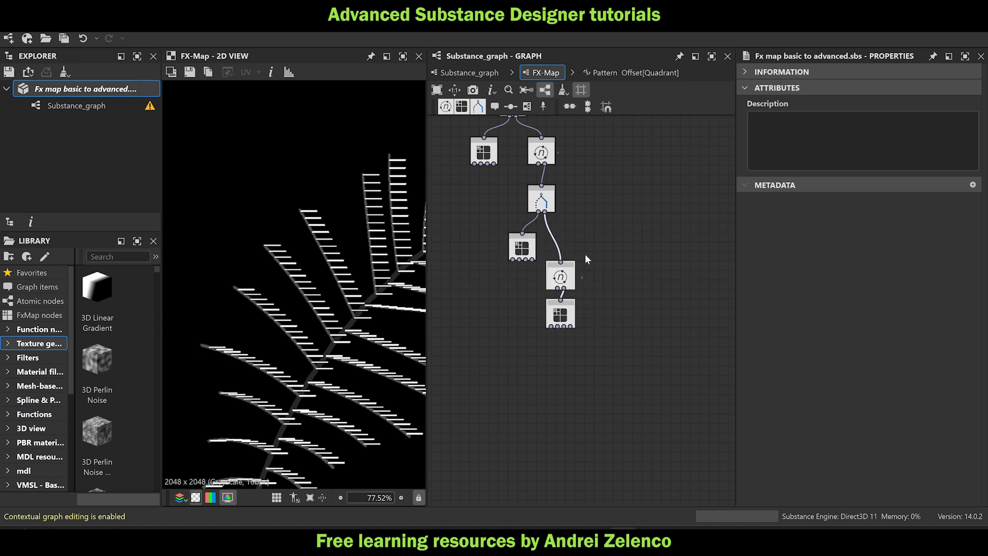
Insert a new Iterate node between the lower Switch node and the last Iterate node, and save the package.
key(space)
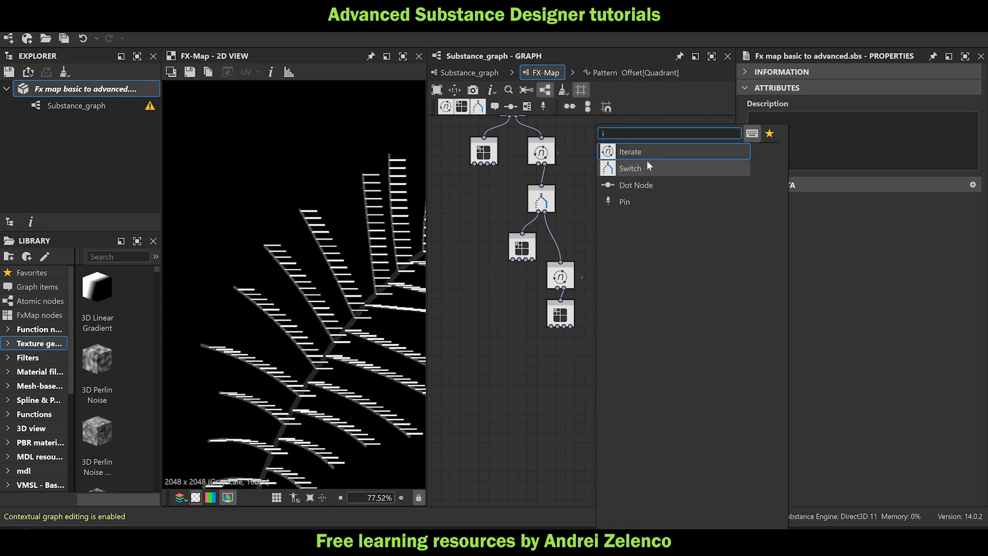
click(643, 151)
drag(545, 211, 552, 243)
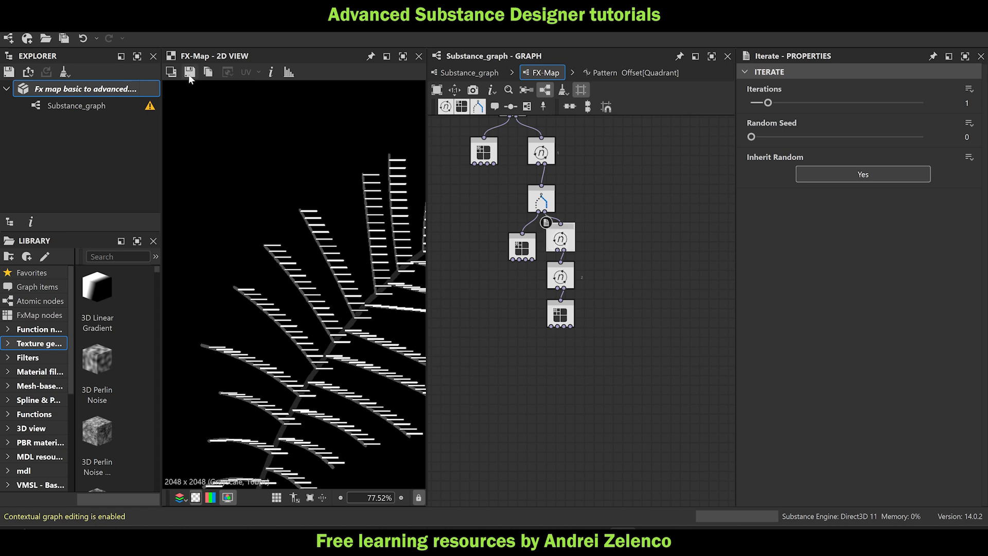
click(127, 89)
key(ctrl+s)
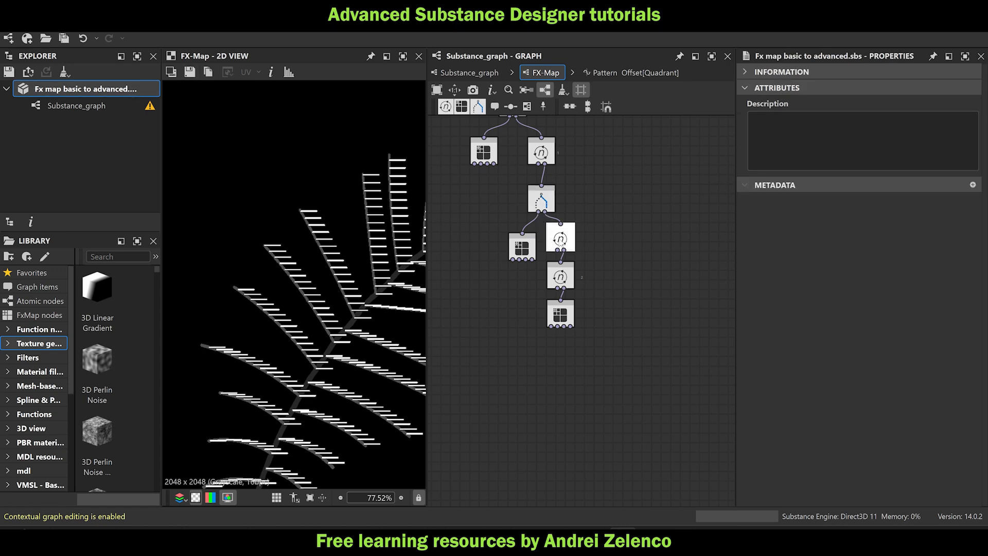
Set the Iterations of the new Iterate node under the lower Switch to 2 and save the package.
click(557, 238)
click(966, 103)
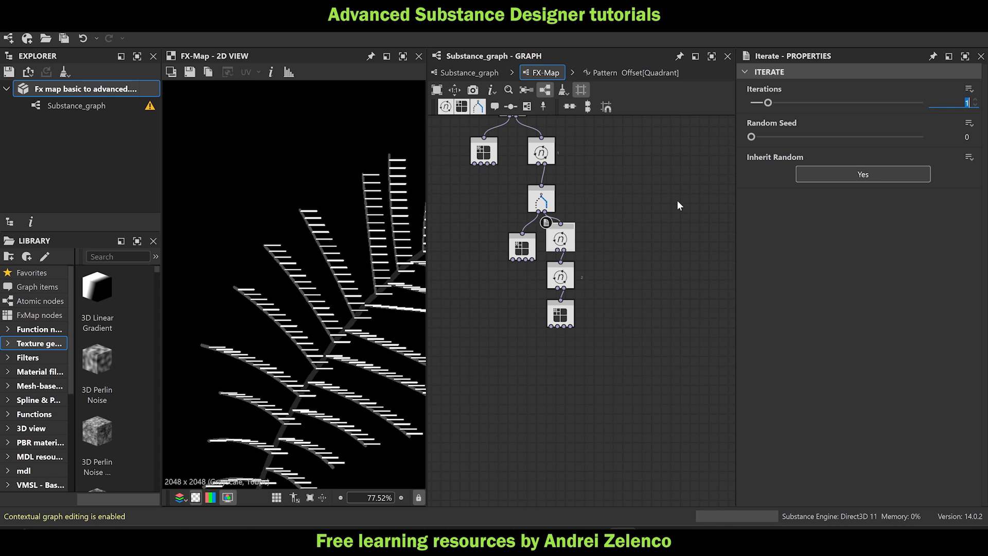
text(2)
key(Return)
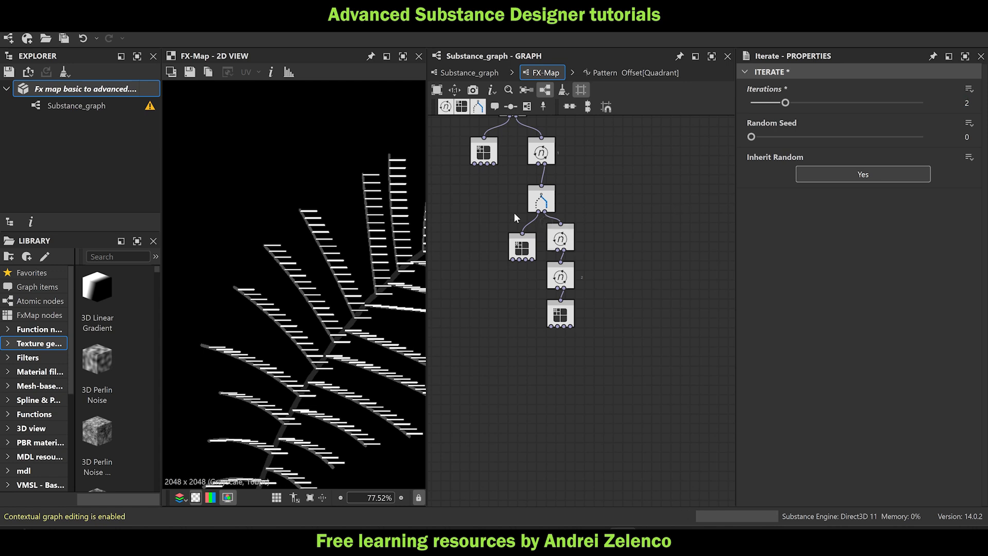
click(58, 94)
key(ctrl+s)
scroll(310, 217, up, 2)
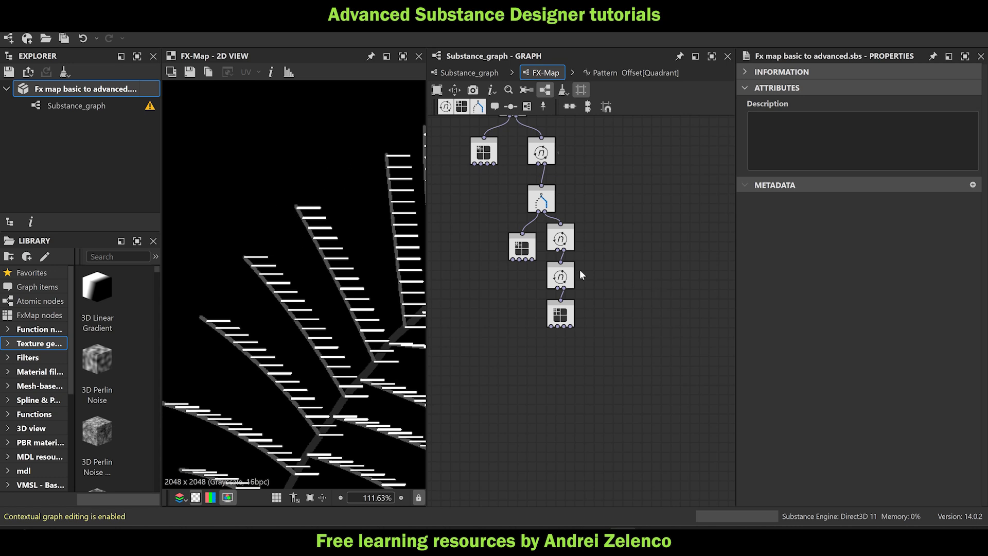
Copy the Float, Floor, numpt2 Set, To Integer and both Sequence nodes from the last Iterate's Iterations function.
scroll(580, 274, up, 2)
click(573, 282)
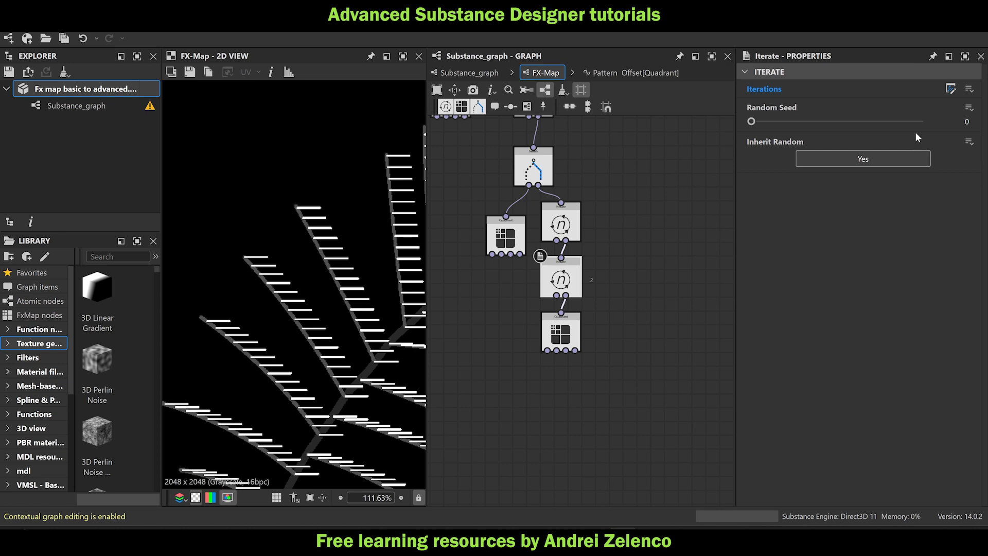
click(951, 89)
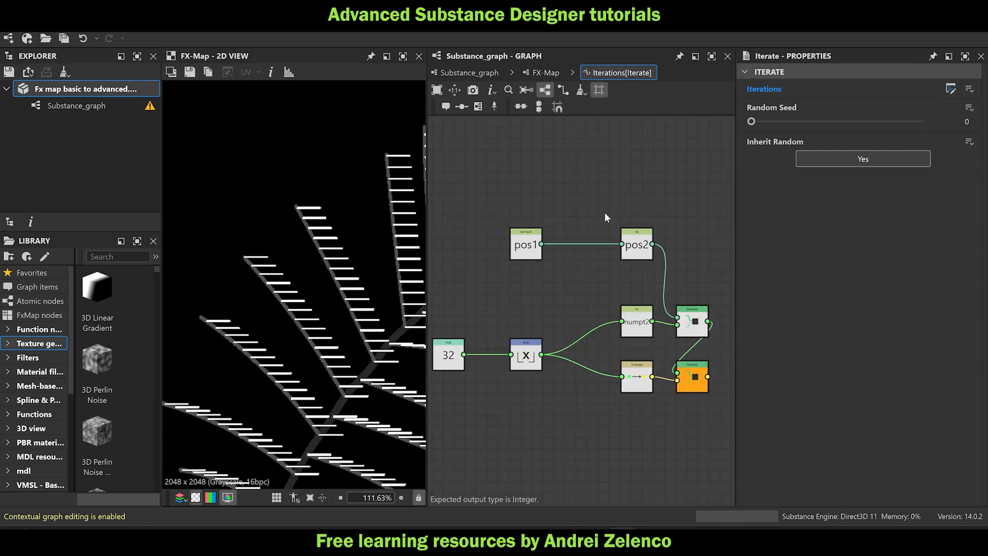
click(544, 72)
click(574, 227)
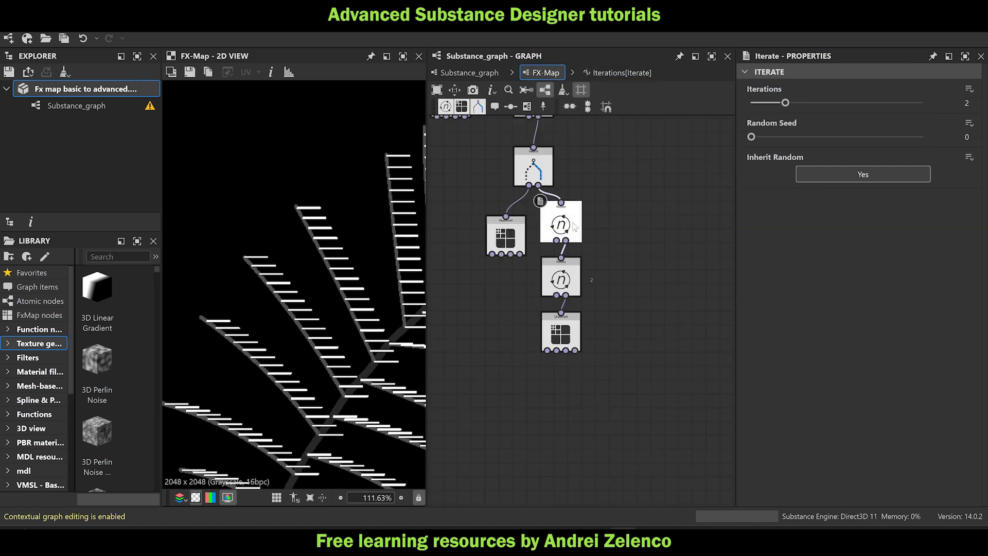
click(964, 93)
click(561, 281)
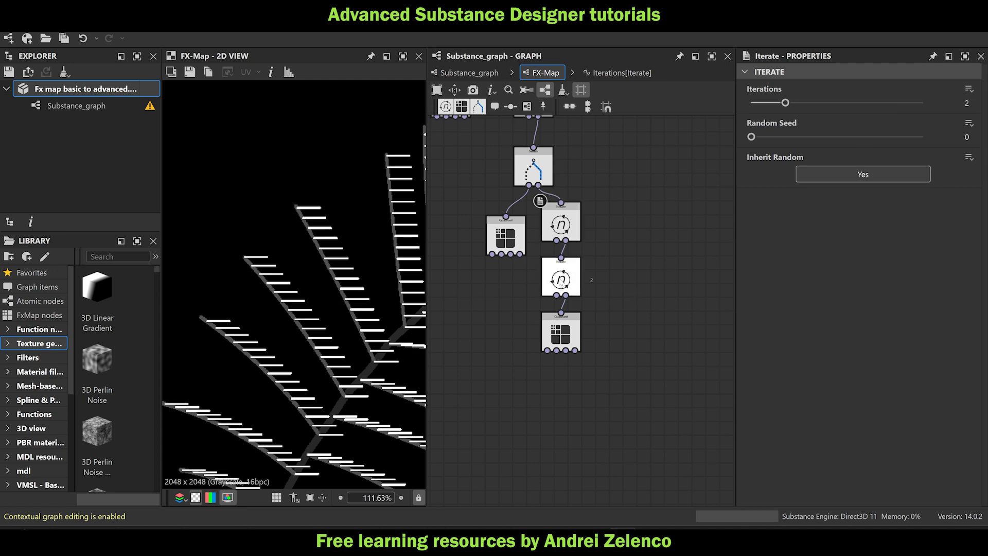
click(950, 90)
scroll(545, 200, down, 2)
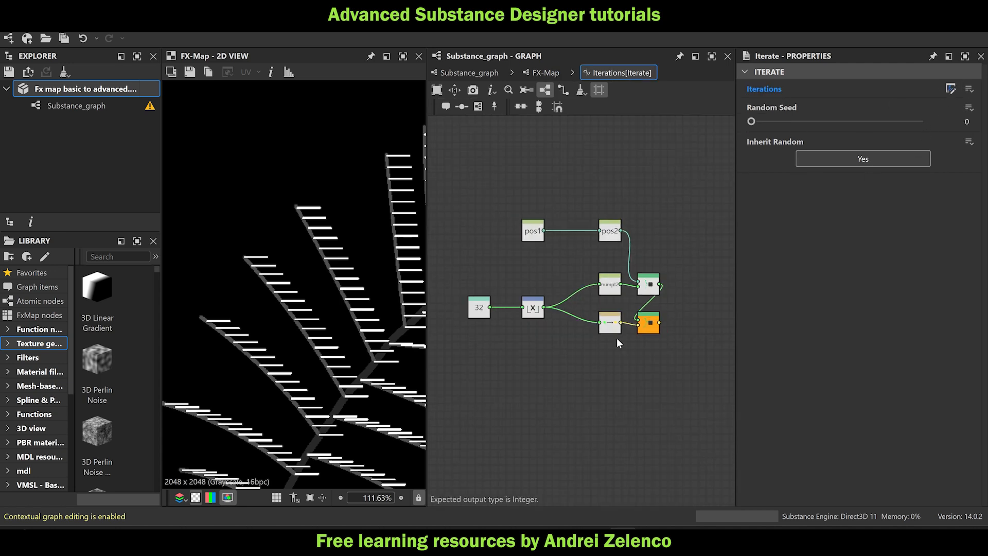
drag(695, 357, 448, 280)
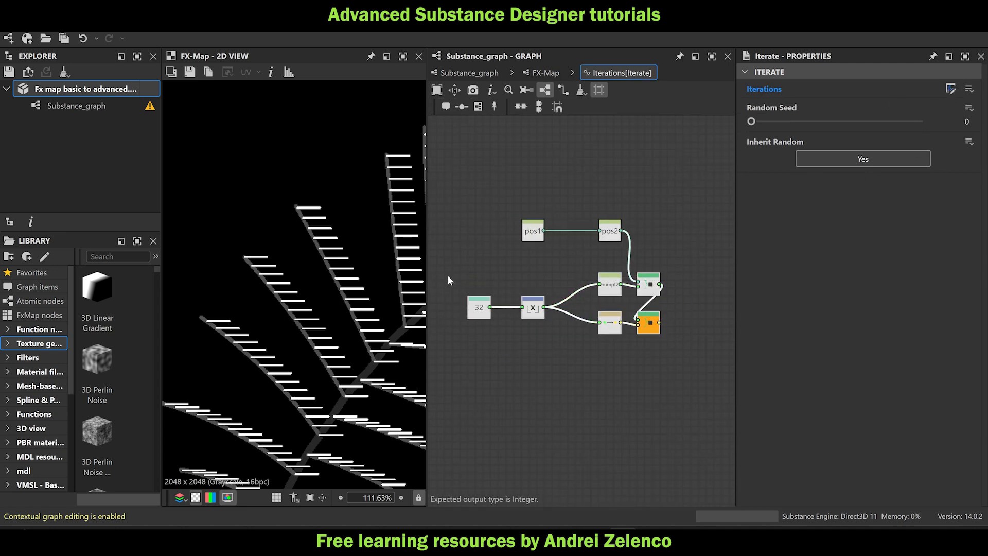
click(552, 76)
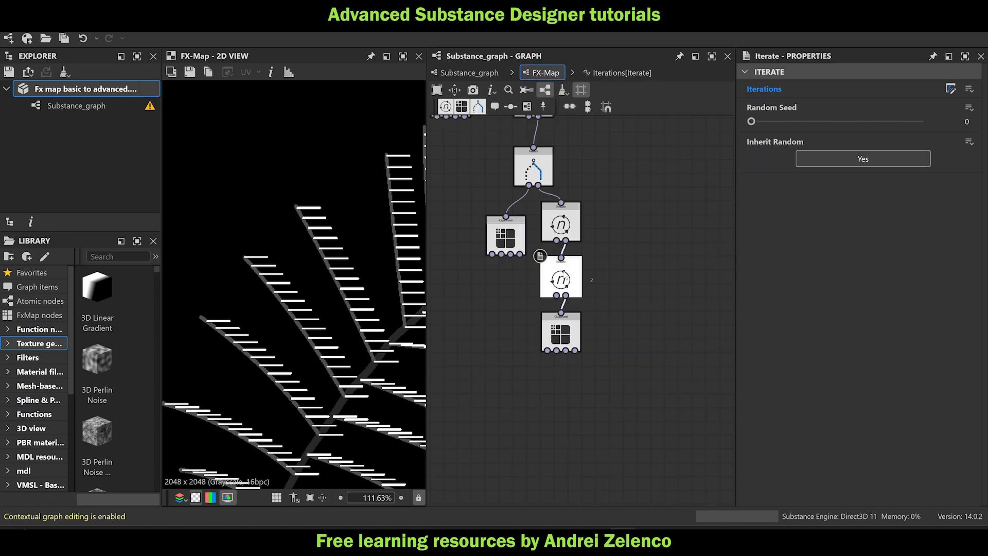
Create an empty Iterations function on the new upper Iterate node and paste the copied point-count nodes into it.
click(560, 224)
click(968, 90)
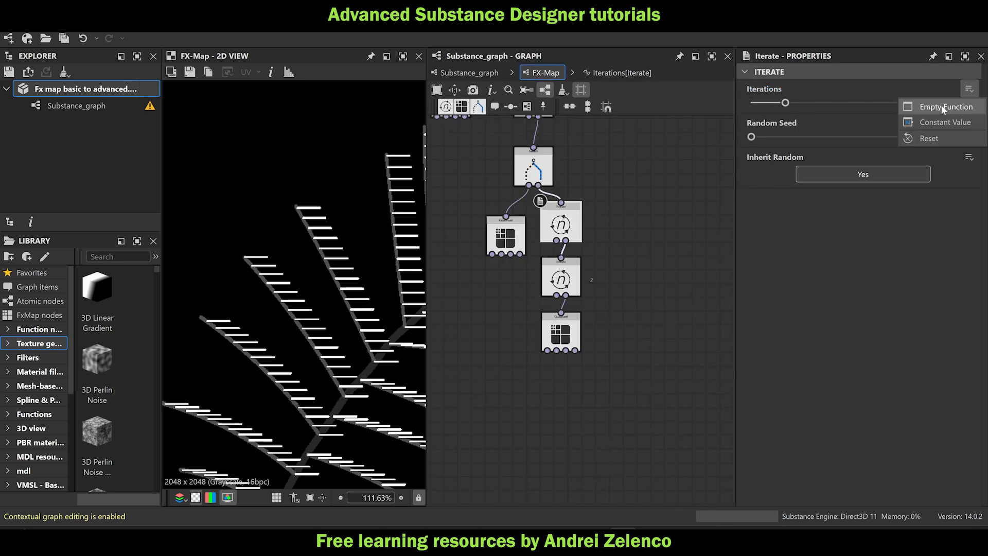
click(945, 103)
scroll(555, 253, down, 4)
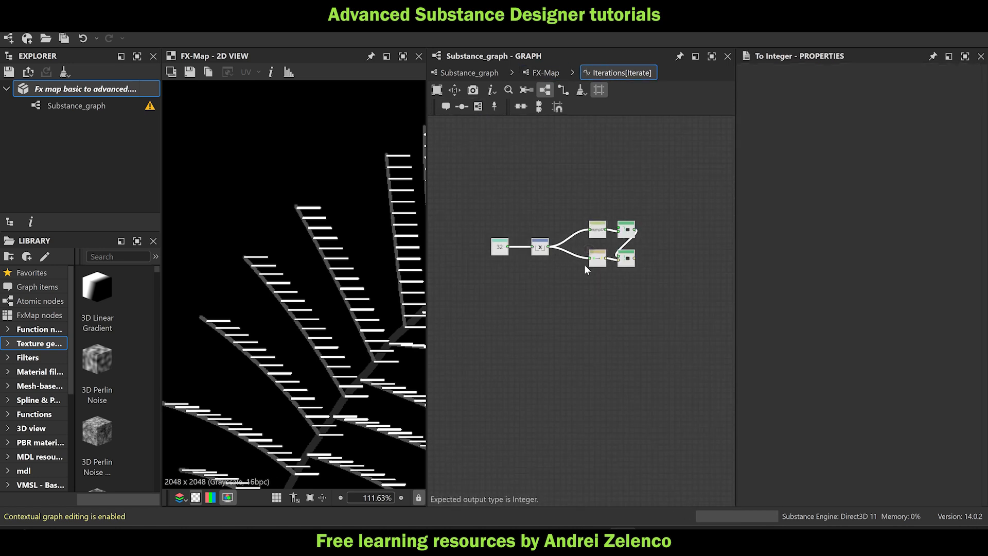
click(585, 265)
scroll(548, 228, up, 4)
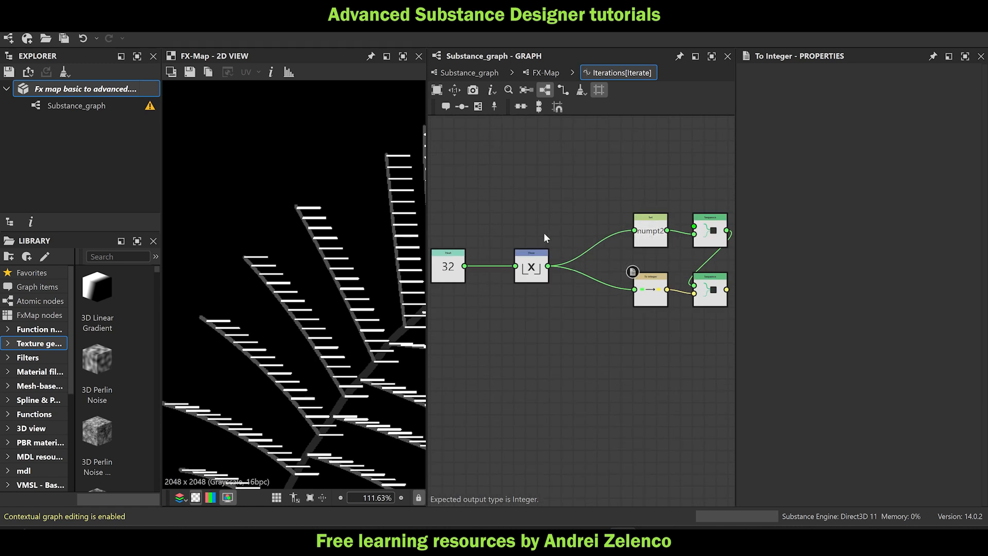
Set the Float constant in the upper Iterate's Iterations function to 2.
click(448, 266)
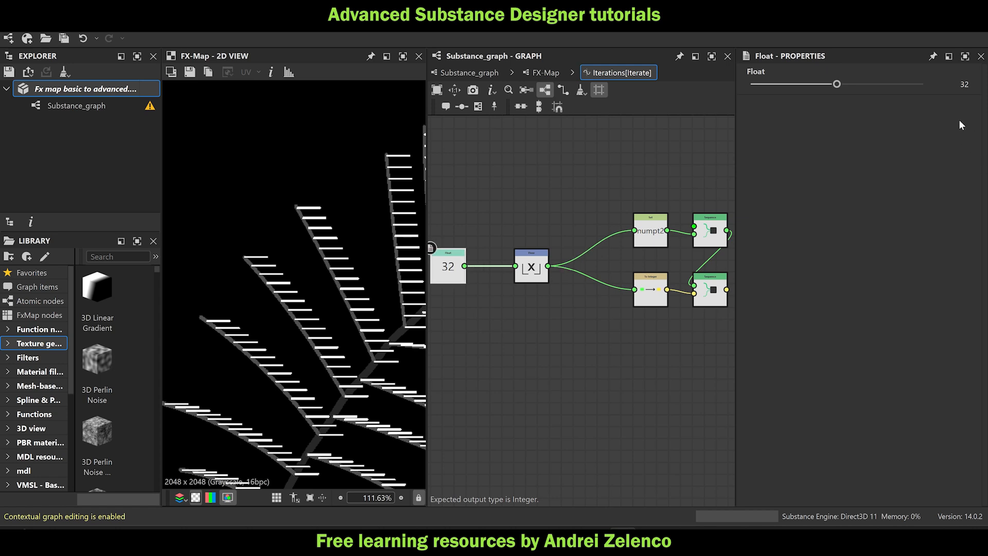
click(965, 84)
text(2)
key(Return)
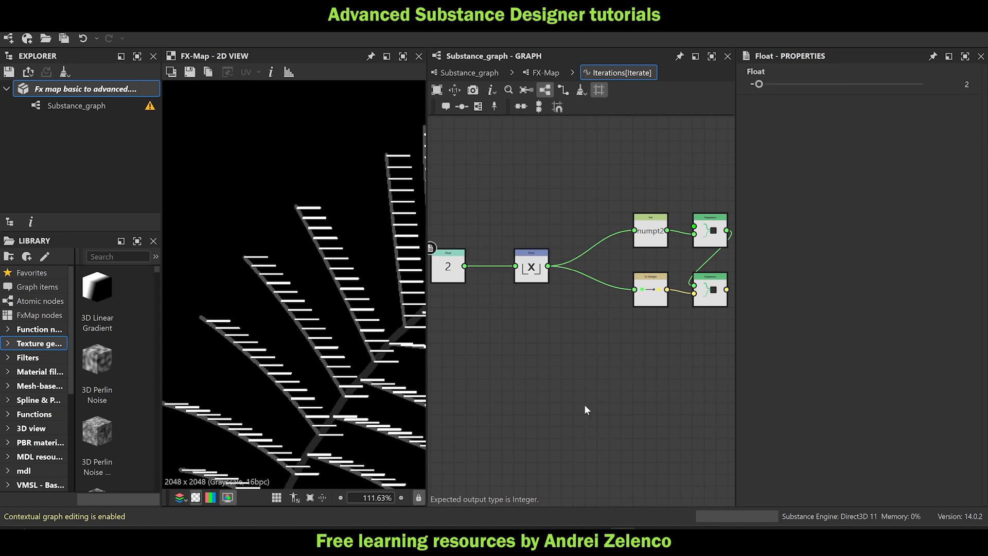
Delete the Floor node, feeding the Float straight into numpt2 and To Integer, and set the lower Sequence as output node.
shift+drag(548, 266, 514, 242)
click(538, 265)
key(Delete)
right_click(724, 295)
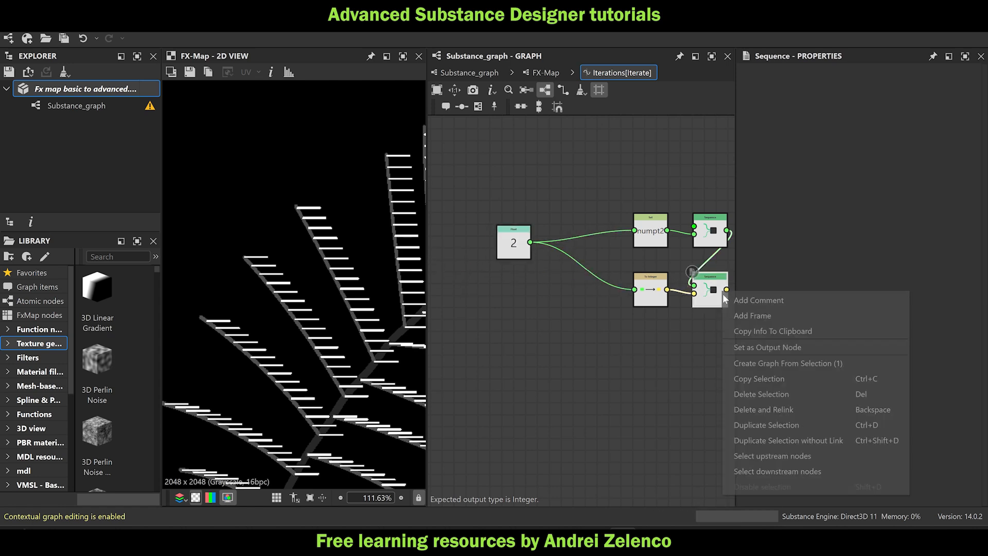
click(752, 343)
Rename the numpt2 variable to numpt3 in the Set node of the last Iterate's Iterations function.
click(555, 72)
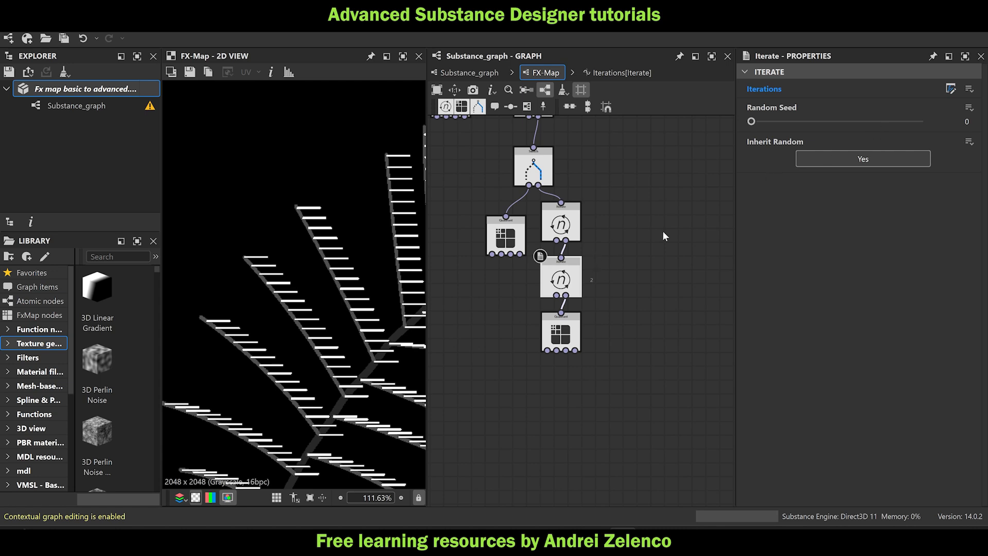
click(941, 88)
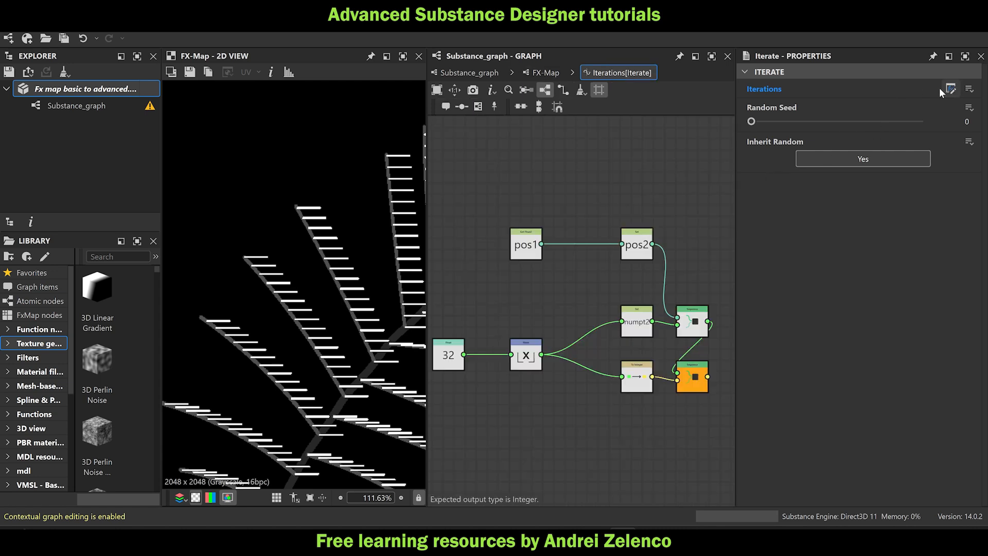
click(637, 325)
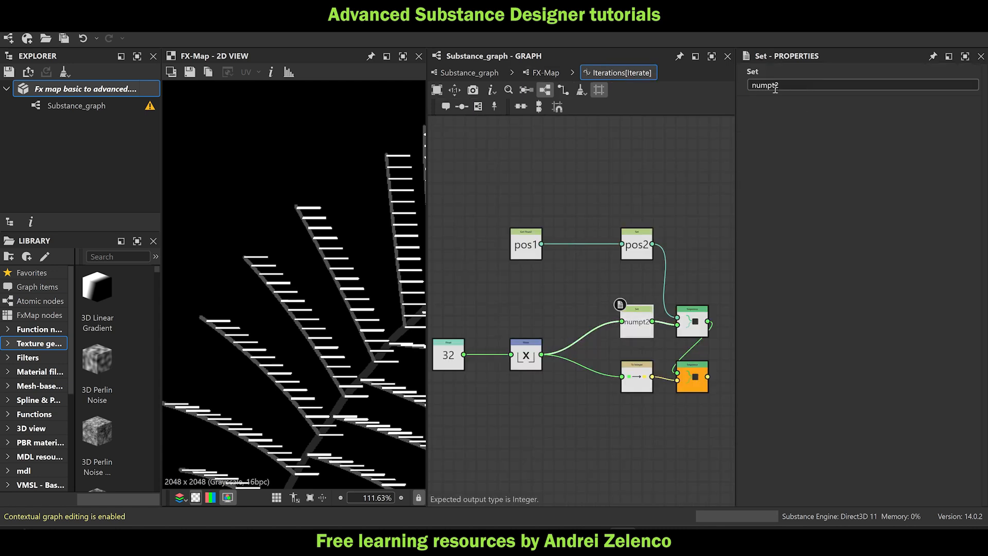
drag(775, 88, 791, 89)
key(Return)
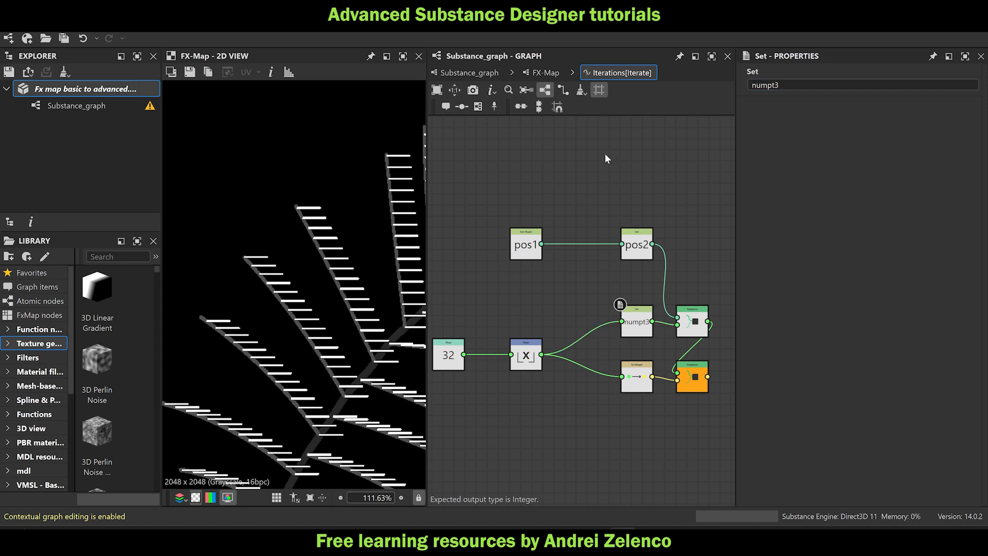
Add a Get Float node reading $number and place it above the pos1 node.
key(space)
text(ge)
click(637, 153)
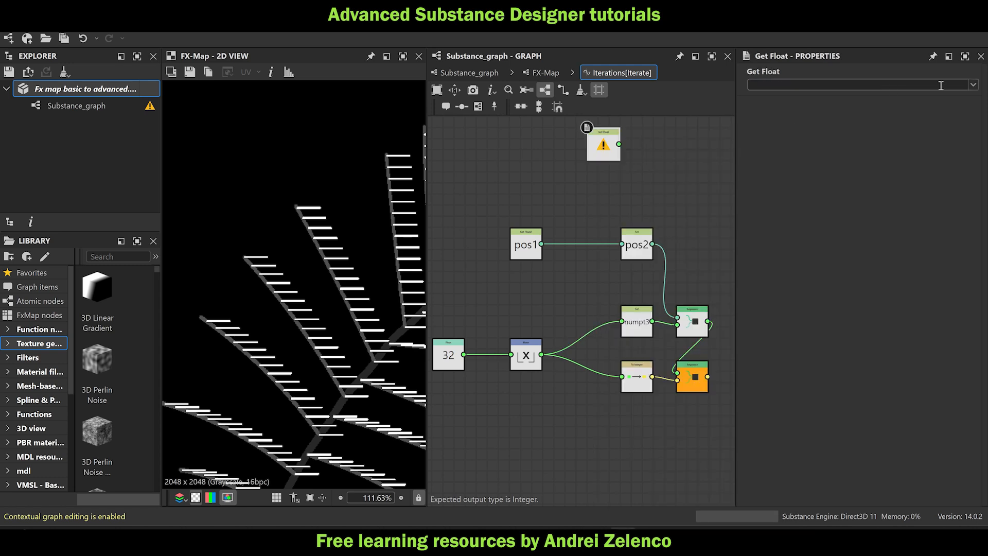
click(972, 85)
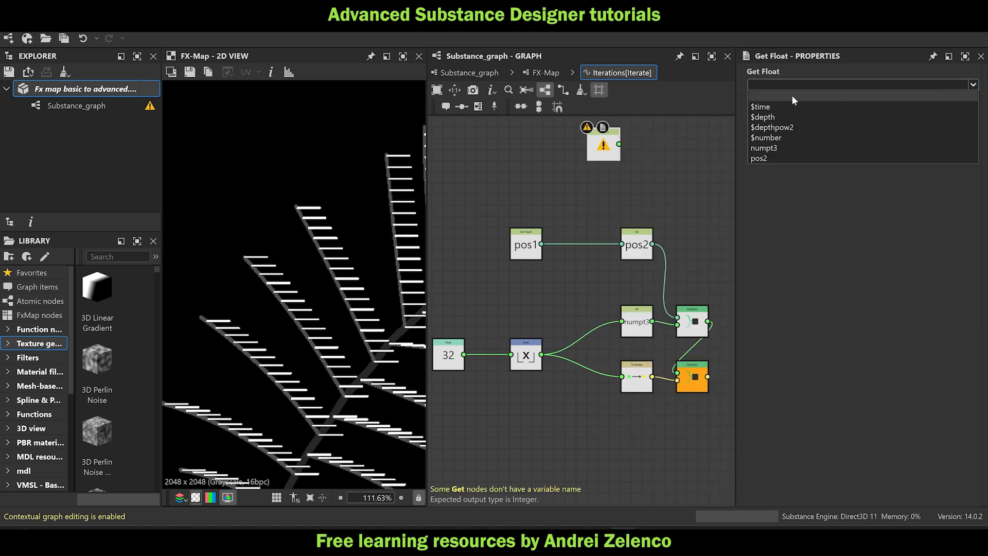
click(776, 139)
drag(603, 147, 550, 150)
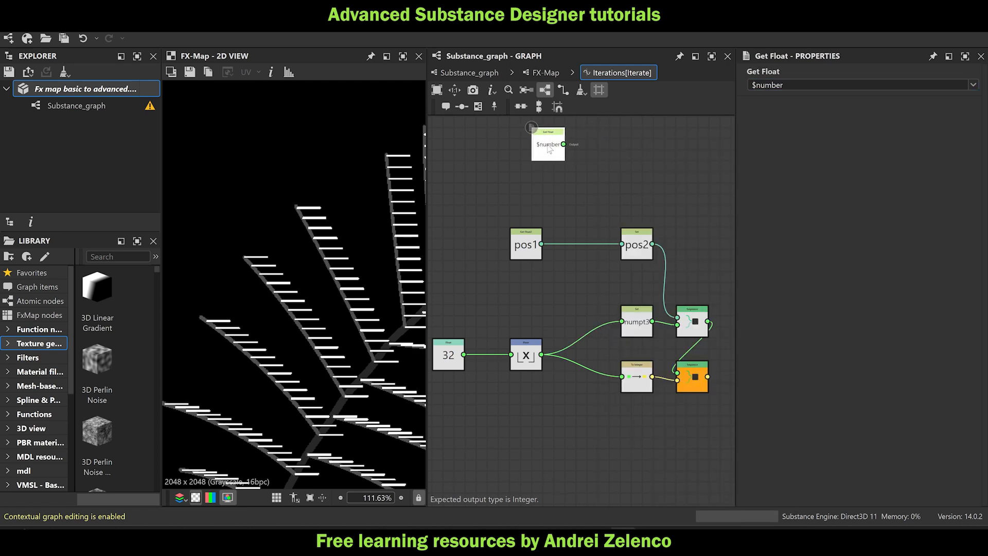
click(547, 73)
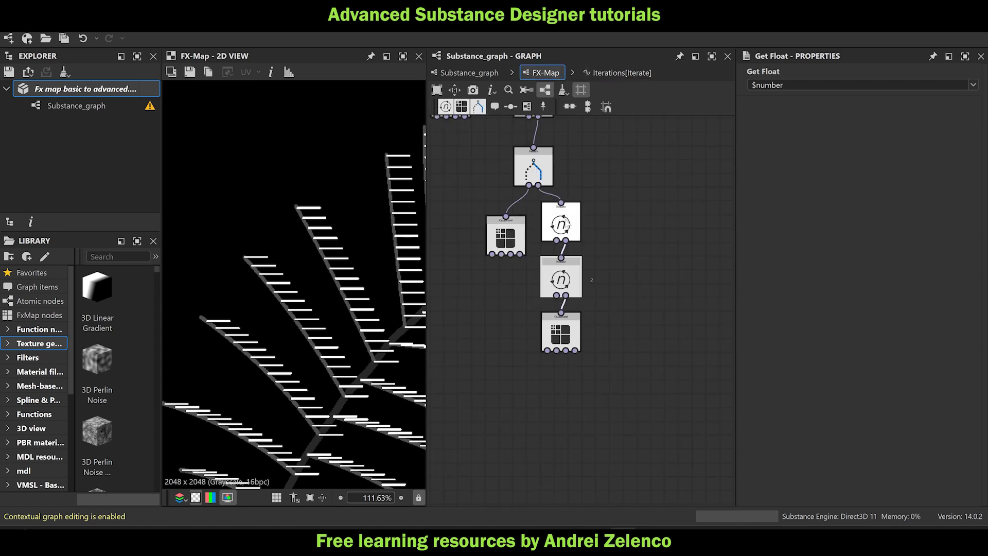
click(561, 281)
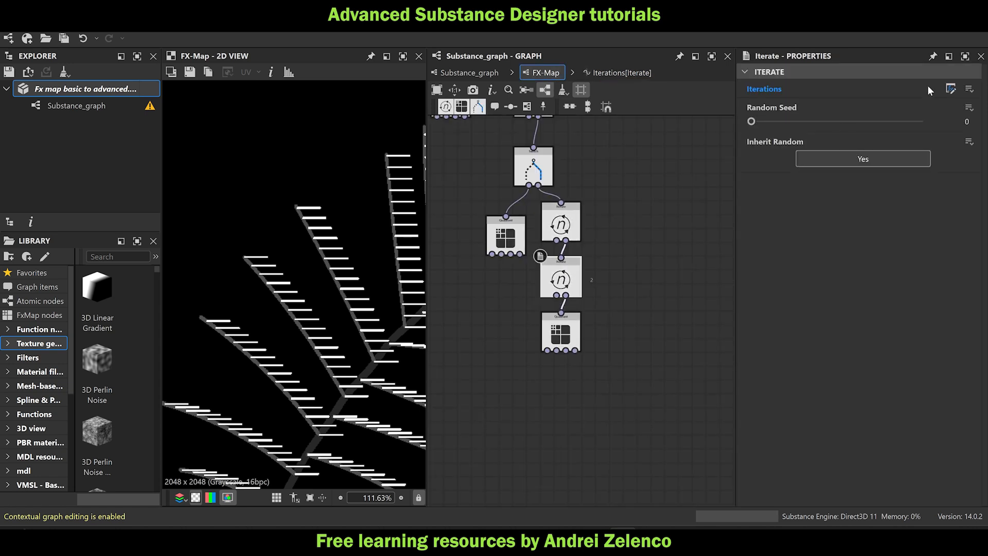
click(949, 88)
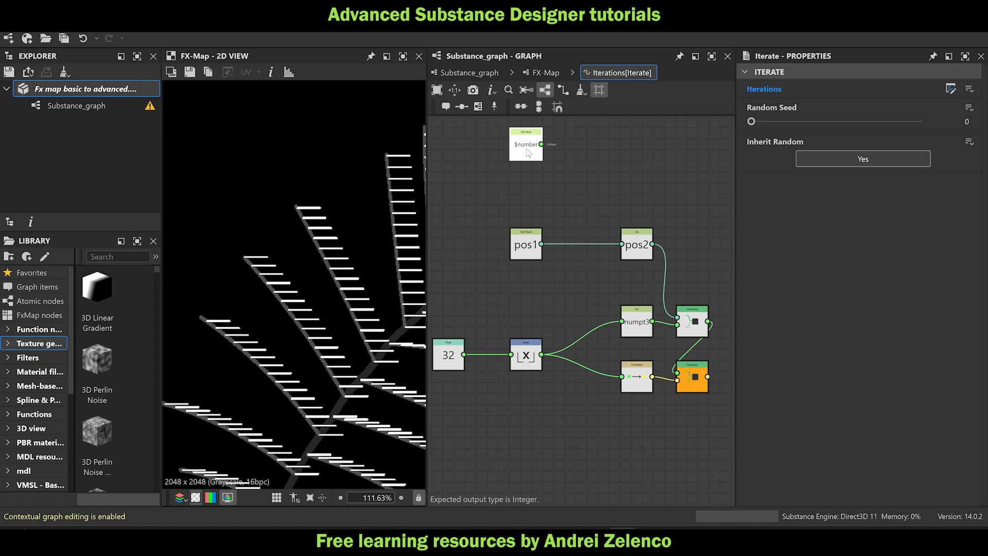
click(523, 147)
key(space)
text(ge)
click(560, 152)
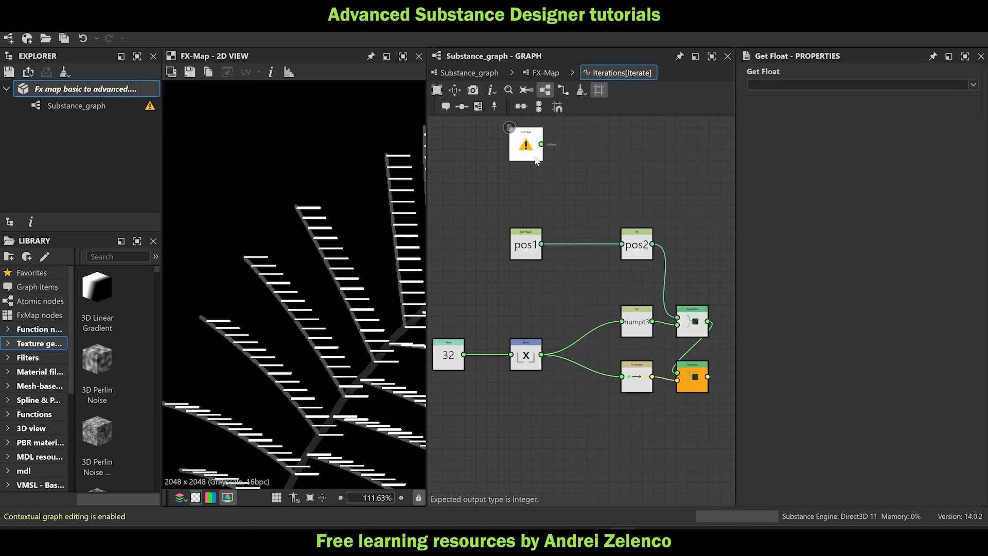
Add a Set node fed by the $number node and name its variable ptnum2.
key(space)
text(set)
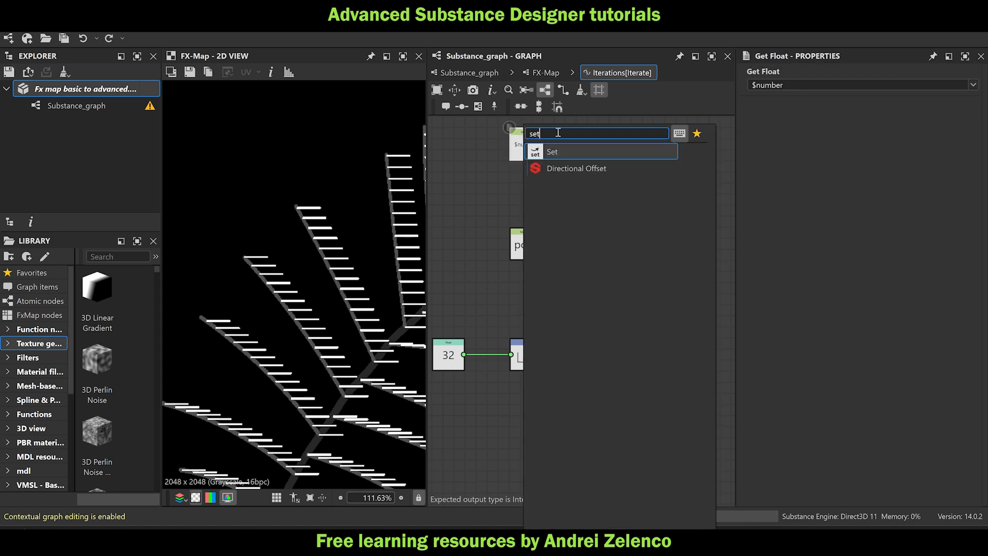
key(Return)
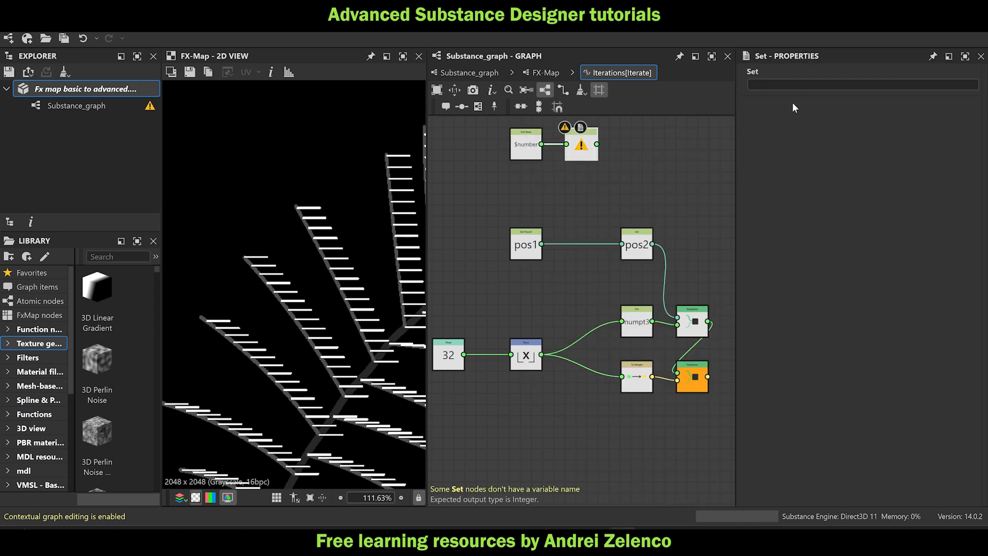
click(760, 85)
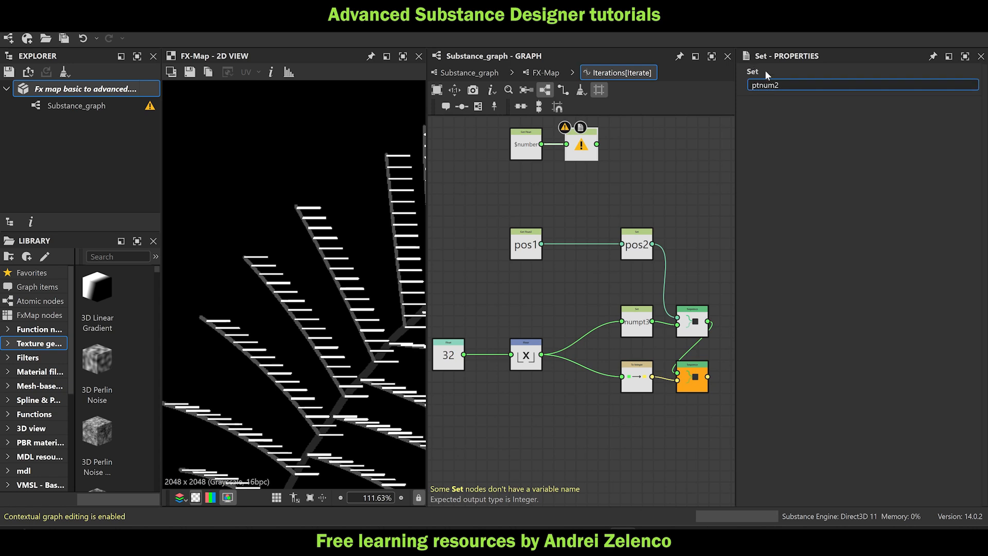
key(Return)
Add a Sequence node beside pos2 that joins ptnum2 and pos2 and feeds the numpt3 Sequence, and save the package.
key(space)
text(seq)
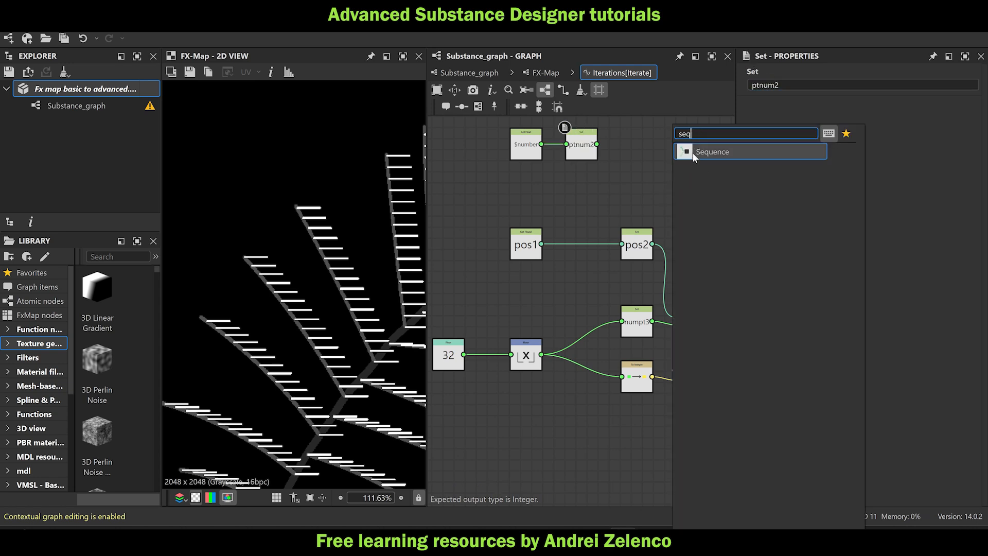
click(693, 153)
drag(597, 144, 655, 174)
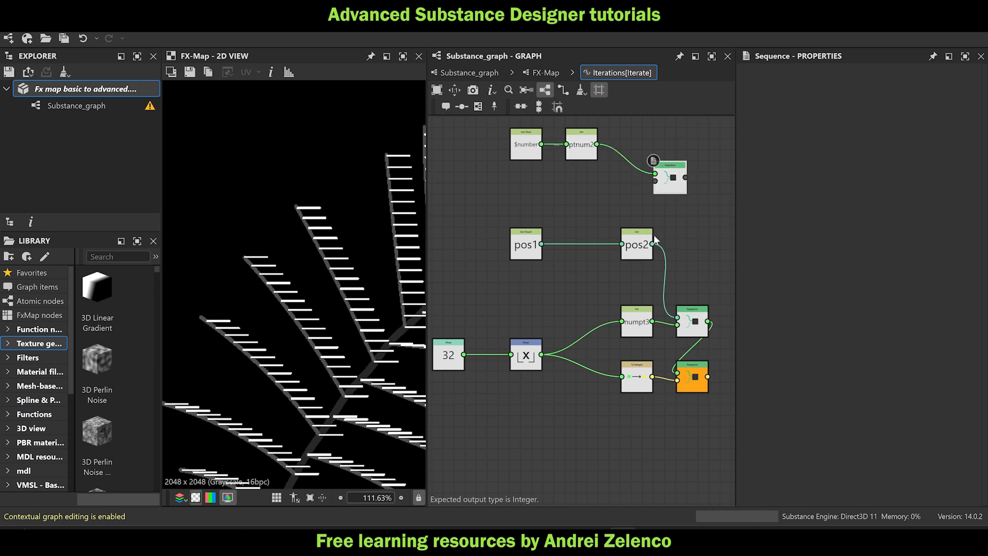
drag(652, 244, 677, 318)
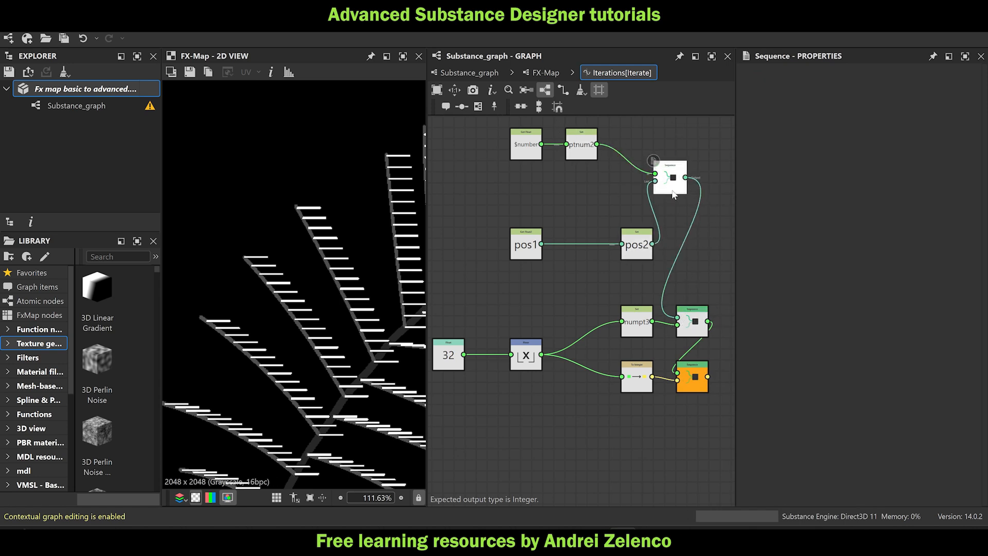
drag(673, 194, 696, 261)
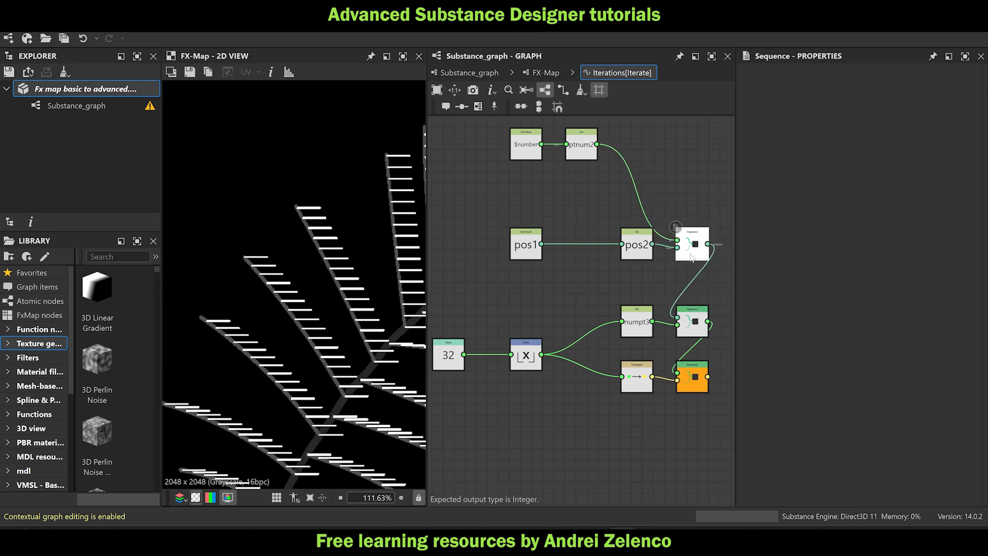
click(96, 91)
In the FX-Map graph, label the upper of the two stacked Iterate nodes with comment 2 and the lower with comment 3.
click(545, 72)
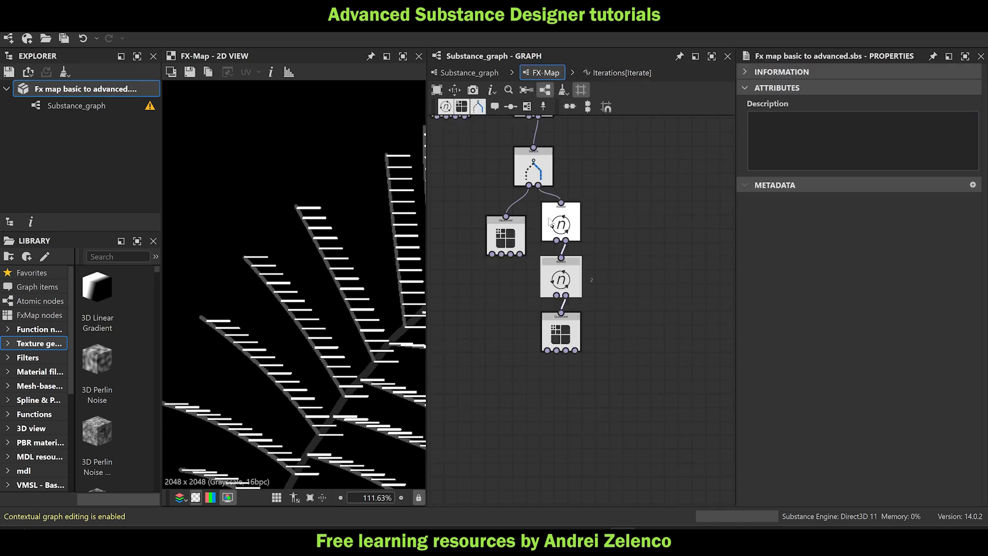
click(551, 222)
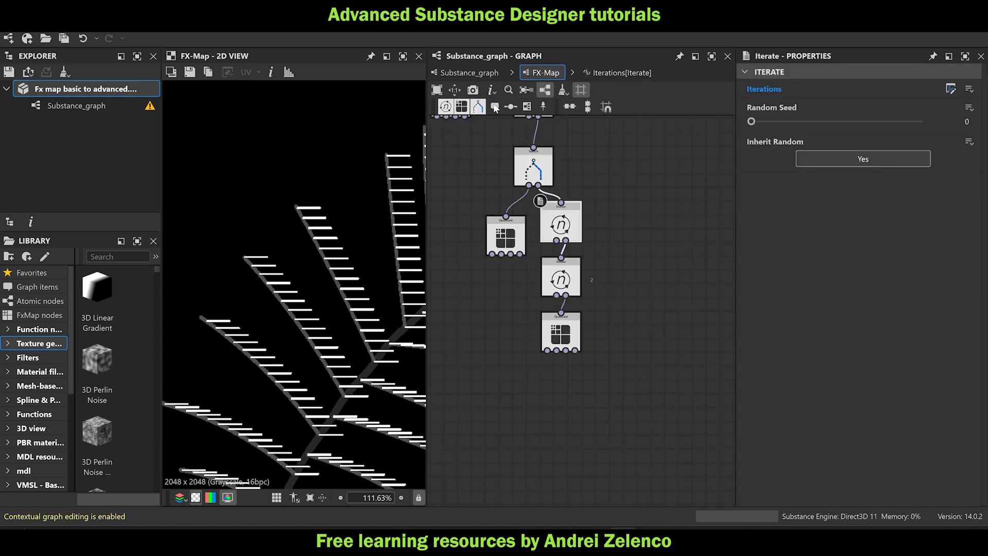
click(496, 107)
text(q)
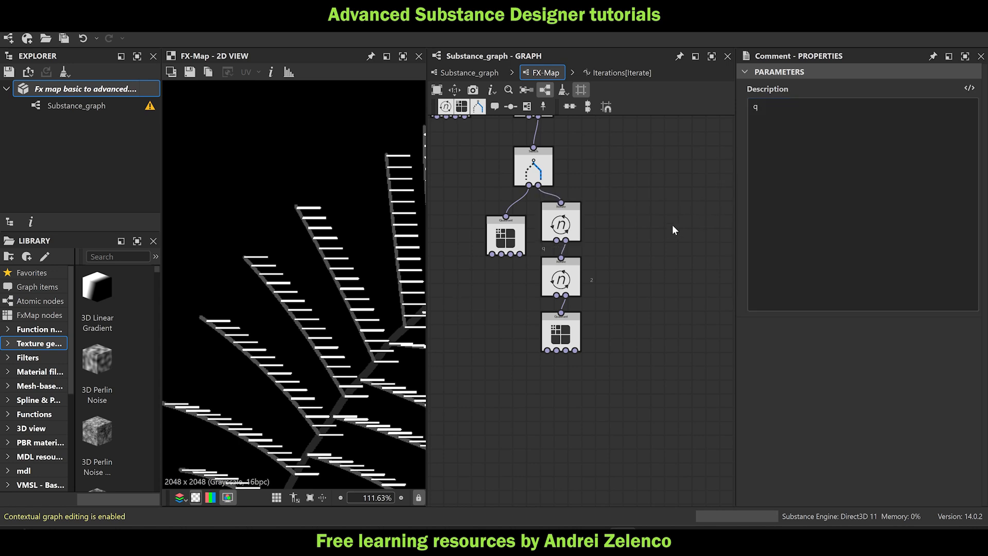
drag(768, 109, 694, 102)
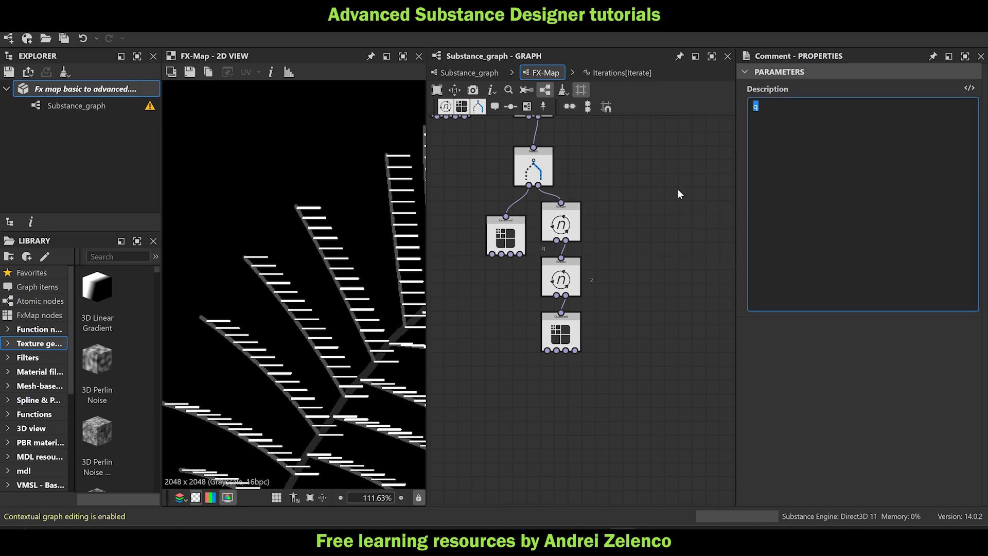
text(2)
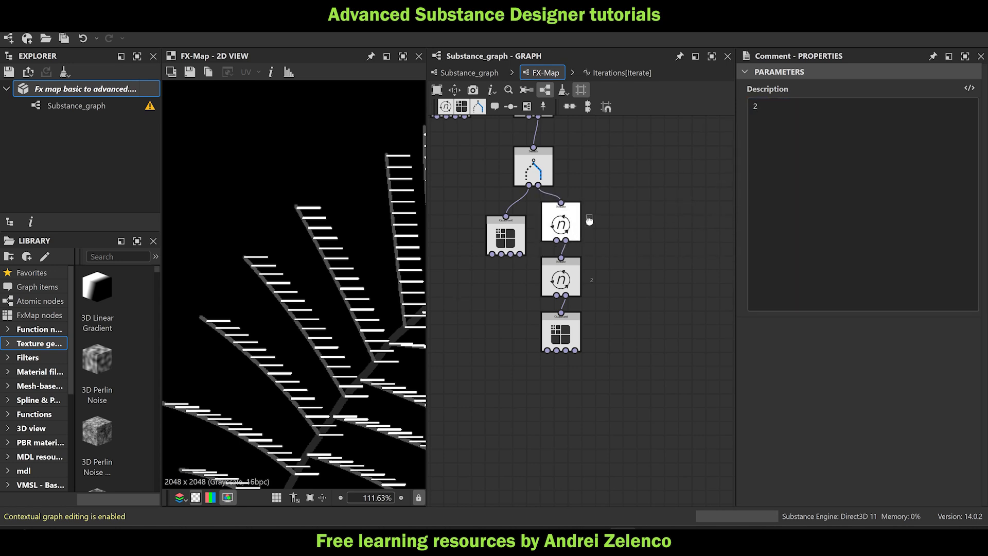
click(592, 279)
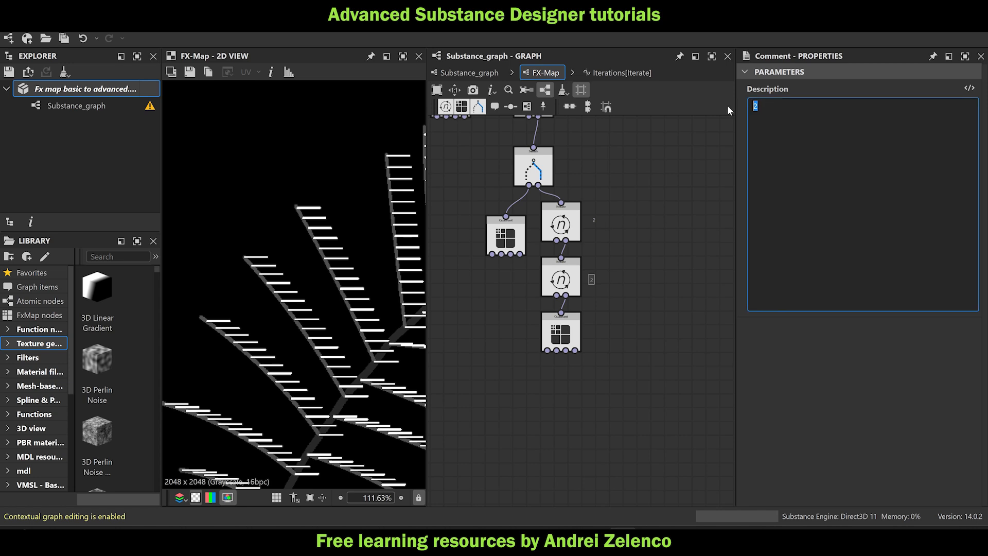
text(3)
click(561, 278)
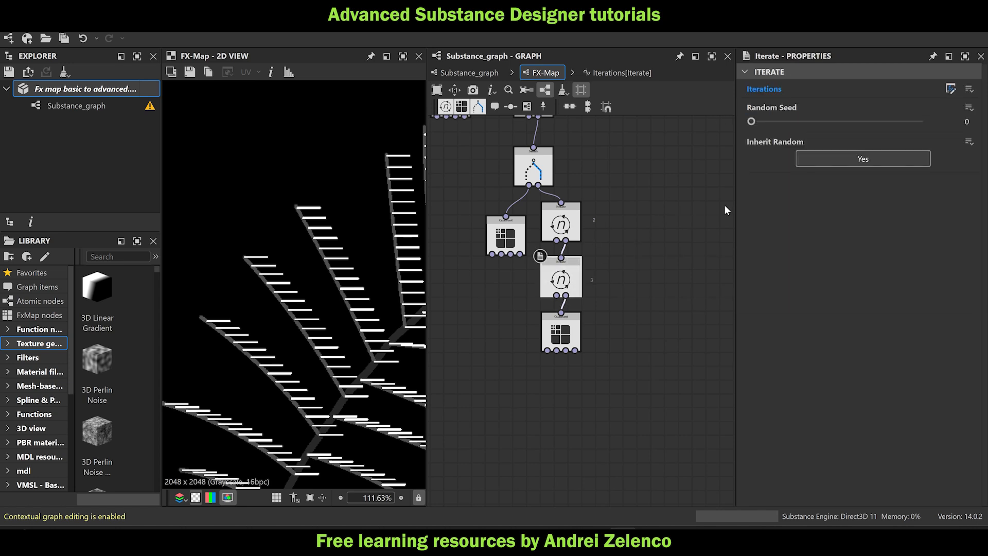
click(950, 89)
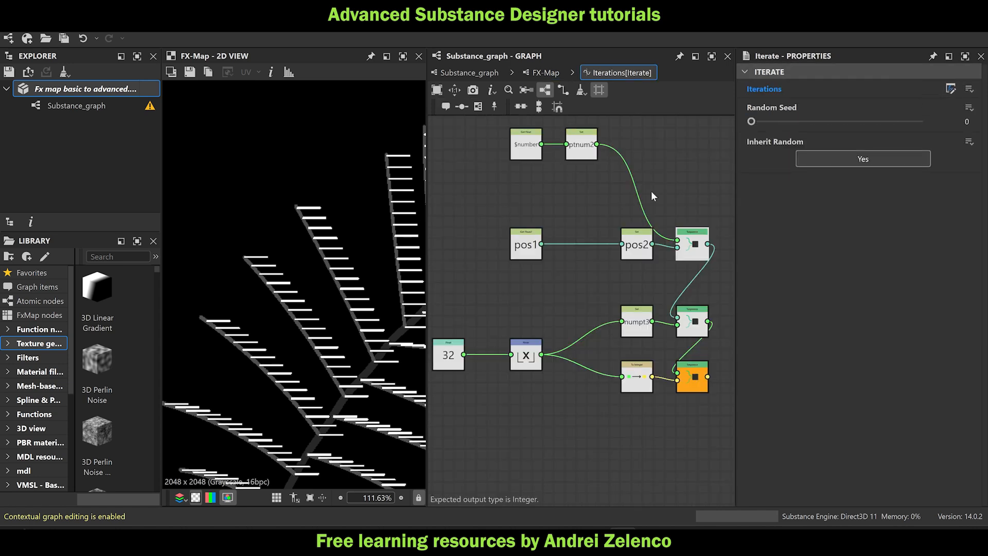
click(548, 73)
In the lowest Quadrant's Pattern Offset function, rename the variable of the Set node fed by $number to ptnum3.
click(560, 330)
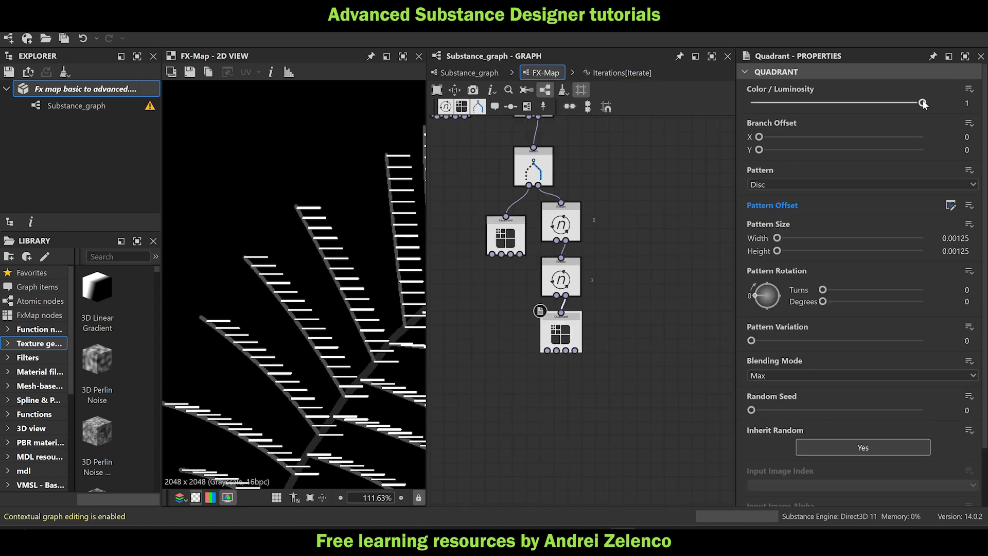
click(950, 205)
scroll(537, 229, up, 3)
click(477, 222)
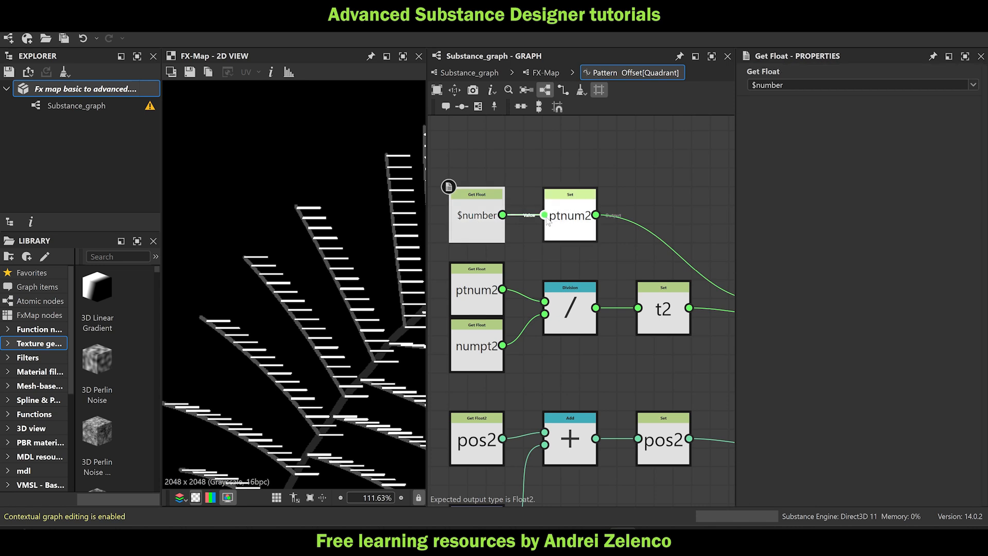
click(570, 224)
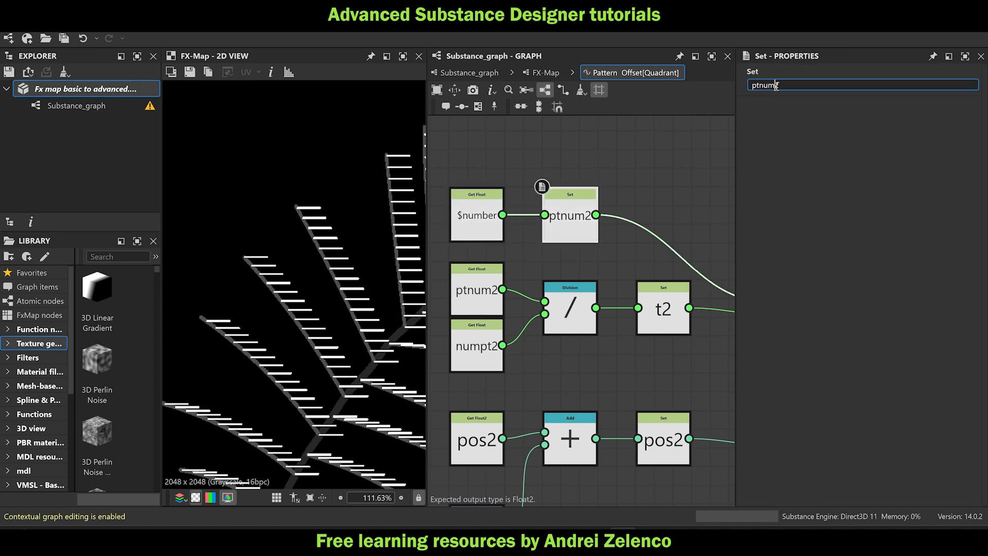
drag(776, 86, 791, 87)
text(3)
click(659, 166)
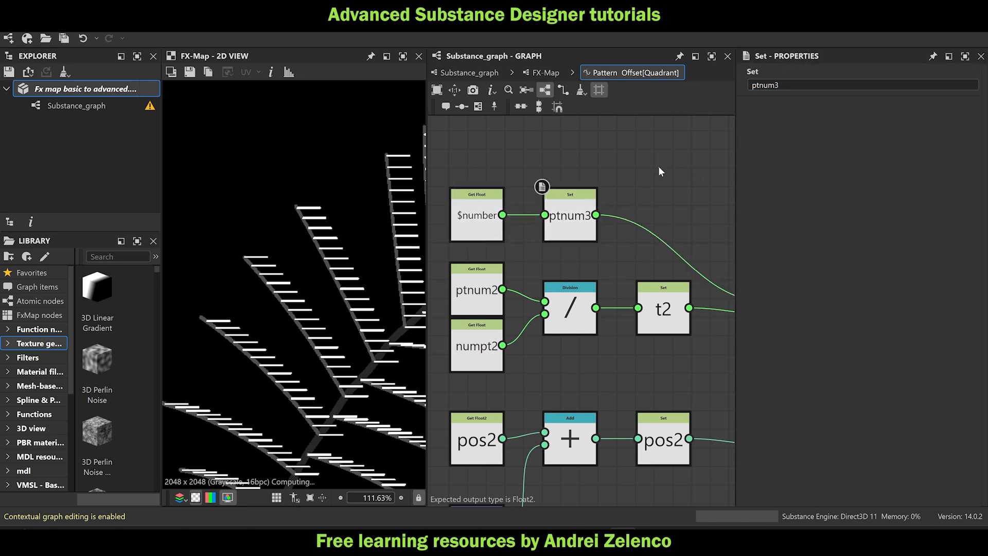
Change the two Get Float nodes feeding the Division to read ptnum3 and numpt3.
click(477, 305)
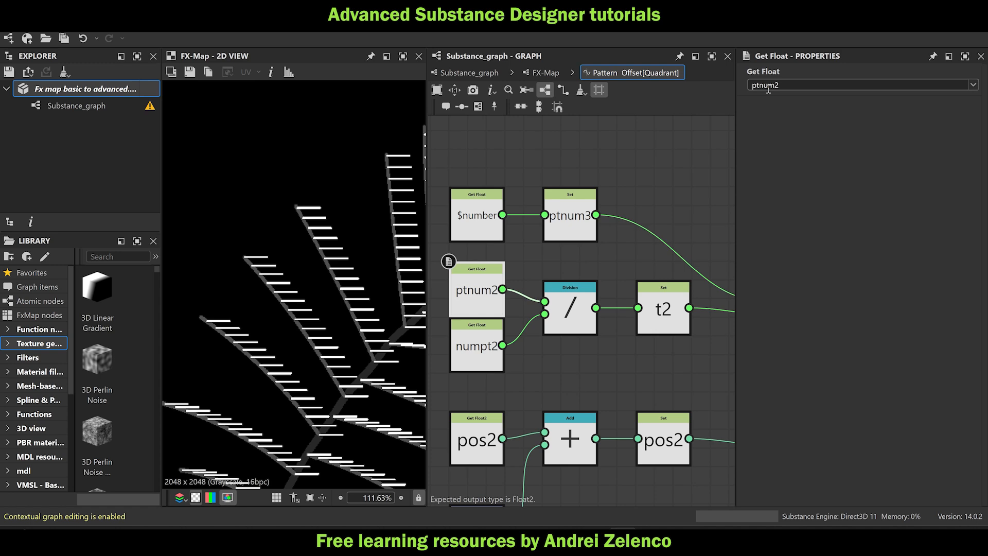
drag(777, 86, 797, 90)
text(3)
key(Return)
click(474, 347)
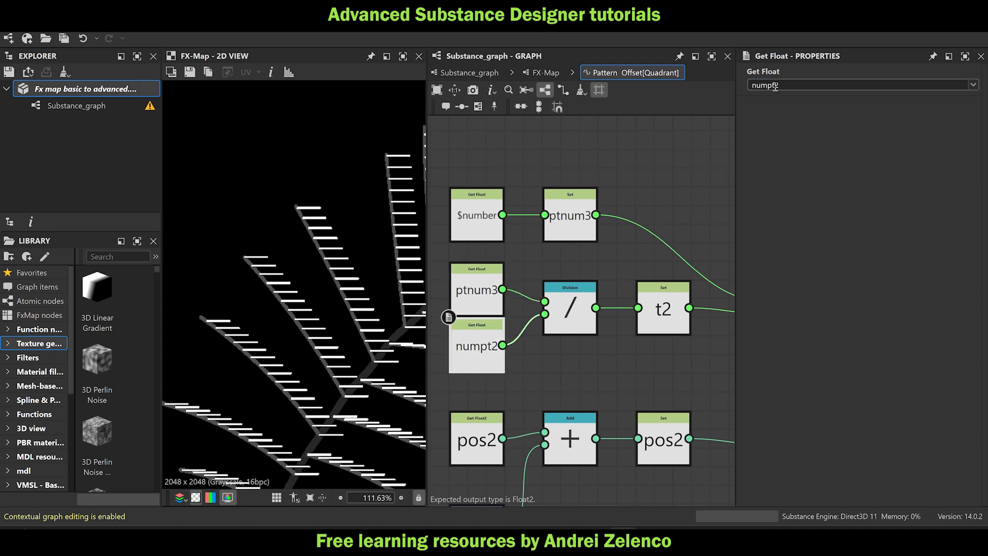
text(3)
key(Return)
Rename the variable of the Set node after the Division to t3 and save the package.
click(663, 314)
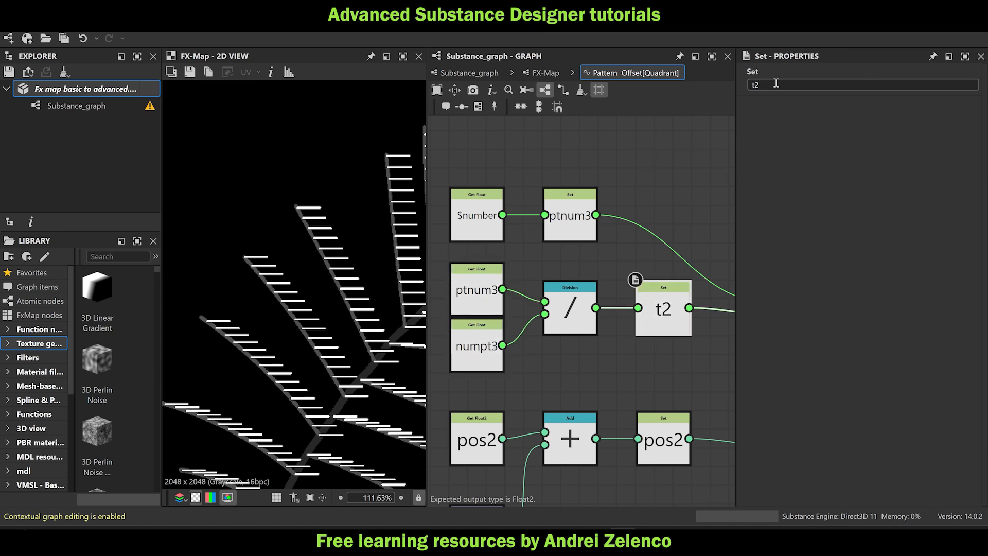
drag(755, 85, 787, 91)
text(3)
key(Return)
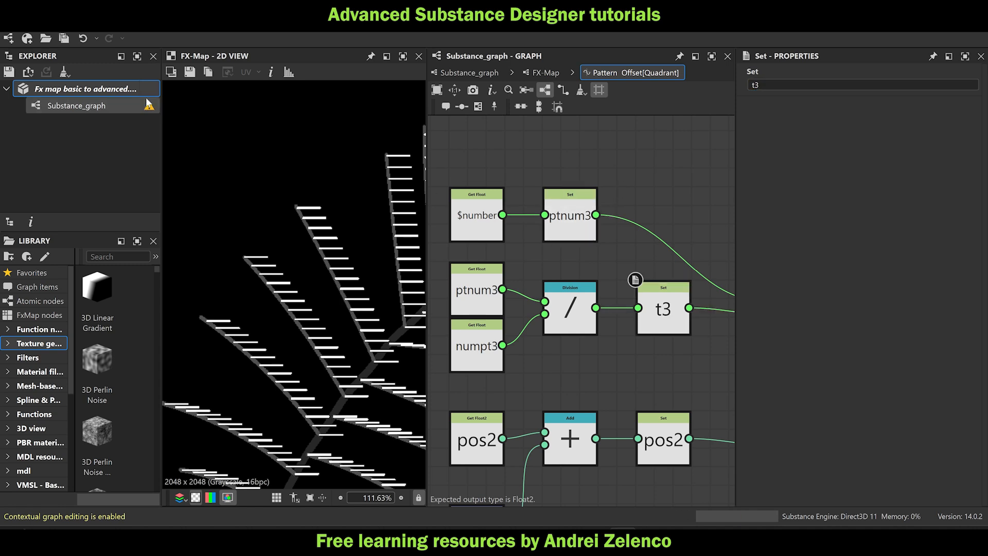
click(123, 95)
key(ctrl+s)
Add a Float node, connect it to the second input of the Cartesian node below 1px, and set it to -0.77.
scroll(595, 286, down, 3)
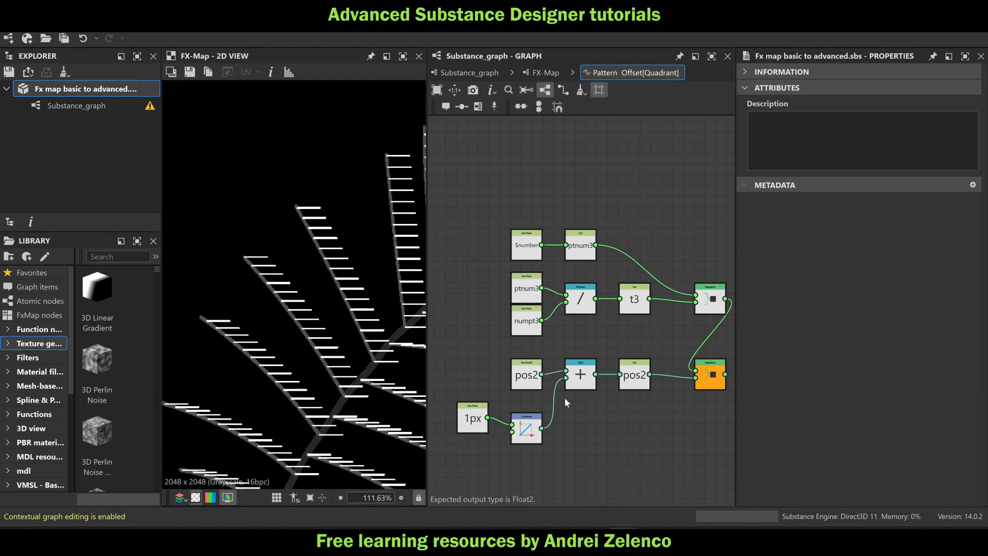
middle_drag(592, 386, 645, 298)
middle_drag(551, 369, 567, 335)
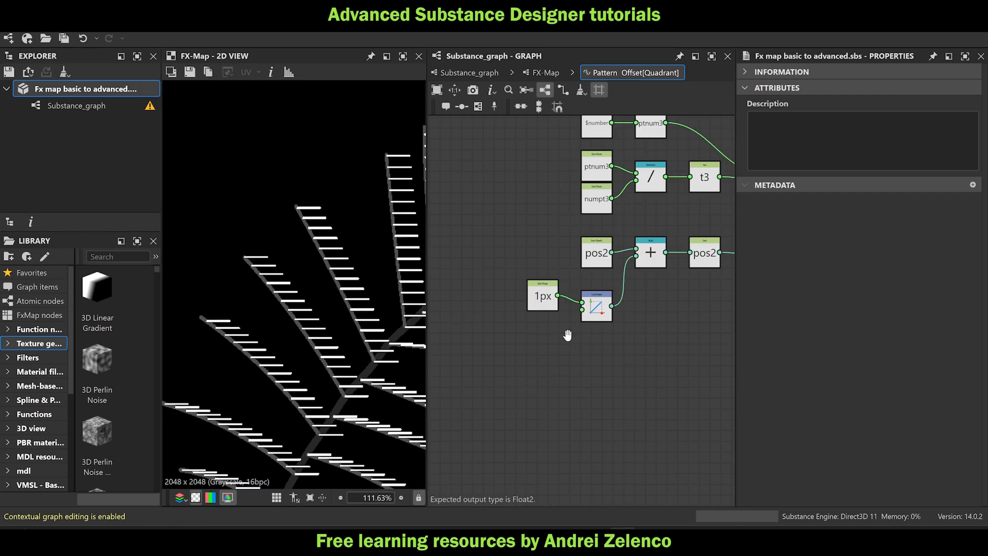
scroll(598, 283, down, 1)
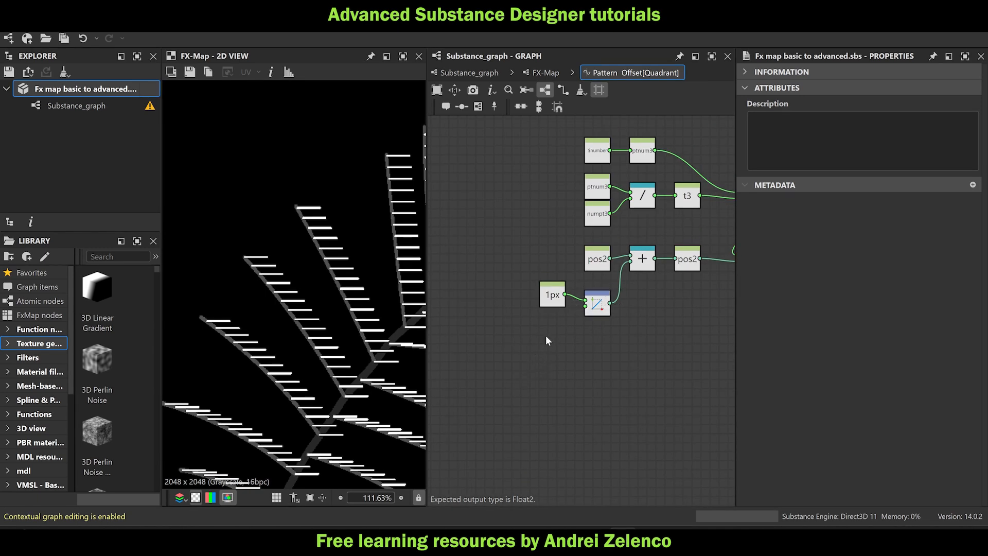
key(space)
text(float)
click(593, 151)
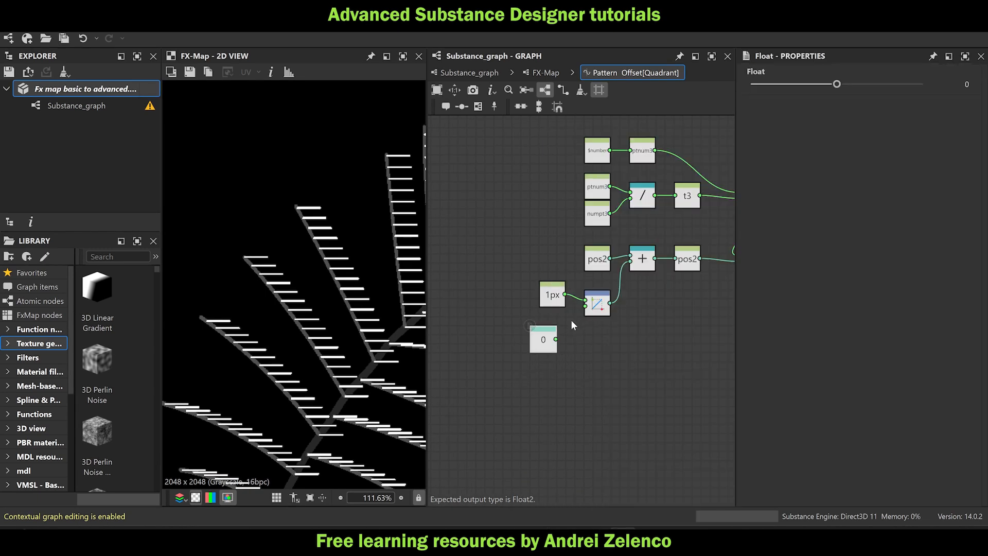
drag(556, 339, 585, 307)
drag(837, 84, 771, 86)
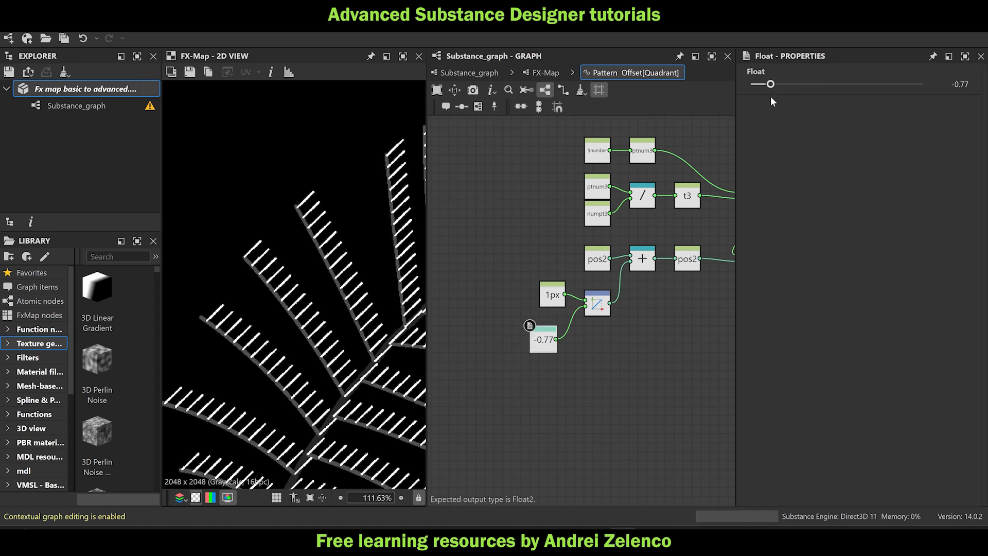
Try a Negation node between the -0.77 Float and the Cartesian node, and remove it again.
drag(545, 347, 513, 347)
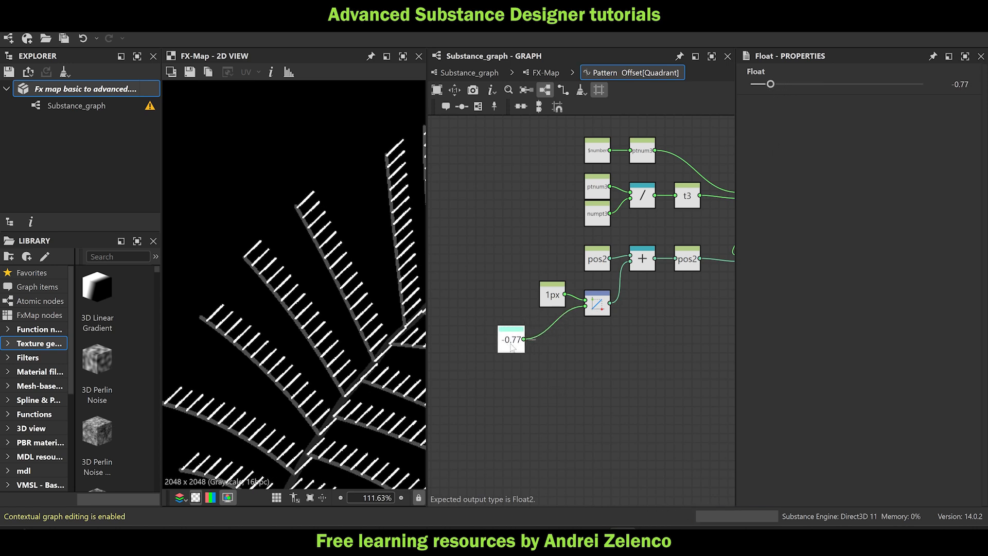
key(space)
text(neg)
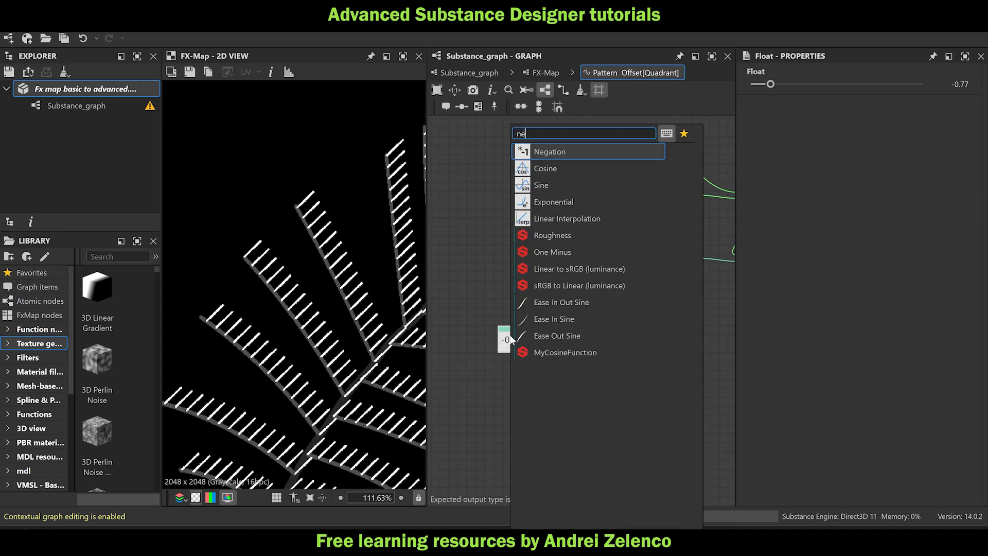
click(552, 156)
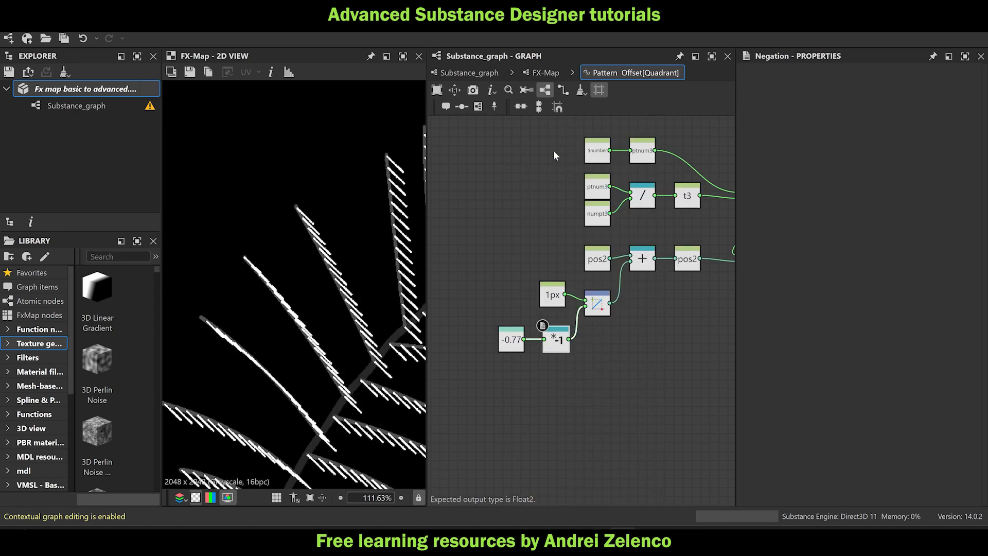
click(525, 344)
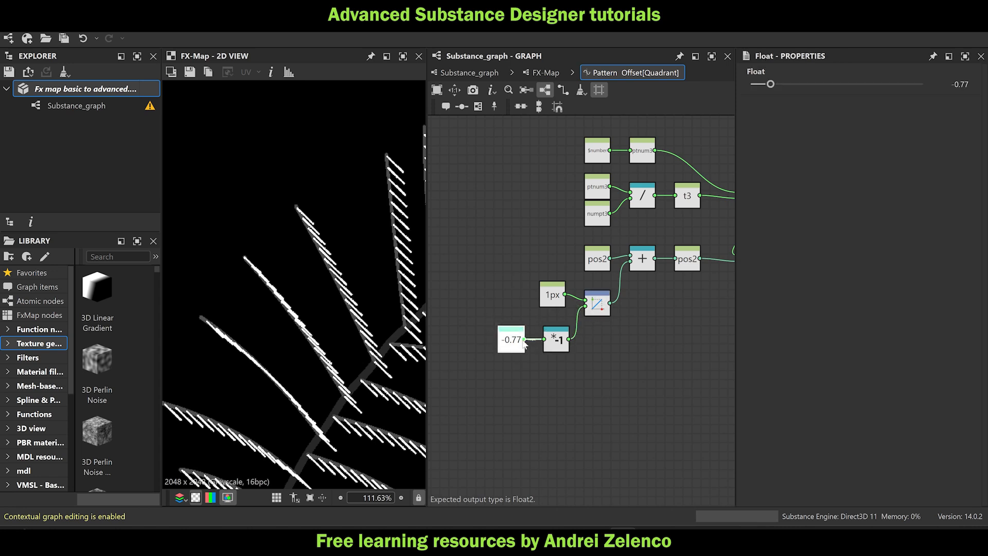
drag(525, 340, 589, 316)
click(557, 343)
key(Delete)
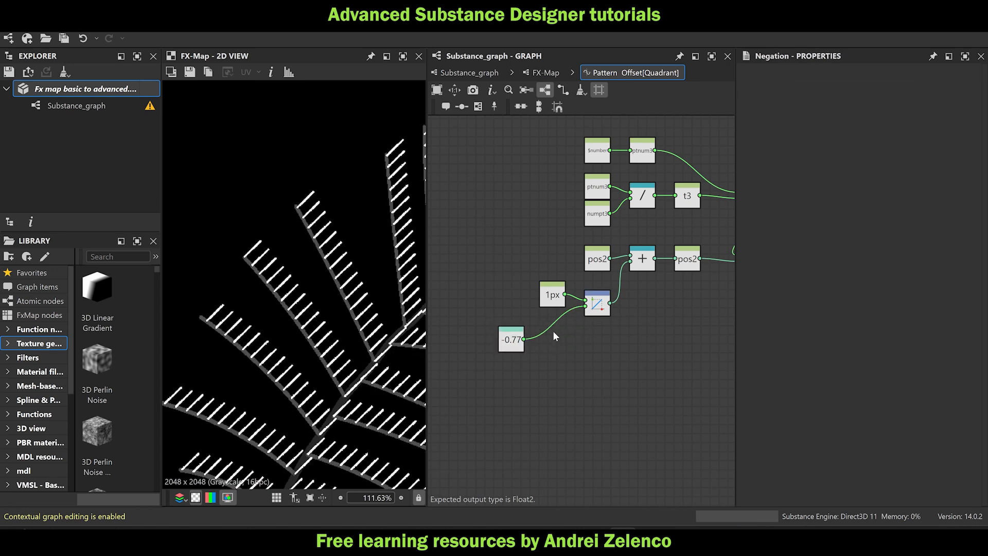
Save the package and insert an Add node between the -0.77 Float and the Cartesian node.
key(ctrl+s)
drag(511, 345, 507, 344)
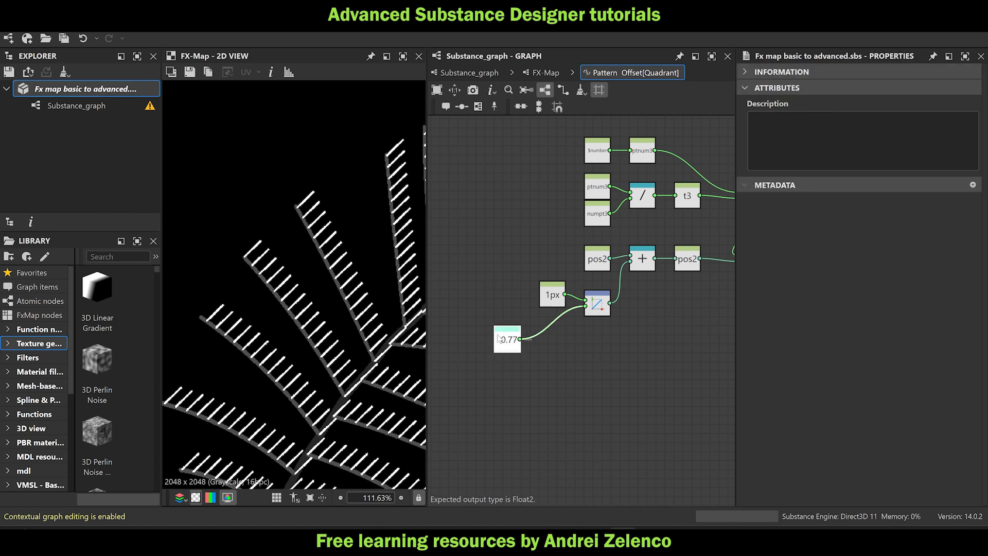
key(space)
text(ad)
click(560, 152)
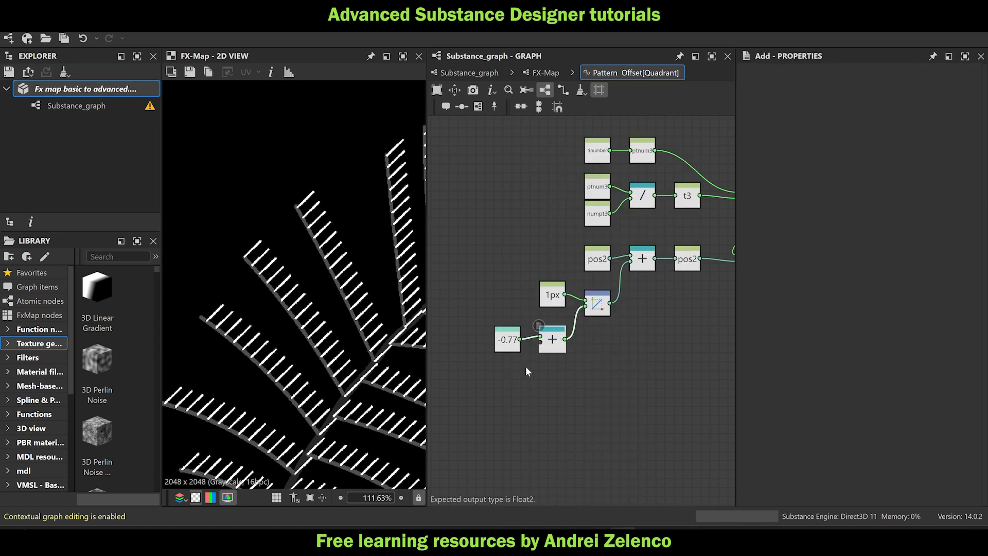
Try a Pi node on the second input of the Add node after the -0.77 Float, and save the package.
key(space)
key(Escape)
middle_drag(488, 401, 524, 386)
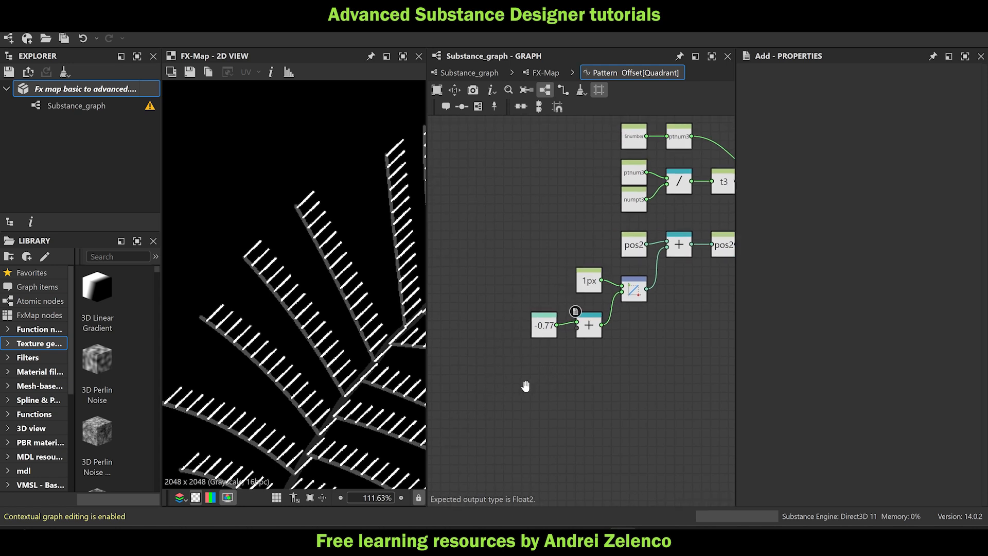
key(space)
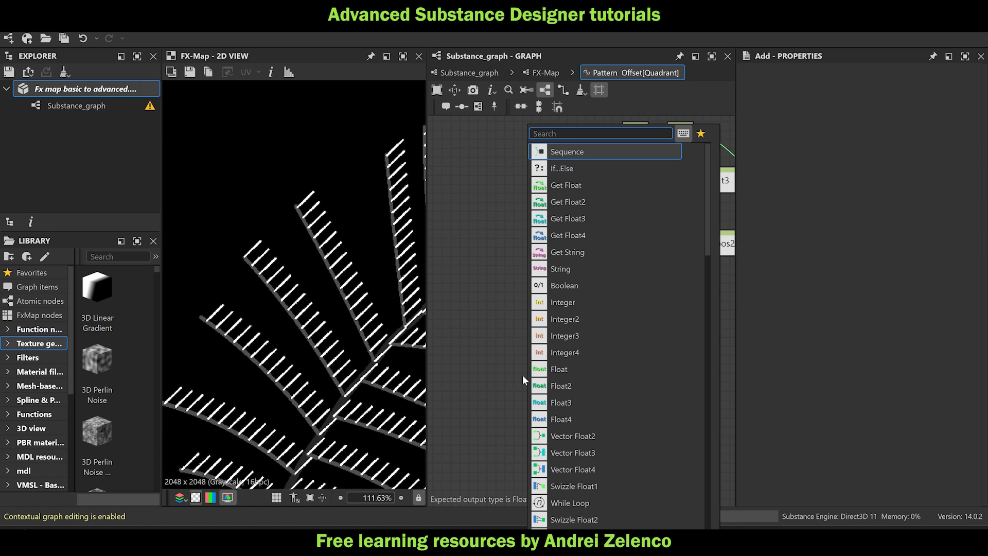
key(Escape)
key(space)
text(pi)
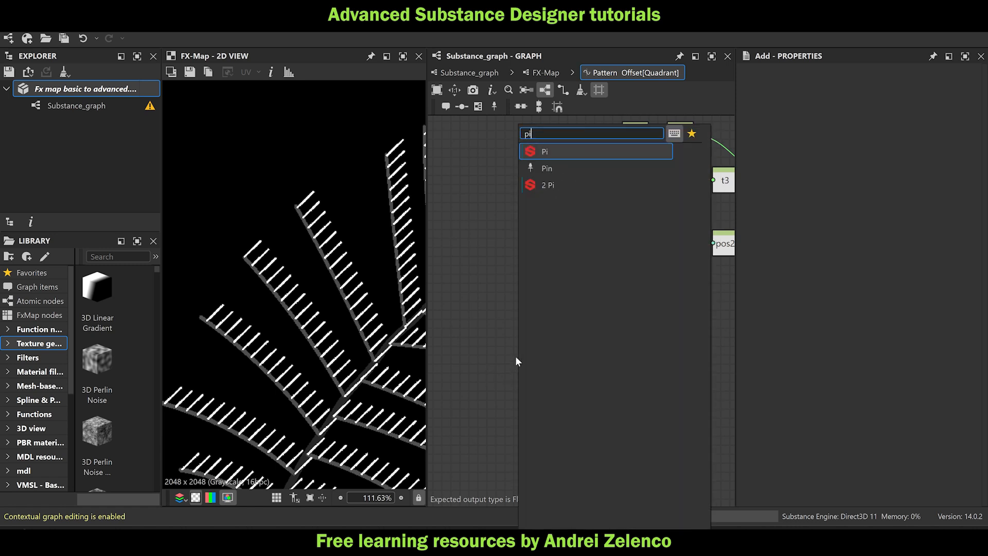
click(554, 151)
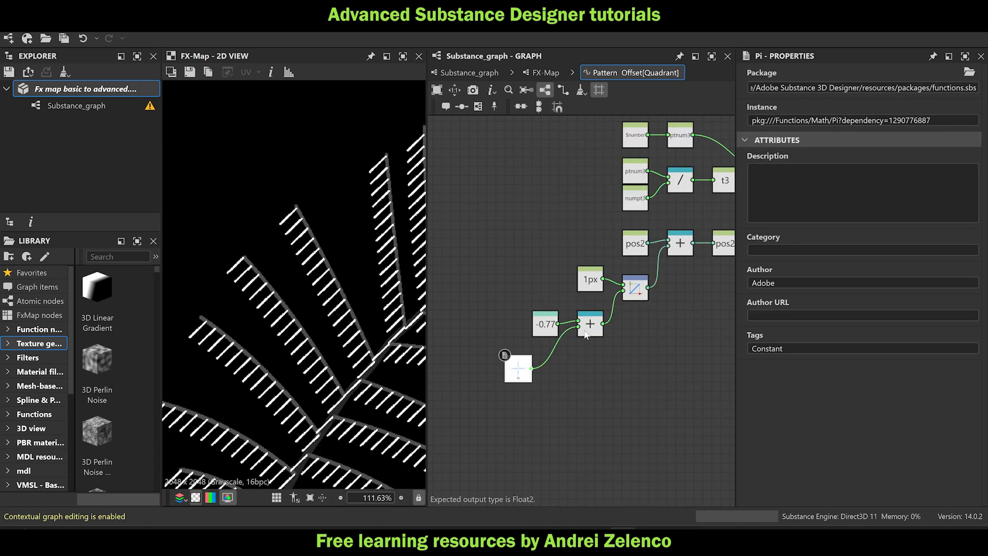
drag(546, 330, 519, 330)
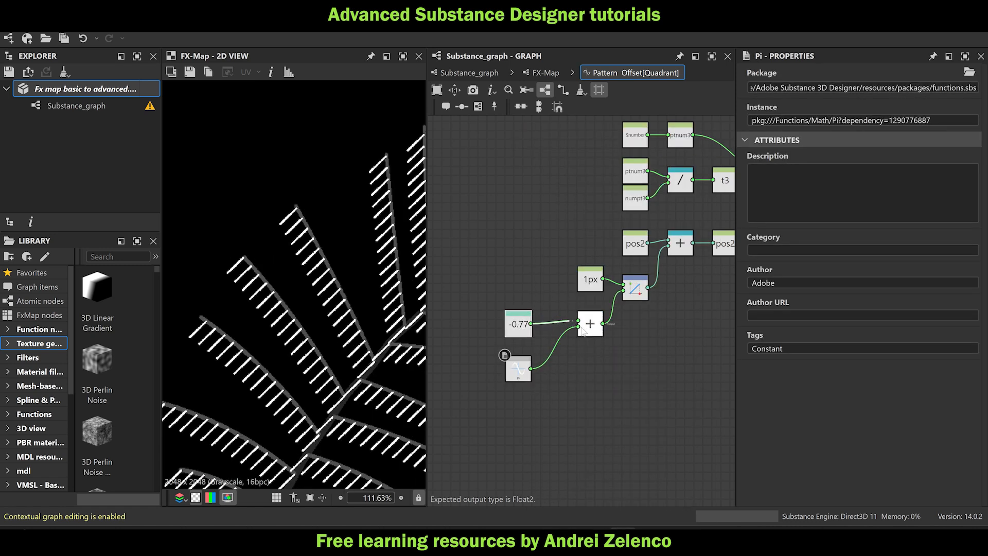
drag(588, 326, 570, 353)
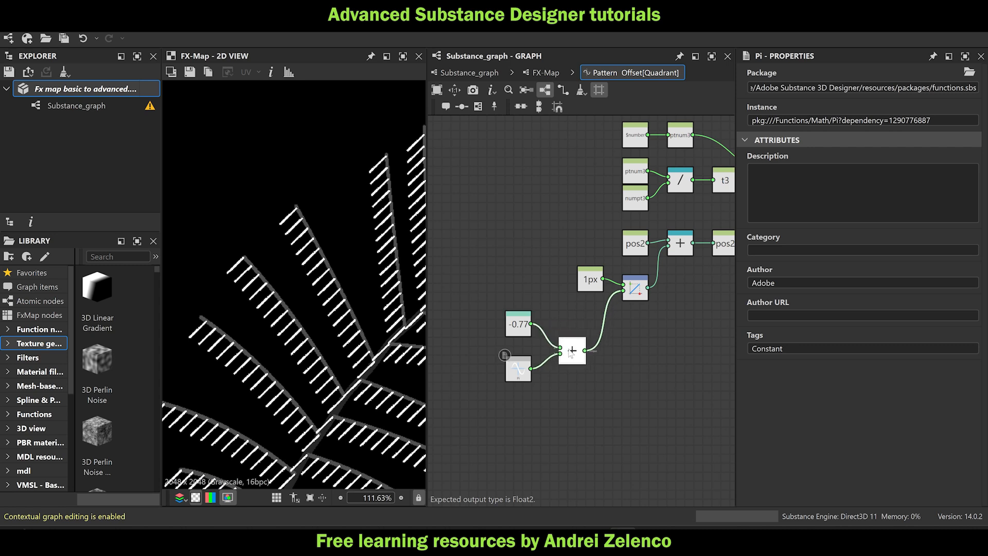
click(85, 90)
key(ctrl+s)
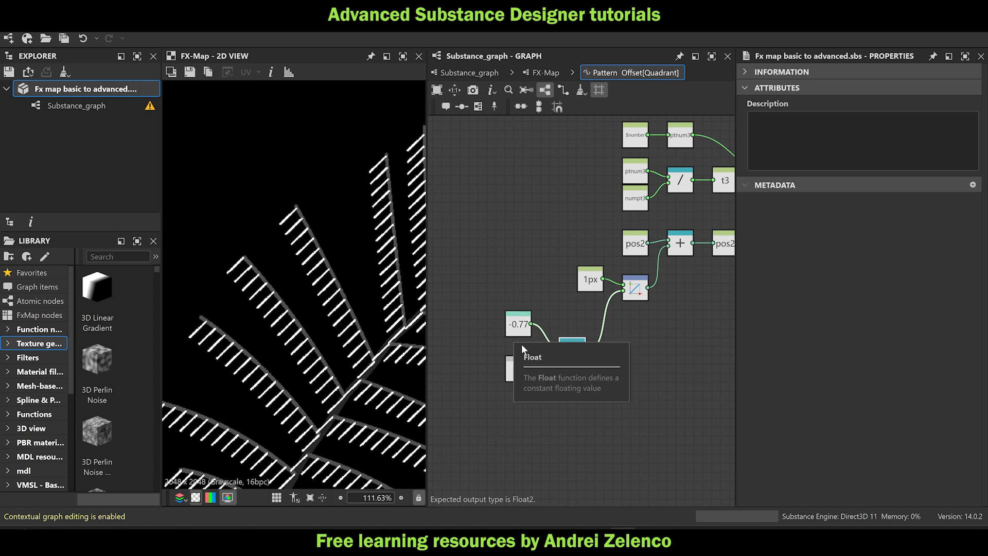
Check the angle variable in the Switch node's Selector function, and reopen the lowest Quadrant's Pattern Offset function.
click(539, 73)
click(538, 170)
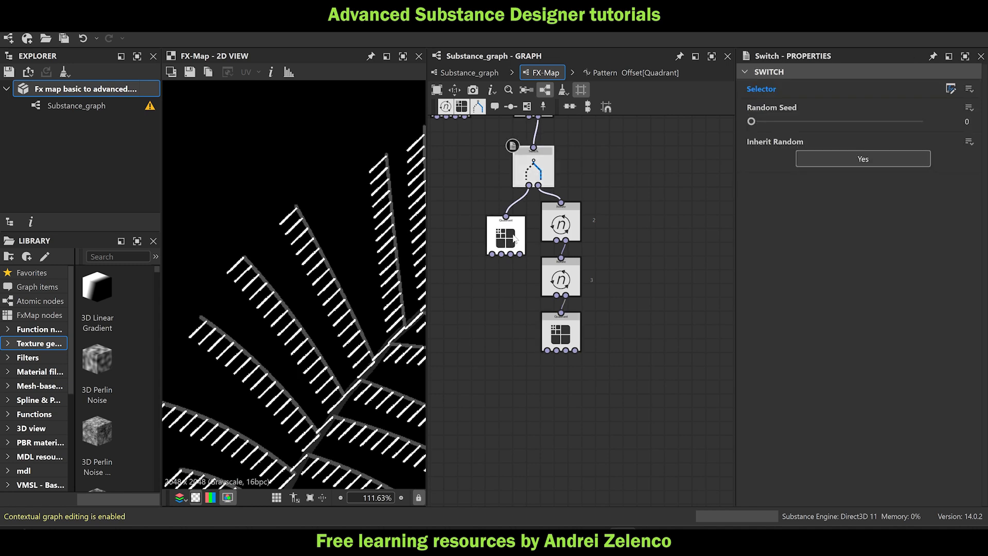
click(951, 89)
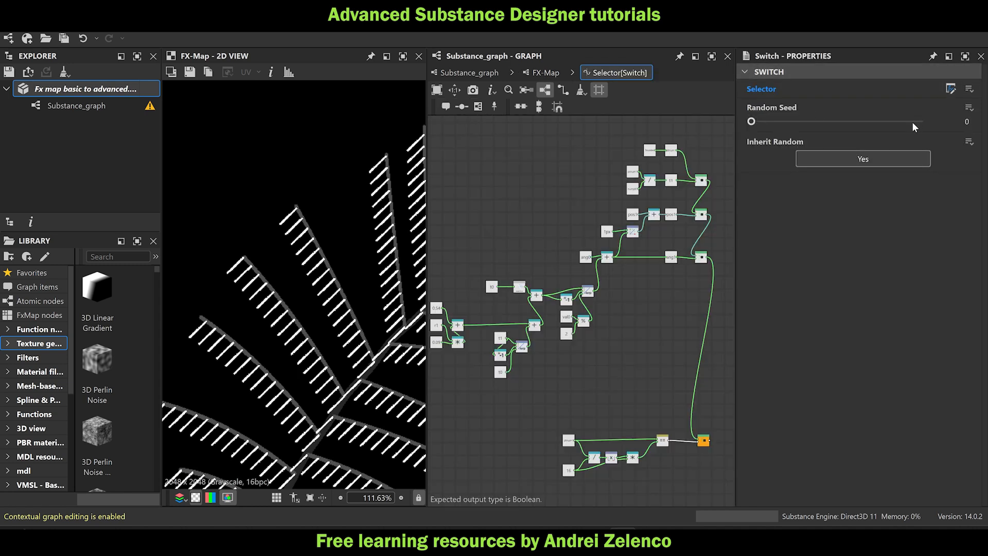
scroll(627, 371, up, 3)
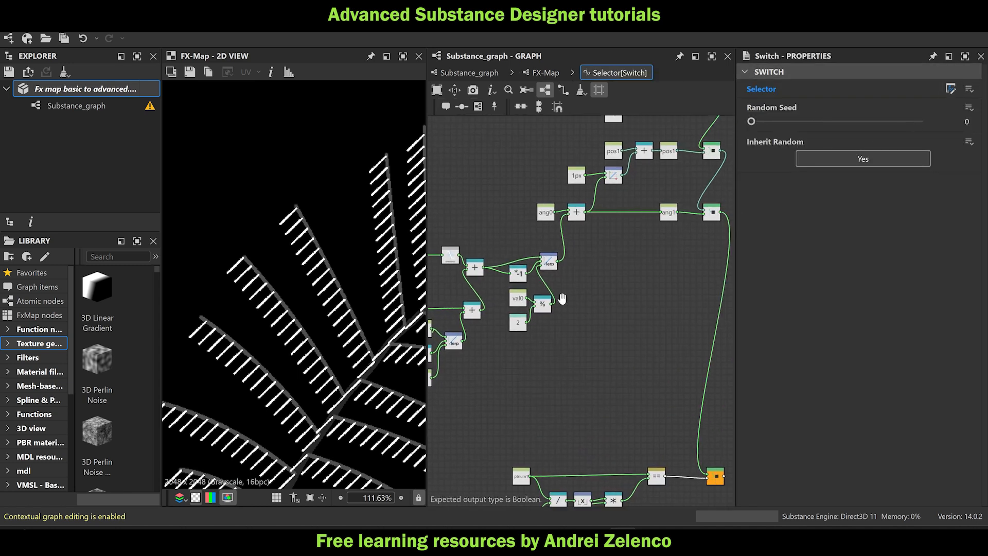
click(547, 75)
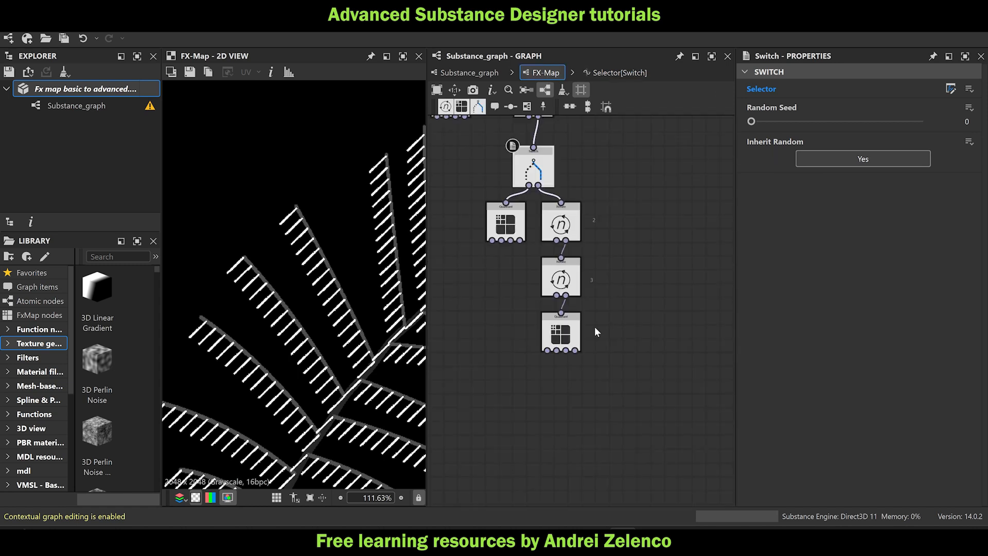
click(562, 332)
click(951, 206)
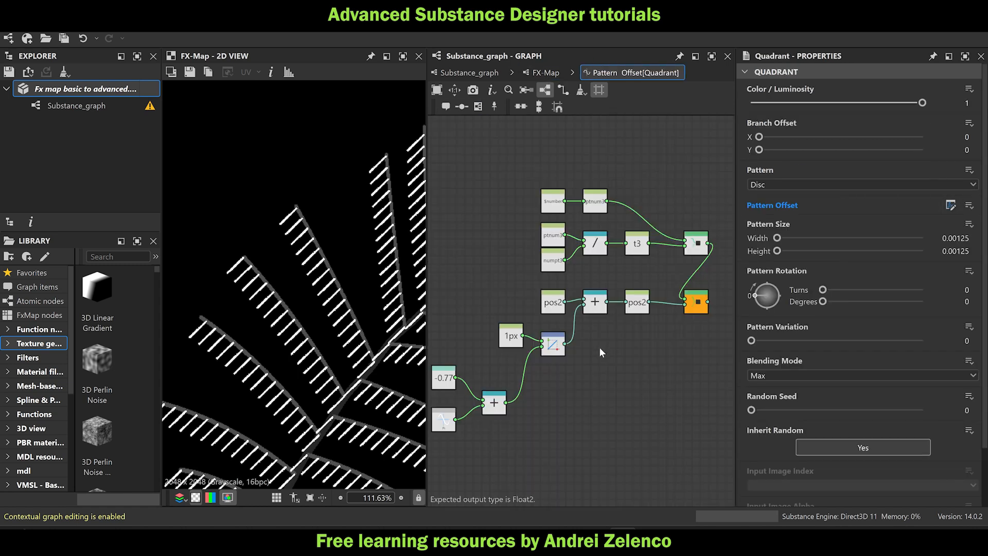
scroll(649, 241, up, 3)
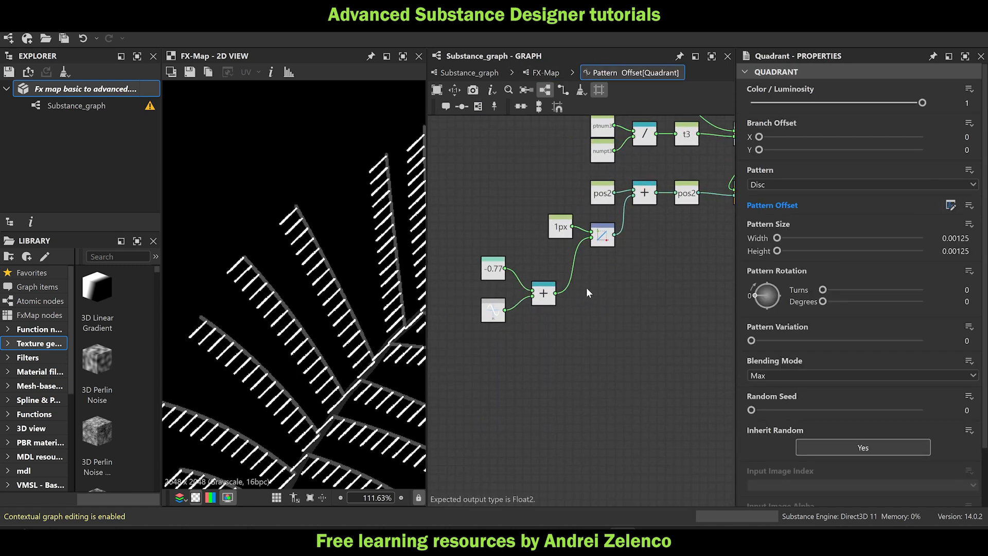
Add a Get Float node for ang1, connect it to the Add node's second input in place of Pi, and delete the Pi node.
key(space)
text(get)
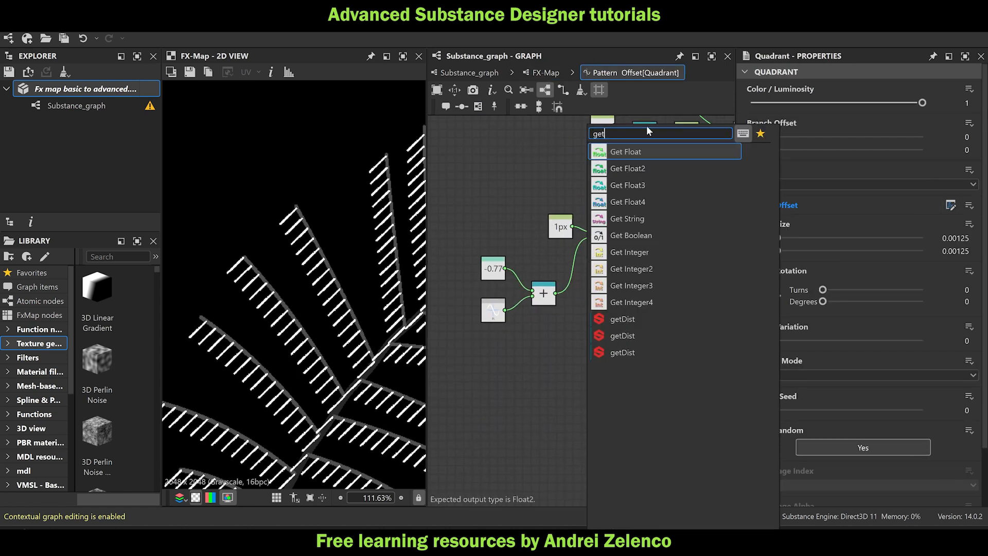
click(638, 153)
click(771, 83)
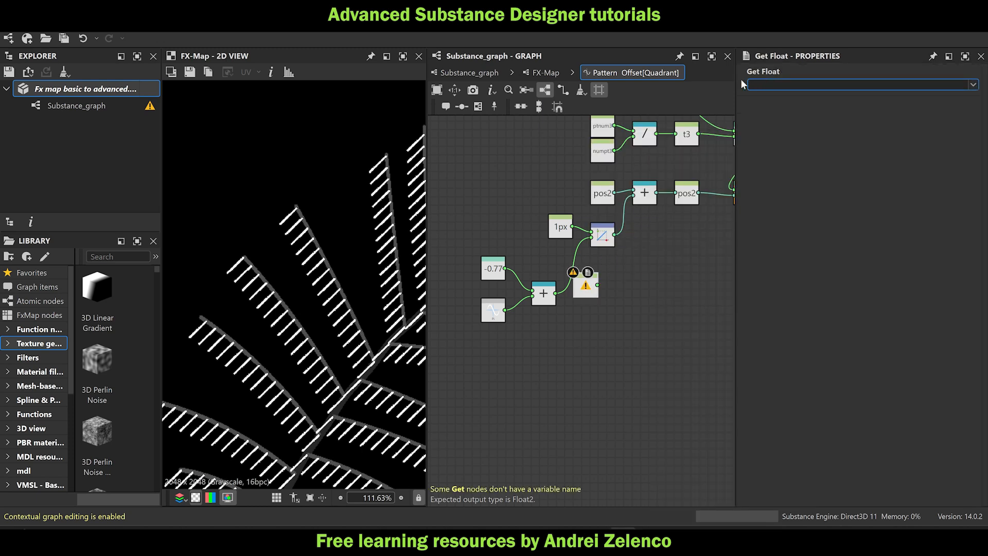
text(ang1)
key(Return)
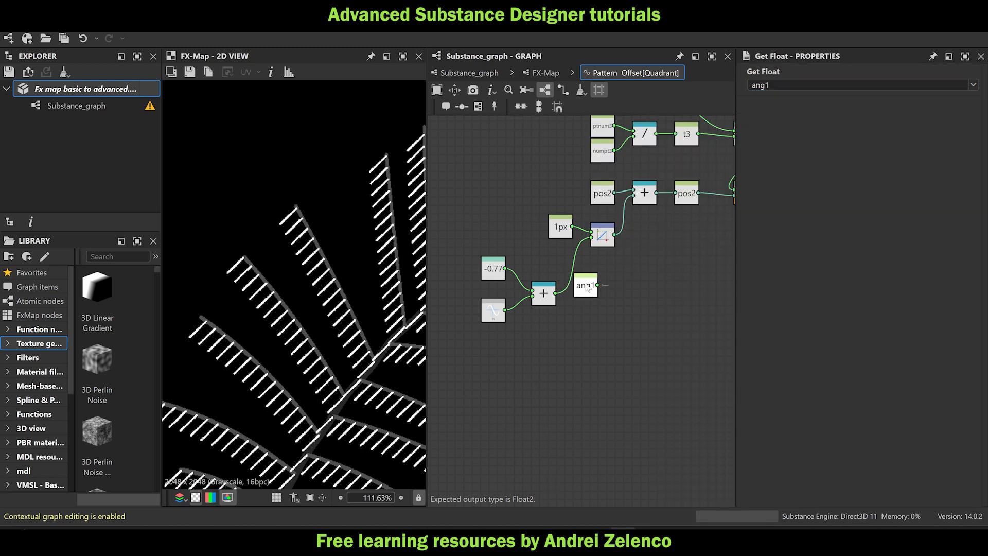
drag(597, 291, 532, 296)
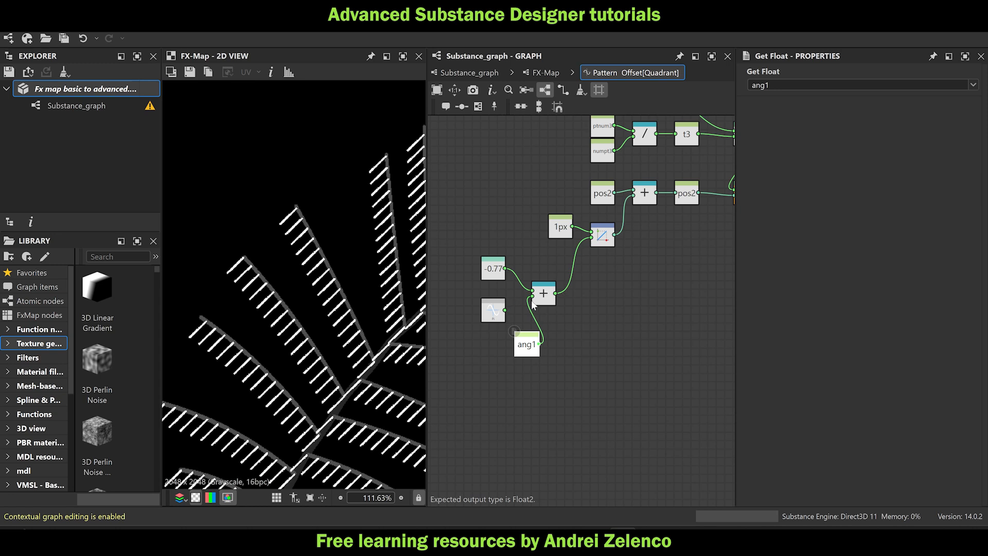
click(493, 310)
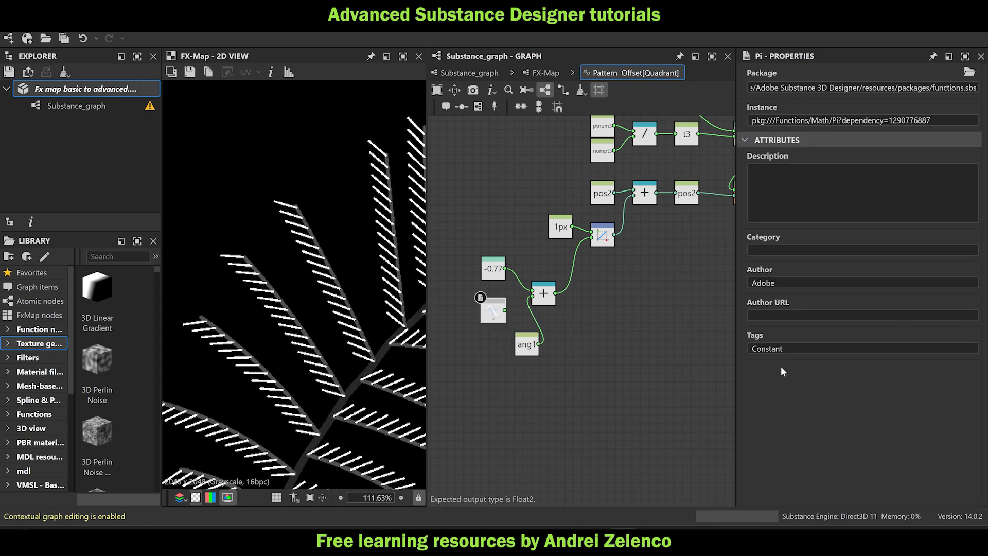
key(Delete)
drag(527, 344, 494, 319)
Insert a Negation node between the -0.77 Float and the Add node, tidy the nodes, and save the package.
click(493, 268)
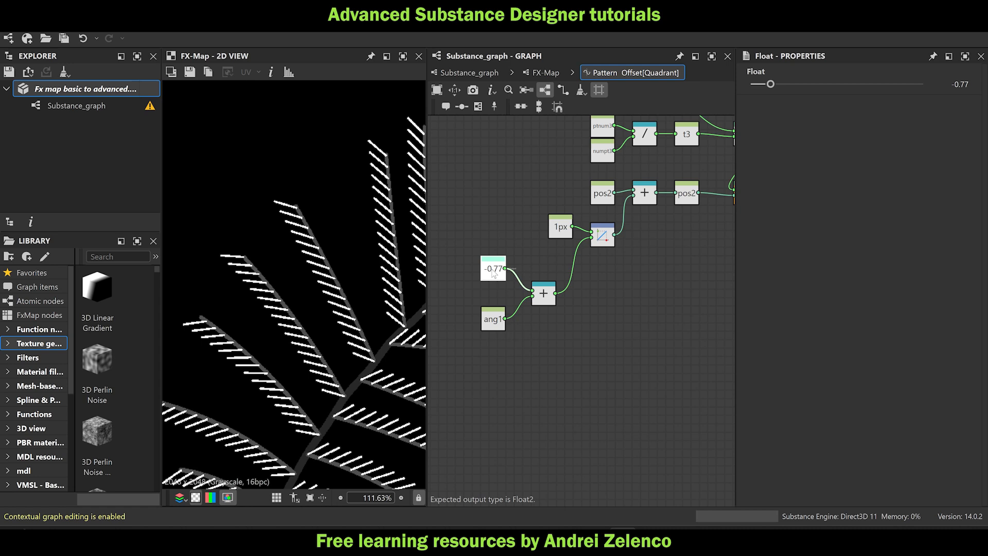
drag(494, 273, 464, 265)
key(space)
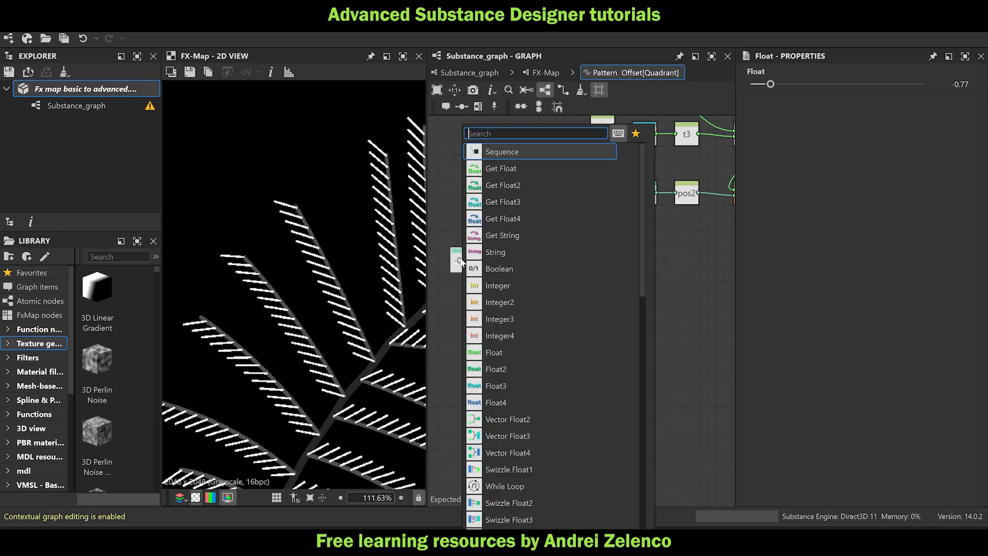
text(neg)
click(521, 151)
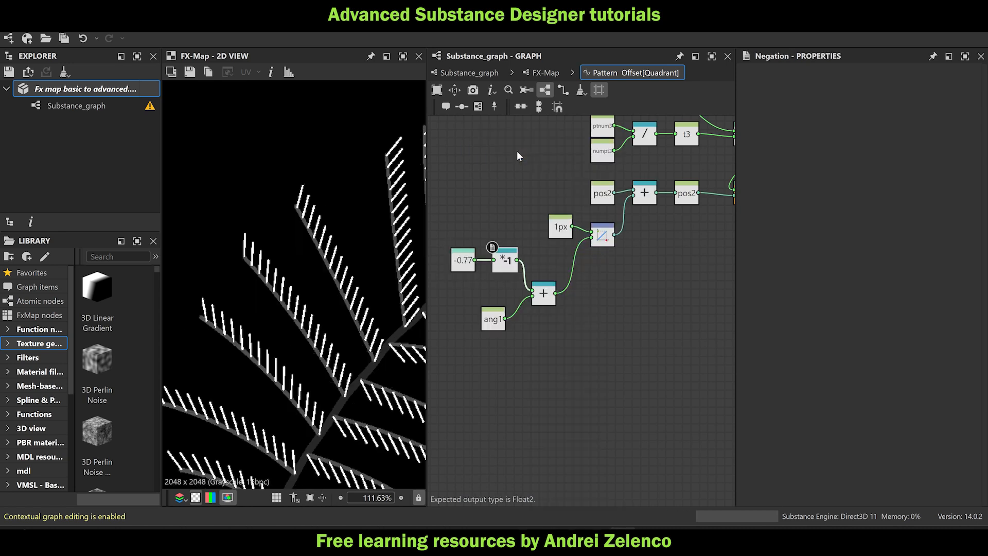
drag(463, 260, 460, 226)
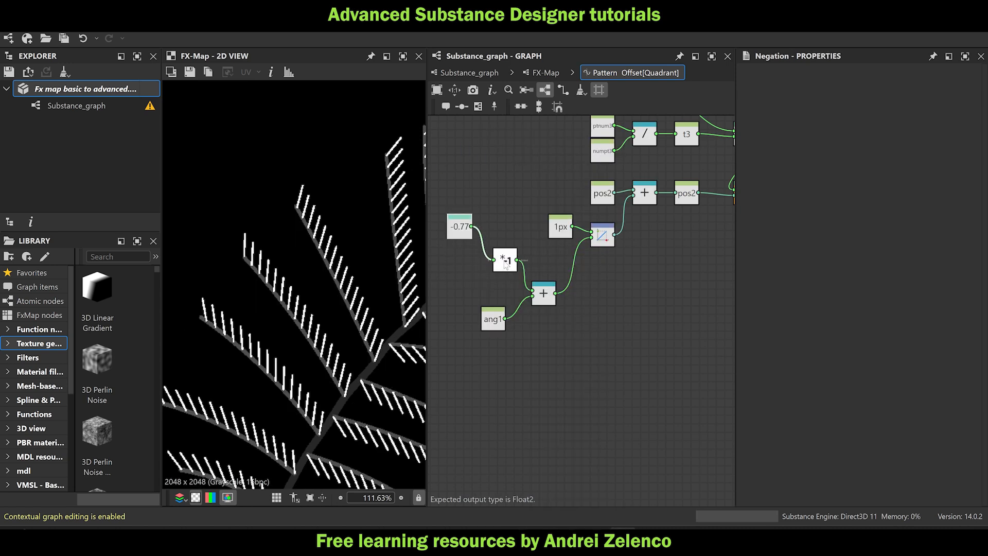
drag(507, 265, 461, 265)
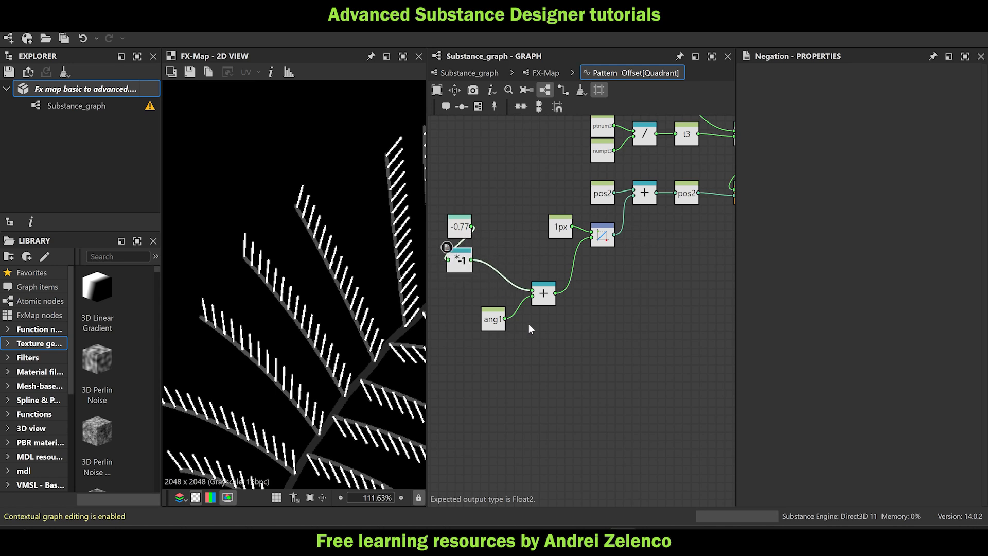
drag(493, 319, 544, 335)
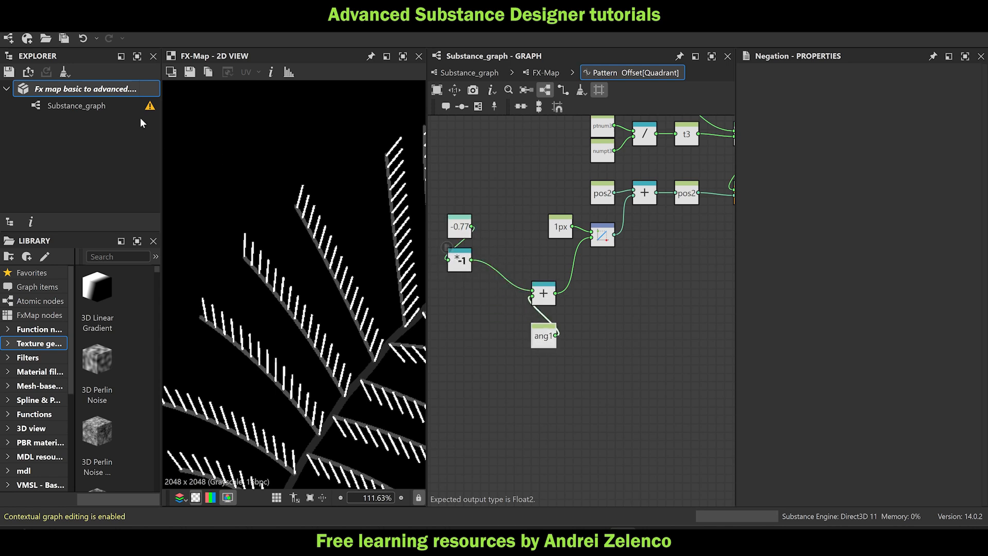
click(97, 91)
key(ctrl+s)
Add a Linear Interpolation node and connect the -0.77 Float and the Negation node to its first two inputs.
middle_drag(465, 299, 507, 303)
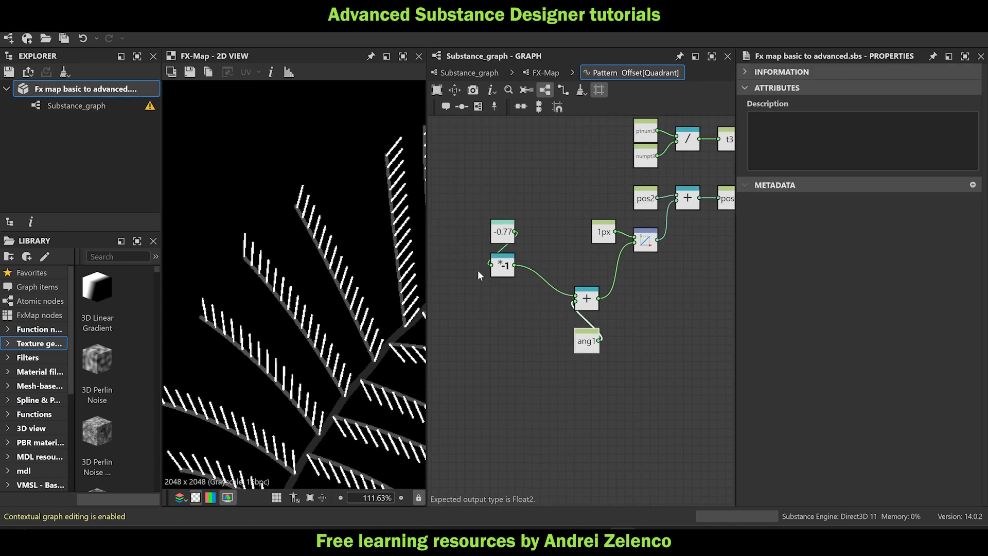
drag(473, 215, 491, 286)
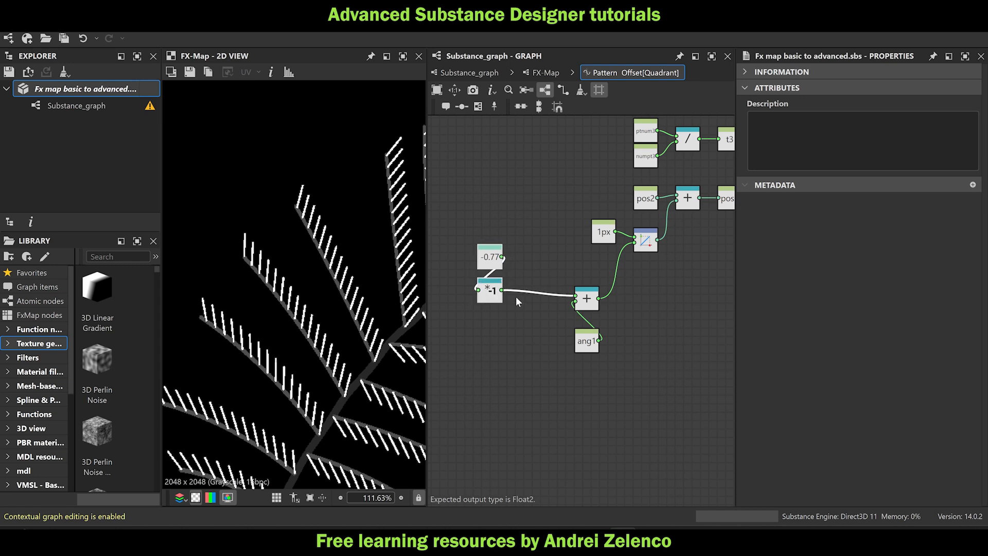
click(523, 262)
key(space)
text(le)
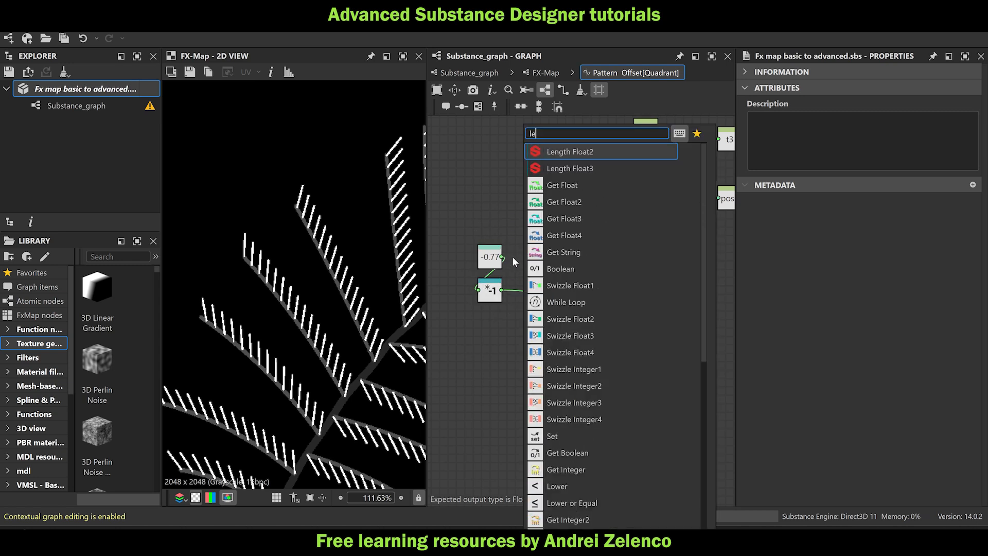
text(r)
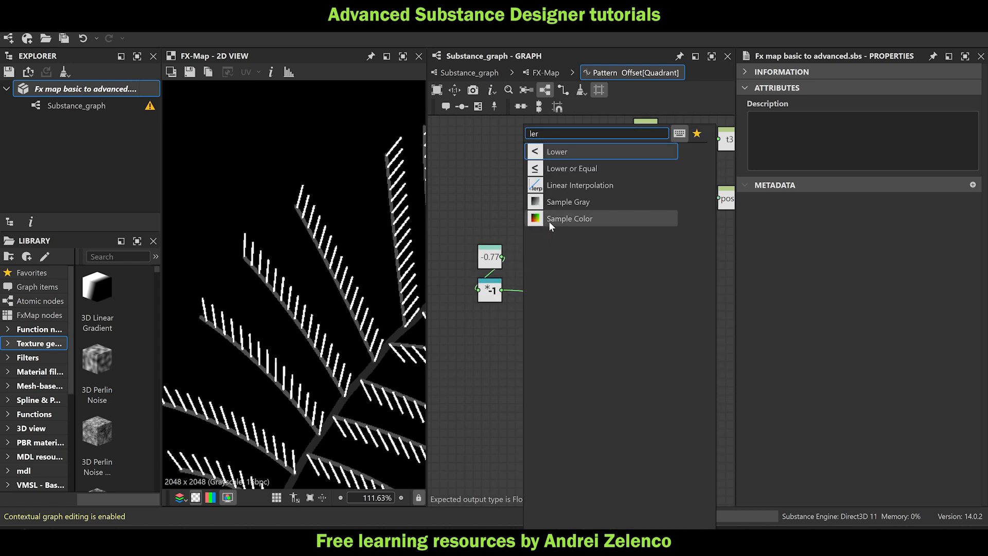
click(581, 185)
scroll(555, 227, up, 3)
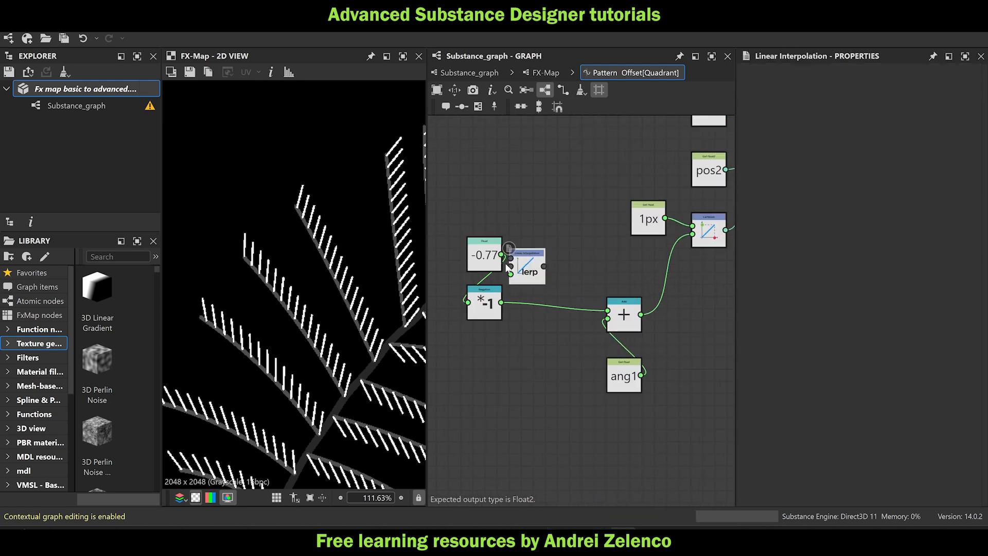
drag(502, 255, 547, 270)
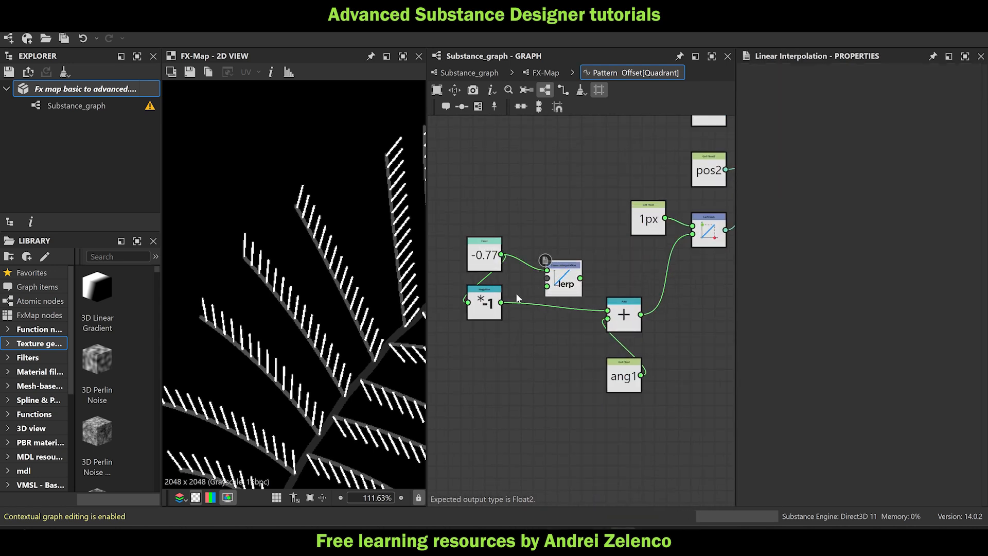
drag(501, 303, 547, 278)
Check the second-level Iterate node in the FX-Map against the angle nodes of the lowest Quadrant's Pattern Offset function.
scroll(575, 274, down, 8)
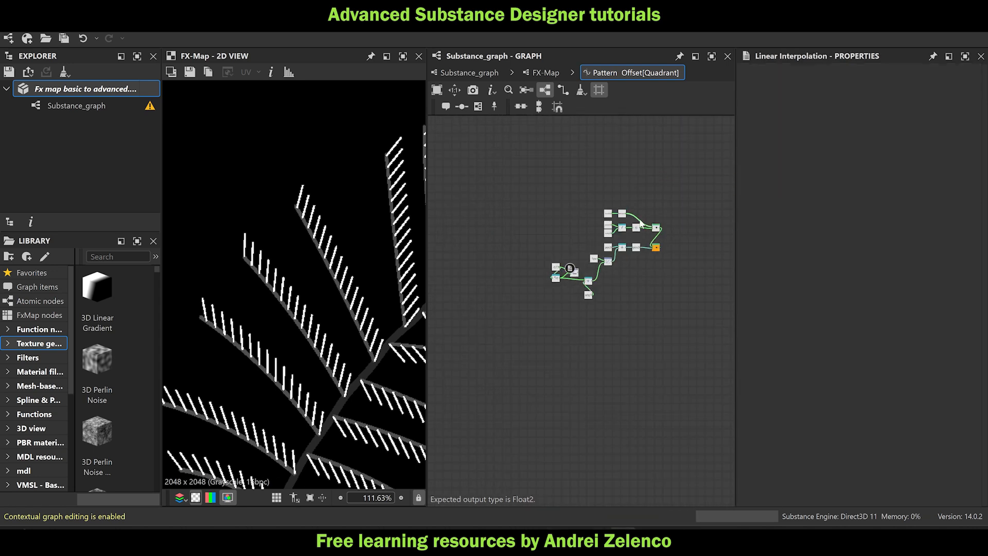
scroll(626, 215, up, 7)
scroll(582, 212, down, 2)
middle_drag(513, 287, 613, 227)
scroll(523, 309, up, 2)
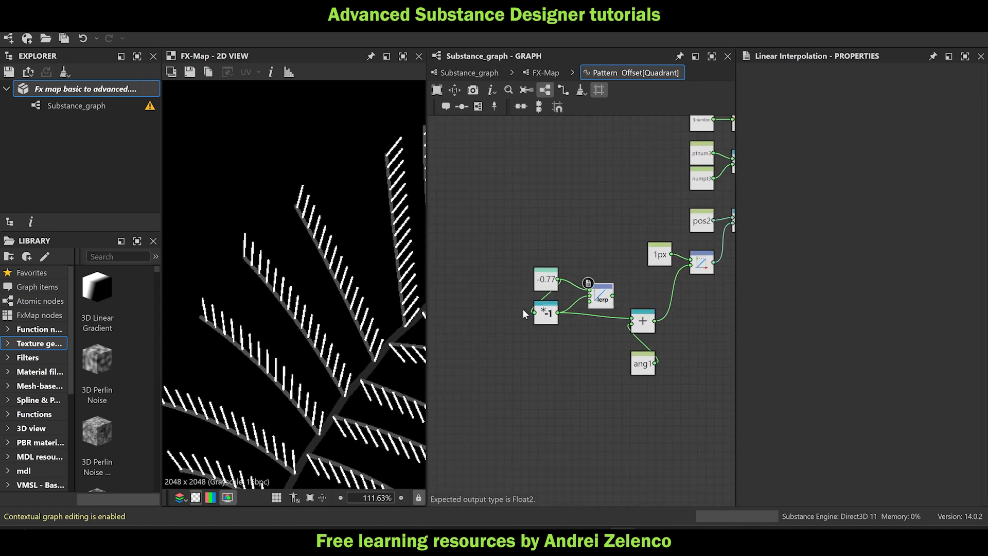
click(547, 73)
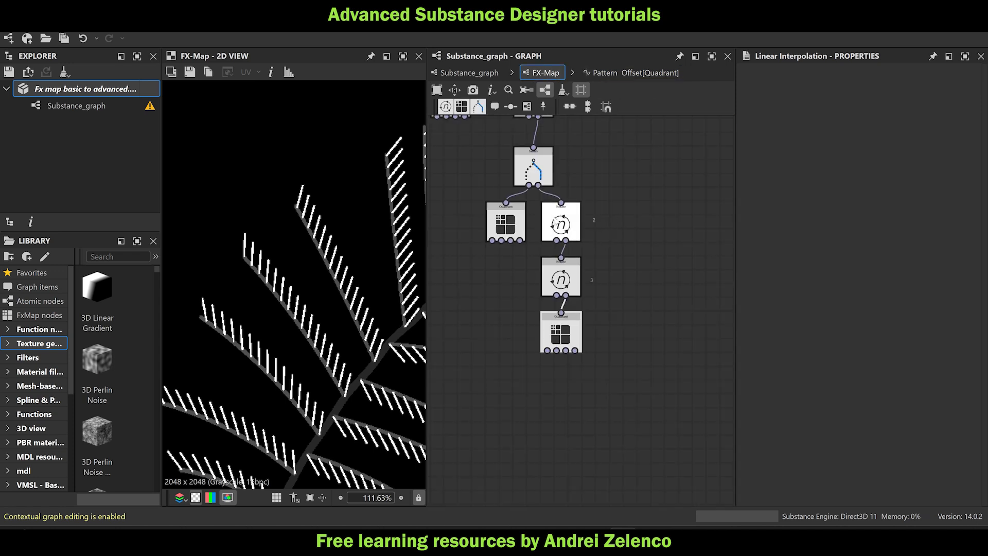
click(563, 224)
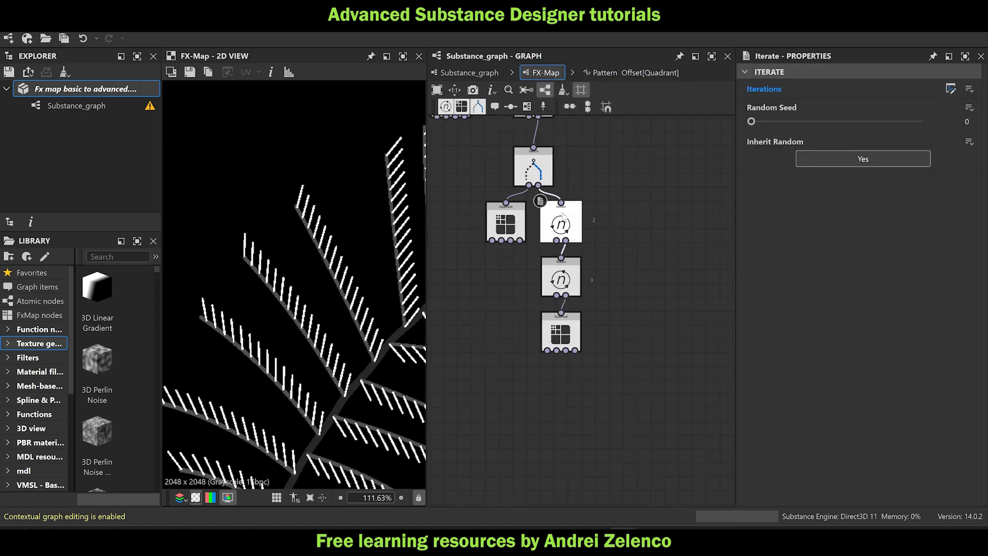
mouse_move(563, 216)
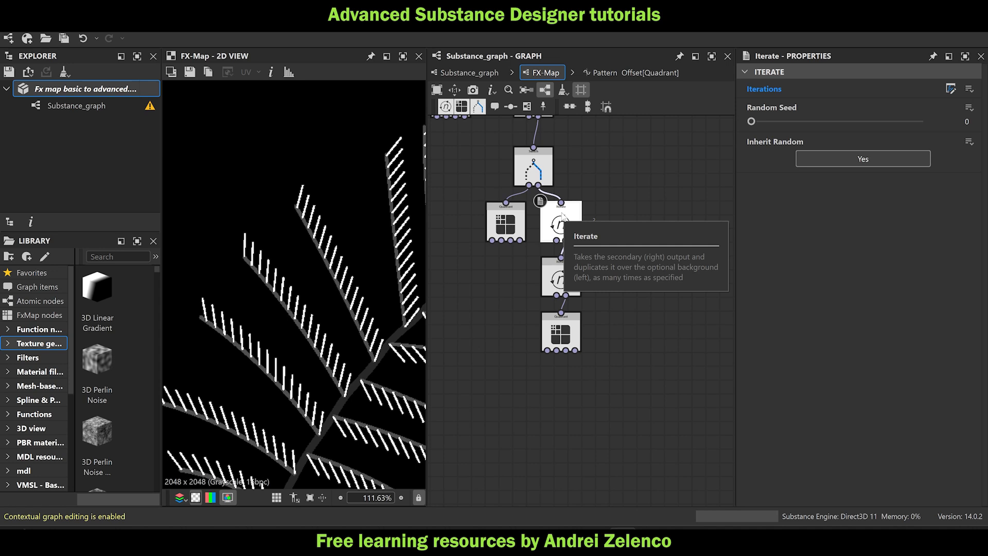
click(634, 73)
scroll(617, 301, up, 2)
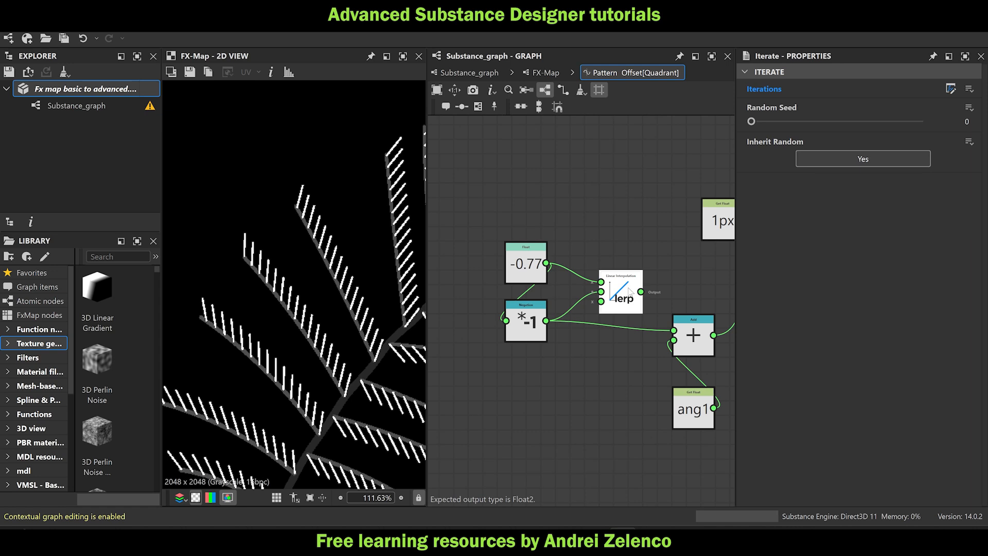
scroll(631, 292, down, 3)
mouse_move(554, 327)
middle_down()
mouse_move(531, 377)
mouse_move(559, 328)
middle_up()
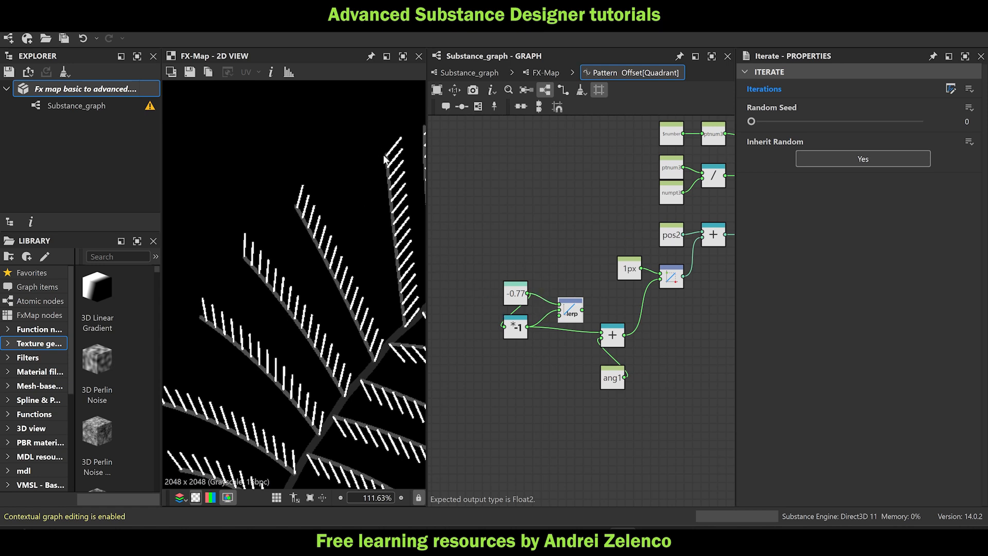
Add a Get Float node for ptnum2, connect it to the lerp's third input, and feed the lerp into the Add node's first input.
scroll(480, 345, up, 2)
key(space)
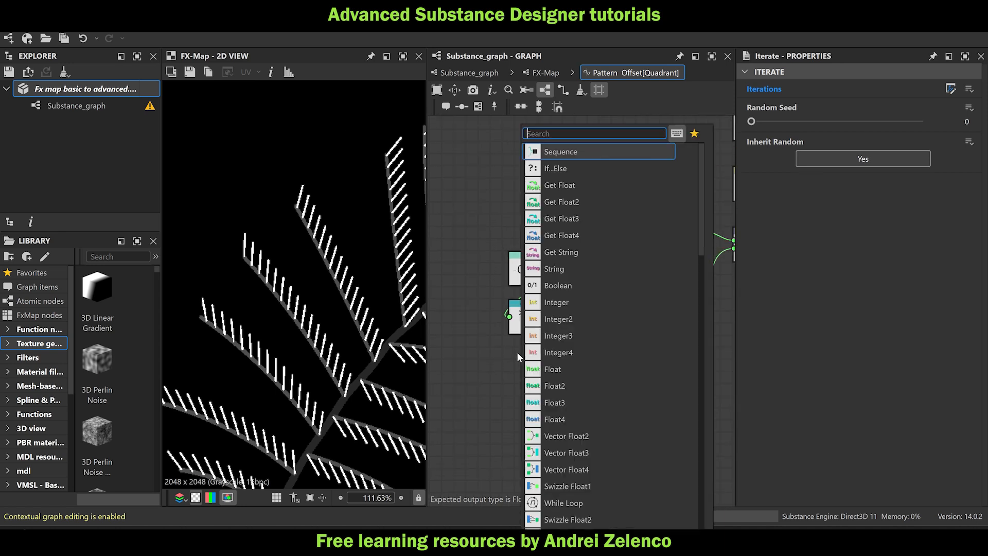
text(get)
click(564, 151)
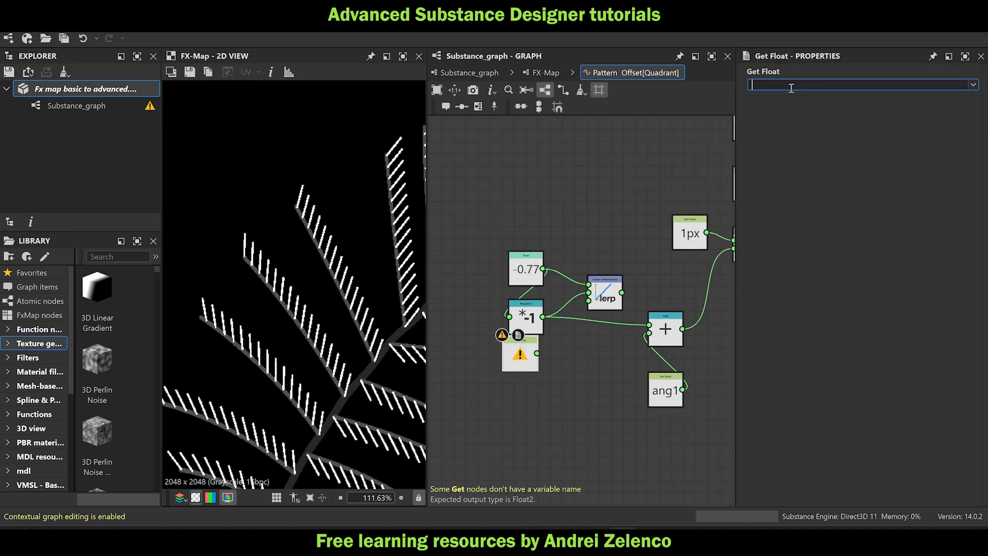
text(ptnum2)
key(Return)
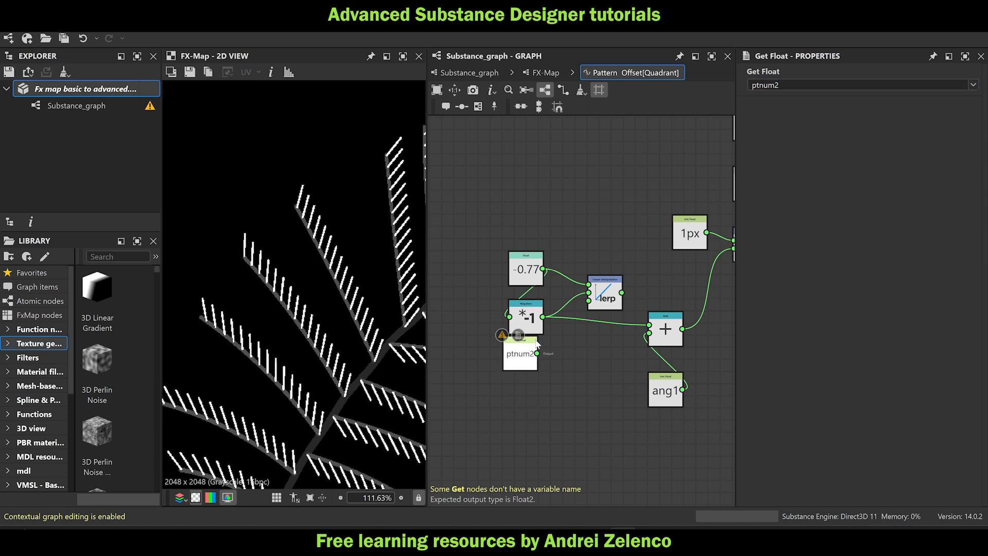
drag(536, 353, 664, 319)
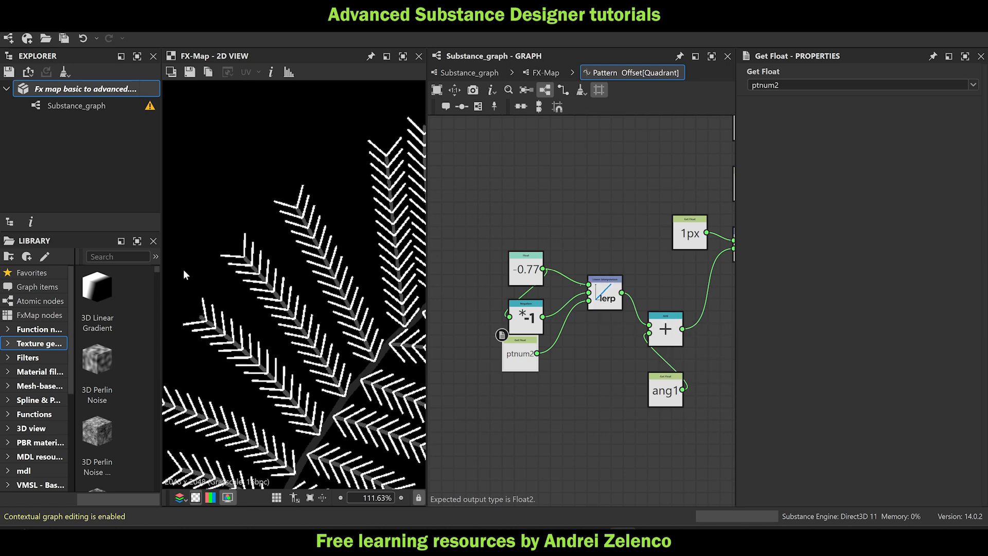
Align the ptnum2 node below the Negation node and save the package.
scroll(201, 271, down, 6)
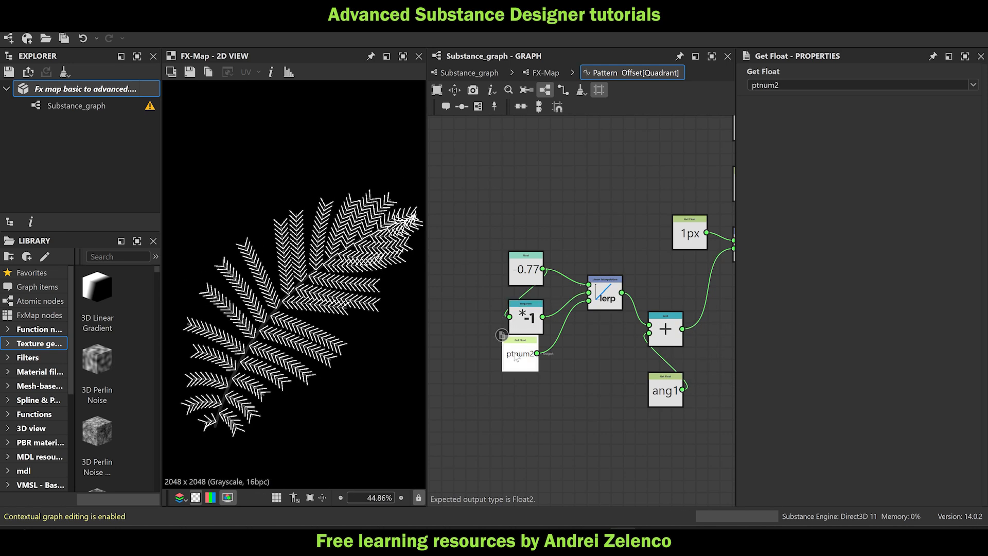
drag(517, 356, 523, 369)
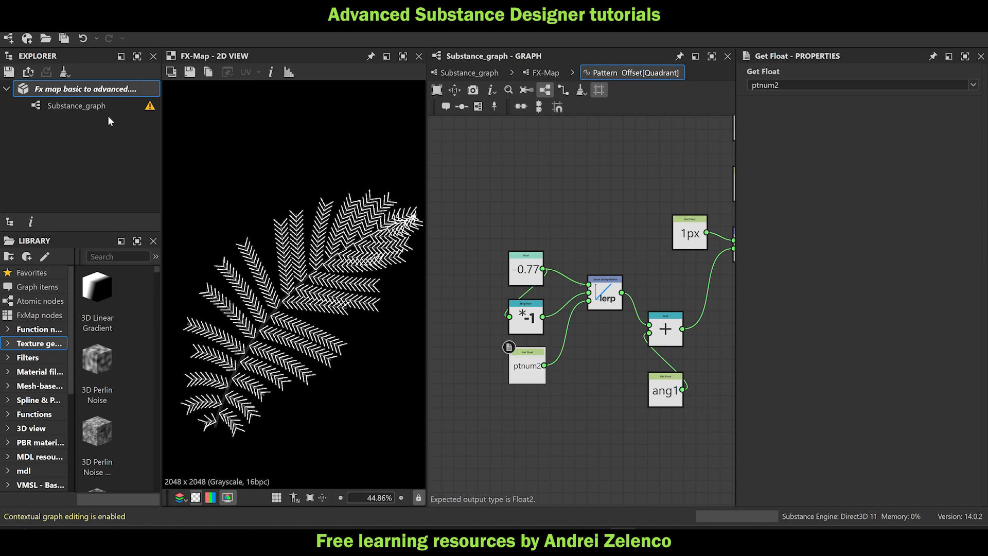
click(95, 88)
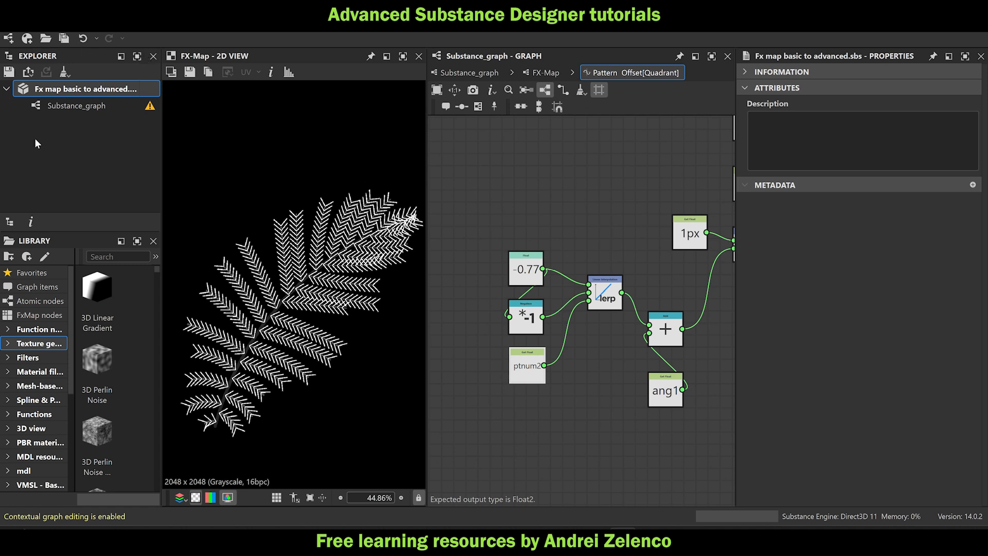
Examine the mirrored second-level branches along the leaf in the 2D view, from the base to the overlapping tip.
scroll(351, 231, up, 5)
middle_drag(351, 231, 280, 216)
scroll(327, 249, up, 8)
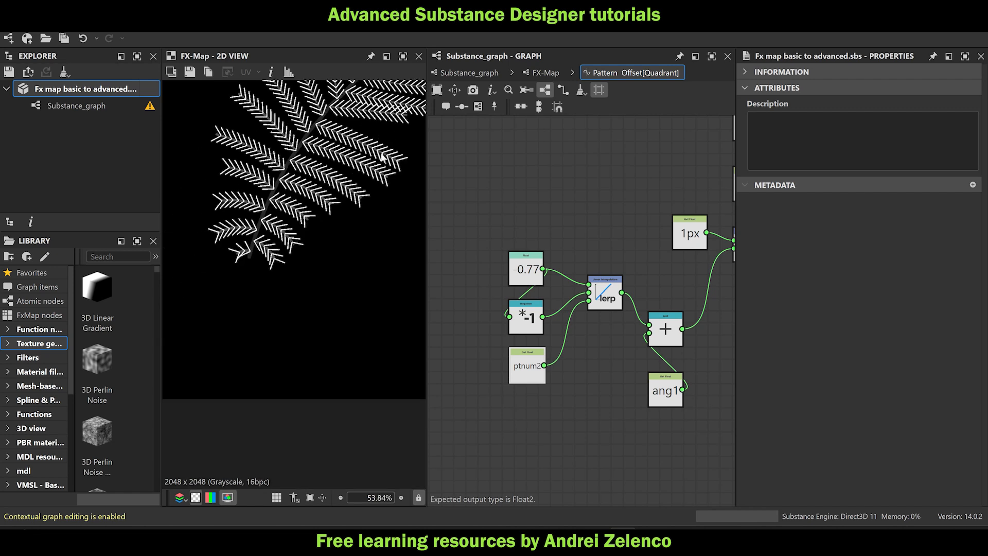
scroll(249, 251, up, 1)
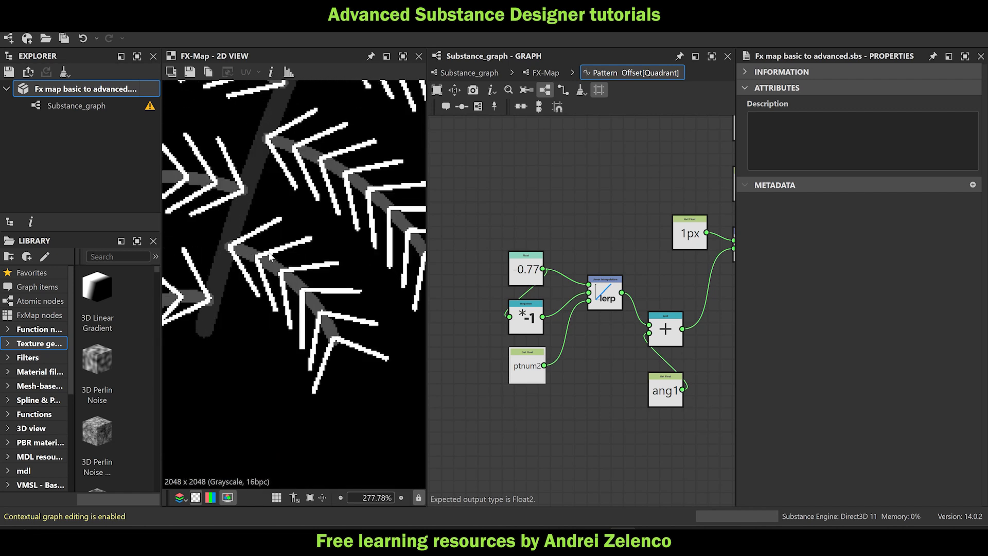
scroll(269, 256, down, 4)
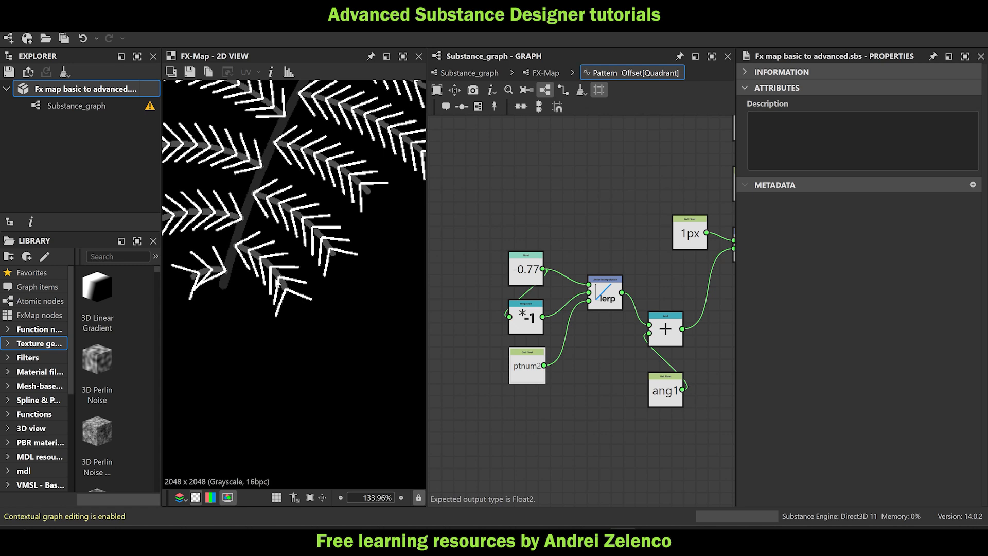
scroll(276, 282, down, 4)
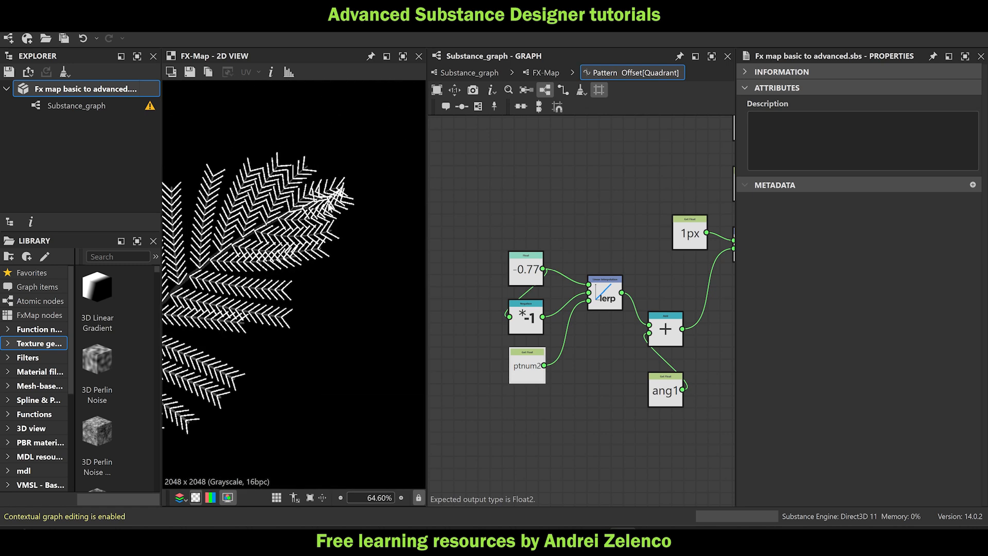
scroll(324, 206, up, 6)
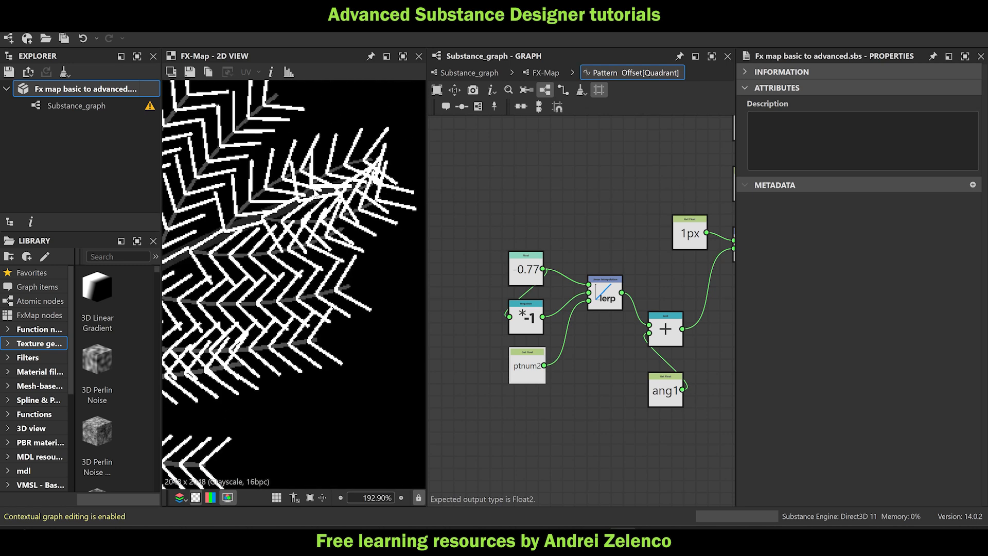
scroll(368, 154, down, 5)
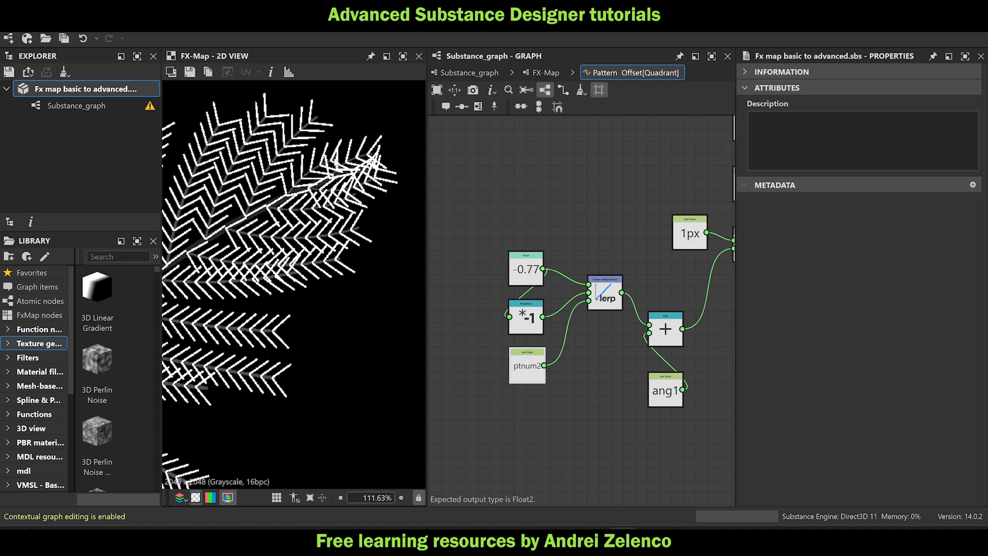
scroll(328, 112, up, 3)
scroll(327, 116, down, 6)
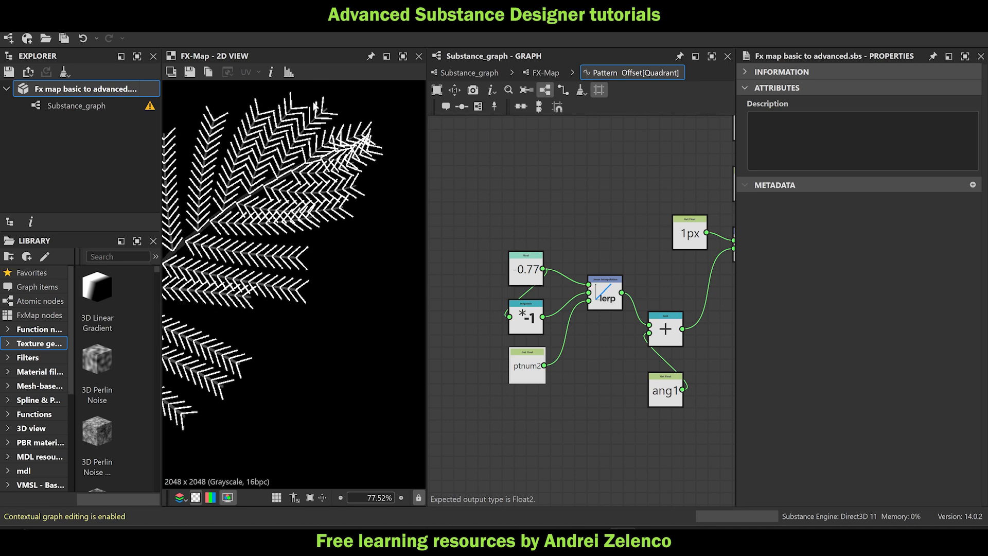
scroll(259, 234, up, 3)
scroll(260, 234, up, 4)
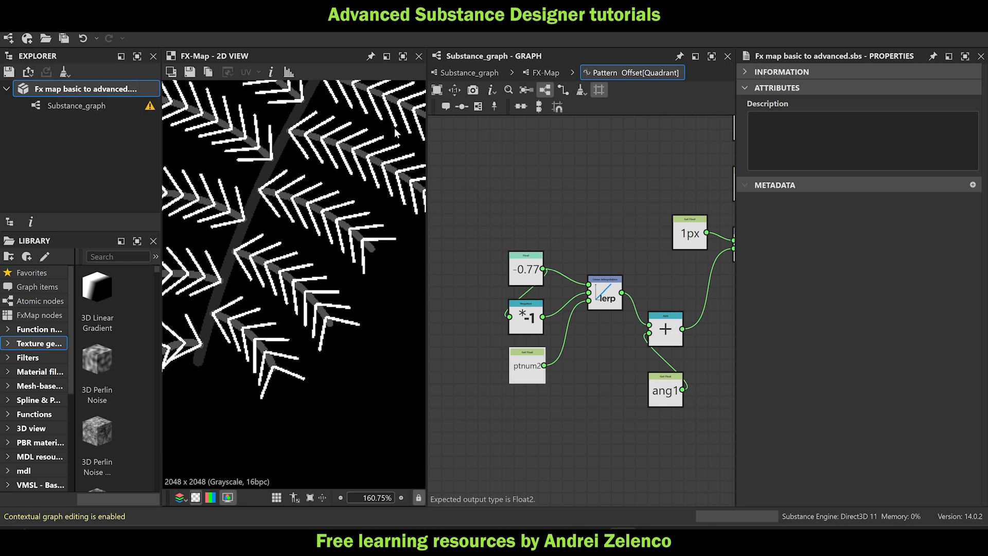
Check the Pattern Size function of the Switch's Quadrant, and spread that Quadrant and the Iterate chain apart.
click(540, 72)
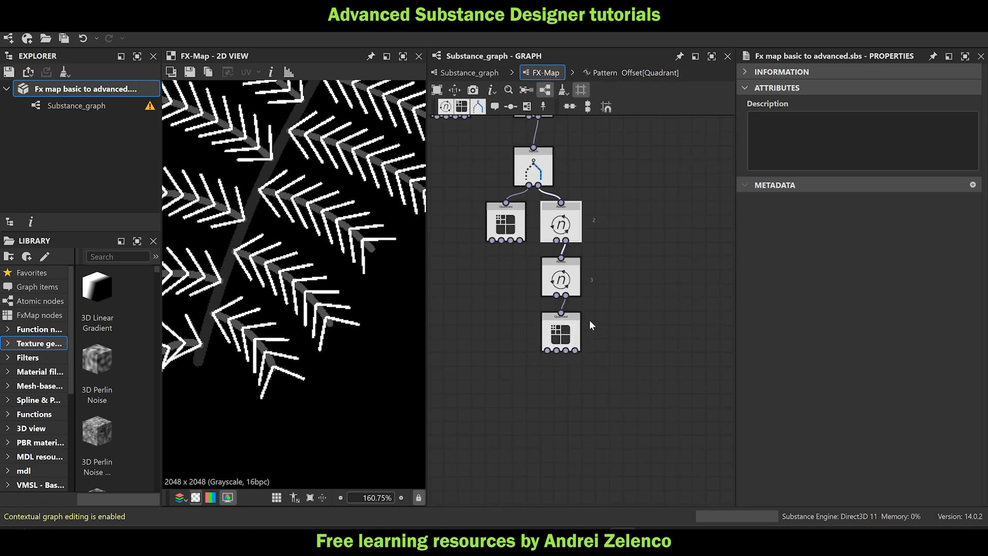
click(522, 249)
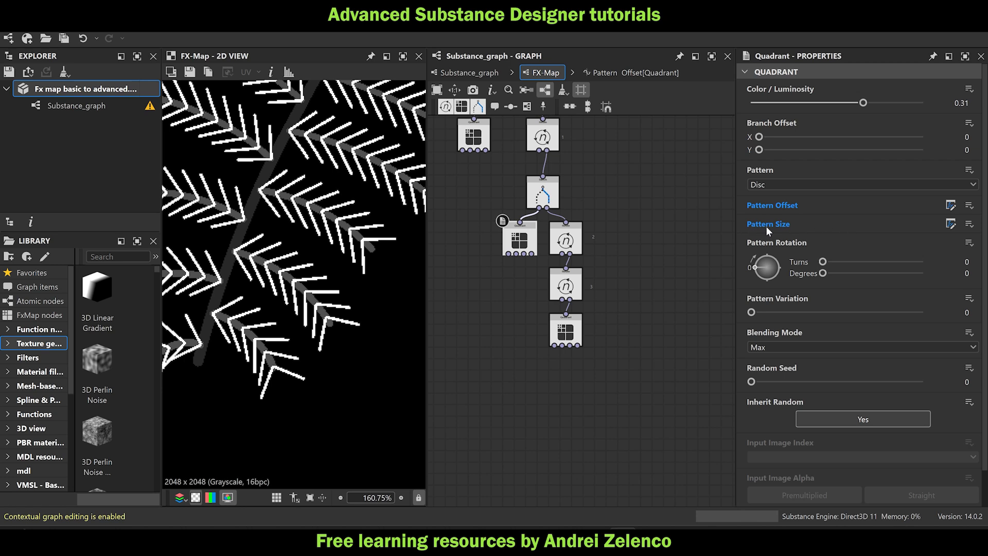
drag(520, 243, 469, 254)
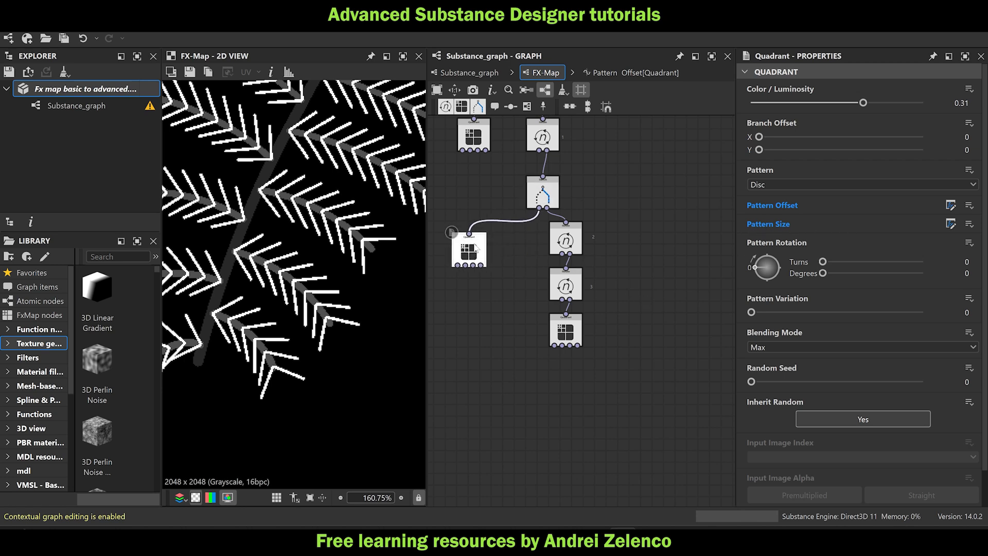
click(950, 223)
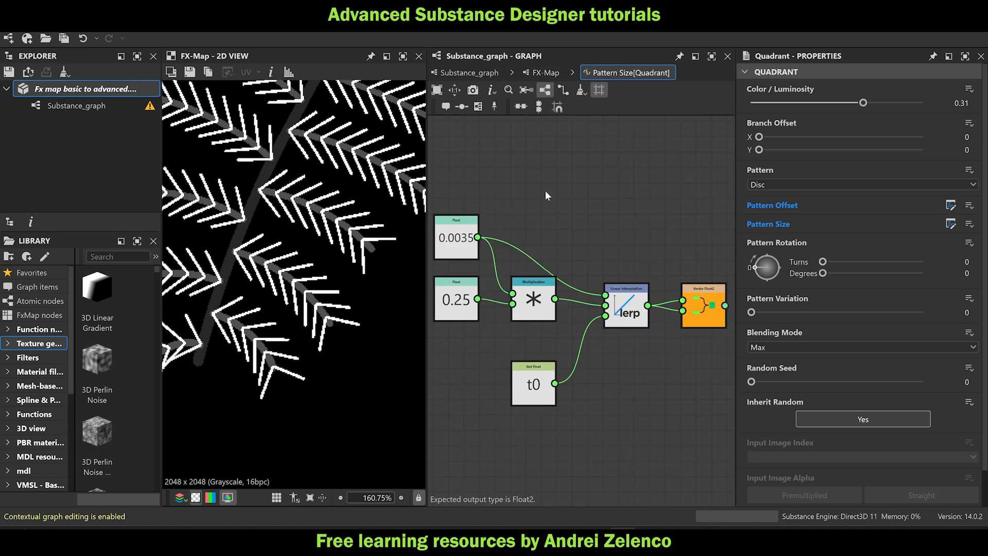
click(543, 72)
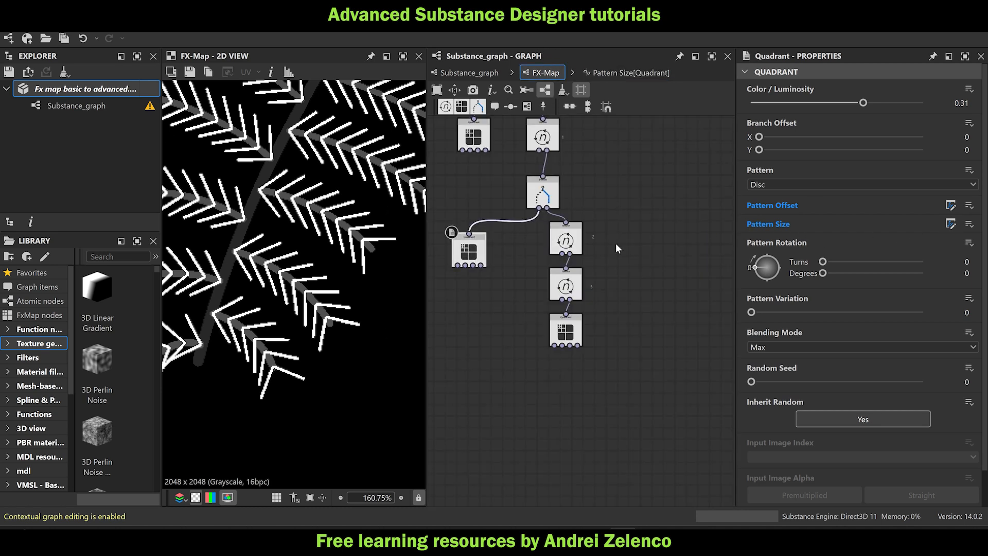
drag(618, 244, 577, 336)
drag(563, 238, 587, 265)
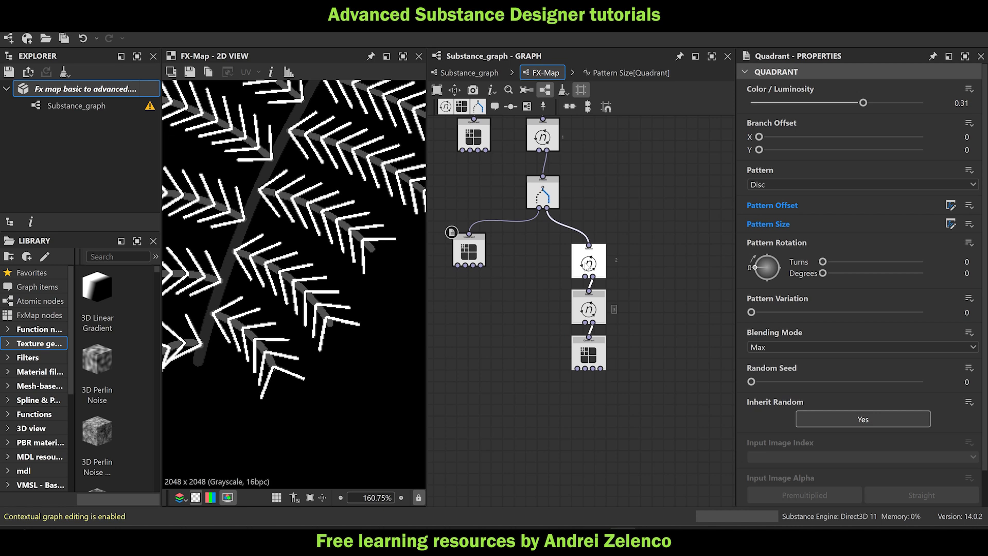
Copy all nodes of that Quadrant's Pattern Size function and paste them into the Switch node's Selector function.
click(468, 250)
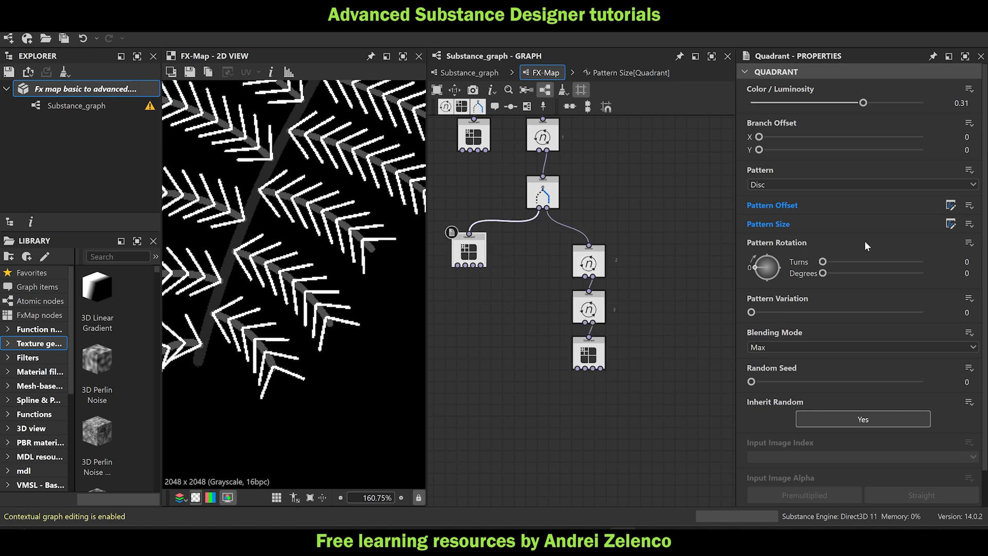
click(951, 224)
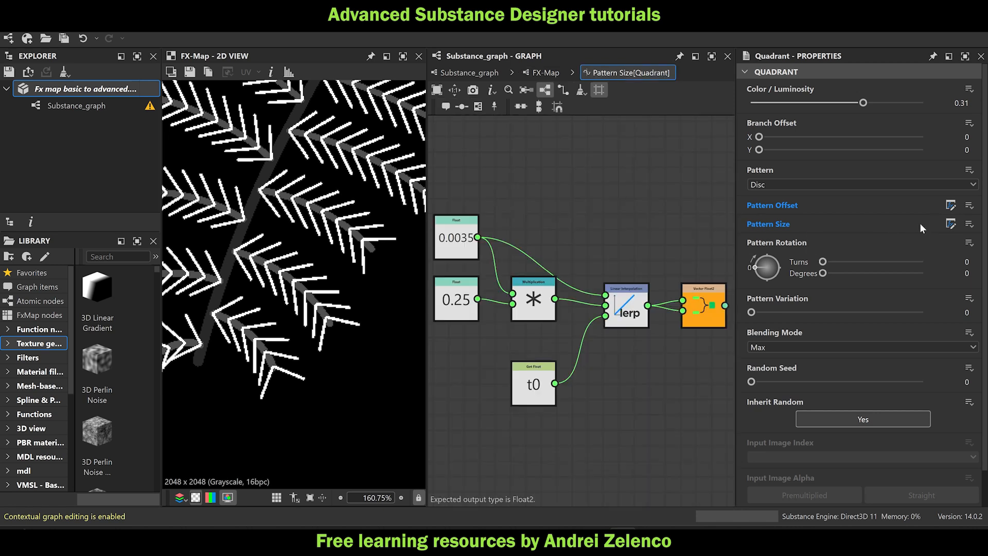
drag(705, 237, 438, 432)
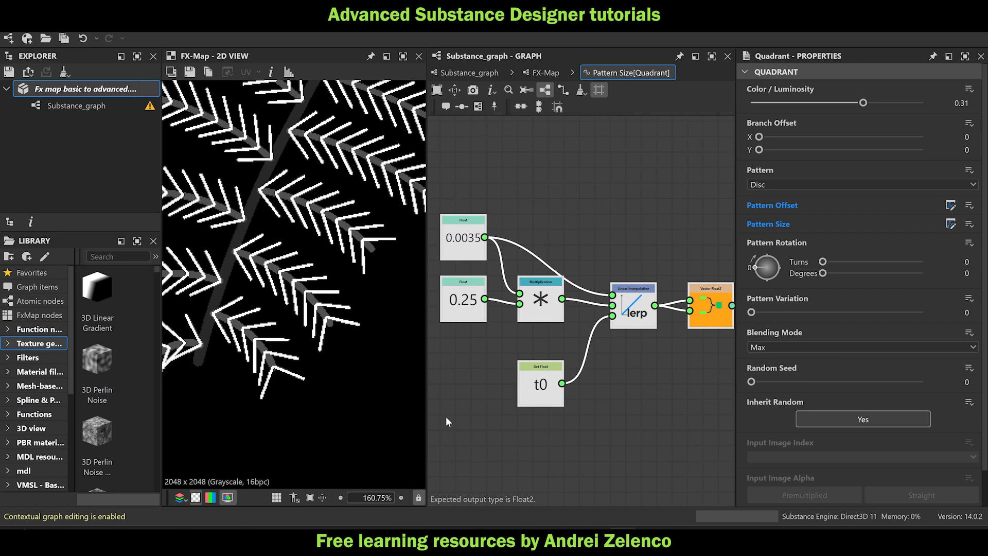
click(546, 73)
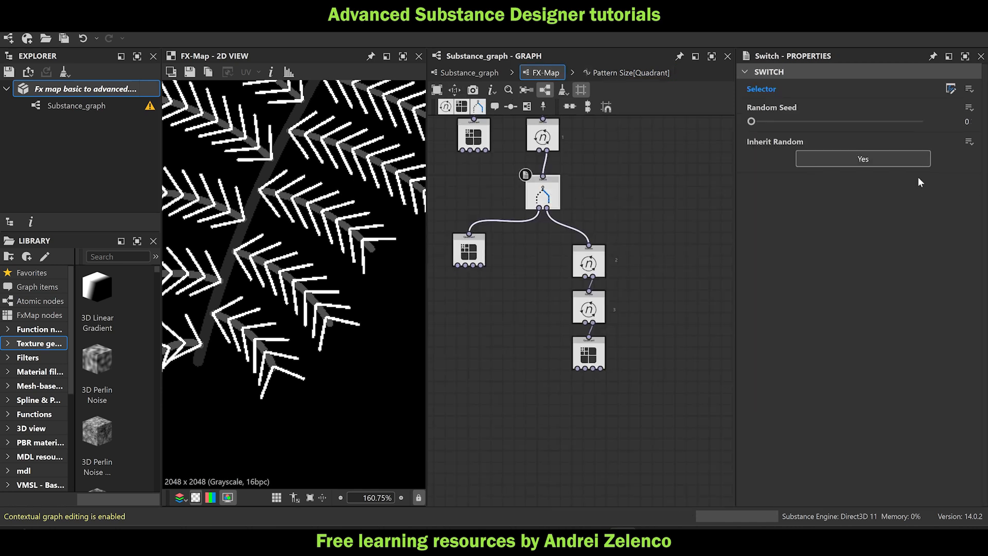
click(951, 88)
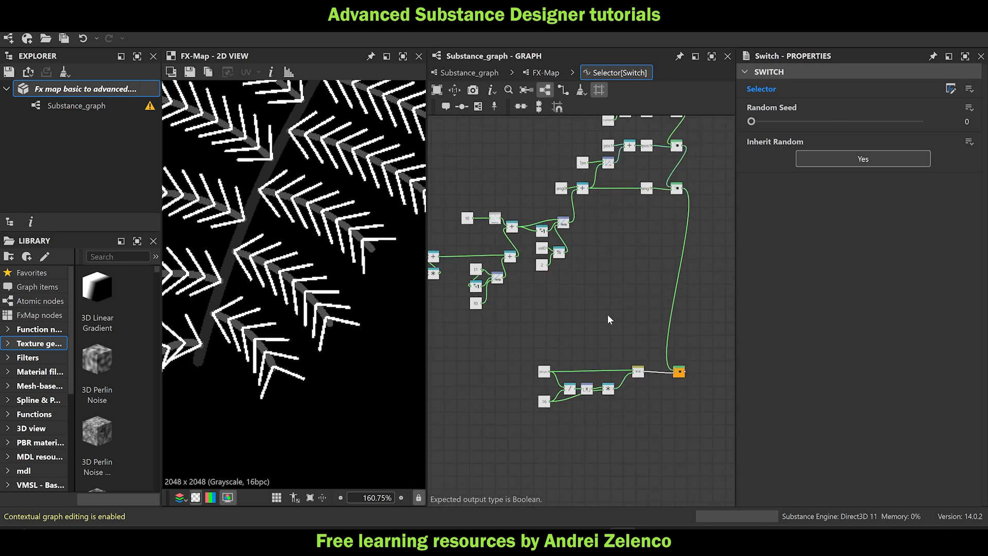
key(ctrl+v)
scroll(624, 314, up, 2)
Add a Set node to the Selector function and feed it from the pasted Vector Float2 node.
click(660, 242)
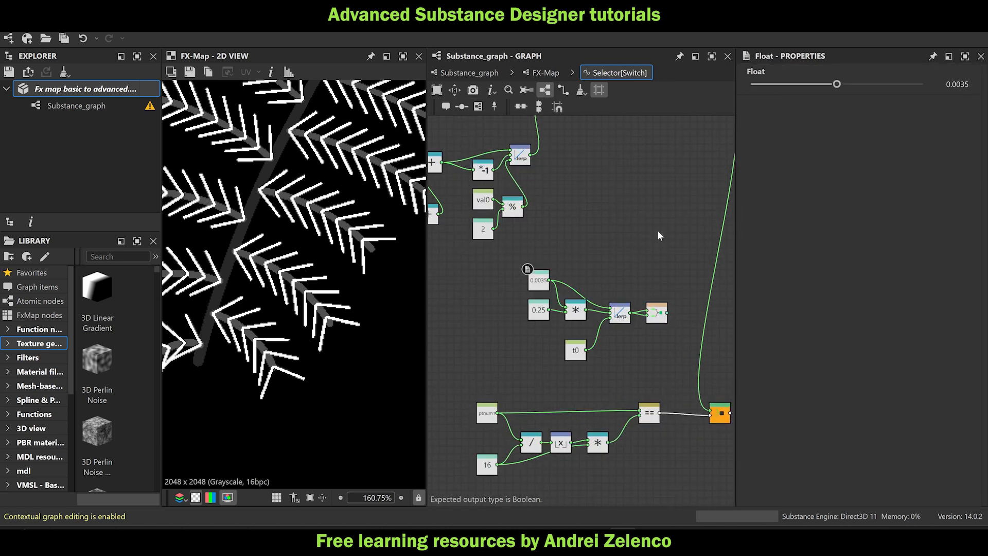
key(space)
text(set)
key(Return)
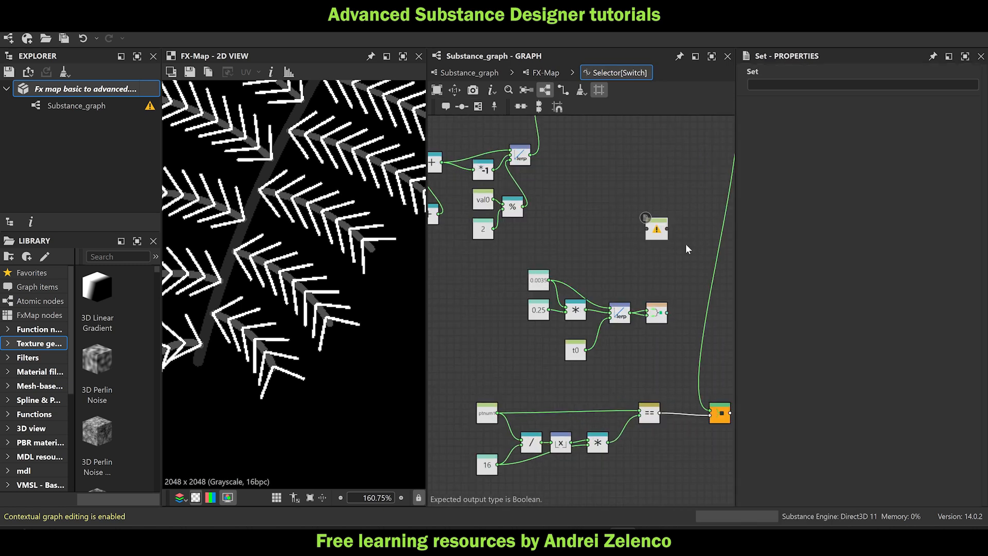
drag(658, 230, 678, 295)
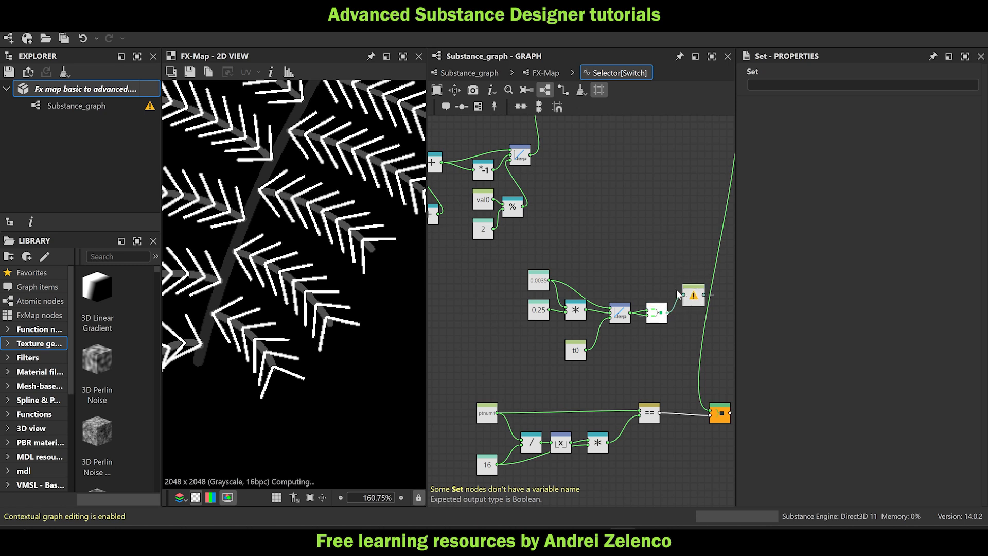
Examine the variable names of the existing Set nodes along the Selector's Sequence chain.
middle_drag(603, 215, 553, 345)
scroll(617, 223, up, 3)
scroll(617, 225, down, 3)
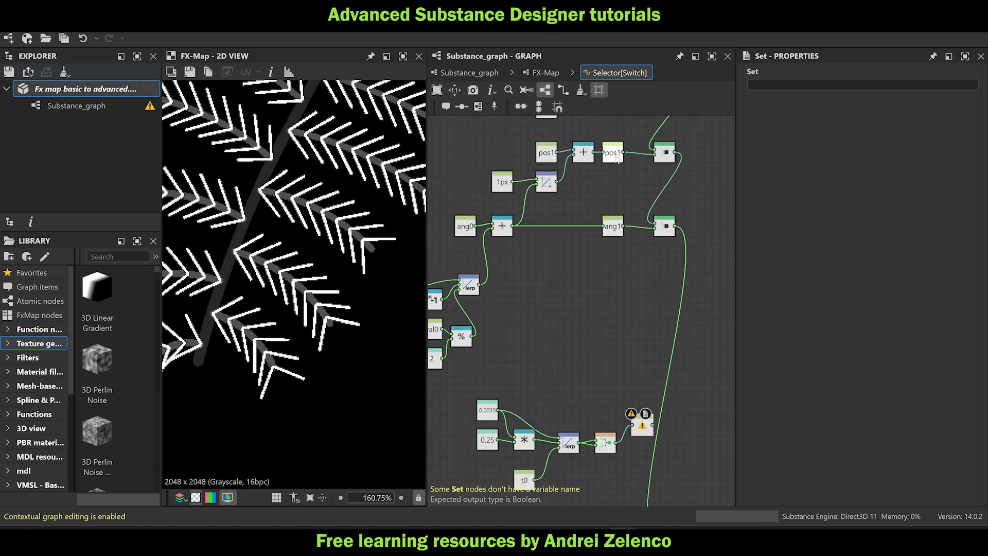
middle_drag(616, 159, 603, 234)
middle_drag(604, 185, 598, 227)
scroll(596, 163, up, 3)
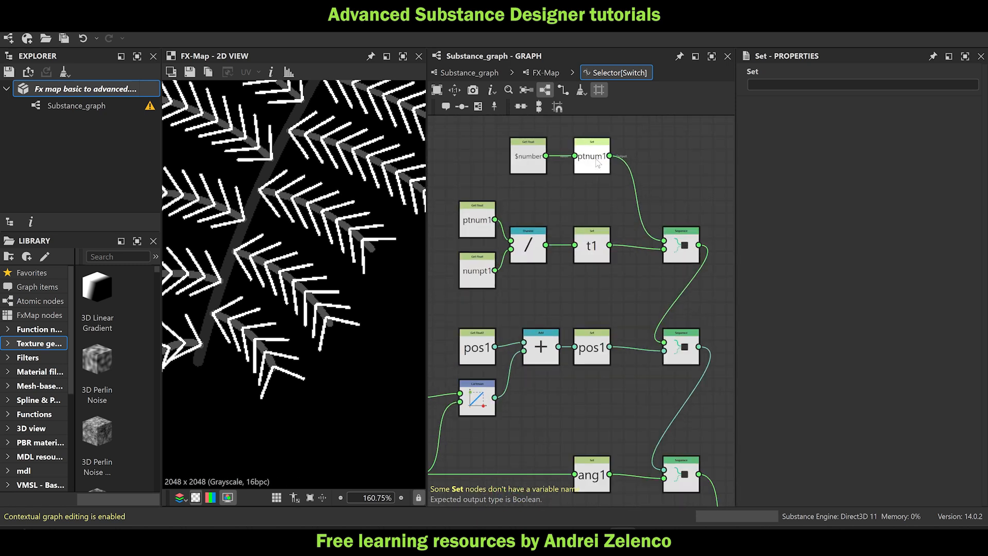
scroll(597, 163, up, 2)
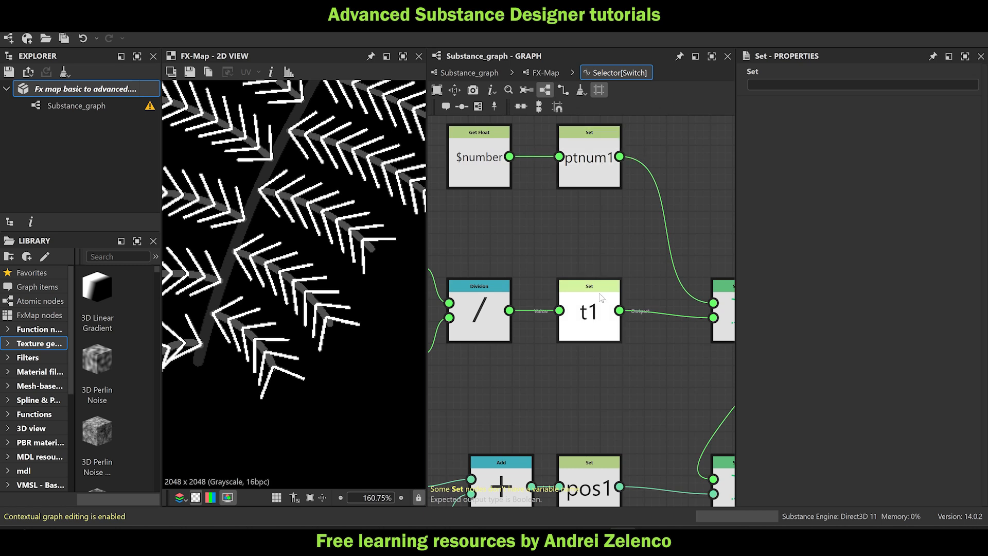
middle_drag(612, 453, 581, 281)
scroll(567, 302, down, 5)
middle_drag(568, 391, 562, 320)
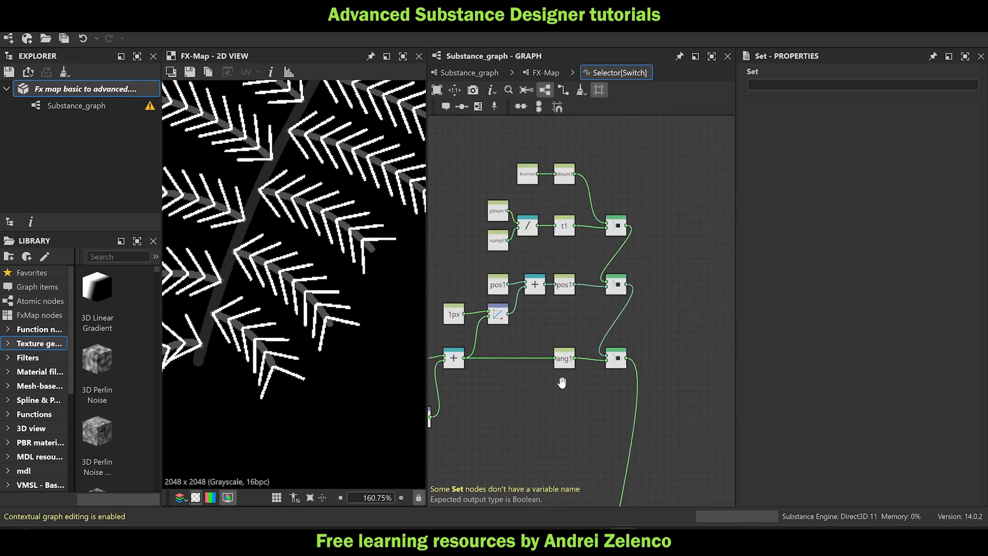
scroll(594, 378, up, 4)
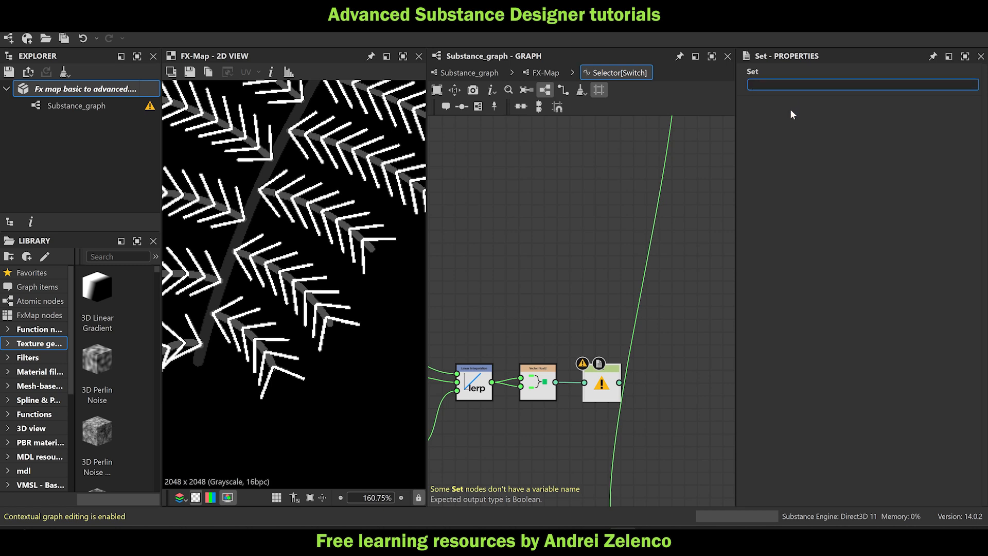
Name the new Set node's variable thickness1 and copy that name.
text(thickness1)
drag(805, 82, 727, 81)
key(ctrl+c)
click(592, 228)
Insert a Sequence node between the ang1 Sequence and the output Sequence, wire the thickness1 Set into it, and save the package.
scroll(592, 228, down, 3)
middle_drag(638, 194, 620, 252)
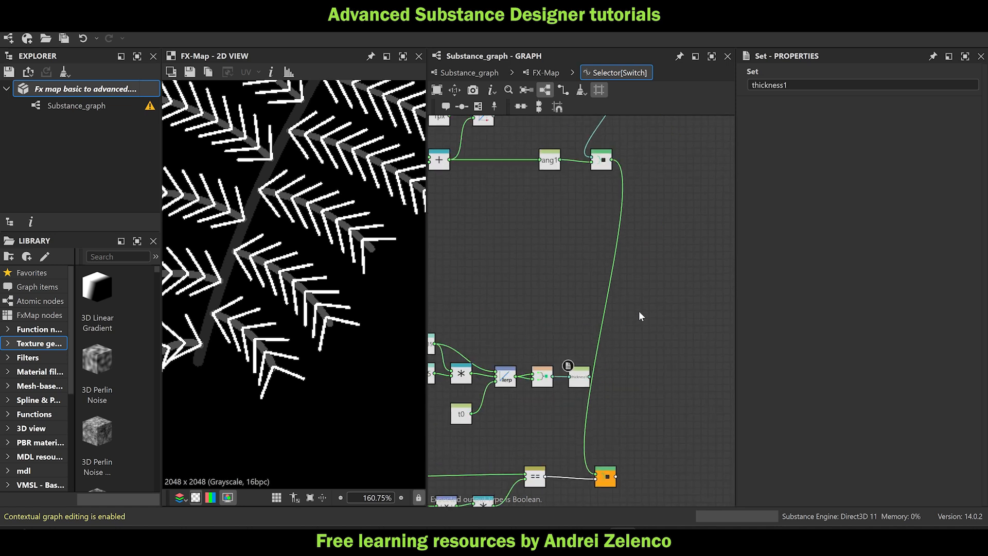
key(space)
text(seq)
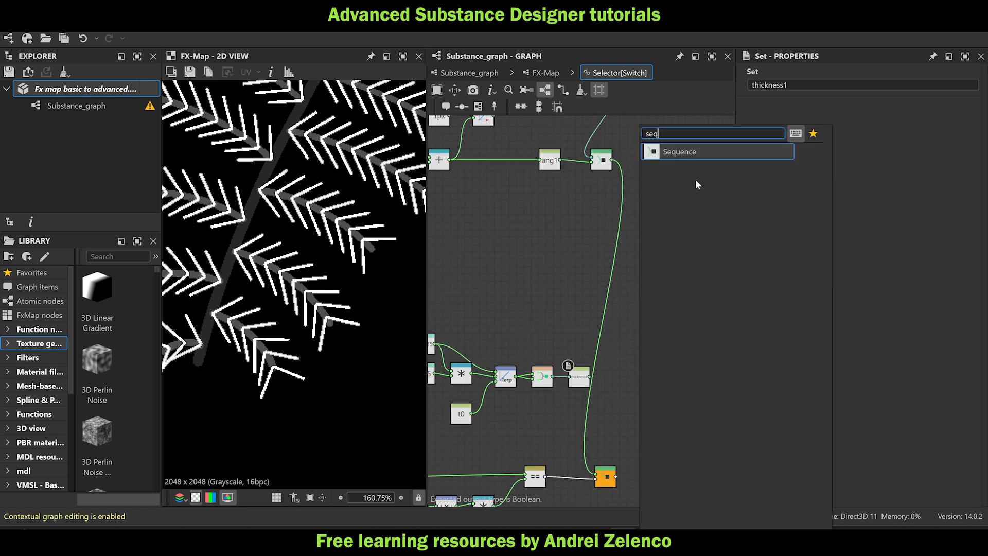
click(696, 152)
drag(613, 160, 629, 304)
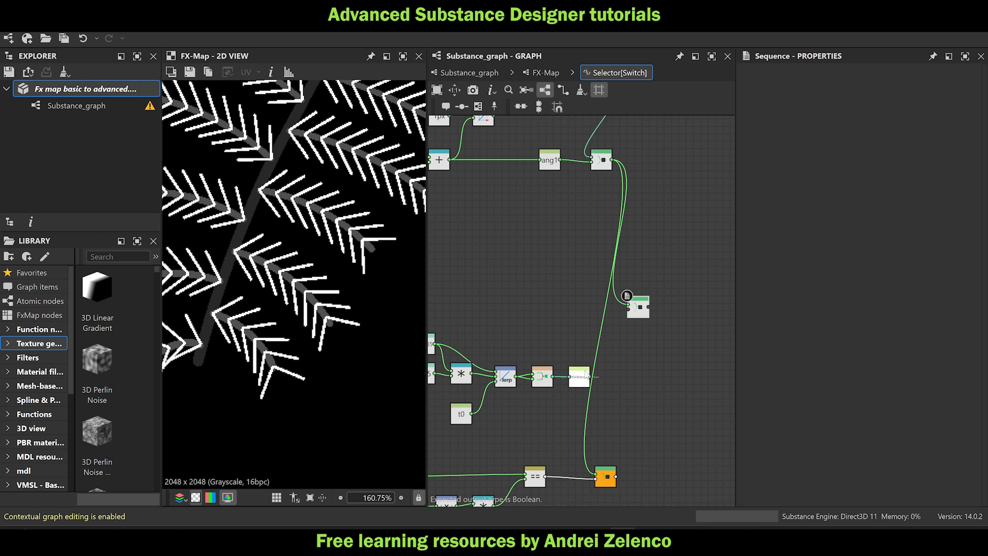
drag(589, 377, 605, 474)
click(634, 315)
drag(634, 307, 604, 374)
drag(602, 161, 620, 164)
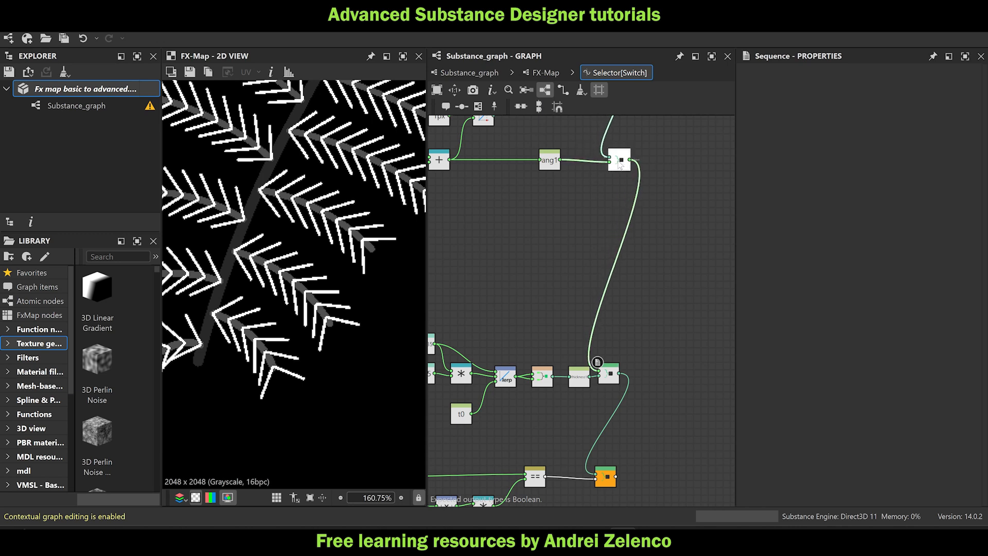
click(94, 86)
scroll(530, 262, down, 5)
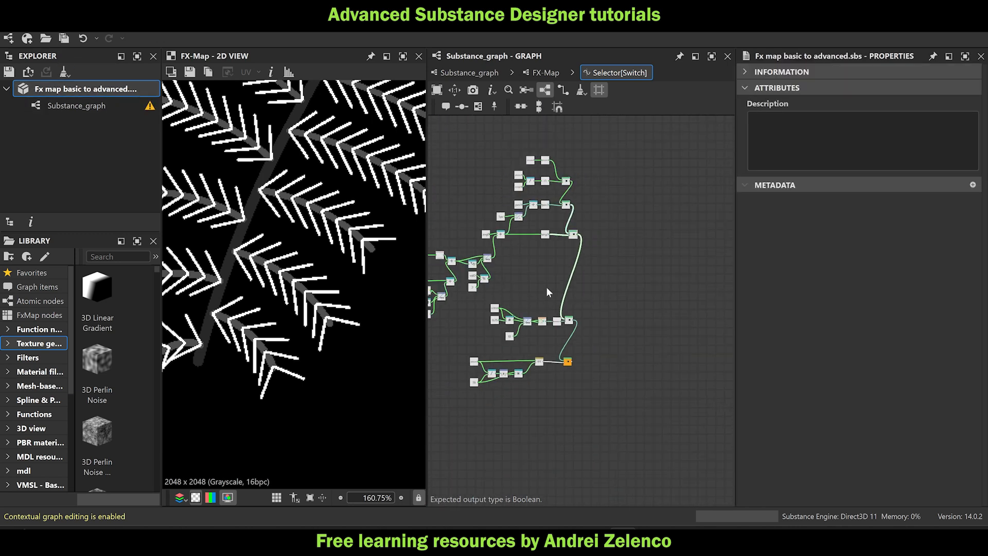
Return to the FX-Map graph, move the lower Switch's Quadrant closer beneath it, and save the package.
click(546, 72)
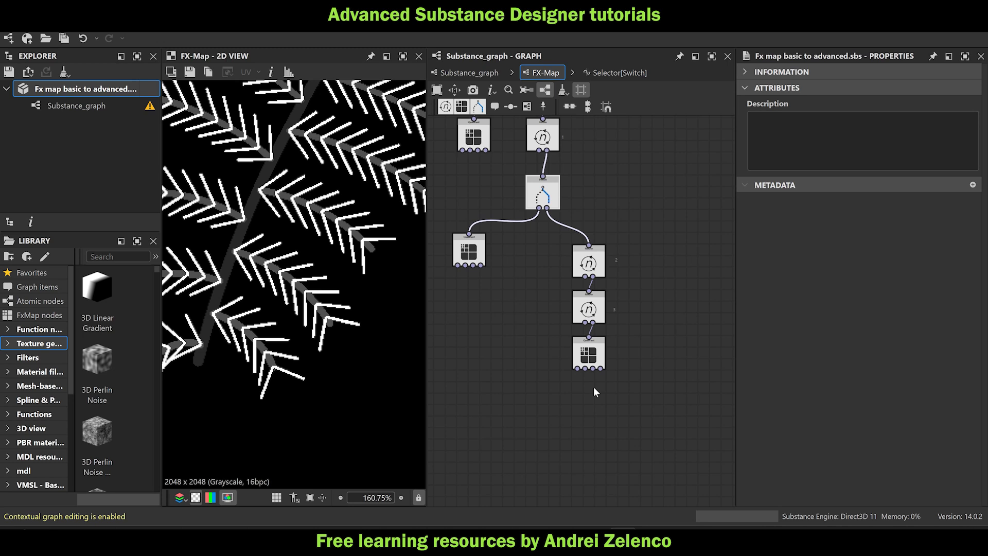
middle_drag(481, 300, 513, 345)
drag(502, 296, 529, 296)
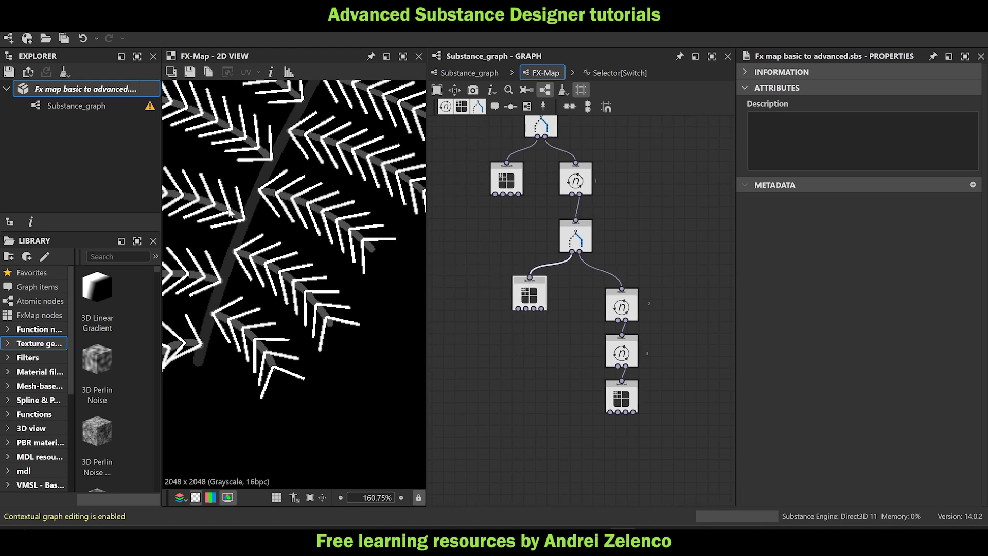
key(ctrl+s)
Add a Get Float node reading thickness1 to the Pattern Size function of the lower Switch's Quadrant.
click(529, 294)
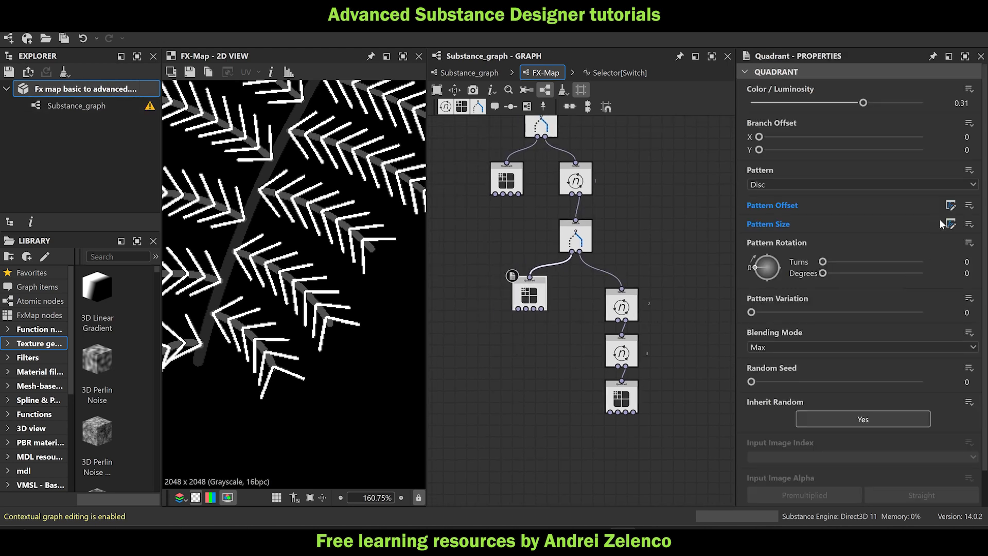
click(950, 224)
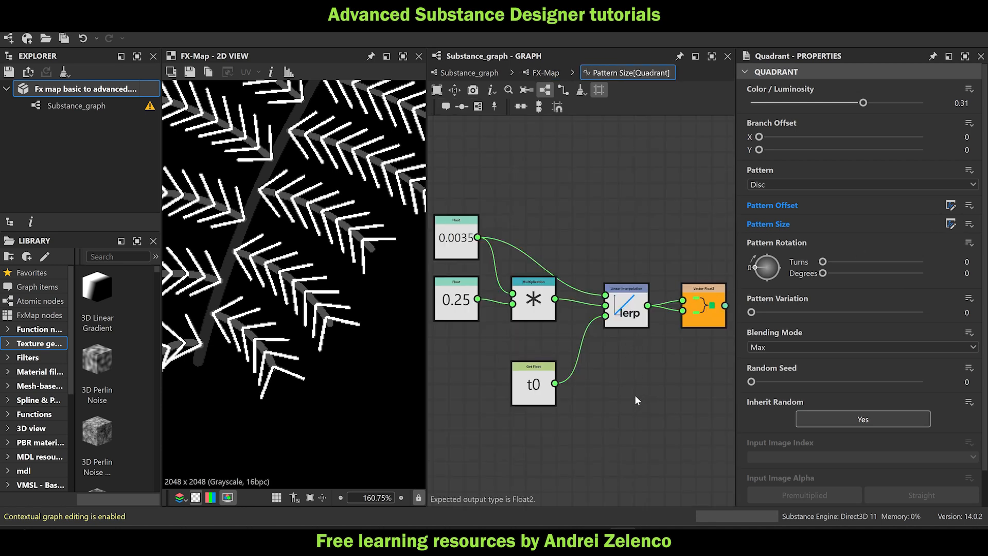
middle_drag(634, 395, 604, 377)
key(space)
text(get)
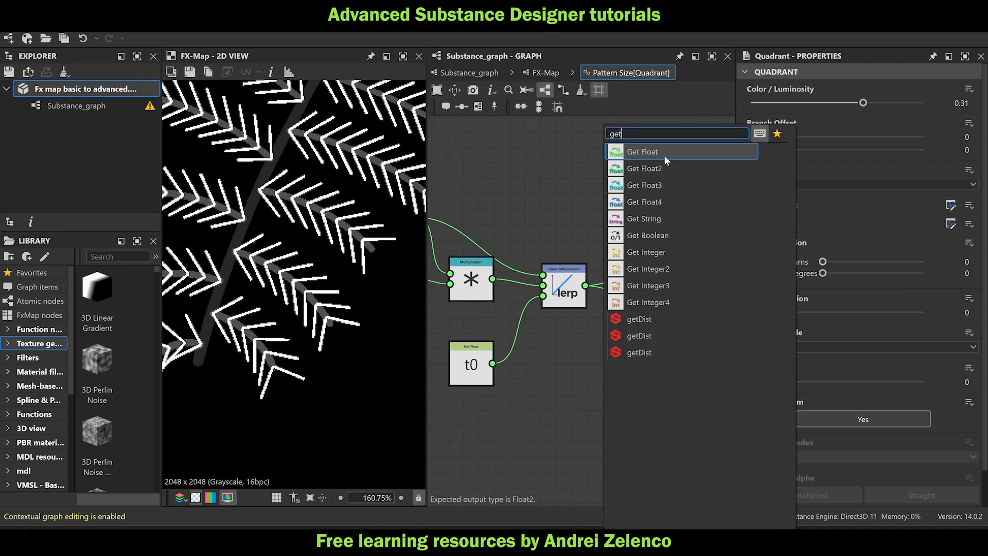
click(662, 151)
click(781, 86)
key(ctrl+v)
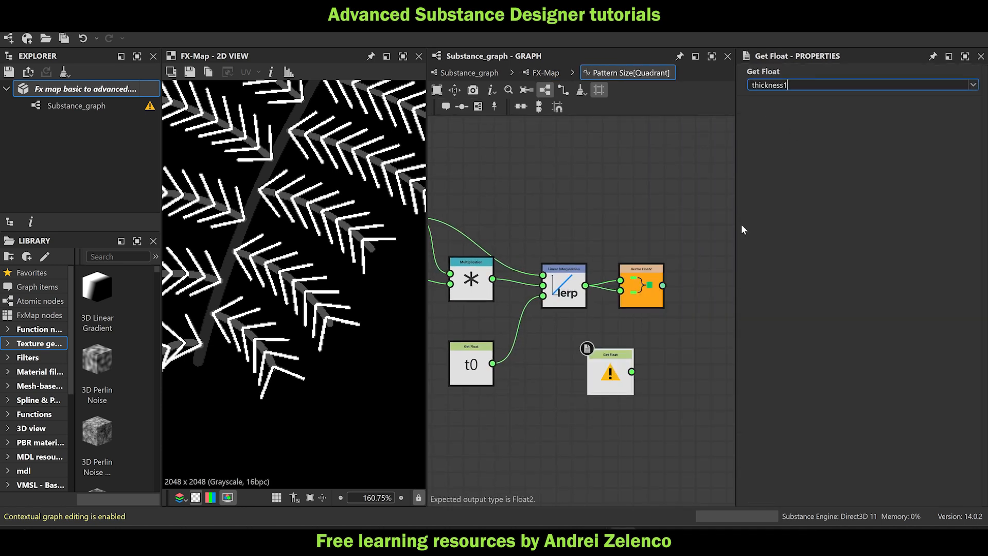
key(Return)
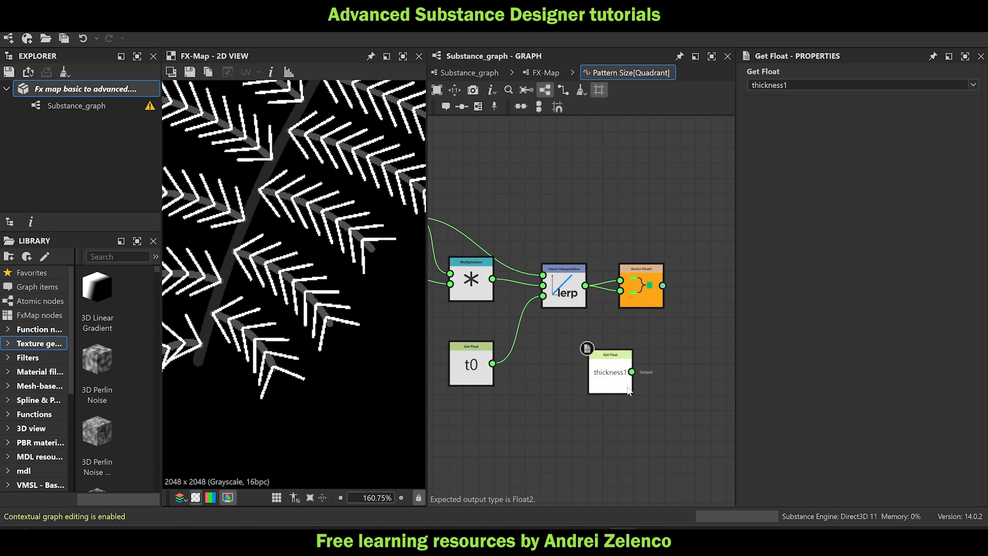
Try feeding both Vector Float2 inputs from the thickness1 Get Float node and inspect the first-level branches in the 2D view.
scroll(355, 248, down, 5)
scroll(279, 198, up, 10)
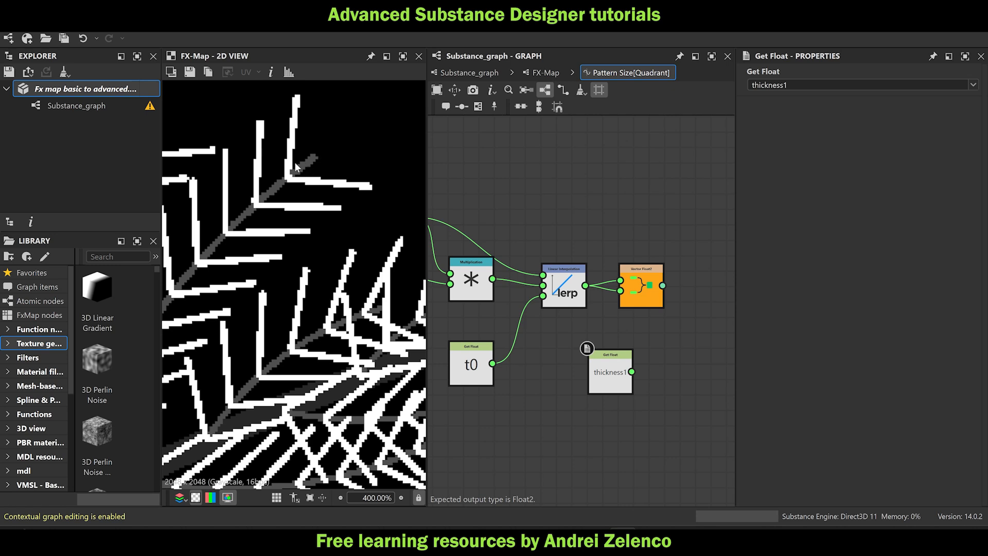
right_click(610, 375)
click(529, 206)
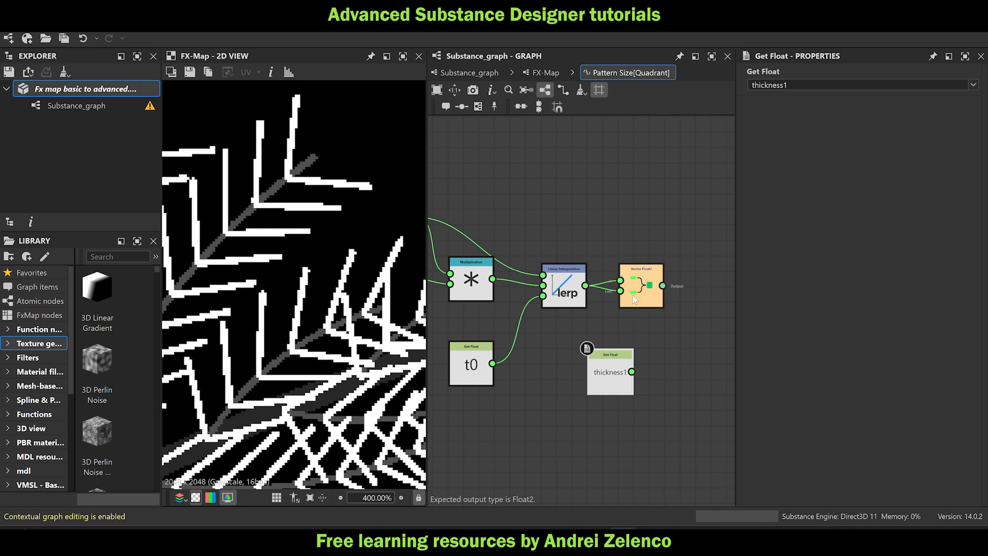
drag(632, 295, 684, 349)
drag(631, 372, 667, 336)
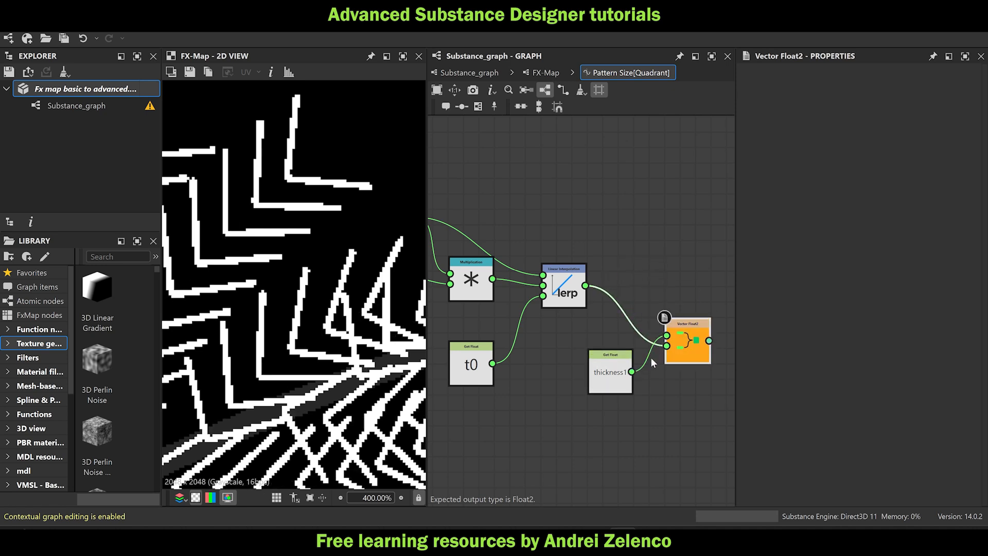
drag(631, 371, 667, 345)
scroll(313, 311, down, 3)
middle_drag(263, 353, 338, 257)
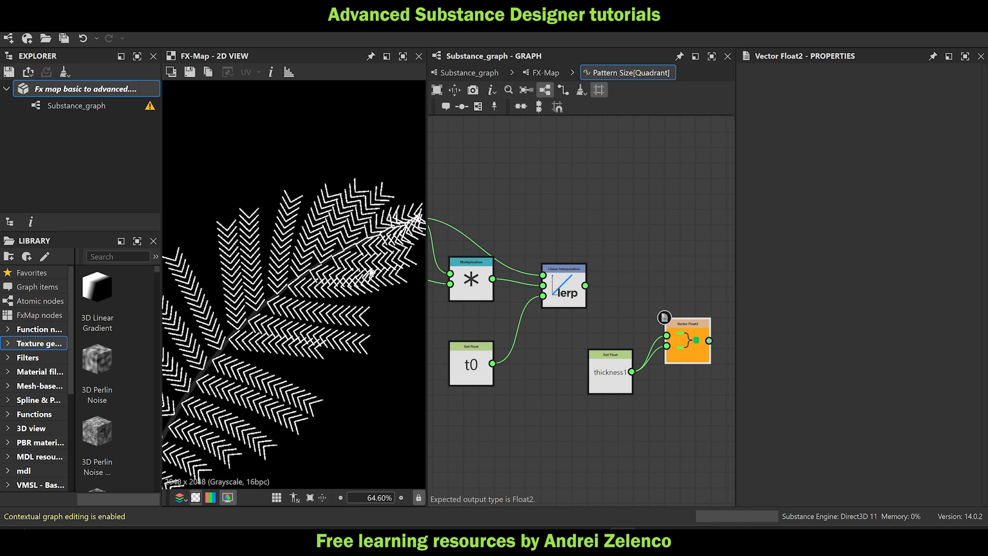
scroll(363, 216, up, 3)
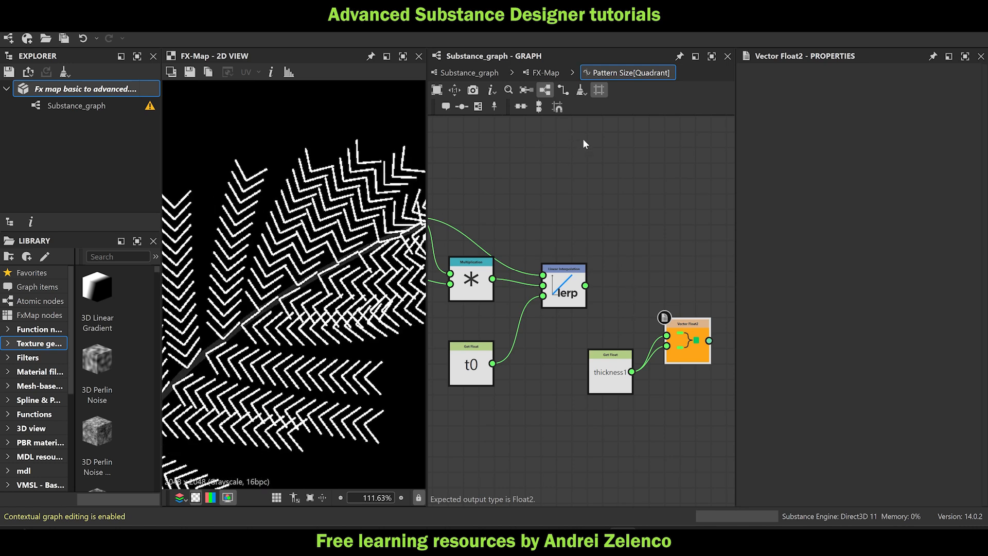
Undo the thickness1 connections and move the Vector Float2 node back beside the Linear Interpolation node.
key(ctrl+z)
key(ctrl+z)
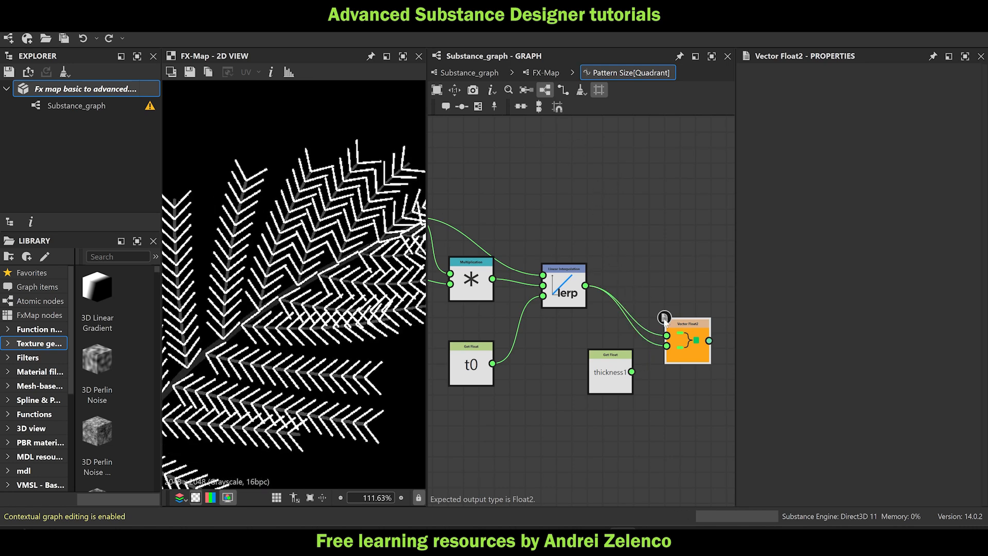
key(ctrl+z)
drag(664, 318, 618, 287)
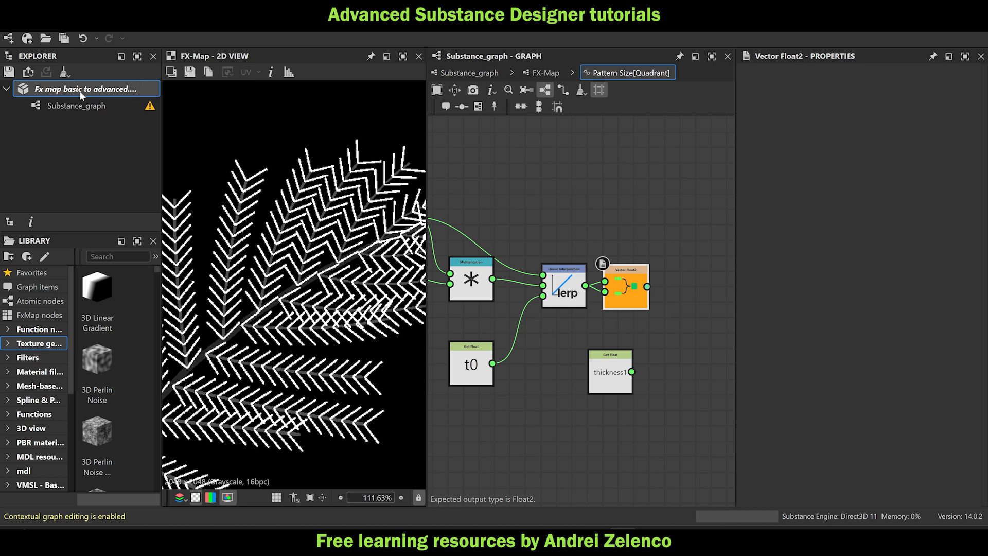
click(564, 128)
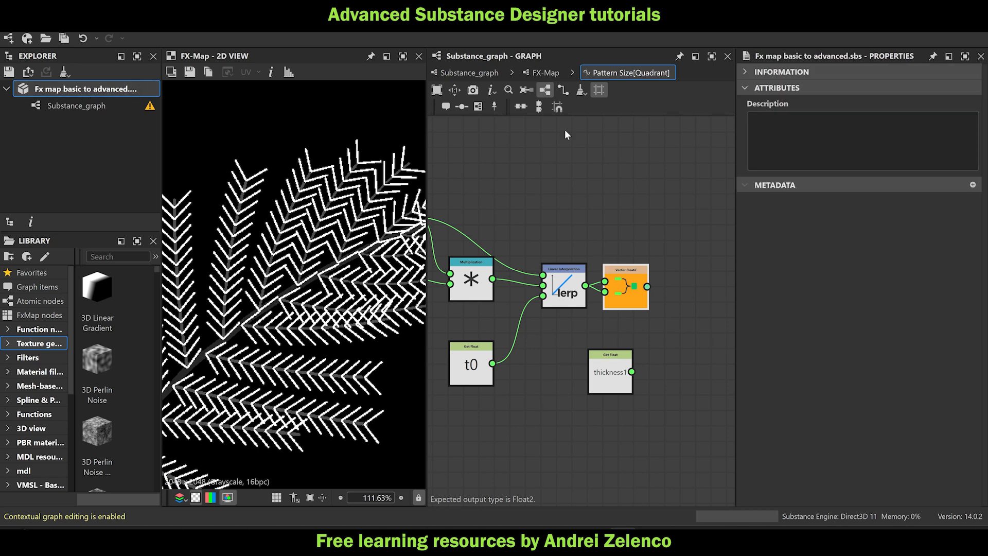
Reopen the lower Switch's Selector function and examine the size chain from the Linear Interpolation through Vector Float2 to the thickness1 Set.
click(555, 91)
click(577, 237)
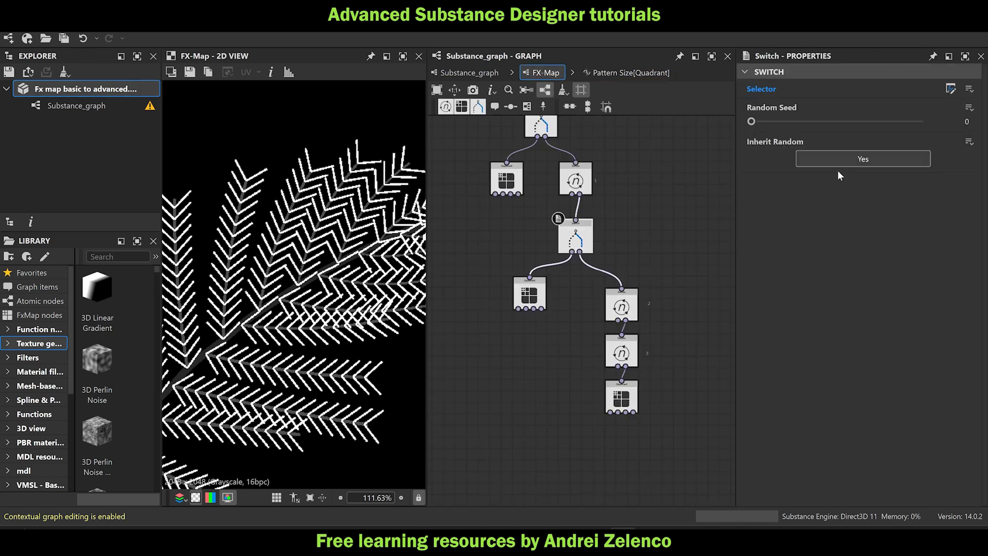
click(951, 89)
scroll(563, 279, up, 5)
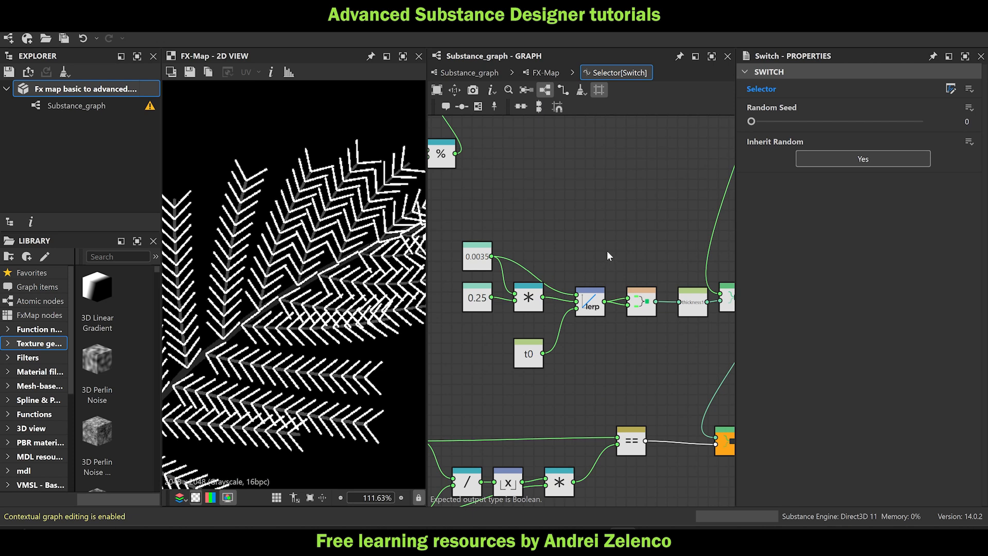
scroll(609, 255, down, 3)
scroll(525, 313, up, 1)
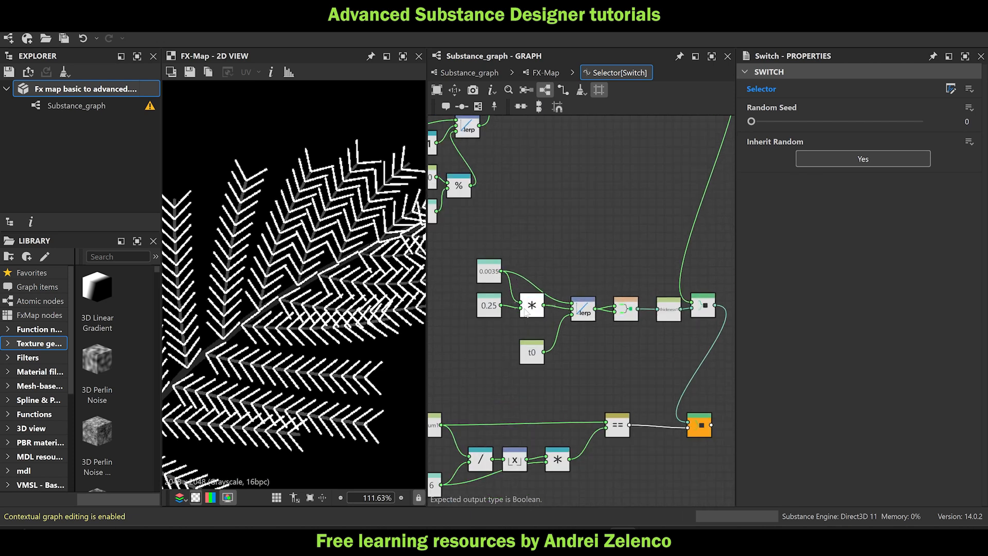
scroll(536, 346, down, 4)
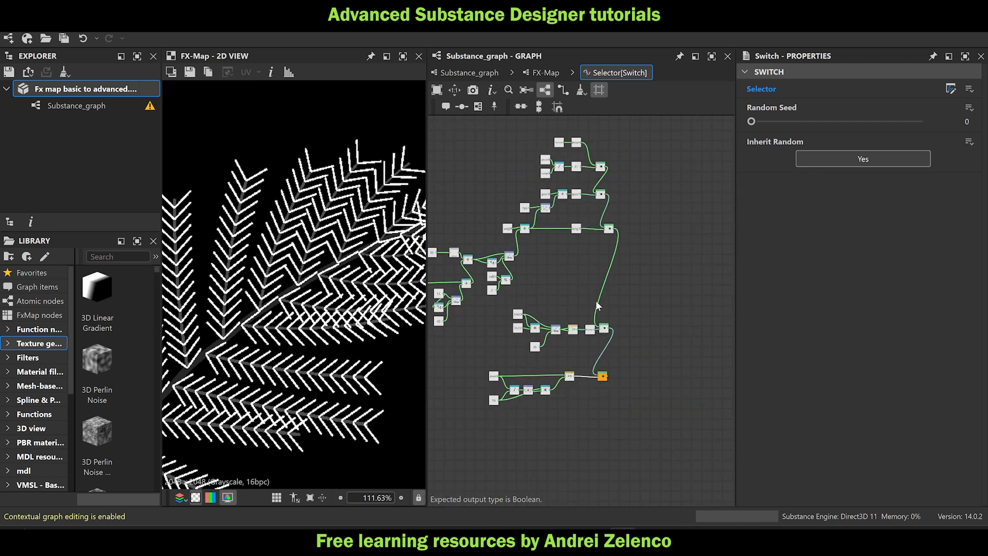
scroll(597, 306, up, 1)
middle_drag(544, 288, 543, 252)
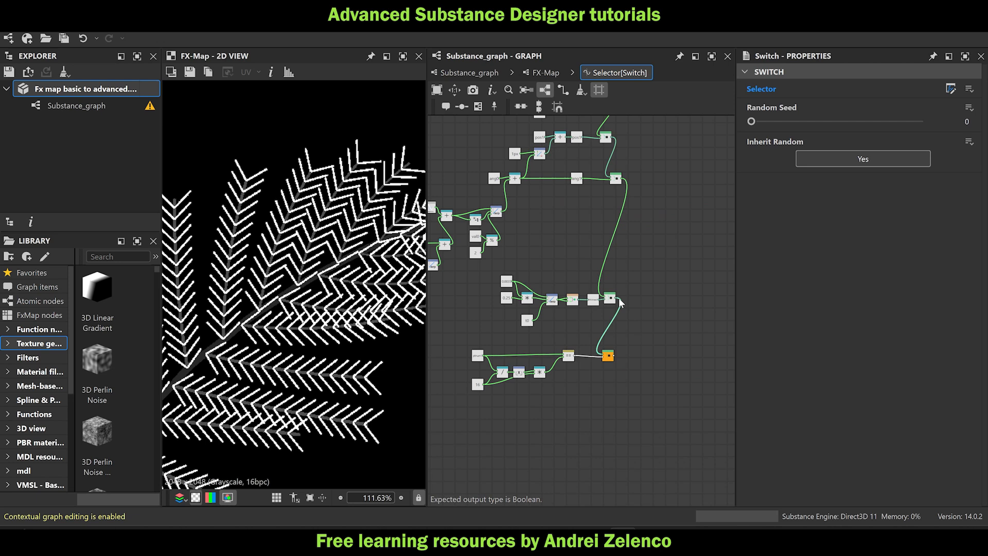
scroll(620, 300, up, 3)
middle_drag(529, 300, 591, 281)
scroll(592, 282, up, 2)
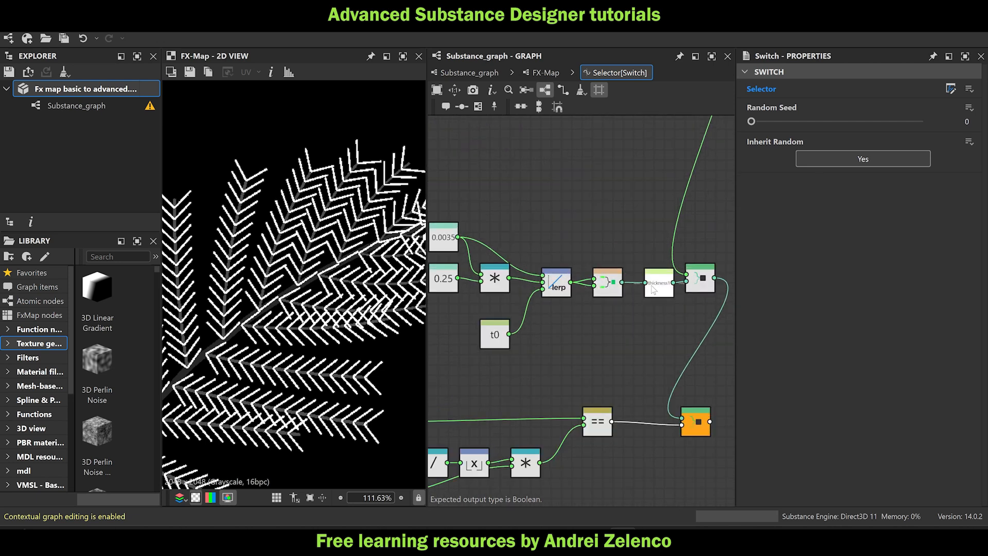
scroll(651, 287, up, 3)
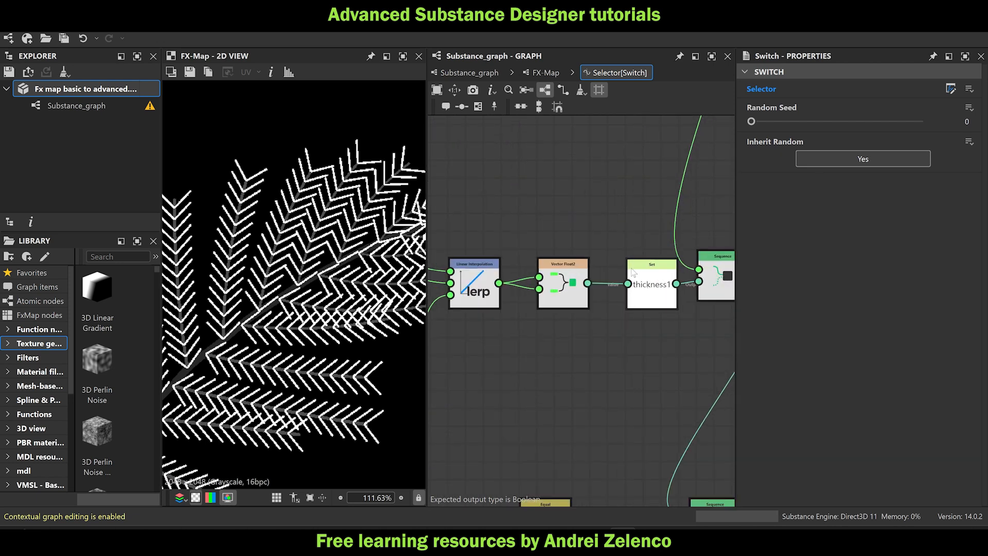
Add a Get Float2 node reading thickness1 to the Pattern Size function of the lower Switch's Quadrant.
click(544, 73)
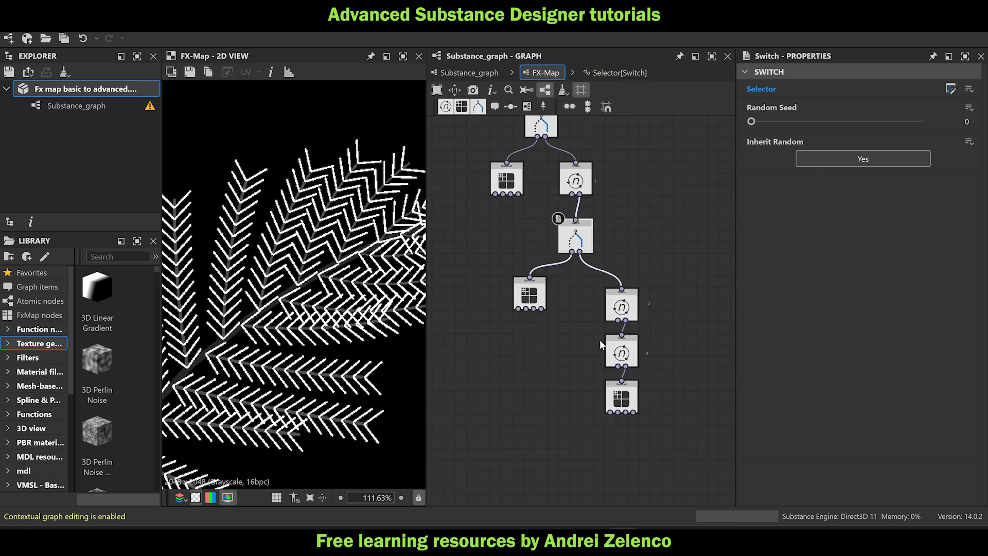
click(535, 298)
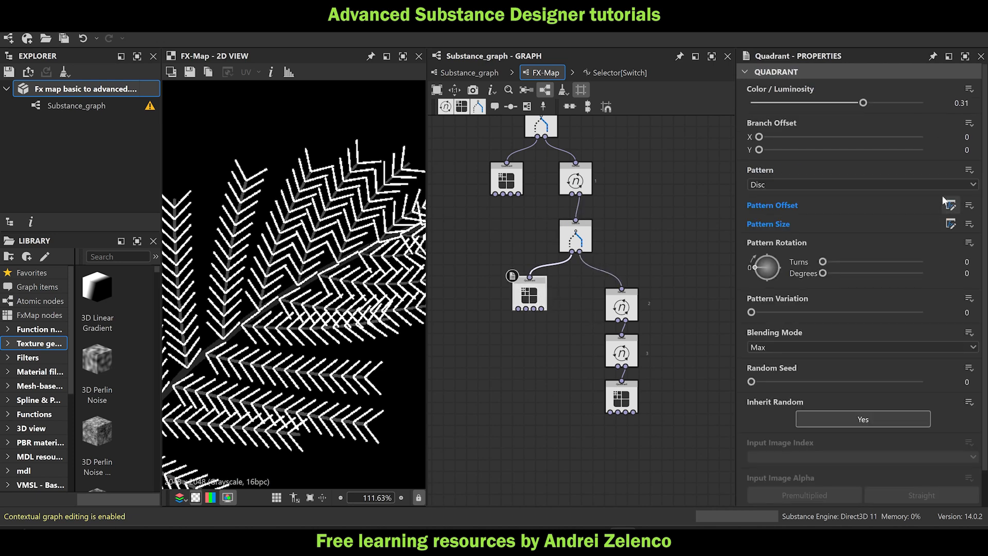
click(950, 204)
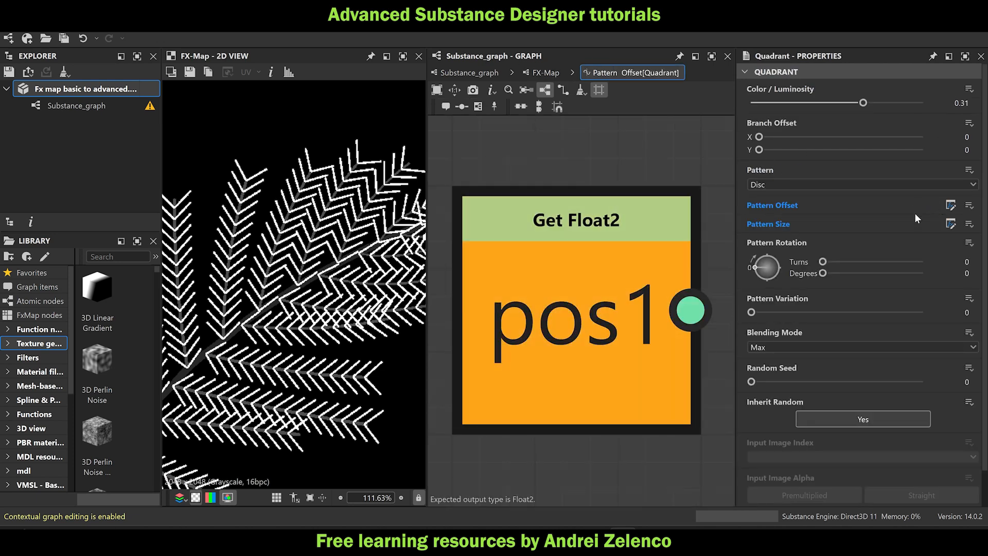
click(949, 225)
scroll(638, 257, up, 5)
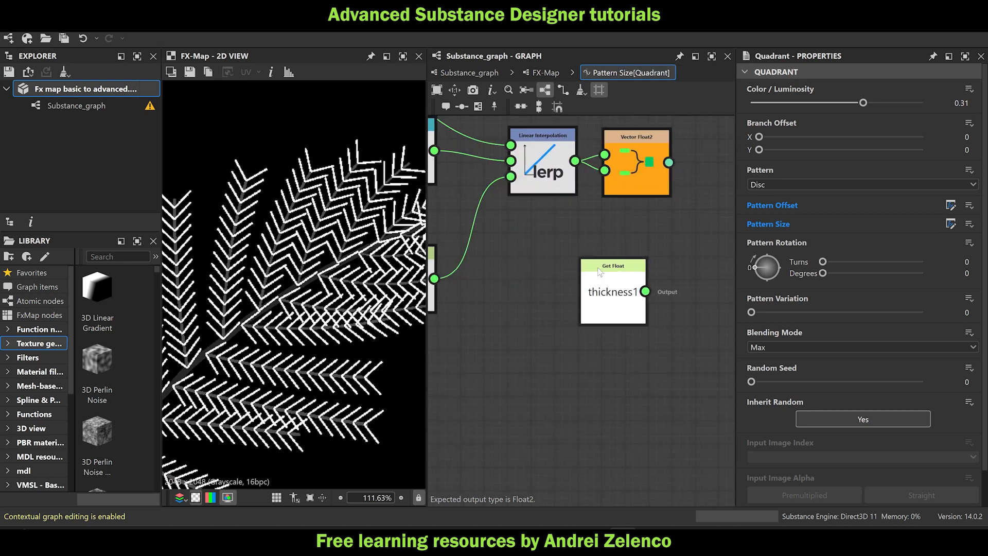
drag(639, 260, 597, 260)
middle_drag(612, 268, 527, 263)
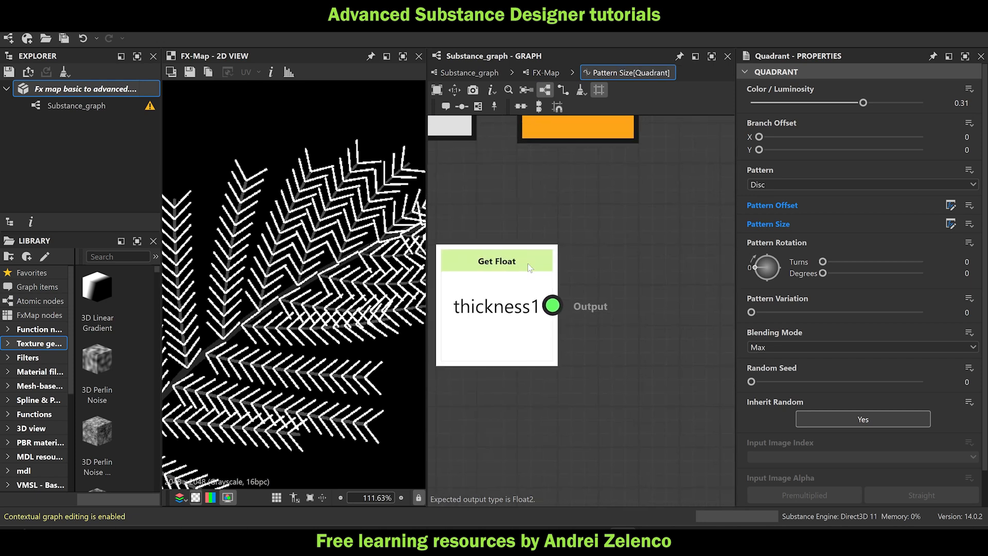
scroll(530, 262, down, 3)
click(638, 268)
key(space)
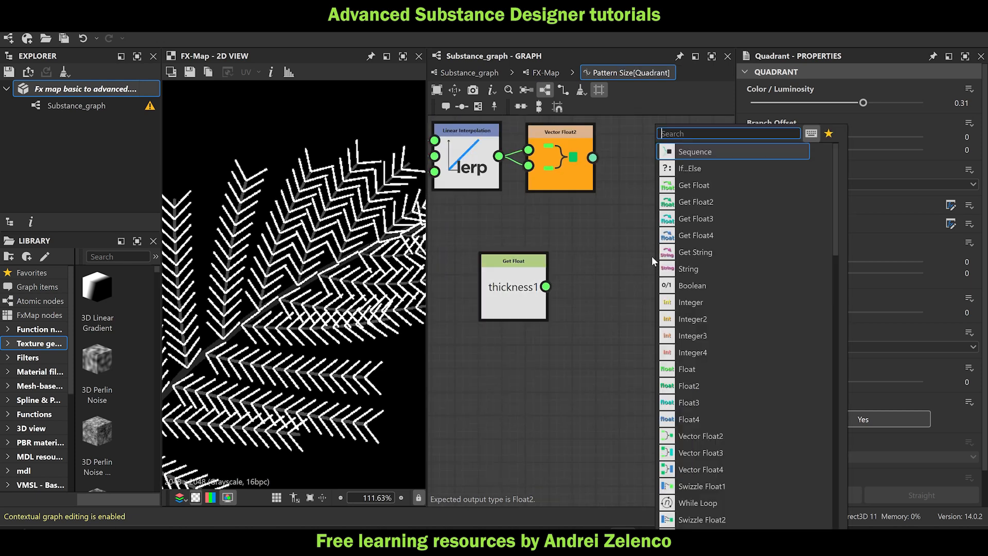
text(ge)
click(708, 168)
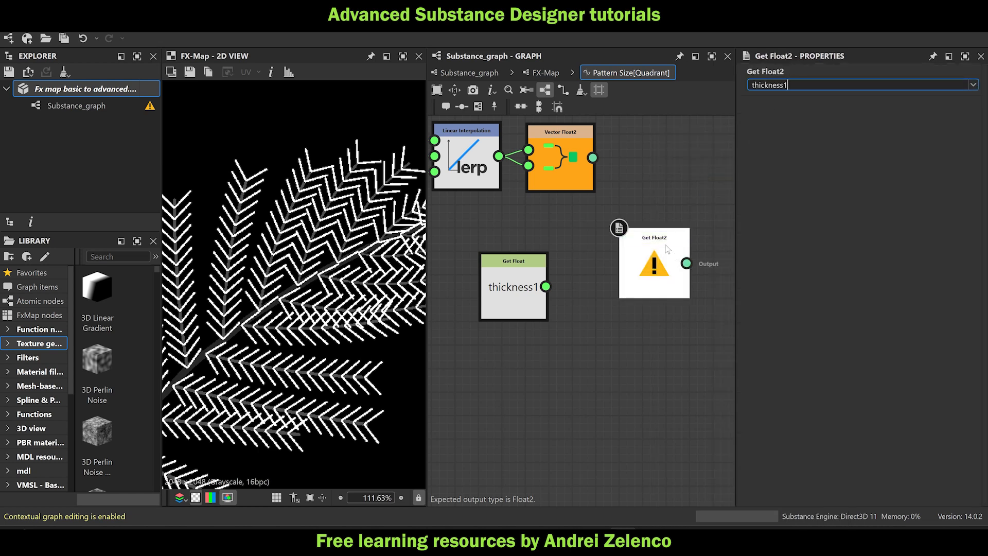
key(Return)
Set the thickness1 Get Float2 node as the function's output, clear out the old size nodes, and save the package.
right_click(652, 258)
click(692, 314)
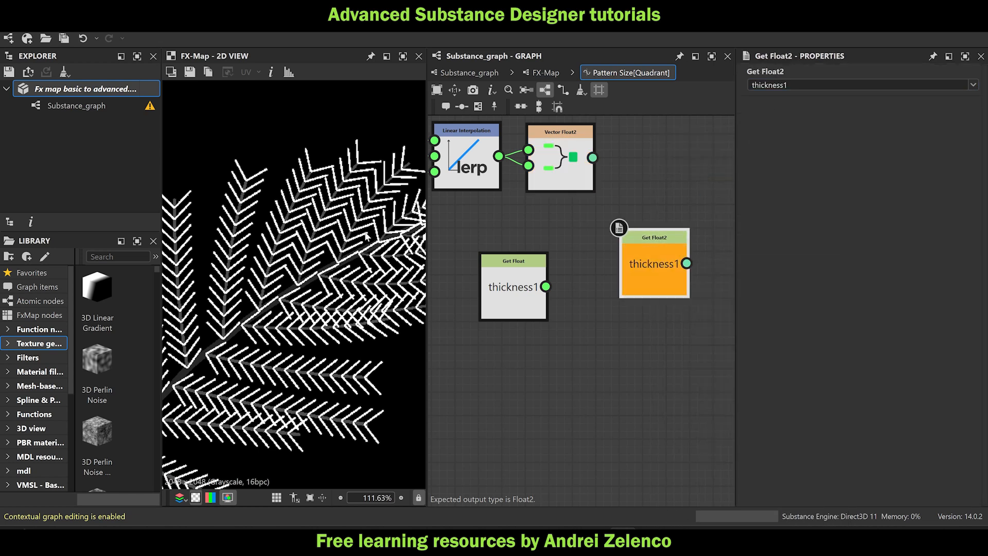
scroll(529, 298, down, 3)
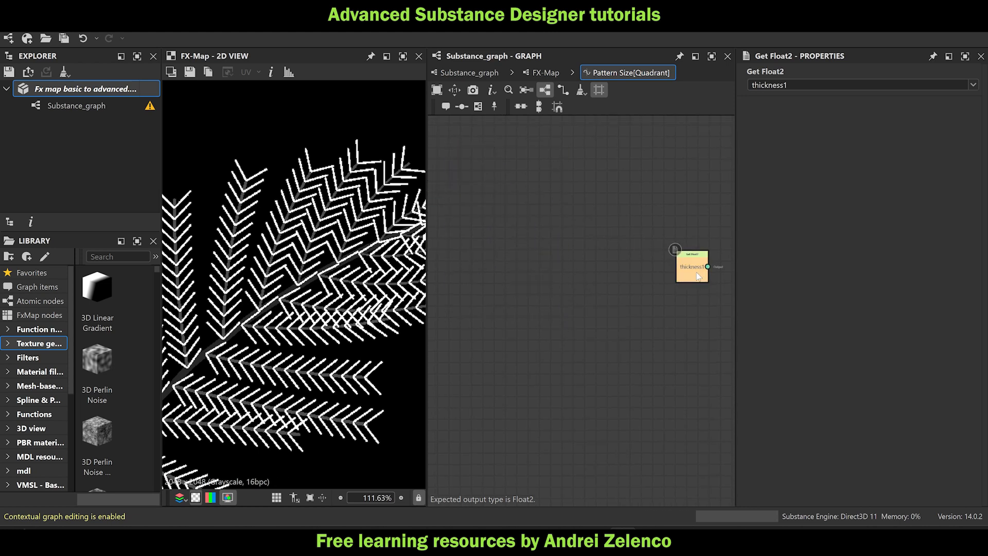
drag(707, 280, 650, 280)
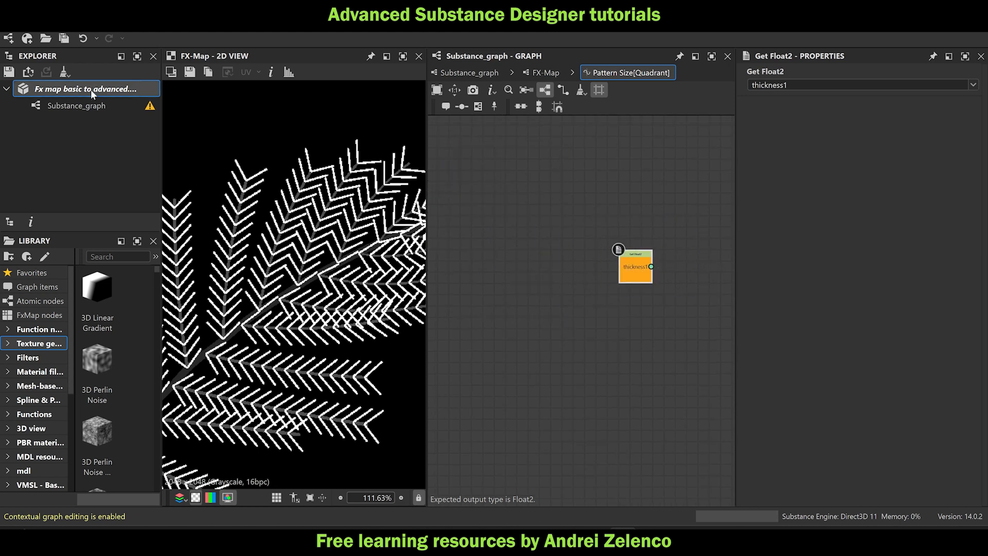
key(ctrl+s)
drag(680, 219, 615, 292)
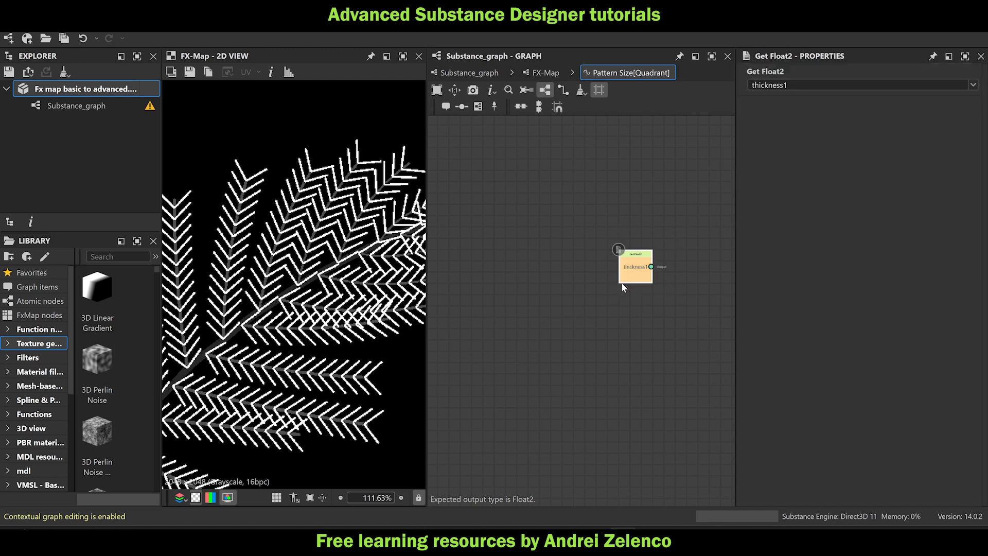
Move the lowest Quadrant down and disconnect it from the Iterate node above it.
click(544, 72)
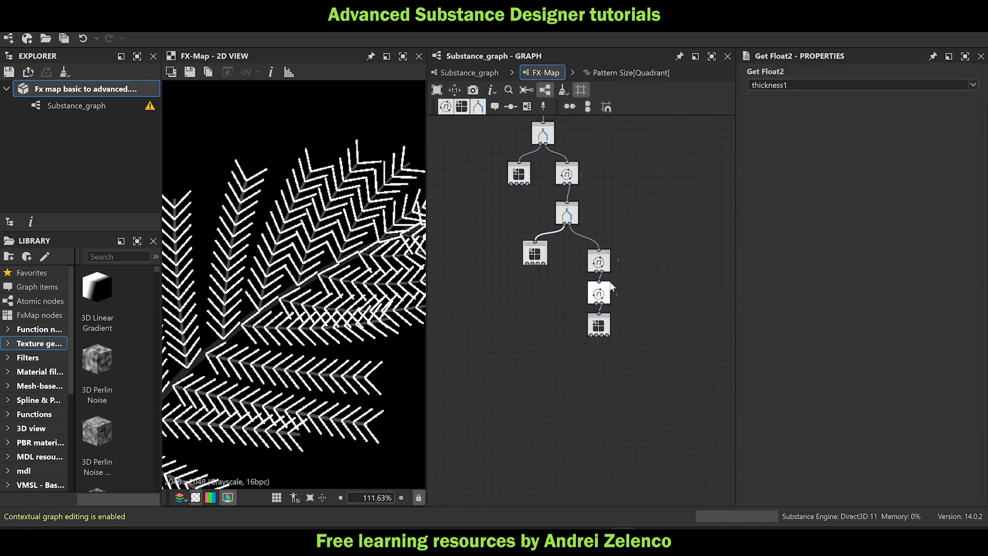
click(599, 351)
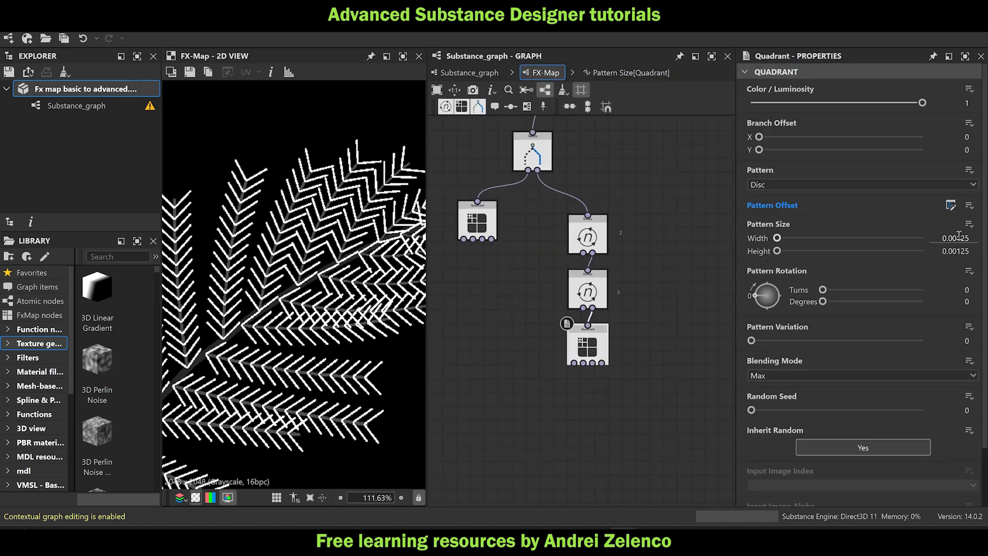
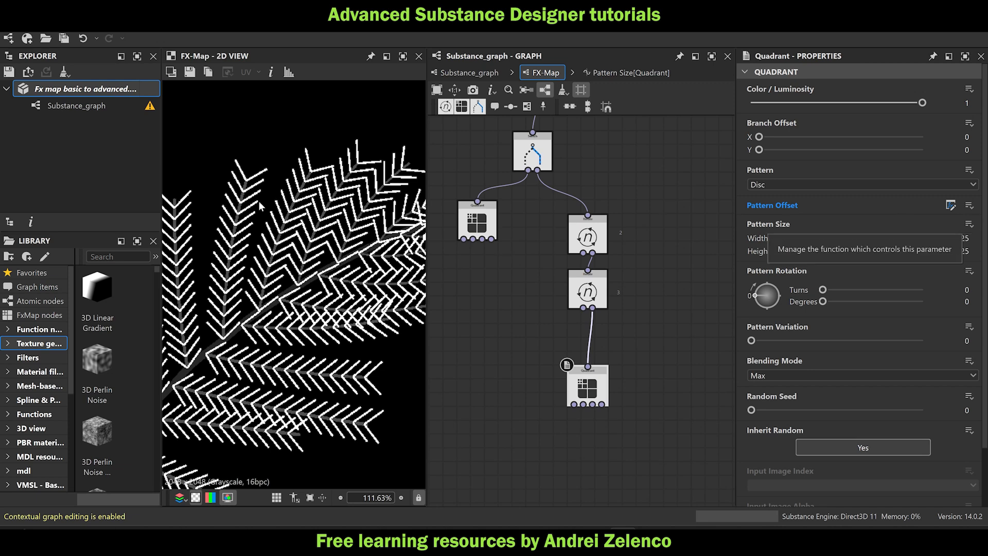
scroll(262, 206, down, 3)
scroll(345, 236, down, 3)
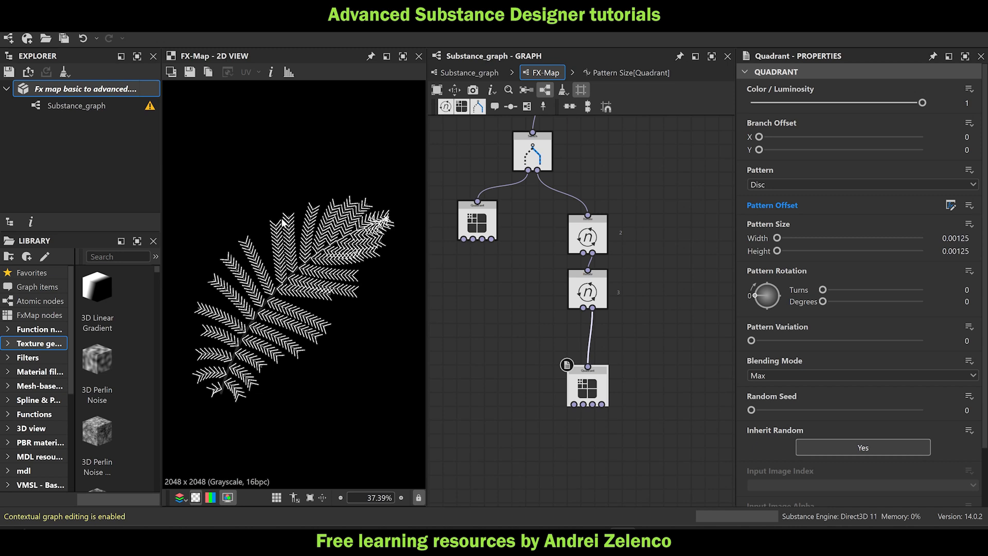
scroll(338, 214, down, 3)
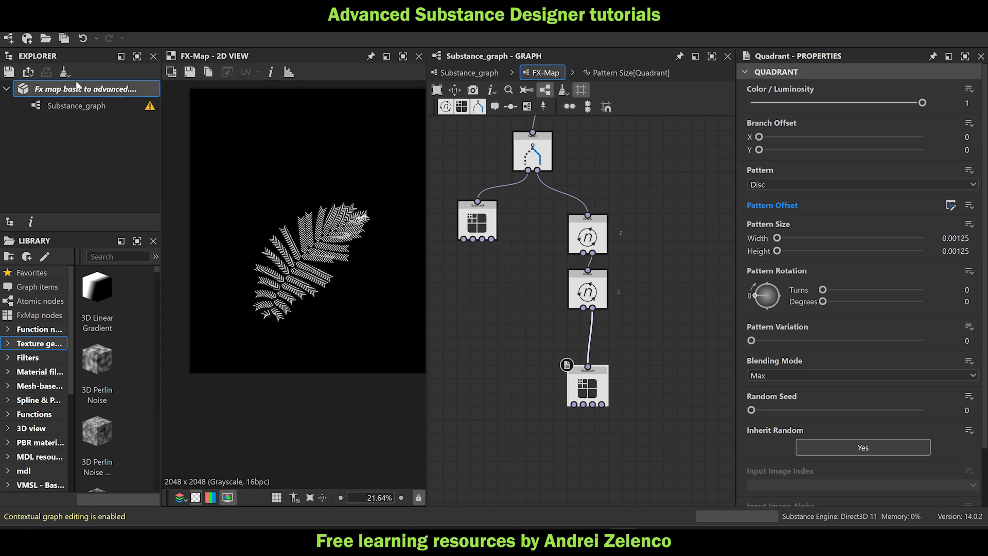
drag(78, 85, 520, 375)
scroll(588, 351, up, 1)
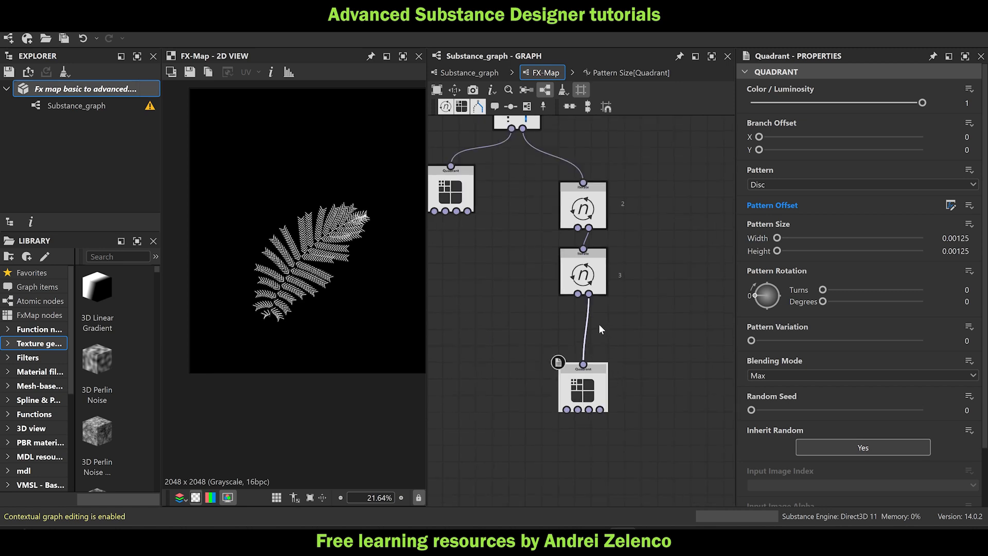
scroll(616, 324, up, 3)
drag(619, 323, 527, 338)
key(Delete)
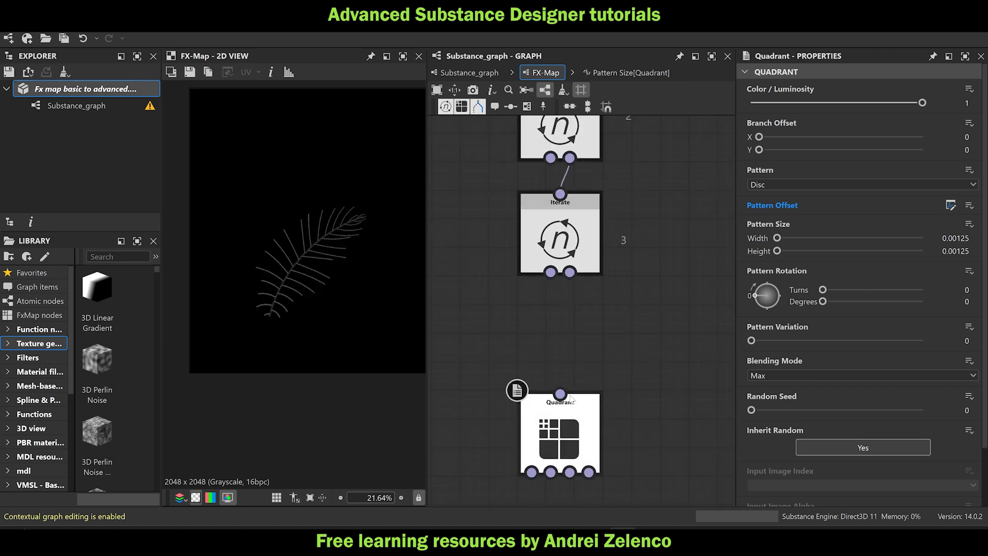
Create an empty function for the lowest Quadrant's Pattern Size and paste in the thickness1 Get Float2 node as its output.
scroll(571, 399, up, 2)
click(961, 225)
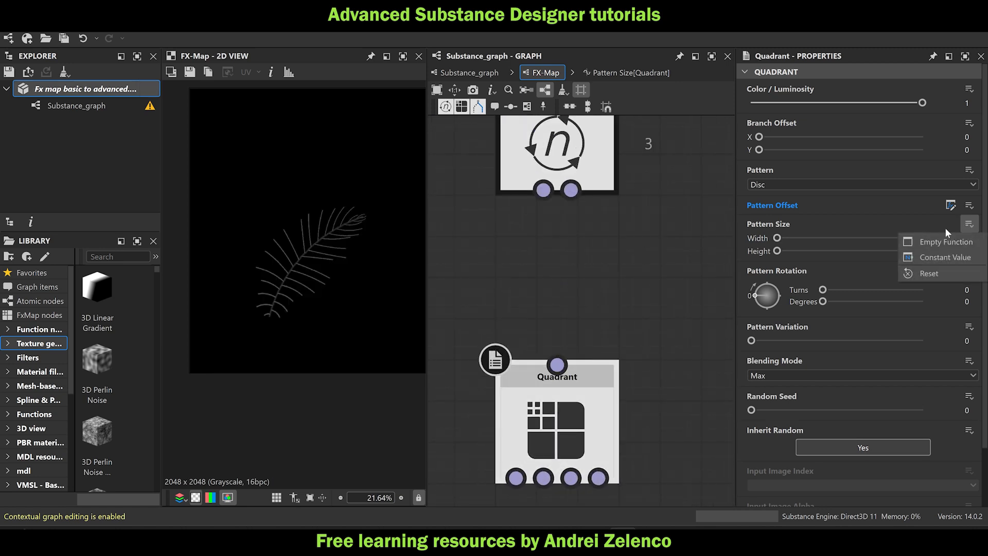
click(938, 240)
key(ctrl+v)
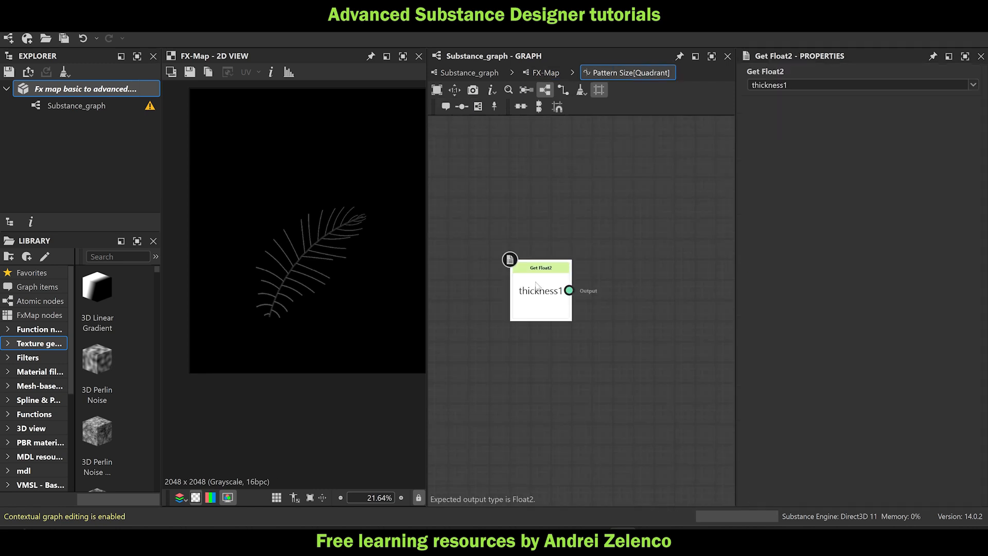
right_click(538, 292)
click(581, 347)
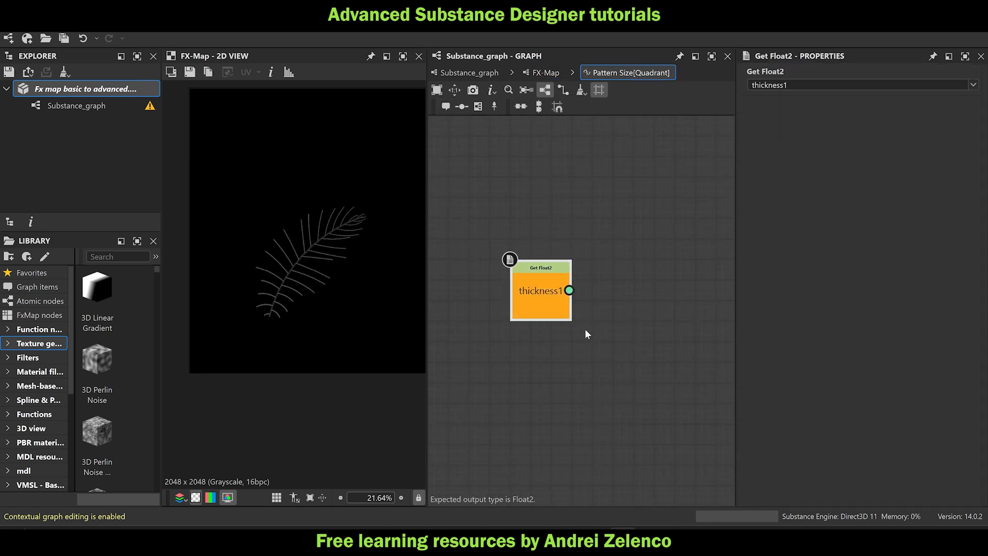
Reconnect the lowest Quadrant to the second output of the Iterate node and inspect the branch thickness across the leaf.
click(546, 72)
drag(557, 365, 571, 191)
scroll(264, 353, up, 7)
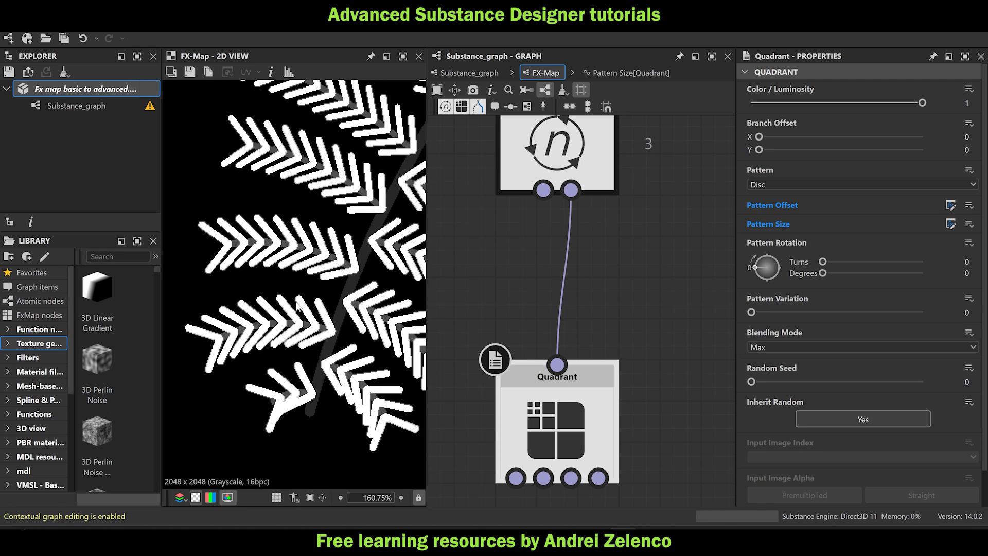
scroll(302, 306, down, 8)
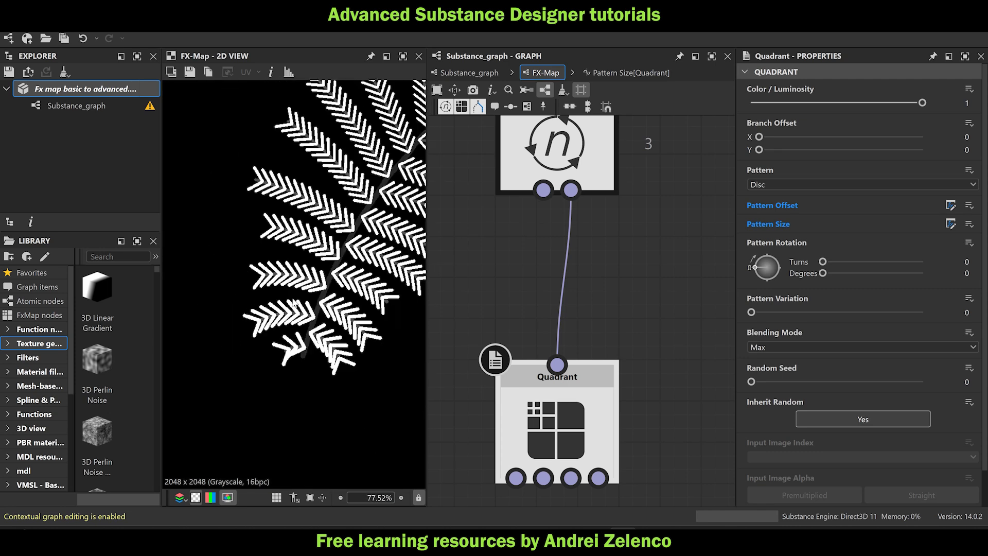
middle_drag(405, 170, 331, 235)
scroll(331, 234, up, 8)
scroll(363, 183, up, 4)
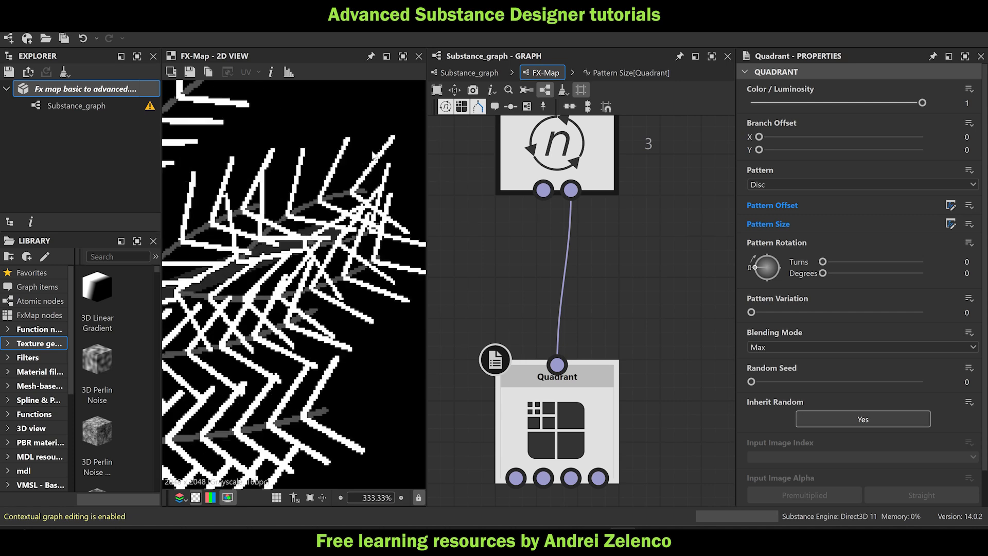
scroll(502, 262, down, 1)
scroll(320, 236, down, 2)
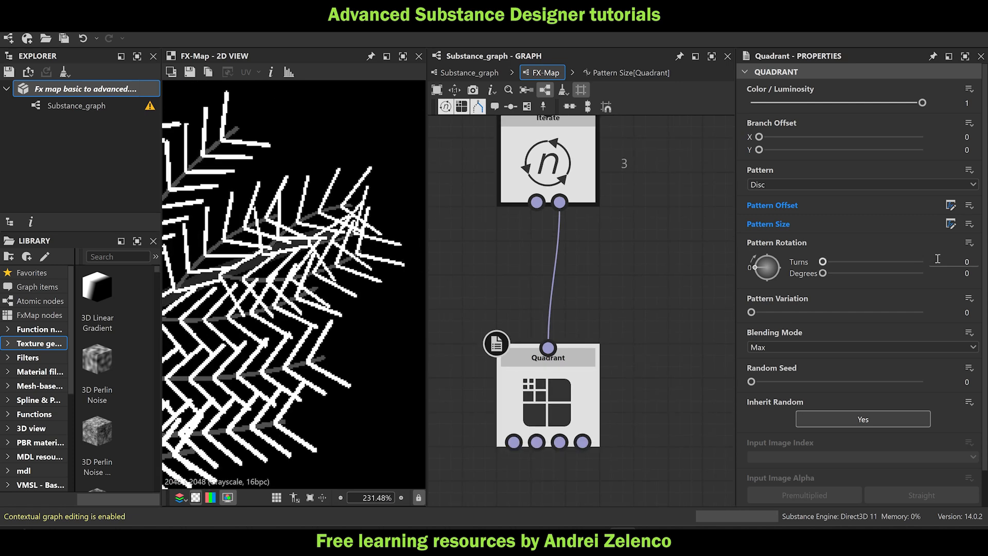
In the lowest Quadrant's Pattern Size function, add a Scalar Multiplication node fed by thickness1 and a separate Float node.
click(951, 224)
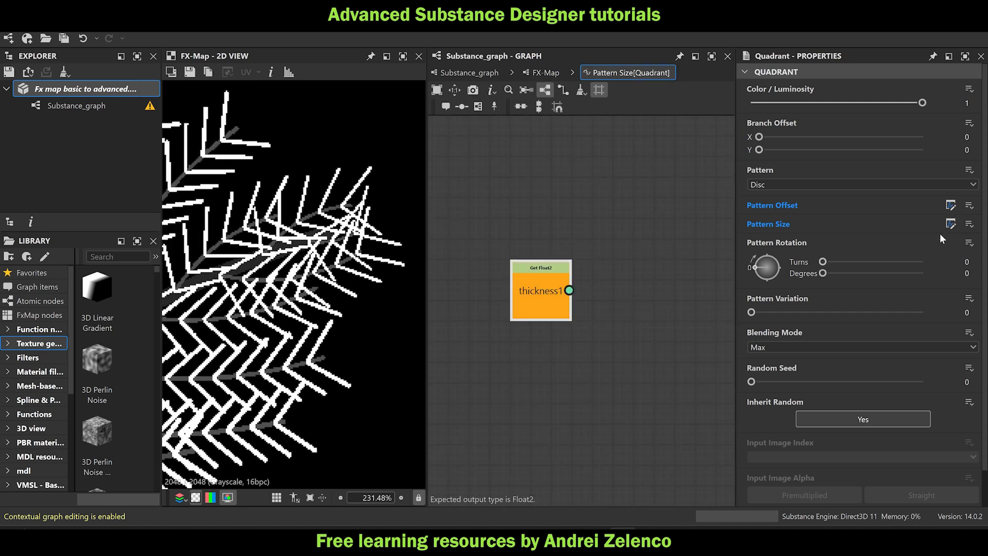
click(542, 289)
key(space)
text(sc)
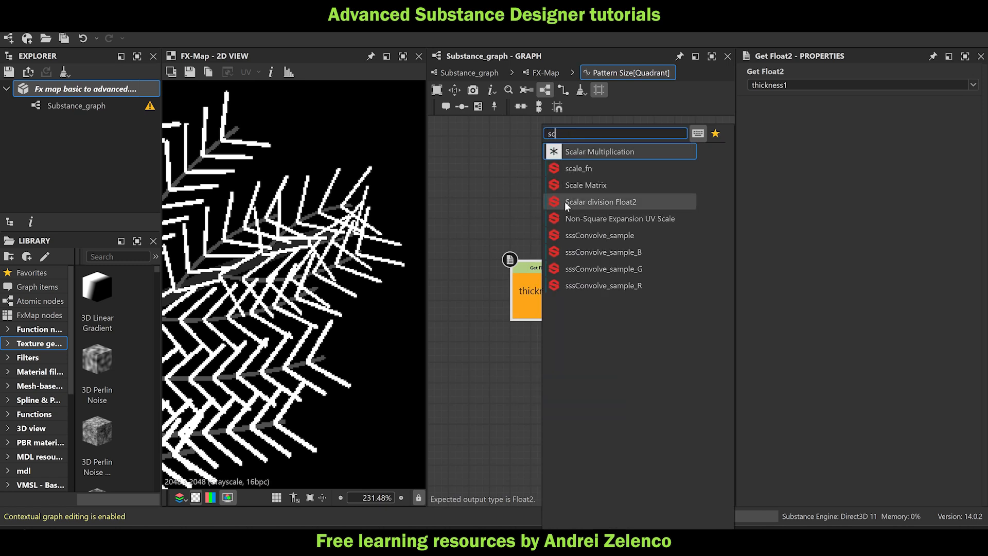
click(592, 153)
key(space)
text(fl)
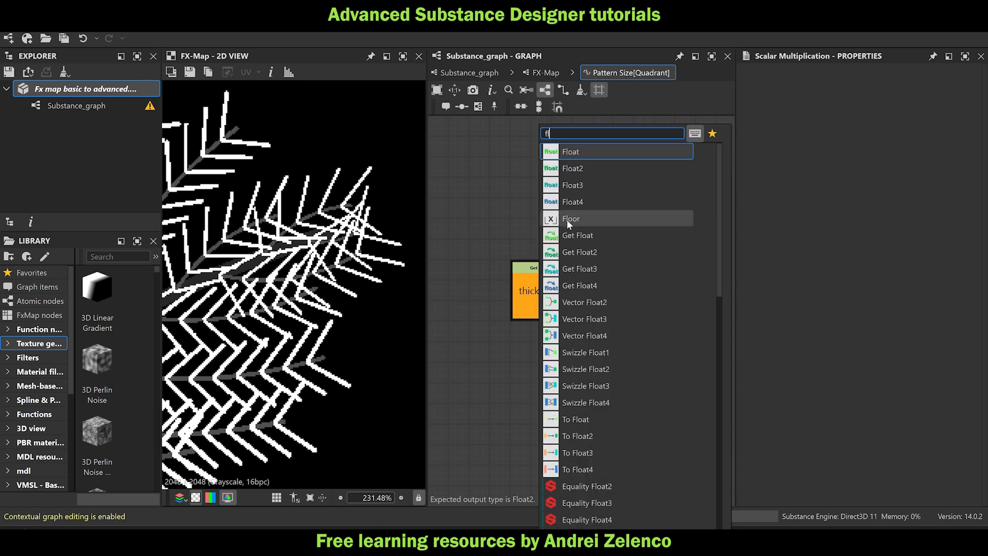
click(575, 153)
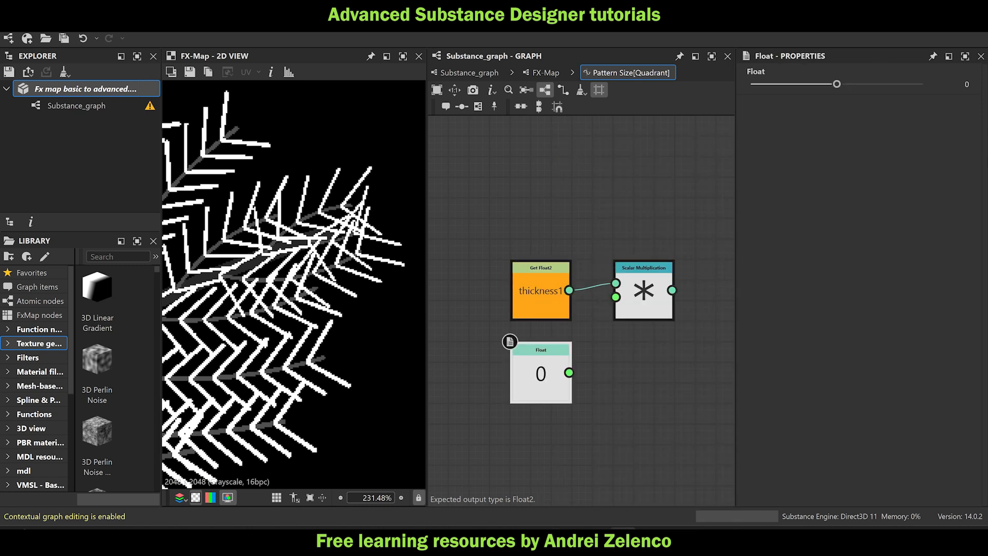
Set the new Float to 0.5 and connect it to the Scale input of the Scalar Multiplication node.
double_click(965, 83)
text(0.5)
click(682, 346)
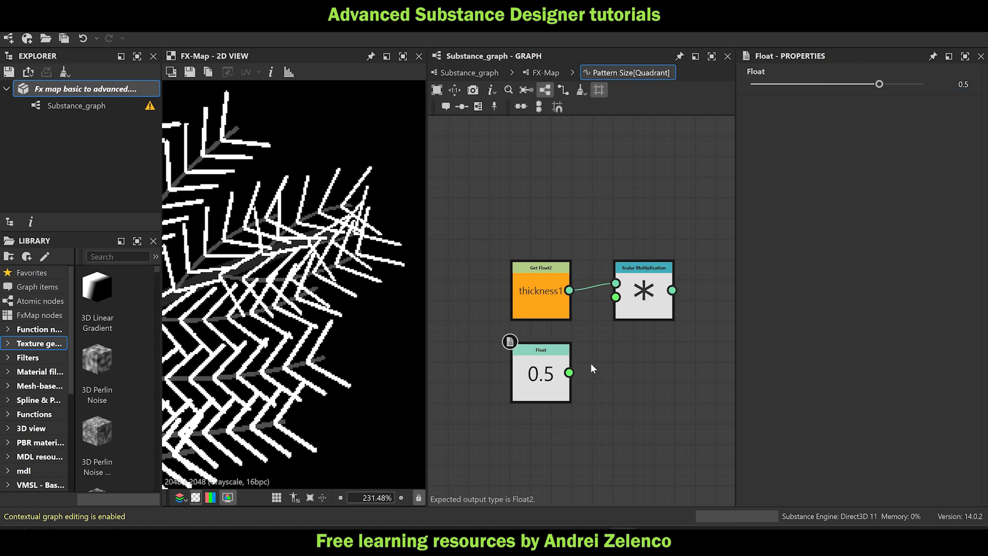
drag(569, 373, 621, 337)
click(623, 340)
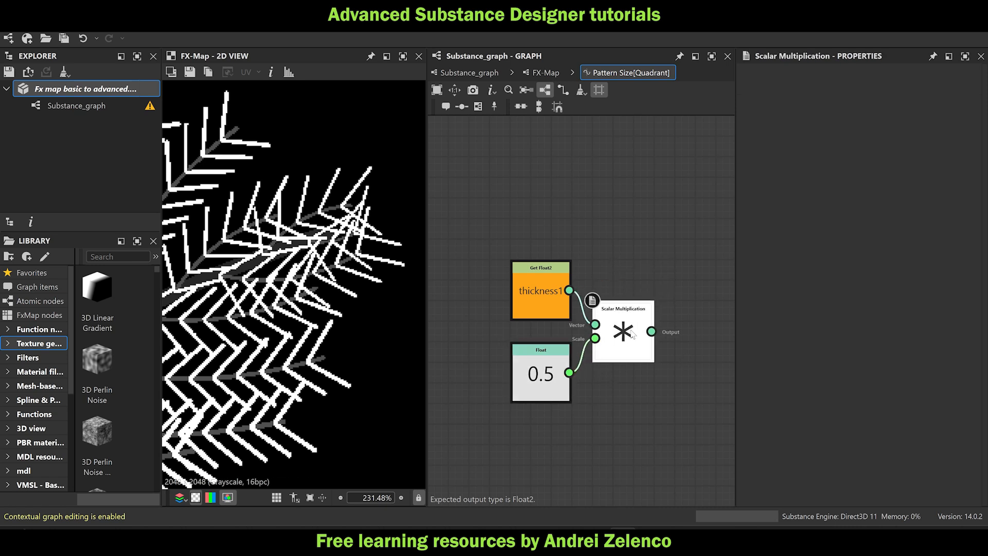
Set the Scalar Multiplication node as the Pattern Size output and inspect the second-level branches in the 2D view.
right_click(628, 333)
click(663, 384)
scroll(323, 315, down, 6)
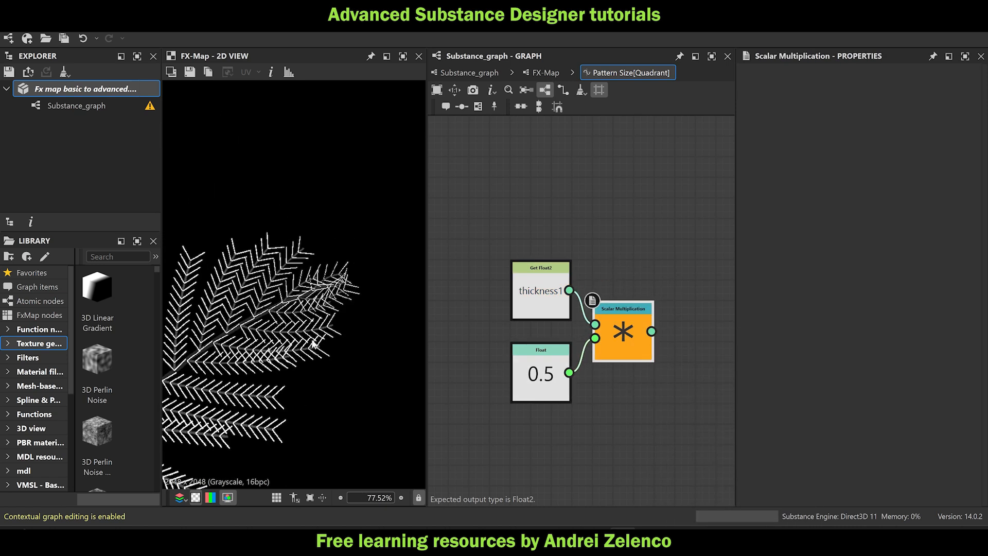
middle_drag(313, 342, 413, 221)
middle_drag(301, 268, 420, 205)
scroll(280, 289, up, 3)
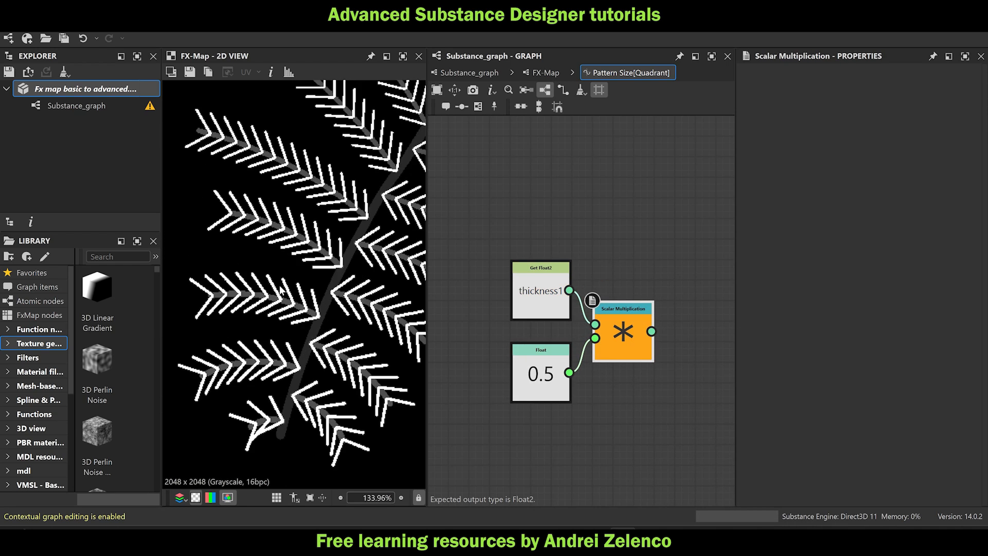
Try a different value for the 0.0035 Float in the lower Switch's Selector function, check the leaf, and undo the change.
click(546, 73)
scroll(595, 259, down, 3)
scroll(569, 245, up, 2)
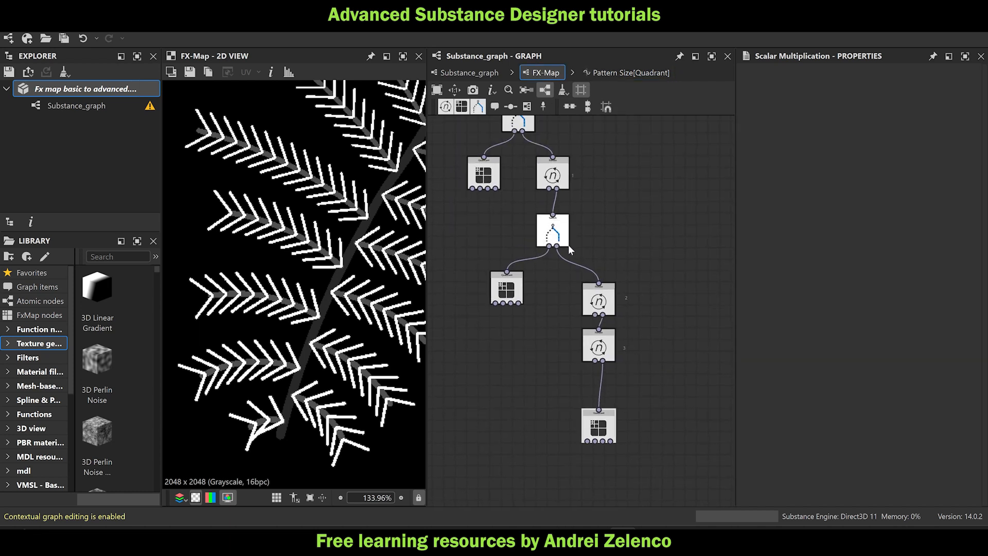
click(569, 245)
scroll(337, 247, up, 3)
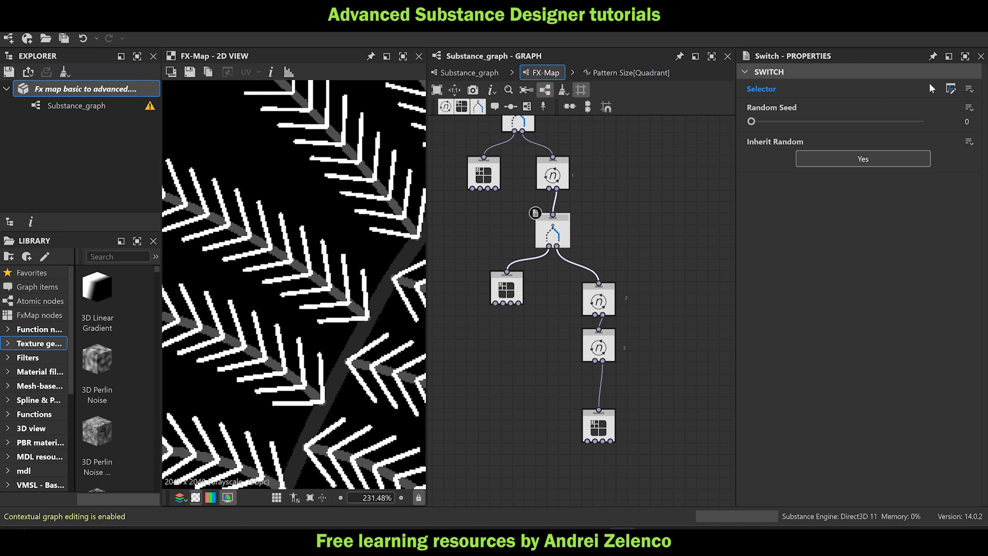
click(950, 89)
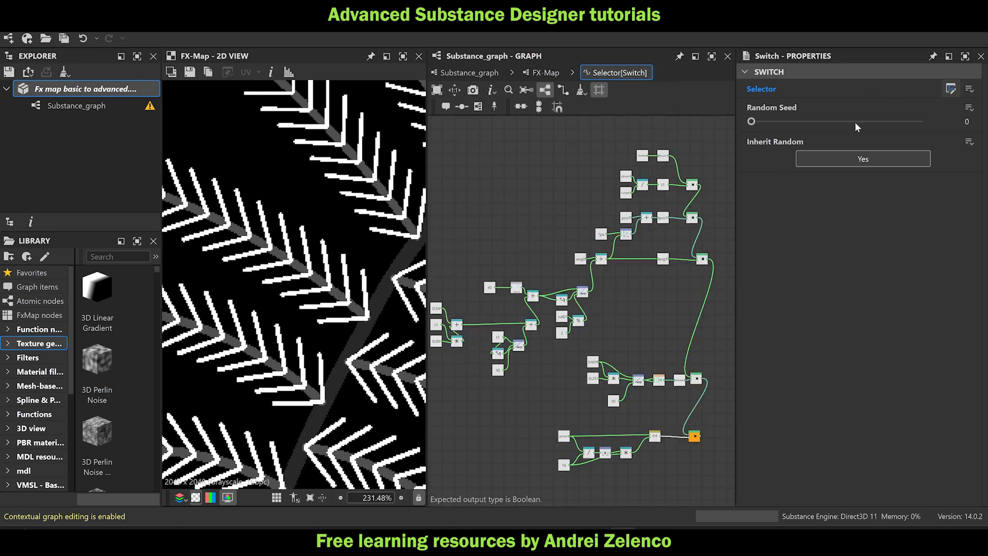
scroll(602, 372, up, 3)
click(565, 346)
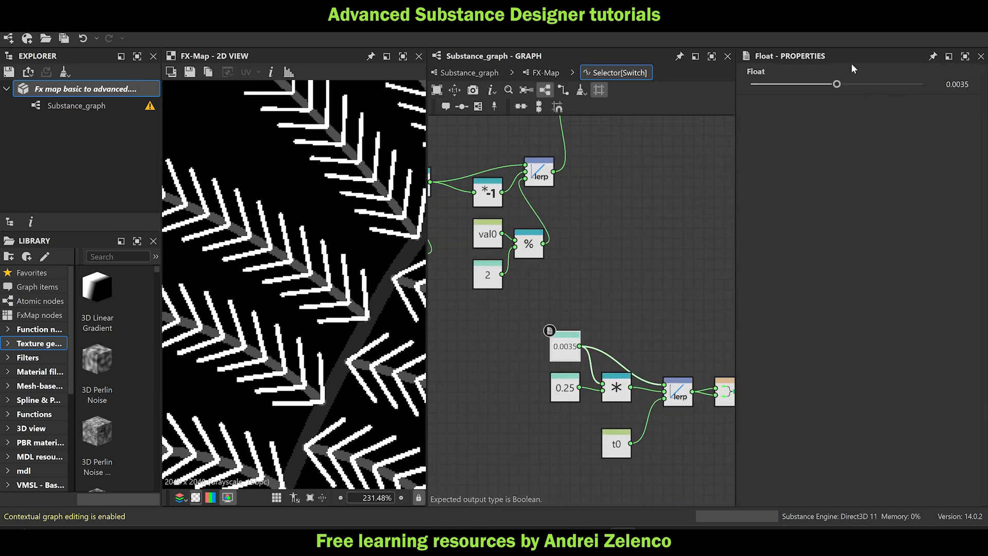
drag(837, 87, 838, 92)
scroll(306, 212, down, 6)
middle_drag(306, 212, 251, 287)
key(ctrl+z)
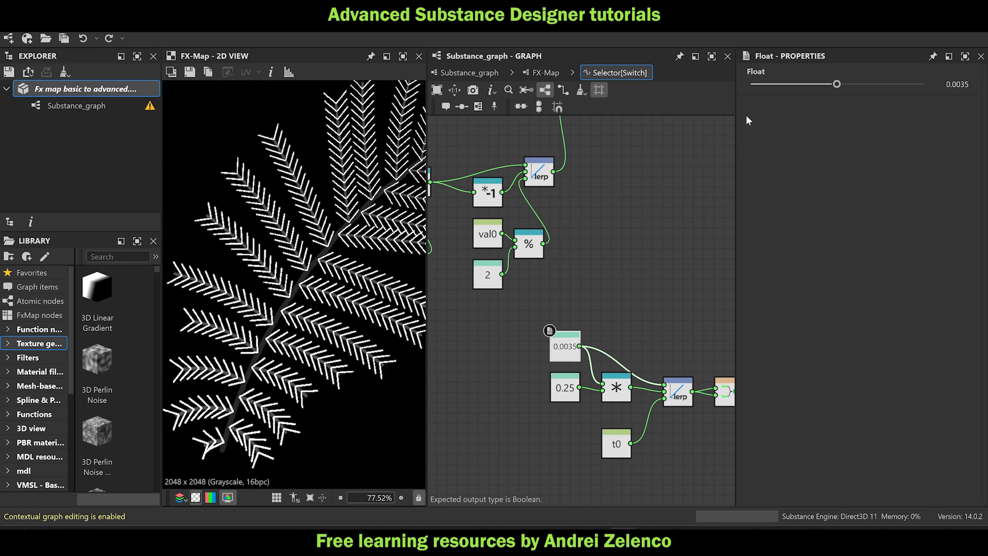
Save the package and view the leaf pattern in the 2D view.
click(115, 88)
scroll(218, 314, down, 2)
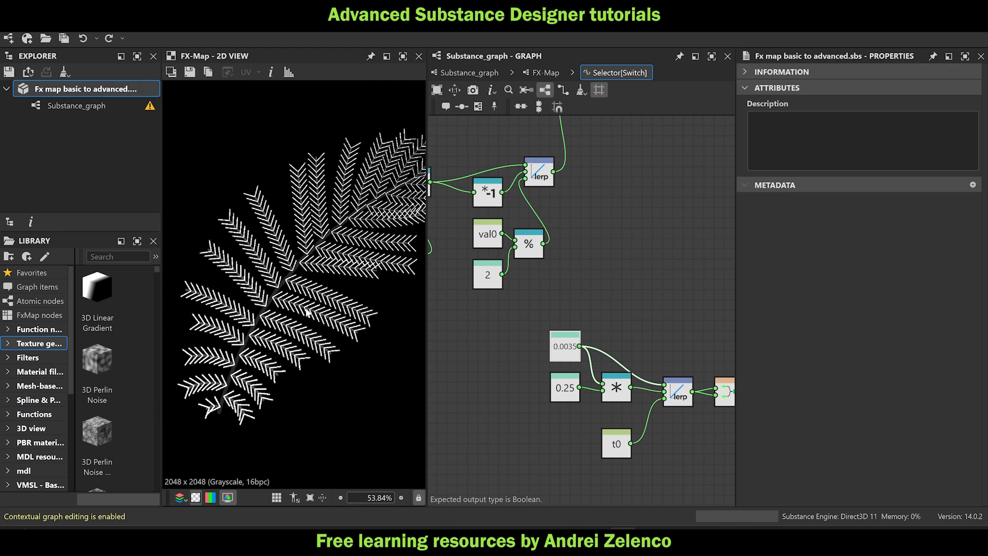
mouse_move(277, 359)
middle_down()
mouse_move(326, 307)
mouse_move(293, 363)
middle_up()
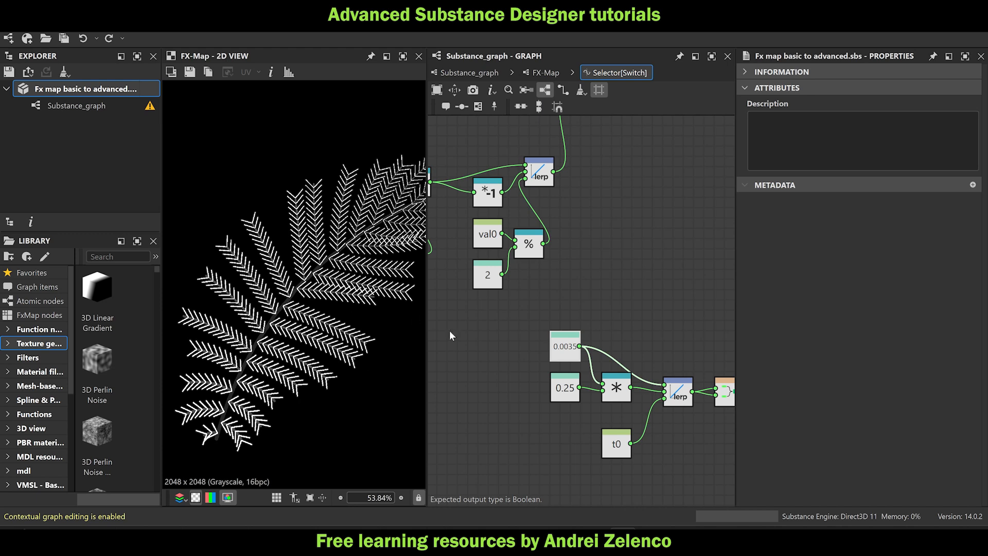
Examine the fern in the 2D view, comparing the branches and leaf strokes from base to tip.
scroll(272, 324, up, 4)
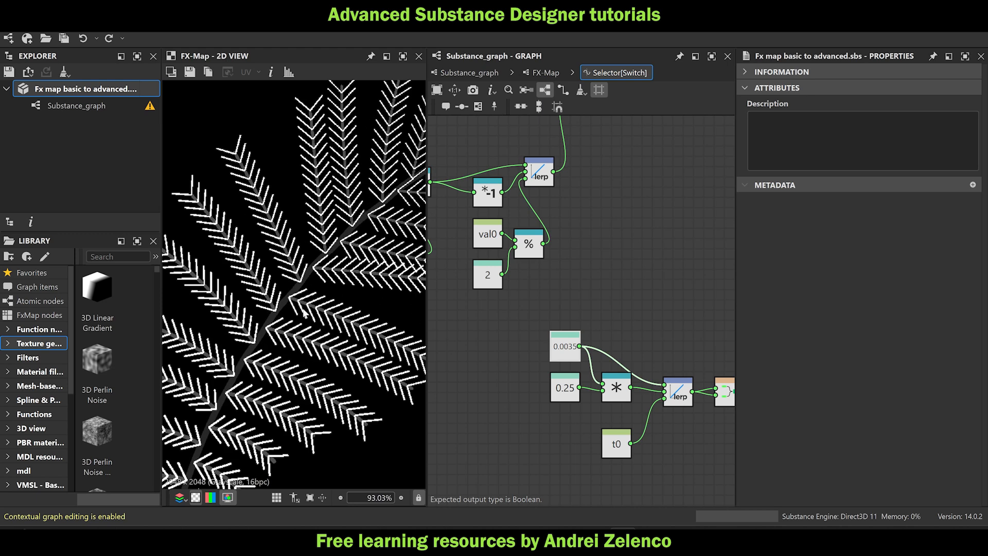
scroll(303, 311, down, 4)
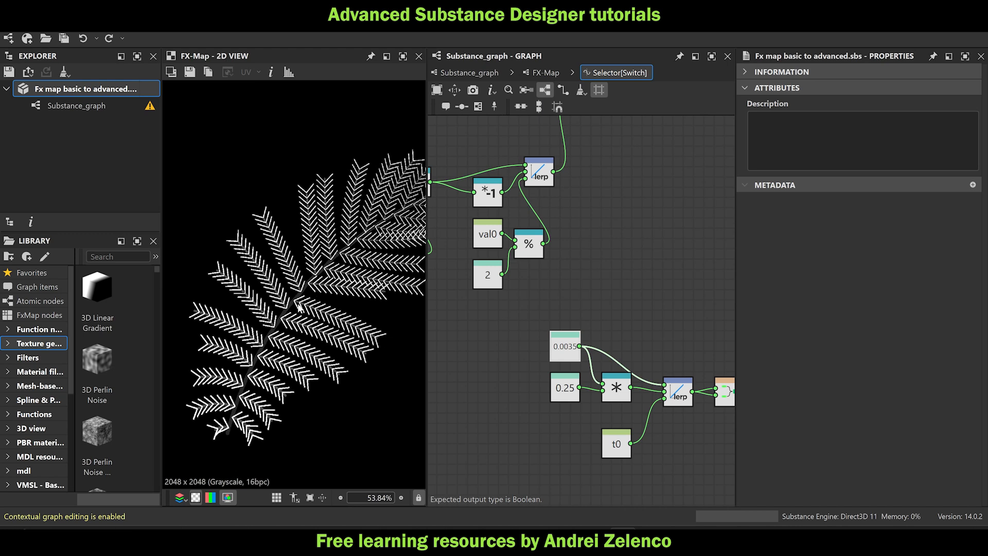
scroll(300, 307, up, 4)
middle_drag(316, 304, 223, 272)
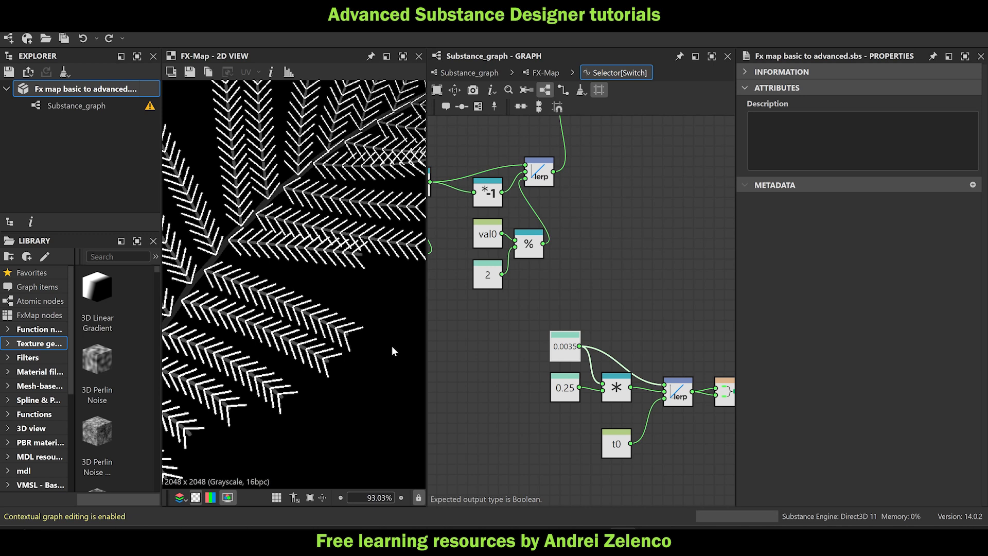
scroll(373, 338, down, 5)
scroll(289, 373, down, 1)
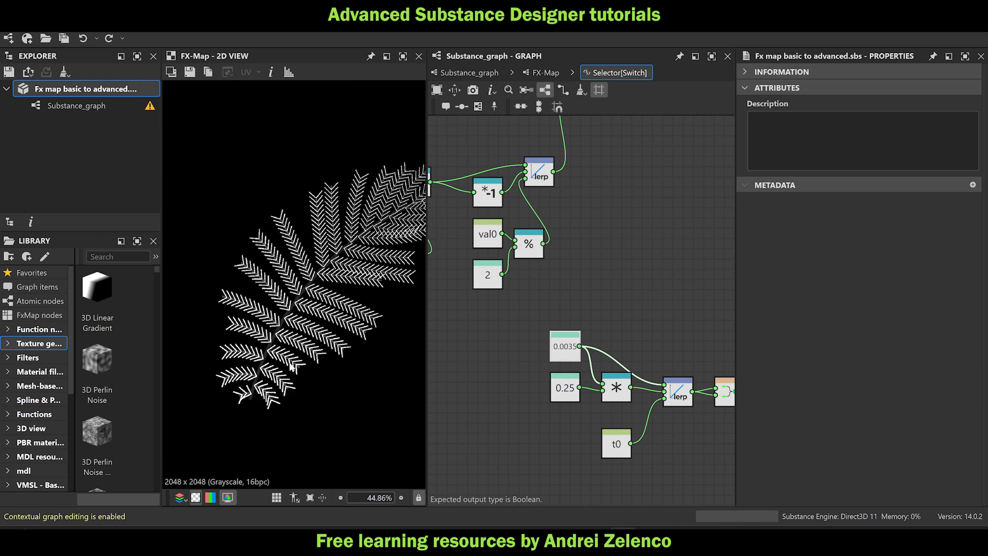
middle_drag(319, 380, 262, 370)
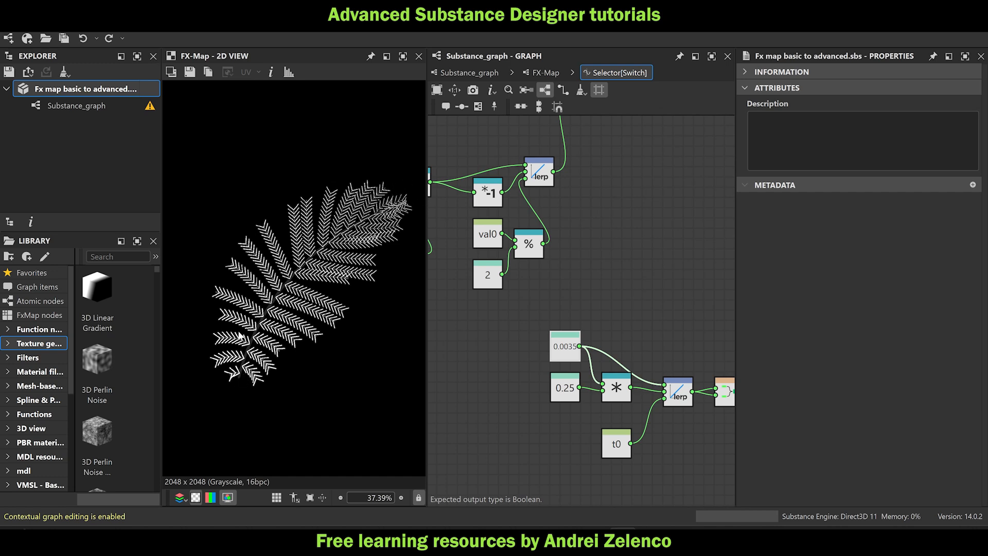
scroll(214, 371, up, 3)
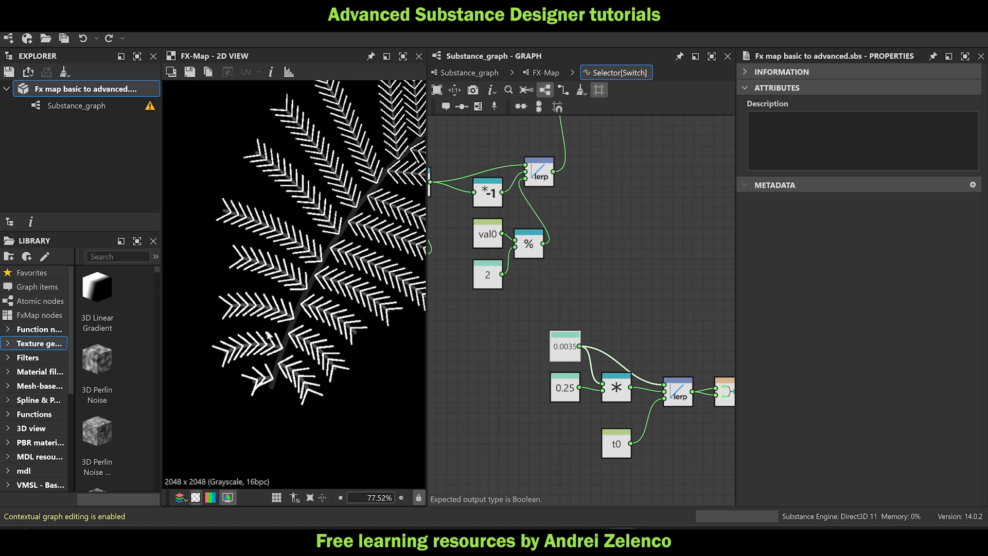
scroll(278, 340, down, 2)
scroll(270, 348, down, 2)
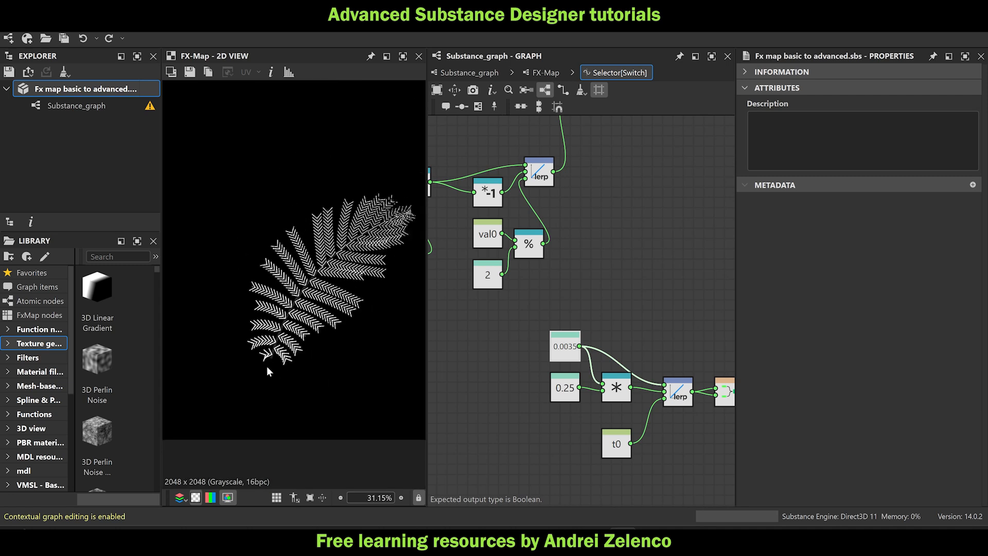
scroll(293, 335, up, 2)
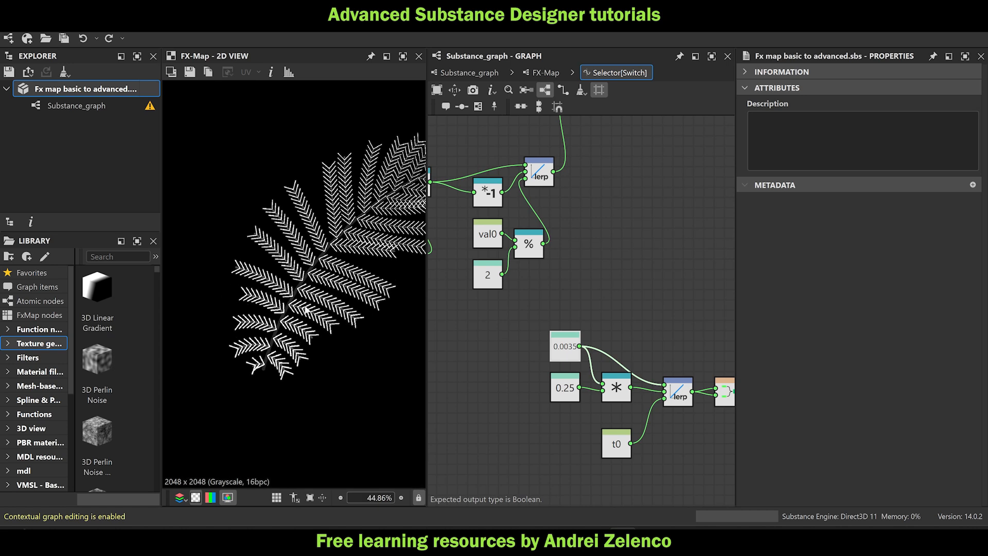
scroll(251, 299, up, 3)
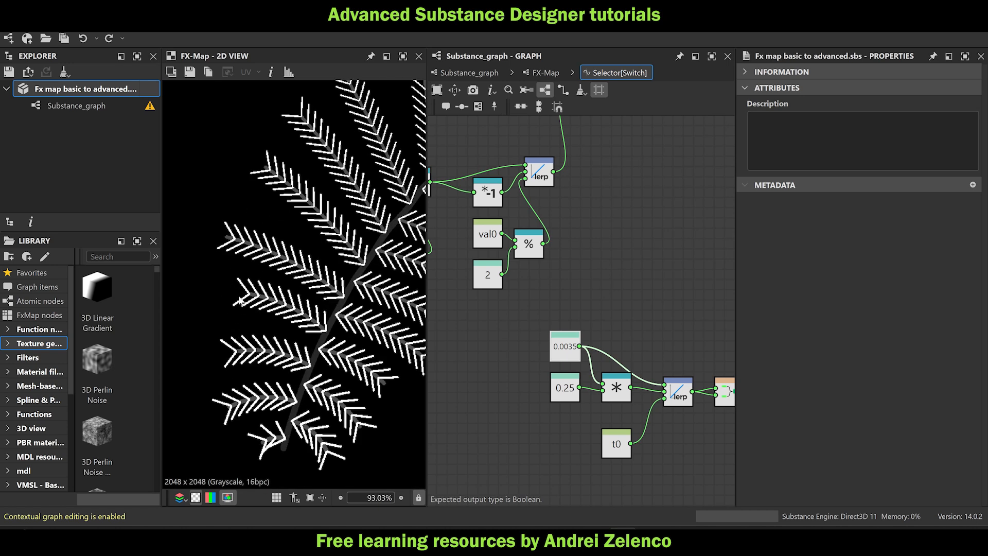
scroll(243, 312, down, 5)
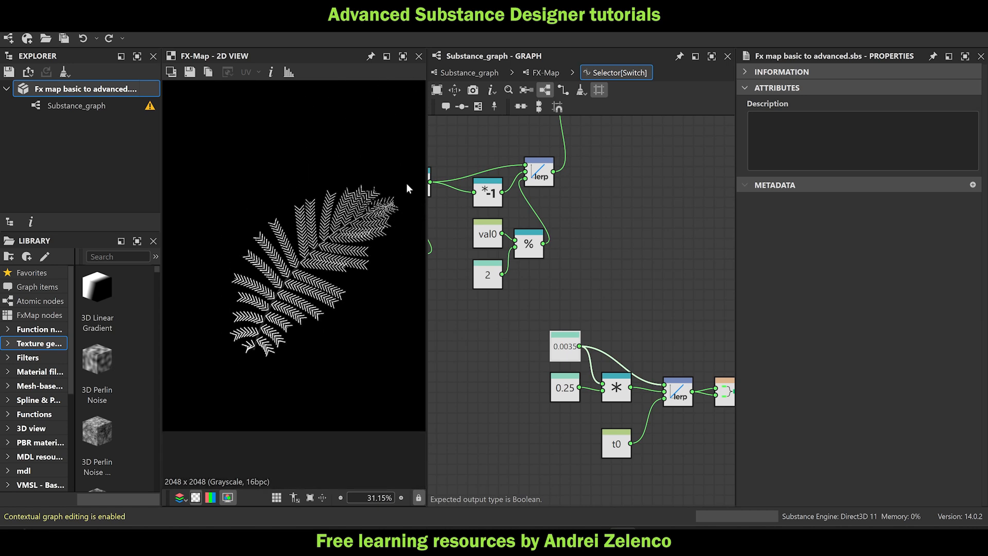
scroll(394, 206, up, 5)
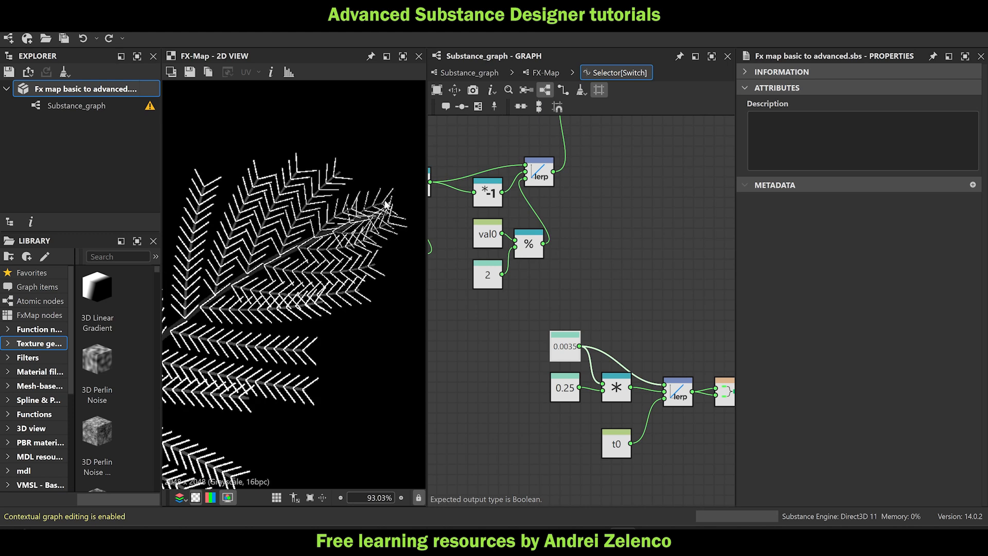
scroll(386, 203, down, 5)
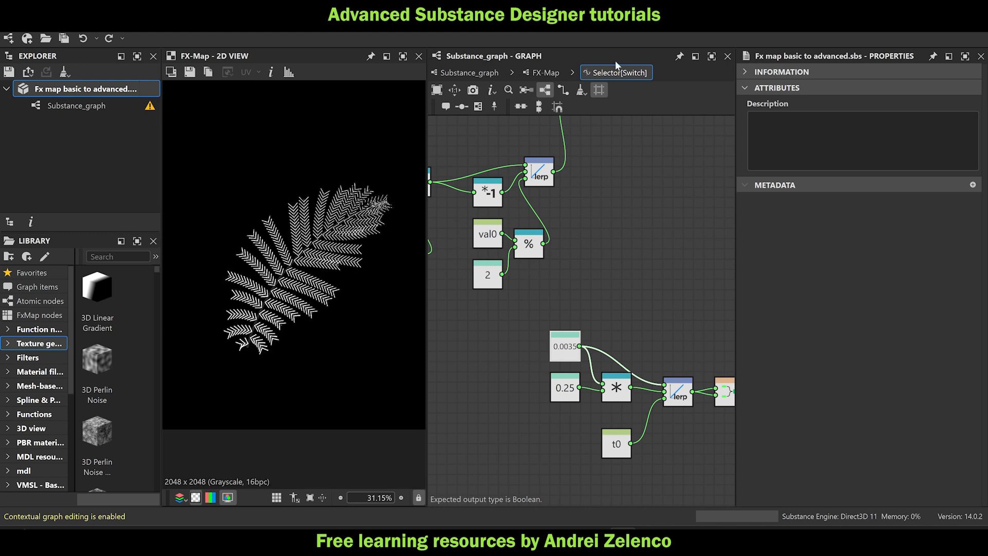
Return to the FX-Map graph and move the bottom quadrant node up, close beneath the last iterate node.
click(546, 72)
scroll(379, 252, up, 8)
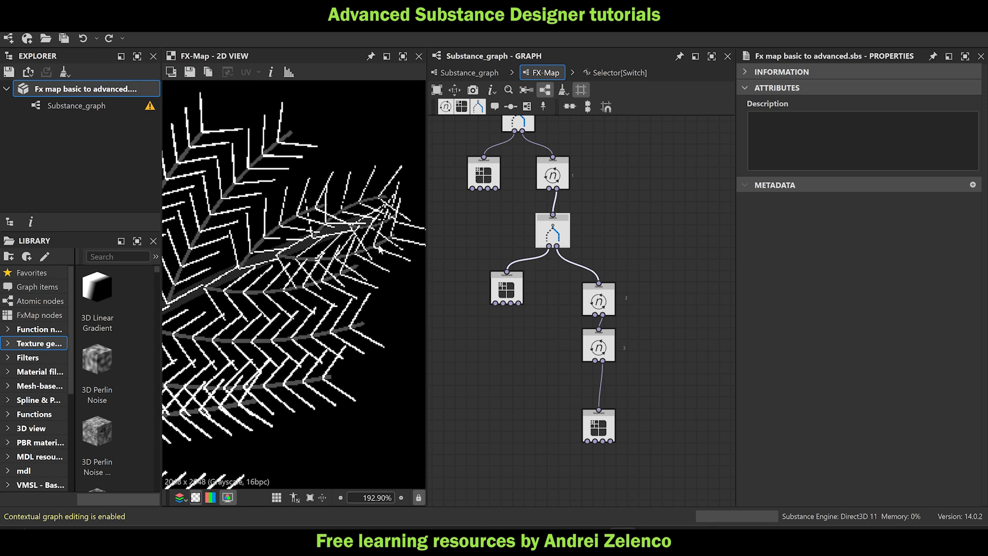
drag(601, 431, 602, 396)
scroll(391, 195, up, 2)
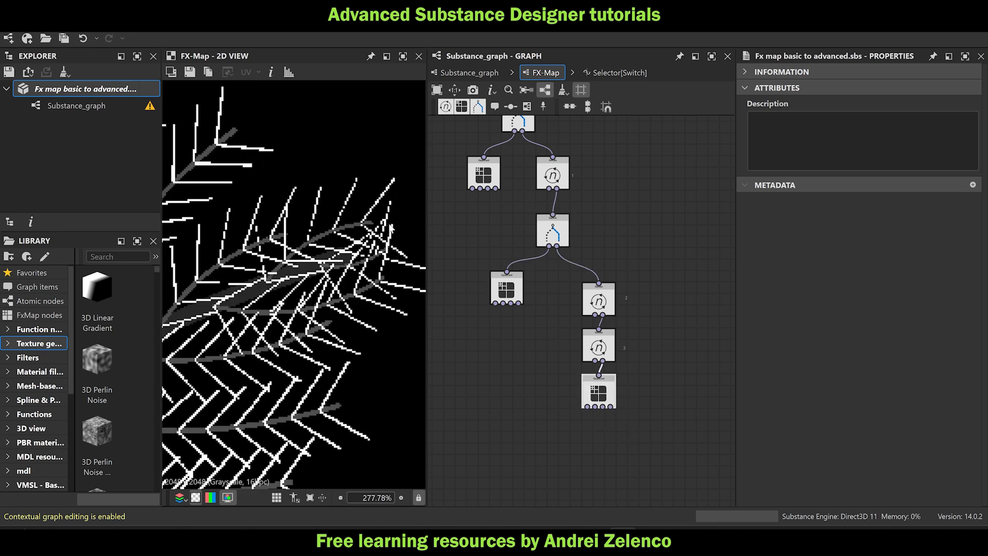
In the bottom quadrant's Pattern Size function, set the Float that multiplies thickness1 to 0.75.
click(598, 392)
click(951, 224)
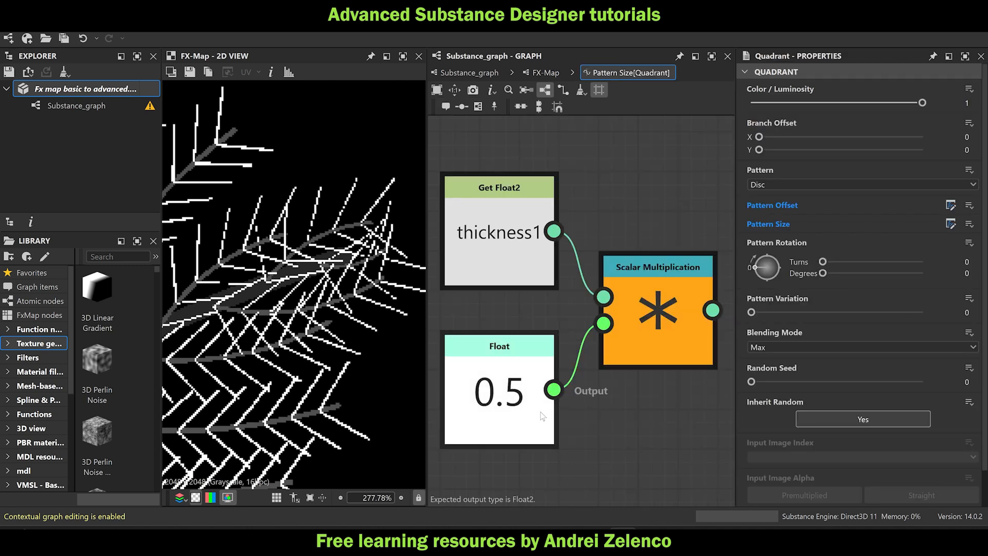
click(965, 82)
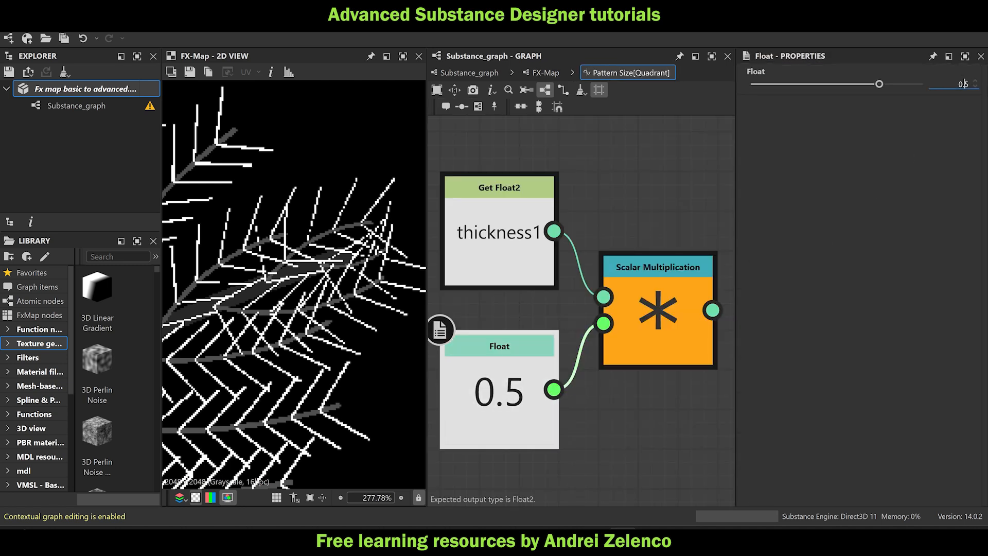
text(7)
key(Return)
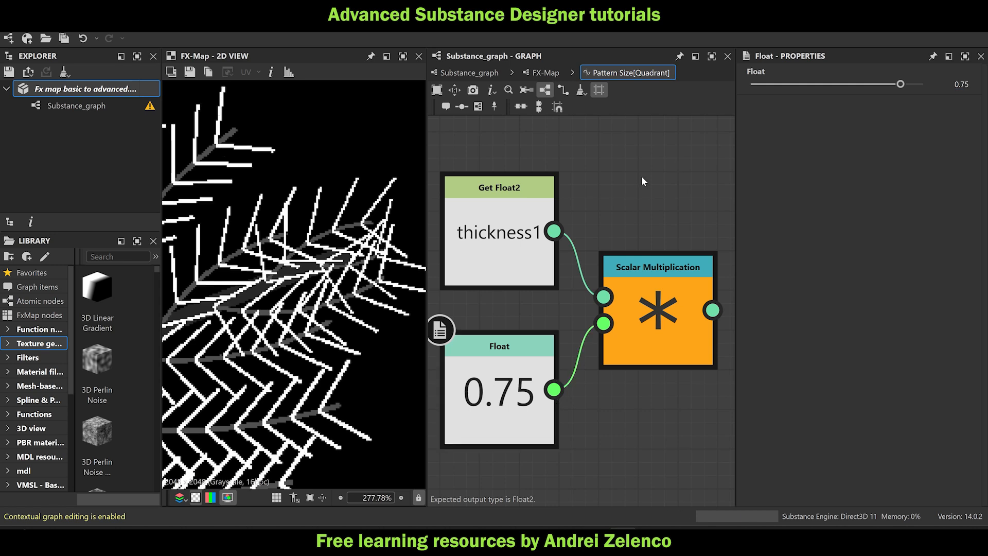
scroll(335, 263, down, 10)
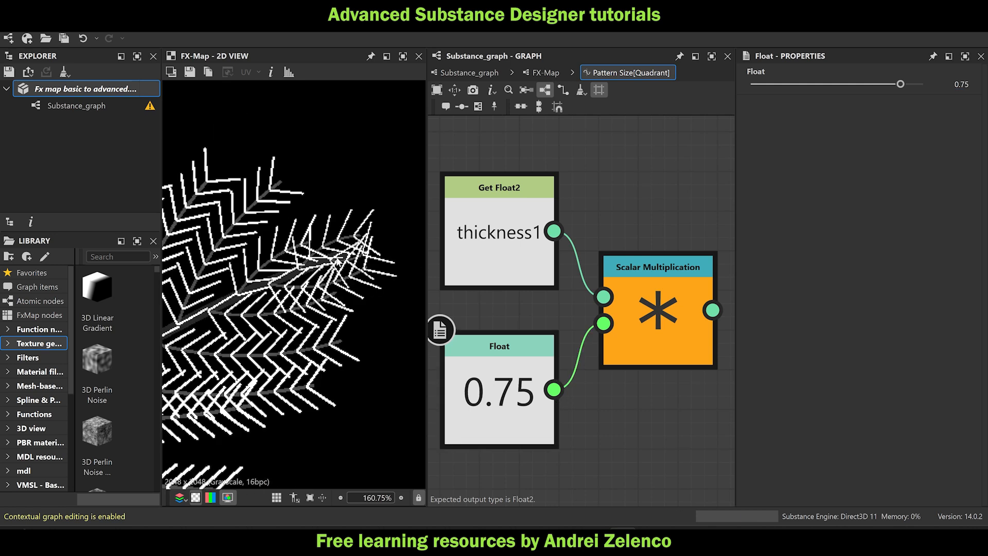
Save the Fx map basic to advanced package and return to the FX-Map graph.
click(87, 93)
middle_drag(308, 332, 335, 303)
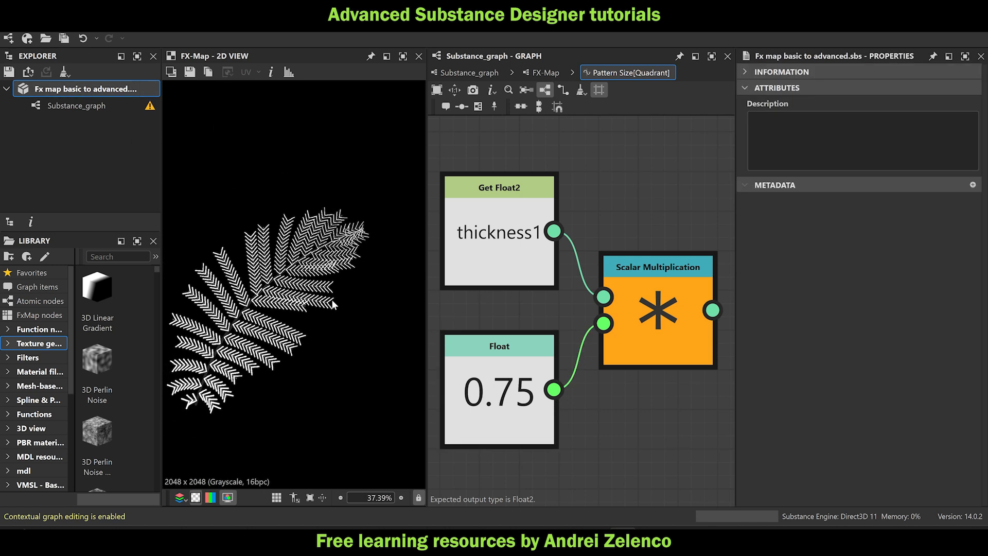
middle_drag(283, 343, 309, 318)
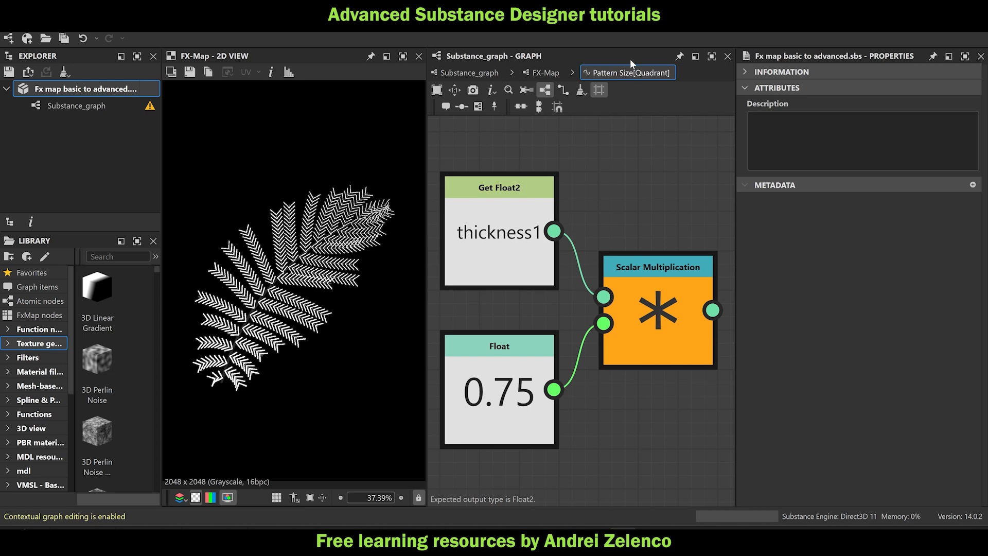
click(550, 74)
scroll(235, 352, up, 2)
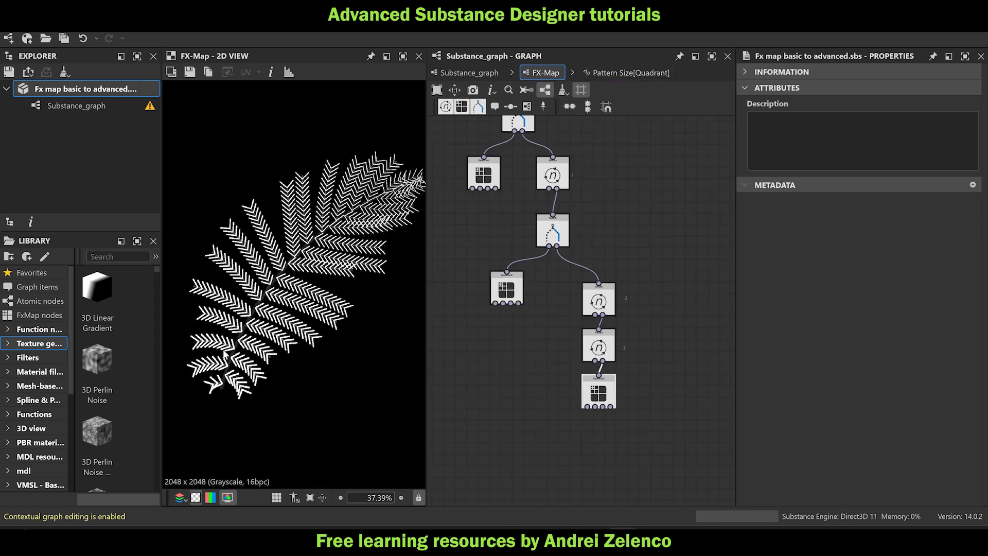
middle_drag(284, 382, 334, 323)
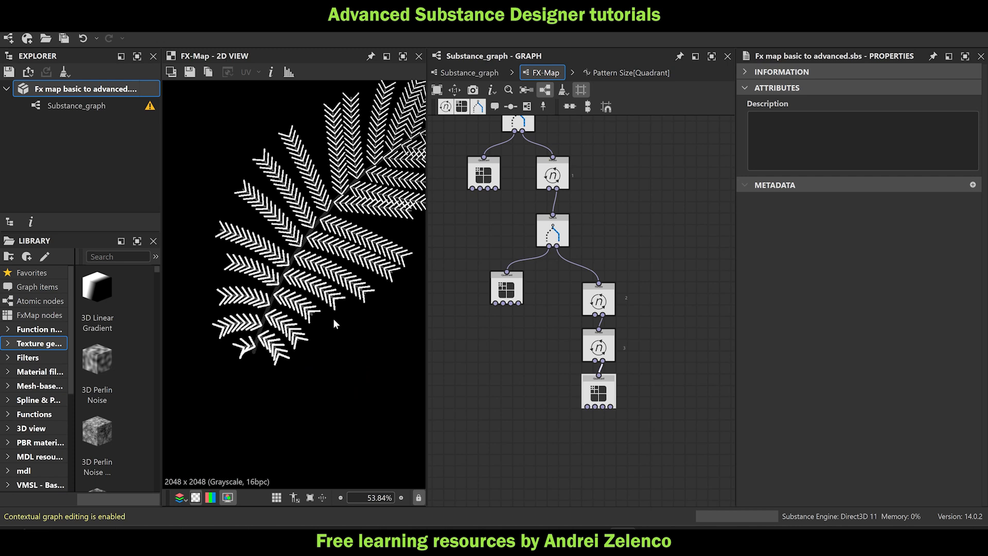
mouse_move(333, 322)
middle_down()
mouse_move(295, 353)
mouse_move(327, 323)
middle_up()
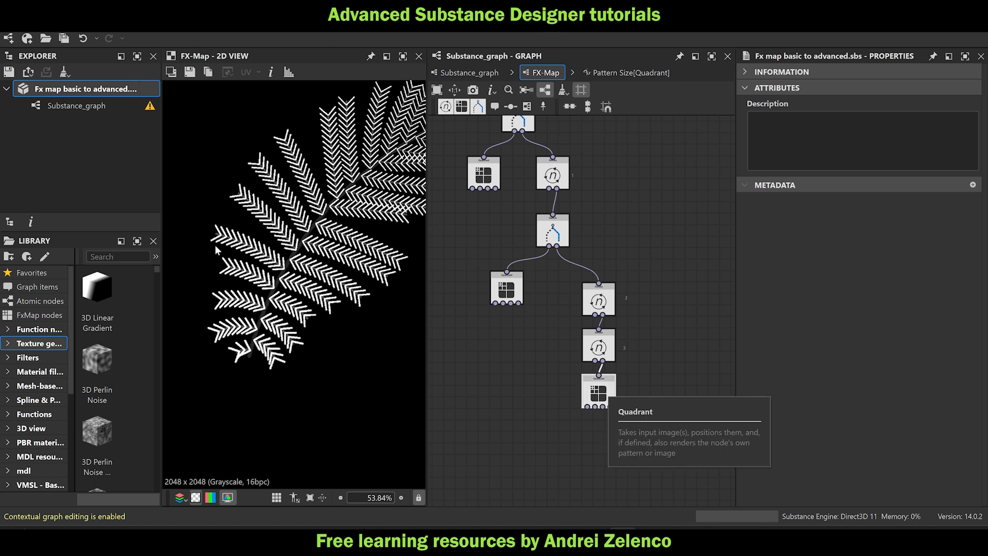
Open the last iterate node's Iterations function and move the 32 float node farther away from the floor node.
click(603, 337)
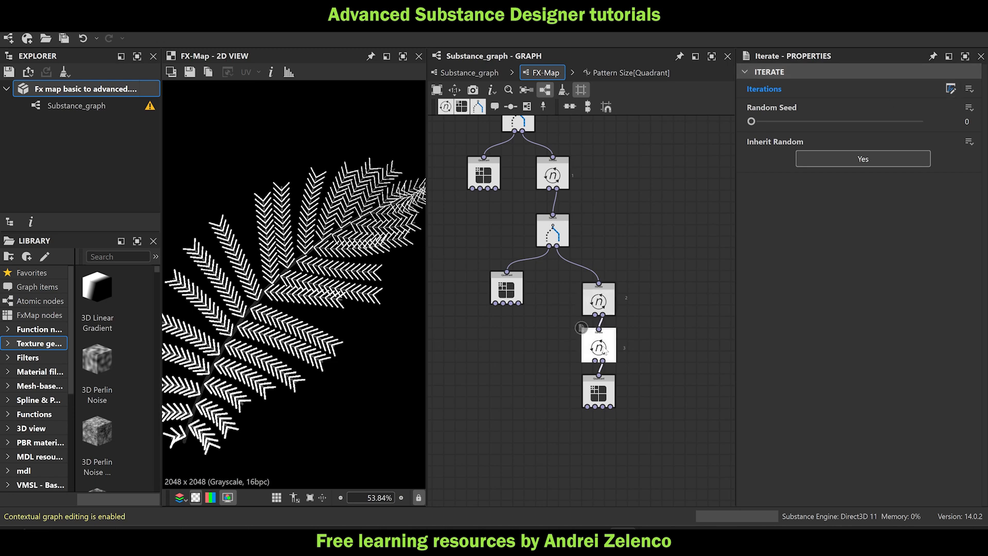
click(950, 89)
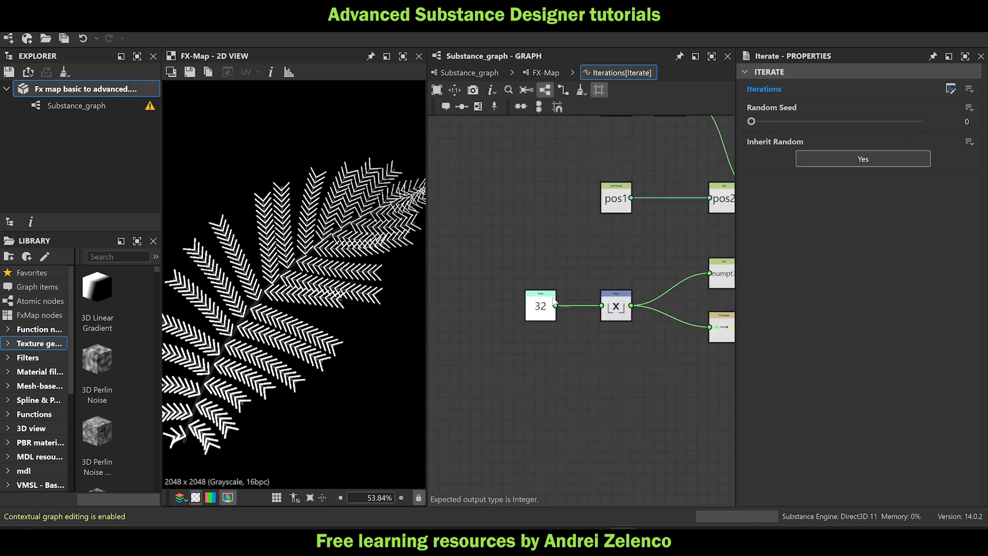
middle_drag(469, 340, 588, 302)
drag(663, 270, 530, 271)
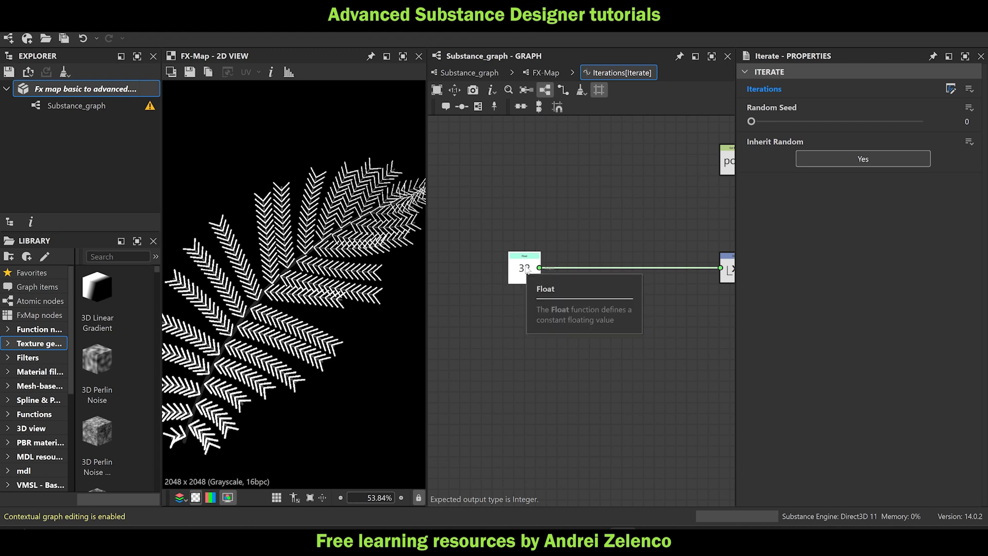
Duplicate the 32 float node, place the copy just below it and set the copy's value to 16.
click(525, 266)
key(ctrl+c)
key(ctrl+v)
drag(516, 335, 528, 316)
double_click(965, 84)
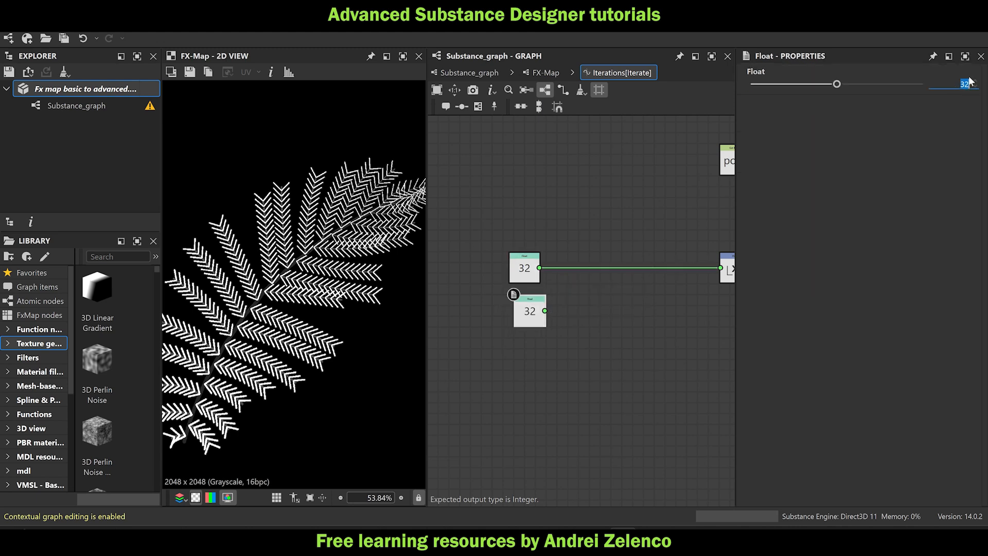
text(16)
key(Return)
Set the original float node feeding the floor node to 64 and save the package.
click(525, 271)
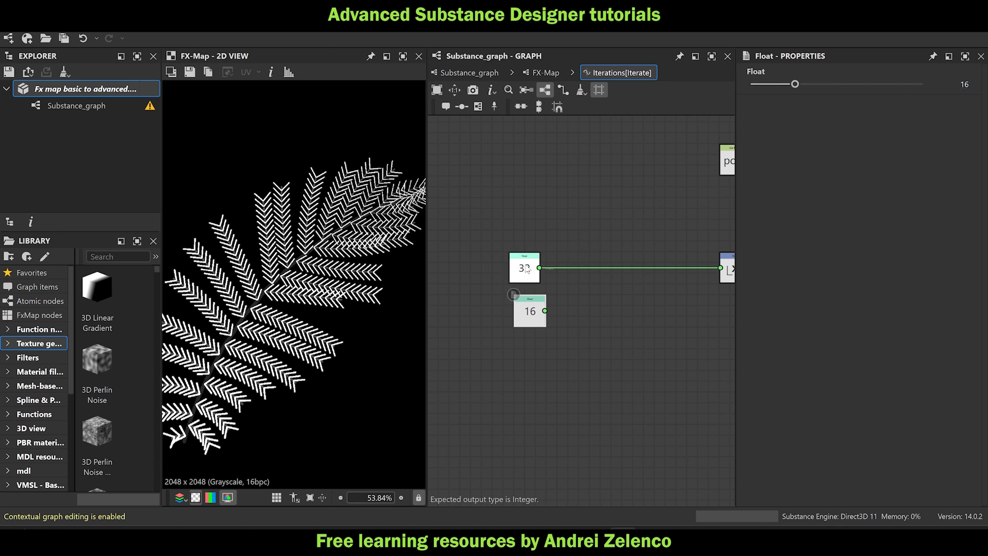
double_click(964, 84)
text(6)
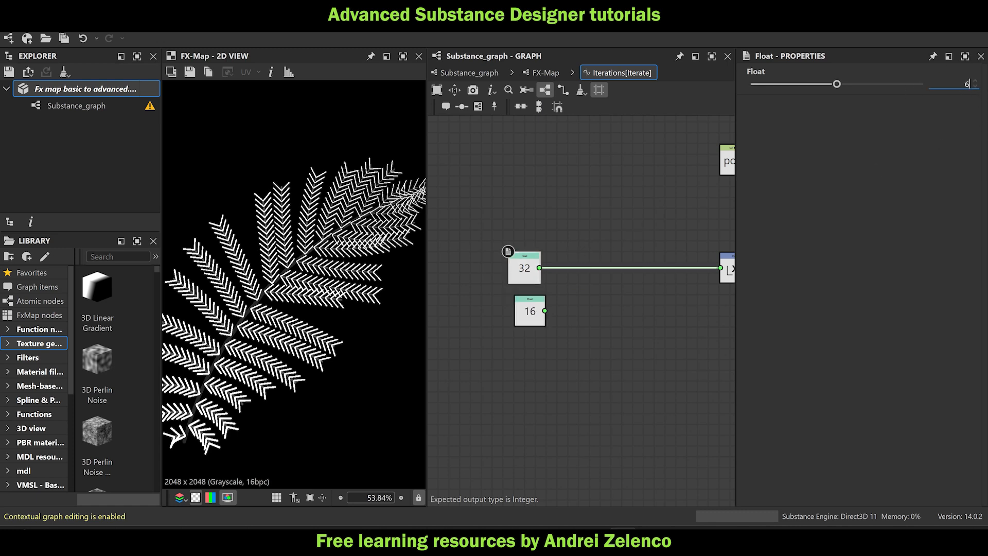
key(Return)
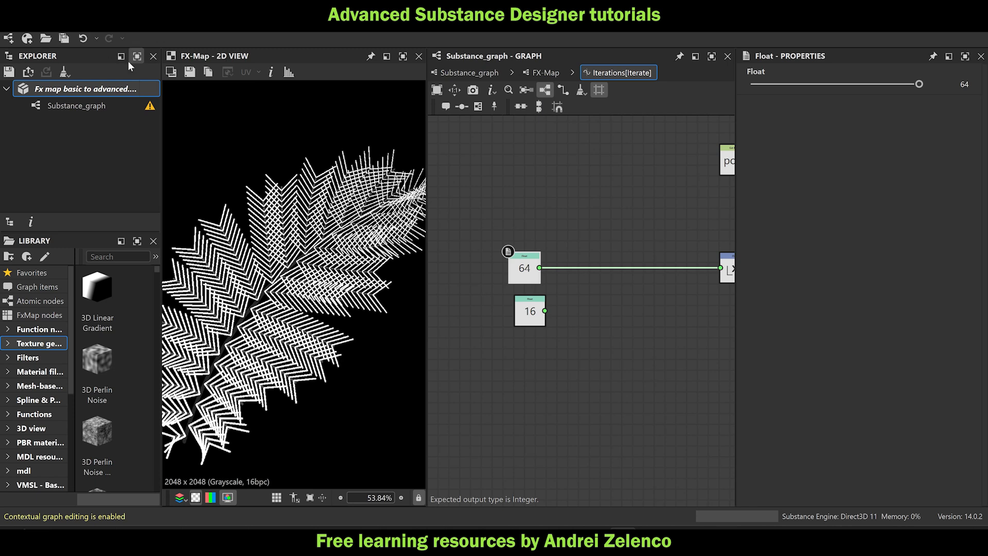
click(94, 84)
Align the 64 and 16 float nodes vertically and add a Linear Interpolation node beside them.
drag(529, 319, 518, 319)
drag(520, 276, 515, 271)
key(space)
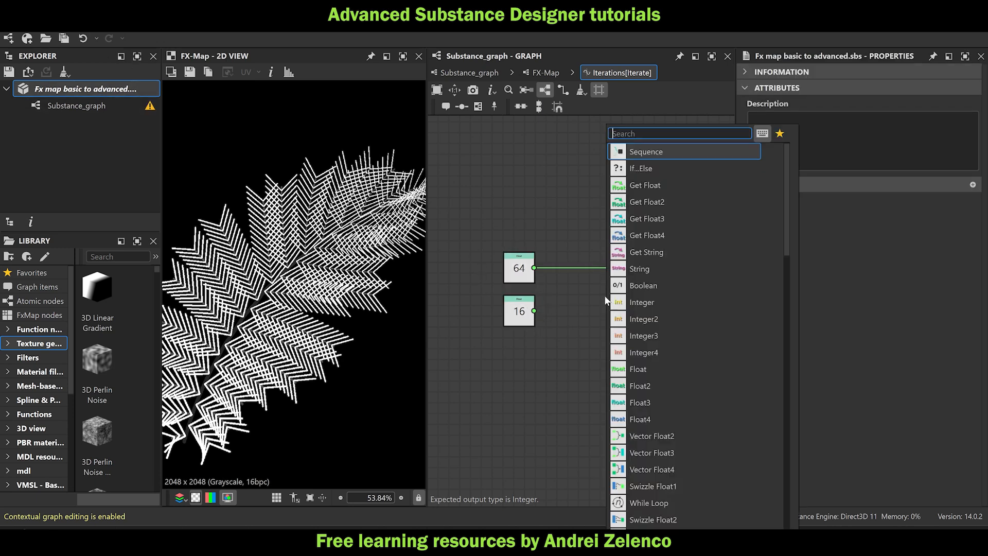
text(ler)
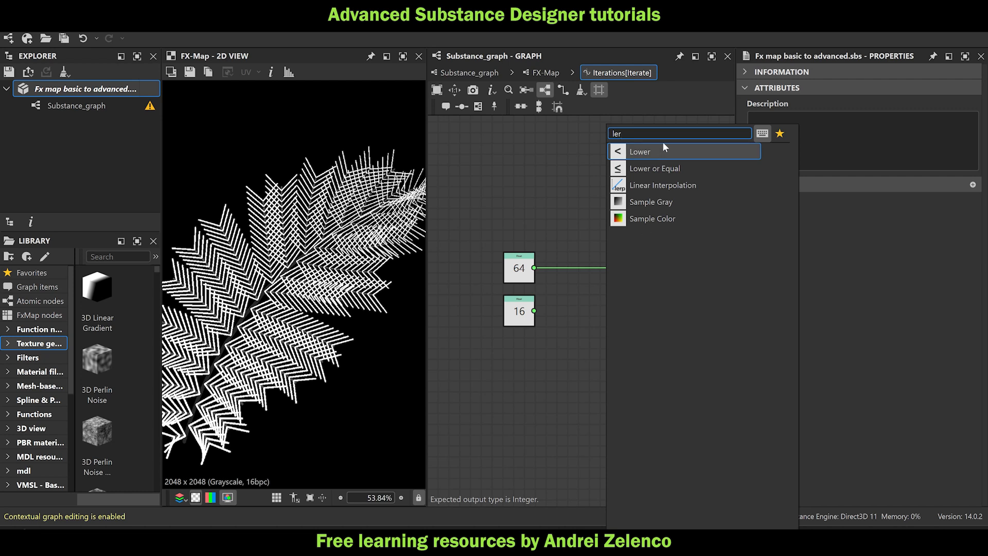
click(686, 186)
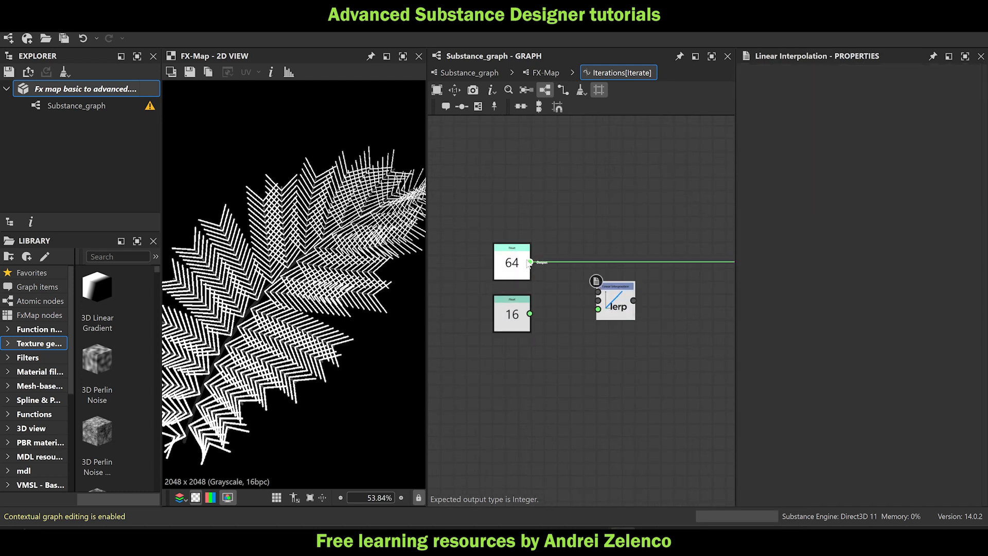
Connect the 64 float to the first input of the lerp node and the 16 float to its second input.
drag(530, 262, 598, 292)
drag(530, 314, 598, 301)
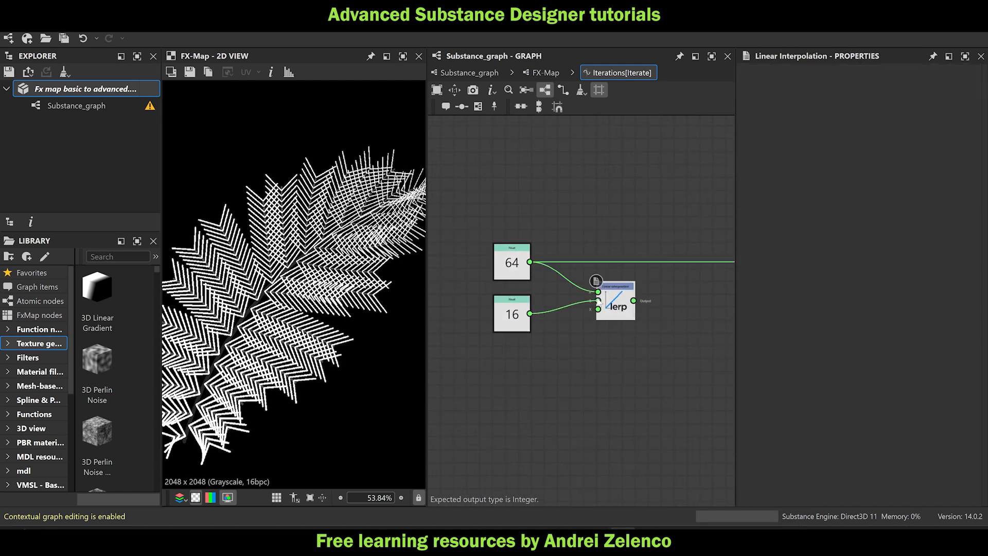
scroll(533, 283, down, 2)
scroll(334, 274, down, 2)
middle_drag(270, 335, 273, 309)
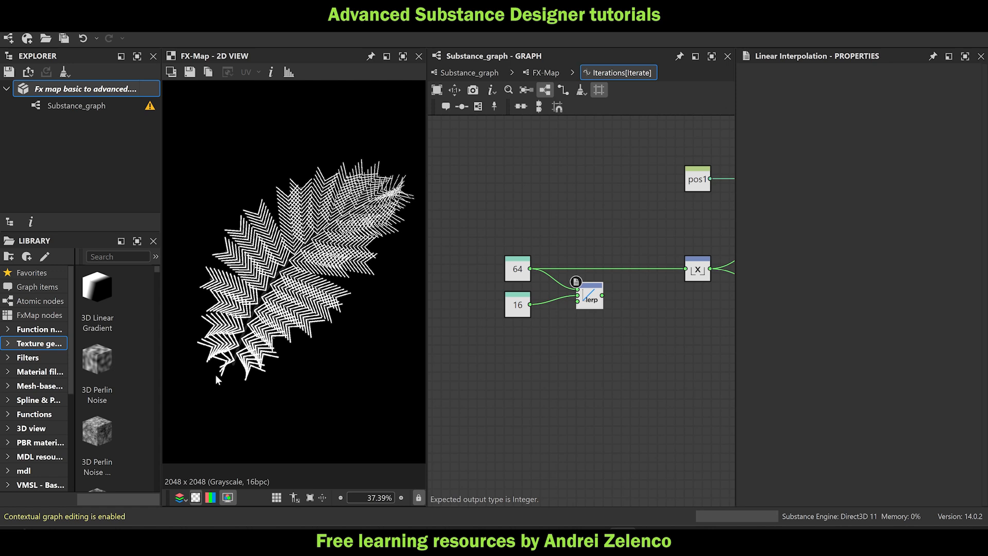
Add a Get Float node reading the variable t0 and connect it to the third input of the lerp node.
click(537, 347)
key(space)
text(get)
click(589, 153)
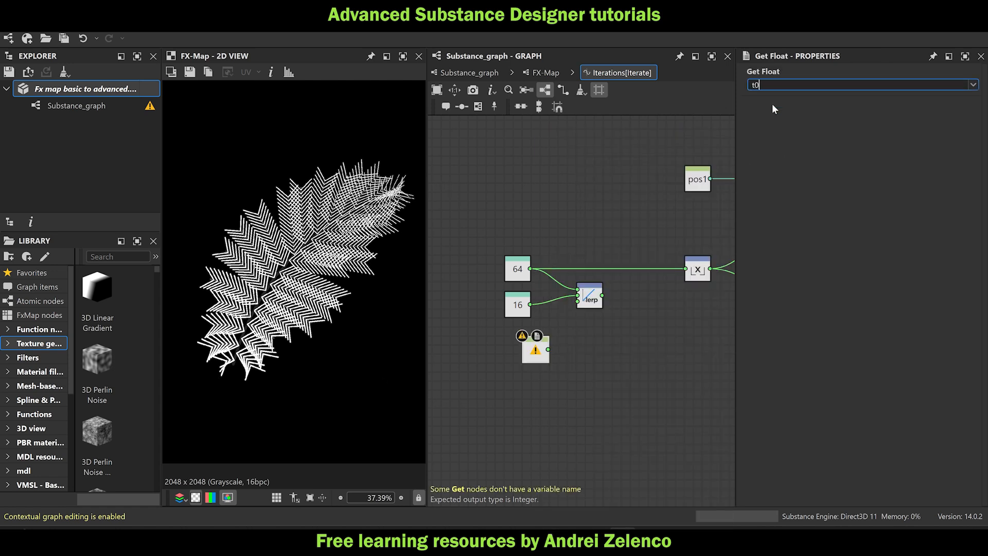
key(Return)
scroll(556, 355, up, 2)
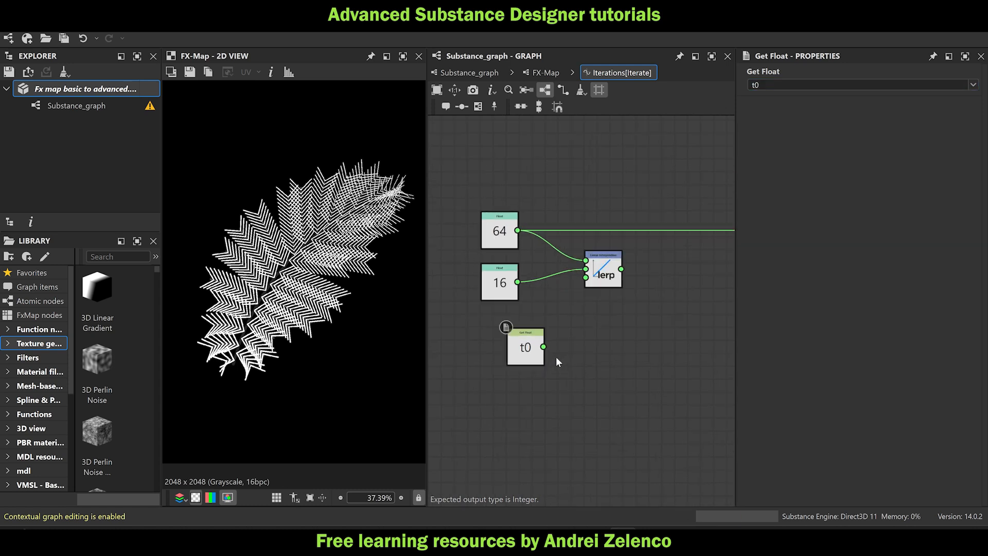
drag(545, 347, 586, 280)
Connect the lerp node's output to the floor node in place of the direct 64 float link, and check the fern preview.
middle_drag(638, 326, 570, 357)
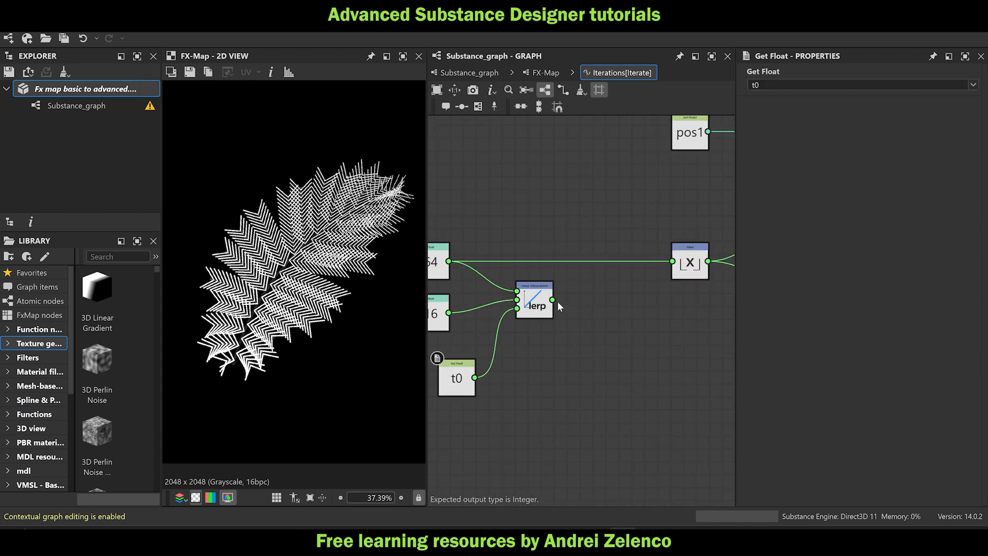
drag(553, 299, 672, 261)
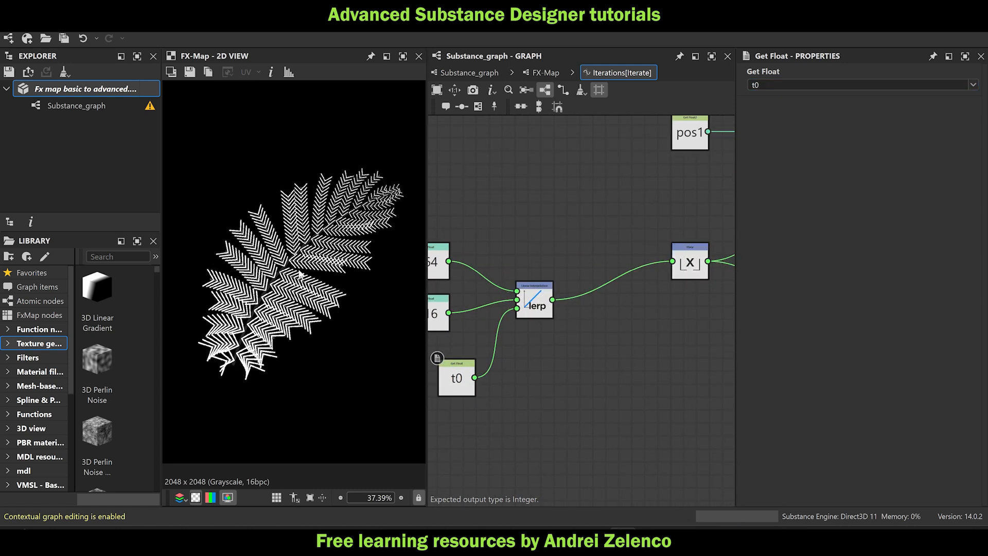
scroll(278, 346, up, 1)
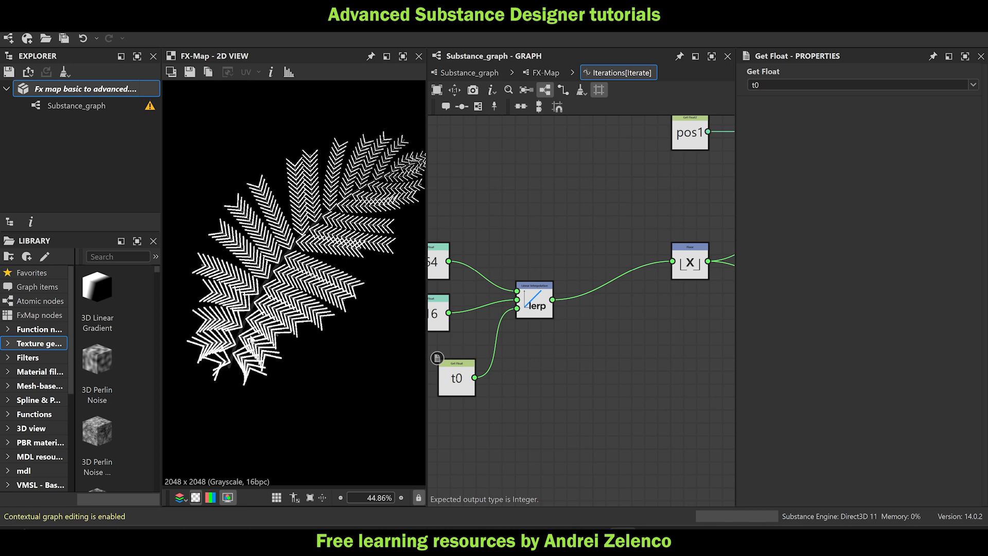
scroll(208, 347, down, 1)
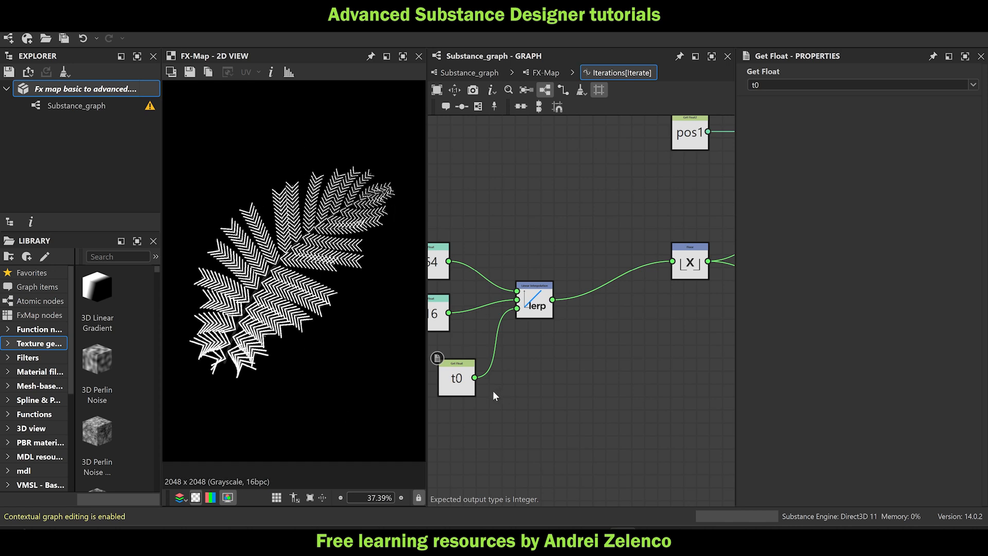
Move the t0 node clear below the 16 float and insert a Multiplication node between it and the lerp.
middle_drag(543, 419, 588, 411)
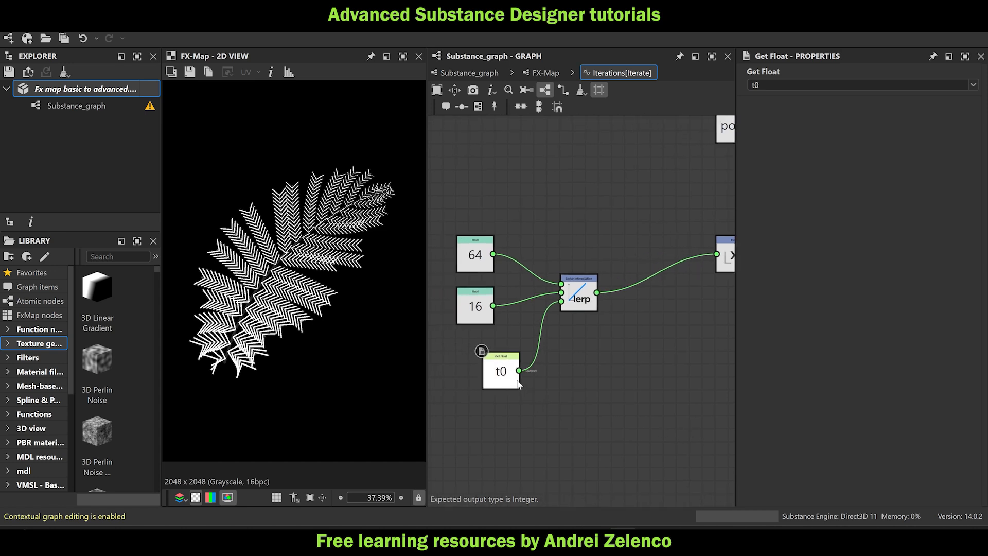
drag(501, 373, 476, 360)
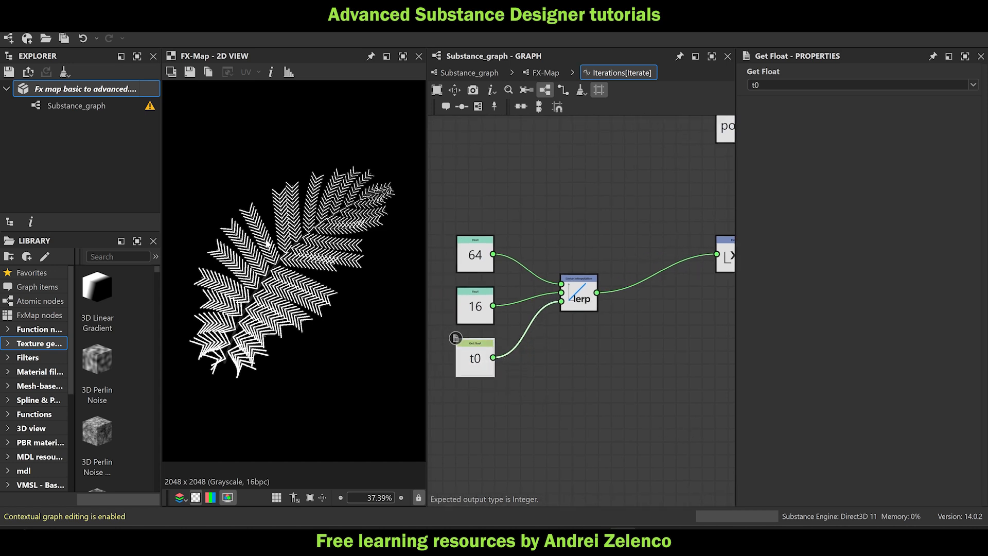
middle_drag(554, 434, 583, 362)
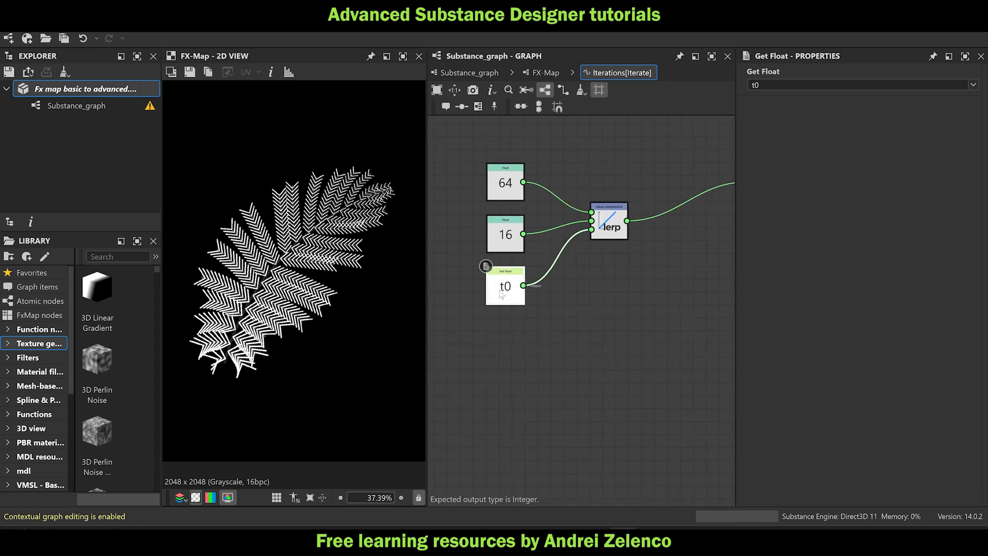
drag(500, 294, 480, 320)
key(space)
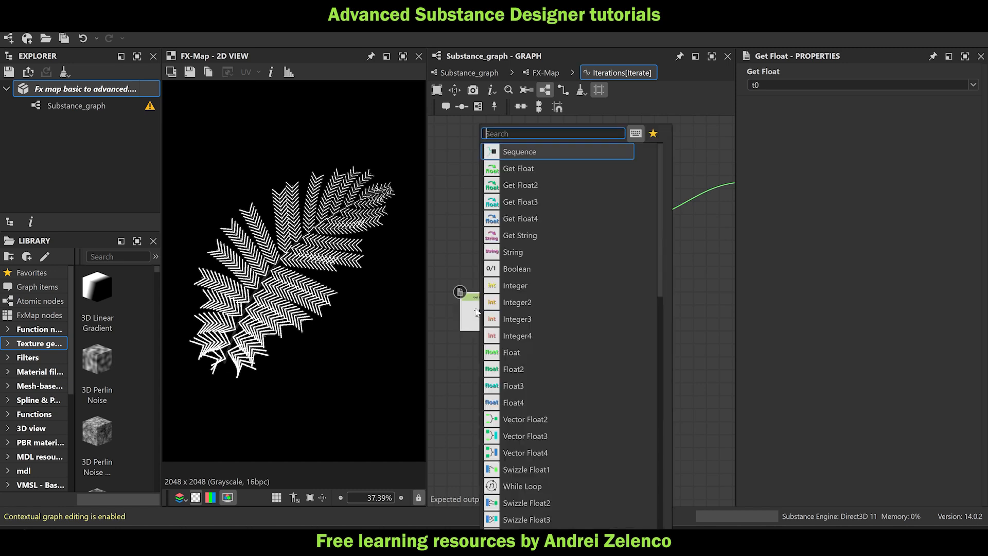
text(mu)
click(551, 151)
Add a Pi node directly below t0 and connect it to the second input of the Multiplication node.
key(space)
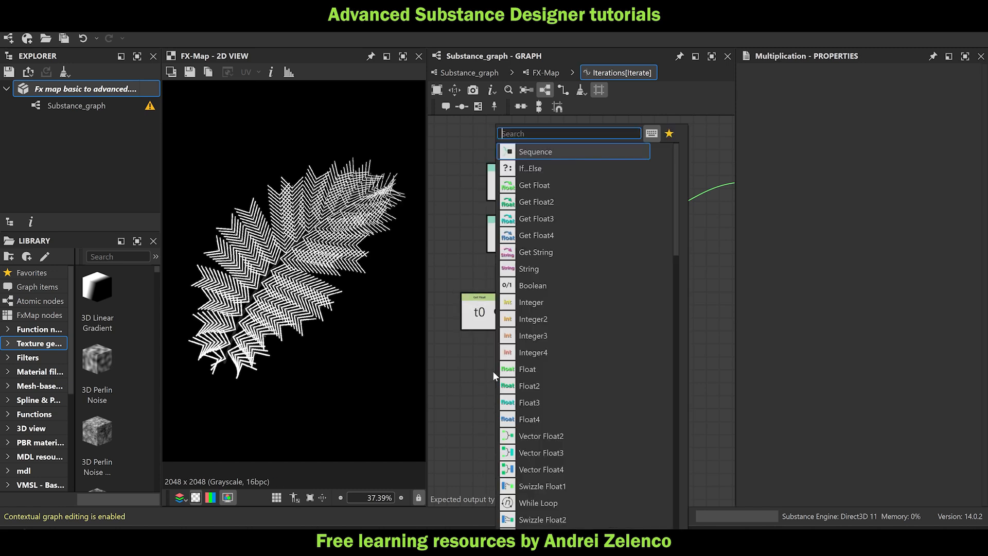
text(pi)
click(558, 164)
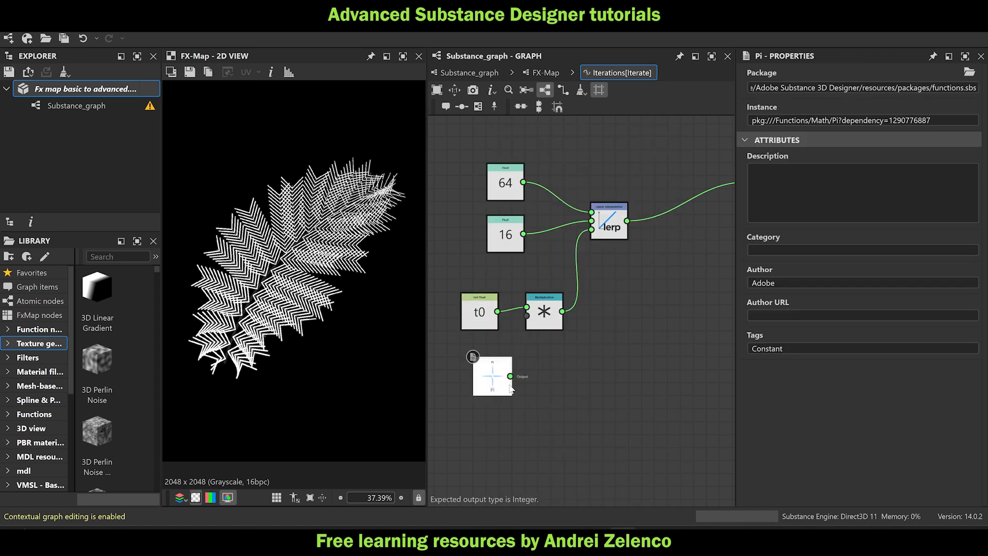
drag(509, 376, 527, 316)
drag(493, 387, 479, 373)
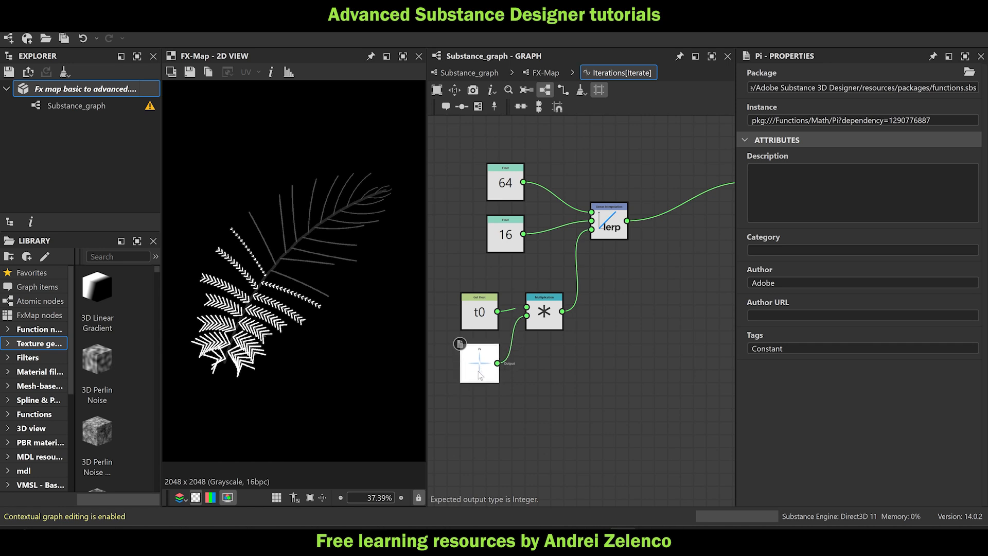
Insert a Sine node between the Multiplication and the lerp, and shift both nodes down between the t0 and Pi rows.
click(544, 312)
key(space)
text(sin)
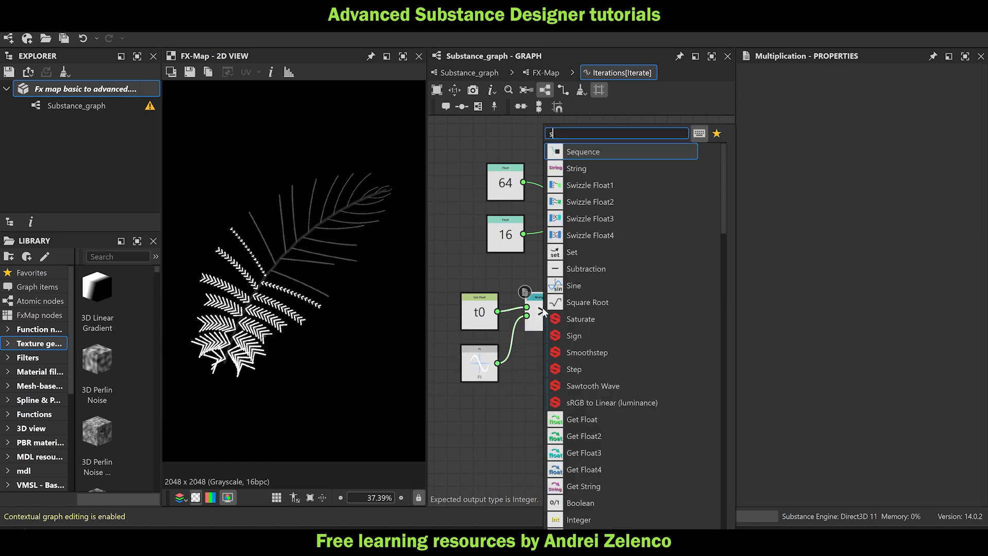
click(598, 152)
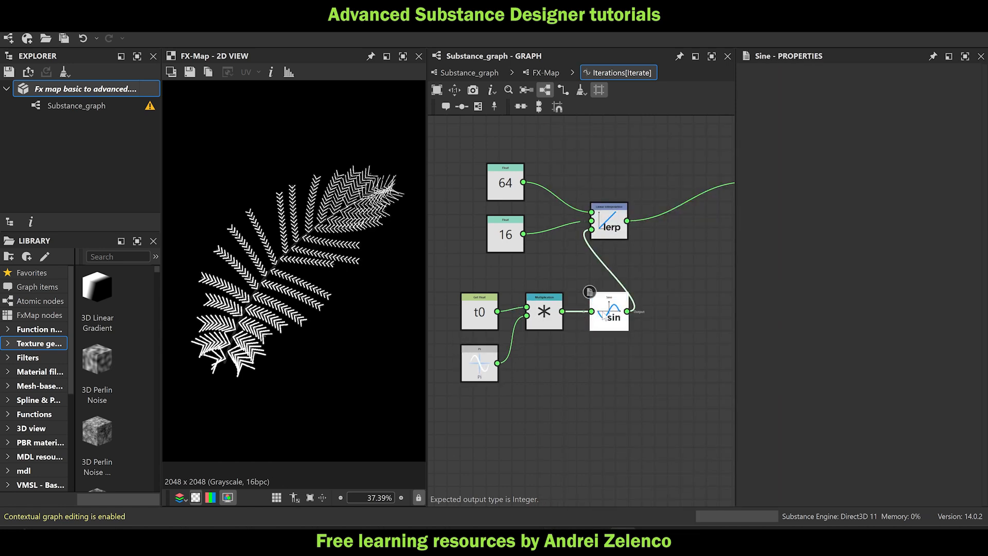
drag(609, 319, 595, 319)
drag(622, 367, 549, 305)
drag(549, 307, 536, 334)
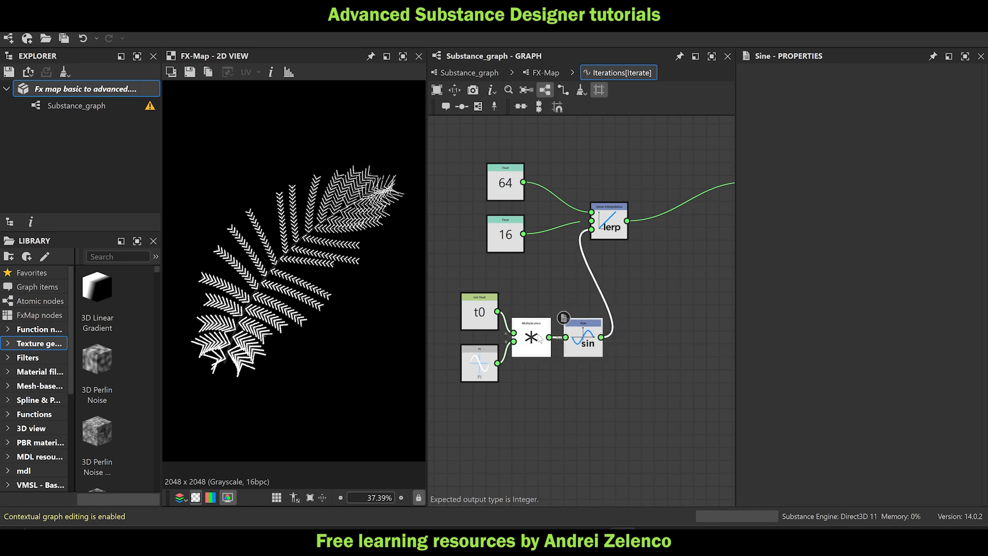
Insert a One Minus node after the Sine node and move the whole t0 chain into line beneath the 16 float.
click(582, 328)
key(space)
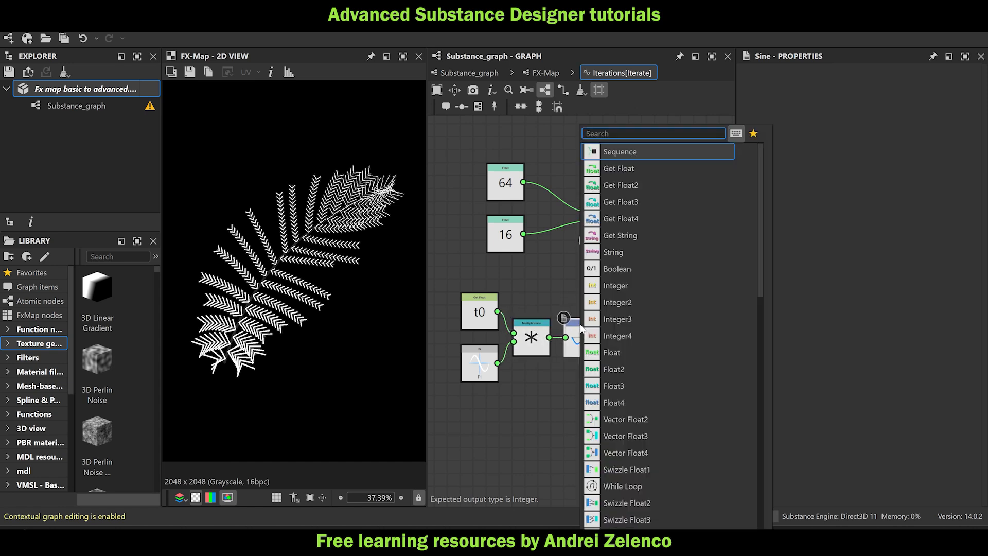
text(on)
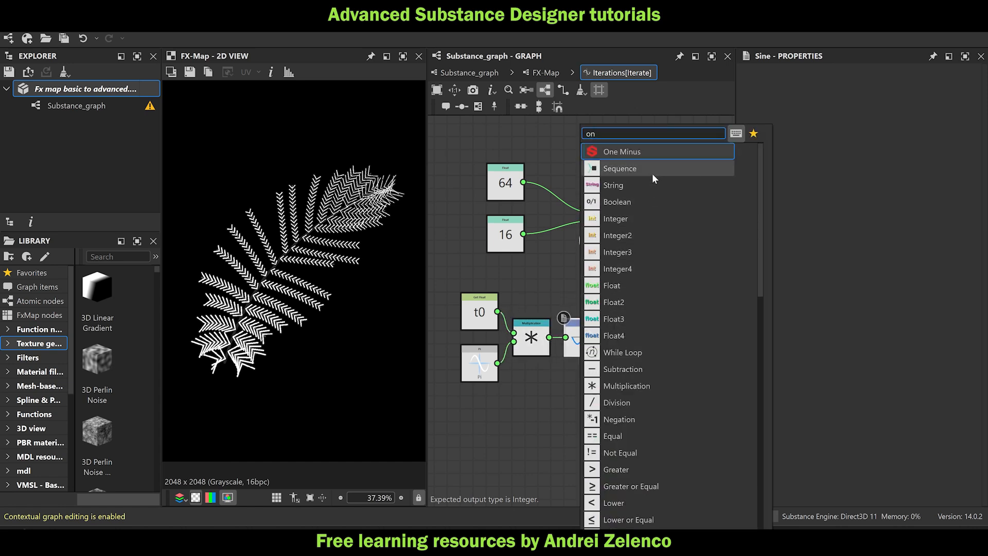
click(639, 152)
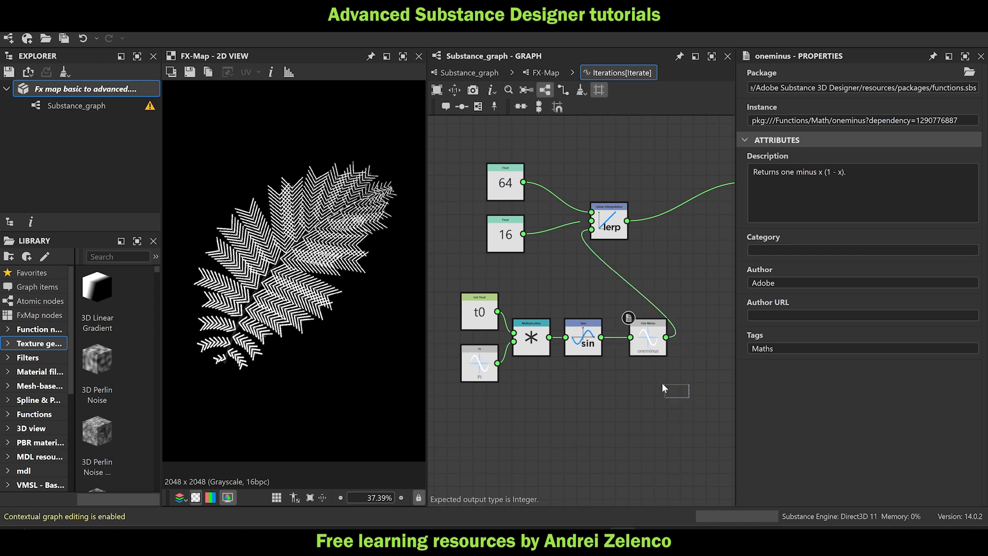
drag(648, 342, 635, 342)
middle_drag(620, 414, 631, 412)
drag(668, 408, 473, 267)
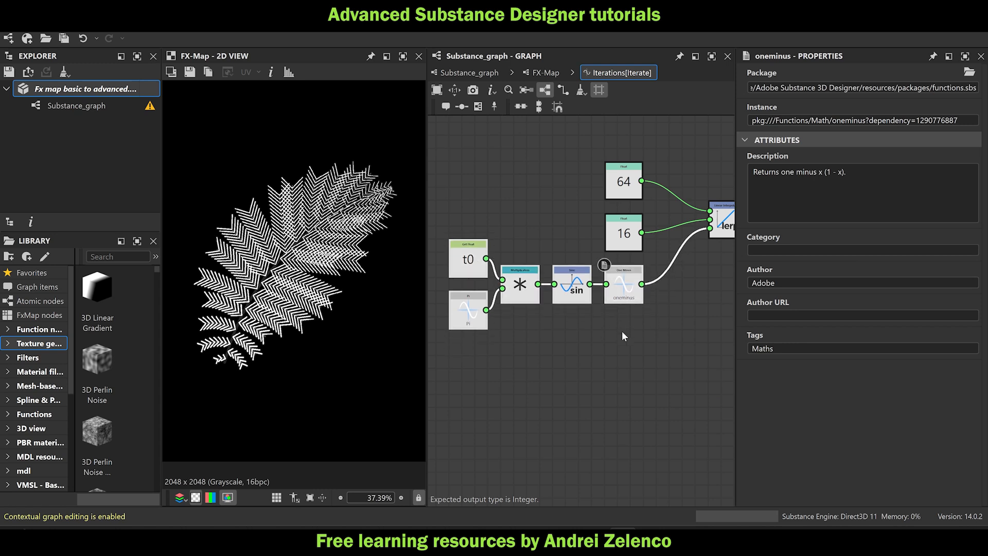
middle_drag(622, 332, 548, 338)
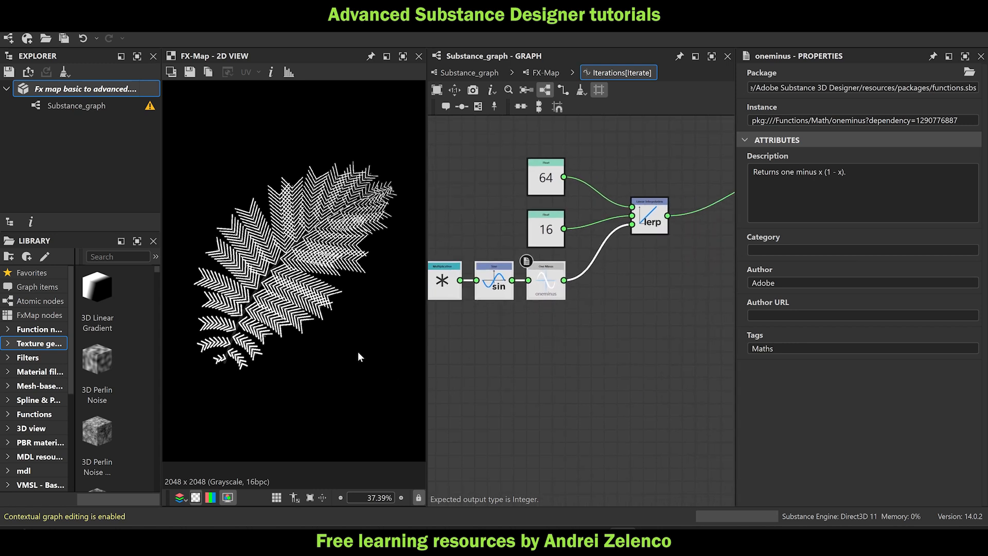
Inspect the fern's overlapping leaves, and insert a Multiplication node between the lerp and floor nodes, placed slightly below the lerp.
scroll(272, 262, up, 5)
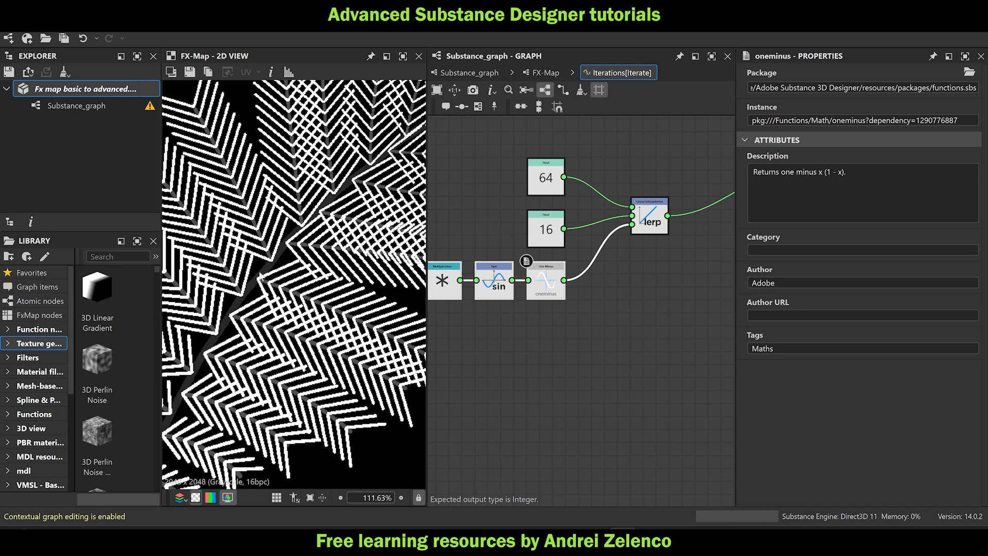
scroll(268, 282, down, 2)
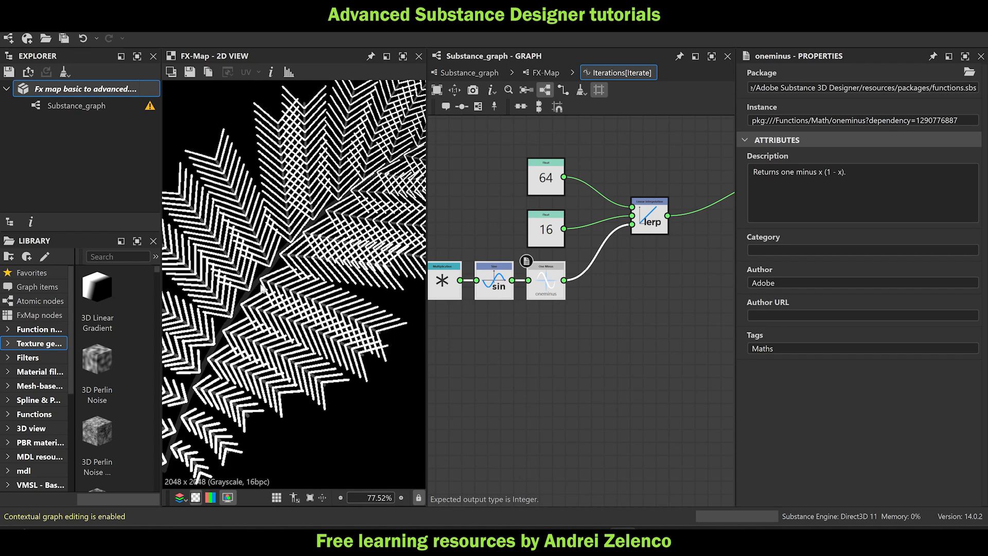
middle_drag(622, 306, 477, 336)
scroll(590, 277, down, 3)
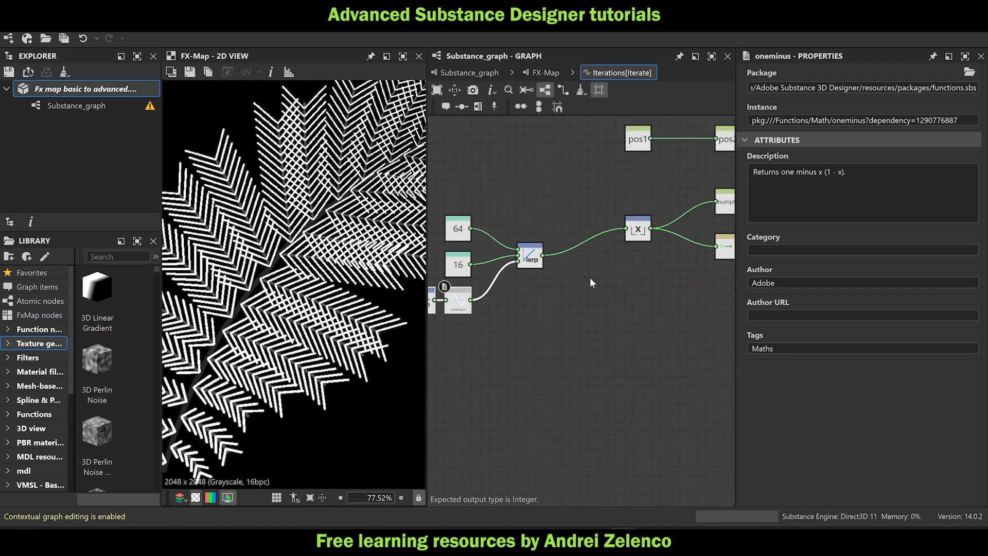
middle_drag(529, 311, 590, 285)
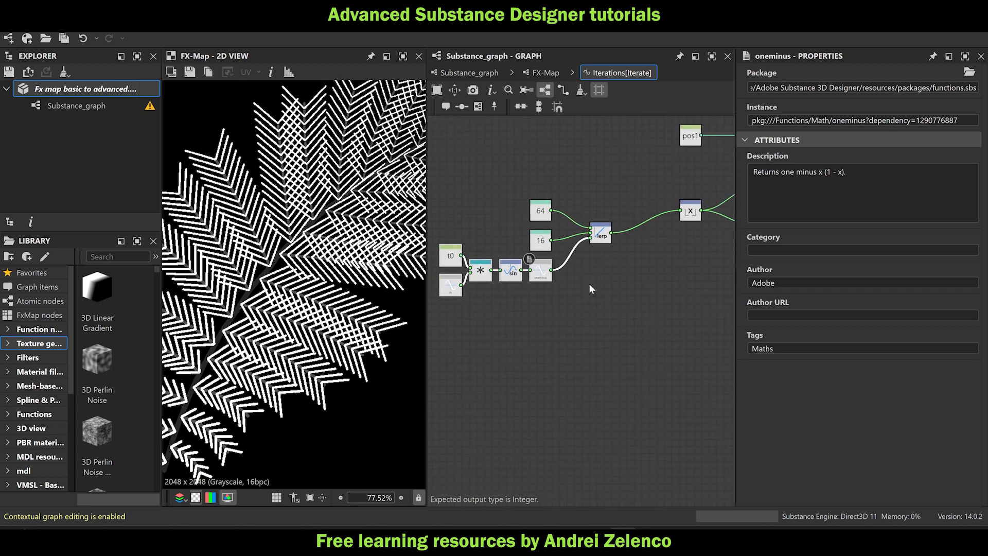
click(606, 237)
key(space)
text(mu)
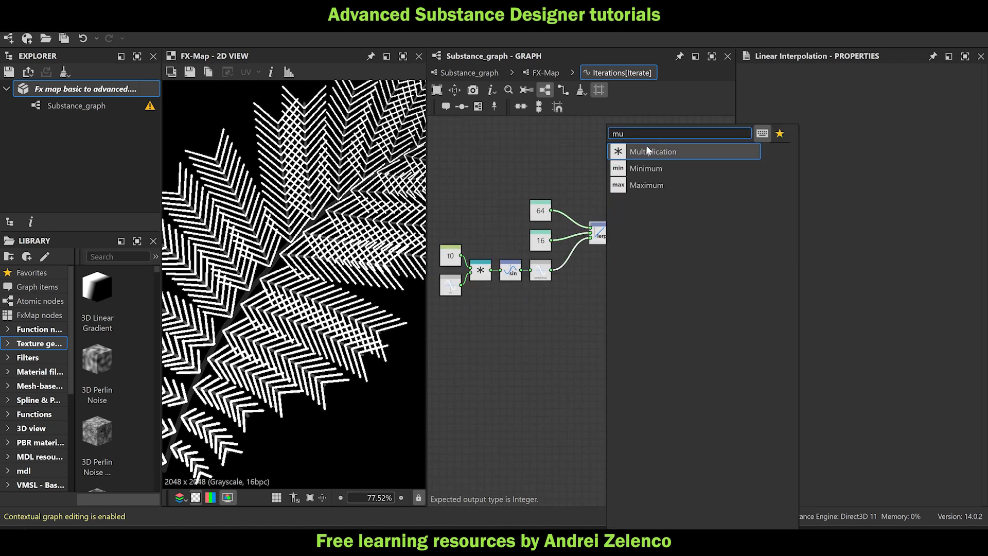
click(647, 146)
drag(638, 234, 624, 262)
Add a Float node with the value 0.25 and connect it to the second input of the new Multiplication node.
key(space)
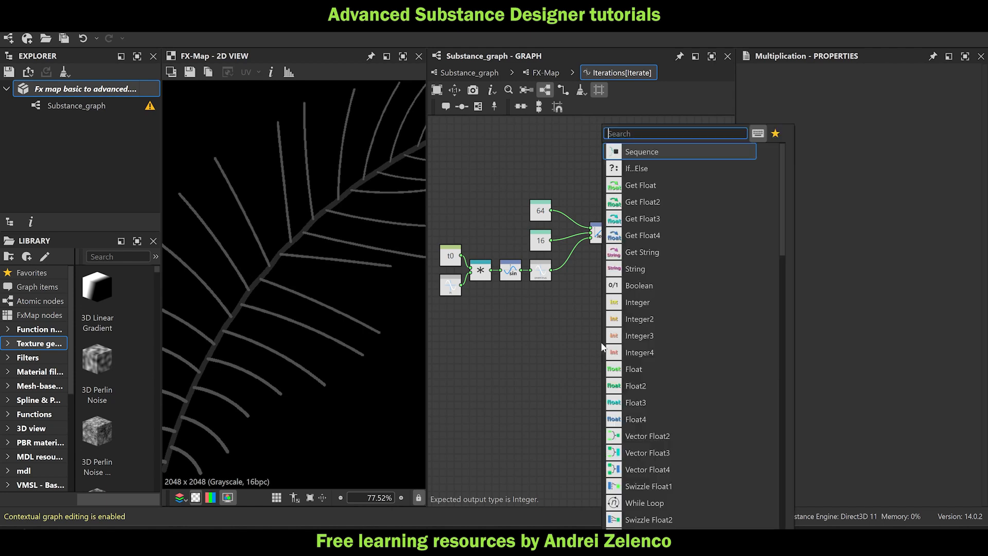
text(float)
key(Return)
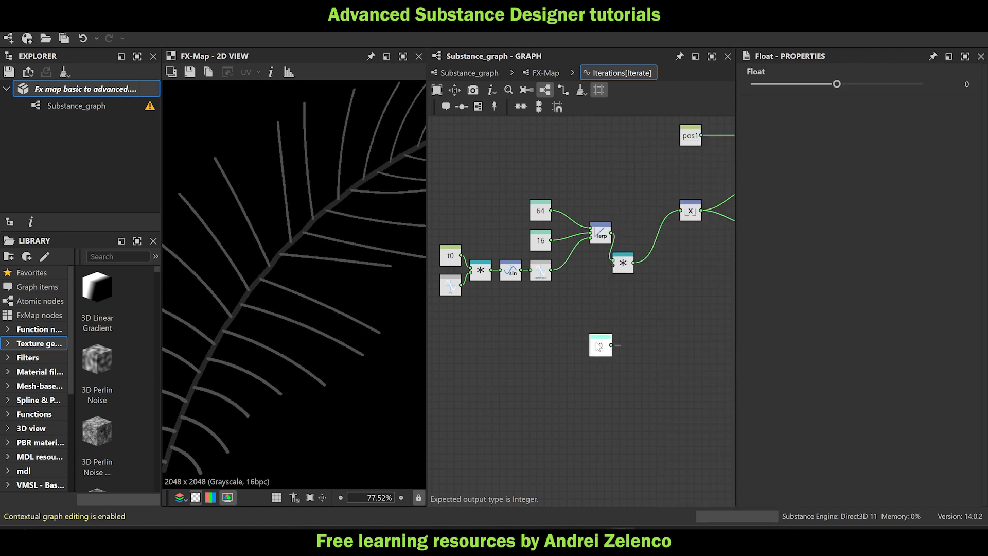
click(952, 84)
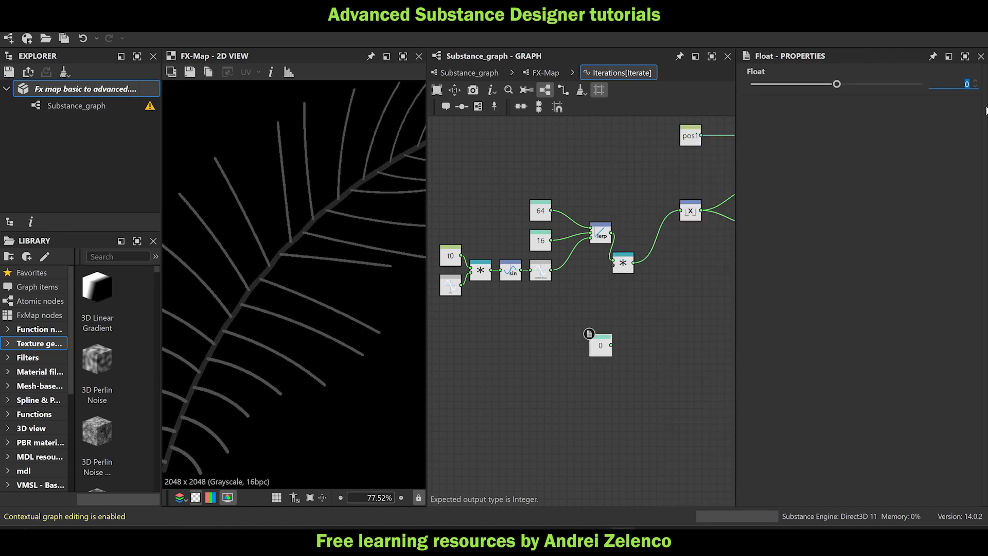
text(.25)
key(Return)
scroll(612, 346, up, 3)
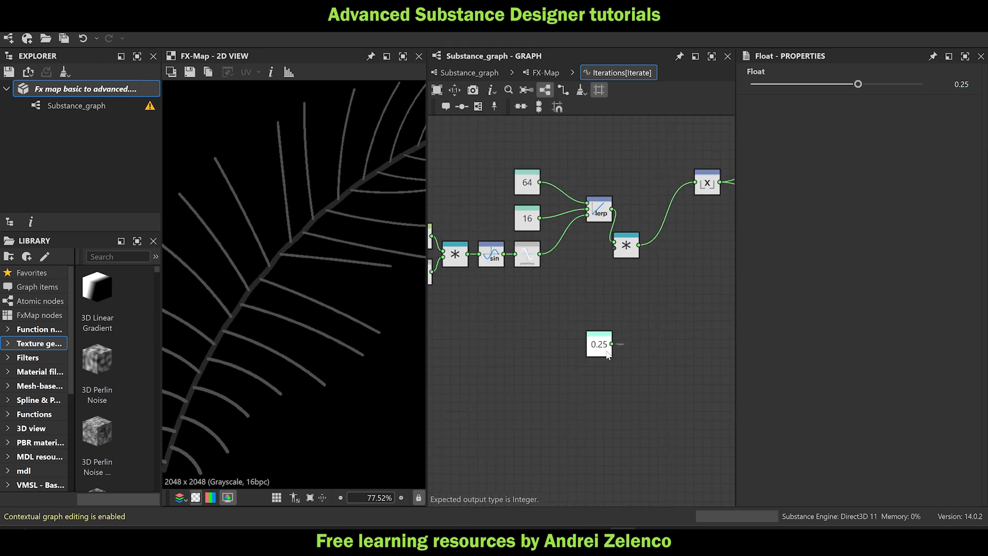
drag(612, 343, 616, 228)
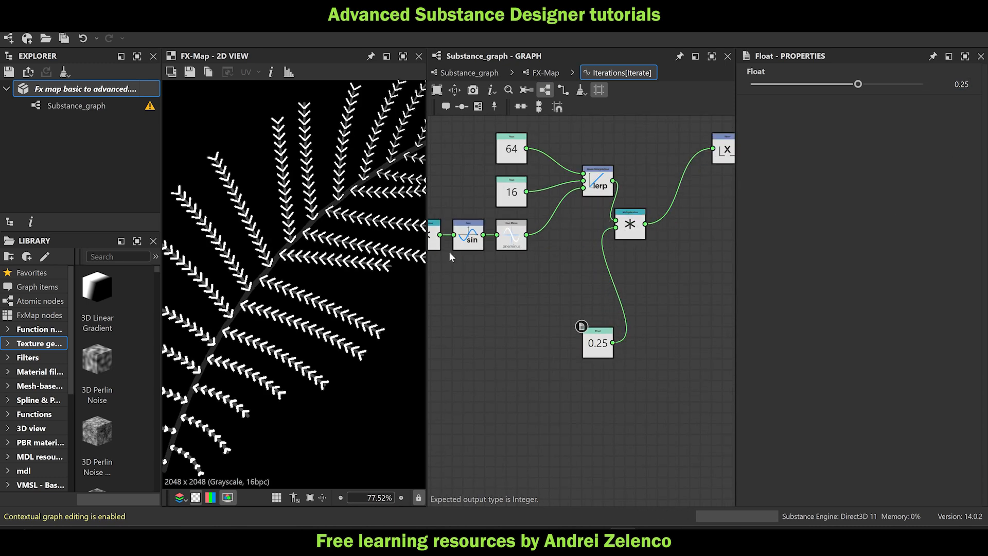
Rearrange the 0.25 float, its Multiplication node and the lerp into a compact group before the floor node.
scroll(449, 252, down, 2)
scroll(344, 288, down, 2)
drag(547, 315, 628, 181)
drag(582, 234, 629, 182)
drag(548, 202, 571, 191)
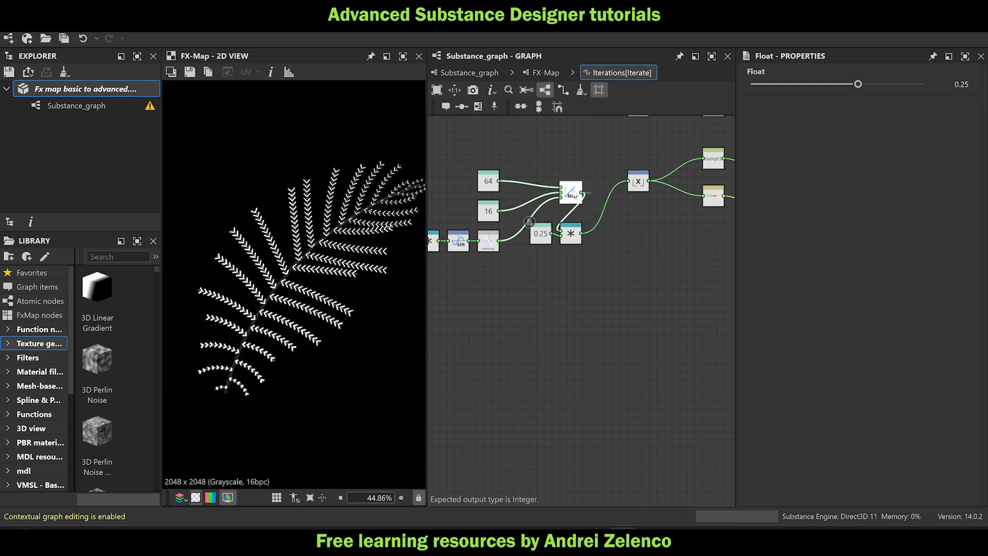
Add a second Linear Interpolation node blending the first lerp's output with its 0.25-multiplied version, and feed it into the floor node.
key(space)
text(lerp)
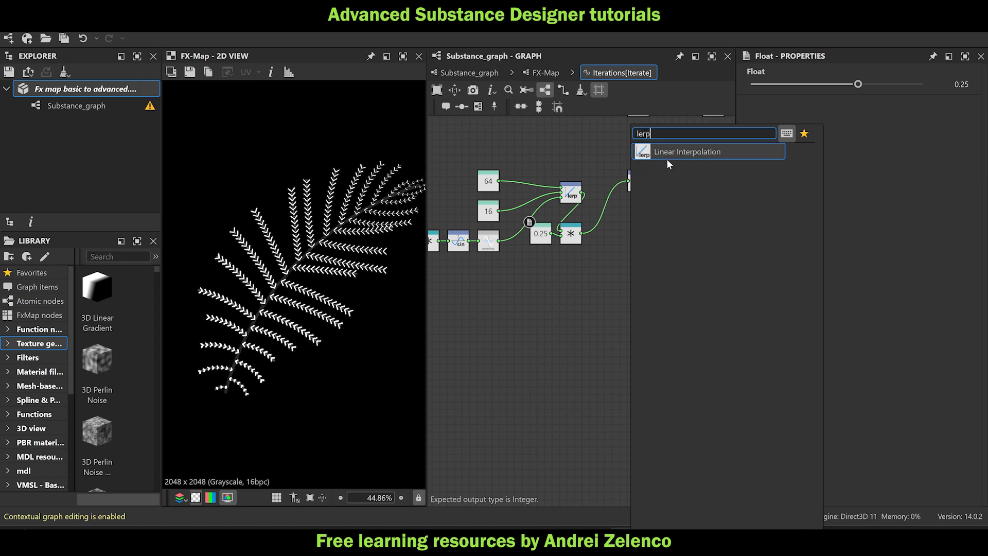
click(667, 155)
scroll(587, 190, up, 2)
drag(584, 194, 661, 189)
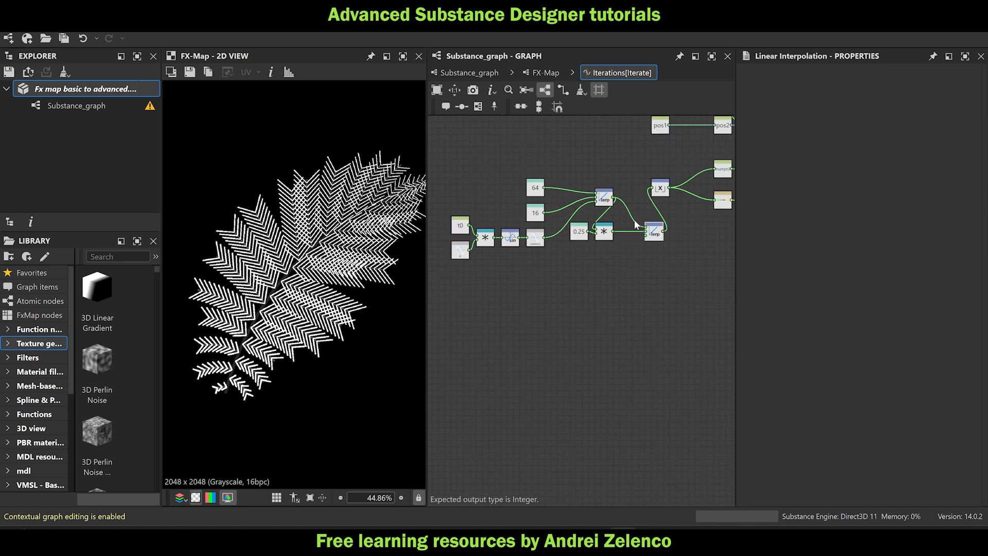
Duplicate the t0 Get Float node and place the copy below the 0.25 float node.
scroll(659, 196, down, 3)
click(460, 225)
key(ctrl+c)
key(ctrl+v)
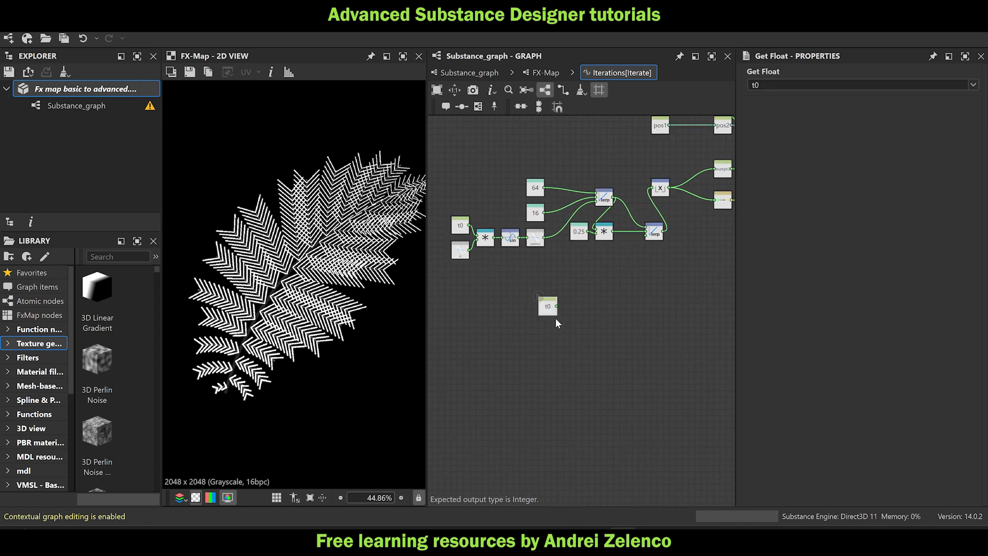
Feed the copied Get Float node into the second lerp's third input and set its variable to t1.
scroll(551, 311, up, 2)
drag(551, 303, 692, 207)
double_click(758, 86)
text(t1)
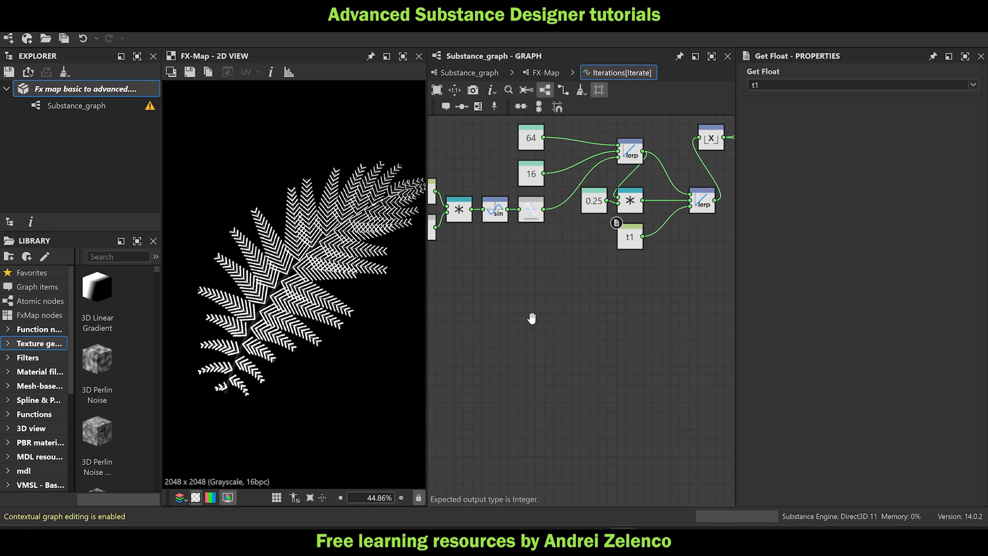
Swap the first two input connections of the second lerp node.
middle_drag(684, 235, 572, 246)
drag(559, 178, 548, 218)
key(x)
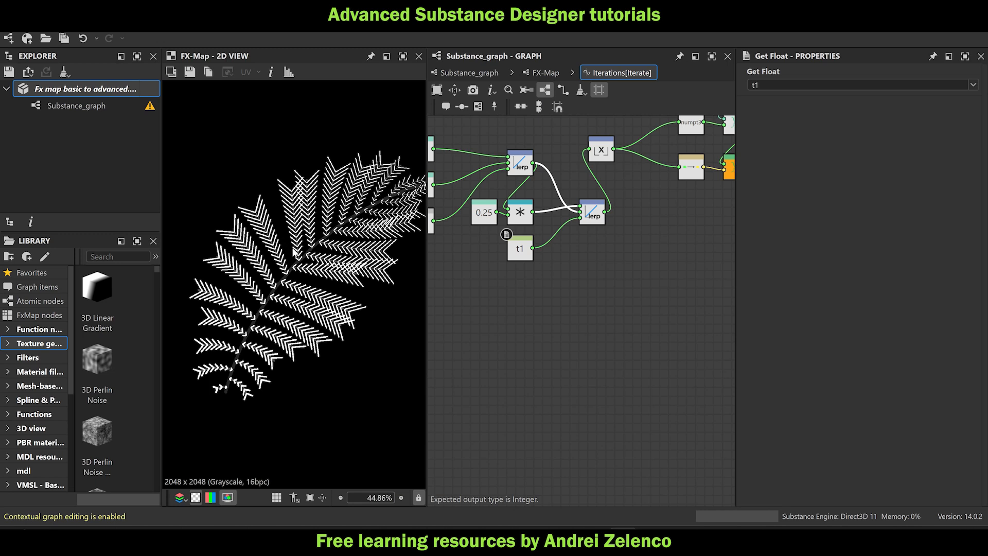
scroll(291, 309, down, 1)
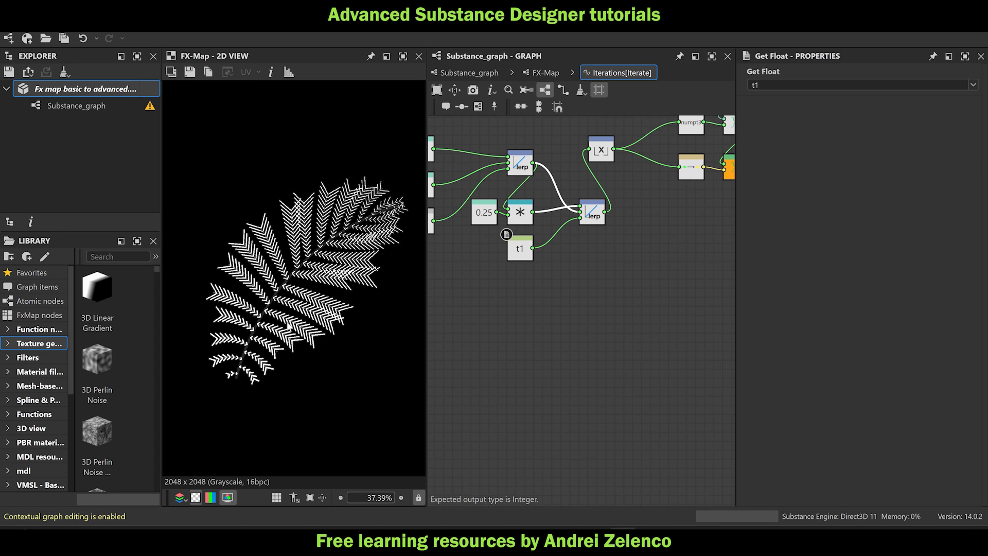
scroll(538, 275, up, 2)
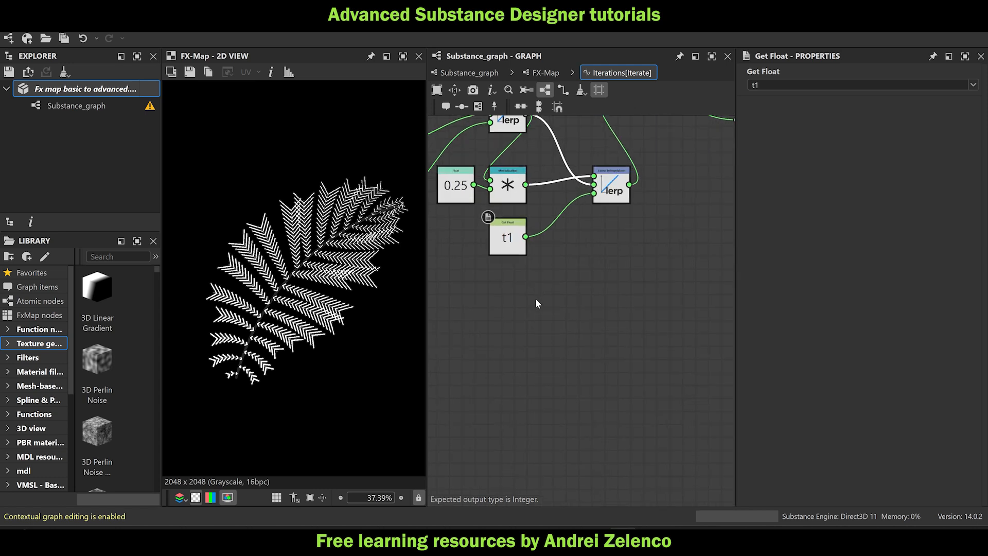
Move the t1 node beneath the 0.25 float node to make room before the second lerp.
click(89, 90)
middle_drag(492, 332, 591, 327)
drag(612, 233, 557, 242)
middle_drag(602, 383, 581, 387)
scroll(570, 332, down, 2)
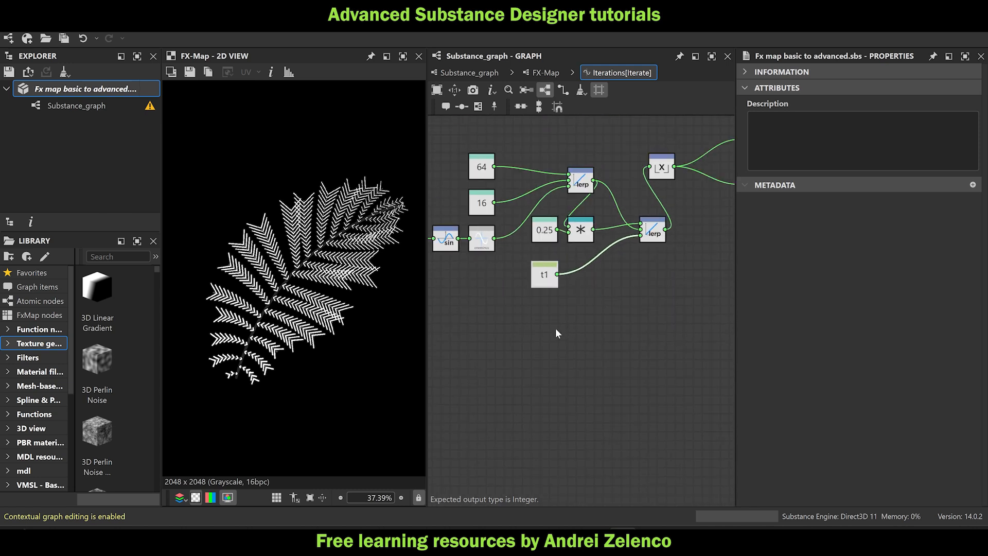
scroll(564, 296, up, 2)
scroll(567, 296, down, 2)
scroll(563, 296, up, 2)
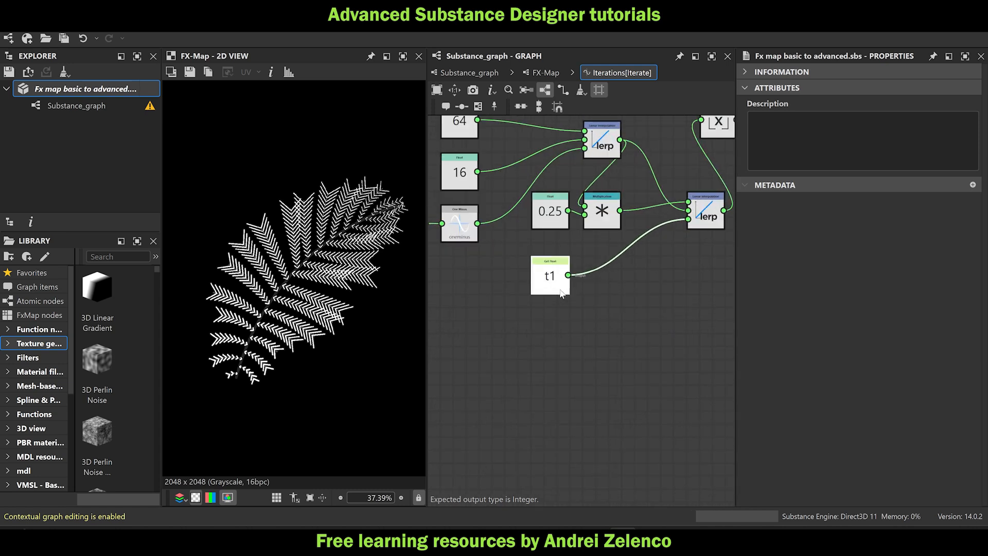
Insert a Multiplication node between the t1 node and the second lerp.
click(559, 289)
key(space)
text(mu)
click(608, 152)
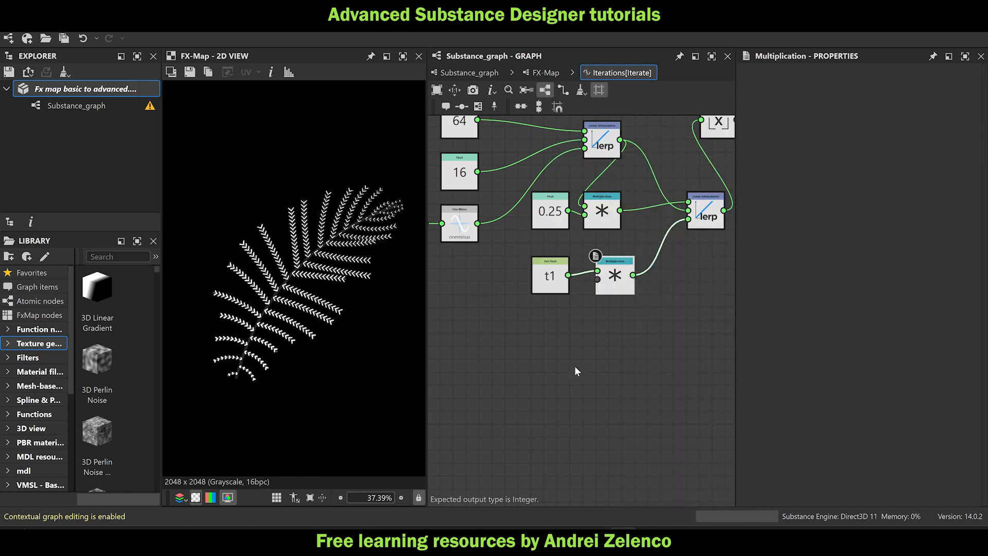
Add a Pi node below t1 and connect it to the second input of the new Multiplication node.
key(space)
text(pi)
click(617, 151)
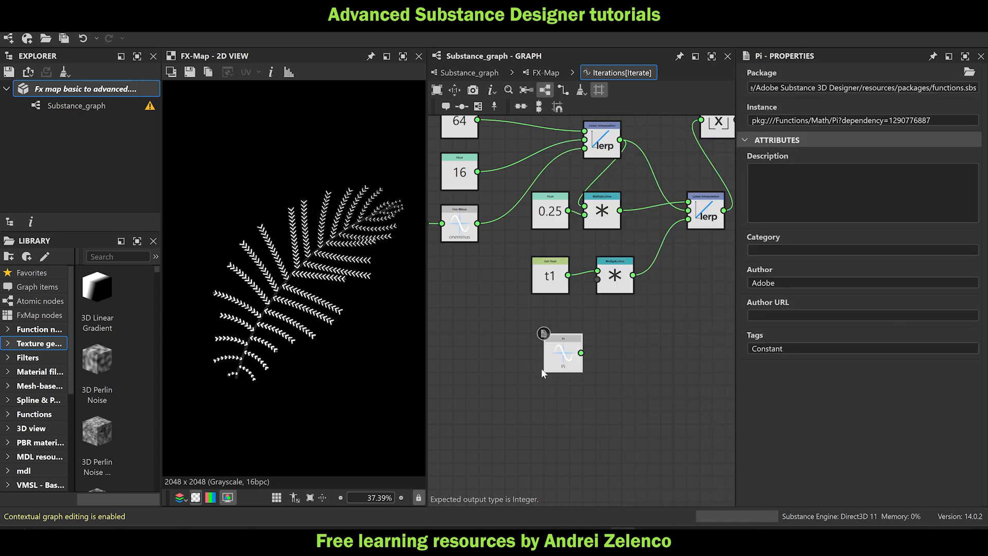
drag(581, 353, 597, 279)
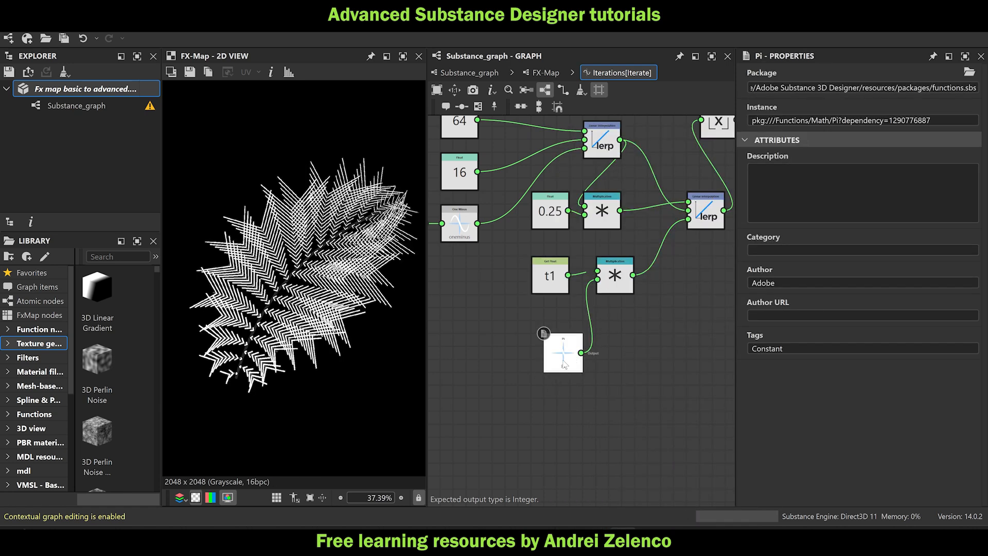
drag(564, 355, 556, 330)
Insert a Sine node between the t1-Pi Multiplication and the second lerp.
click(618, 276)
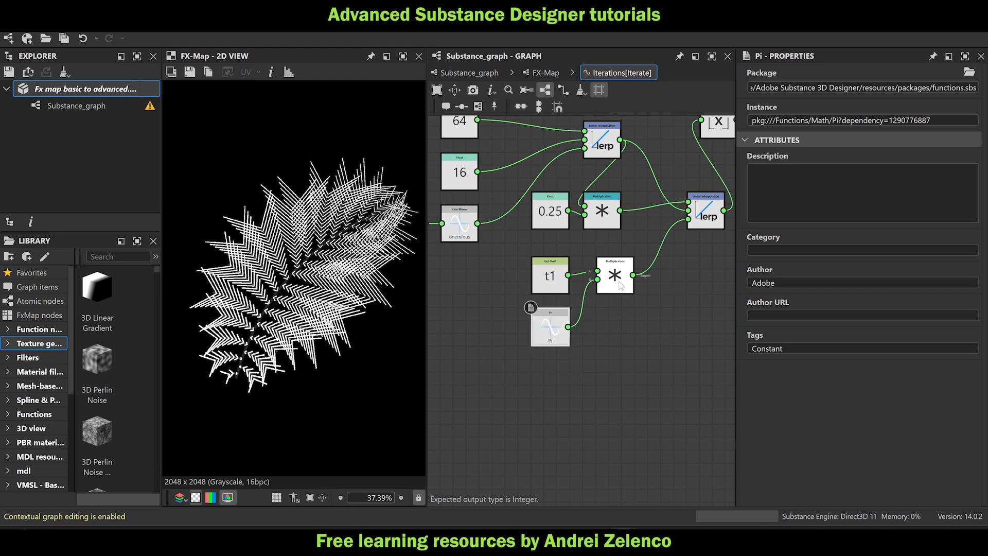
key(space)
text(si)
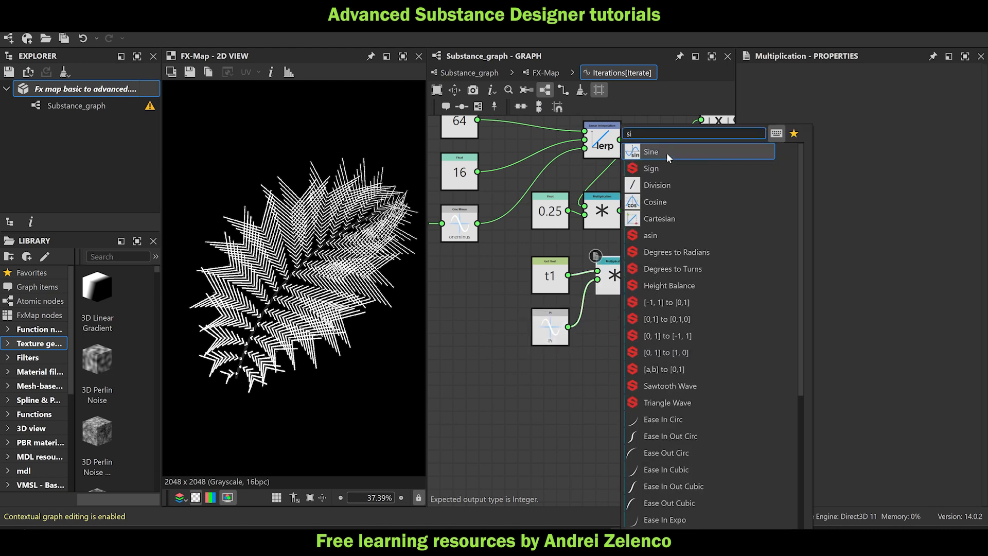
click(666, 152)
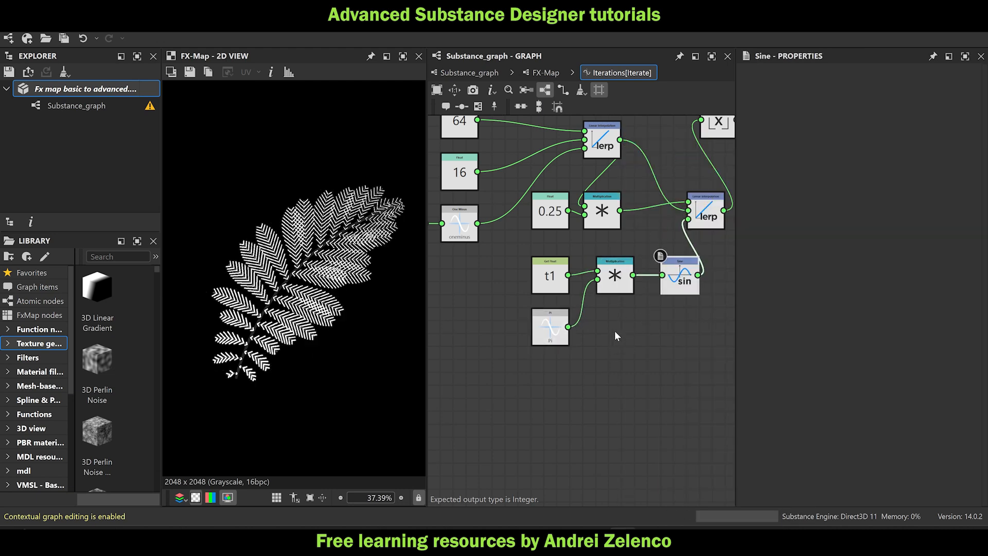
Align the Multiplication and Sine nodes midway between t1 and Pi, and save the package.
drag(679, 282, 667, 282)
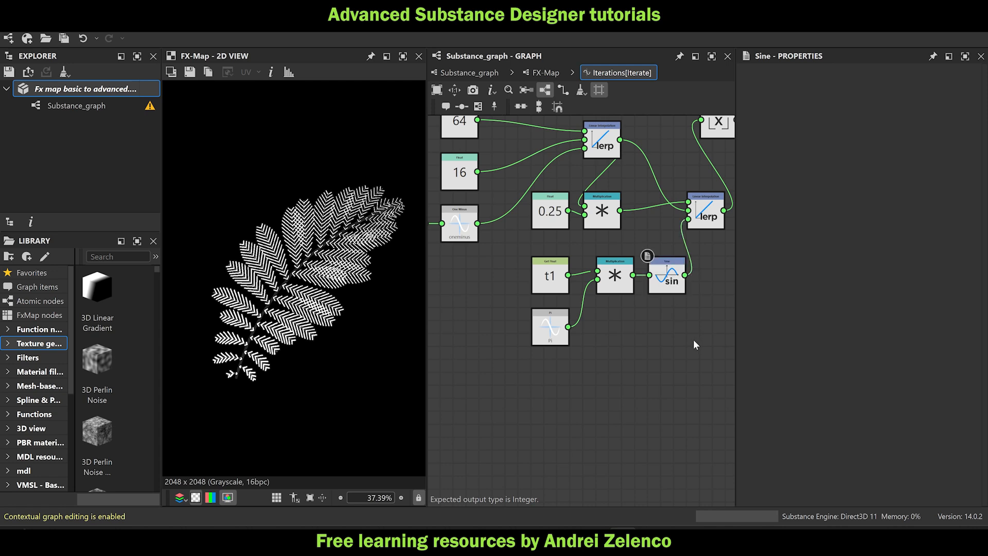
drag(694, 341, 599, 307)
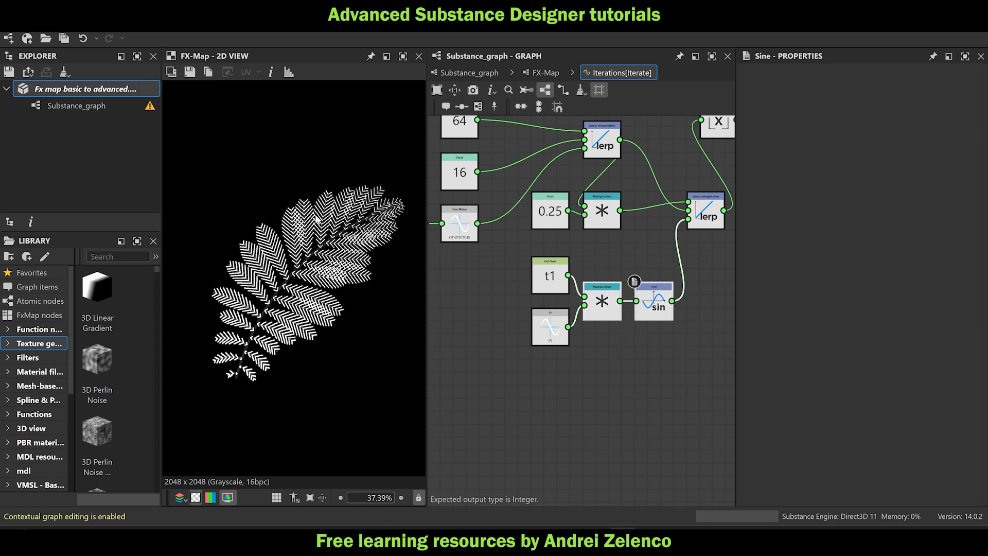
click(69, 91)
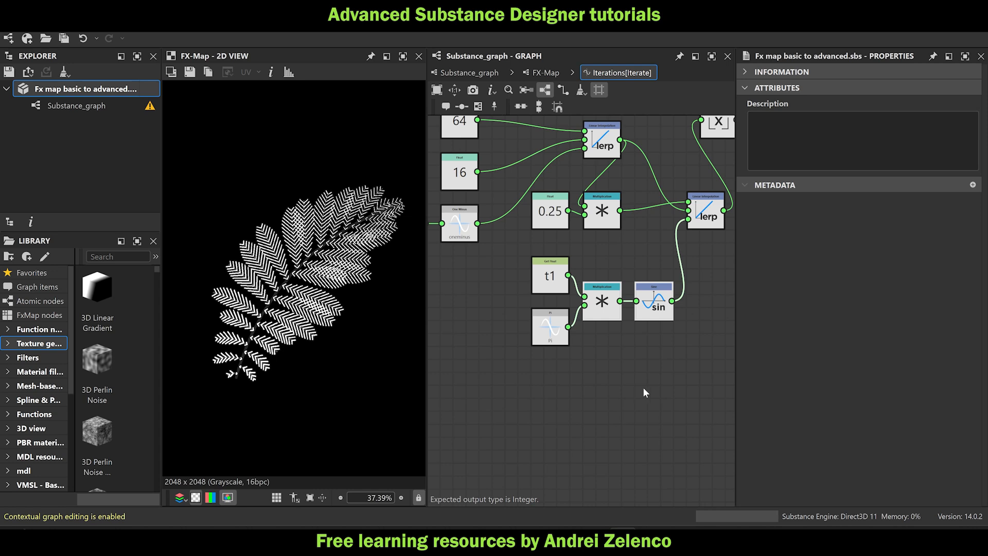
Insert an Add node between the Sine node and the second lerp.
scroll(647, 381, down, 1)
middle_drag(668, 393, 649, 390)
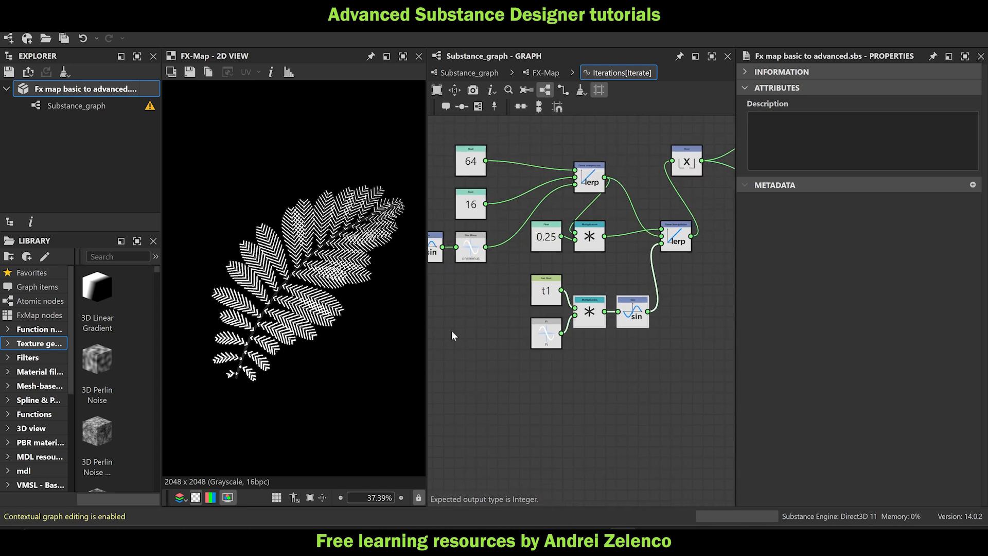
middle_drag(665, 307, 634, 350)
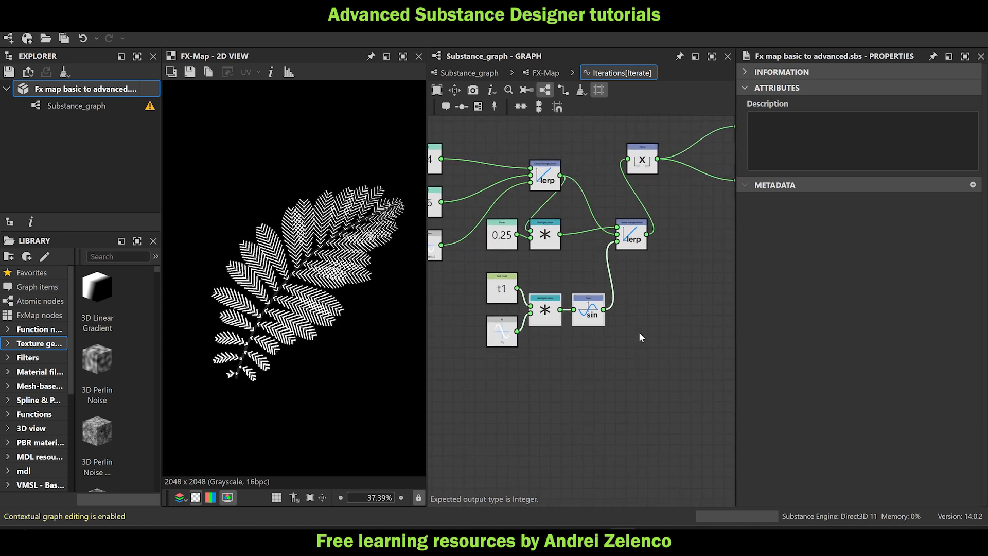
click(593, 315)
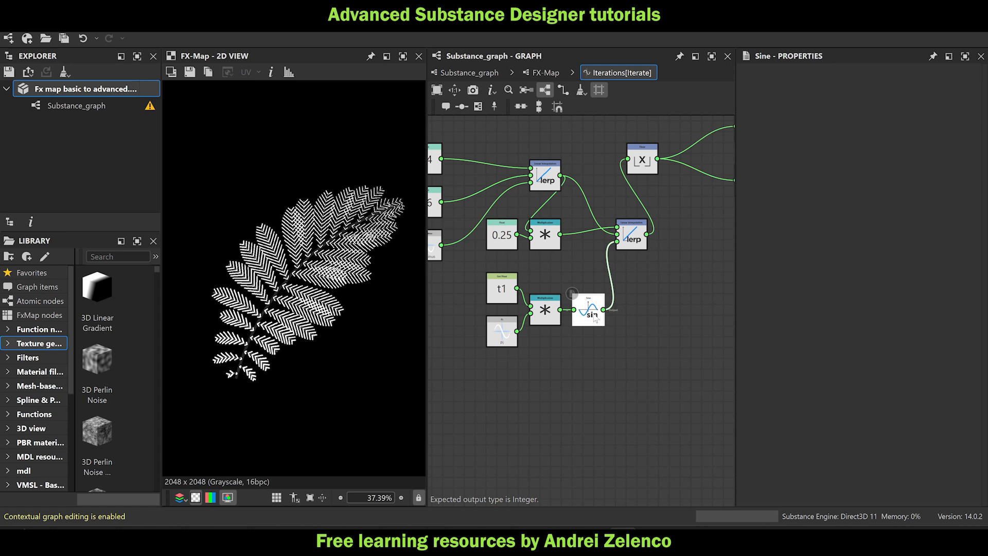
key(space)
text(add)
click(621, 152)
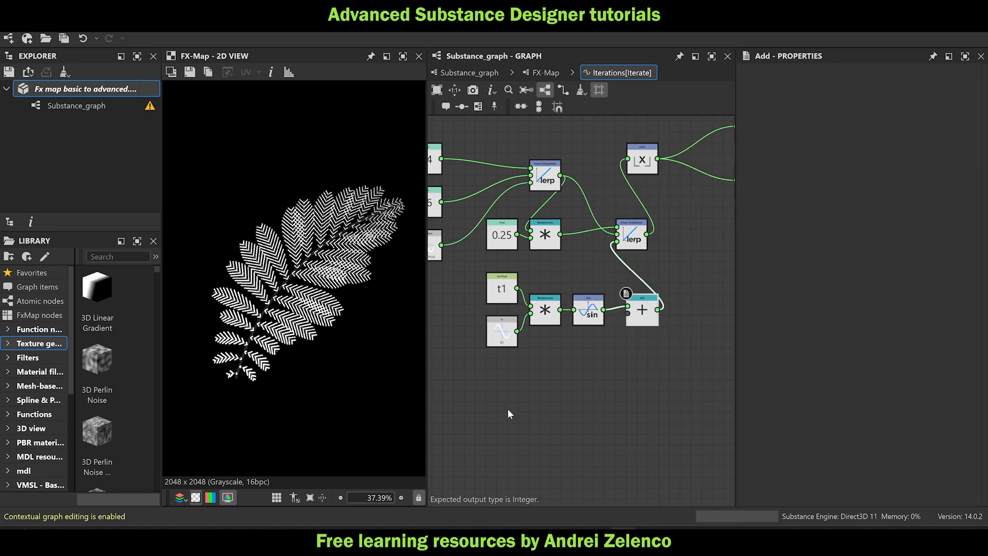
Place a Float node with value 0 below the Pi node and connect it to a new Random node.
key(space)
text(float)
click(577, 152)
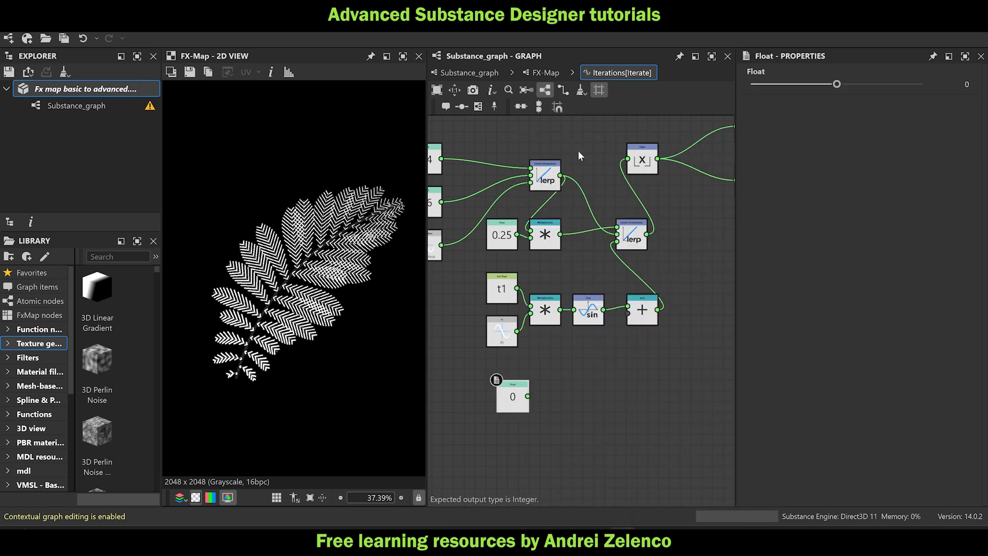
drag(513, 390, 503, 386)
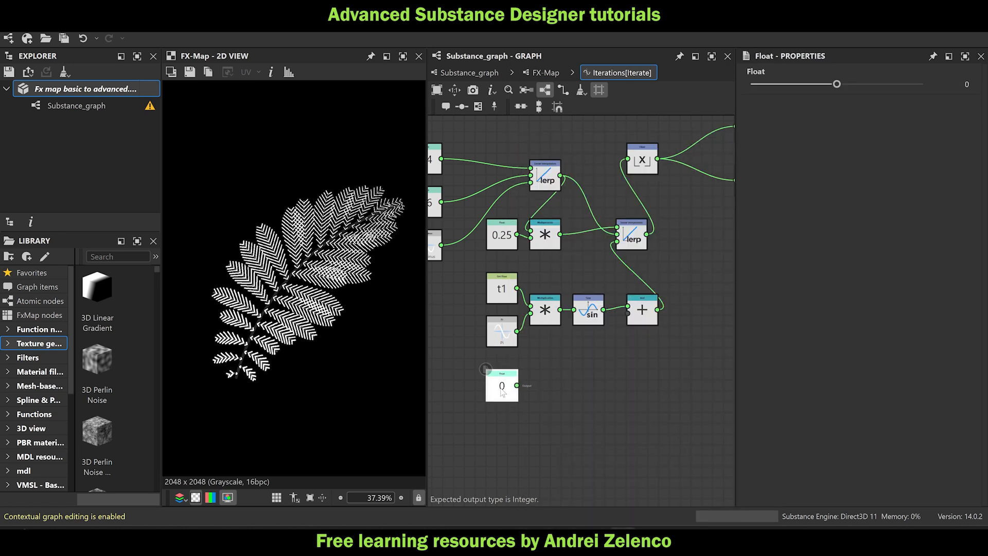
key(space)
text(rand)
click(561, 155)
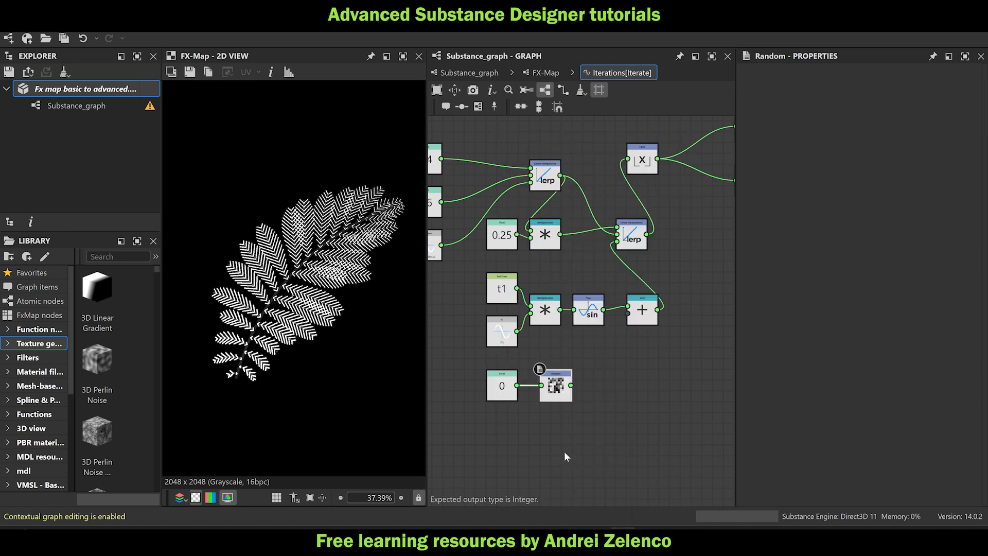
Append a [0, 1] to [-1, 1] range node to Random and feed it into the Add node's second input.
scroll(561, 406, up, 2)
key(space)
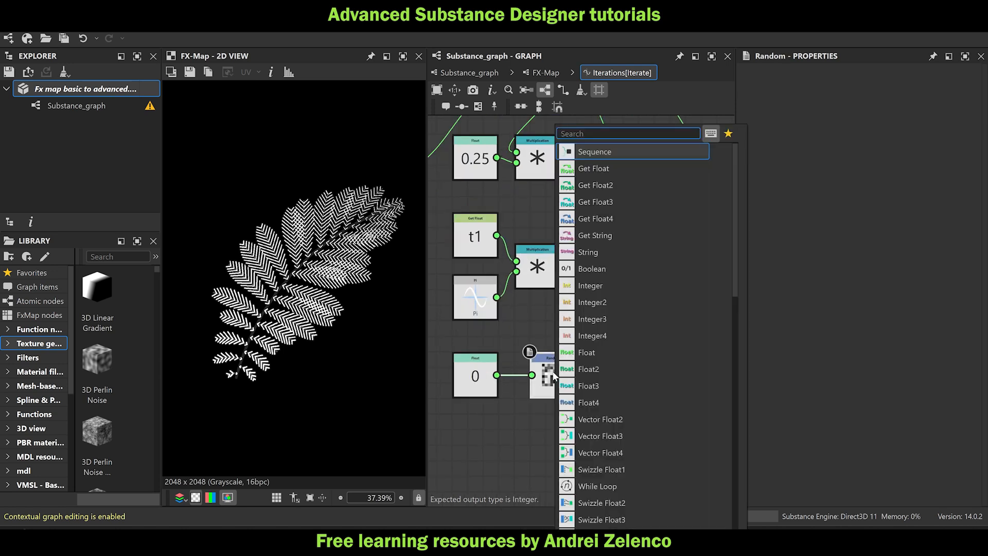
text(-)
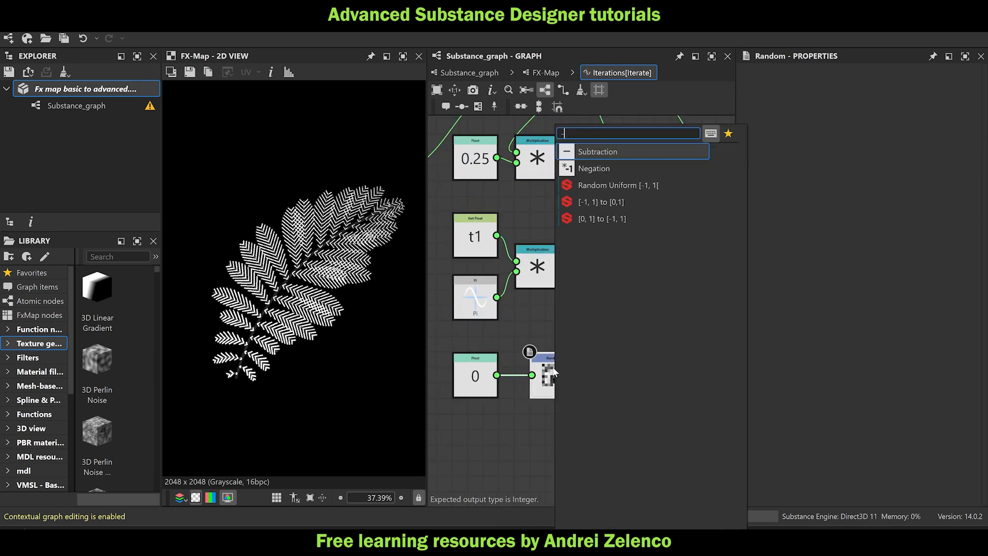
click(617, 219)
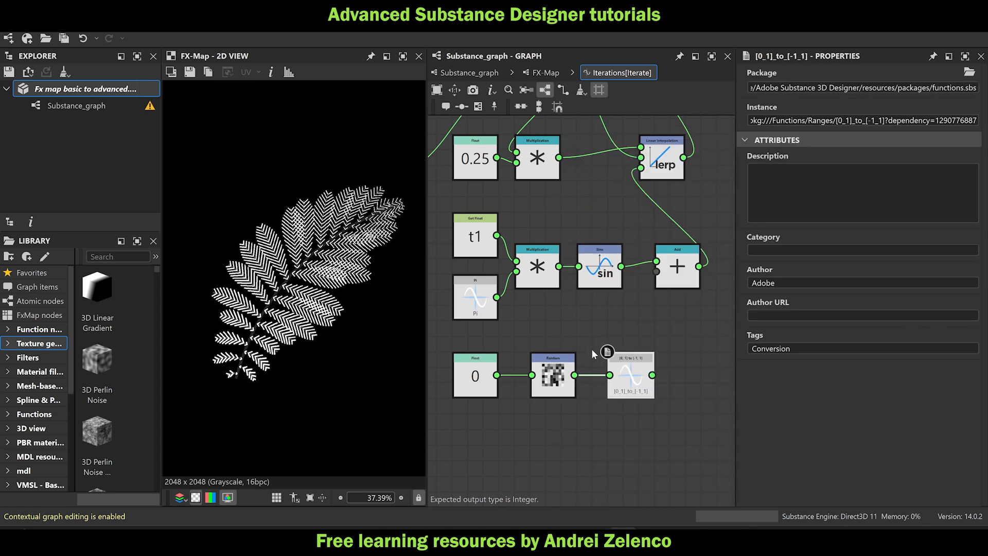
drag(636, 389, 657, 271)
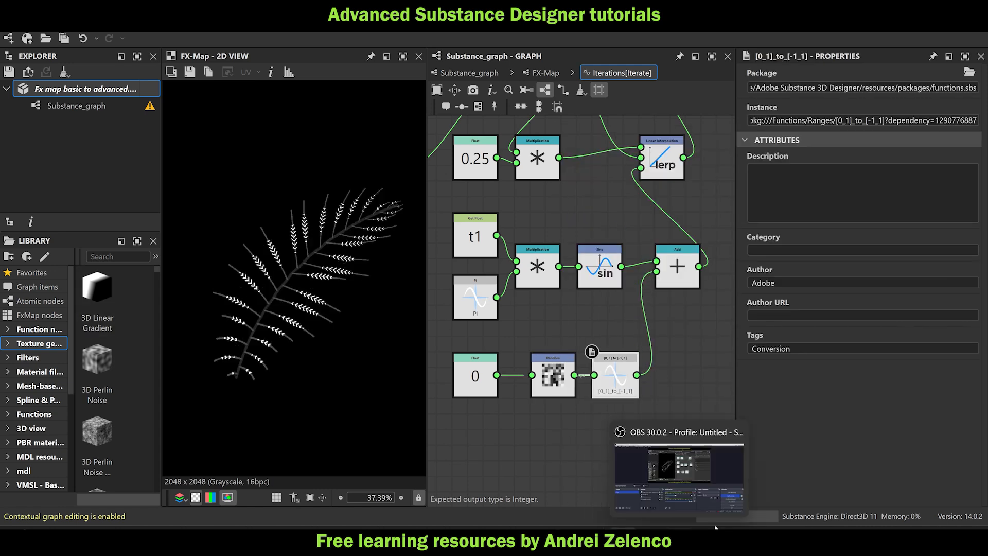
Set the Float feeding the Random node to 0.12.
scroll(315, 306, up, 1)
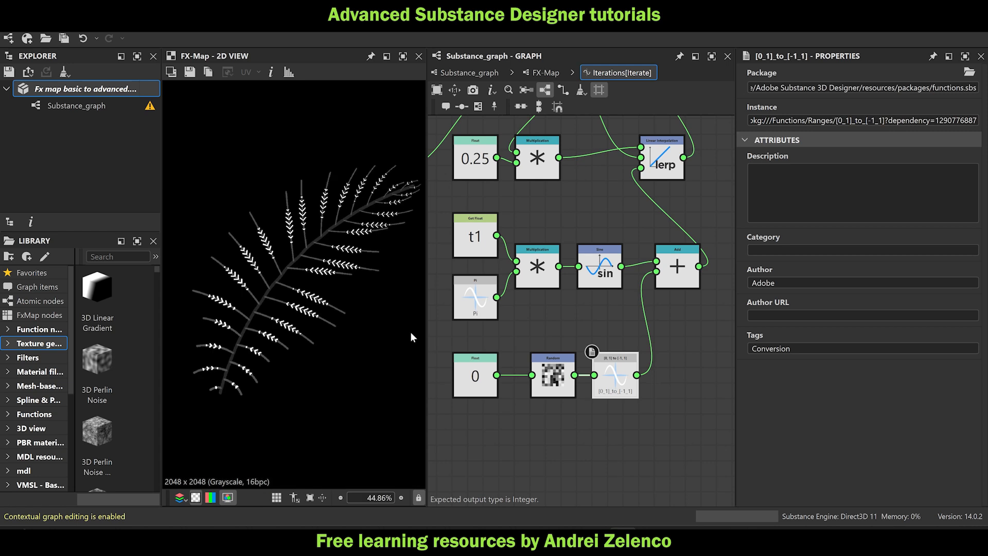
click(486, 389)
drag(838, 85, 847, 89)
middle_drag(655, 438, 649, 417)
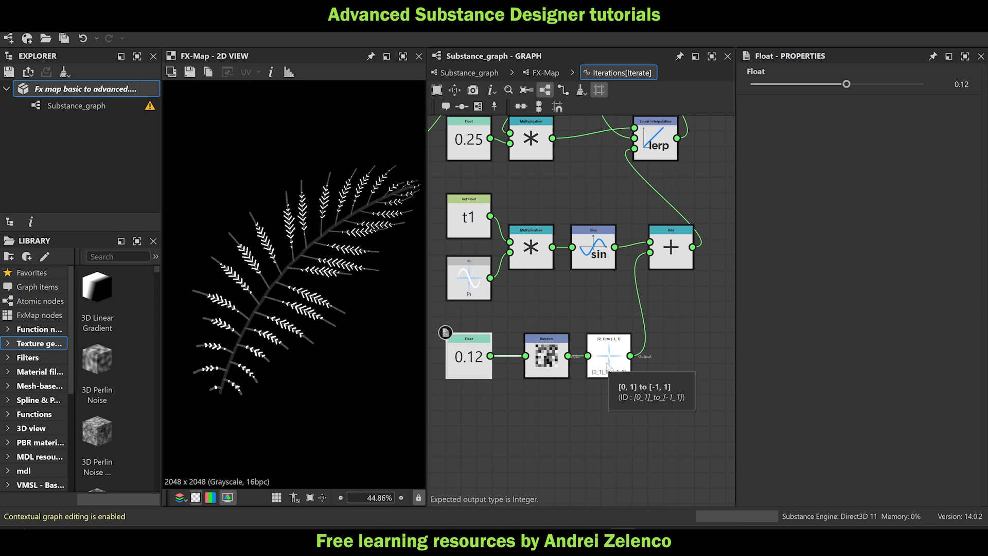
Connect the Sine output directly to the second lerp's third input, bypassing the Add node.
drag(615, 247, 660, 155)
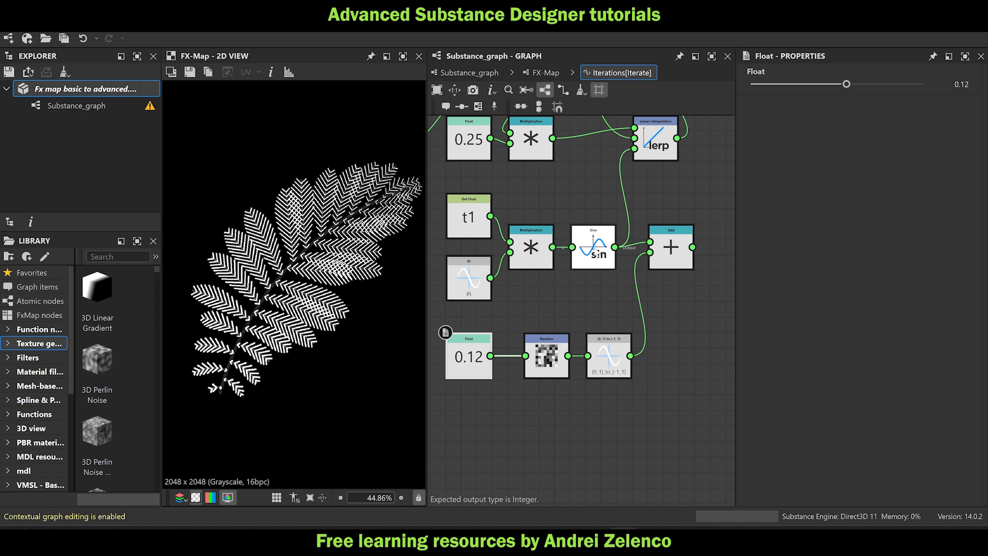
scroll(596, 250, down, 2)
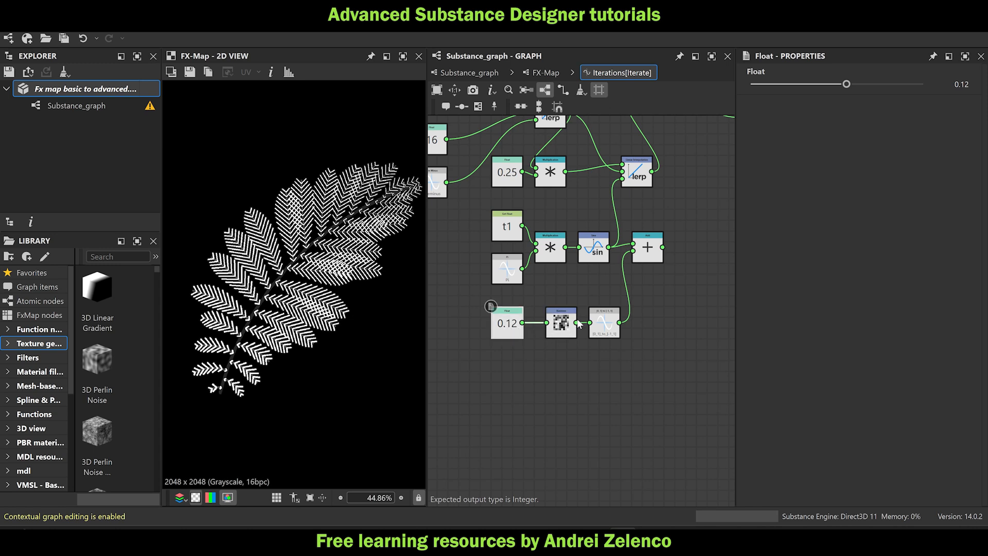
Feed Random straight into Add, route Add into the second lerp's third input, and delete the [0, 1] to [-1, 1] node.
drag(576, 323, 623, 178)
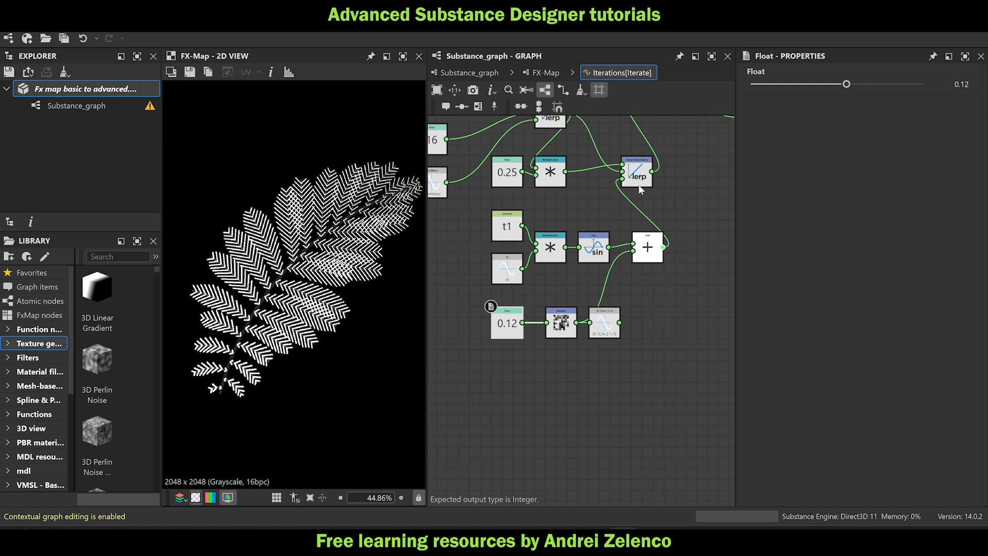
drag(605, 327, 626, 355)
click(626, 355)
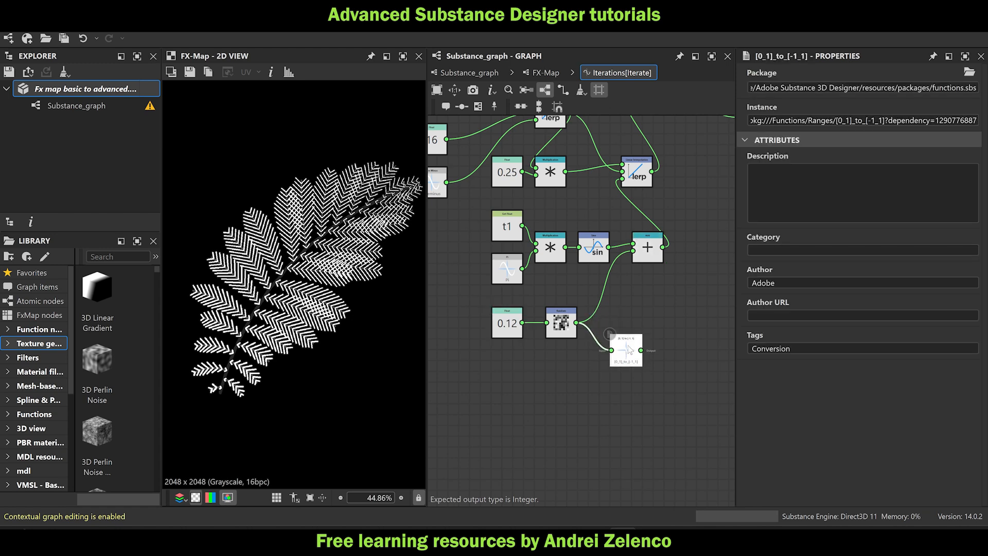
key(Delete)
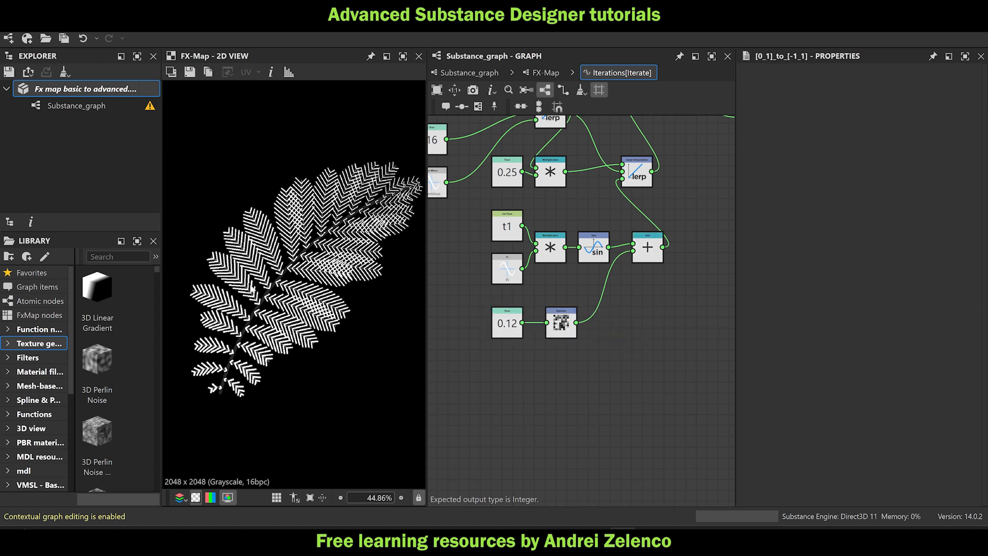
Set the Float feeding the Random node to 0.24.
scroll(221, 292, up, 1)
click(507, 323)
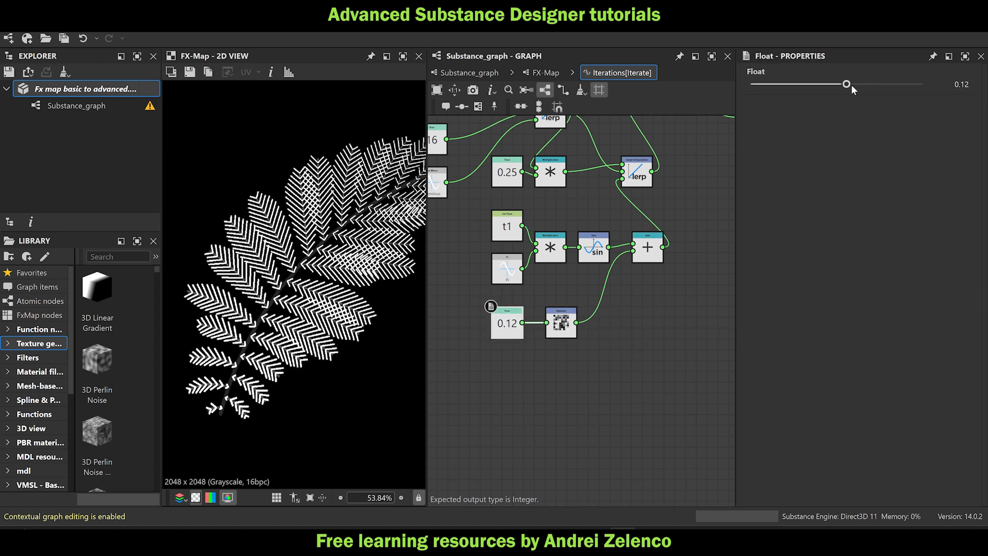
drag(847, 87, 857, 85)
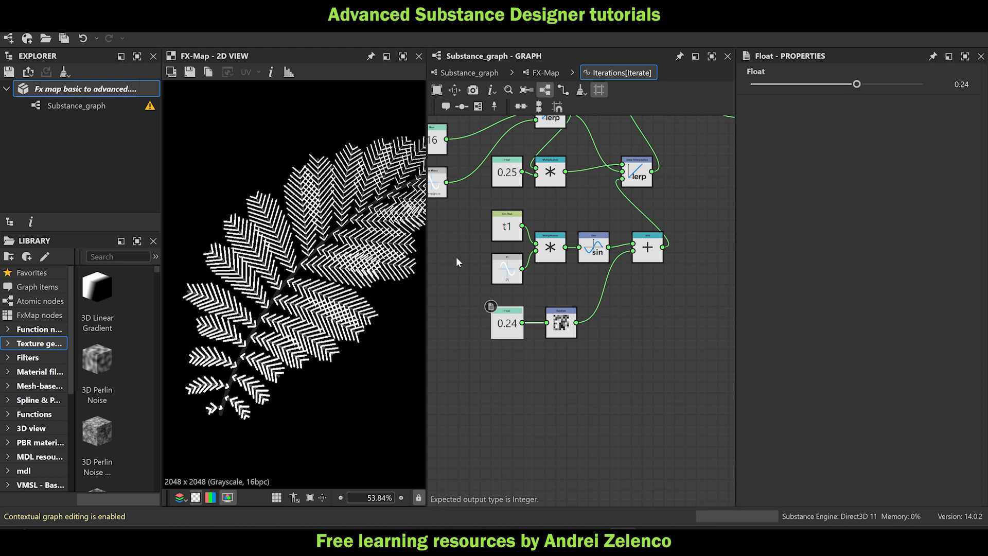
Save the Fx map basic to advanced package with the current iteration setup.
scroll(330, 243, down, 2)
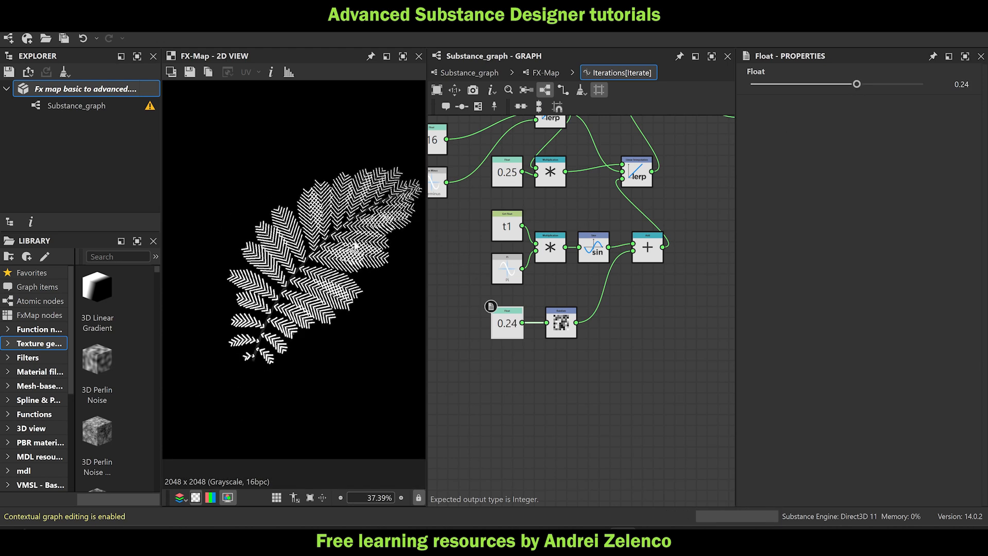
click(106, 90)
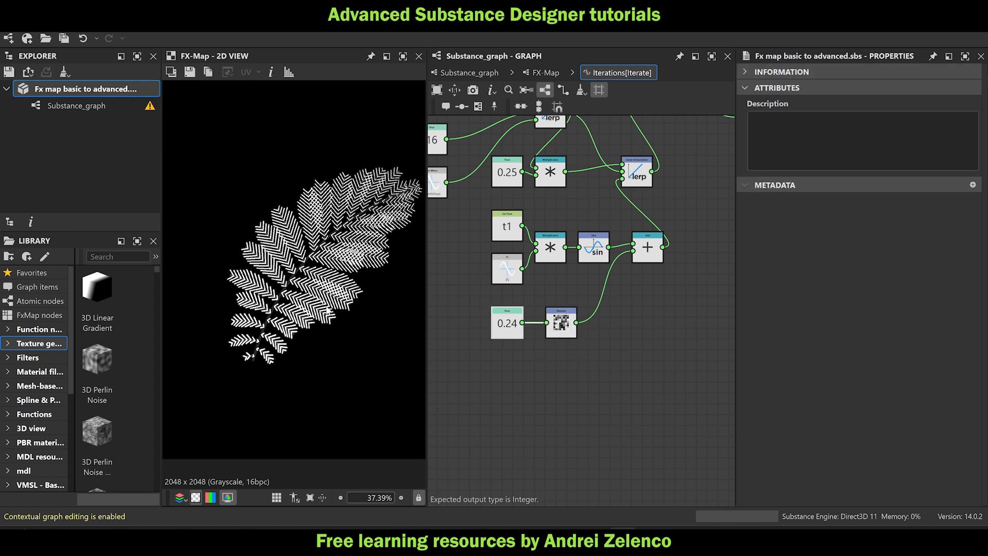
Examine the fern's leaves and leaflet tips at different scales, returning from the Iterations function to the FX-Map graph.
scroll(327, 307, up, 2)
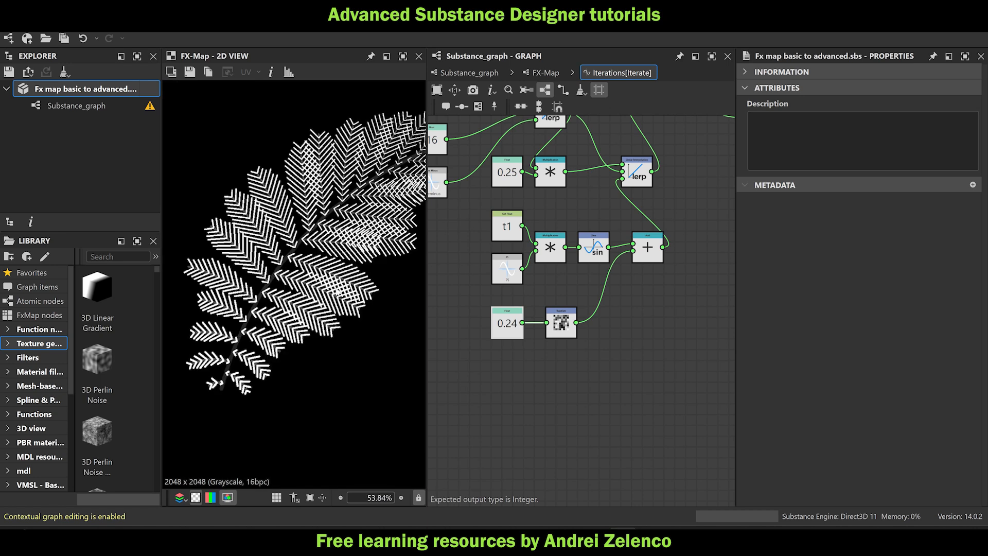
scroll(323, 312, down, 1)
scroll(319, 328, up, 1)
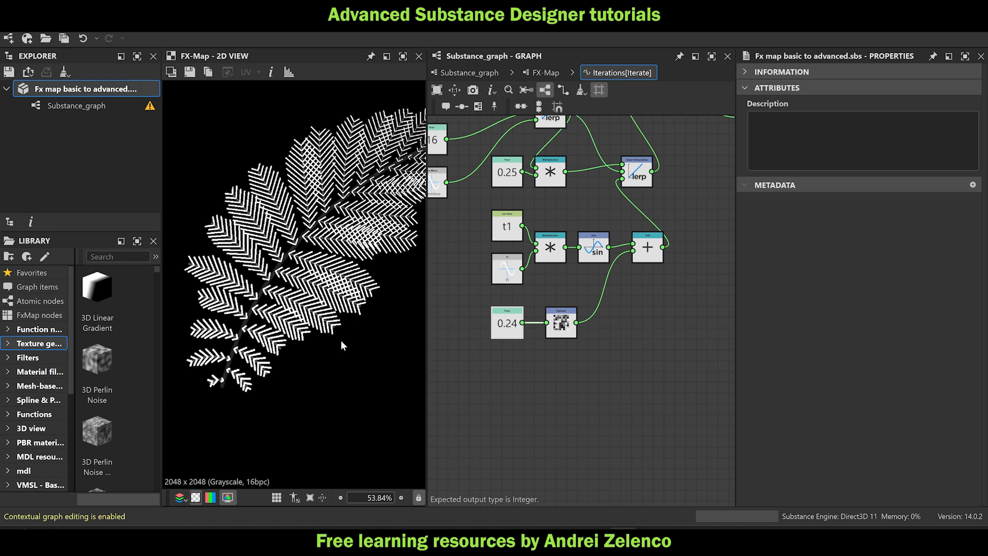
scroll(275, 267, up, 2)
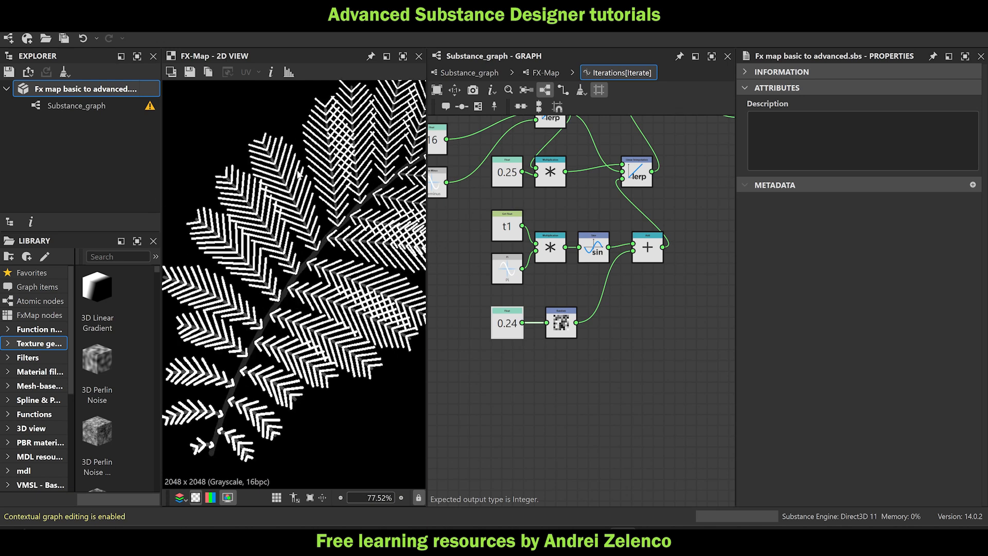
middle_drag(579, 342, 557, 384)
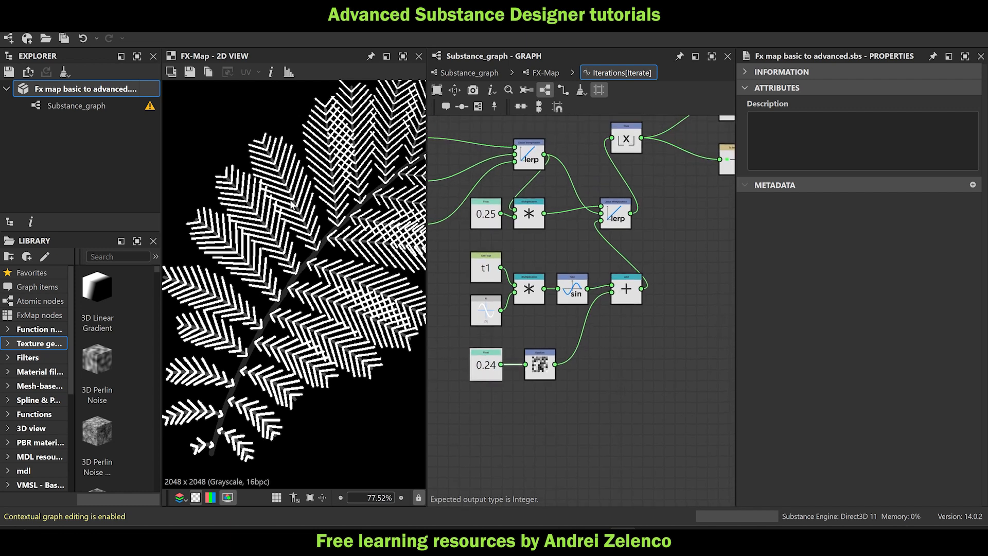
scroll(304, 165, down, 5)
scroll(264, 192, up, 3)
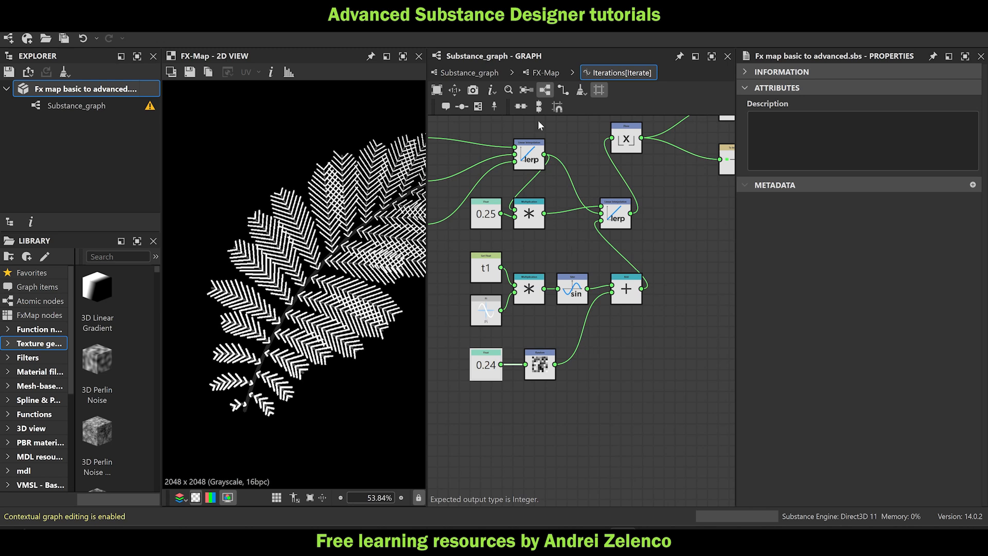
click(549, 74)
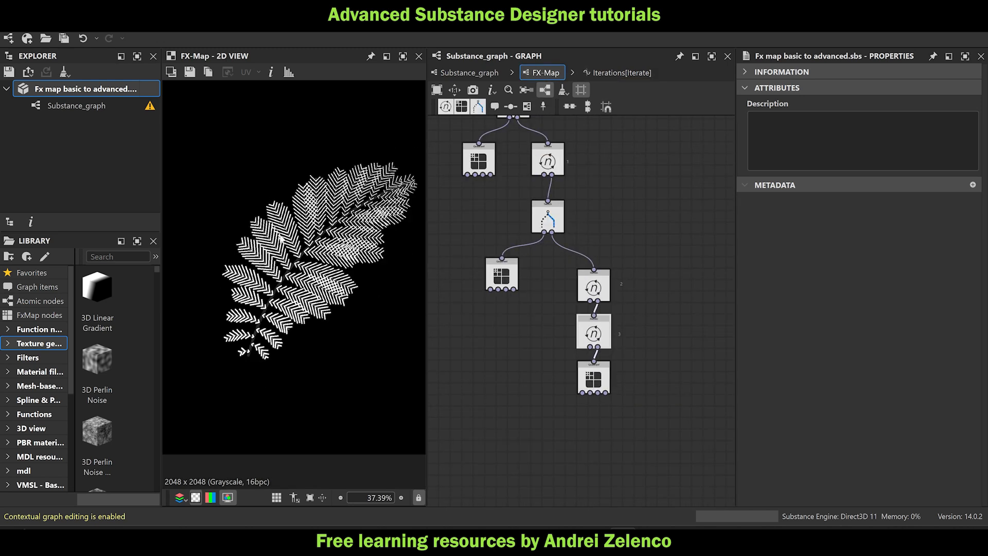
scroll(278, 234, up, 2)
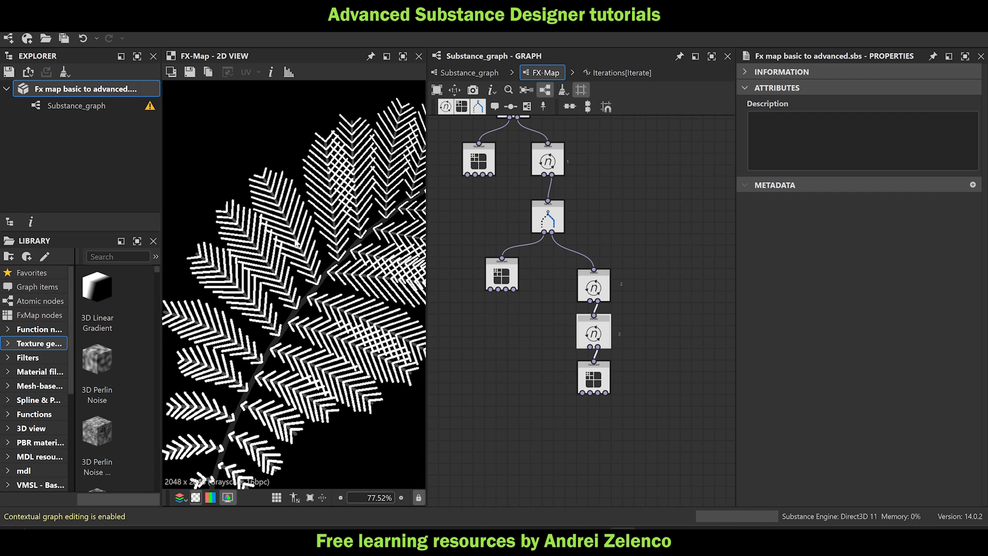
scroll(269, 150, up, 6)
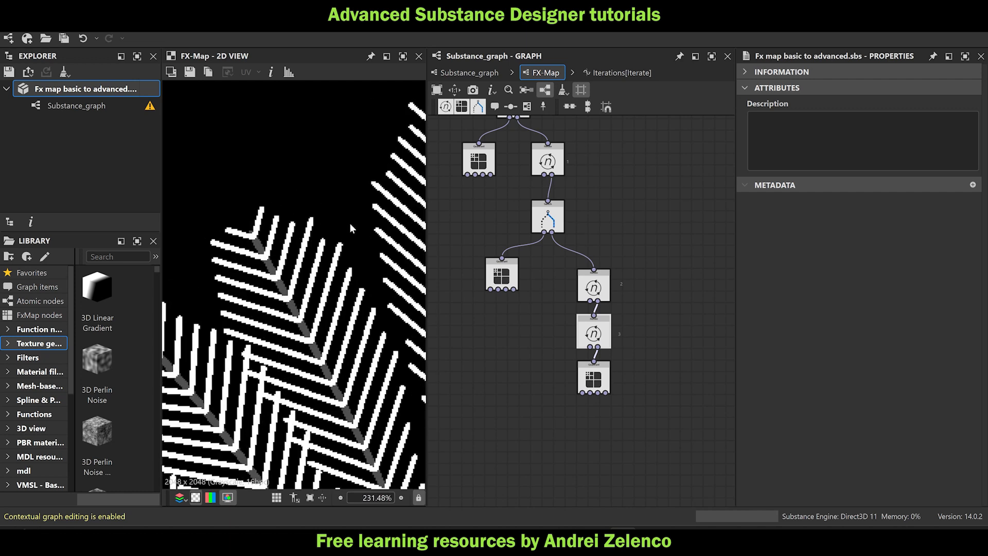
Disconnect the lowest Quadrant from the Iterate node above it, reconnect it, and move it back into place.
drag(593, 378, 604, 406)
click(604, 369)
key(Delete)
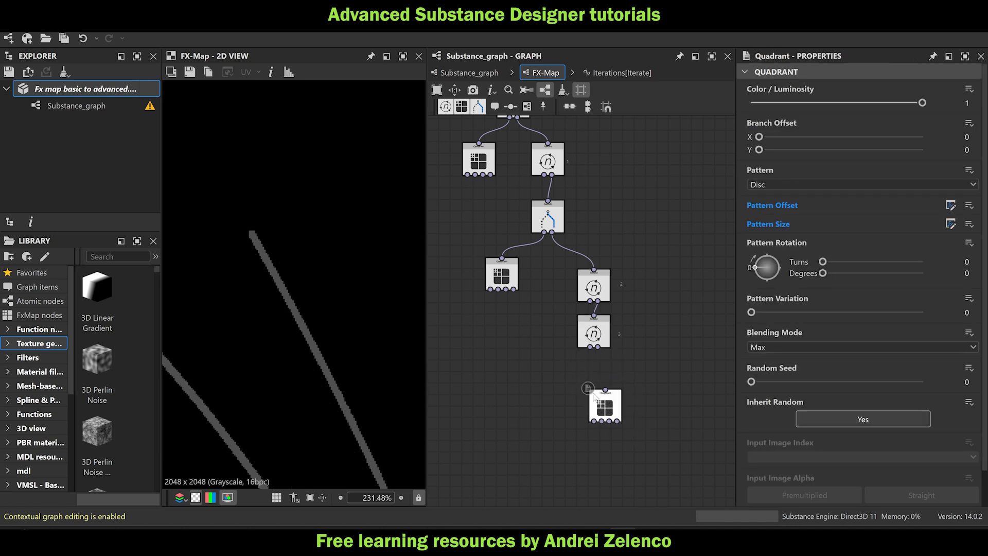
drag(592, 347, 593, 348)
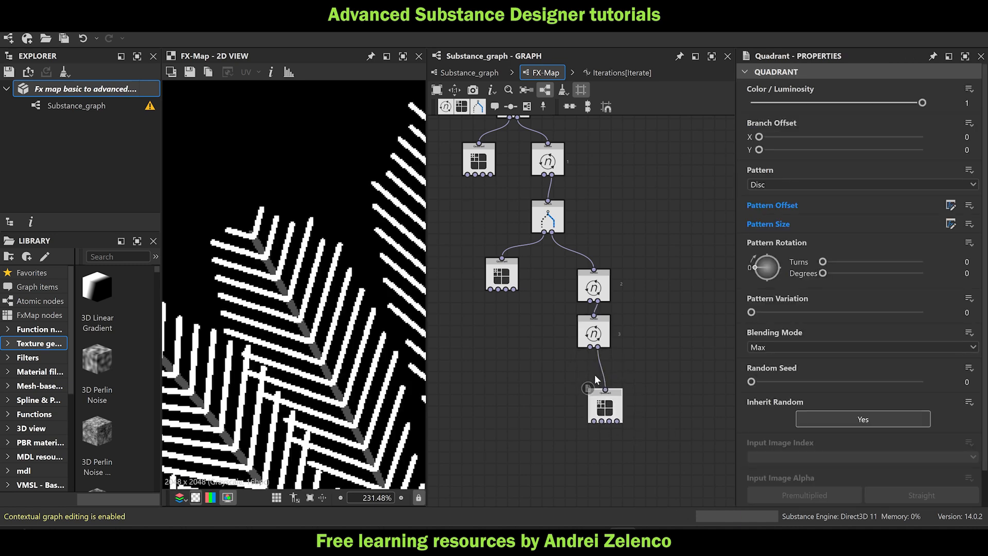
drag(605, 406, 593, 379)
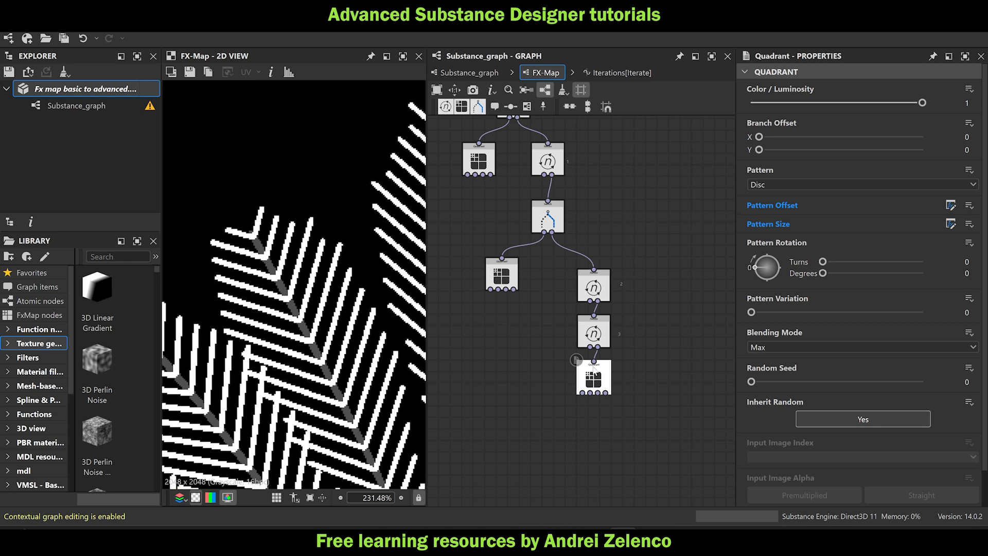
Create a Color / Luminosity function on the lowest Quadrant and add a Float node set to 1.
click(970, 89)
click(942, 100)
key(space)
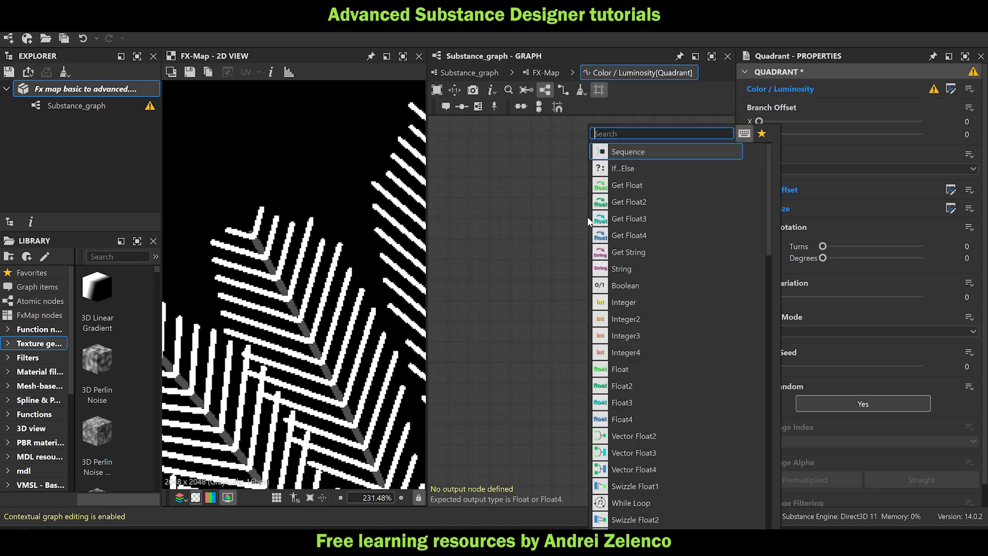
key(Escape)
key(space)
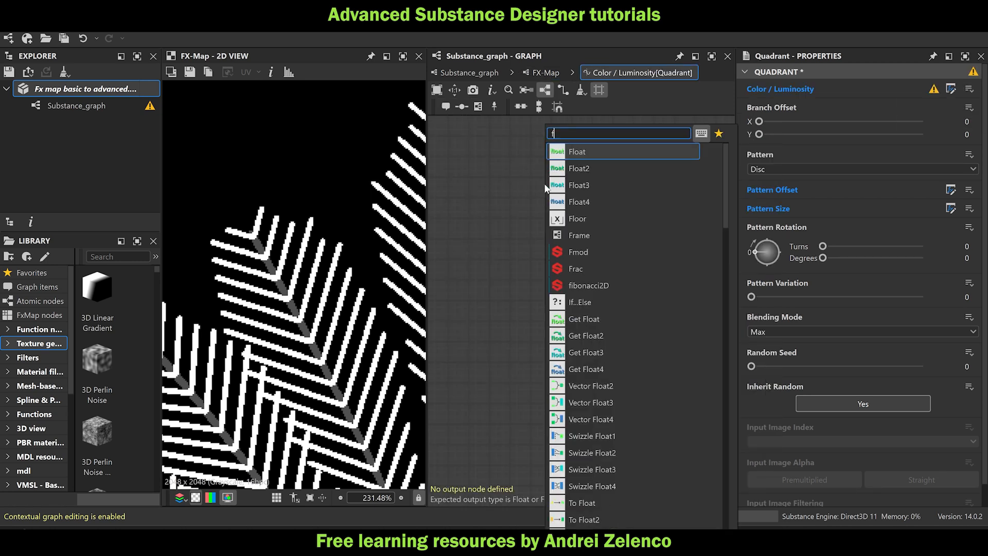
click(612, 148)
drag(815, 88, 923, 85)
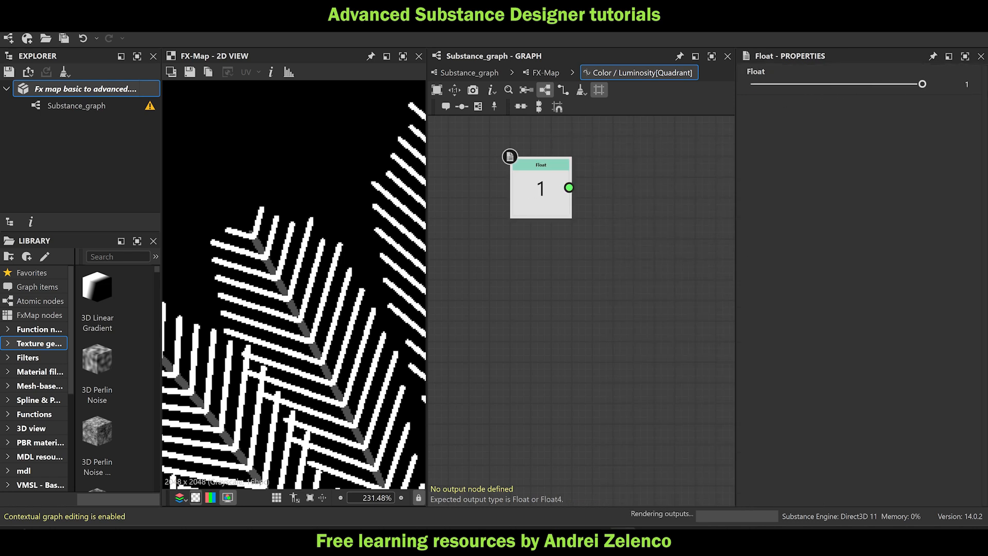
Add a Random node fed by the Float node in the Color / Luminosity function, and save the package.
key(space)
text(ran)
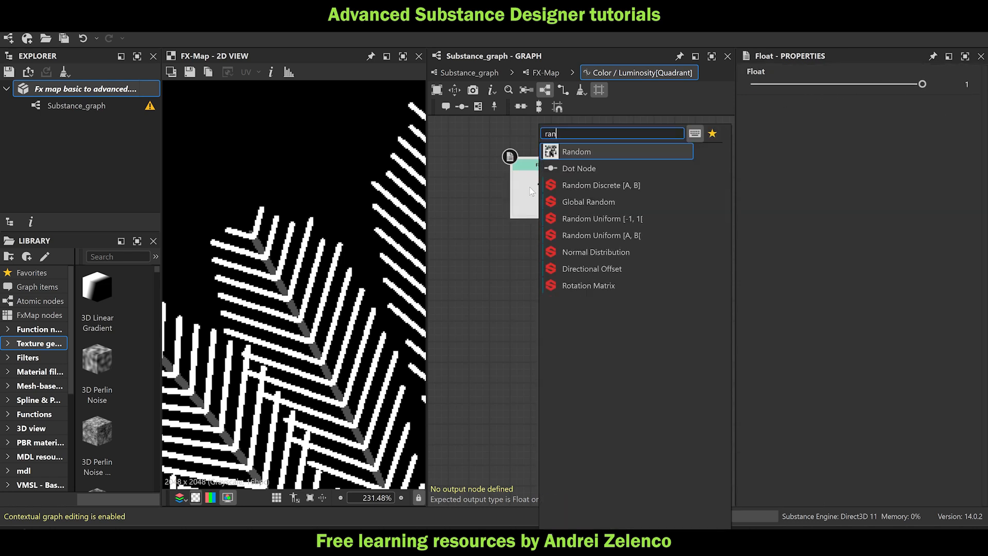
click(572, 154)
drag(637, 188, 616, 188)
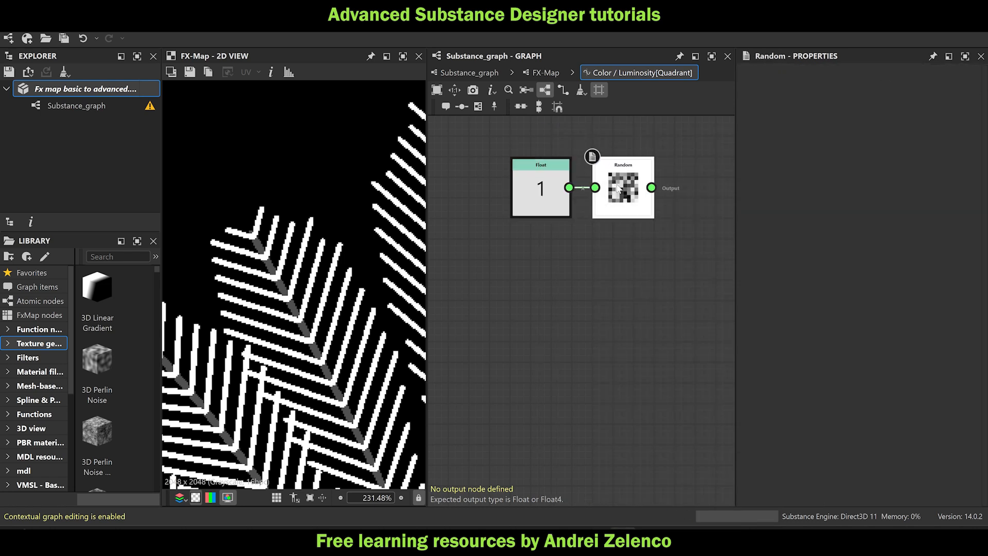
scroll(171, 203, down, 6)
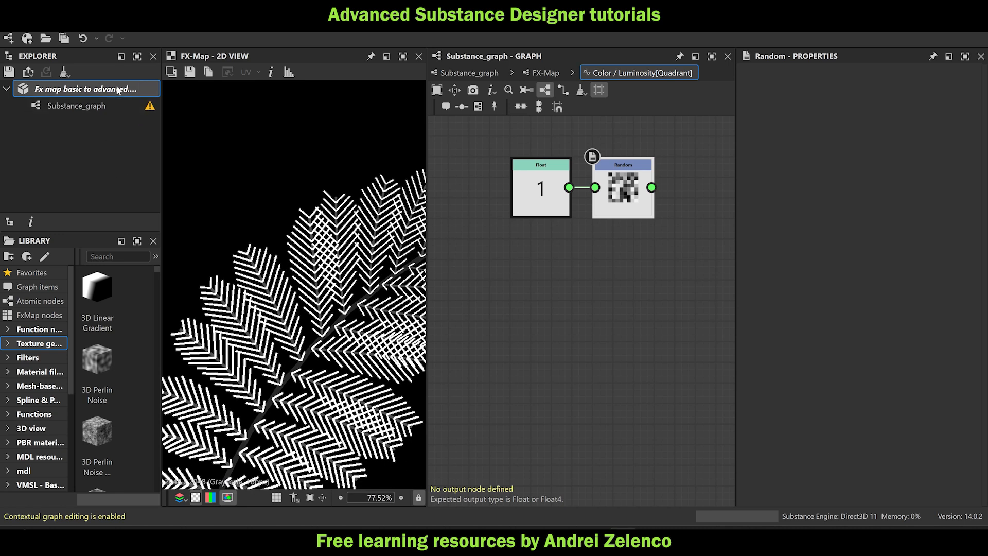
click(117, 90)
scroll(304, 247, up, 8)
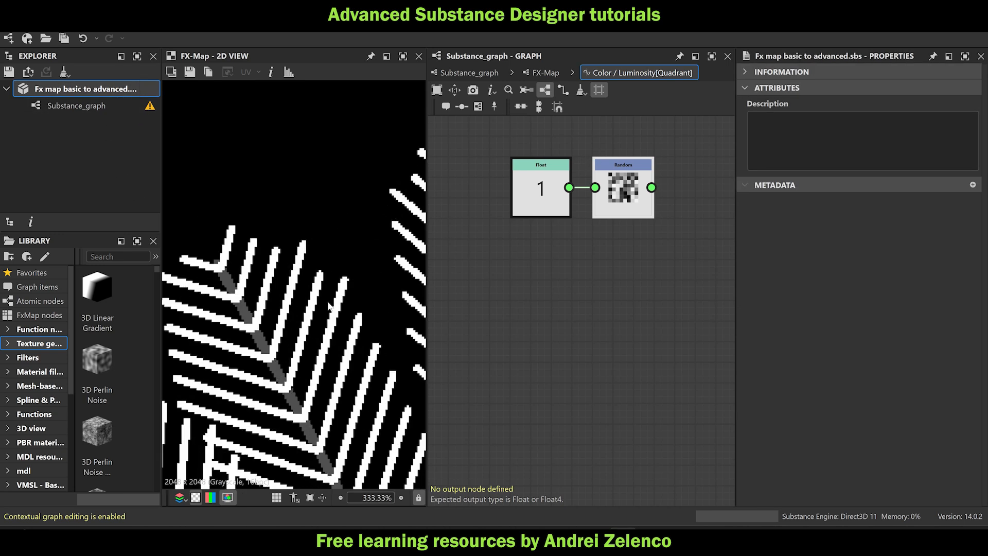
Set Random as the output node, inspect the leaflets' brightness up close, and save the package.
right_click(628, 194)
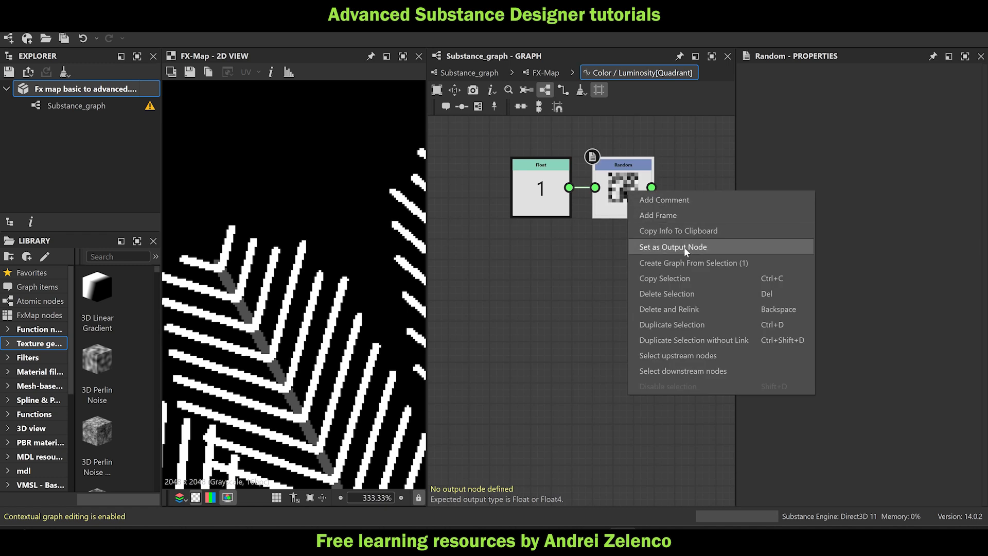
click(684, 247)
scroll(348, 372, up, 5)
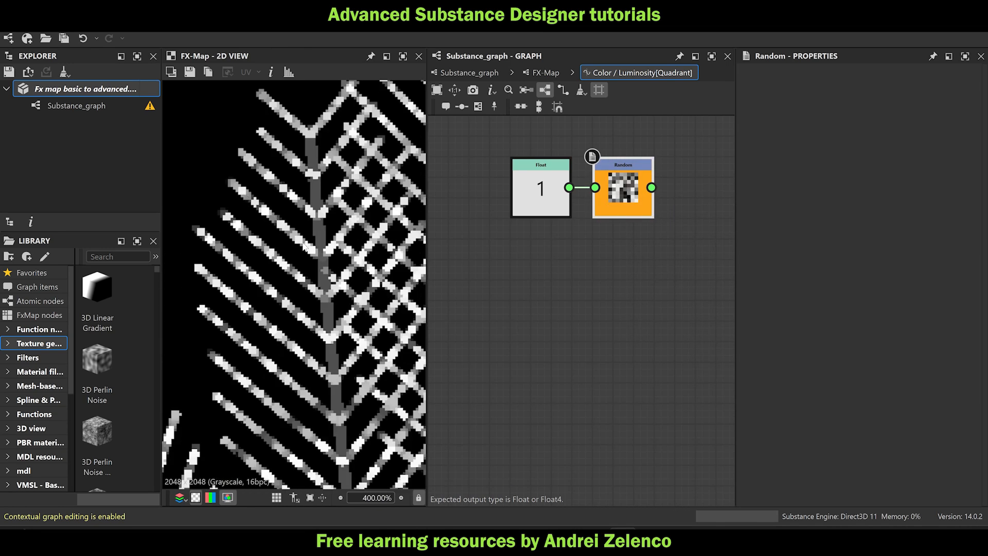
scroll(320, 278, down, 15)
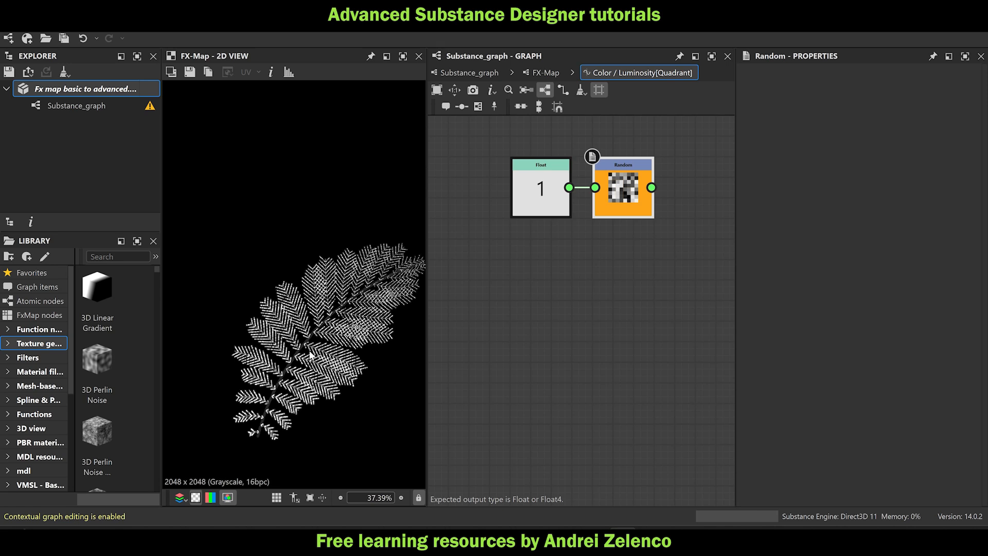
scroll(310, 354, up, 12)
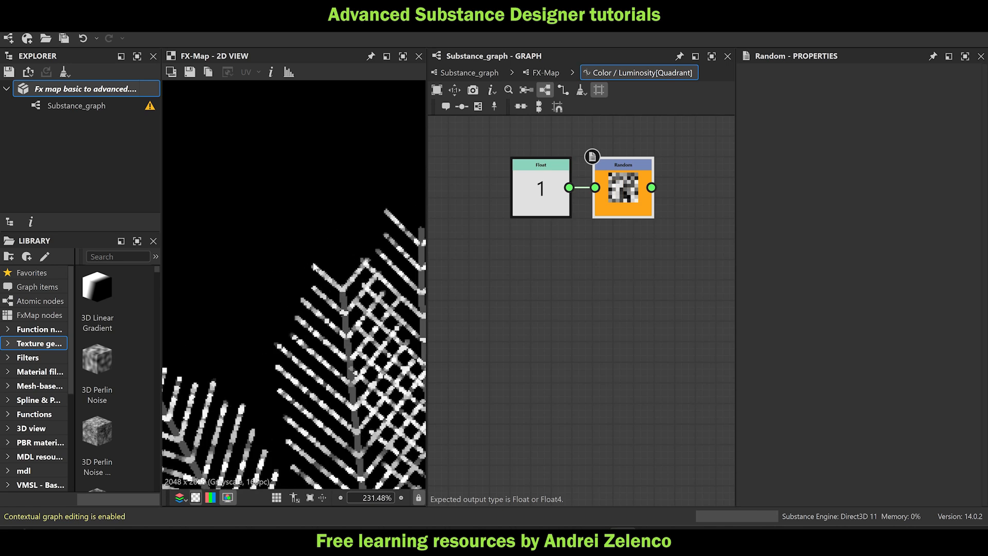
click(88, 87)
Set the Float node as the luminosity function's output and return to the FX-Map graph.
middle_drag(648, 263, 570, 282)
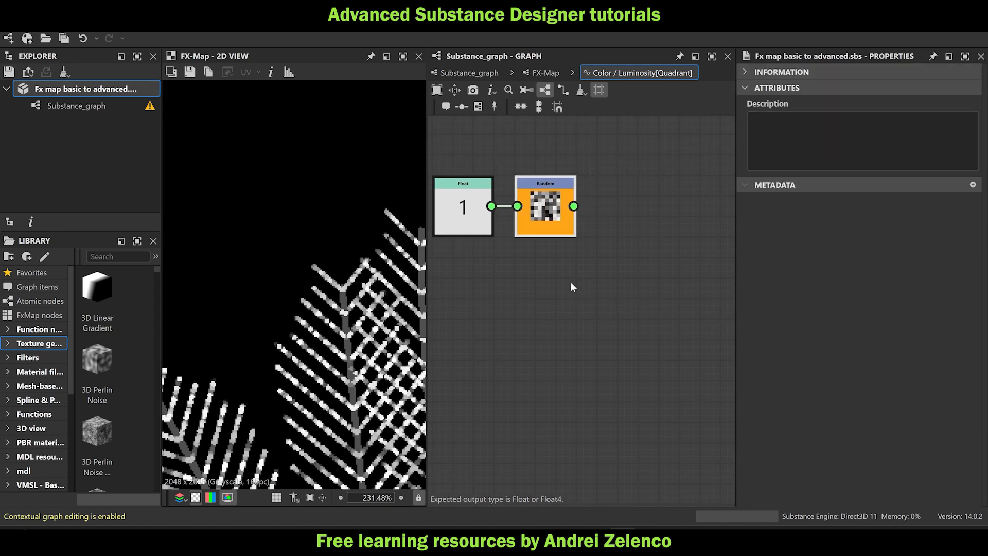
click(459, 203)
right_click(457, 200)
click(499, 251)
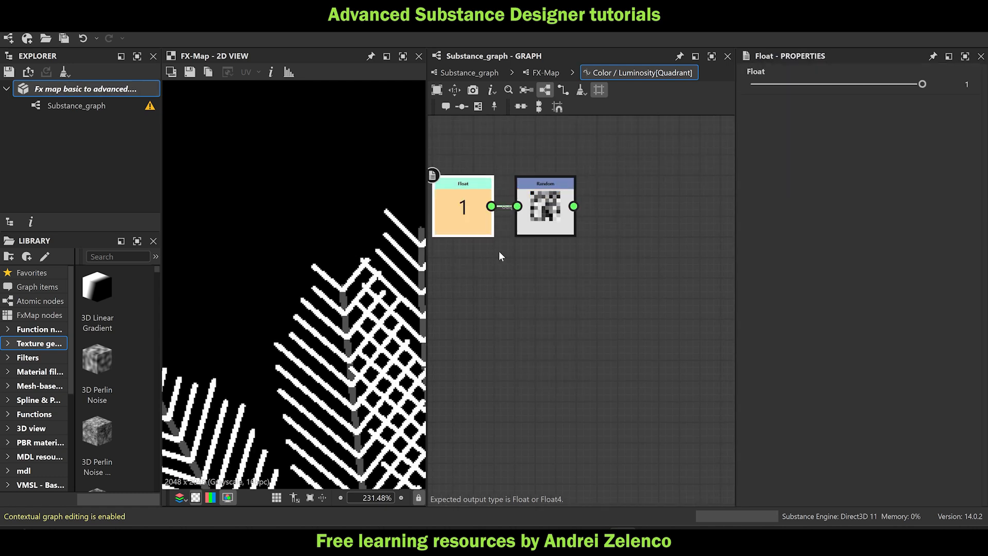
click(544, 72)
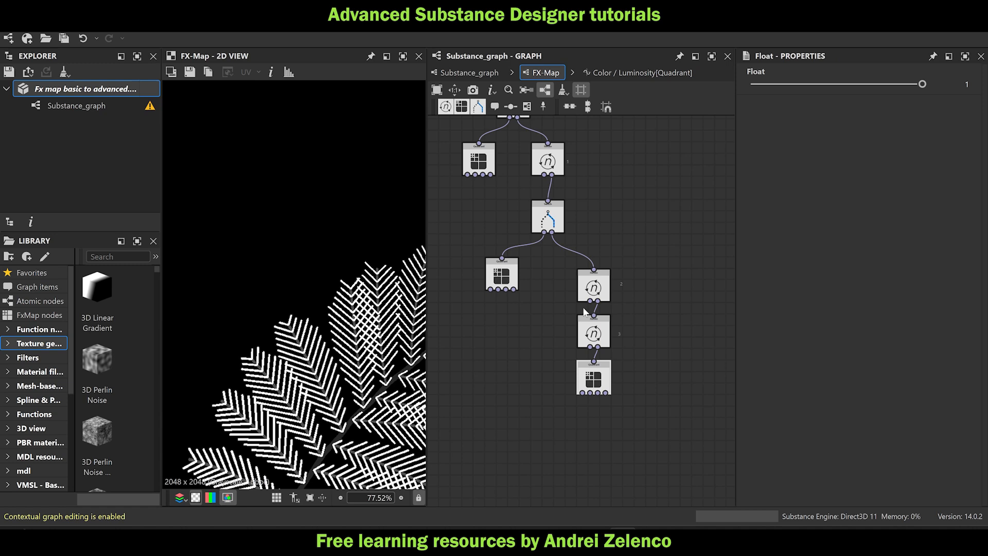
Select the lower Switch node and review the whole FX-Map node tree alongside the fern preview.
scroll(343, 363, down, 2)
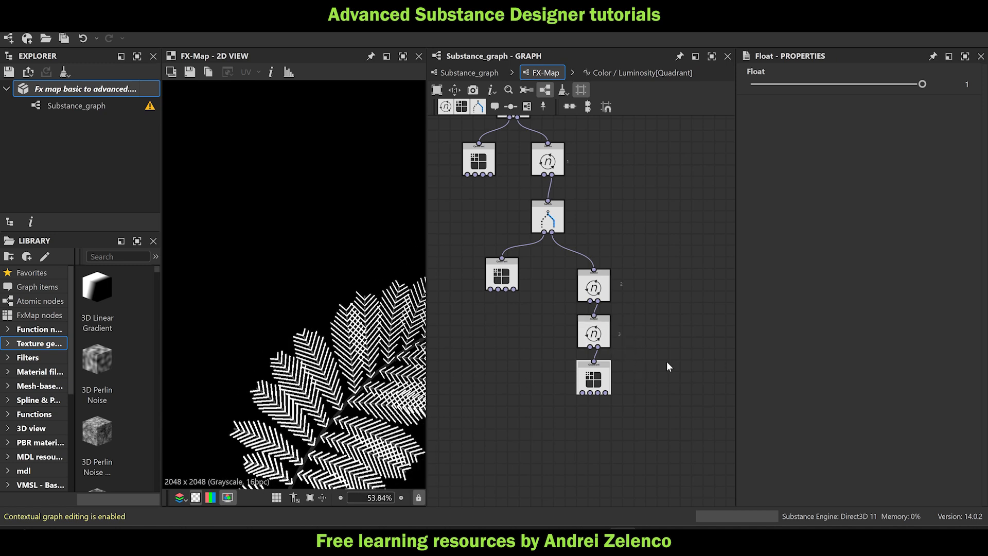
click(555, 213)
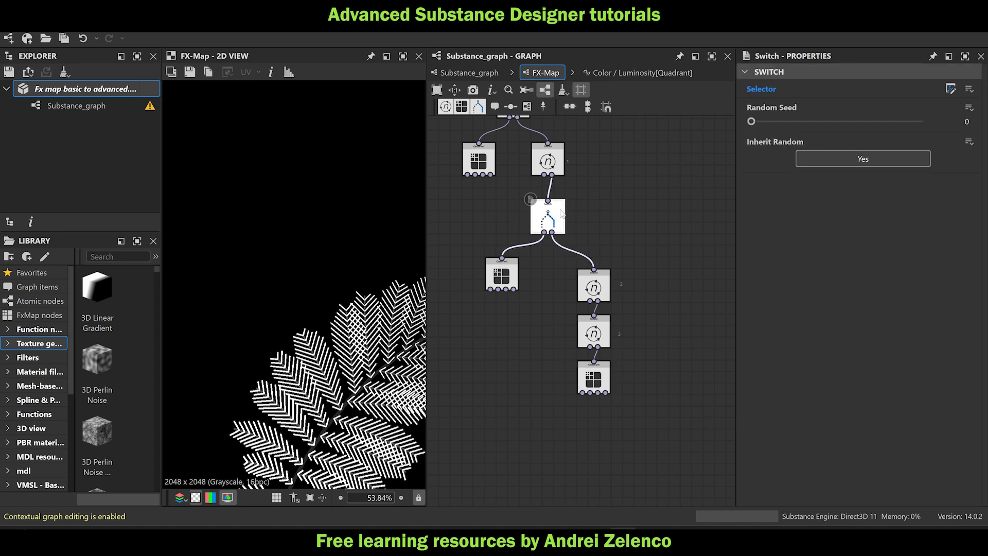
scroll(305, 290, down, 1)
middle_drag(312, 288, 288, 268)
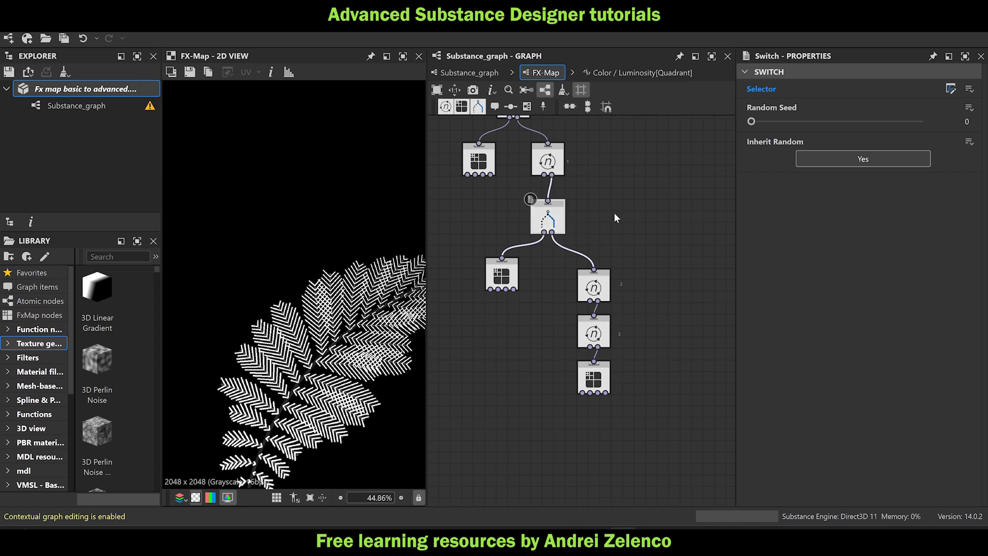
middle_drag(676, 228, 689, 321)
scroll(663, 215, down, 1)
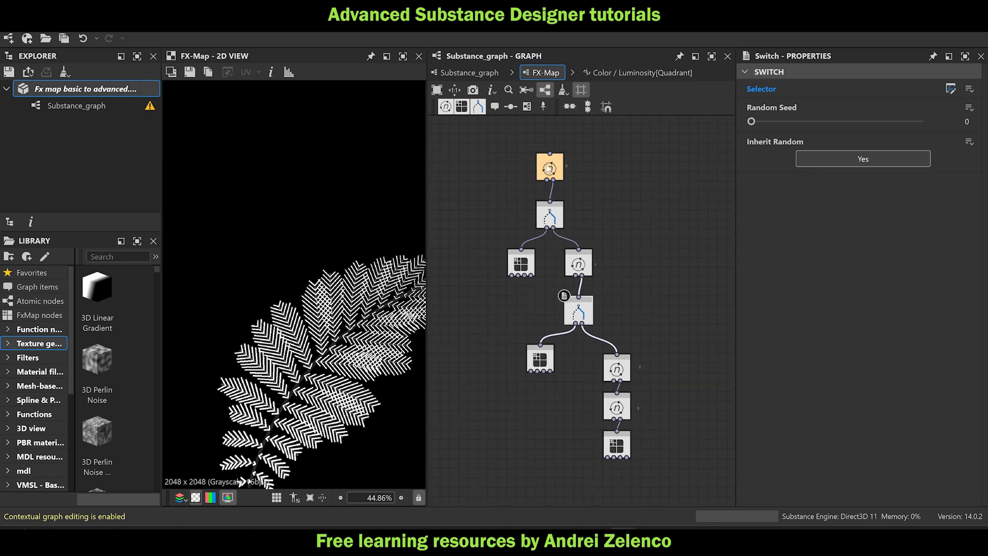
middle_drag(286, 357, 263, 297)
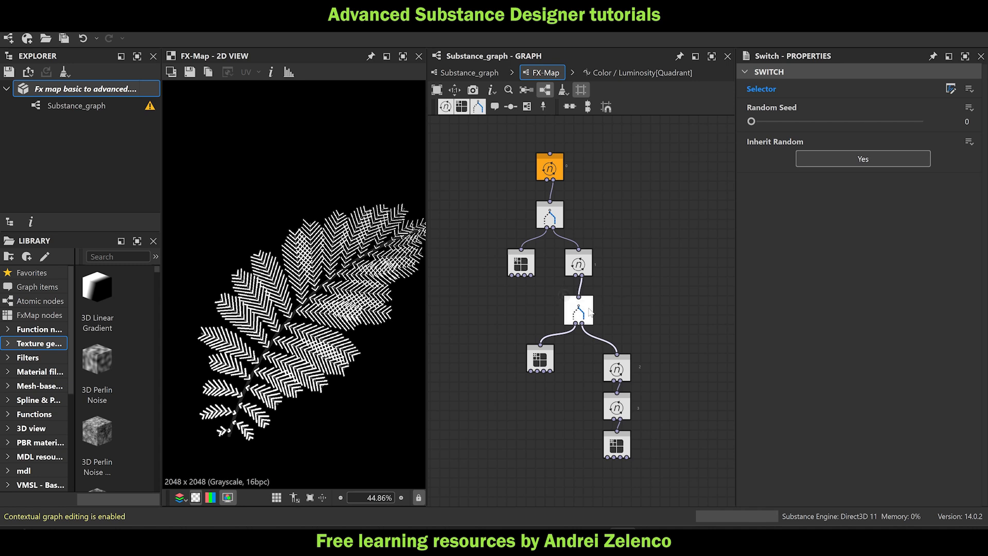
Open the lower Switch's Selector function, review its node network, and return to the FX-Map graph.
click(951, 89)
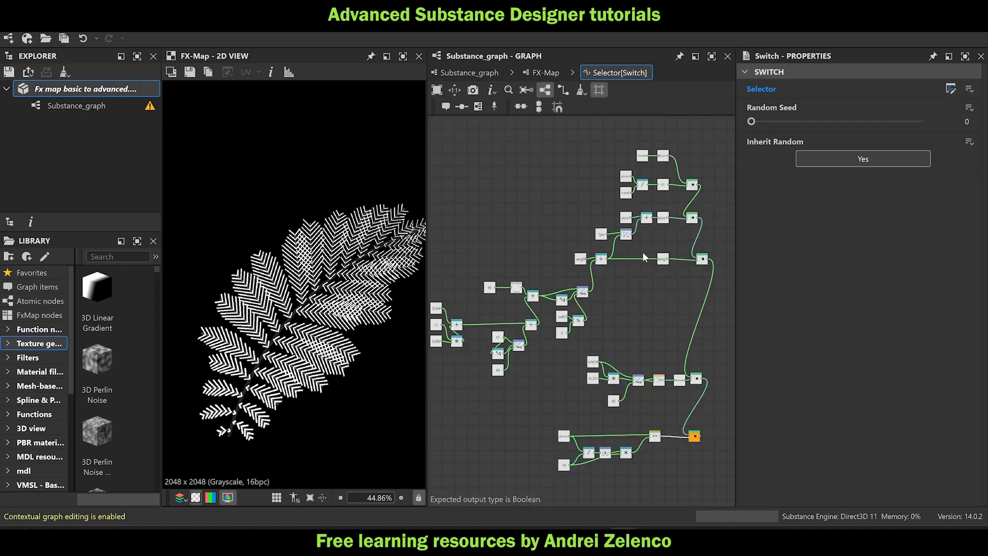
scroll(642, 252, up, 3)
middle_drag(632, 385, 630, 358)
click(544, 76)
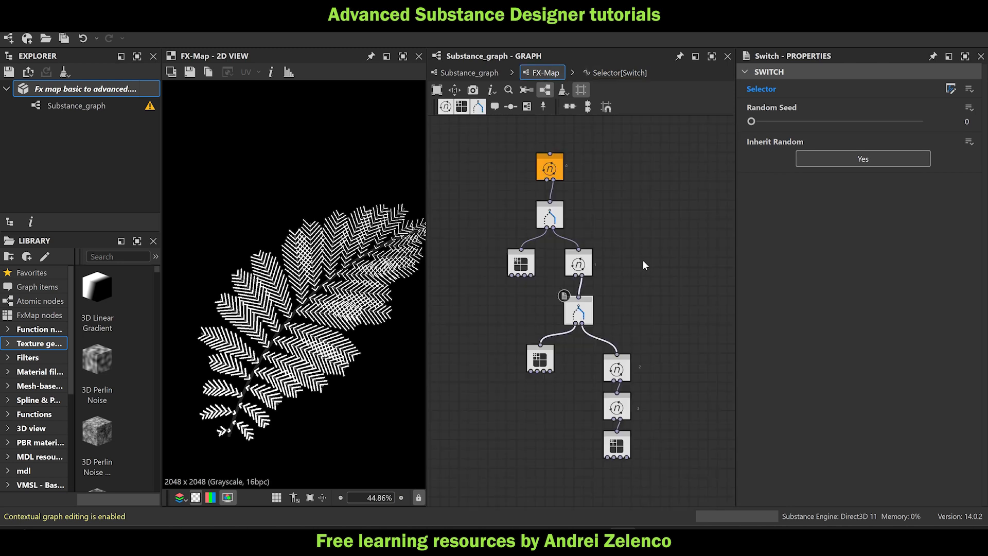
middle_drag(649, 273, 657, 264)
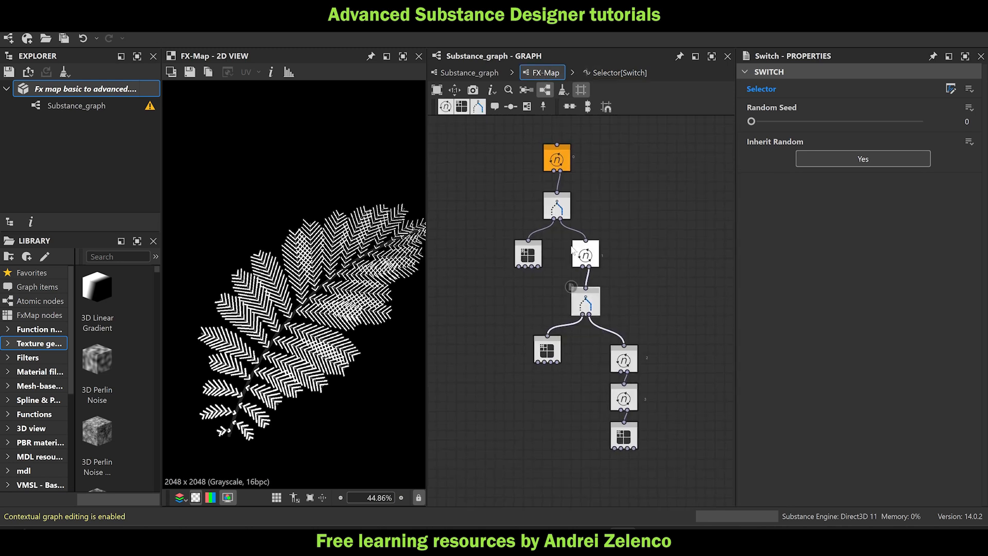
Review the Selector functions of the upper and lower Switch nodes in turn, returning to the FX-Map graph each time.
click(560, 208)
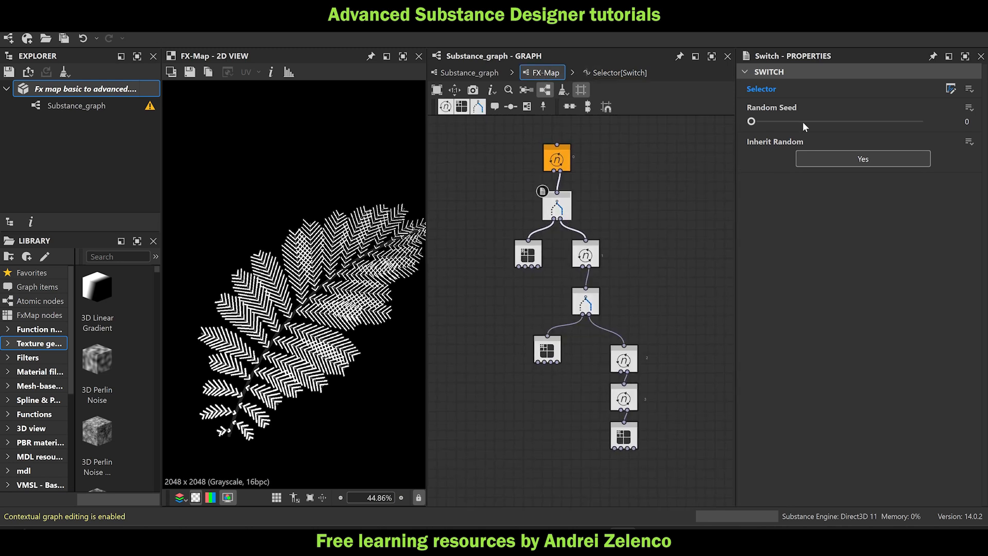
click(951, 89)
scroll(698, 199, up, 3)
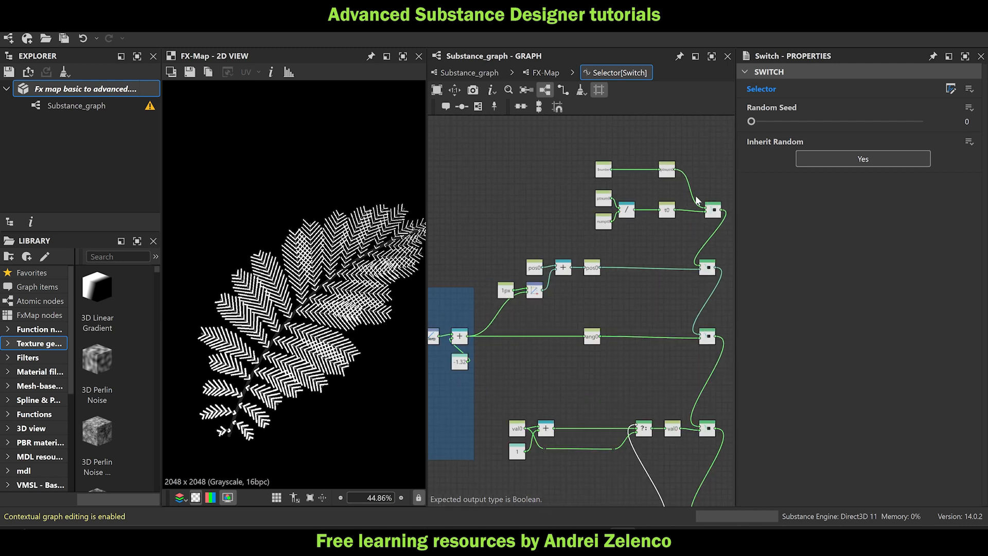
click(547, 73)
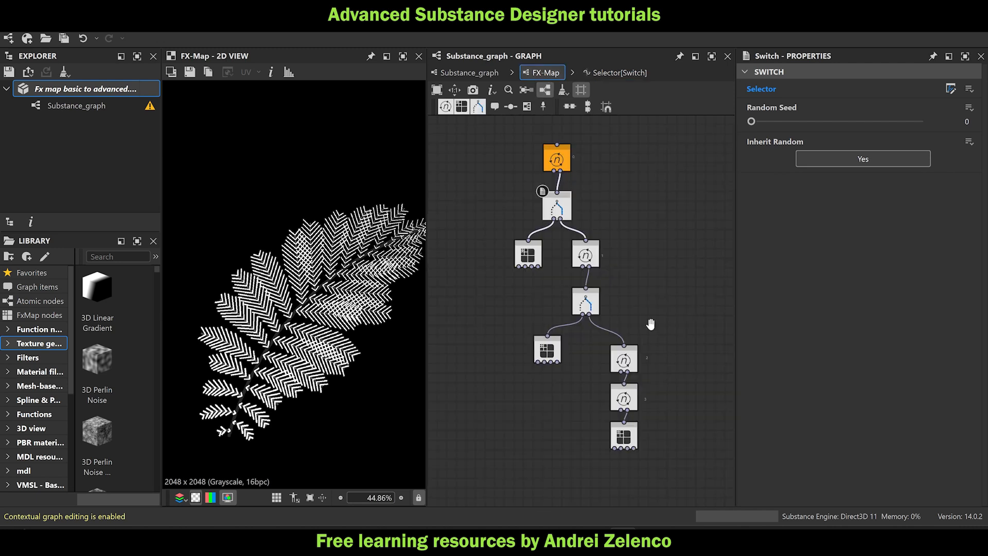
middle_drag(641, 335, 643, 306)
click(593, 274)
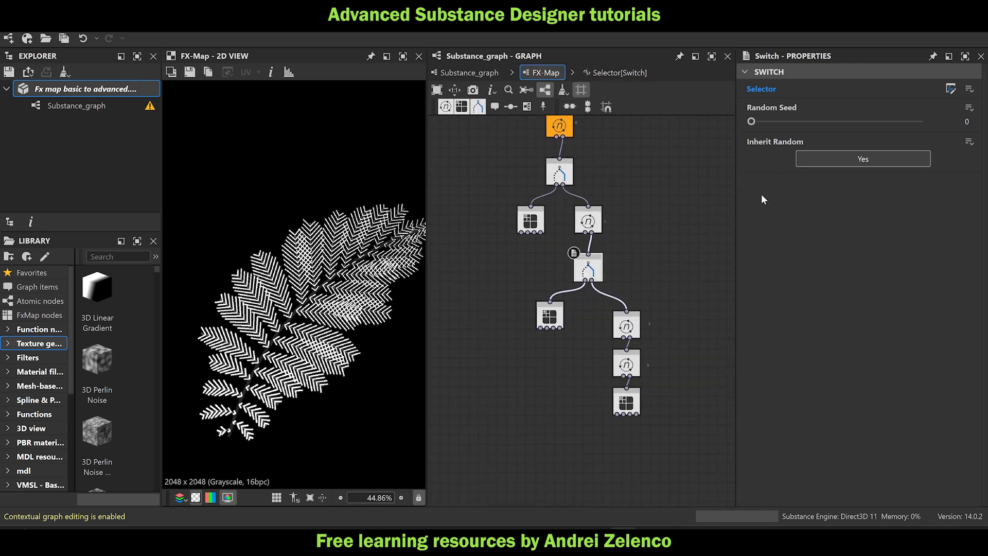
click(951, 89)
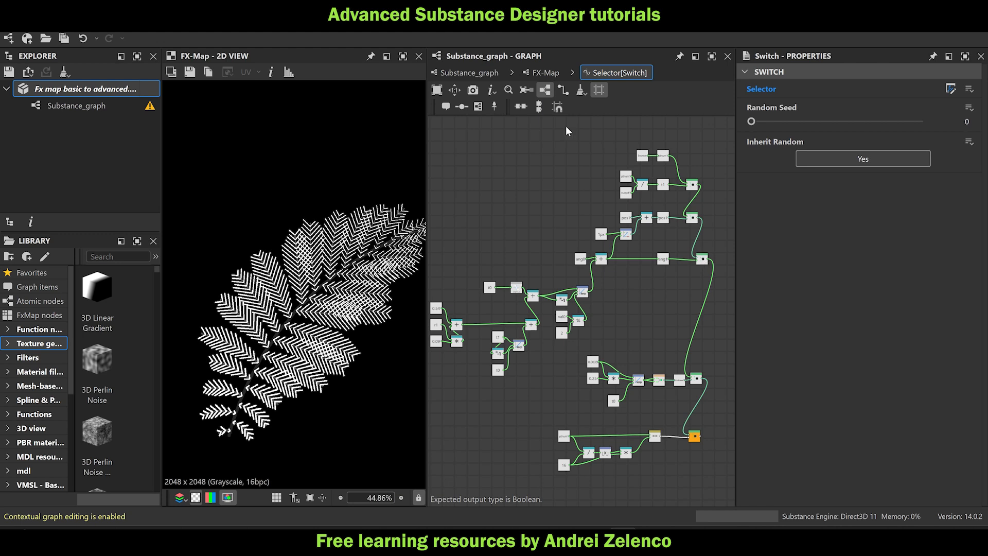
click(542, 73)
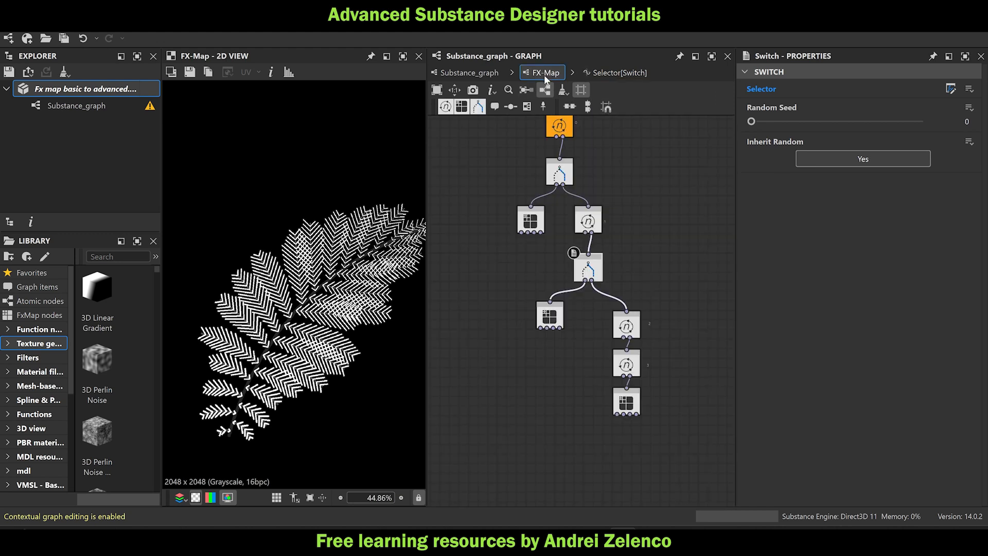
Review the Iterations functions of the two Iterate nodes below the lower Switch and return to the FX-Map graph.
click(628, 325)
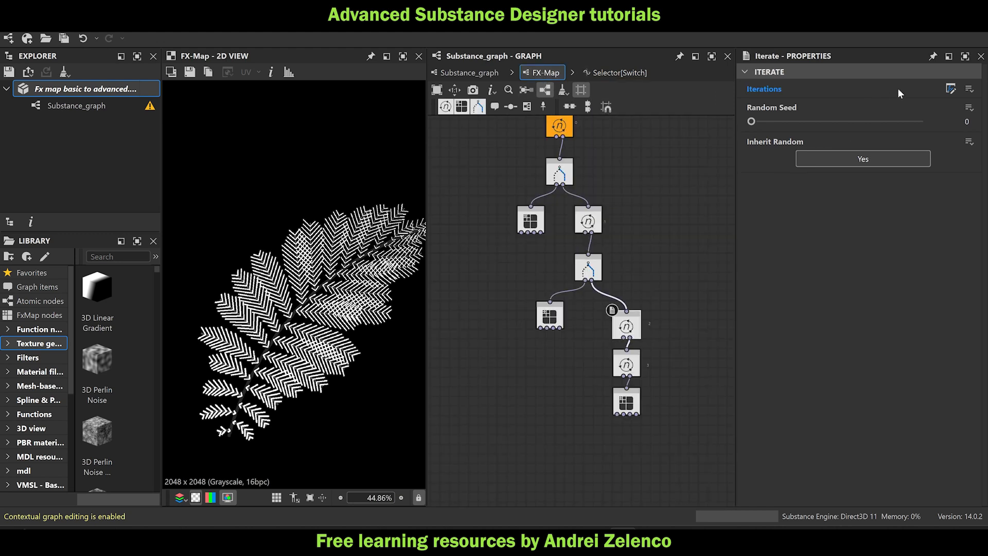
click(951, 89)
click(544, 73)
click(951, 89)
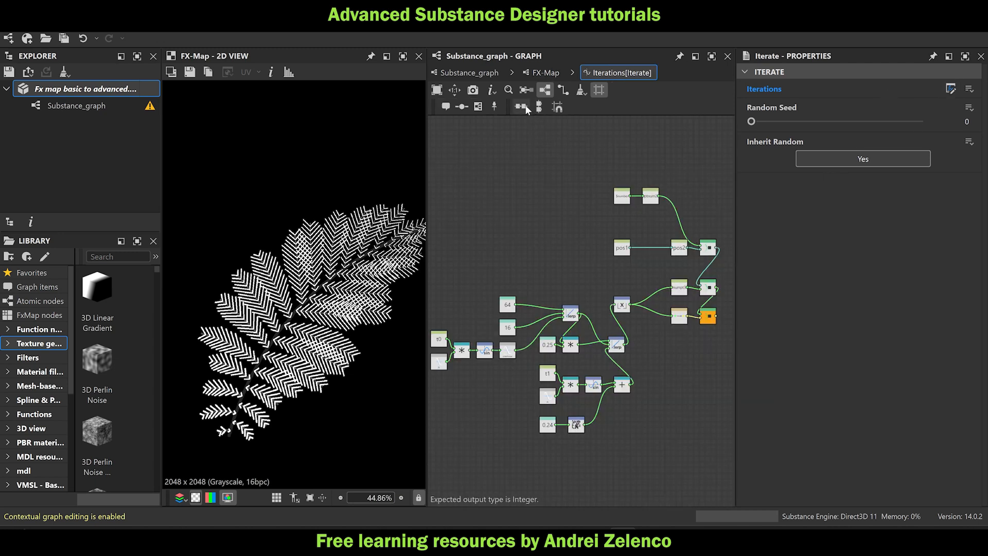
click(544, 72)
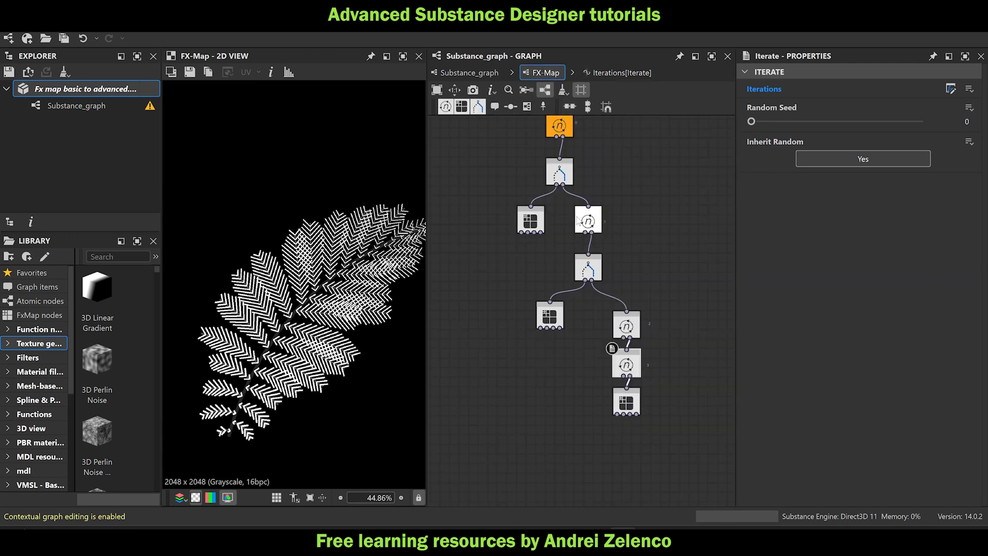
Examine the lower Switch's Selector function, from the position and angle chains down to the output Sequence, and return to the FX-Map graph.
click(597, 268)
click(952, 89)
scroll(650, 378, up, 2)
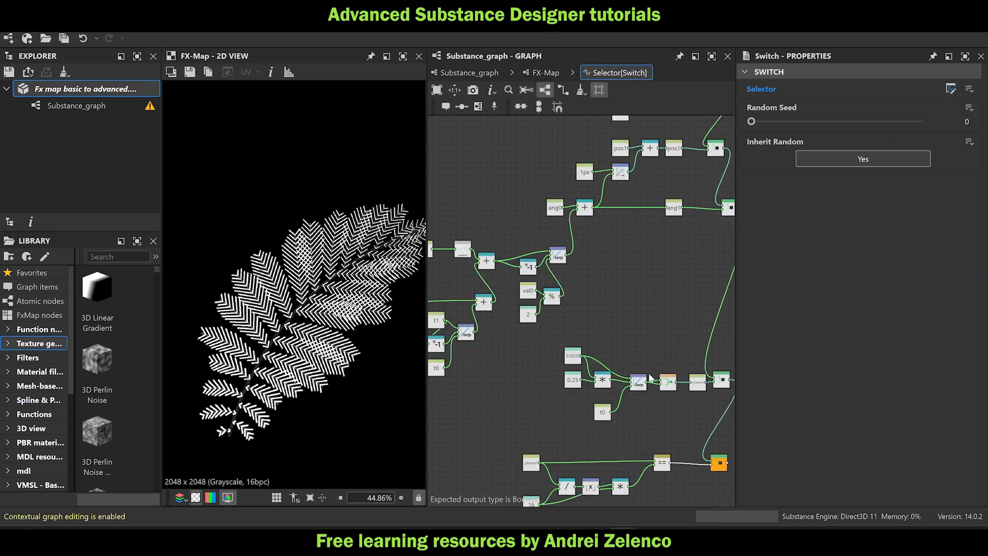
middle_drag(649, 375, 617, 466)
scroll(616, 328, up, 3)
scroll(624, 417, down, 3)
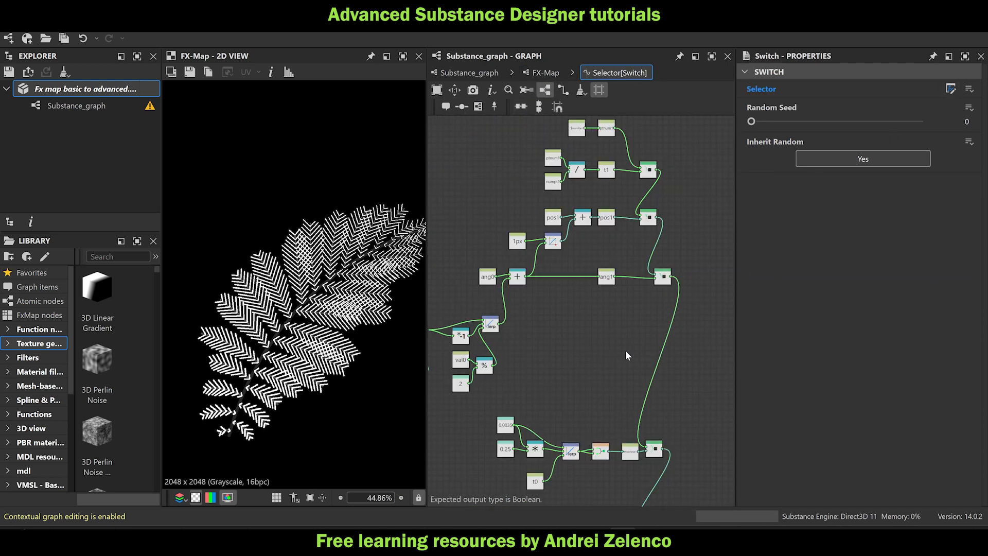
middle_drag(629, 362, 635, 240)
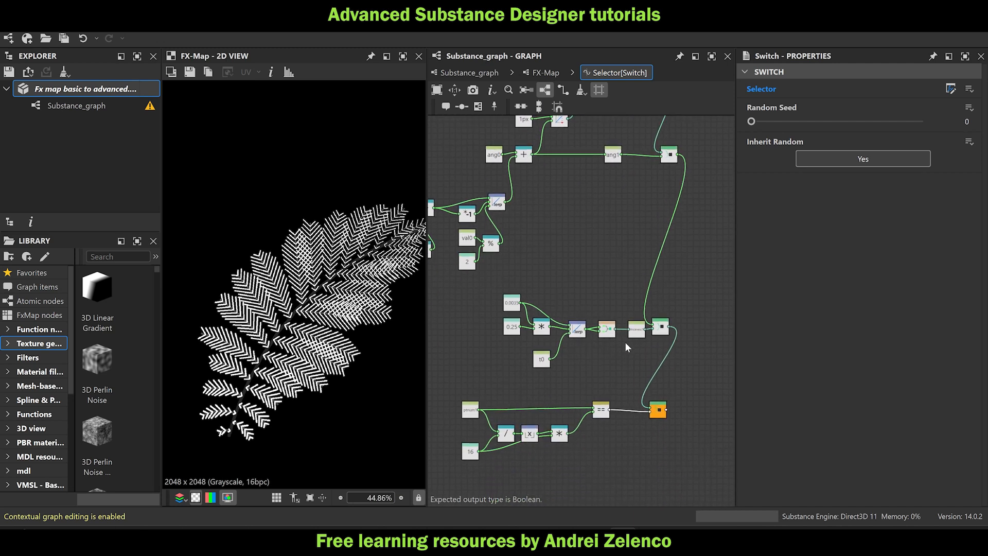
scroll(619, 341, down, 2)
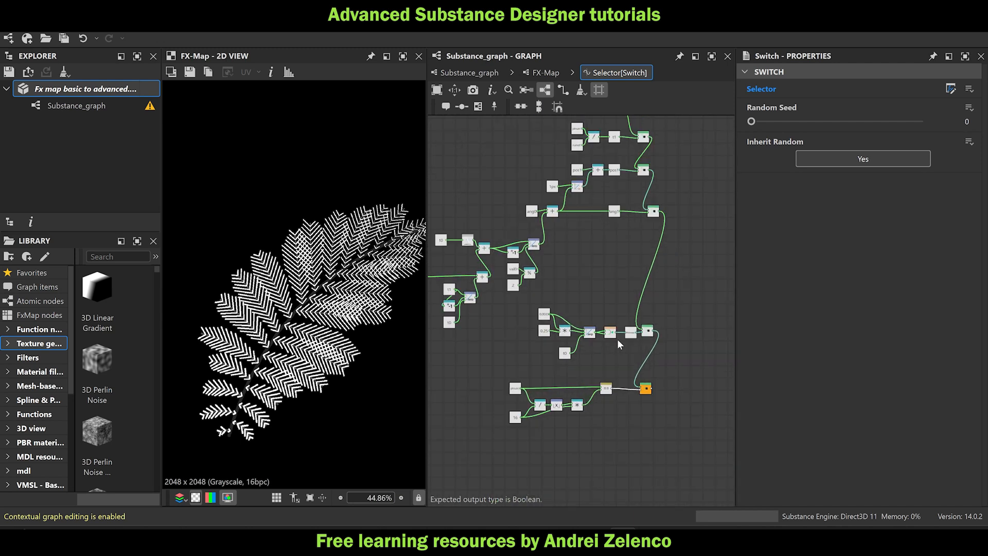
click(546, 73)
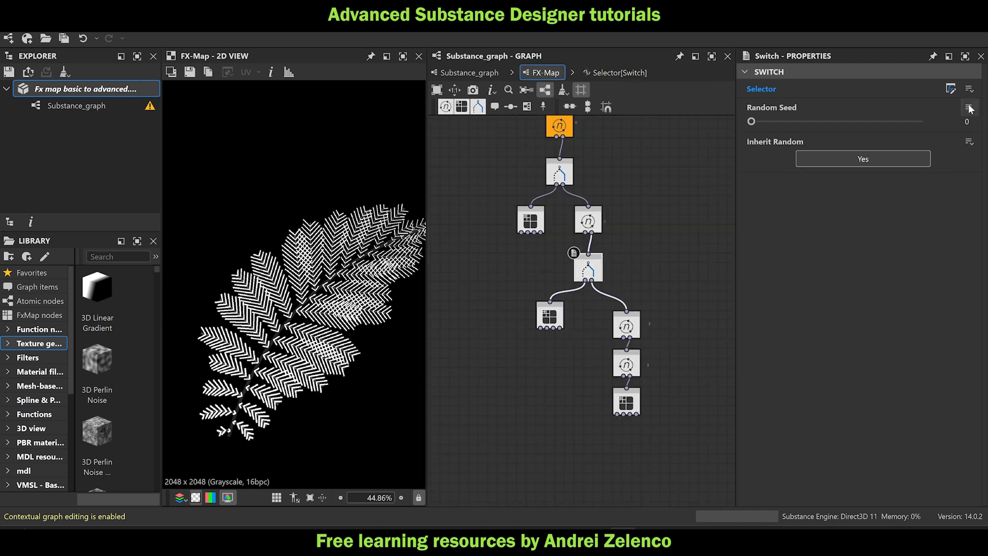
In the lower Switch's Selector function, add a Float node set to 1 and feed it into a new Random node.
click(950, 88)
scroll(594, 301, up, 2)
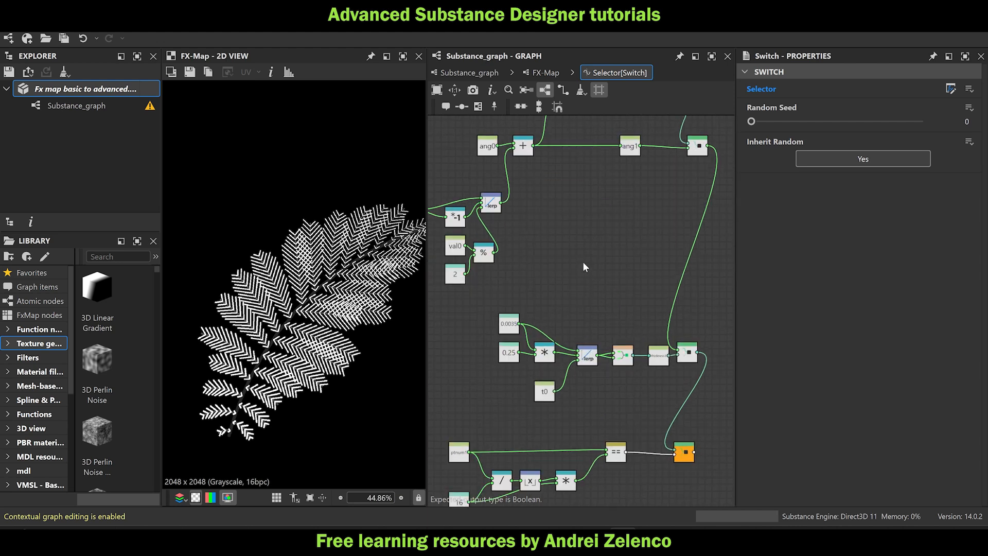
key(space)
text(fl)
key(Return)
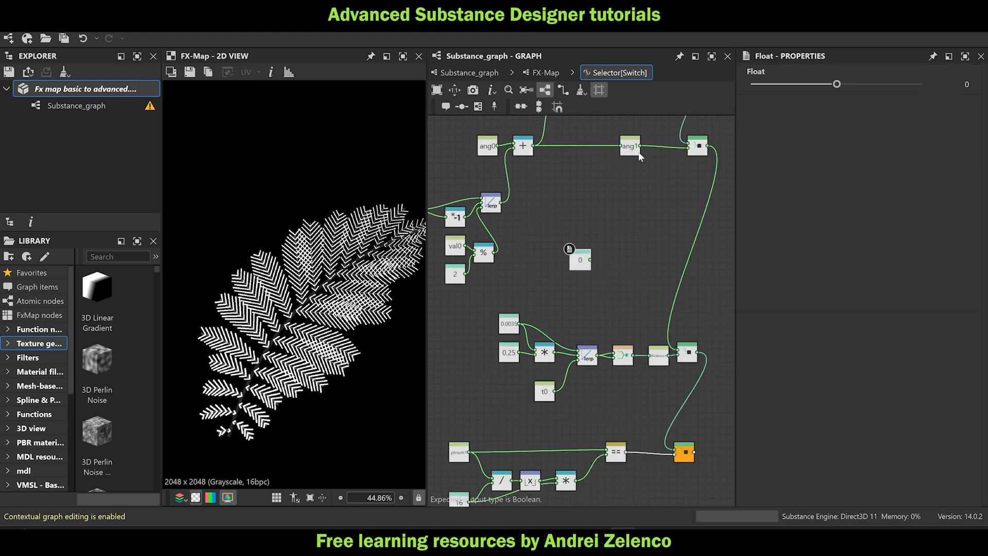
drag(886, 91, 926, 87)
key(space)
text(ra)
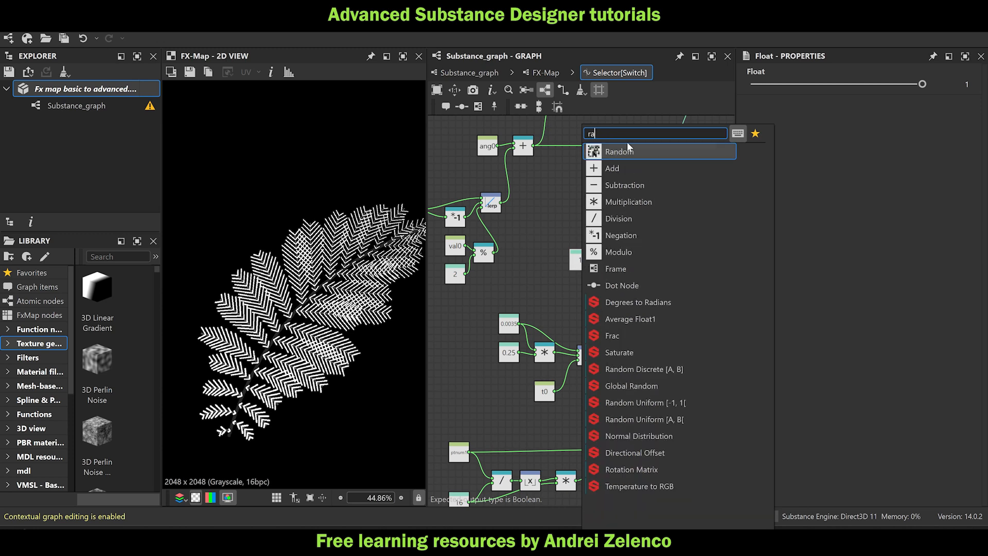
click(627, 147)
Store the Random node's result in a new Set node with the variable name rrr.
scroll(616, 271, up, 2)
key(space)
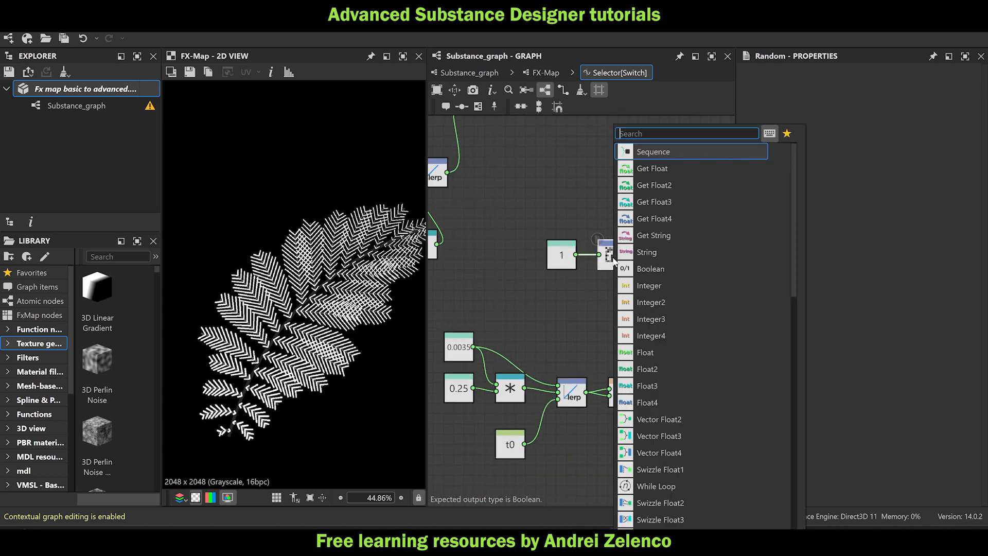
text(se)
click(582, 234)
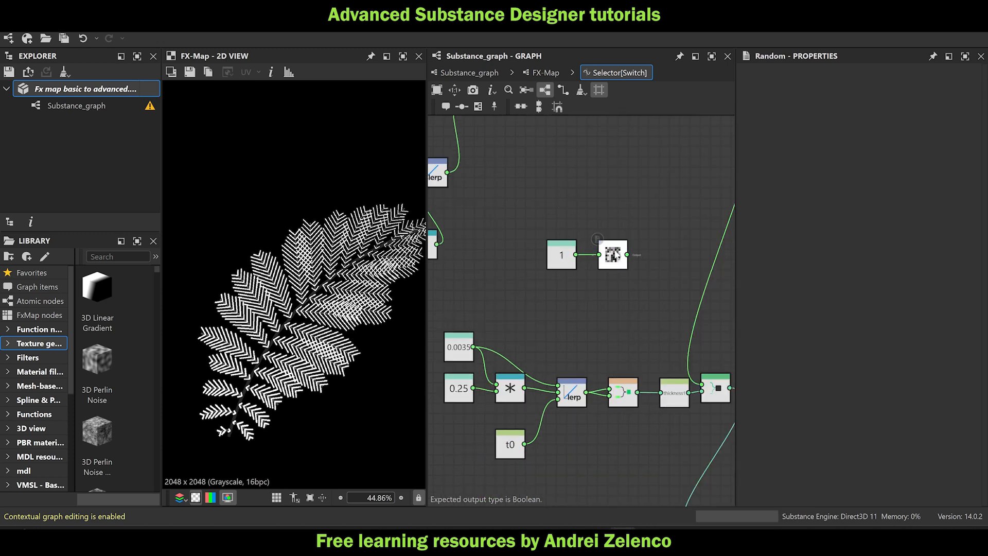
key(space)
text(set)
click(668, 151)
click(791, 85)
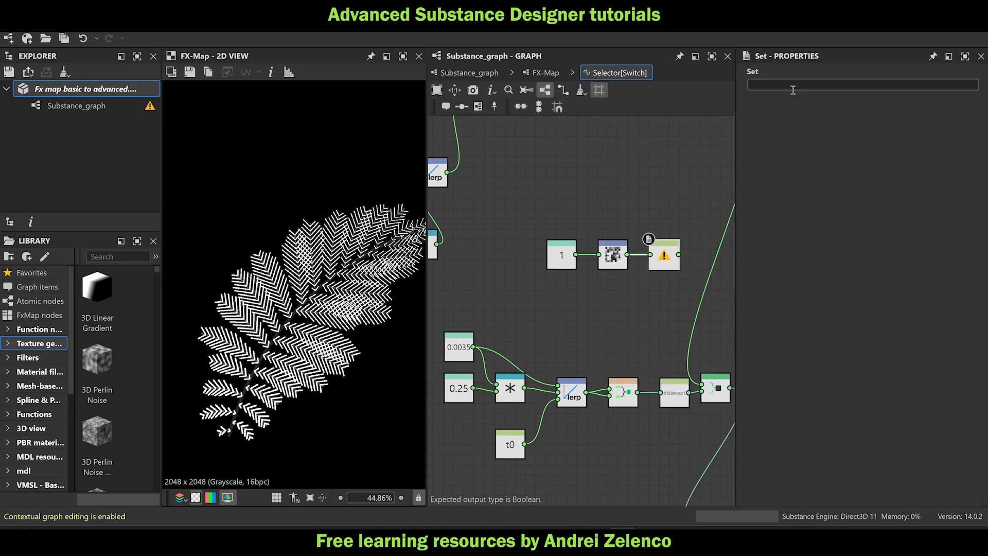
text(rrr)
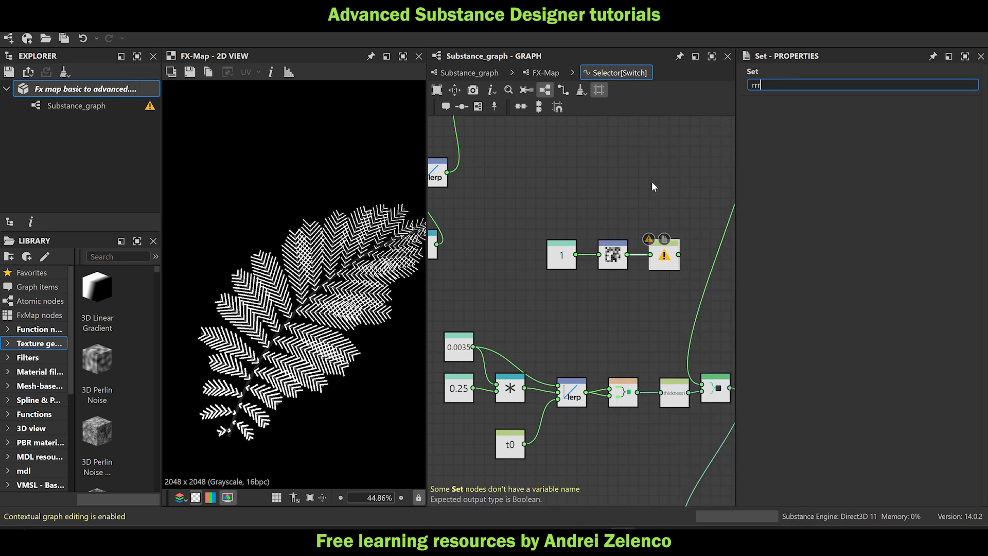
key(Return)
Add a Sequence node for rrr, wire it between the ang1 and thickness Sequence nodes, and save the package.
middle_drag(679, 206, 583, 216)
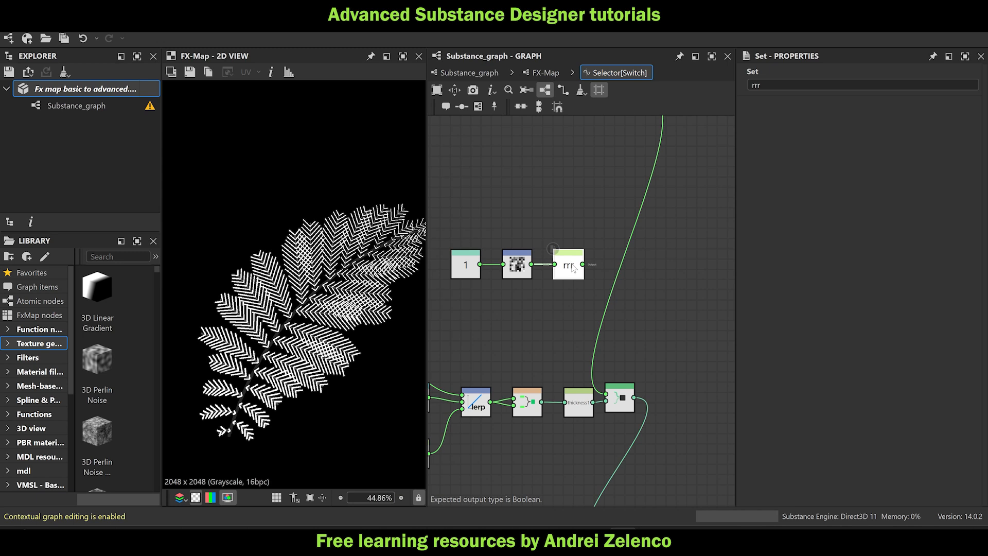
key(space)
text(seq)
key(Return)
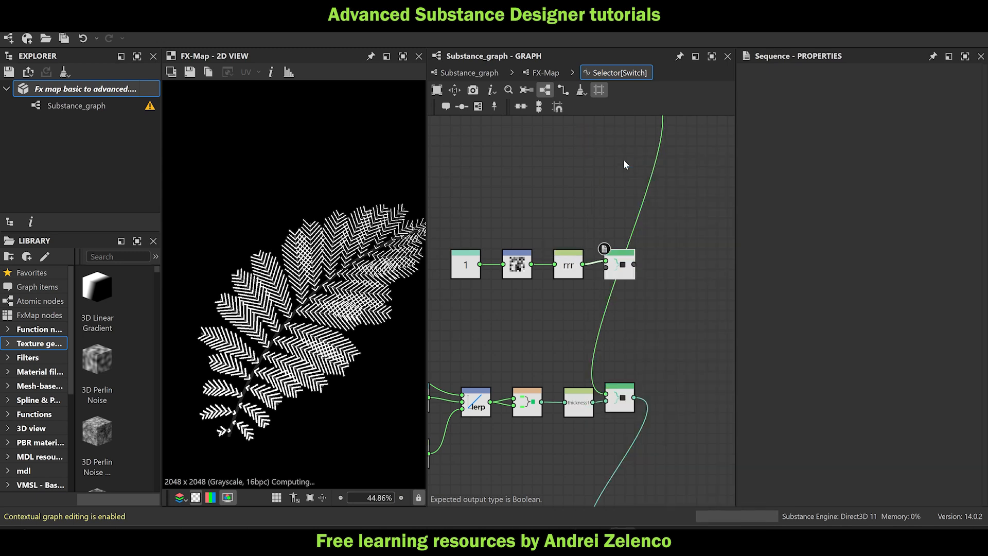
scroll(623, 222, down, 3)
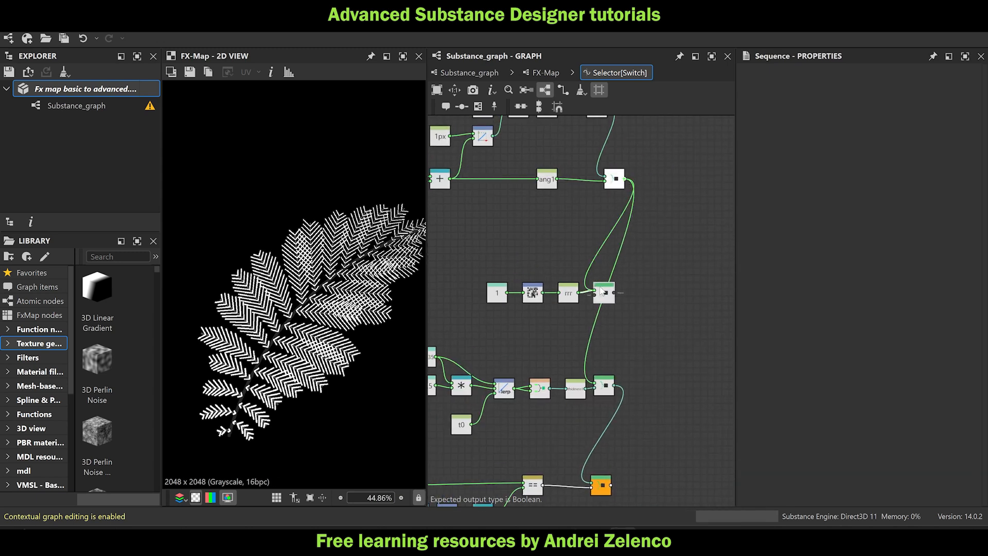
scroll(589, 303, up, 2)
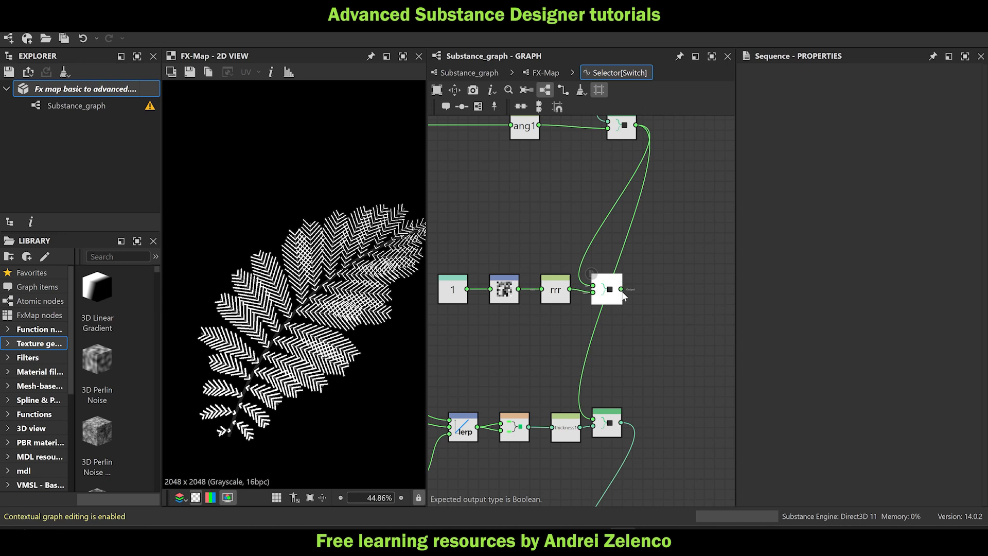
mouse_move(621, 289)
mouse_down()
mouse_move(593, 420)
mouse_move(614, 296)
mouse_up()
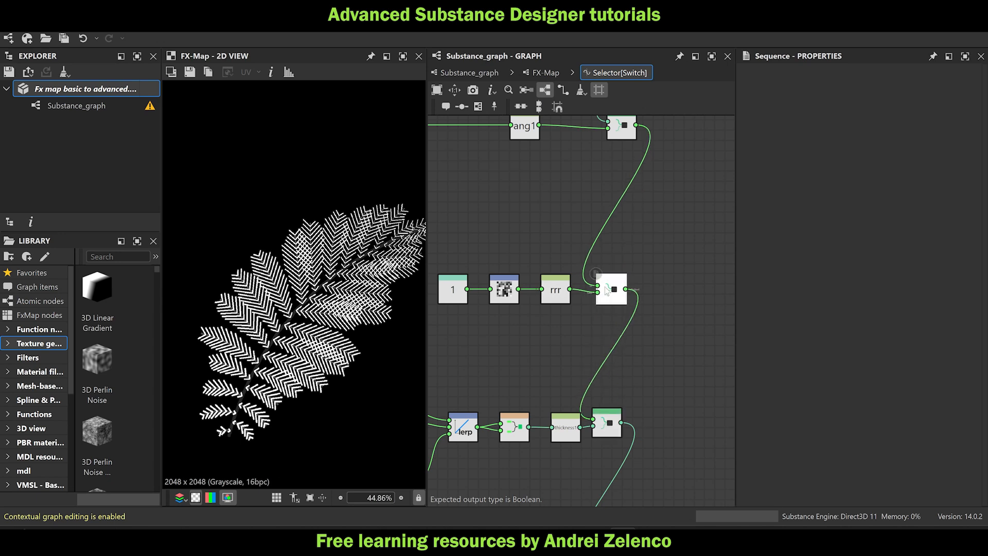
key(ctrl+s)
click(71, 91)
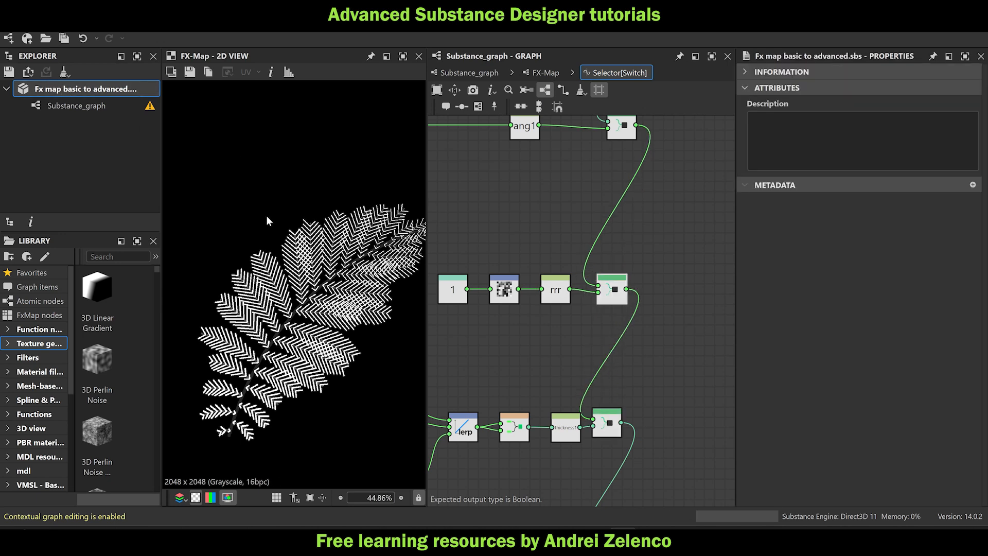
Open the bottom Quadrant's Color / Luminosity function and add a Get Float node reading rrr below the Float node.
scroll(285, 324, up, 2)
click(535, 74)
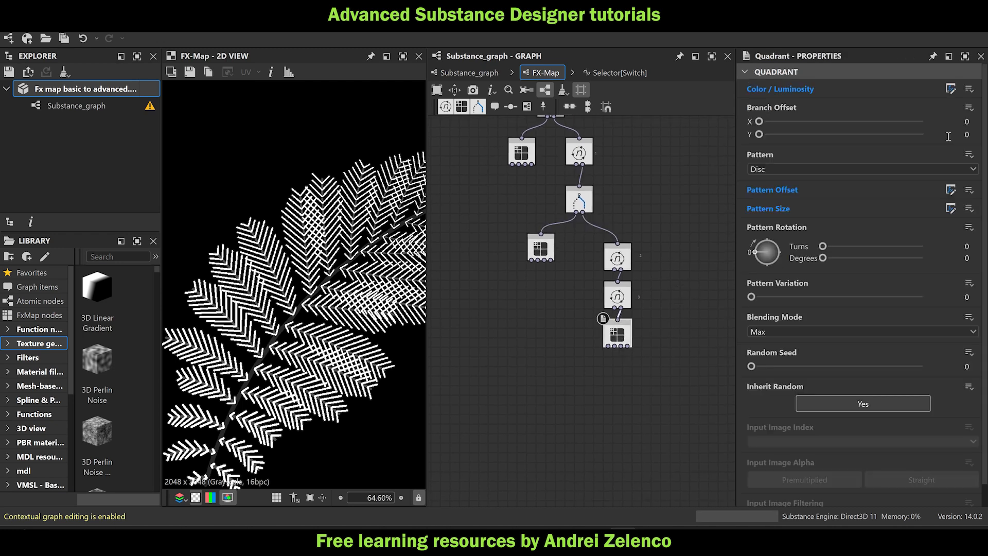
click(950, 88)
scroll(560, 236, down, 2)
key(space)
text(get)
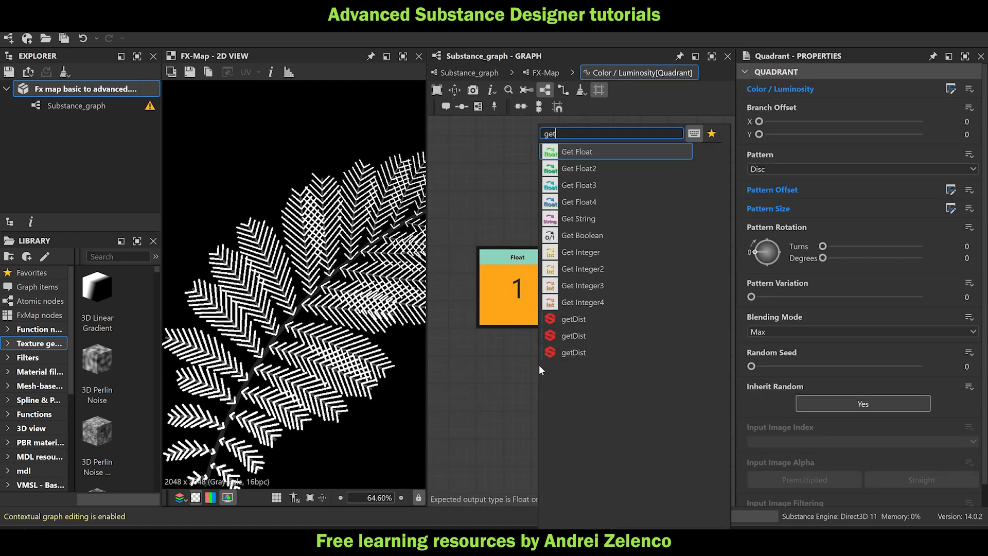
key(Return)
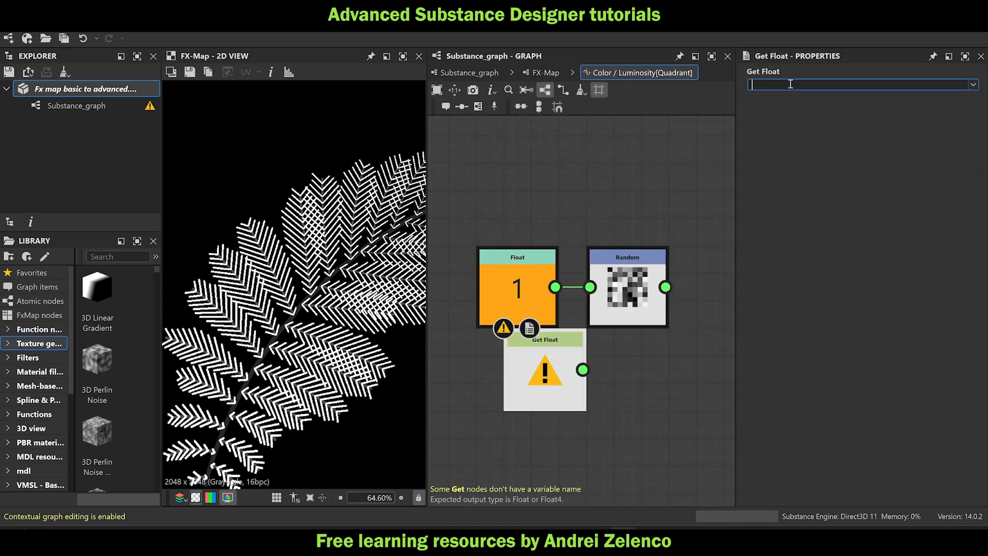
key(Return)
drag(533, 388, 533, 444)
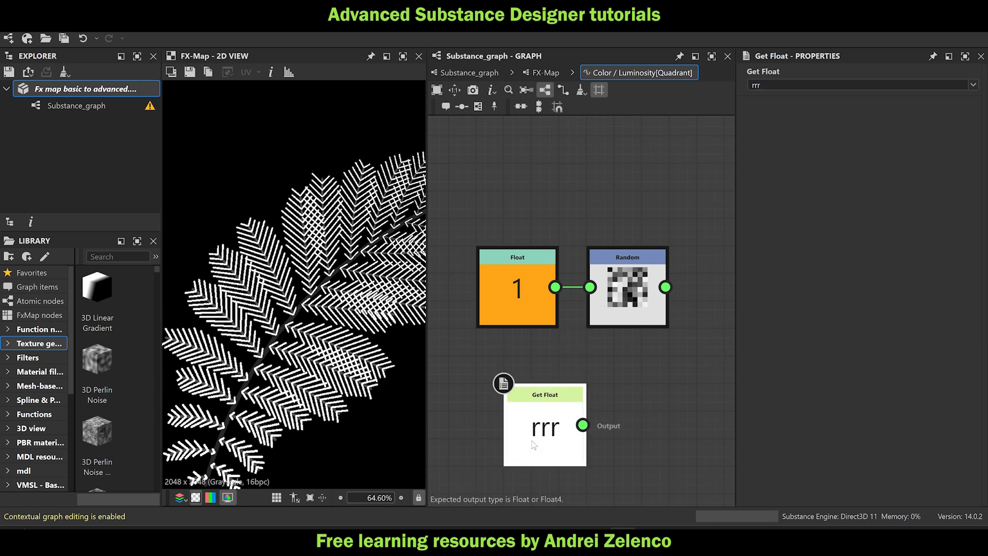
Set the rrr Get Float node as the luminosity output, align it under the Float node, and inspect the leaflets' brightness up close.
right_click(538, 436)
click(615, 282)
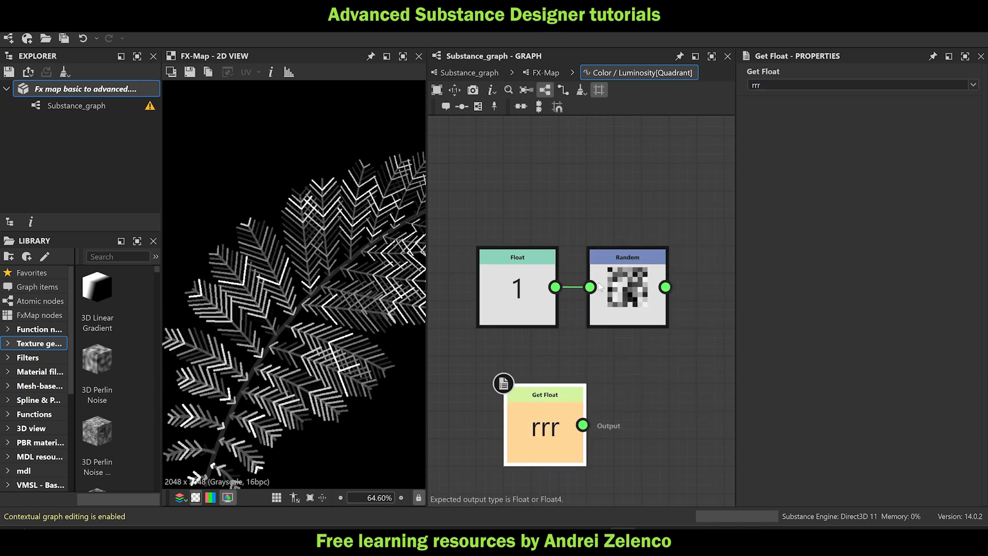
middle_drag(277, 360, 190, 386)
scroll(319, 229, up, 1)
scroll(299, 192, up, 5)
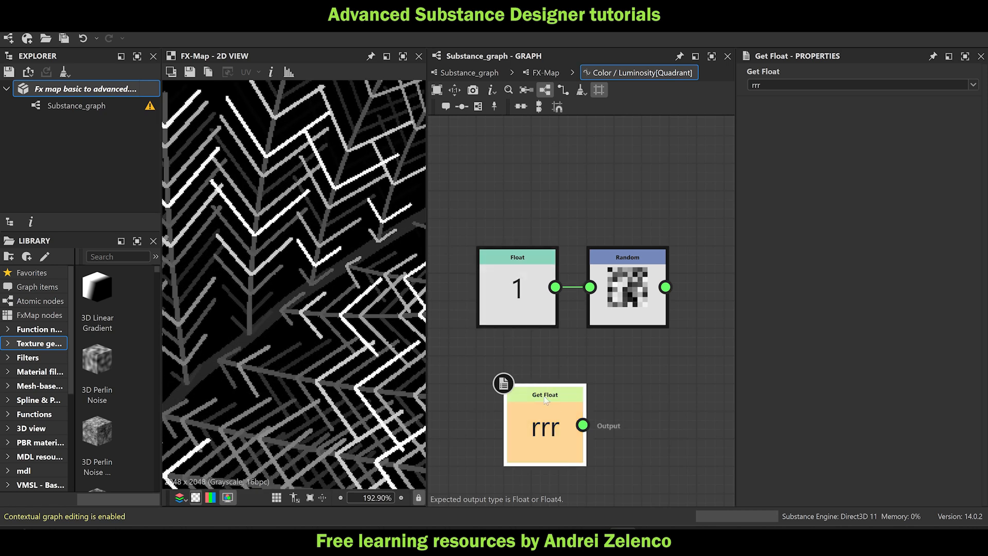
drag(560, 410, 532, 410)
scroll(307, 234, down, 3)
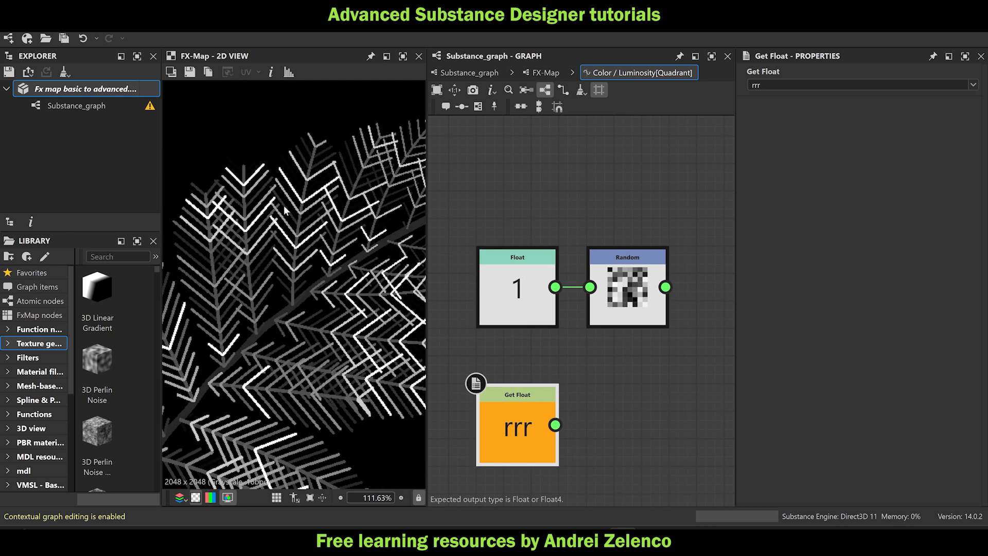
click(72, 91)
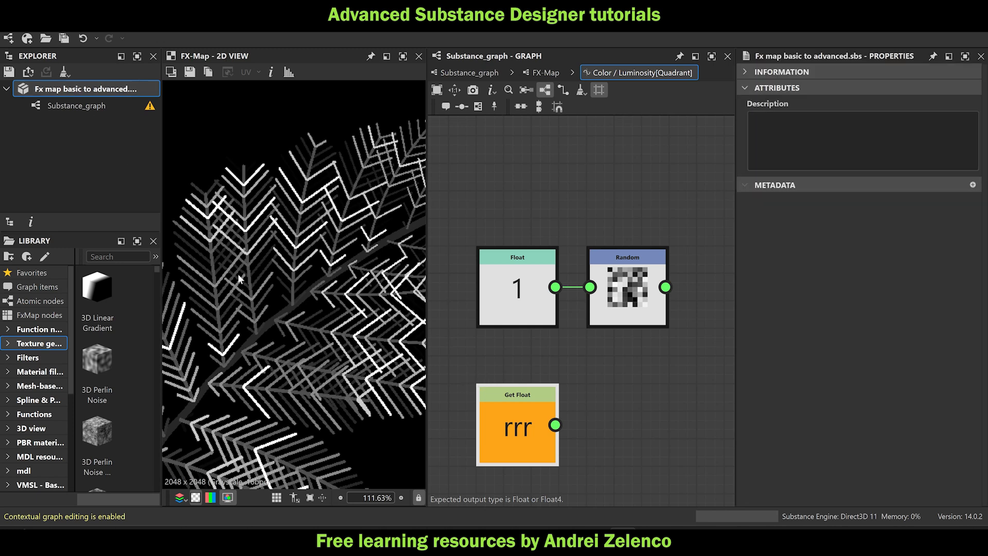
Examine the leaflets' brightness up close and review the Selector functions of the upper and lower Switch nodes.
scroll(259, 257, down, 4)
scroll(258, 257, up, 3)
scroll(259, 257, up, 3)
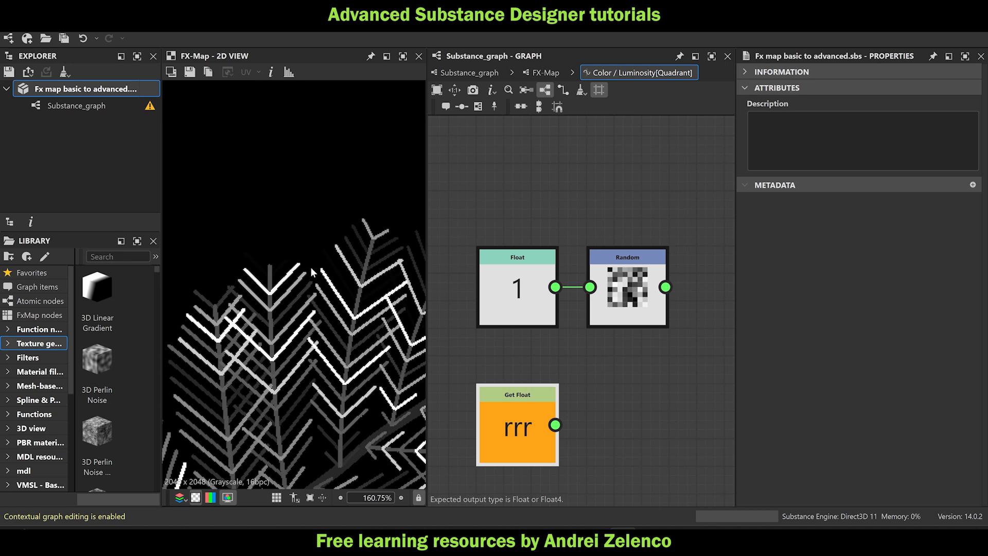
scroll(293, 283, up, 3)
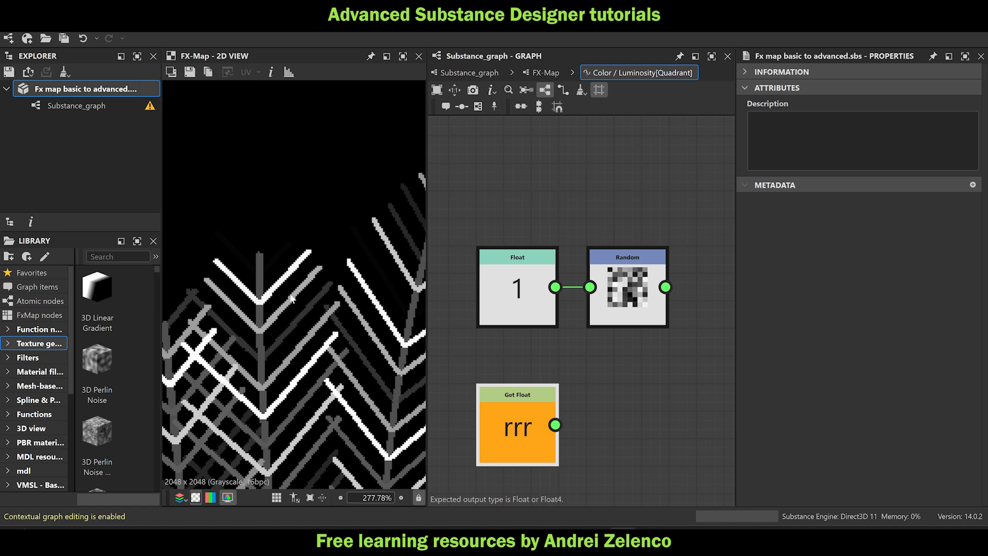
click(544, 73)
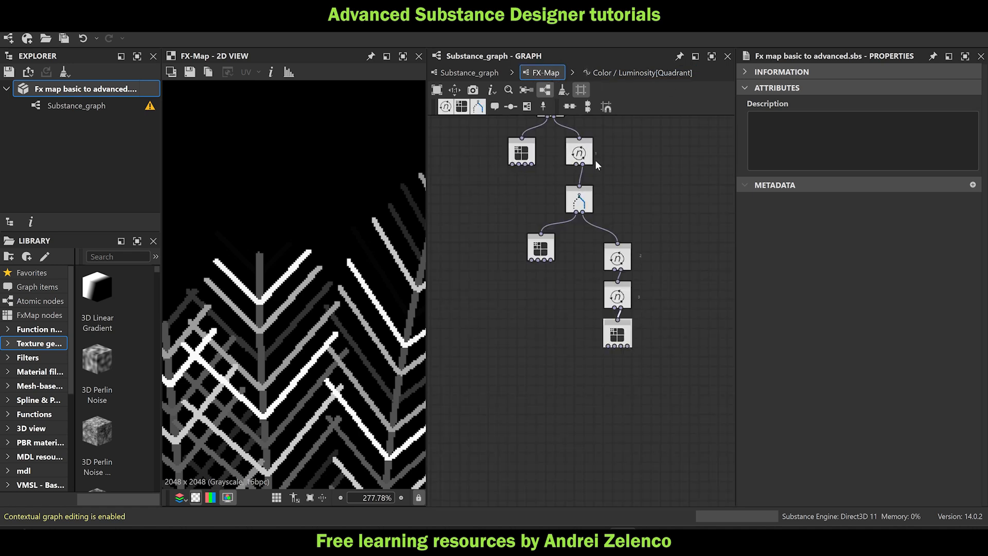
middle_drag(595, 160, 595, 205)
click(551, 151)
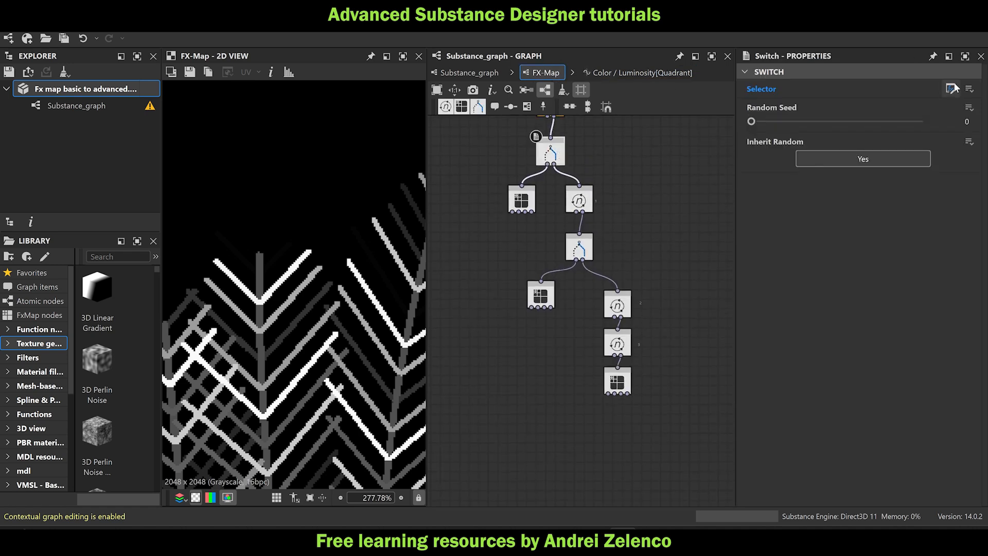
click(951, 88)
scroll(680, 296, up, 2)
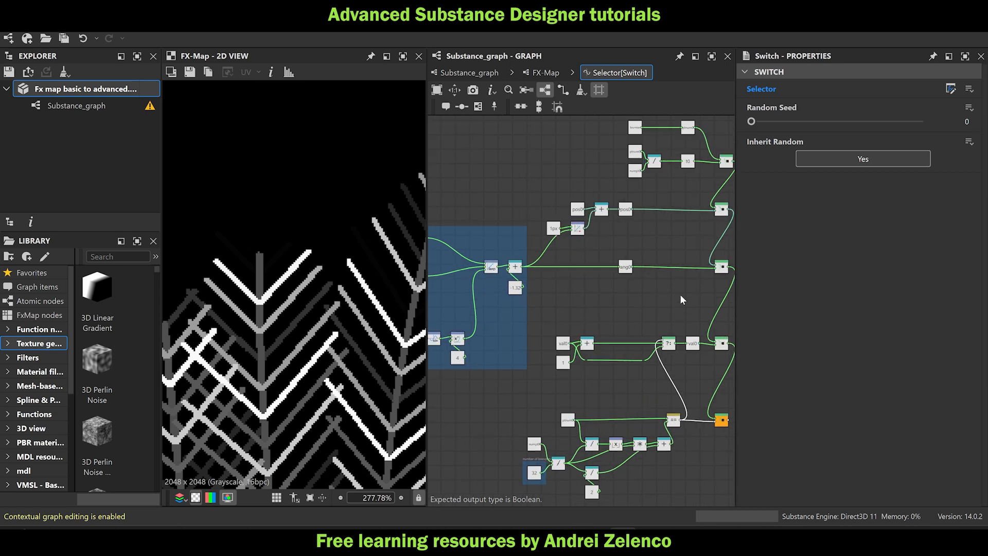
click(546, 72)
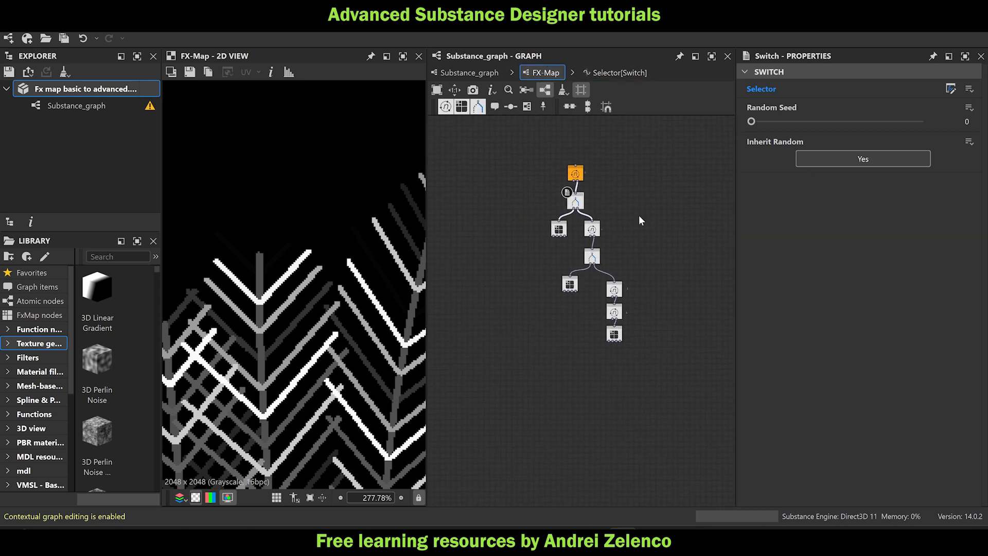
click(950, 89)
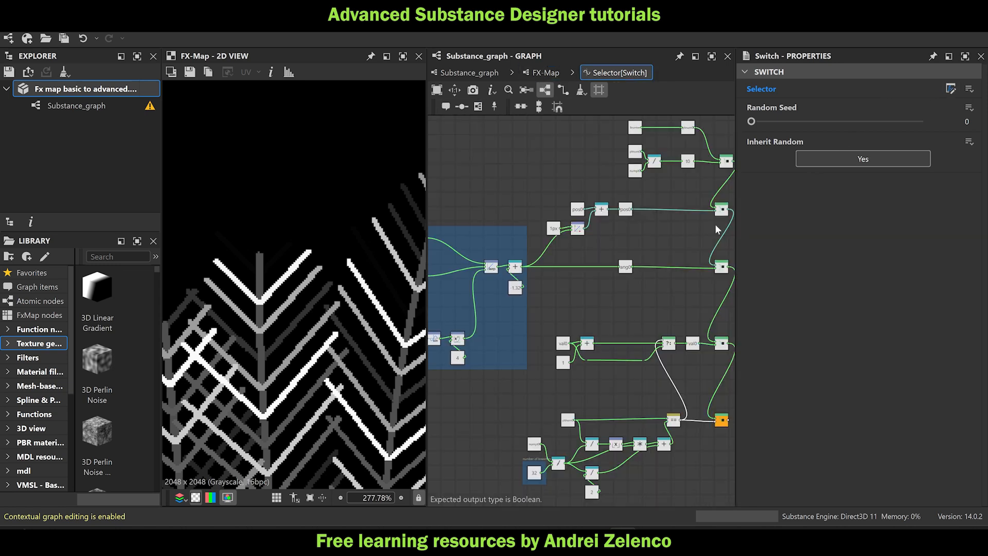
middle_drag(641, 312, 556, 279)
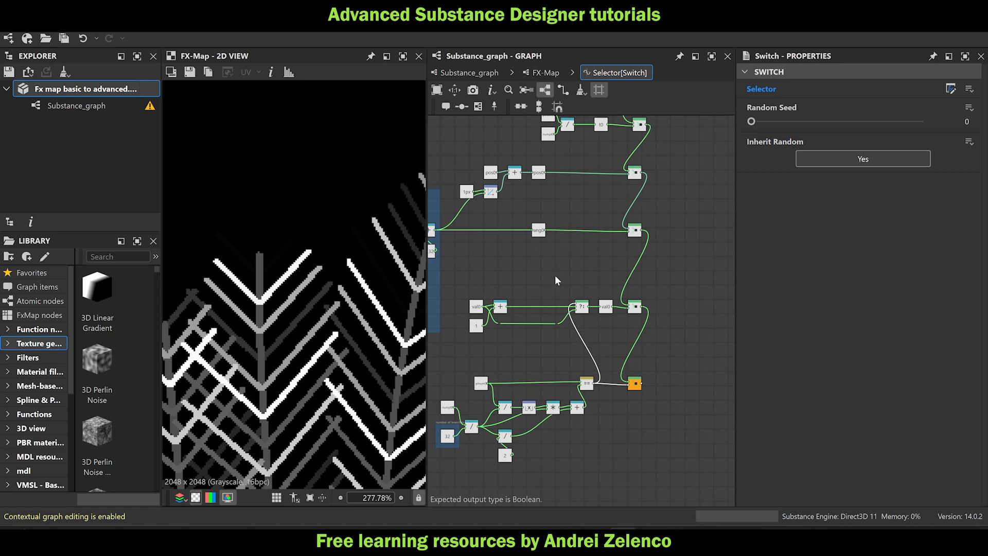
click(543, 73)
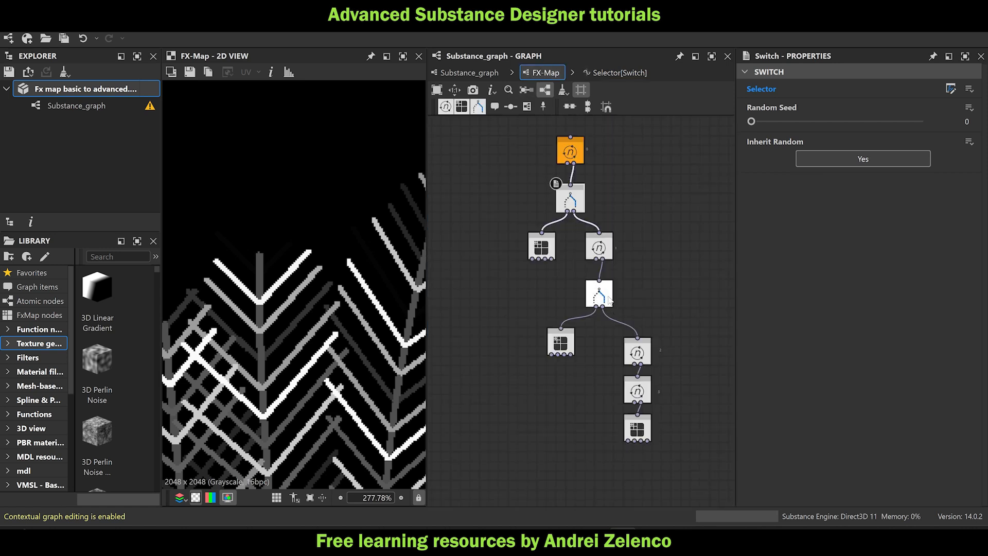
click(950, 89)
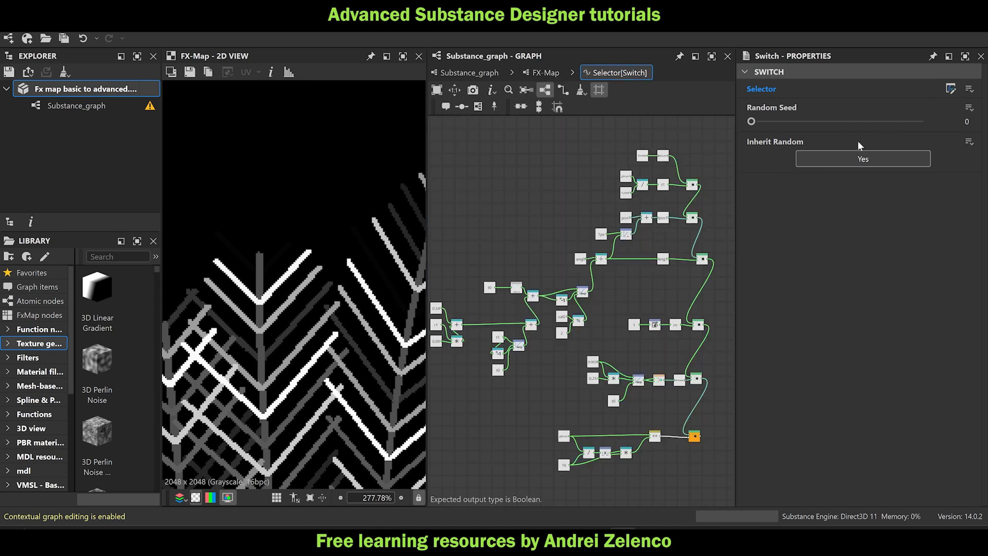
click(554, 76)
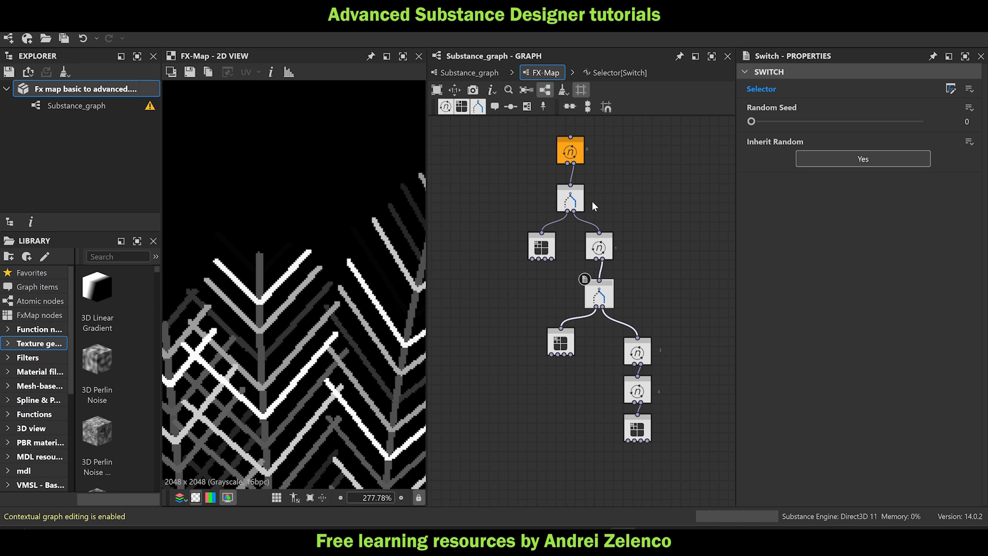
Open the Iterations function of the Iterate node directly below the lower Switch and add a Float node with value 1.
middle_drag(656, 332, 659, 275)
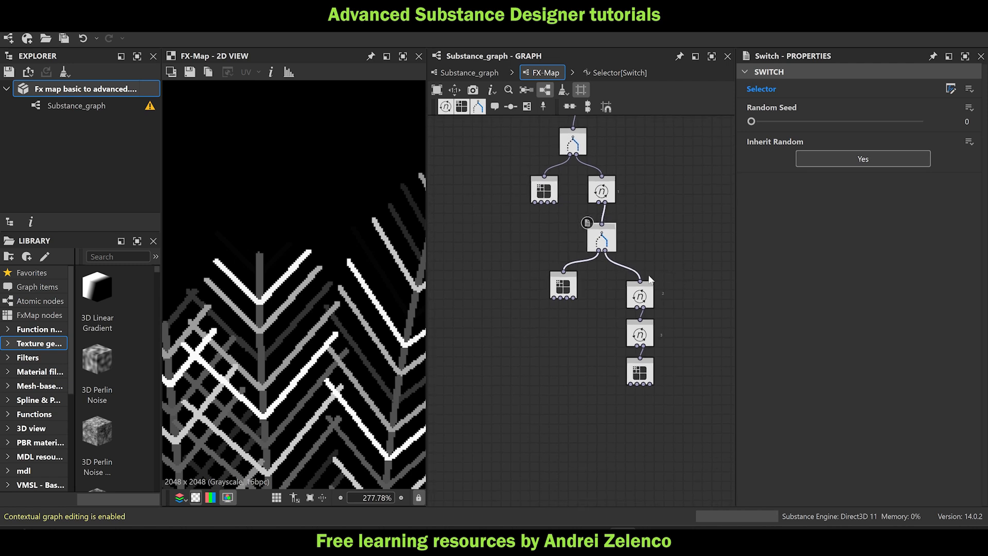
click(639, 294)
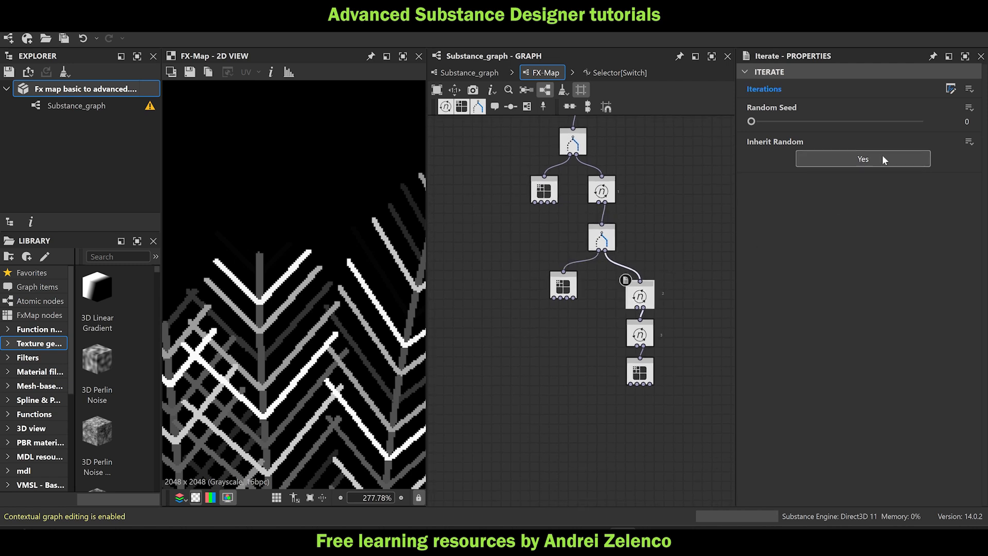
click(950, 90)
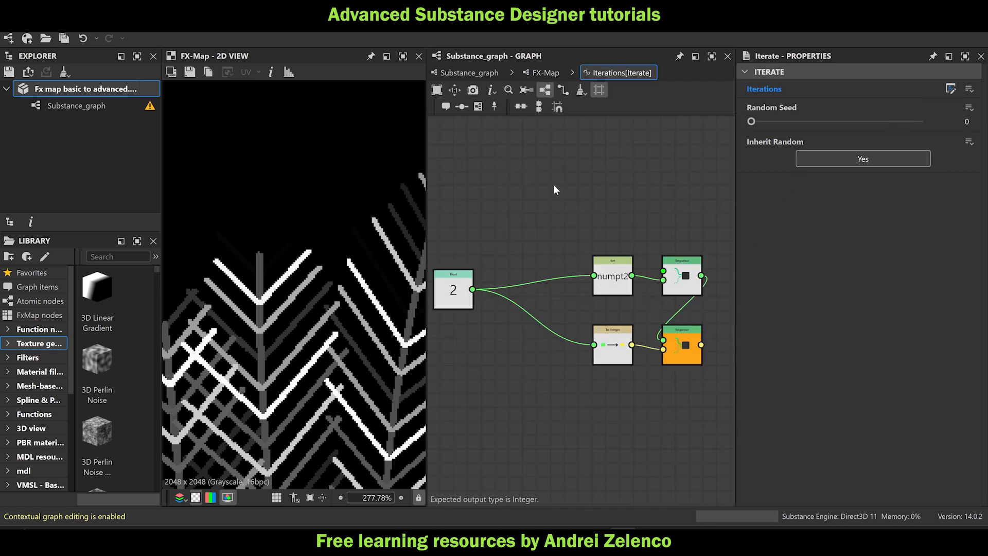
key(space)
text(fl)
click(582, 153)
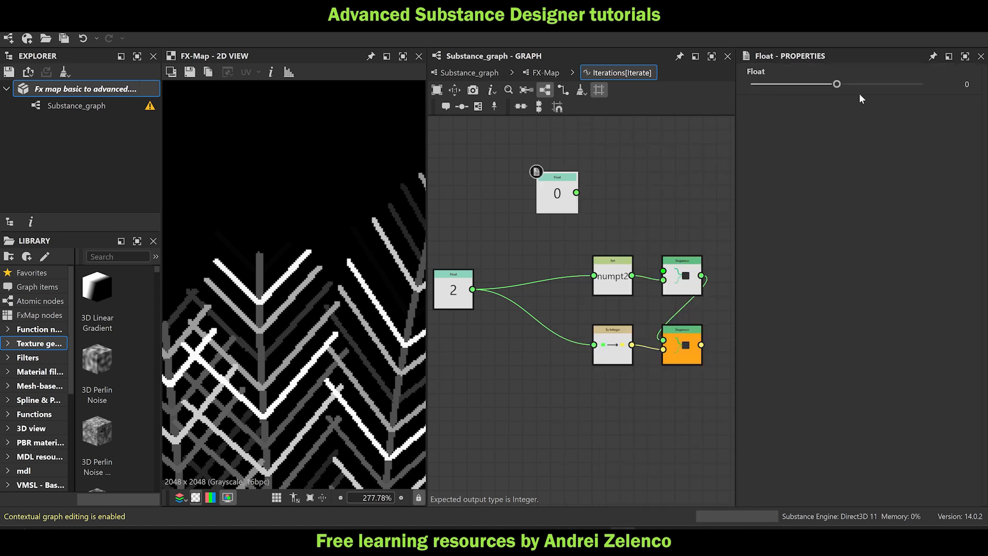
drag(860, 84, 952, 88)
Attach a new Random node to the Float node and shift the pair aside to make room after it.
key(space)
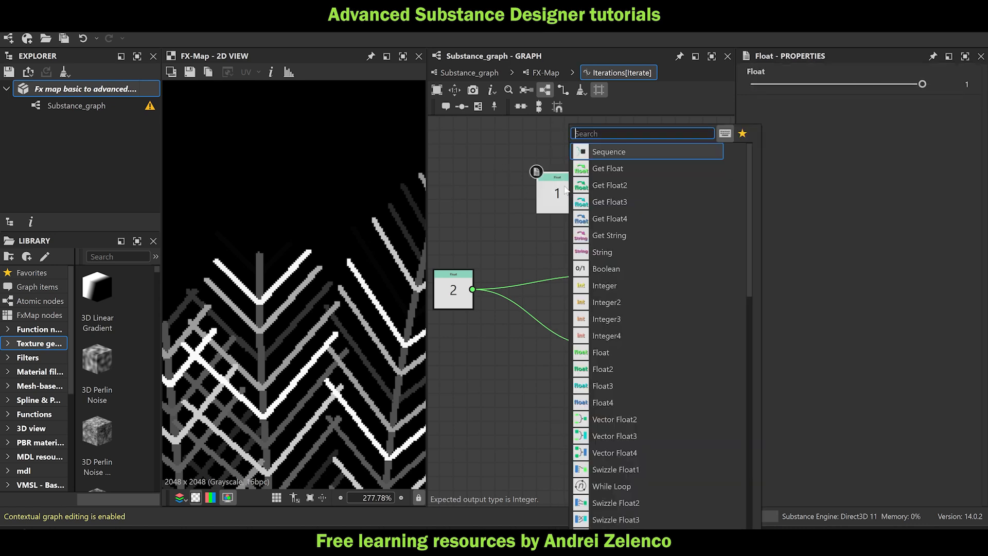
text(ra)
click(613, 153)
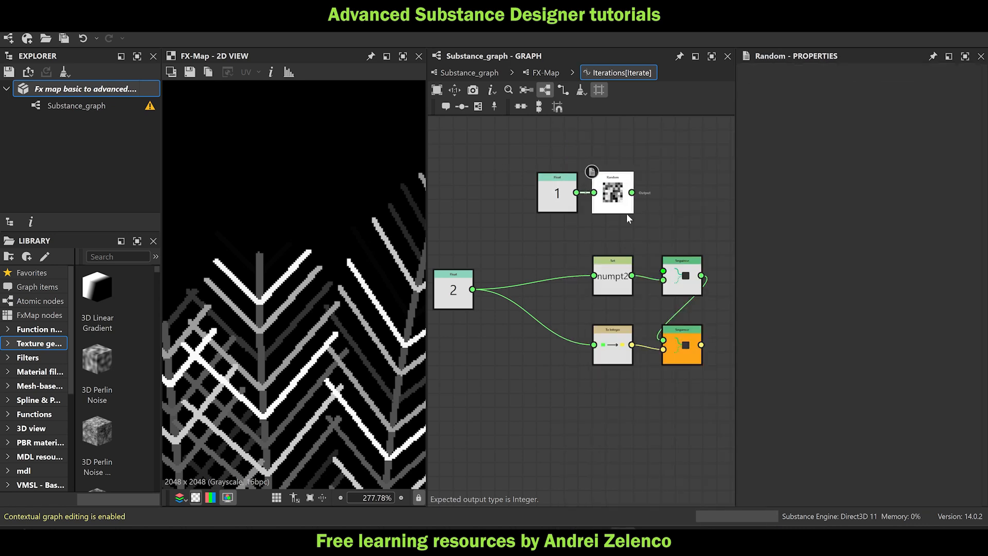
drag(642, 226, 503, 198)
click(503, 199)
Store the Random node's result in a new Set node with the variable name rrr2.
click(559, 193)
key(space)
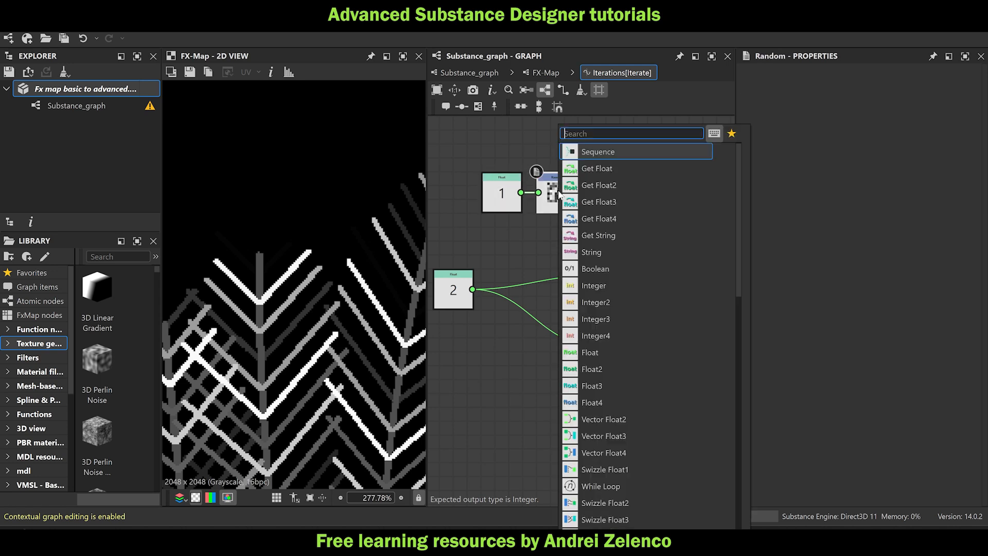
text(set)
click(595, 150)
click(796, 83)
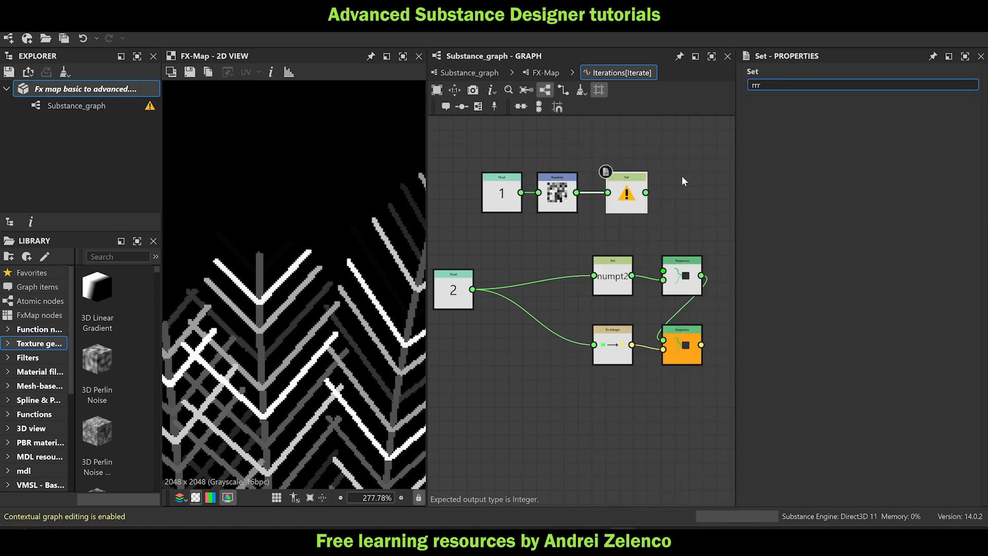
Wire the rrr2 Set node into the free input of numpt2's Sequence node, align it above numpt2, and save the package.
click(687, 191)
key(space)
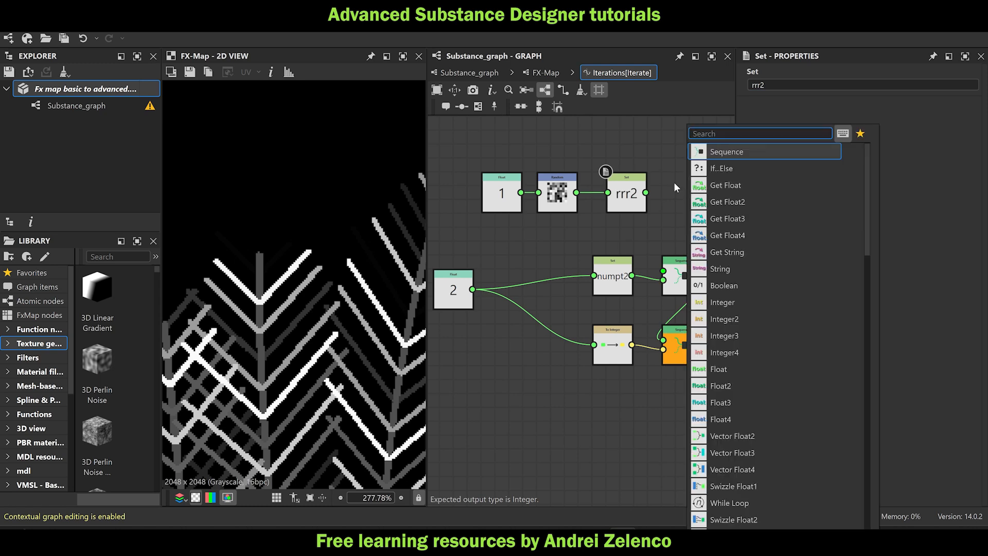
click(675, 184)
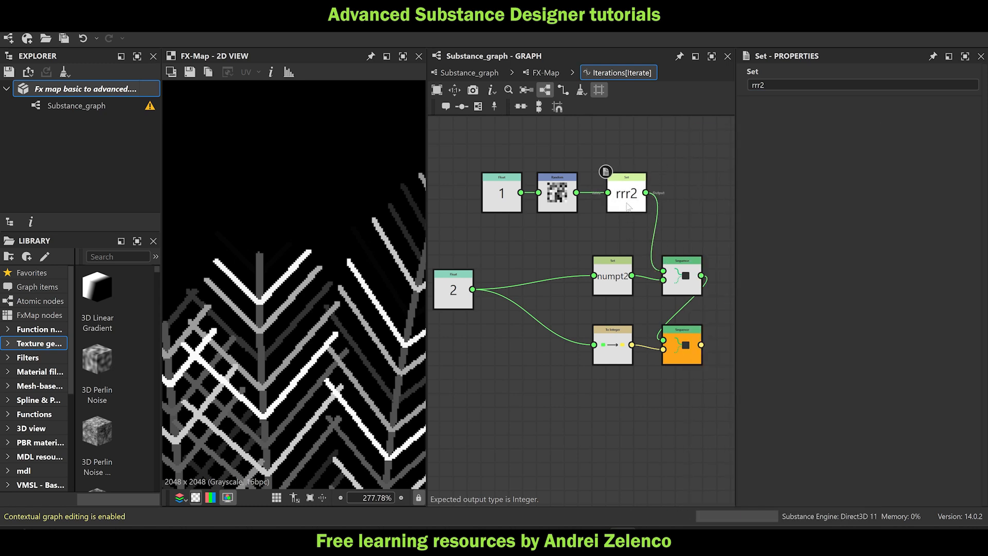
drag(630, 197, 616, 197)
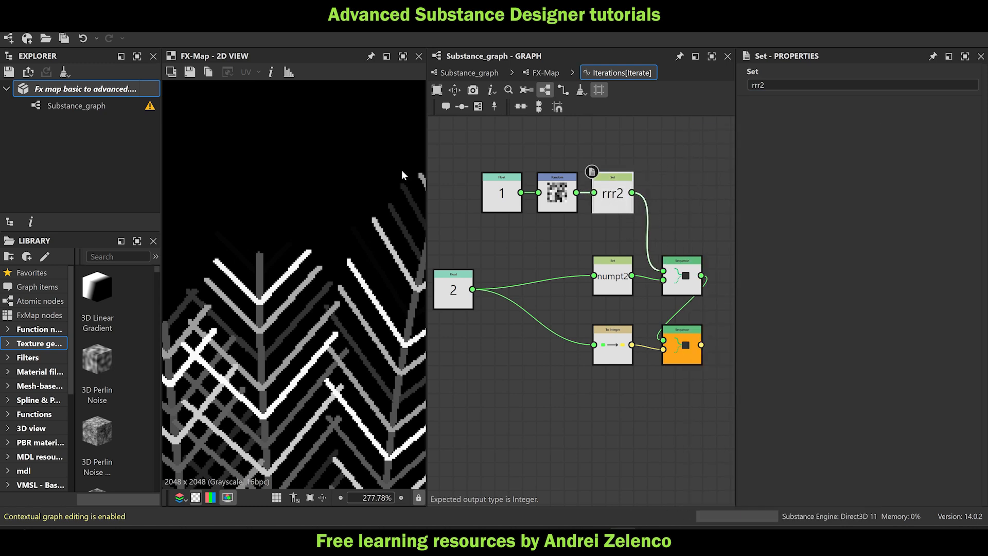
click(115, 88)
Make the Get Float node in the bottom Quadrant's Color / Luminosity function read rrr2.
click(544, 72)
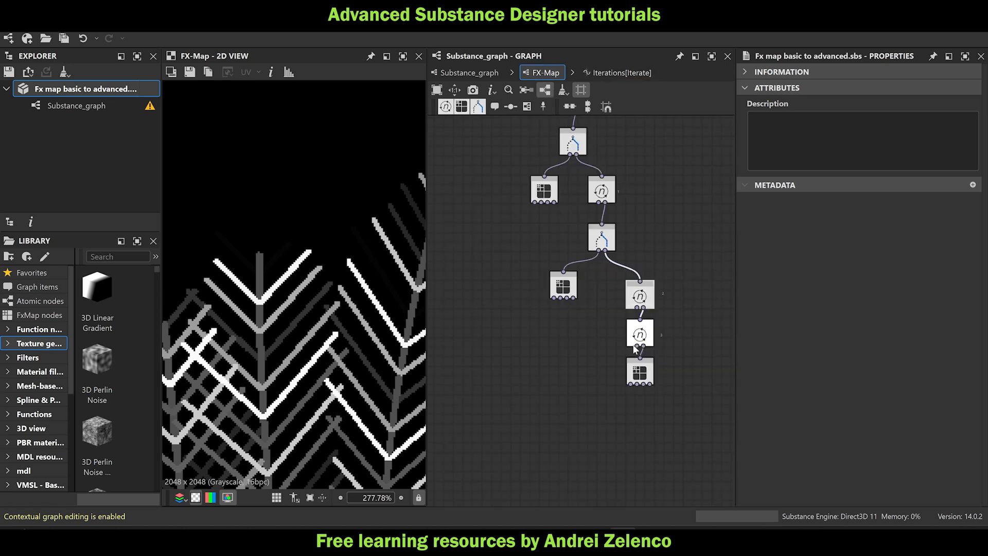
click(640, 370)
click(950, 89)
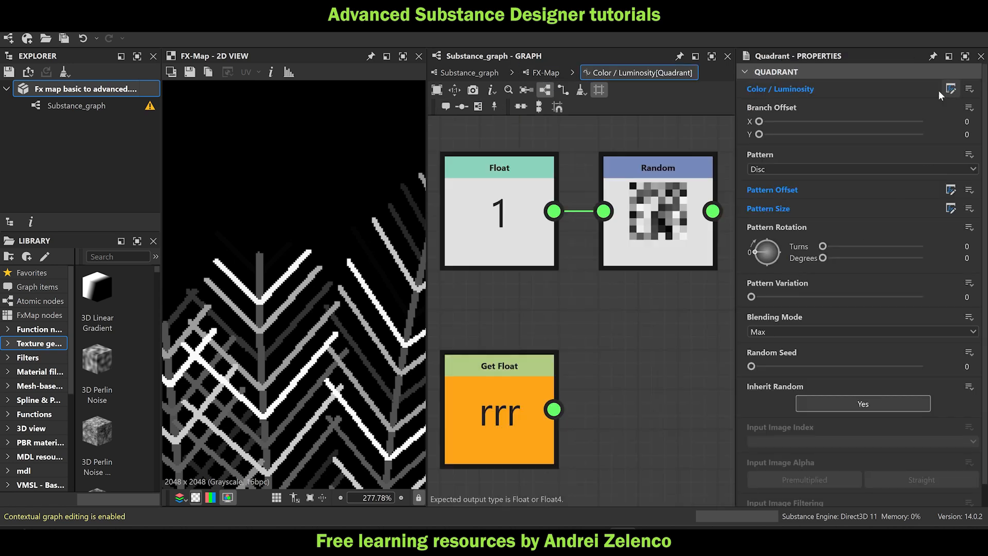
click(512, 396)
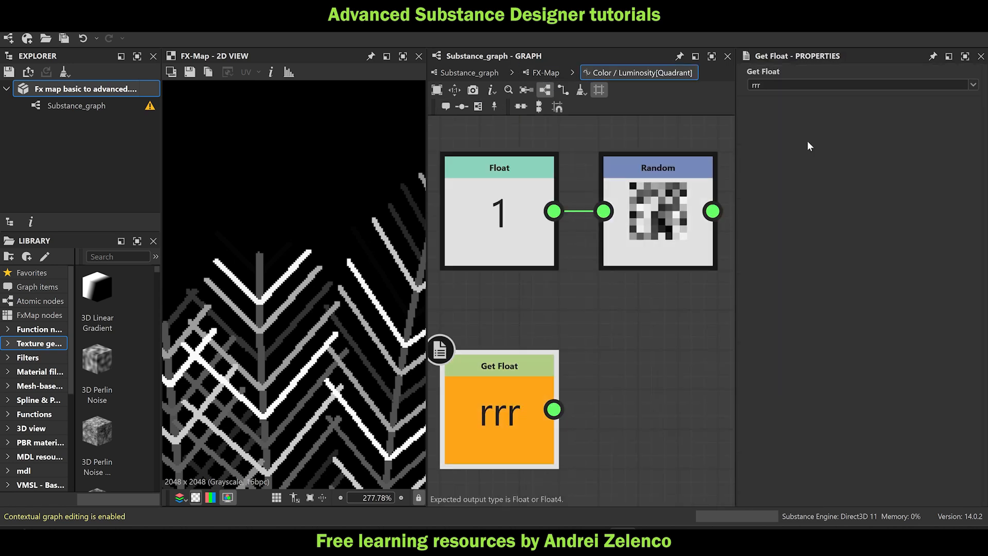
click(765, 85)
text(2)
key(Return)
Examine how the brightness varies between leaflets and branches across the fern.
scroll(307, 297, down, 5)
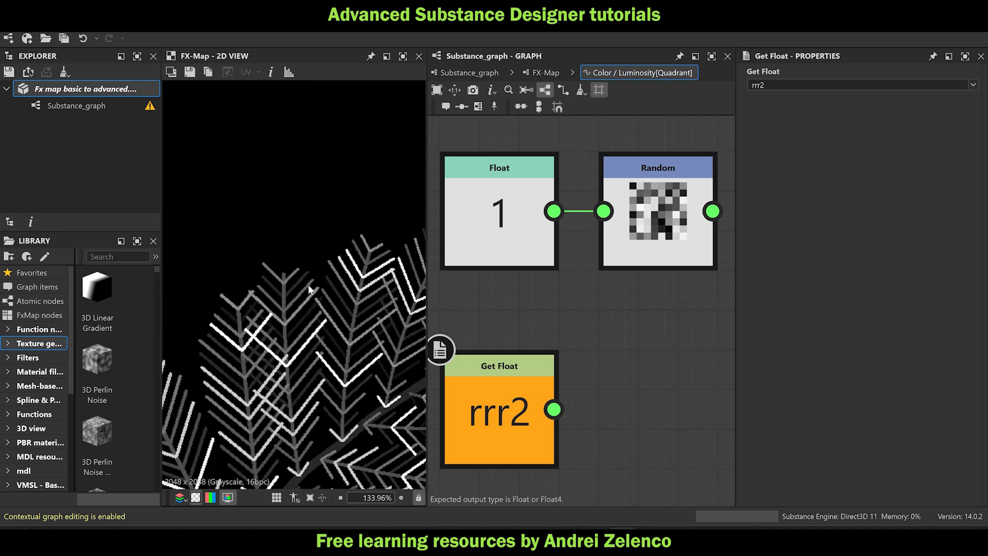
scroll(304, 336, up, 4)
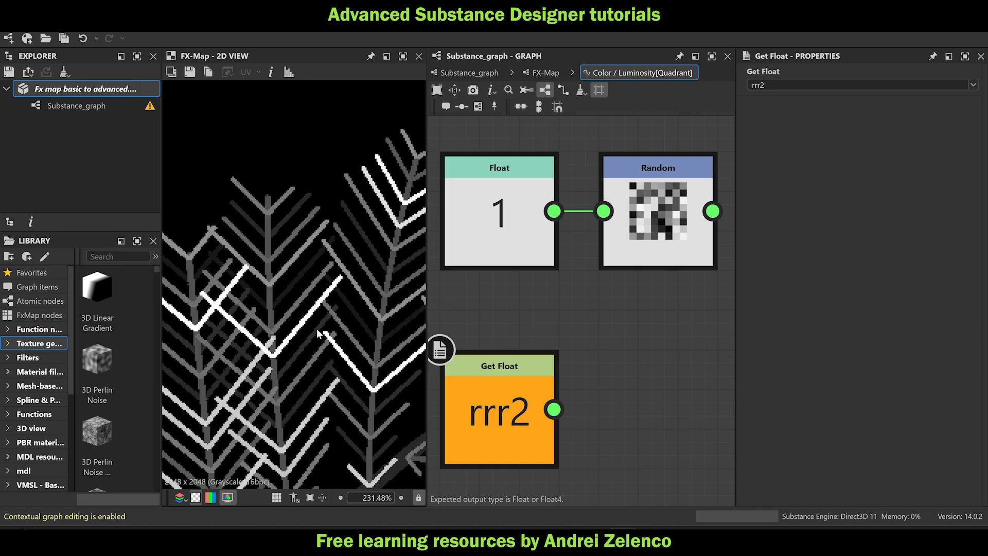
middle_drag(324, 323, 234, 329)
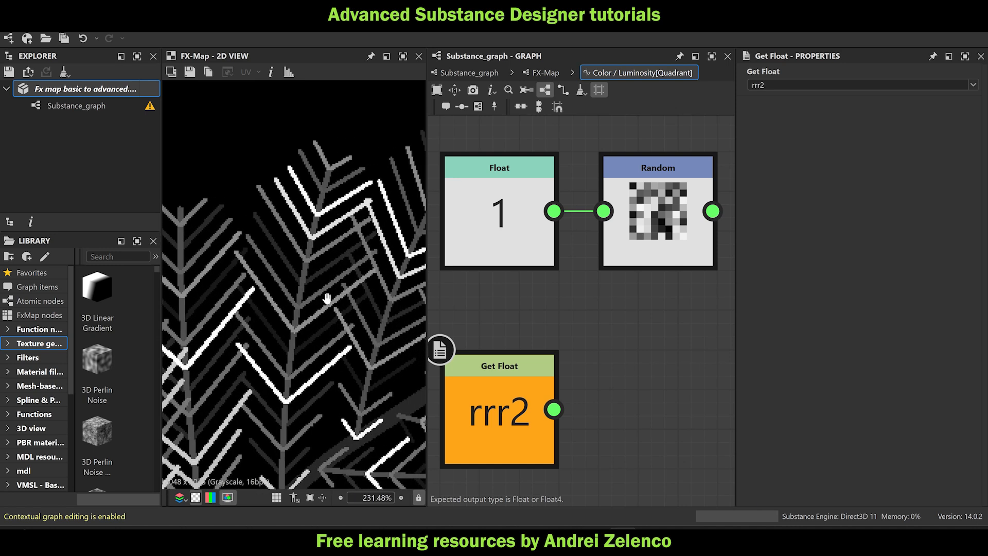
middle_drag(328, 298, 286, 217)
scroll(269, 294, down, 2)
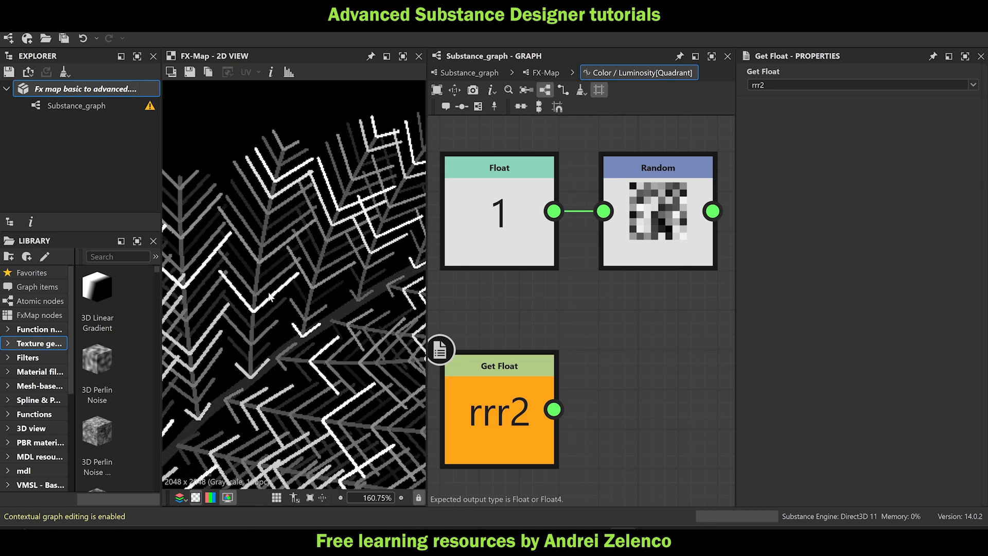
scroll(269, 294, down, 1)
middle_drag(297, 393, 287, 310)
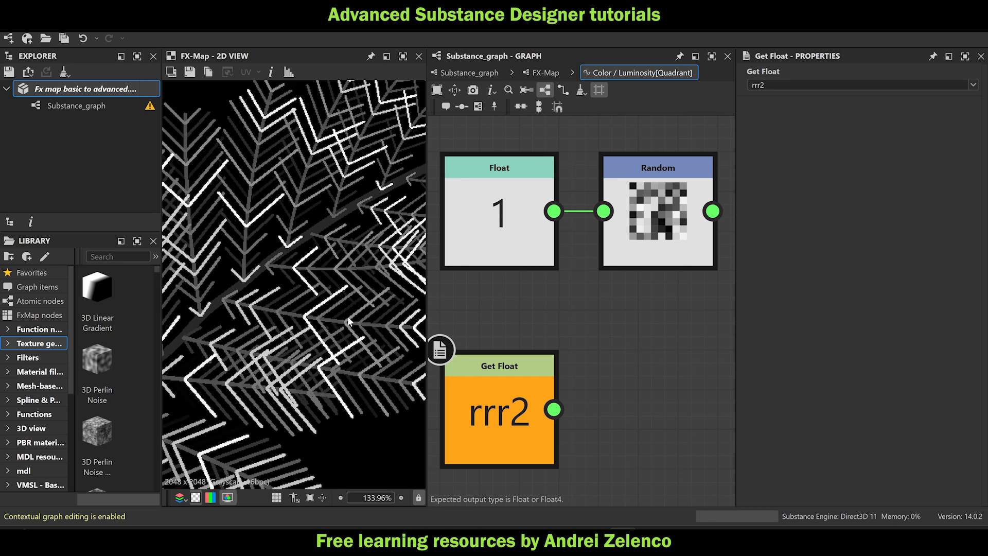
Review the rrr2 setup in the upper Iterate's Iterations function, and open the Iterations function of the Iterate below it.
click(543, 73)
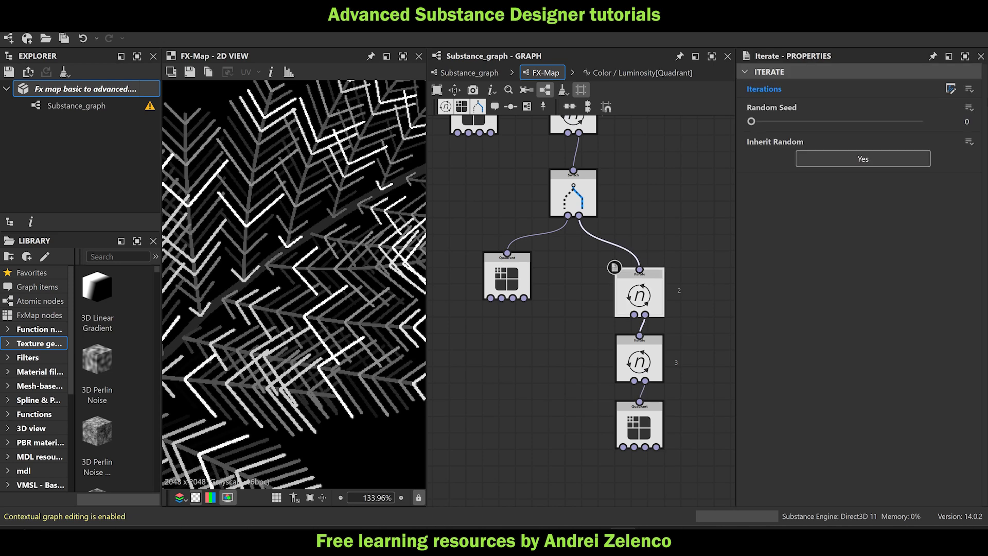
click(639, 295)
click(950, 89)
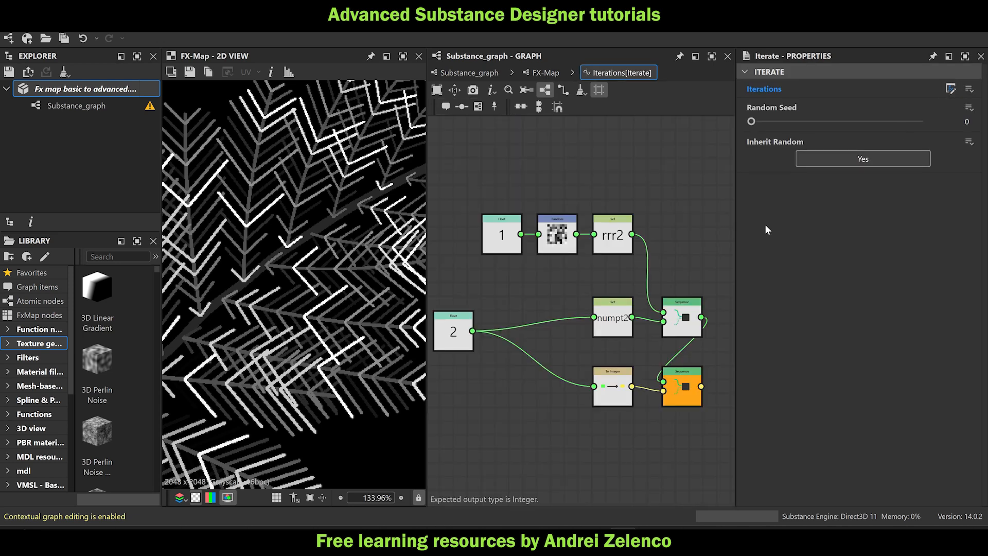
click(544, 73)
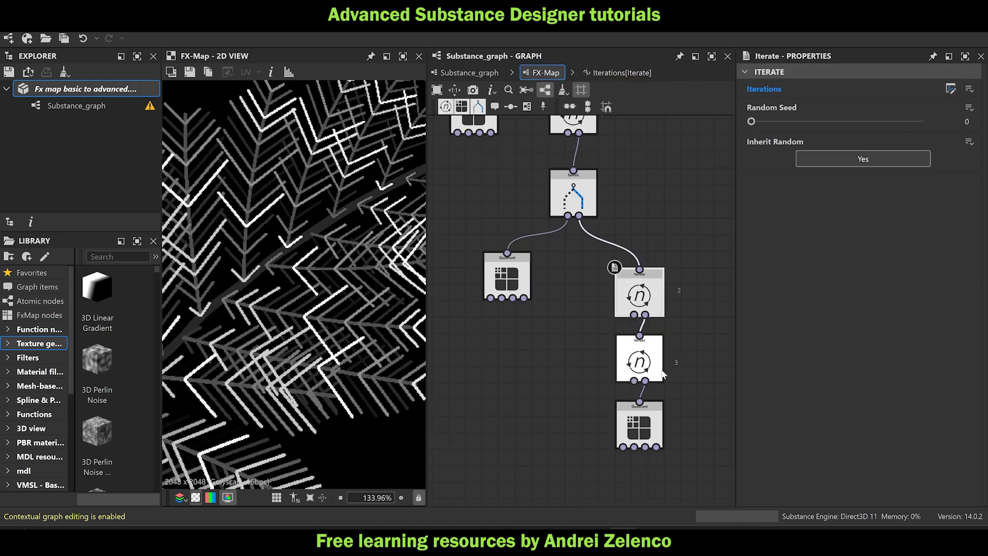
click(953, 90)
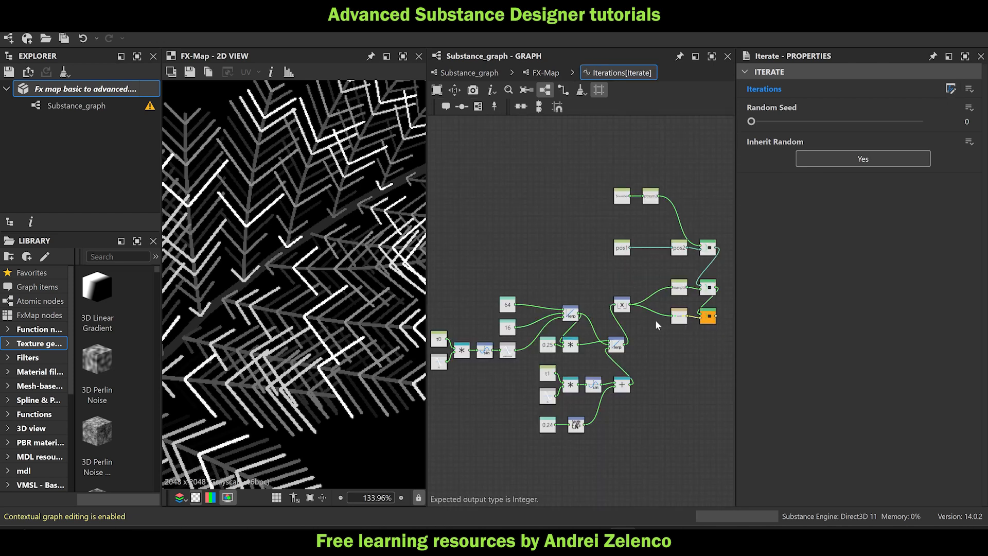
scroll(577, 426, up, 2)
middle_drag(630, 408, 552, 499)
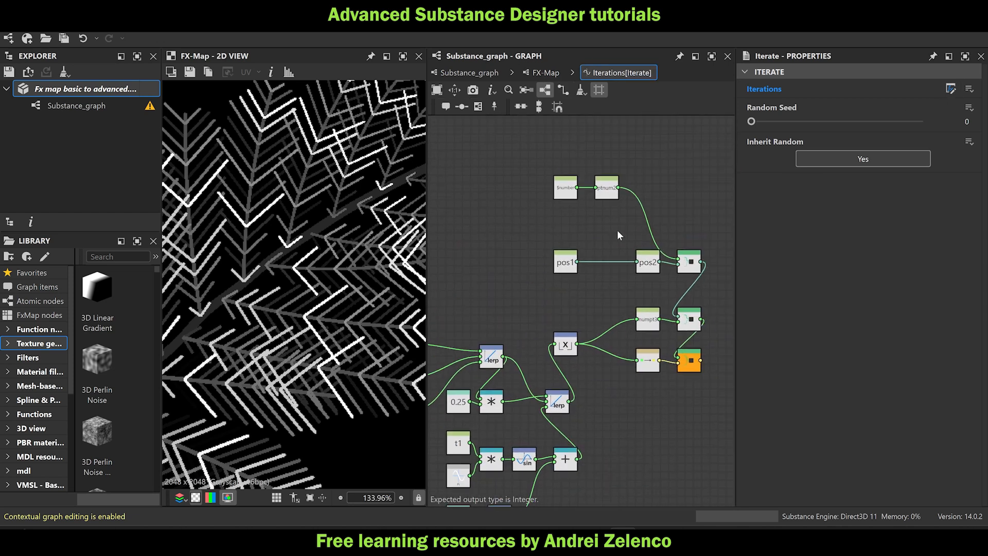
scroll(619, 242, down, 2)
middle_drag(599, 349, 605, 360)
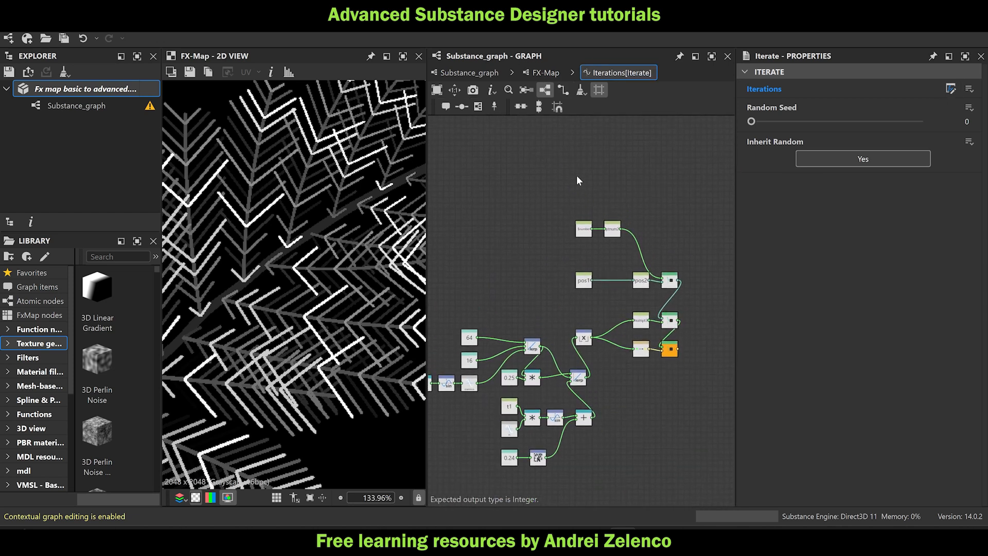
Add a Float constant of 1 feeding a new Random node above the existing nodes of the lower Iterate's function.
key(space)
text(fl)
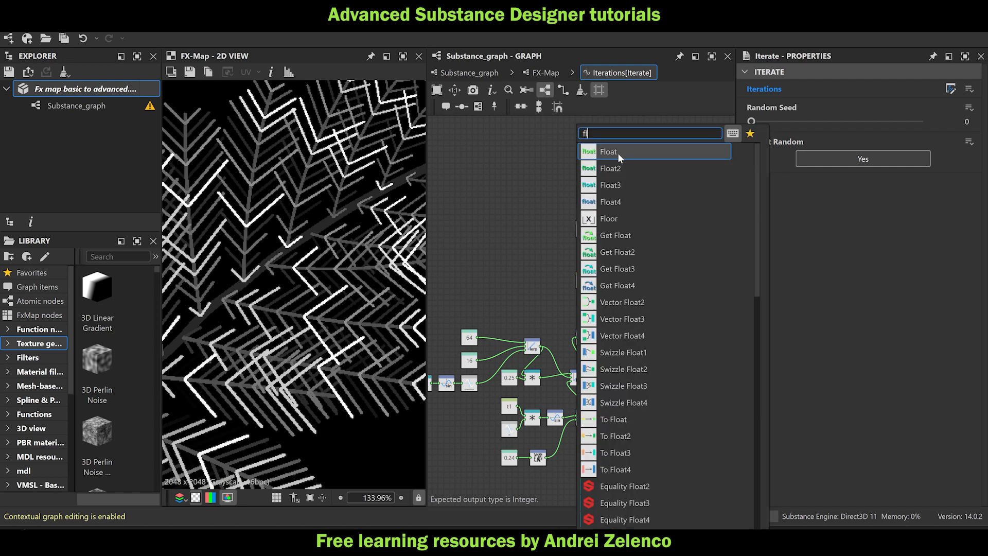
click(618, 154)
drag(837, 83, 922, 84)
scroll(578, 177, up, 2)
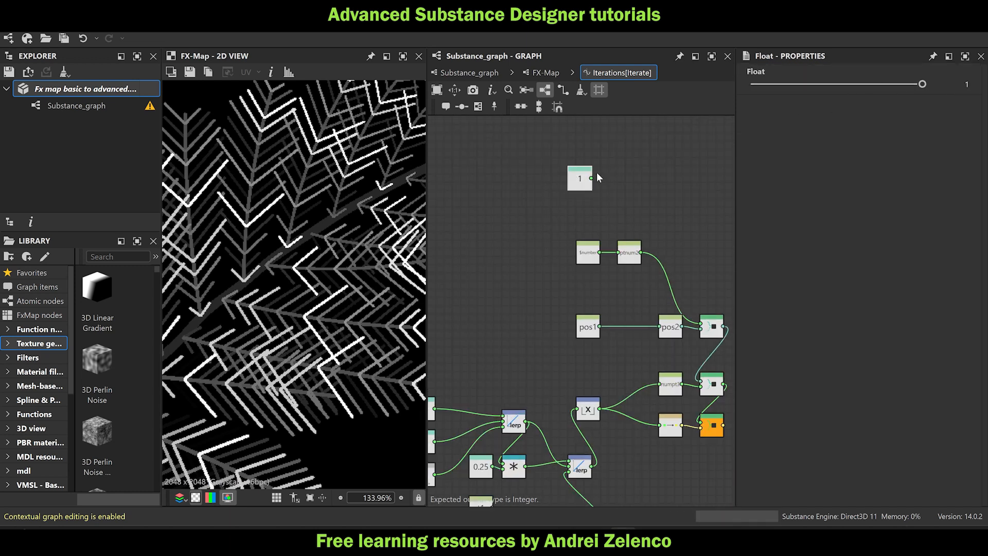
key(space)
text(ra)
click(626, 154)
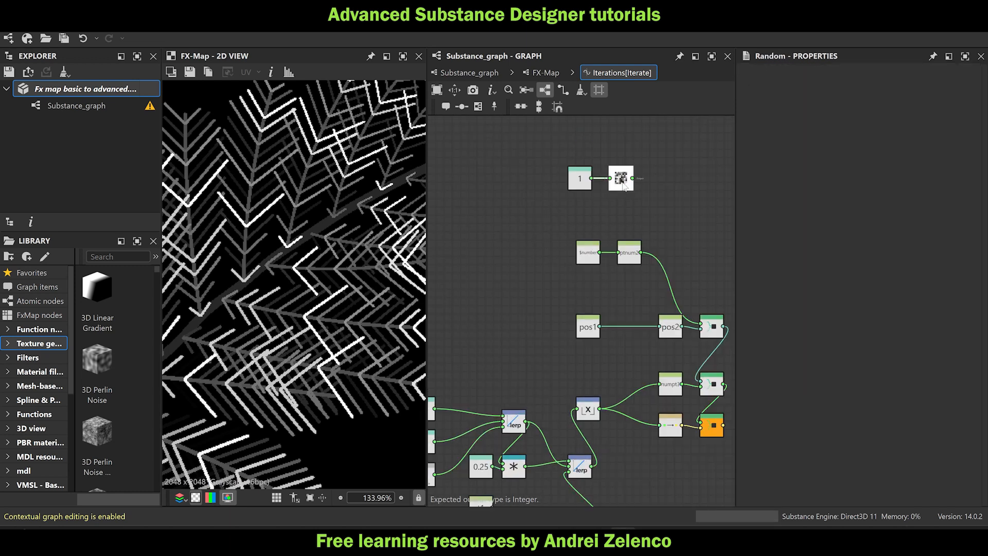
Store the Random node's result in a new Set node with the variable name rrr3.
key(space)
text(ser)
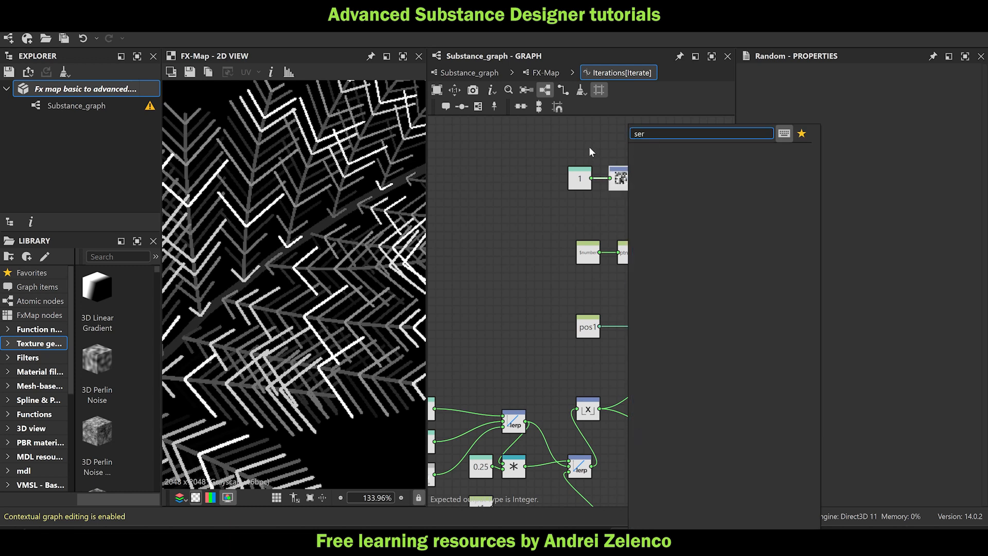
key(Escape)
key(space)
text(set)
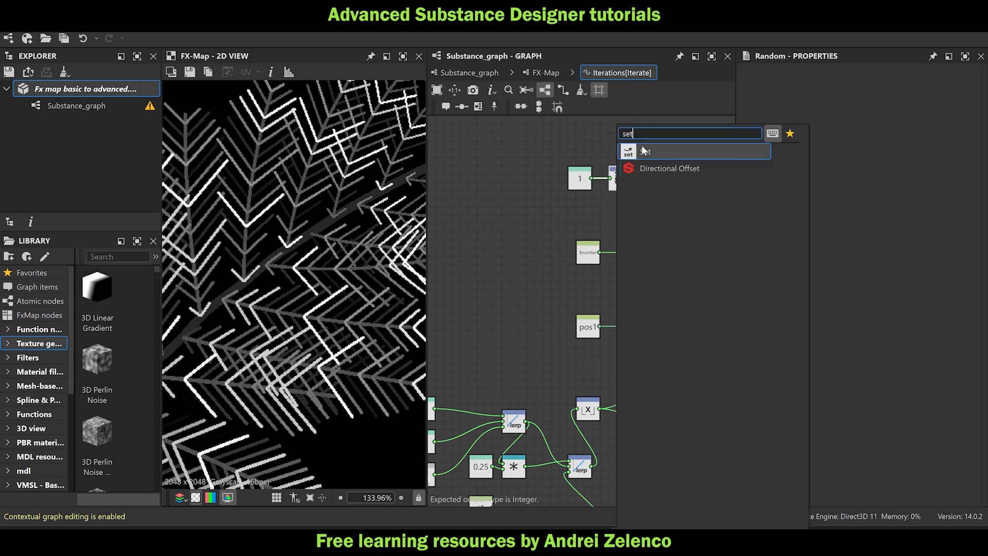
click(642, 150)
click(807, 85)
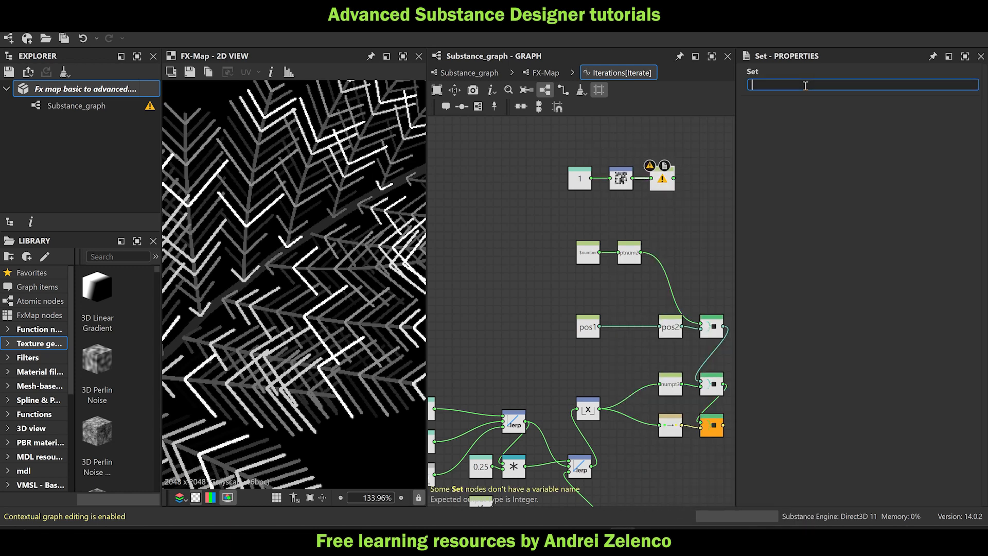
text(rrr3)
key(Return)
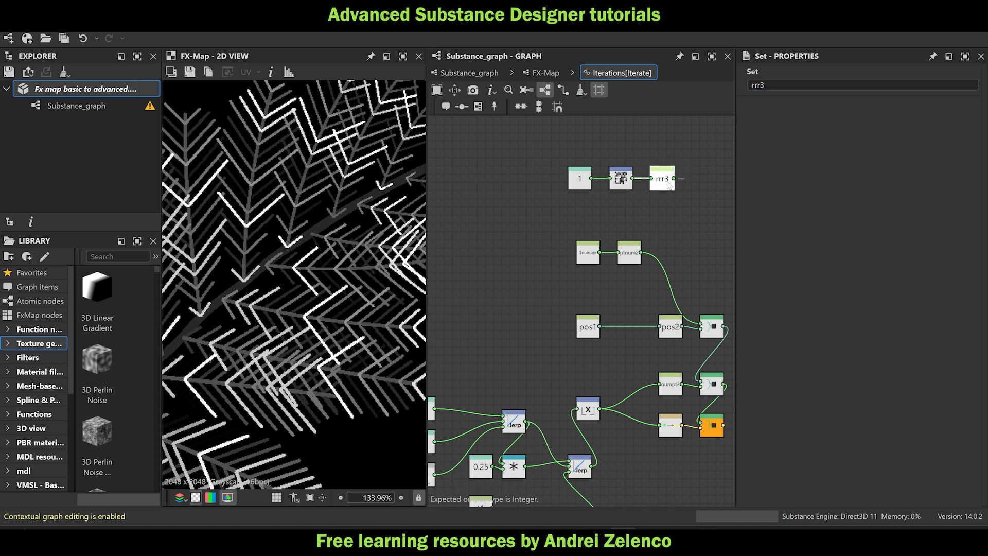
Insert a Sequence joining rrr3 and the $number Set branch ahead of pos2's Sequence, align it above that Sequence, and save the package.
key(space)
text(seq)
click(706, 152)
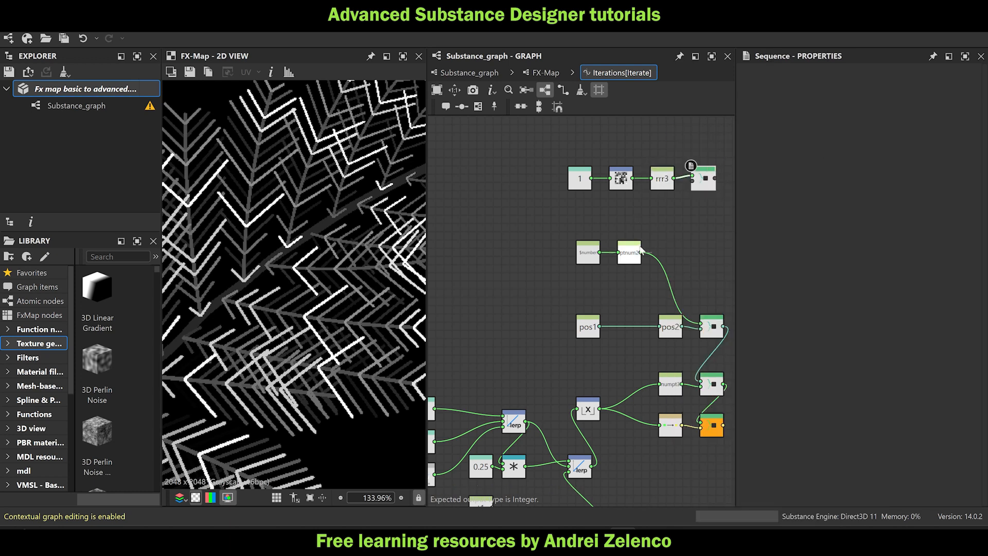
drag(662, 244, 712, 321)
drag(705, 180, 714, 254)
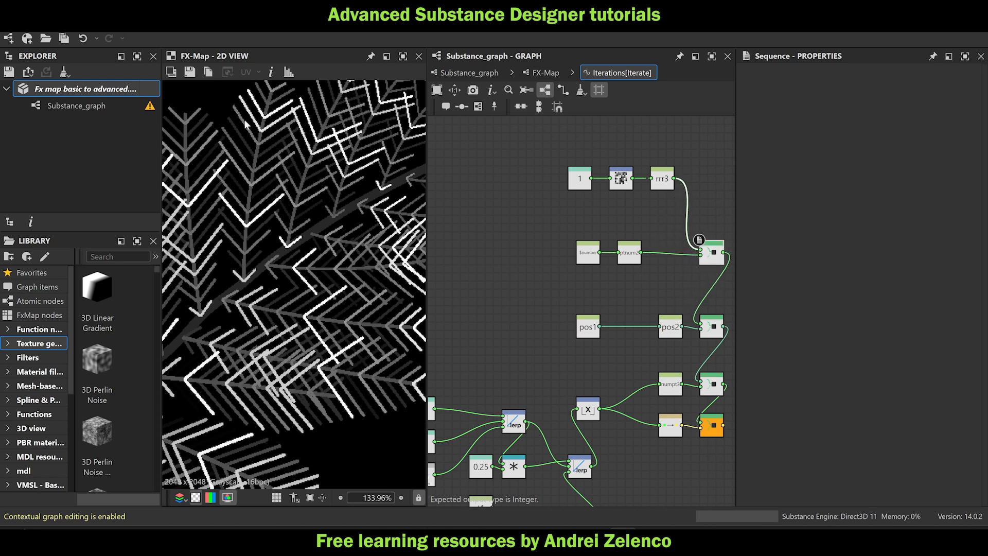
click(127, 91)
Make the Get Float node in the bottom Quadrant's Color / Luminosity function read rrr3.
click(544, 73)
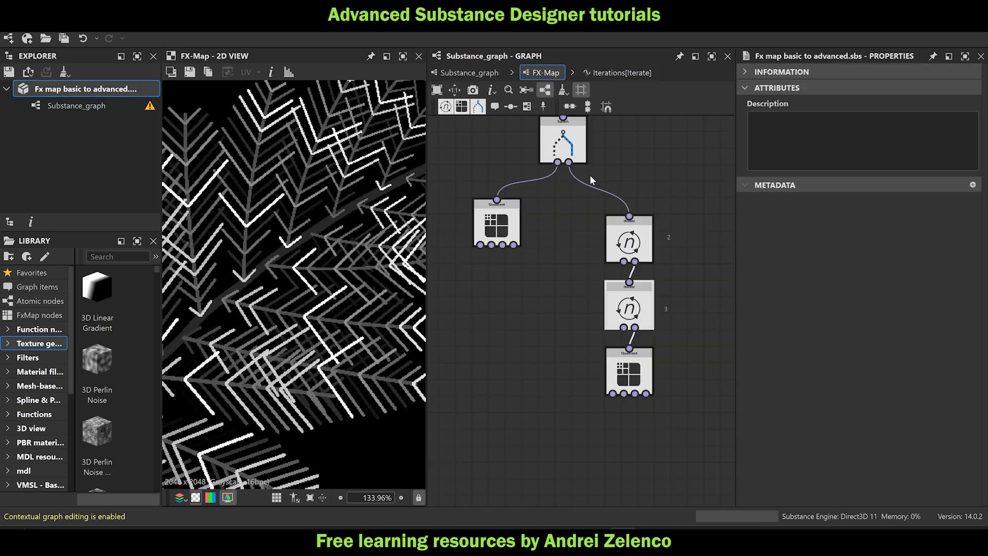
click(638, 309)
click(643, 363)
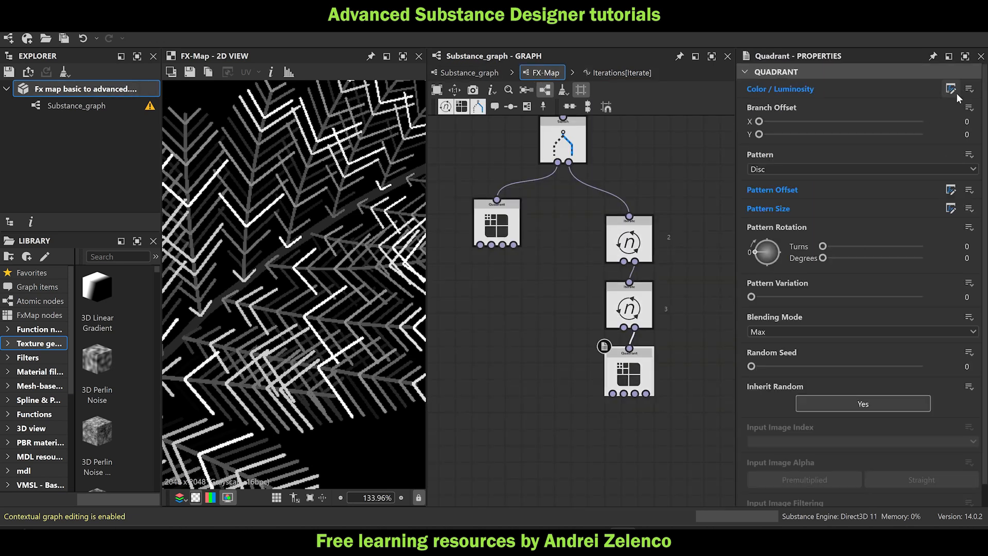
click(951, 90)
click(489, 379)
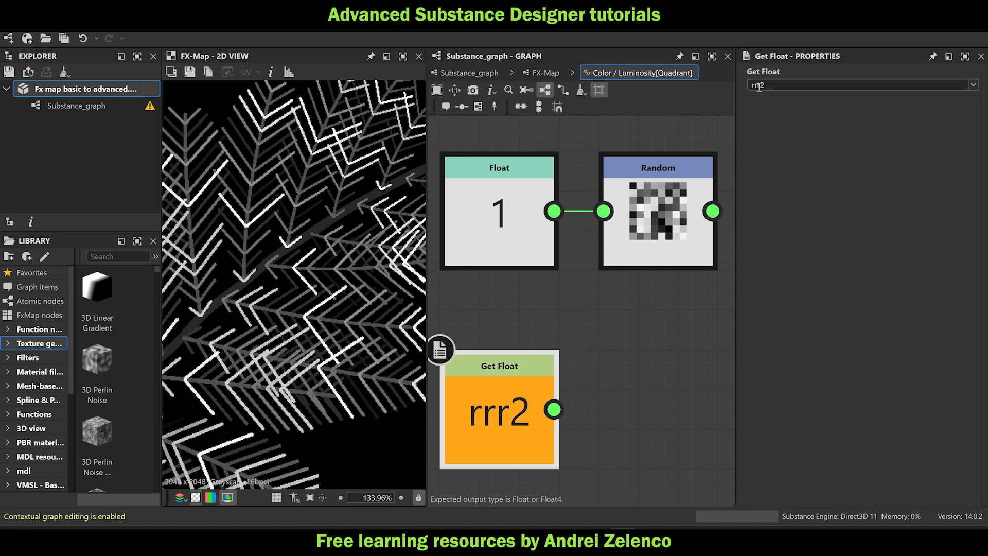
text(3)
click(636, 344)
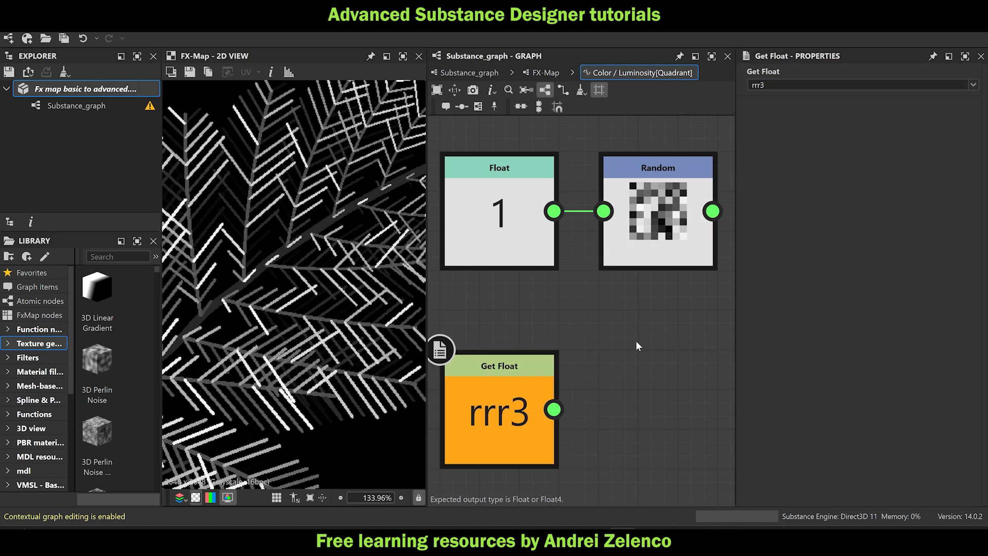
Examine how the brightness varies between individual leaflets, comparing the fern with the lower Iterate and Quadrant nodes in the FX-Map.
scroll(311, 233, down, 2)
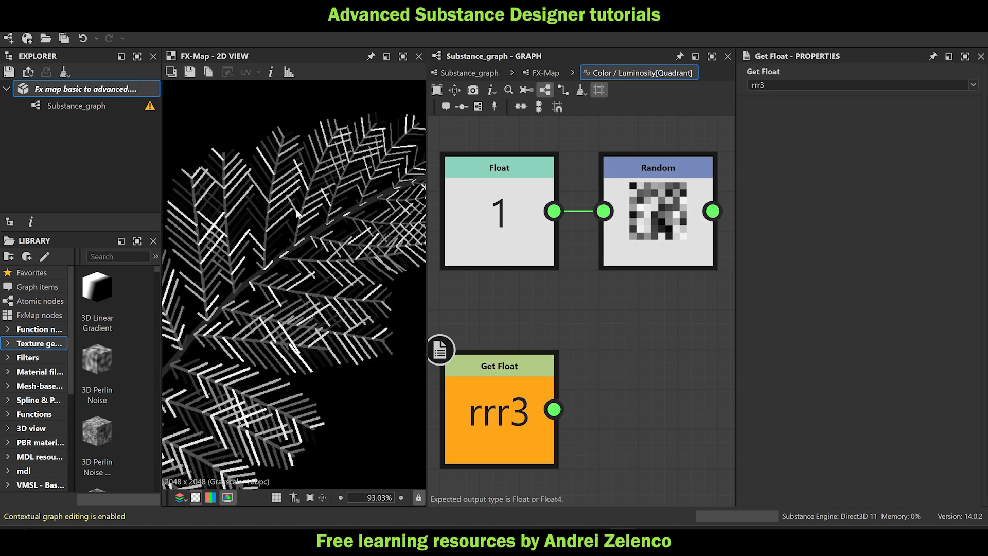
scroll(282, 141, up, 5)
scroll(307, 169, down, 7)
middle_drag(353, 283, 383, 209)
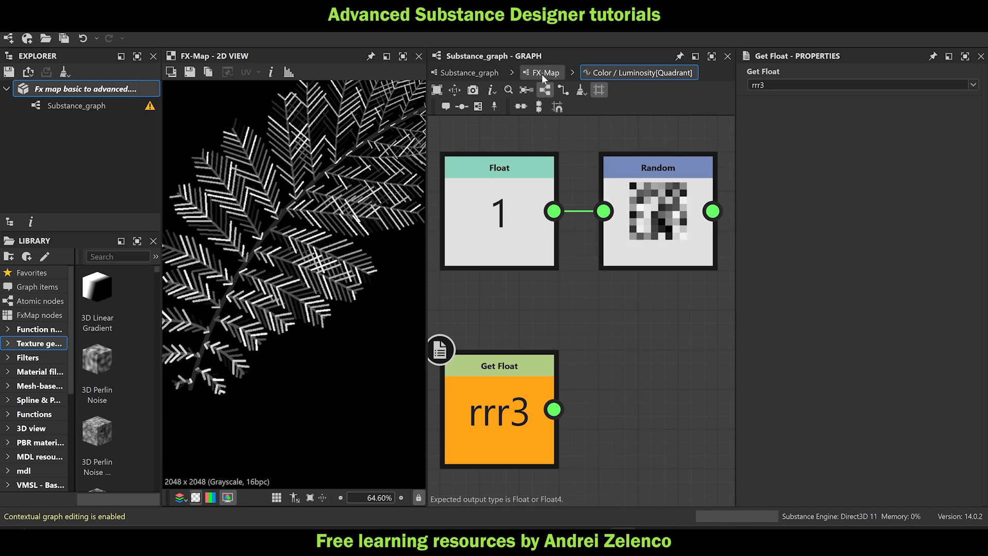
click(543, 77)
click(626, 375)
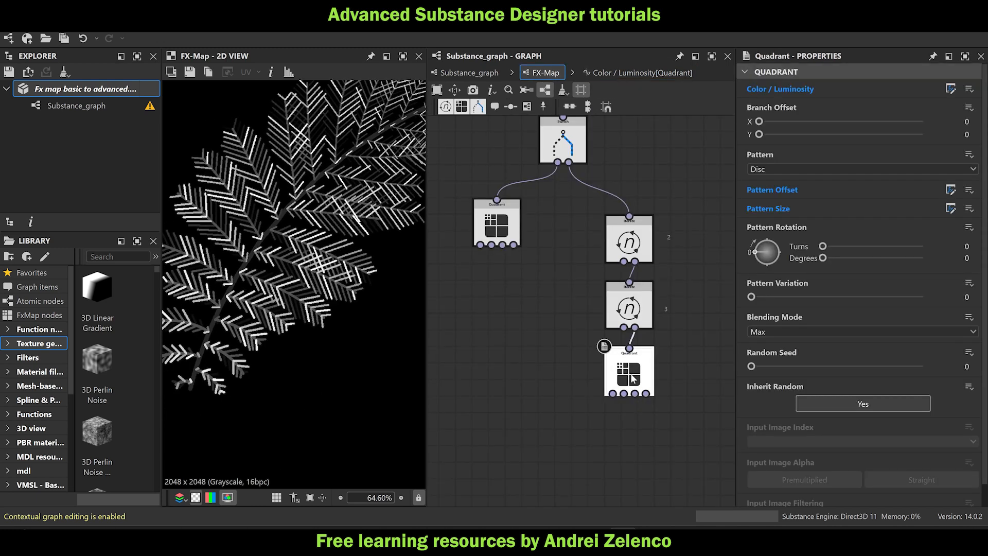
scroll(619, 372, up, 3)
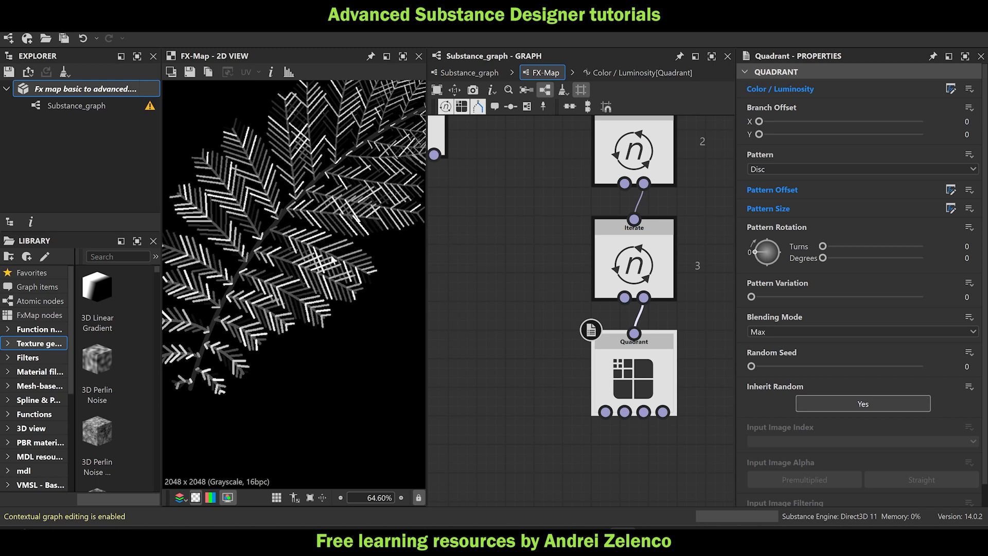
scroll(332, 259, up, 5)
scroll(379, 253, down, 2)
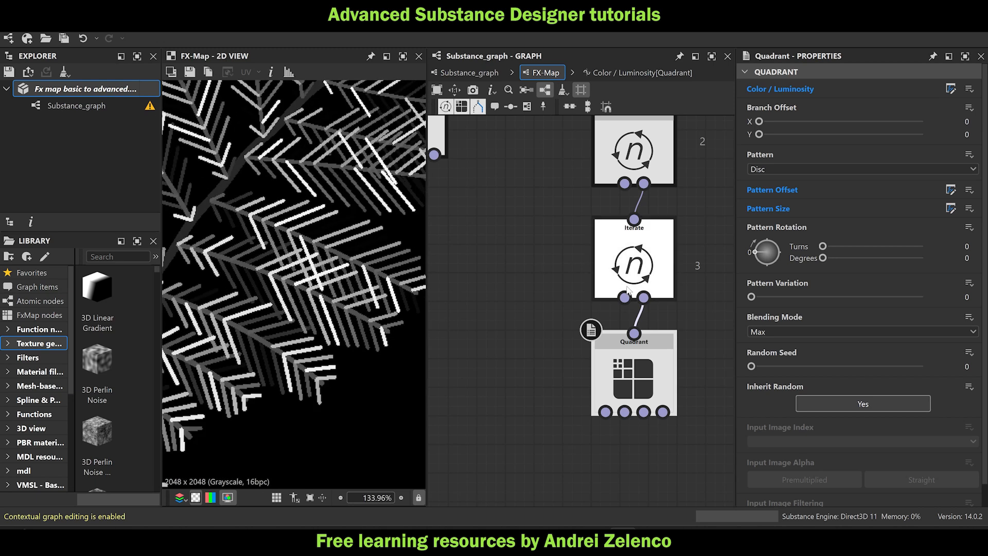
click(651, 258)
scroll(324, 247, down, 2)
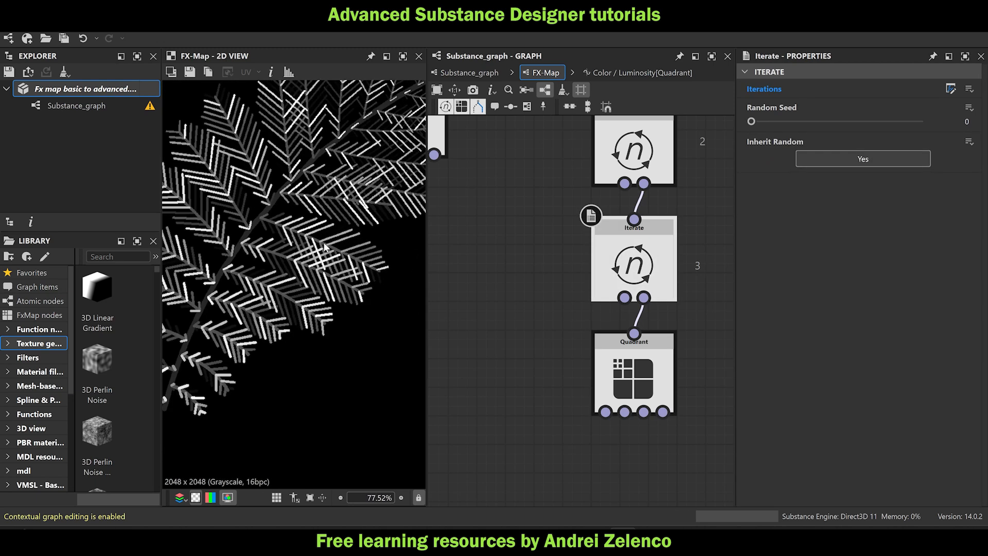
scroll(254, 168, up, 2)
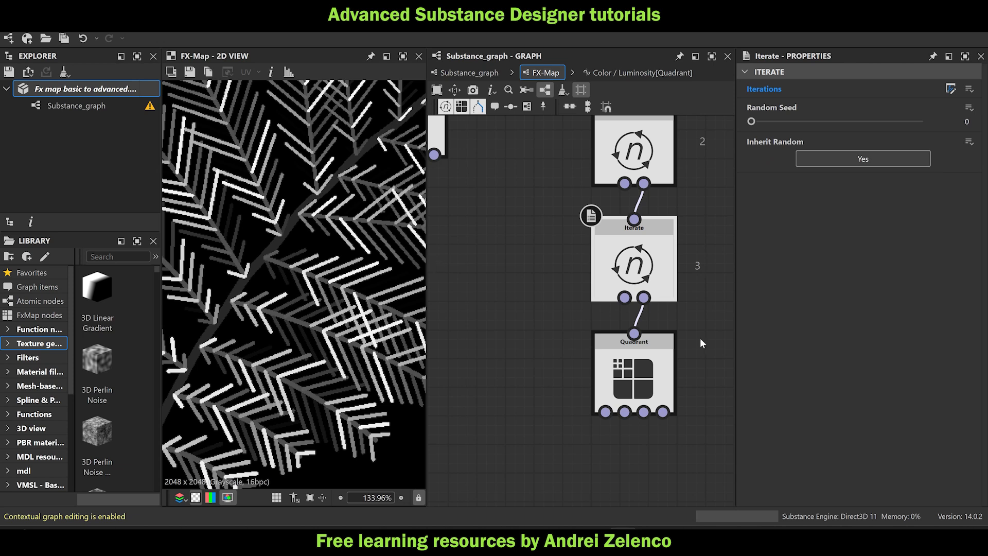
Delete the unused Float and Random nodes from the bottom Quadrant's Color / Luminosity function.
click(659, 372)
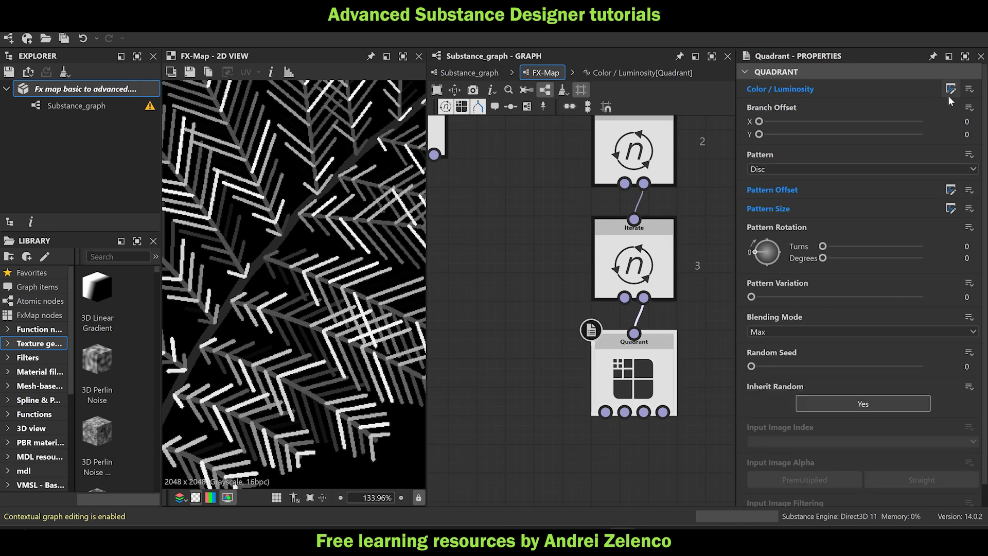
click(950, 88)
scroll(612, 285, down, 2)
drag(671, 300, 563, 227)
key(Delete)
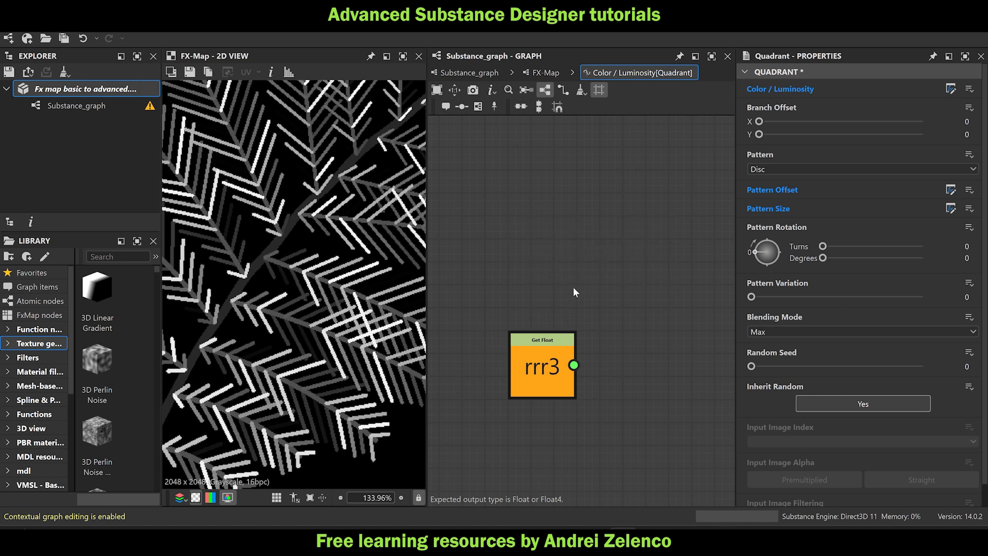
Add a Float constant above the rrr3 Get Float node and set its value to 1.
key(space)
text(fl)
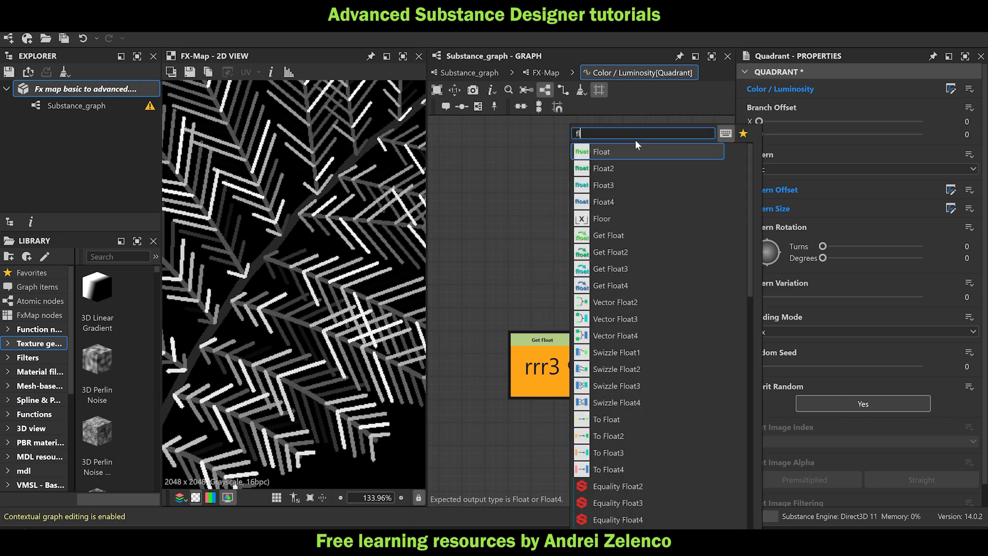
click(631, 150)
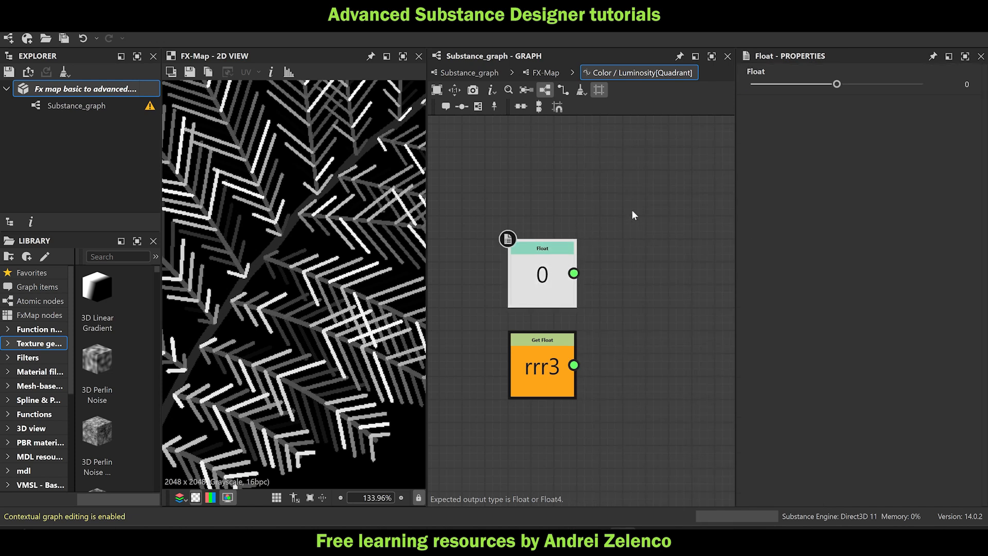
drag(863, 89, 927, 85)
Add a Linear Interpolation node and wire Float 1 into its first input and rrr3 into its second.
key(space)
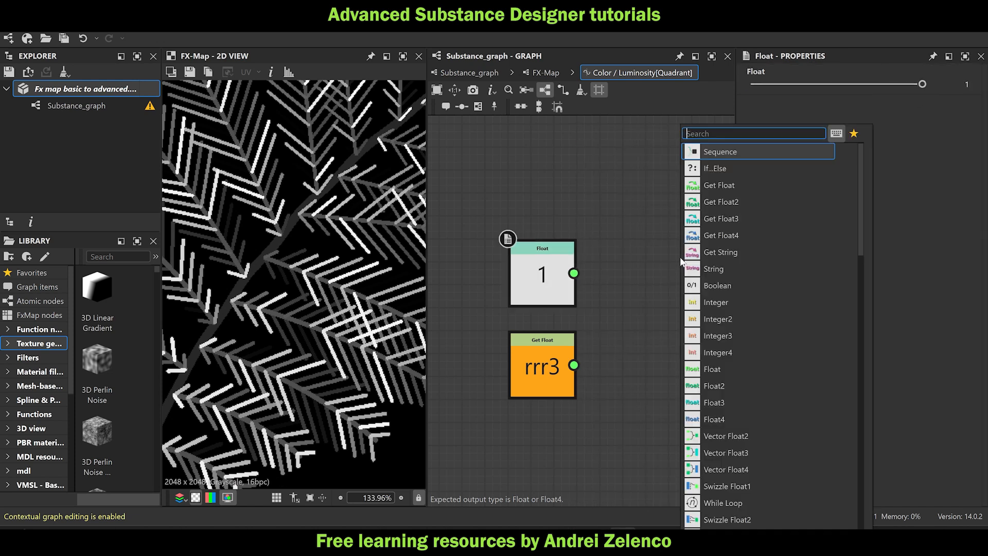
text(lerp)
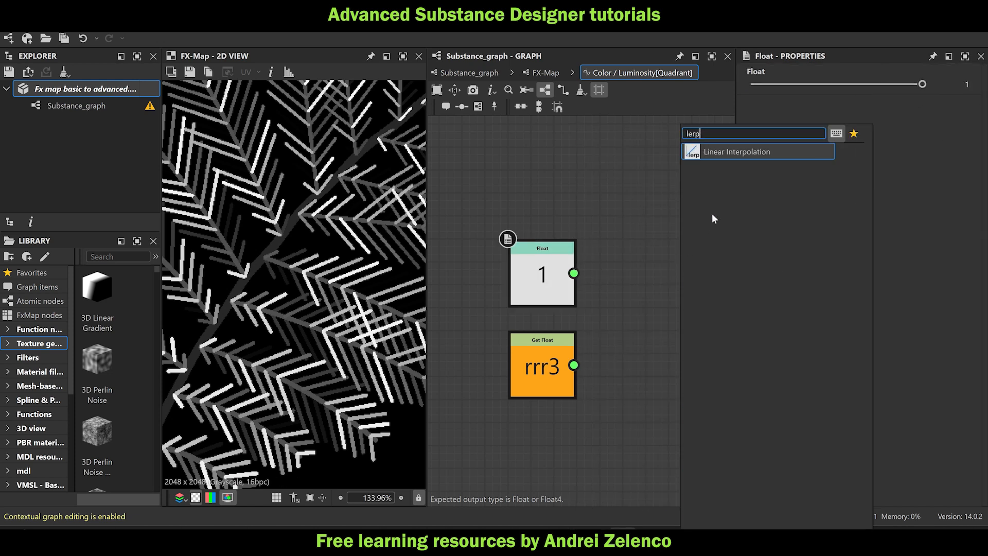
click(746, 150)
drag(573, 274, 649, 235)
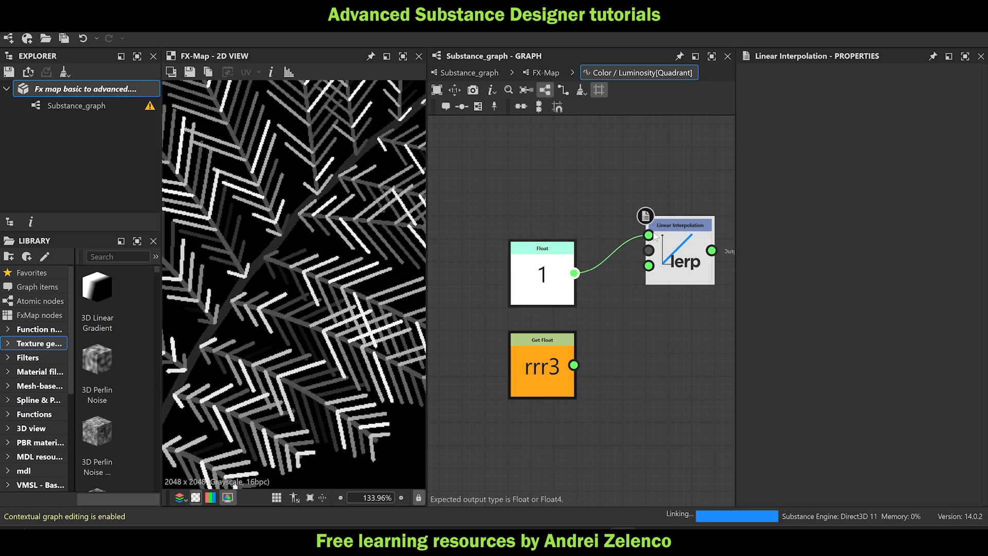
drag(574, 366, 657, 293)
Add a Float constant of 0, wire it into the Linear Interpolation's third input, and make the interpolation the function's output.
middle_drag(590, 400, 591, 375)
key(space)
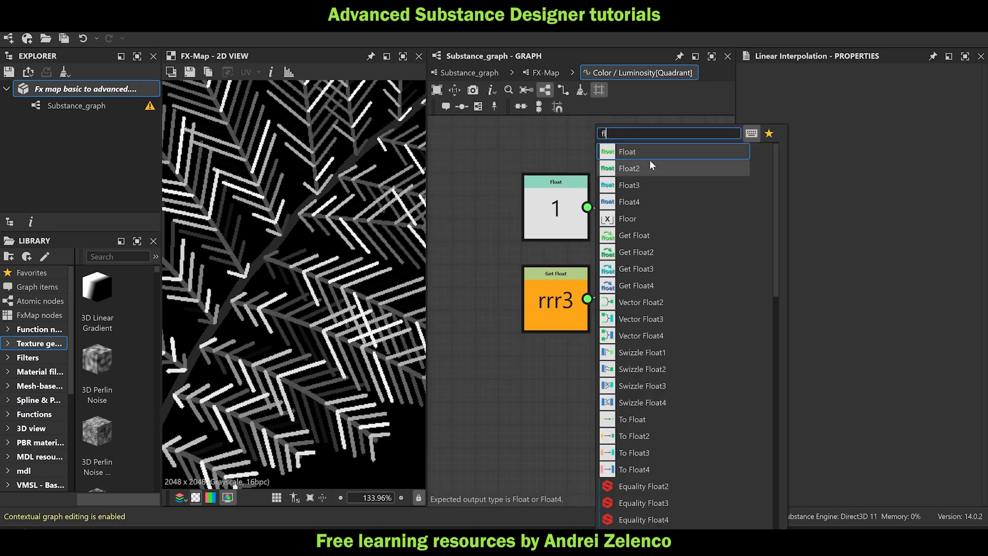
click(649, 154)
drag(602, 343, 657, 294)
right_click(662, 293)
click(698, 346)
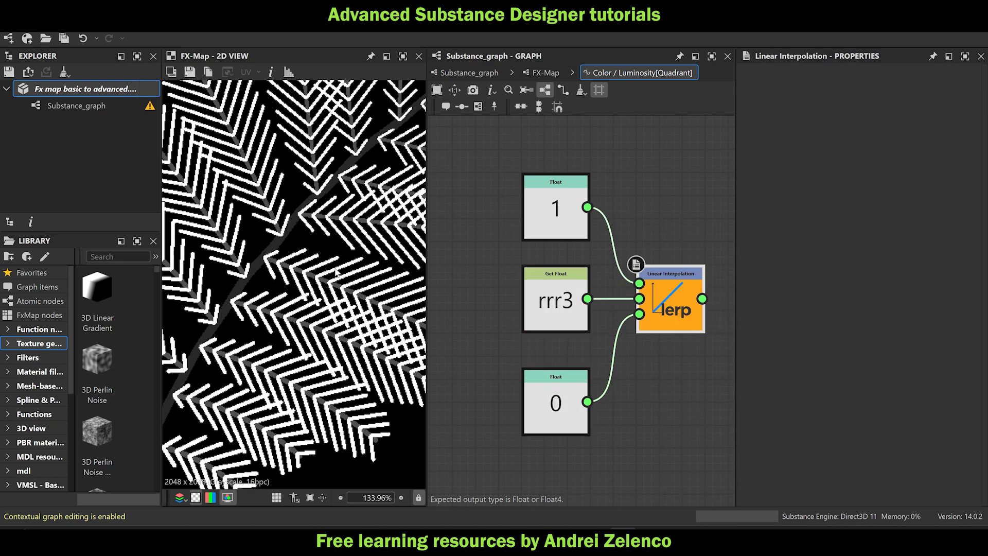
Set the lower Float constant feeding the Linear Interpolation to 0.6.
scroll(360, 270, down, 4)
scroll(381, 270, up, 3)
middle_drag(381, 254, 373, 275)
click(556, 407)
drag(841, 85, 891, 96)
mouse_move(893, 98)
mouse_down()
mouse_move(912, 102)
mouse_move(900, 100)
mouse_up()
click(961, 83)
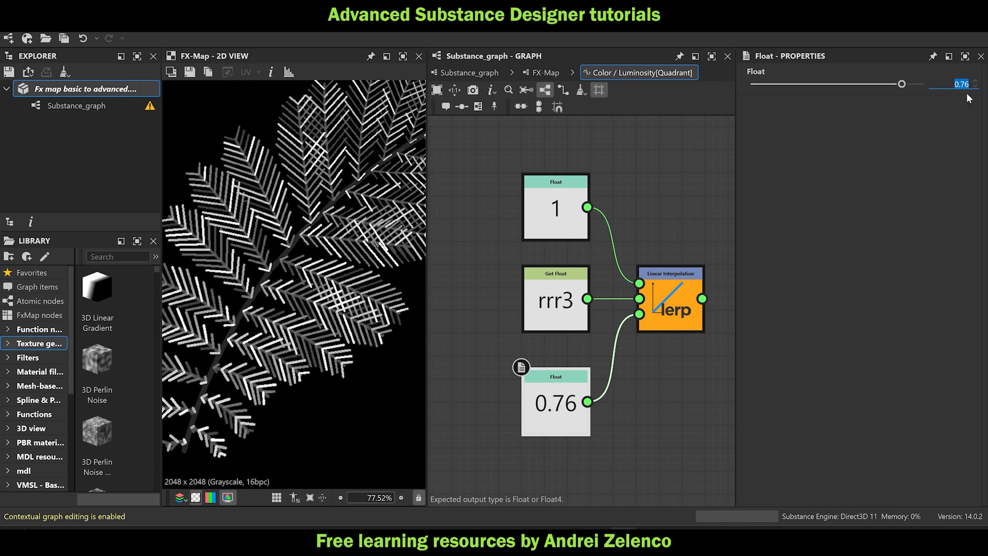
text(0.6)
key(Return)
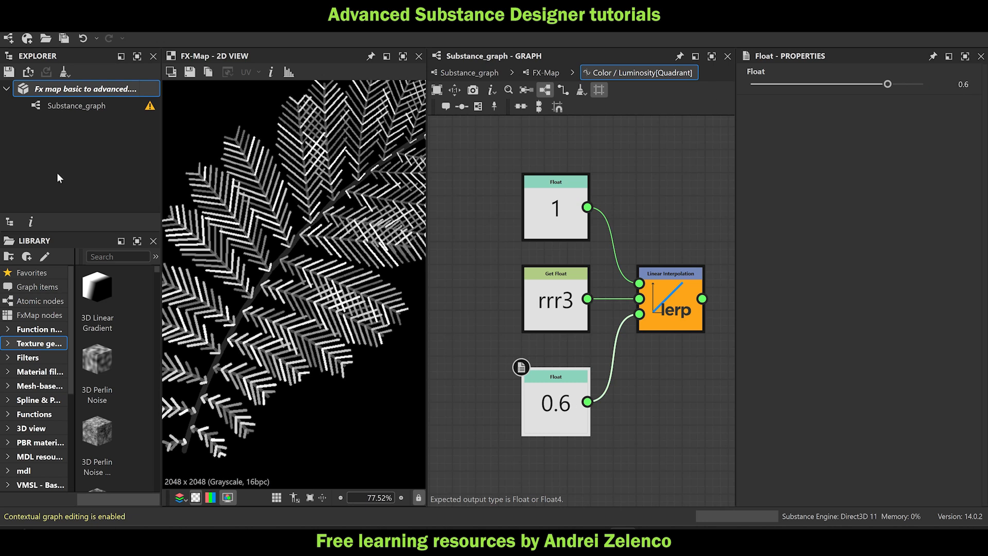
Save the package and return to the FX-Map graph.
scroll(207, 183, down, 3)
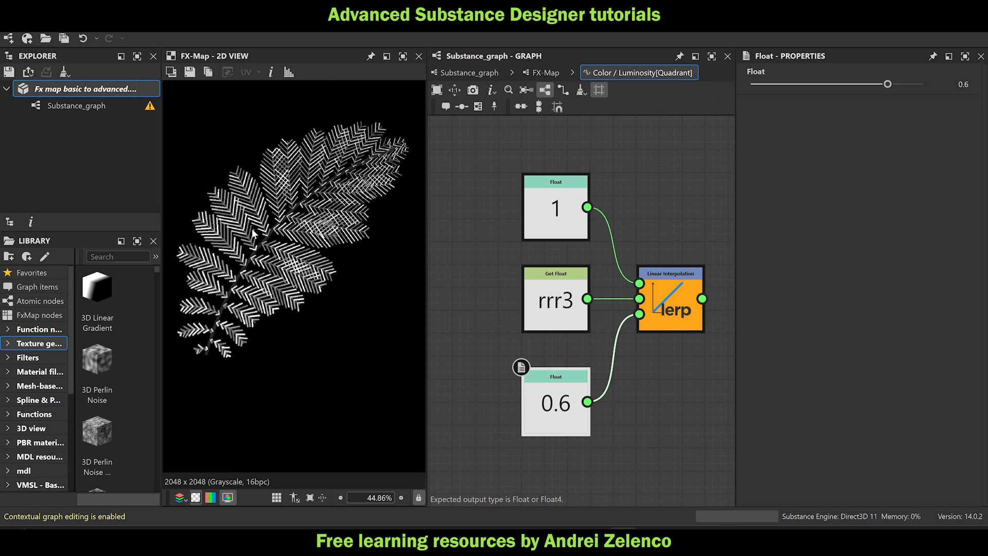
click(74, 91)
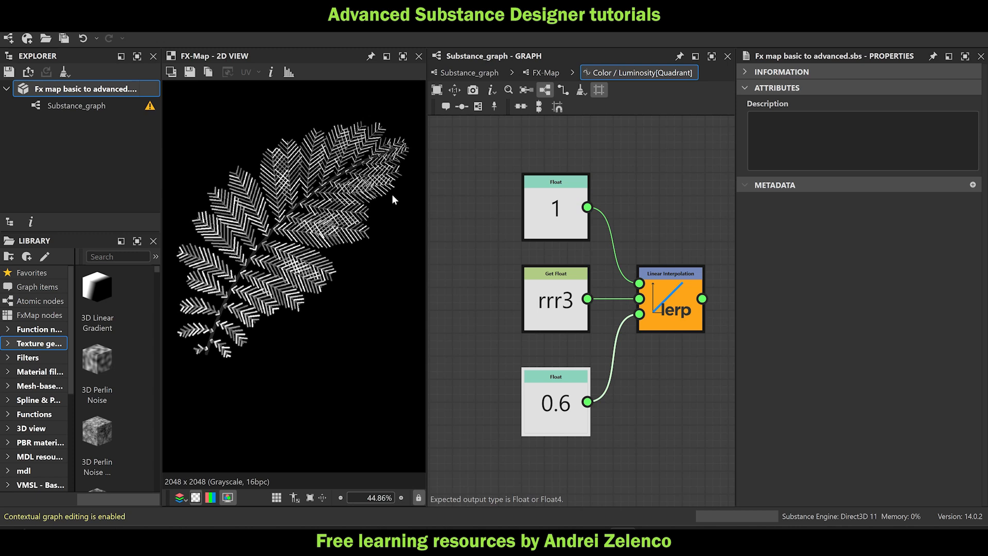
click(541, 72)
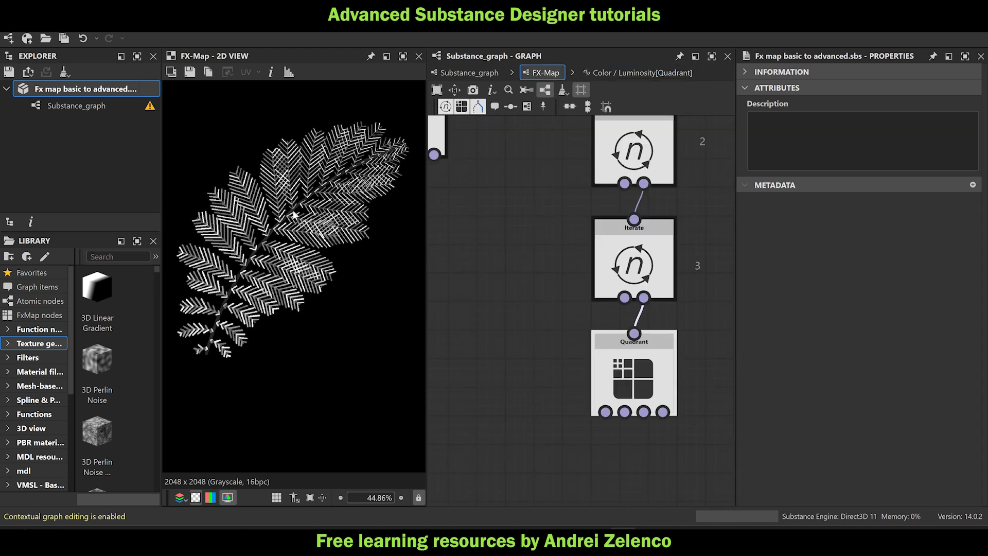
Examine the leaflet brightness variation across the whole fern and up close in the 2D view.
scroll(294, 215, up, 3)
scroll(329, 251, down, 3)
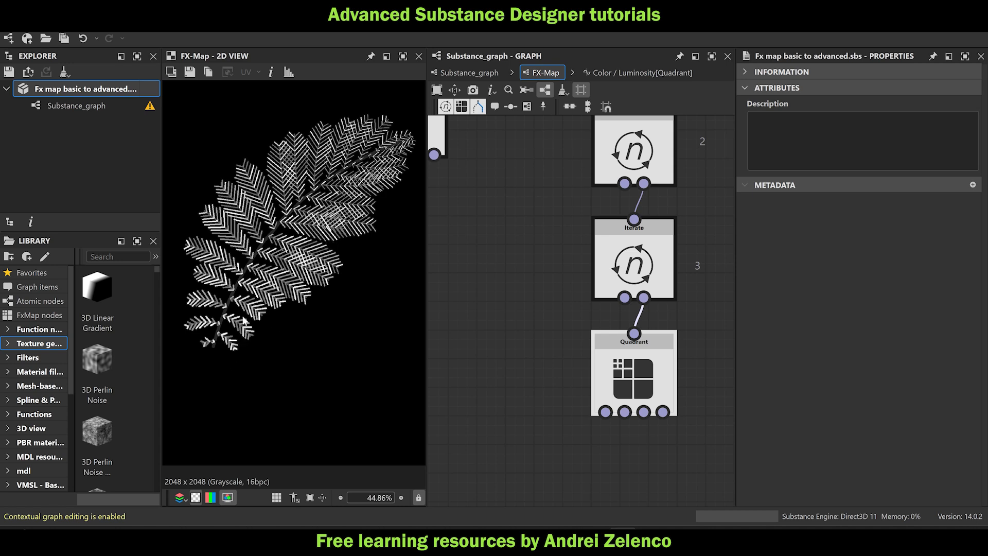
scroll(252, 281, up, 2)
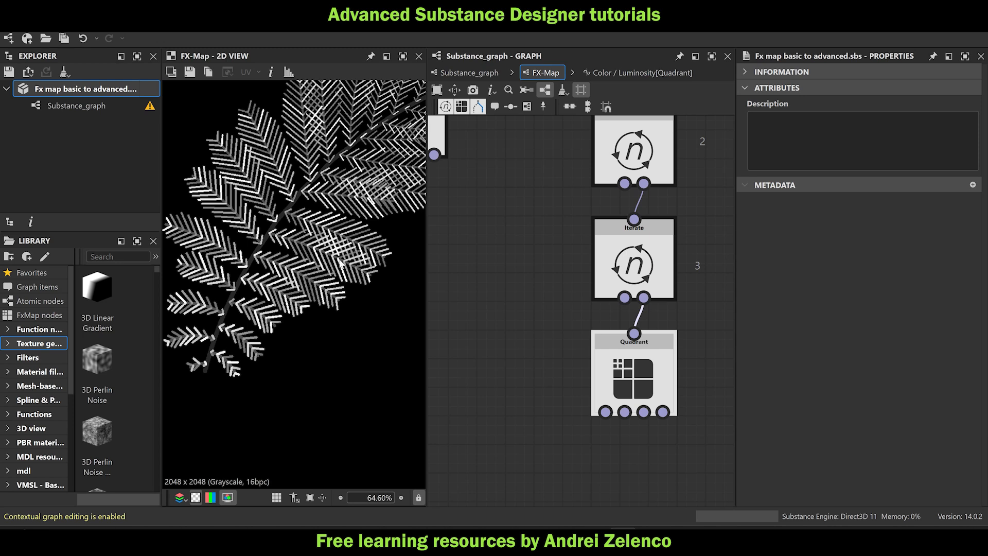
scroll(340, 263, down, 3)
middle_drag(340, 262, 307, 292)
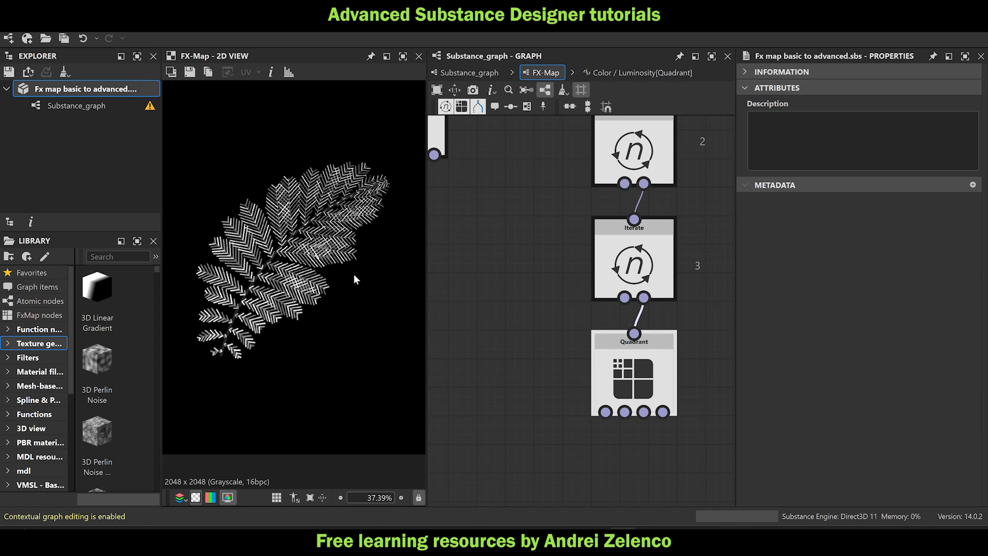
scroll(354, 274, up, 1)
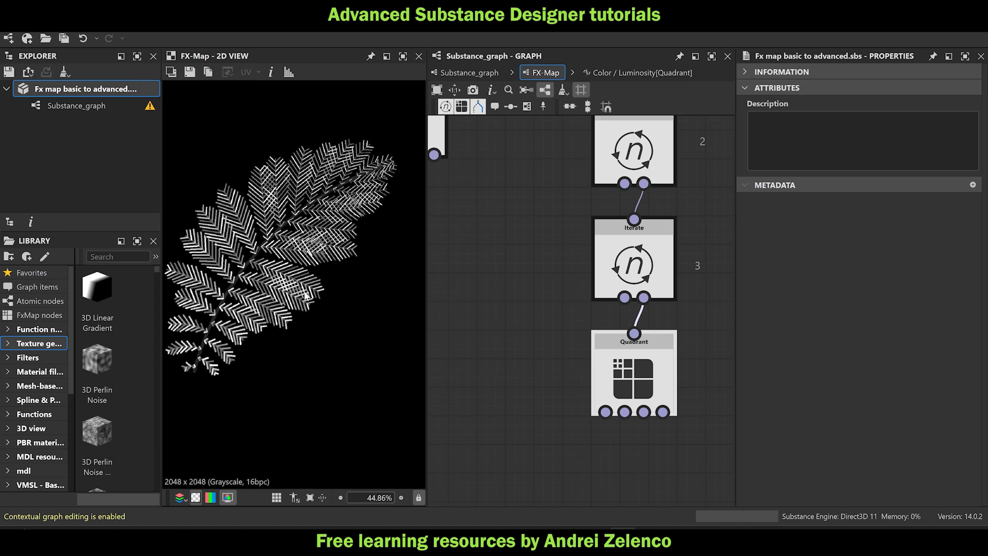
scroll(306, 294, up, 6)
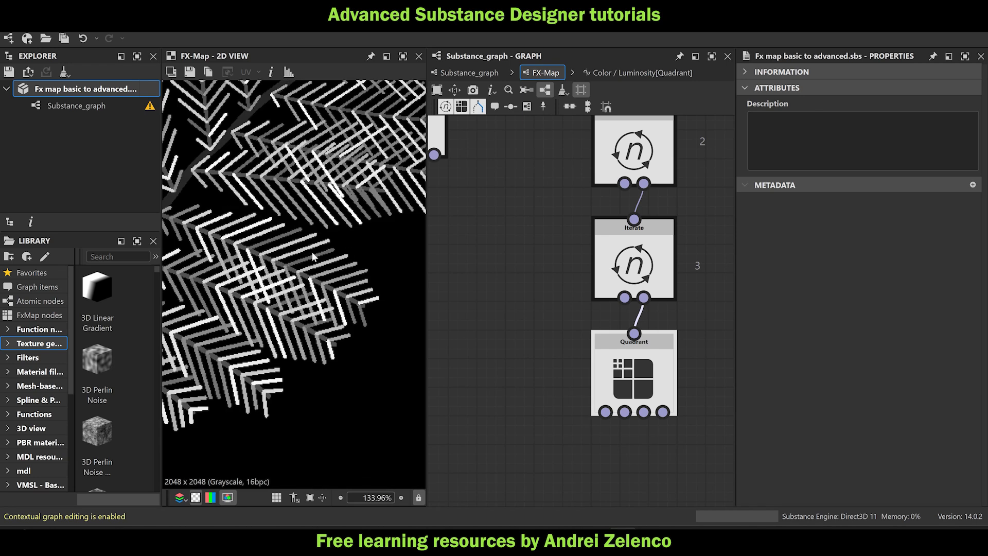
middle_drag(355, 196, 343, 248)
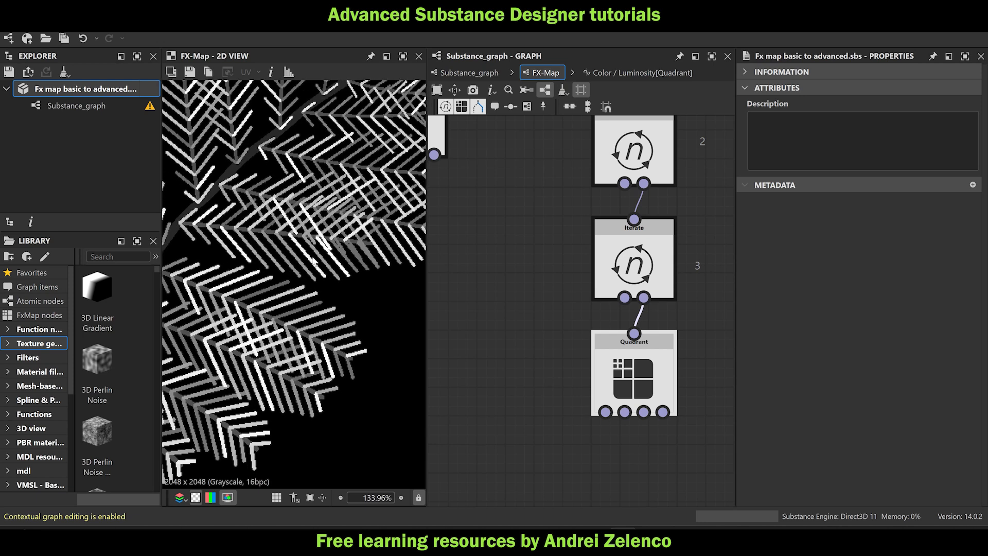
Open the Pattern Offset function of the bottom Quadrant below Iterate 3.
click(624, 379)
scroll(624, 380, down, 3)
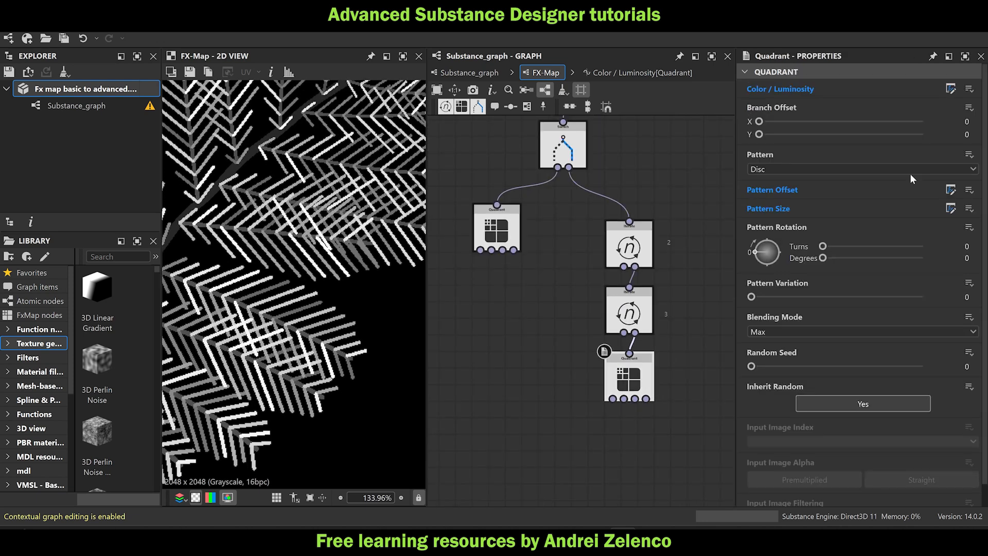
click(951, 190)
middle_drag(636, 324, 669, 304)
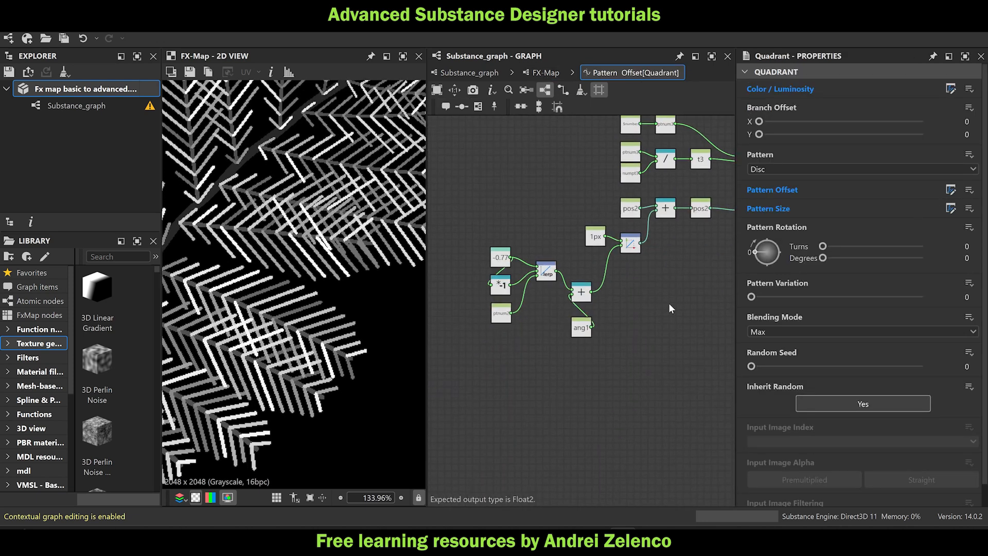
Move the Float, Negation, ptnum2 and Linear Interpolation nodes away from the angle Add node to free up space.
drag(440, 183, 561, 319)
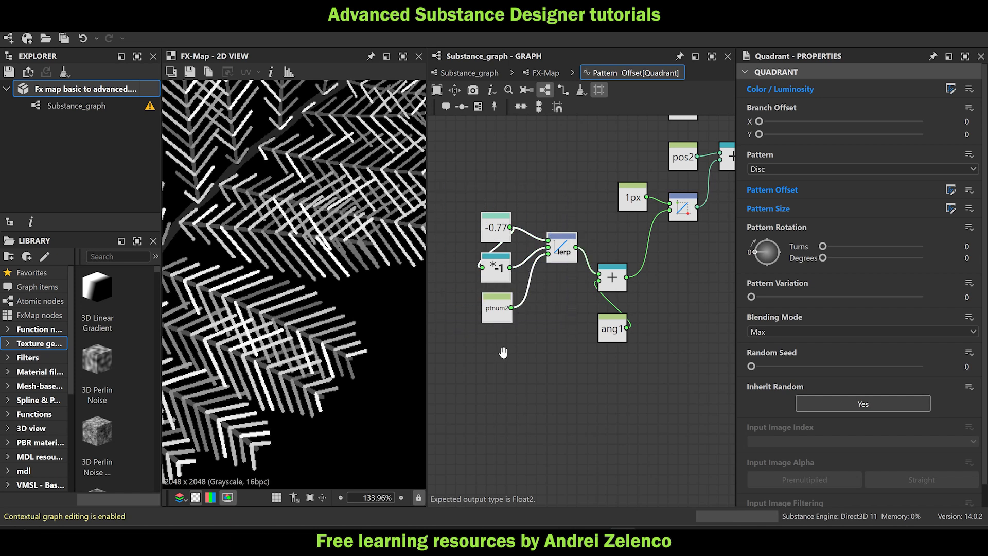
key(f)
drag(585, 244, 480, 293)
scroll(553, 249, down, 4)
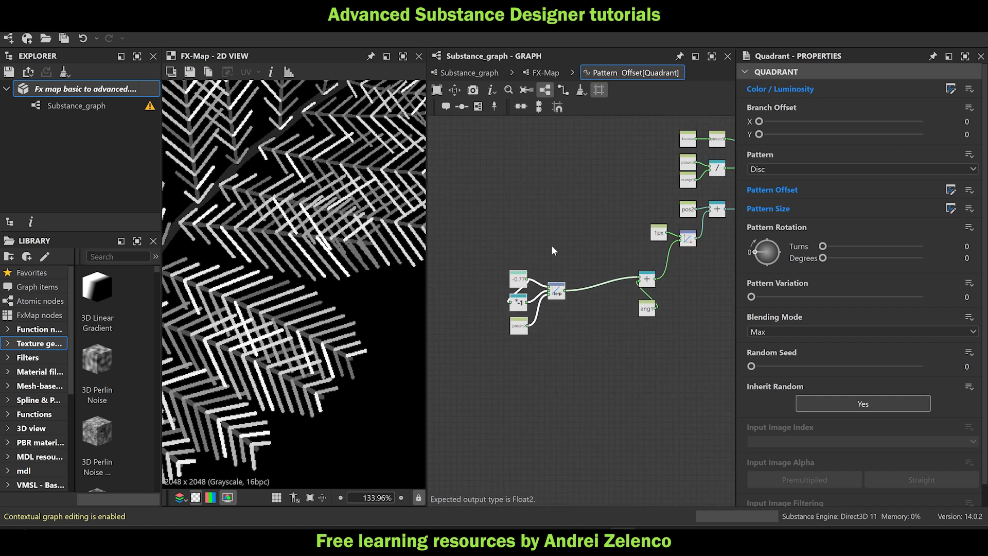
middle_drag(563, 229, 554, 235)
key(f)
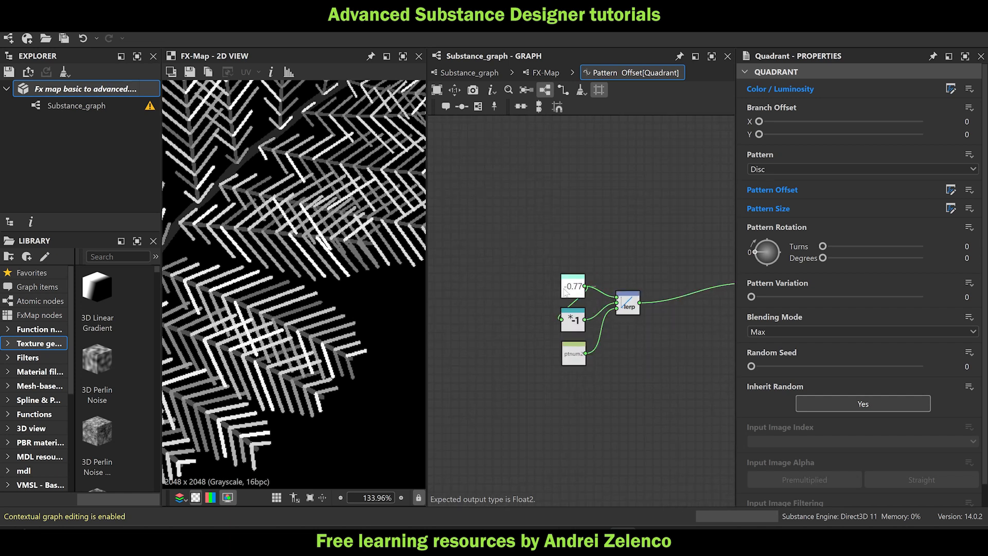
middle_drag(502, 335, 565, 323)
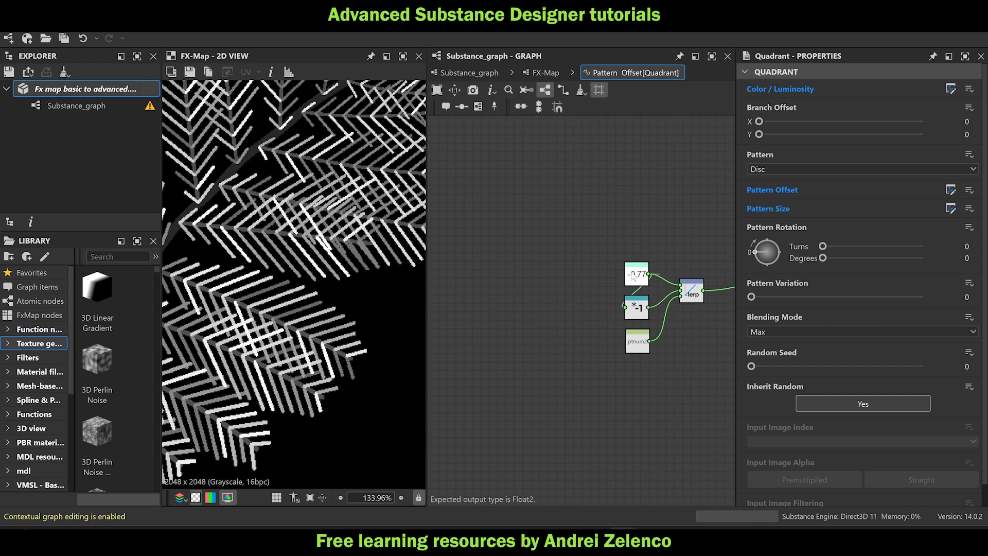
Pull the Float constant away from the Negation node and set its value to -0.63.
drag(637, 275, 544, 272)
drag(770, 84, 784, 98)
scroll(273, 208, down, 5)
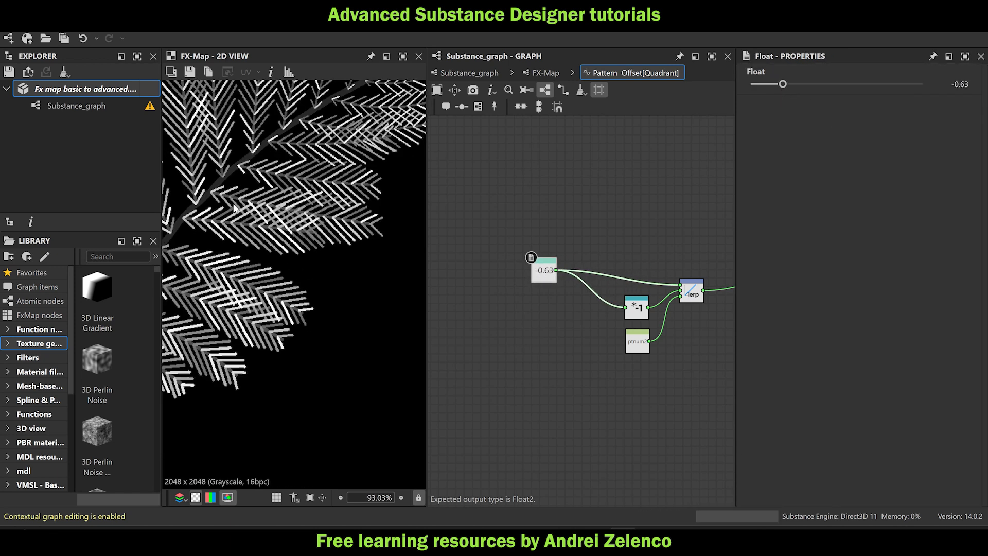
Insert an Add node between the -0.63 Float and its Linear Interpolation and Negation connections.
middle_drag(543, 270, 568, 251)
key(space)
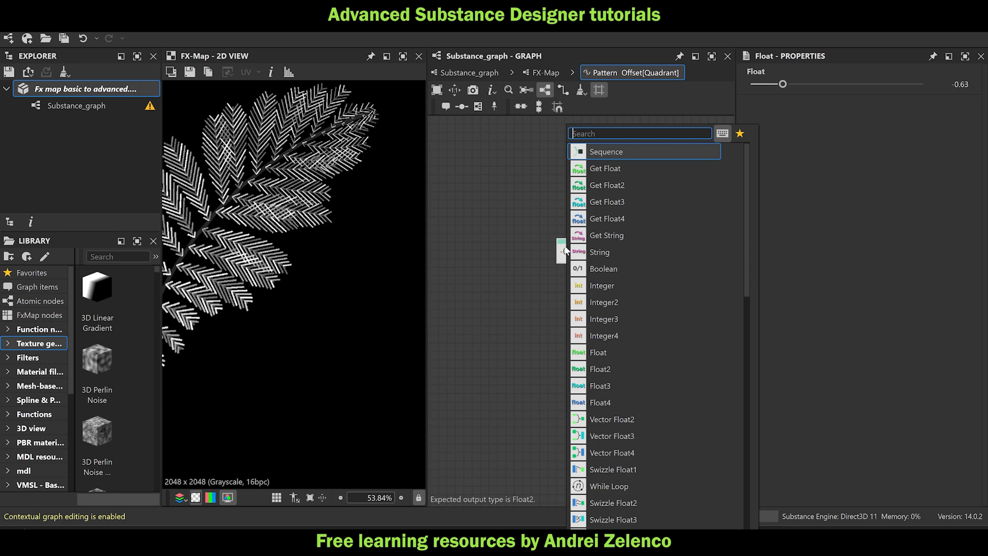
text(add)
click(605, 150)
Add a Get Float node reading the variable t3 and wire it into the new Add node's second input.
key(space)
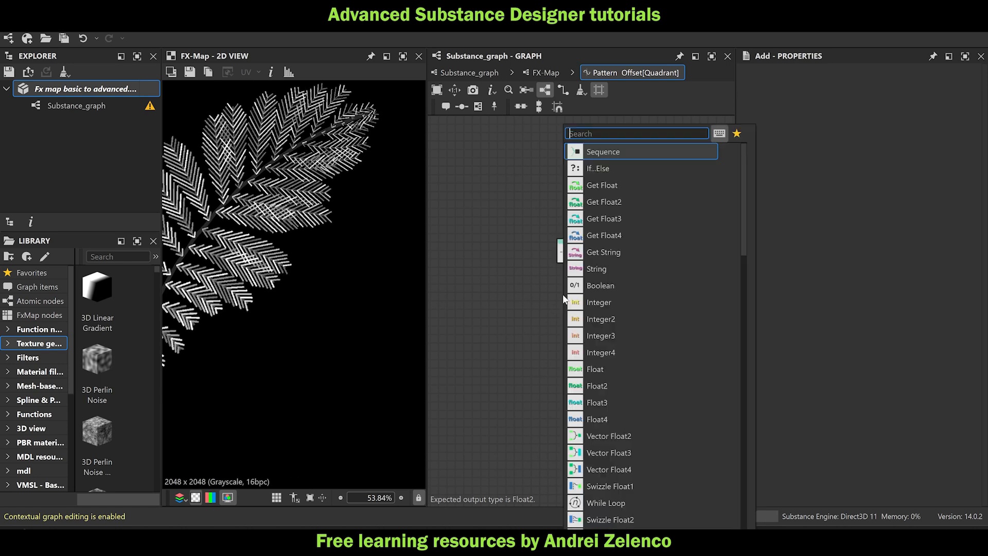
text(get)
click(617, 152)
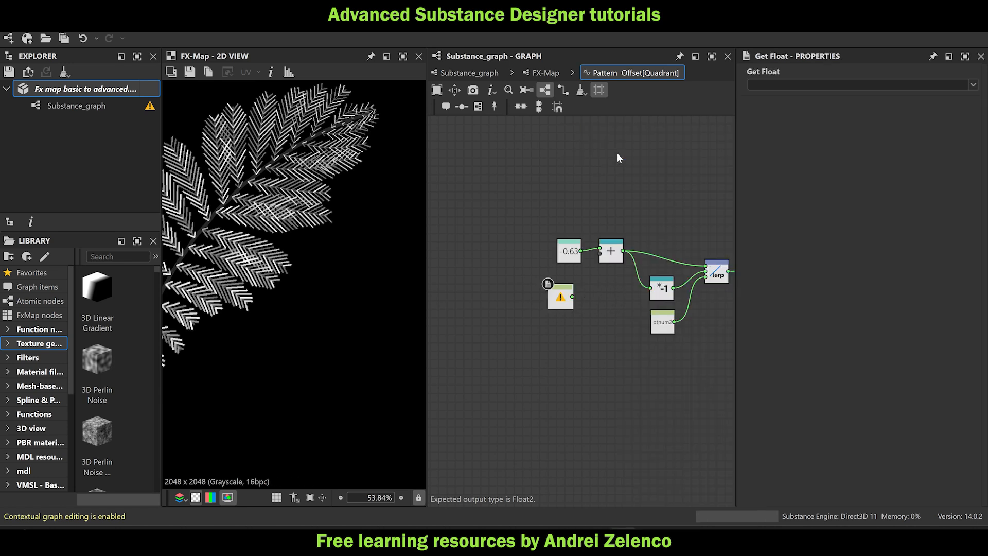
click(811, 82)
text(t3)
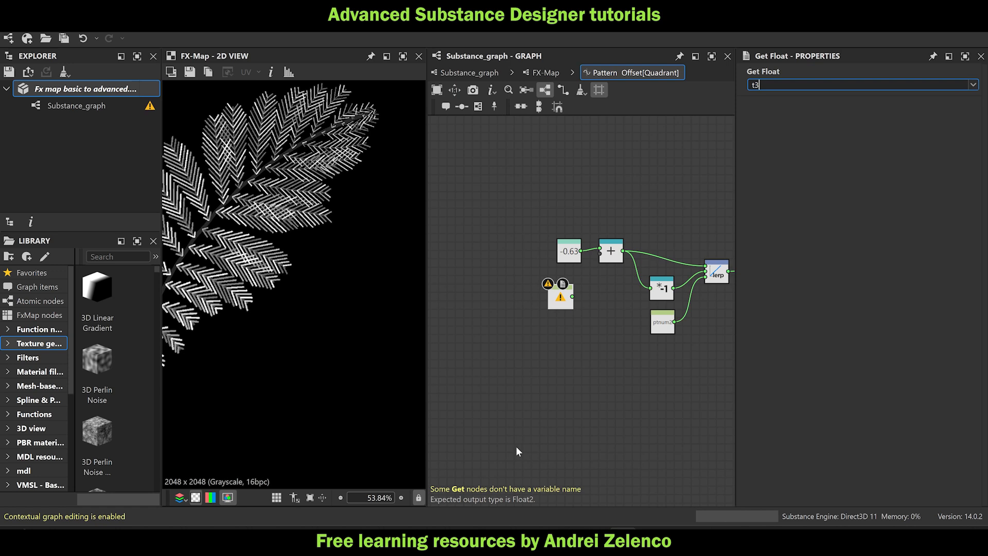
key(Return)
drag(573, 298, 600, 255)
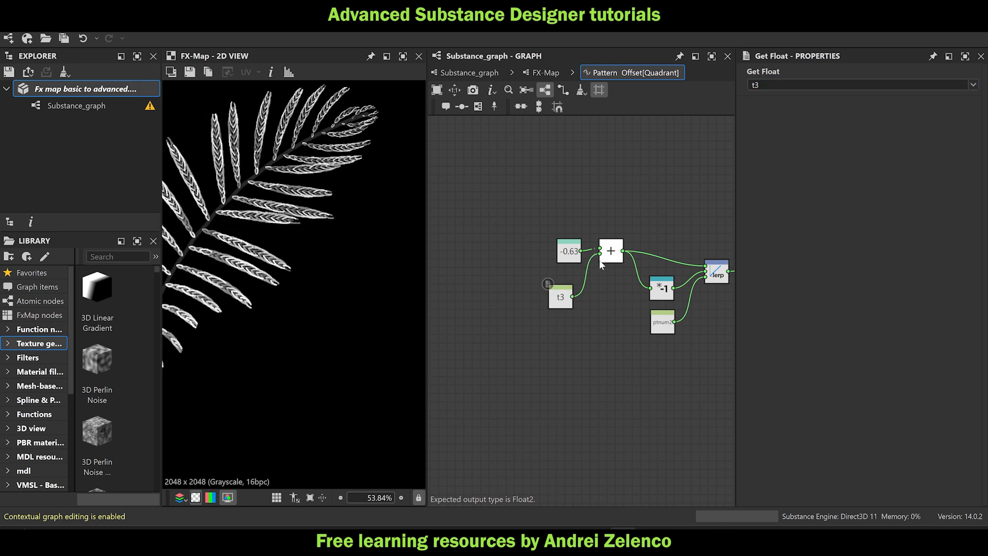
Place the t3 node under the -0.63 Float and insert a Multiplication node between t3 and Add.
drag(555, 298, 568, 294)
scroll(316, 264, down, 2)
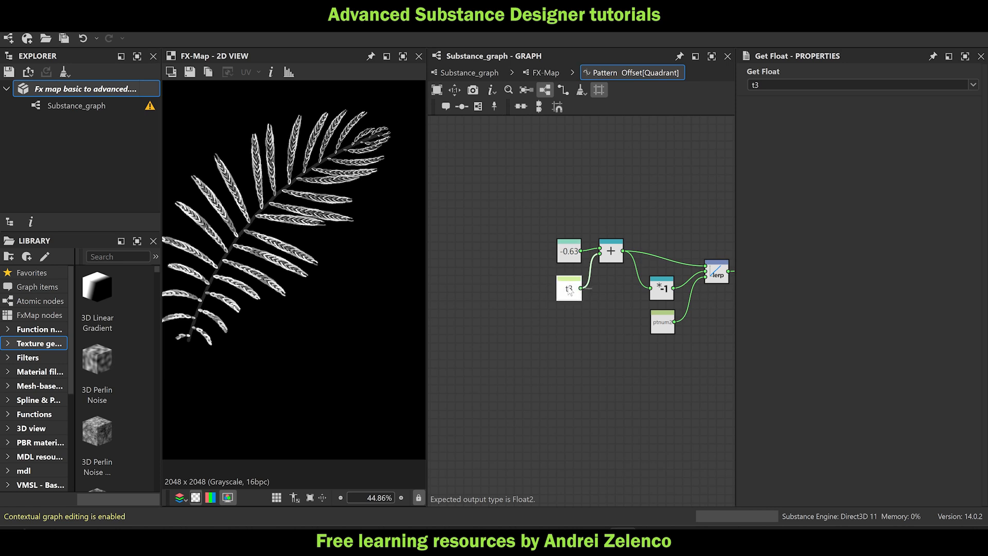
key(space)
text(mu)
click(614, 154)
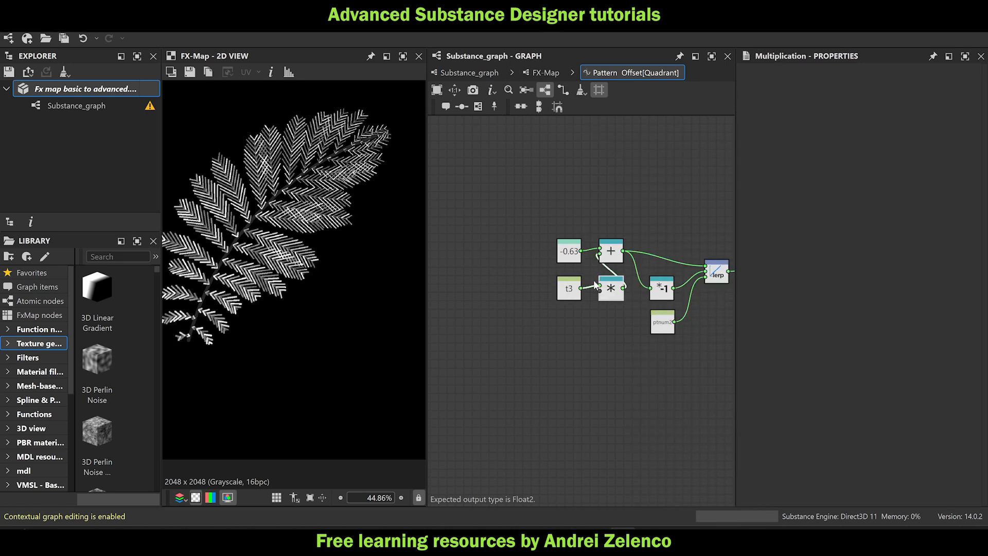
Add a Float constant below t3, wire it into the Multiplication's second input and set it to 0.25.
scroll(595, 286, up, 2)
key(space)
text(fl)
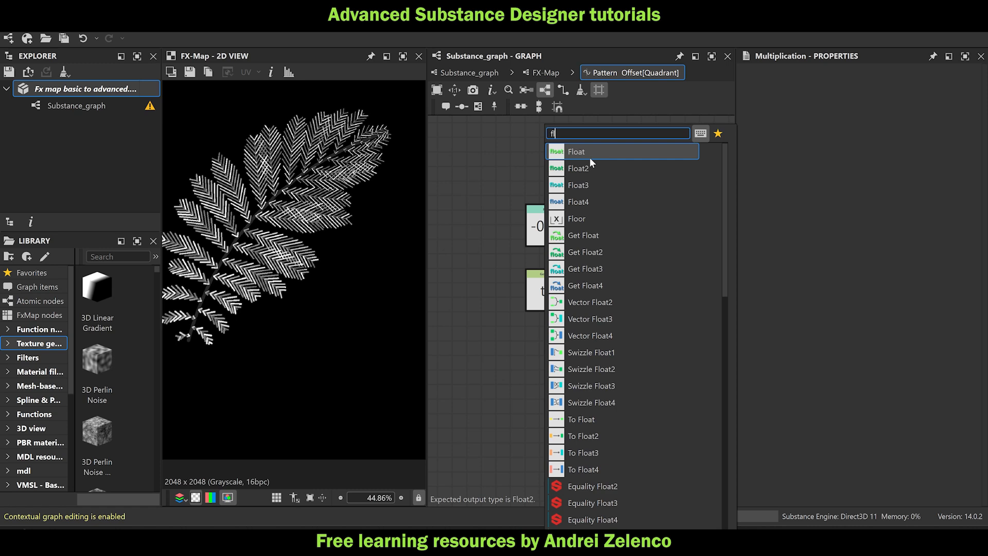
click(589, 154)
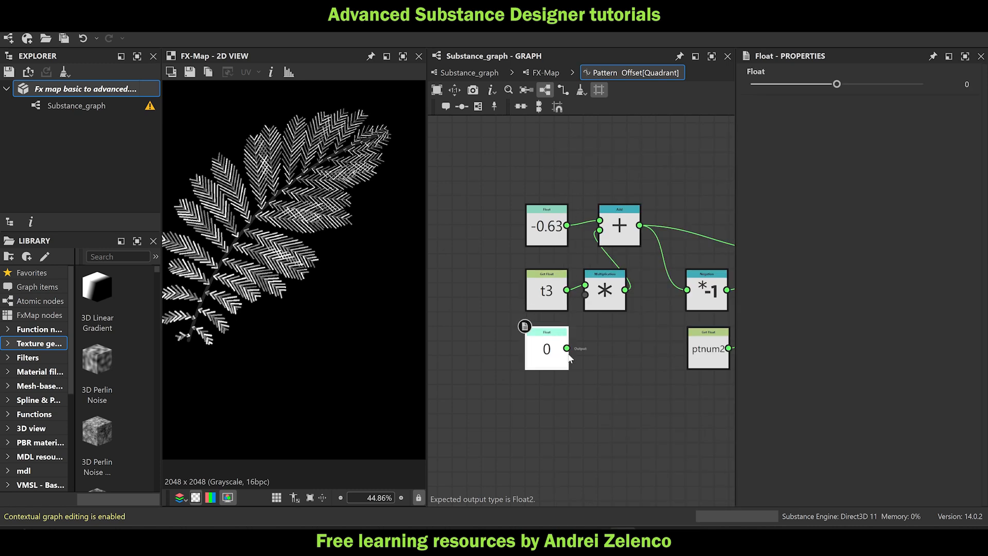
drag(566, 348, 585, 294)
drag(837, 84, 857, 83)
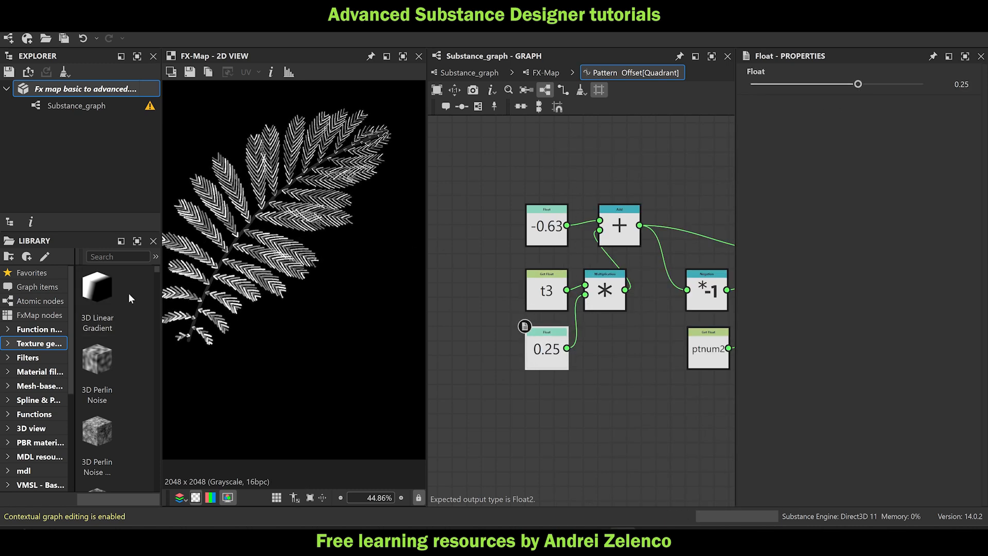
Check the tapered leaves across the fern in the 2D view and save the package.
scroll(314, 312, down, 2)
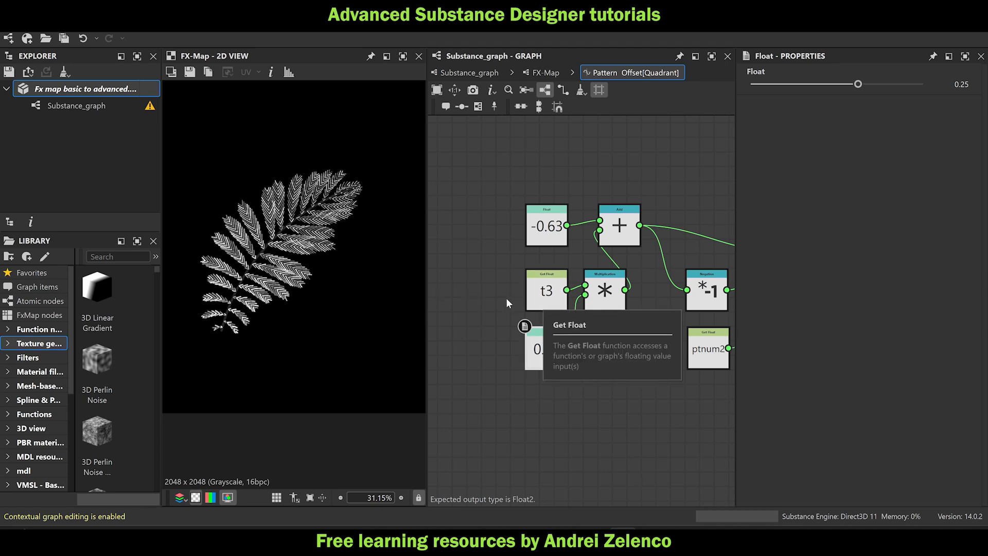
scroll(275, 273, up, 3)
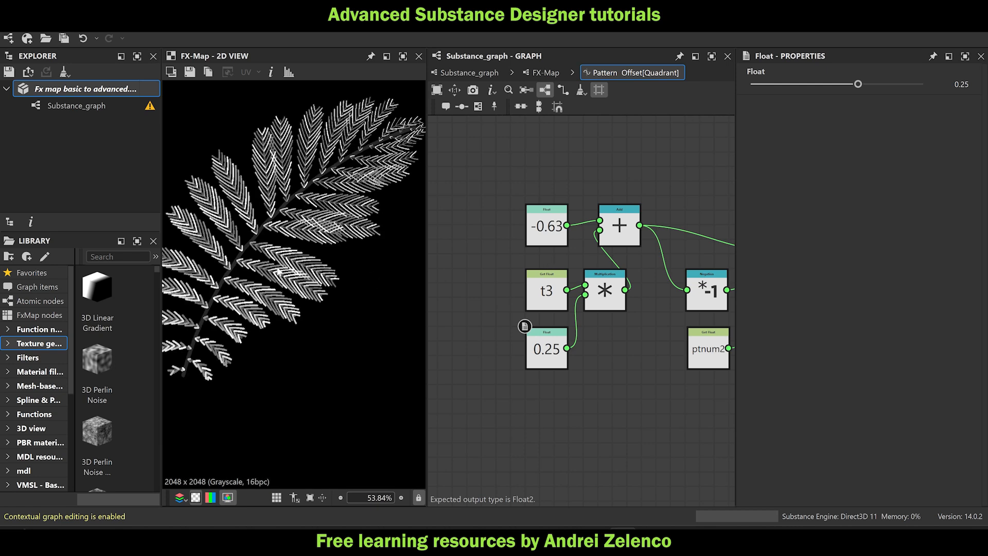
click(68, 88)
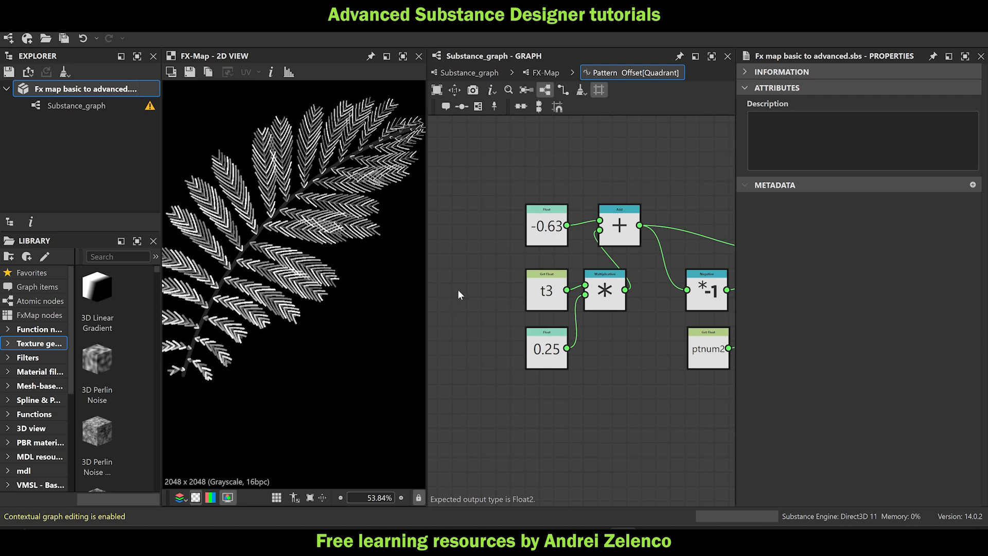
Move the t3 node away from the Multiplication and insert a Negation node between them.
drag(546, 294, 448, 296)
key(space)
text(neg)
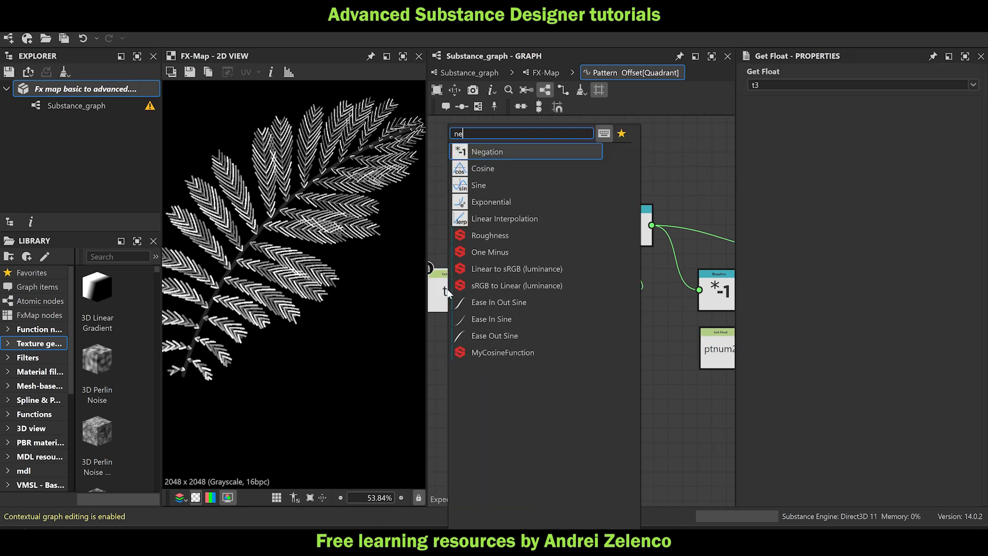
click(507, 149)
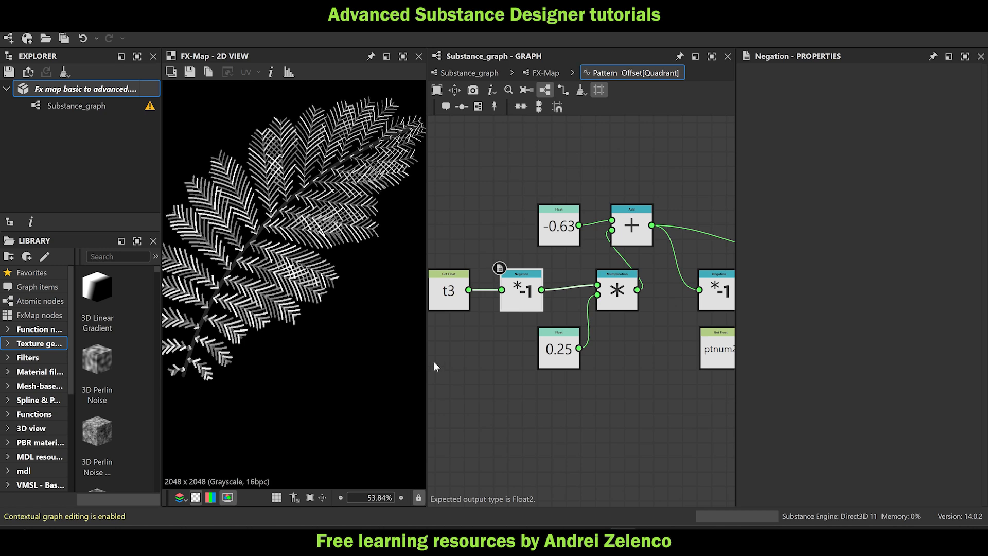
scroll(321, 273, down, 2)
scroll(270, 289, up, 1)
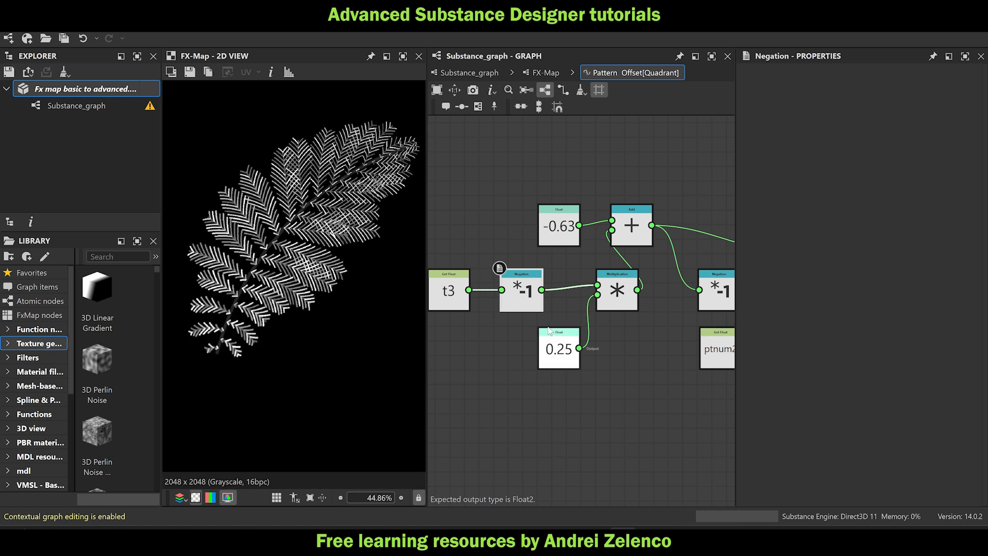
Move t3 and Negation further from the Multiplication node, placing Negation directly below t3.
drag(525, 301, 510, 301)
middle_drag(484, 354, 540, 344)
drag(560, 332, 448, 282)
drag(517, 300, 458, 358)
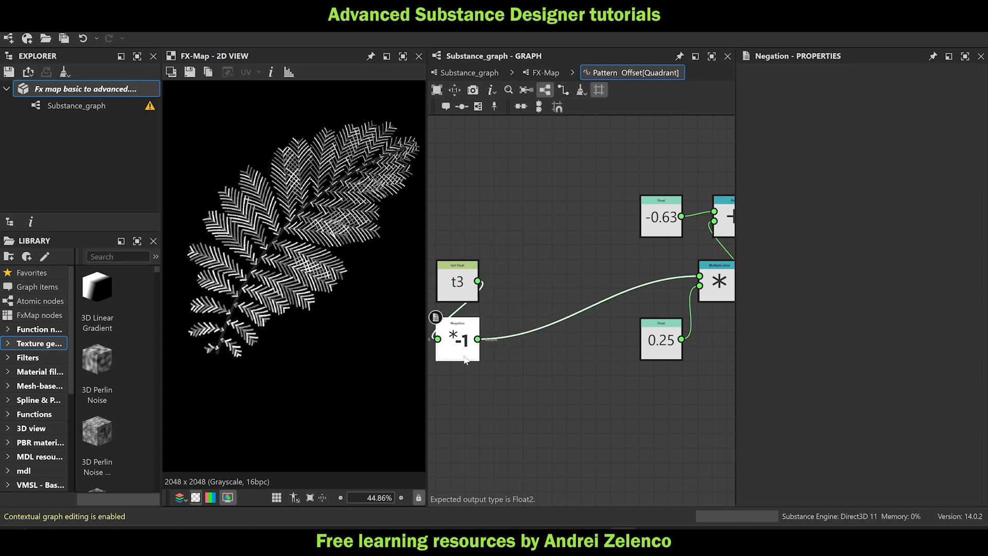
Compare the fern with t3 and with Negation wired into the Multiplication's first input, ending with Negation connected.
drag(478, 282, 699, 276)
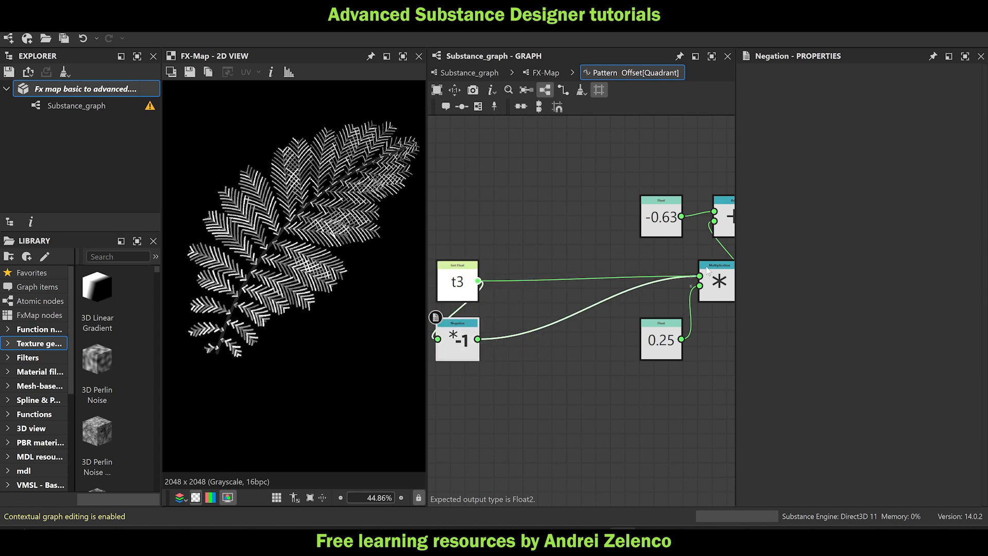
drag(477, 339, 699, 277)
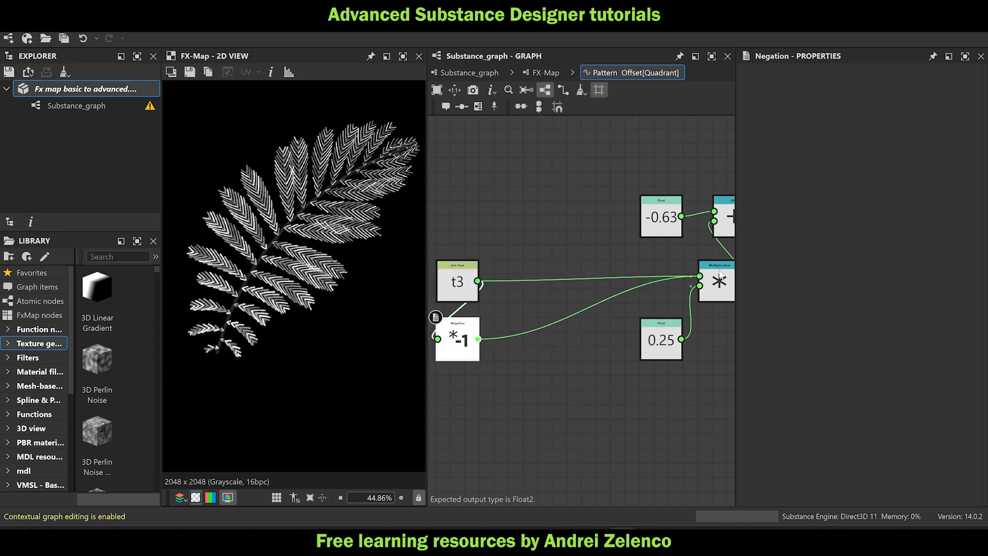
Move the 0.25 Float directly beneath the Multiplication node and save the package.
drag(672, 348, 717, 348)
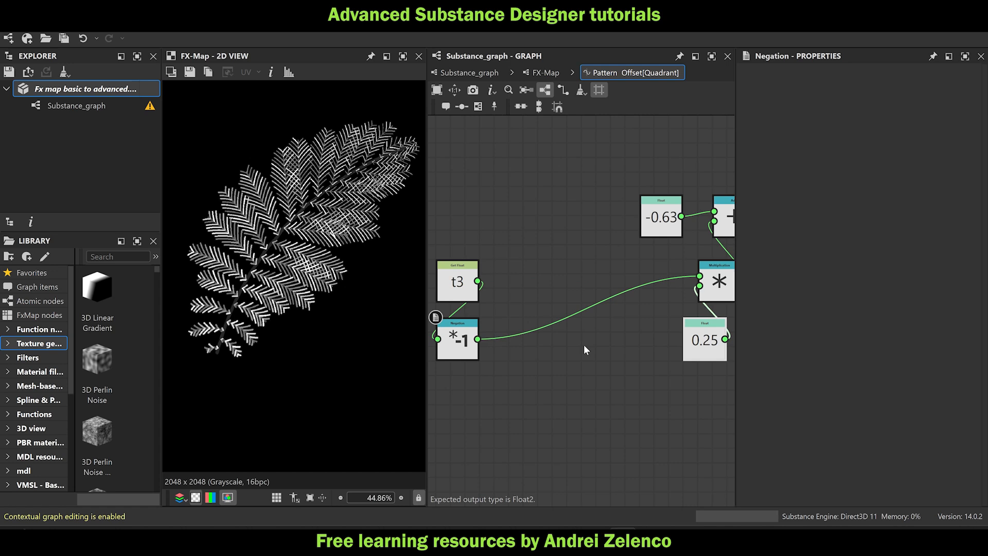
click(103, 90)
Add a Get Float node below Negation and set its variable name to rrr3.
scroll(580, 303, down, 3)
scroll(582, 303, down, 4)
middle_drag(629, 317, 445, 338)
scroll(641, 195, up, 2)
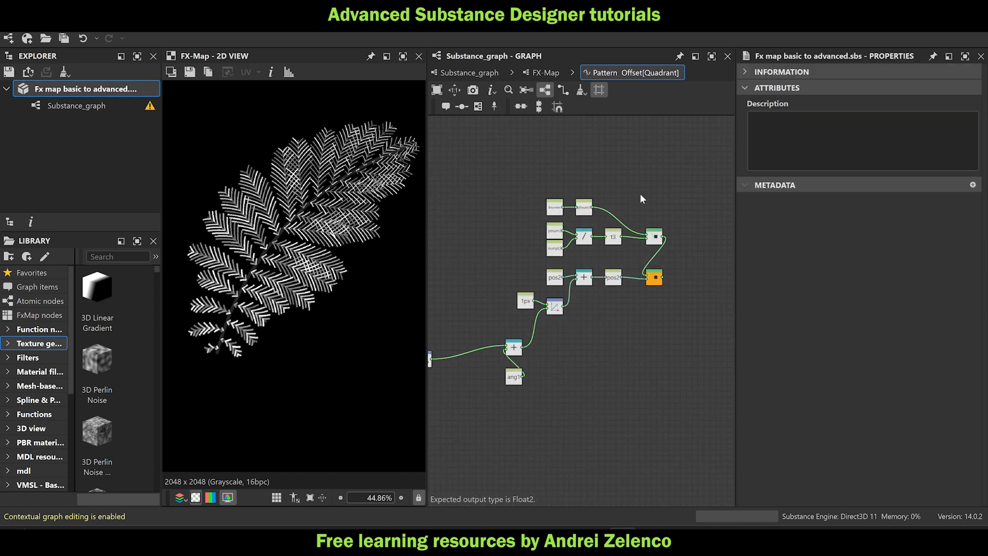
scroll(548, 204, down, 3)
middle_drag(529, 295, 639, 264)
scroll(492, 280, up, 3)
scroll(471, 311, up, 4)
key(space)
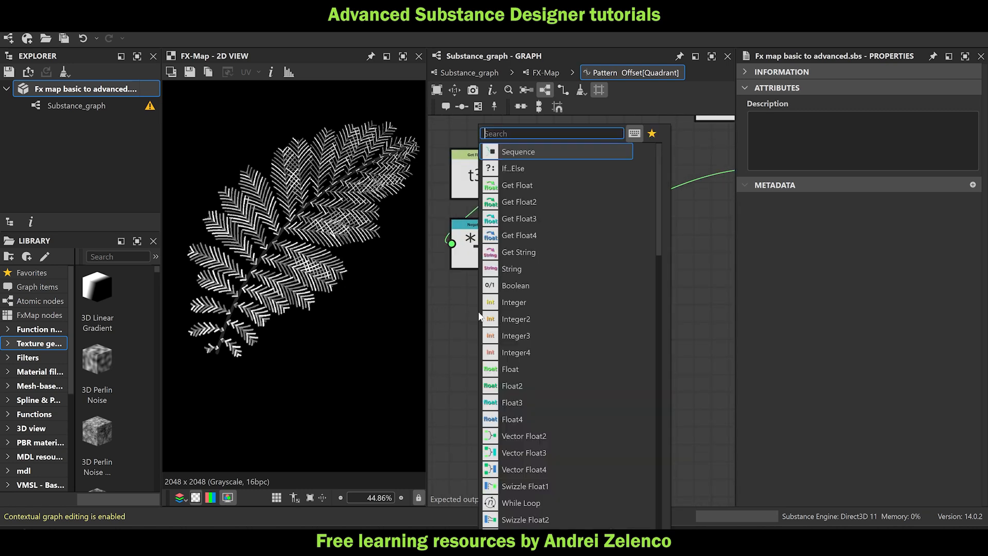
text(get)
click(539, 148)
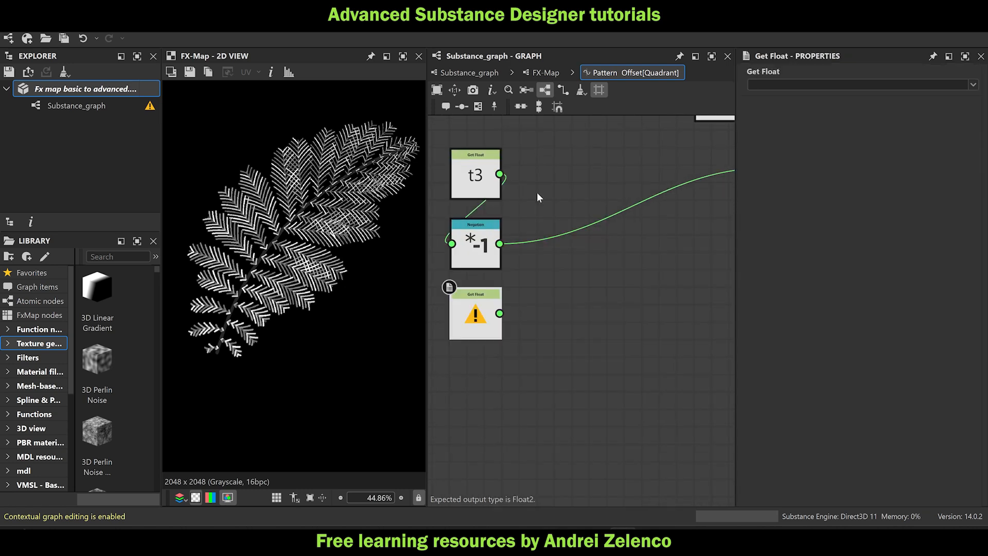
click(811, 84)
text(rrr3)
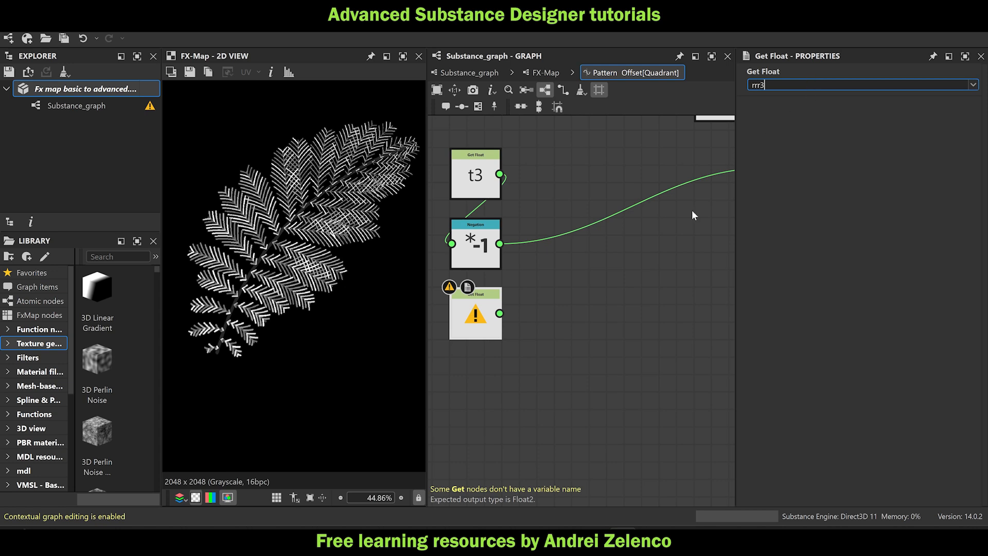
key(Return)
Add a Linear Interpolation node and wire t3, Negation and rrr3 into its first, second and third inputs.
scroll(262, 170, up, 6)
scroll(314, 155, down, 3)
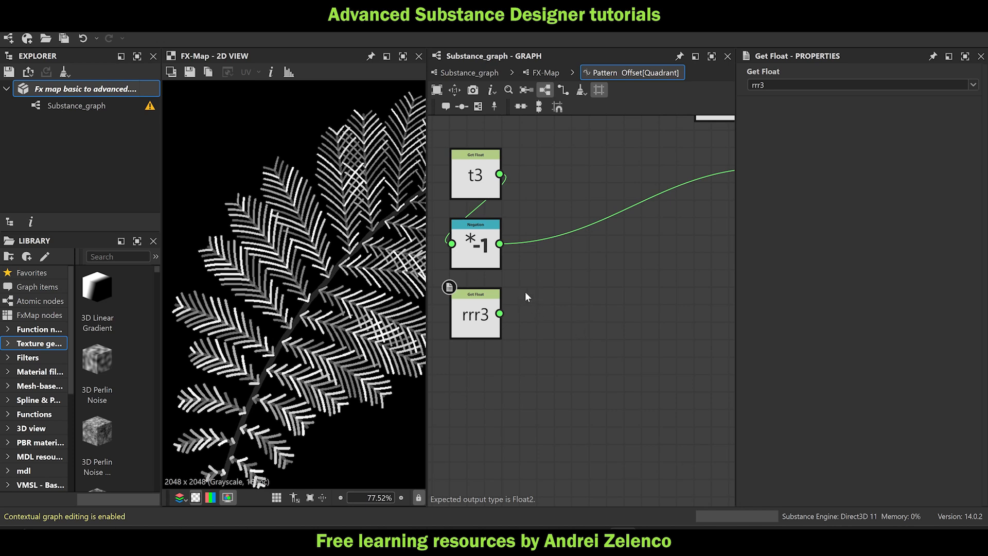
scroll(319, 203, down, 2)
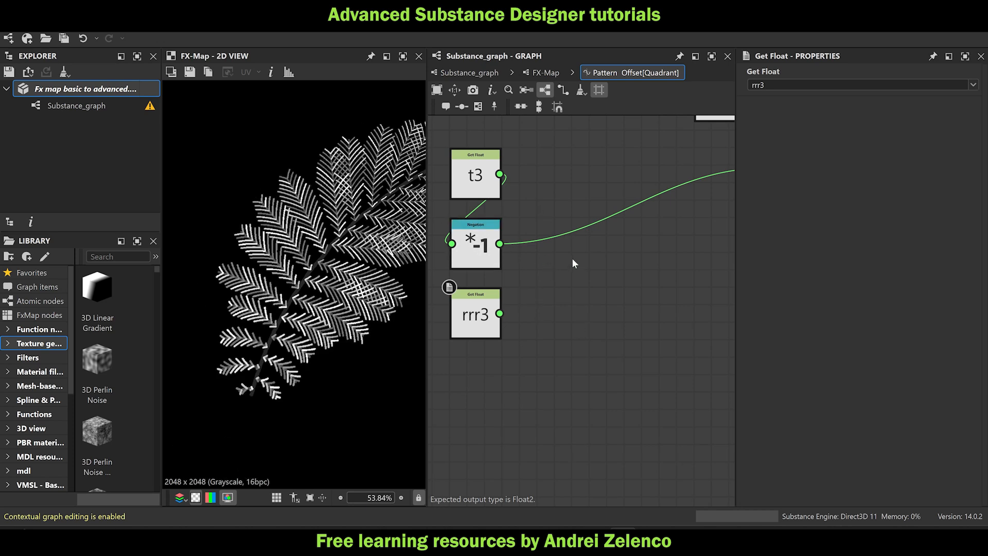
middle_drag(545, 217, 516, 221)
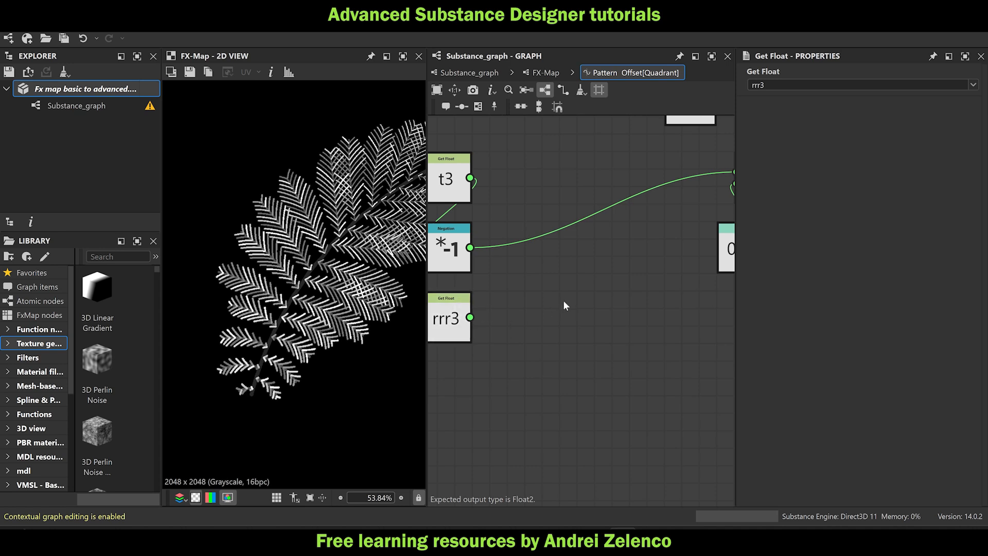
key(space)
text(l)
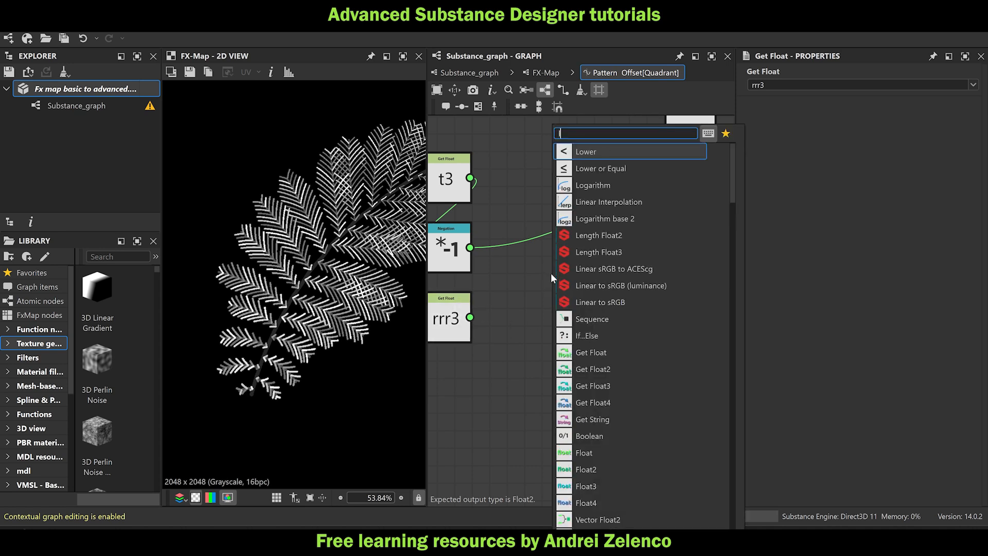
text(erp)
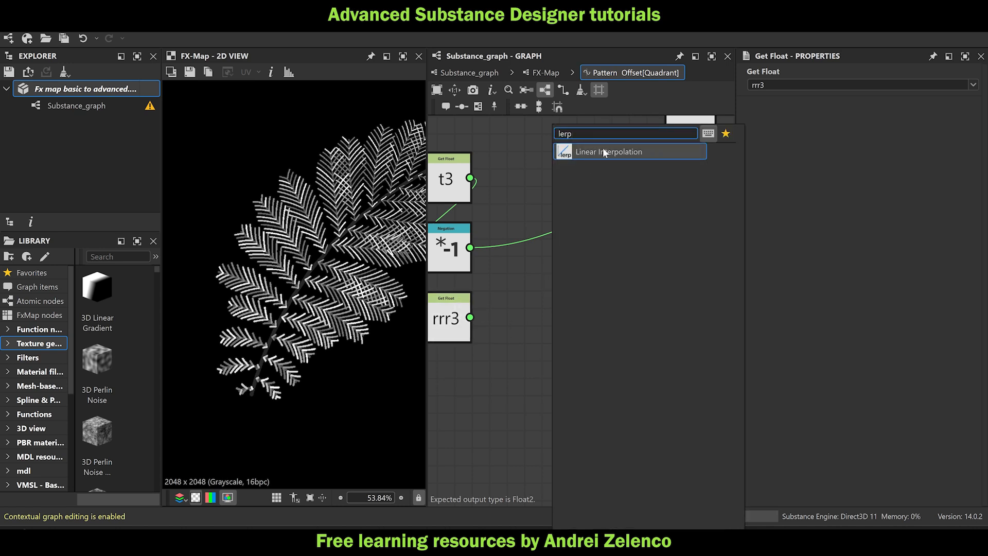
click(603, 149)
drag(469, 178, 559, 214)
drag(470, 248, 537, 212)
drag(471, 317, 636, 208)
Position the Linear Interpolation node between its sources and the Multiplication, and wire its output into the Multiplication's first input.
middle_drag(636, 207, 583, 220)
drag(582, 221, 601, 251)
middle_drag(569, 283, 706, 287)
drag(554, 193, 575, 194)
middle_drag(675, 313, 586, 338)
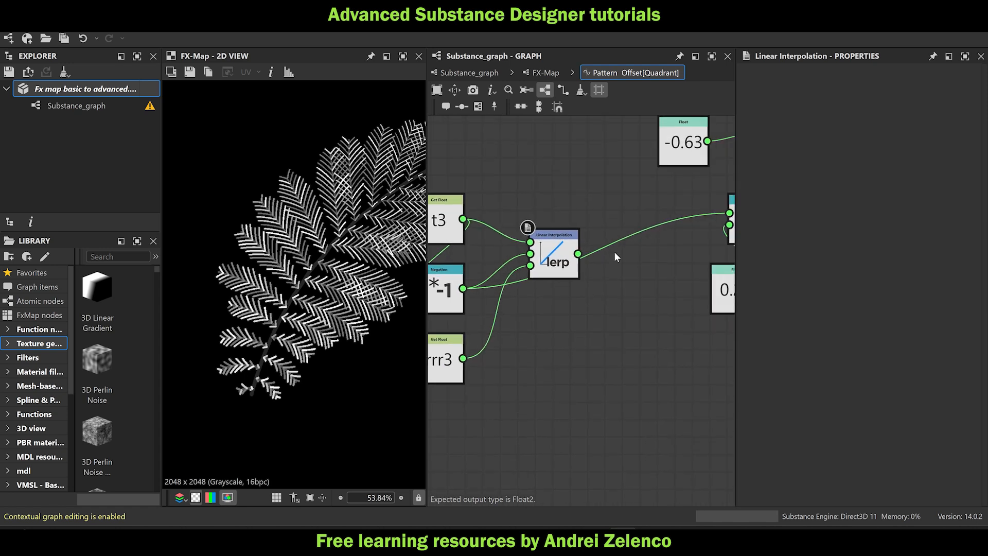
drag(578, 253, 725, 217)
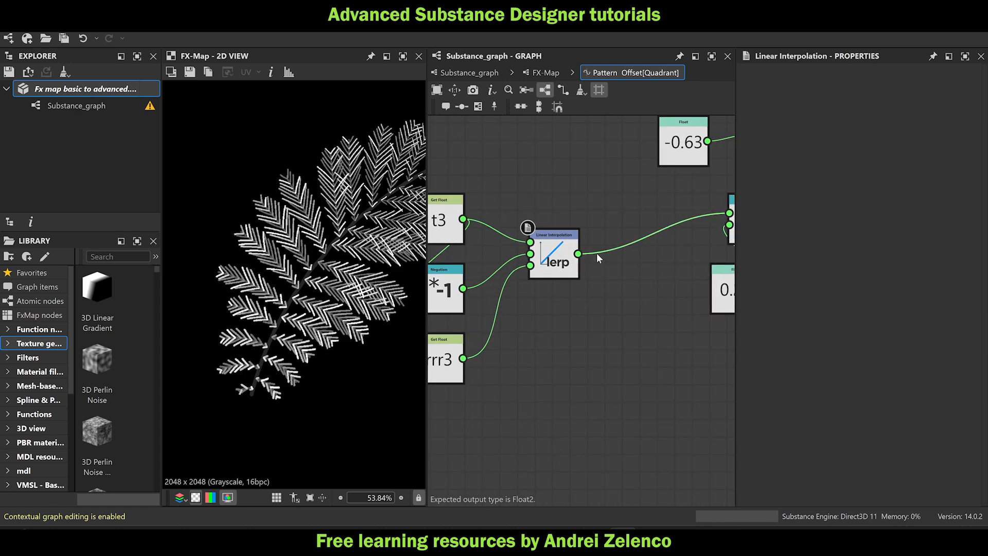
drag(561, 265, 568, 248)
Set the Float feeding the Multiplication to 0.45 and save the package.
scroll(327, 271, down, 1)
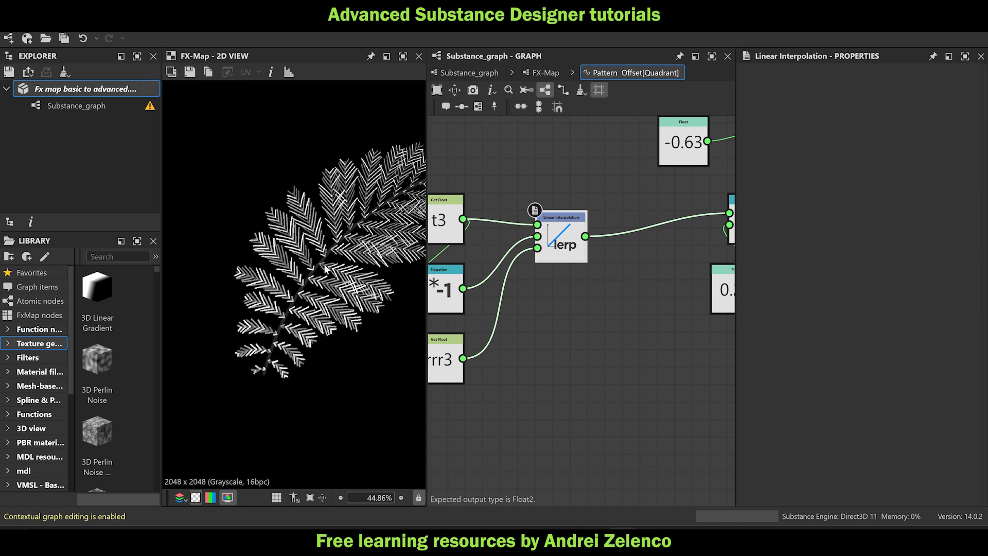
middle_drag(326, 266, 285, 245)
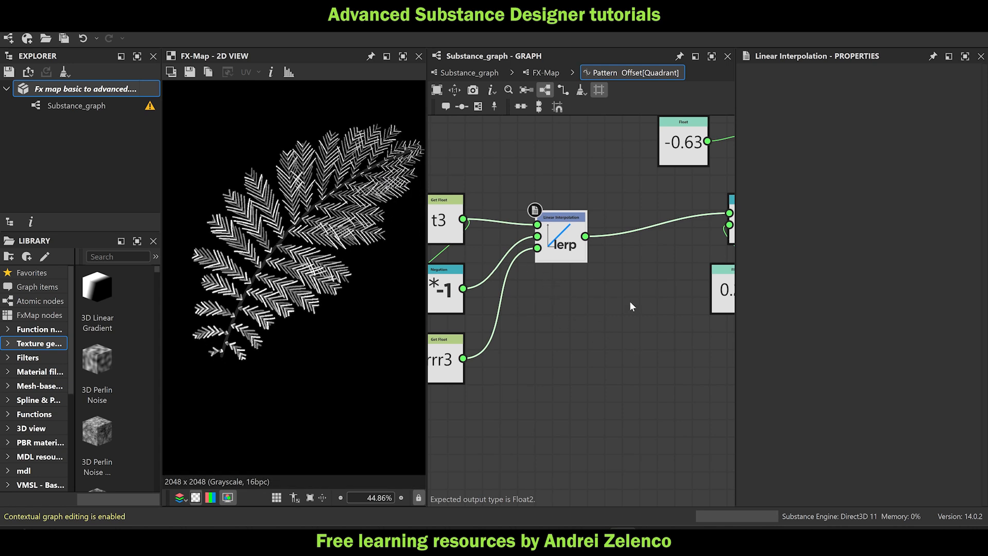
scroll(226, 209, up, 3)
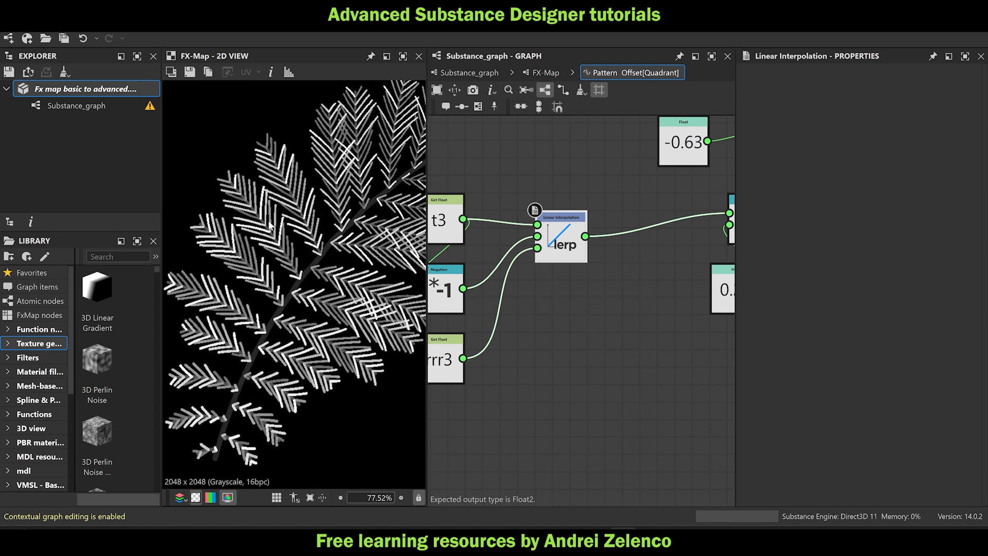
scroll(573, 340, down, 2)
click(685, 308)
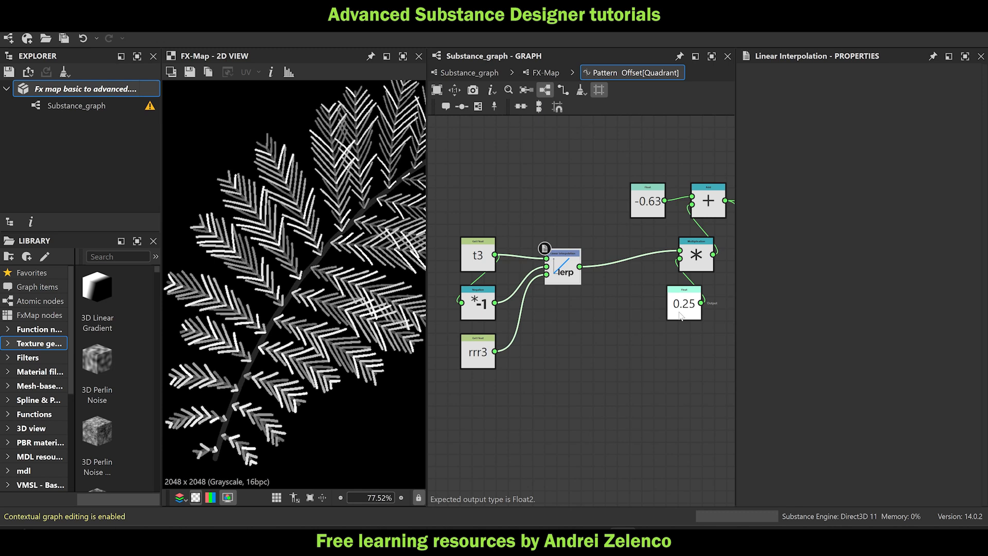
drag(858, 84, 882, 92)
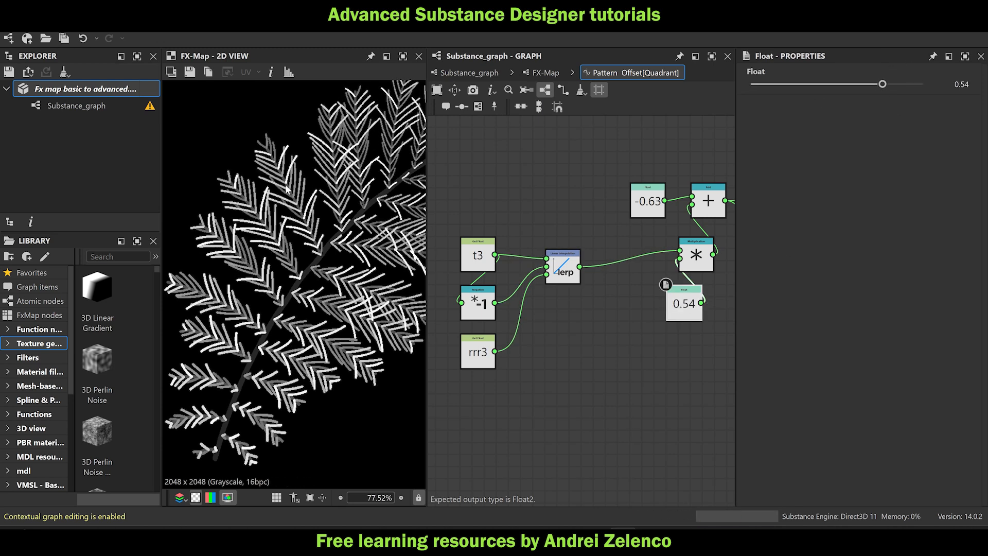
scroll(304, 196, down, 3)
scroll(305, 199, down, 1)
scroll(319, 199, up, 1)
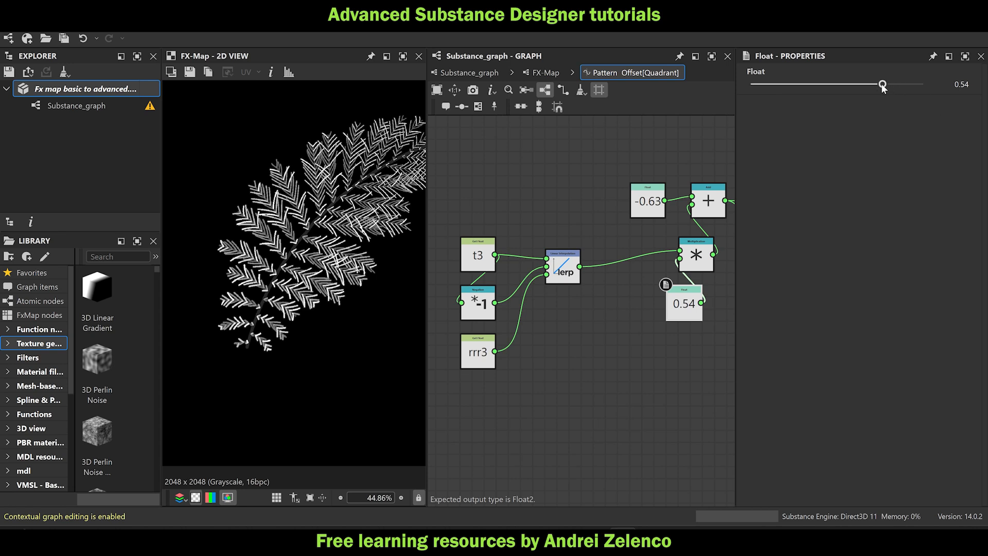
mouse_move(883, 86)
mouse_down()
mouse_move(859, 89)
mouse_move(875, 91)
mouse_up()
scroll(335, 204, down, 1)
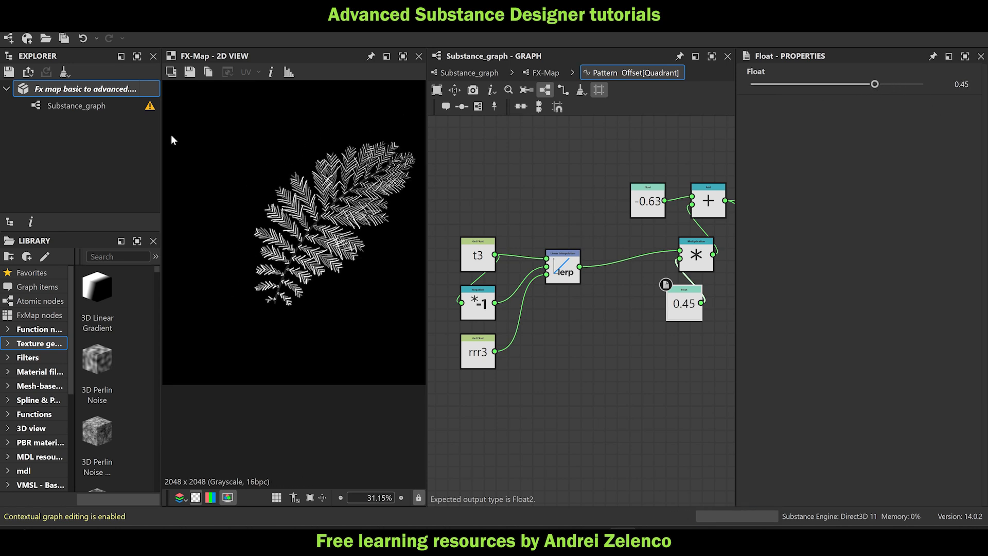
scroll(304, 380, up, 1)
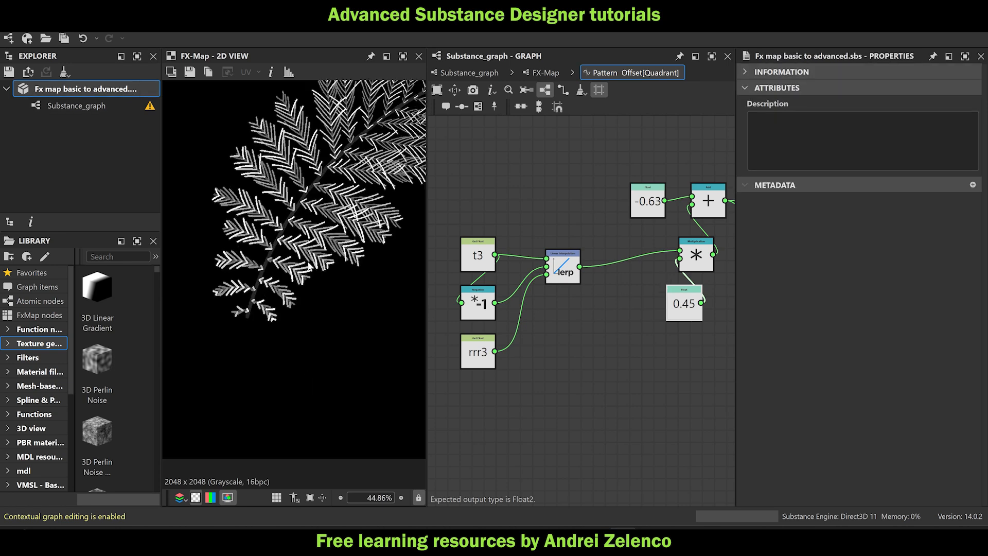
scroll(355, 322, down, 1)
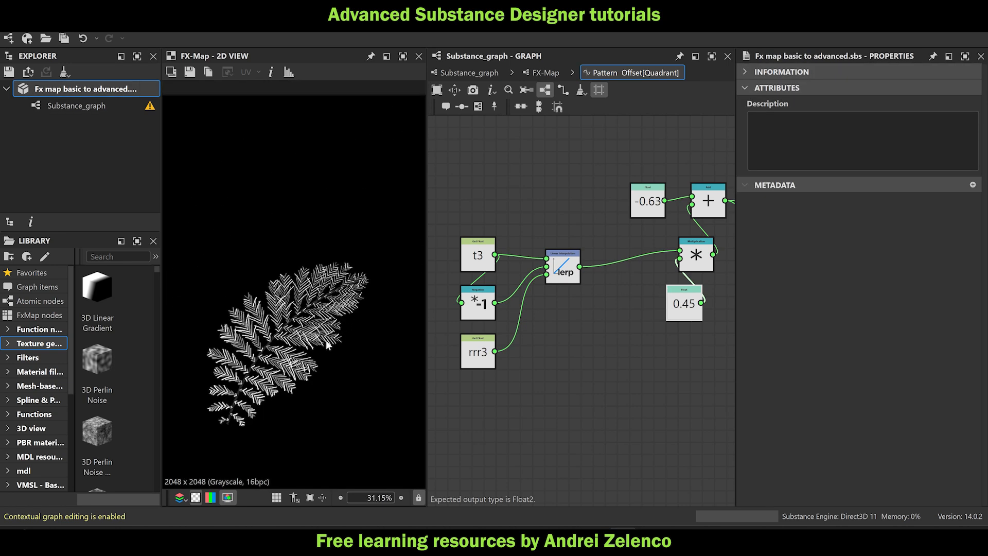
scroll(323, 347, up, 1)
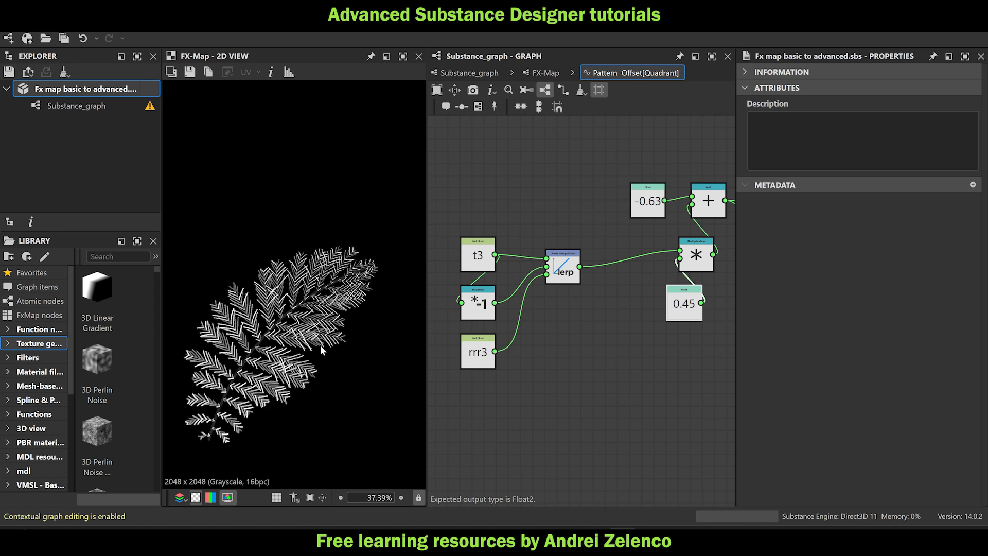
Return to the FX-Map graph and set the upper Quadrant's Color / Luminosity to 0.29.
click(536, 72)
mouse_move(561, 332)
middle_down()
mouse_move(579, 306)
mouse_move(535, 360)
mouse_move(552, 335)
middle_up()
scroll(596, 295, down, 5)
middle_drag(561, 249, 549, 295)
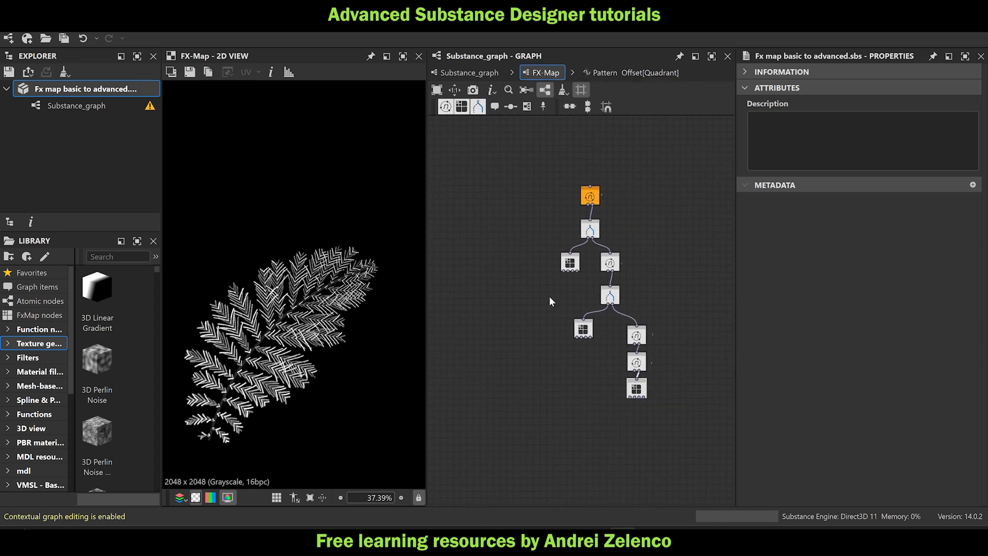
scroll(555, 275, up, 3)
click(577, 254)
mouse_move(850, 102)
mouse_down()
mouse_move(887, 111)
mouse_move(860, 116)
mouse_up()
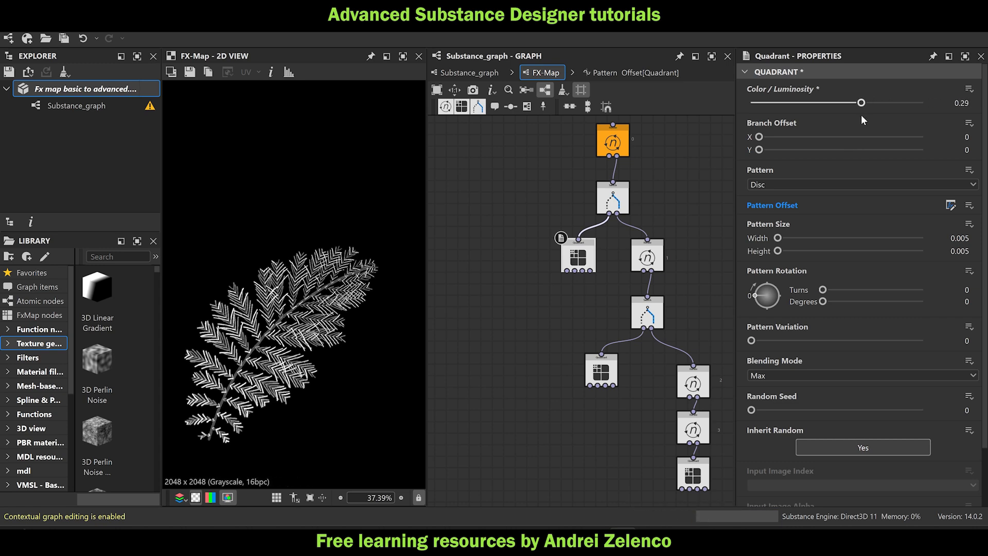
Set the Color / Luminosity of the Quadrant below the second Switch to 0.51 and save the package.
click(605, 375)
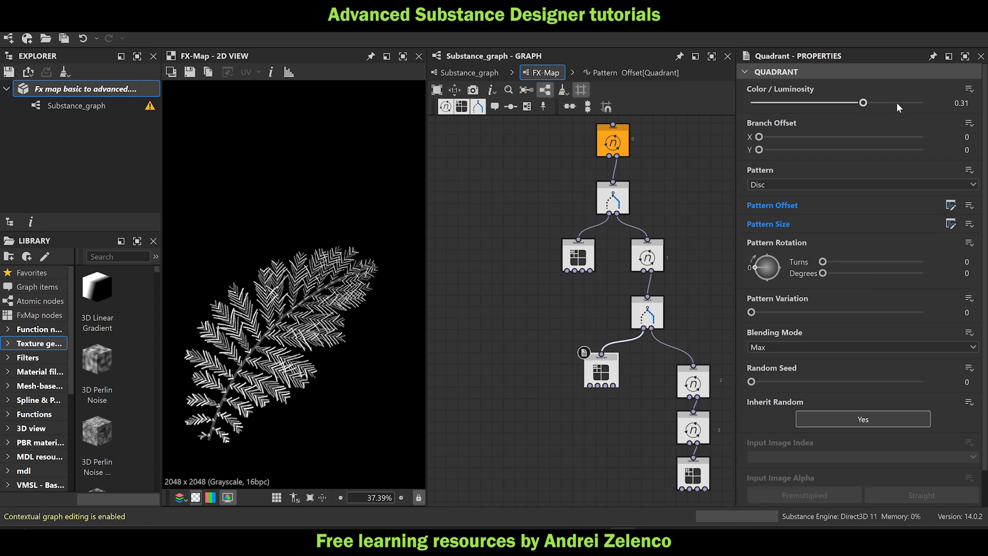
drag(863, 103, 880, 107)
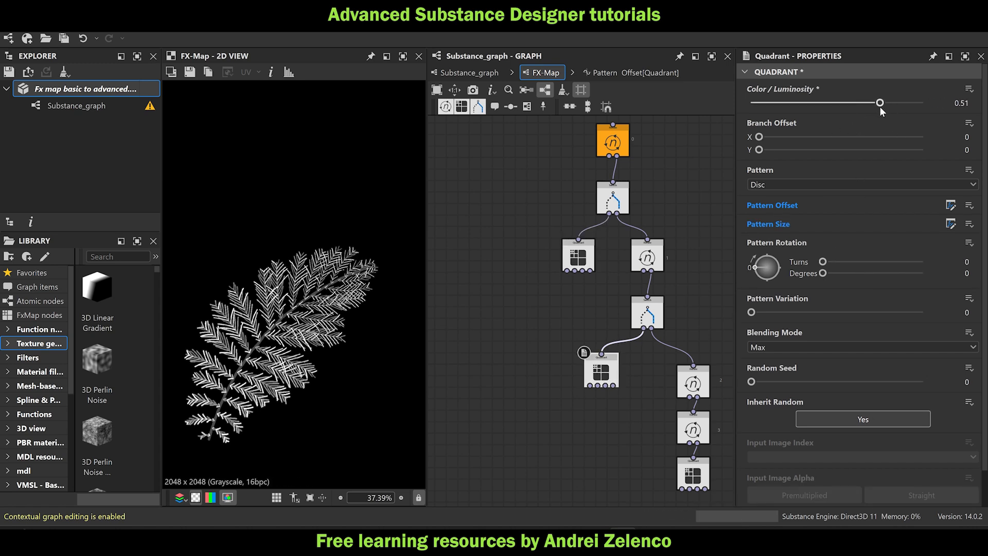
click(120, 85)
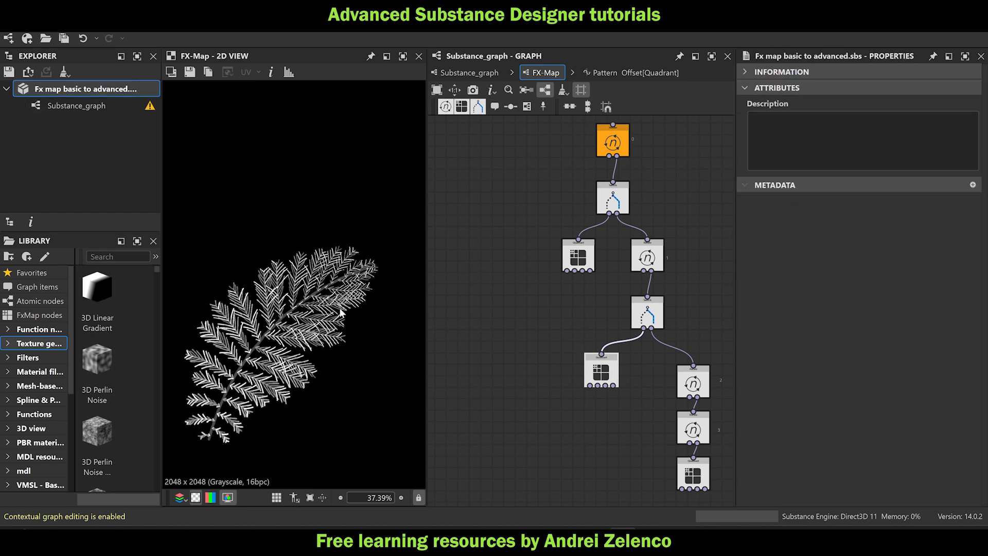
Examine the stem brightness and leaflet angles across the whole fern in the 2D view.
scroll(339, 312, up, 2)
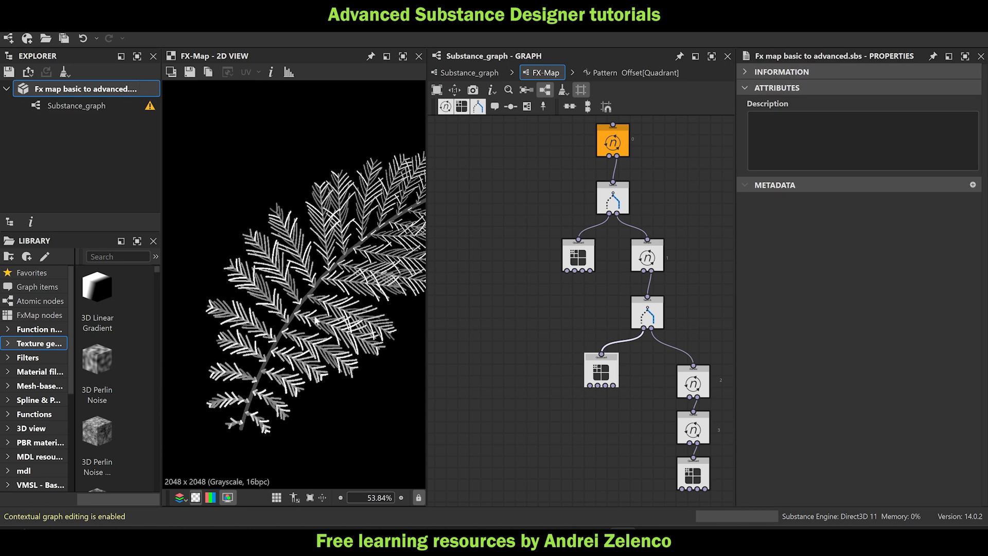
scroll(316, 309, down, 2)
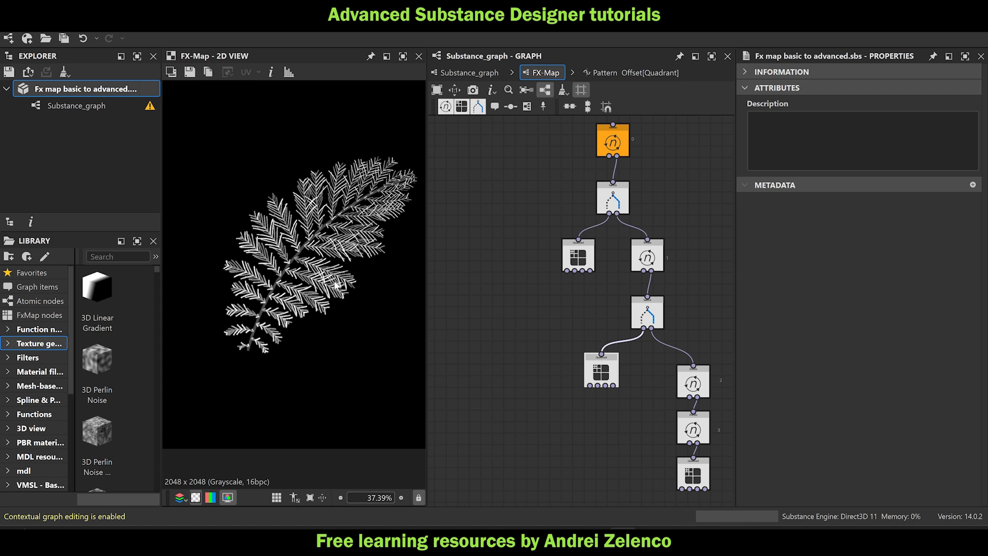
scroll(335, 284, down, 3)
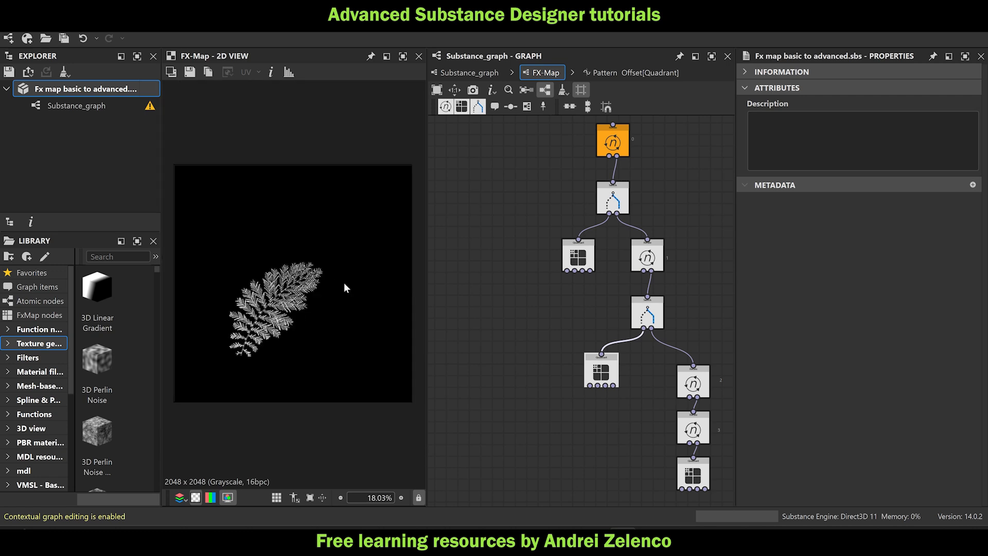
scroll(344, 287, up, 5)
scroll(277, 313, down, 1)
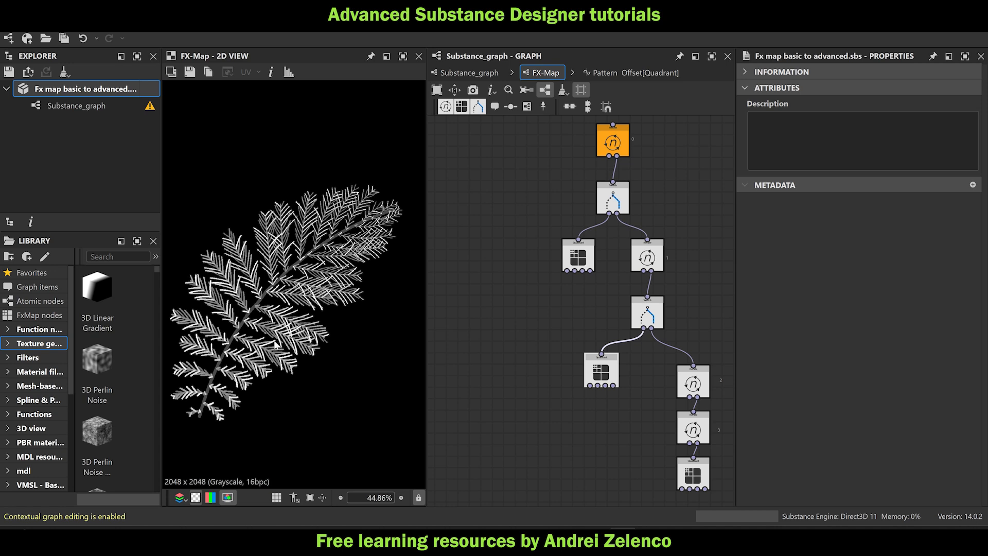
scroll(250, 345, up, 1)
middle_drag(247, 344, 279, 302)
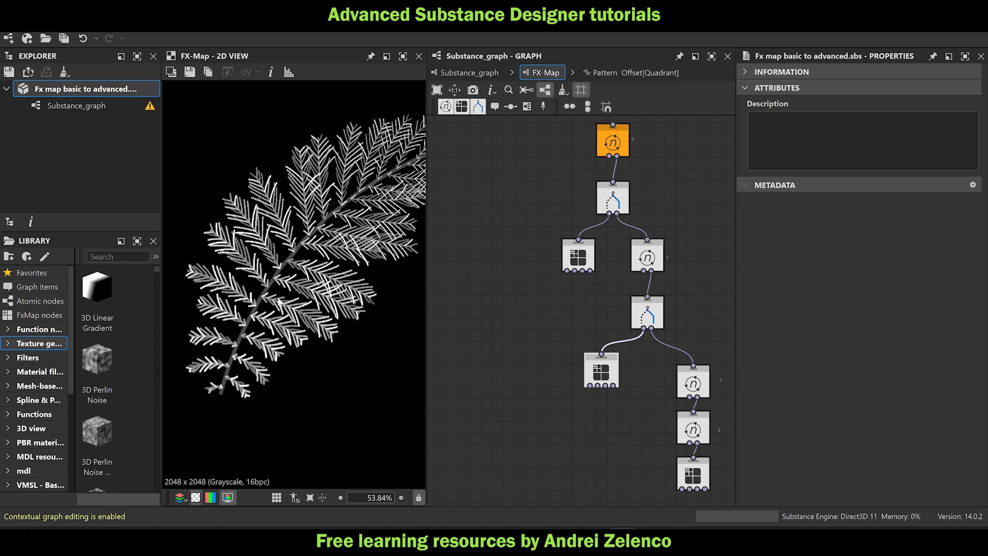
scroll(279, 302, down, 2)
scroll(274, 284, up, 1)
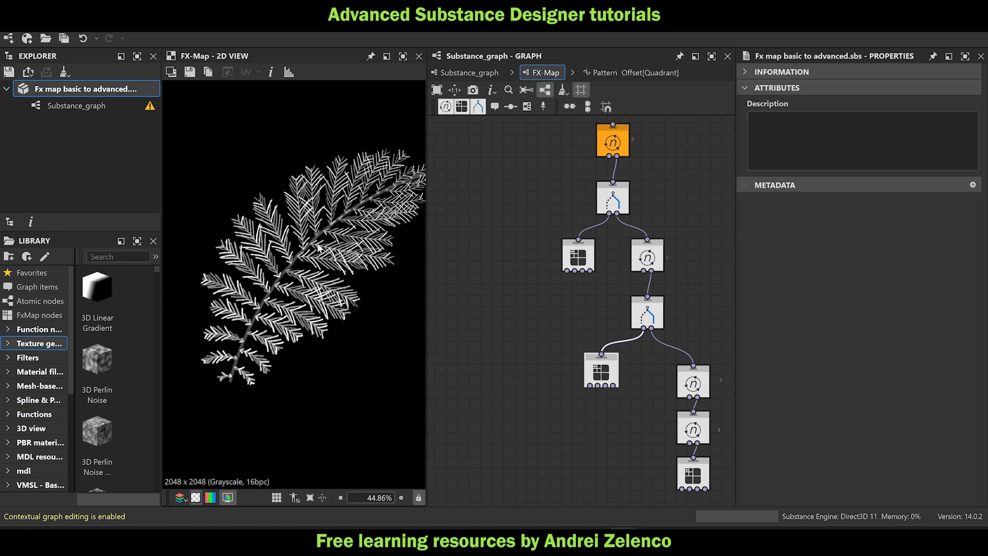
Examine the brightness contrast between the leaflets and the stem up close in the 2D view.
scroll(324, 247, up, 1)
middle_drag(346, 270, 356, 303)
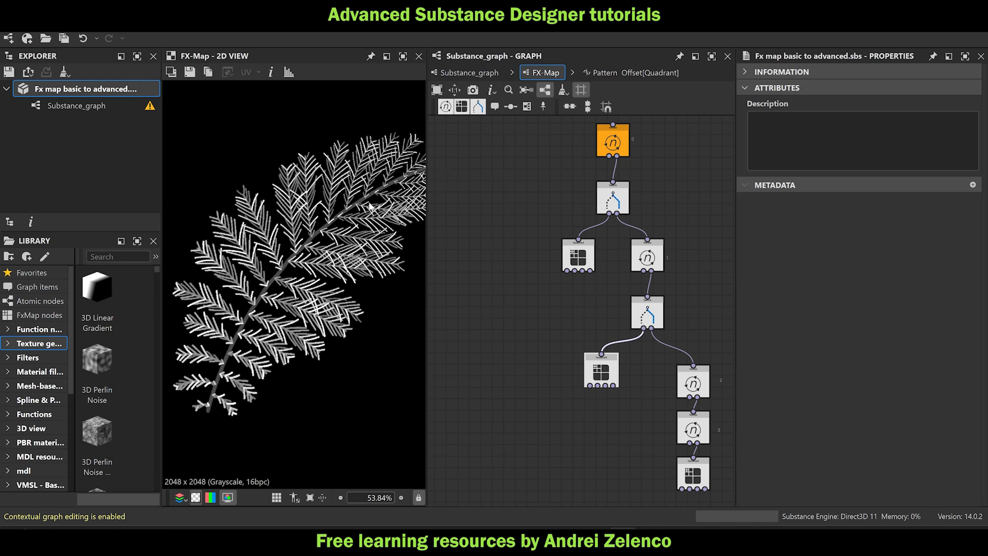
scroll(260, 298, up, 1)
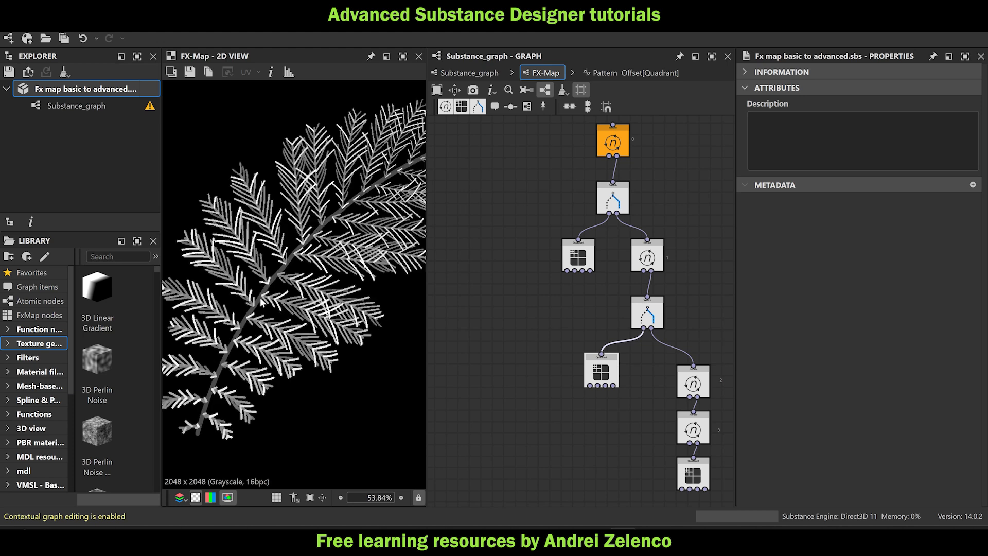
scroll(262, 302, up, 7)
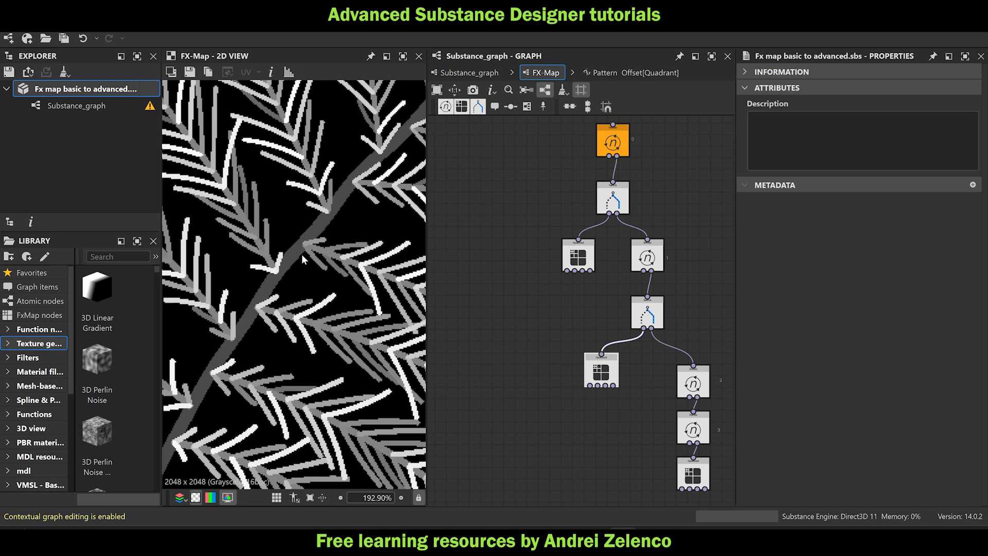
scroll(515, 334, down, 4)
scroll(561, 360, up, 2)
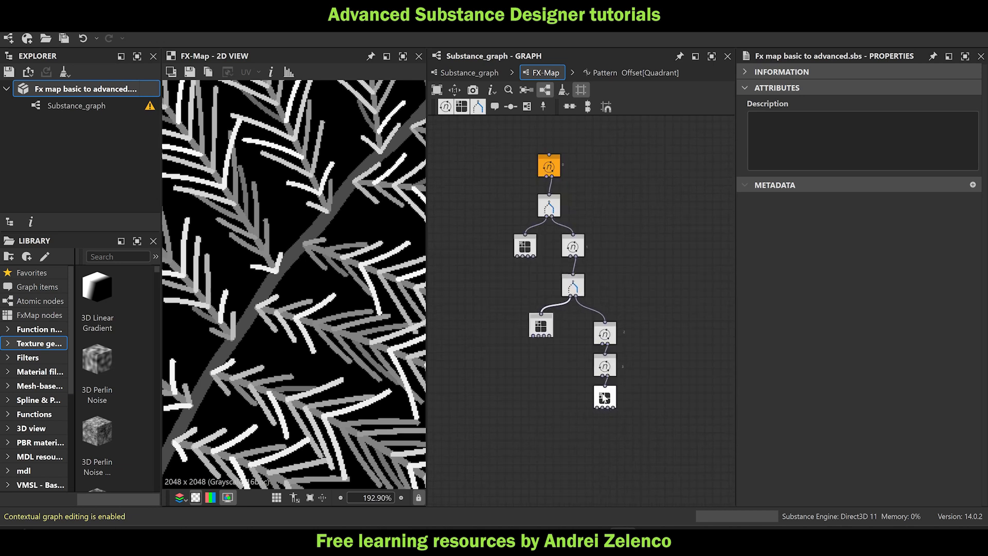
Open the lowest Quadrant's Color / Luminosity function and add a Multiplication after the Linear Interpolation.
click(605, 399)
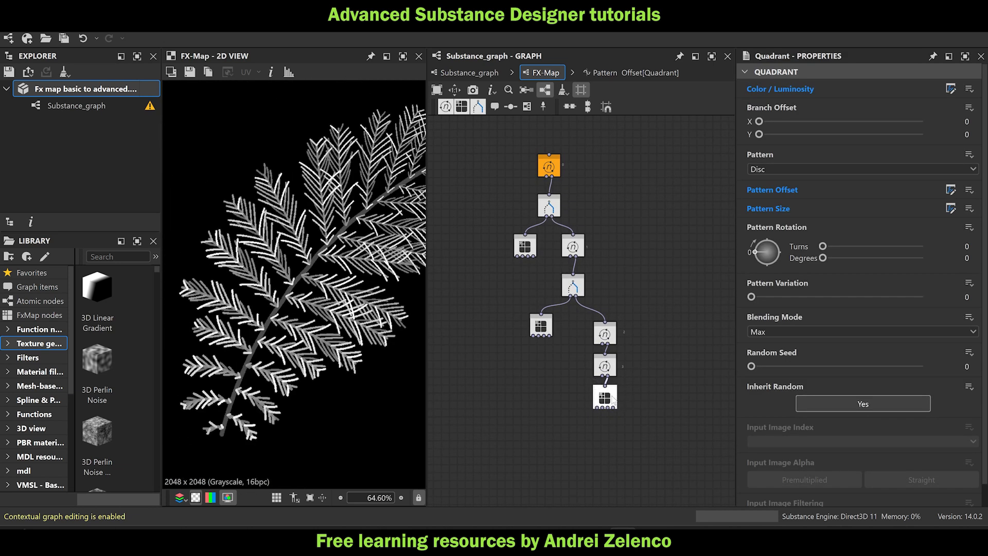
click(950, 88)
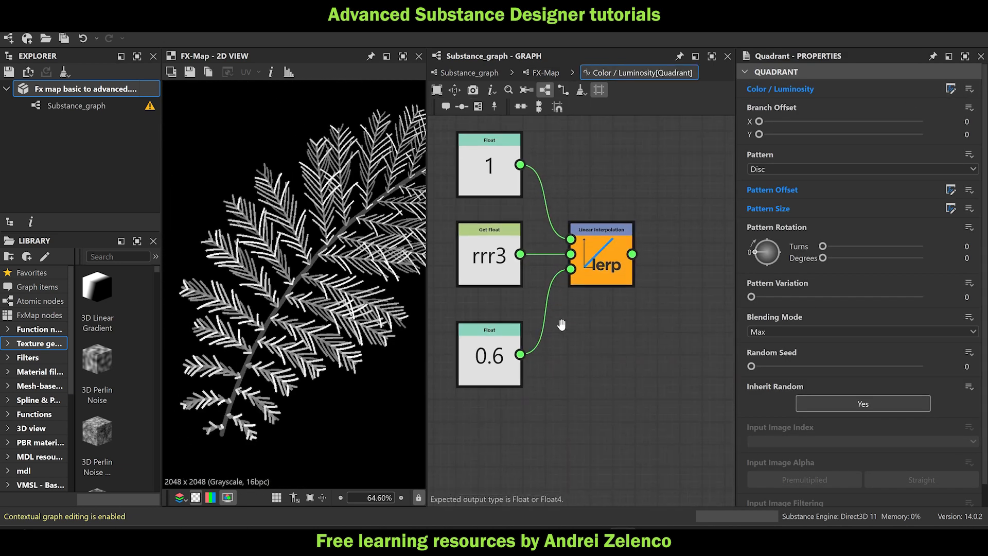
scroll(566, 309, down, 3)
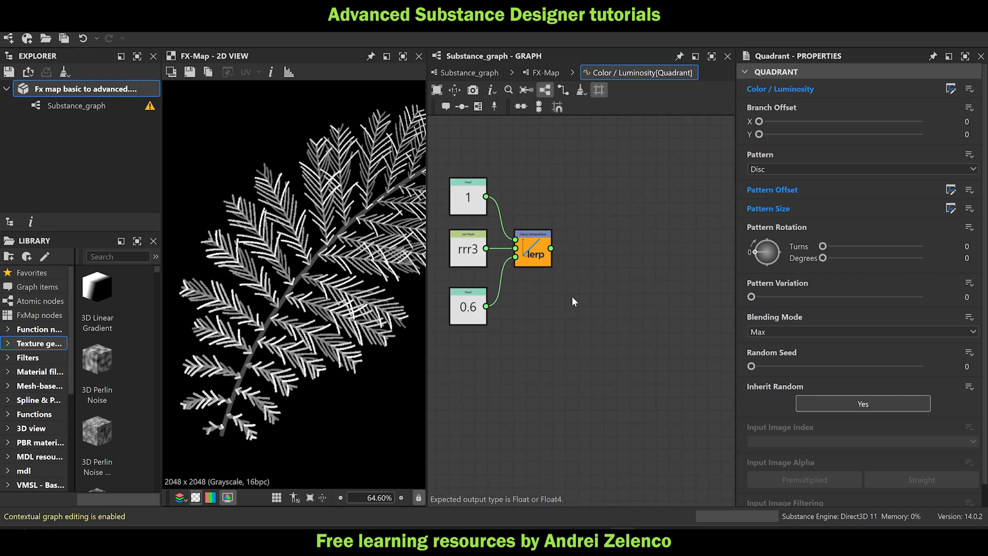
click(535, 253)
key(space)
text(mu)
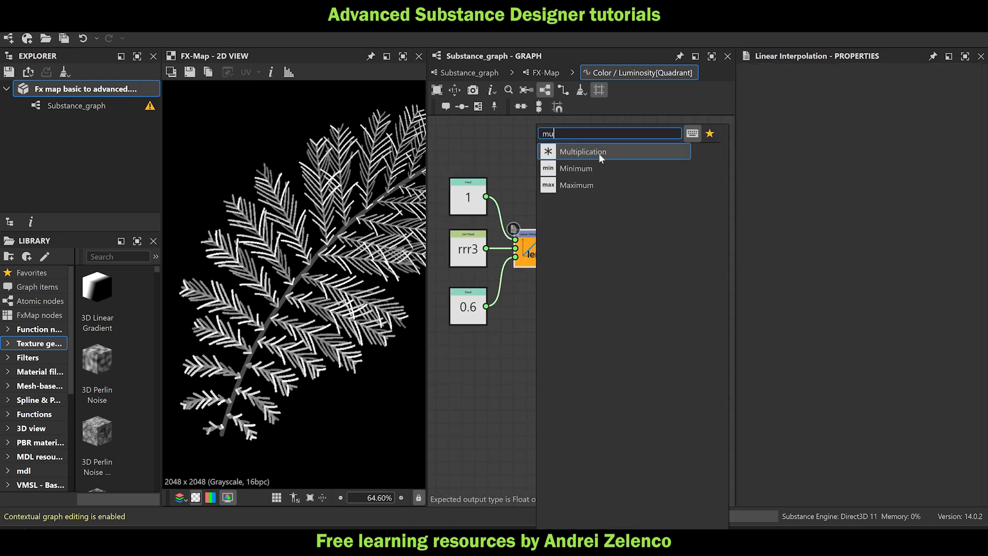
click(606, 152)
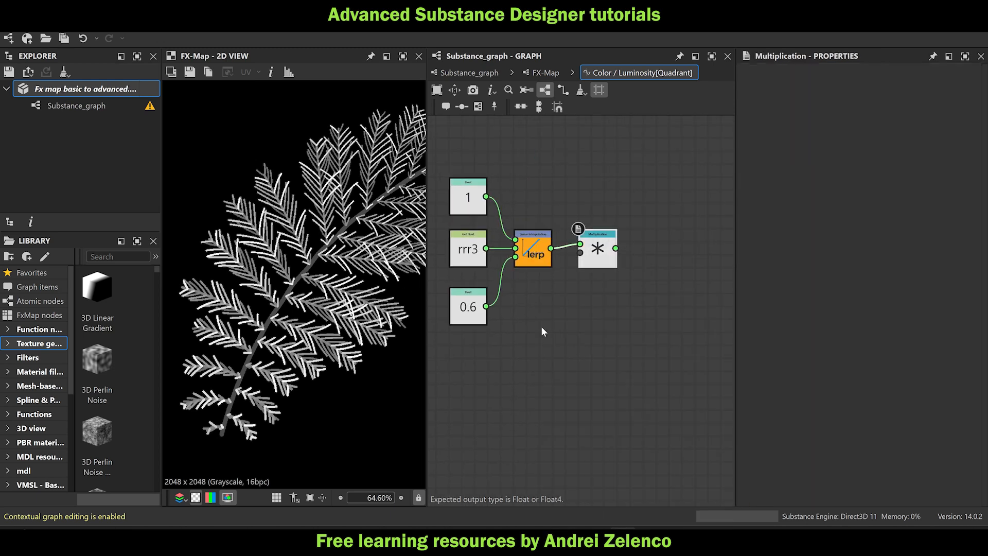
Feed the Multiplication with a duplicate of the 0.6 Float set to 0.33, and make the Multiplication the output node.
click(464, 309)
key(ctrl+d)
drag(550, 339, 581, 252)
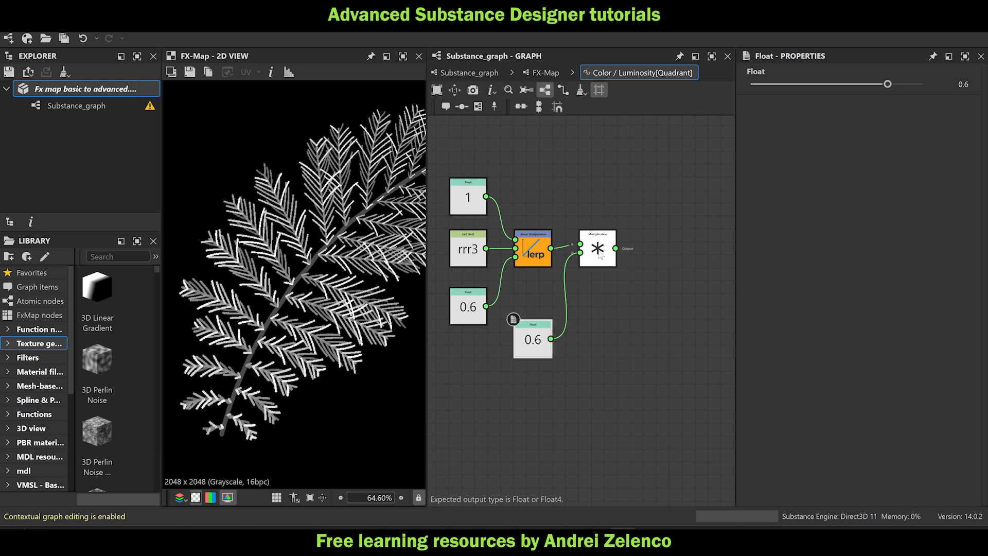
right_click(600, 255)
click(622, 301)
drag(532, 348, 585, 335)
drag(887, 85, 865, 97)
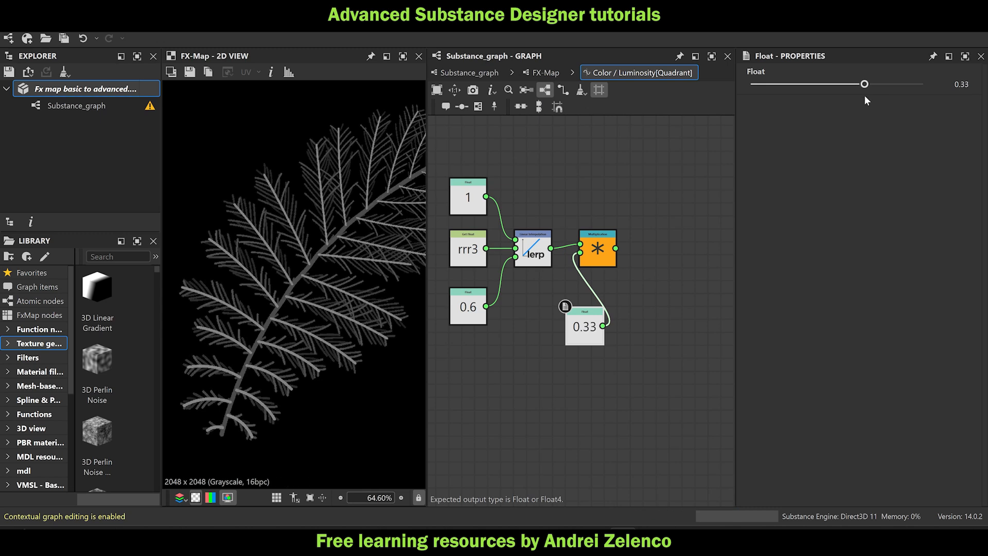
Rearrange the Multiplication and its 0.33 Float so that they sit below the Linear Interpolation.
middle_drag(590, 335, 569, 330)
drag(568, 317, 580, 307)
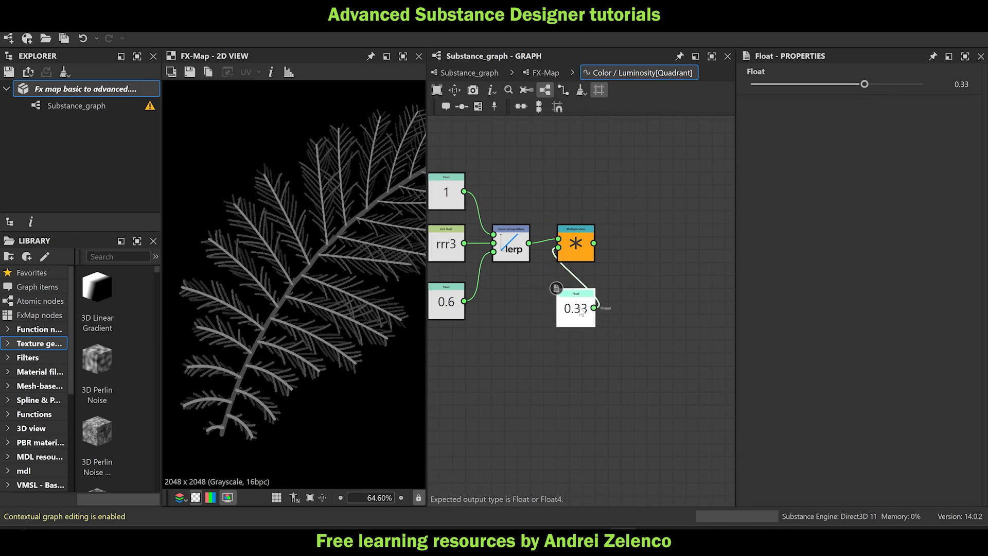
drag(615, 243, 587, 314)
drag(576, 254, 511, 343)
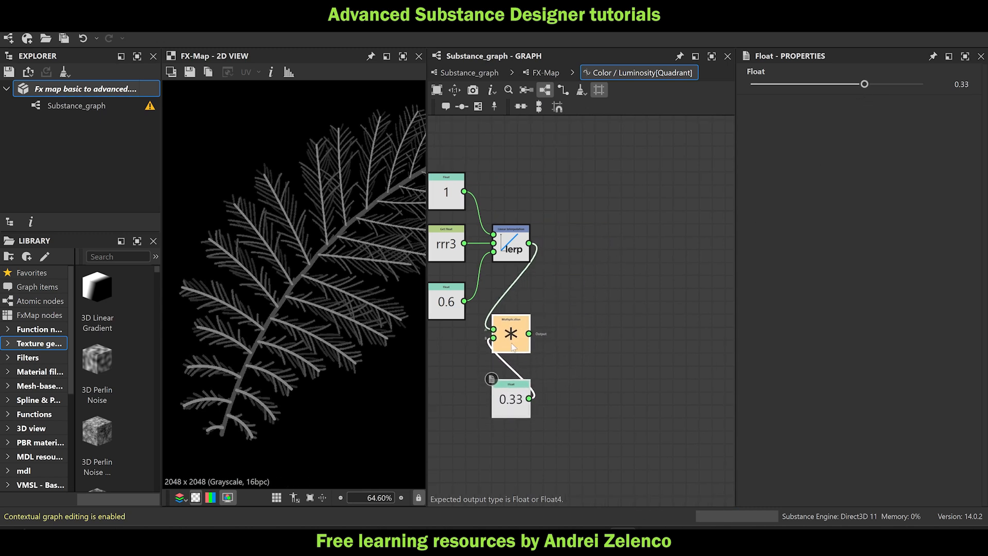
Compare the fern's brightness with the Linear Interpolation and with the Multiplication as the output node.
click(511, 247)
right_click(507, 233)
click(546, 293)
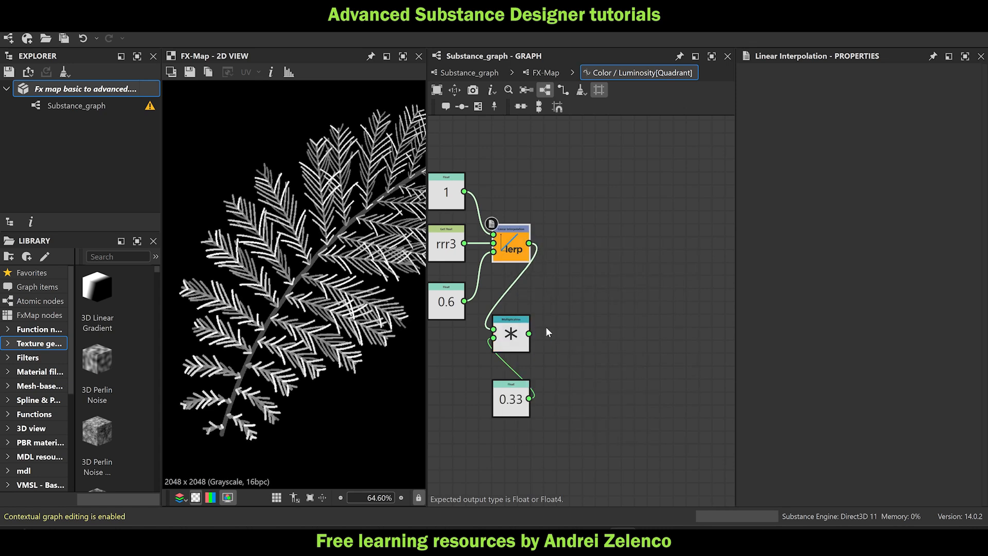
right_click(514, 336)
click(564, 386)
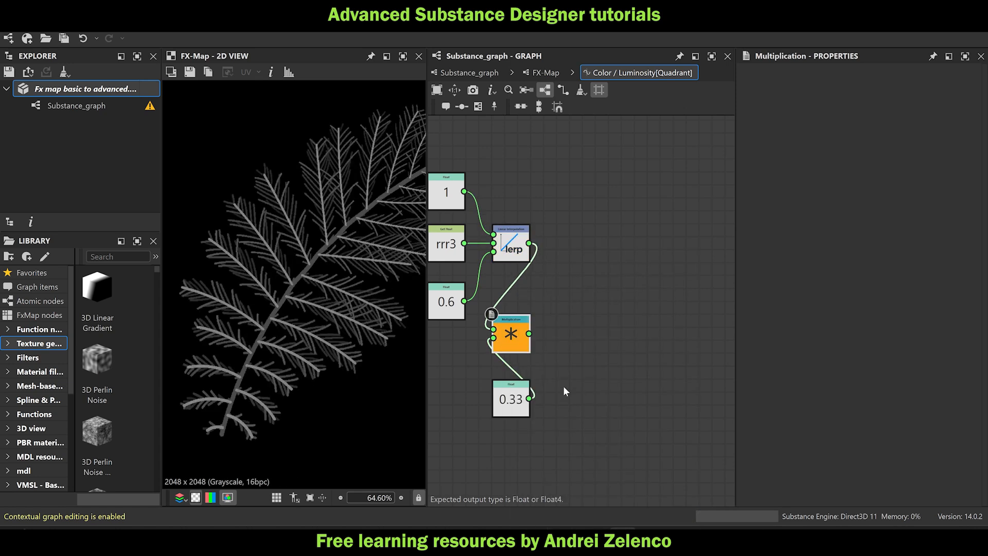
middle_drag(285, 217, 282, 261)
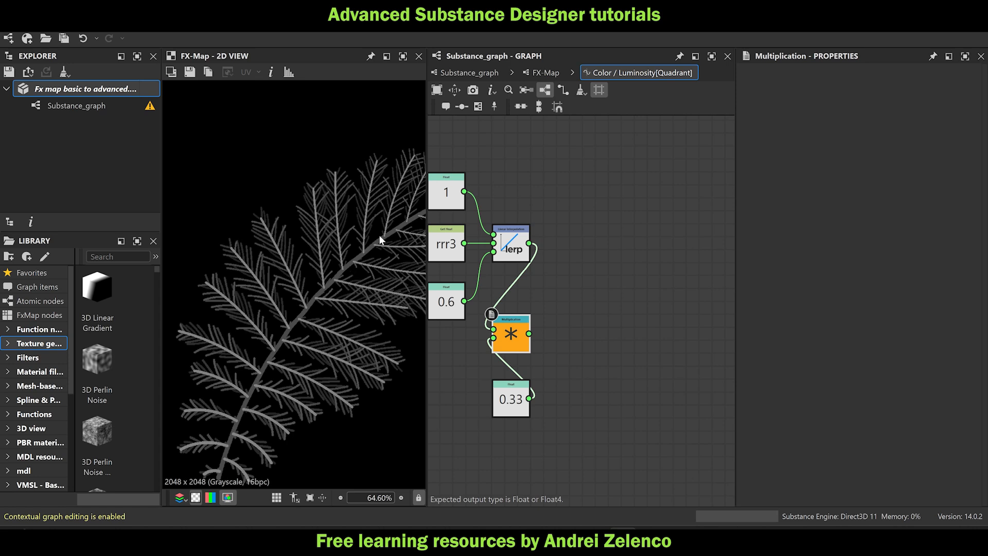
Add a second Linear Interpolation and connect the first Linear Interpolation and the Multiplication to its first two inputs.
middle_drag(603, 335, 562, 338)
key(space)
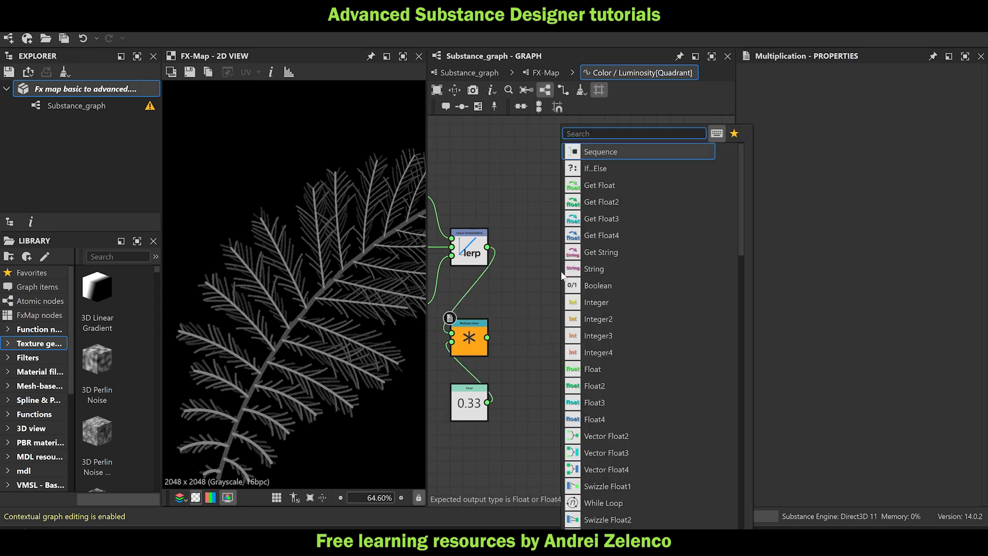
click(541, 246)
key(space)
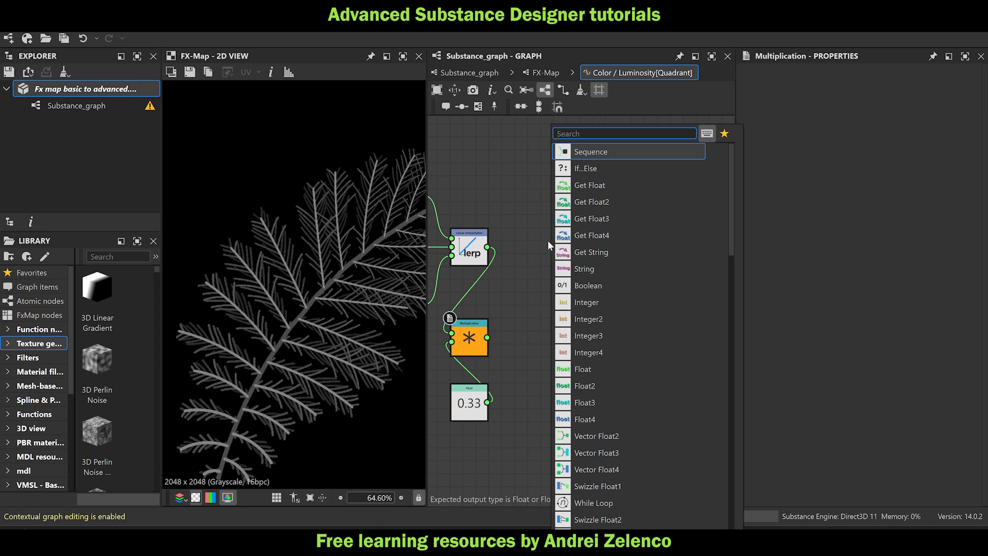
text(l)
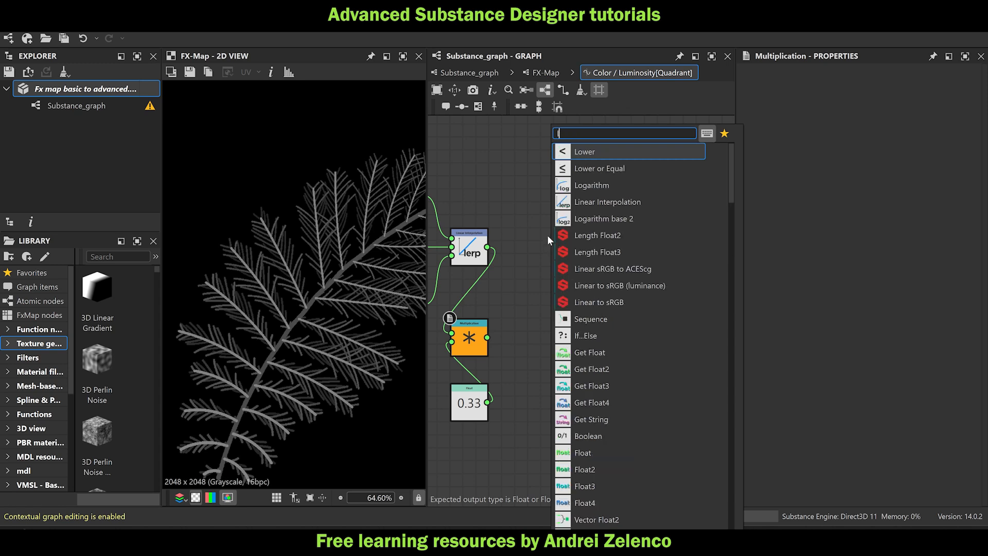
text(er)
click(640, 180)
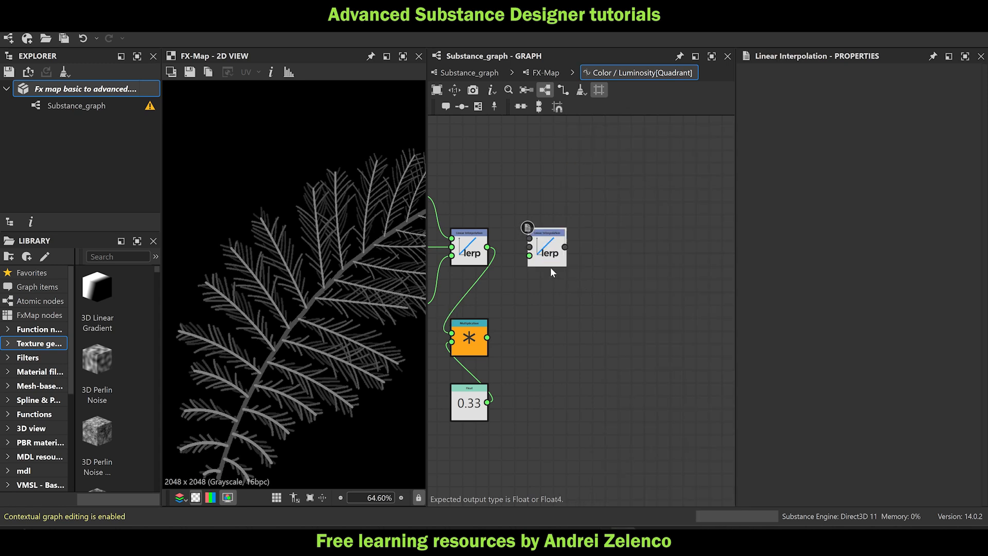
drag(486, 247, 568, 277)
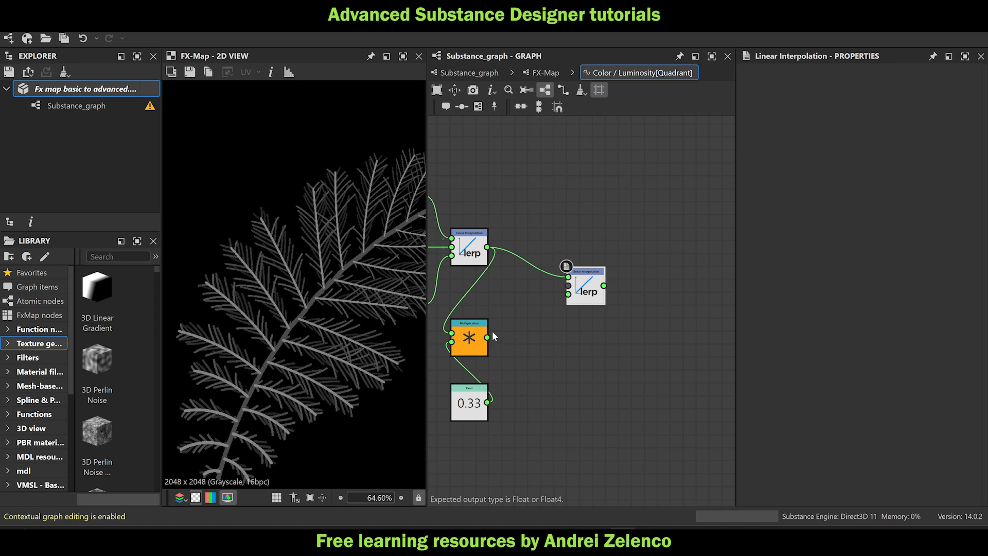
drag(487, 337, 568, 286)
Add a Get Float reading t2 as the new Linear Interpolation's third input, and set that interpolation as the output node.
key(space)
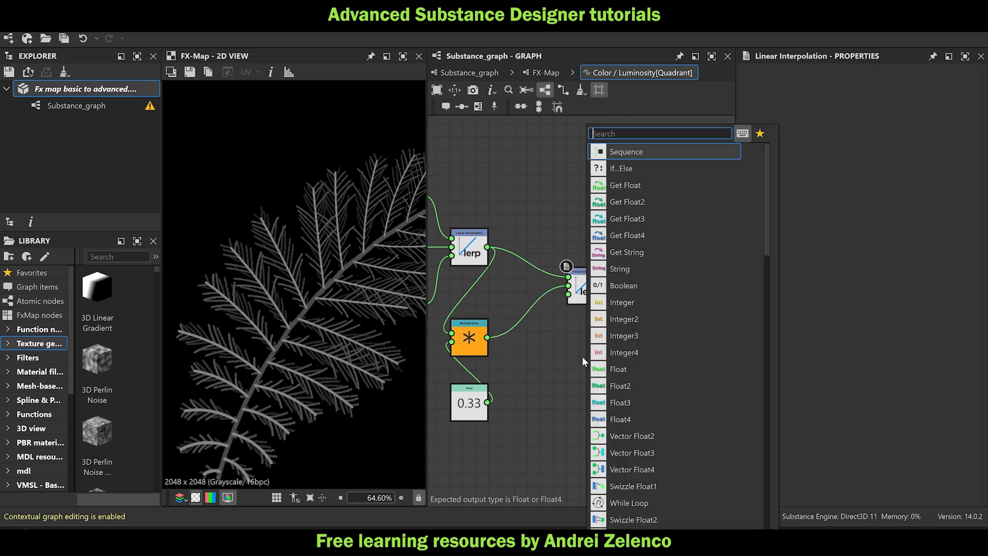
text(get)
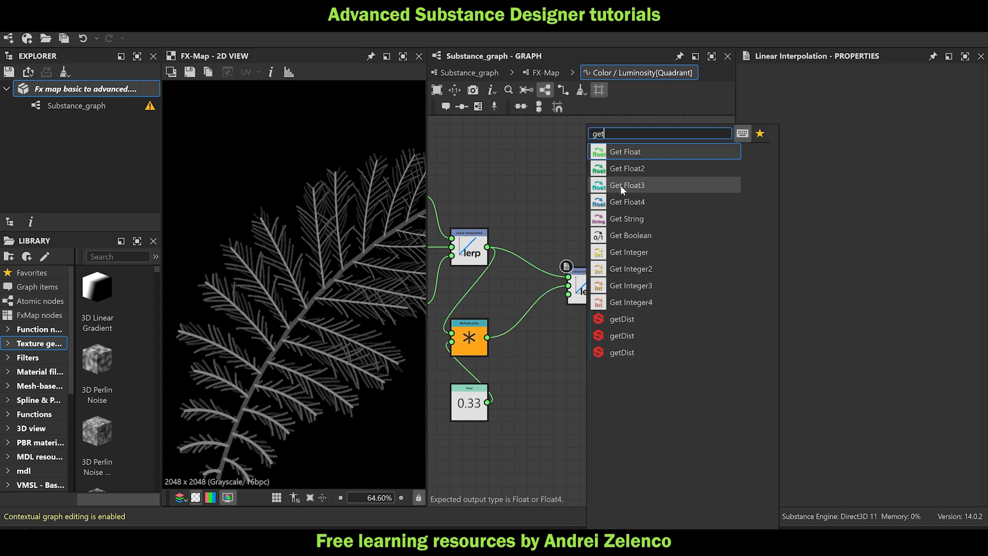
click(634, 153)
click(845, 84)
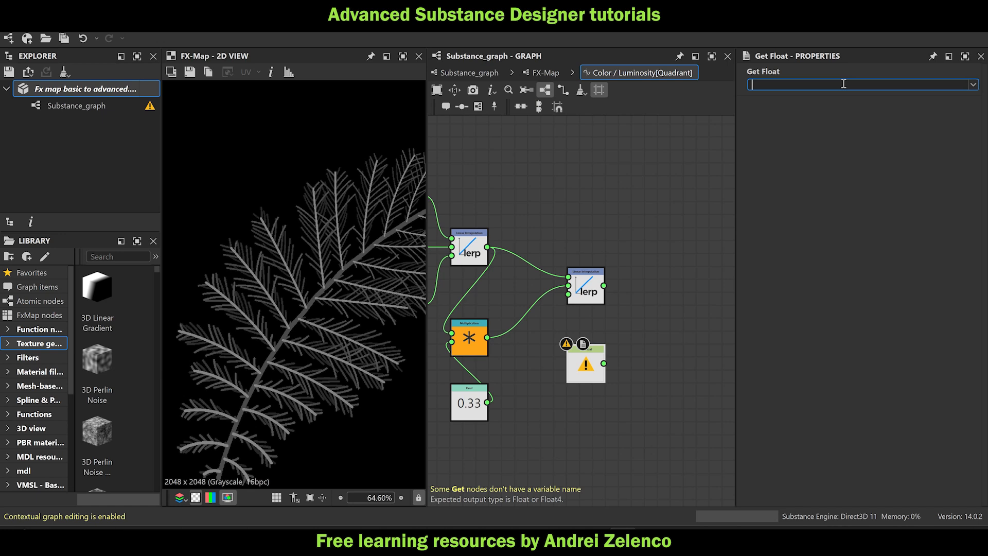
text(t2)
key(Return)
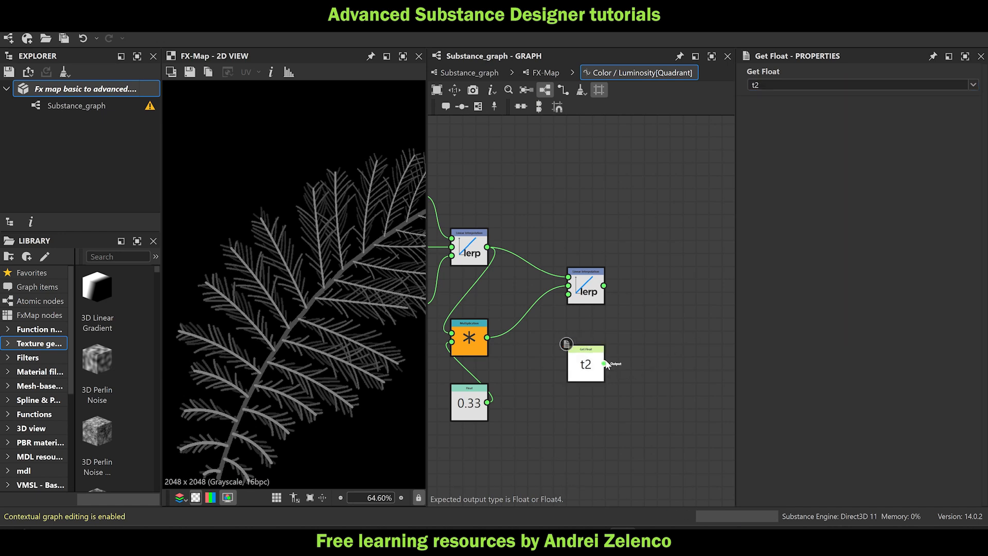
drag(605, 363, 583, 289)
right_click(585, 287)
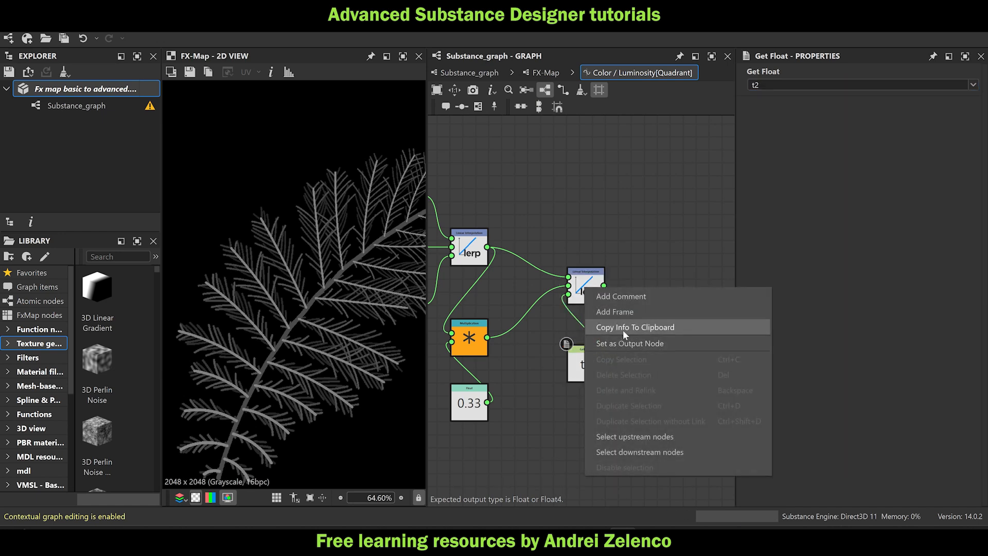
click(636, 344)
click(635, 339)
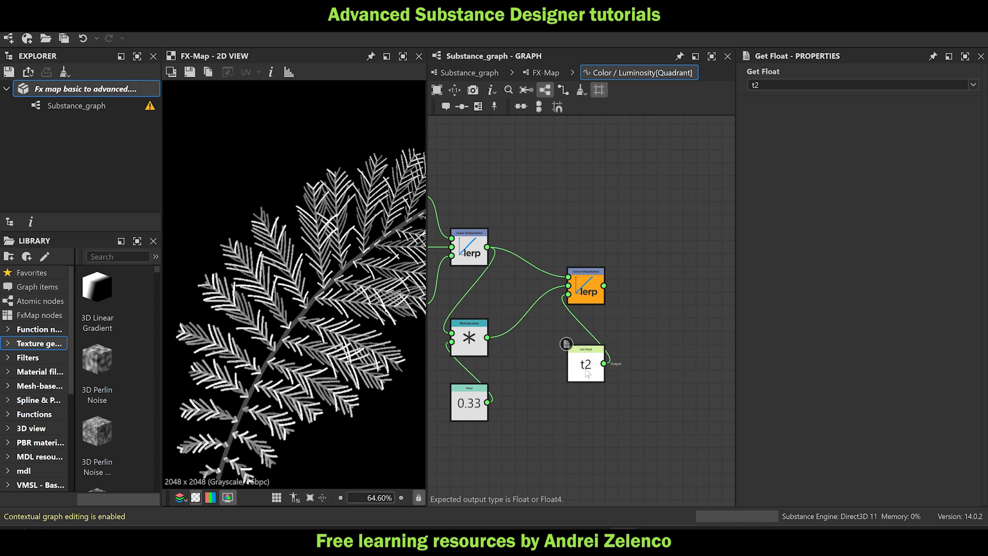
Try swapping the first two input links of the new Linear Interpolation.
drag(541, 256, 531, 308)
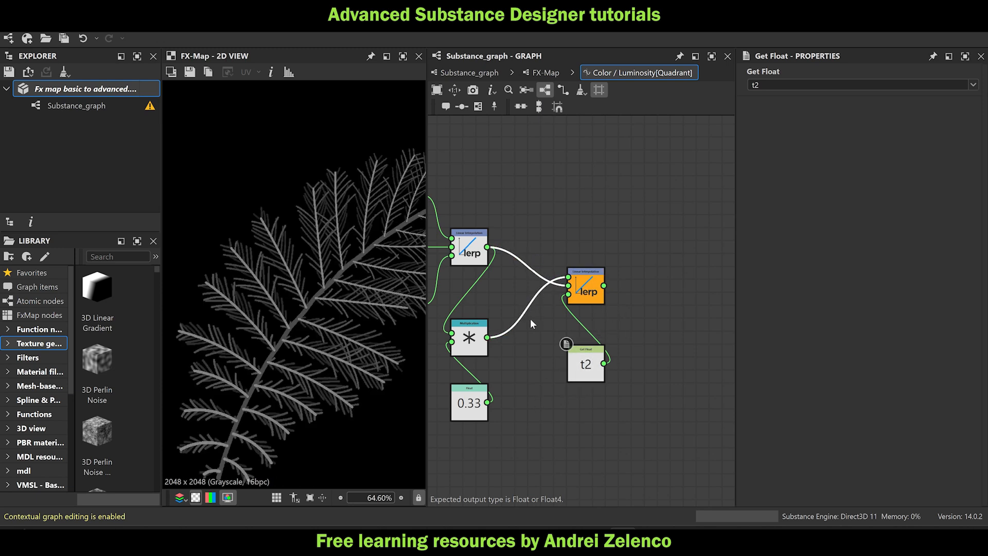
Check the variables in the lower Switch's Selector function and return to the FX-Map graph.
click(544, 73)
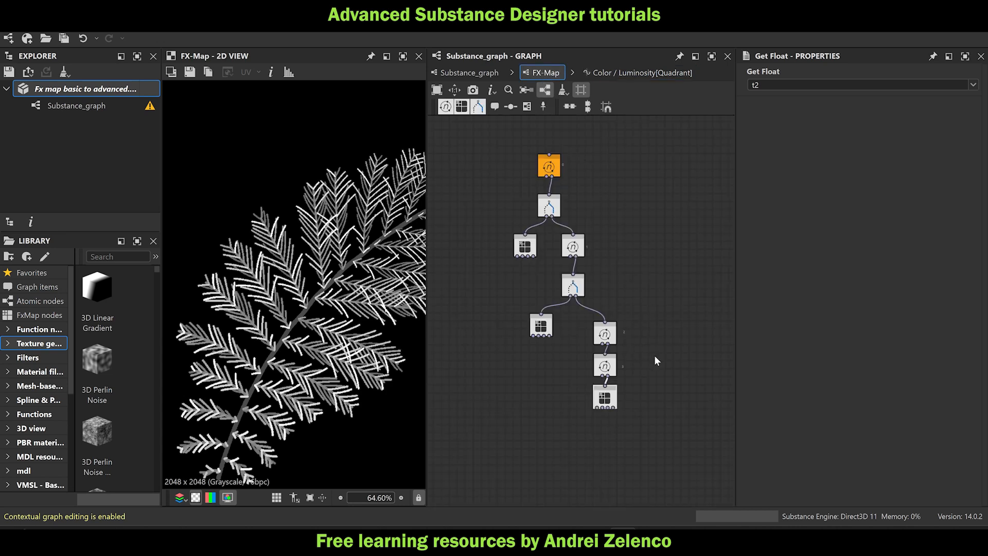
click(573, 286)
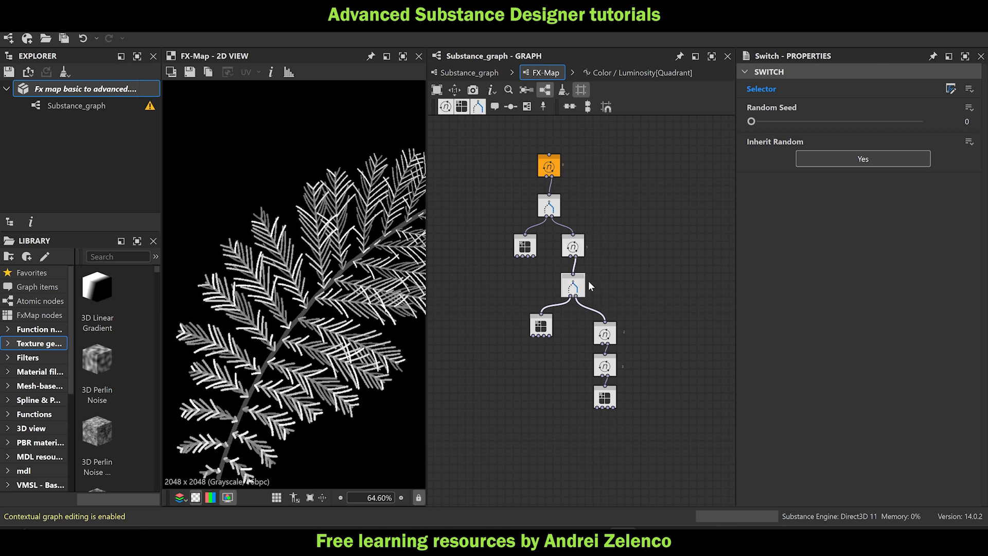
click(951, 89)
scroll(673, 244, up, 2)
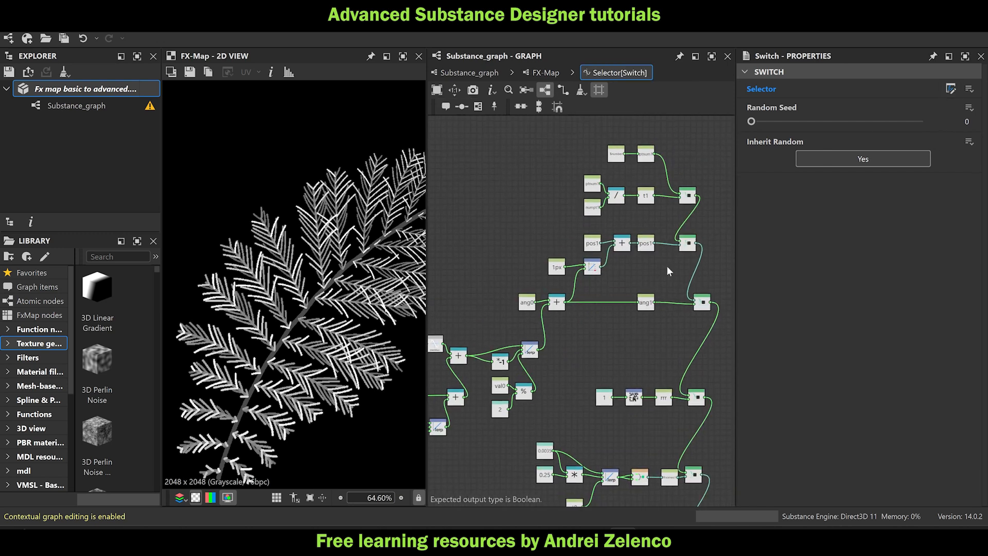
click(533, 77)
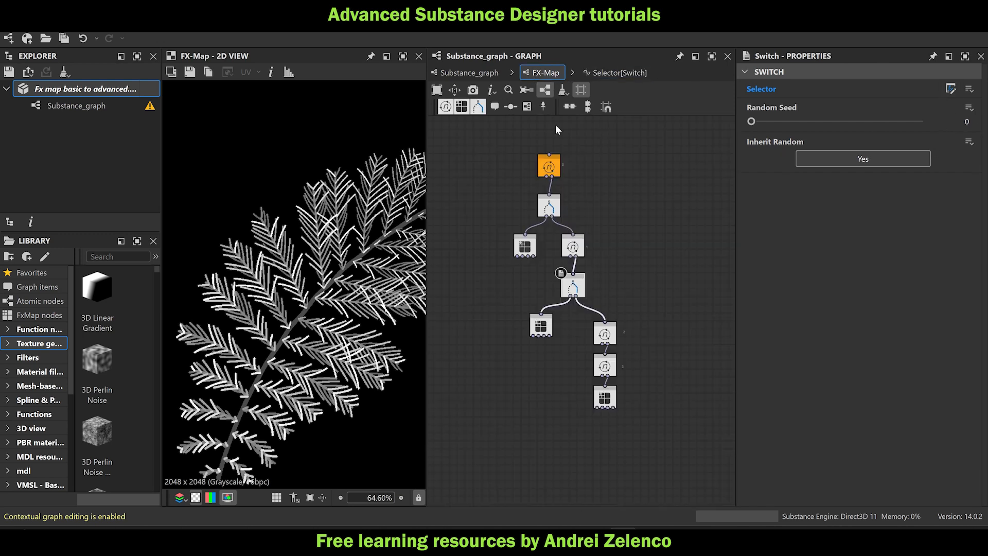
Change the variable of the Get Float in the lowest Quadrant's Color / Luminosity function to t1.
click(612, 397)
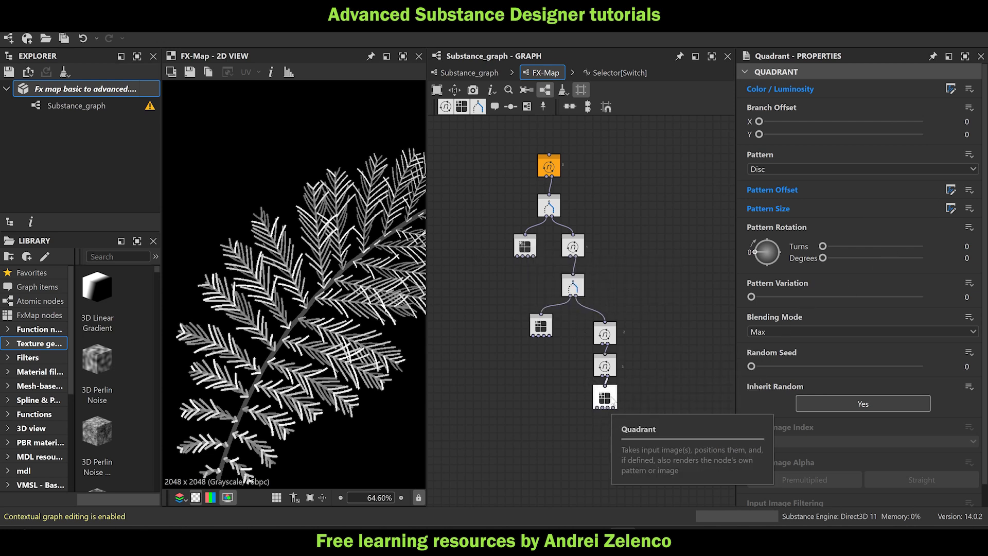
click(951, 88)
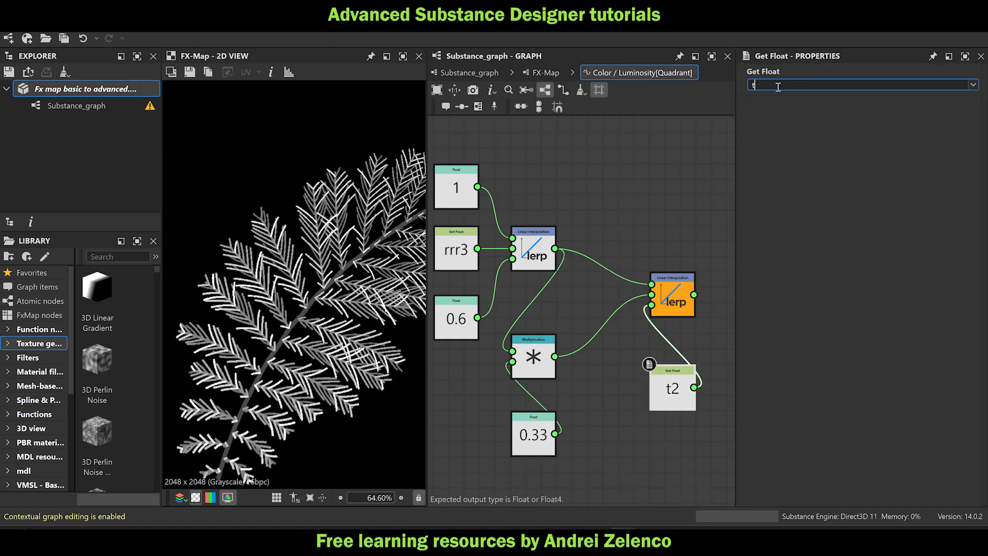
key(Return)
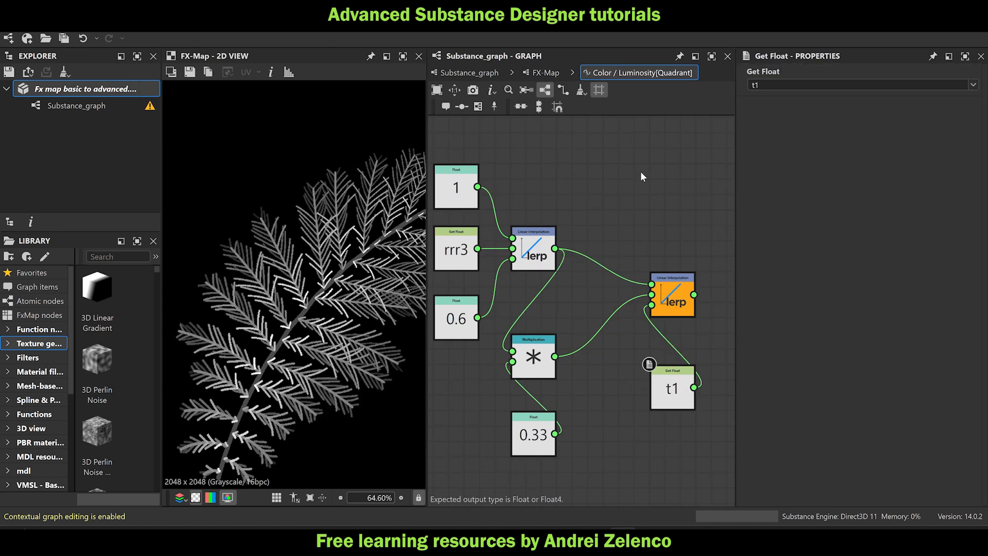
Swap the first two input links of the output Linear Interpolation and set the Float feeding the Multiplication to 0.27.
drag(618, 260, 598, 326)
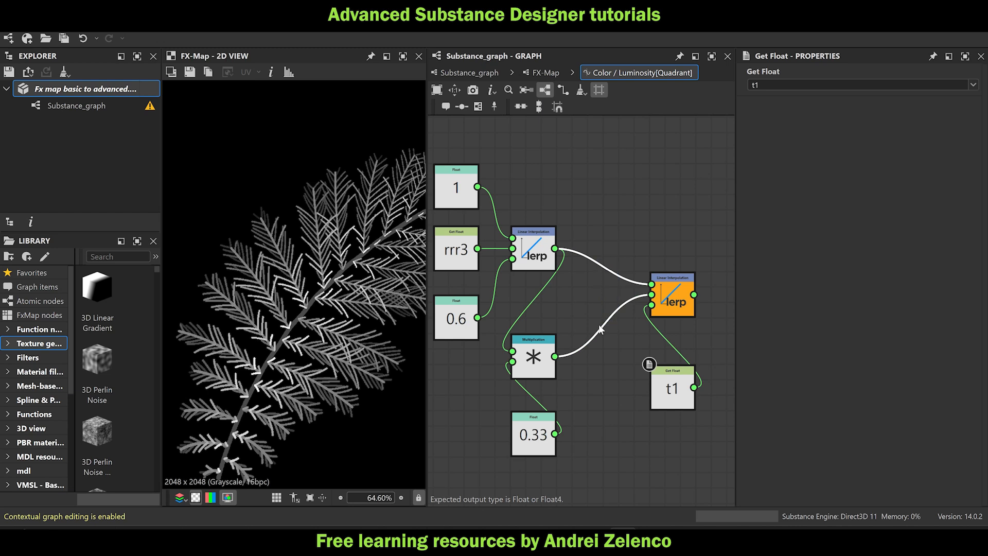
key(x)
scroll(342, 307, down, 3)
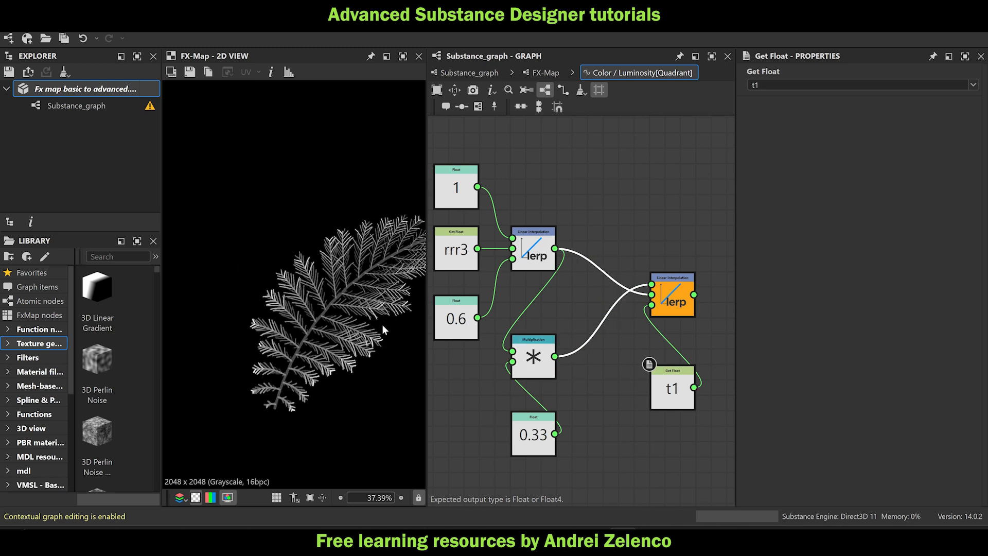
click(518, 436)
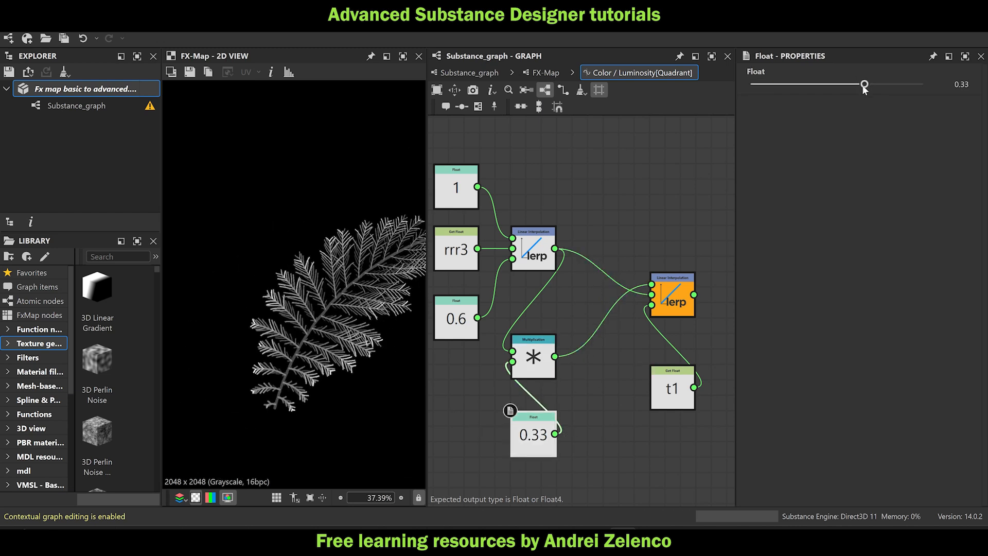
mouse_move(865, 84)
mouse_down()
mouse_move(852, 92)
mouse_move(870, 95)
mouse_move(859, 98)
mouse_up()
scroll(328, 330, down, 1)
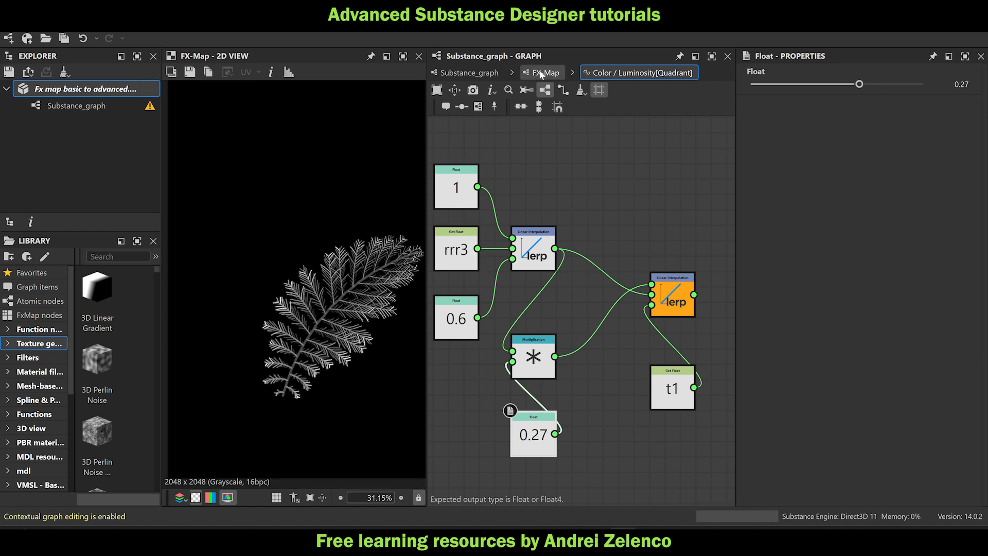
Return to the FX-Map graph and set the uppermost Quadrant's Color / Luminosity to 0.18.
click(469, 72)
click(548, 218)
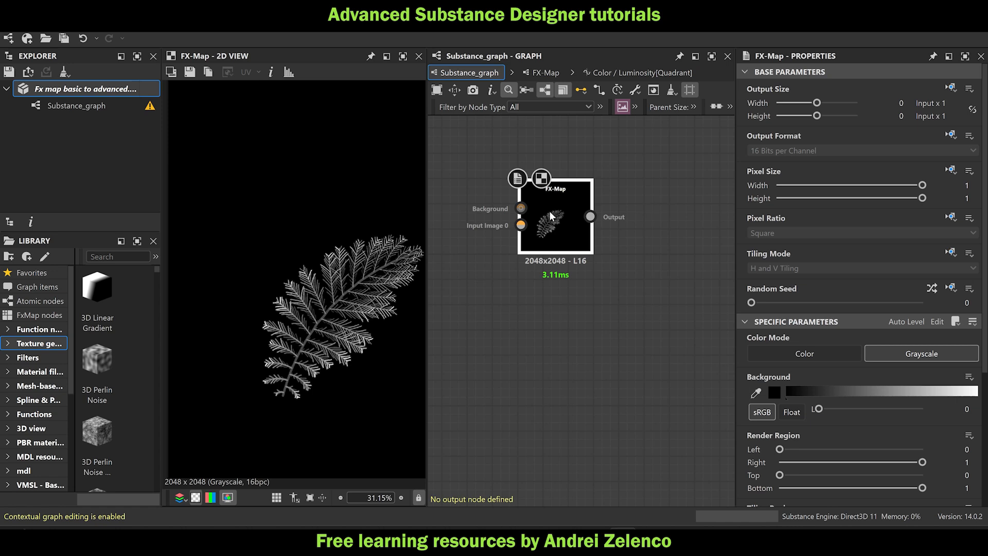
double_click(550, 217)
click(523, 255)
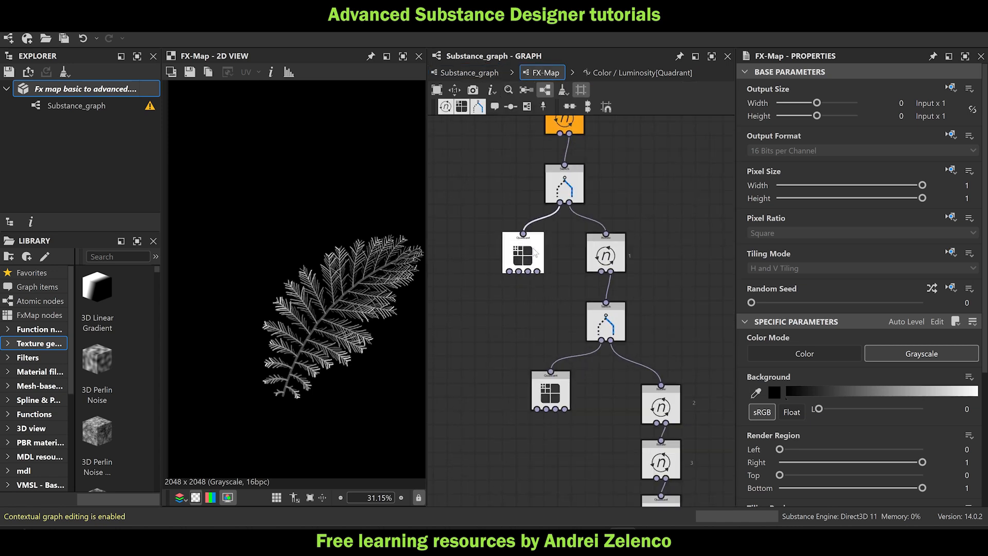
drag(862, 102, 851, 110)
scroll(313, 297, up, 3)
scroll(313, 297, up, 3)
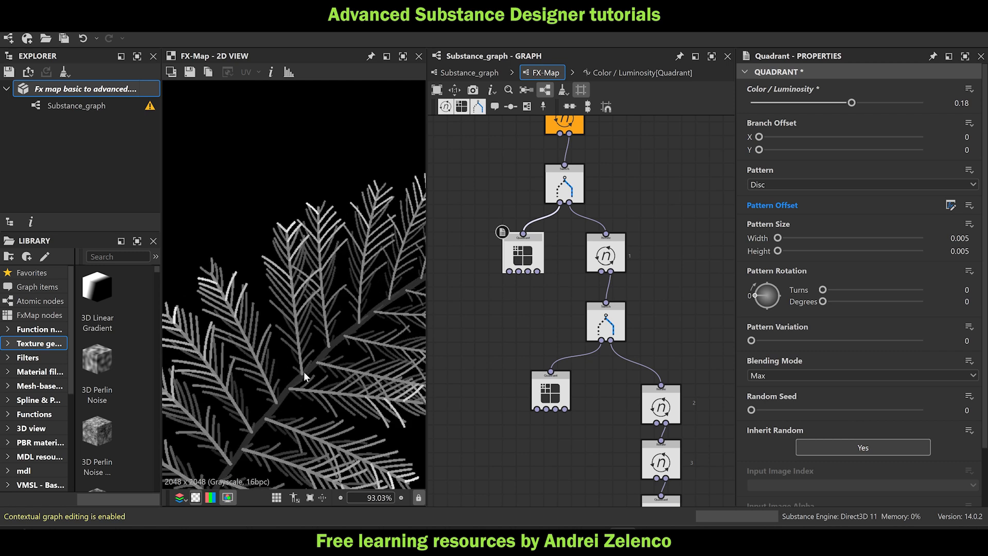
Create an empty function for the Color / Luminosity of the Quadrant under the lower Switch.
middle_drag(592, 392, 567, 355)
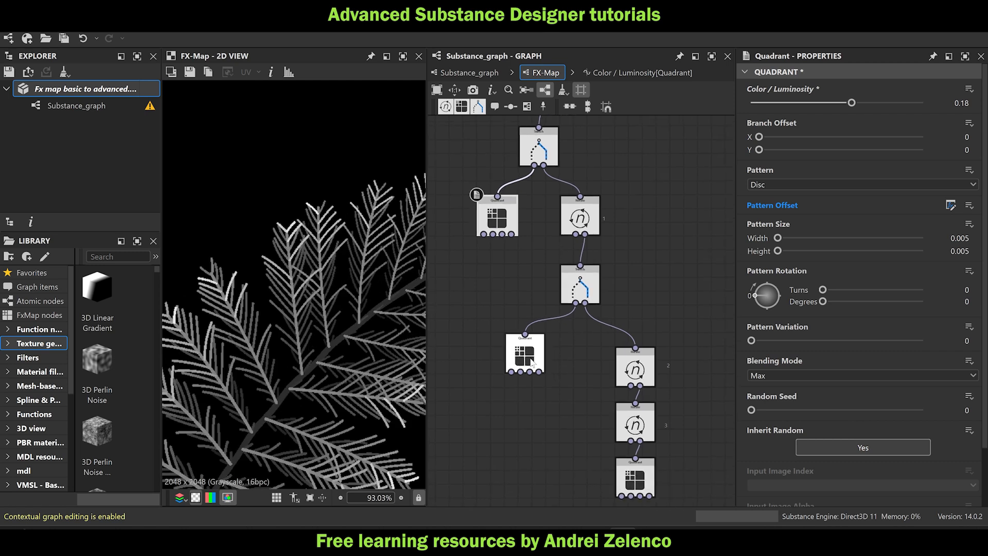
click(525, 354)
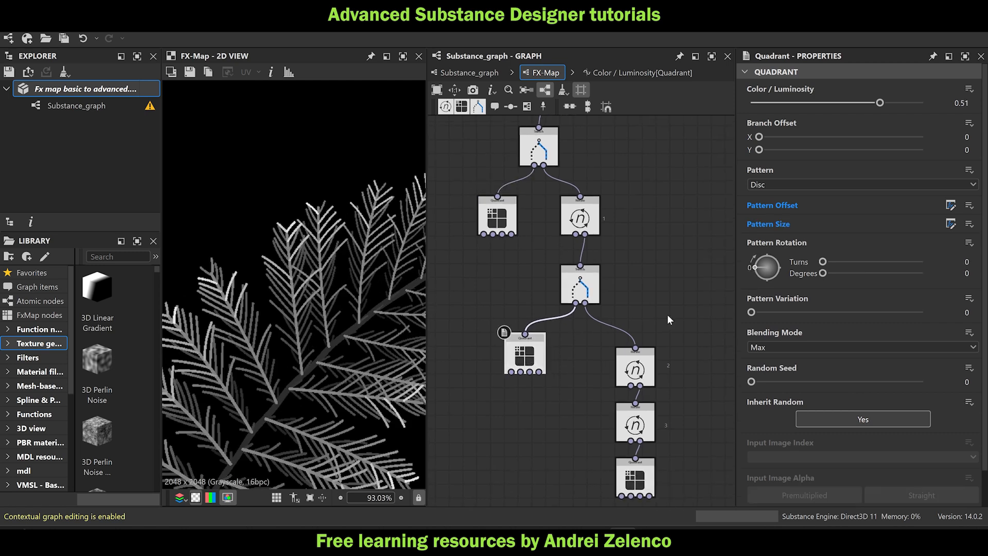
click(969, 90)
click(952, 103)
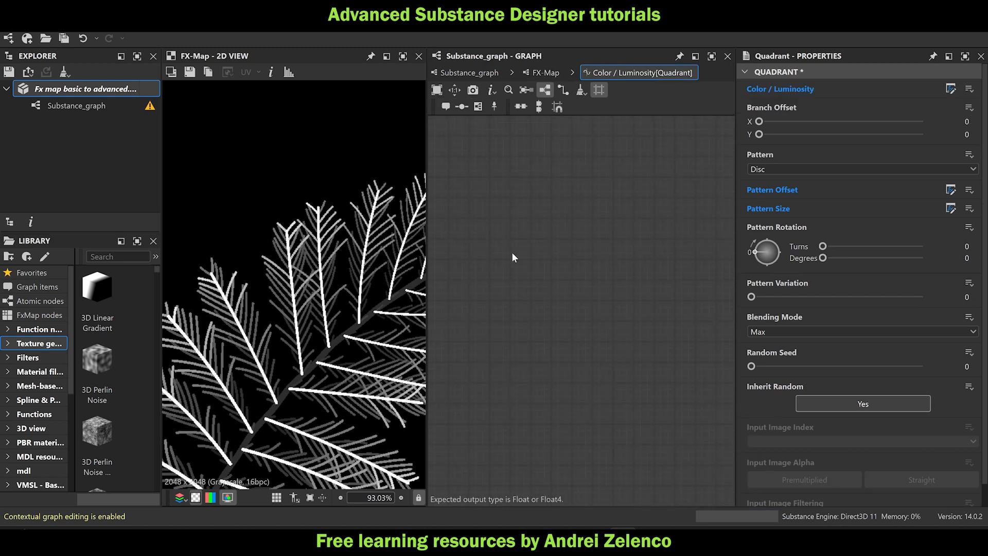
Add a Get Float reading t1 and set it as the function's output node.
key(space)
text(get)
click(585, 150)
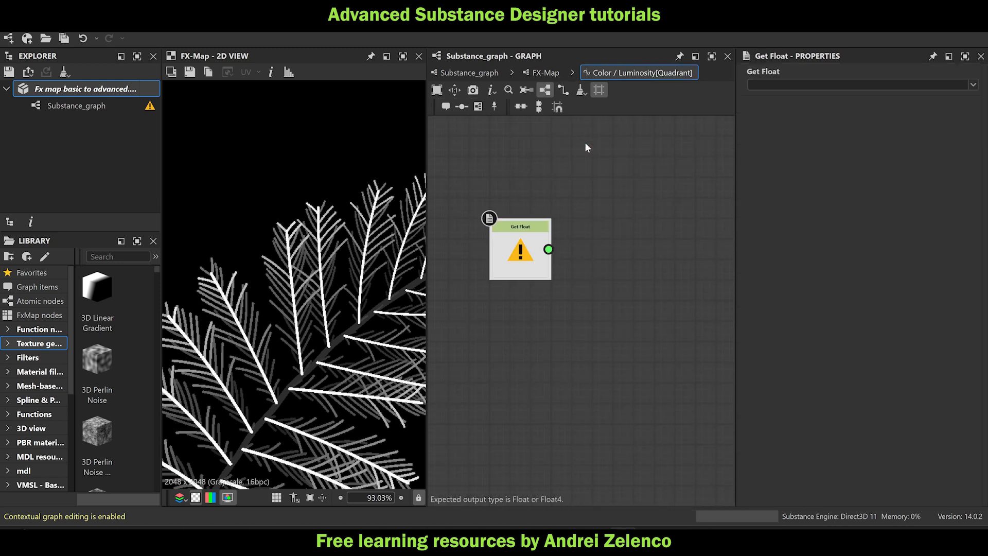
click(975, 87)
click(532, 259)
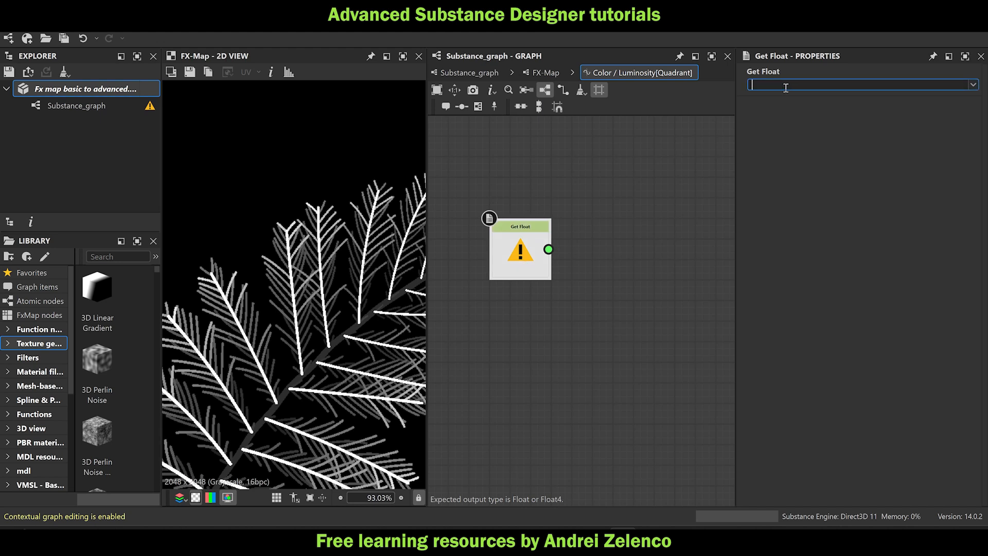
text(t1)
key(Return)
right_click(532, 257)
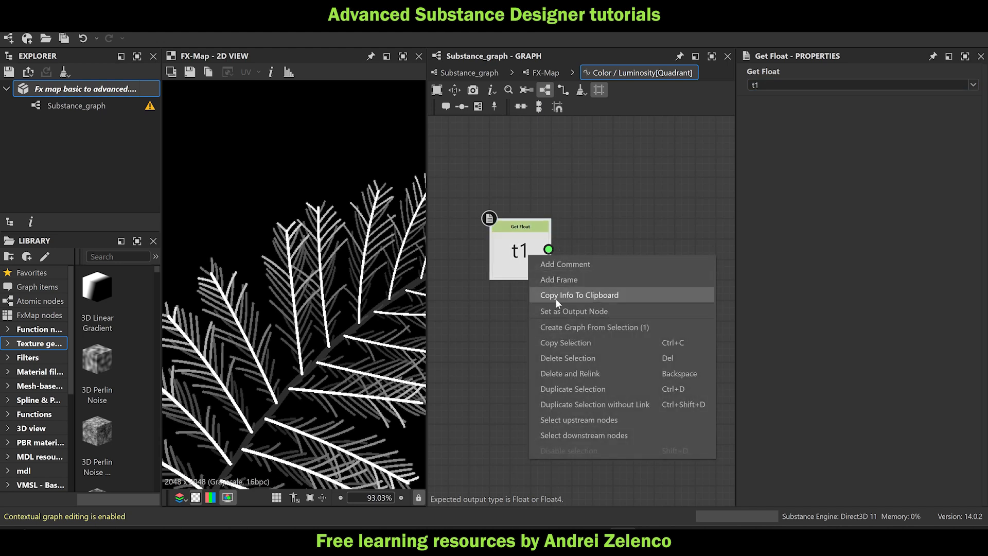
click(560, 310)
scroll(360, 319, down, 4)
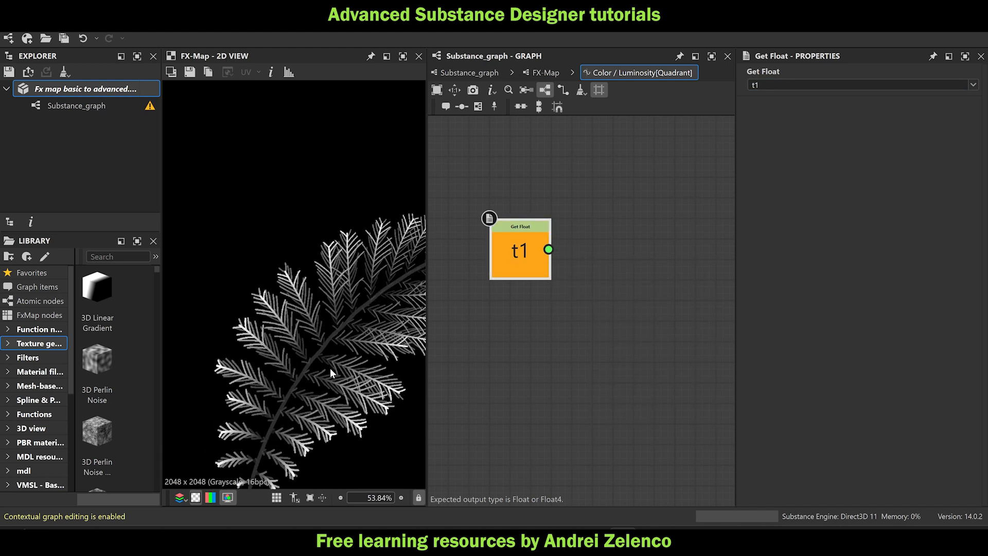
Add a Linear Interpolation node and feed its third input from the t1 Get Float.
scroll(265, 393, up, 8)
click(671, 157)
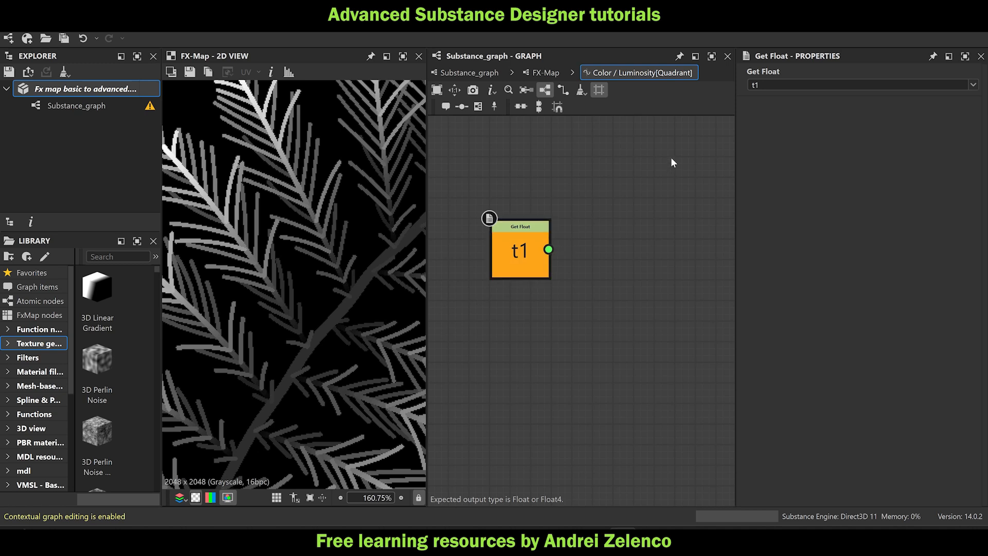
key(space)
text(ler)
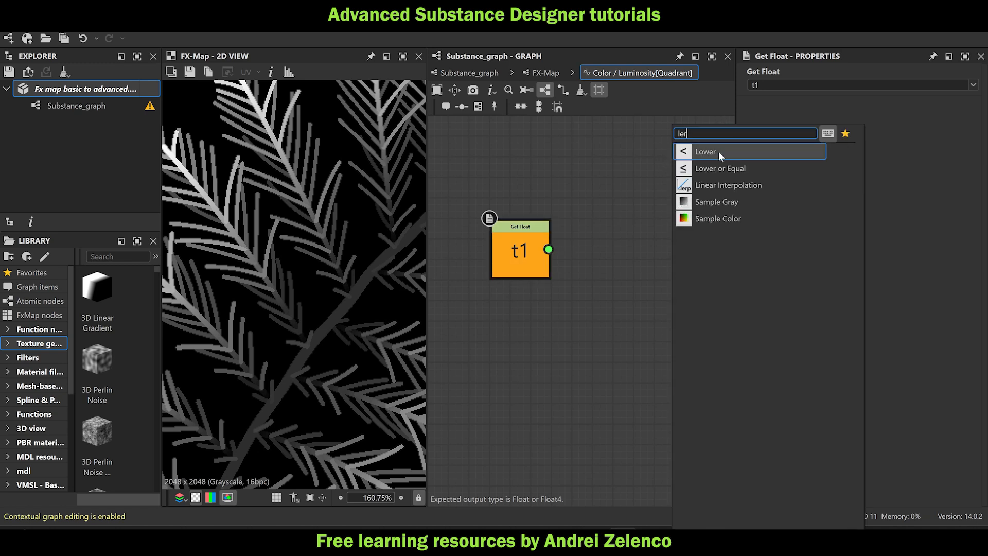
click(727, 184)
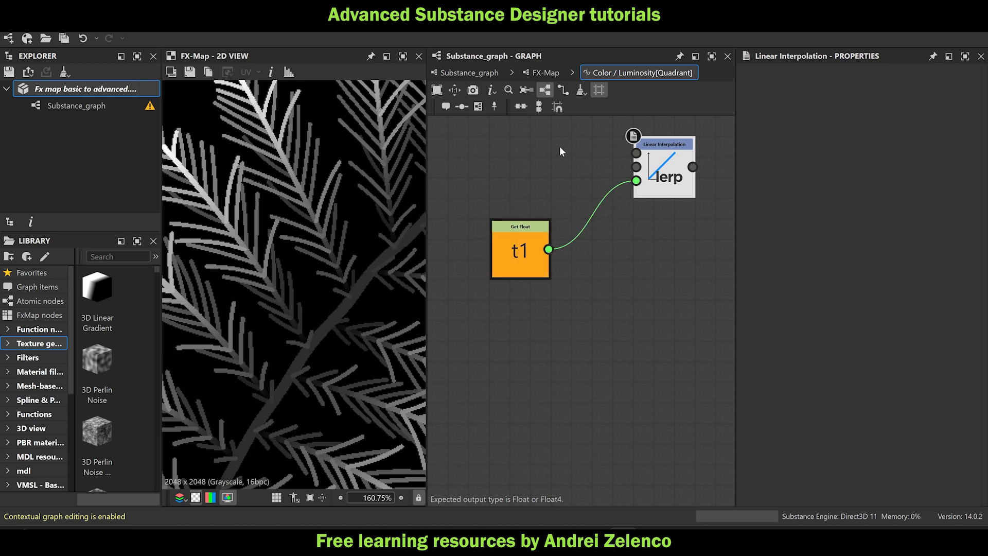
Add two Float nodes above the t1 node and link them to the first two inputs of the Linear Interpolation.
key(space)
text(fl)
click(608, 151)
middle_drag(486, 180, 497, 255)
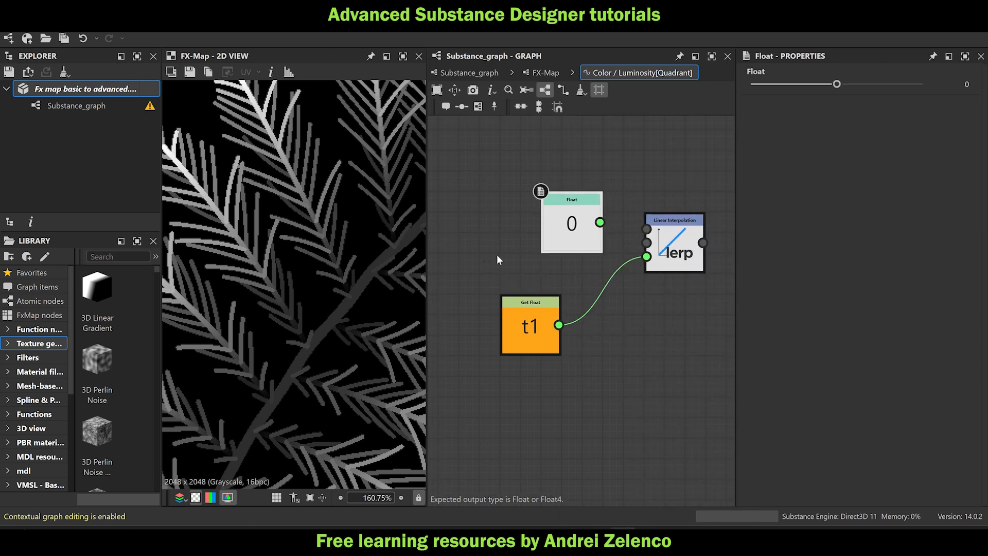
drag(556, 221, 515, 159)
key(ctrl+d)
drag(529, 207, 646, 243)
click(585, 185)
drag(560, 161, 647, 242)
drag(559, 242, 647, 229)
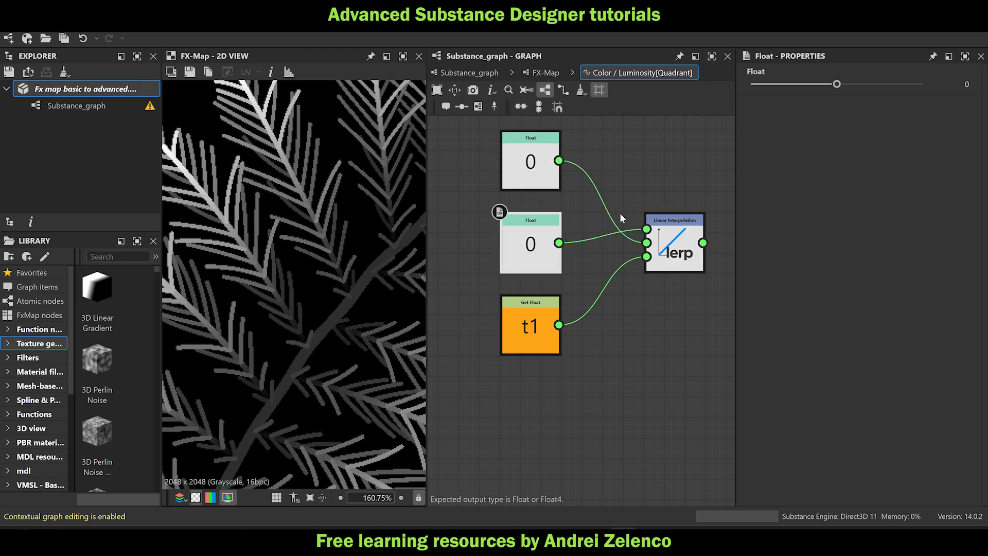
Set the Linear Interpolation as the output node, with the upper Float on its first input and the lower Float on its second.
click(680, 247)
right_click(686, 244)
click(720, 303)
scroll(288, 307, down, 3)
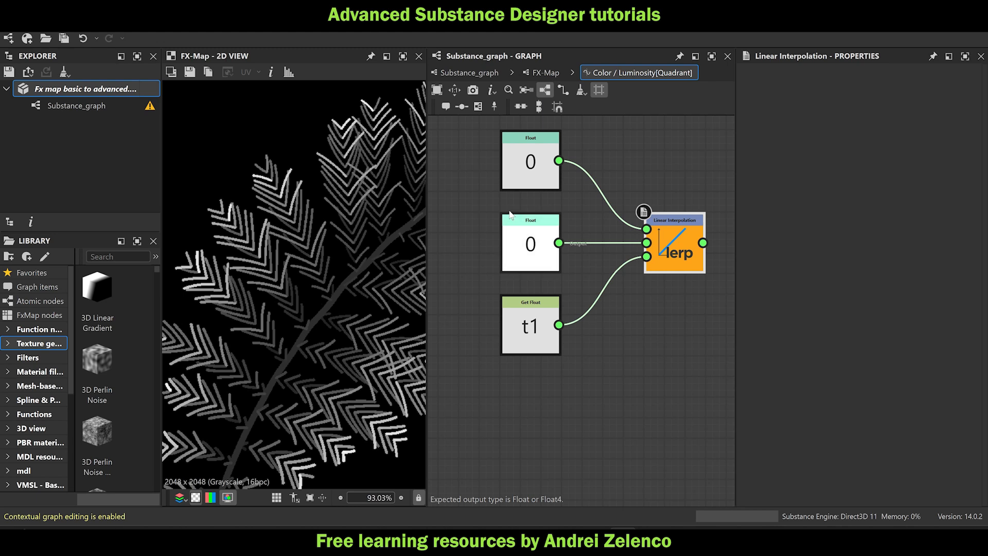
Set the upper Float to 0.17 and the lower Float to 0.47.
click(530, 165)
drag(834, 83, 851, 103)
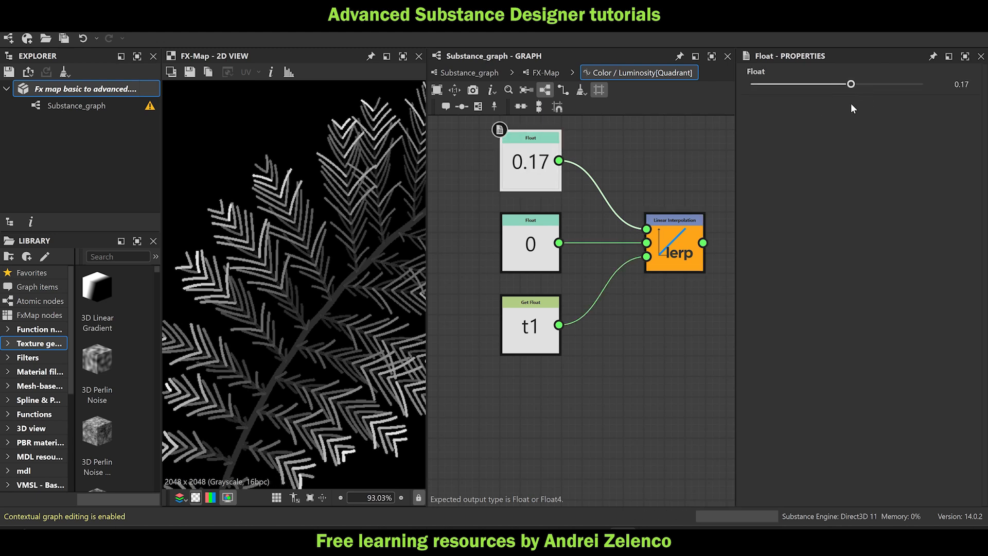
click(530, 246)
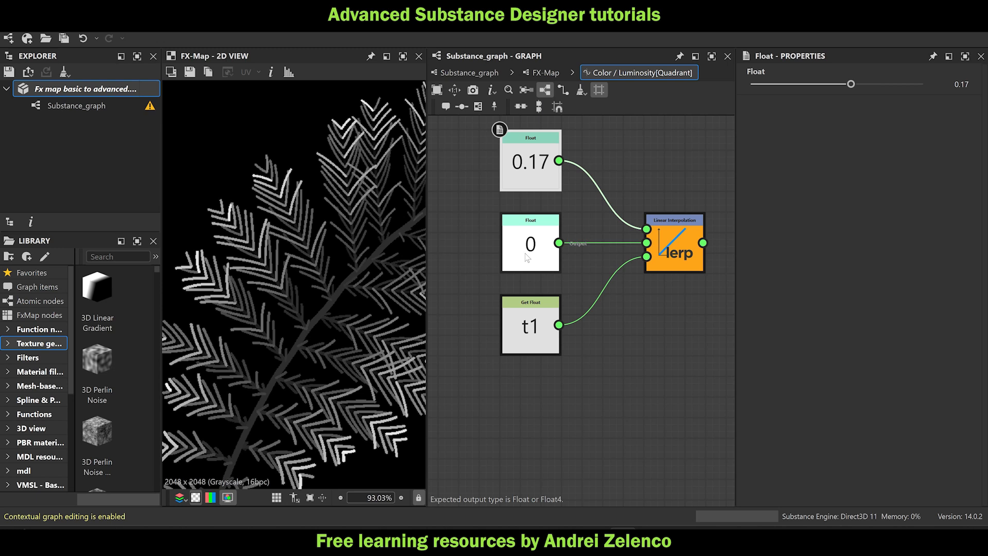
drag(838, 85, 877, 95)
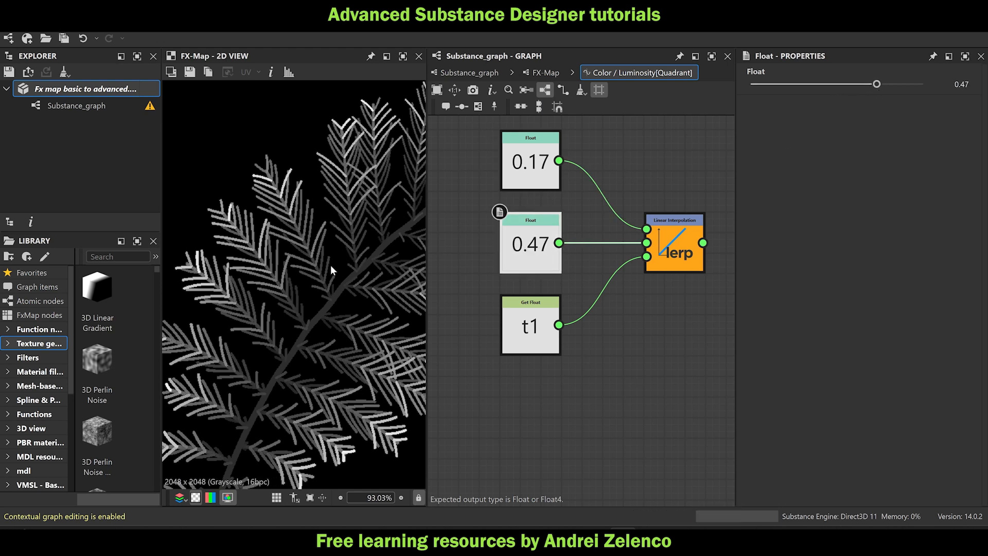
scroll(309, 278, down, 5)
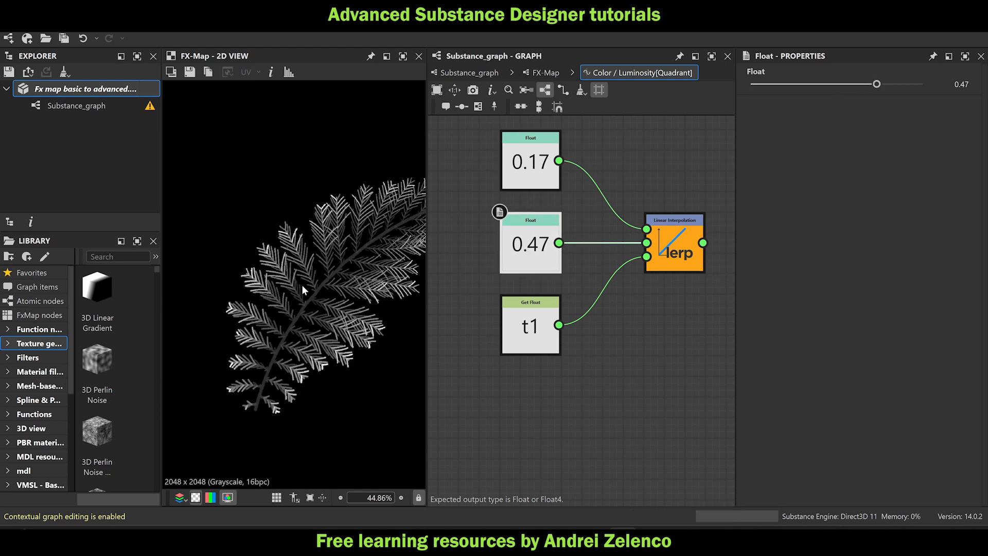
Save the Fx map basic to advanced package.
click(113, 87)
key(ctrl+s)
middle_drag(304, 318, 290, 305)
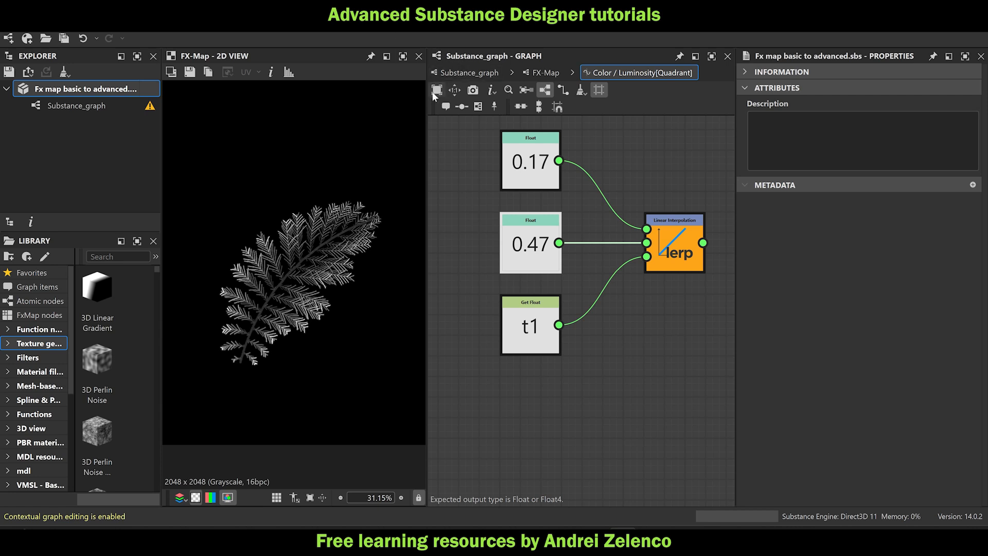
Examine the brightness gradients of the fern's branches and leaflets in the 2D view, and return to the FX-Map graph.
scroll(329, 218, up, 4)
scroll(320, 206, down, 4)
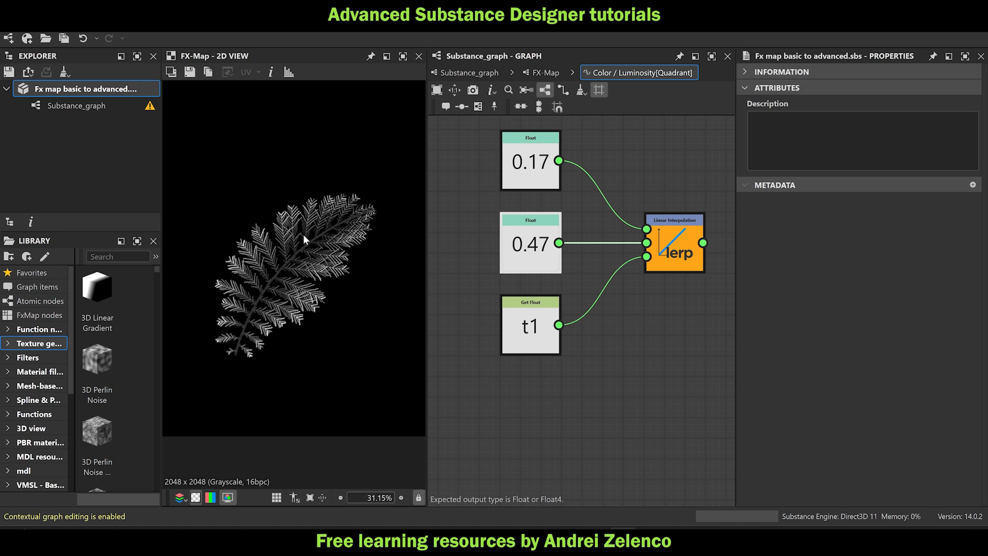
scroll(328, 227, up, 2)
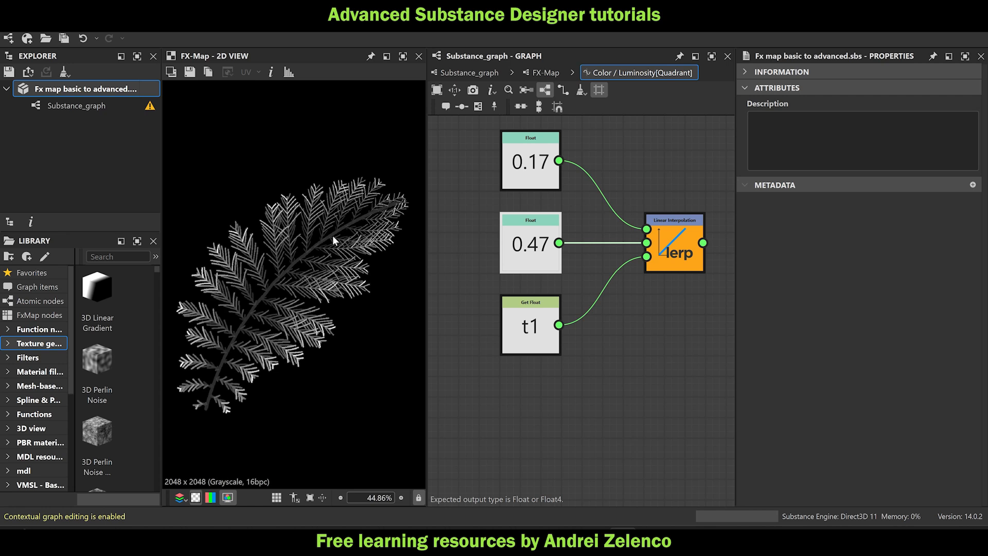
scroll(362, 188, up, 3)
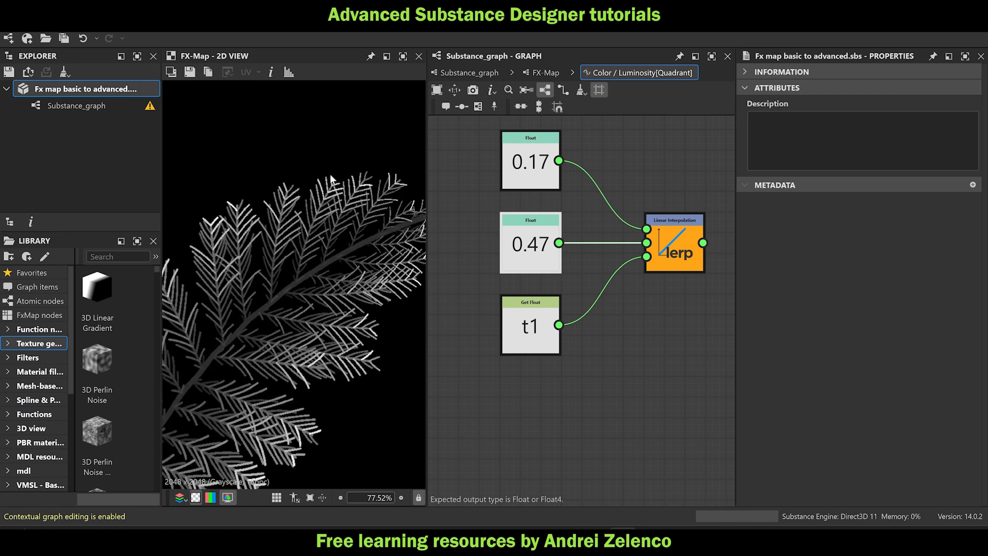
middle_drag(363, 175, 282, 144)
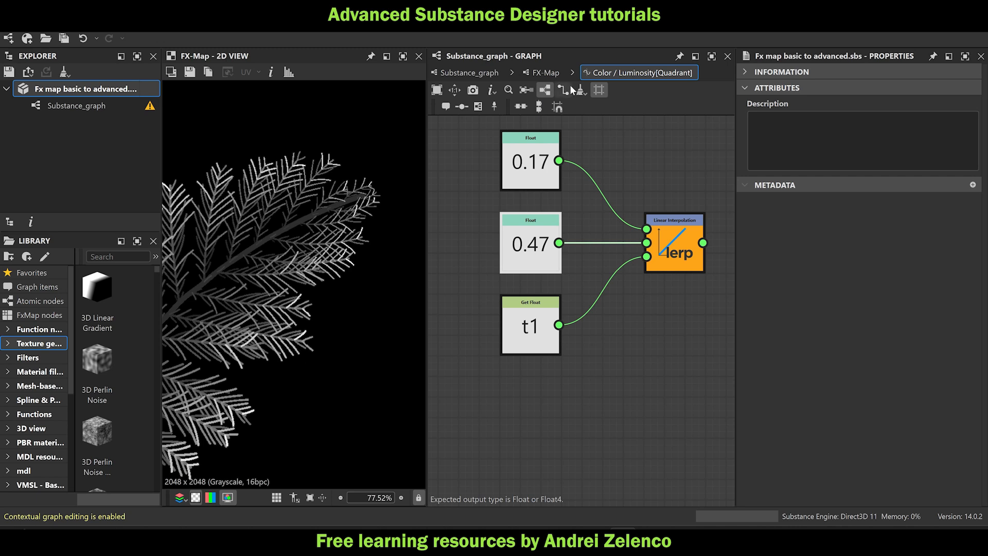
click(546, 72)
scroll(351, 254, down, 1)
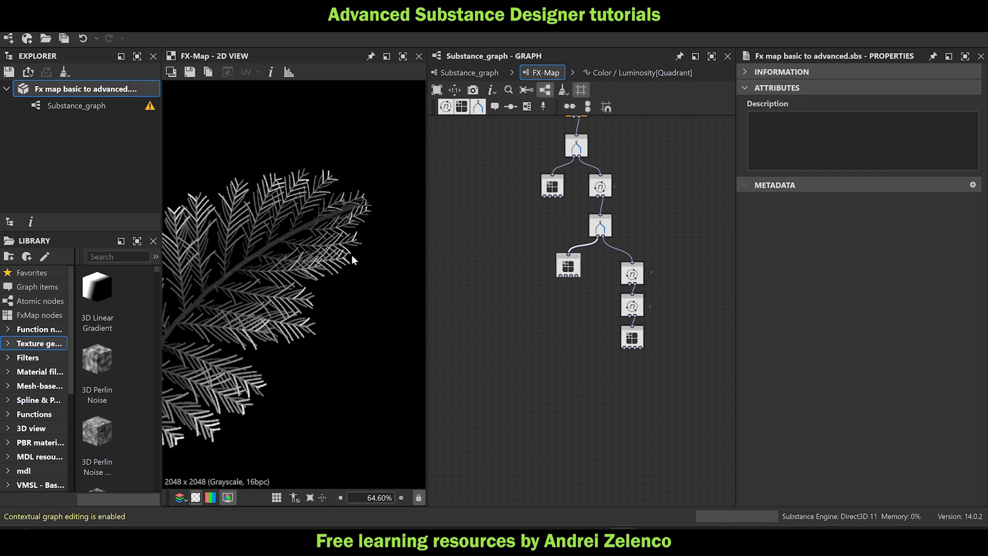
scroll(351, 254, down, 1)
scroll(557, 341, down, 1)
scroll(338, 265, down, 1)
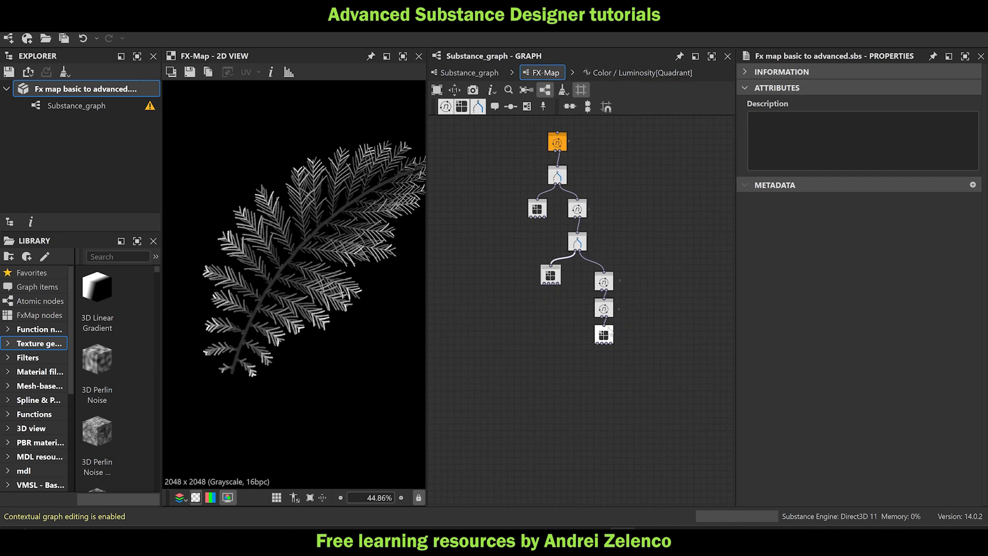
Insert a Switch node after the lowest Iterate node, connect its left output to the last Quadrant, and save the package.
drag(609, 332, 582, 352)
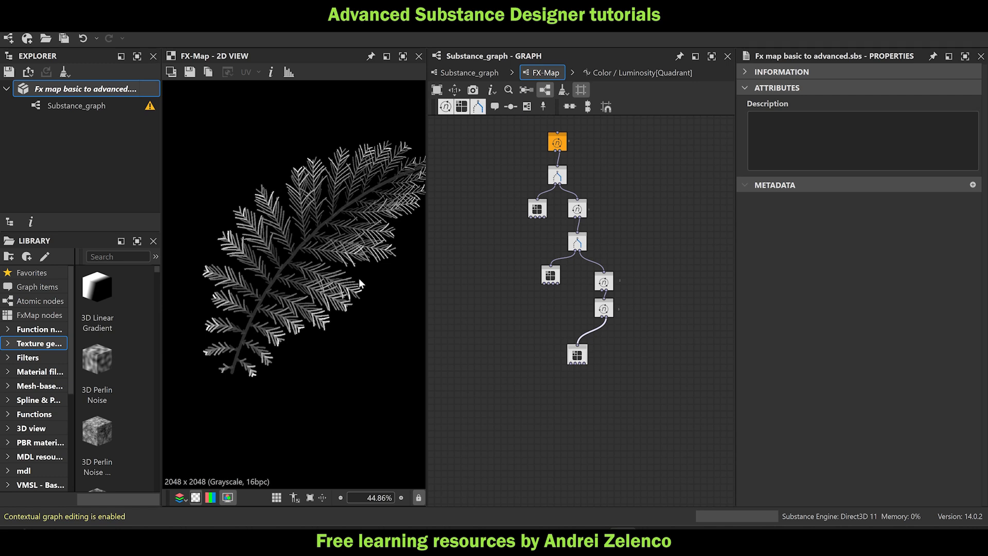
scroll(606, 341, up, 3)
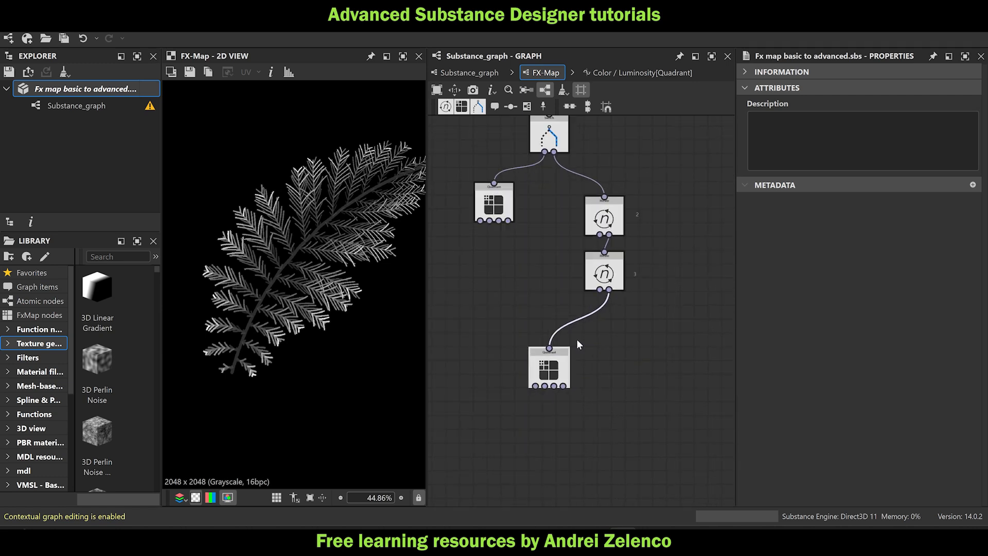
key(space)
text(sw)
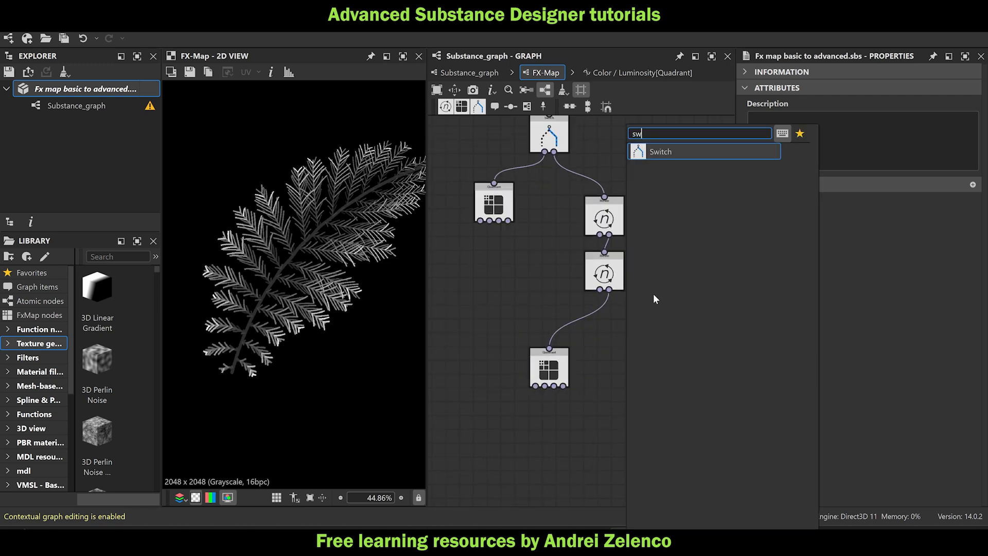
click(675, 150)
drag(632, 333, 632, 335)
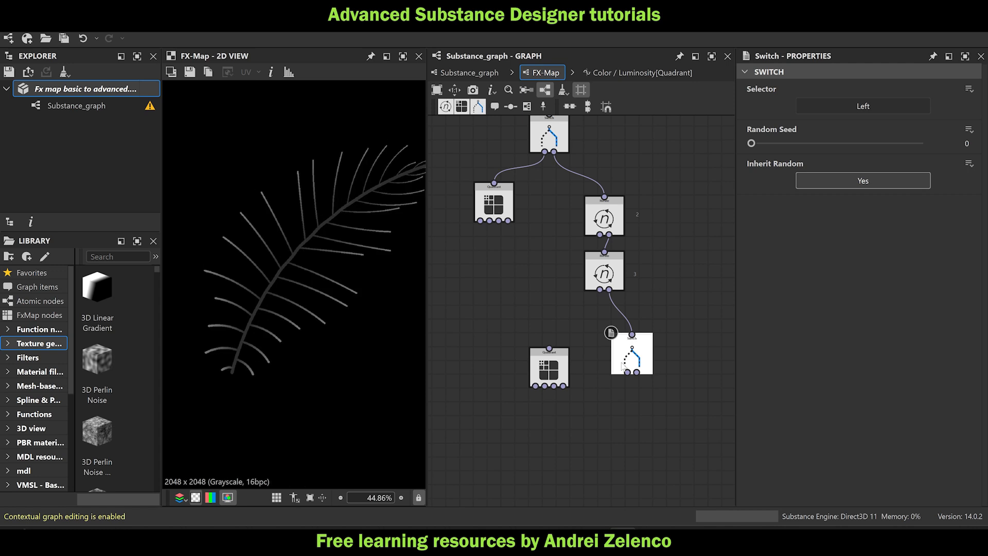
drag(627, 372, 563, 393)
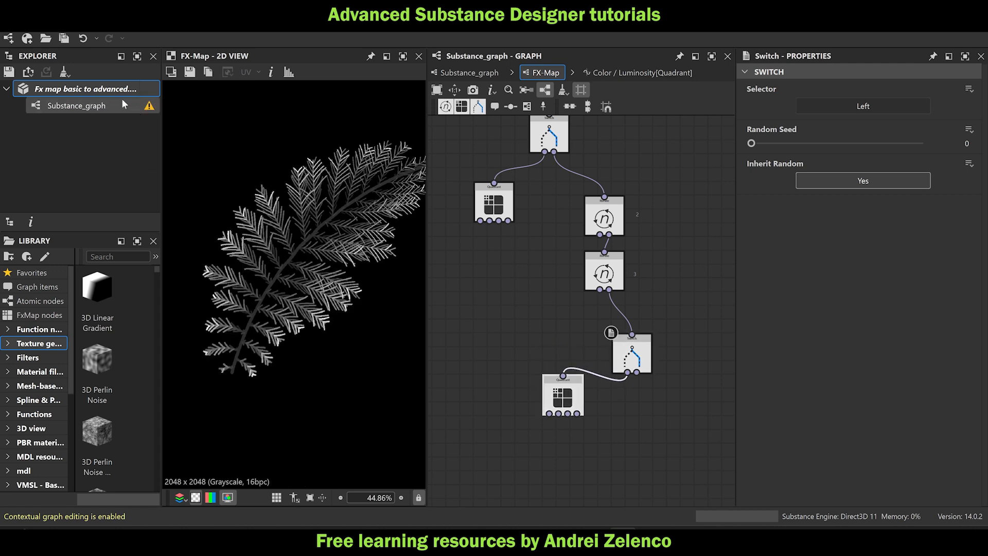
click(112, 89)
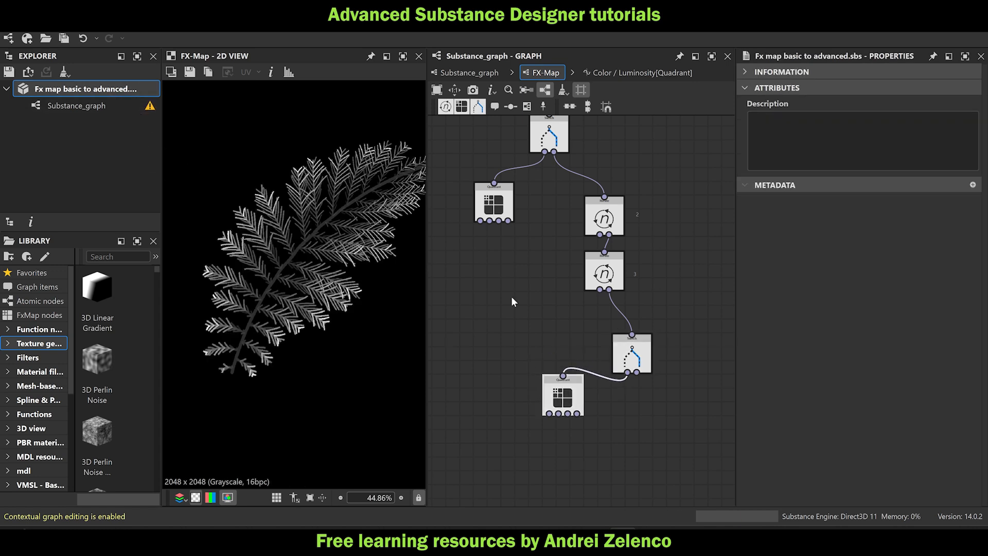
Align the new Switch under the lowest Iterate node, tidy the Quadrant's position beneath it, and save the package.
drag(632, 355, 604, 327)
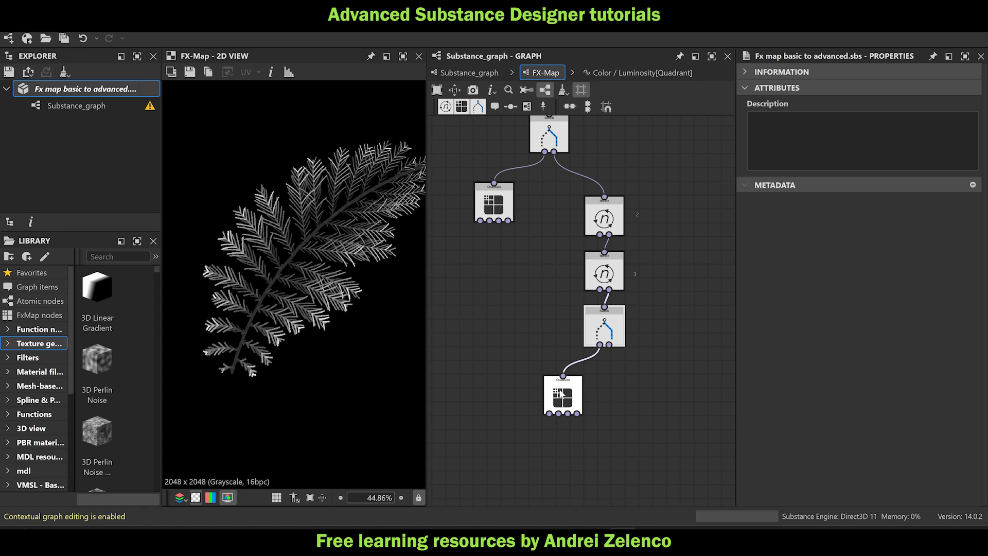
drag(561, 394, 574, 380)
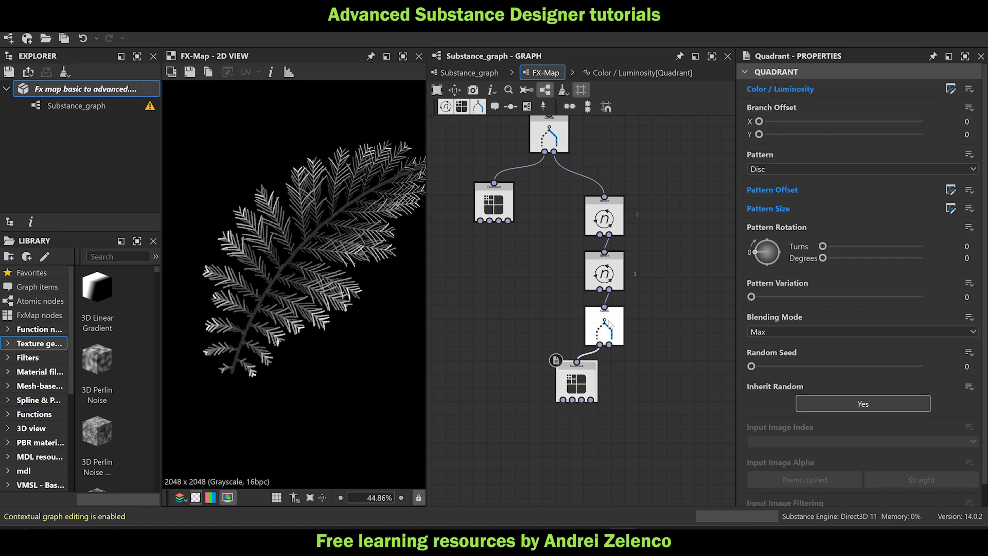
click(84, 89)
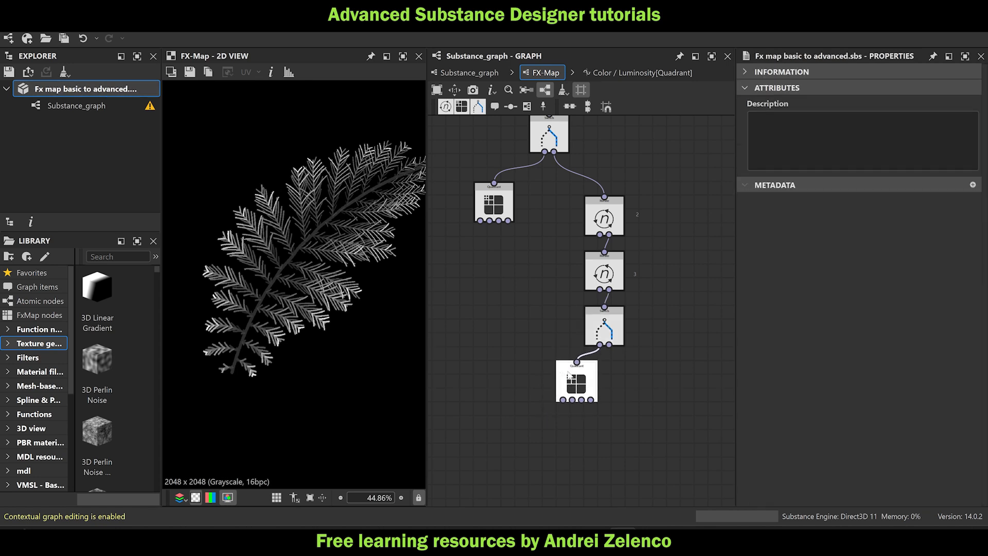
Inspect the Color / Luminosity function of the Quadrant below the Switch and return to the FX-Map graph.
click(580, 385)
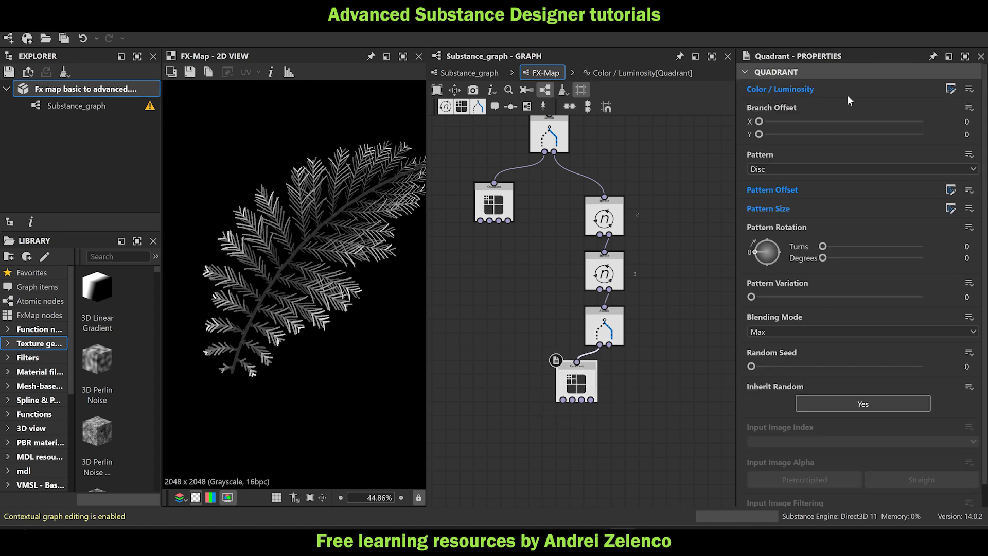
click(951, 89)
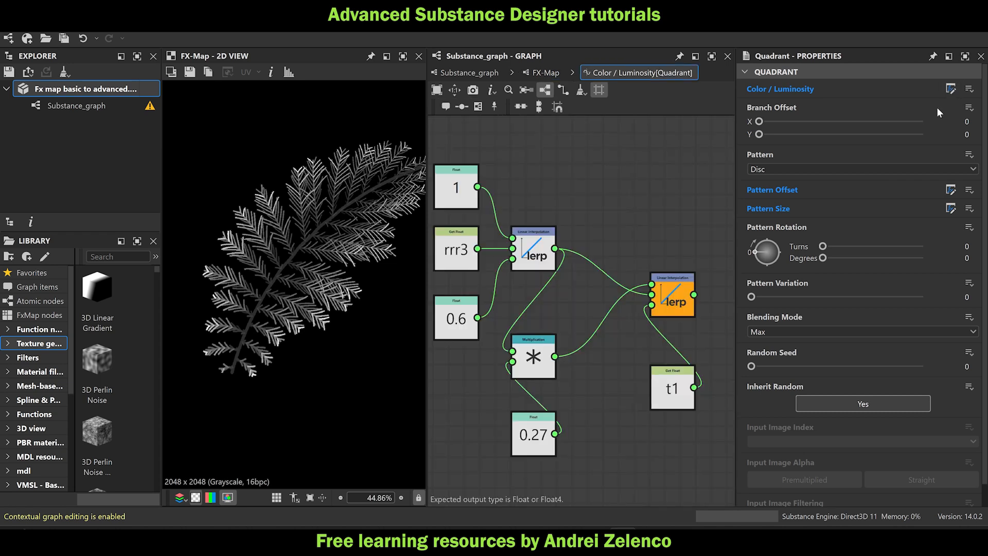
click(542, 73)
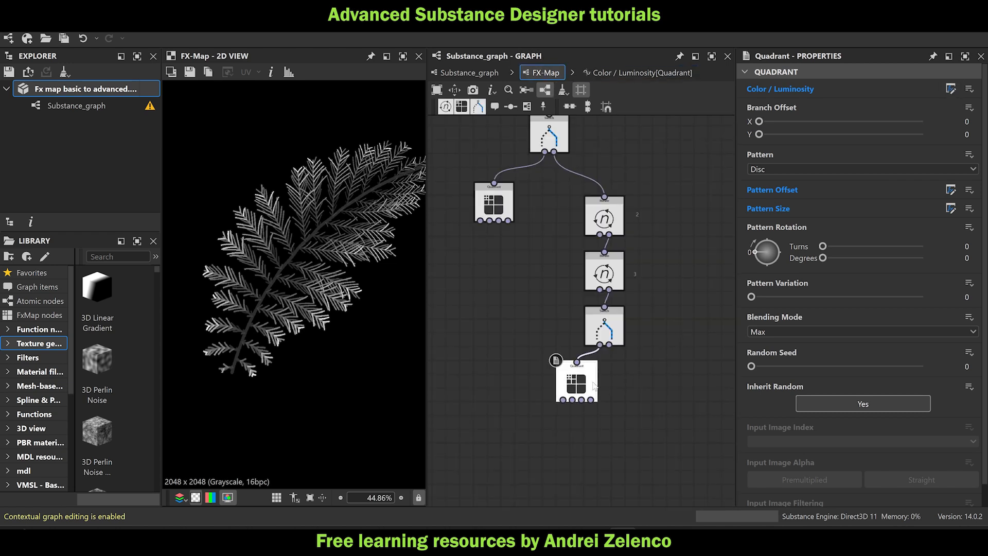
click(604, 326)
click(573, 378)
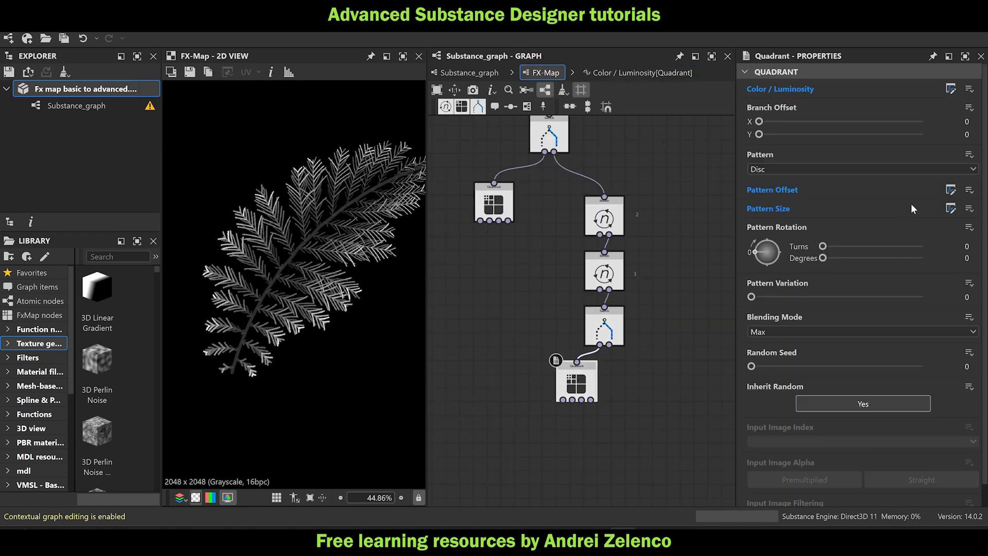
Copy the whole node network from the last Quadrant's Pattern Offset function and return to the new Switch.
click(951, 190)
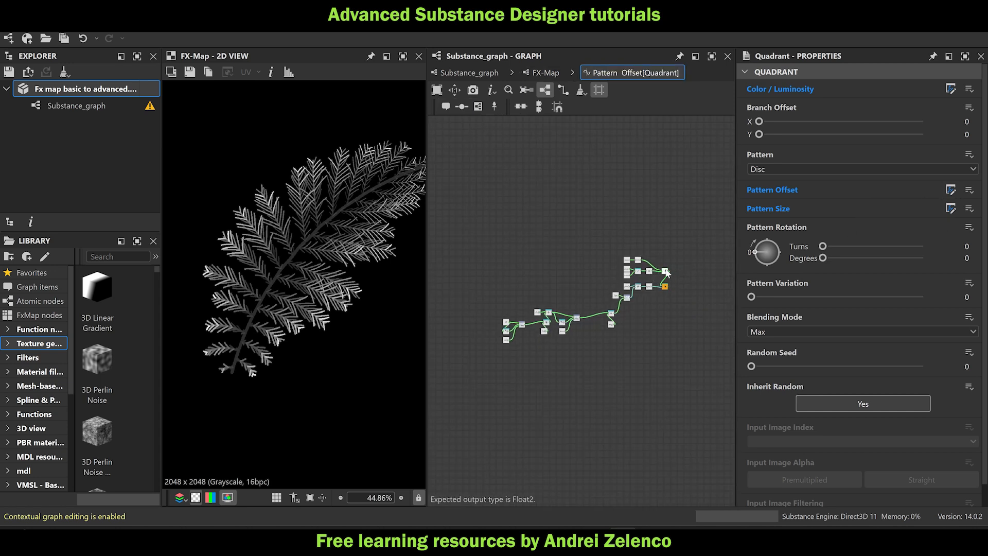
middle_drag(456, 397, 519, 391)
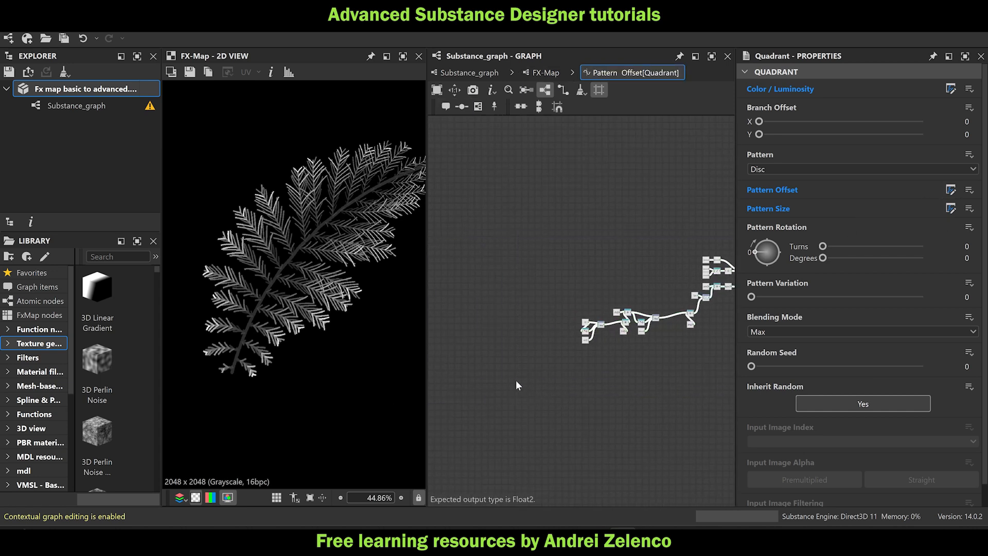
click(537, 72)
click(604, 325)
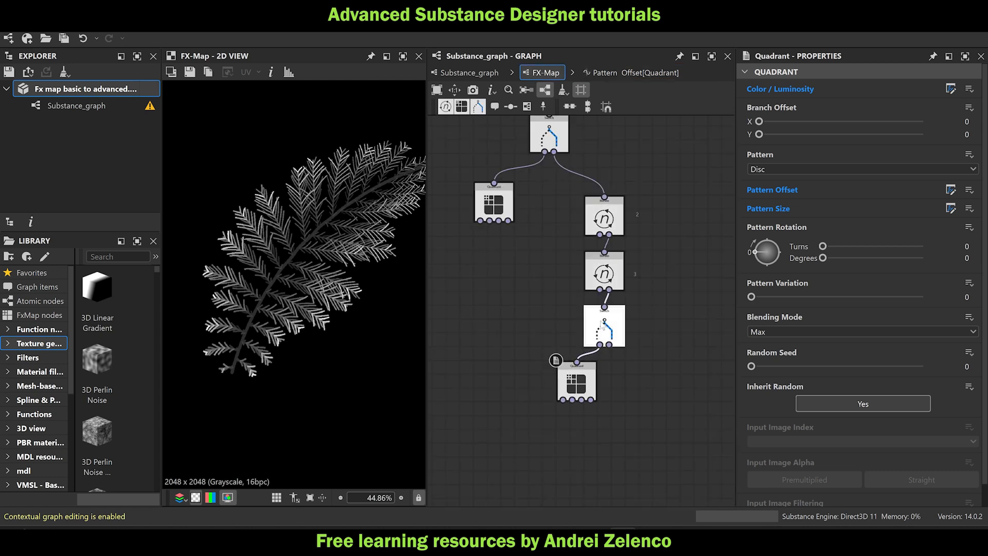
Create an empty function for the Switch's Selector and paste the copied Pattern Offset nodes into it.
click(967, 89)
click(950, 107)
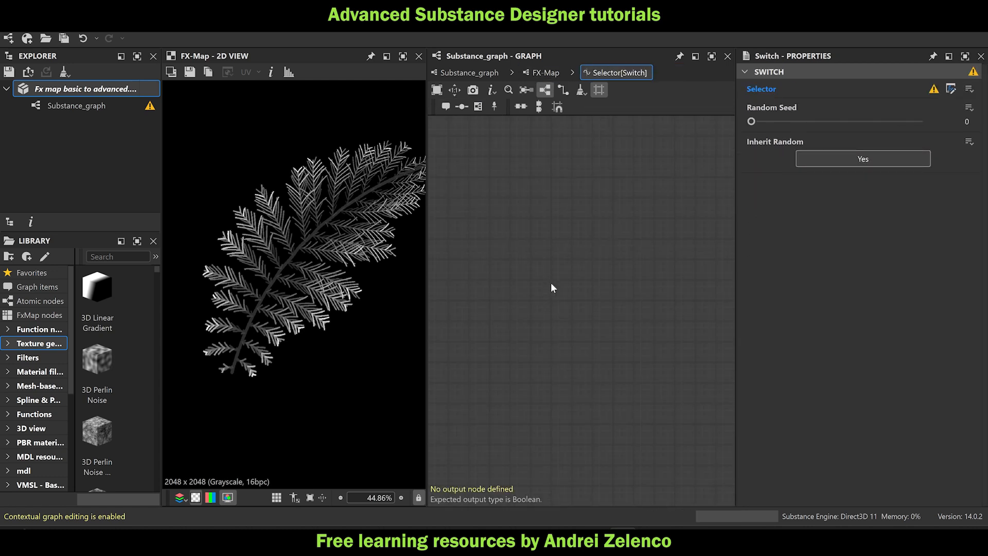
key(ctrl+v)
scroll(550, 283, down, 5)
middle_drag(647, 313, 533, 313)
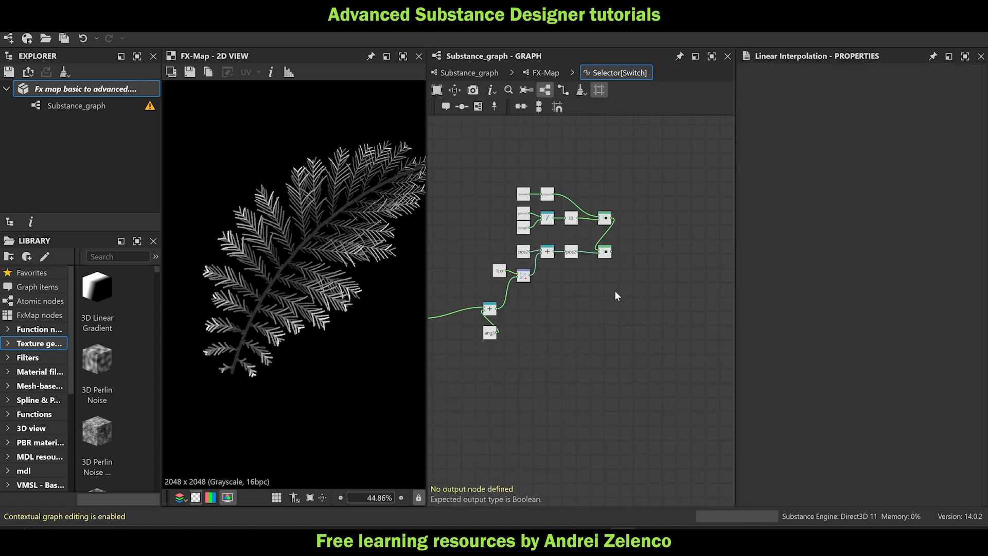
Add a Sequence node and connect the existing final Sequence's output to its first input.
key(space)
text(seq)
click(665, 150)
scroll(610, 251, up, 3)
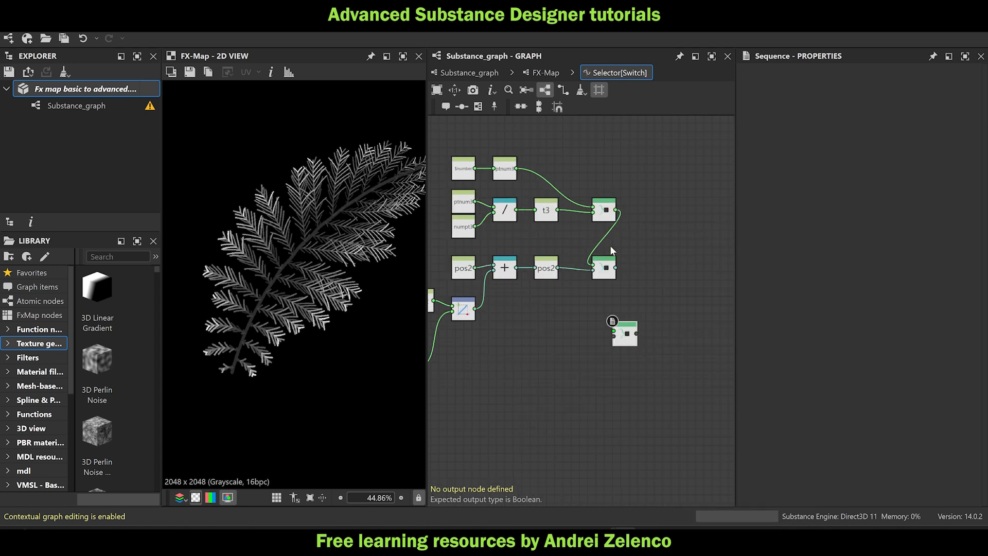
drag(618, 271, 612, 421)
Add a Boolean node set to False, wired into the new Sequence's second input, and line it up beside that node.
key(space)
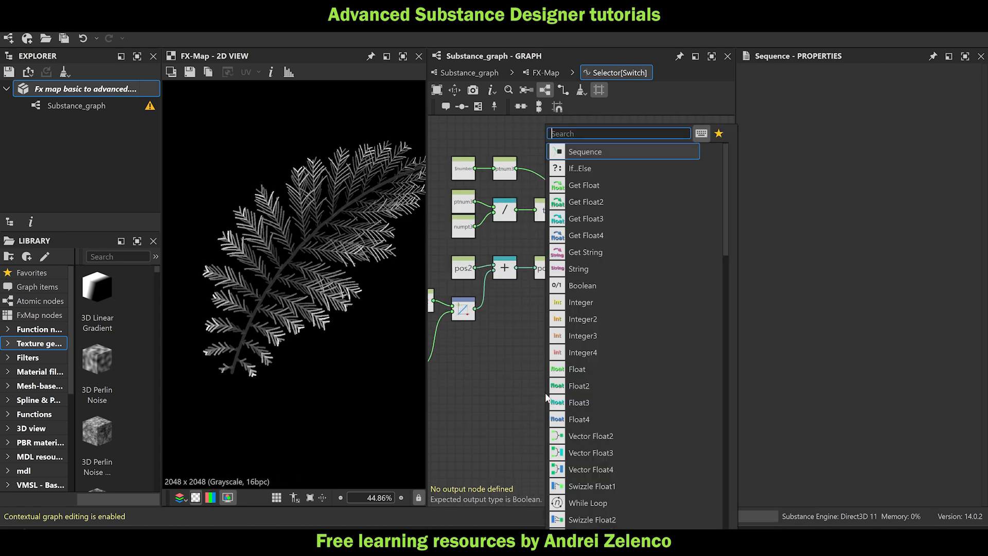
text(boo)
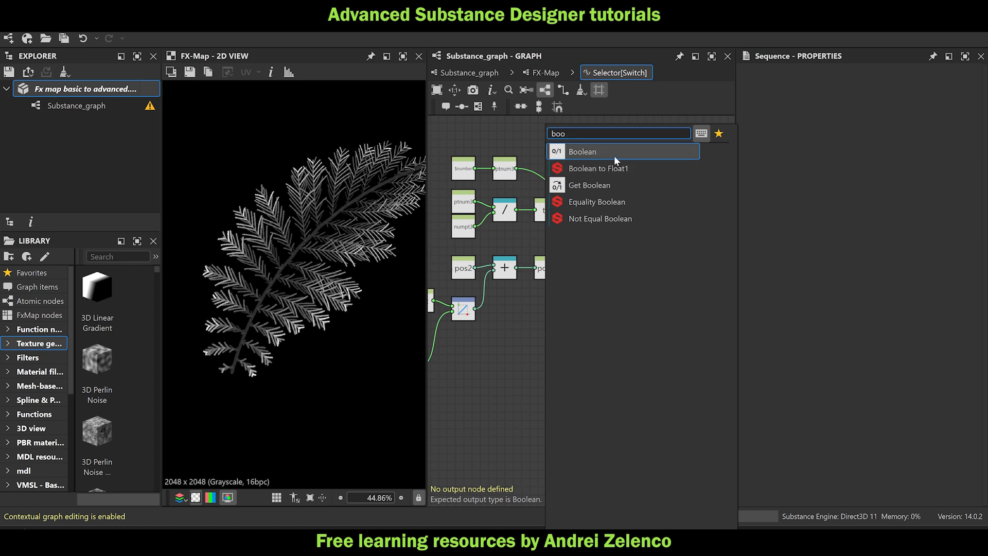
click(613, 153)
drag(622, 445, 629, 445)
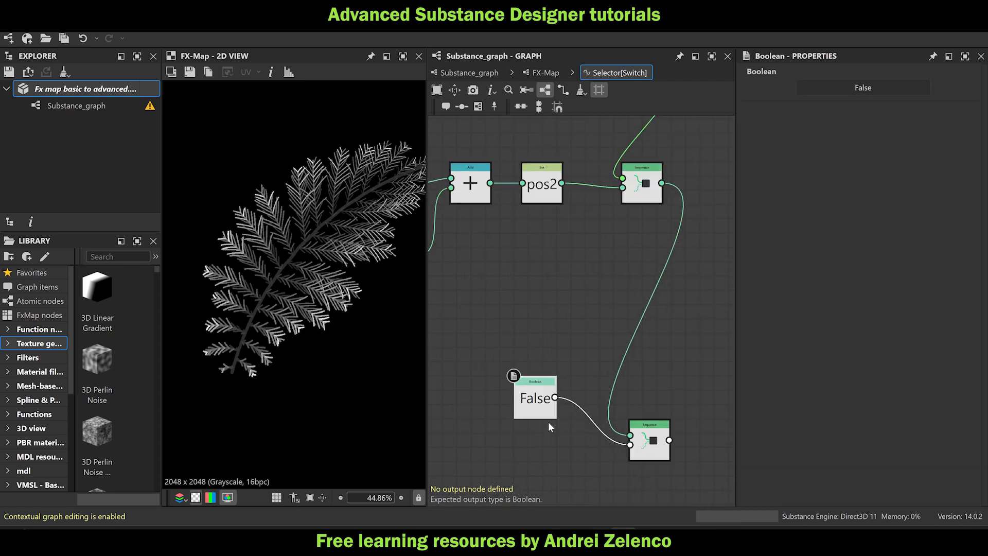
drag(542, 403, 550, 447)
Set the new Sequence as the output node of the Selector function and check the resulting pattern.
click(650, 438)
right_click(651, 441)
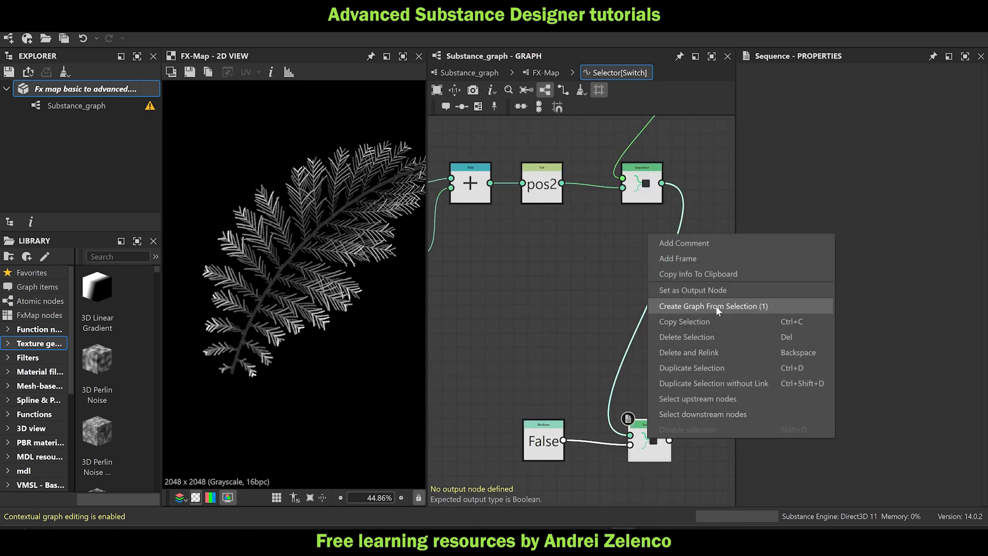
click(714, 290)
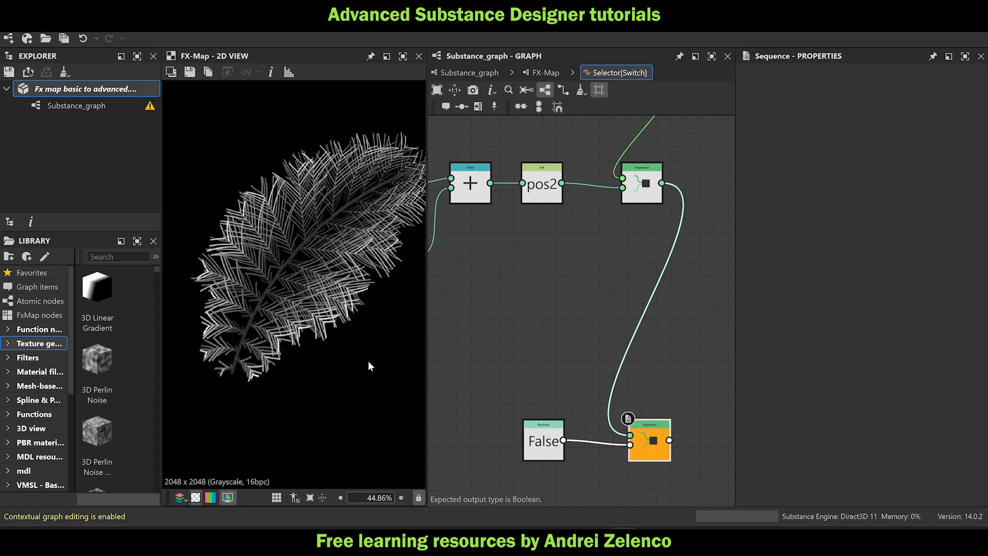
scroll(370, 289, down, 2)
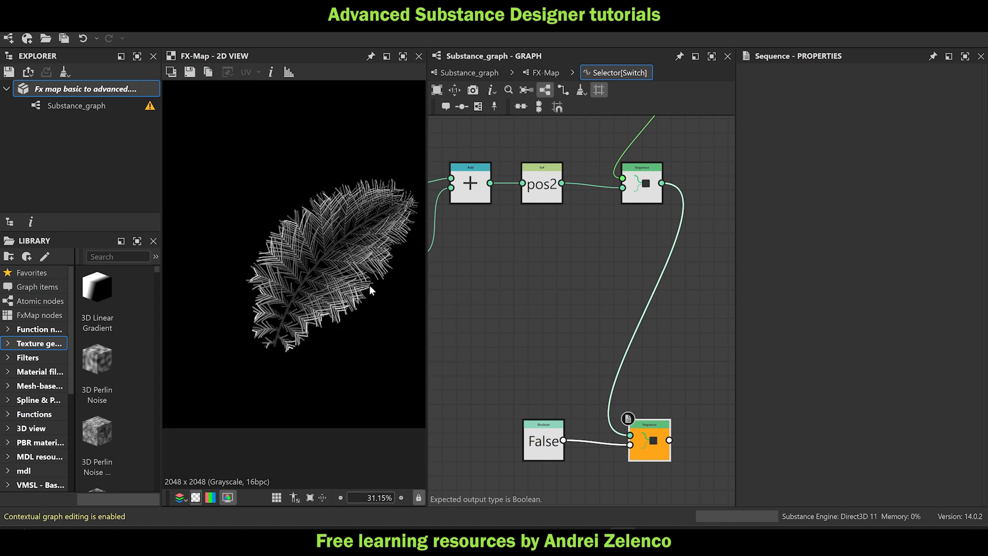
Set the pos2 Get Float2 node as the output of the last Quadrant's Pattern Offset function.
click(541, 73)
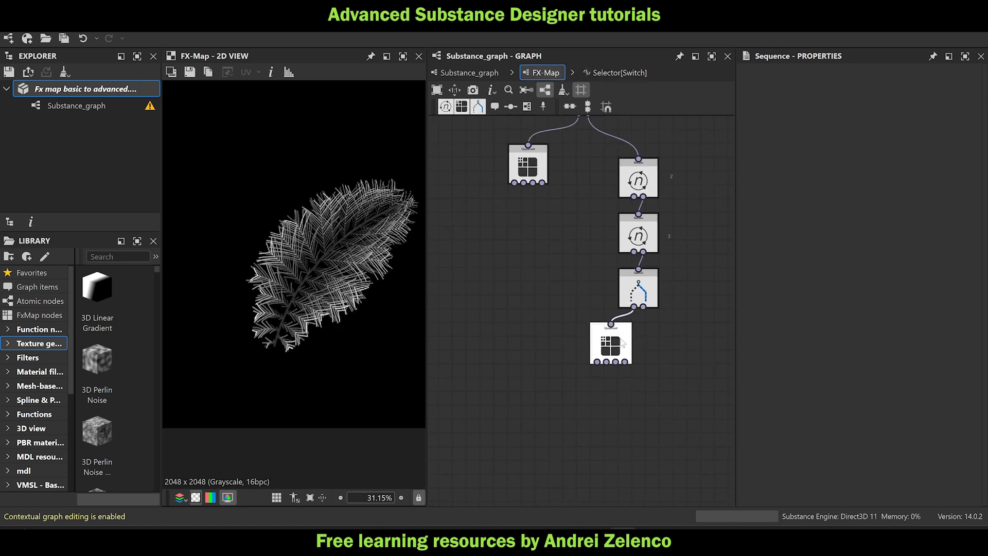
click(621, 343)
click(950, 190)
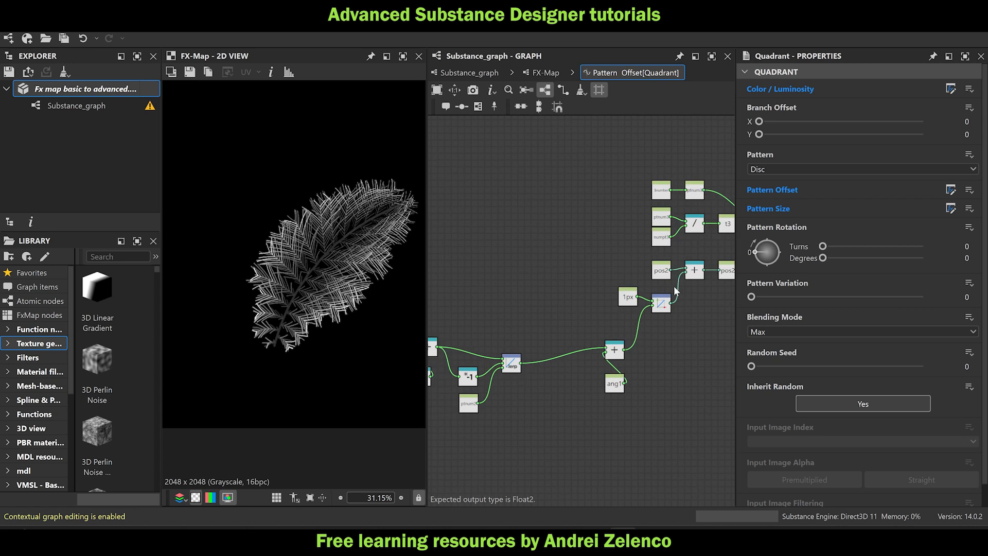
click(662, 269)
right_click(664, 267)
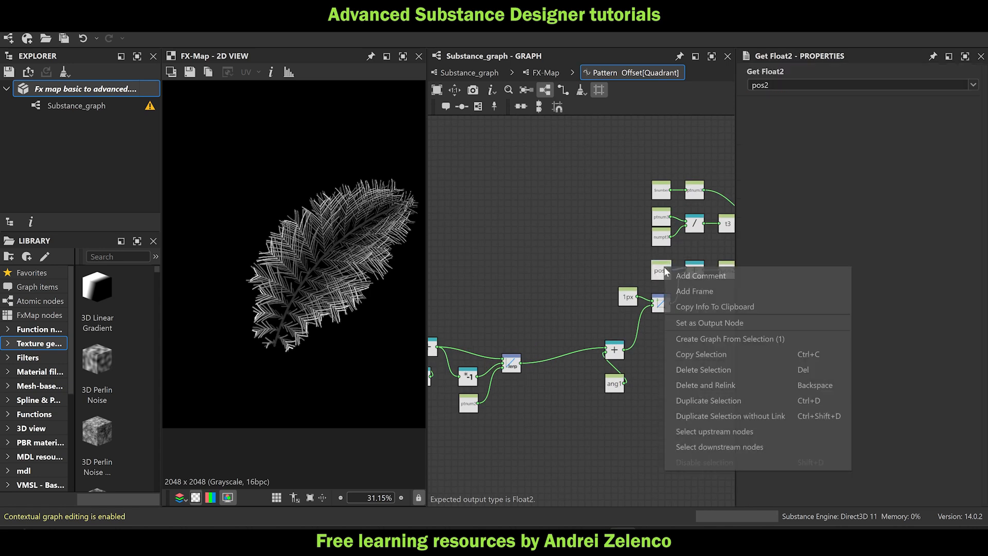
click(694, 322)
key(f)
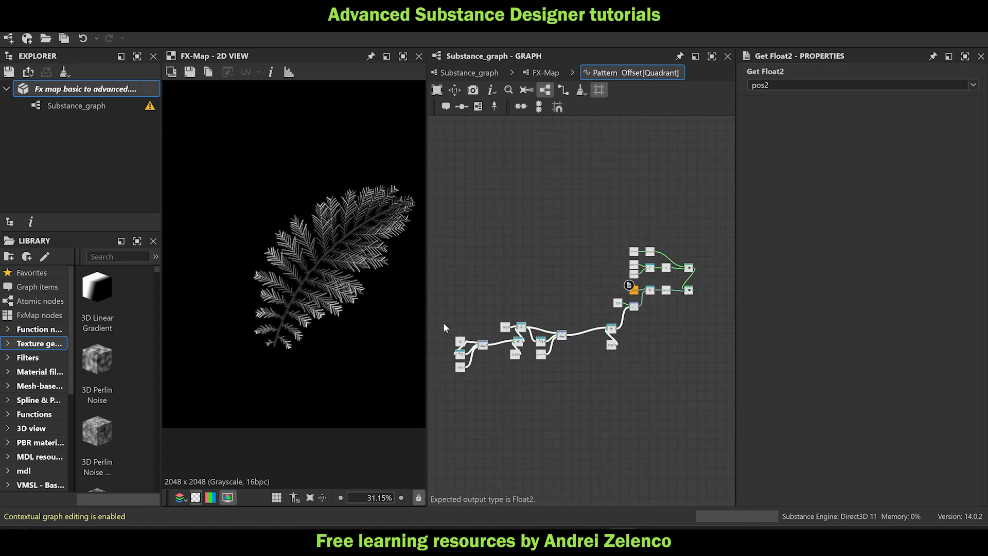
Delete every node except the pos2 output from the Pattern Offset function, return to the FX-Map graph, and save the package.
key(Delete)
drag(698, 326, 639, 238)
key(Delete)
scroll(662, 318, up, 3)
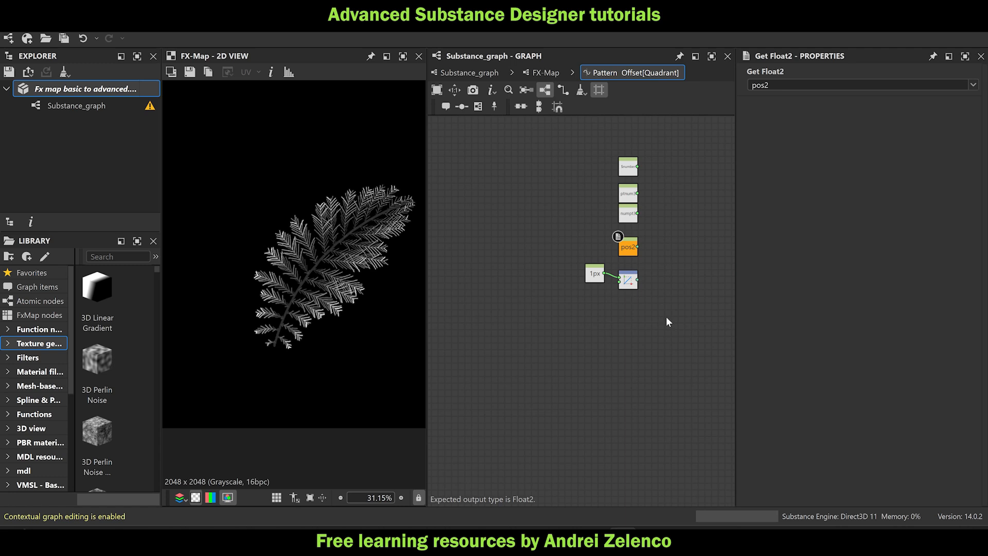
drag(668, 321, 586, 264)
key(Delete)
drag(662, 148, 585, 204)
key(Delete)
click(628, 213)
key(Delete)
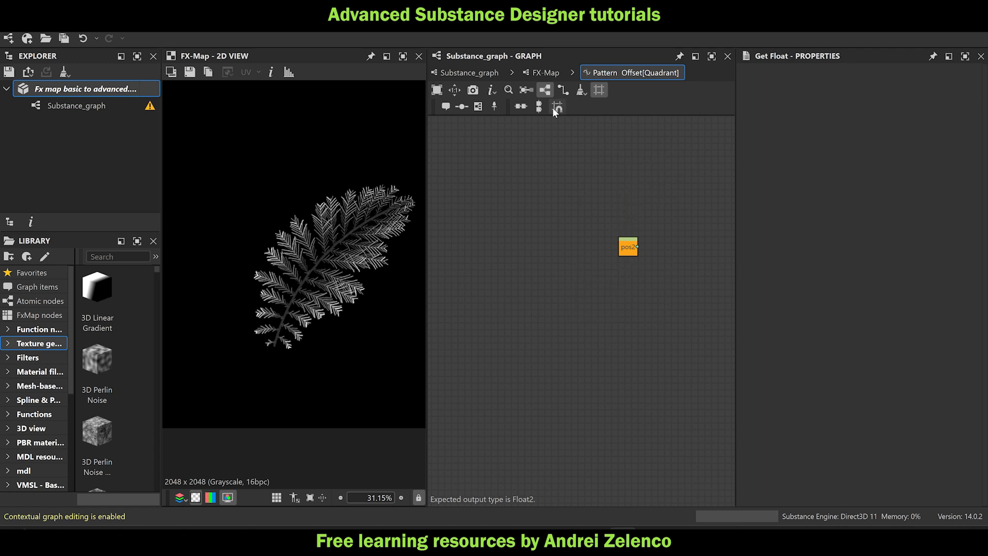
click(543, 73)
click(66, 89)
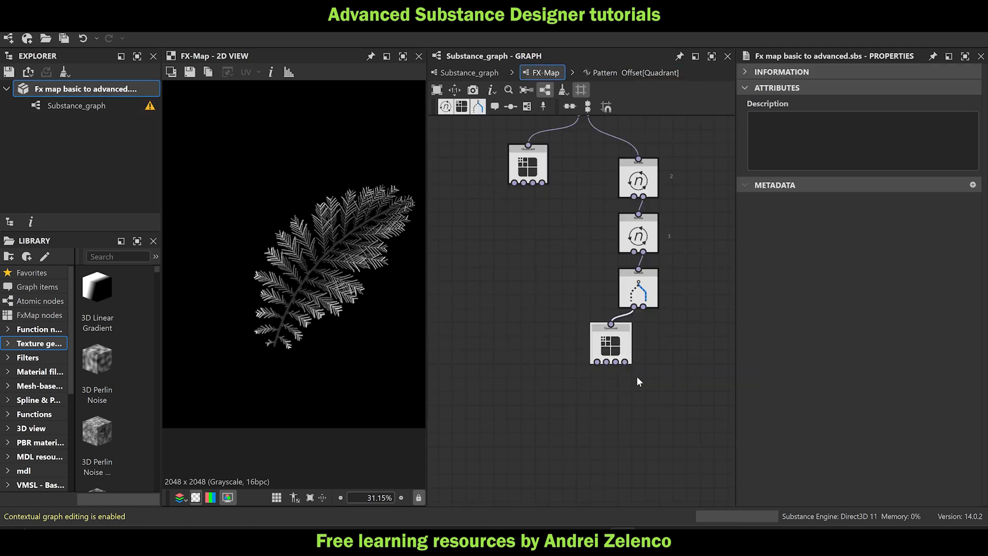
Open the Switch's Selector function and examine the nodes that calculate the angle and position.
scroll(625, 362, up, 2)
click(645, 260)
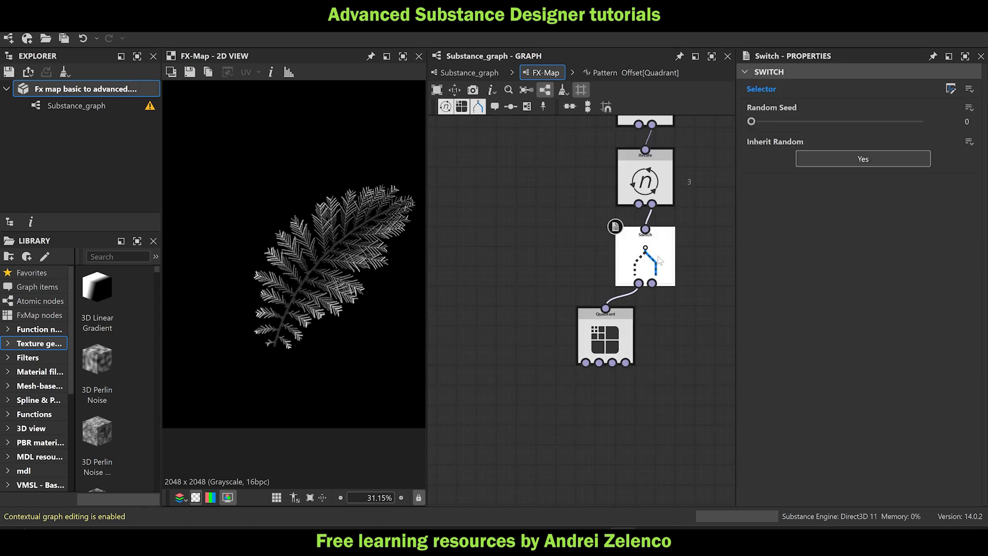
click(950, 88)
scroll(615, 347, up, 3)
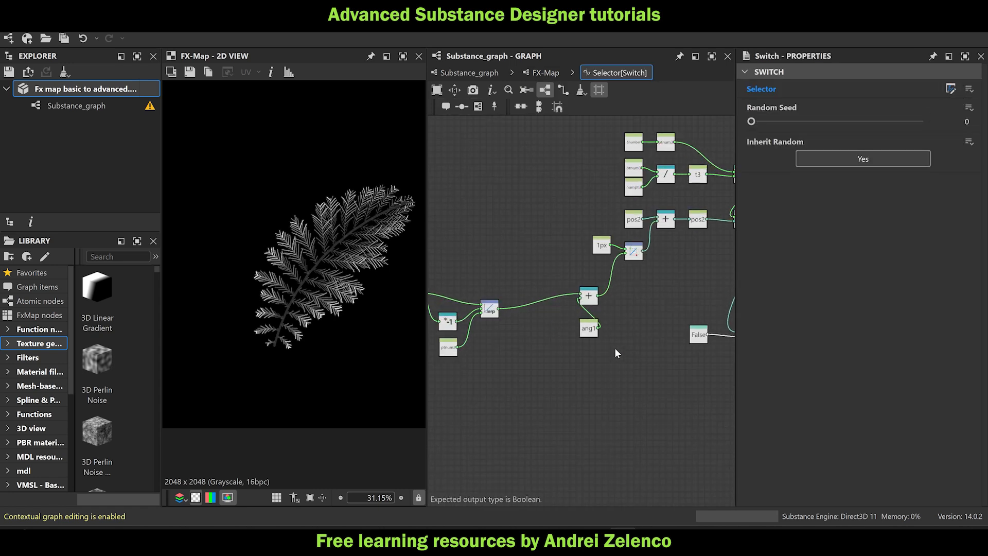
drag(602, 300, 571, 289)
middle_drag(508, 360, 607, 314)
middle_drag(625, 231, 694, 226)
scroll(686, 225, down, 1)
drag(688, 221, 473, 326)
middle_drag(612, 311, 452, 333)
scroll(480, 286, up, 3)
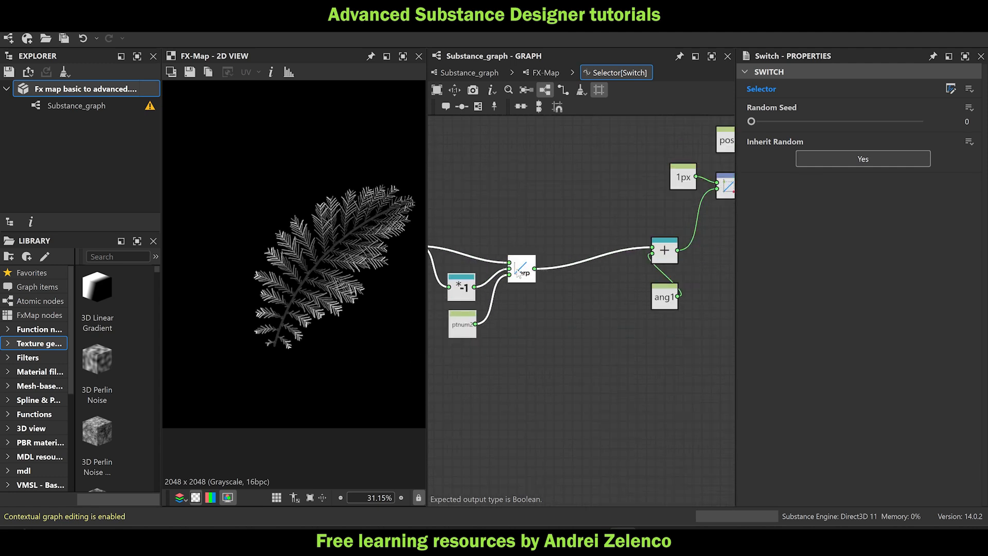
Move the Lerp node close to the Add node that combines it with ang1 in the Selector function.
drag(517, 268, 607, 250)
drag(722, 331, 654, 251)
click(651, 339)
middle_drag(726, 257, 588, 273)
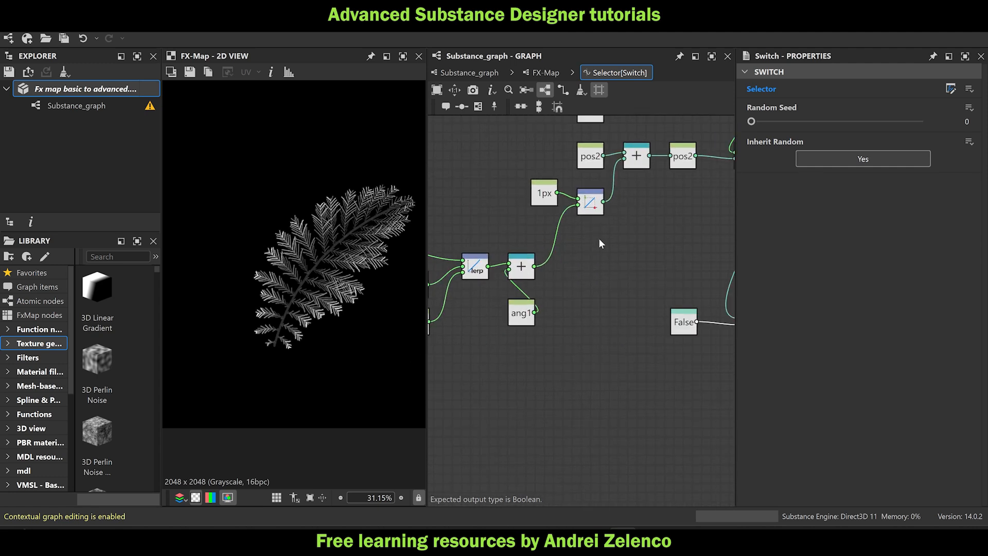
Add a Set node fed by the angle's Add node and name its variable ang2.
key(space)
text(set)
click(669, 152)
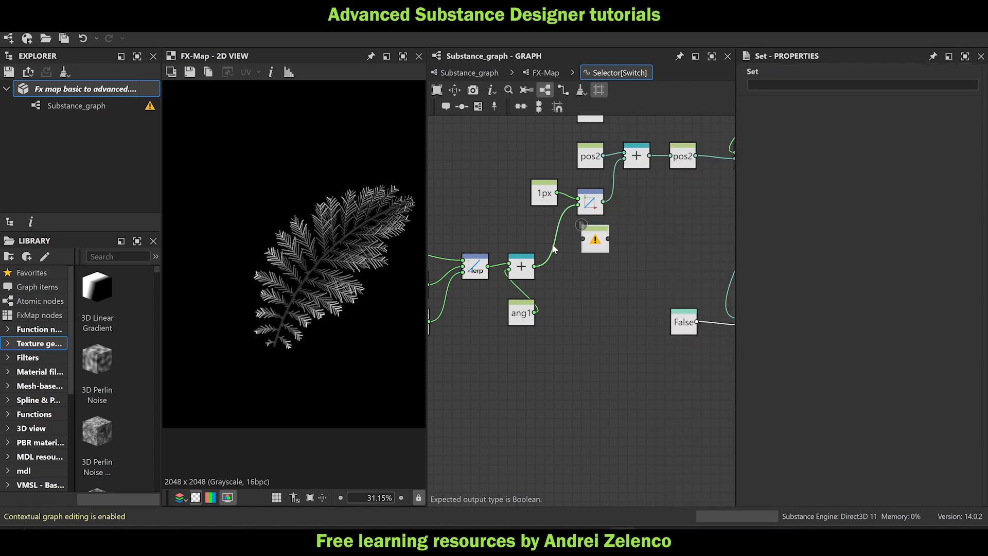
drag(535, 266, 642, 254)
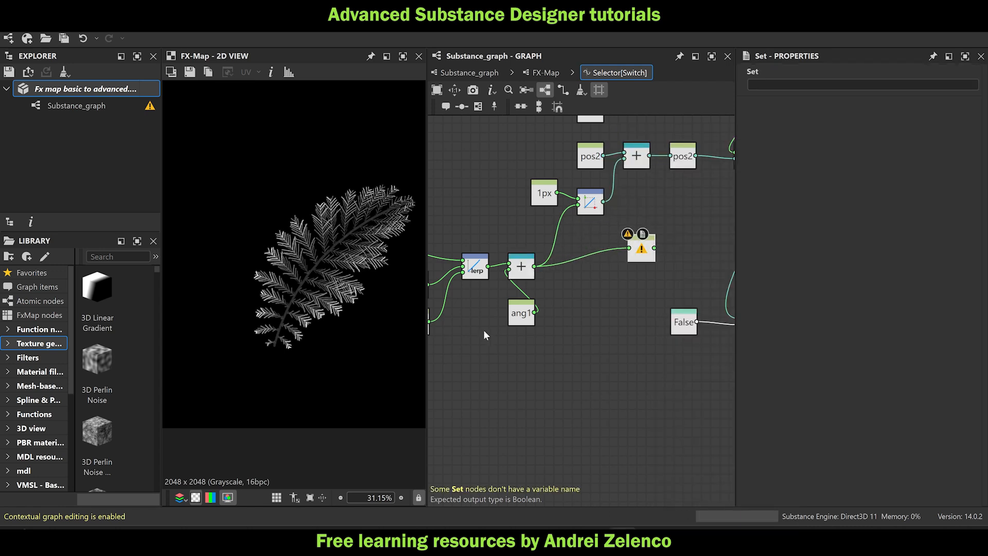
click(521, 321)
click(641, 253)
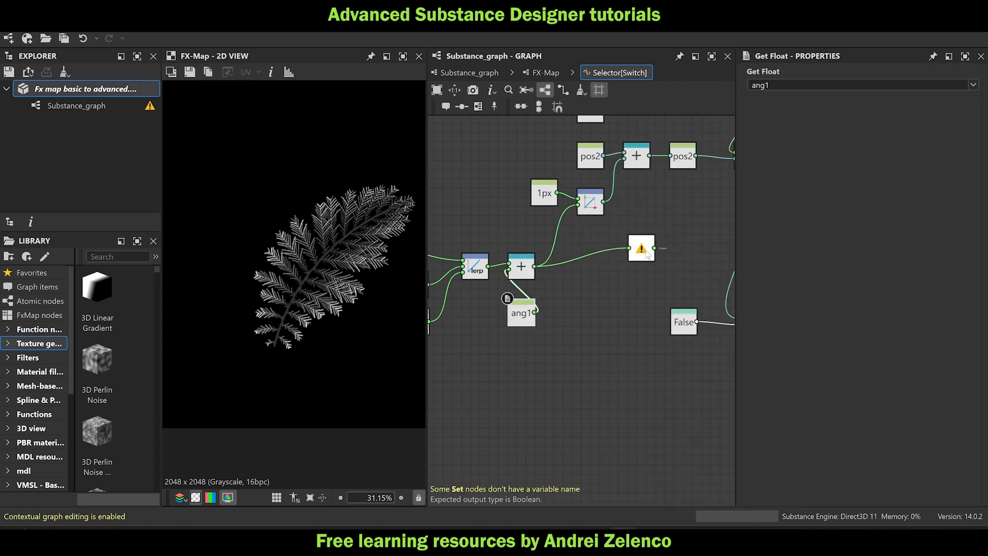
click(777, 85)
text(ang2)
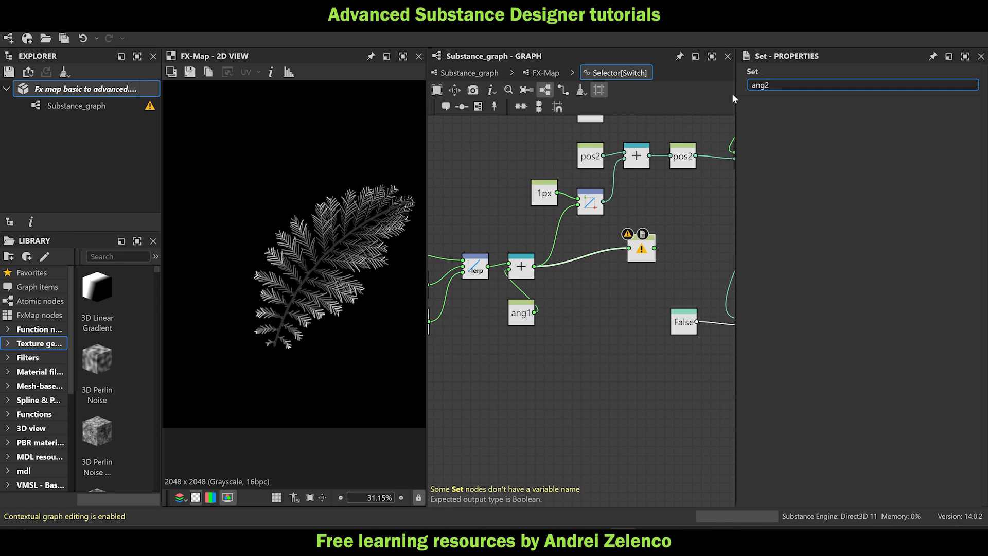
key(Return)
Add a Sequence node that chains the pos2 Sequence and the ang2 Set node into the output Sequence, and align it with ang2.
middle_drag(657, 269, 519, 245)
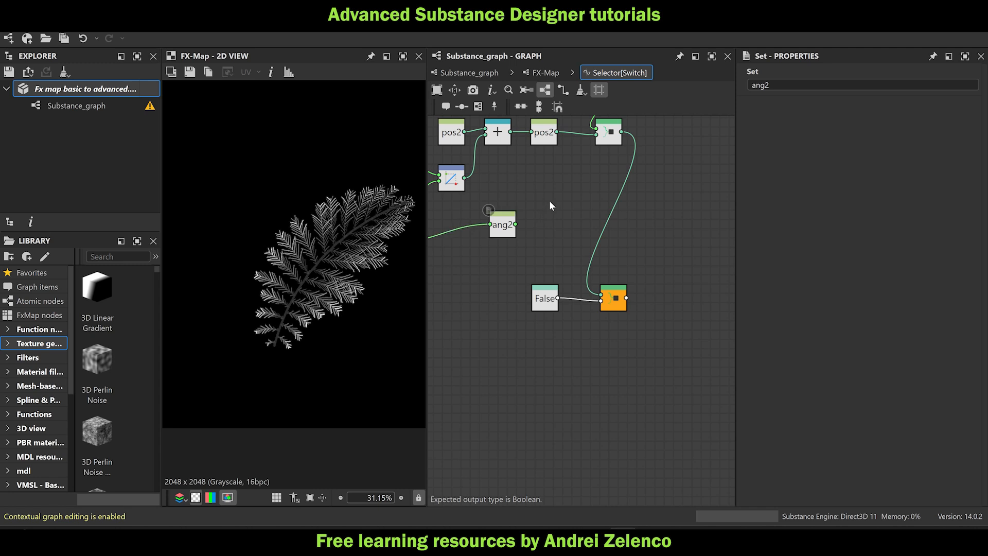
key(space)
text(seq)
key(Return)
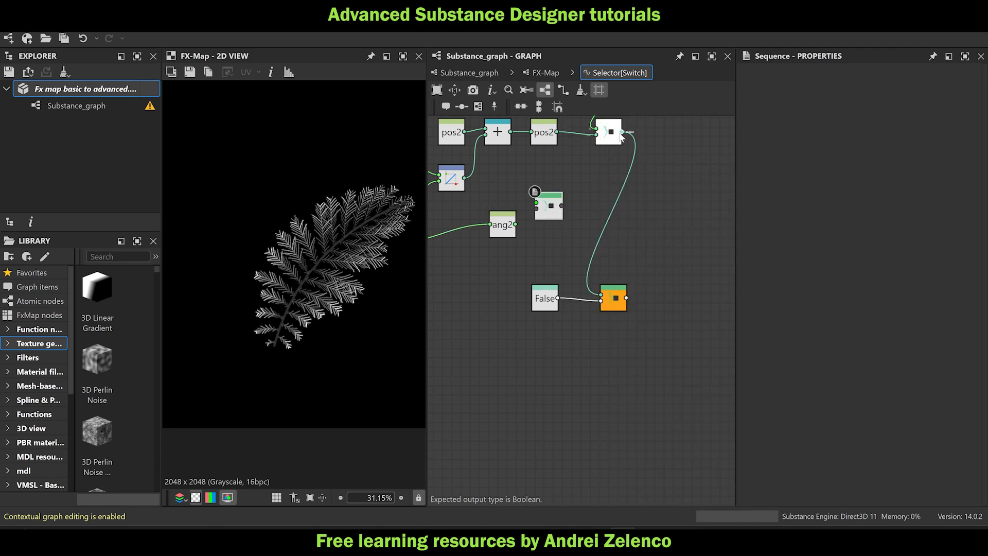
drag(563, 181, 600, 296)
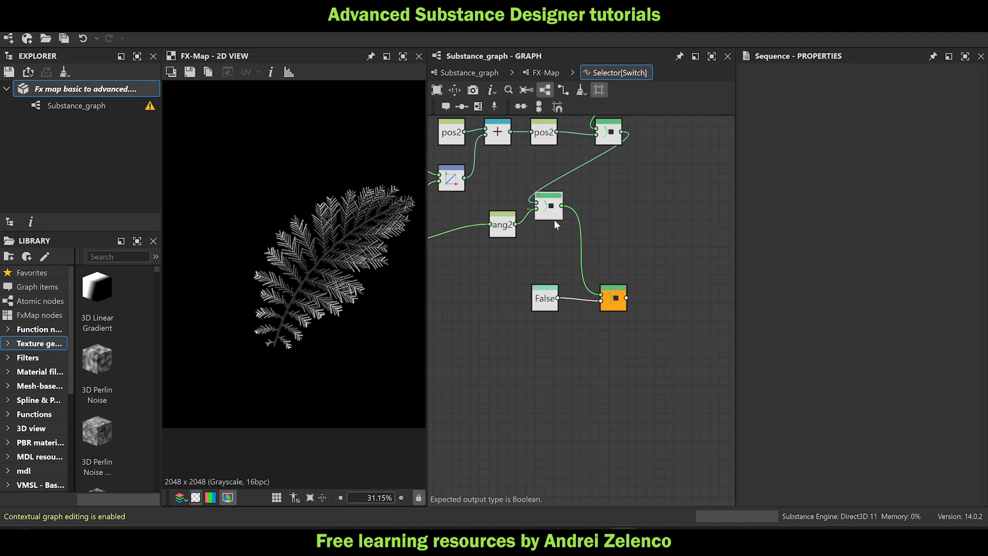
drag(552, 210, 606, 229)
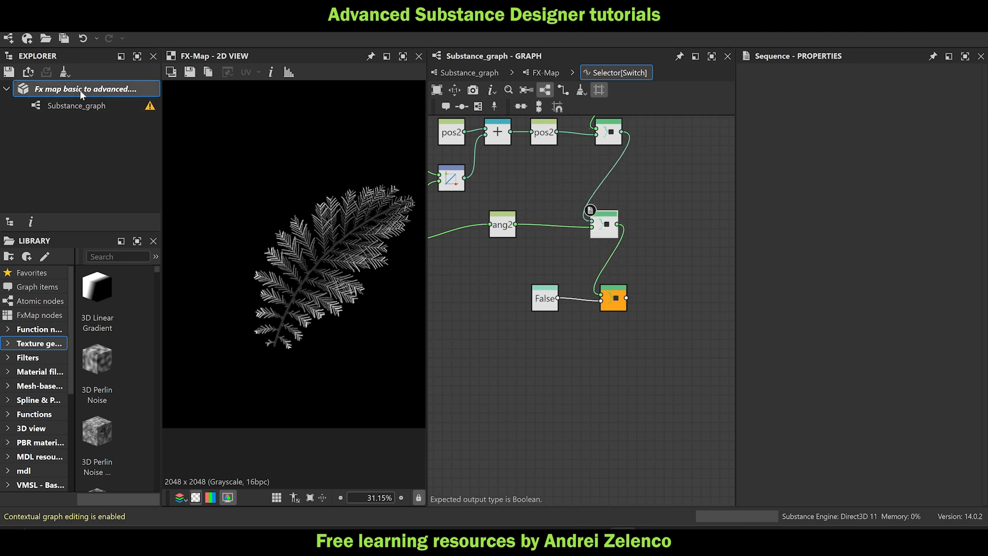
Move the False and output Sequence nodes further below the ang2 row and save the package.
drag(658, 375, 503, 277)
drag(548, 288, 534, 362)
scroll(517, 298, down, 2)
middle_drag(538, 302, 639, 289)
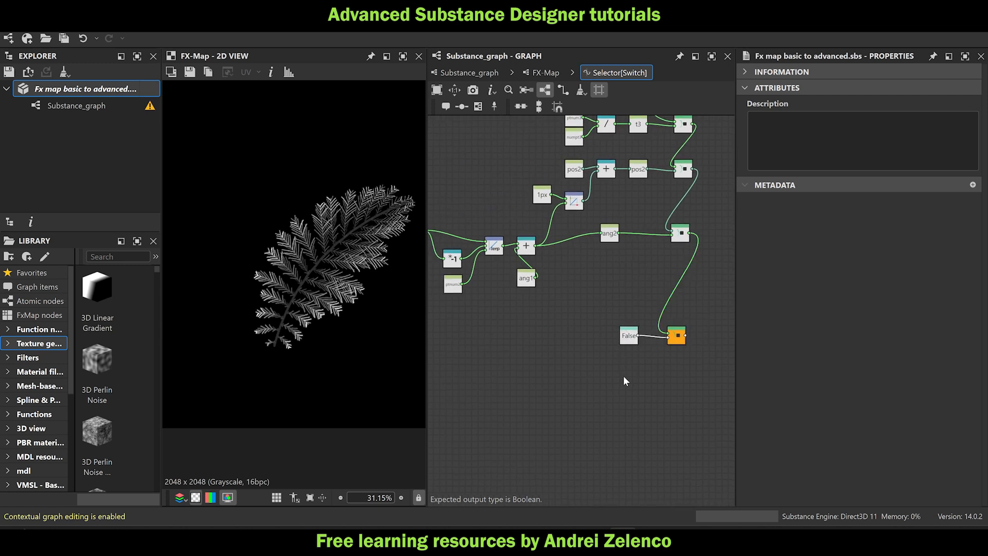
Return to the FX-Map graph, duplicate the last Quadrant, and connect the copy to the Switch's second output.
click(547, 72)
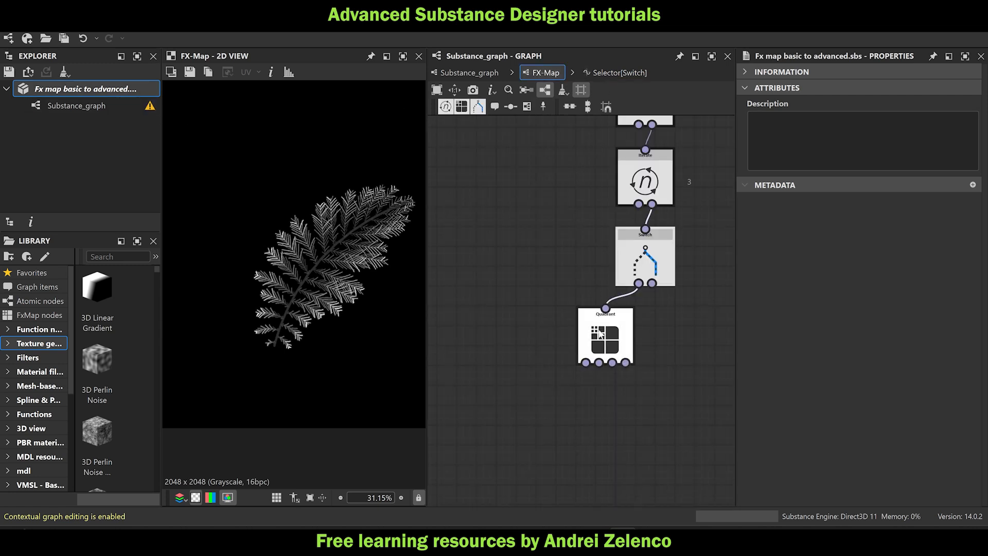
click(566, 250)
key(ctrl+d)
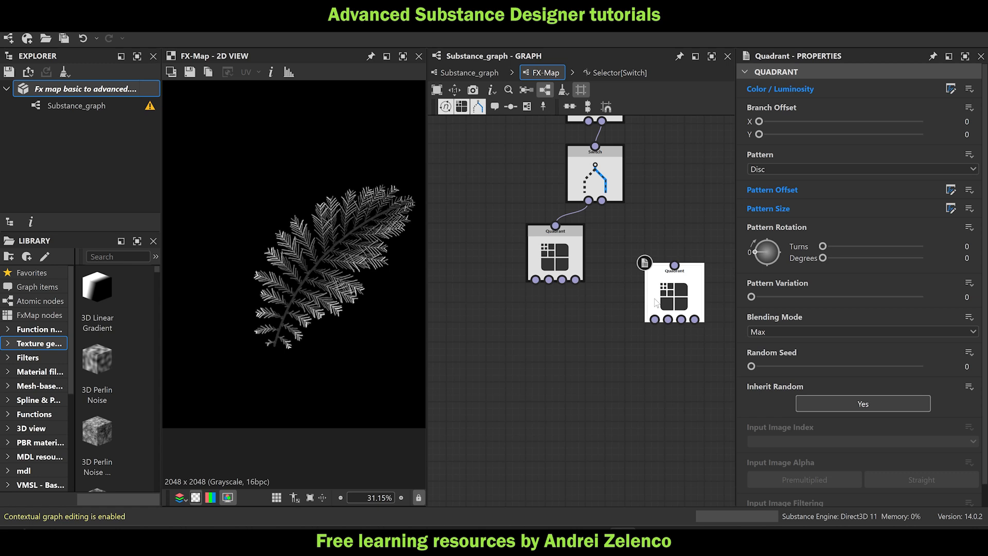
click(638, 261)
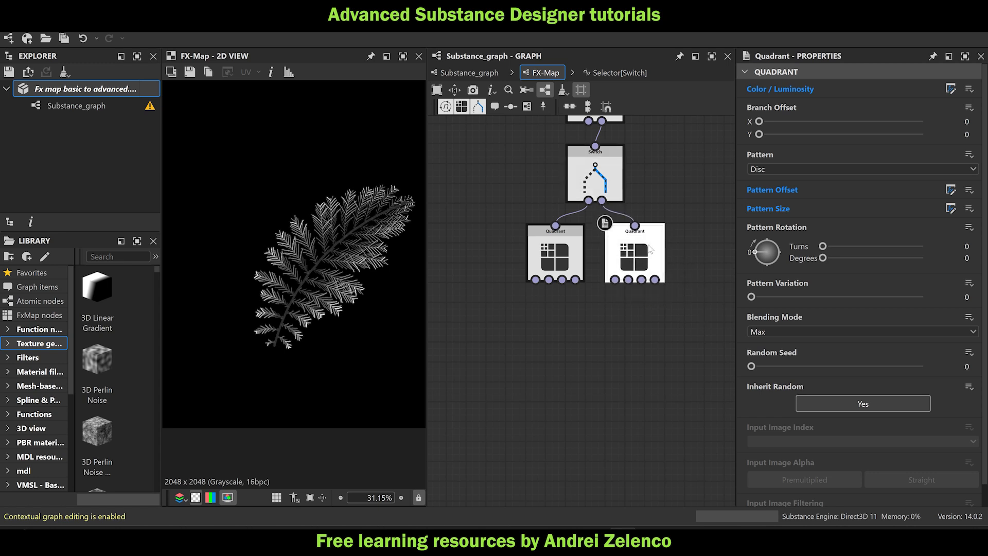
In the copied Quadrant's Pattern Size function, set the thickness1 multiplier to 5 with the Scalar Multiplication as output node.
click(950, 208)
scroll(628, 324, down, 3)
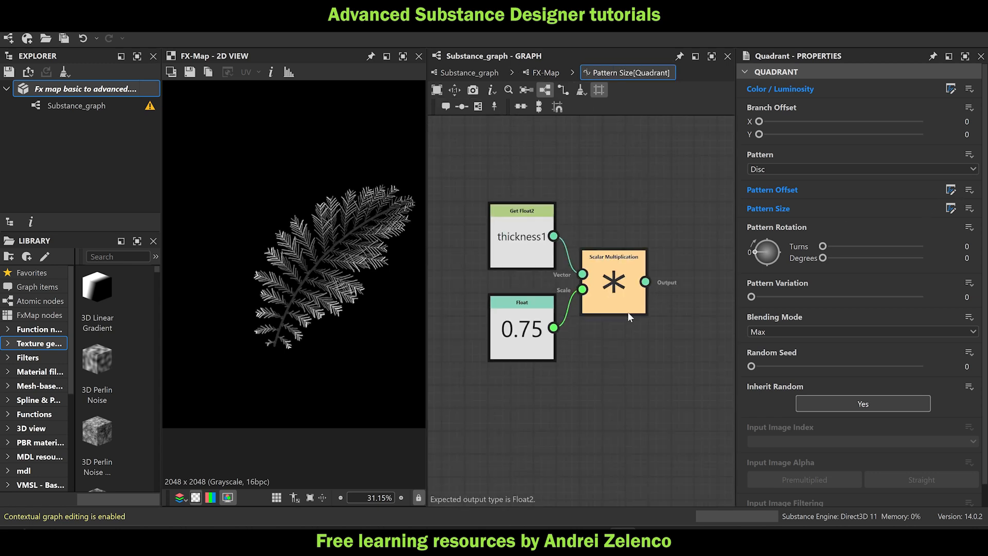
click(522, 330)
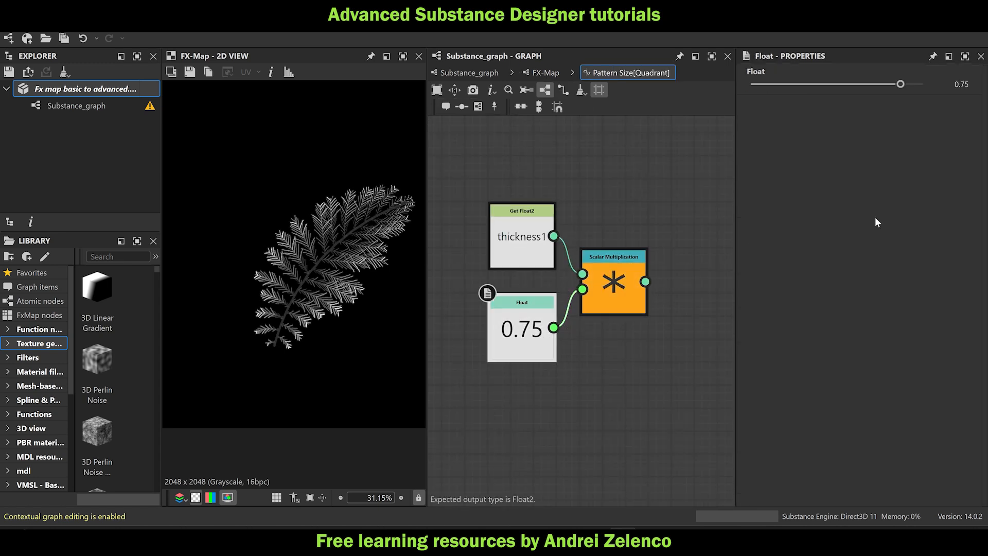
double_click(961, 84)
text(5)
key(Return)
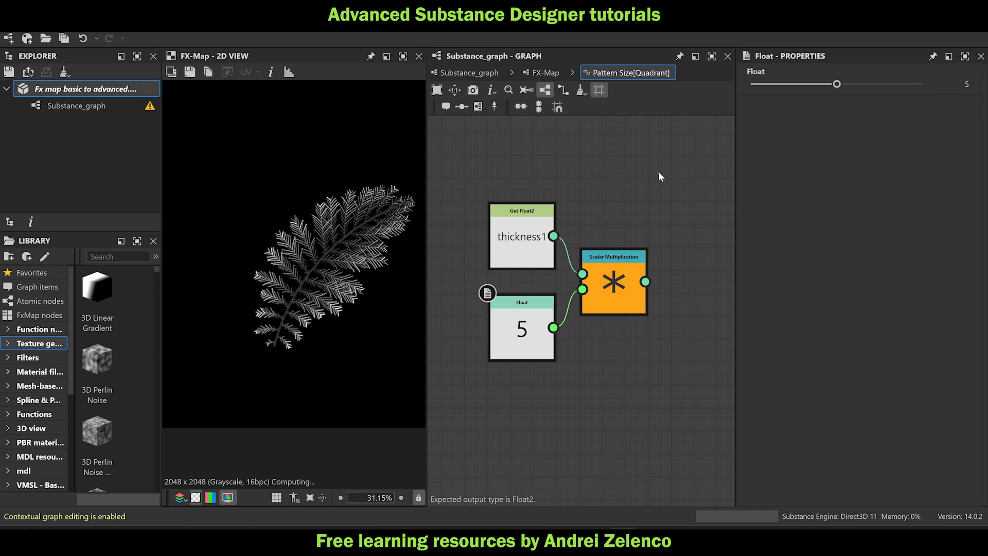
right_click(616, 278)
click(669, 250)
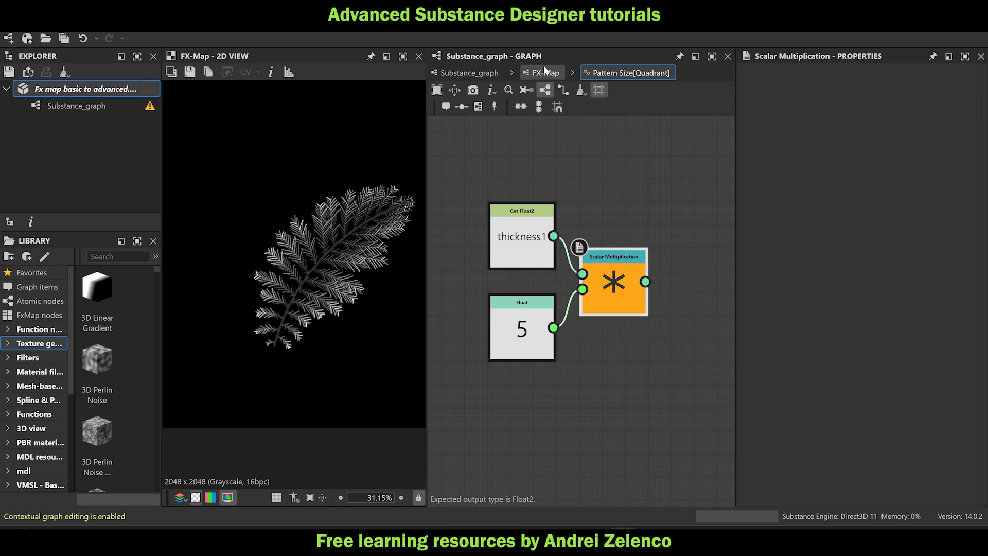
Return to the FX-Map graph, select the Switch, and examine the fern's branch tips up close.
click(545, 72)
click(649, 261)
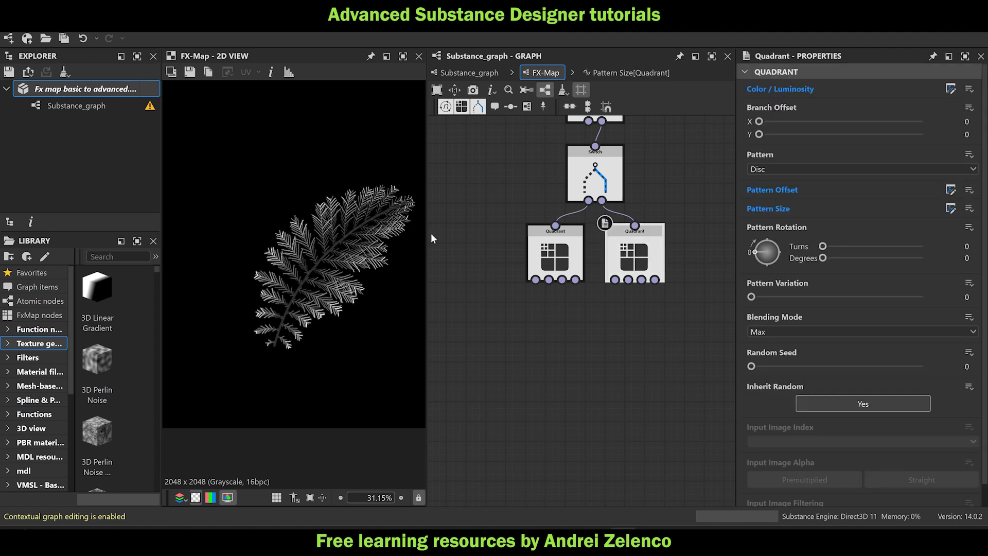
click(596, 175)
scroll(292, 193, up, 3)
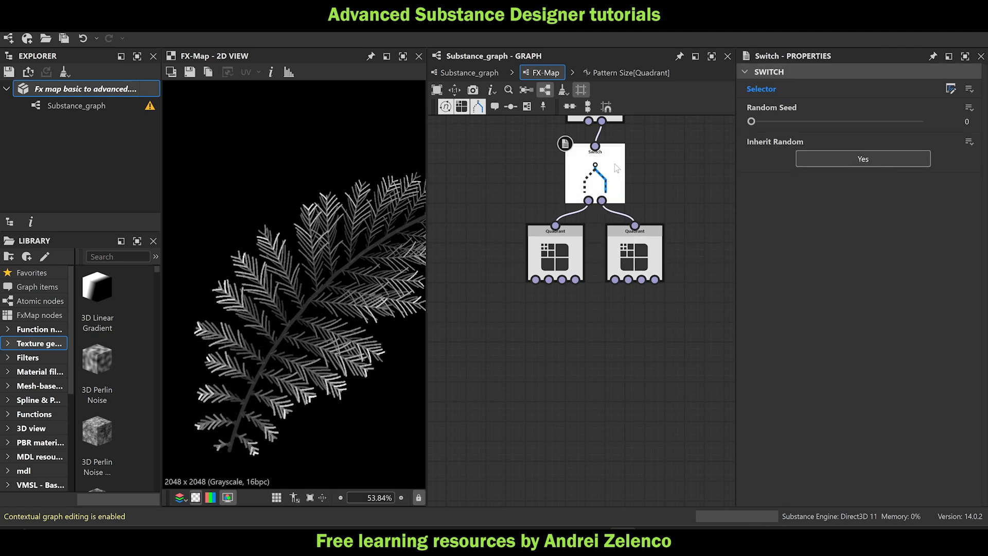
scroll(319, 197, up, 4)
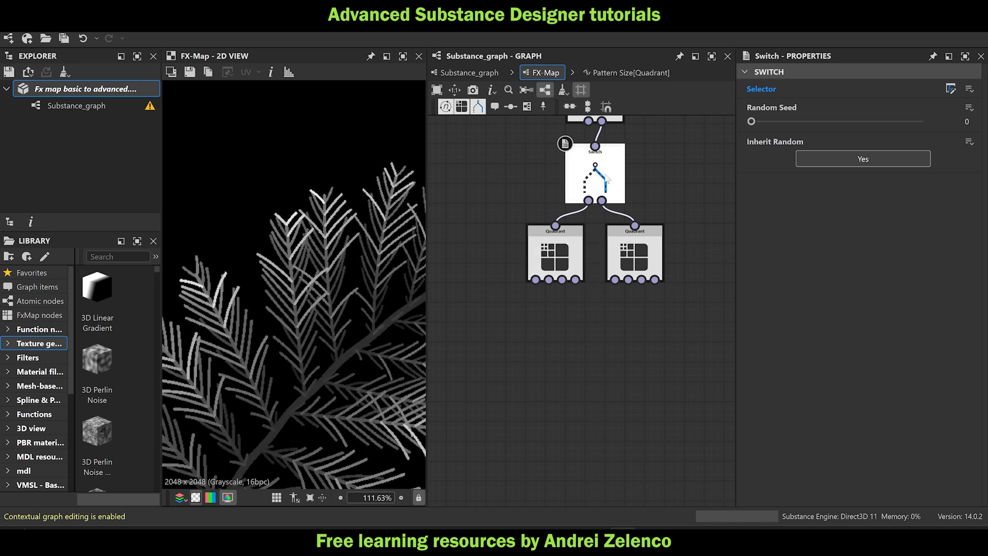
Open the Switch's Selector function and move the False and output Sequence nodes further down to make room.
click(950, 88)
middle_drag(628, 378, 526, 322)
scroll(559, 307, up, 3)
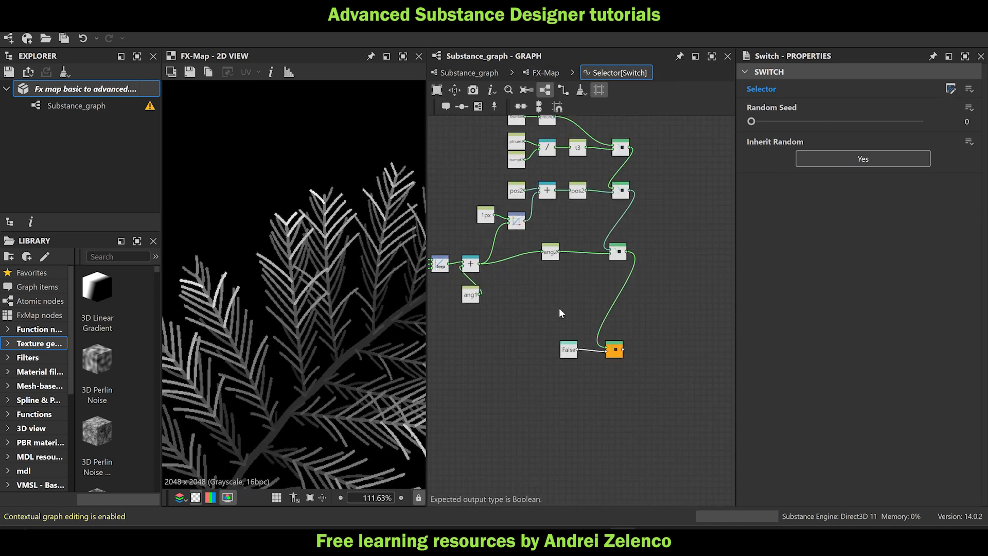
middle_drag(572, 363, 558, 491)
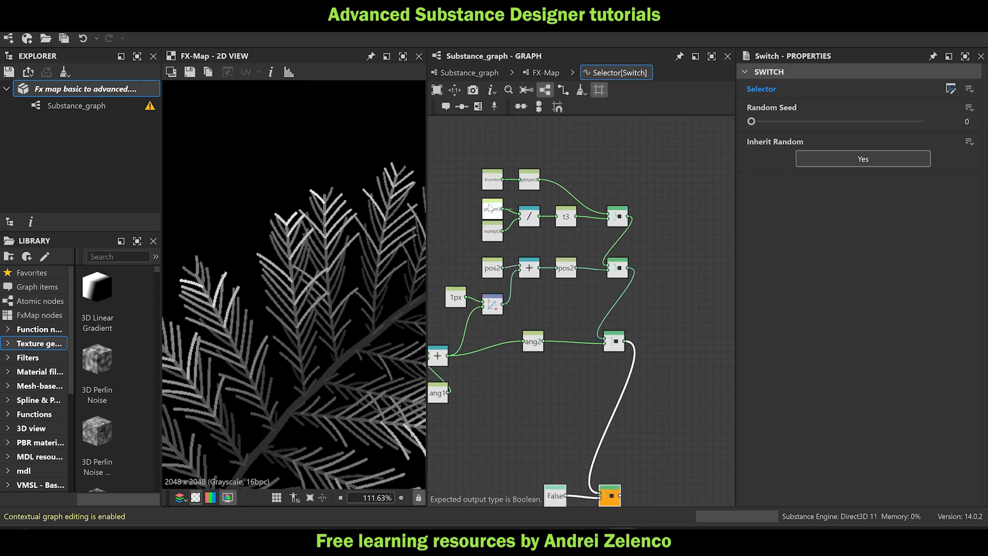
Duplicate the ptnum3 and numpt3 Get Float nodes and stack the copies in the space above the False node.
scroll(508, 231, up, 2)
click(507, 231)
key(ctrl+c)
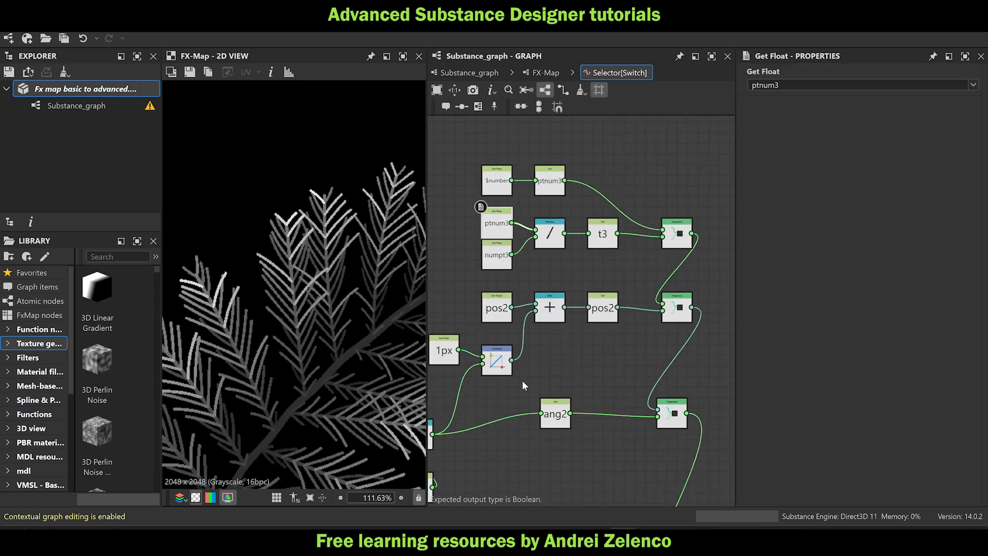
middle_drag(551, 416, 570, 311)
key(ctrl+v)
click(607, 394)
click(514, 151)
key(ctrl+c)
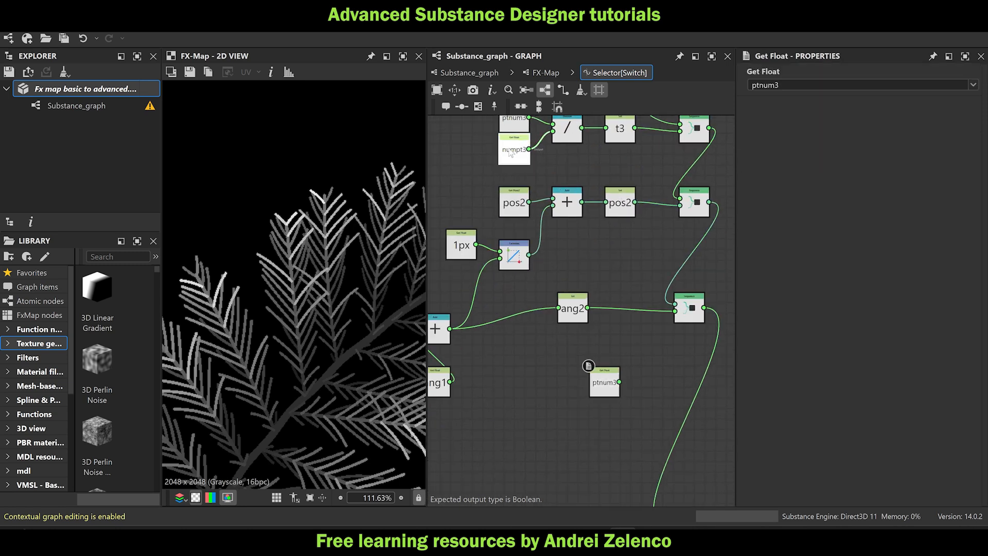
key(ctrl+v)
click(534, 458)
middle_drag(535, 458, 536, 390)
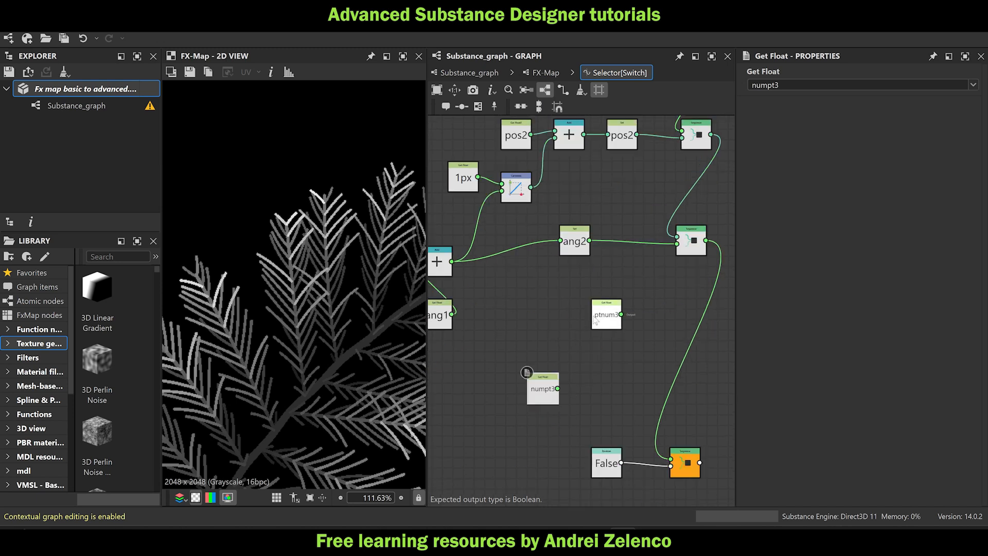
drag(607, 320, 543, 352)
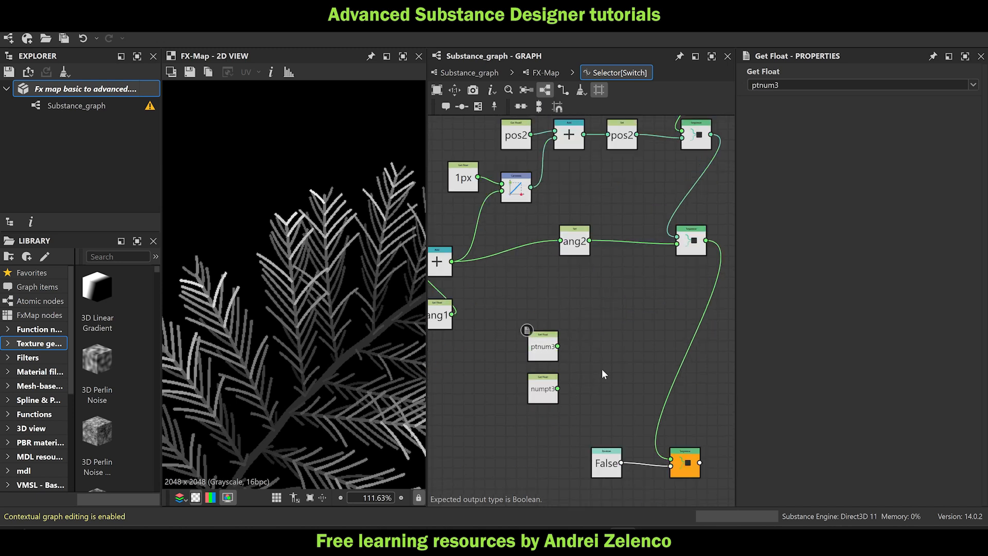
Add an Equal node that compares the copied ptnum3 and numpt3 values.
key(space)
text(eq)
key(Return)
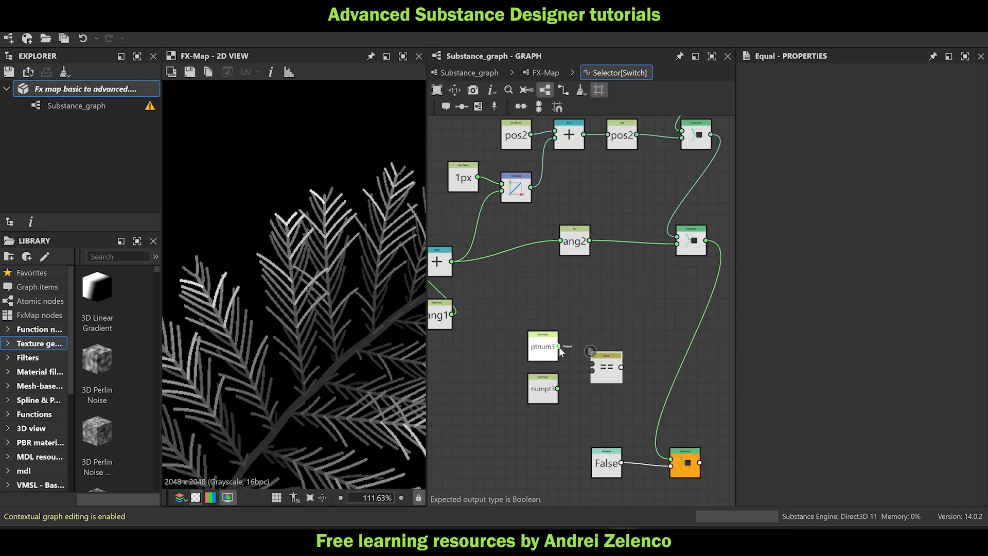
drag(557, 346, 593, 370)
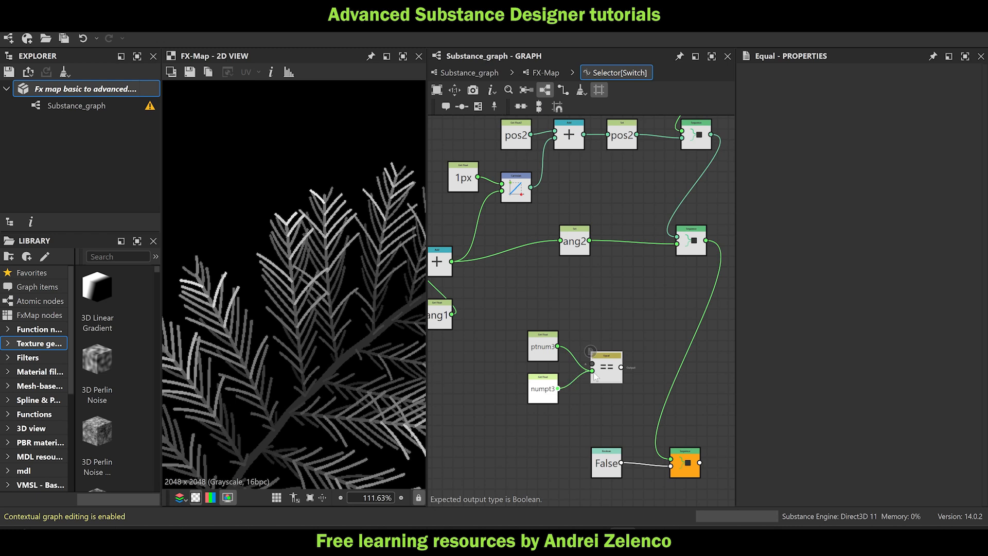
drag(593, 373, 593, 371)
Move the copied numpt3 node aside and insert a Subtraction node between it and the Equal node.
drag(546, 395, 502, 405)
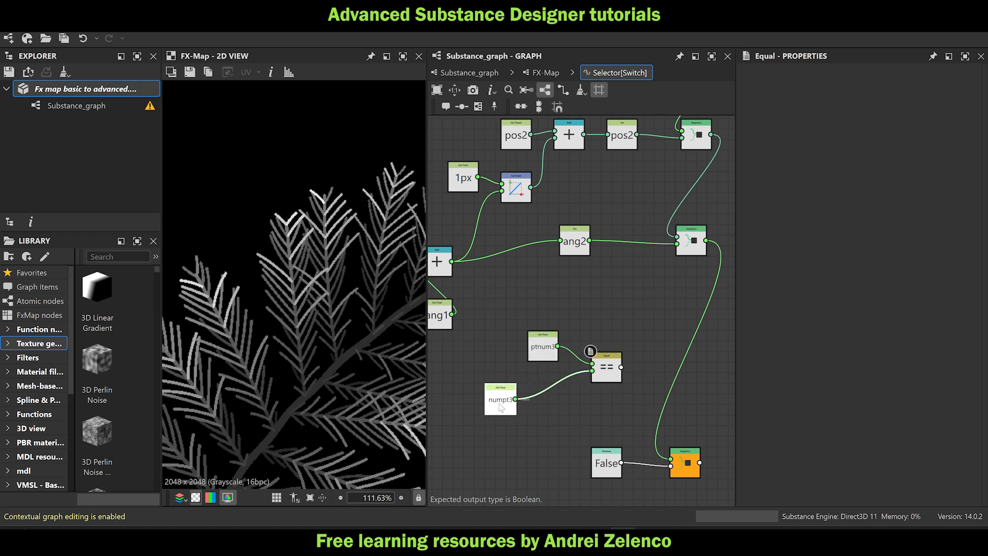
key(space)
text(sub)
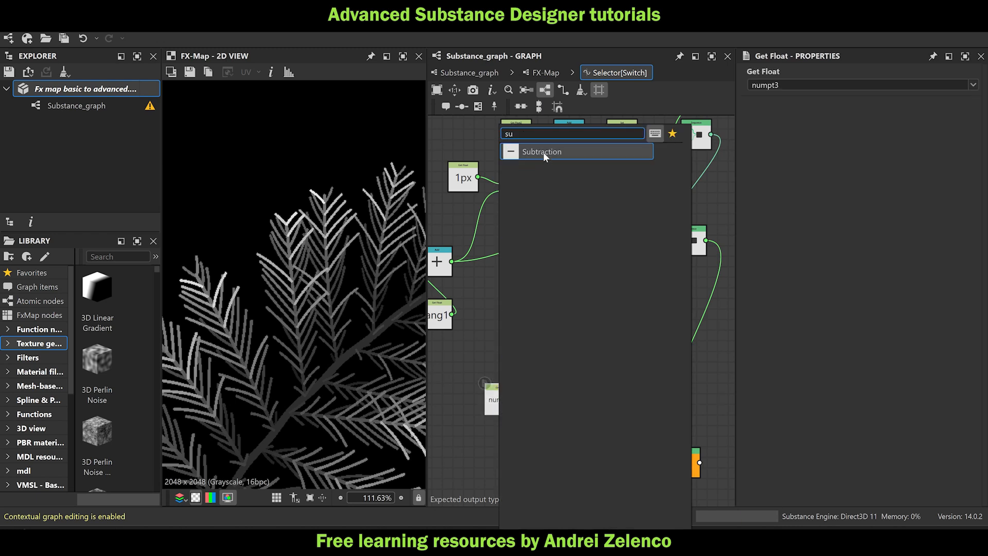
click(542, 151)
key(space)
text(fk)
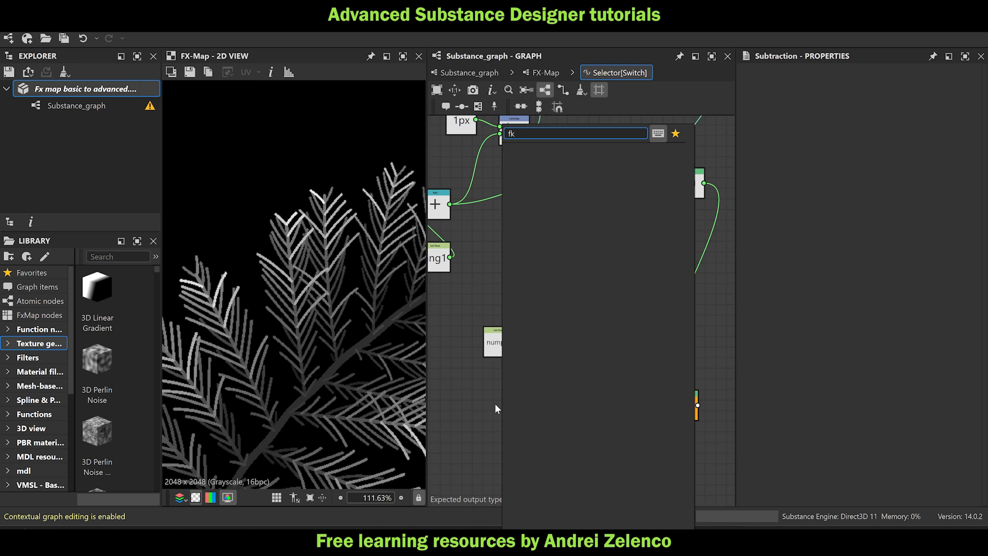
key(Escape)
Subtract a new Float of 10 from numpt3 and connect the Equal node to the output Sequence in place of False.
key(space)
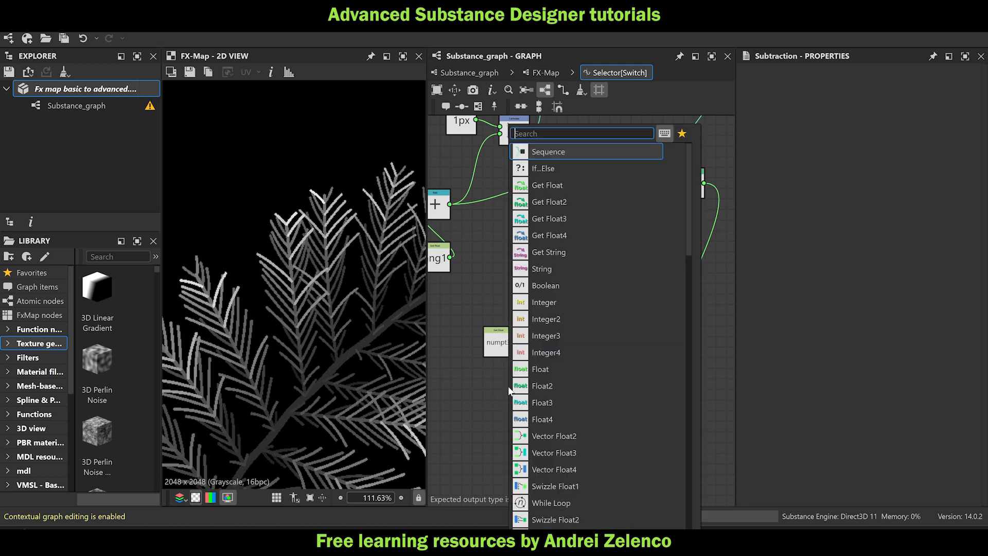
text(fl)
click(560, 153)
double_click(959, 84)
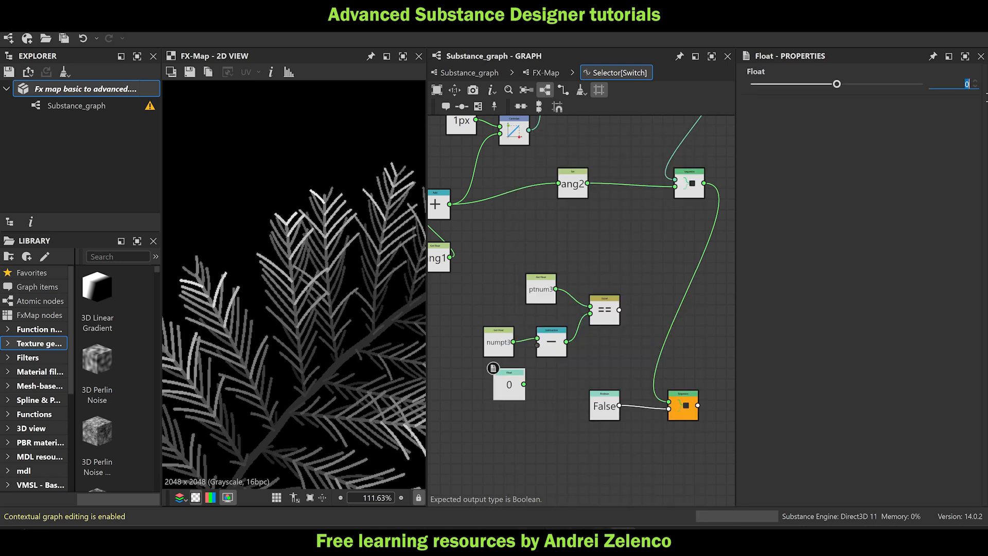
text(10)
key(Return)
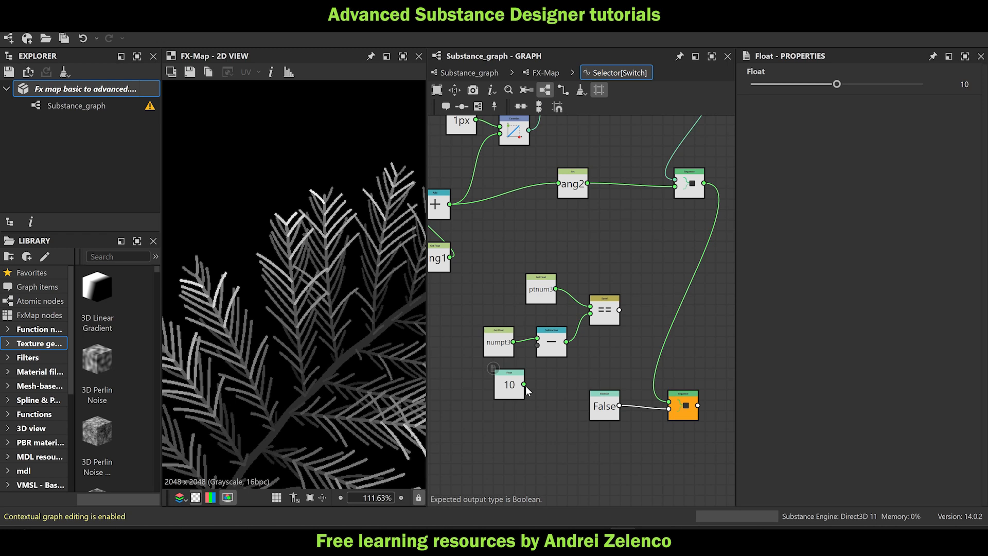
drag(524, 384, 538, 344)
drag(618, 310, 668, 409)
scroll(310, 326, down, 3)
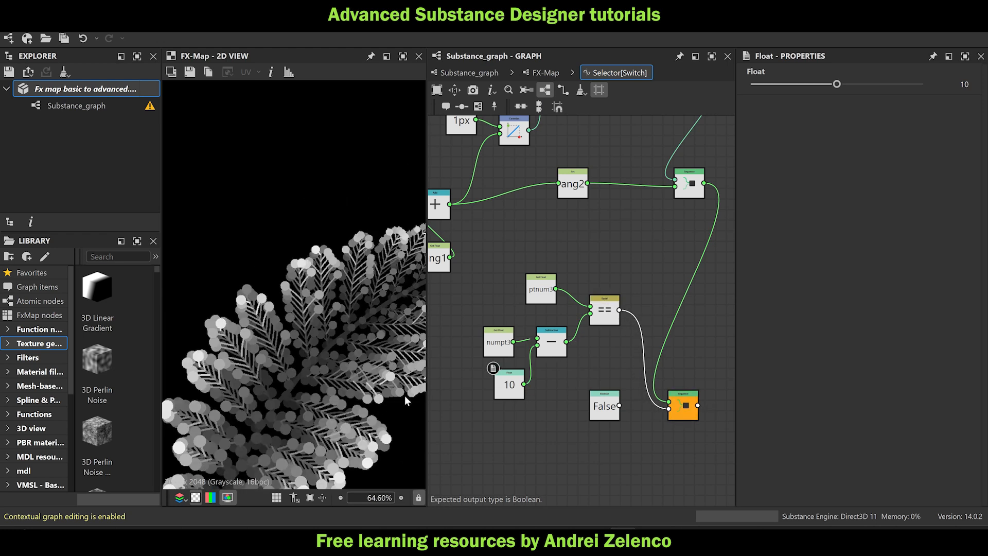
Delete the unused False node and move the ptnum3 comparison nodes down beside the output Sequence.
click(603, 407)
key(Delete)
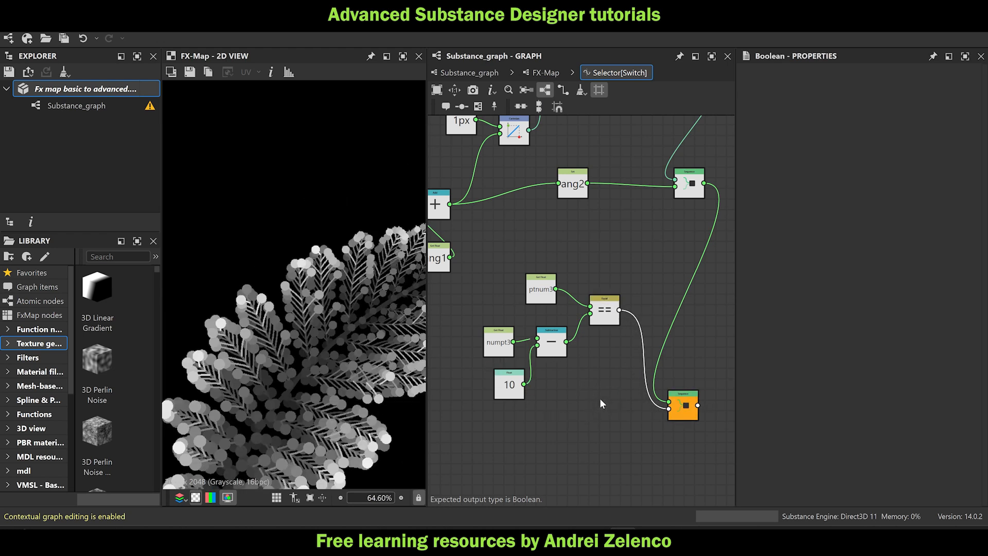
drag(604, 423, 555, 390)
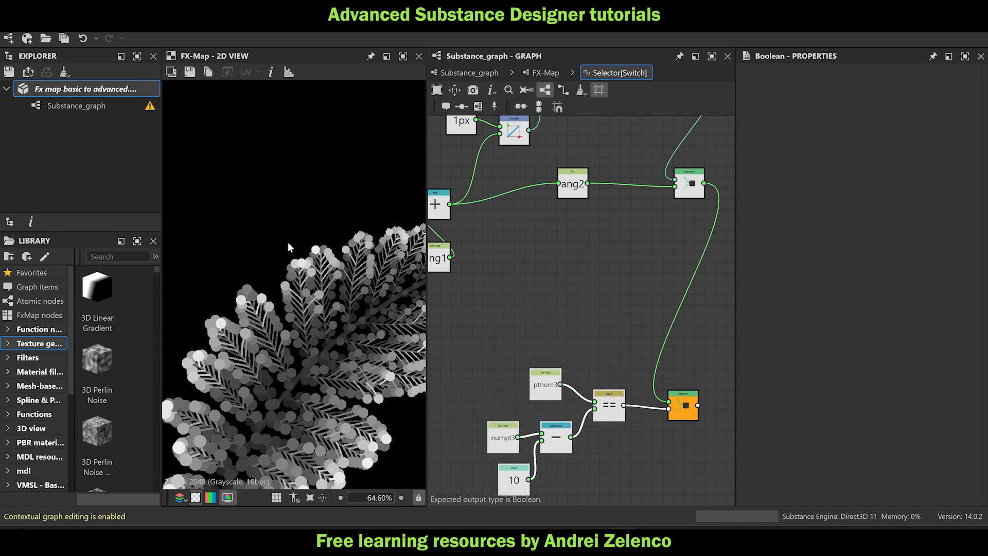
Shift the comparison nodes slightly closer to the output Sequence and save the package.
click(86, 89)
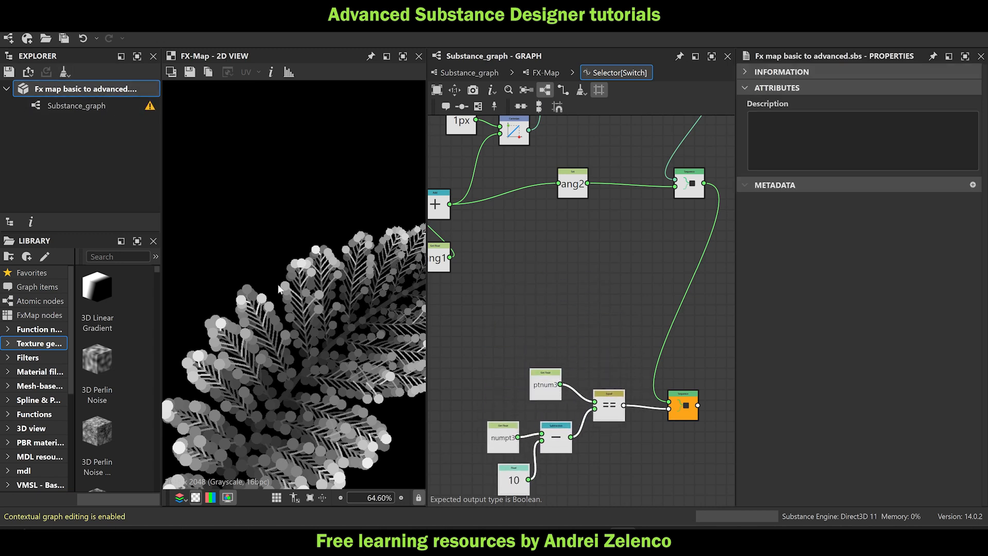
scroll(302, 324, down, 2)
middle_drag(309, 355, 323, 298)
middle_drag(556, 397, 540, 362)
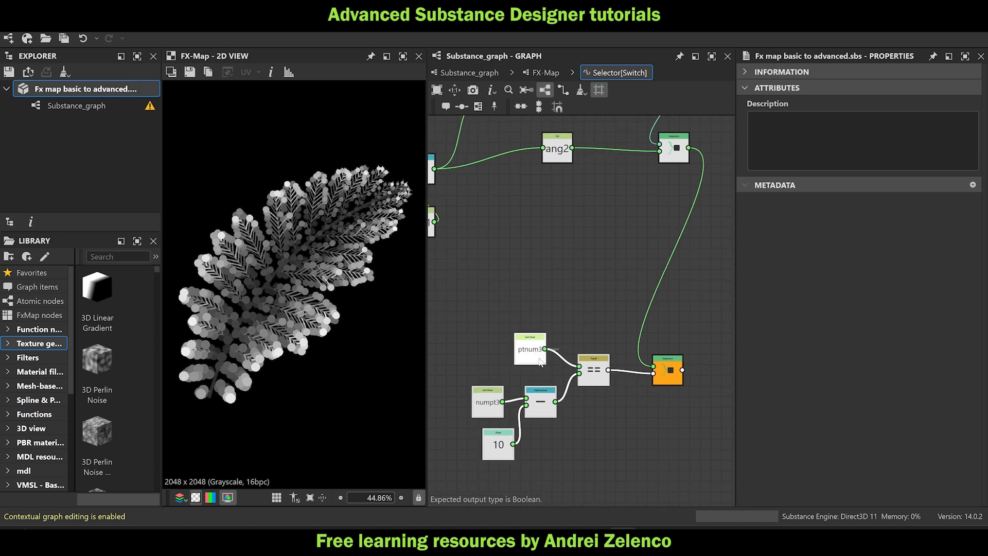
drag(532, 349, 538, 354)
click(592, 408)
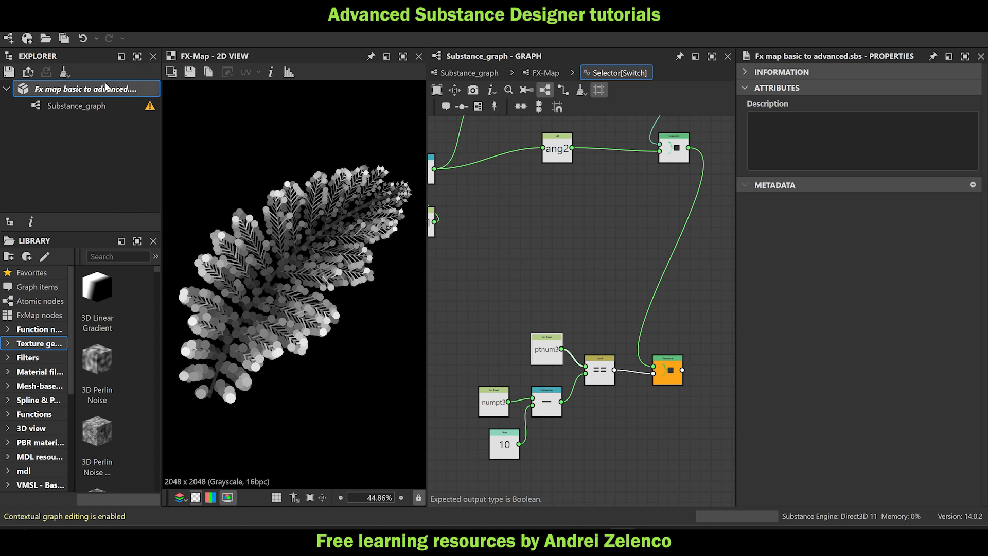
key(ctrl+s)
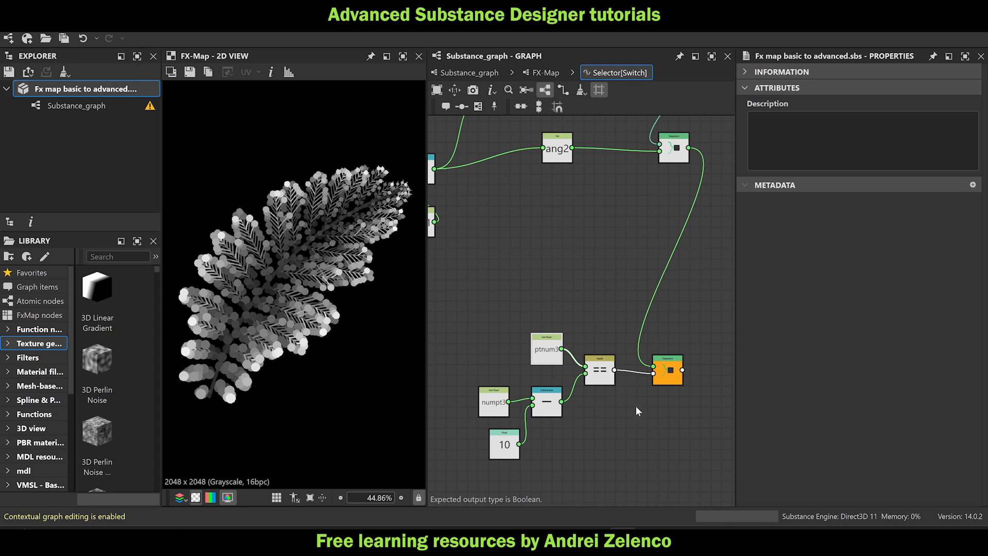
Move the comparison nodes farther from the output Sequence and add a Get Float node reading rrr3 below them.
scroll(640, 396, down, 3)
drag(617, 438, 514, 365)
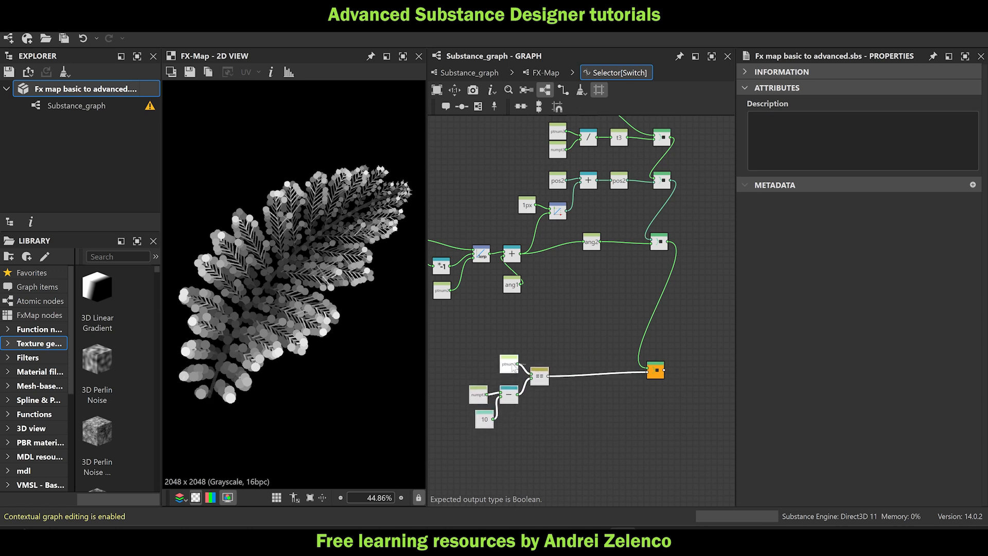
middle_drag(559, 290, 587, 192)
scroll(558, 318, up, 3)
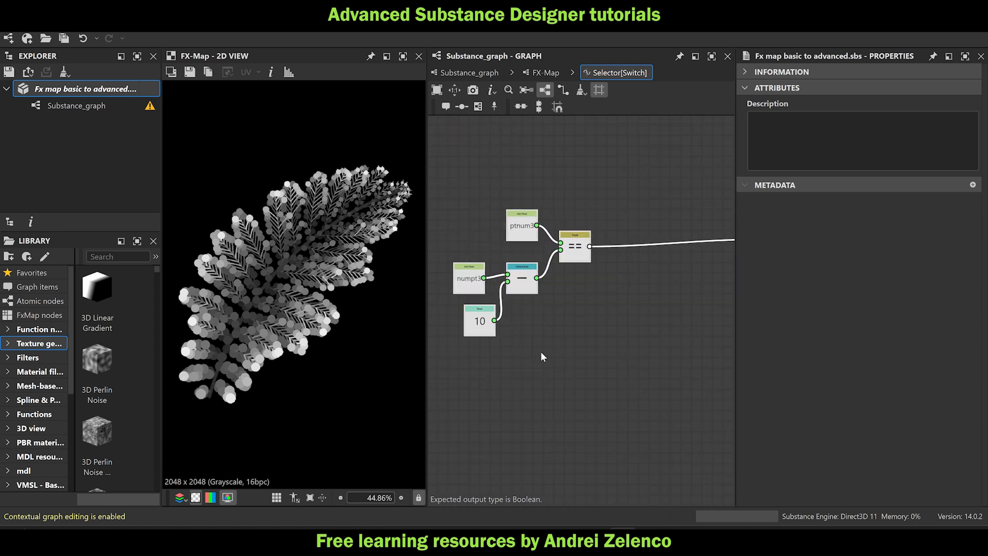
key(space)
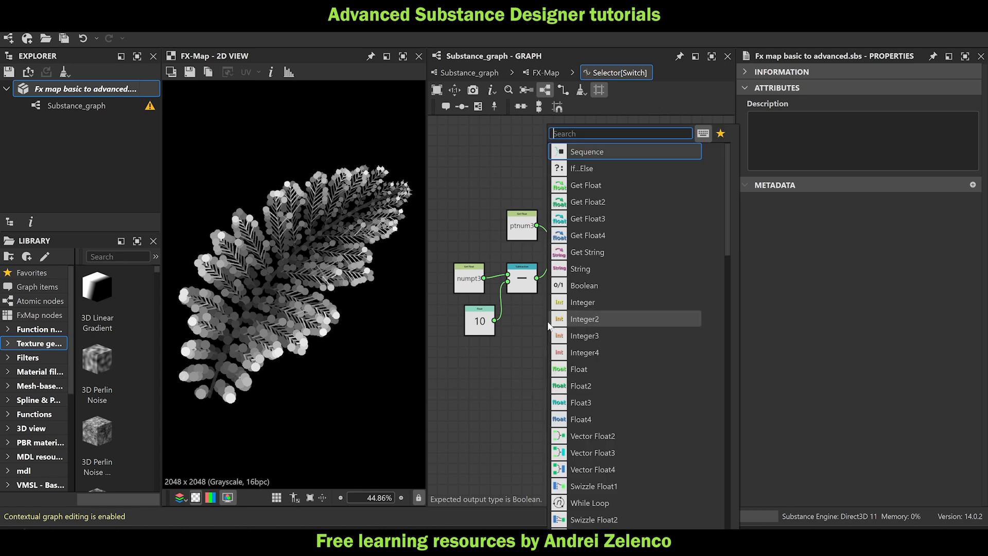
text(get)
click(594, 150)
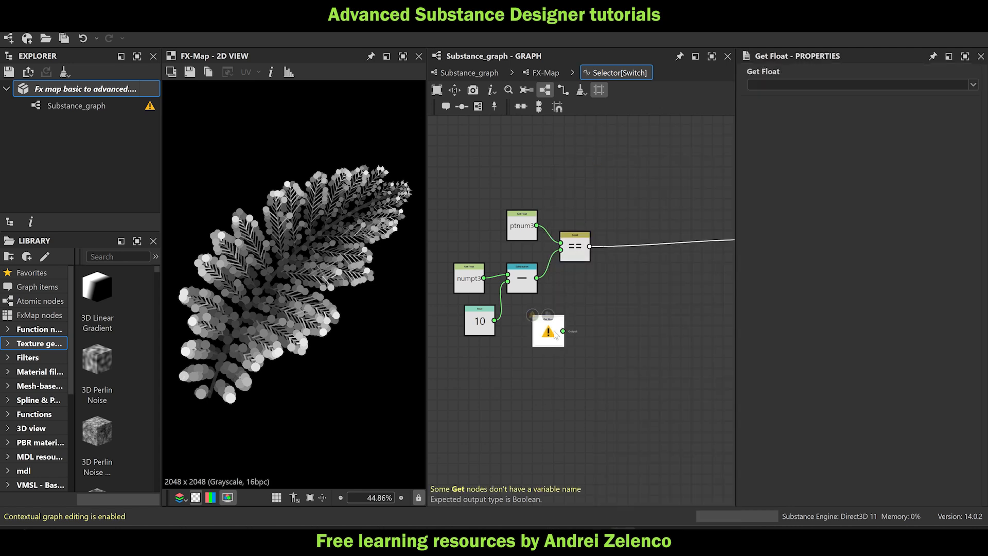
click(781, 84)
text(rrr3)
key(Return)
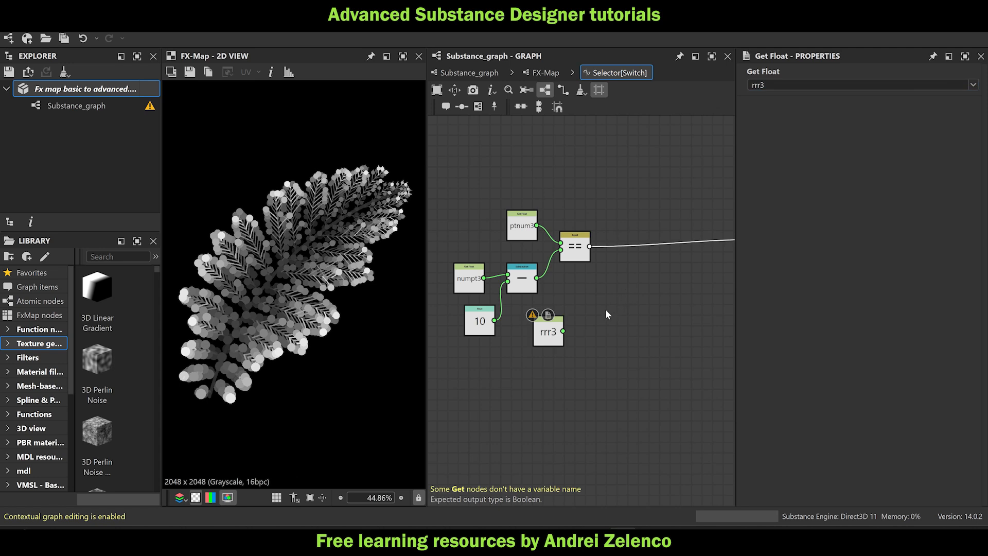
Add a Greater node fed by rrr3 and place a new Float node under rrr3.
key(space)
text(gre)
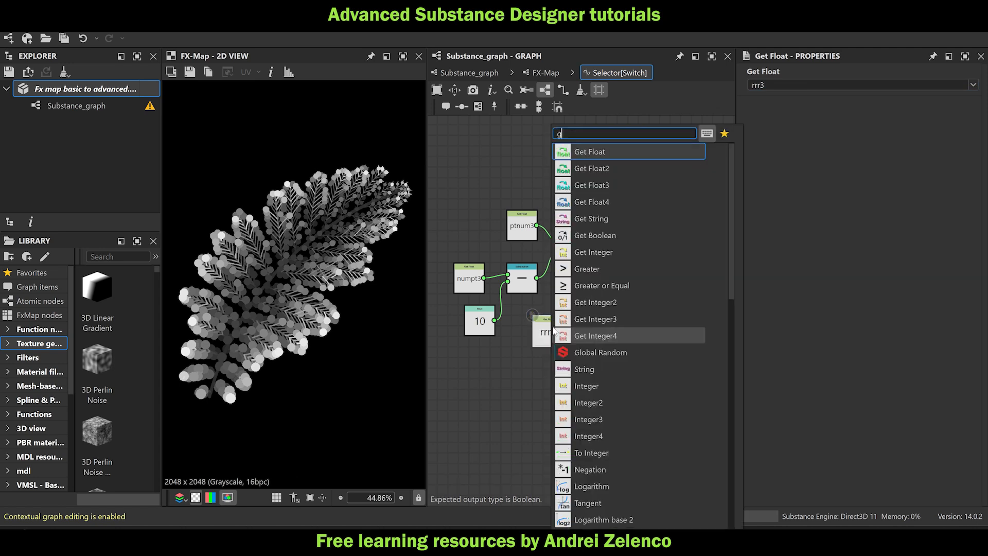
click(597, 151)
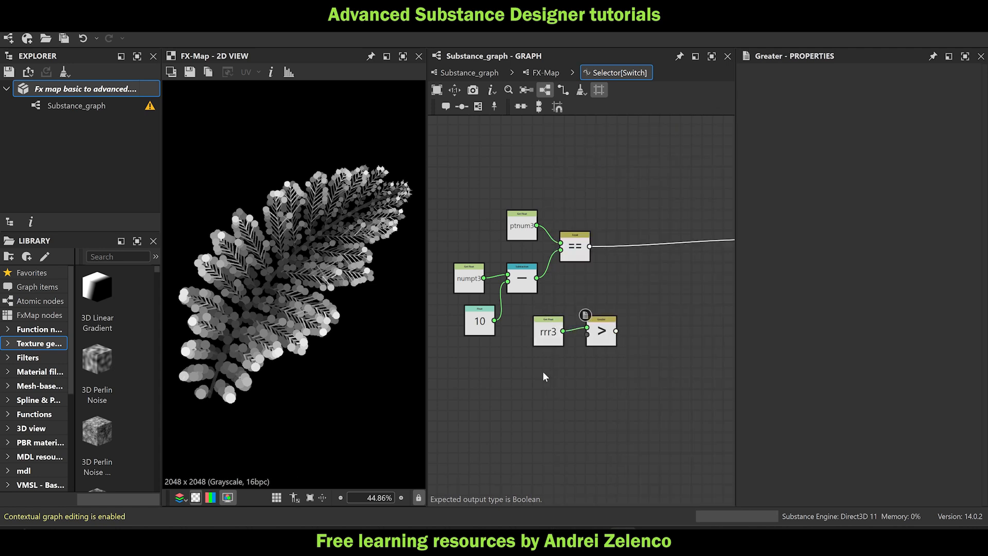
key(space)
text(fl)
click(597, 152)
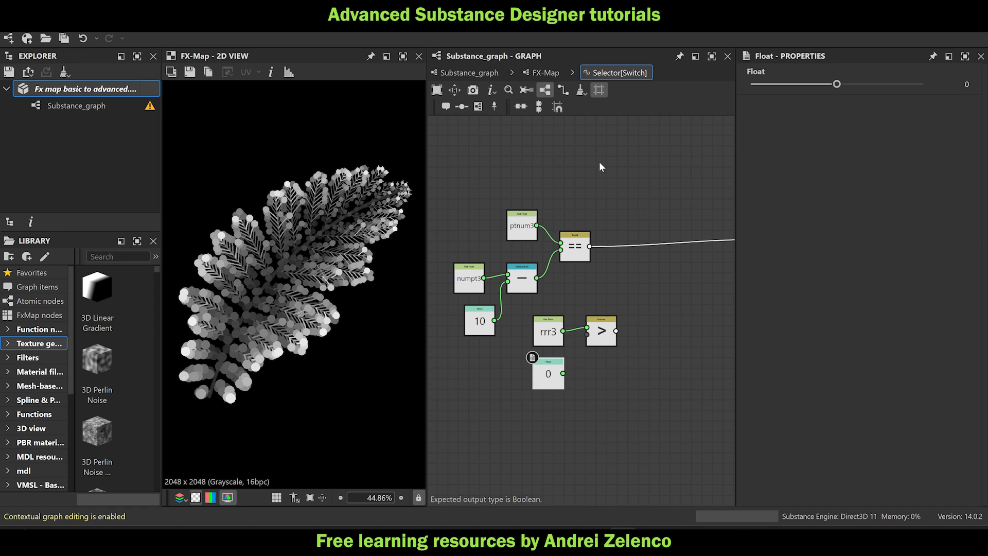
Set the new Float to 0.95 and connect it to the Greater node's second input.
scroll(294, 195, up, 10)
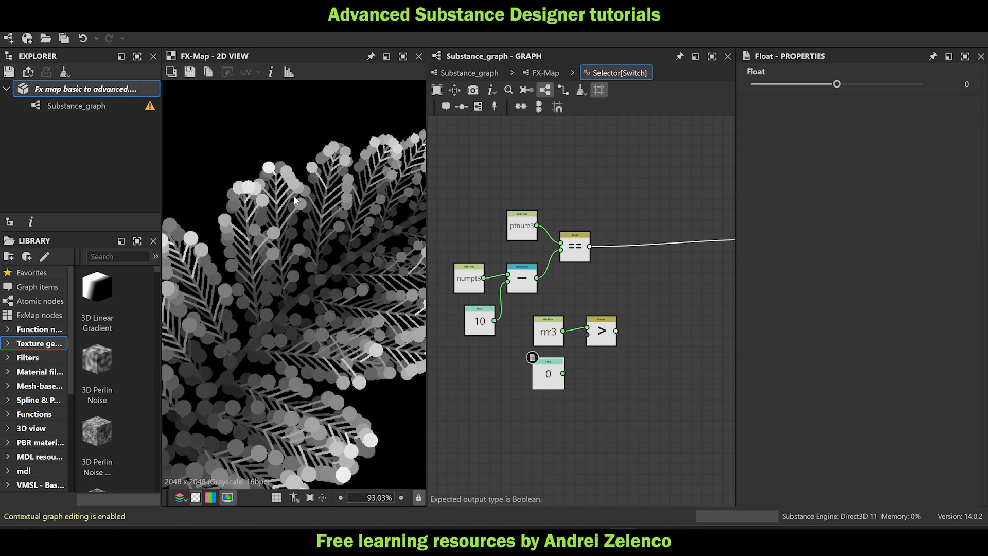
scroll(270, 169, down, 4)
scroll(268, 177, up, 5)
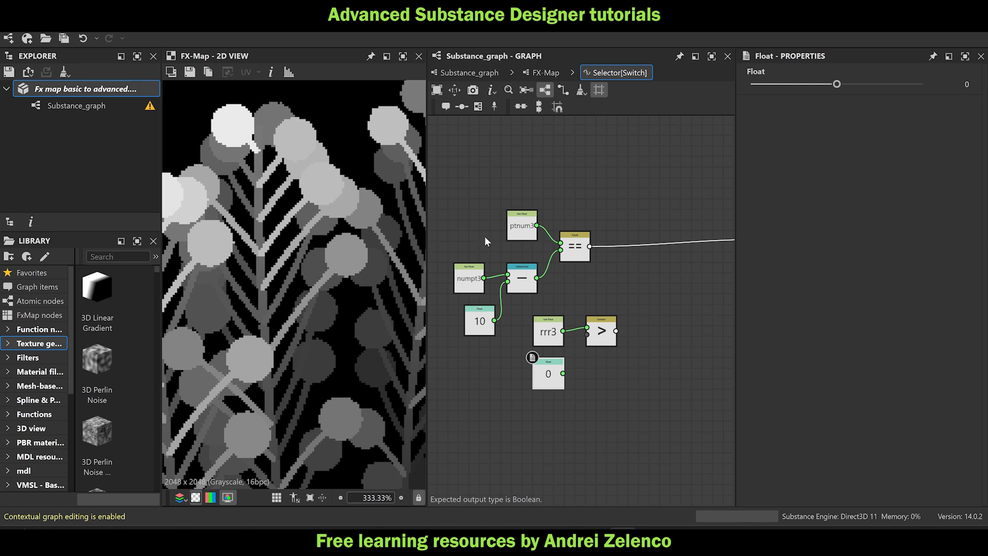
scroll(315, 178, down, 7)
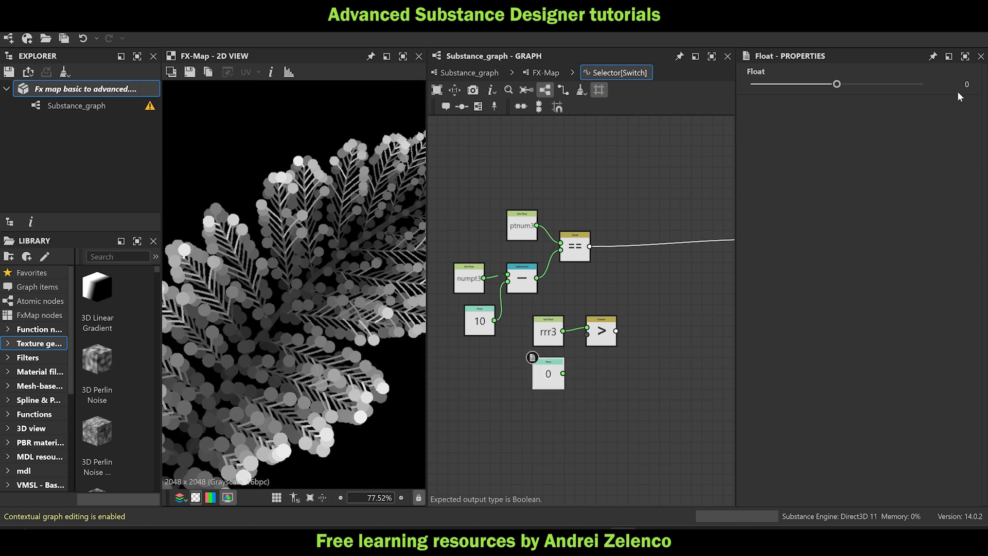
drag(959, 86, 984, 91)
text(0.95)
key(Return)
drag(563, 374, 587, 335)
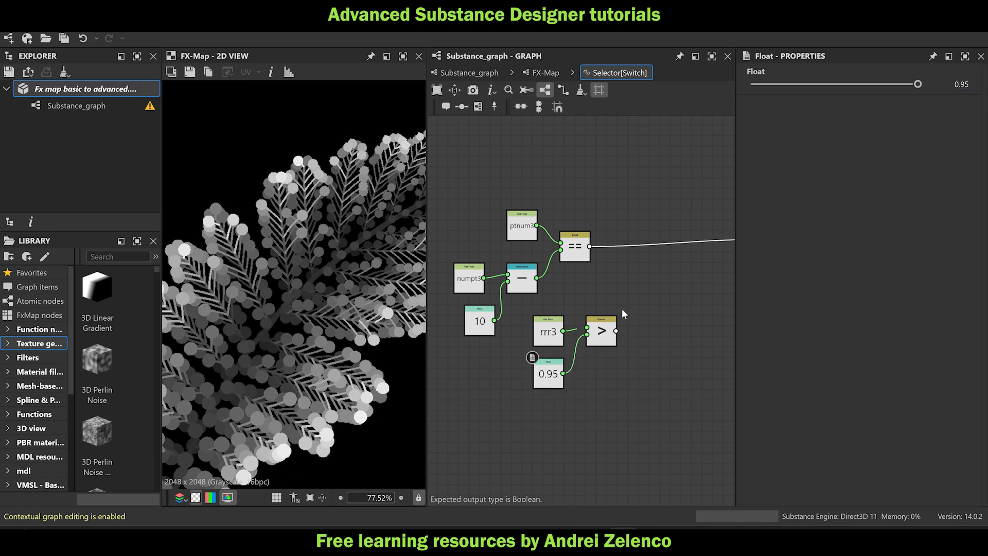
key(space)
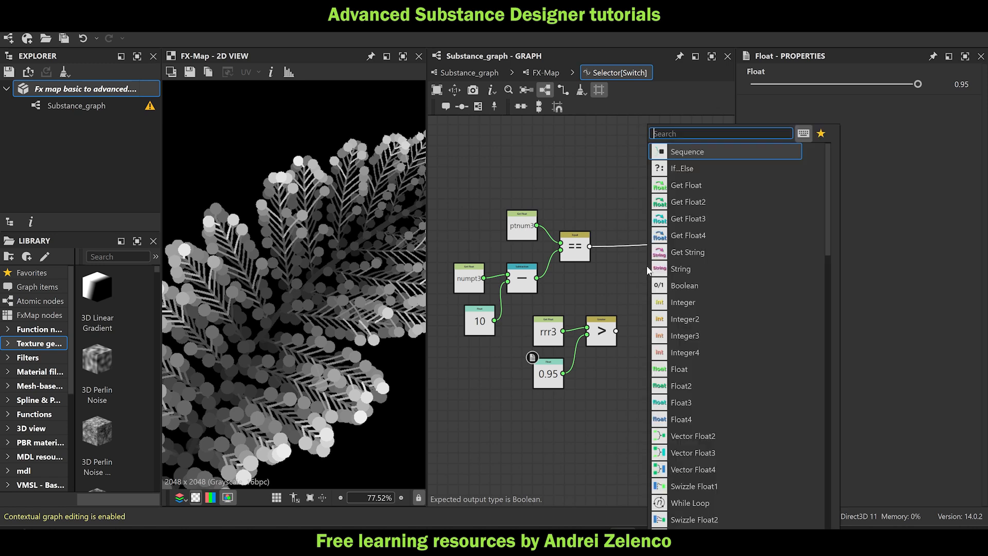
text(a)
click(727, 151)
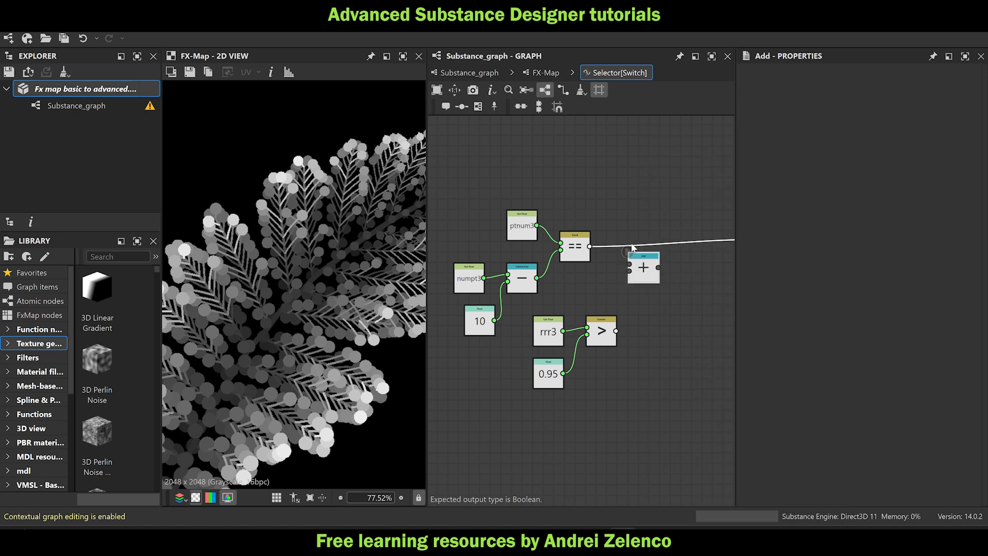
key(Delete)
Arrange the rrr3, 0.95 and Greater nodes compactly below the ptnum3 comparison, leaving room before the output Sequence.
scroll(573, 262, down, 3)
drag(592, 223, 517, 303)
drag(512, 299, 516, 281)
click(621, 358)
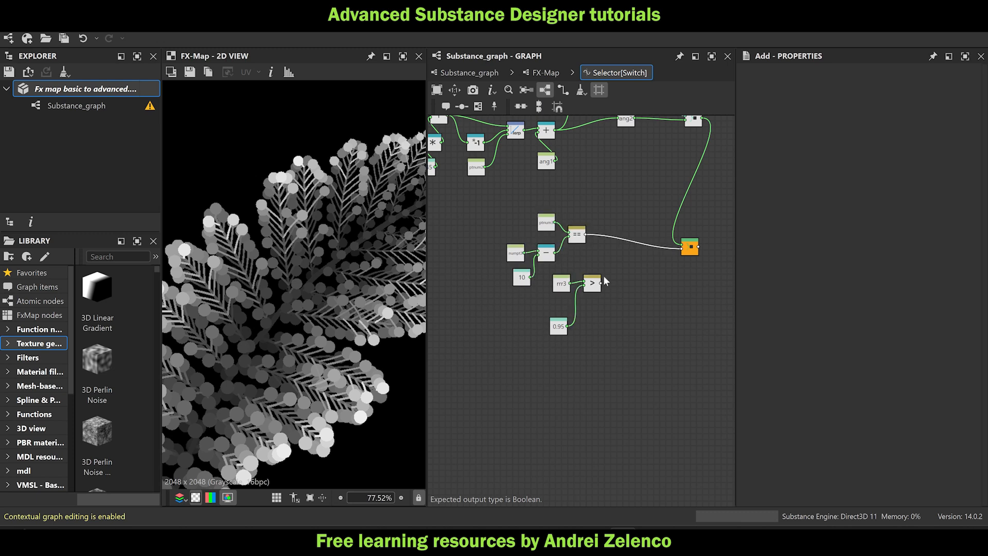
drag(594, 286, 585, 316)
drag(563, 281, 560, 300)
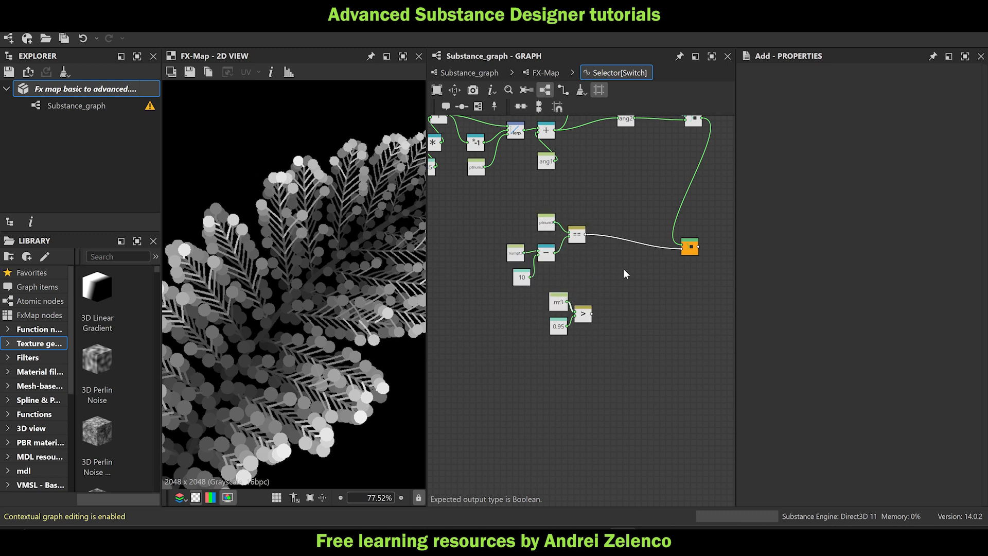
Add an And node combining the Equal and Greater results and connect it to the output Sequence.
key(space)
text(an)
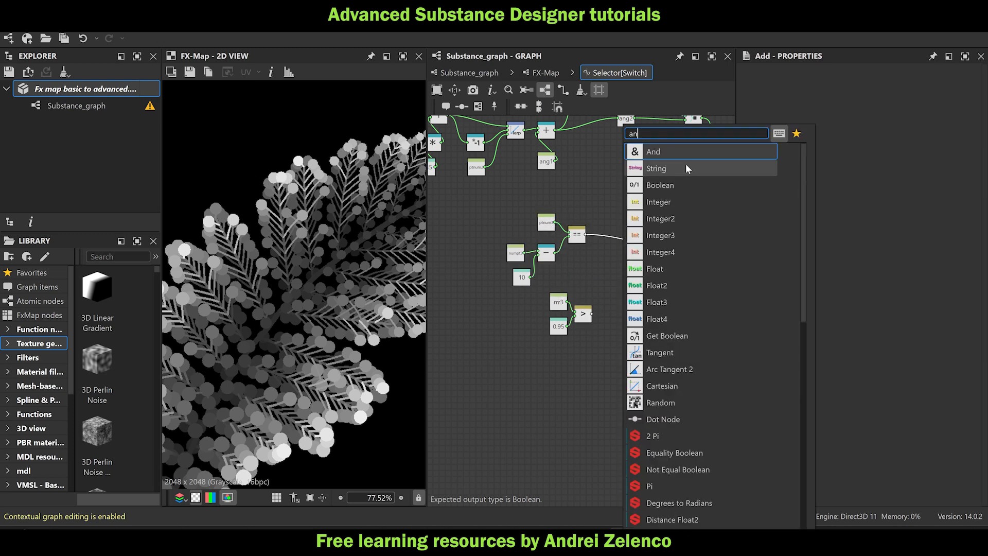
click(686, 166)
drag(586, 234, 612, 263)
mouse_move(594, 312)
mouse_down()
mouse_move(612, 268)
mouse_move(682, 249)
mouse_up()
scroll(307, 267, down, 4)
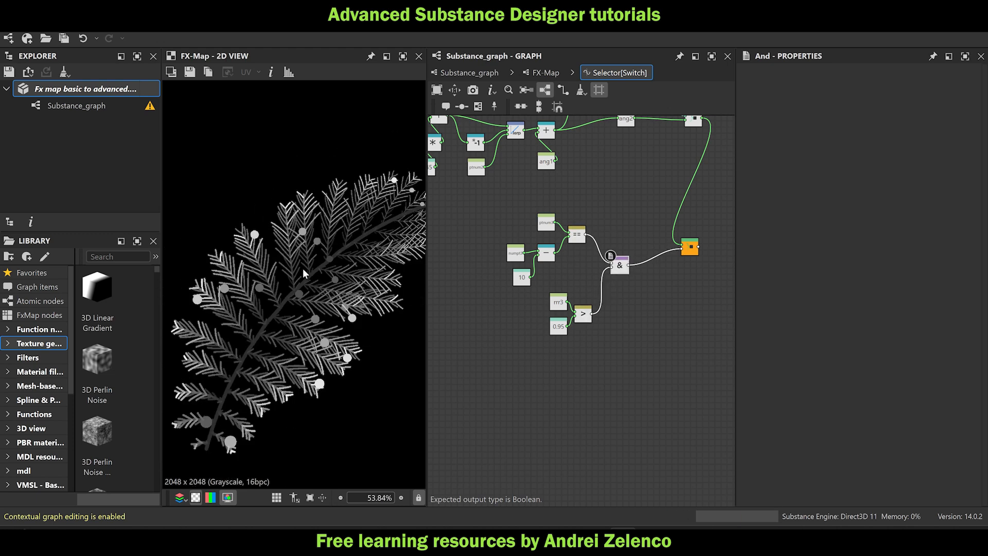
Save the package and examine how the discs are distributed along the fern in the 2D view.
click(101, 90)
scroll(252, 295, down, 1)
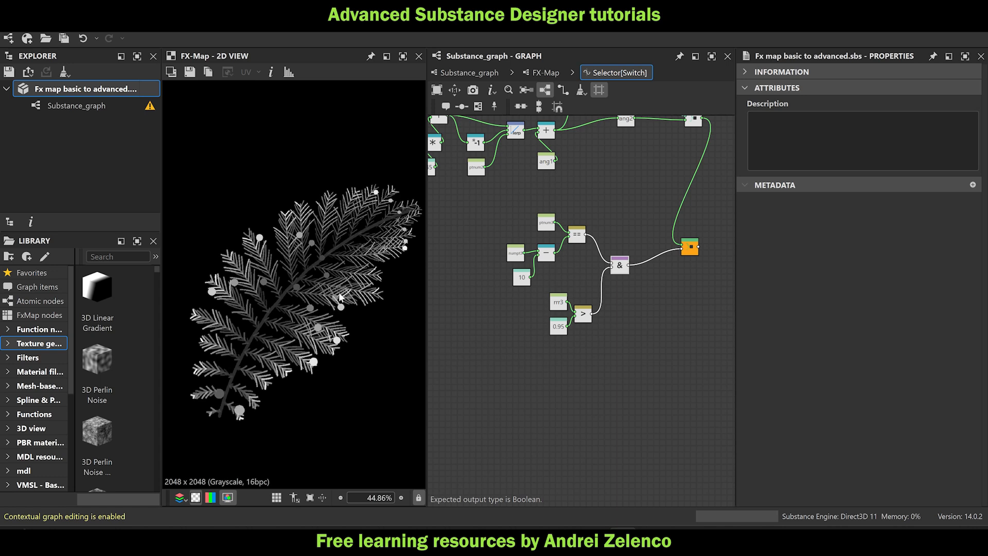
scroll(228, 397, up, 2)
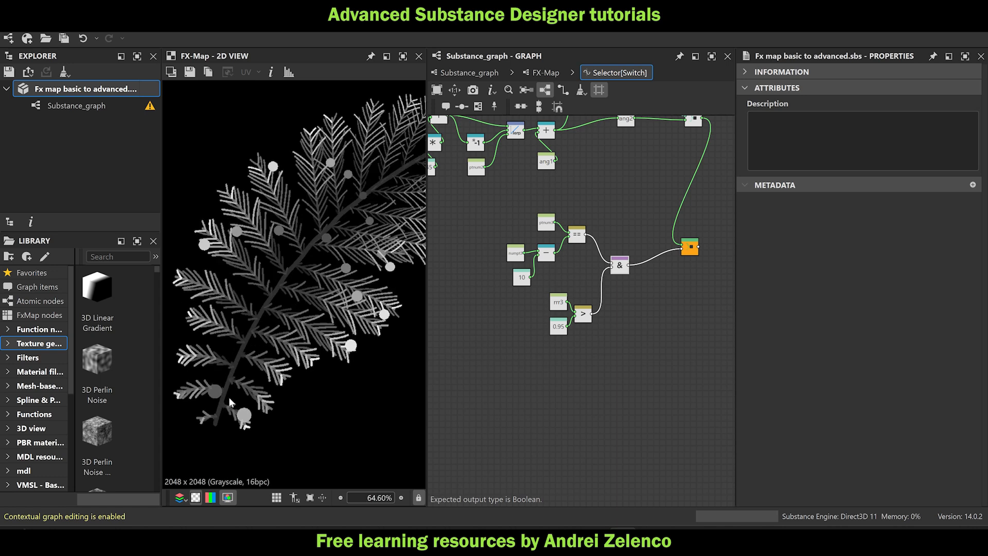
scroll(229, 412, down, 2)
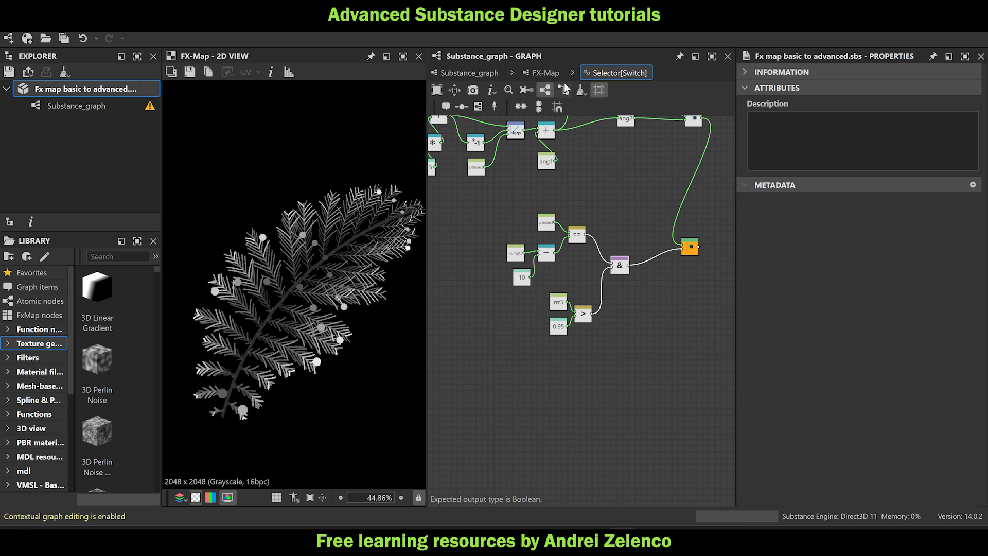
Open the disc Quadrant's Pattern Size function and move the thickness1 node away from the Scalar Multiplication.
click(548, 73)
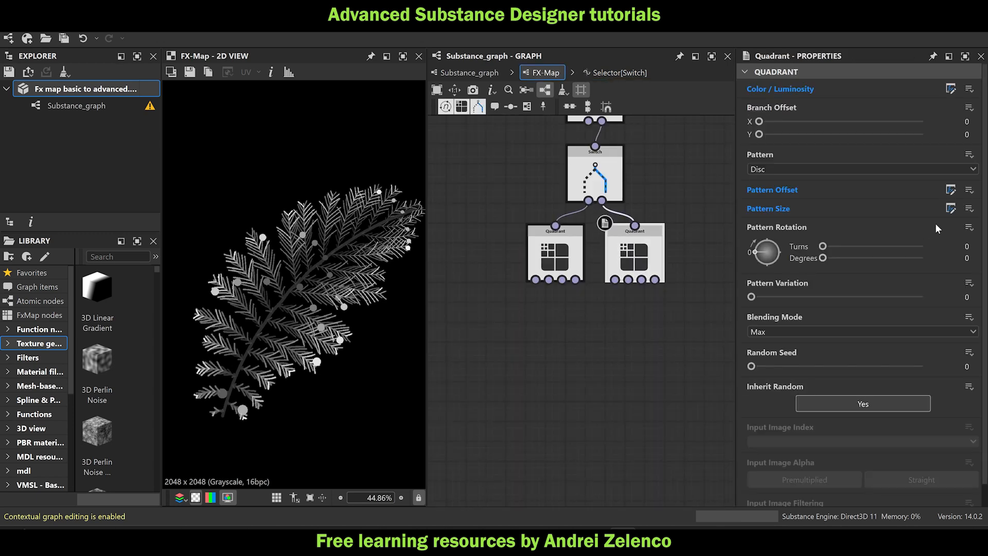
click(951, 209)
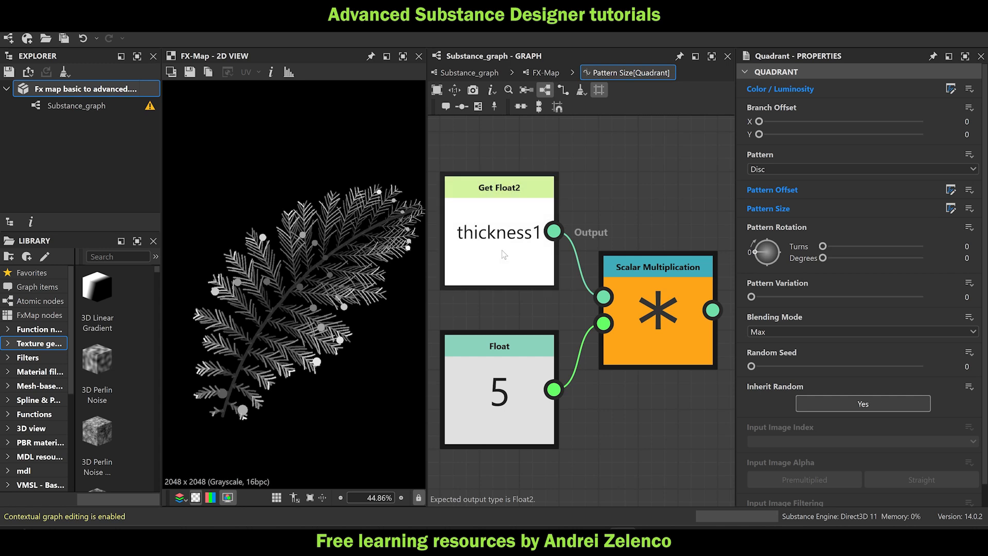
middle_drag(504, 254, 605, 266)
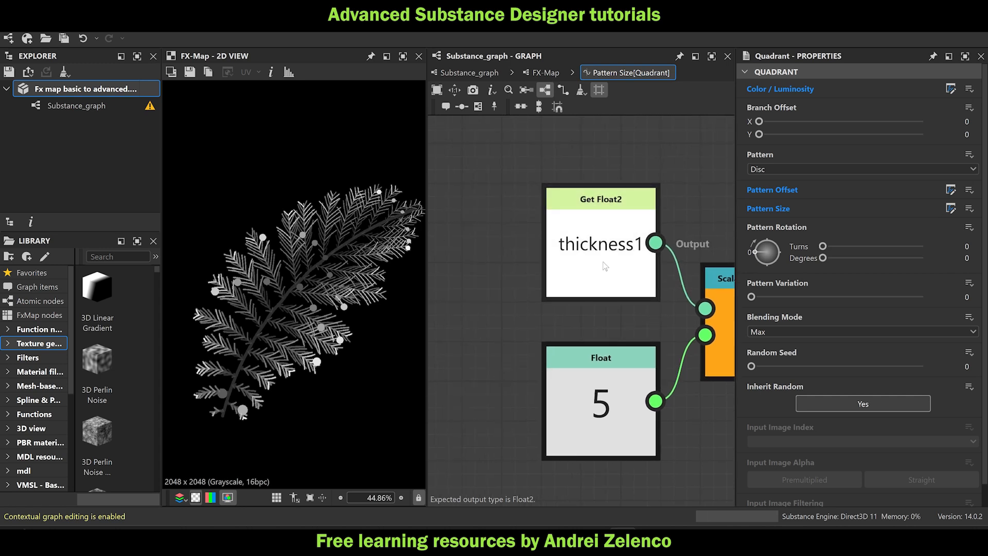
drag(605, 266, 468, 184)
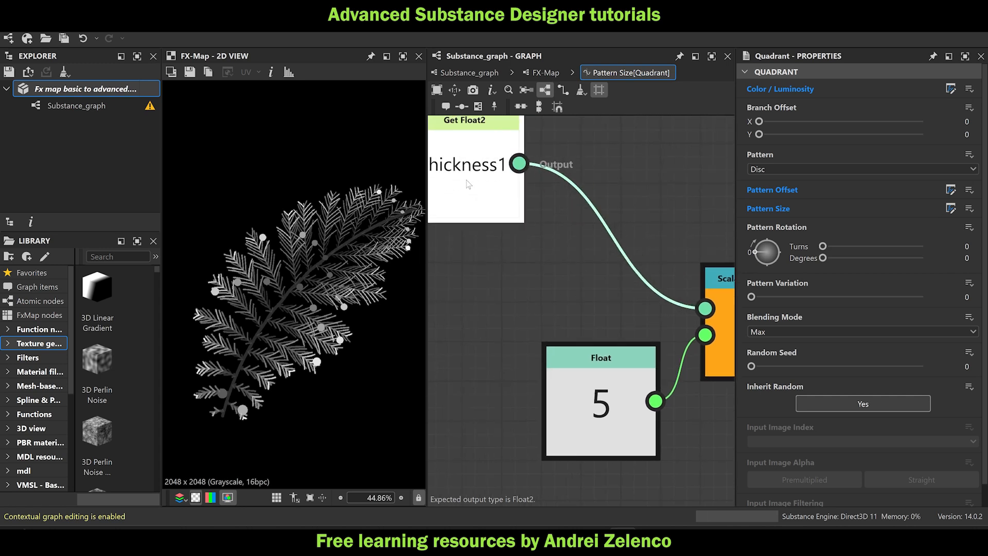
Save the package and move the thickness1 node farther from the Scalar Multiplication to make room for inserted nodes.
key(space)
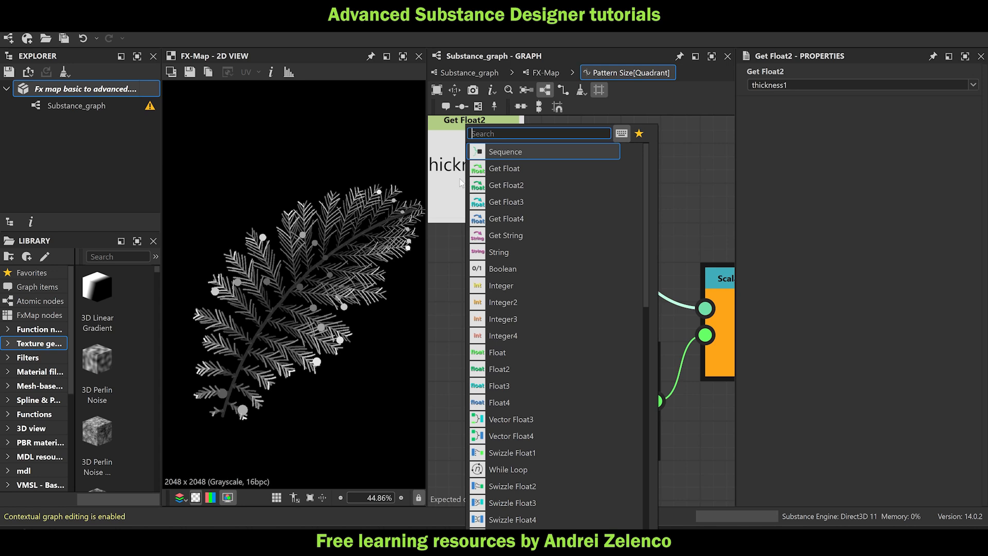
click(114, 91)
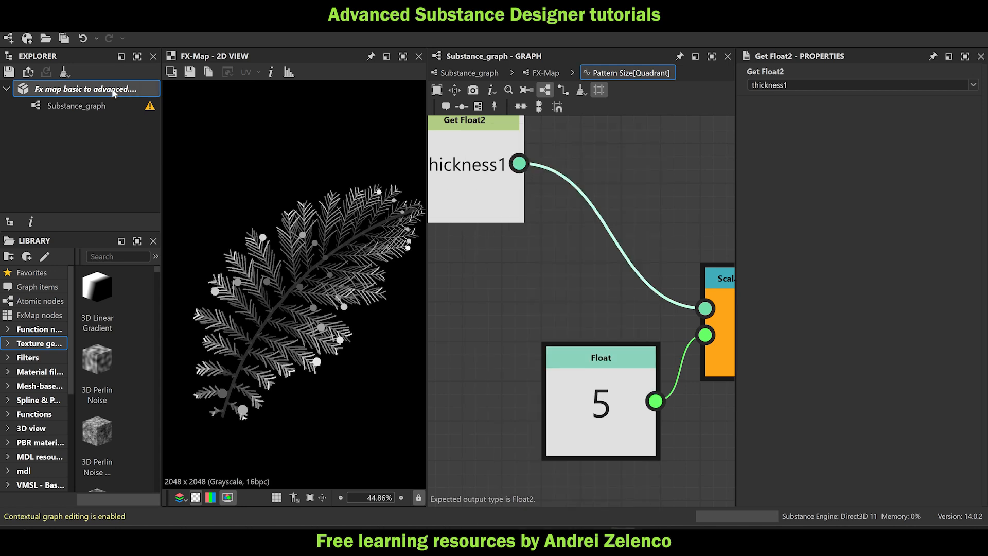
scroll(557, 243, down, 2)
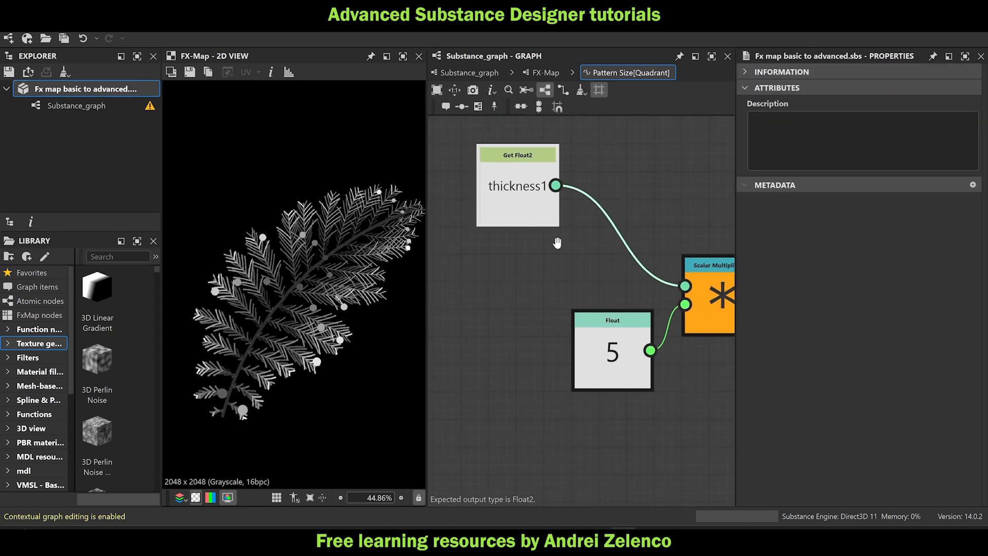
click(513, 201)
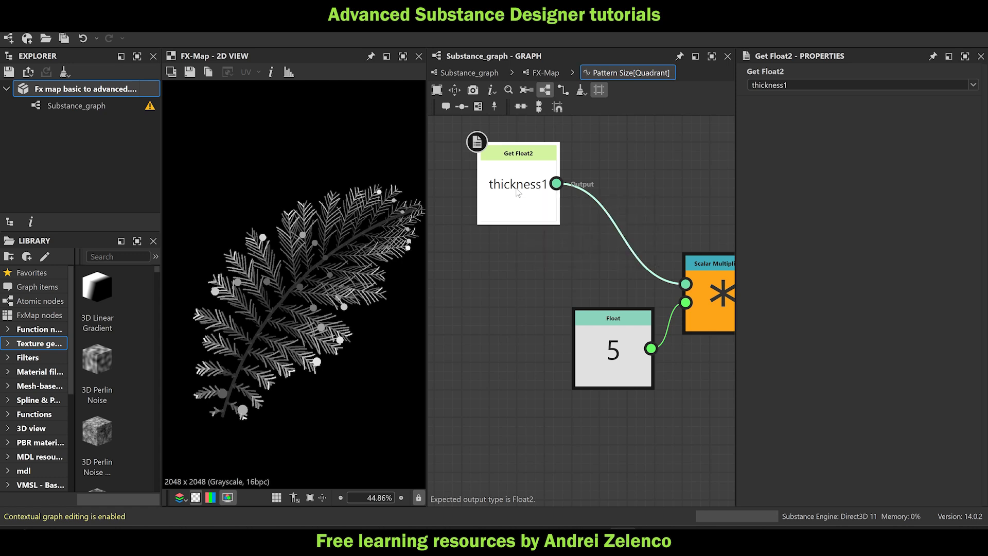
drag(518, 193, 475, 168)
key(space)
text(o)
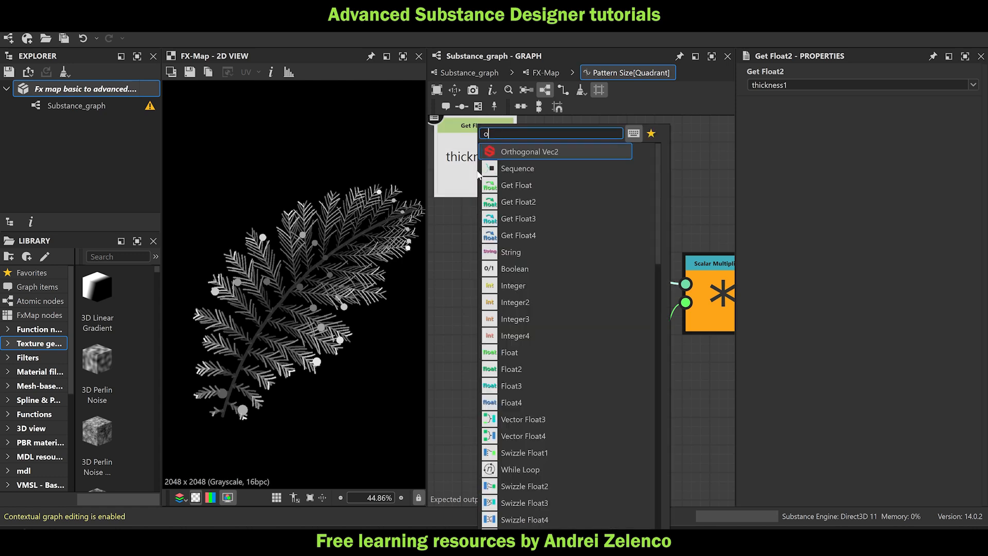
text(n)
key(Escape)
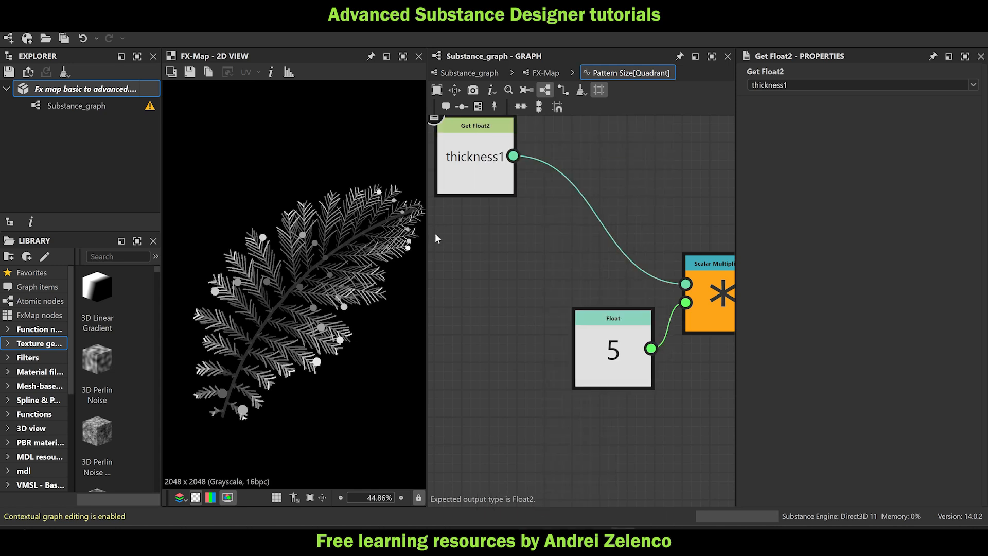
key(space)
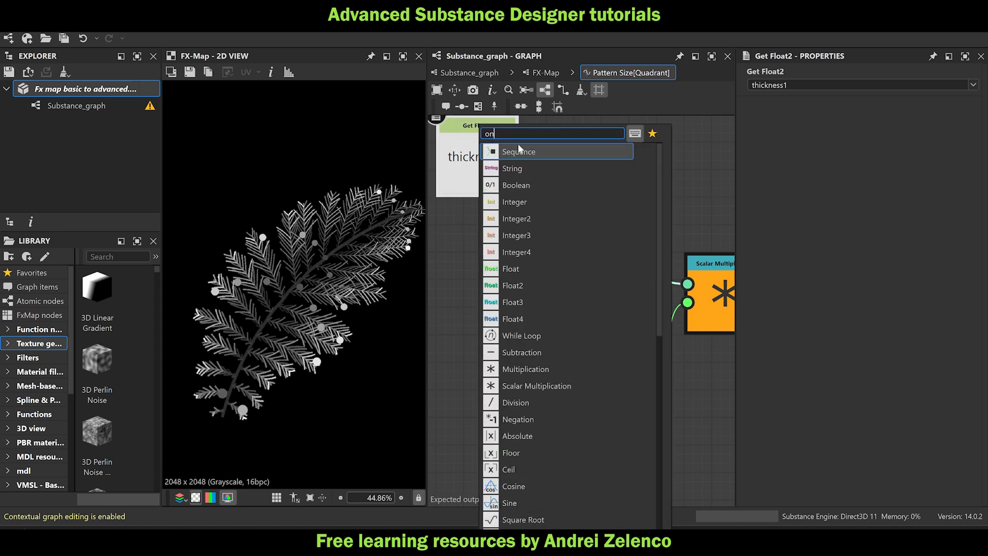
click(519, 148)
key(ctrl+z)
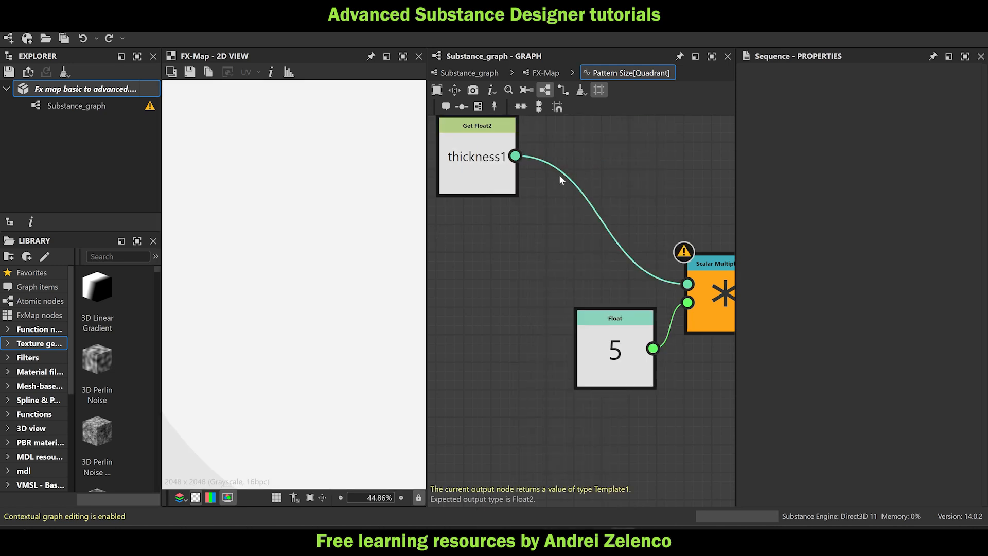
click(497, 161)
key(space)
text(on)
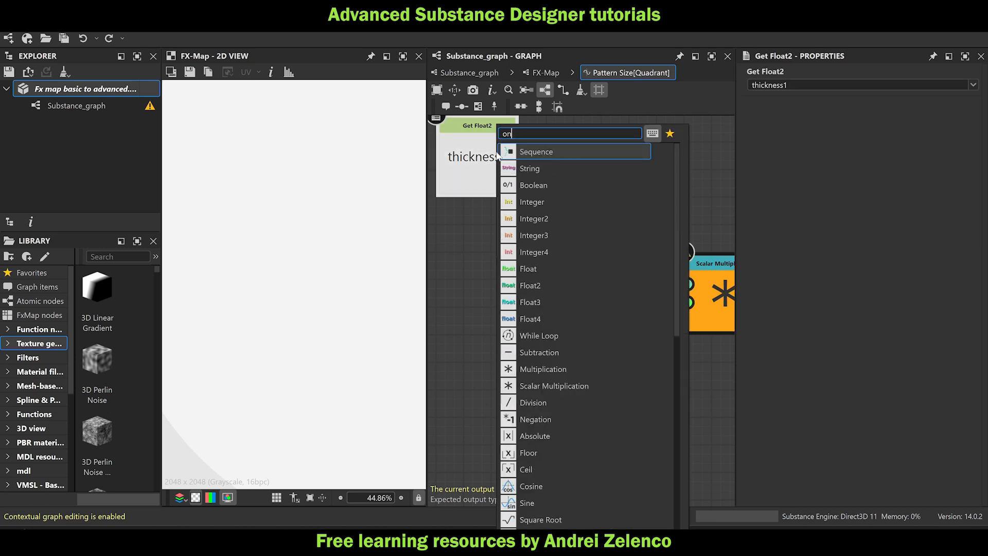
text(e)
click(480, 218)
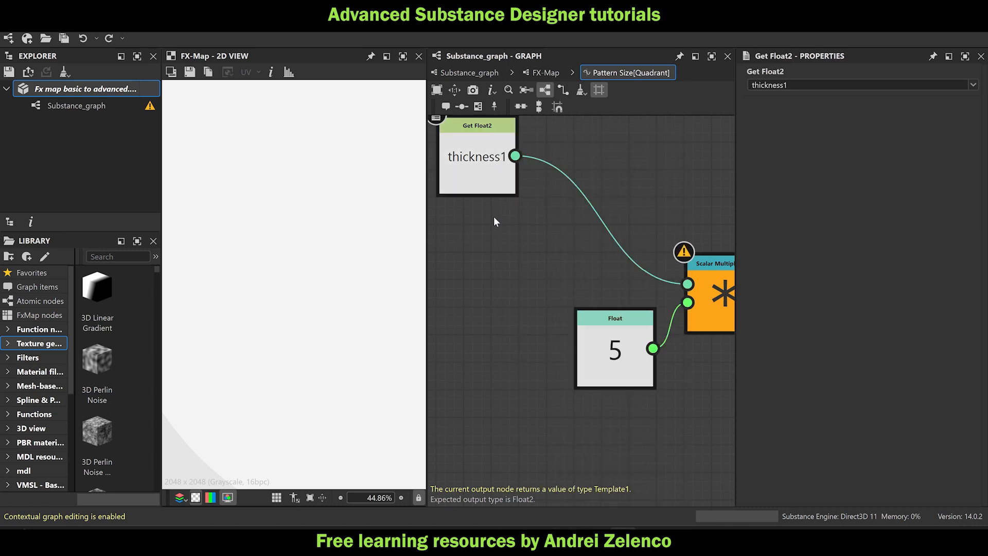
Add a Subtraction node above the thickness1 connection and feed thickness1 into its second input.
scroll(493, 217, down, 2)
middle_drag(494, 247, 556, 249)
drag(539, 196, 481, 184)
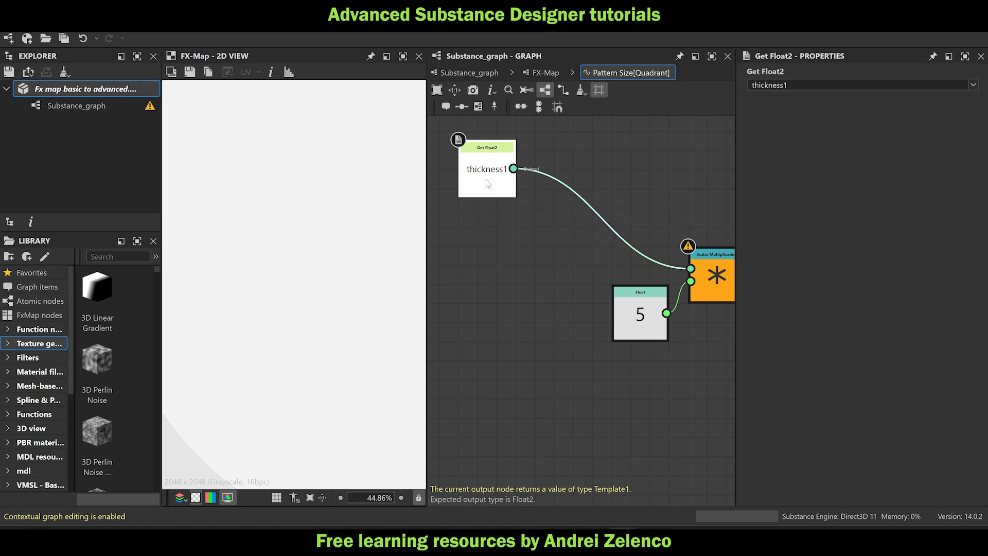
key(space)
text(su)
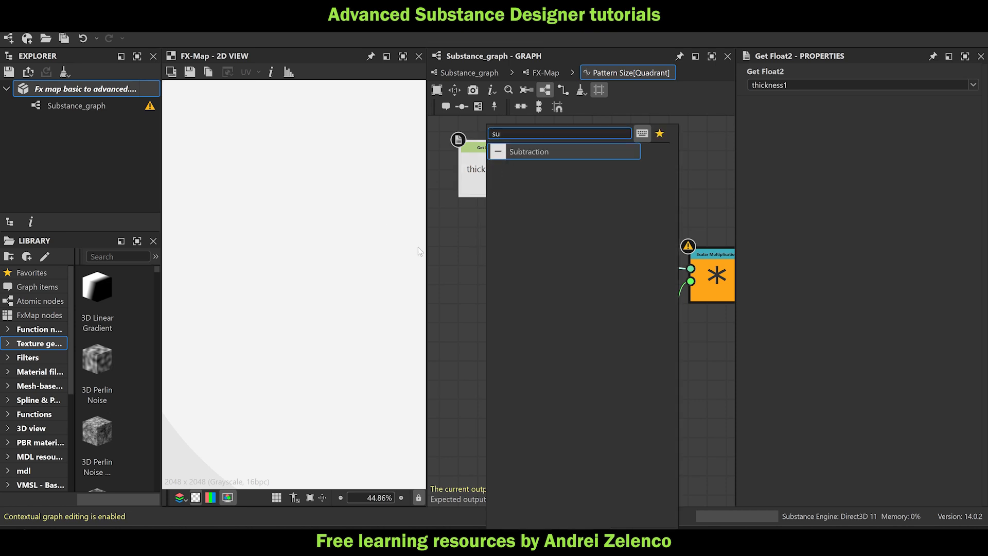
click(456, 247)
middle_drag(457, 256, 457, 350)
key(space)
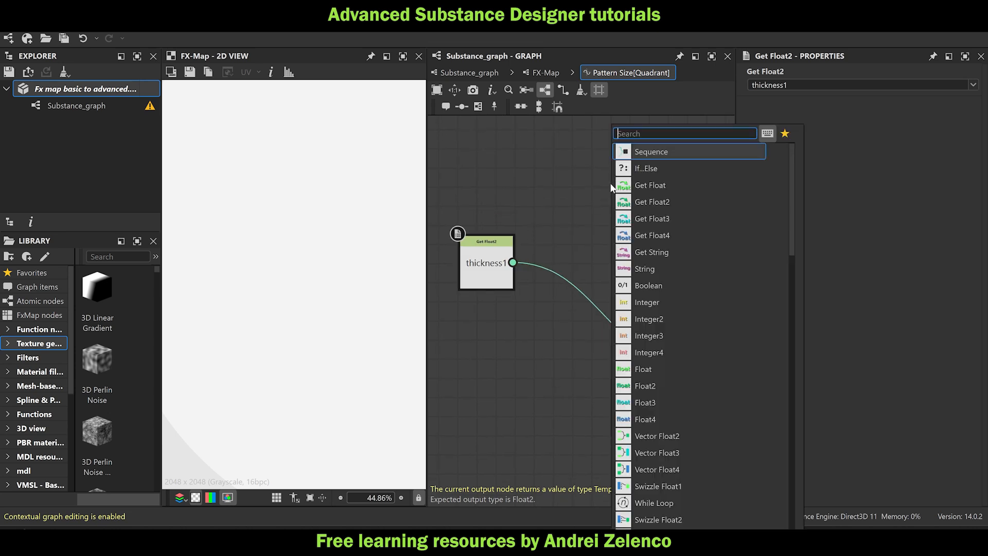
text(su)
click(669, 151)
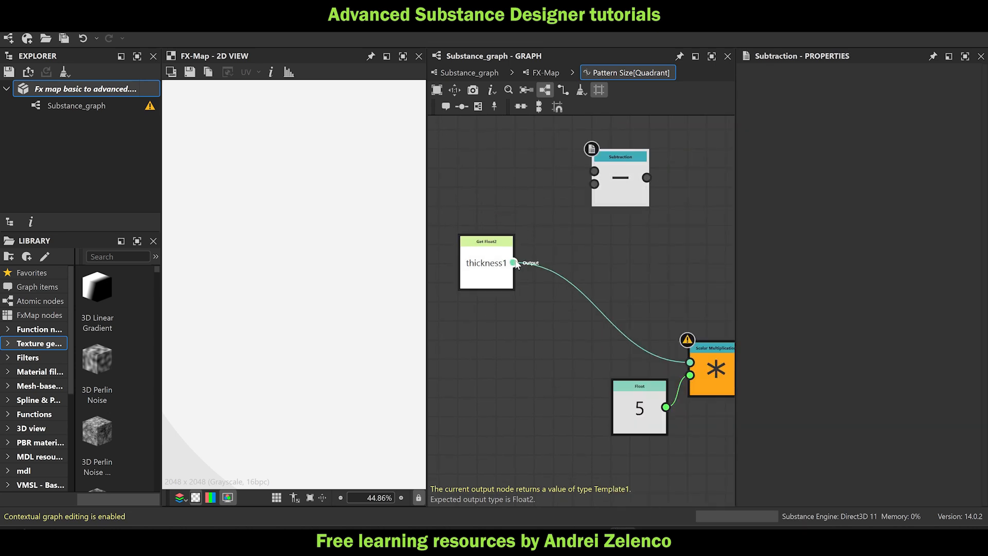
drag(513, 263, 595, 184)
Add a Float2 constant with both components set to 1 and connect it to the Subtraction's first input.
key(space)
text(float)
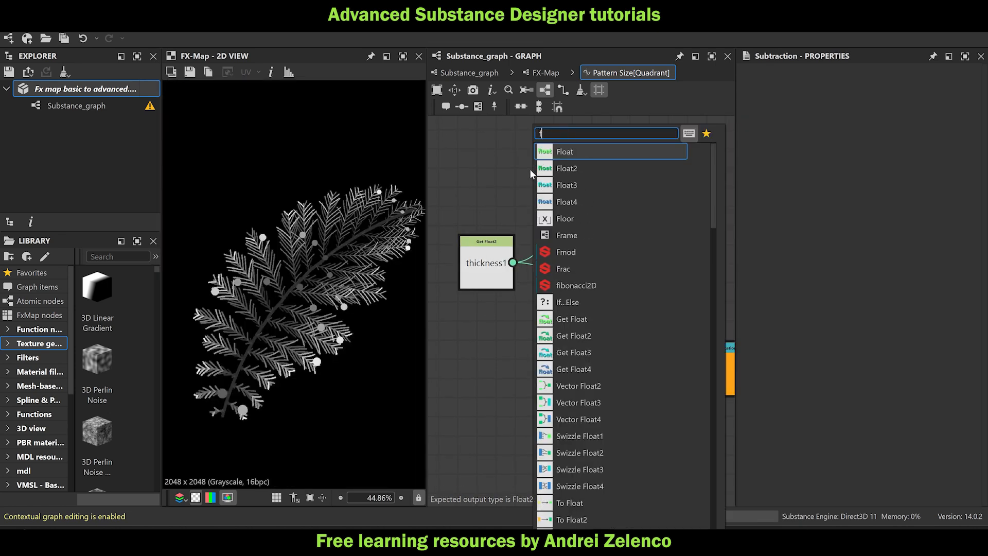
click(574, 170)
drag(837, 84, 922, 97)
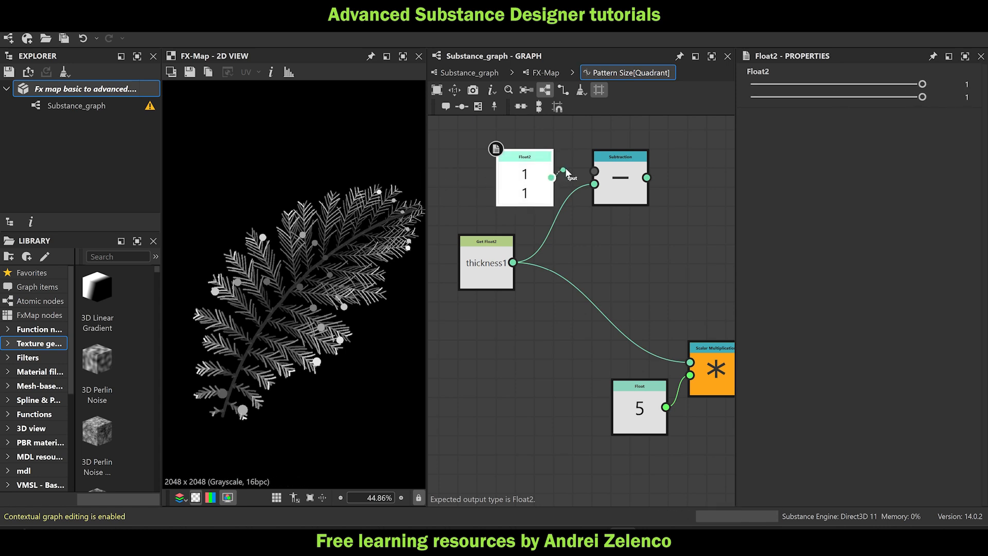
drag(552, 177, 594, 171)
Align the Float2, thickness1 and Subtraction nodes, and feed the Subtraction result into the Scalar Multiplication in place of thickness1.
drag(517, 191, 479, 191)
drag(462, 265, 461, 257)
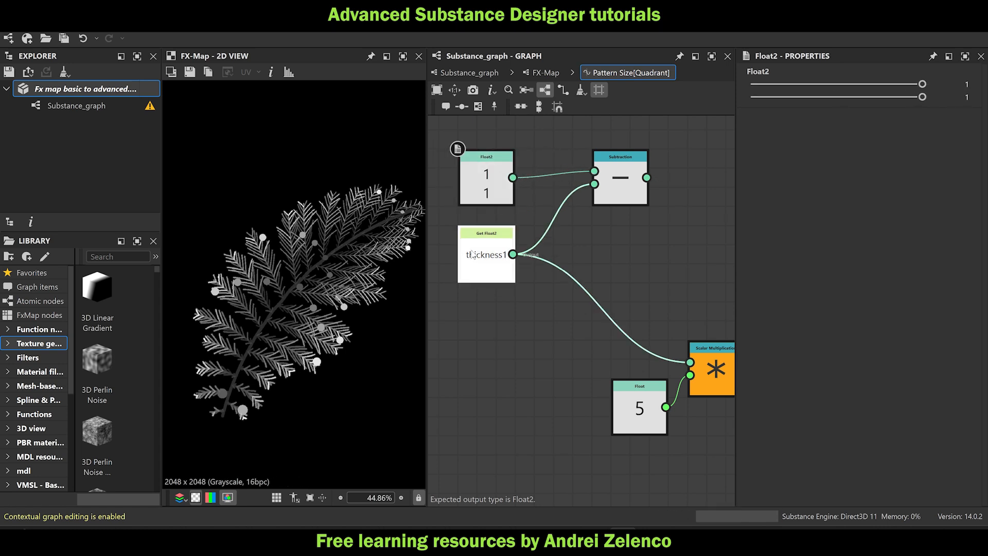
drag(695, 346, 700, 351)
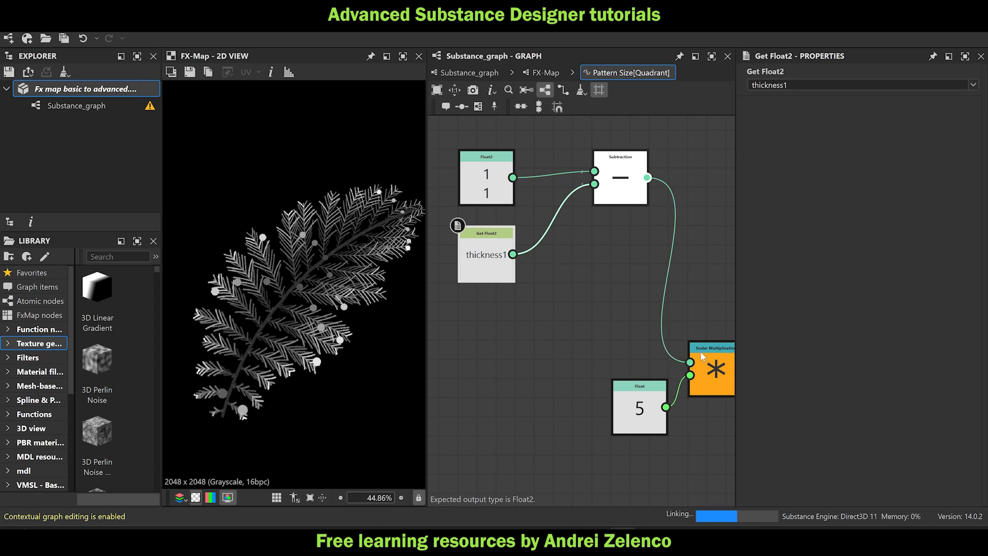
drag(625, 192, 587, 230)
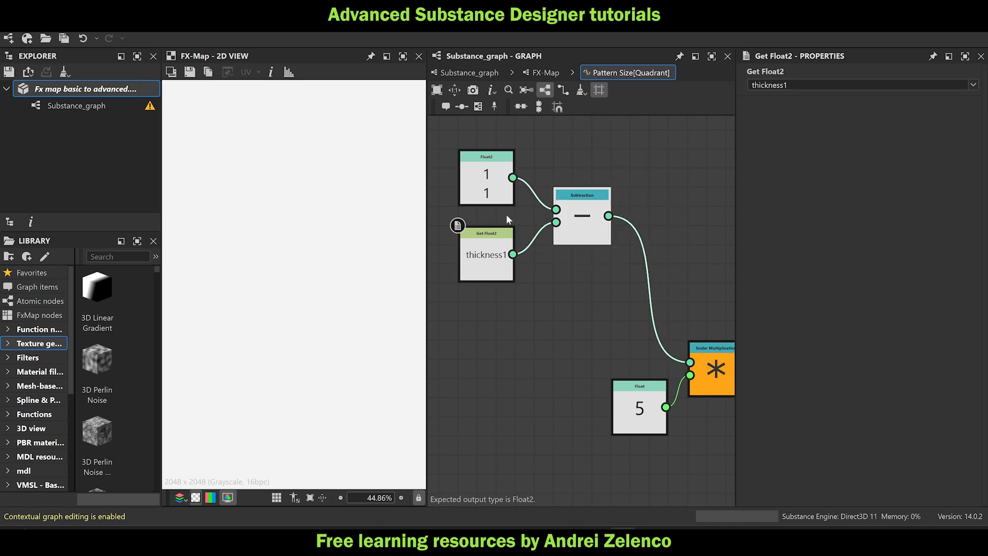
Set the Float multiplier feeding the Scalar Multiplication to 0.05.
scroll(277, 260, down, 5)
click(631, 425)
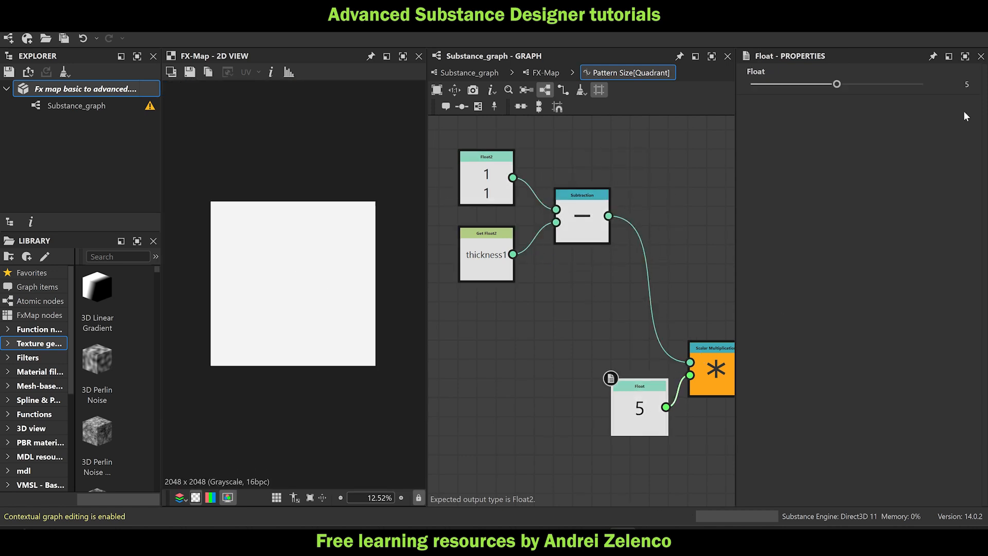
double_click(967, 83)
text(0.05)
key(Return)
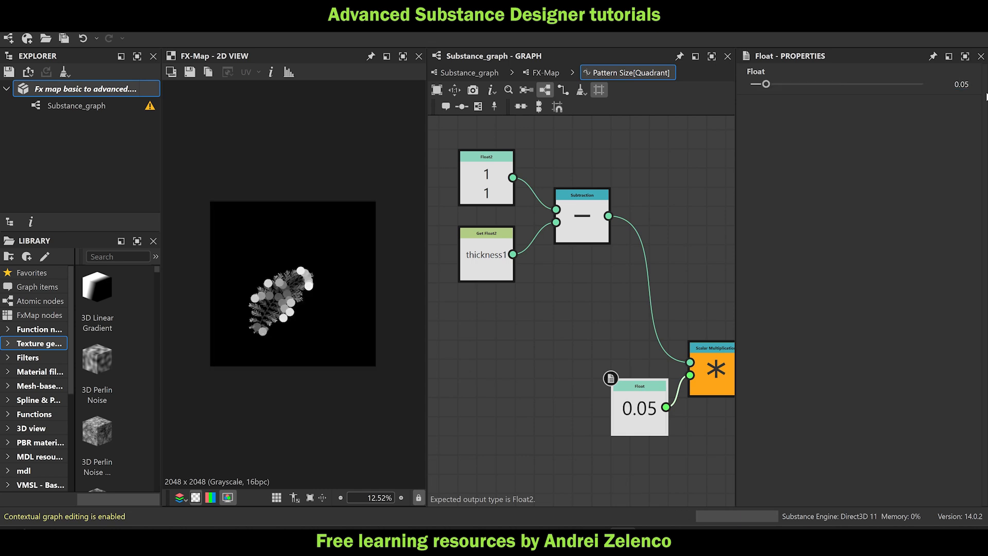
Reduce the disc size multiplier Float to 0.03 after checking the enlarged discs.
scroll(269, 295, up, 4)
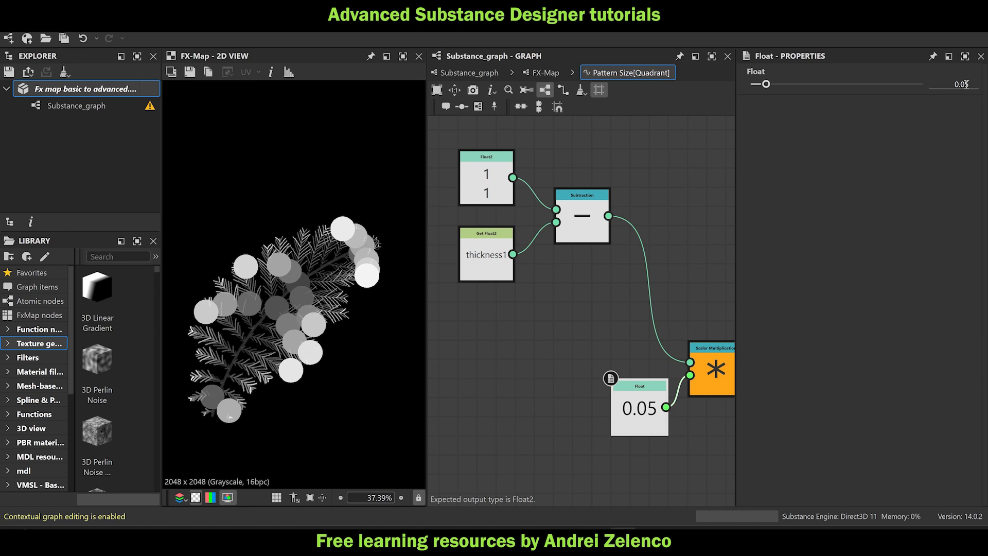
text(3)
key(Return)
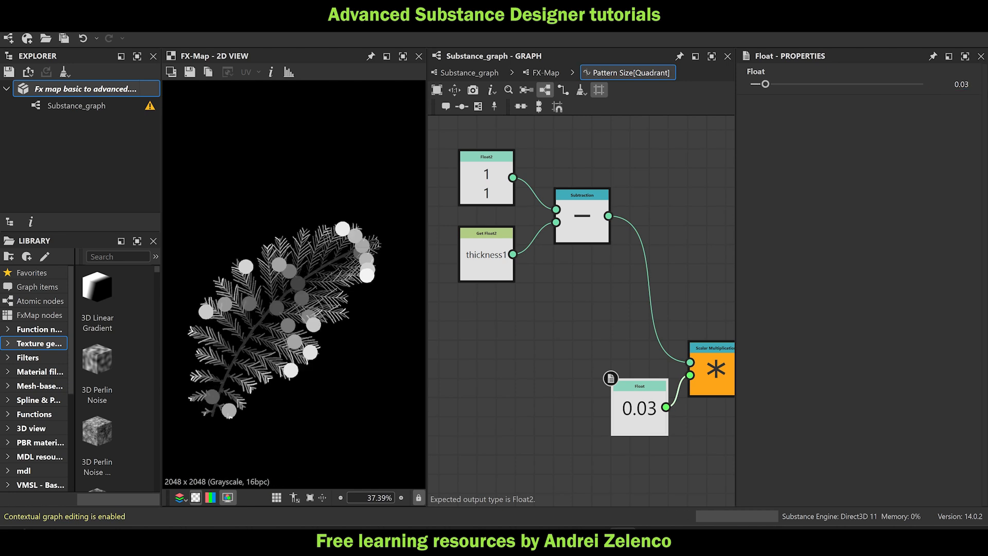
Set the multiplier Float to 0.01 and check the disc sizes along the fern.
scroll(280, 340, up, 1)
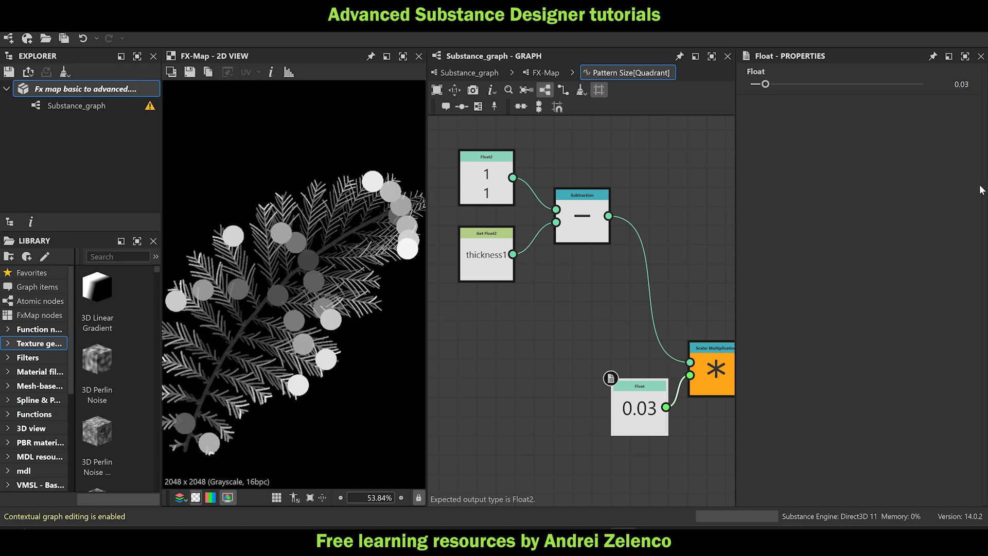
double_click(966, 84)
key(Return)
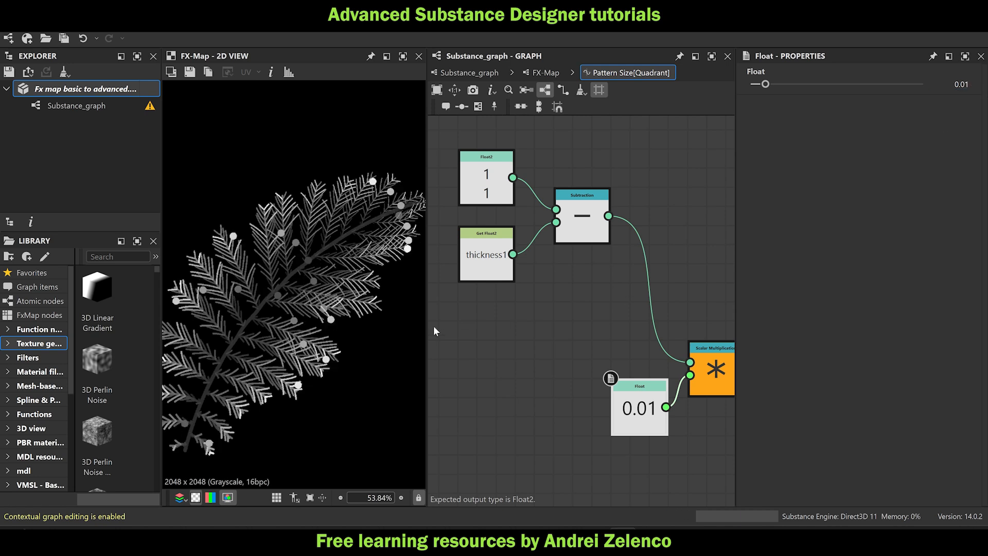
middle_drag(315, 359, 352, 337)
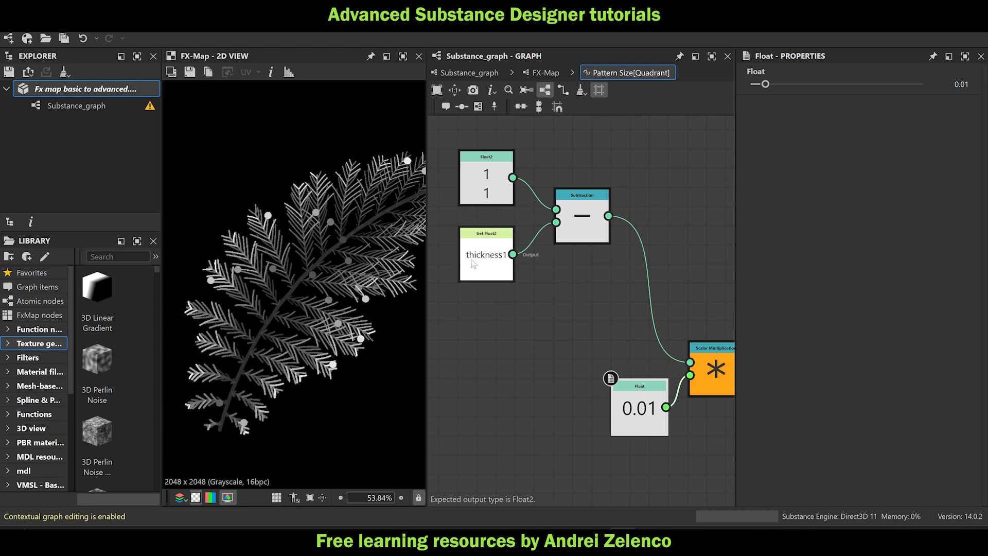
Move the thickness1 node away from the Subtraction and save the package.
middle_drag(481, 278, 582, 246)
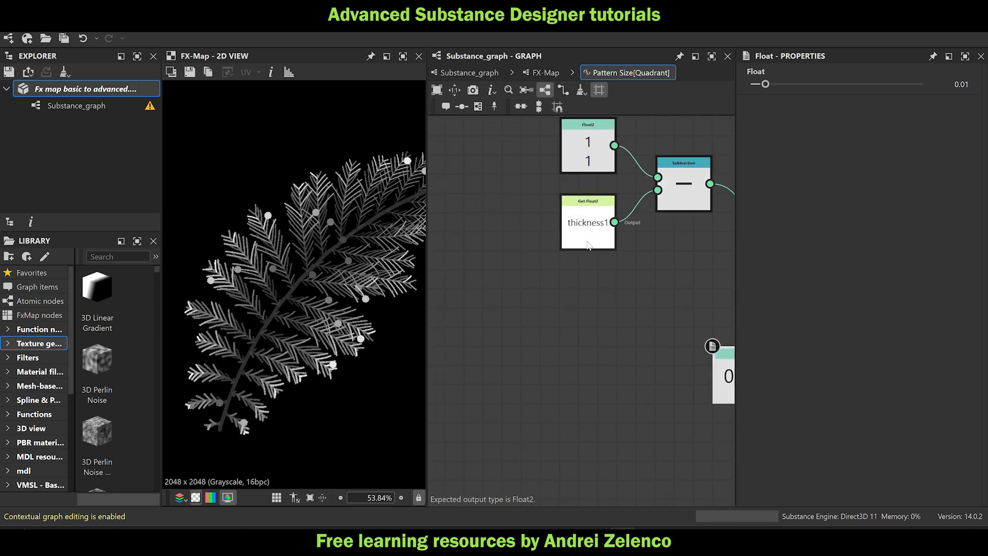
drag(582, 222, 525, 260)
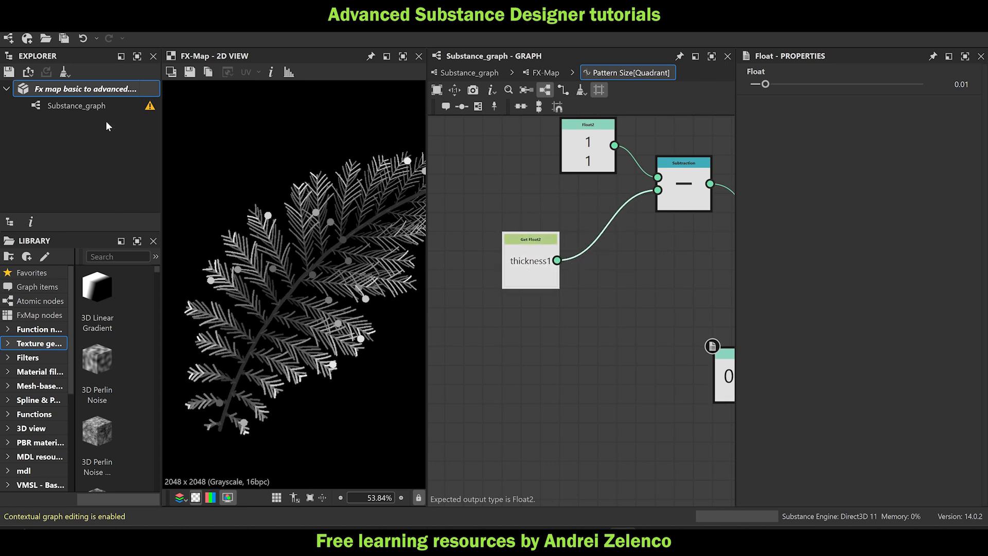
click(61, 92)
Add a Swizzle Float1 node extracting the X component of thickness1, placed just after the thickness1 node.
key(space)
text(sw)
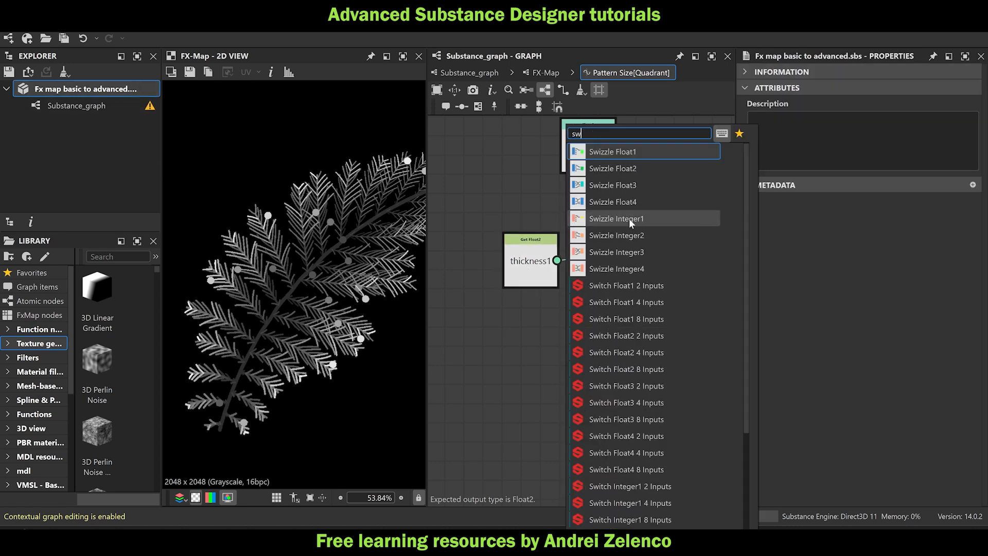
click(613, 151)
drag(530, 278, 582, 262)
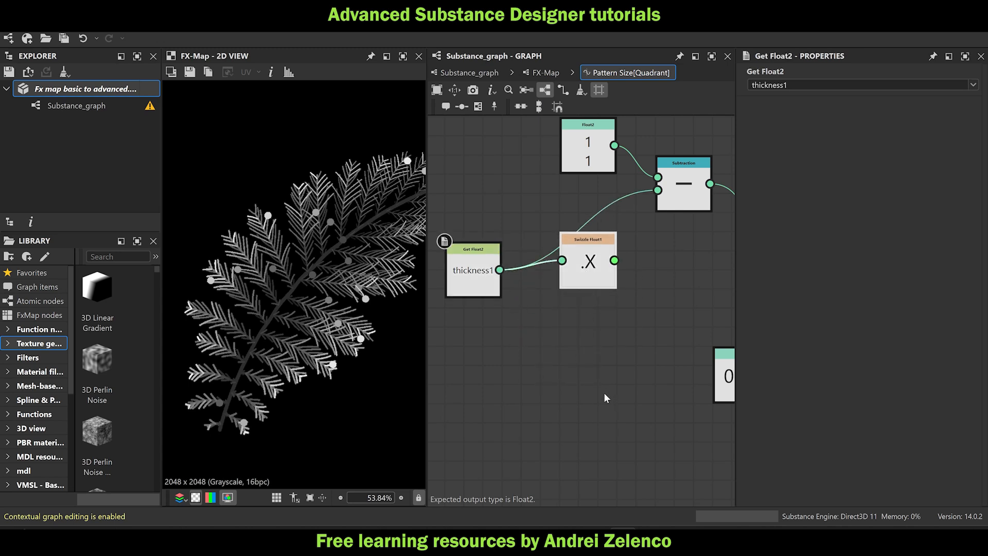
drag(608, 278, 588, 259)
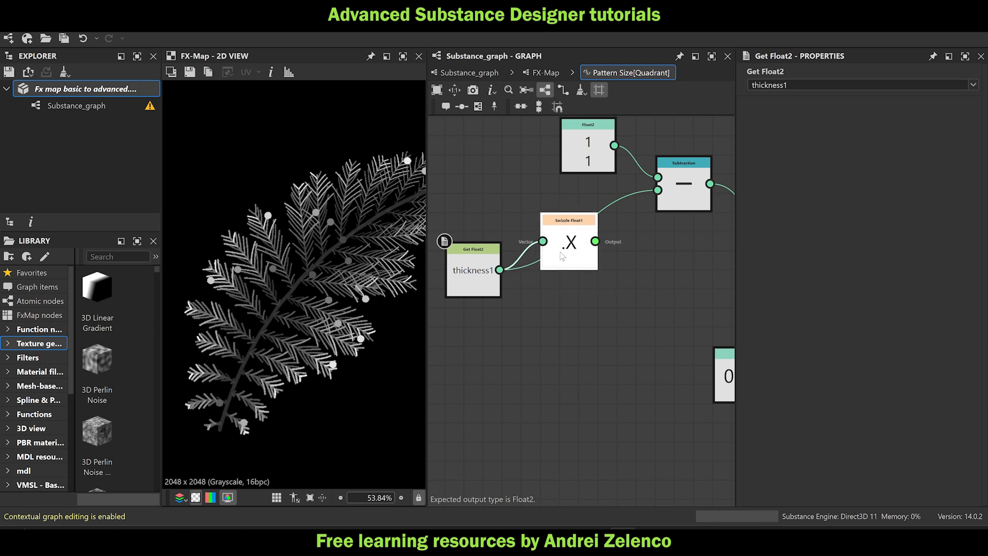
Duplicate the X Swizzle Float1 node below the original and set the copy to the Y component.
click(561, 253)
key(ctrl+d)
drag(565, 285, 567, 318)
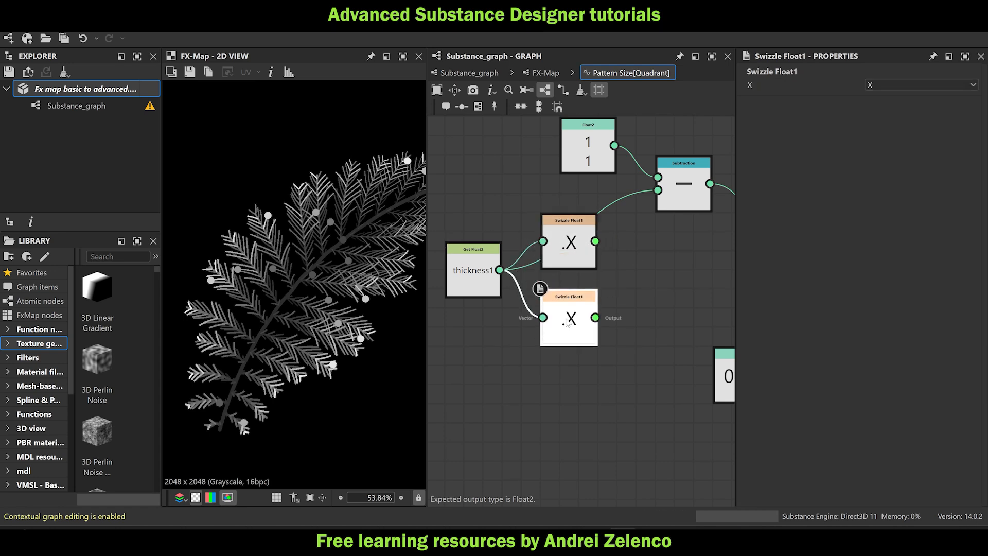
click(888, 82)
click(878, 108)
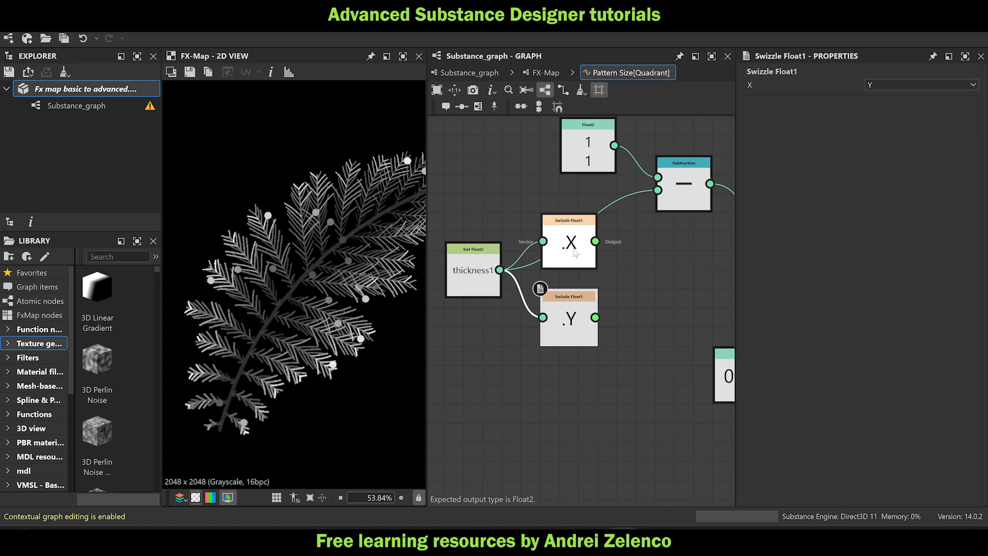
Shift both Swizzle Float1 nodes lower and add a One Minus node connected to the X component.
drag(606, 246, 573, 309)
drag(574, 260, 575, 317)
click(575, 318)
key(space)
text(o)
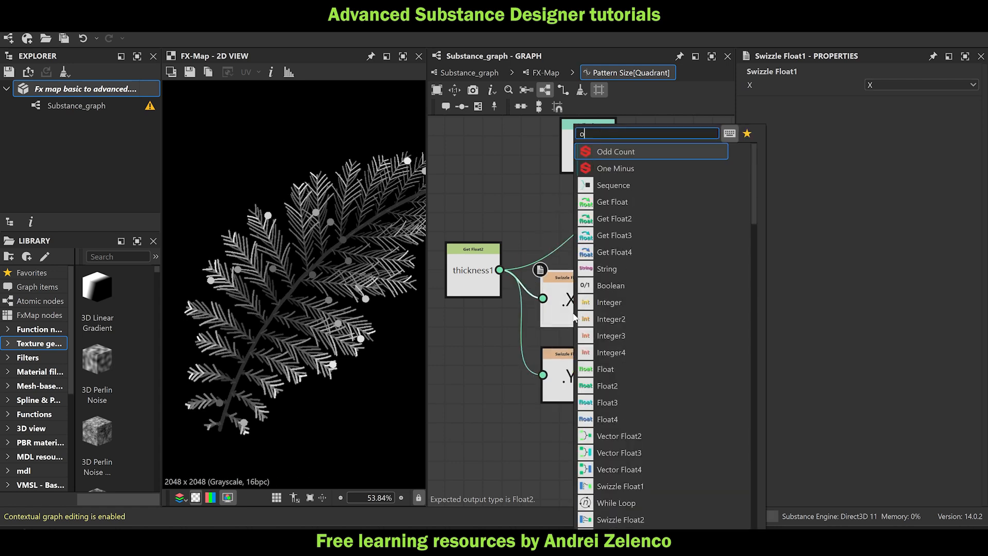
text(n)
key(Return)
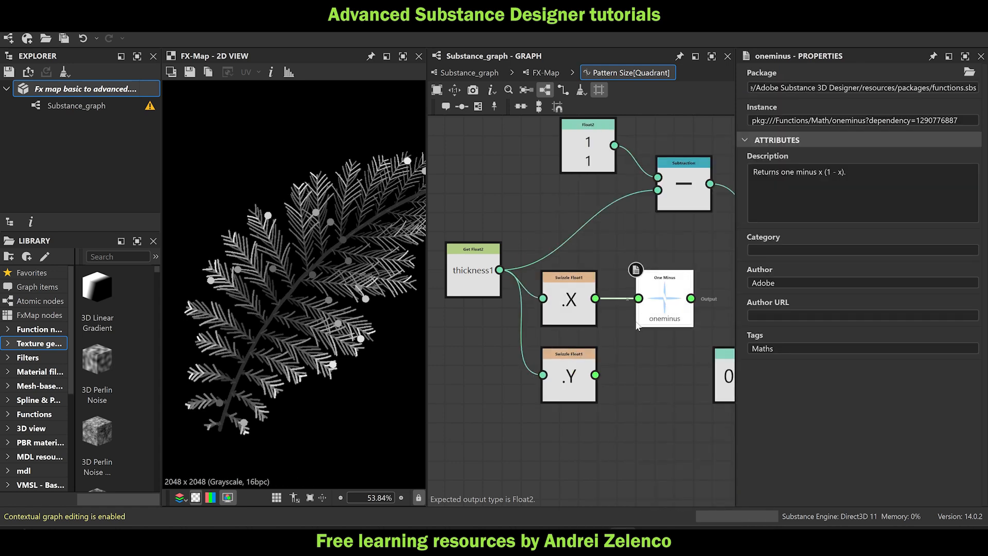
Undo the last One Minus move and add a second One Minus node connected to the Y Swizzle Float1.
key(ctrl+z)
click(586, 378)
key(space)
text(o)
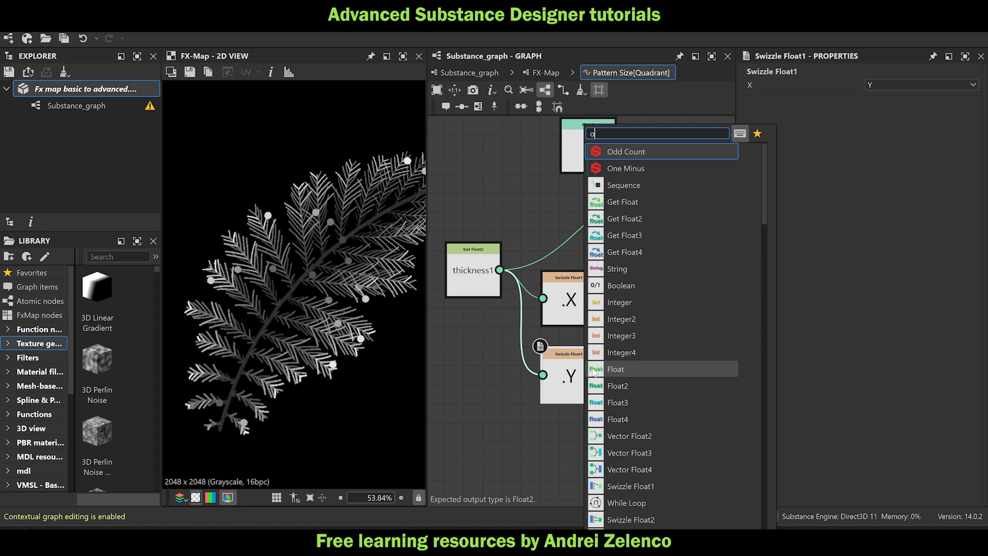
text(n)
key(Return)
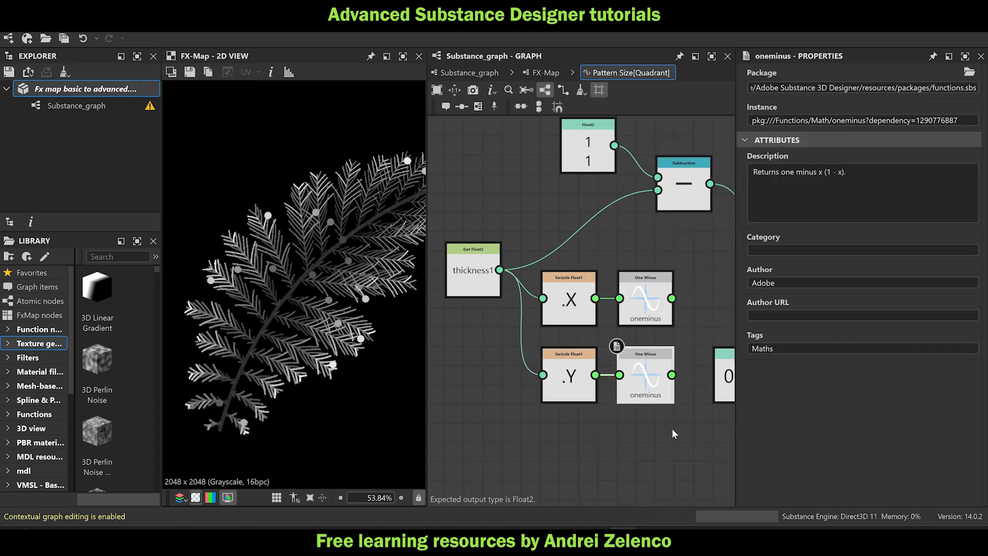
Lower the X and Y Swizzle and One Minus chains, move thickness1 outward, and raise the Float2 and Subtraction nodes.
drag(677, 435, 567, 295)
drag(565, 294, 547, 332)
drag(485, 269, 420, 260)
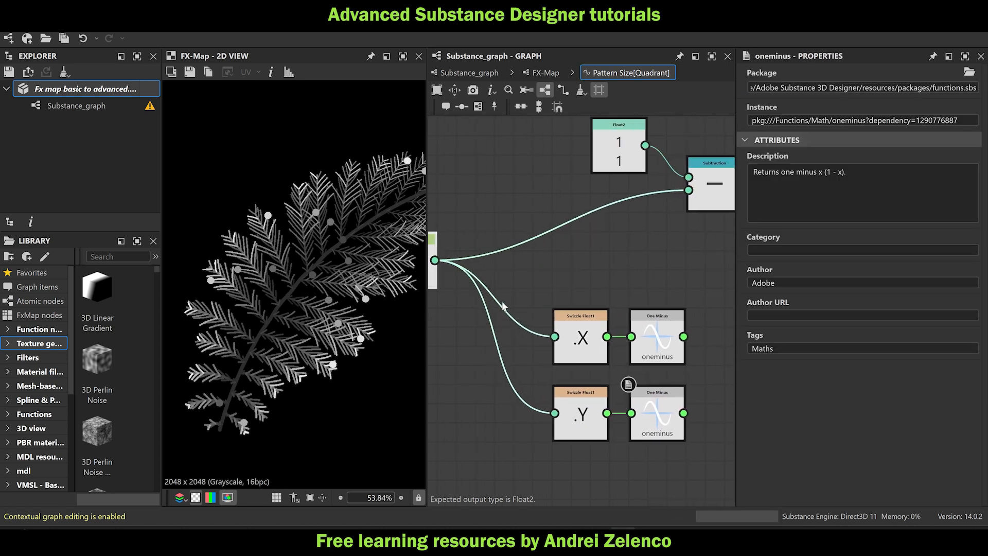
drag(708, 470, 525, 282)
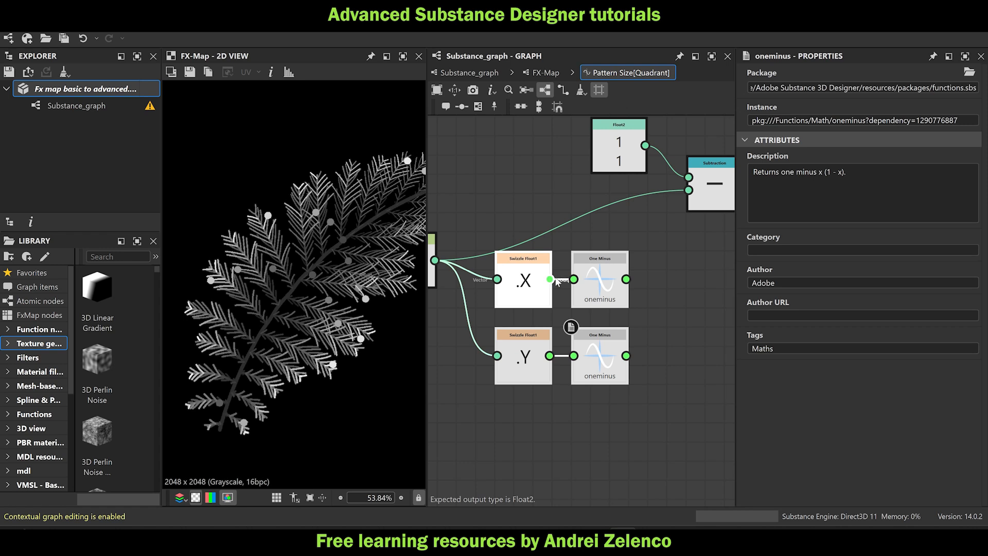
scroll(600, 282, down, 2)
middle_drag(626, 284, 617, 321)
drag(634, 305, 523, 359)
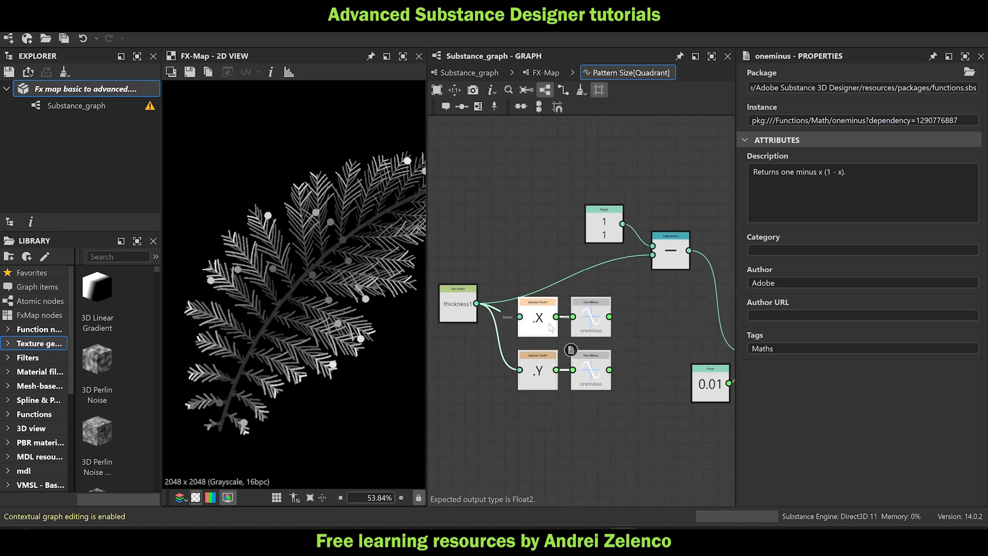
drag(539, 321, 534, 362)
drag(553, 194, 682, 280)
drag(670, 240, 657, 221)
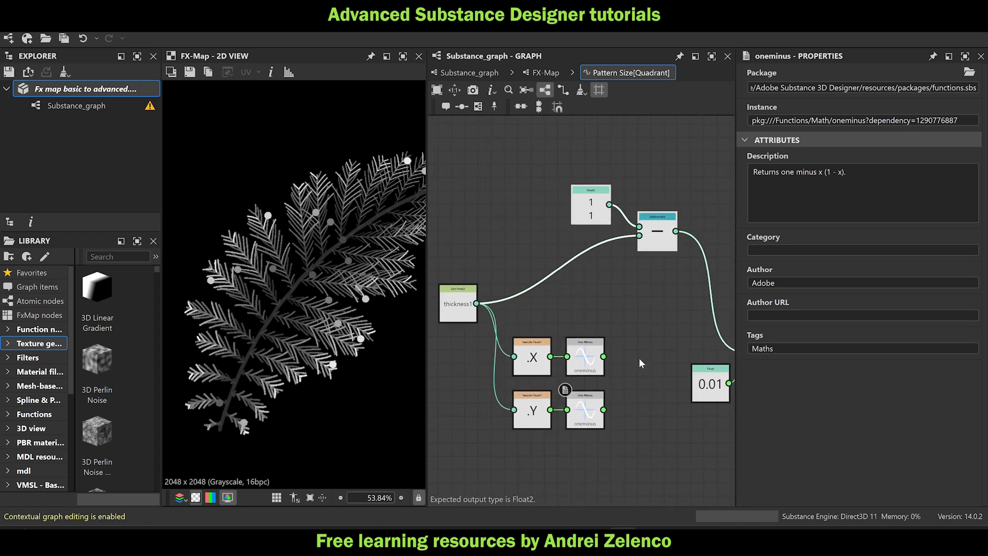
Add a Vector Float2 node combining the X and Y One Minus outputs.
click(640, 351)
key(space)
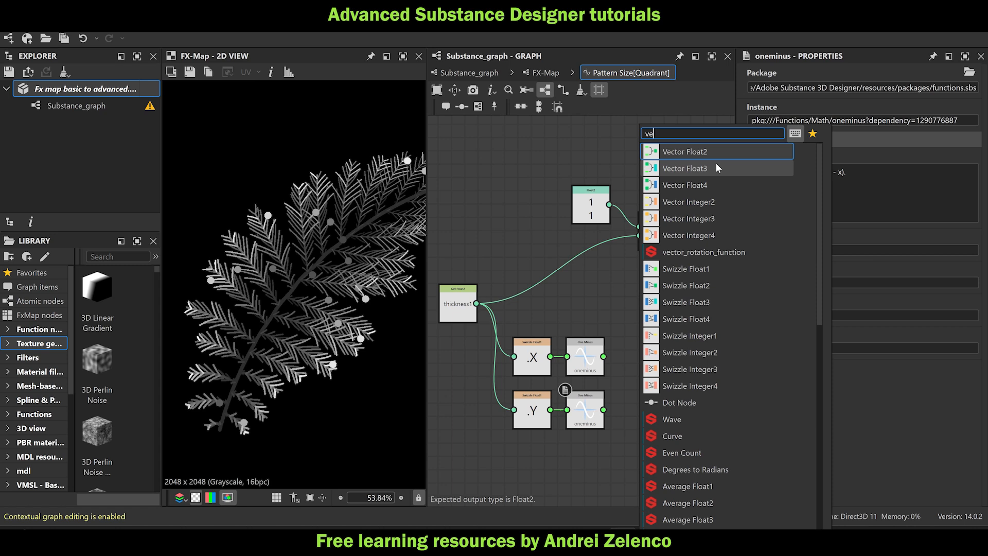
click(715, 163)
drag(644, 344, 653, 376)
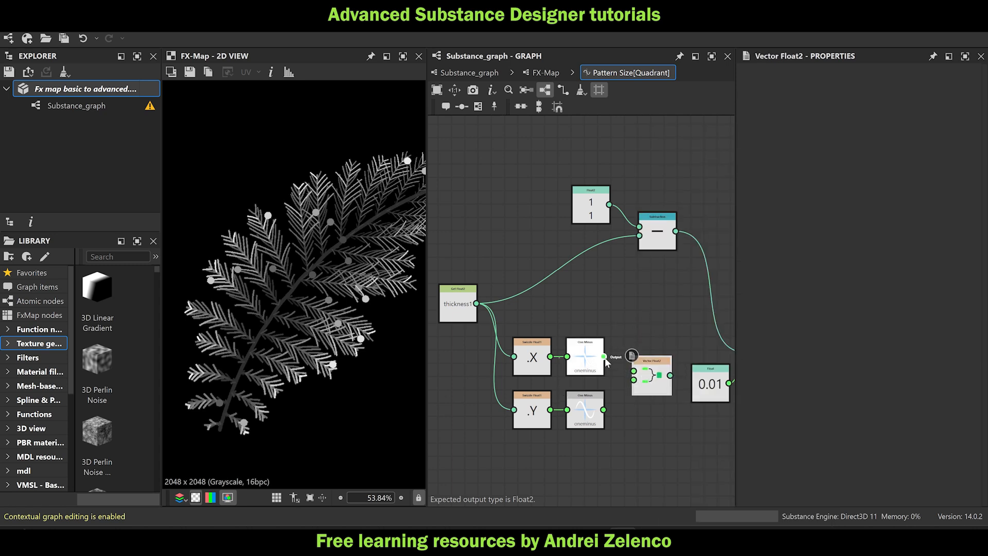
drag(603, 356, 634, 370)
drag(603, 409, 634, 380)
Try the Vector Float2 output as the Scalar Multiplication's first input, and reconnect the Subtraction output to compare the results.
middle_drag(650, 374, 599, 343)
drag(598, 344, 697, 322)
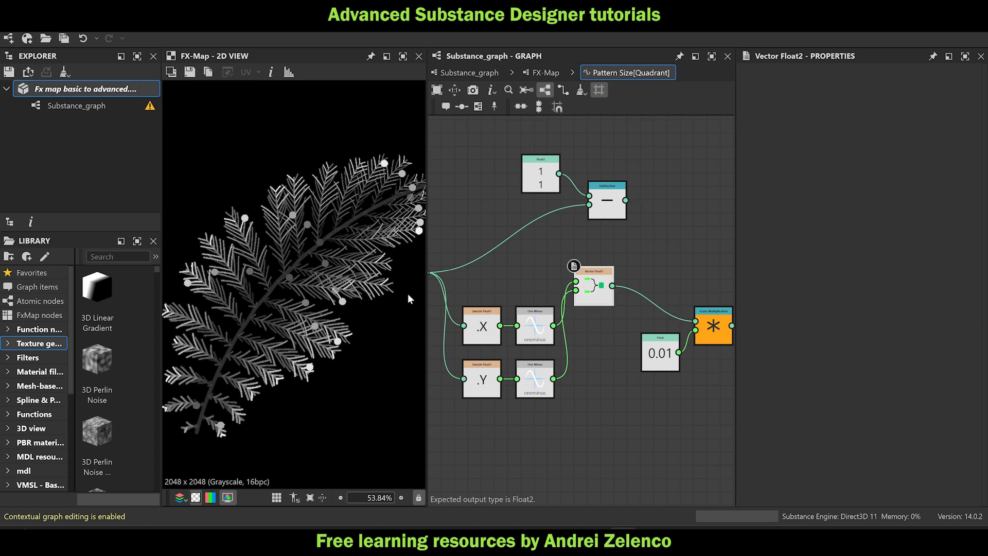
scroll(588, 261, down, 1)
drag(617, 210, 675, 312)
middle_drag(546, 341, 561, 282)
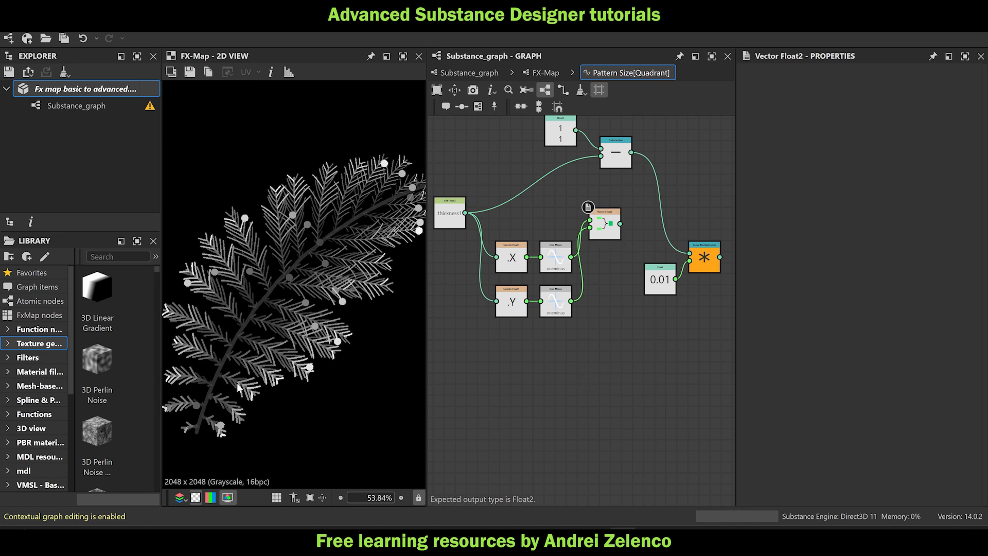
scroll(209, 426, down, 3)
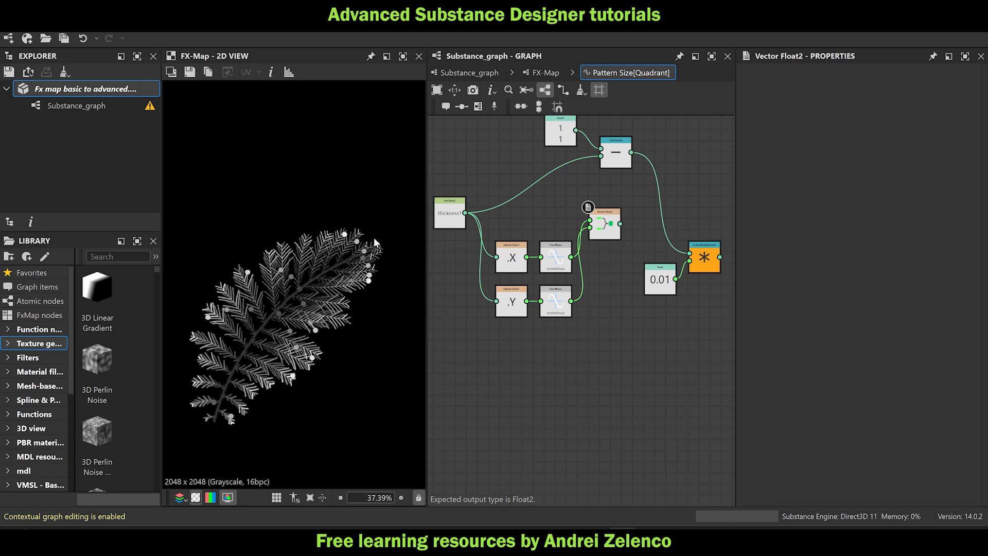
scroll(210, 421, up, 2)
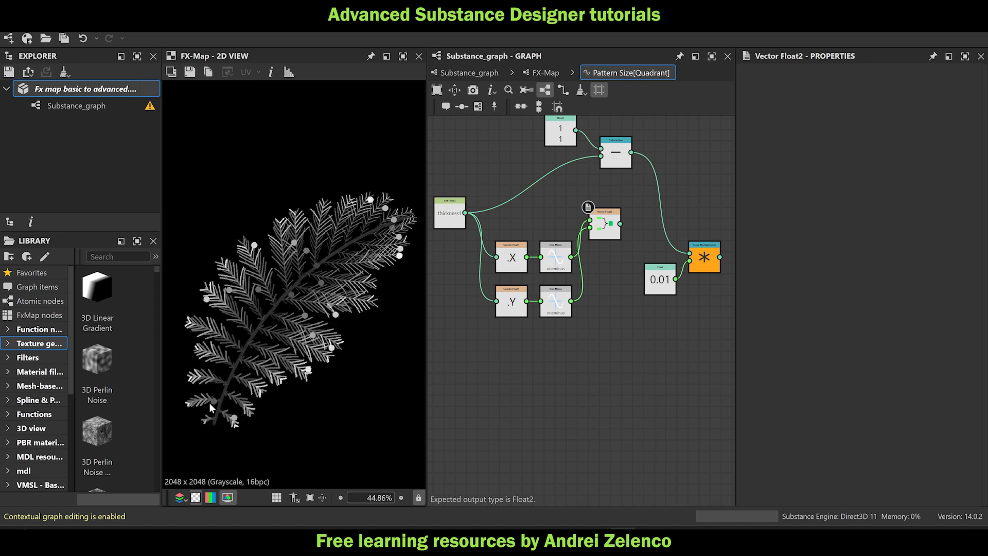
Add a Get Float node reading t0, place it above the 0.01 Float, and move the Scalar Multiplication node farther out.
middle_drag(578, 379, 514, 420)
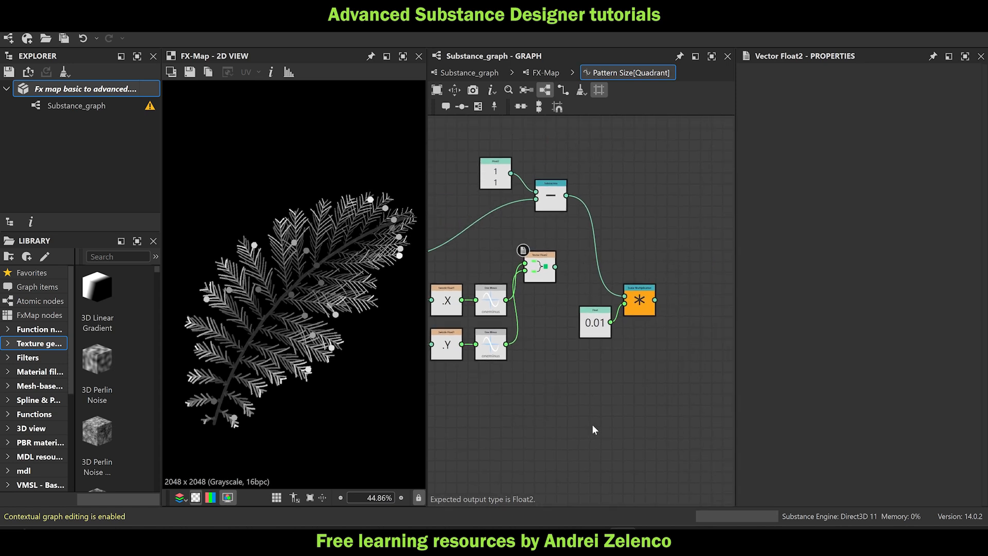
key(space)
text(ge)
click(637, 152)
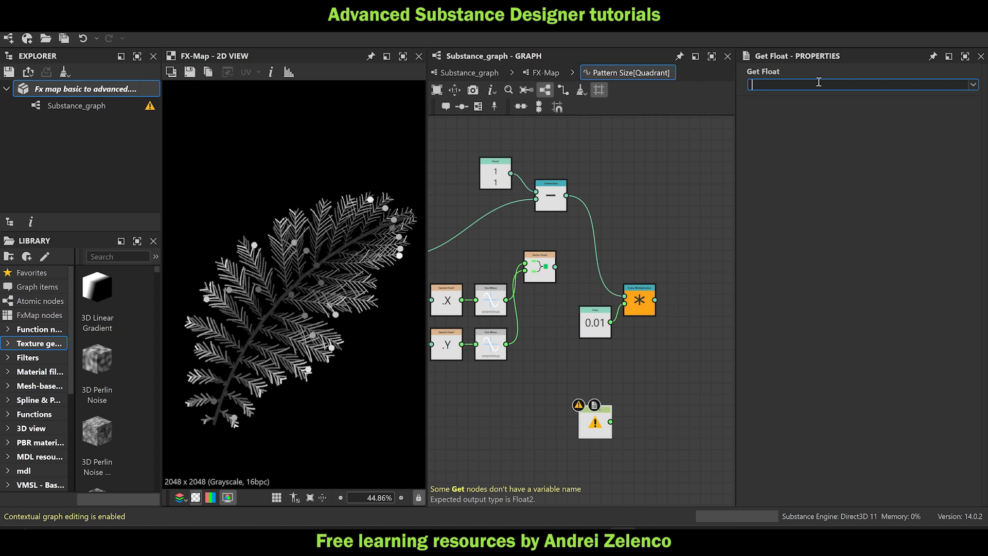
text(t0)
key(Return)
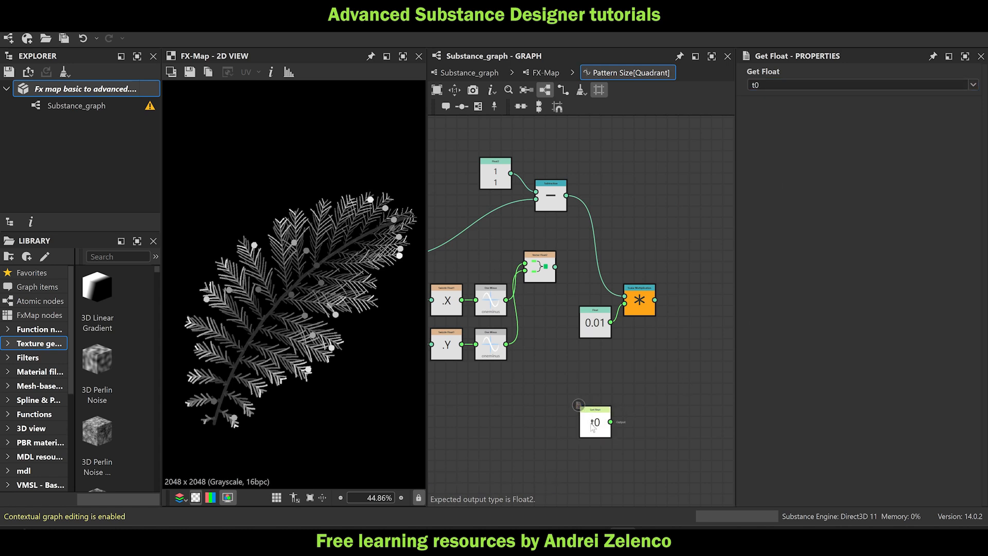
drag(594, 427, 649, 249)
scroll(627, 277, up, 2)
drag(650, 315, 698, 315)
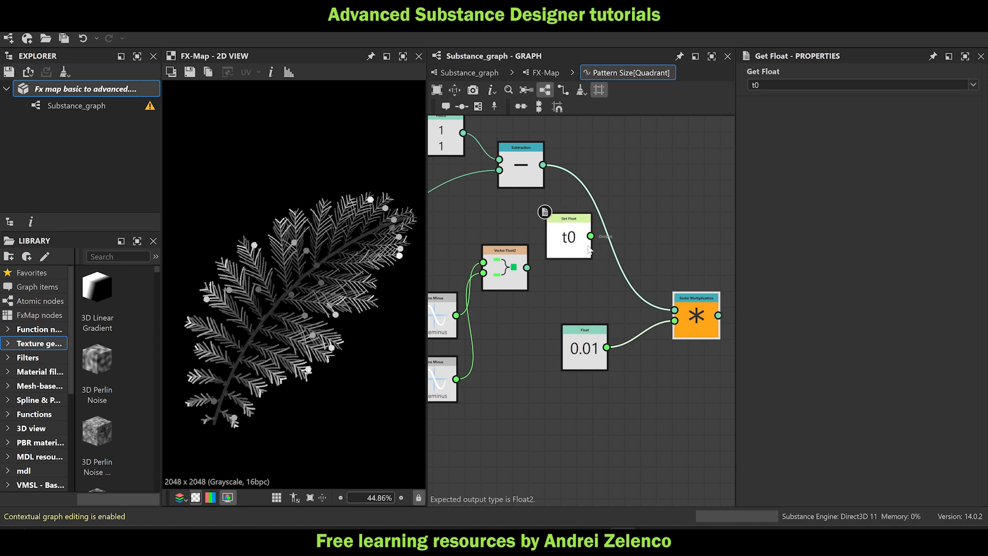
Add a Vector Float2 node fed by t0 in both components and connect it to the Scalar Multiplication's first input.
click(575, 243)
key(space)
text(ve)
click(649, 149)
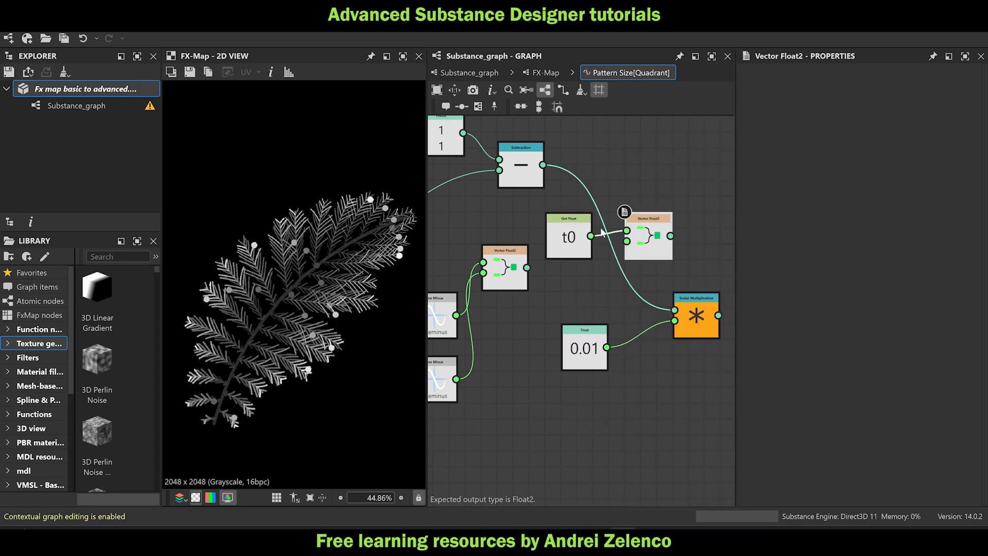
drag(591, 236, 718, 307)
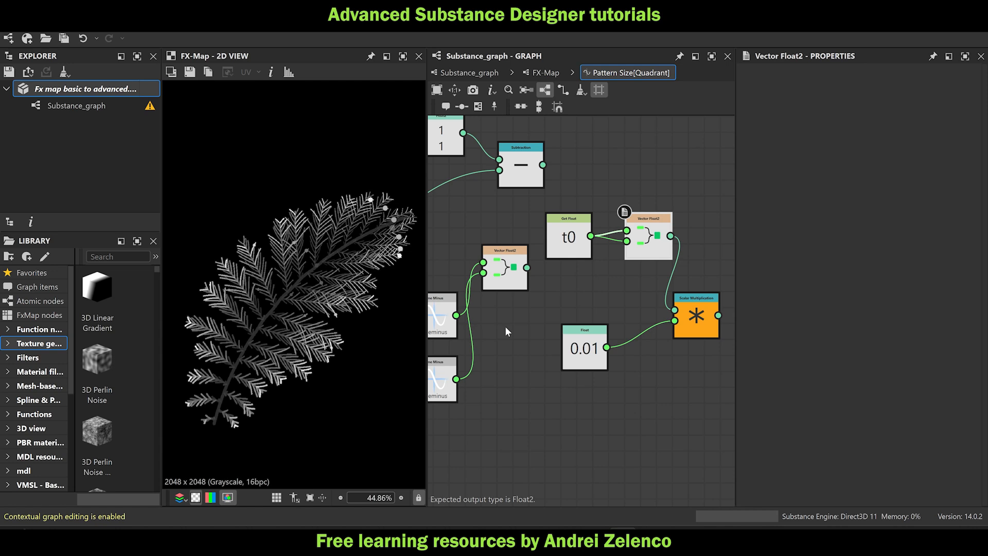
Delete thickness1, the Swizzle and One Minus nodes, the unused Vector Float2, the 1,1 Float2 and the Subtraction, and save the package.
middle_drag(505, 327, 638, 295)
drag(612, 381, 481, 263)
key(Delete)
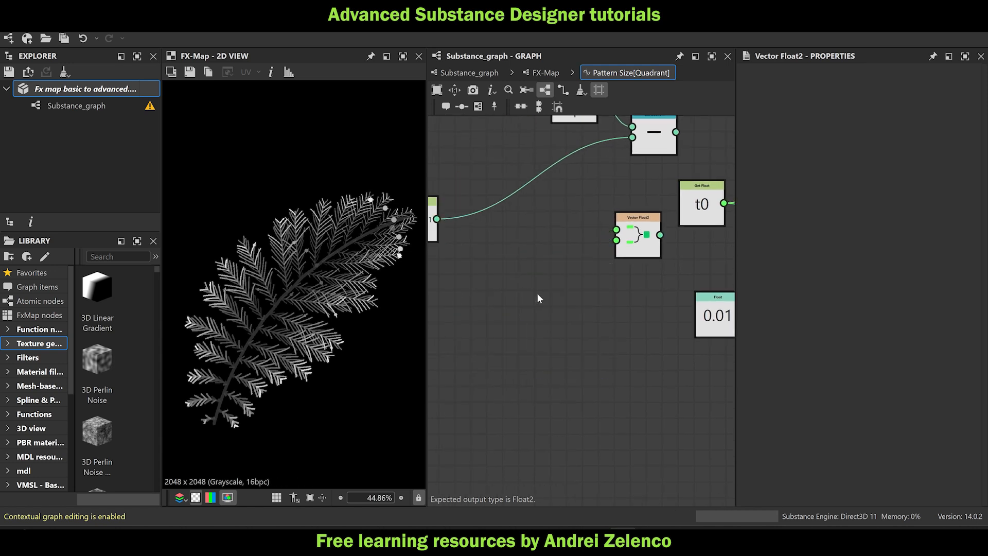
drag(537, 293, 436, 209)
key(Delete)
click(634, 247)
key(Delete)
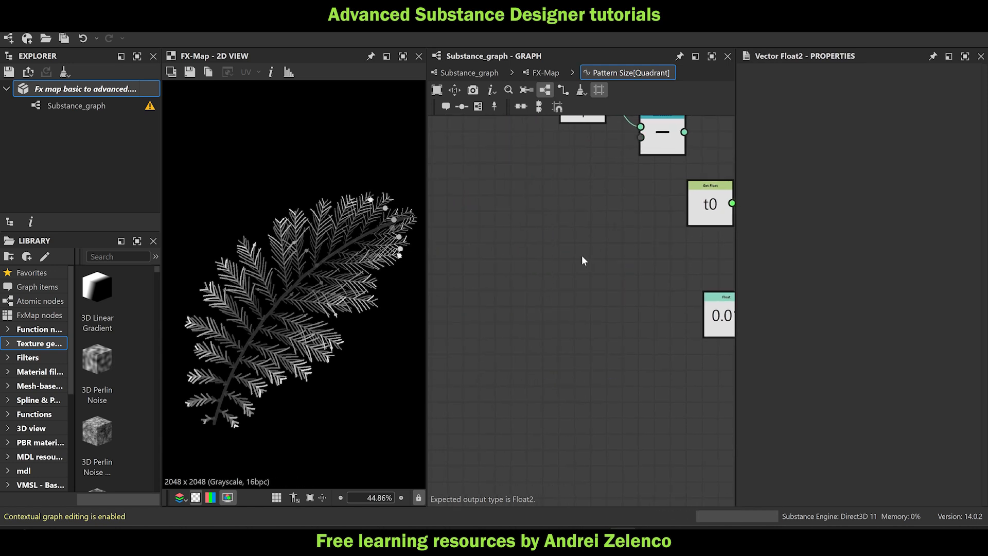
middle_drag(582, 256, 512, 330)
drag(579, 249, 514, 182)
key(Delete)
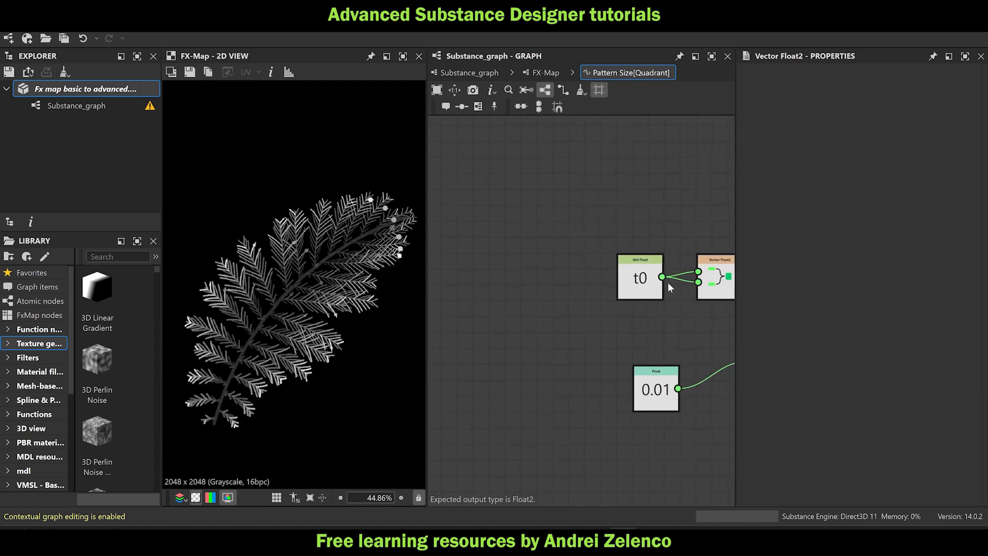
click(31, 87)
Align the 0.01 Float beneath the t0 node and shift the Scalar Multiplication node outward and up.
middle_drag(678, 368, 575, 350)
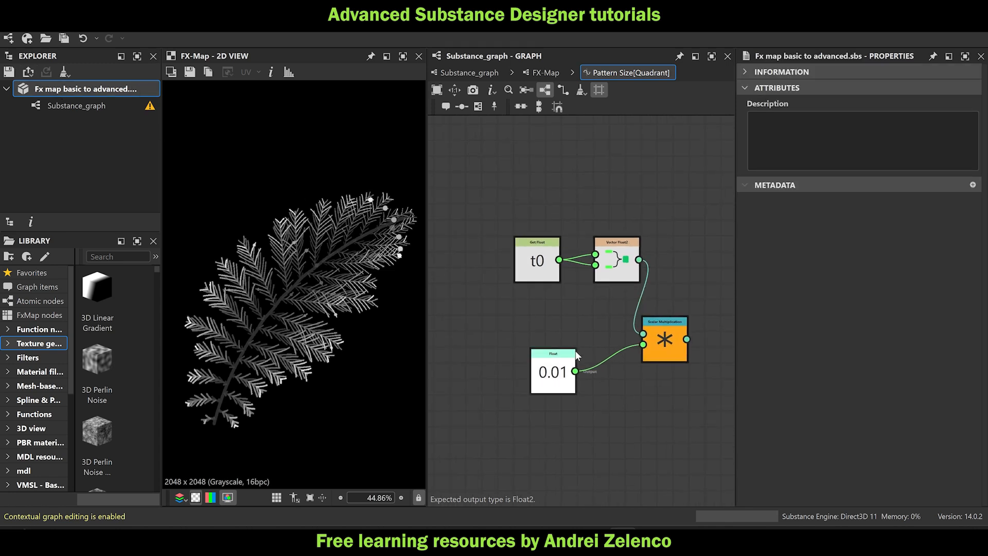
drag(575, 351, 559, 311)
drag(661, 350, 684, 333)
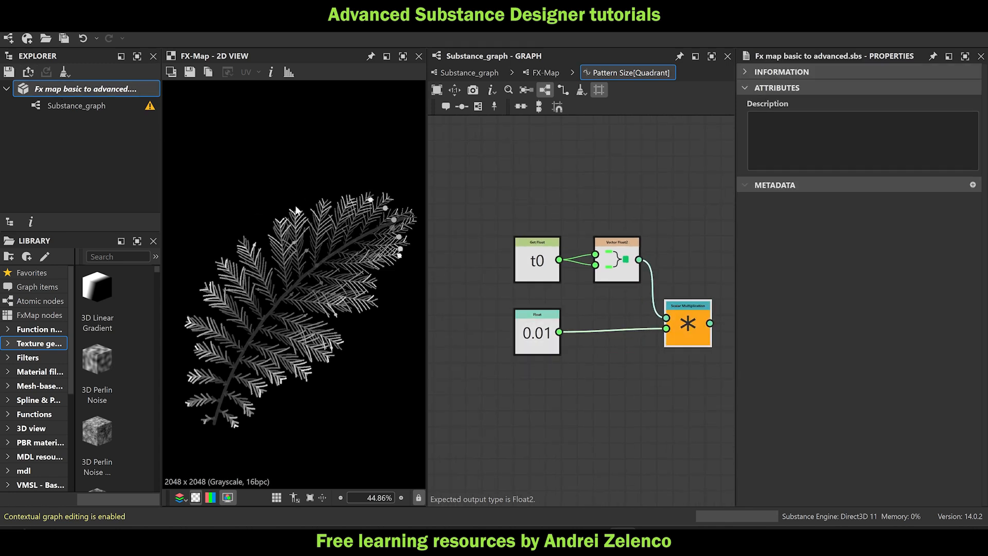
Return to Substance_graph, set its Random Seed to 8, and save the package.
click(466, 73)
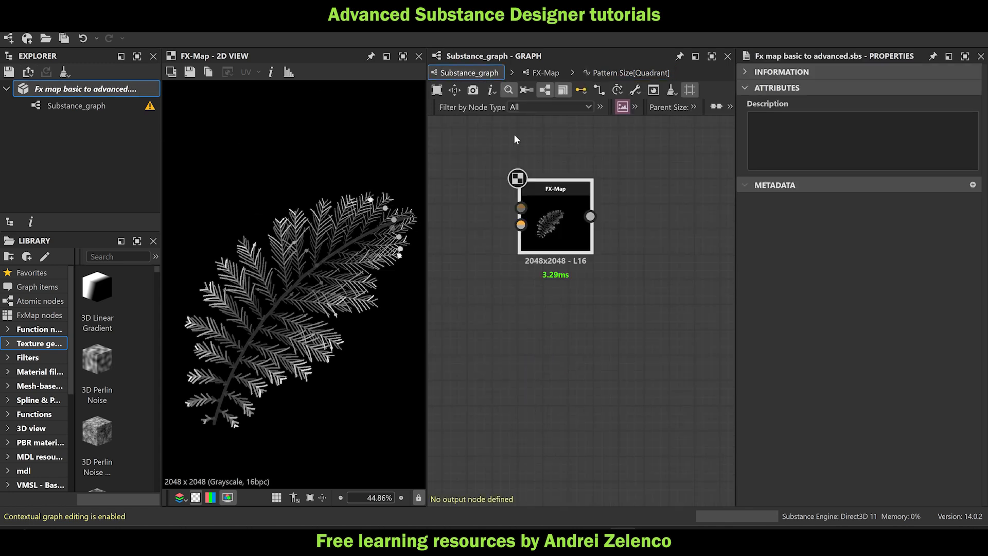
click(647, 240)
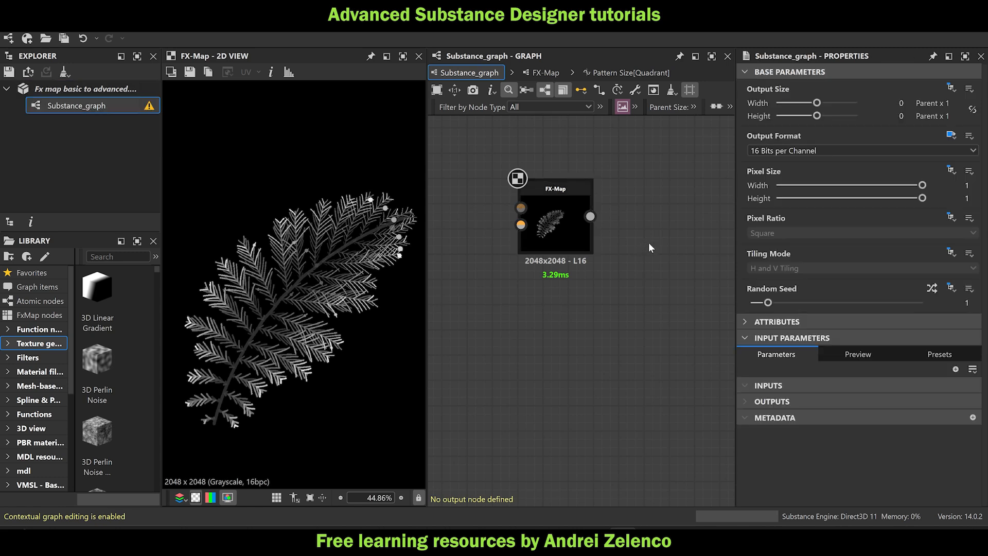
click(976, 301)
click(976, 300)
click(977, 301)
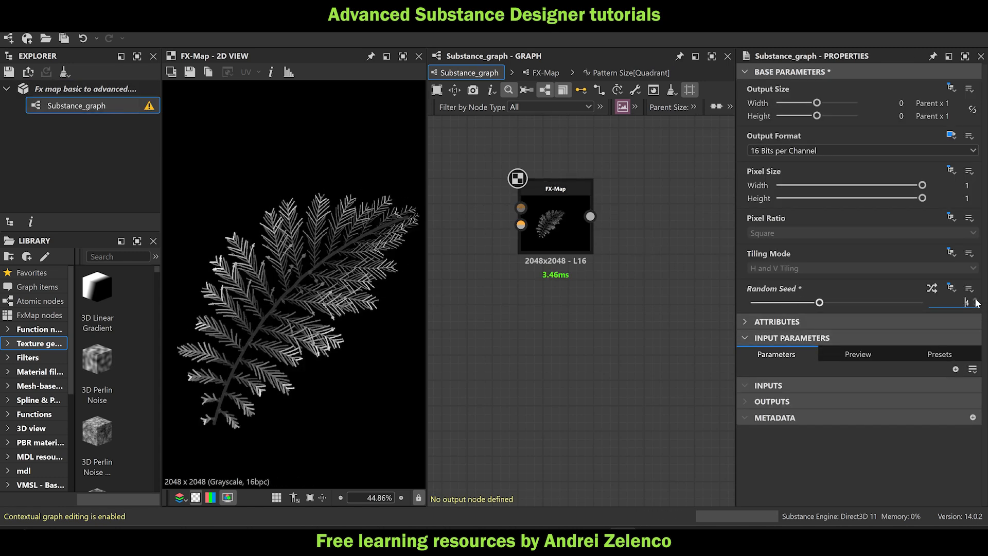
click(977, 300)
click(977, 301)
click(977, 301)
click(977, 301)
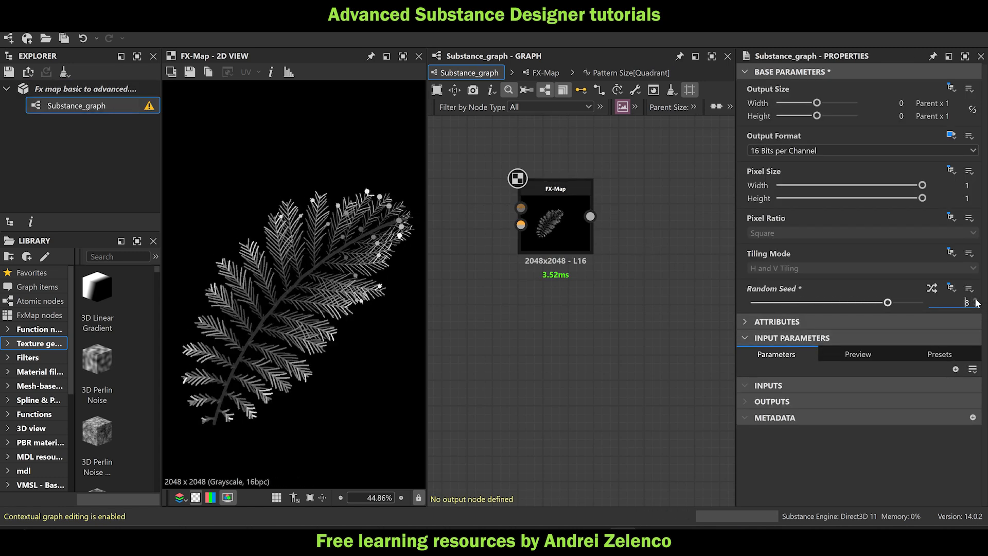
click(103, 88)
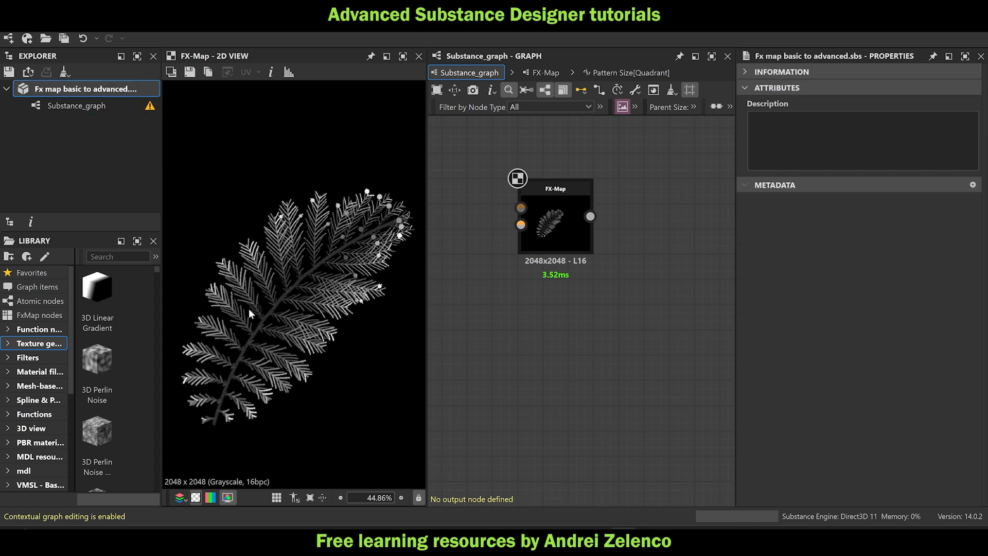
Examine the fern in the 2D view, the FX-Map's node tree, and the parameters of its root Iterate node.
scroll(307, 305, down, 4)
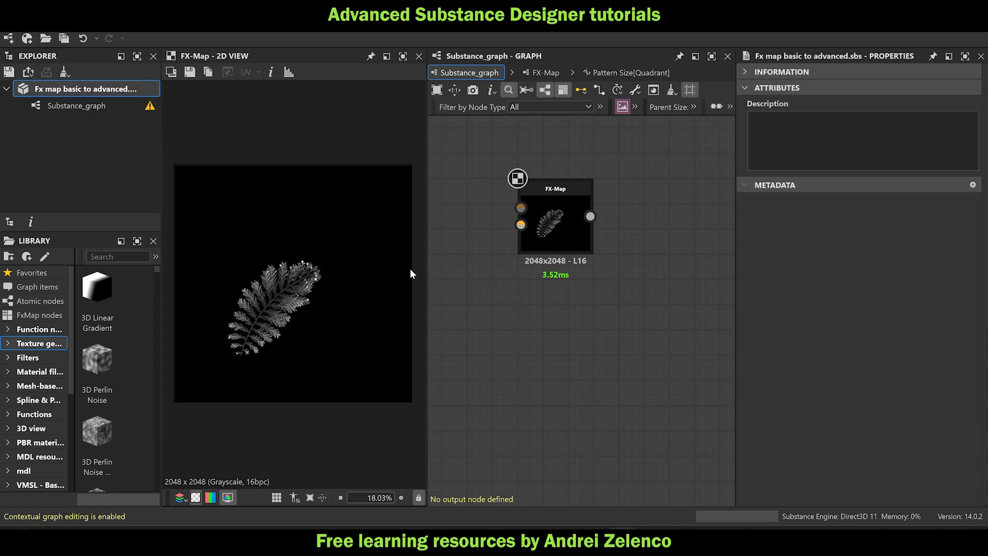
scroll(247, 334, up, 4)
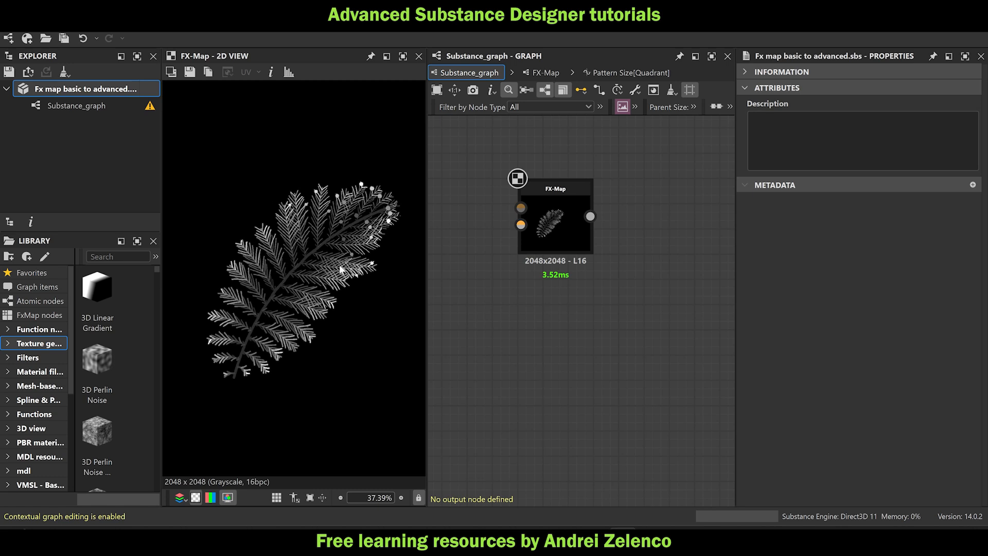
scroll(295, 222, up, 2)
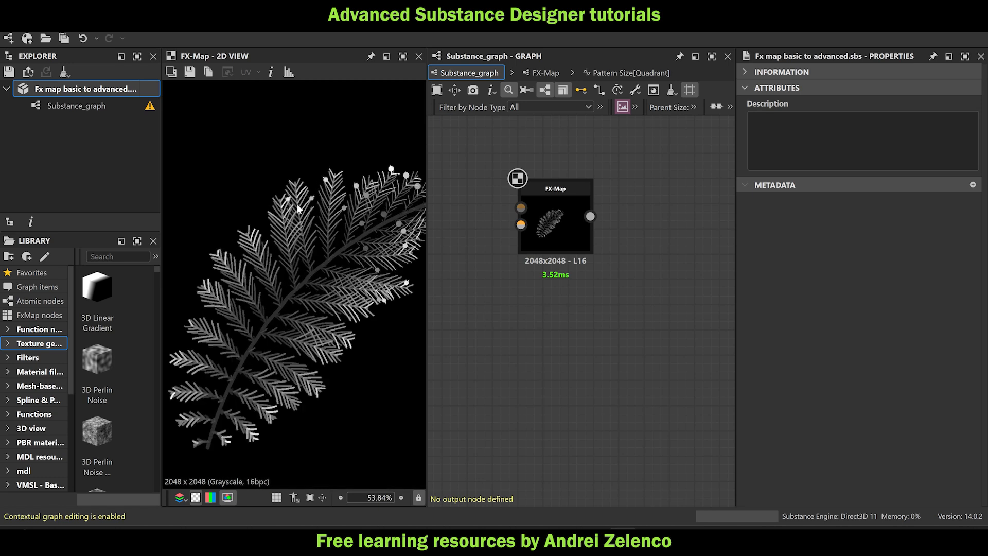
double_click(549, 226)
scroll(611, 218, down, 3)
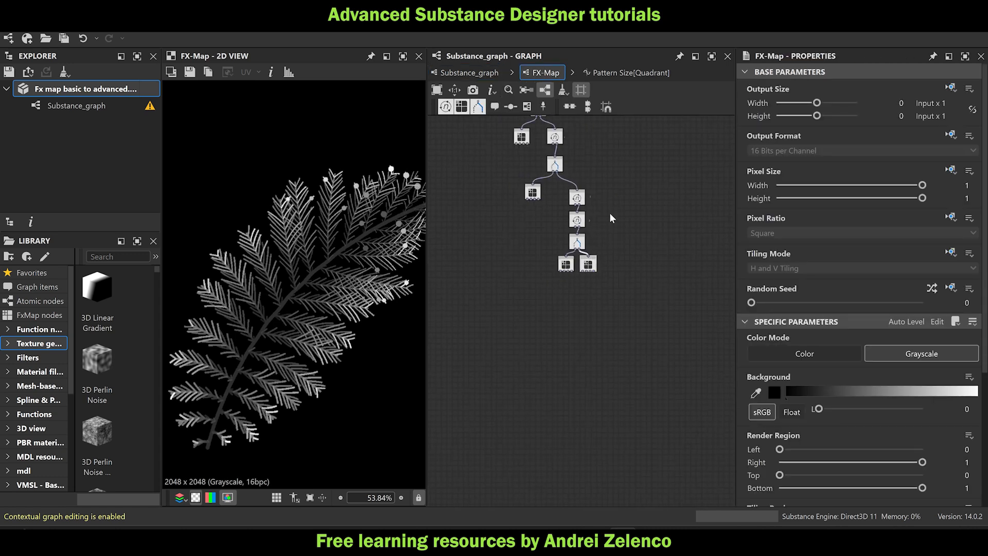
middle_drag(610, 215, 622, 324)
scroll(556, 201, up, 2)
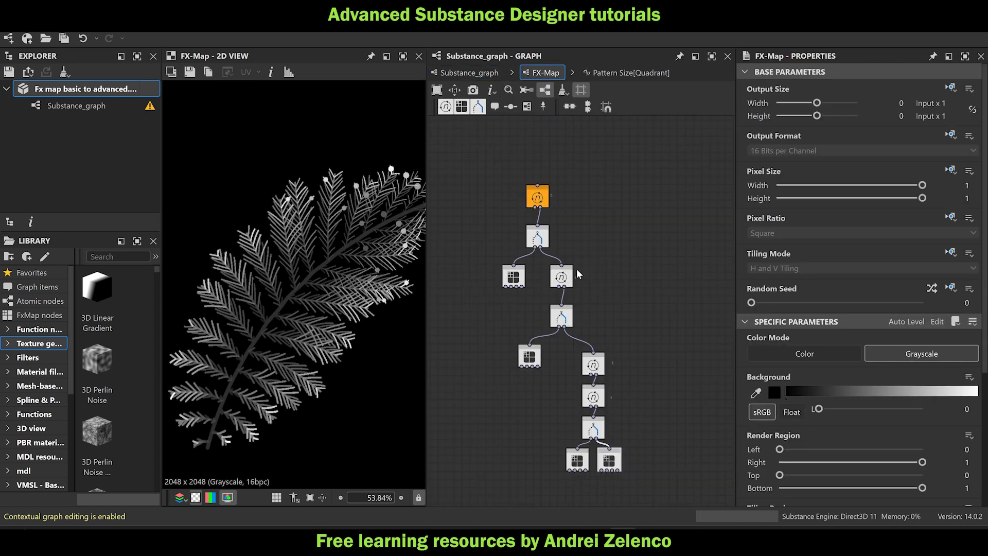
scroll(561, 277, up, 3)
click(522, 147)
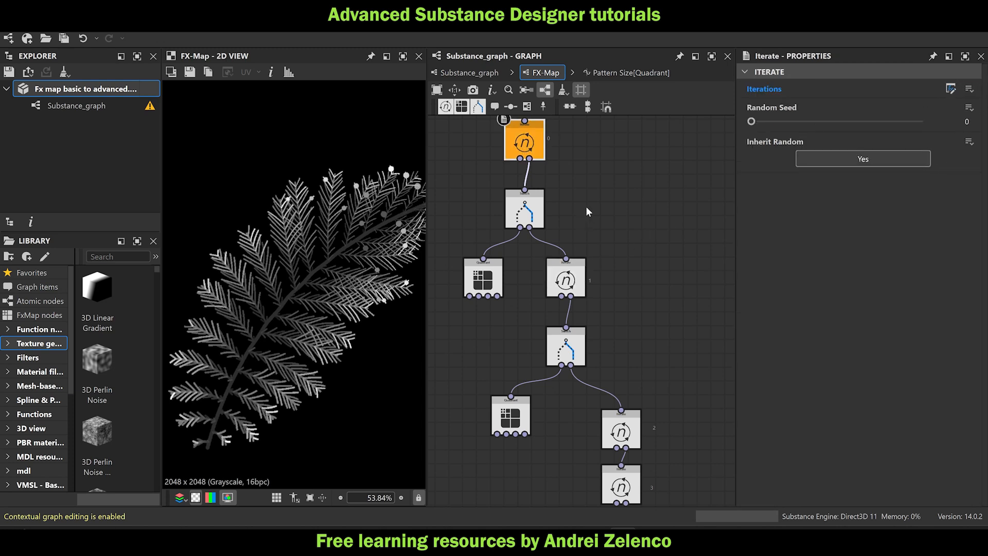
scroll(588, 211, down, 2)
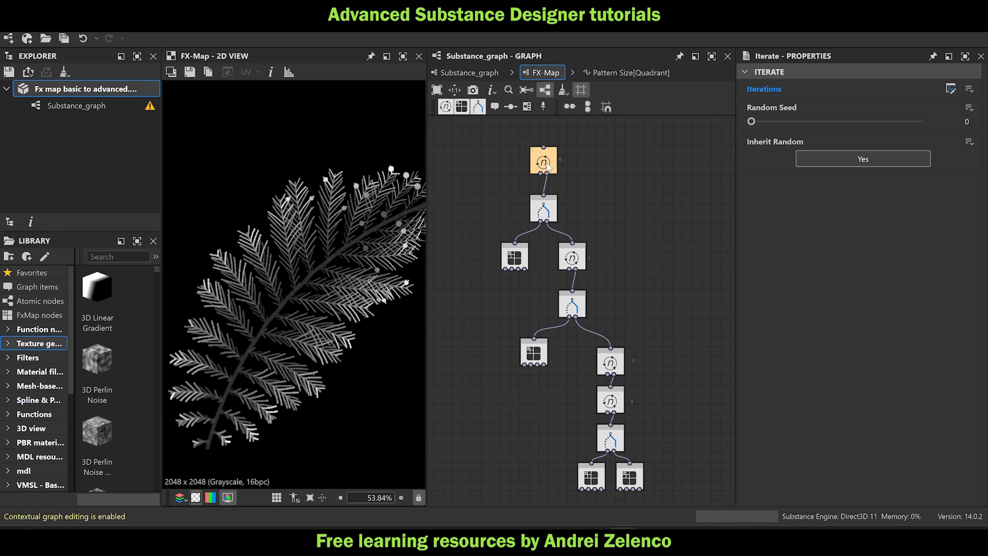
Check the Iterations function of the root Iterate node and return to the FX-Map.
click(951, 89)
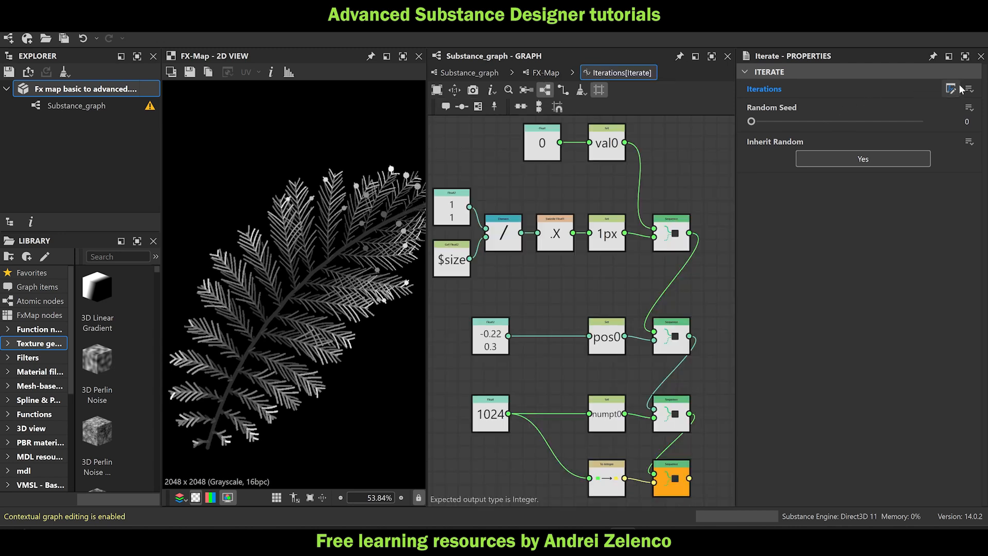
click(544, 72)
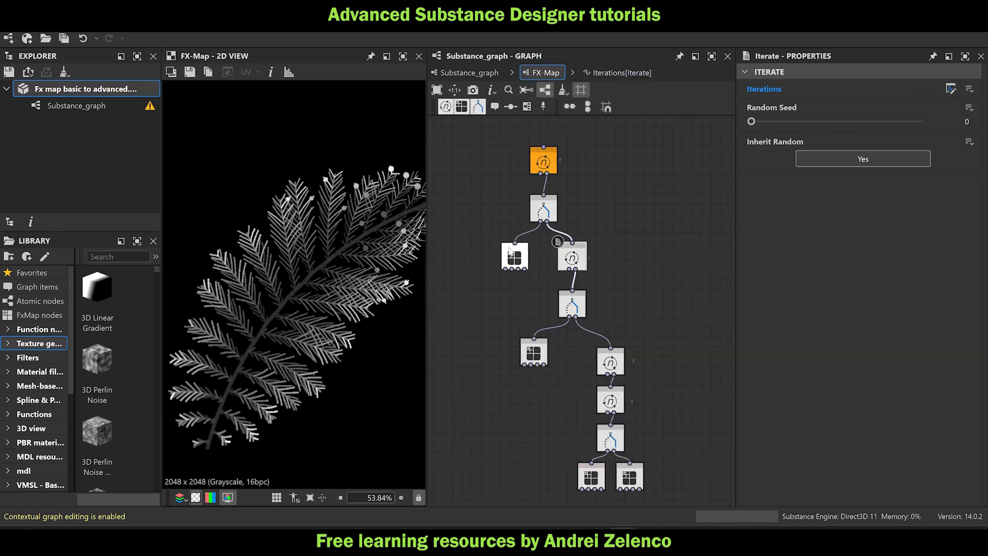
Open the second Iterate node's Iterations function and move the t0 node down closer to its Multiplication node.
drag(573, 260, 573, 261)
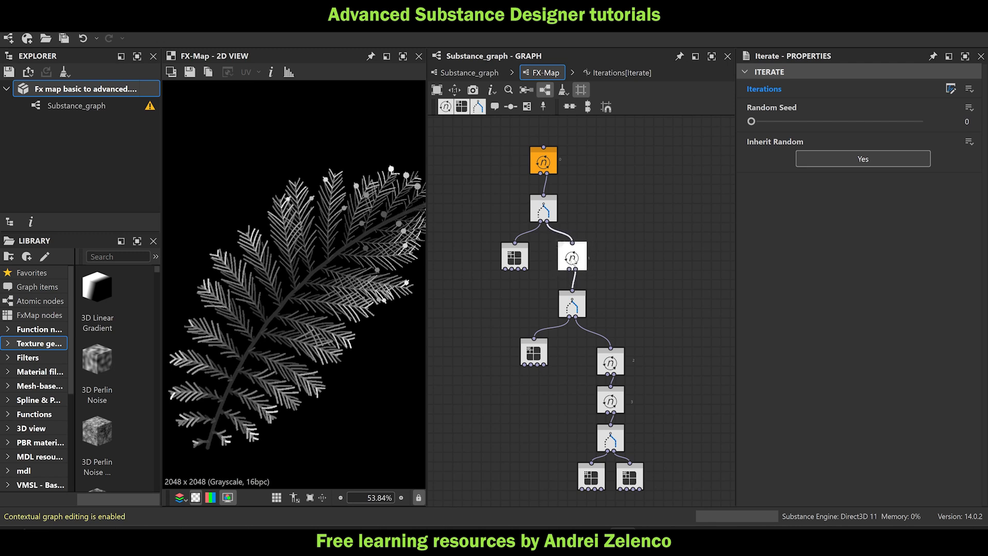
scroll(359, 217, up, 4)
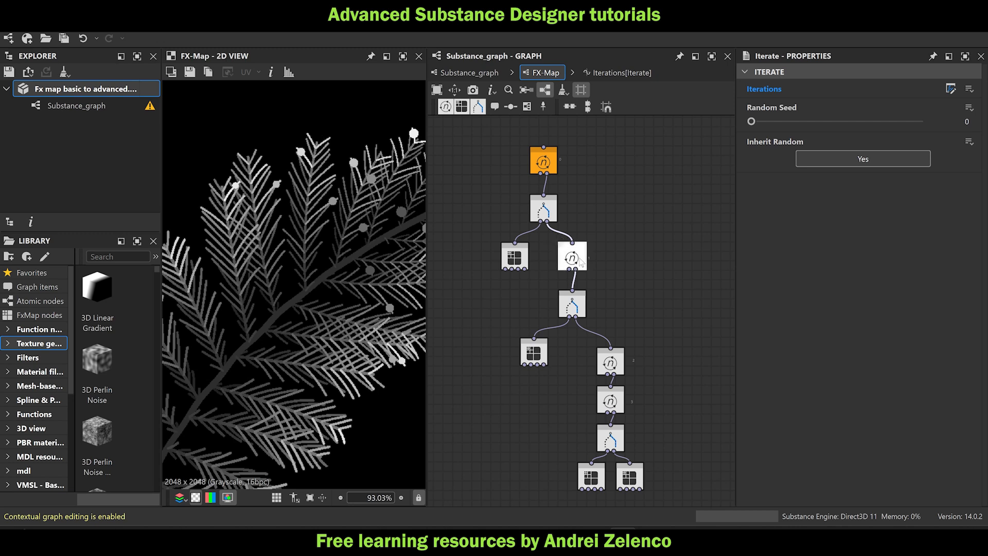
click(950, 88)
middle_drag(576, 347, 619, 295)
scroll(484, 299, up, 2)
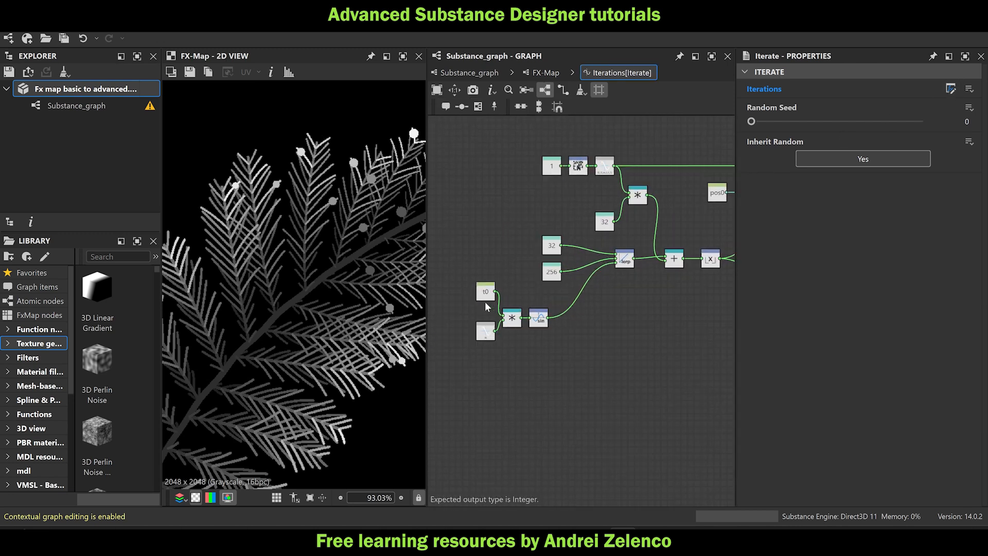
drag(484, 292, 485, 306)
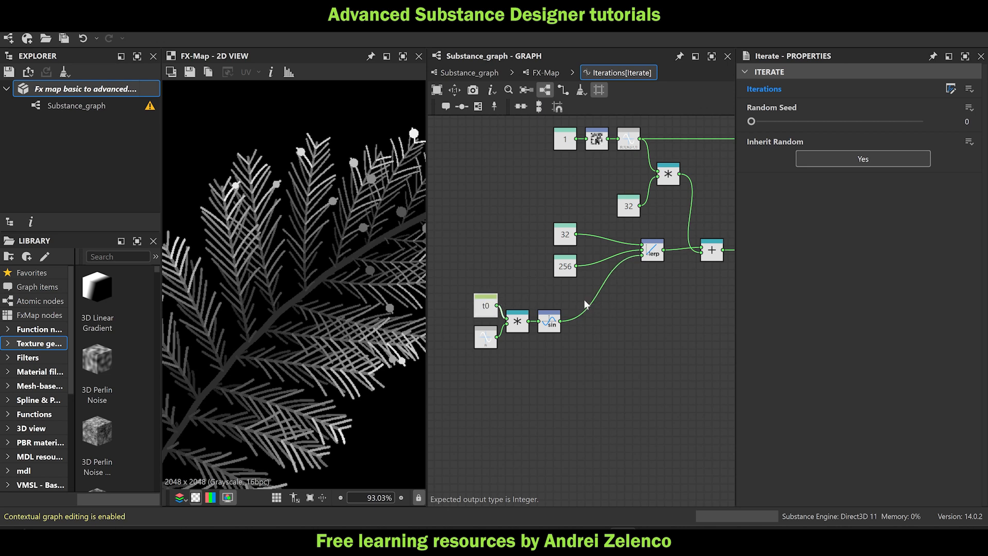
Return to the FX-Map and reopen the root Iterate node's Iterations function.
scroll(318, 266, down, 5)
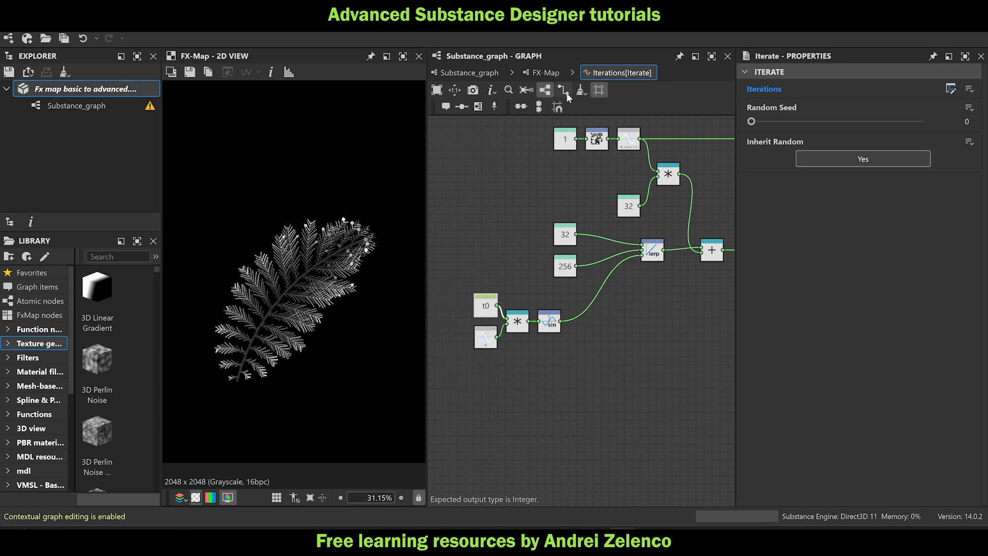
click(546, 73)
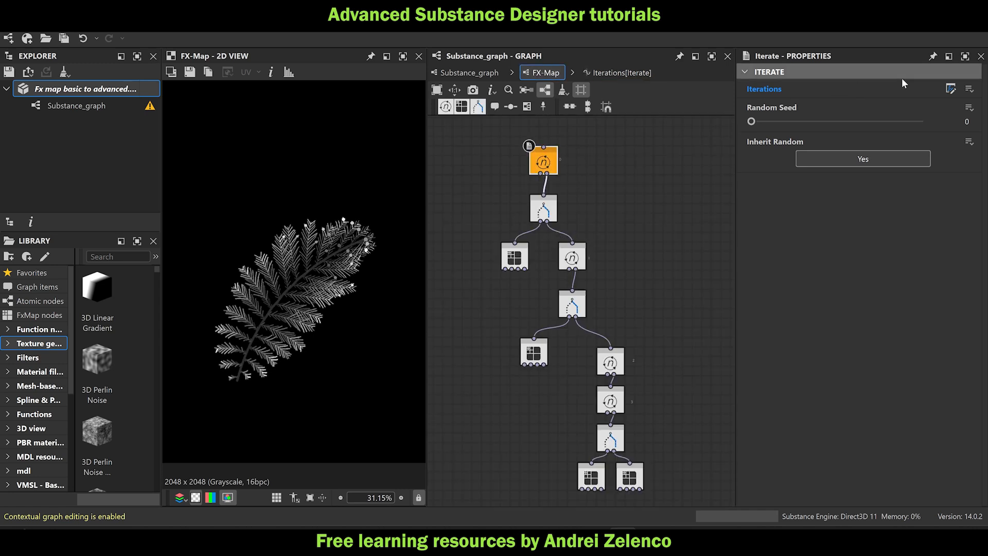
click(951, 89)
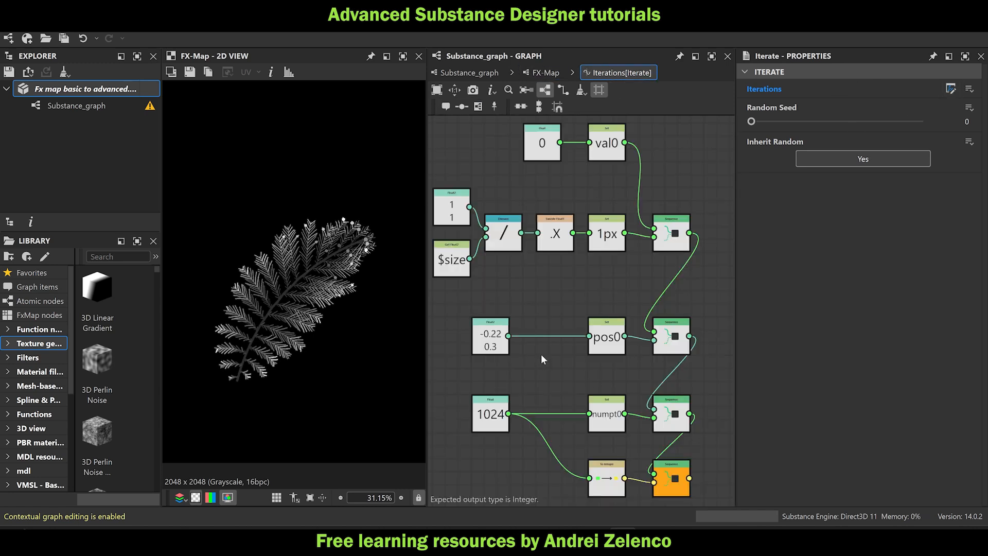
Try 1327.28 as the value of the Float feeding numpt0, and move that Float outward to free space.
click(478, 425)
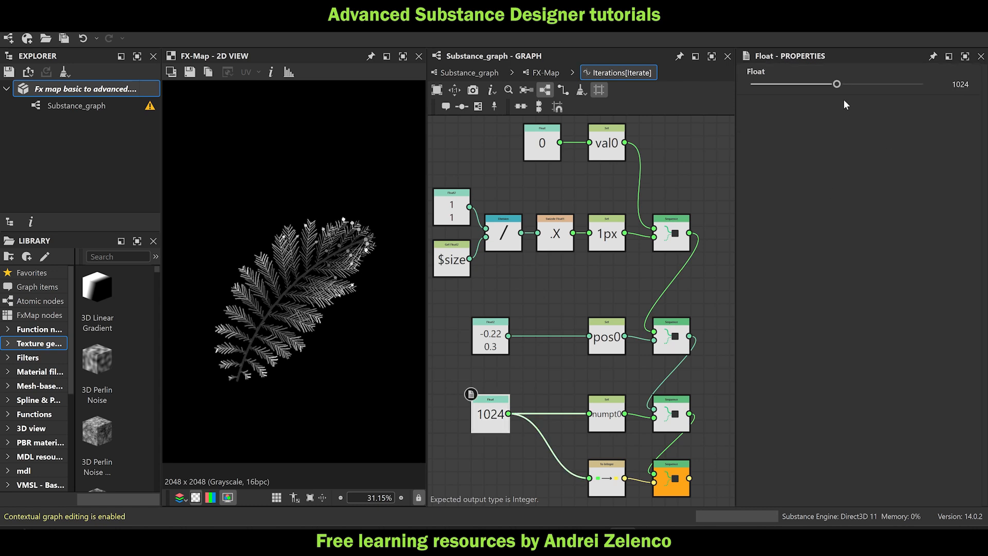
drag(838, 85, 860, 86)
middle_drag(495, 413, 576, 346)
drag(577, 347, 531, 350)
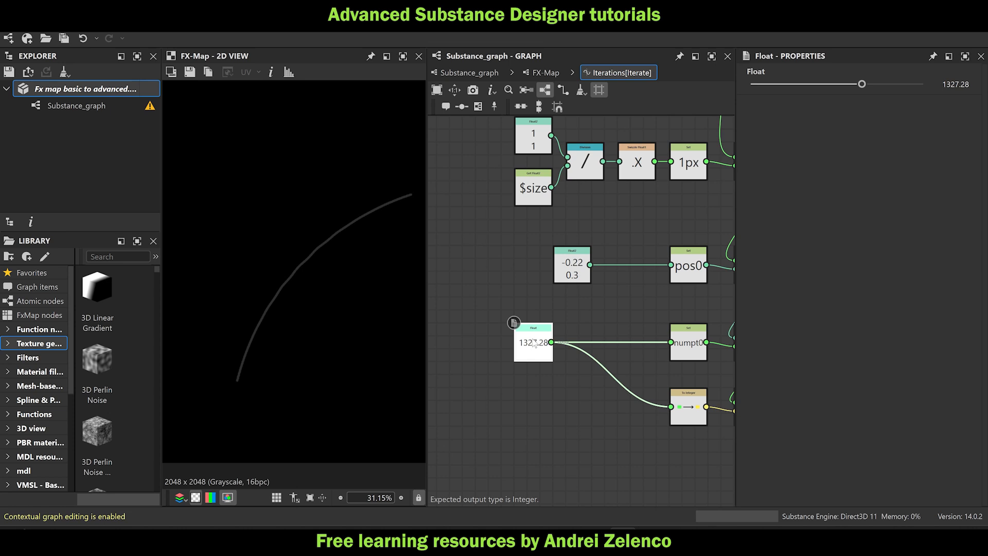
Insert a Floor node between the 1327.28 Float and the numpt0 Set and To Integer nodes.
key(space)
text(f)
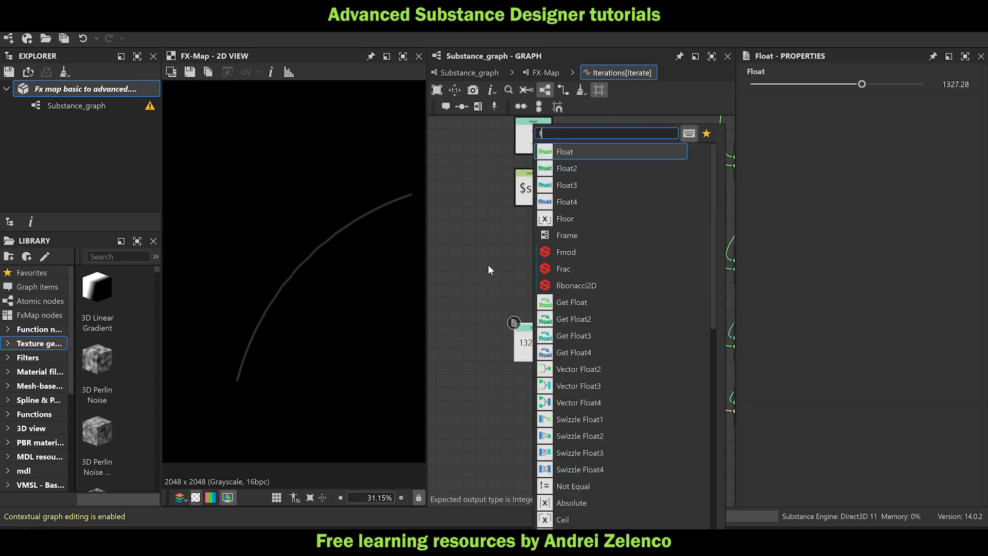
text(r)
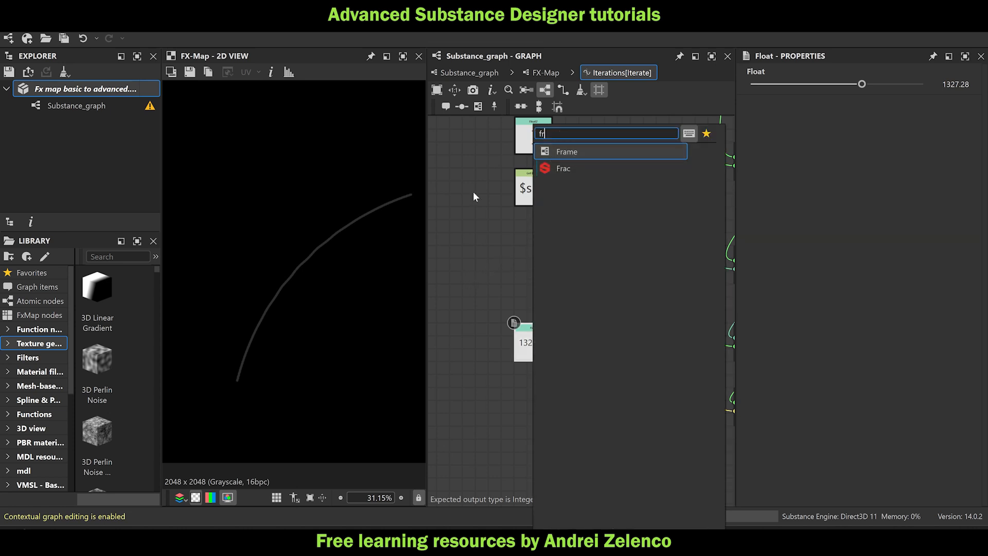
key(Escape)
key(space)
text(f)
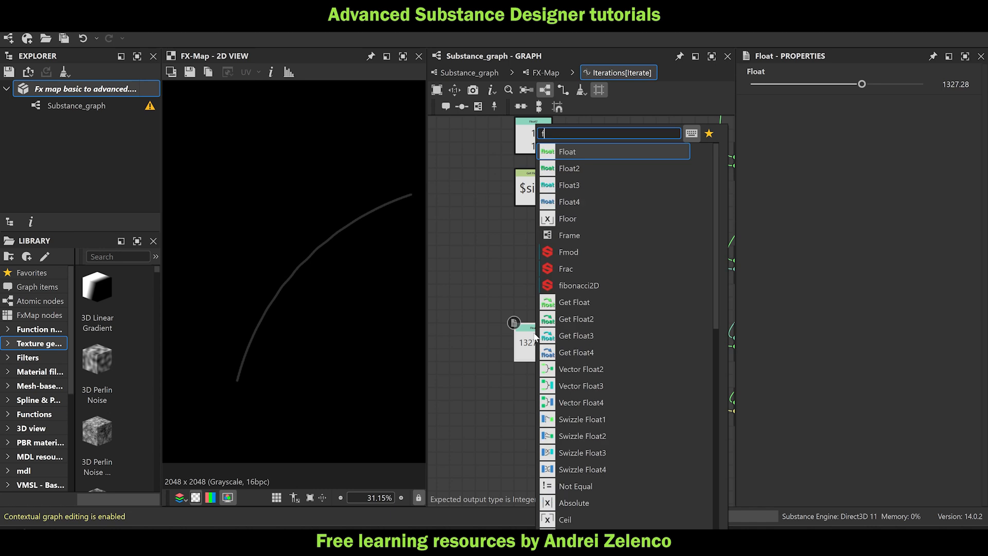
text(loo)
key(Return)
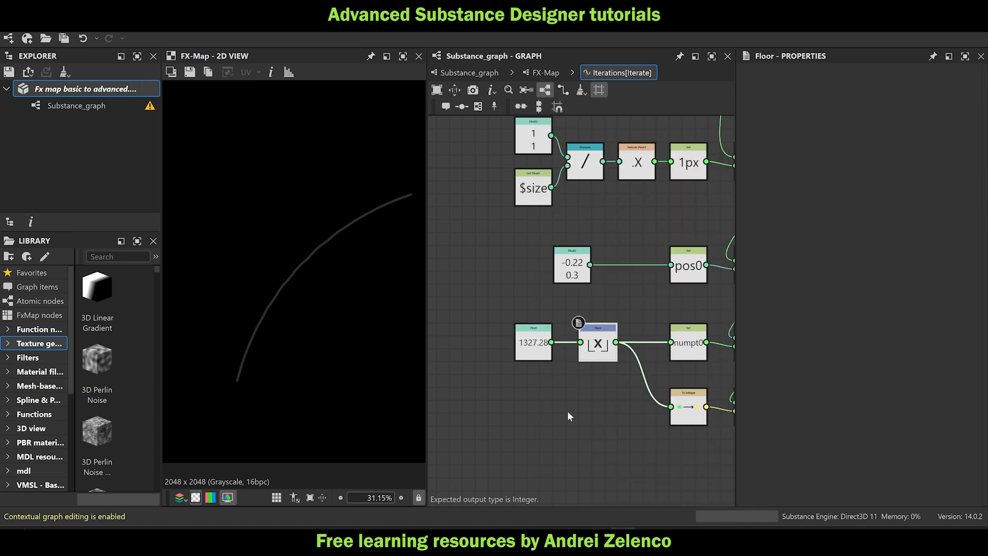
Undo the Floor insertion, the Float's move and its value change.
click(538, 352)
middle_drag(587, 404, 533, 362)
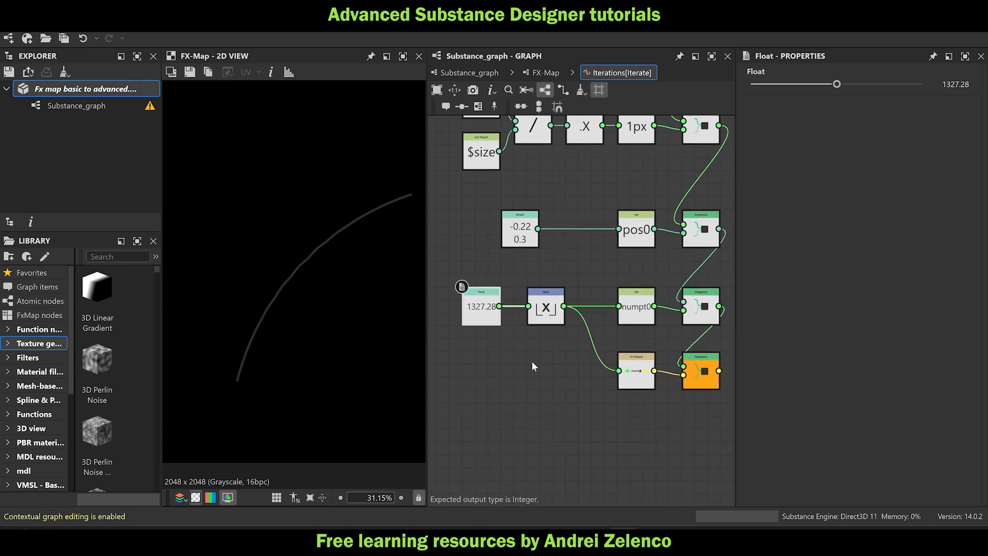
key(ctrl+z)
key(ctrl+z)
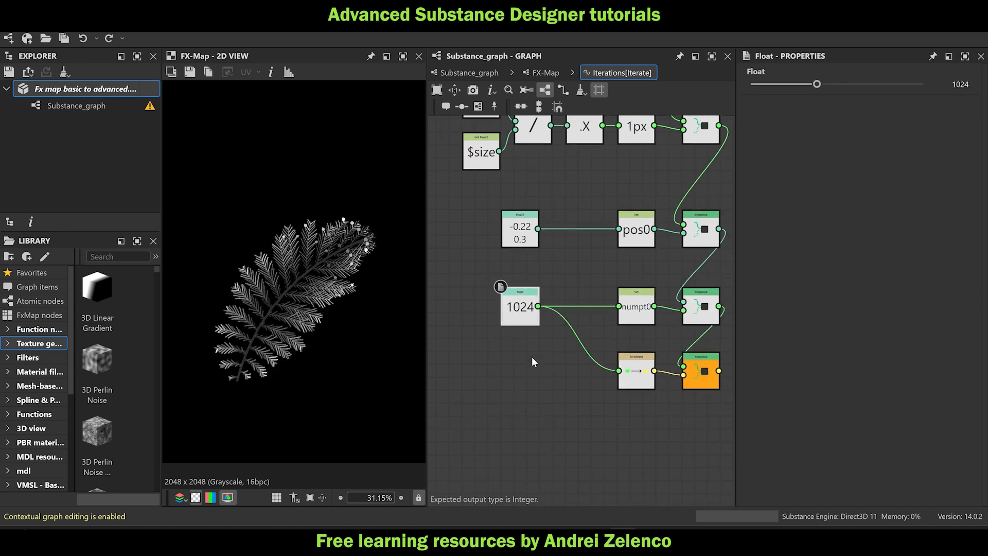
Save the FX-Map package.
click(108, 92)
key(ctrl+s)
scroll(520, 281, down, 2)
mouse_move(542, 280)
middle_down()
mouse_move(530, 334)
mouse_move(541, 283)
middle_up()
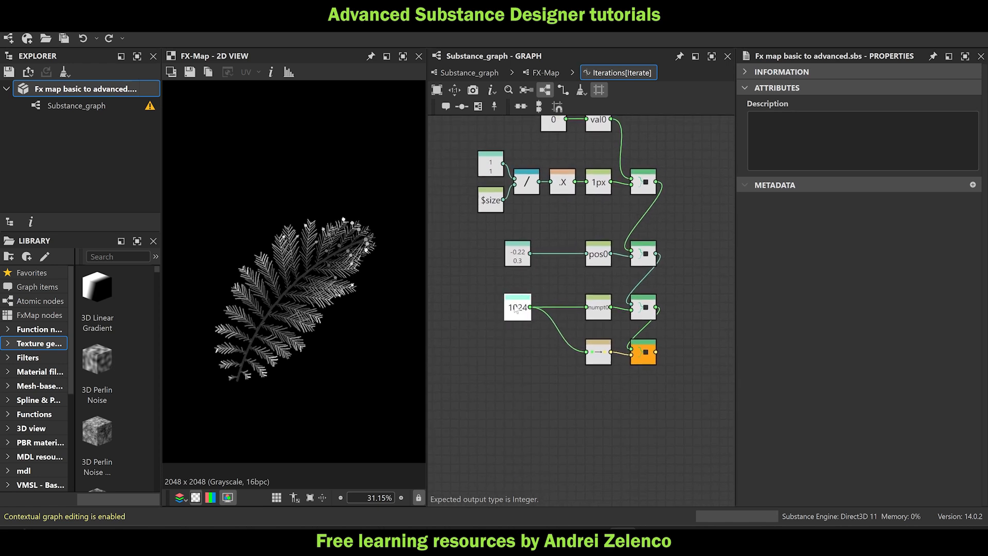
Add an Integer node below the 1024 Float and set its value to 1024.
scroll(513, 301, up, 2)
middle_drag(508, 356, 564, 328)
click(514, 327)
key(space)
text(int)
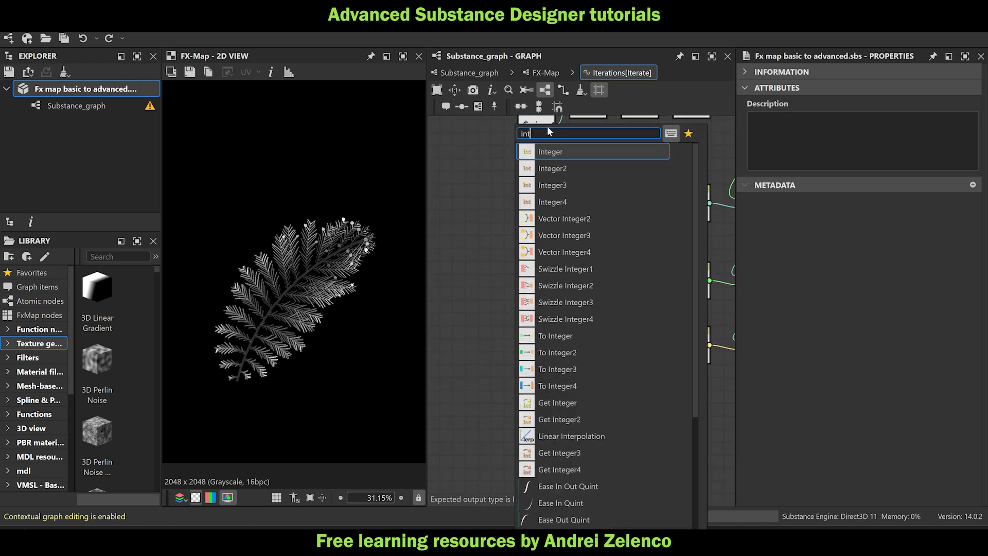
click(552, 154)
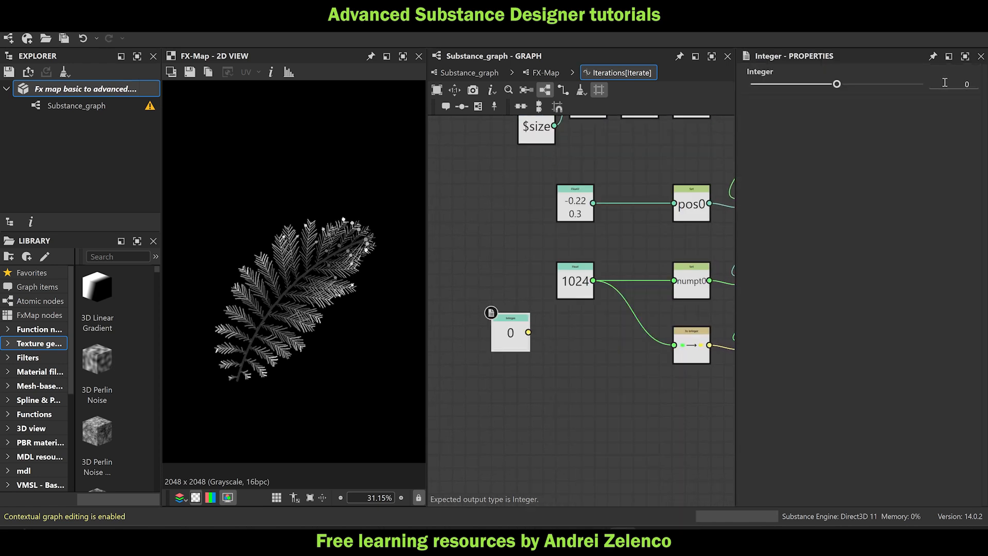
text(124)
key(Return)
double_click(962, 84)
text(1024)
key(Return)
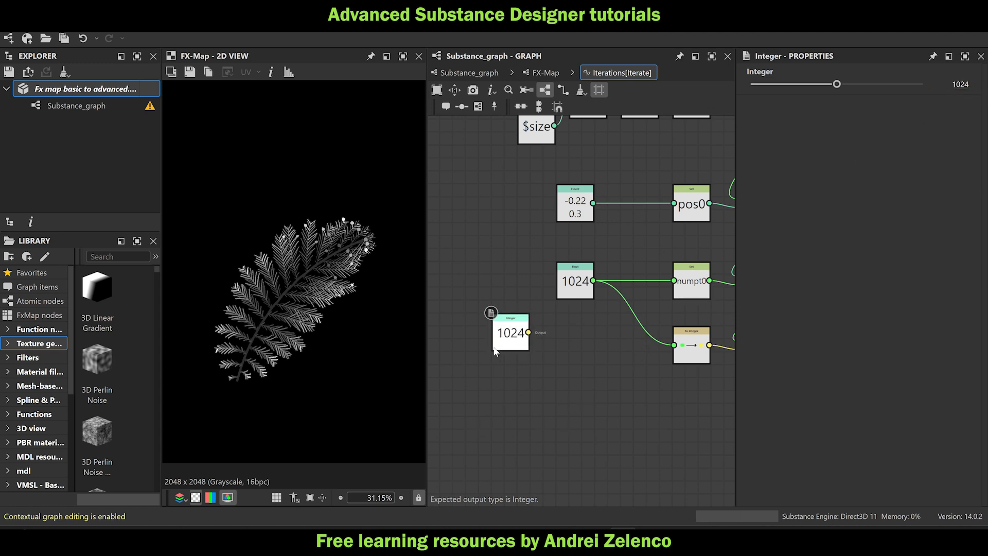
Convert the Integer with a To Float node, reroute the numpt0 and To Integer links to it, and delete the old 1024 Float.
drag(515, 335, 494, 336)
key(space)
text(to)
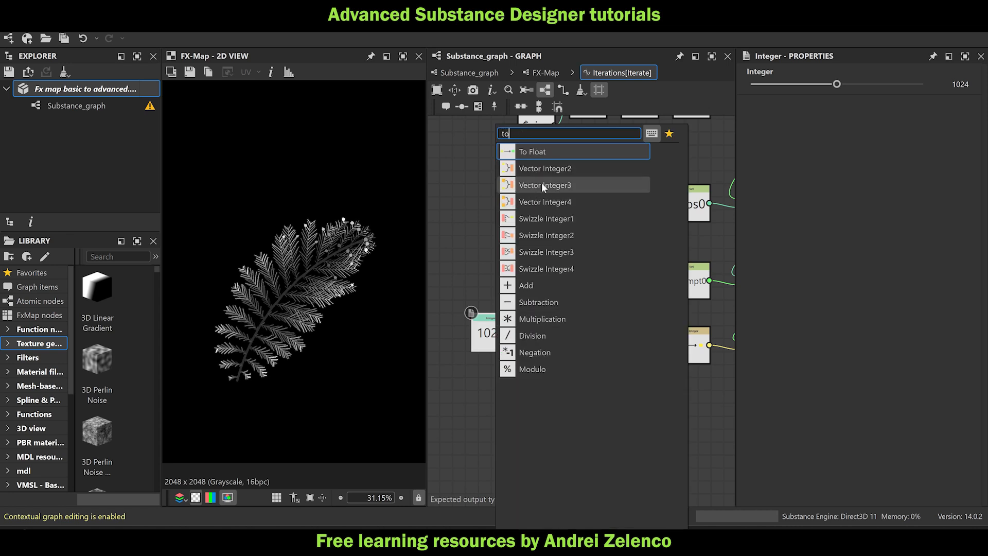
click(551, 152)
shift+drag(593, 281, 573, 332)
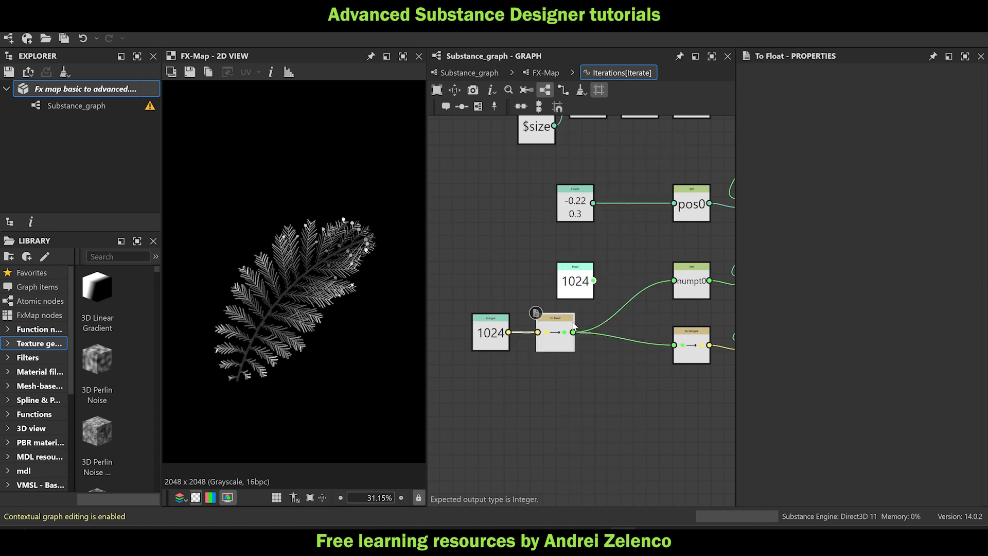
click(565, 281)
key(Delete)
Try 881 as the Integer node's value, and undo the change.
click(486, 344)
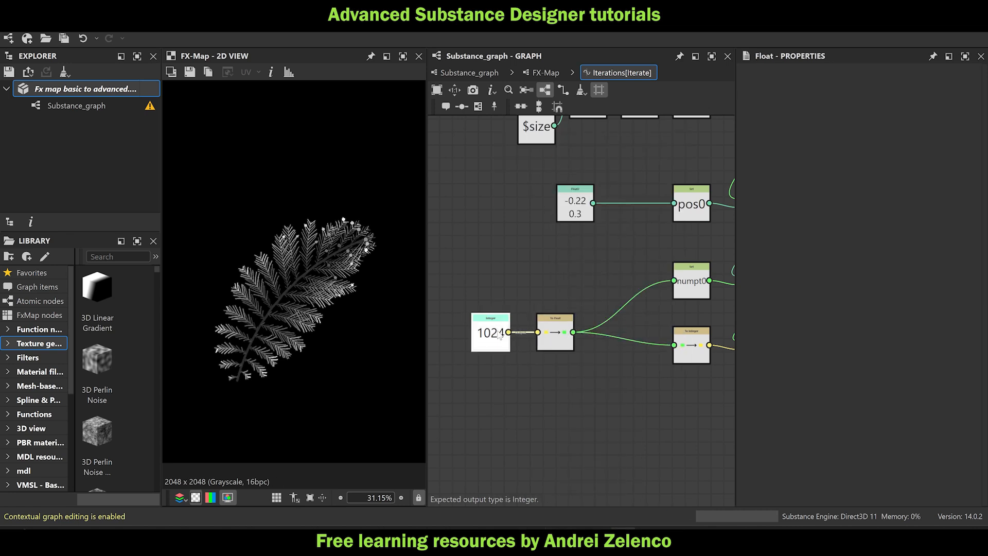
mouse_move(839, 83)
mouse_down()
mouse_move(814, 85)
mouse_move(902, 100)
mouse_move(824, 97)
mouse_up()
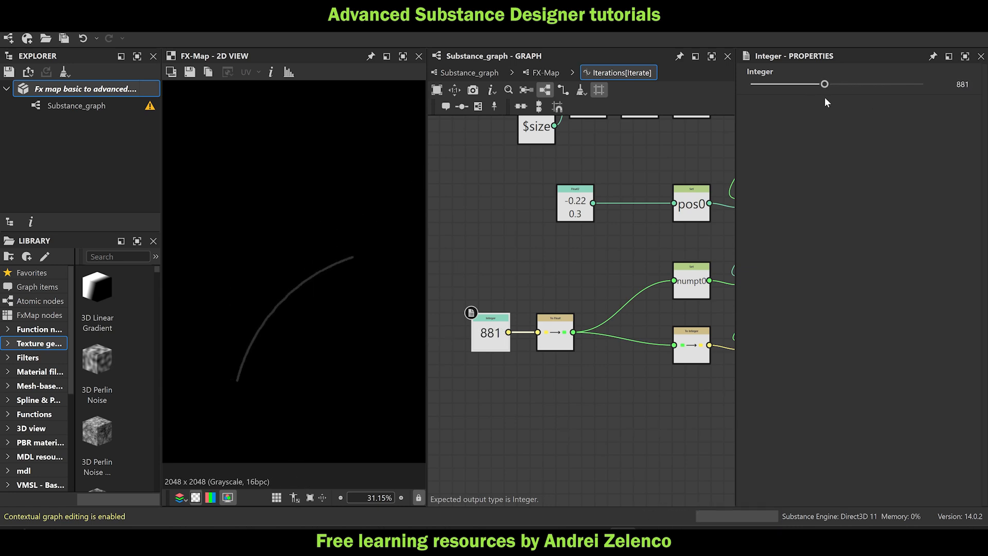
key(ctrl+z)
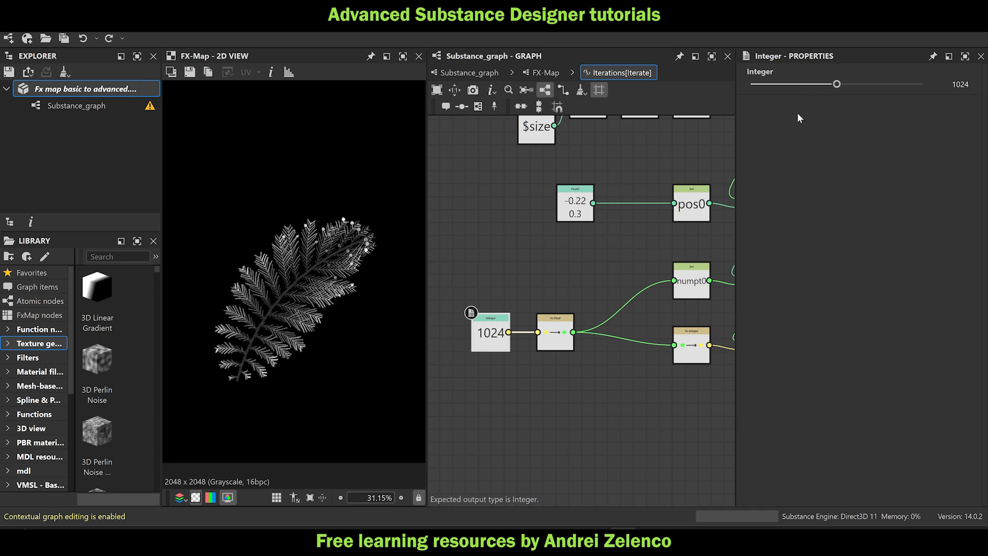
Save the package and move the Integer and To Float nodes up beside the numpt0 Set node.
click(100, 88)
drag(560, 369, 509, 294)
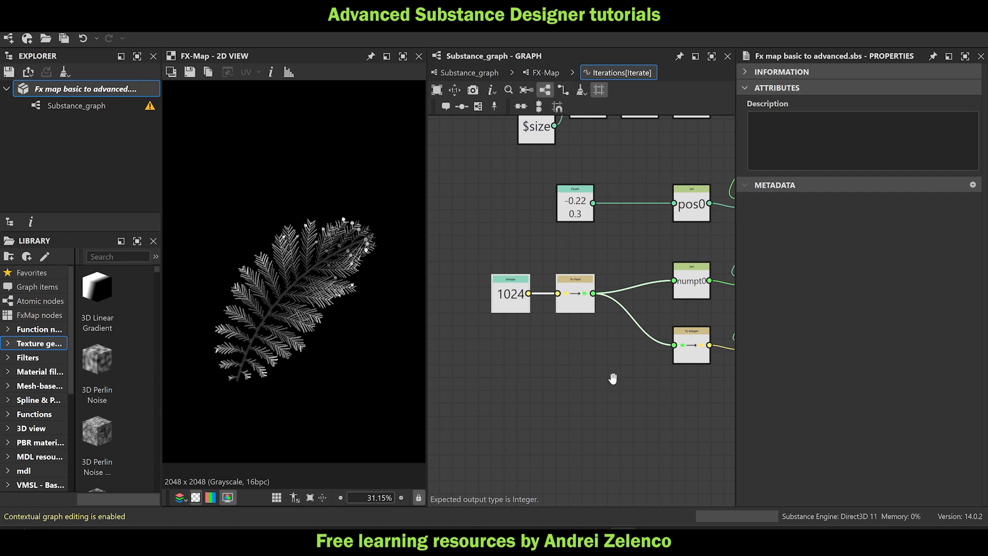
middle_drag(609, 373, 553, 365)
key(f)
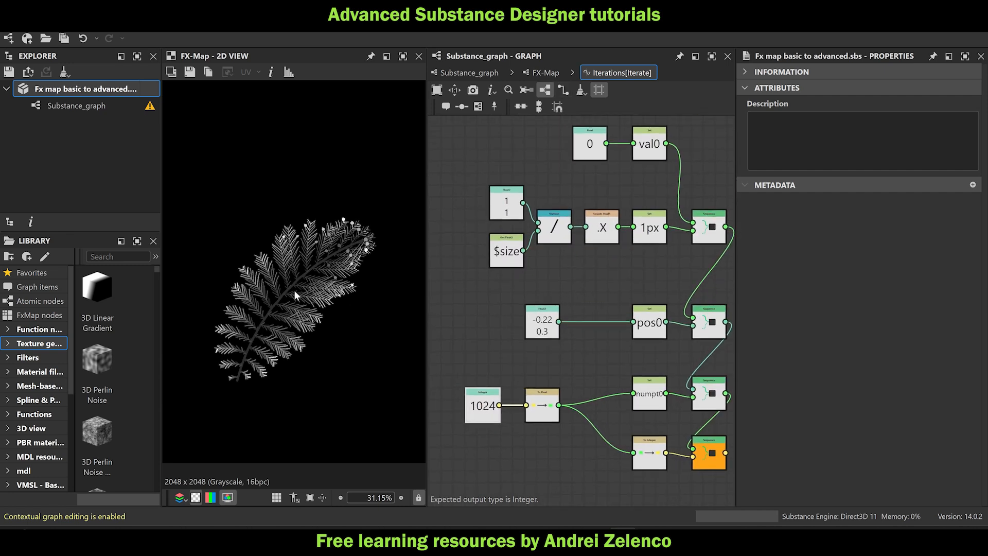
scroll(294, 289, up, 1)
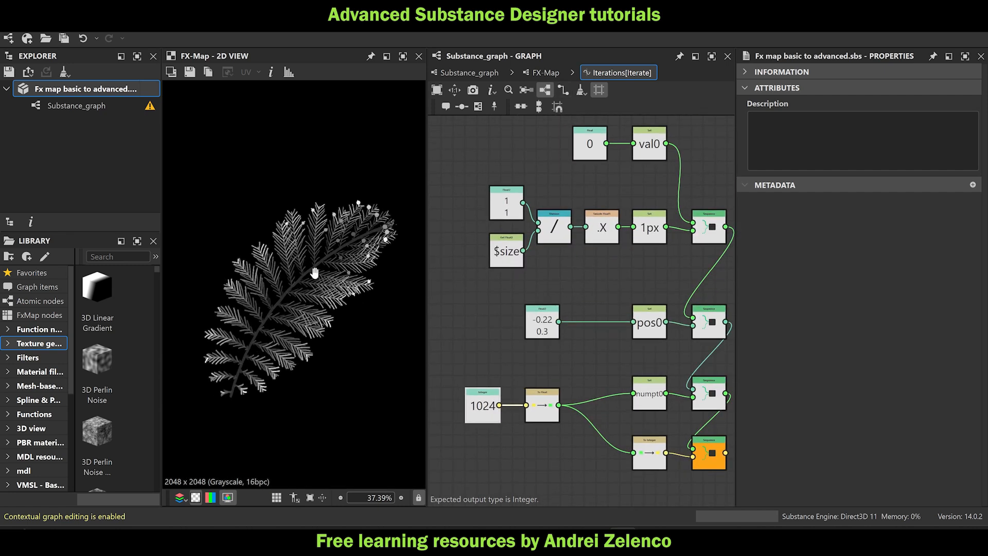
Try a higher value for the Integer node to test the fern, and undo the change.
click(487, 418)
drag(836, 85, 862, 88)
key(ctrl+z)
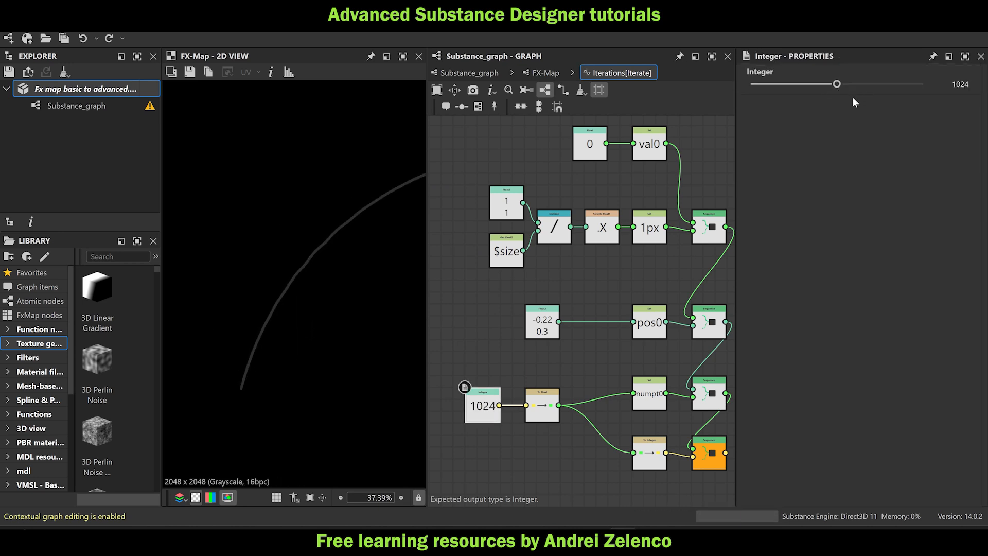
Return to the FX-Map, open the first Switch node's Selector function and examine the numpt0 division by the number of branches.
click(543, 72)
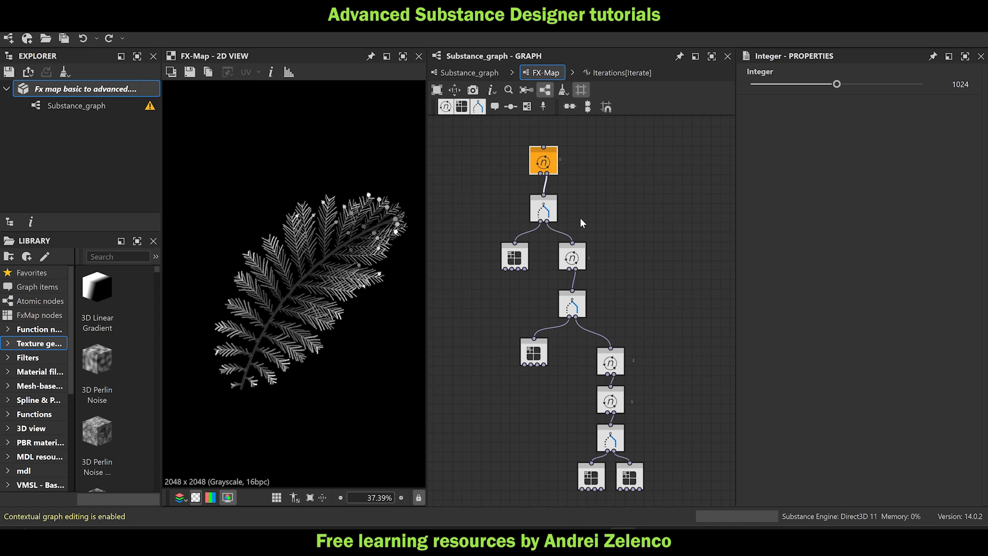
scroll(586, 240, up, 3)
middle_drag(638, 210, 727, 273)
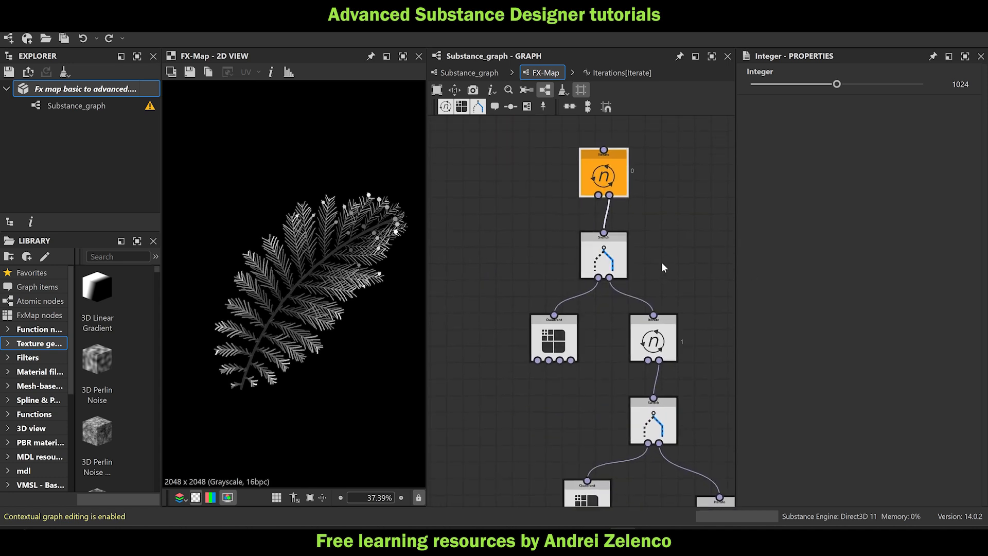
middle_drag(662, 264, 658, 243)
click(600, 238)
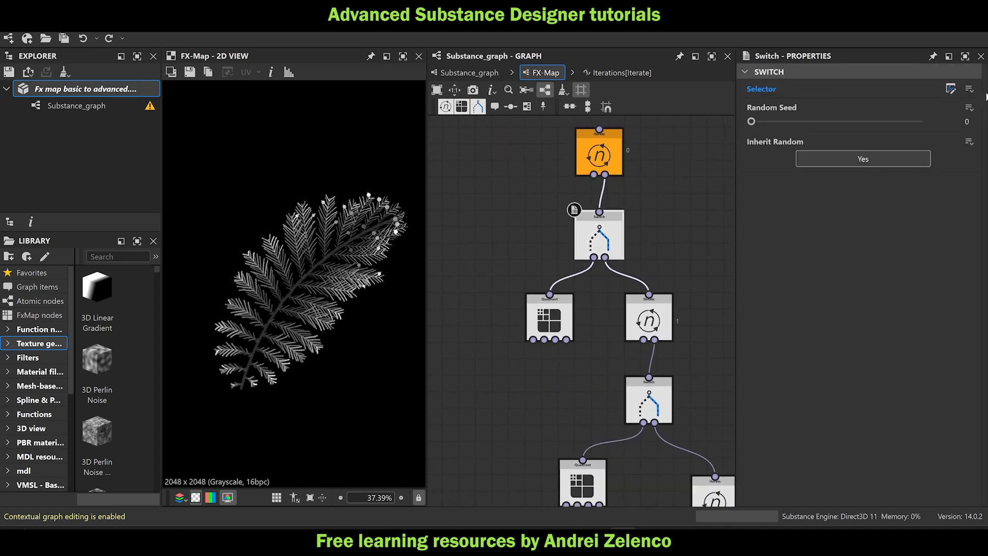
click(951, 90)
middle_drag(613, 334, 579, 228)
scroll(566, 316, up, 2)
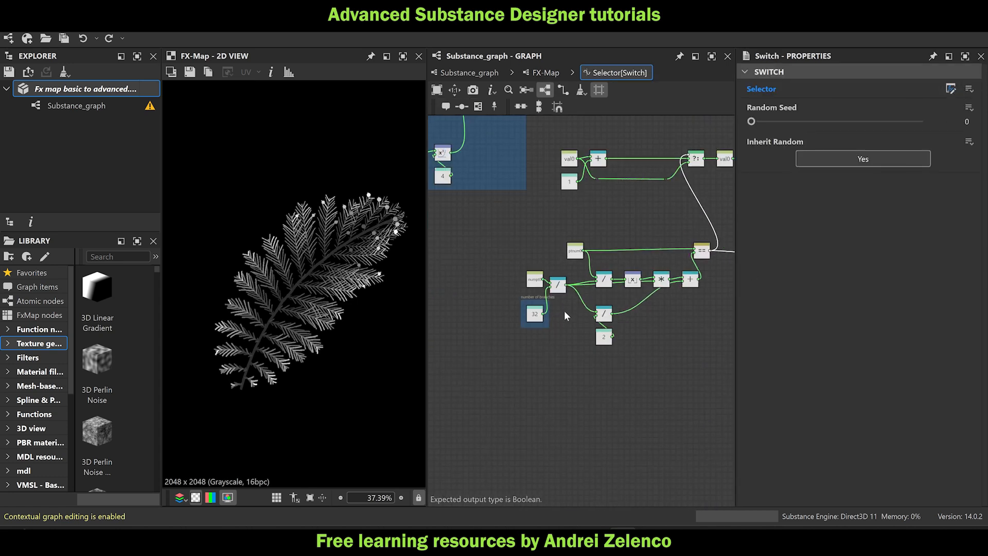
scroll(566, 316, up, 4)
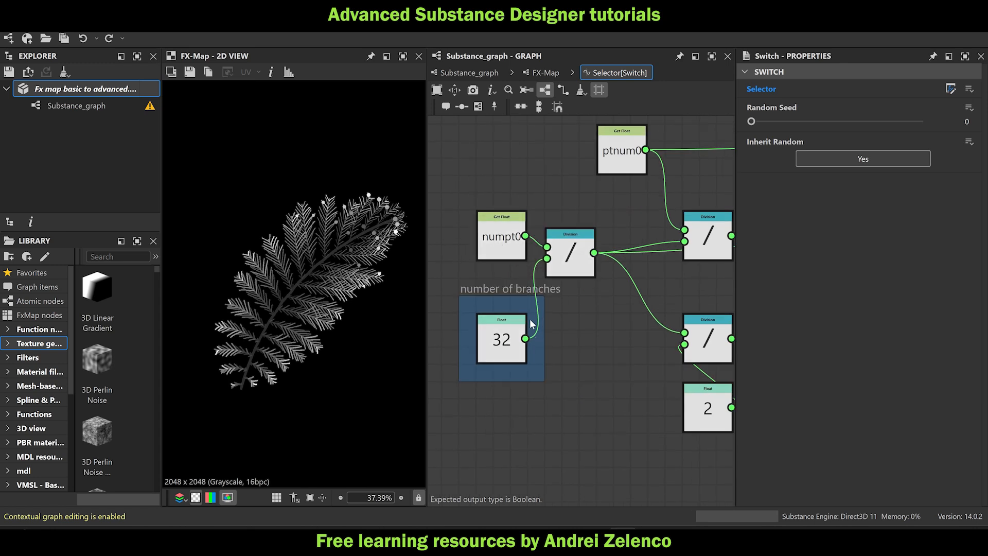
Open the top Iterate node's Iterations function, try 1005 as the Integer node's value, and undo the change.
scroll(337, 221, up, 3)
scroll(338, 223, up, 2)
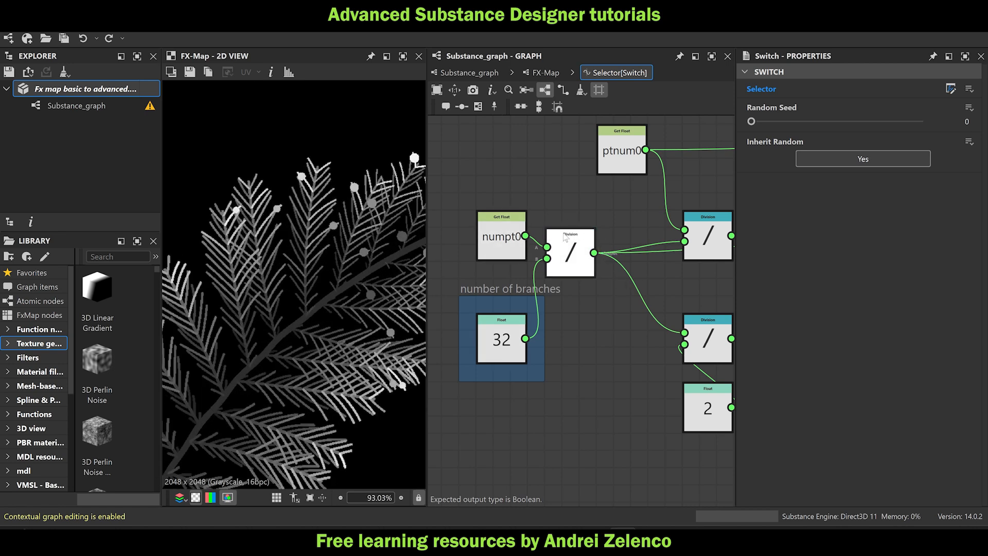
click(546, 73)
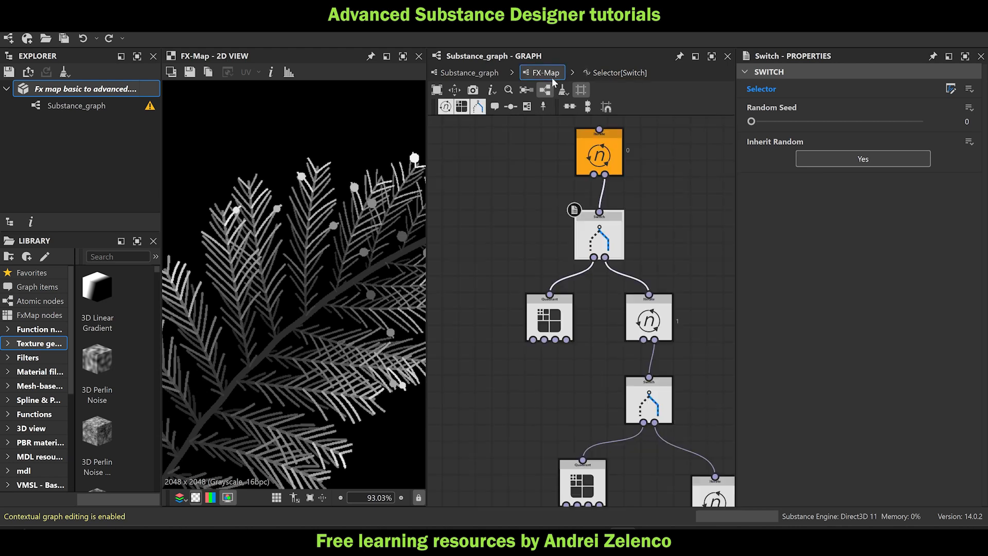
click(609, 168)
click(950, 89)
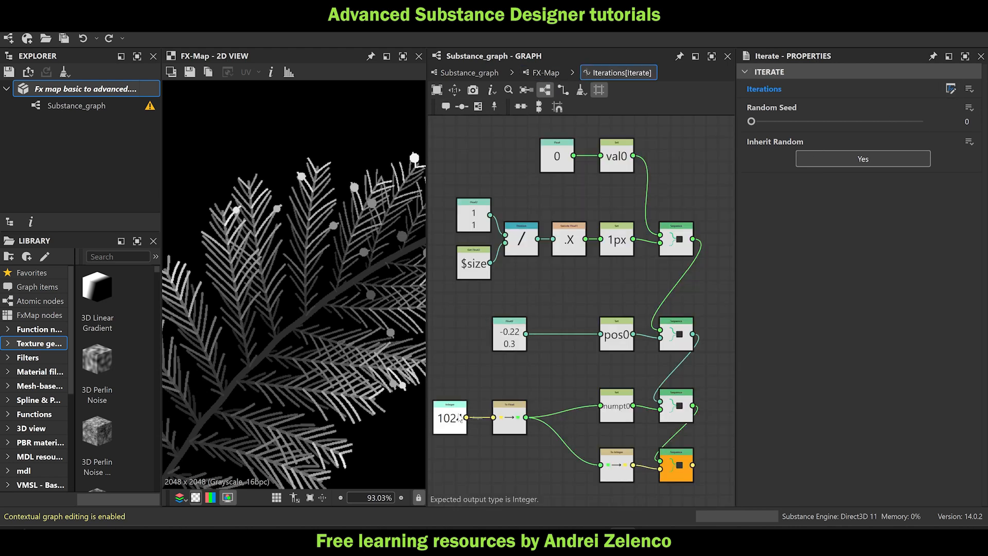
middle_drag(470, 435, 512, 433)
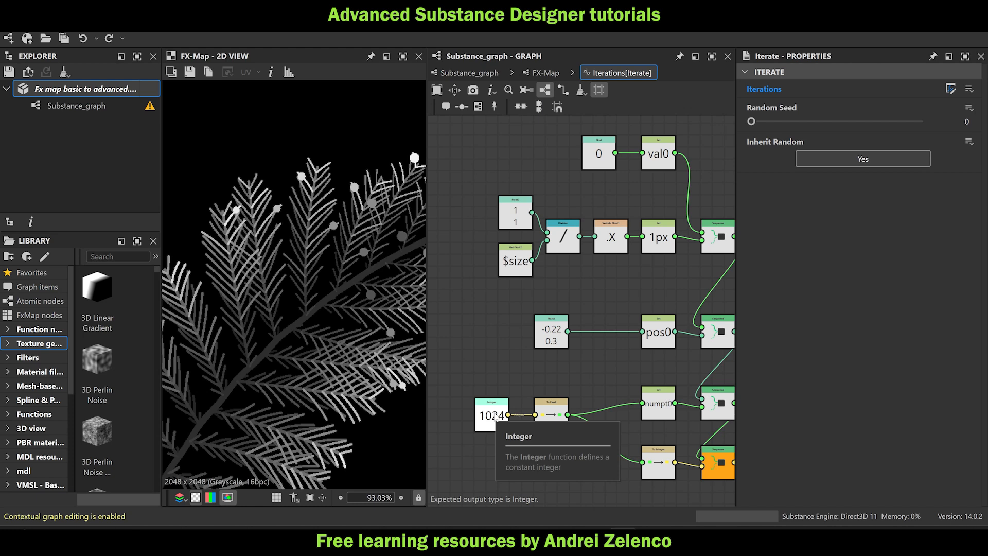
click(495, 418)
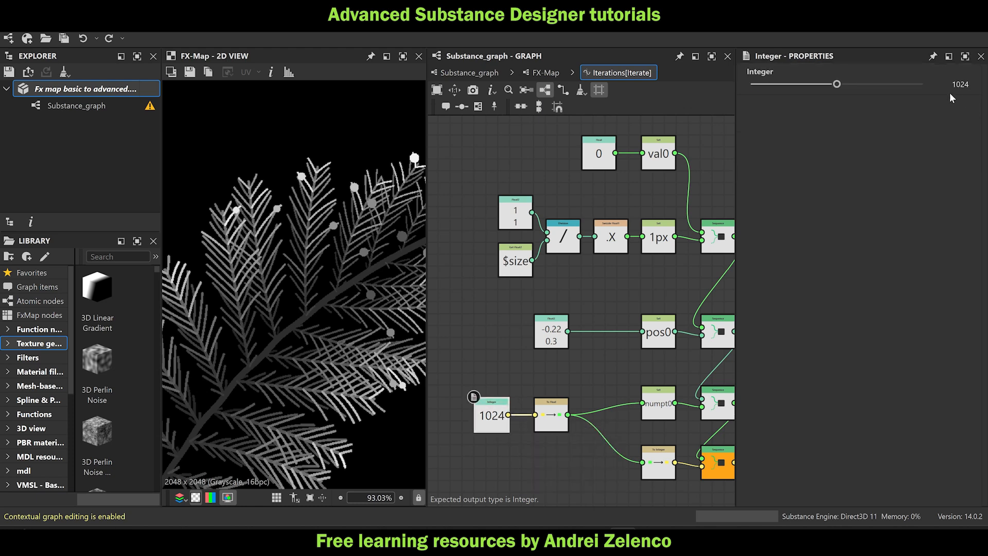
drag(837, 85, 834, 85)
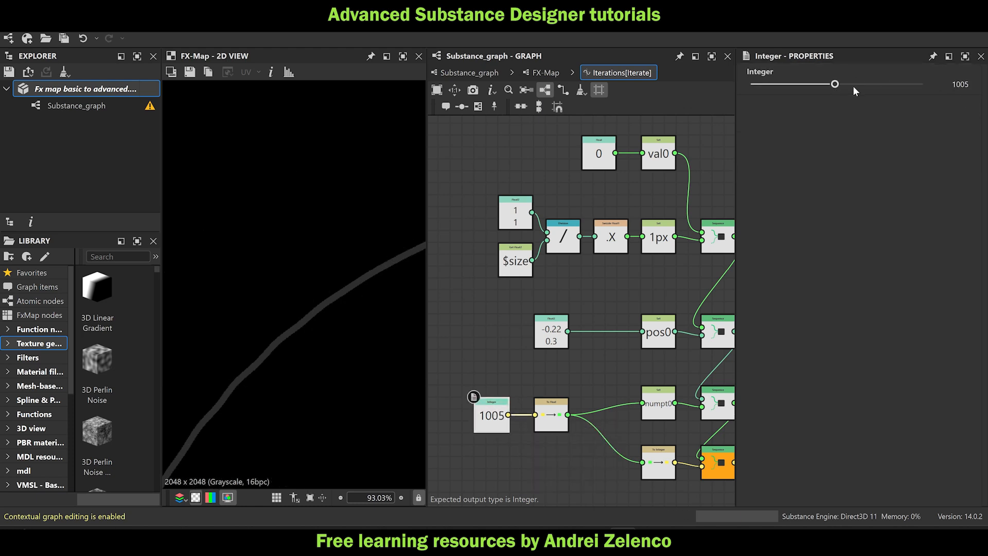
key(ctrl+z)
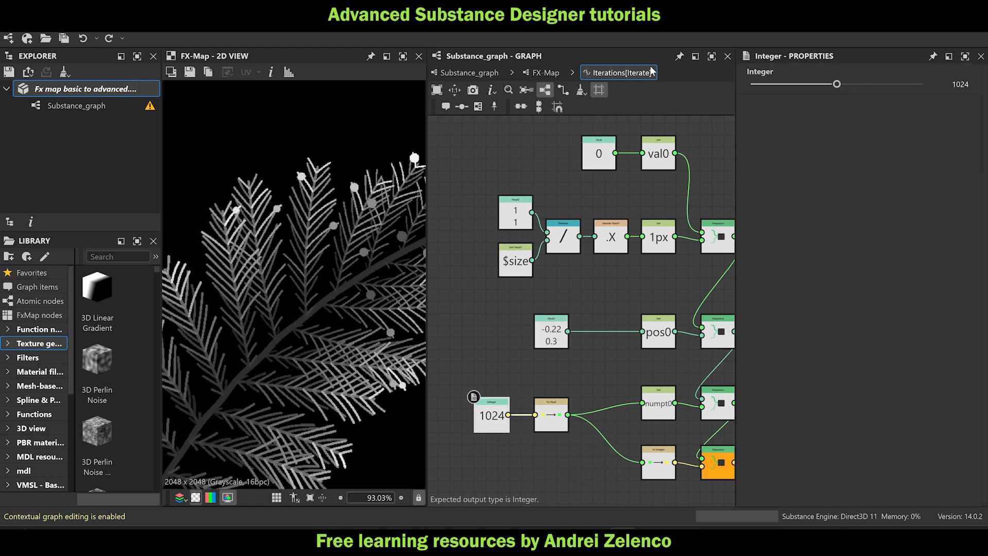
Open the first Switch node's Selector function and retitle the "number of branches" frame as "spacing".
click(551, 73)
click(611, 235)
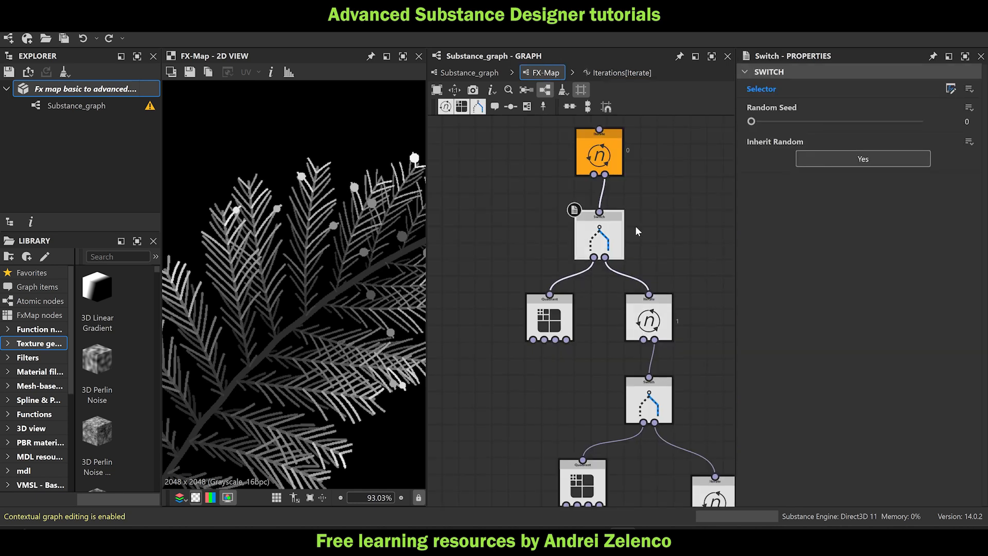
click(950, 88)
scroll(569, 421, up, 5)
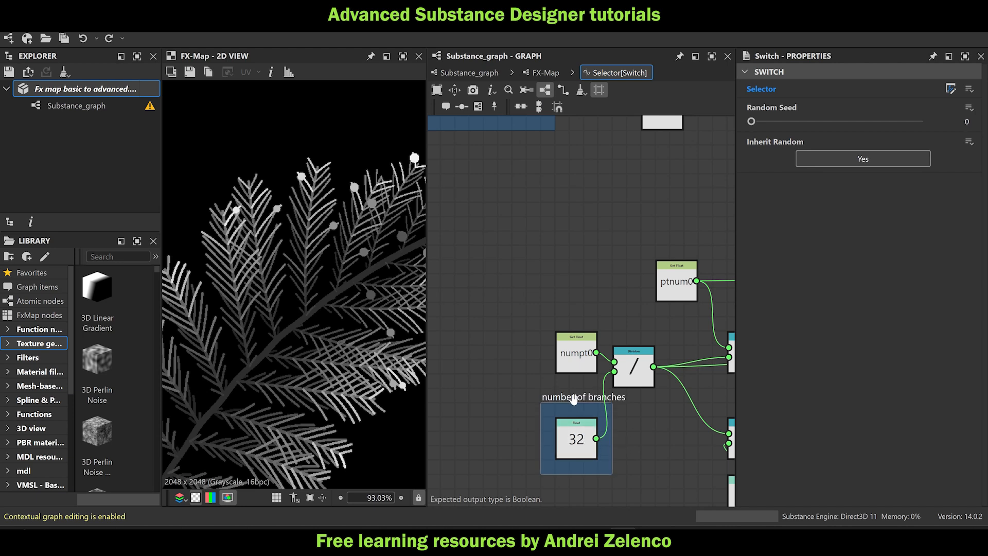
click(603, 465)
drag(843, 141, 698, 140)
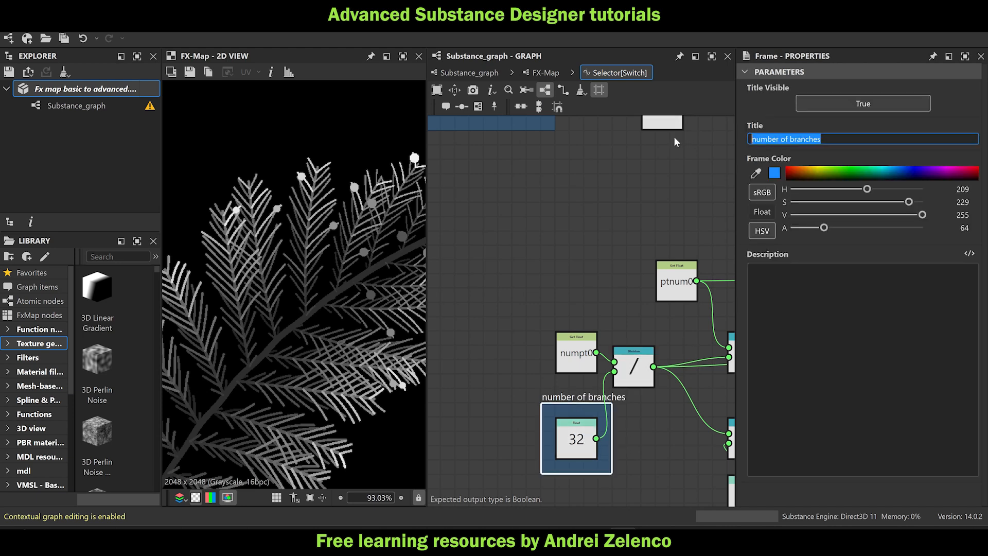
text(spacing)
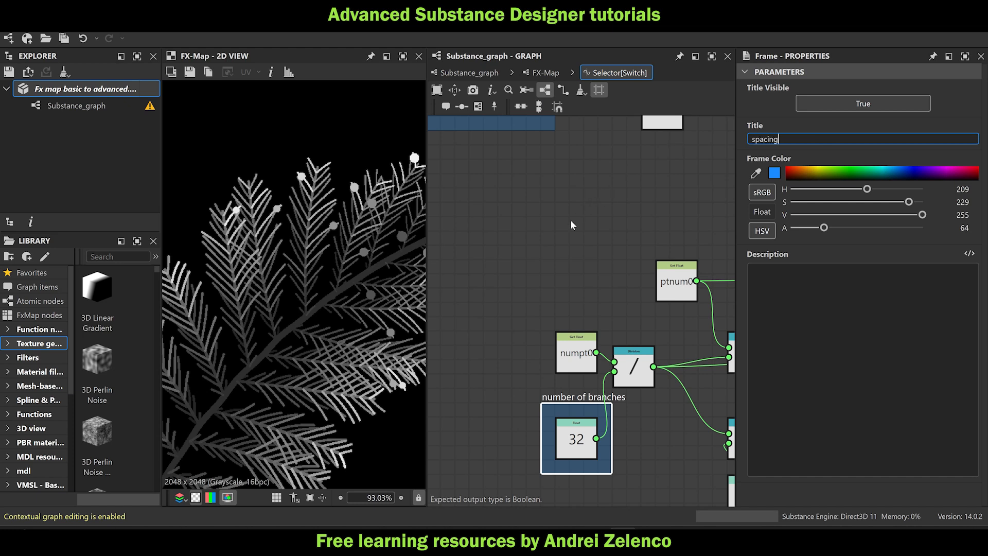
Move the Division's outgoing links onto the 32 Float node, and delete the Division and numpt0 Get Float nodes.
drag(647, 377, 596, 438)
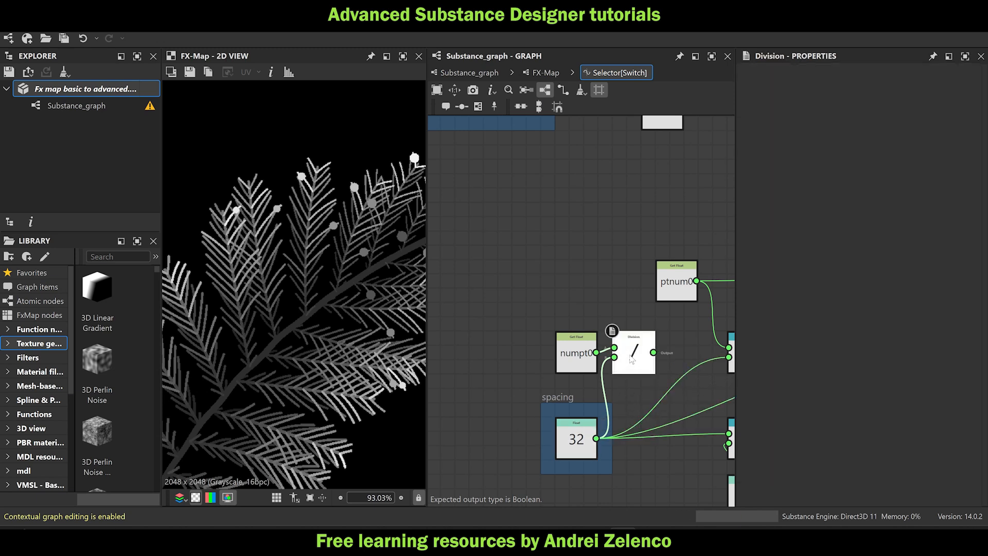
key(Delete)
click(586, 351)
key(Delete)
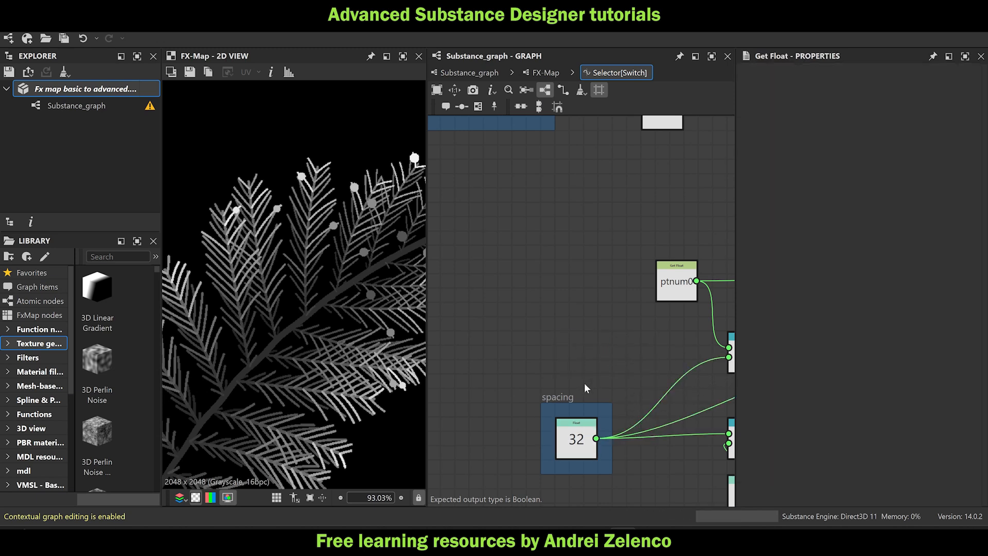
Save the package, and set the Integer node to 1714 in the top Iterate node's Iterations function.
click(75, 91)
click(545, 73)
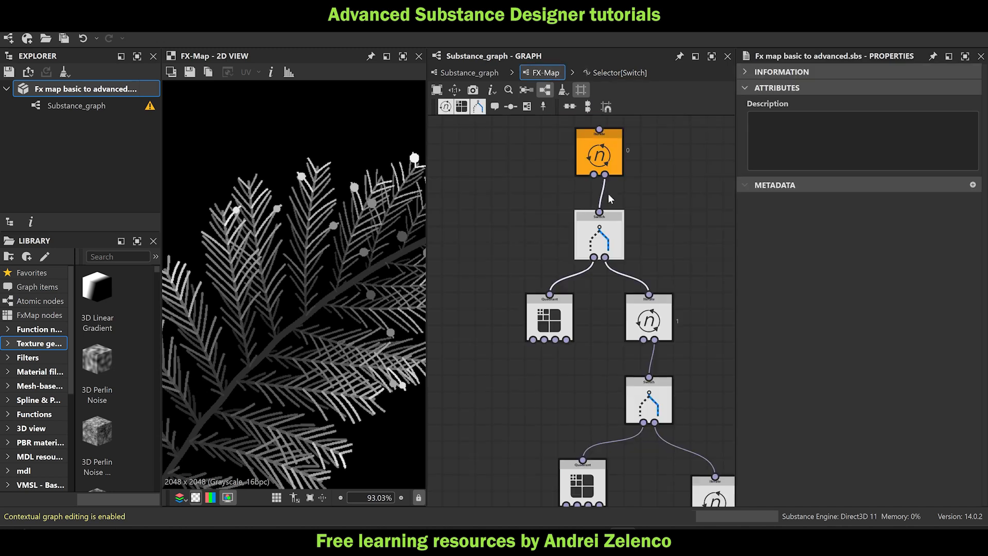
click(613, 241)
click(599, 154)
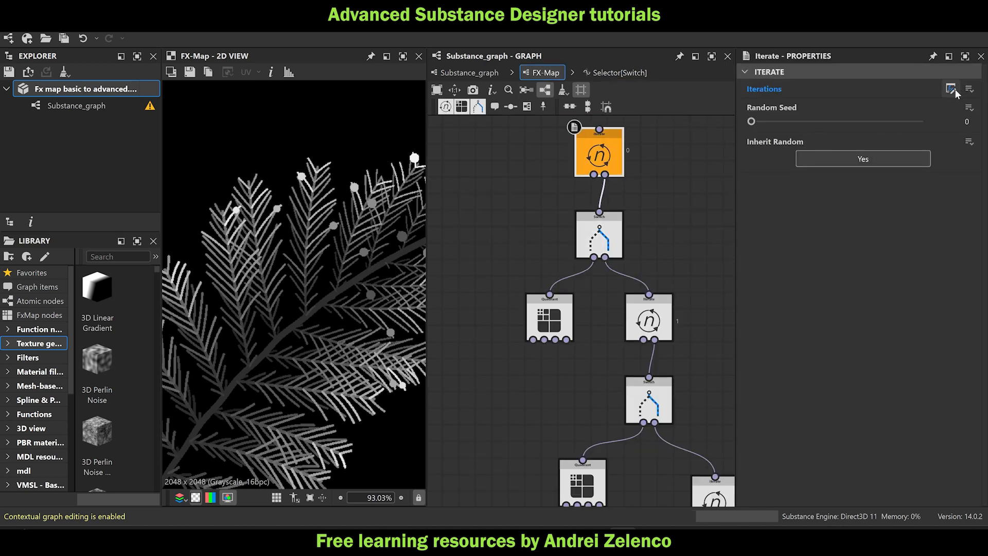
click(950, 88)
scroll(274, 308, down, 2)
scroll(463, 418, down, 1)
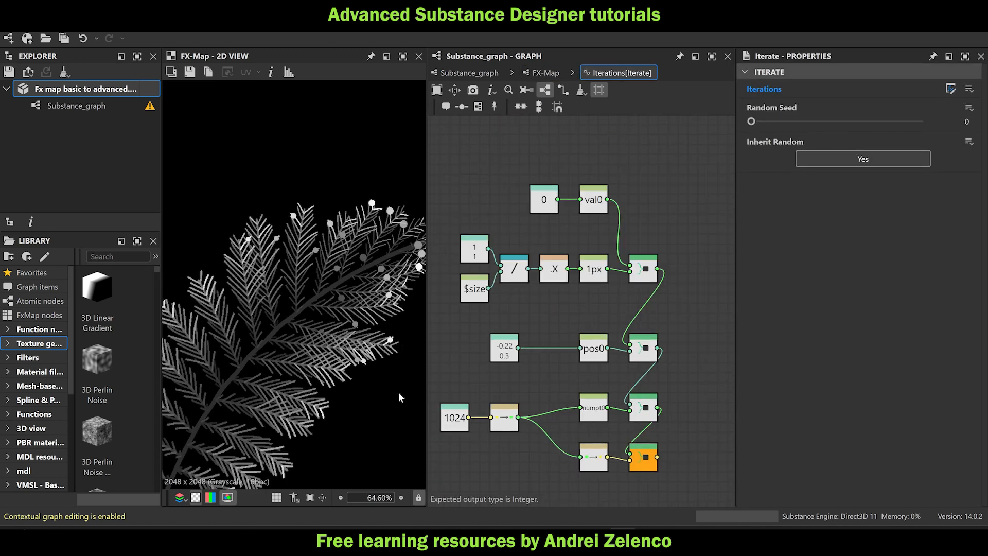
scroll(307, 331, down, 2)
click(455, 417)
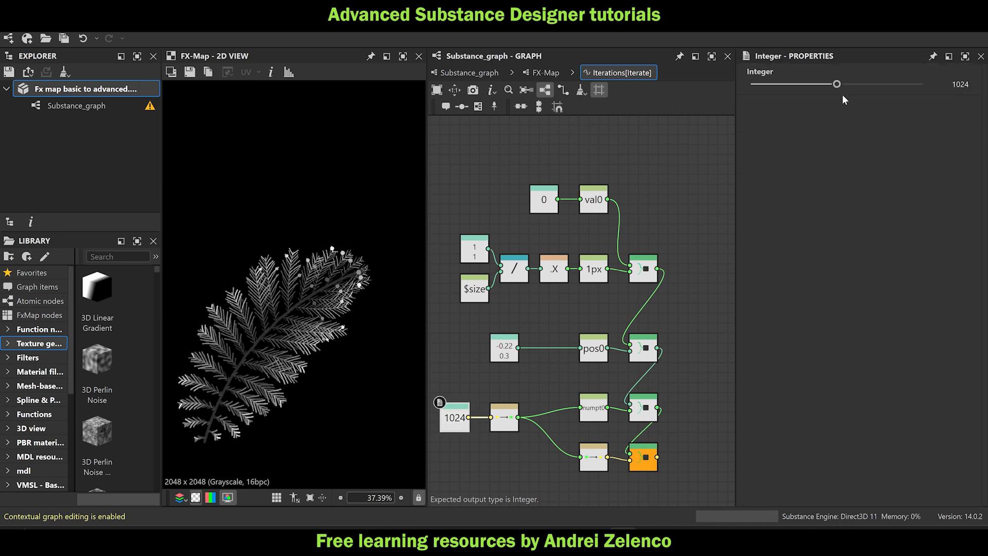
drag(838, 85, 866, 148)
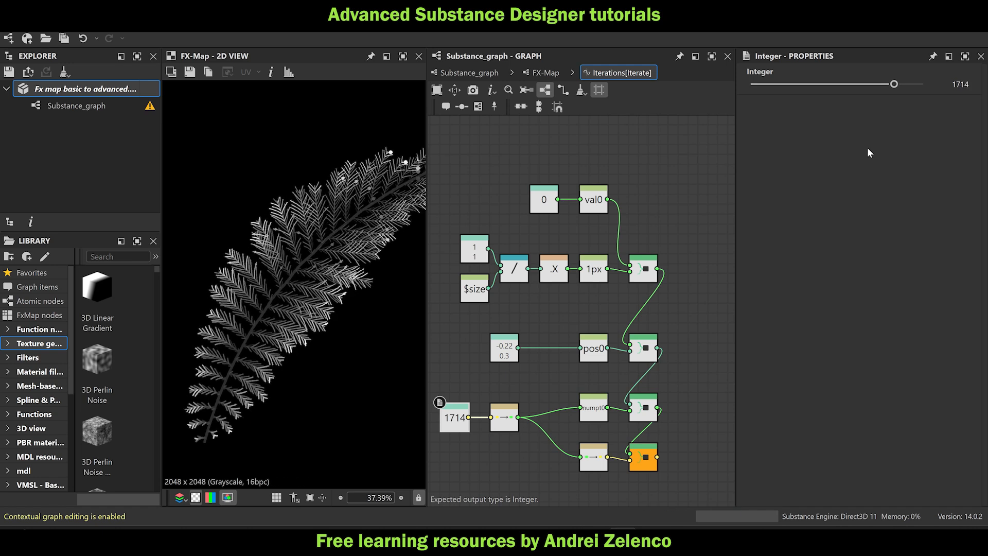
Save the package and examine the whole fern in the 2D view.
click(76, 87)
key(ctrl+s)
scroll(246, 272, down, 2)
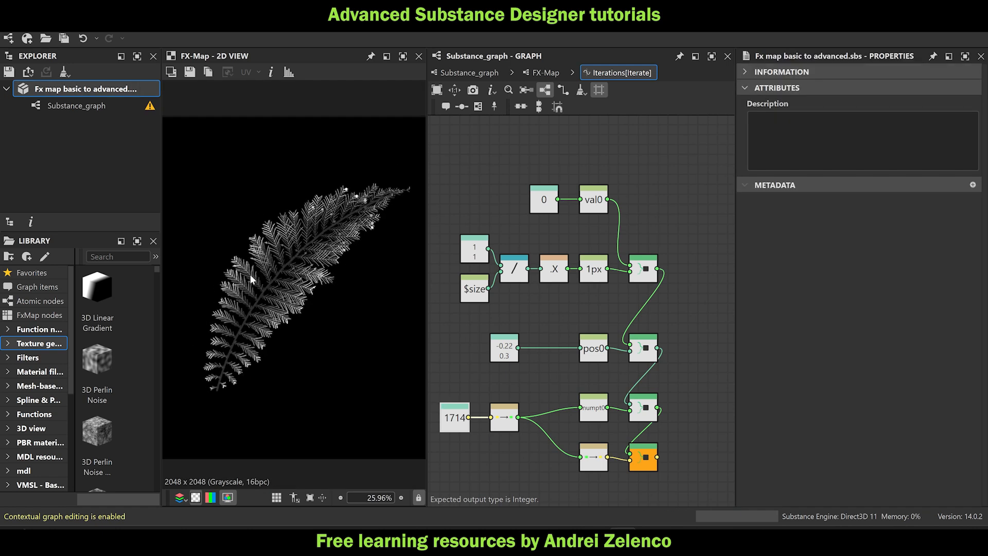
scroll(286, 271, down, 2)
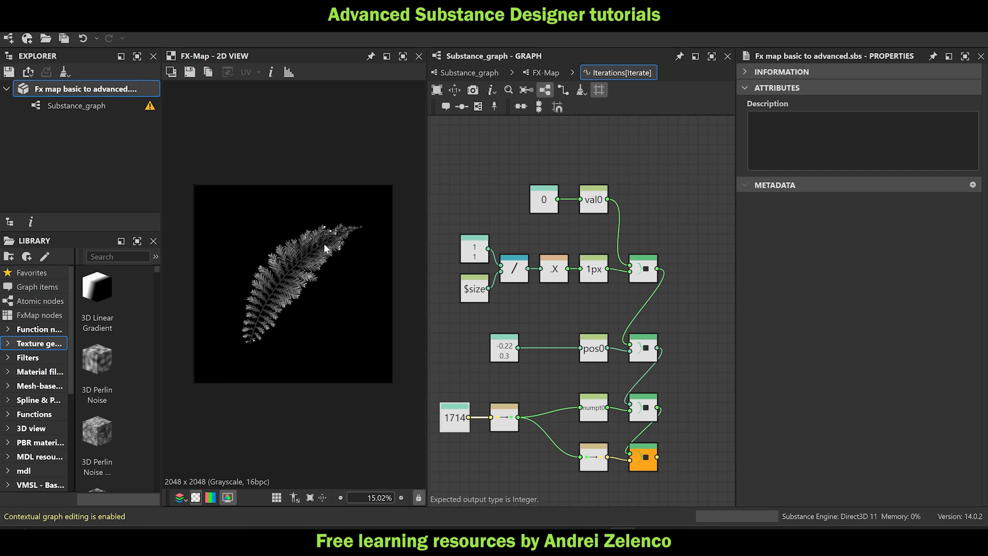
scroll(319, 251, up, 2)
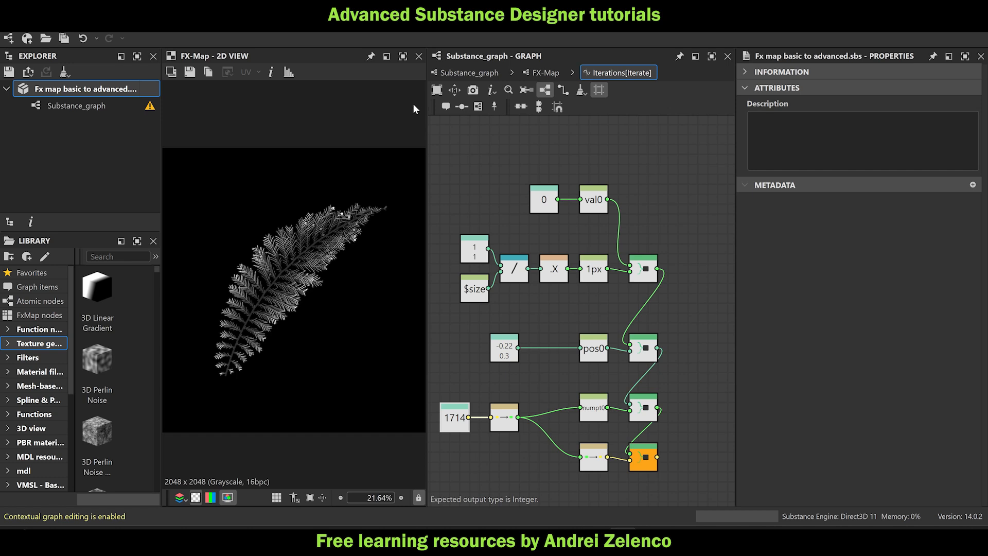
scroll(296, 268, down, 3)
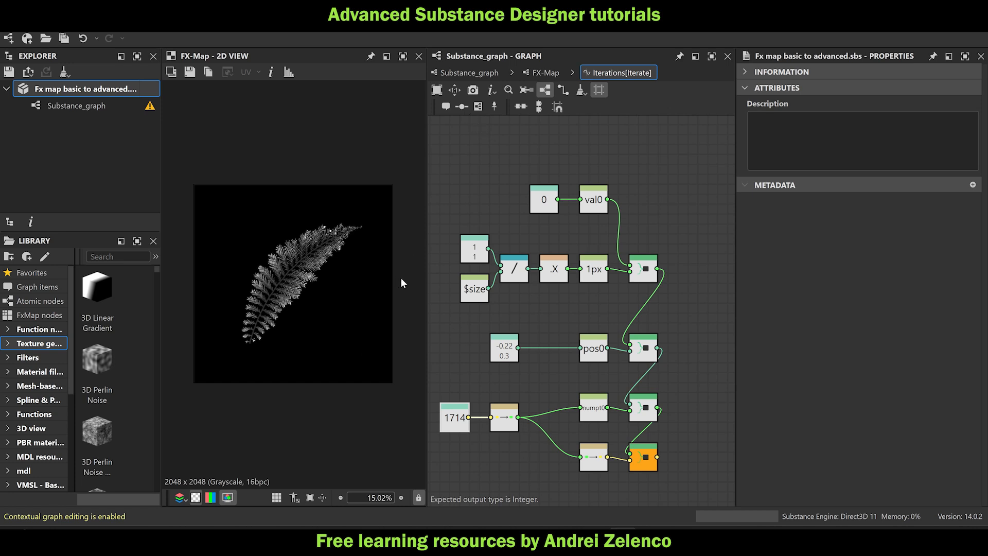
In the first Switch node's Selector function, set the Float added to the lerp result in the angle frame to -1.95.
click(529, 73)
middle_drag(638, 208, 625, 231)
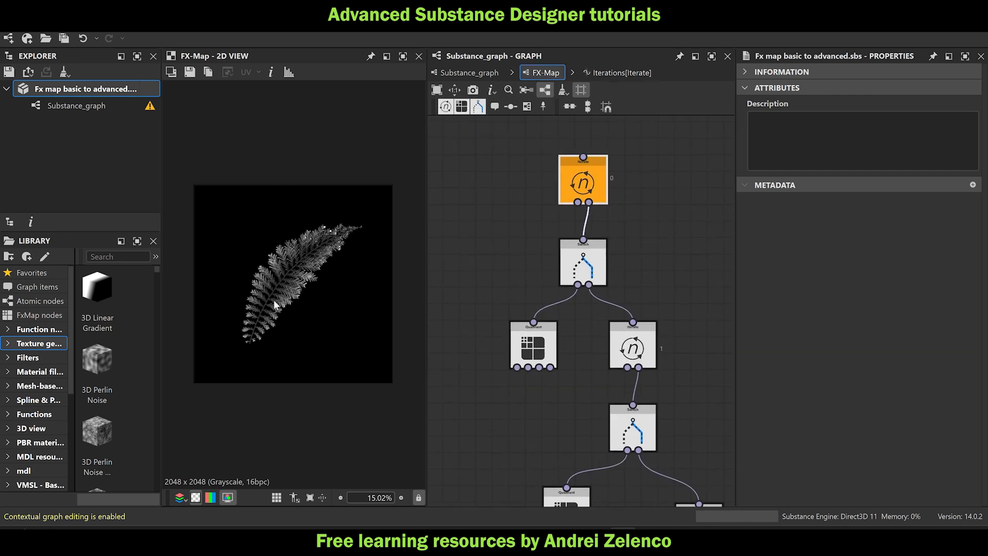
scroll(277, 304, up, 3)
click(586, 273)
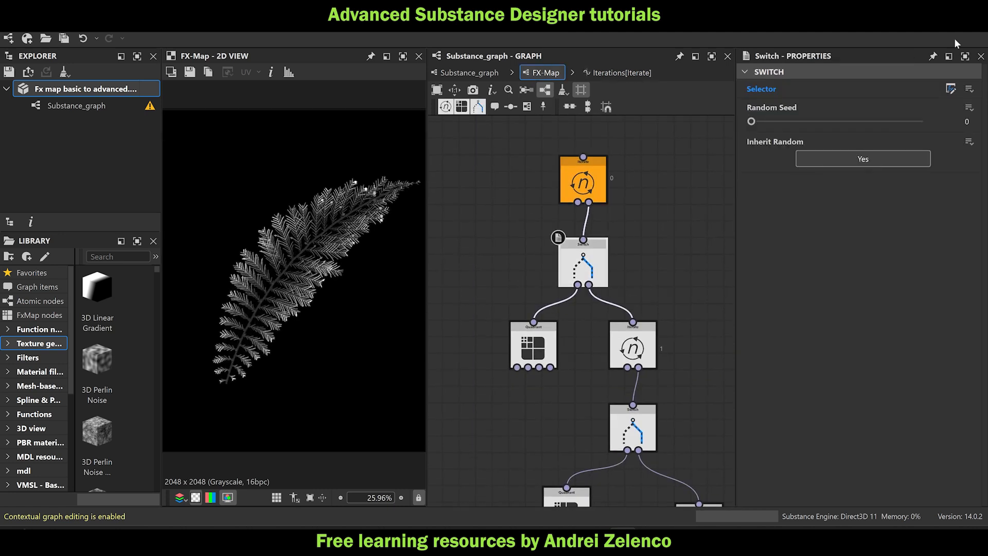
click(950, 89)
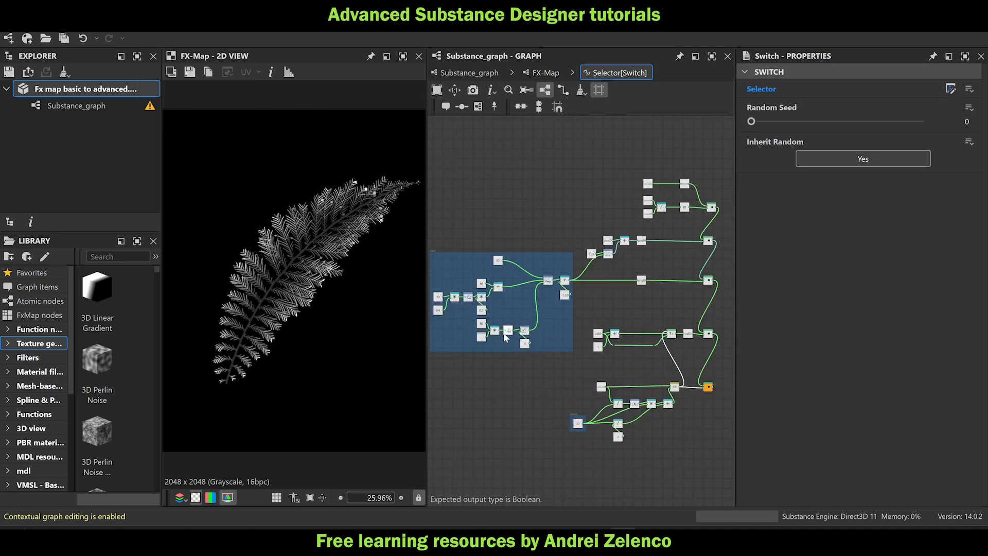
middle_drag(544, 316, 586, 319)
scroll(543, 275, up, 2)
scroll(518, 309, up, 2)
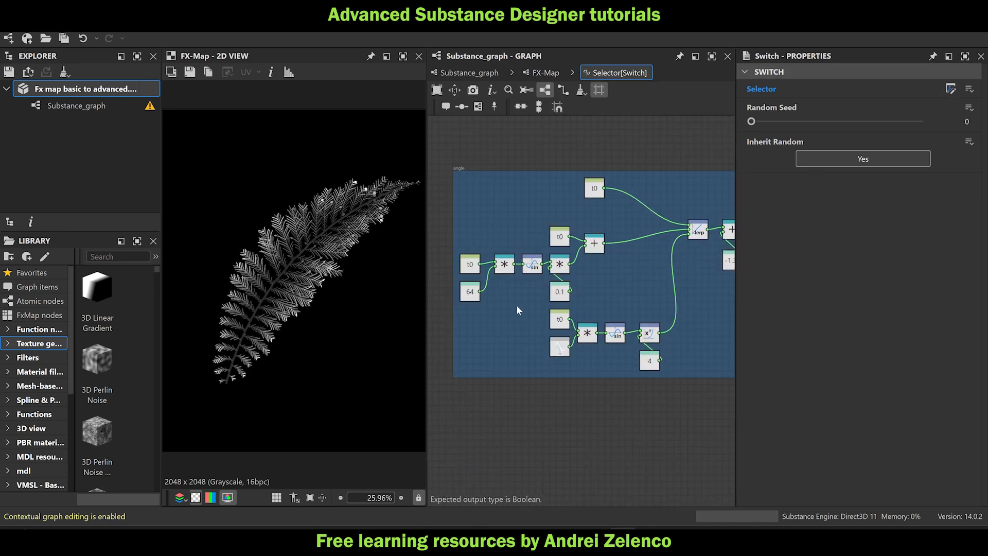
middle_drag(617, 354, 503, 345)
scroll(543, 325, down, 2)
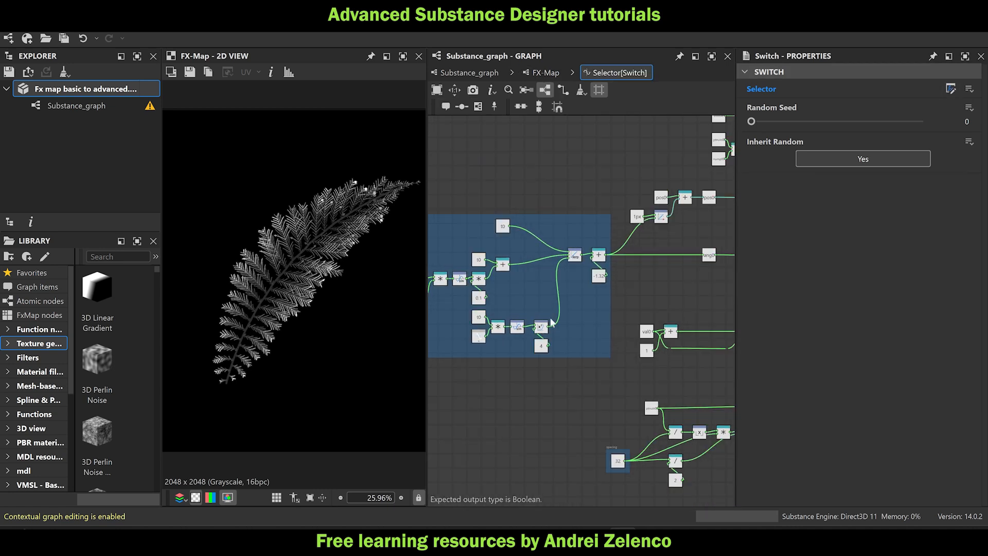
scroll(603, 286, up, 1)
click(596, 277)
scroll(372, 282, down, 3)
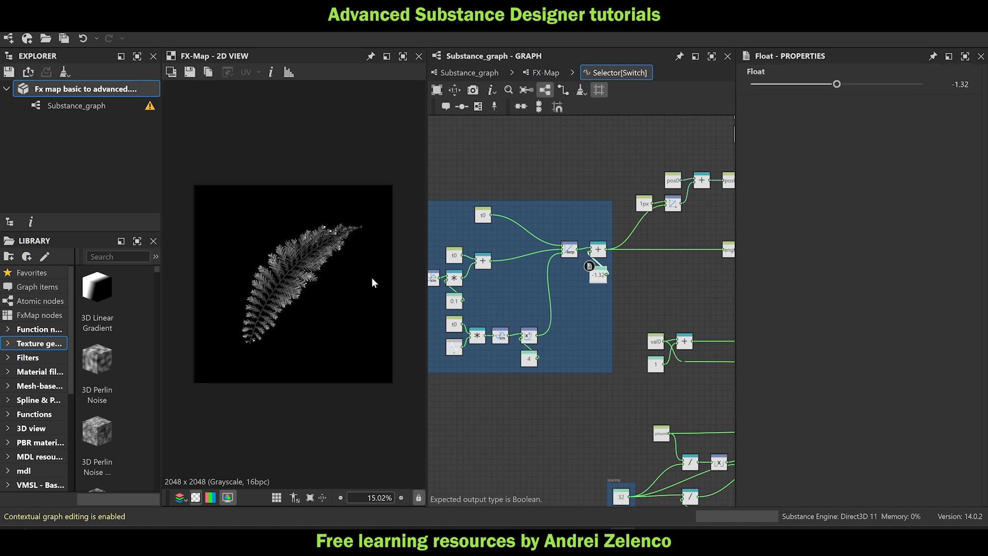
drag(837, 87, 812, 91)
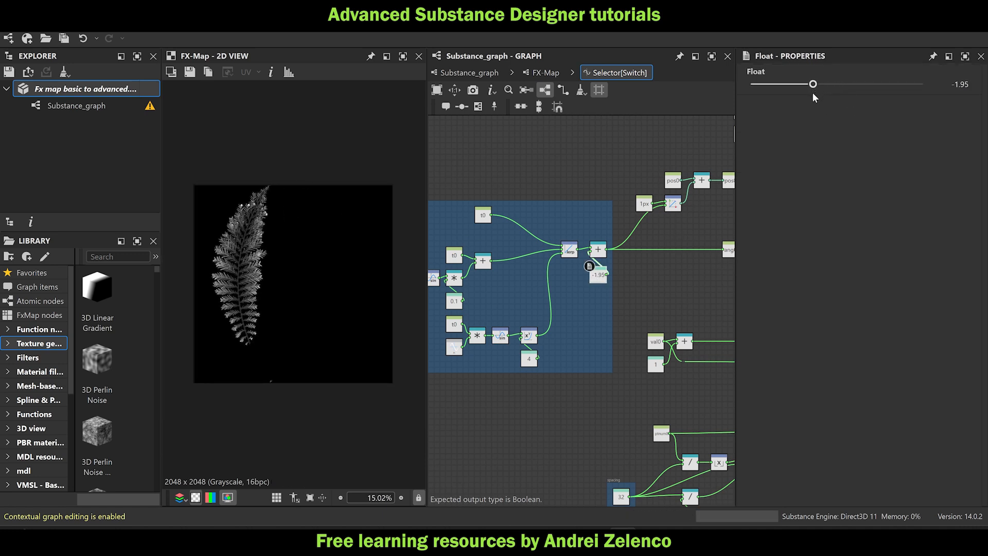
In the top Iterate node's Iterations function, set the Float2 start position feeding pos0 to -0.31 and 0.39.
click(547, 73)
click(568, 178)
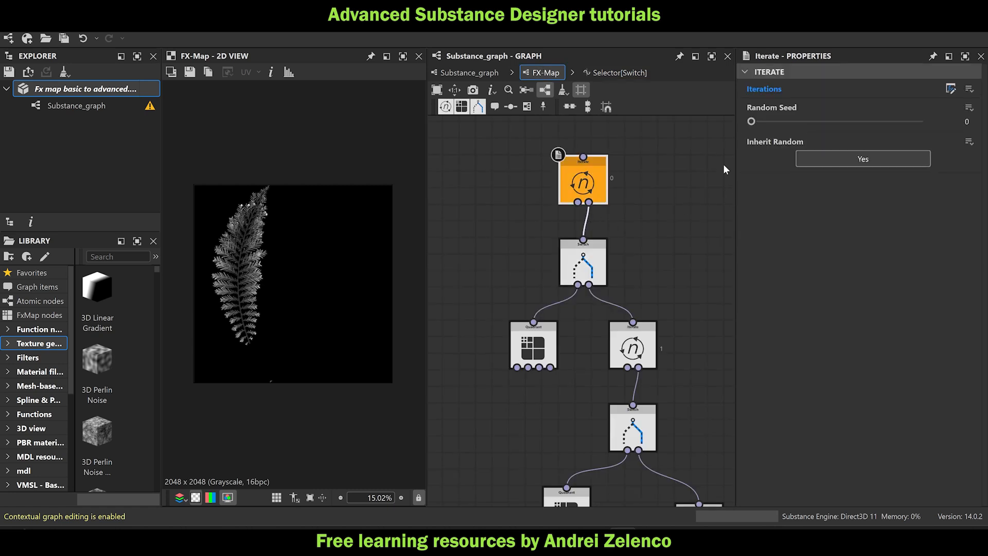
click(951, 88)
click(510, 333)
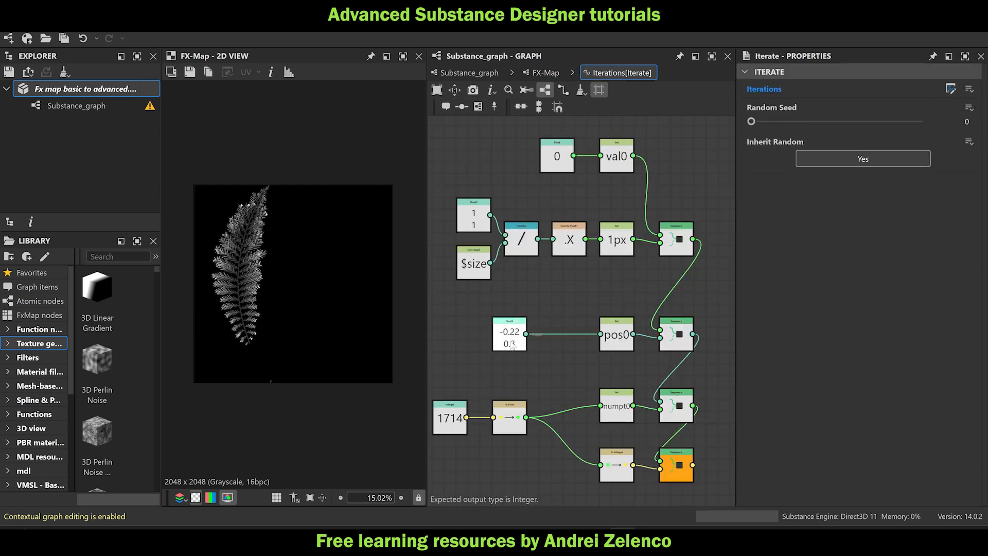
drag(863, 97, 869, 99)
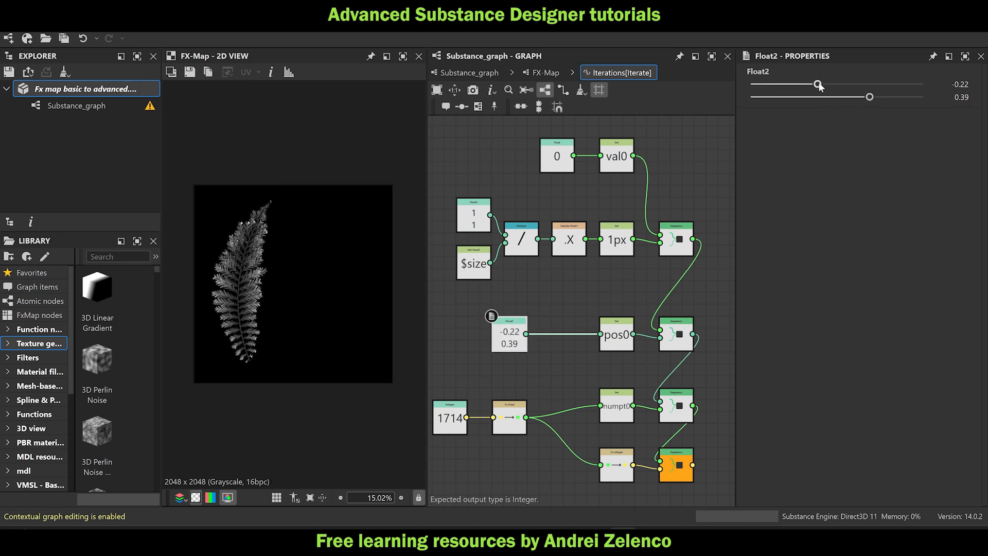
drag(817, 85, 810, 84)
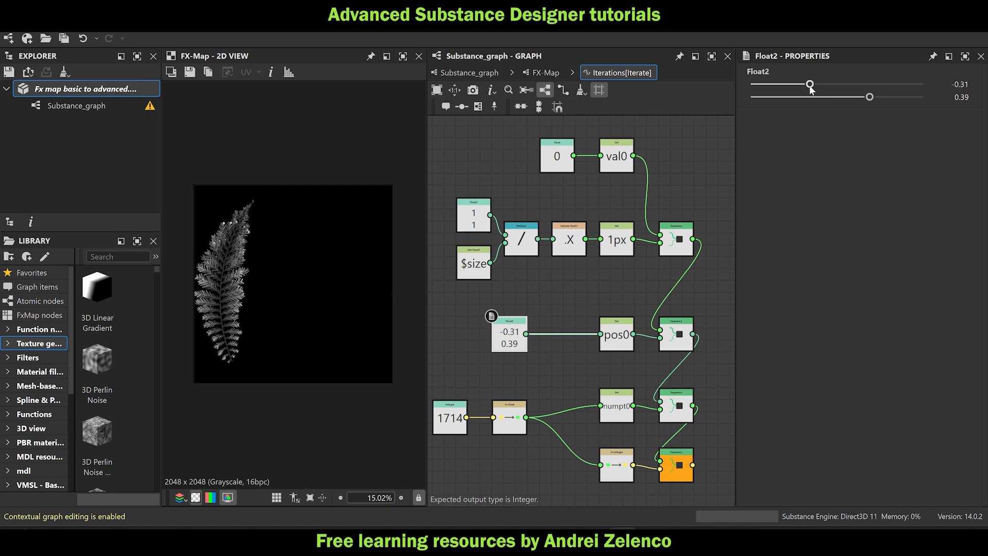
Set the Integer node to 510 in the top Iterate node's Iterations function, and save the package.
click(544, 73)
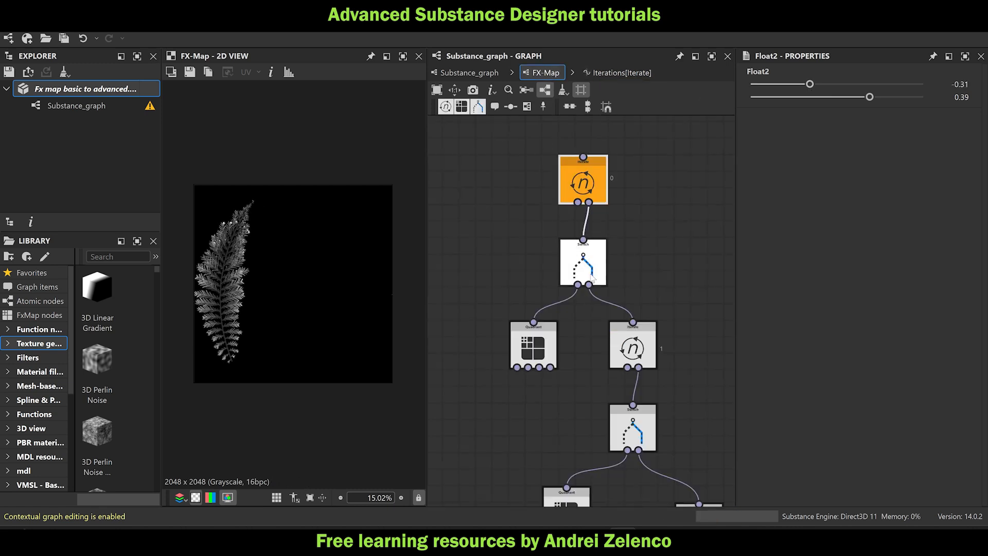
click(580, 181)
click(947, 90)
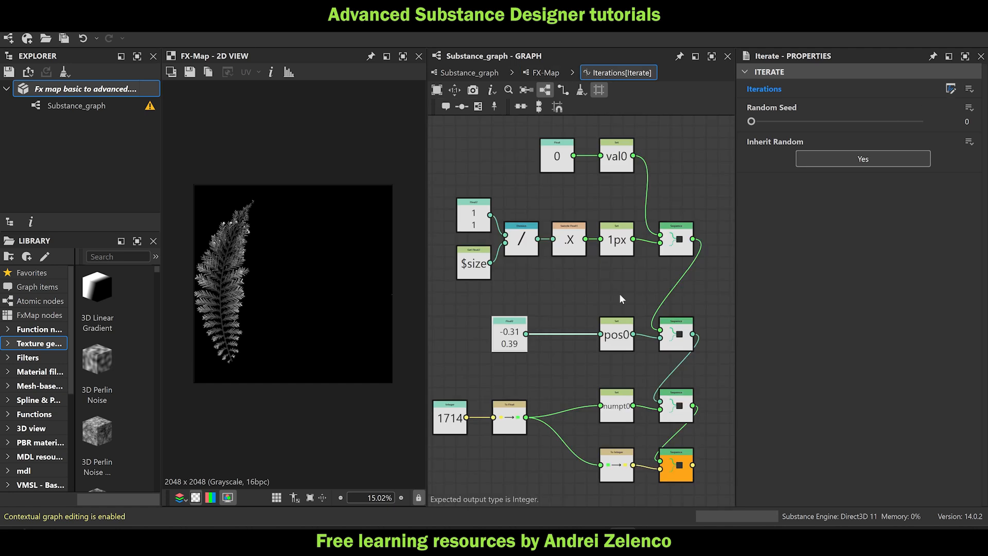
scroll(461, 374, up, 3)
click(494, 361)
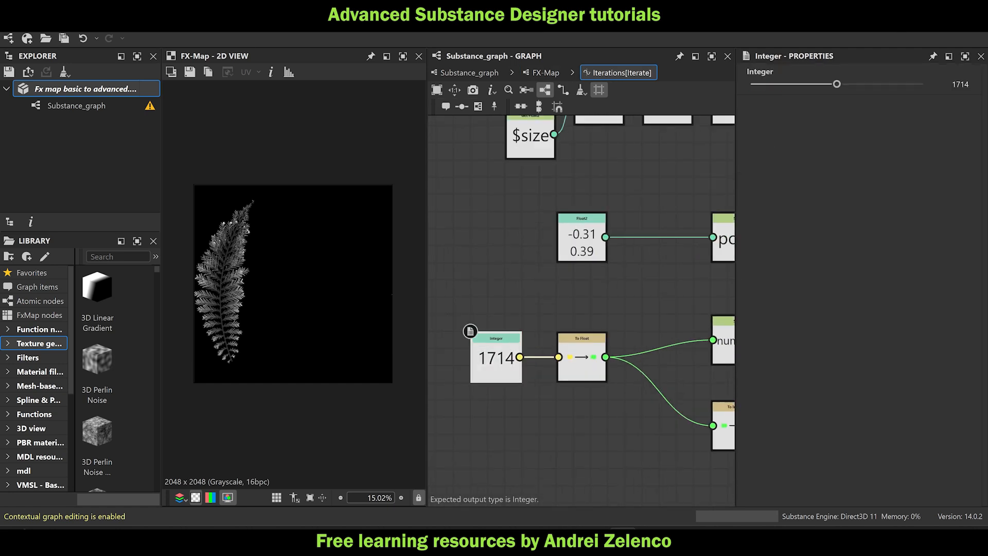
drag(837, 84, 776, 103)
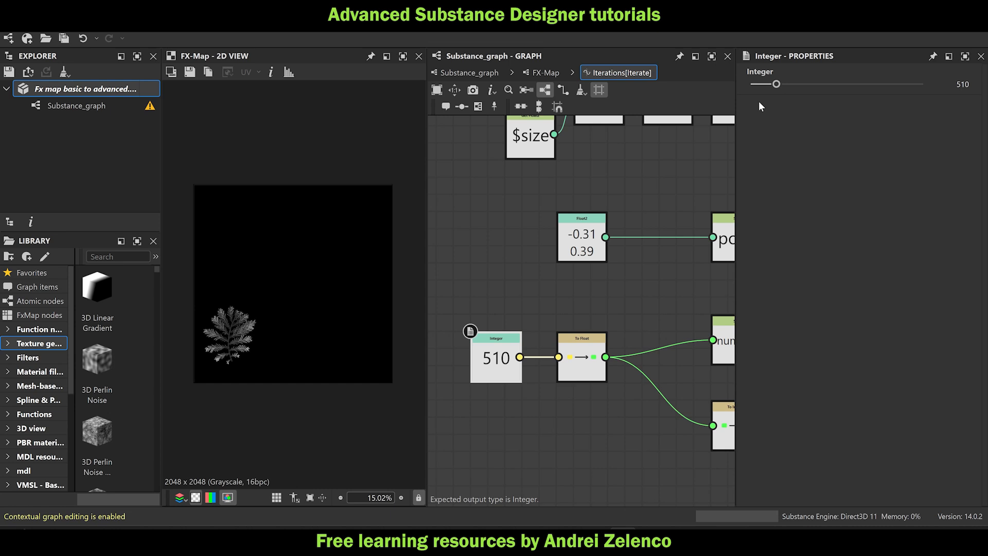
click(75, 88)
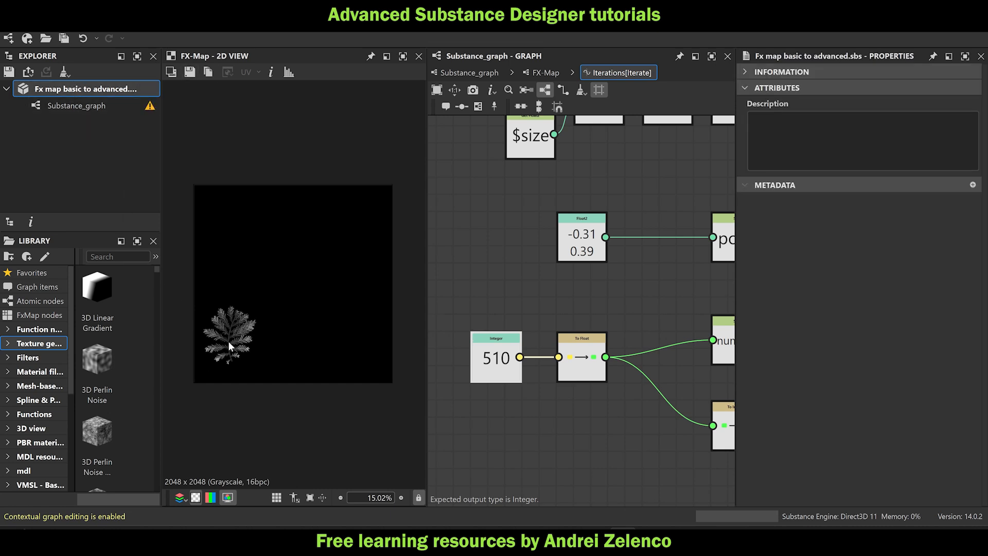
scroll(231, 290, up, 1)
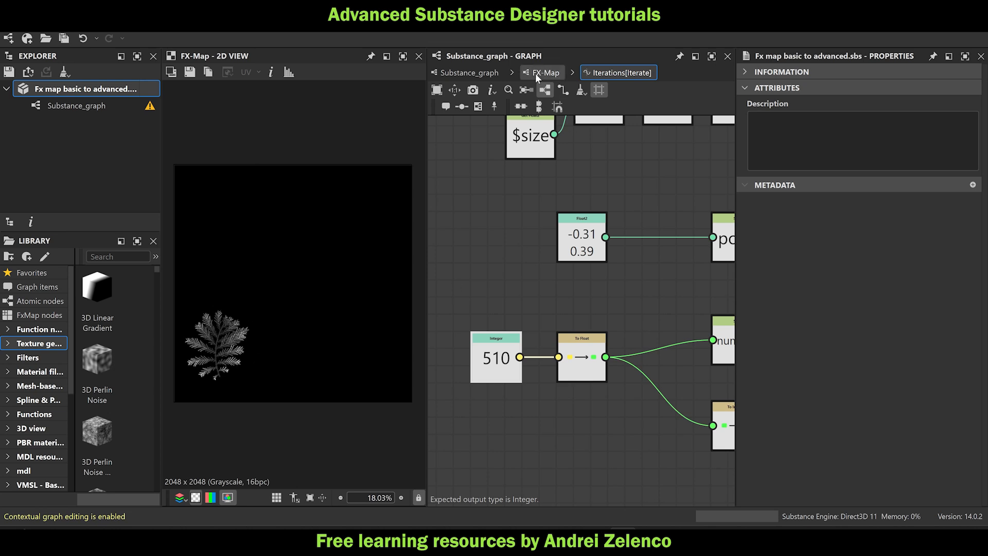
Add a new Iterate node above the fern's top Iterate in the FX-Map, connect it down, and set it as root.
scroll(596, 186, down, 4)
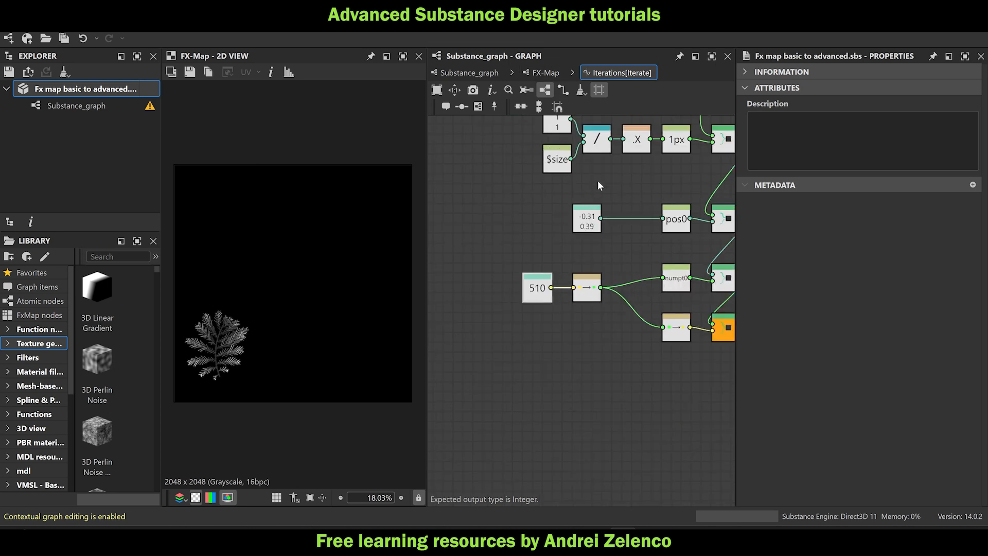
middle_drag(598, 180, 512, 343)
click(546, 91)
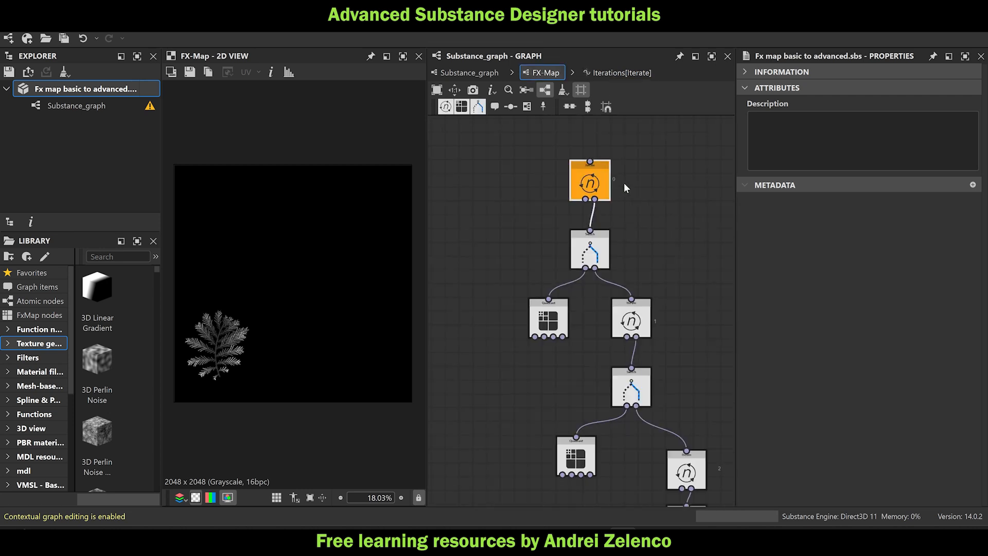
click(564, 214)
scroll(568, 332, down, 3)
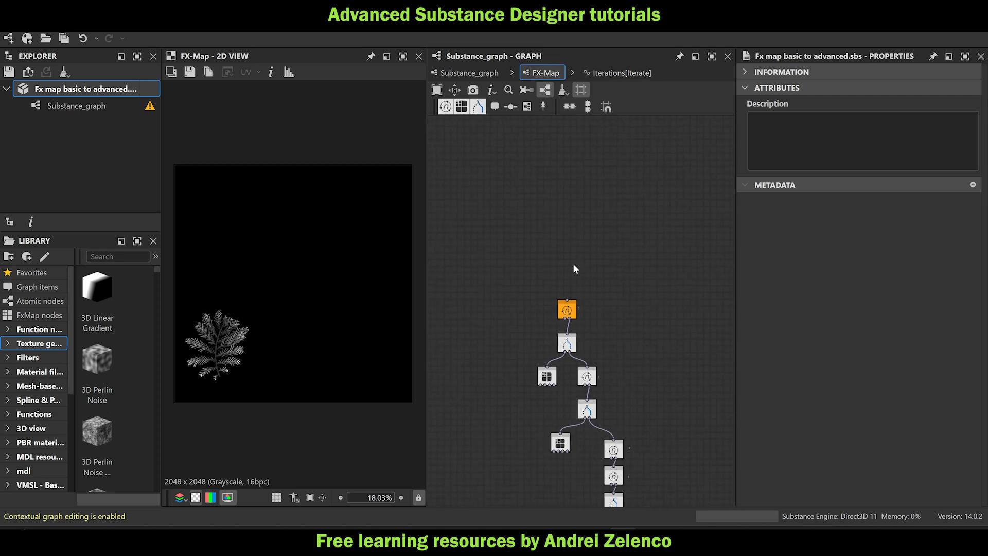
scroll(572, 282, up, 3)
key(space)
text(it)
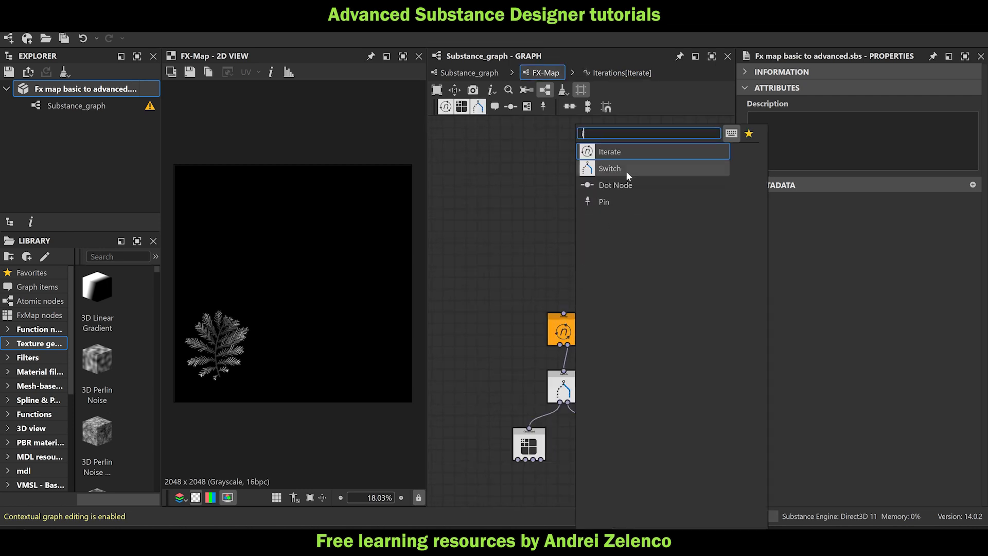
click(618, 150)
drag(565, 273, 563, 338)
right_click(572, 272)
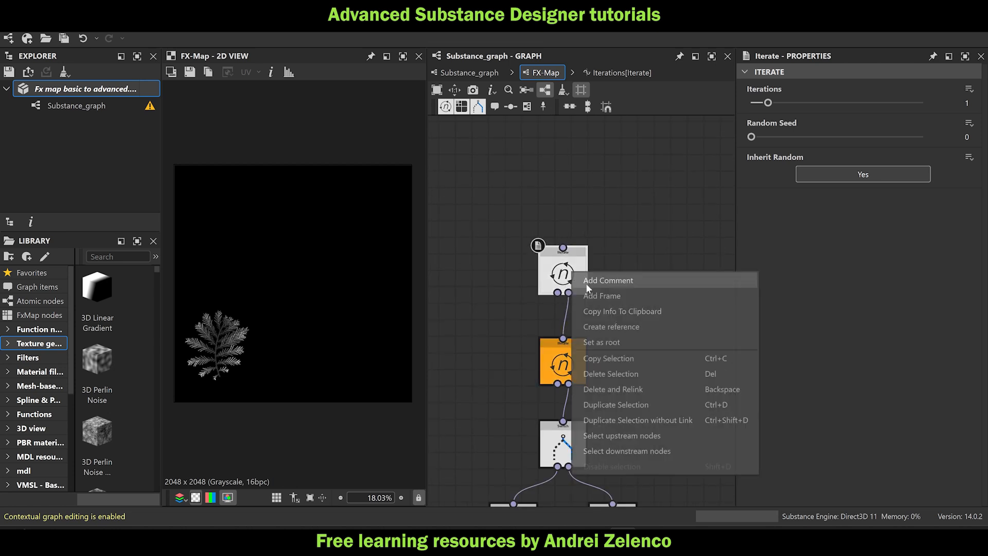
click(664, 342)
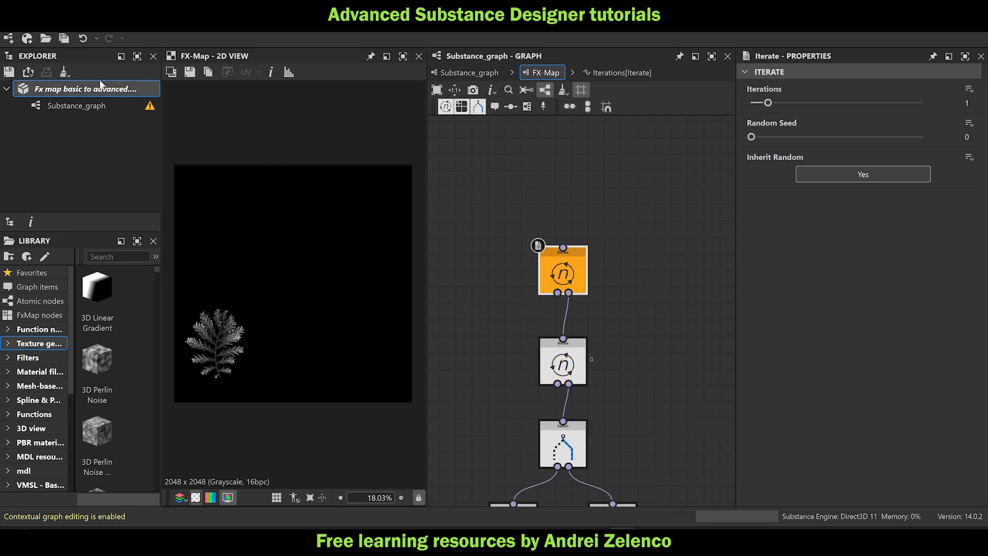
Set the new root Iterate node's Iterations to 3 and save the package.
click(541, 268)
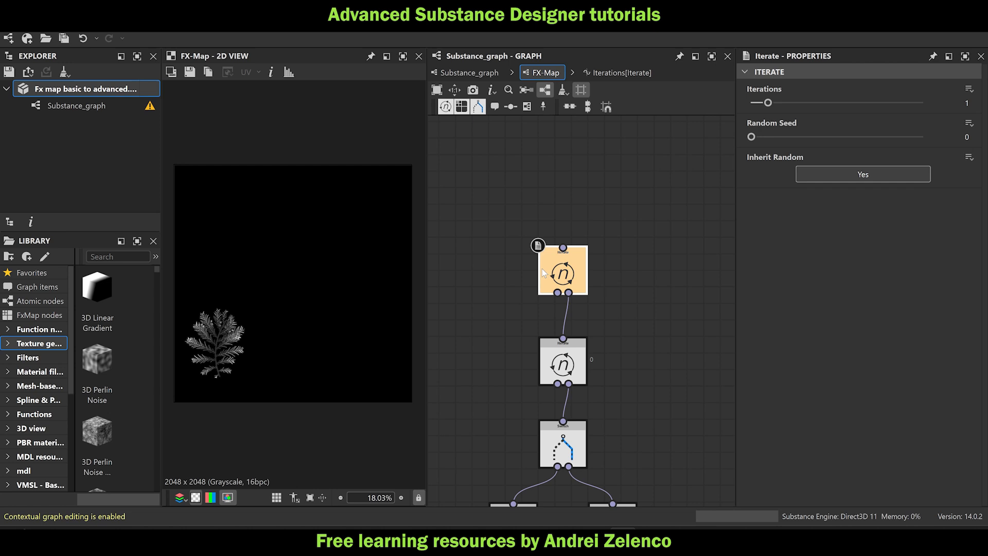
click(965, 103)
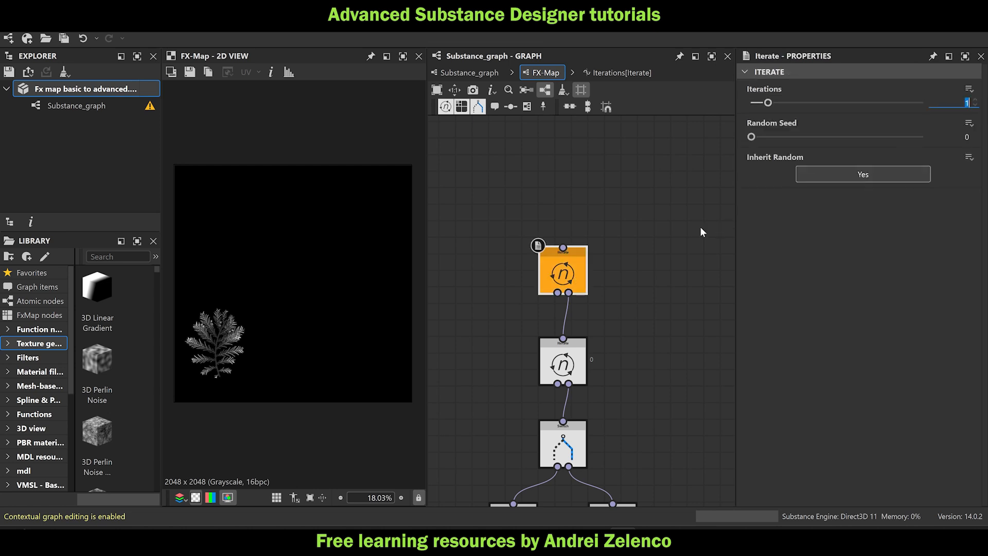
key(Return)
scroll(209, 372, up, 4)
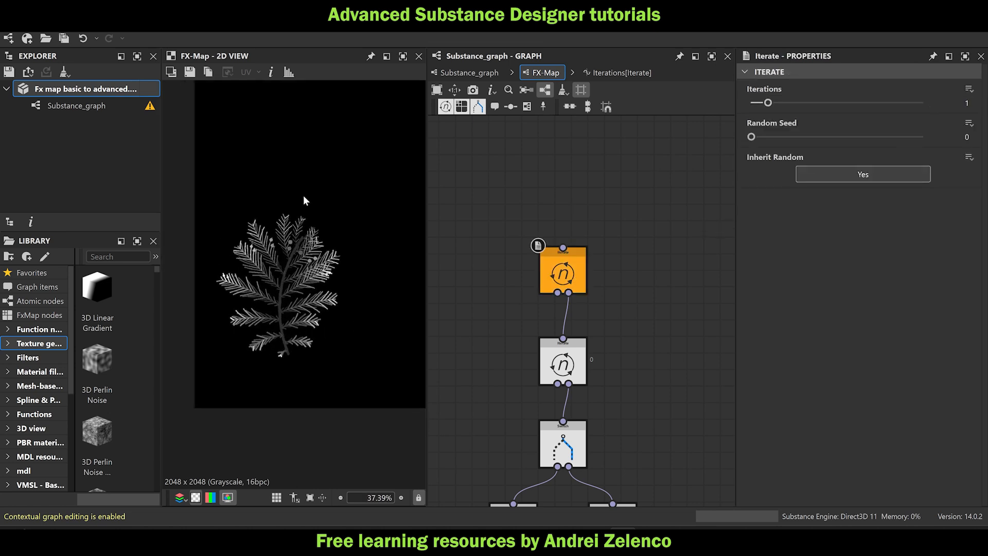
scroll(239, 285, up, 2)
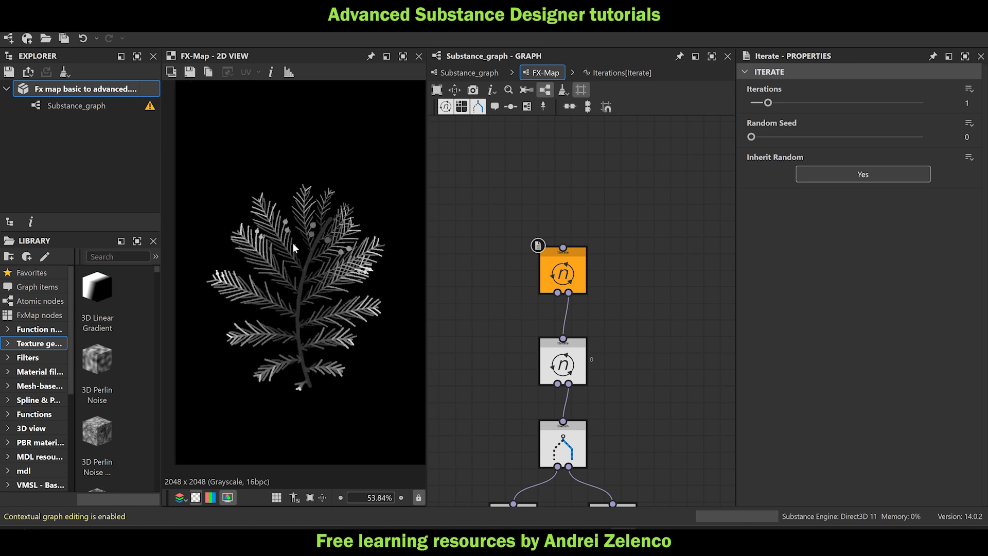
scroll(299, 257, up, 1)
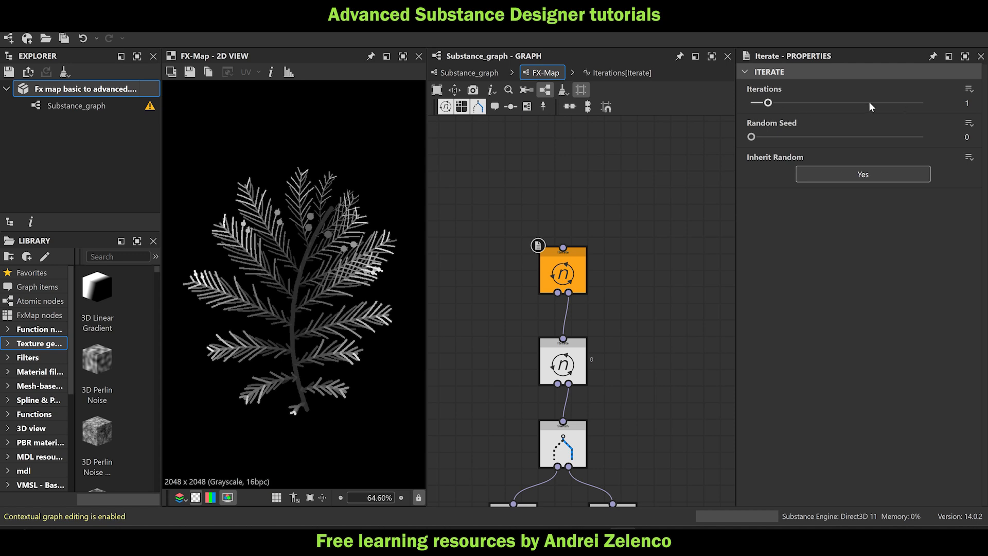
double_click(966, 103)
key(Return)
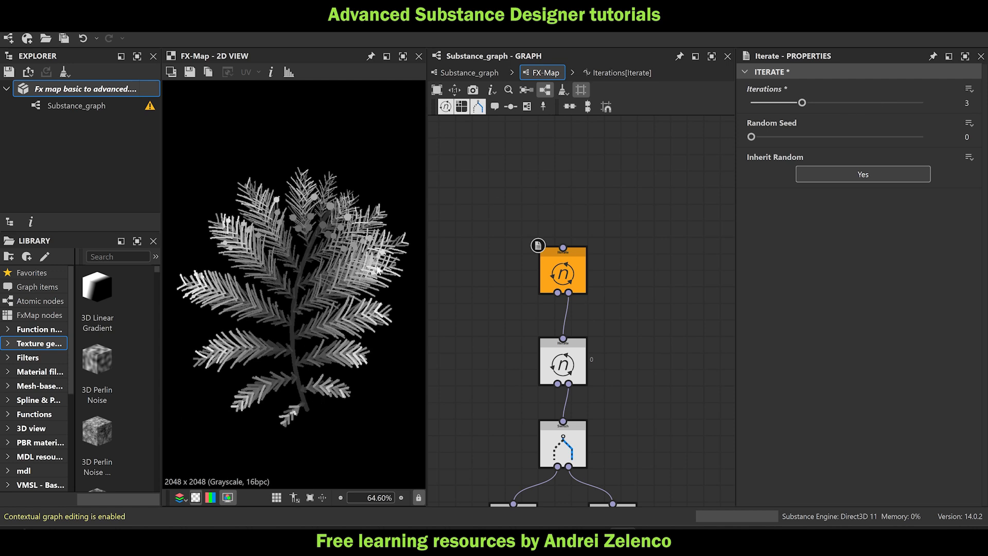
click(78, 87)
Move the root Iterate node up, and in the second Iterate's Iterations function move the Float2 start position farther from the pos0 Set node.
drag(585, 272, 581, 246)
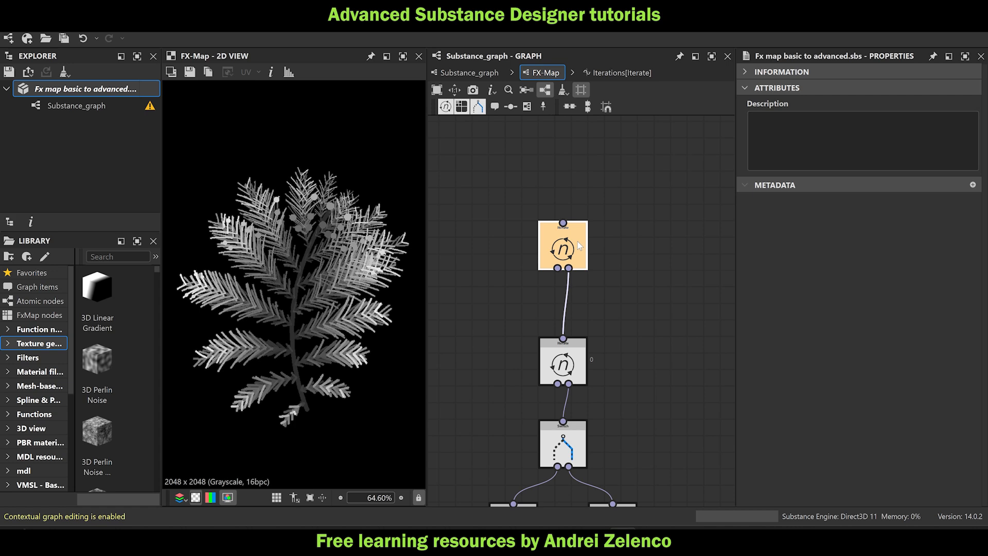
scroll(263, 251, down, 4)
click(574, 247)
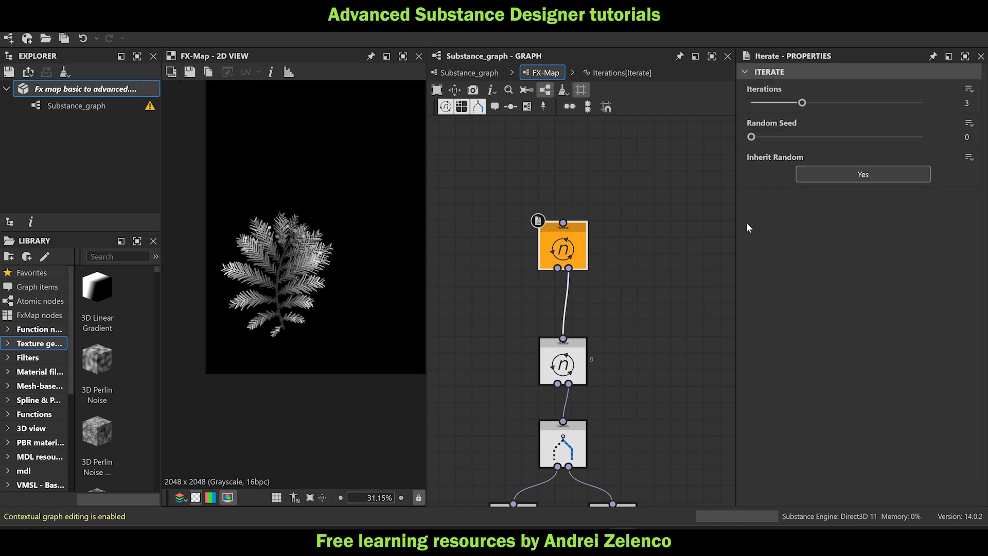
click(563, 360)
click(950, 89)
middle_drag(462, 372, 522, 345)
middle_drag(546, 387, 629, 345)
drag(629, 345, 456, 337)
Insert an Add node between the Float2 start position and the pos0 Set node.
click(504, 254)
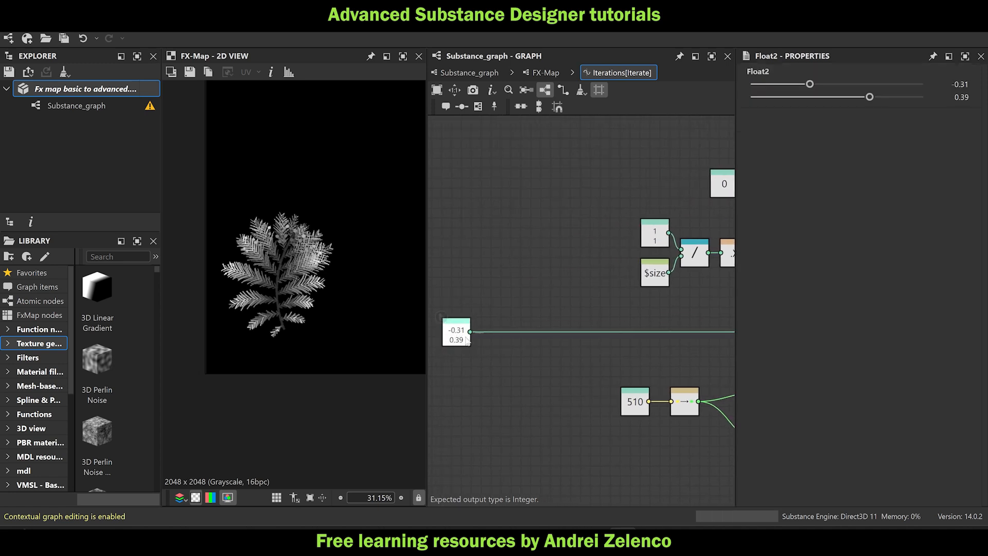
click(460, 338)
key(space)
text(ad)
click(528, 149)
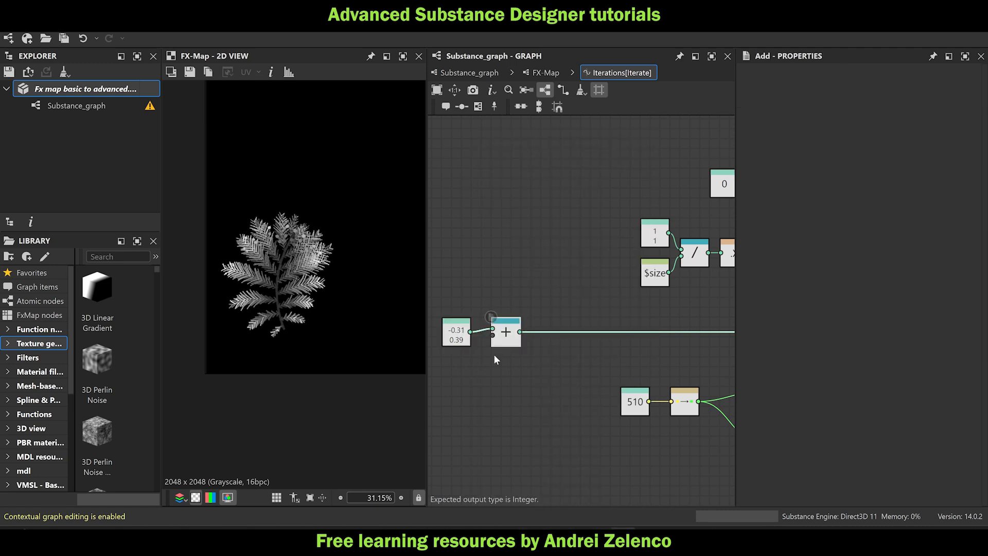
drag(506, 334, 521, 344)
middle_drag(506, 376, 556, 329)
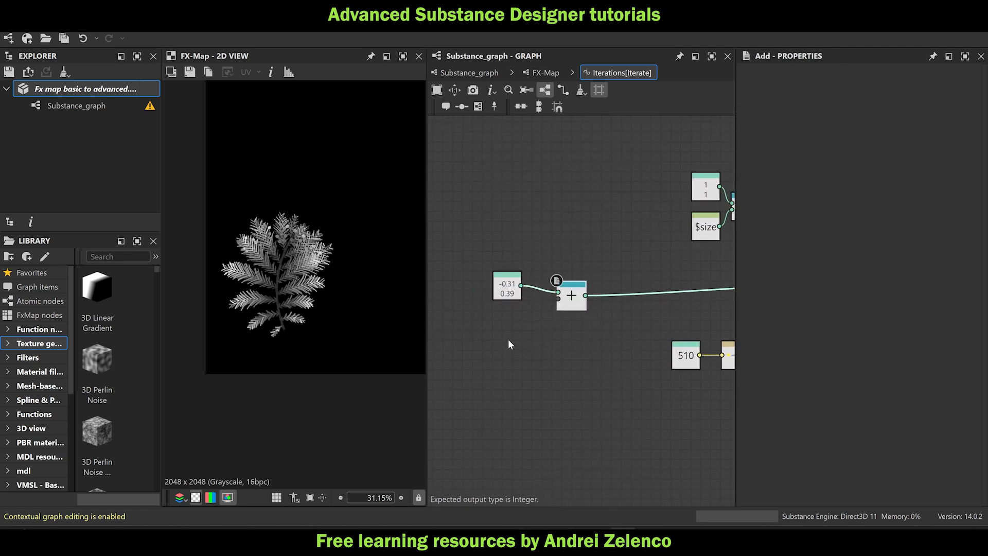
Add a Vector Float2 node and connect it to the Add node's second input.
key(space)
text(ve)
key(Return)
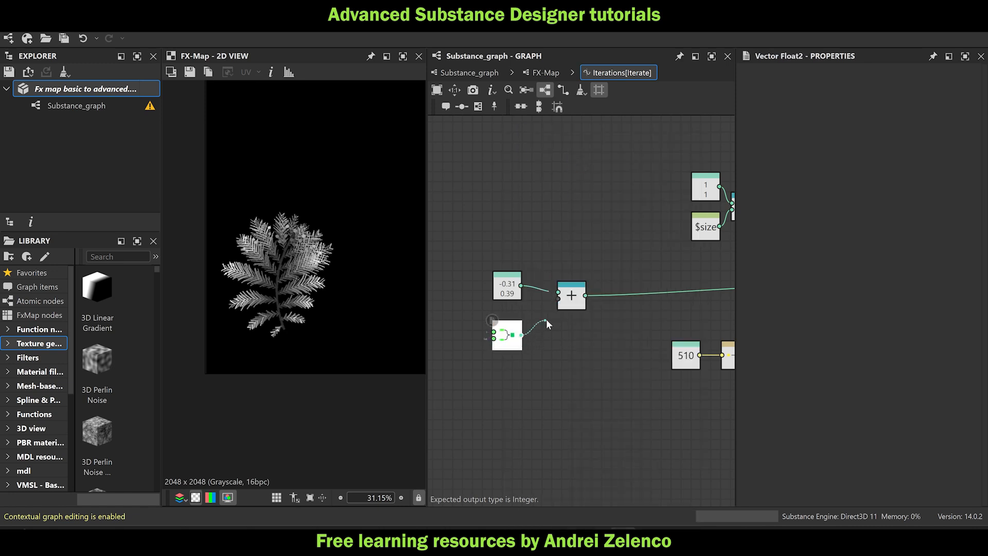
drag(547, 320, 557, 299)
drag(511, 338, 550, 338)
Create a Float node, duplicate it, and connect the two Floats to the Vector Float2 node's inputs.
key(space)
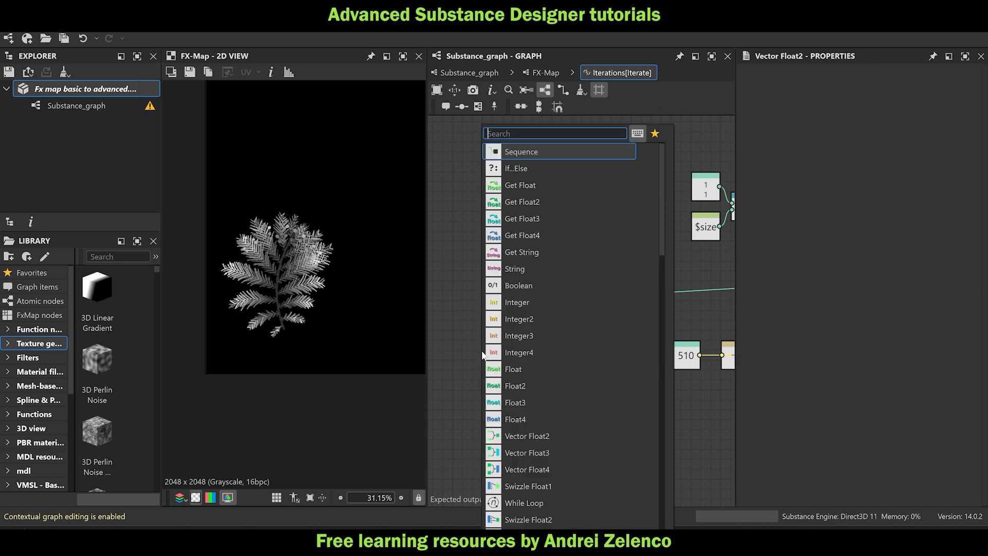
text(float)
click(544, 156)
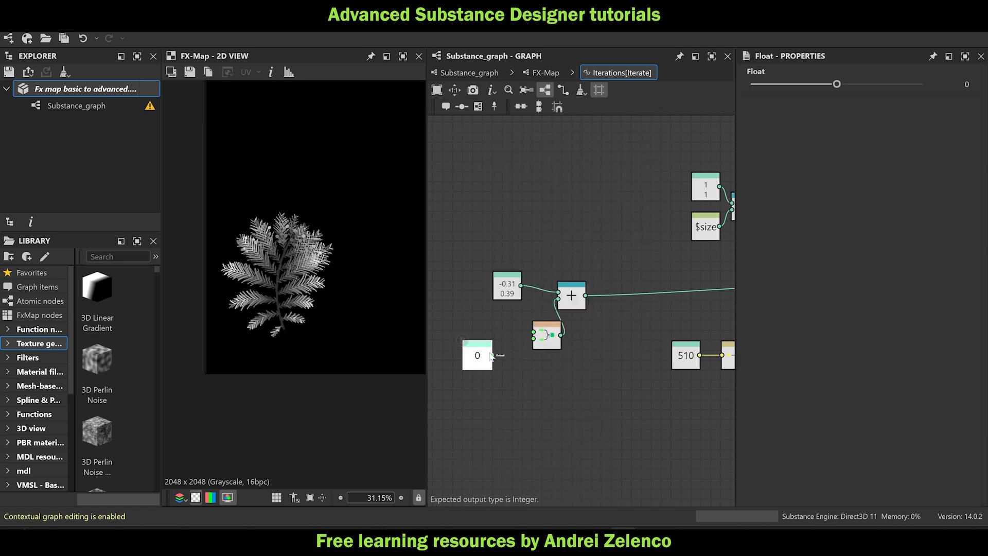
drag(511, 350, 534, 339)
key(space)
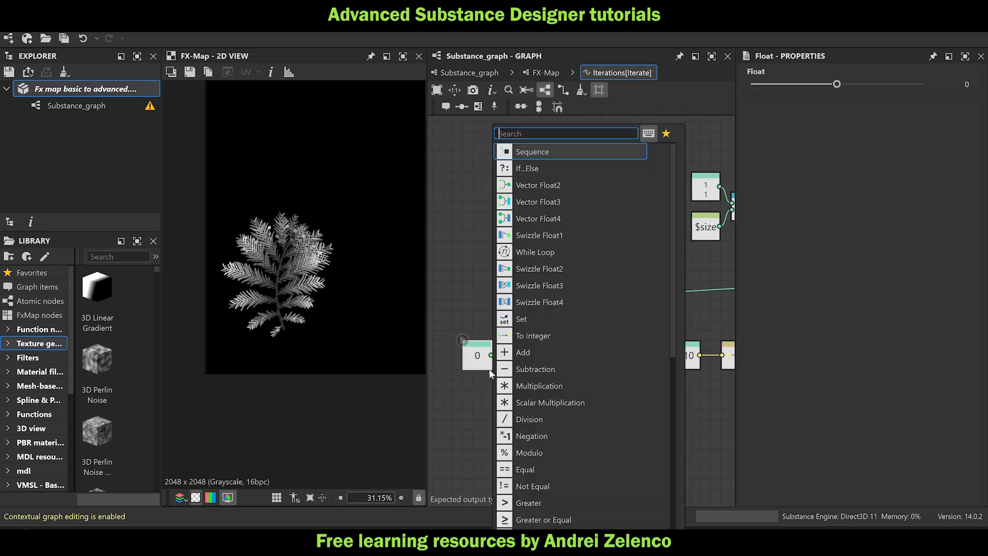
click(477, 364)
click(476, 363)
key(ctrl+d)
drag(477, 365, 525, 329)
drag(482, 361, 502, 381)
Try a horizontal offset of 0.03 in the Vector Float2's first Float and undo it.
click(476, 329)
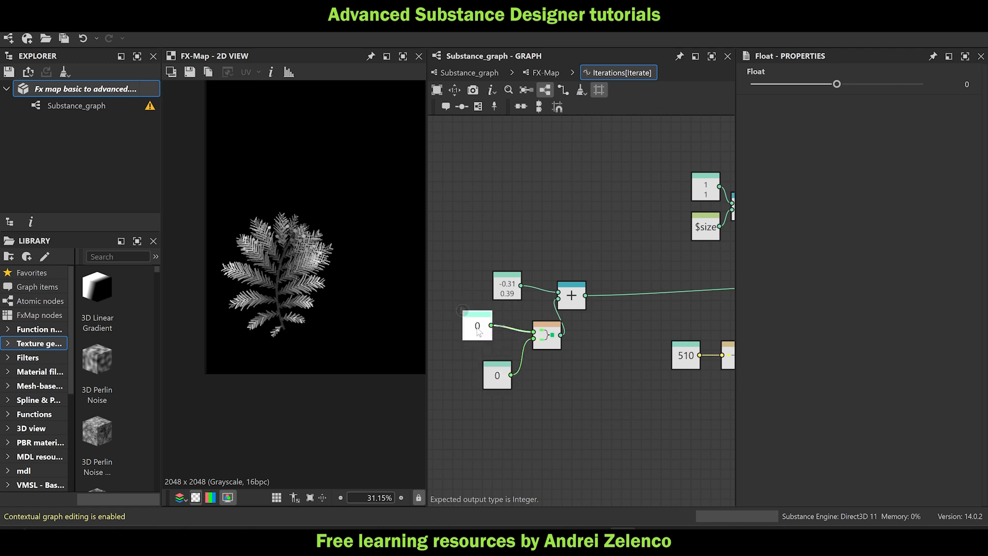
mouse_move(841, 84)
mouse_down()
mouse_move(854, 85)
mouse_move(839, 87)
mouse_up()
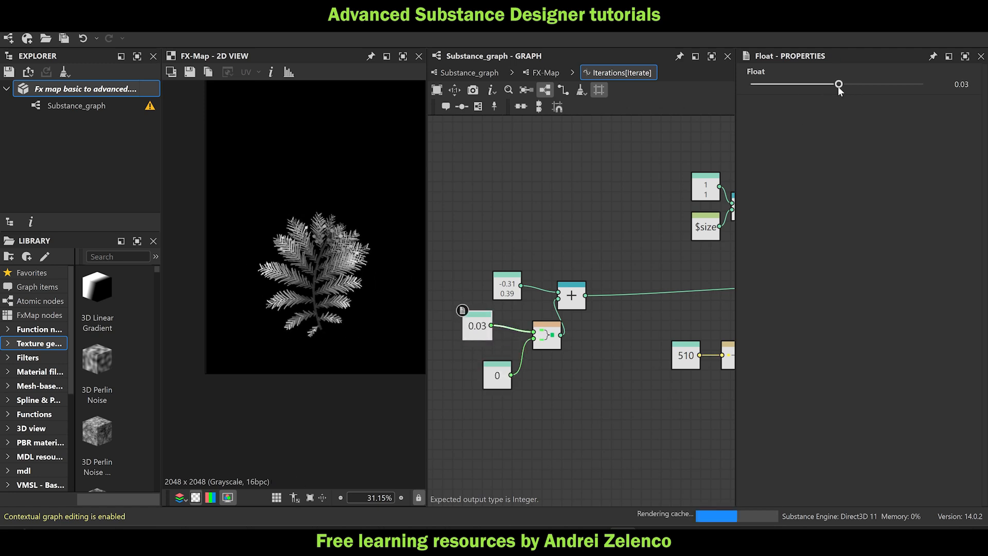
key(ctrl+z)
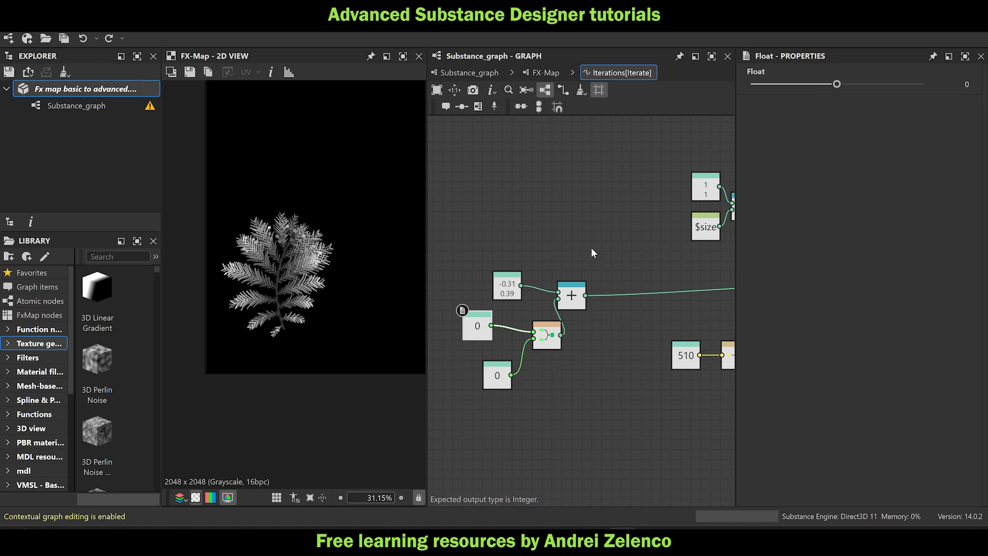
Save the package, add a Get Float node reading $number beside the offset Floats, and return to the FX-Map graph.
middle_drag(460, 315, 507, 310)
click(114, 89)
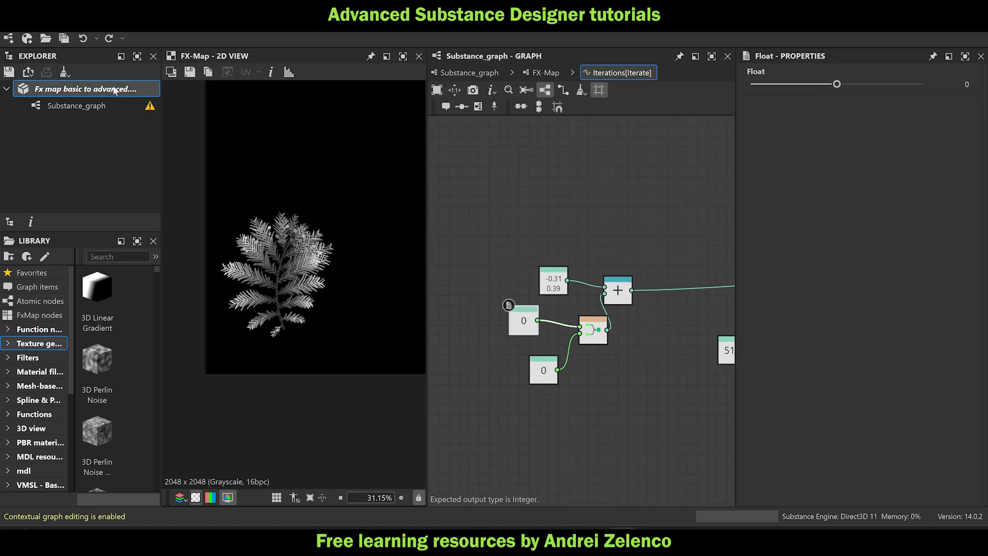
key(ctrl+s)
middle_drag(503, 375, 567, 370)
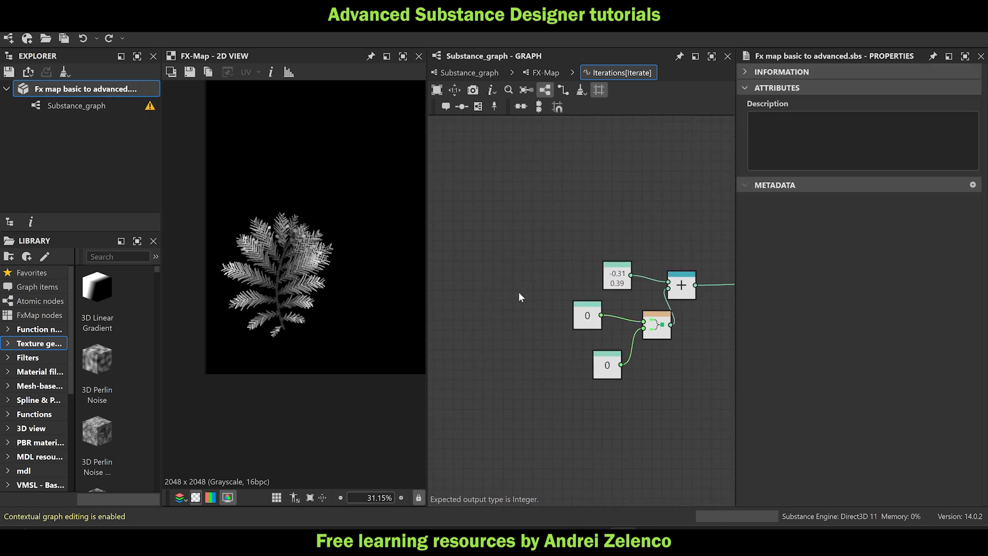
key(space)
text(ge)
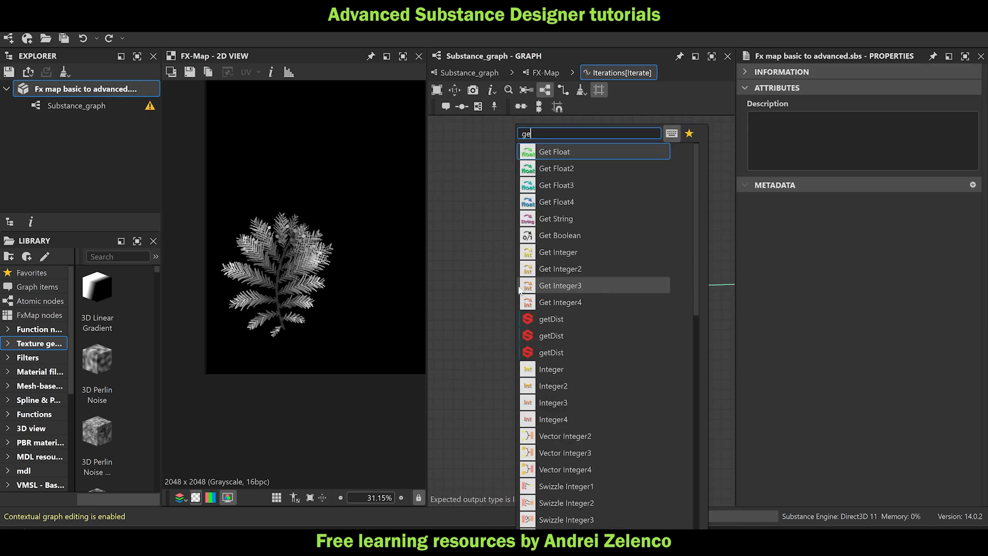
click(573, 150)
click(973, 85)
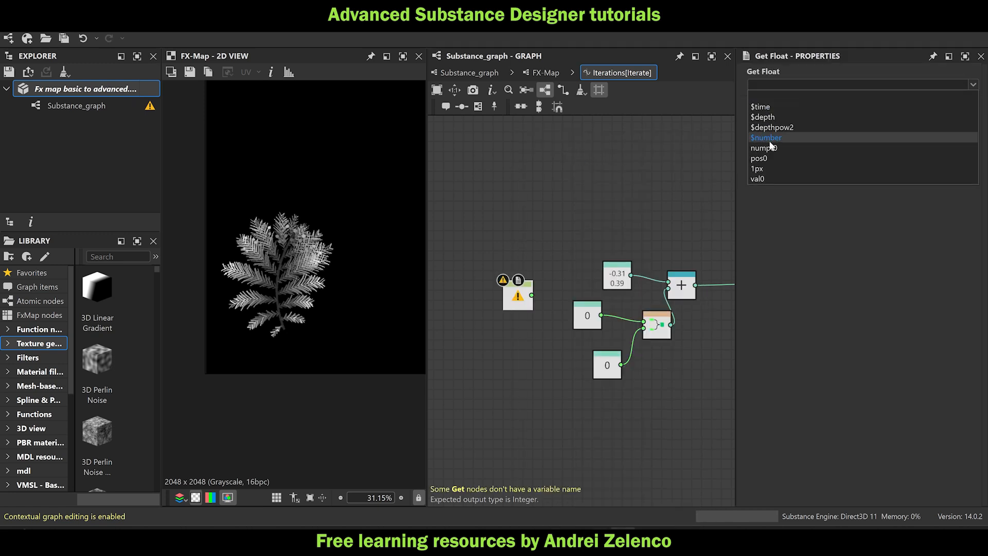
click(779, 137)
click(546, 73)
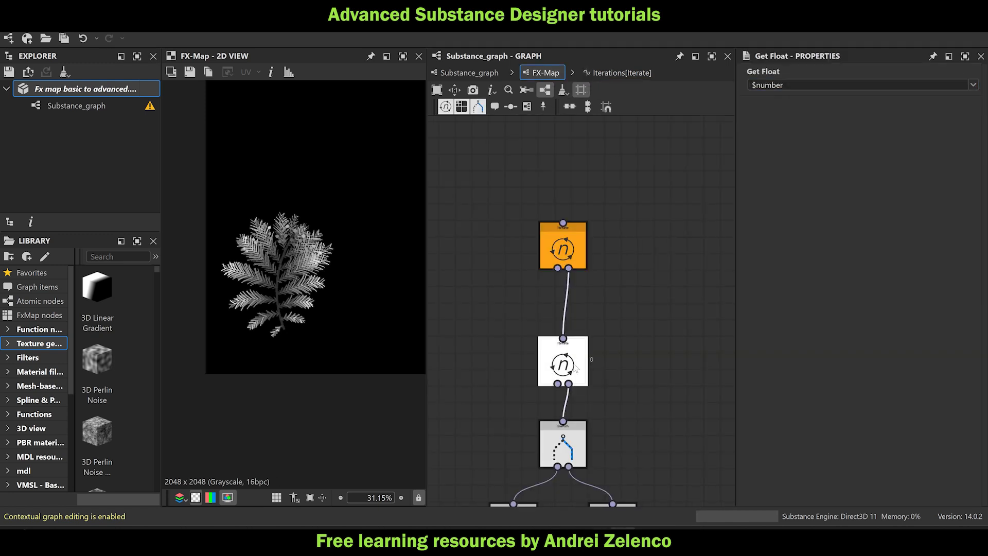
Reopen the Iterations function and add a Multiplication node fed by the $number Get Float node.
drag(576, 254, 642, 237)
click(606, 73)
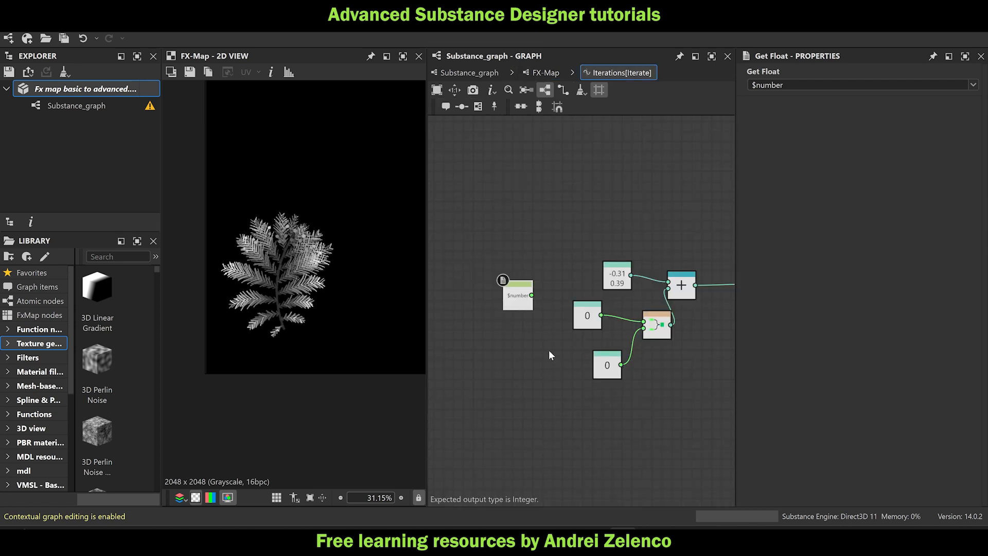
key(space)
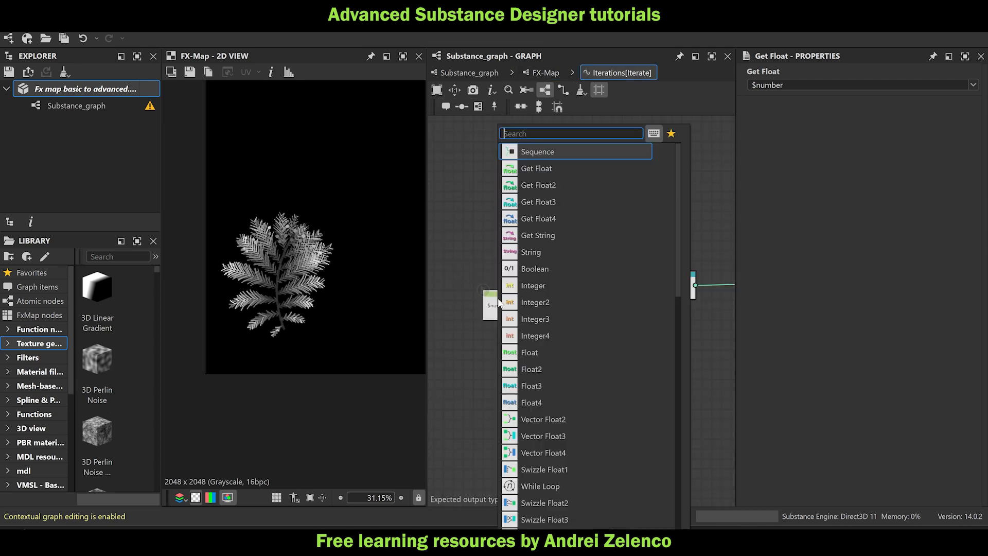
text(mu)
click(541, 150)
Add a Float to the Multiplication's second input and replace the Vector Float2's first Float with the Multiplication output.
click(509, 345)
key(space)
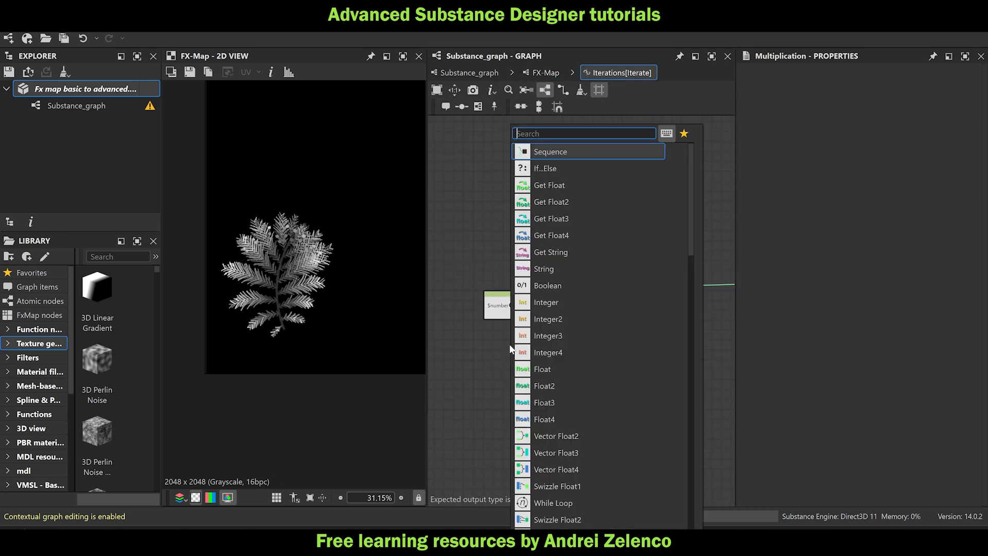
text(fl)
click(546, 155)
scroll(543, 319, up, 2)
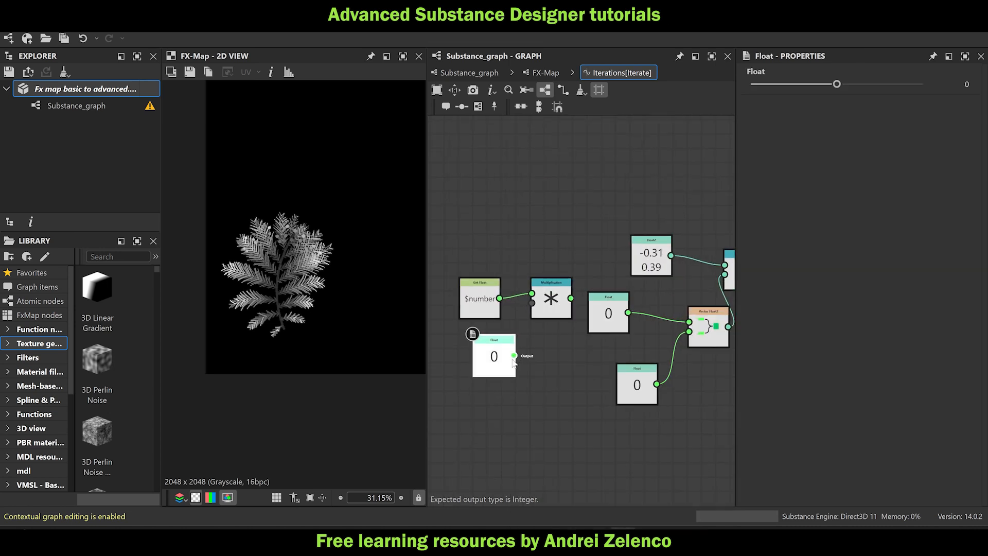
drag(514, 356, 690, 323)
key(Delete)
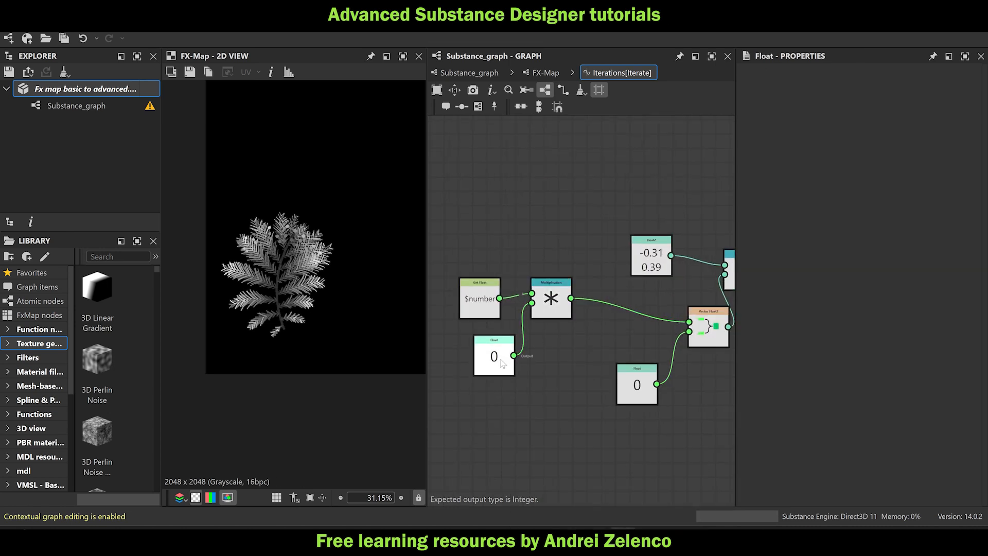
Set the Float feeding the Multiplication to 0.3 and save the package.
drag(498, 360, 484, 361)
click(483, 356)
drag(837, 84, 862, 85)
scroll(381, 221, down, 4)
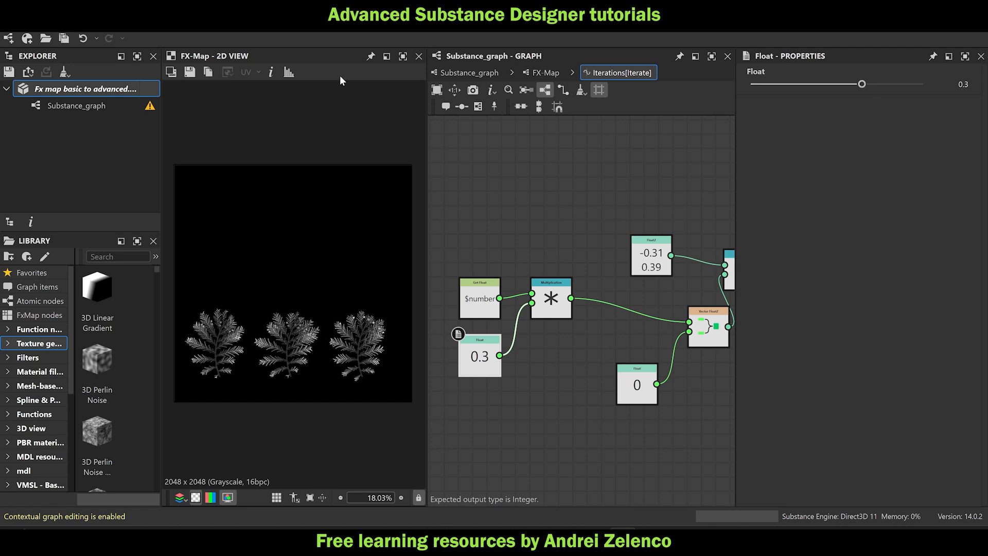
click(103, 88)
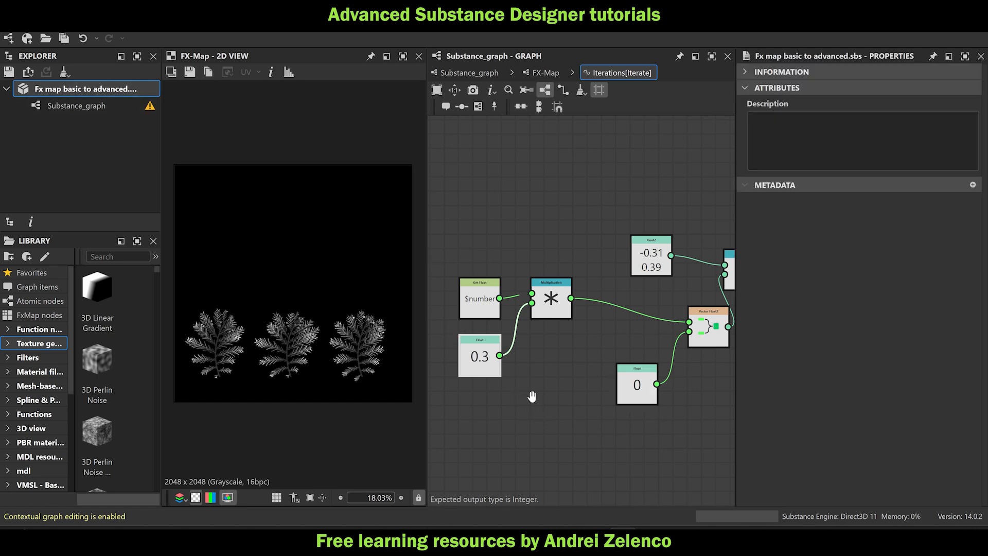
Return to the FX-Map graph and move the root Iterate node directly above the second Iterate node.
middle_drag(532, 396, 563, 375)
click(538, 76)
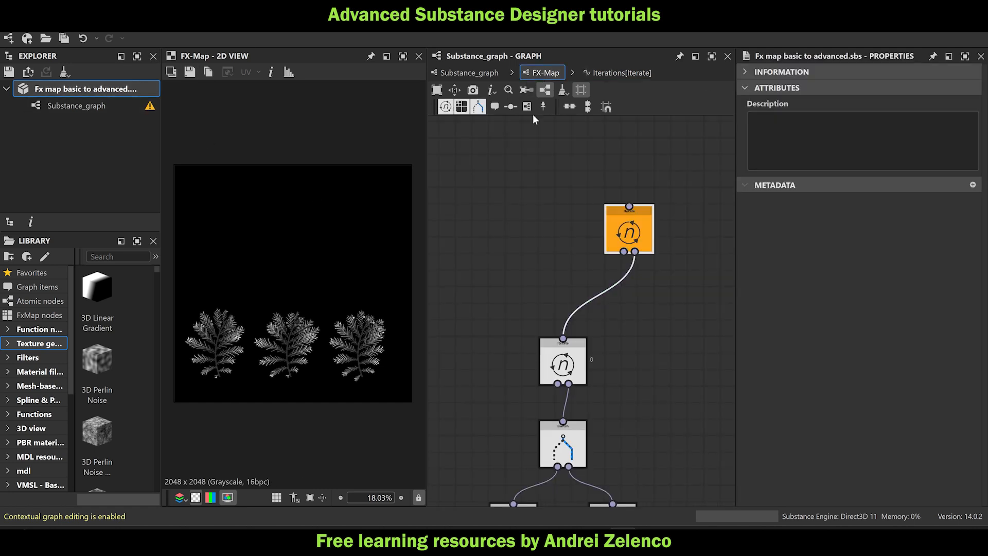
scroll(540, 242, down, 2)
scroll(553, 324, up, 2)
middle_drag(612, 351, 593, 351)
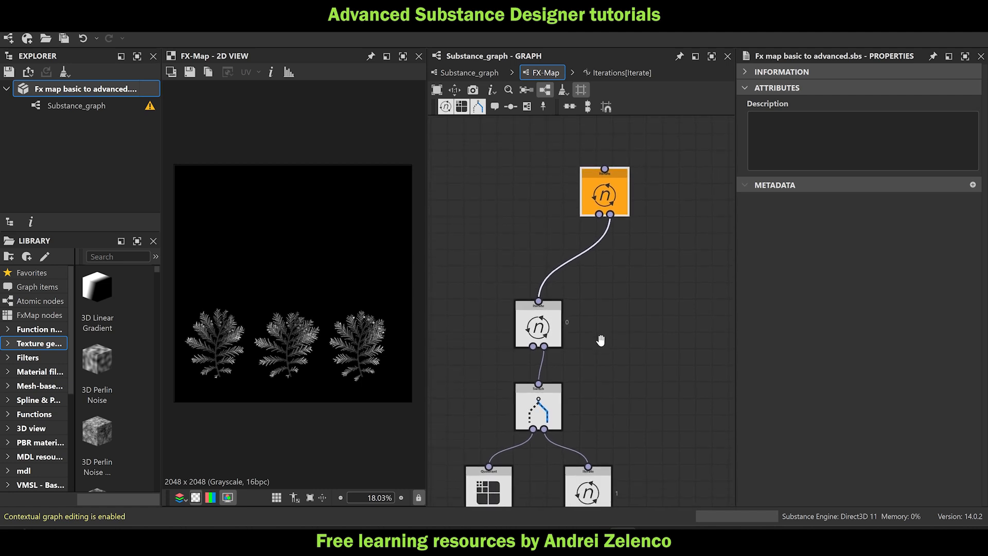
drag(615, 199, 540, 211)
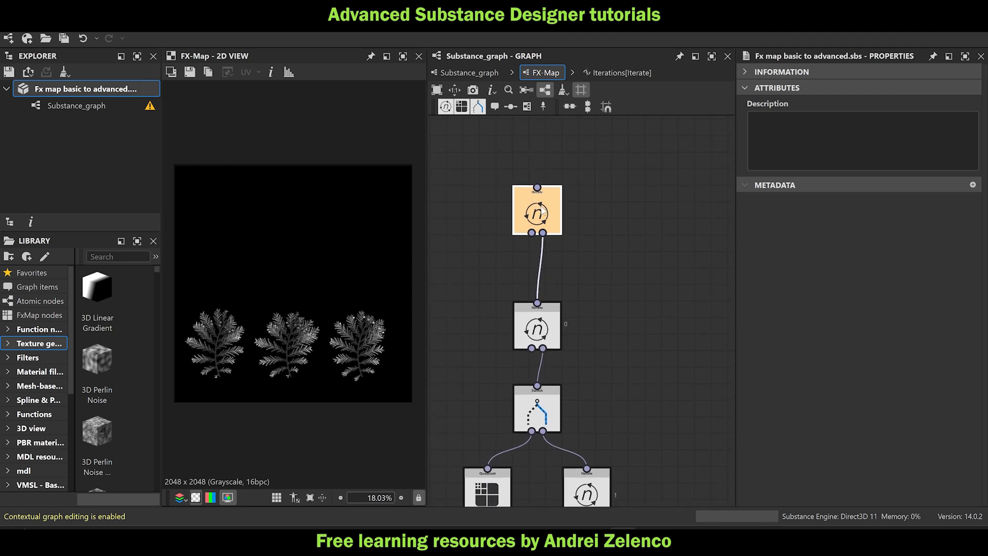
Open the second Iterate node's Iterations function and duplicate the 510 Integer node just below the original.
click(545, 319)
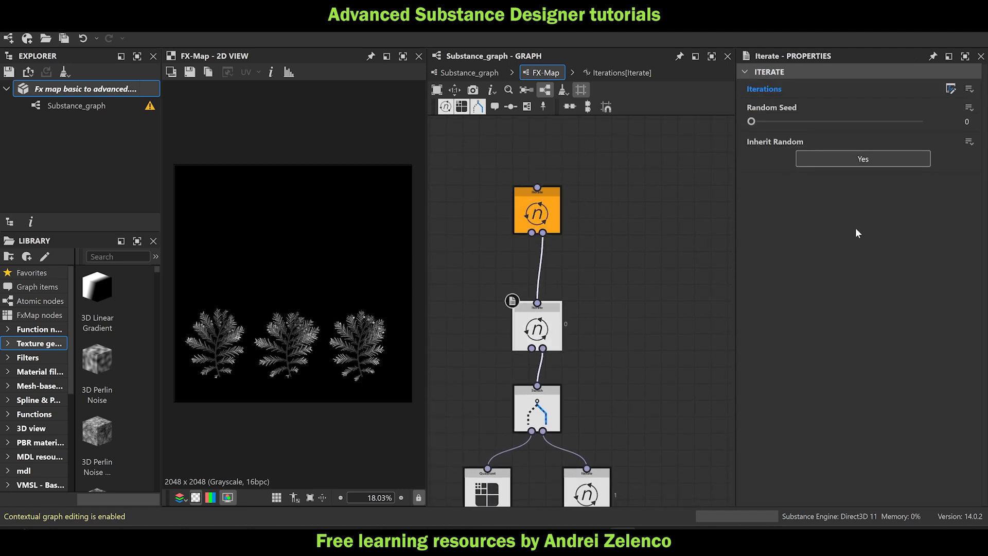
click(952, 89)
scroll(550, 408, down, 2)
middle_drag(551, 409, 357, 282)
middle_drag(541, 251, 610, 267)
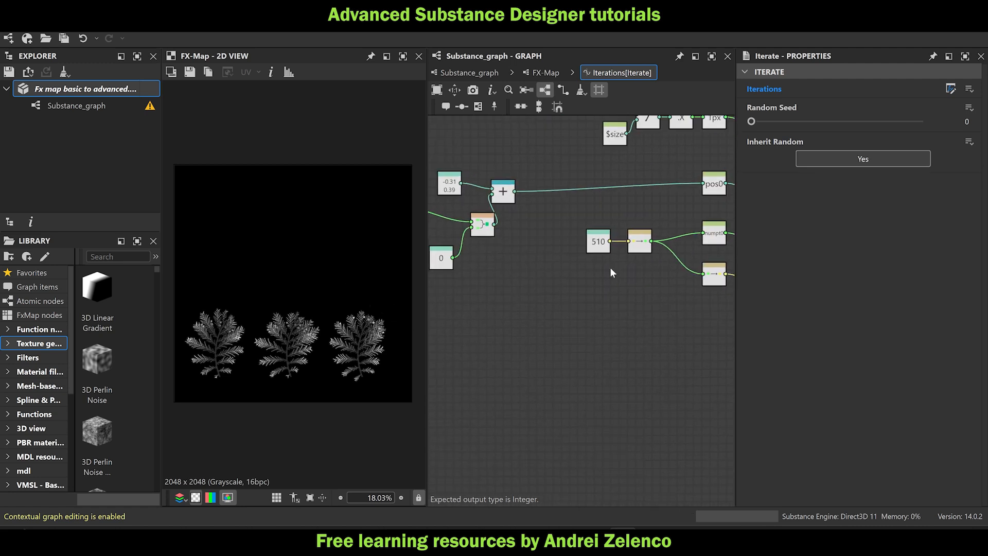
drag(597, 239, 590, 325)
middle_drag(590, 306, 641, 315)
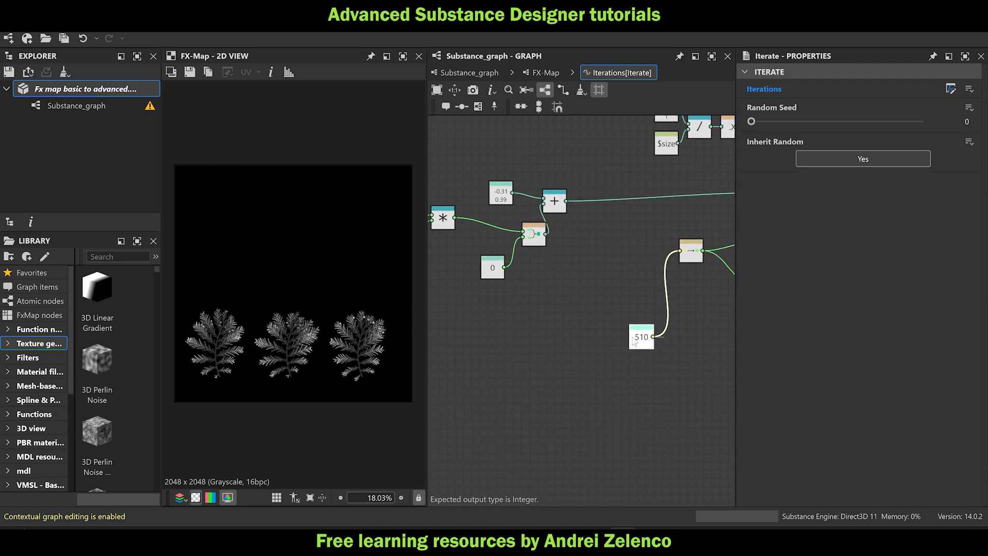
drag(642, 335, 598, 294)
key(ctrl+d)
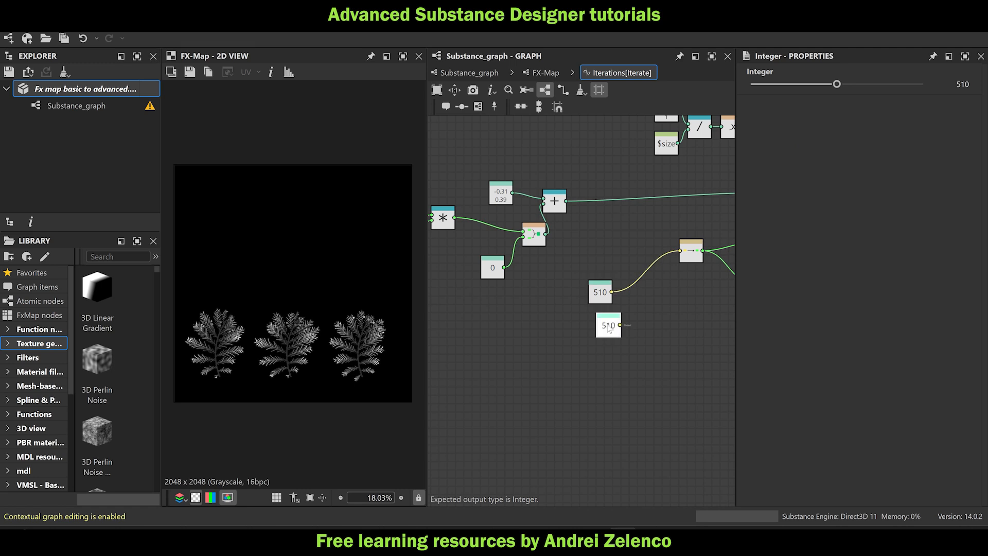
Set the Integer node connected to the To Float node to 1570, save the package, and inspect the fern tips.
drag(835, 87, 982, 123)
click(953, 84)
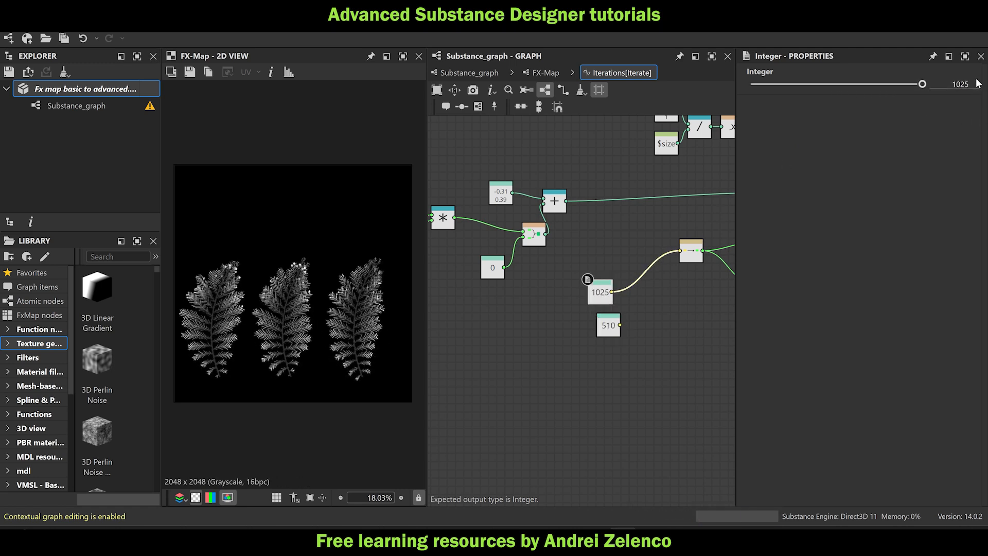
key(Up)
drag(837, 85, 882, 93)
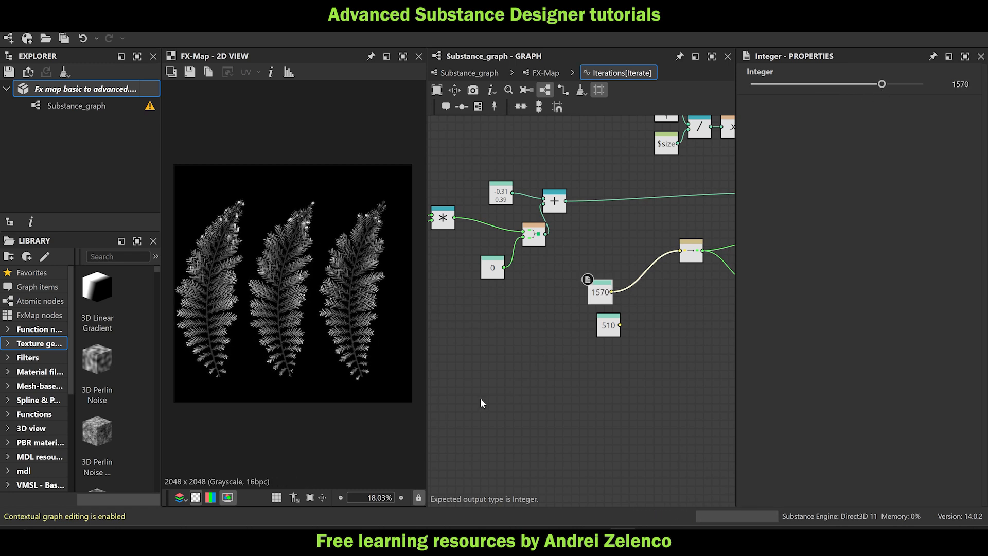
click(110, 91)
scroll(252, 303, up, 2)
middle_drag(298, 287, 278, 300)
scroll(298, 259, up, 3)
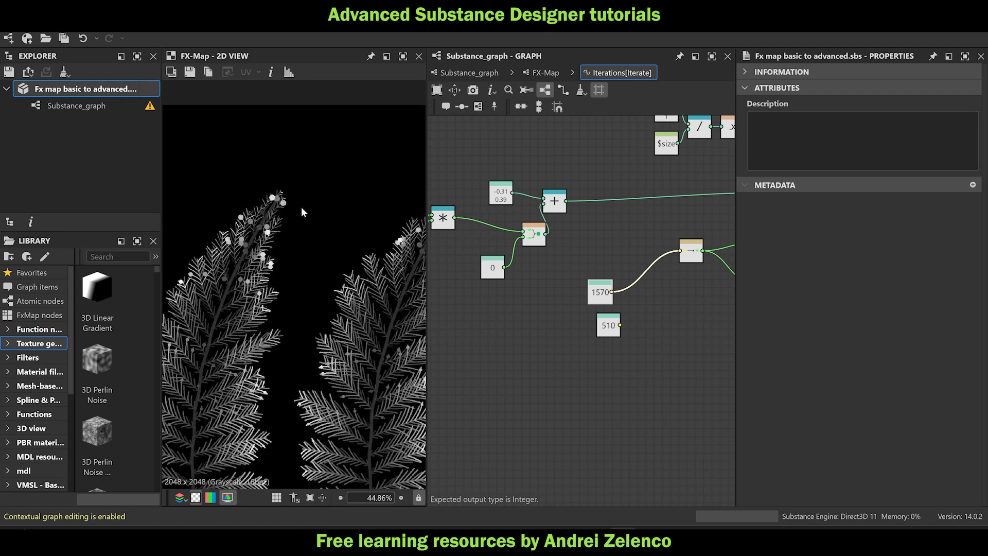
middle_drag(274, 200, 355, 208)
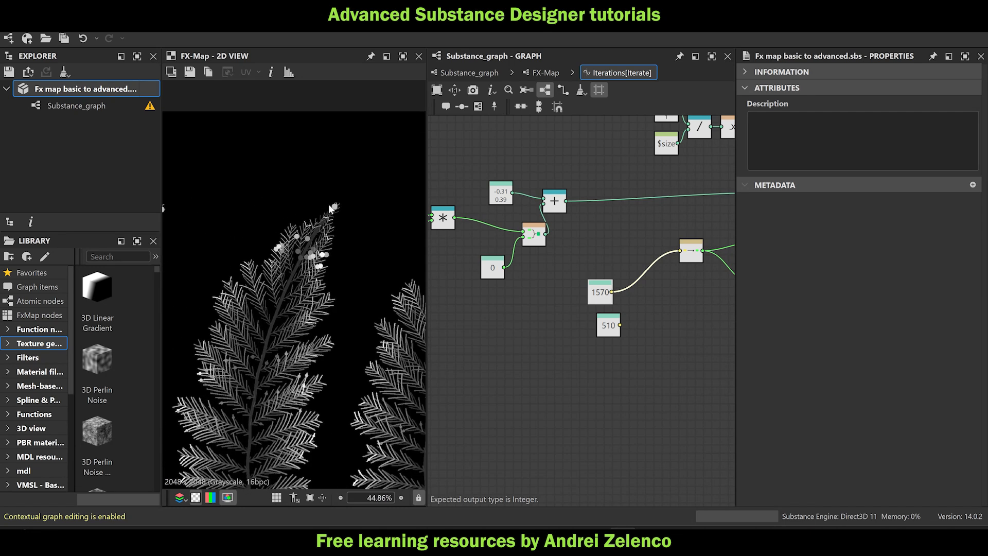
scroll(362, 240, down, 6)
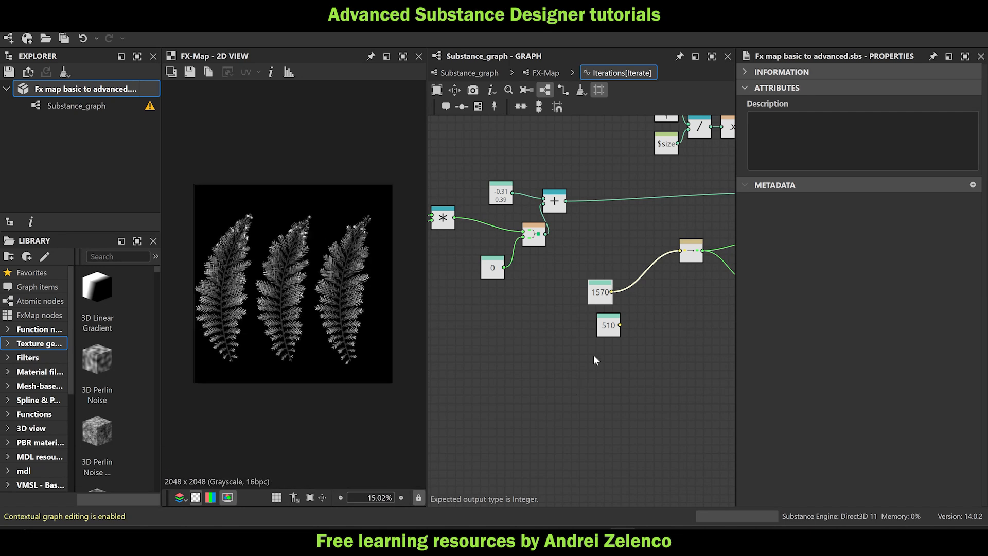
Duplicate the $number Get Float node next to the 510 Integer and connect it to a new Division node.
drag(608, 329, 577, 353)
scroll(578, 355, down, 2)
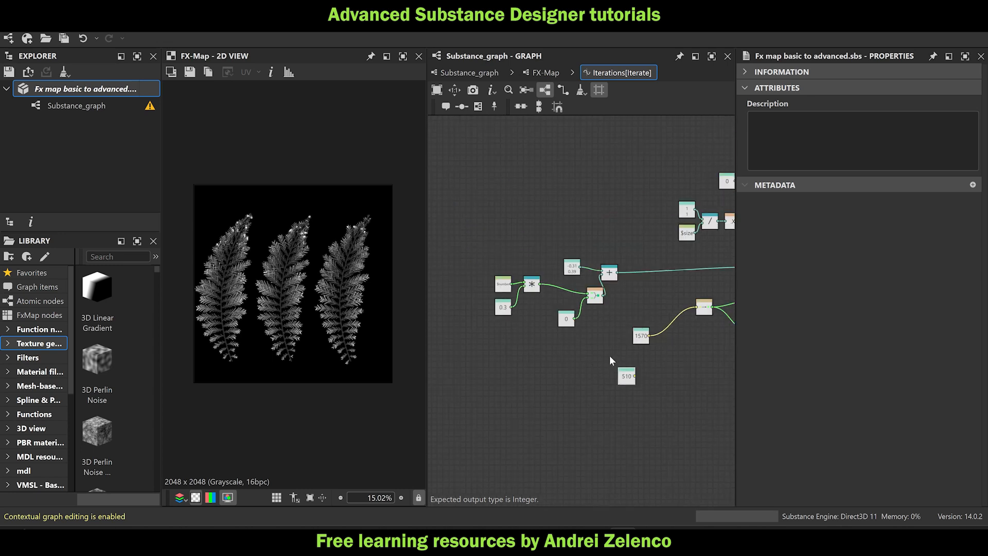
middle_drag(667, 386, 606, 396)
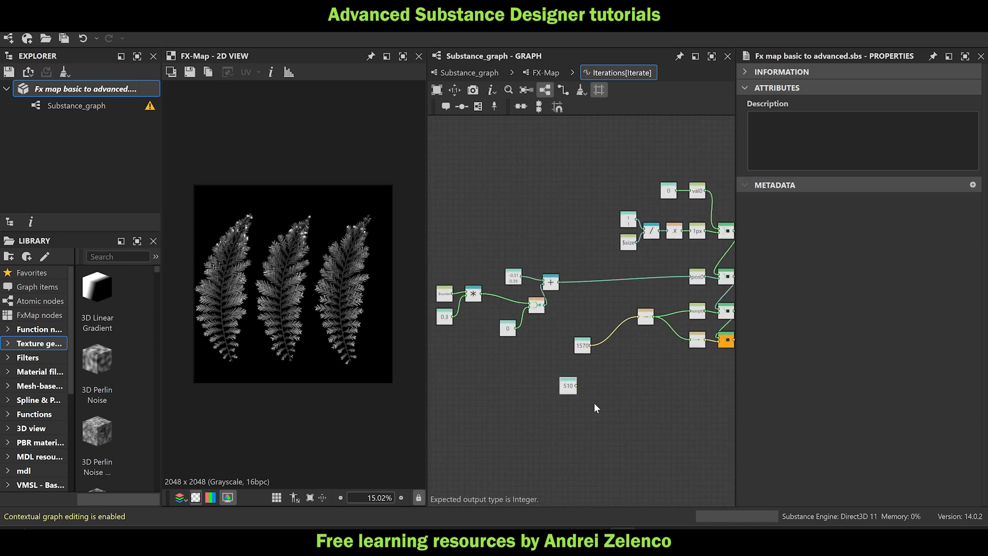
drag(445, 293, 610, 384)
scroll(600, 427, up, 3)
key(space)
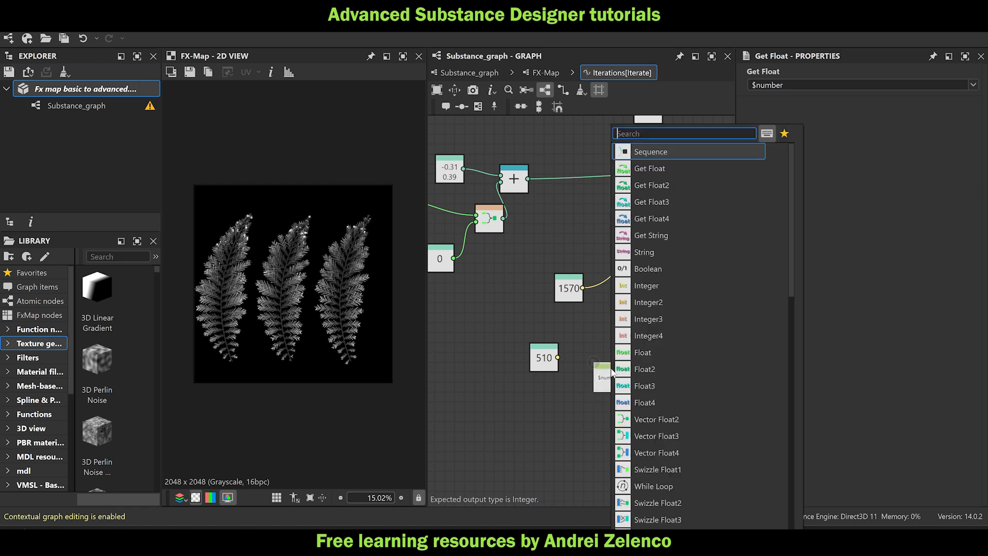
text(di)
click(657, 155)
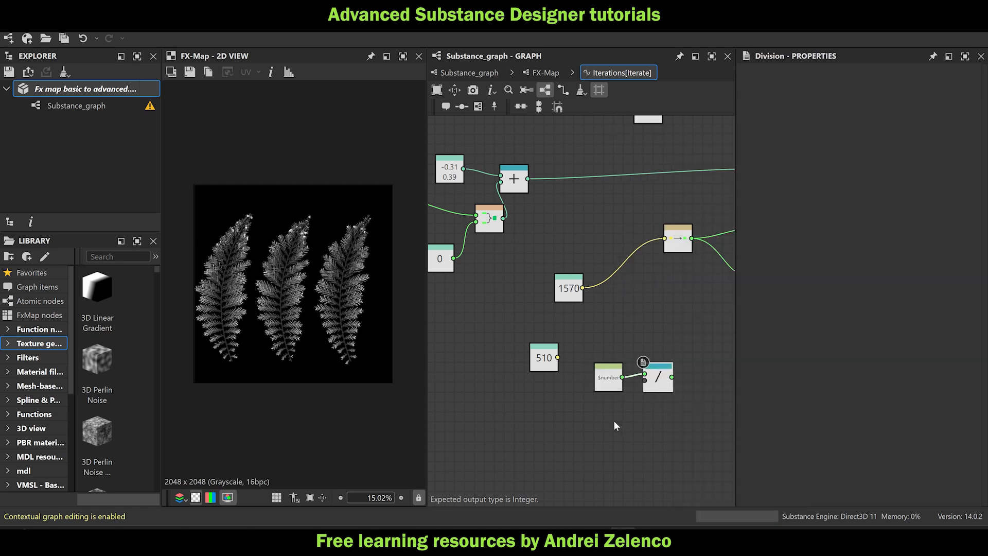
Add a Float node with value 3 and connect it to the Division node's second input.
click(613, 416)
key(space)
text(fl)
click(685, 147)
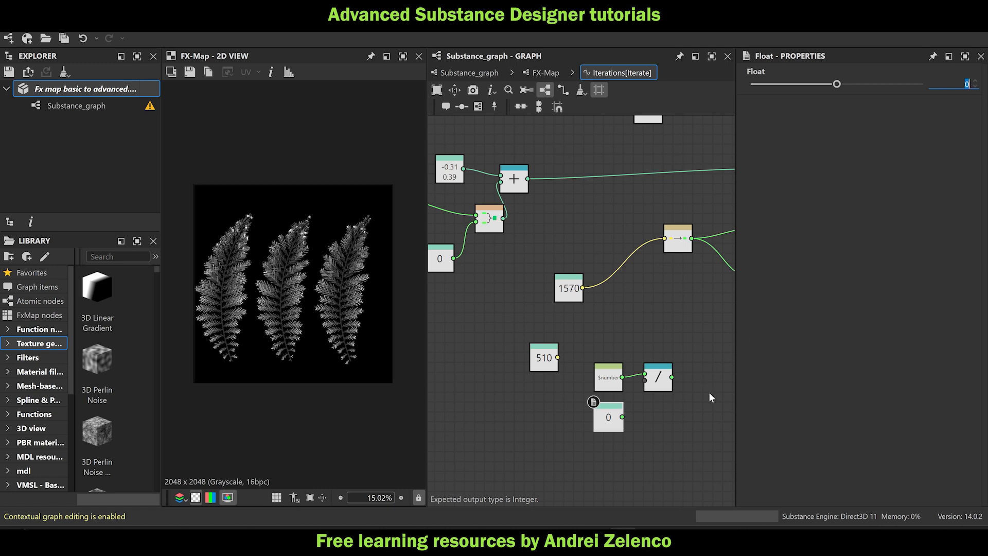
text(3)
key(Return)
drag(639, 395, 644, 380)
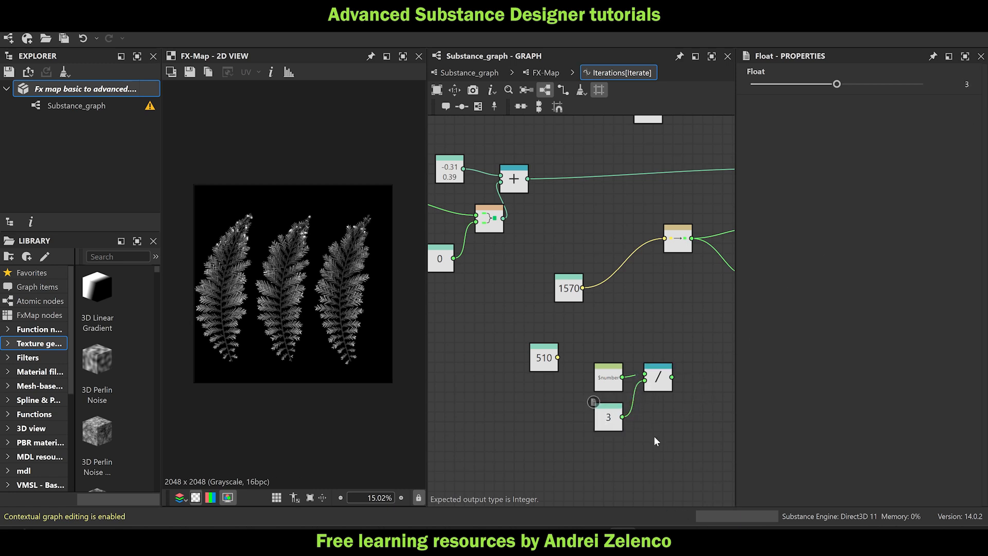
Arrange the Division group below the two Integer nodes and add a Linear Interpolation node beside them.
drag(654, 437, 526, 416)
drag(545, 364, 570, 336)
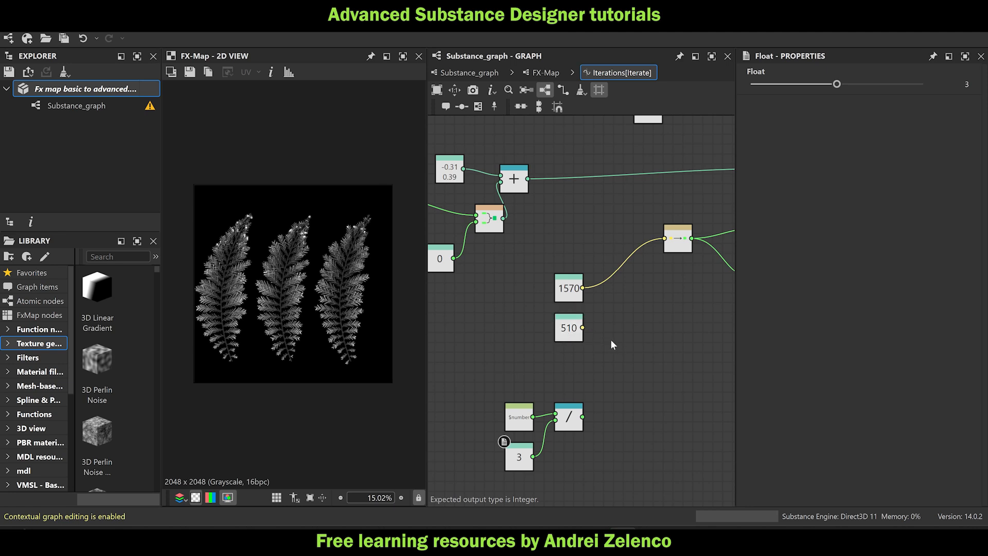
key(space)
text(ler)
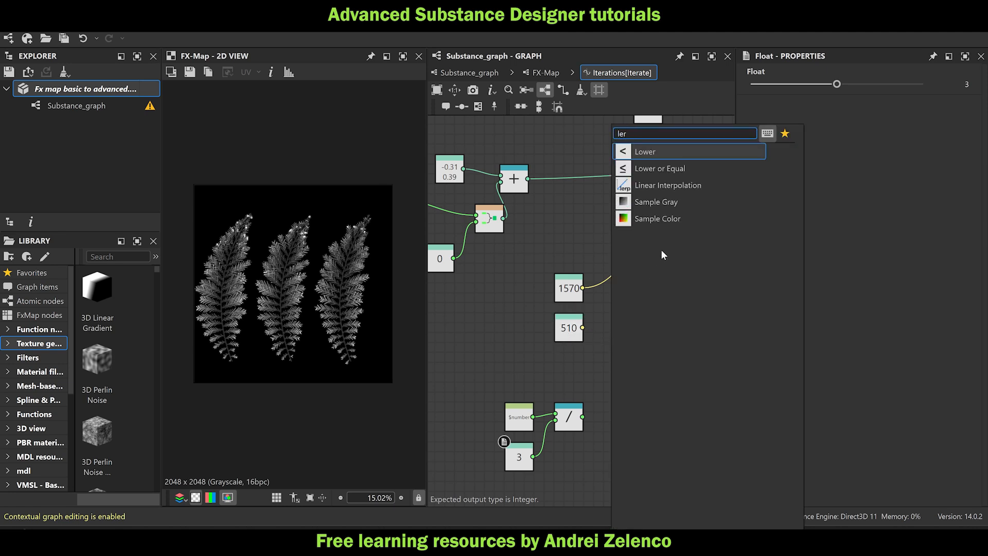
click(693, 185)
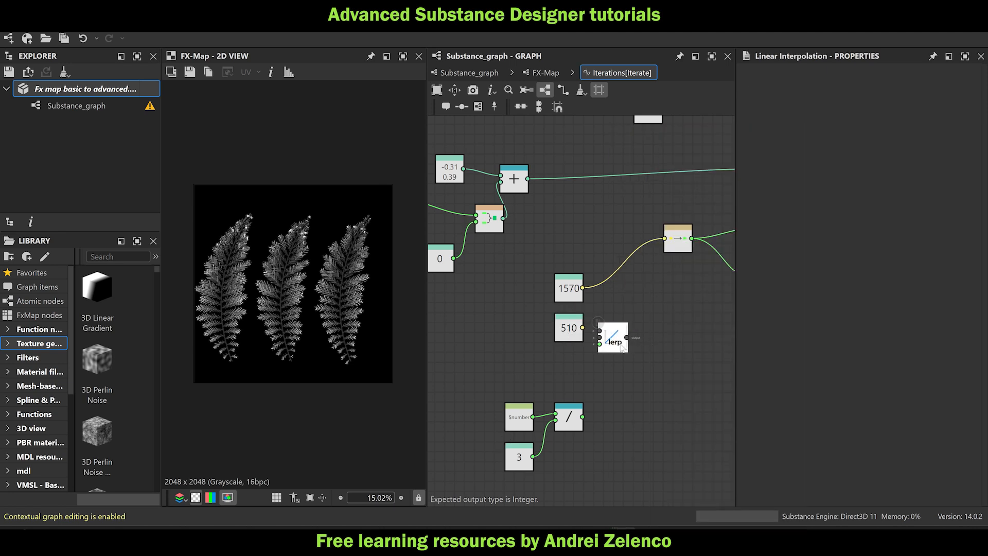
drag(622, 348, 681, 348)
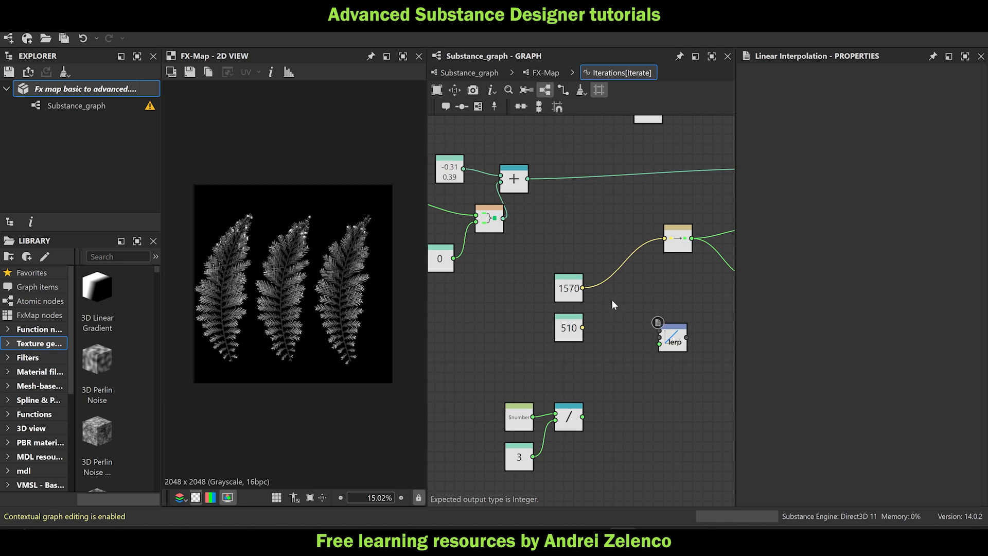
drag(673, 340, 698, 340)
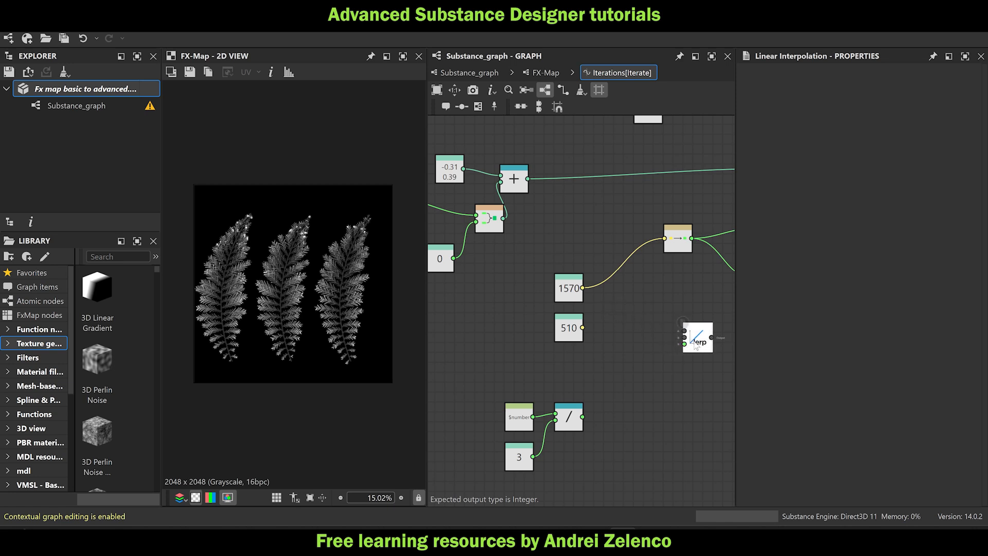
key(space)
text(flo)
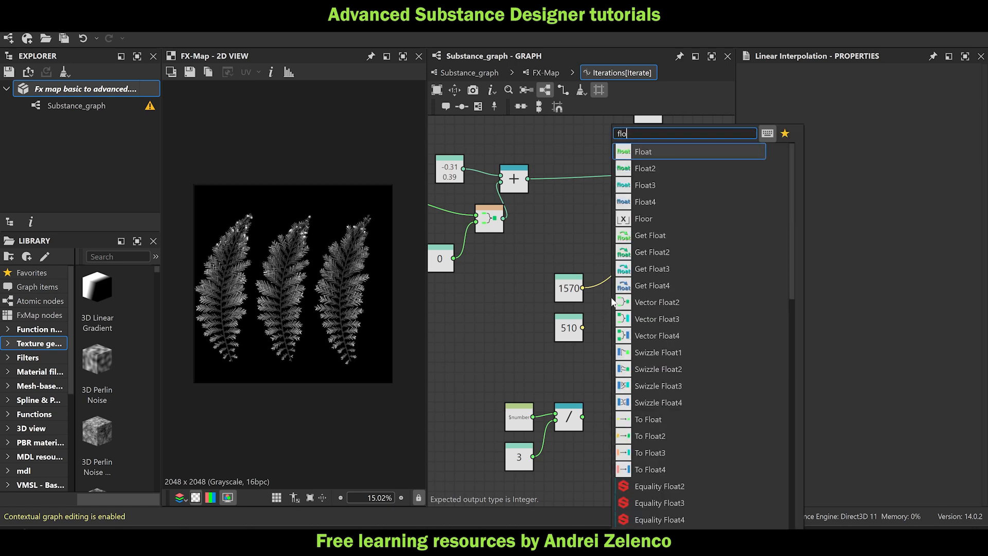
click(658, 153)
drag(592, 294, 608, 314)
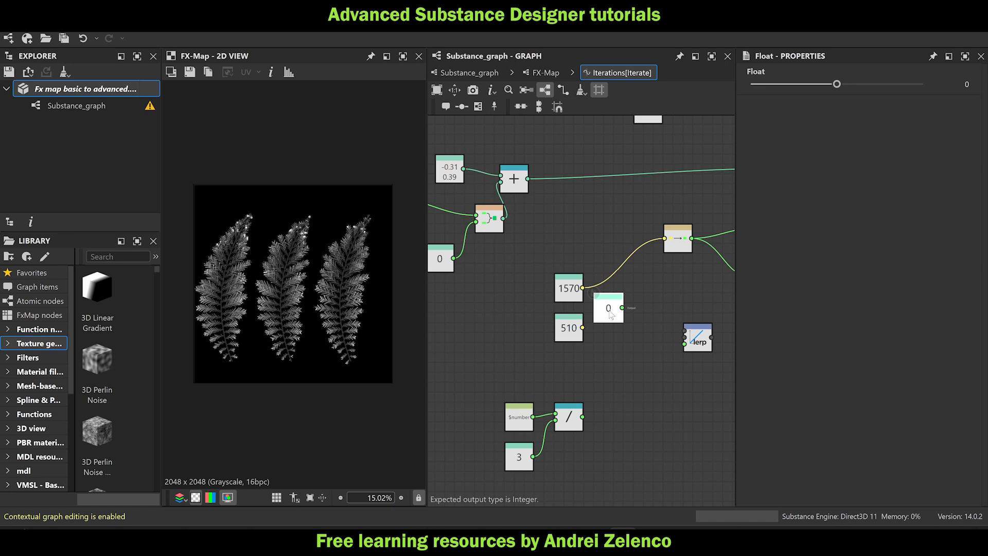
key(Delete)
key(space)
text(to)
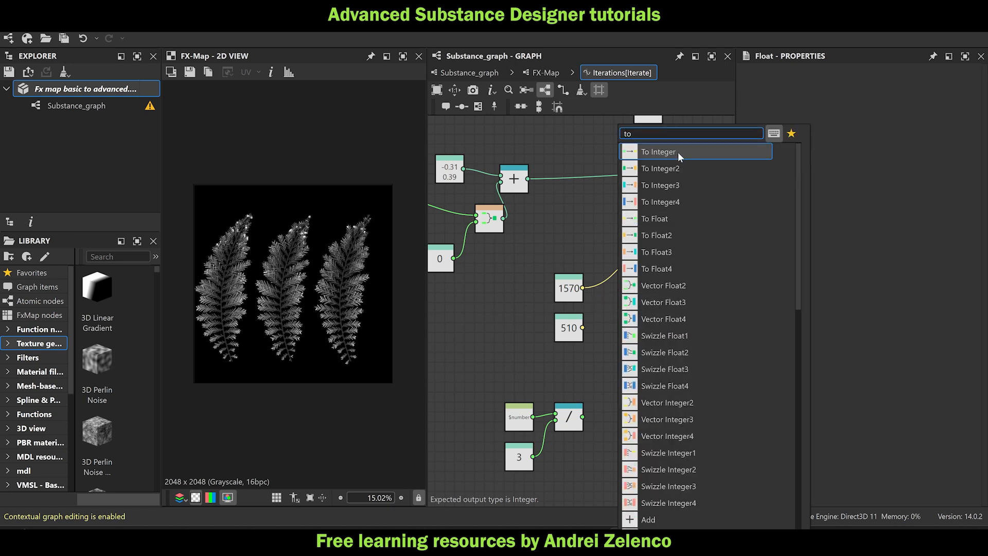
click(680, 157)
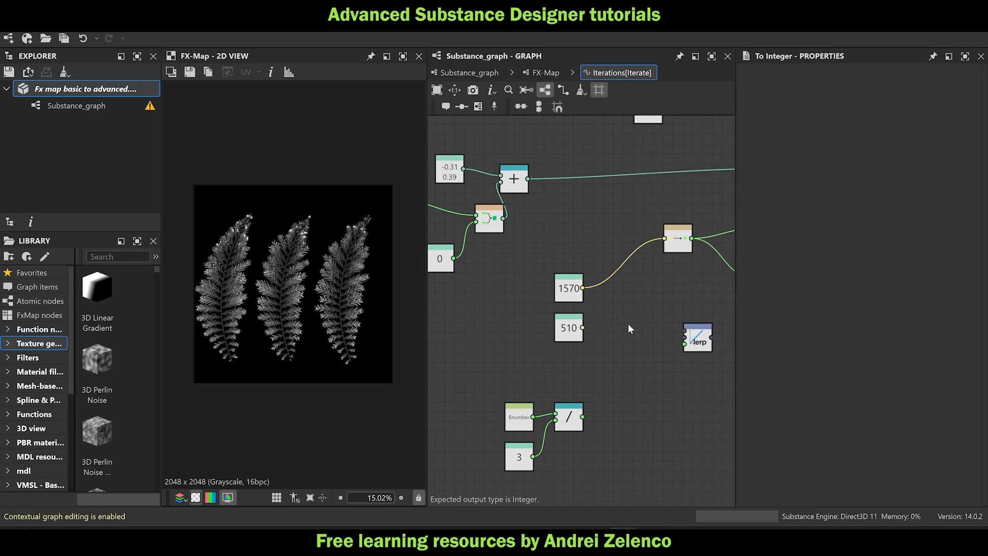
Add two To Float nodes and connect one to the 1570 Integer and the other to the 510 Integer.
key(space)
text(to)
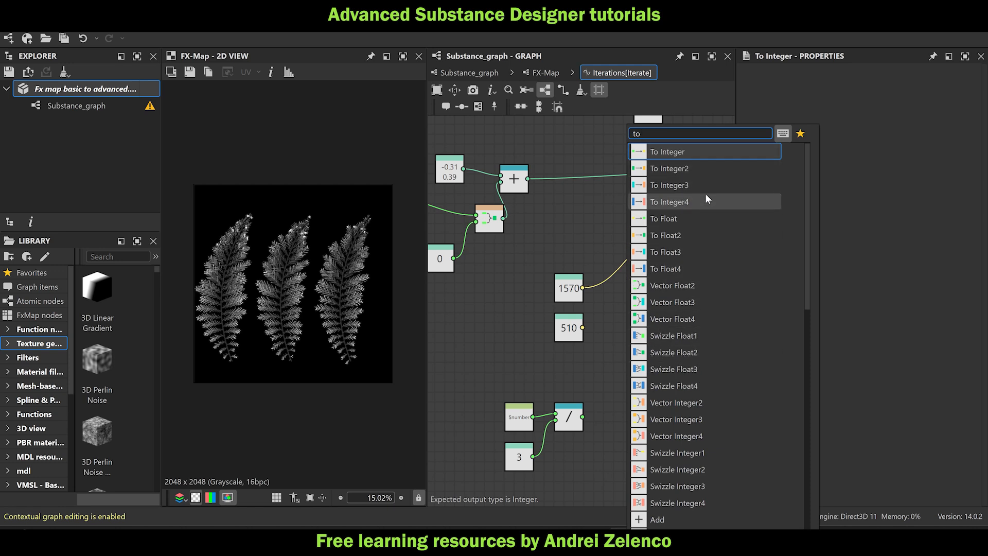
click(707, 218)
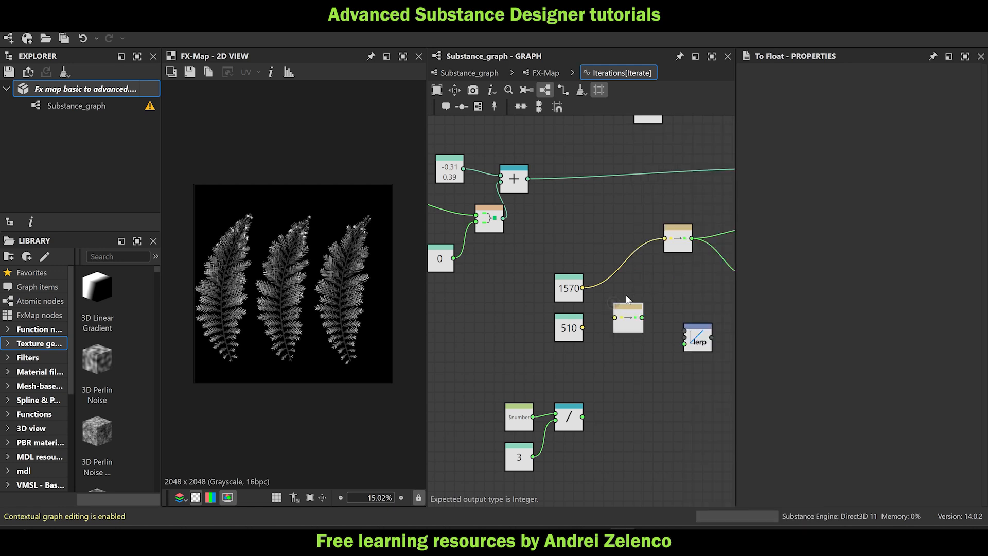
drag(583, 289, 629, 353)
key(ctrl+d)
drag(582, 328, 615, 351)
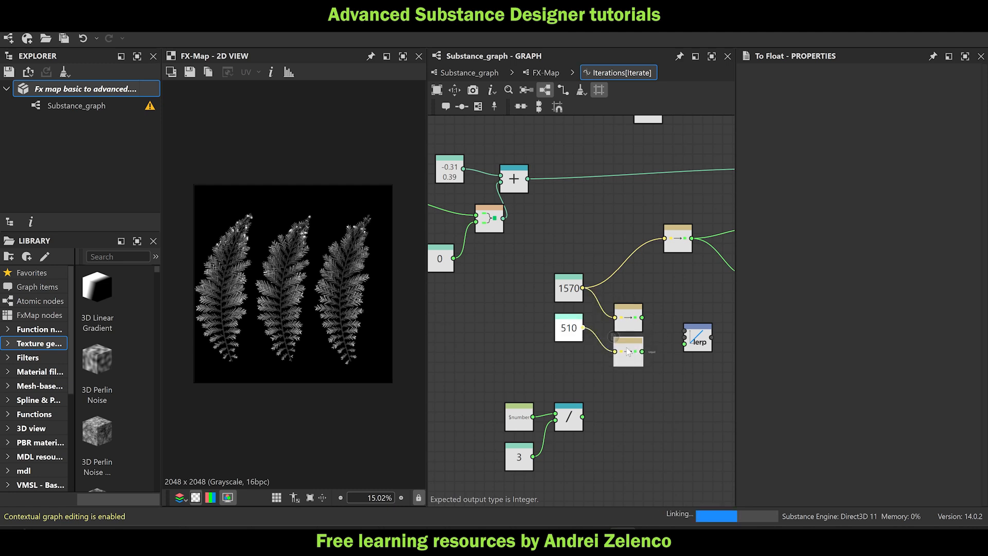
Connect both To Float nodes and the Division to the Linear Interpolation inputs, and align the To Float nodes beside their Integers.
drag(680, 326, 696, 349)
click(686, 336)
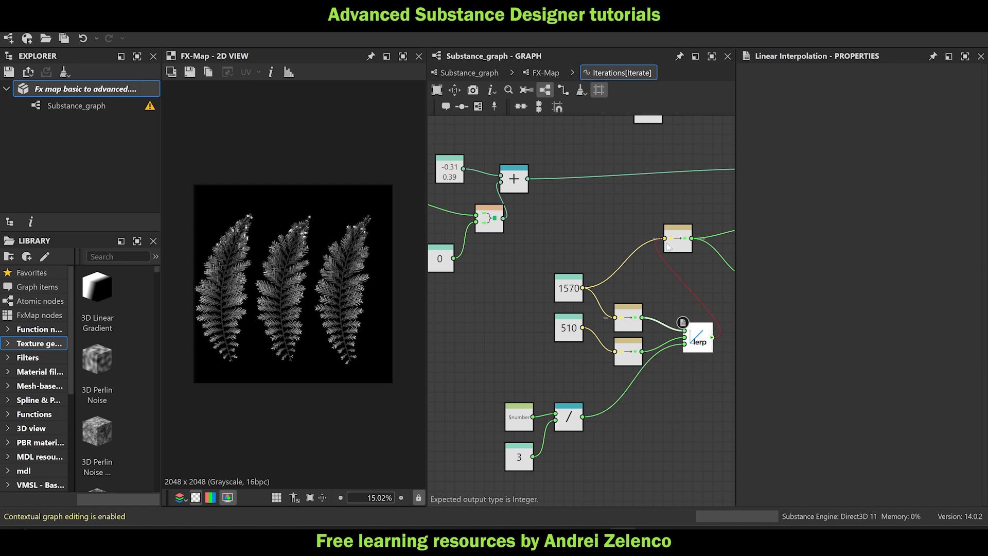
drag(667, 246, 665, 239)
drag(702, 346, 672, 347)
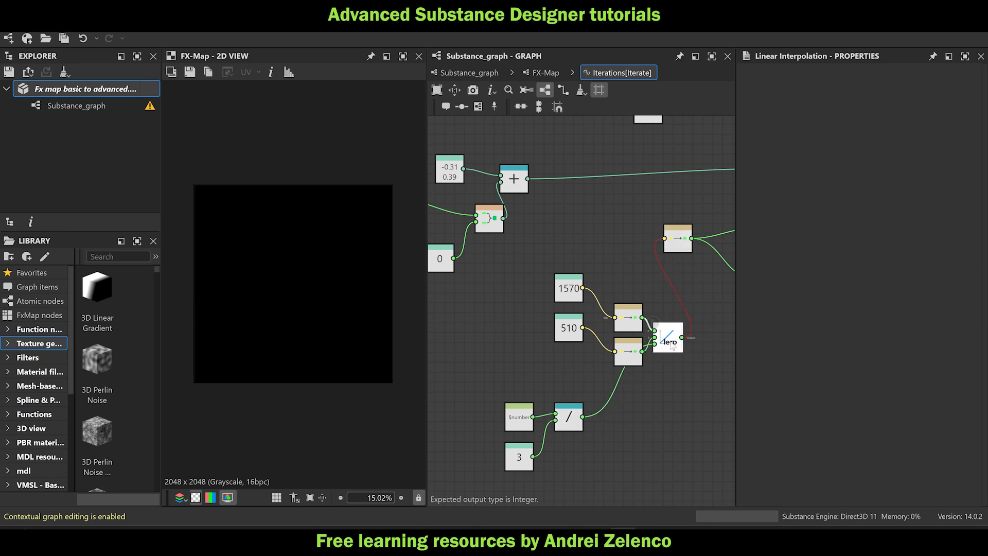
middle_drag(680, 372, 606, 341)
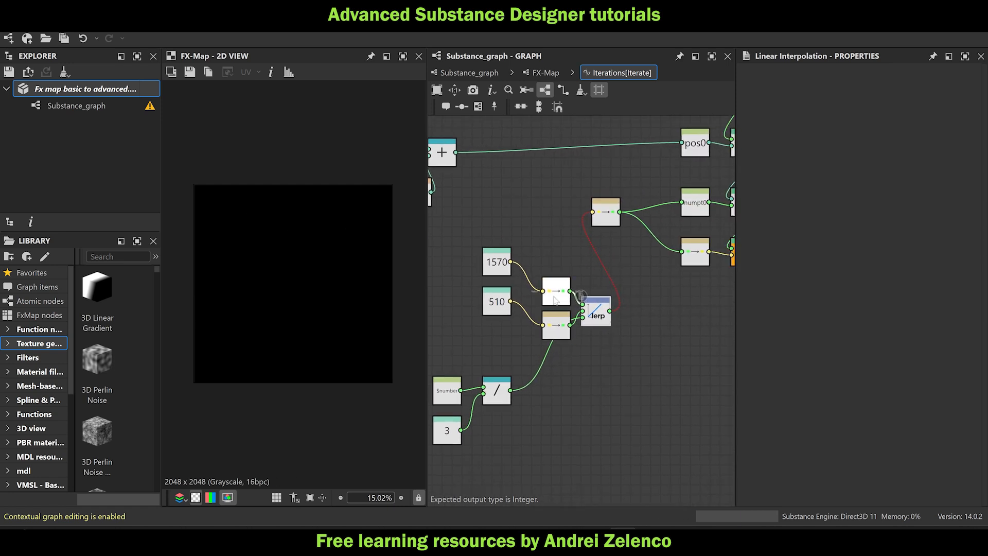
drag(553, 291, 533, 261)
drag(550, 324, 530, 302)
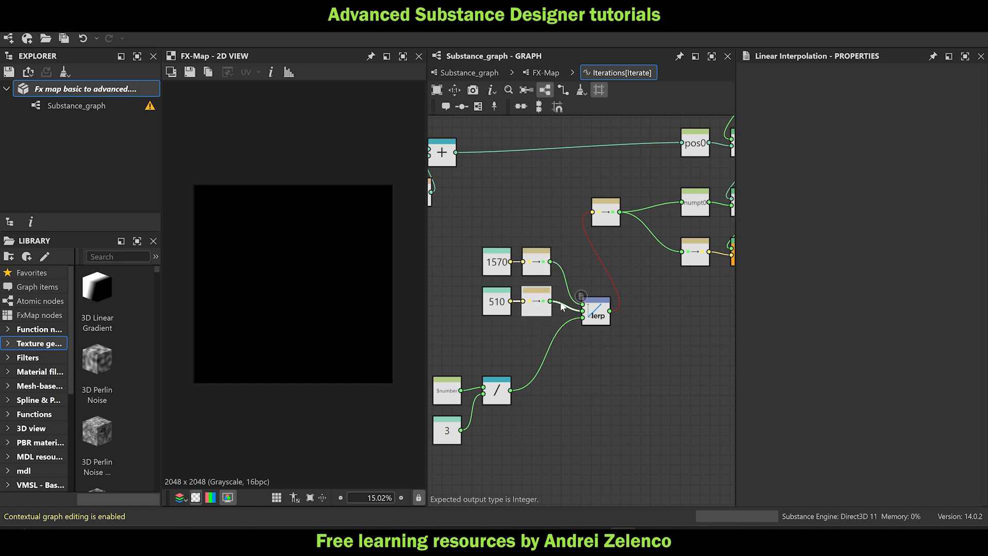
Transfer the old To Float node's outgoing links to the Linear Interpolation output and delete that To Float node.
middle_drag(612, 314, 566, 316)
shift+drag(573, 214, 564, 313)
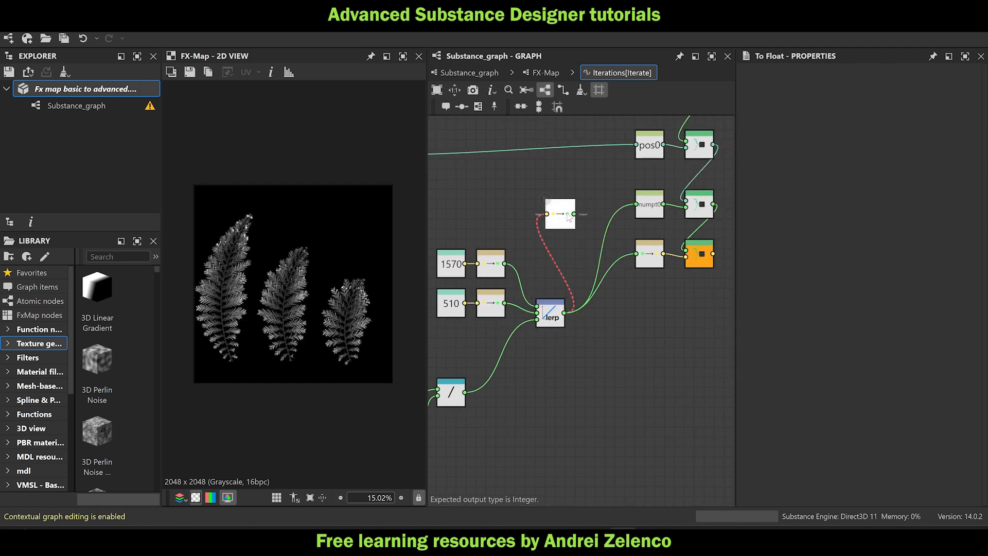
key(Delete)
drag(559, 327, 564, 318)
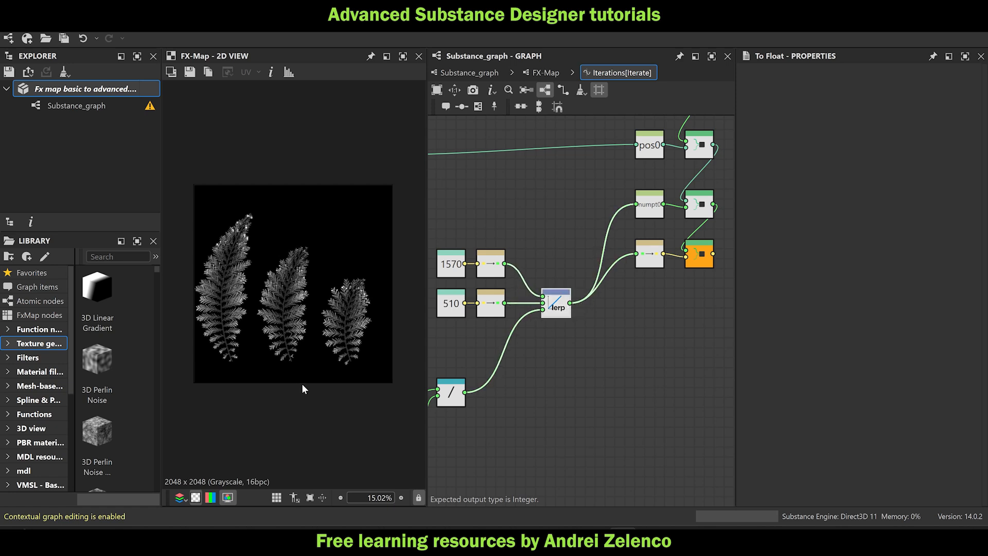
Arrange the $number, 3 and Division nodes closer together below the Integer nodes and save the package.
middle_drag(453, 404, 535, 393)
drag(535, 394, 550, 414)
drag(447, 376, 489, 430)
drag(489, 426, 509, 415)
click(82, 92)
key(ctrl+s)
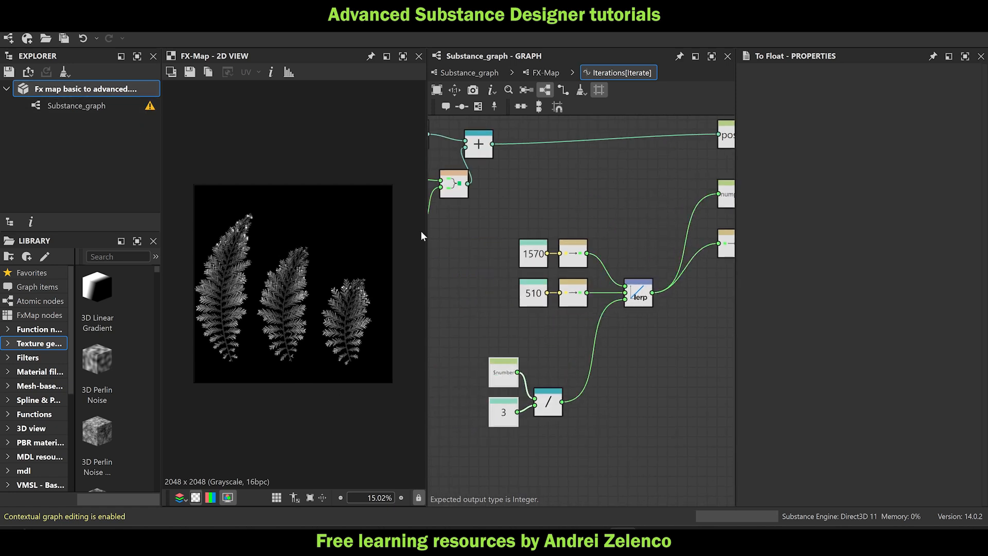
Return to the FX-Map graph, add a comment reading "-1" beside the topmost Iterate node, and save the package.
scroll(535, 256, down, 2)
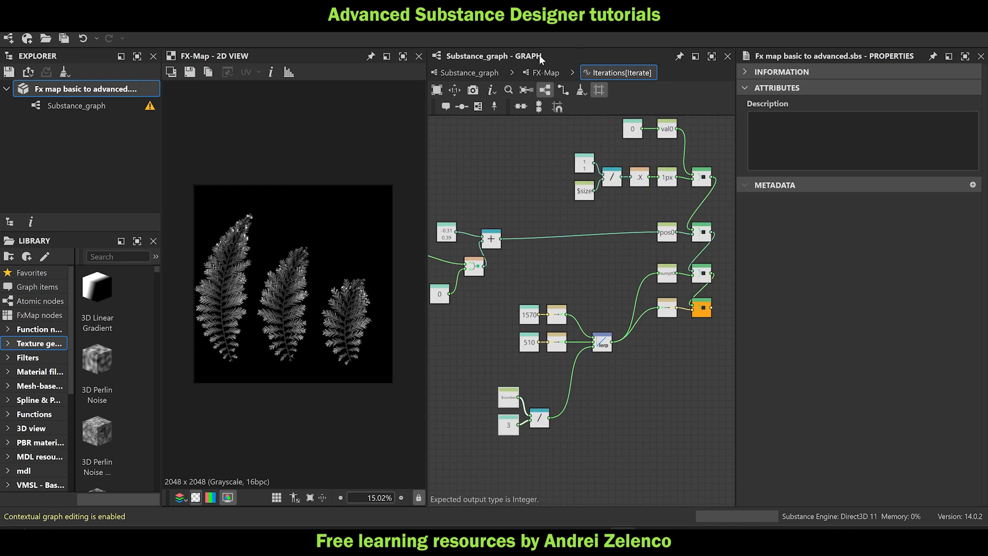
click(544, 73)
click(538, 216)
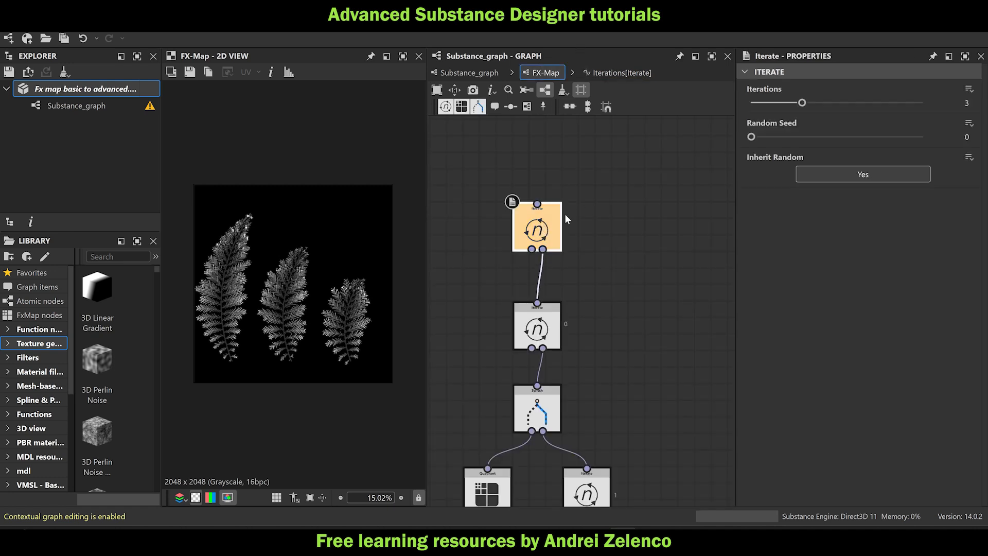
click(495, 107)
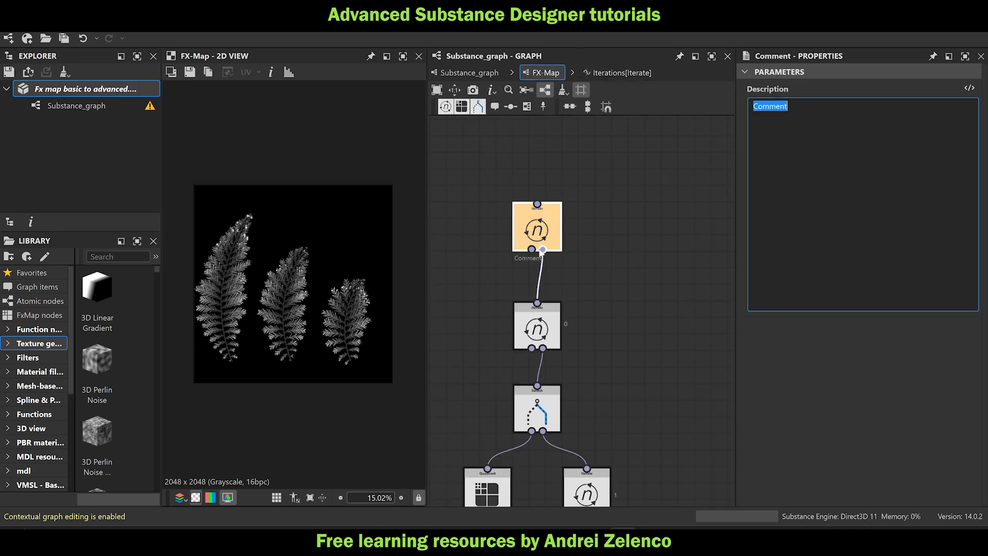
click(772, 130)
drag(798, 107, 742, 106)
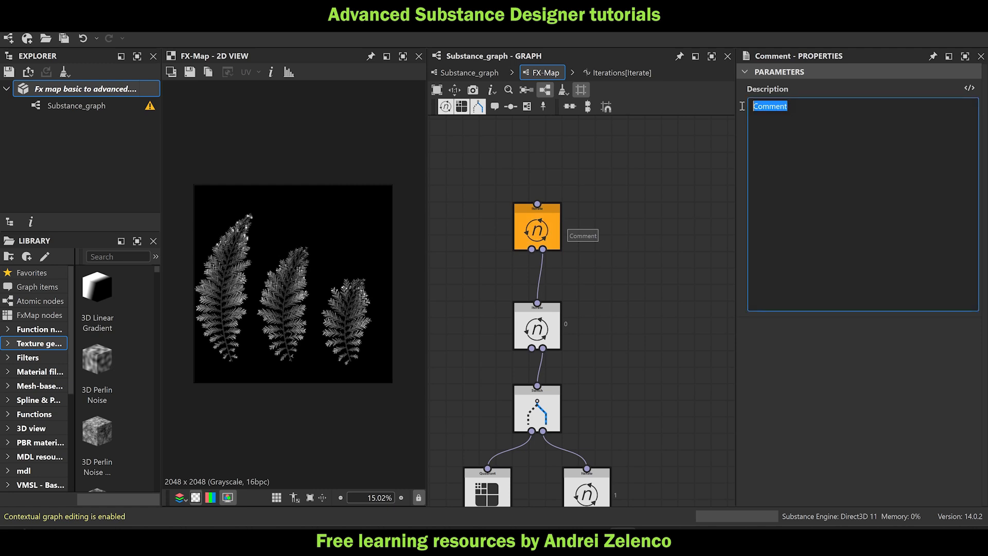
text(-1)
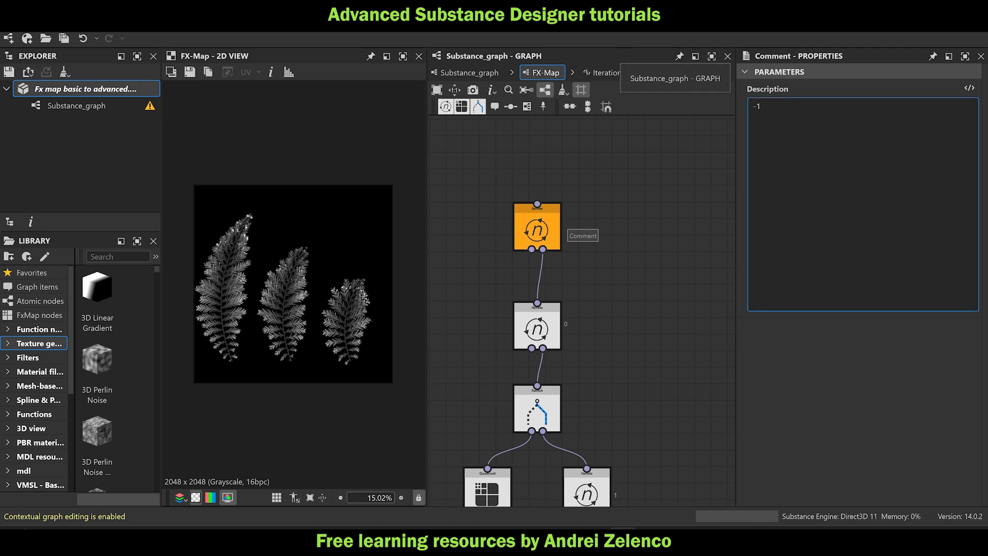
click(628, 359)
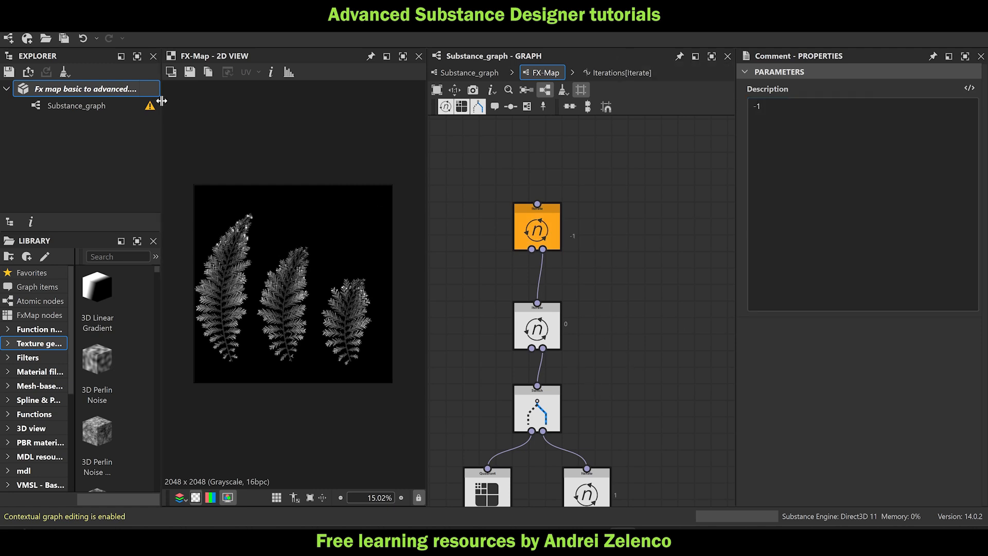
click(91, 89)
key(ctrl+s)
Create a function for the topmost Iterate node's Iterations with a Float node set to 4, and save the package.
click(535, 224)
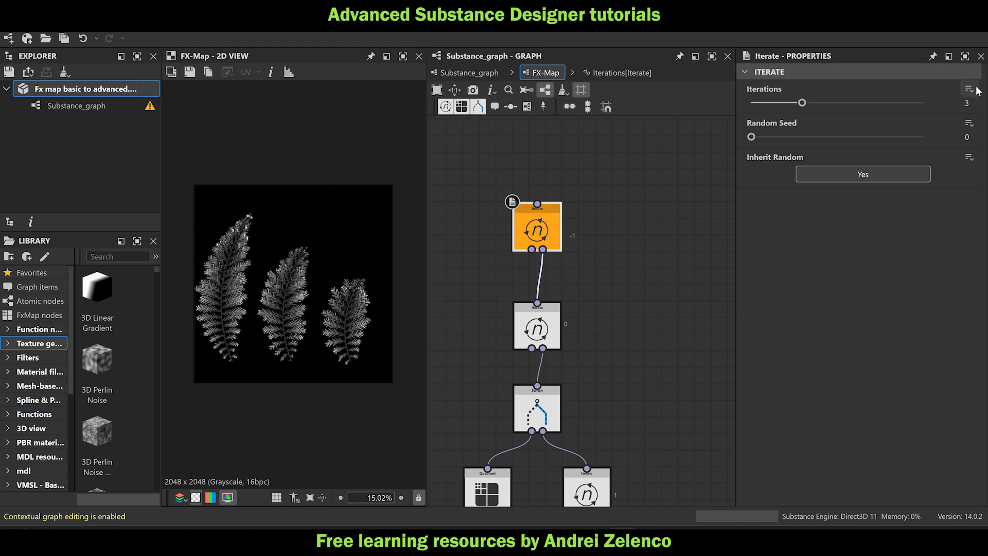
click(950, 89)
click(955, 101)
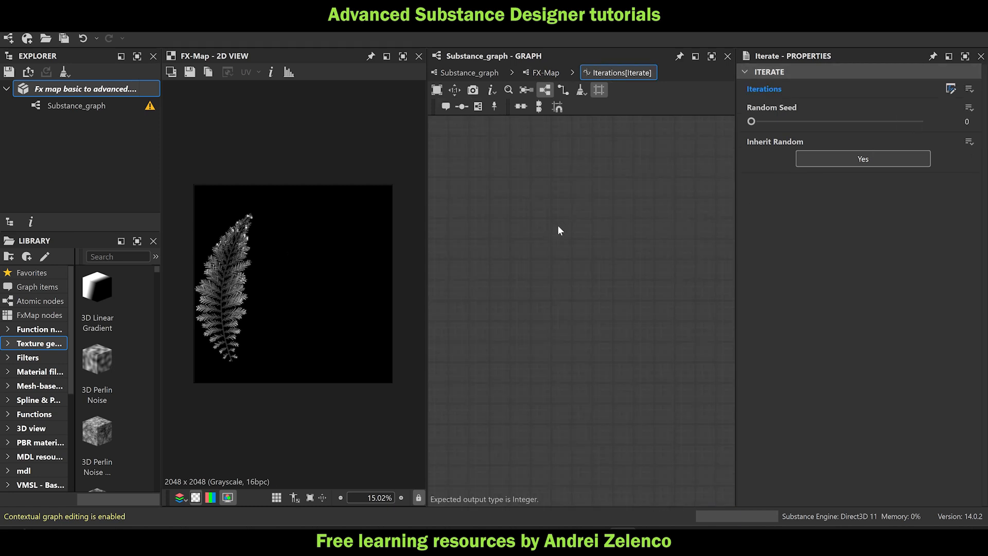
key(space)
text(f)
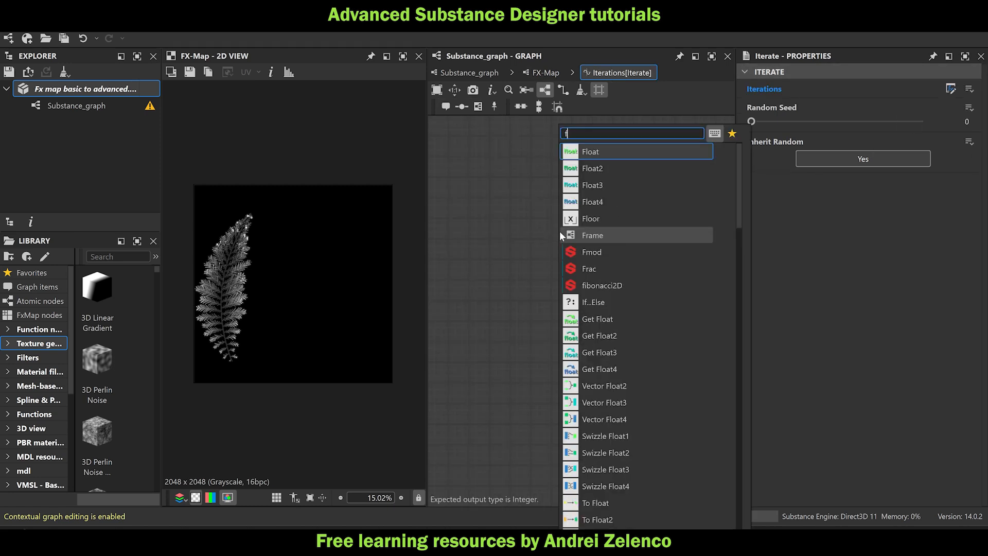
text(l)
click(615, 151)
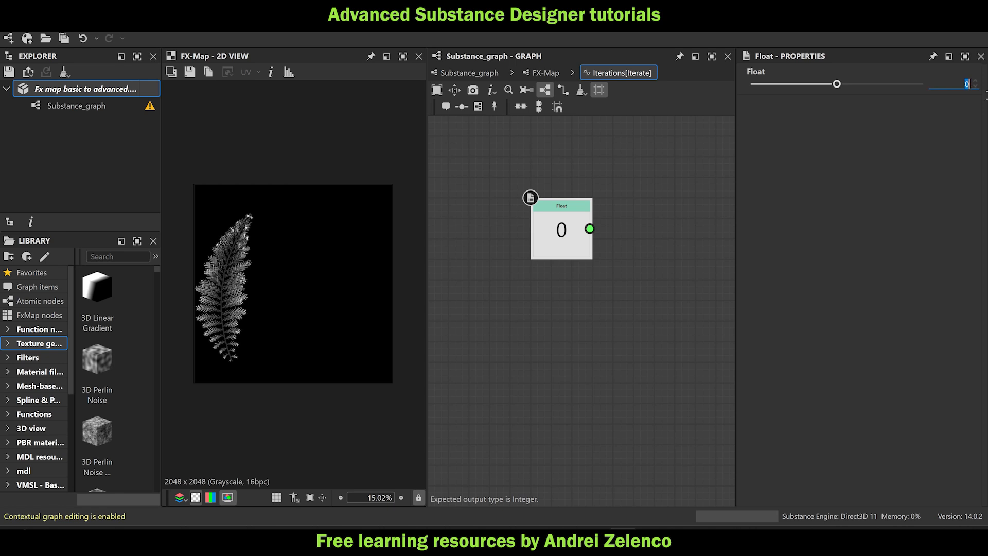
text(4)
key(Return)
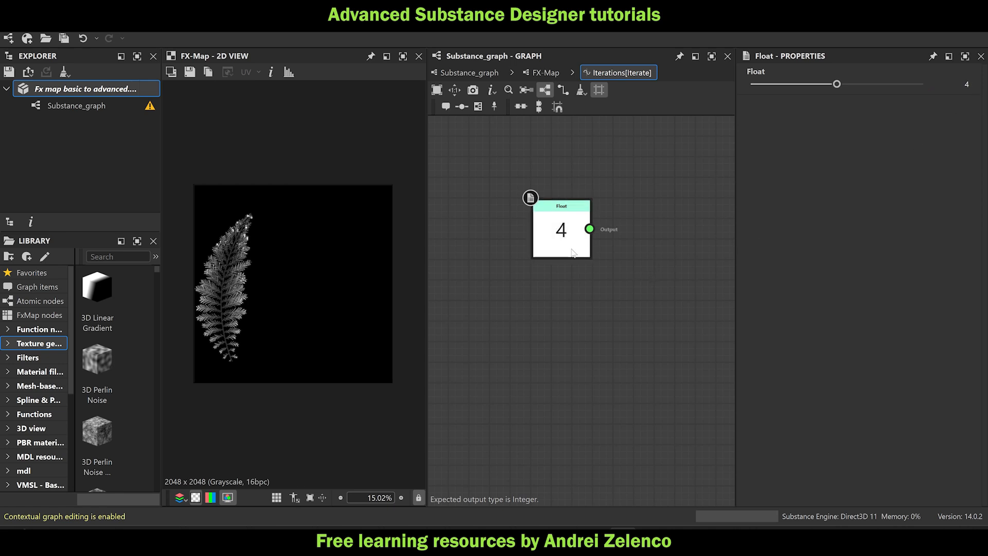
key(ctrl+s)
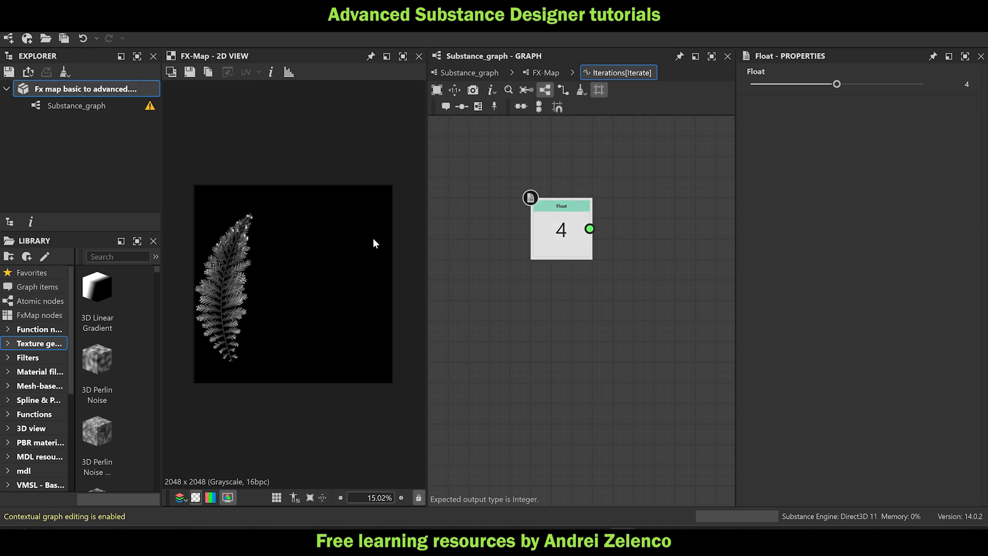
Add a Set node named "numpt-1" fed by the Float node of value 4.
middle_drag(586, 297, 534, 302)
click(516, 247)
key(space)
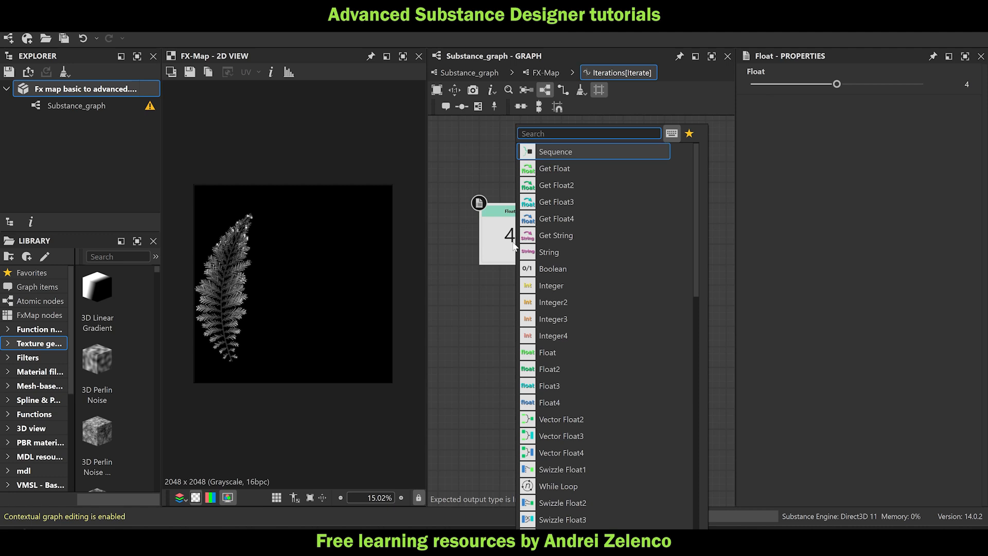
text(set)
click(582, 151)
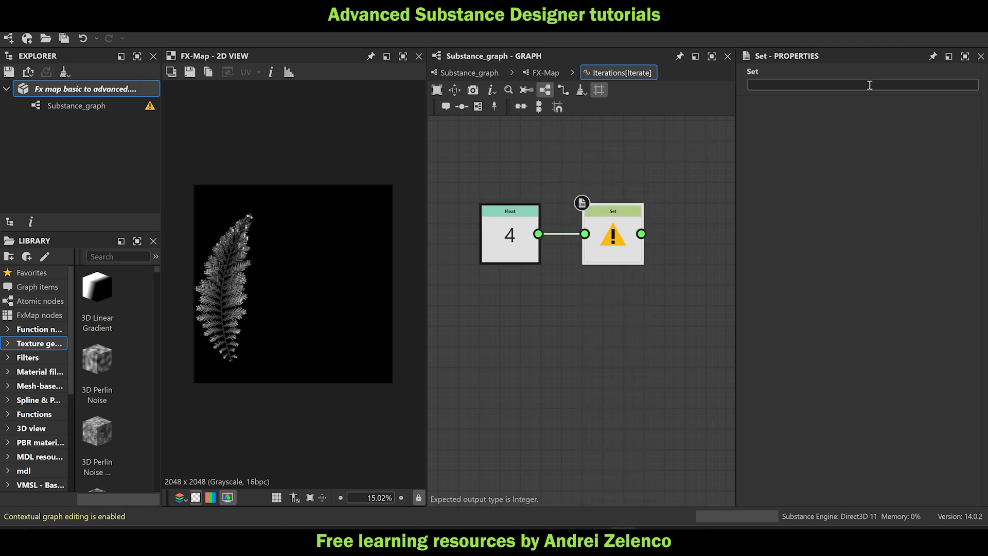
text(numpt-1)
key(Return)
Connect the numpt-1 Set node to a new Sequence node's first input and save the package.
key(space)
text(seq)
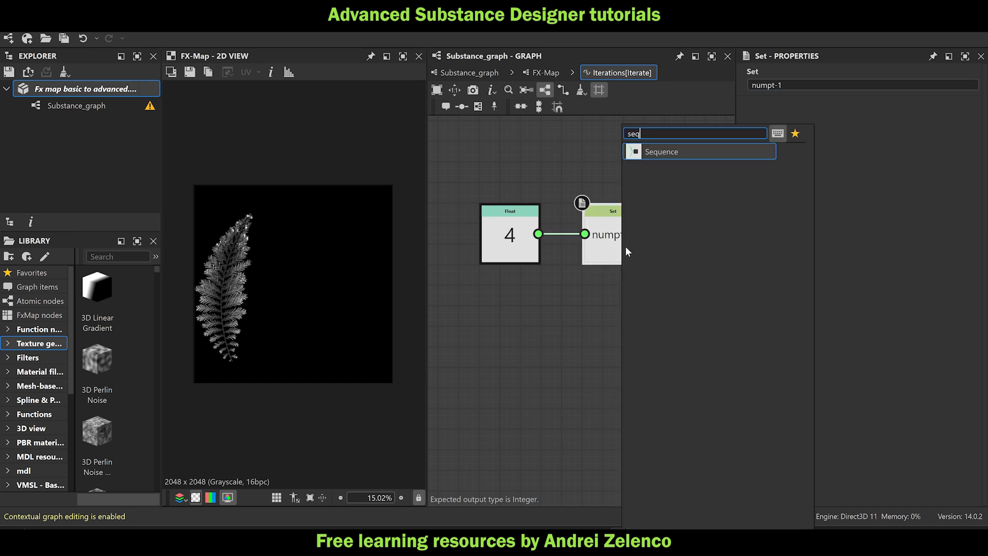
click(677, 151)
drag(720, 322, 720, 332)
key(ctrl+s)
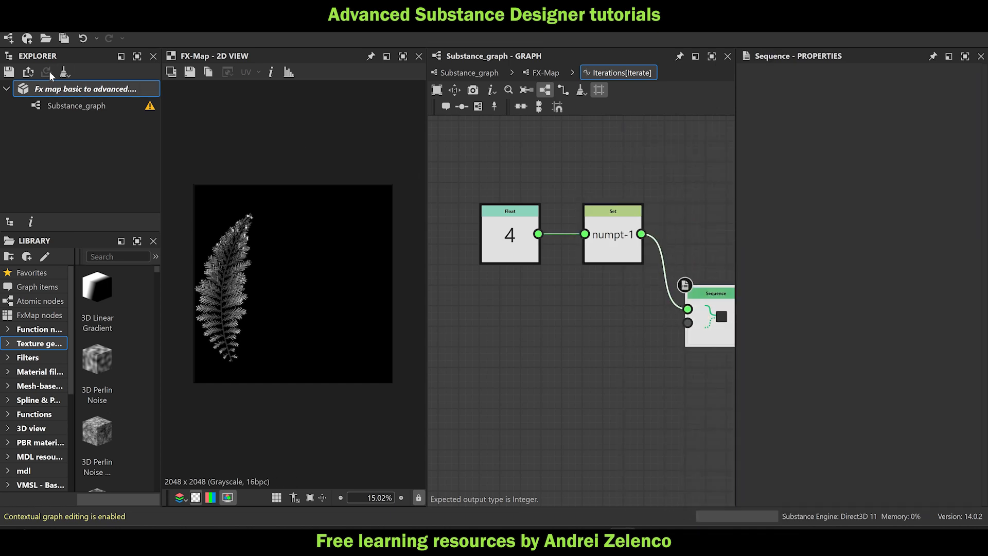
drag(612, 228, 592, 229)
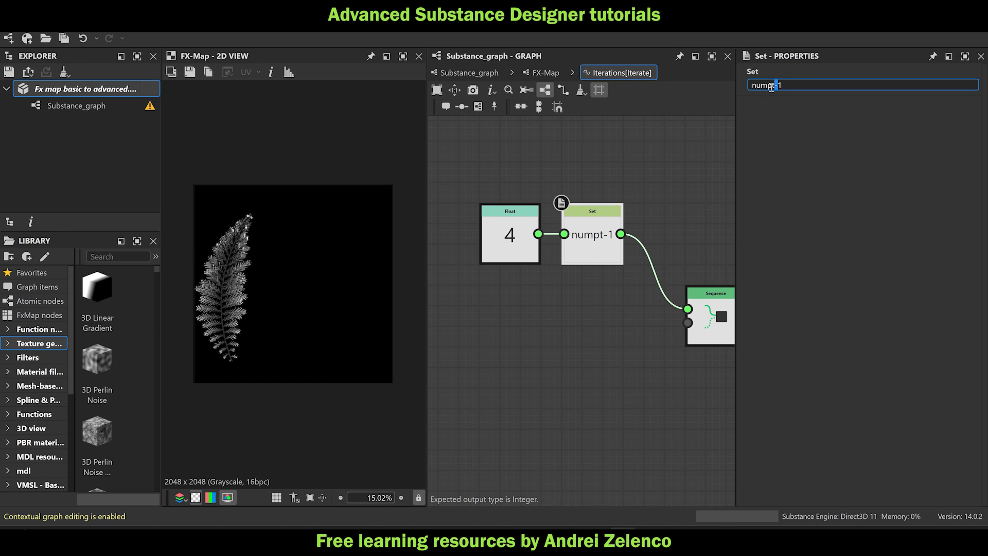
click(711, 165)
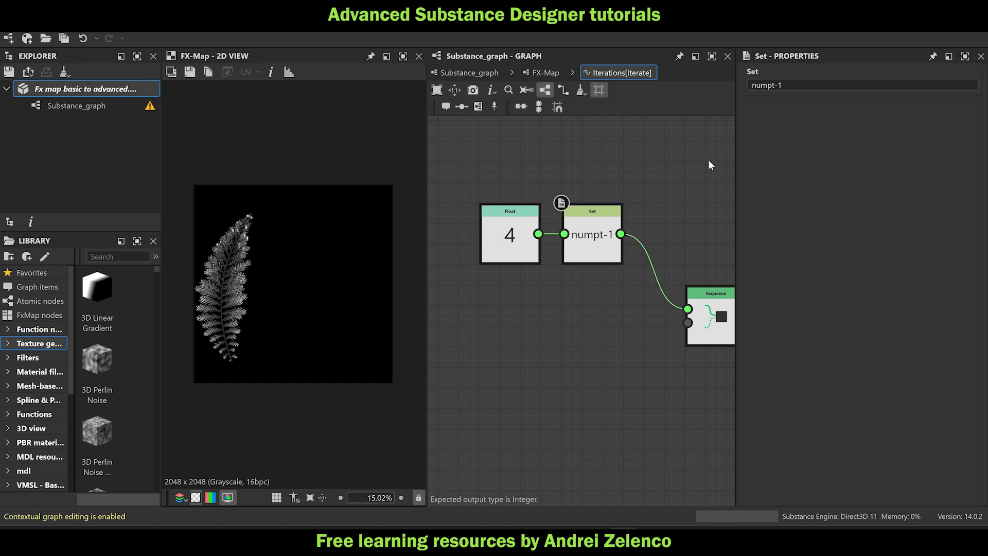
click(100, 90)
Convert the Float 4 through a To Integer node into the Sequence's second input and set the Sequence as output node.
middle_drag(604, 339, 578, 289)
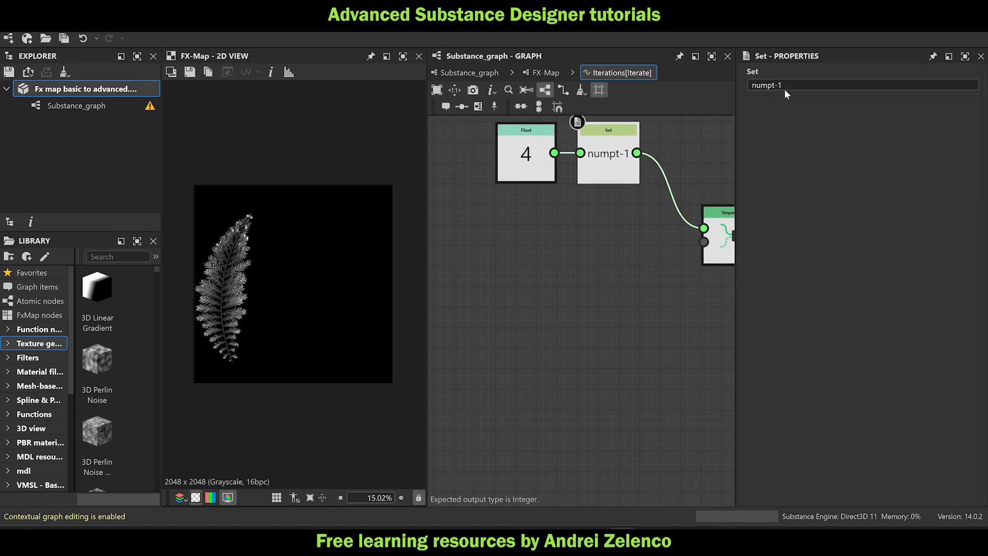
scroll(573, 335, down, 1)
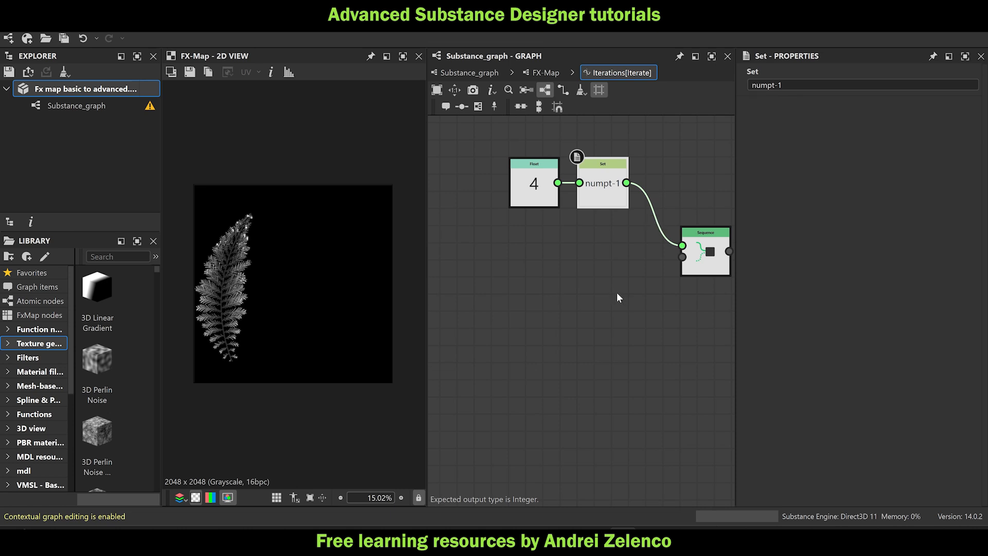
drag(521, 176, 476, 176)
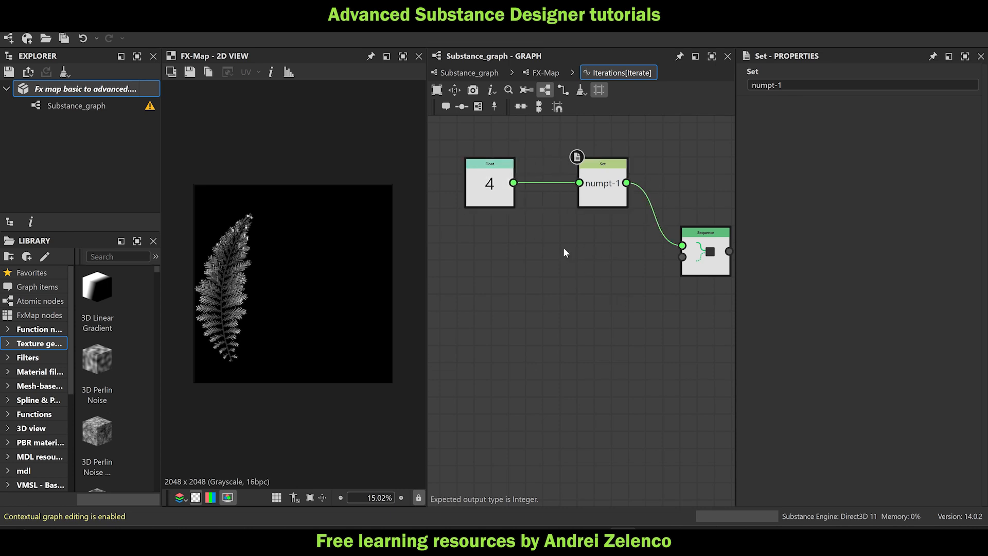
key(space)
text(to int)
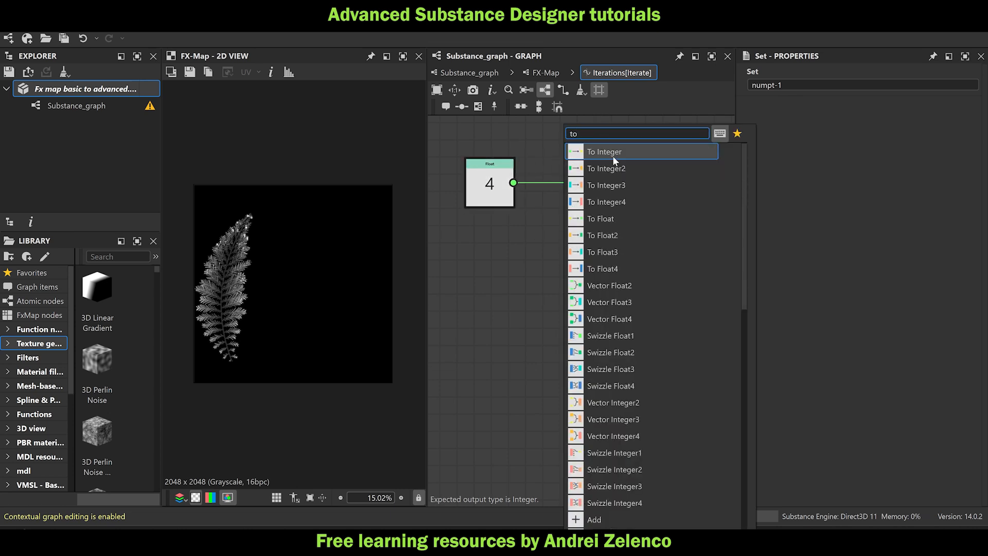
key(Return)
drag(513, 183, 682, 256)
right_click(705, 260)
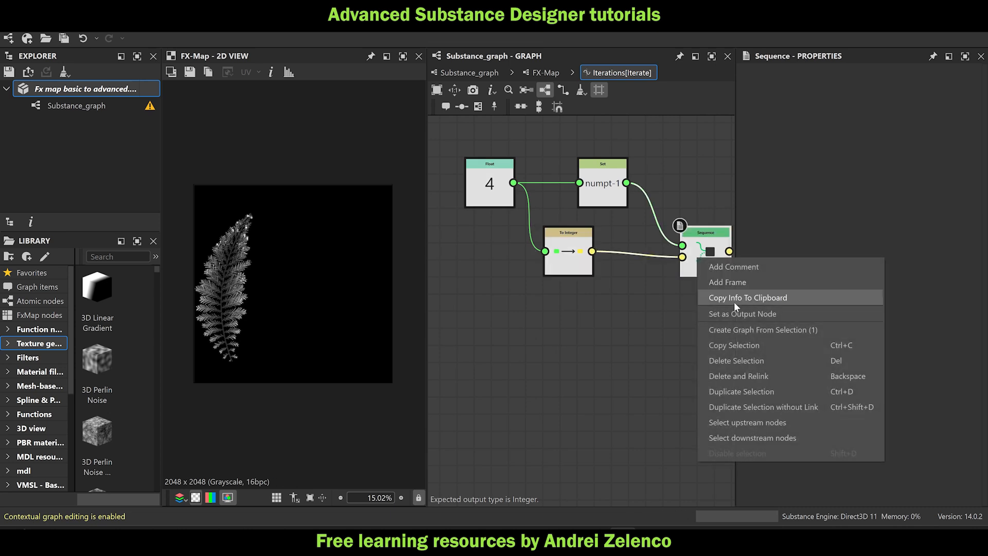
click(736, 315)
drag(577, 261, 613, 245)
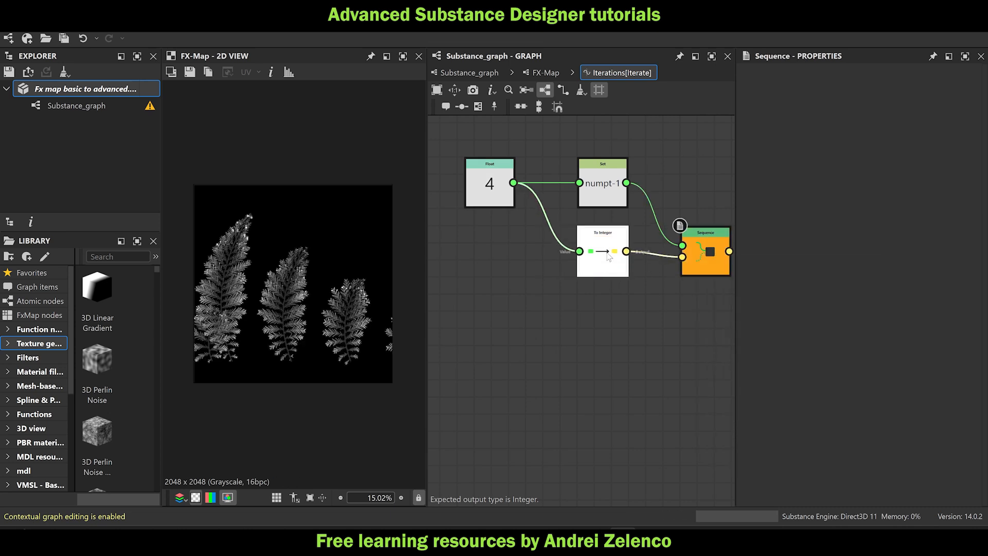
click(535, 72)
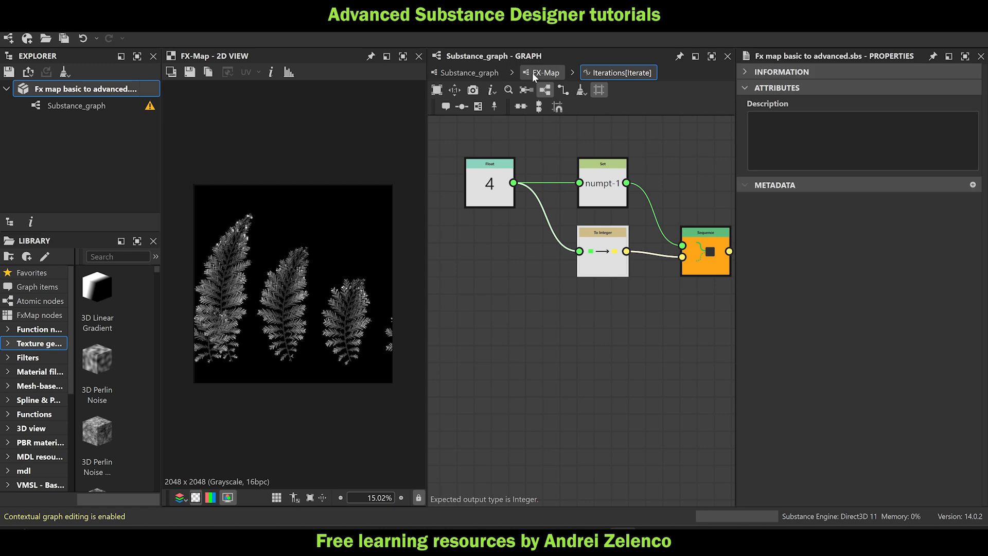
Open the Iterations function of the second Iterate node and add a Get Float node reading $number.
click(548, 334)
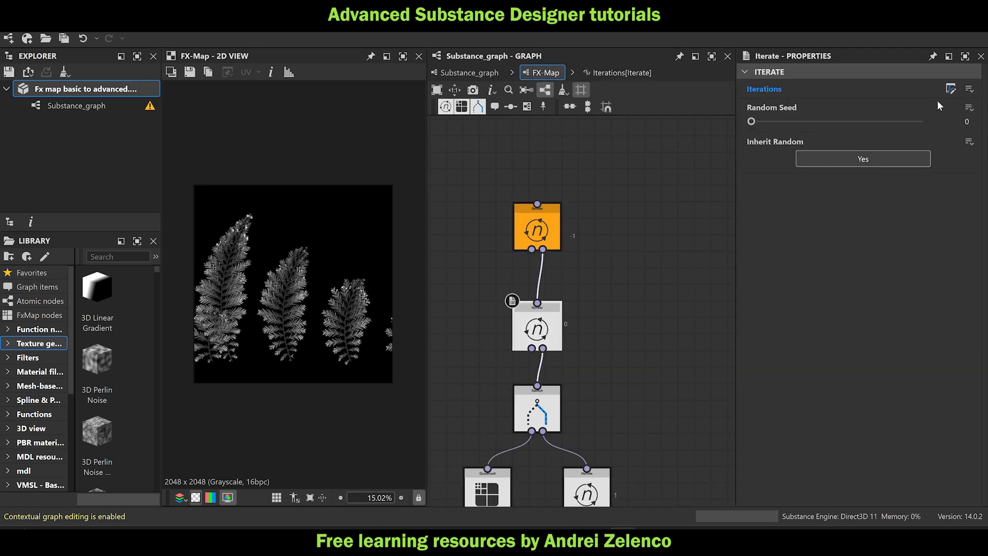
click(951, 89)
scroll(599, 185, up, 3)
key(space)
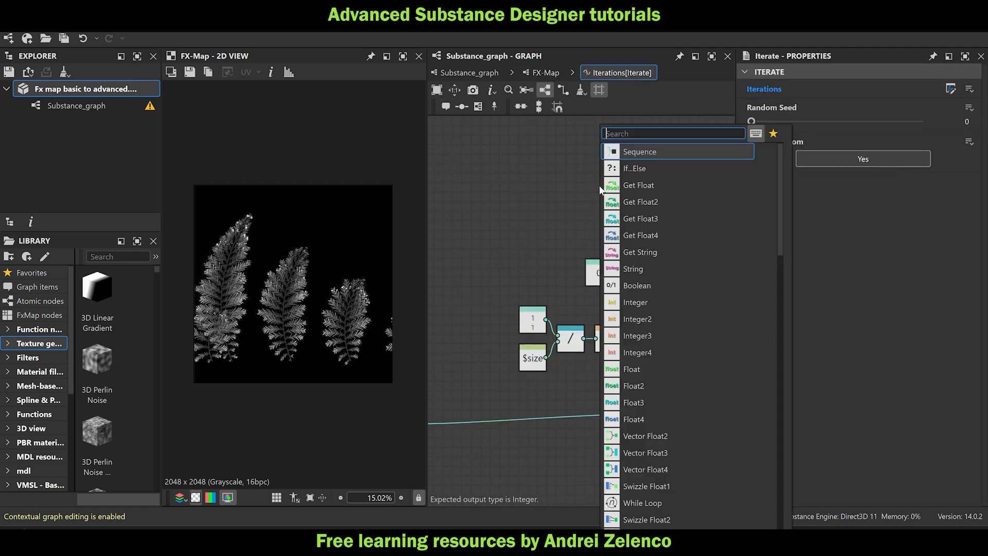
text(get)
click(635, 155)
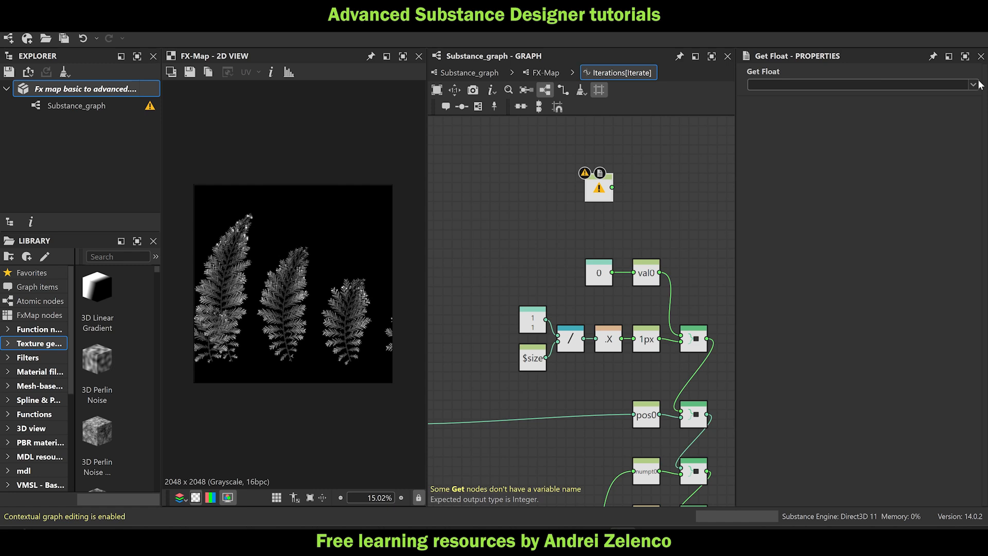
click(894, 85)
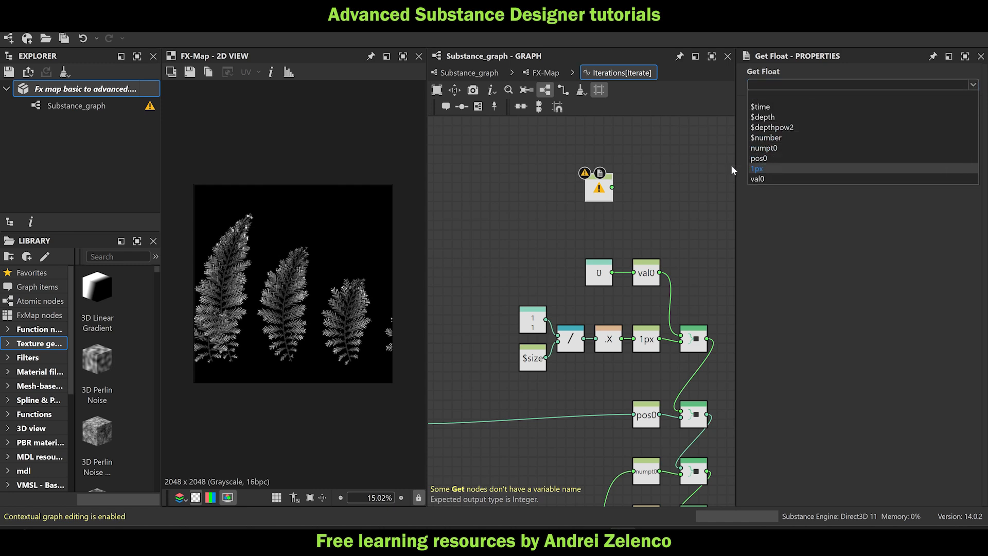
click(759, 137)
Add a Set node named "ptnum-1" fed by the $number Get Float node.
scroll(581, 196, up, 2)
key(space)
text(set)
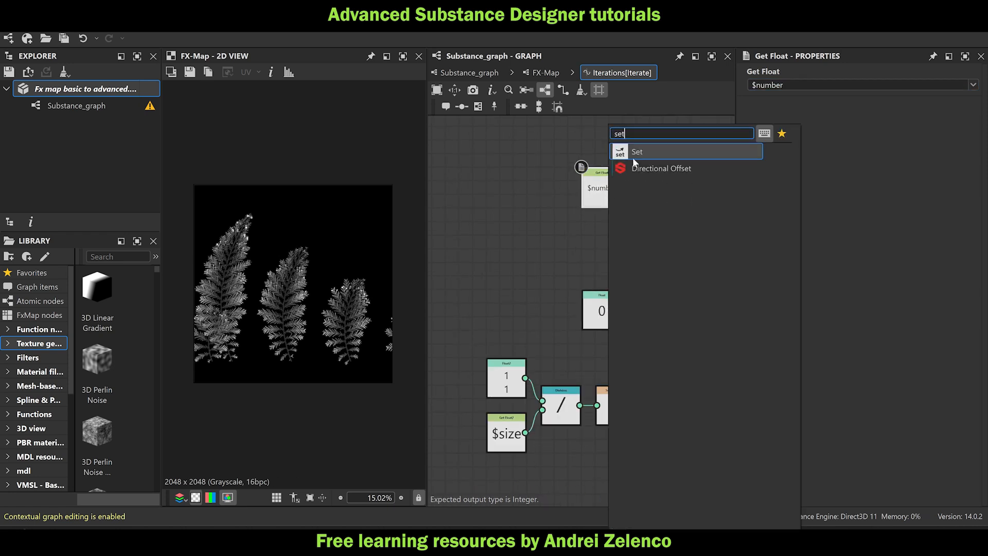
click(642, 151)
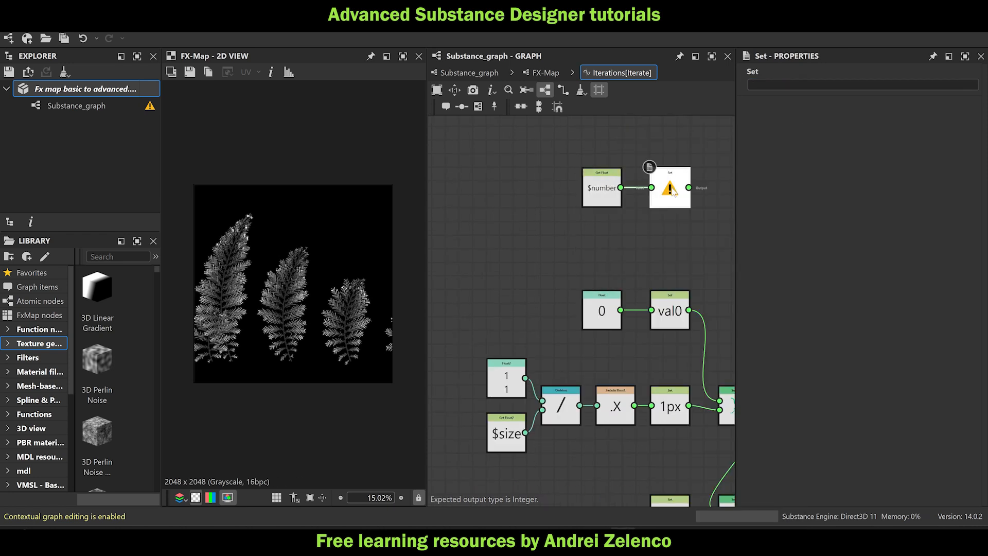
click(764, 86)
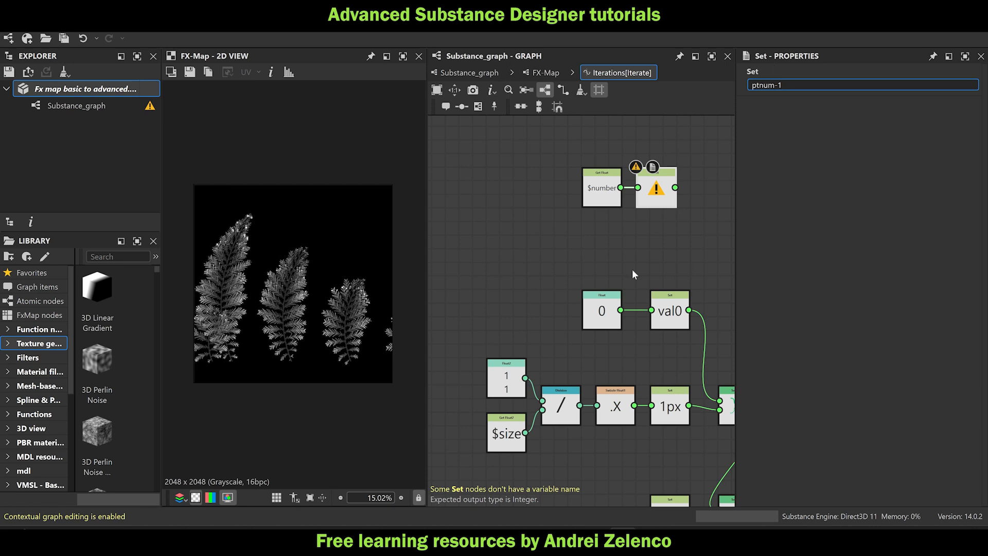
click(675, 224)
Connect ptnum-1 to the first input of a new Sequence node, and move the $number and ptnum-1 nodes higher up.
middle_drag(675, 223, 615, 247)
key(space)
text(seq)
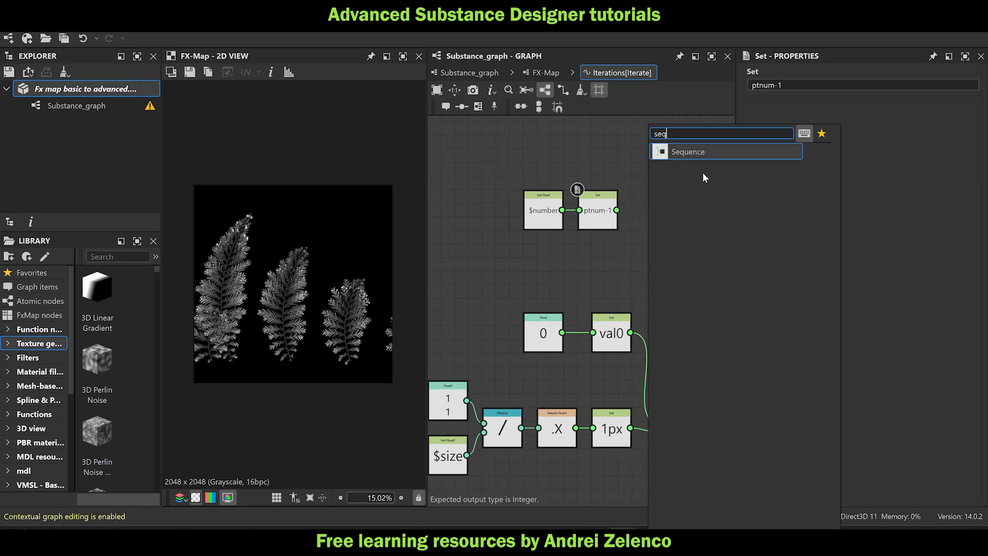
click(684, 150)
drag(616, 210, 666, 233)
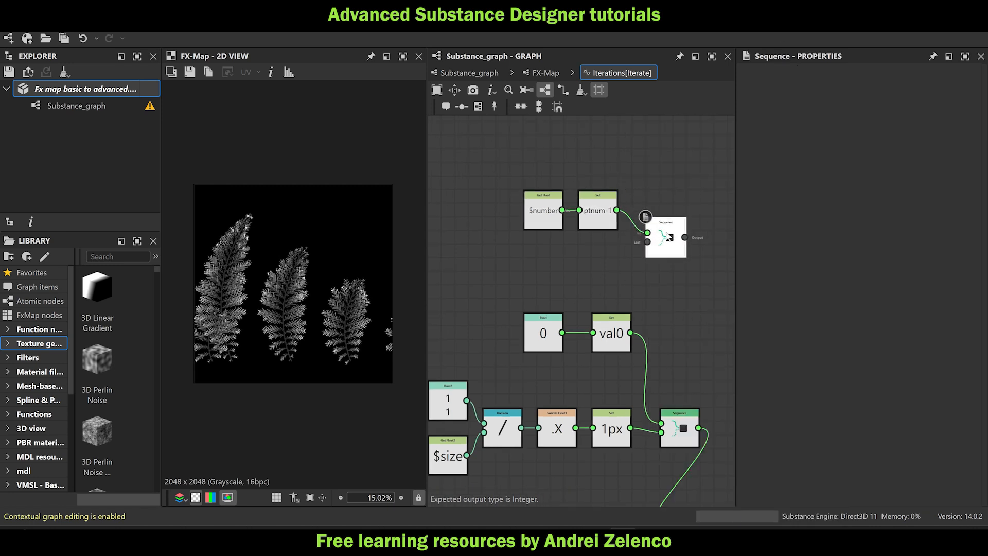
drag(628, 172, 543, 205)
drag(544, 205, 544, 163)
Add a Get Float node reading ptnum-1 and duplicate it below with its variable changed to numpt-1.
middle_drag(545, 166, 622, 158)
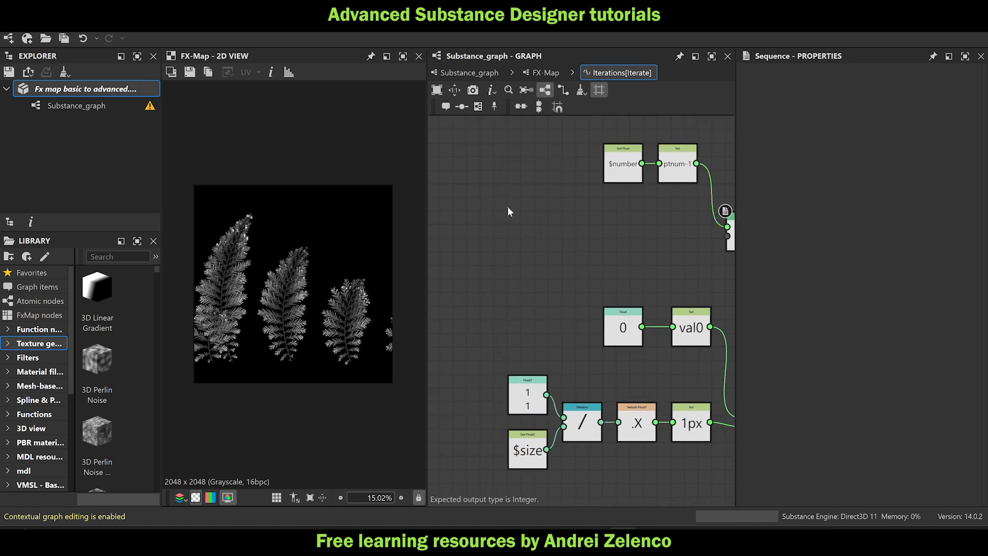
key(space)
text(get)
click(554, 154)
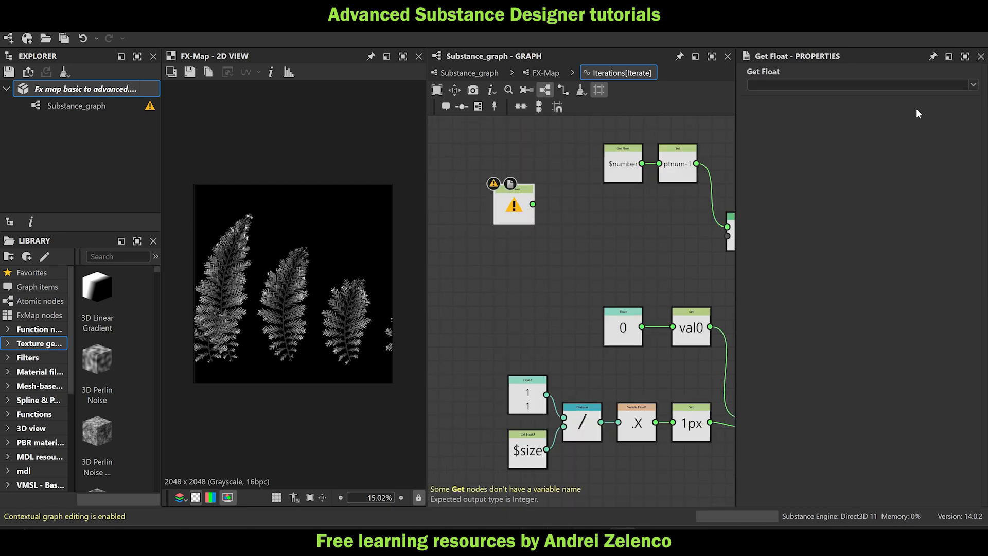
click(972, 85)
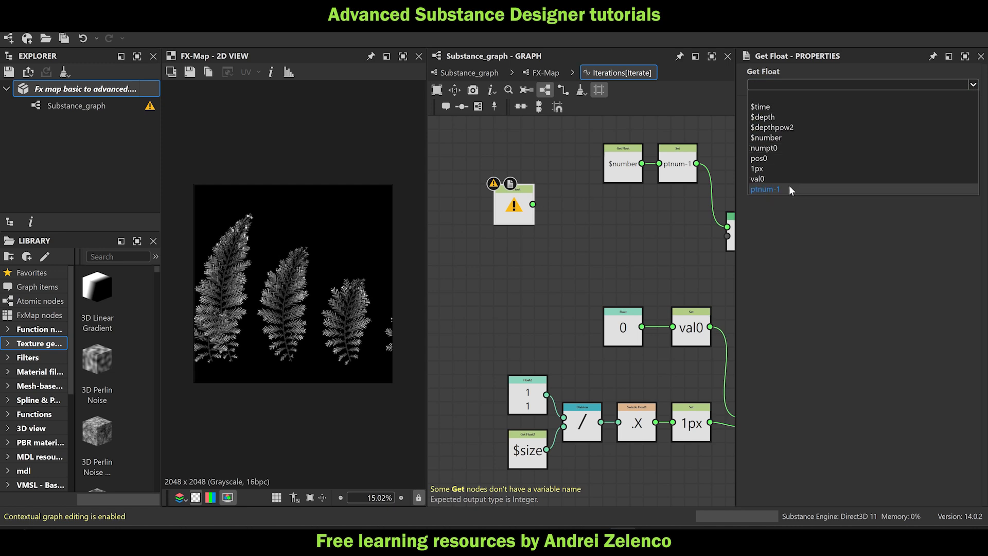
click(789, 186)
ctrl+drag(519, 214, 519, 267)
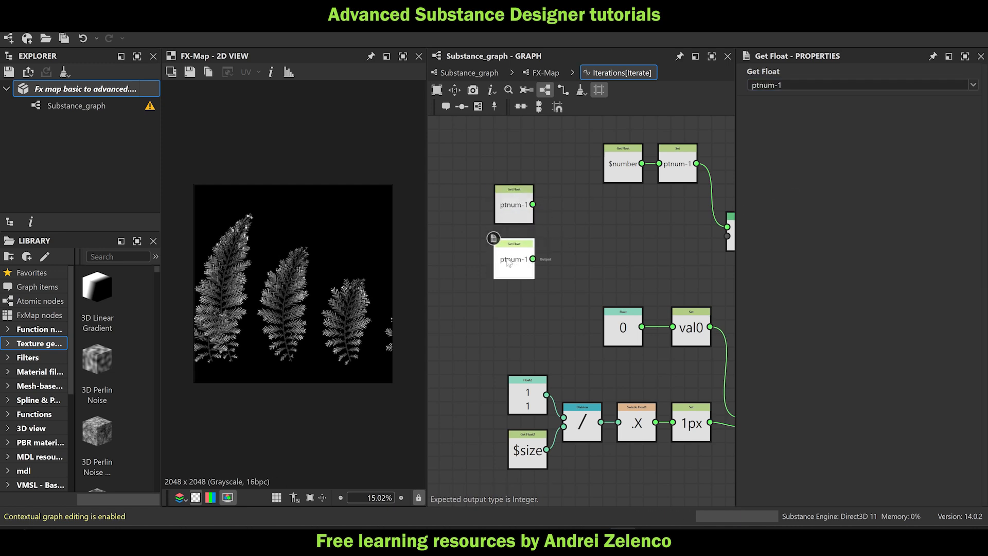
drag(784, 85, 677, 82)
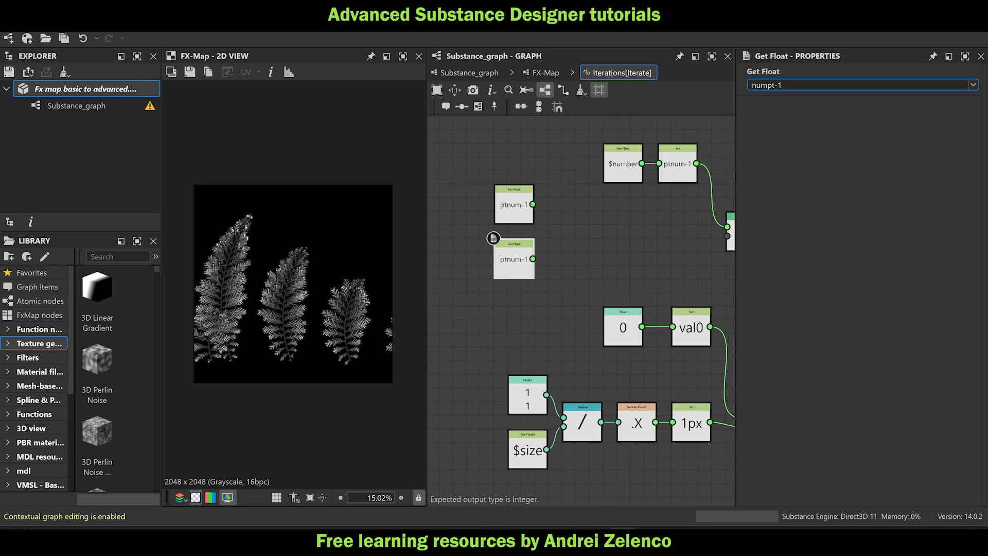
click(573, 225)
Add a Division node that divides ptnum-1 by numpt-1.
key(space)
text(di)
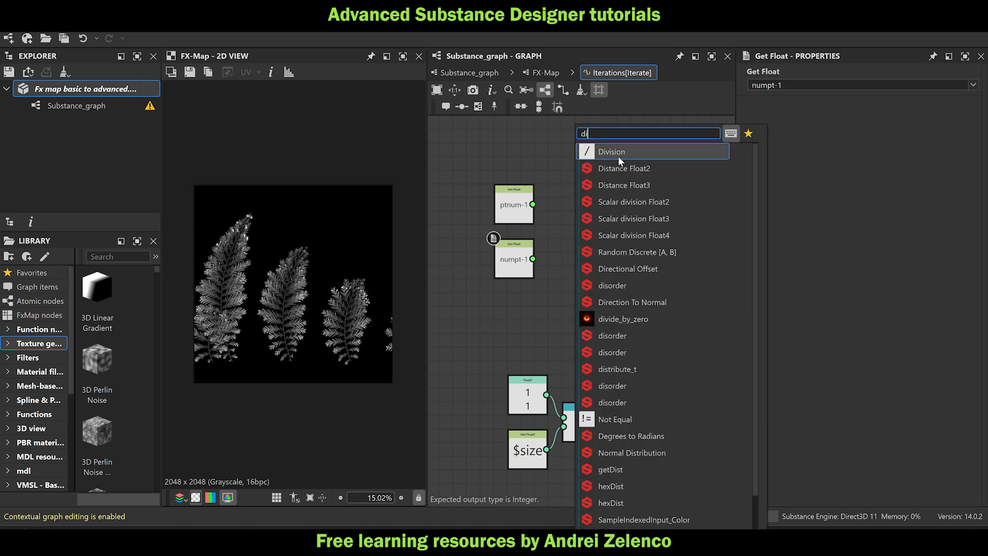
click(618, 156)
drag(533, 204, 551, 226)
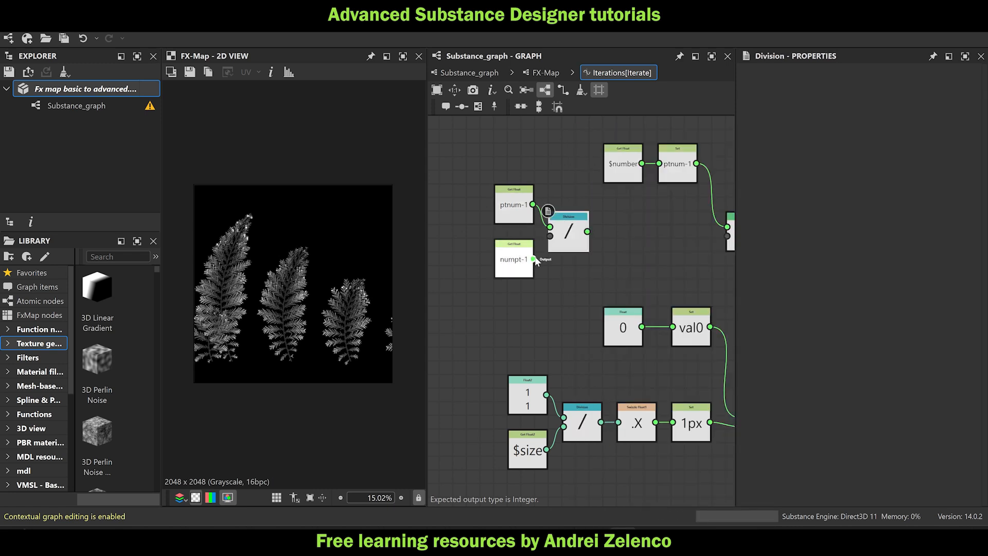
drag(532, 259, 550, 236)
Store the Division result in a Set node named "t-1" and connect it to the new Sequence's second input.
key(space)
text(t)
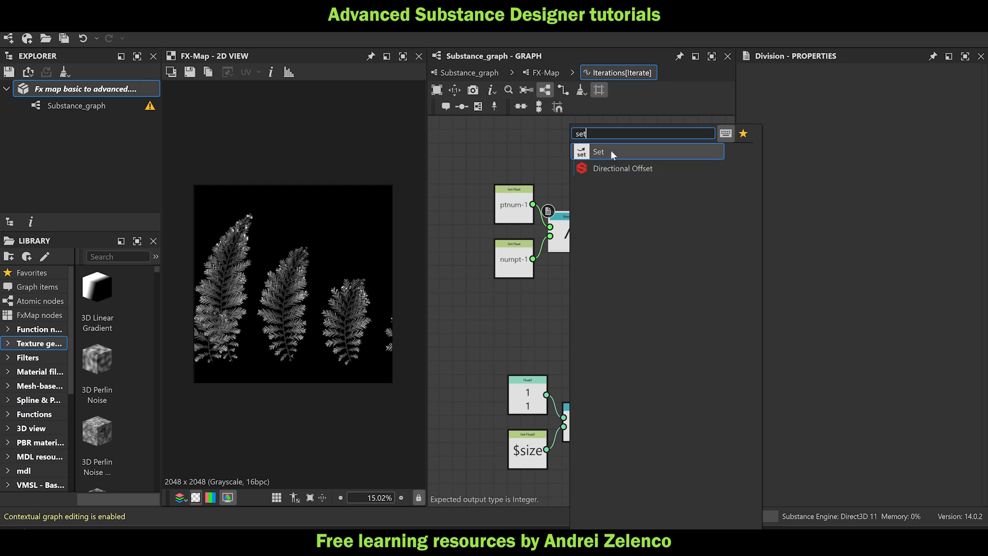
click(611, 149)
click(764, 85)
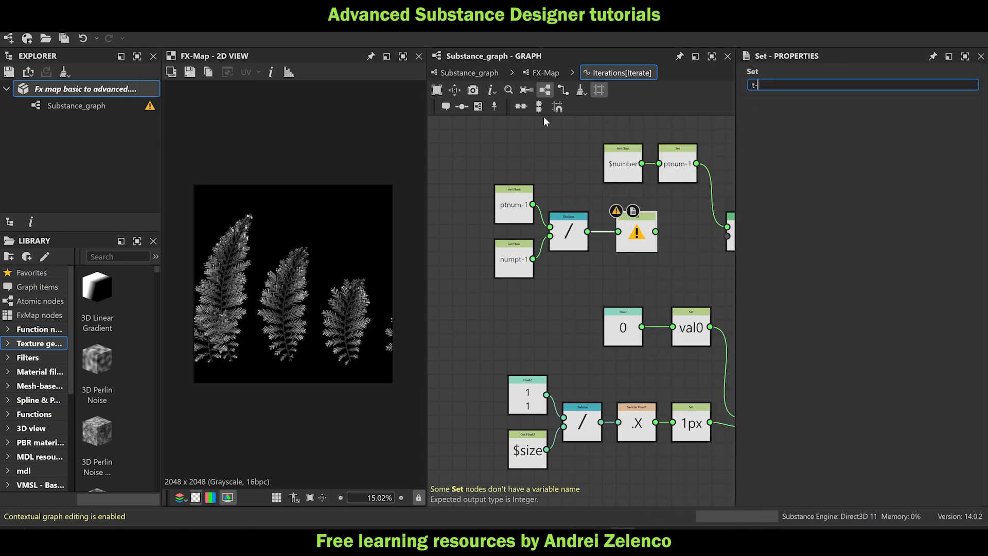
text(t-1)
key(Return)
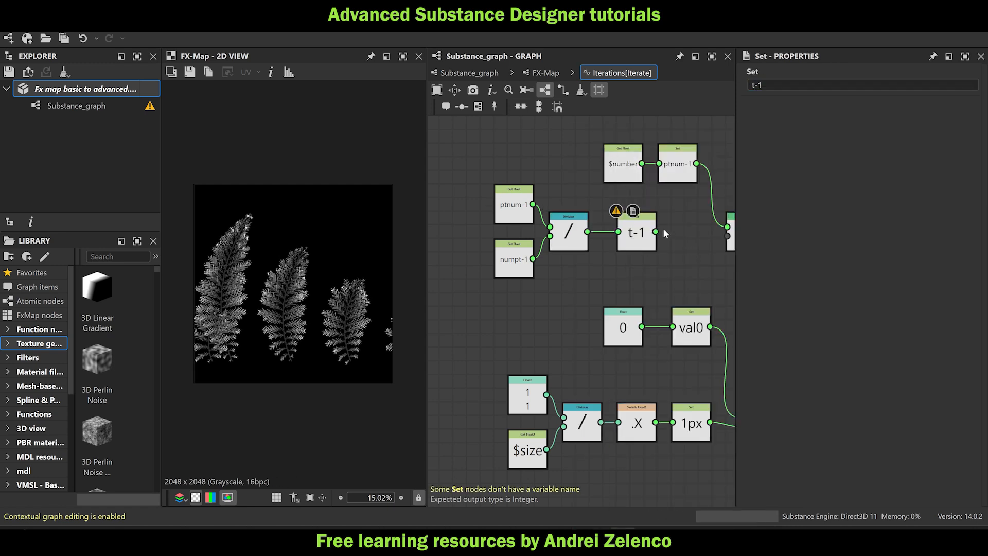
drag(656, 232, 727, 236)
middle_drag(696, 244, 629, 239)
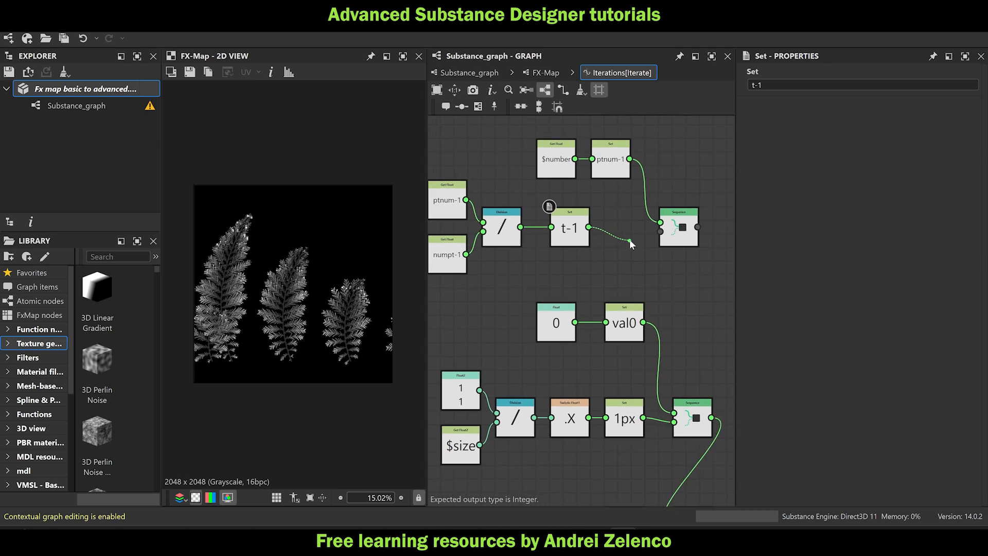
Insert another Sequence combining the t-1 Sequence with val0, feed it into the 1px Sequence's first input, and save the package.
key(space)
text(seq)
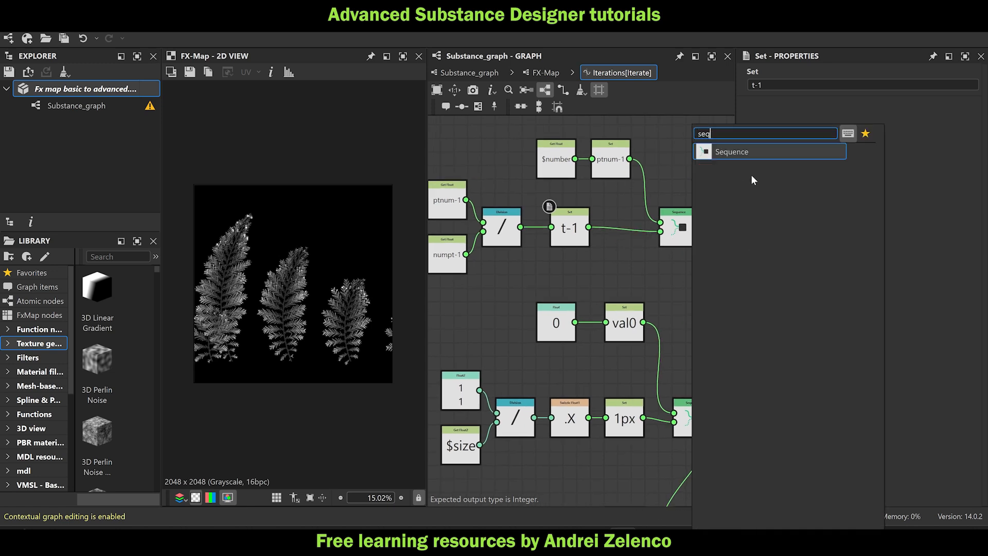
key(Return)
drag(698, 227, 684, 300)
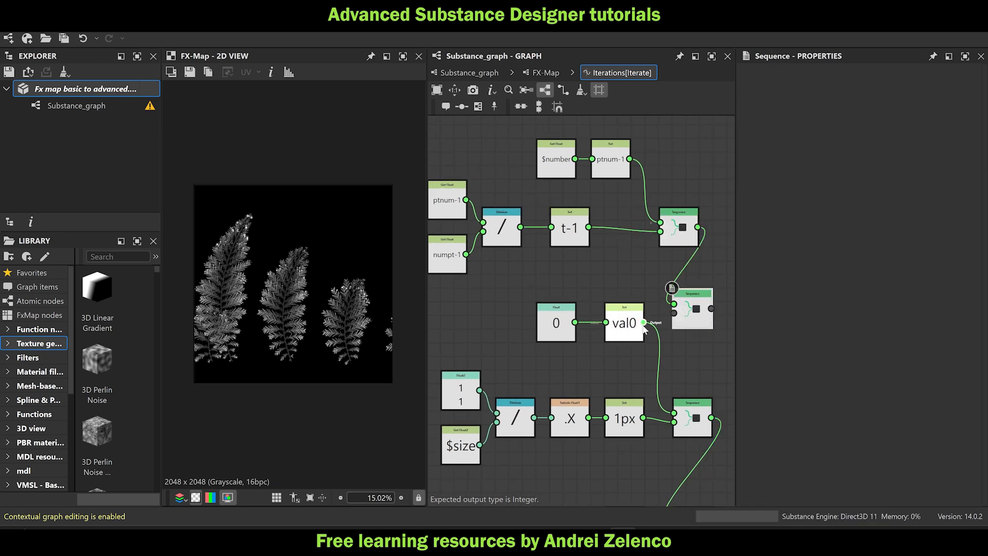
drag(689, 389, 675, 413)
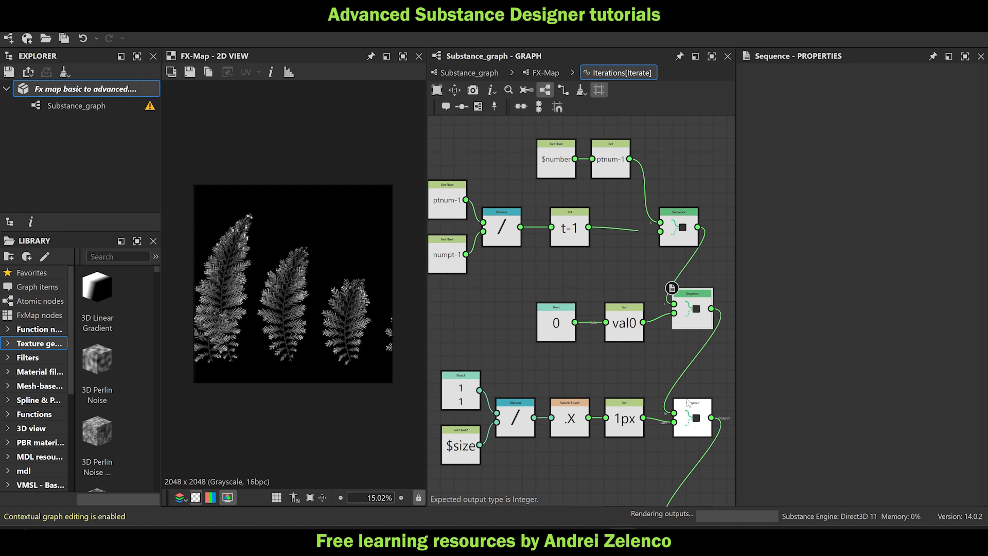
drag(692, 309, 692, 322)
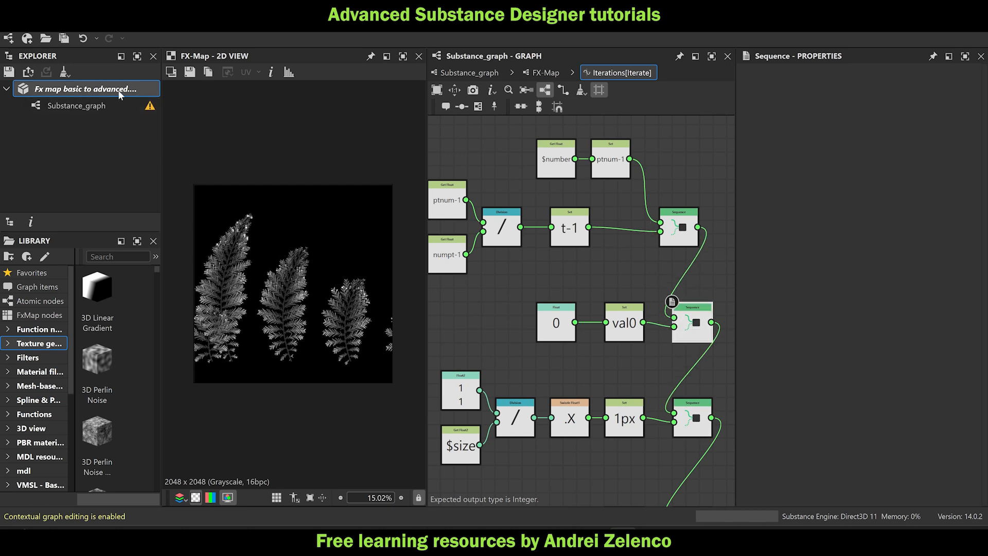
key(ctrl+s)
Add a Get Float node reading t-1 and connect it to the position Multiply node in place of $number.
scroll(582, 251, down, 6)
middle_drag(582, 252, 672, 189)
scroll(498, 316, up, 4)
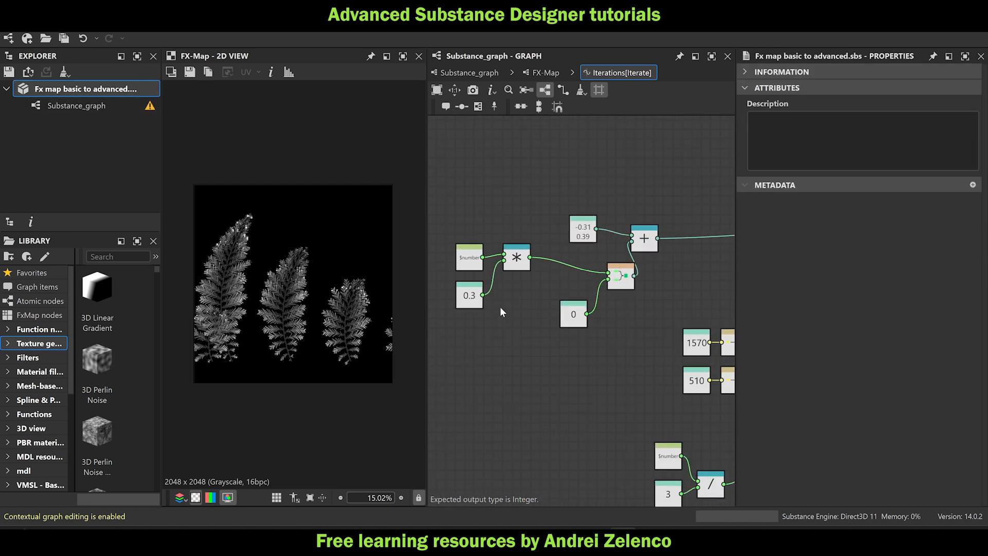
middle_drag(478, 271, 531, 266)
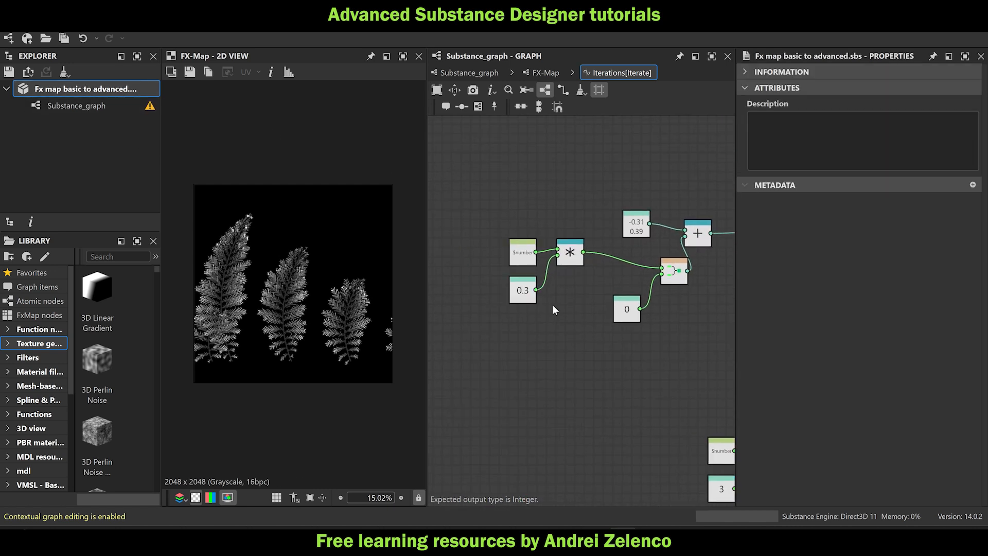
drag(523, 252, 481, 255)
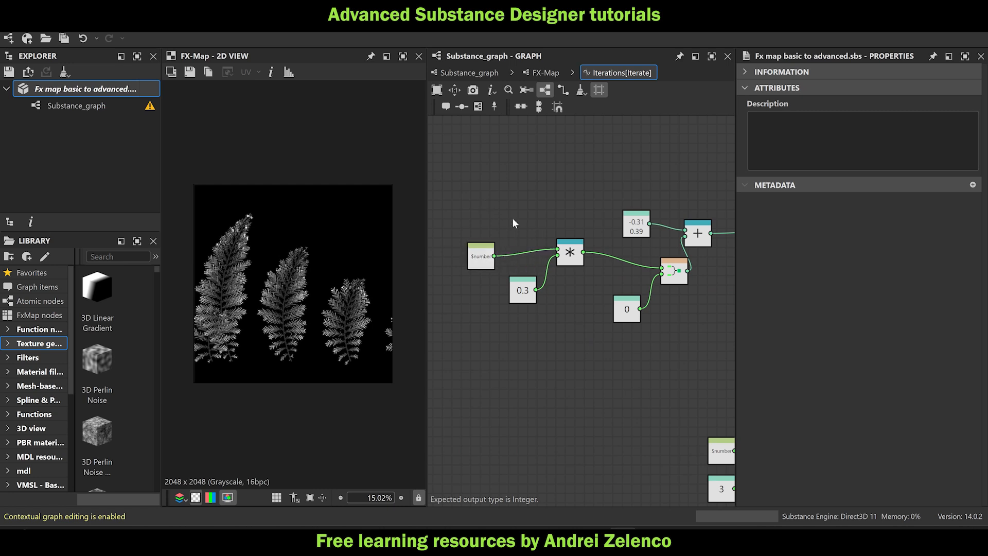
key(space)
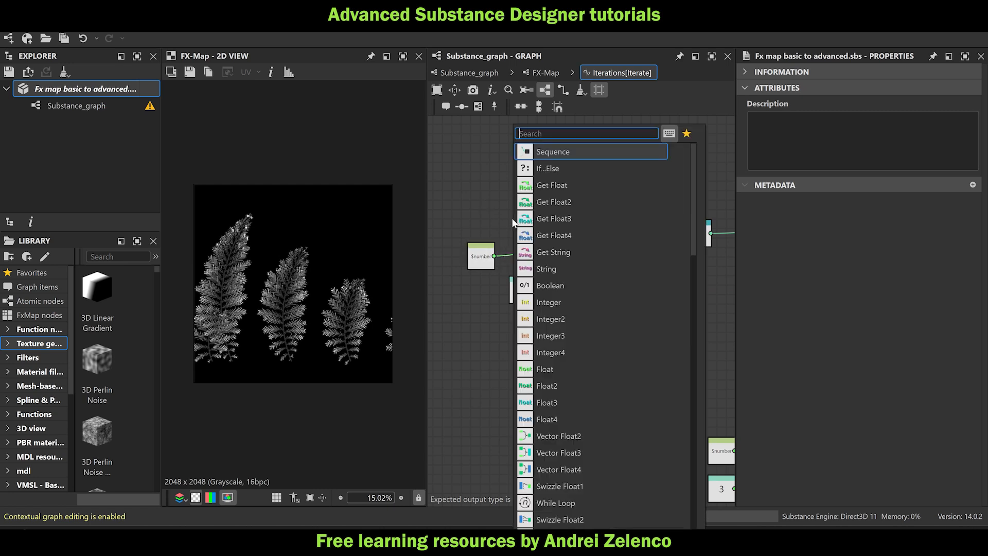
text(get)
click(585, 151)
click(782, 84)
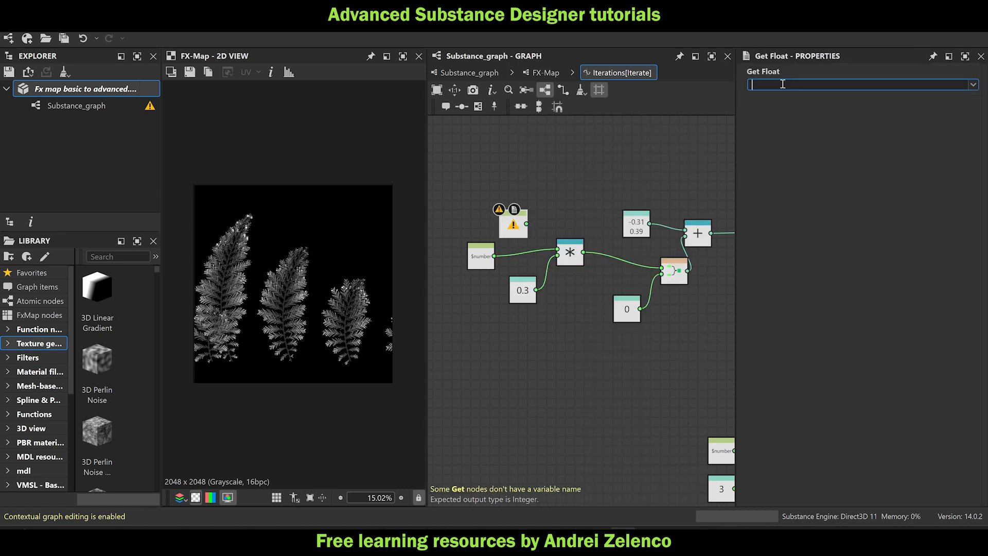
text(t-1)
key(Return)
drag(527, 224, 556, 249)
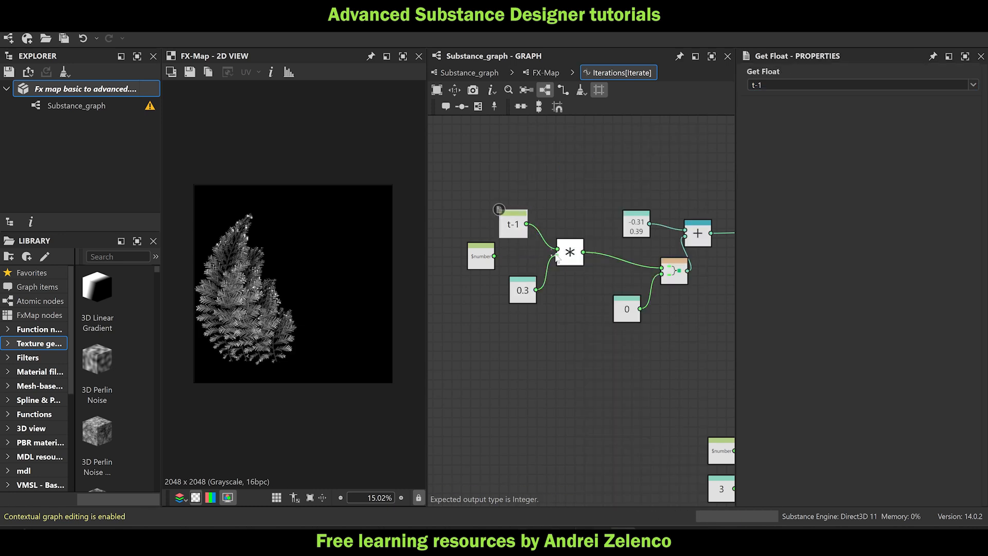
Delete the disconnected $number node, tidy the Multiply's input nodes, and set its Float to 0.78.
click(482, 258)
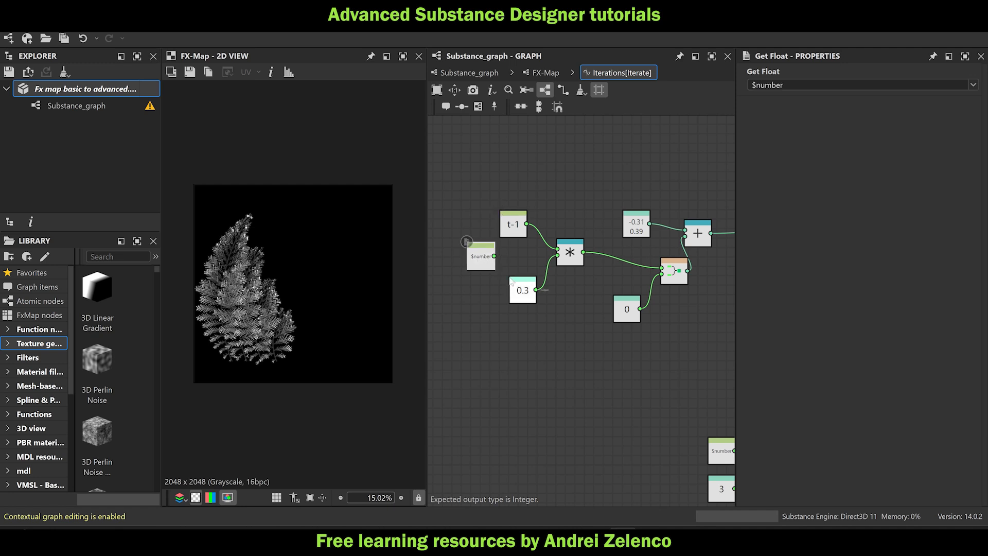
key(Delete)
drag(521, 214, 530, 233)
drag(526, 302, 526, 292)
click(526, 292)
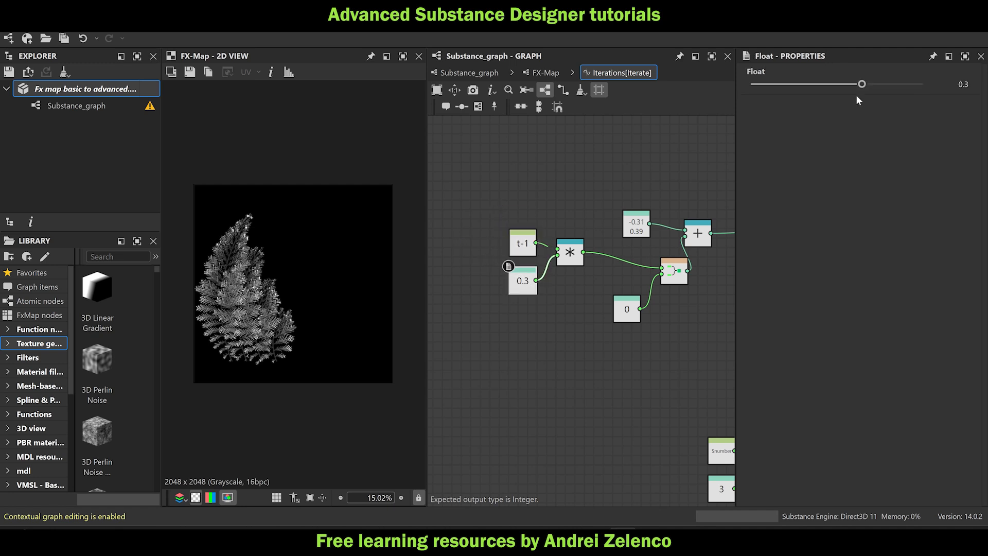
drag(859, 86, 903, 100)
Copy the t-1 Get Float node and paste it beside the $number / 3 division that feeds the Lerp.
scroll(650, 377, down, 3)
middle_drag(637, 386, 539, 308)
scroll(605, 362, up, 2)
middle_drag(554, 269, 676, 291)
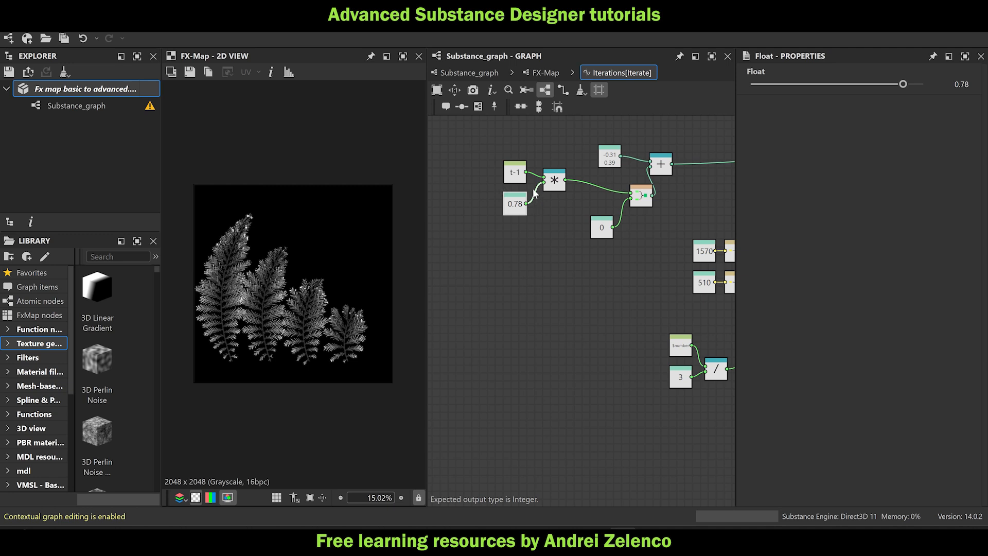
click(511, 171)
key(ctrl+c)
middle_drag(581, 366, 493, 324)
key(ctrl+v)
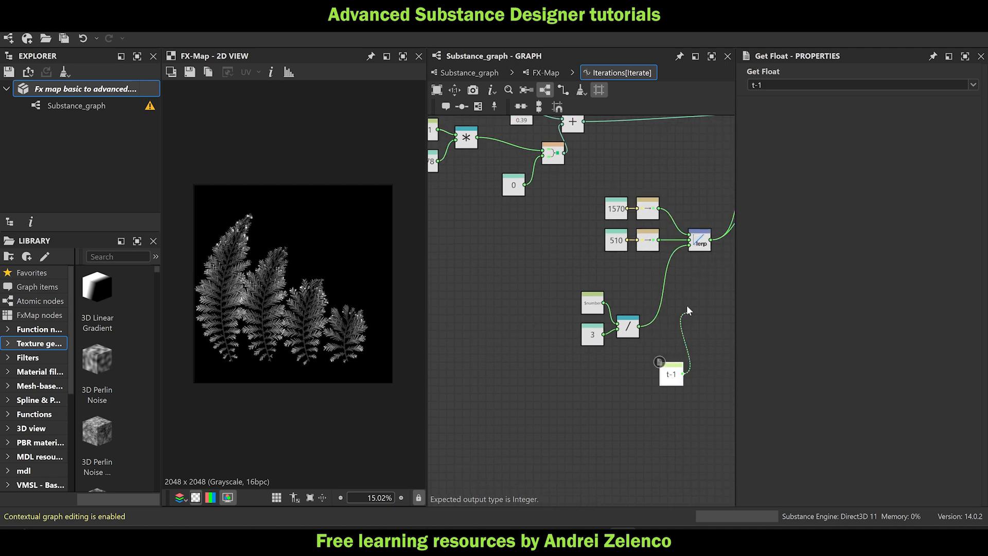